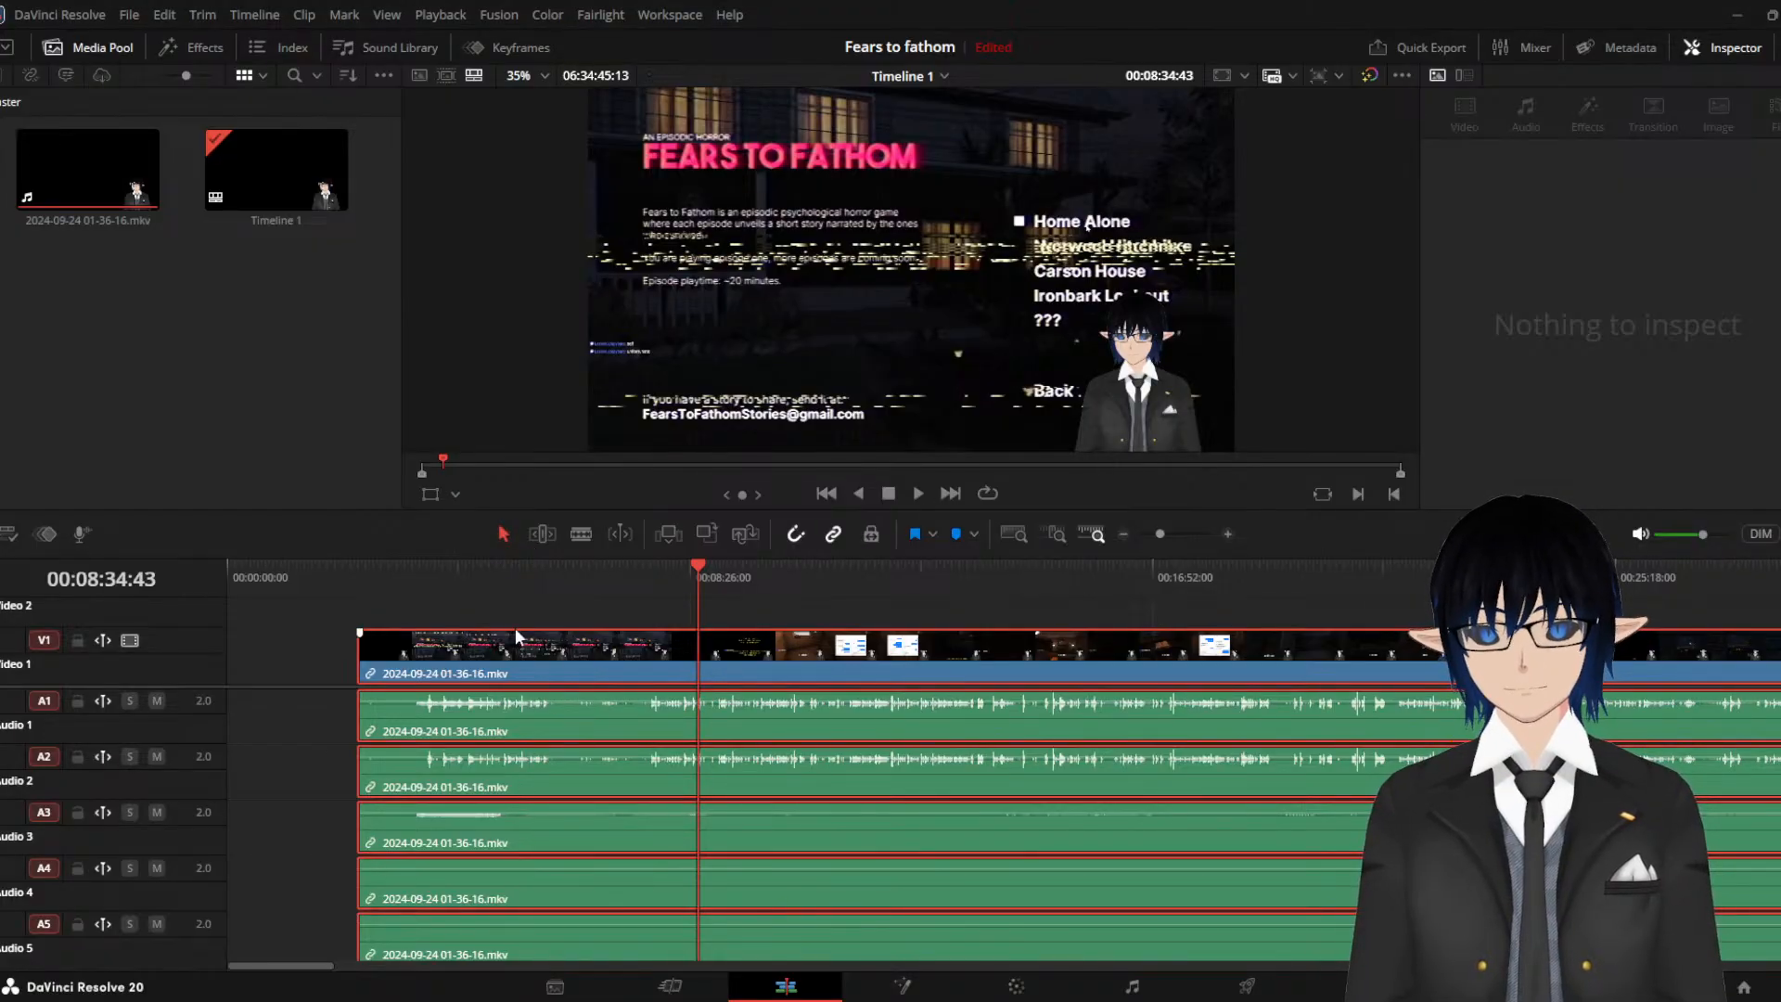
# Preview the recording around 00:04:00, then trim the start of the linked clip to just before its opening menu section
pyautogui.moveTo(477, 579); pyautogui.dragTo(445, 599)
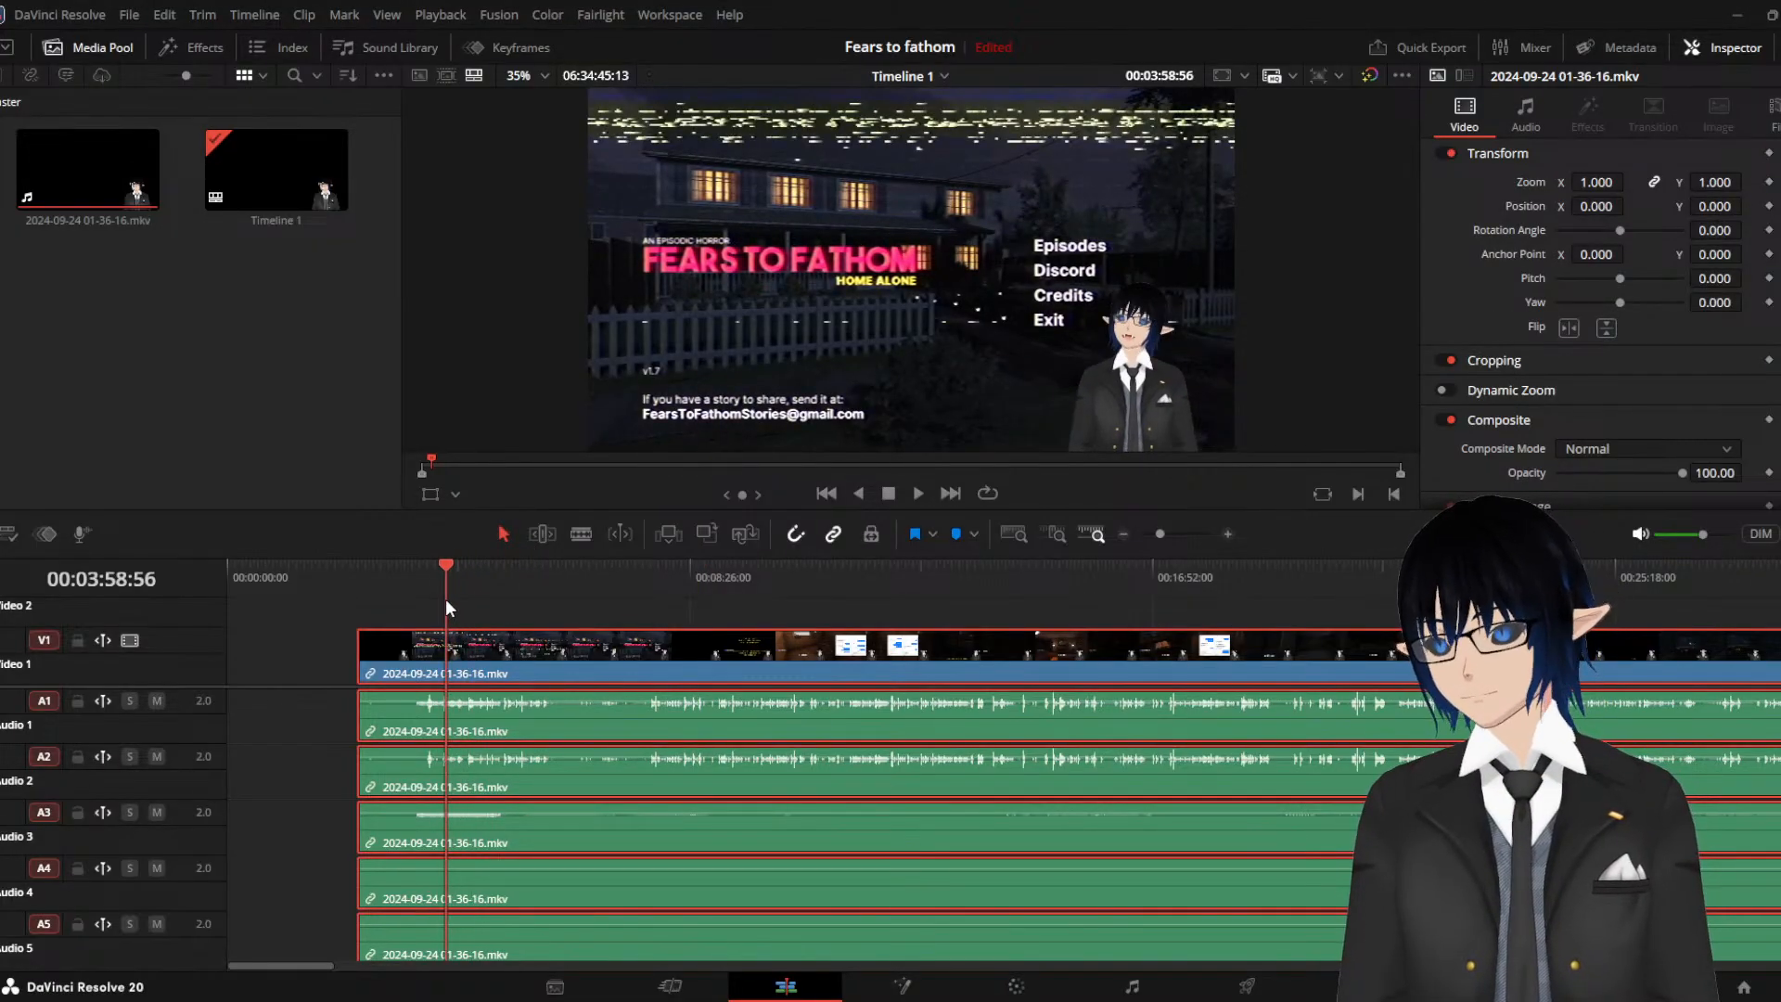
pyautogui.press('space')
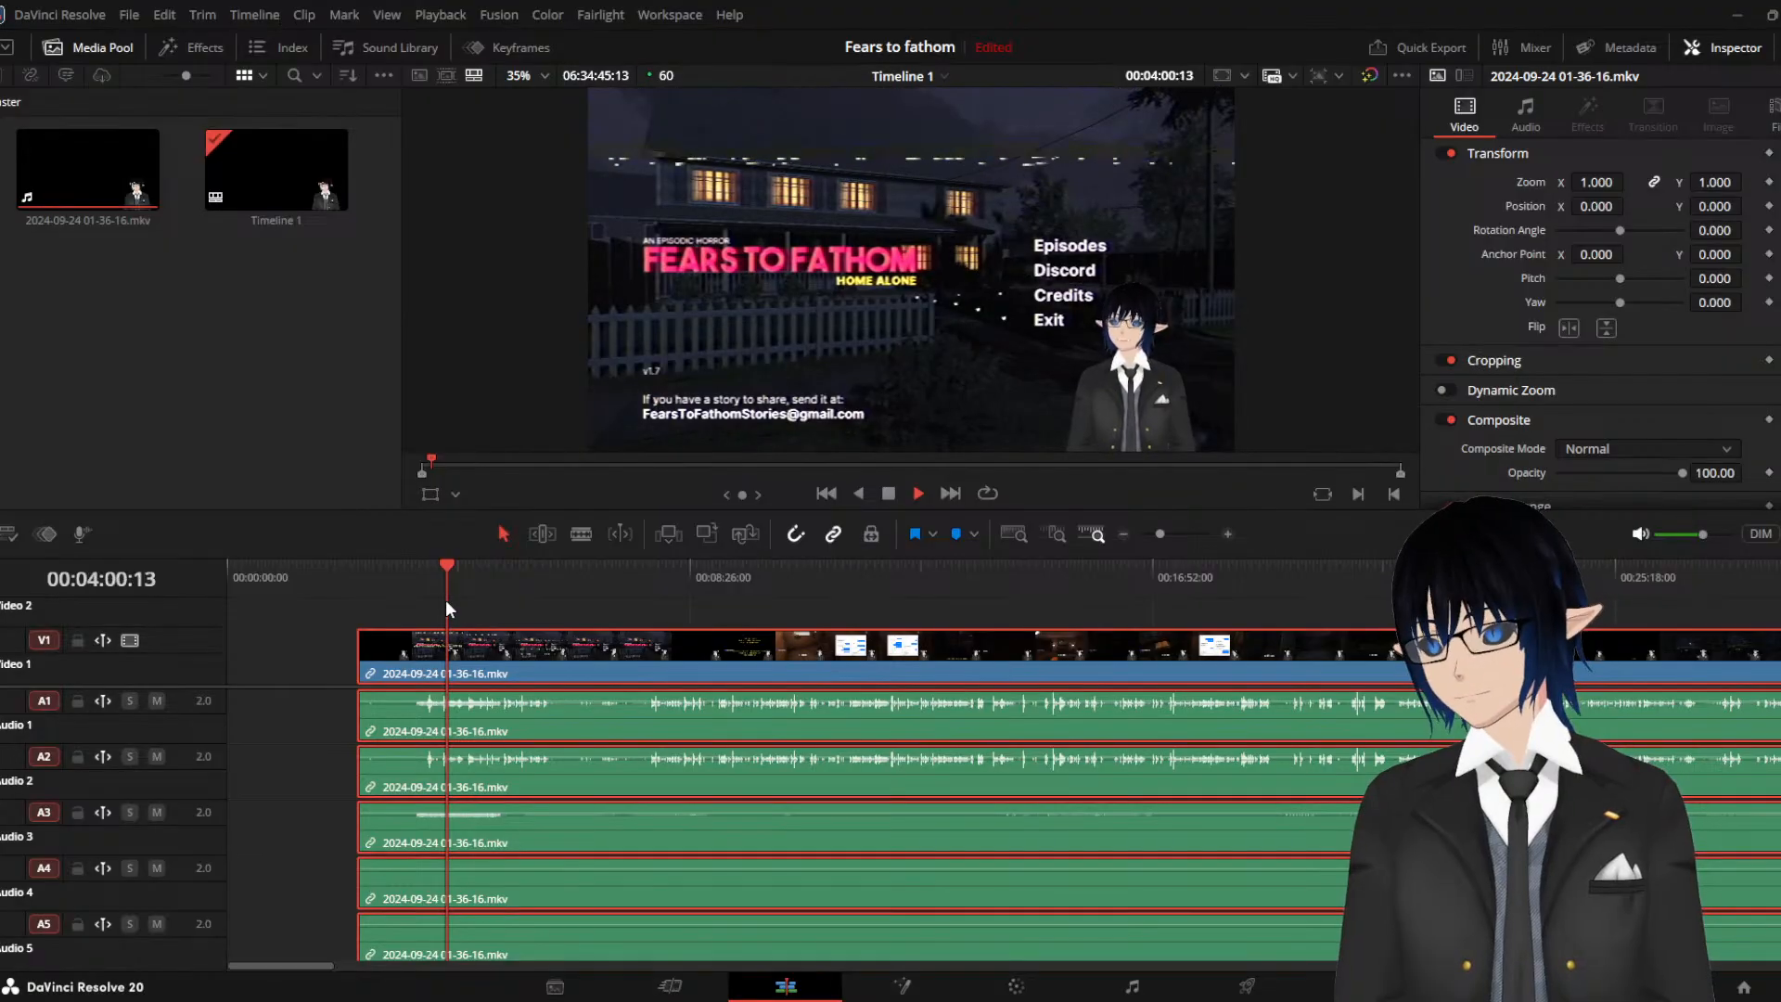
pyautogui.press('space')
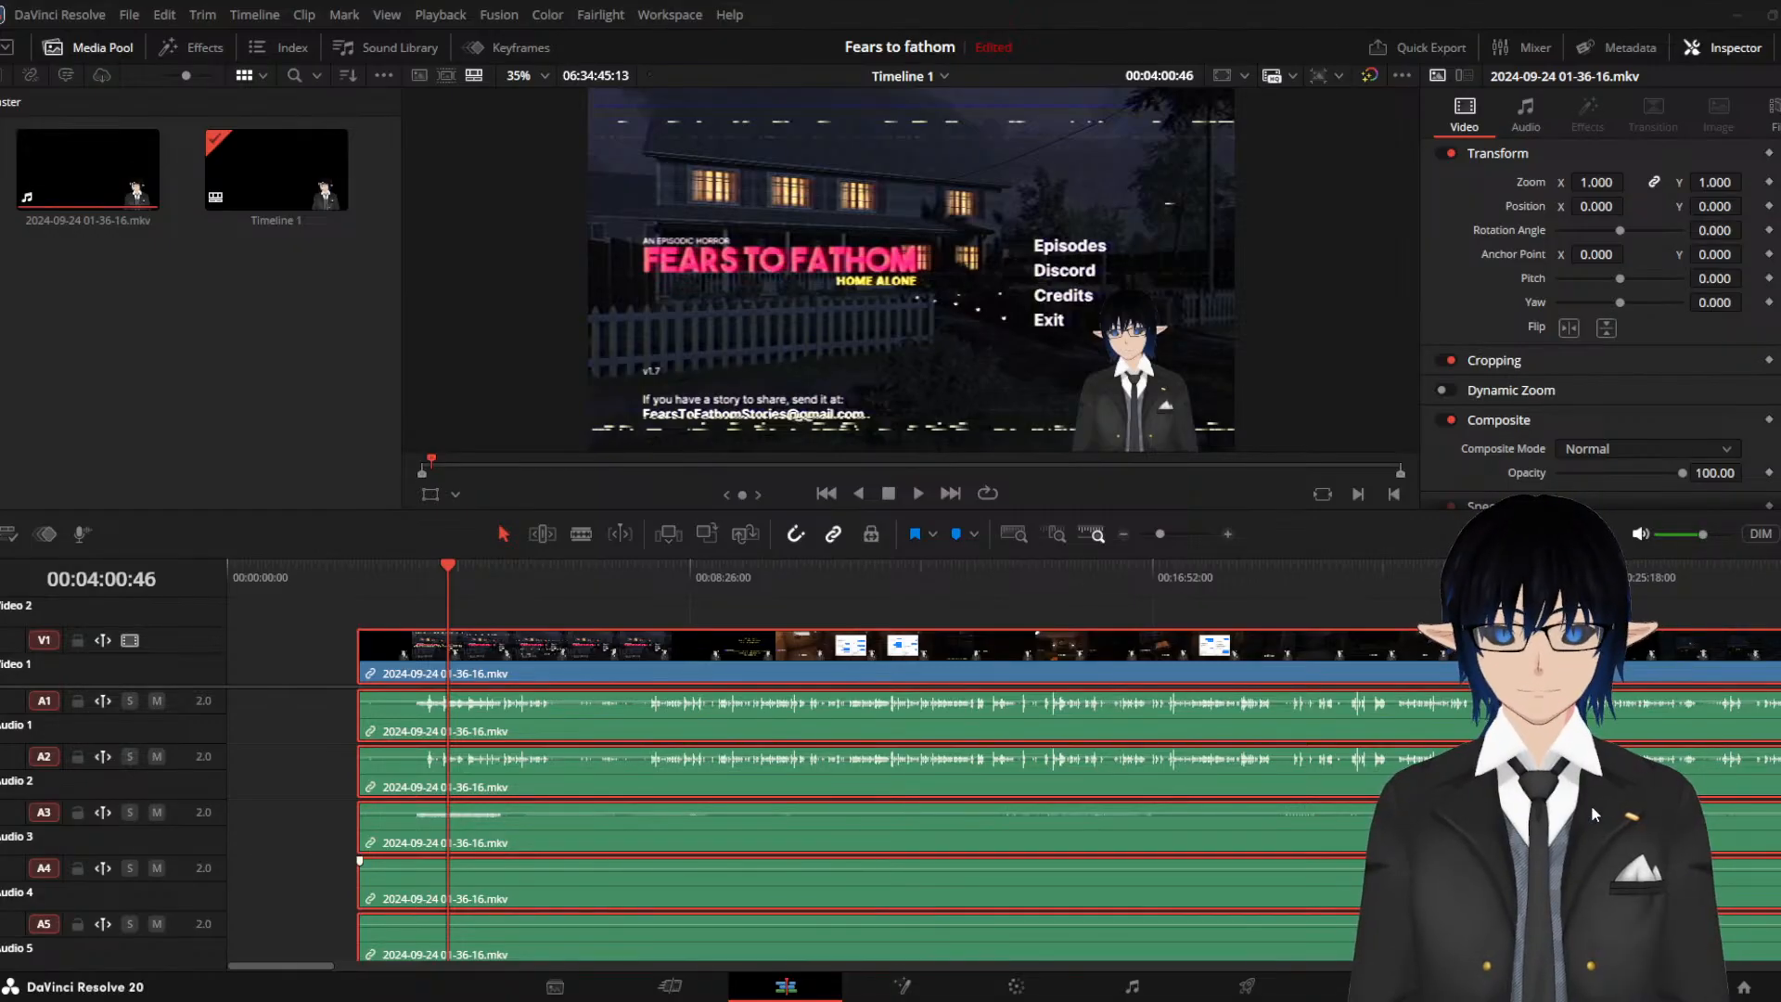
pyautogui.click(170, 436)
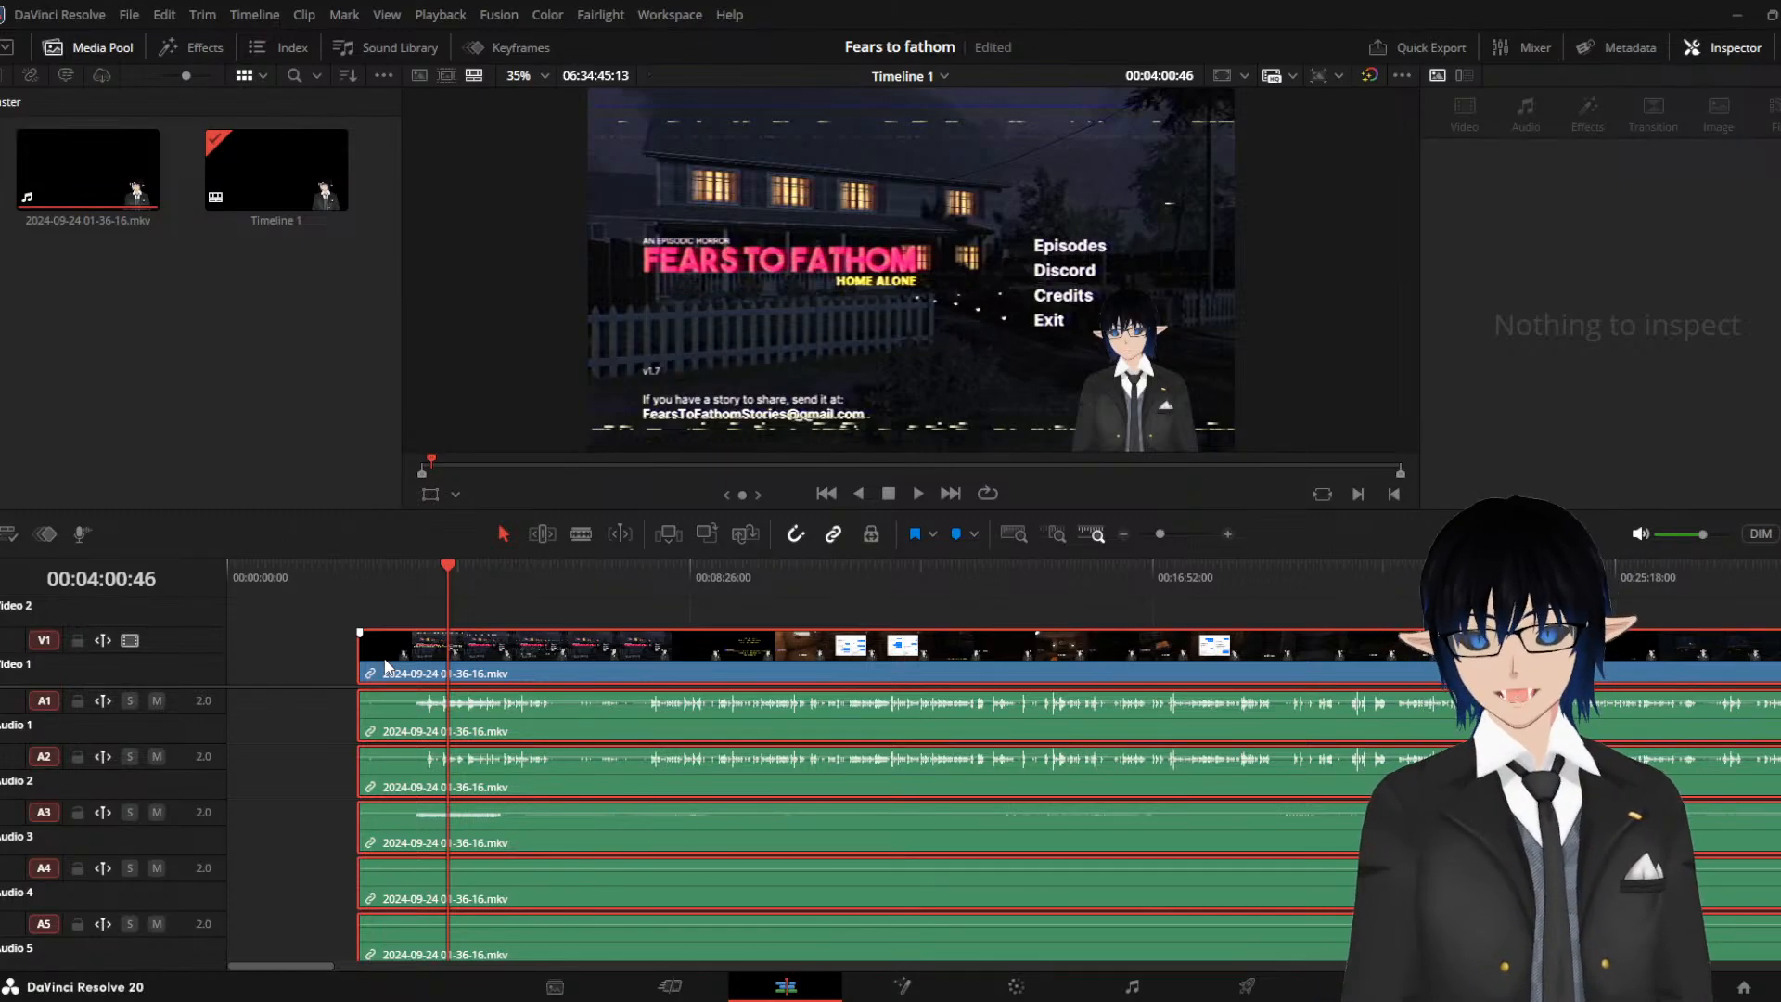
pyautogui.moveTo(363, 649); pyautogui.dragTo(410, 649)
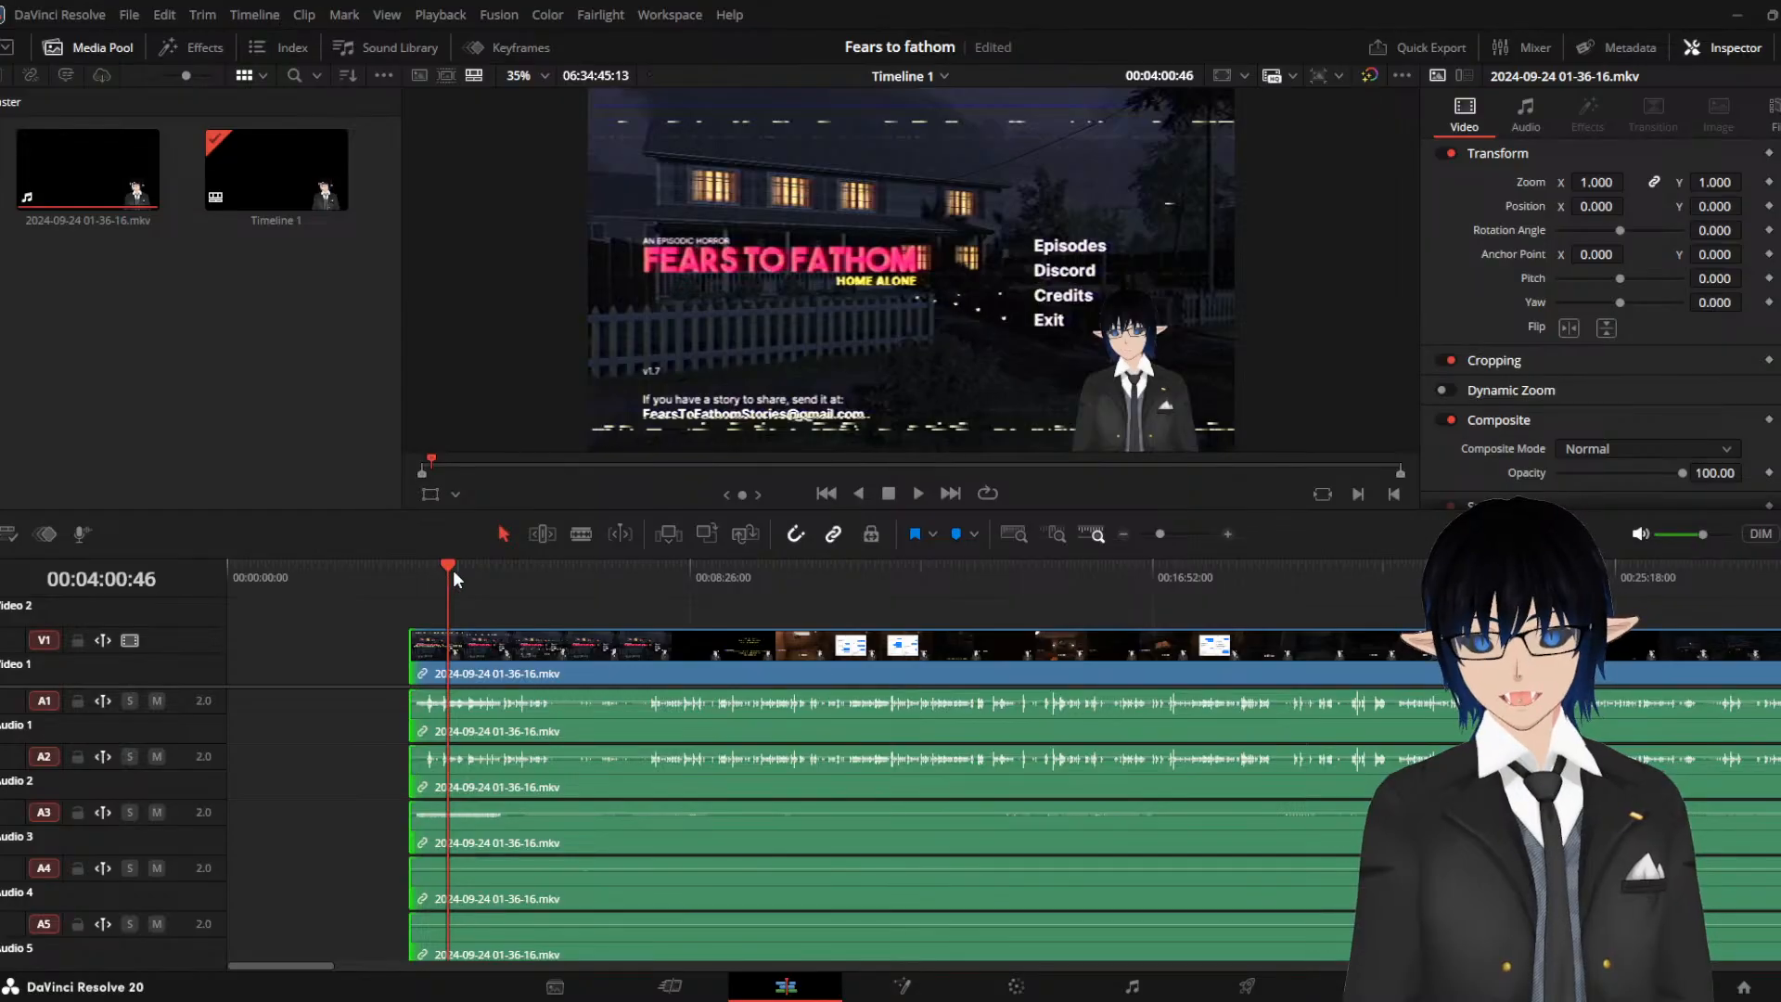
# Play back parts of the title menu section between about 00:03:38 and 00:07:46, comparing the picture with the audio waveforms
pyautogui.moveTo(453, 569); pyautogui.dragTo(428, 579)
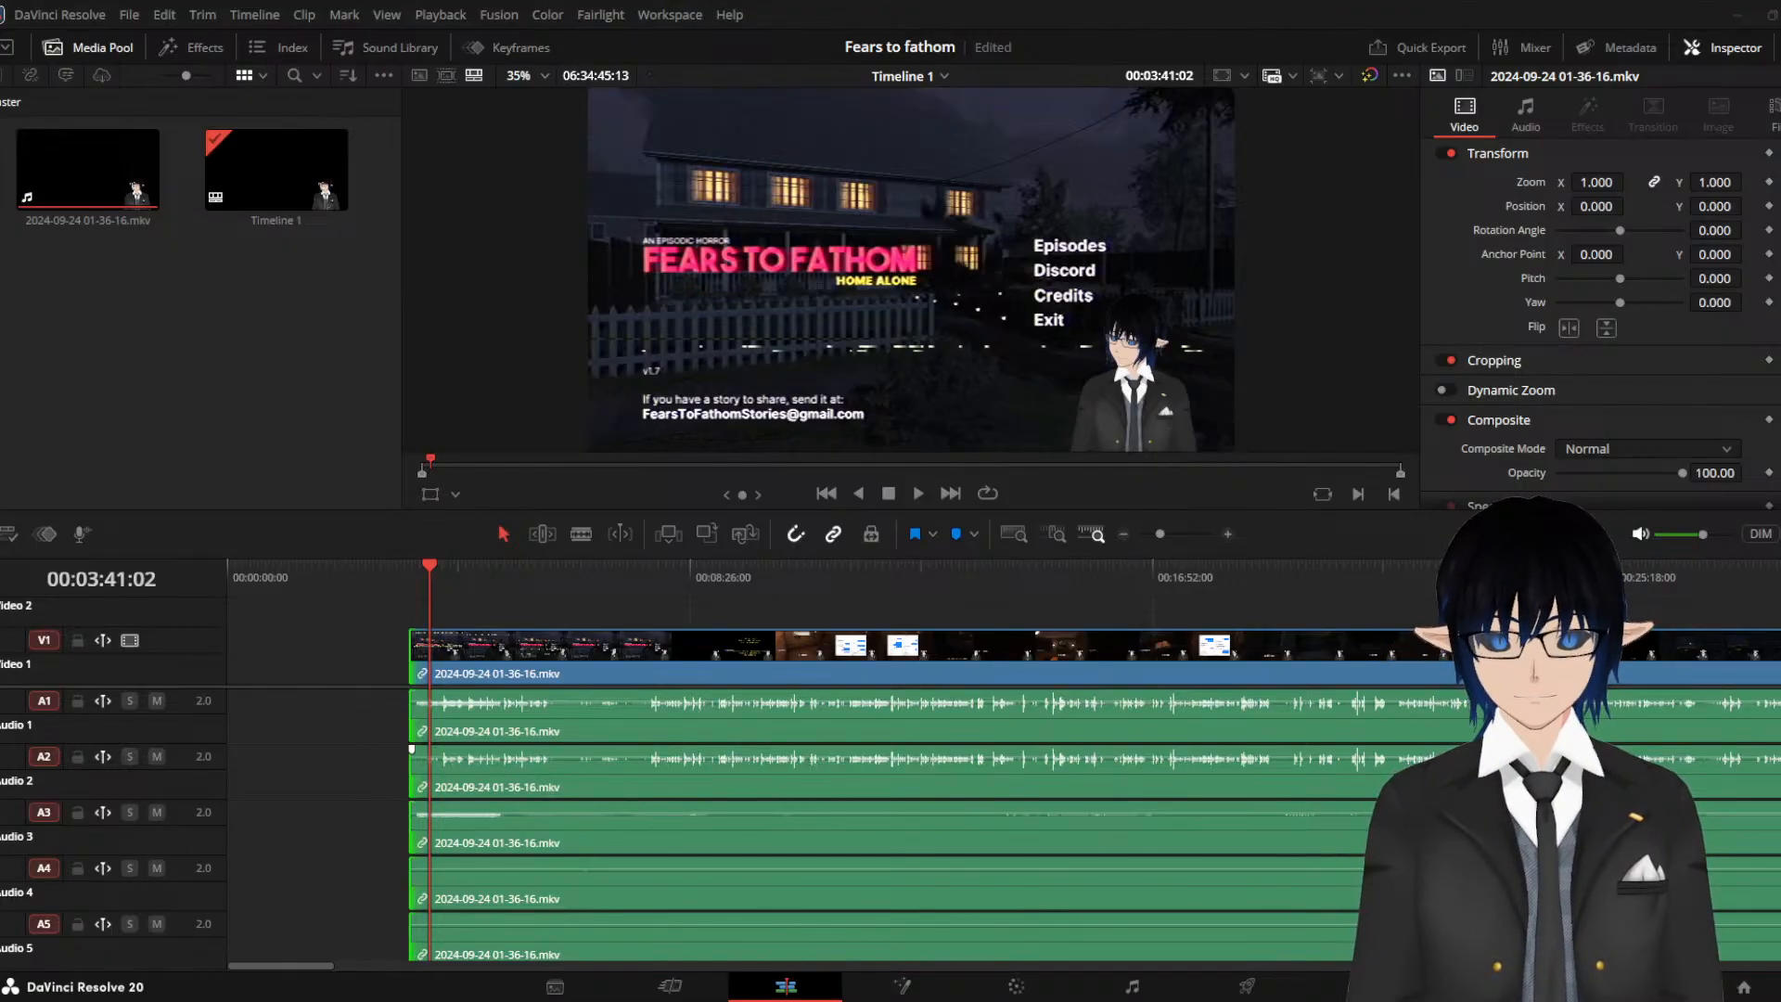
pyautogui.click(589, 577)
pyautogui.moveTo(599, 603); pyautogui.dragTo(653, 626)
pyautogui.press('space')
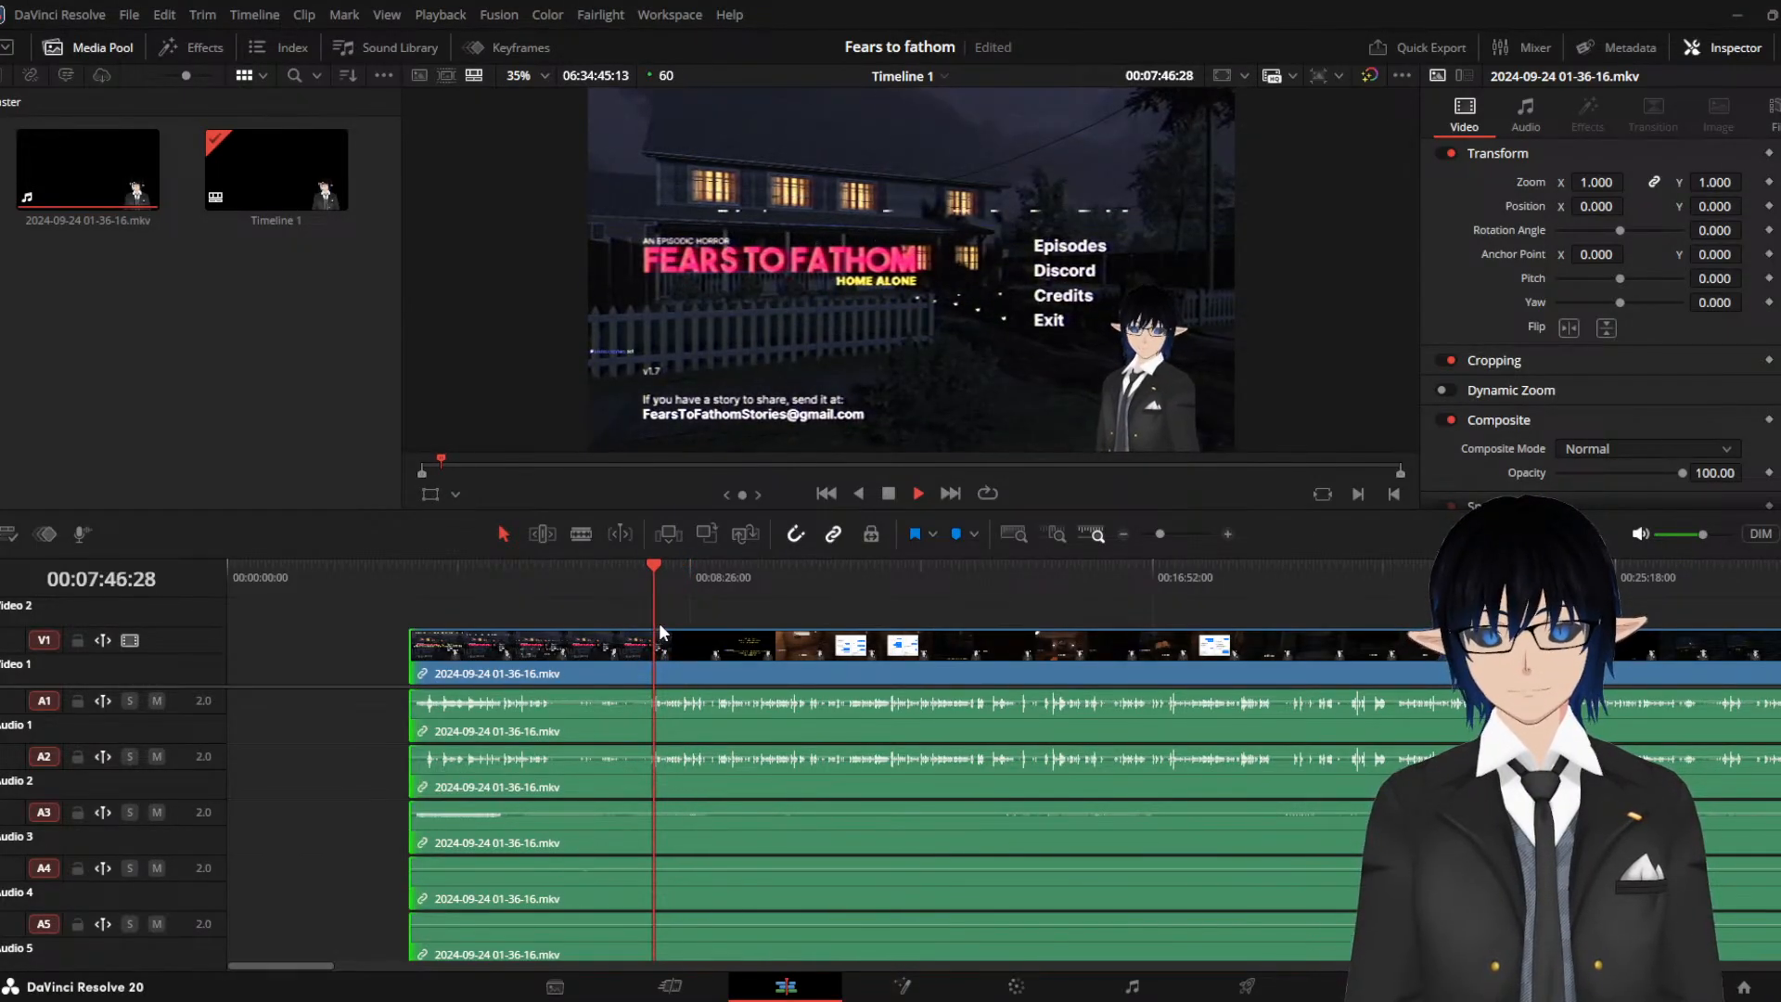
pyautogui.click(553, 592)
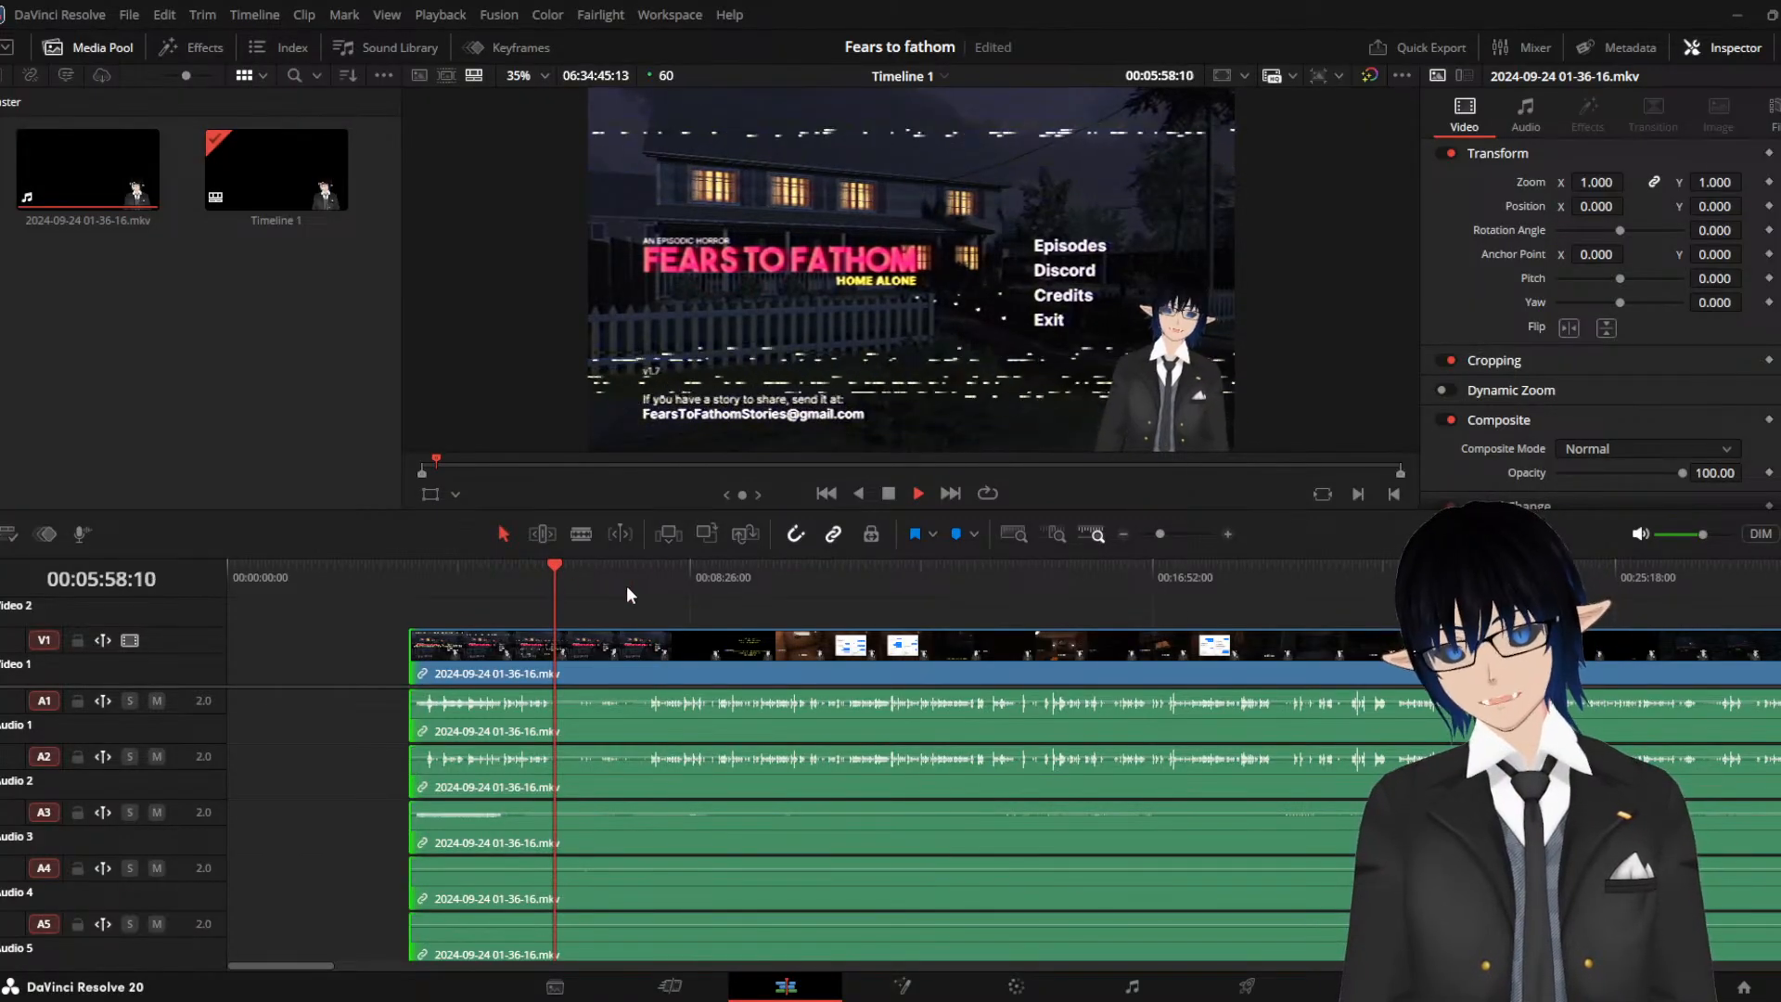
pyautogui.click(423, 577)
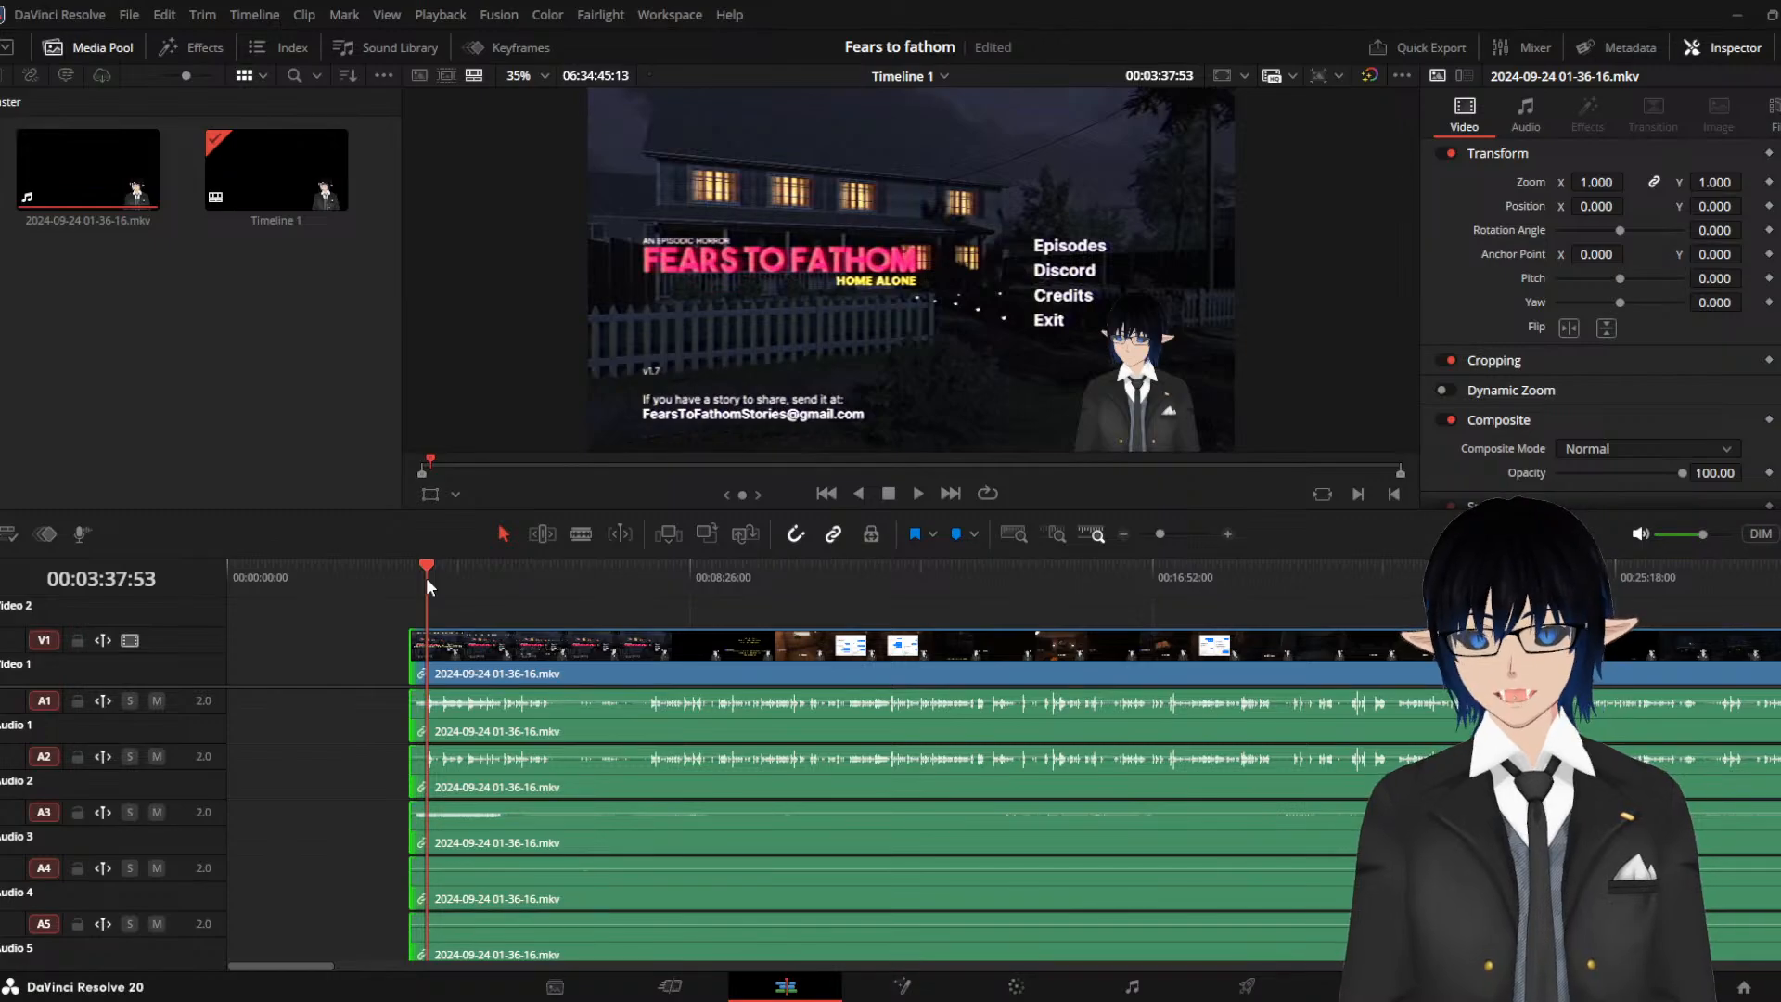
pyautogui.press('space')
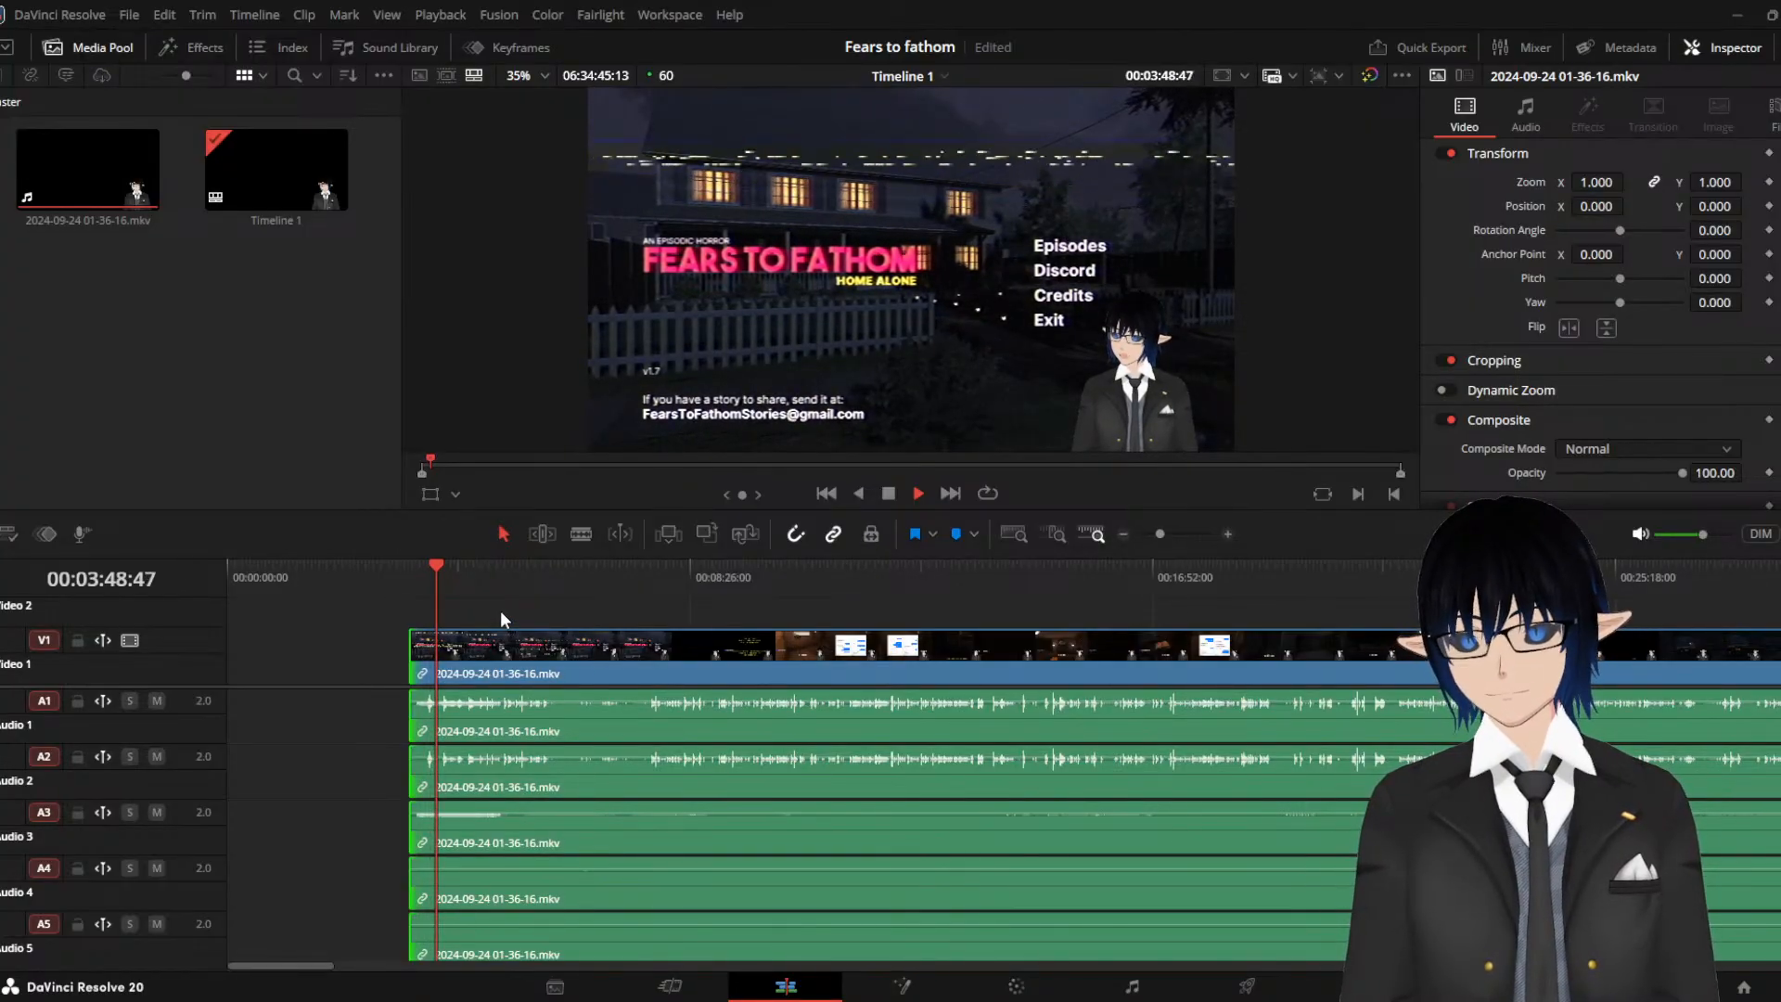
pyautogui.scroll(2, 502, 692)
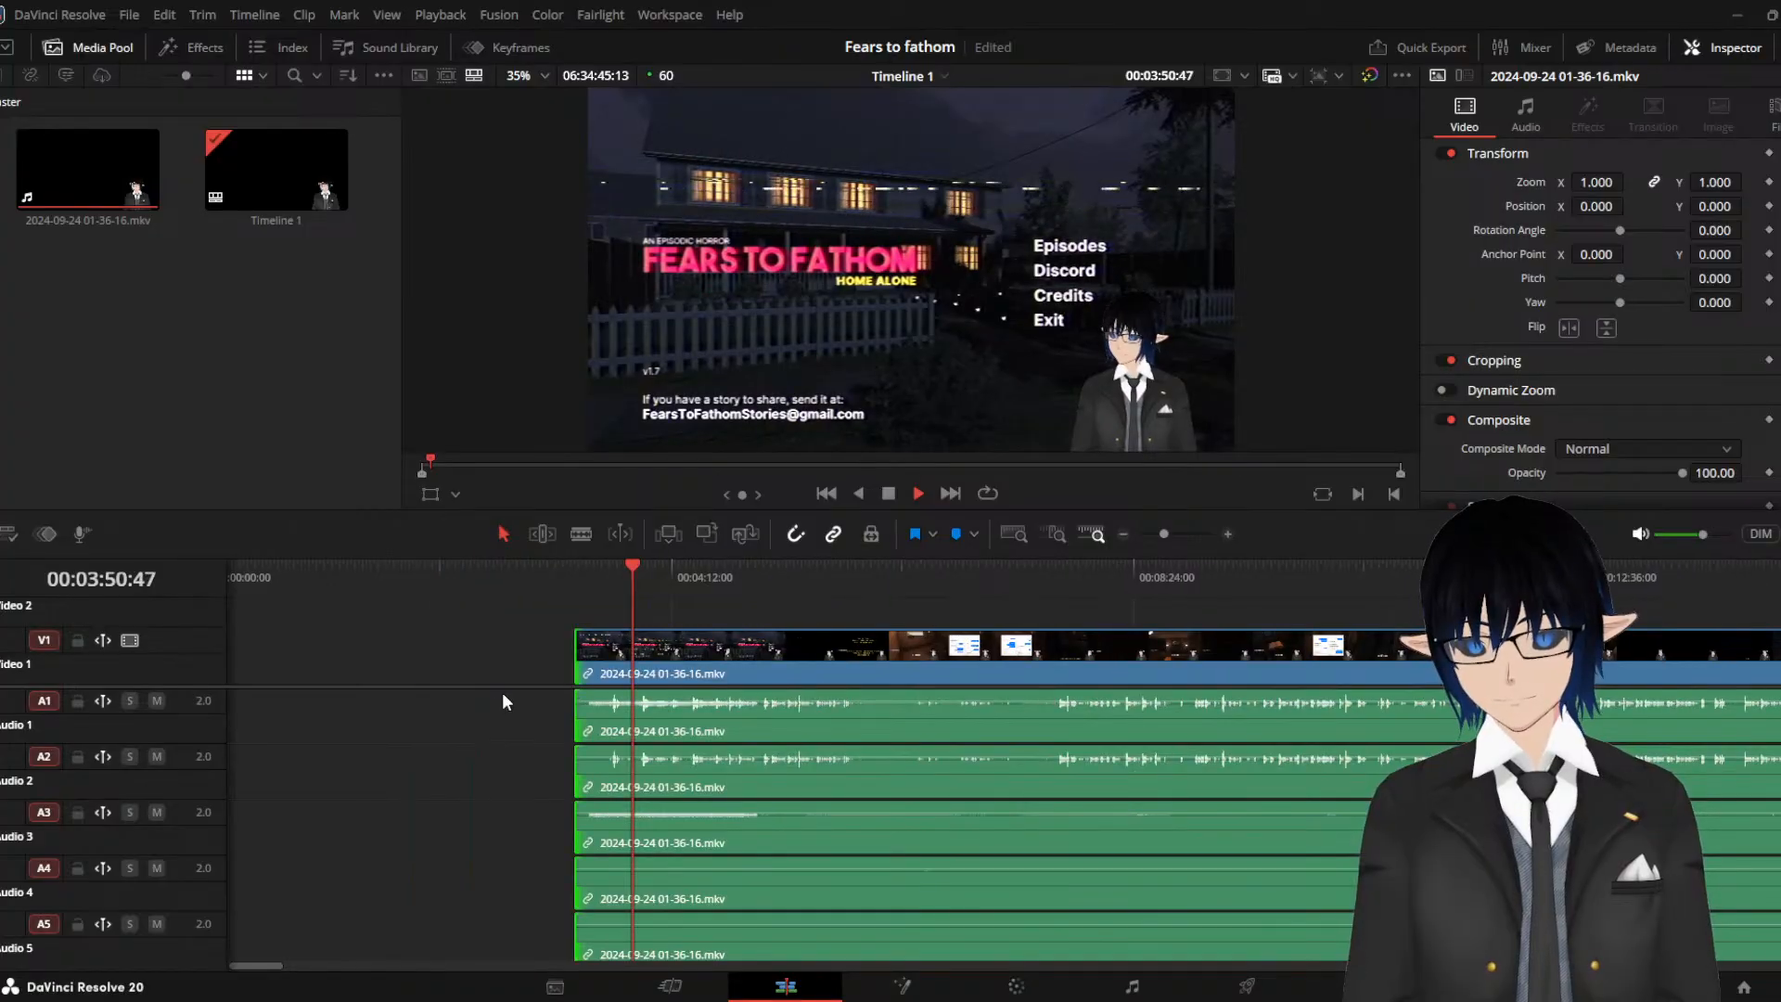
pyautogui.click(788, 587)
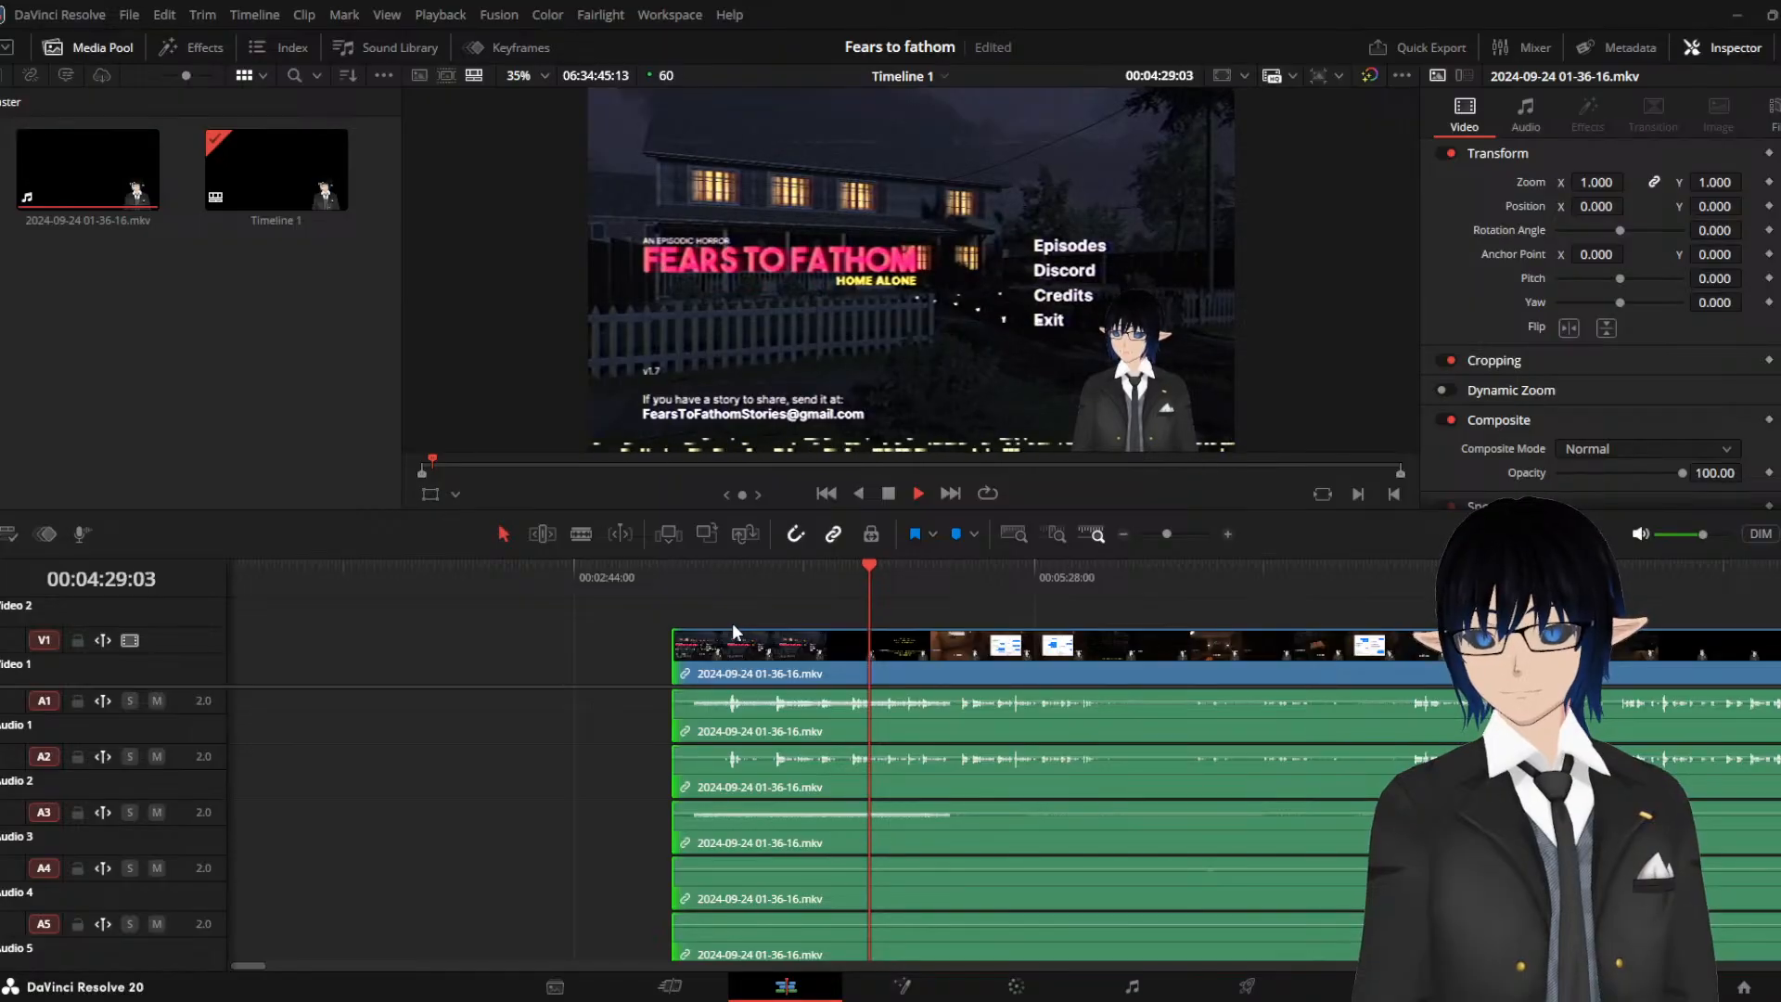
pyautogui.click(893, 497)
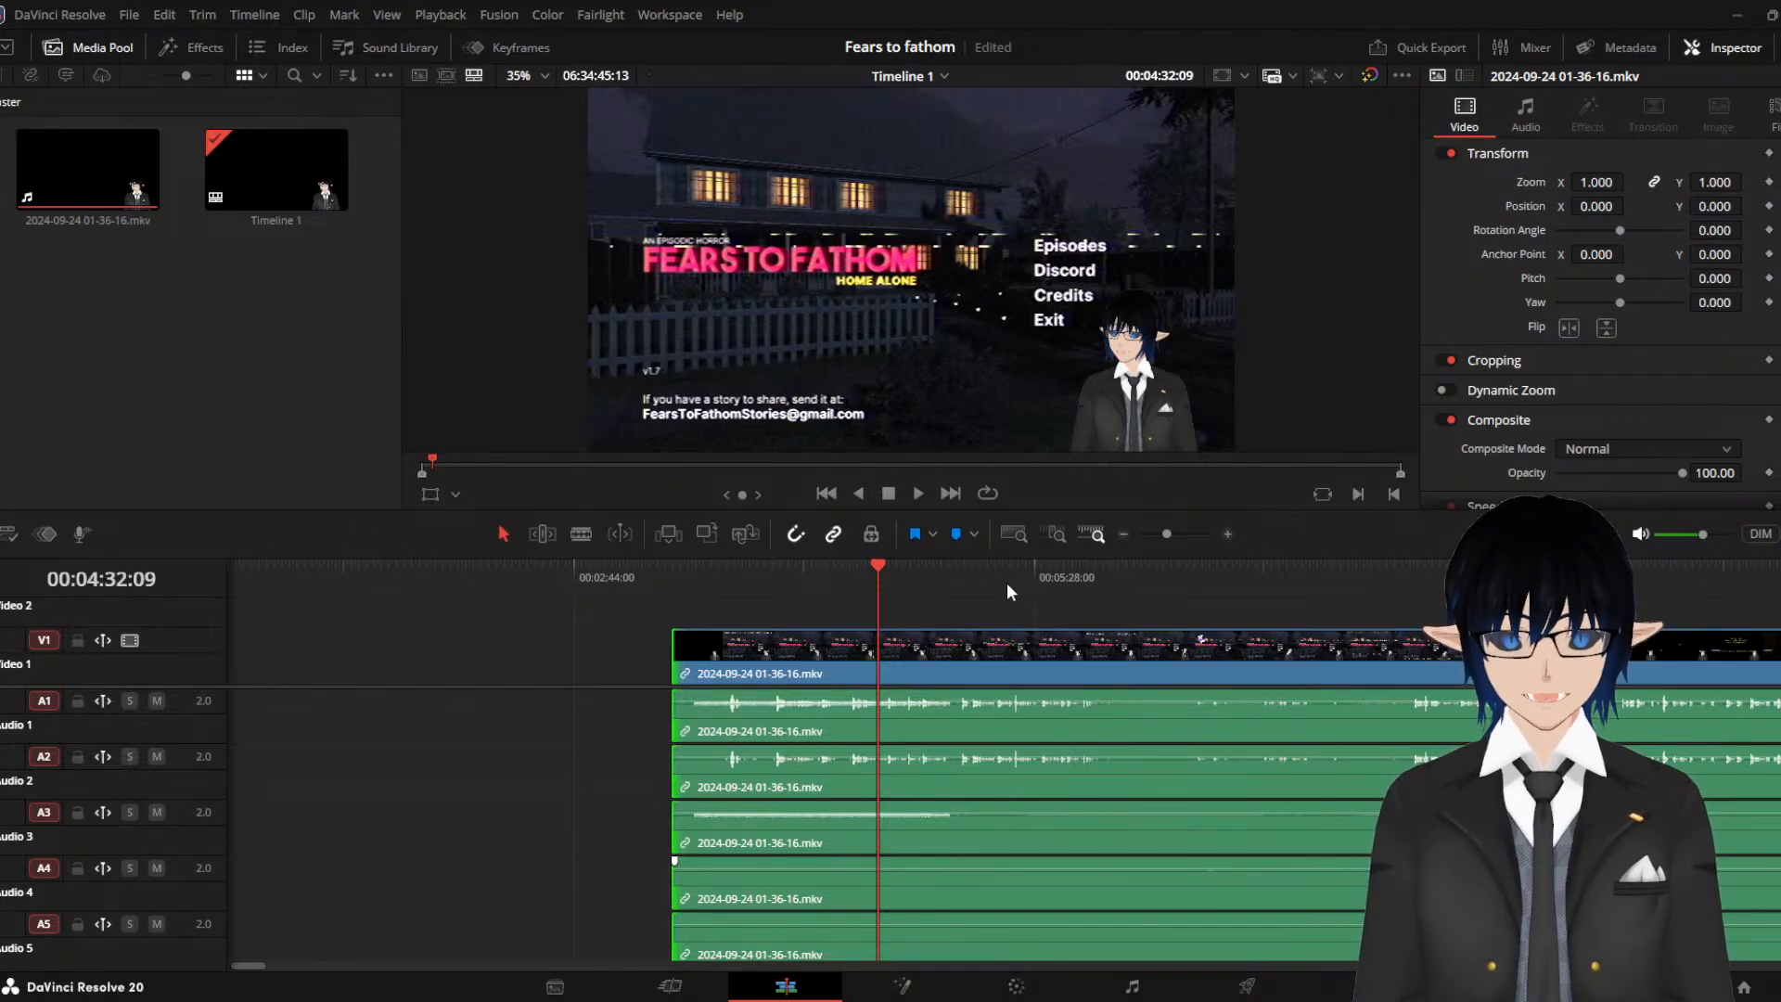
# Move the trimmed clip with its linked audio about 1 minute 6 seconds earlier on the timeline, and enlarge the viewer area
pyautogui.click(1102, 575)
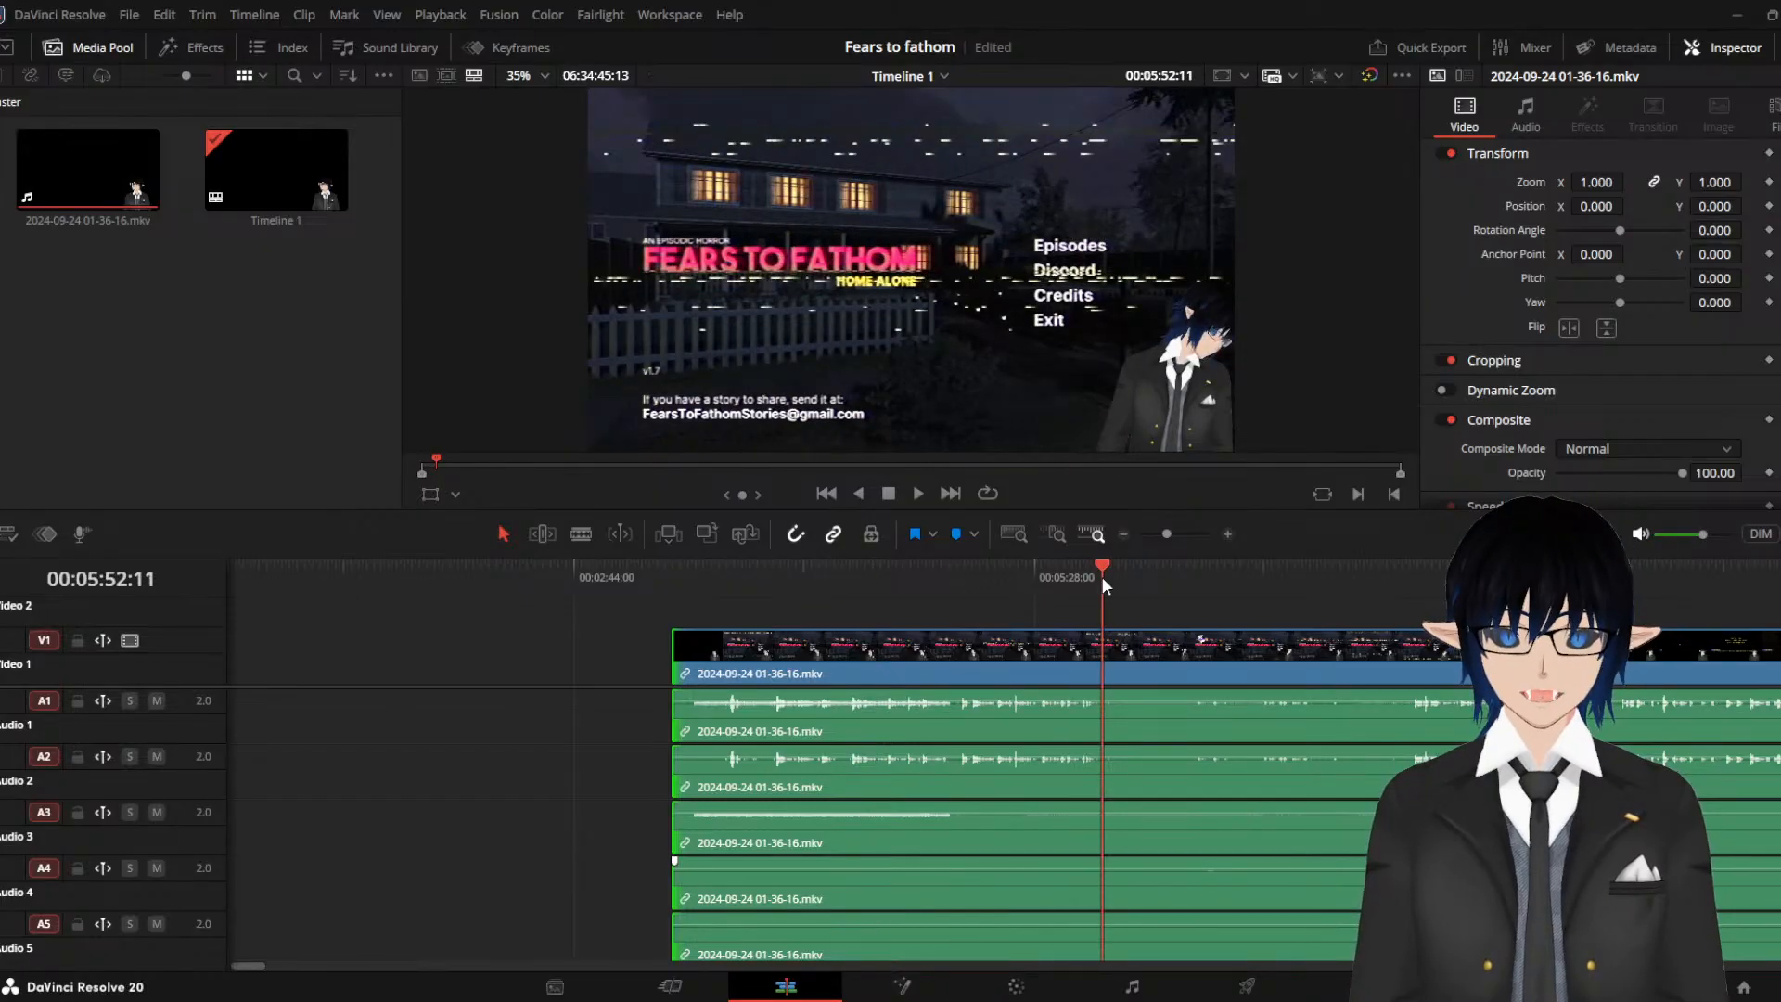
pyautogui.moveTo(1102, 577); pyautogui.dragTo(688, 531)
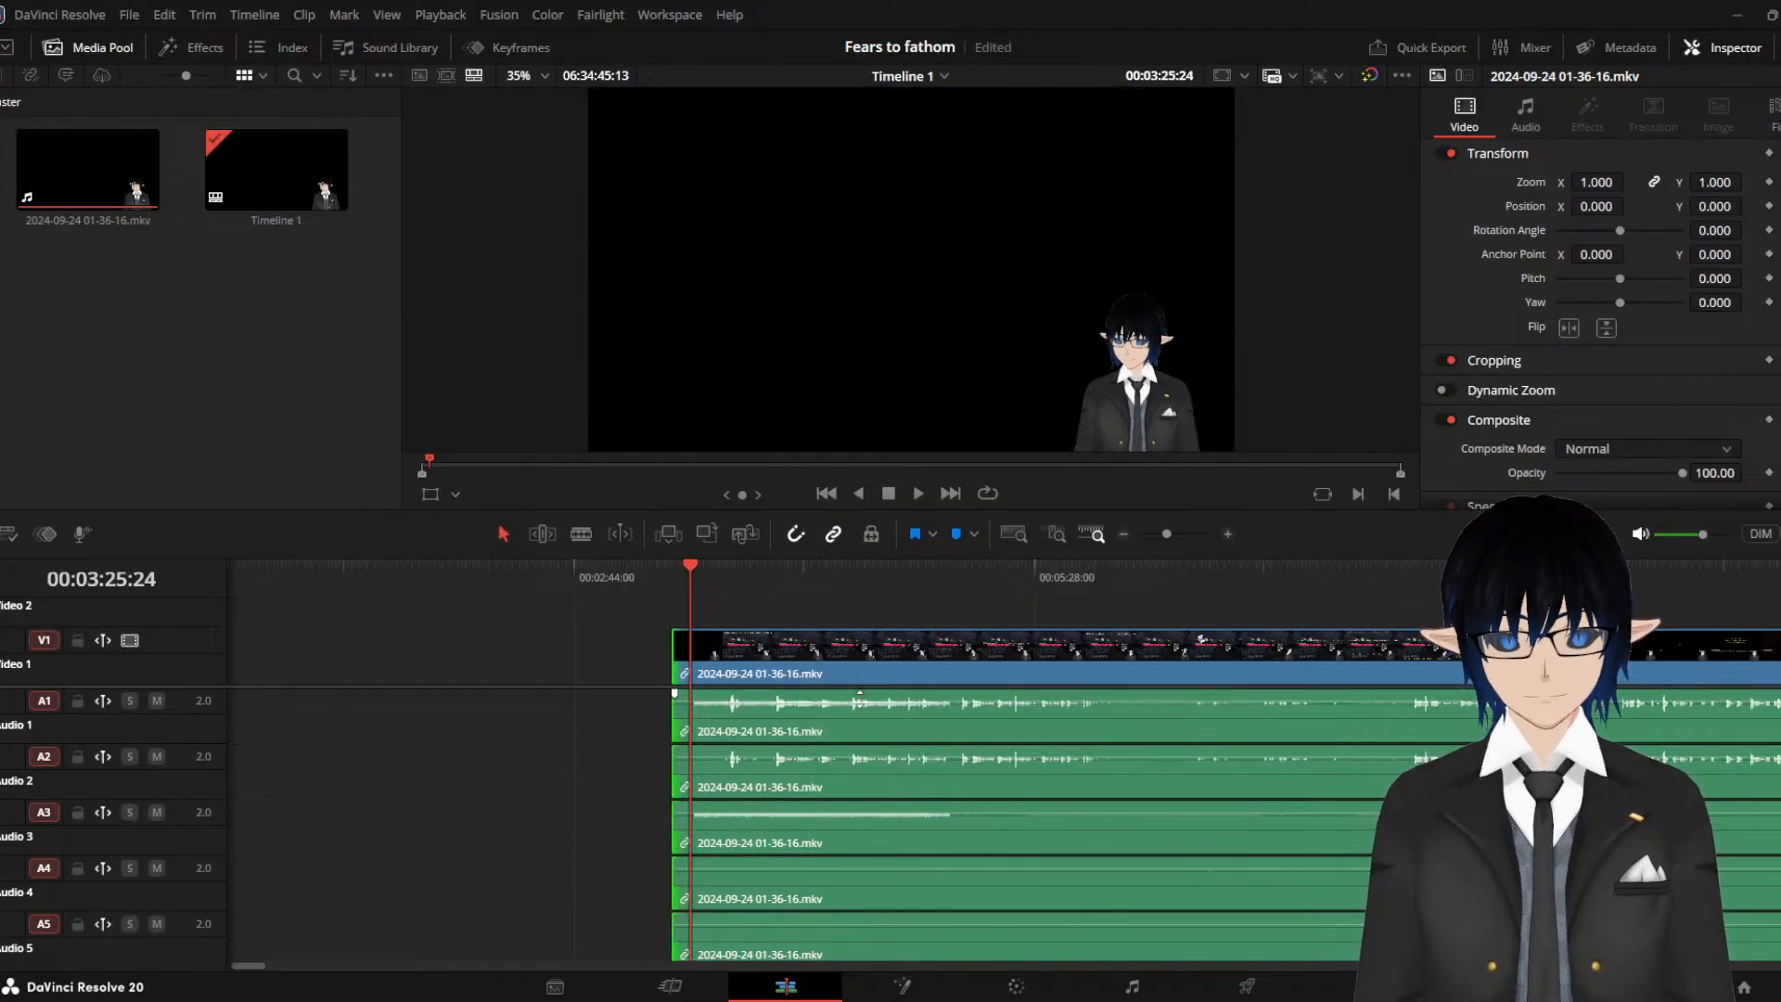
pyautogui.scroll(2, 858, 696)
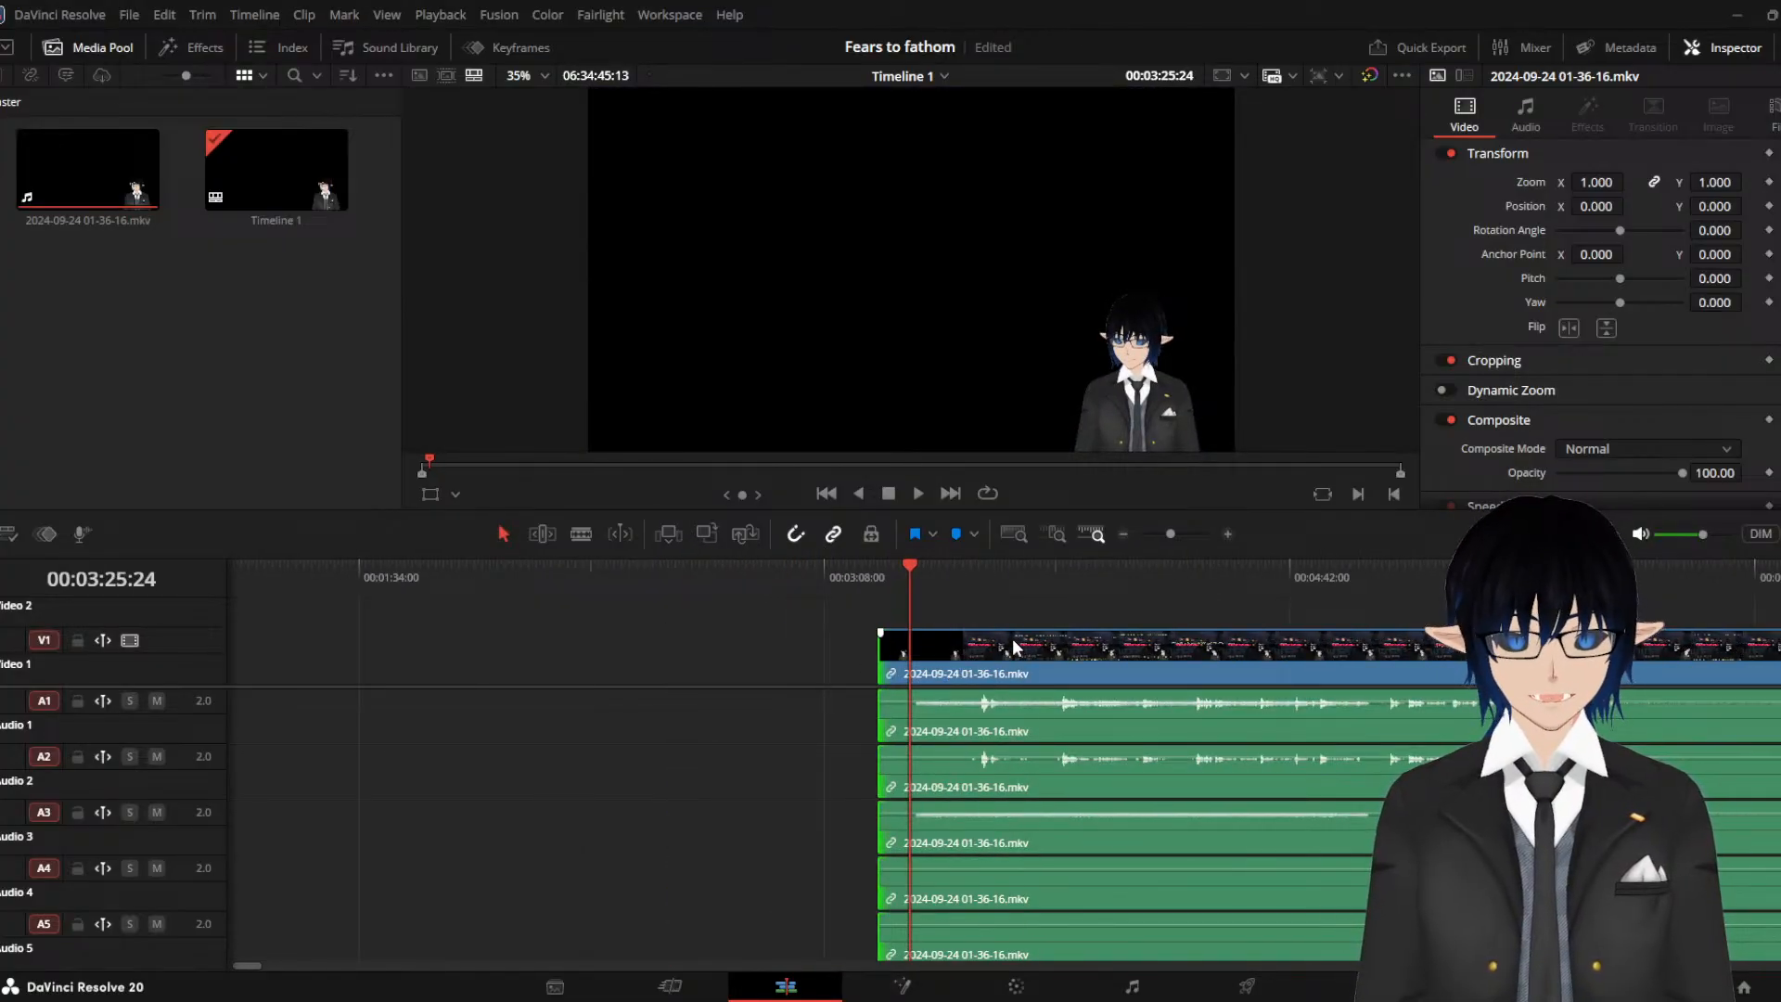
pyautogui.moveTo(1014, 646); pyautogui.dragTo(683, 674)
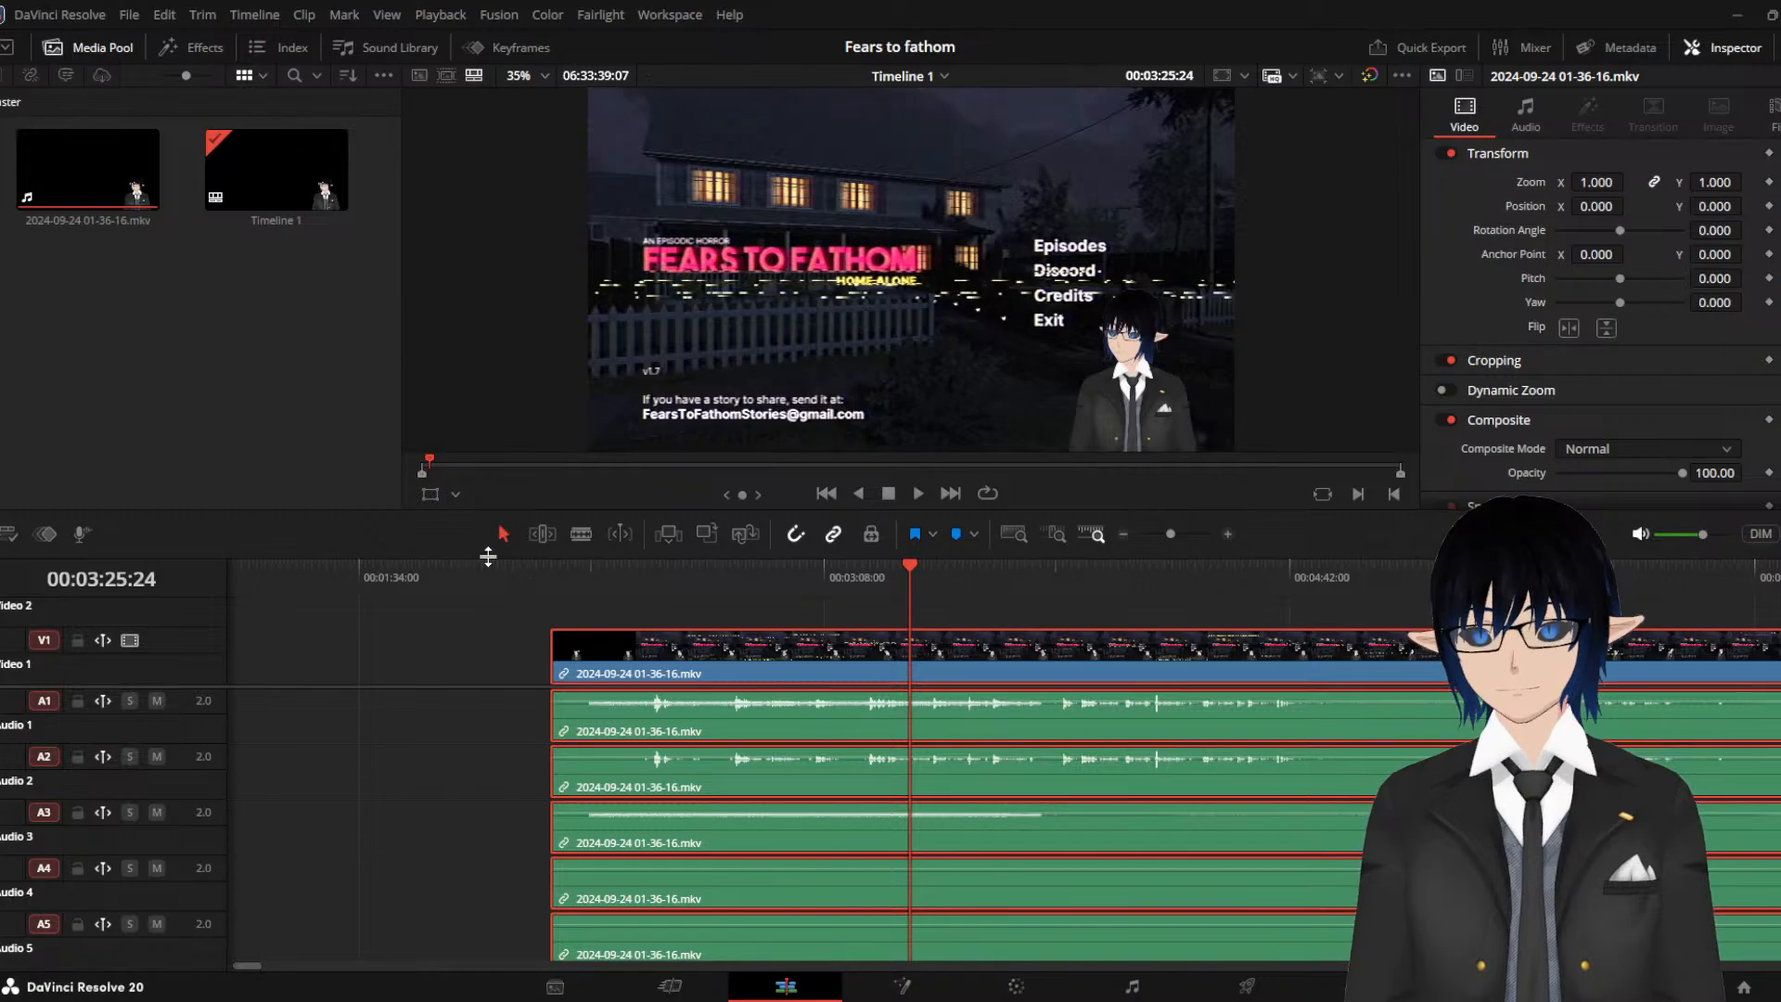
pyautogui.moveTo(488, 556); pyautogui.dragTo(479, 590)
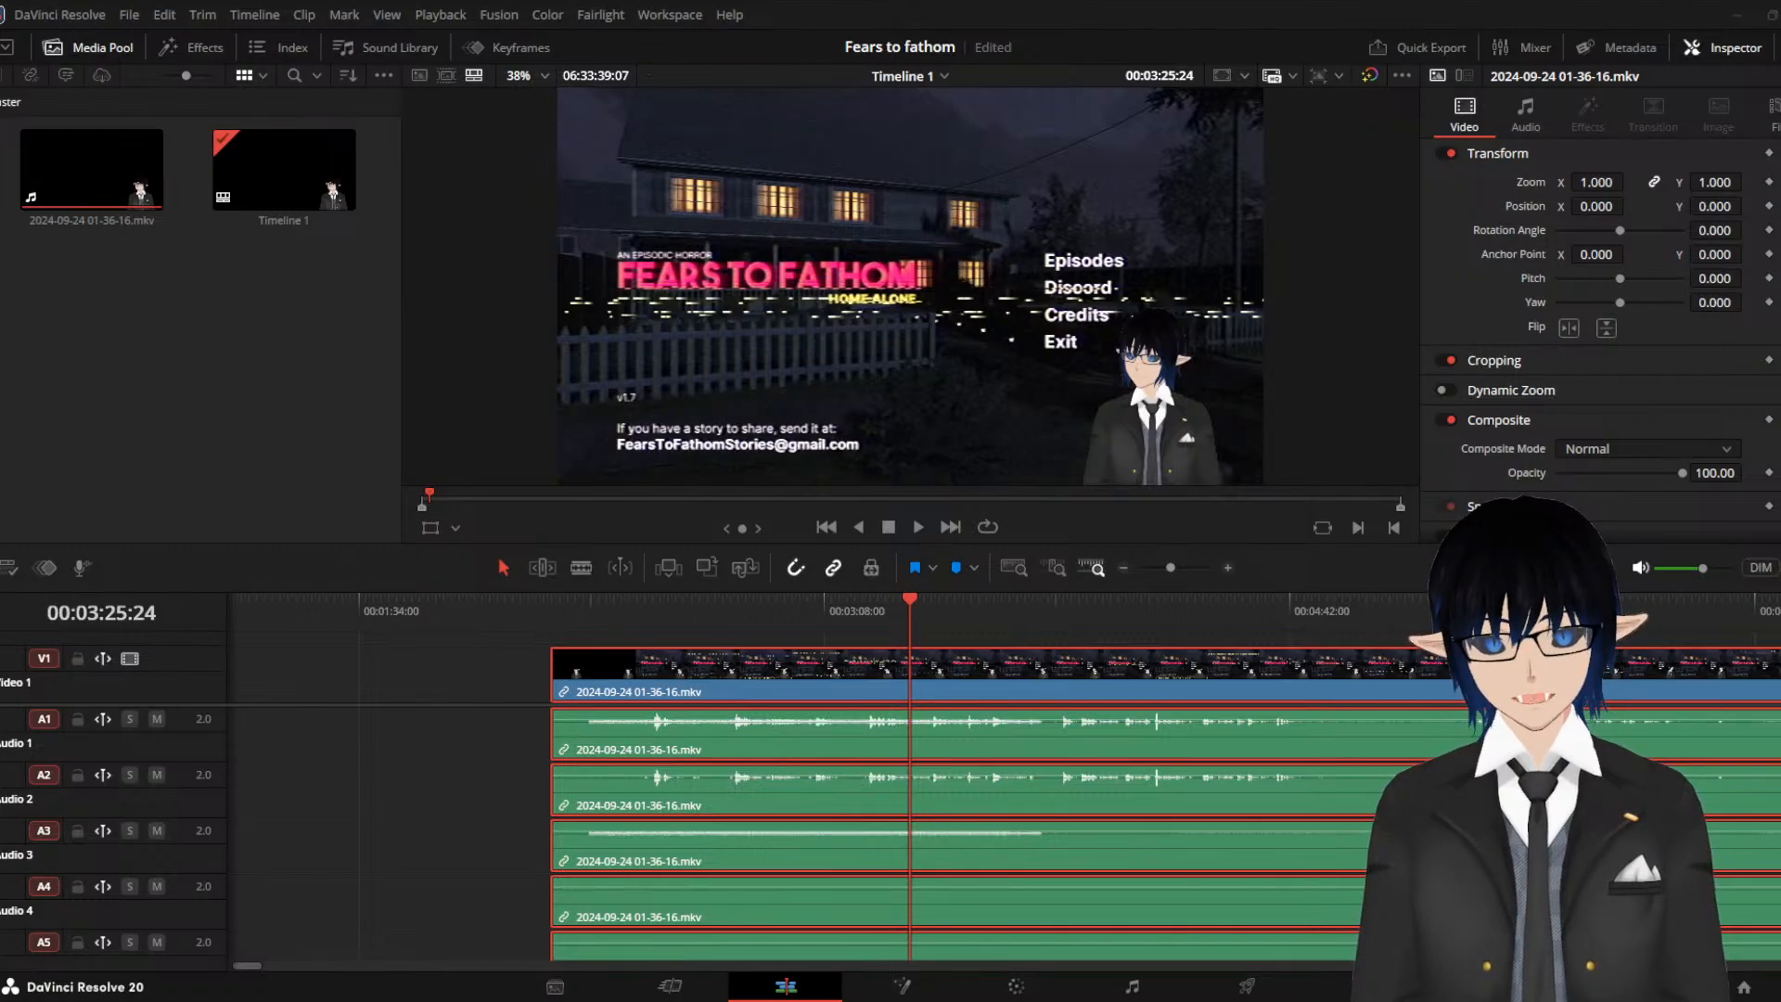
# Review the clip's opening from about 00:02:20 to 00:03:19 to find where the usable footage should begin
pyautogui.click(586, 607)
pyautogui.press('space')
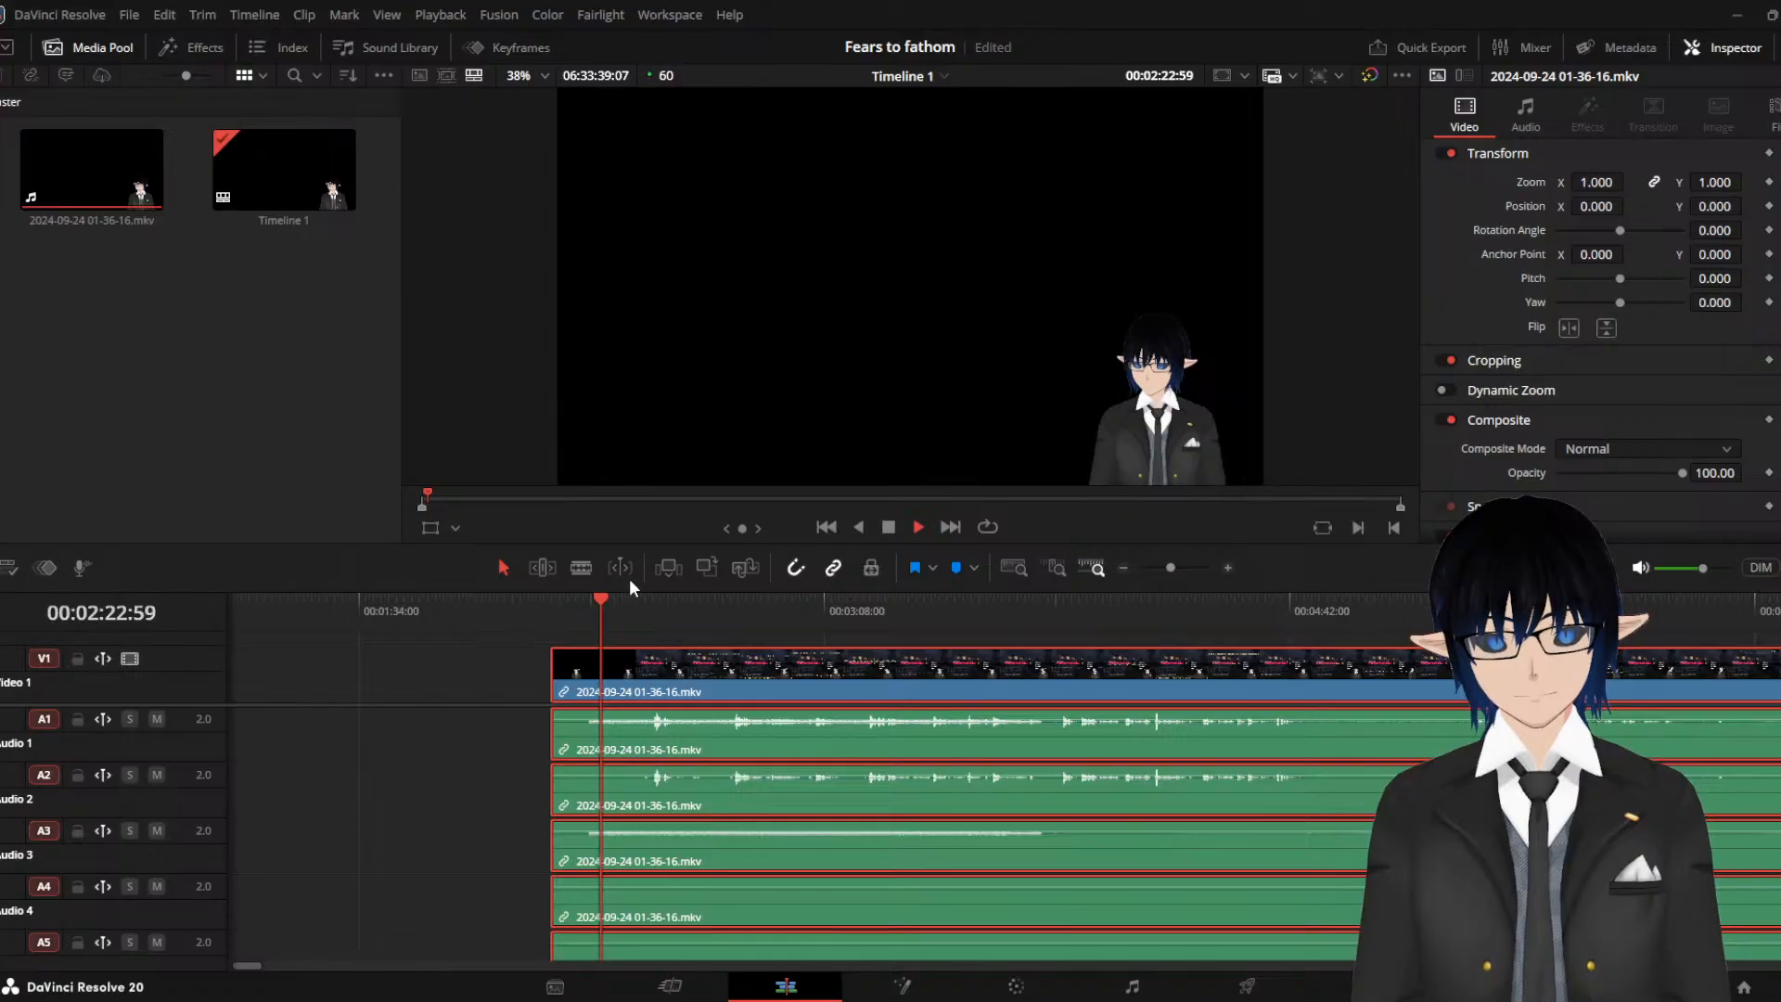
pyautogui.press('space')
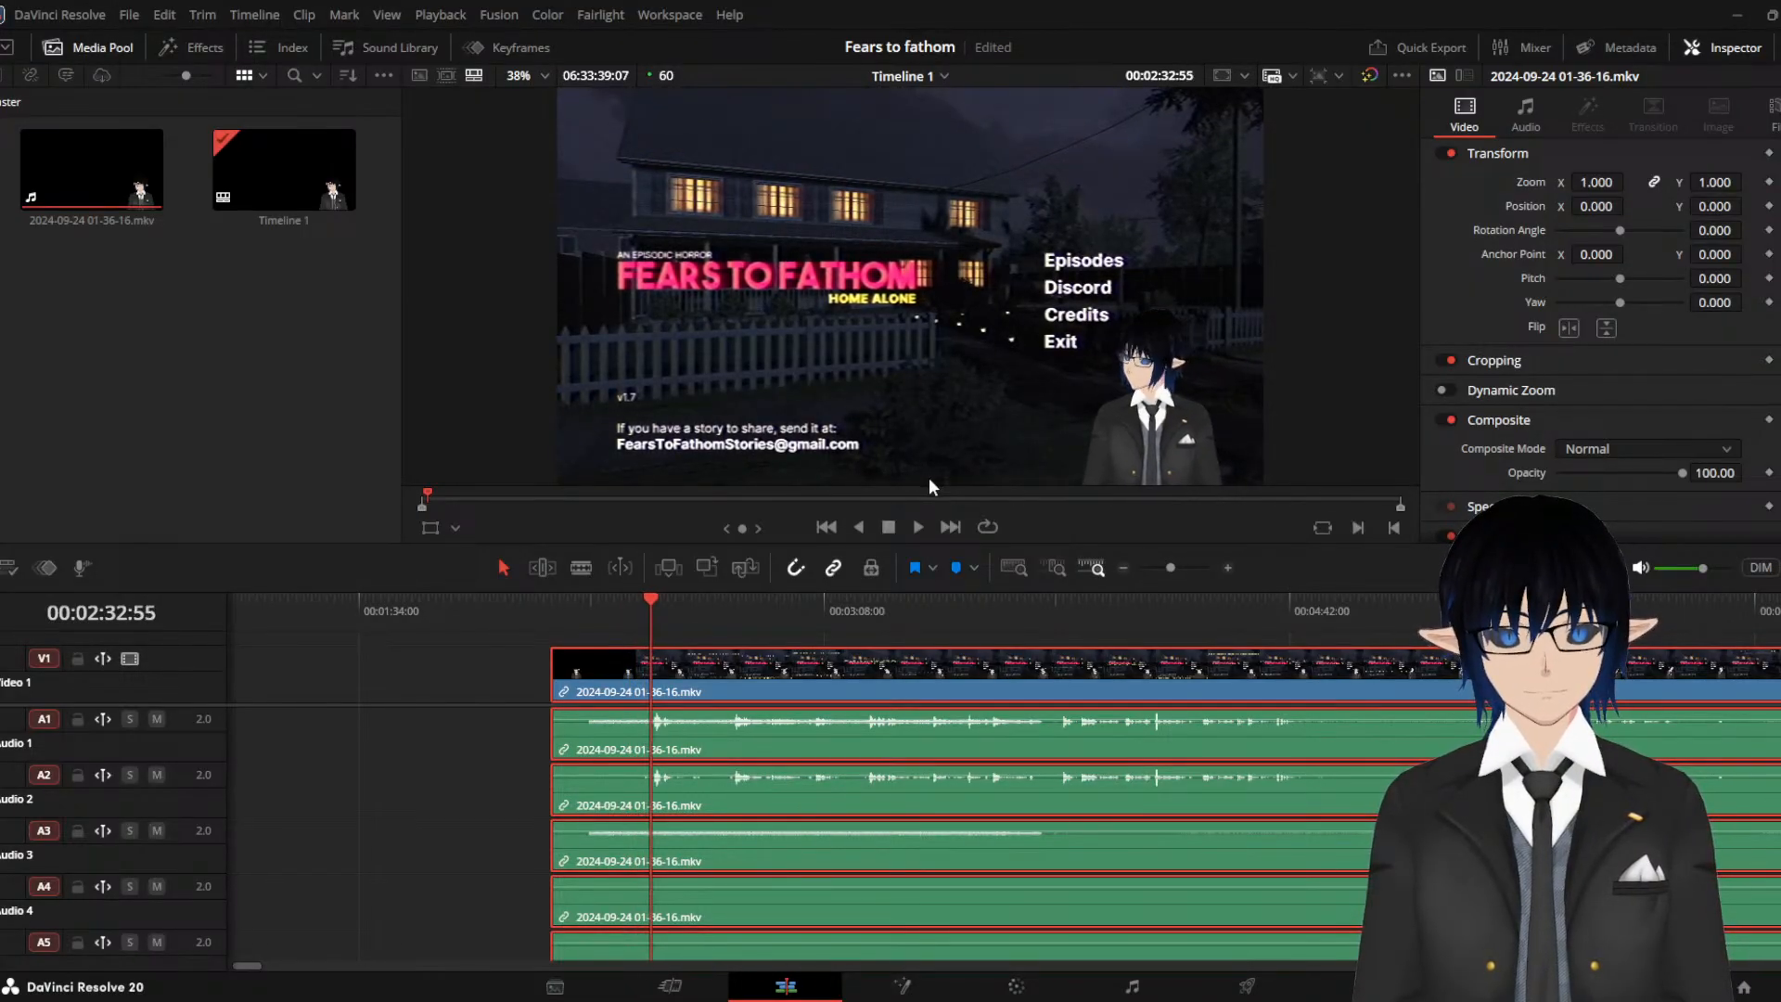
pyautogui.click(687, 629)
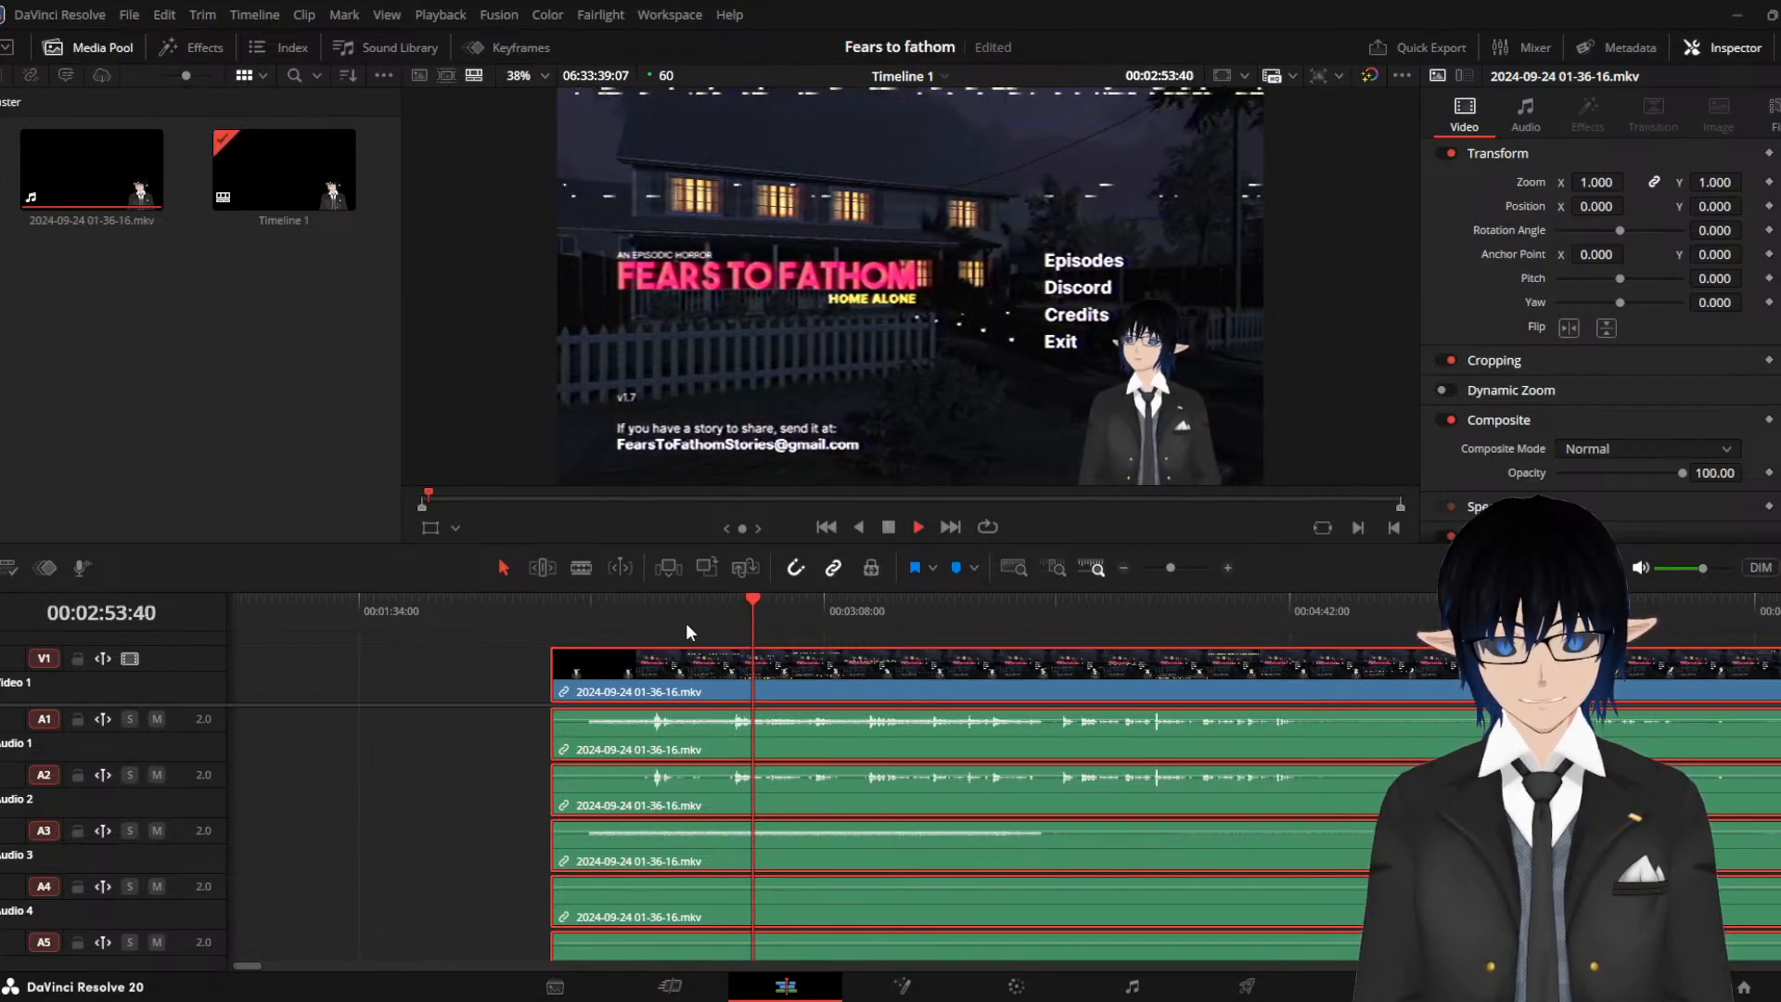
pyautogui.click(690, 623)
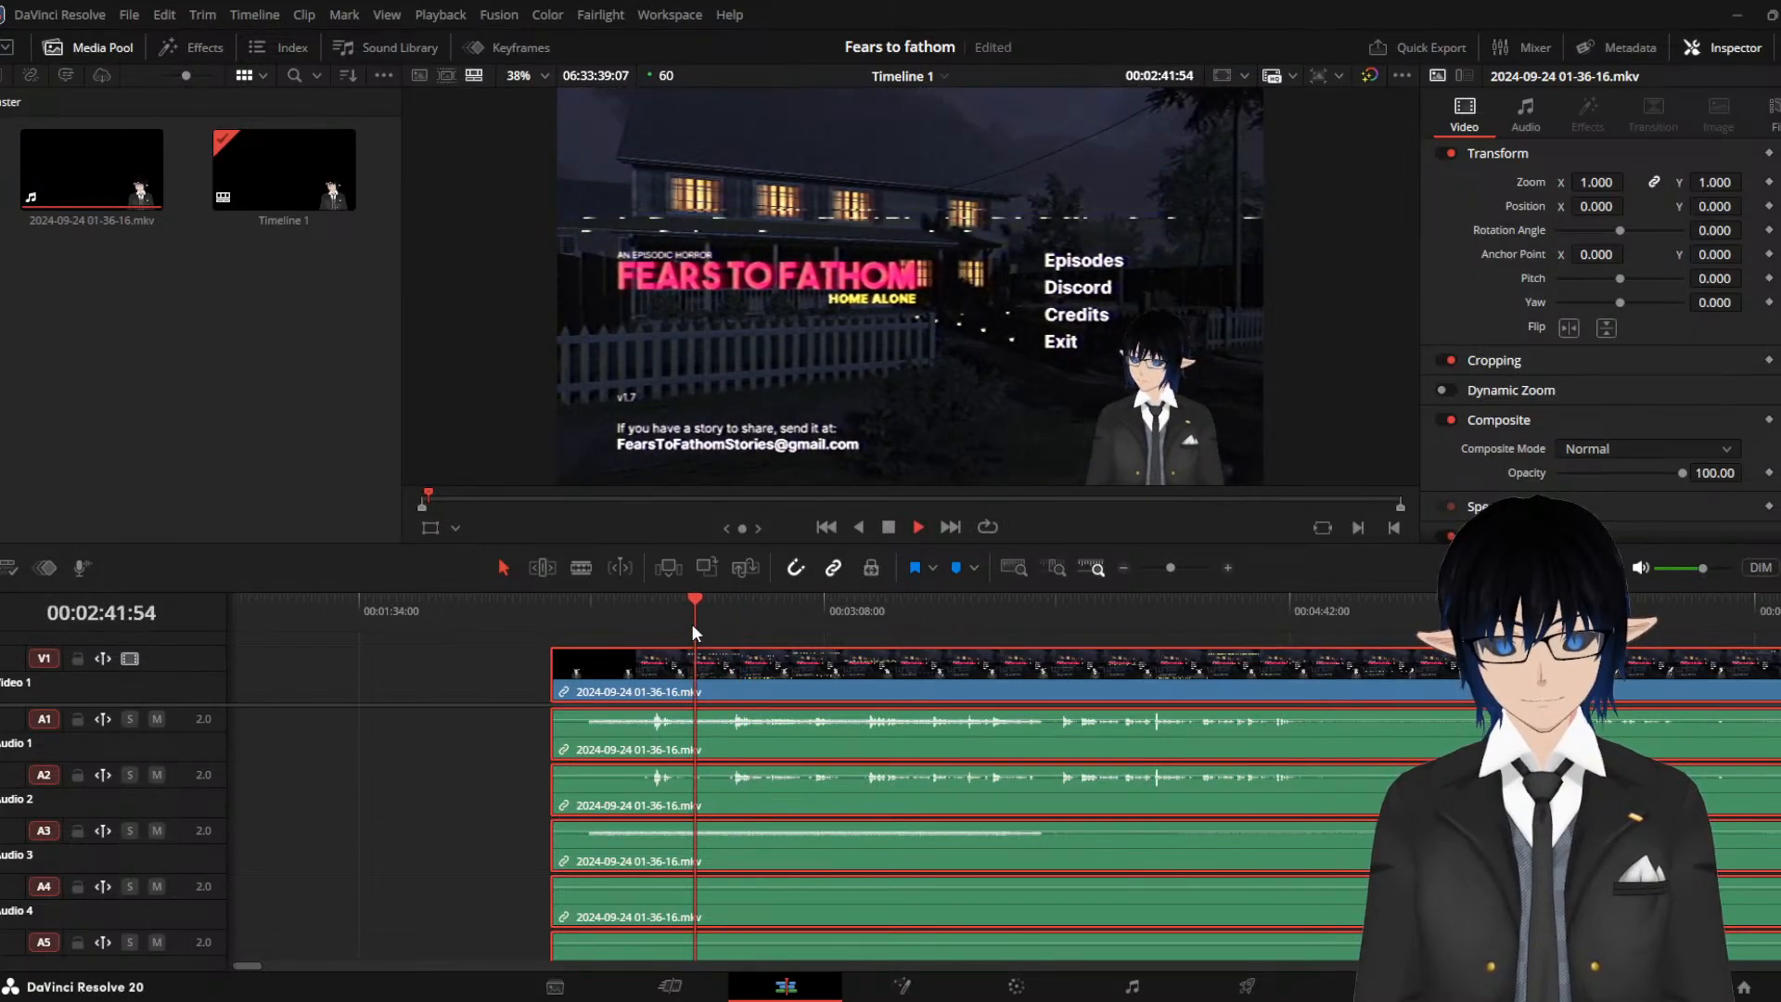
pyautogui.press('space')
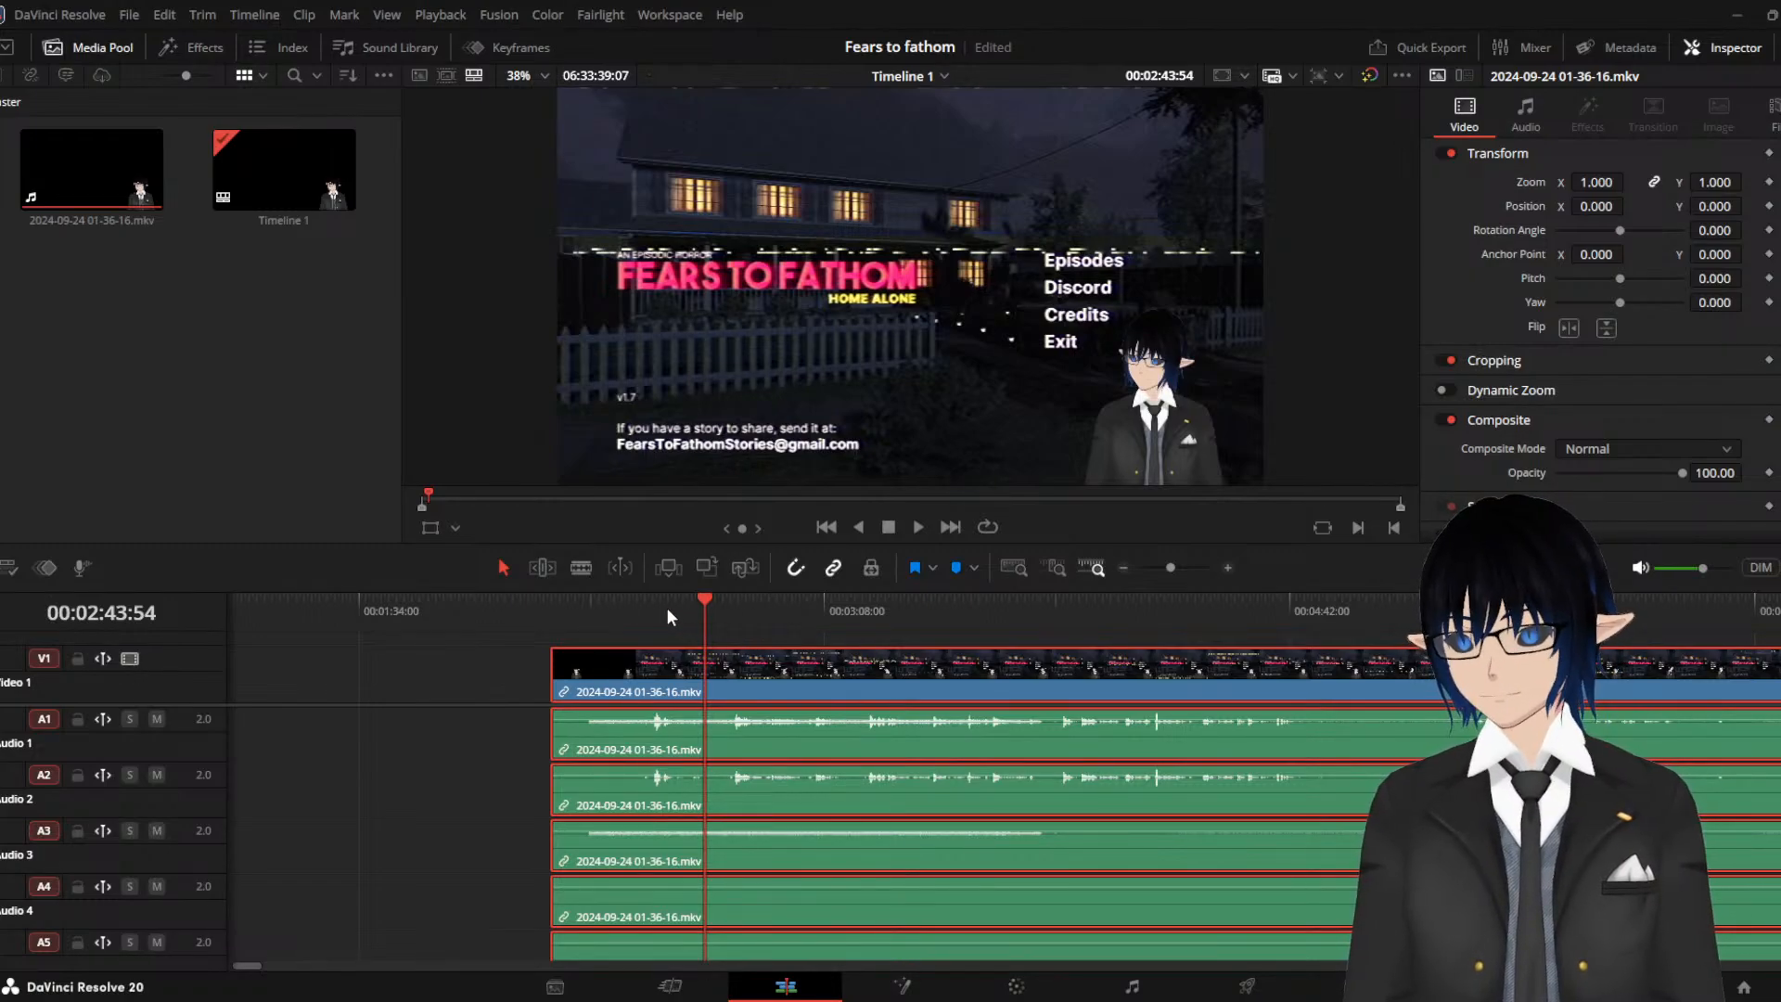
pyautogui.moveTo(679, 616); pyautogui.dragTo(687, 631)
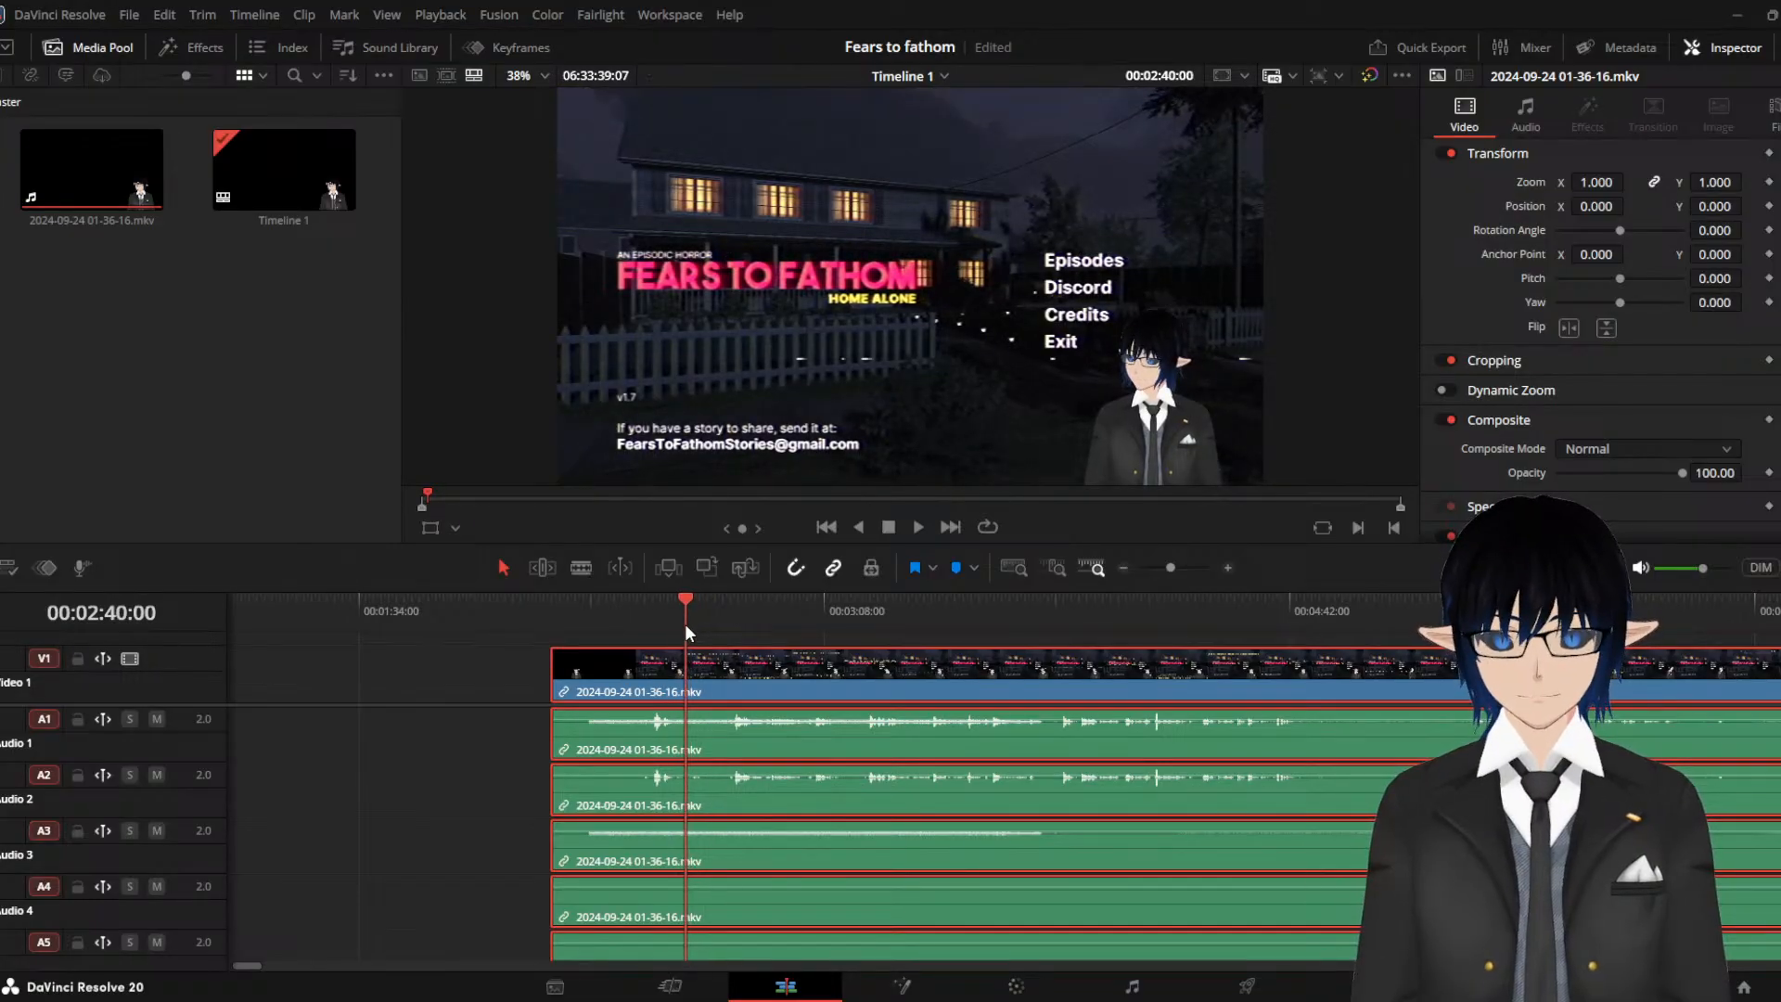
pyautogui.press('space')
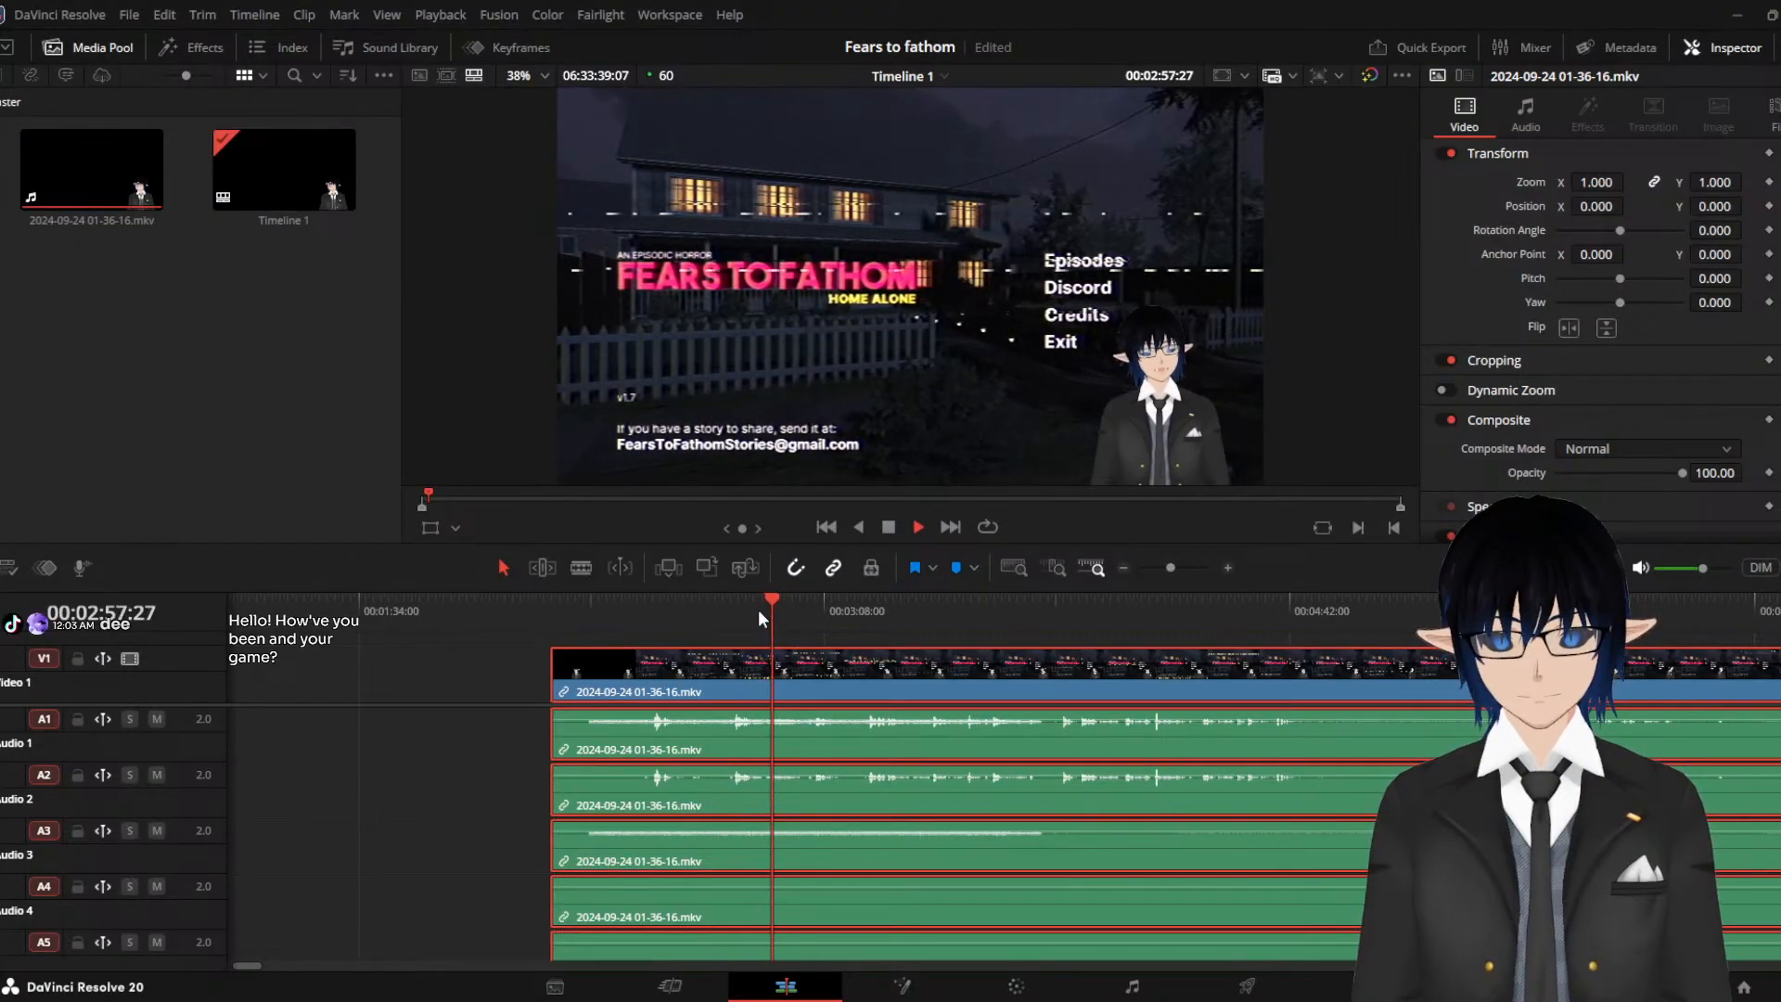
pyautogui.press('space')
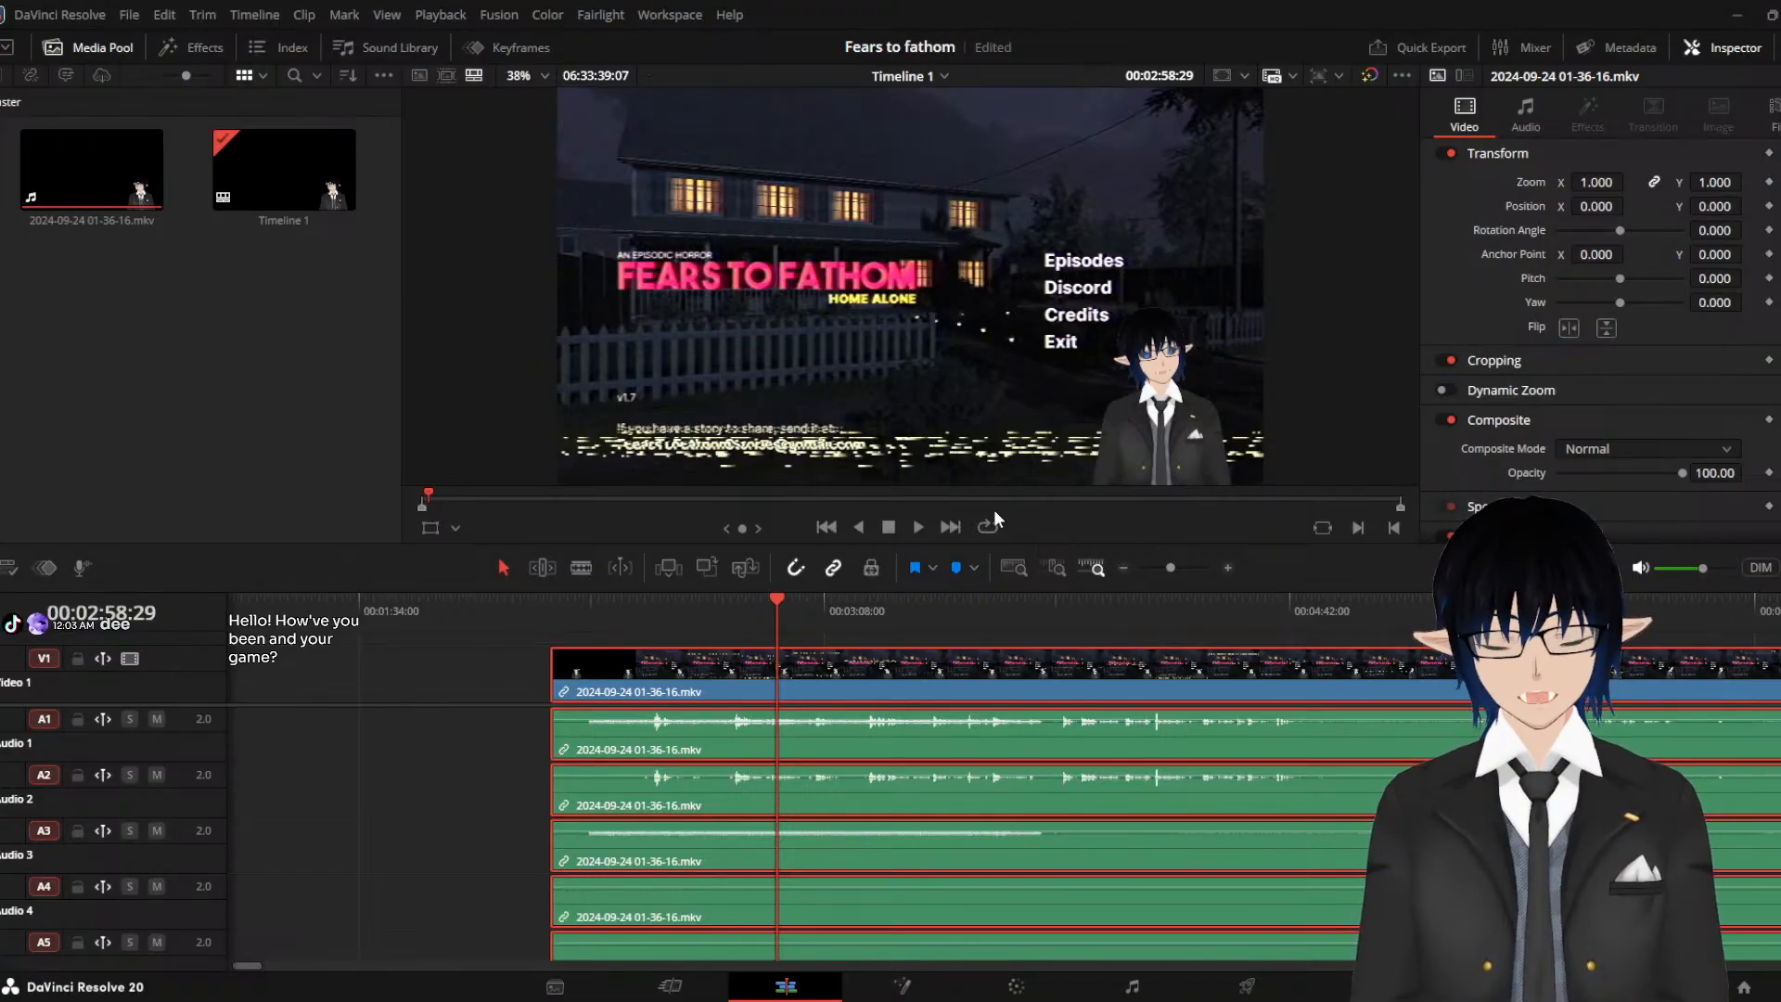
pyautogui.click(920, 527)
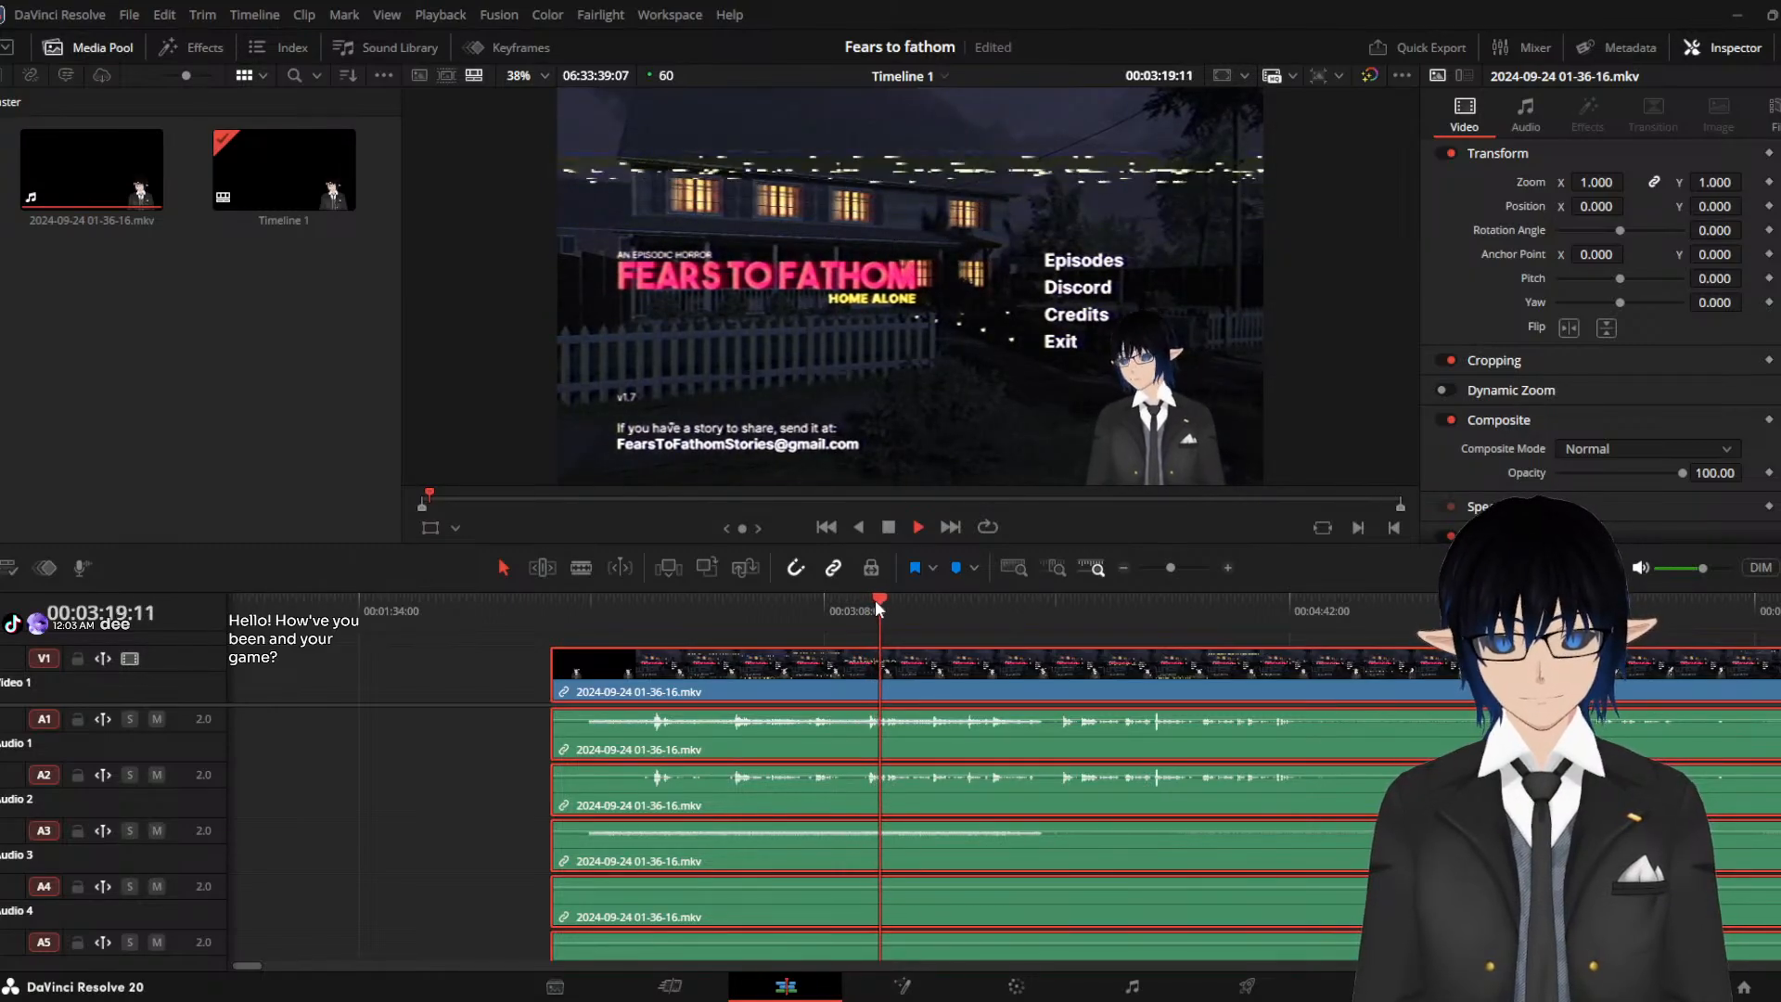
pyautogui.press('space')
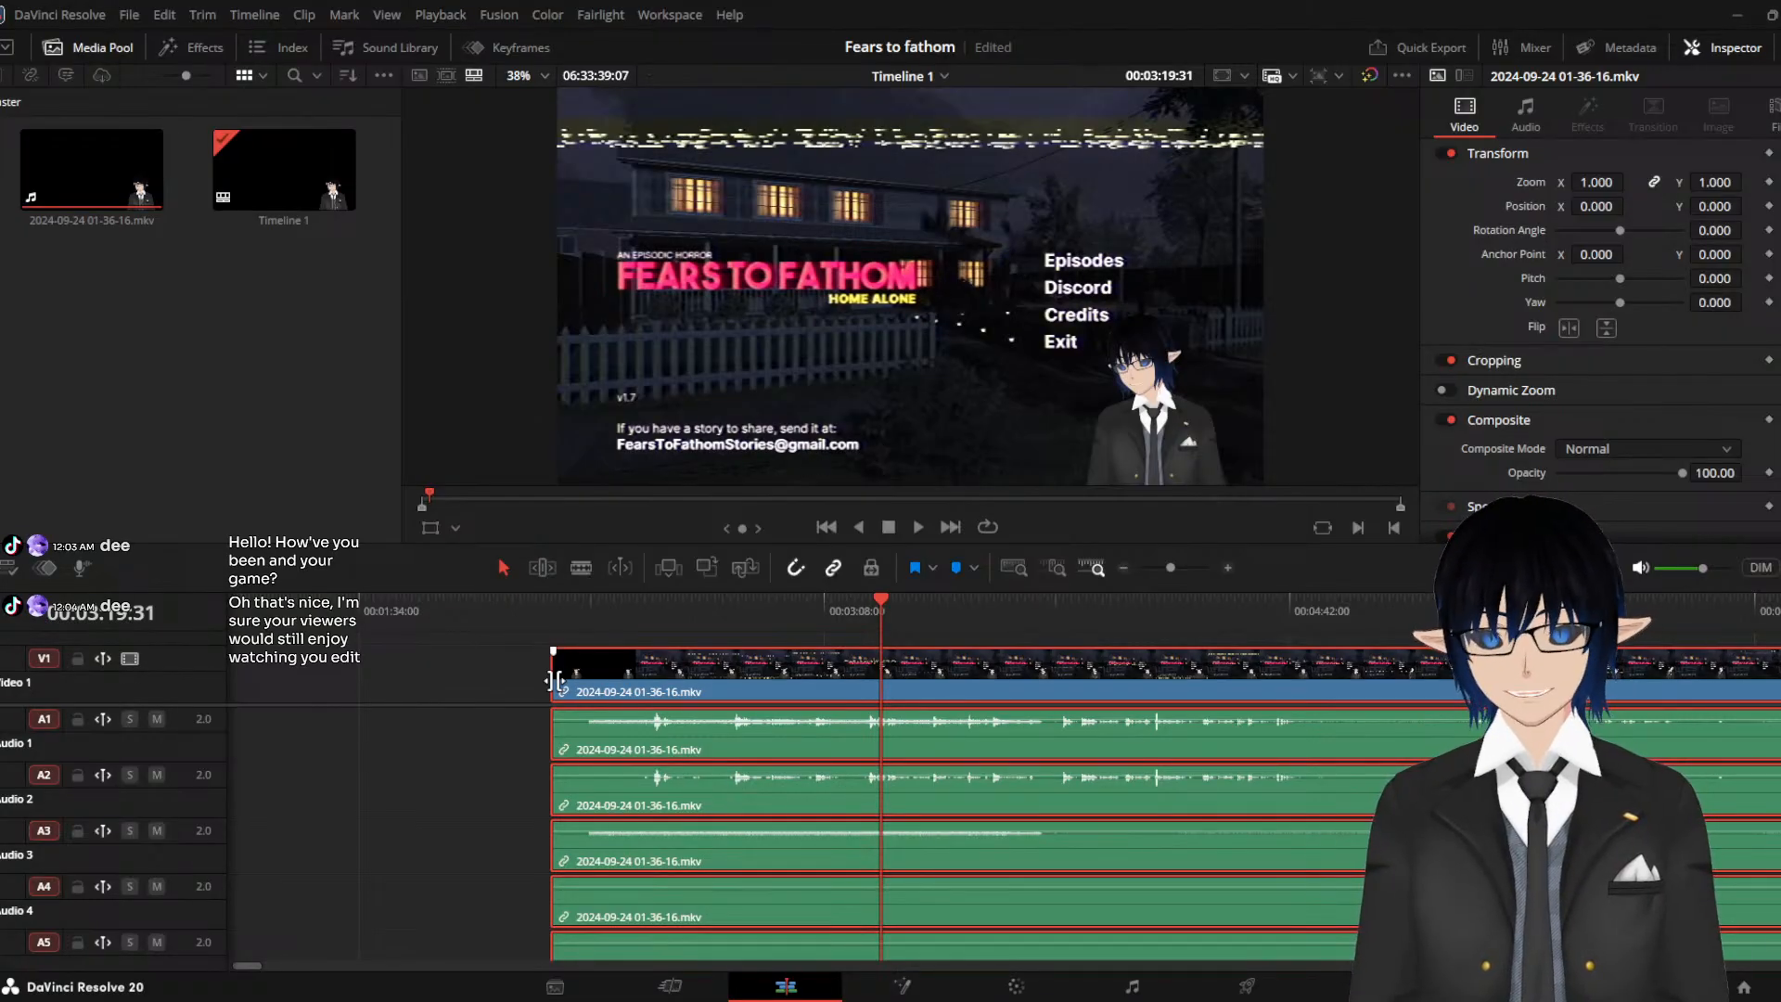
# Trim about one more minute off the clip's start and move the linked clip earlier to begin at about 00:00:44
pyautogui.moveTo(554, 681); pyautogui.dragTo(858, 687)
pyautogui.moveTo(1000, 684); pyautogui.dragTo(324, 687)
pyautogui.moveTo(247, 961); pyautogui.dragTo(237, 961)
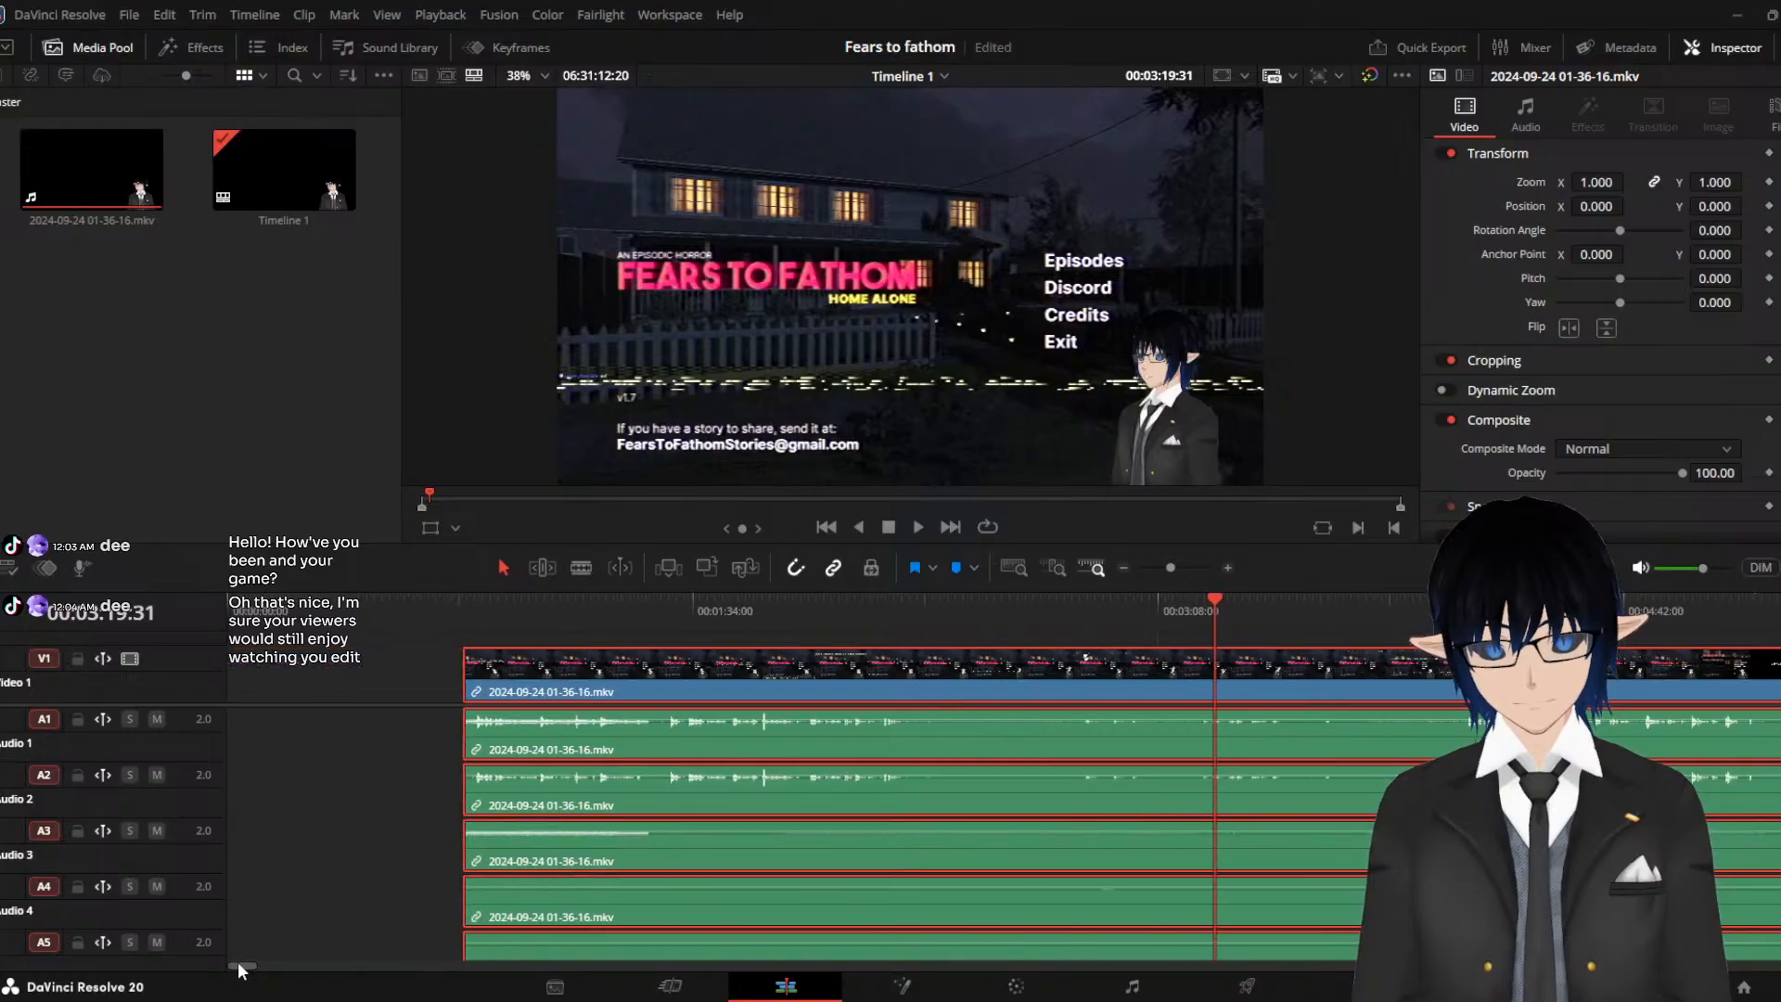
pyautogui.moveTo(677, 679); pyautogui.dragTo(647, 673)
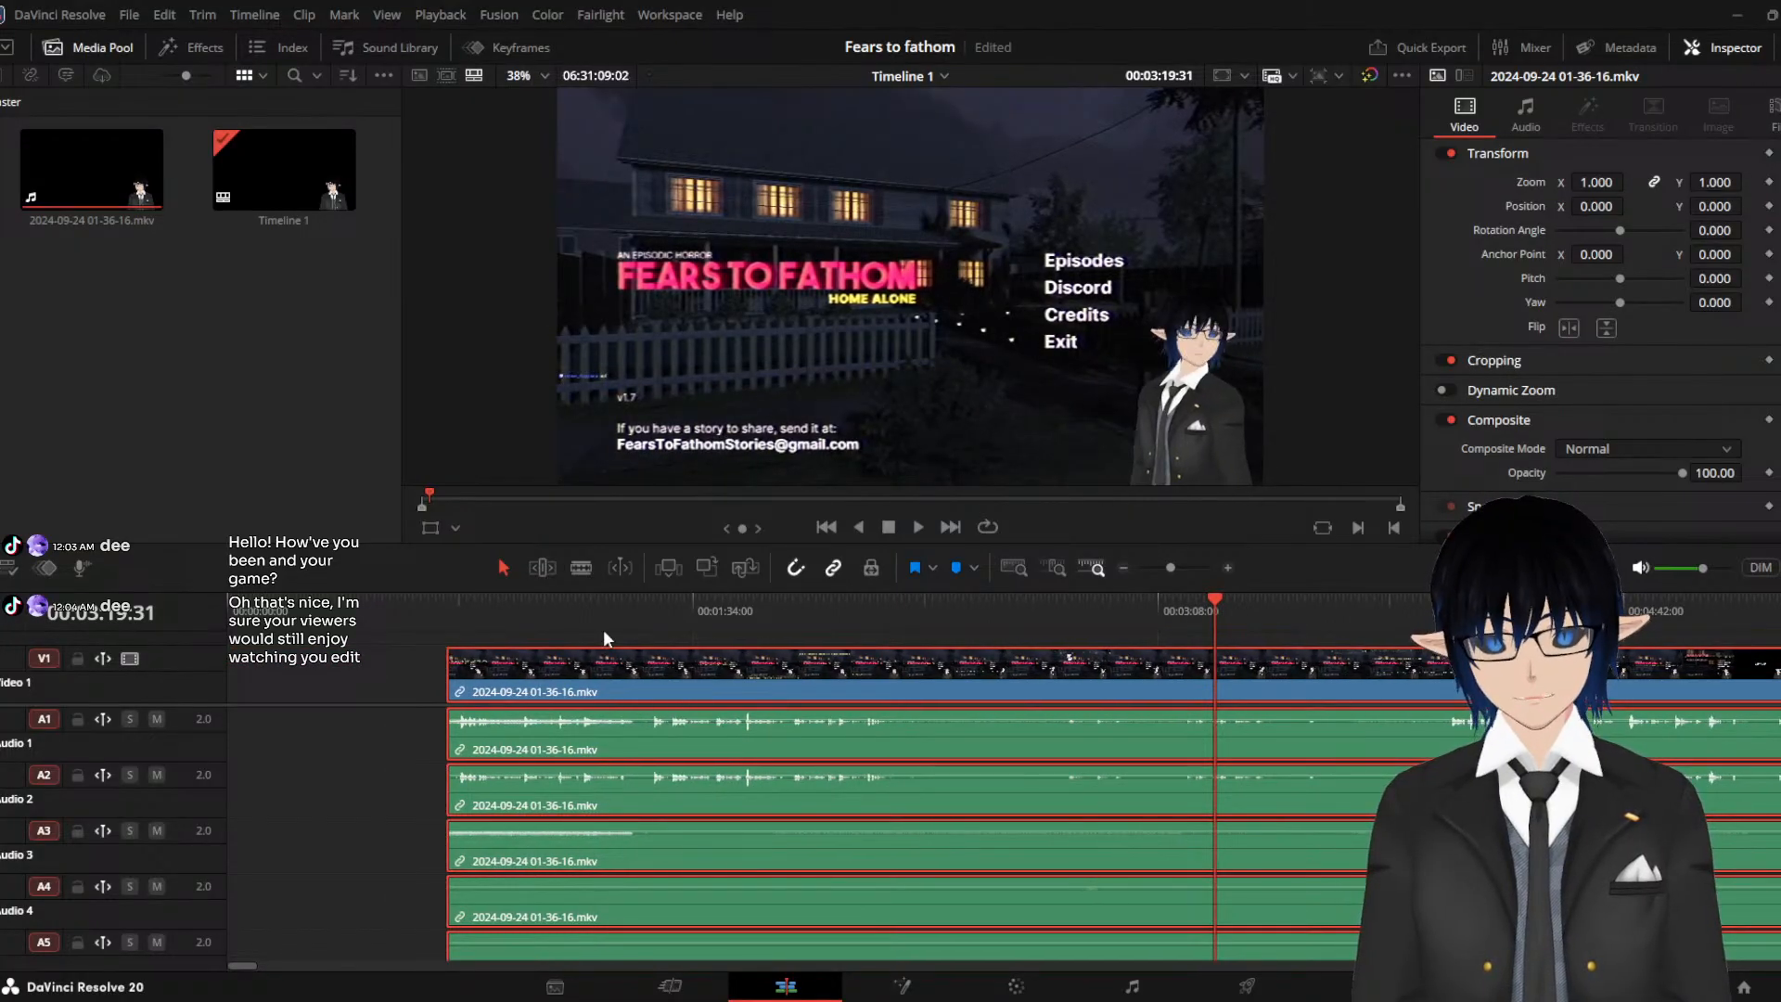
# Play from the clip's start, compare the sound with and without audio track A1, and leave that track muted
pyautogui.click(453, 612)
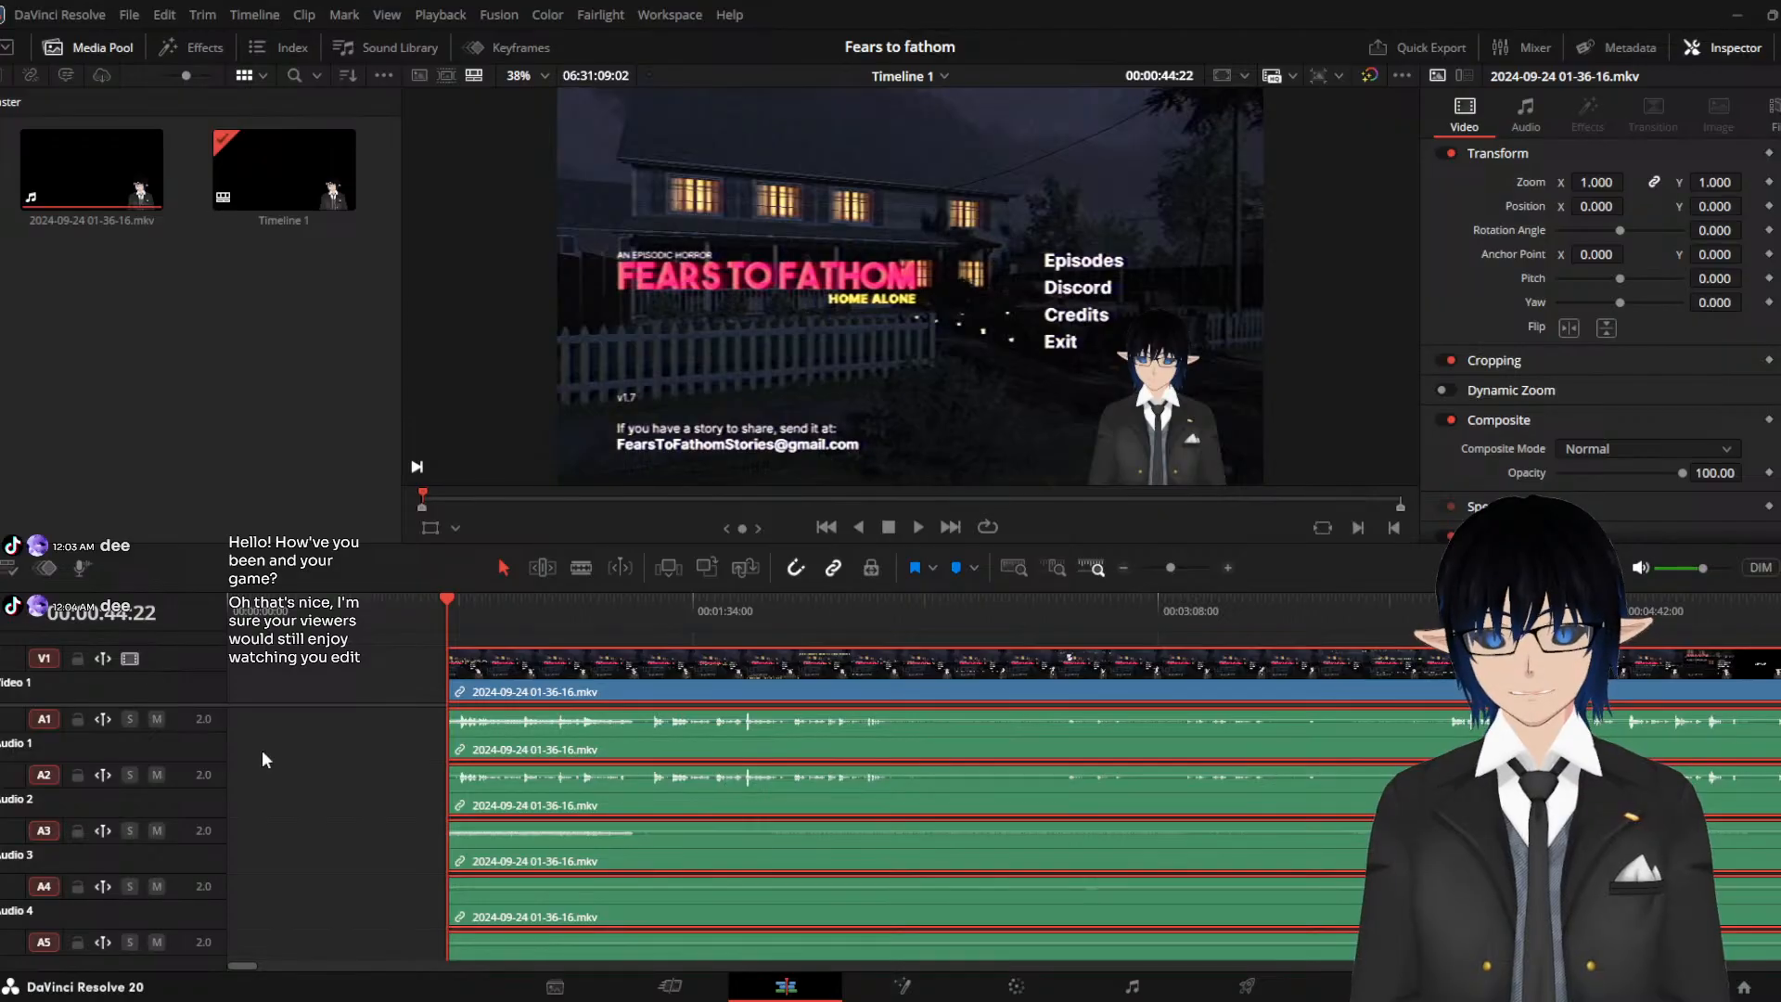
pyautogui.press('space')
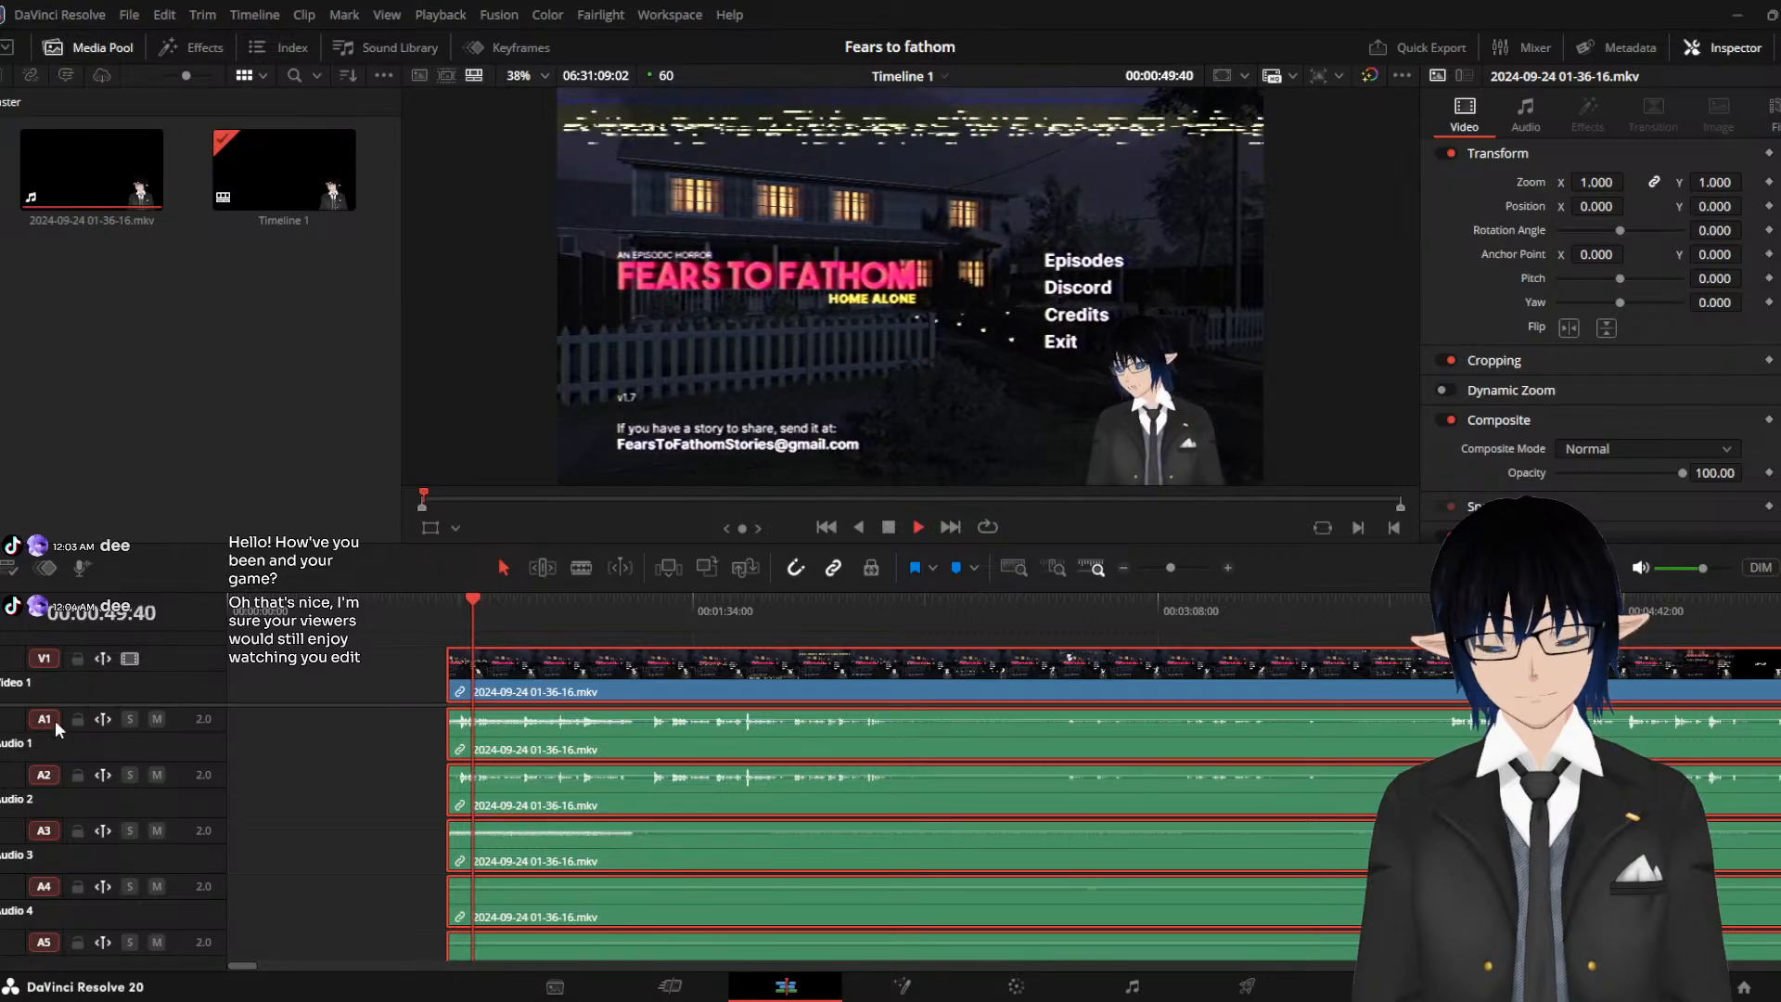
pyautogui.click(156, 718)
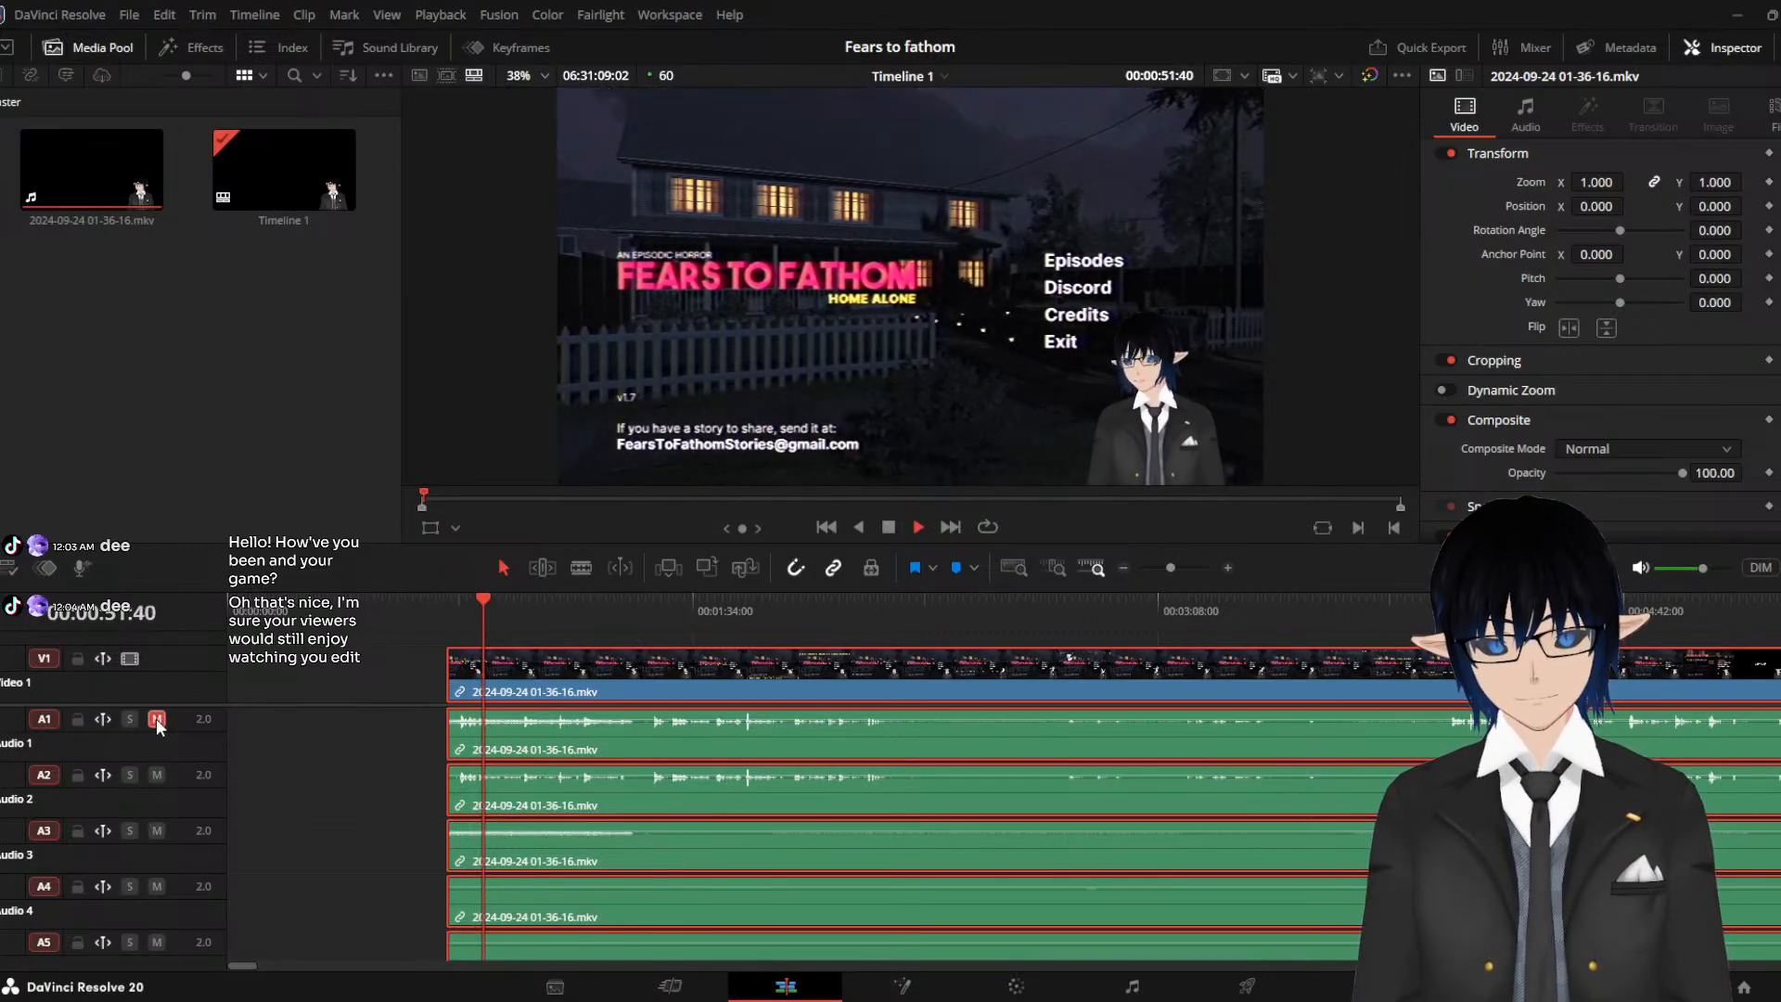
pyautogui.click(156, 718)
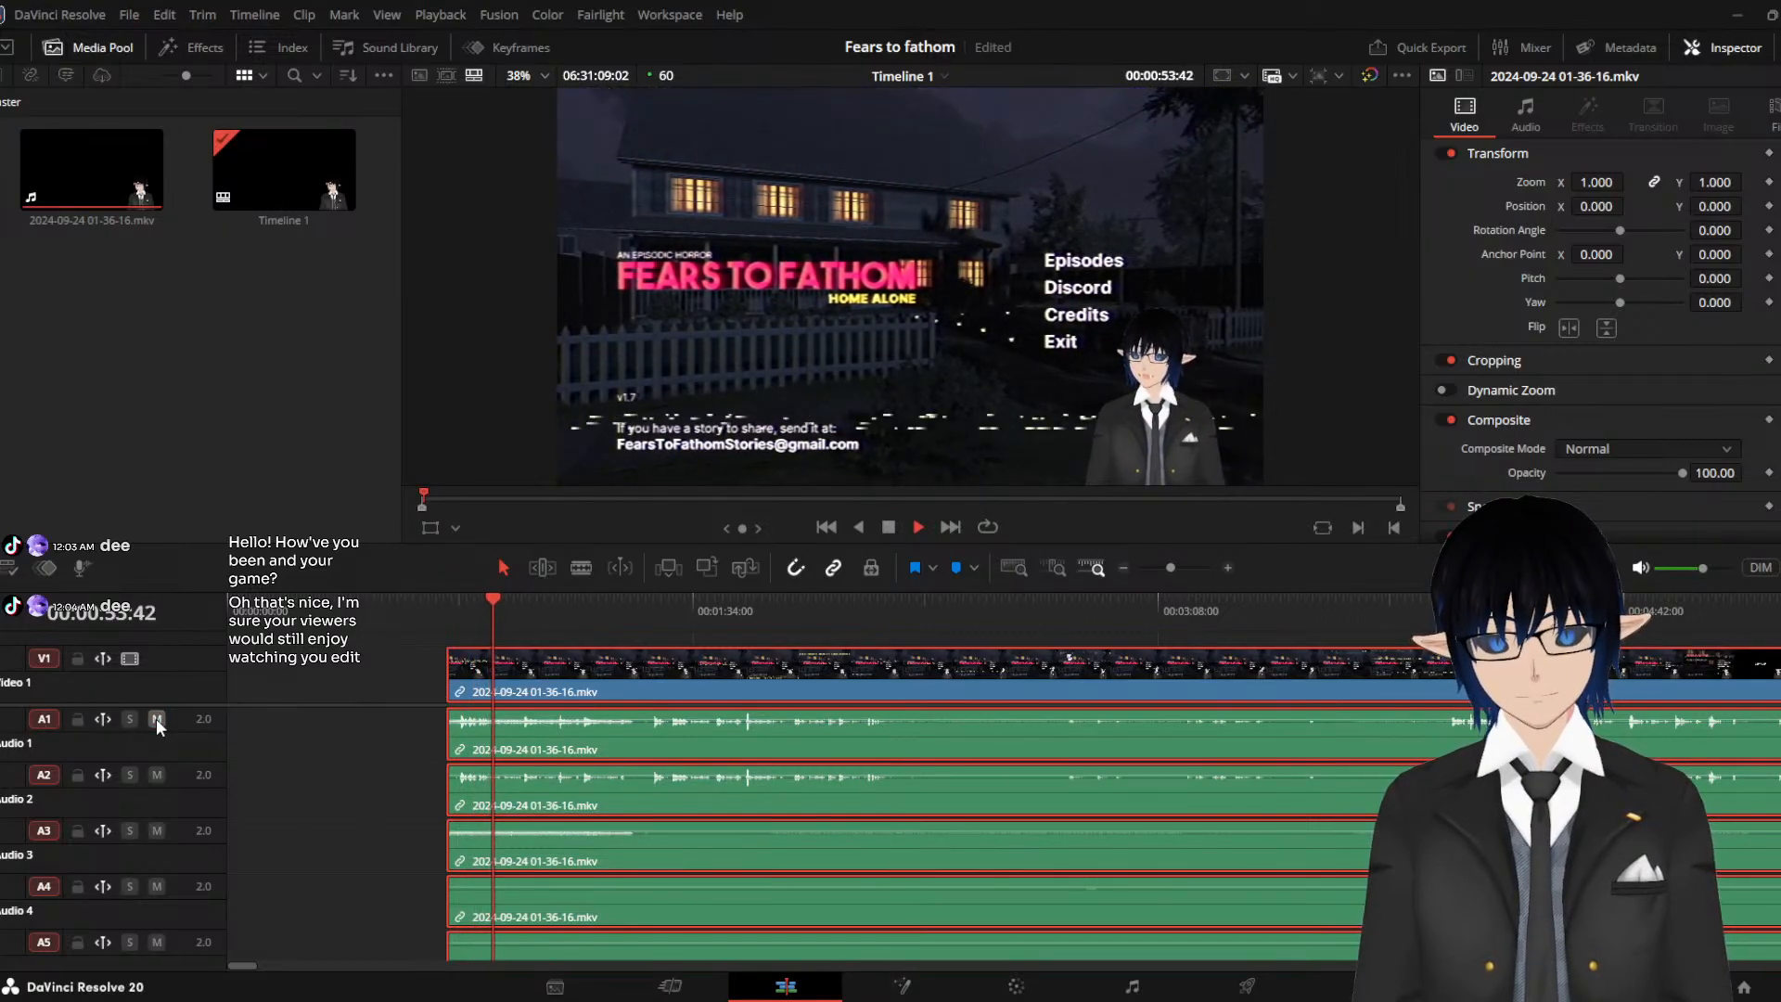
pyautogui.click(156, 718)
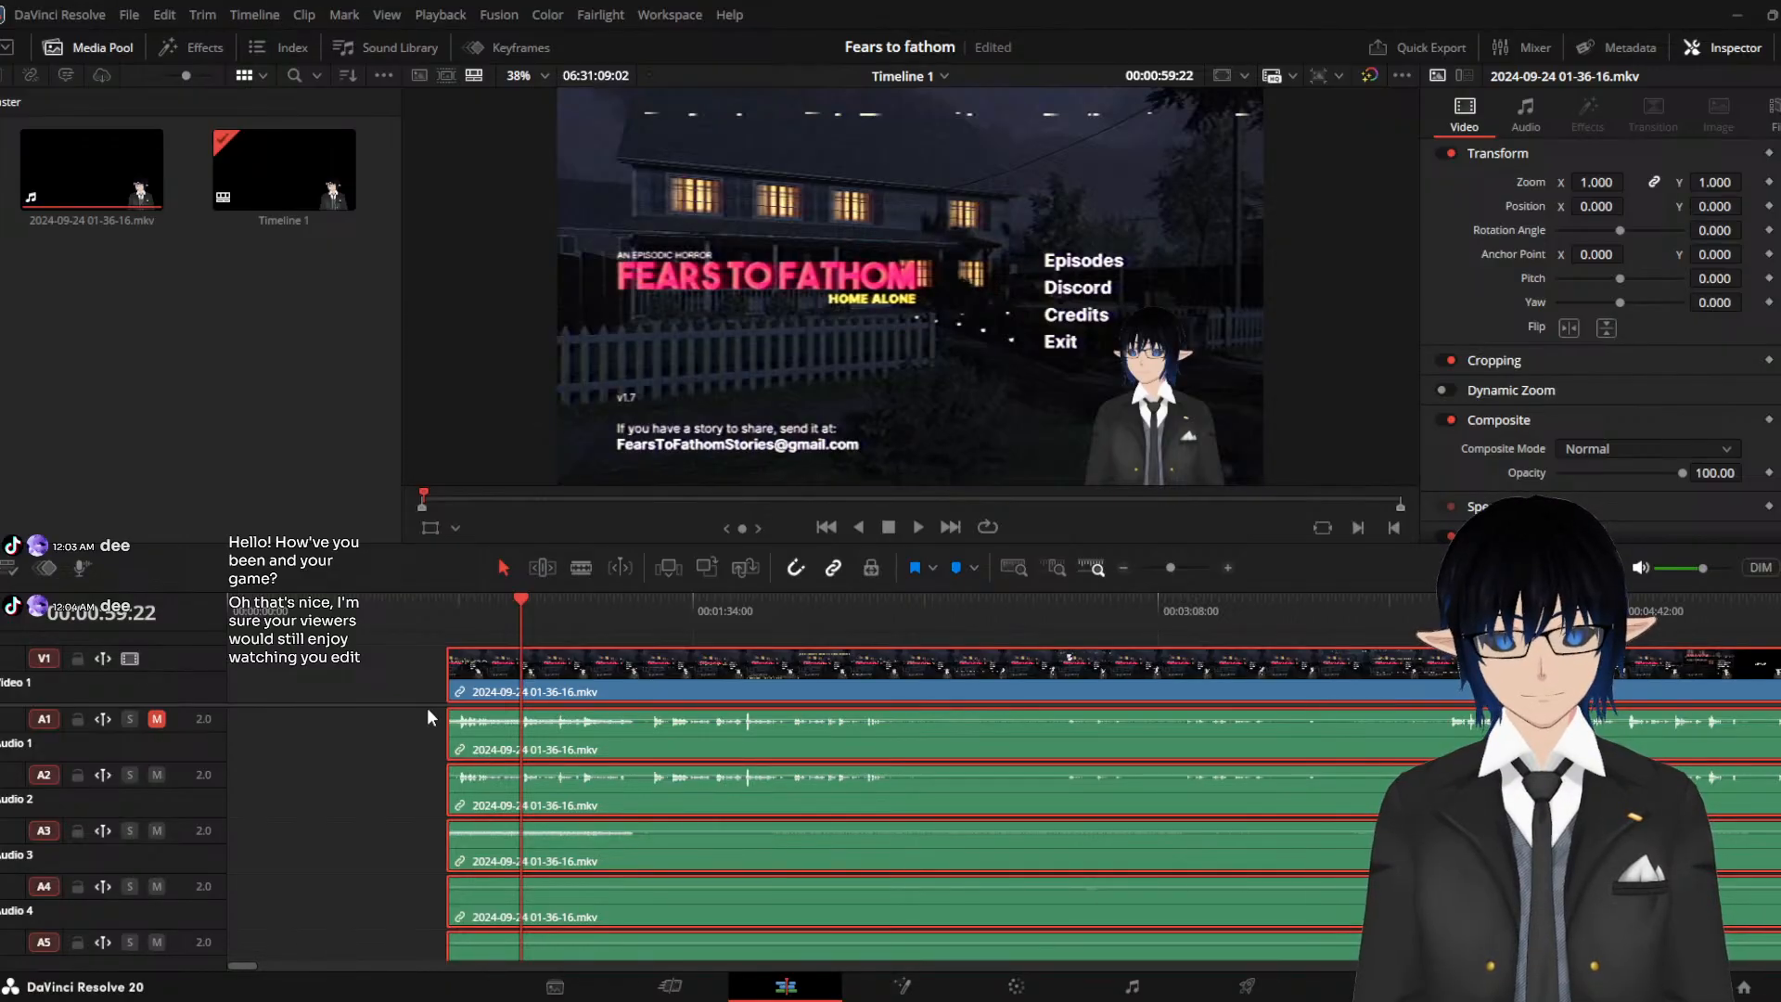
# Play on to about 00:01:04 and return the playhead to about 00:00:47, just after the clip's start
pyautogui.press('space')
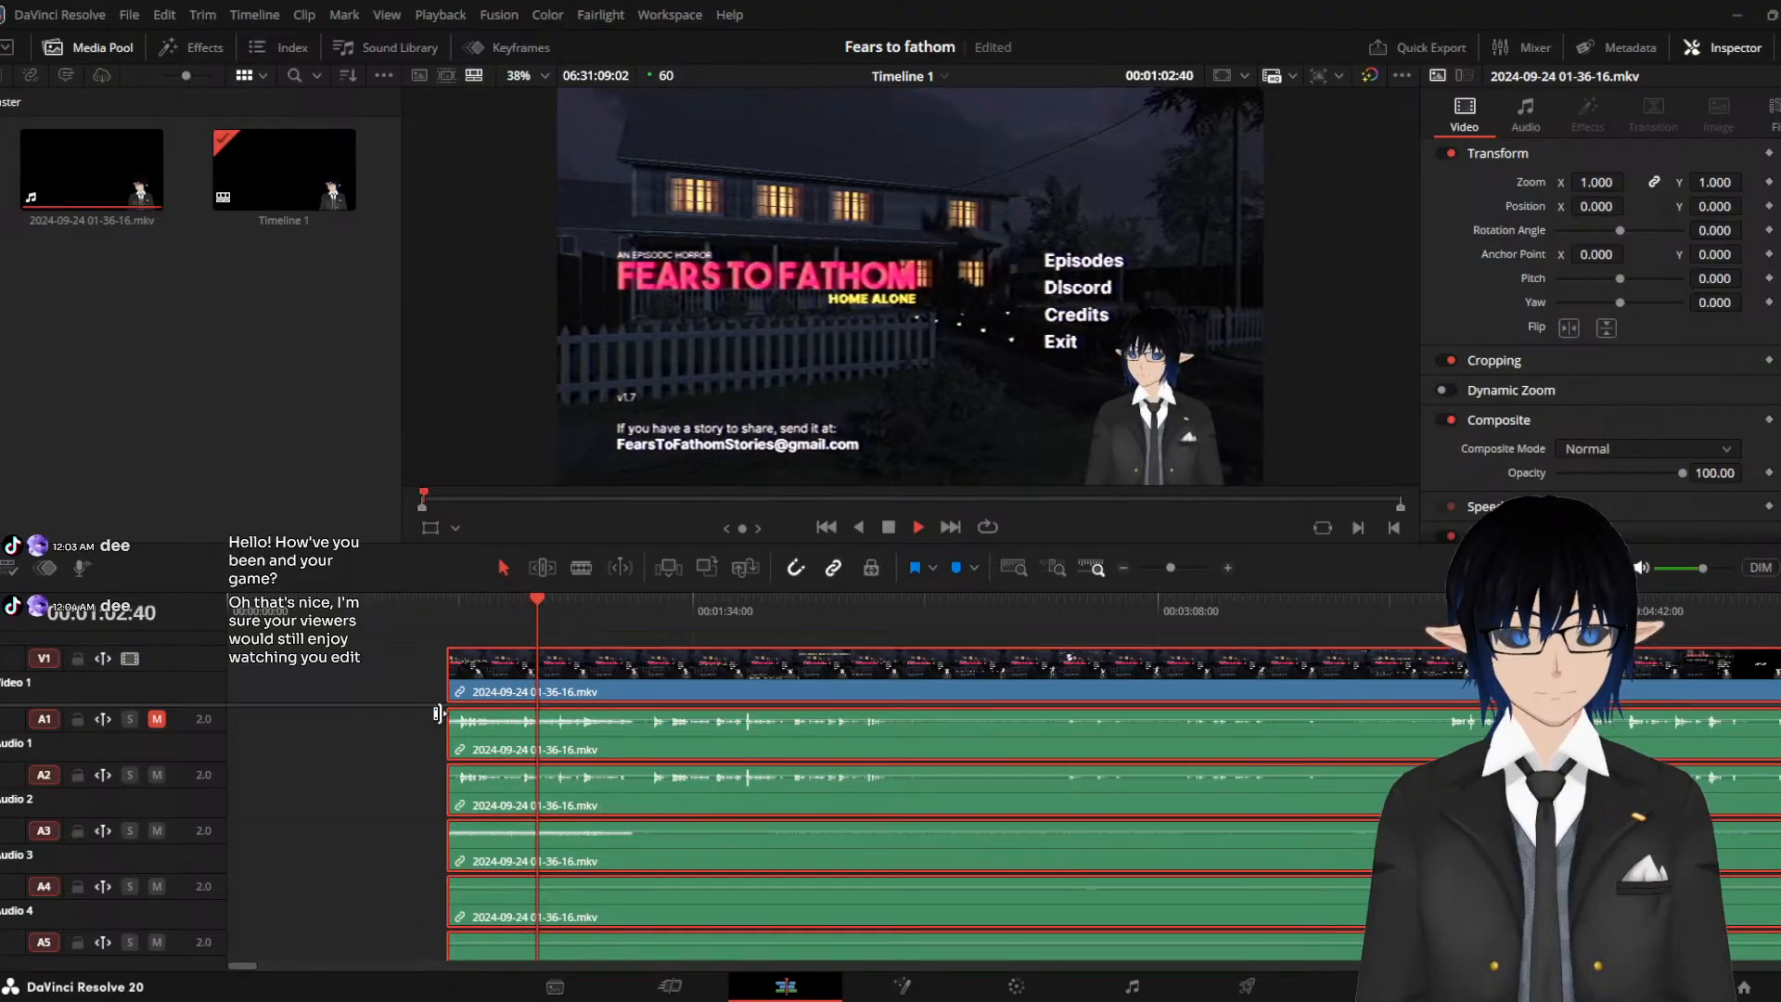
pyautogui.press('space')
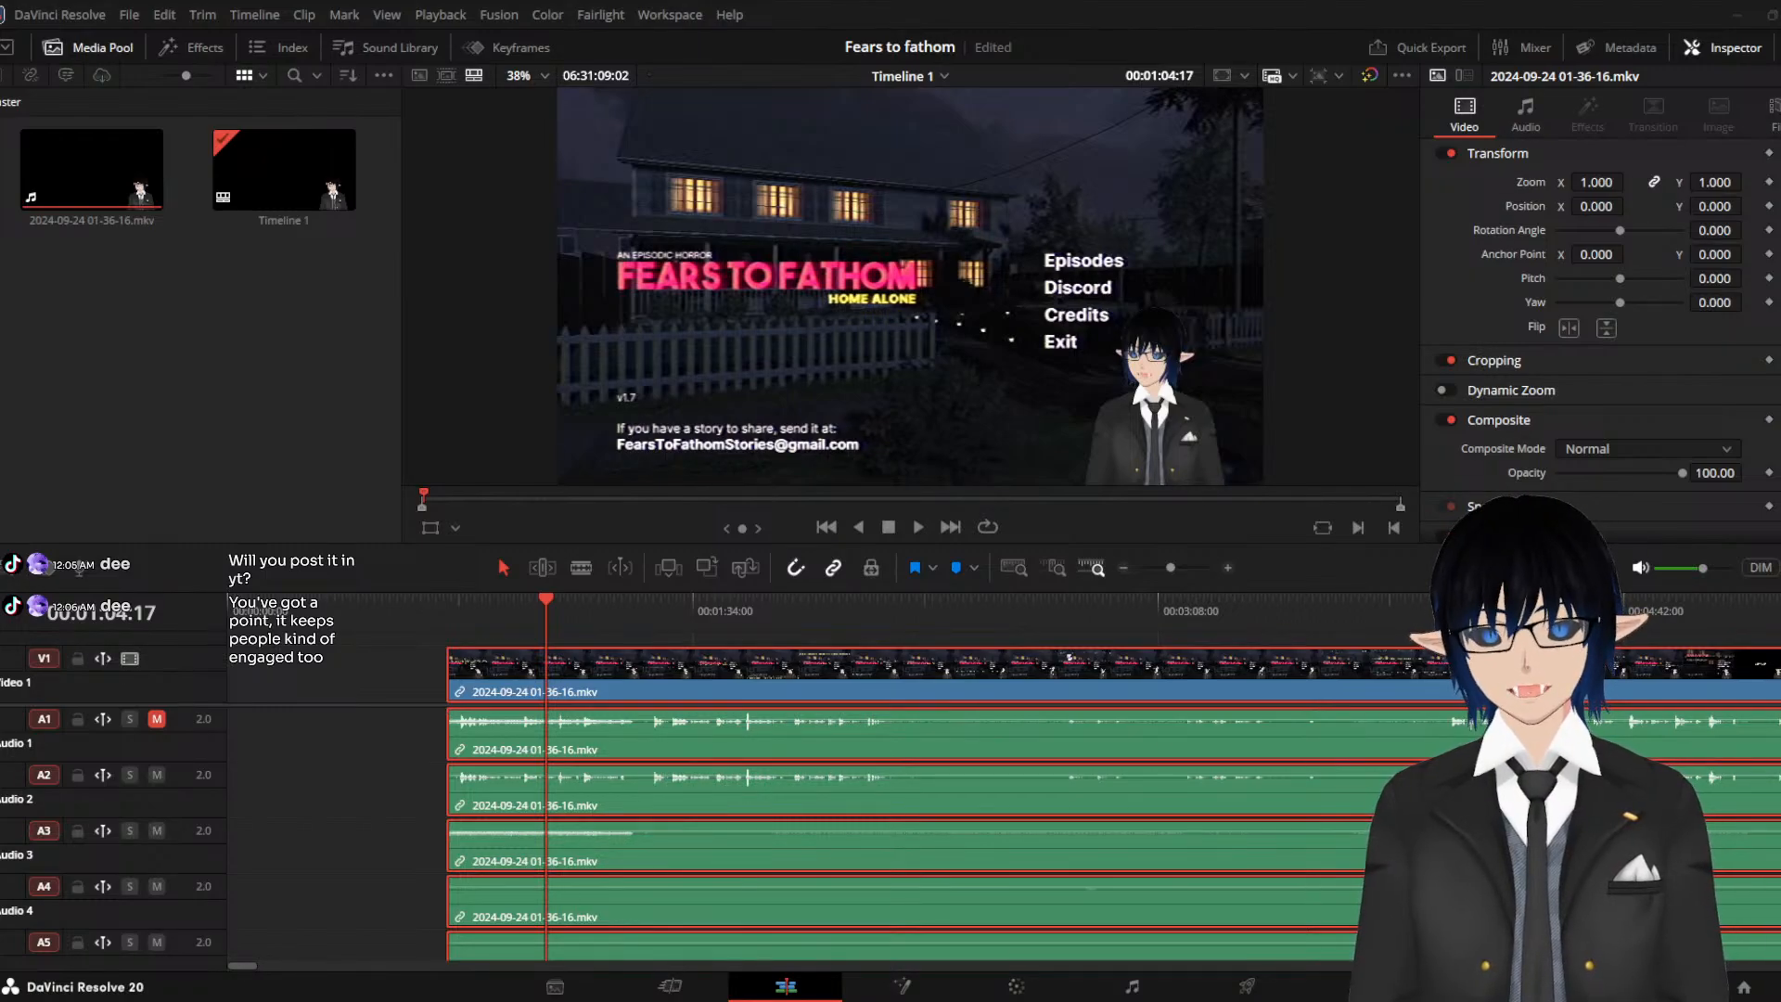
pyautogui.click(448, 621)
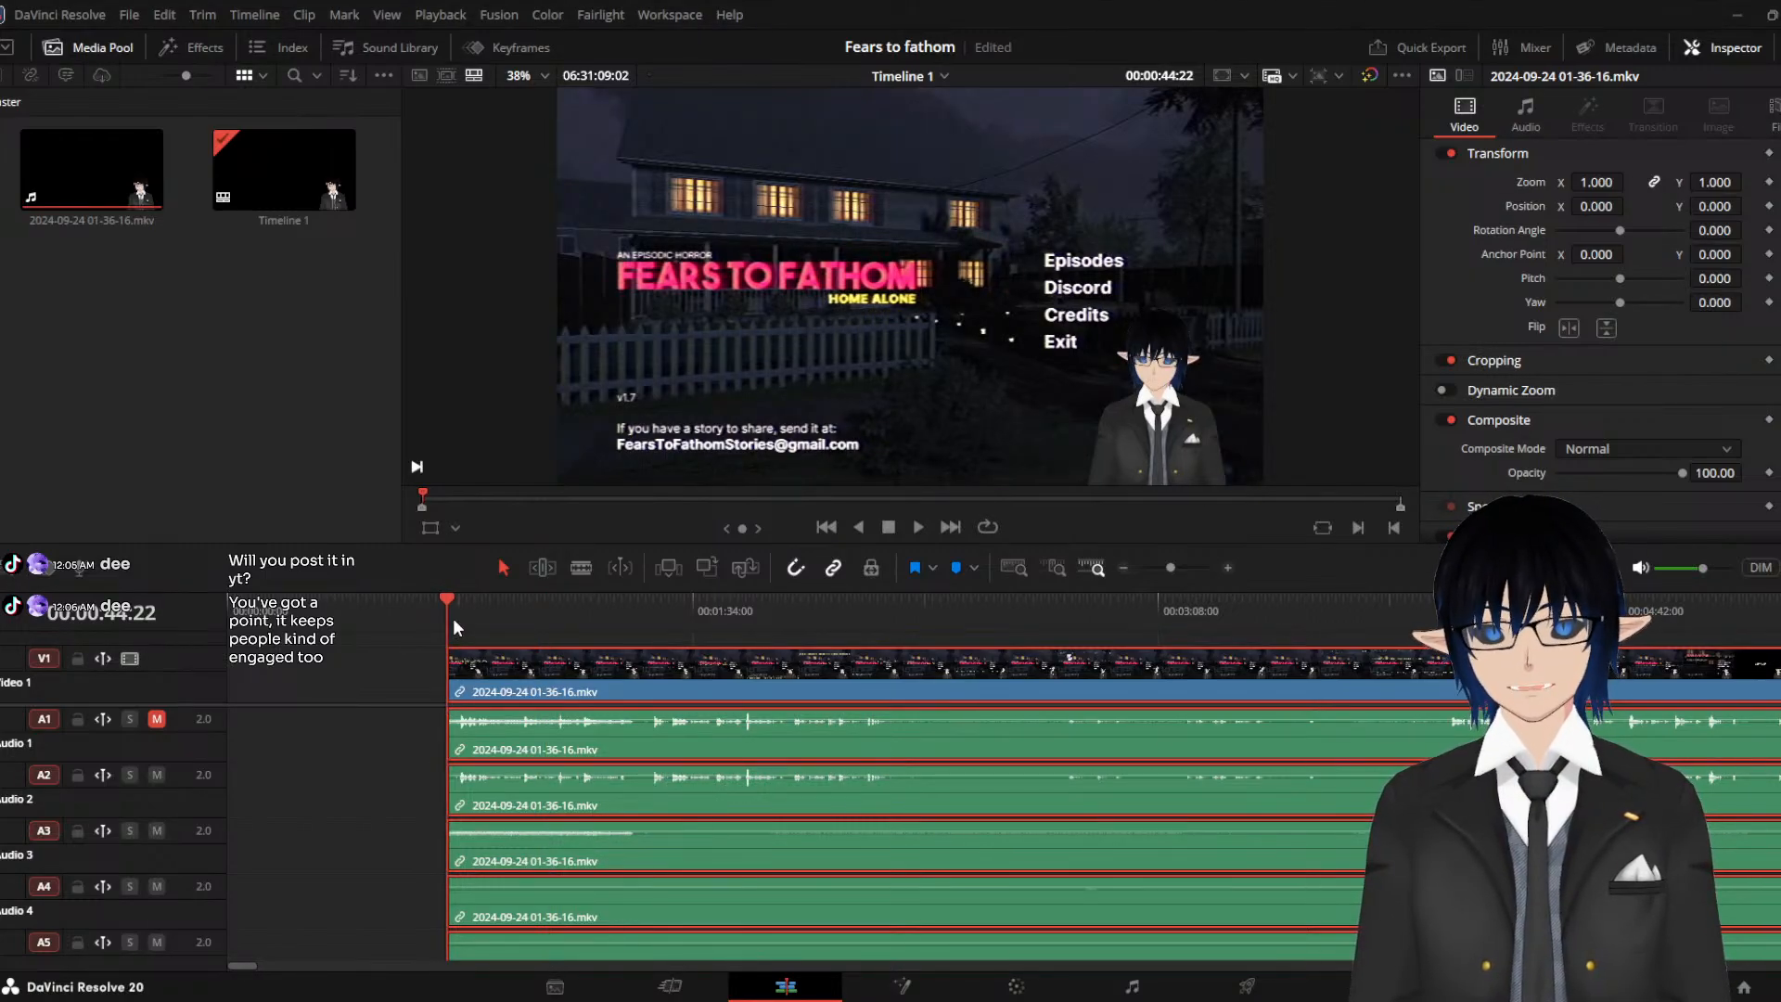
pyautogui.click(462, 615)
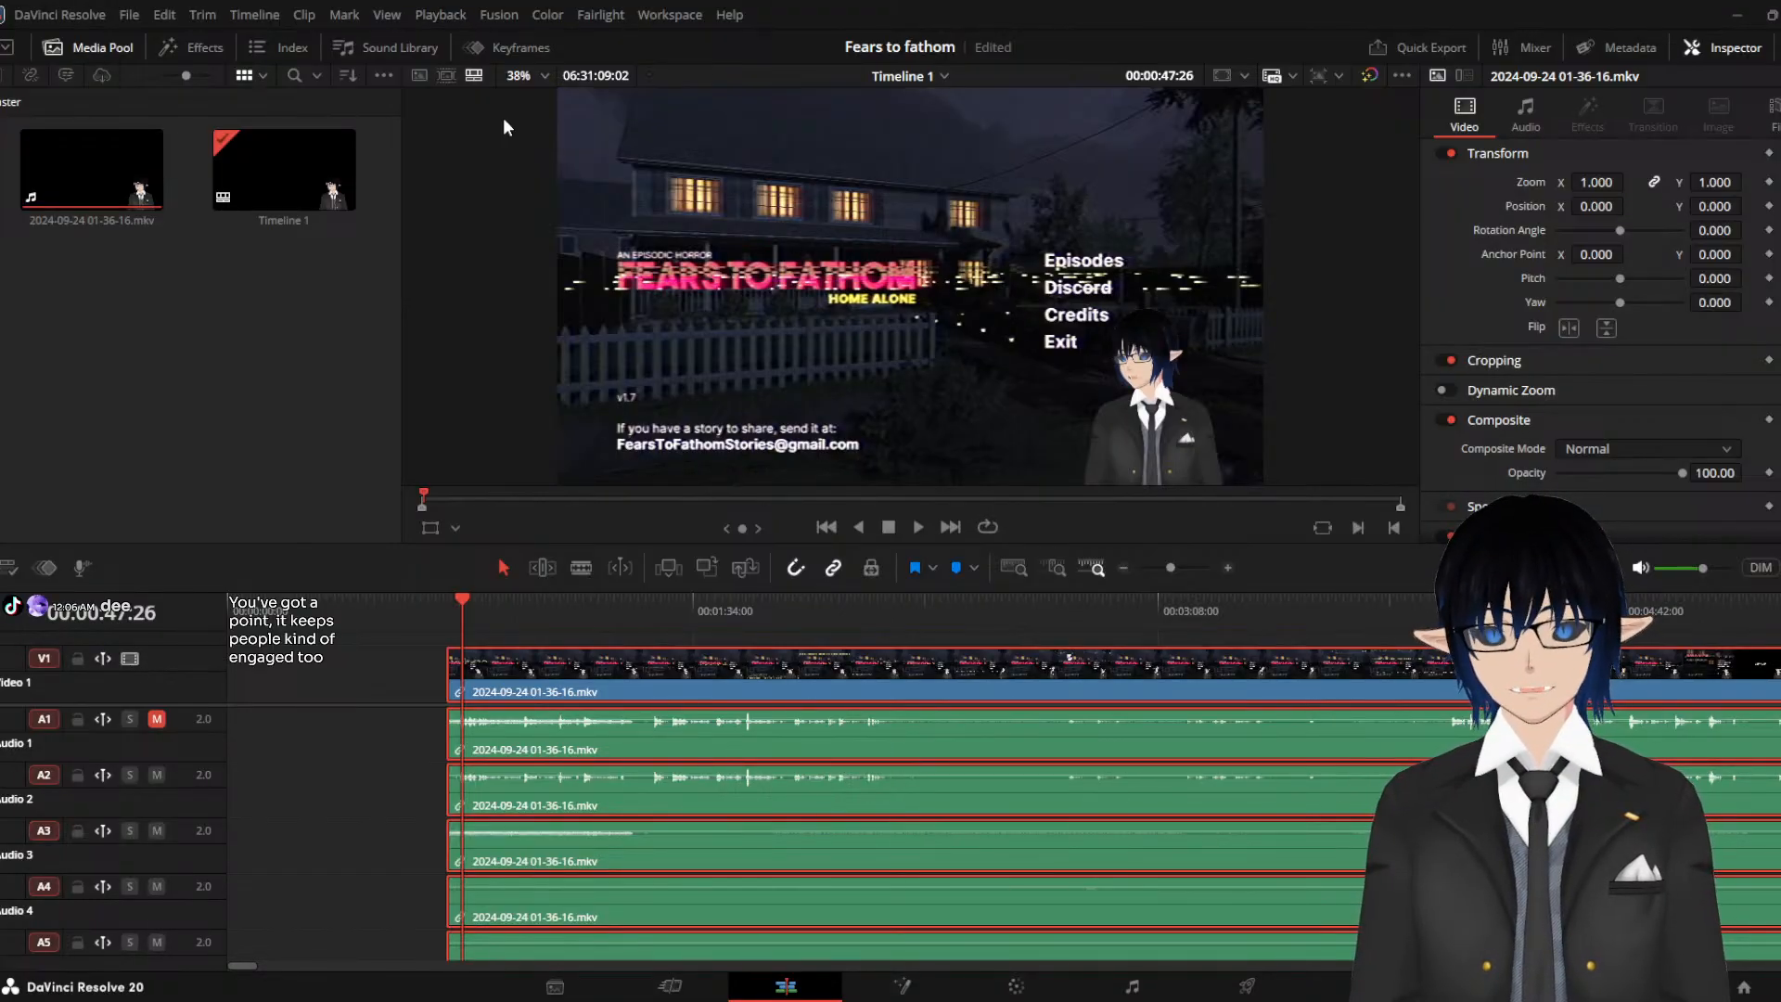
# Look through the clip's keyframe parameters from Transform to Speed, and close the keyframe editor so the viewer gets wider
pyautogui.click(527, 46)
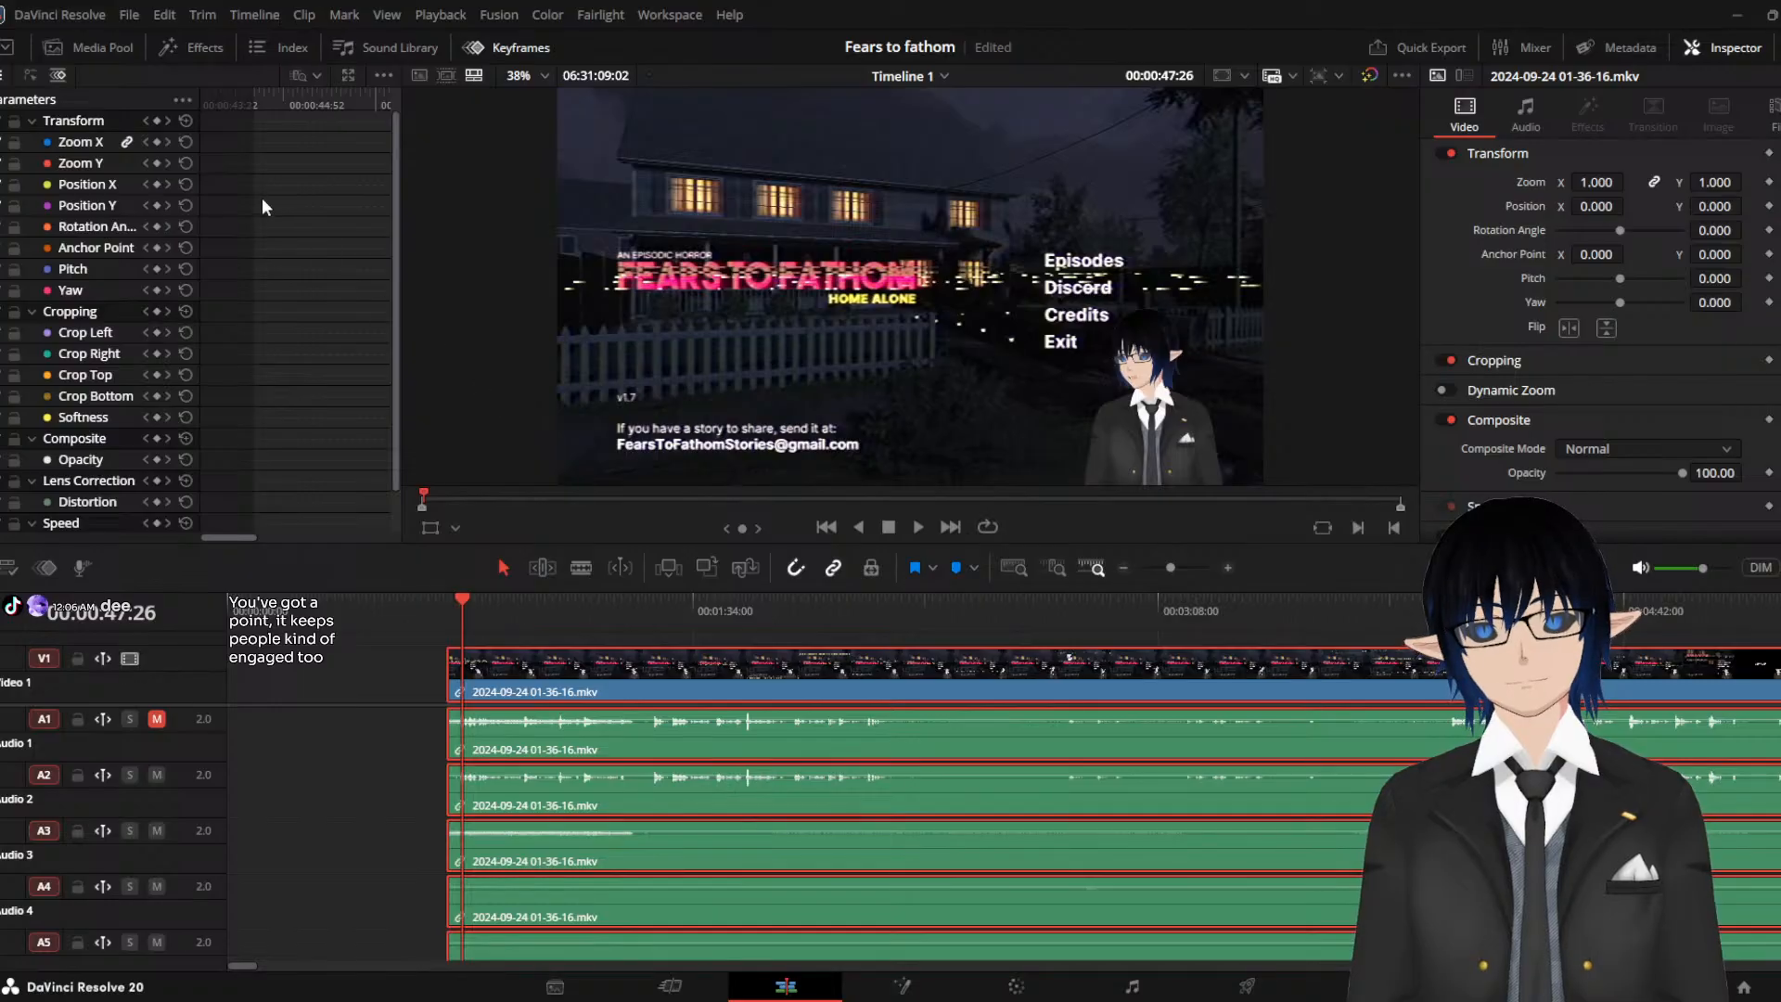
pyautogui.scroll(-2, 305, 220)
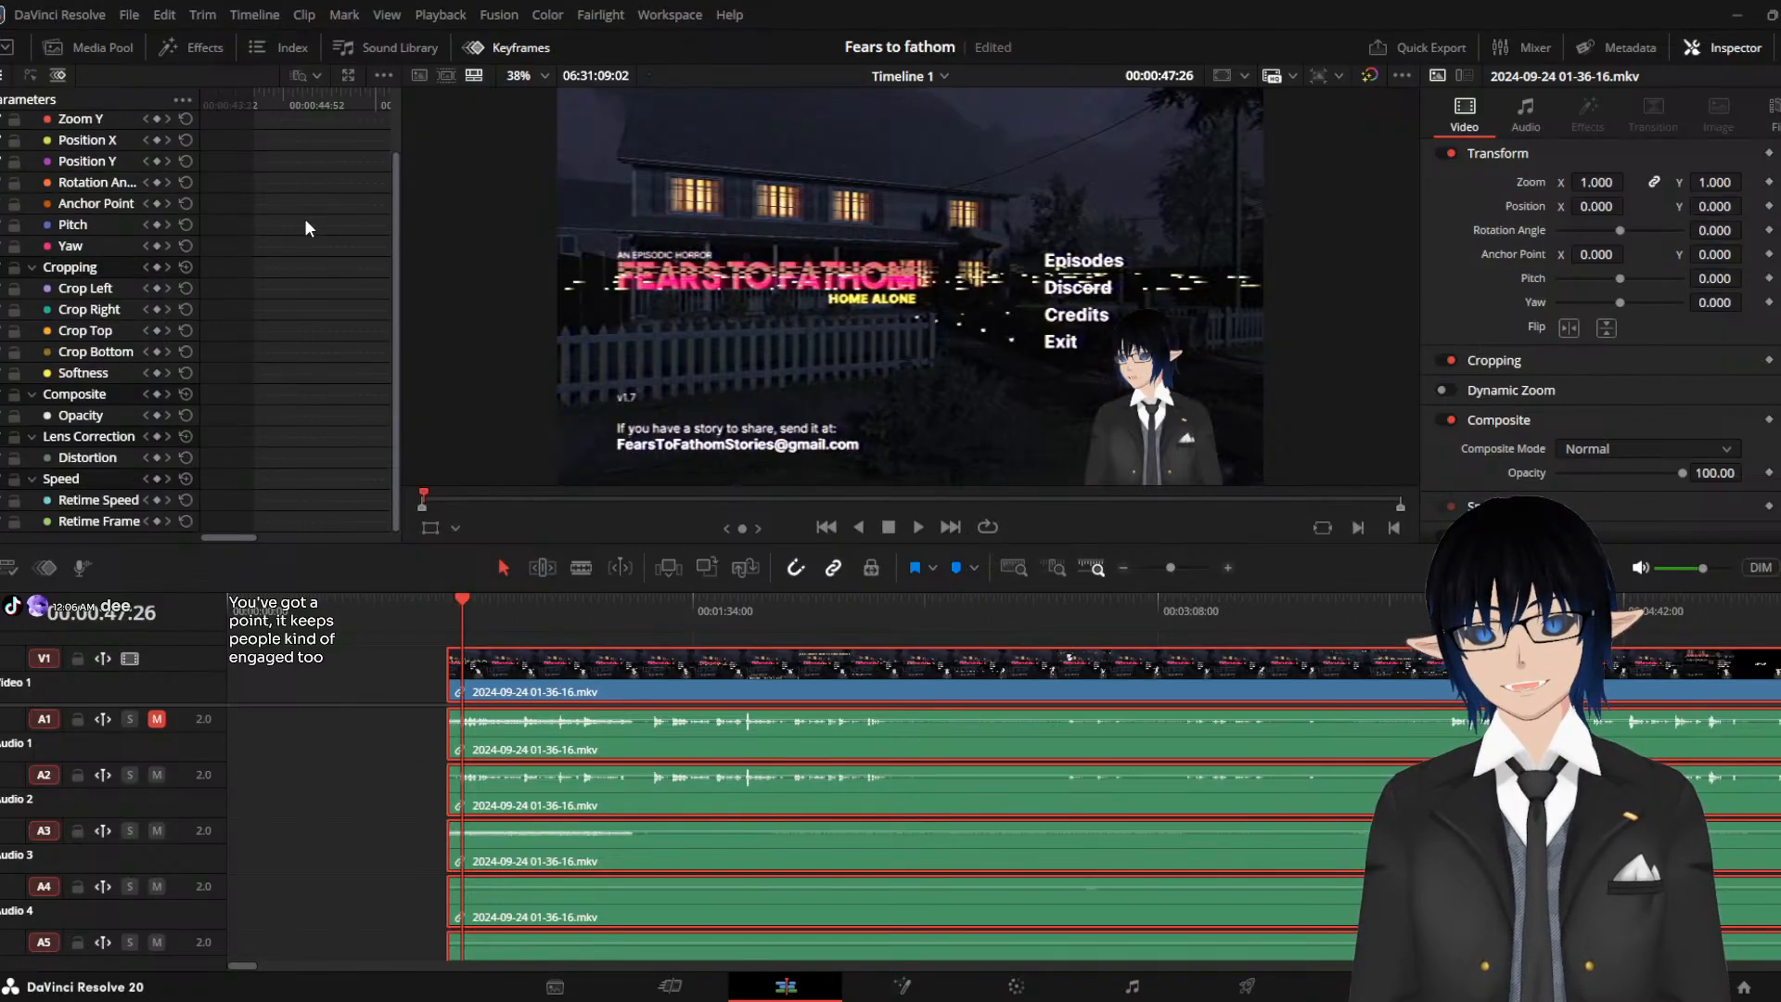
pyautogui.scroll(2, 305, 220)
pyautogui.moveTo(220, 536)
pyautogui.mouseDown()
pyautogui.moveTo(403, 529)
pyautogui.moveTo(208, 523)
pyautogui.mouseUp()
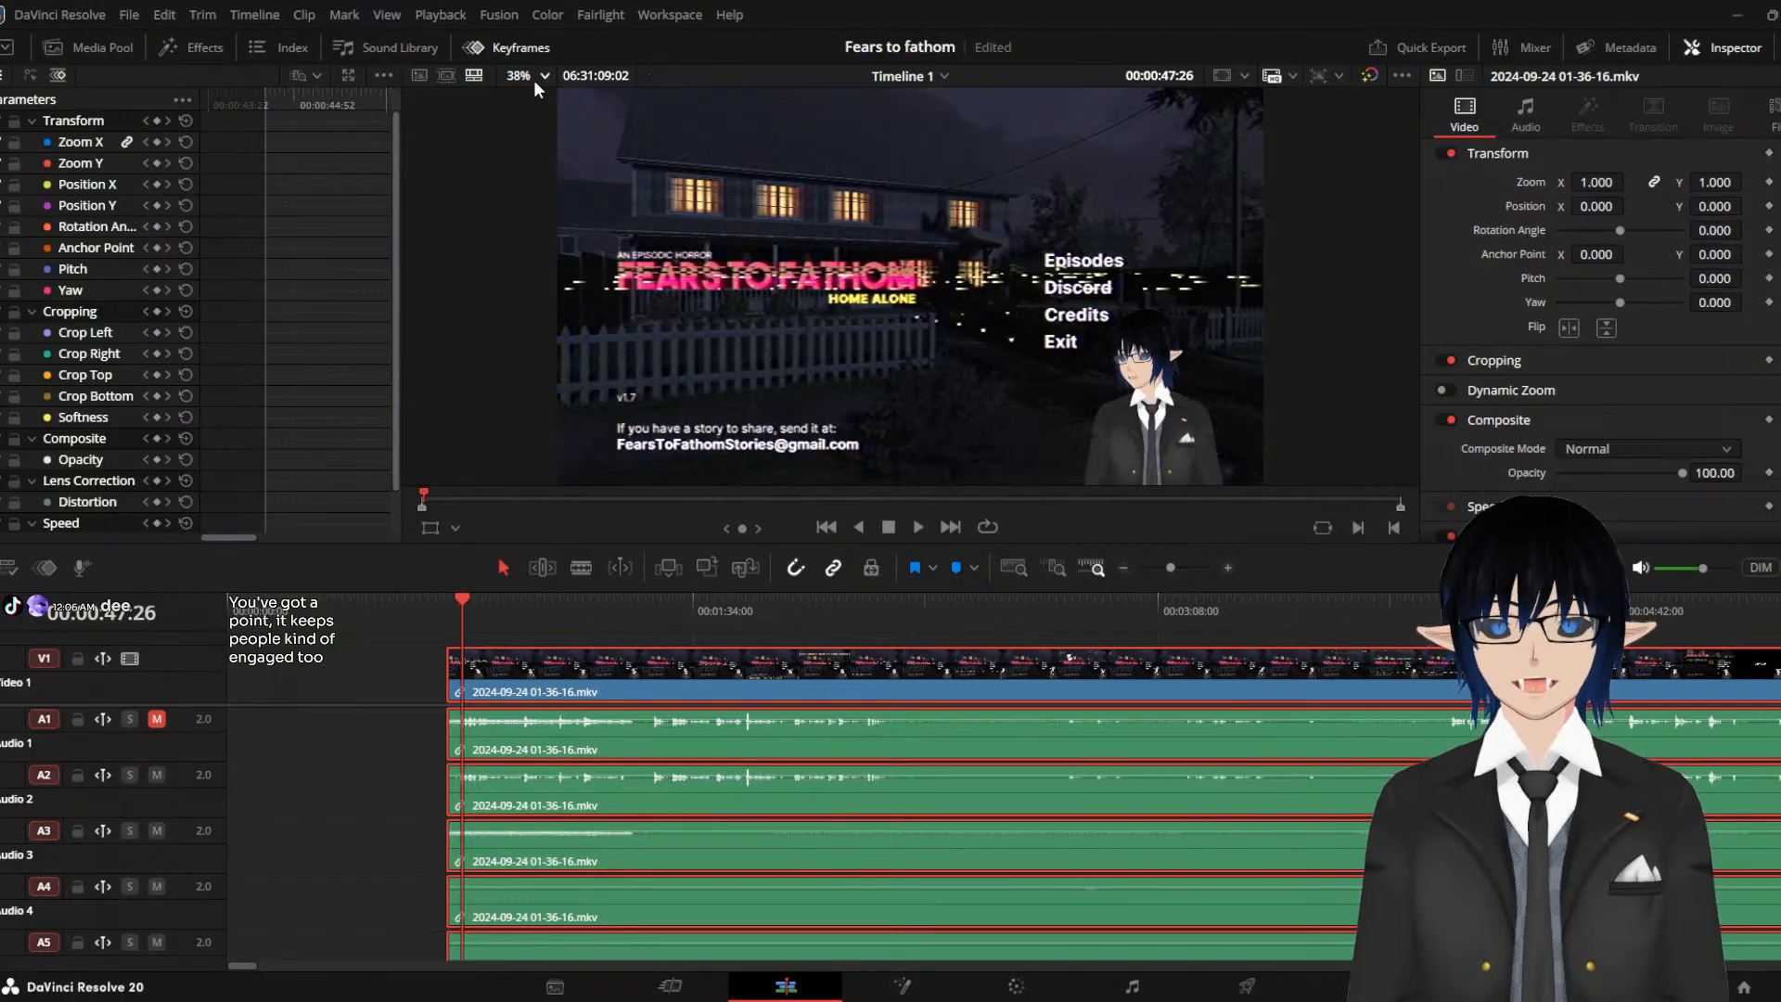
pyautogui.click(520, 46)
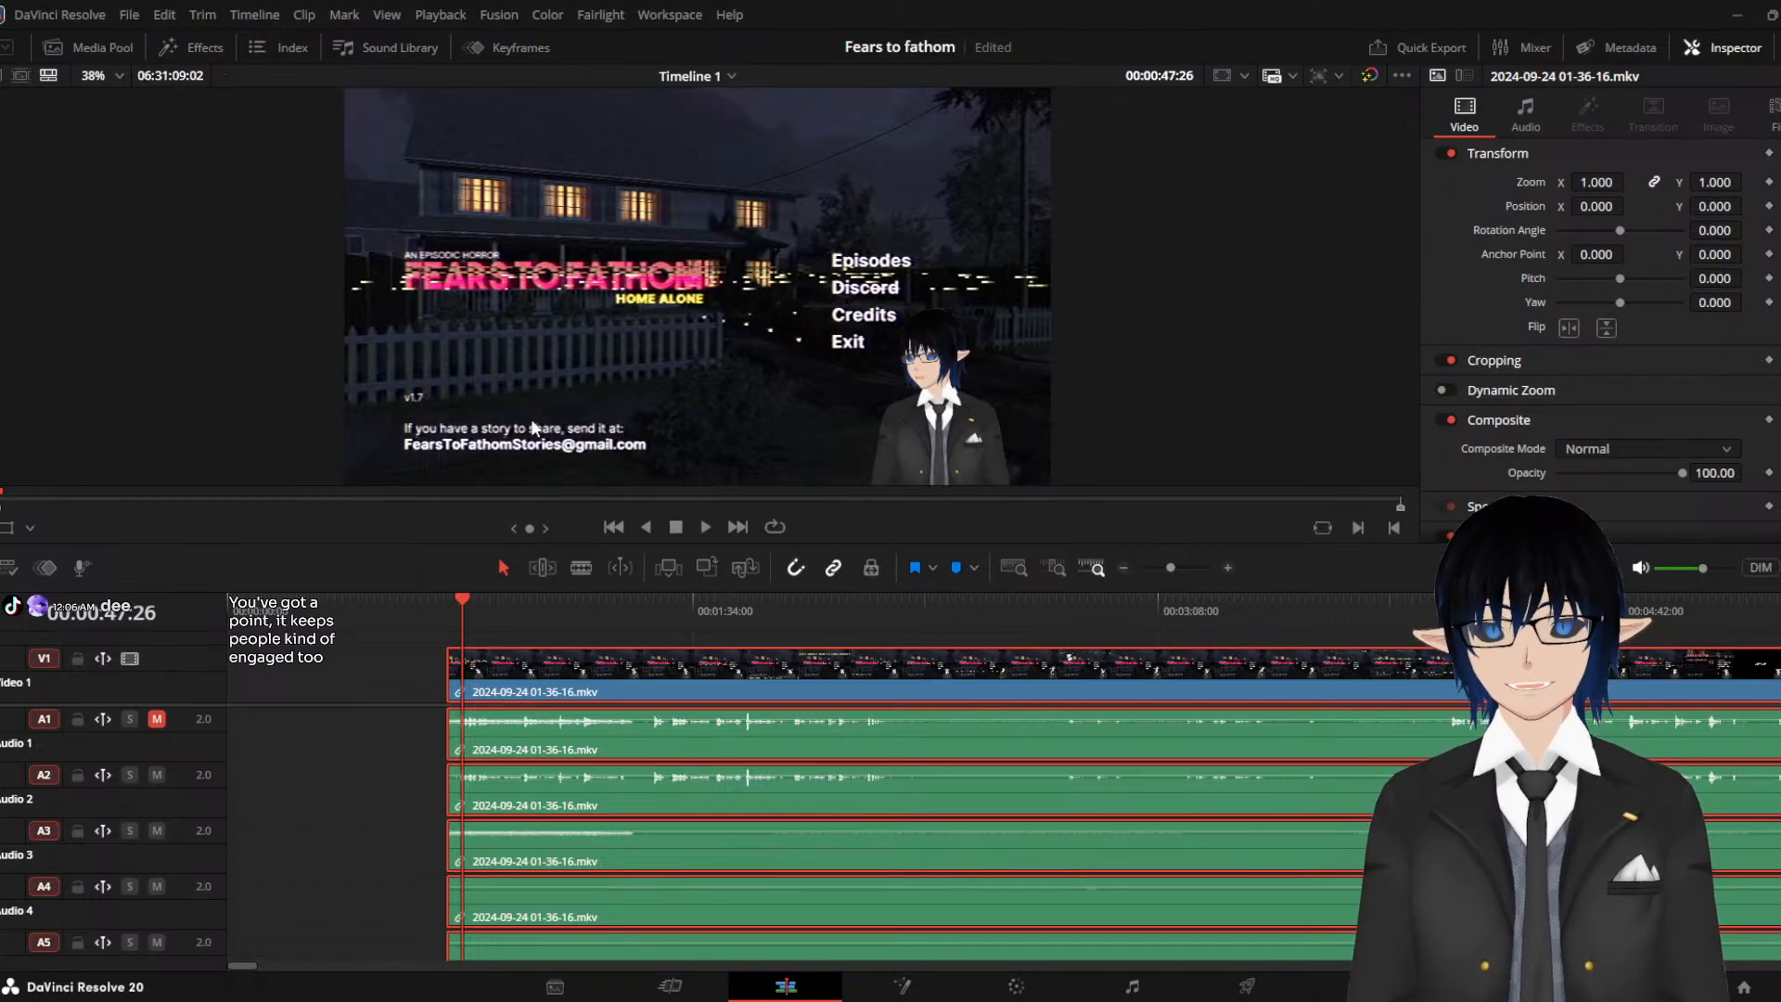
# Listen to the clip from about 00:00:47 onward, replay it from about 00:01:14, and slightly adjust the monitoring volume
pyautogui.press('space')
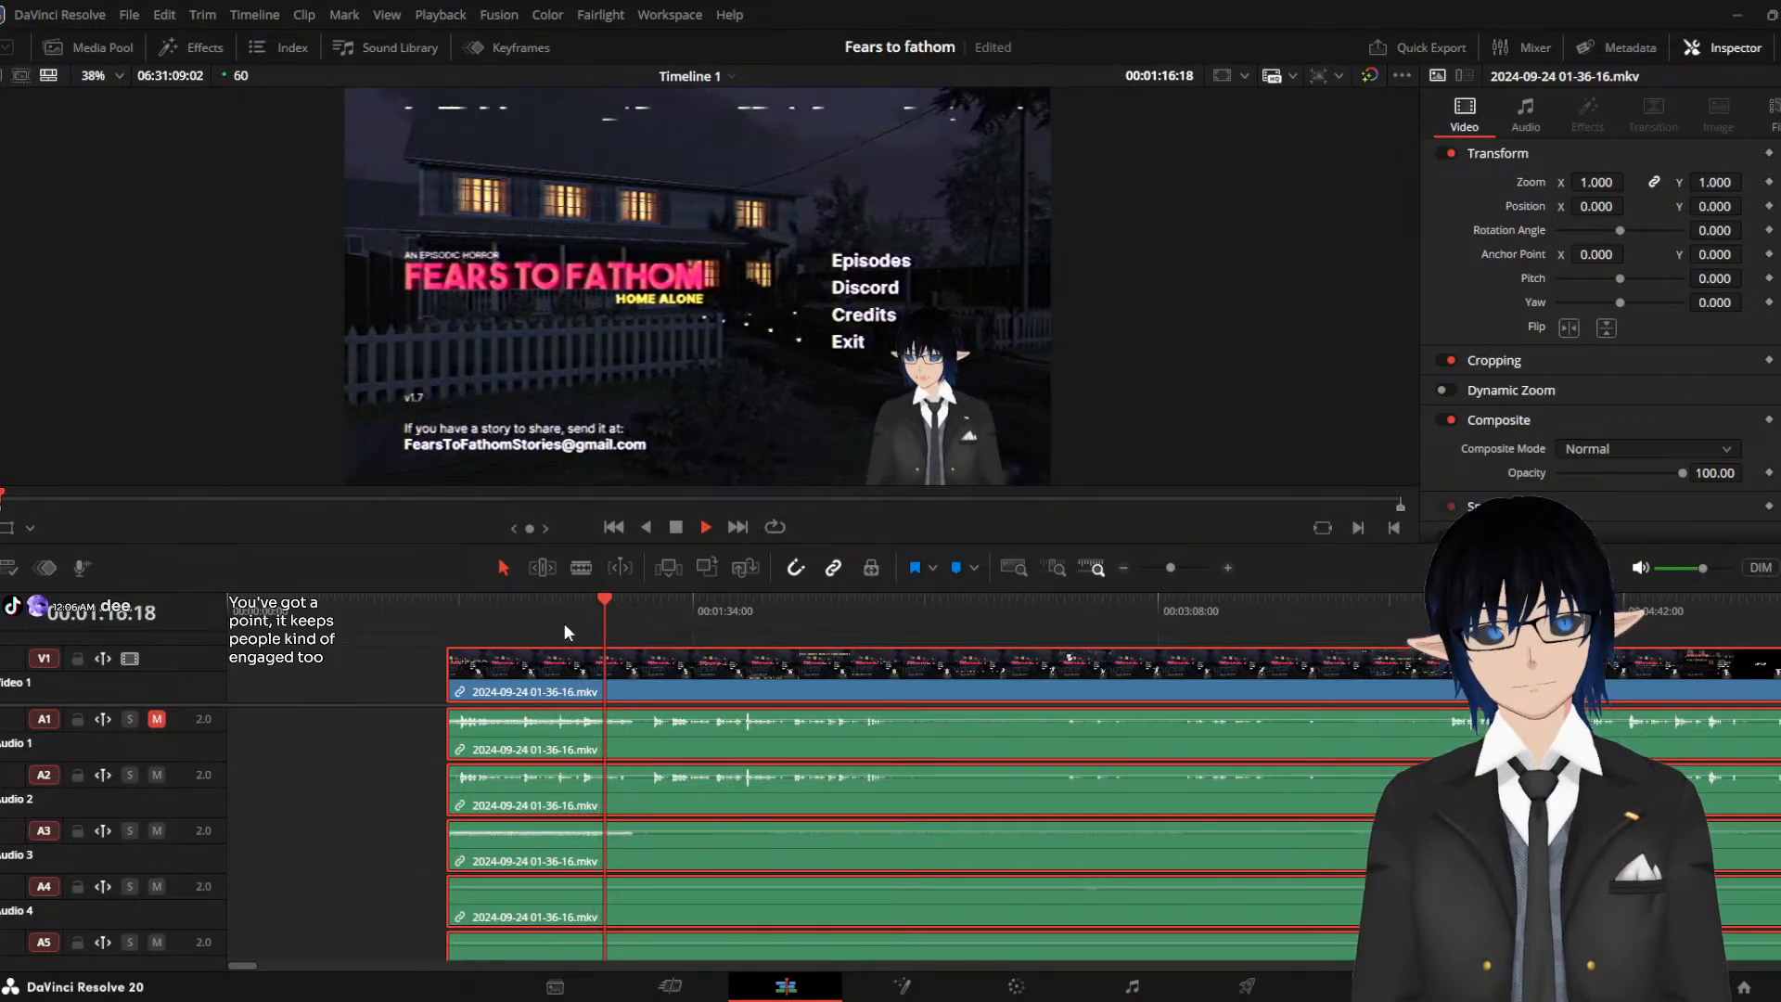
pyautogui.press('space')
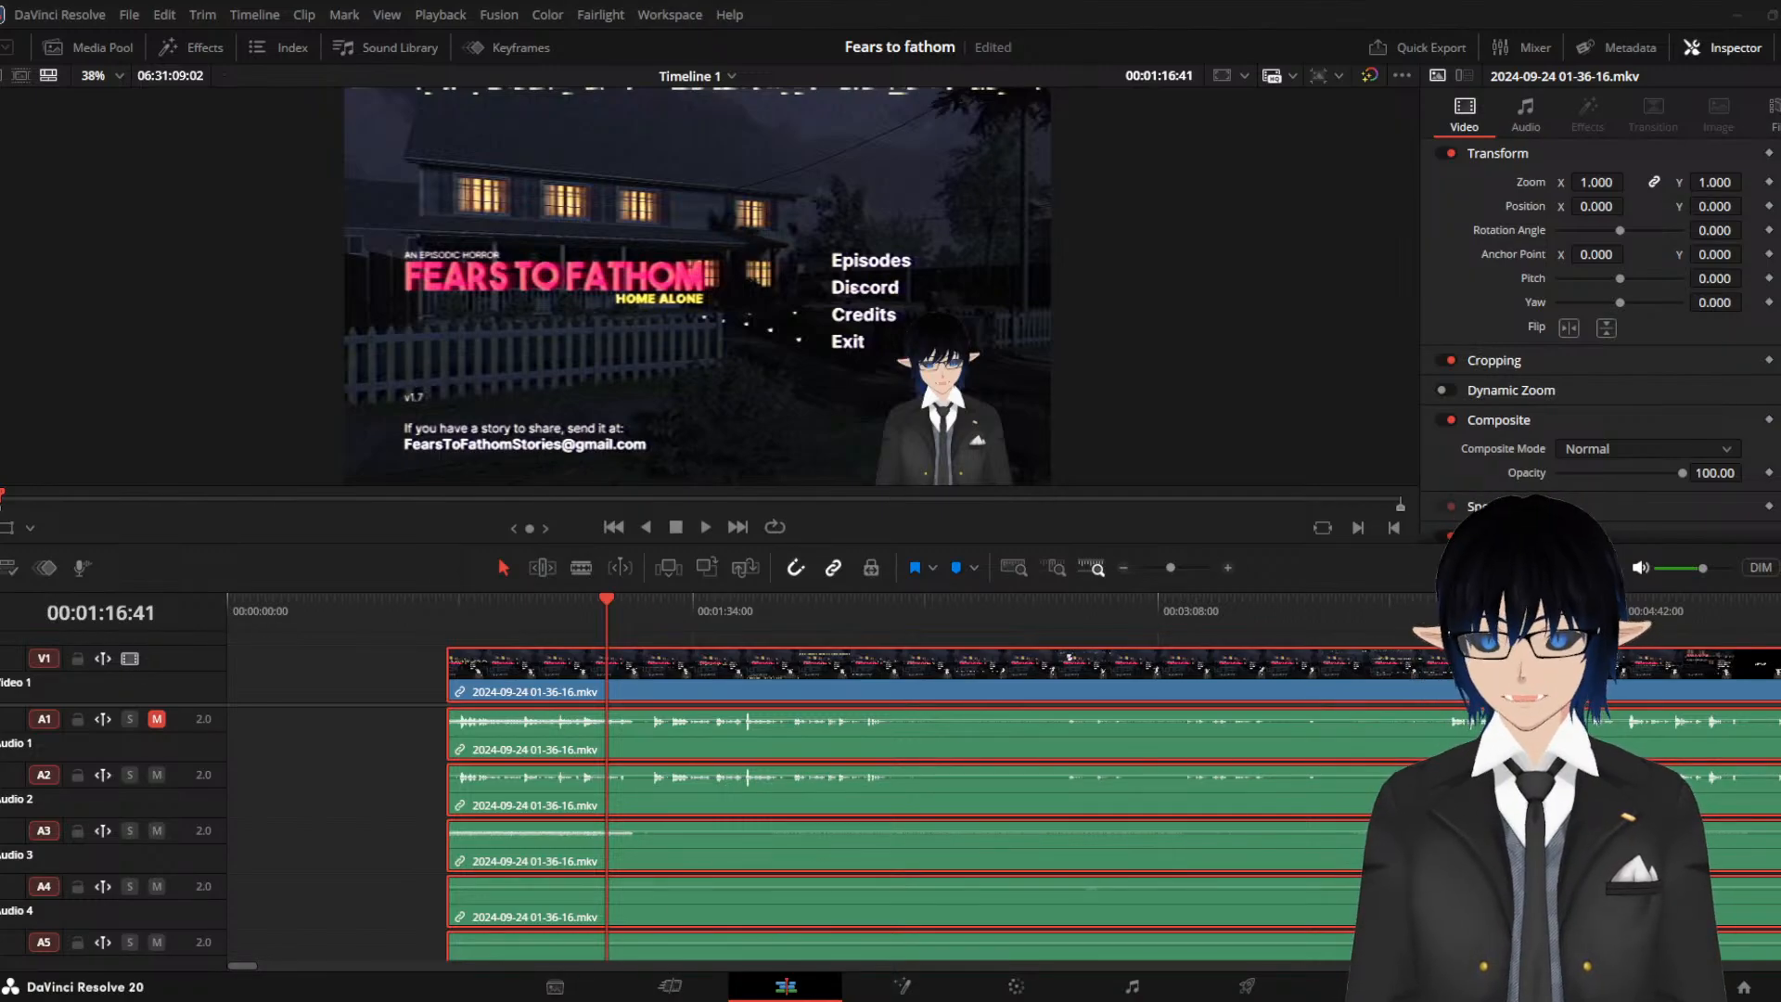
pyautogui.click(592, 603)
pyautogui.press('space')
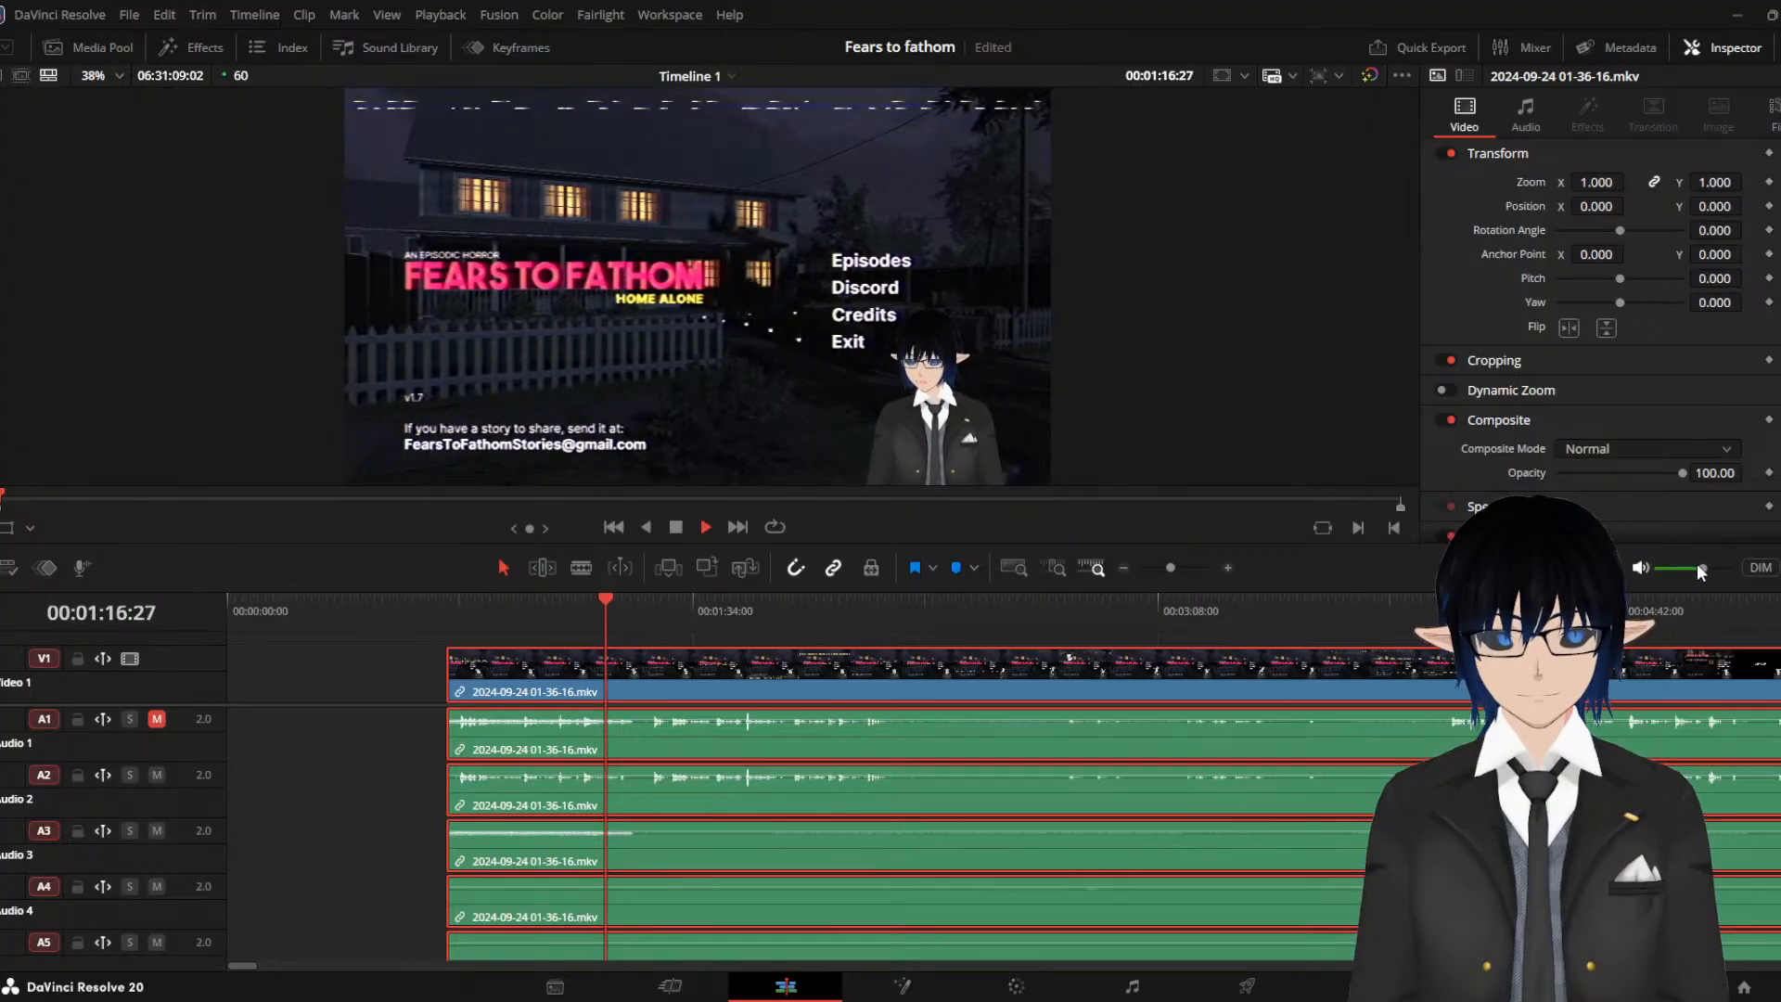
pyautogui.moveTo(1697, 565)
pyautogui.mouseDown()
pyautogui.moveTo(1714, 566)
pyautogui.moveTo(1700, 571)
pyautogui.mouseUp()
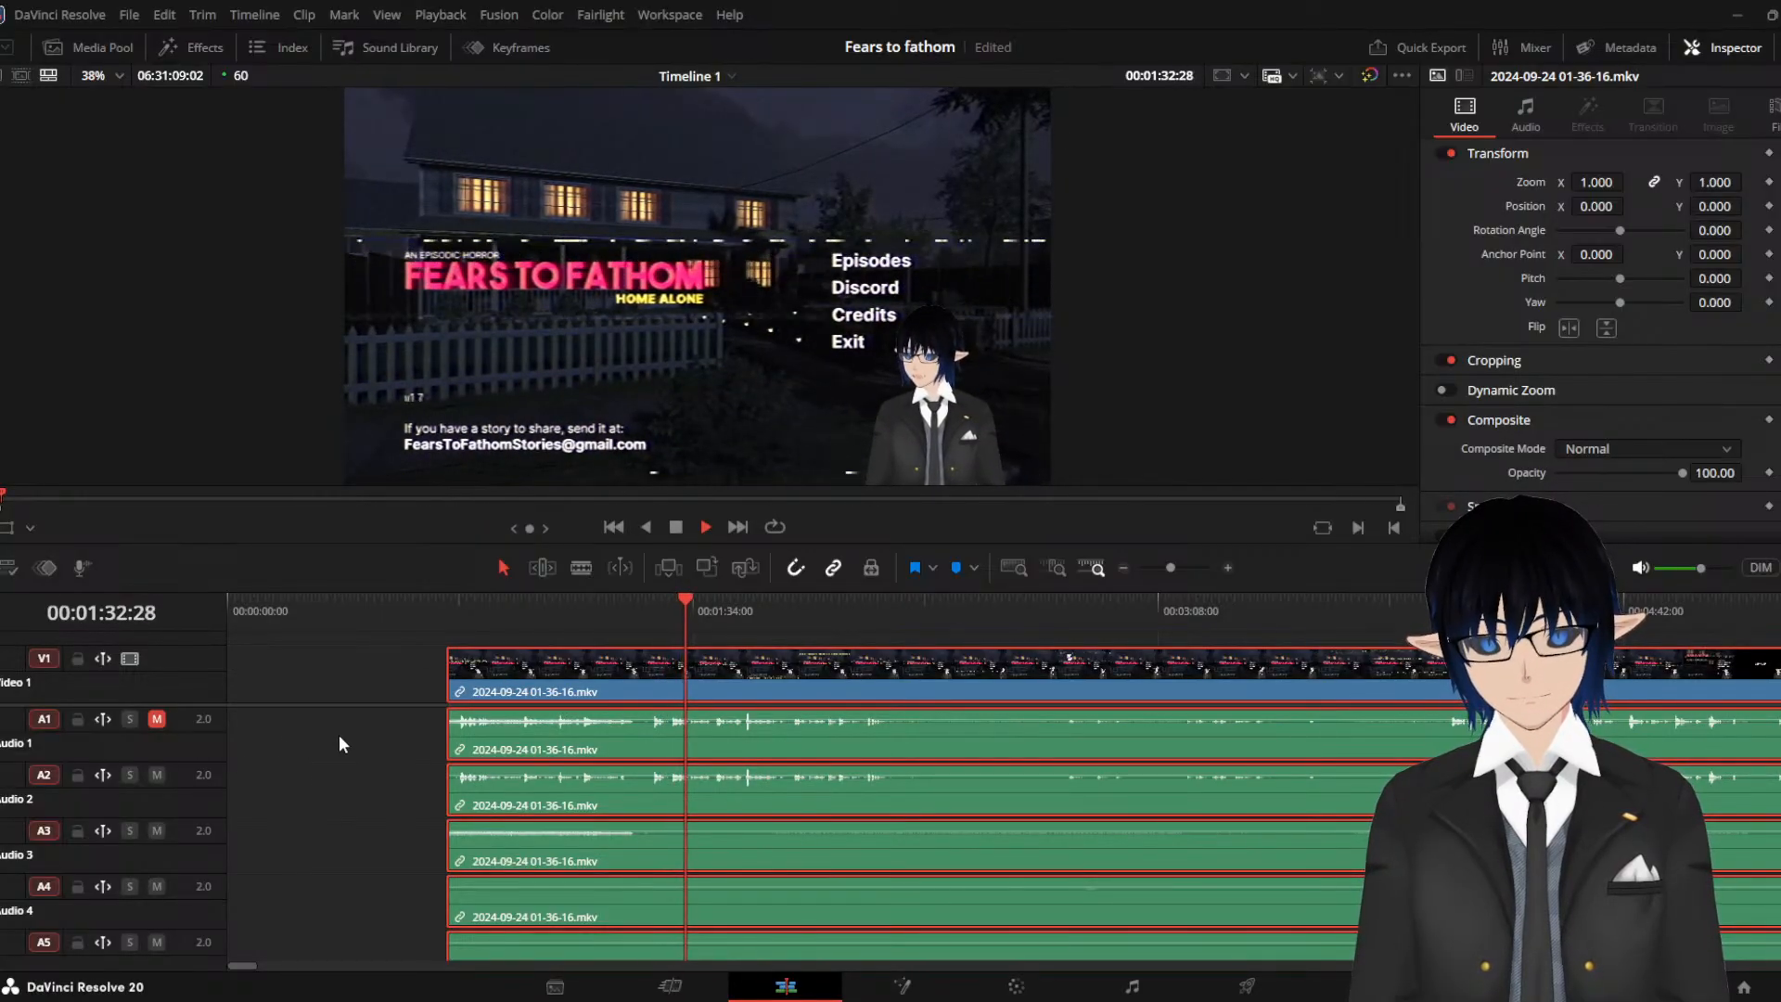
# Delete the muted audio track A1 and replay the remaining audio from about 00:01:22
pyautogui.click(321, 864)
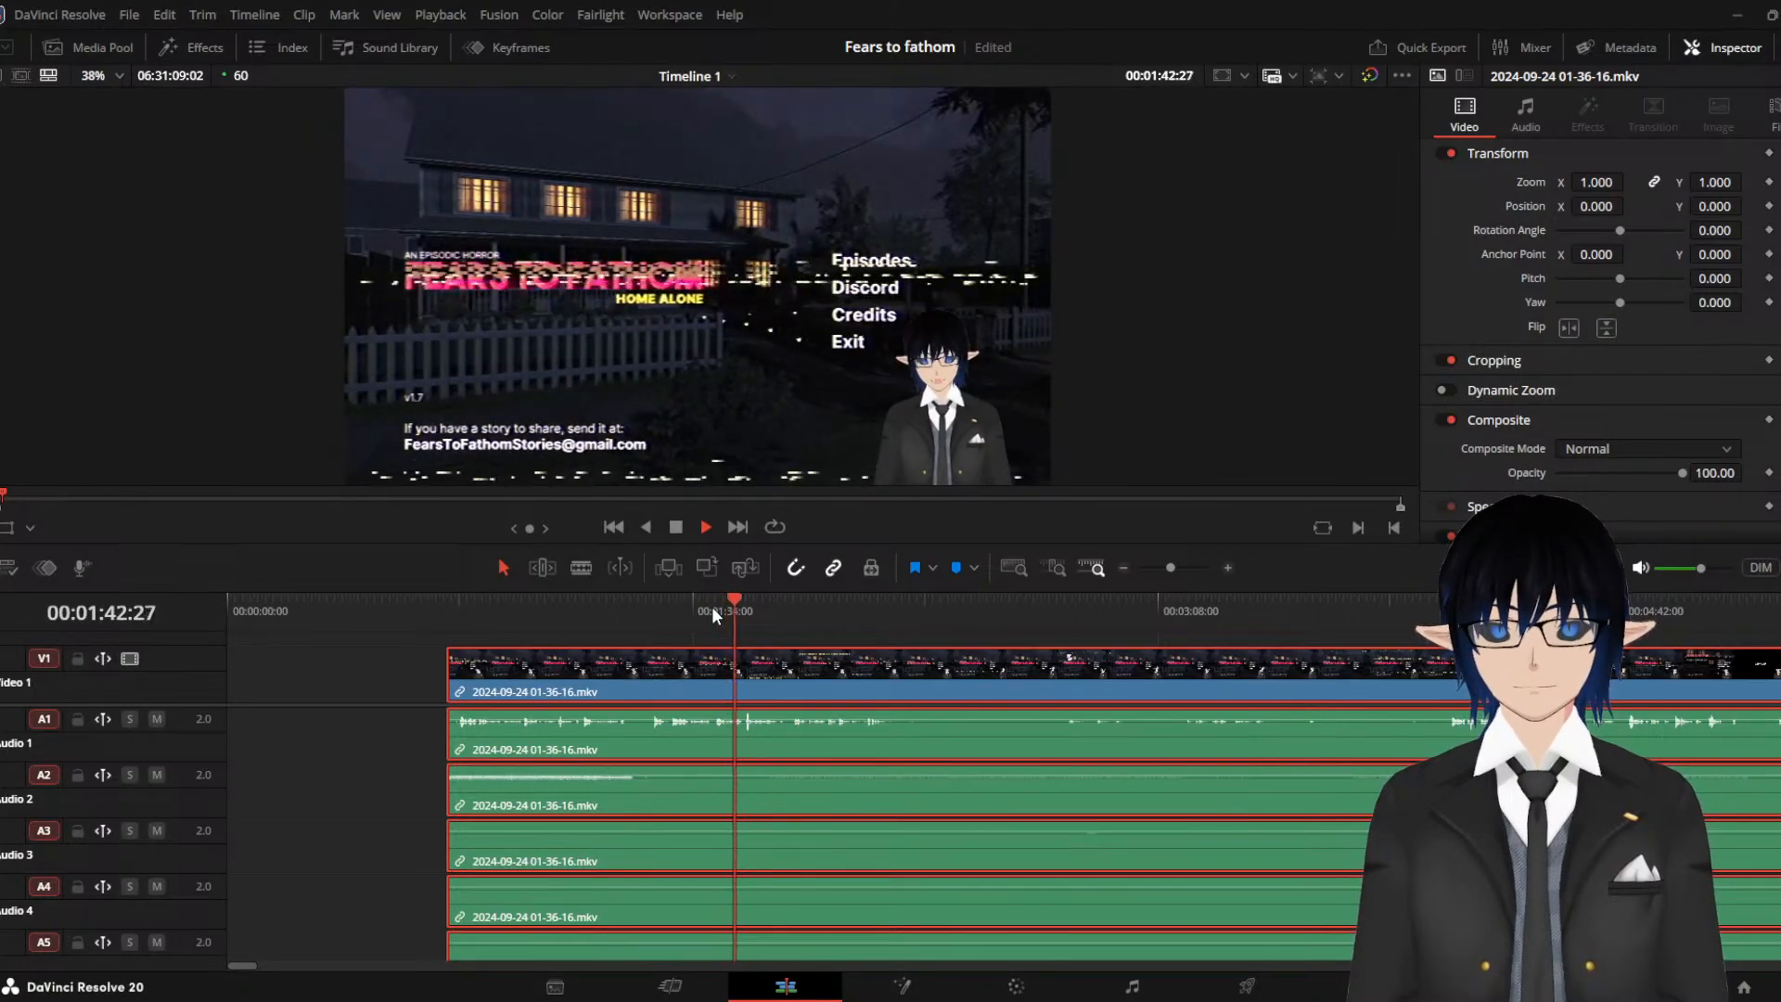
pyautogui.moveTo(710, 605); pyautogui.dragTo(634, 631)
pyautogui.press('space')
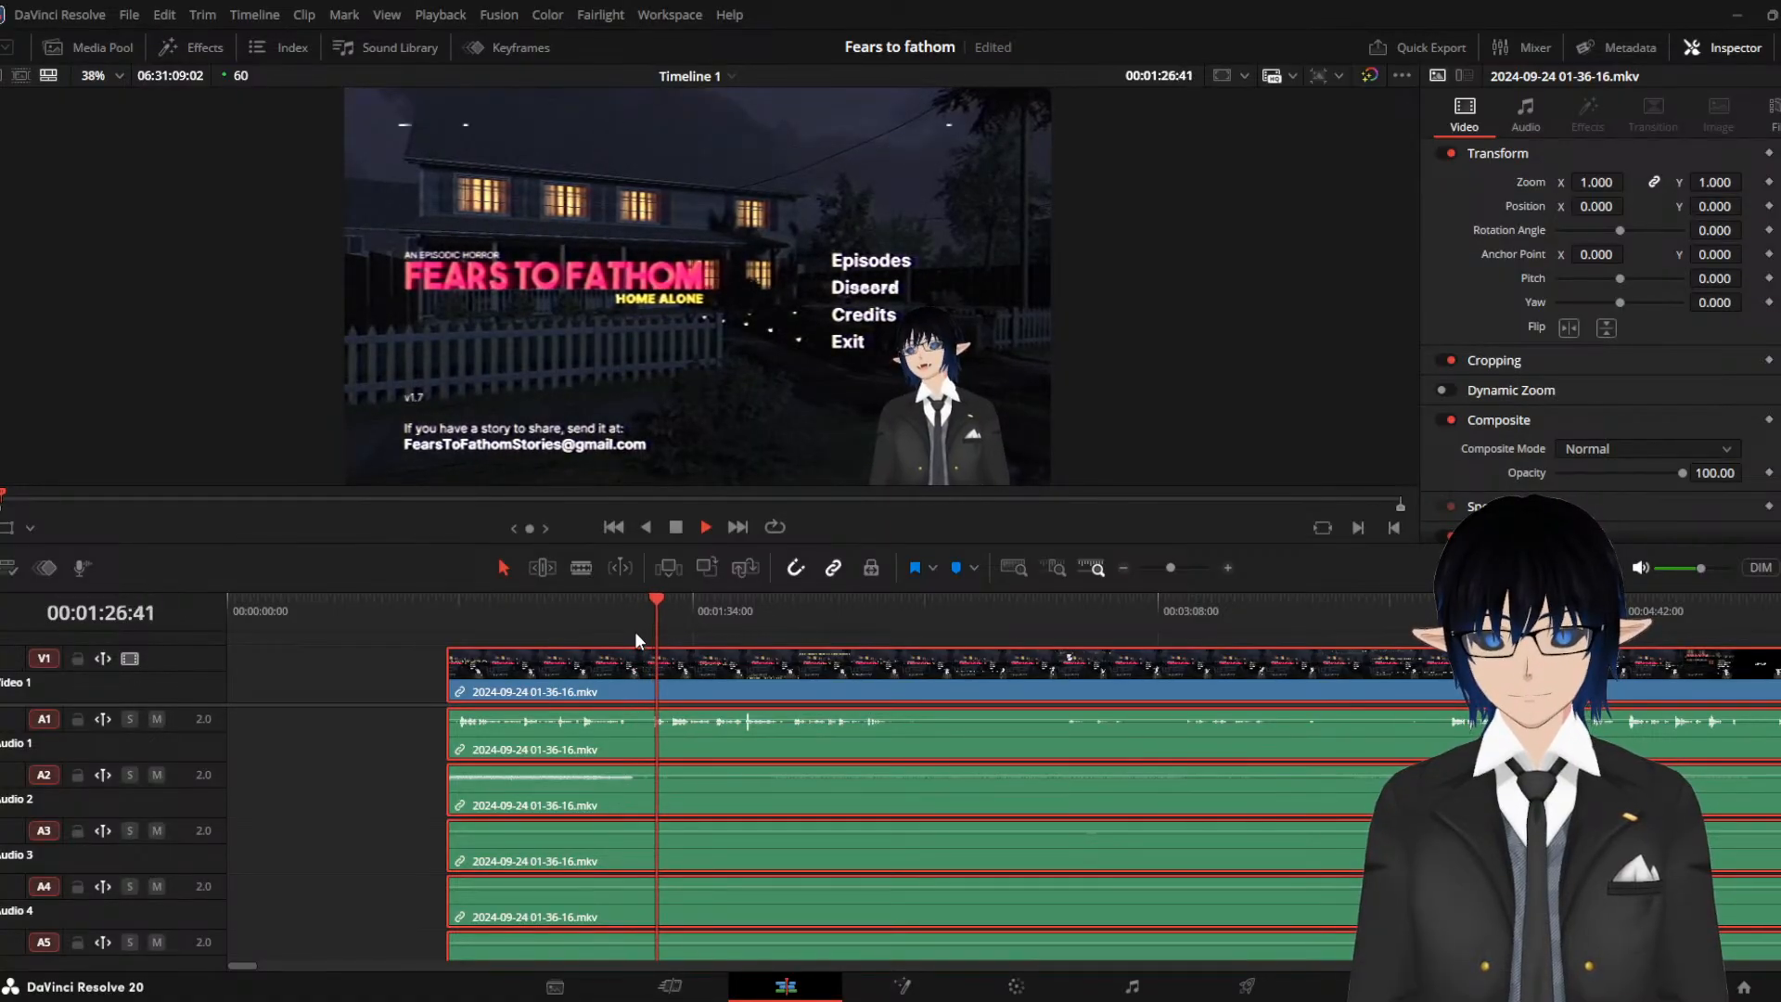
# Trim about 40 seconds off the clip's start and move the linked clip earlier to begin at about 00:00:20
pyautogui.click(454, 666)
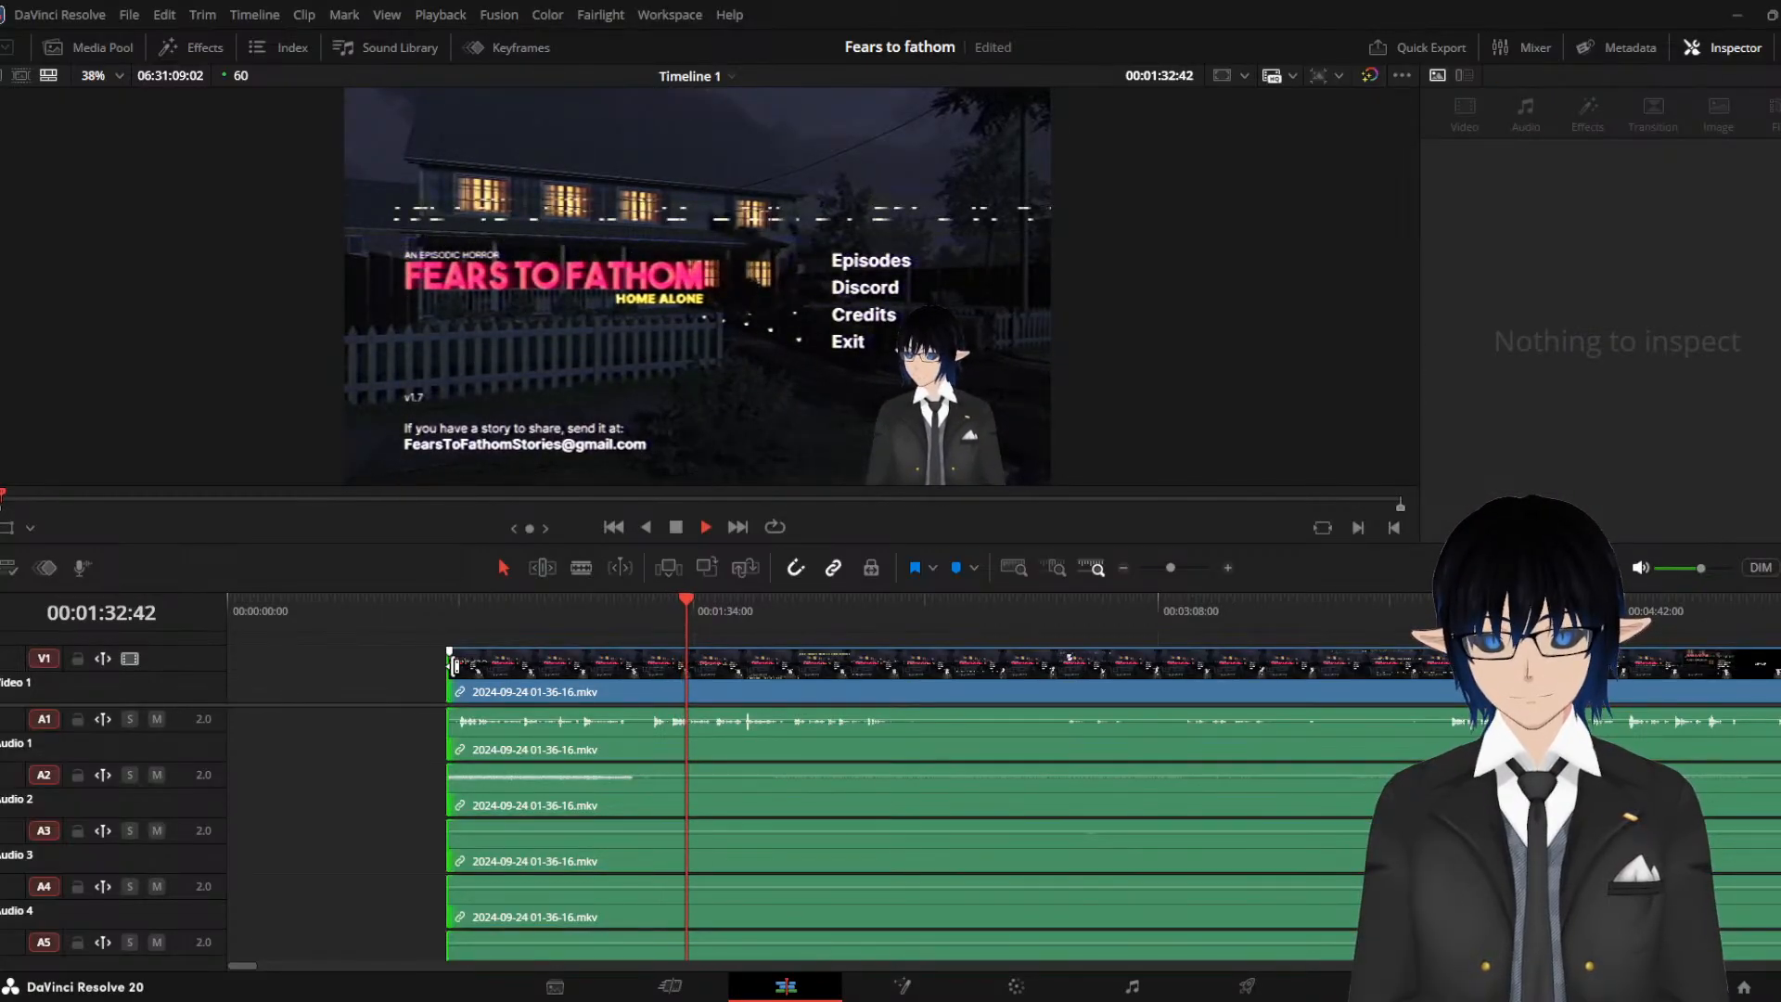
pyautogui.moveTo(455, 666); pyautogui.dragTo(655, 655)
pyautogui.moveTo(885, 677); pyautogui.dragTo(562, 688)
pyautogui.click(325, 601)
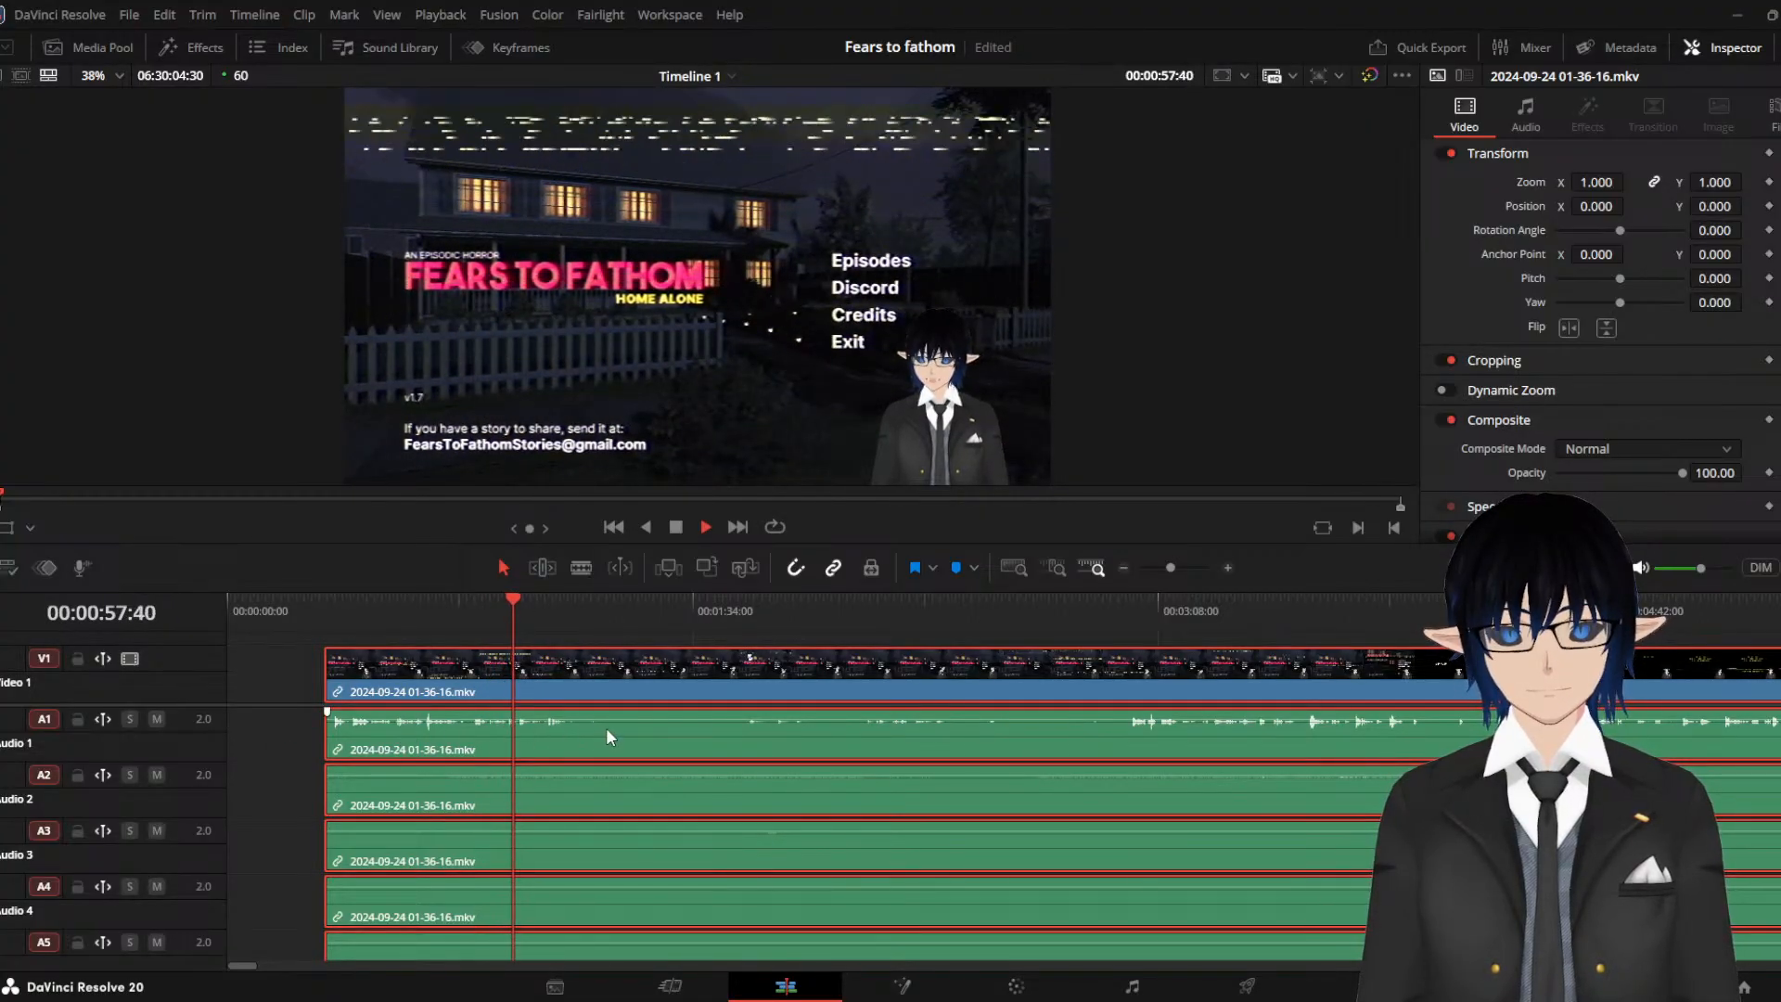
# Raise the clip volume on audio tracks A1 and A2, and check the sound from about 00:00:38
pyautogui.moveTo(591, 714); pyautogui.dragTo(591, 716)
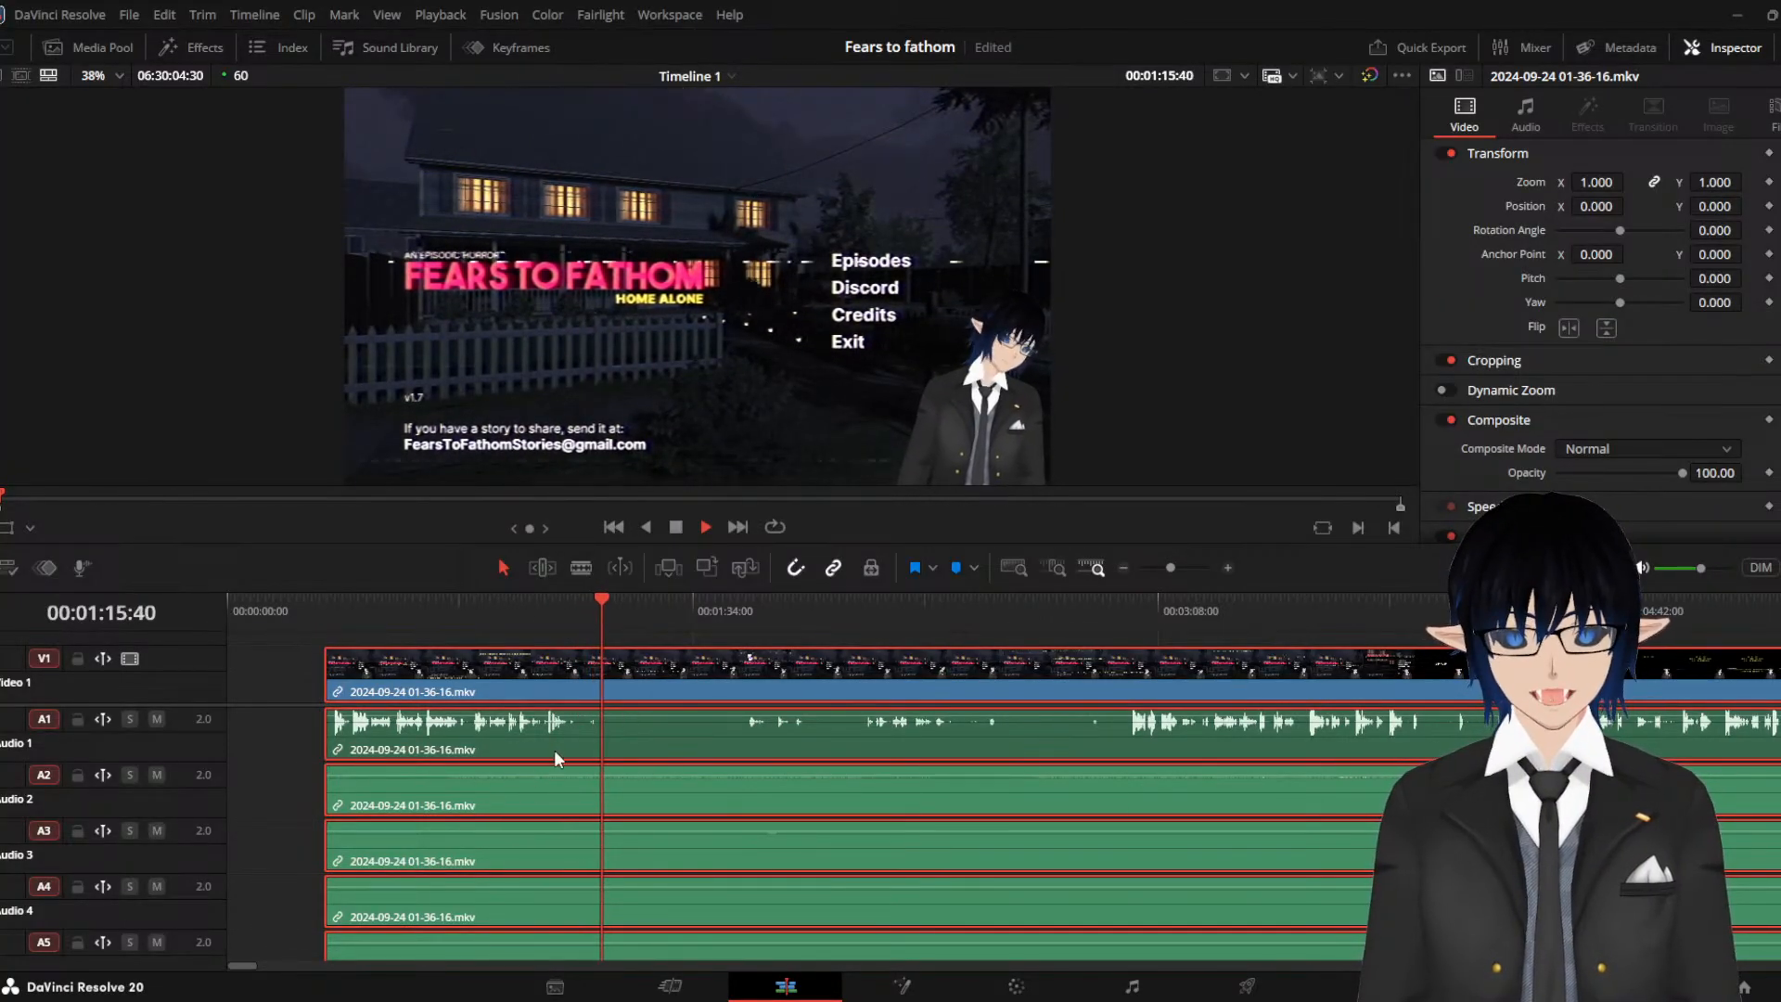
pyautogui.press('space')
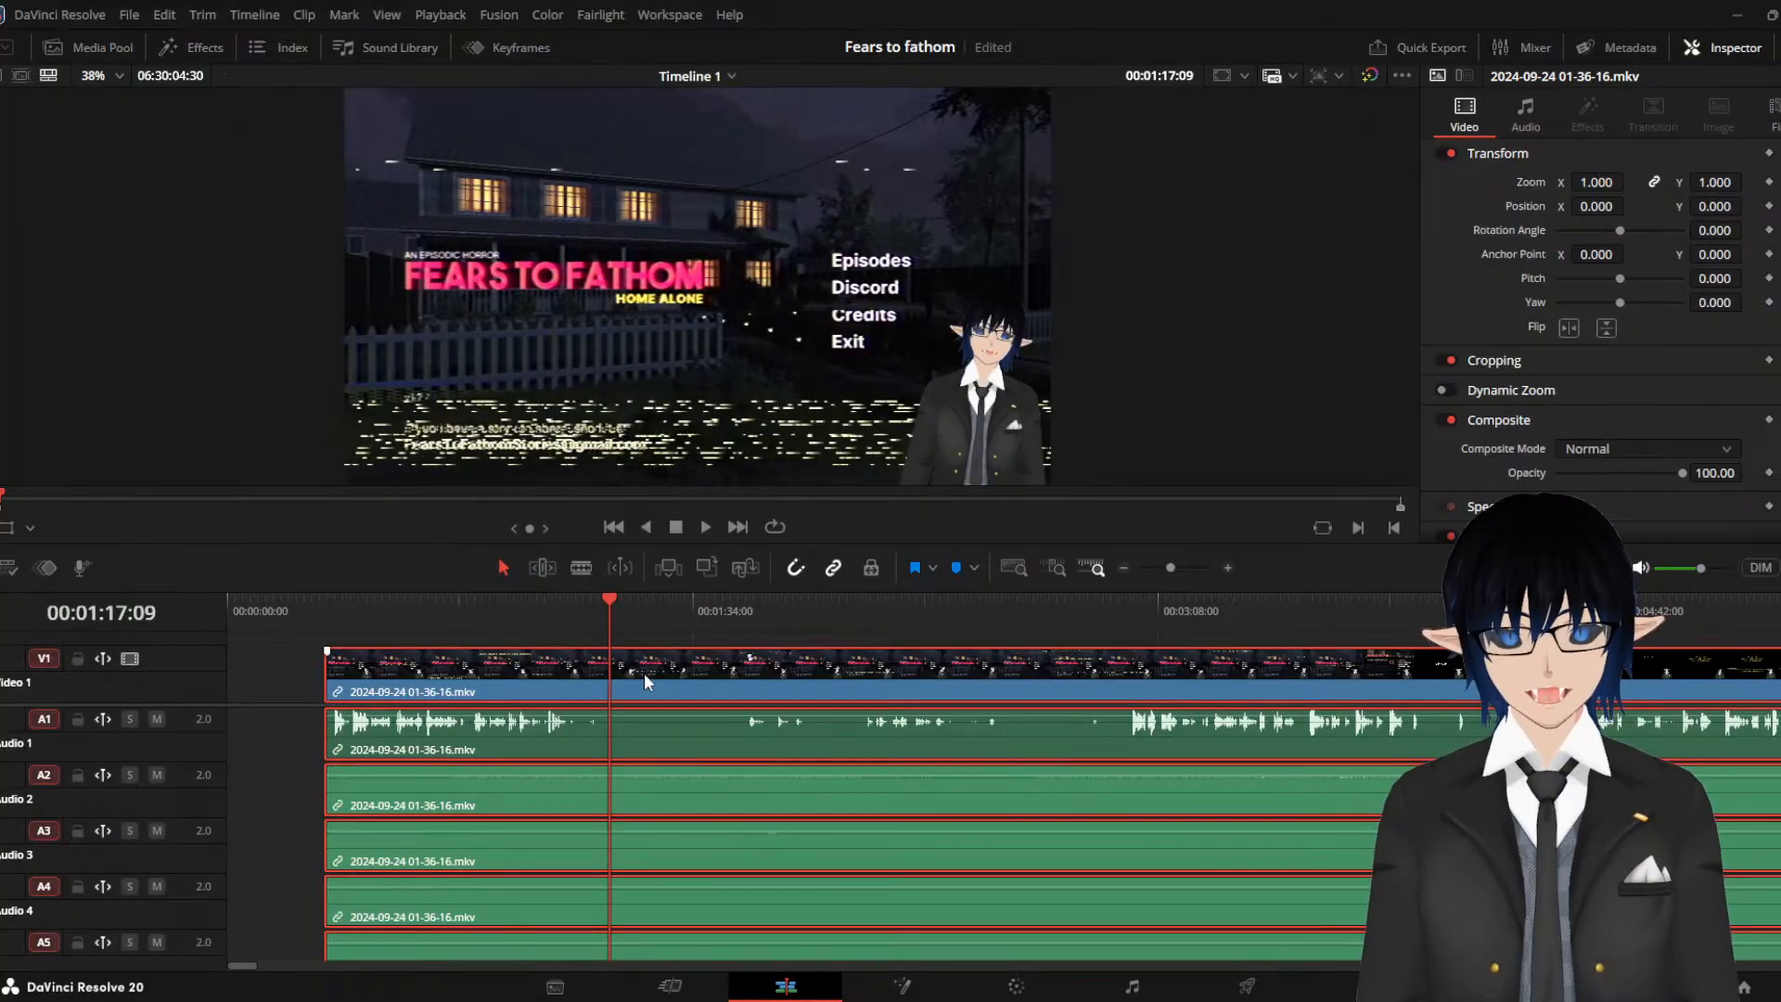
pyautogui.click(636, 716)
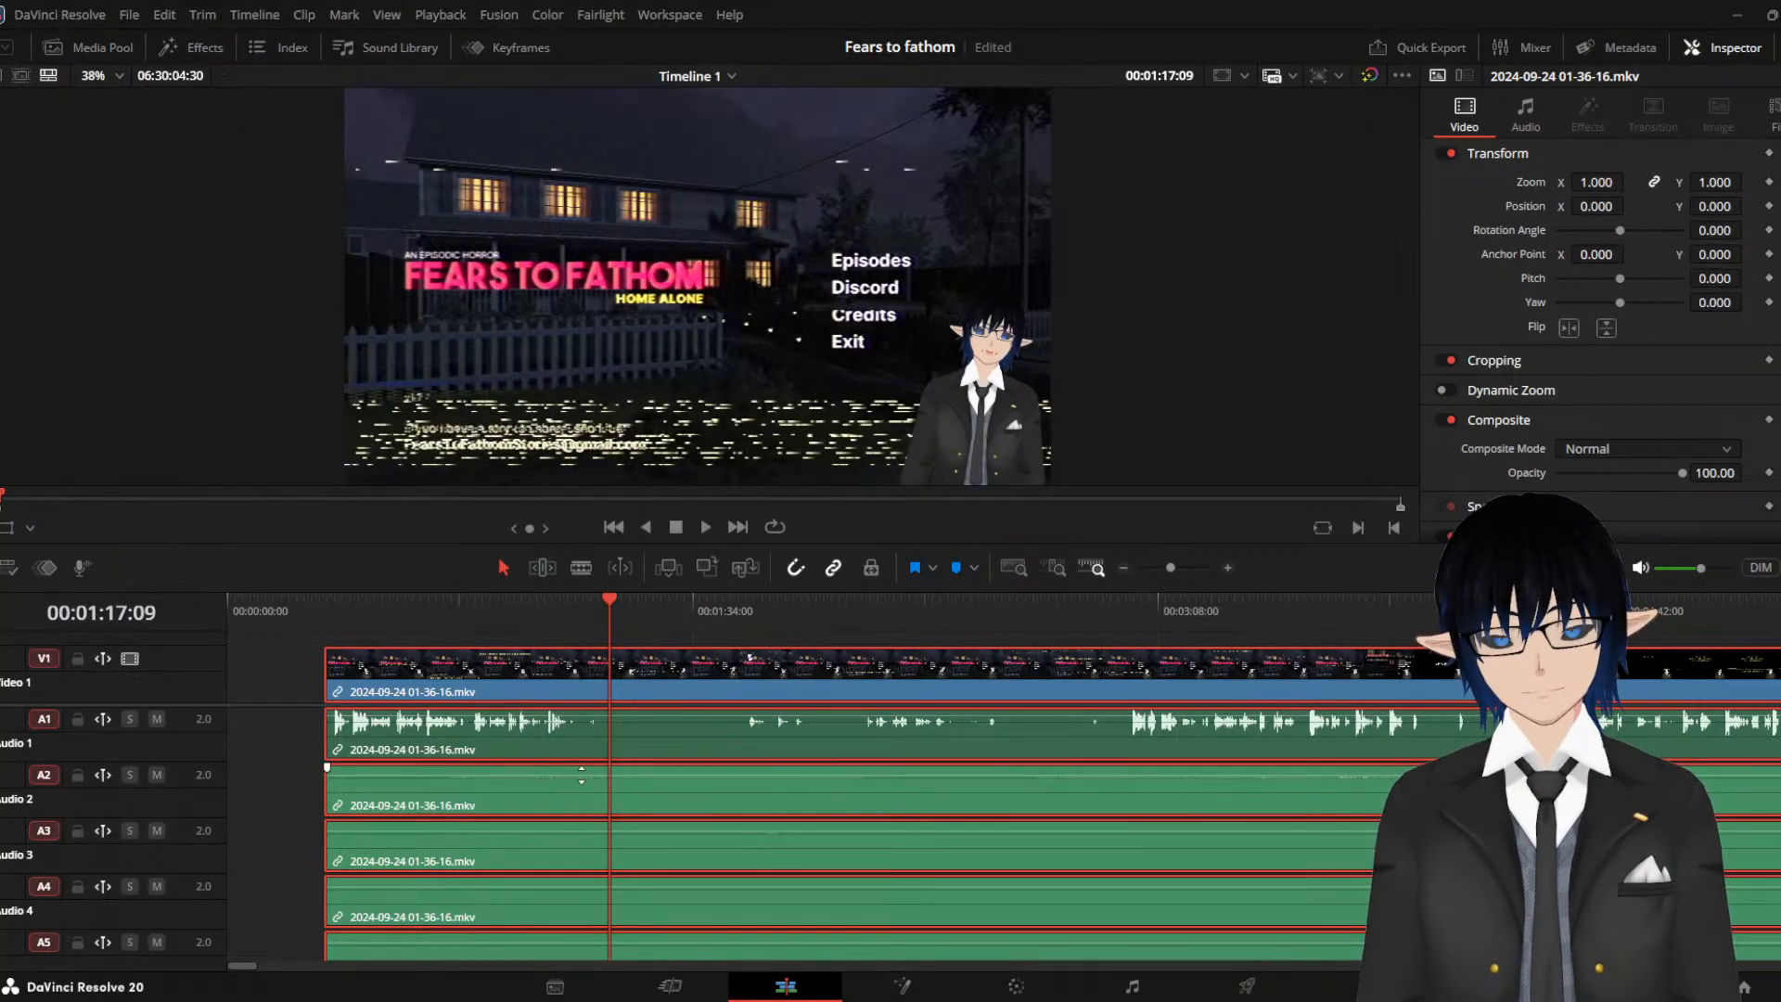
pyautogui.click(577, 774)
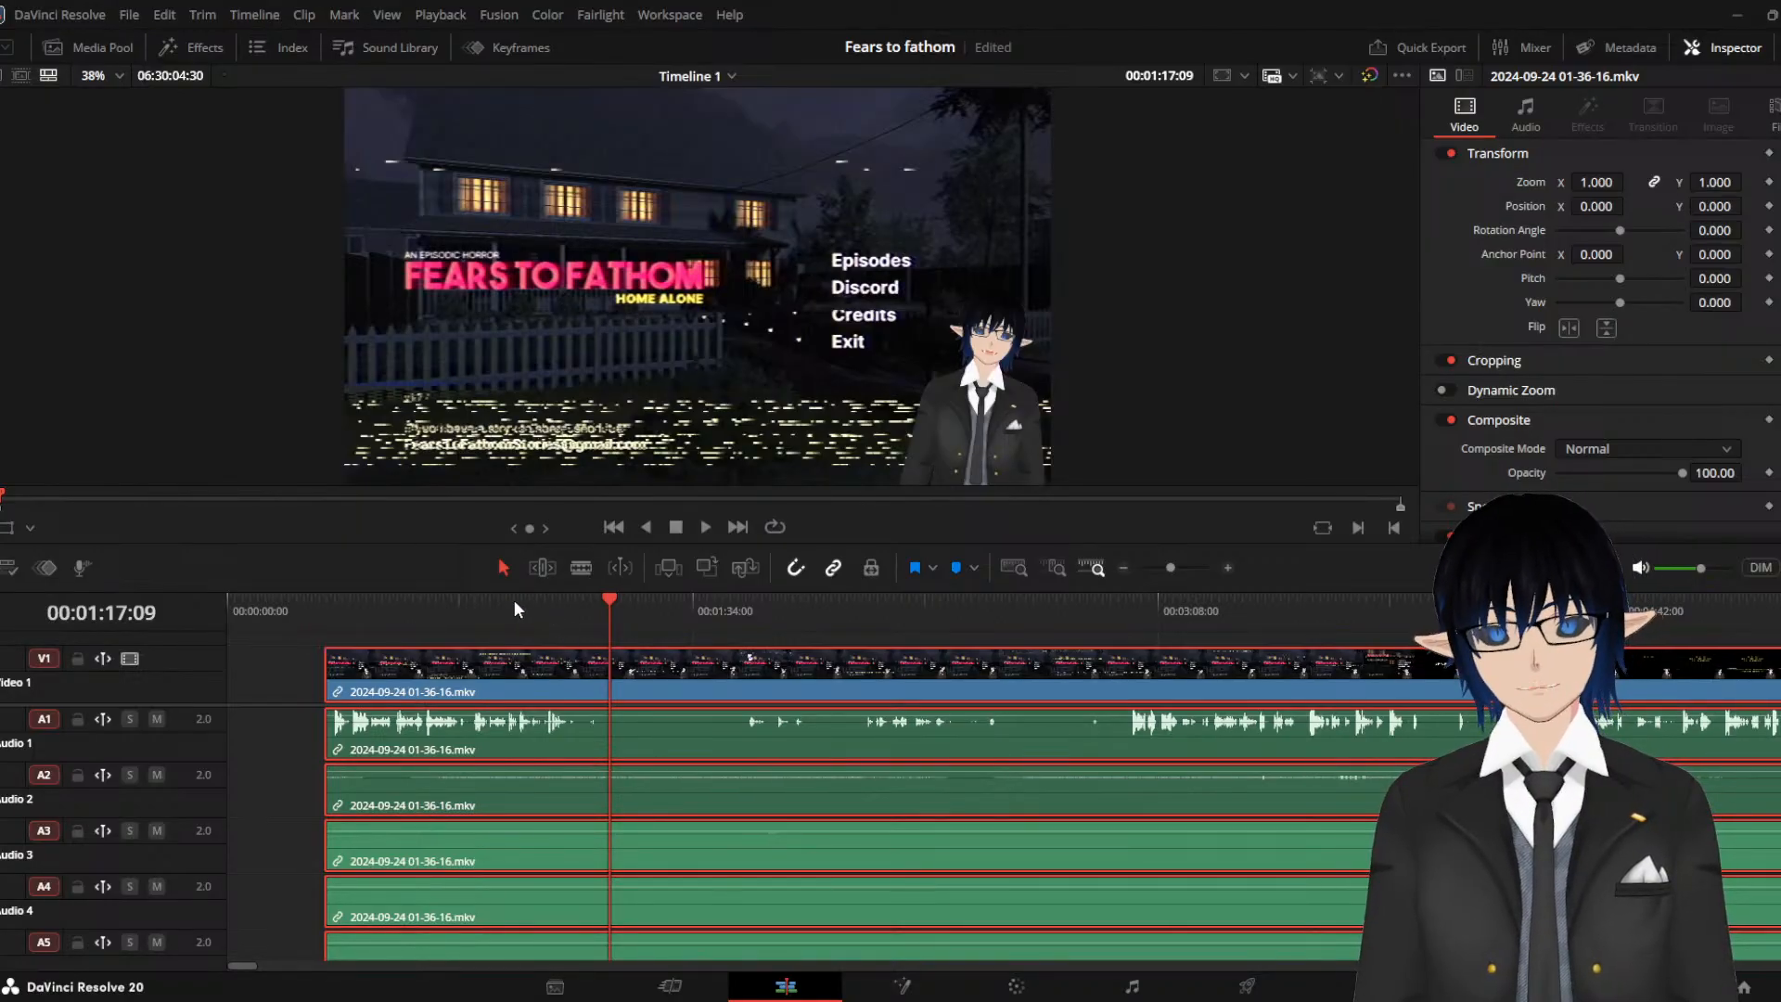
pyautogui.moveTo(514, 599); pyautogui.dragTo(419, 594)
pyautogui.press('space')
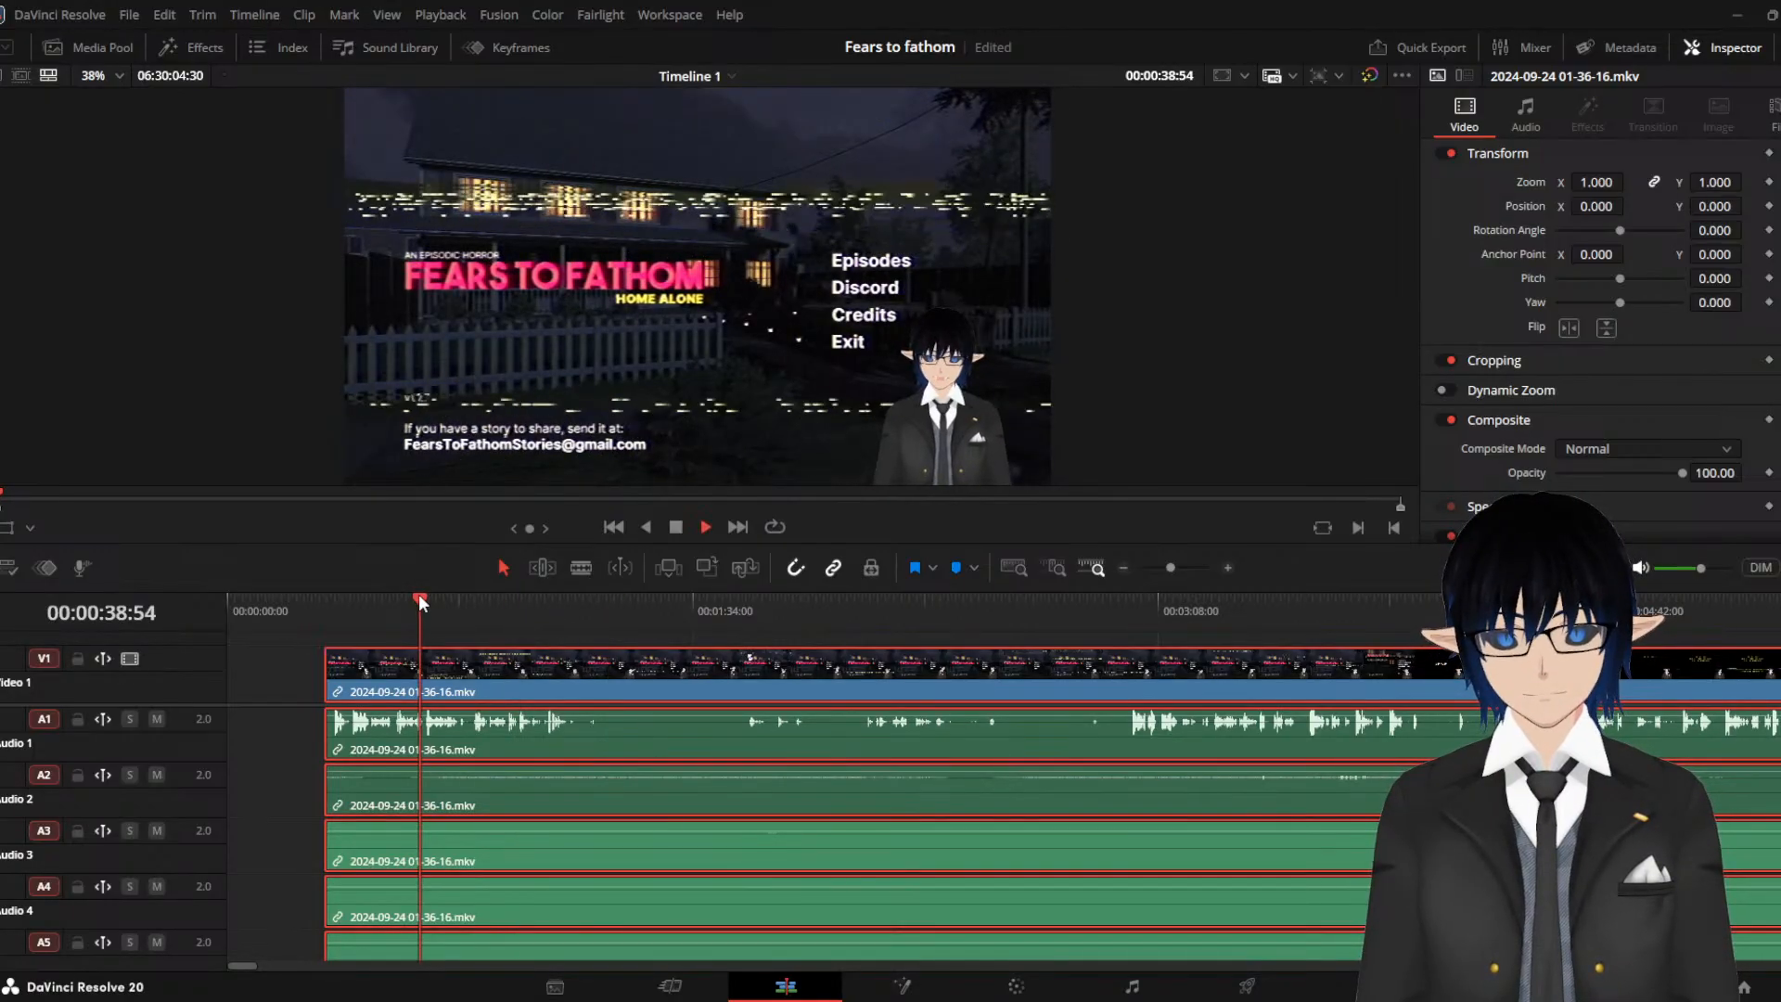
pyautogui.press('space')
# Rename audio track A1 as Mic and audio track A2 as Game
pyautogui.click(28, 744)
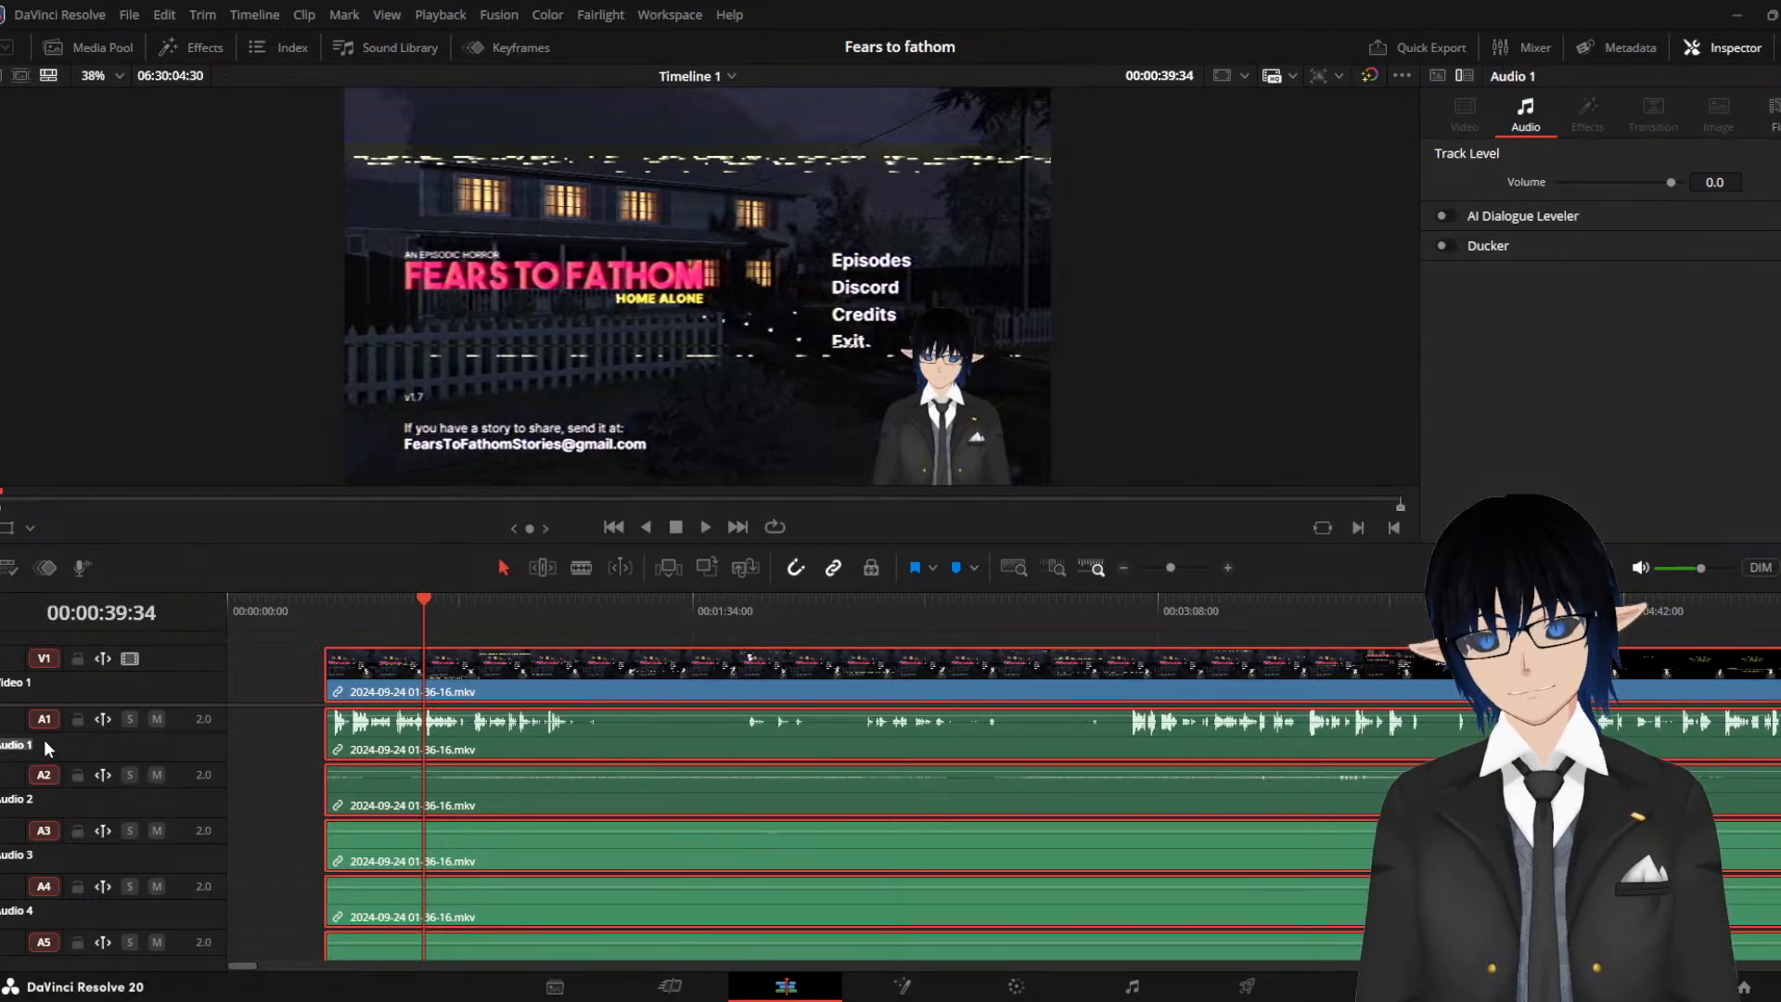
pyautogui.write('Mic')
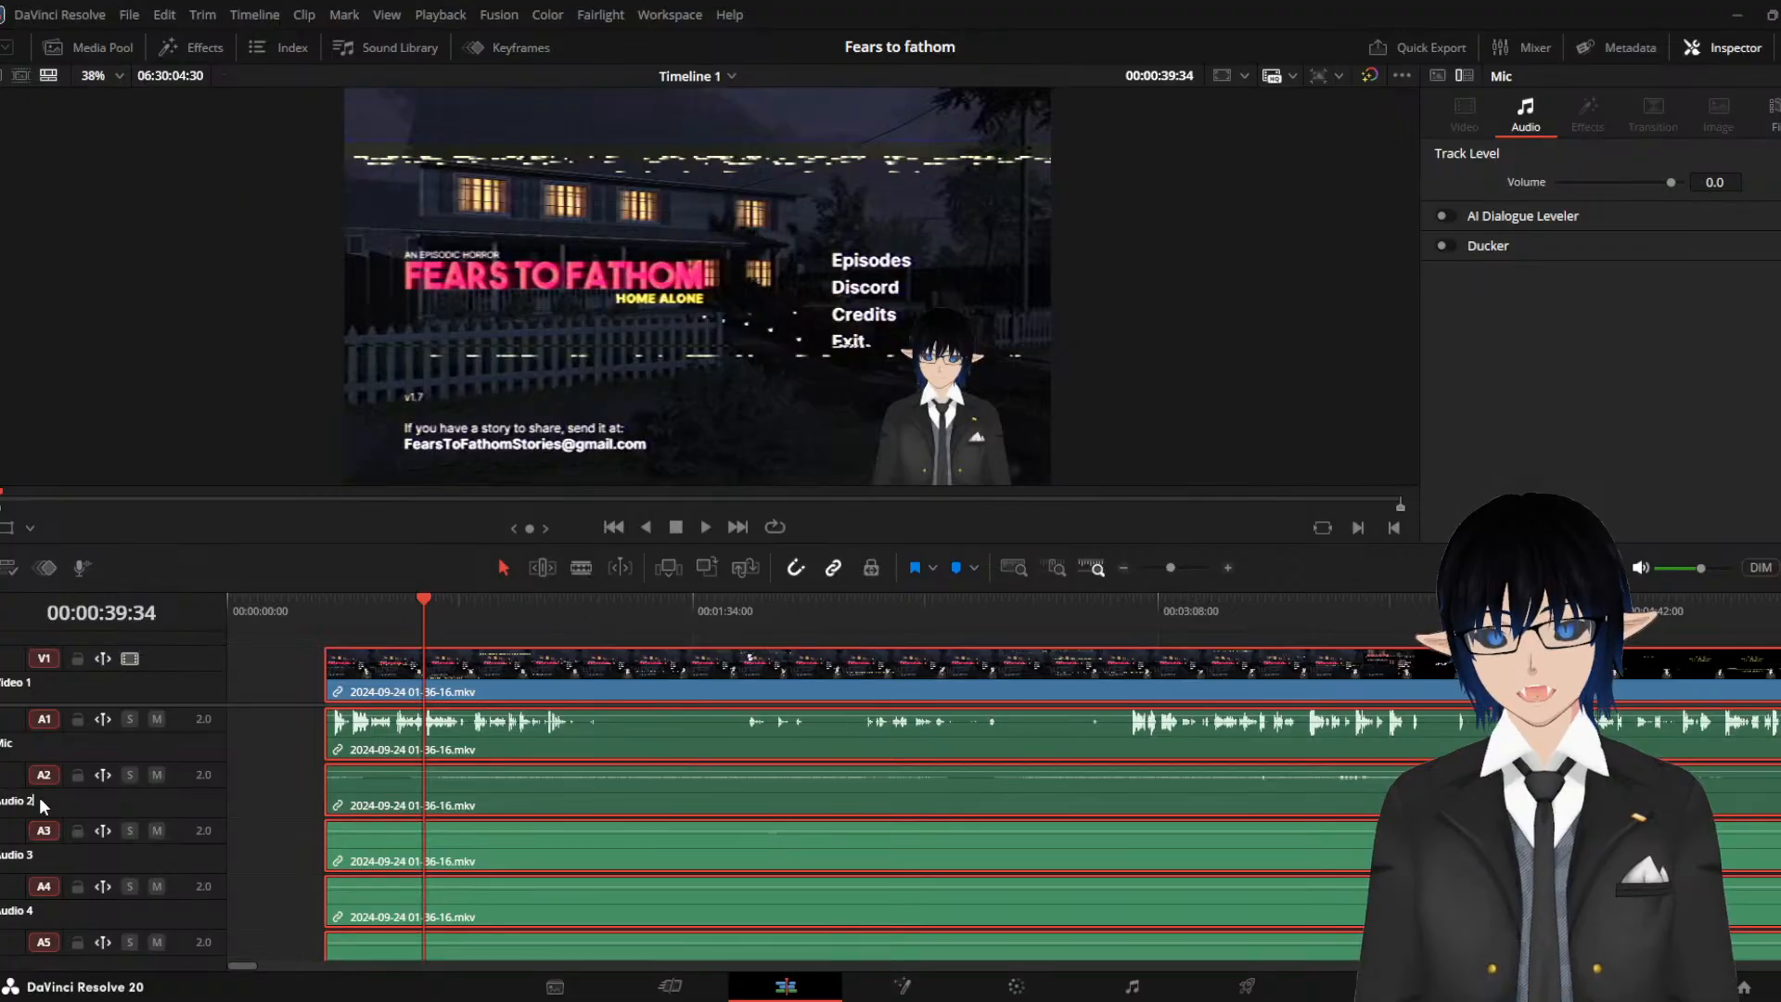
pyautogui.moveTo(35, 801); pyautogui.dragTo(0, 801)
pyautogui.write('Game')
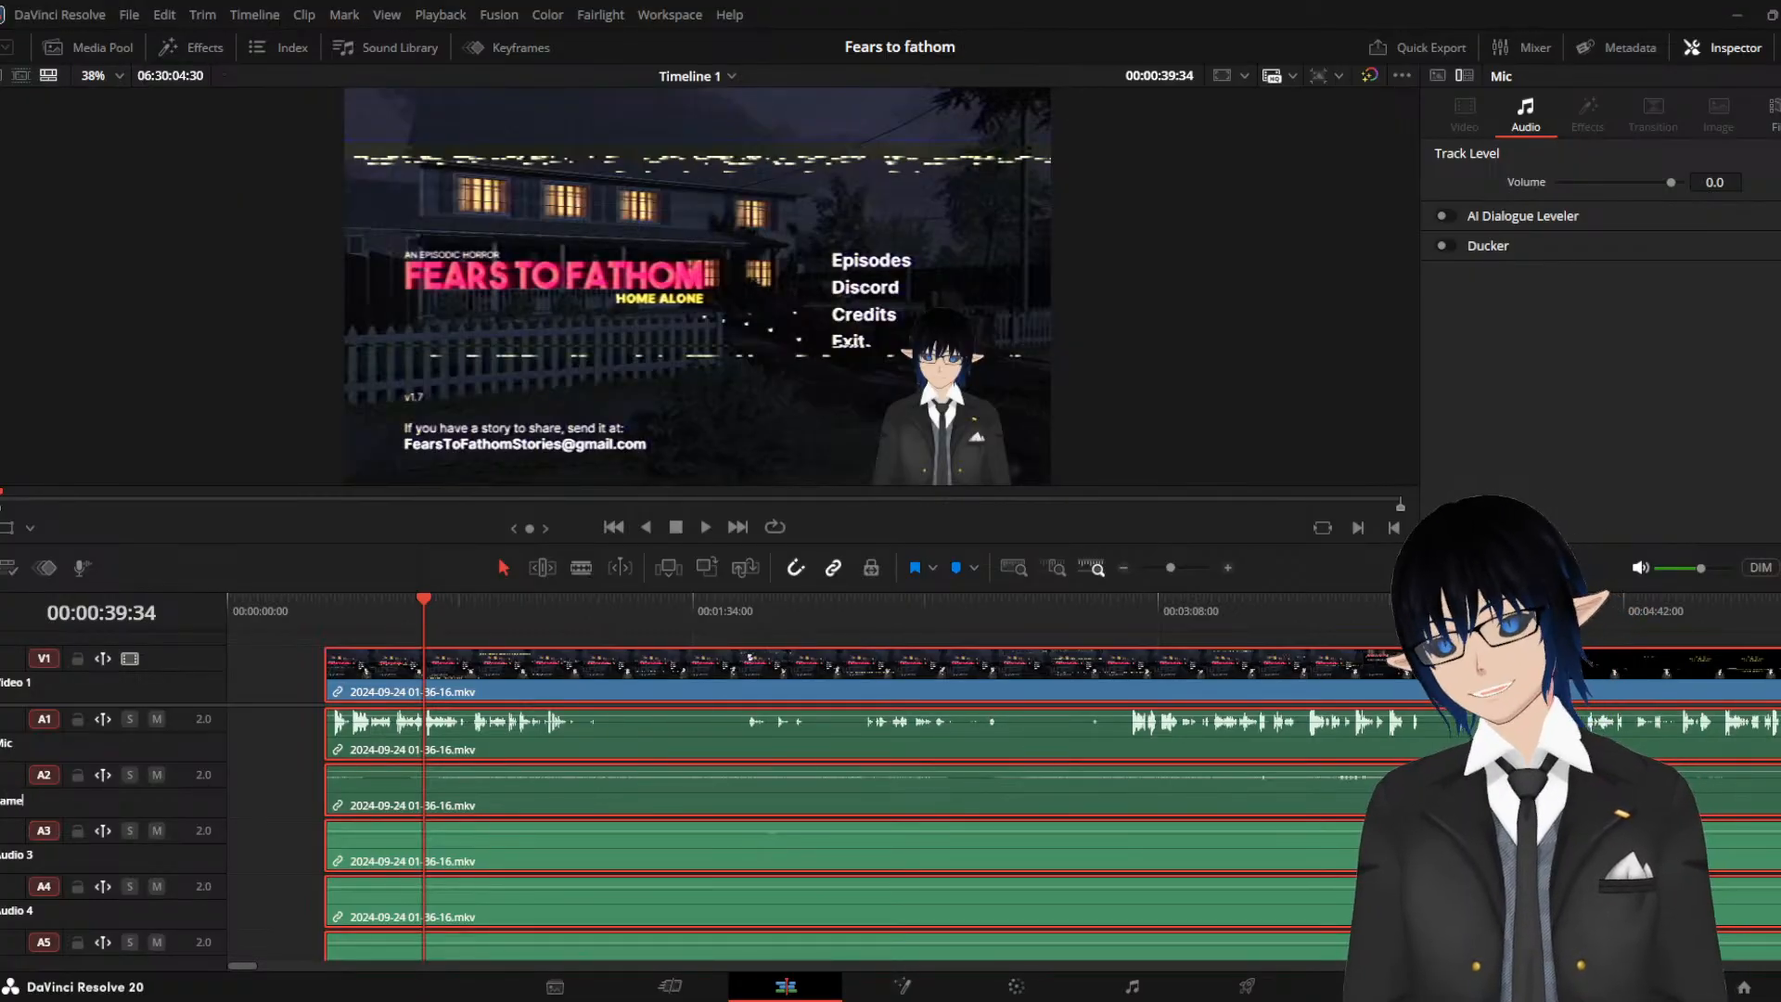
pyautogui.press('Return')
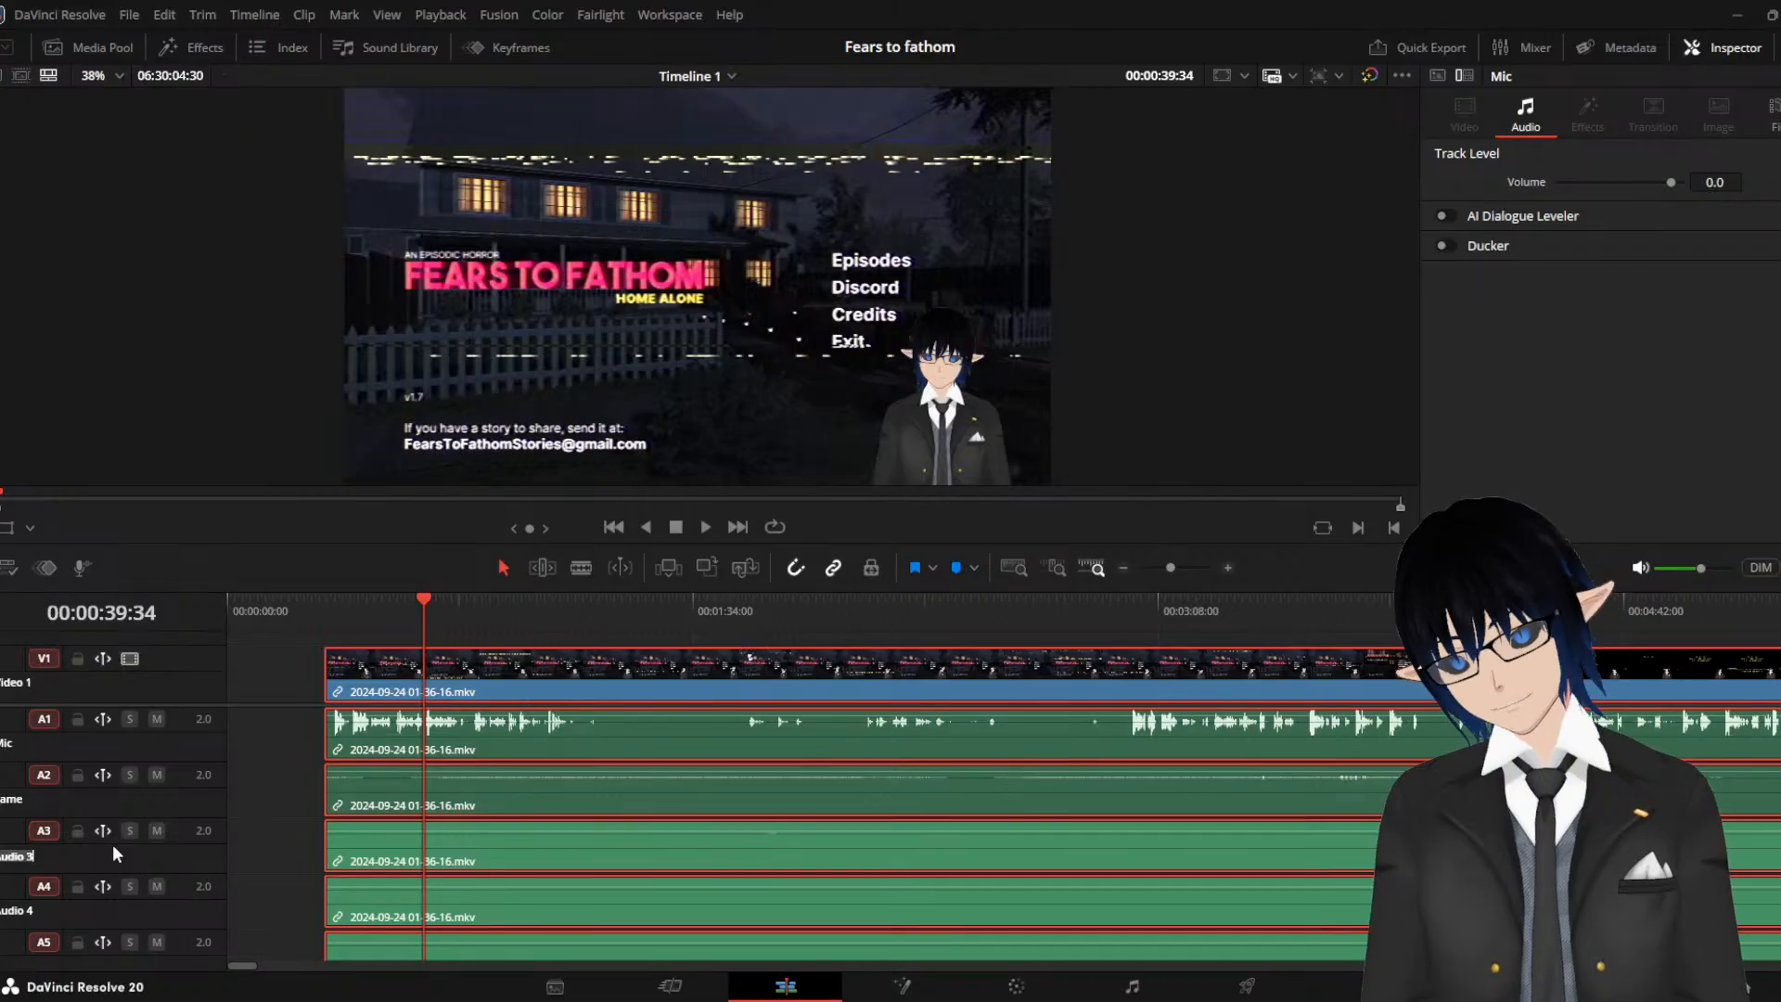
# Rename audio track A3 as Notifs and audio track A4 as Discord
pyautogui.write('Notifs')
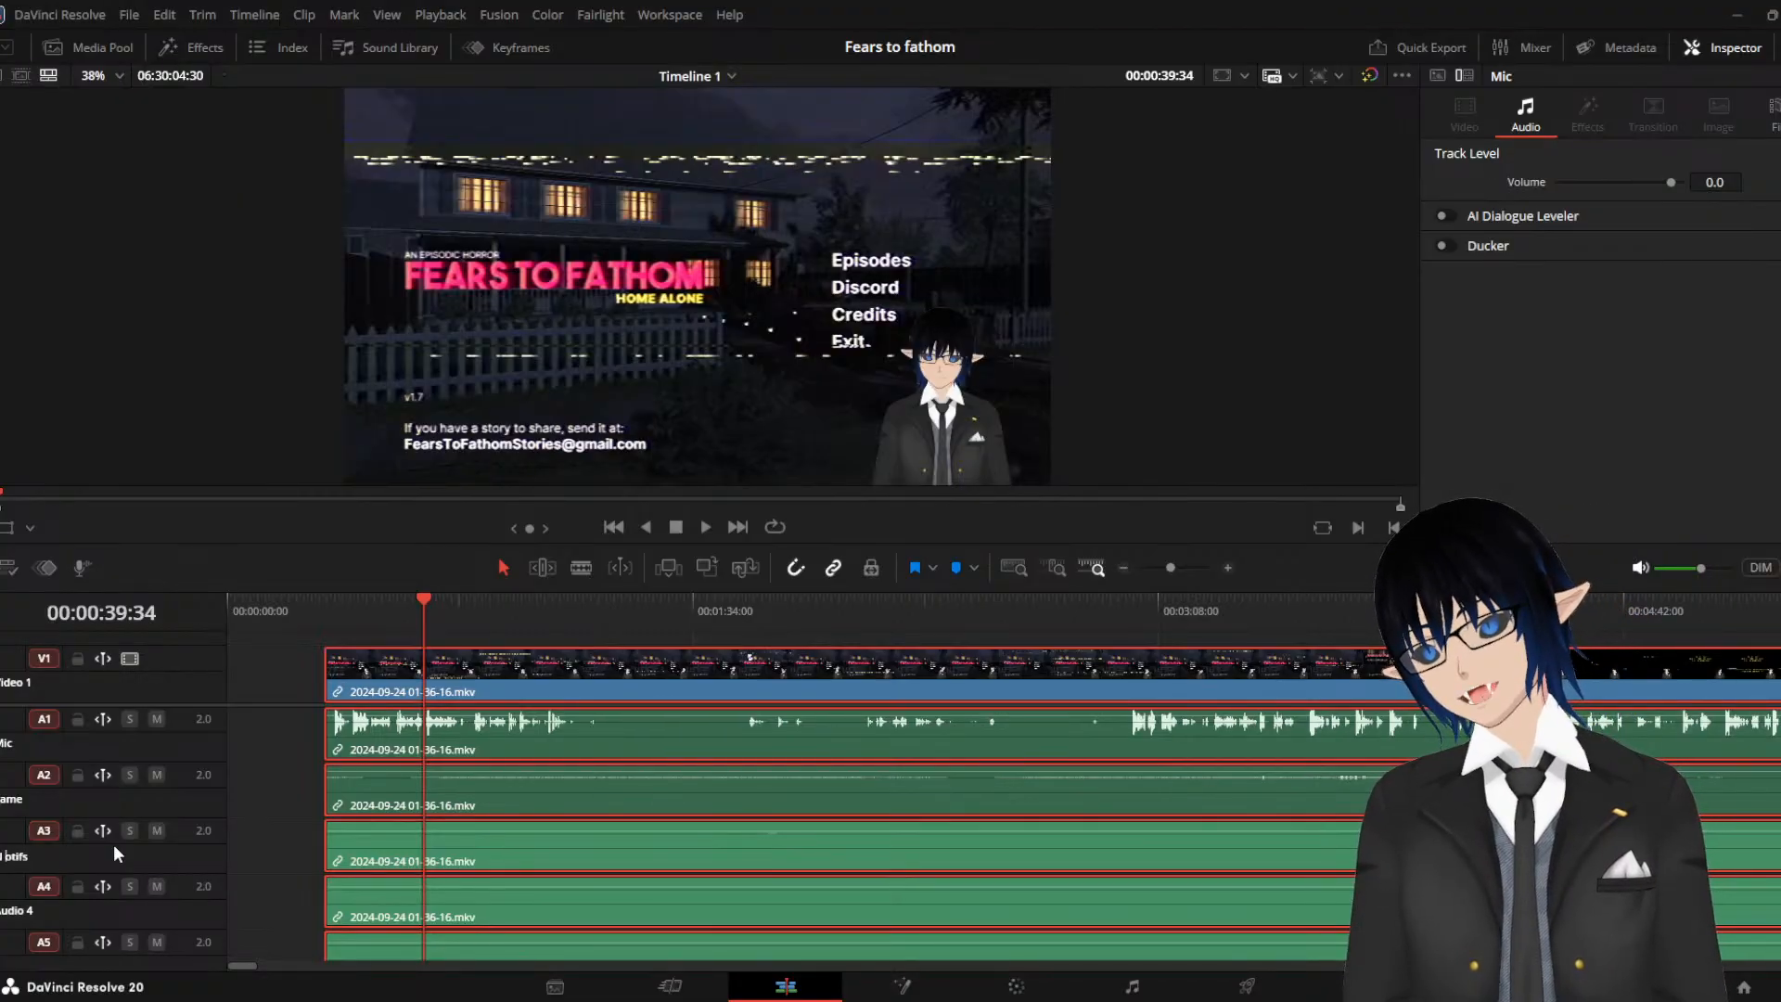
pyautogui.scroll(-1, 73, 884)
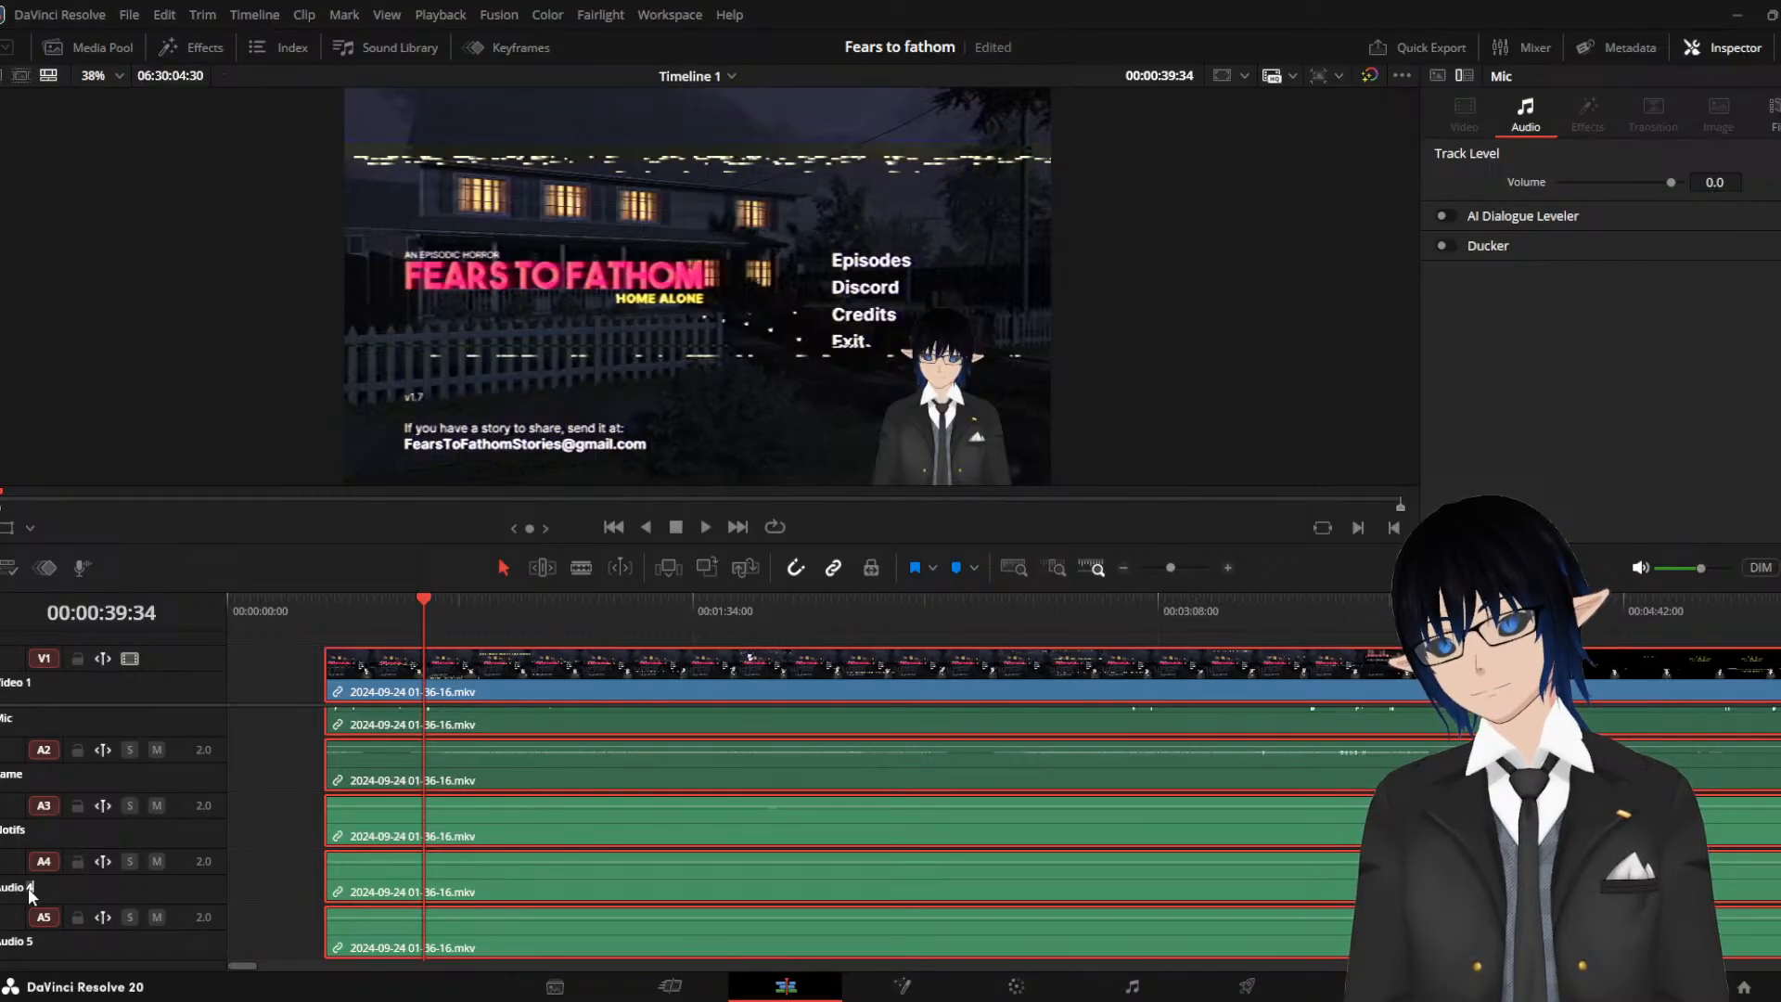
pyautogui.moveTo(29, 890); pyautogui.dragTo(0, 890)
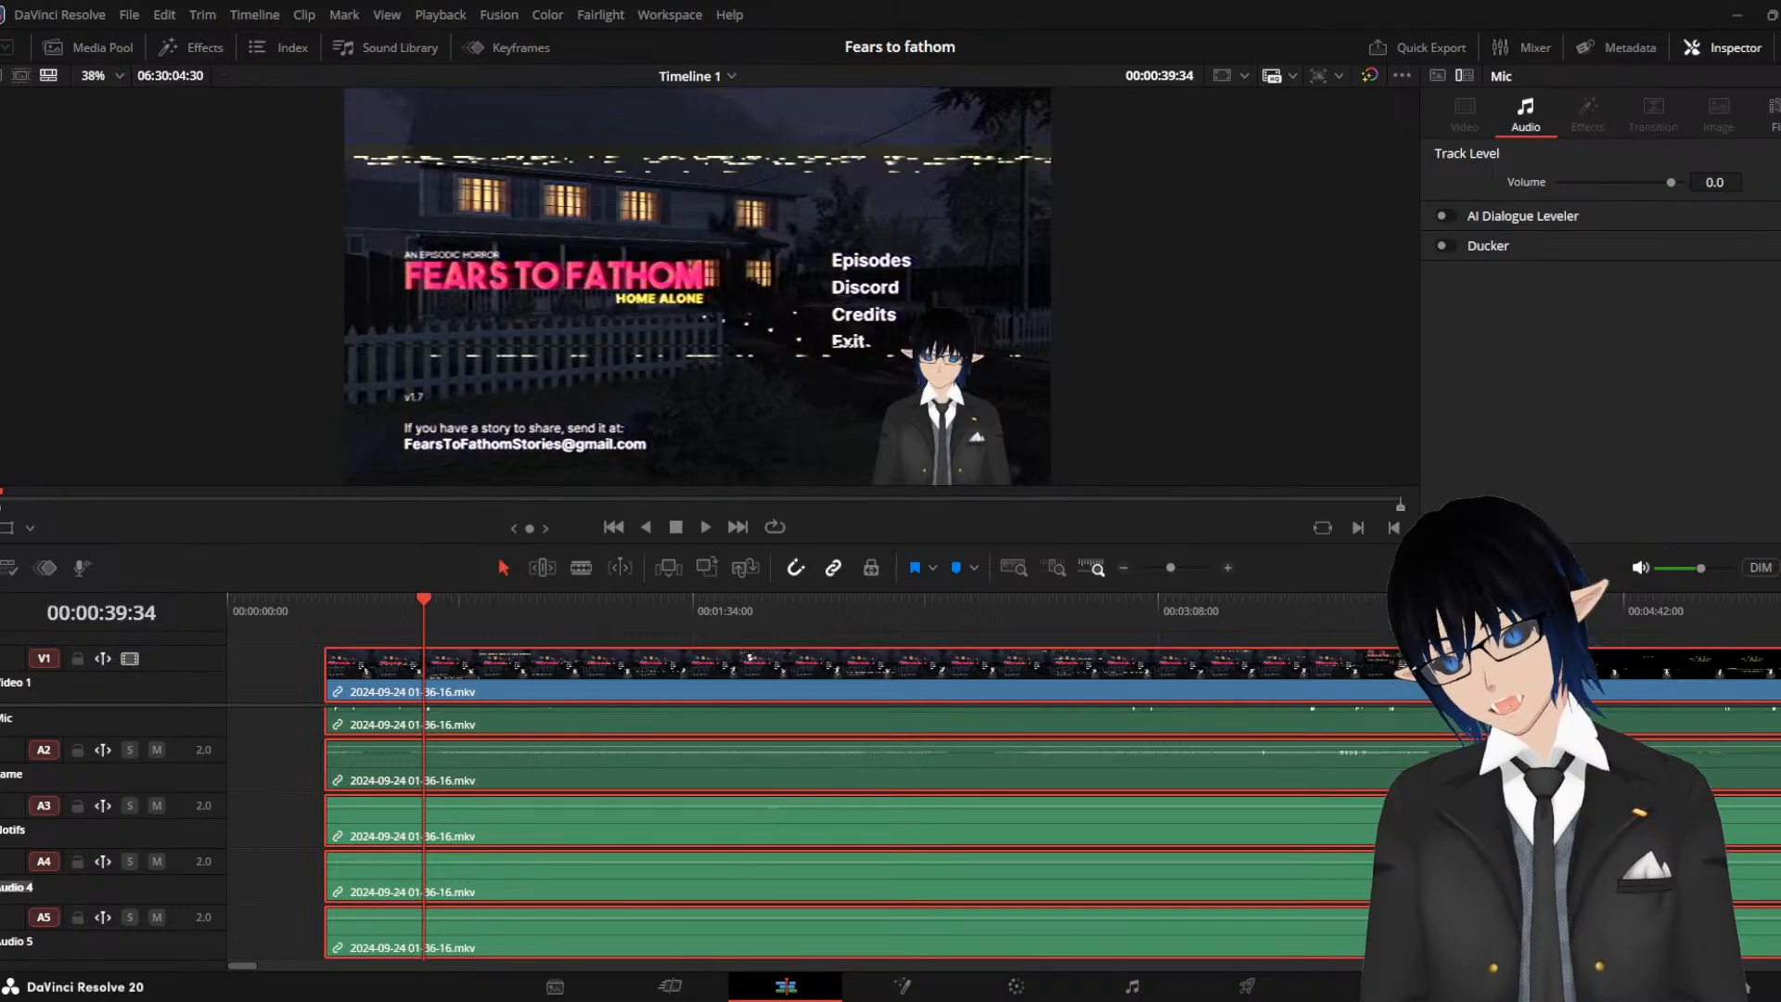
pyautogui.write('Disc')
pyautogui.write('ord')
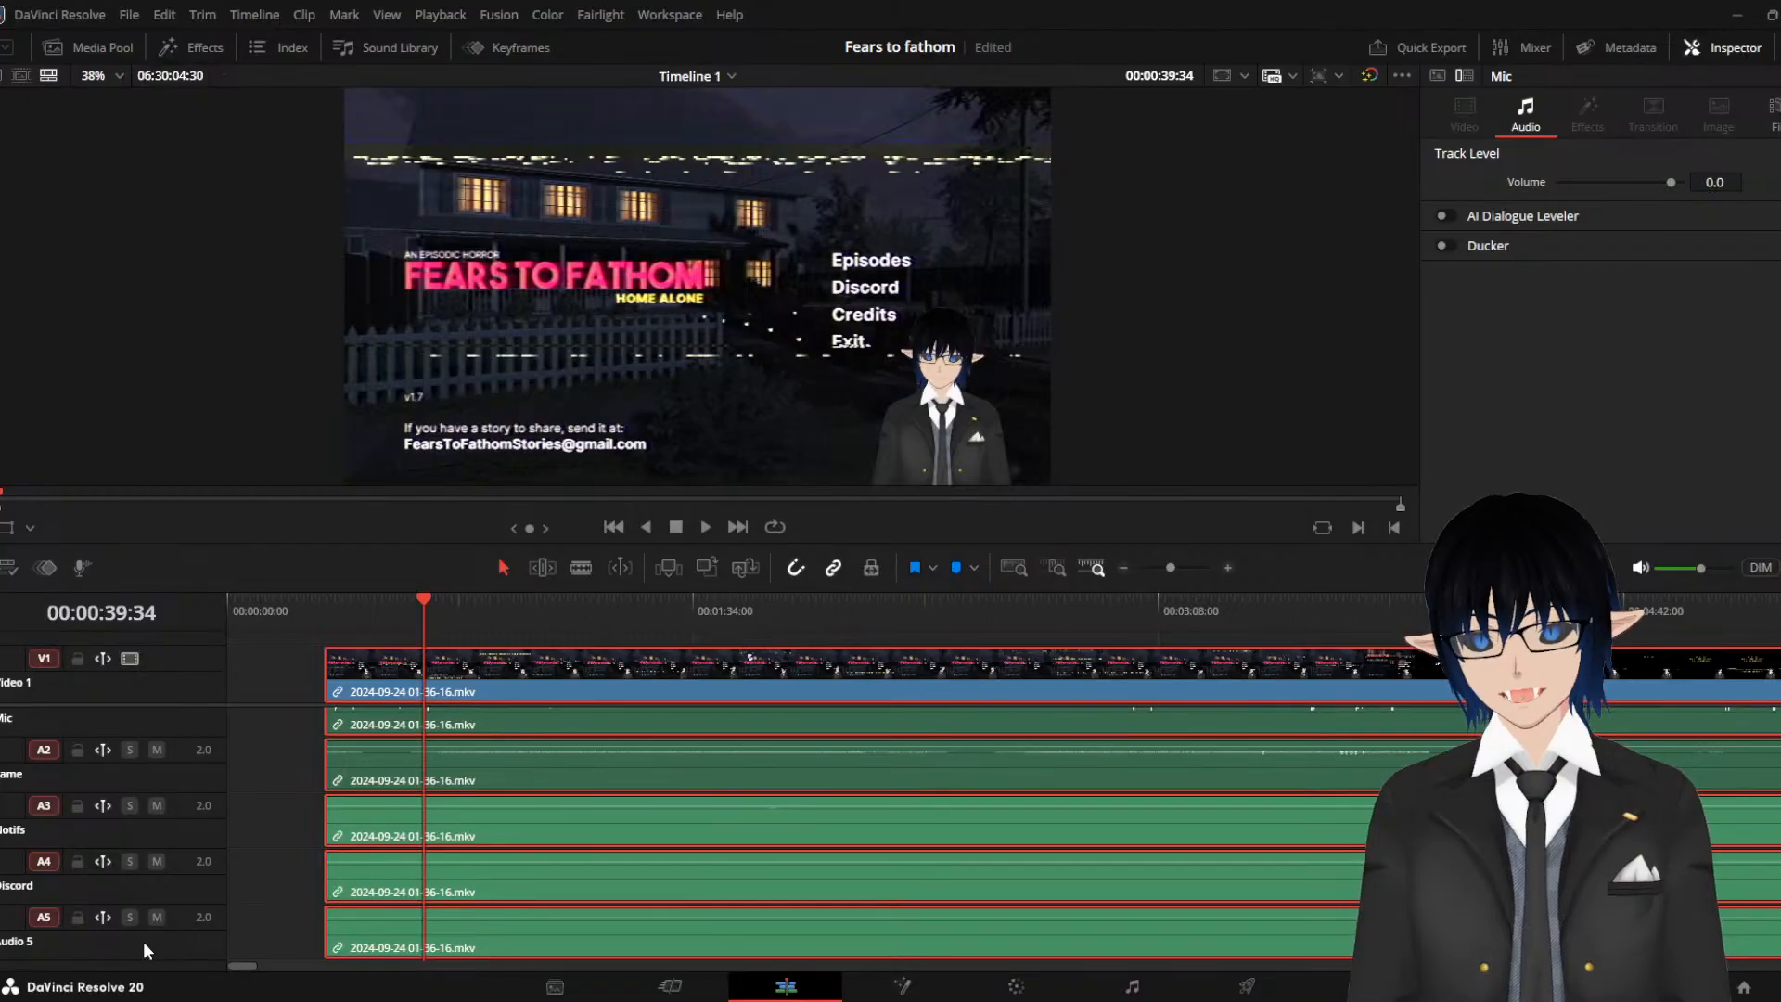
# Delete audio track A5 and the Discord track, and add a second video track above the footage
pyautogui.click(232, 835)
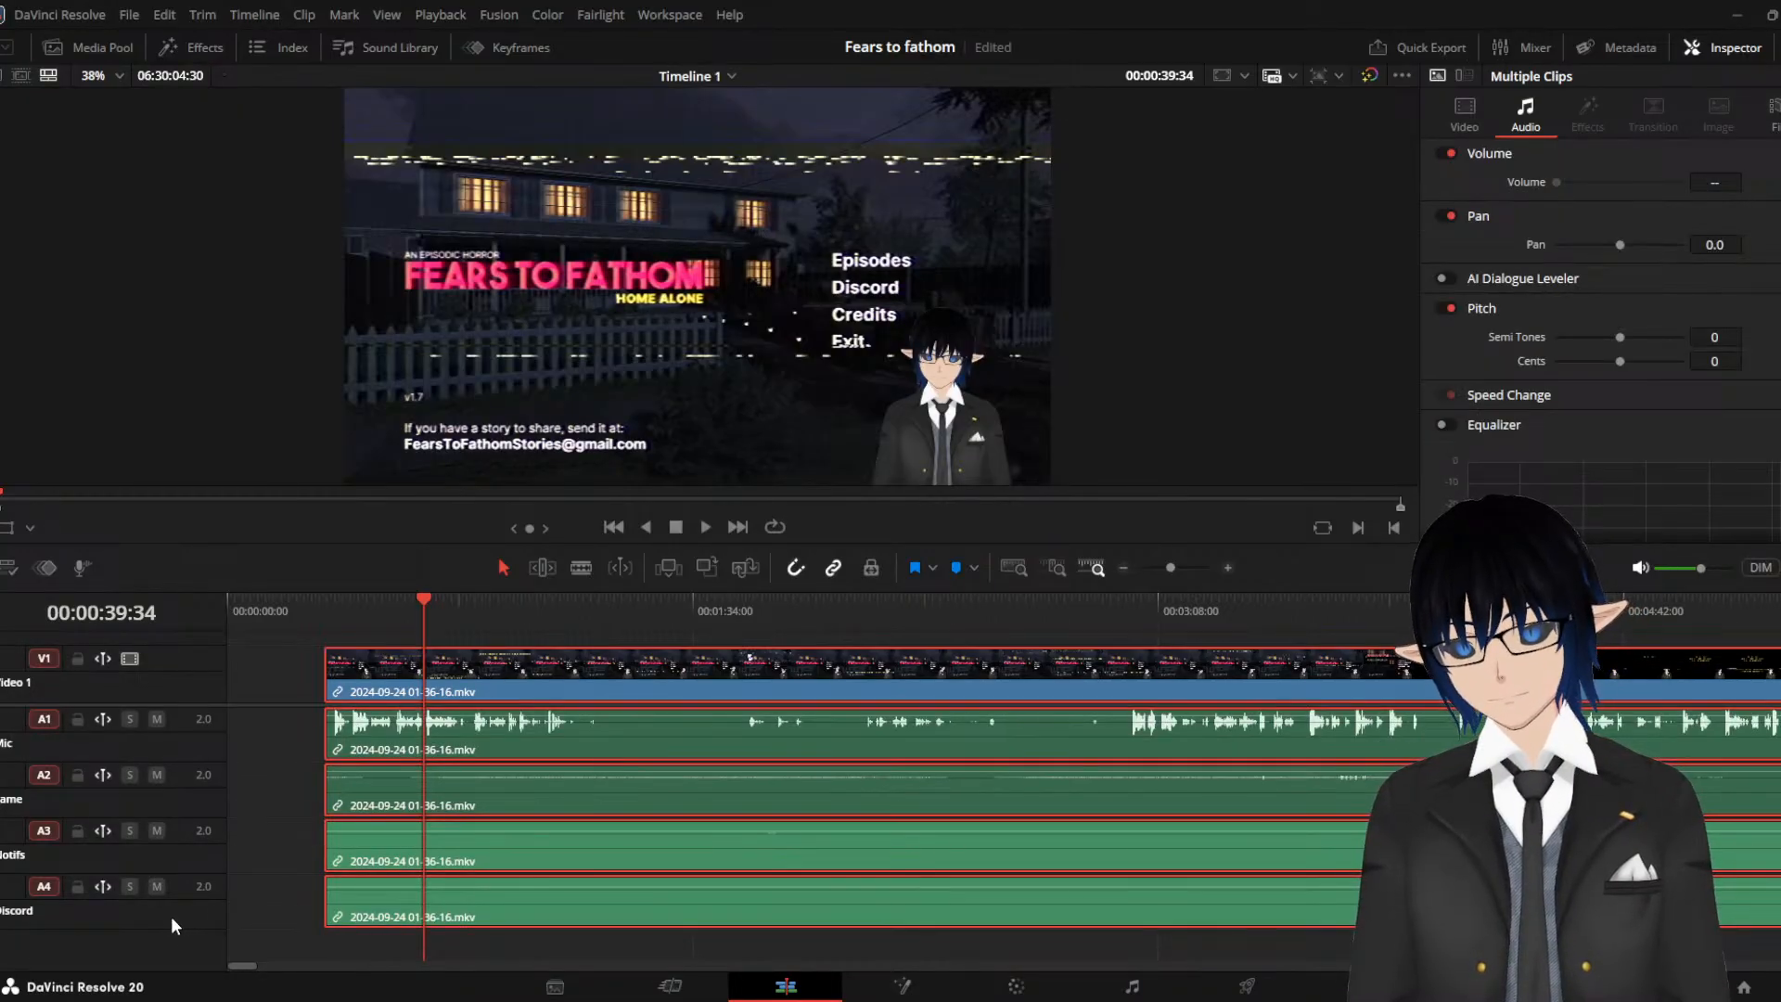
pyautogui.click(254, 820)
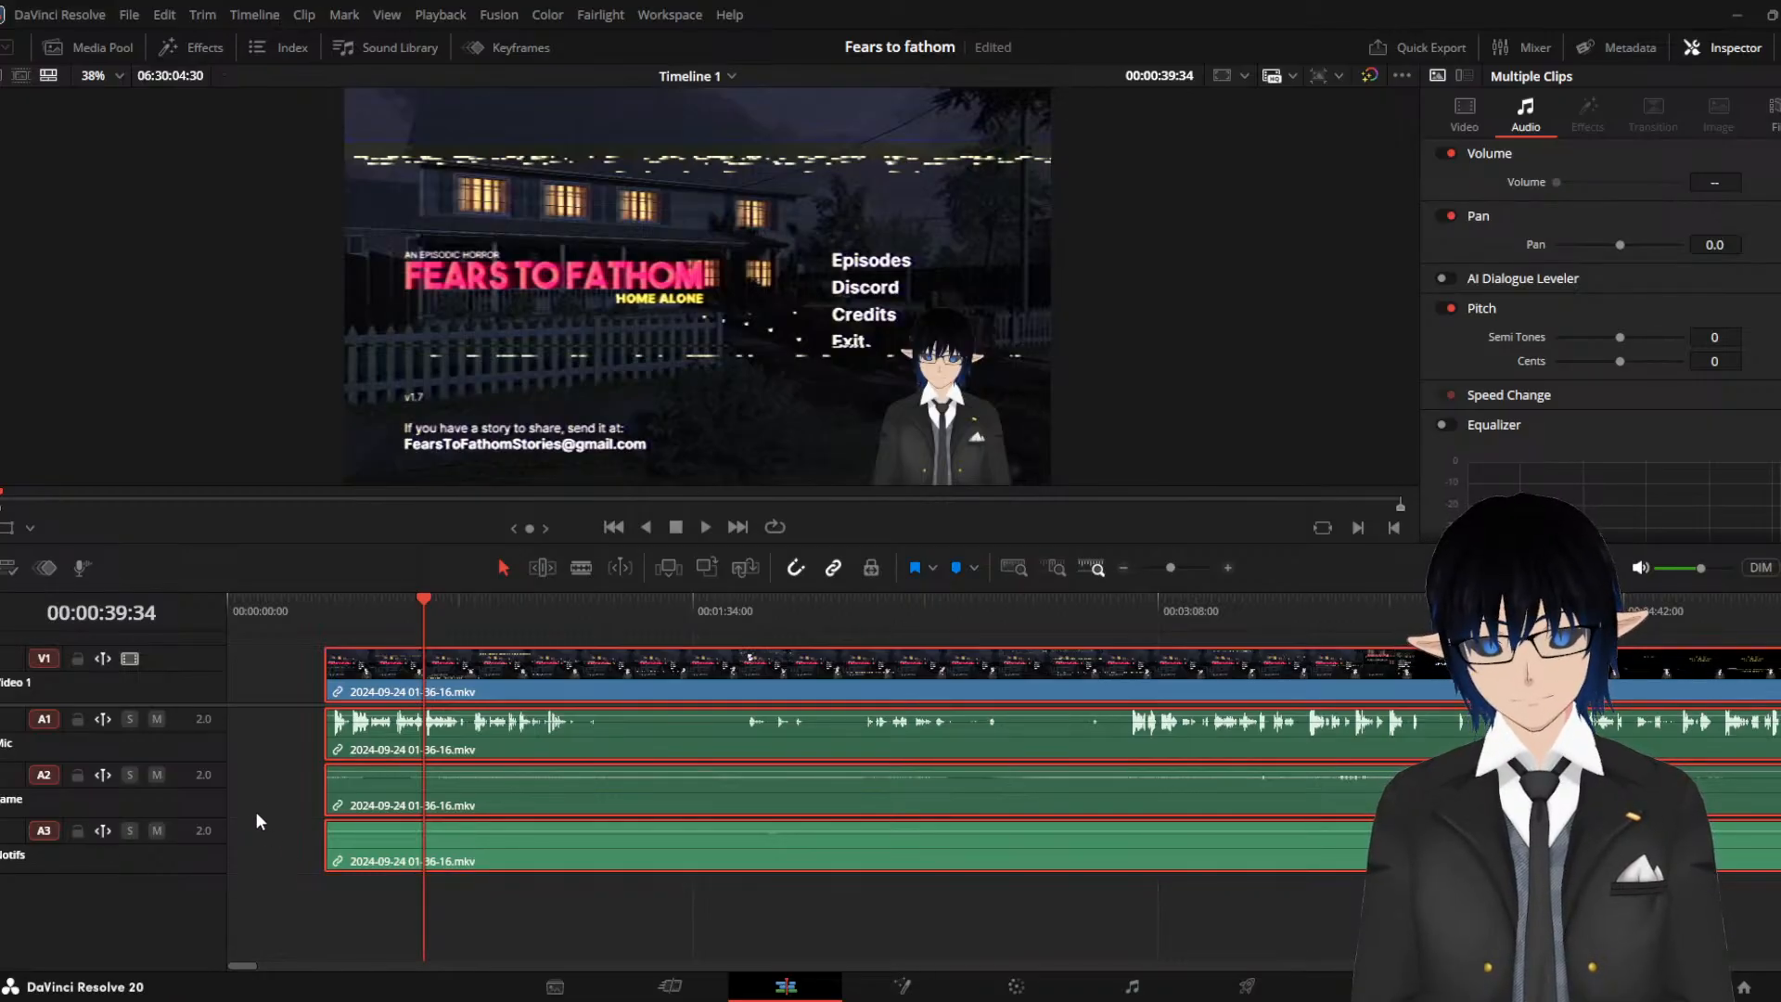
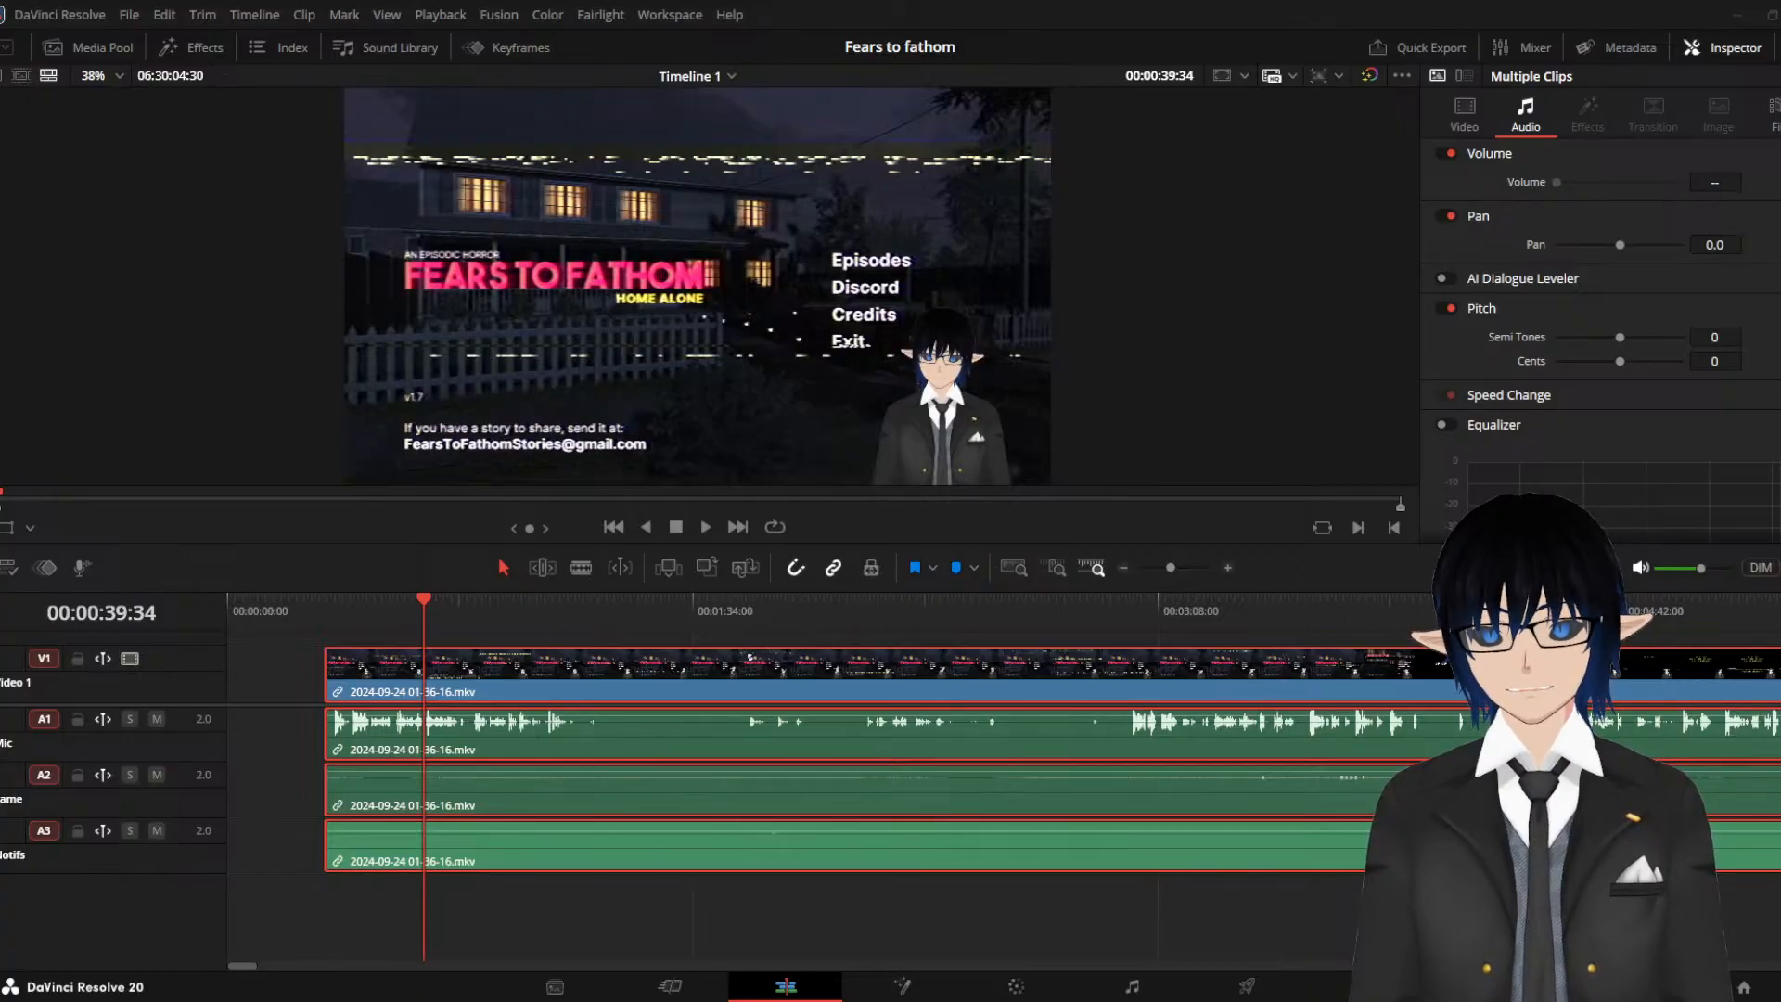
pyautogui.moveTo(257, 706); pyautogui.dragTo(291, 743)
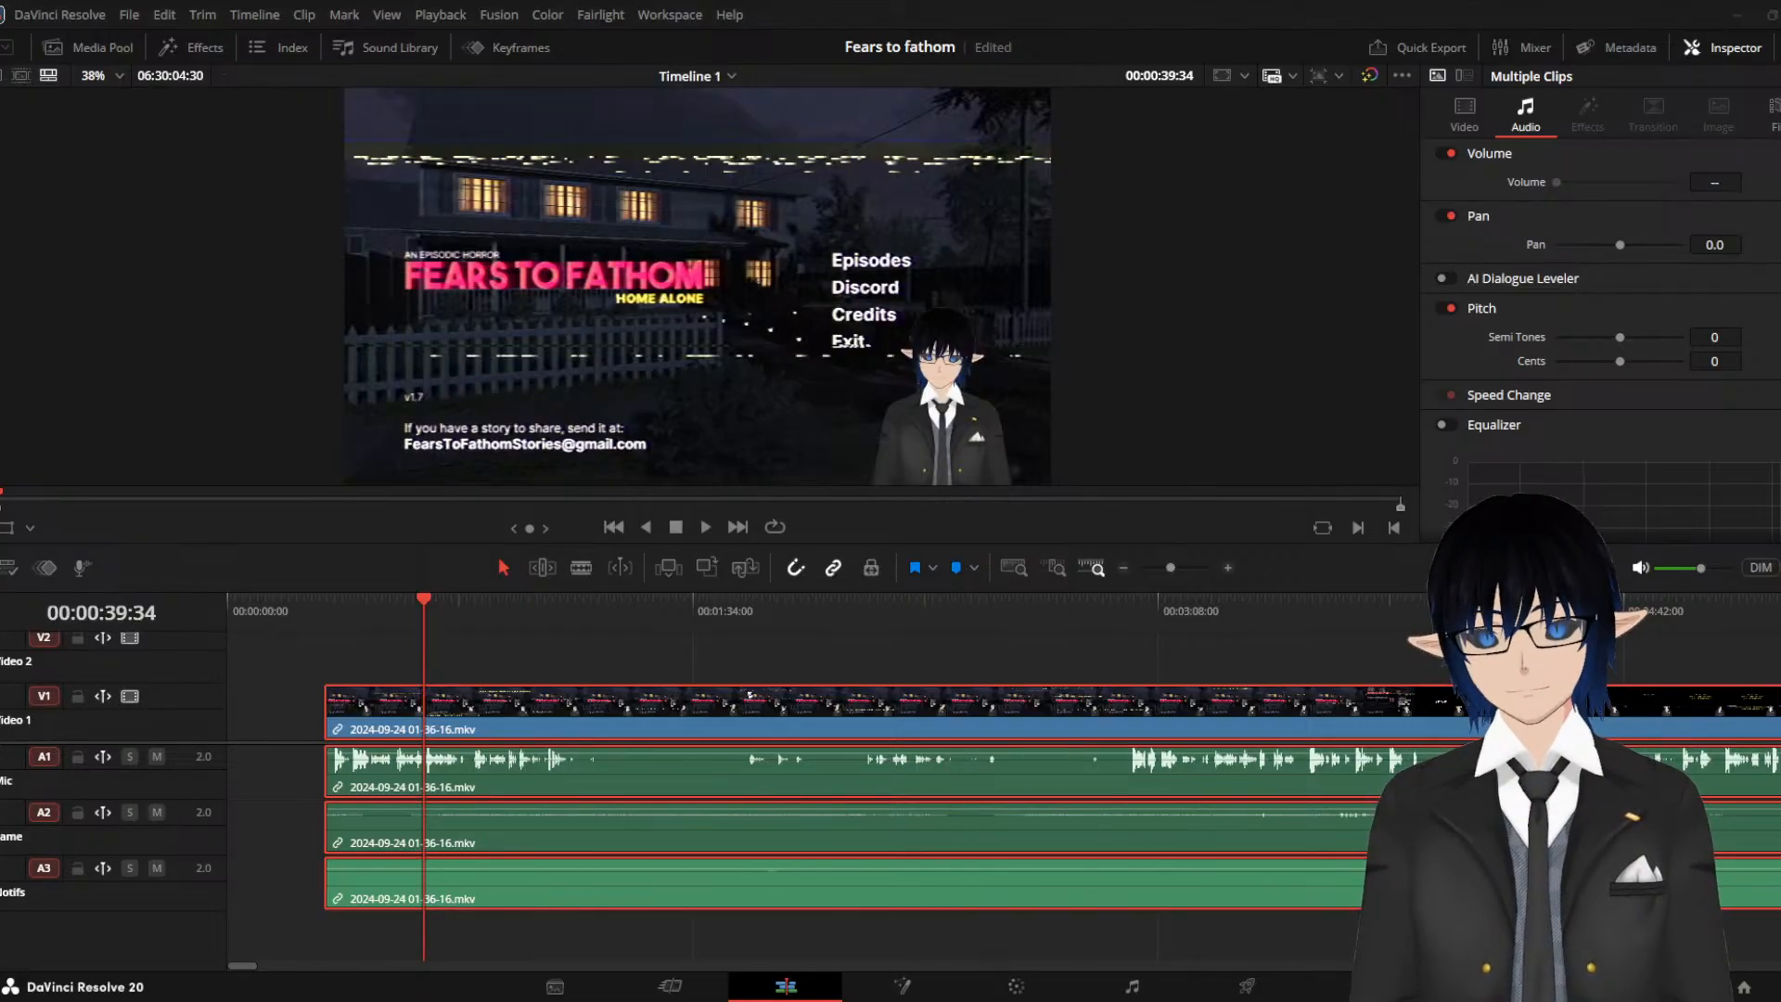
# Play the trimmed recording from the clip's start to about 00:00:34 to check the picture and sound
pyautogui.click(323, 608)
pyautogui.press('space')
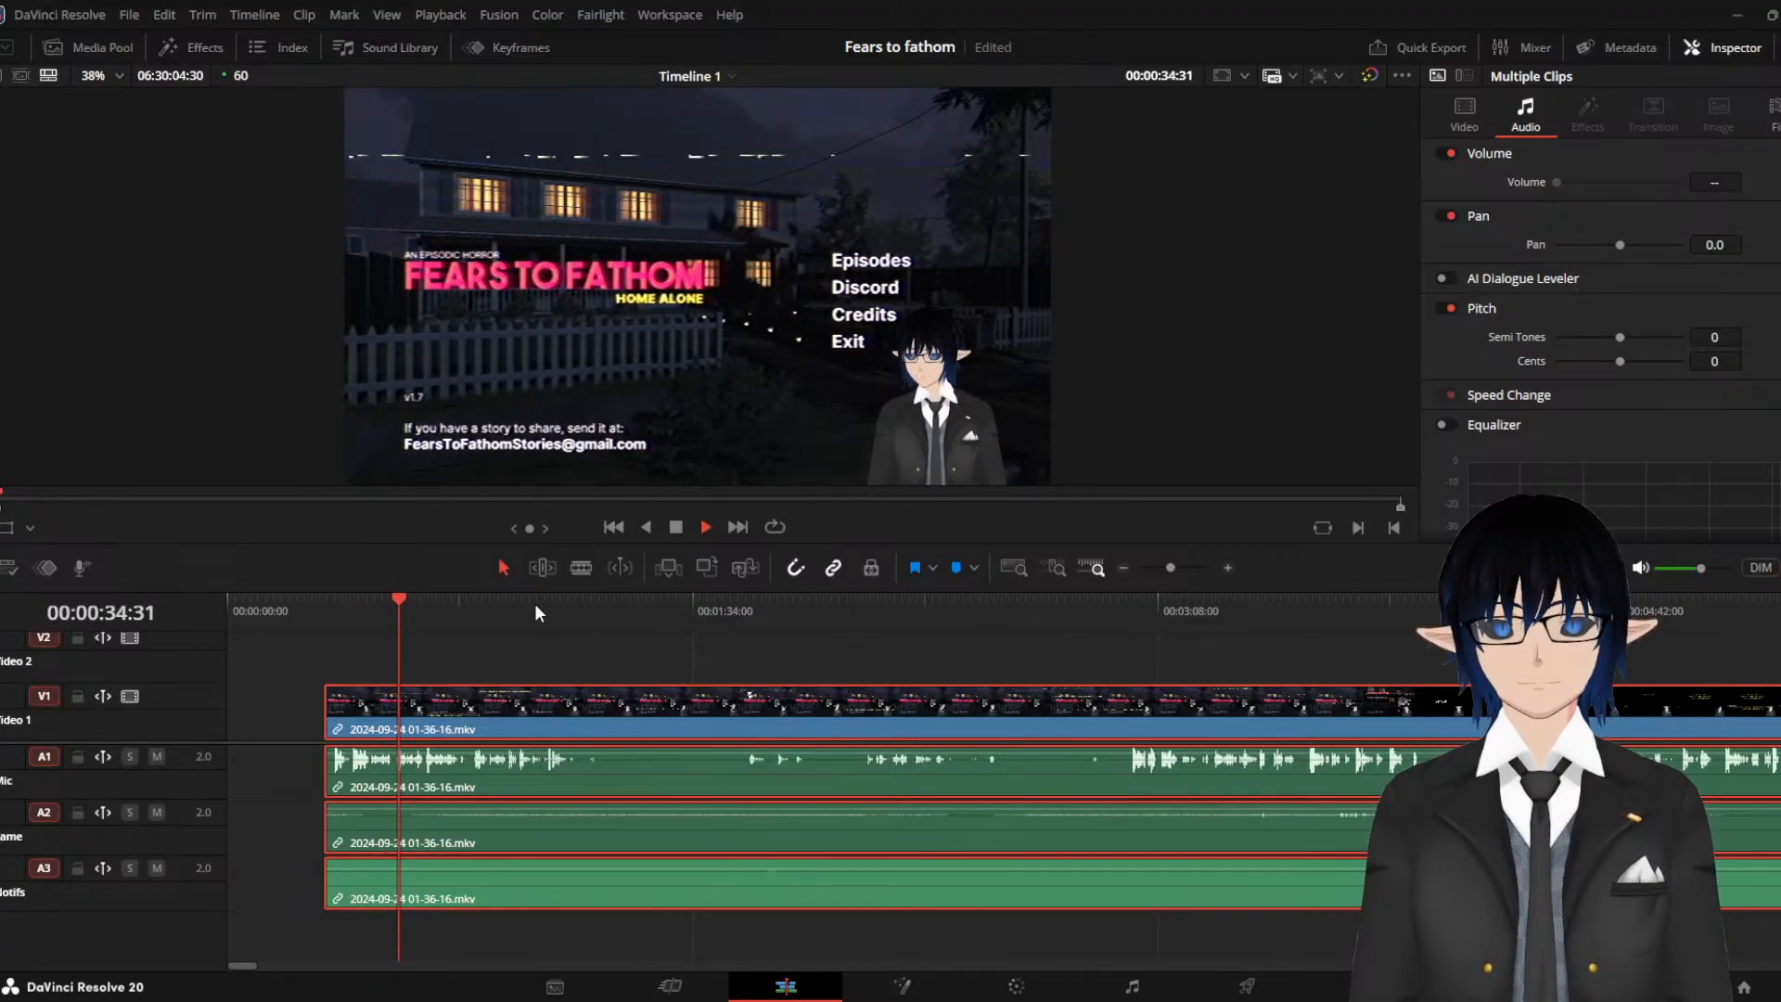
pyautogui.press('space')
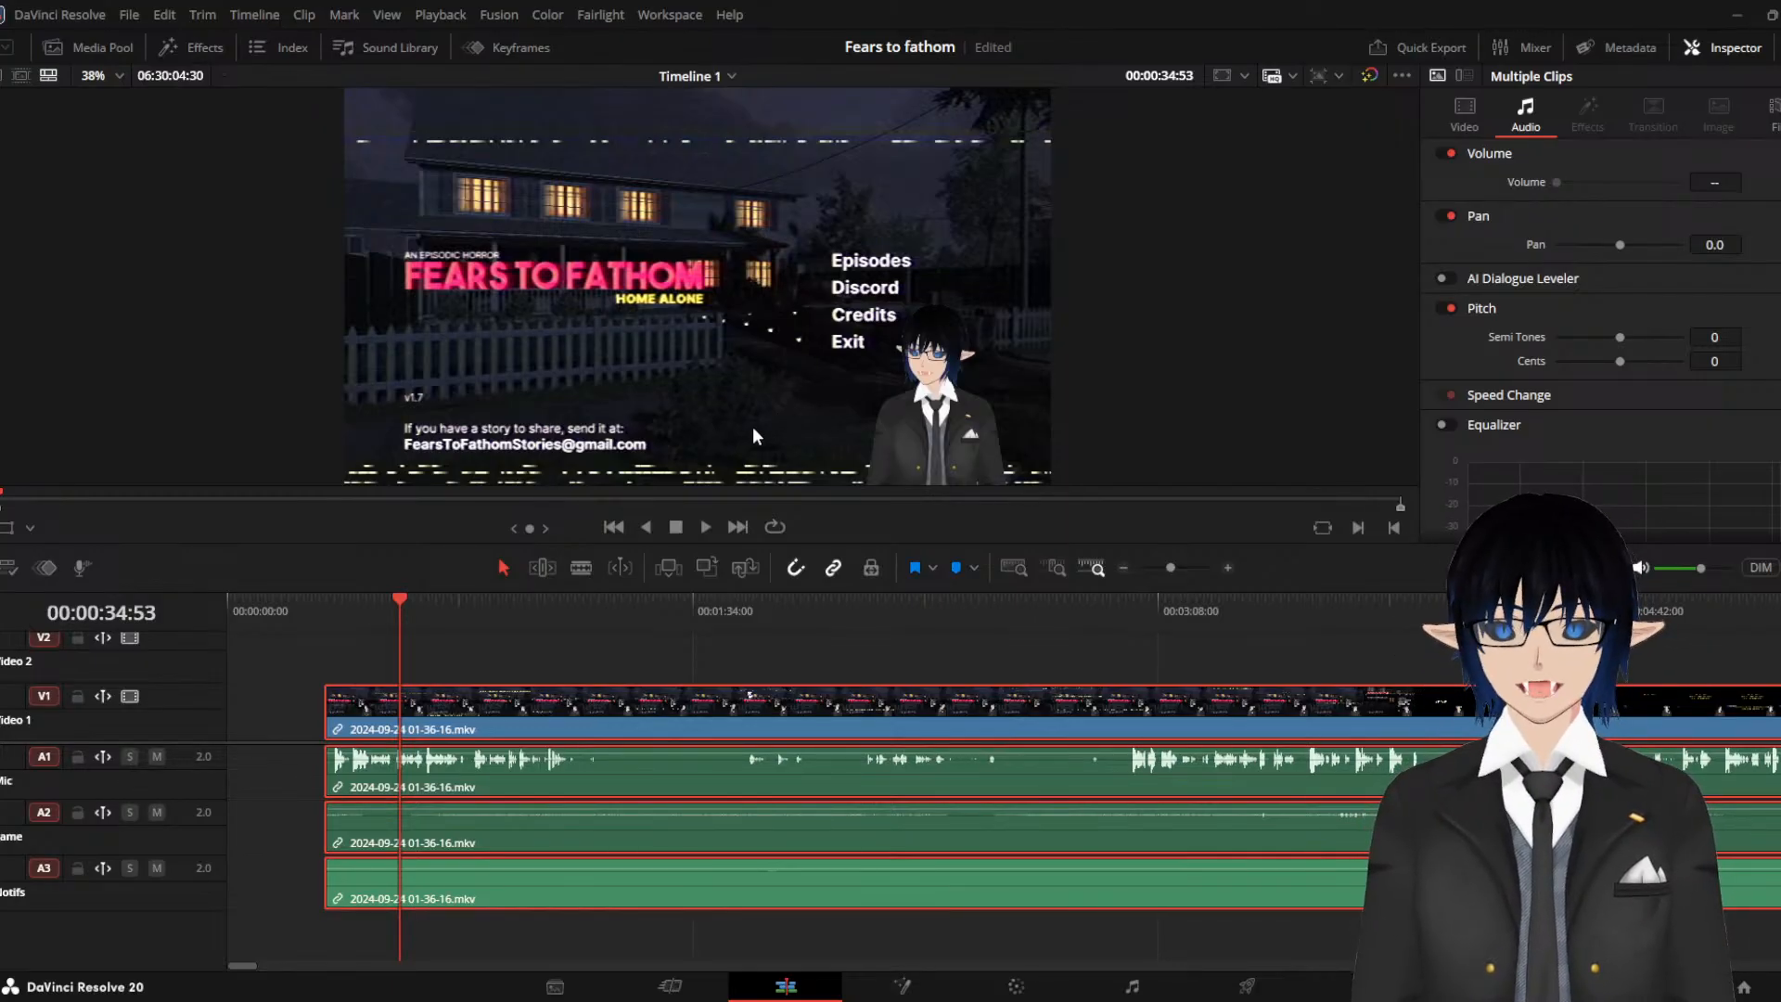
# Play and skim the recording from about 00:00:34 to 00:02:01, looking for stretches where the mic goes quiet
pyautogui.press('space')
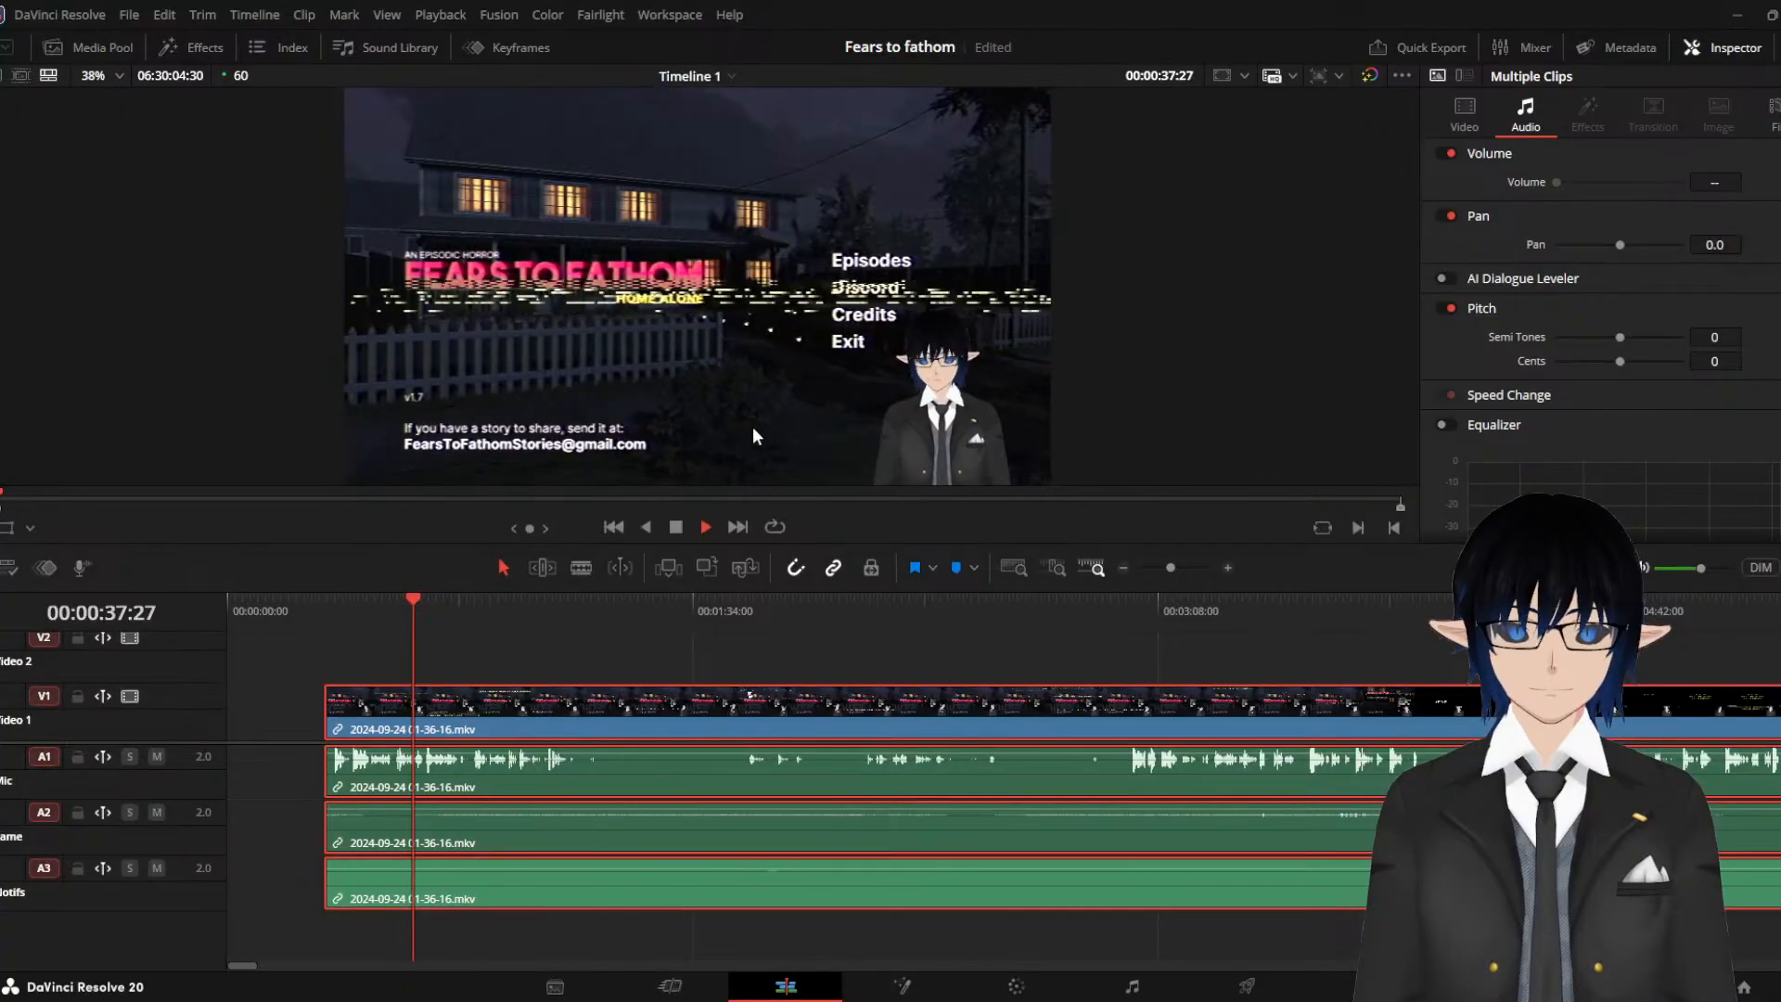
pyautogui.press('space')
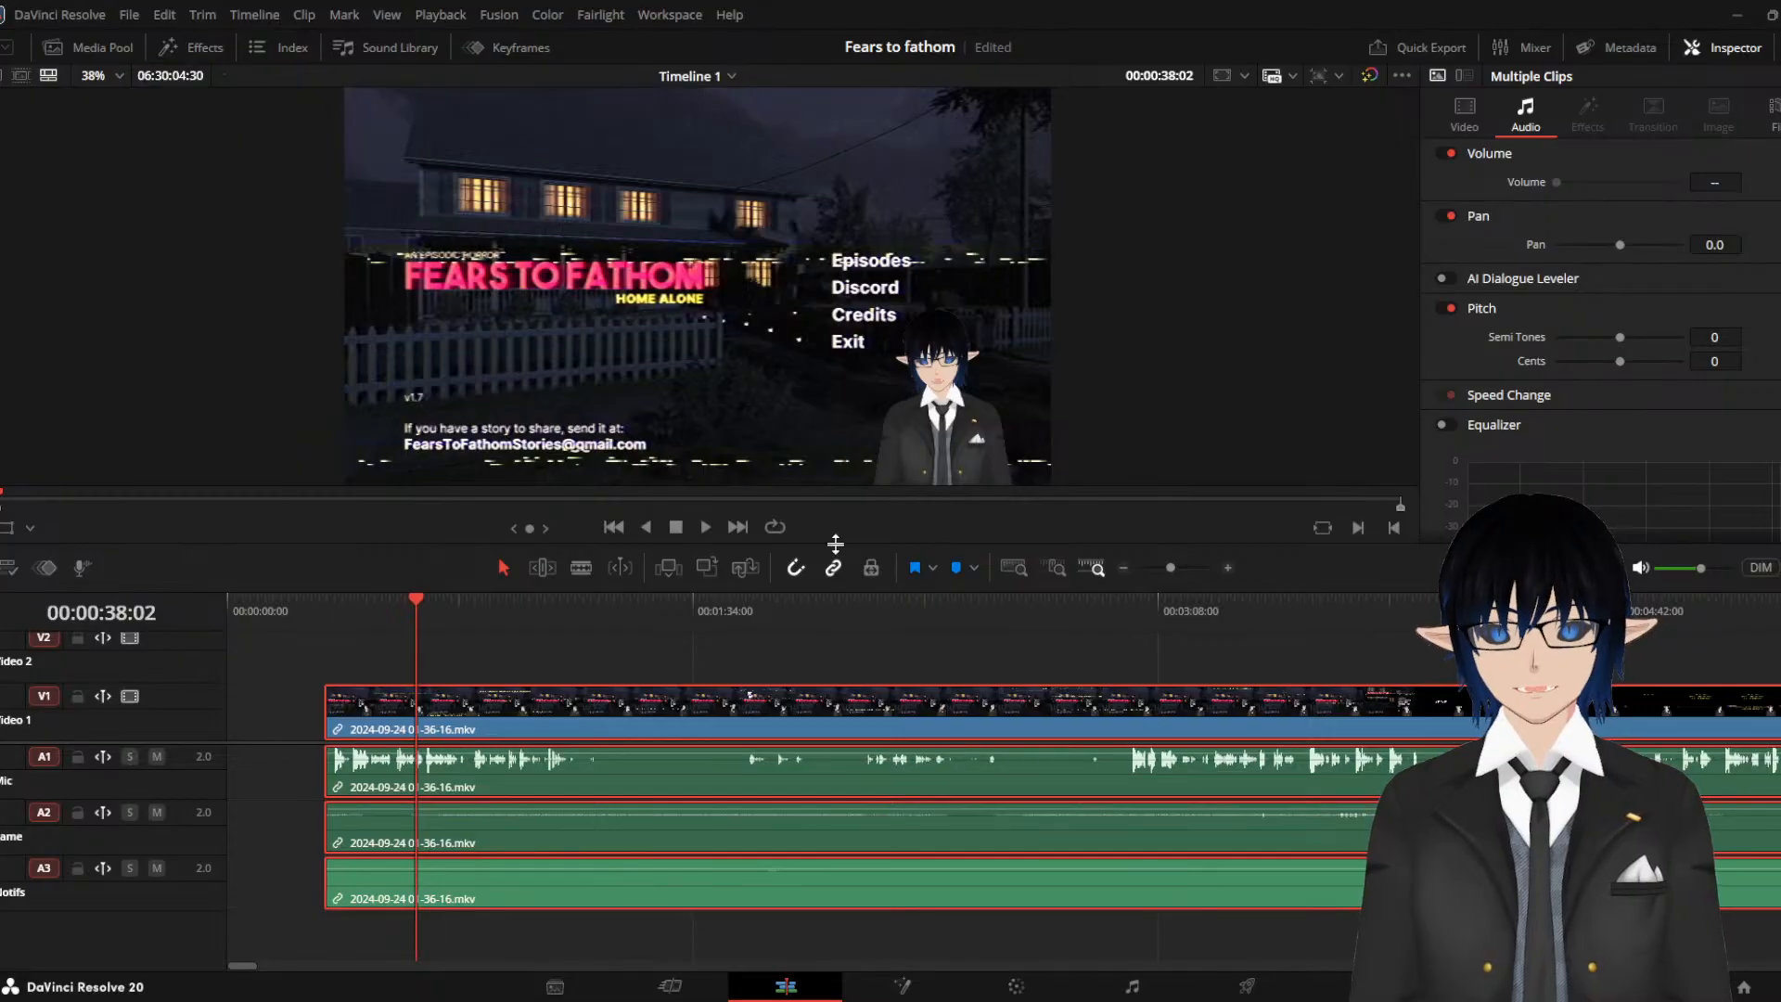
pyautogui.moveTo(720, 691); pyautogui.dragTo(709, 634)
pyautogui.moveTo(570, 927); pyautogui.dragTo(479, 965)
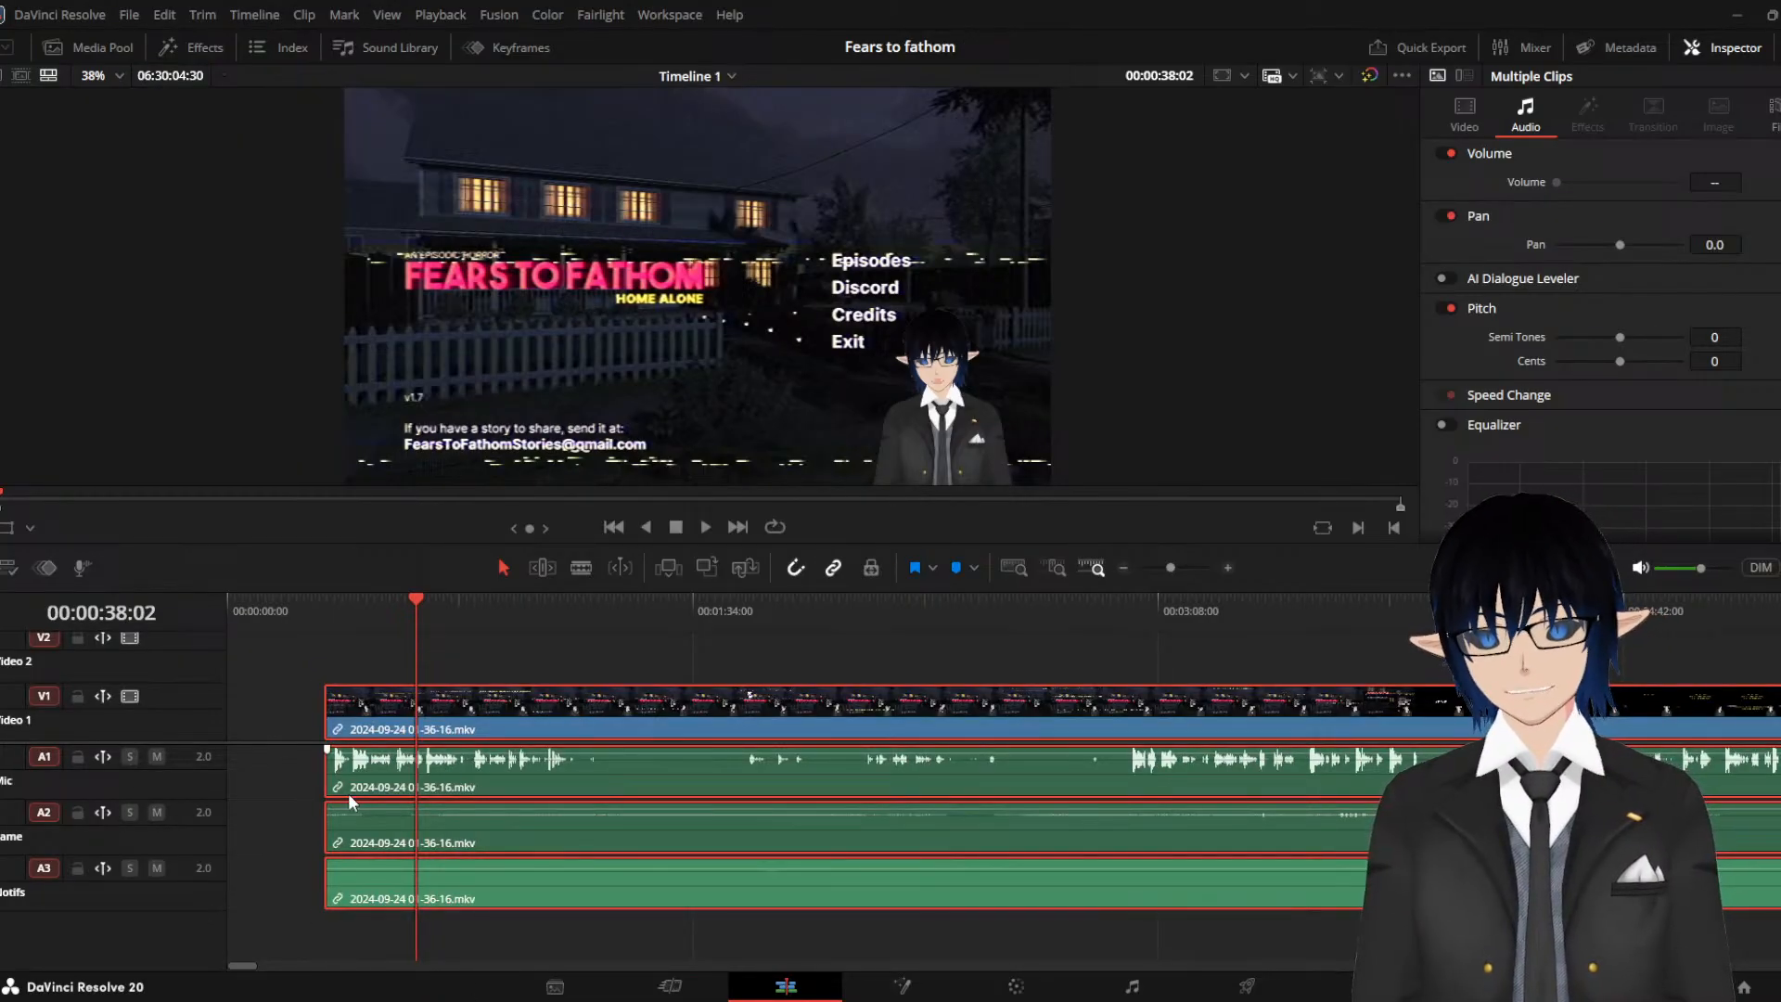
pyautogui.press('space')
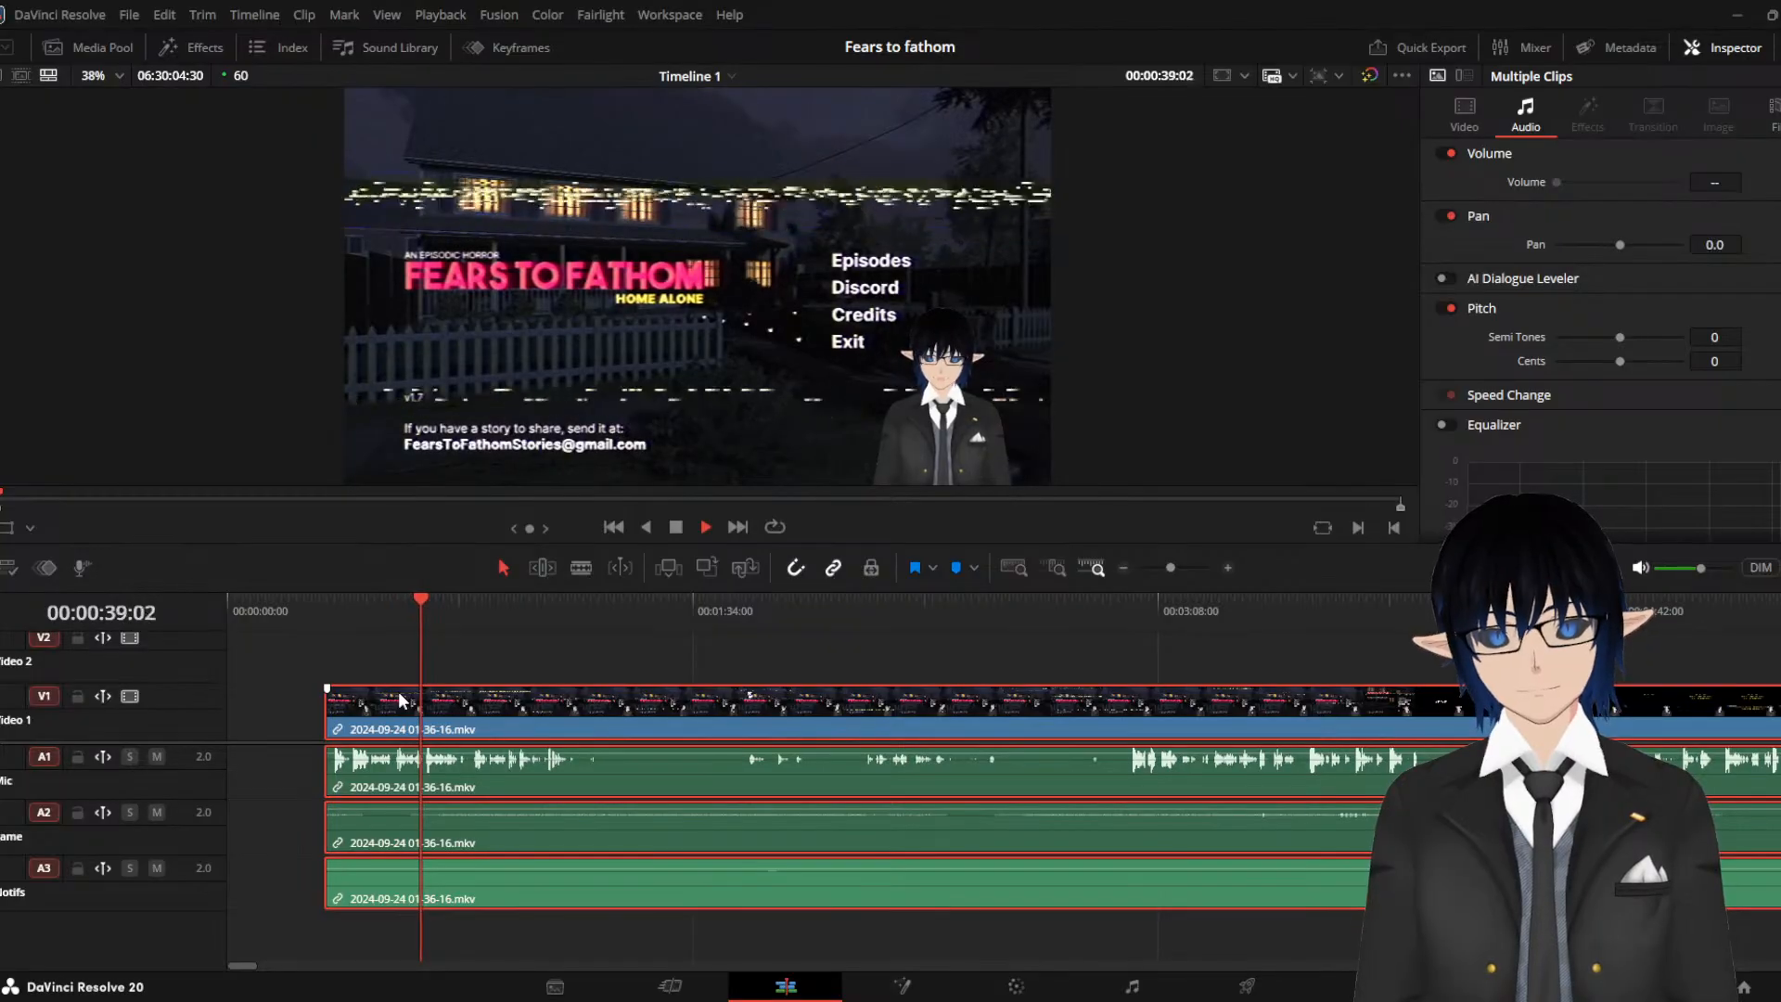
pyautogui.click(378, 620)
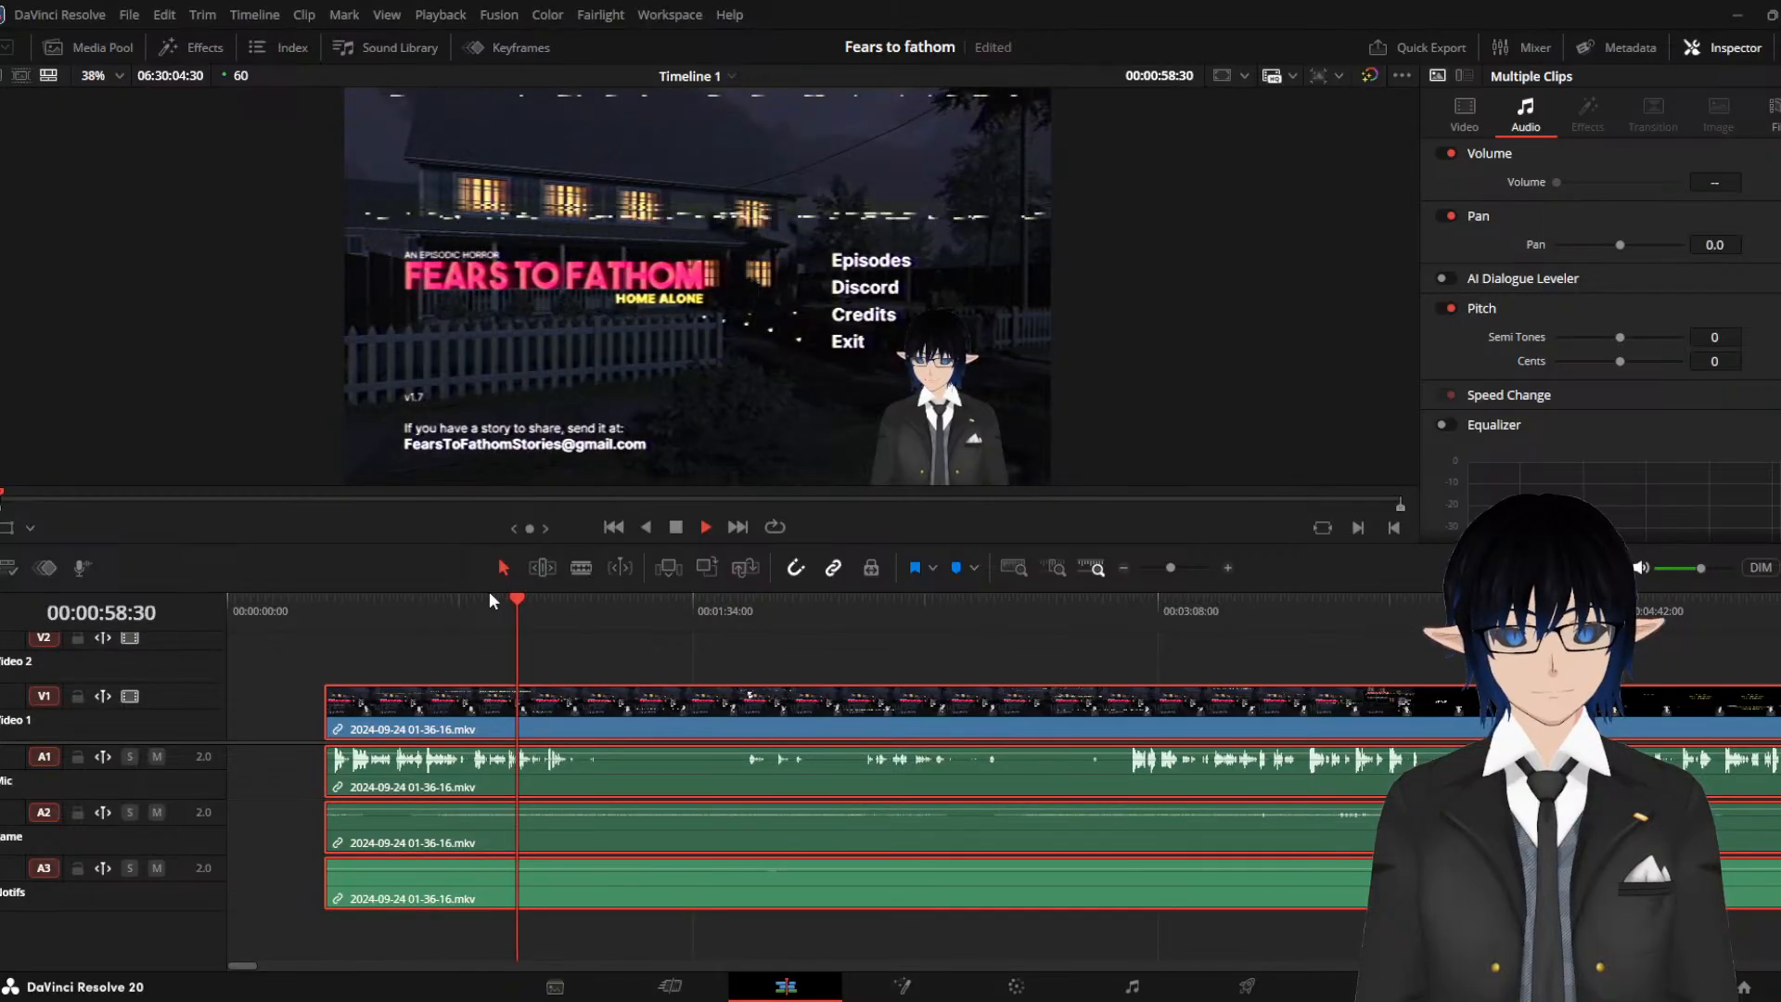
pyautogui.press('space')
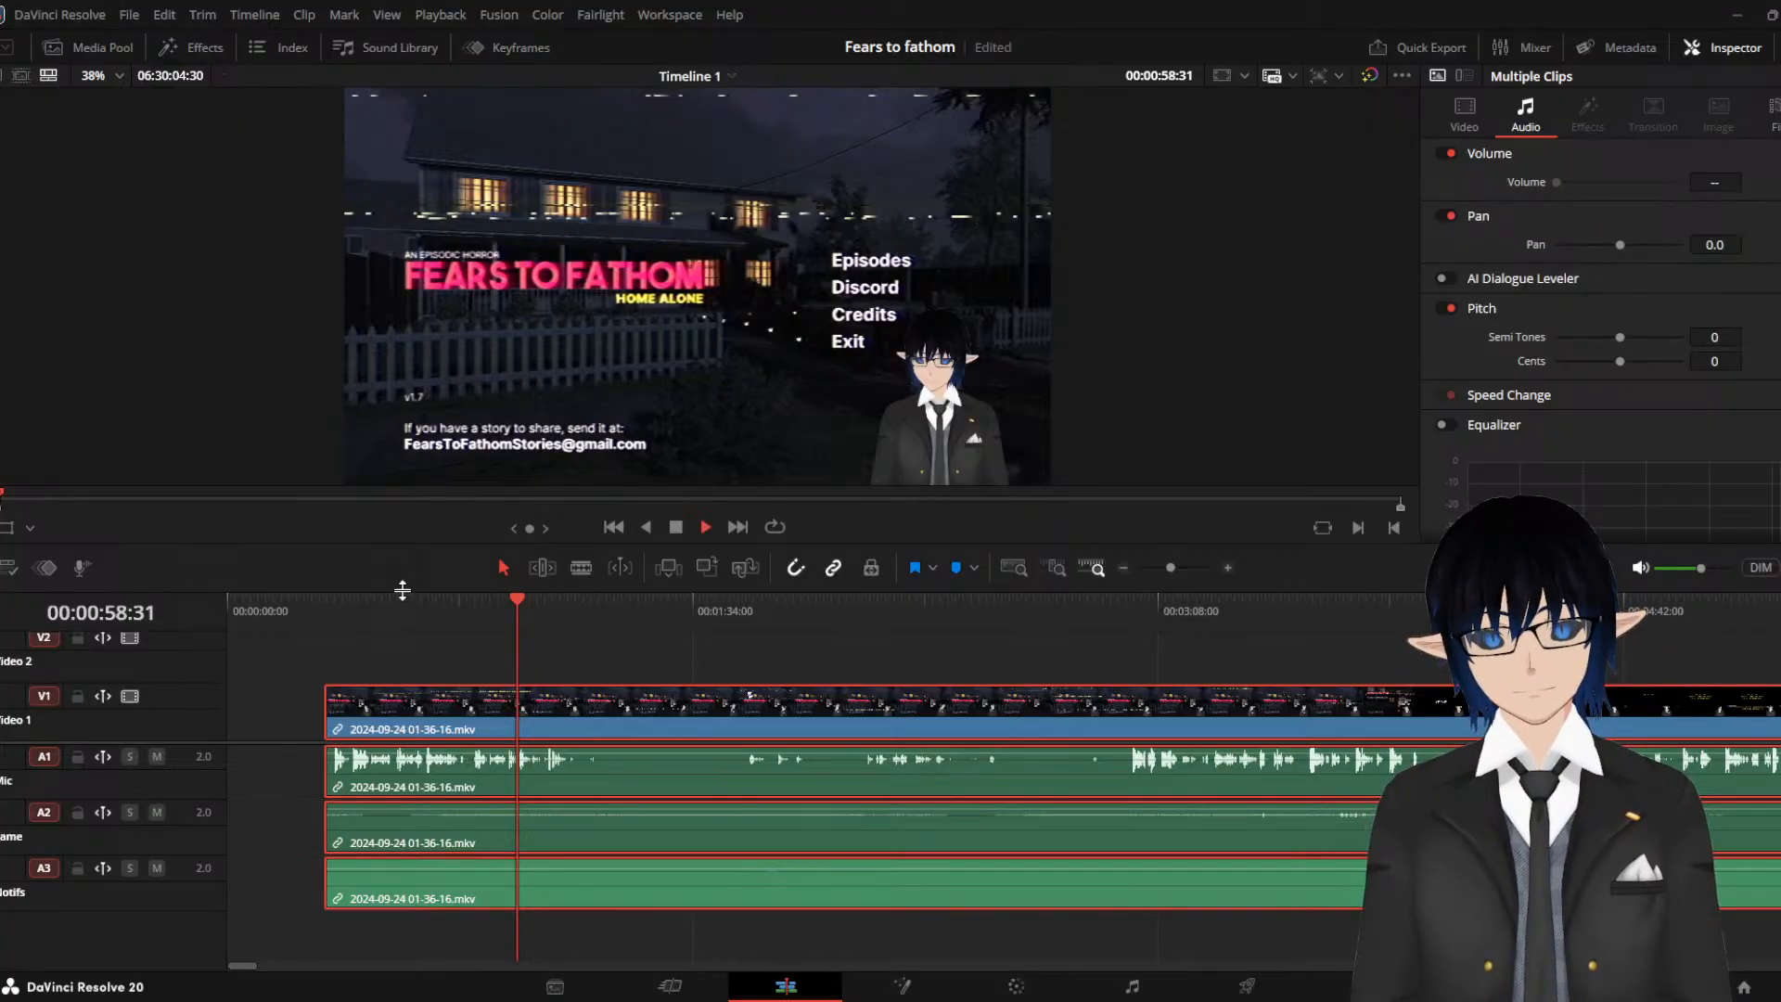
pyautogui.press('space')
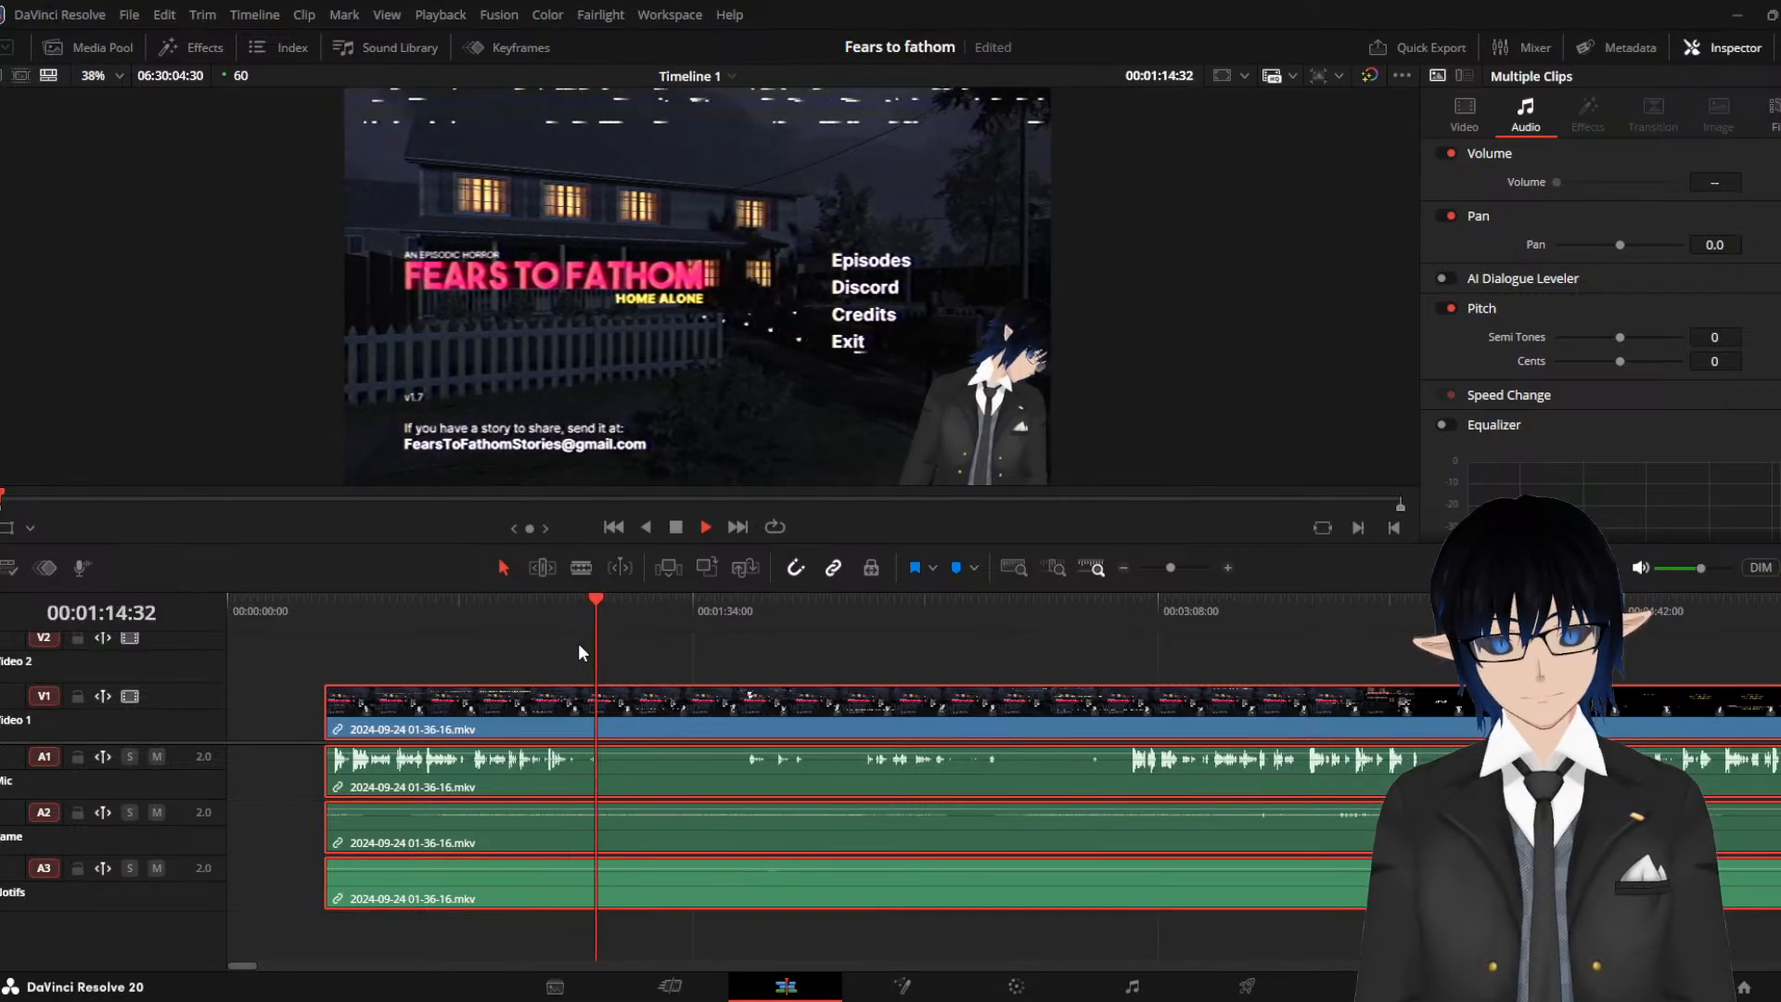
pyautogui.click(747, 631)
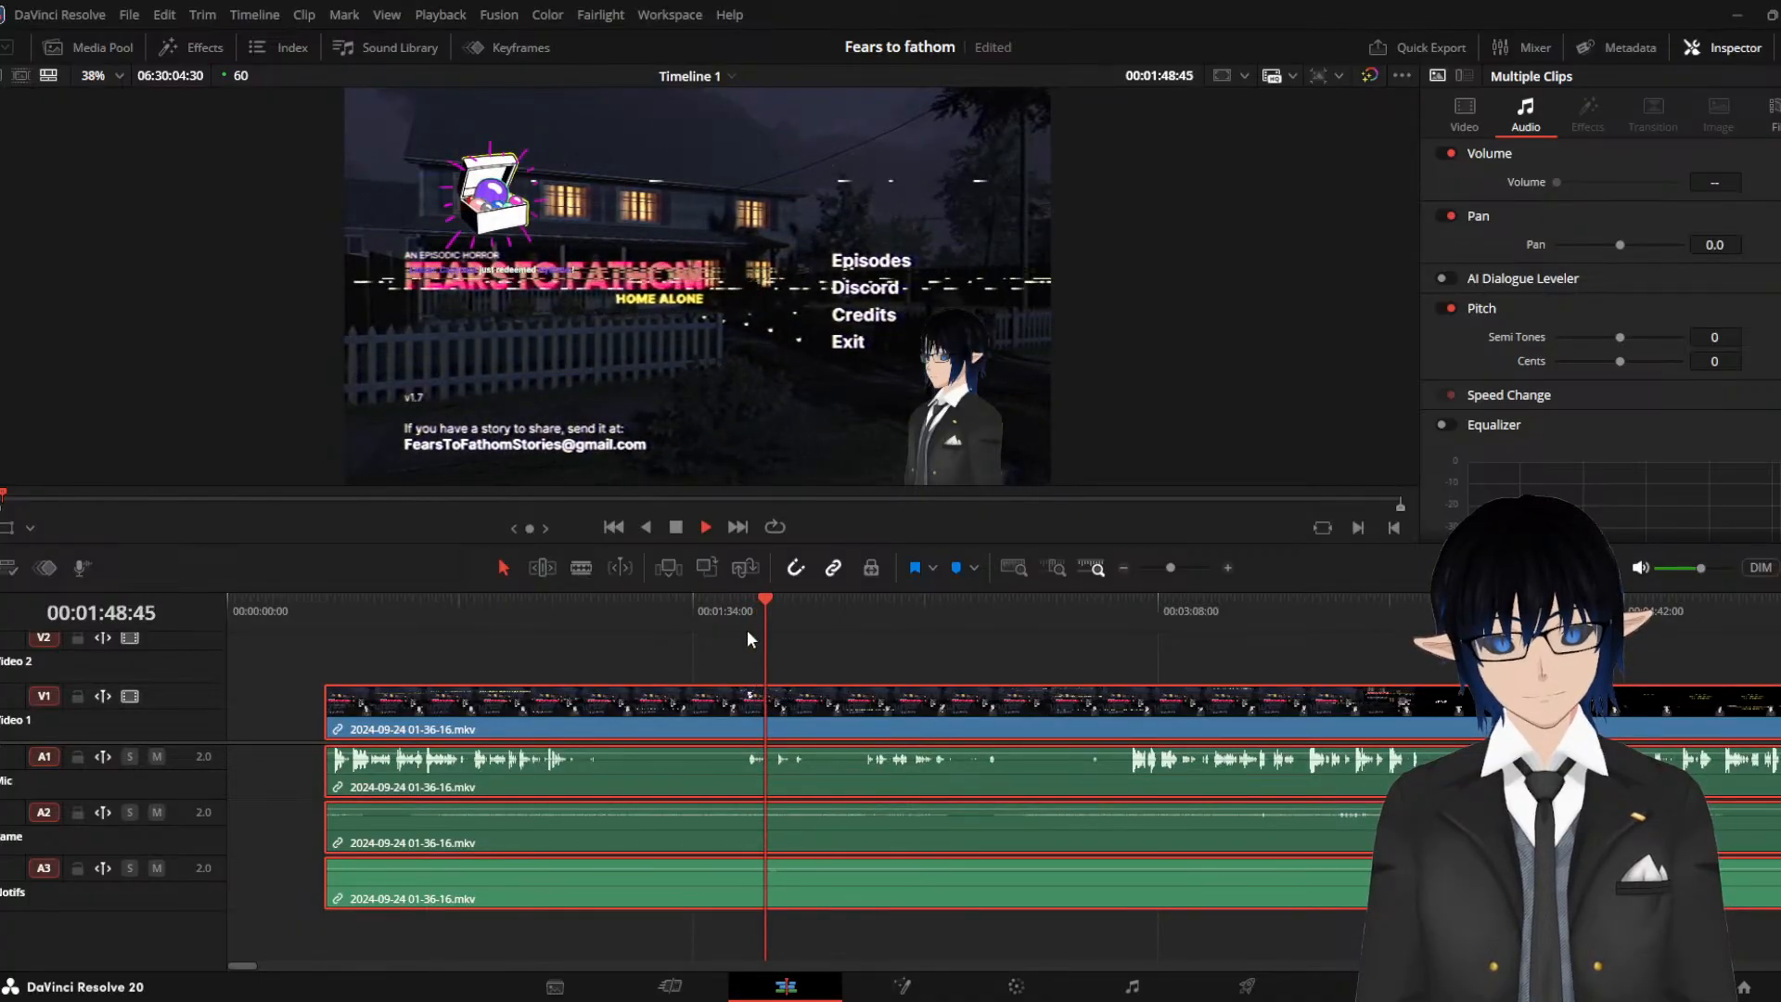
pyautogui.press('space')
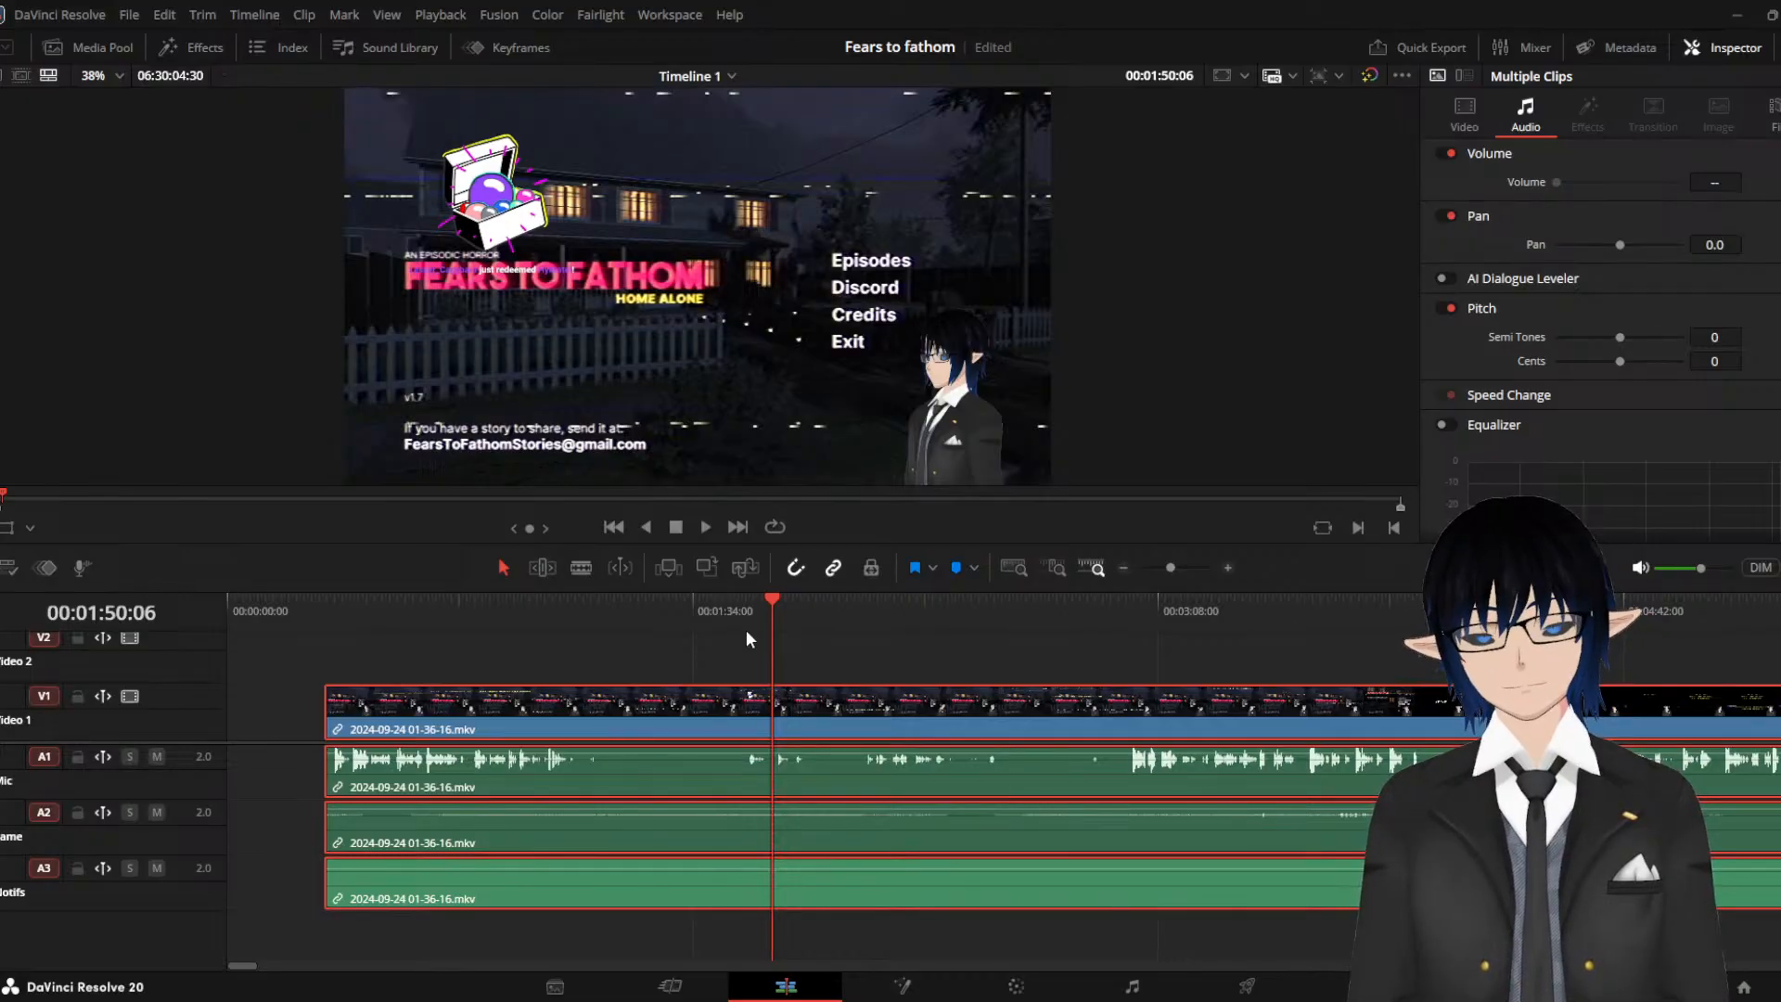
pyautogui.press('space')
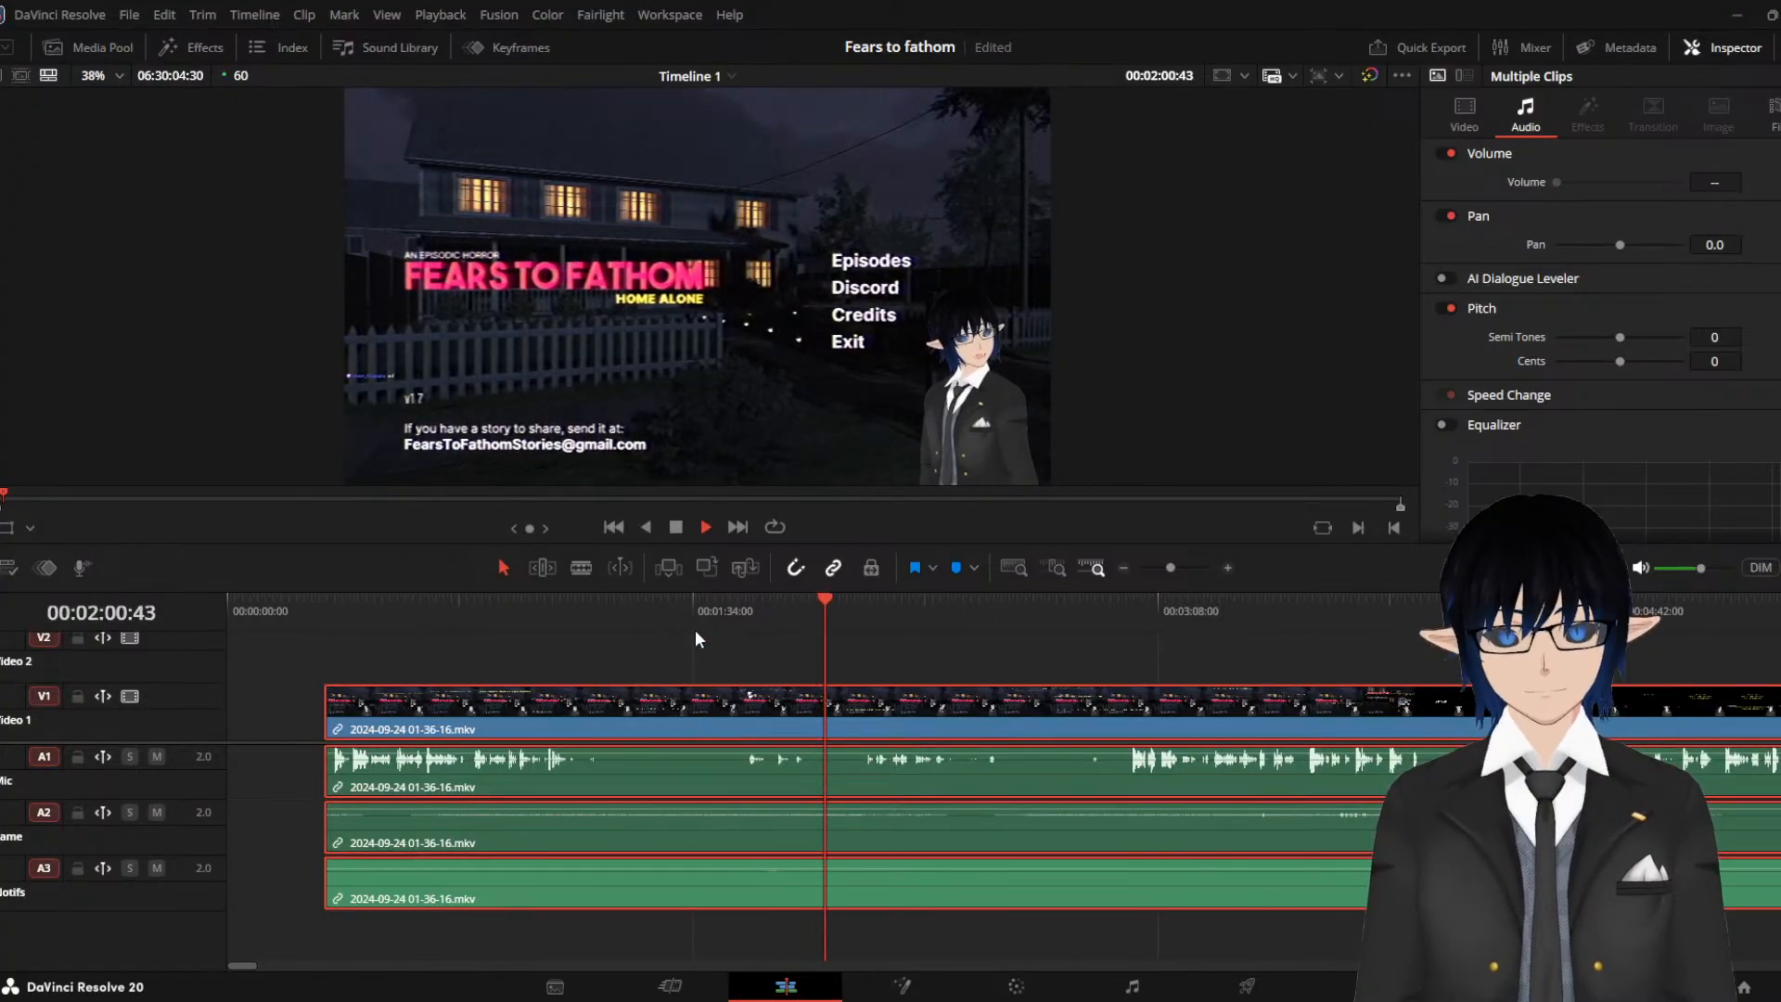
pyautogui.press('space')
# Split the linked video and audio clips at 00:01:15:49, after the opening speech, and play across the cut to check it
pyautogui.click(581, 568)
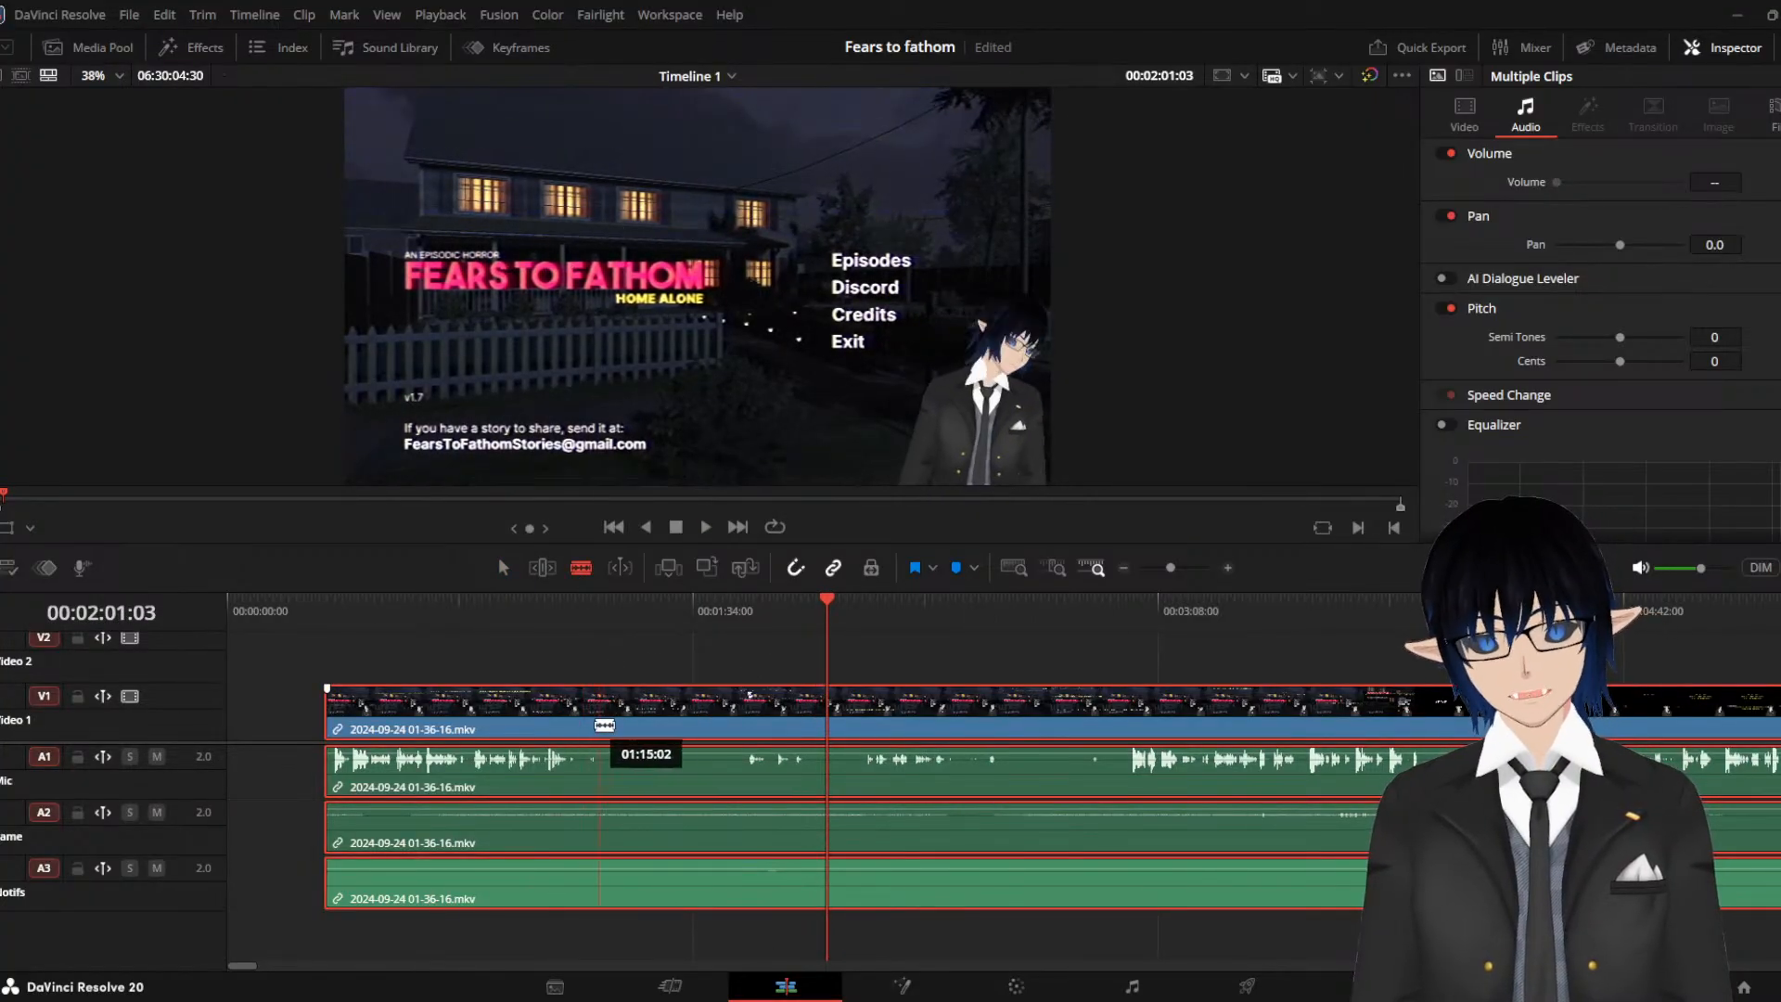
pyautogui.click(566, 660)
pyautogui.click(560, 630)
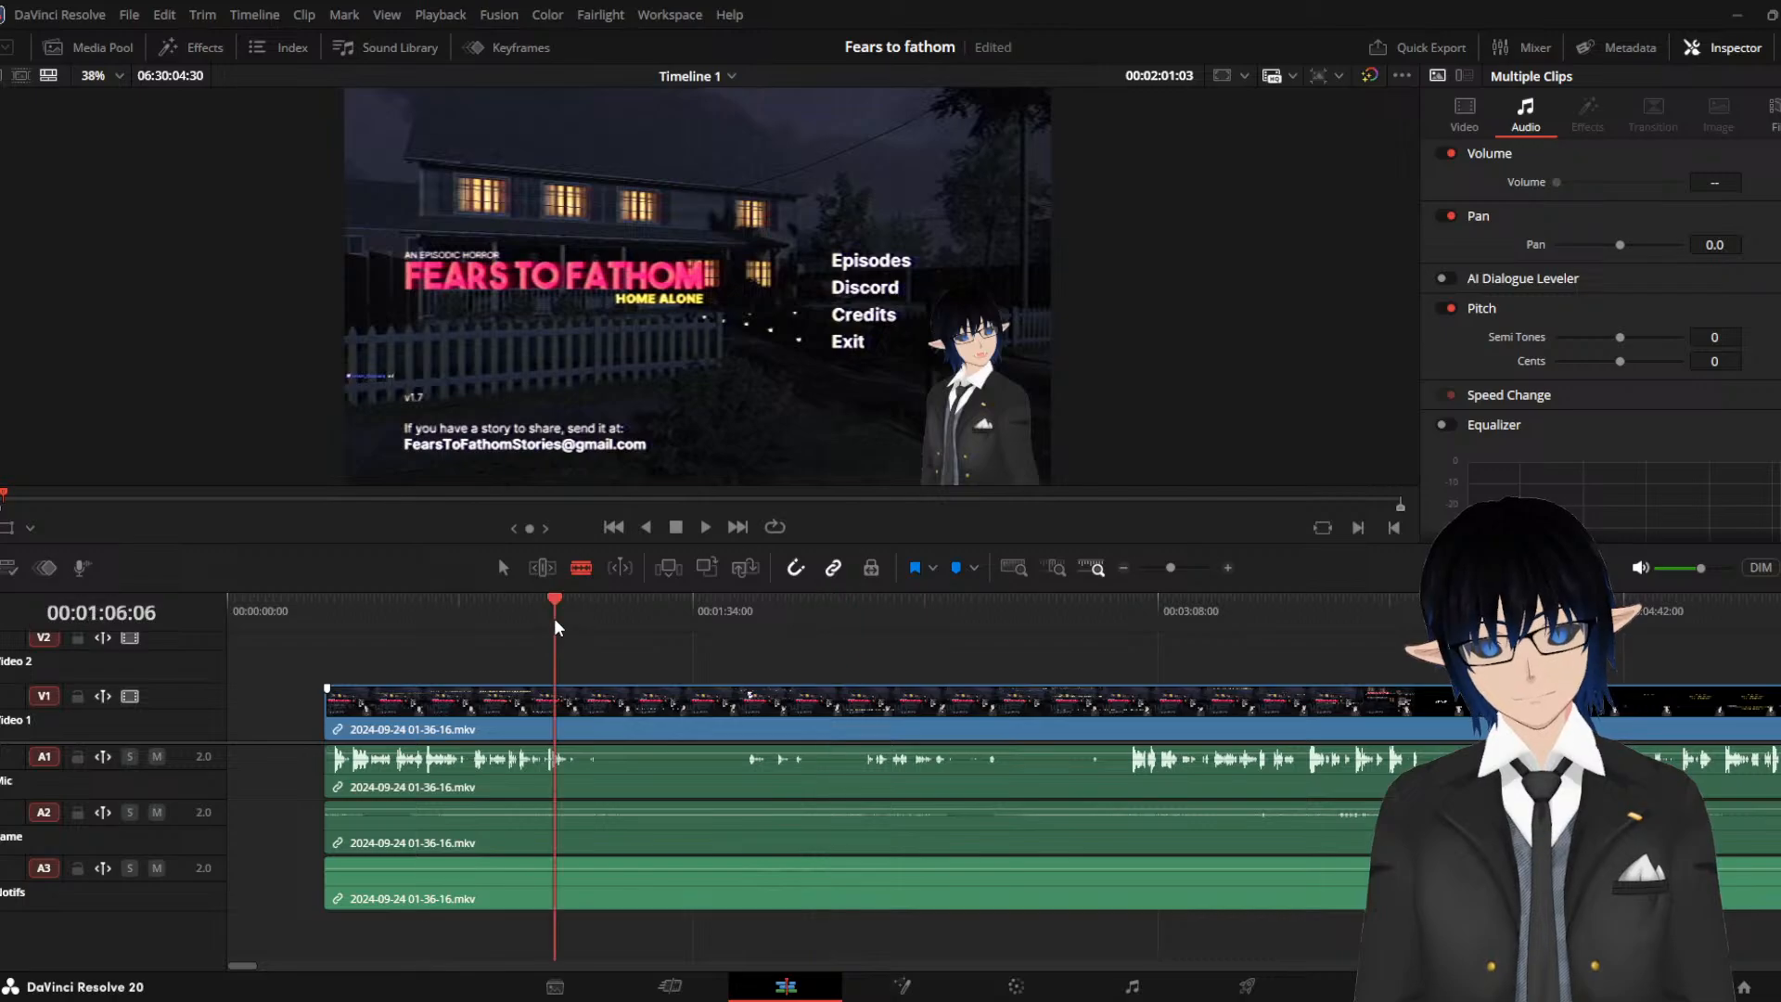
pyautogui.press('space')
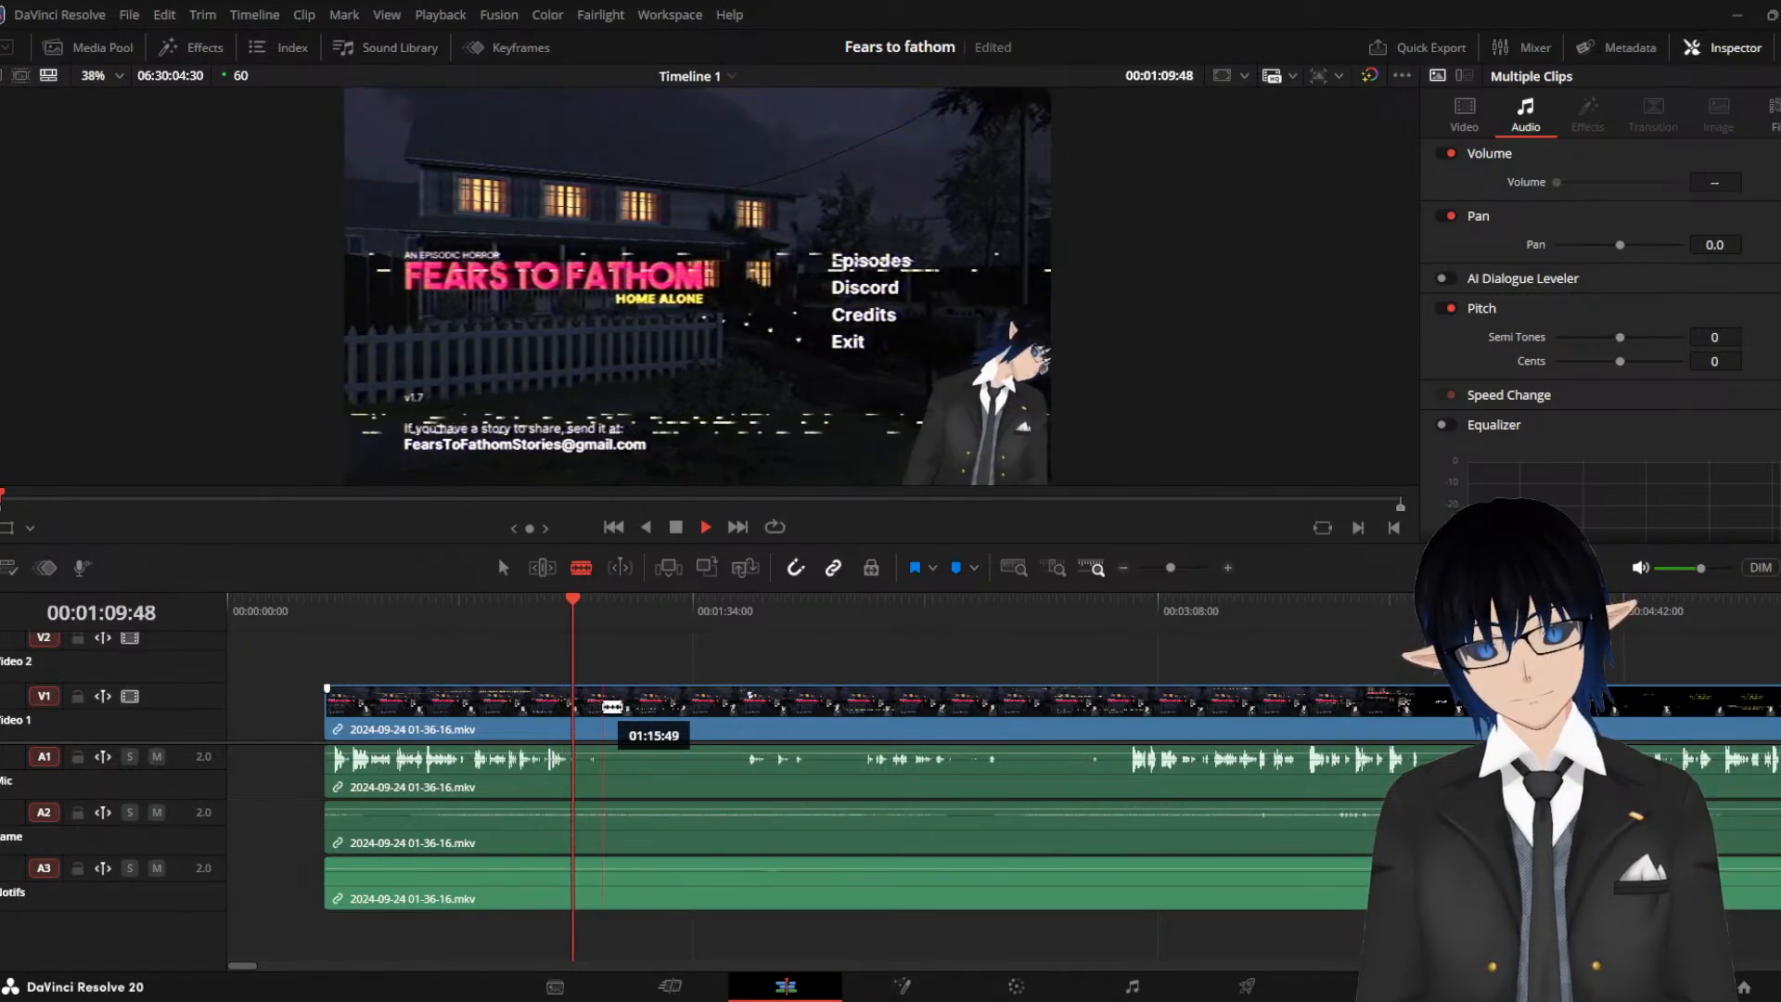
pyautogui.click(604, 707)
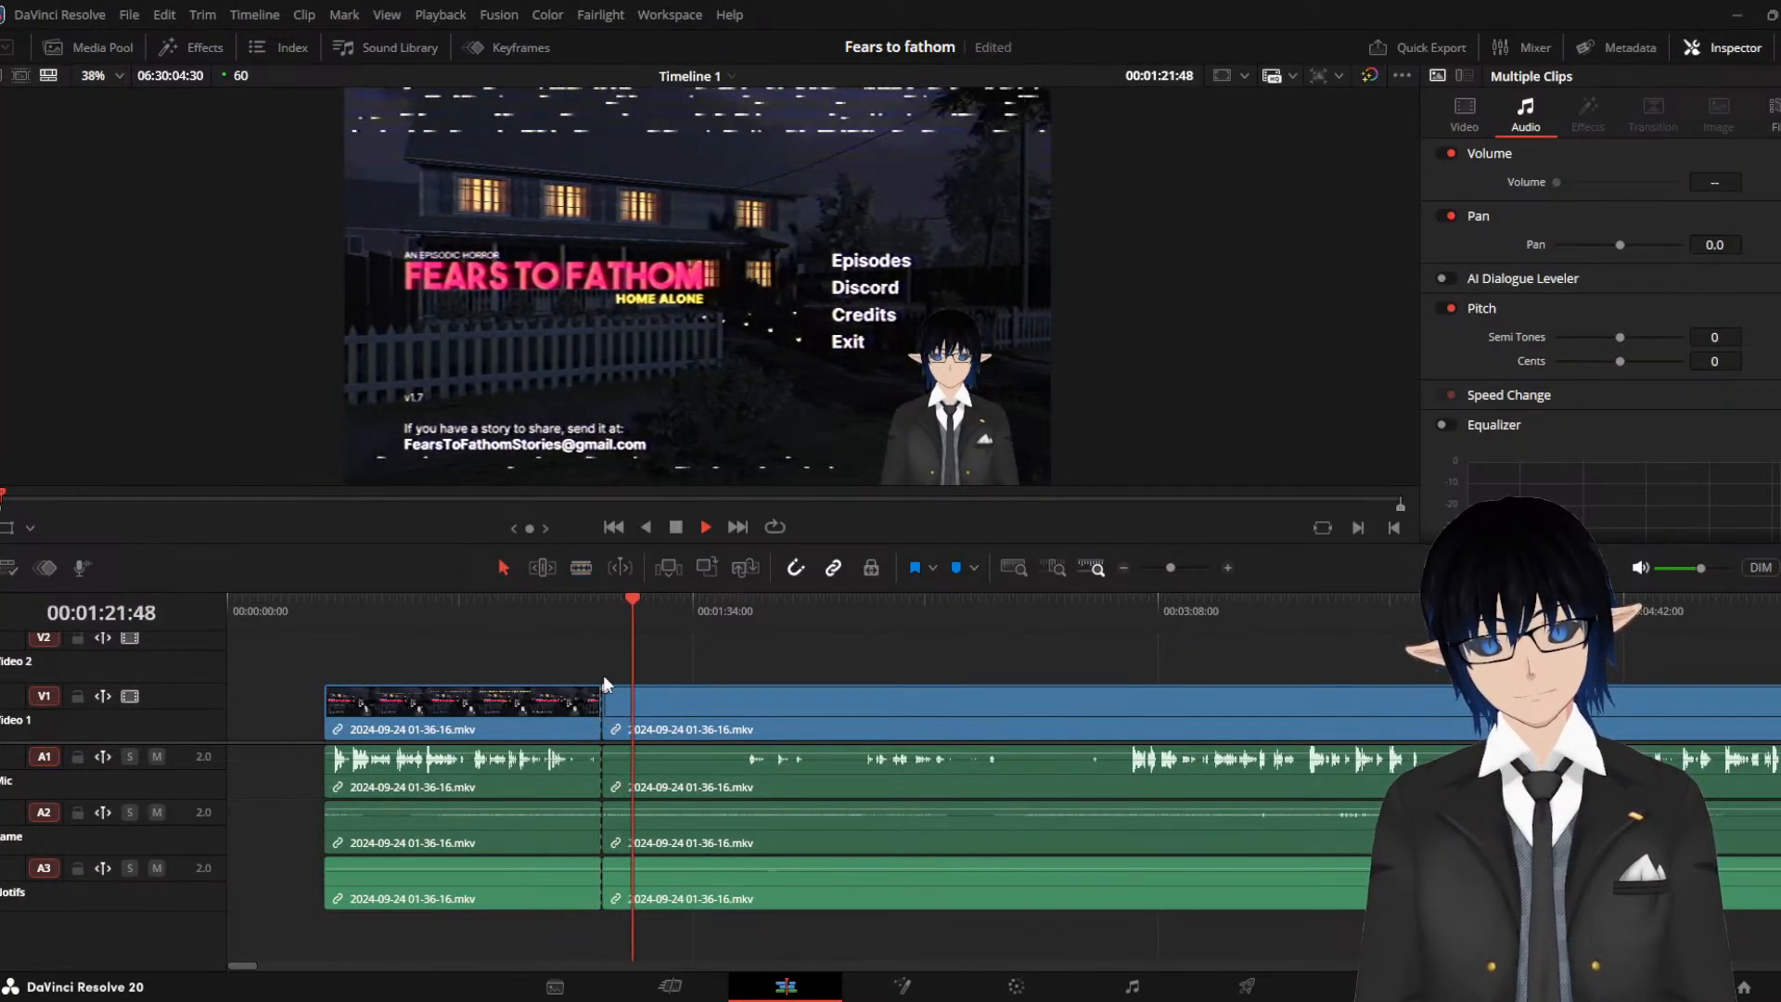
pyautogui.click(514, 570)
pyautogui.click(598, 616)
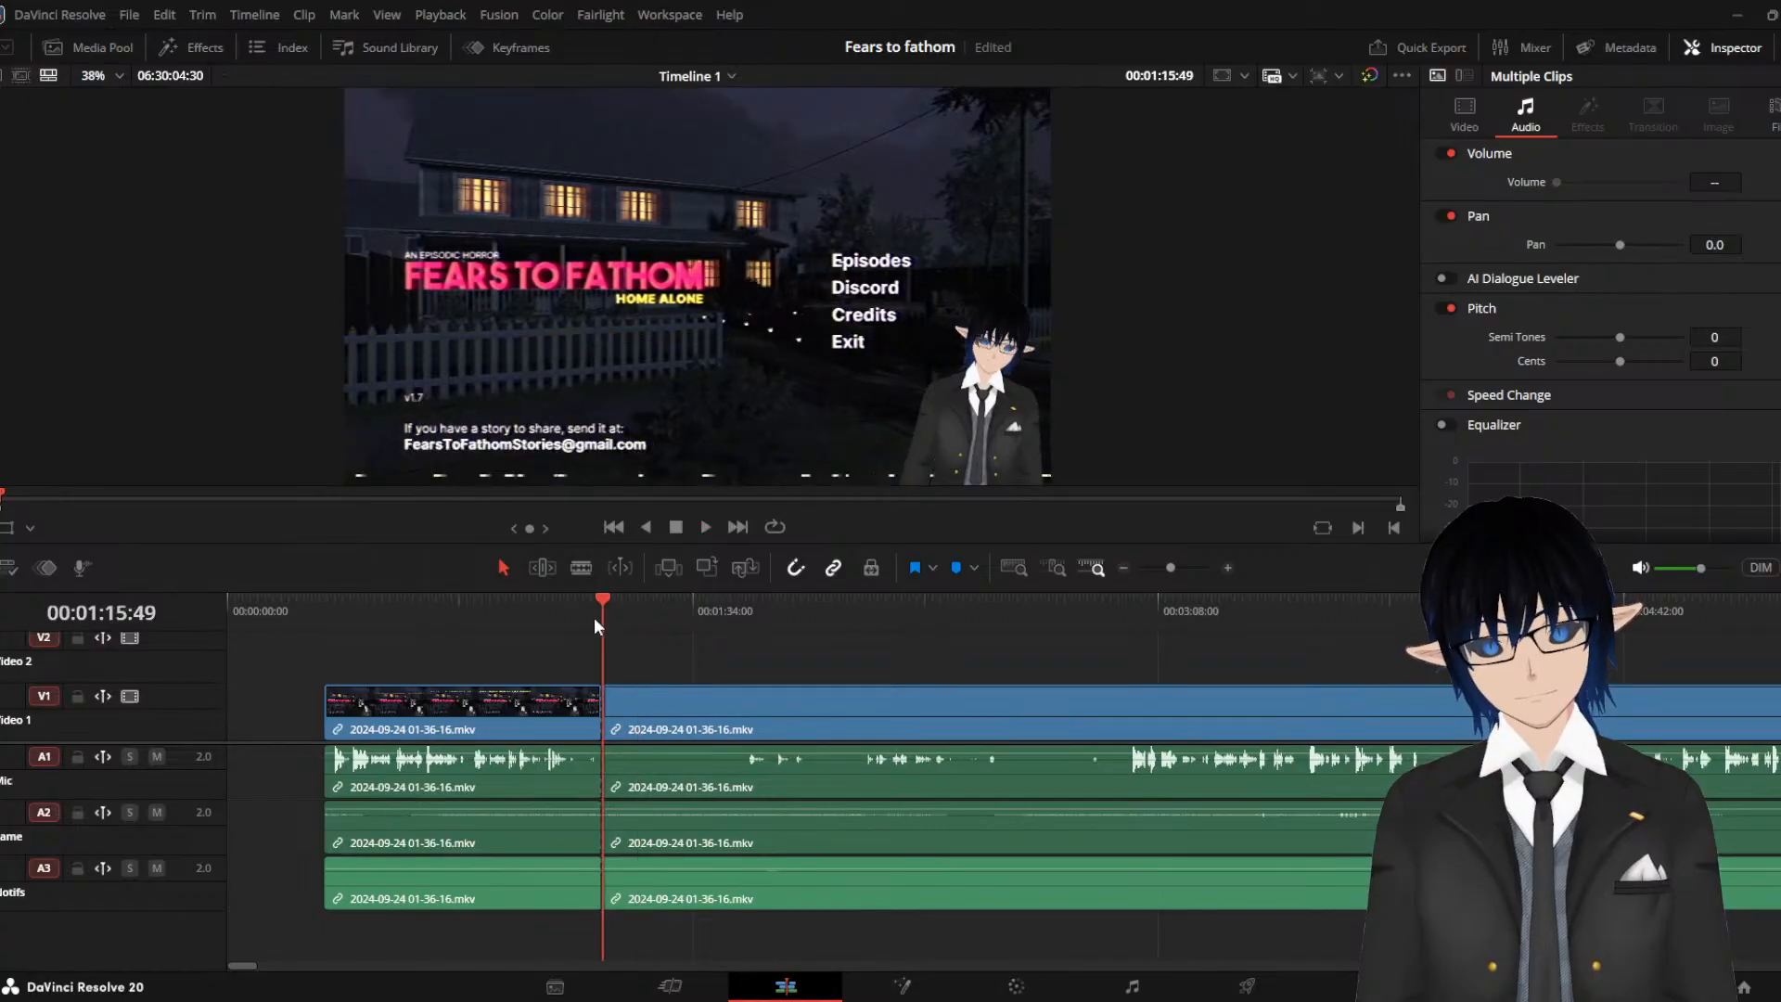
pyautogui.click(587, 617)
pyautogui.press('space')
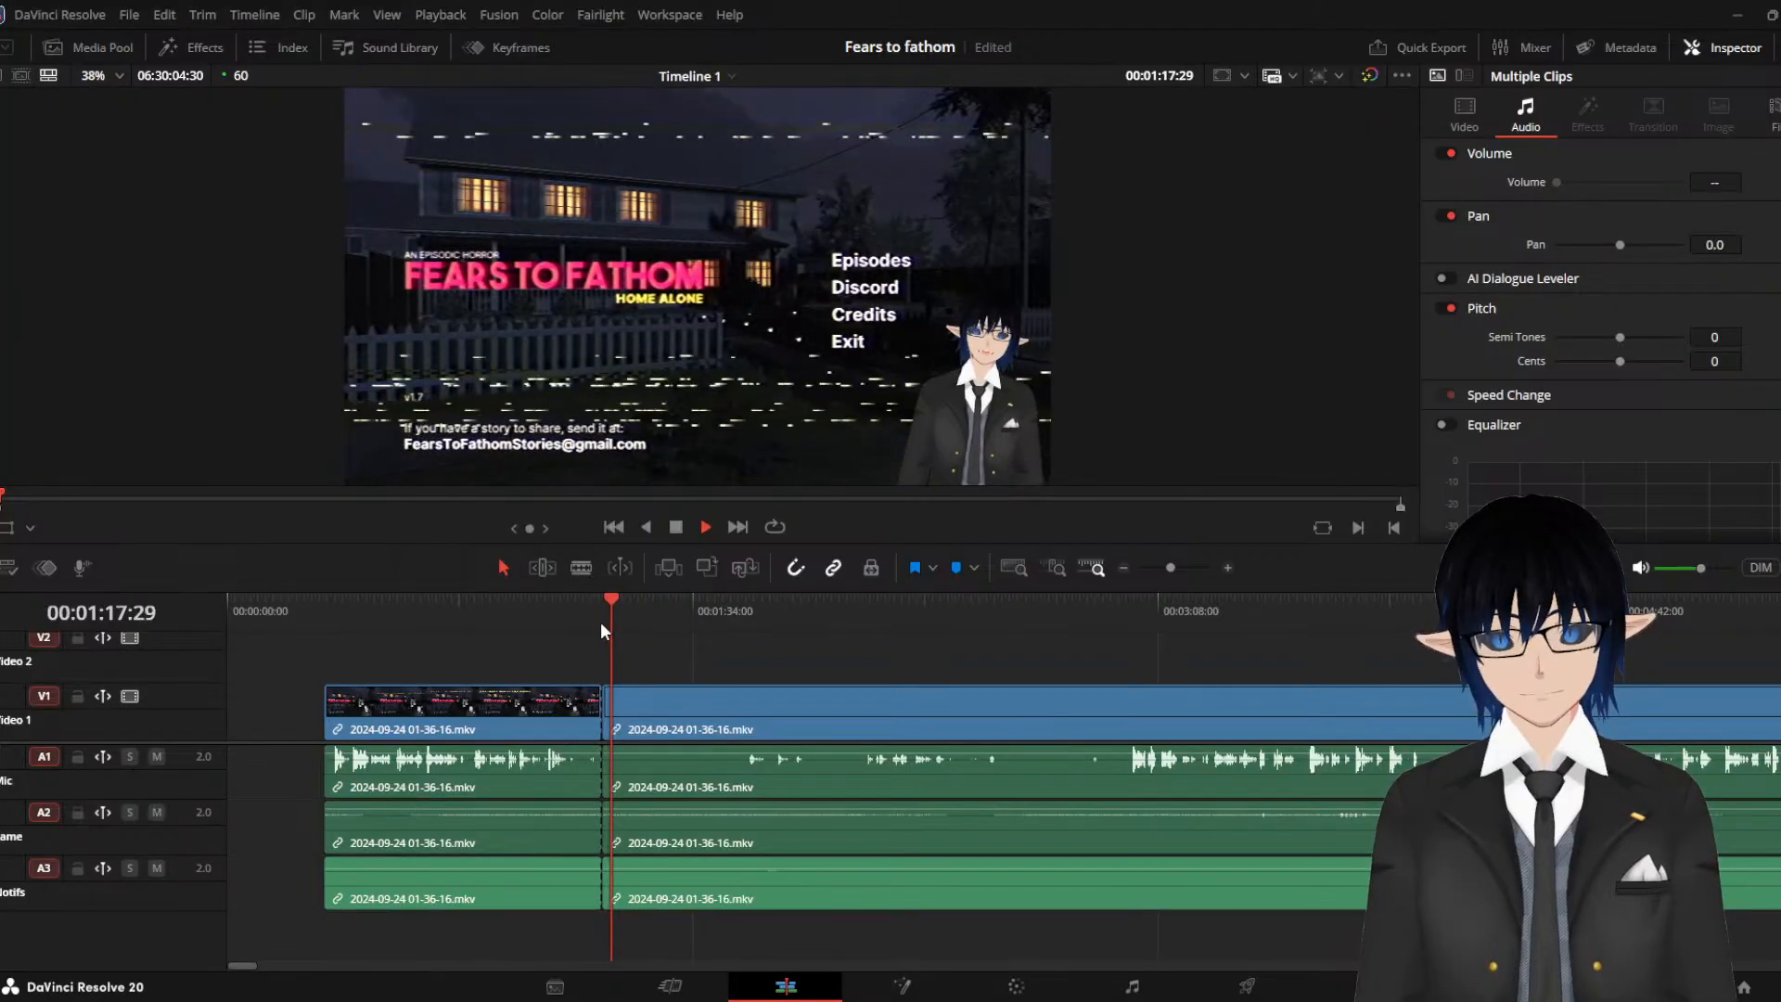
pyautogui.press('space')
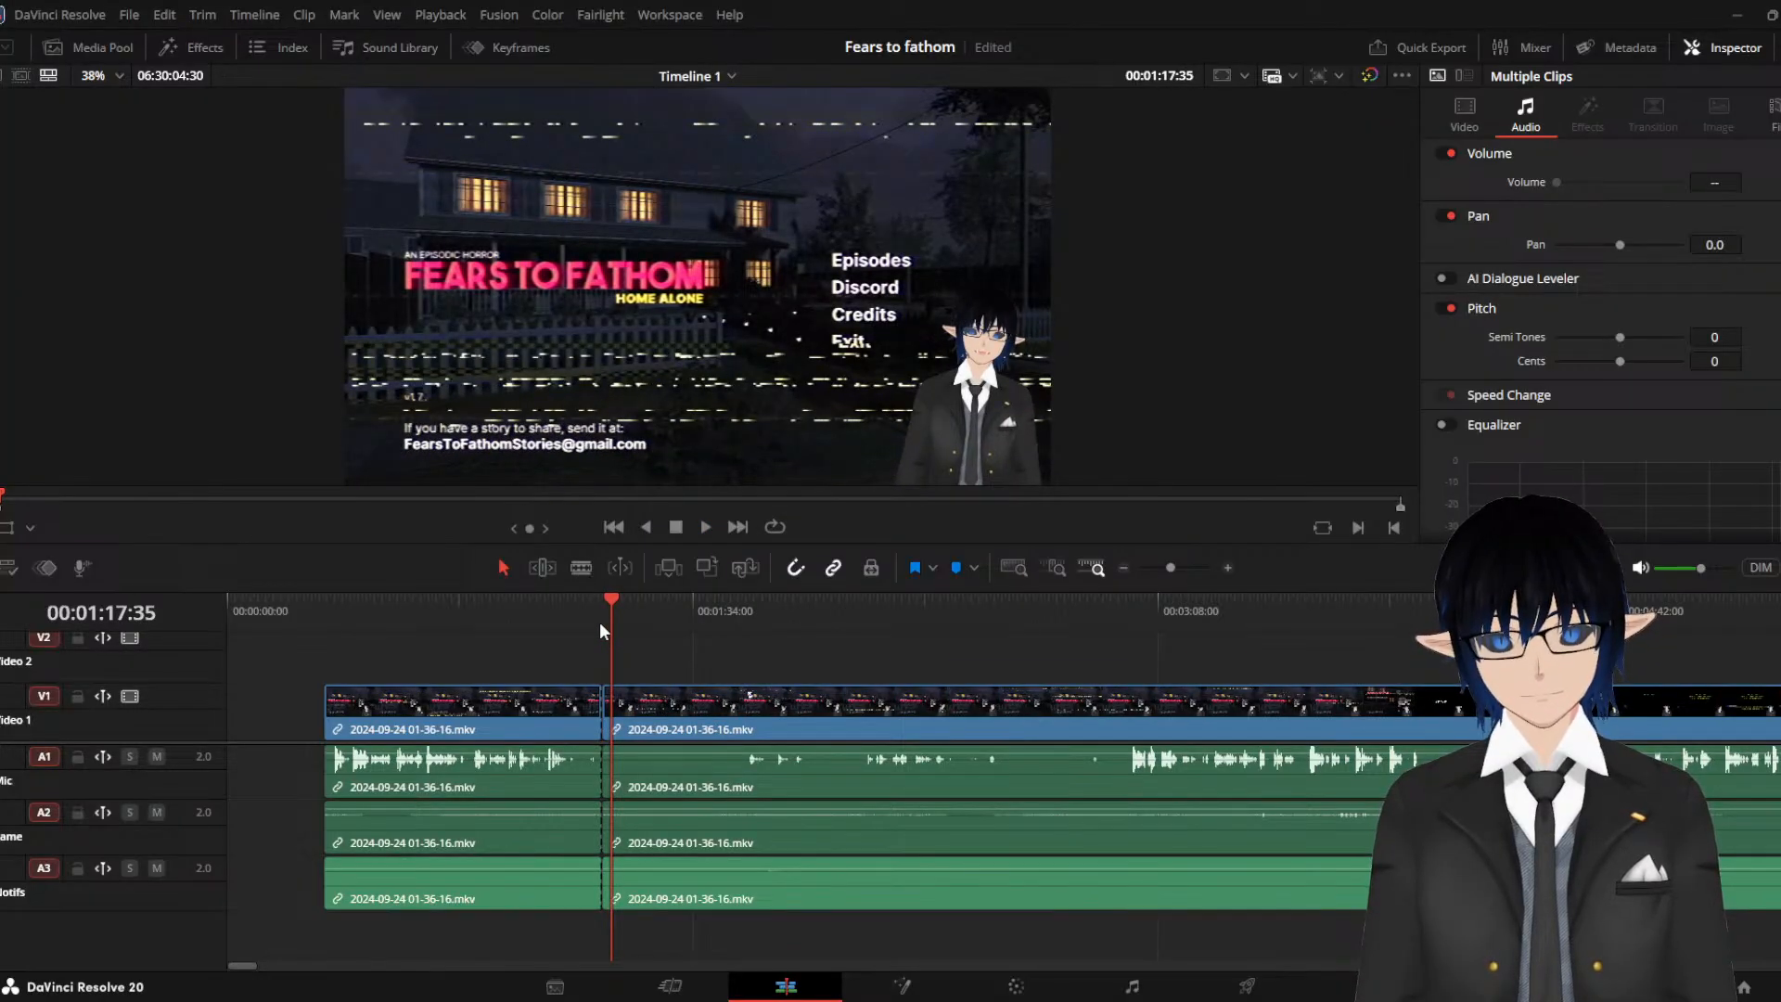
# Review the footage after the cut from about 00:01:47 to 00:02:55 to find how far the section to remove extends
pyautogui.click(758, 616)
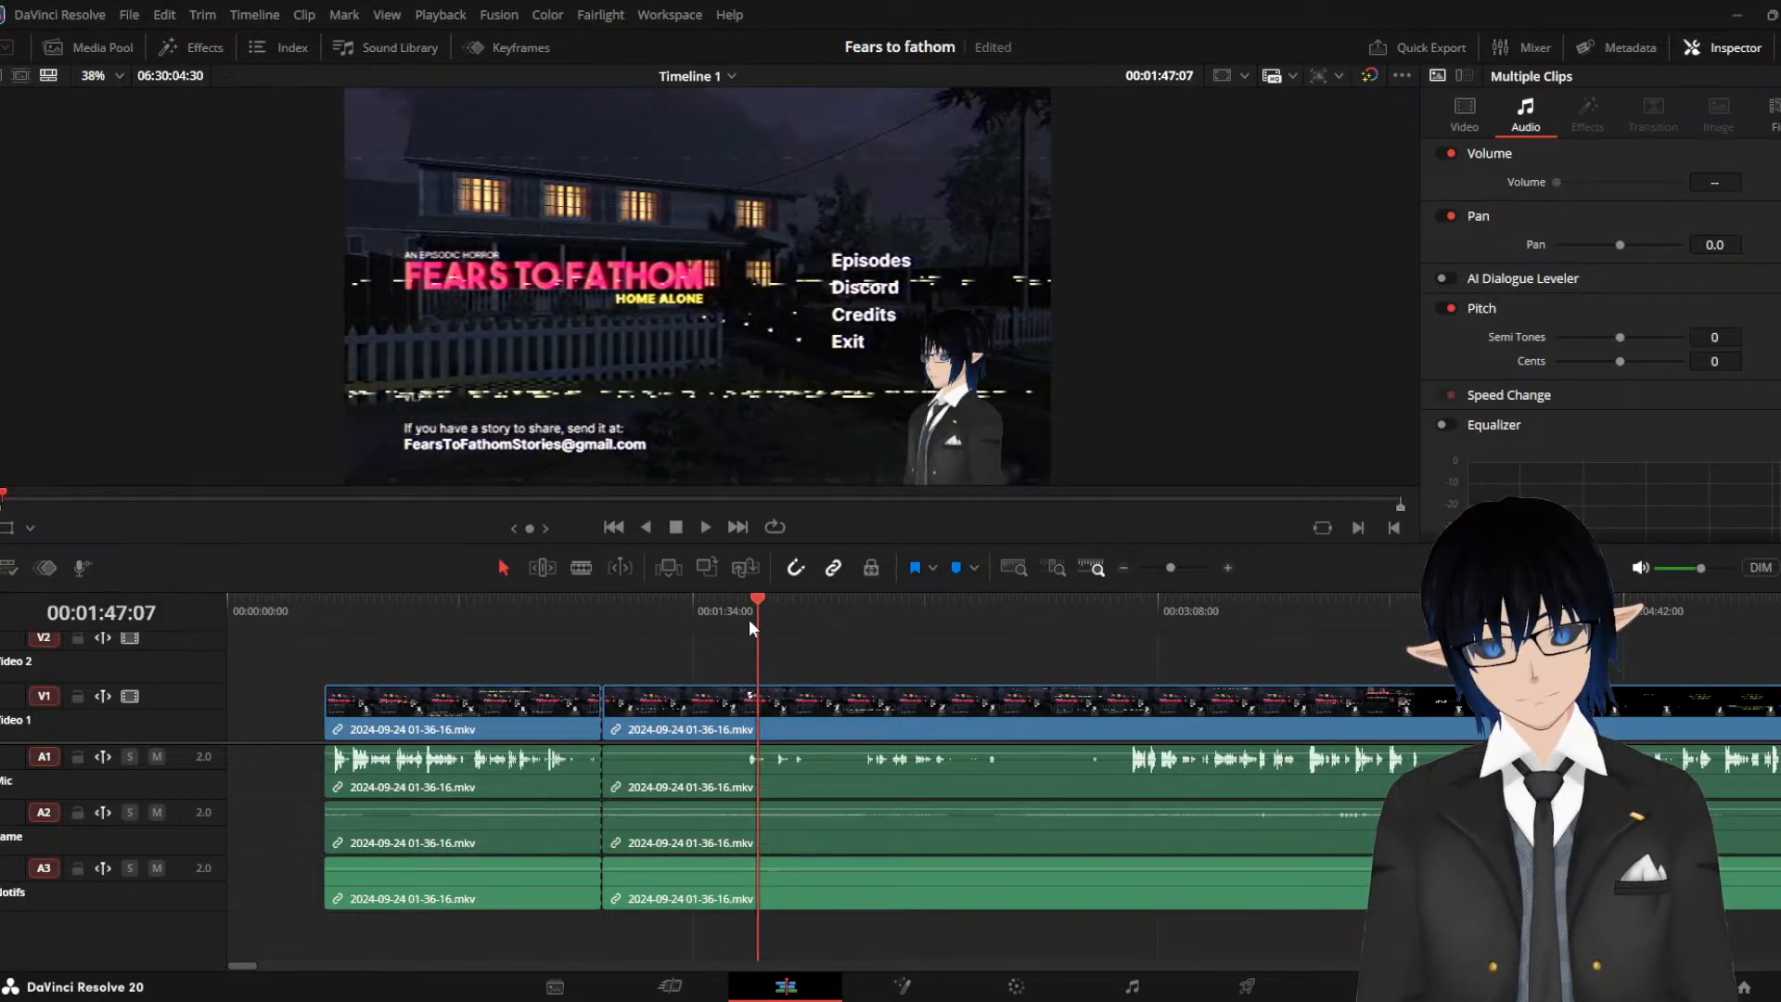
pyautogui.click(802, 615)
pyautogui.press('space')
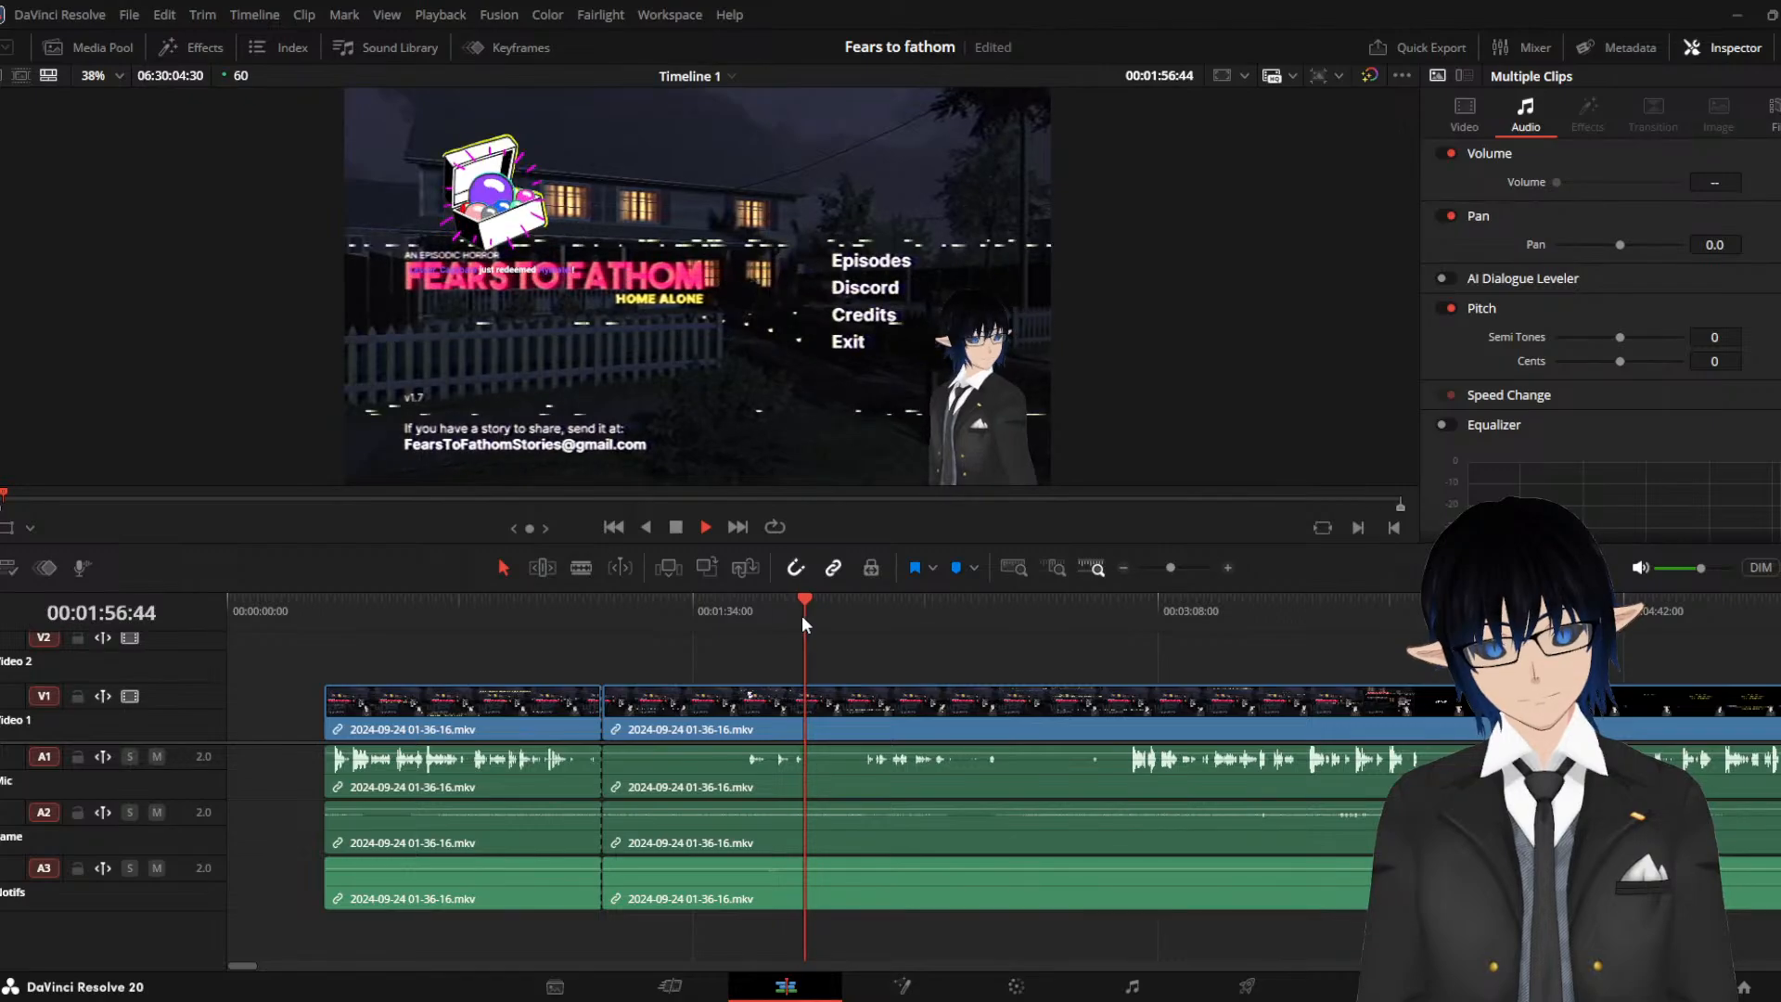
pyautogui.click(787, 616)
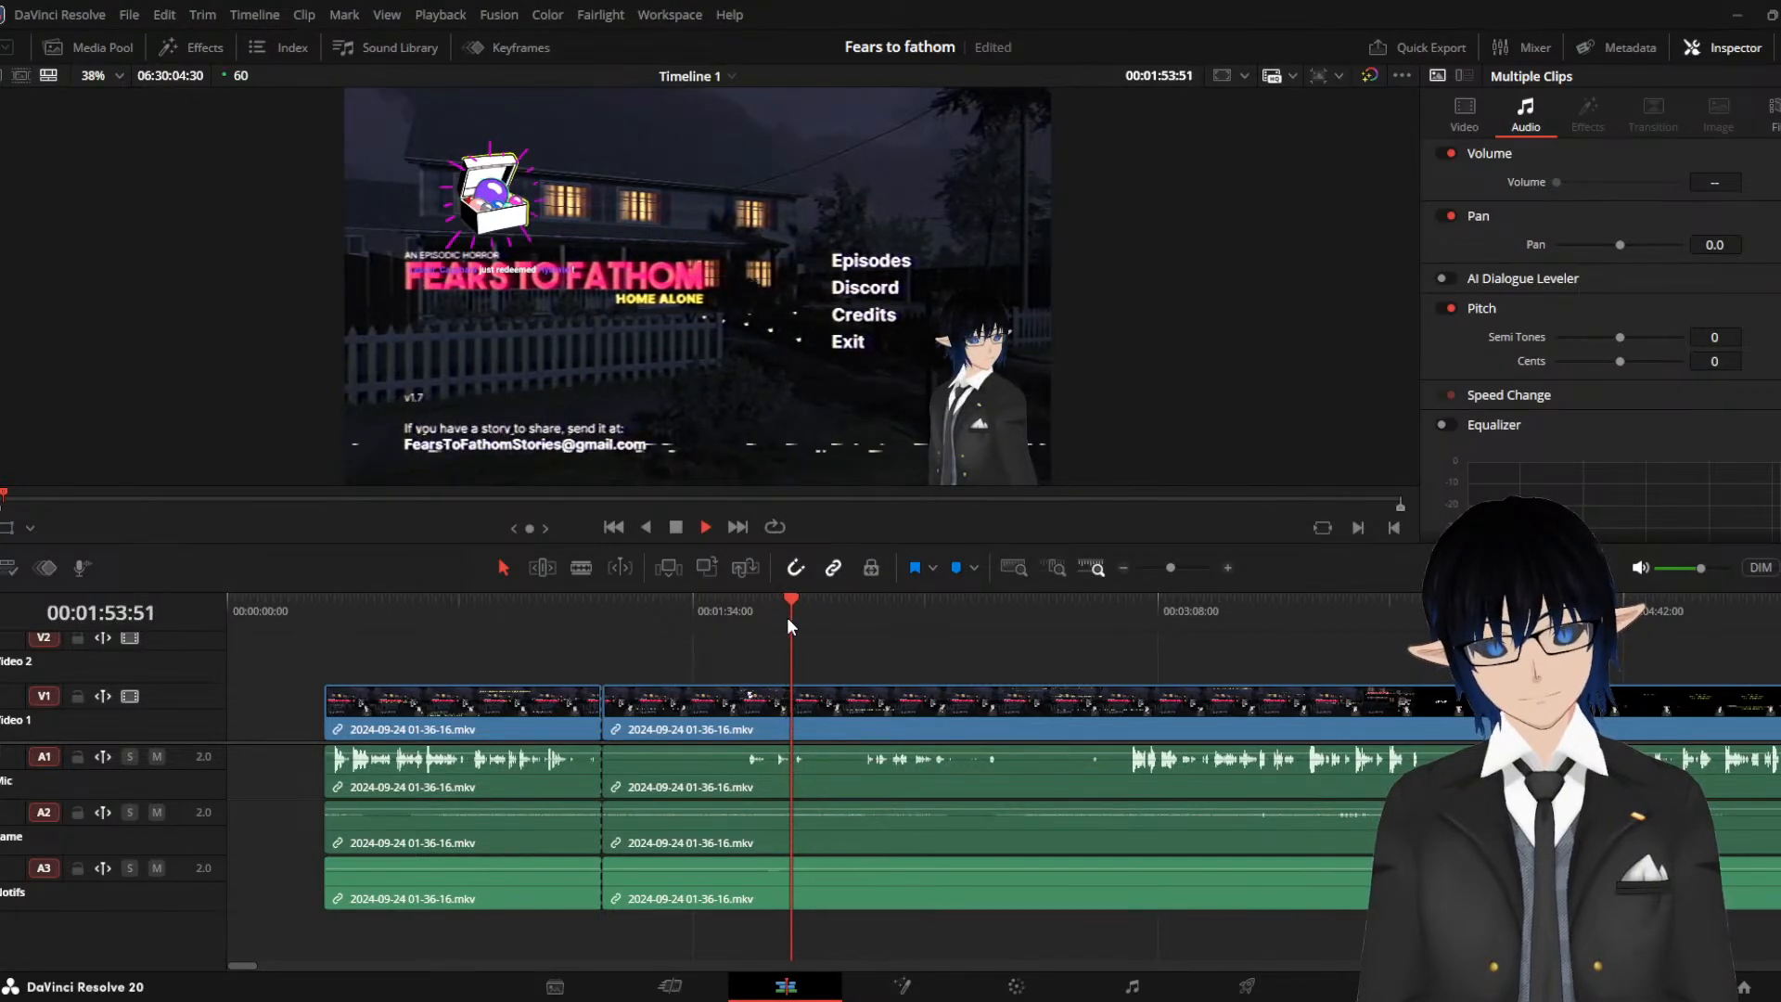
pyautogui.click(773, 619)
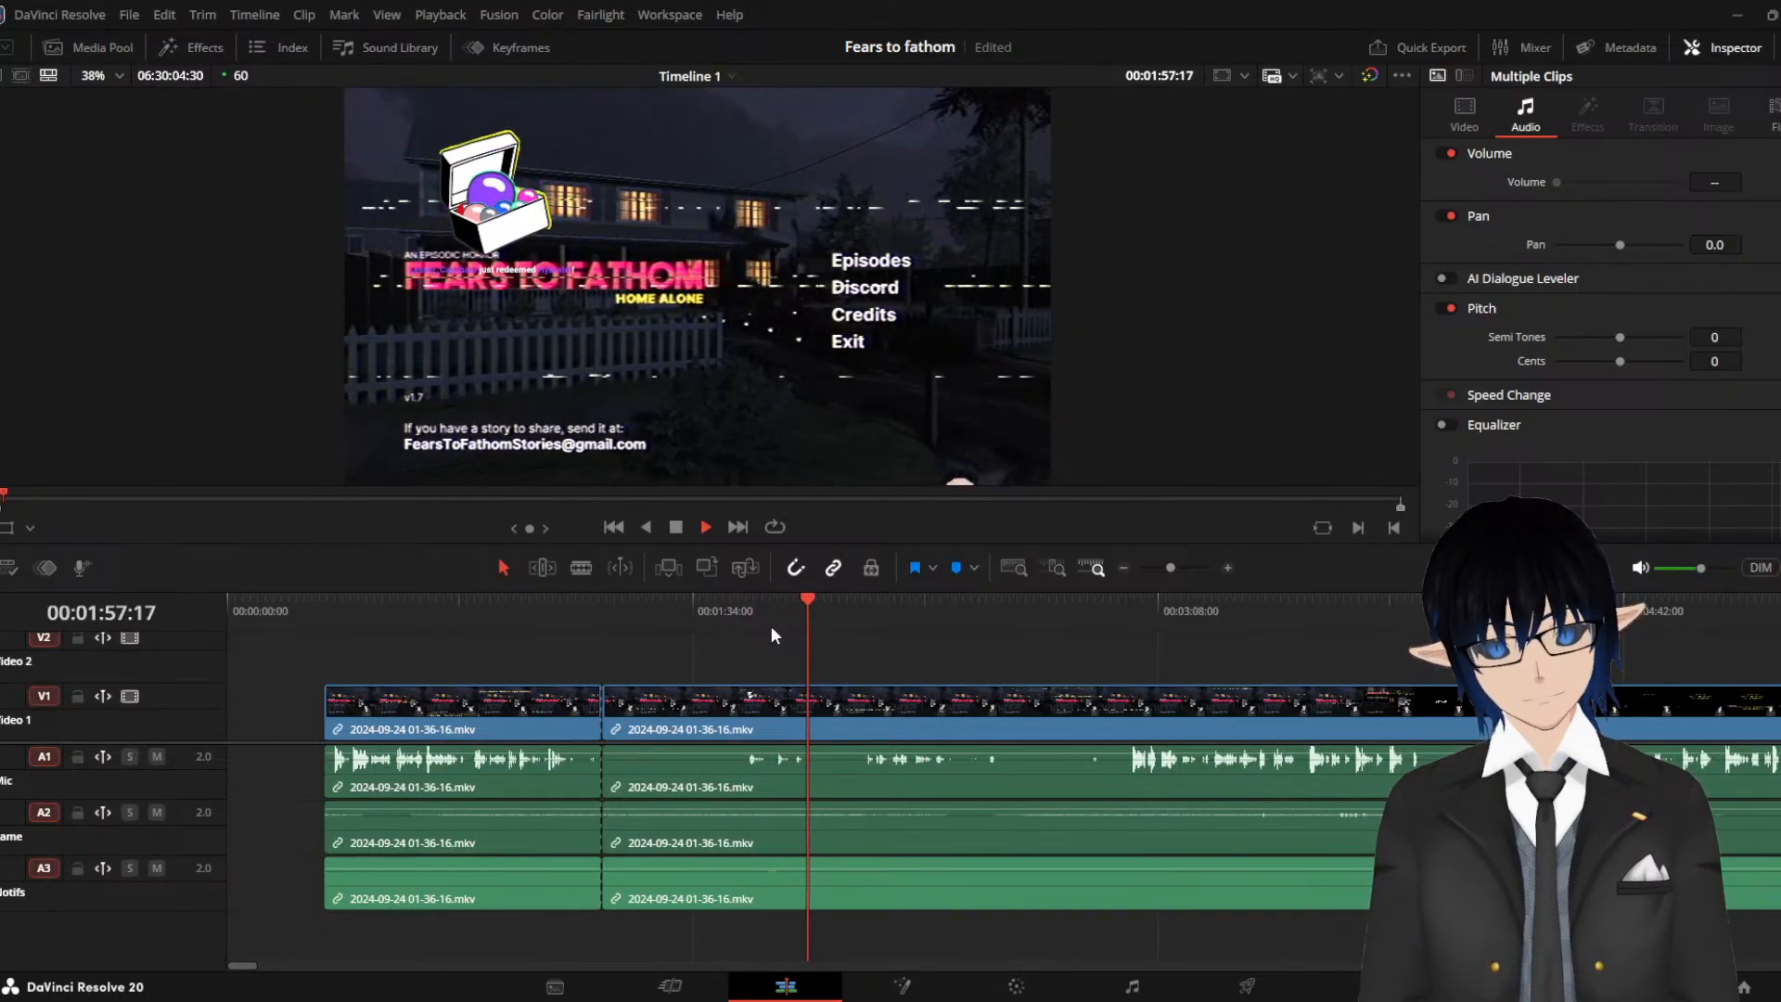
pyautogui.press('space')
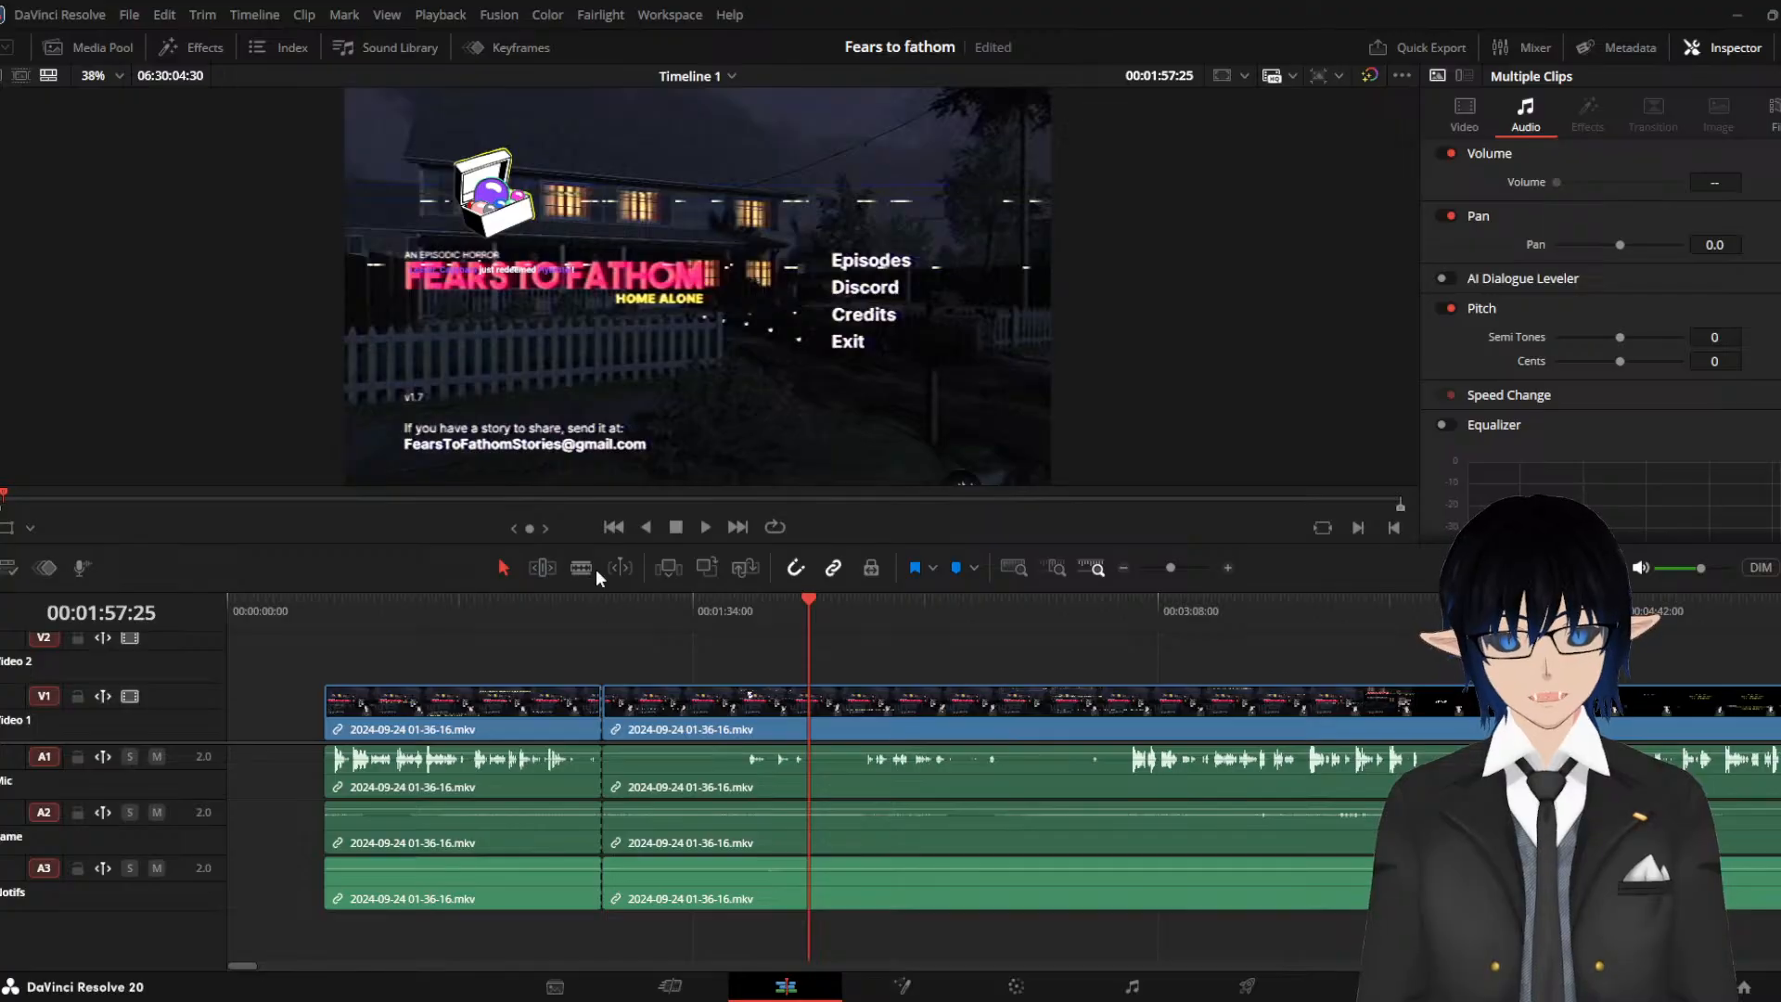
pyautogui.press('space')
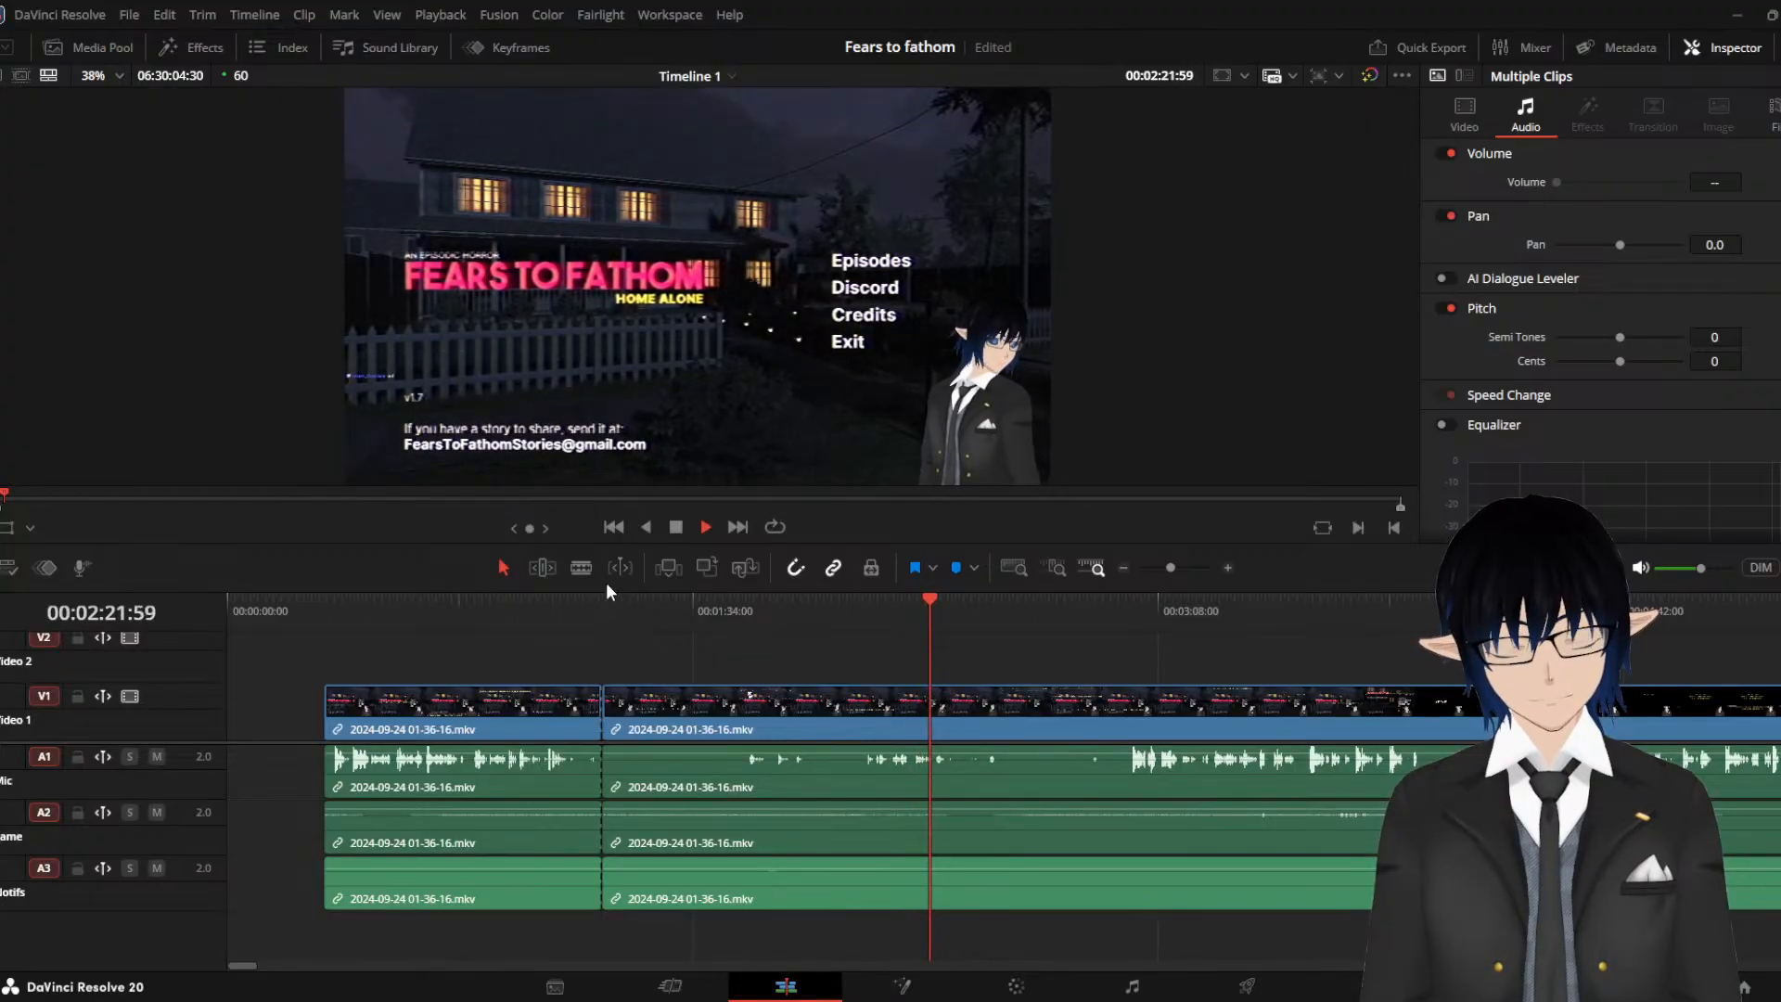
pyautogui.press('space')
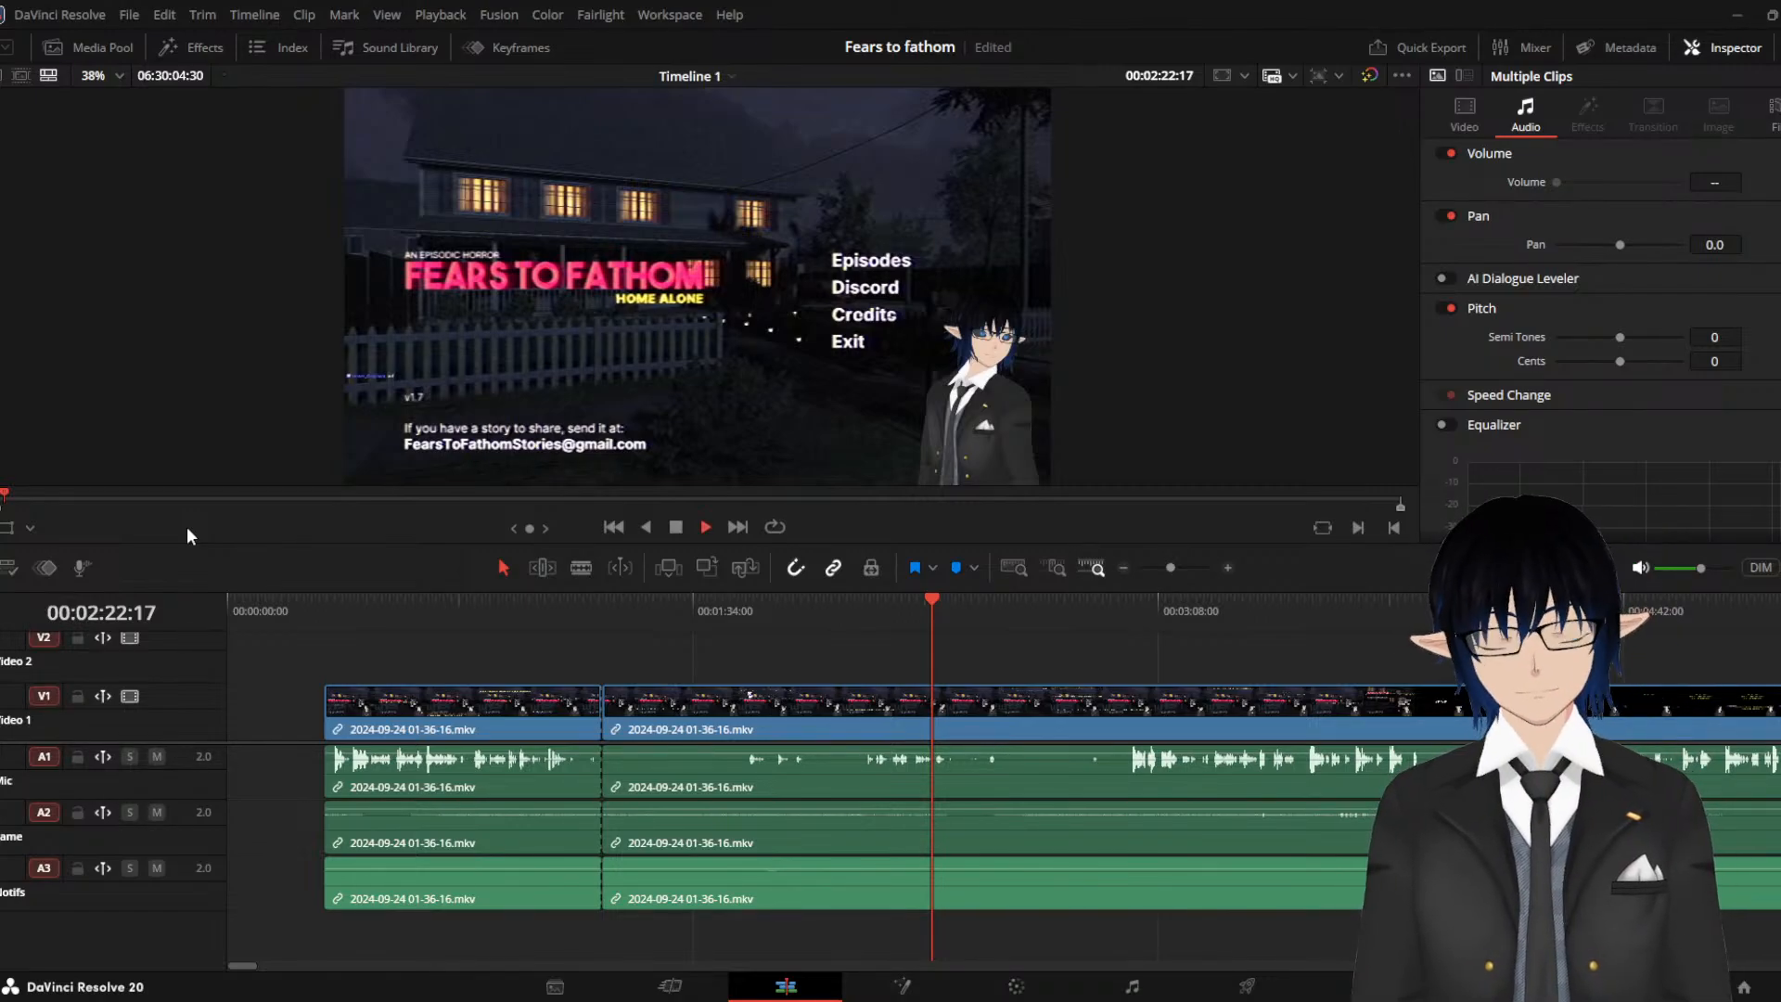
pyautogui.press('space')
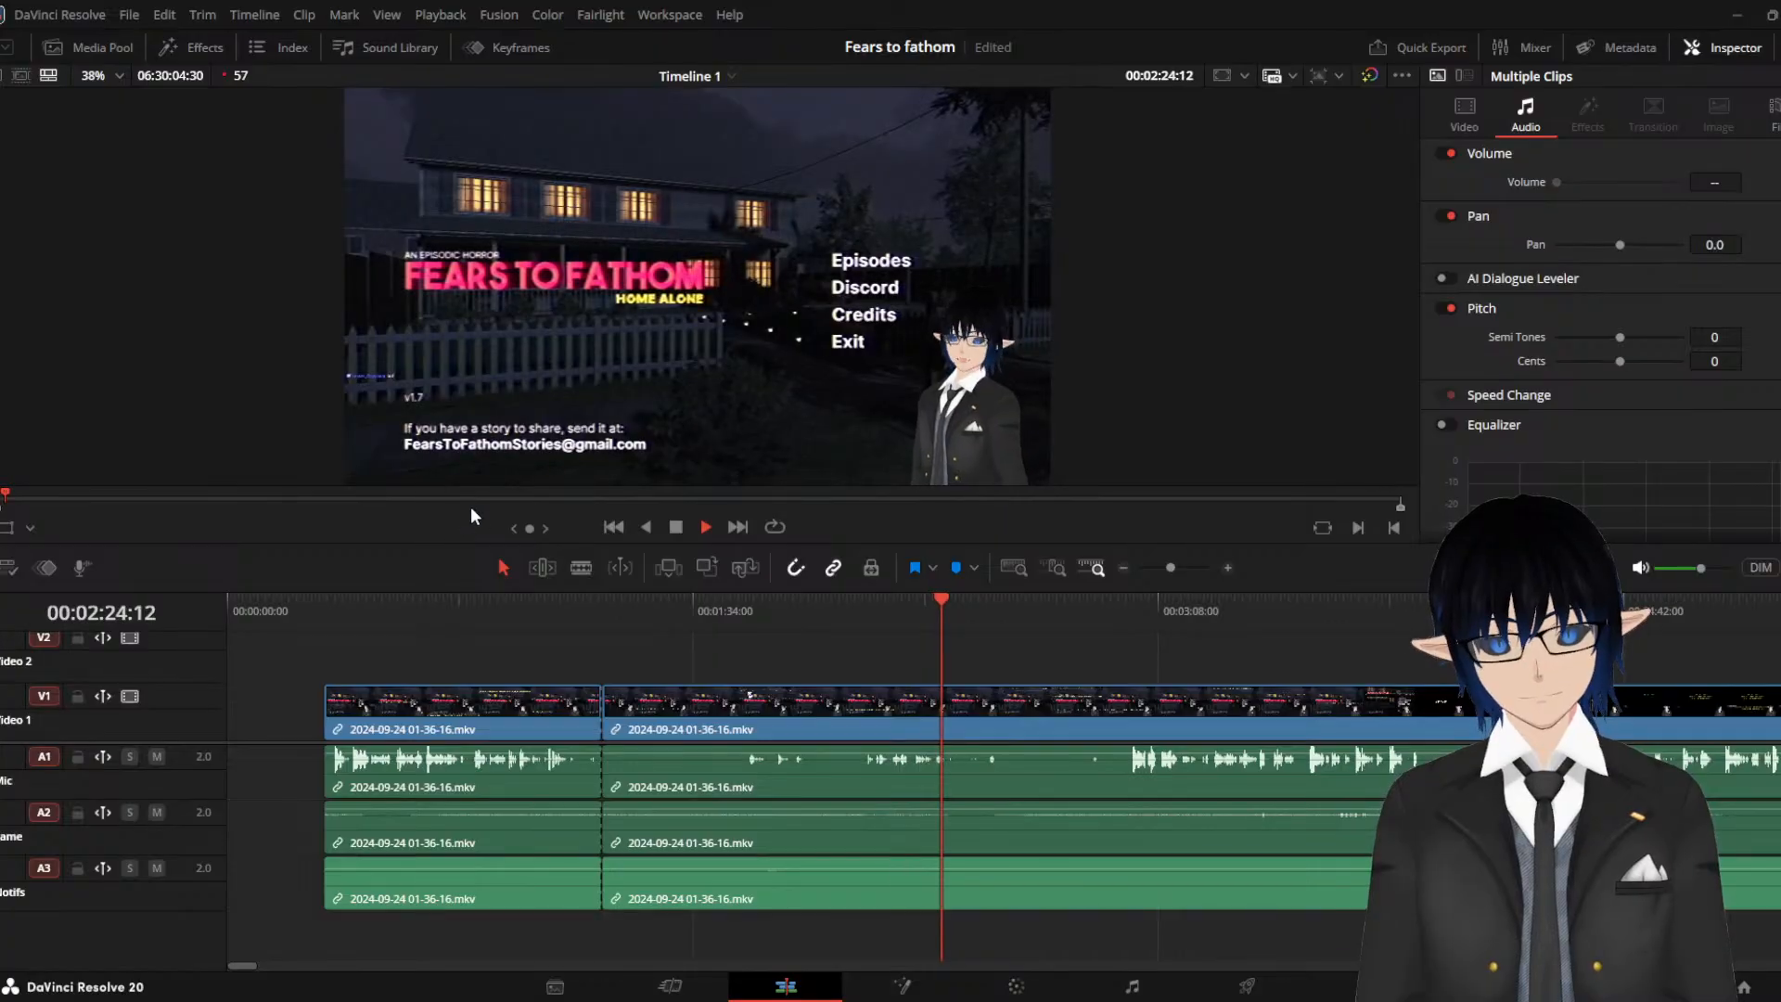
pyautogui.click(989, 599)
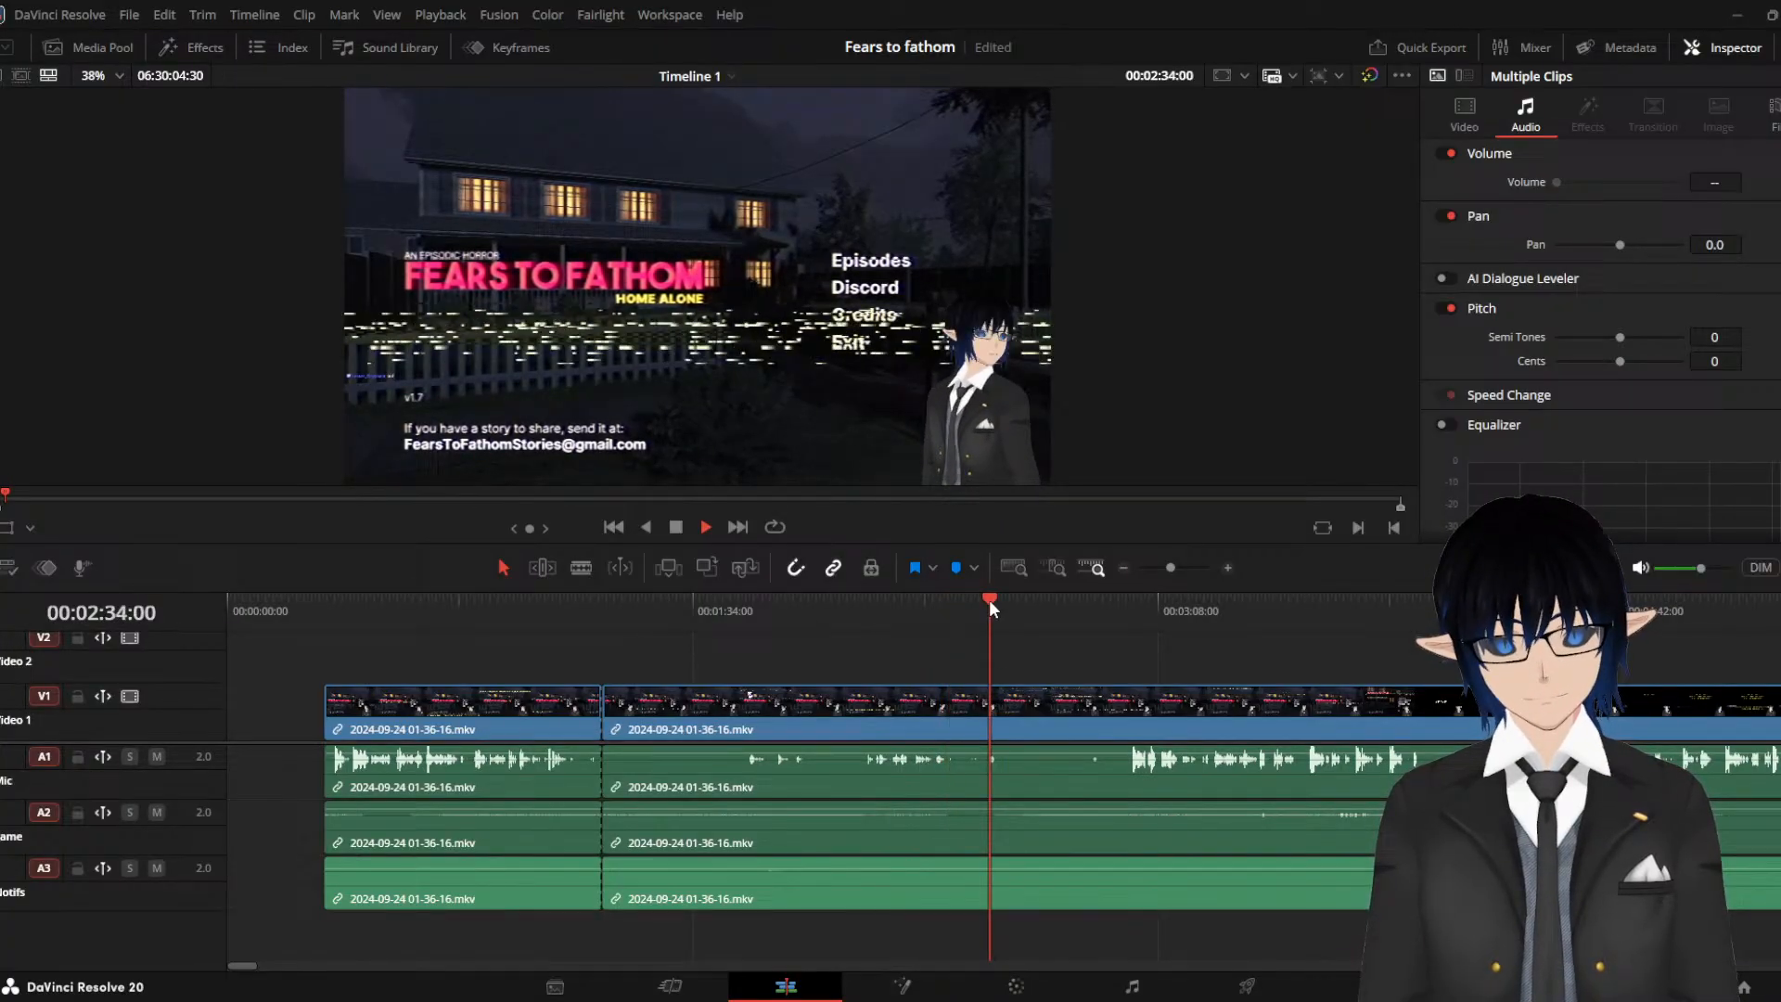
pyautogui.click(1109, 614)
pyautogui.click(1095, 614)
pyautogui.click(1093, 614)
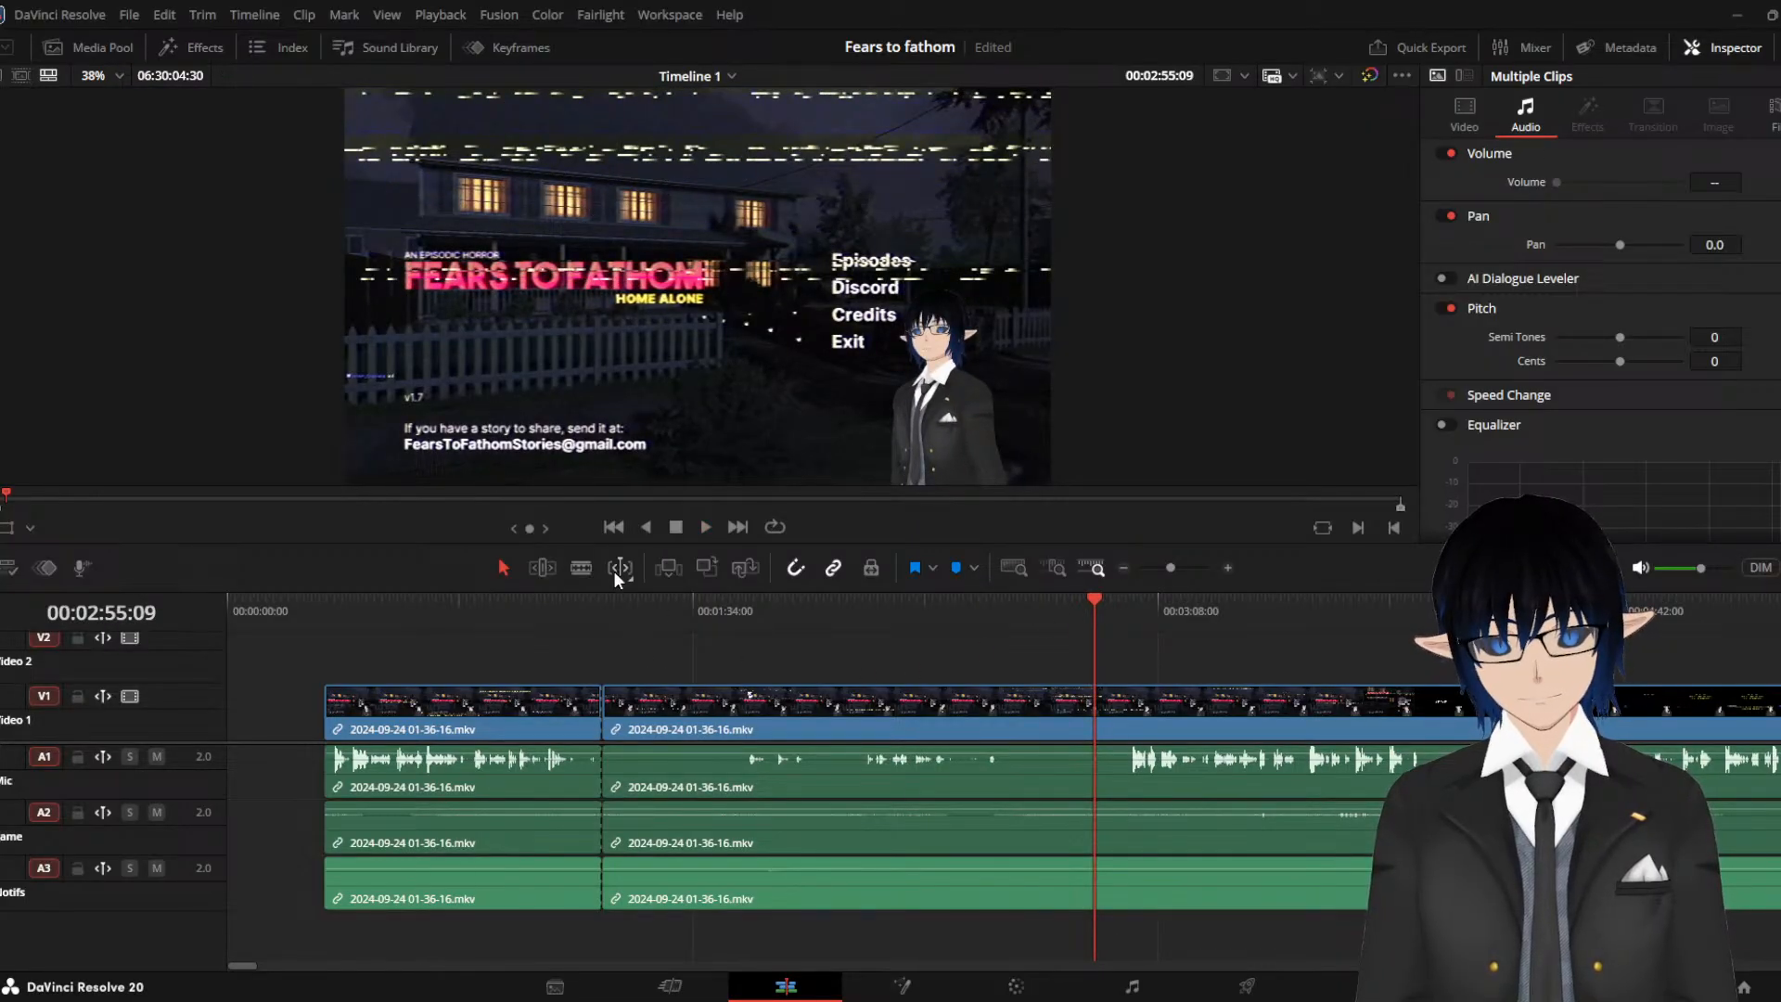
# Split the clips again just before the mic waveform resumes and delete the silent section between the two cuts, leaving a gap
pyautogui.press('b')
pyautogui.click(747, 691)
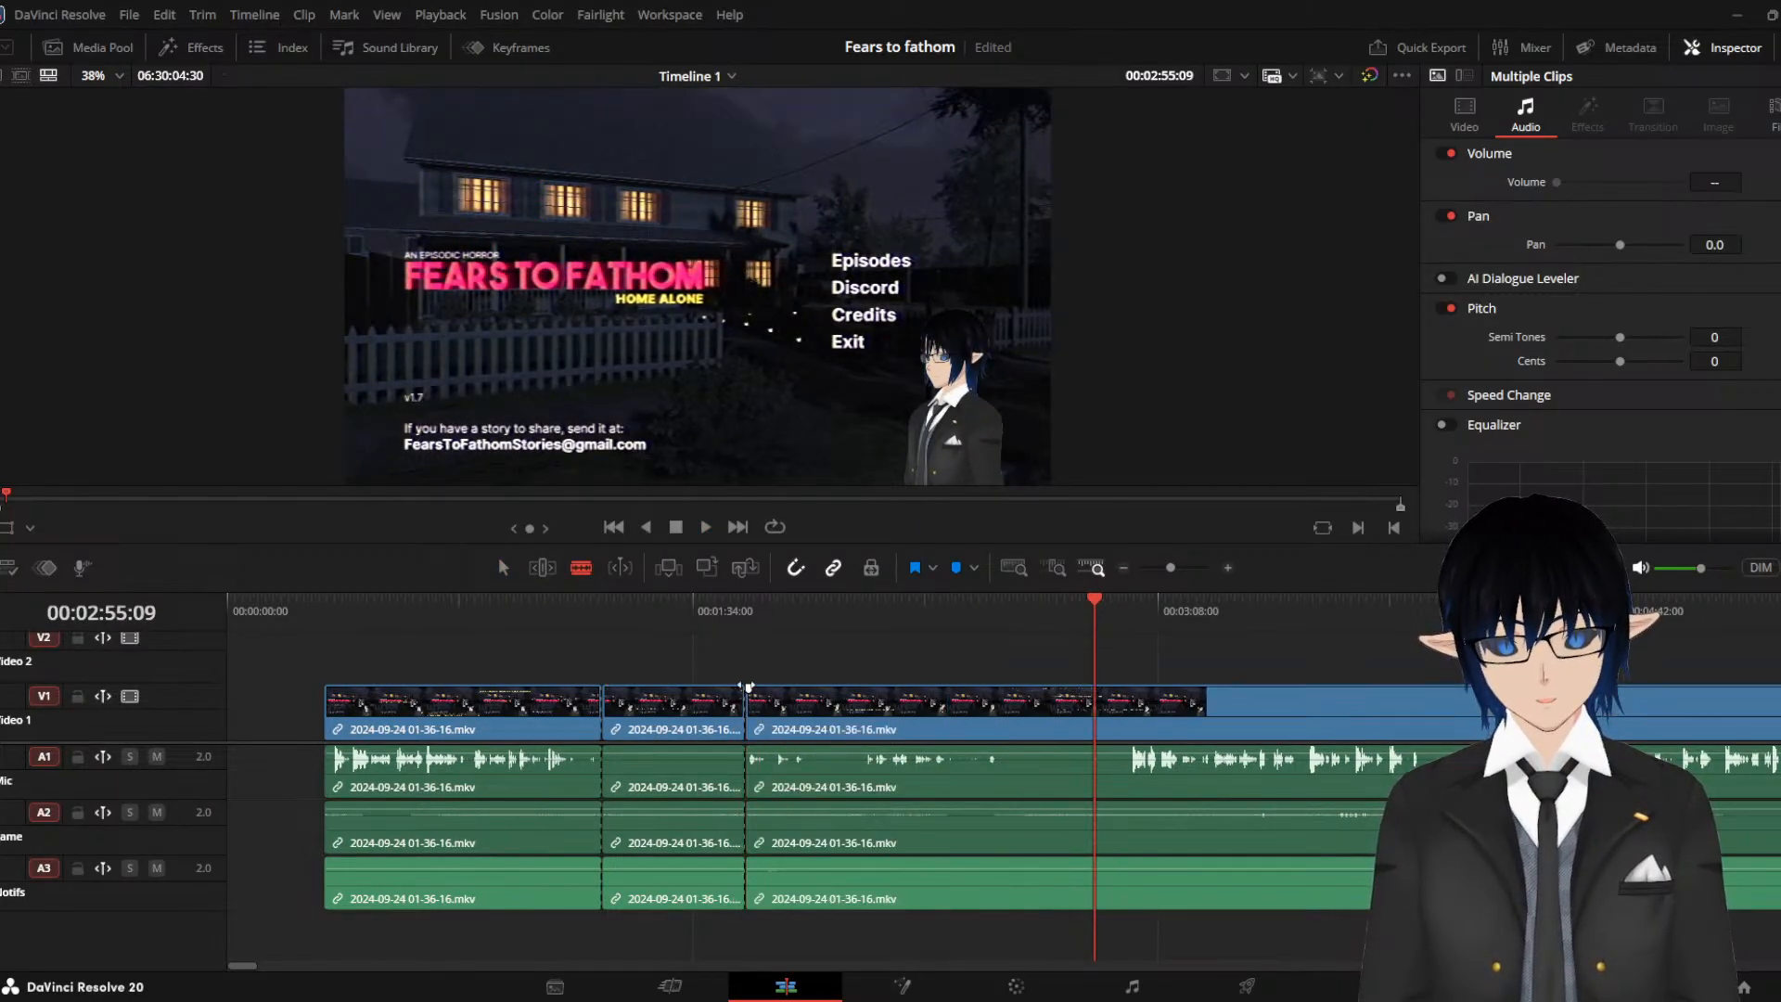
pyautogui.click(702, 691)
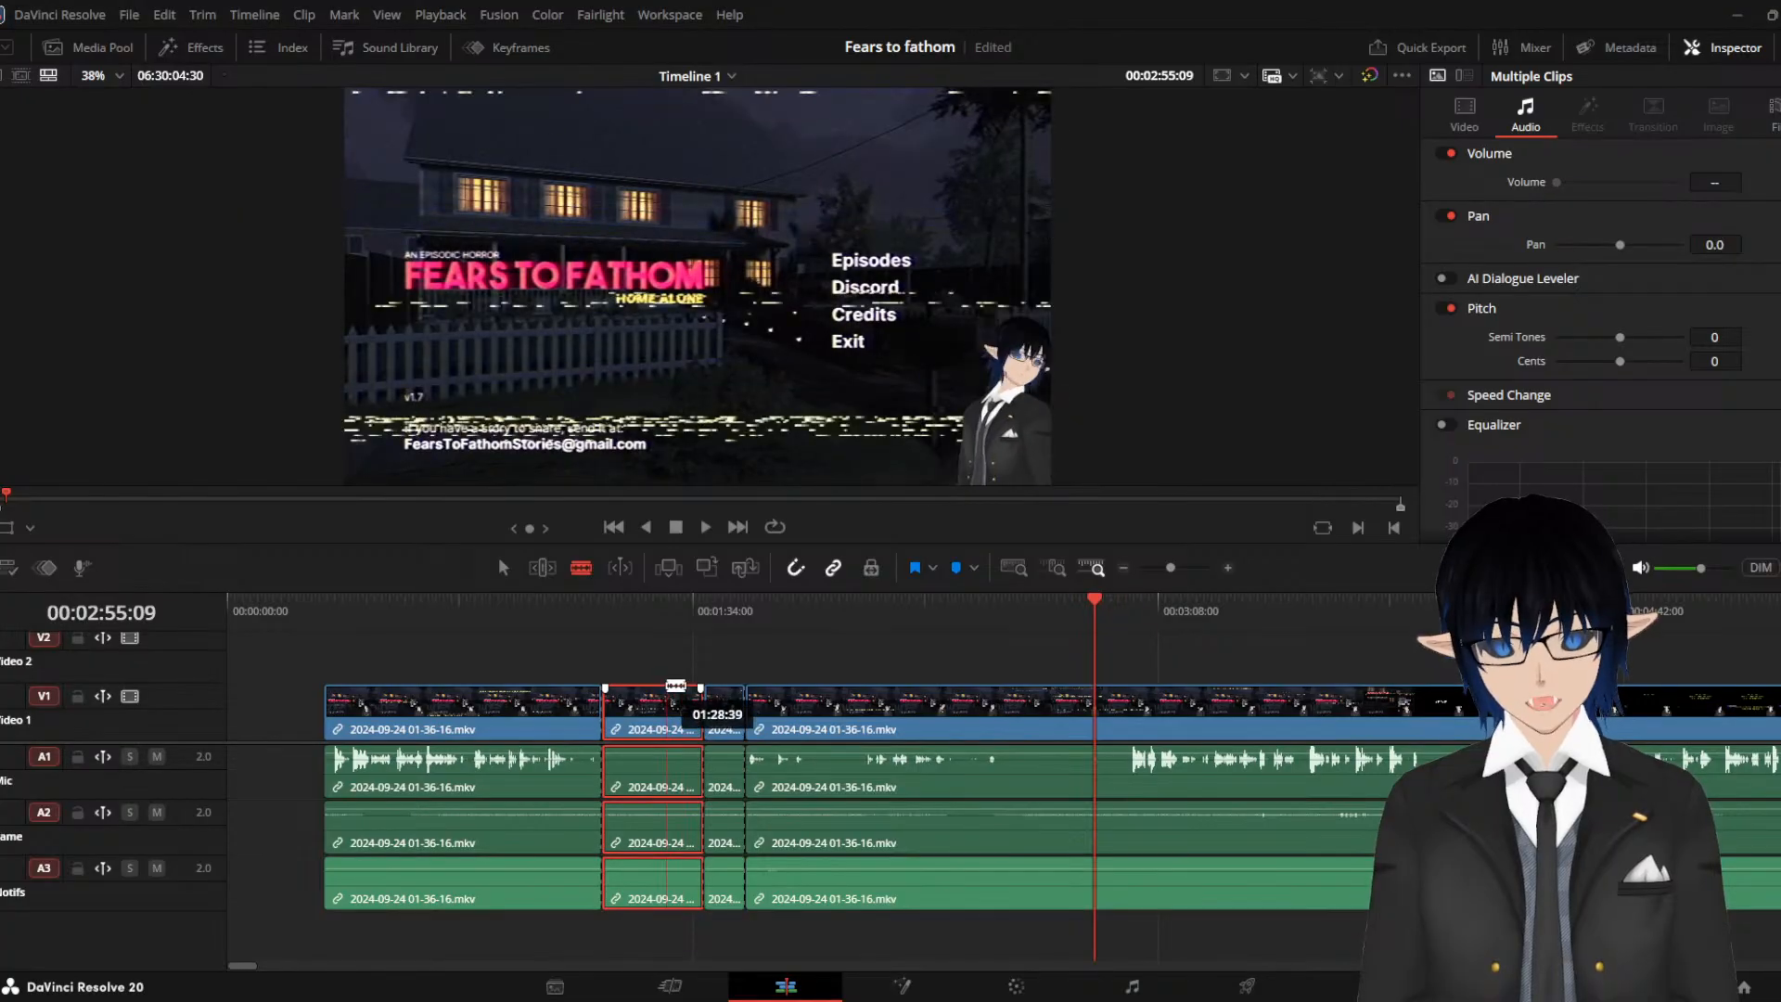
pyautogui.click(501, 566)
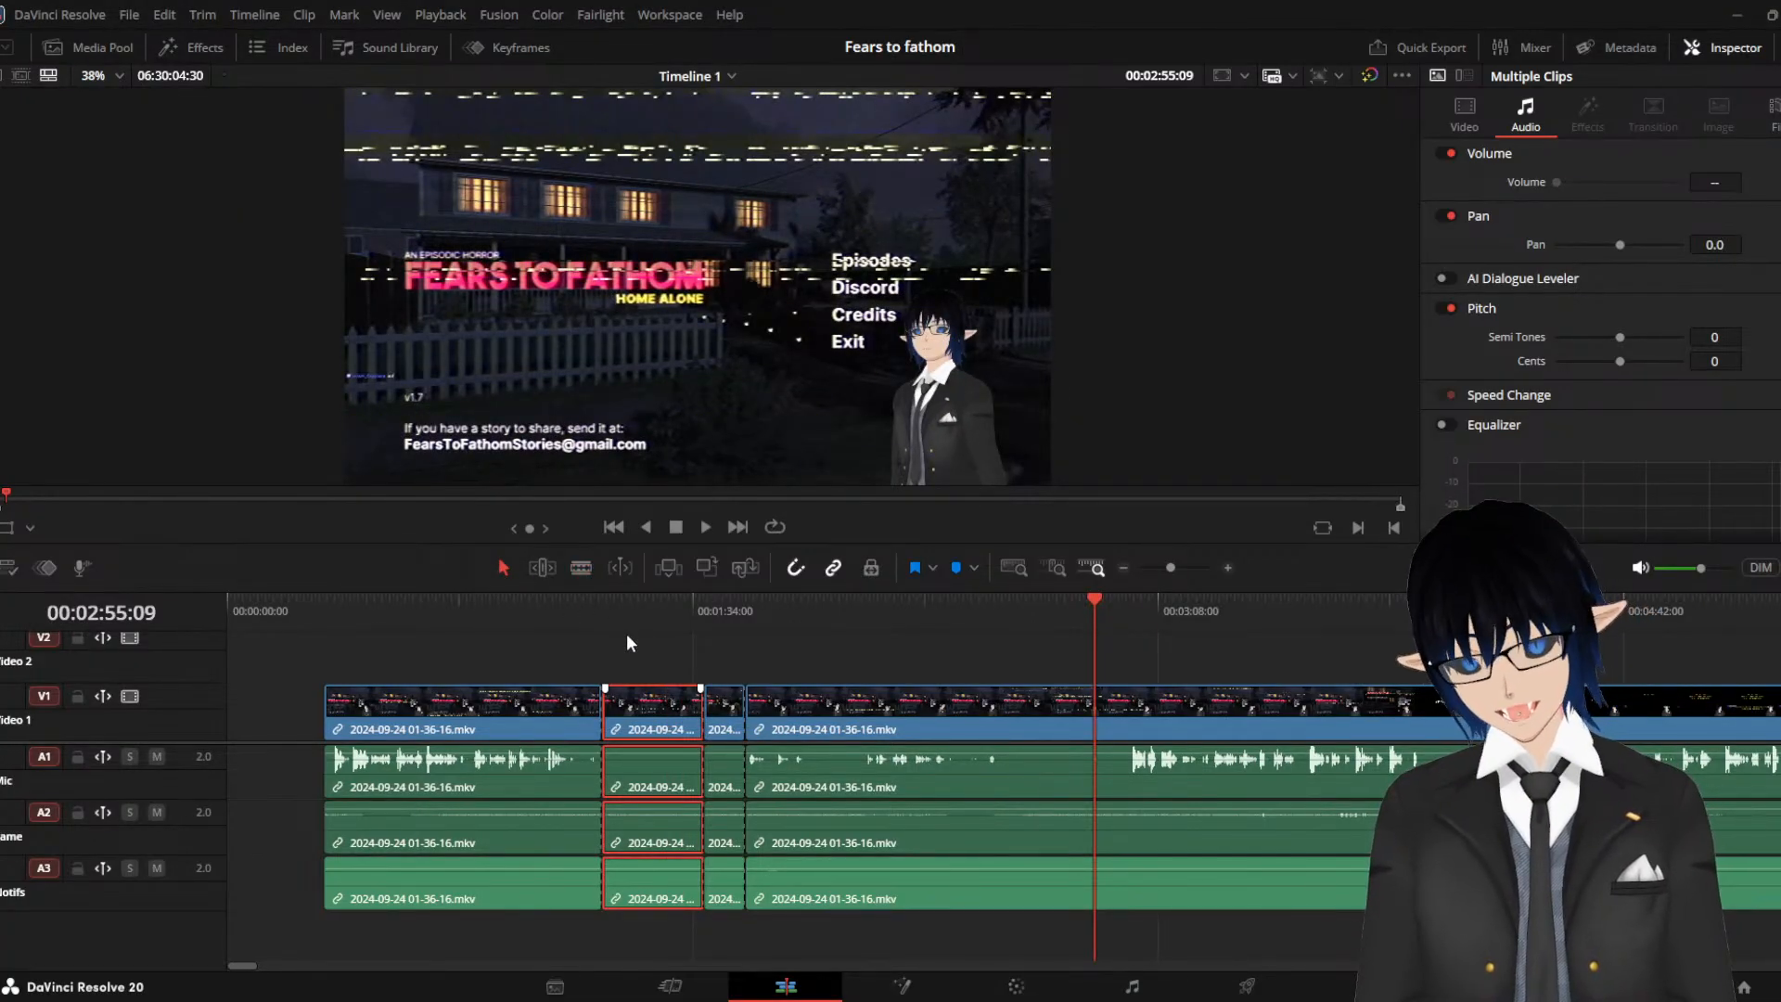
pyautogui.hotkey('ctrl', 'z')
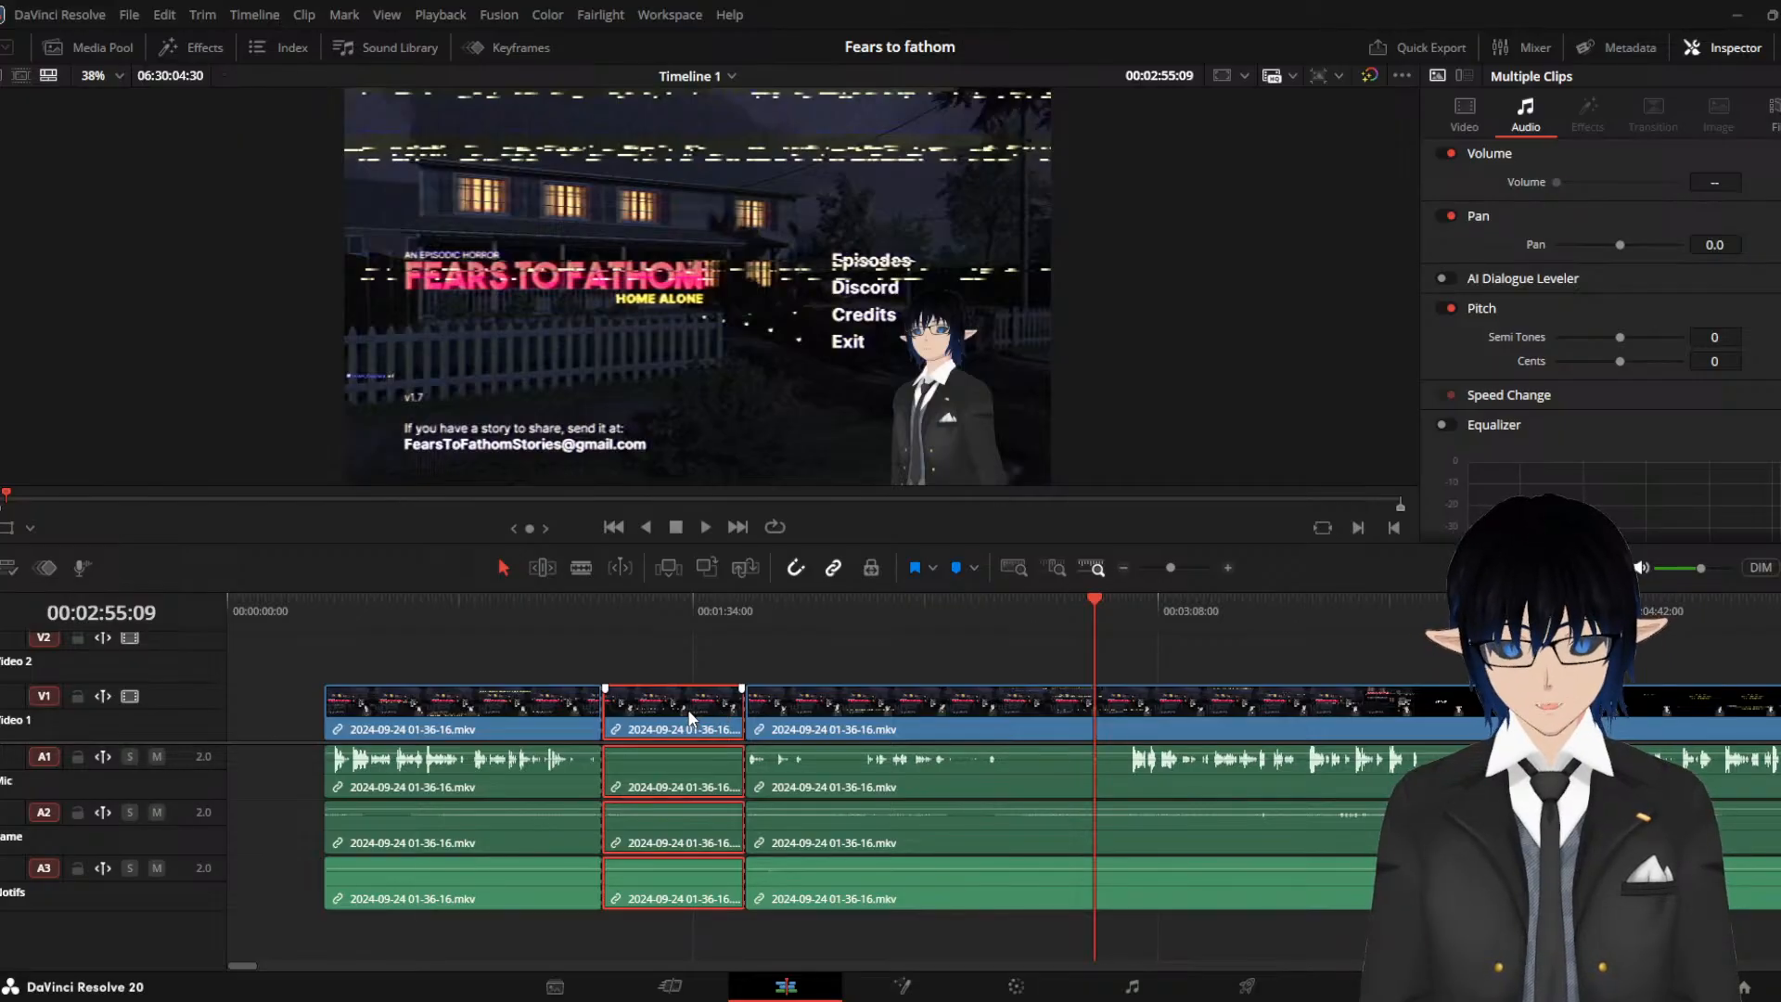
pyautogui.press('BackSpace')
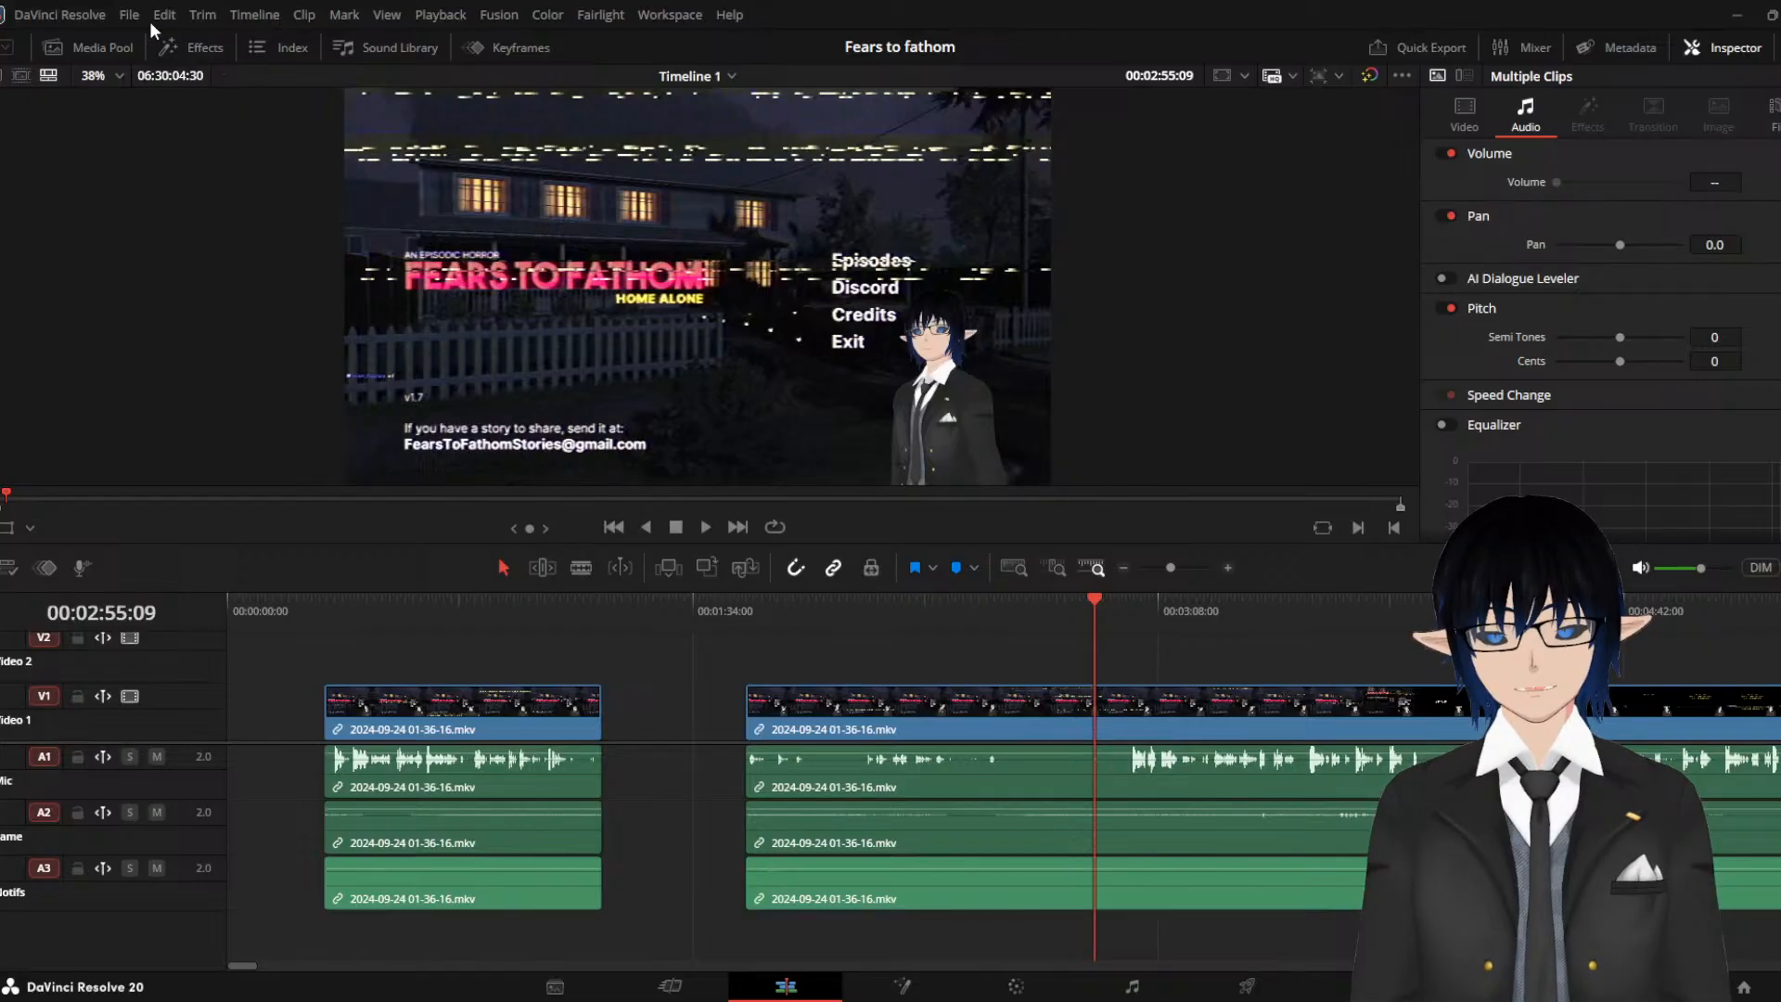
# Check the media pool and open the effects library at its cross fade and dissolve transitions
pyautogui.click(184, 51)
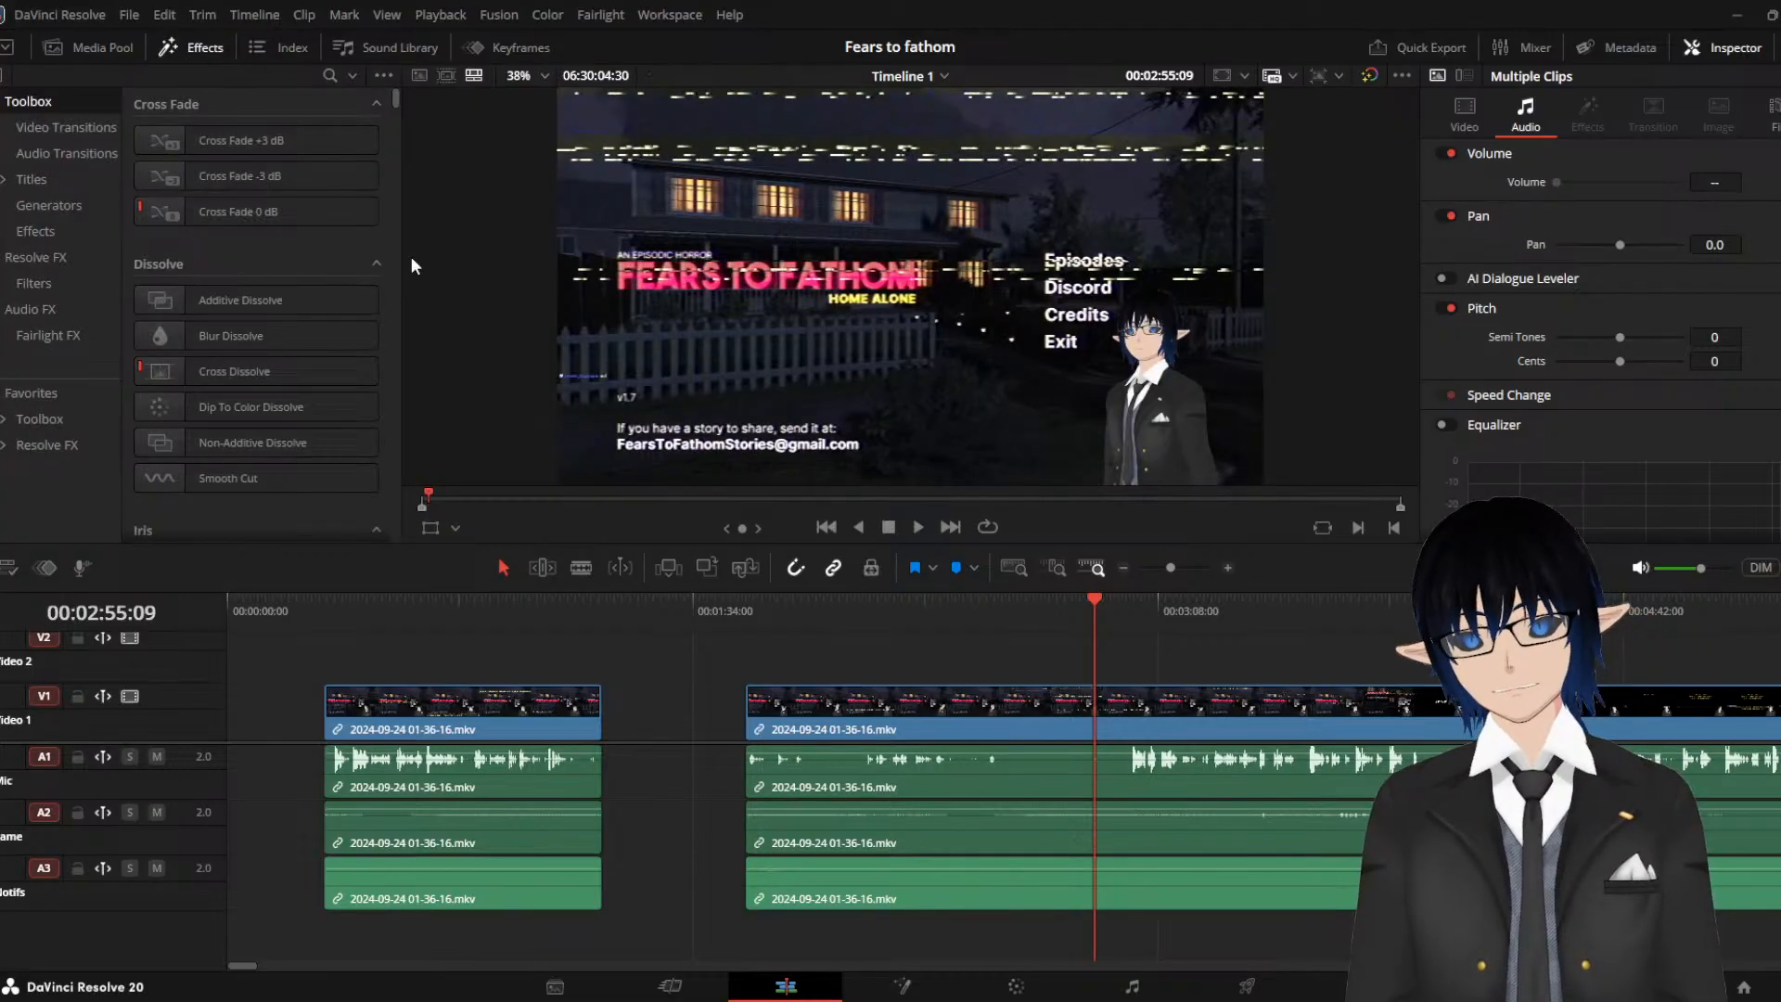
pyautogui.click(122, 47)
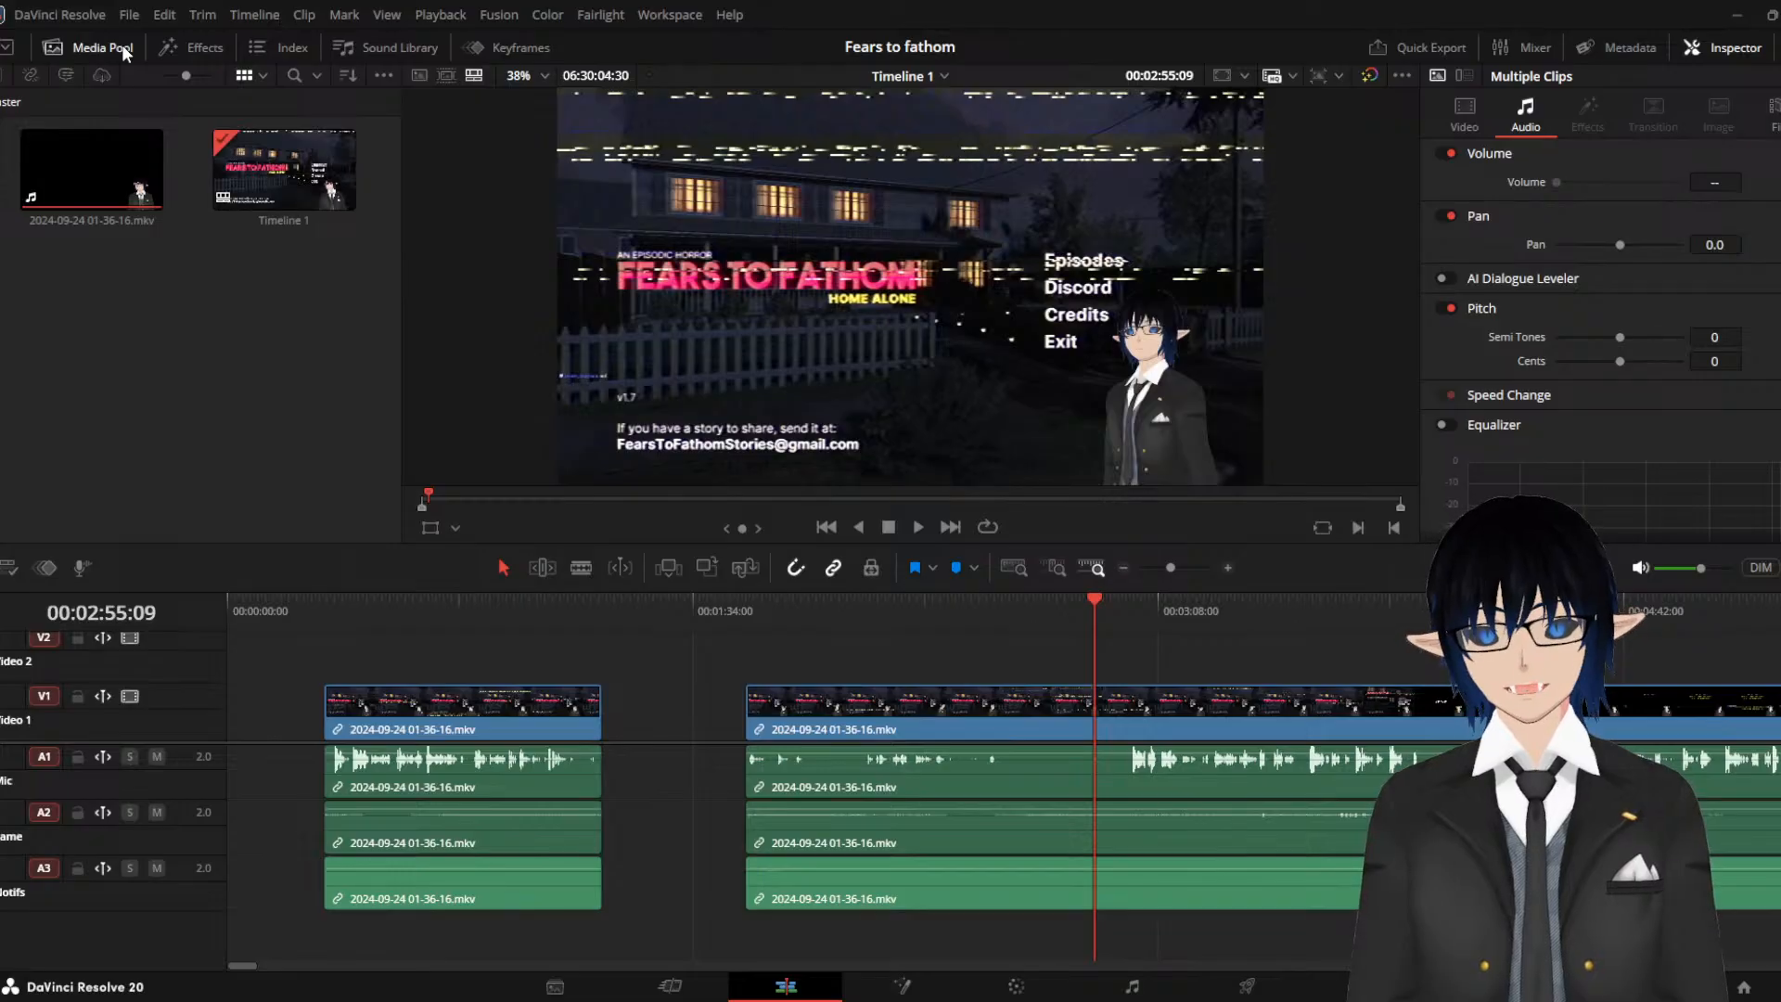
pyautogui.click(180, 50)
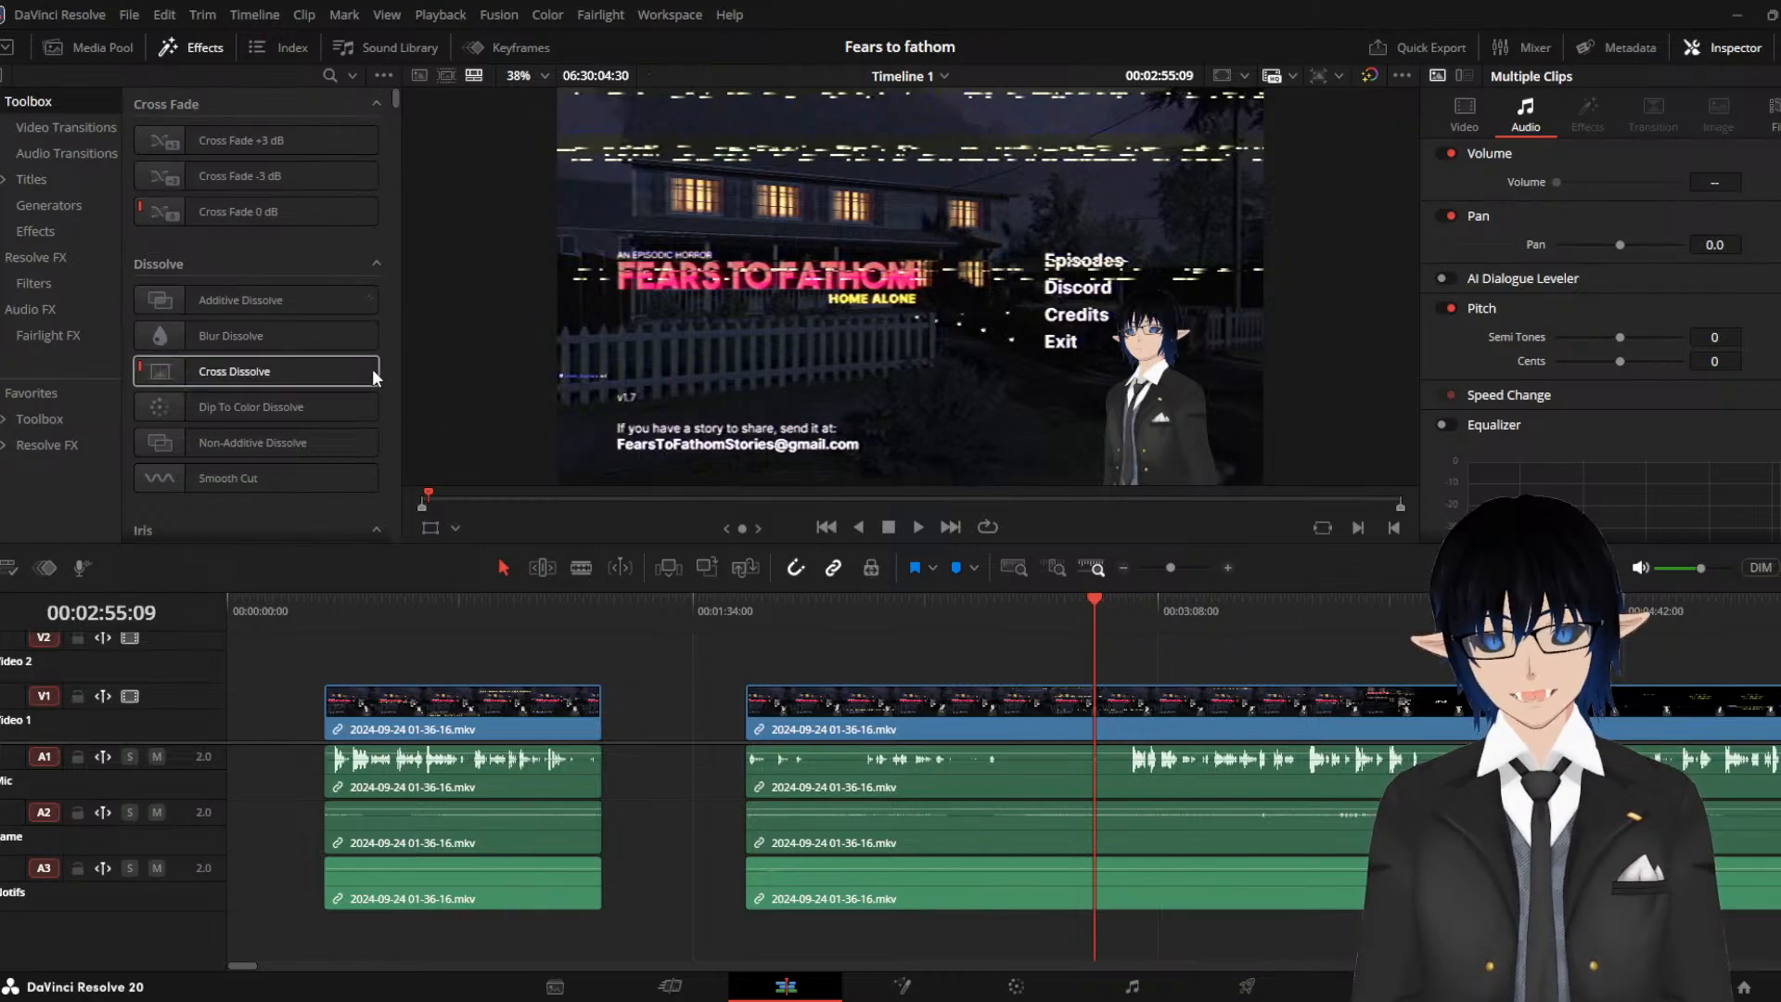
# Place the BT.2111 Color Bar HLG Narrow generator on V1 at 00:01:15:49, directly after the first recording clip
pyautogui.click(42, 202)
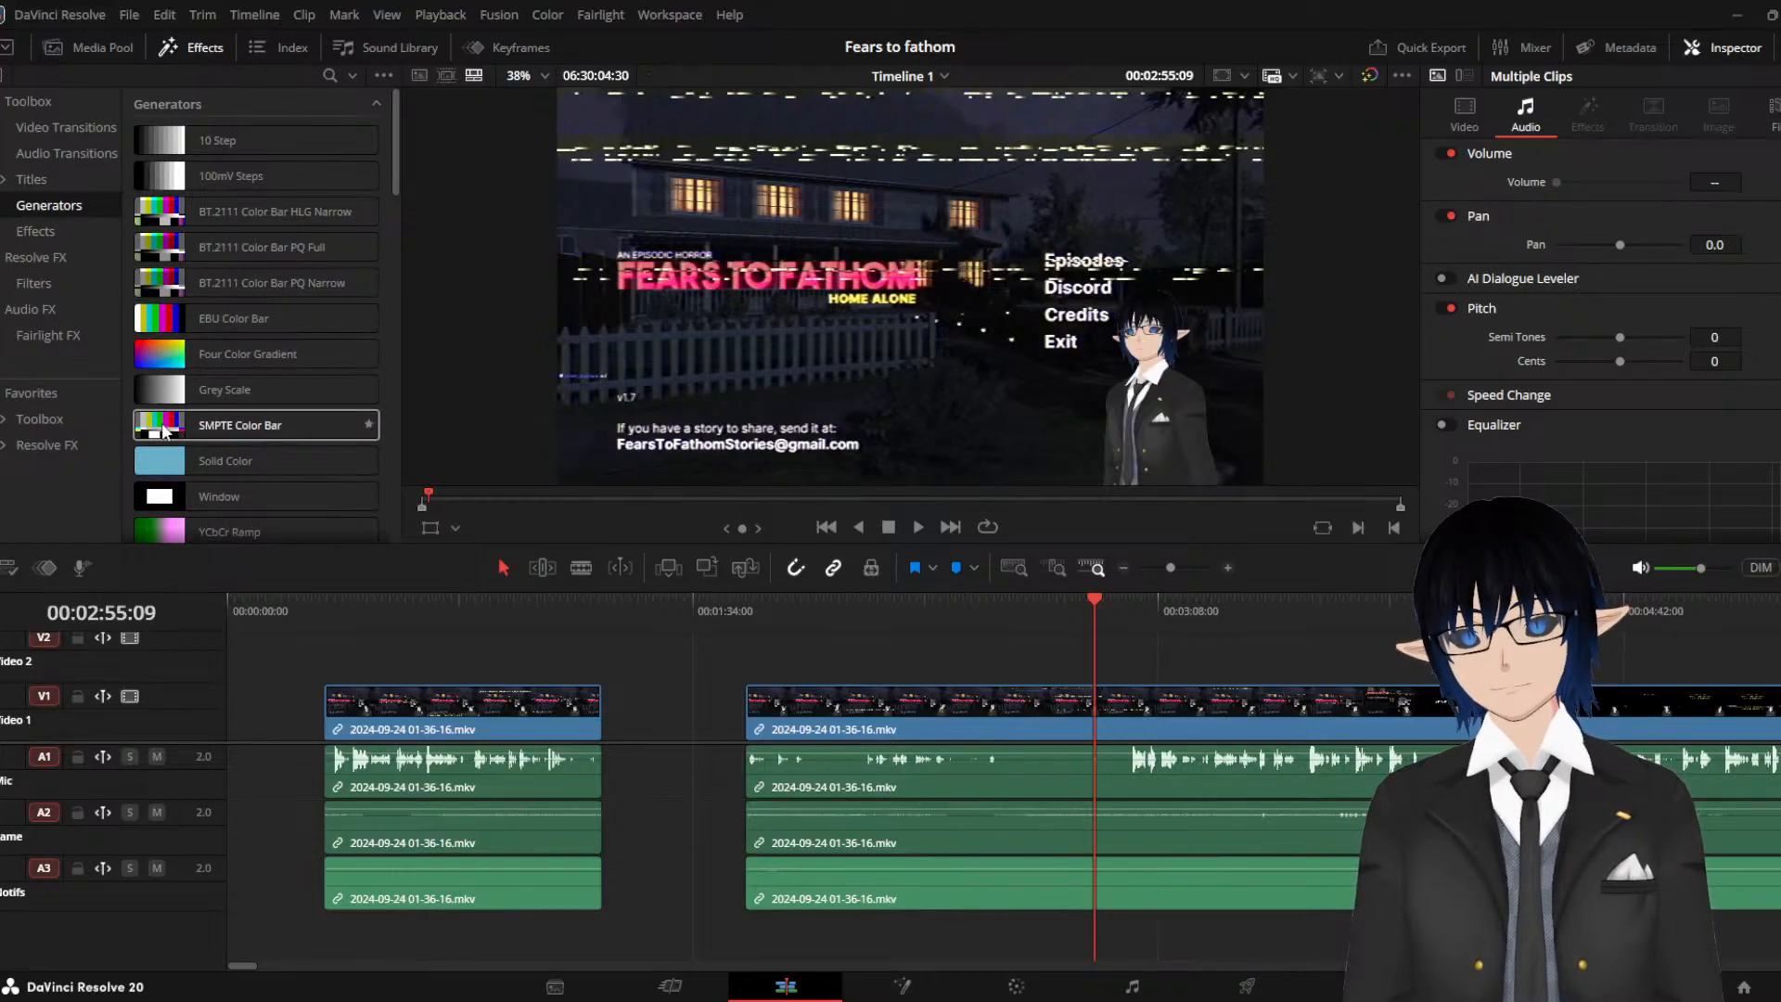
pyautogui.click(605, 608)
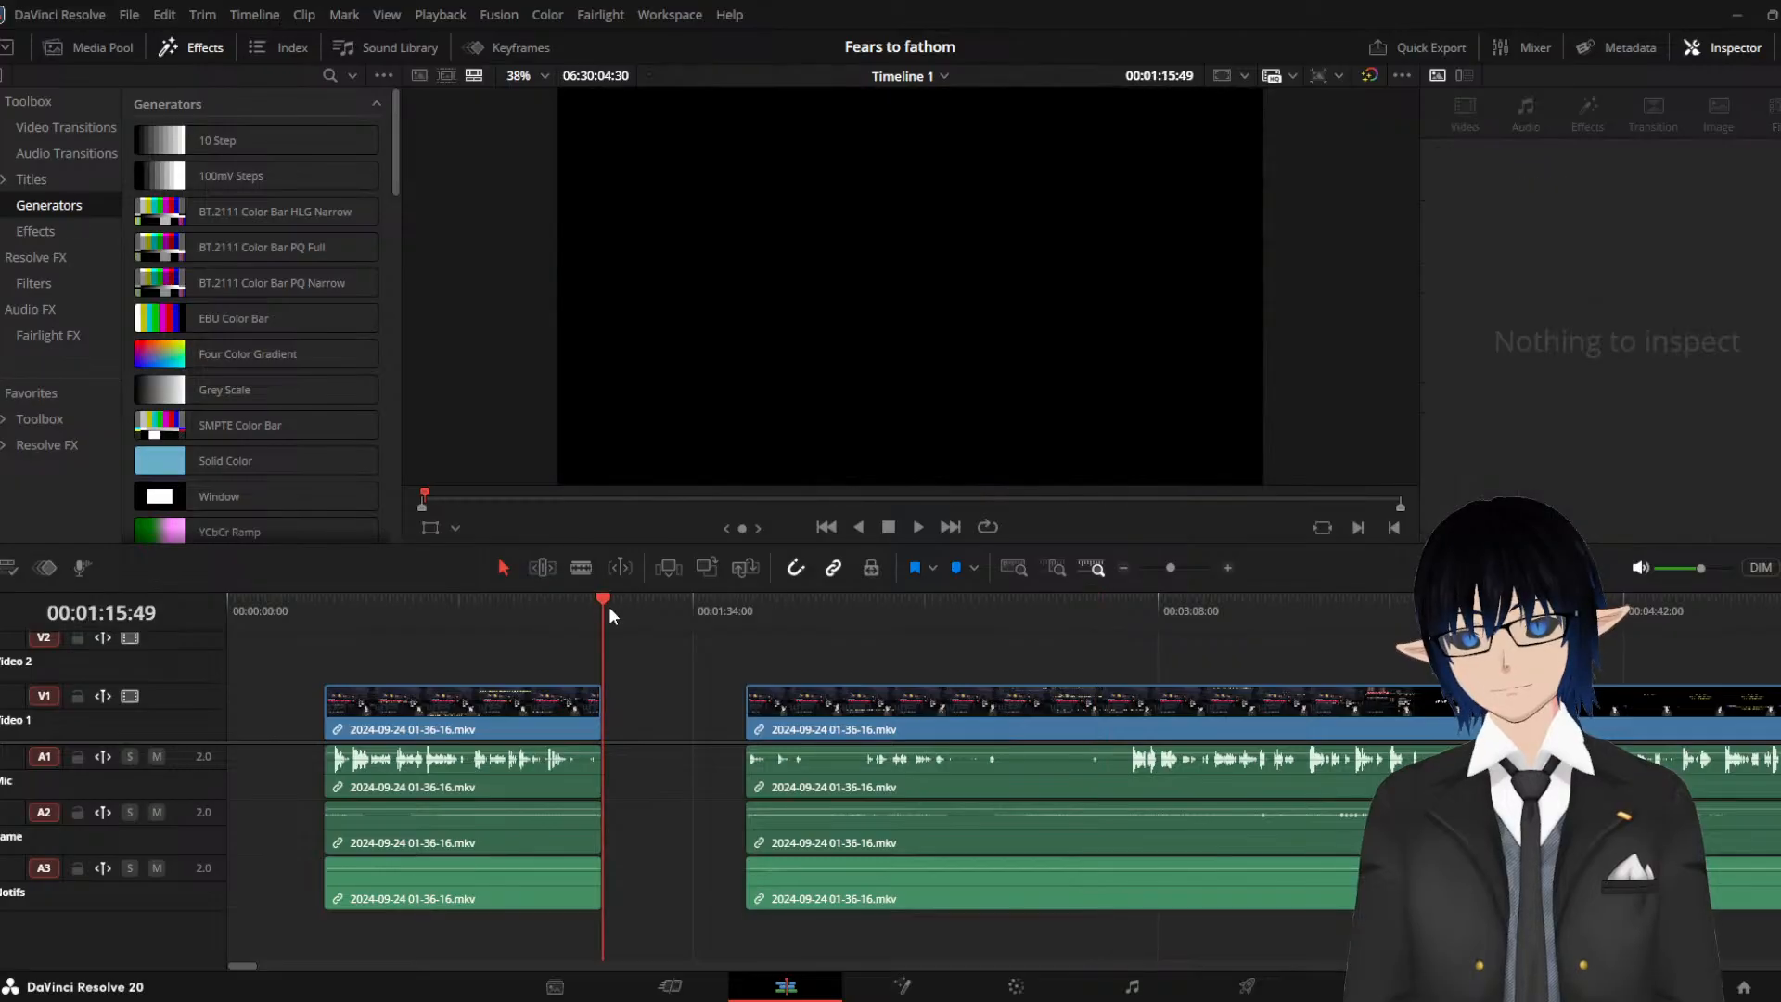
pyautogui.click(241, 390)
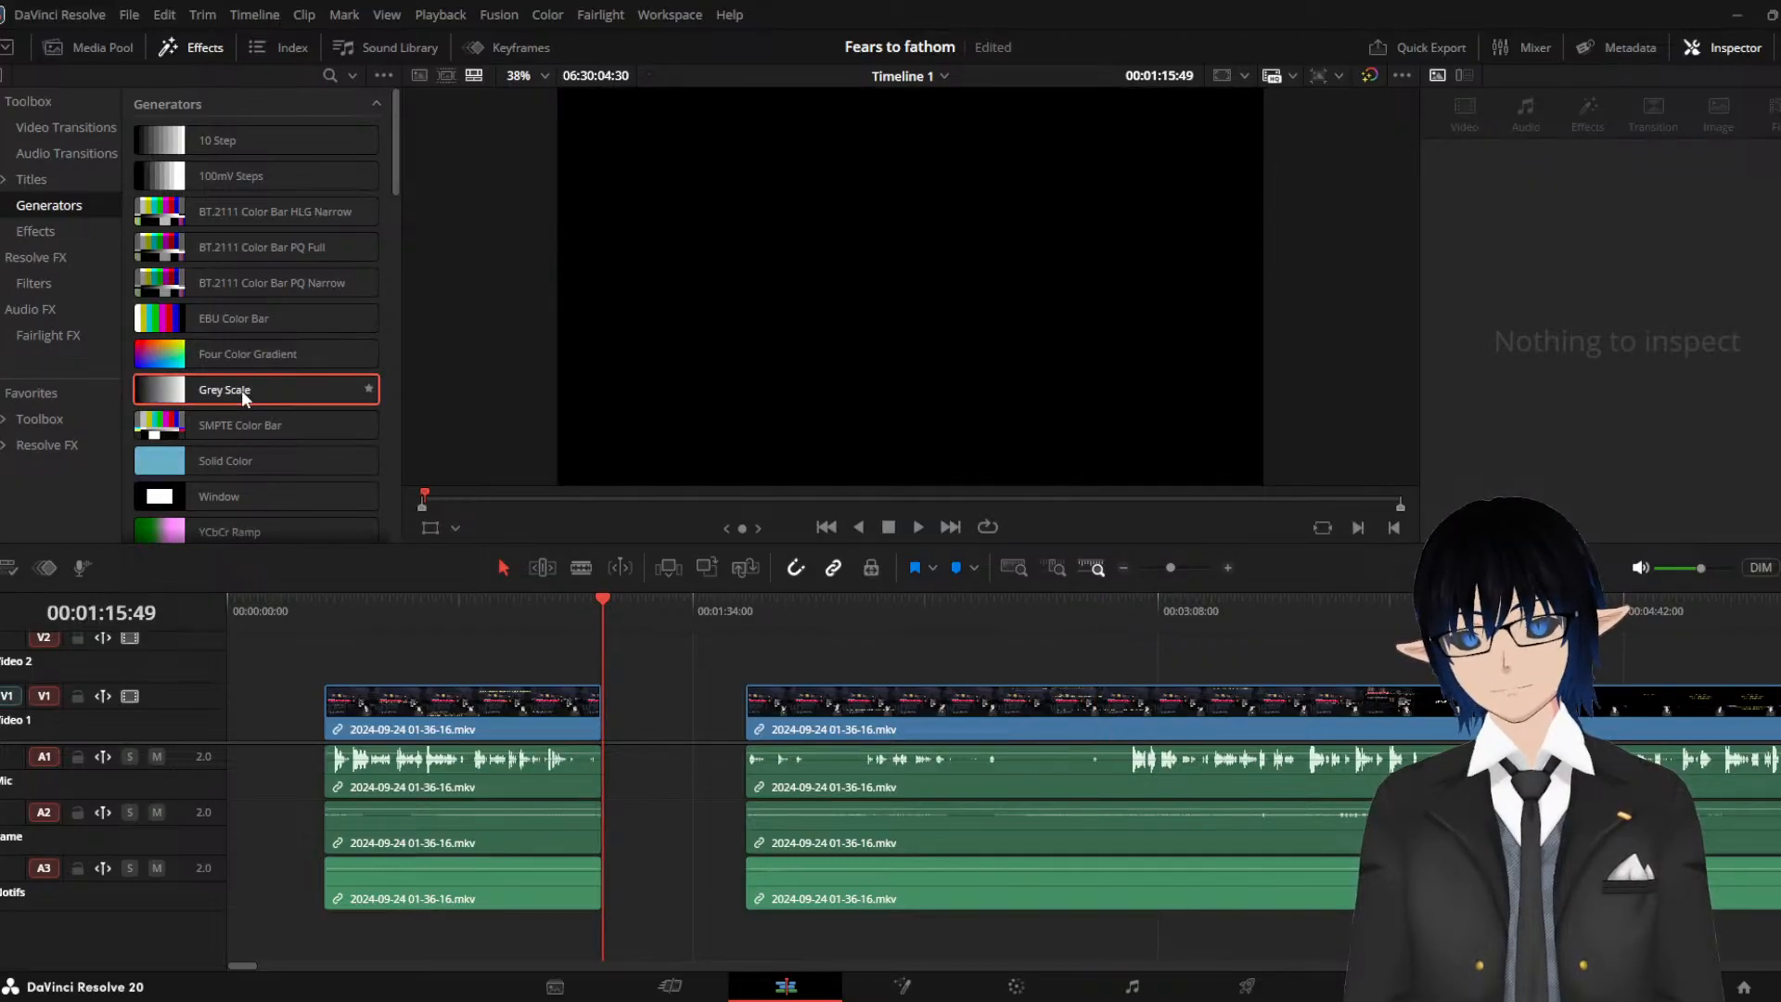
pyautogui.moveTo(301, 436); pyautogui.dragTo(242, 371)
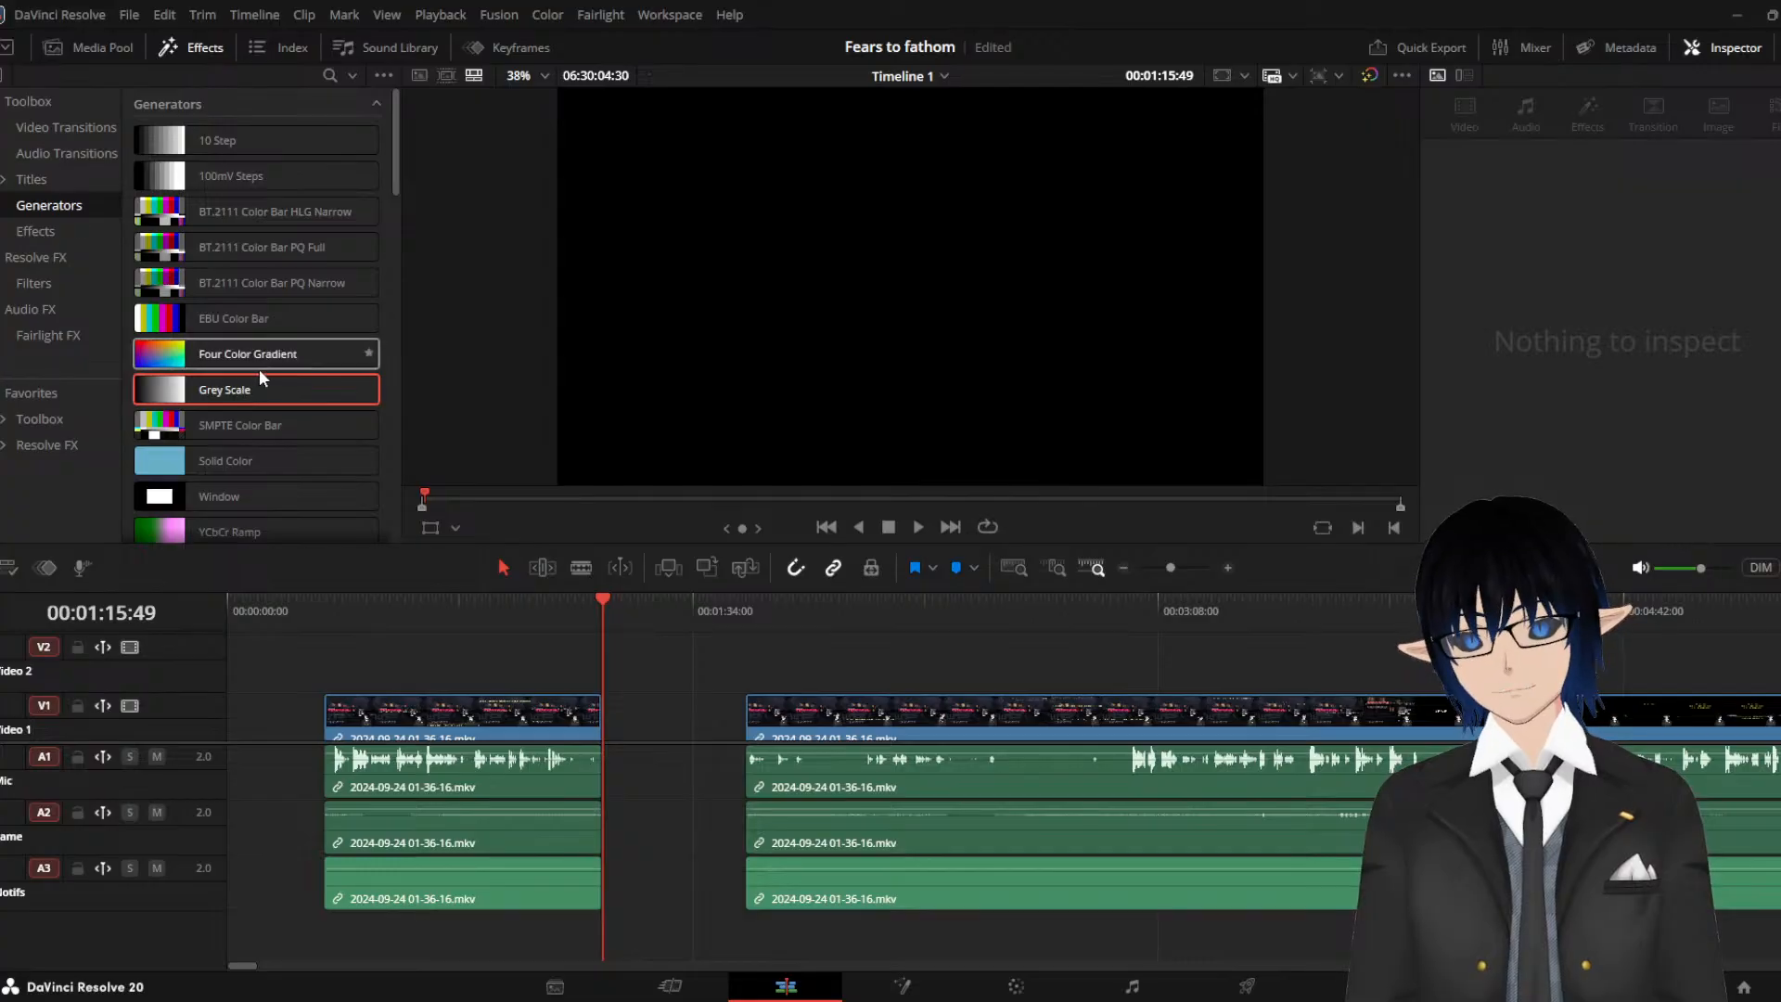
pyautogui.click(264, 284)
pyautogui.hotkey('ctrl', 's')
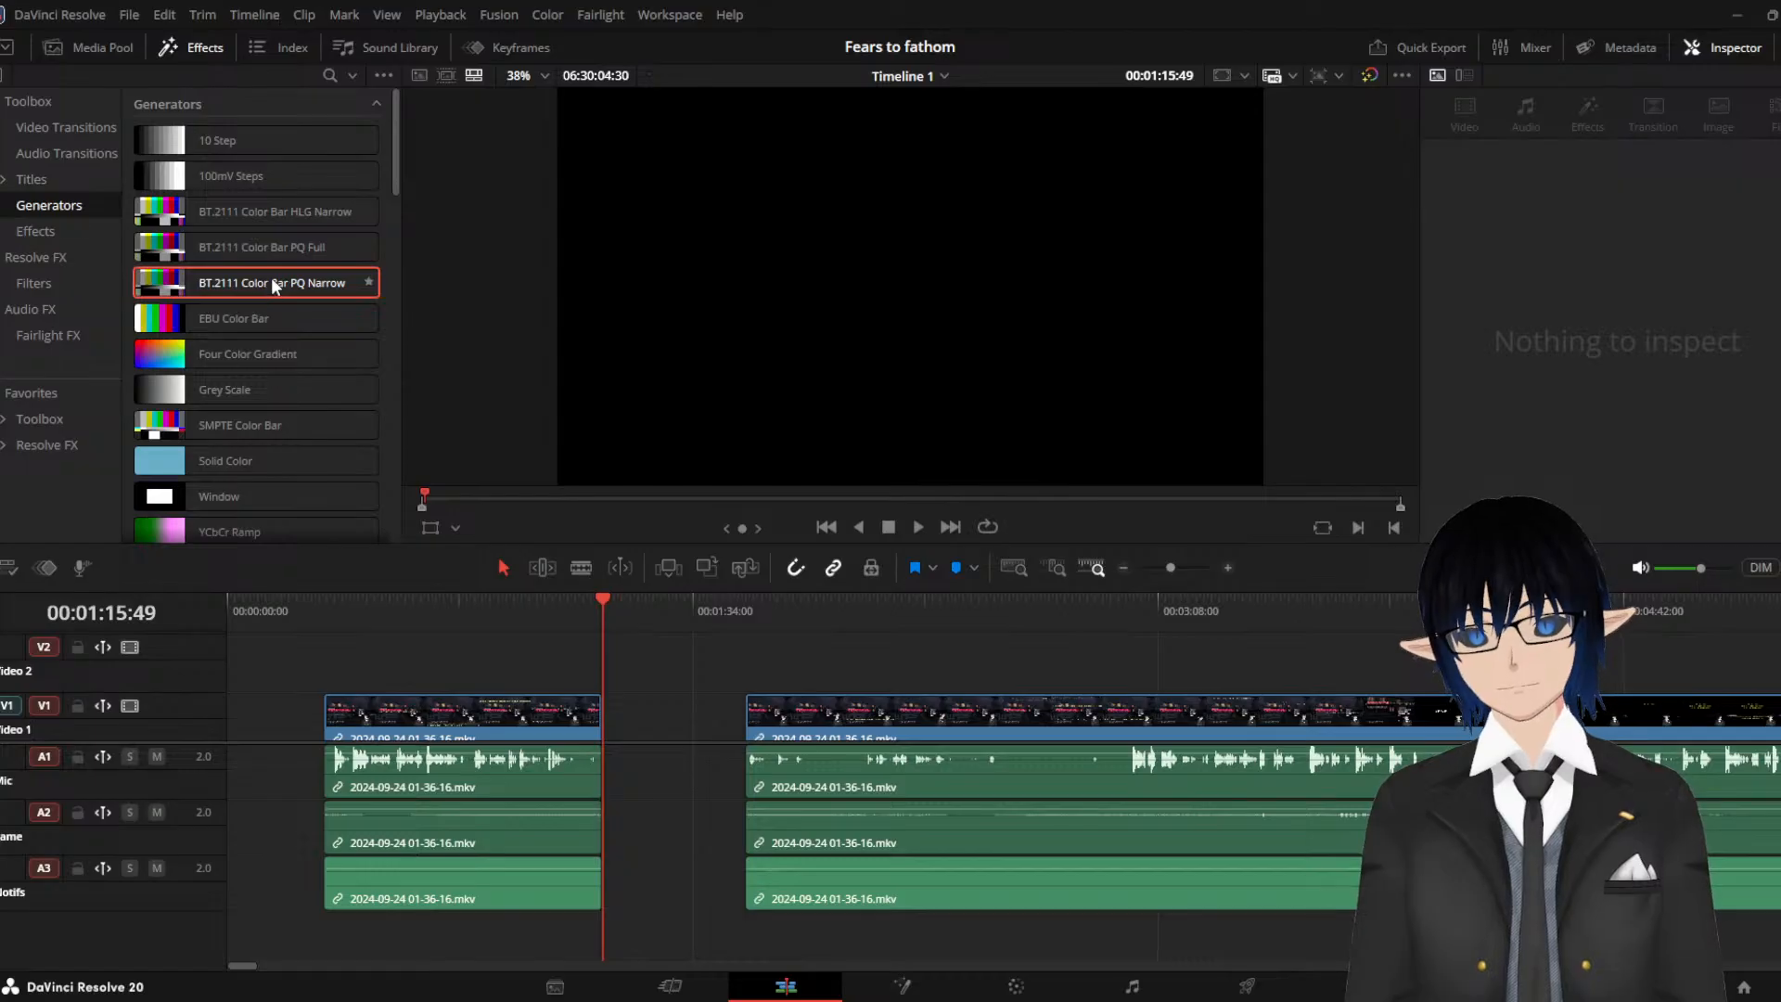
pyautogui.moveTo(254, 210); pyautogui.dragTo(617, 688)
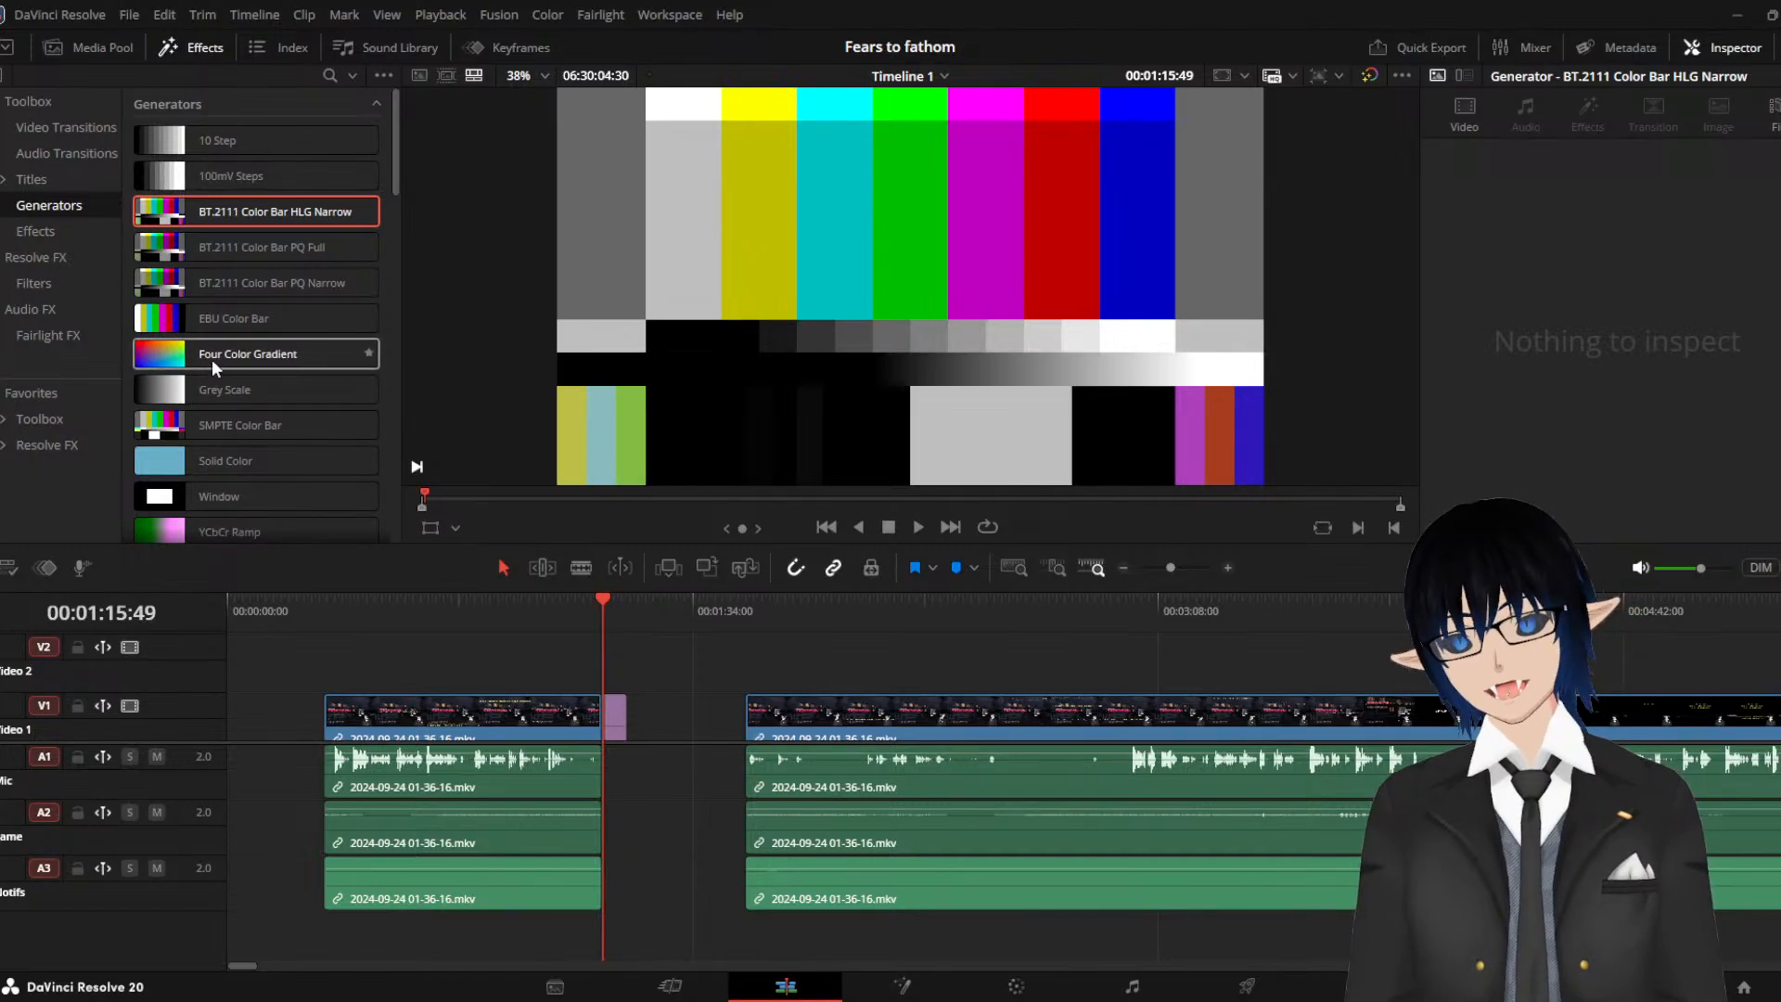
pyautogui.scroll(-2, 216, 358)
pyautogui.scroll(-9, 226, 349)
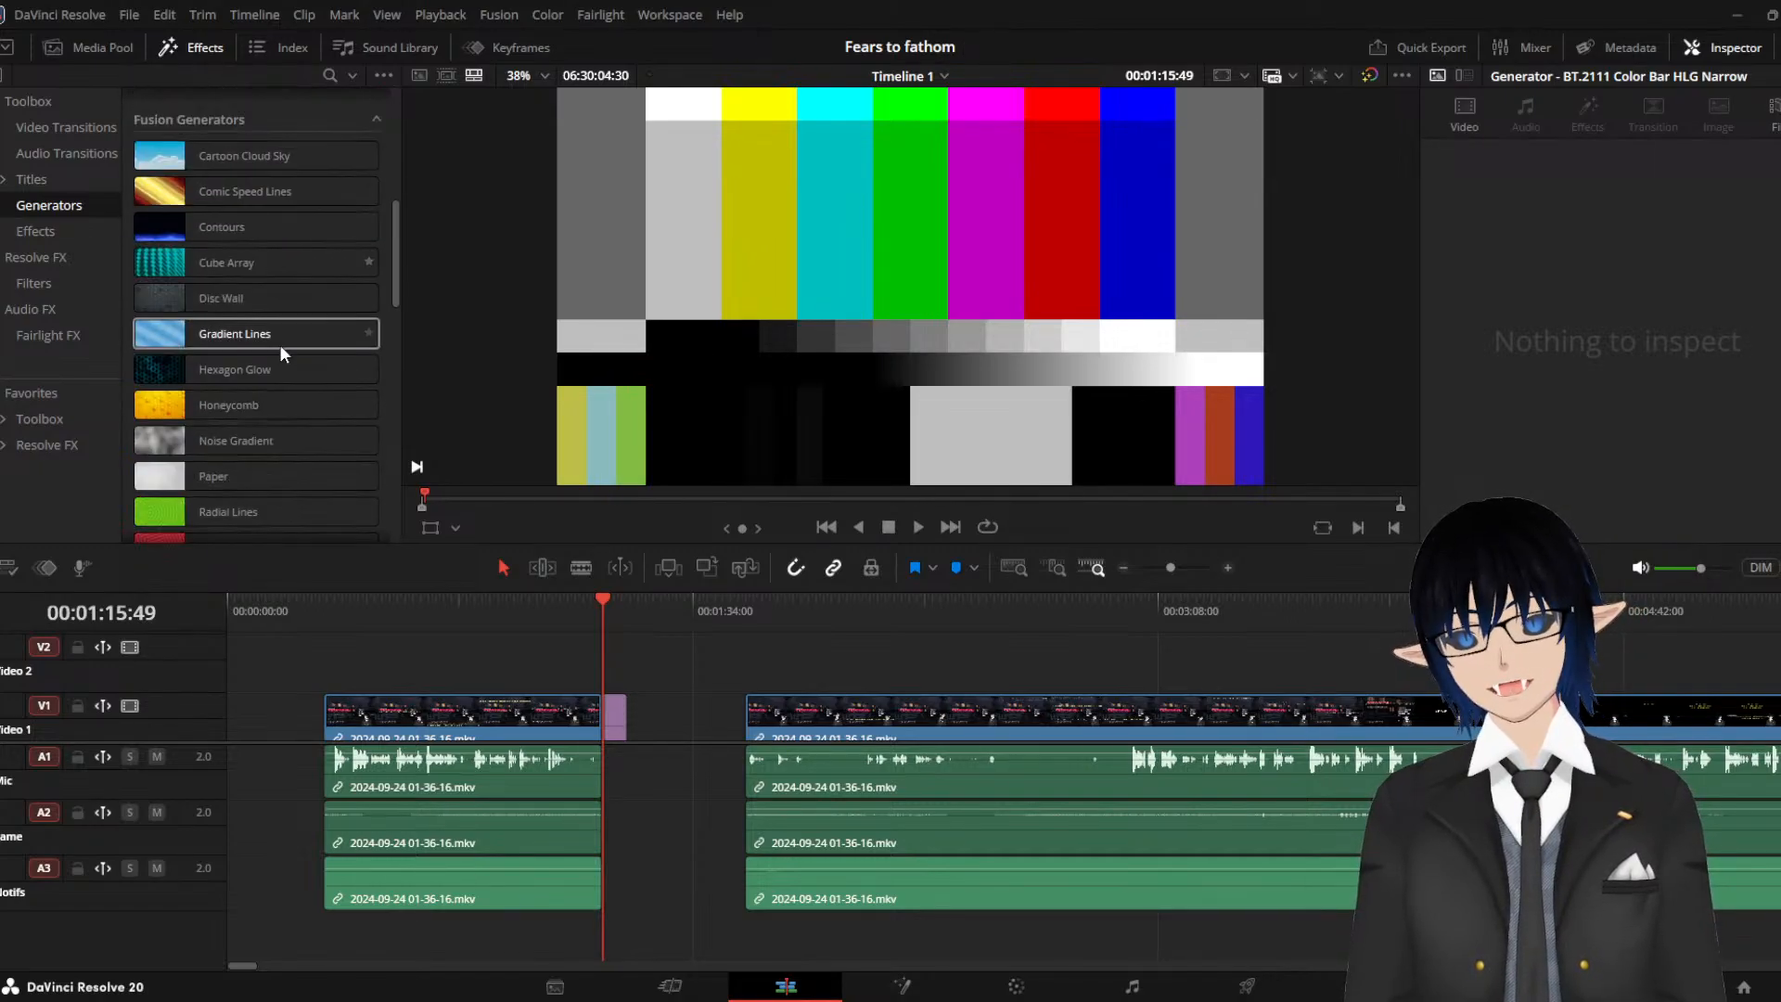
pyautogui.scroll(7, 280, 343)
pyautogui.scroll(4, 281, 345)
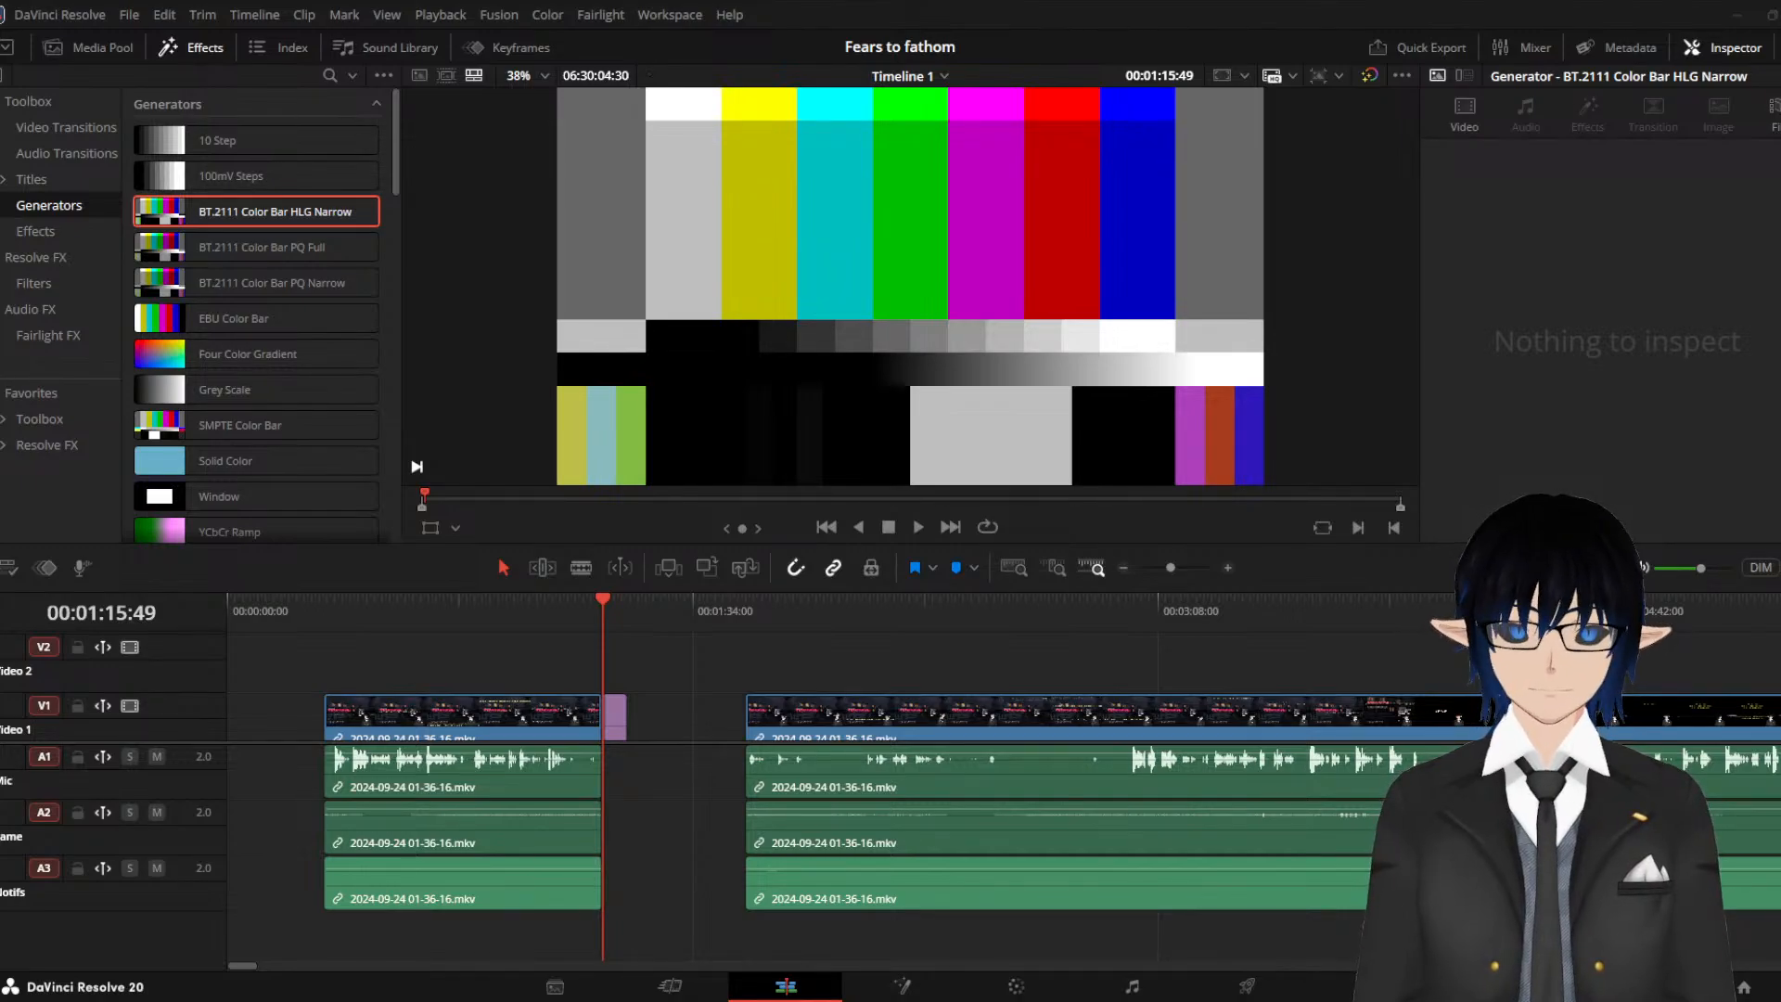
# Add the Censor BEEP Sound Effect TV Error clip directly after the color bars and play it back
pyautogui.doubleClick(1162, 27)
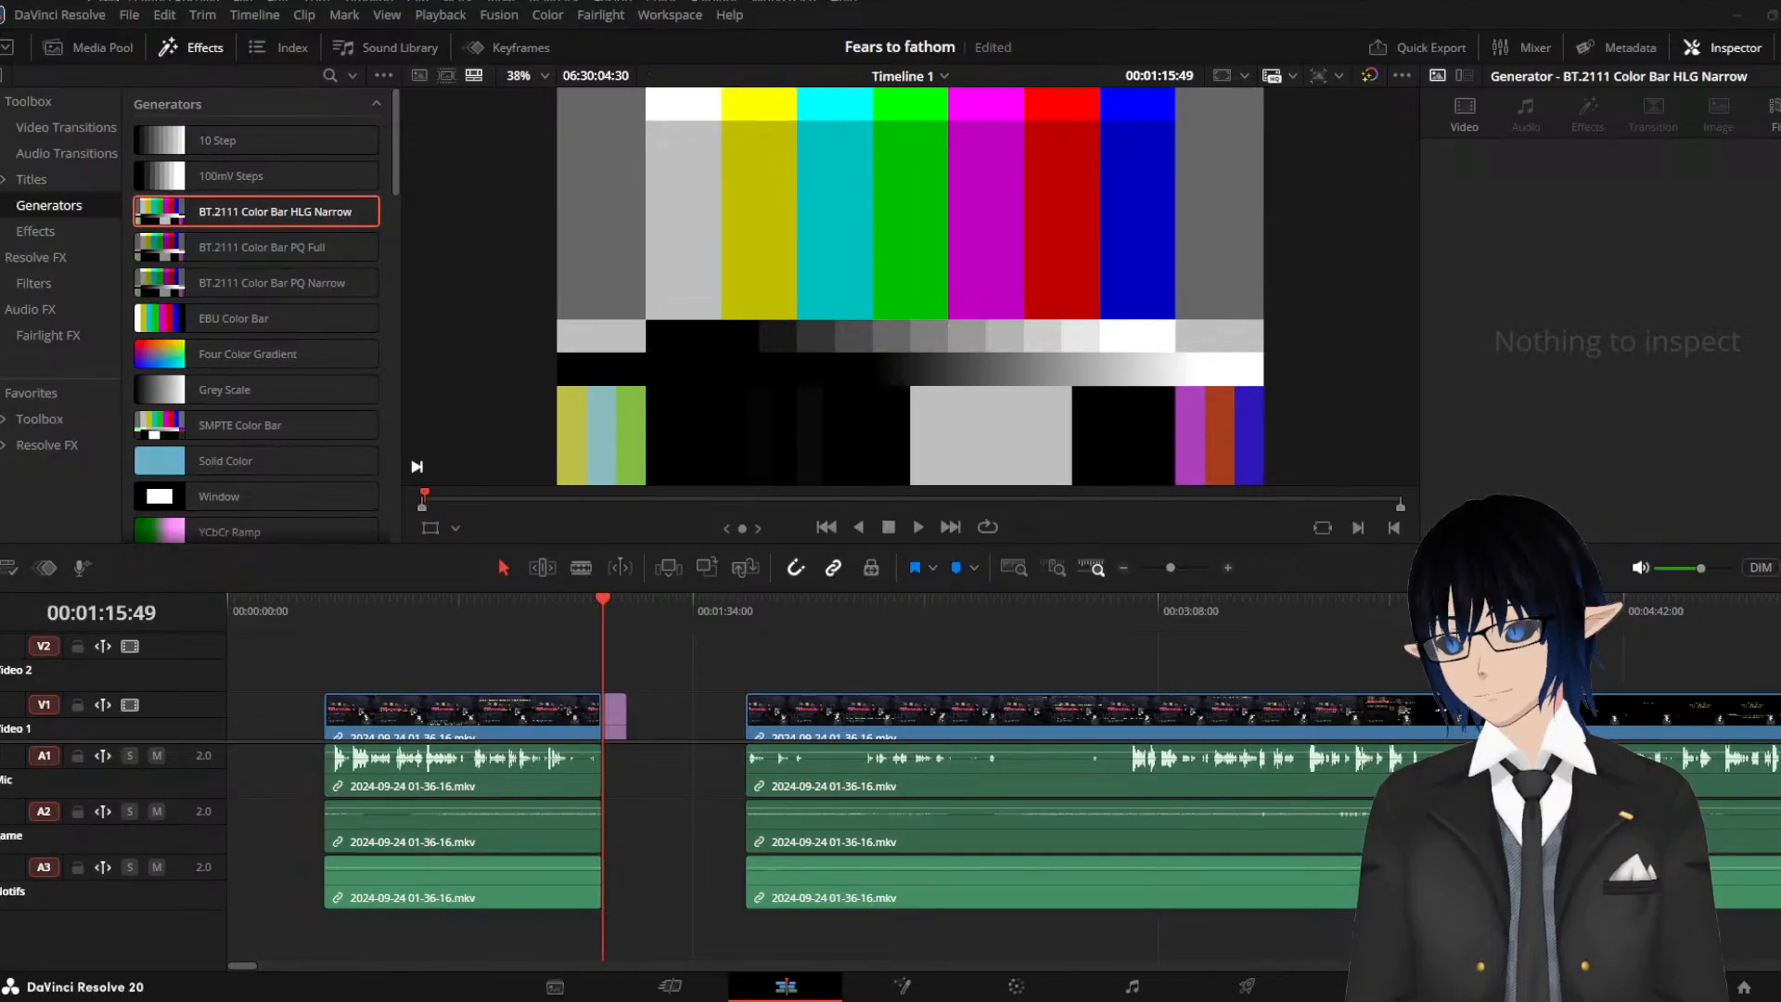
pyautogui.moveTo(629, 716)
pyautogui.mouseDown()
pyautogui.moveTo(657, 716)
pyautogui.moveTo(629, 716)
pyautogui.mouseUp()
pyautogui.click(625, 603)
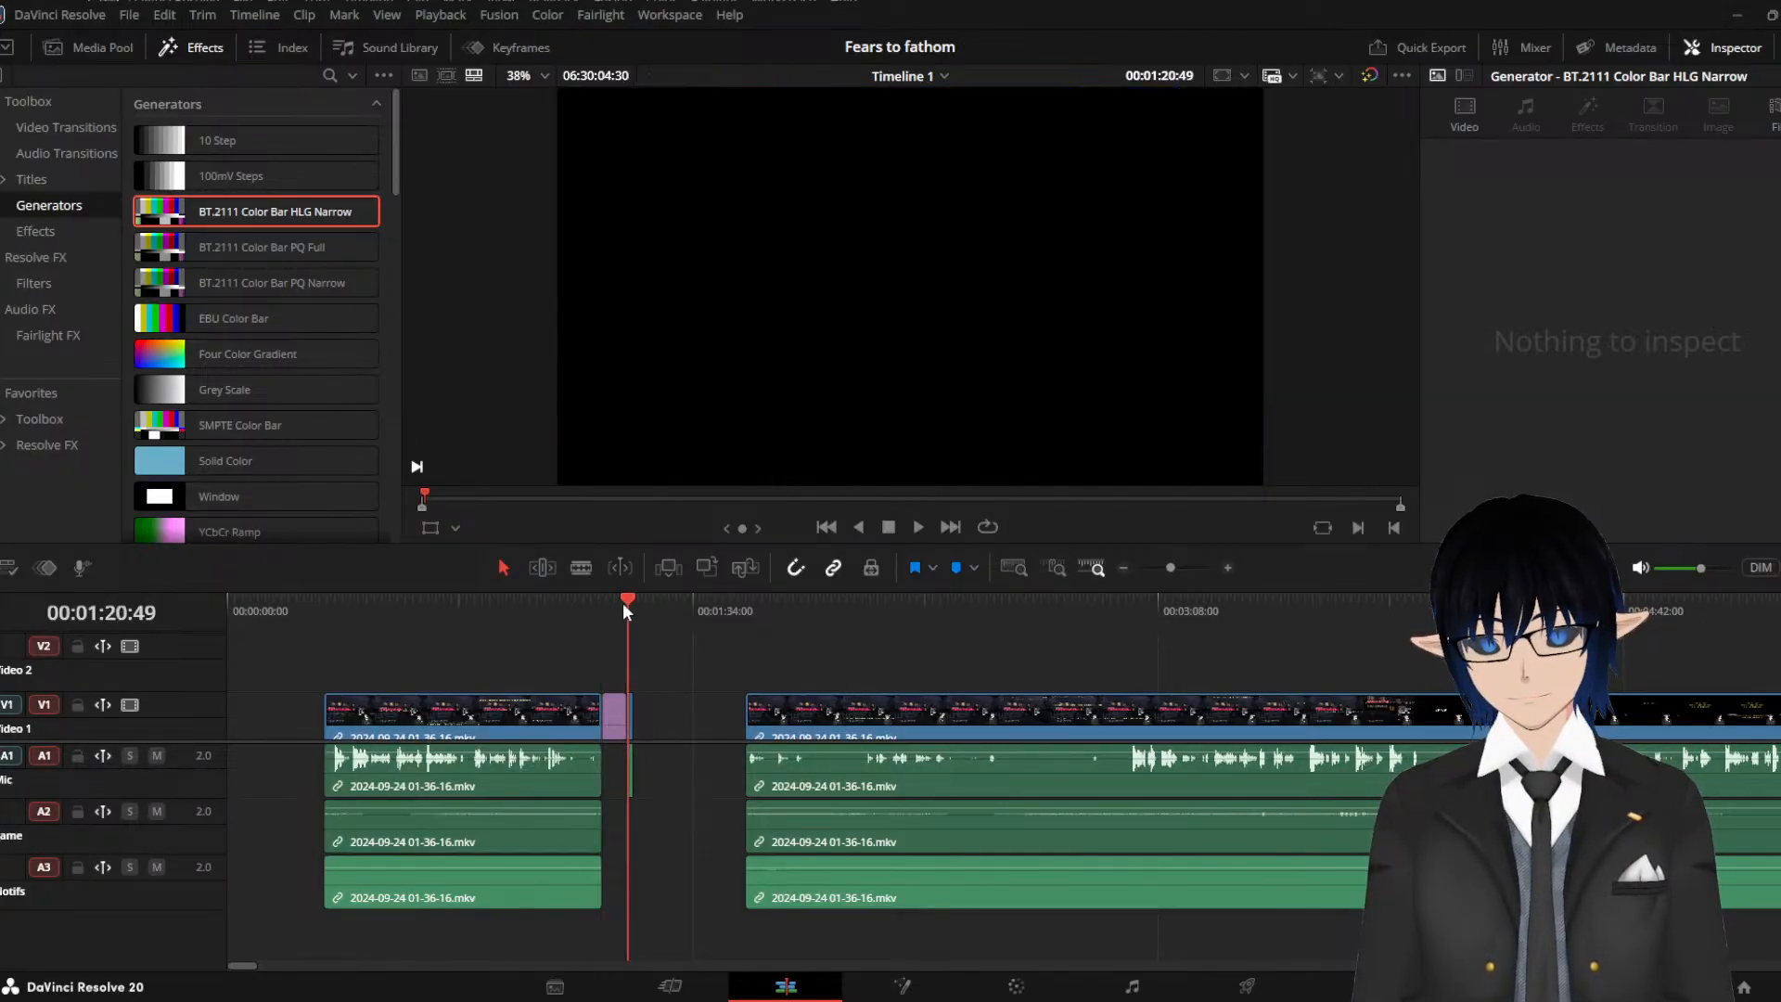
pyautogui.press('space')
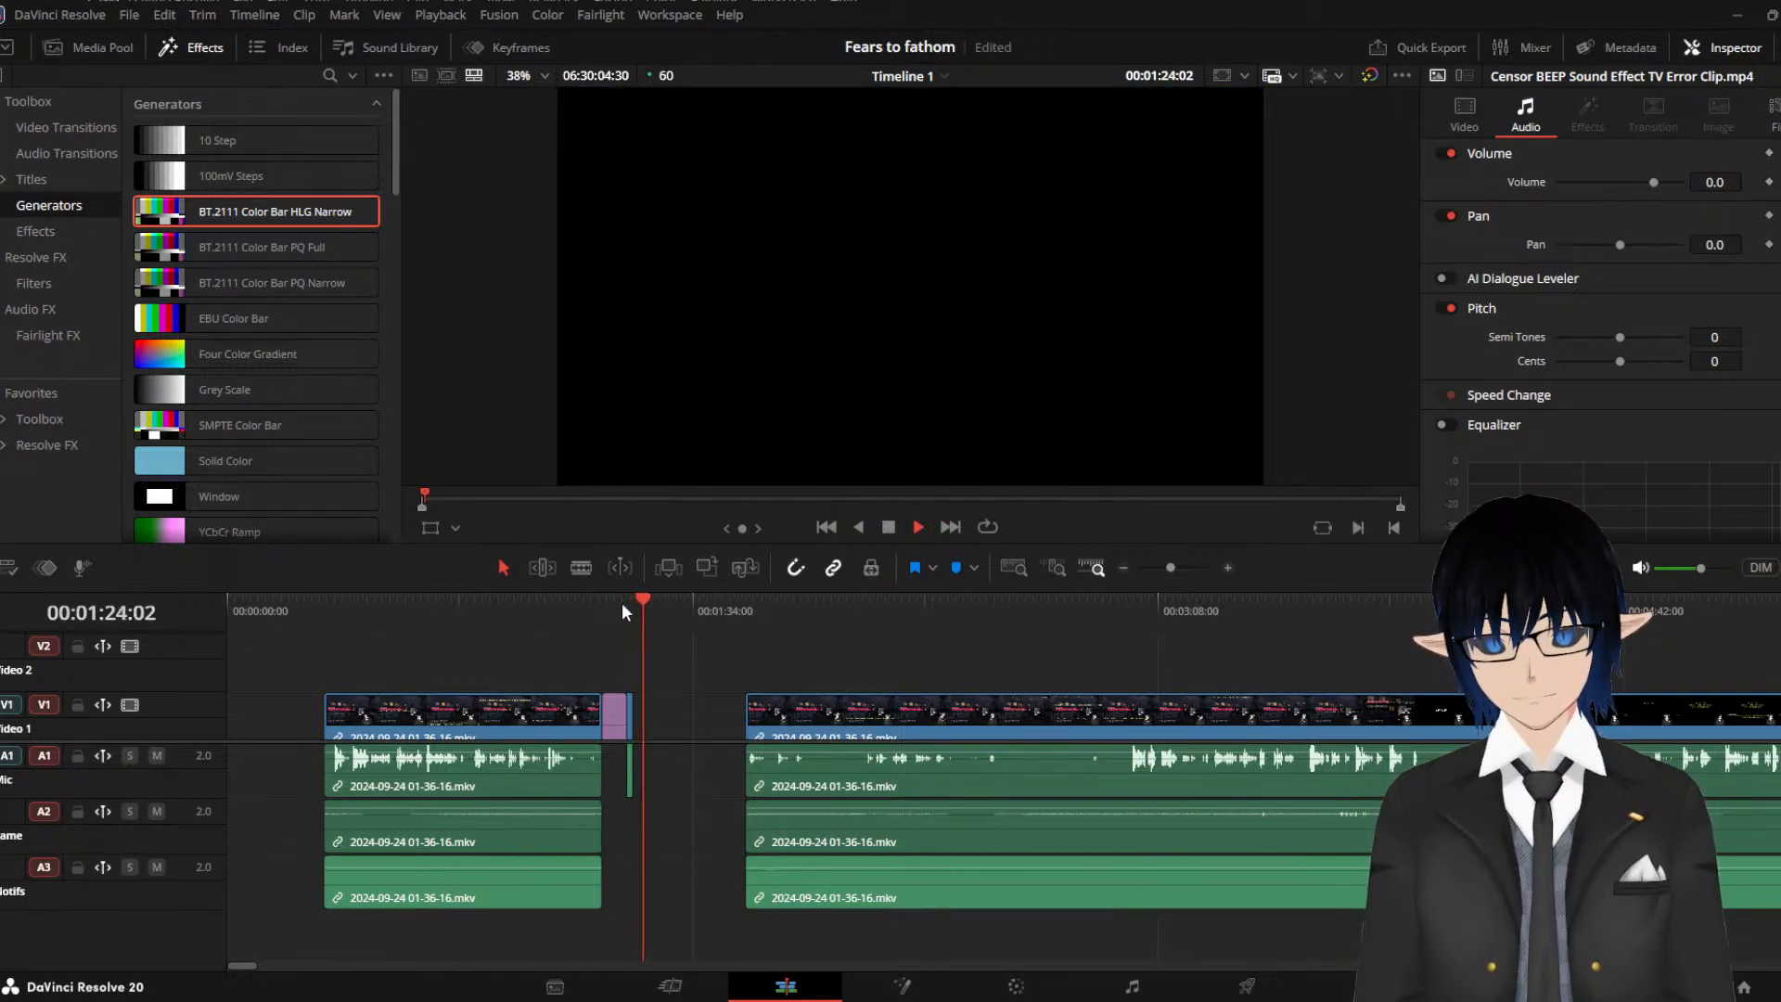
pyautogui.press('space')
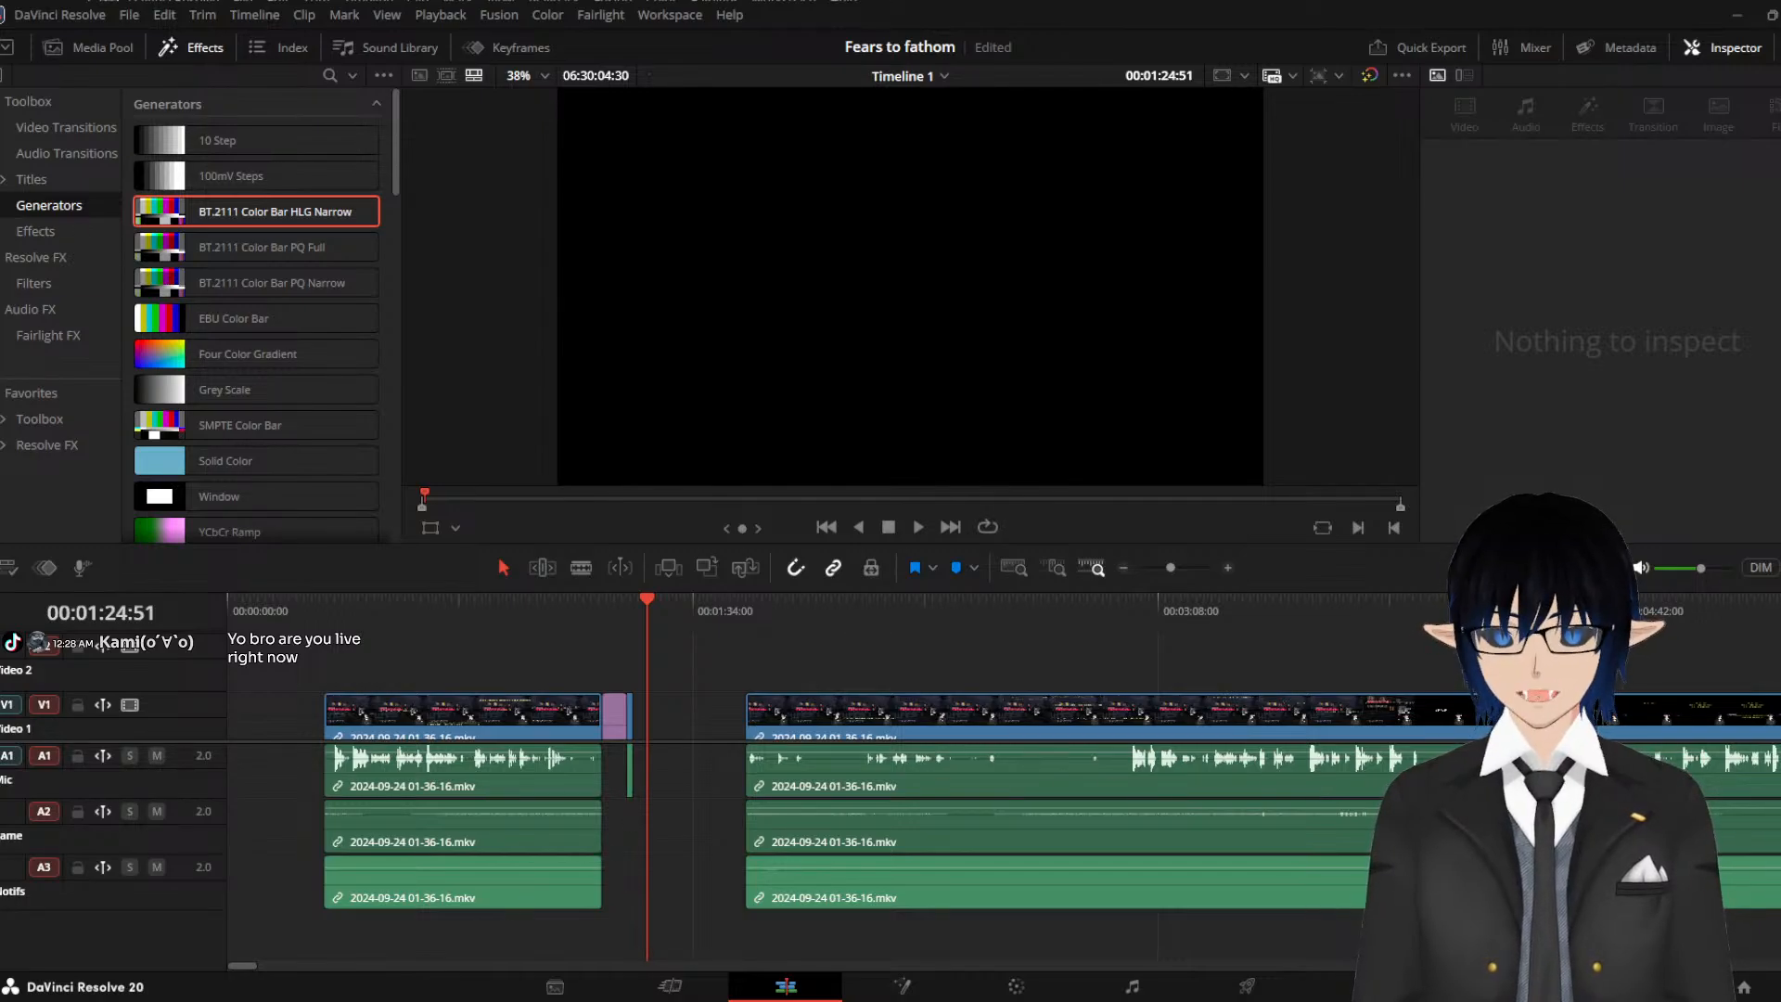
pyautogui.click(628, 610)
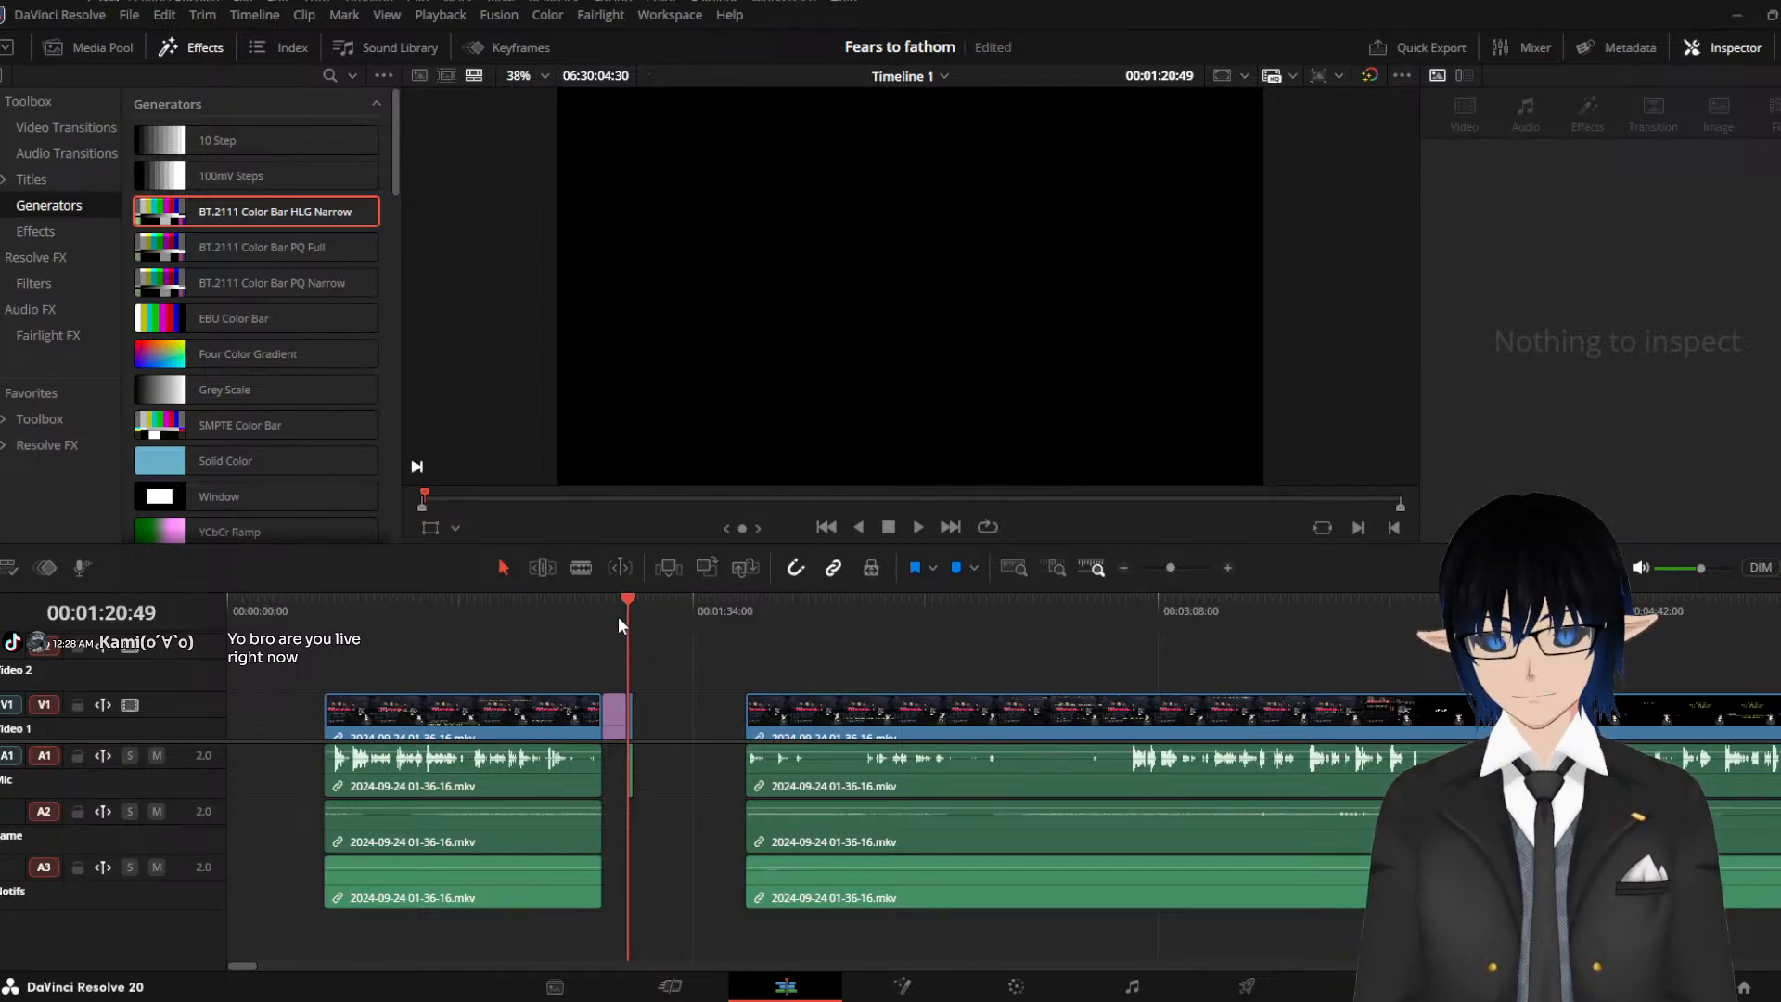
pyautogui.moveTo(620, 639); pyautogui.dragTo(616, 643)
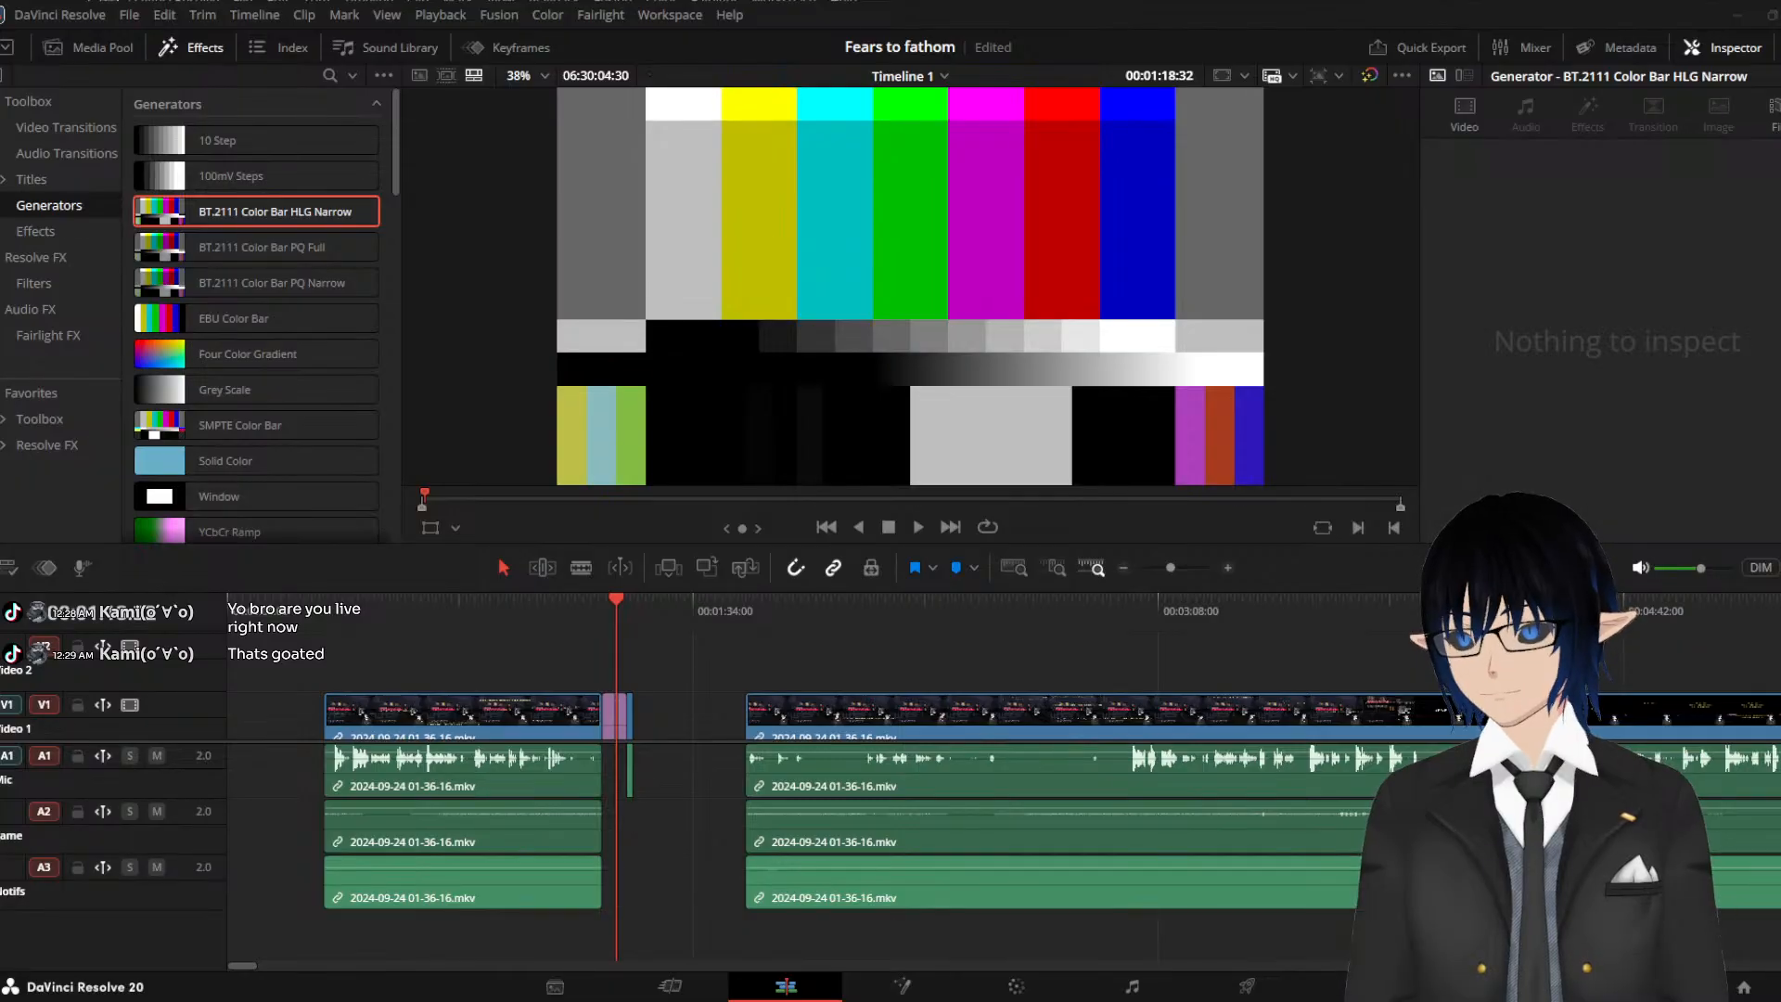
# Add the Mii channel theme.mp3 audio to track A2, starting after the censor beep clip, and check the beep clip's picture
pyautogui.moveTo(42, 923); pyautogui.dragTo(686, 815)
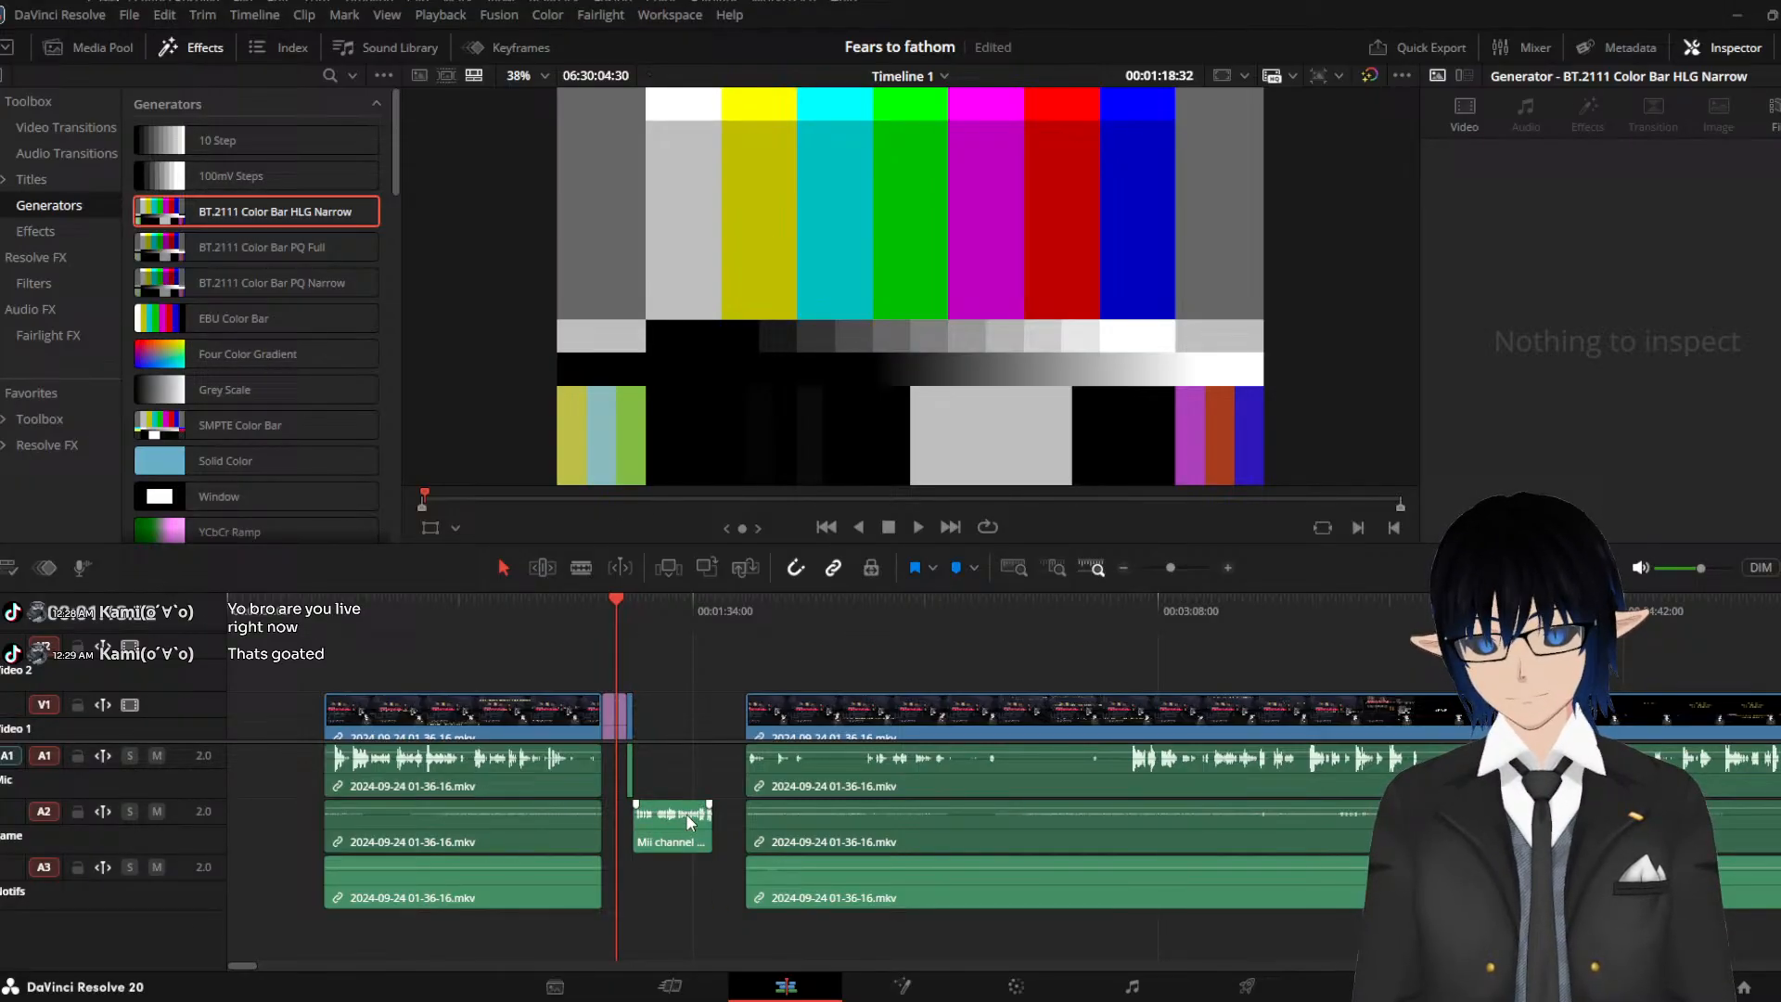
pyautogui.click(632, 716)
pyautogui.click(627, 618)
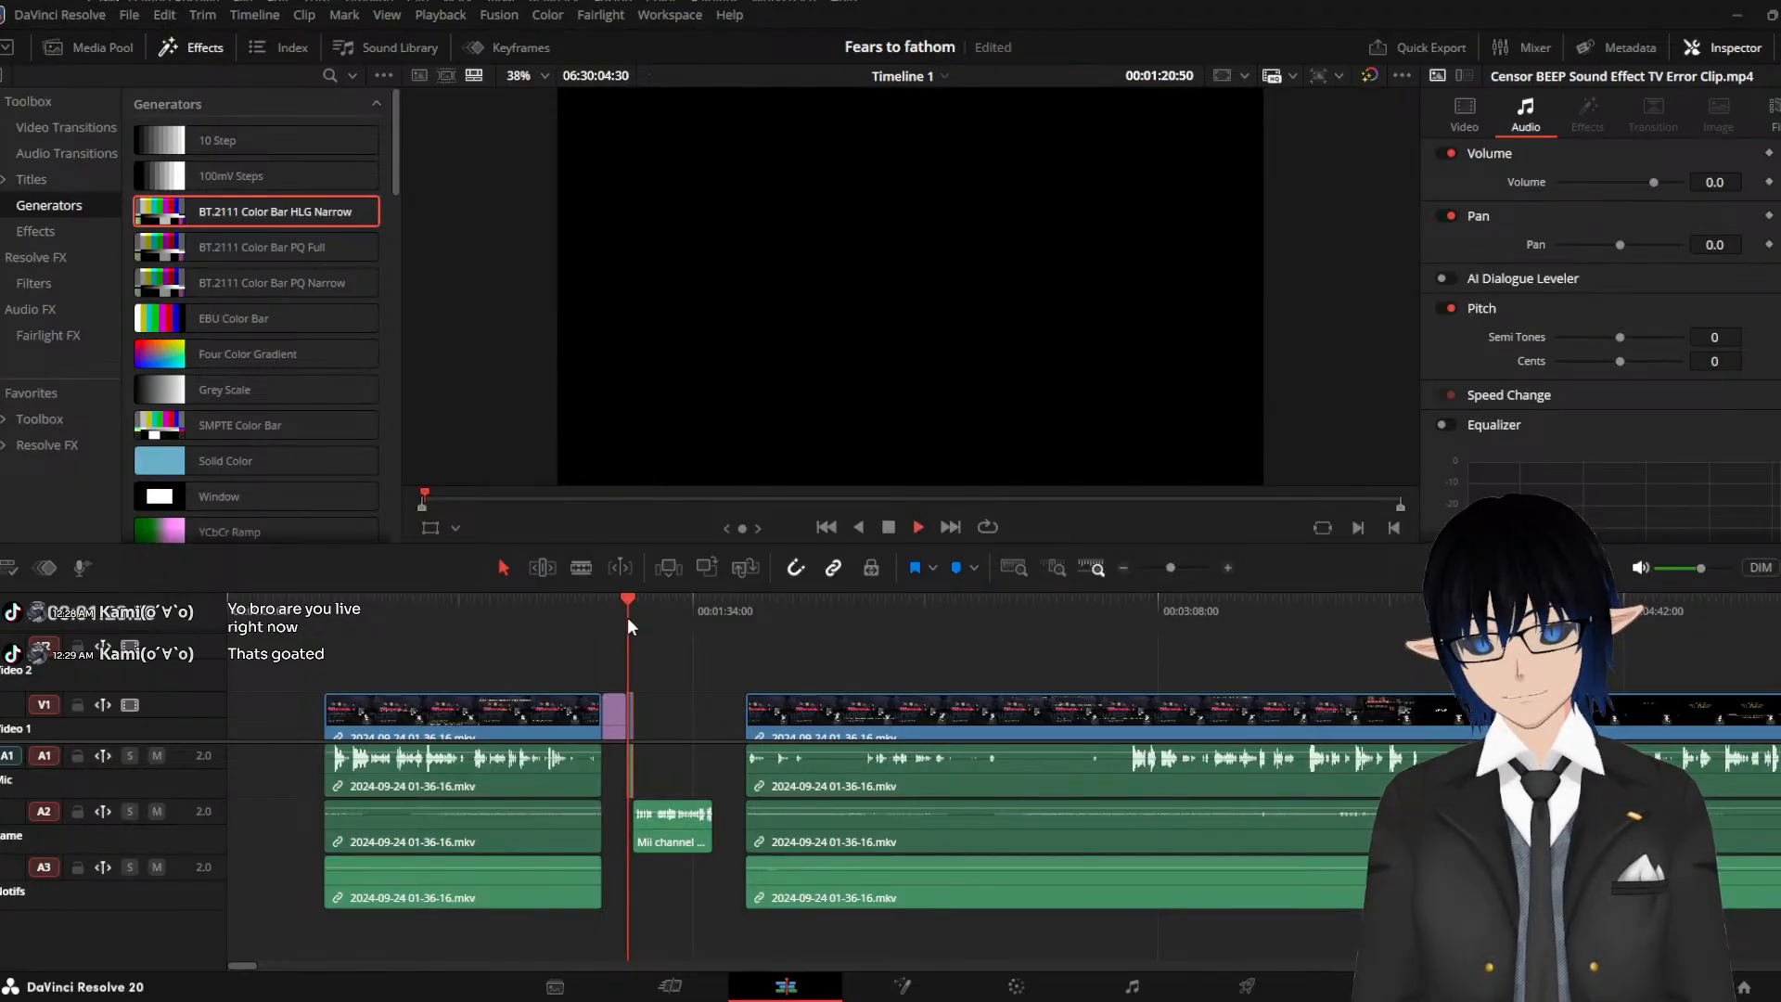
pyautogui.click(630, 618)
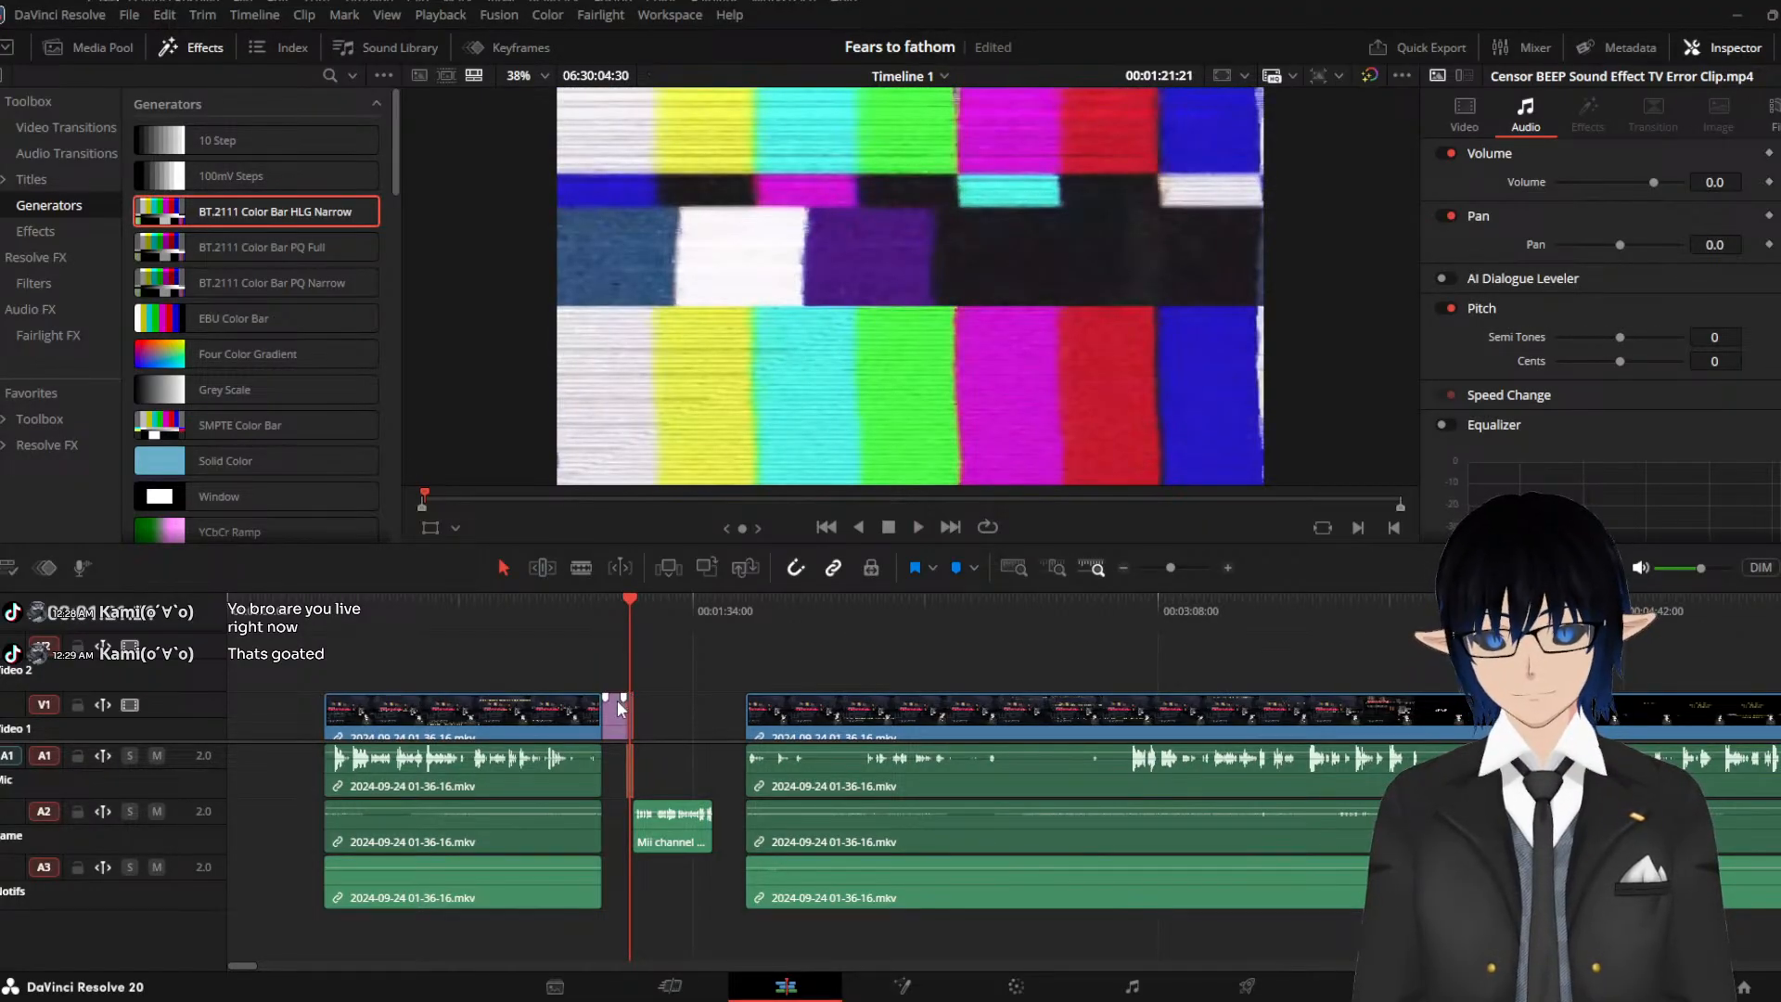
# Move the censor beep clip against the first recording clip, with the color bars and Mii channel theme starting together directly after it
pyautogui.moveTo(616, 713); pyautogui.dragTo(701, 710)
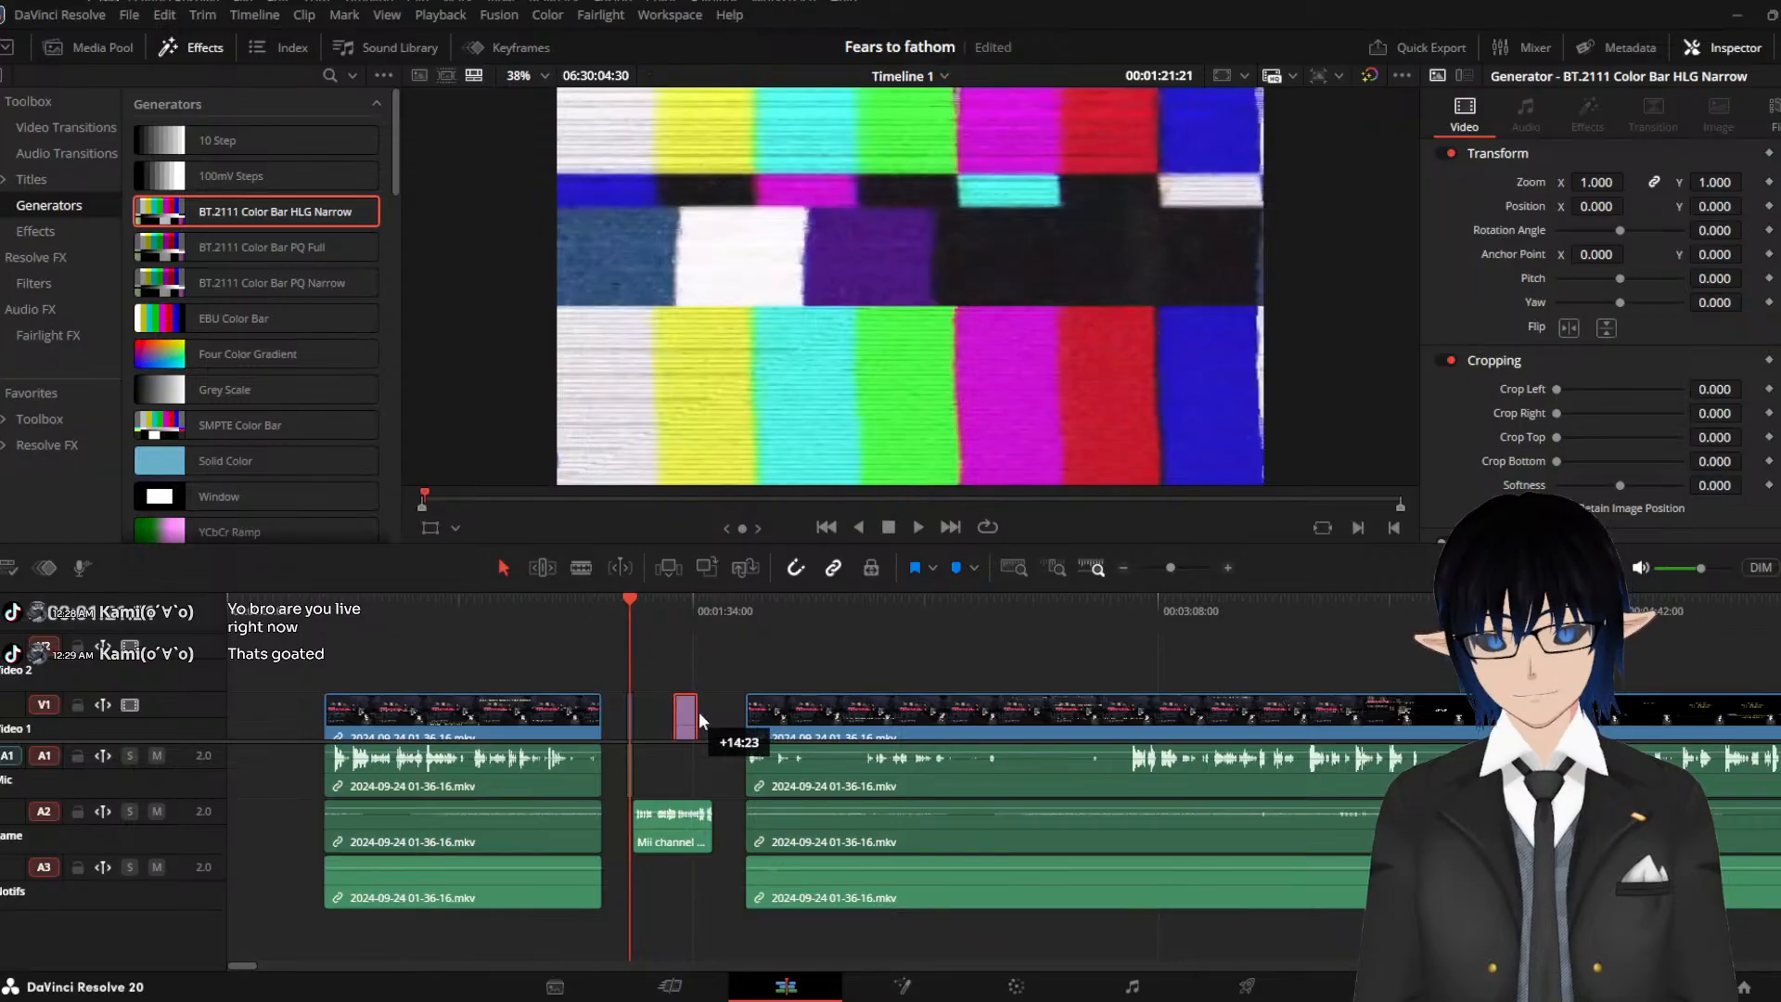
pyautogui.scroll(1, 649, 722)
pyautogui.scroll(4, 649, 722)
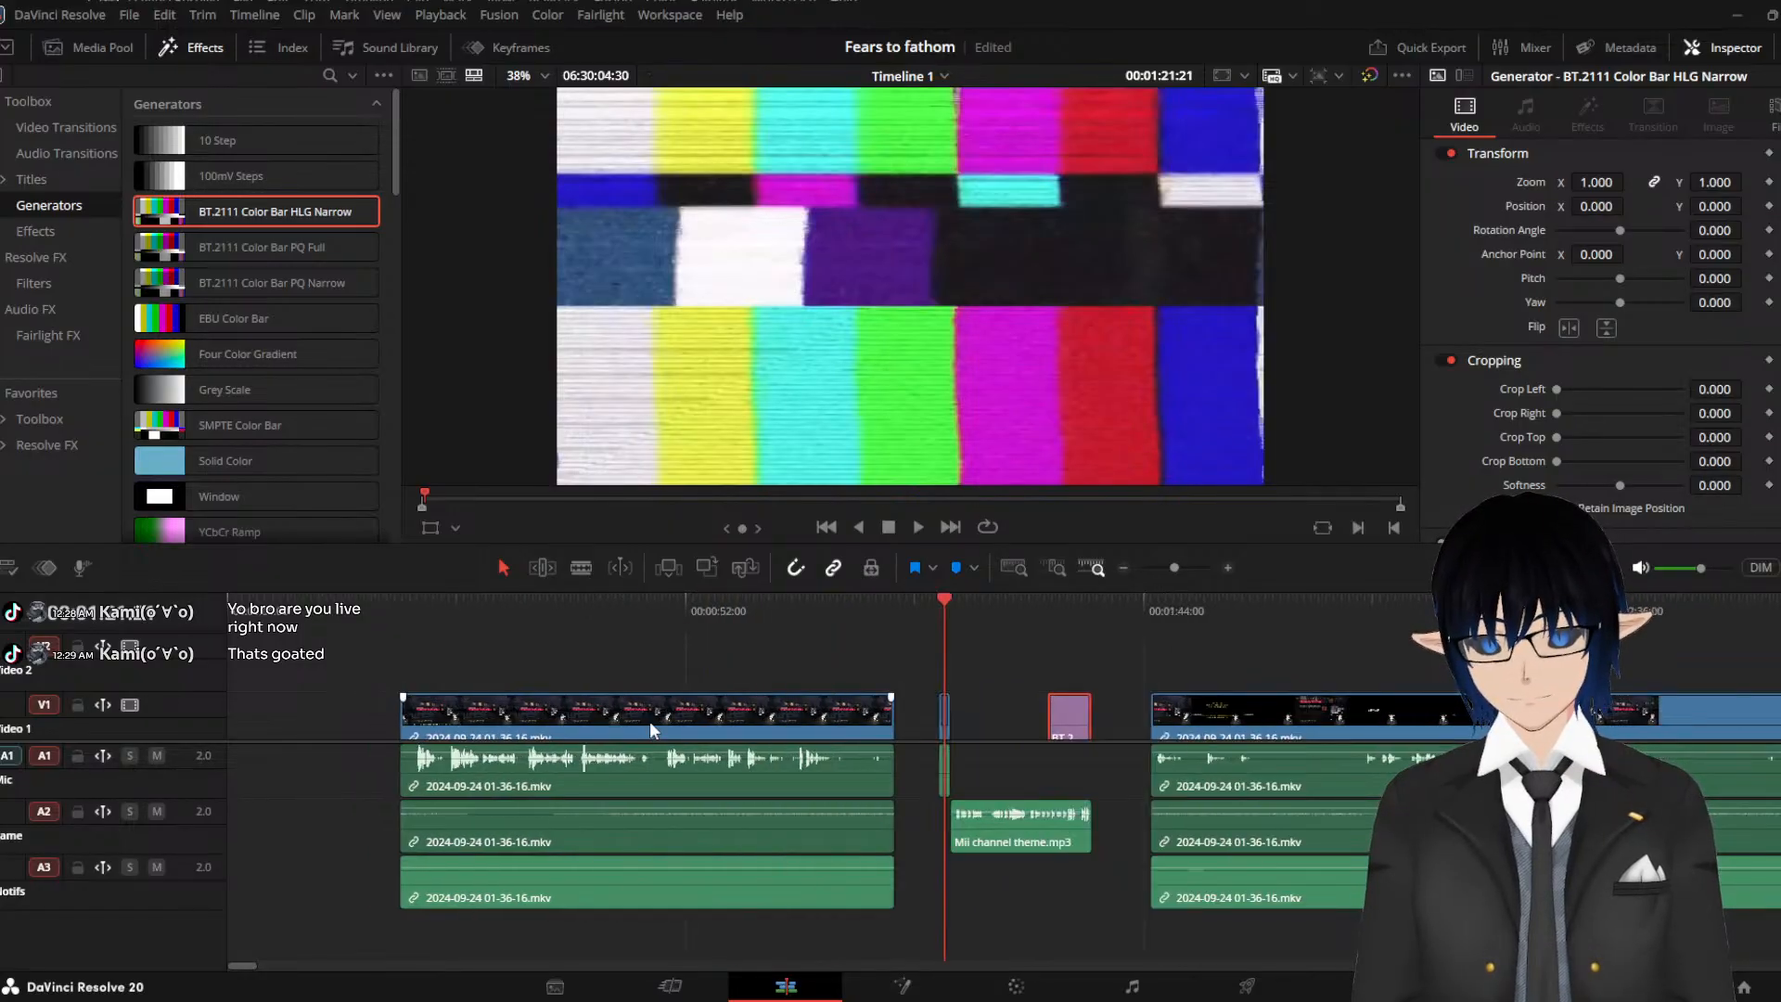
pyautogui.scroll(2, 951, 814)
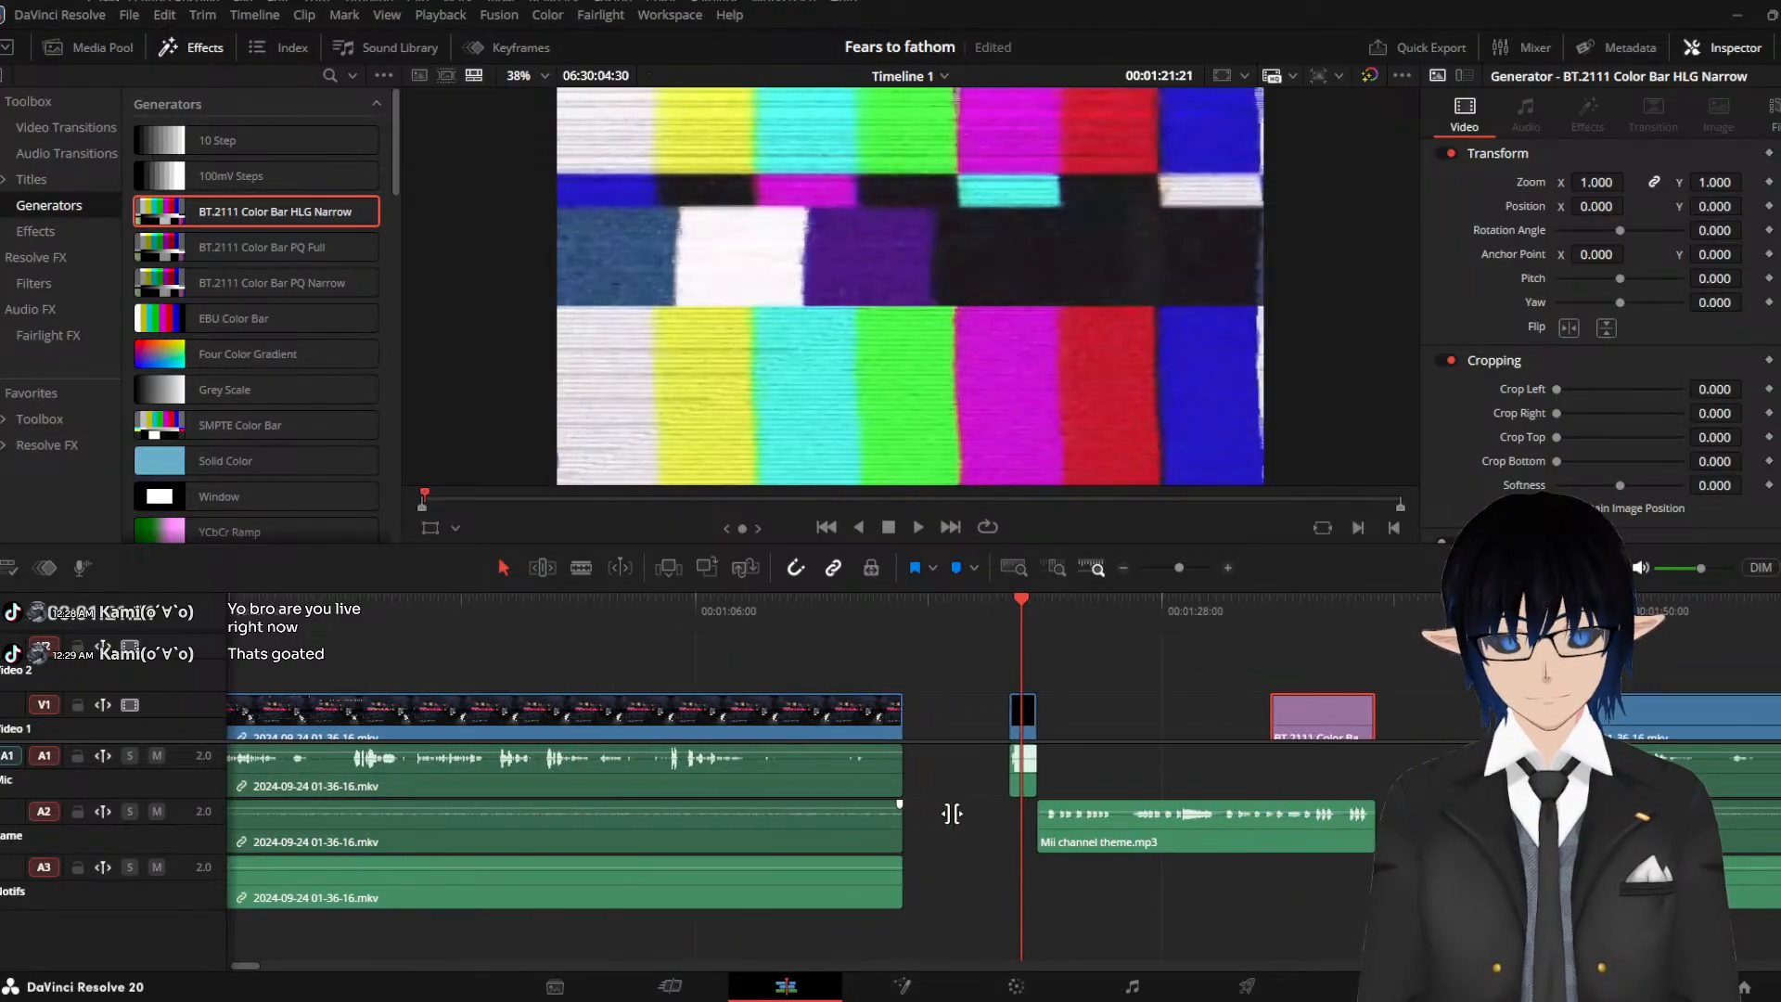
pyautogui.moveTo(1032, 721); pyautogui.dragTo(859, 716)
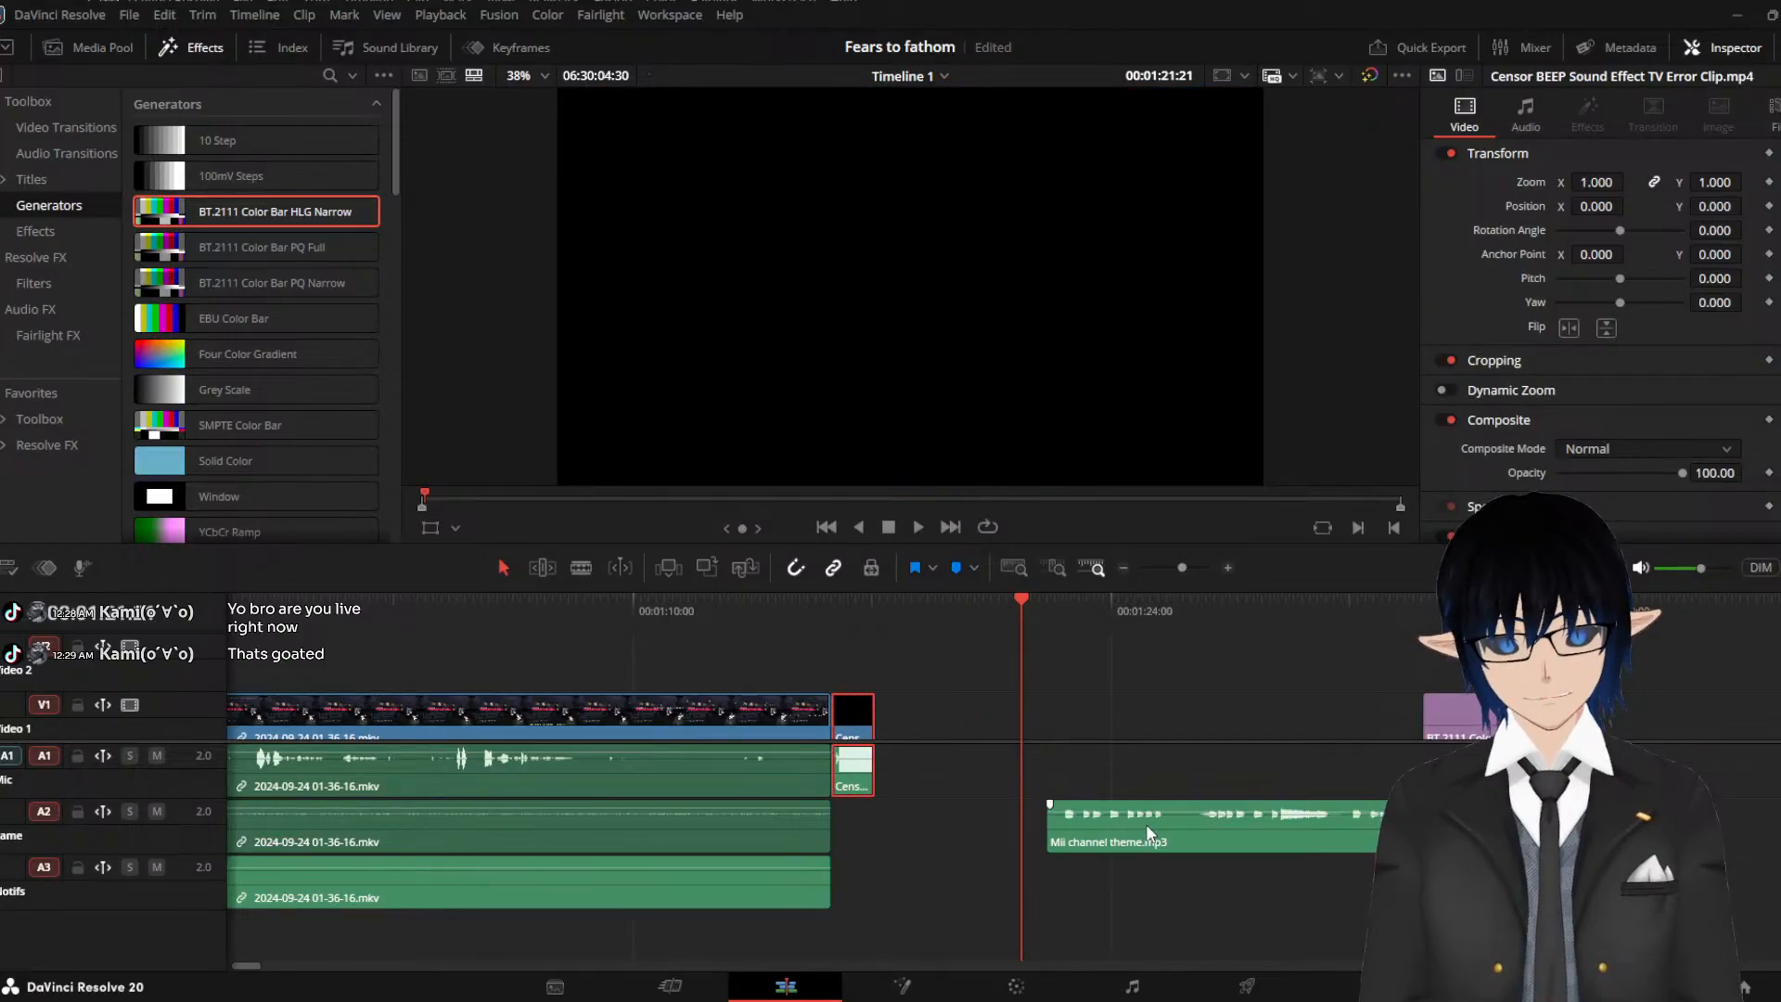
pyautogui.moveTo(1106, 814); pyautogui.dragTo(935, 814)
pyautogui.moveTo(1496, 723); pyautogui.dragTo(964, 733)
pyautogui.scroll(-1, 1060, 705)
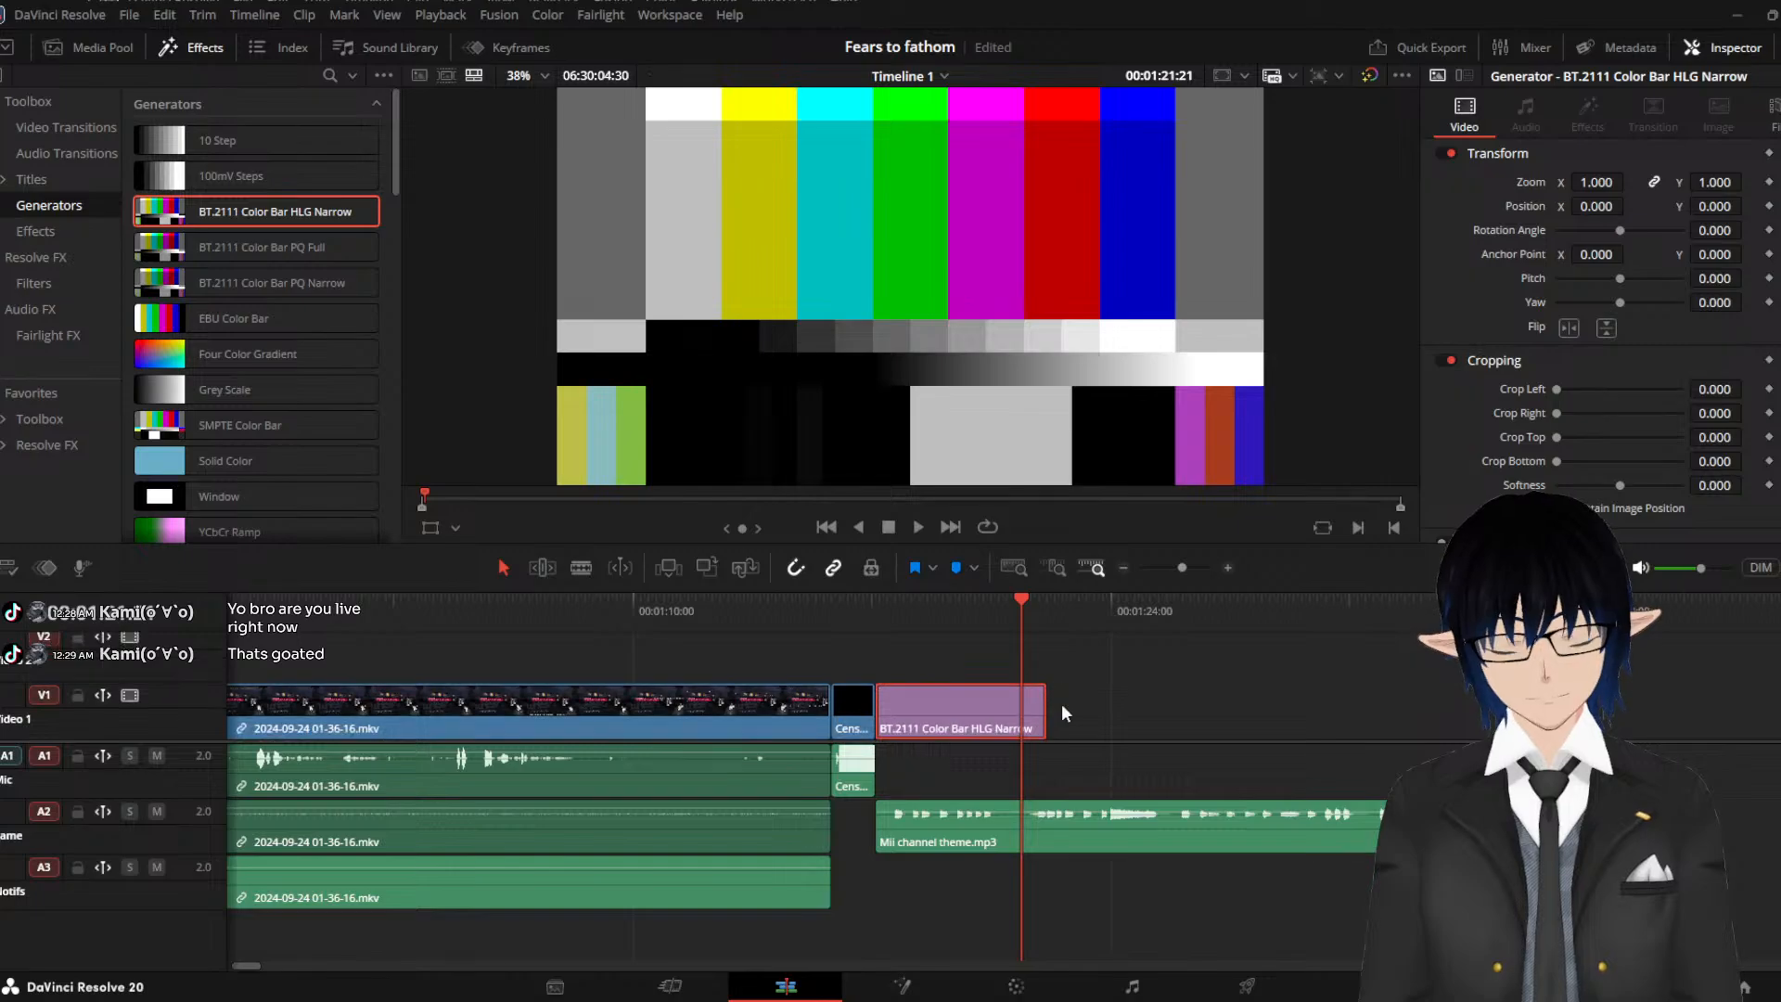
# Play the inserted sequence and extend the color bars on V1 to about the end of the Mii channel theme
pyautogui.click(805, 615)
pyautogui.press('space')
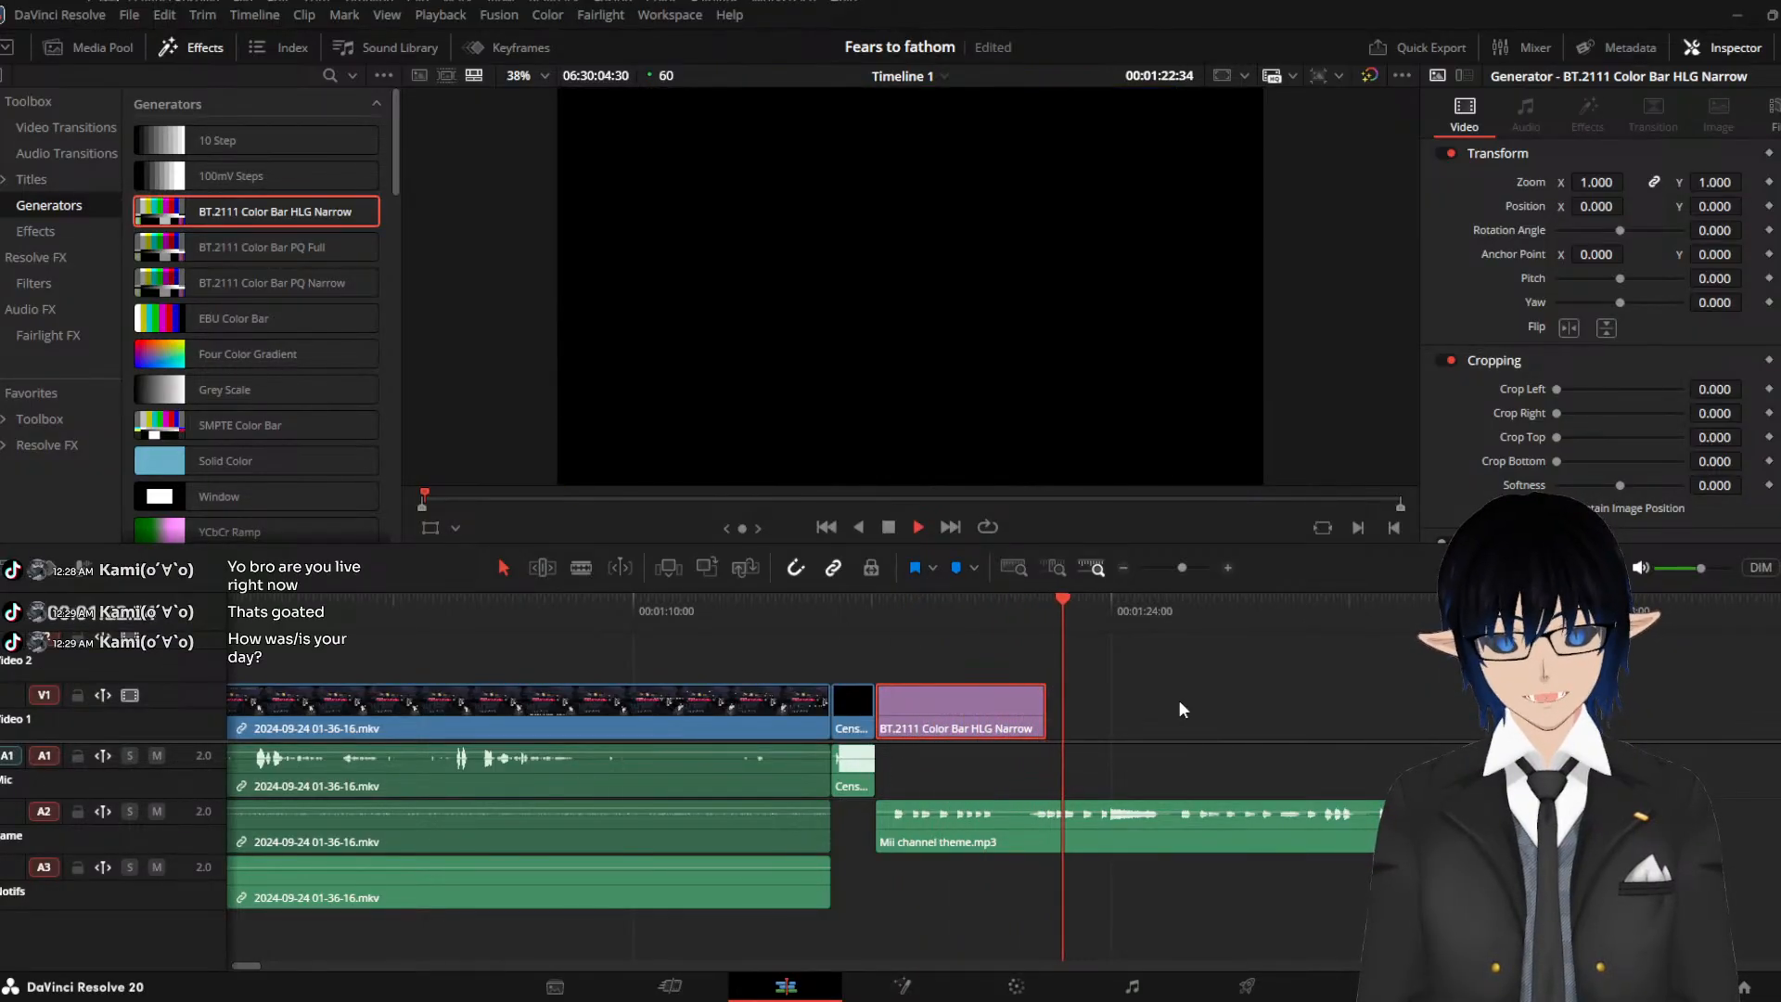
pyautogui.moveTo(1047, 707); pyautogui.dragTo(1429, 702)
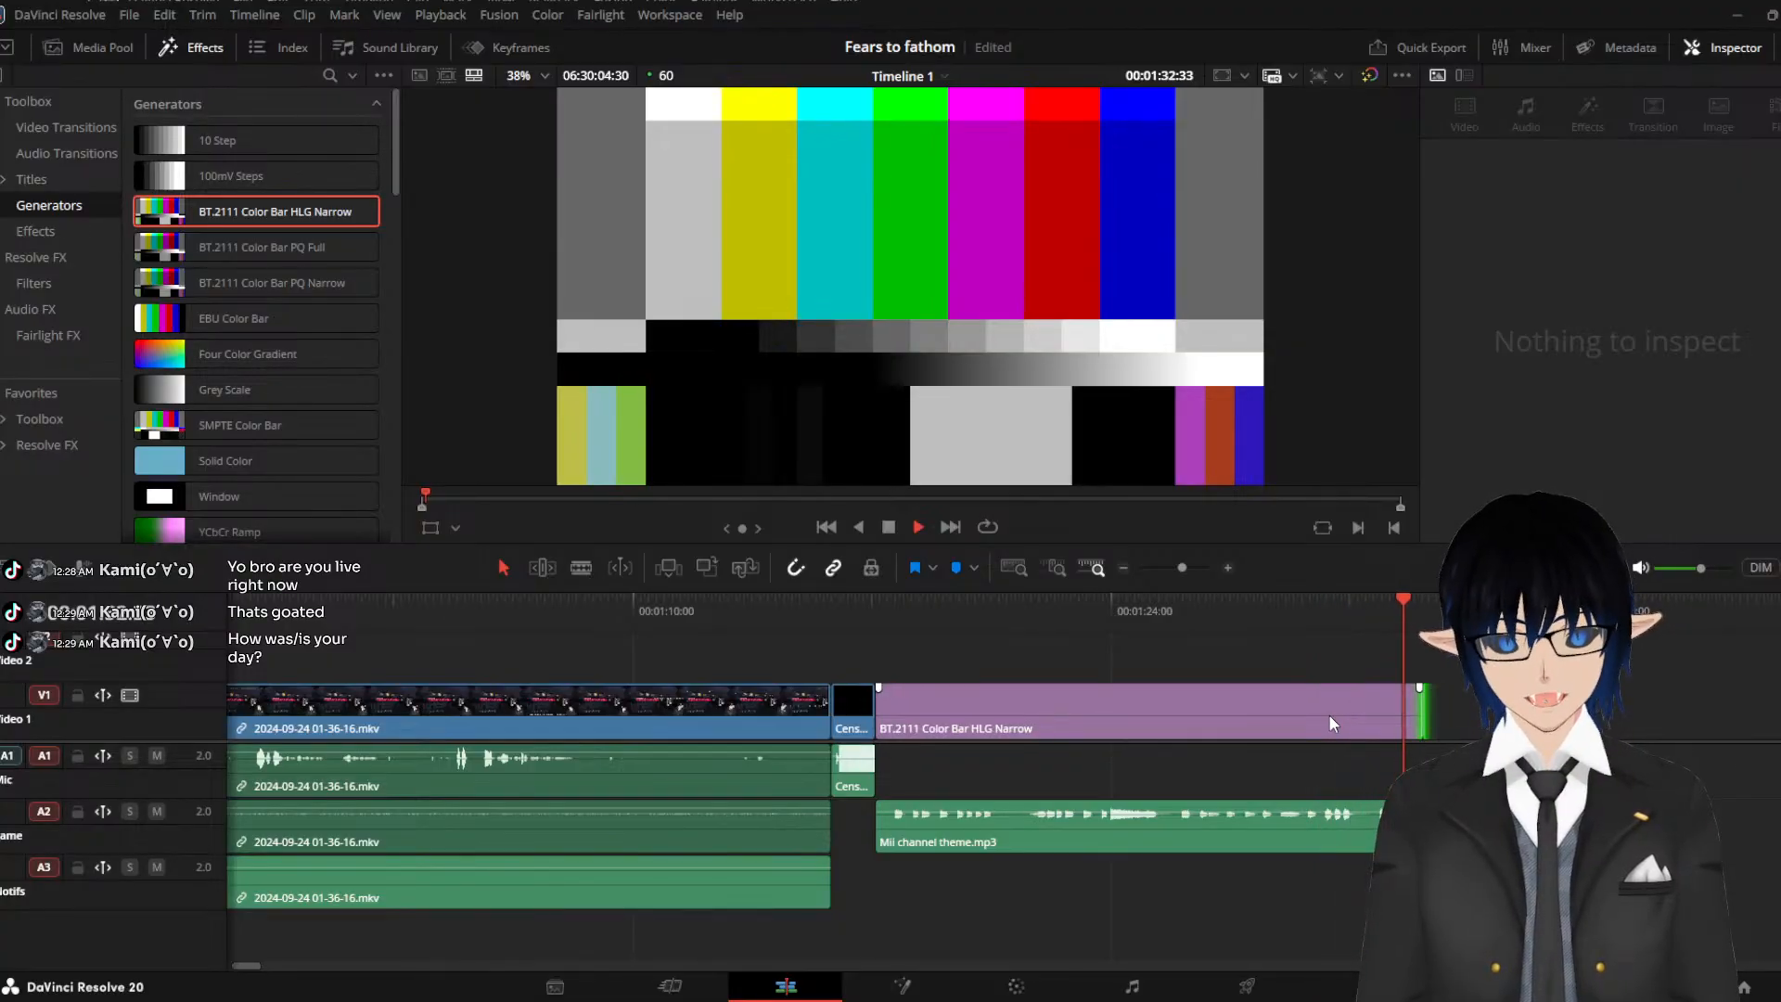
pyautogui.click(1284, 719)
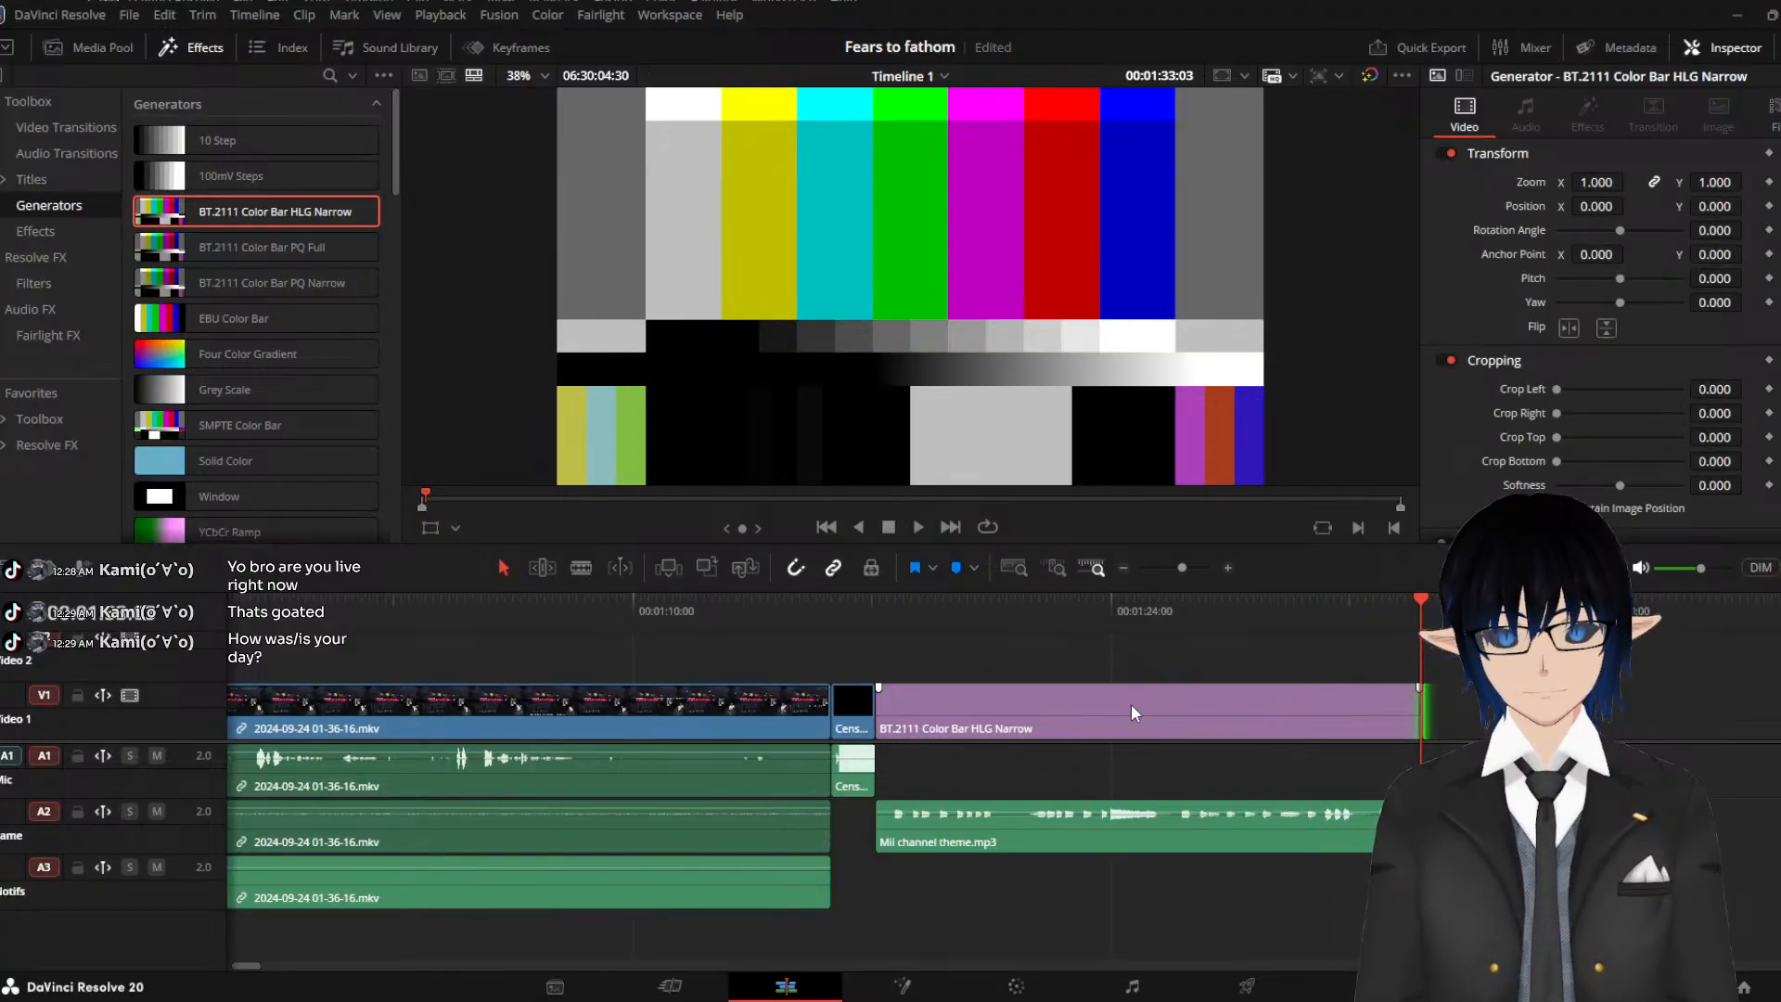
pyautogui.scroll(-3, 1132, 703)
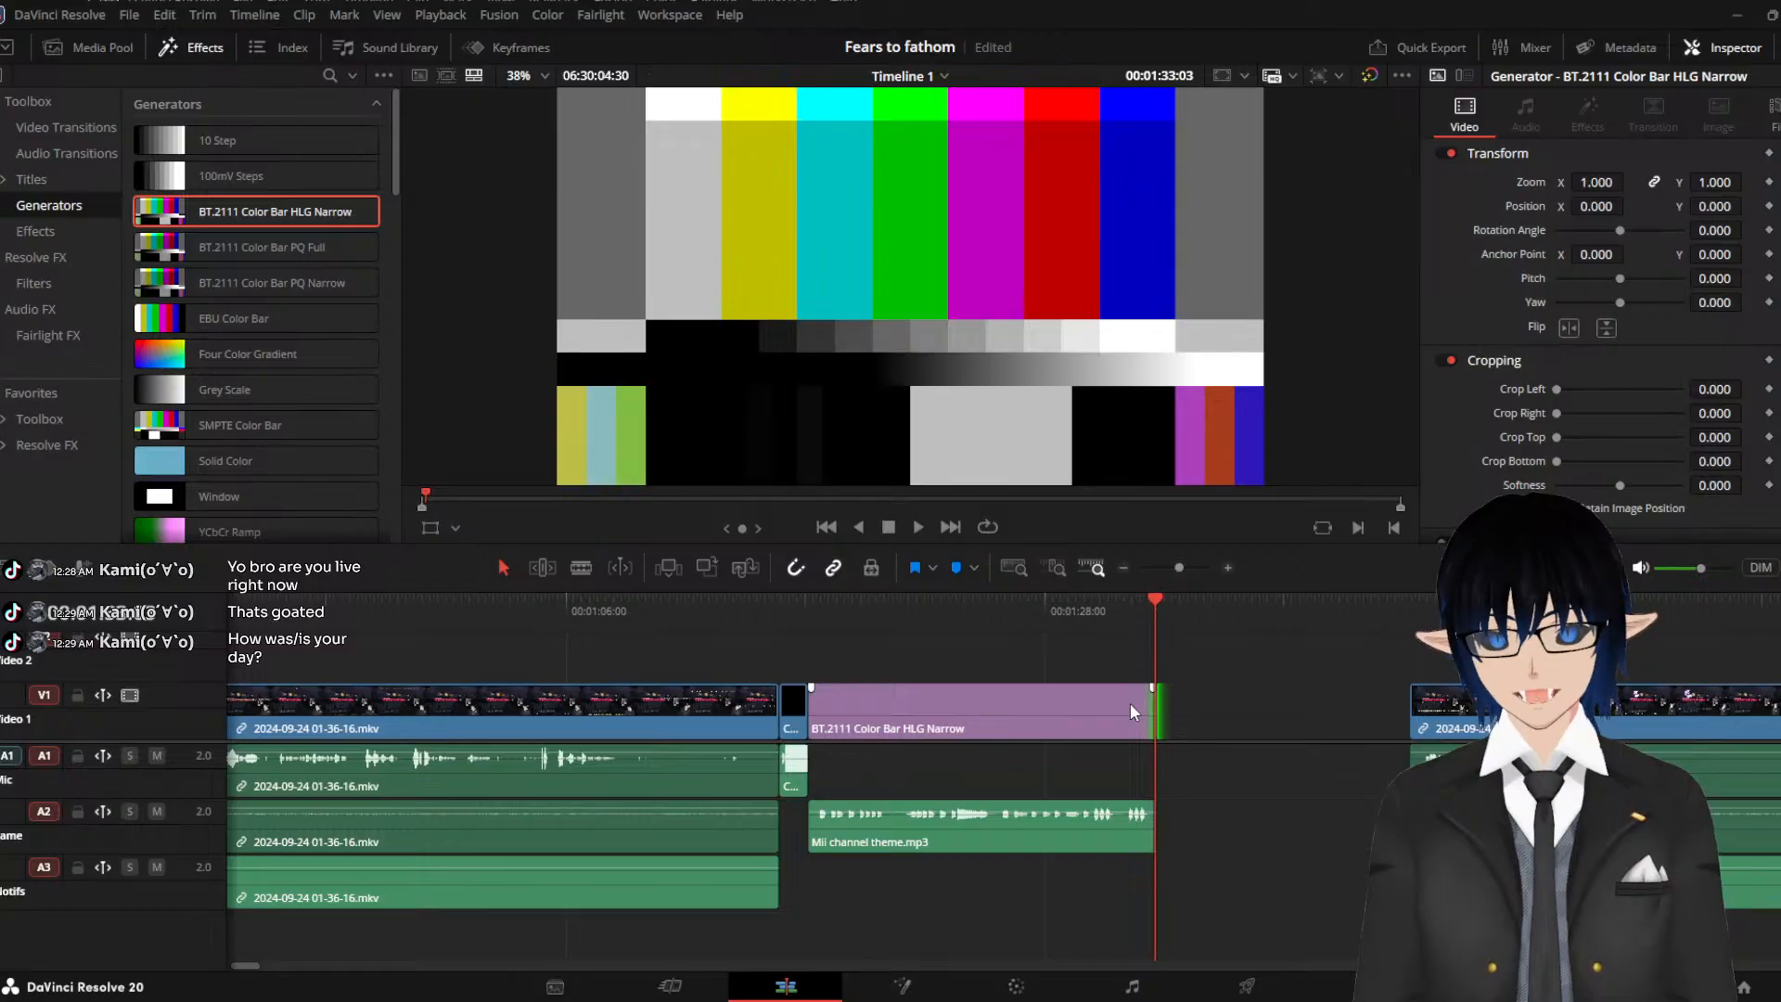
# Replay the transition from the censor beep clip into the color bars and music to check its timing
pyautogui.click(810, 622)
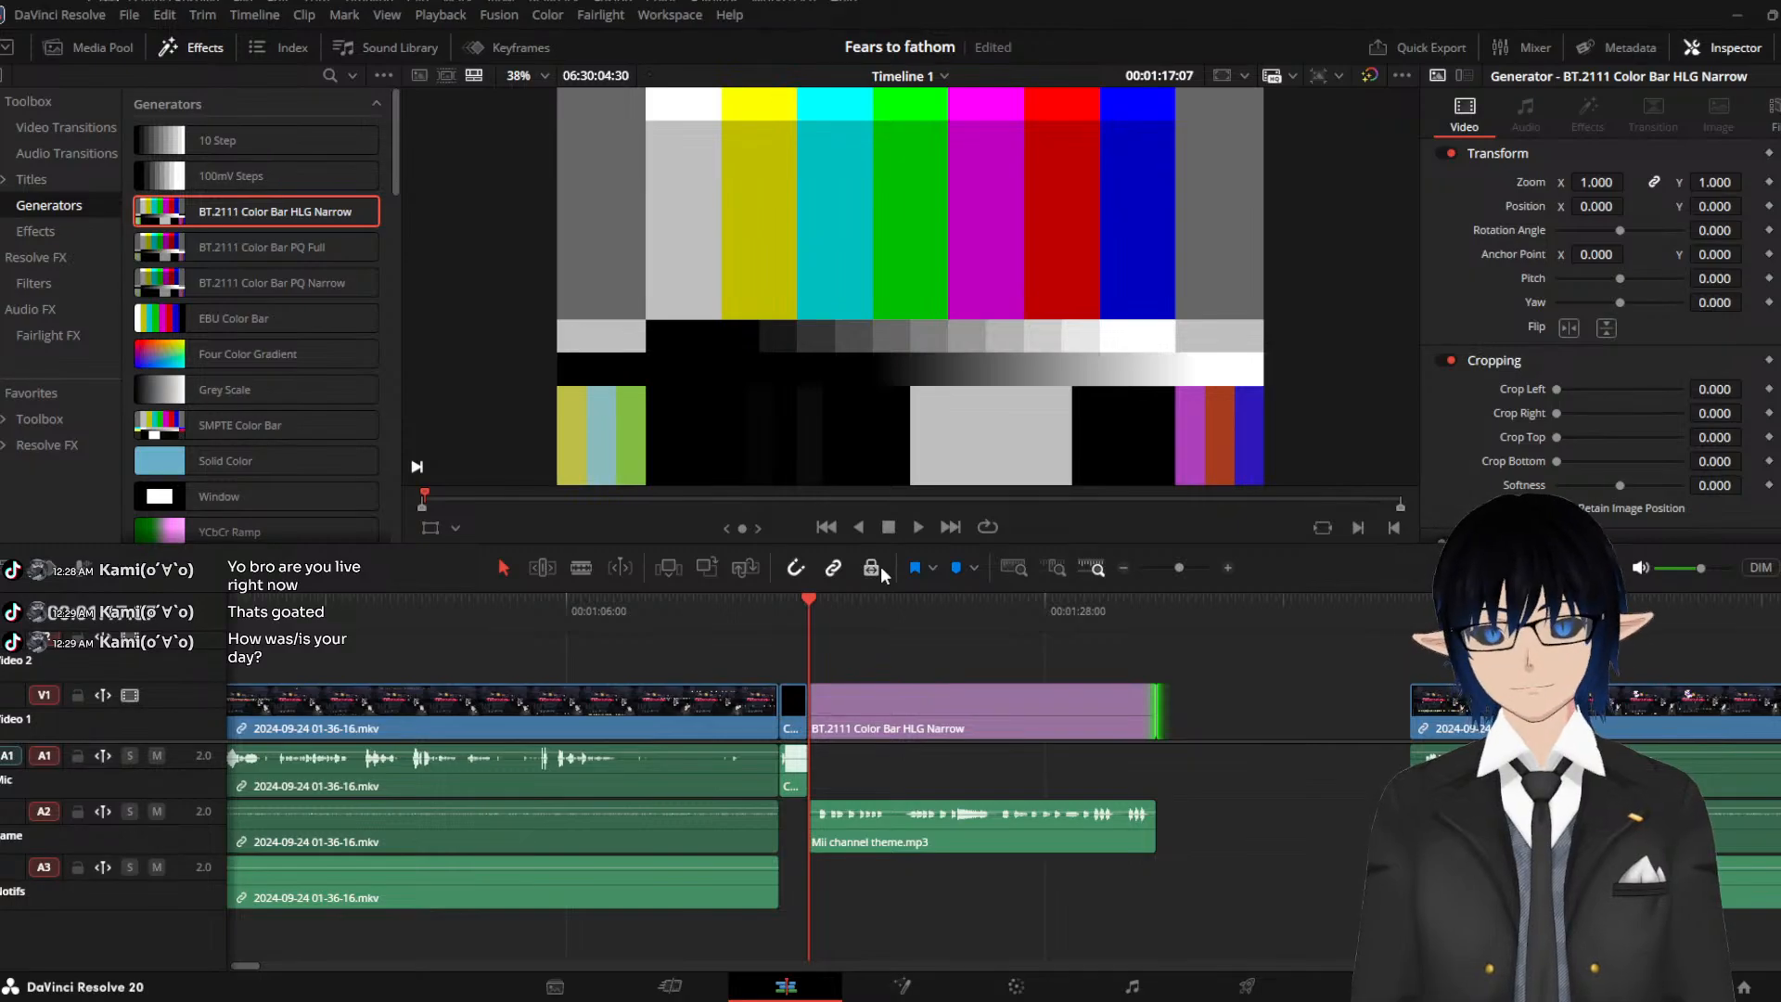
pyautogui.press('space')
pyautogui.press('space')
pyautogui.click(790, 609)
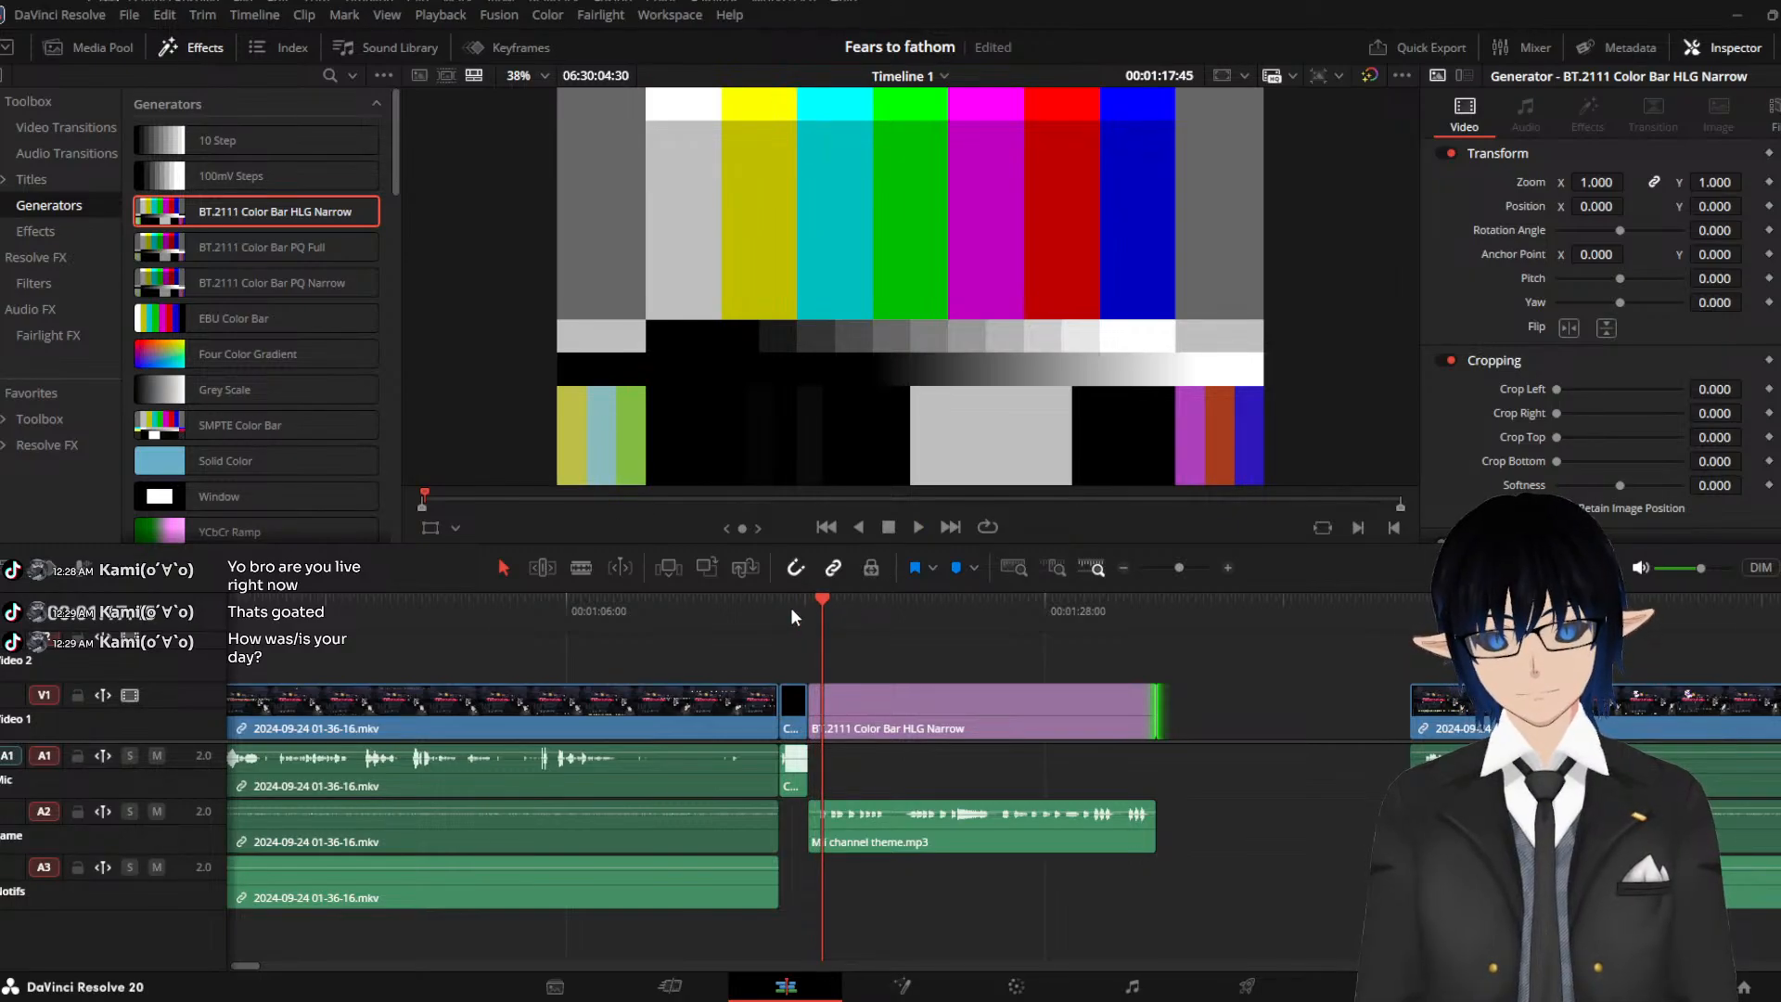
pyautogui.press('space')
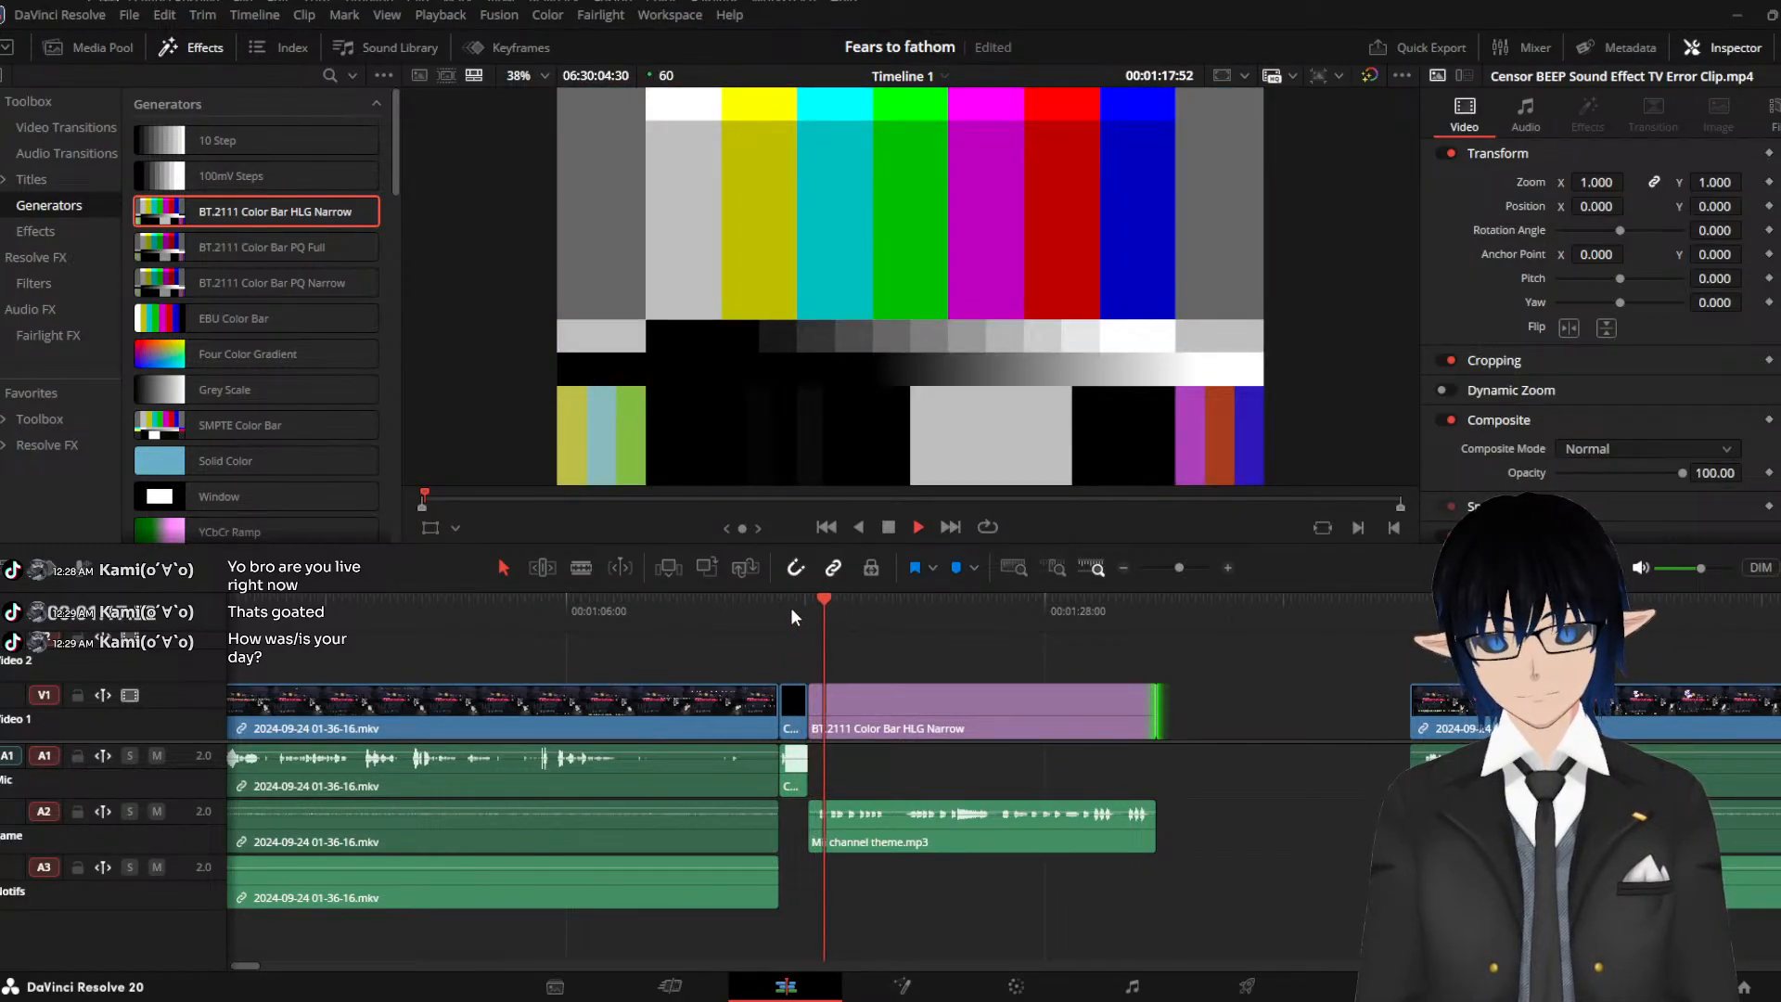
pyautogui.press('space')
# Enlarge the video track area and place the favorite Text+ title on V2 above the start of the color bars
pyautogui.scroll(2, 895, 652)
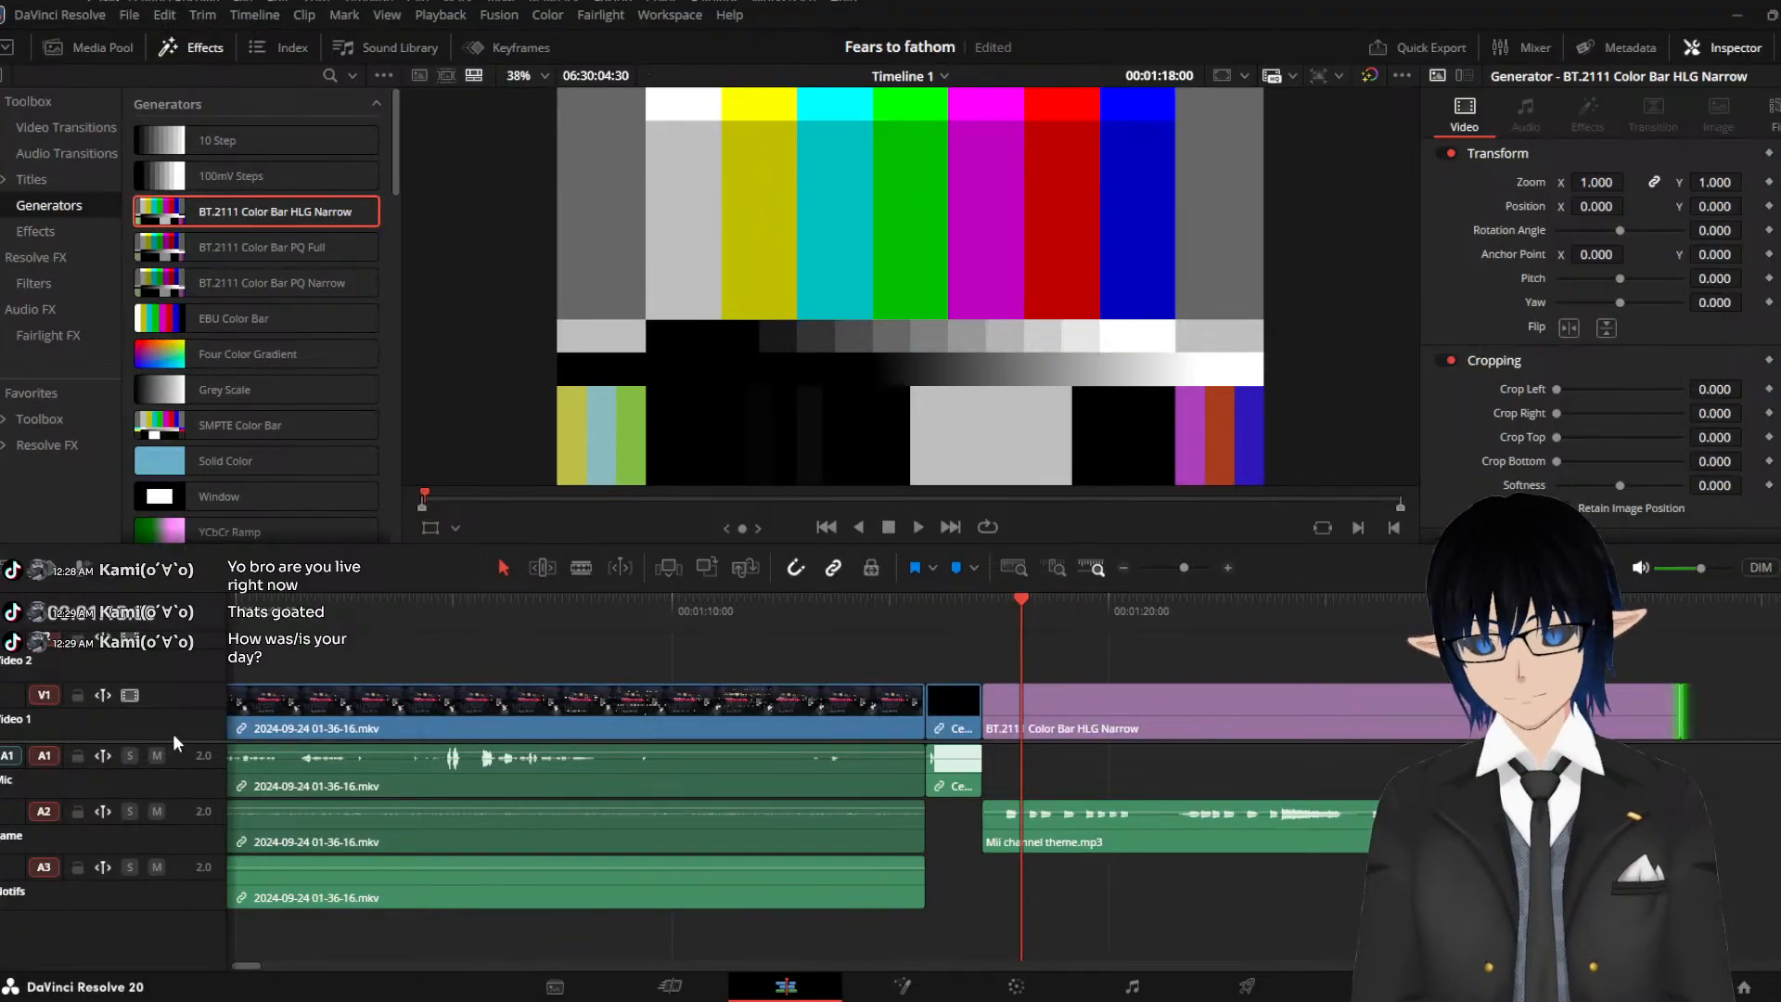
pyautogui.moveTo(171, 742); pyautogui.dragTo(168, 795)
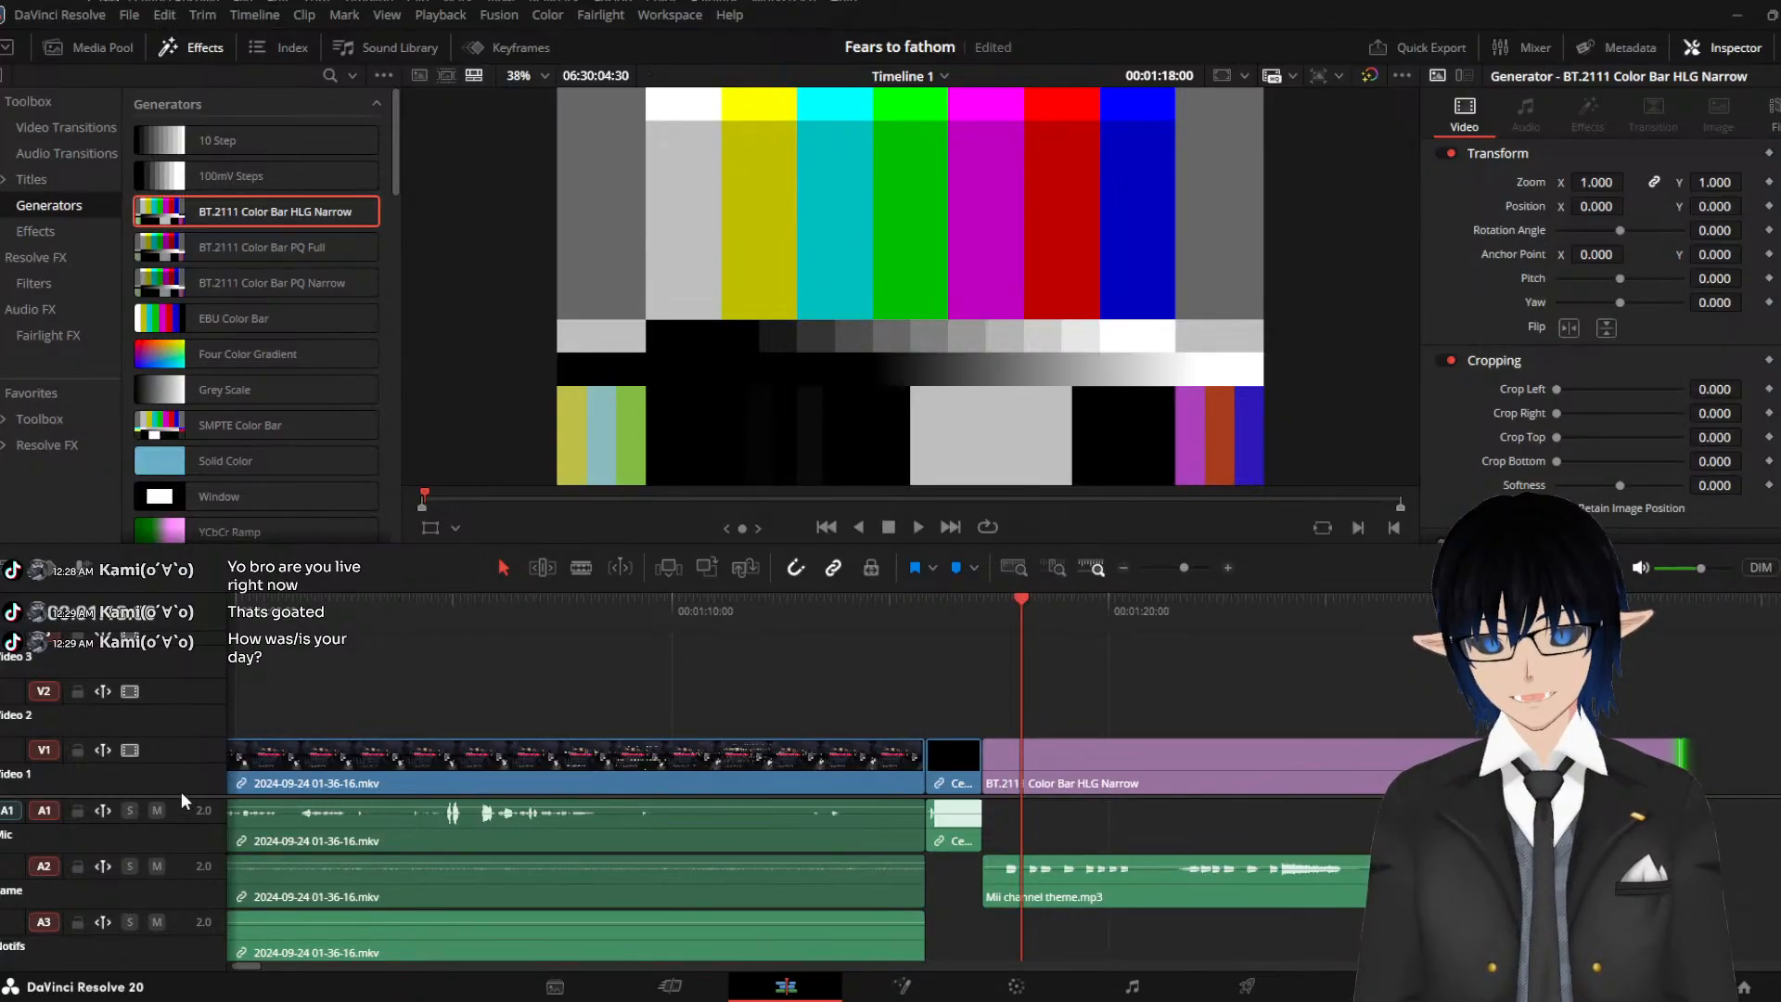
pyautogui.click(61, 423)
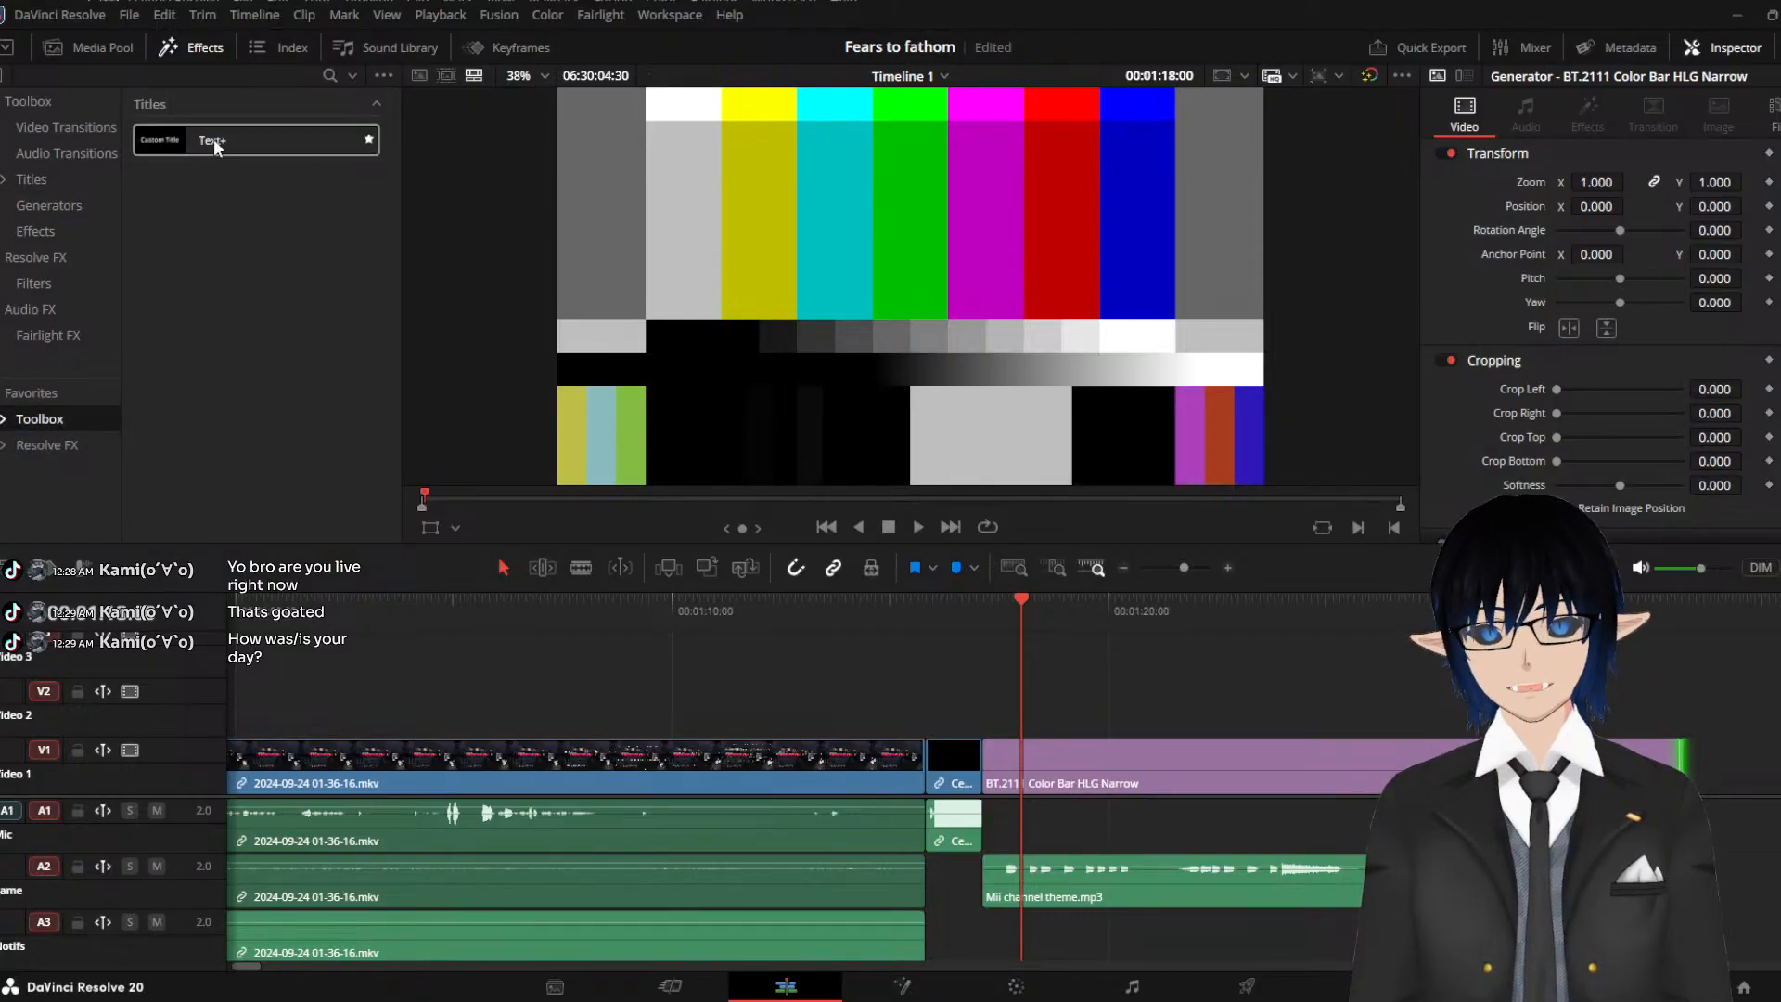
pyautogui.moveTo(213, 137); pyautogui.dragTo(979, 714)
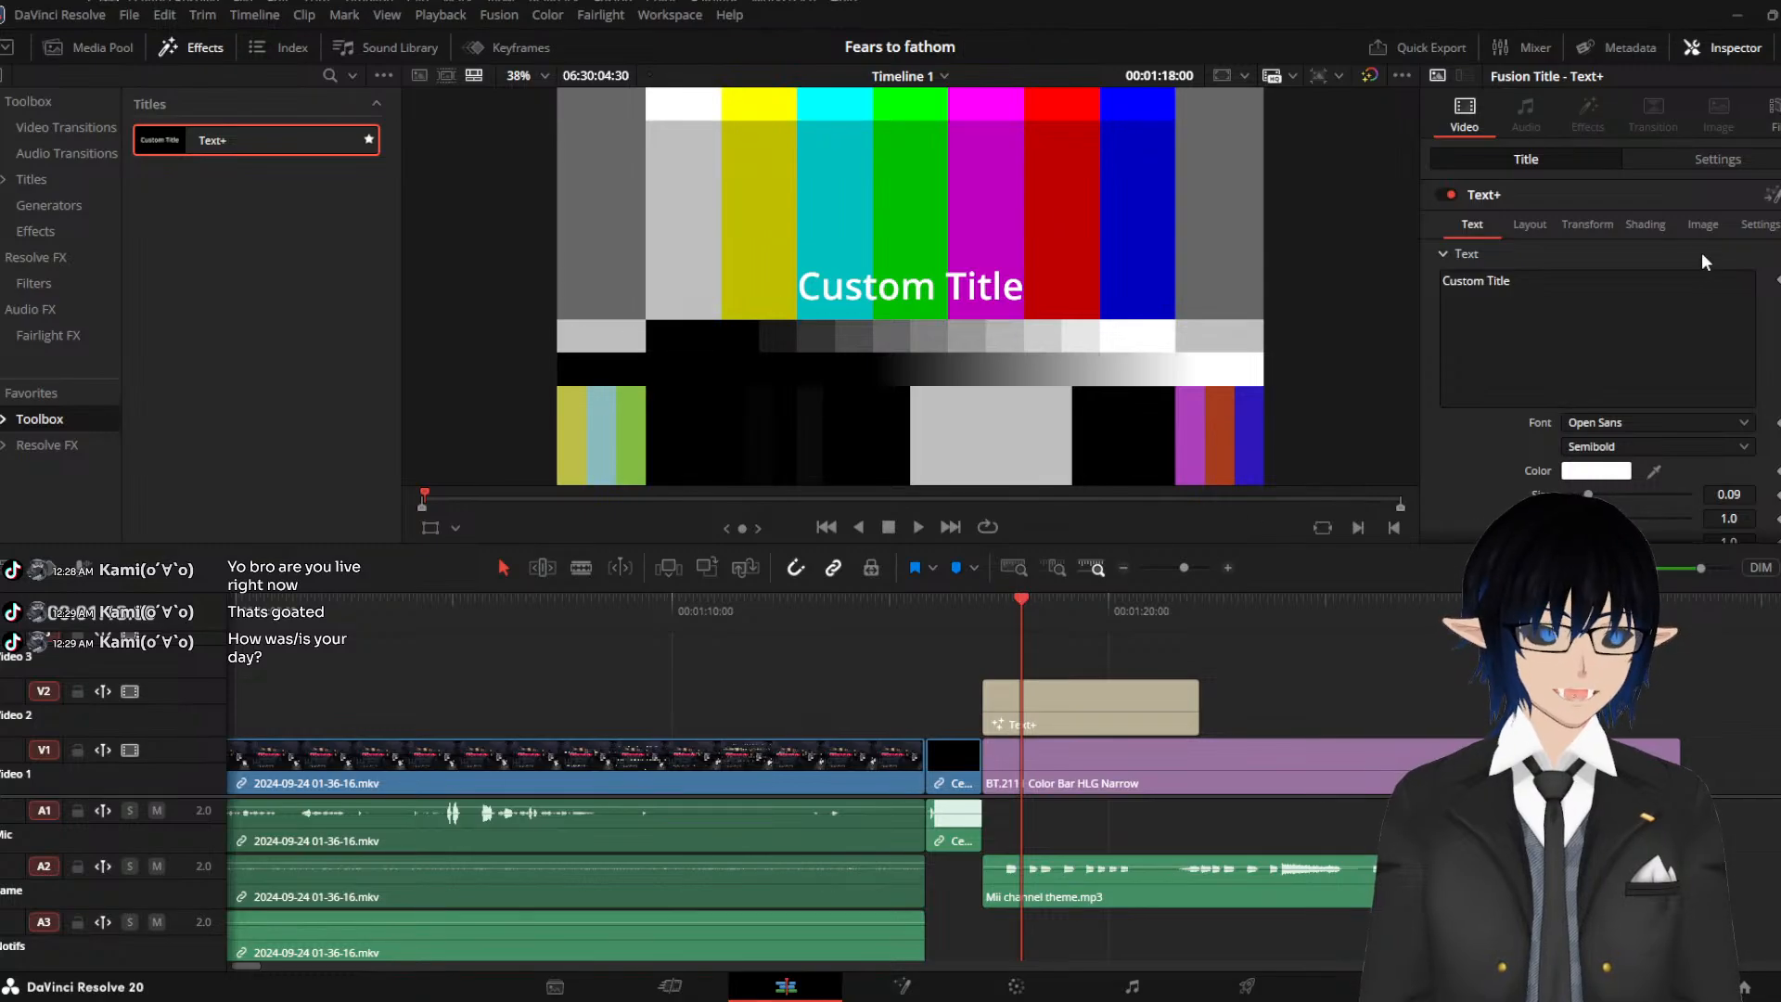
# Replace the Text+ title's Custom Title wording with "So....."
pyautogui.click(1647, 224)
pyautogui.click(1587, 225)
pyautogui.click(1529, 224)
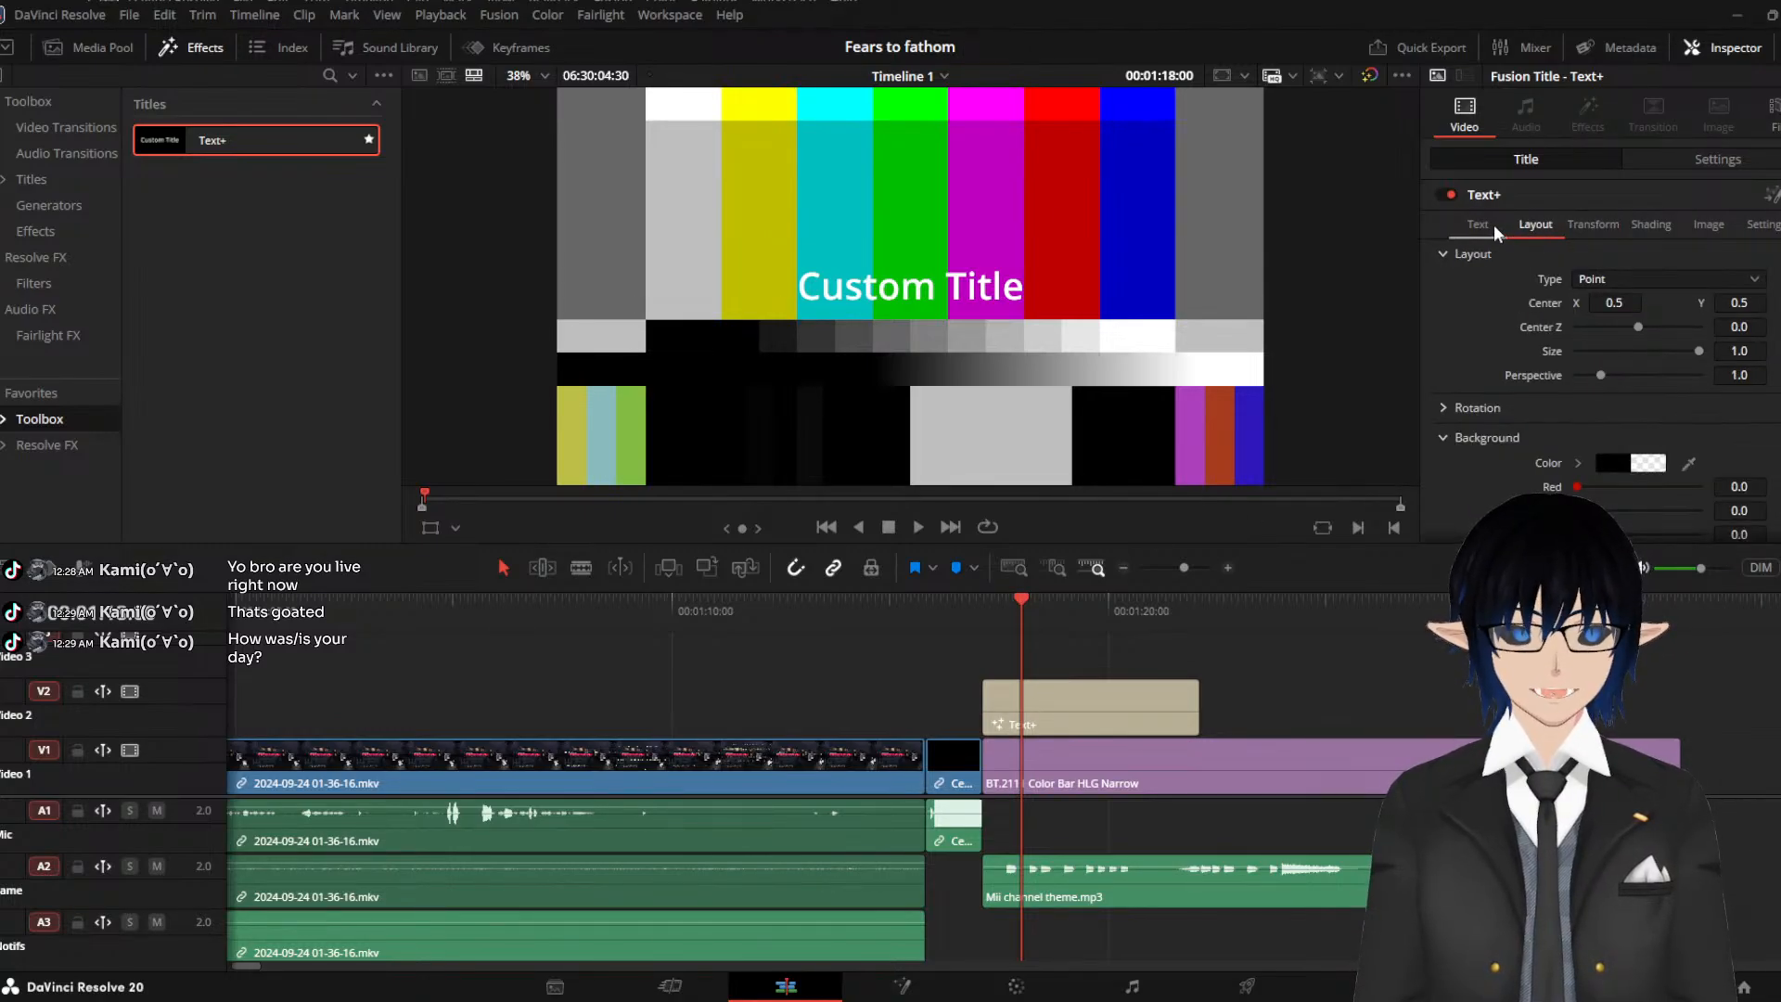
pyautogui.click(1472, 224)
pyautogui.moveTo(1446, 284); pyautogui.dragTo(1515, 295)
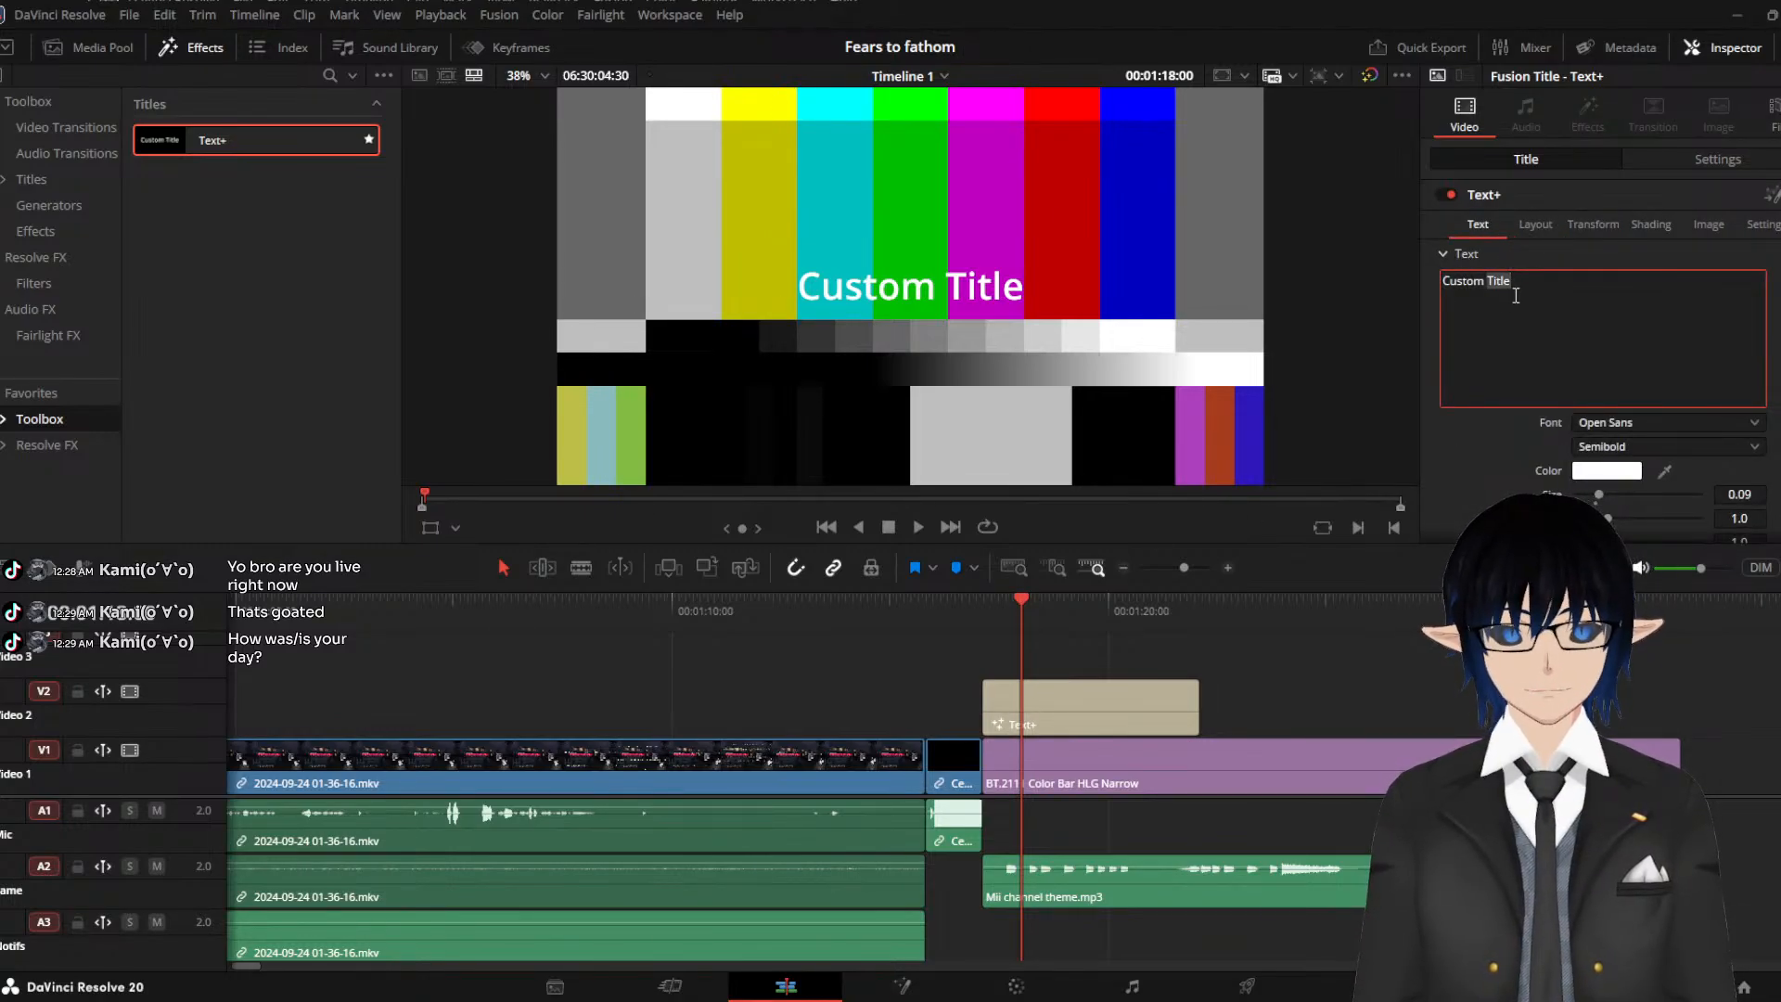
pyautogui.click(1516, 295)
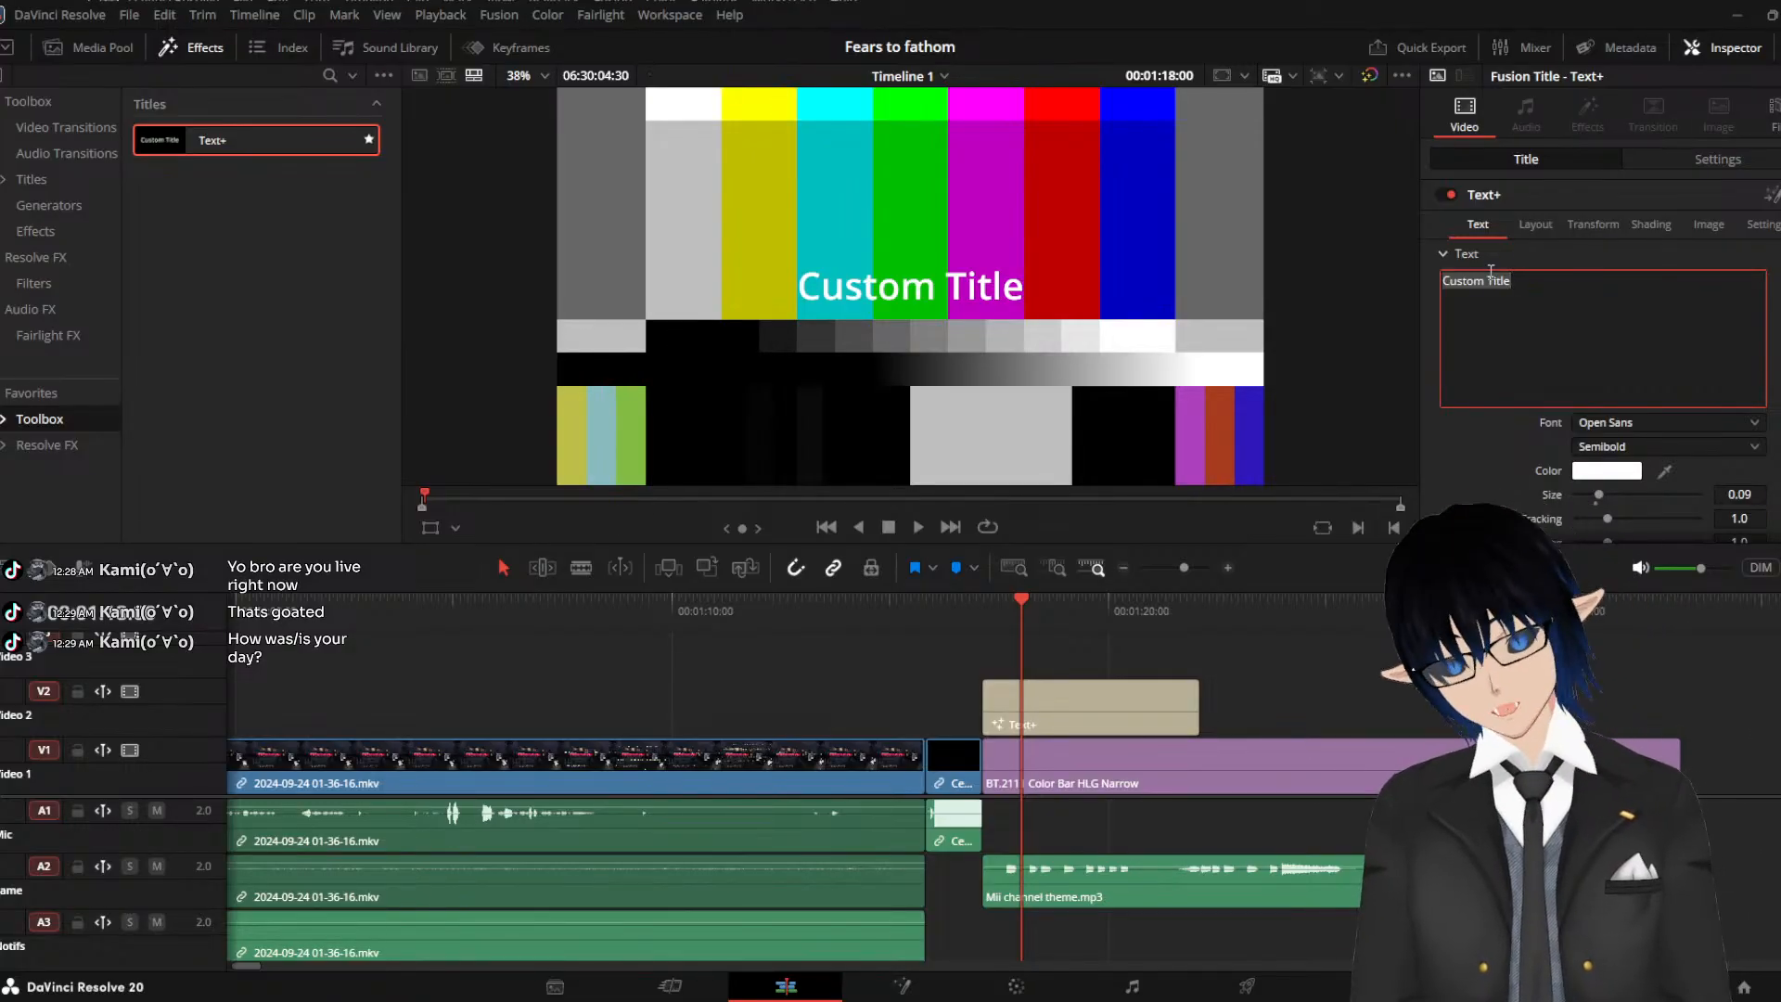
pyautogui.write('So../')
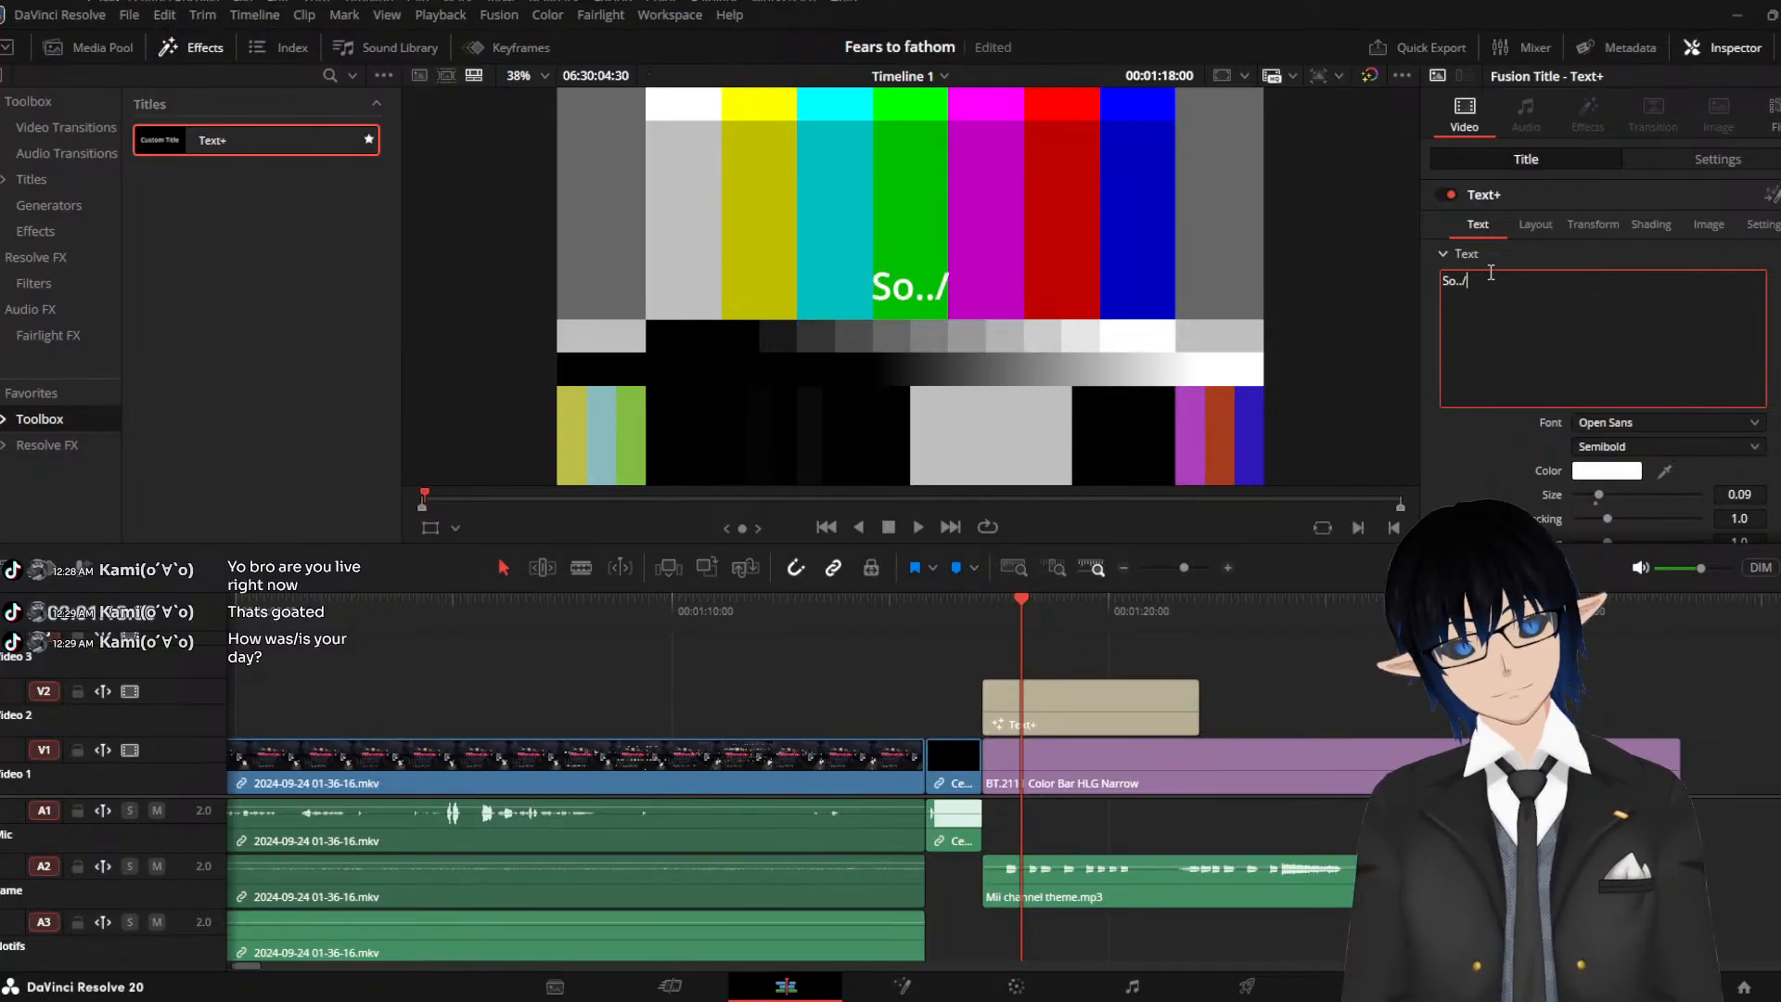
pyautogui.write('.')
pyautogui.press('BackSpace')
pyautogui.press('BackSpace')
pyautogui.write('...')
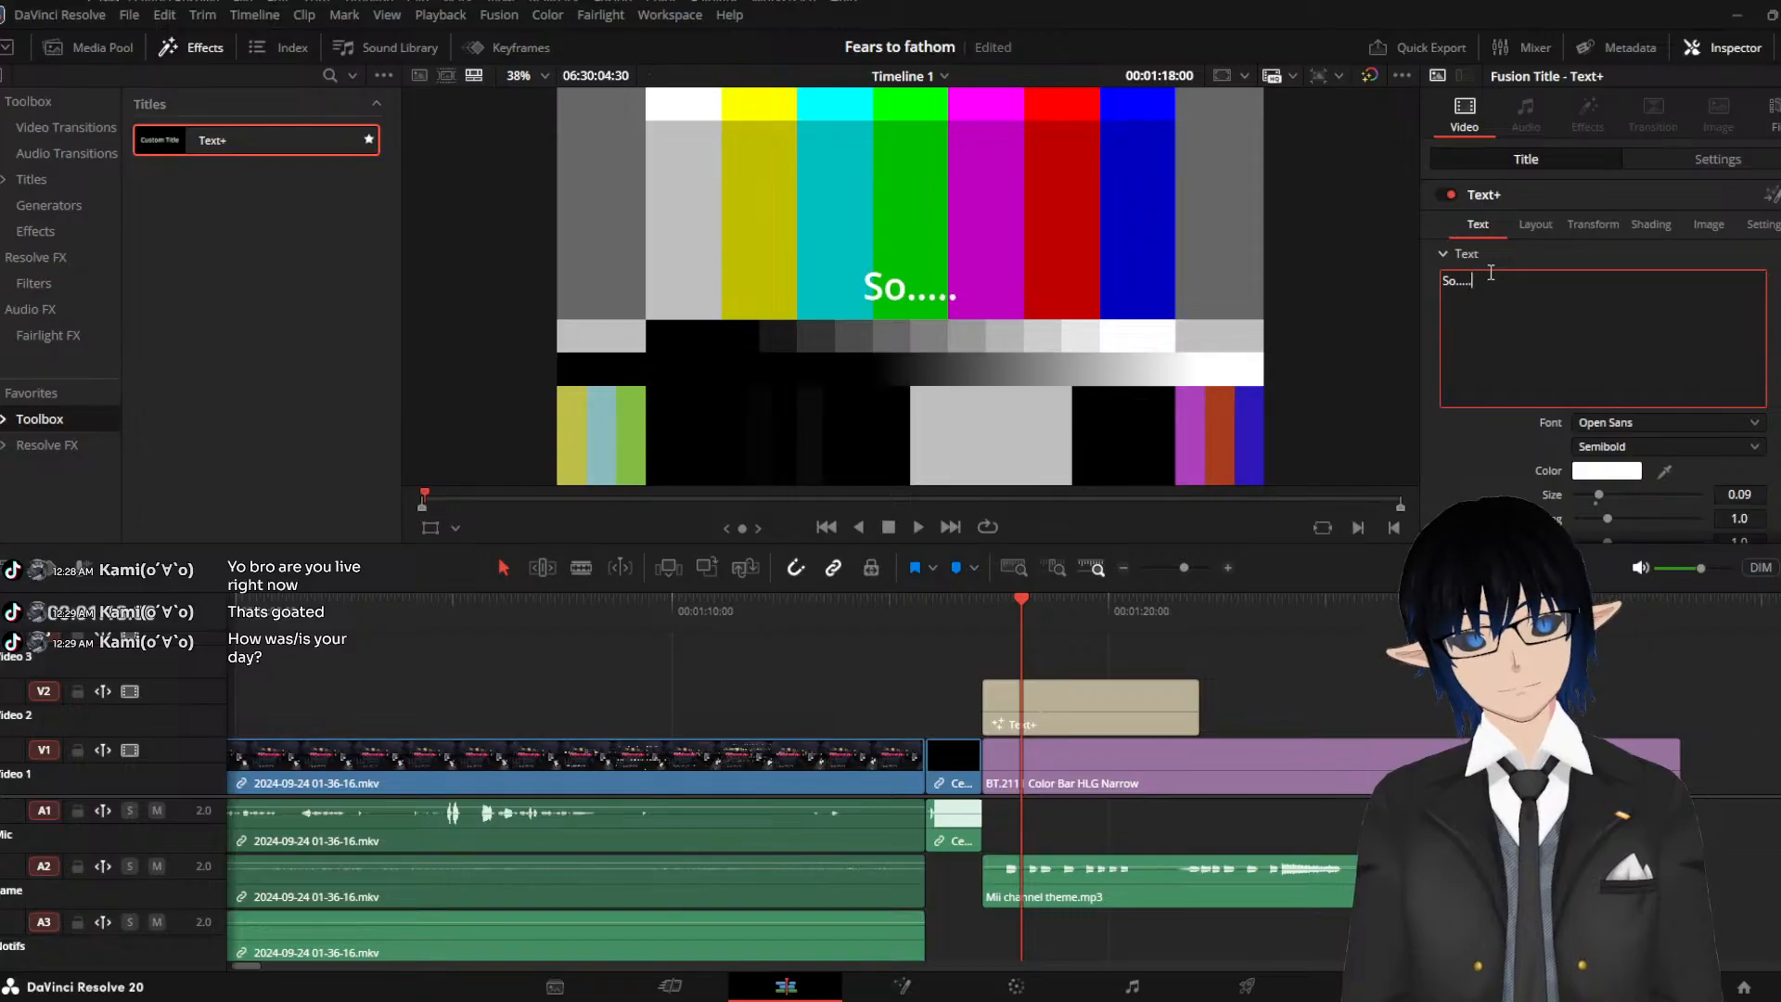
# Change the title's solid fill in the first shading element to blue, with red 0.0 and green 0.333333
pyautogui.click(1639, 227)
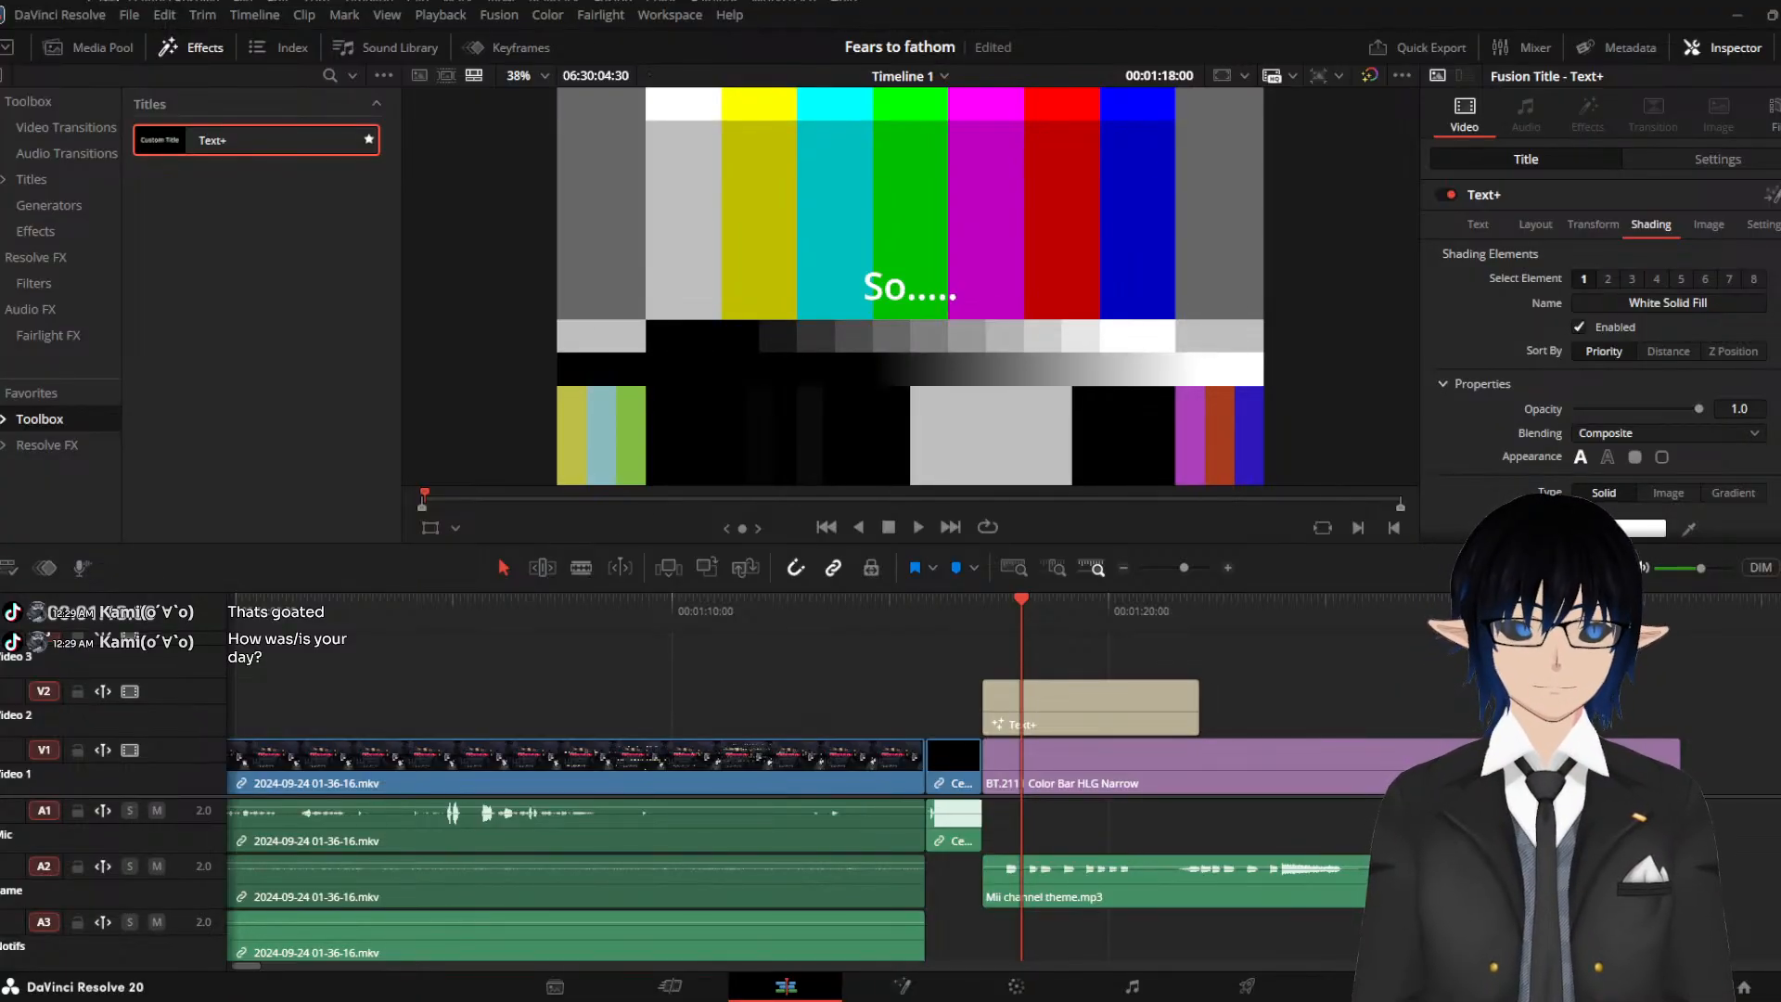
pyautogui.scroll(-2, 1542, 381)
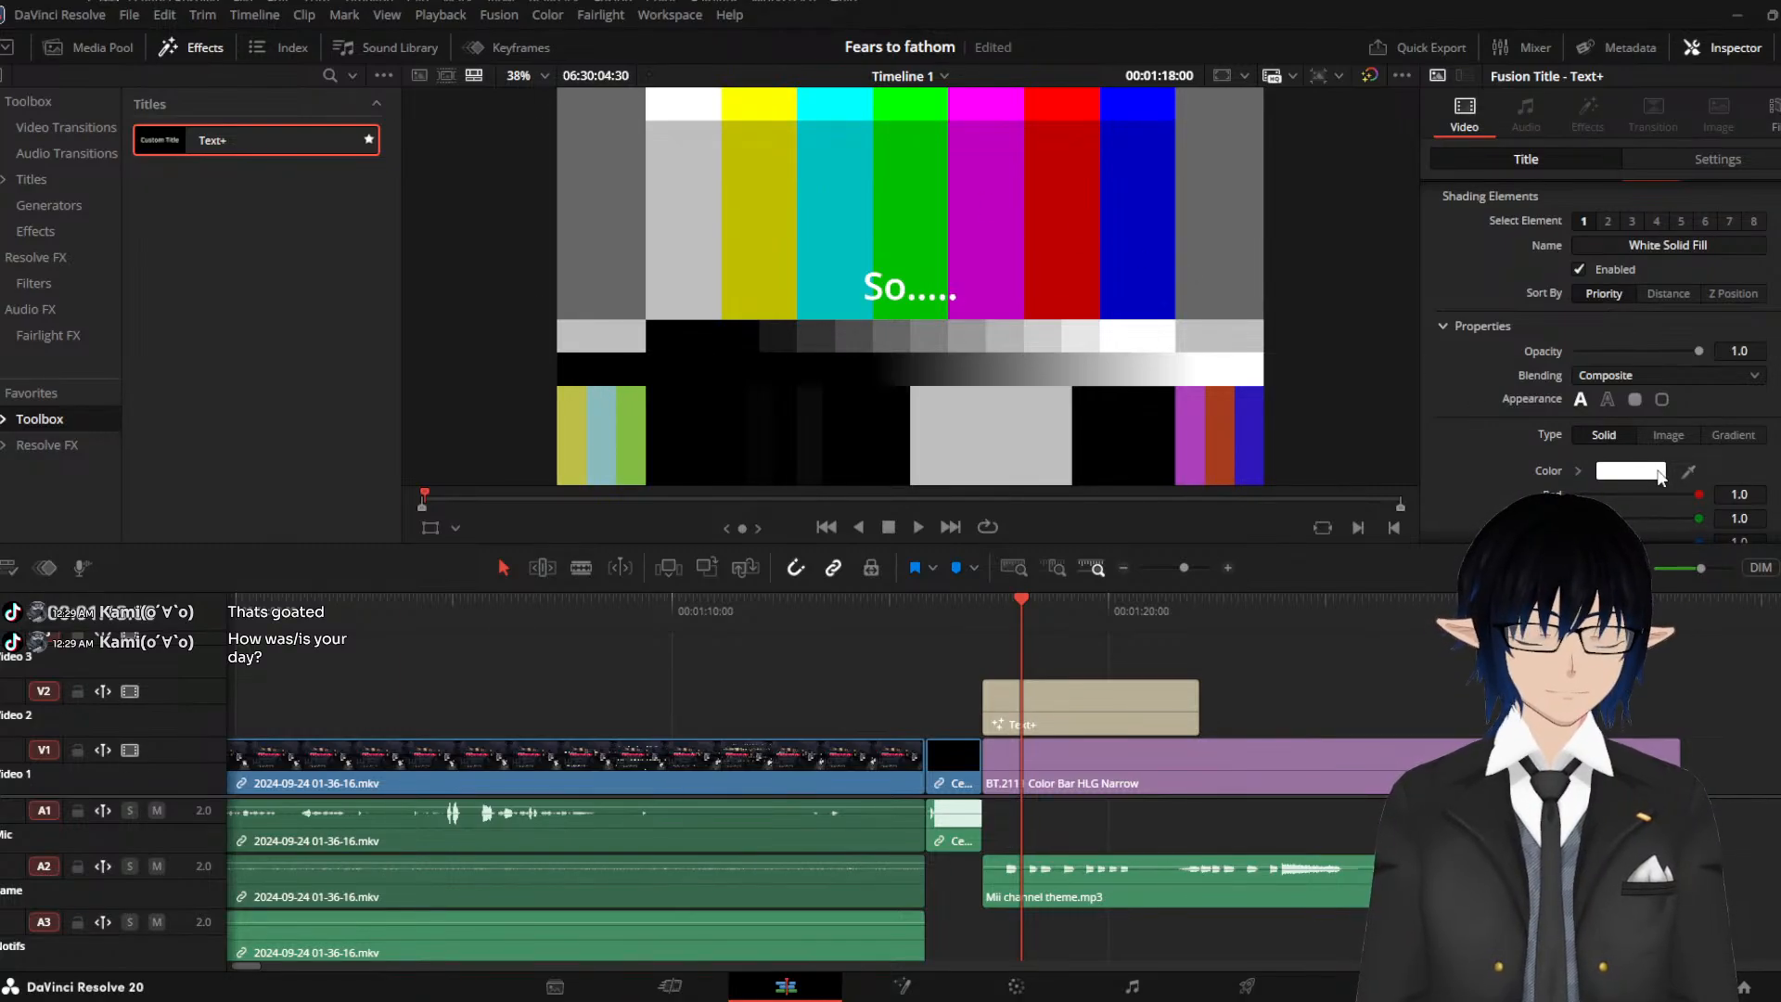
pyautogui.click(670, 579)
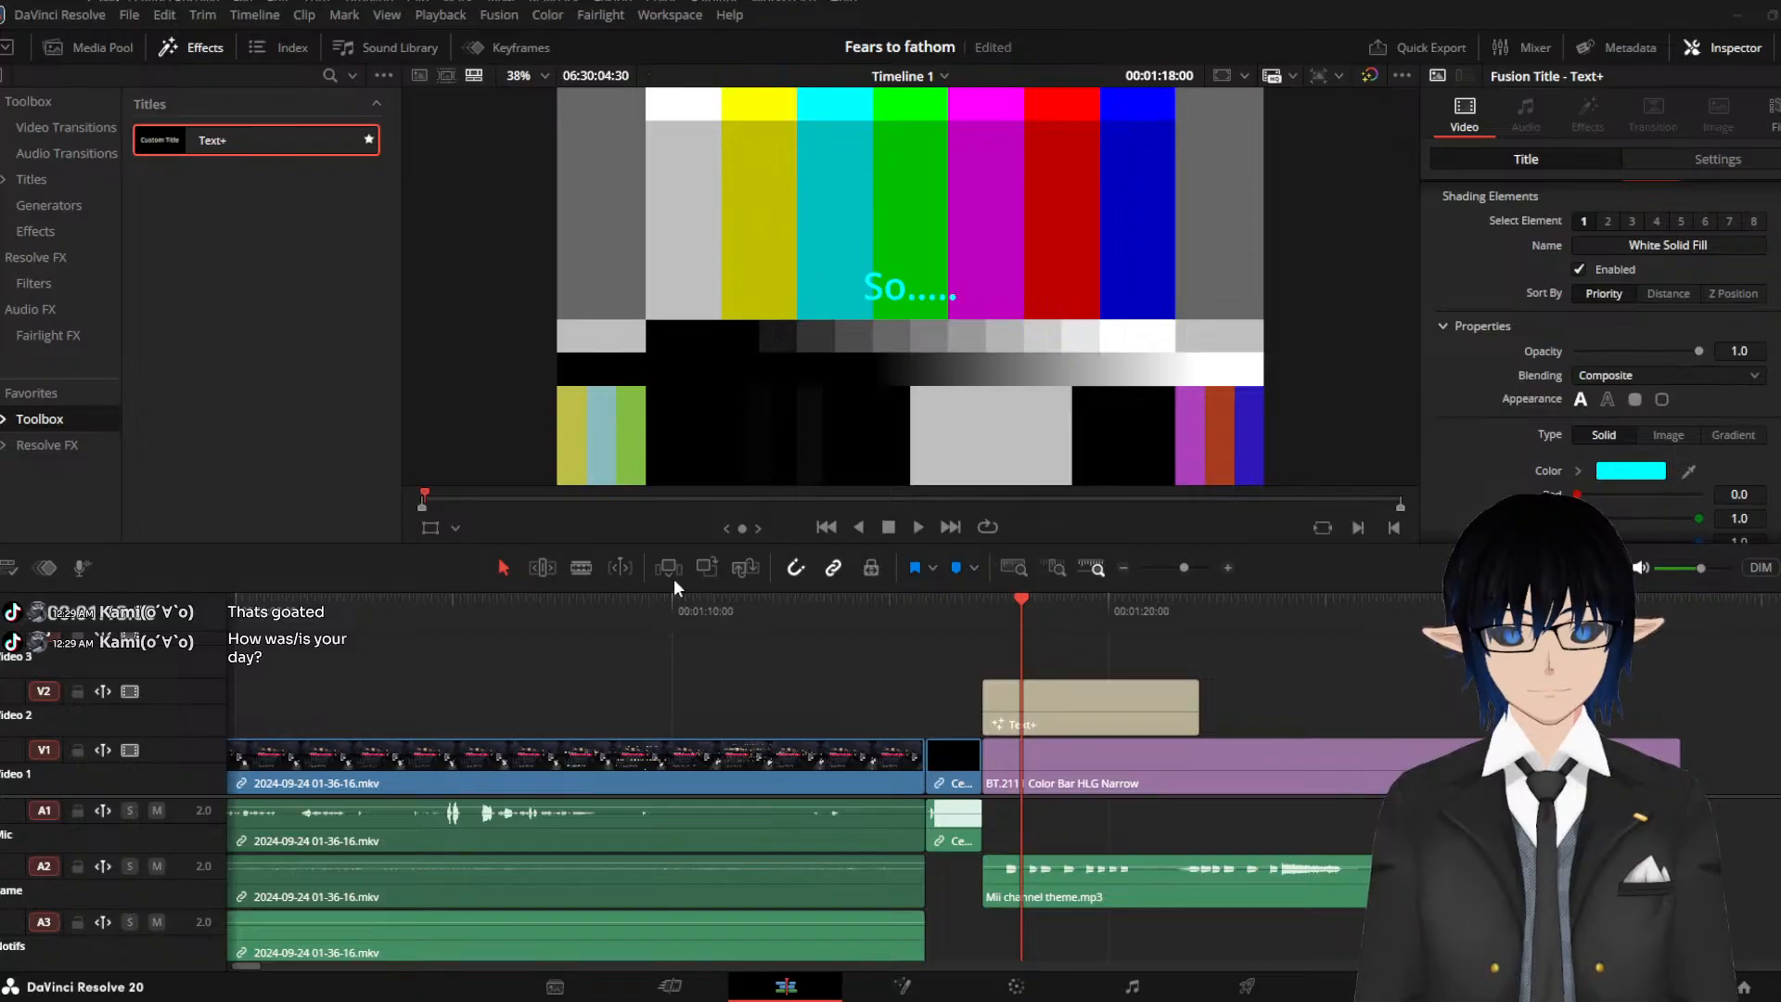
pyautogui.click(708, 586)
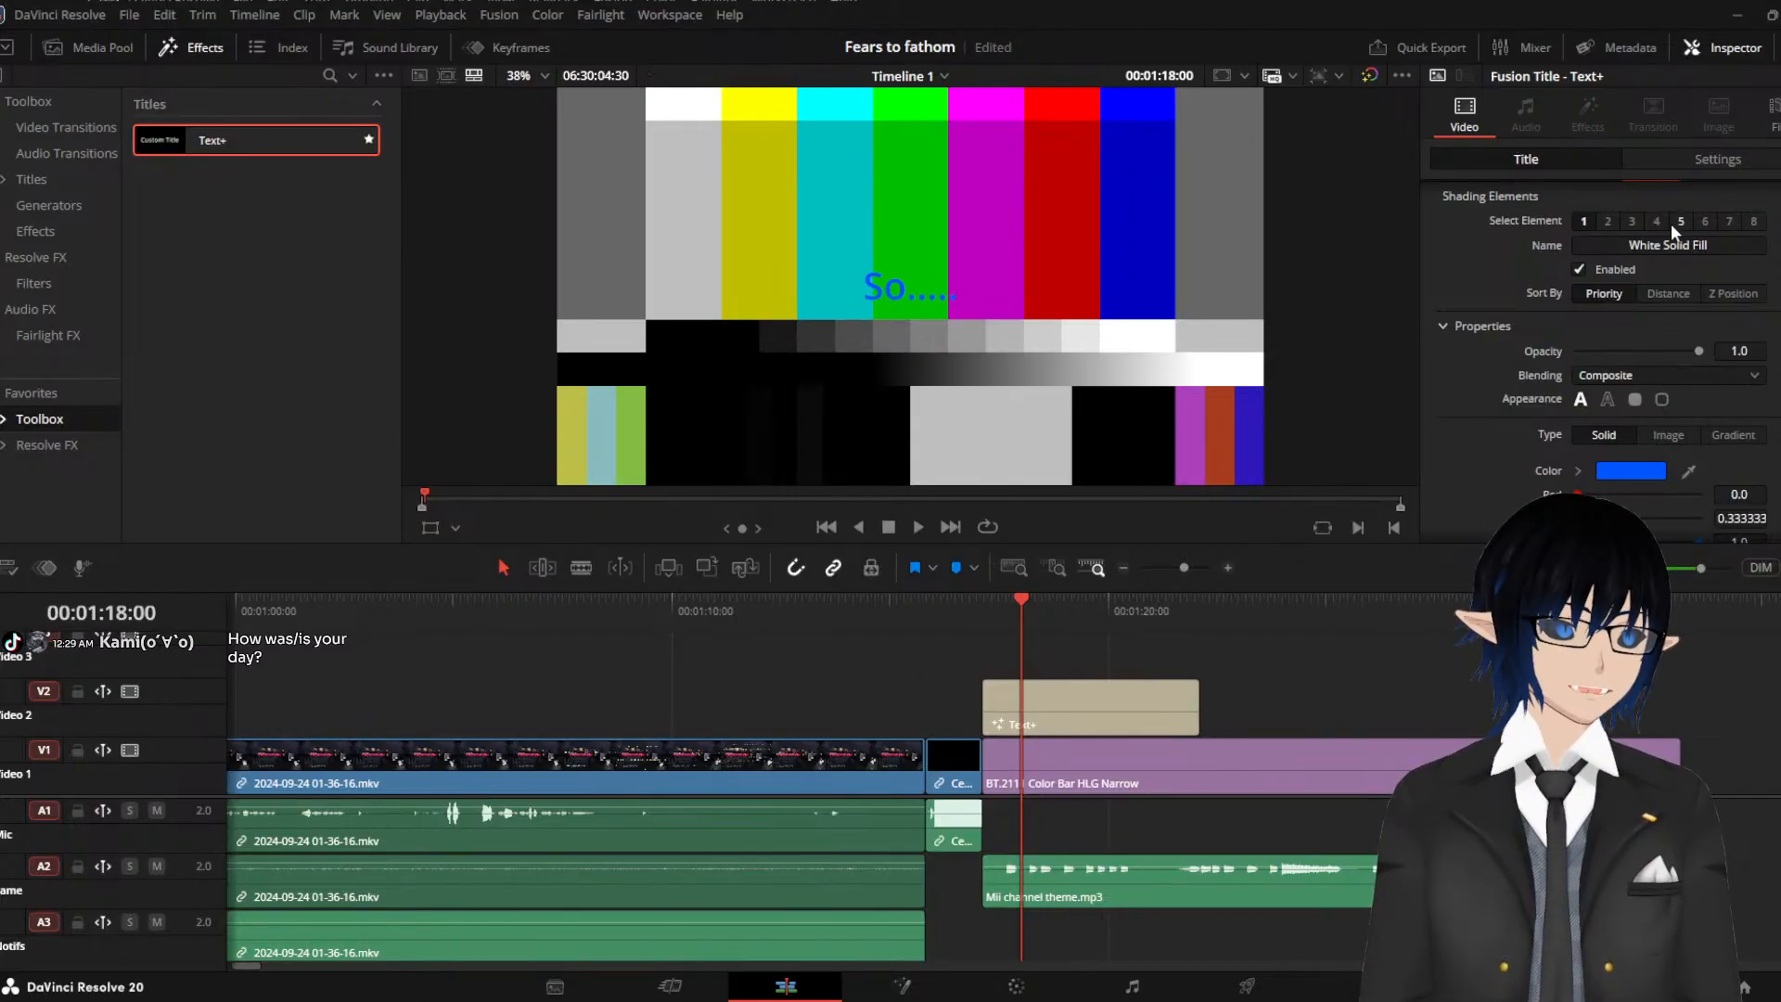
# Enable the second shading element, Red Outline, for the title and set its color to black
pyautogui.click(1602, 221)
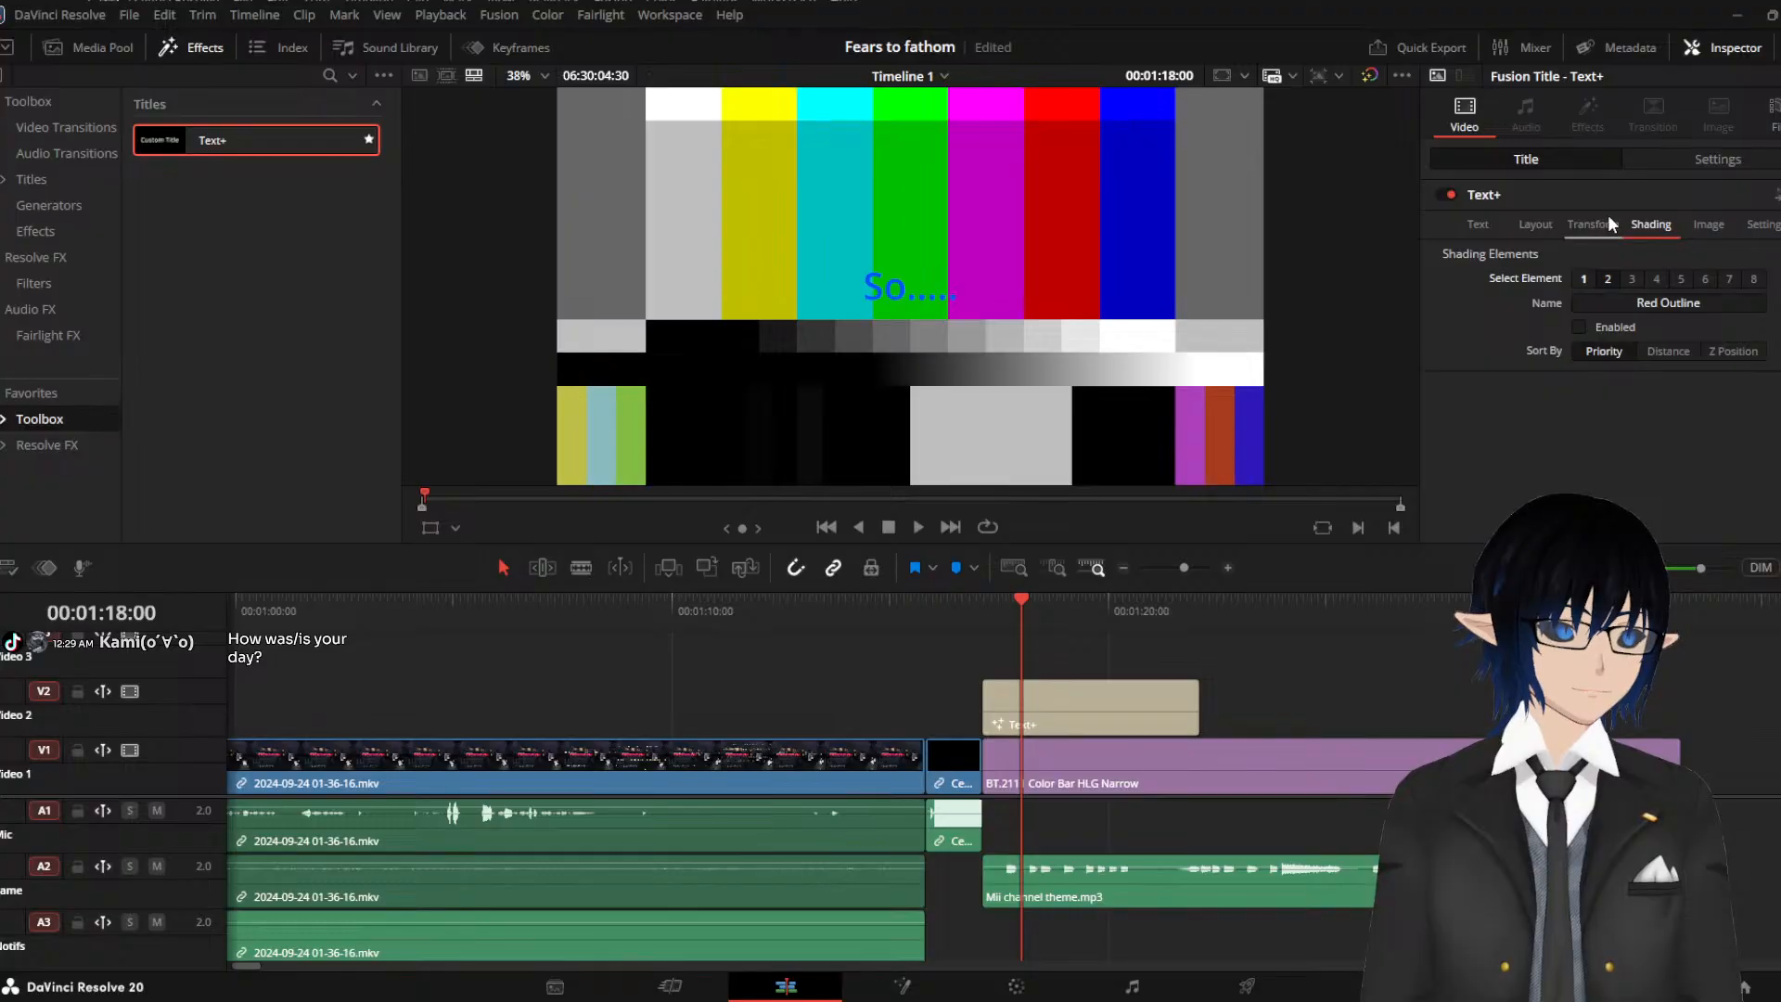
pyautogui.click(1578, 326)
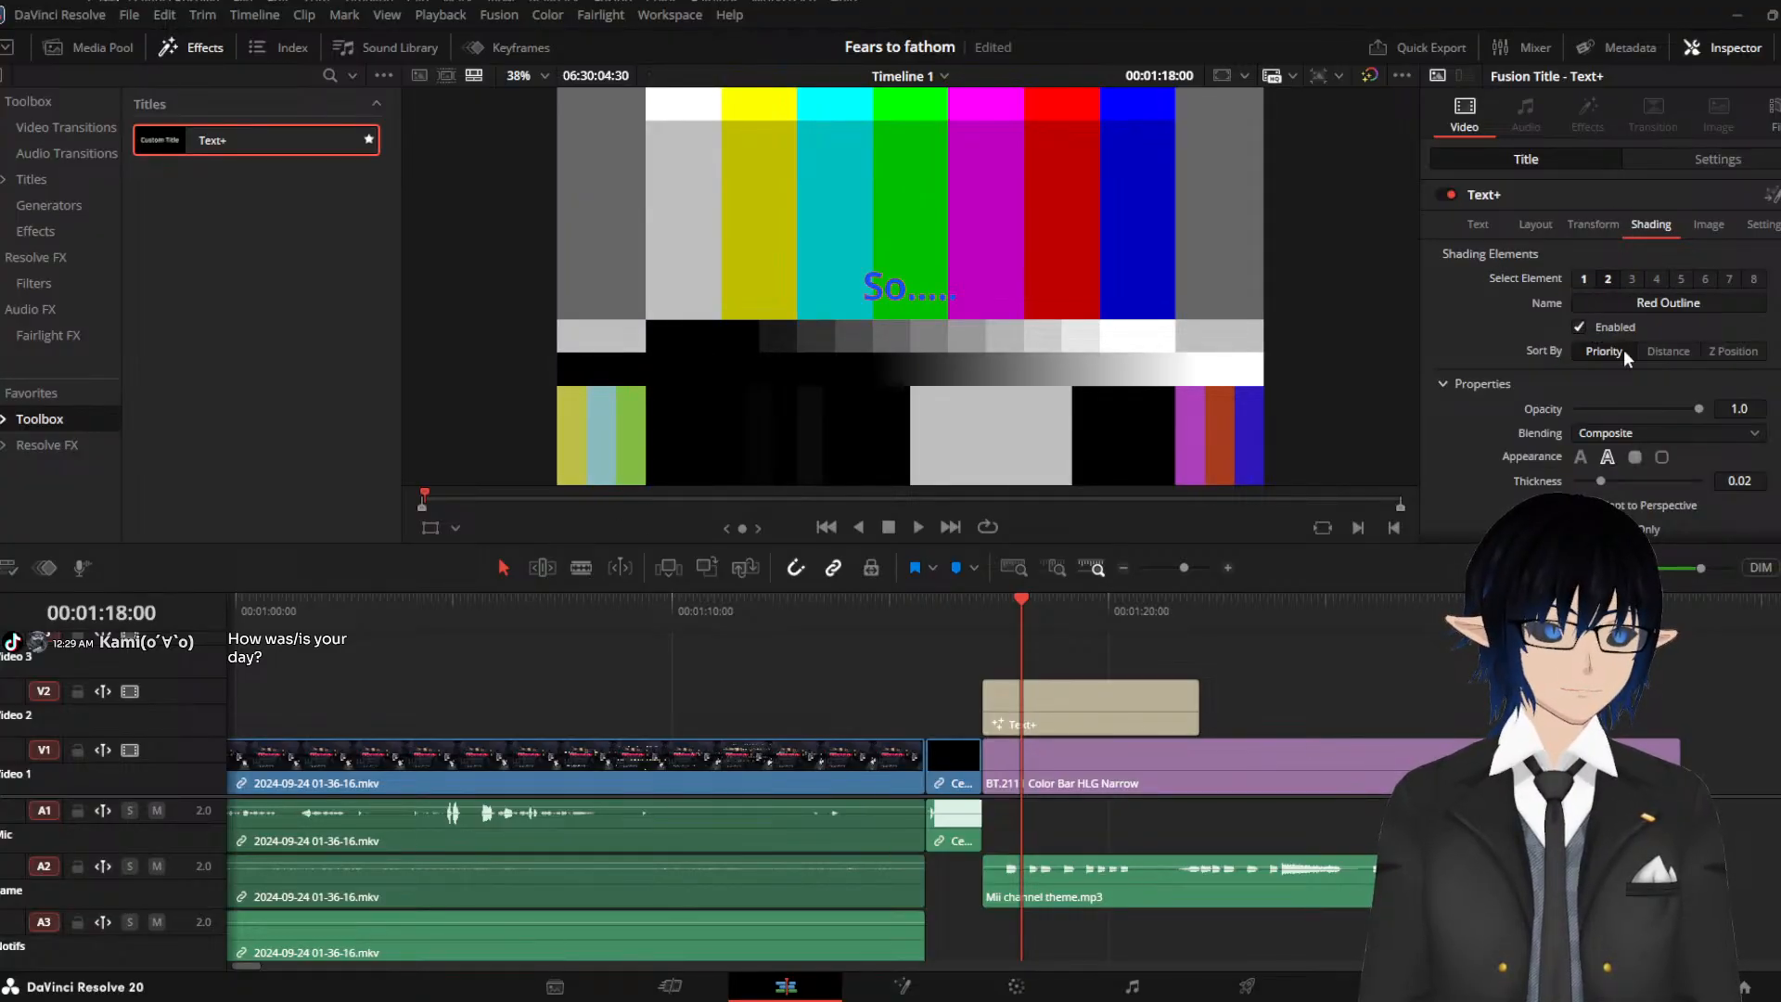
pyautogui.scroll(-4, 1653, 436)
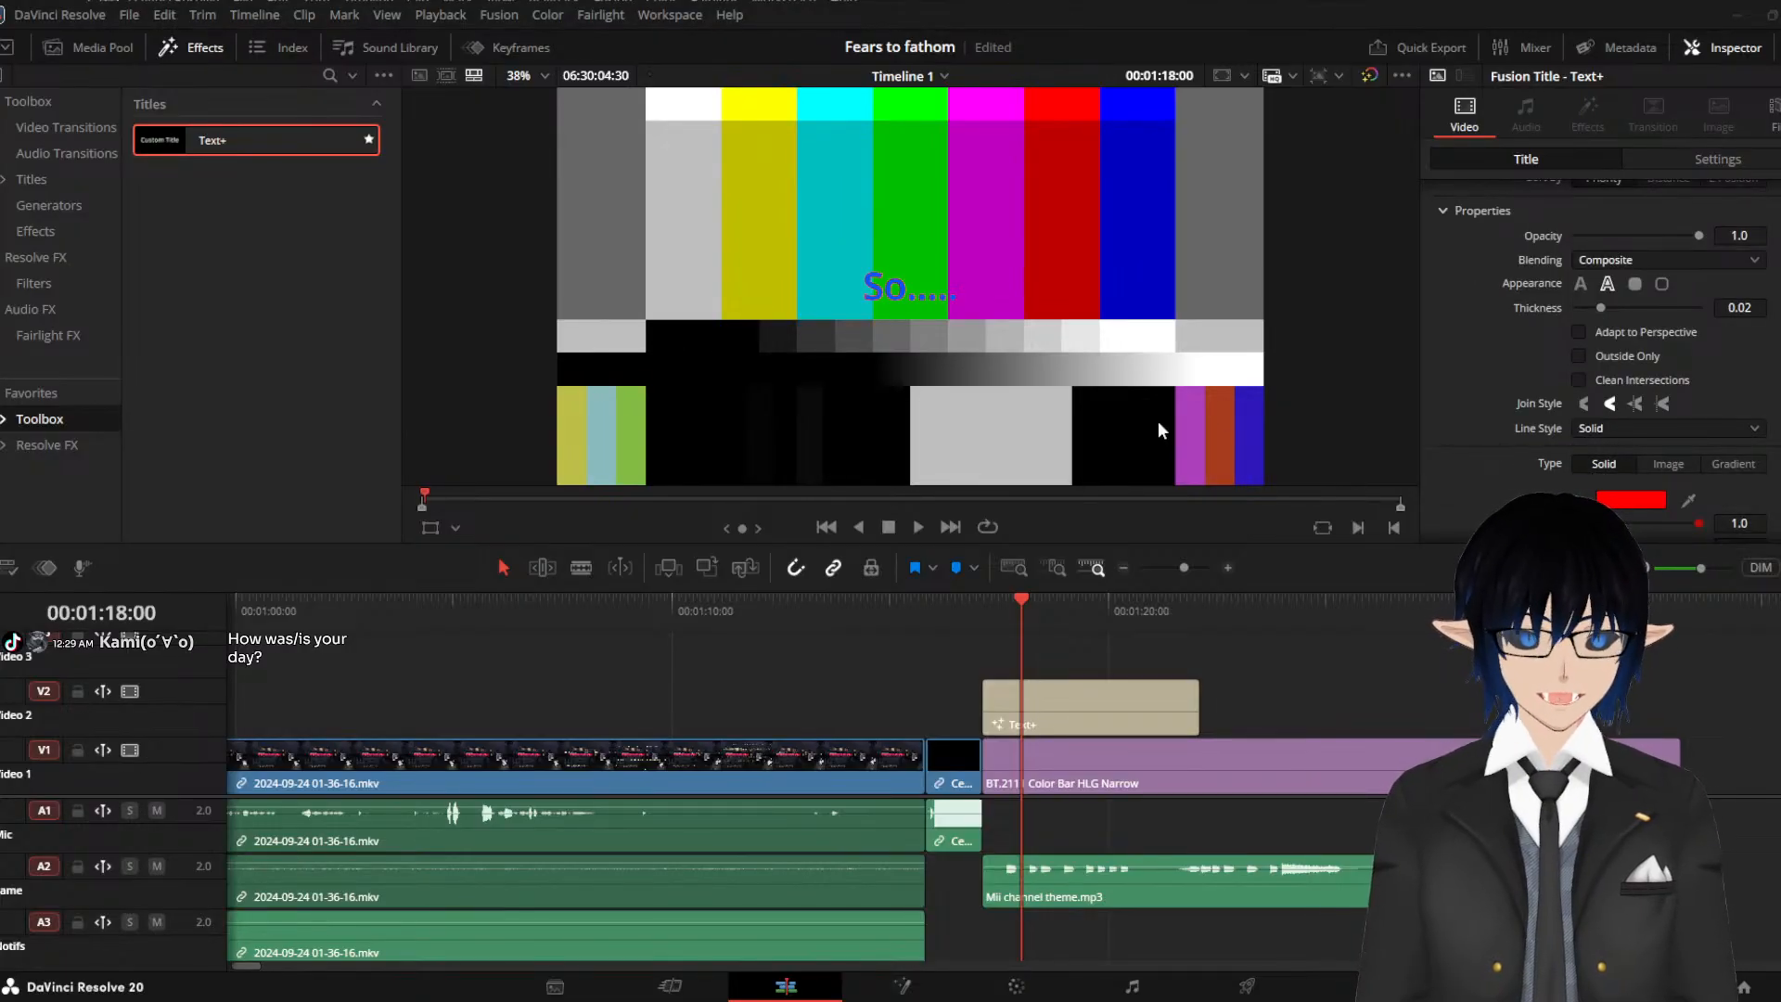
pyautogui.click(679, 356)
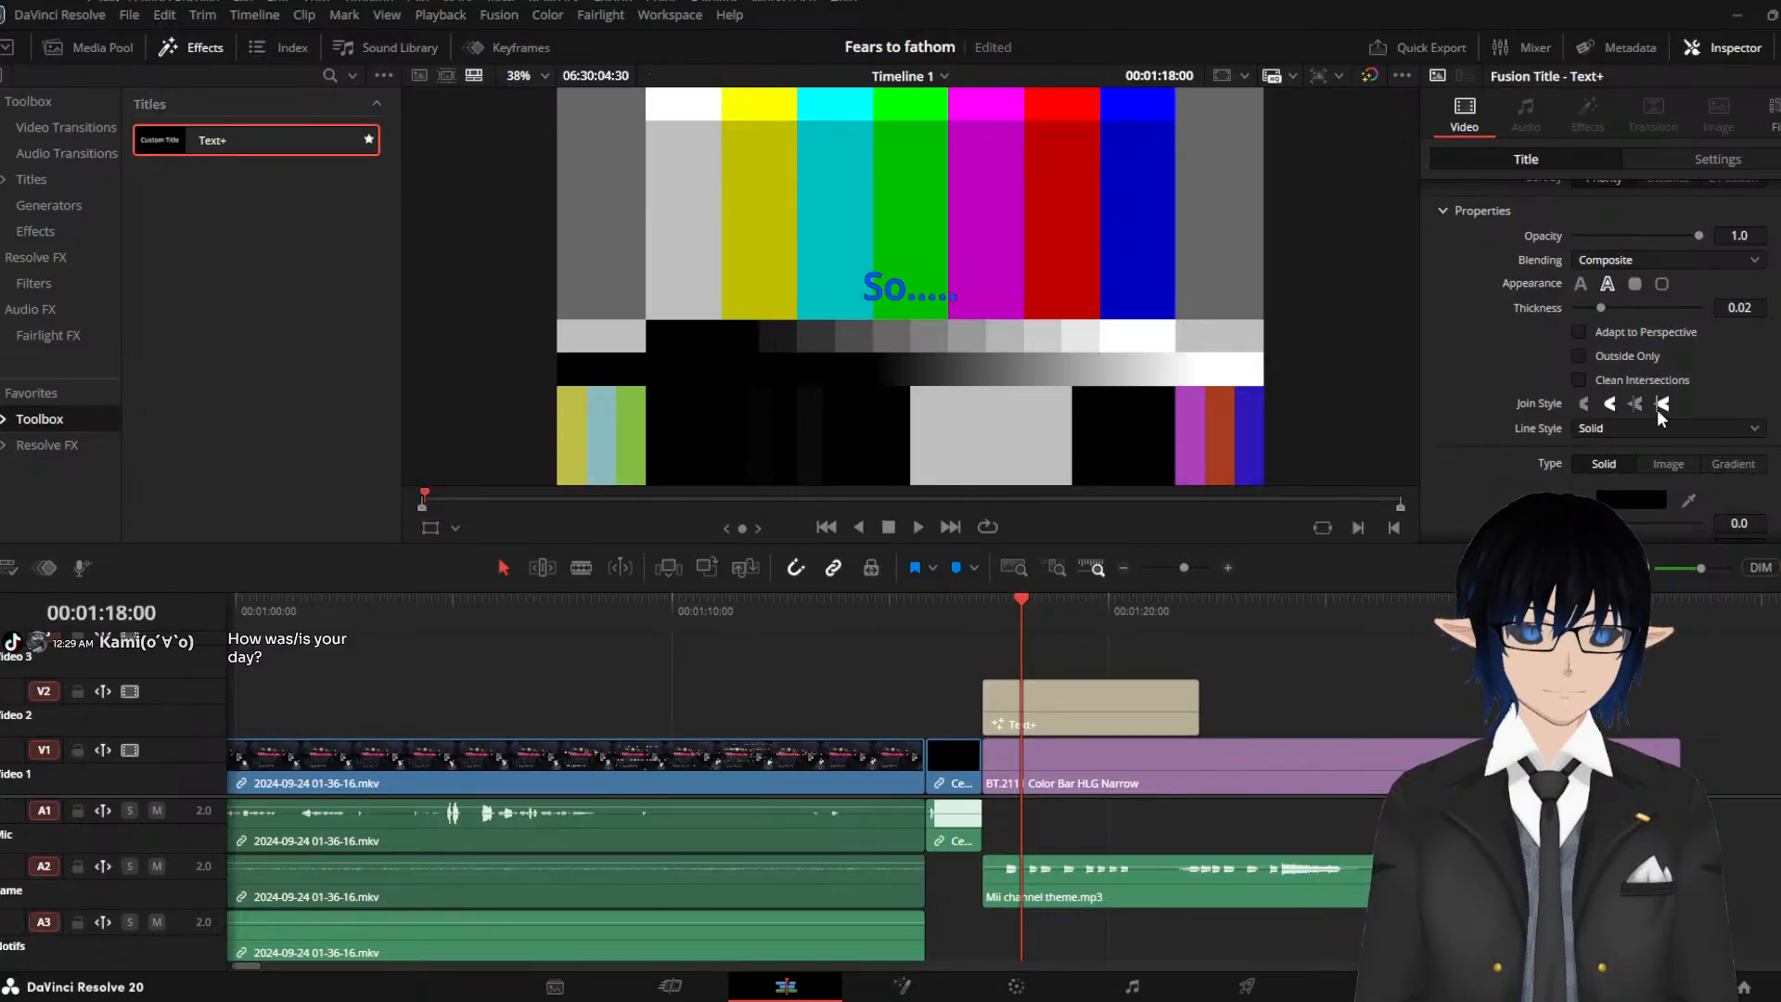
# Look through the outline's shading properties and set the black outline's thickness to 0.1
pyautogui.scroll(-1, 1703, 423)
pyautogui.scroll(-3, 1703, 423)
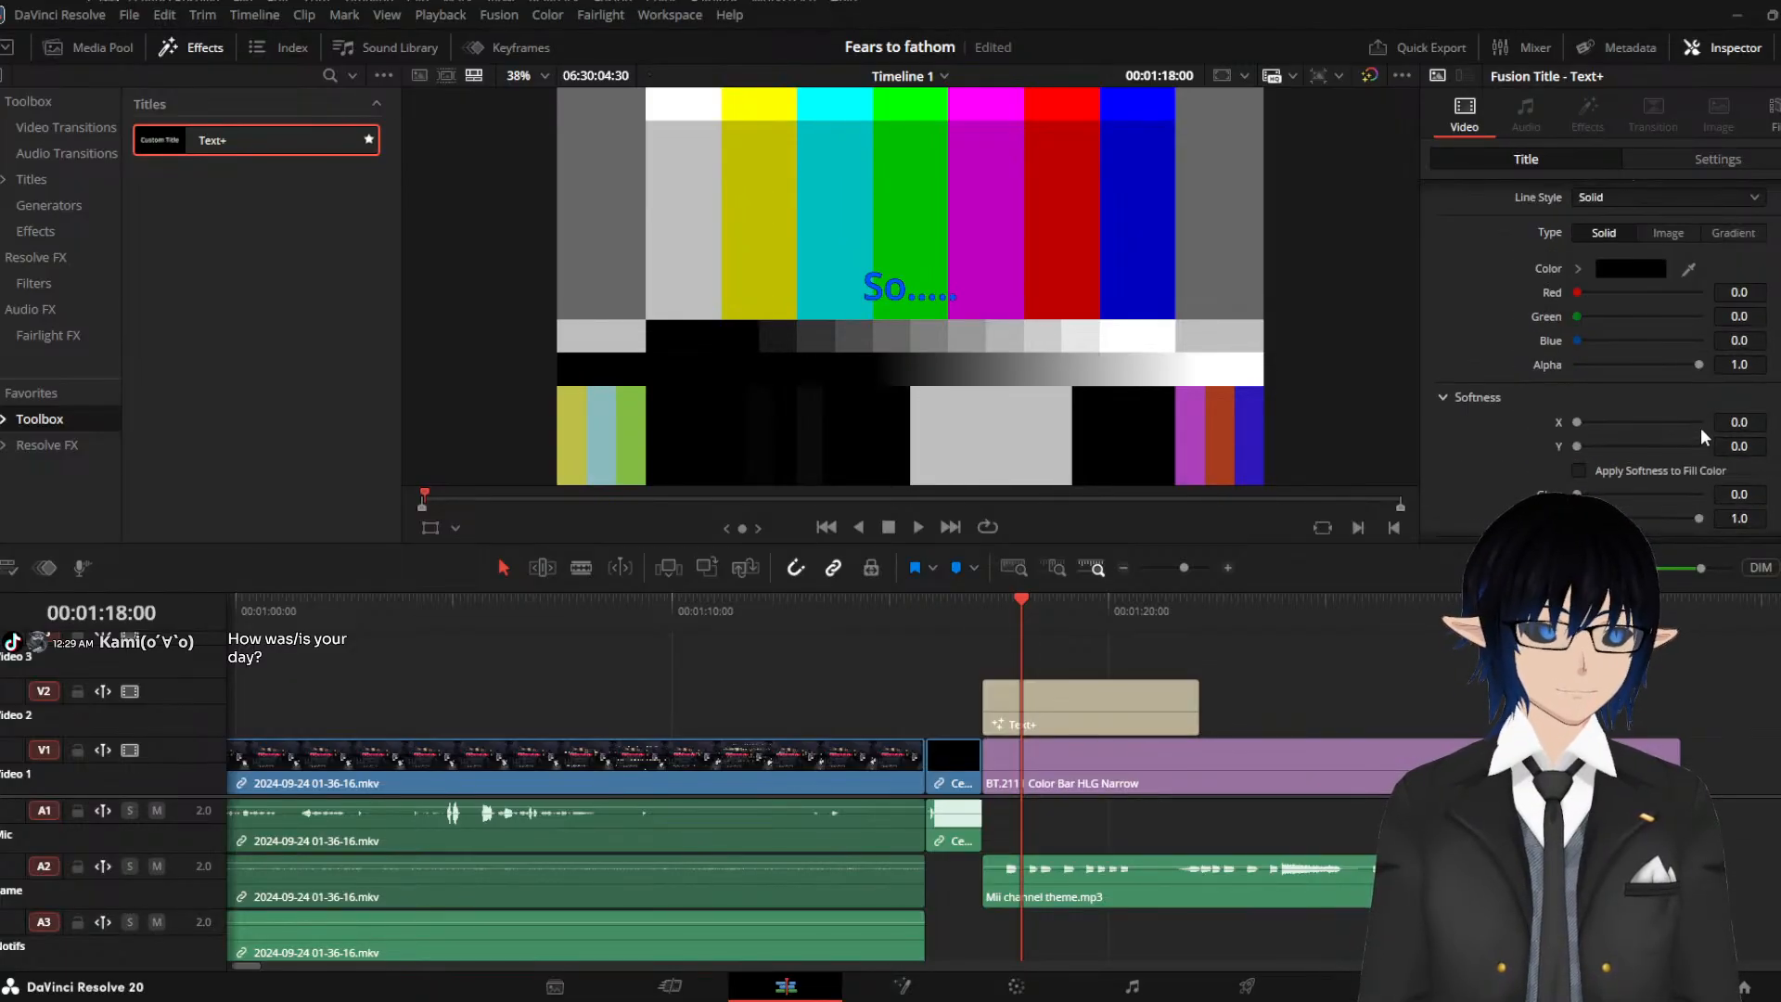
pyautogui.scroll(-2, 1699, 431)
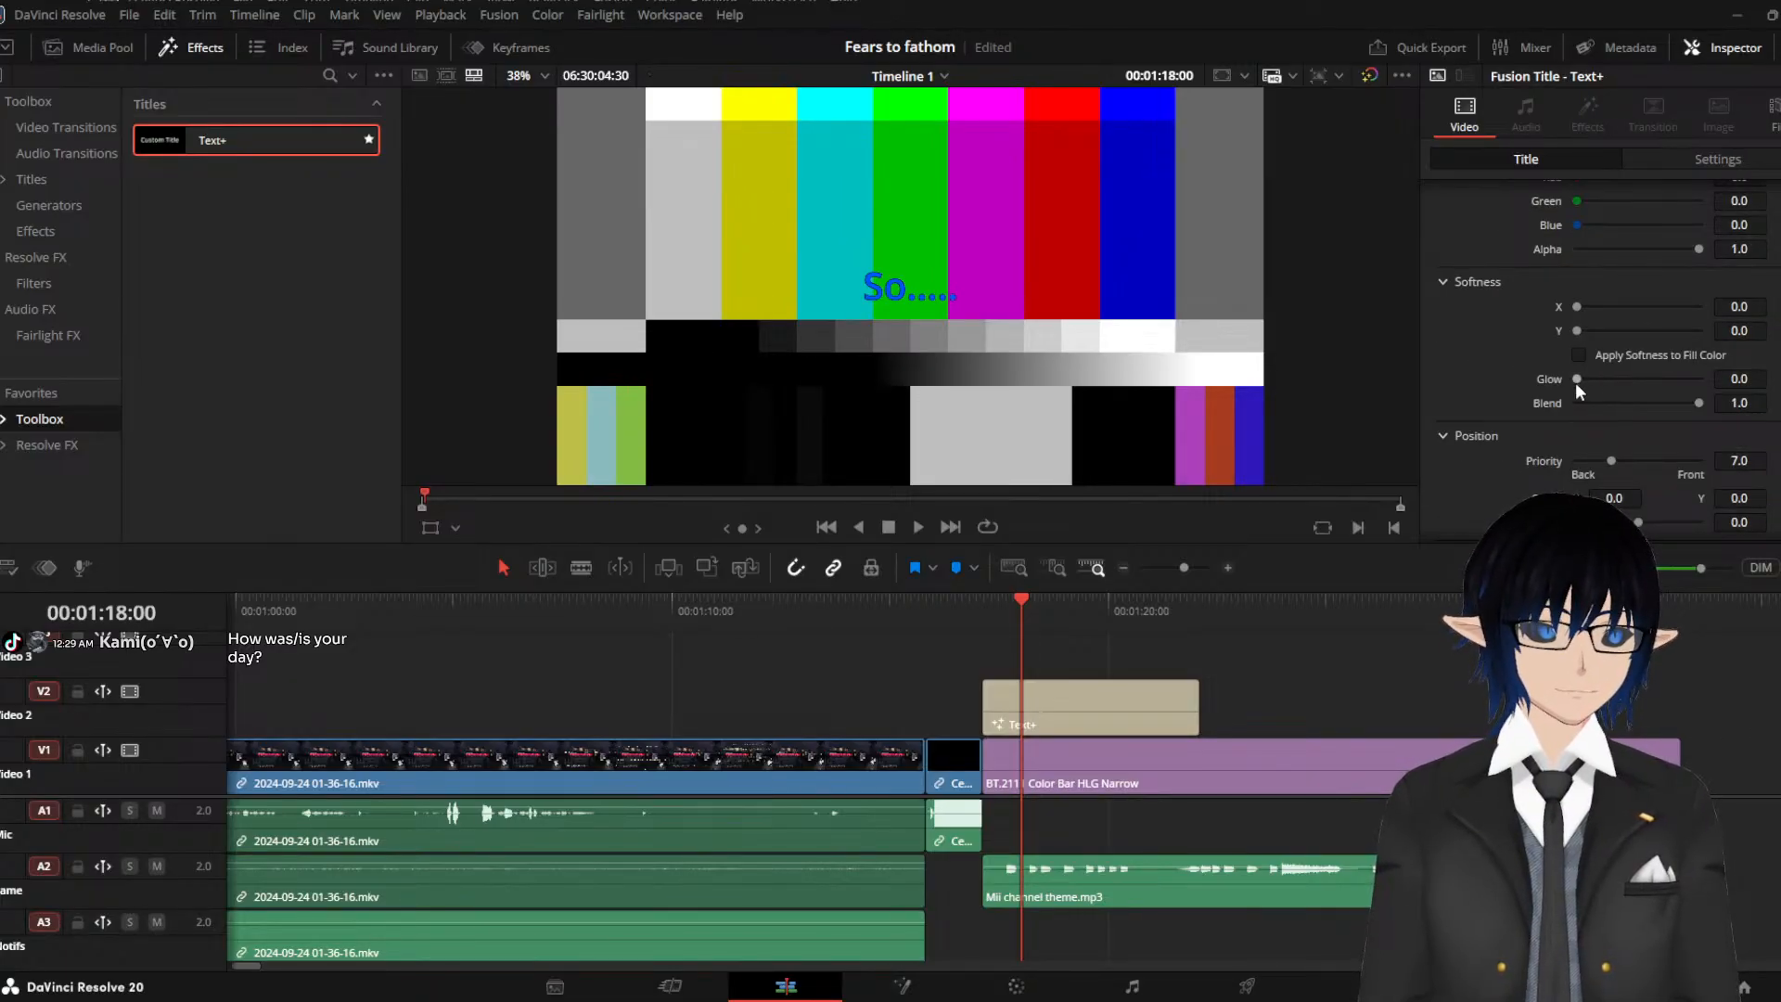
pyautogui.scroll(-2, 1611, 418)
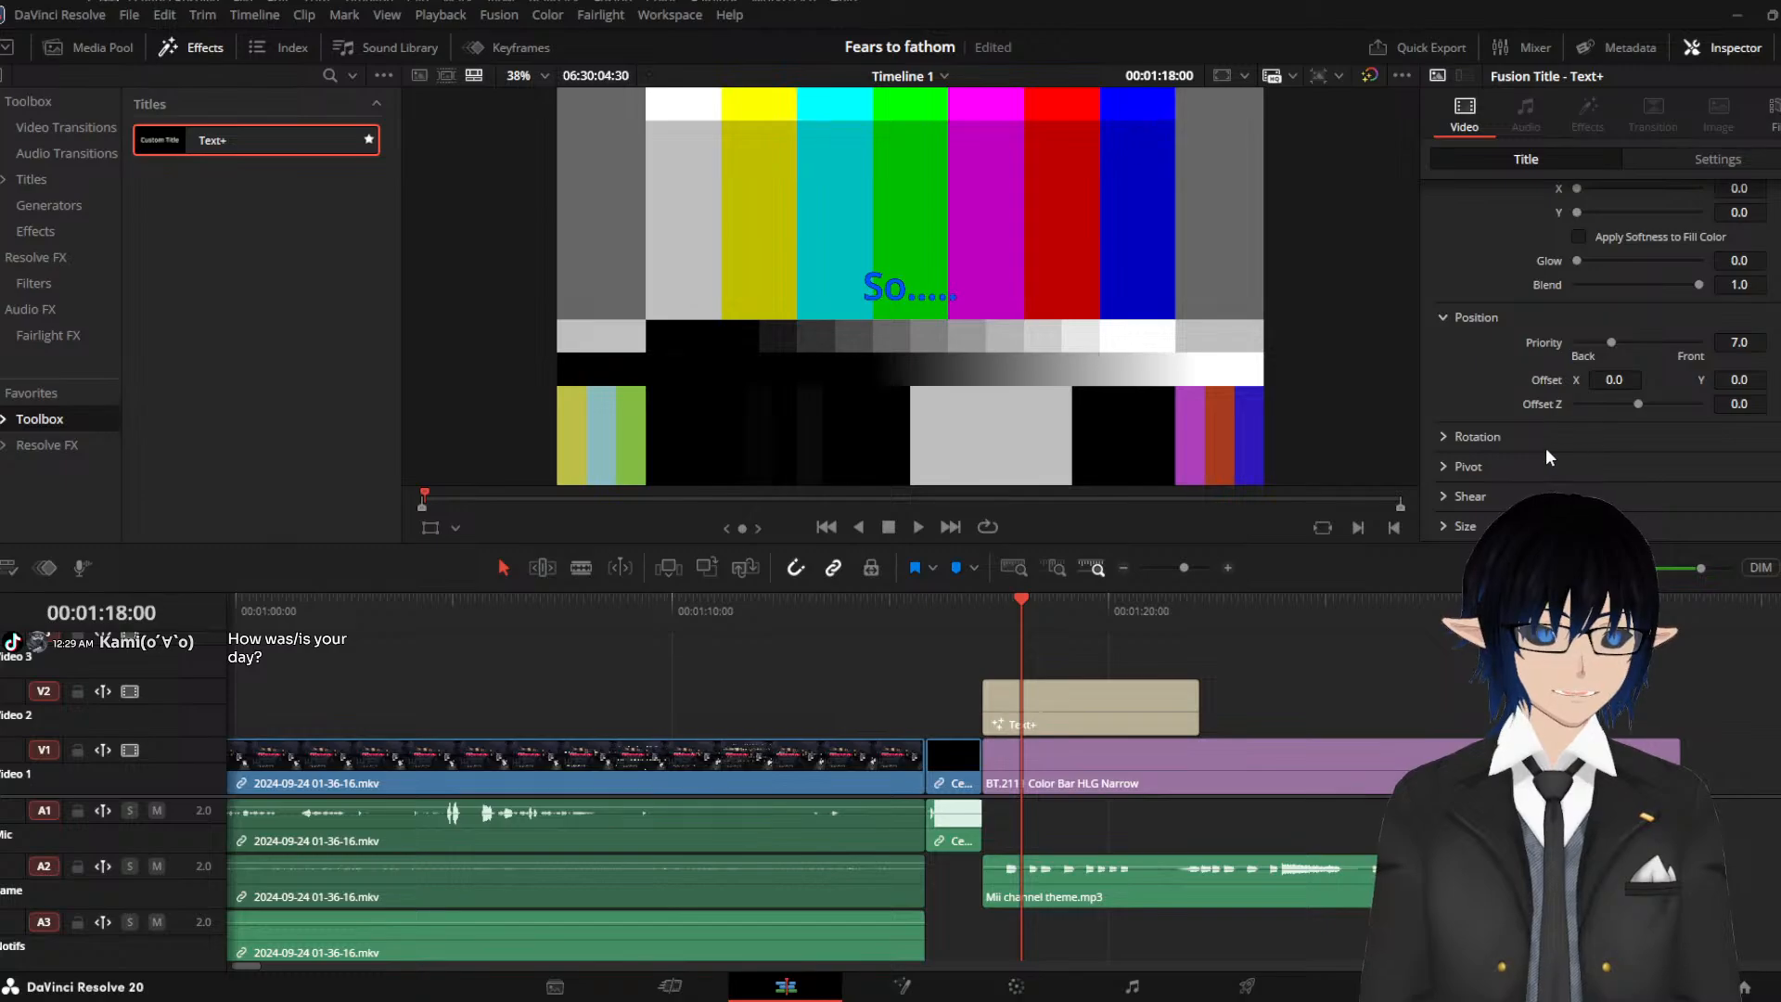
pyautogui.scroll(4, 1547, 445)
pyautogui.scroll(3, 1556, 436)
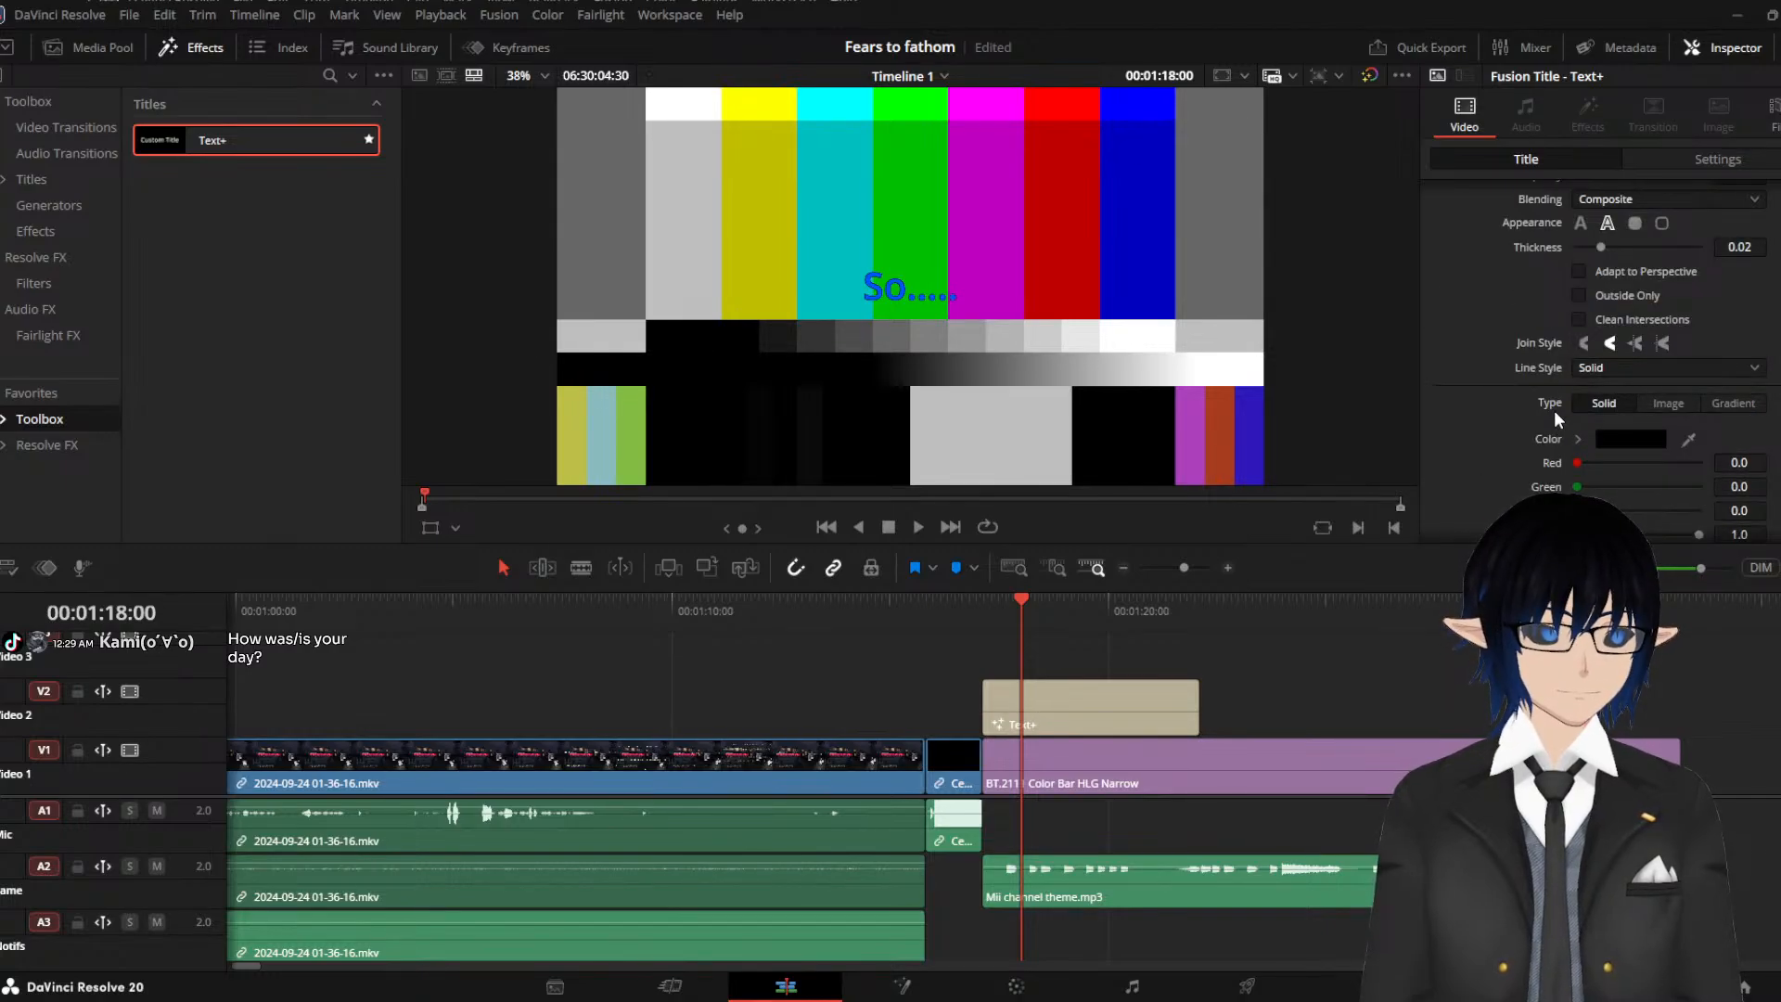
pyautogui.scroll(2, 1554, 410)
pyautogui.moveTo(1601, 363); pyautogui.dragTo(1744, 369)
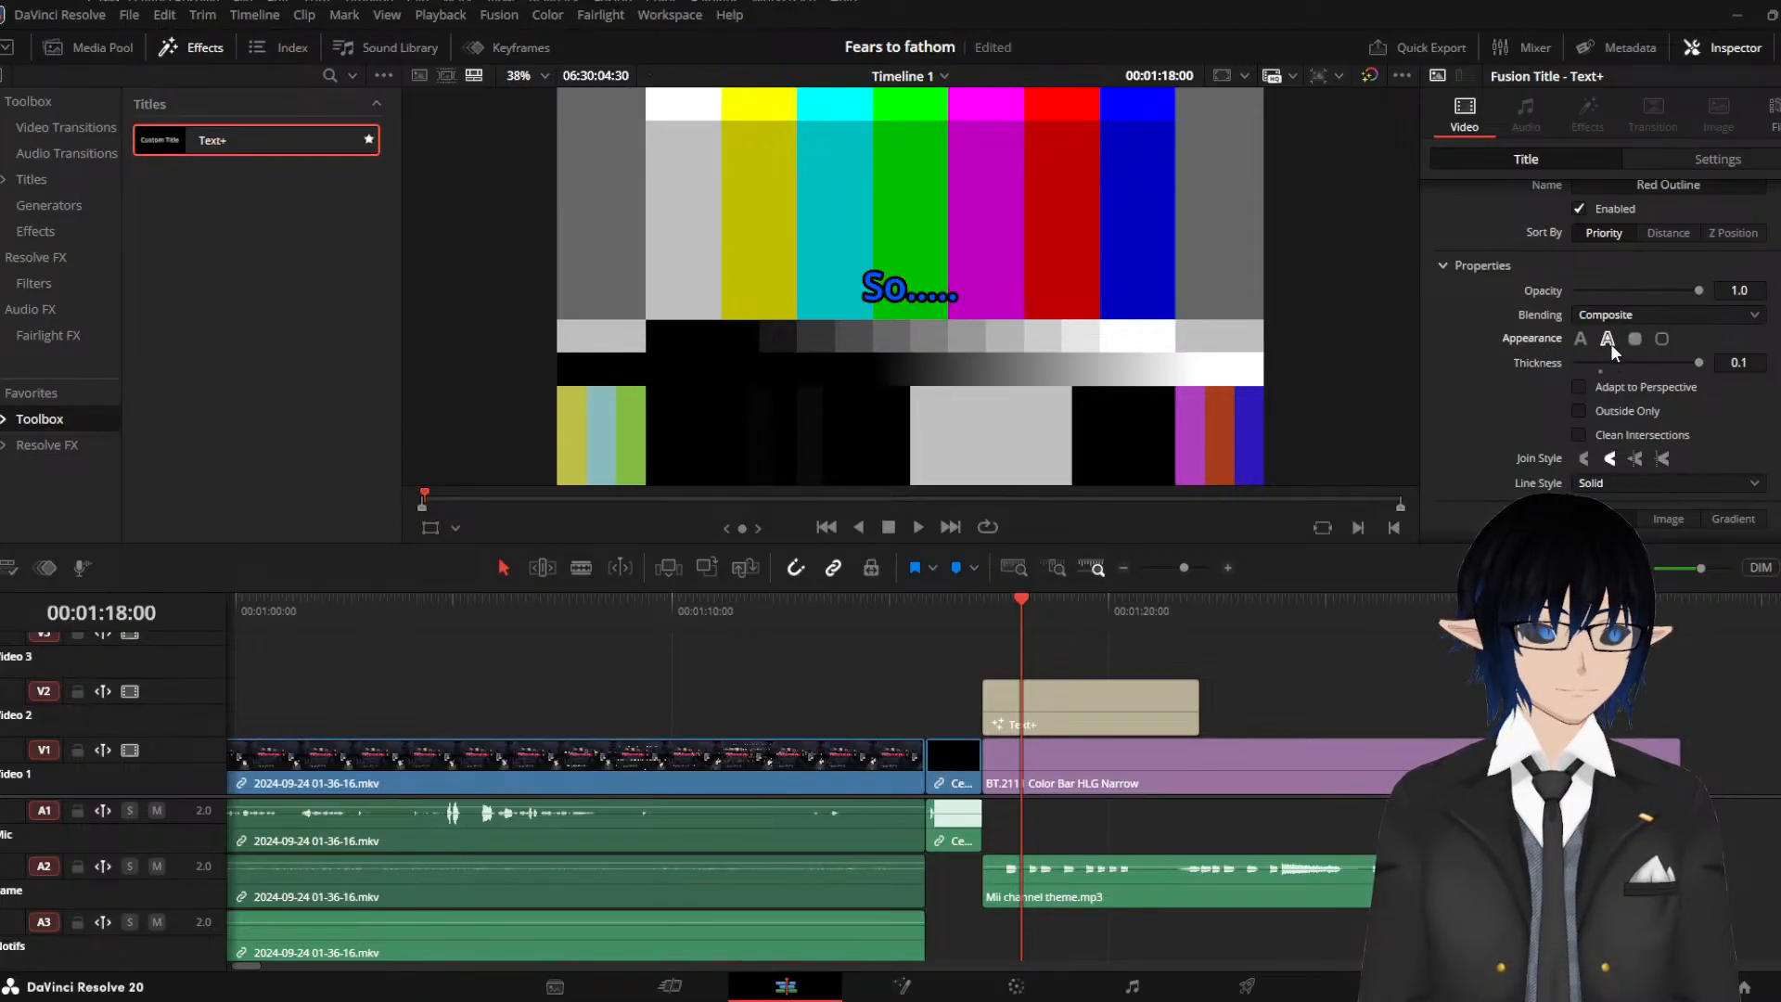
# Try the text fill and filled border appearances on the second shading element, returning it to the text outline
pyautogui.click(1581, 340)
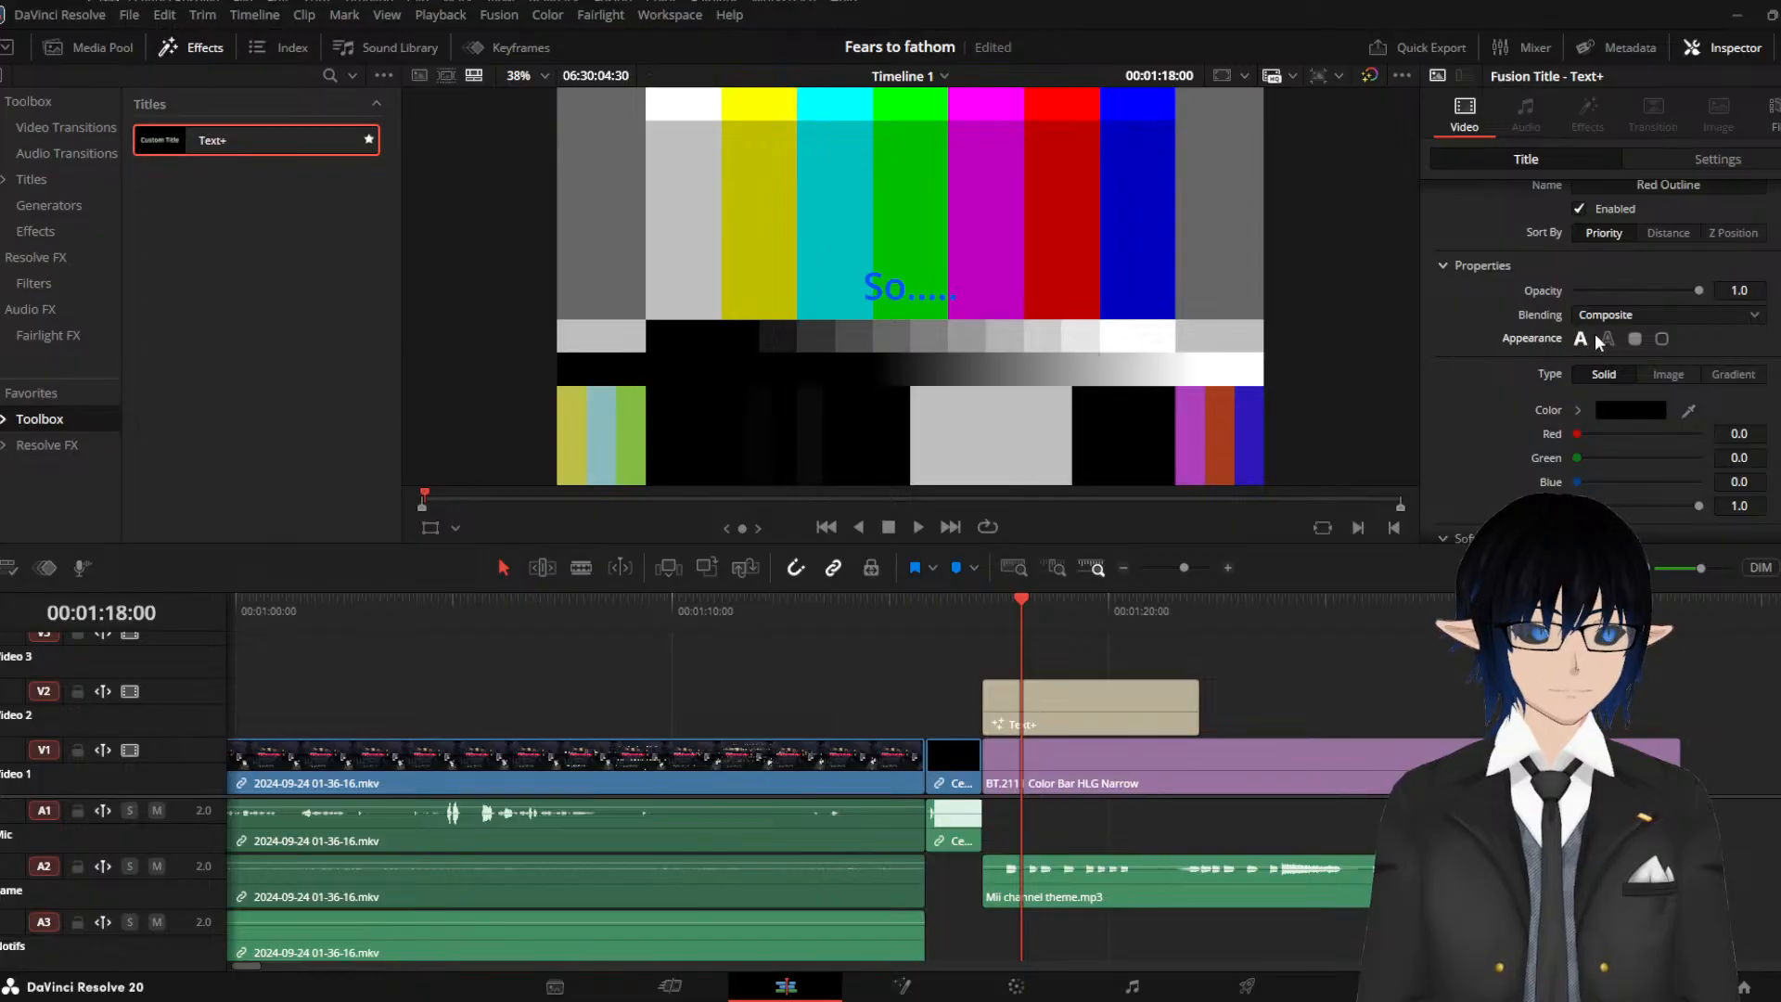
pyautogui.click(1607, 339)
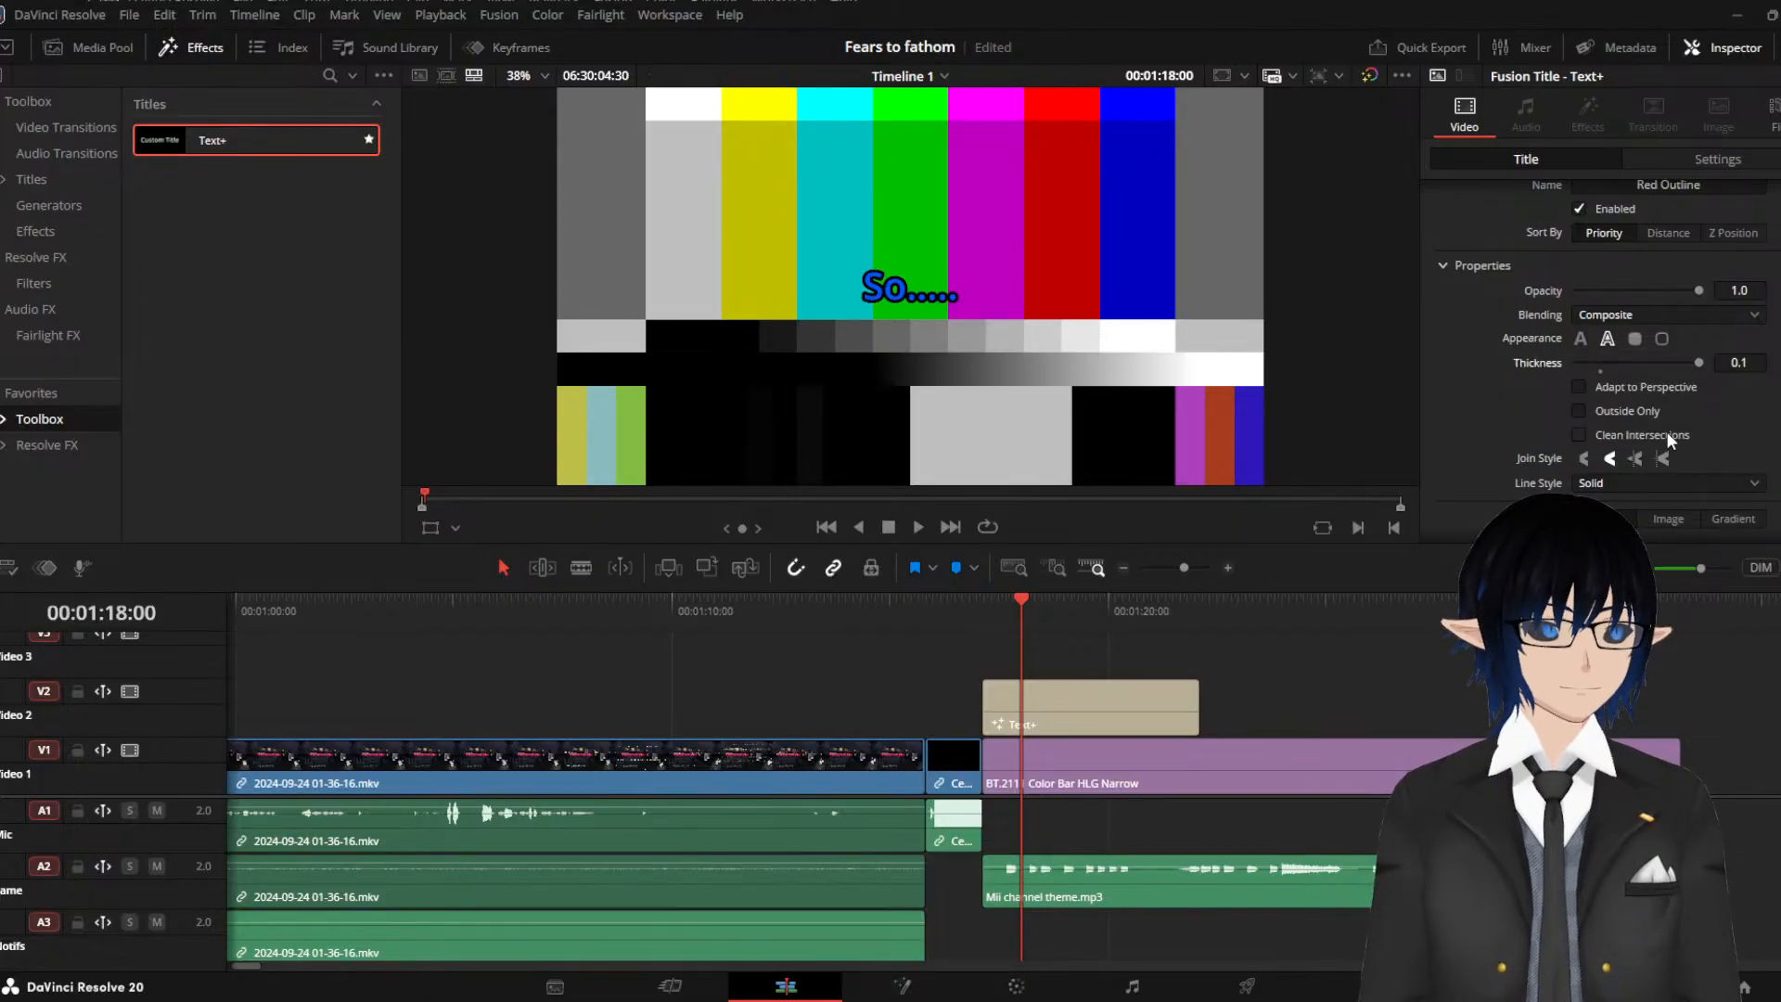
pyautogui.click(1635, 340)
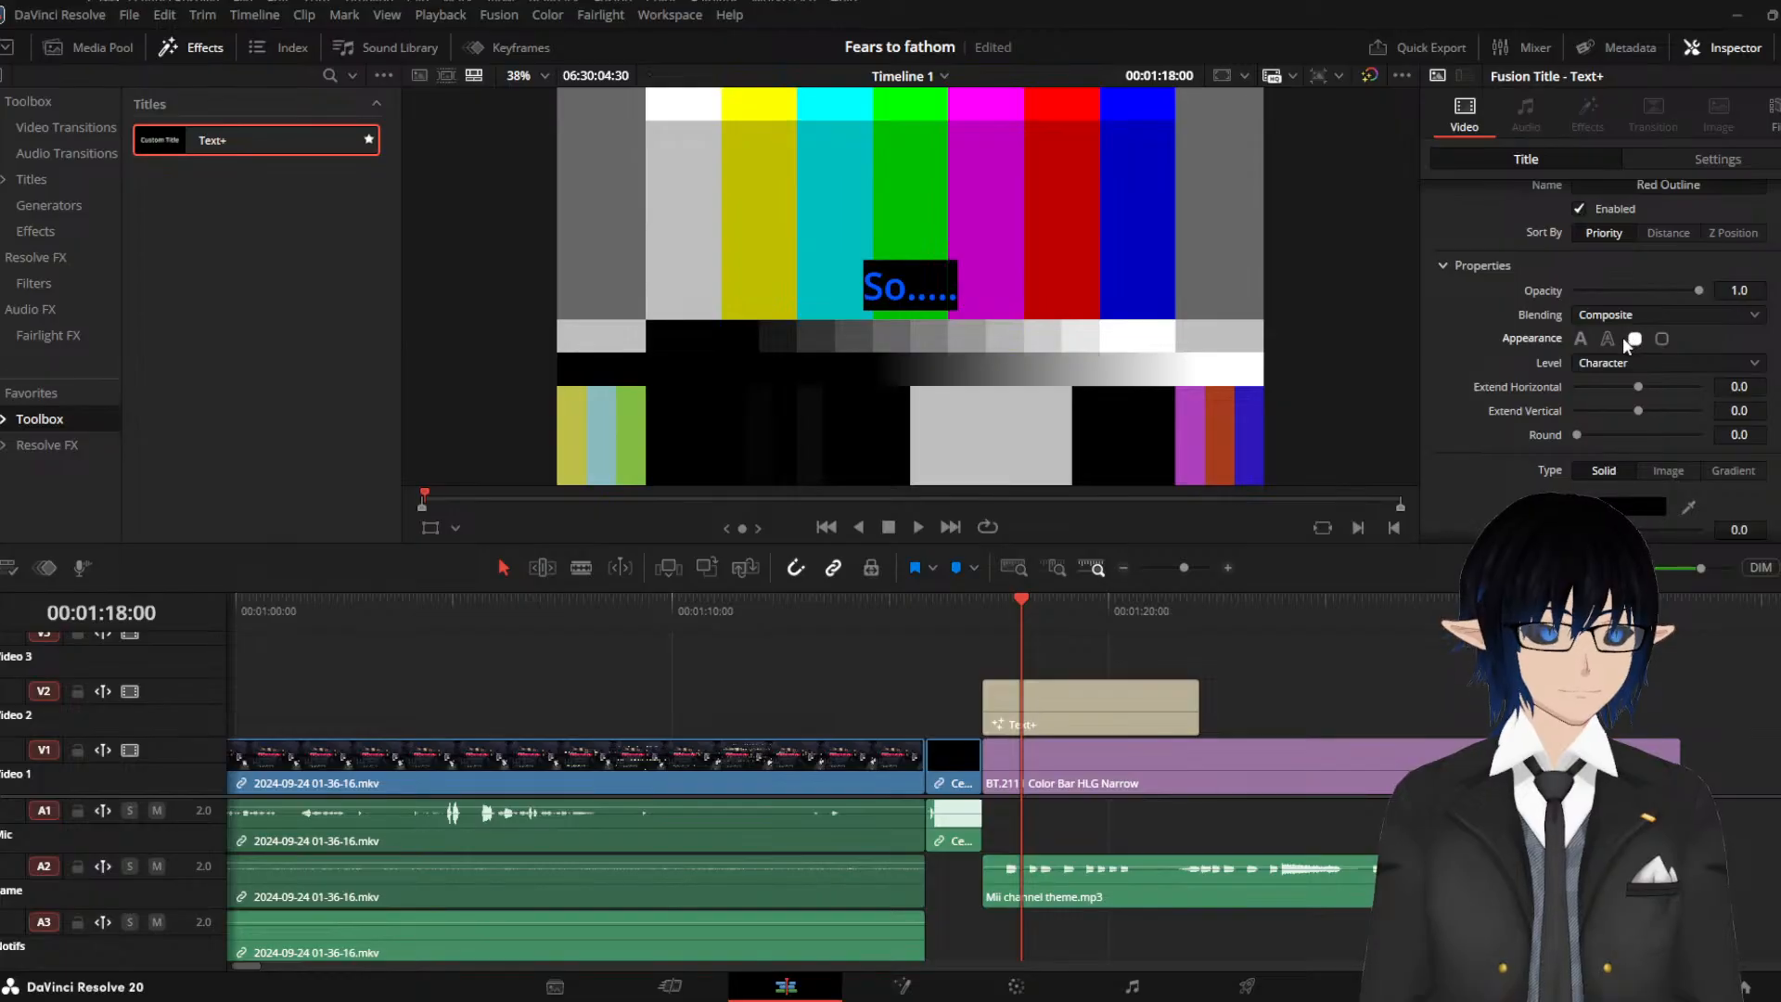
pyautogui.click(1609, 341)
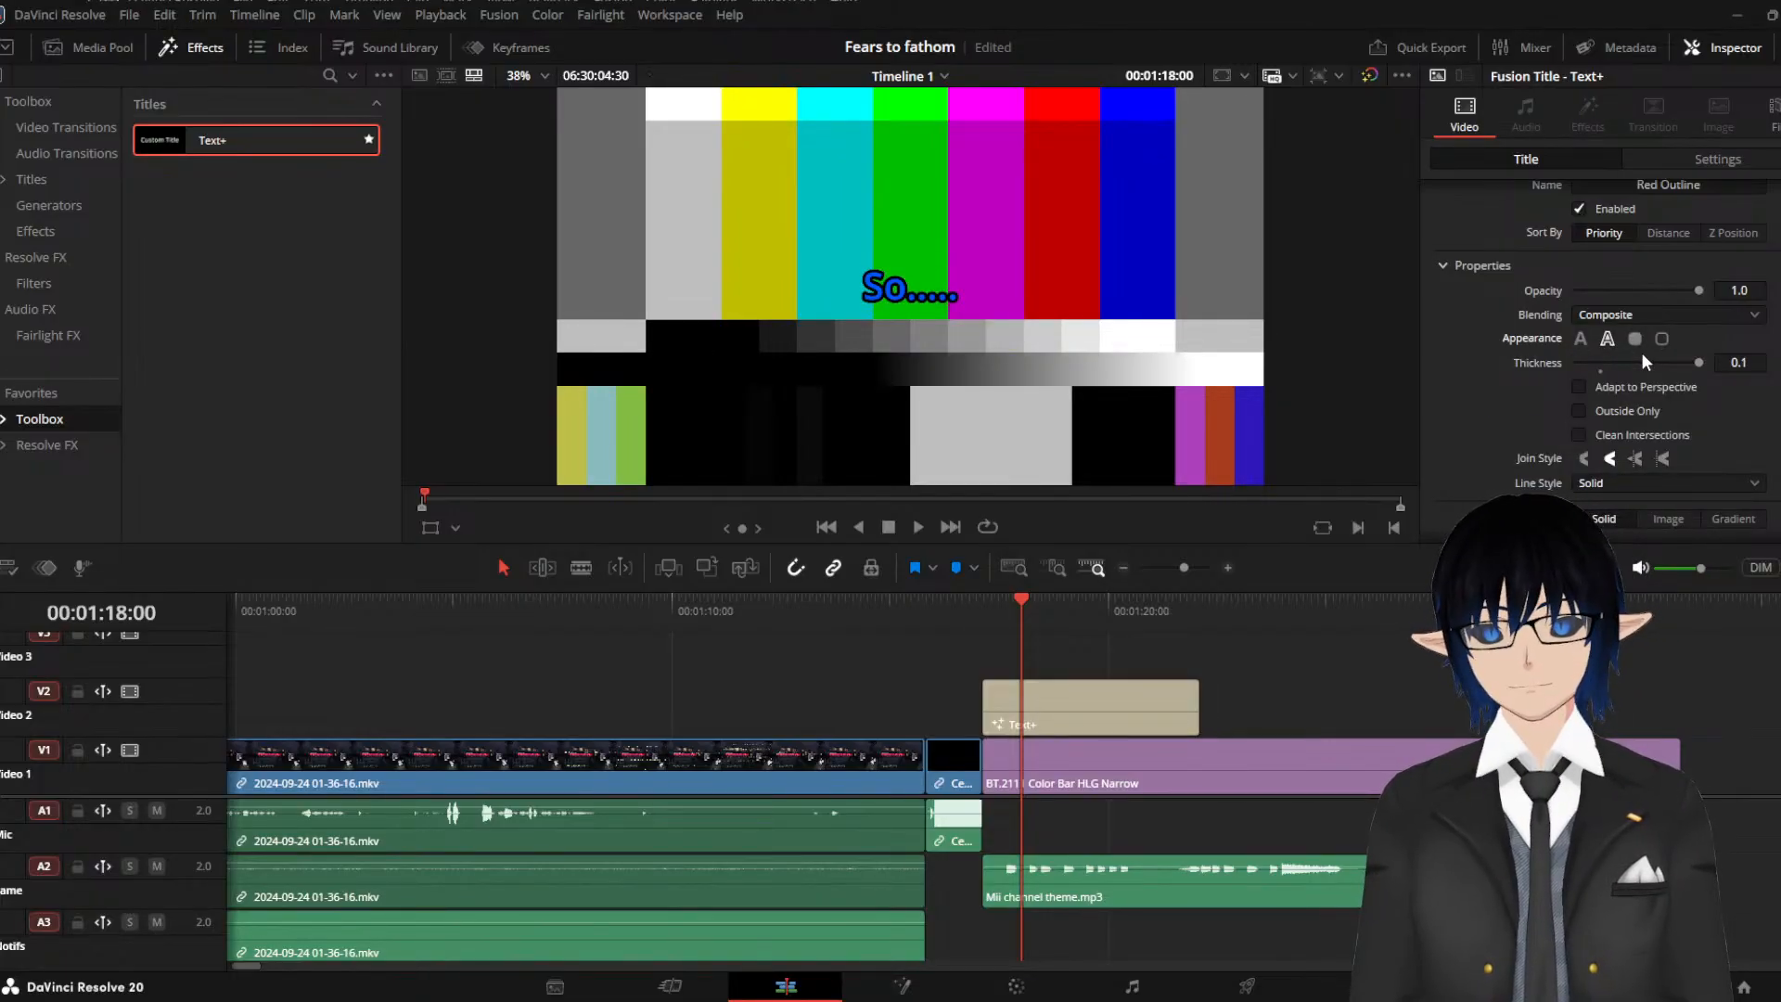
pyautogui.scroll(1, 1739, 425)
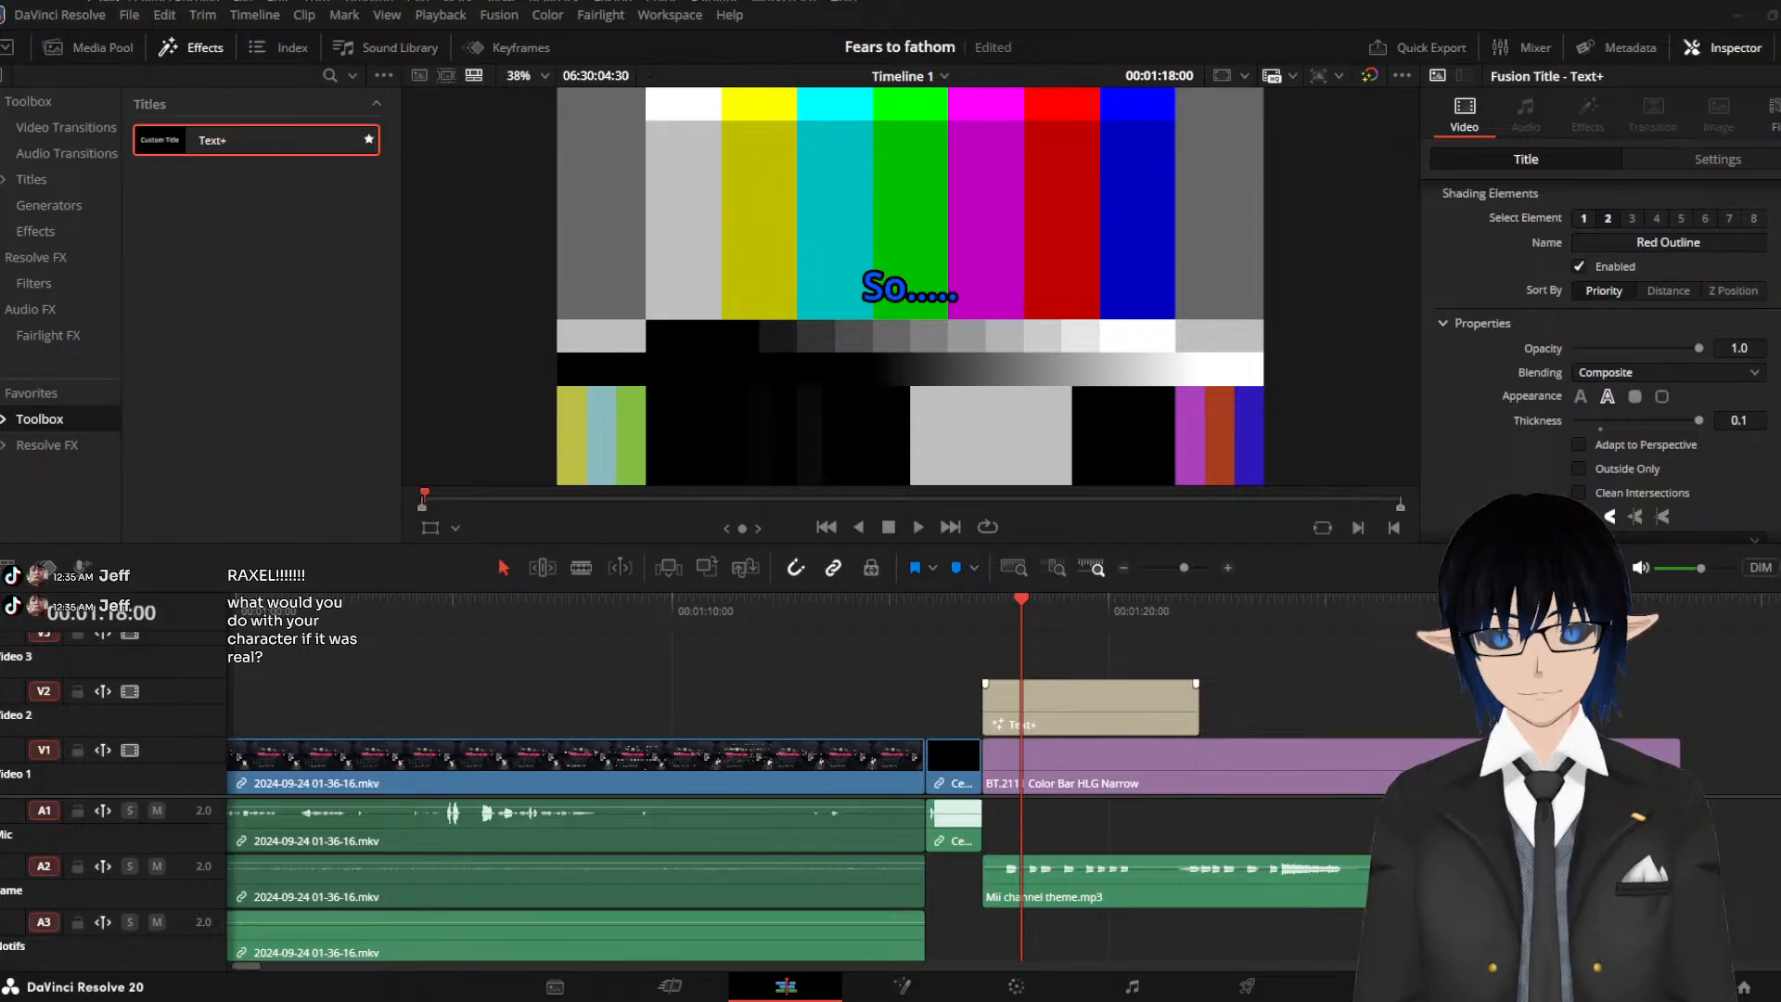
# Shorten the Text+ clip on V2 to end at 00:01:18:00 and play through its end
pyautogui.click(1078, 705)
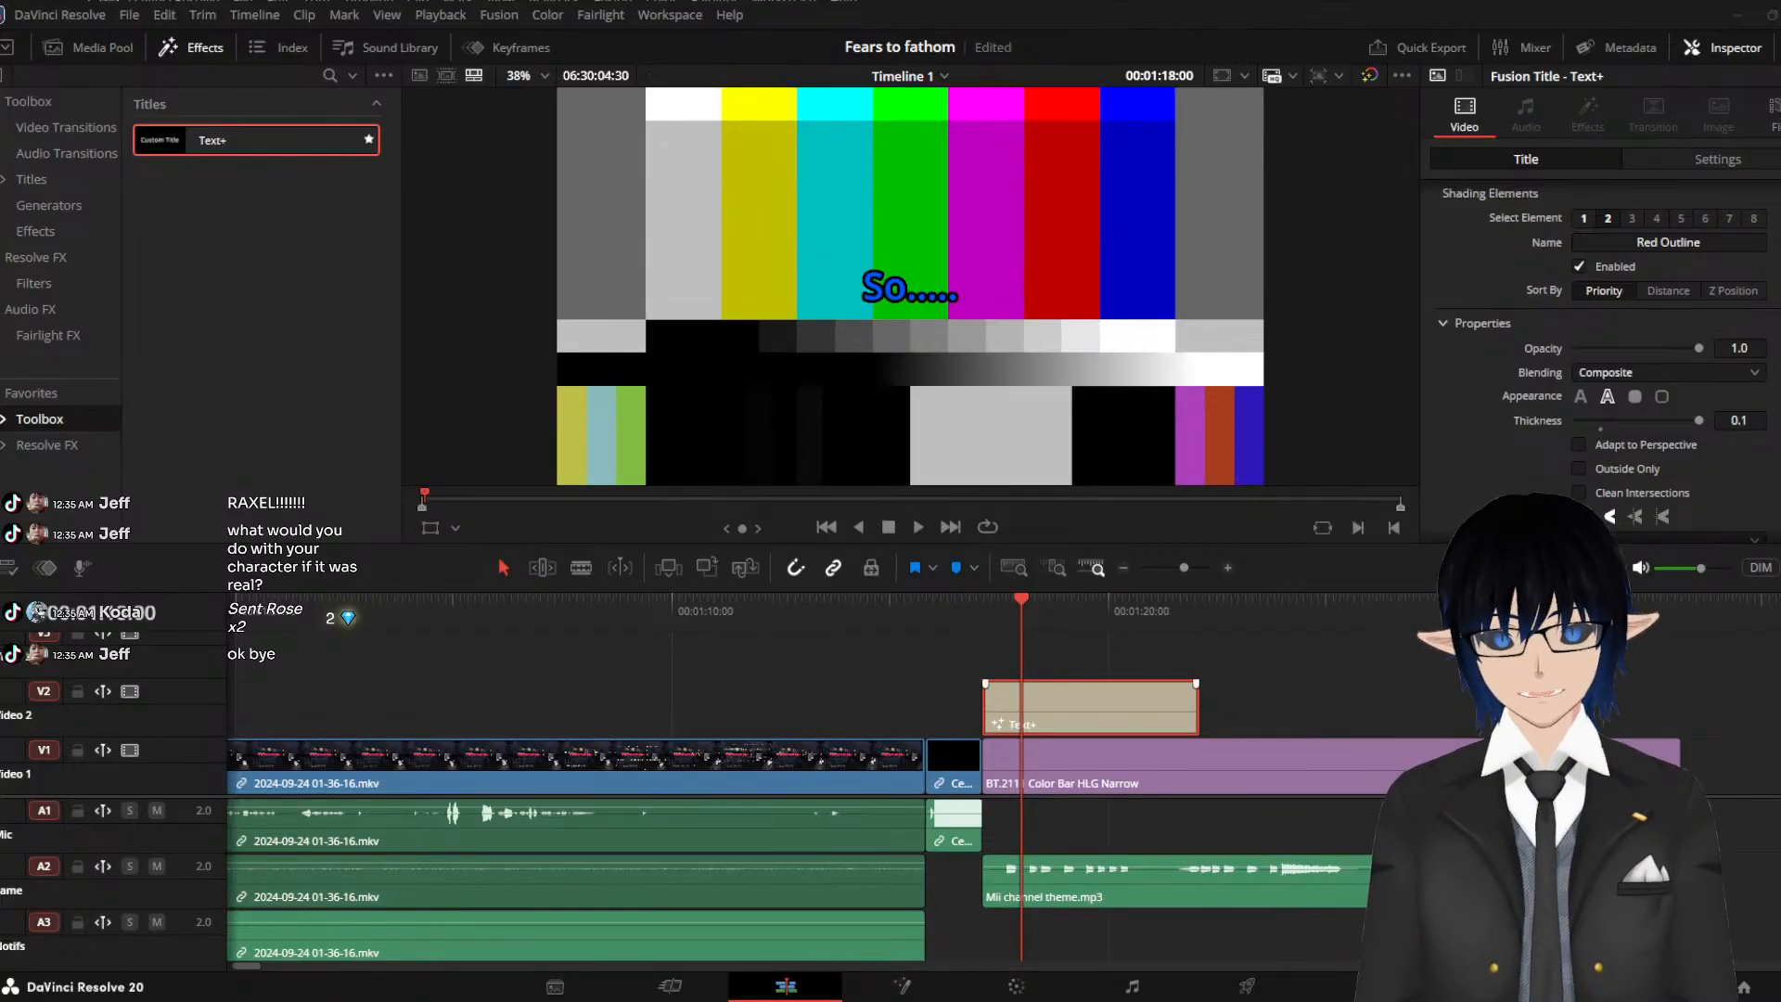
pyautogui.moveTo(1197, 705); pyautogui.dragTo(1020, 705)
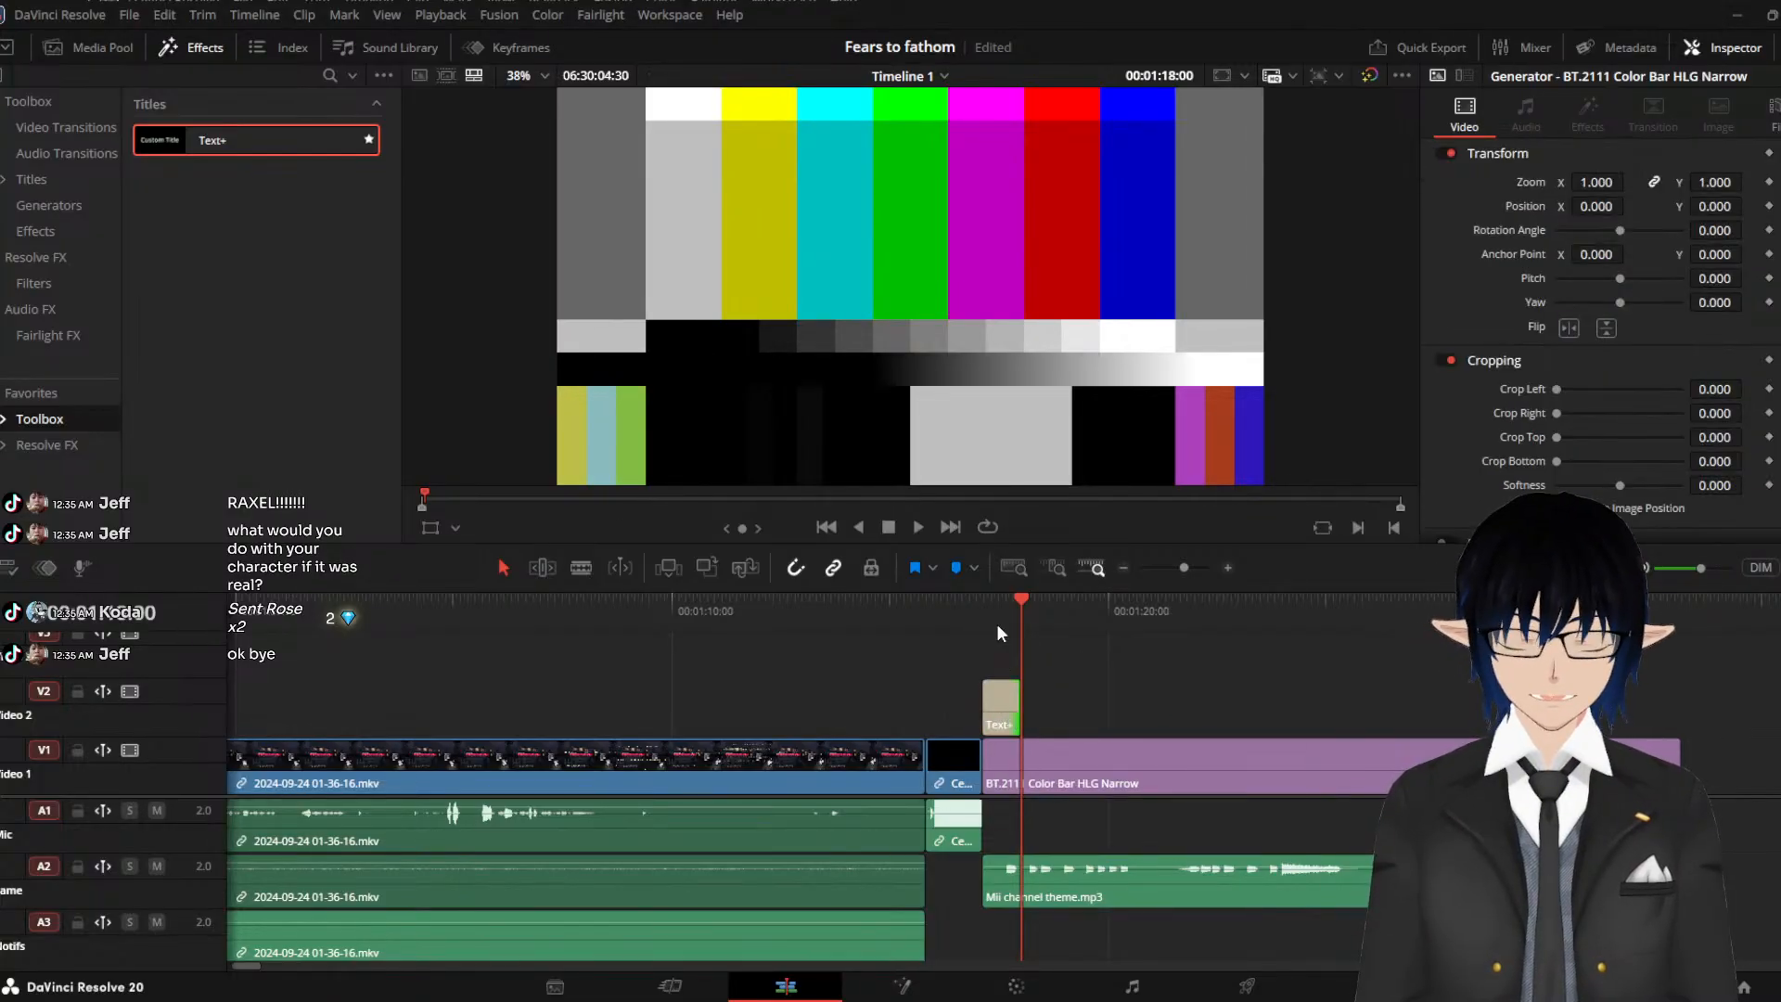
pyautogui.click(982, 611)
pyautogui.press('space')
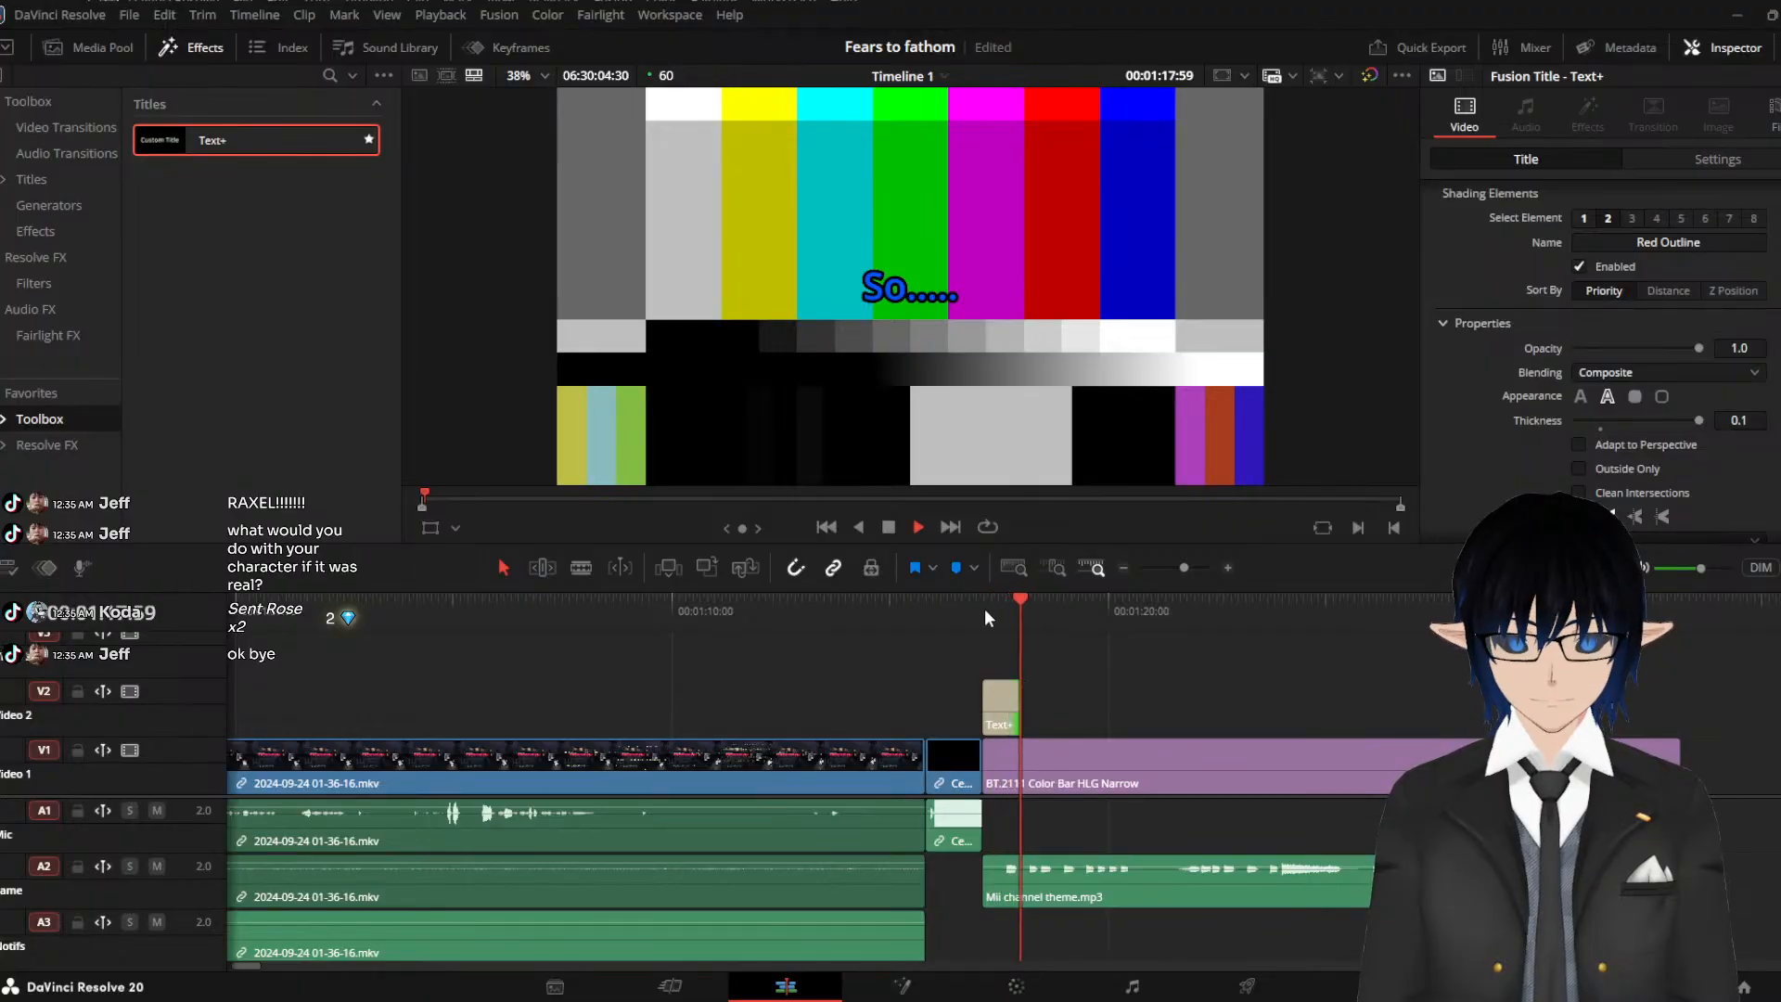
pyautogui.press('space')
# Move the title clip aside, trim the quiet lead-in of the Mii channel theme with its start kept at the color bars, and replay
pyautogui.moveTo(1001, 705); pyautogui.dragTo(1101, 714)
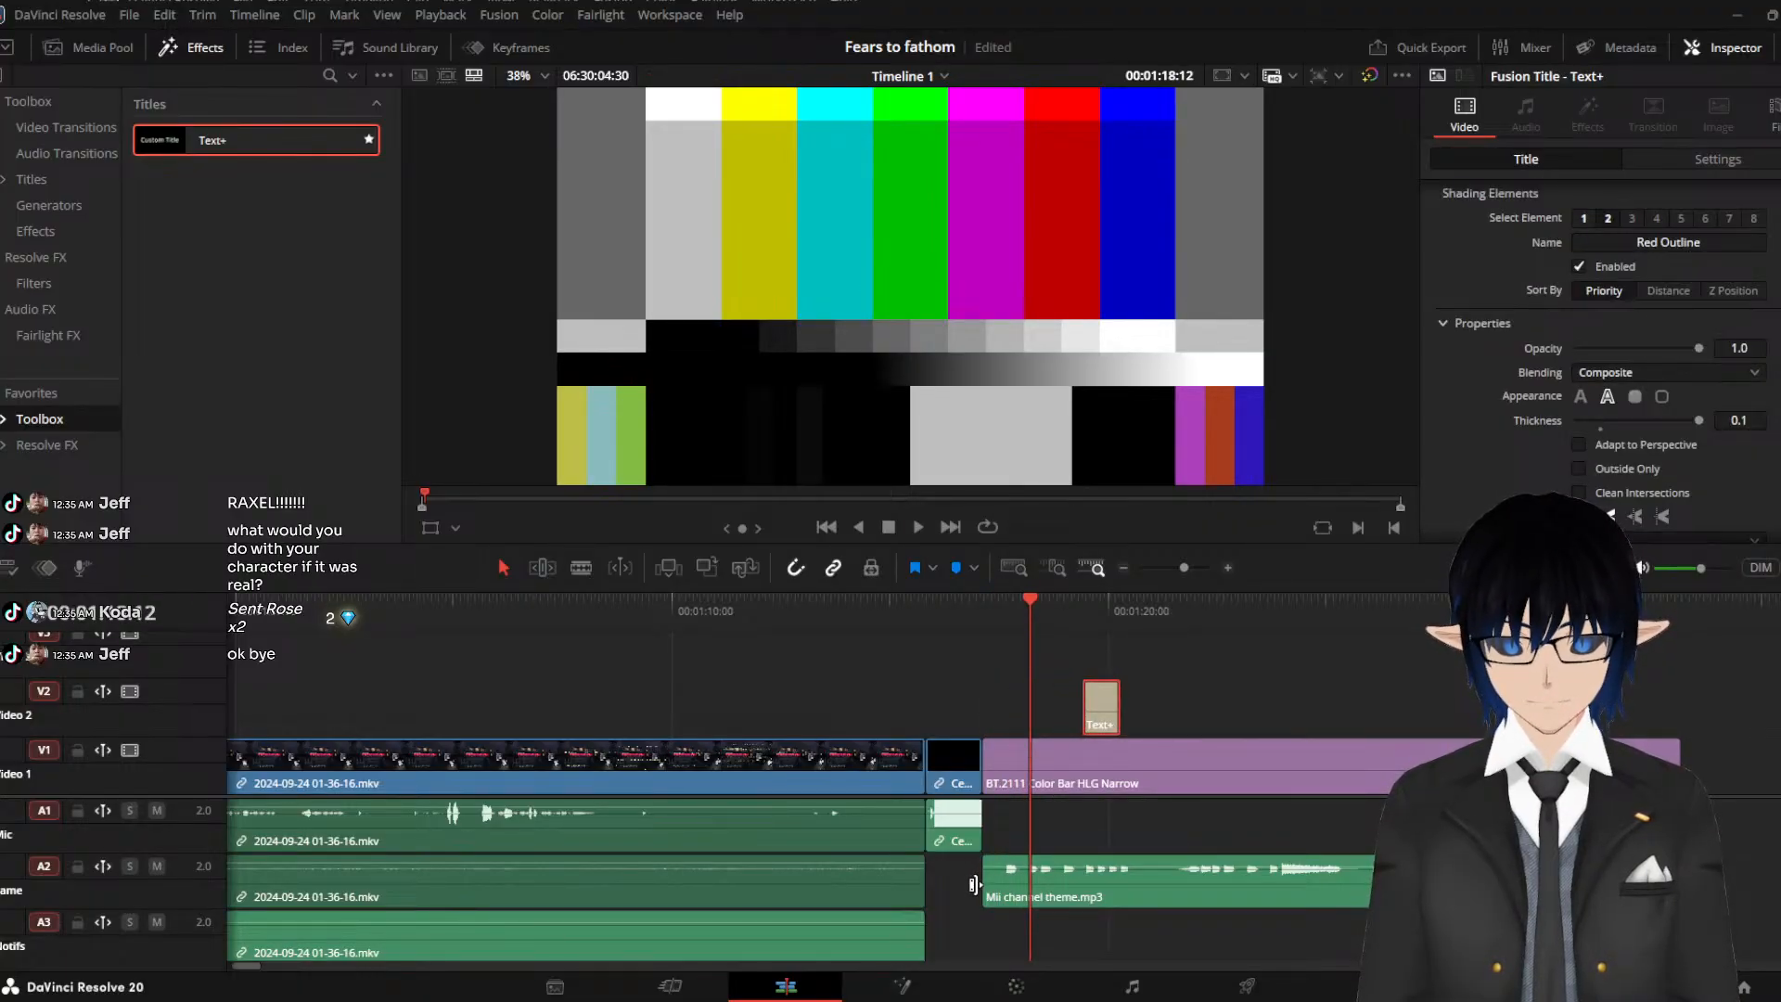
pyautogui.moveTo(974, 884); pyautogui.dragTo(1073, 887)
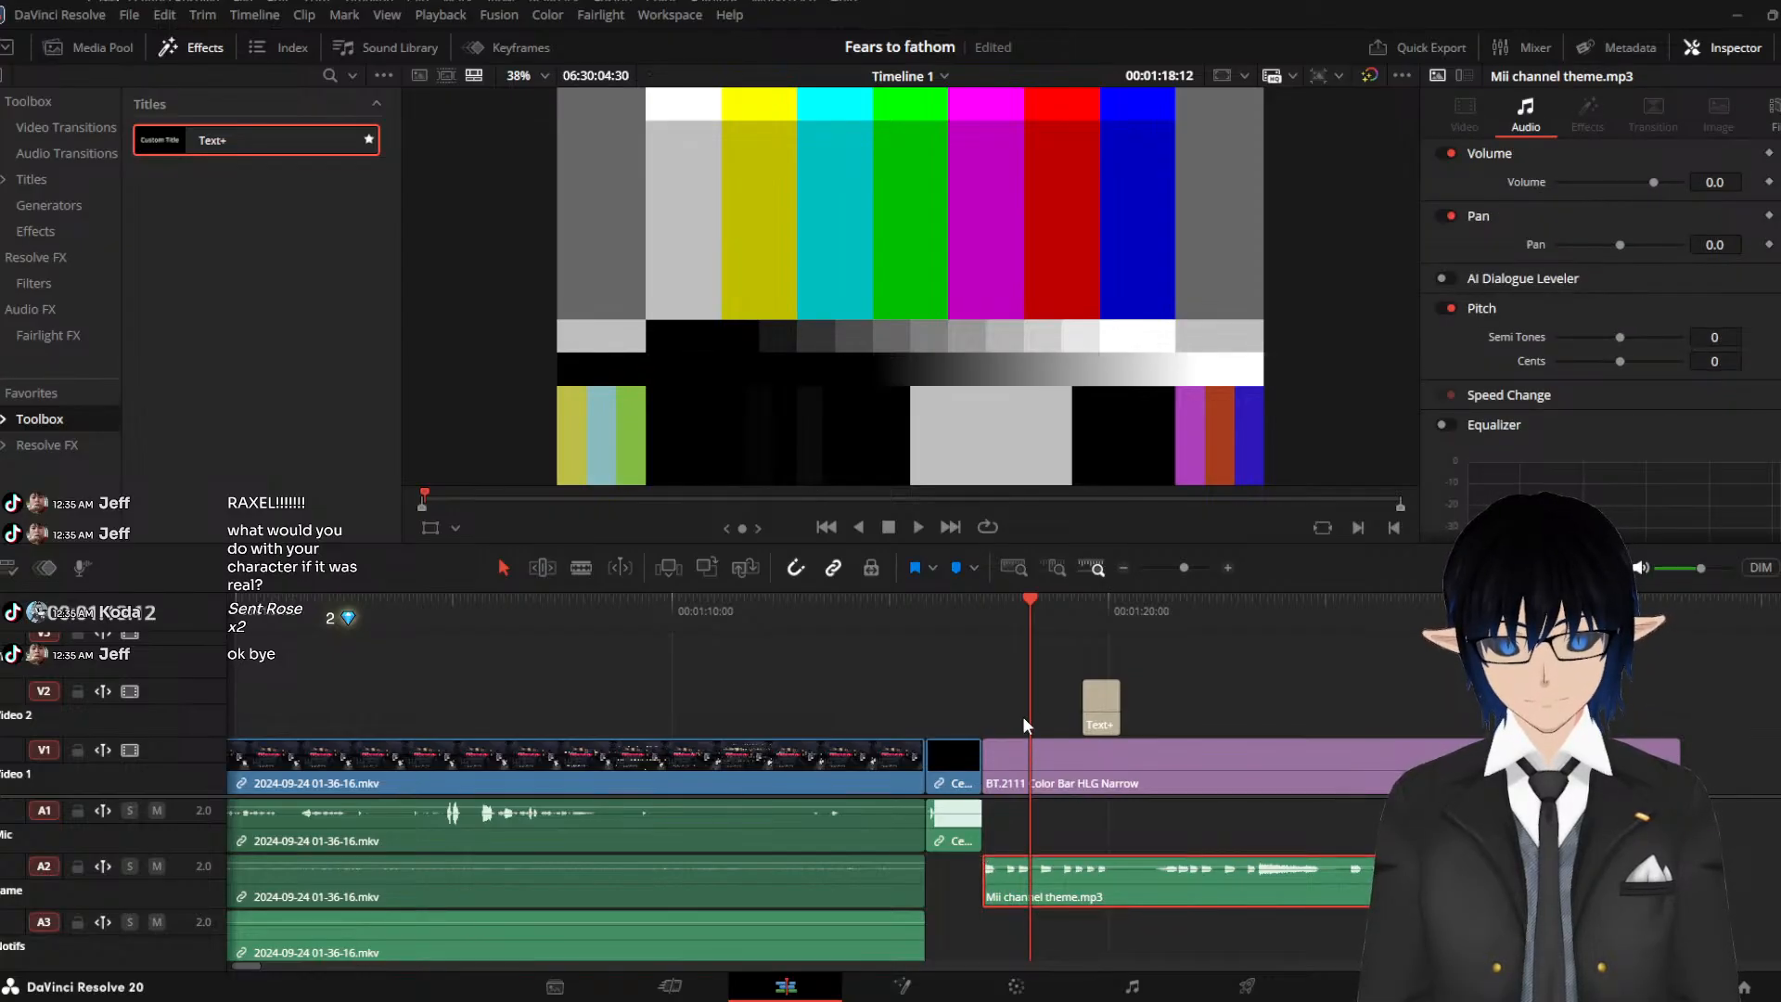
pyautogui.click(920, 614)
pyautogui.press('space')
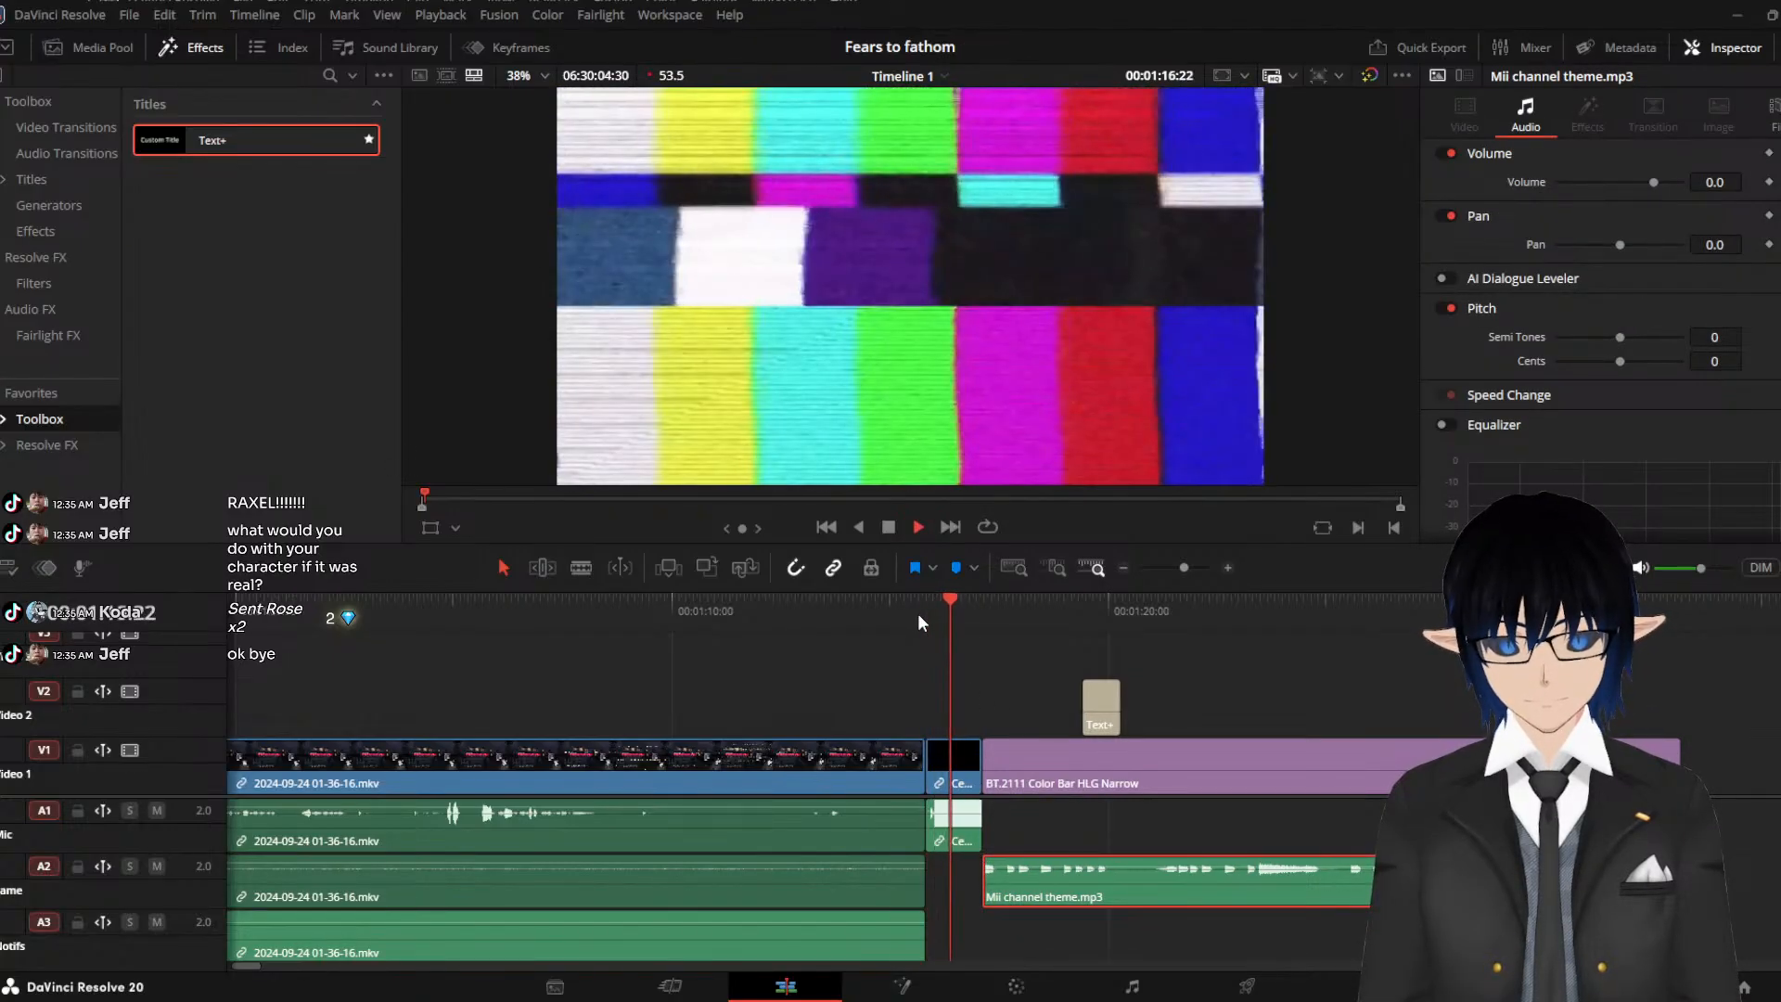
pyautogui.press('space')
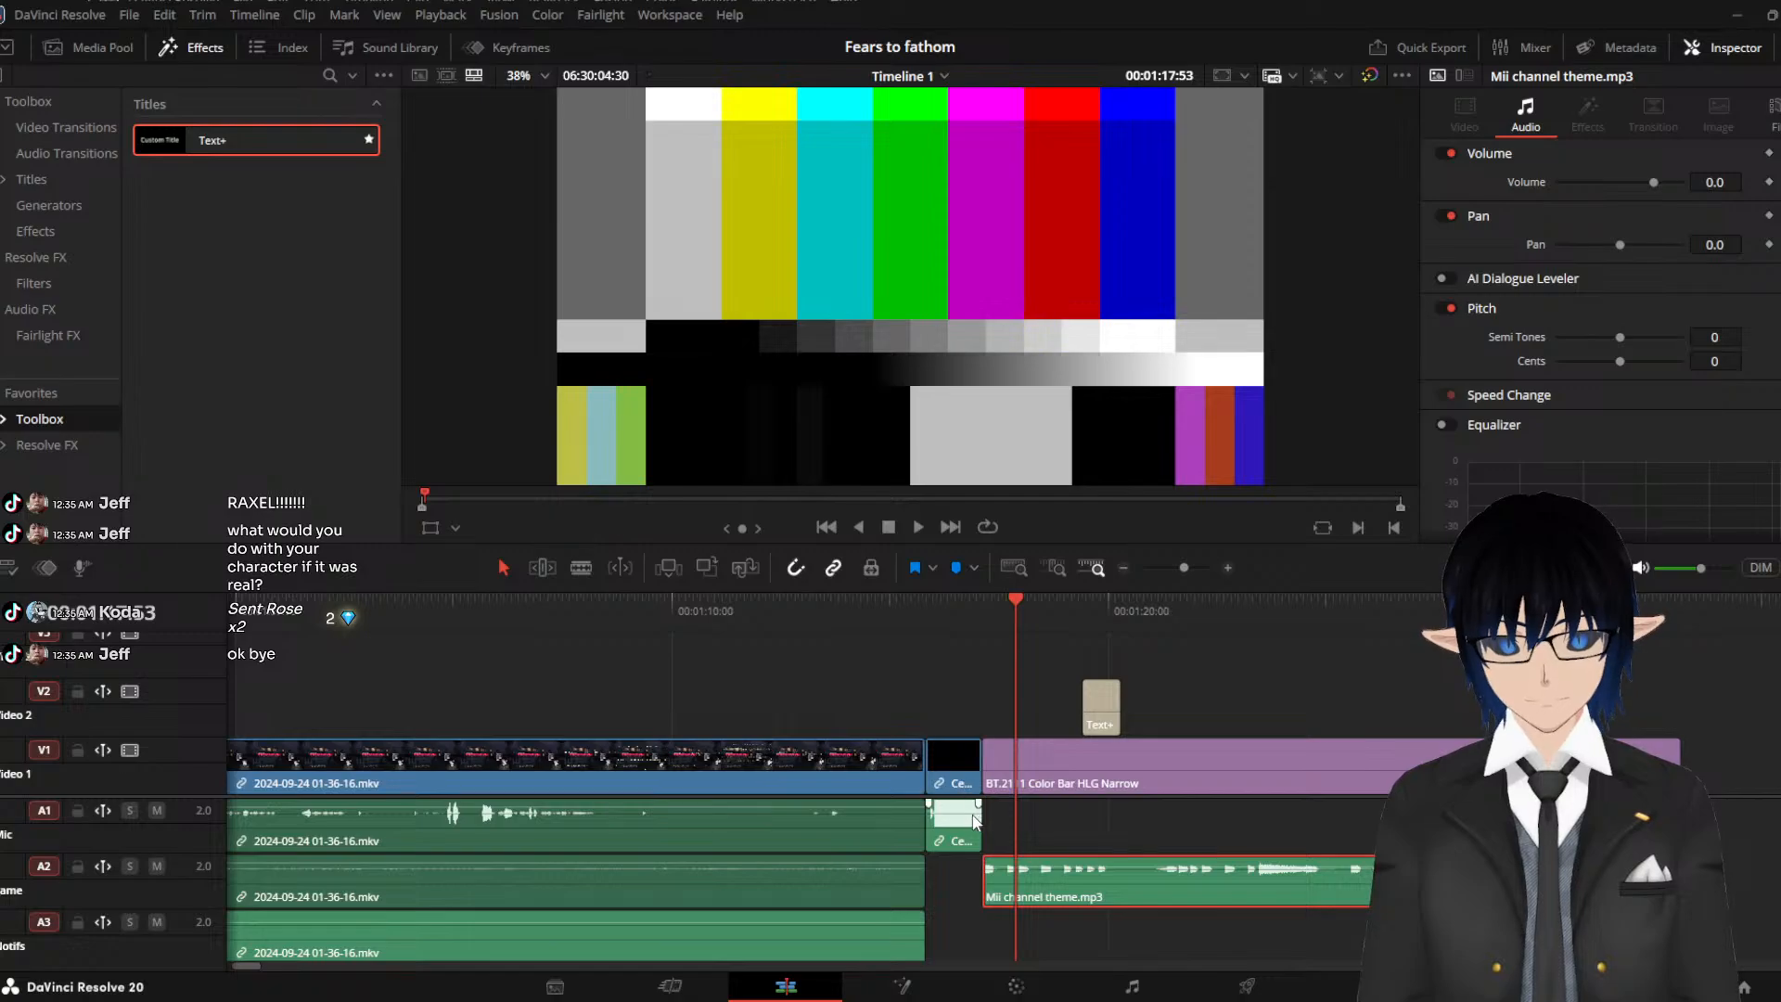
# Lower the audio volume of the censor beep clip on A1 and replay the transition into the color bars
pyautogui.moveTo(962, 815); pyautogui.dragTo(955, 818)
pyautogui.click(905, 616)
pyautogui.press('space')
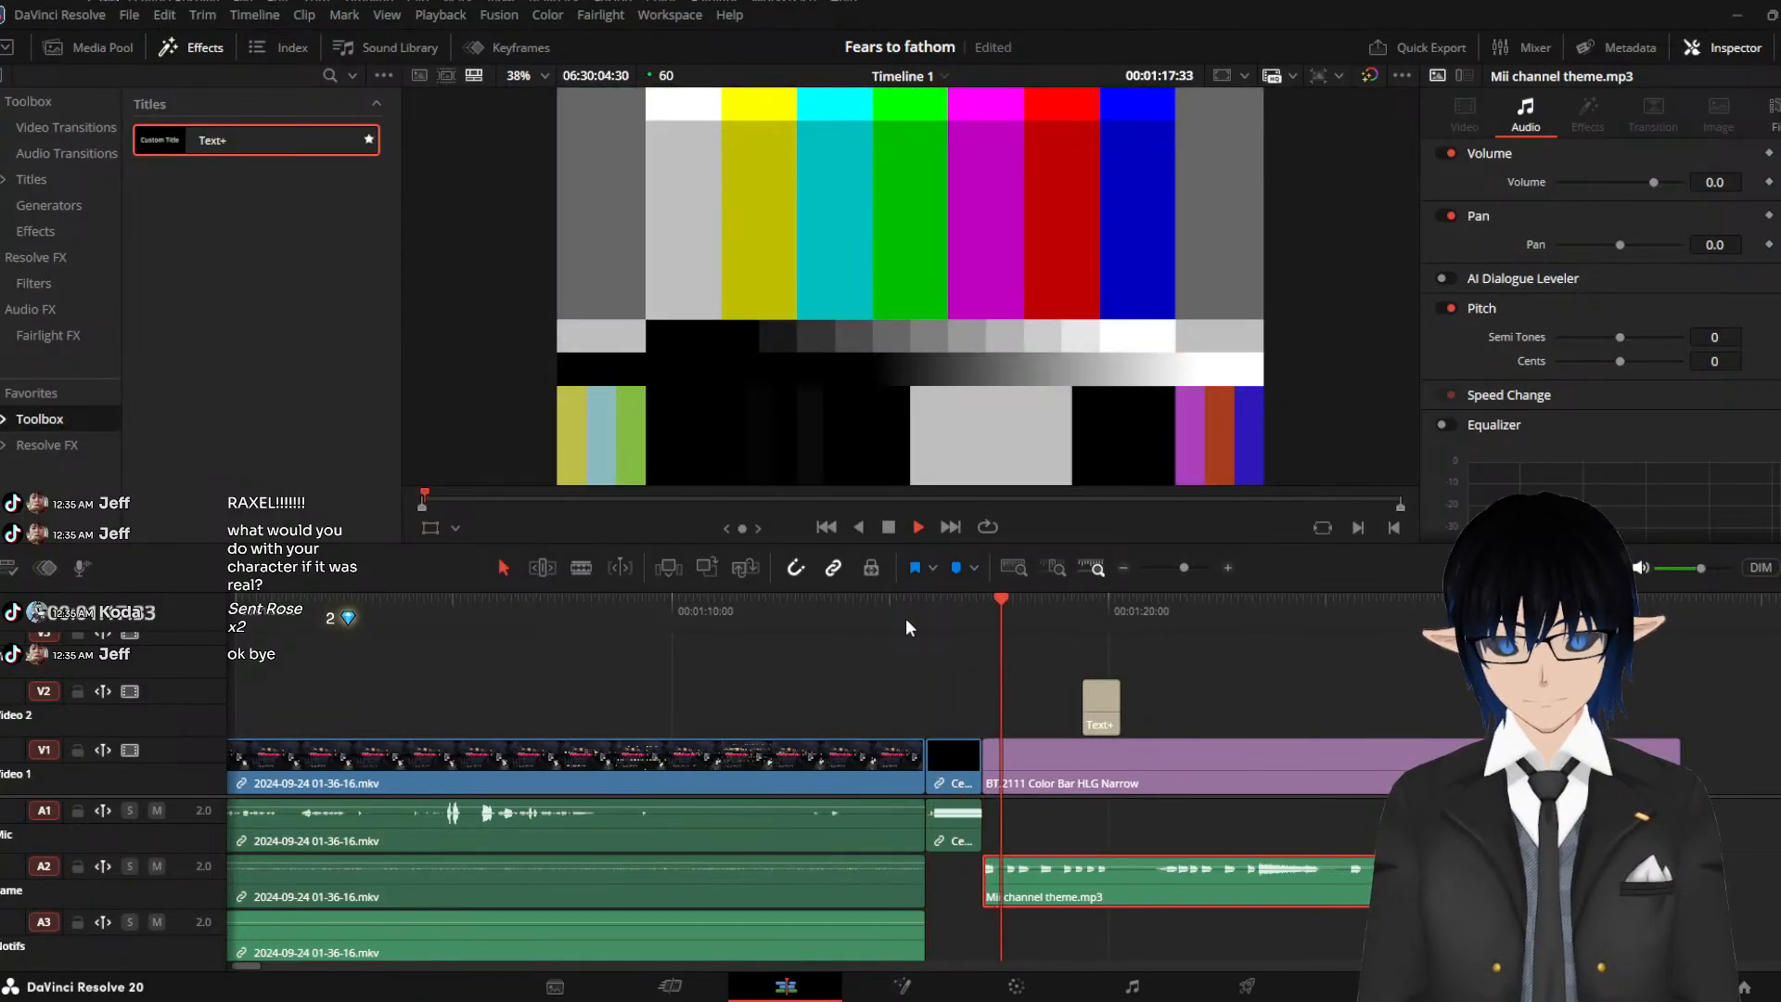
pyautogui.press('space')
# Move the Text+ title on V2 back to the start of the color bars and replay the sequence to check its timing
pyautogui.moveTo(1100, 718); pyautogui.dragTo(1002, 718)
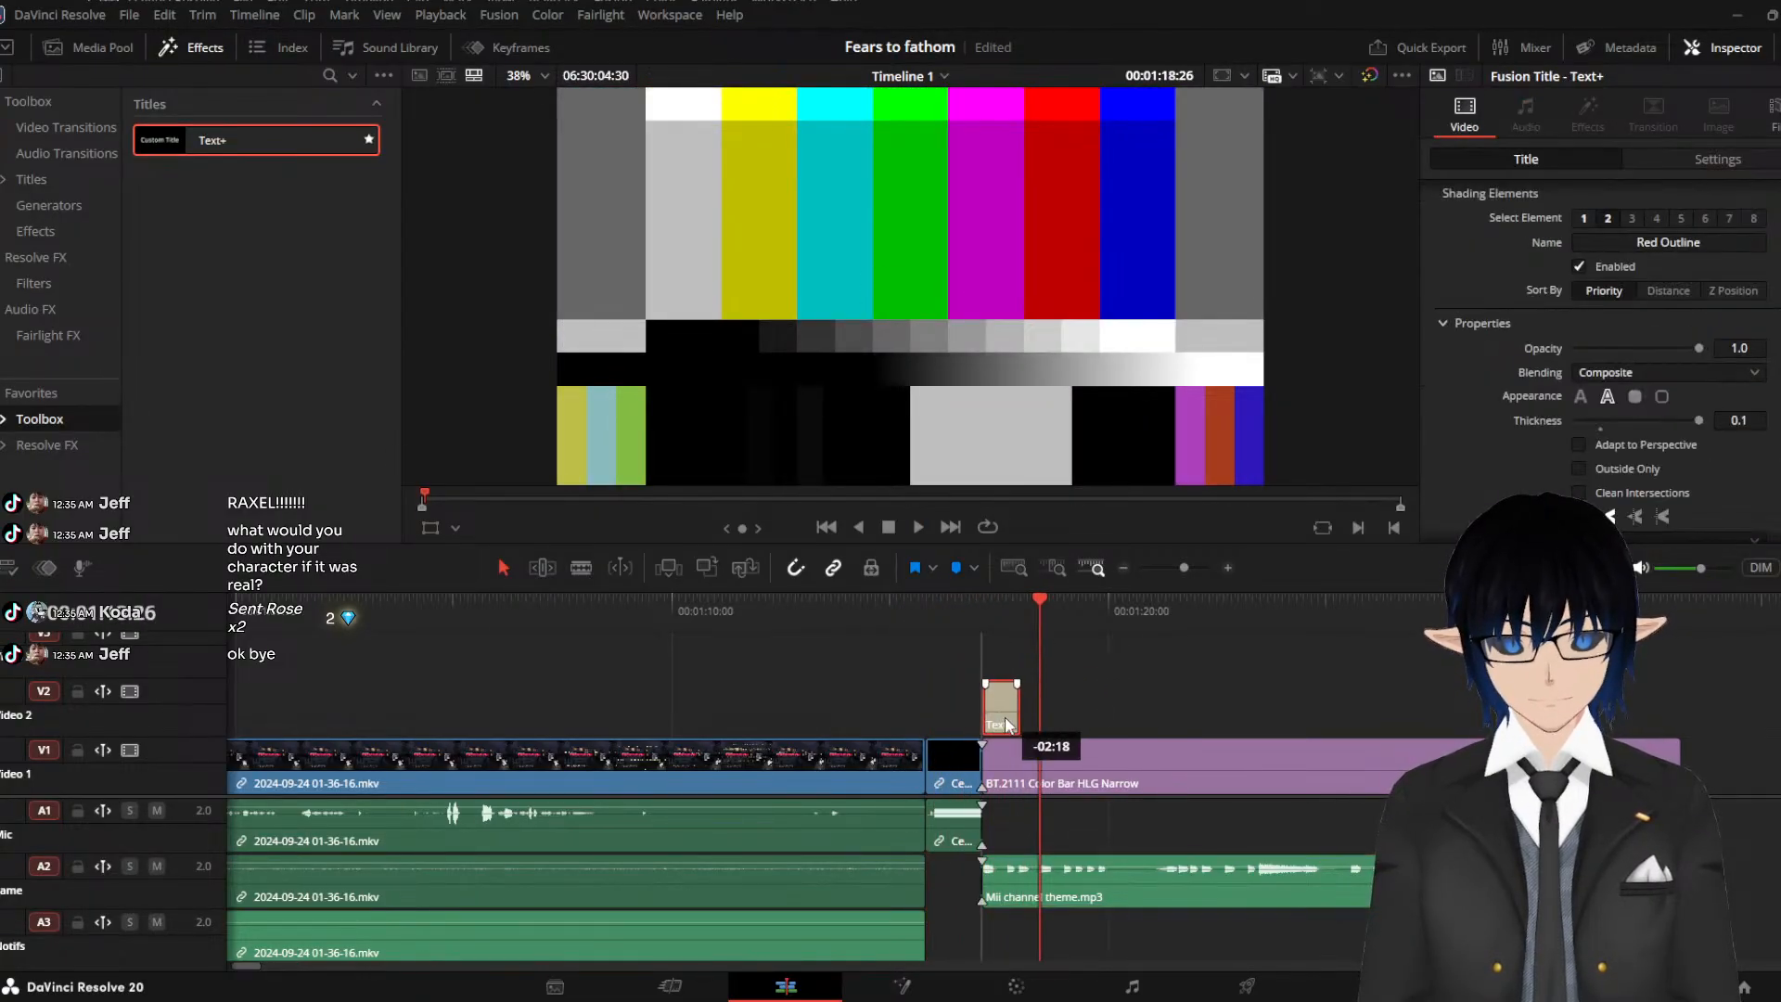
pyautogui.click(950, 610)
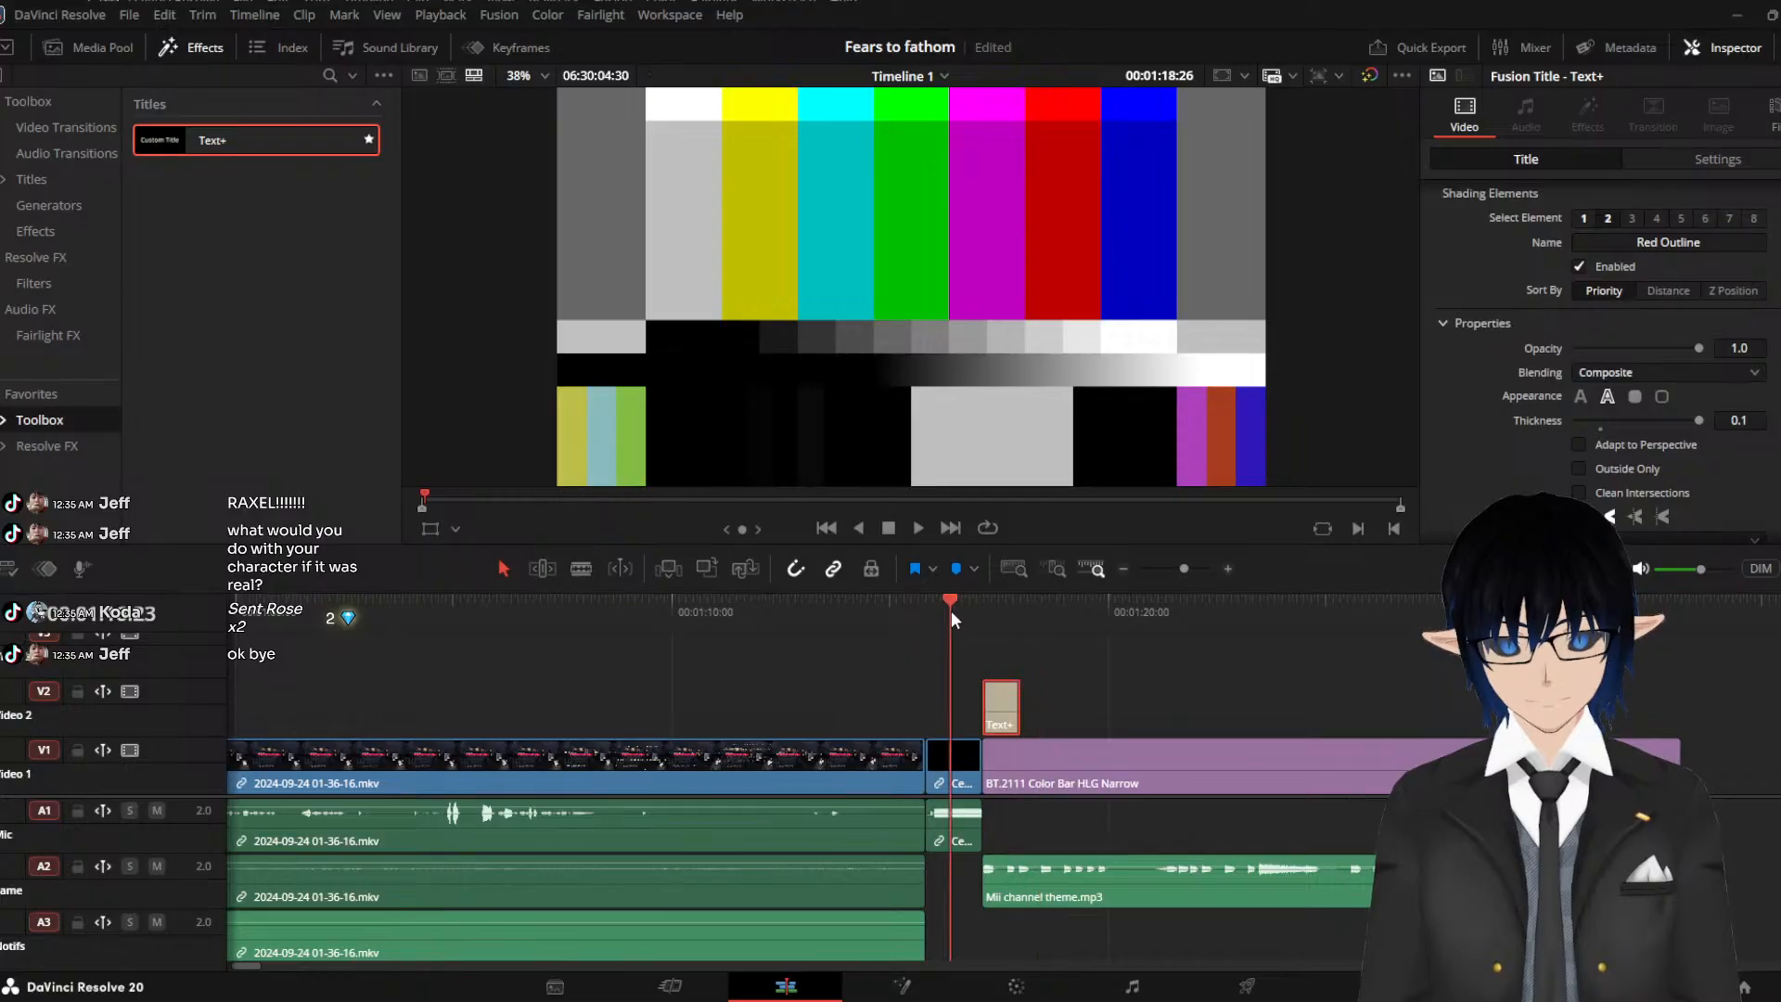
pyautogui.press('space')
pyautogui.press('space')
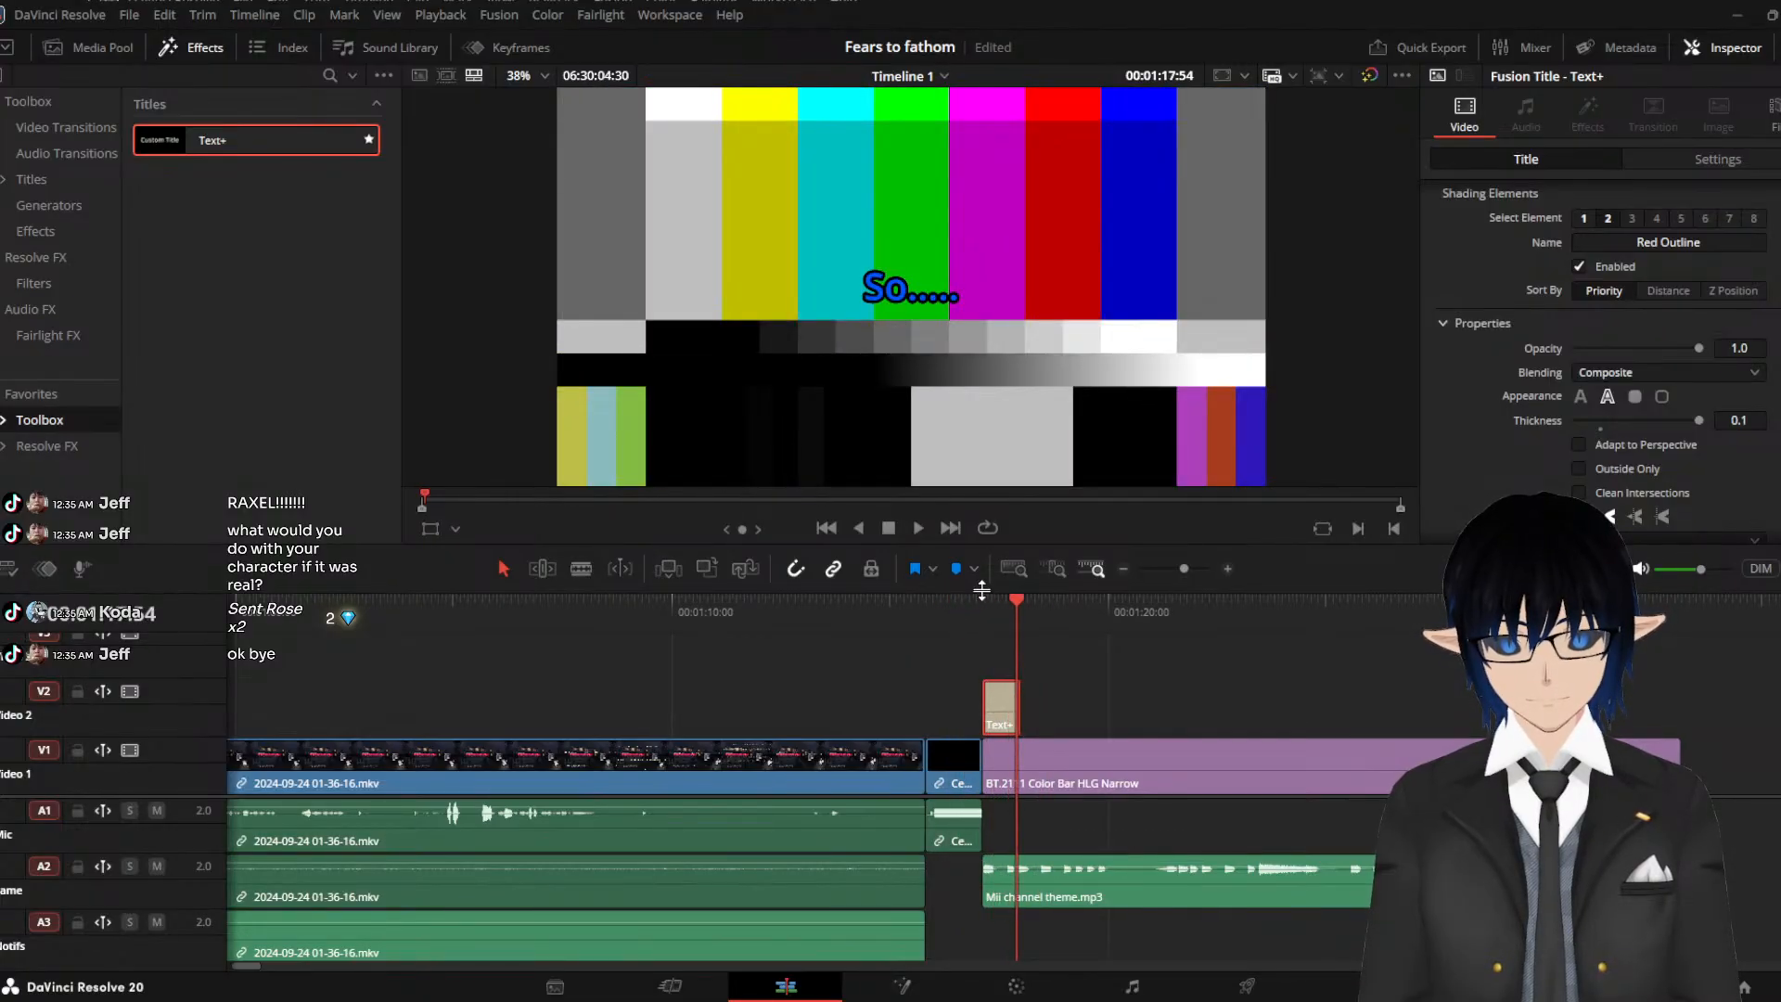
pyautogui.press('space')
pyautogui.press('space')
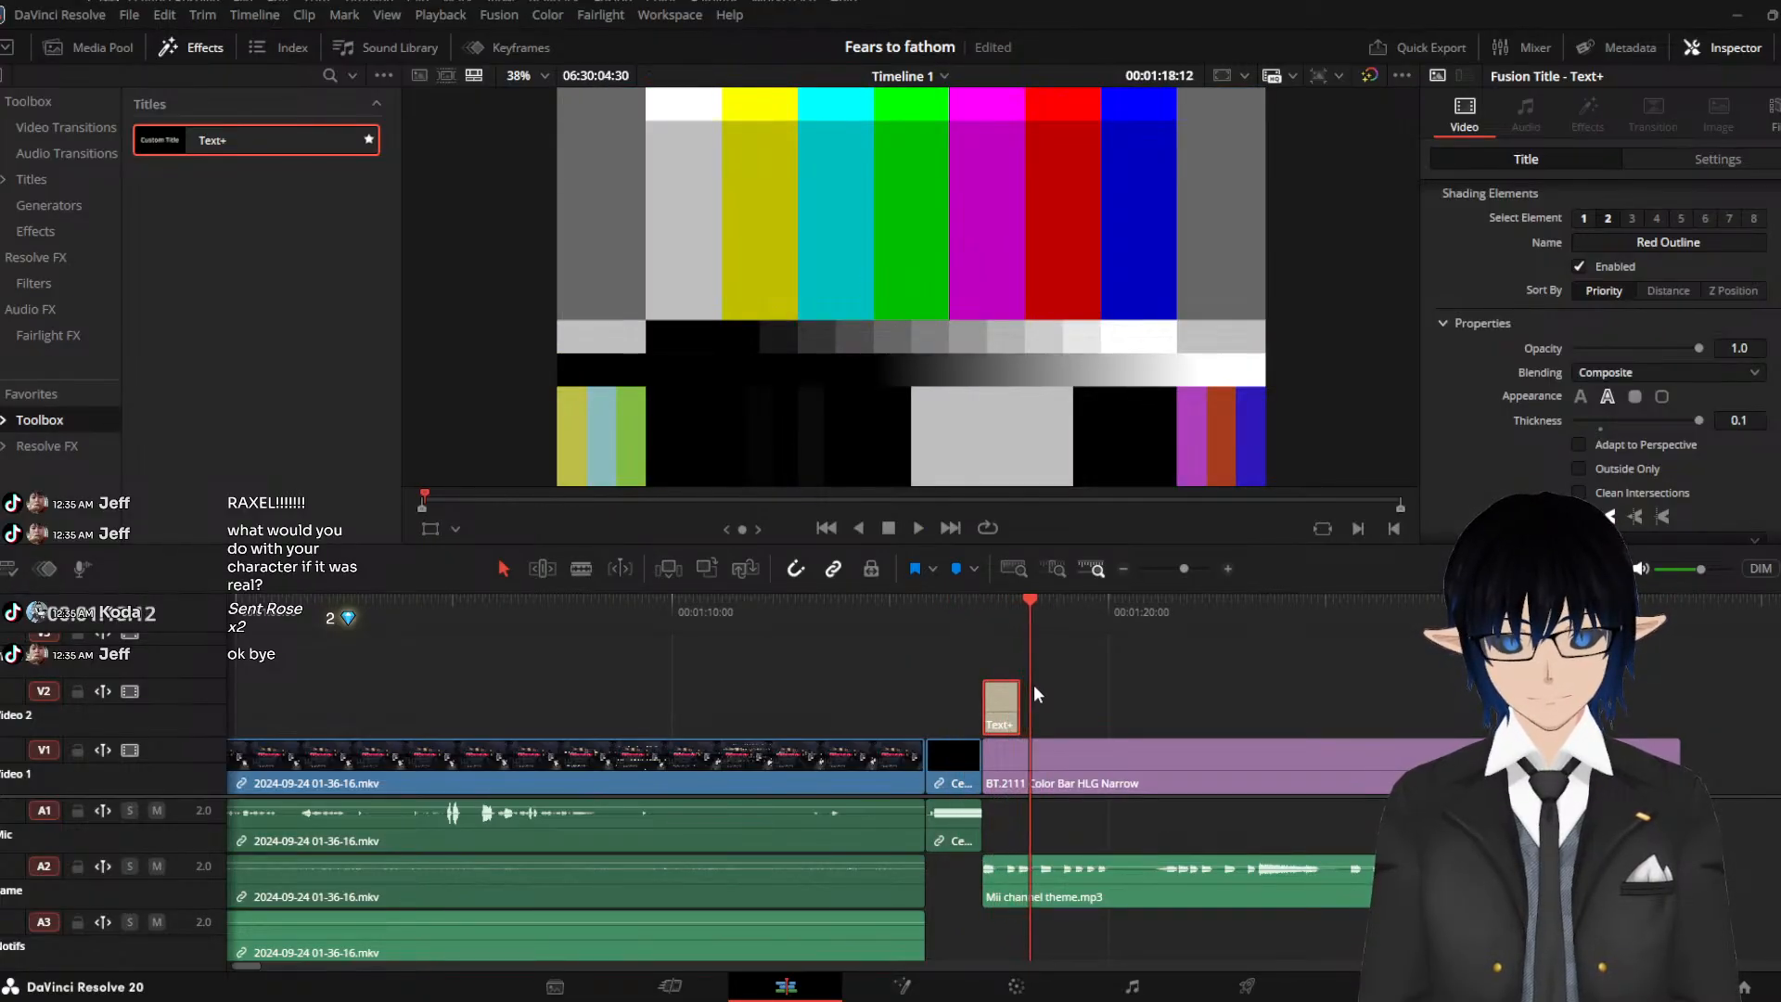
# Trim the end of the Text+ title on V2 shorter and replay it from the start of the color bars
pyautogui.moveTo(1020, 701); pyautogui.dragTo(1004, 711)
pyautogui.scroll(5, 1069, 722)
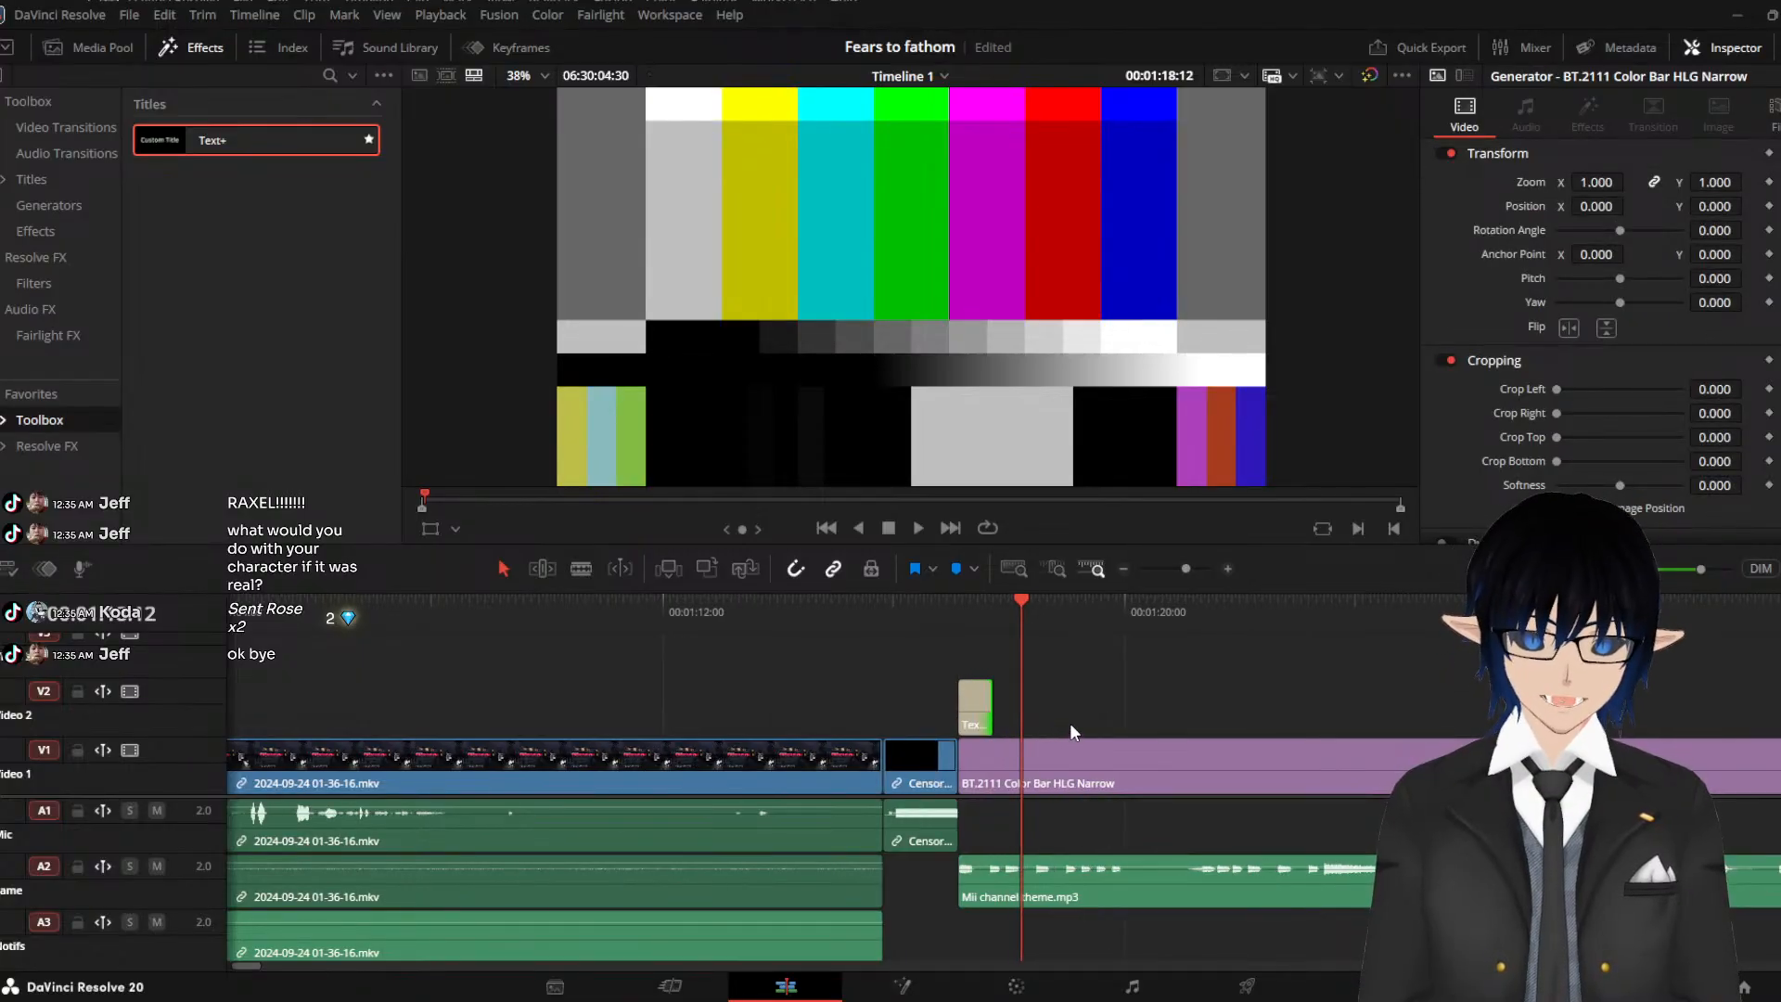
pyautogui.scroll(2, 1070, 718)
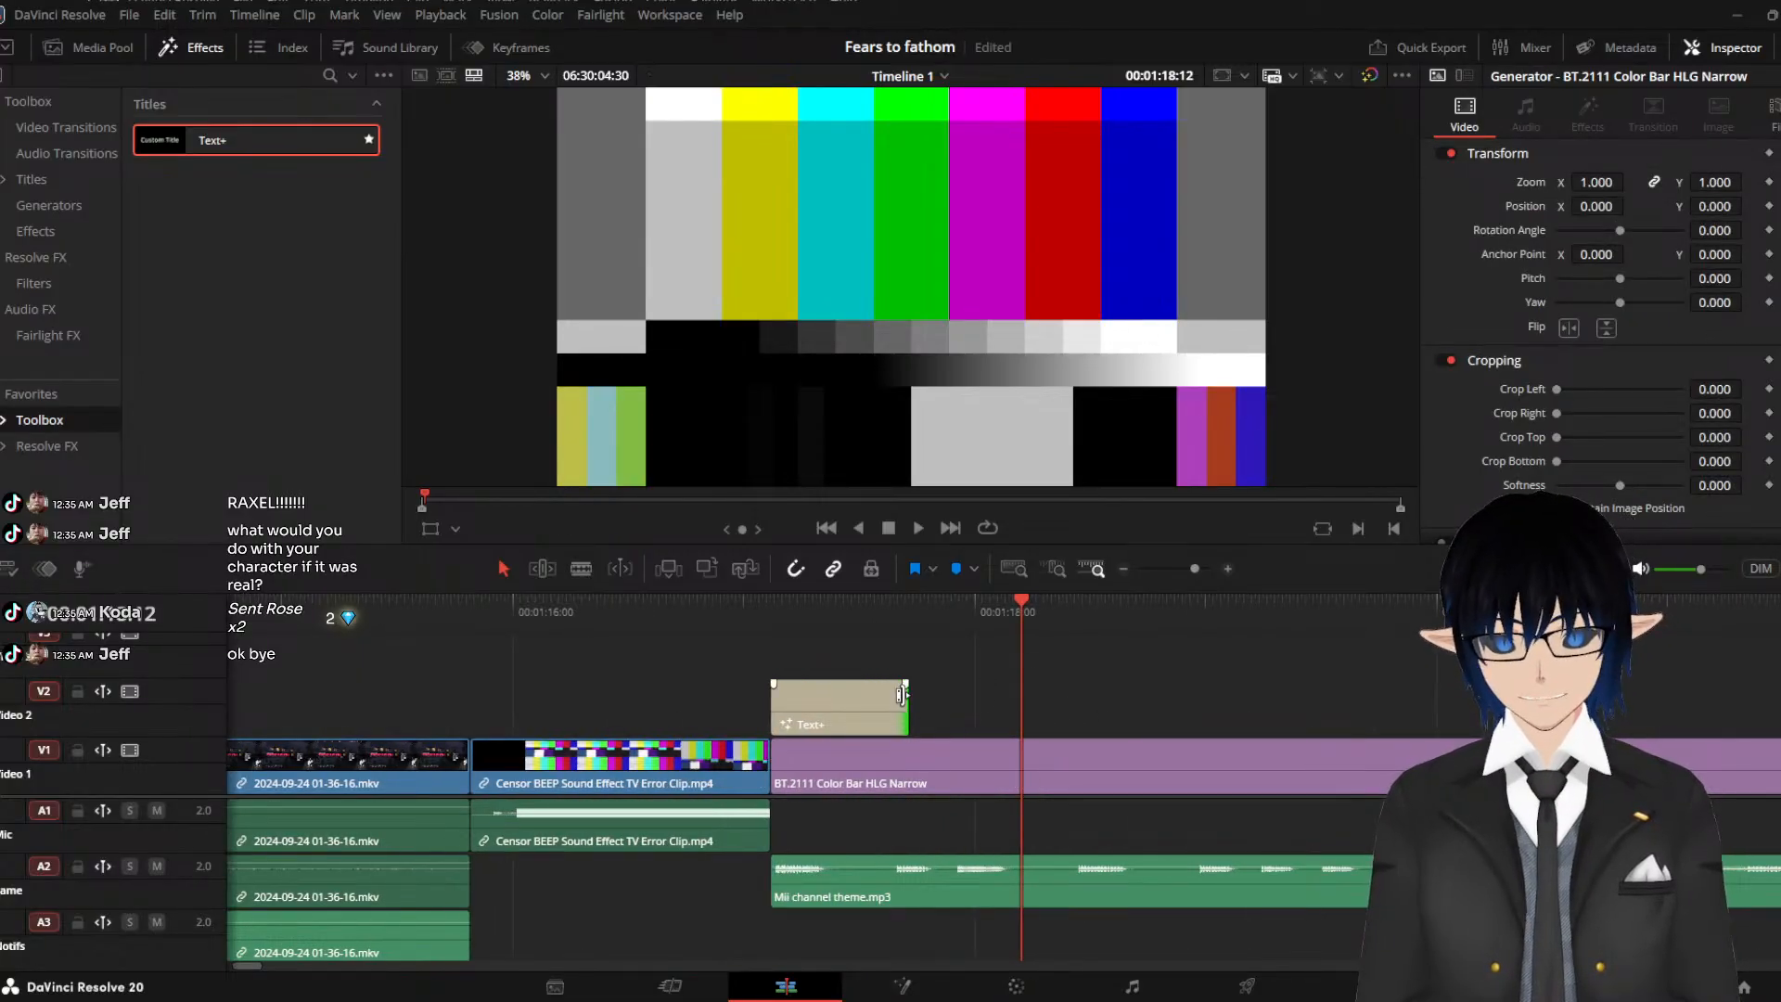
pyautogui.click(785, 605)
pyautogui.press('space')
pyautogui.press('space')
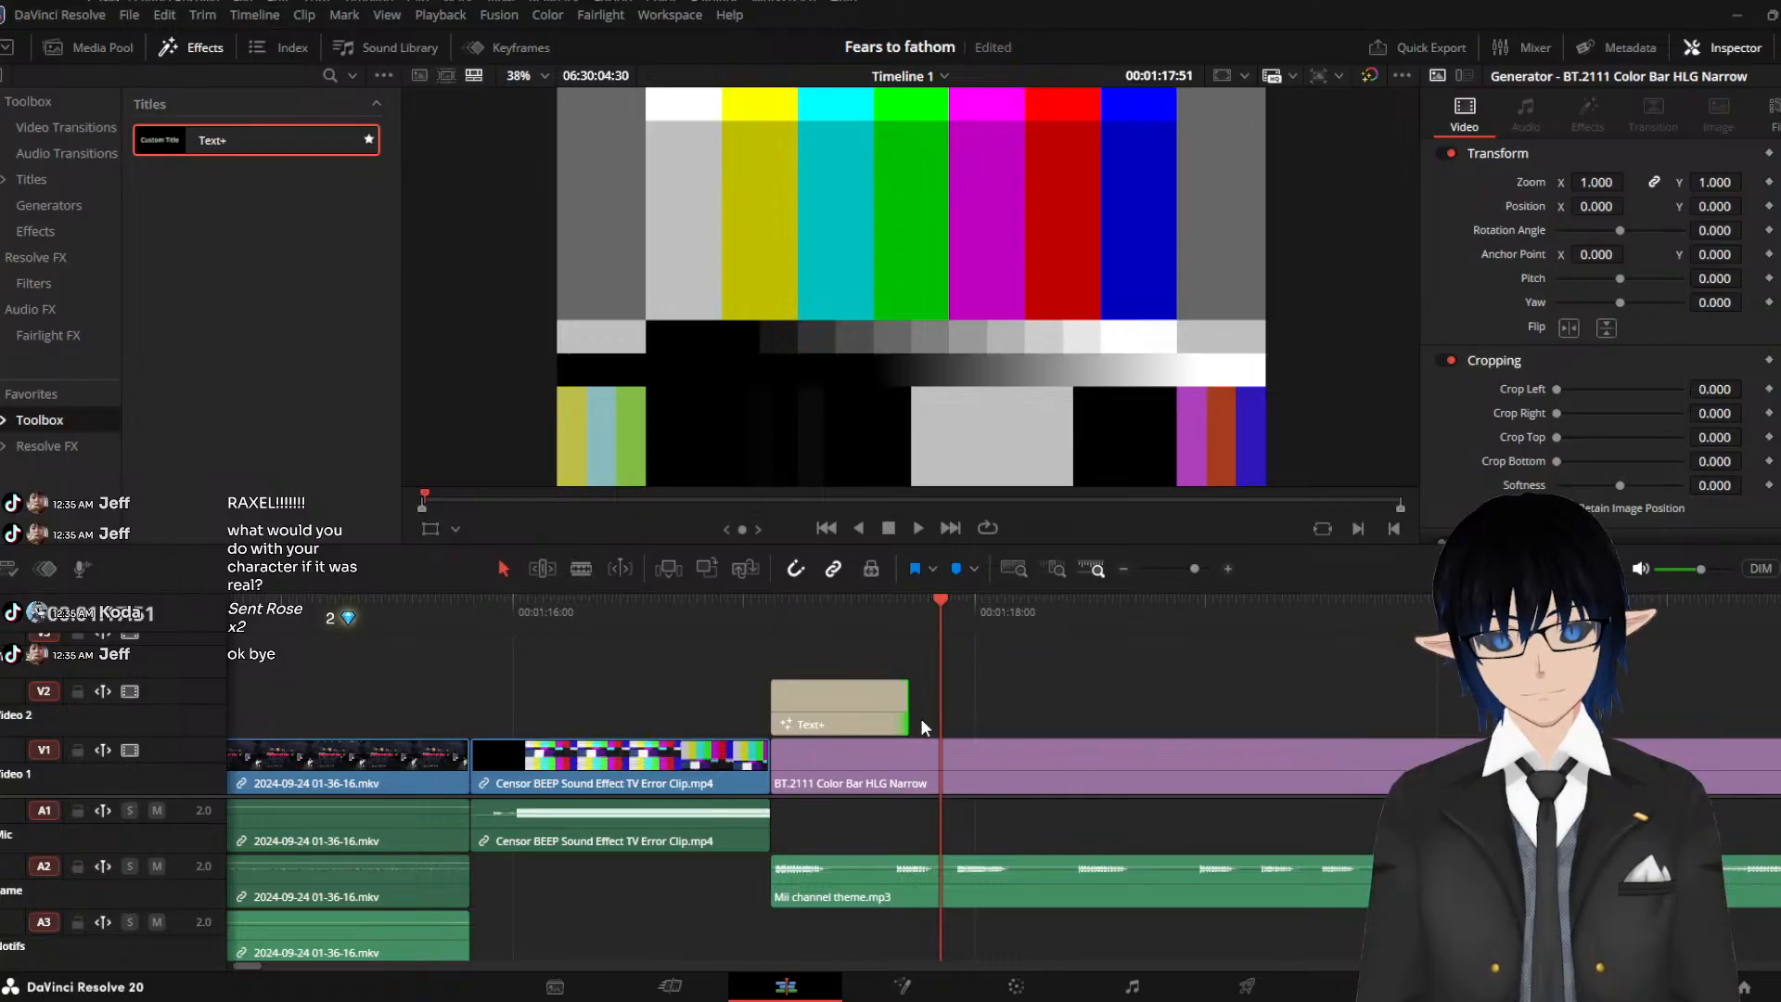
# Extend the end of the Text+ title on V2 slightly, stopping just before 00:01:17:51, and replay the transition into the color bars
pyautogui.moveTo(910, 716); pyautogui.dragTo(927, 714)
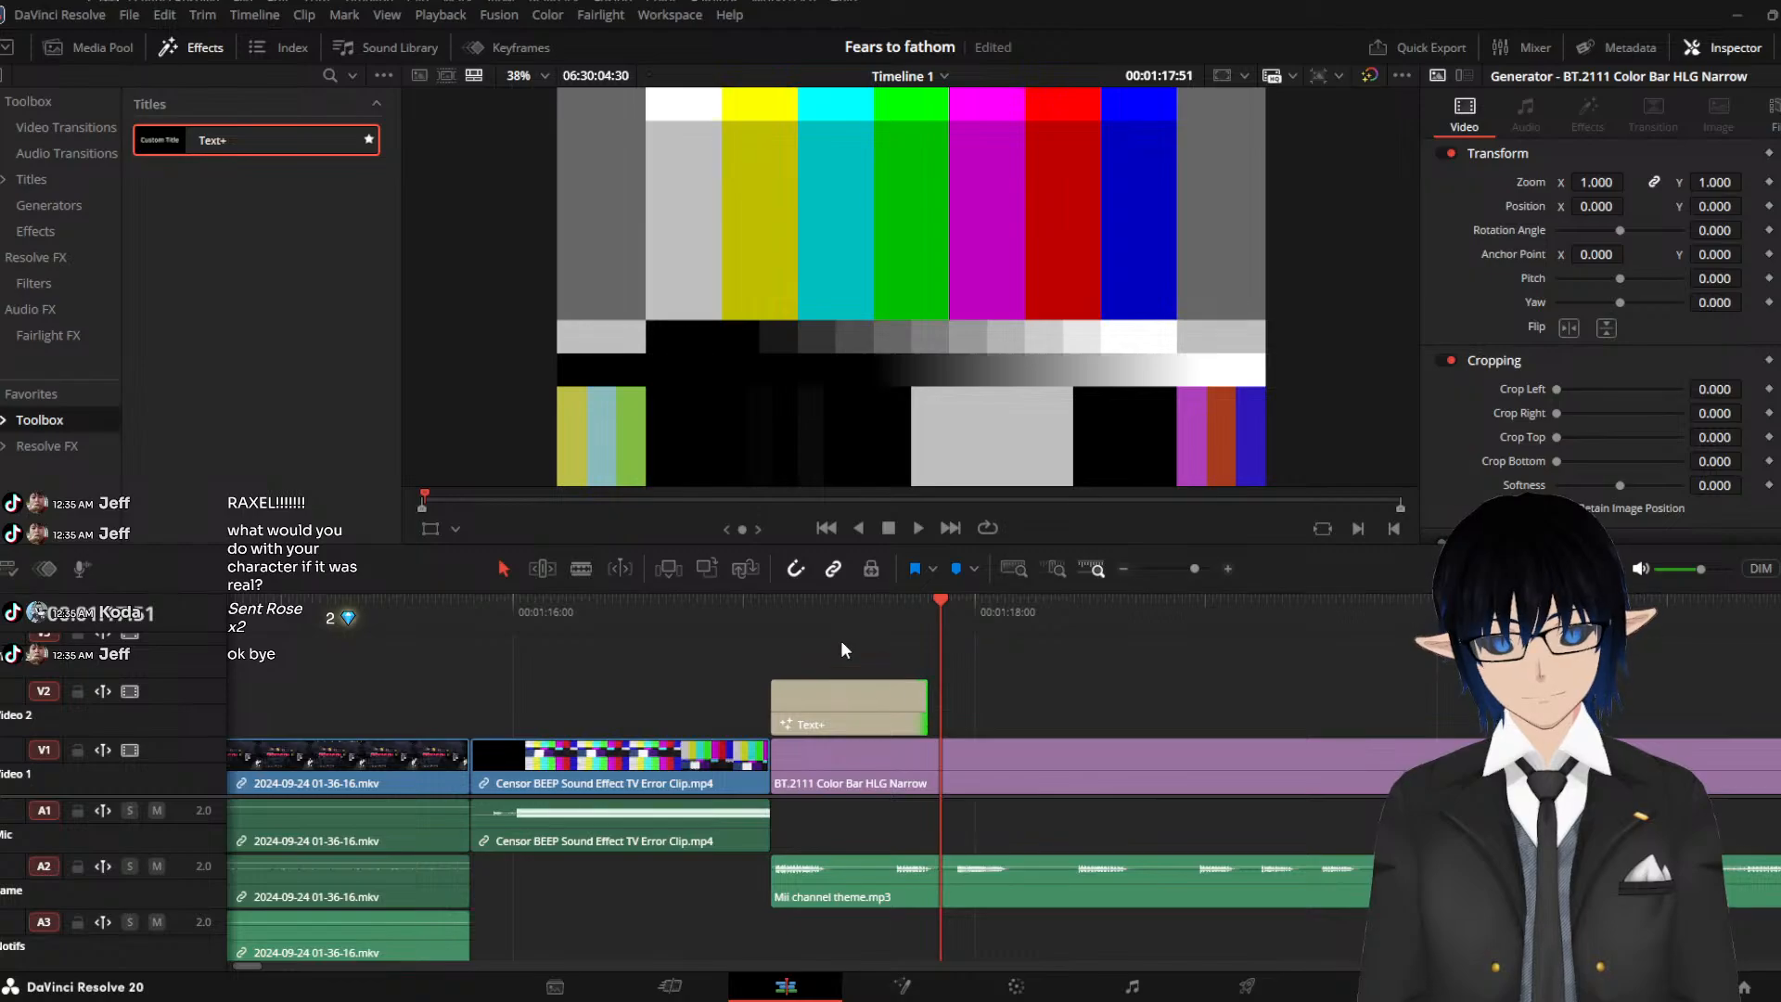
pyautogui.click(750, 614)
pyautogui.press('space')
pyautogui.press('space')
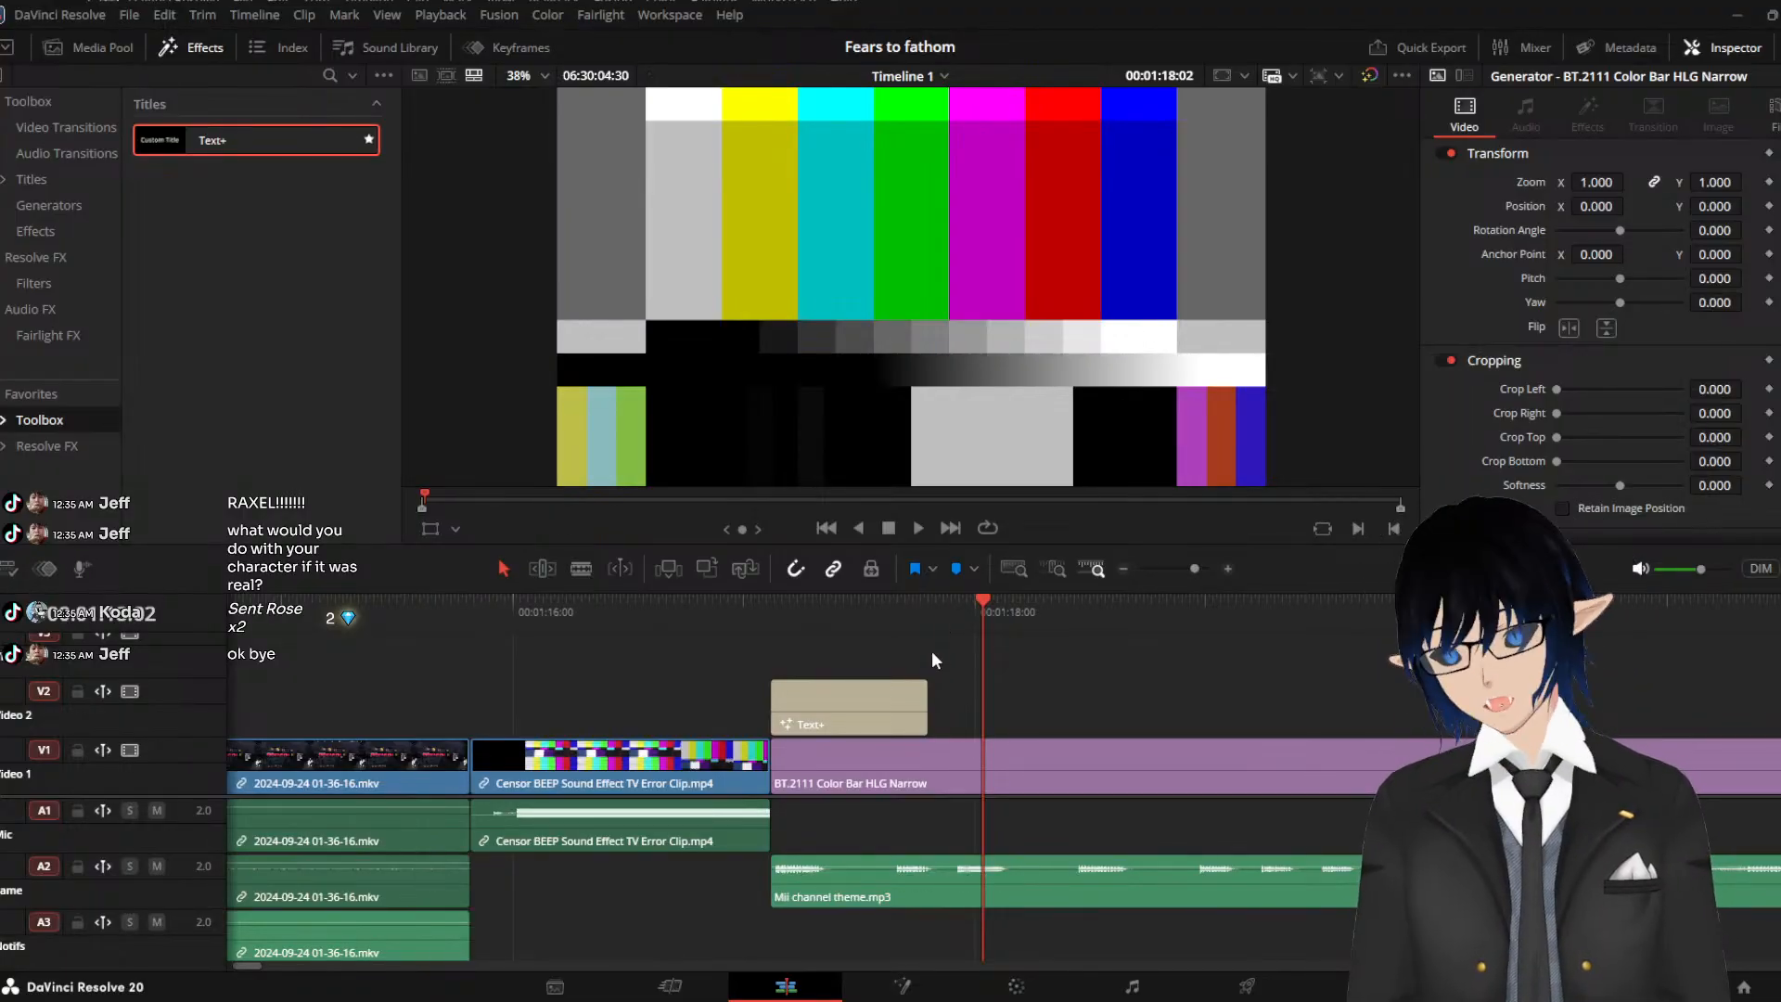
# Duplicate the Text+ title twice on V2, placing one copy directly after the original and the other after a short gap
pyautogui.click(892, 698)
pyautogui.click(970, 722)
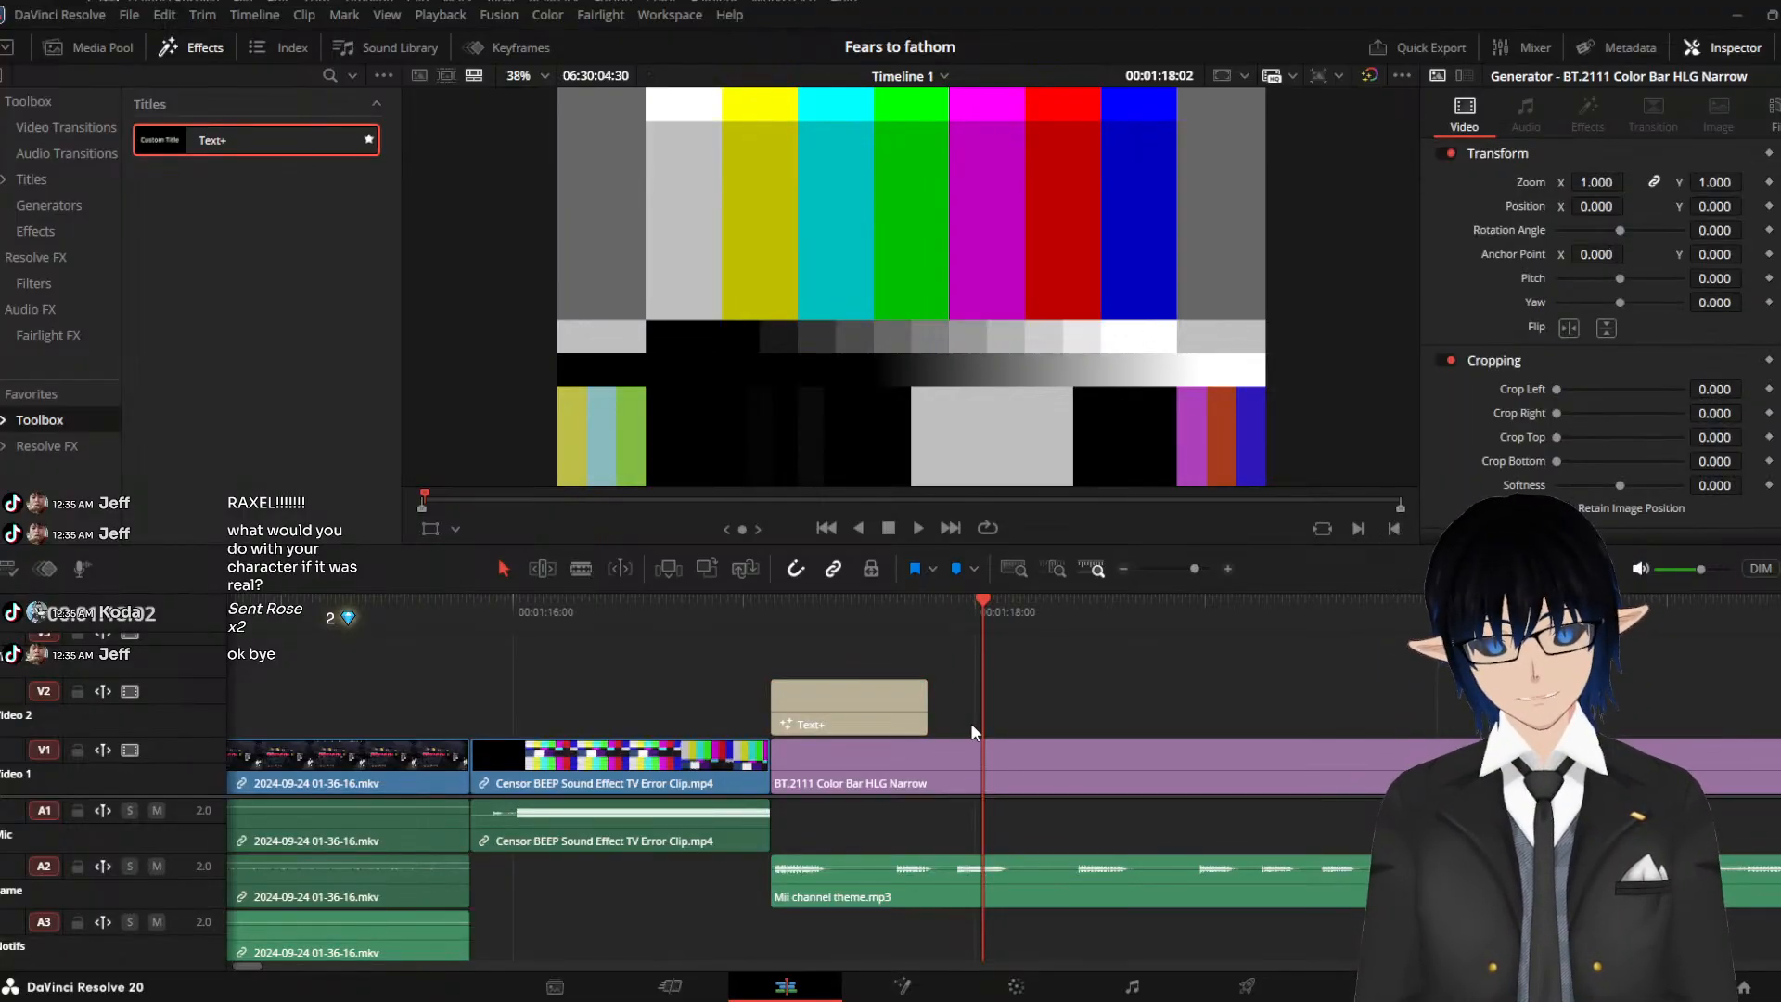
pyautogui.hotkey('ctrl', 'v')
pyautogui.moveTo(1021, 703); pyautogui.dragTo(981, 699)
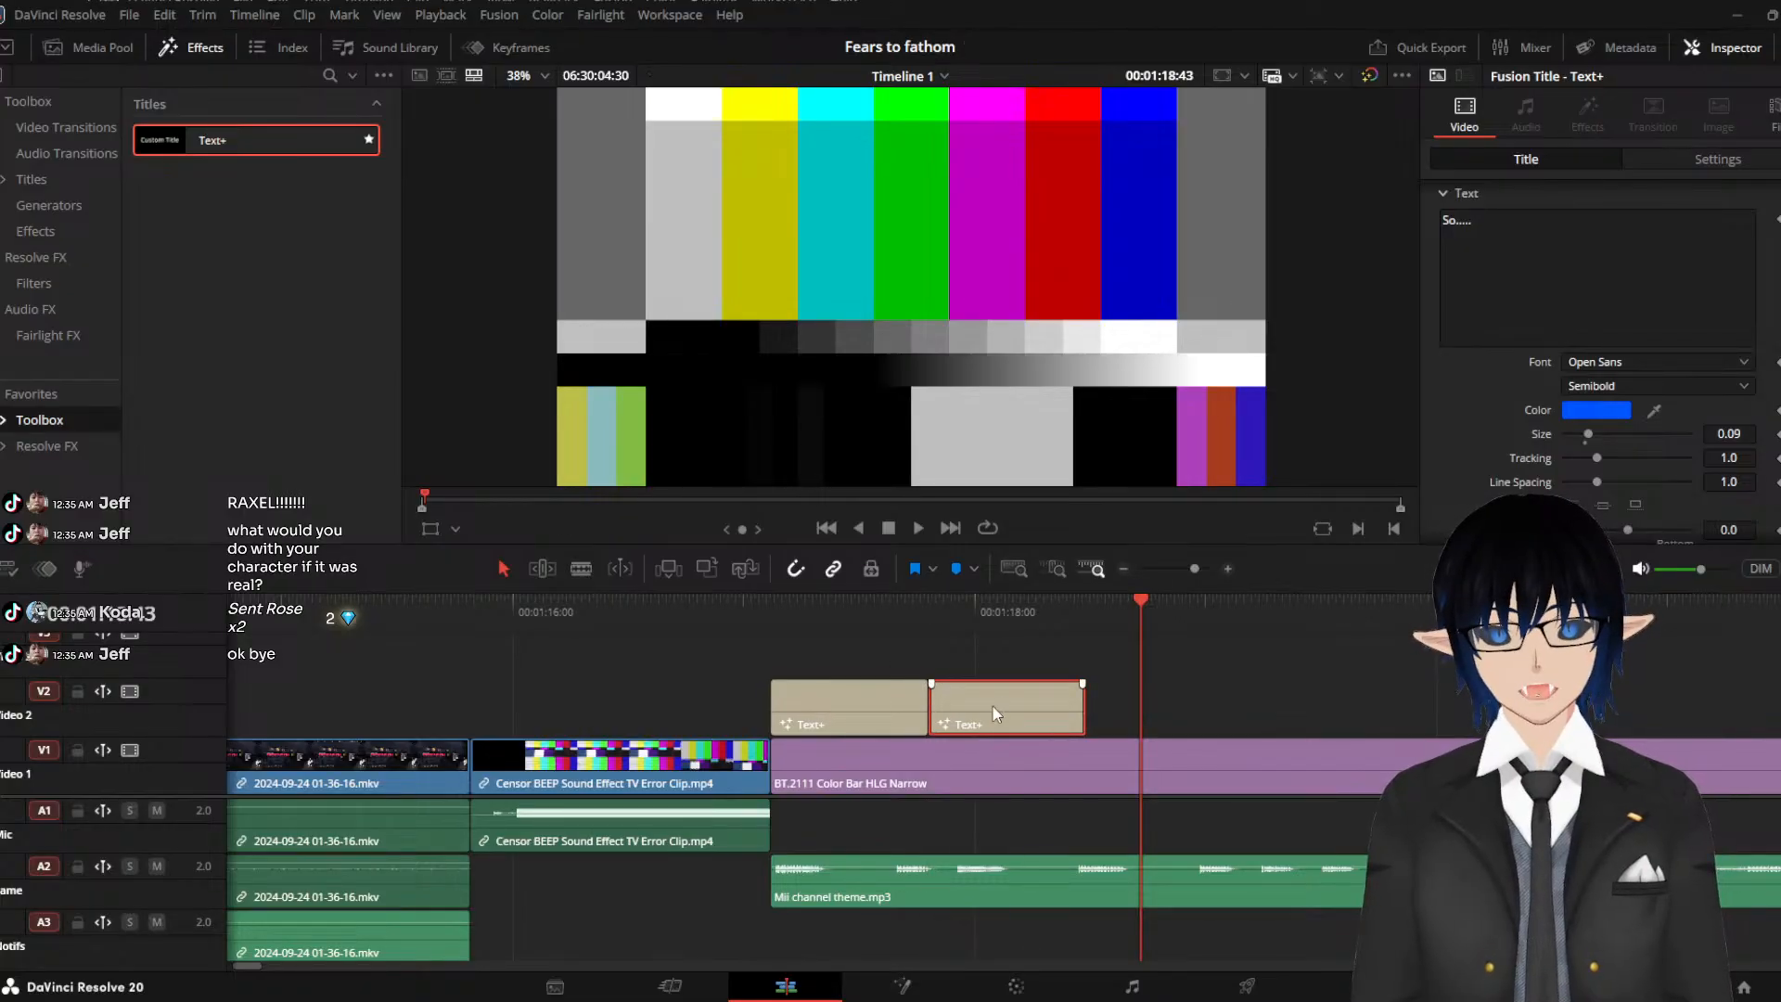
pyautogui.click(1389, 712)
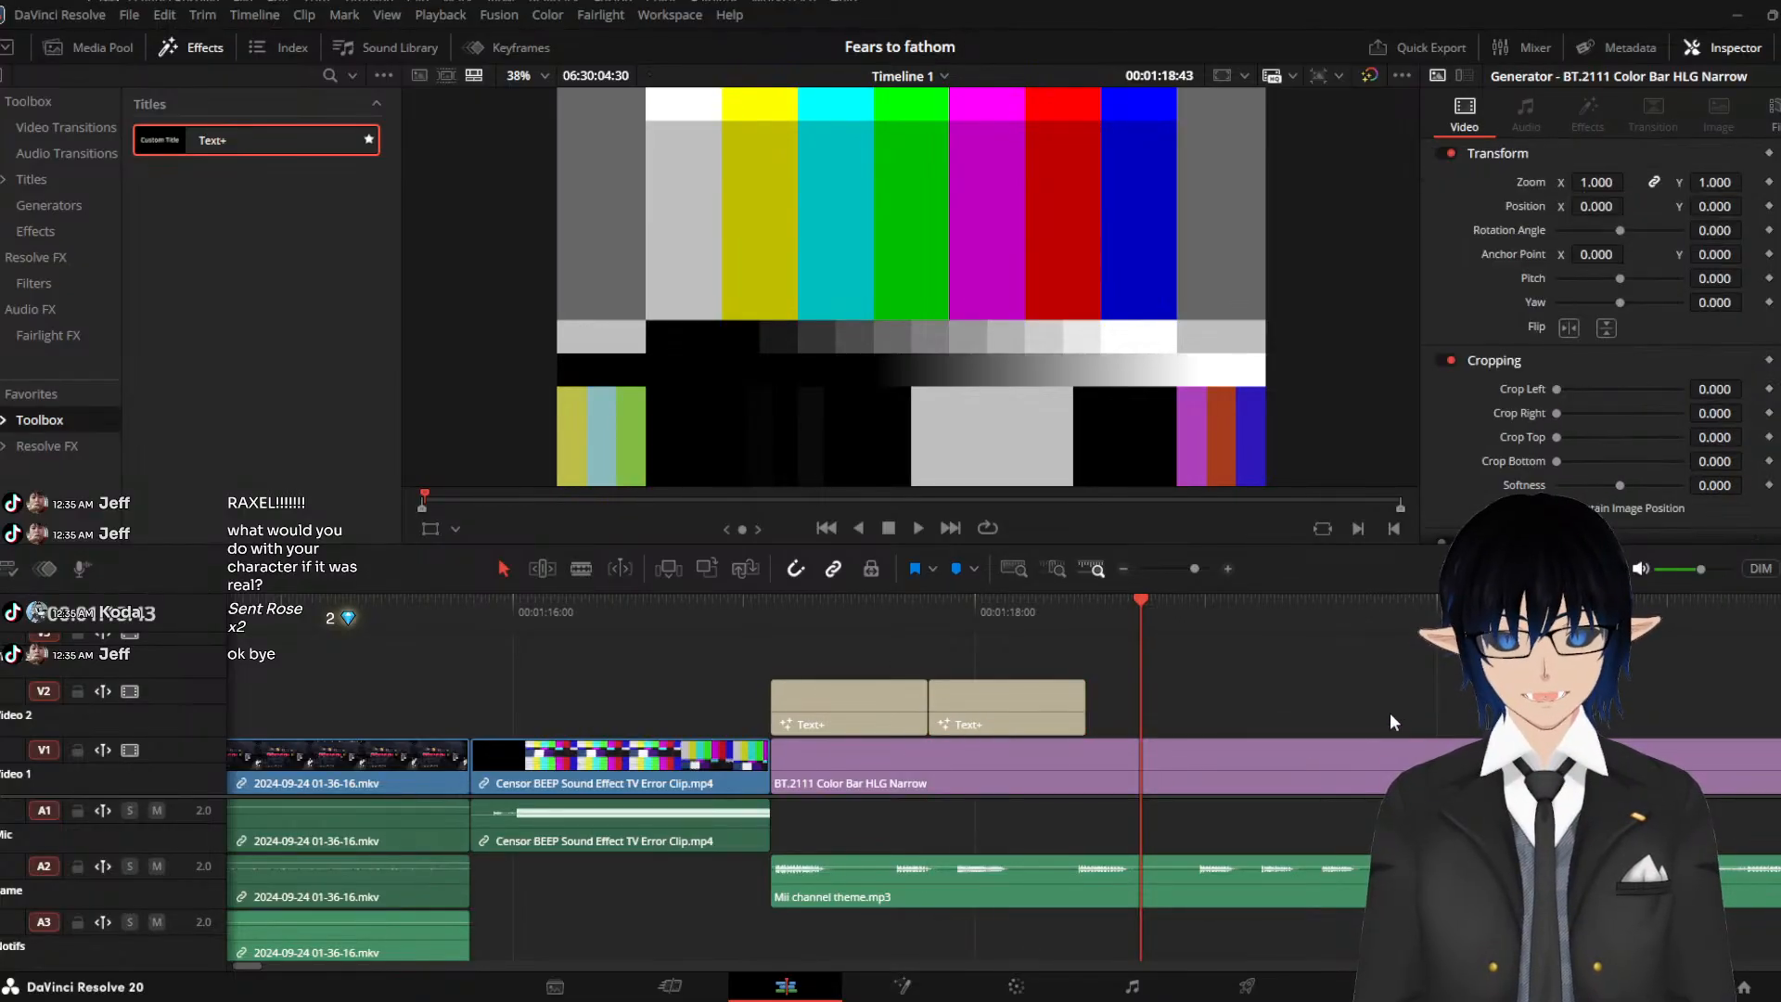
pyautogui.hotkey('ctrl', 'v')
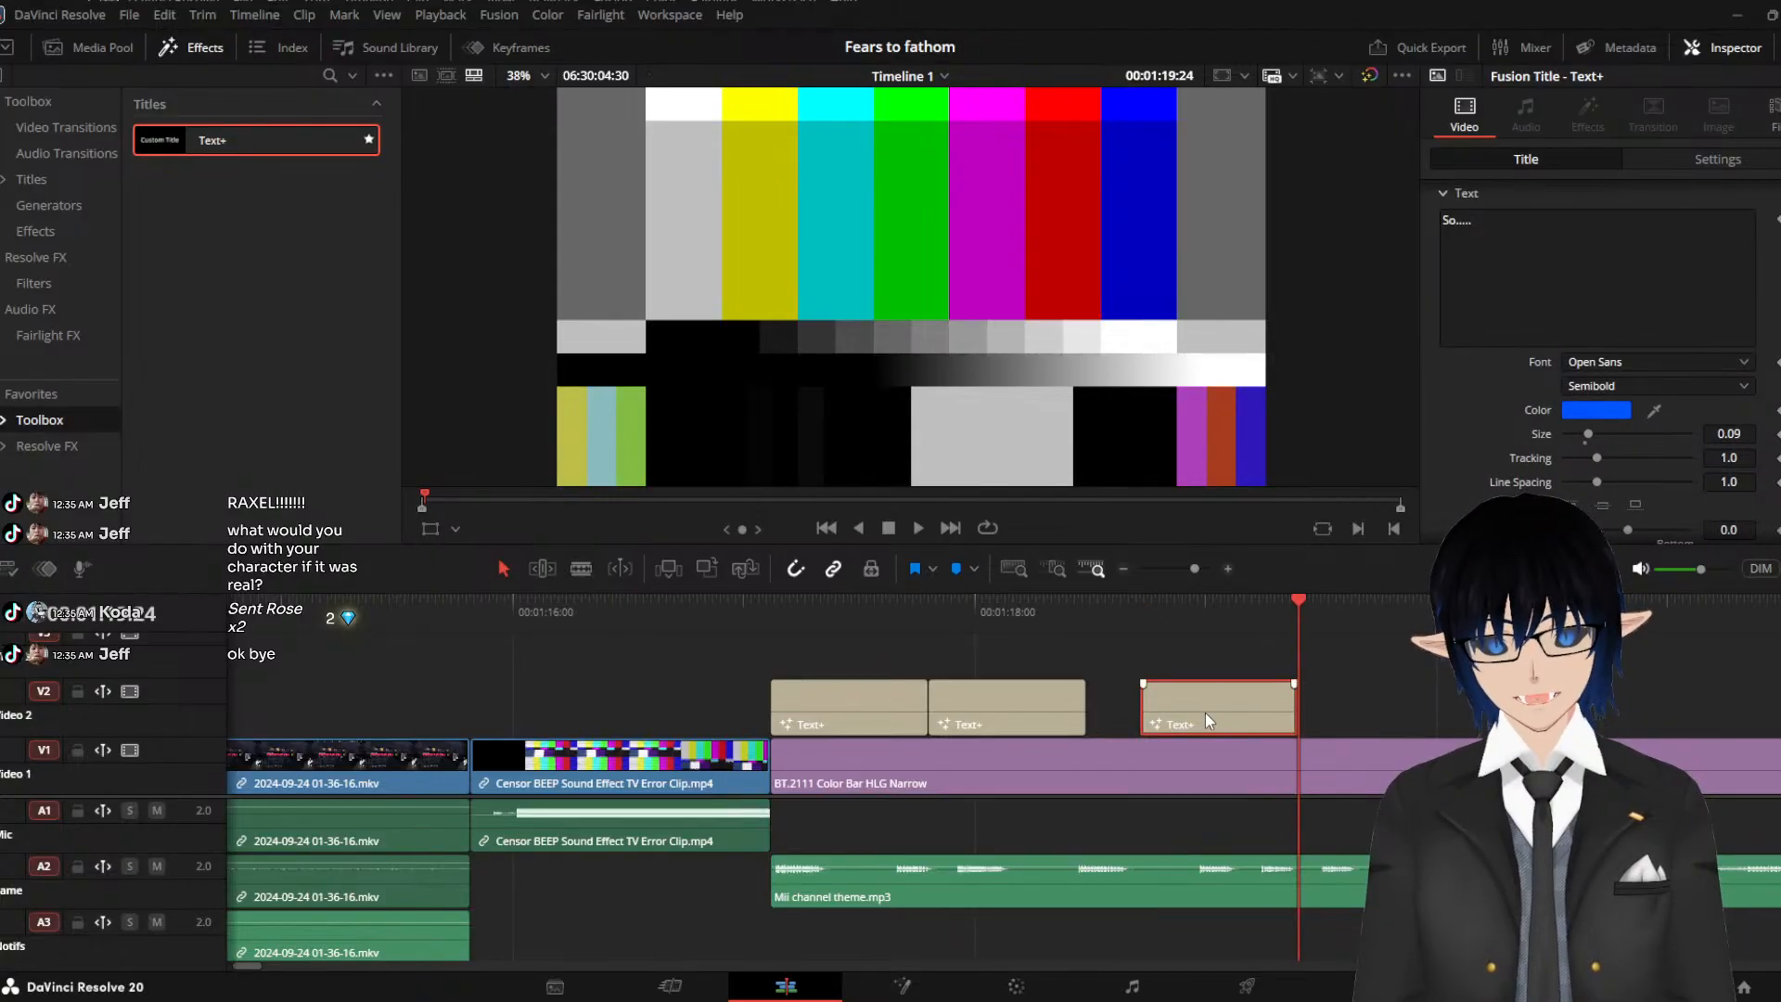
pyautogui.moveTo(1205, 712); pyautogui.dragTo(1221, 712)
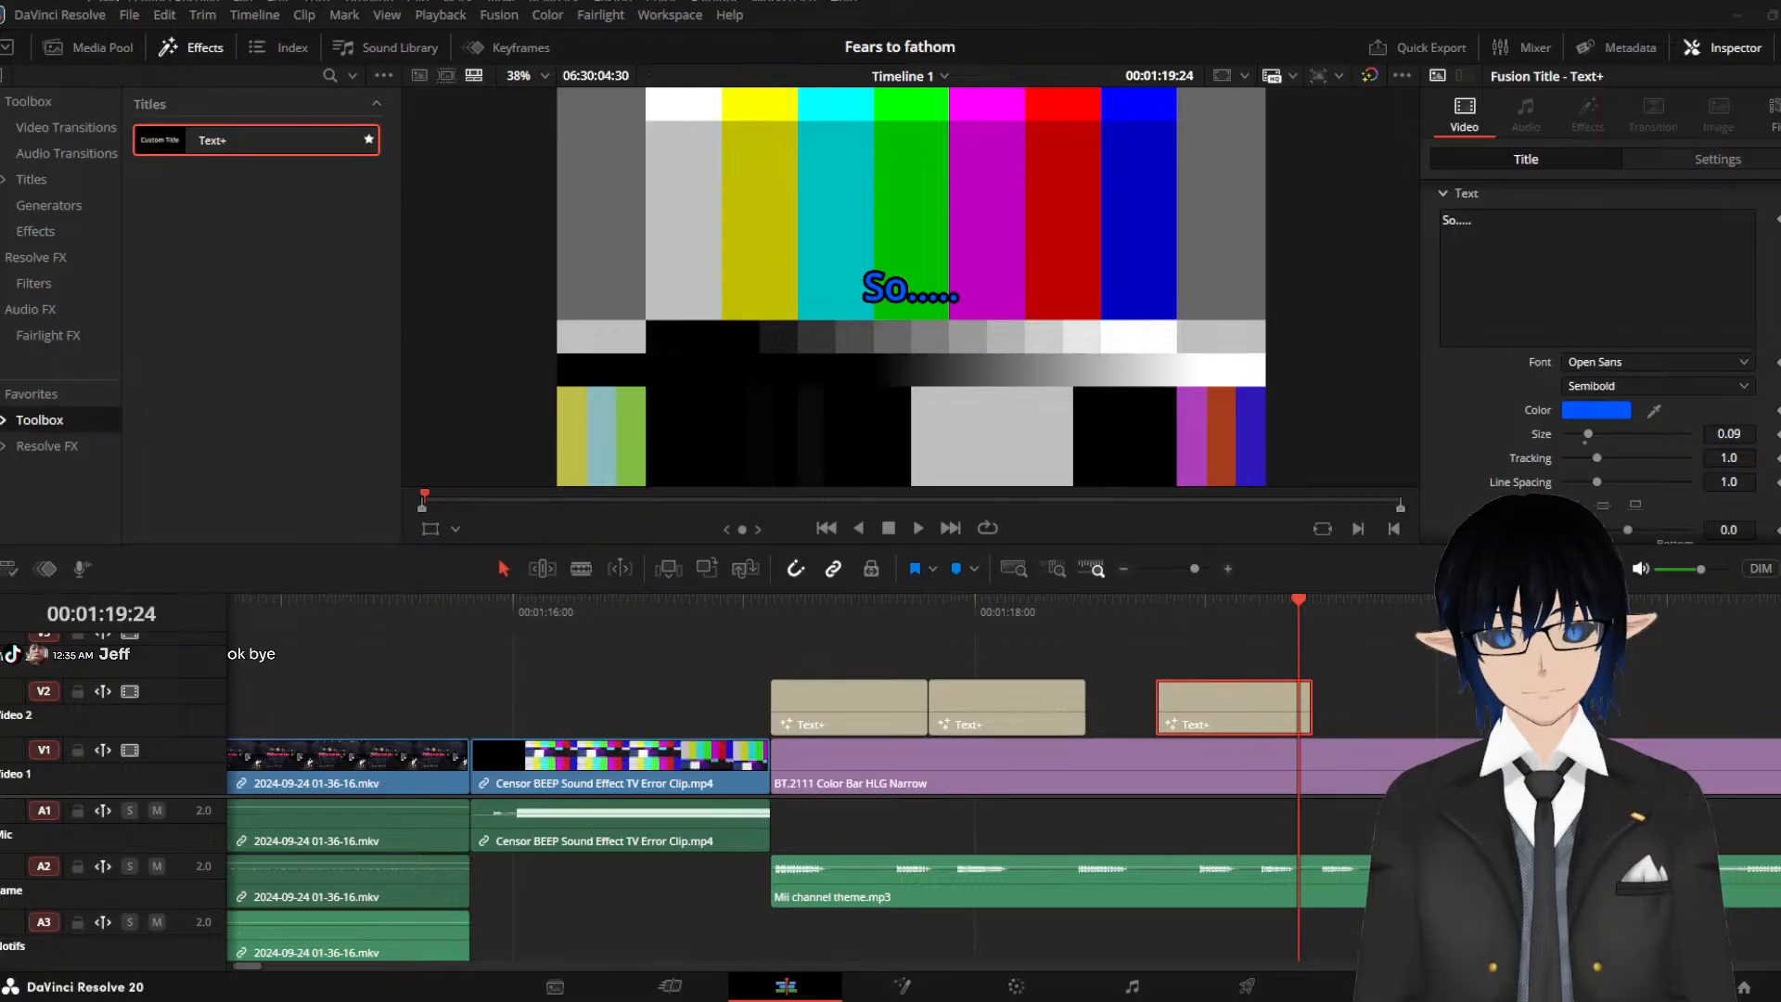
# Play the titles from the start of the color bars to check the timing of the second one
pyautogui.click(777, 614)
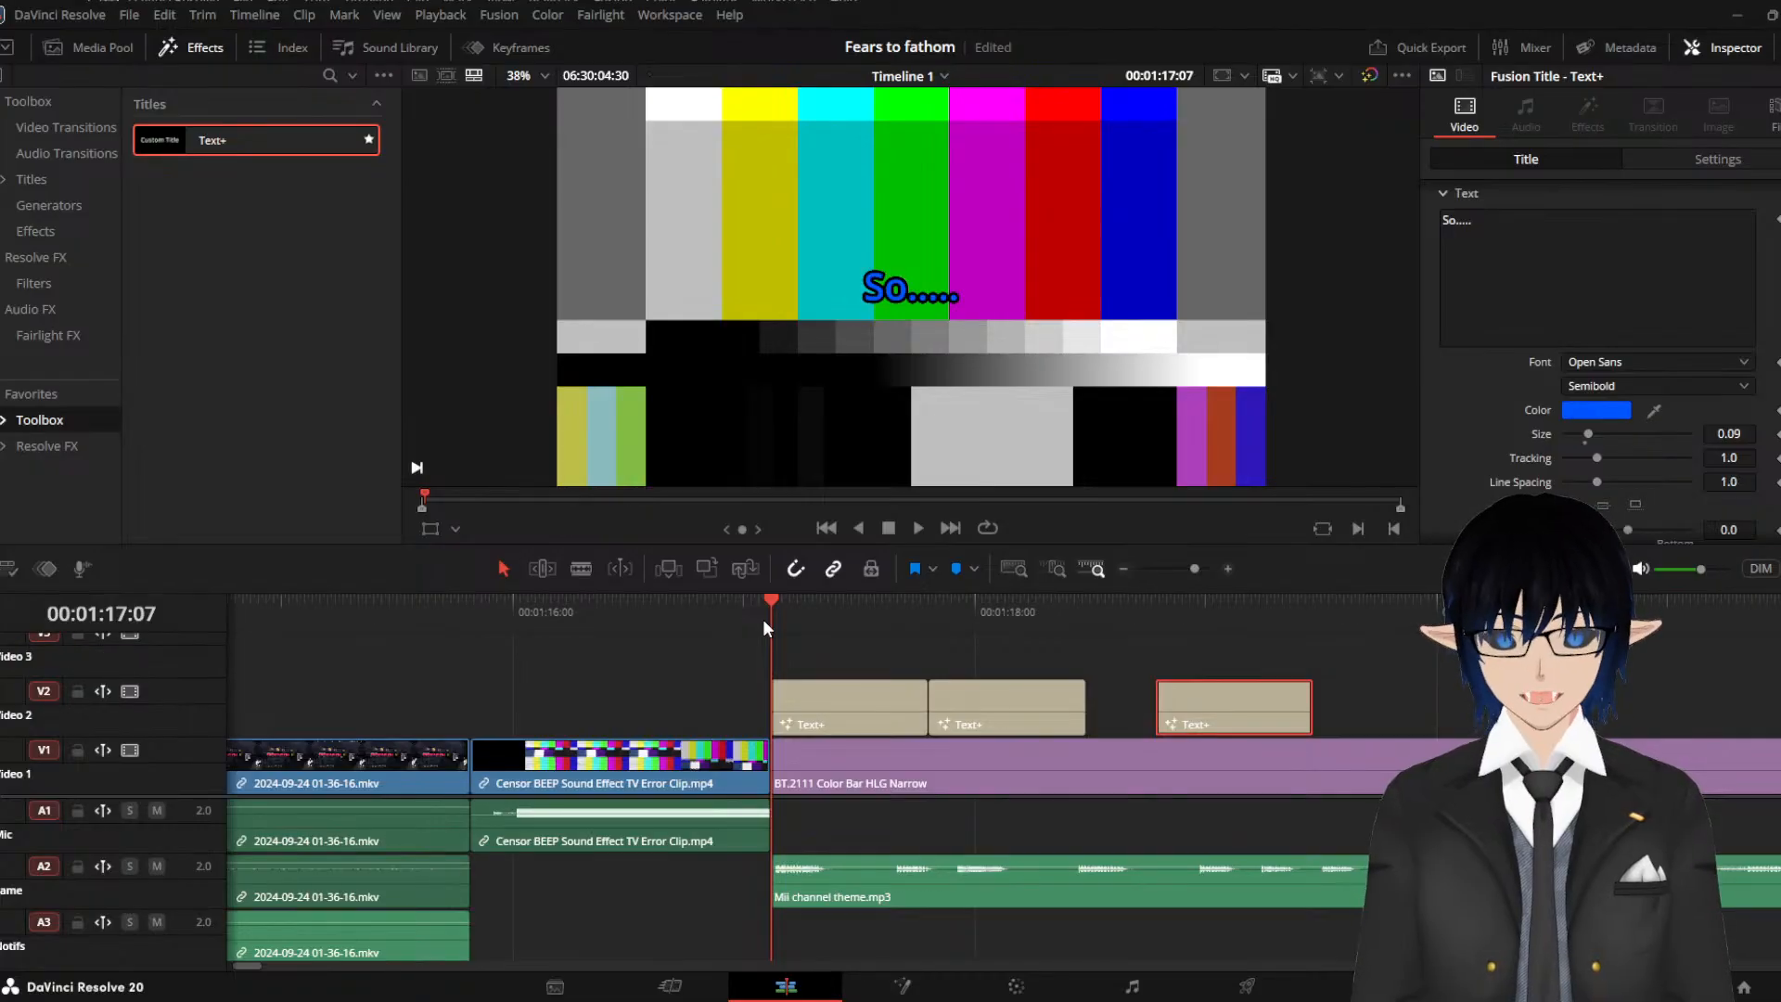
pyautogui.press('space')
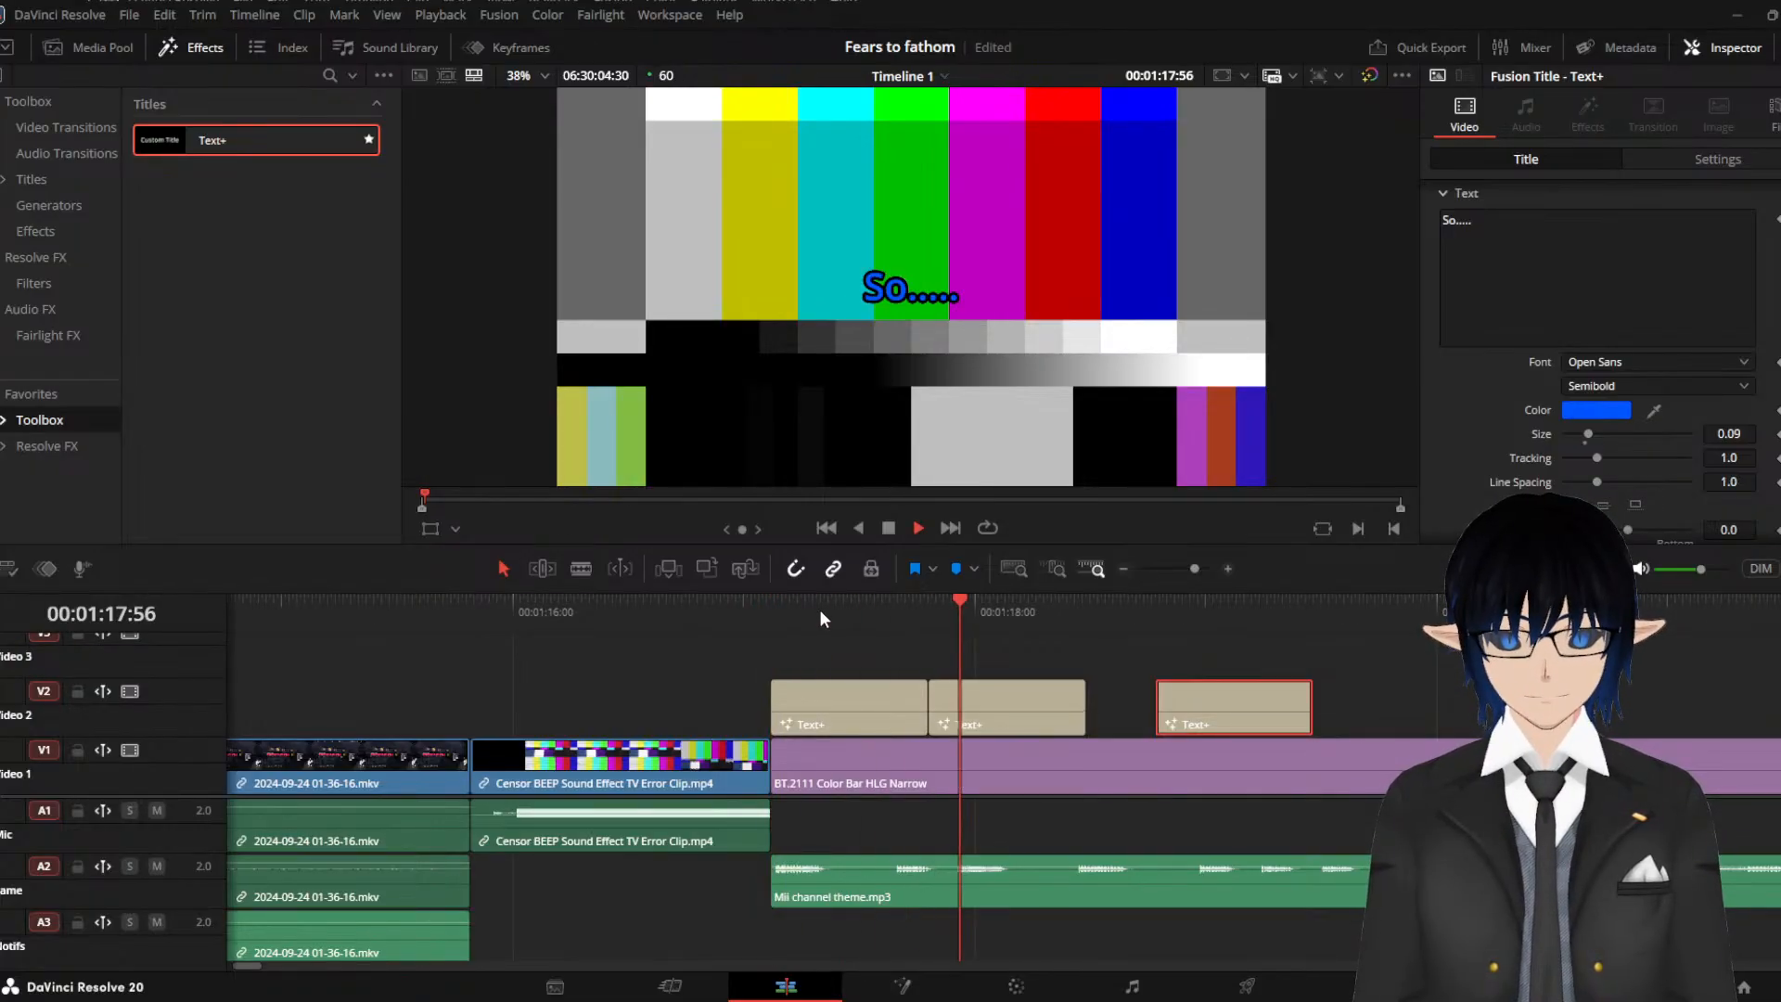
pyautogui.press('space')
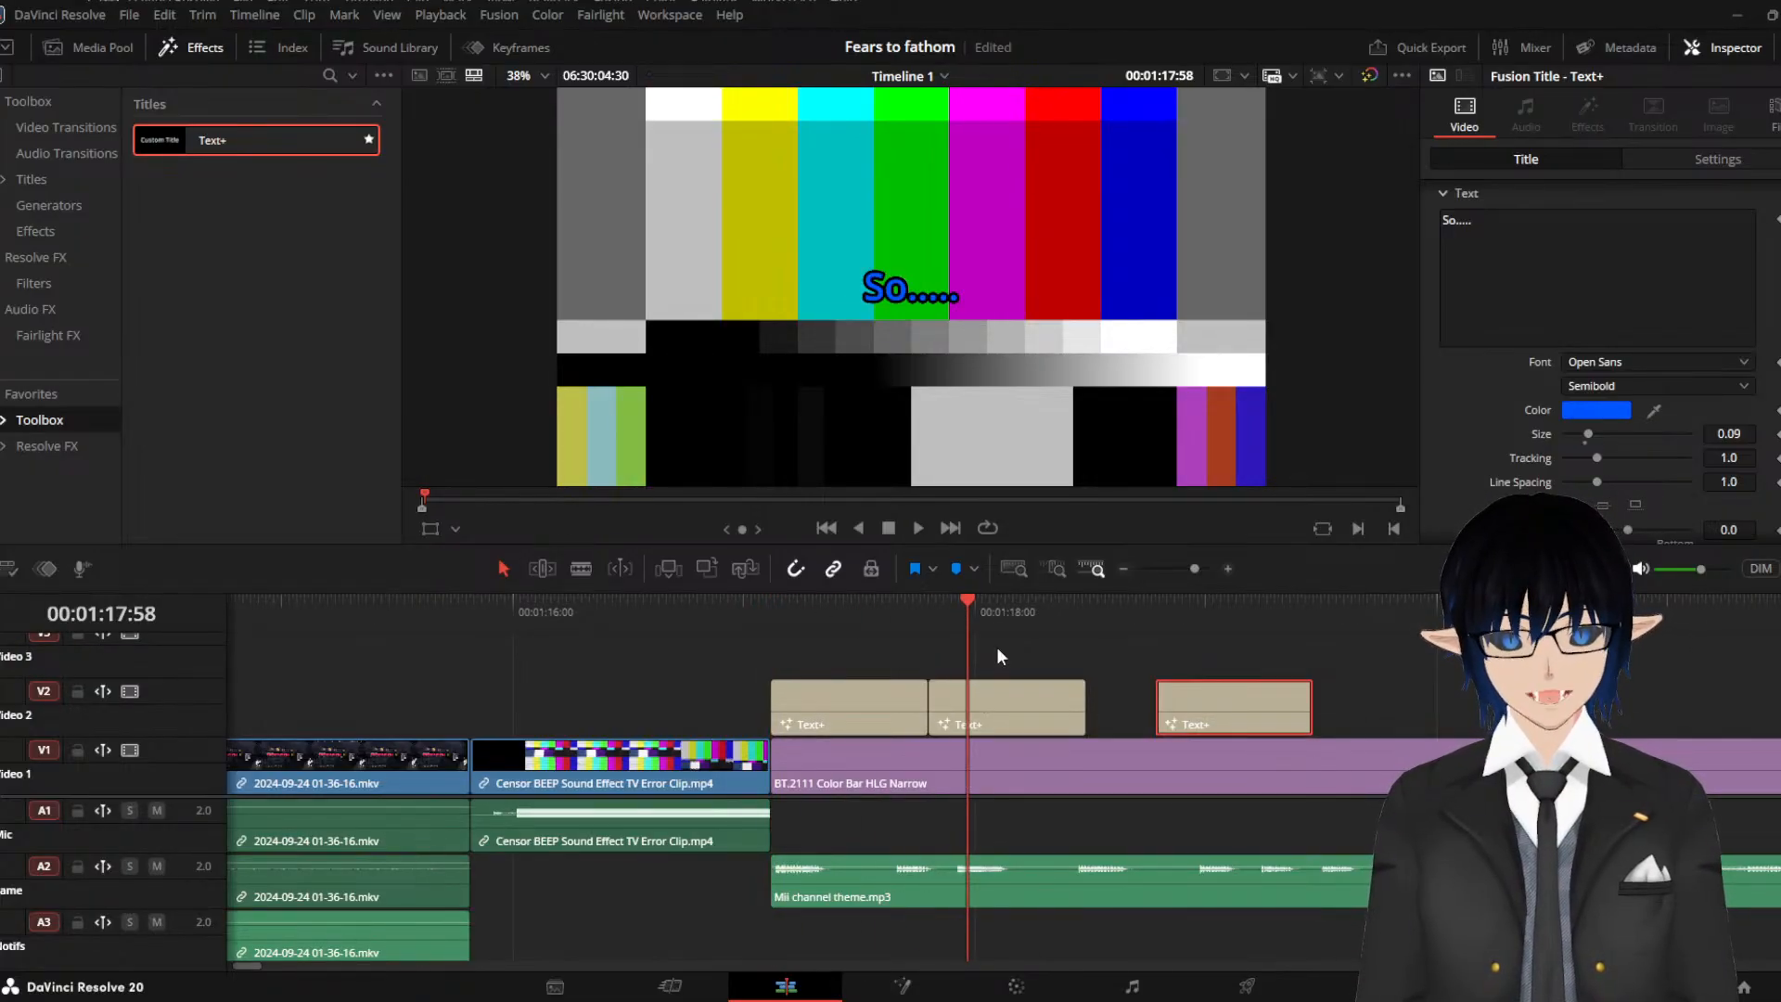
# Replace the third Text+ title's text with "I accidently made a Mess that a Femboy would get excited about..."
pyautogui.click(1530, 313)
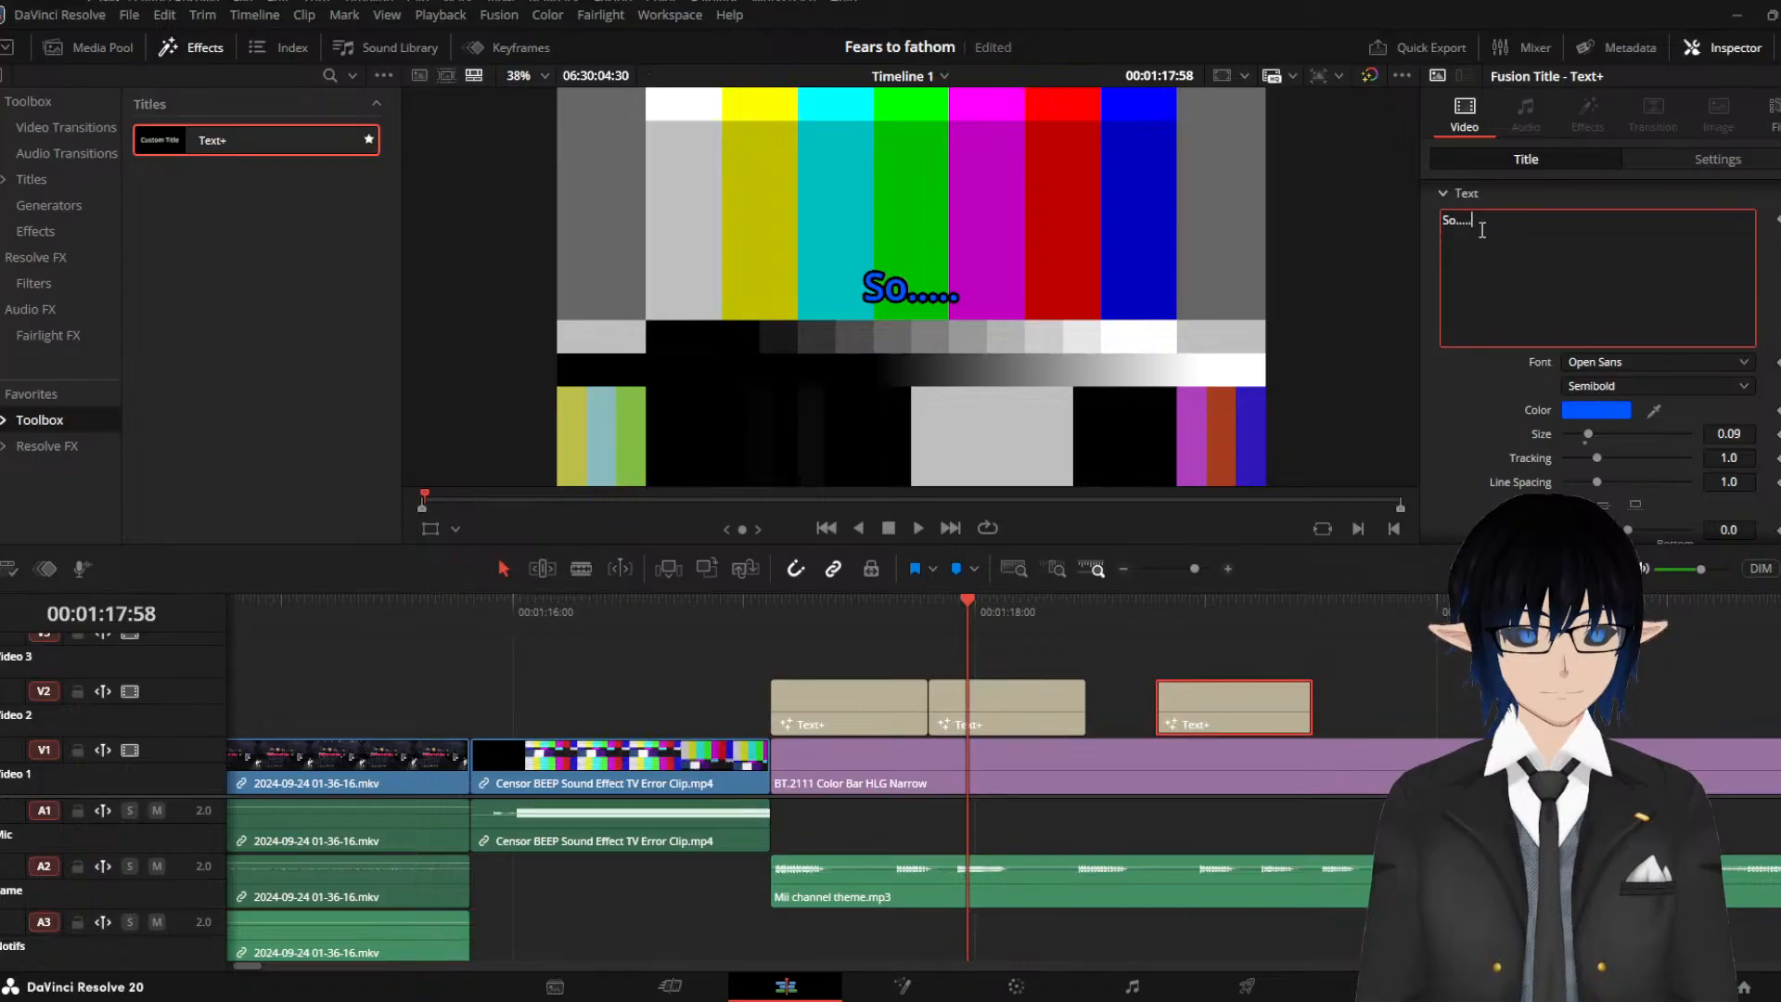
pyautogui.moveTo(1482, 230); pyautogui.dragTo(1393, 228)
pyautogui.write('I a')
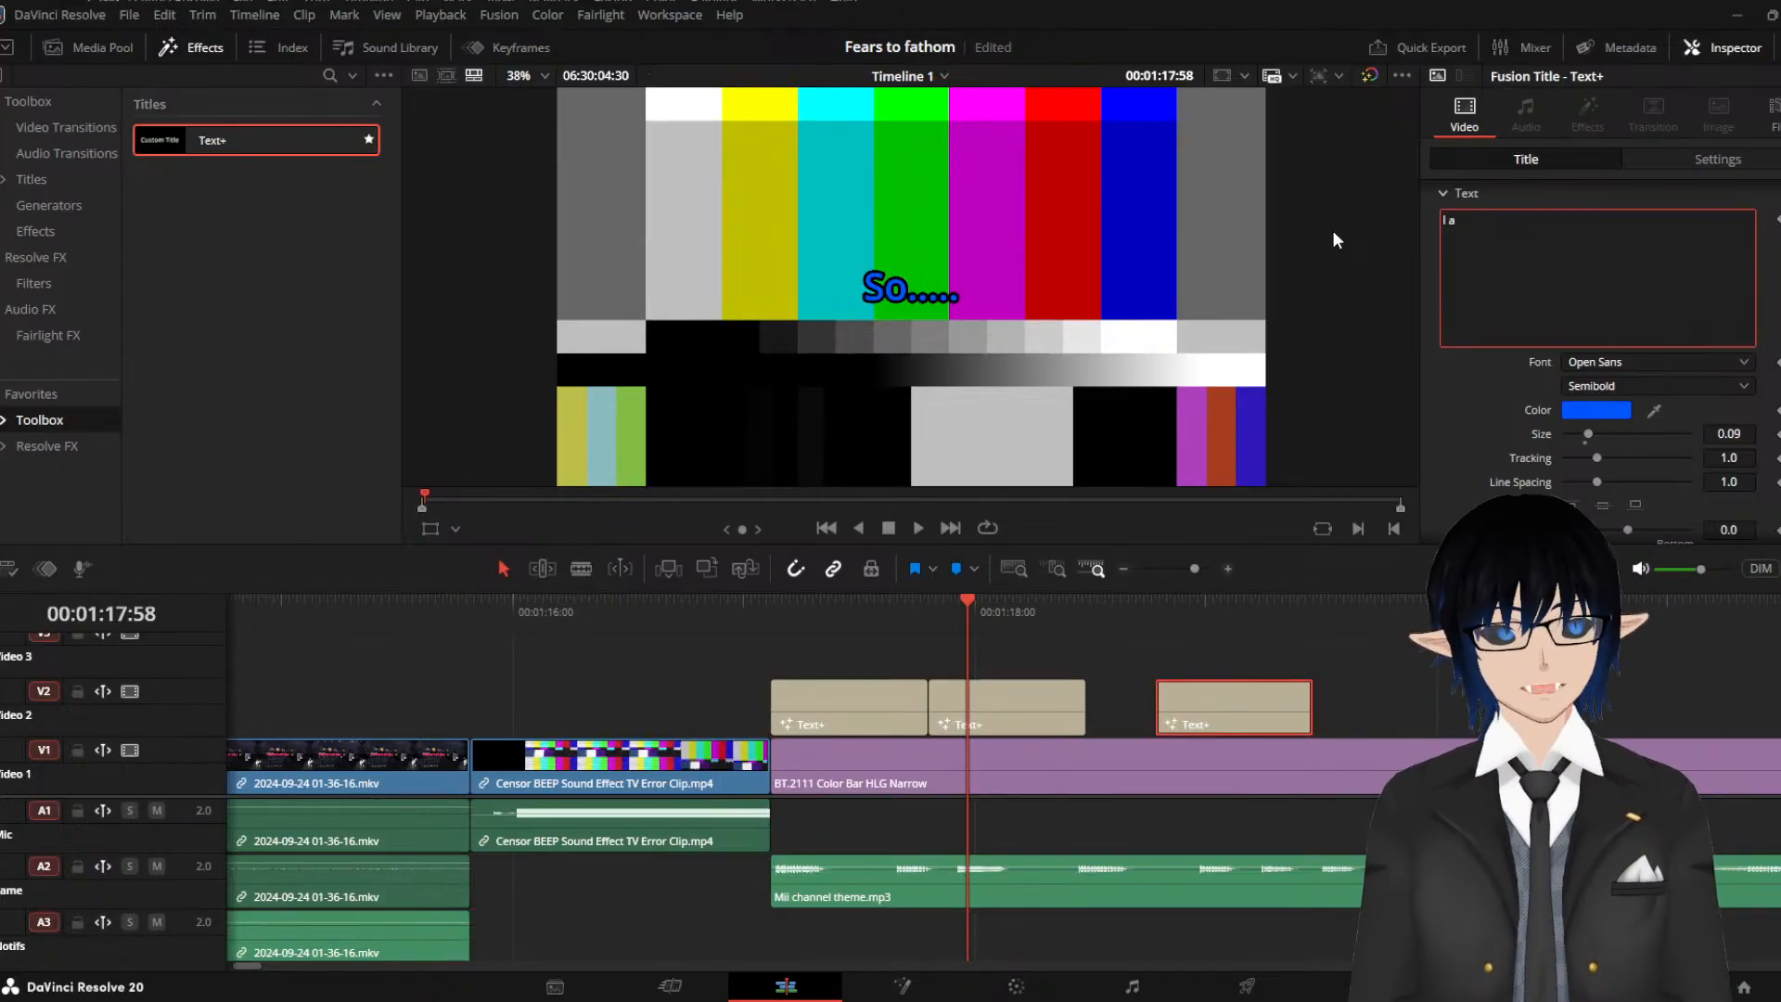
pyautogui.write('ccidently ma')
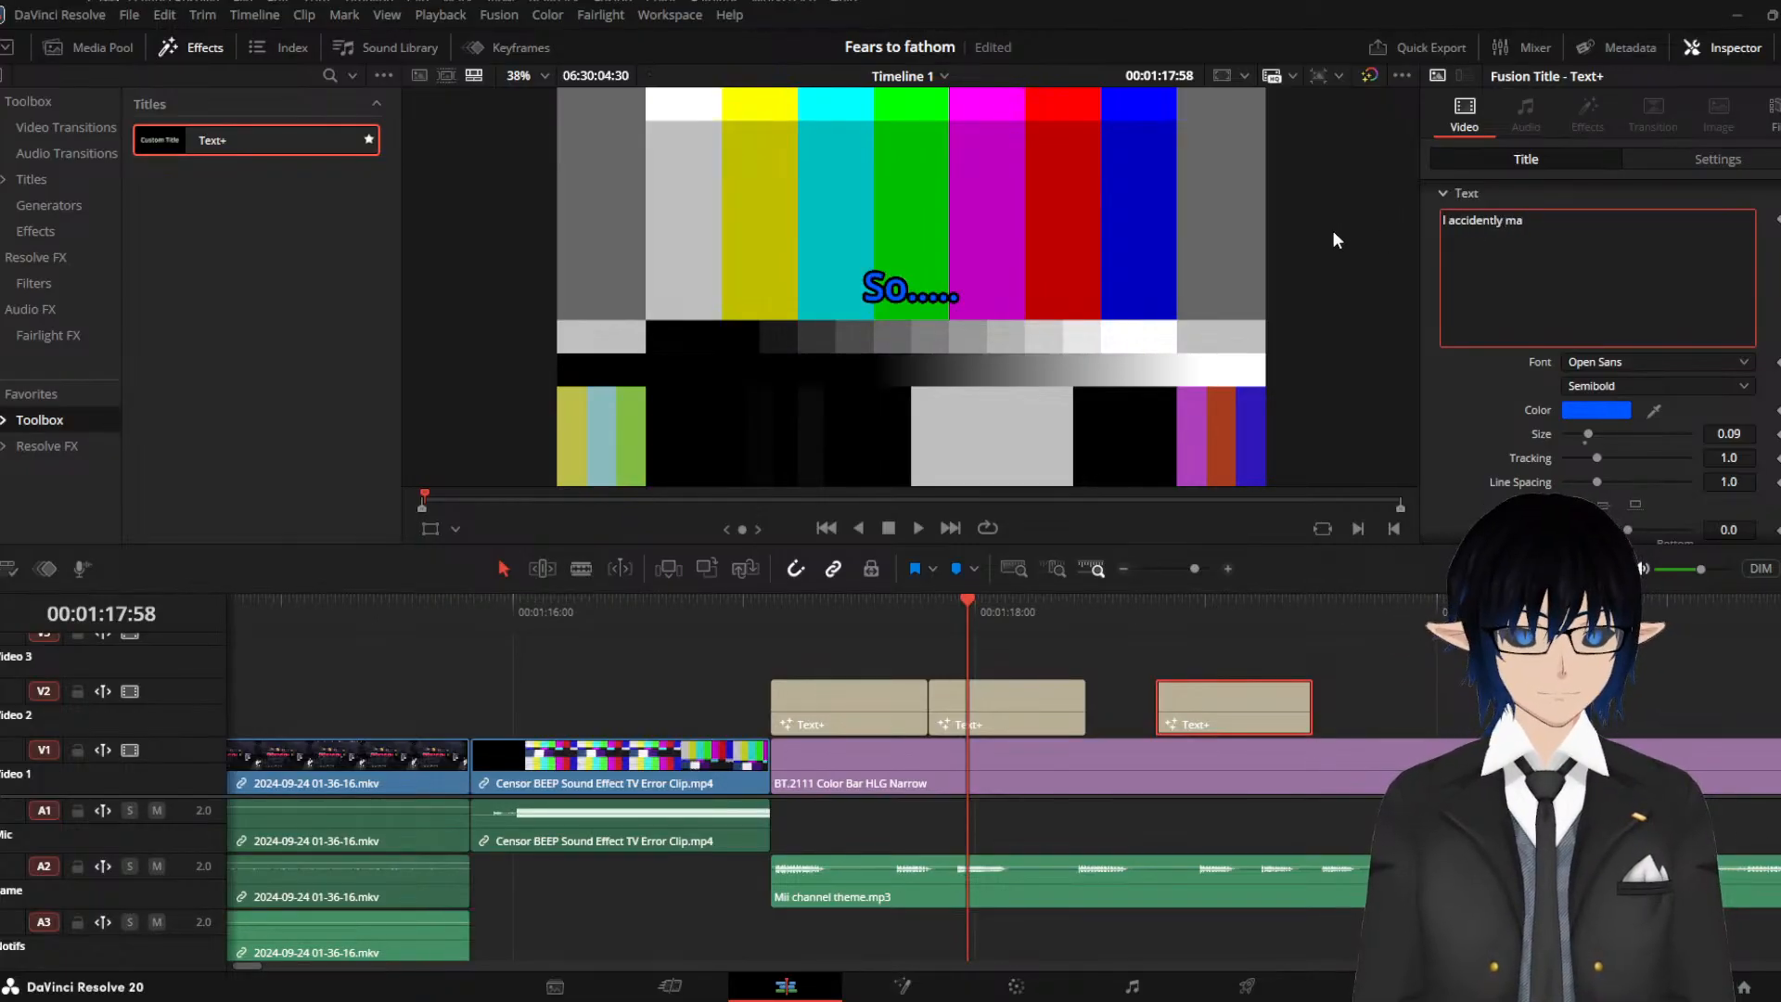
pyautogui.write('de a Mess tha')
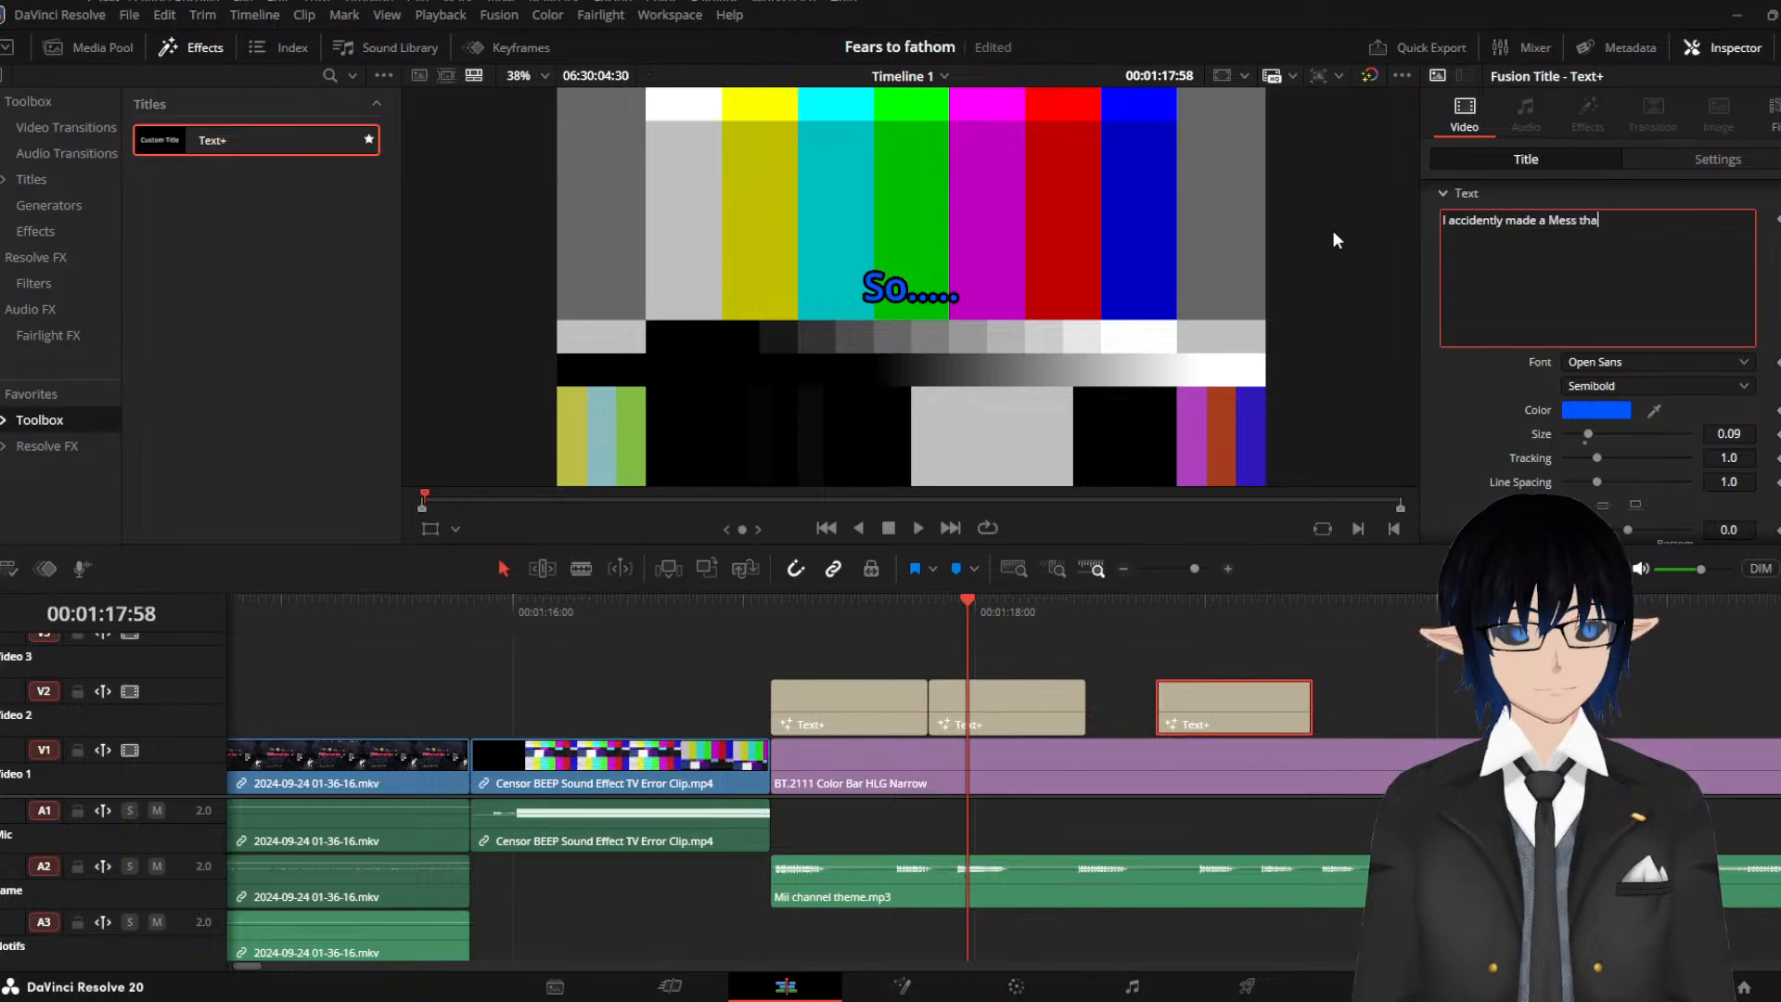
pyautogui.write('t a ')
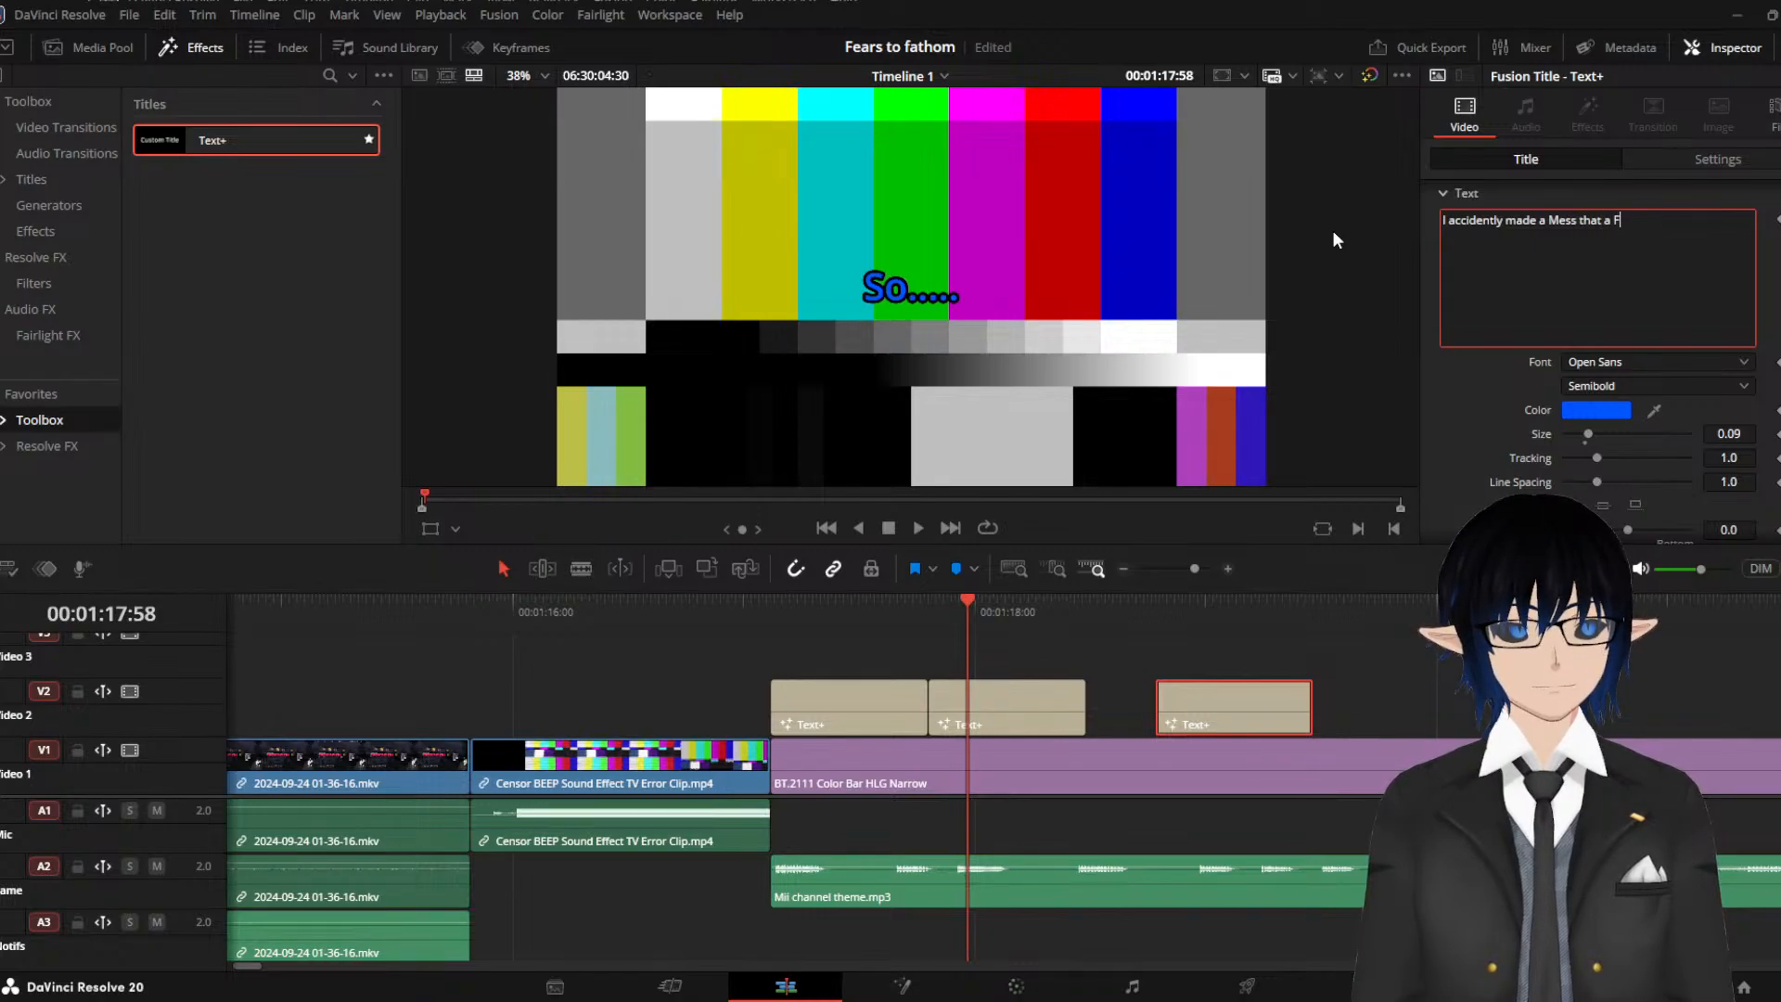
pyautogui.write('Femboy would')
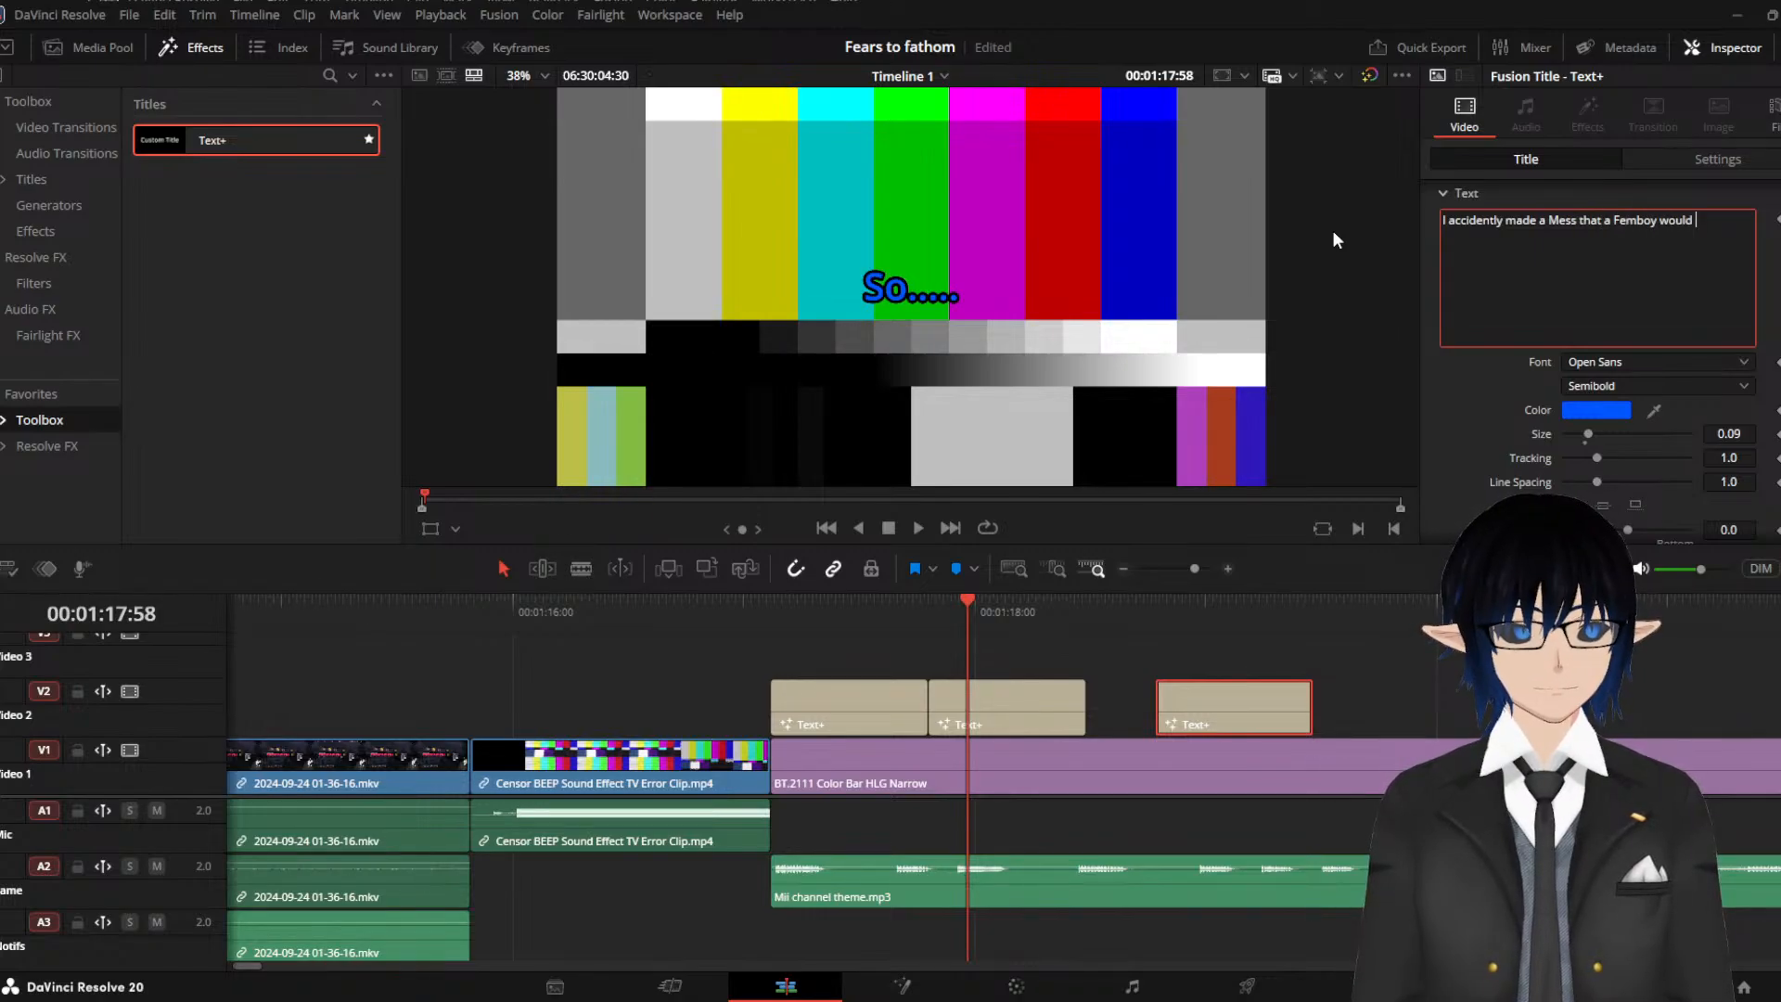
pyautogui.write('ed')
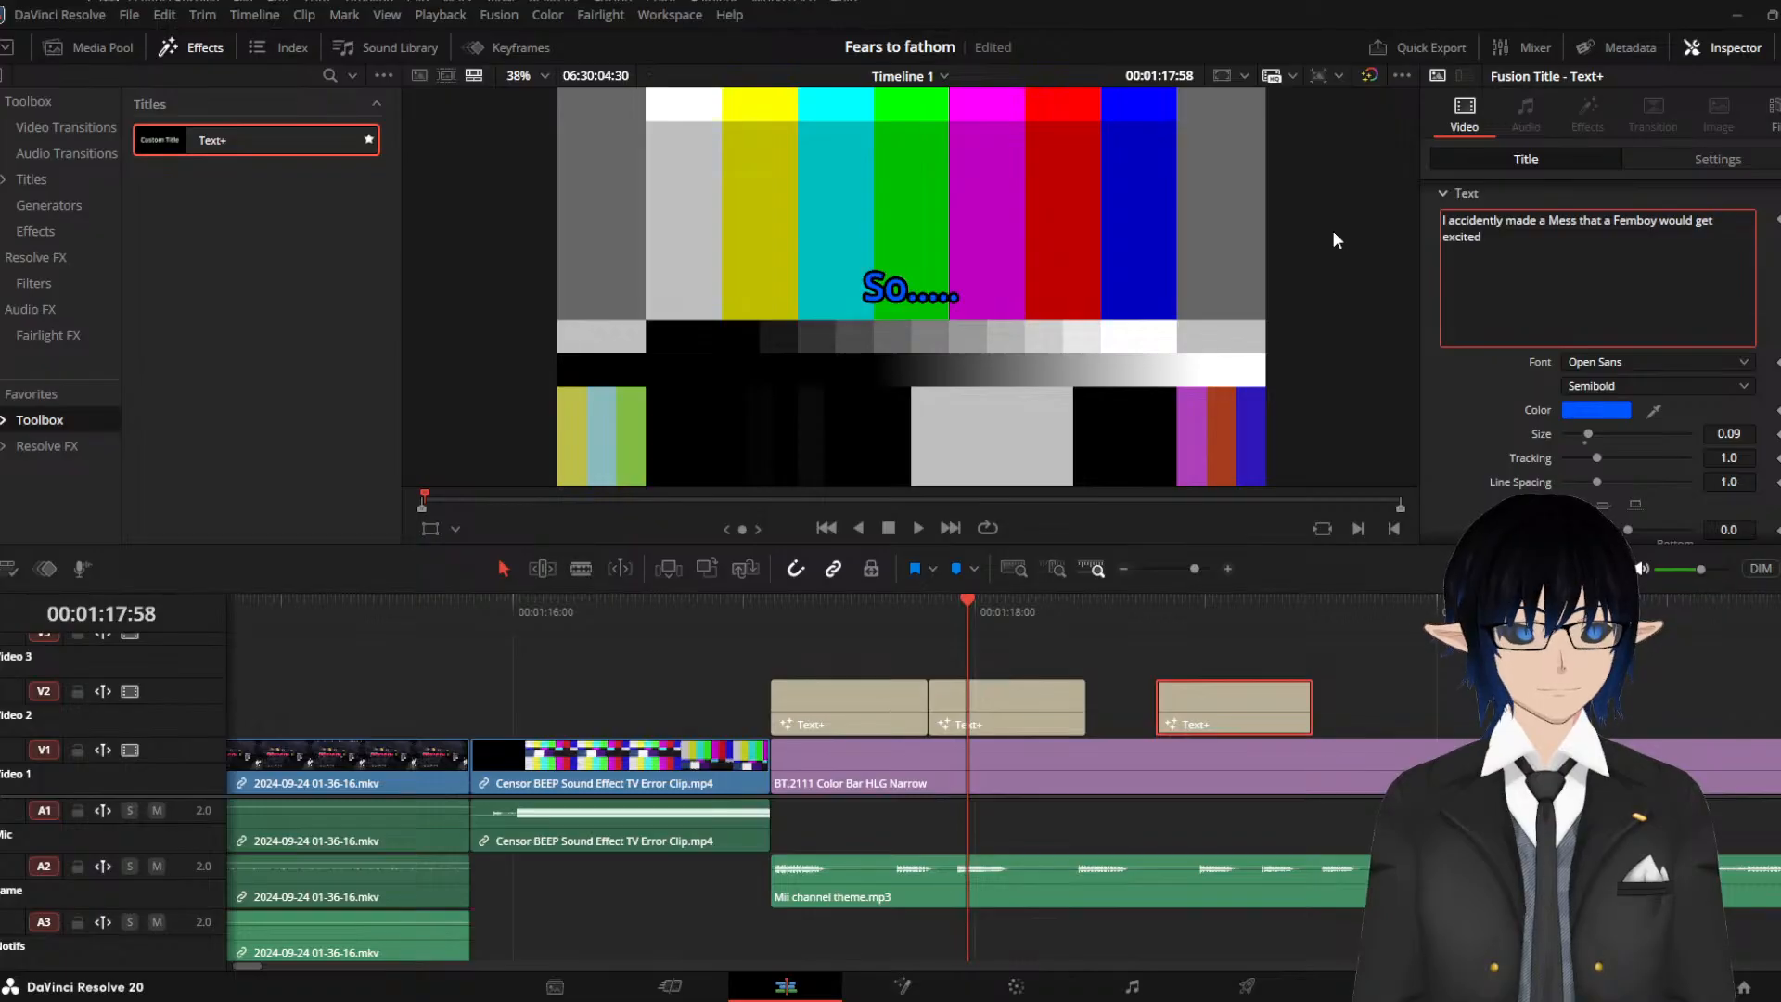
pyautogui.write(' about...')
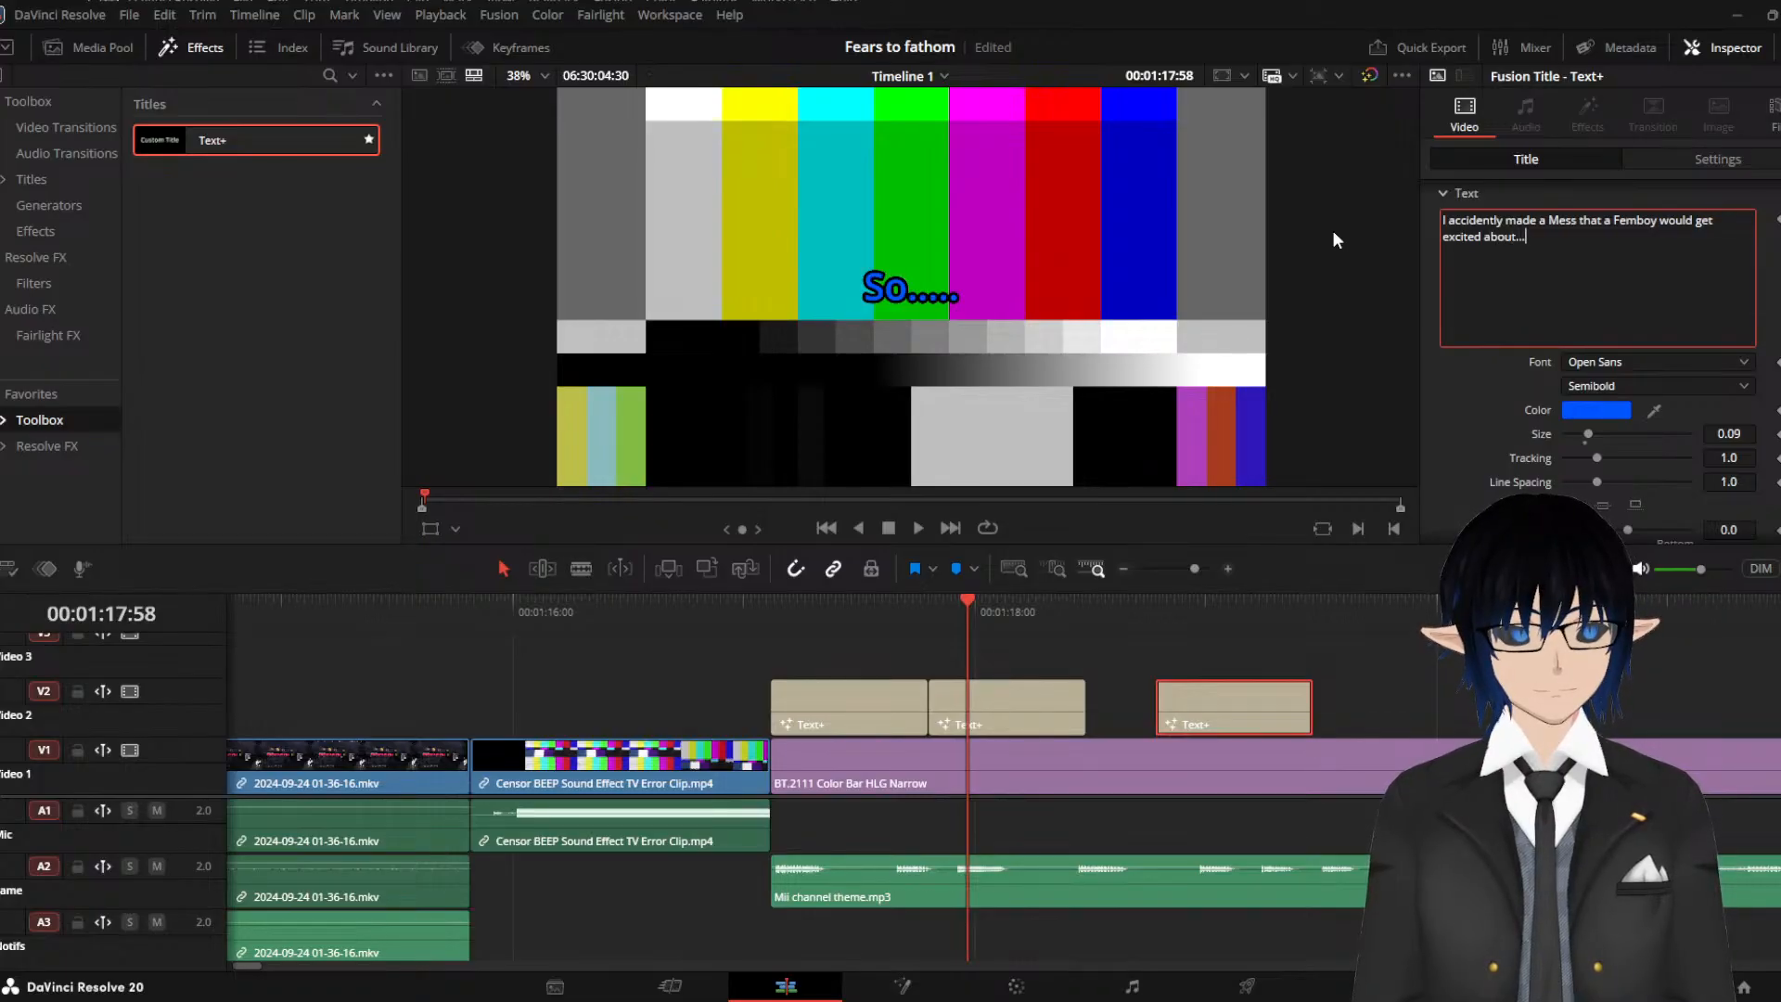
# Move the sentence from the third Text+ title into the second one, replacing "So.....", and break the line before "Femboy"
pyautogui.click(993, 693)
pyautogui.click(1197, 722)
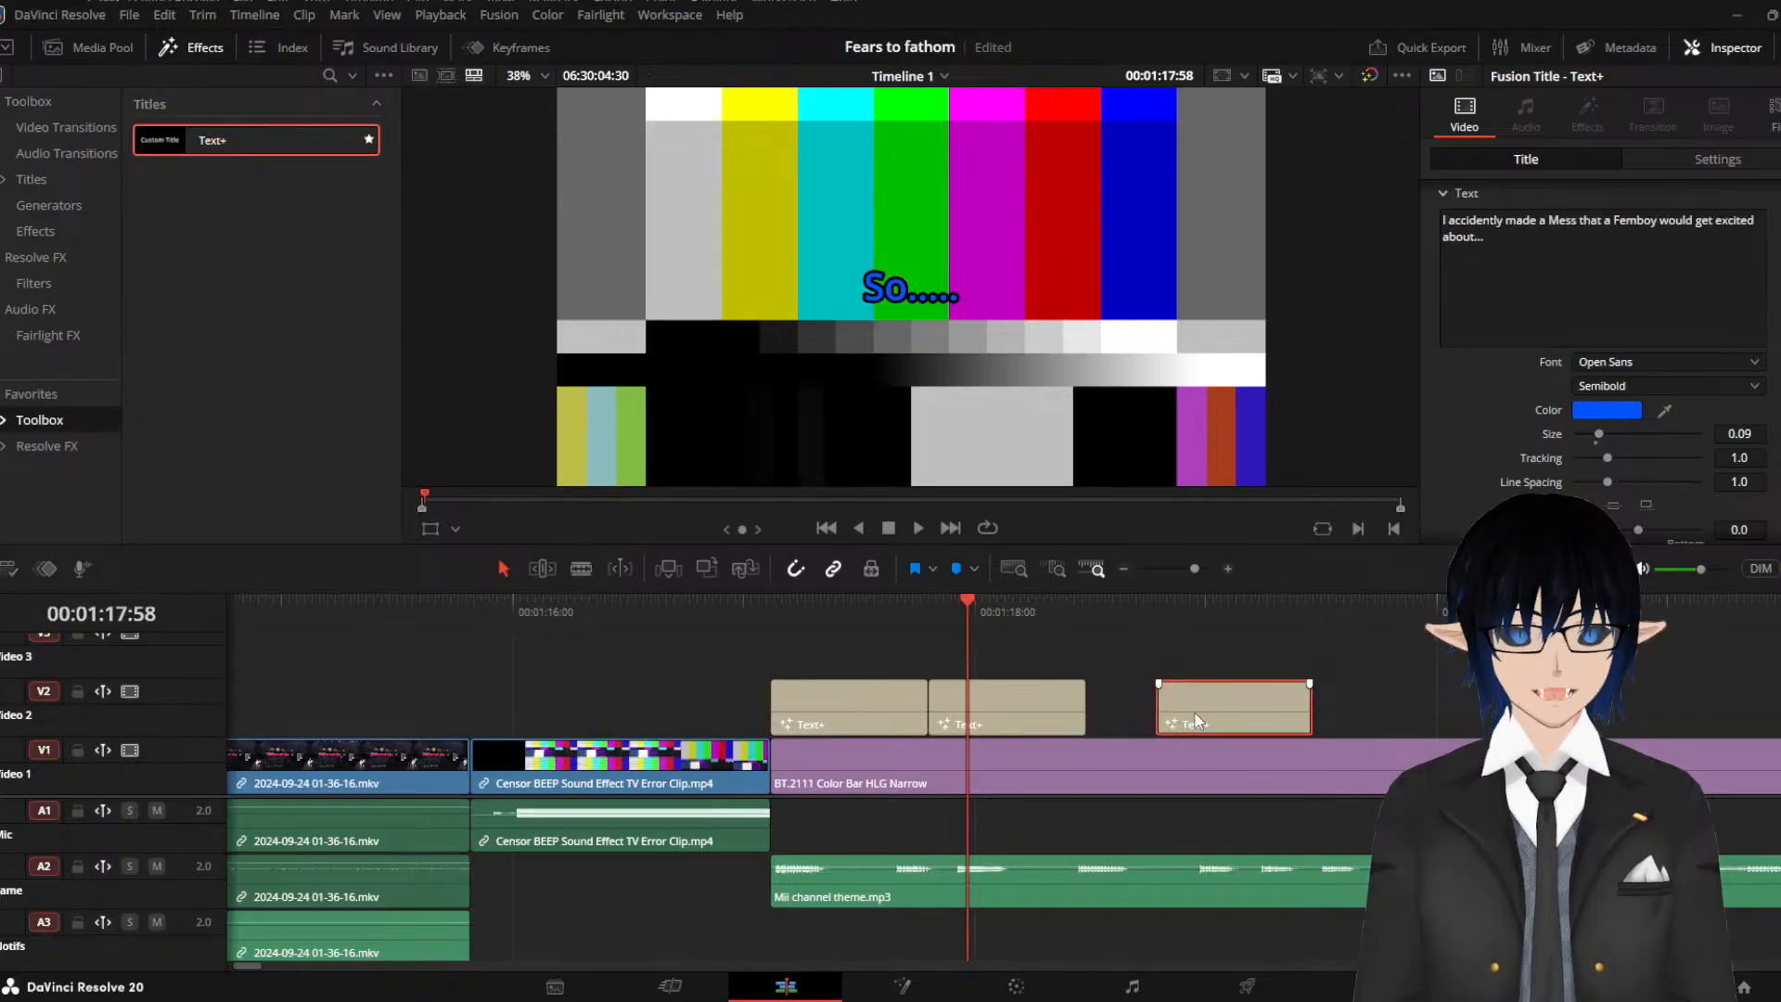
pyautogui.moveTo(1511, 282); pyautogui.dragTo(1276, 160)
pyautogui.hotkey('ctrl', 'c')
pyautogui.press('BackSpace')
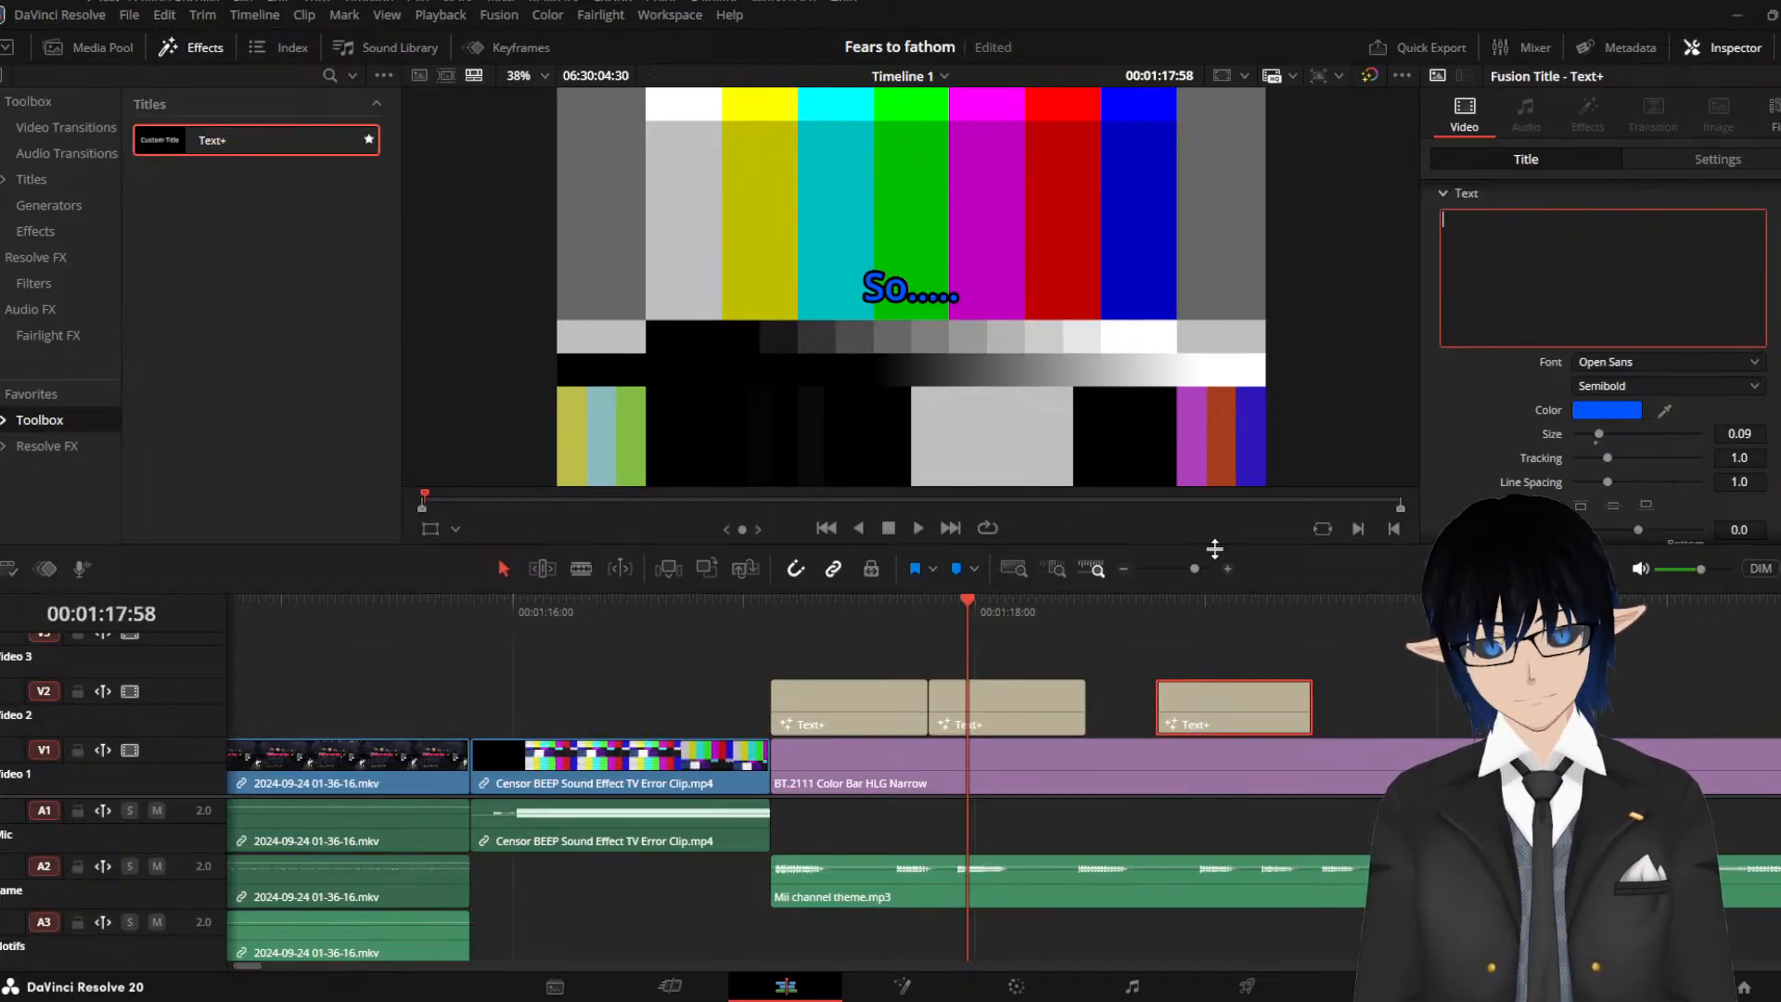
pyautogui.click(1005, 694)
pyautogui.click(1517, 271)
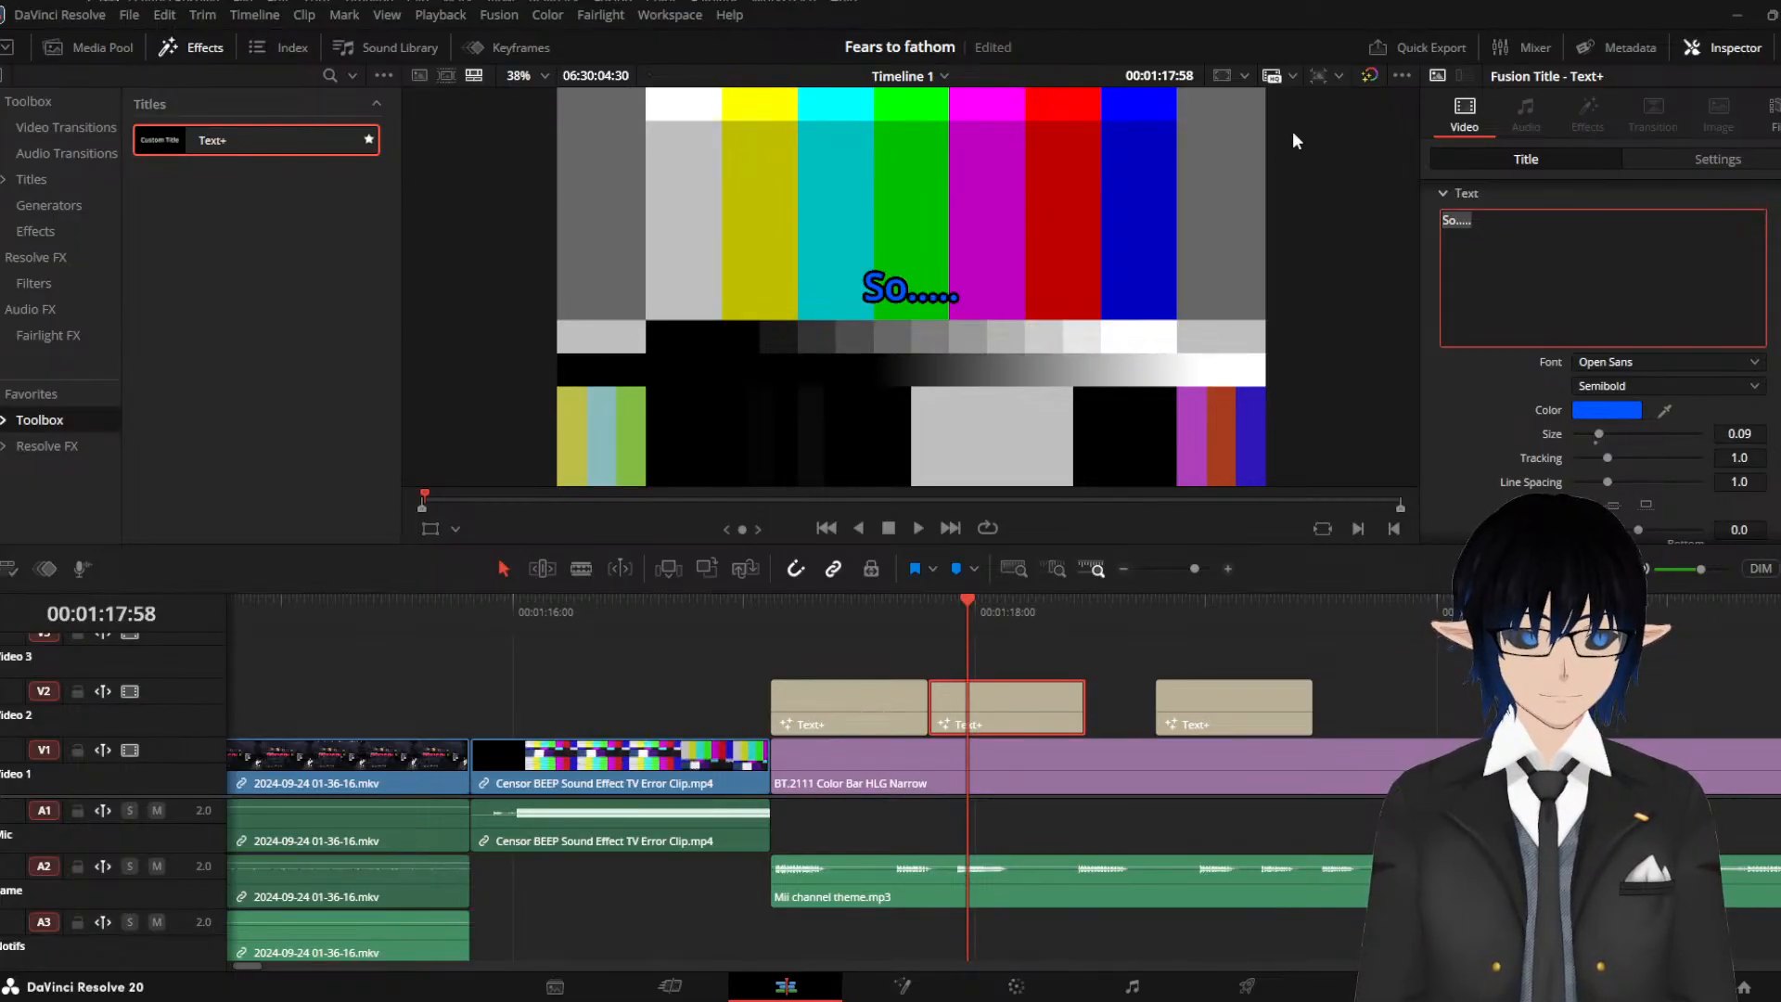
pyautogui.hotkey('ctrl', 'v')
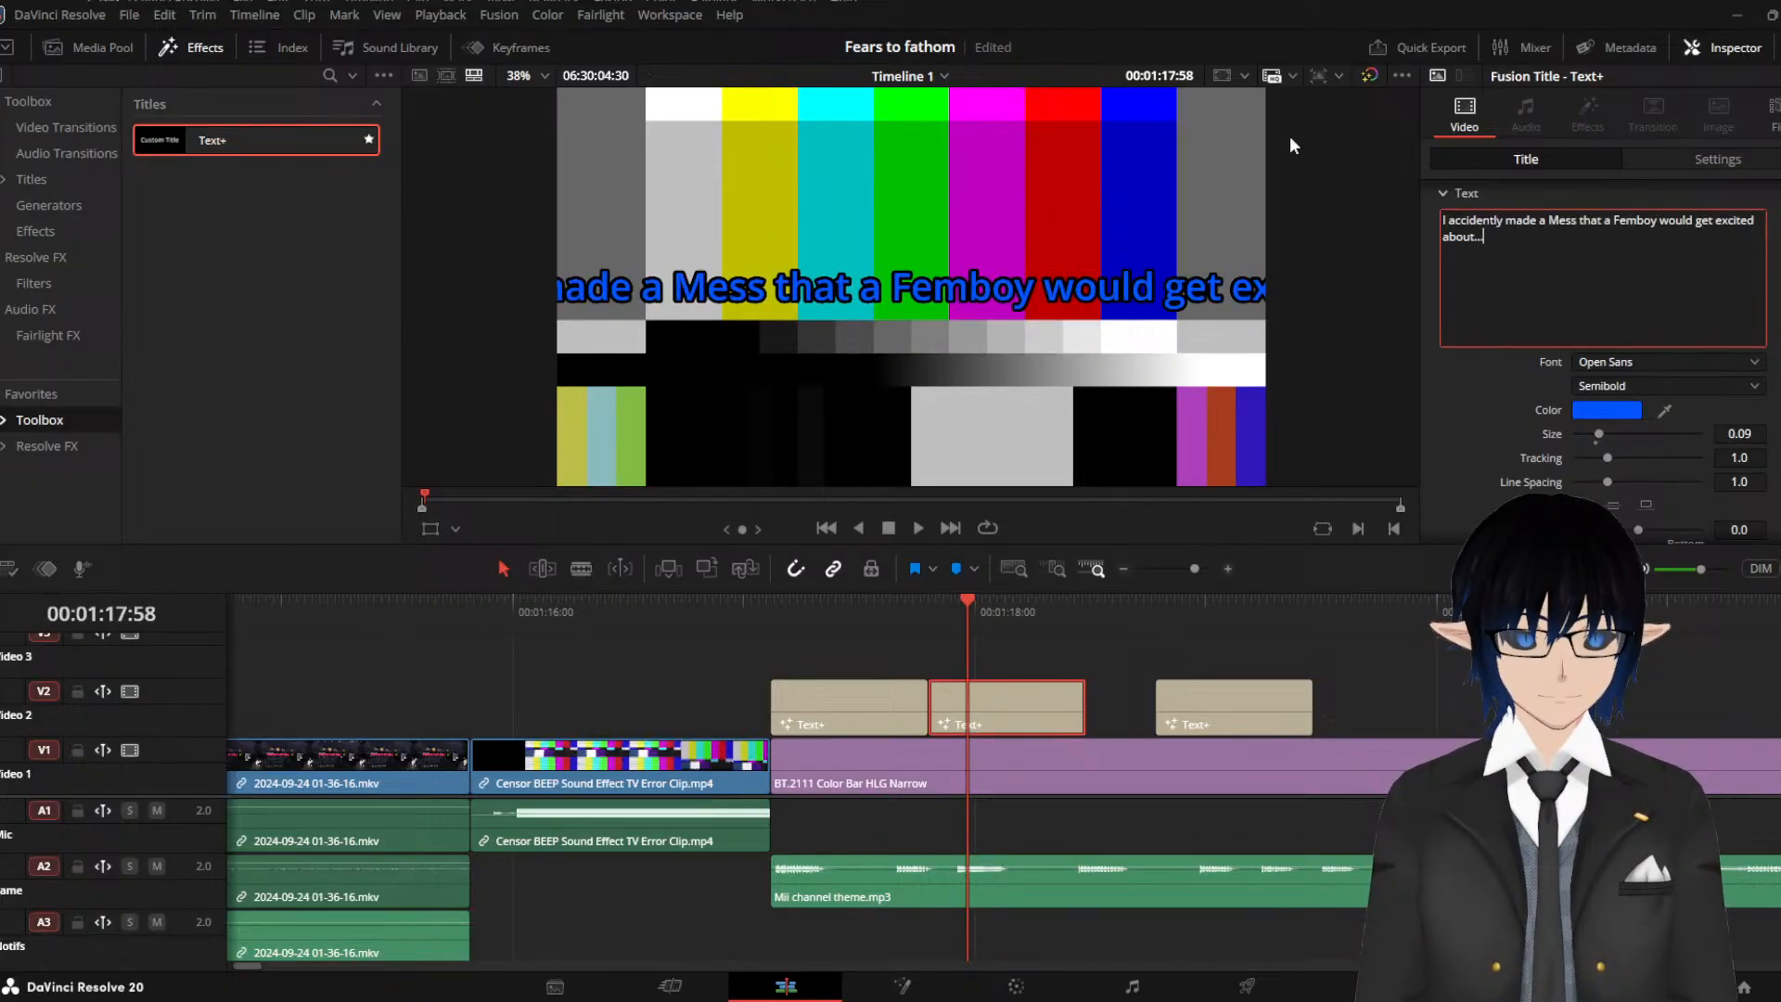
pyautogui.click(1612, 224)
pyautogui.press('Return')
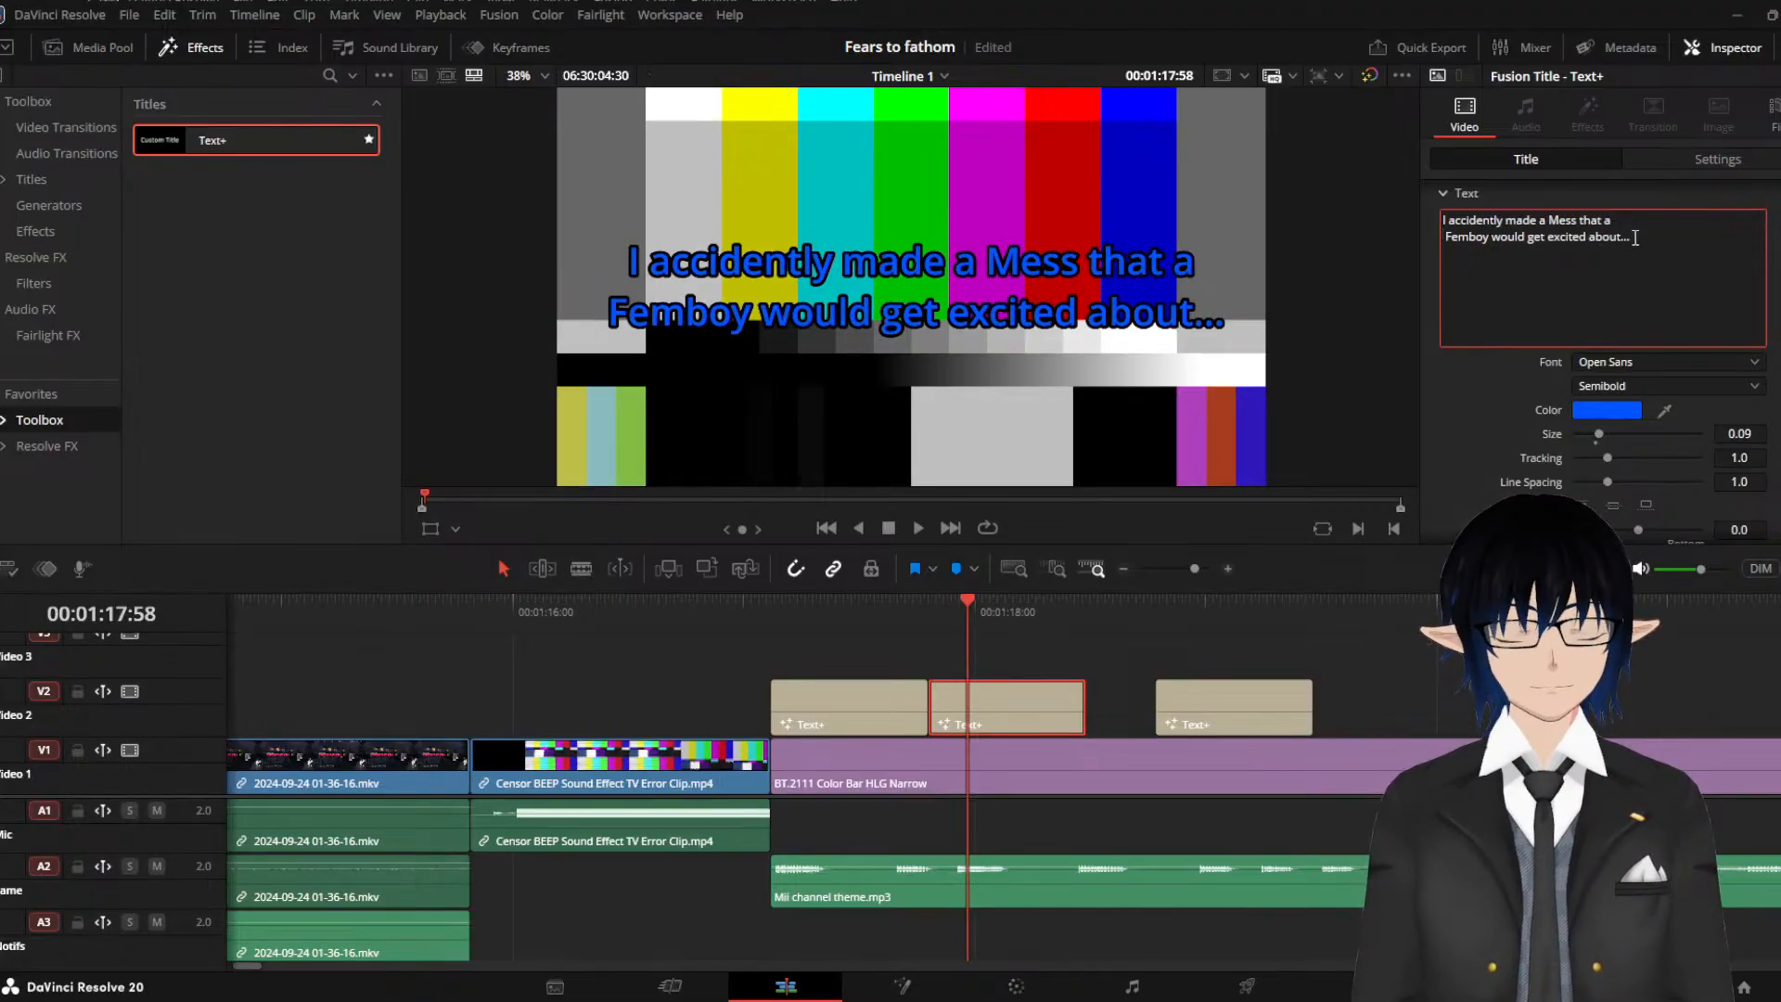
# Change the text fill color to cyan on the second Text+ title and on the first "So....." title
pyautogui.click(1619, 415)
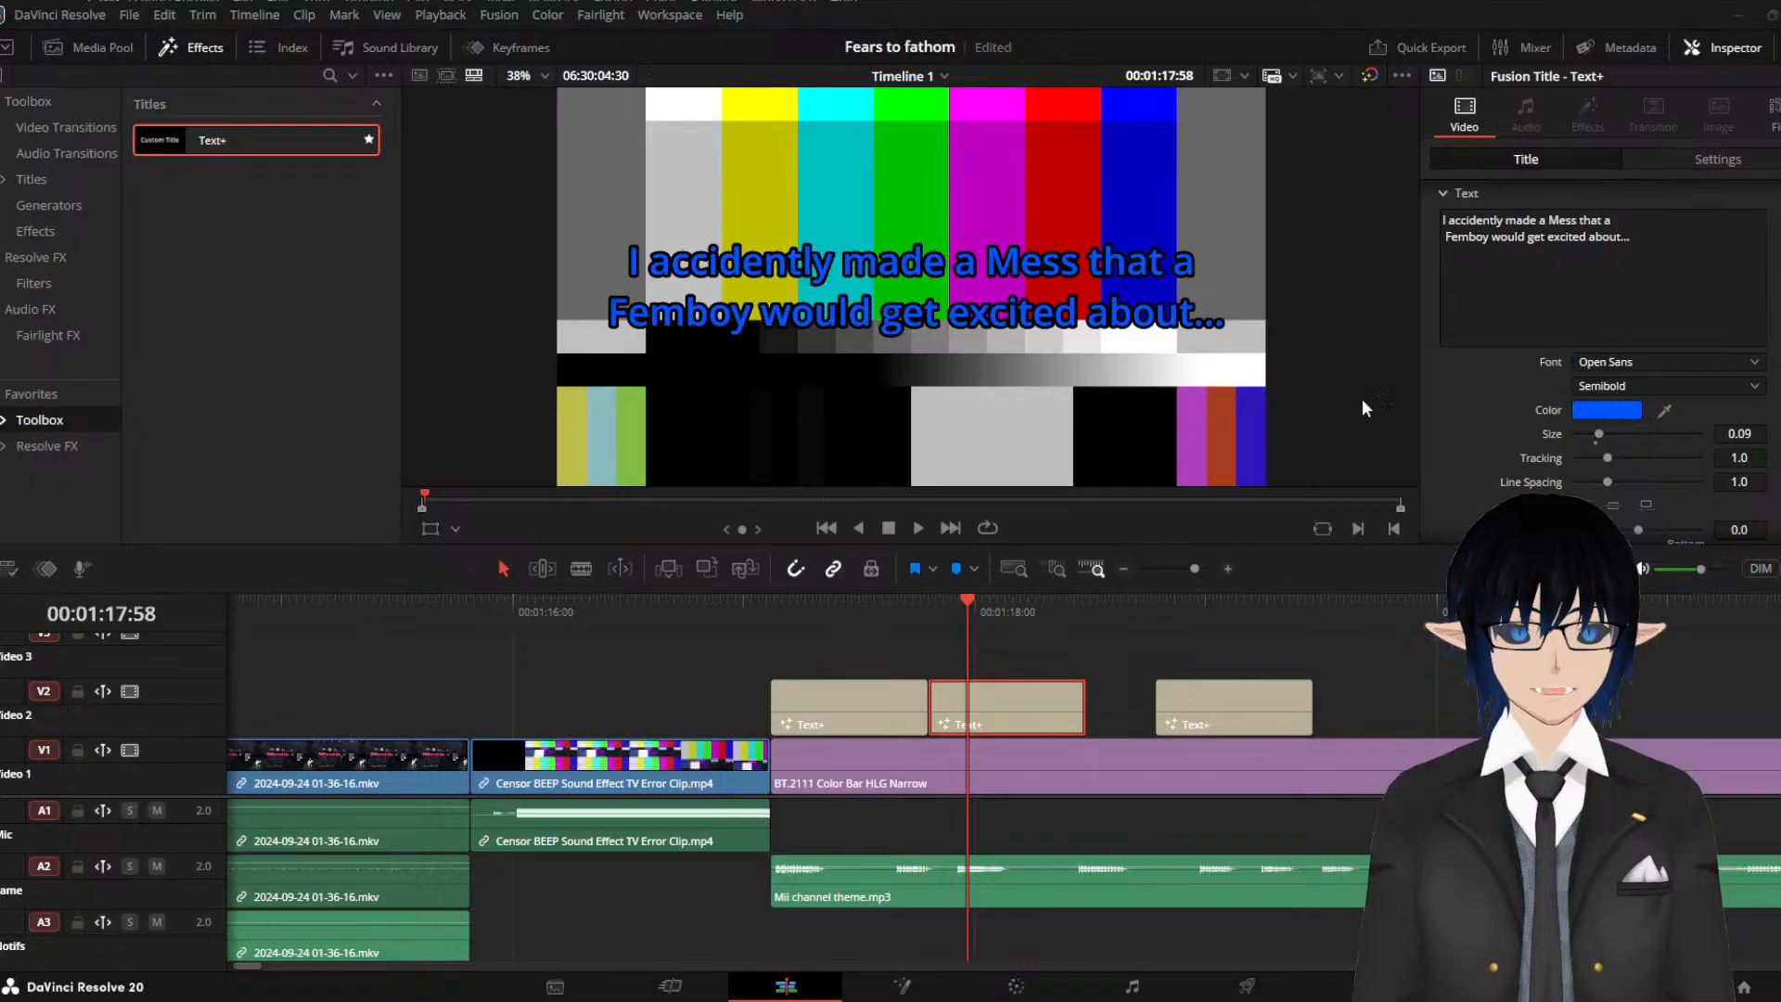
pyautogui.click(676, 580)
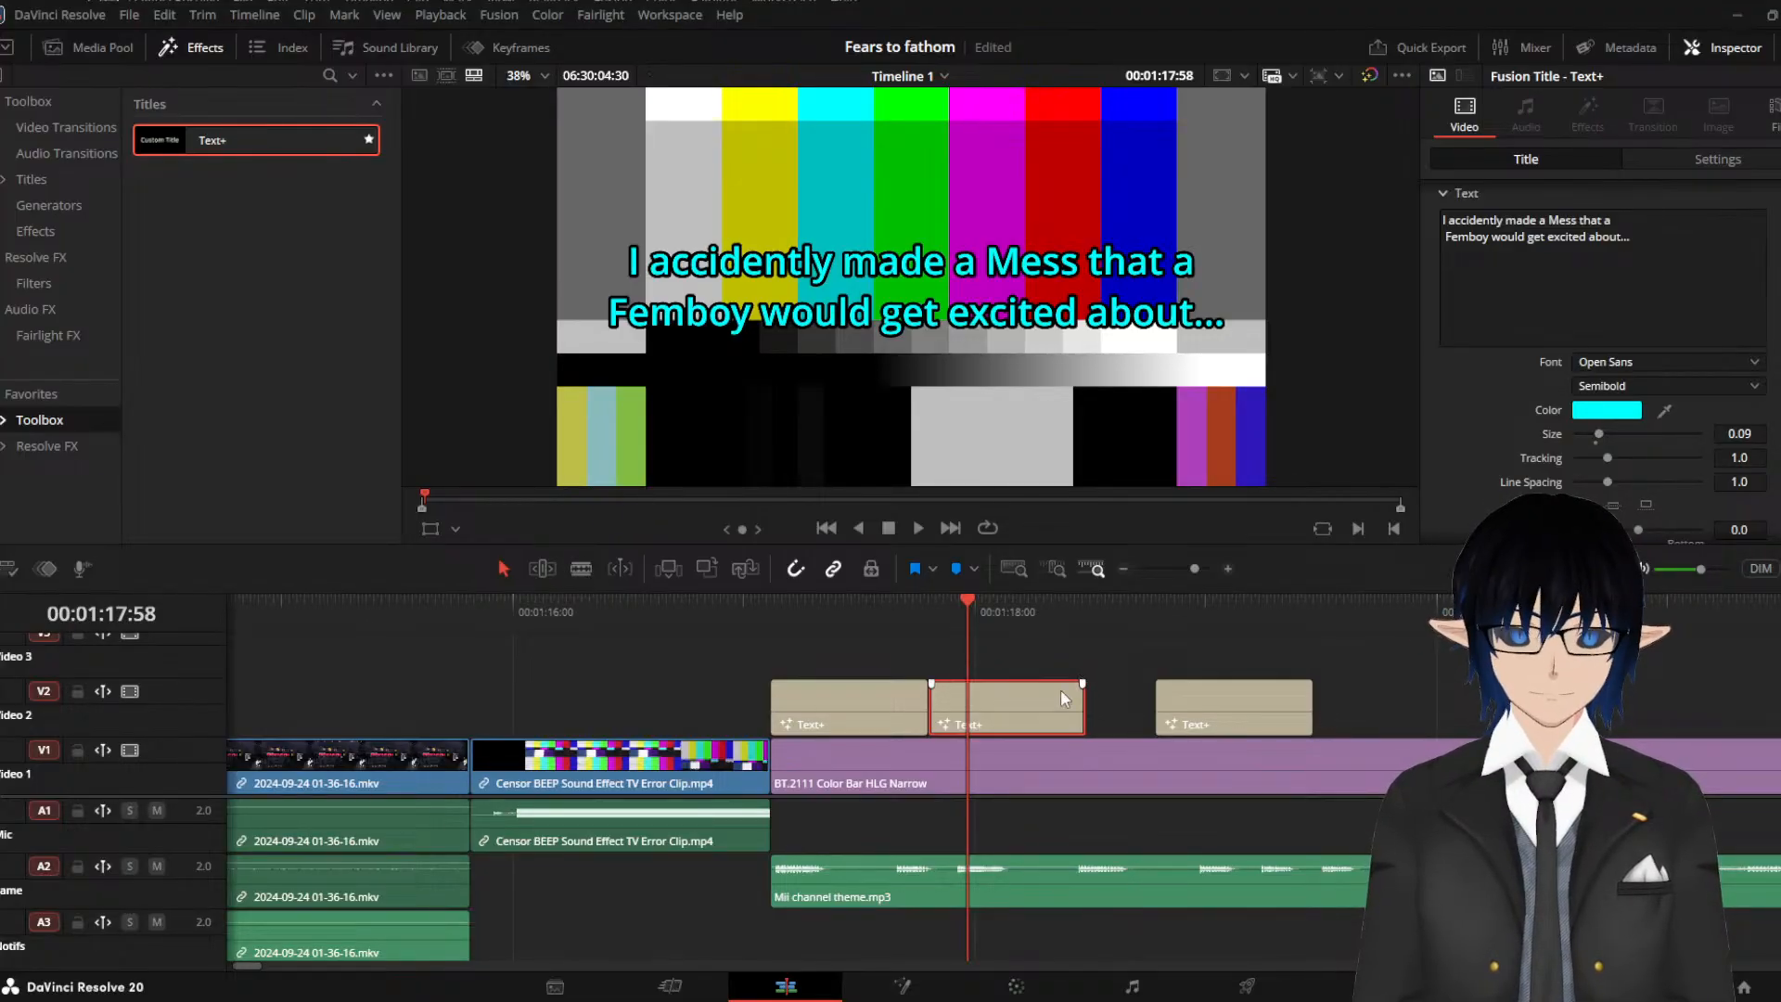
pyautogui.click(870, 699)
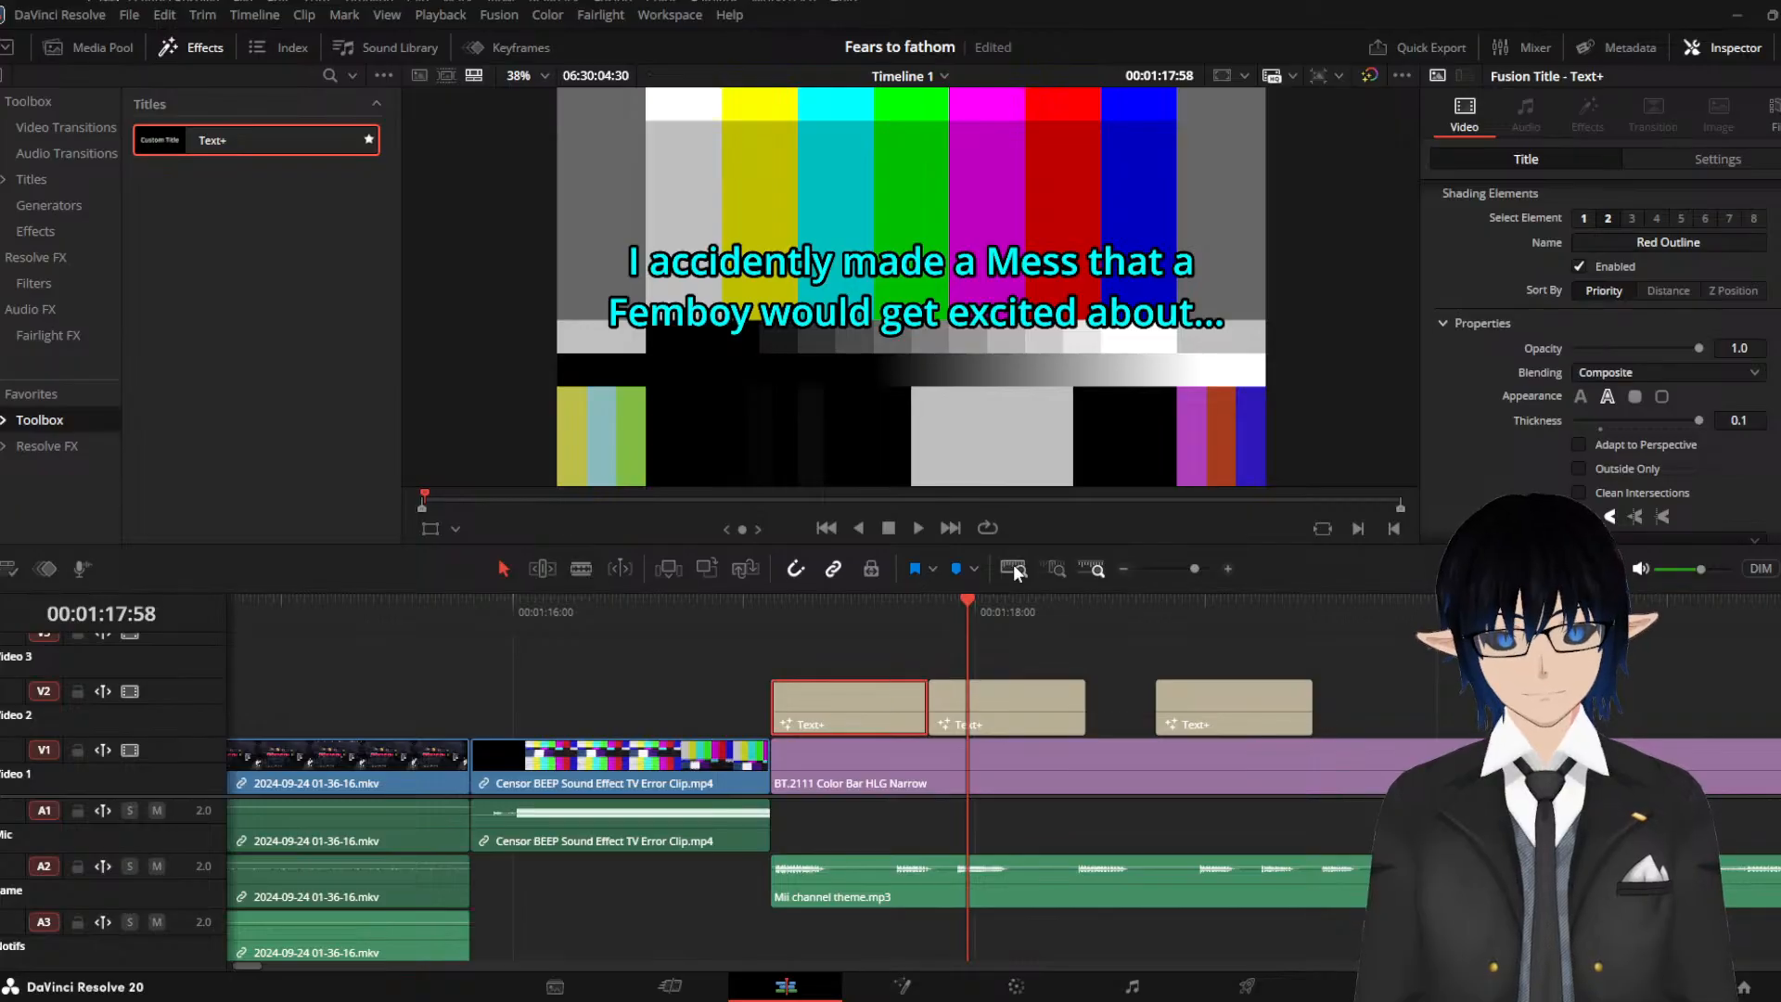
pyautogui.click(854, 611)
pyautogui.scroll(-2, 1621, 403)
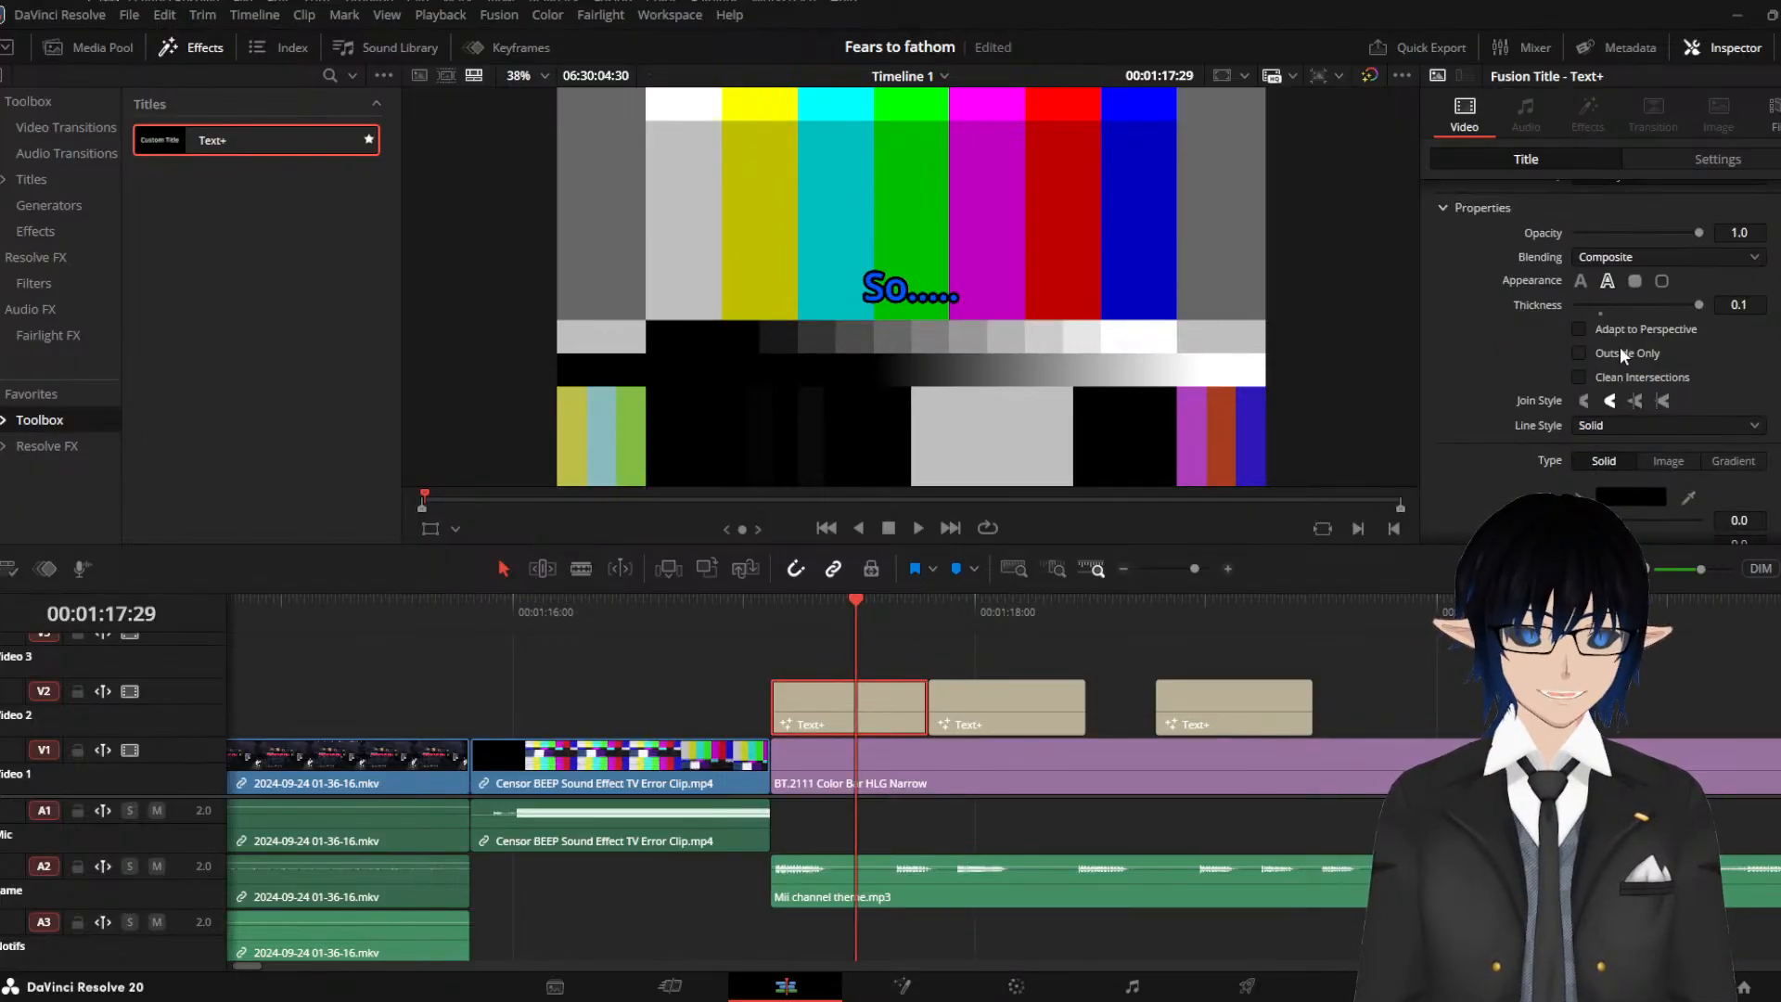
pyautogui.scroll(4, 1620, 347)
pyautogui.click(1582, 275)
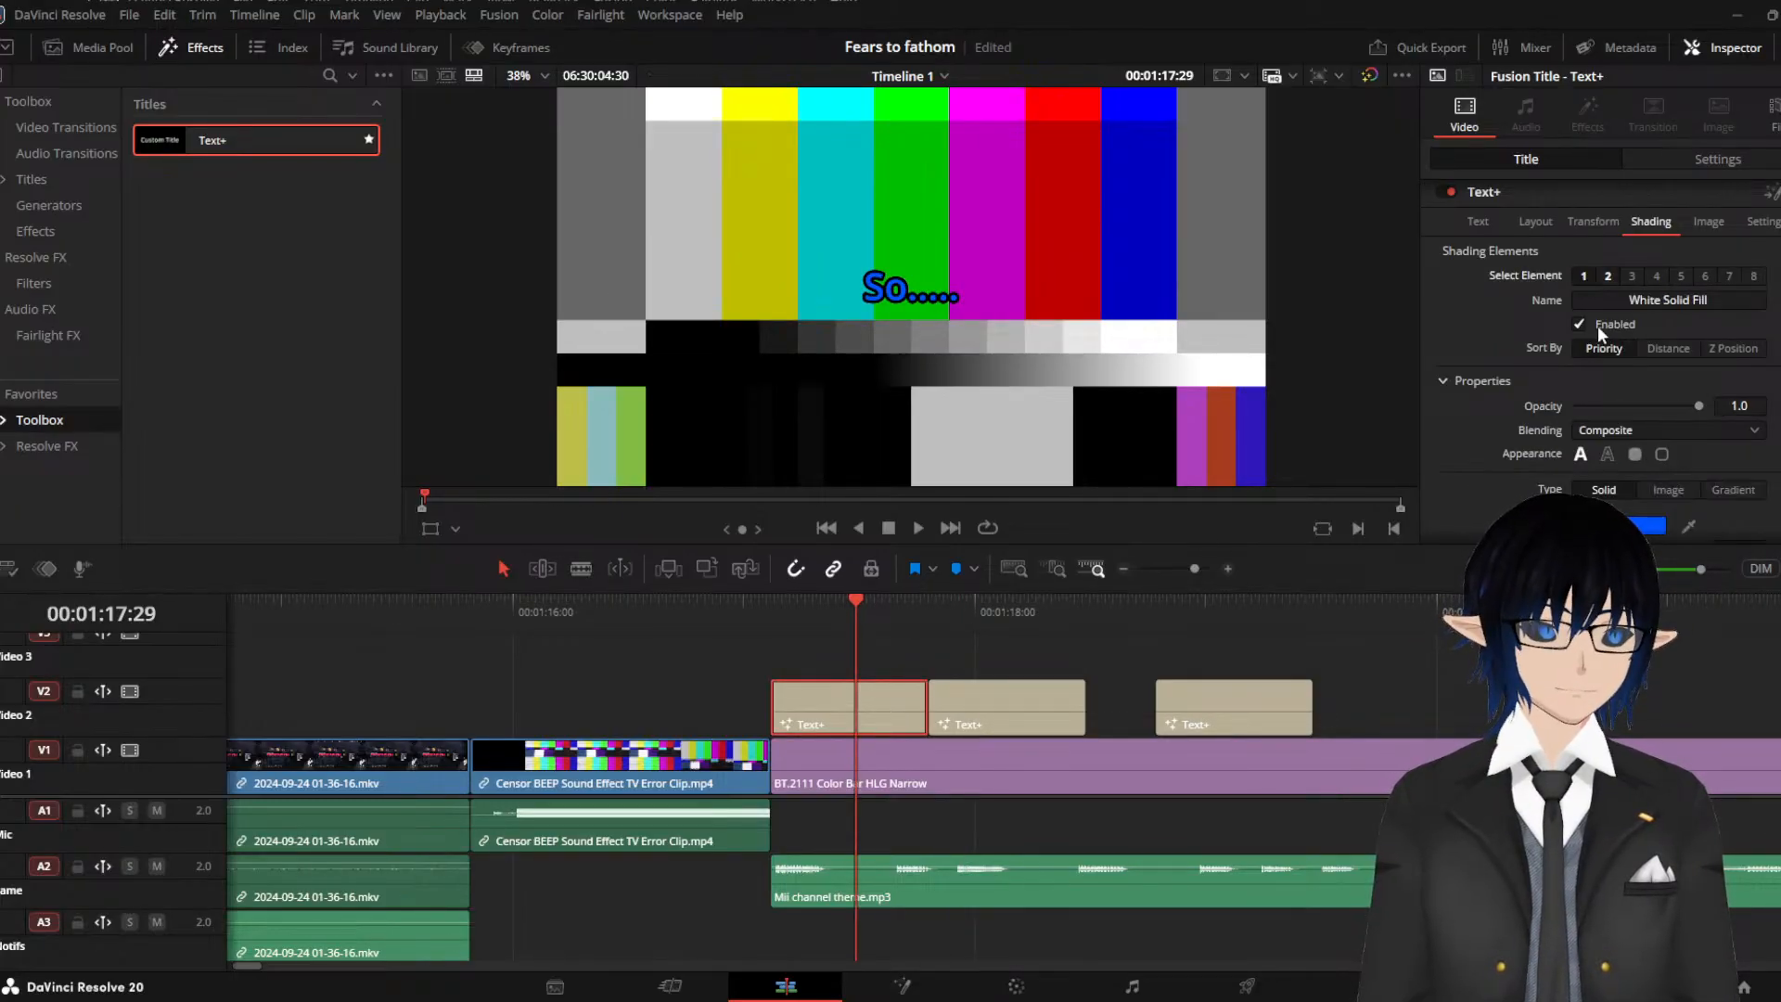
pyautogui.scroll(-2, 1610, 370)
pyautogui.click(1609, 413)
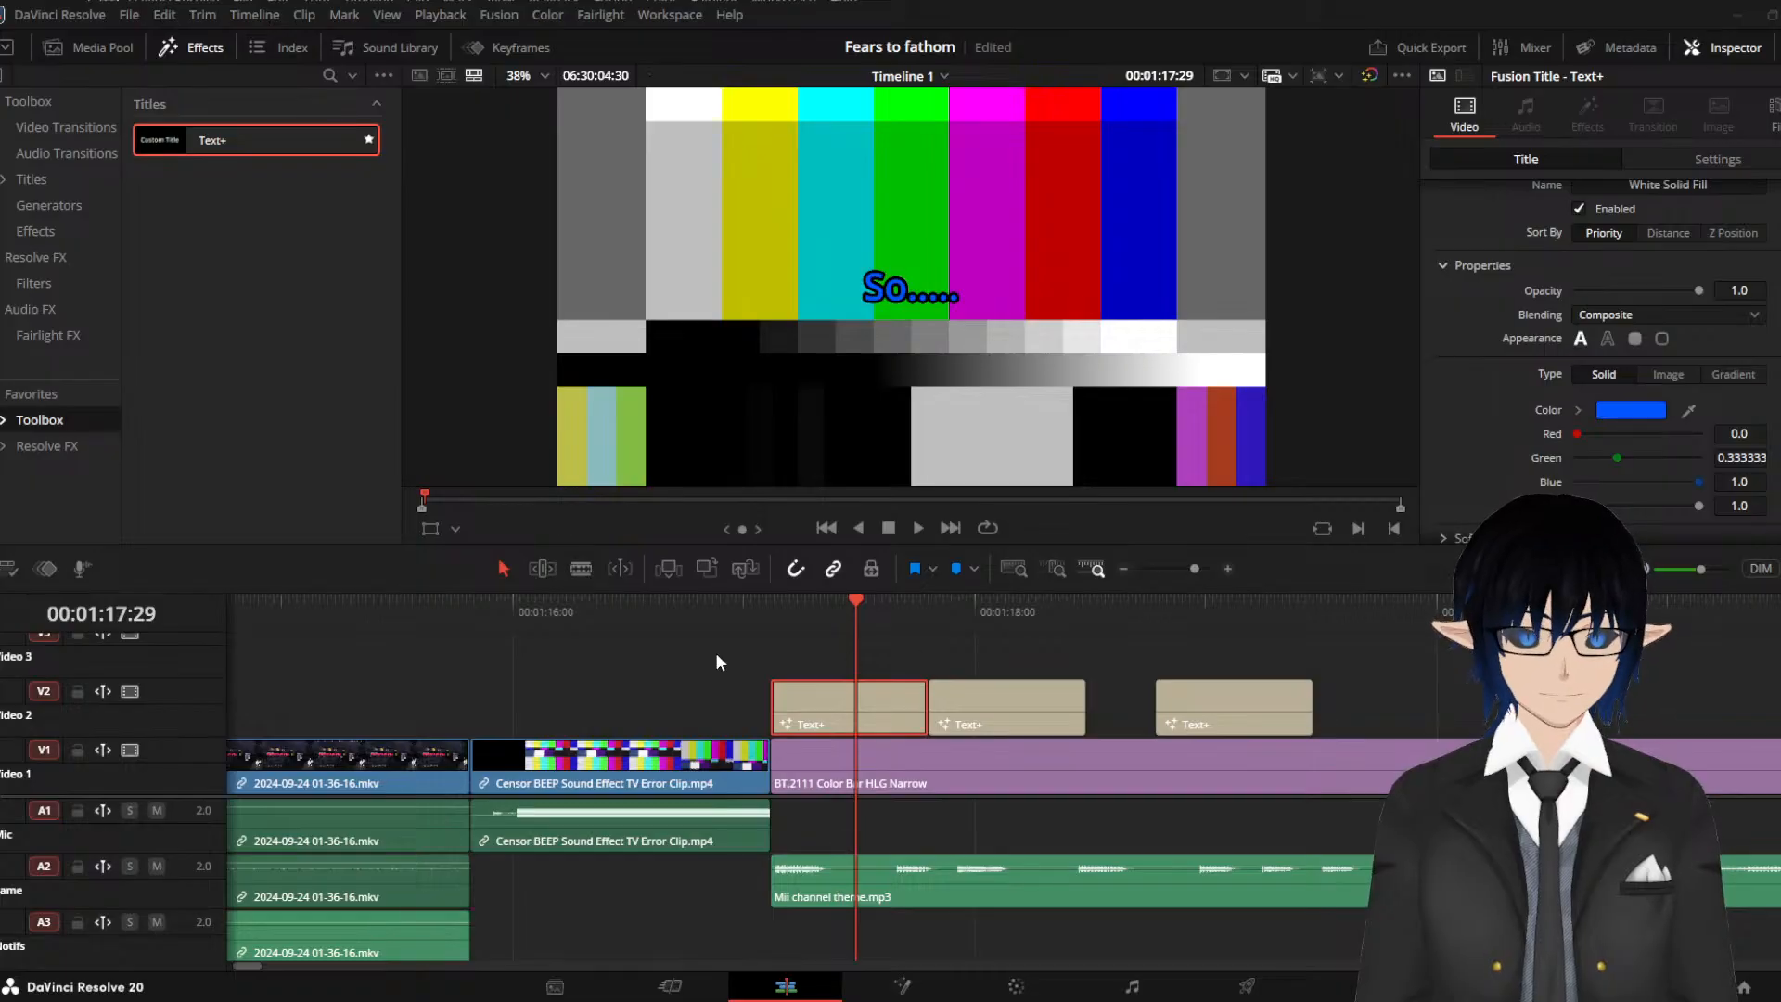
pyautogui.click(669, 584)
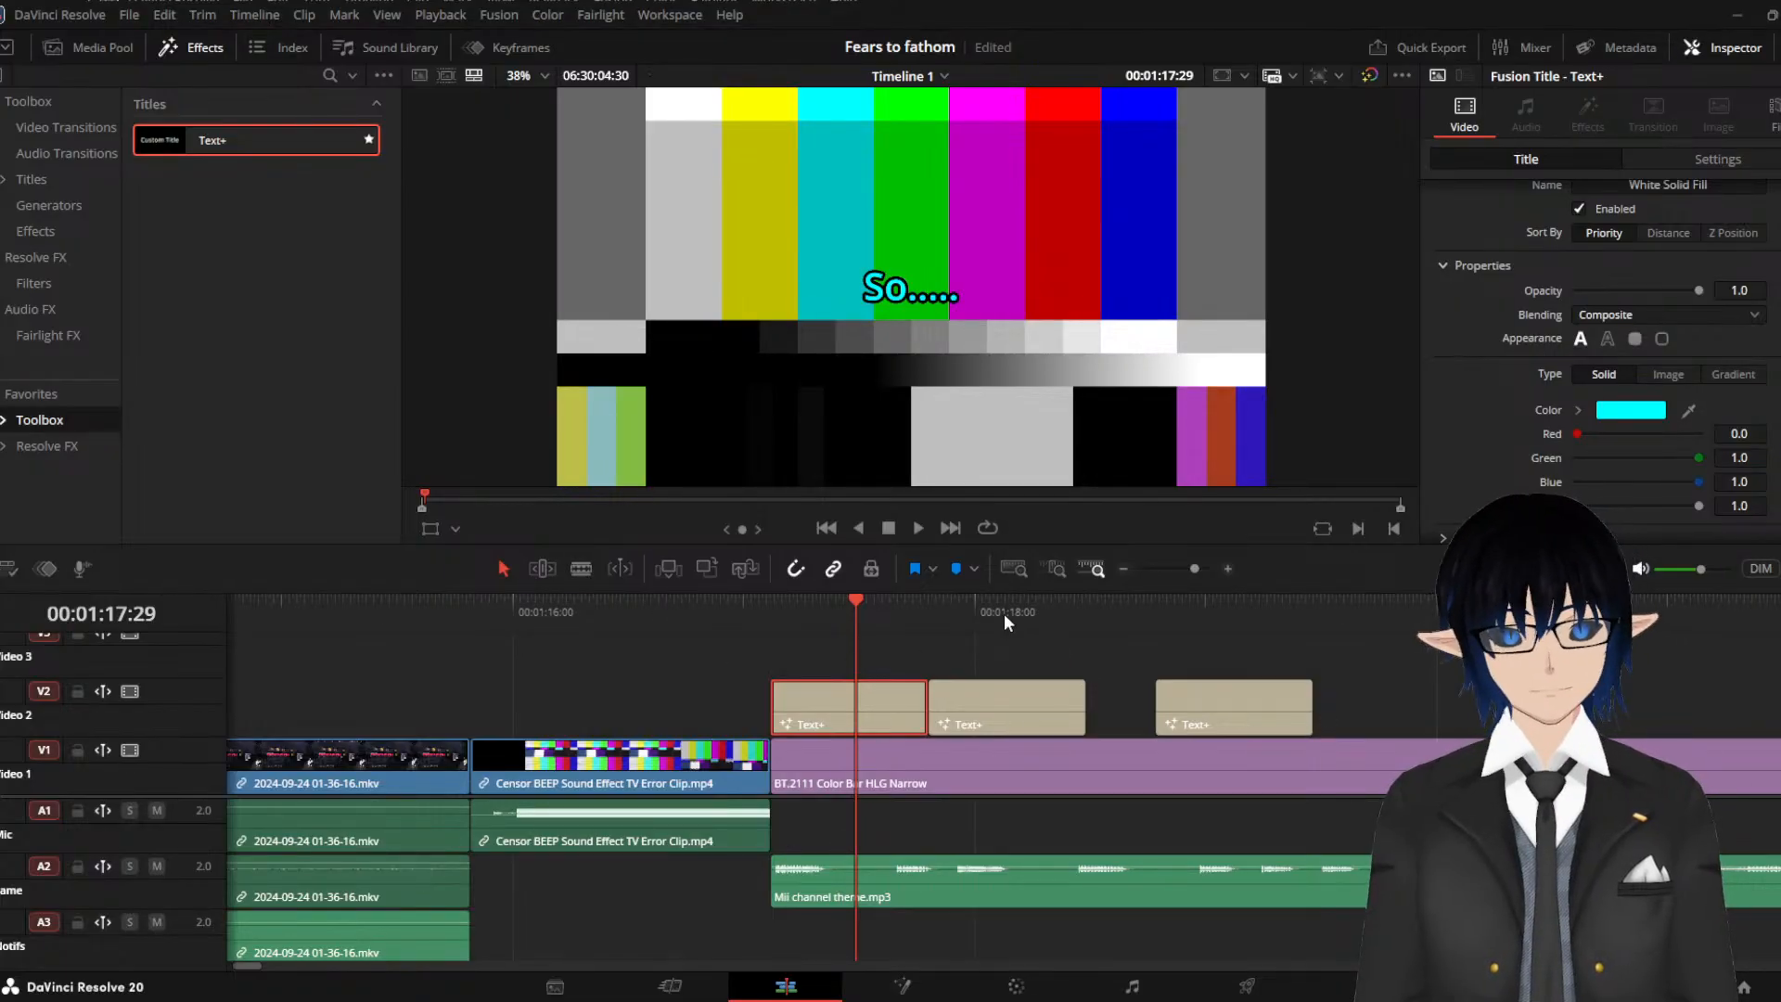
# Replay the titles from the start of the color bars and move the third Text+ title about two seconds further along V2
pyautogui.click(775, 620)
pyautogui.press('space')
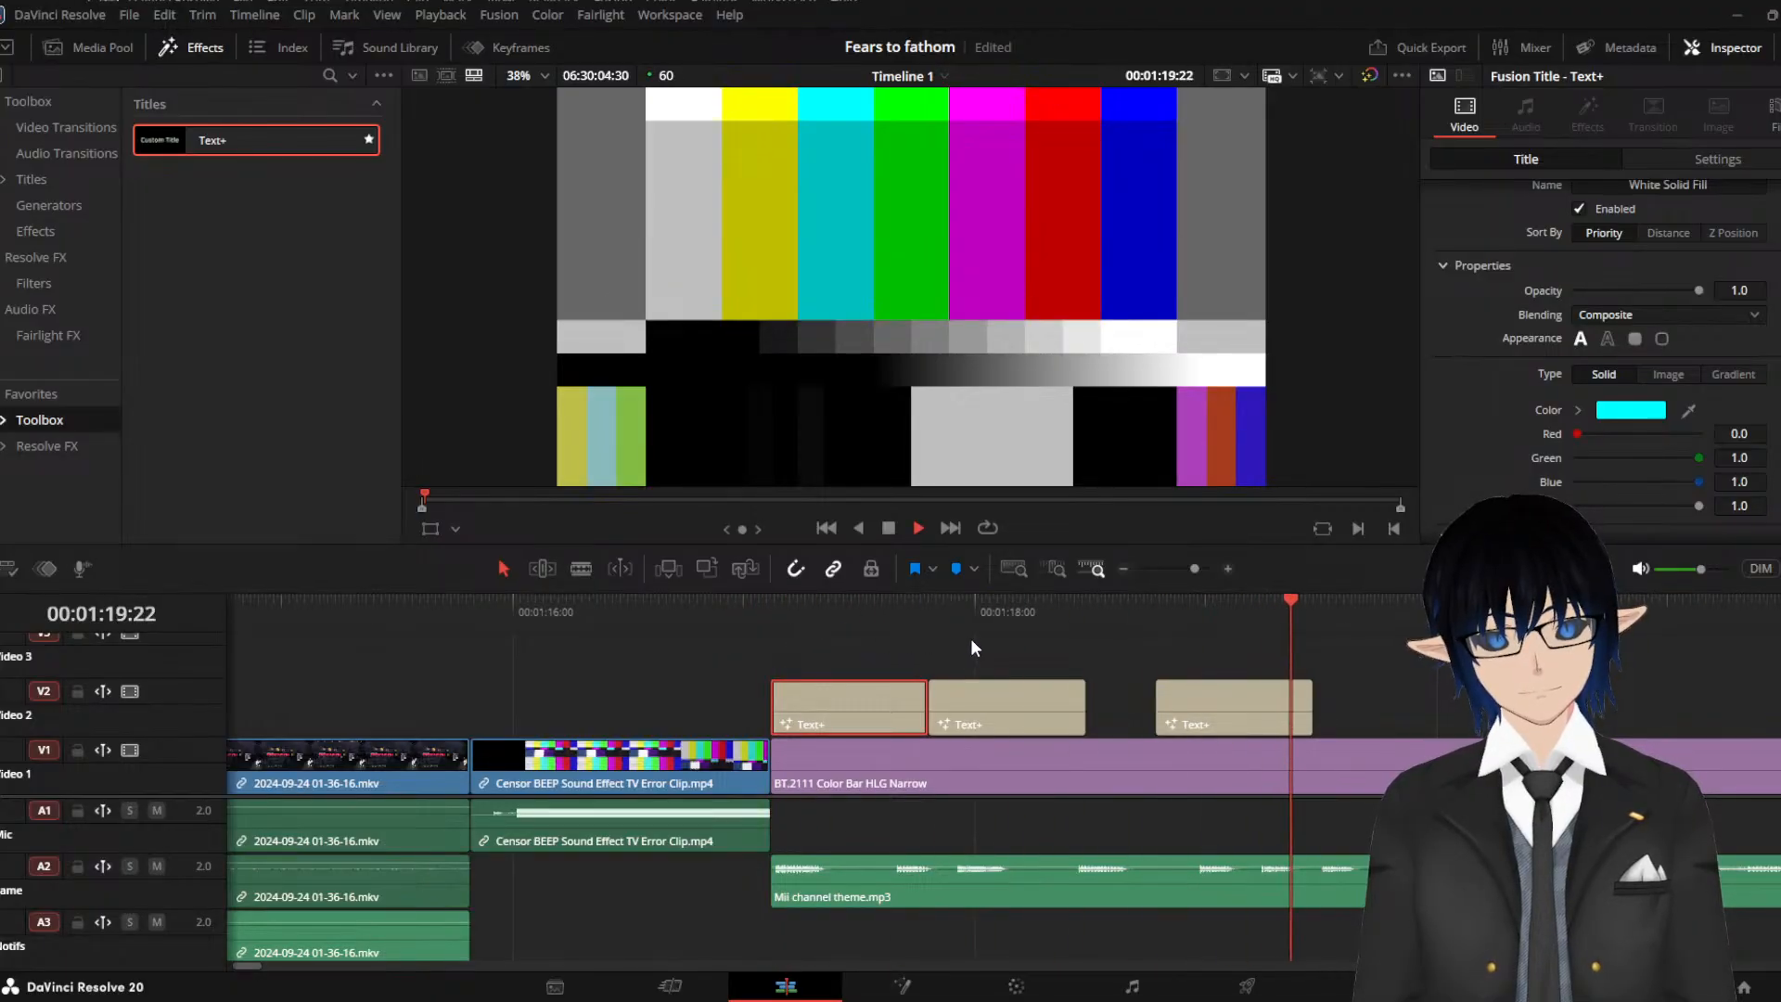
pyautogui.press('space')
pyautogui.moveTo(1245, 698); pyautogui.dragTo(1693, 703)
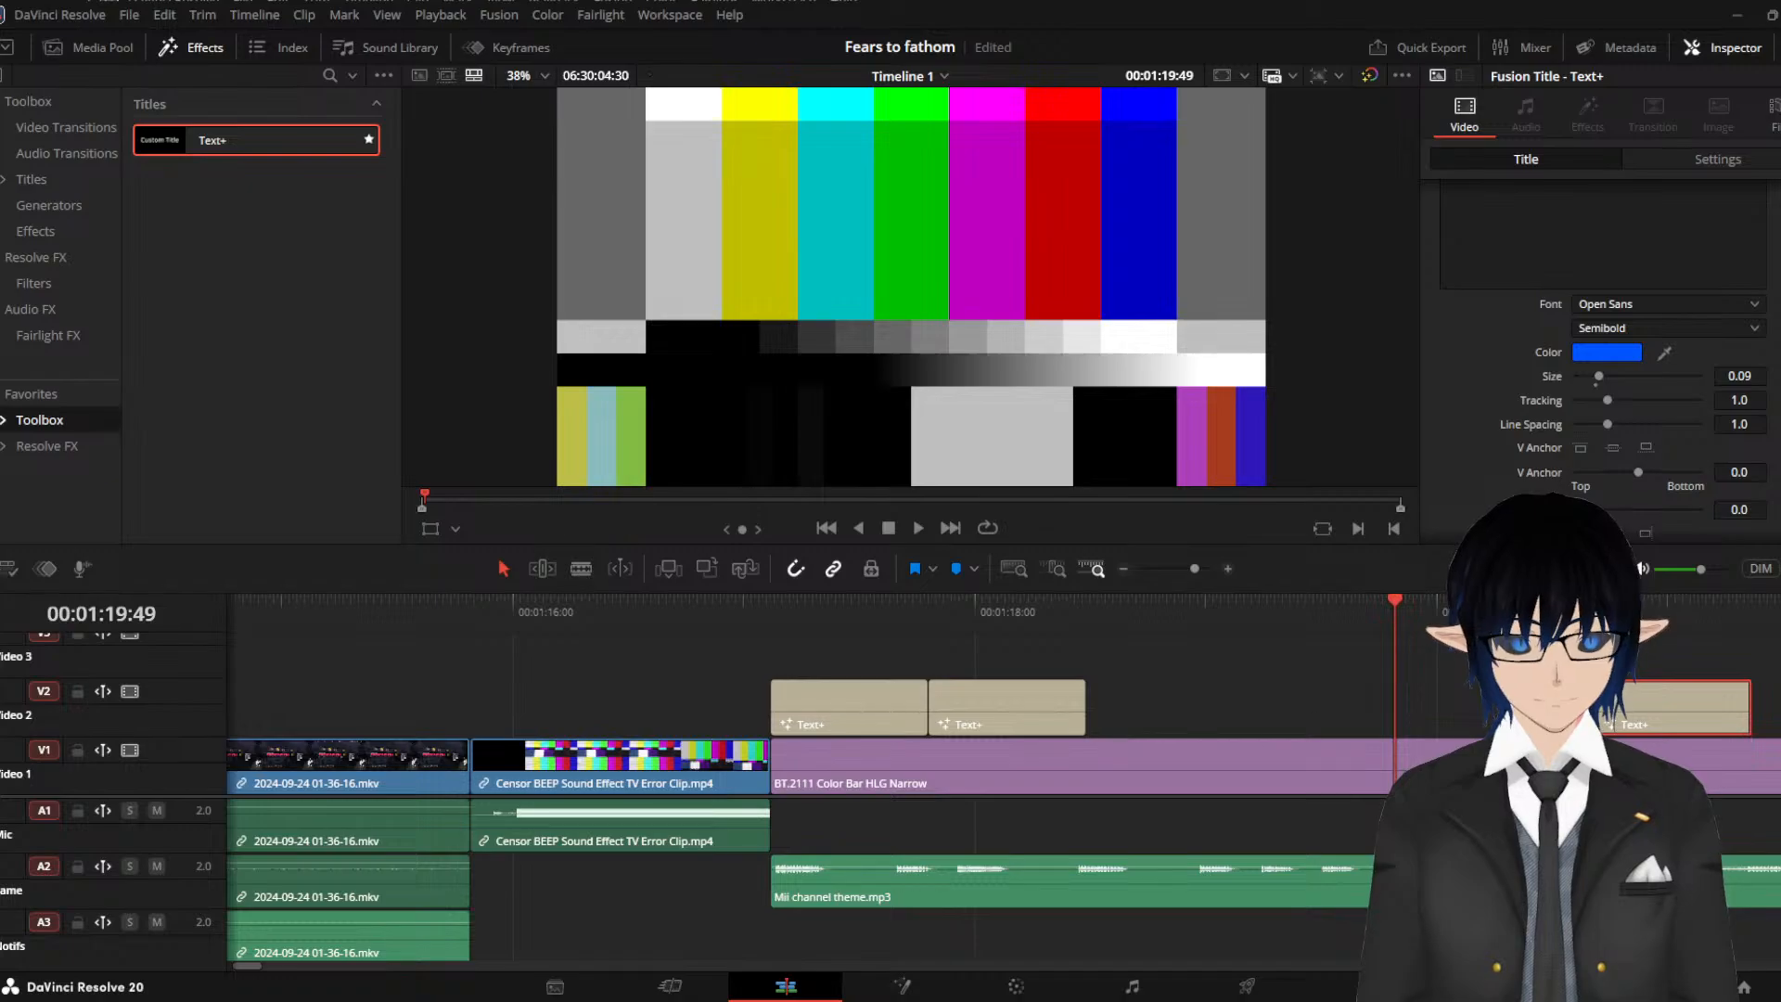
# Set the third Text+ title's text to "OOPS..." and, after playing the section, move that title slightly later on V2
pyautogui.click(1539, 239)
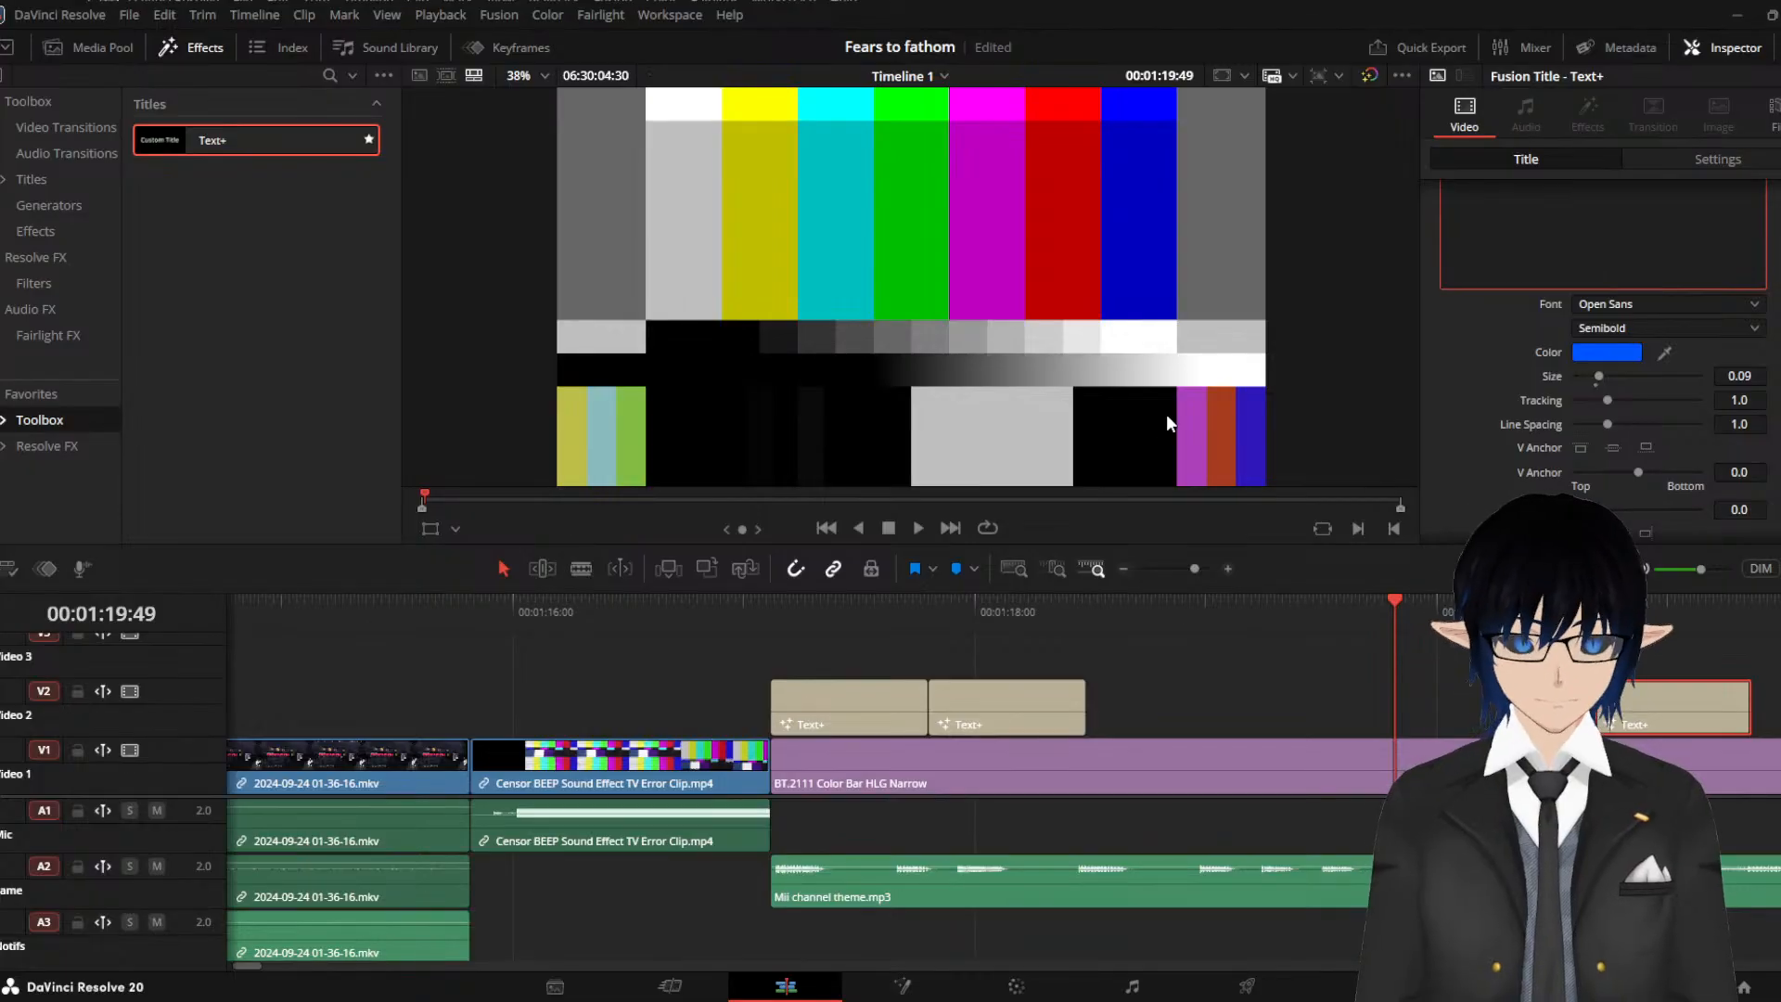
pyautogui.scroll(-2, 1299, 666)
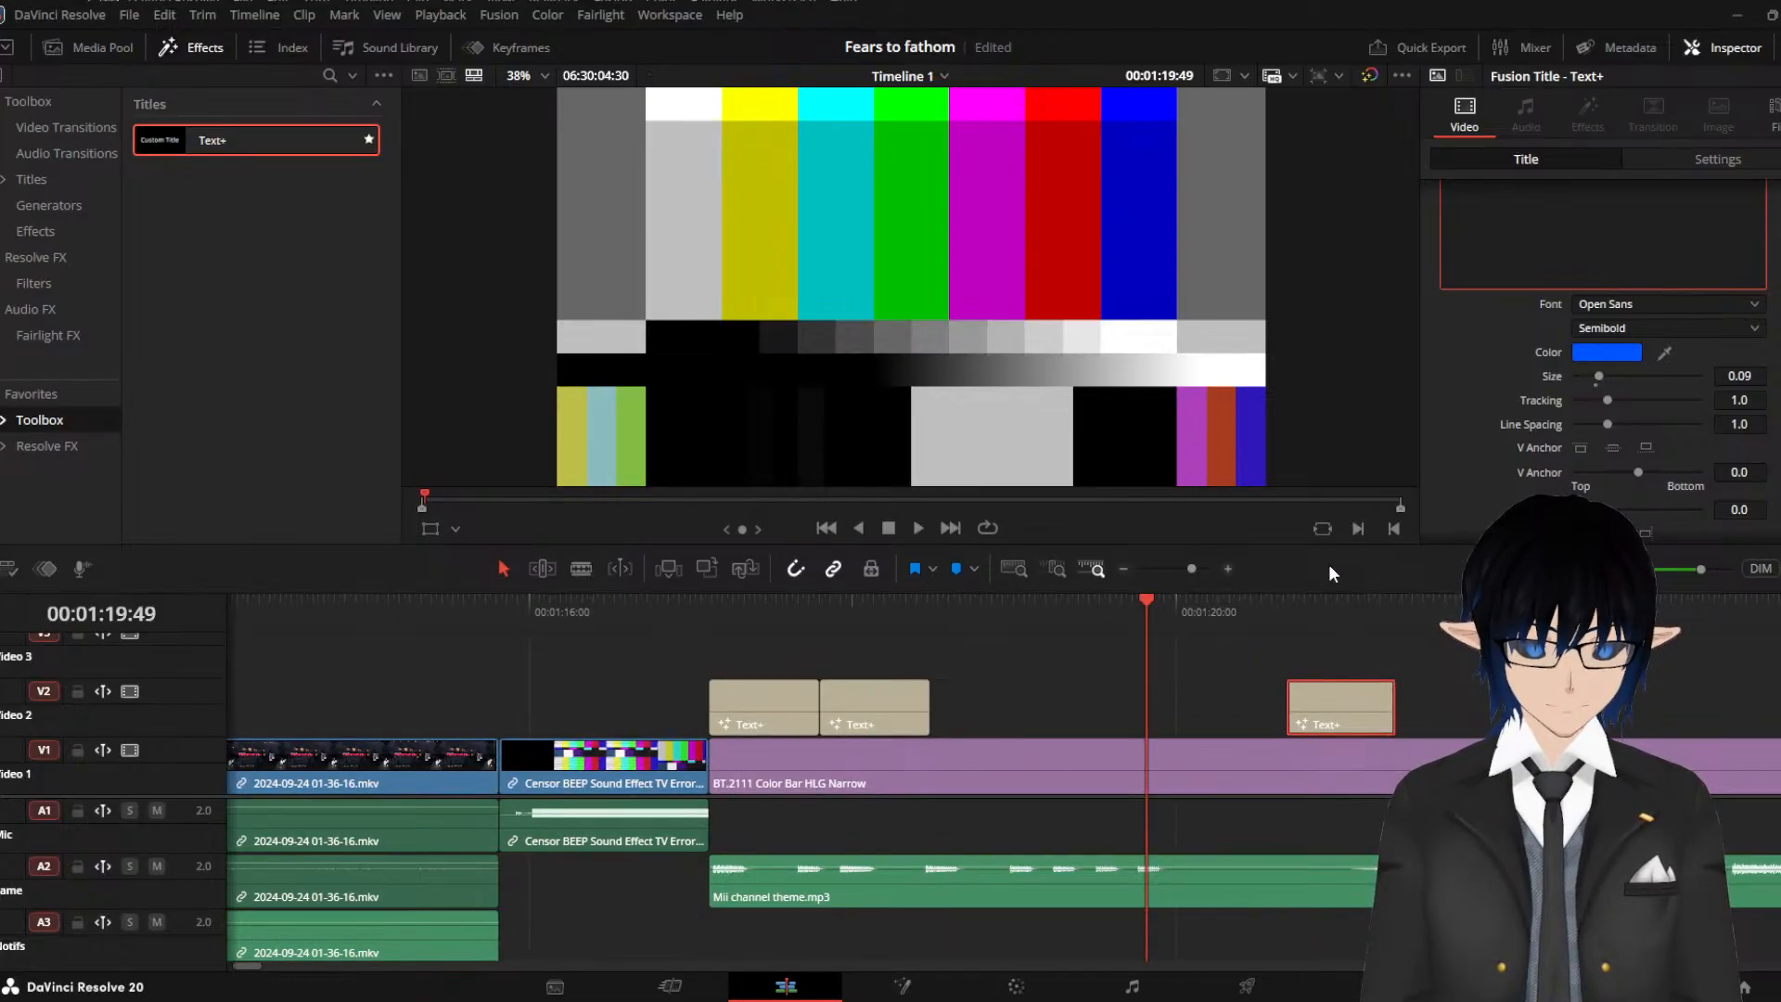
pyautogui.click(1200, 686)
pyautogui.press('space')
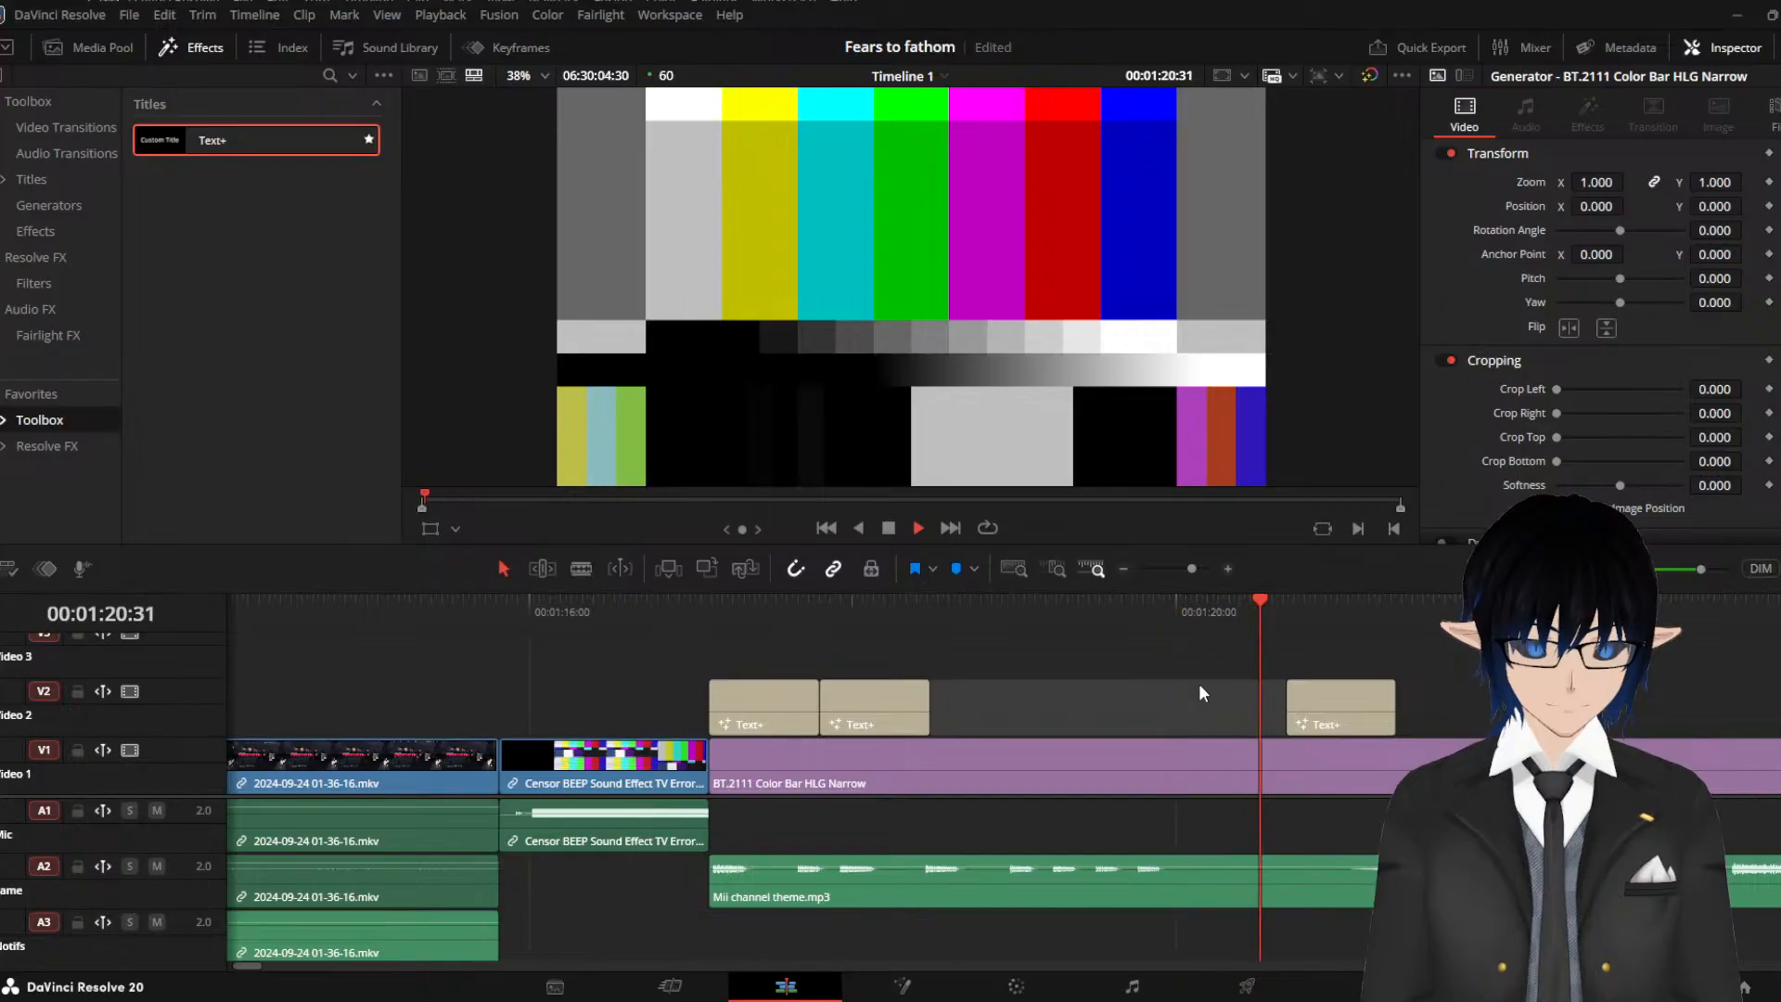
pyautogui.press('space')
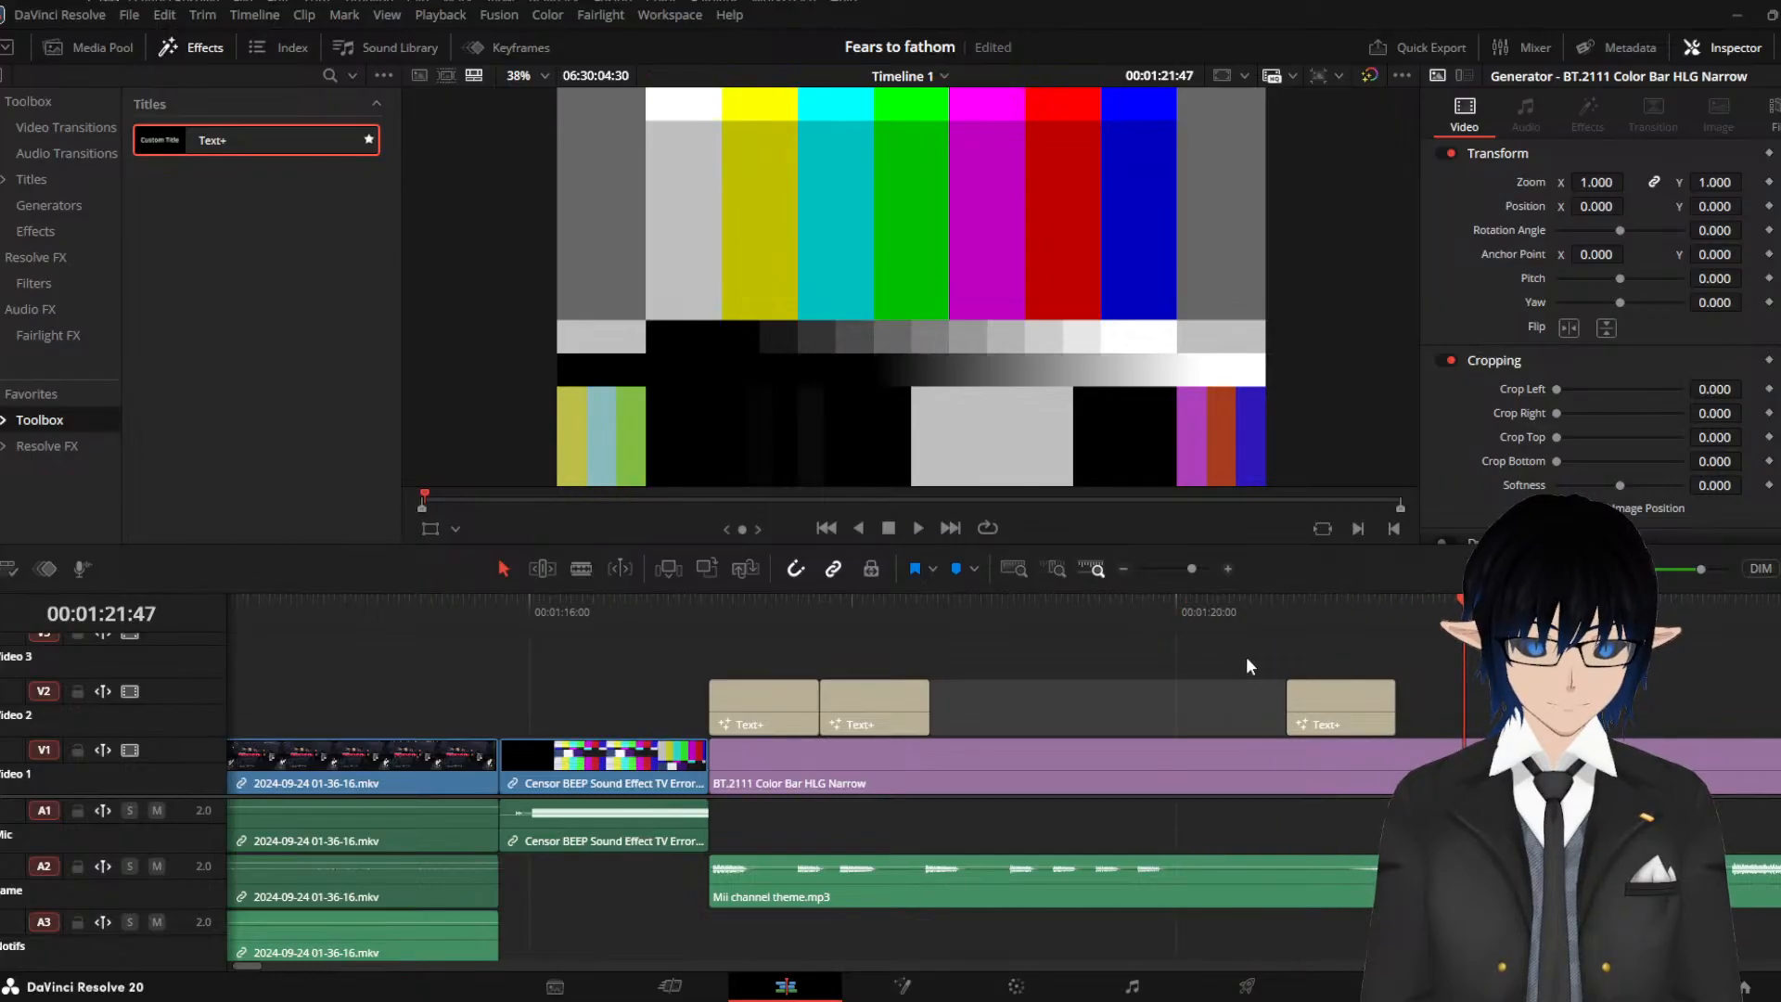
pyautogui.moveTo(1345, 697); pyautogui.dragTo(1375, 698)
# Lengthen the second Text+ title to end just before the "OOPS..." title and replay from the start of the color bars
pyautogui.click(960, 703)
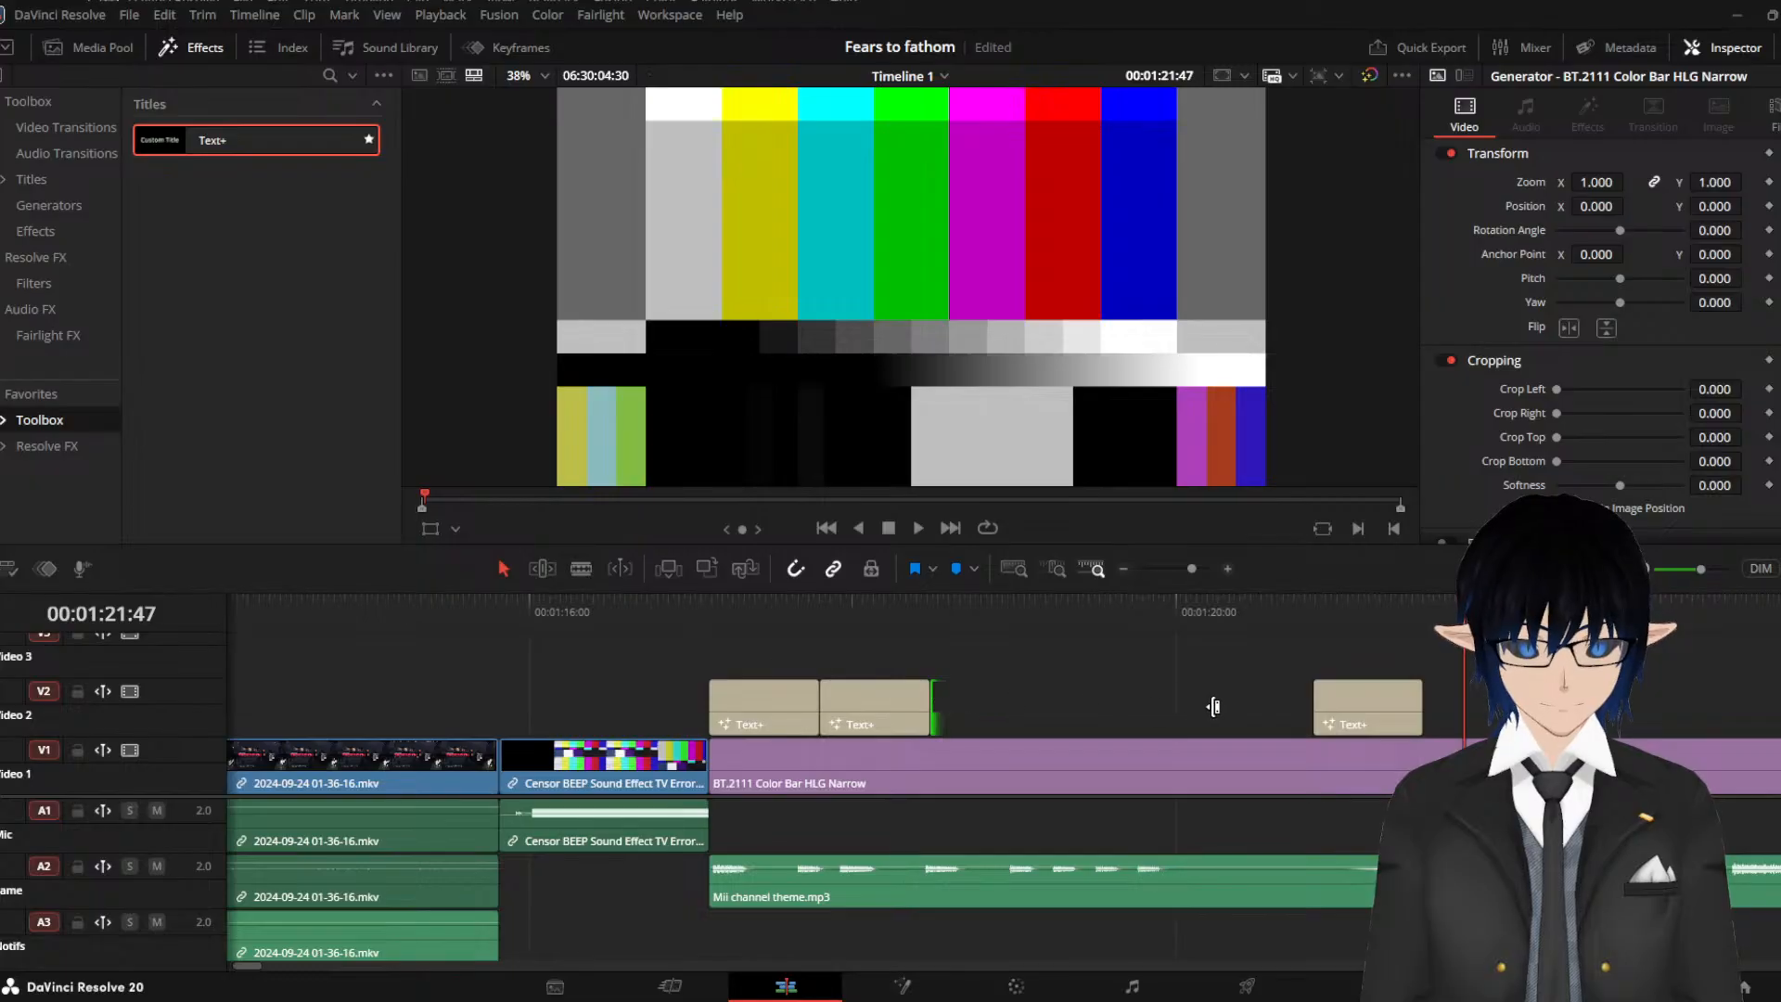
pyautogui.moveTo(935, 707); pyautogui.dragTo(1275, 691)
pyautogui.click(708, 618)
pyautogui.press('space')
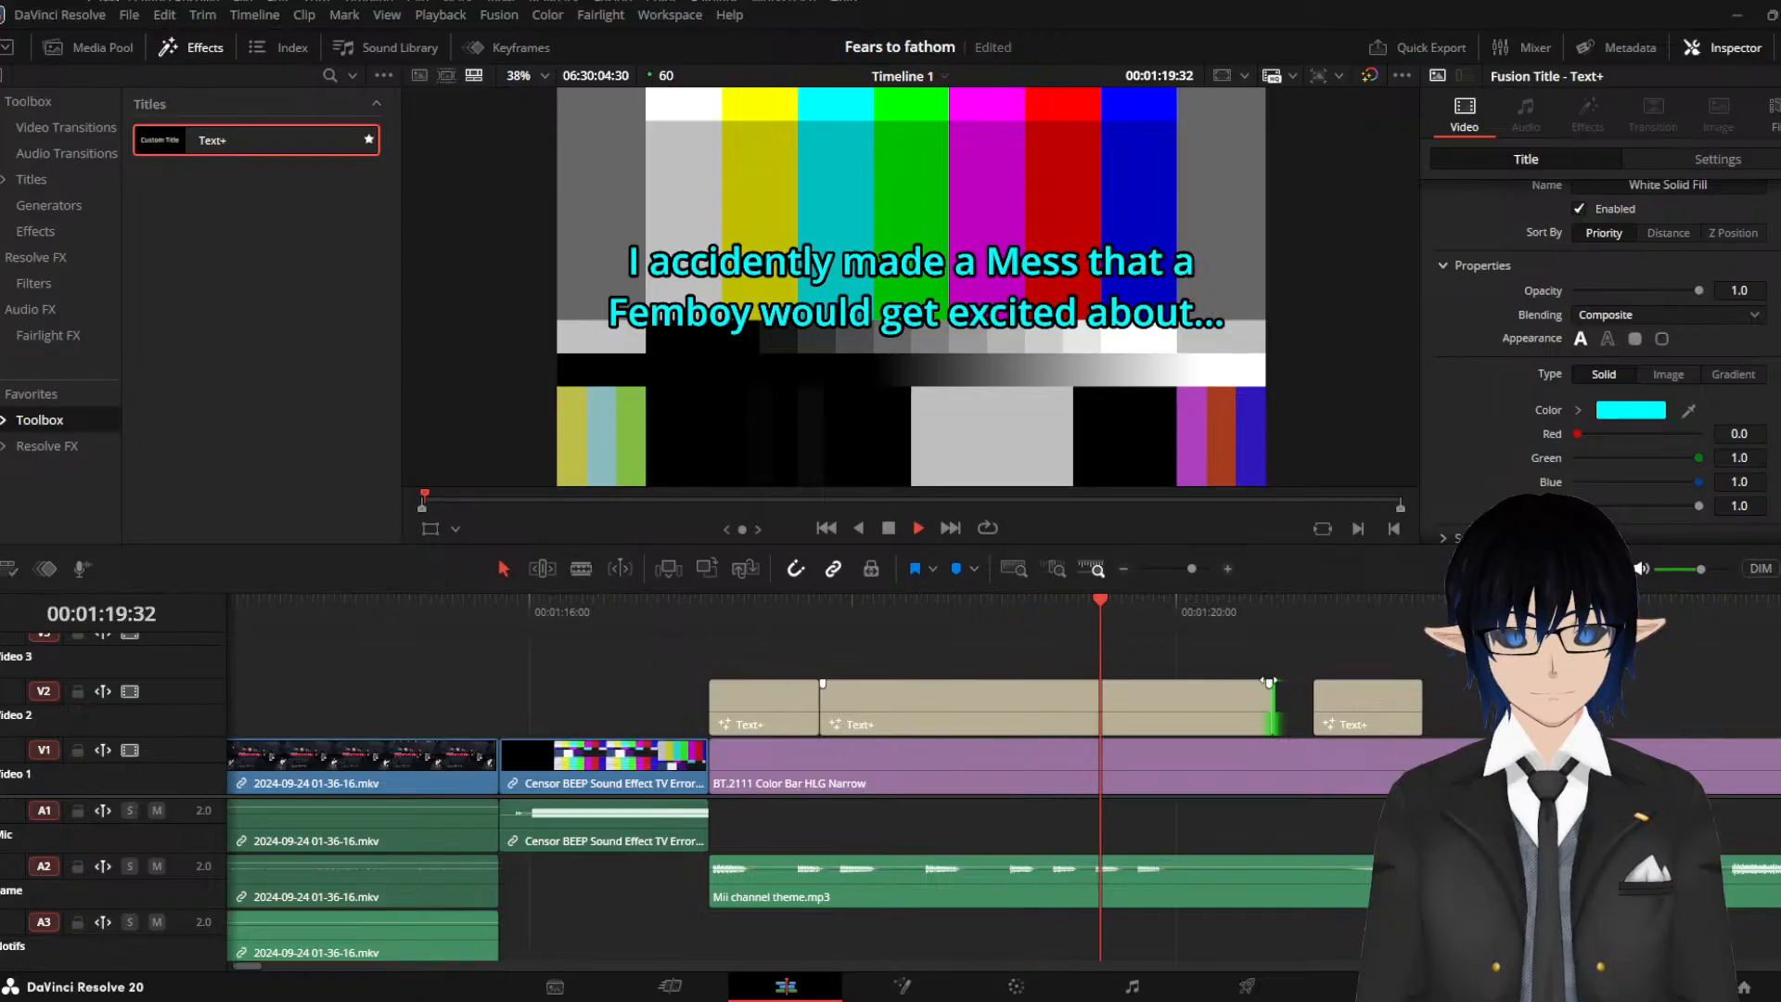
pyautogui.press('space')
# Move the "OOPS..." title and the second Text+ title each over half a second later on V2 and replay the color bars section
pyautogui.moveTo(1343, 700); pyautogui.dragTo(1461, 702)
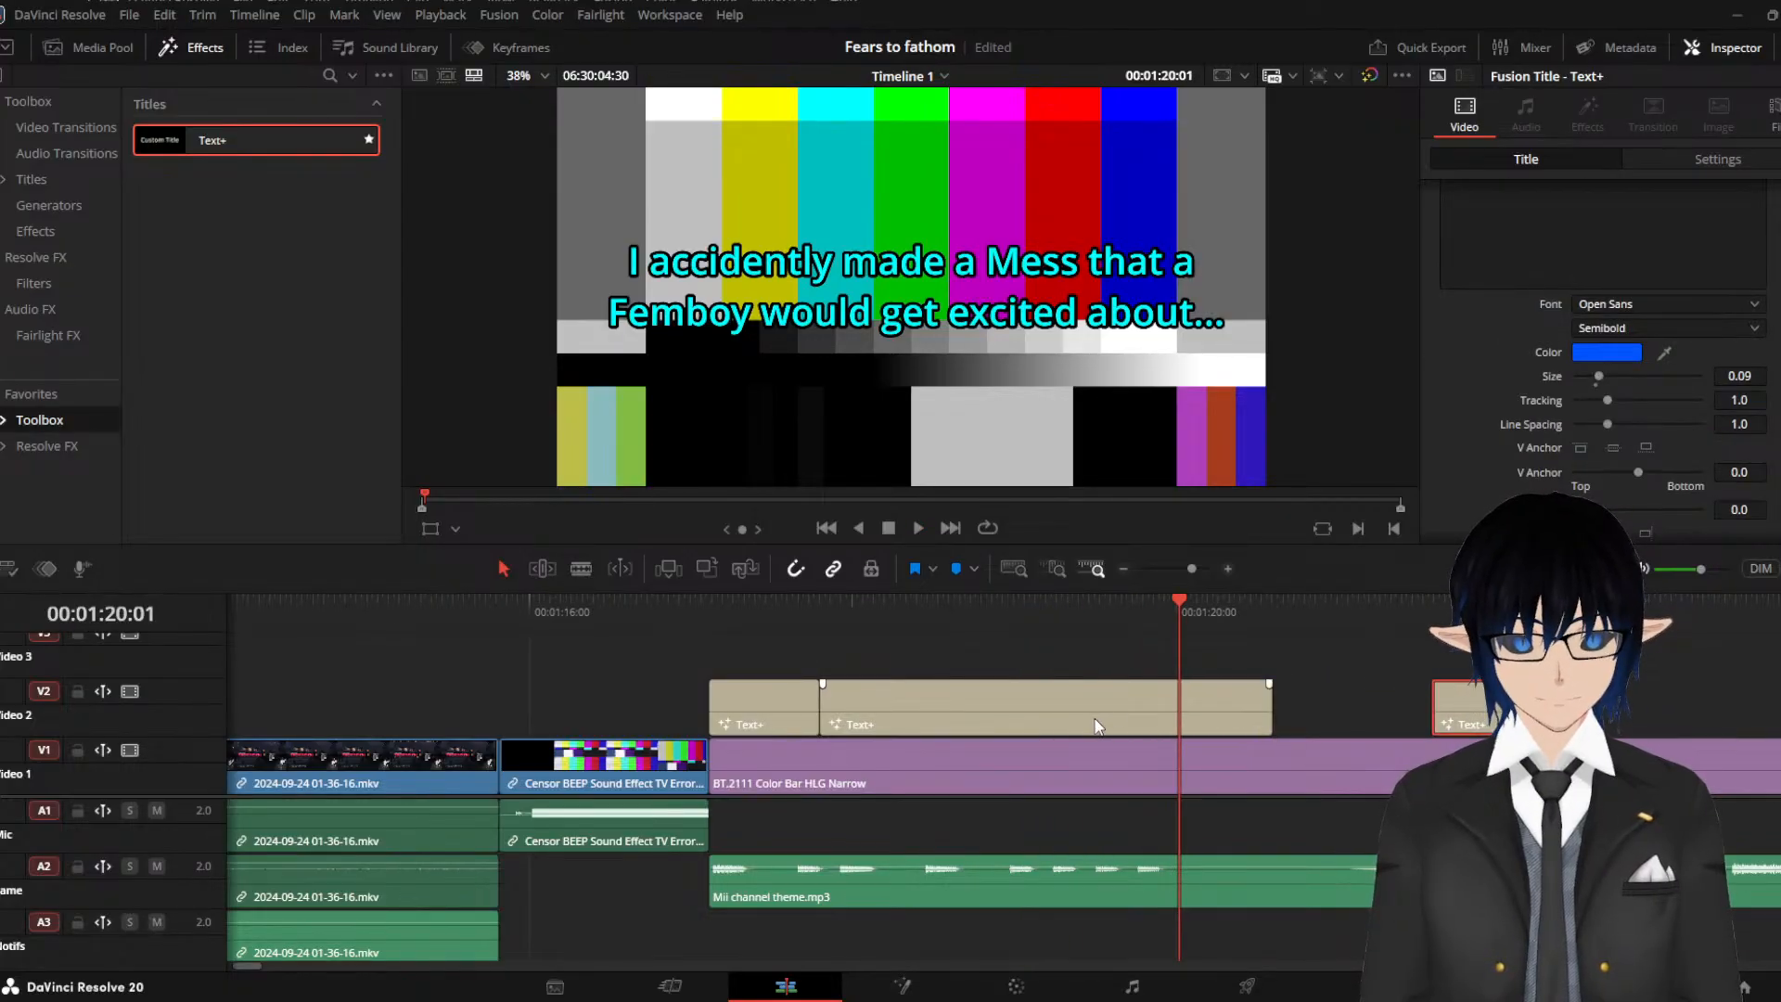
pyautogui.moveTo(1097, 714); pyautogui.dragTo(1190, 721)
pyautogui.click(688, 612)
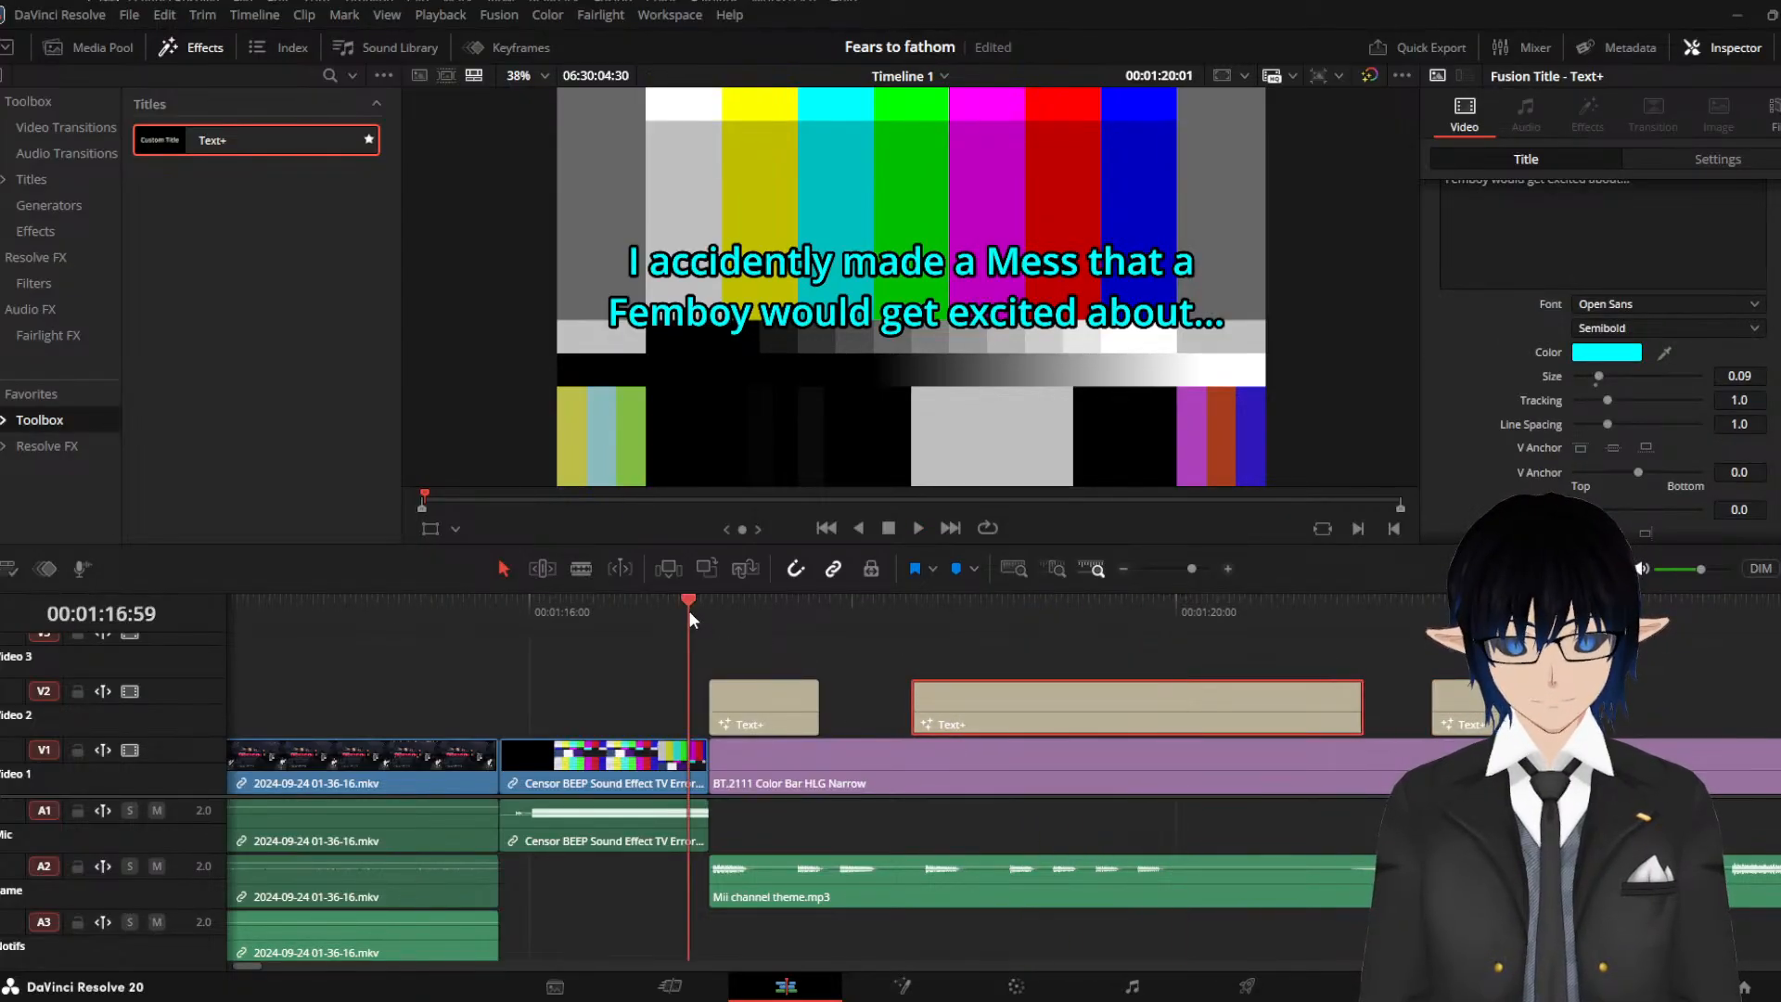
pyautogui.press('space')
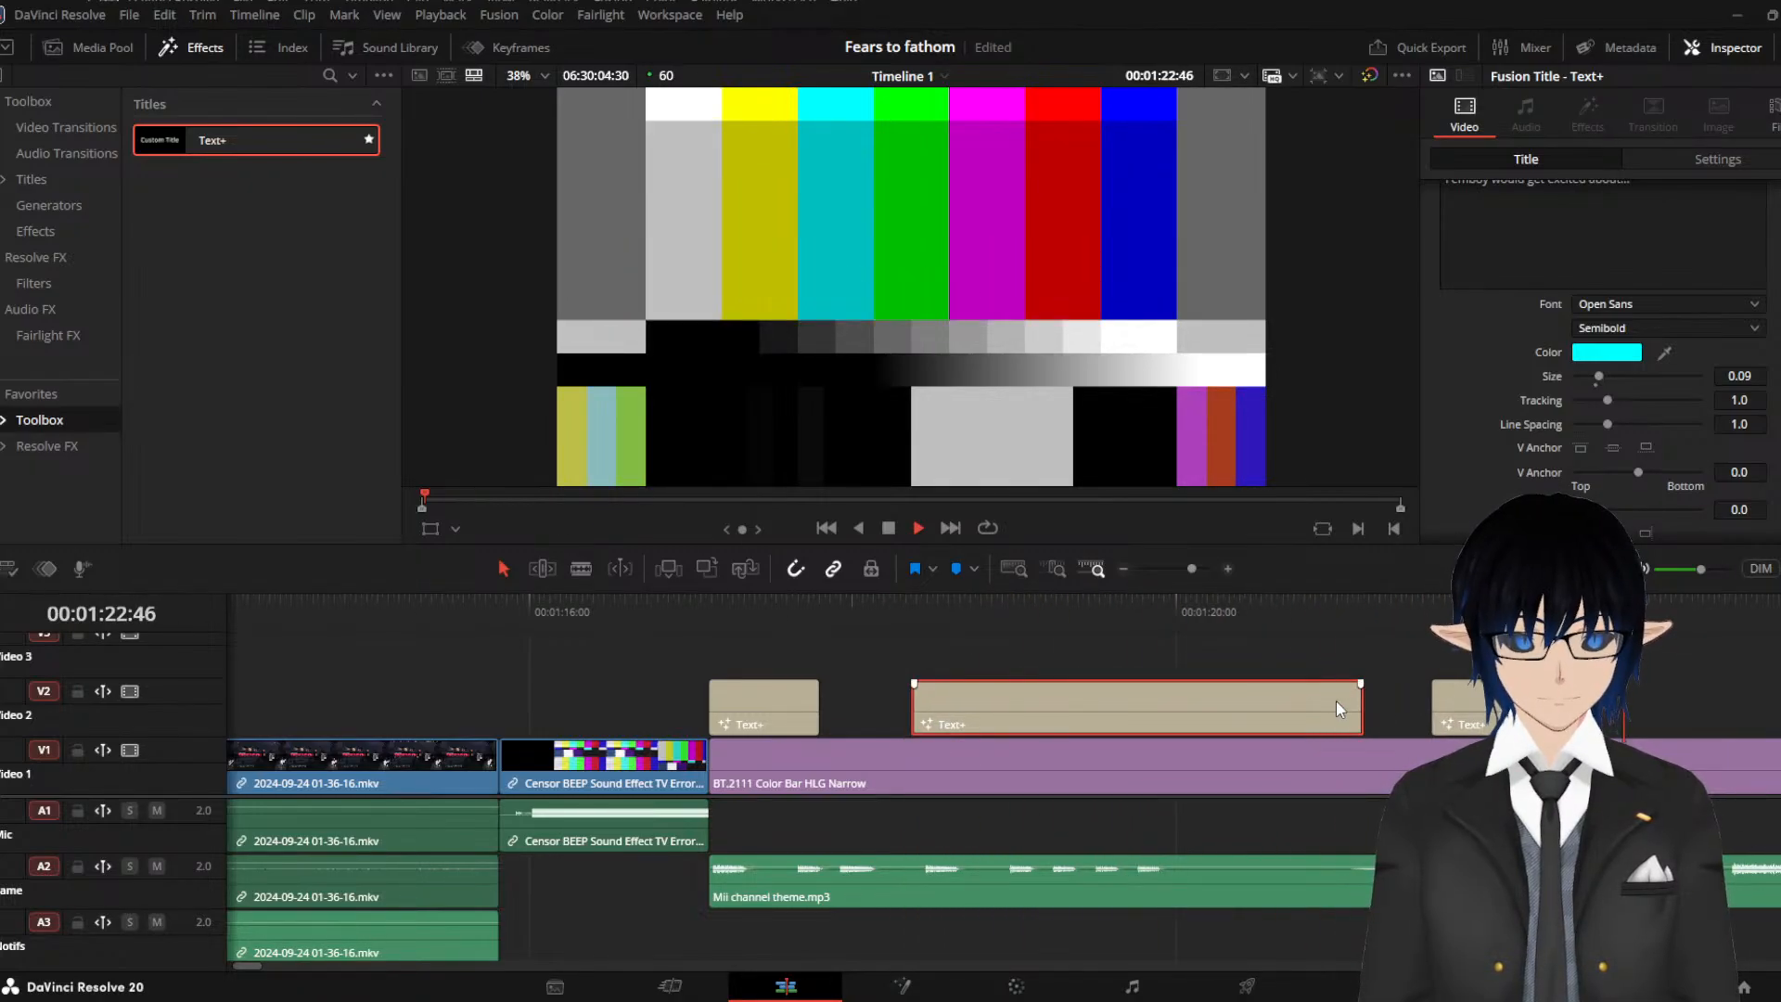
pyautogui.press('space')
# Trim about half a second off the second title's end, move the "OOPS..." title earlier to about 00:01:21:01, and preview it
pyautogui.moveTo(1356, 702); pyautogui.dragTo(1264, 707)
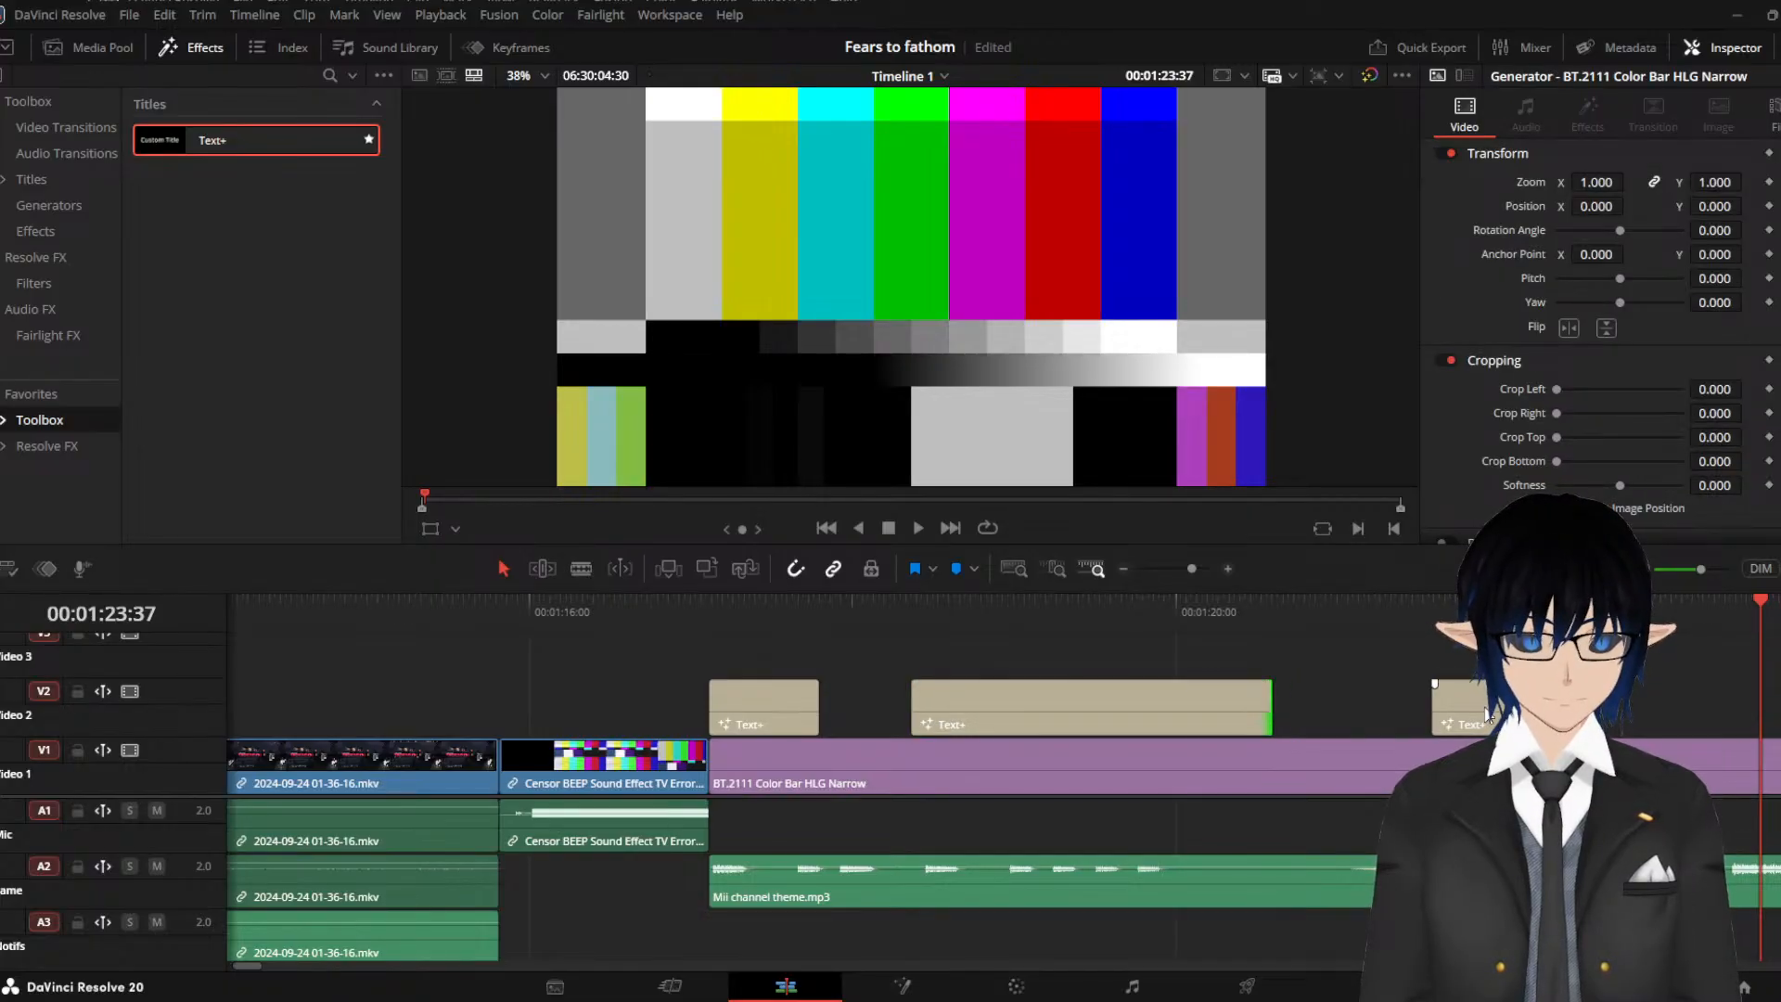
pyautogui.moveTo(1483, 725); pyautogui.dragTo(1392, 731)
pyautogui.scroll(-3, 1390, 729)
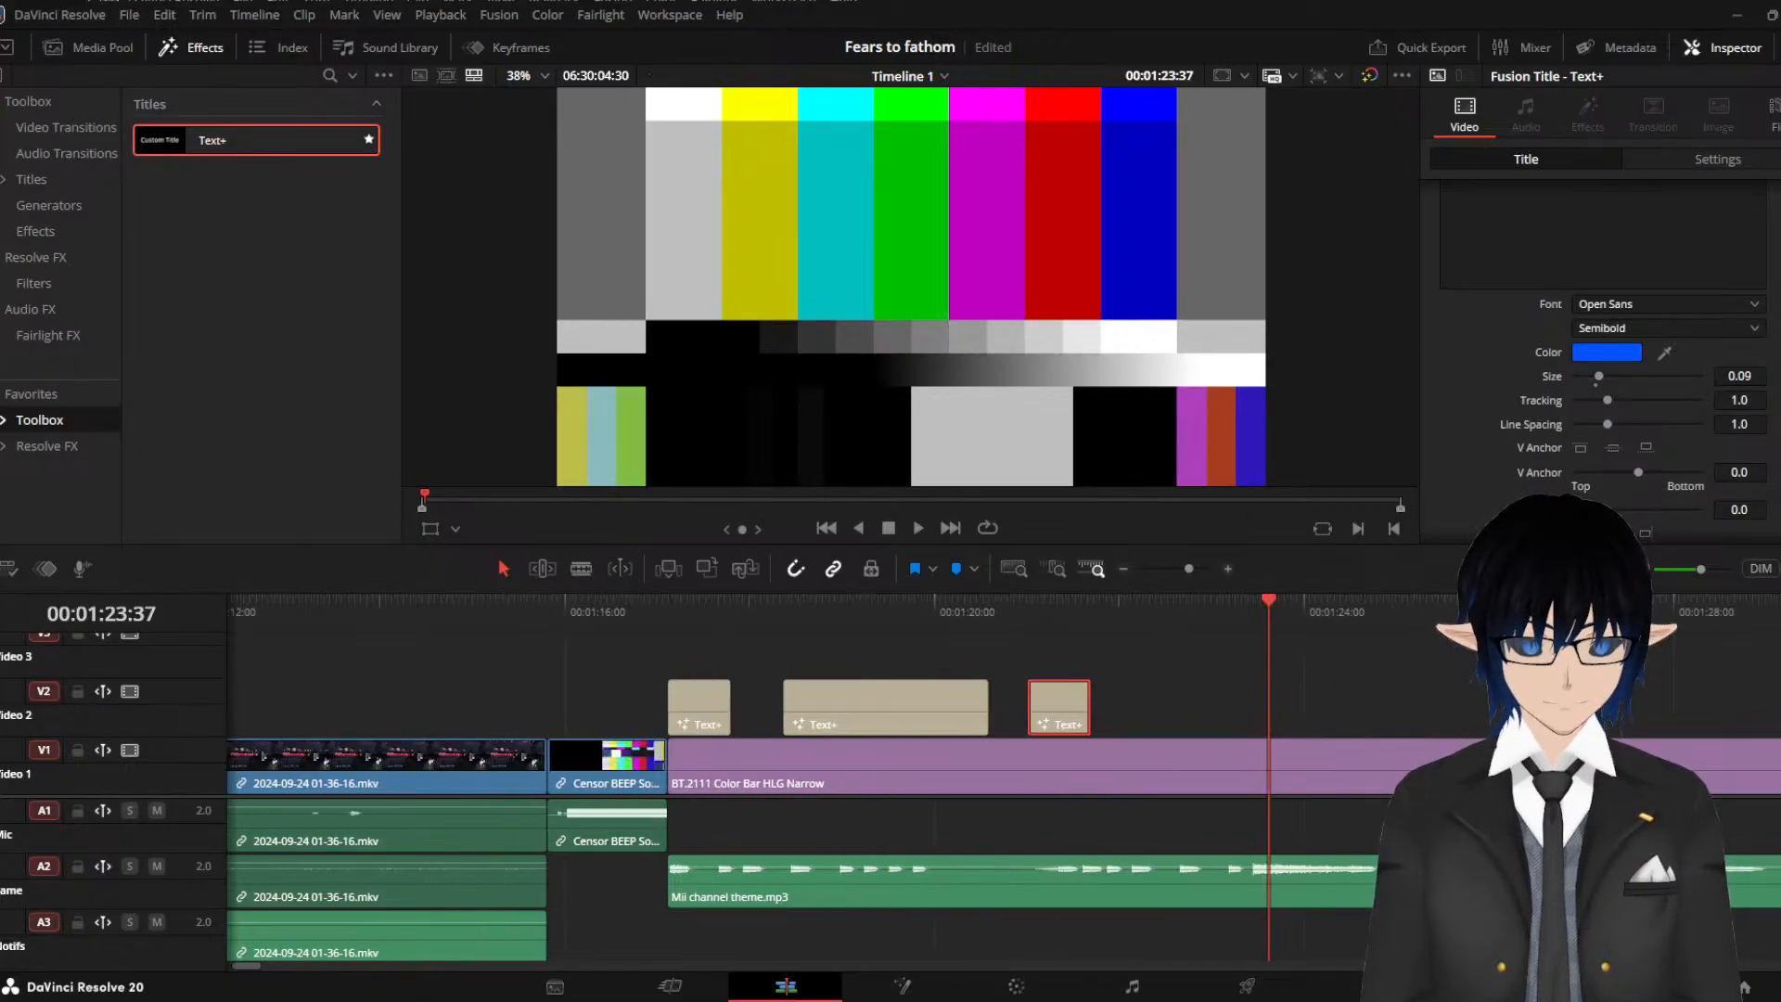
pyautogui.click(1045, 629)
pyautogui.click(1031, 629)
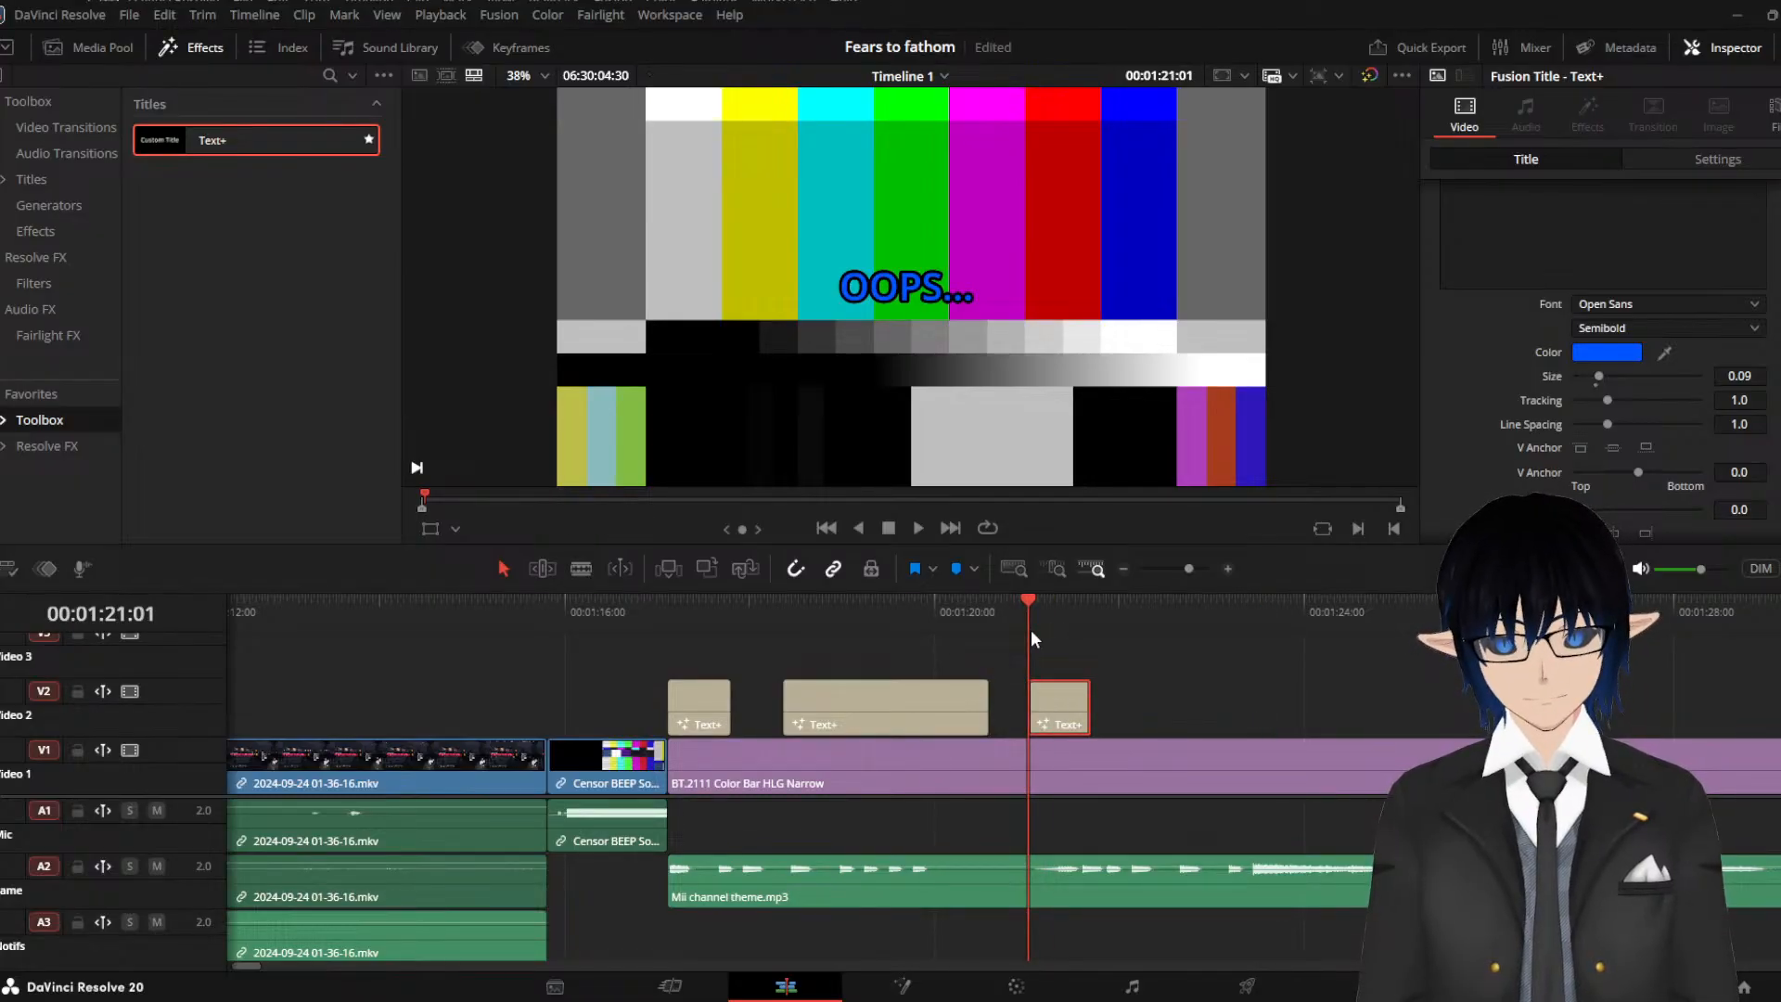
pyautogui.press('space')
pyautogui.press('space')
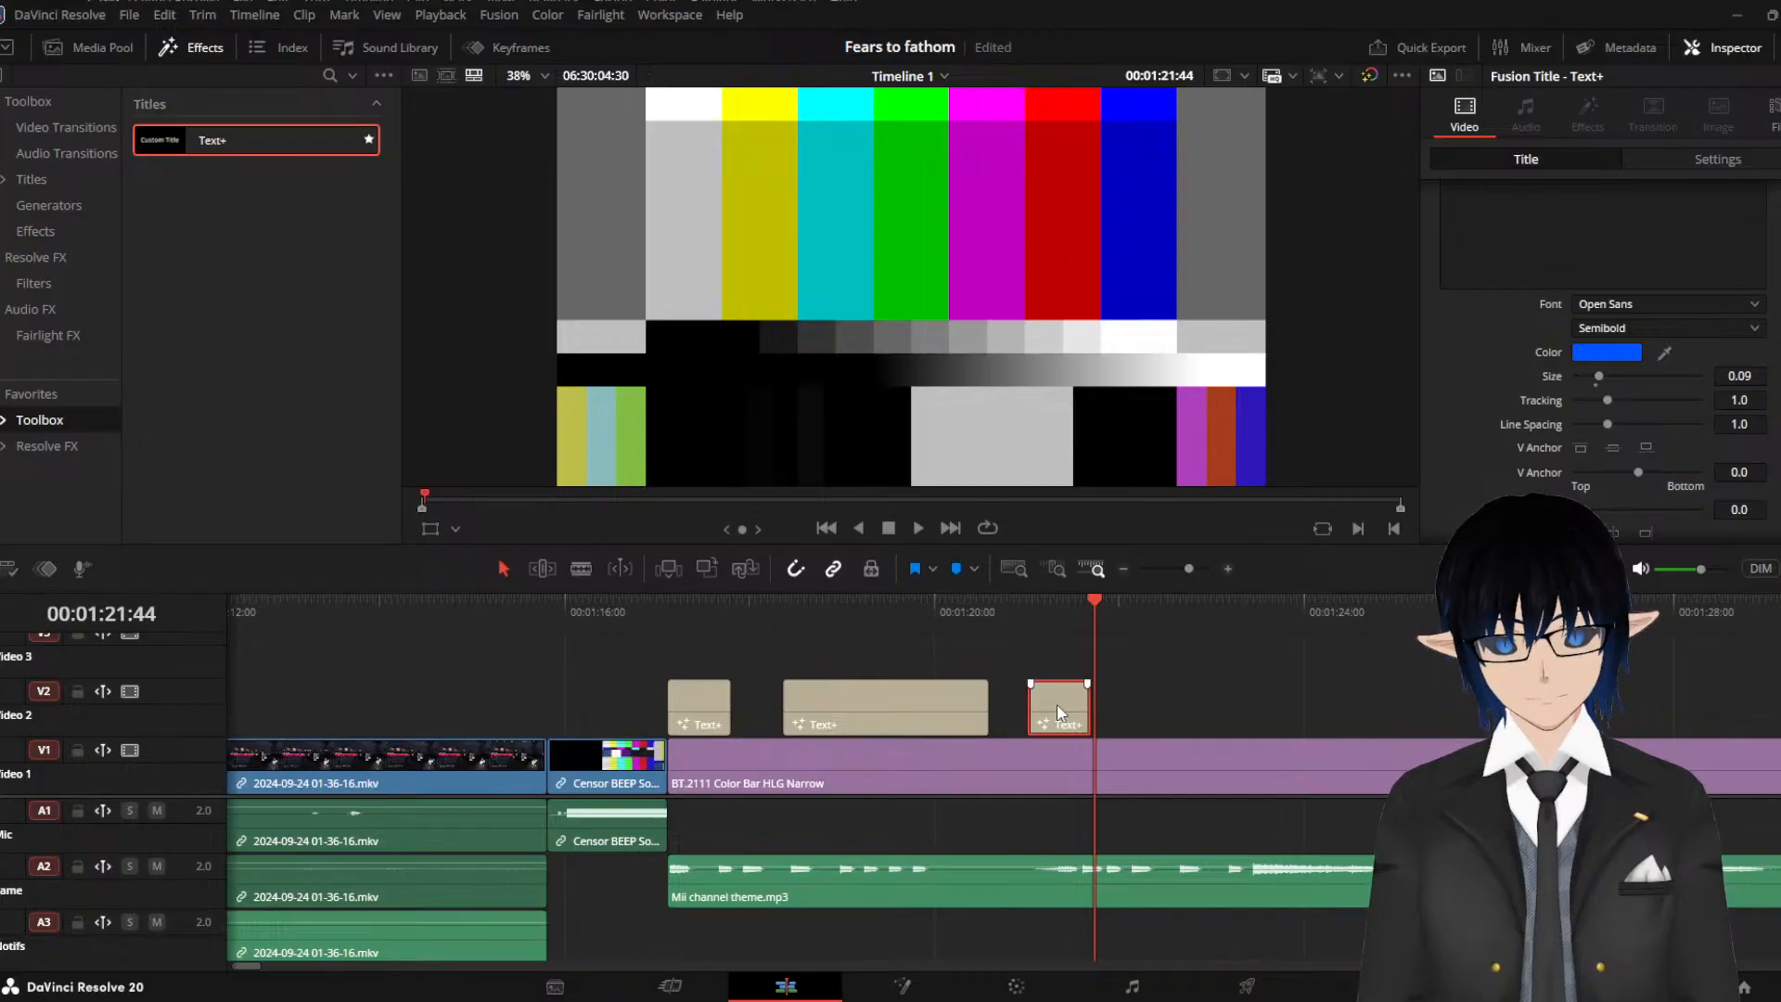
# Paste a copy of the "OOPS..." title right after it on V2 and add "Lets Try to not havev that happen asgain" to its text
pyautogui.click(1225, 700)
pyautogui.hotkey('ctrl', 'v')
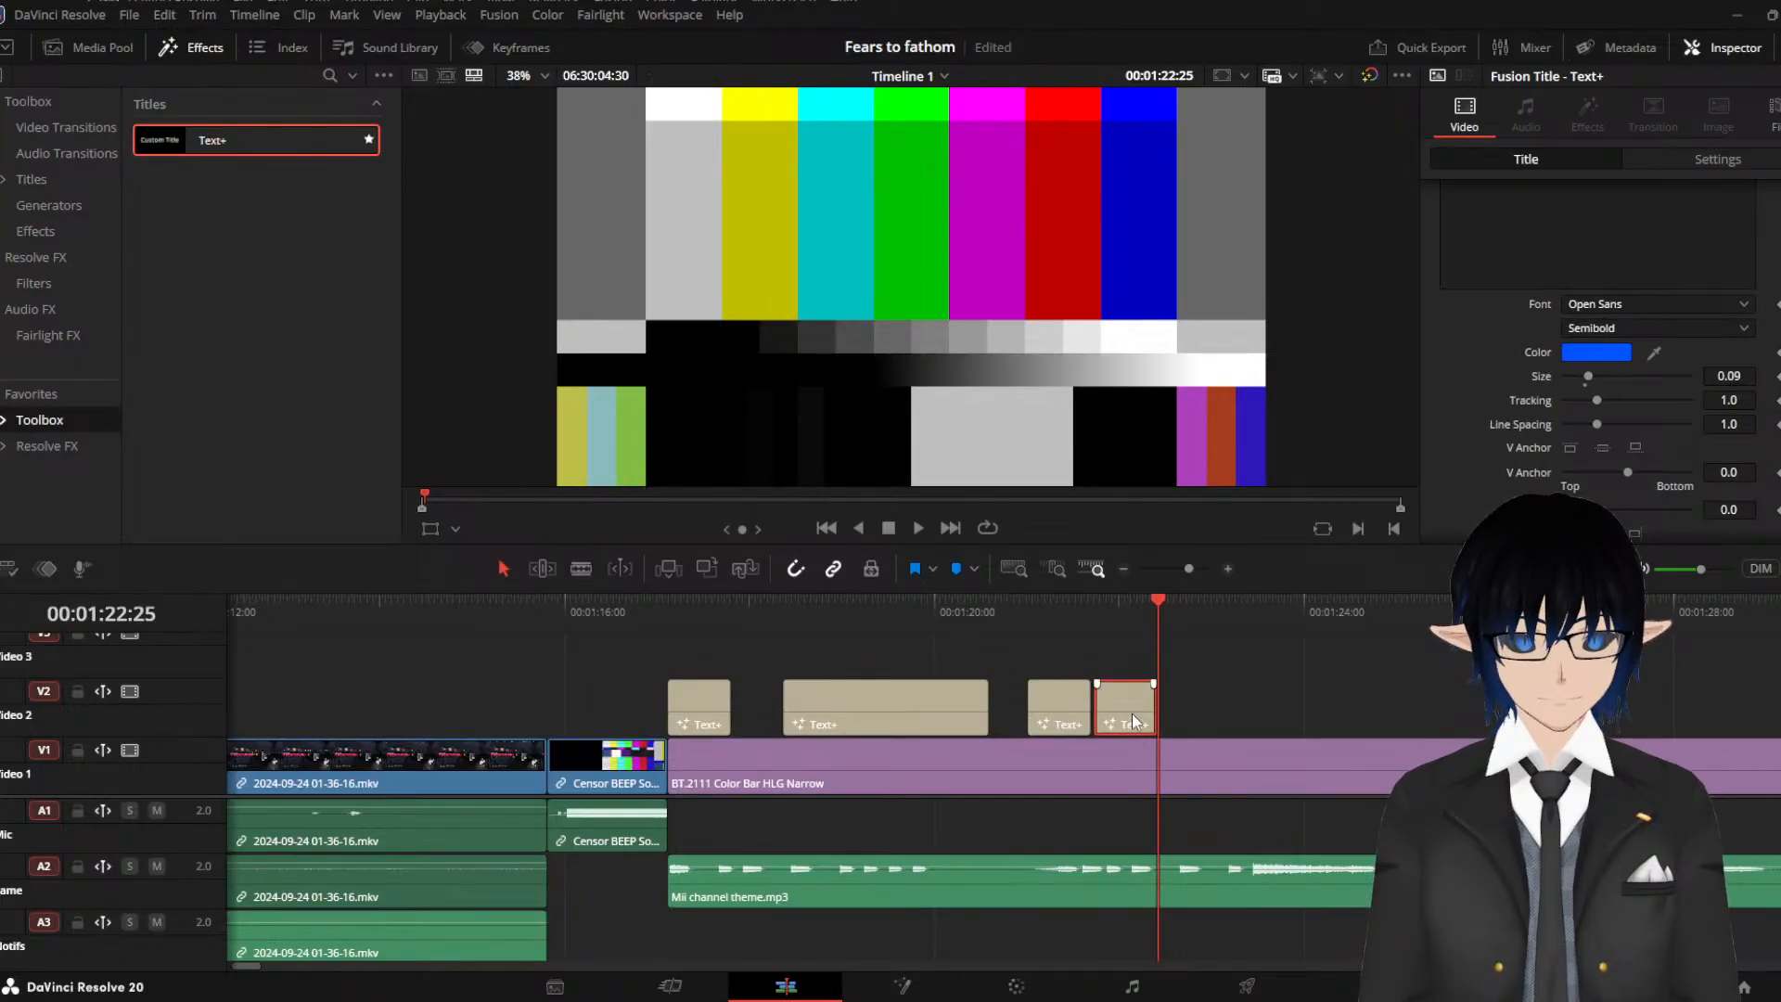
pyautogui.click(1539, 249)
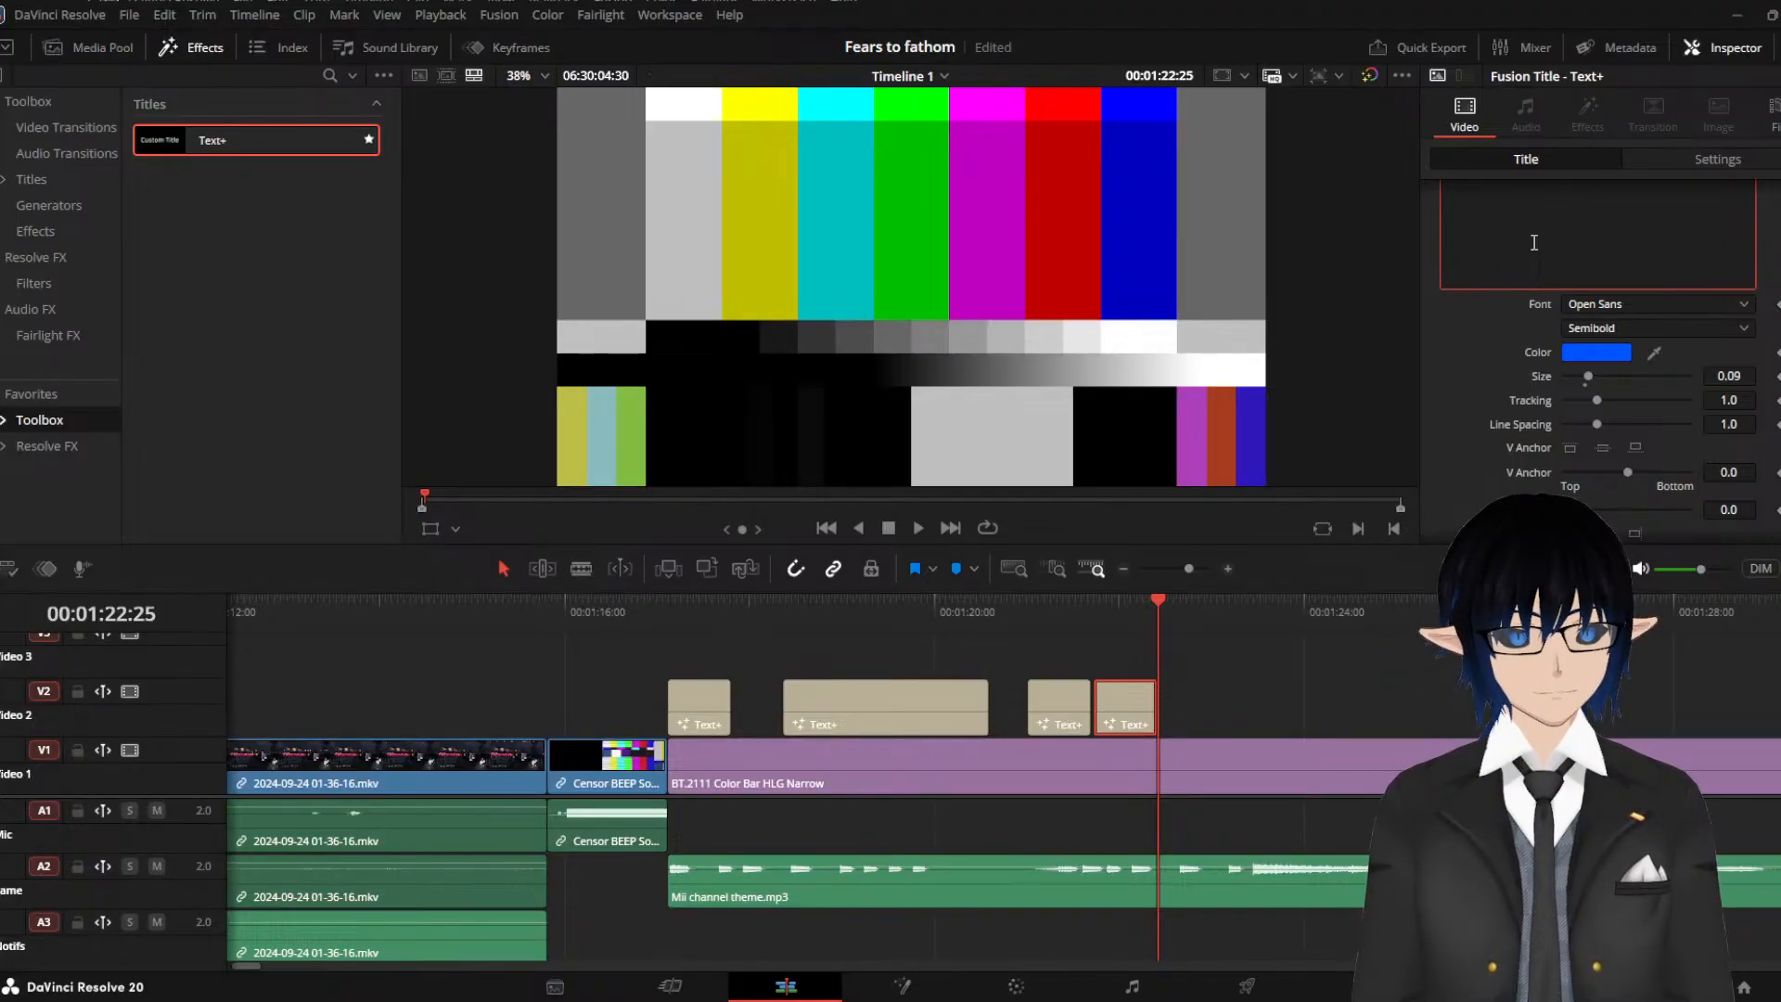
pyautogui.scroll(3, 1535, 243)
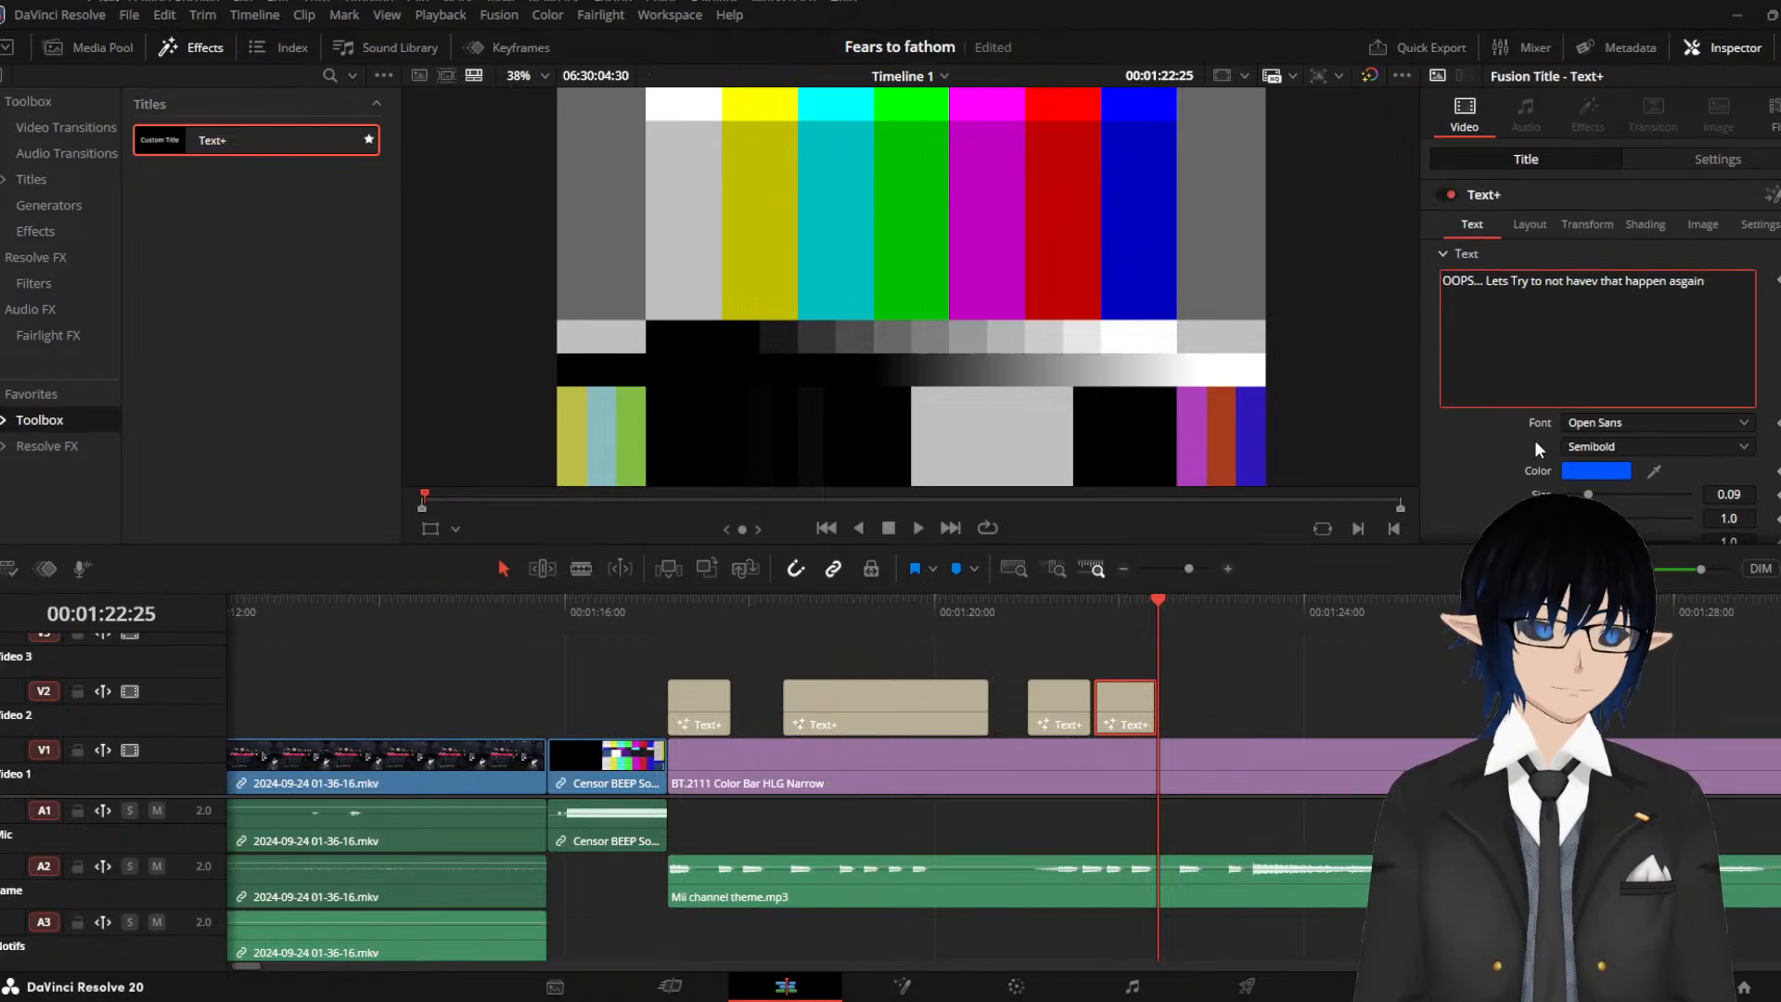
# Remove the leading "OOPS..." from the fourth title's text so that it begins with "Lets"
pyautogui.tripleClick(1487, 284)
pyautogui.doubleClick(1488, 284)
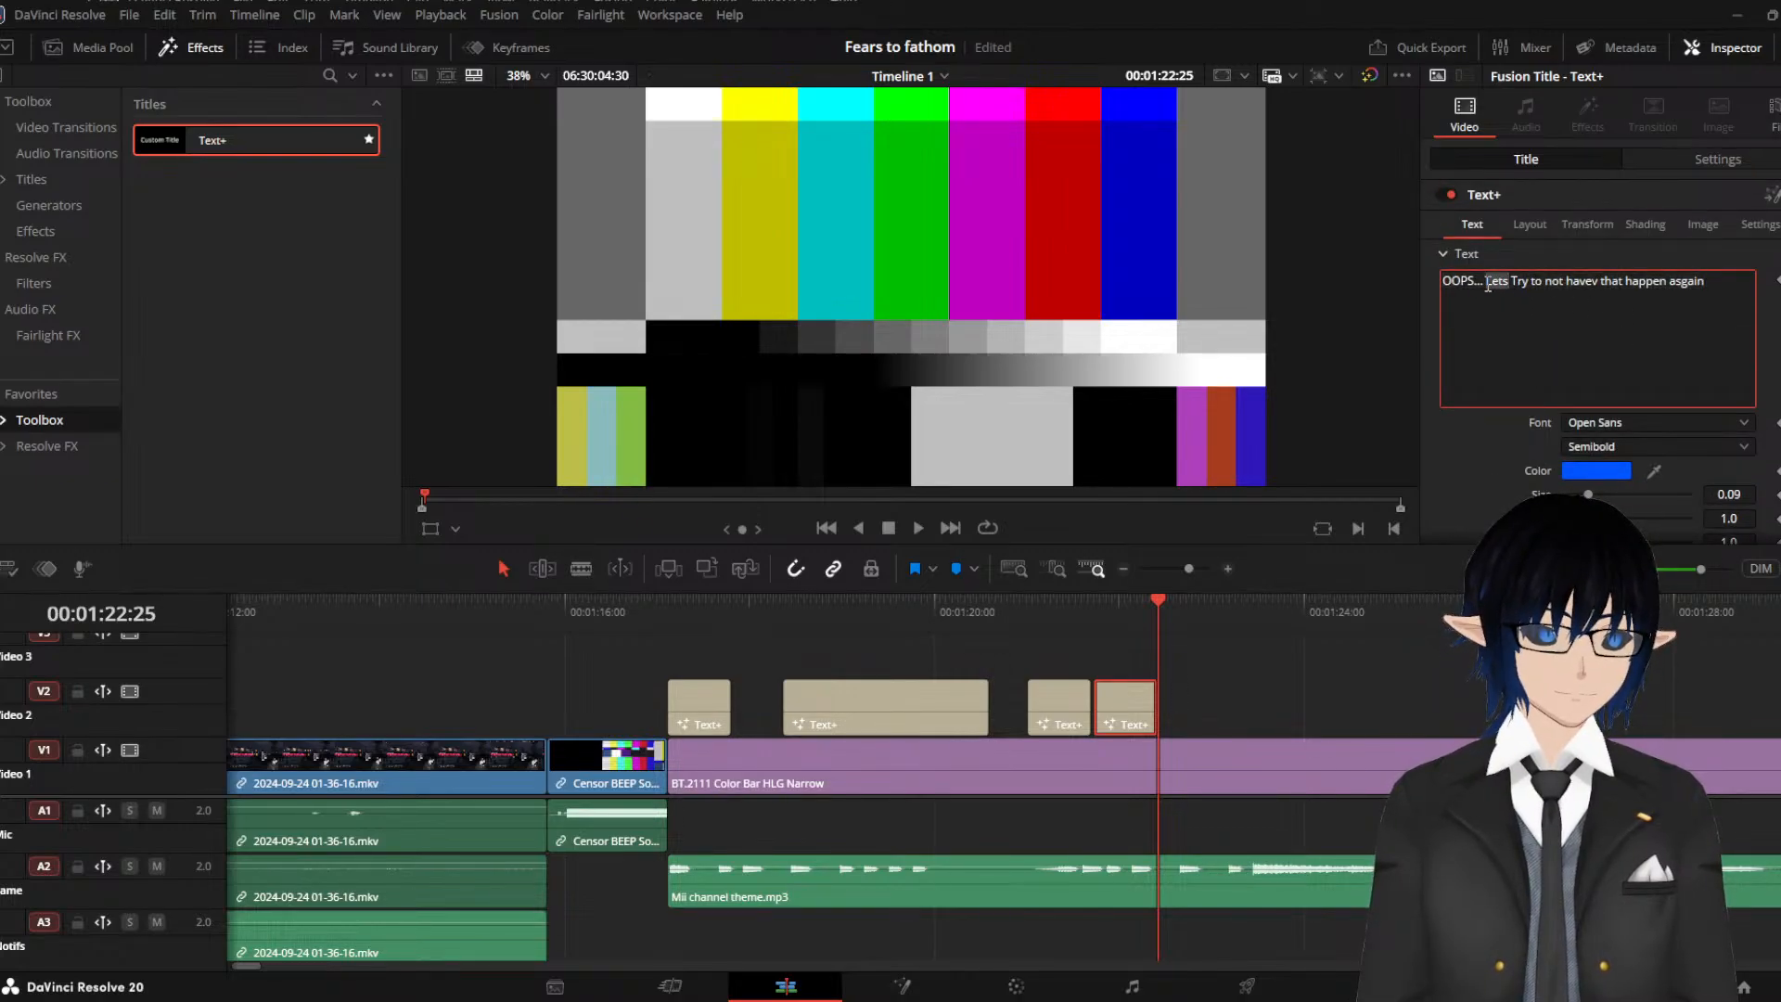
pyautogui.click(1488, 284)
pyautogui.moveTo(1488, 284); pyautogui.dragTo(1440, 285)
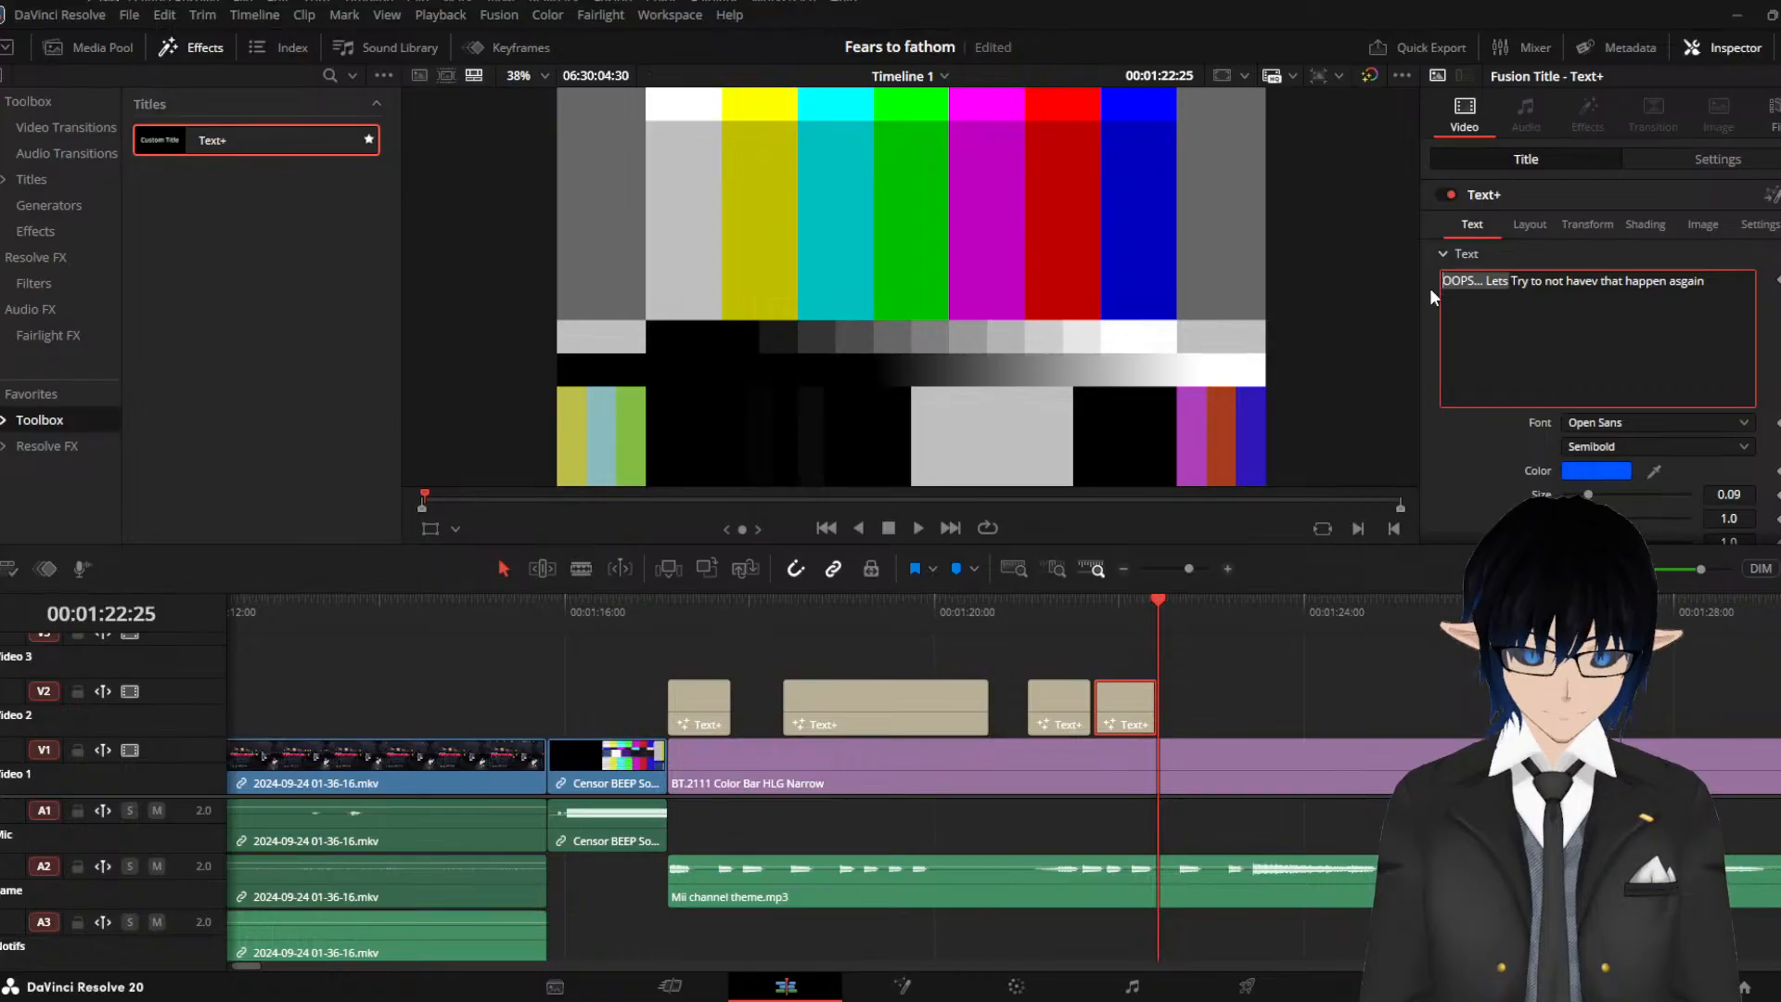
pyautogui.press('BackSpace')
pyautogui.write('Lets')
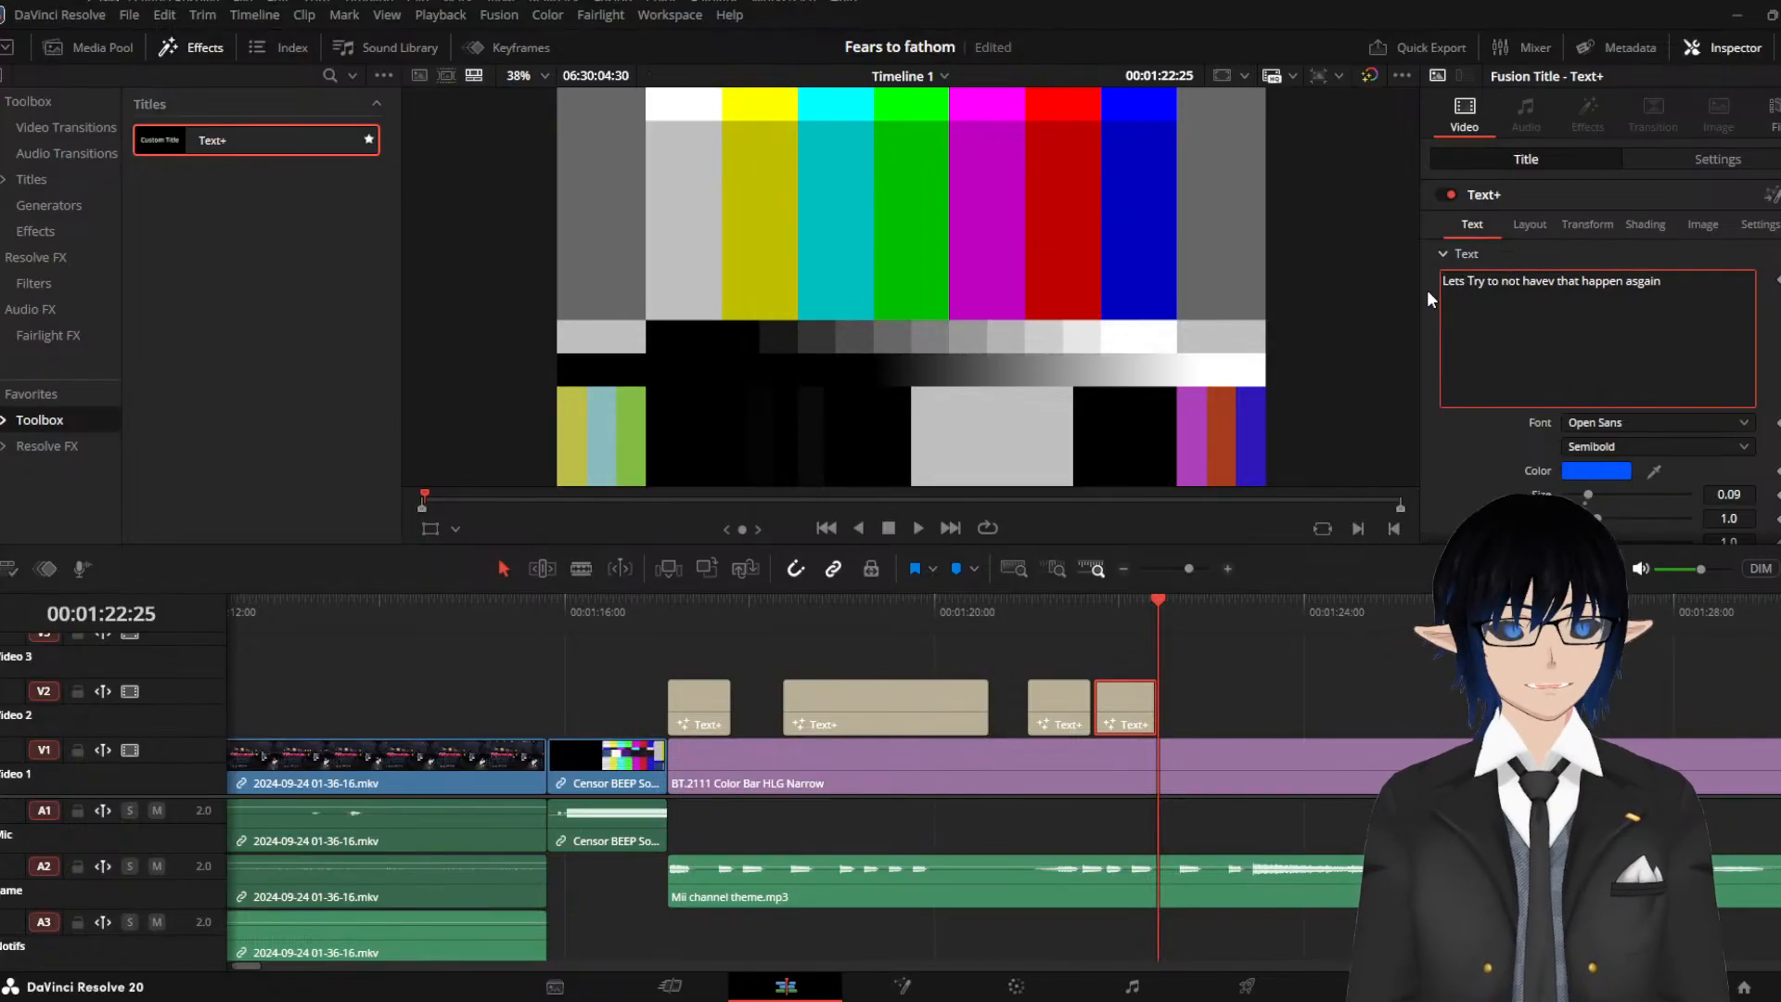
# Change the text color to cyan on the fourth "Lets Try..." title and on the "OOPS..." title
pyautogui.click(1130, 607)
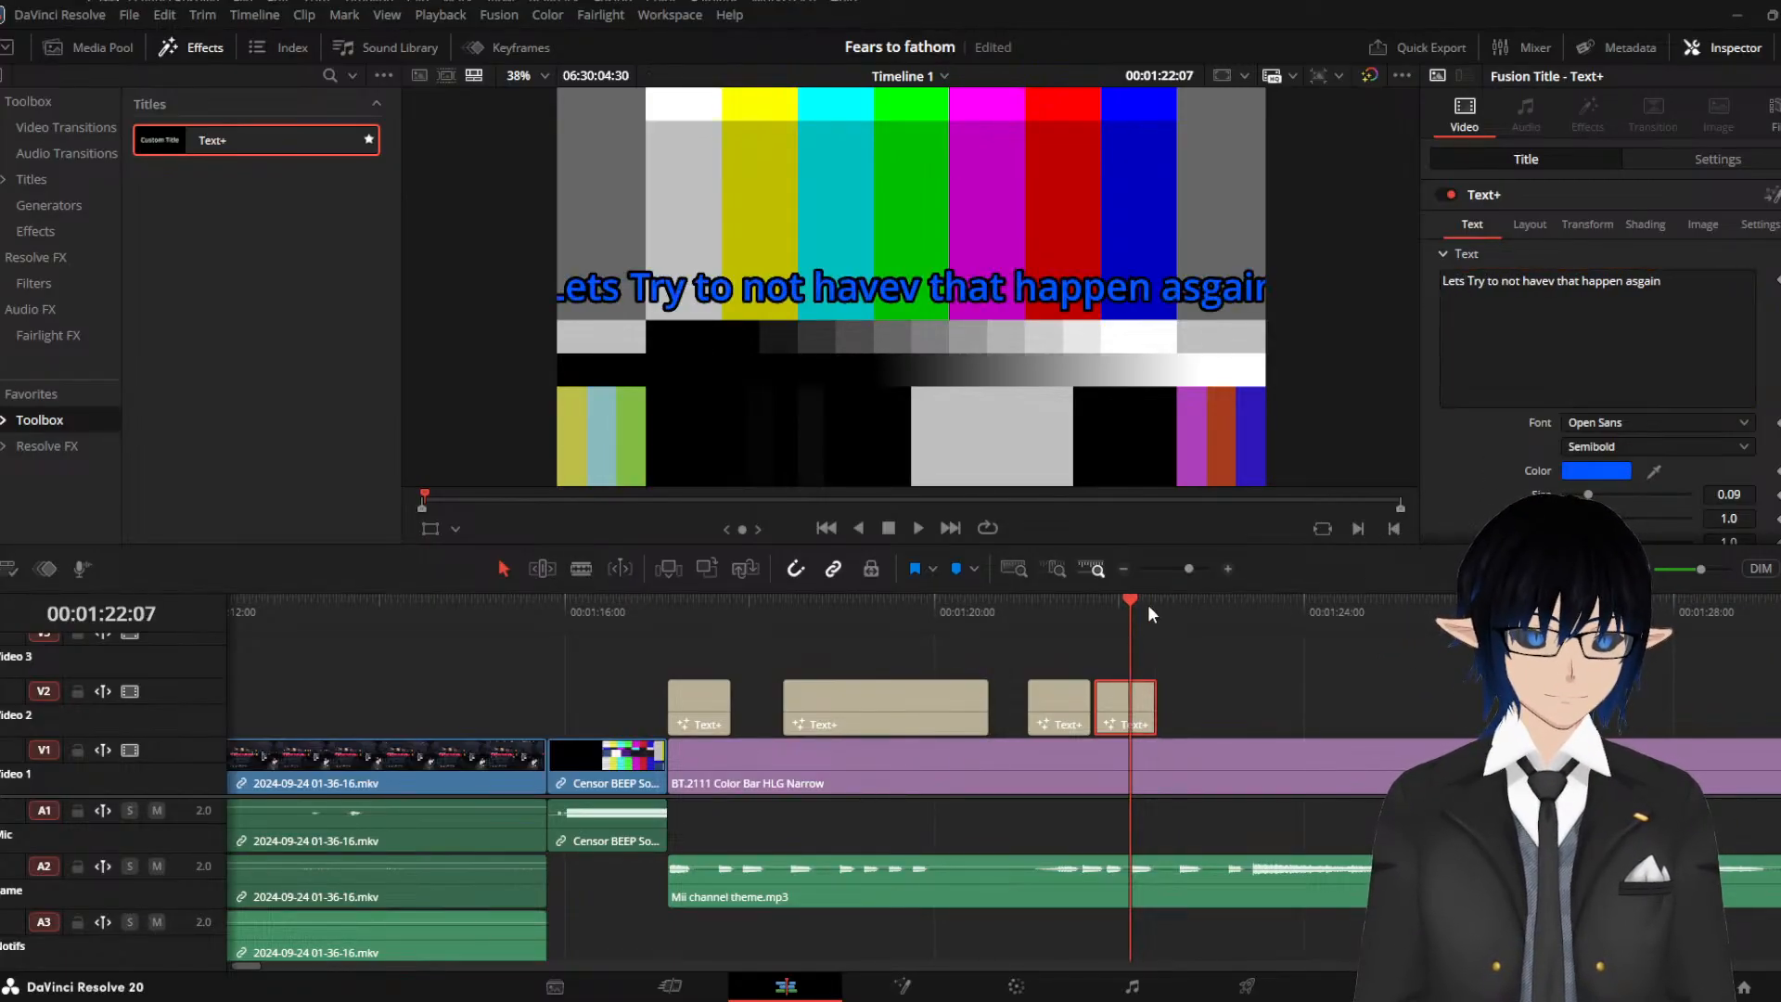
pyautogui.doubleClick(1647, 299)
pyautogui.tripleClick(1647, 299)
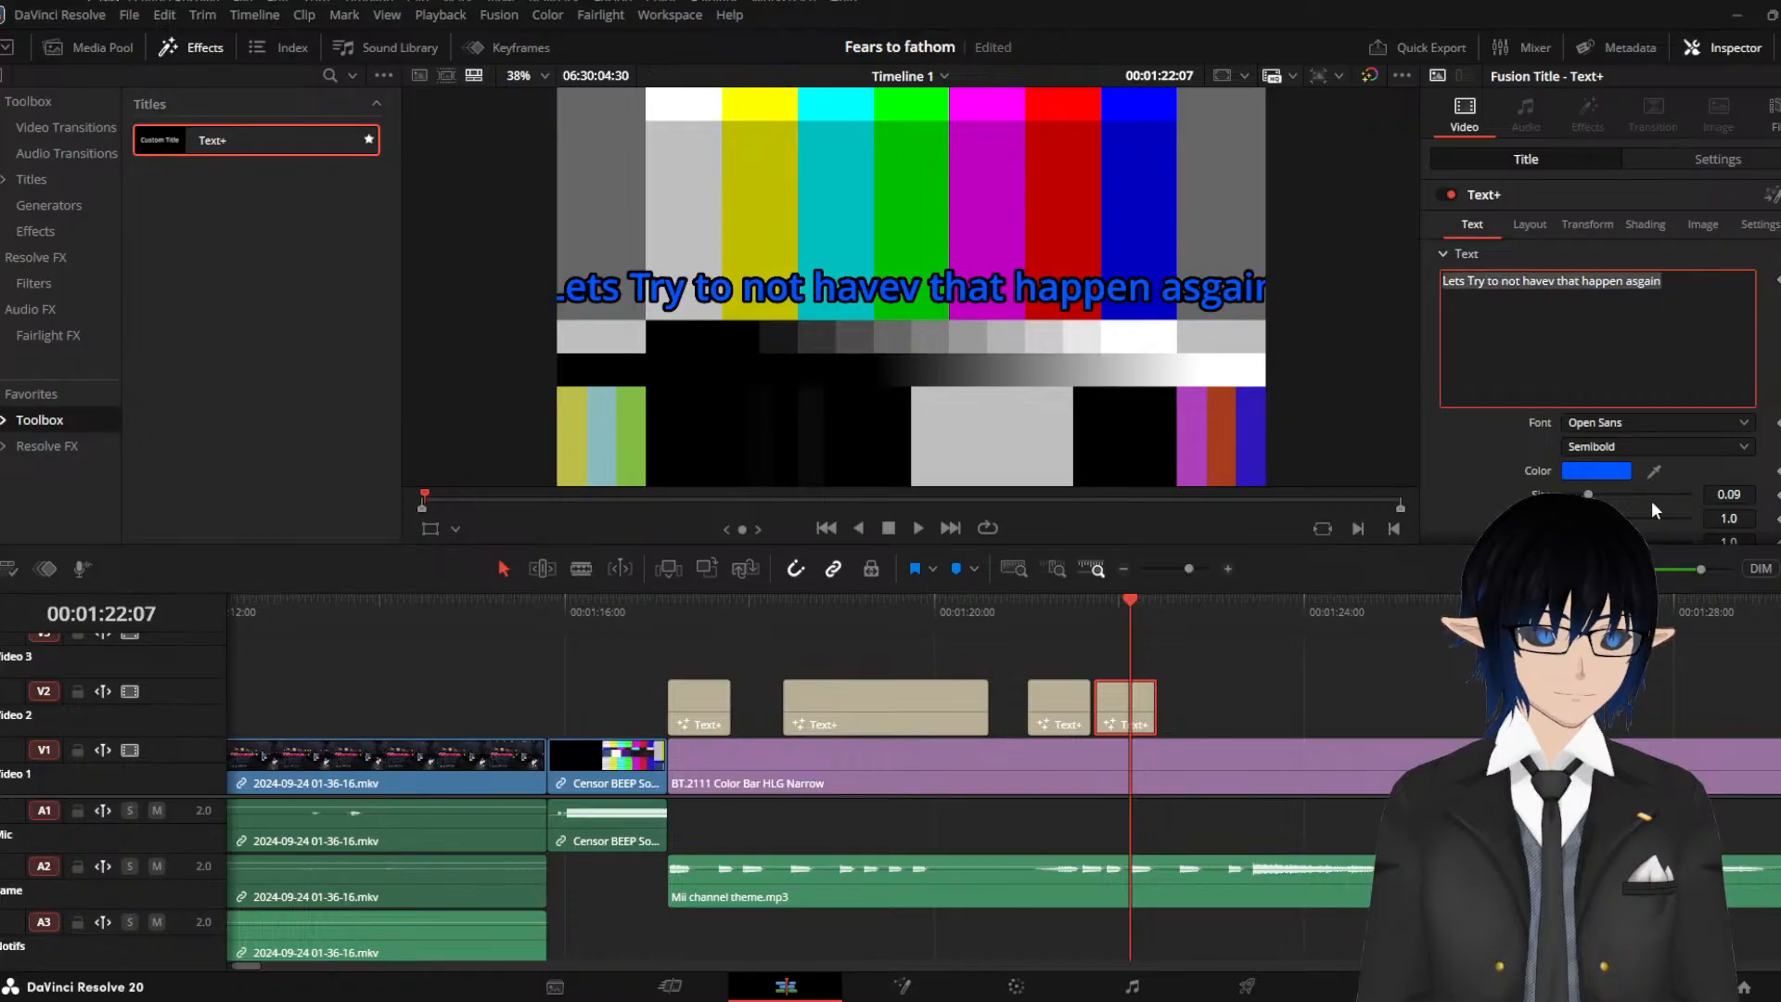
pyautogui.click(1589, 471)
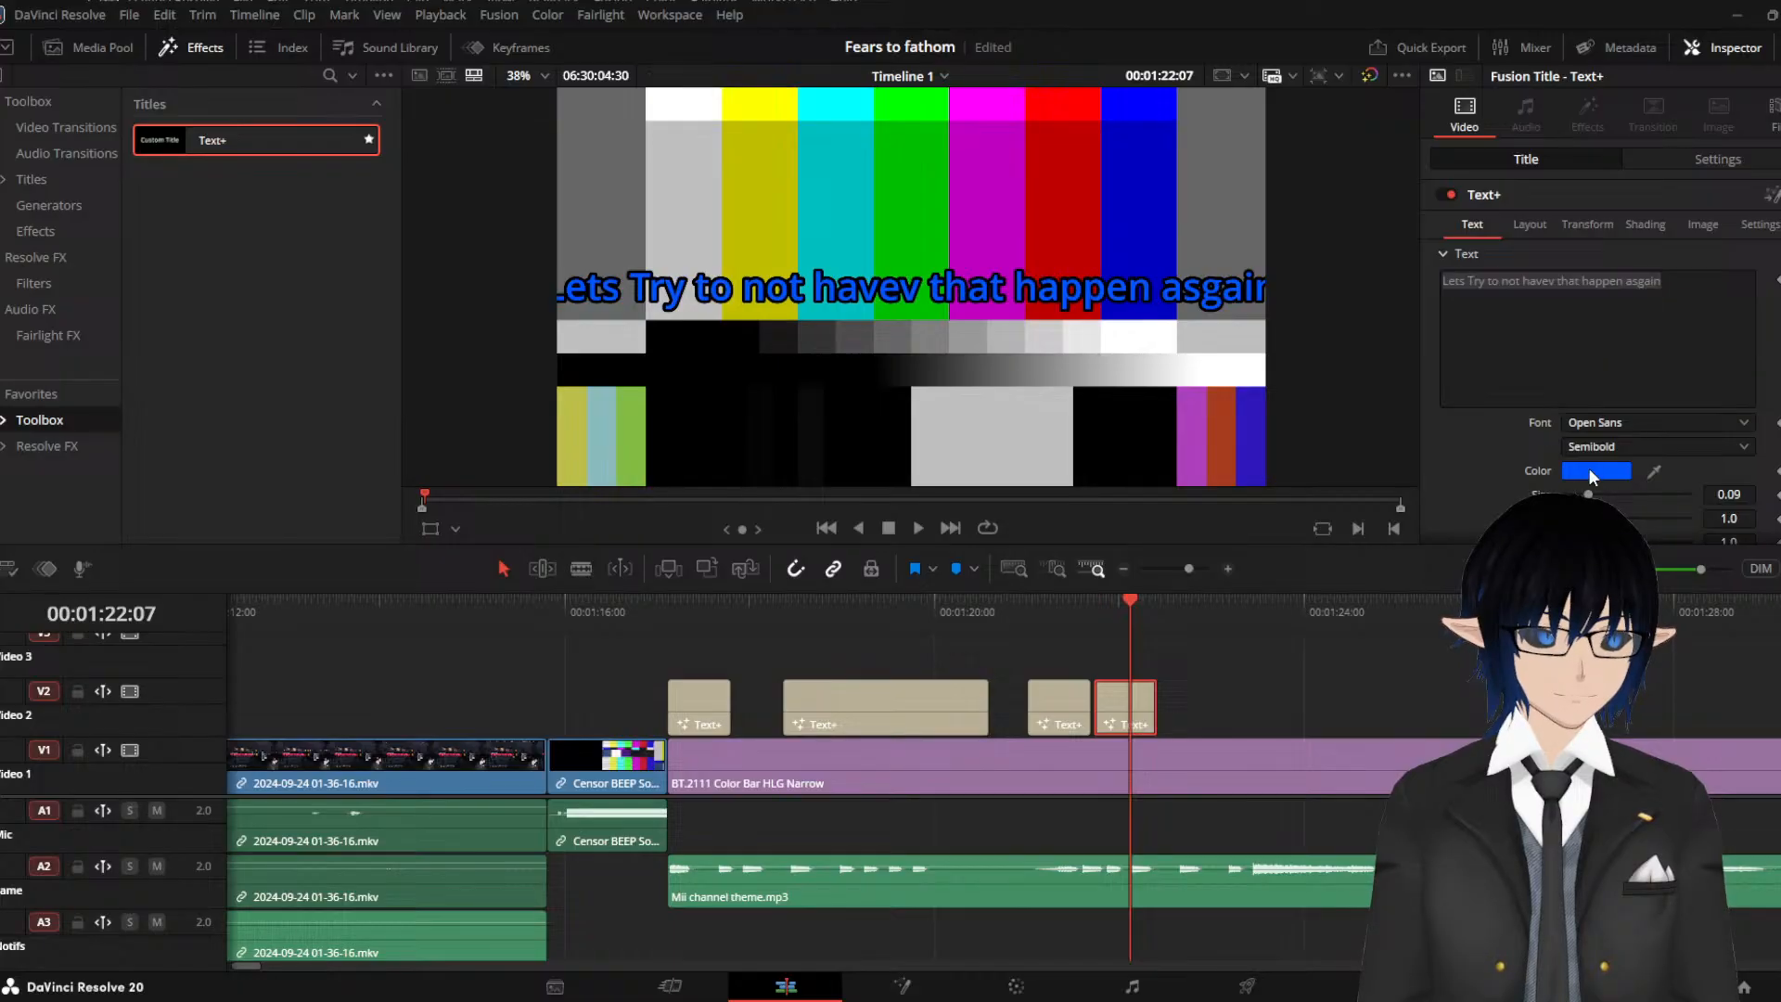
pyautogui.click(672, 586)
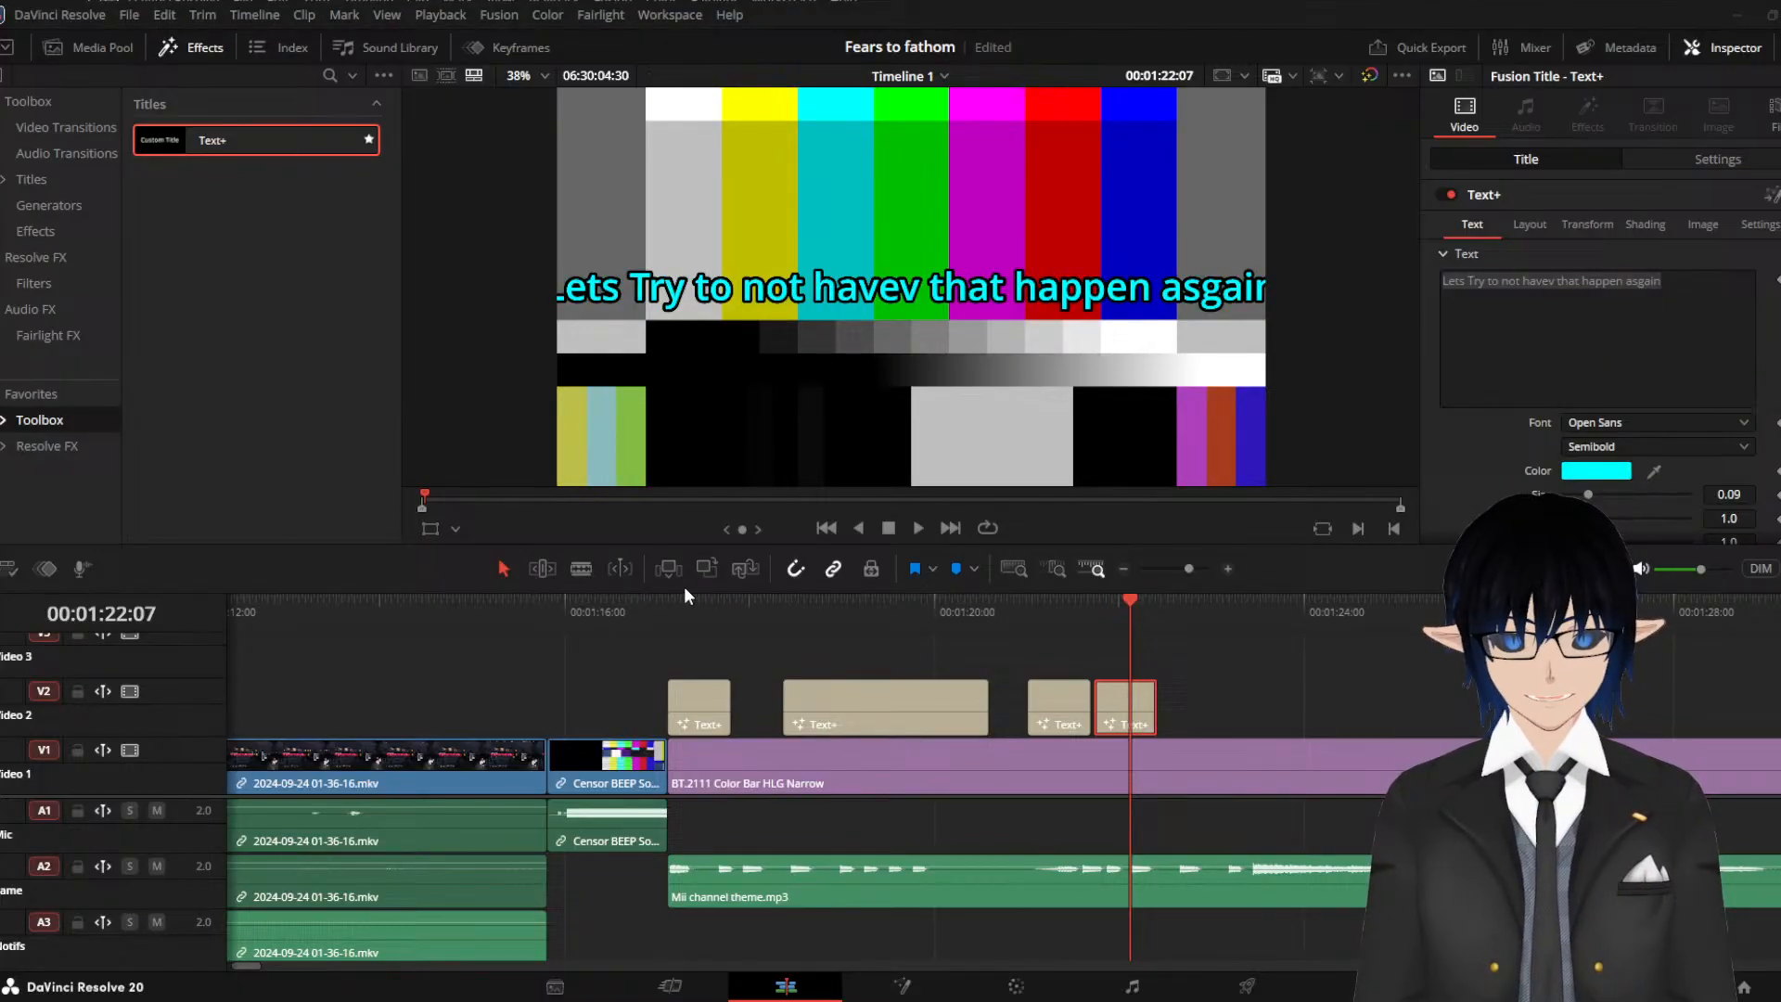
pyautogui.click(1063, 620)
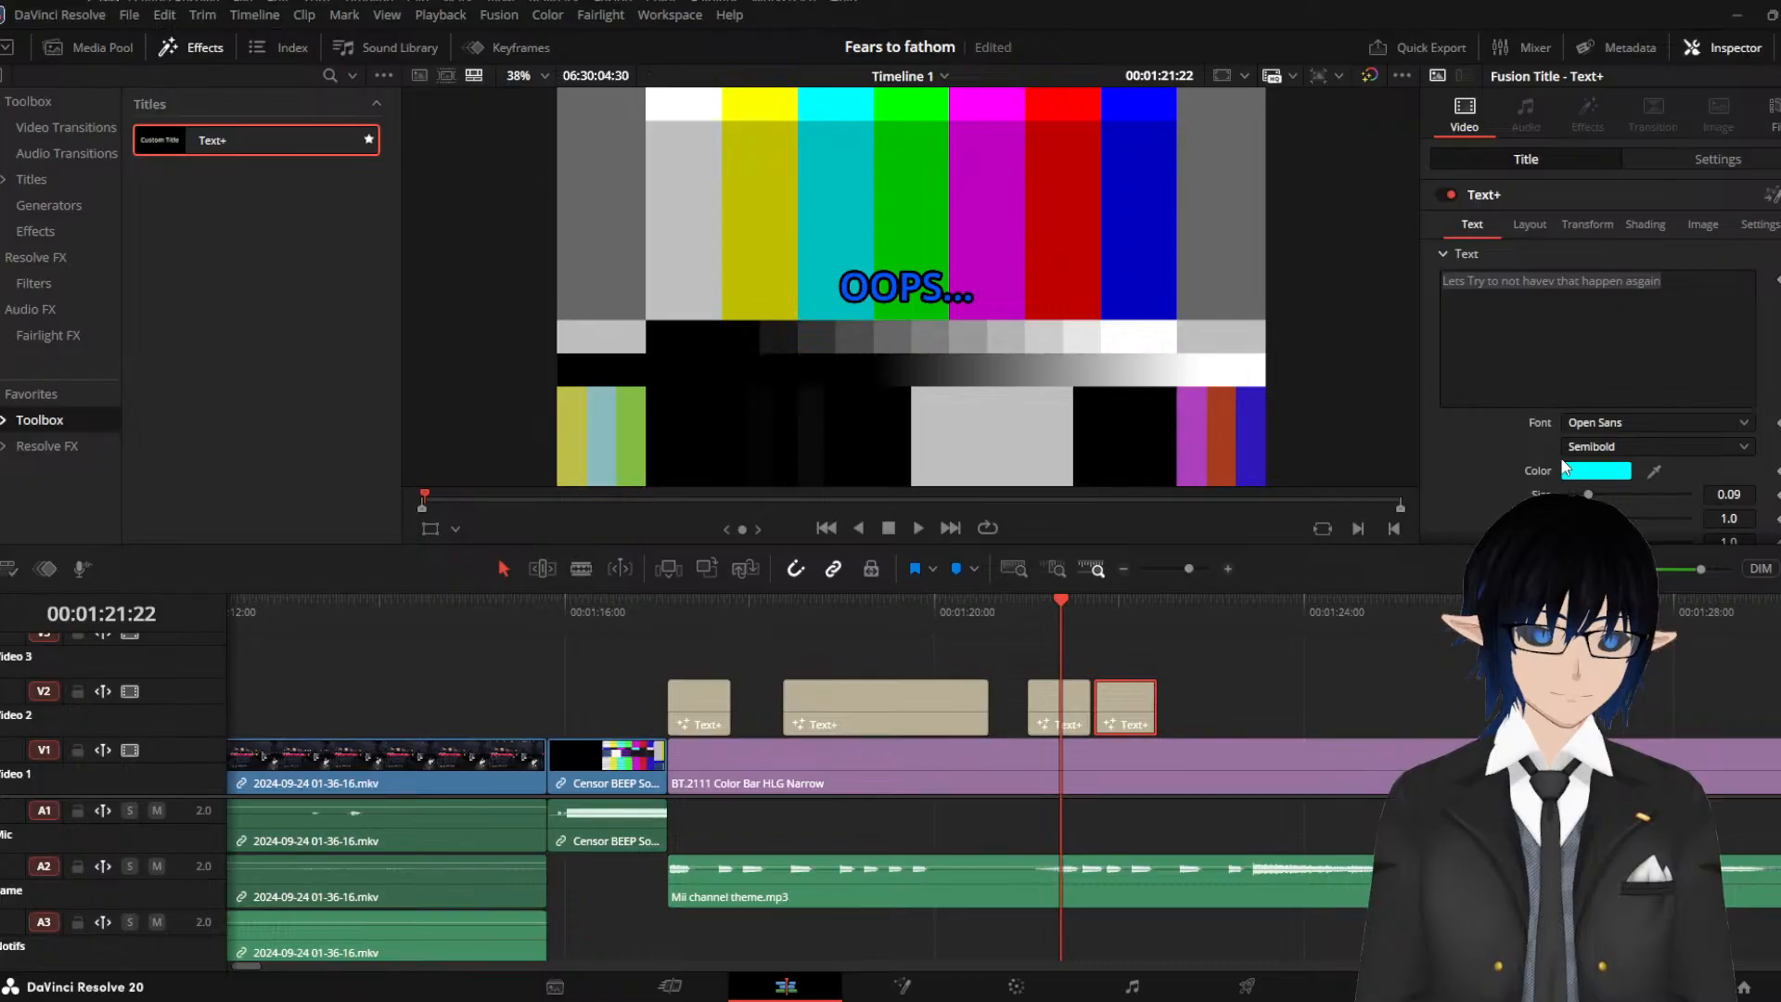
pyautogui.click(1066, 701)
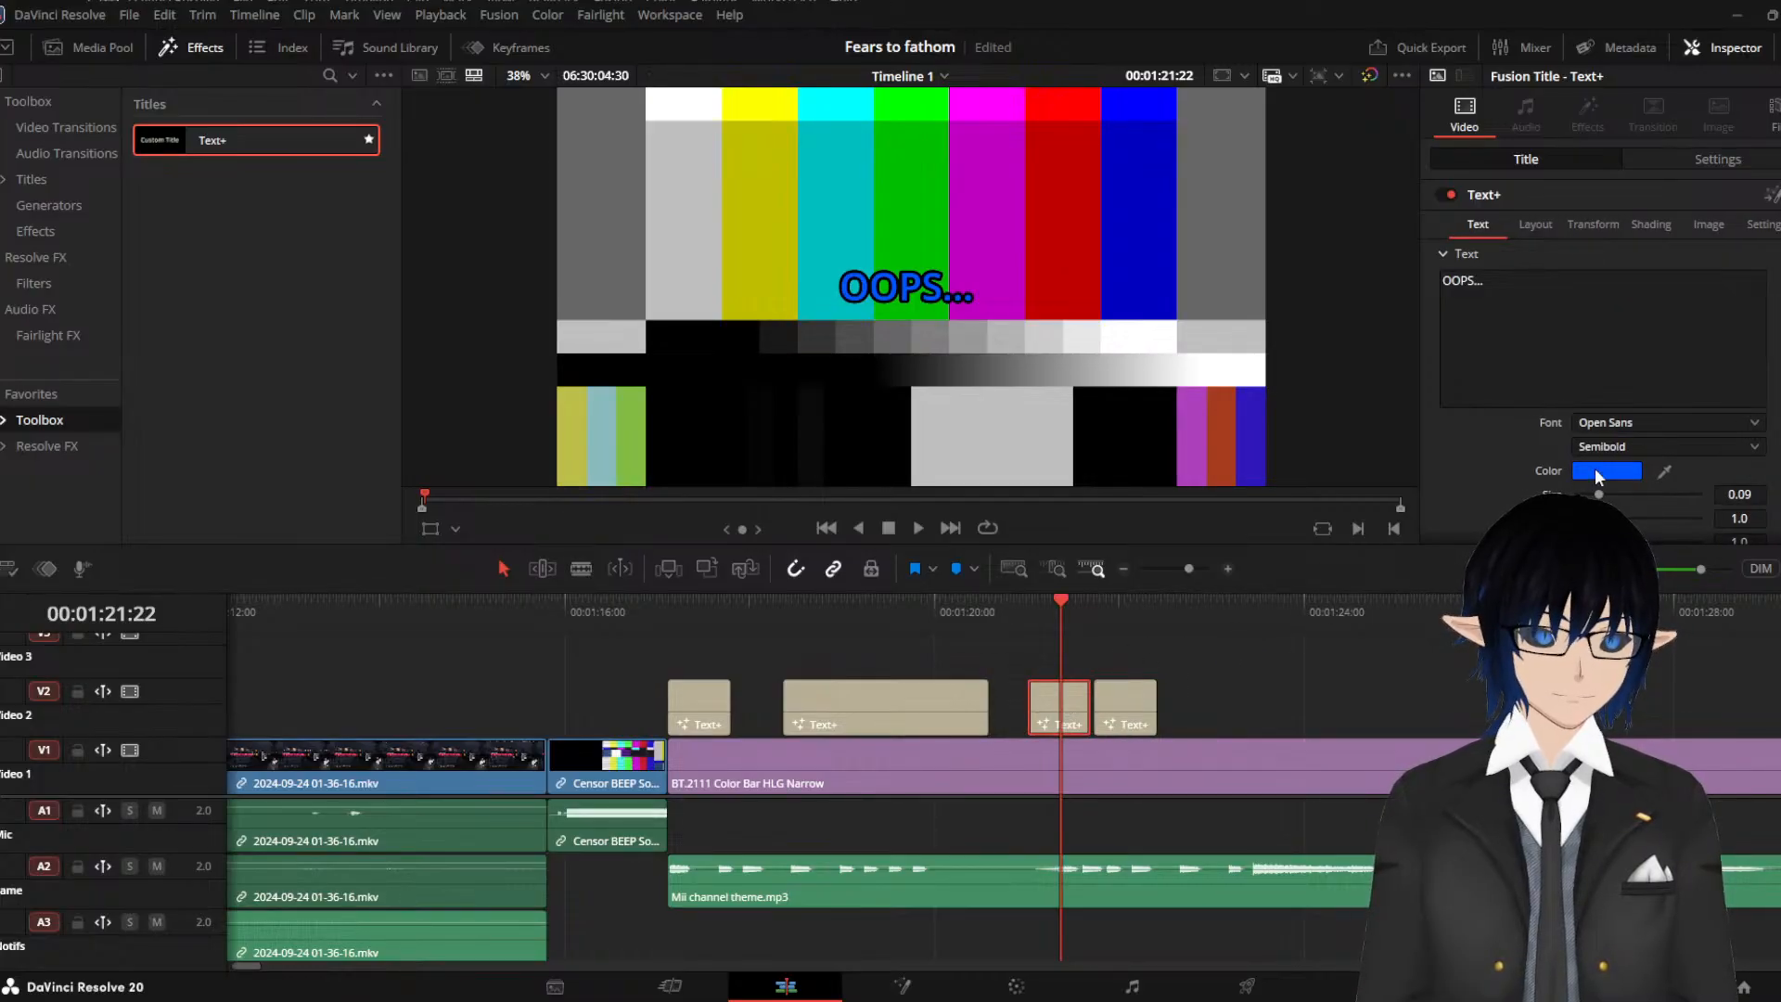
pyautogui.click(675, 588)
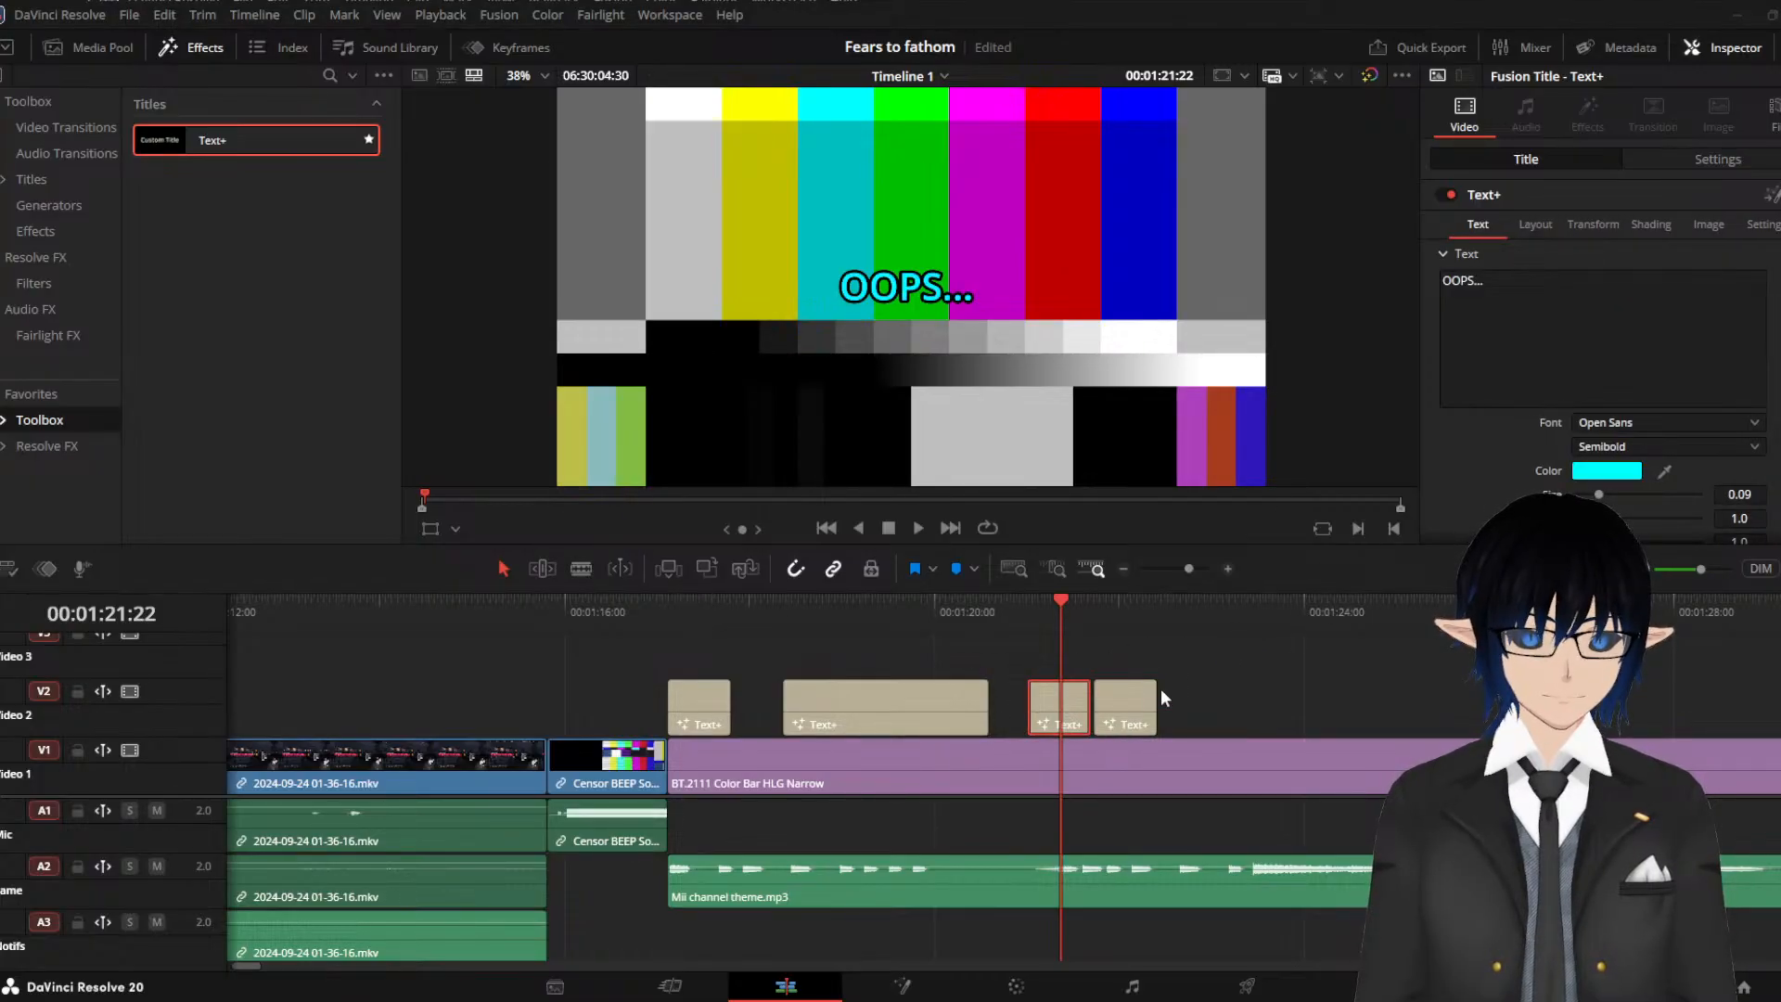
# Move the fourth title about two seconds later on V2 and lengthen it at both ends to span about 00:01:22:26 to 00:01:25:00
pyautogui.click(963, 617)
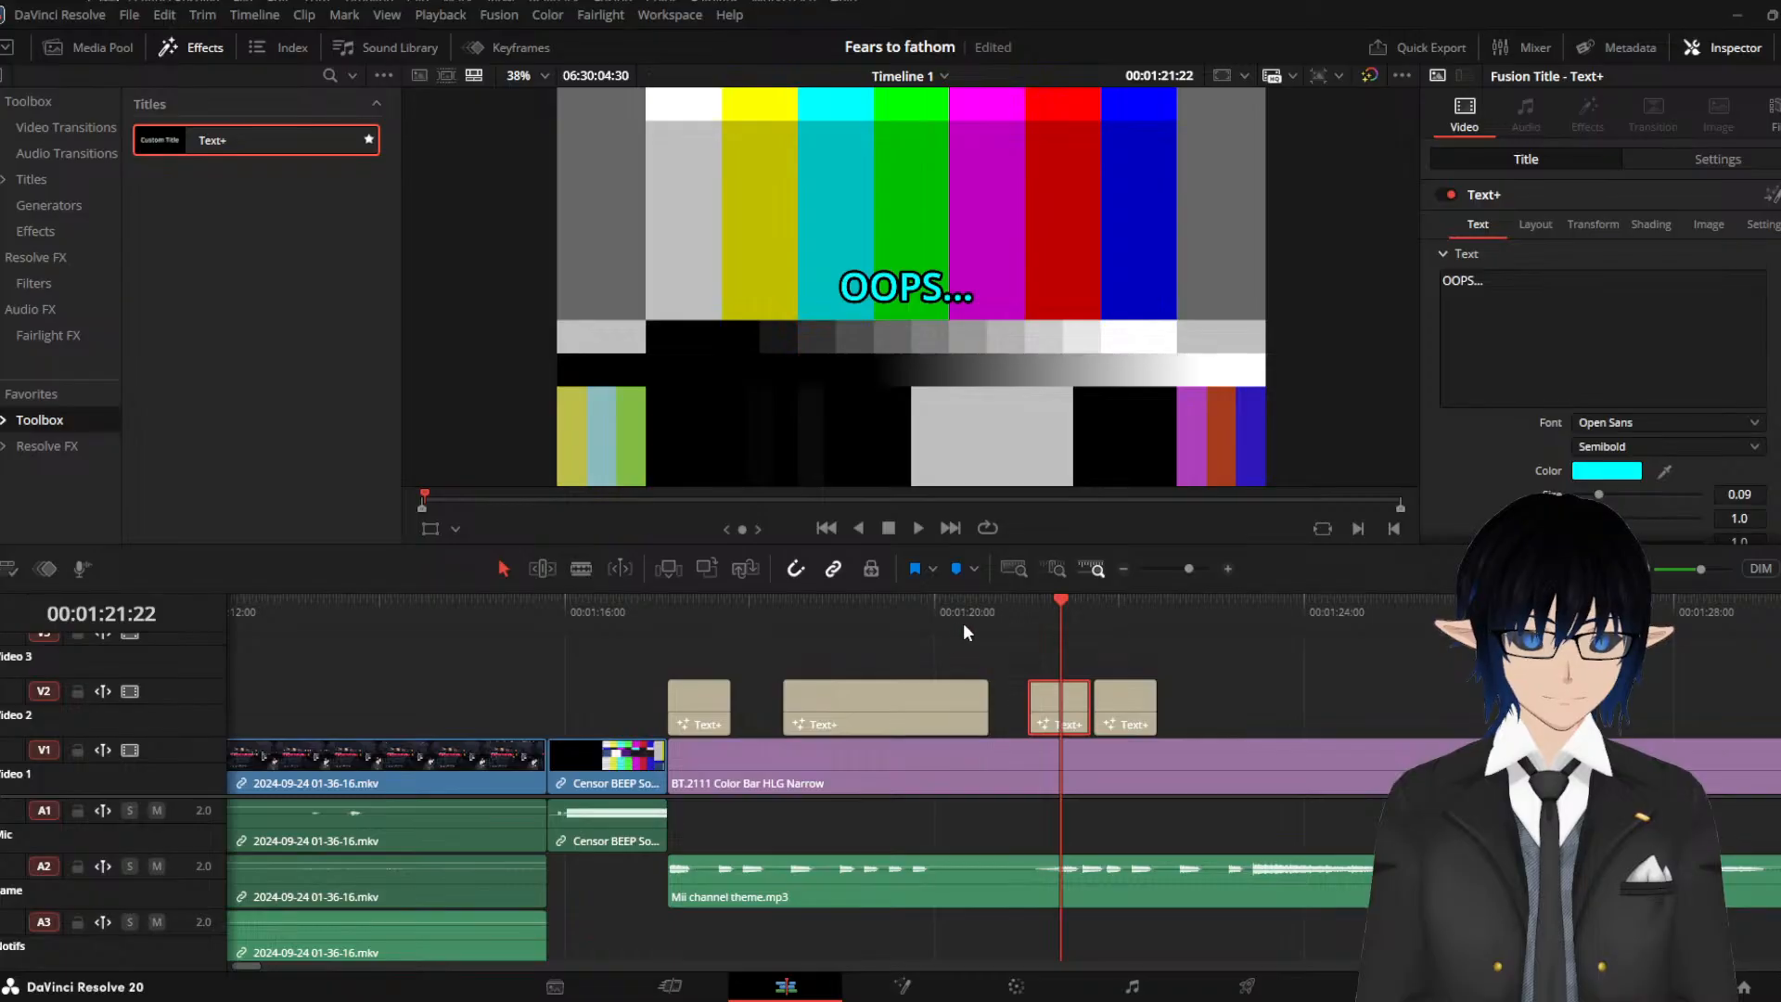
pyautogui.moveTo(1139, 725); pyautogui.dragTo(1300, 697)
pyautogui.press('space')
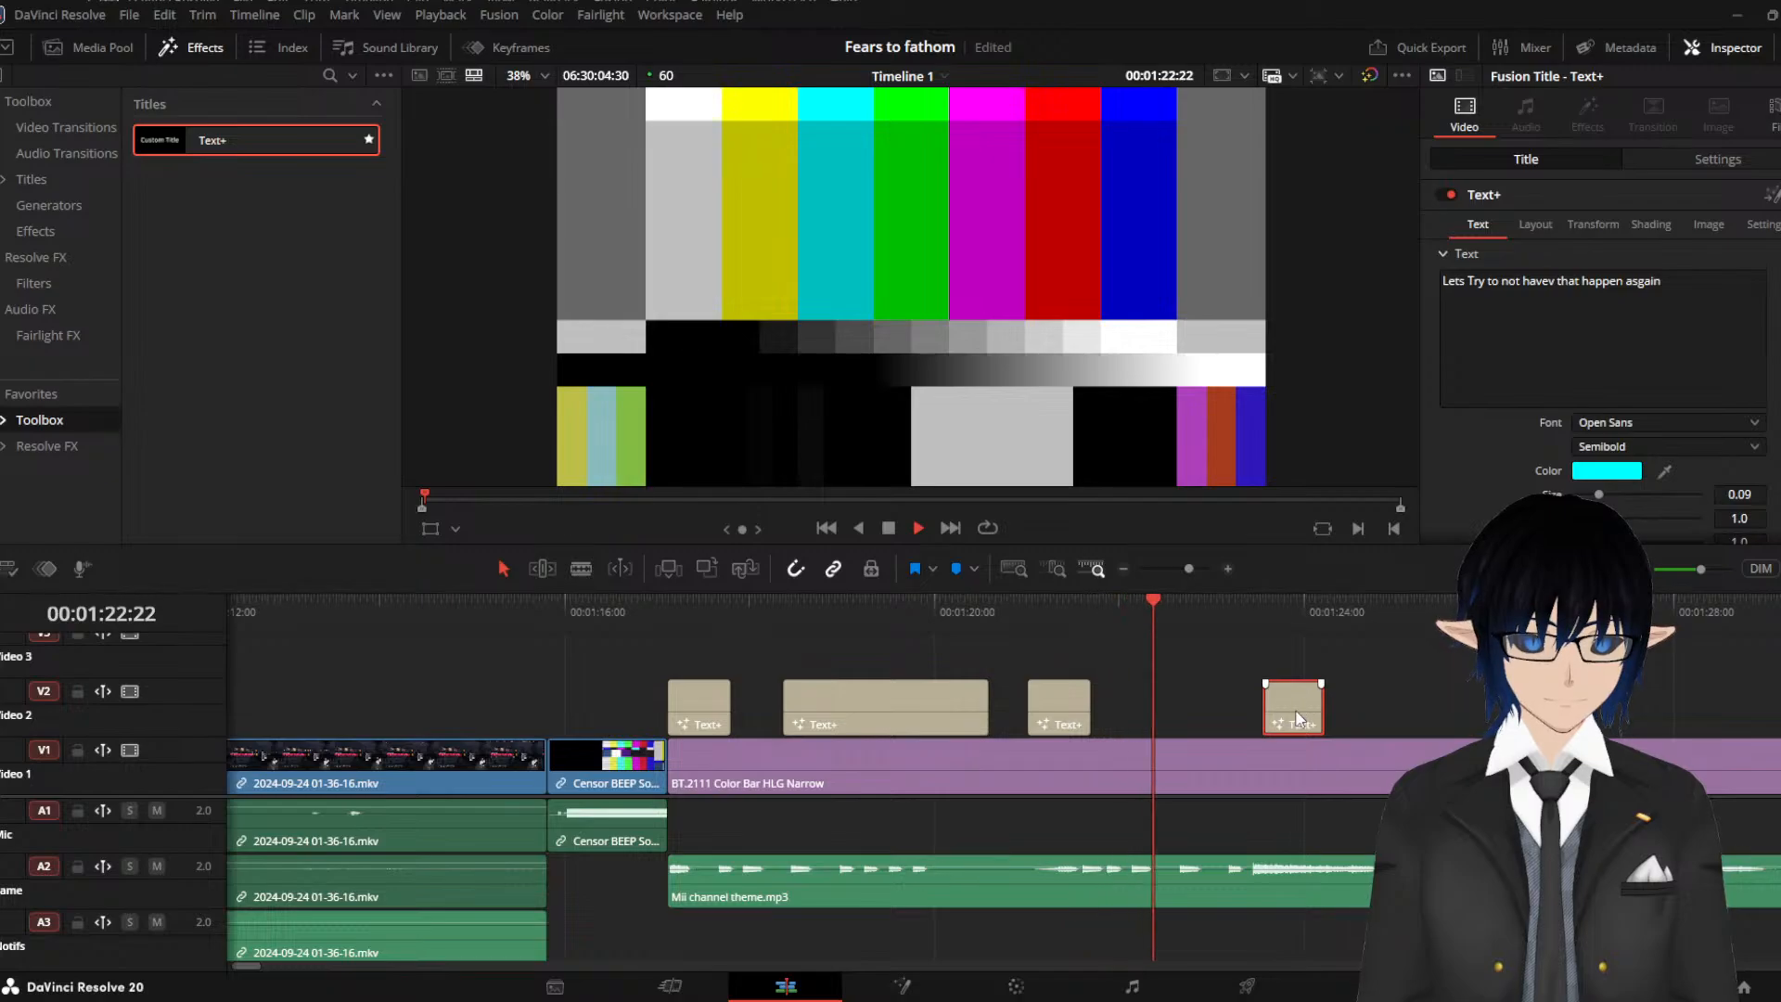
pyautogui.moveTo(1313, 703); pyautogui.dragTo(1393, 700)
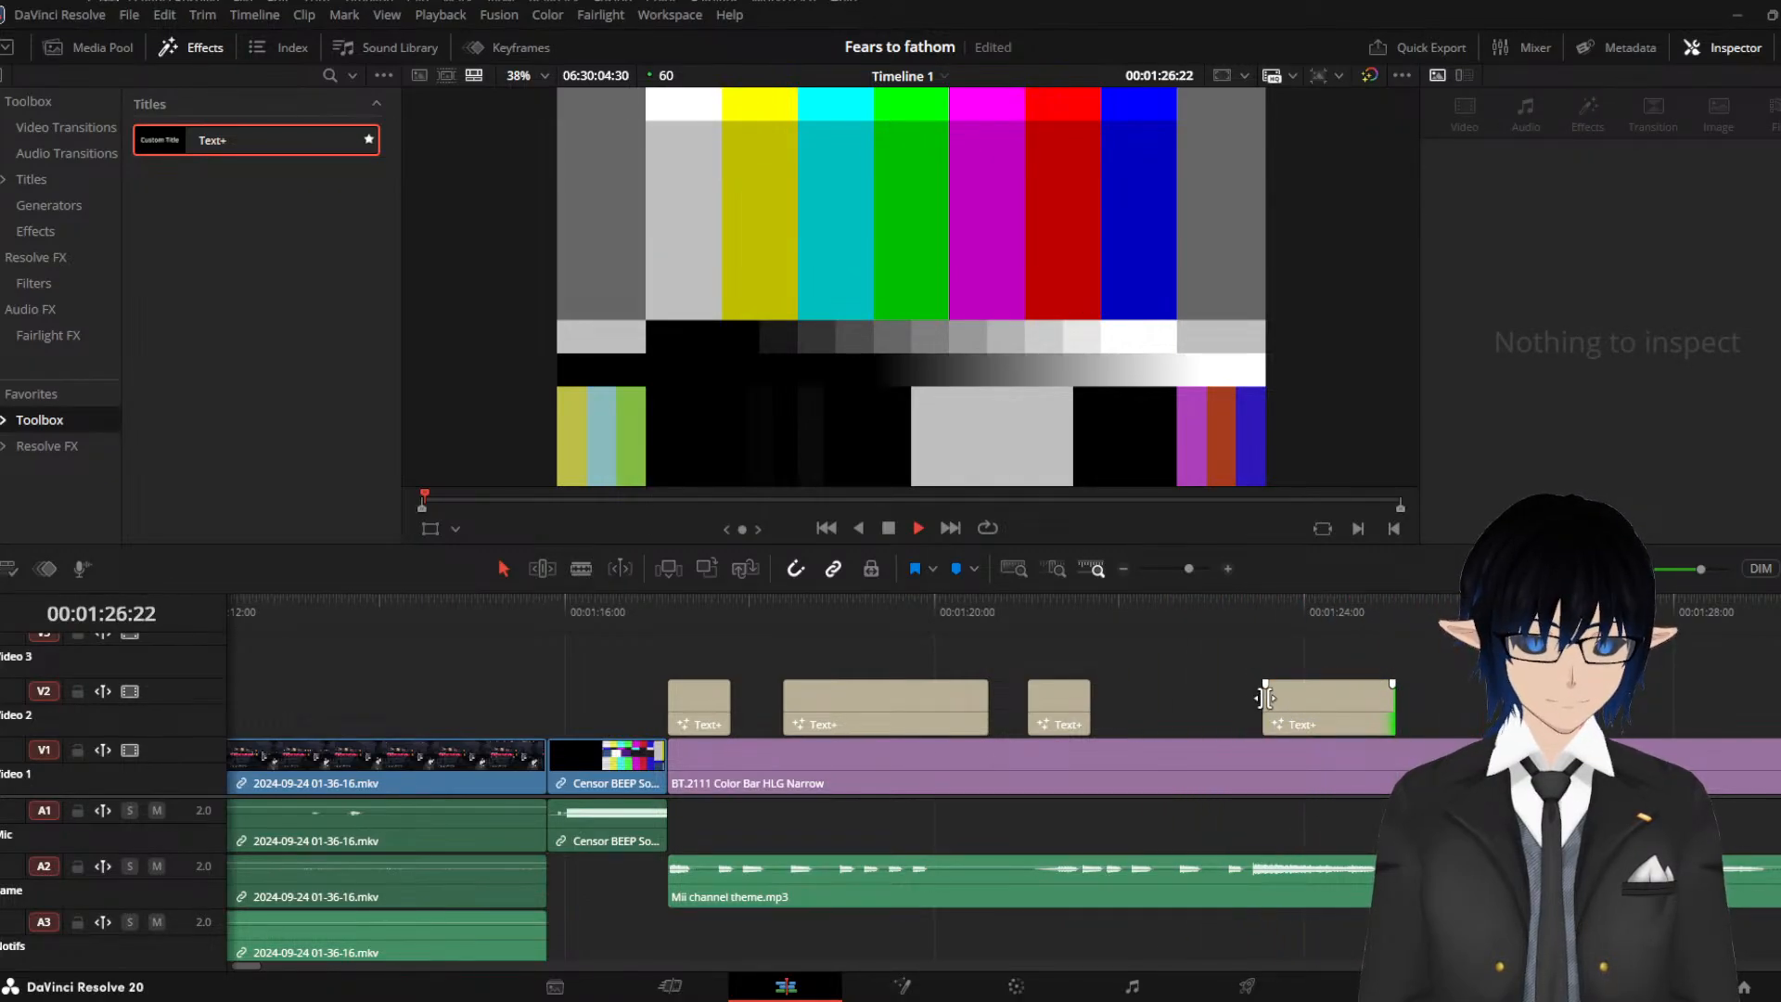
pyautogui.moveTo(1256, 698); pyautogui.dragTo(1163, 688)
# Replay the end of the gameplay clip, the censor beep and the color bars to check the timing of the titles
pyautogui.click(675, 625)
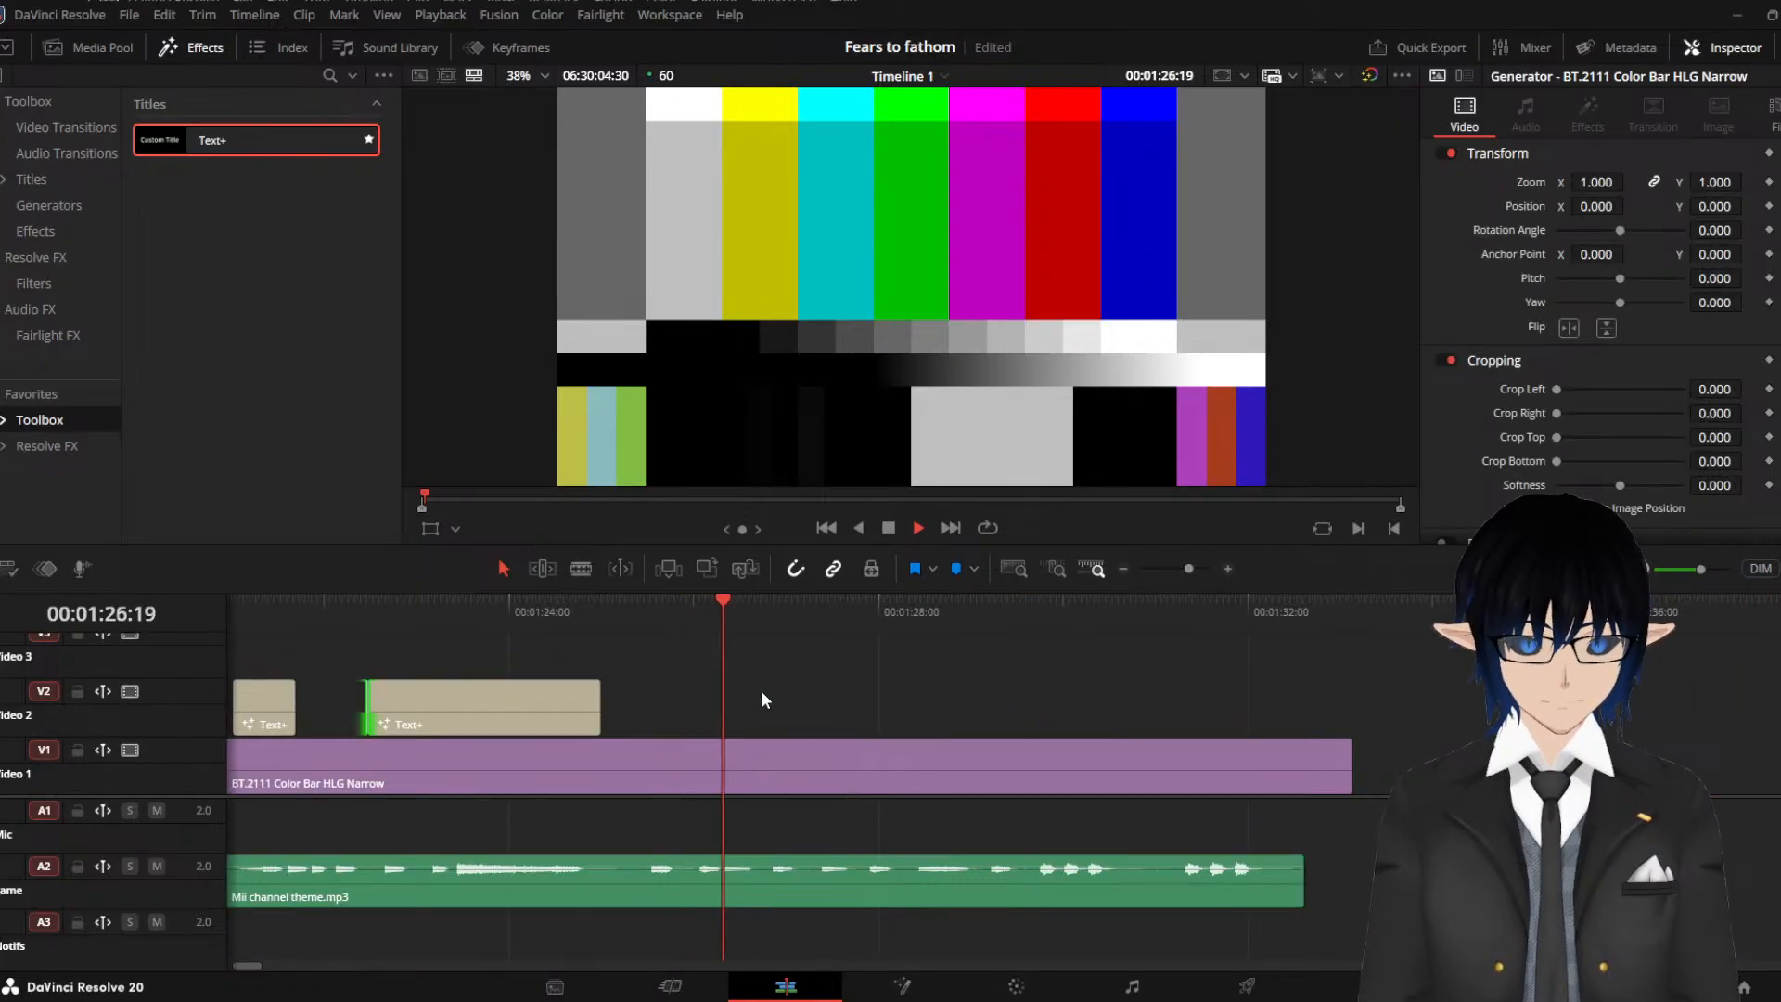
pyautogui.scroll(-4, 763, 692)
pyautogui.click(766, 616)
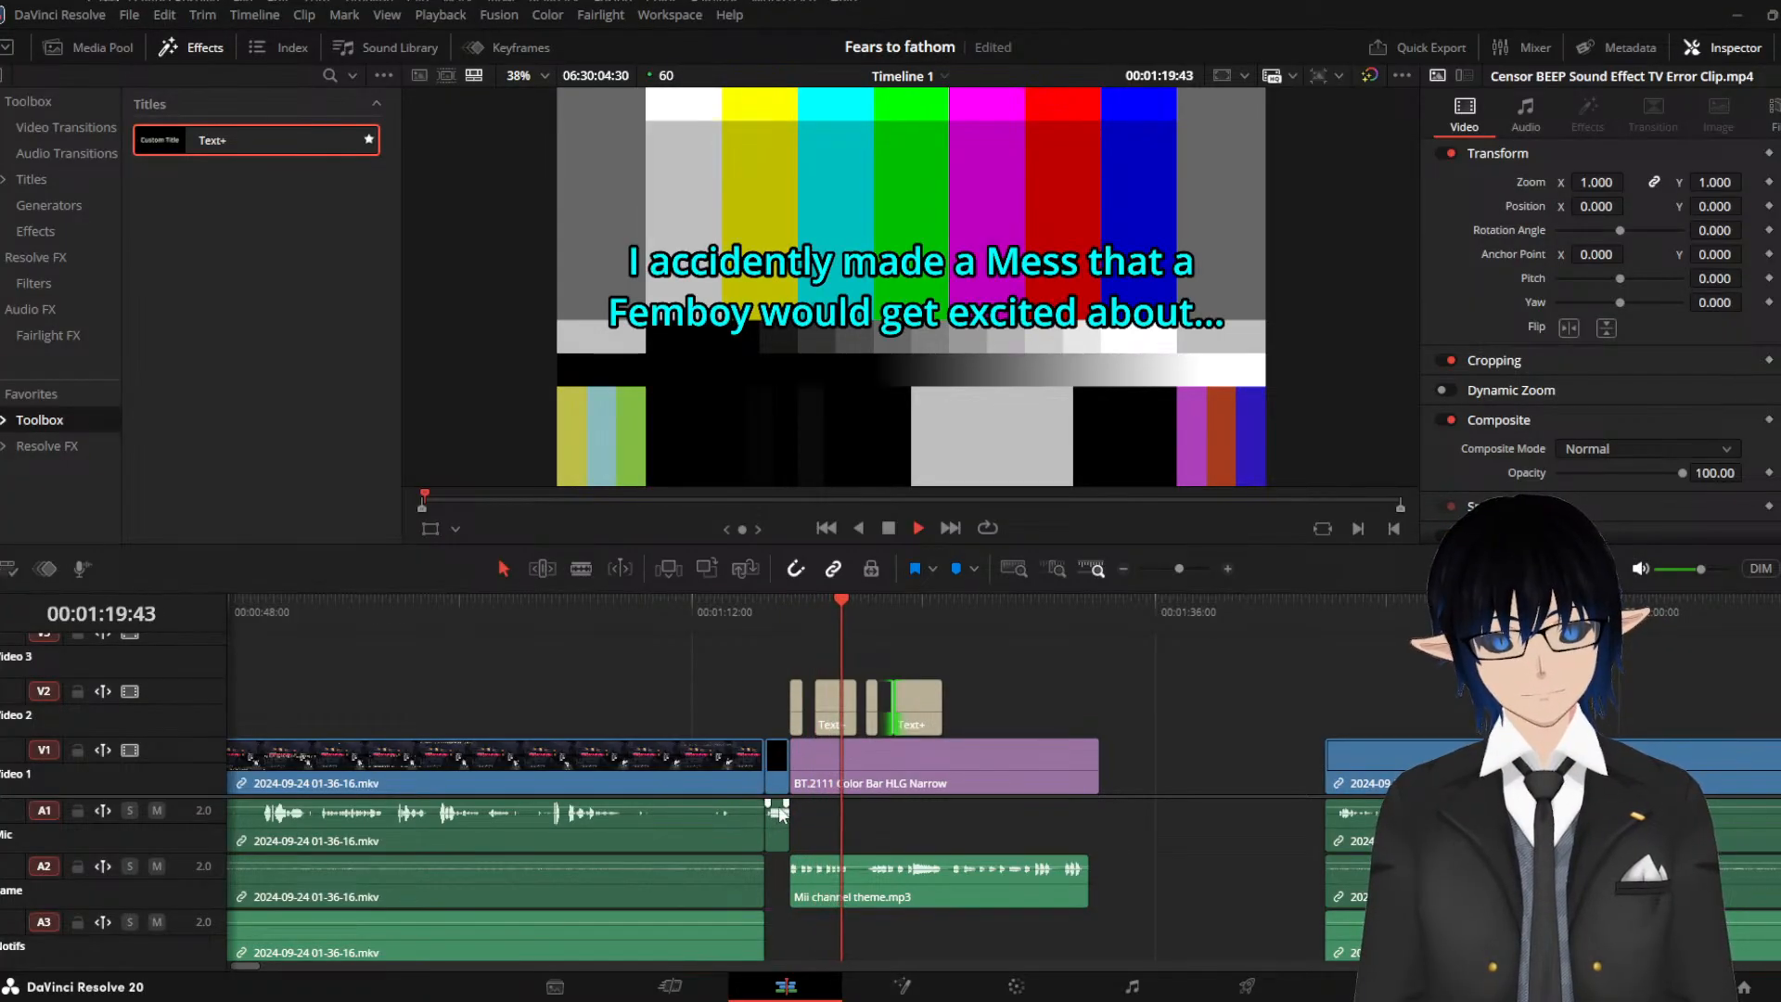
pyautogui.click(793, 614)
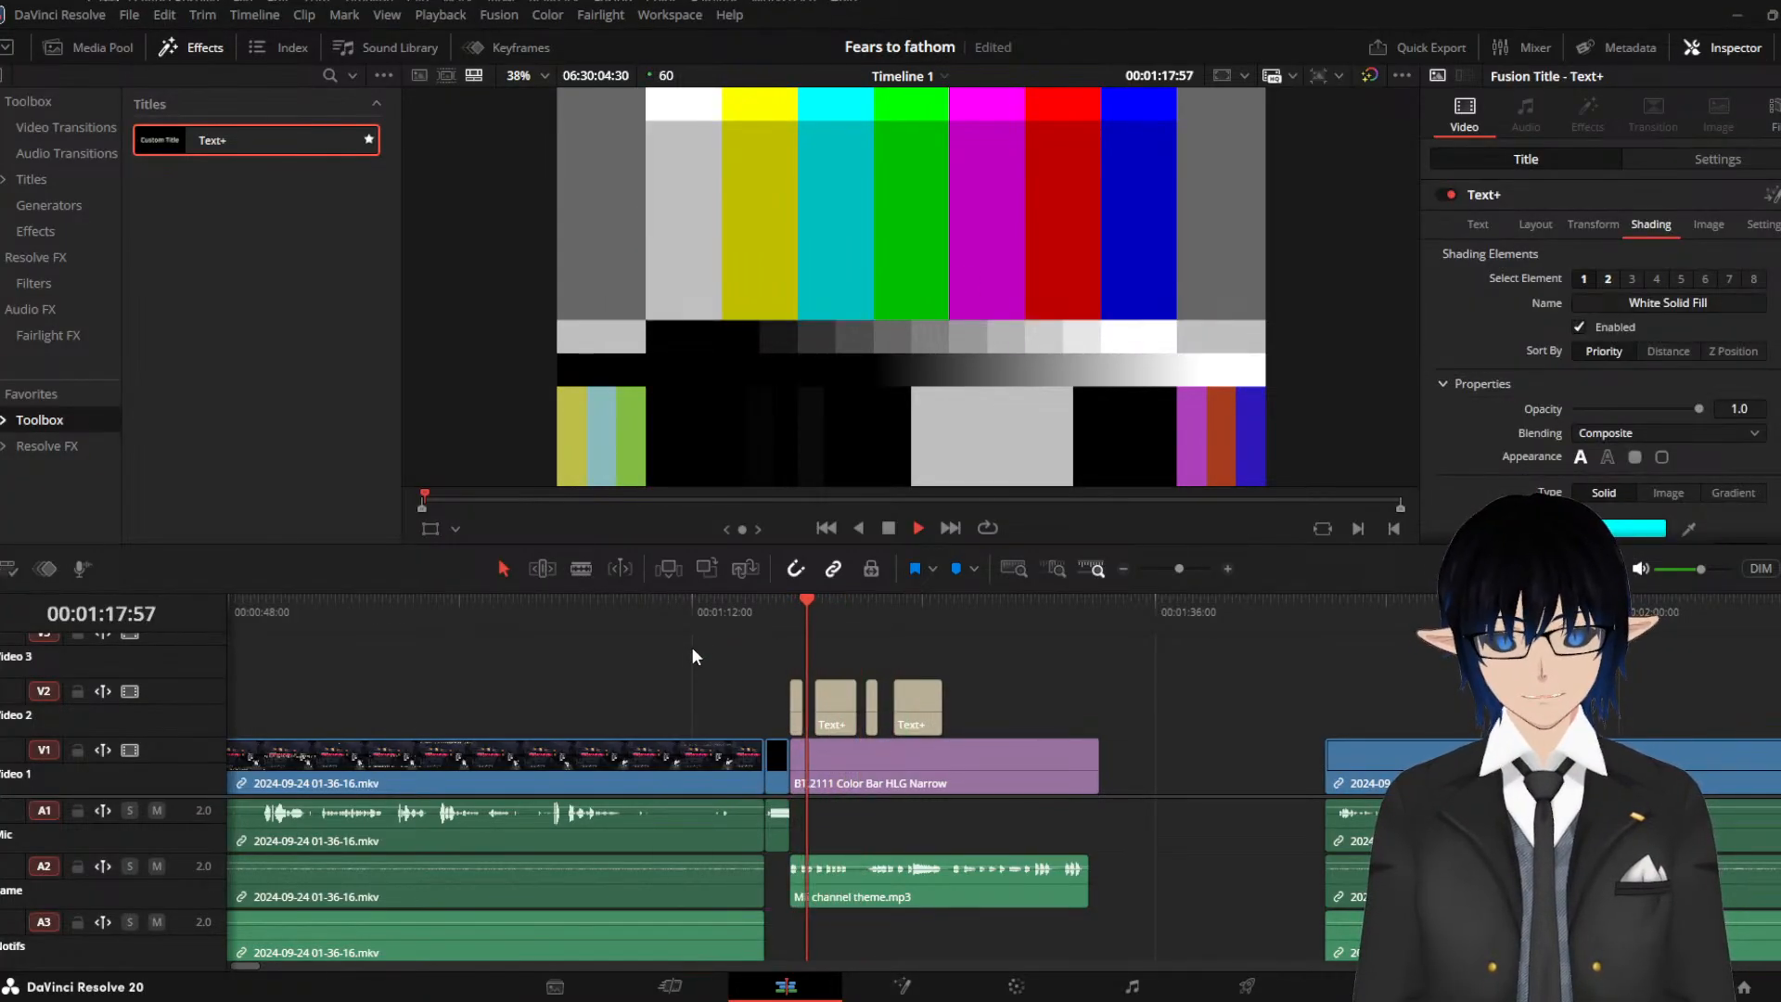
pyautogui.click(709, 619)
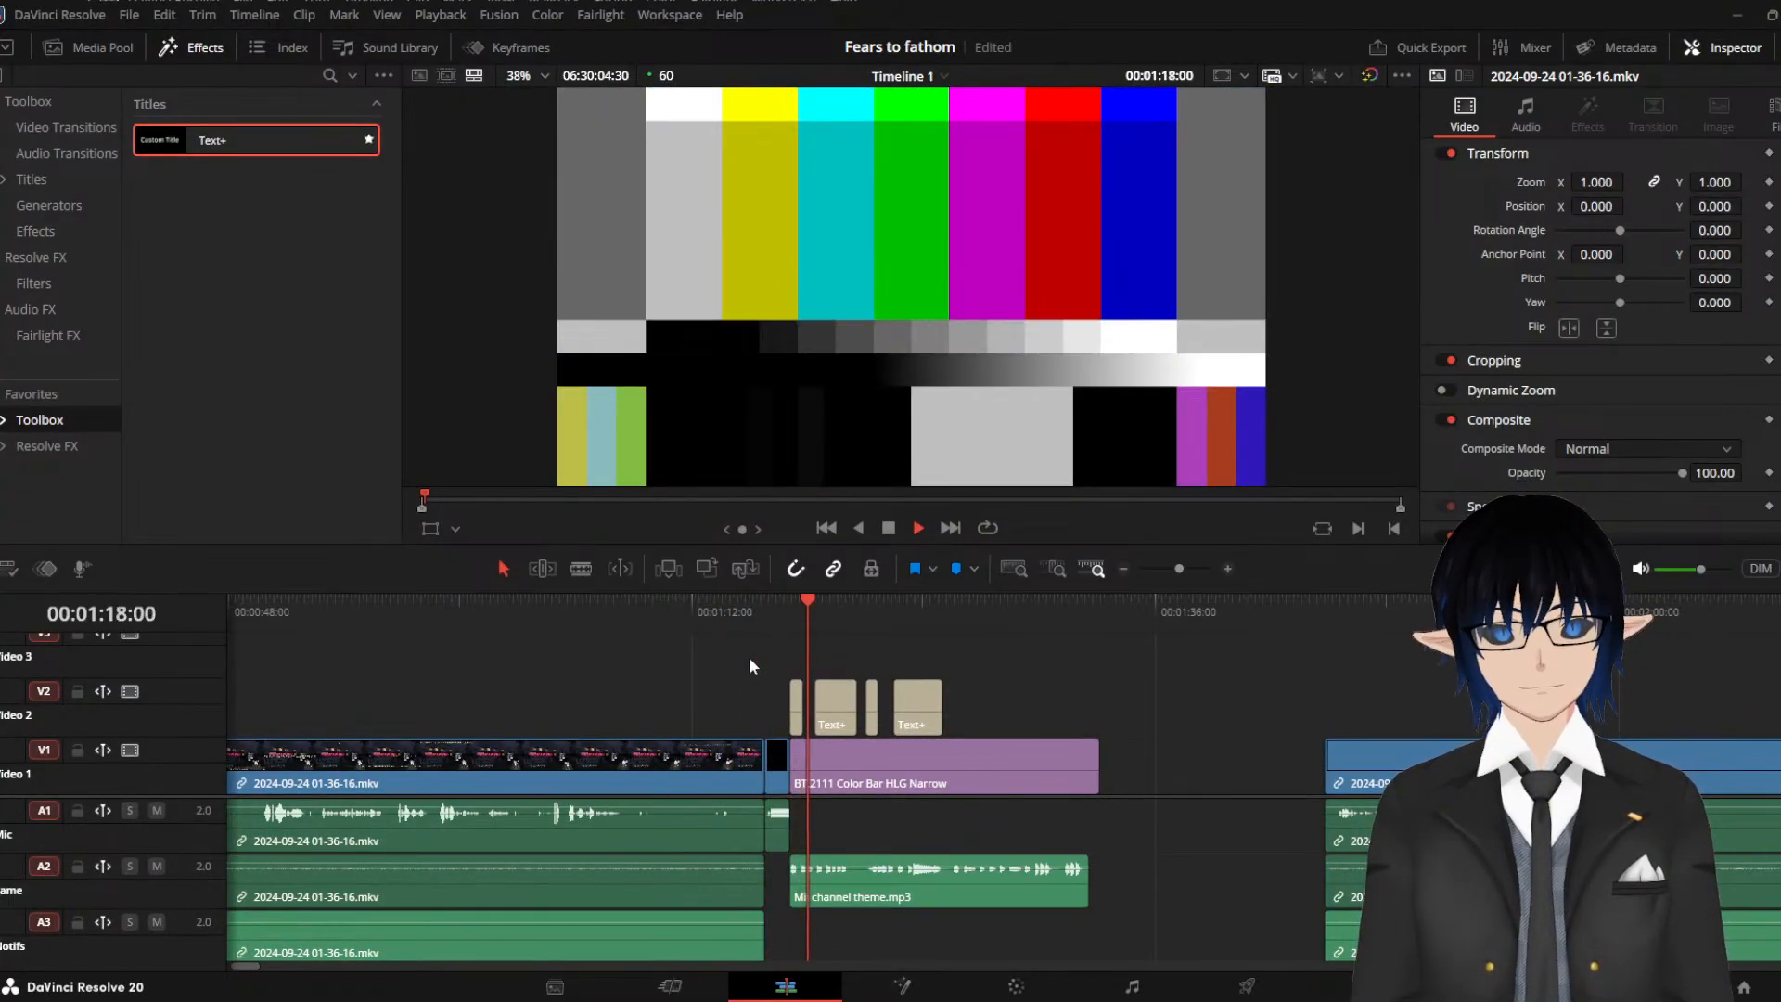
pyautogui.press('space')
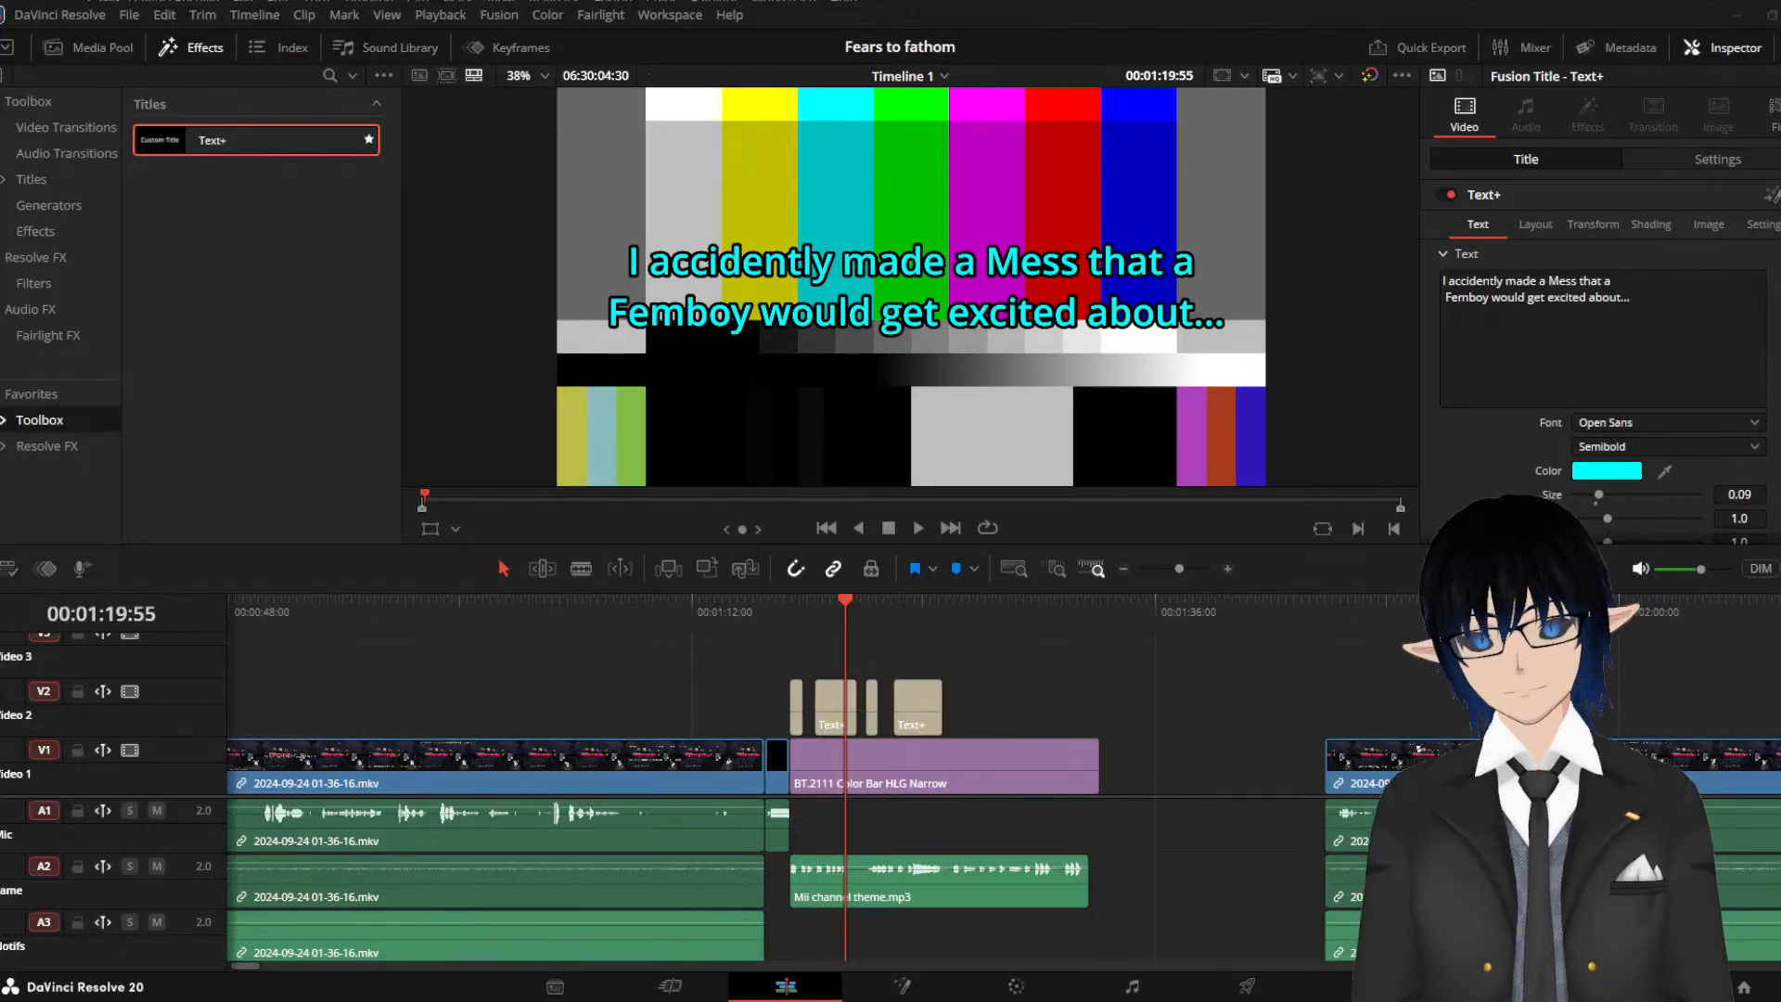
pyautogui.click(835, 611)
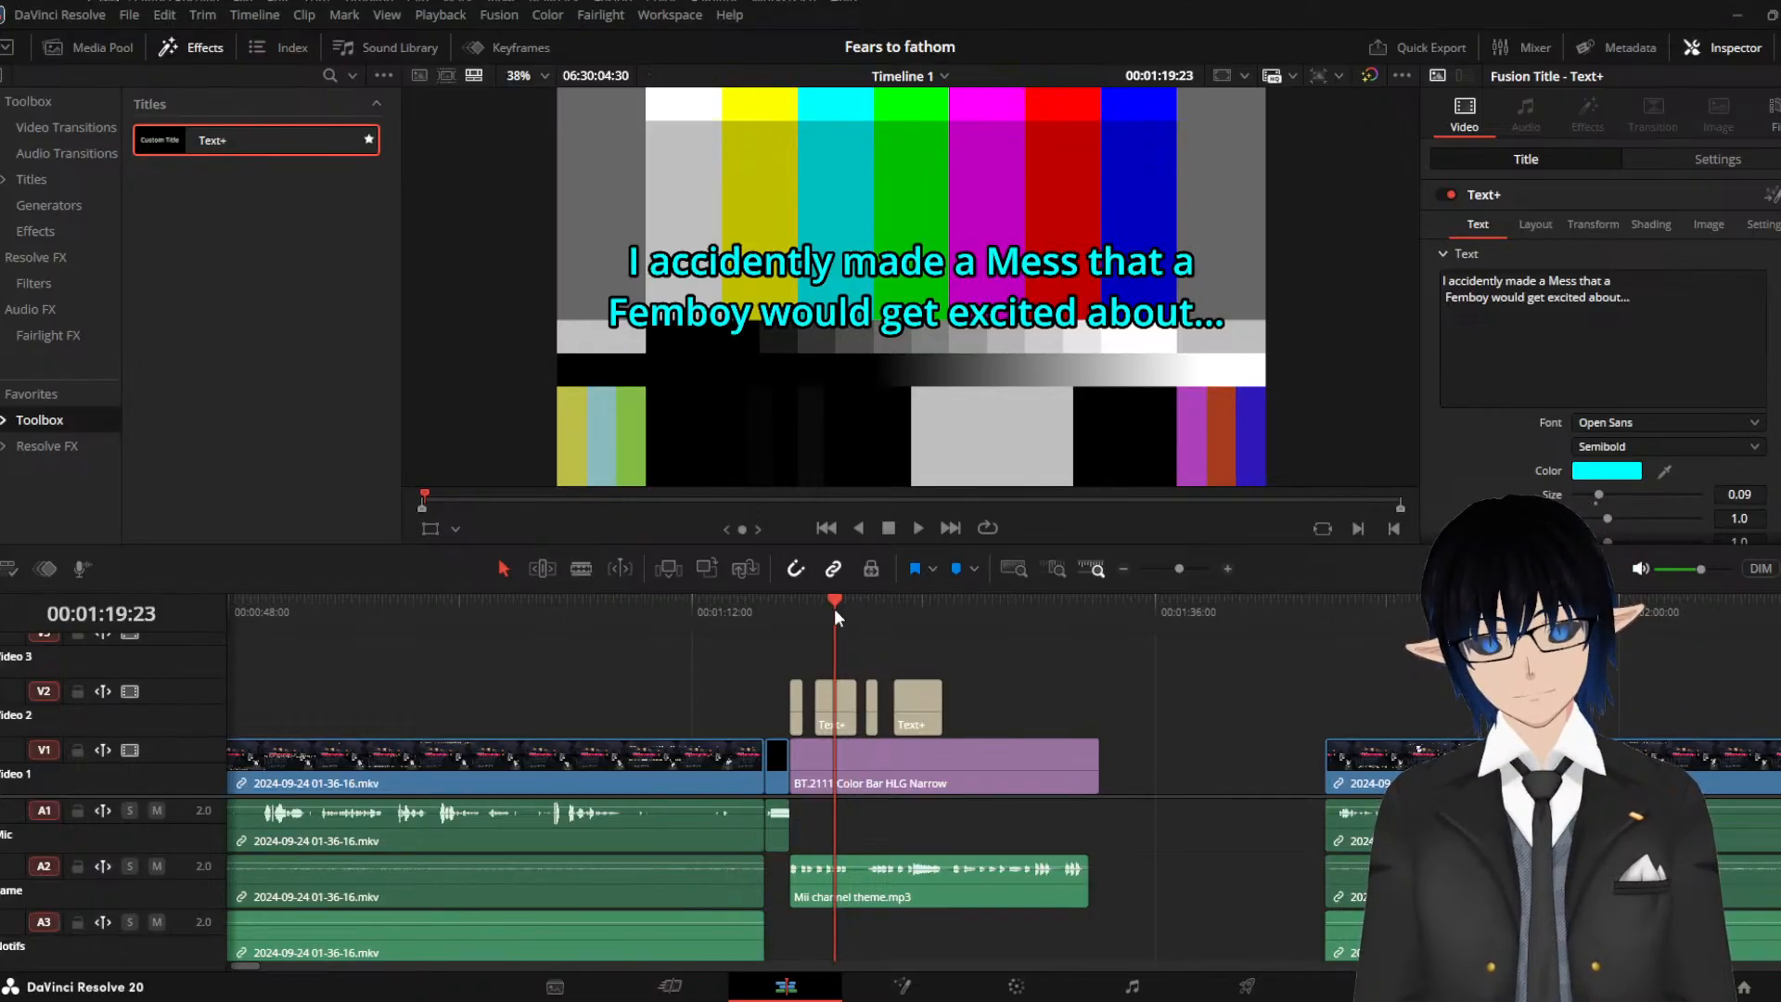
# Correct the fourth title's text to read "Lets Try to not have" and "that happen again..." on two lines
pyautogui.press('space')
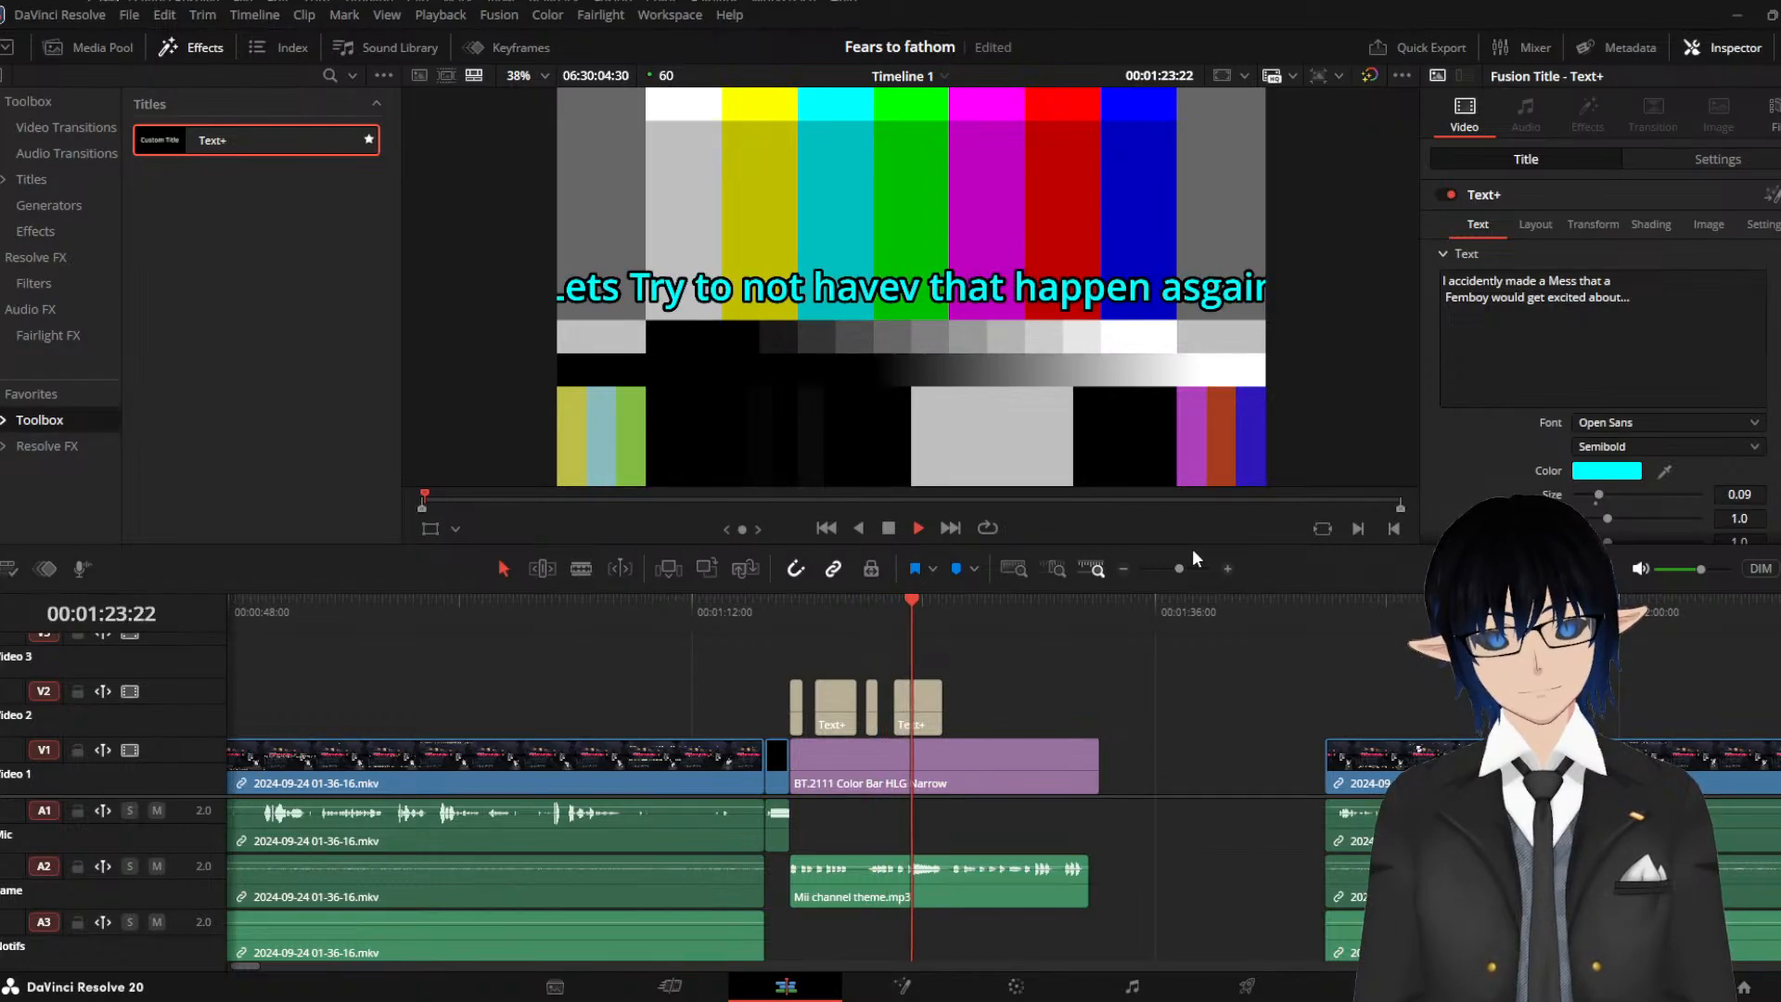
pyautogui.press('space')
pyautogui.click(1558, 284)
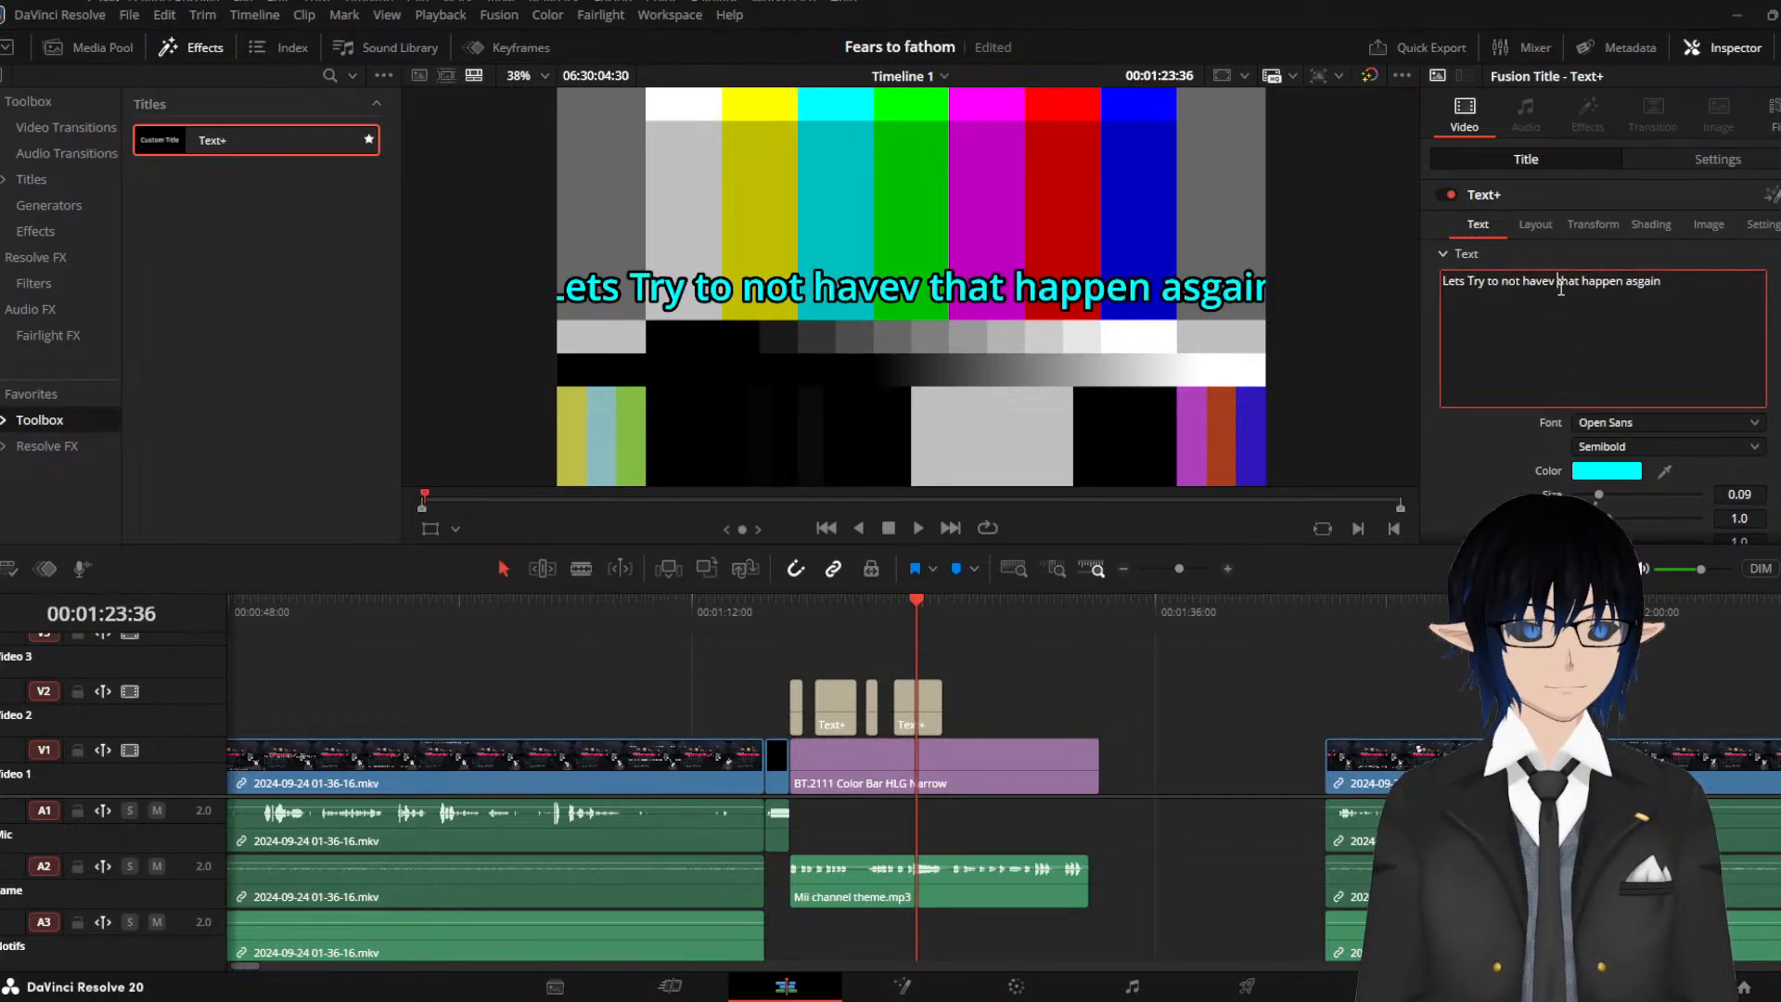
pyautogui.press('BackSpace')
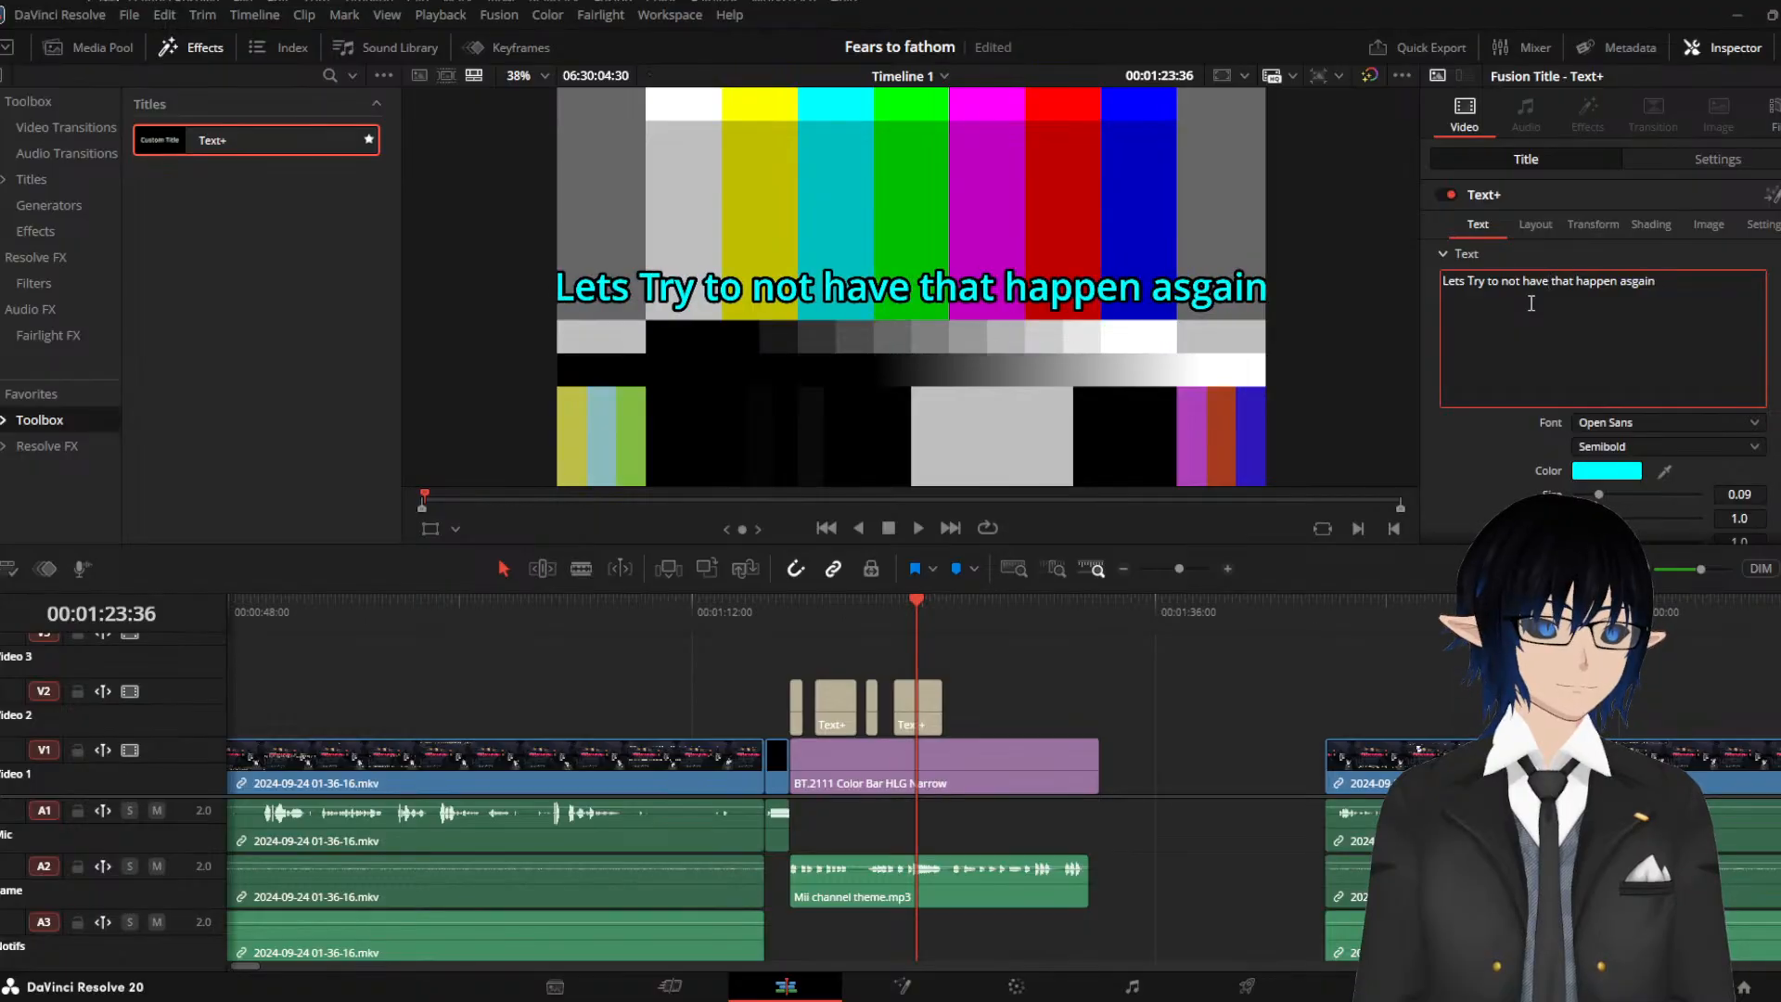
pyautogui.press('Return')
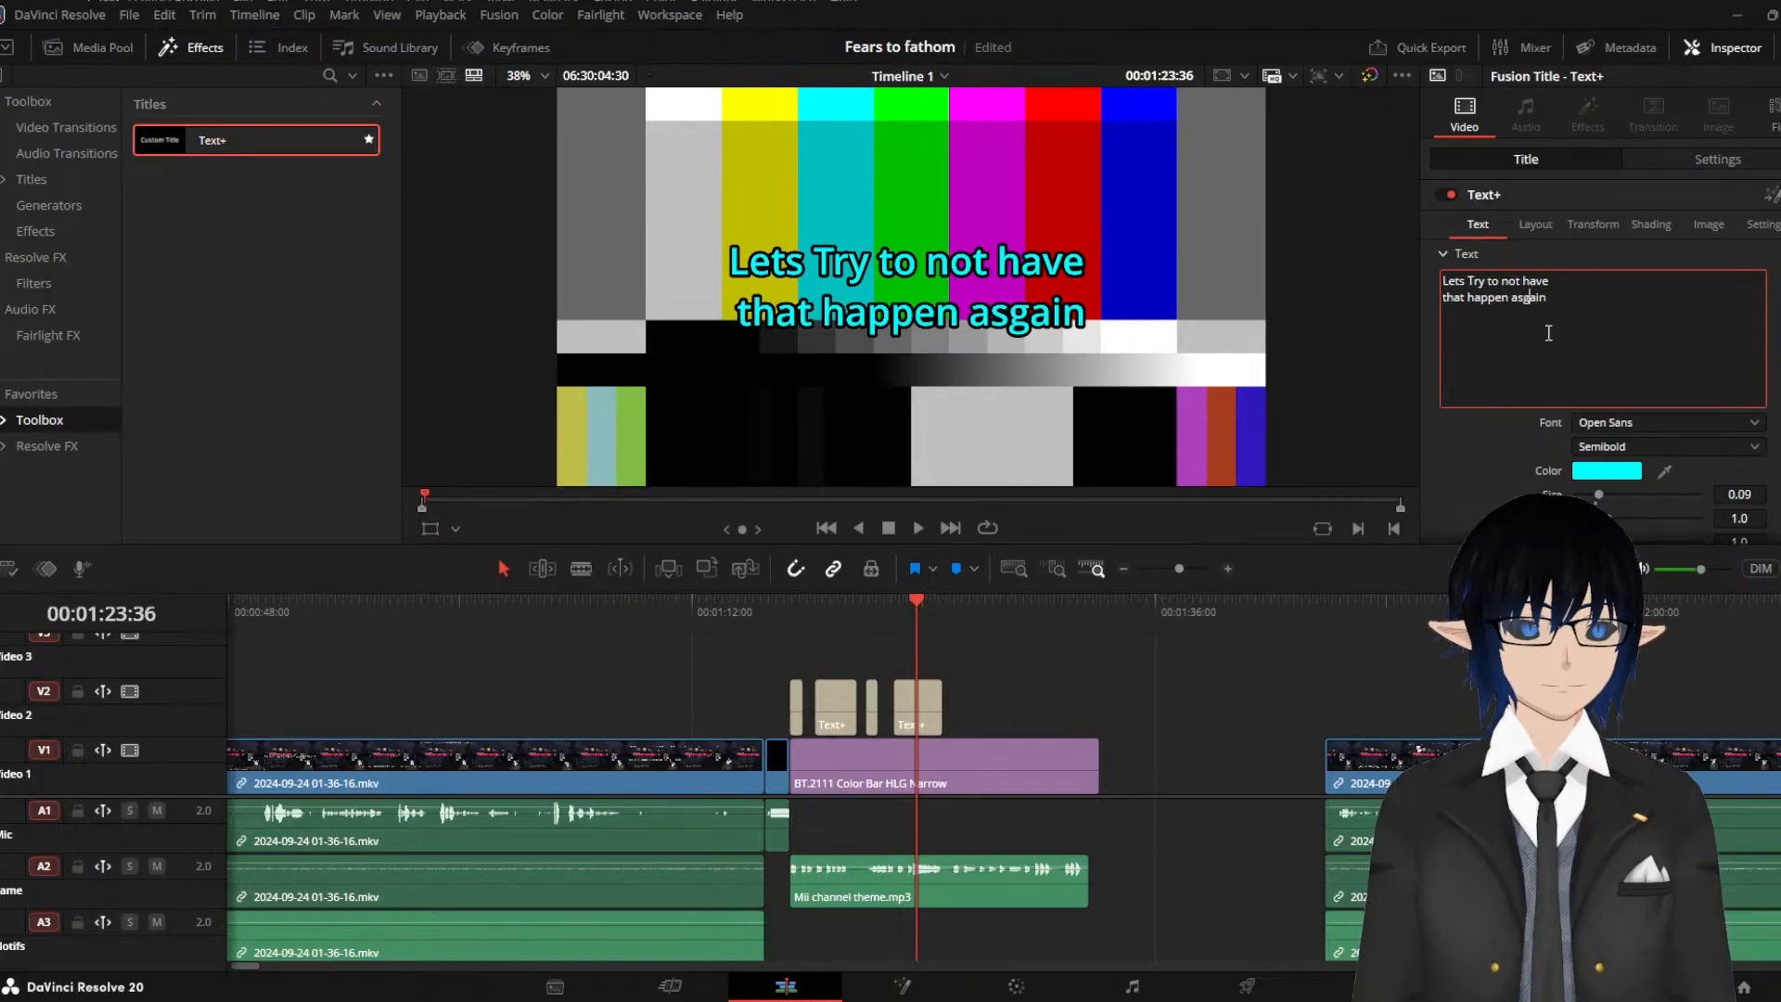
pyautogui.press('BackSpace')
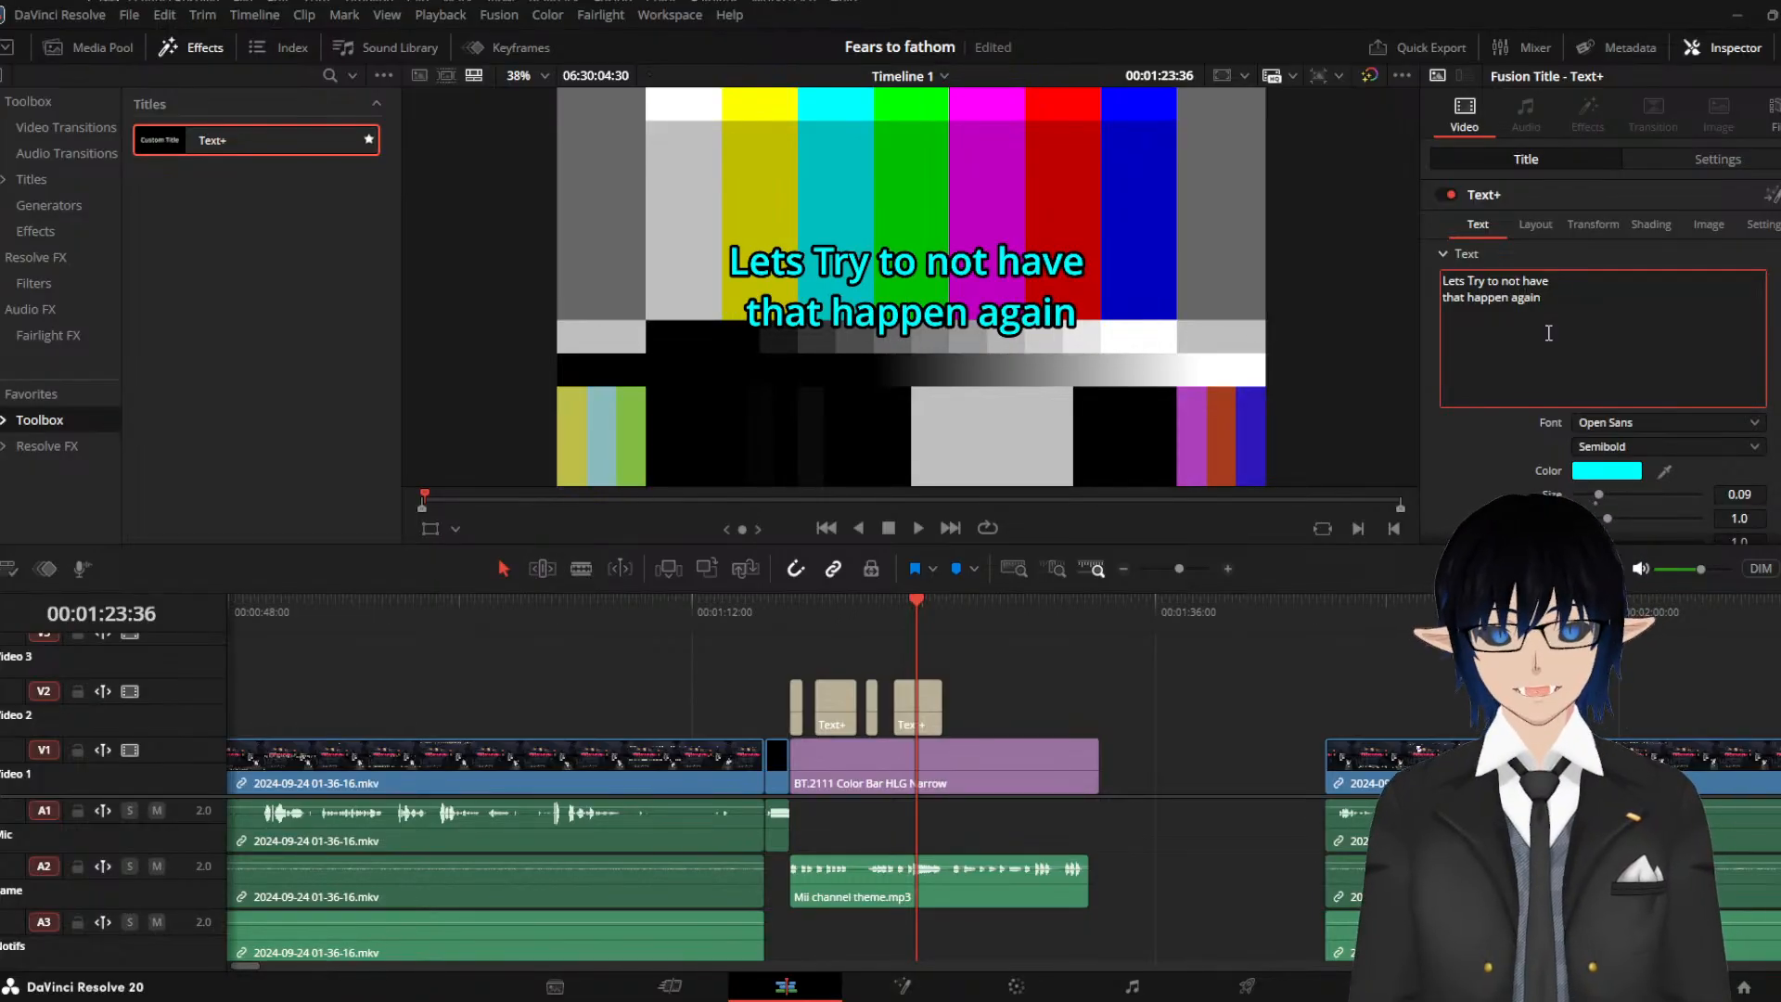
pyautogui.write('...')
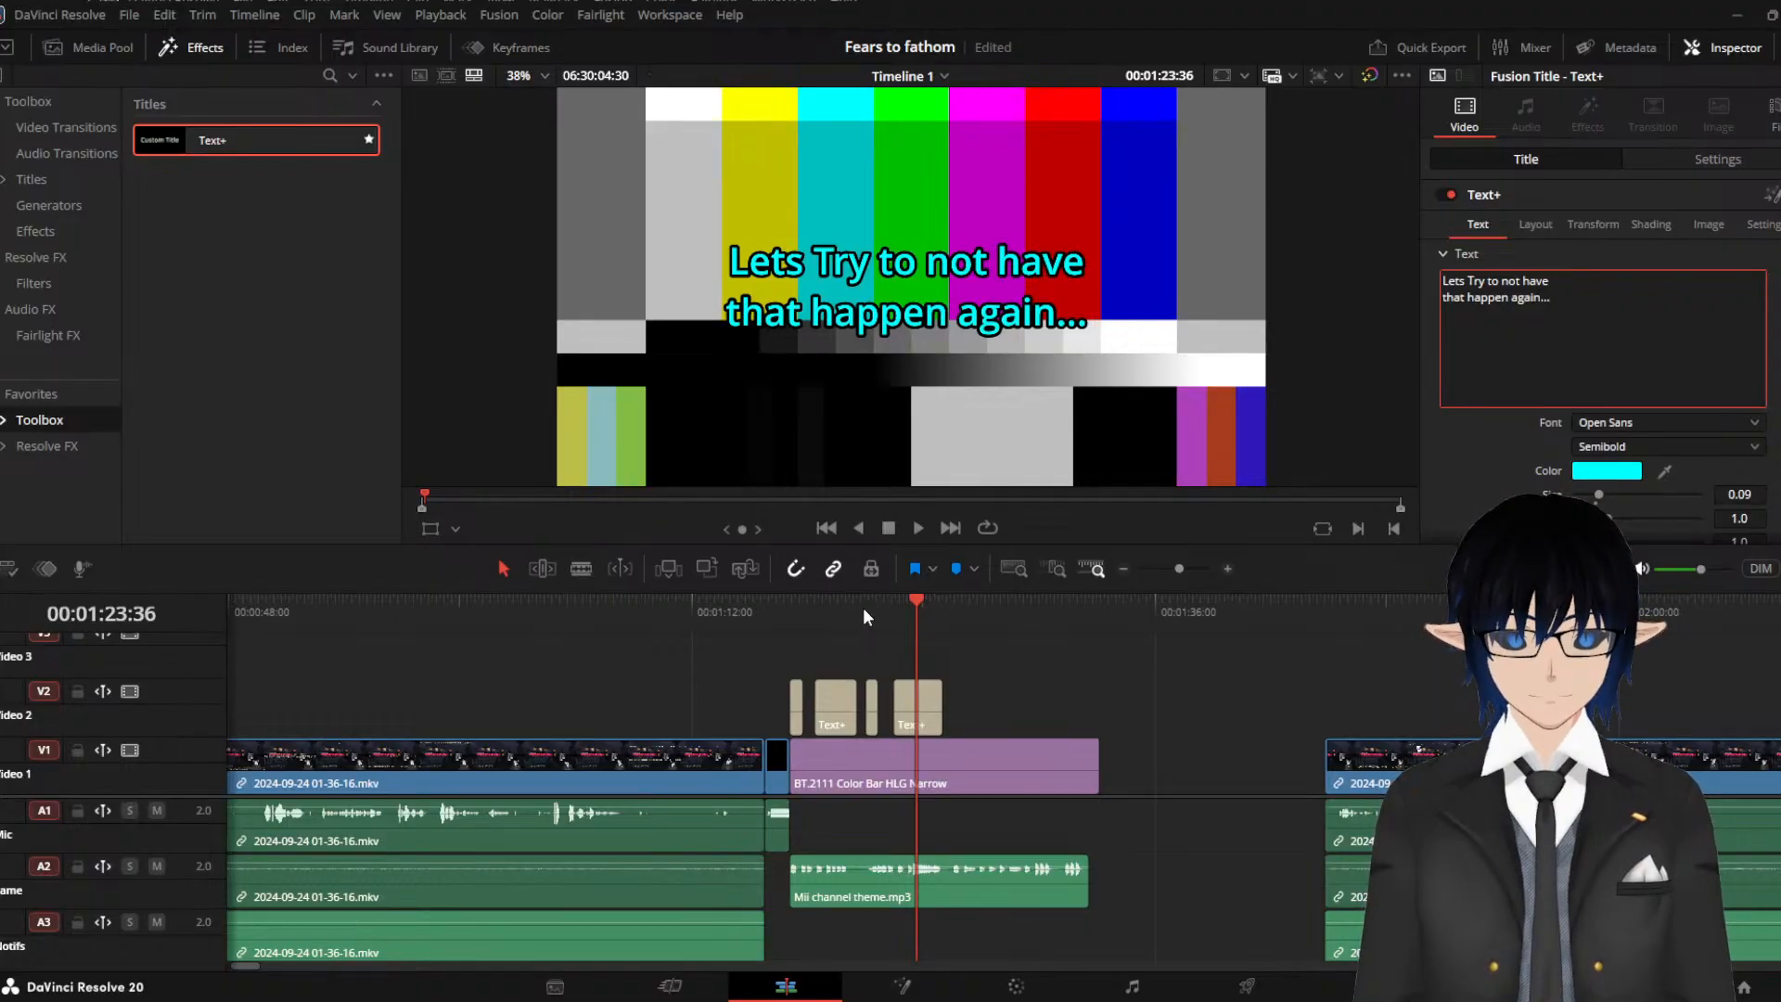
# Play through the titles, and trim the ends of the color bars and Mii channel theme.mp3 to the end of the fourth title
pyautogui.click(826, 605)
pyautogui.press('space')
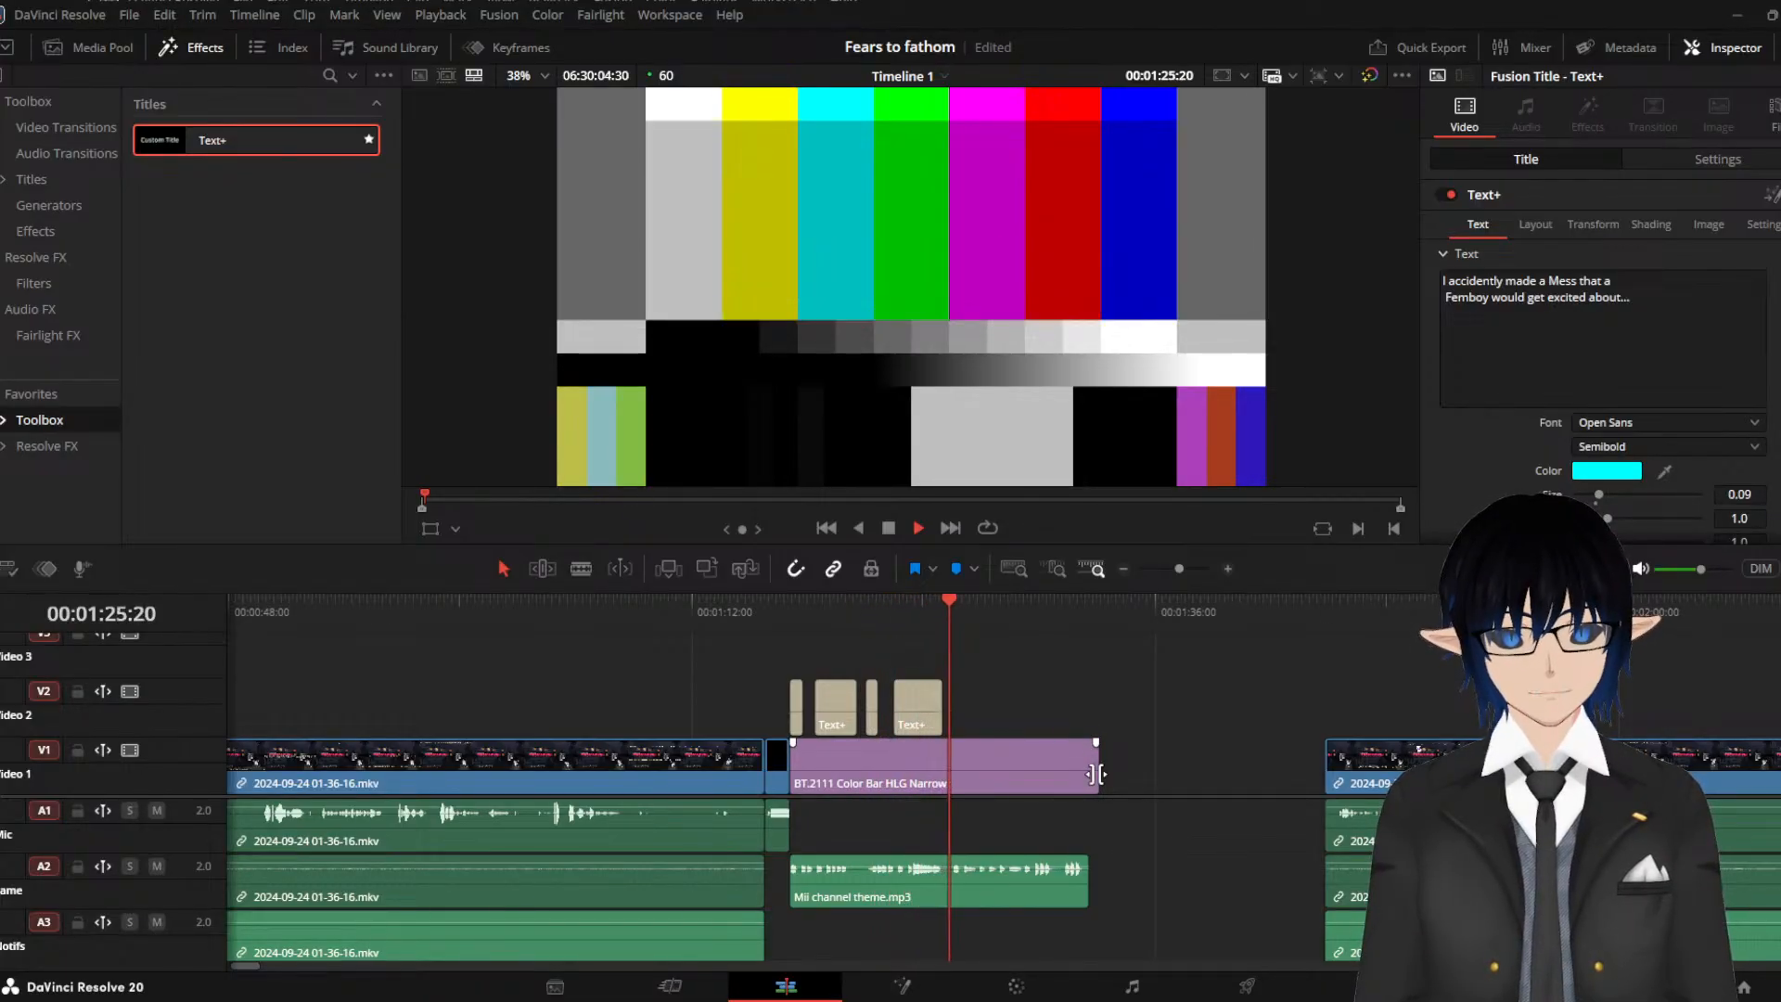
pyautogui.moveTo(1096, 773); pyautogui.dragTo(935, 791)
pyautogui.moveTo(1090, 880); pyautogui.dragTo(946, 879)
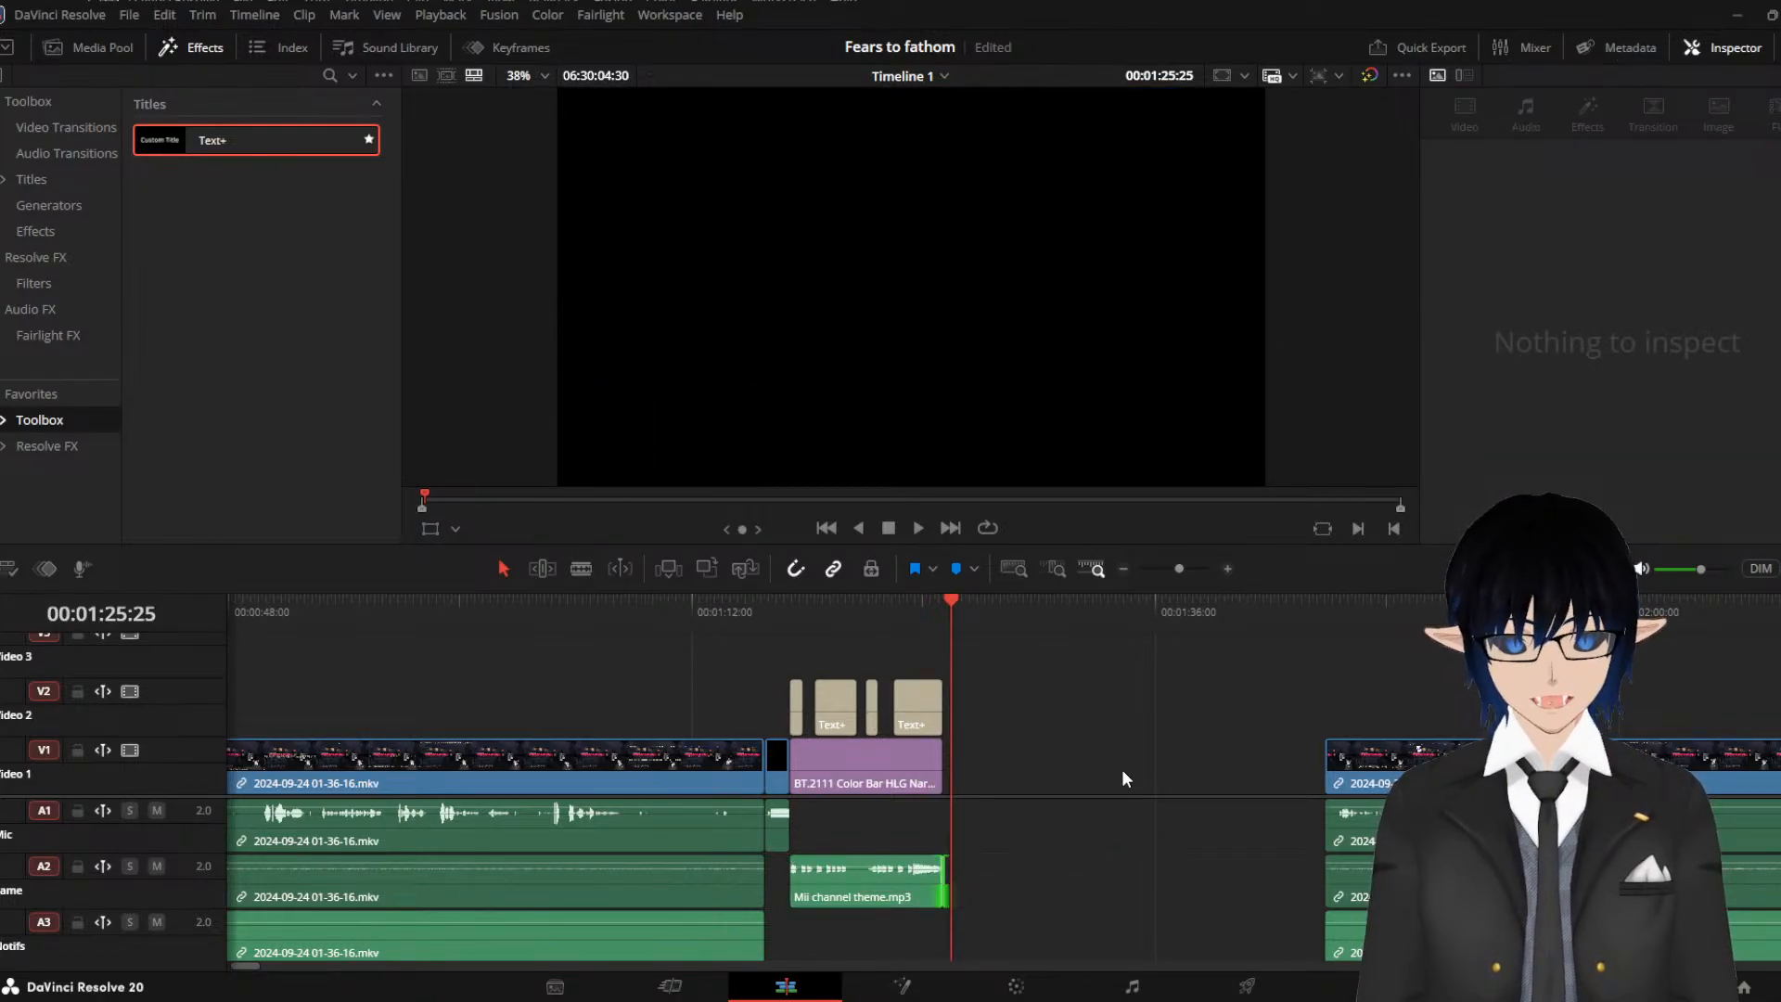
# Move the following gameplay clip back against the end of the color bars to close the gap, and replay the transition
pyautogui.moveTo(1375, 771); pyautogui.dragTo(988, 790)
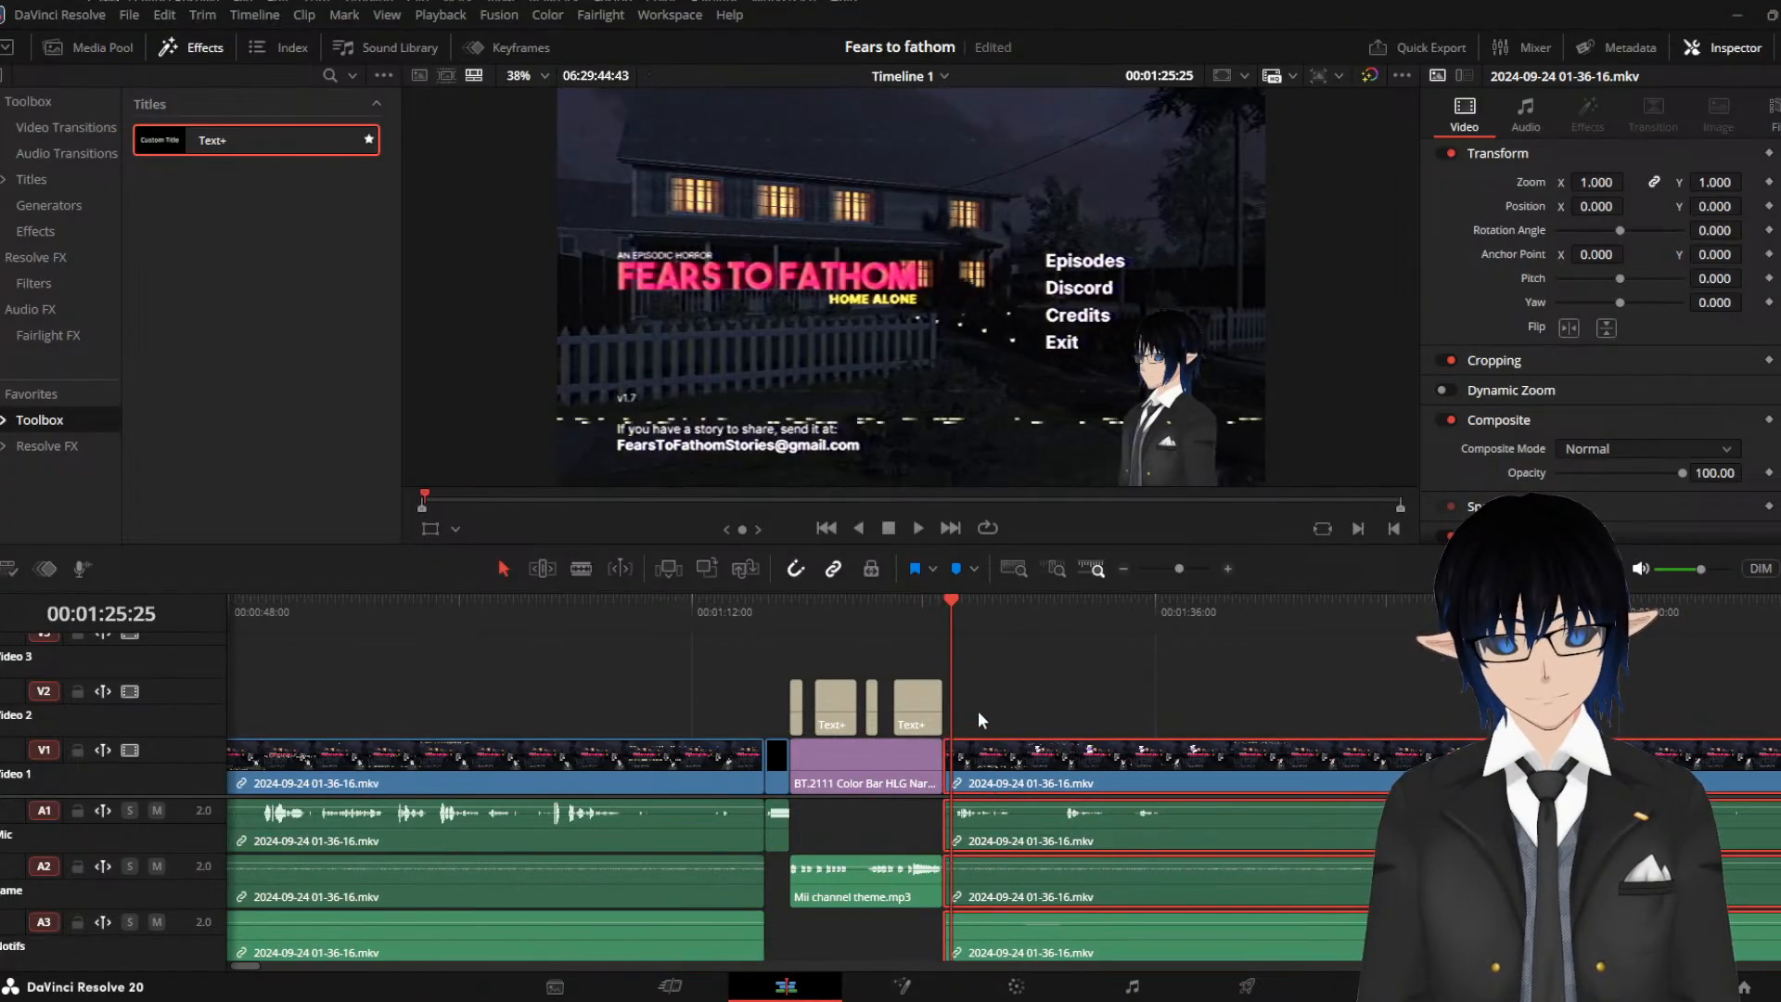
pyautogui.click(927, 603)
pyautogui.press('space')
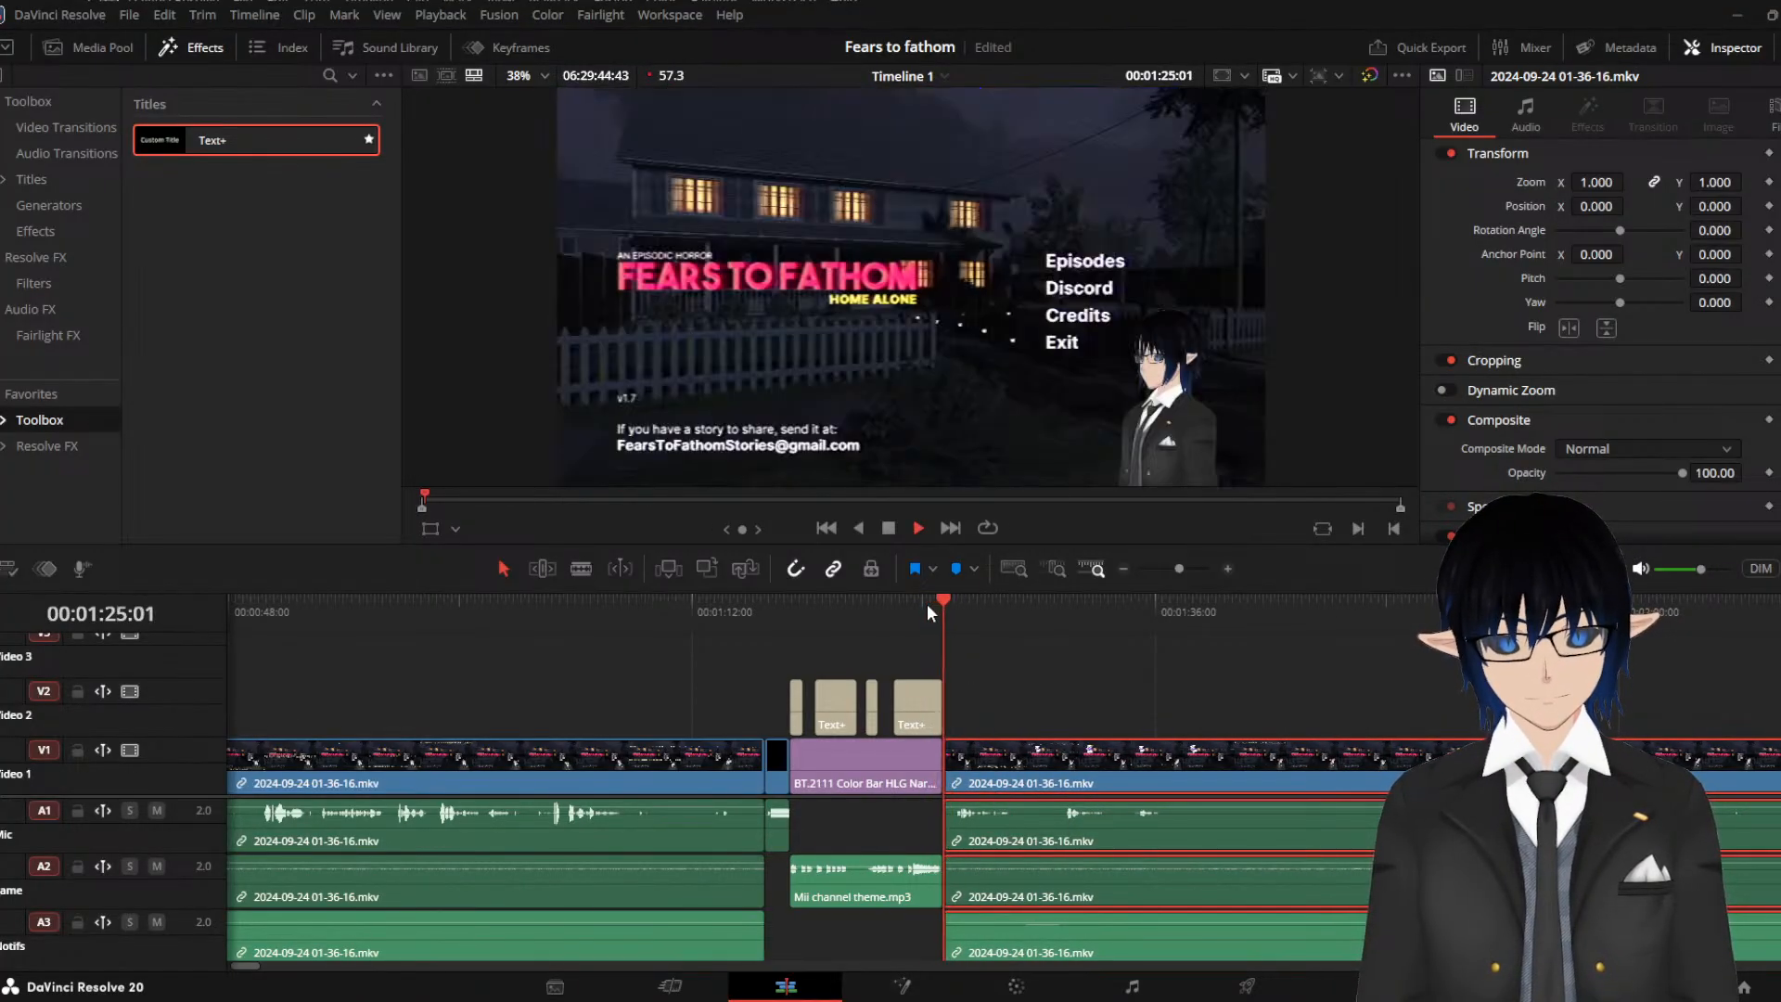
pyautogui.click(927, 602)
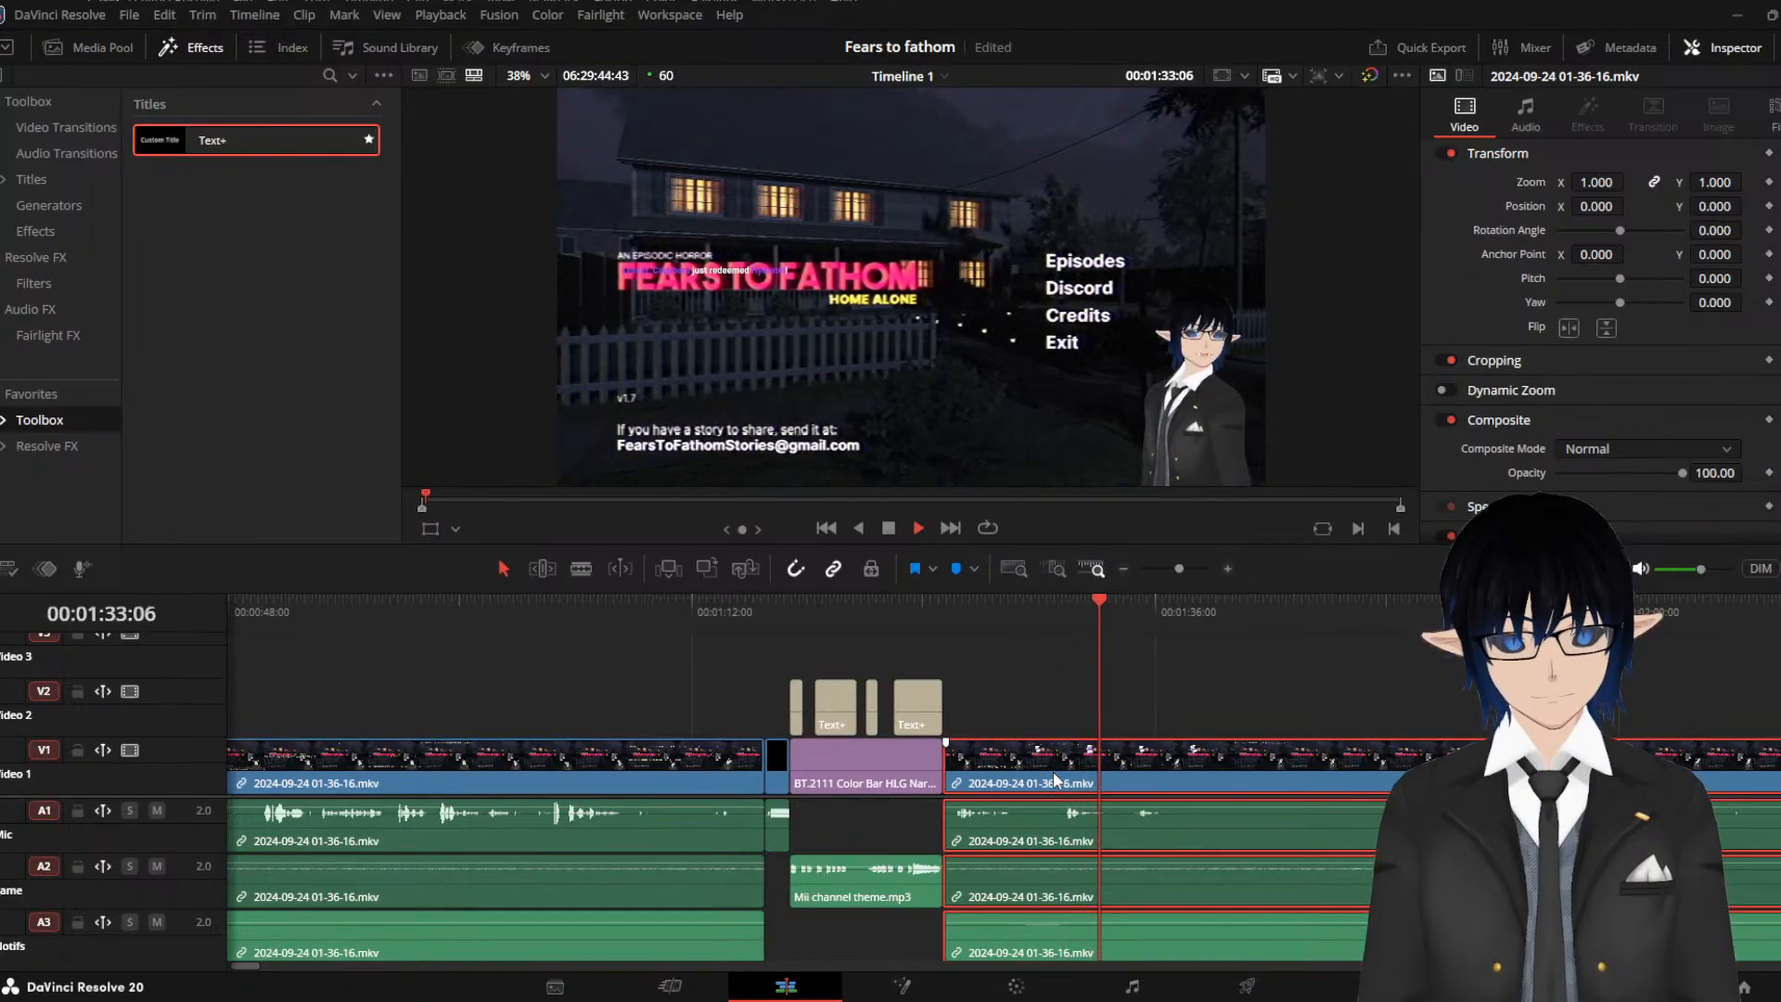
pyautogui.press('space')
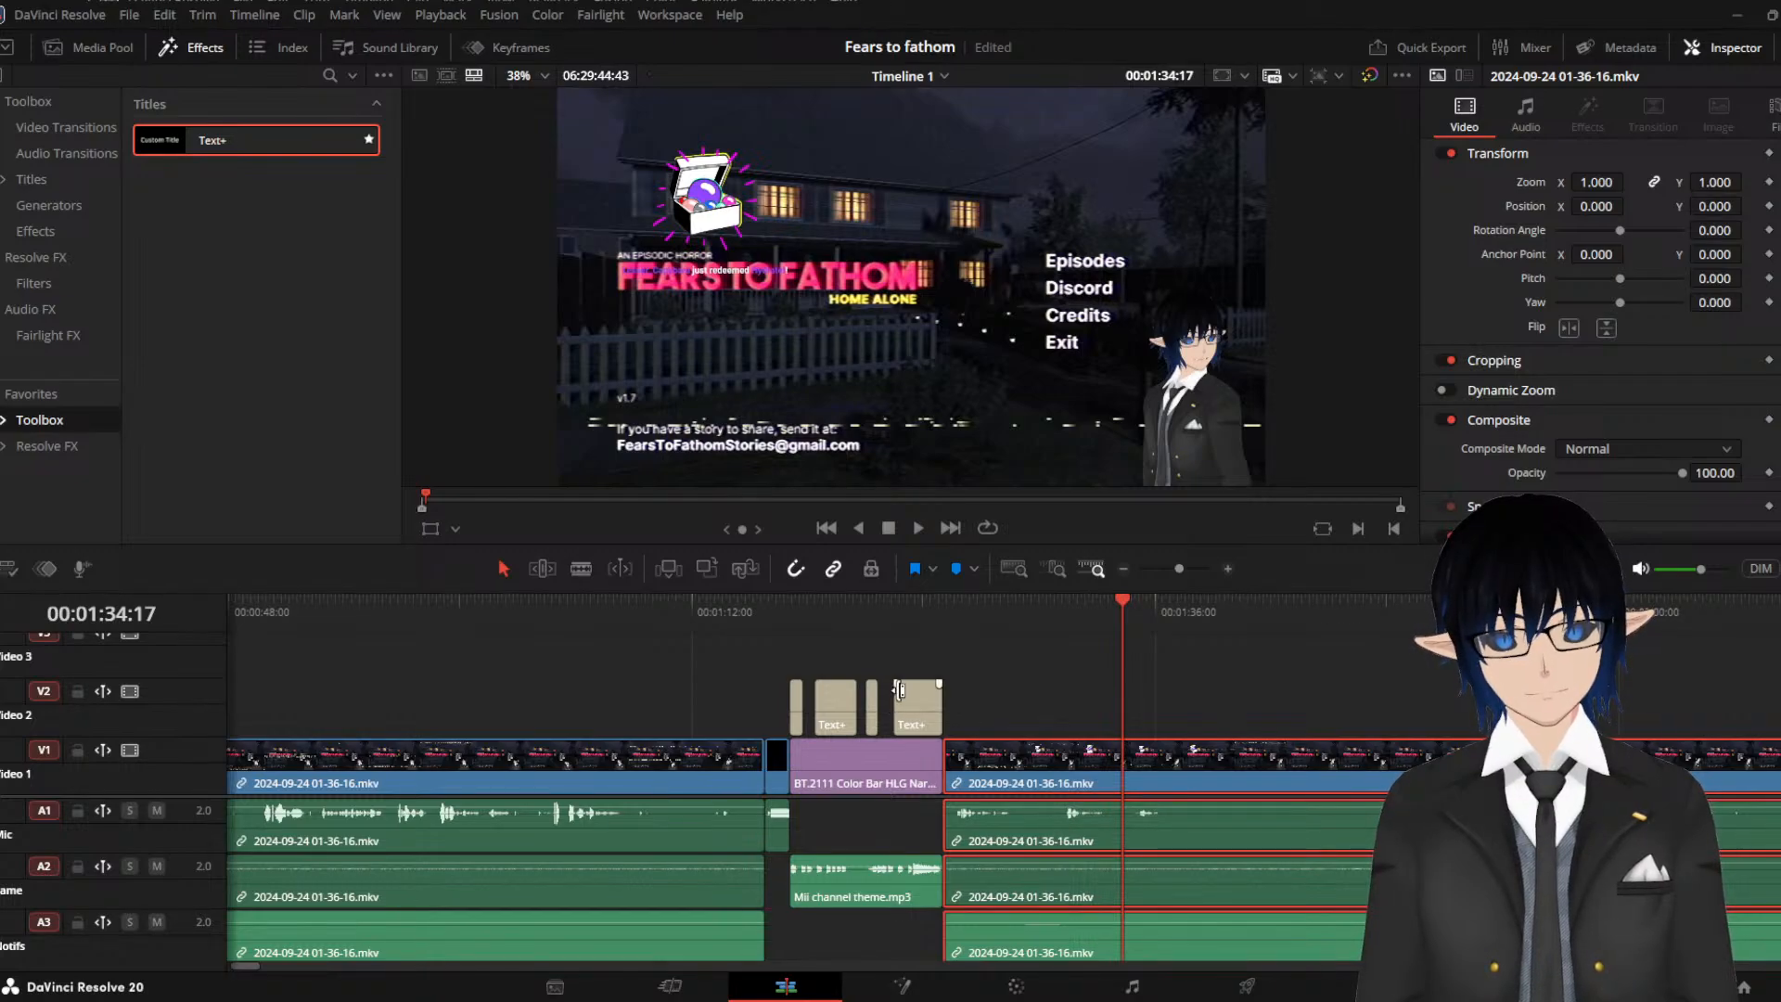
pyautogui.click(921, 627)
pyautogui.press('space')
pyautogui.press('space')
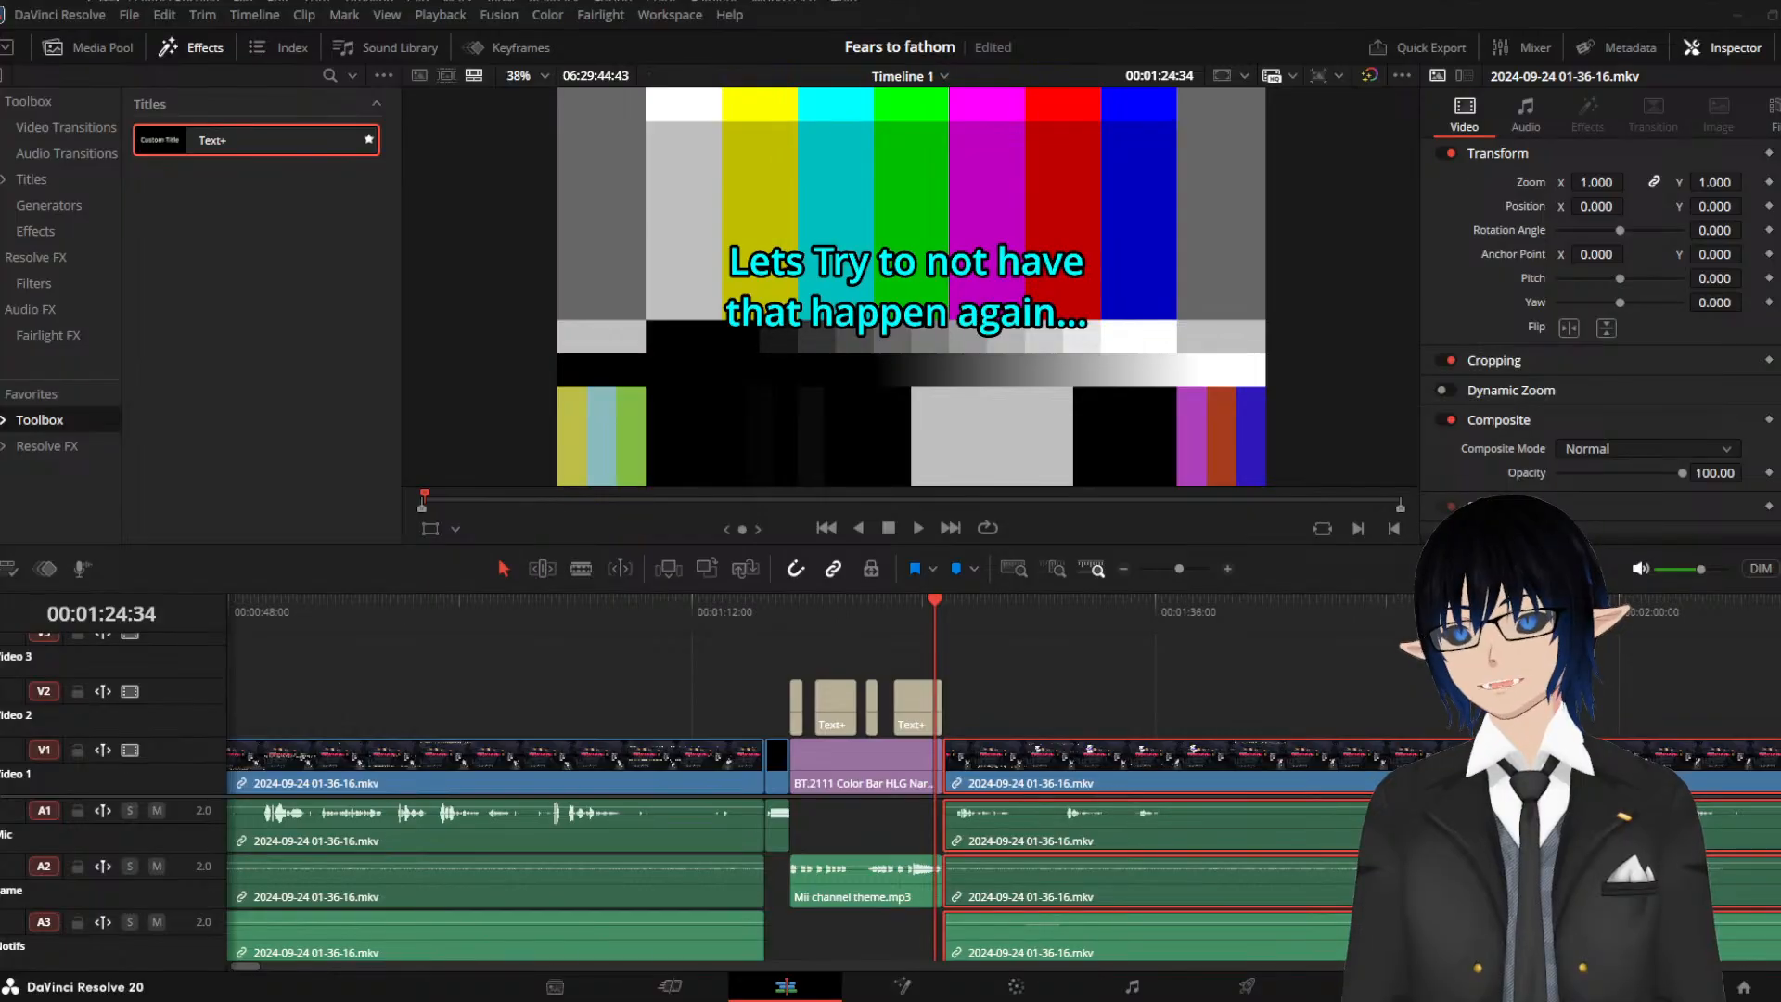
pyautogui.click(104, 49)
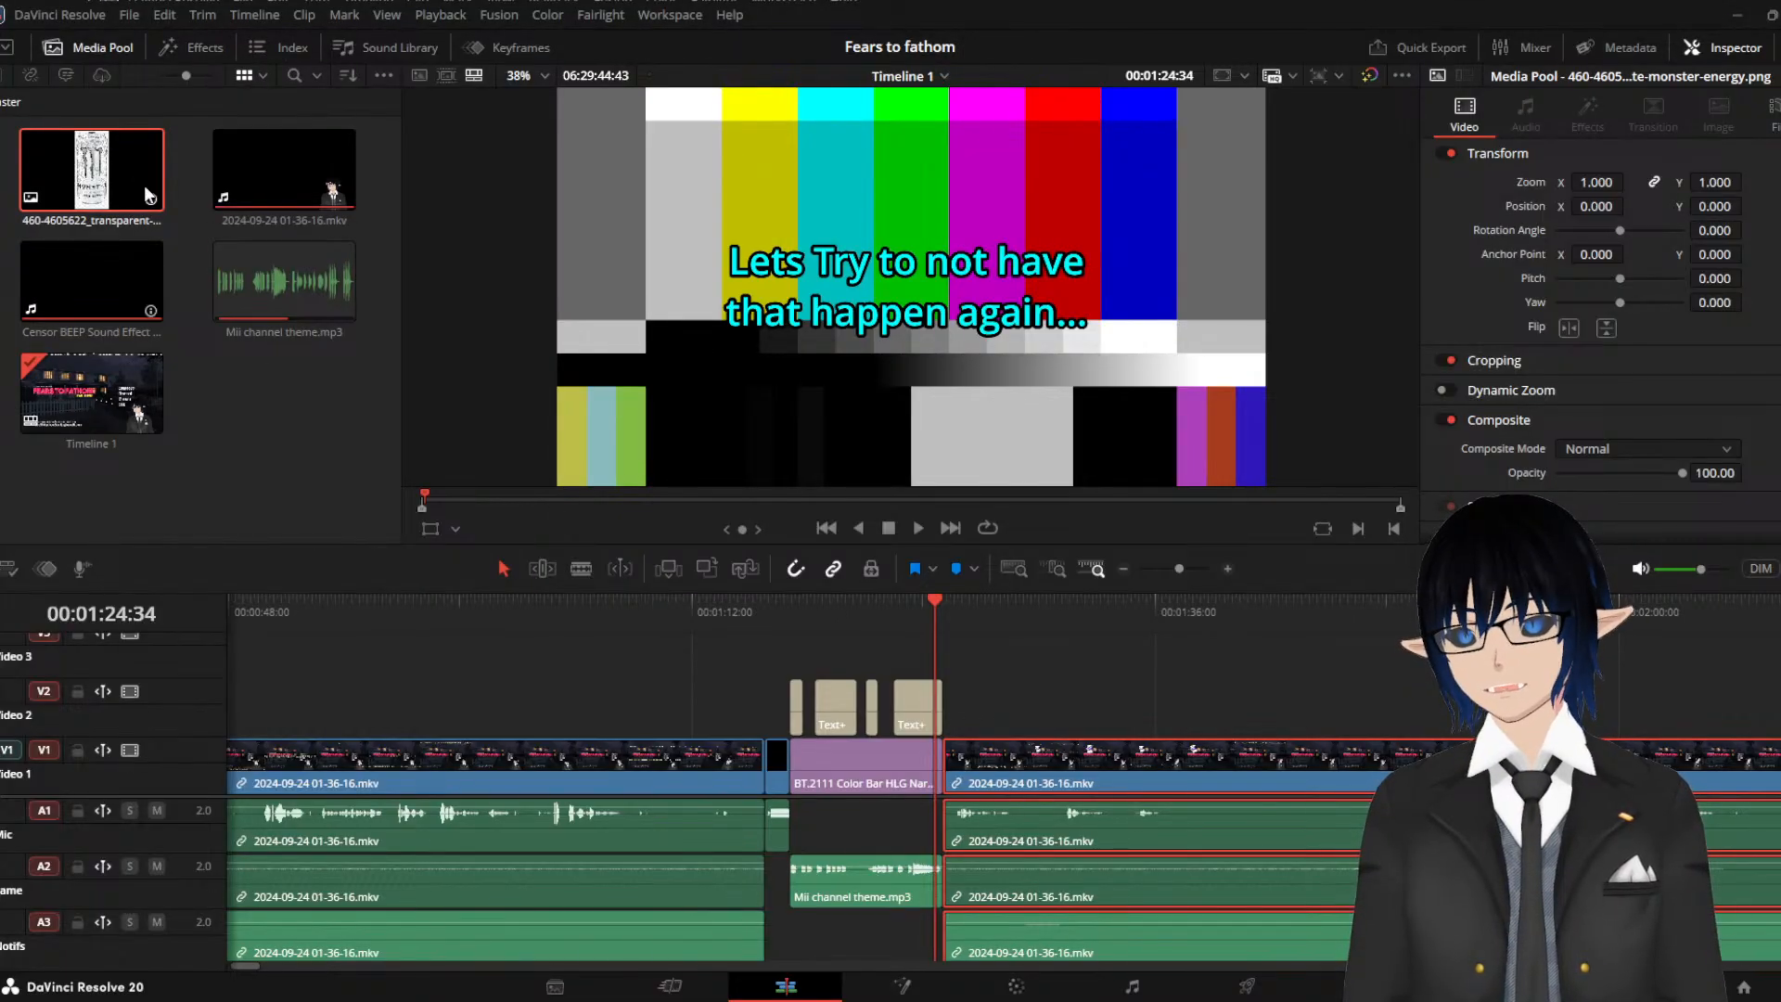
pyautogui.click(107, 176)
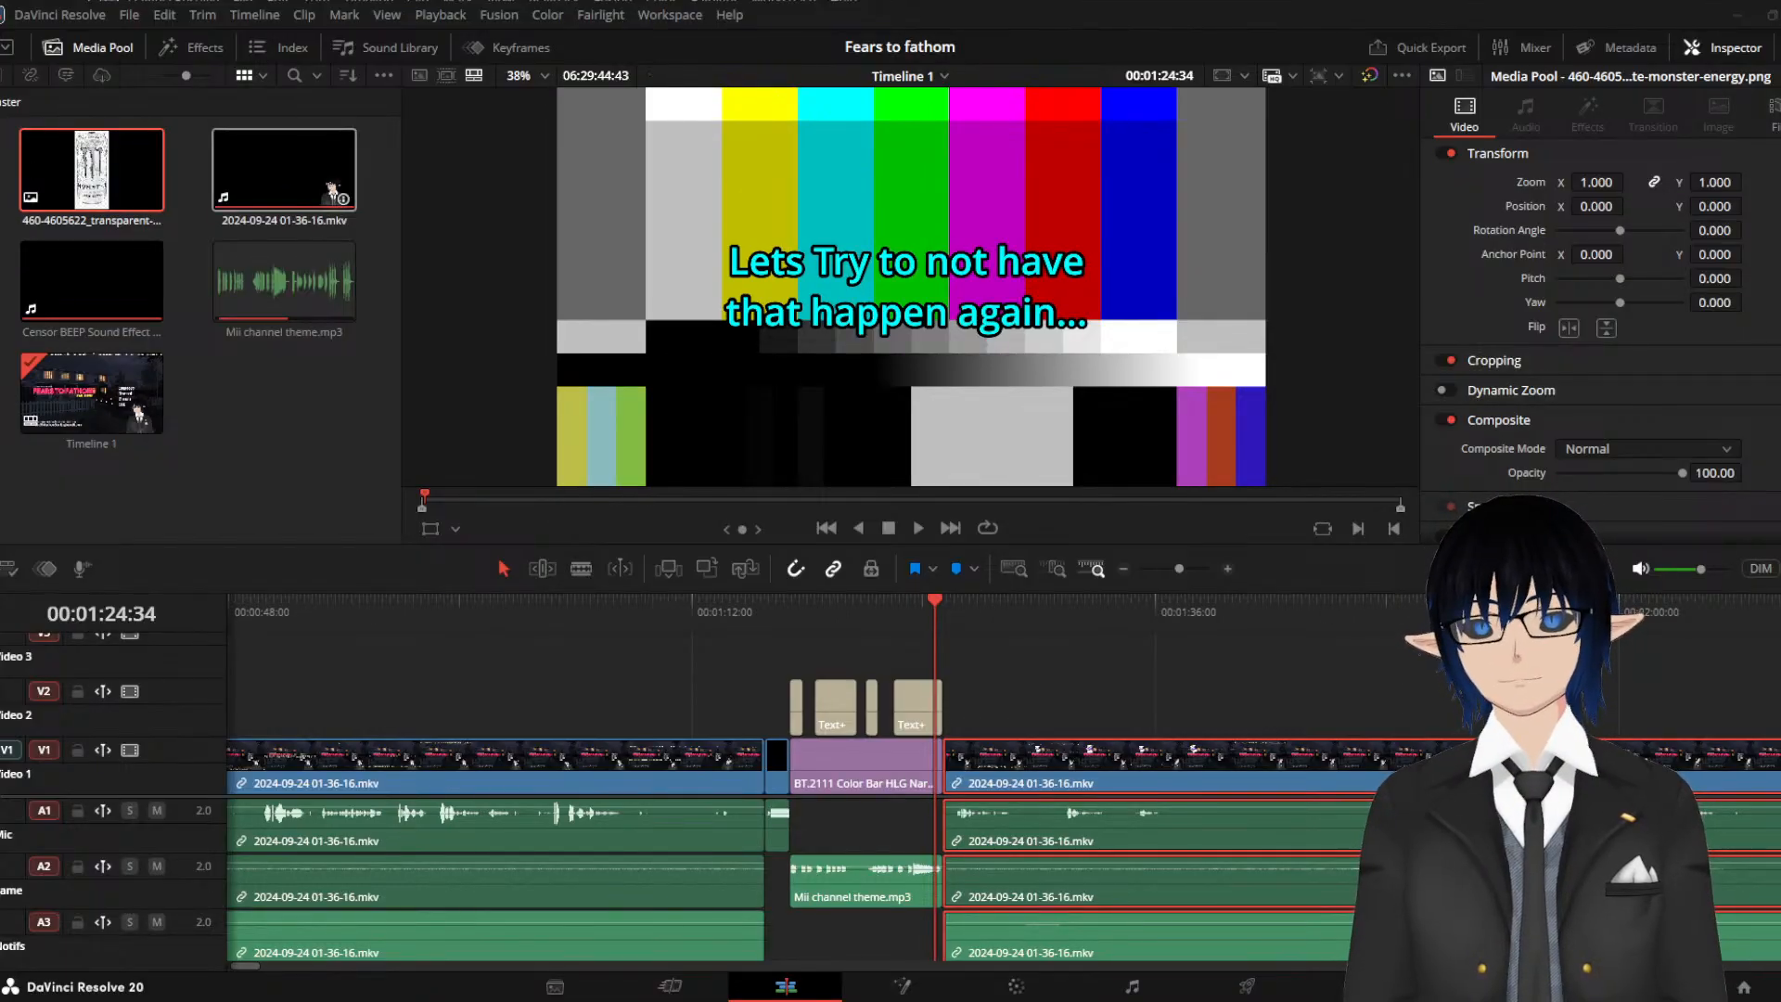
pyautogui.click(197, 167)
pyautogui.click(86, 159)
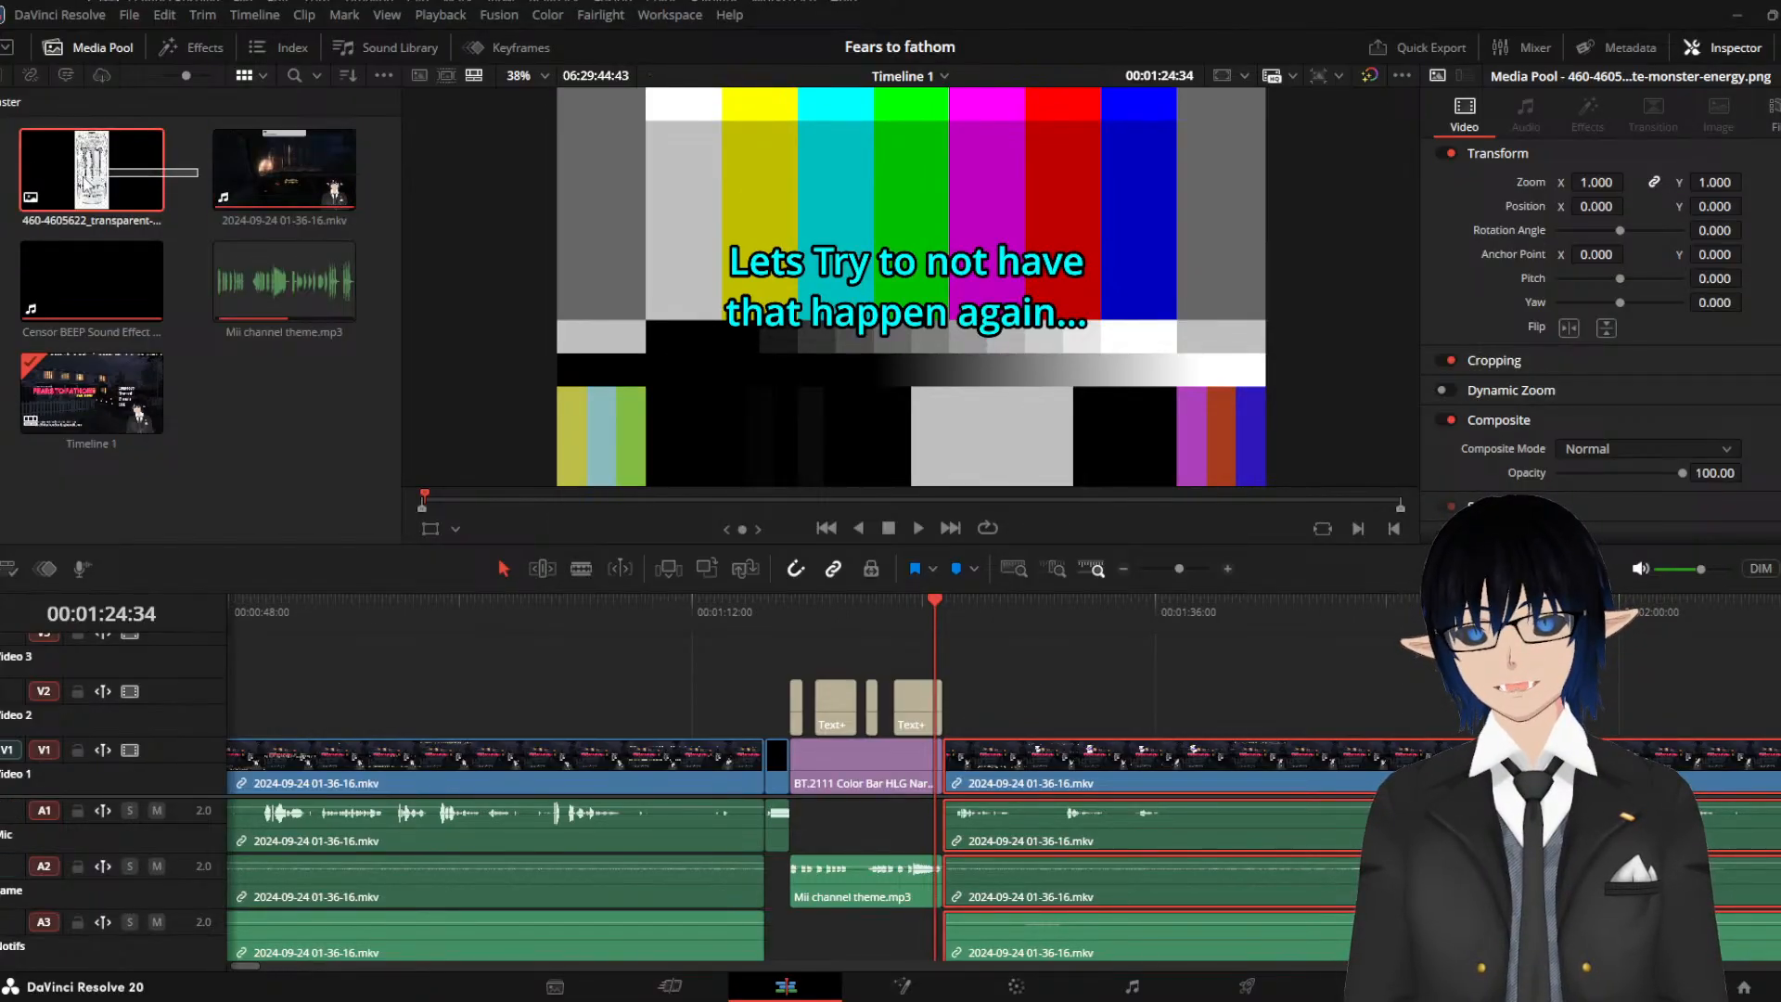
pyautogui.press('Delete')
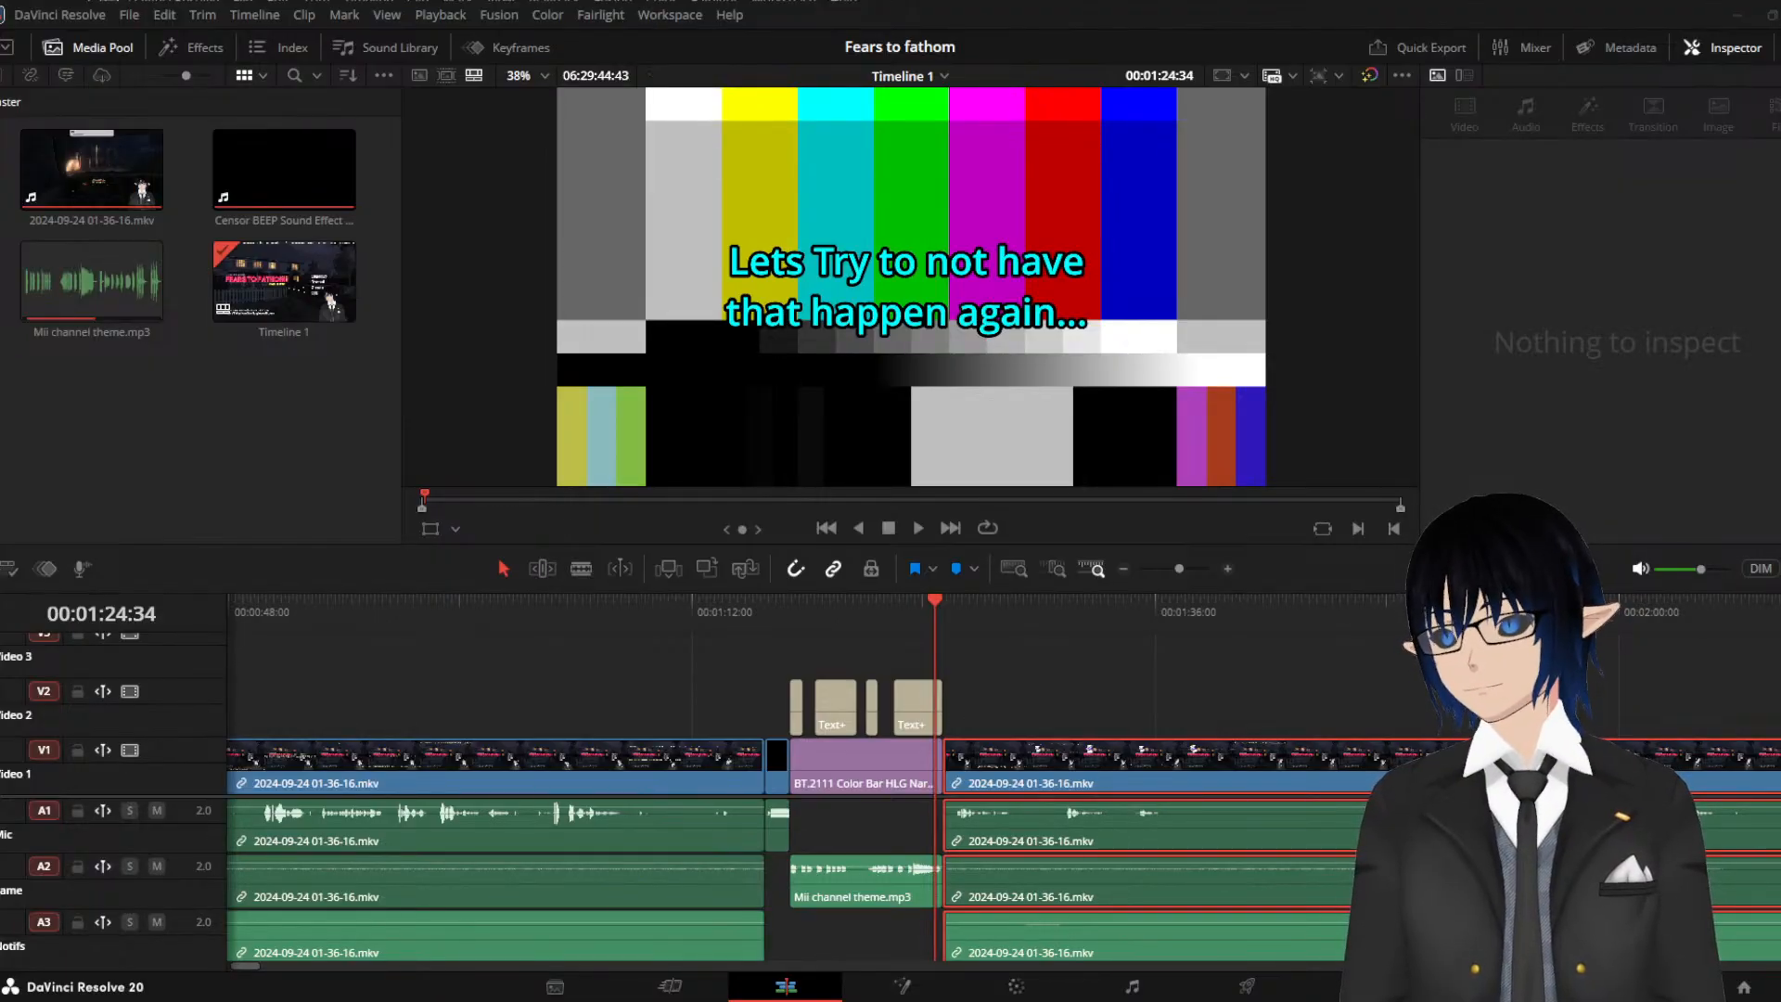
# Place Monster-Zero-Ultra.png on V3 above the fourth title and trim its end to match the title's end
pyautogui.moveTo(300, 286); pyautogui.dragTo(906, 661)
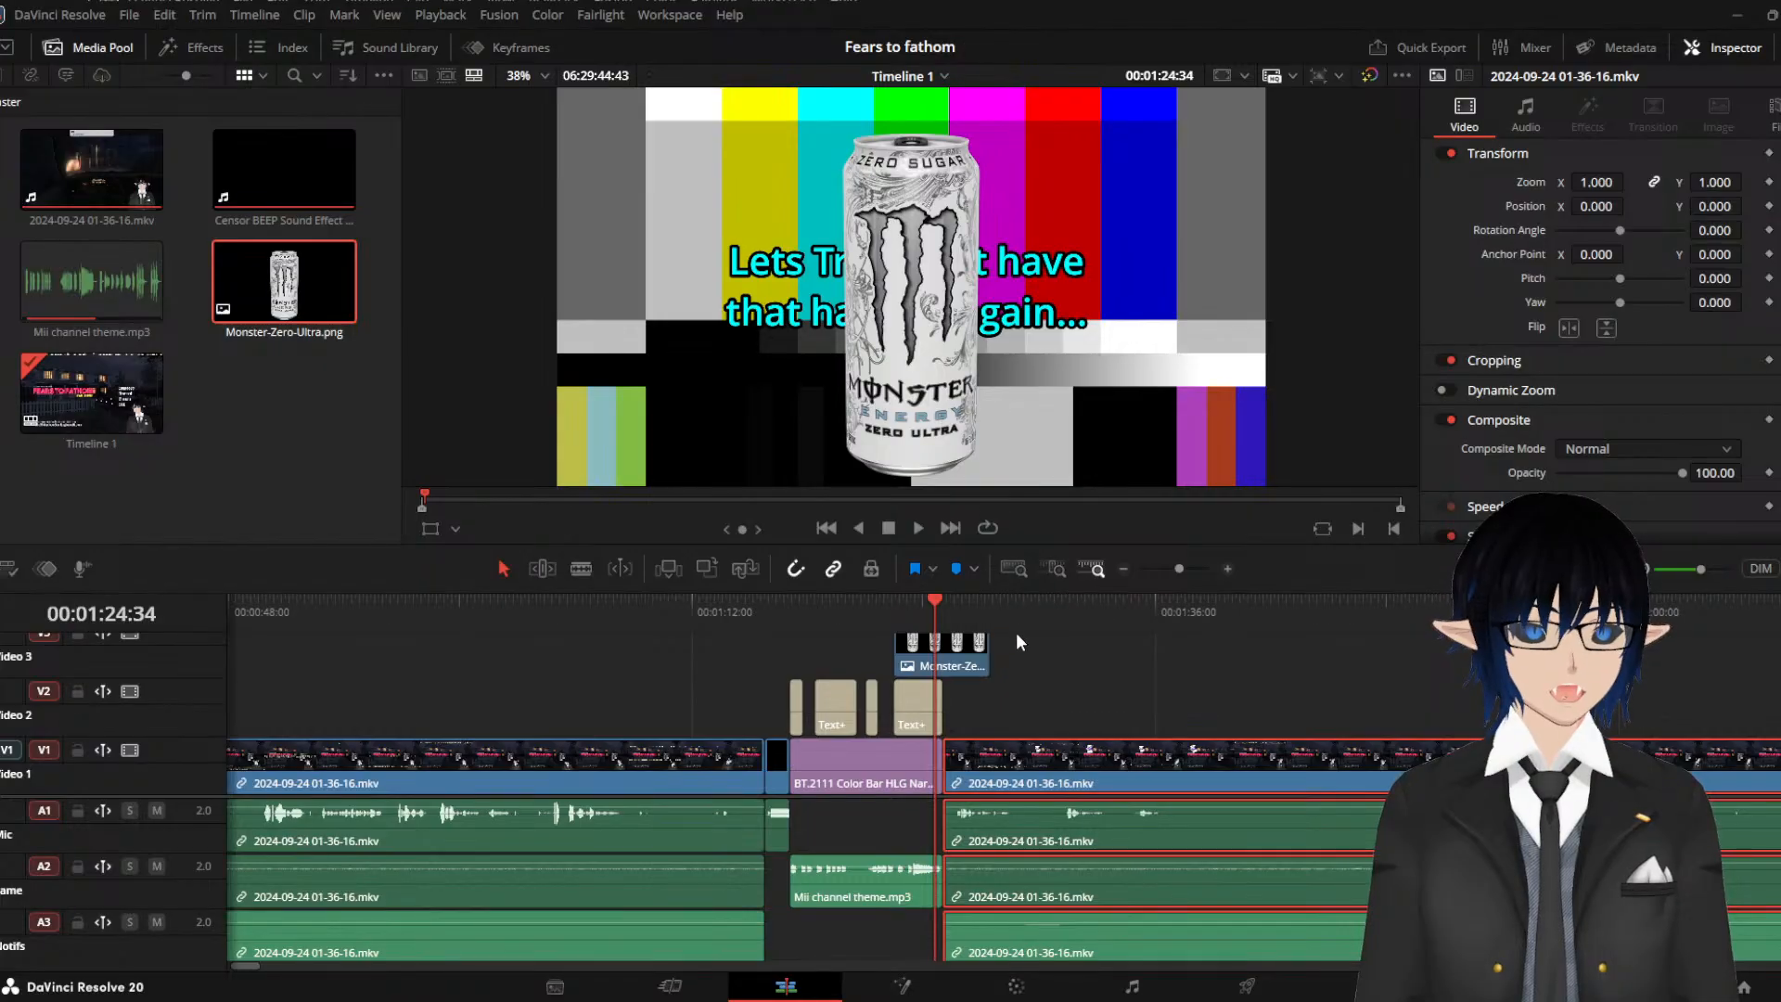
pyautogui.scroll(2, 1049, 666)
pyautogui.scroll(-2, 1049, 666)
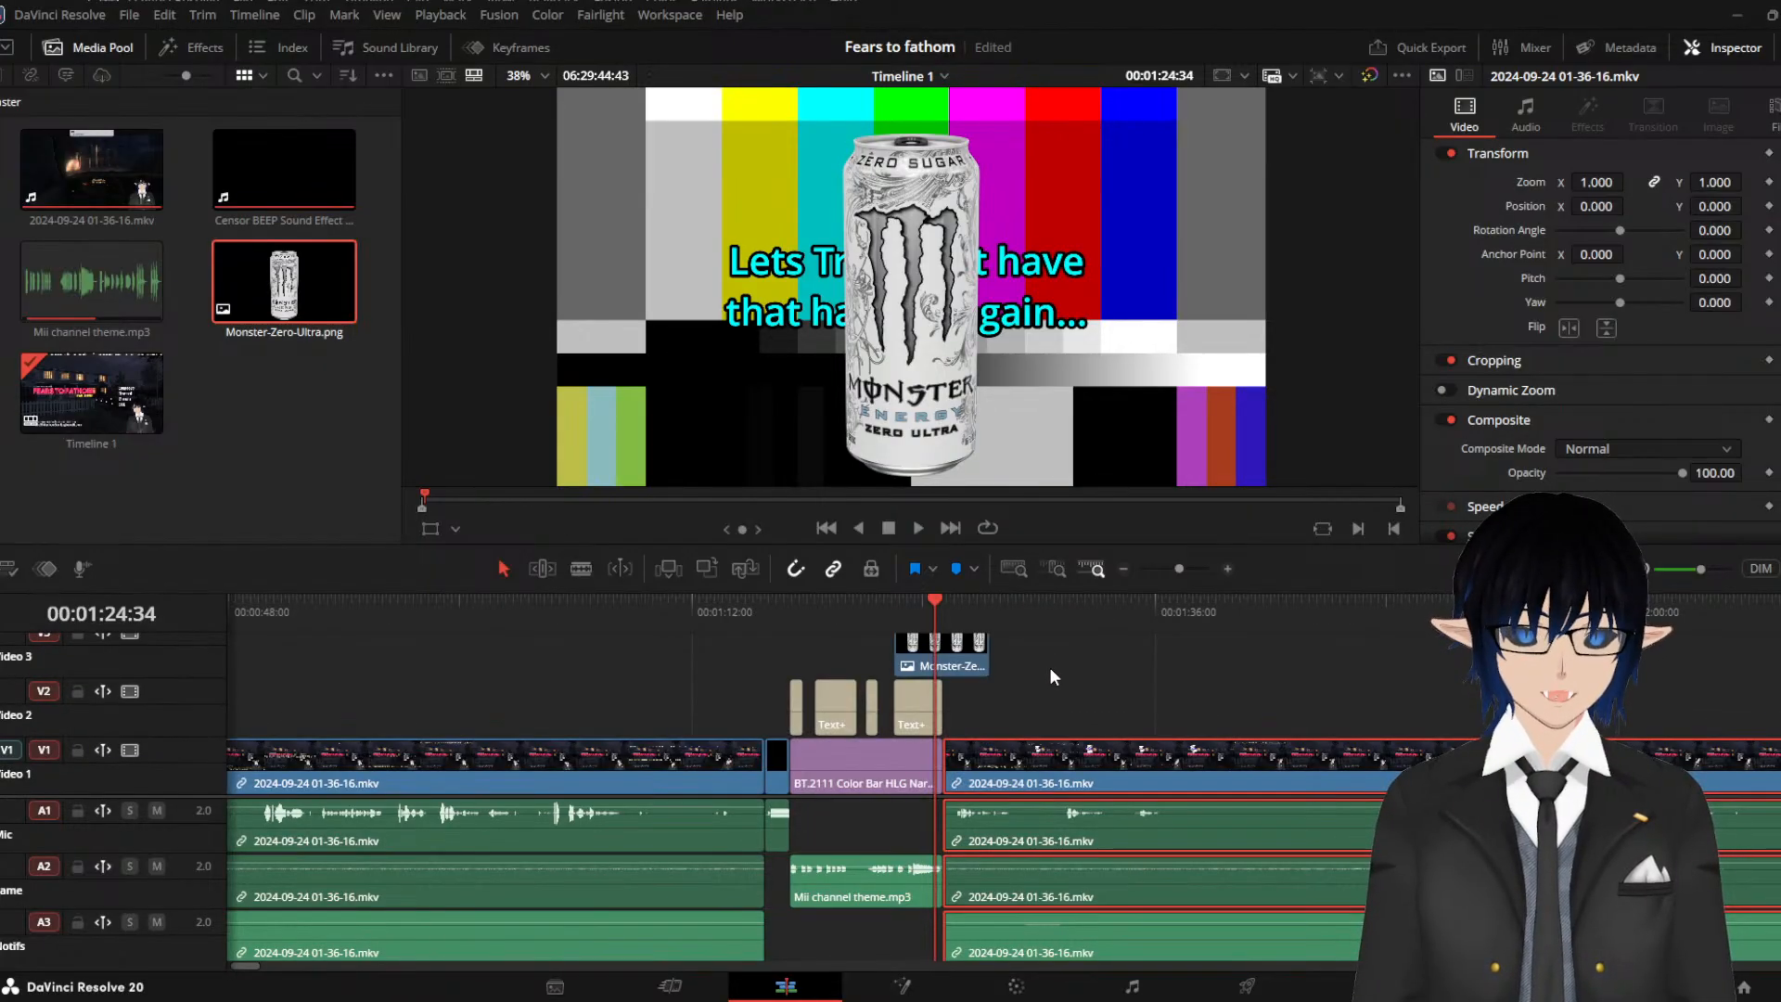
pyautogui.moveTo(984, 647); pyautogui.dragTo(942, 657)
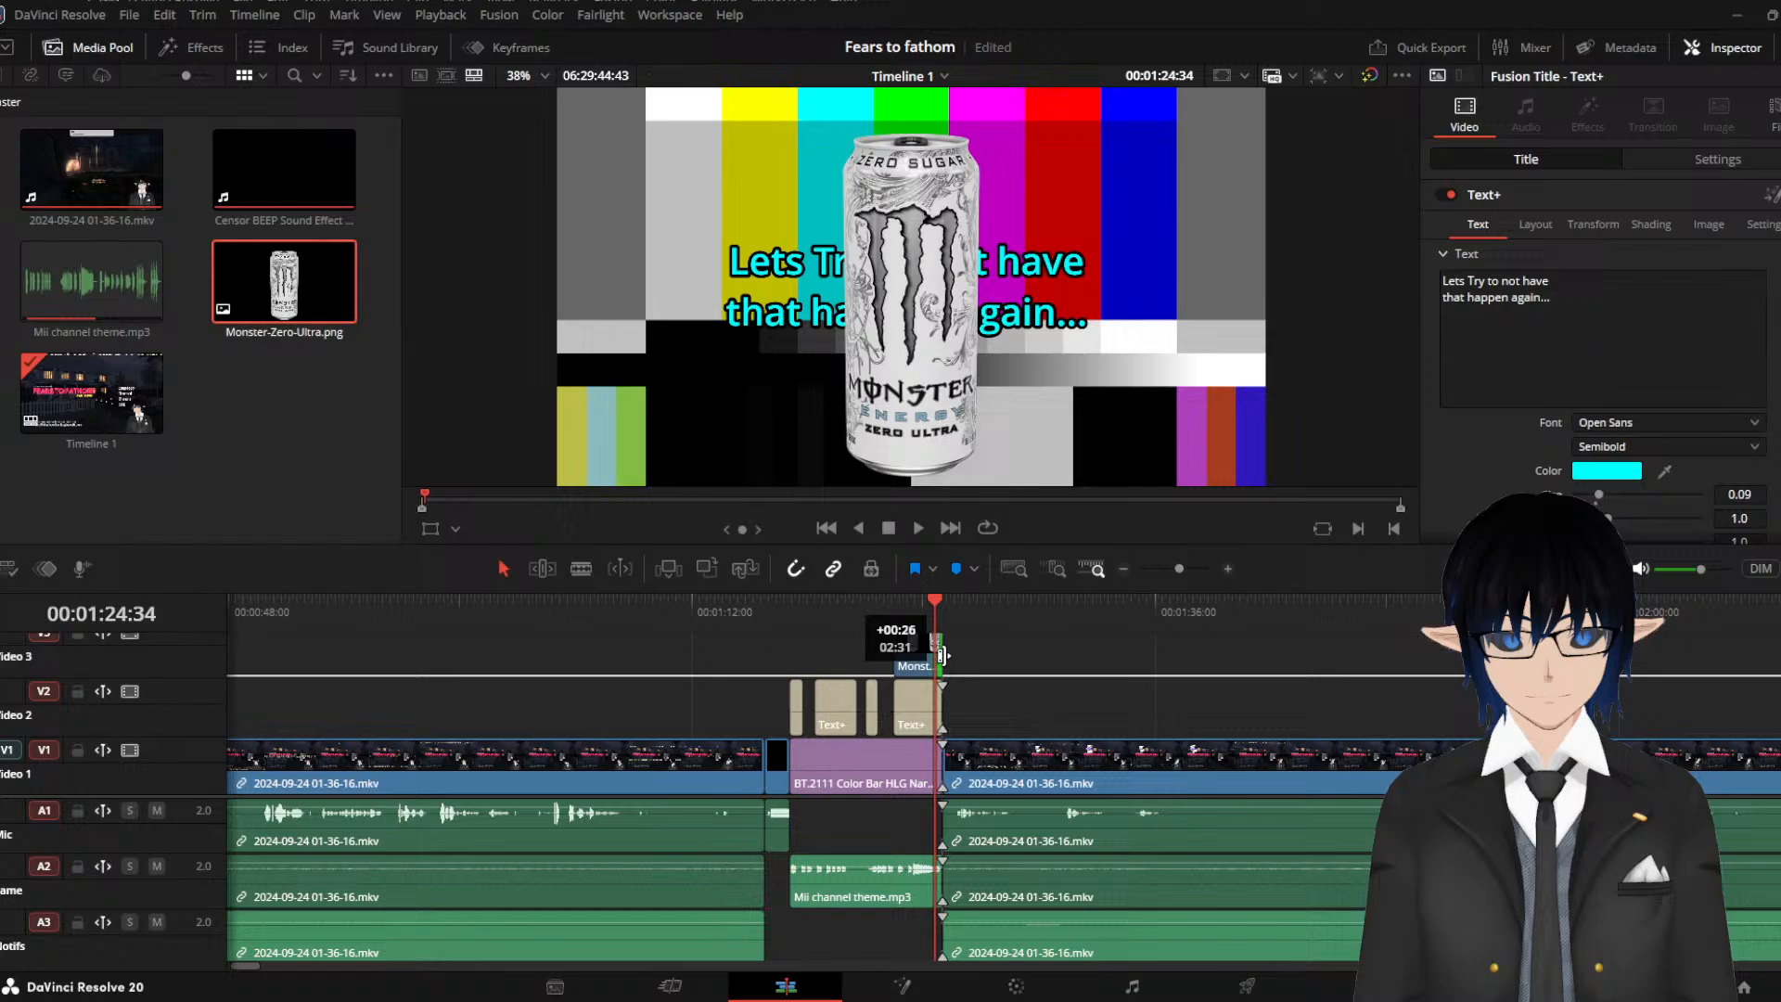
# Play back the can image, trim its start to about 00:01:23:20, and add a fade-in of about 9 frames
pyautogui.click(890, 611)
pyautogui.press('space')
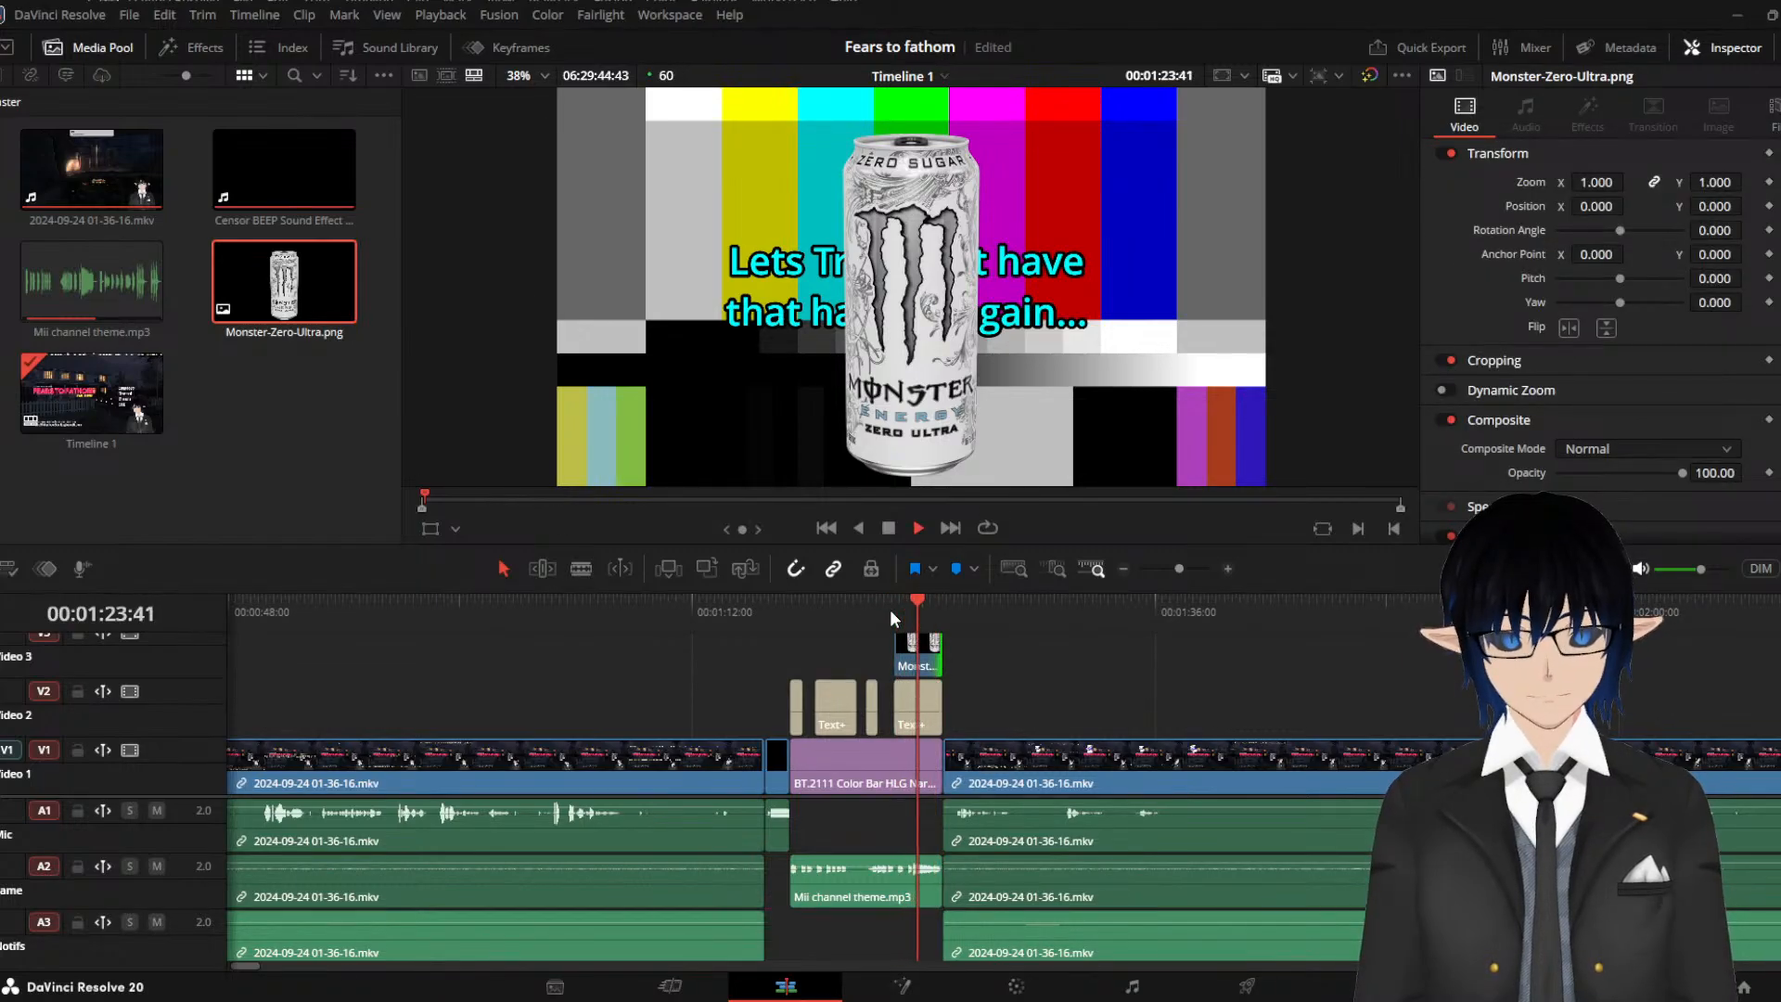
pyautogui.press('space')
pyautogui.scroll(5, 956, 677)
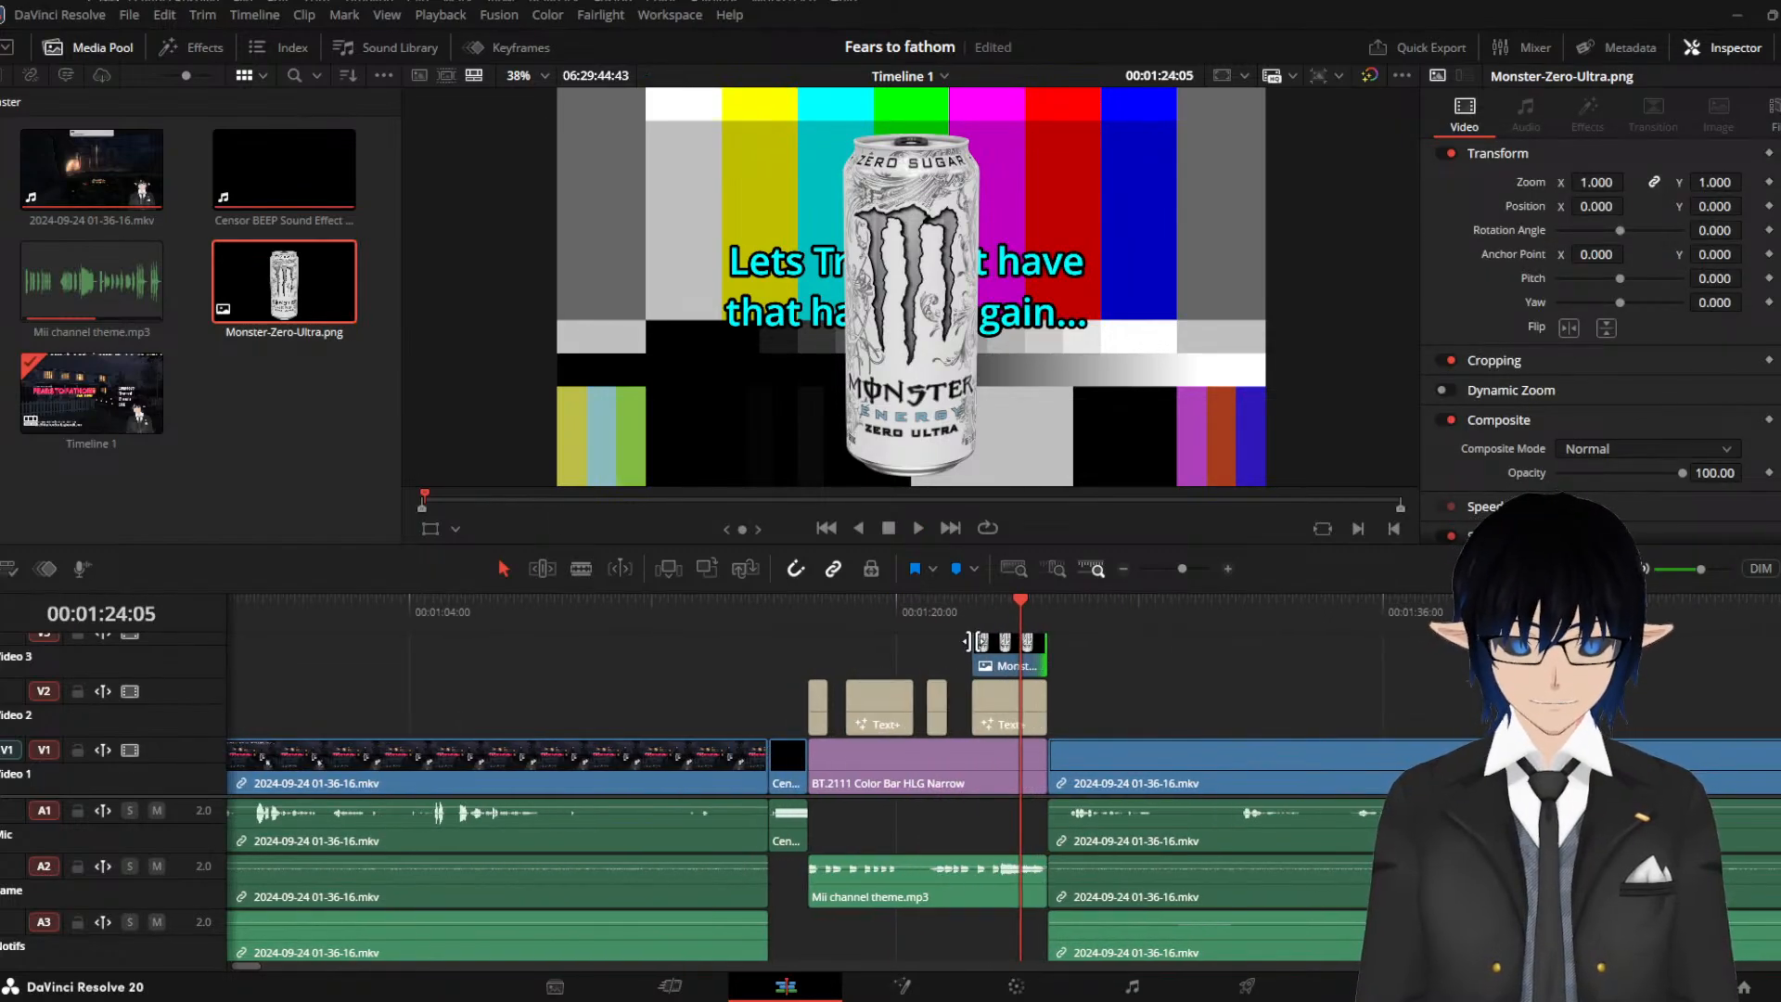
pyautogui.scroll(2, 983, 703)
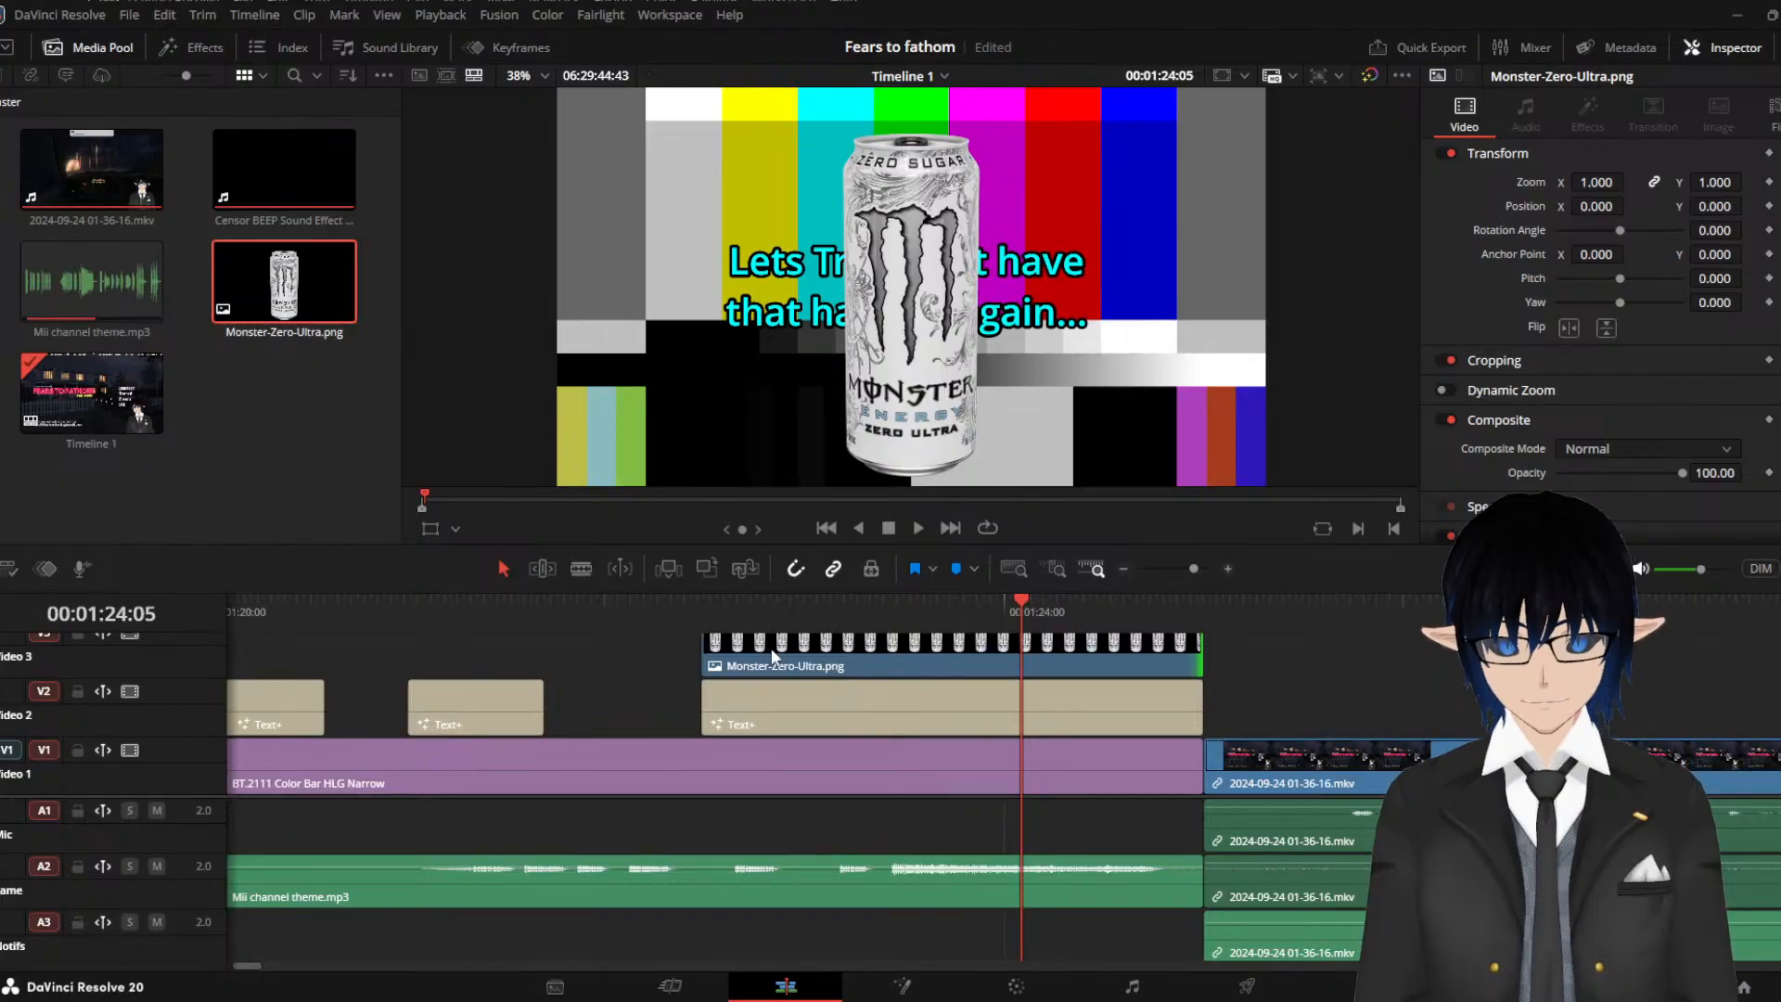
pyautogui.moveTo(708, 682); pyautogui.dragTo(884, 681)
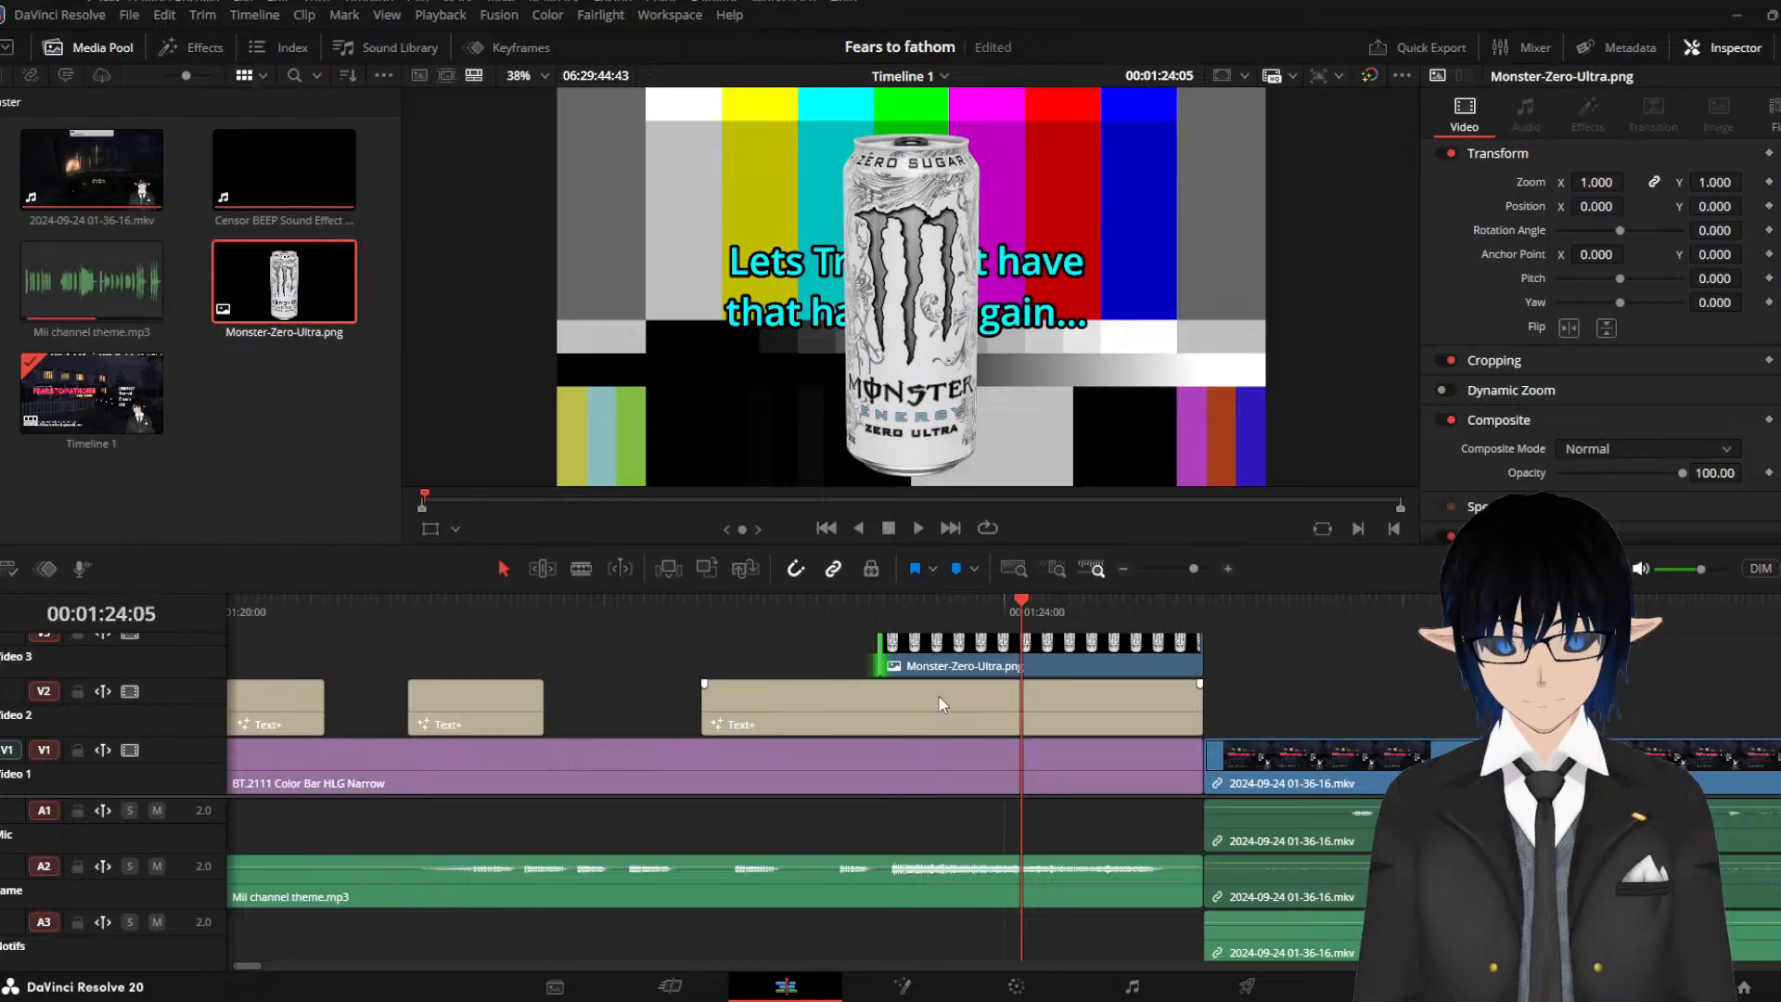
pyautogui.scroll(2, 932, 686)
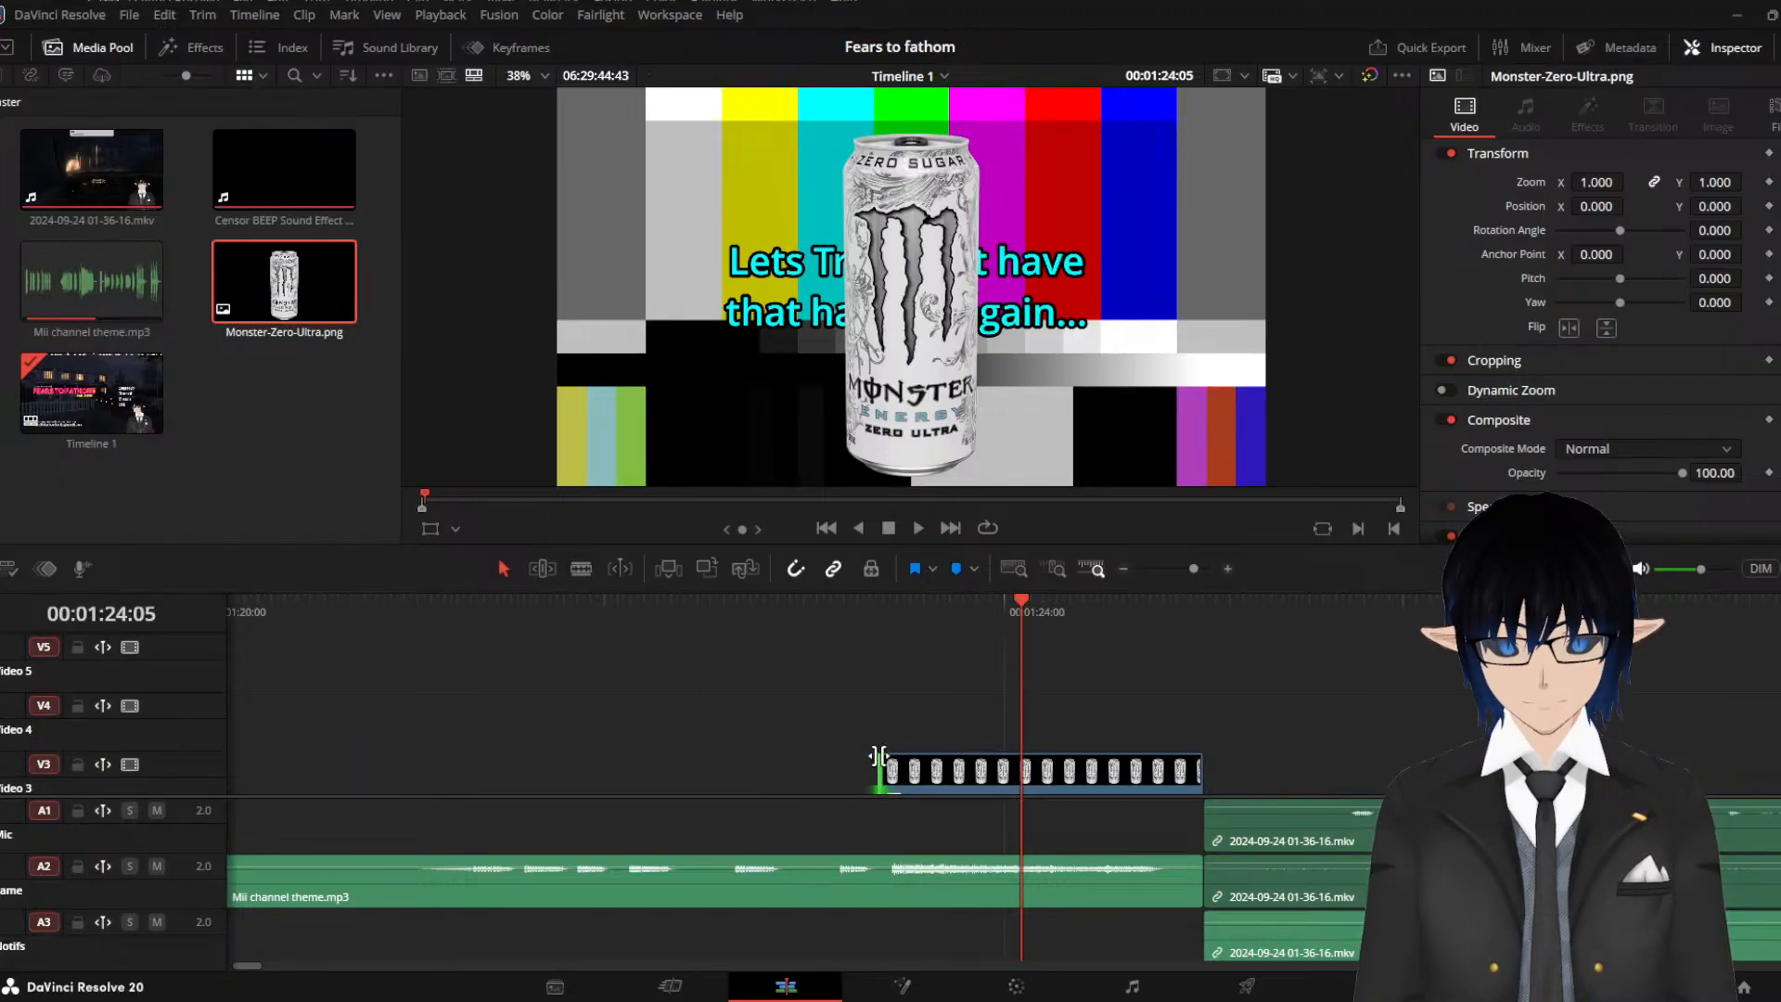
pyautogui.moveTo(888, 753); pyautogui.dragTo(906, 758)
pyautogui.moveTo(898, 761); pyautogui.dragTo(871, 769)
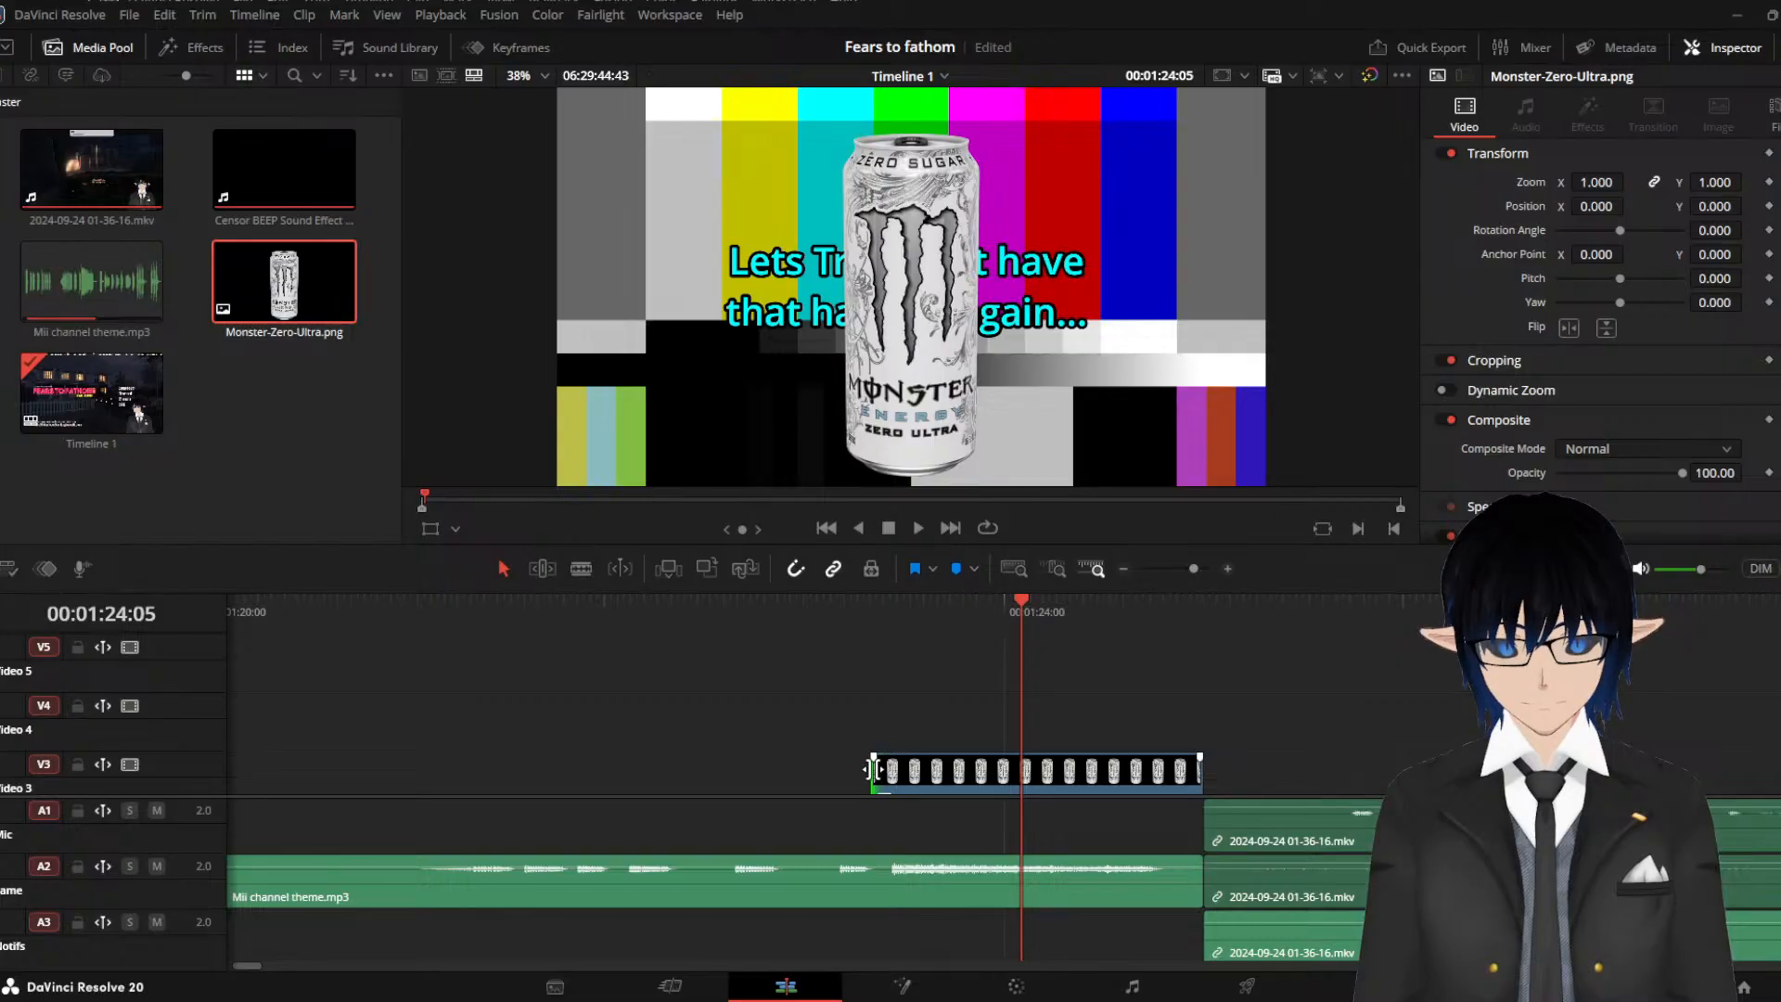
pyautogui.moveTo(873, 760)
pyautogui.mouseDown()
pyautogui.moveTo(907, 760)
pyautogui.moveTo(899, 748)
pyautogui.mouseUp()
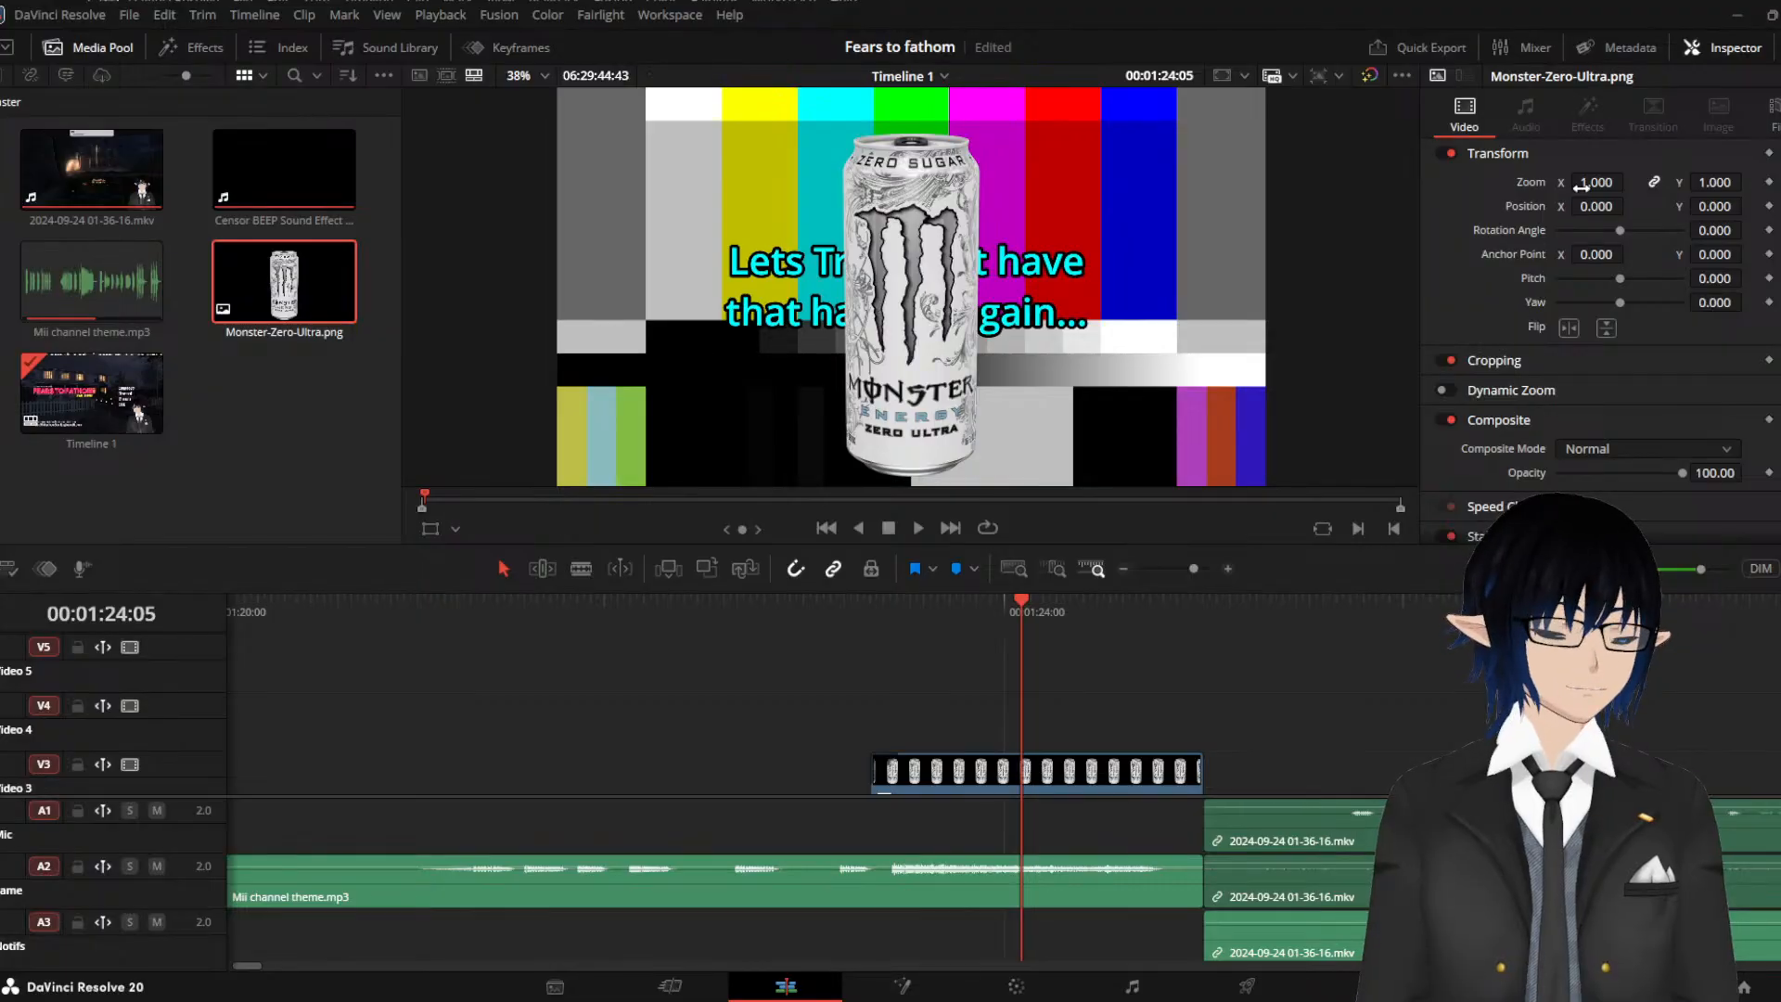
# Shrink Monster-Zero-Ultra.png to a zoom of 0.010 in X and Y, and select its clip on V3
pyautogui.moveTo(1595, 183); pyautogui.dragTo(1531, 183)
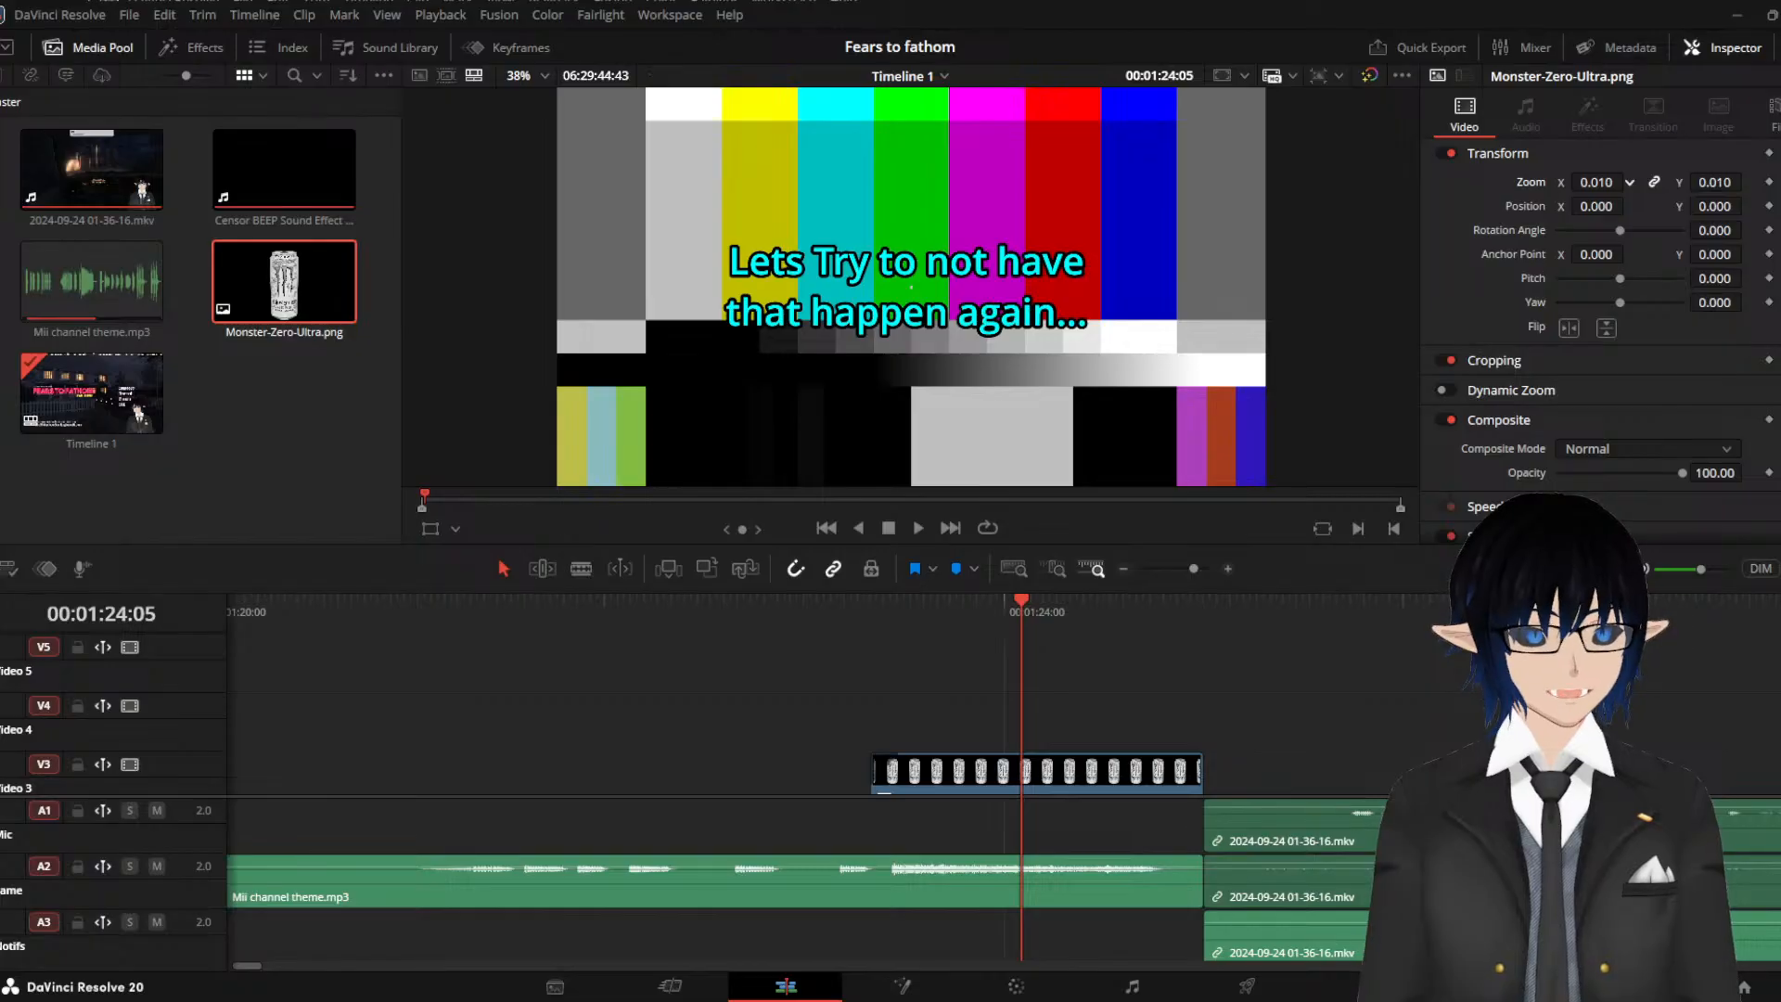
pyautogui.scroll(3, 1122, 677)
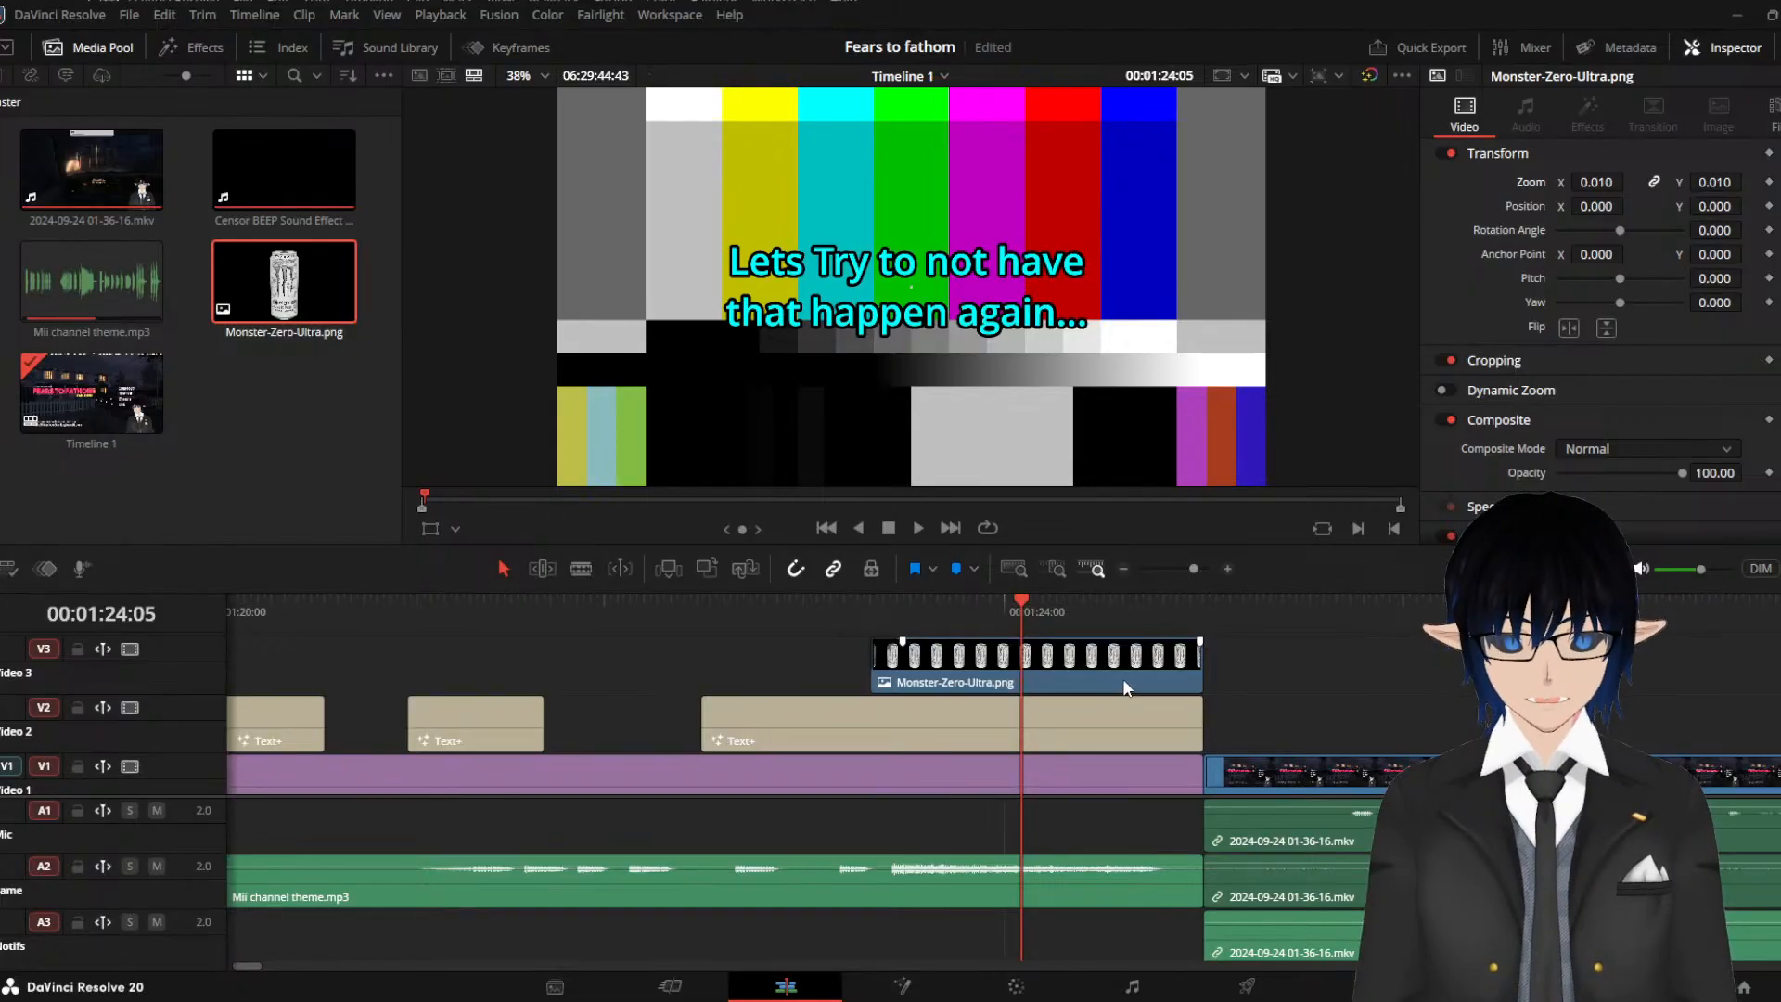
pyautogui.click(1116, 670)
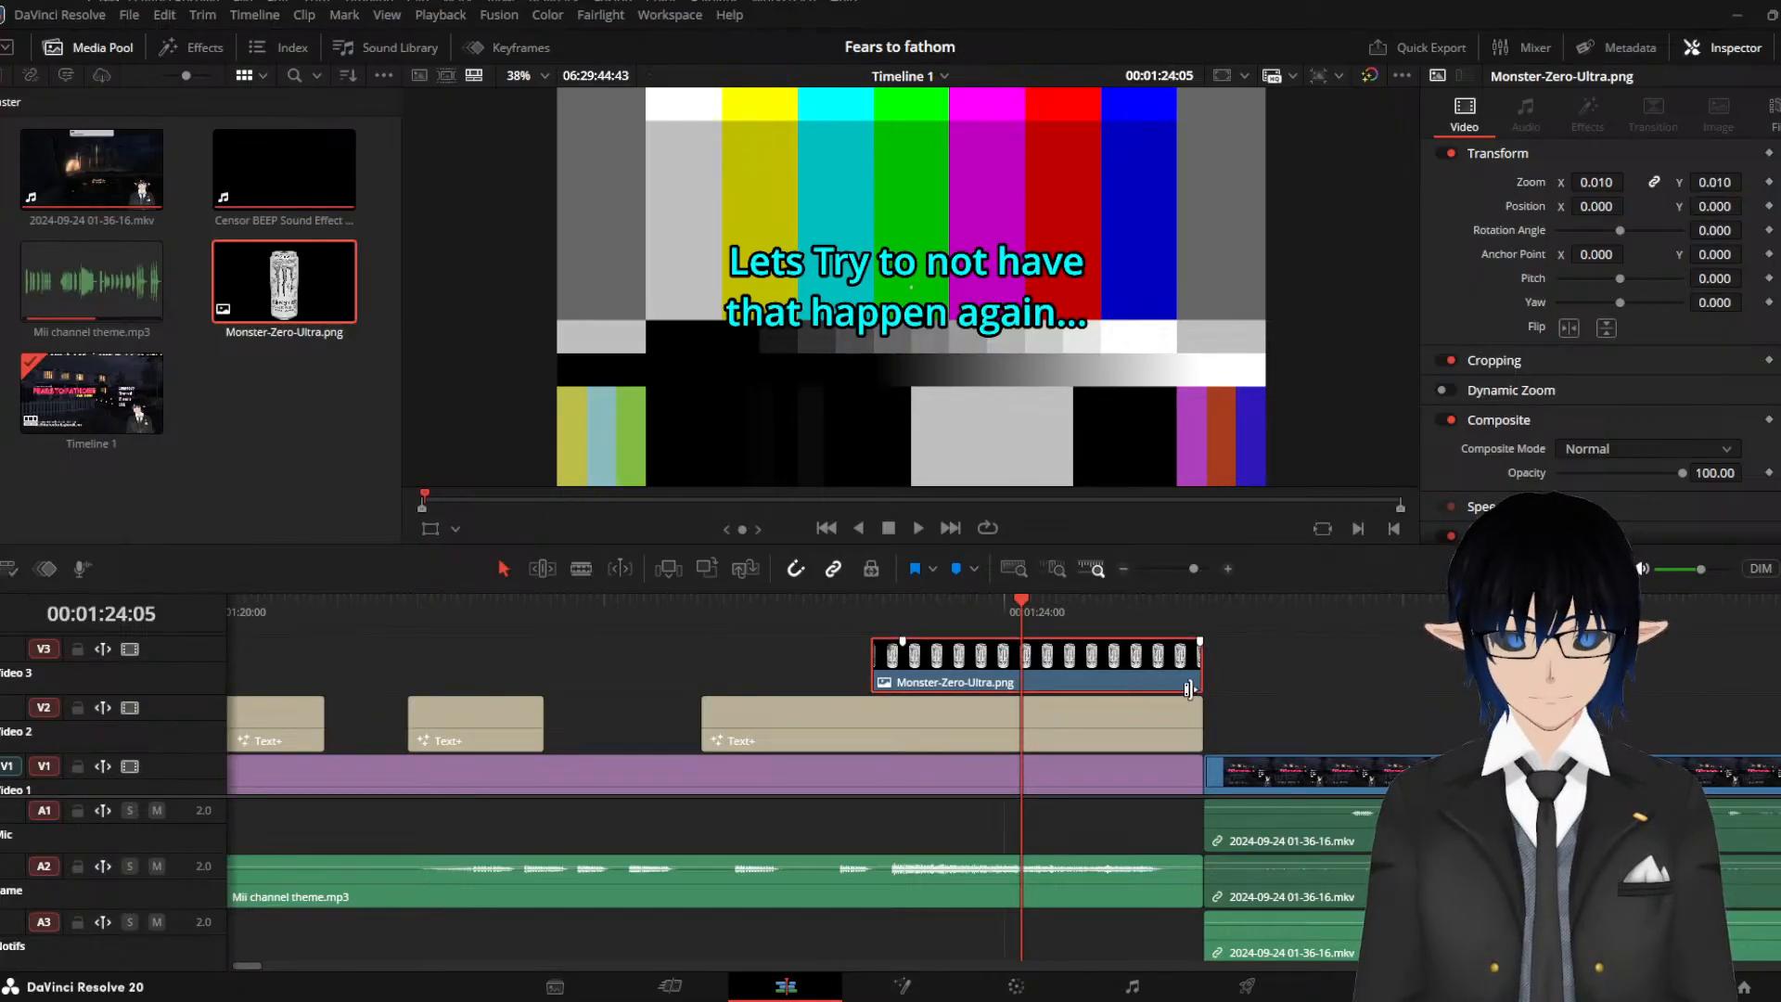
pyautogui.scroll(-1, 1299, 771)
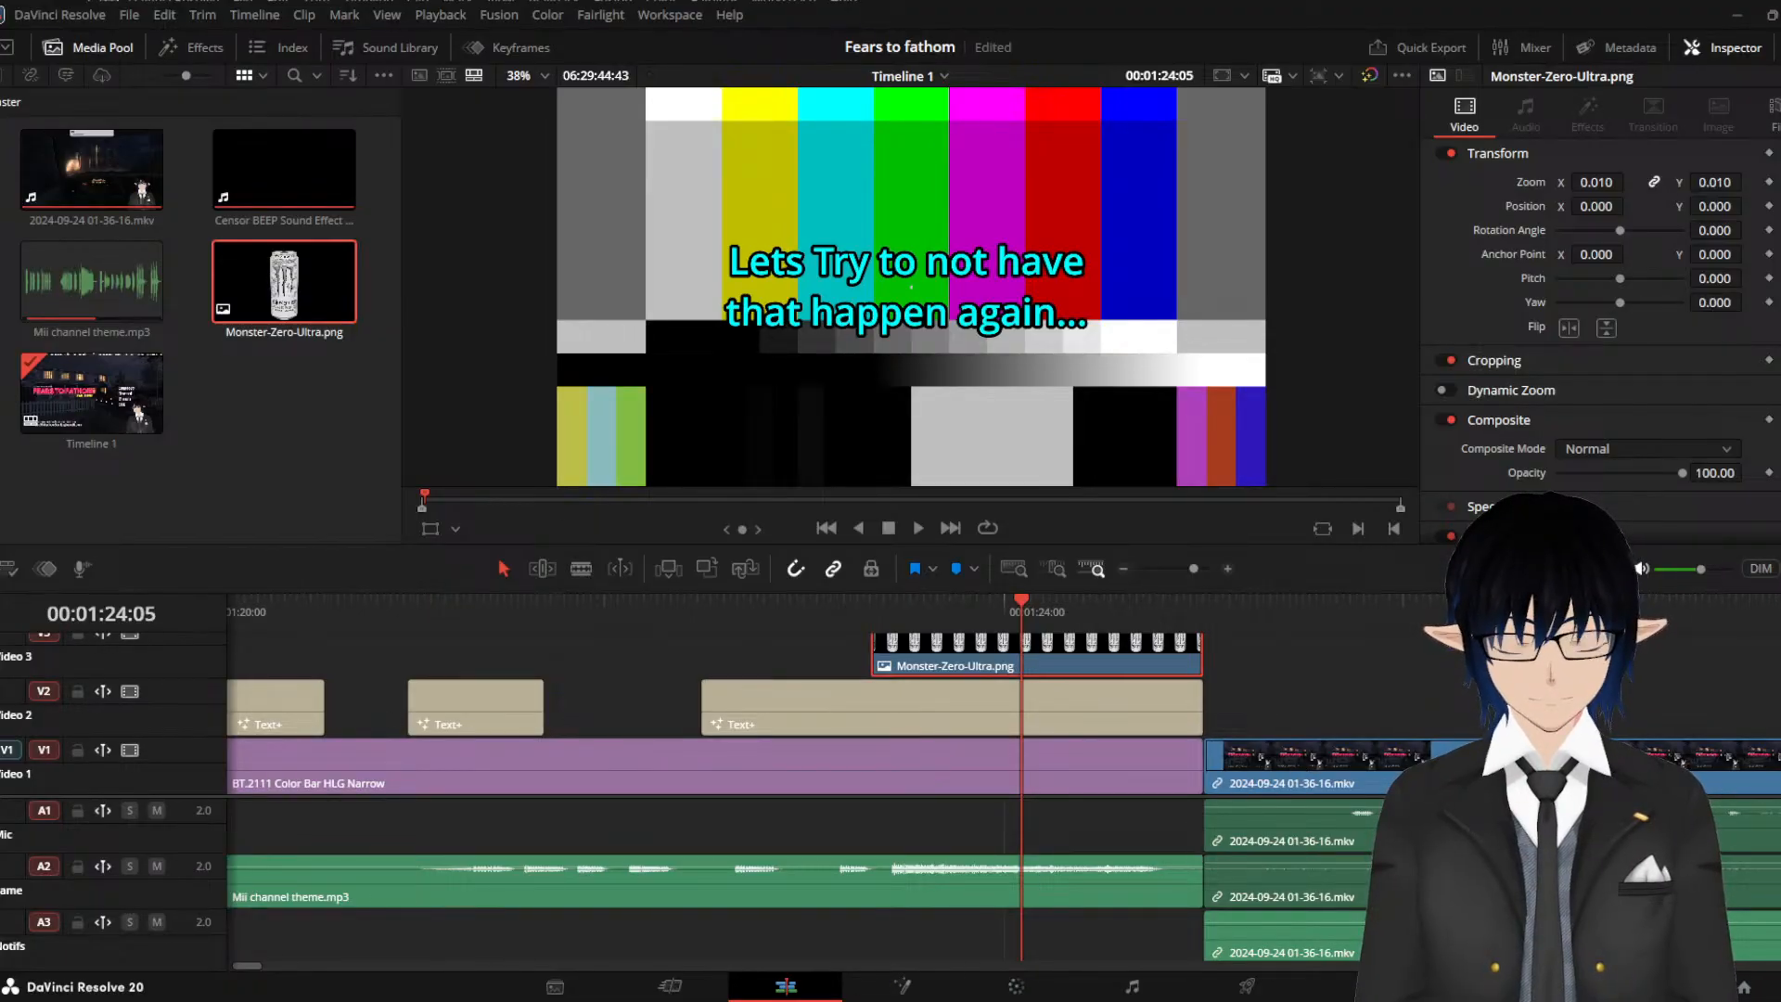
pyautogui.scroll(-1, 848, 910)
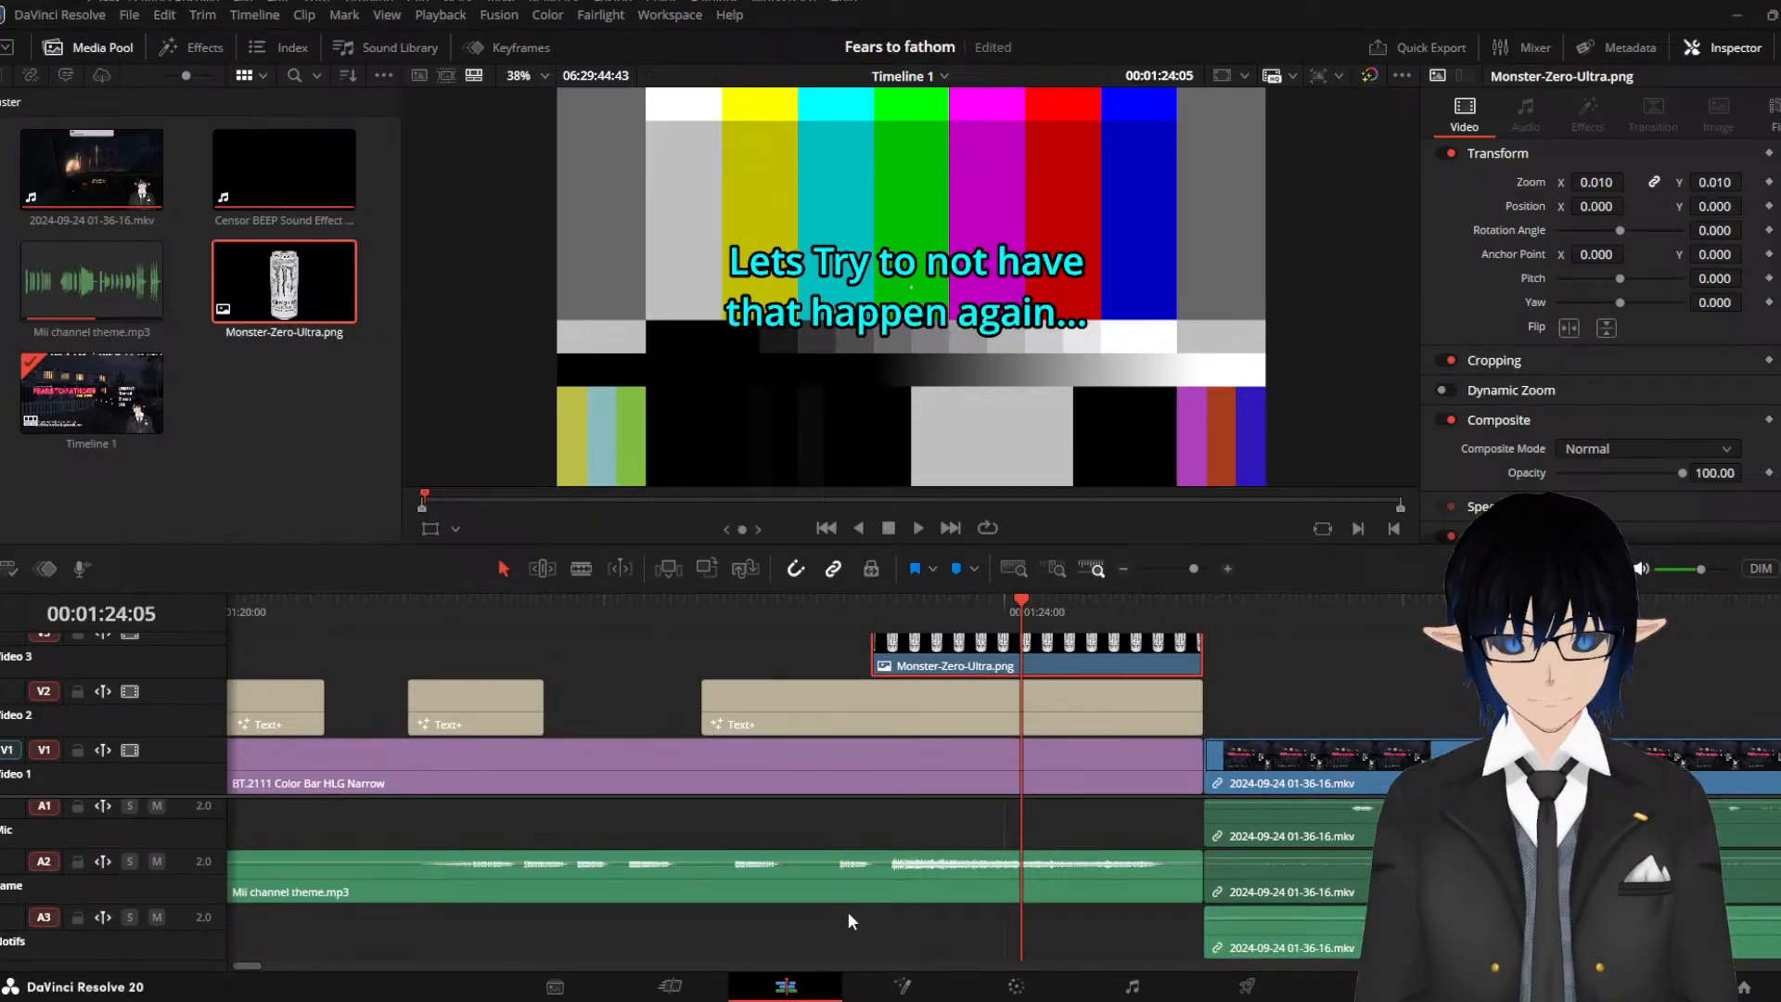
pyautogui.scroll(-2, 855, 899)
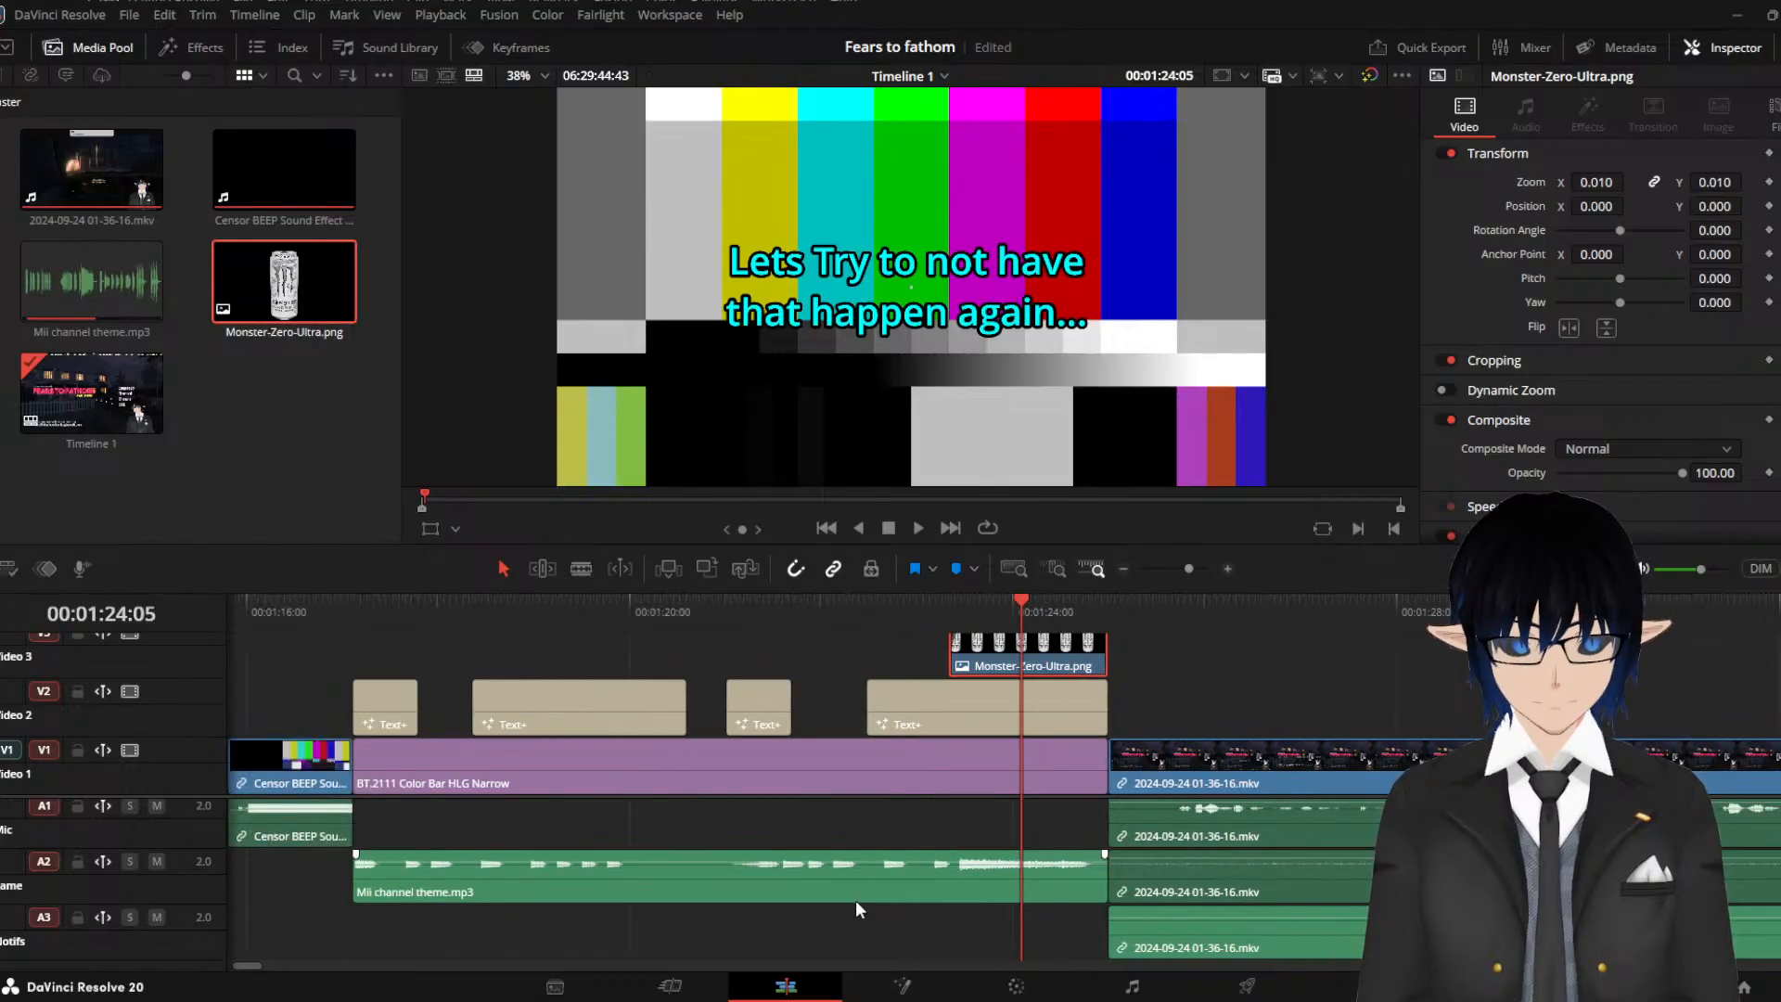
pyautogui.click(323, 770)
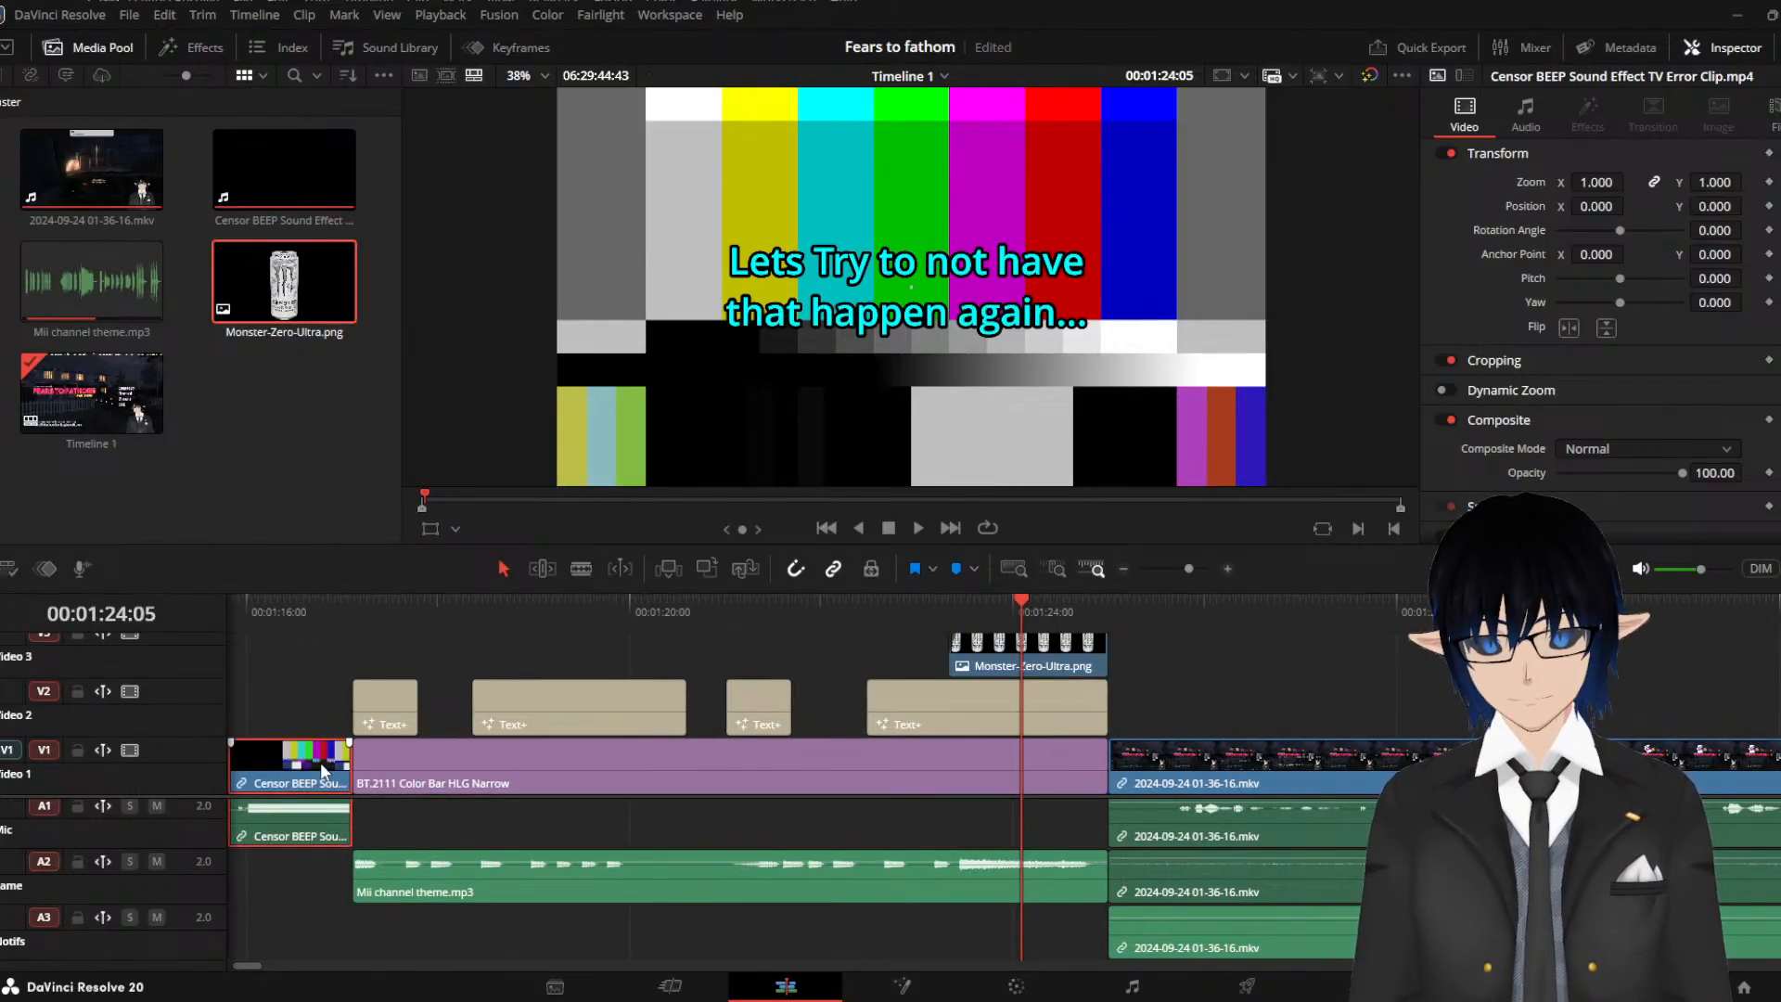
pyautogui.click(1055, 653)
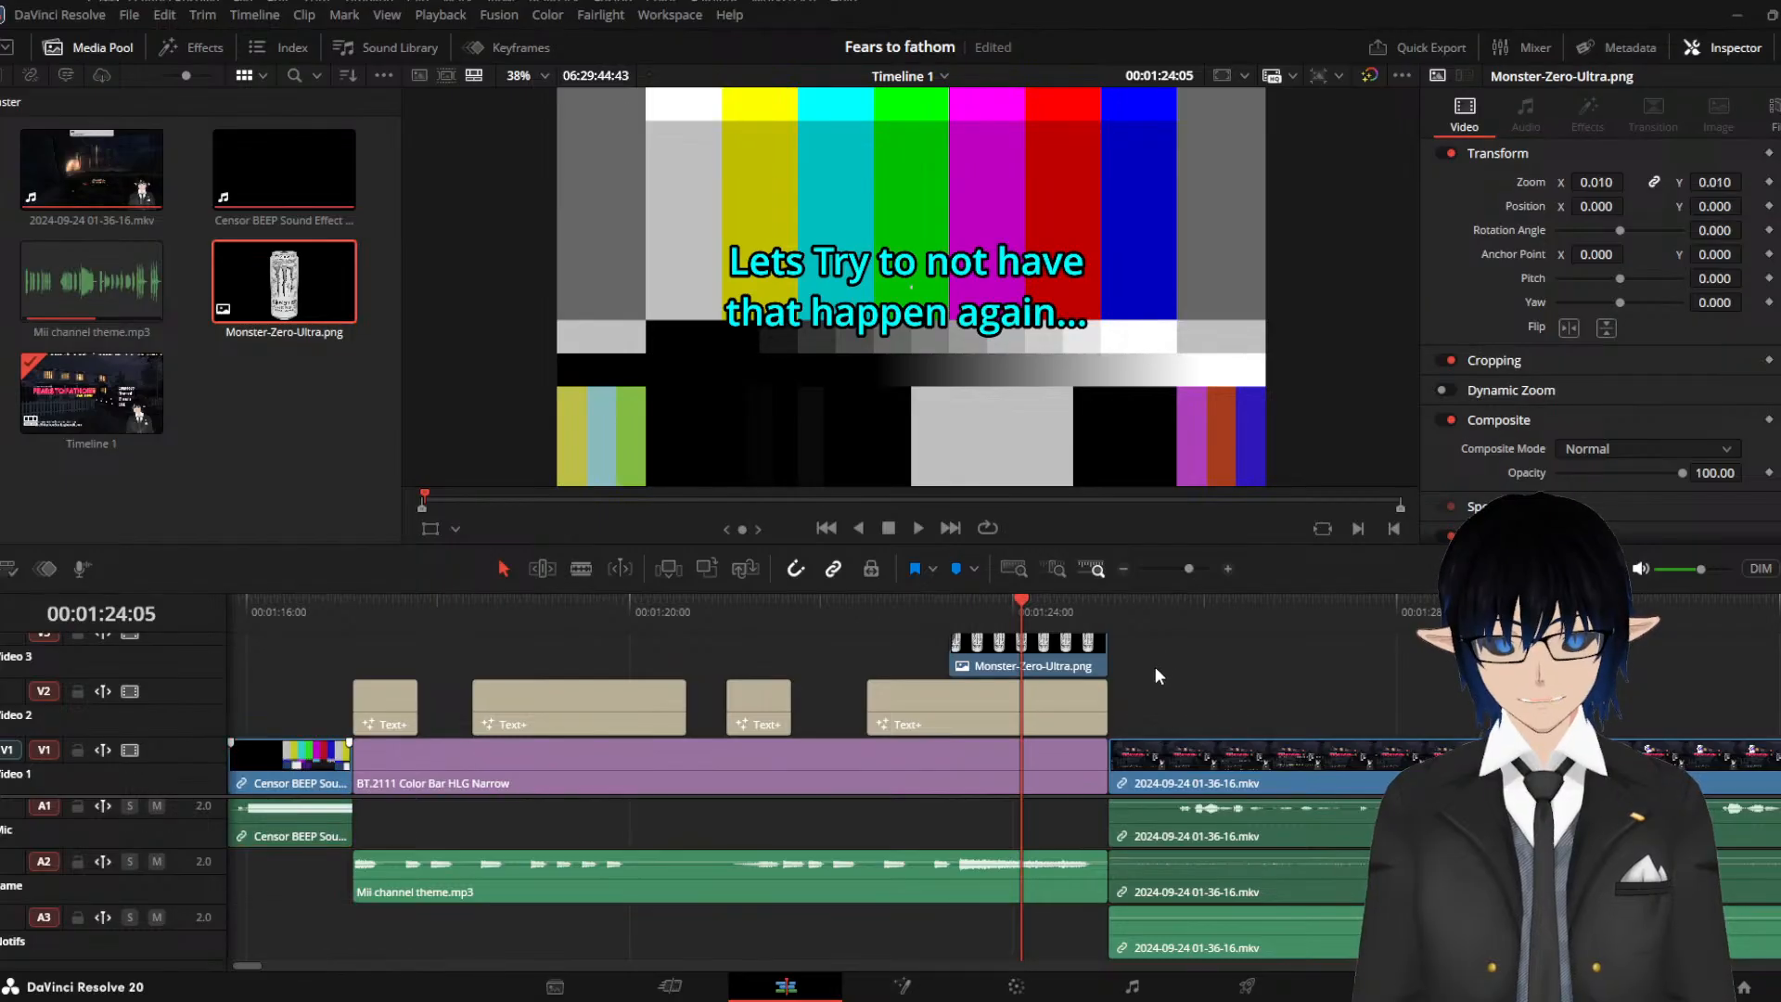
pyautogui.scroll(2, 1152, 670)
pyautogui.scroll(-2, 1138, 725)
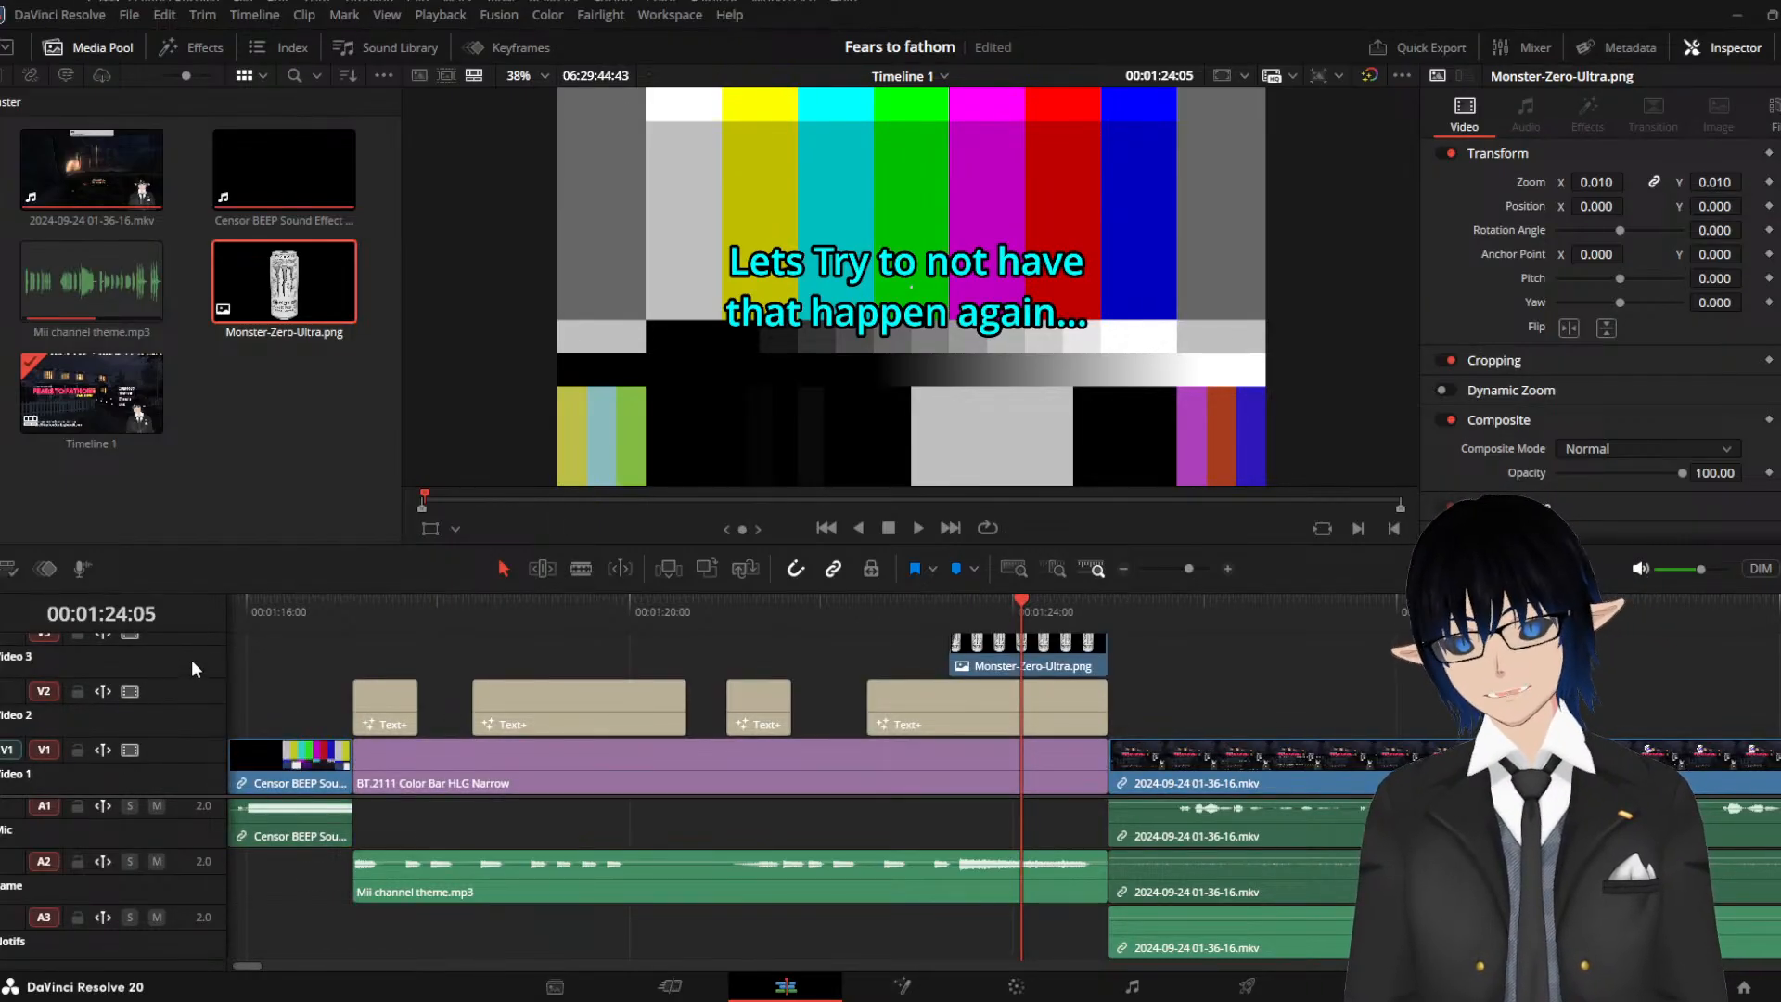
pyautogui.moveTo(177, 686); pyautogui.dragTo(176, 742)
pyautogui.scroll(3, 191, 677)
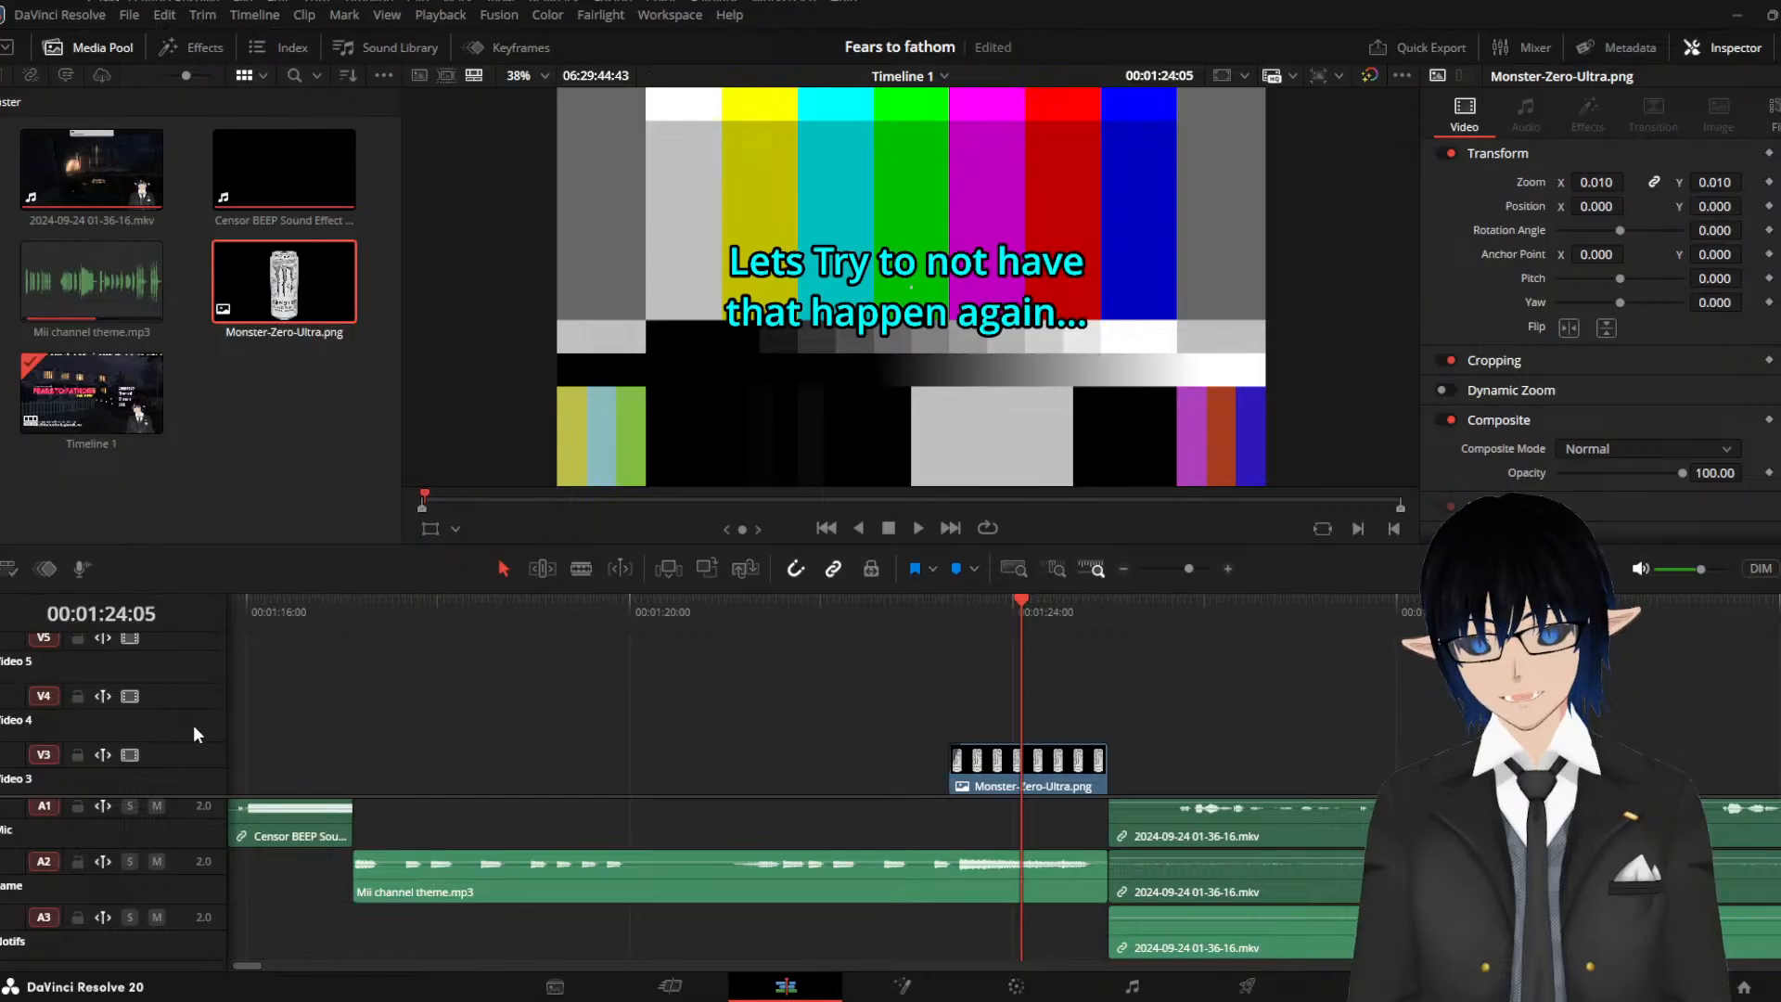
pyautogui.scroll(-3, 195, 726)
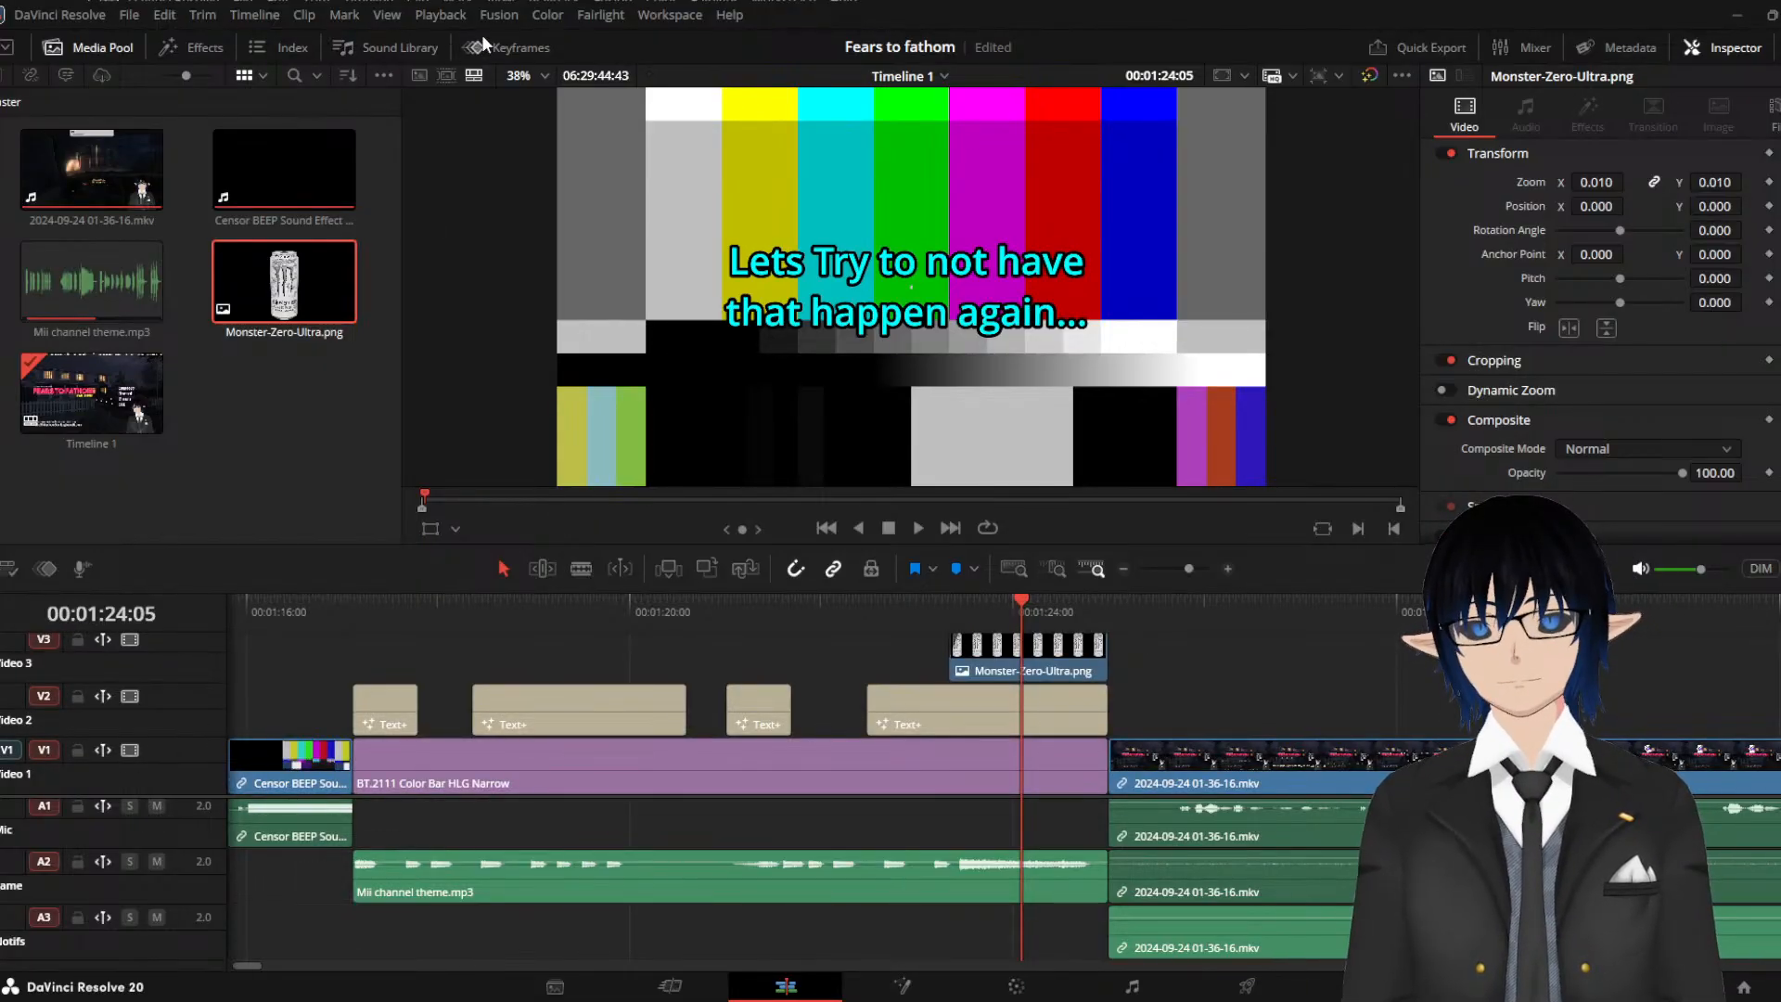
# Show the keyframe parameters of Monster-Zero-Ultra.png and move the playhead to the clip's start at 00:01:23:20
pyautogui.click(504, 46)
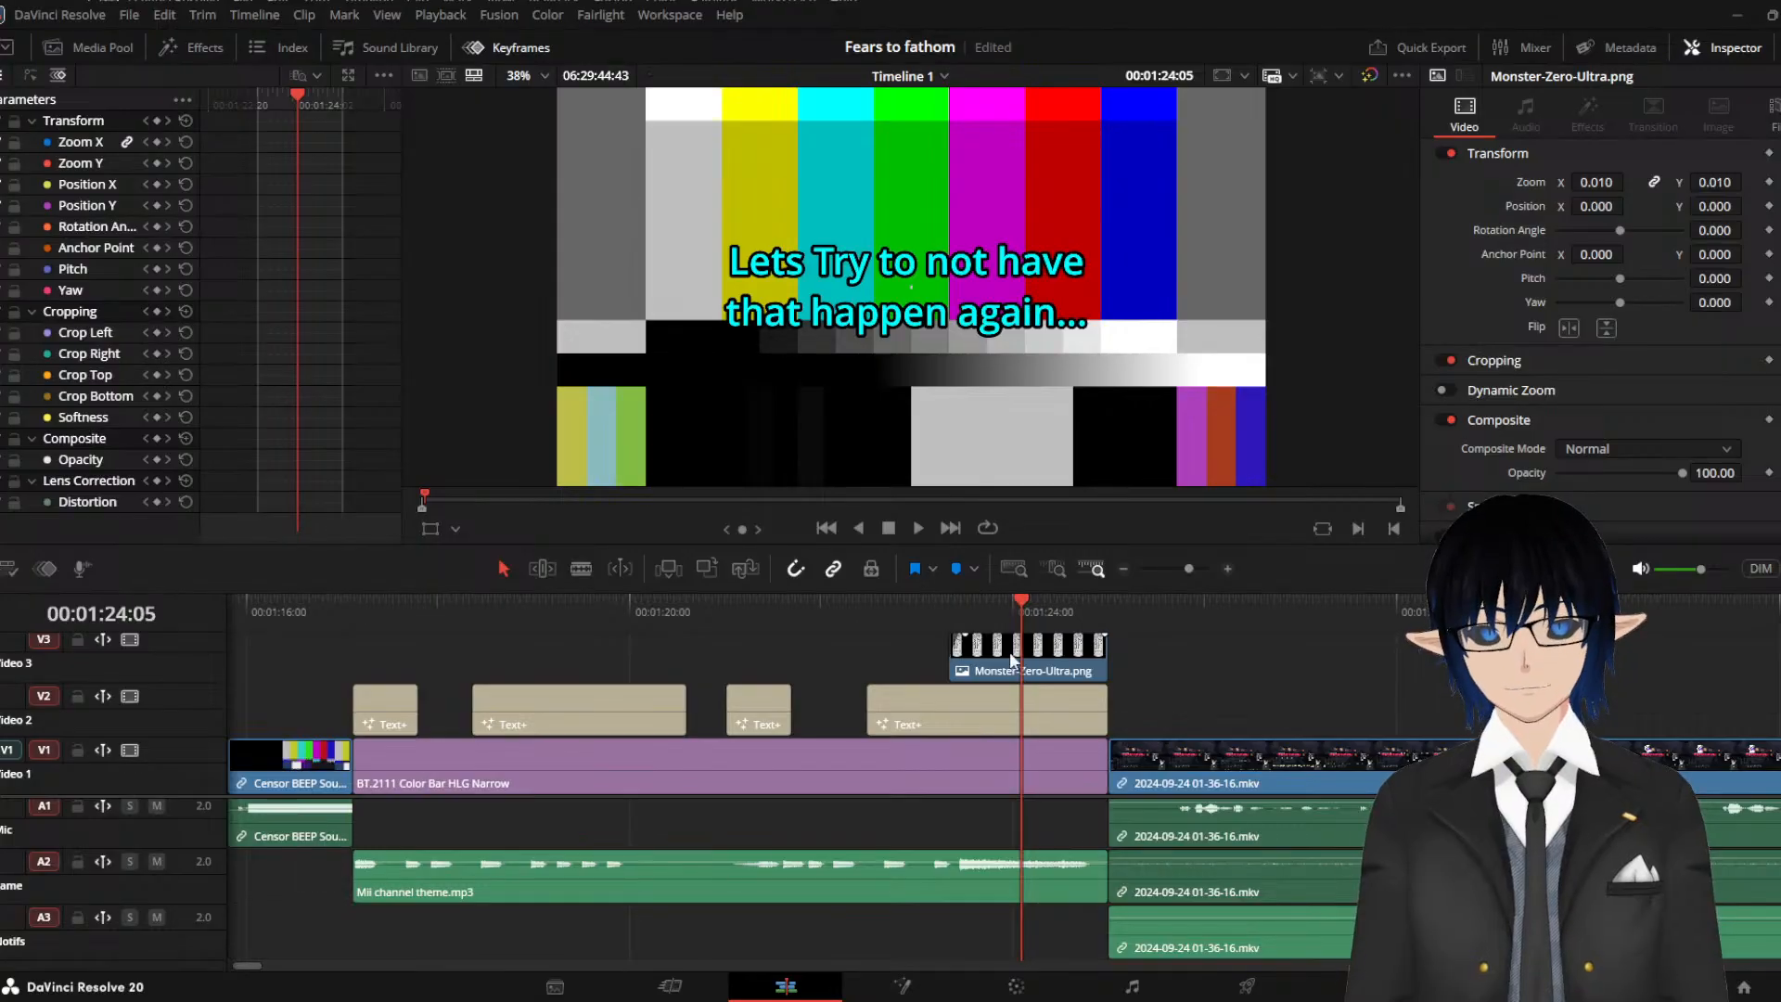
pyautogui.click(1010, 604)
pyautogui.moveTo(1010, 603); pyautogui.dragTo(949, 610)
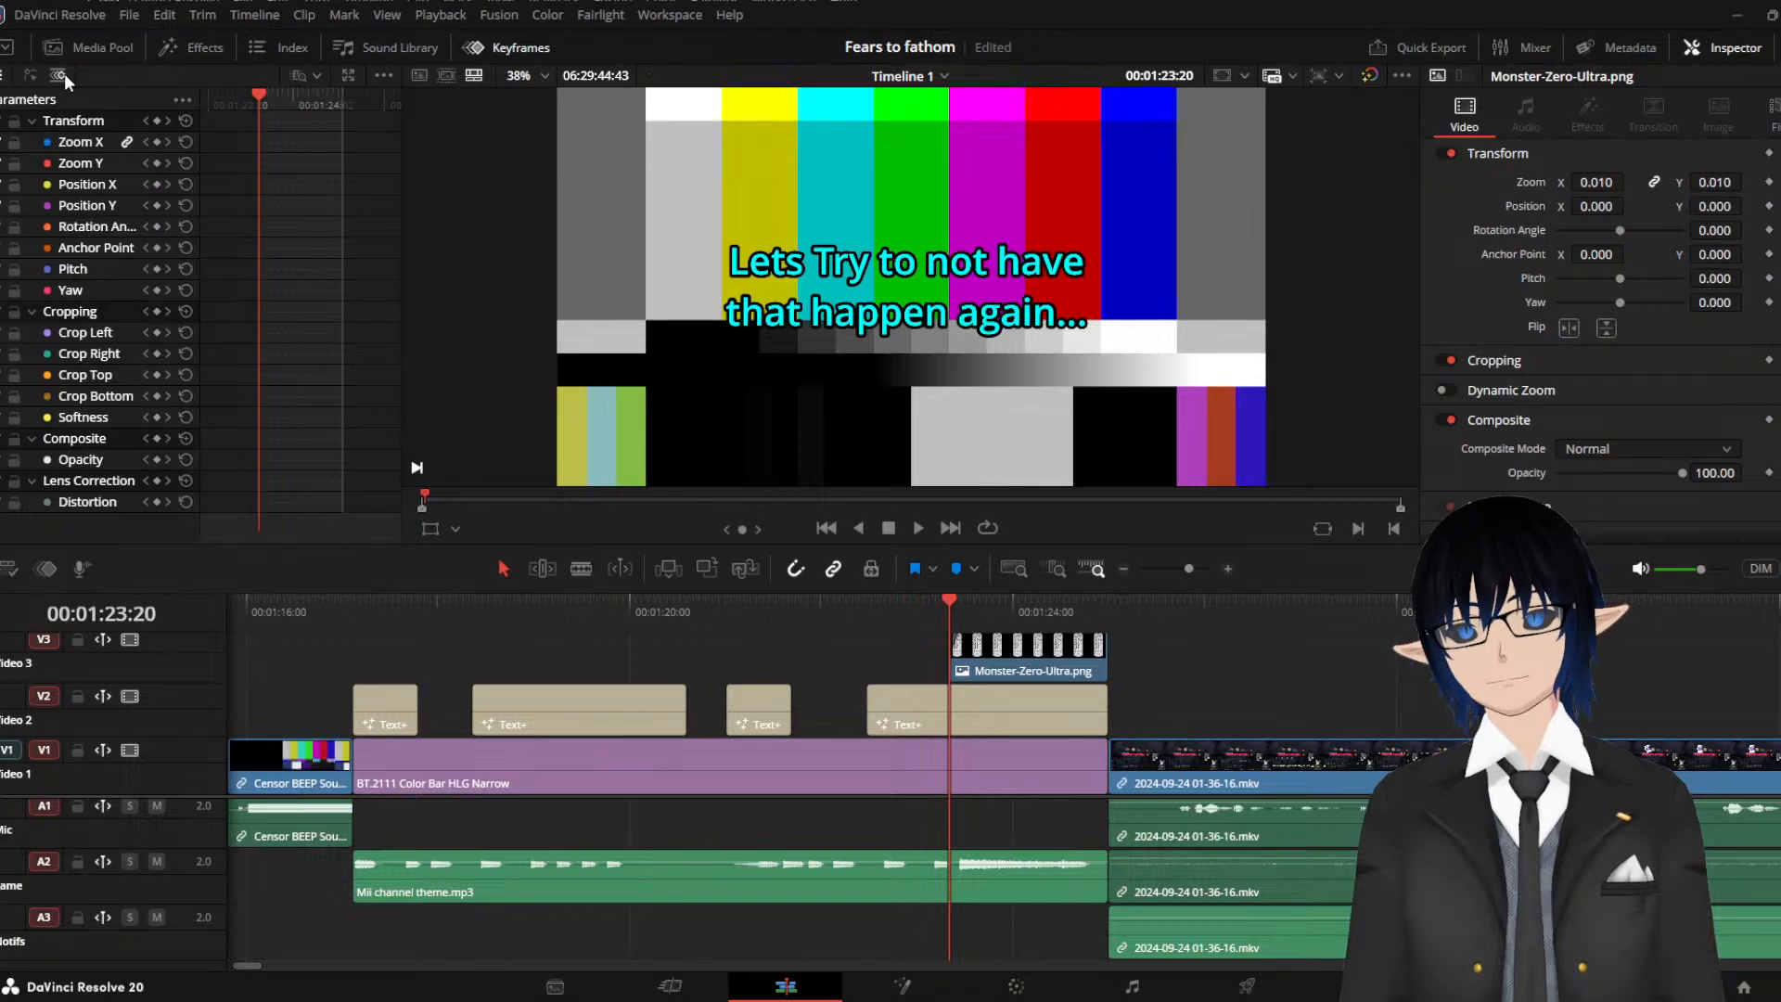
pyautogui.click(0, 81)
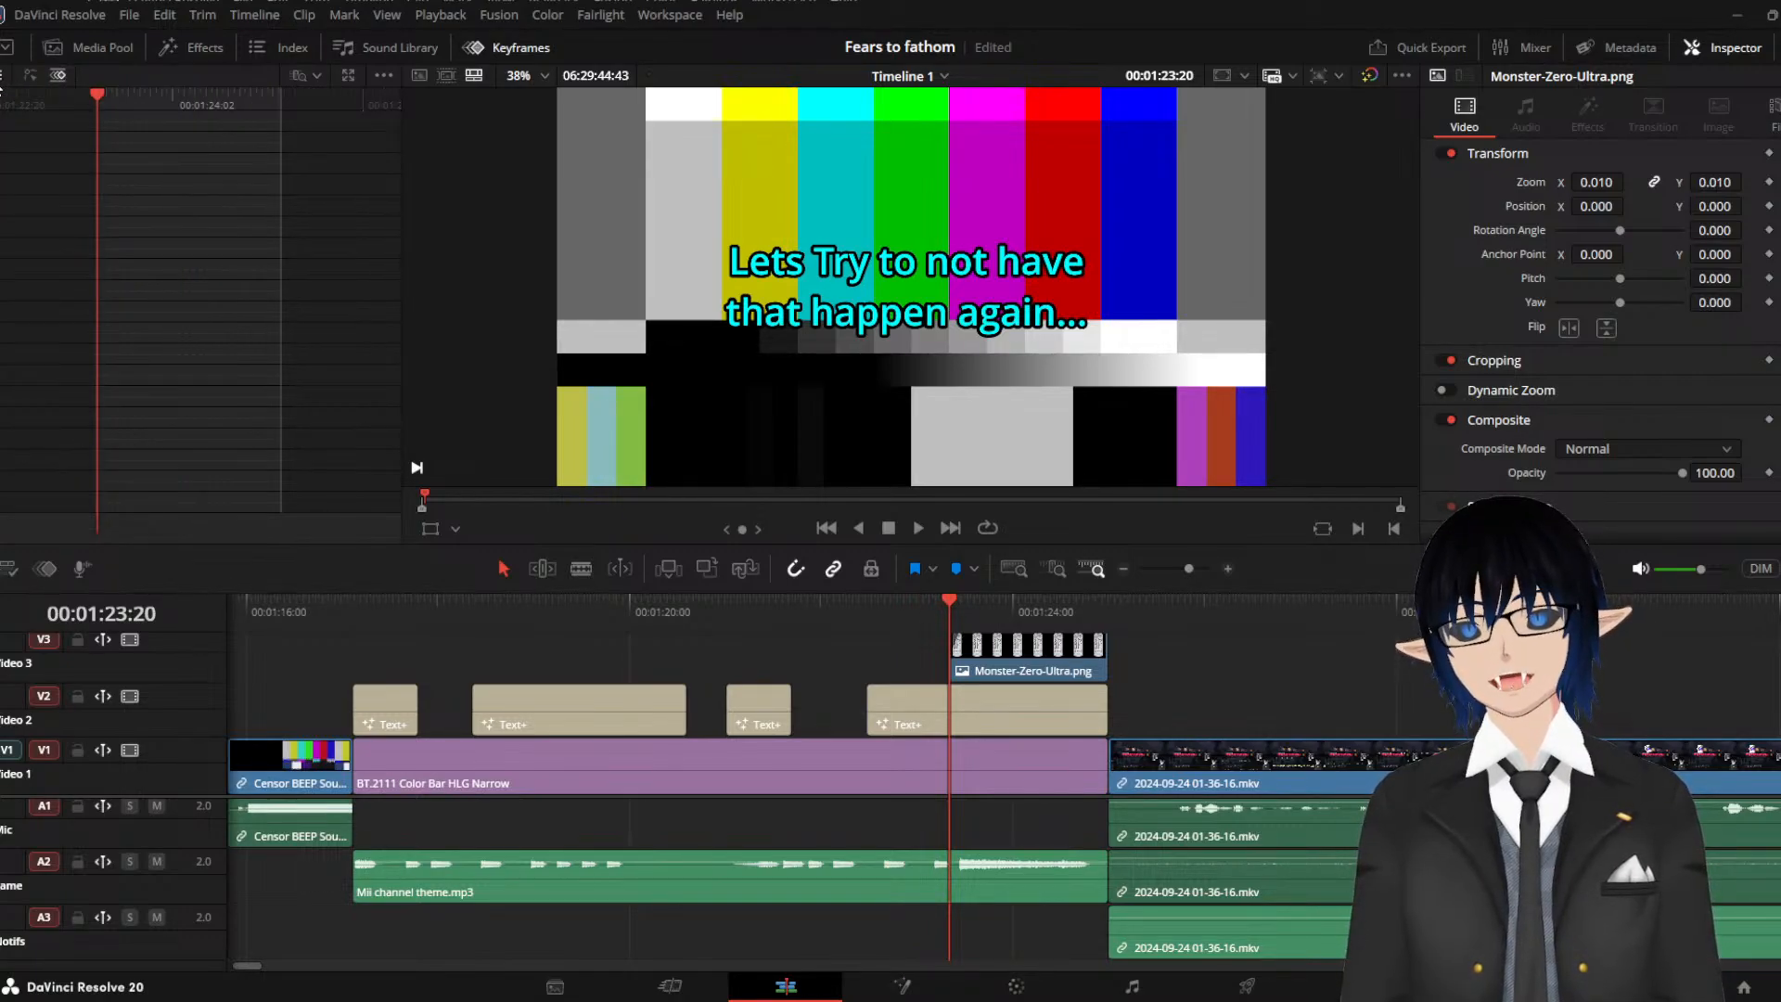
pyautogui.click(1, 82)
pyautogui.click(1, 81)
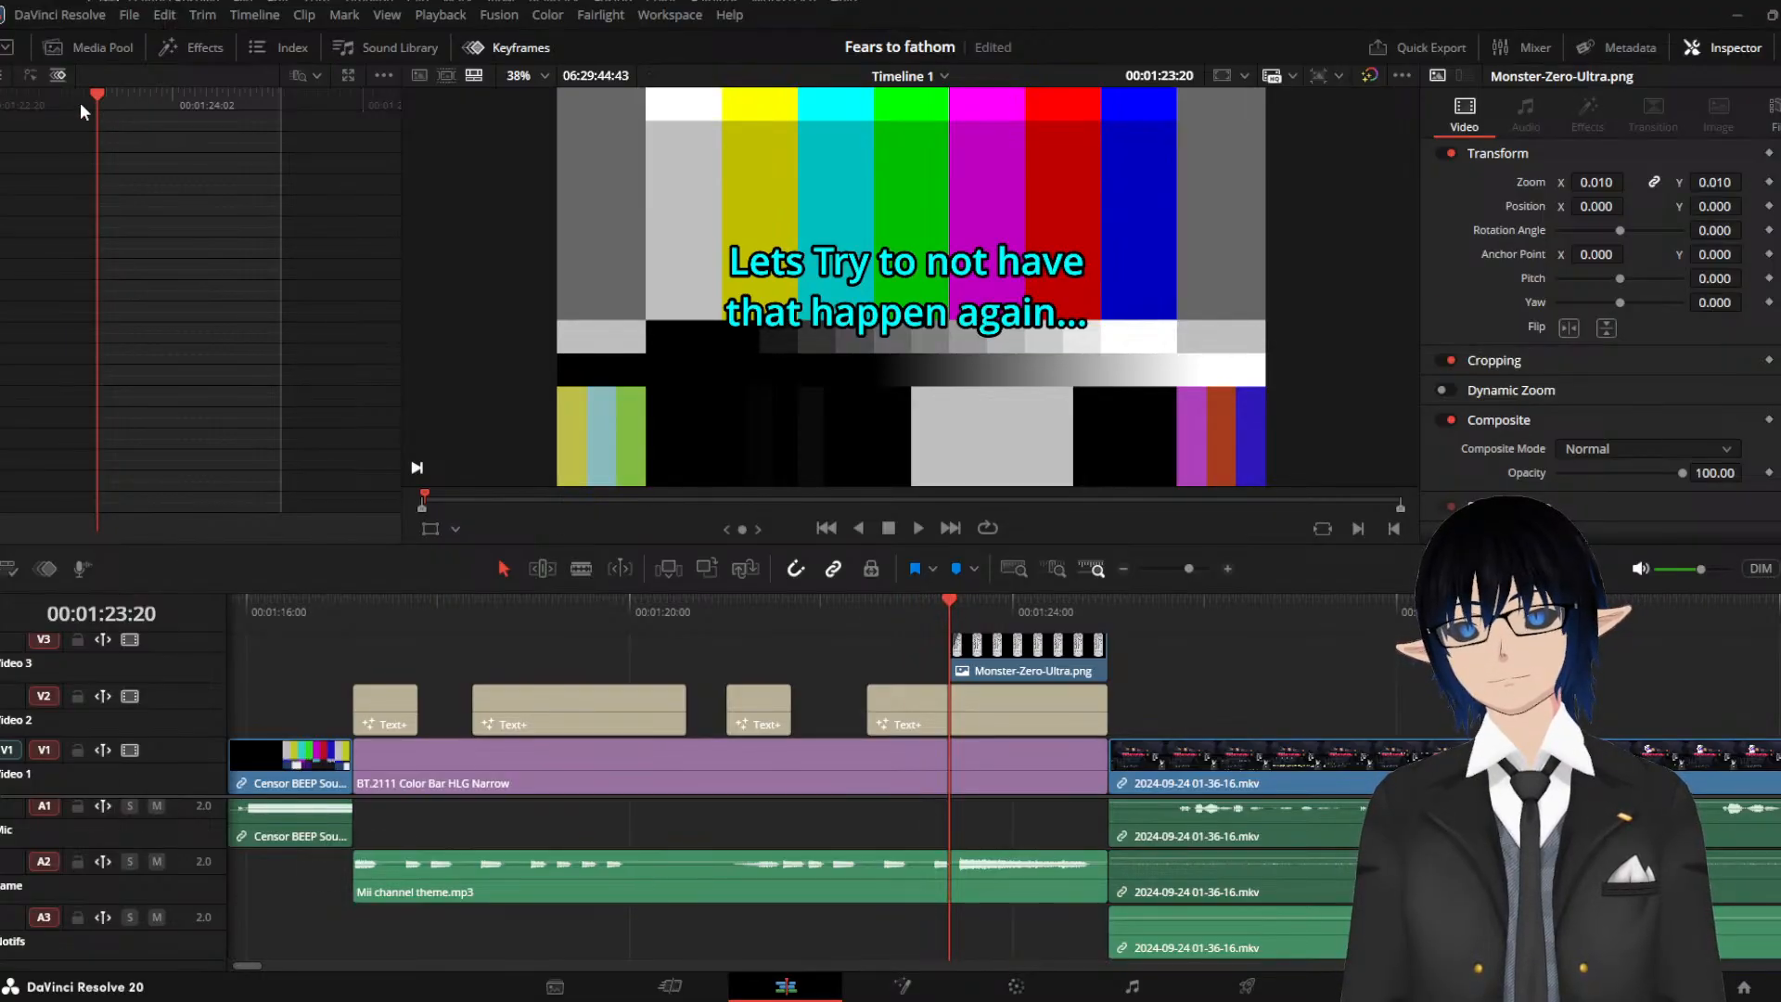
pyautogui.click(42, 571)
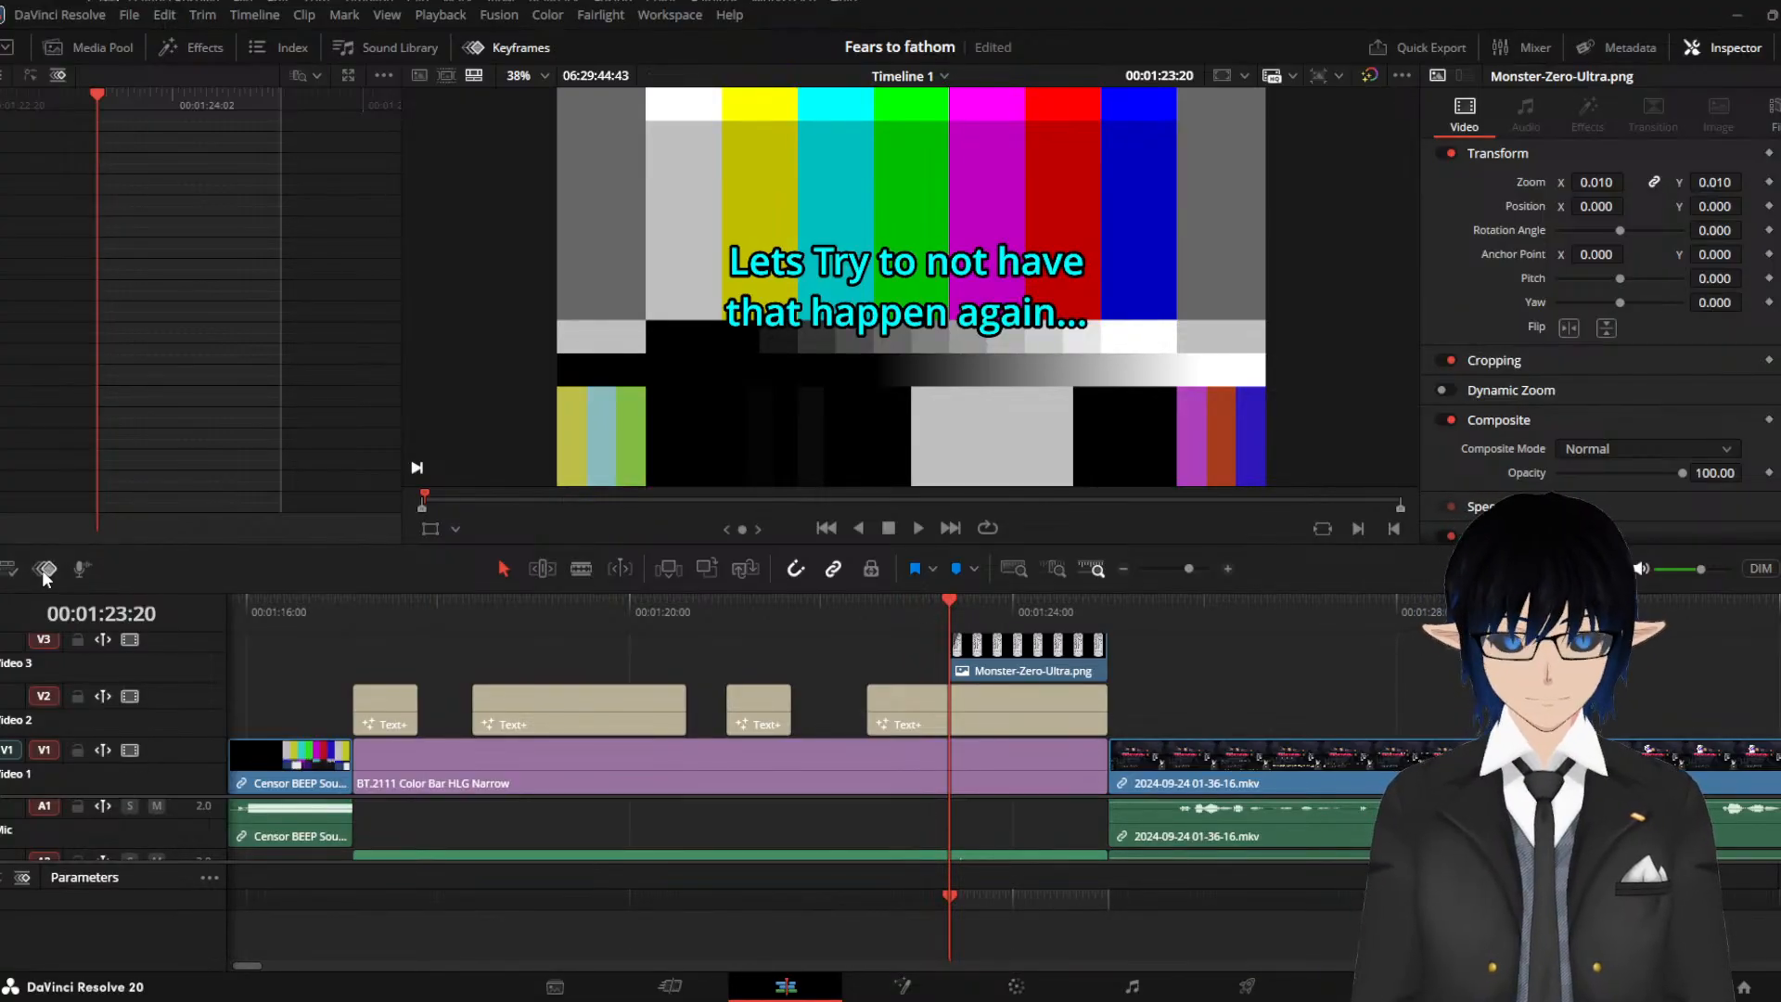
pyautogui.click(43, 571)
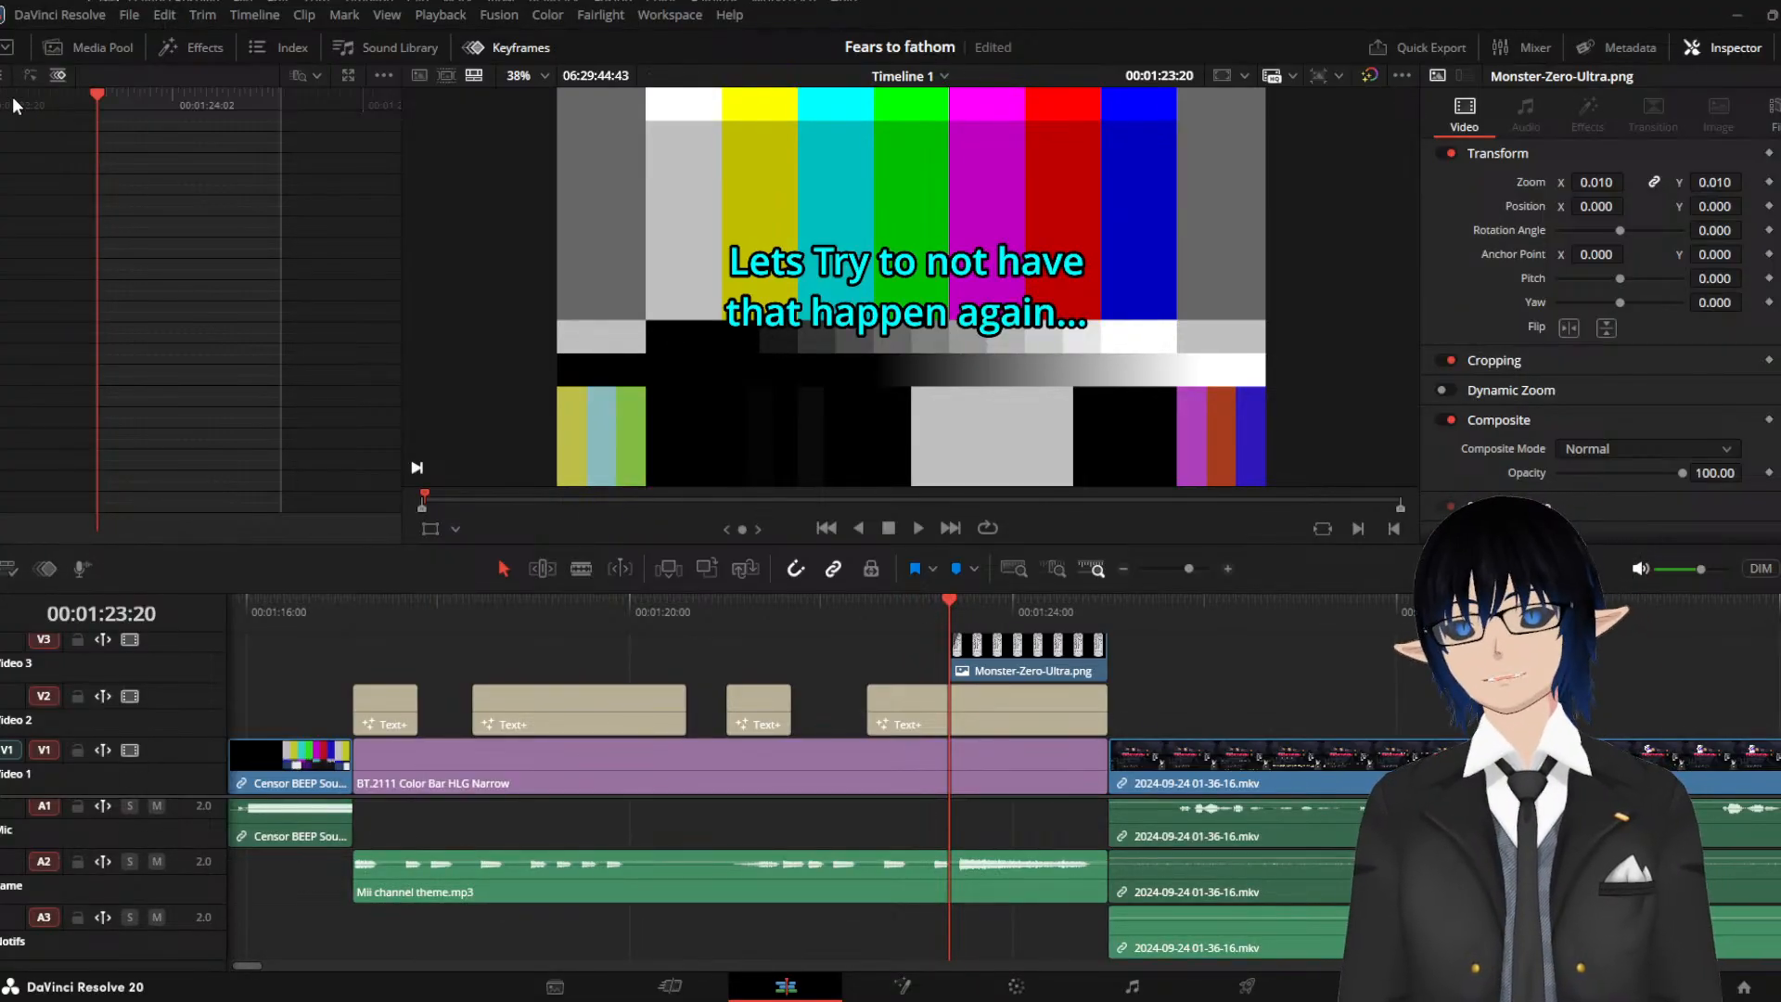
pyautogui.click(3, 81)
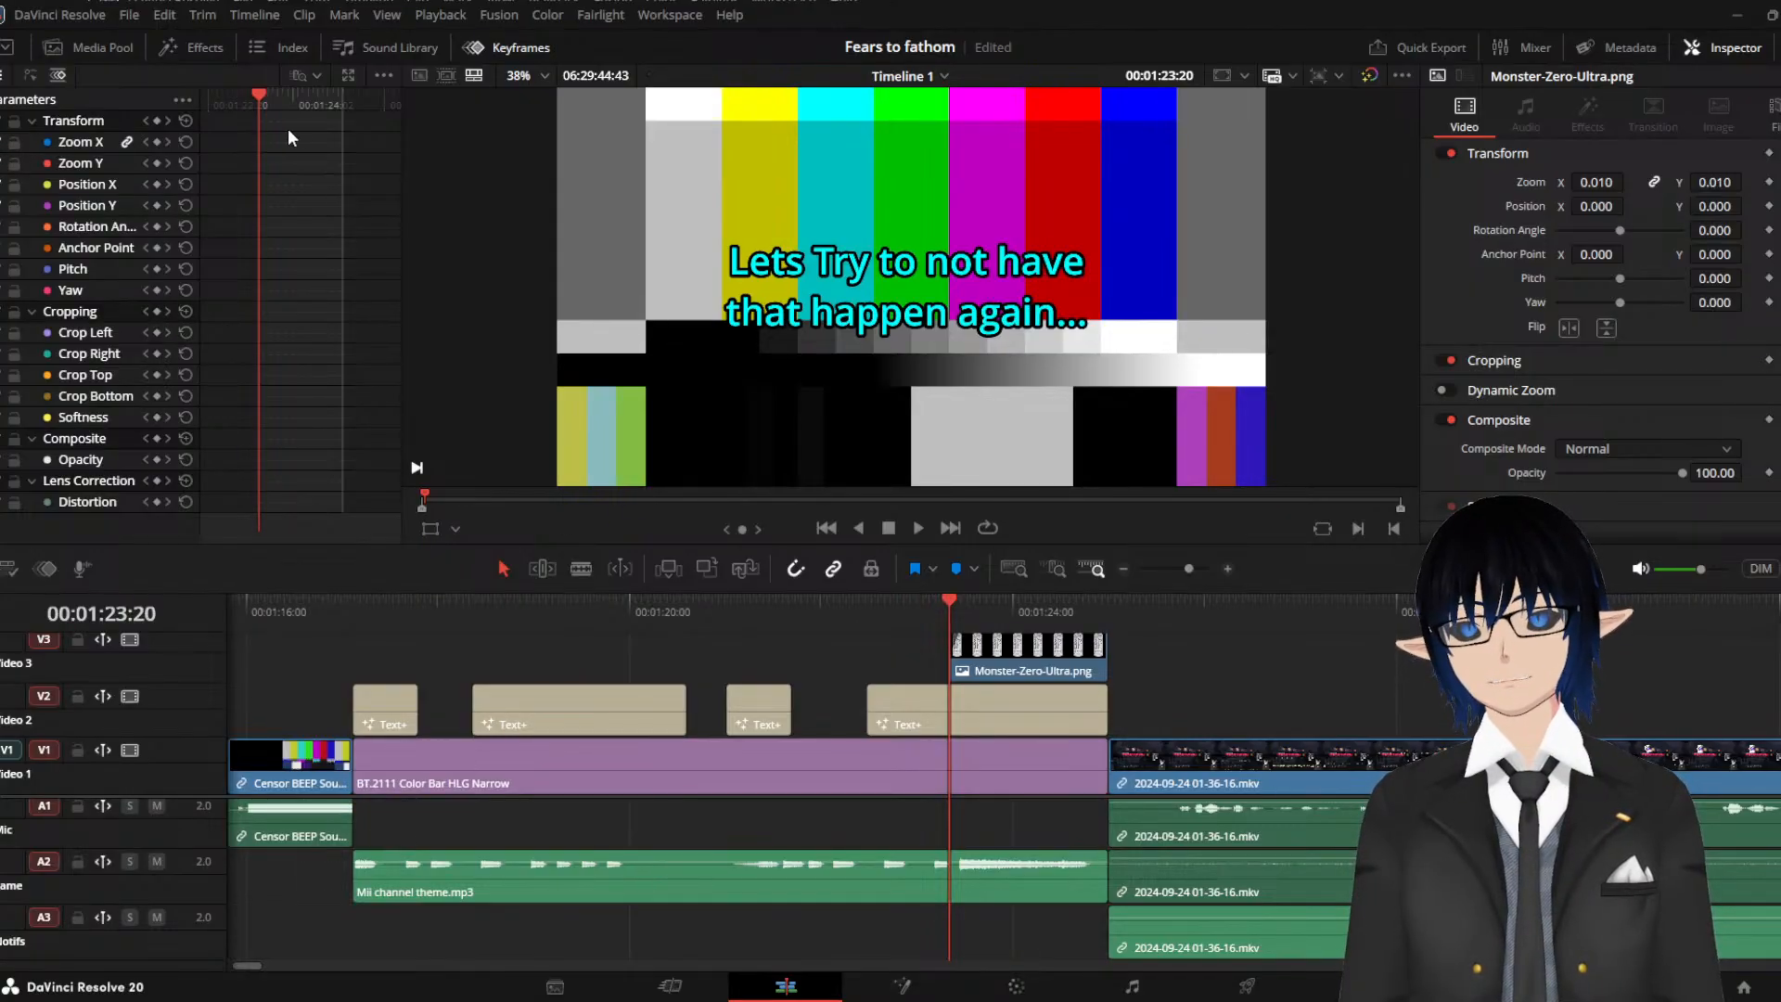
# Add a zoom keyframe in X and Y at 00:01:23:20, the start of the Monster can clip
pyautogui.moveTo(260, 98)
pyautogui.mouseDown()
pyautogui.moveTo(353, 100)
pyautogui.moveTo(260, 113)
pyautogui.mouseUp()
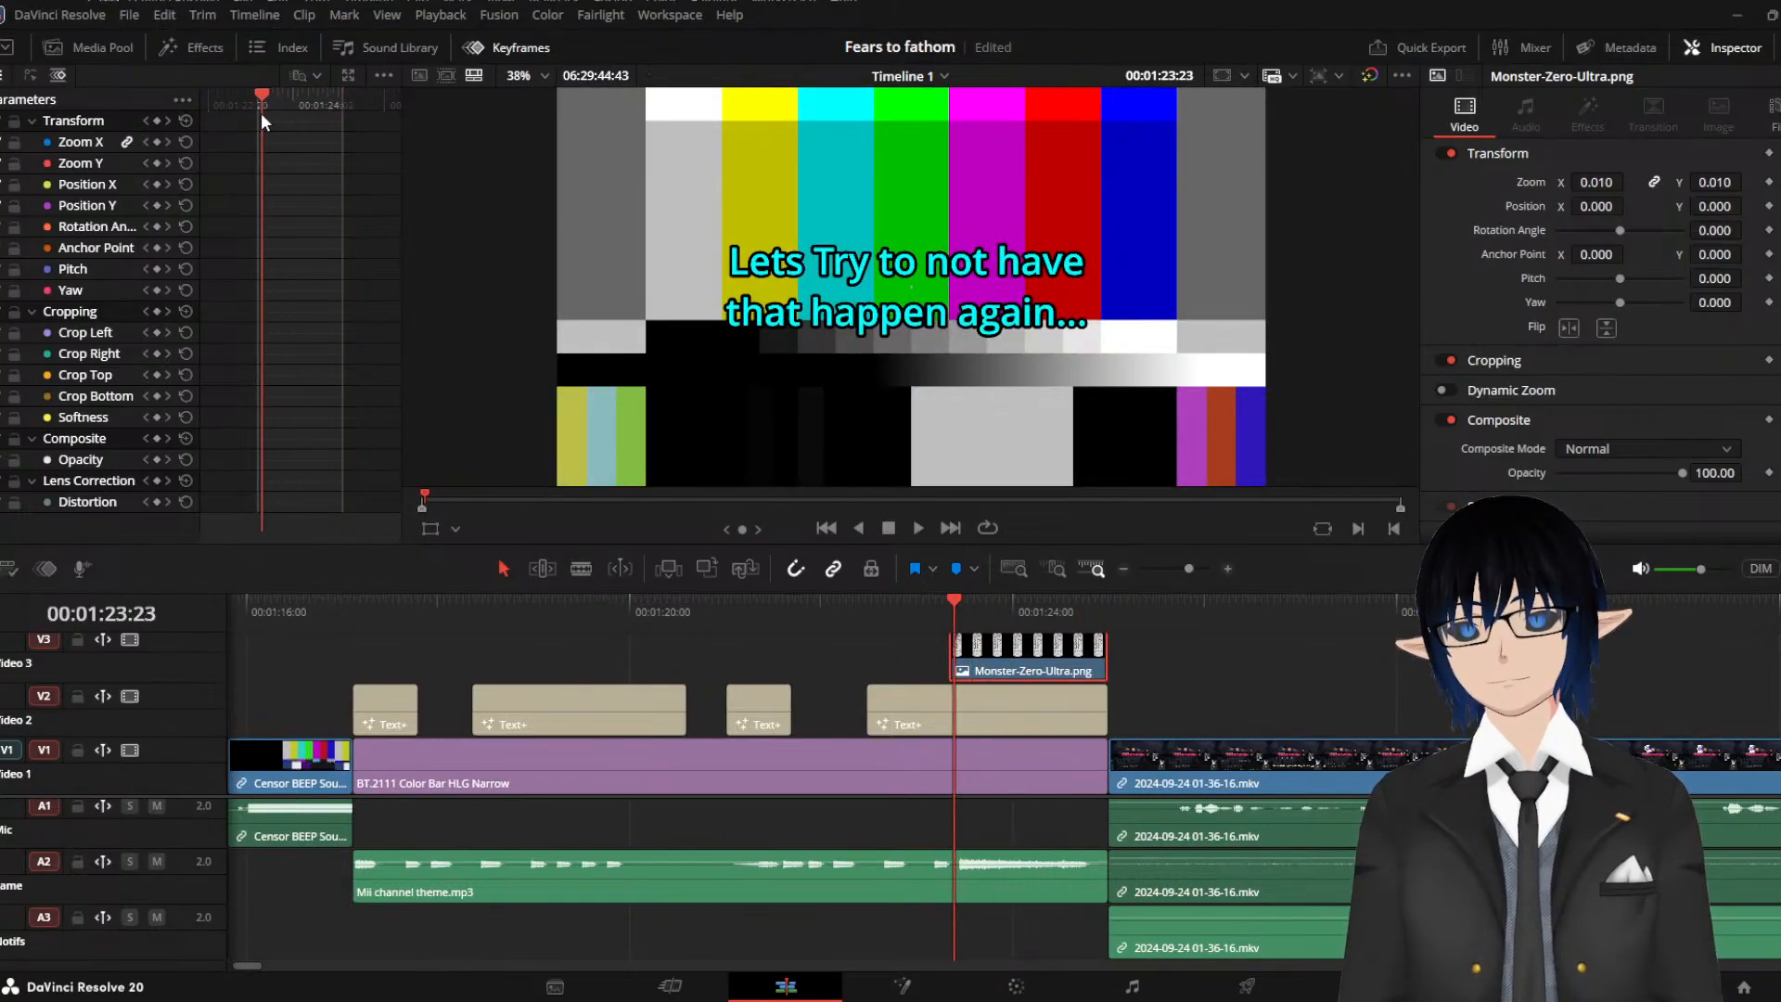
pyautogui.click(947, 598)
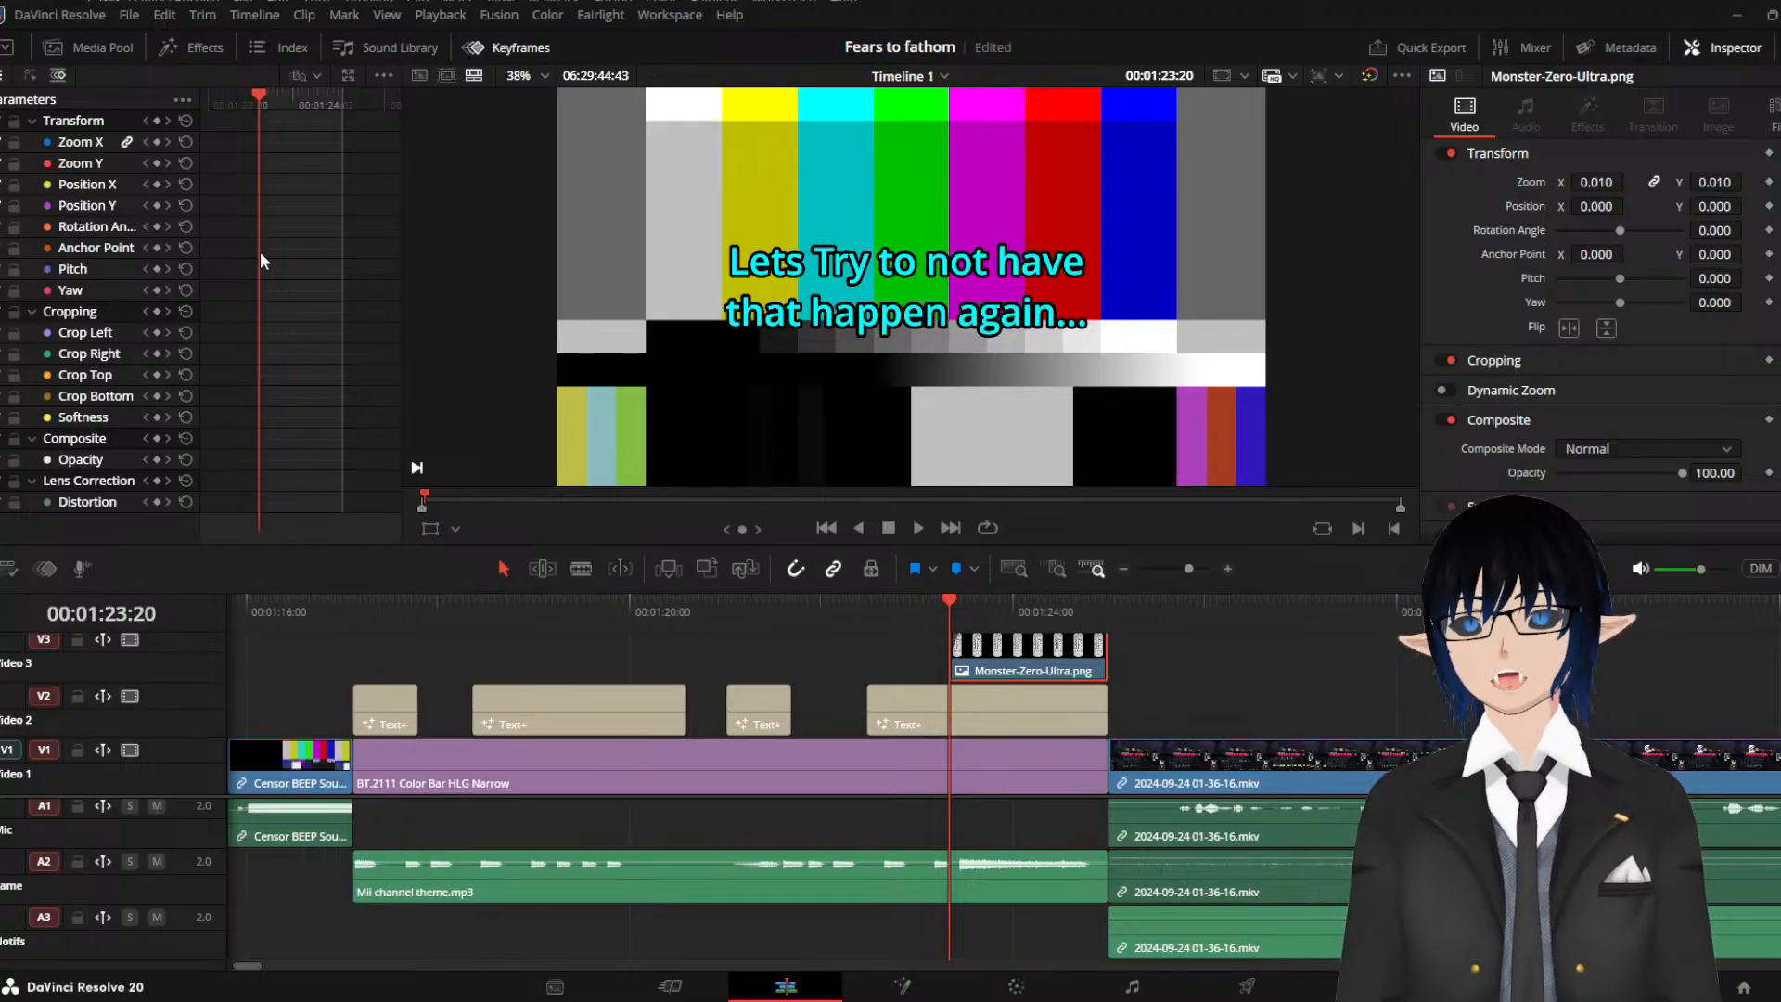
pyautogui.click(156, 142)
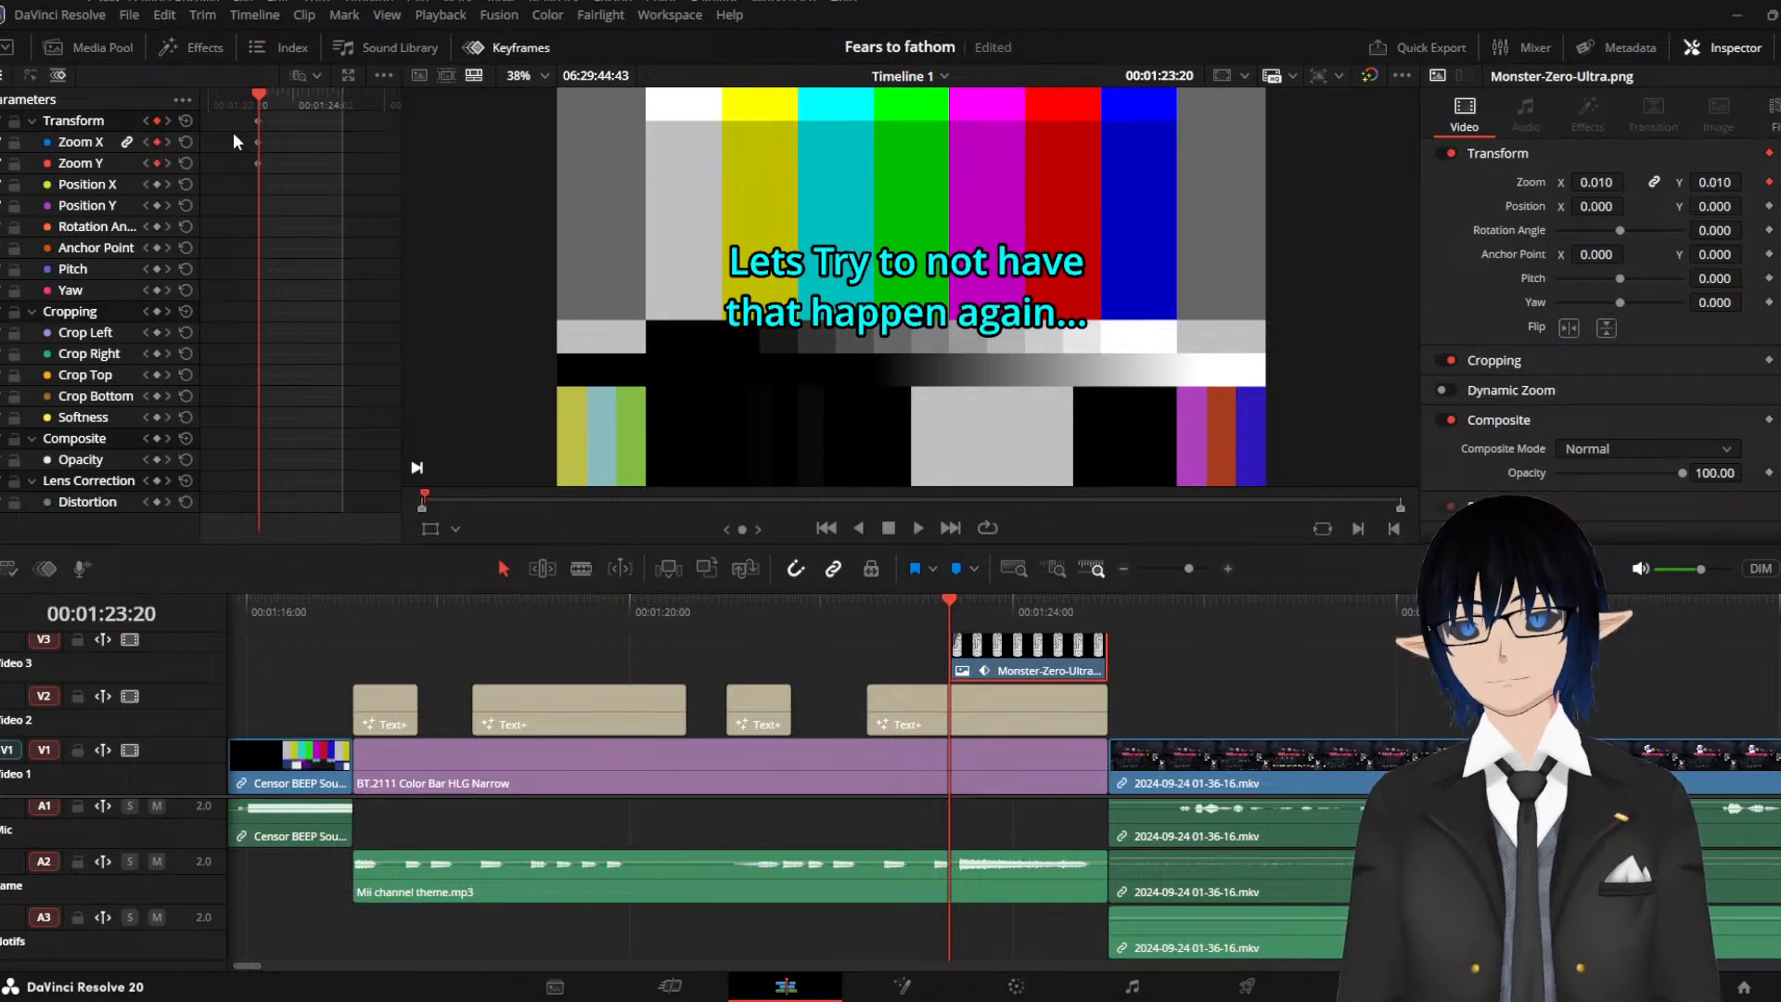
# Try a second zoom keyframe of about 5.630 in X and Y at 00:01:24:59 on the can clip
pyautogui.moveTo(256, 96); pyautogui.dragTo(341, 103)
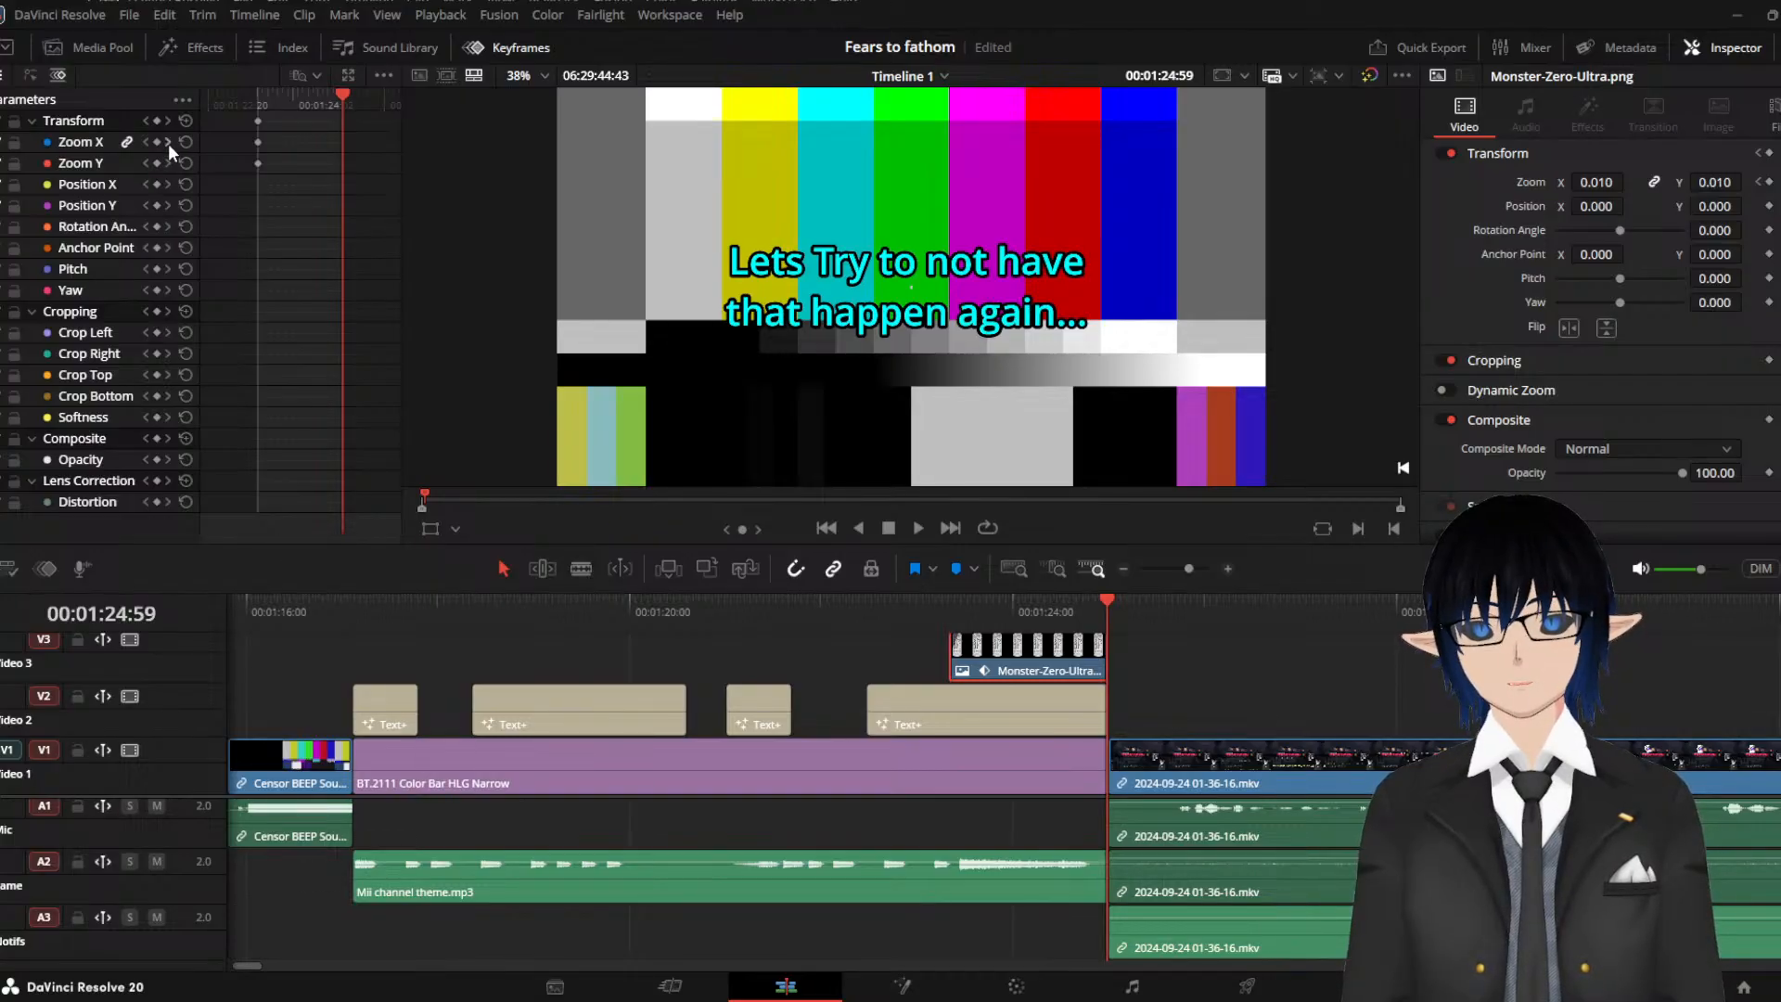
pyautogui.click(1586, 179)
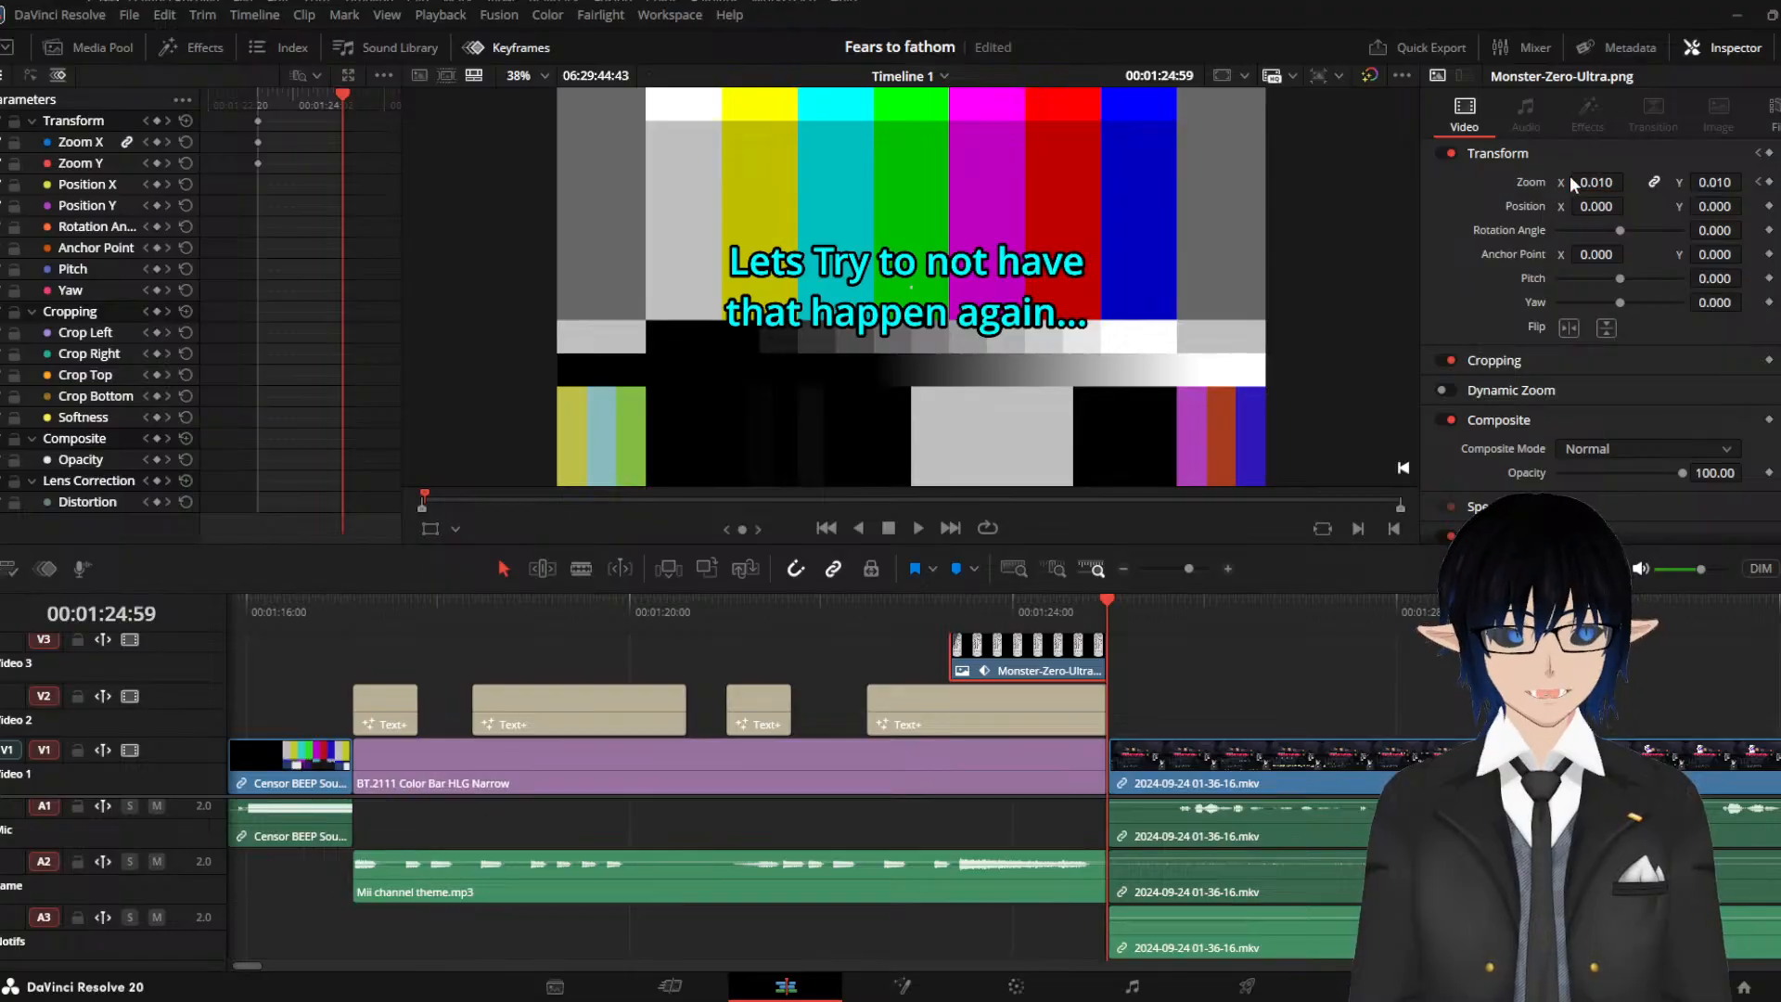
pyautogui.moveTo(1577, 179); pyautogui.dragTo(1724, 181)
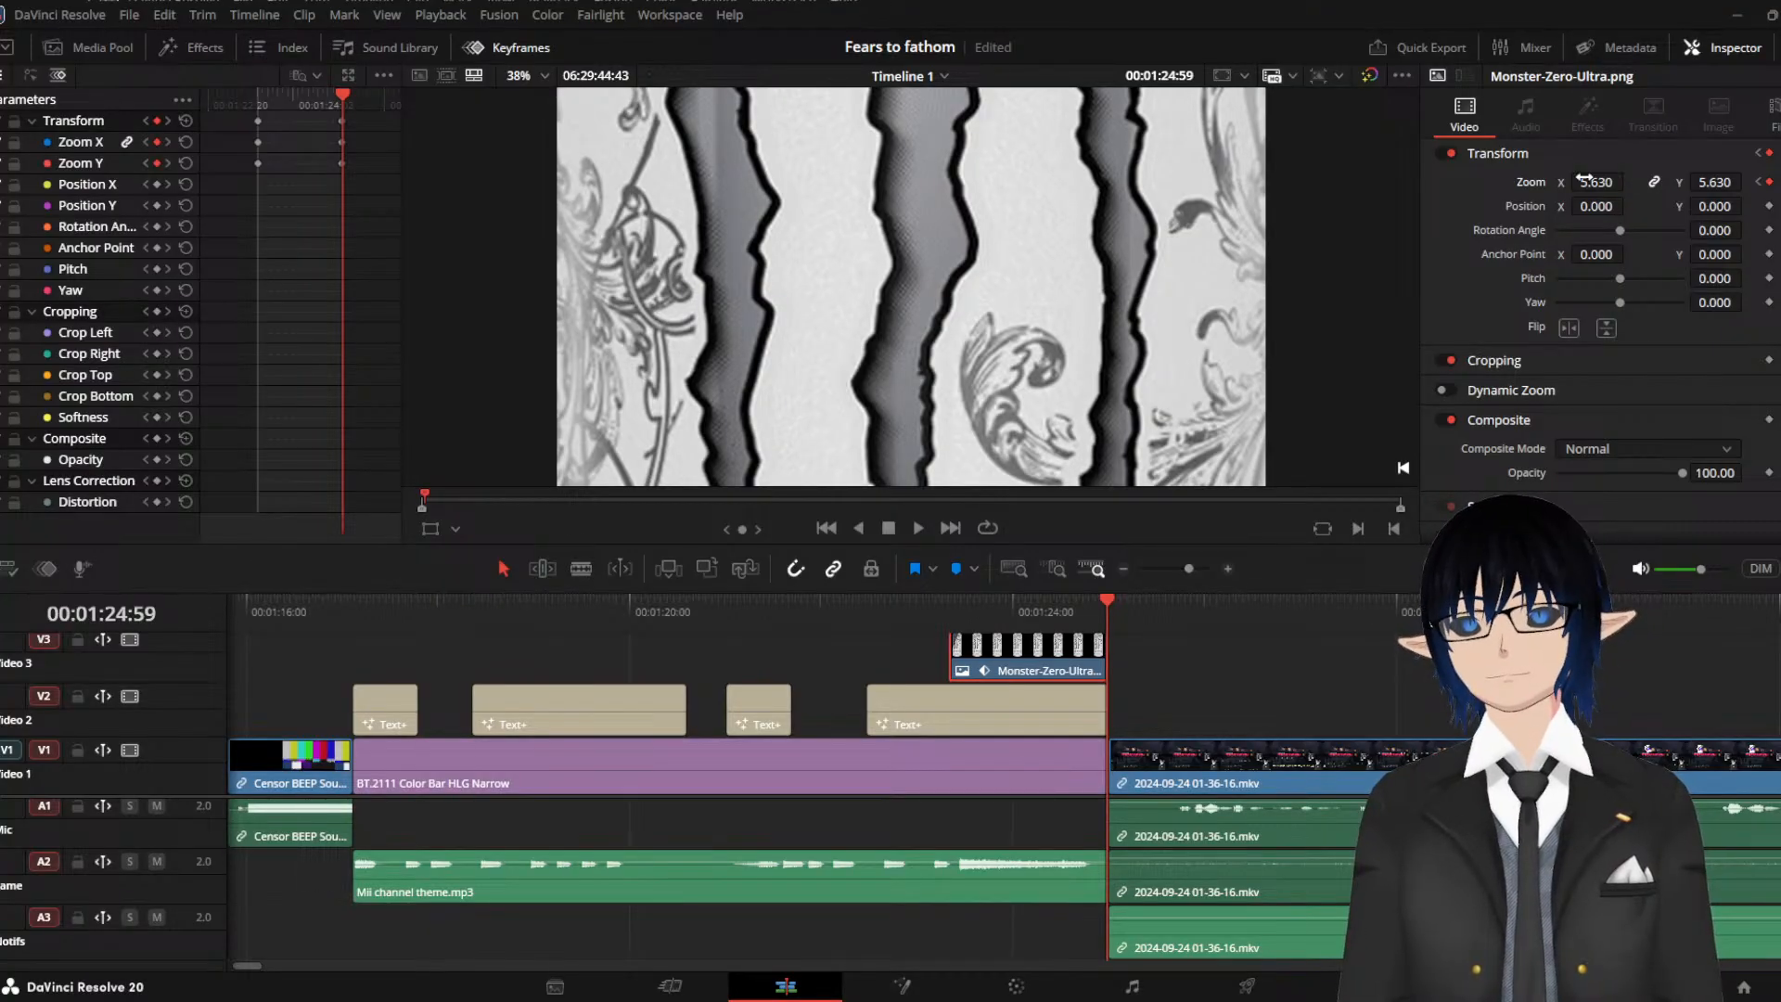
# Keyframe all Transform parameters of the can clip at 00:01:24:59 and play it back from its start
pyautogui.click(157, 122)
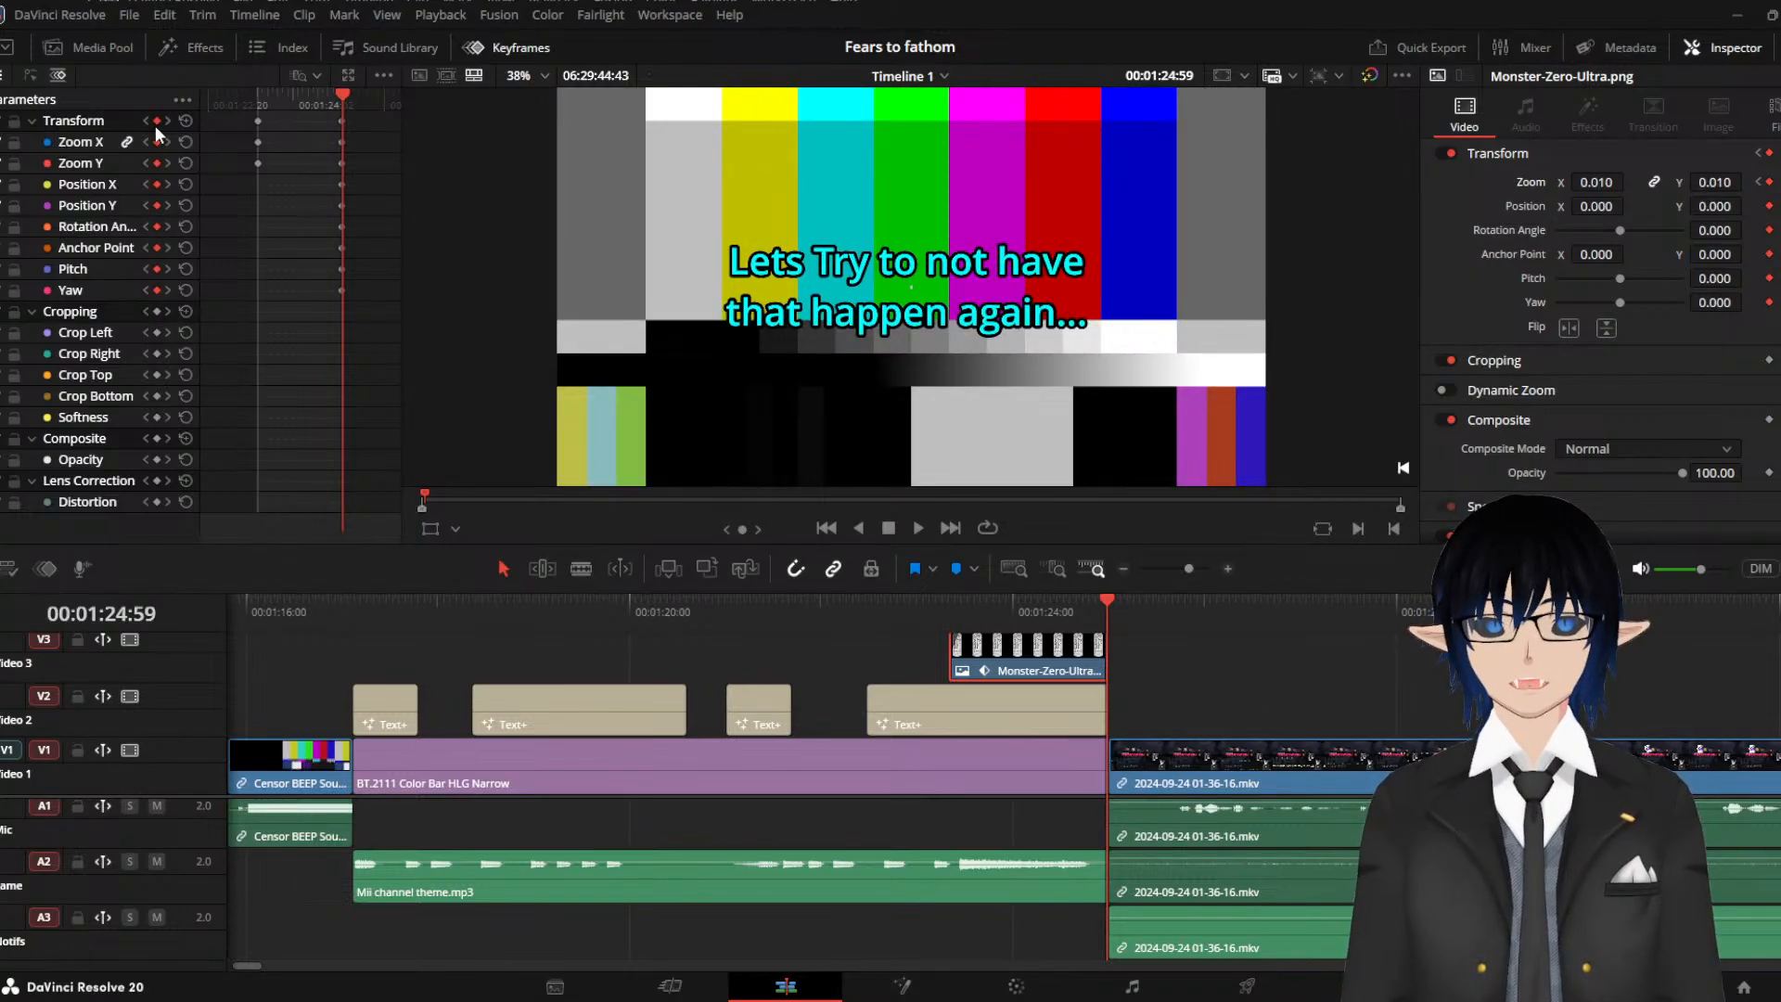
pyautogui.click(260, 96)
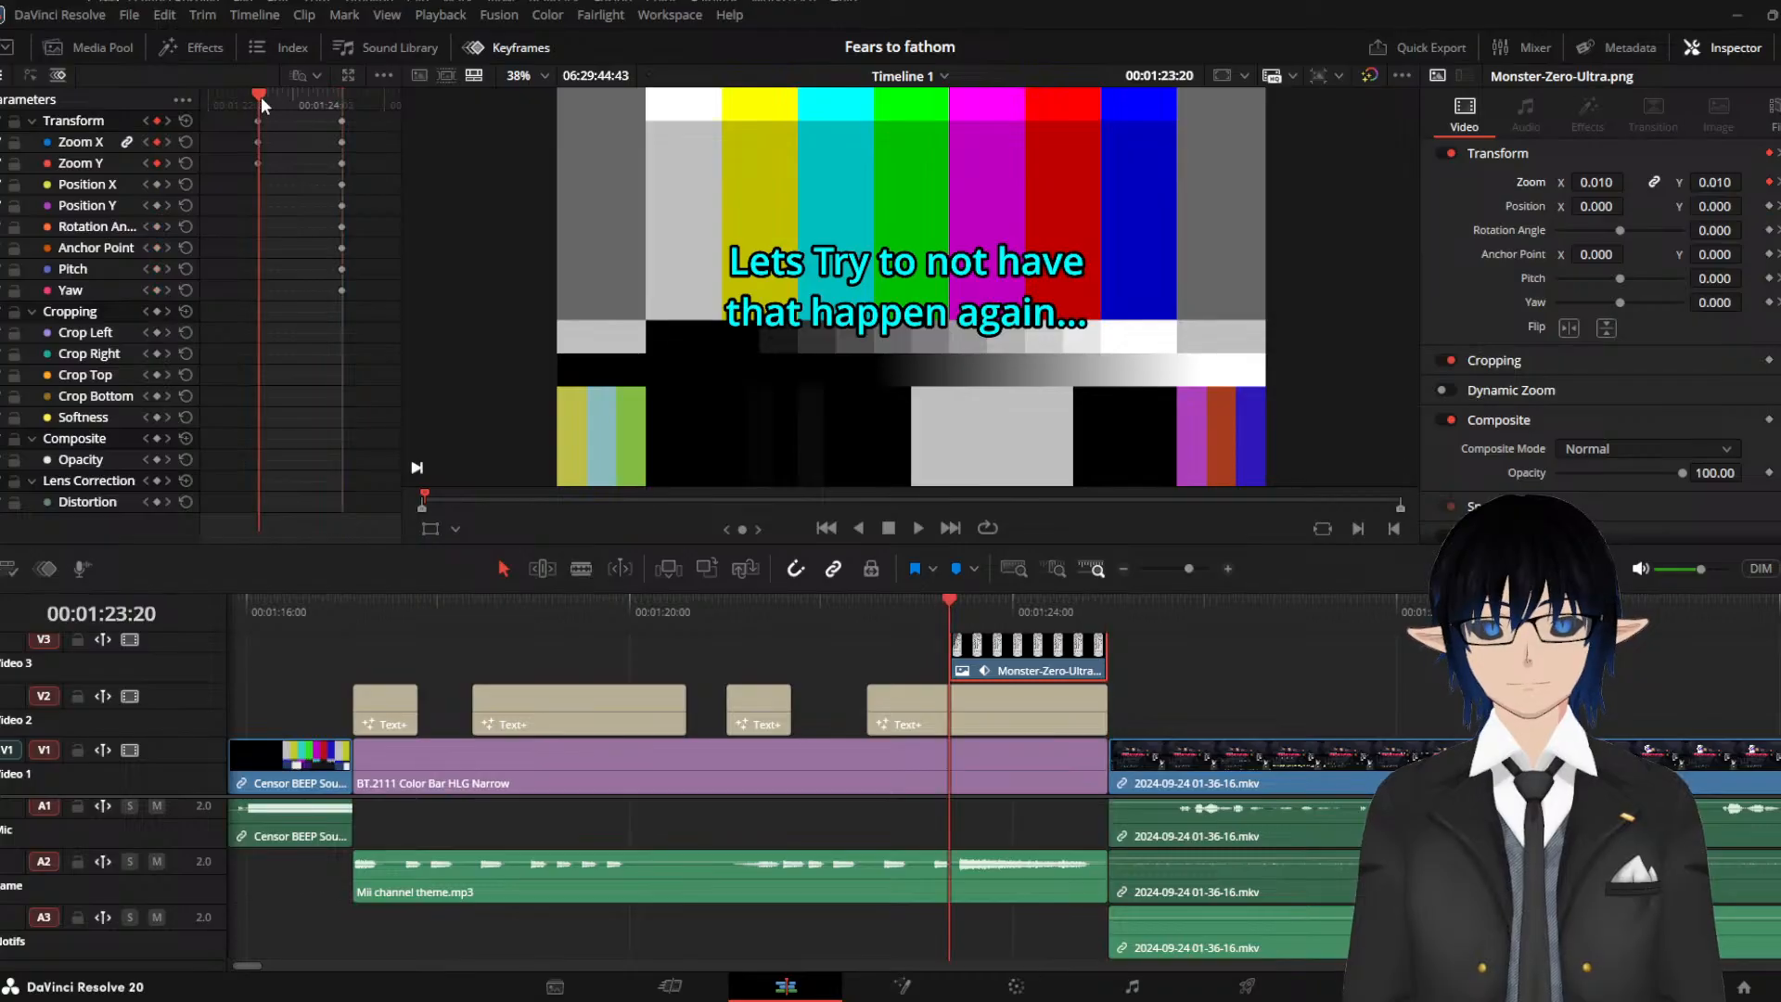
pyautogui.press('space')
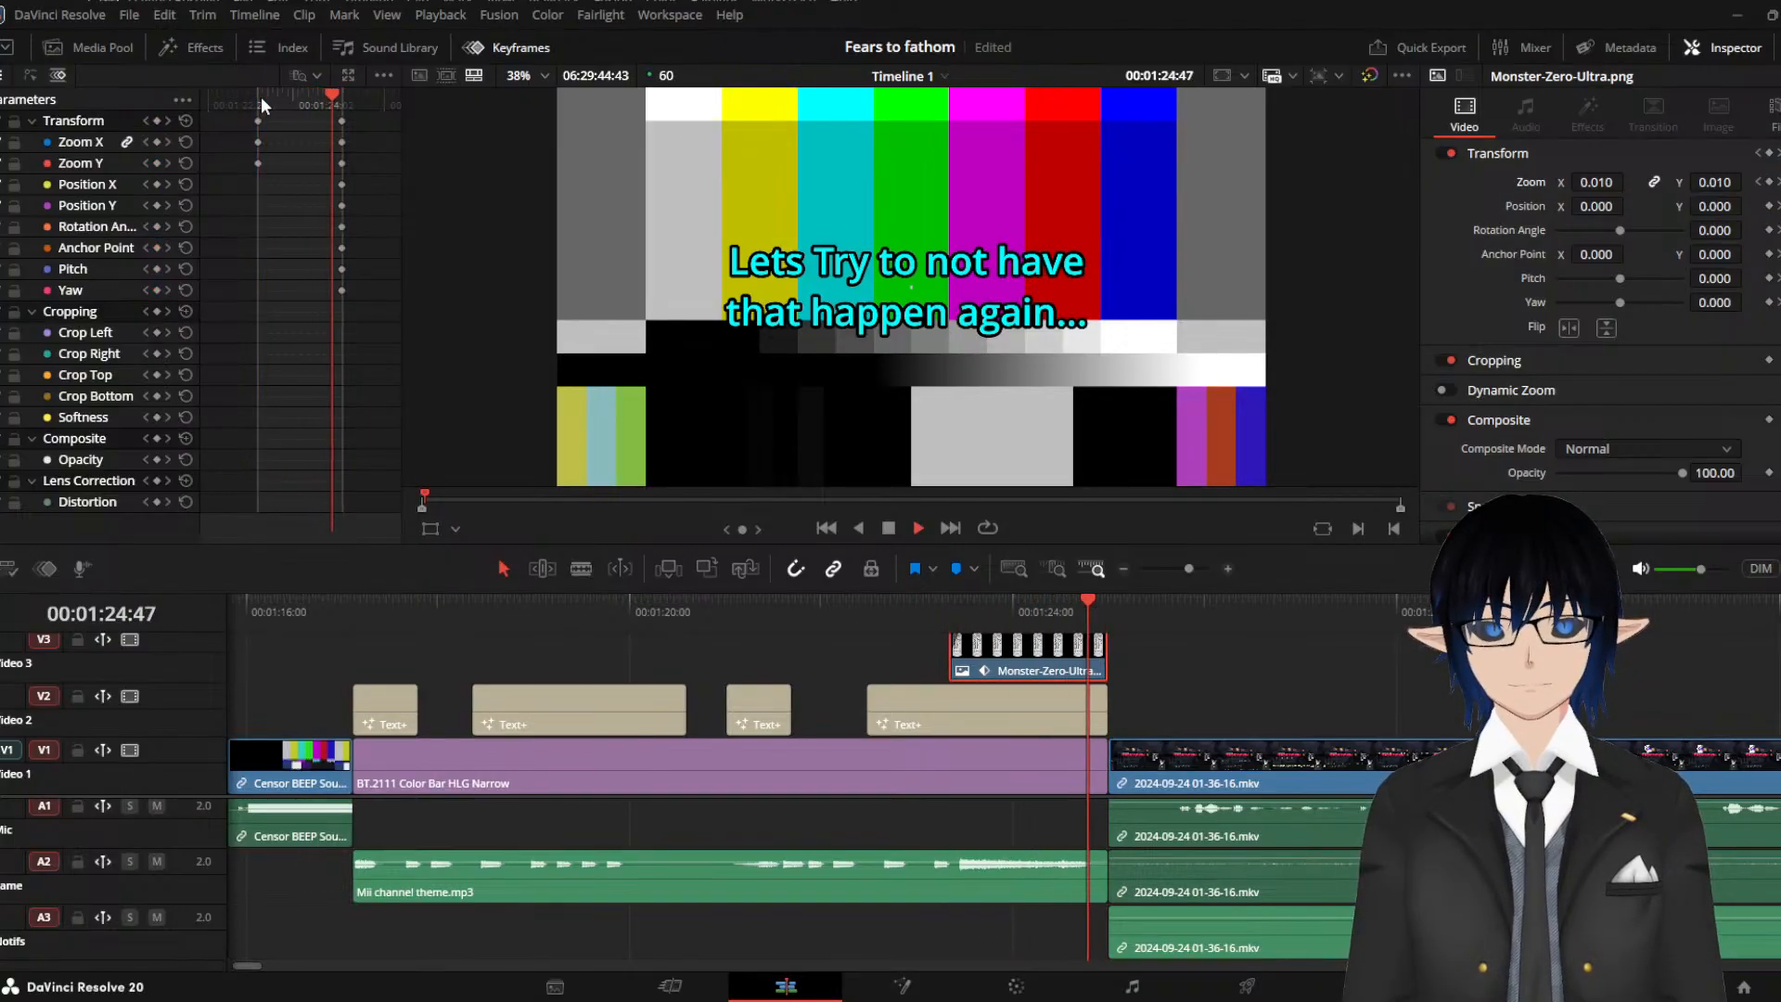
pyautogui.press('space')
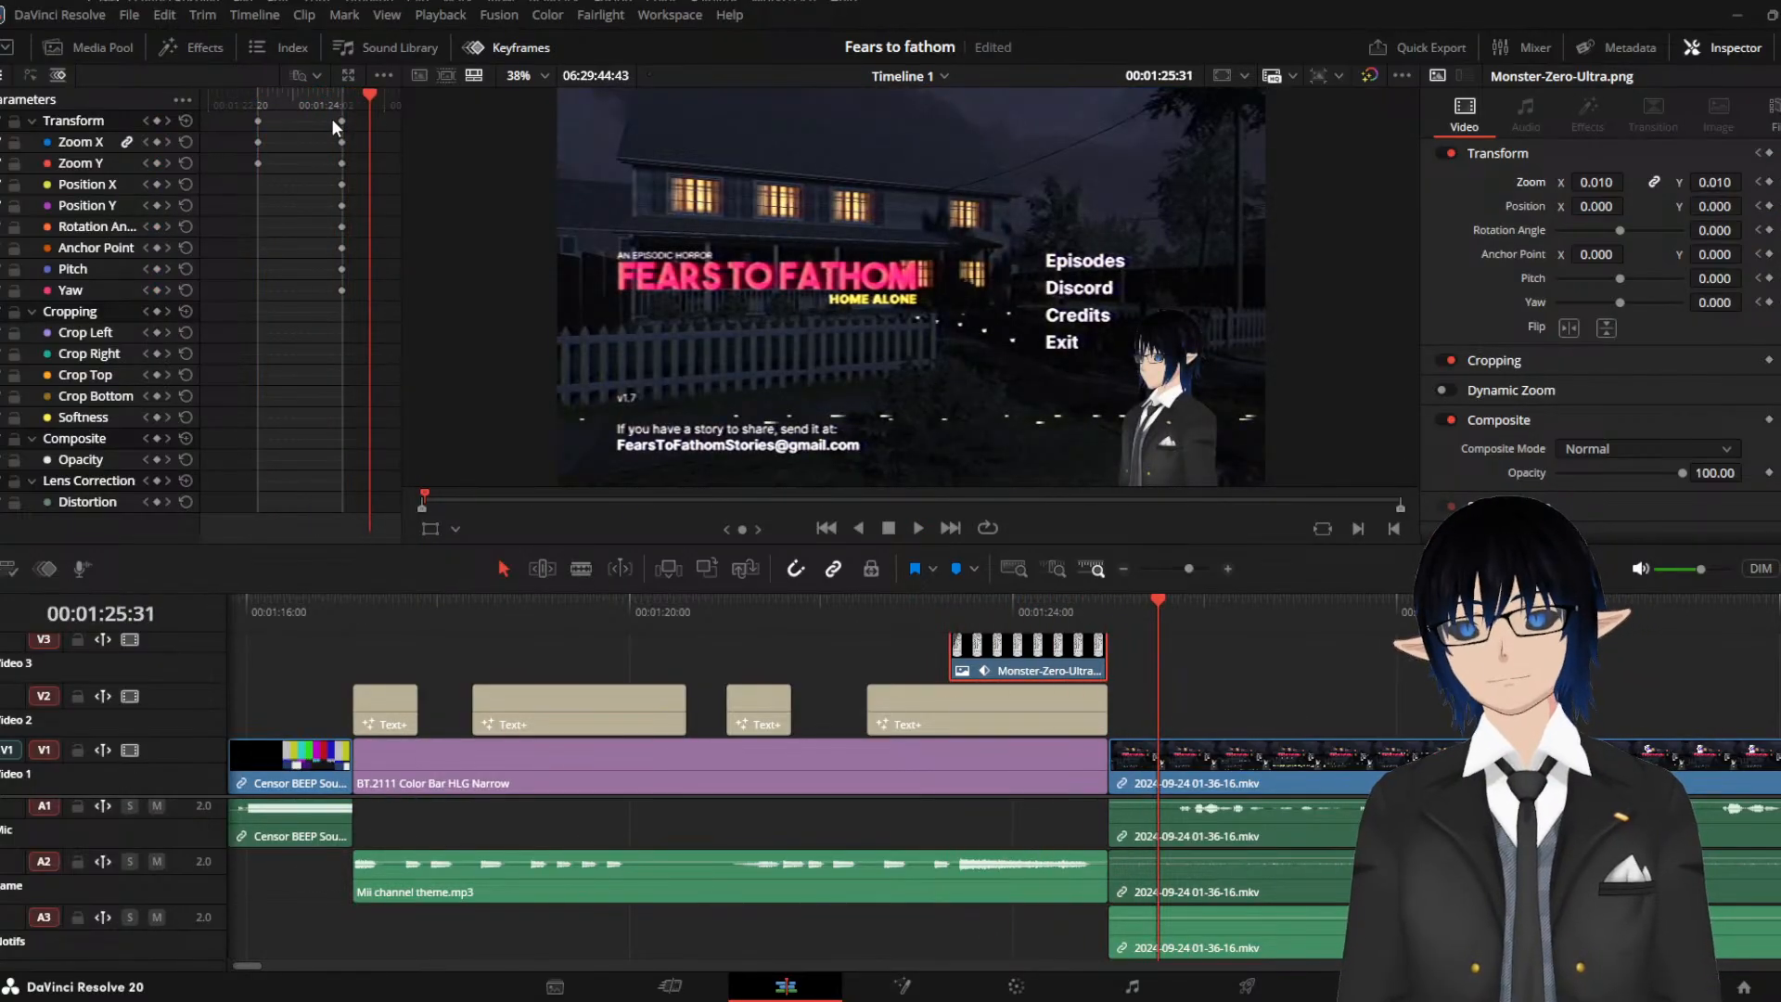
# Raise the can's zoom to 5.290 in X and Y with a keyframe at 00:01:25:00, and save the project
pyautogui.moveTo(338, 98); pyautogui.dragTo(341, 99)
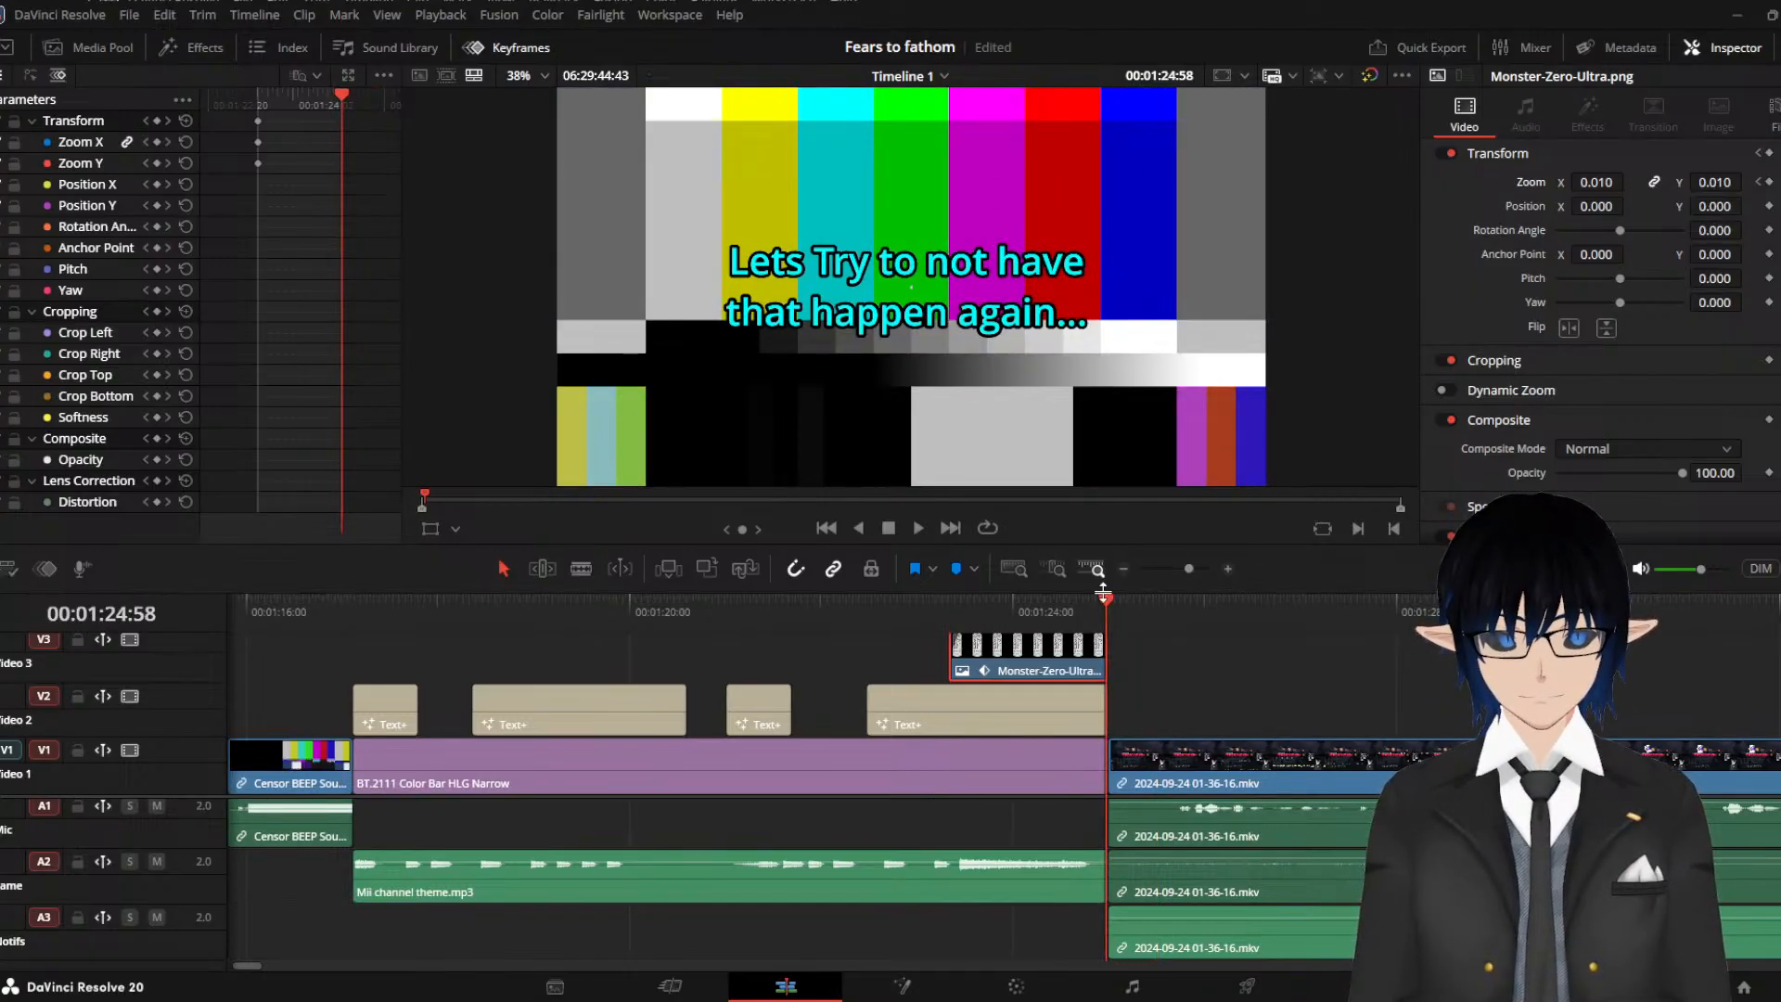
pyautogui.moveTo(1102, 598); pyautogui.dragTo(1107, 603)
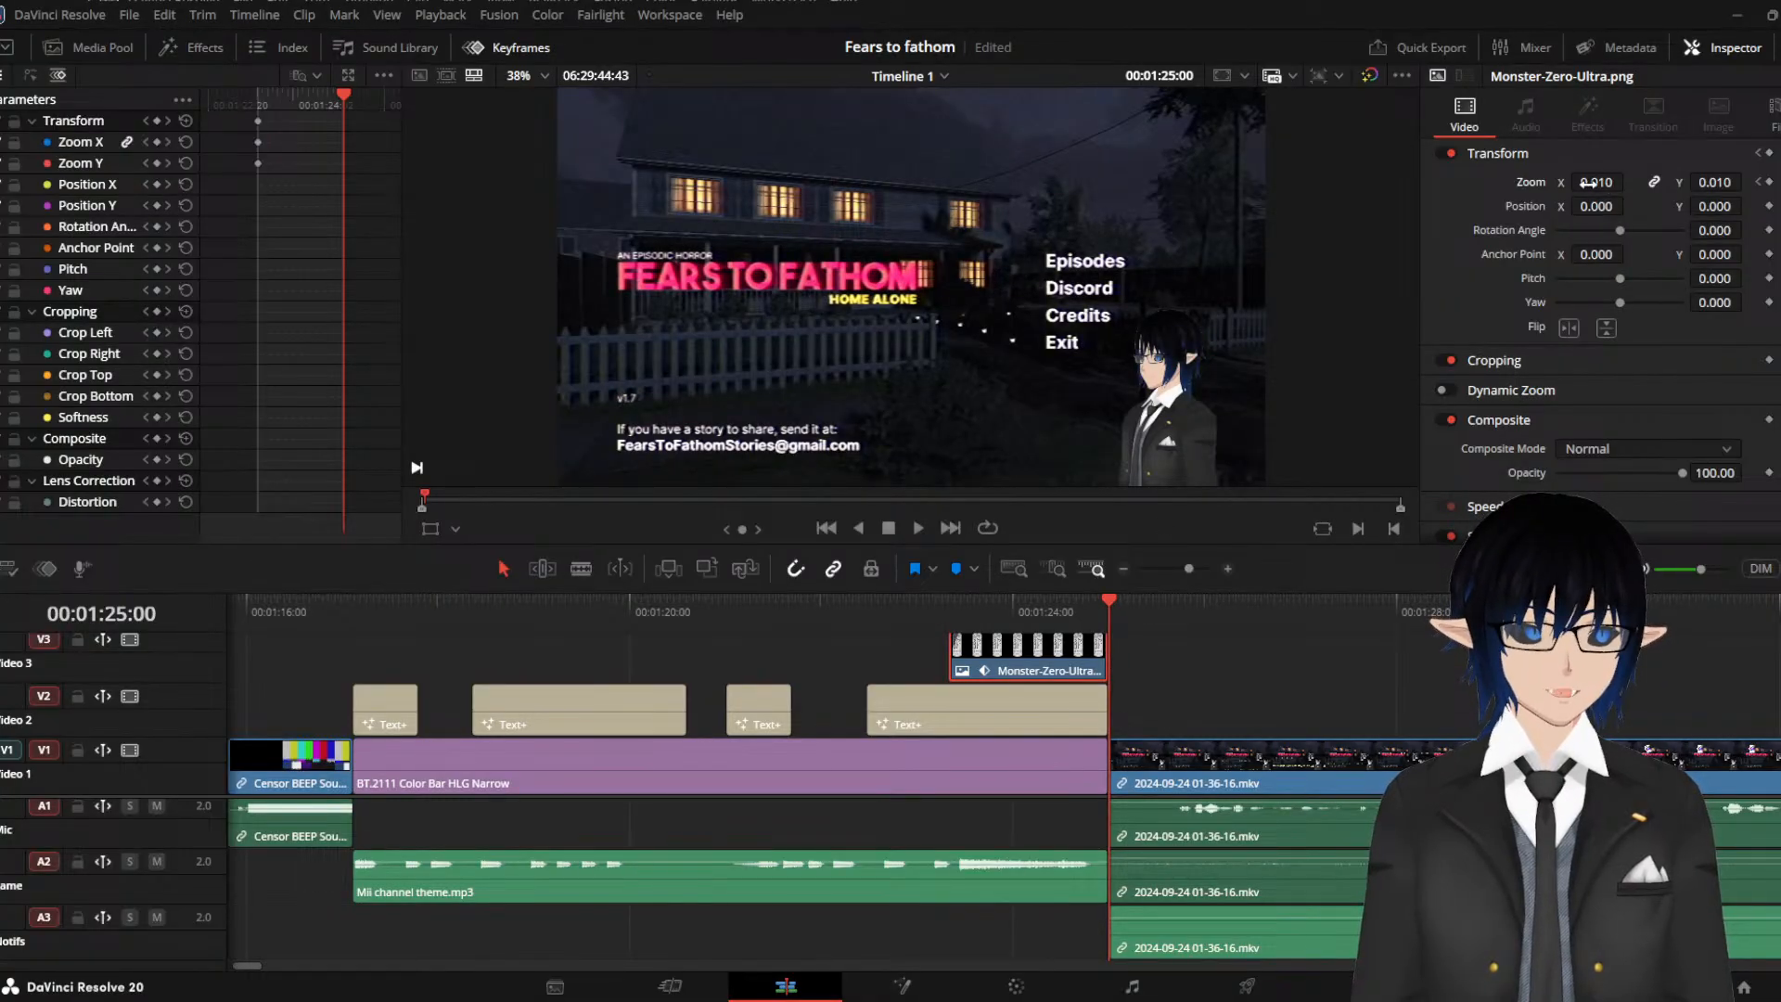
pyautogui.moveTo(1589, 183); pyautogui.dragTo(1629, 181)
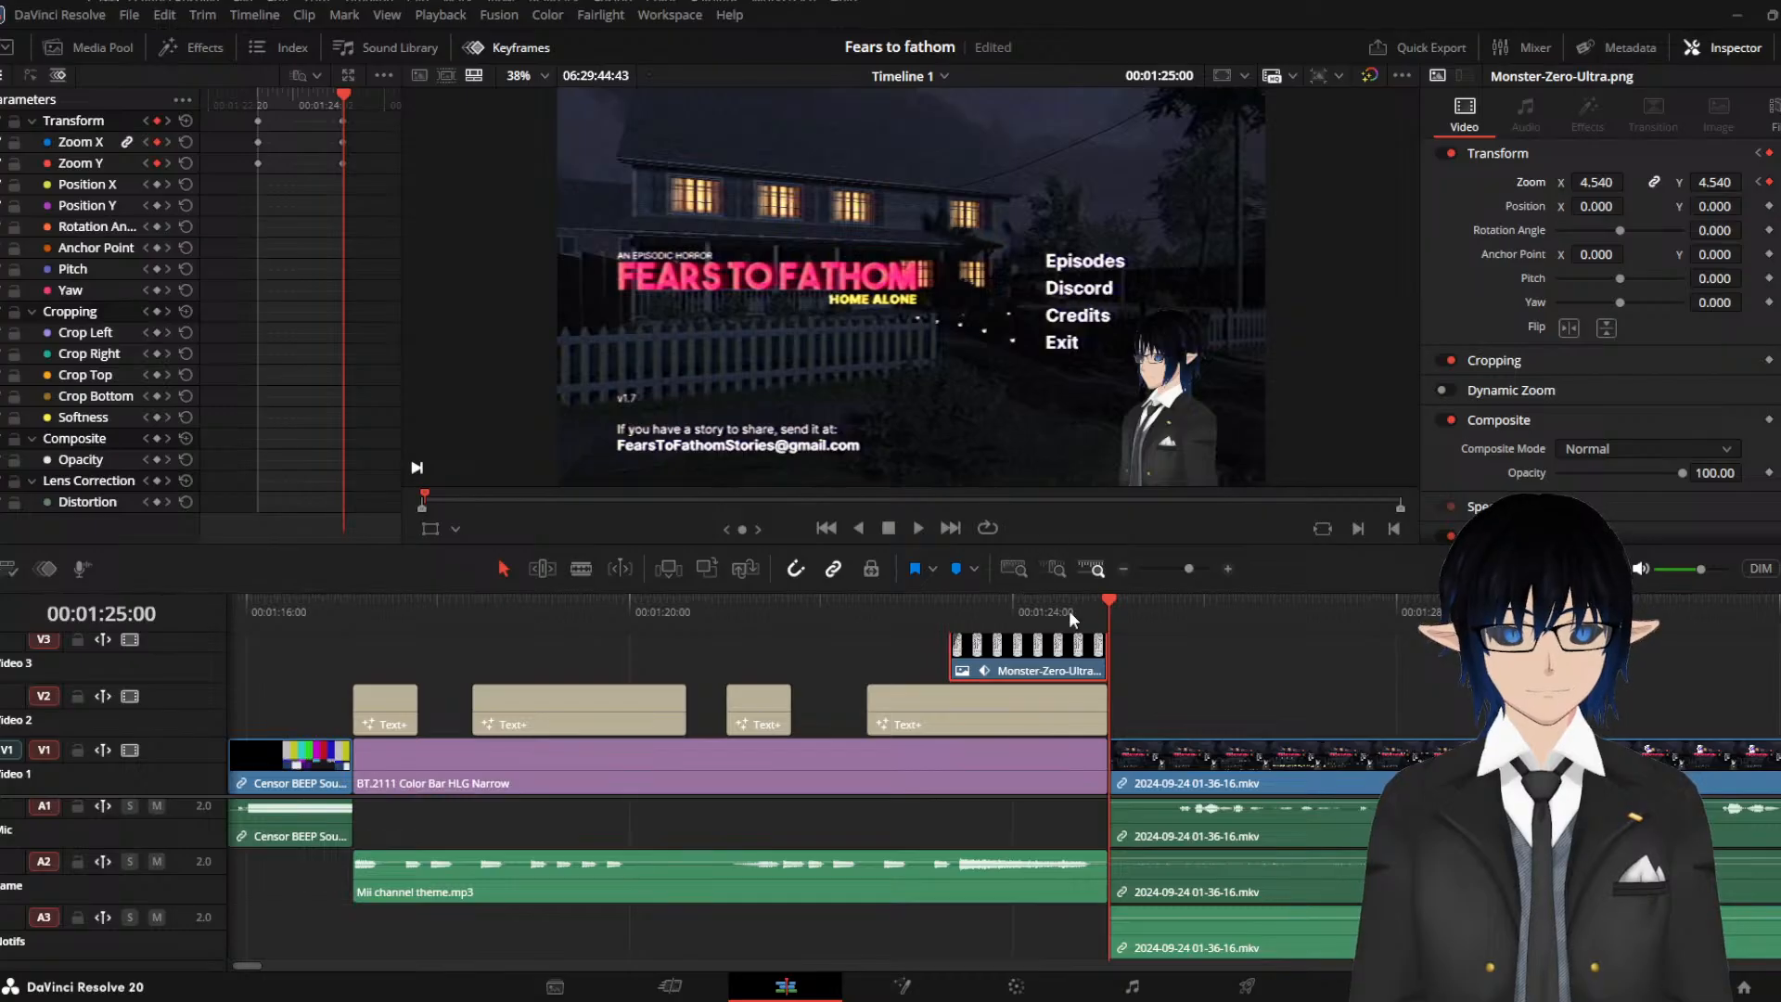
pyautogui.hotkey('ctrl', 's')
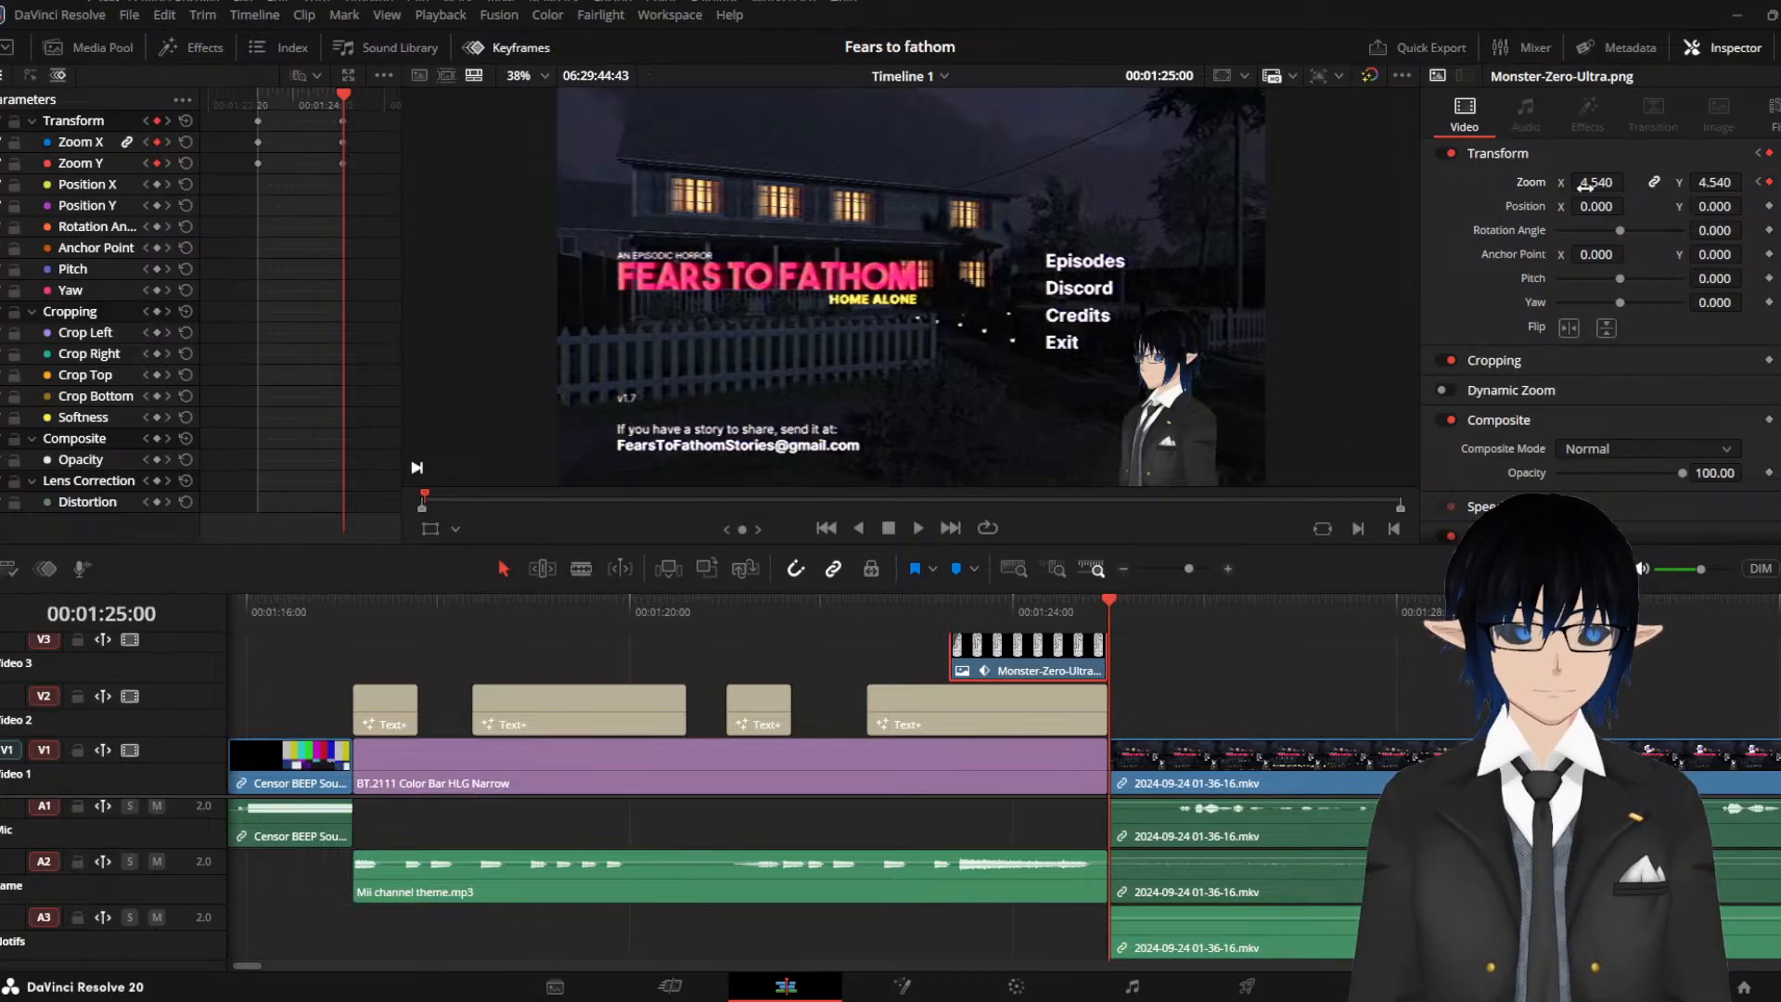
pyautogui.moveTo(1586, 183); pyautogui.dragTo(1660, 183)
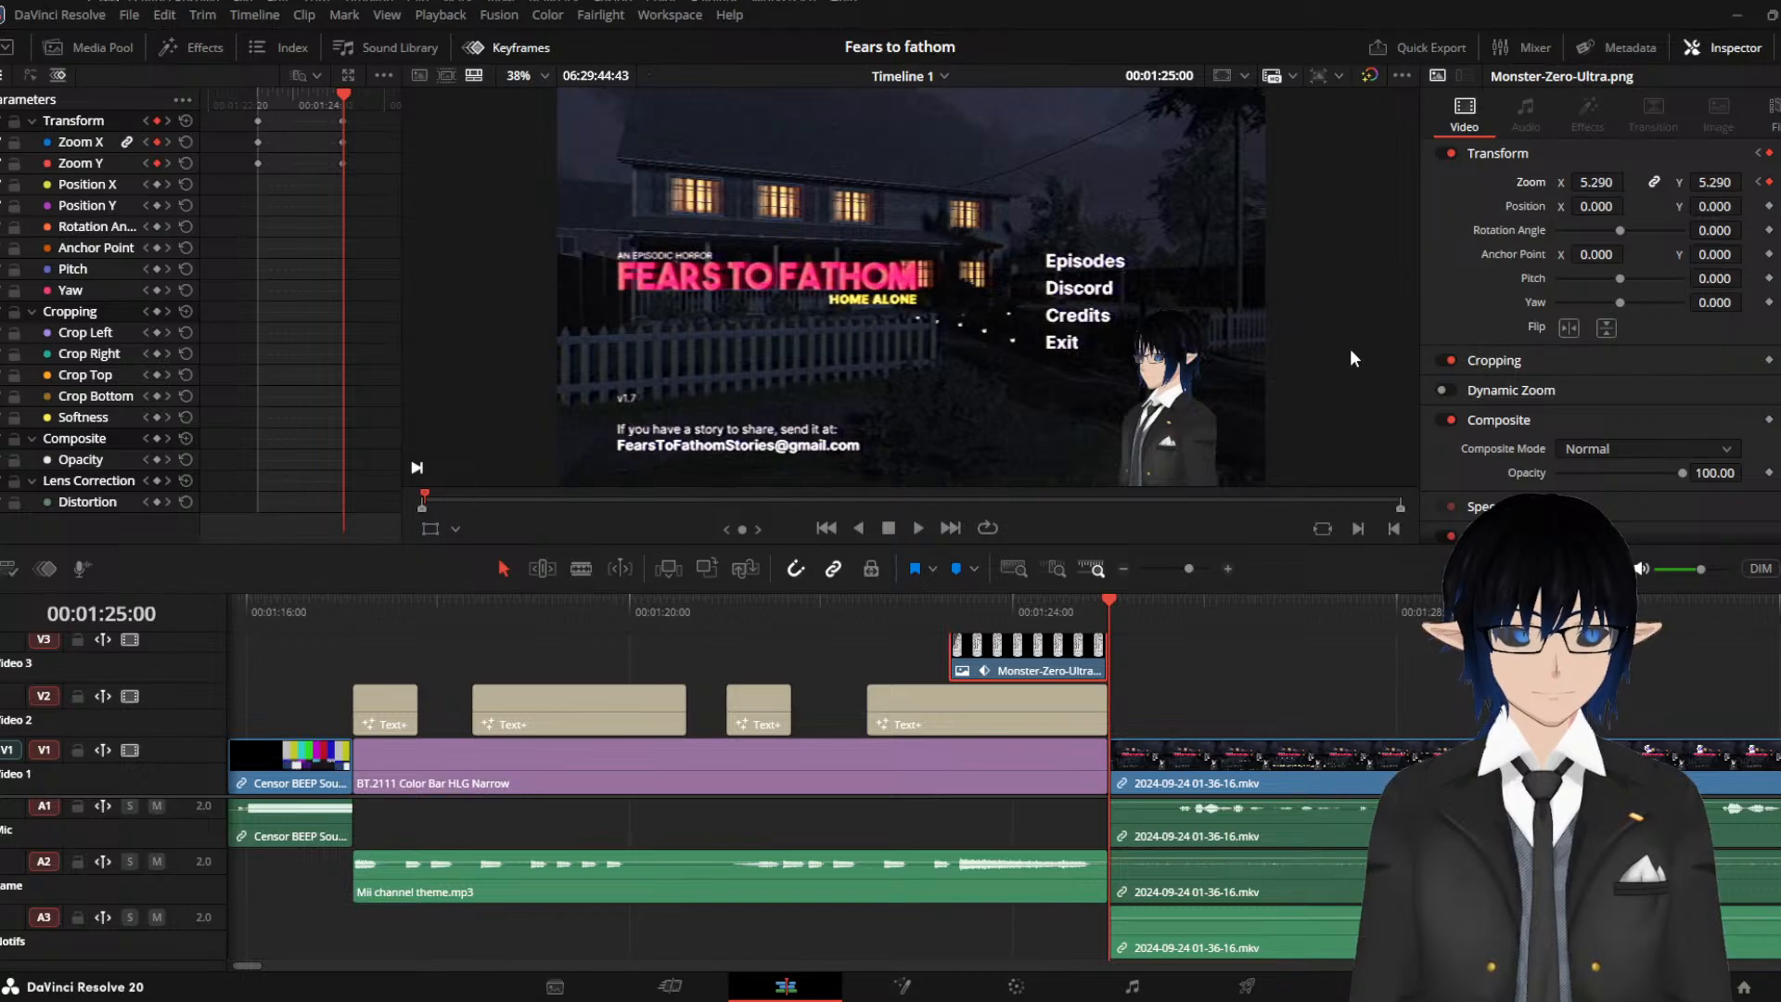
# Play back the fourth title and the can's zoom animation twice to check the growth up to the clip's end
pyautogui.moveTo(1113, 599); pyautogui.dragTo(842, 629)
pyautogui.press('space')
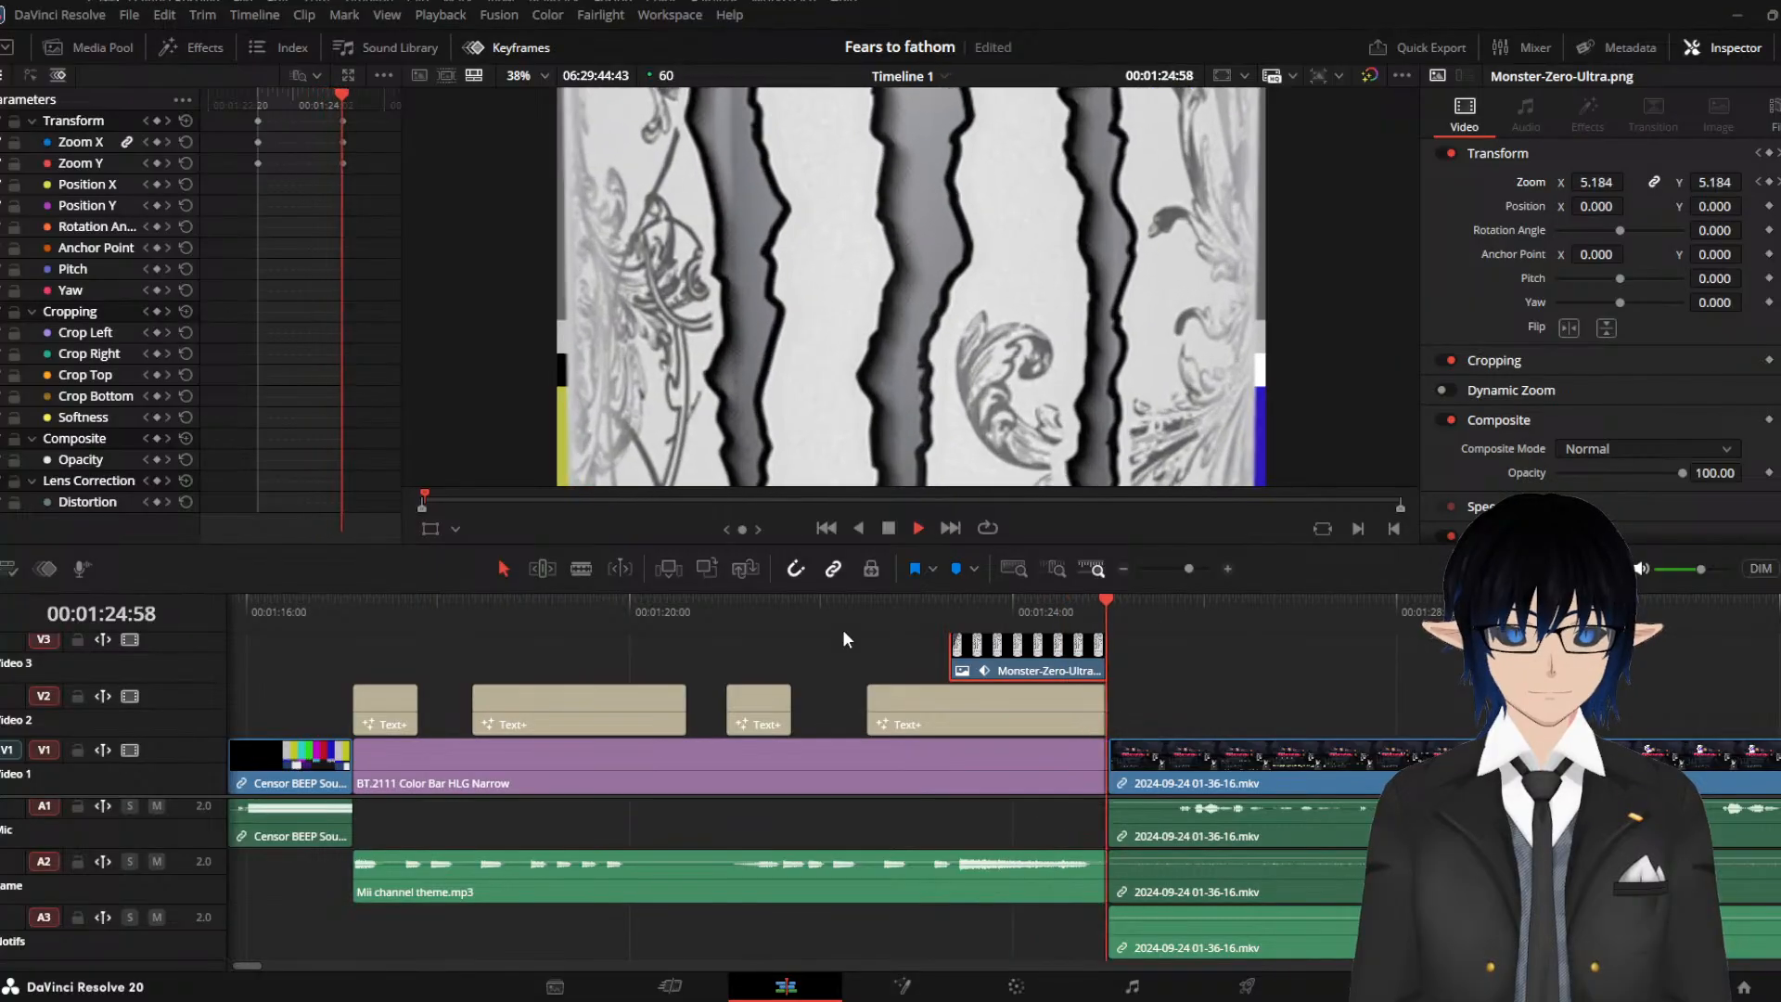
pyautogui.press('space')
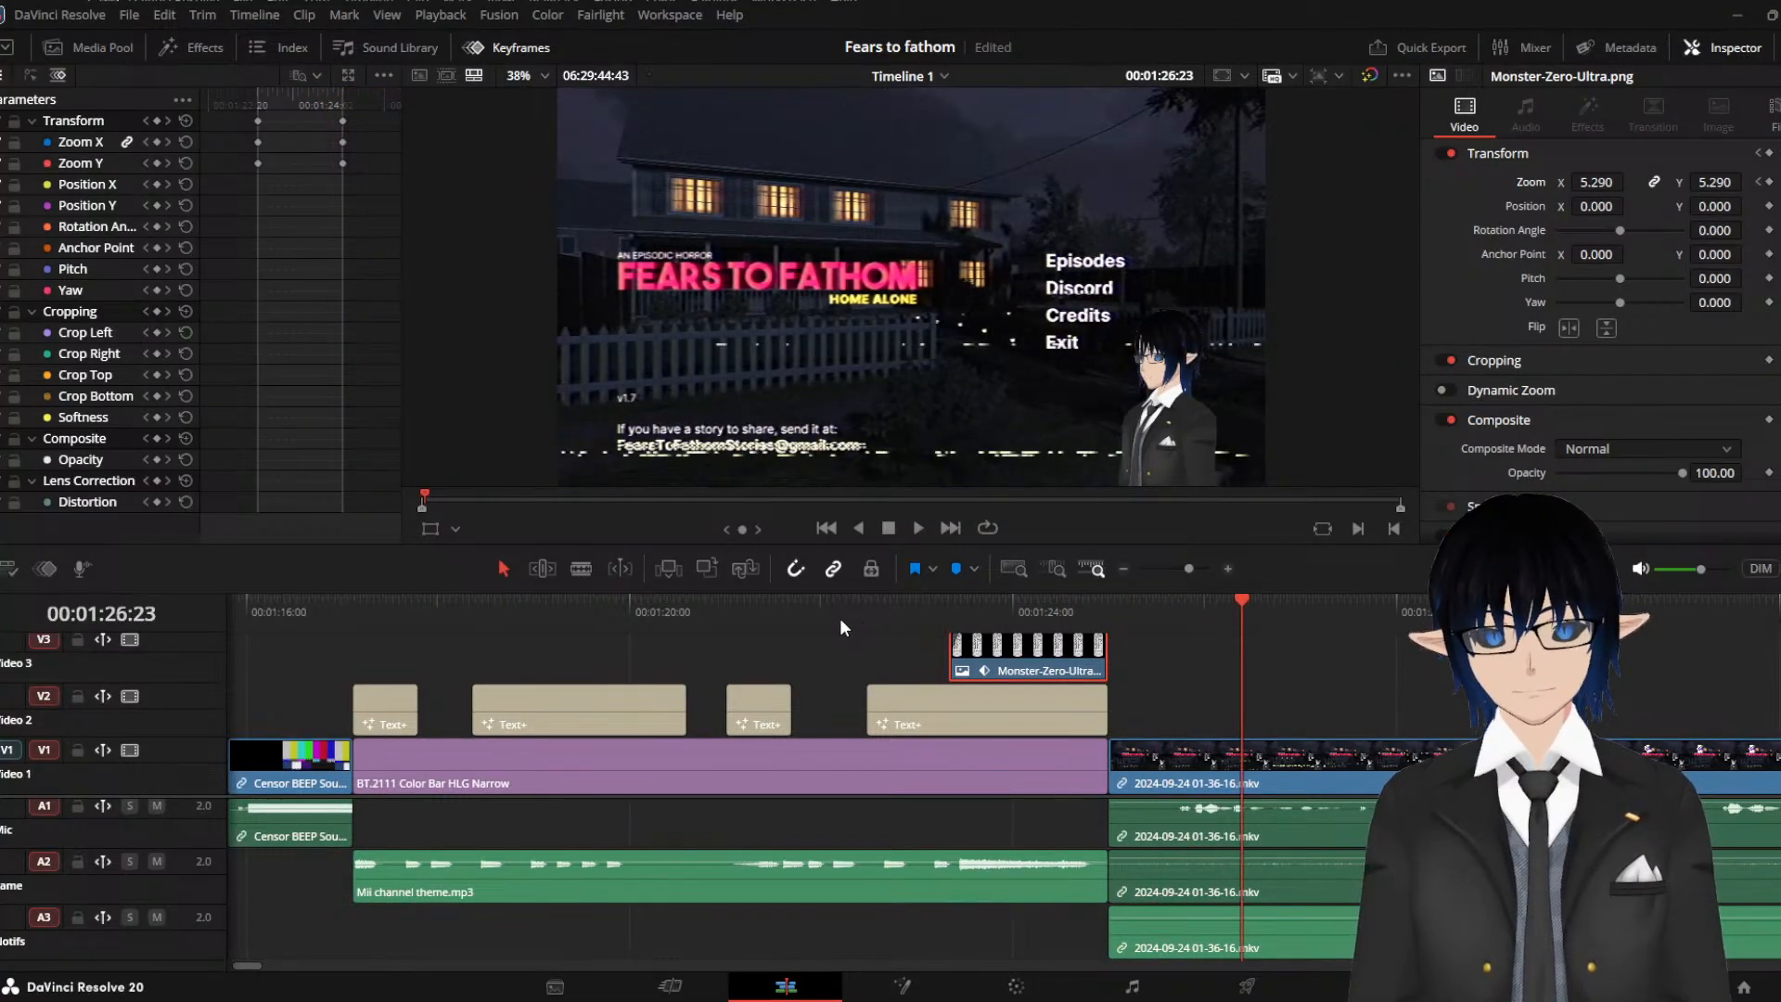
pyautogui.click(838, 618)
pyautogui.press('space')
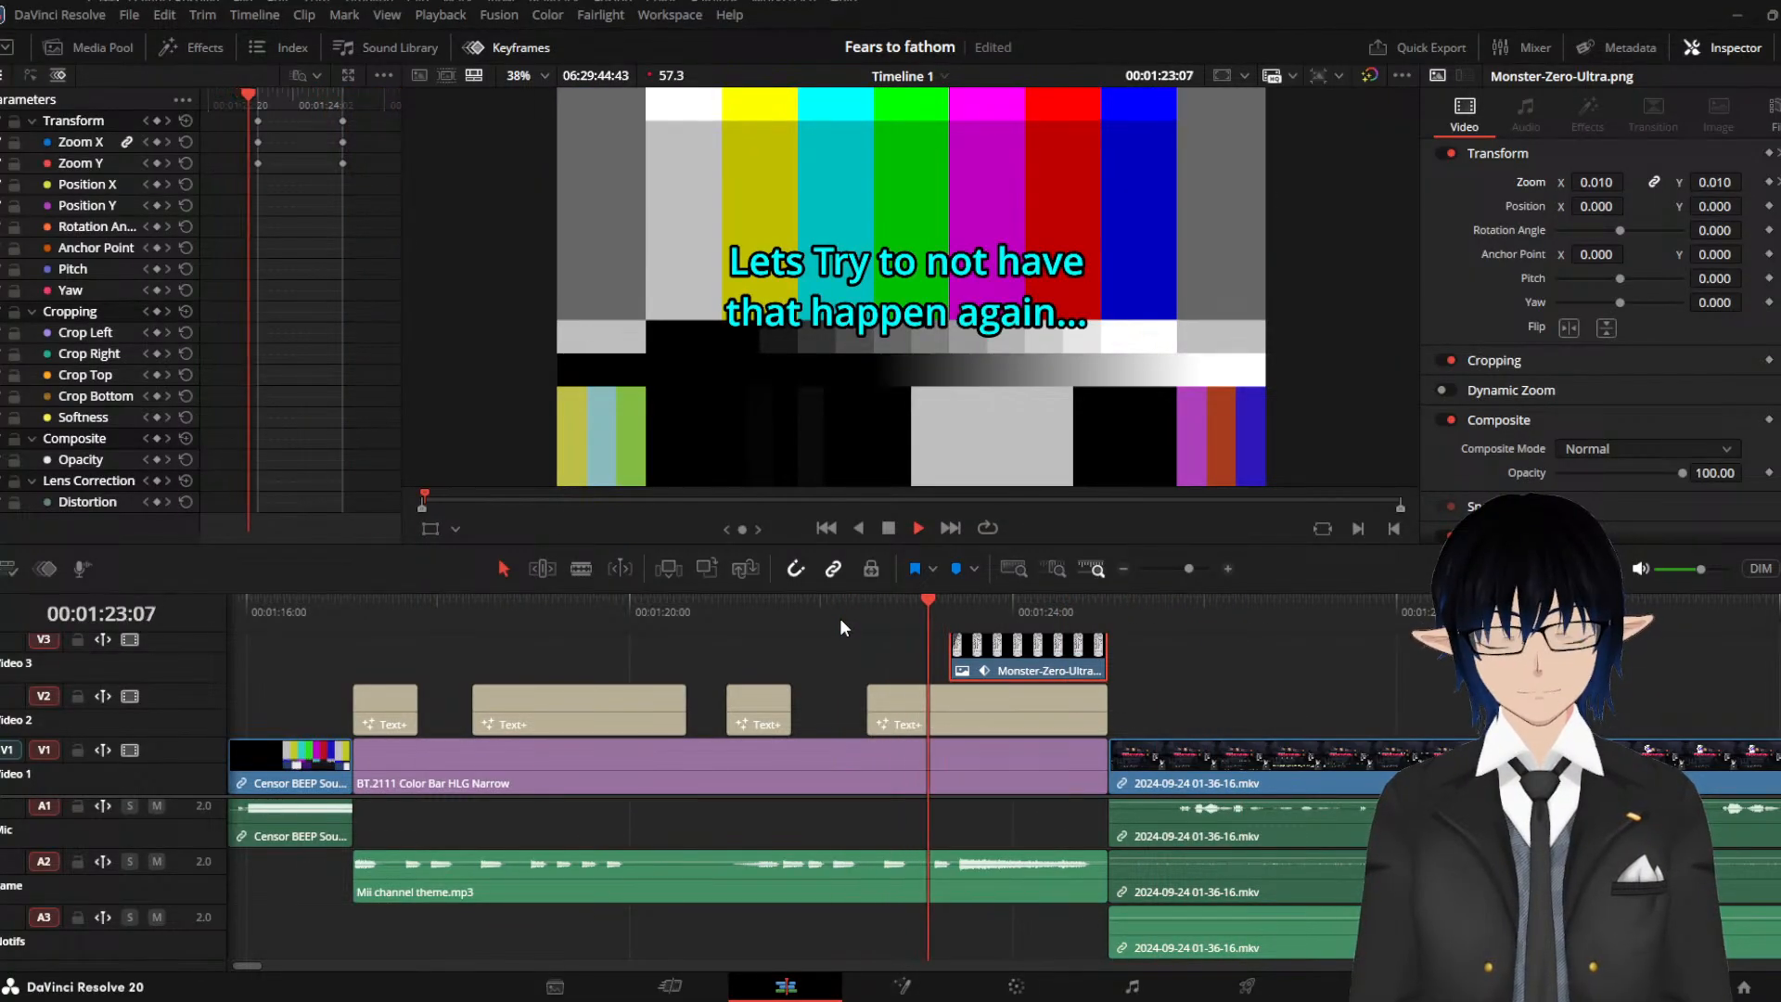
pyautogui.press('space')
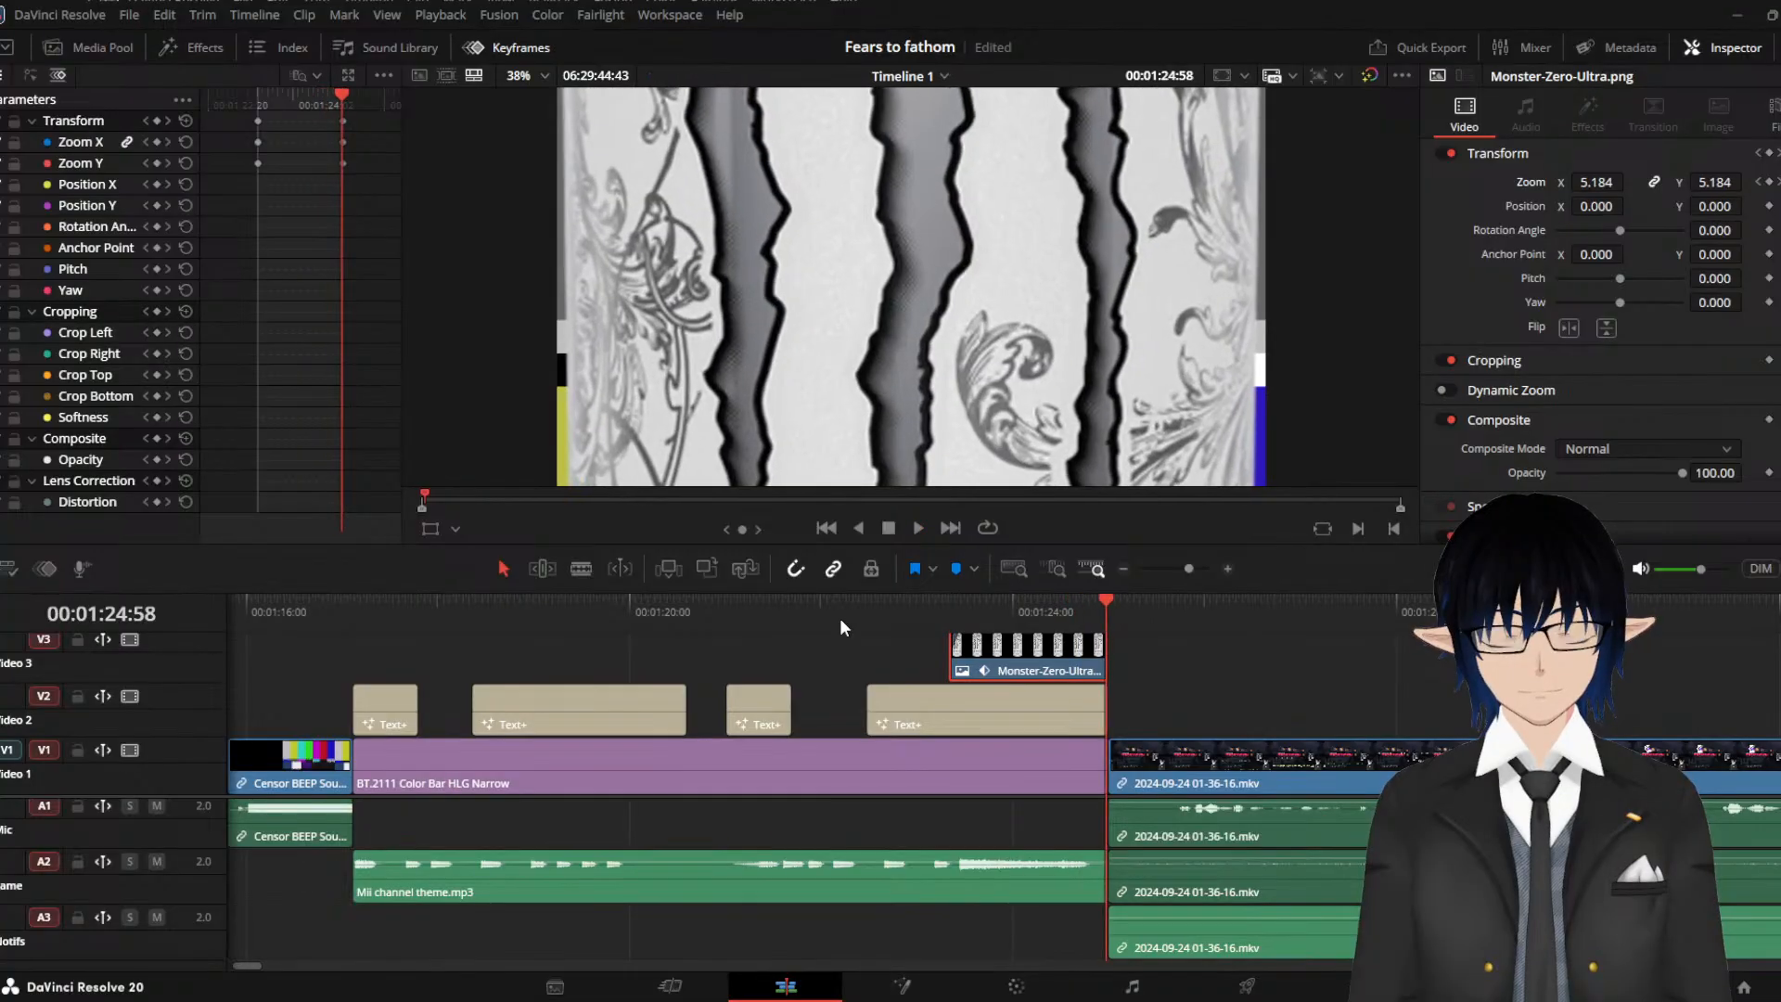
# Set the can's zoom keyframe at 00:01:25:00 to 10.000 in X and Y, and return to the fourth title's start
pyautogui.click(1109, 598)
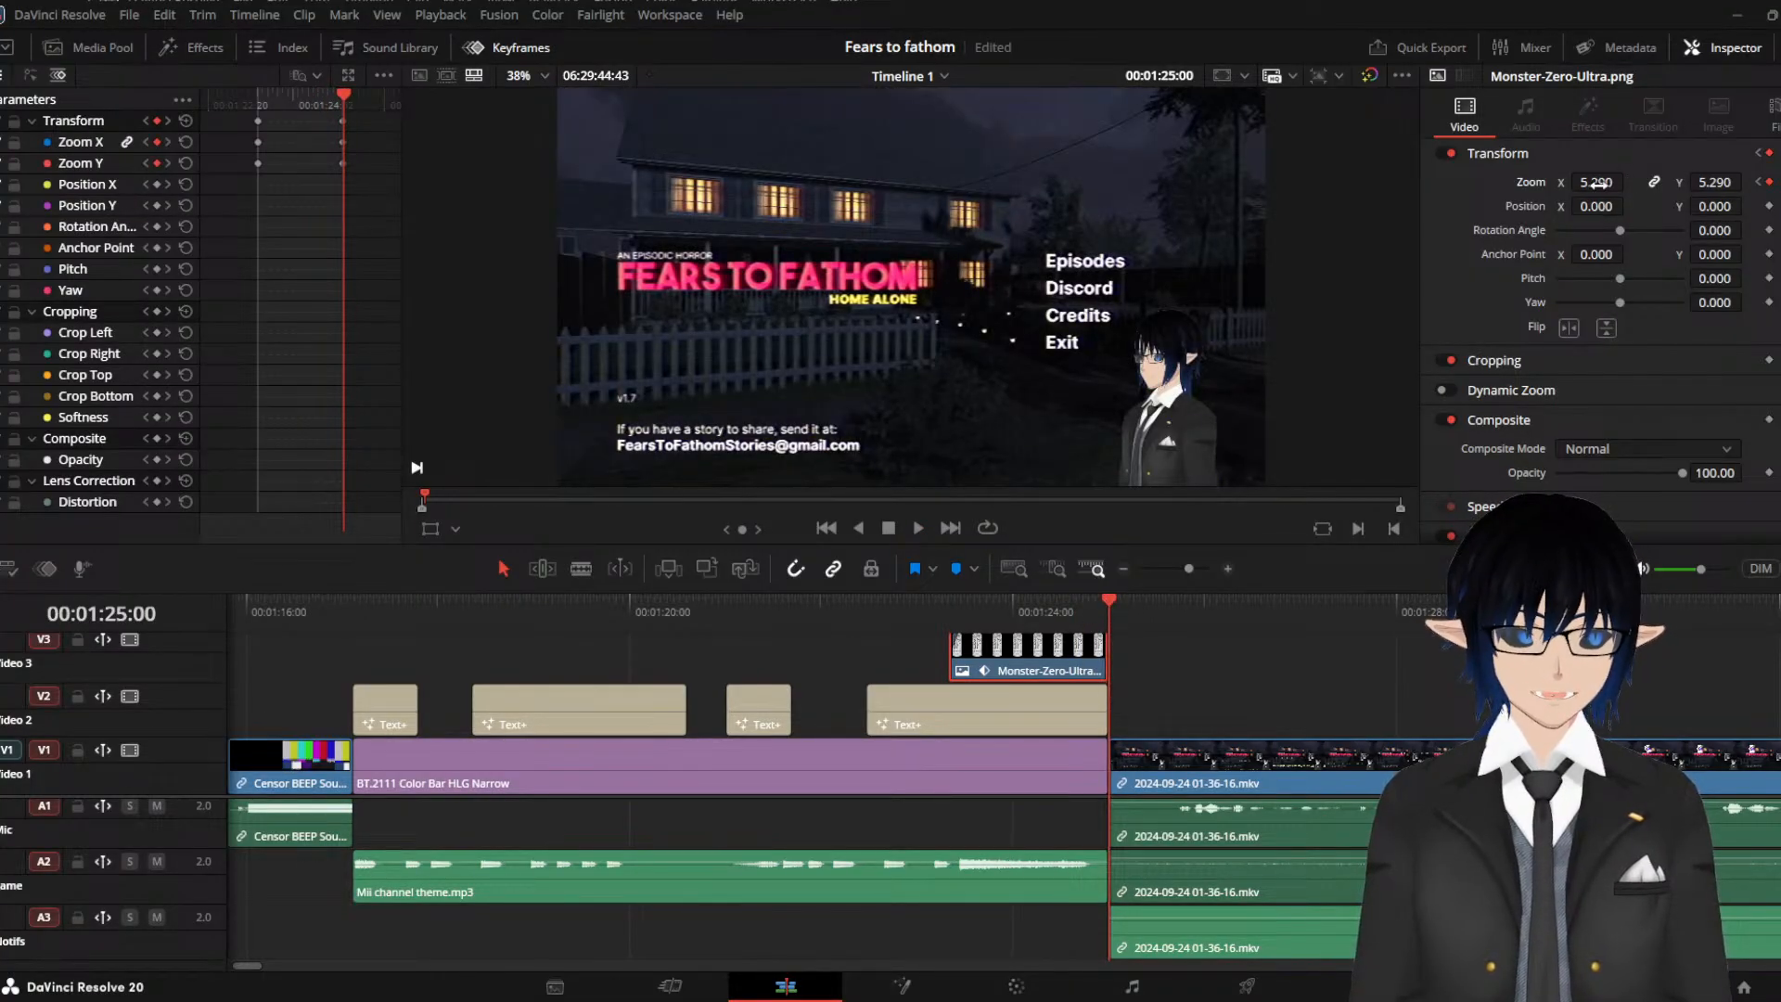
pyautogui.moveTo(1598, 183); pyautogui.dragTo(1547, 163)
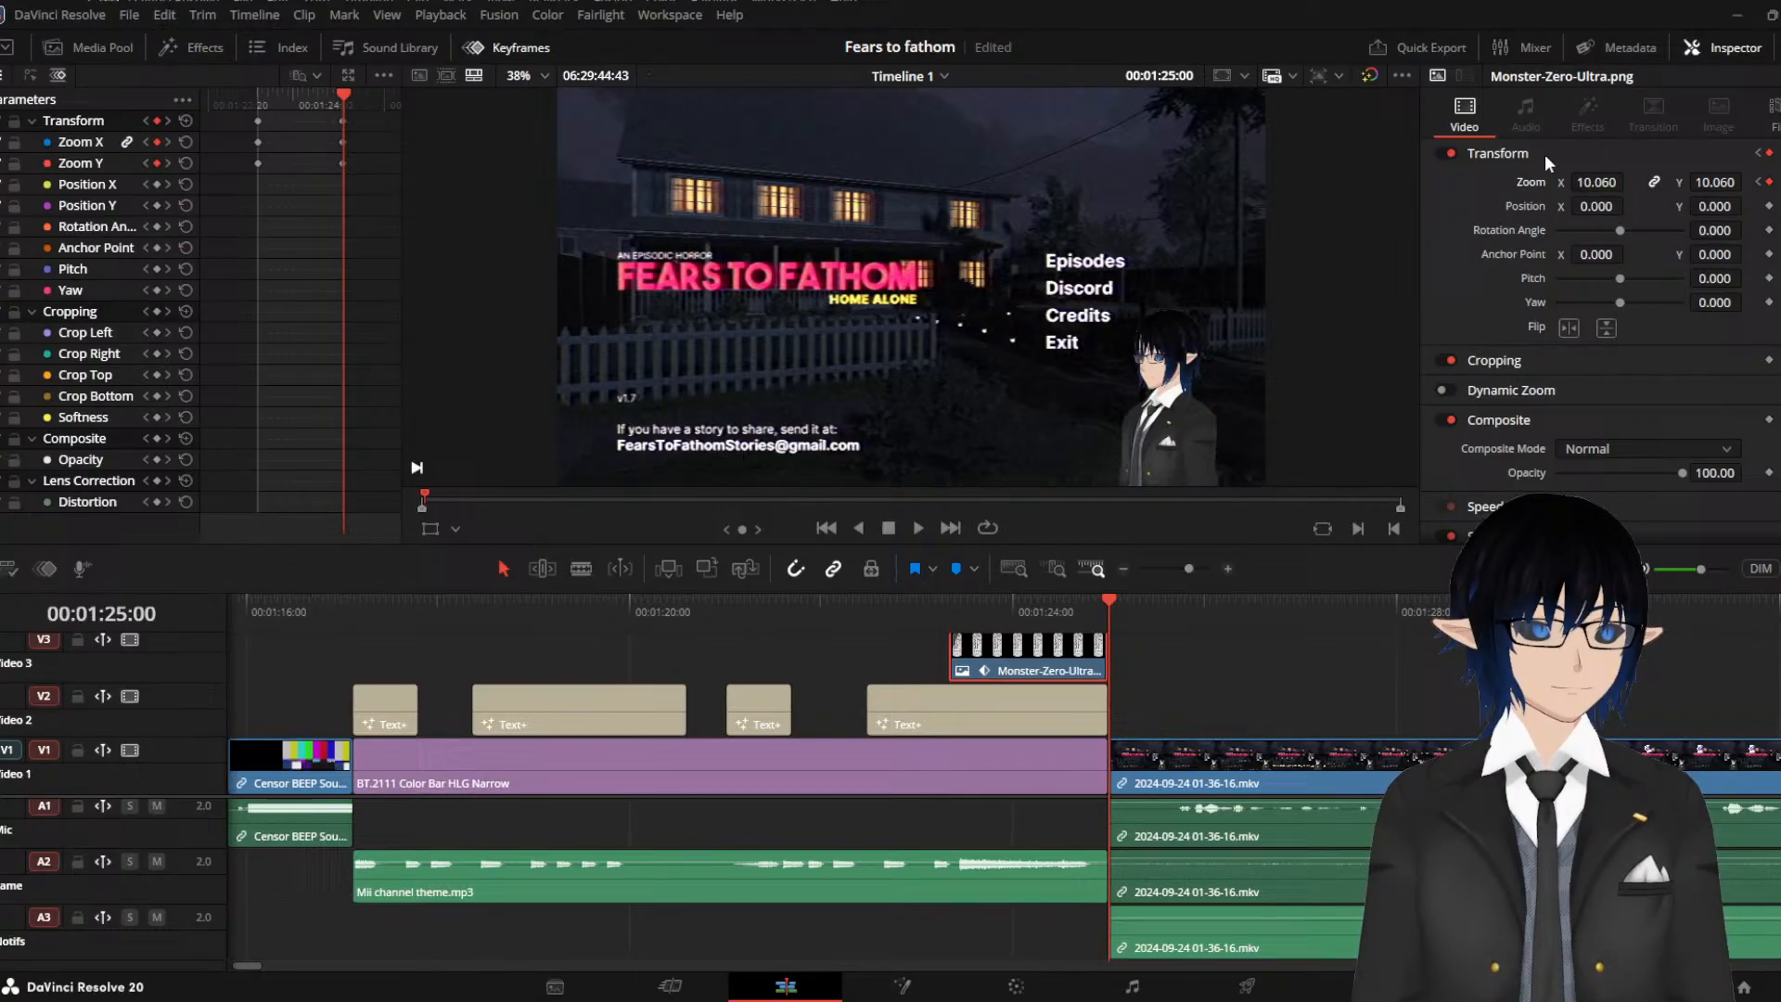
pyautogui.click(1588, 183)
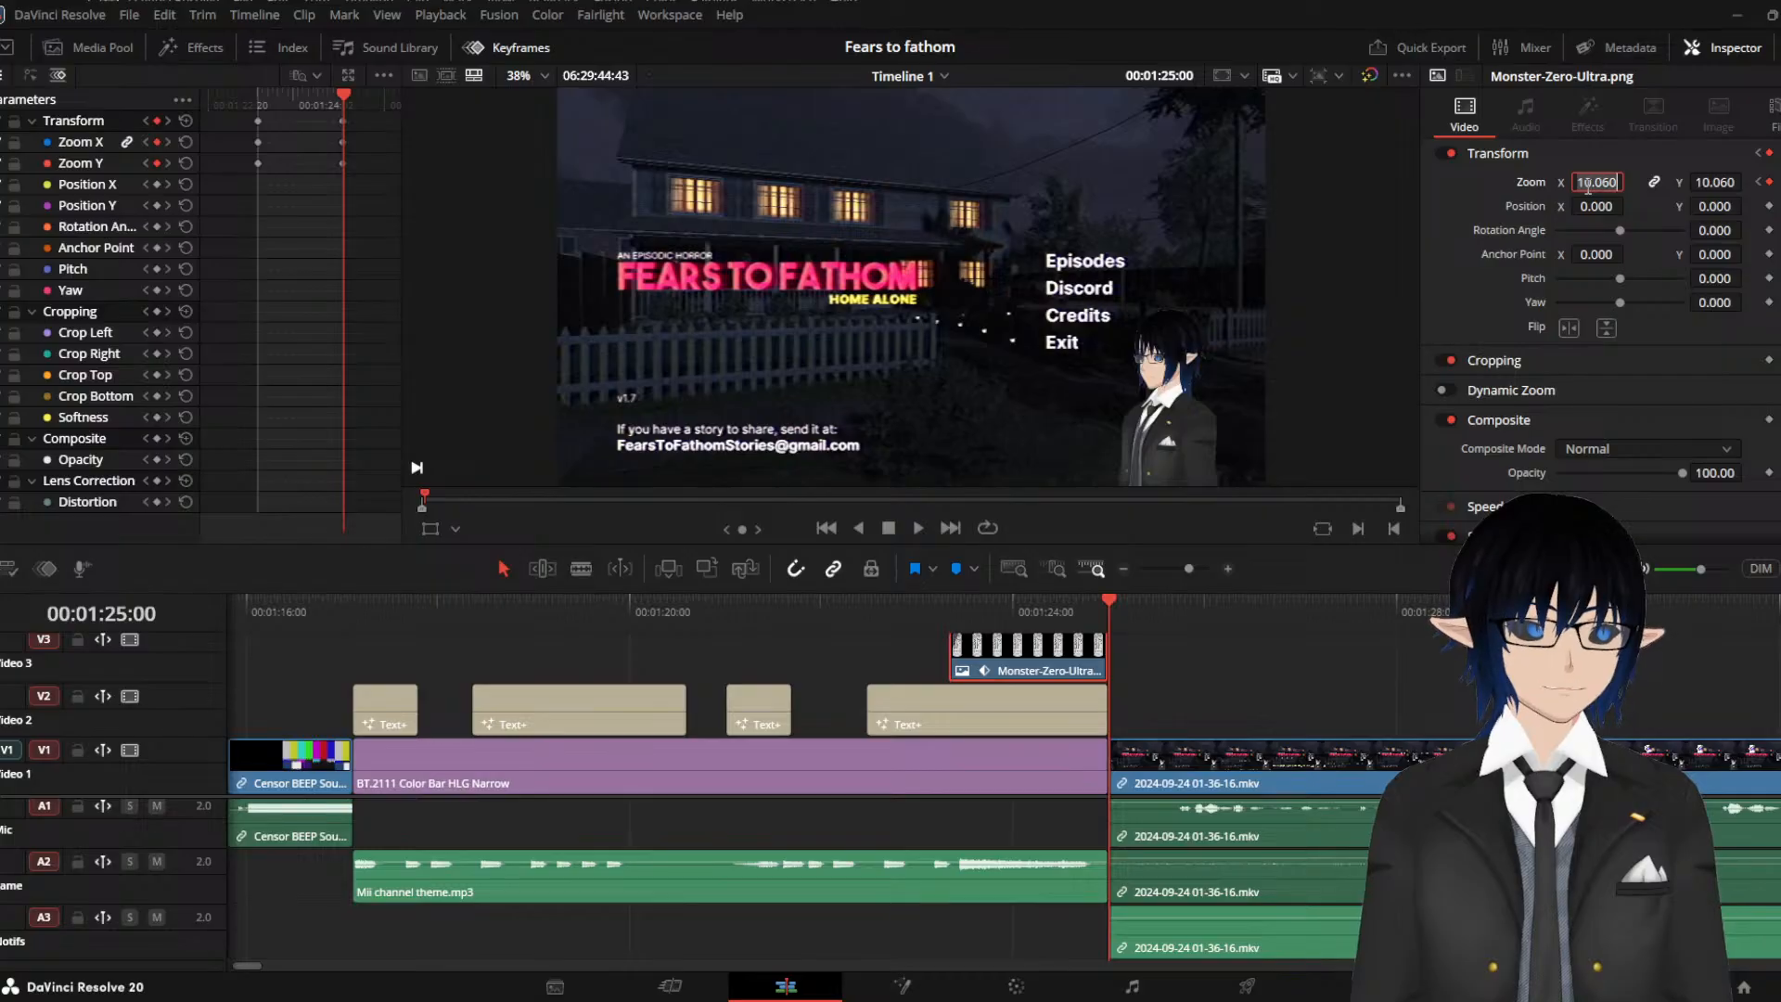
pyautogui.write('100')
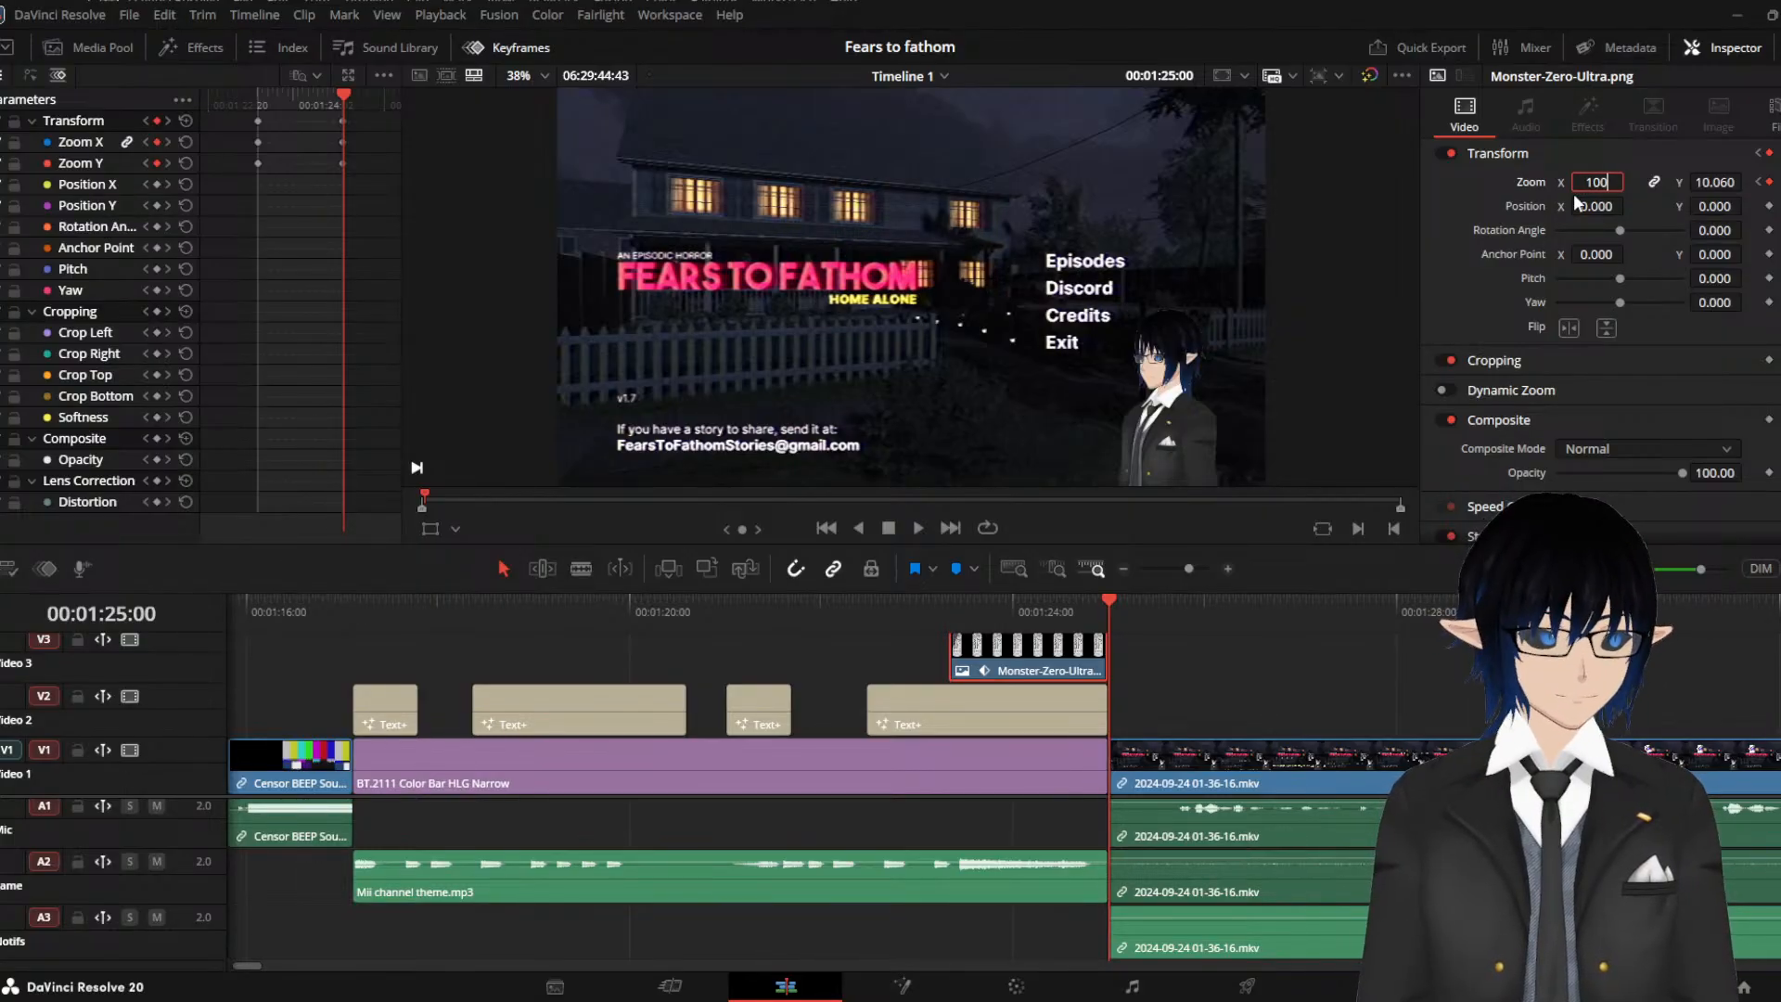
pyautogui.press('BackSpace')
pyautogui.press('Return')
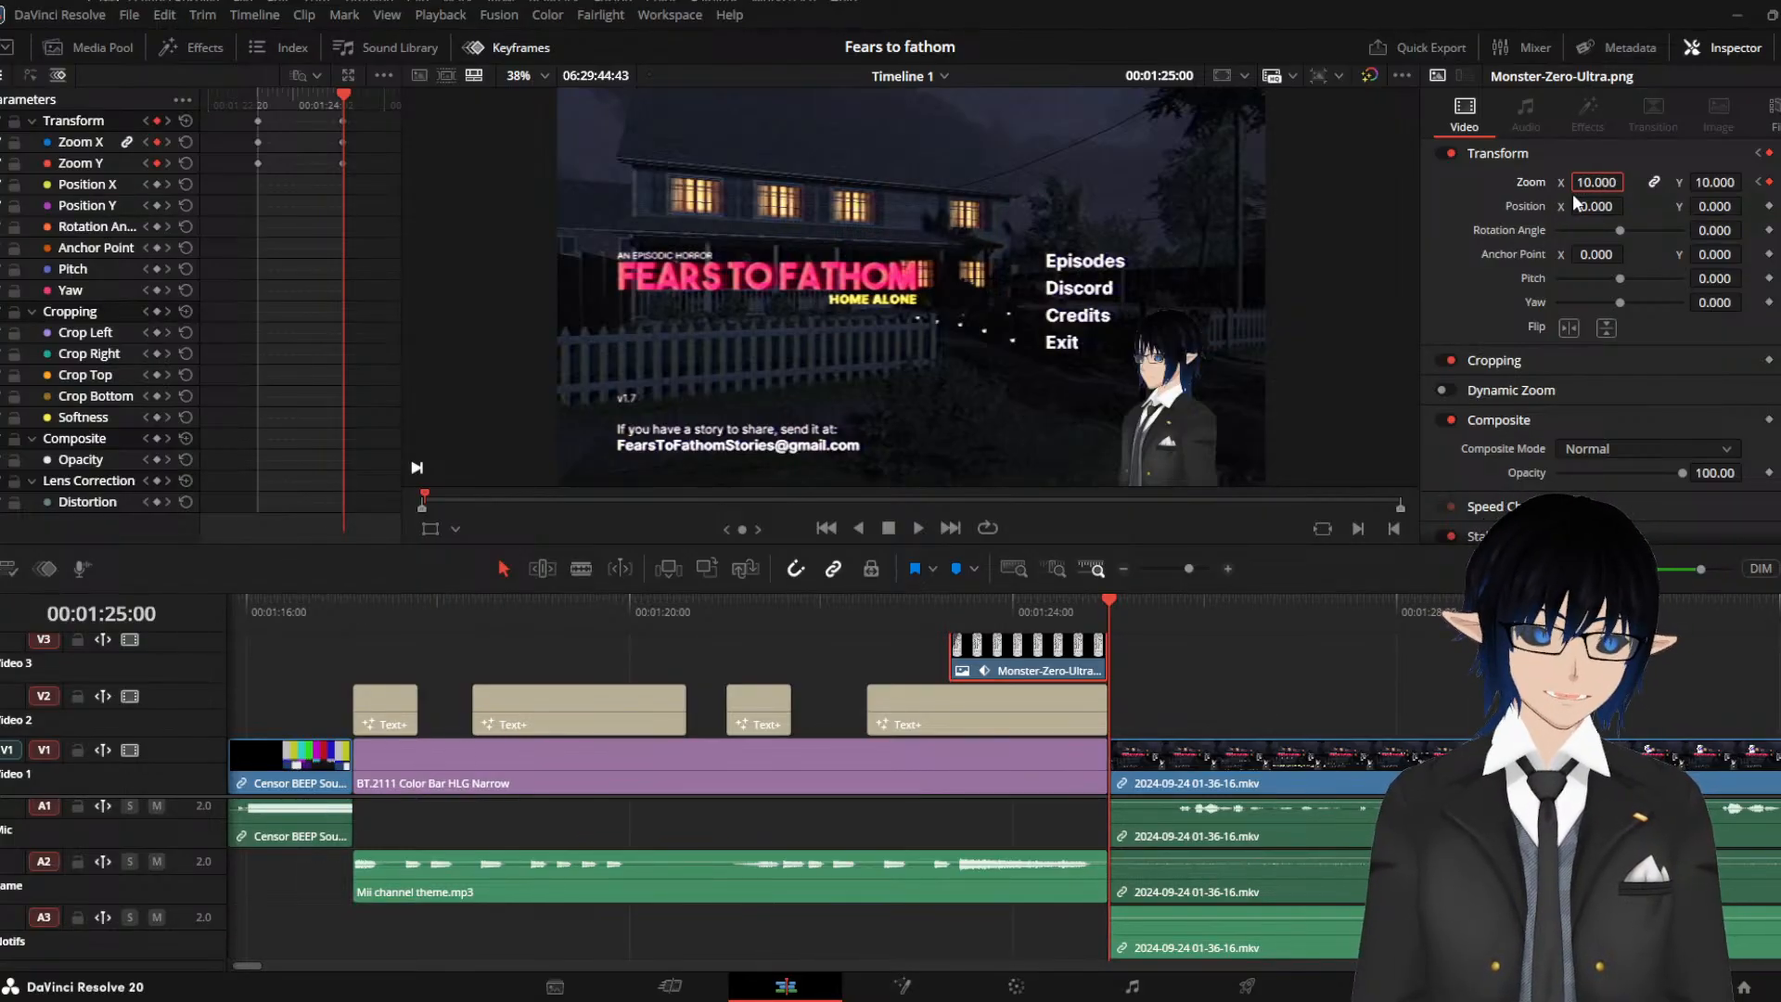
pyautogui.click(878, 611)
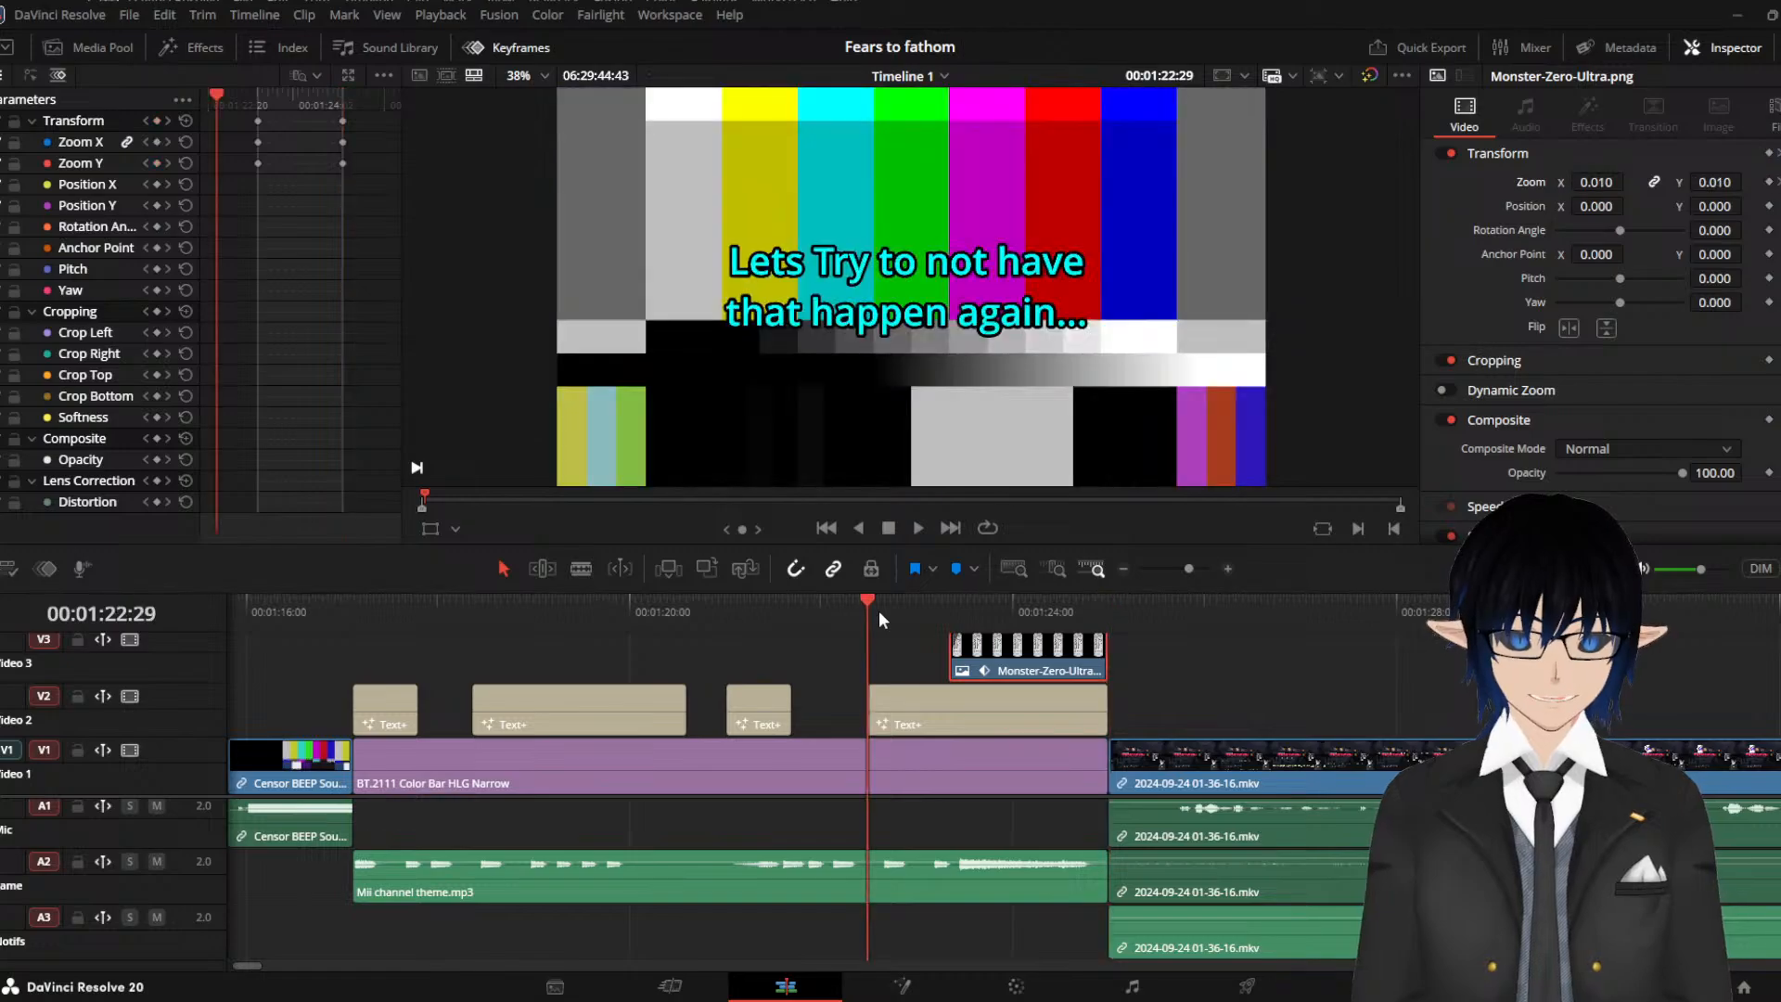
# Play back the fourth title with the can's zoom animation and scrub through the can clip to check its growth
pyautogui.press('space')
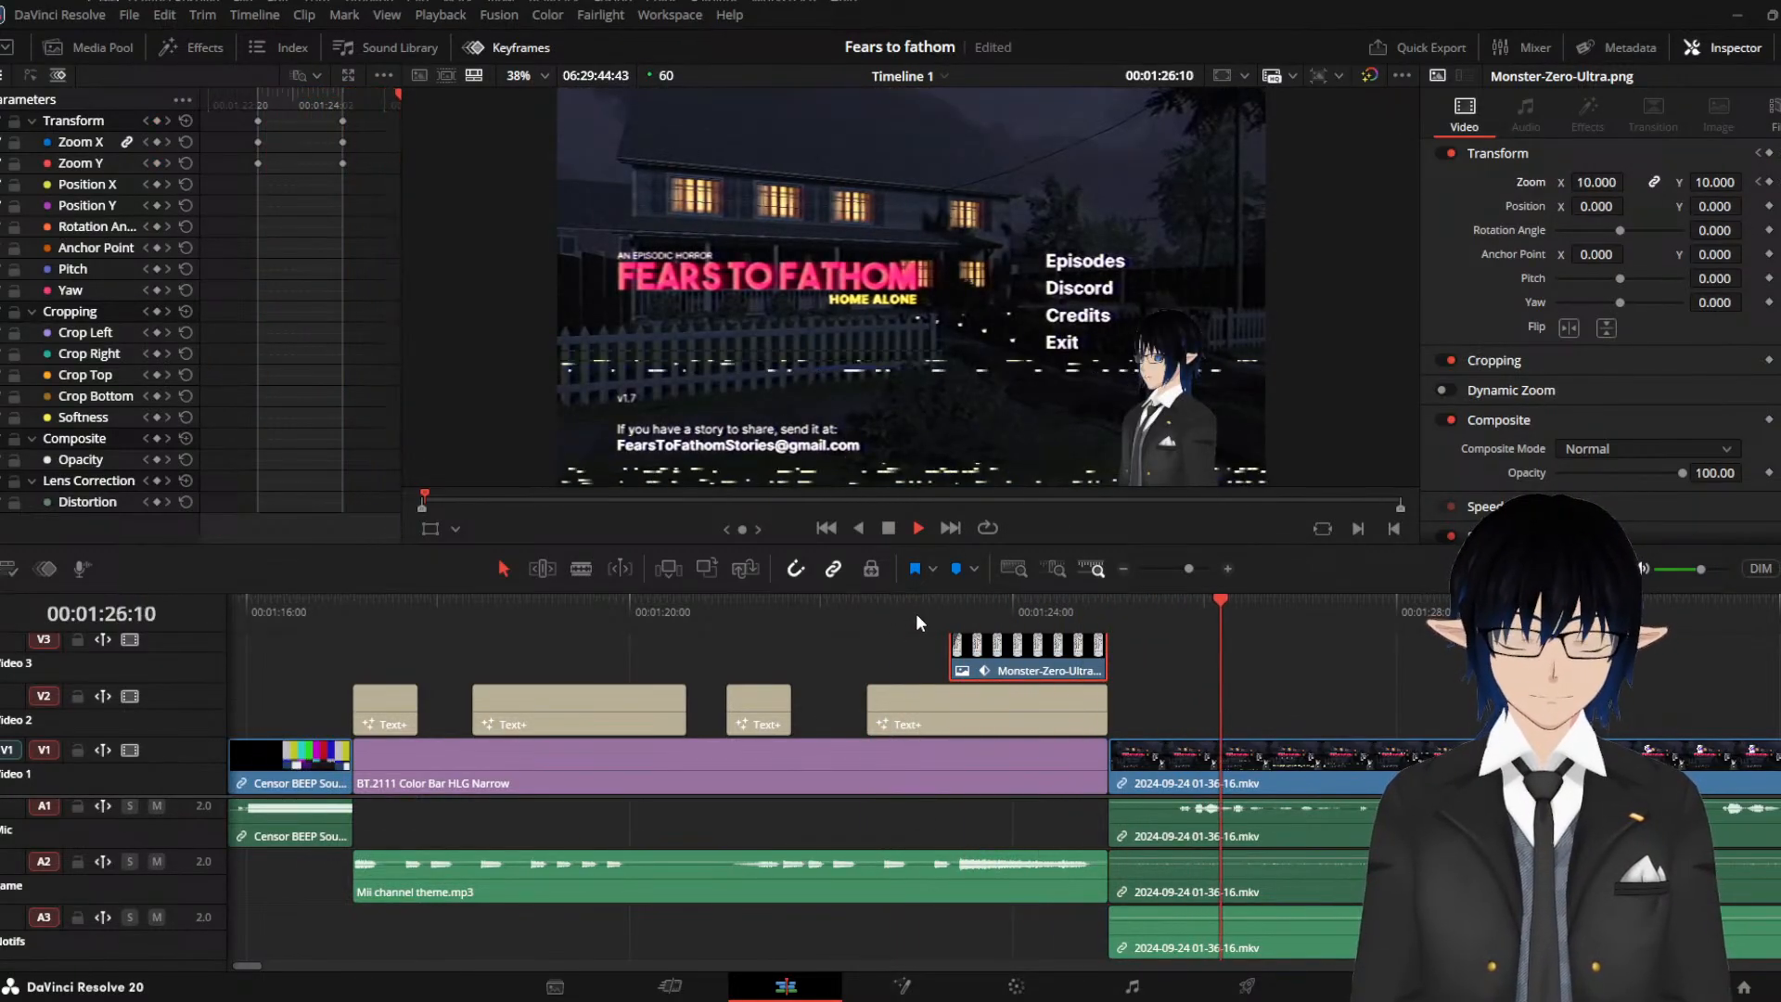
pyautogui.click(916, 612)
pyautogui.click(826, 612)
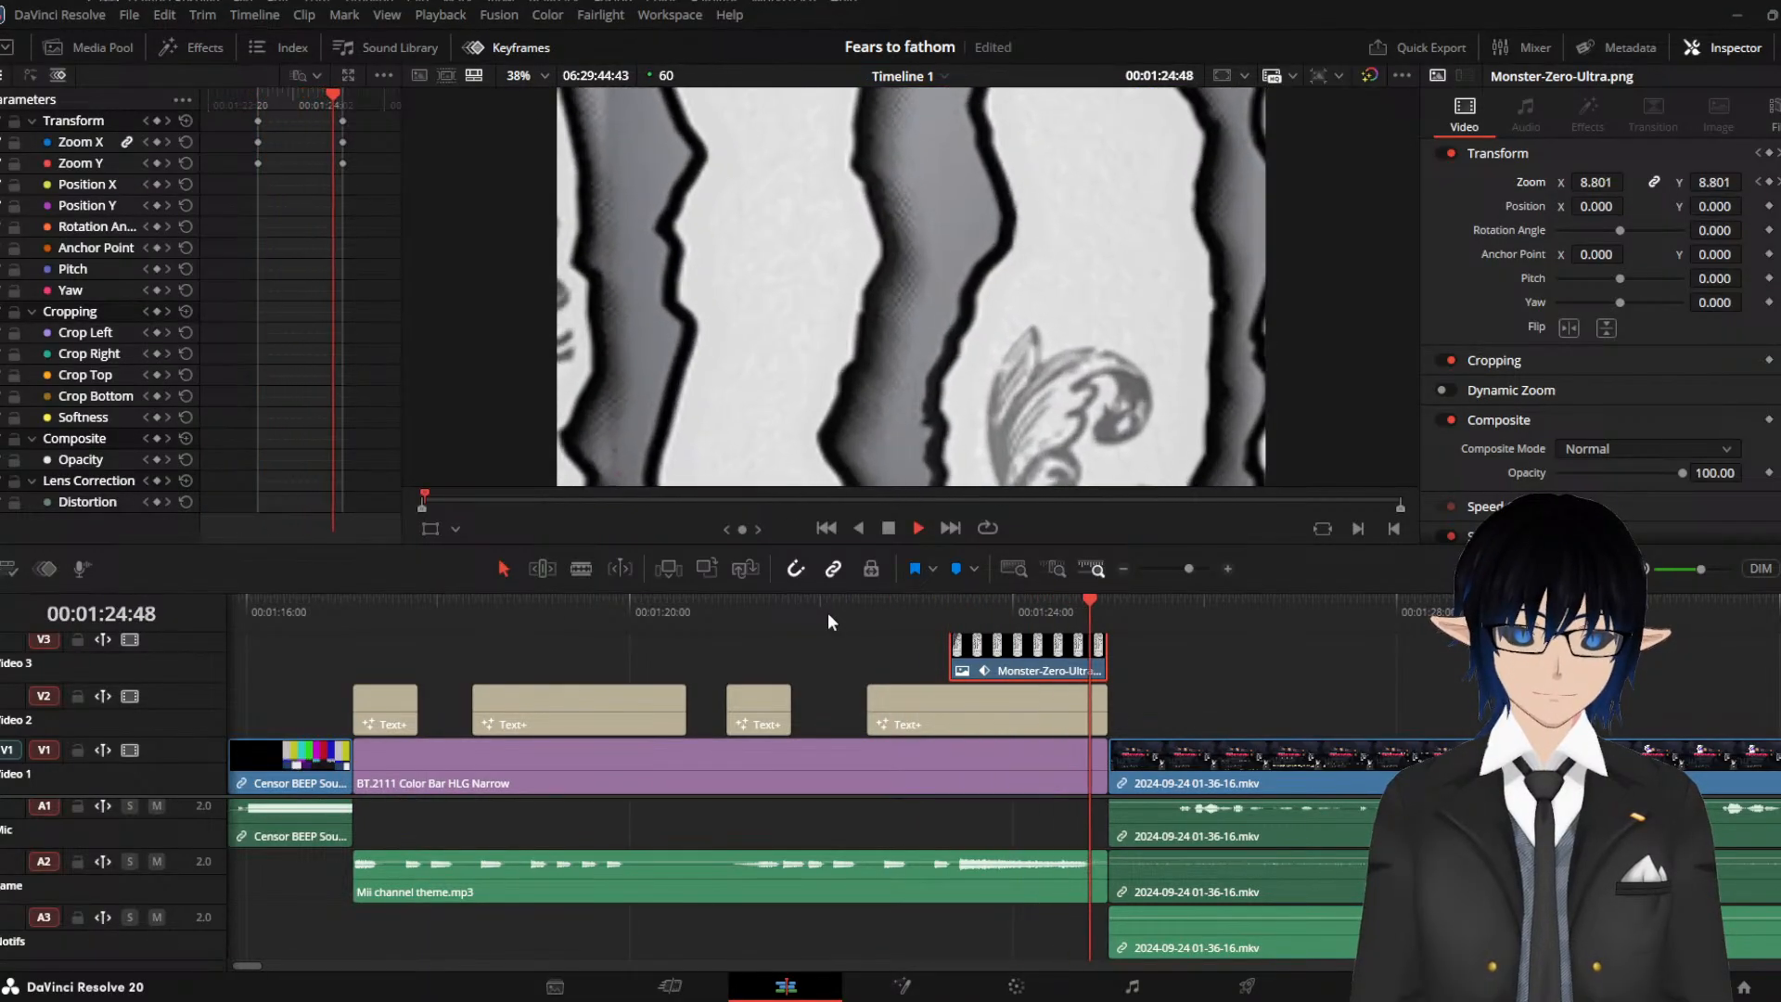
pyautogui.click(1006, 612)
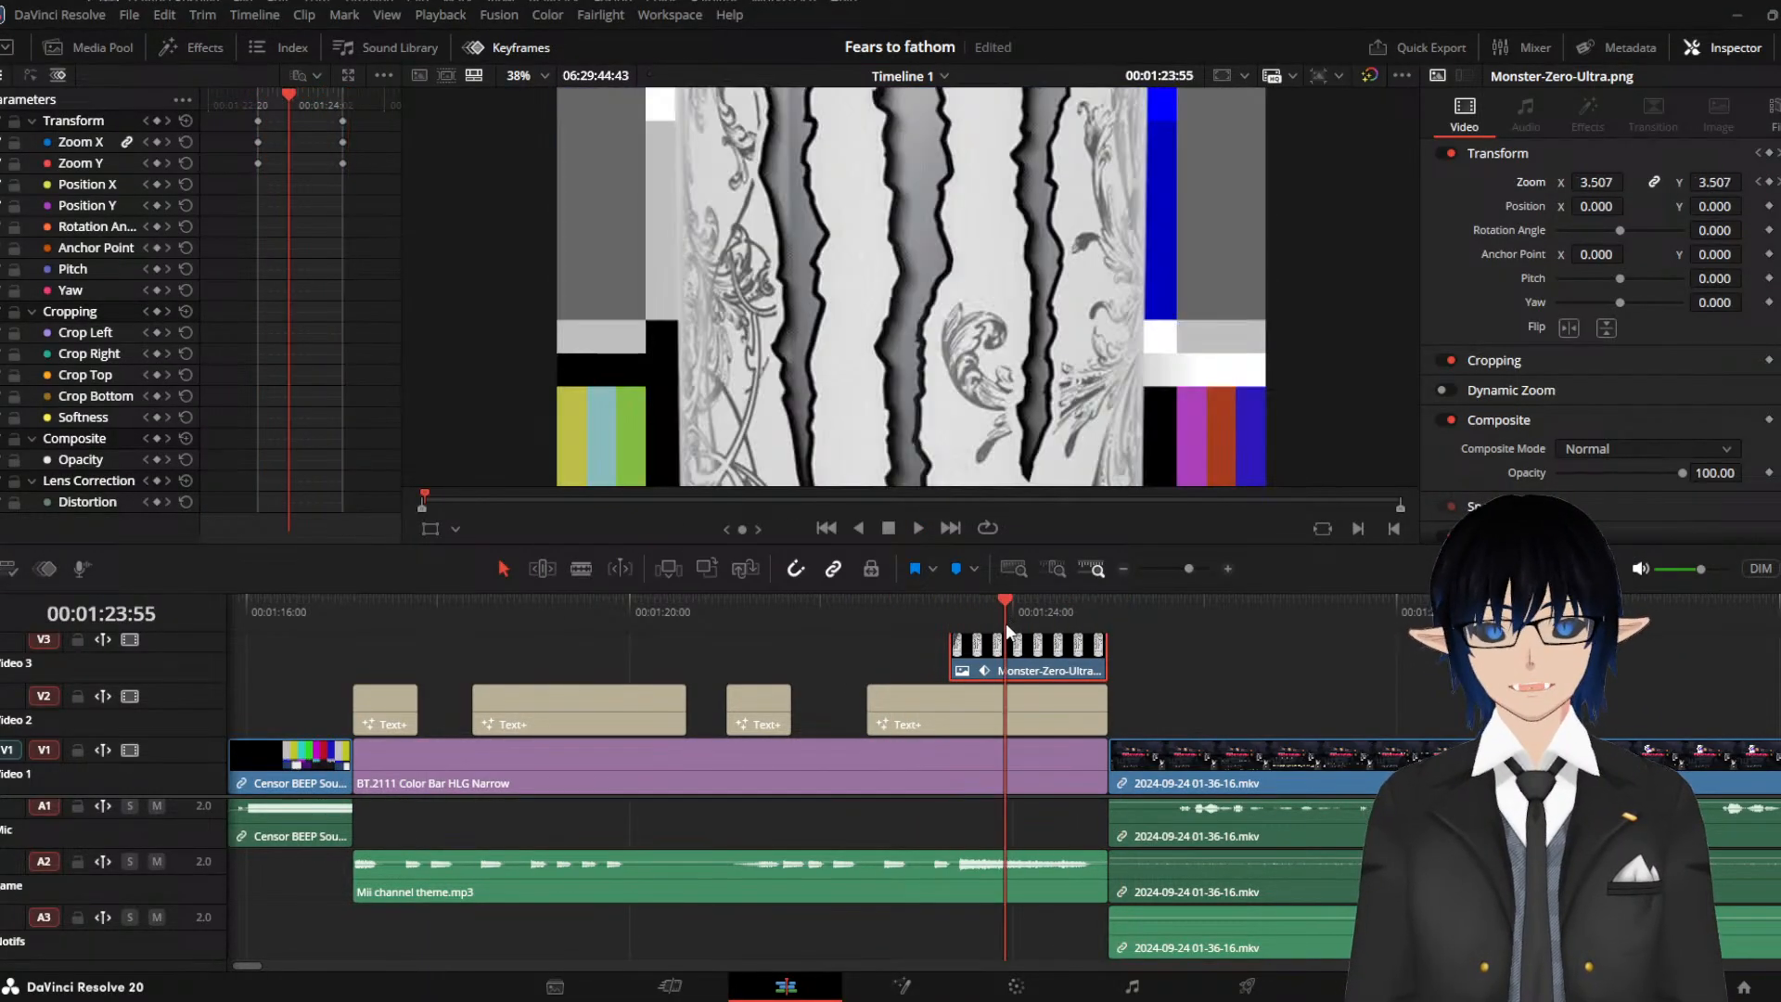
pyautogui.moveTo(946, 613); pyautogui.dragTo(961, 614)
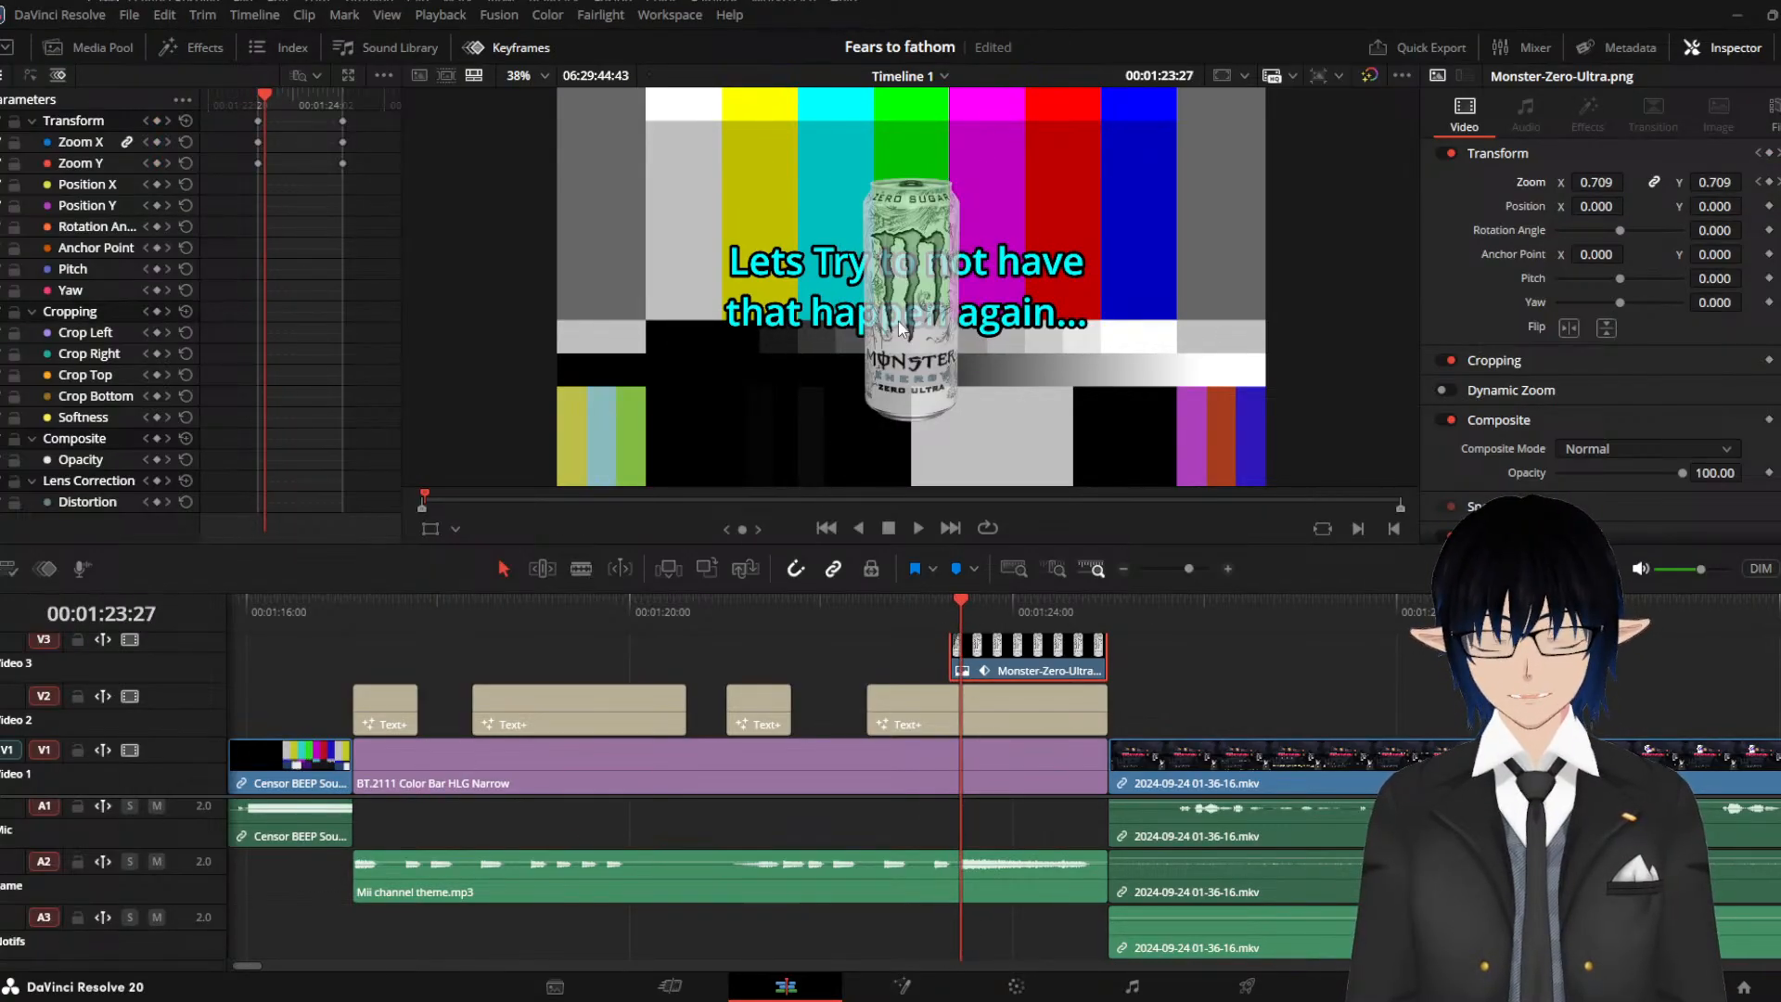
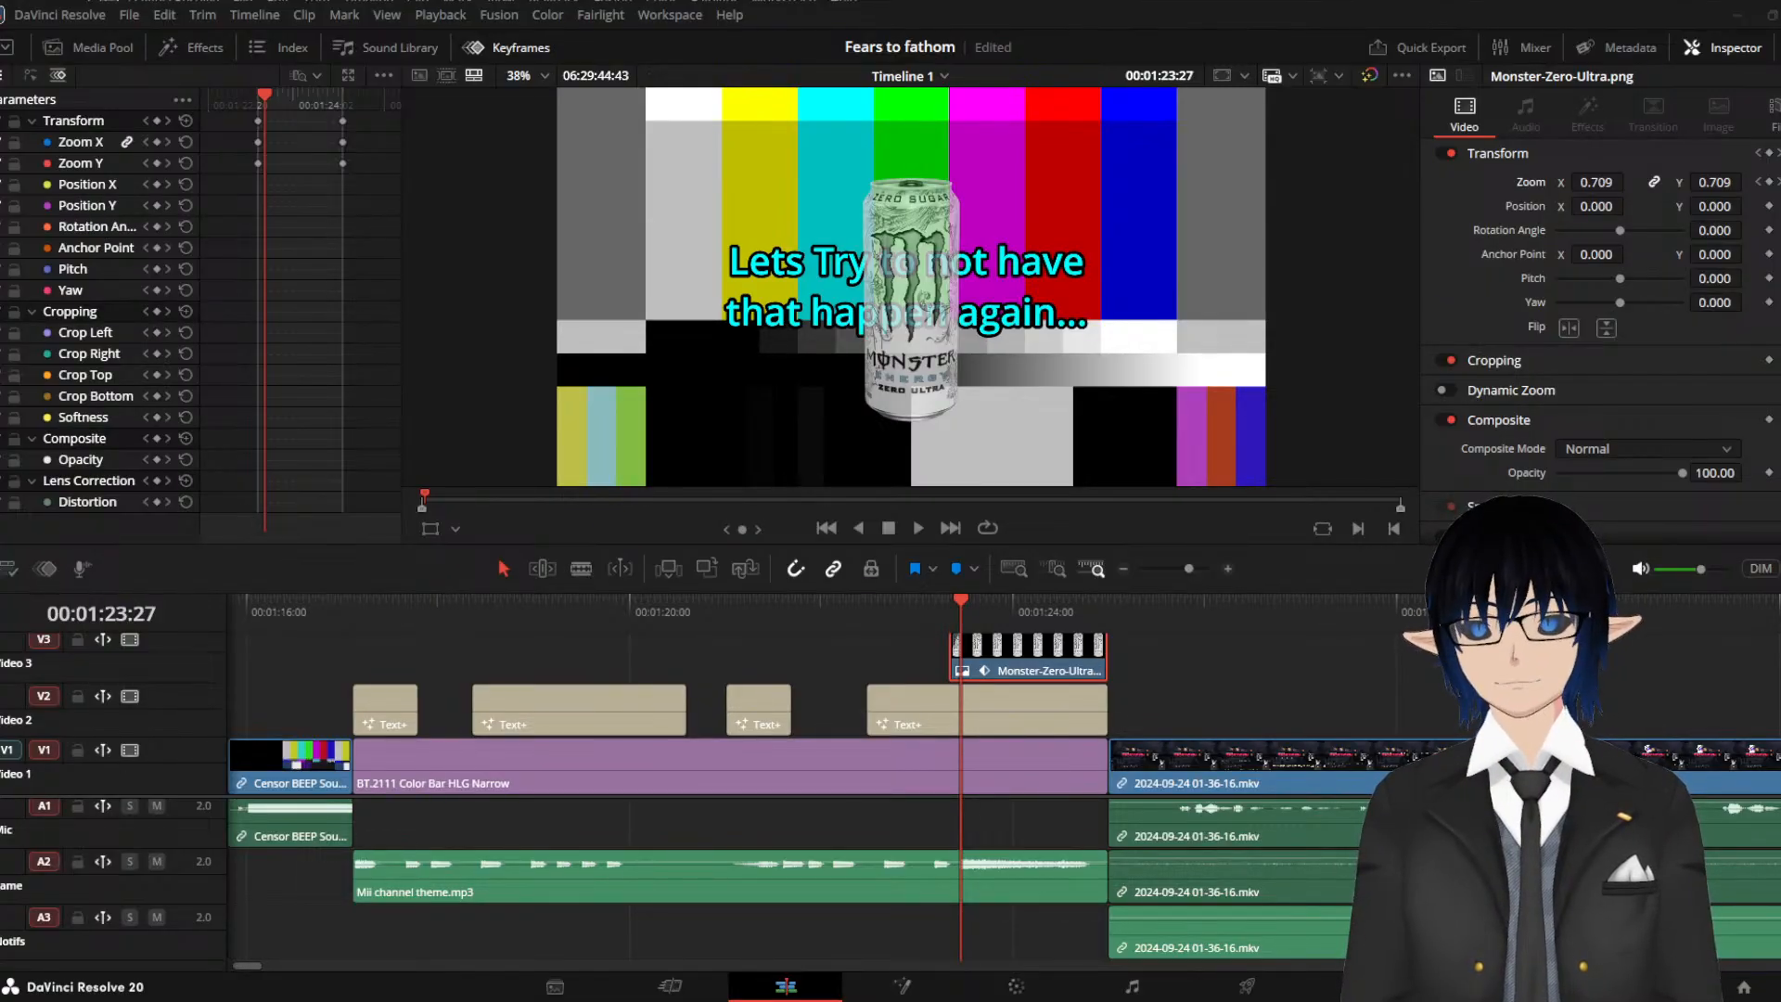
# Try a Position X of 24.000 for the can at 00:01:23:20, preview it, and undo the change
pyautogui.click(260, 94)
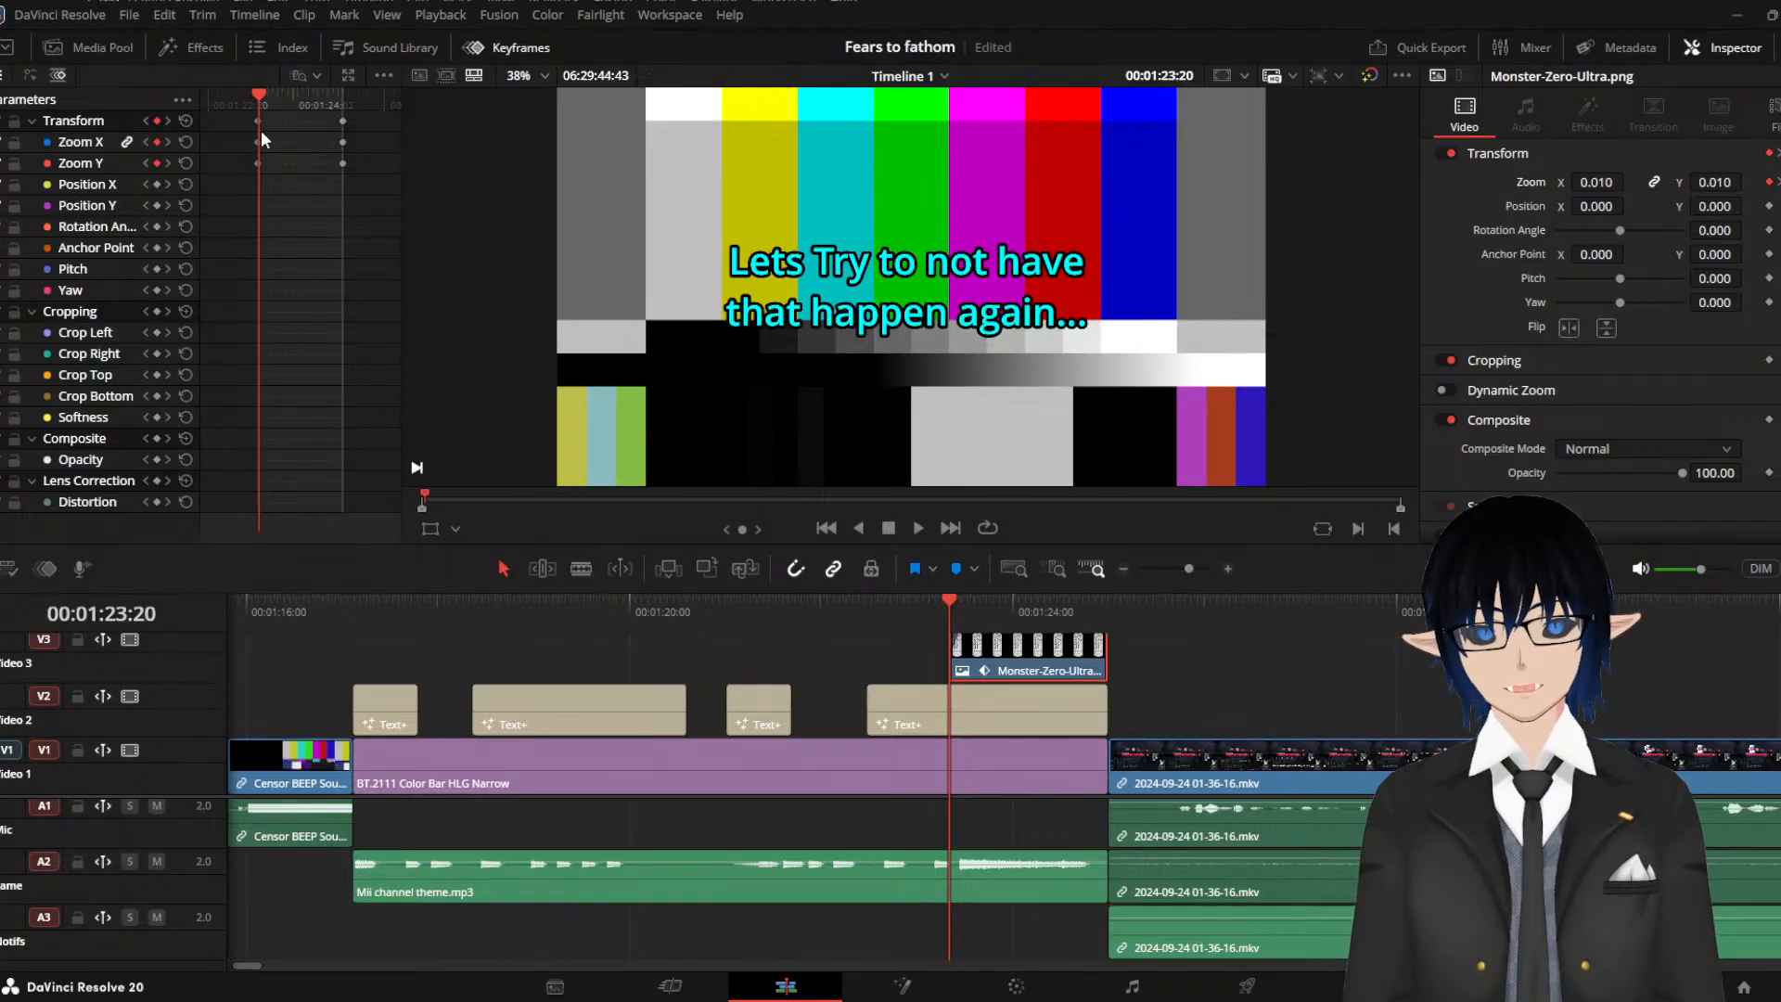
pyautogui.moveTo(265, 89)
pyautogui.mouseDown()
pyautogui.moveTo(339, 89)
pyautogui.moveTo(260, 96)
pyautogui.mouseUp()
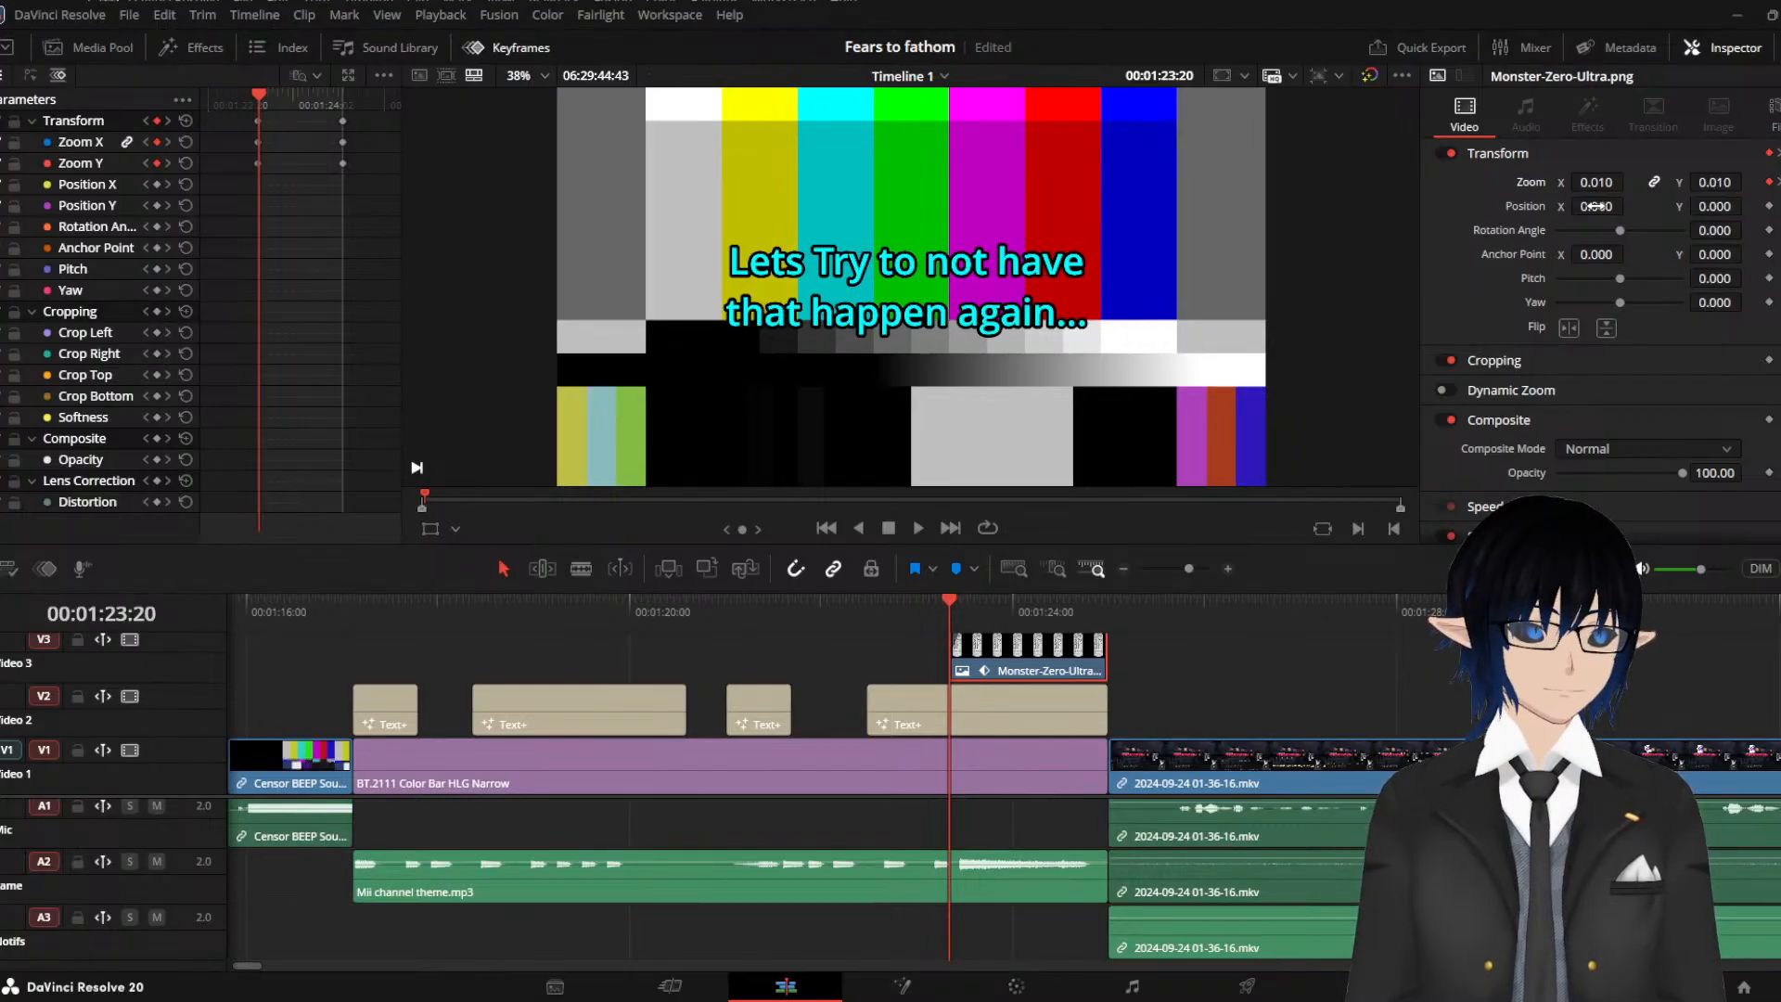
pyautogui.moveTo(1595, 206); pyautogui.dragTo(1630, 205)
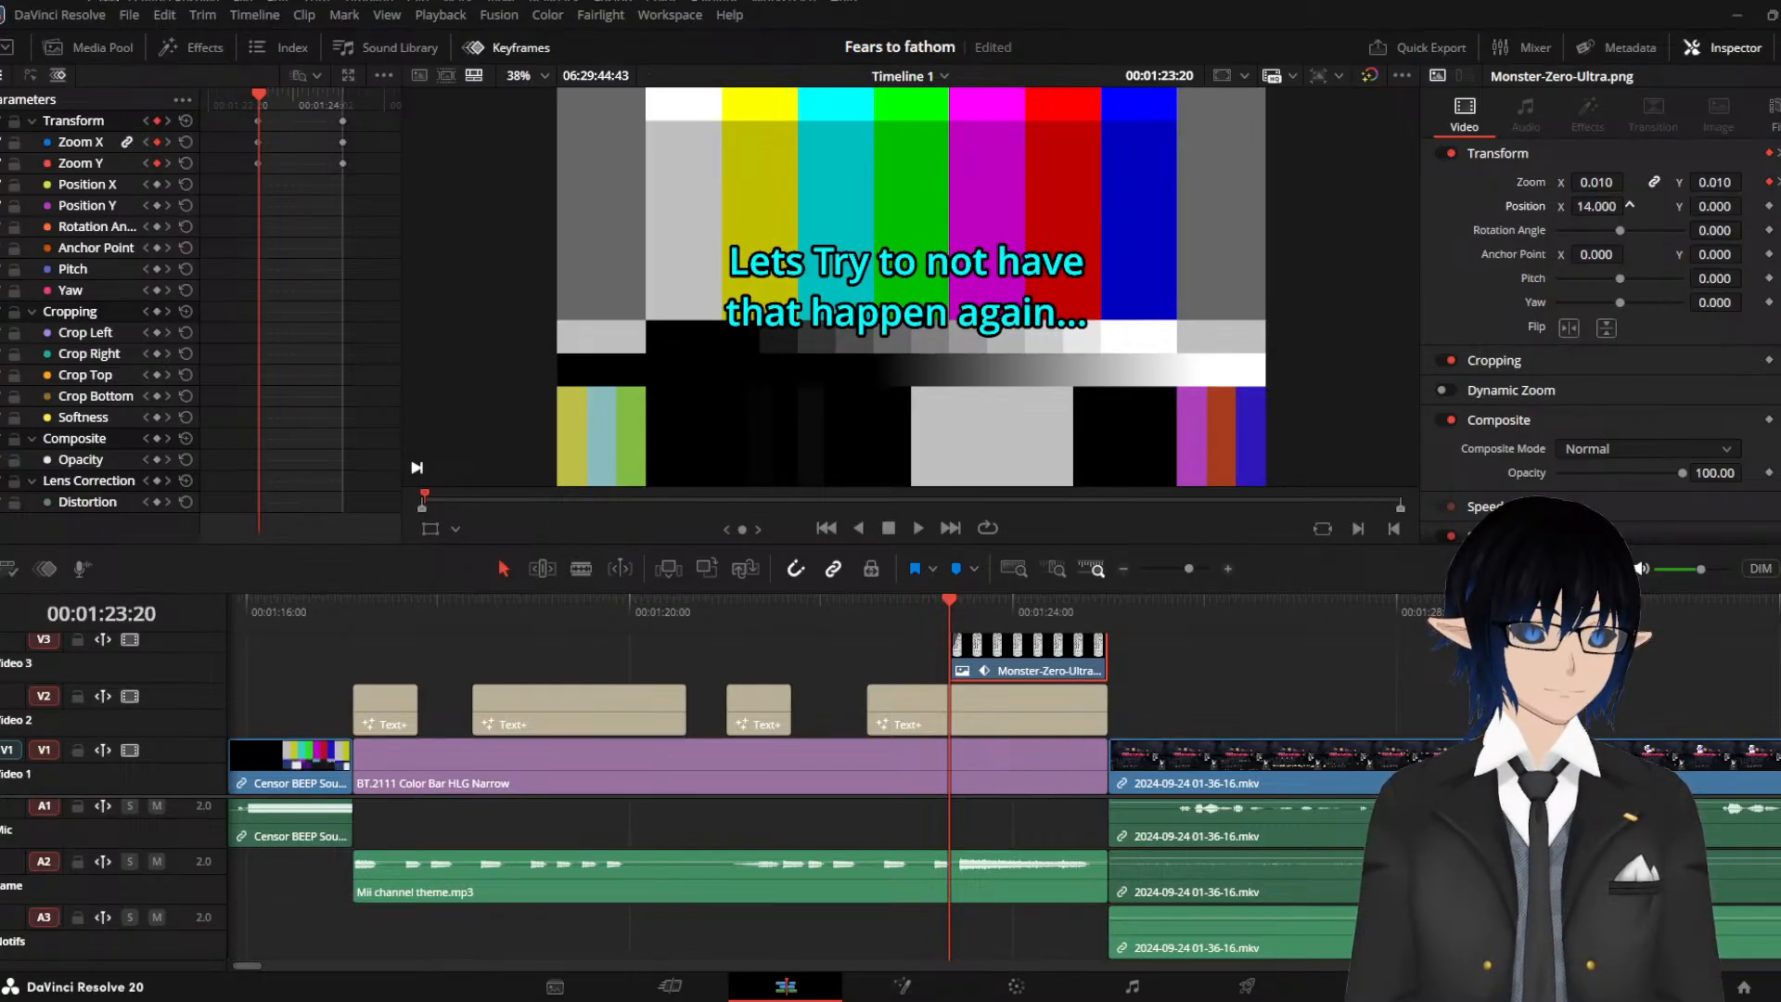
pyautogui.press('space')
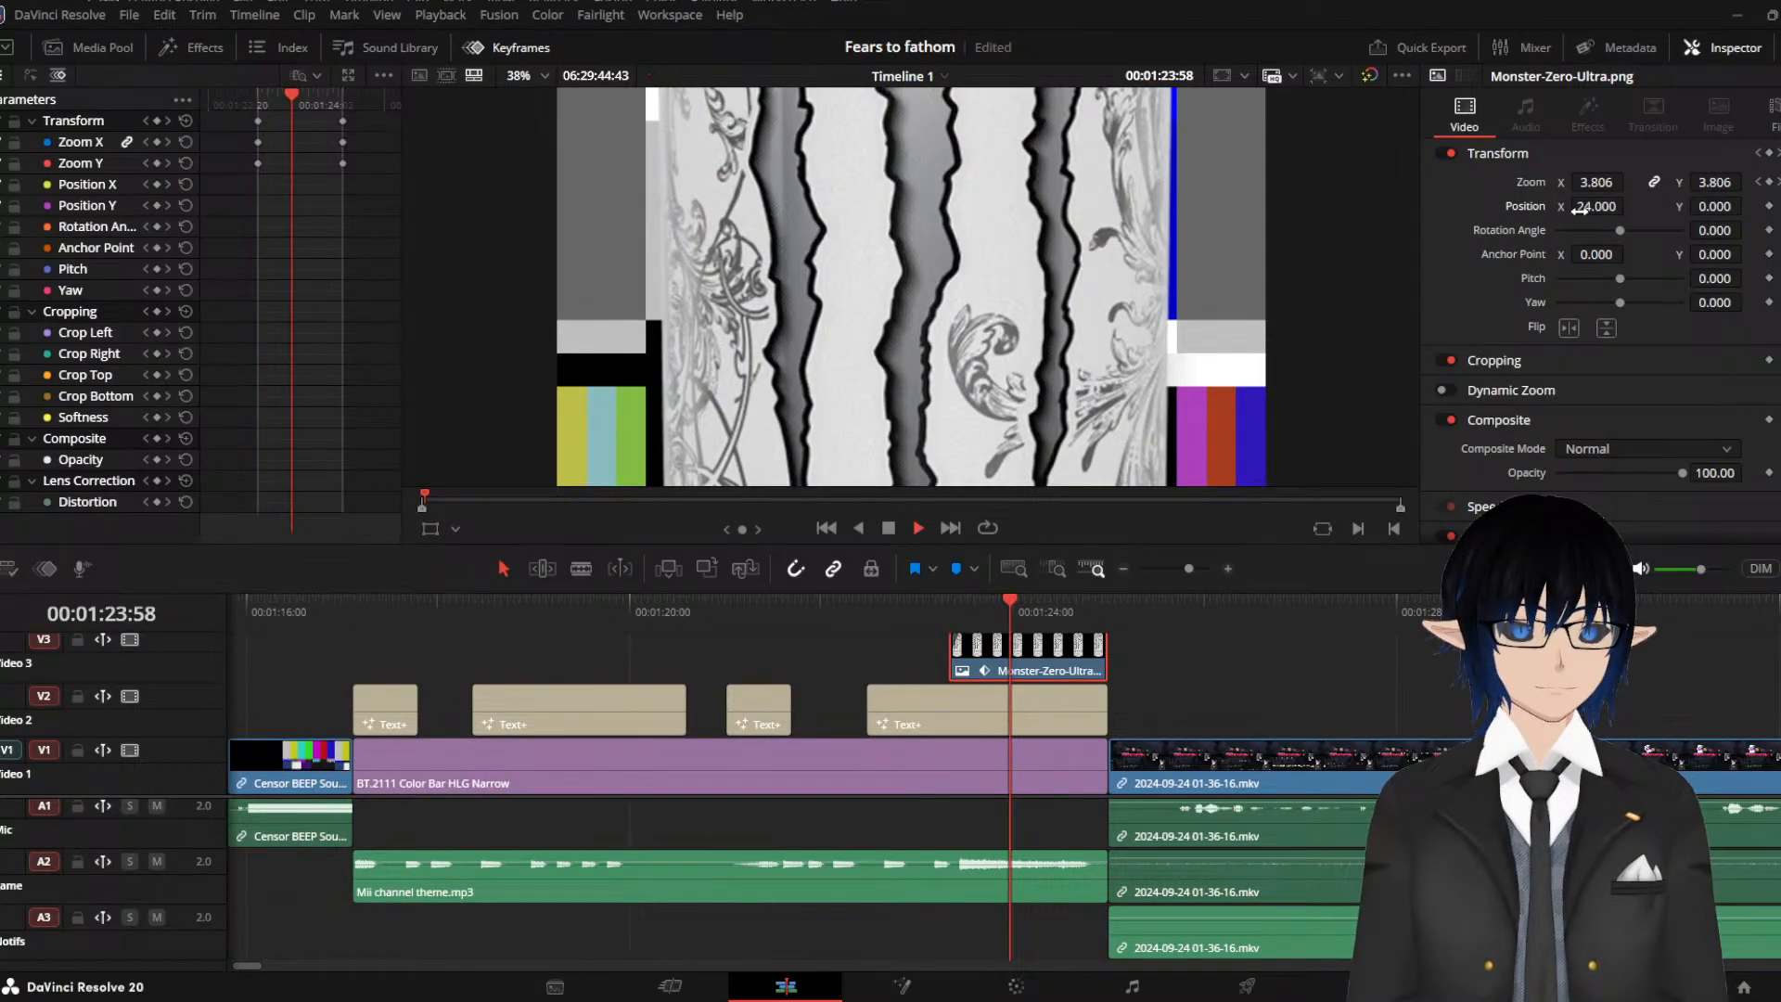
pyautogui.press('space')
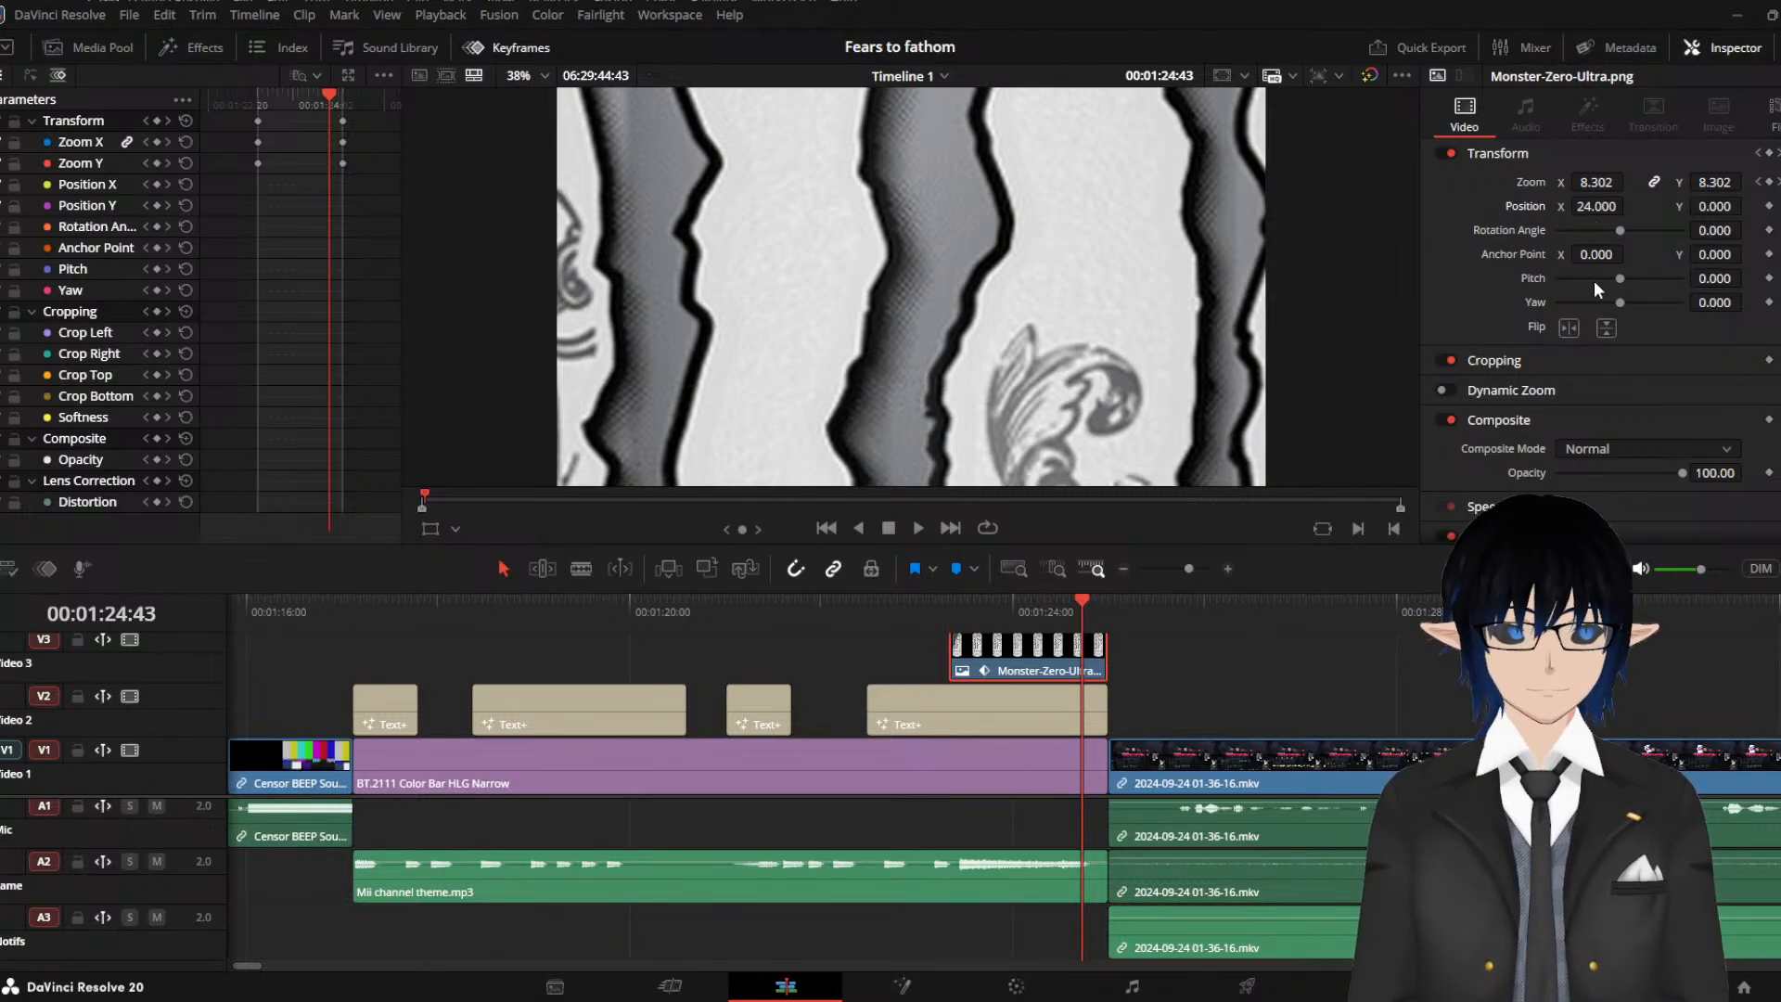
pyautogui.hotkey('ctrl', 'z')
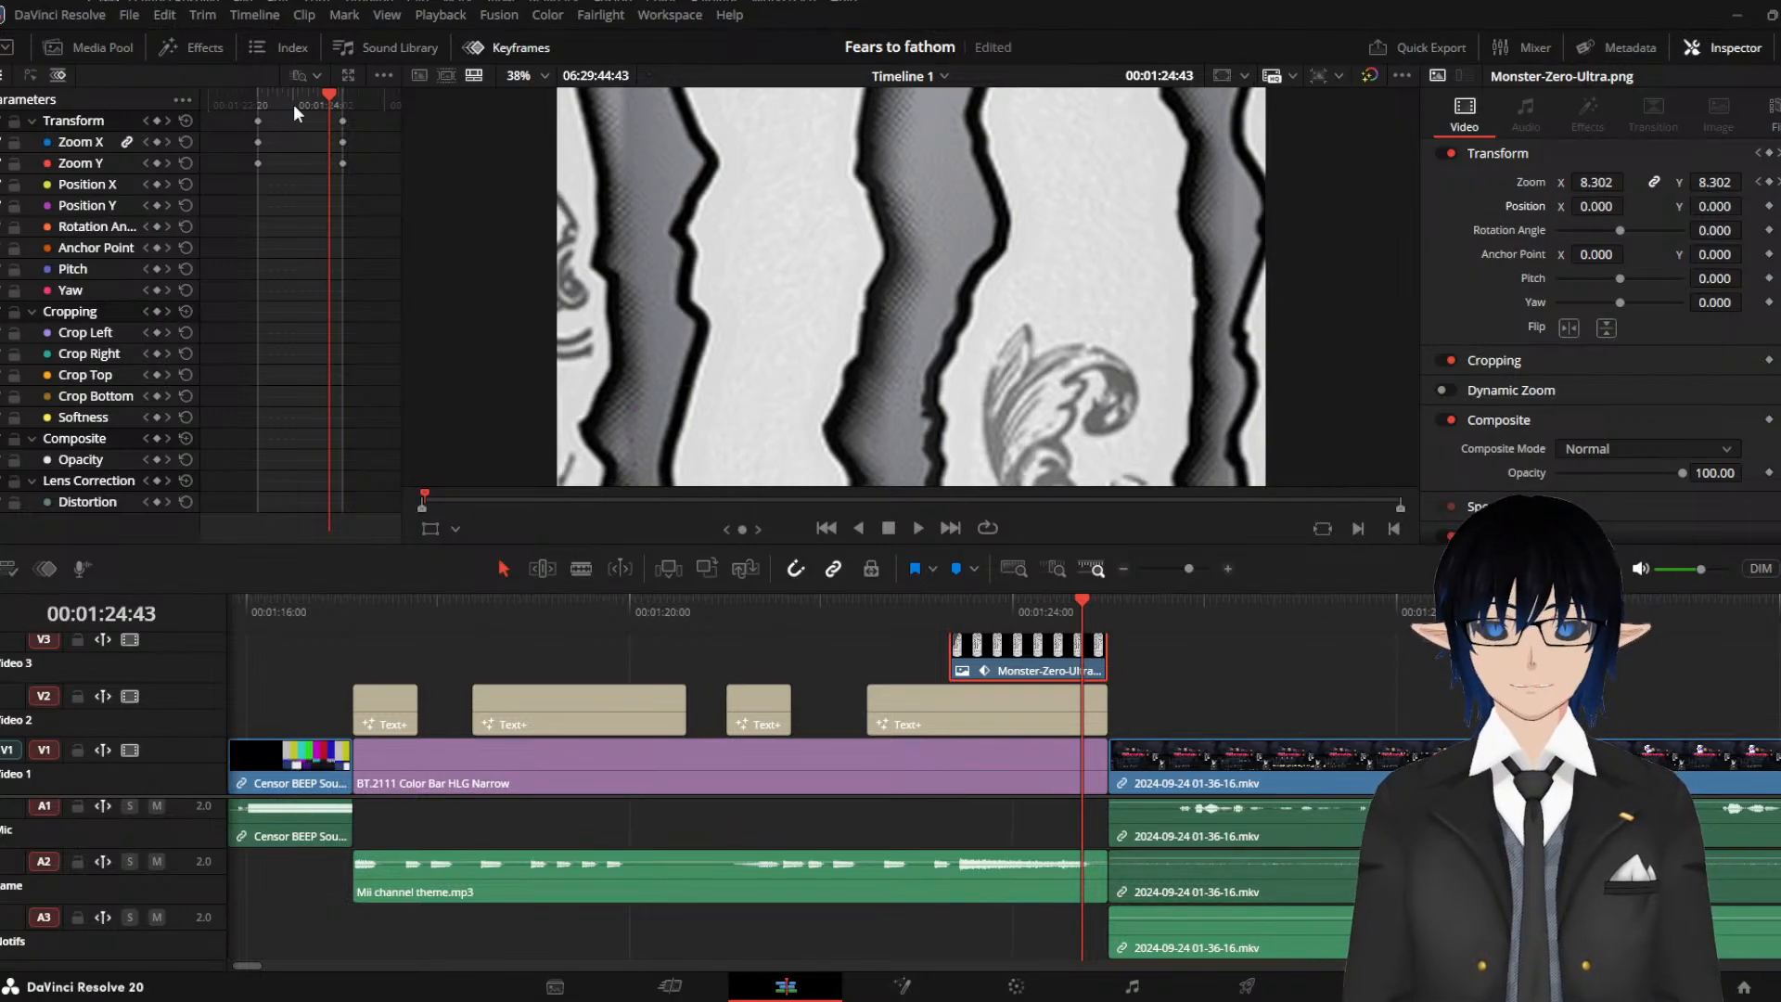
# Keyframe the can's Rotation Angle at its current value at 00:01:23:20 and at -35.730 at 00:01:23:34
pyautogui.moveTo(282, 106); pyautogui.dragTo(265, 109)
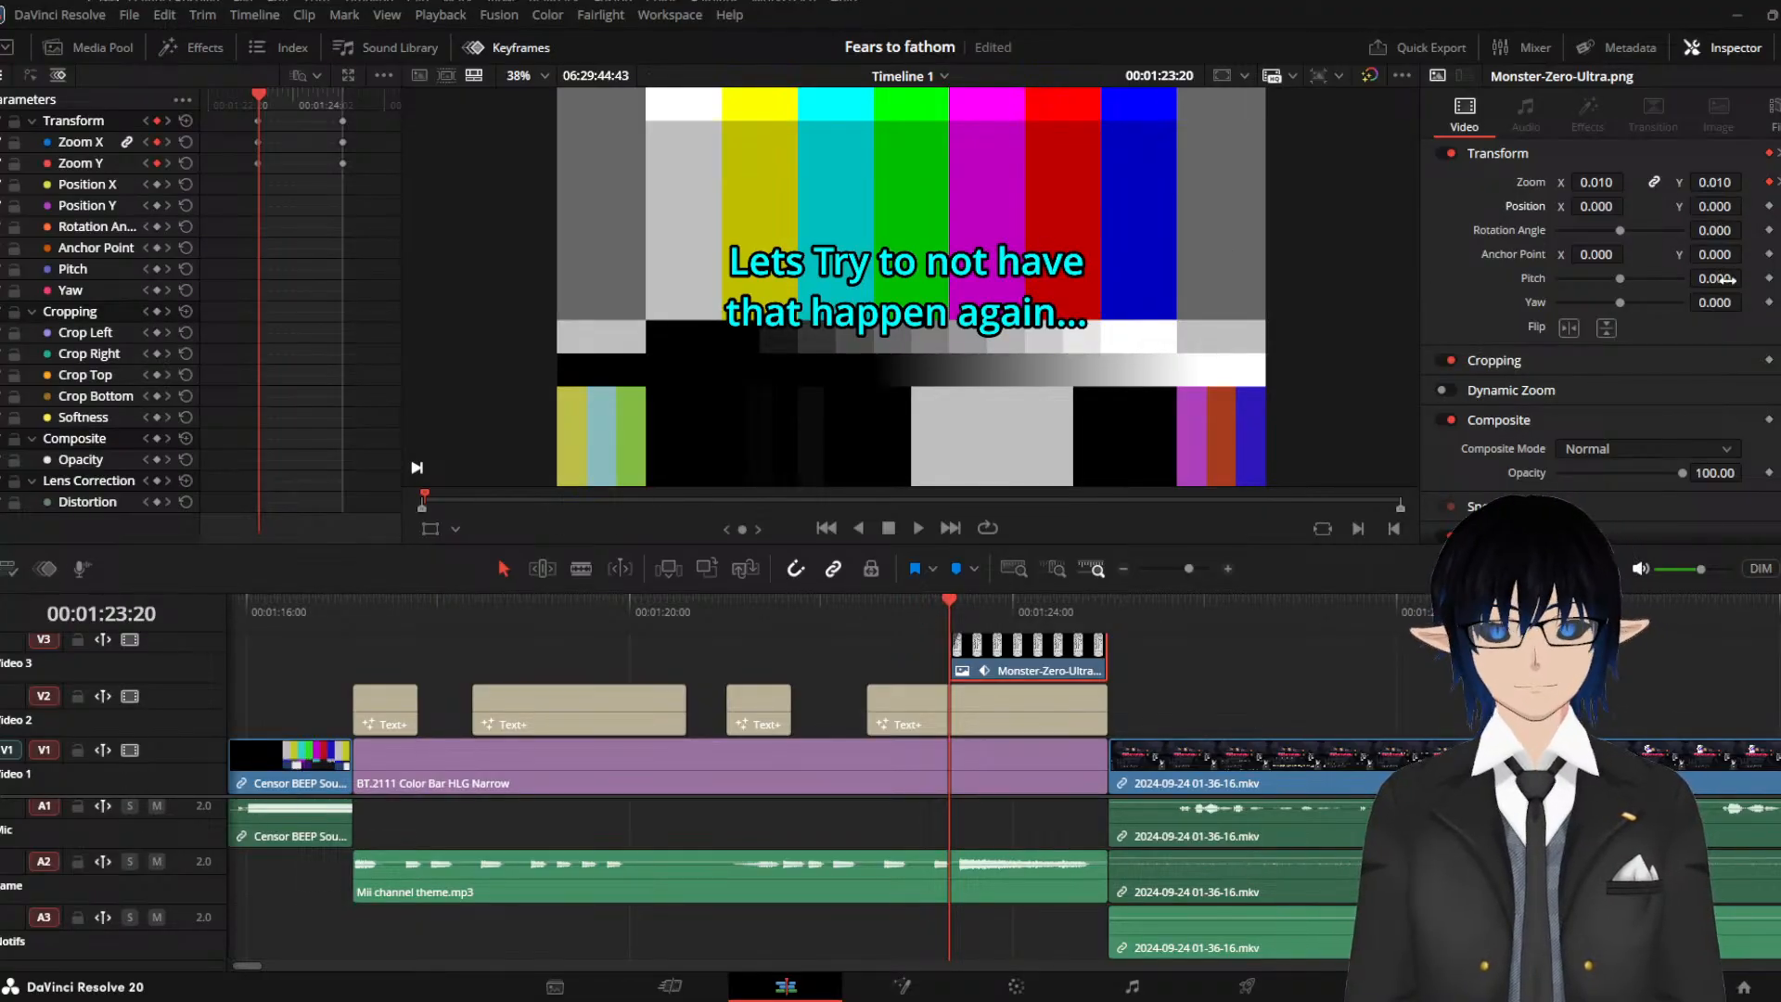
pyautogui.click(157, 226)
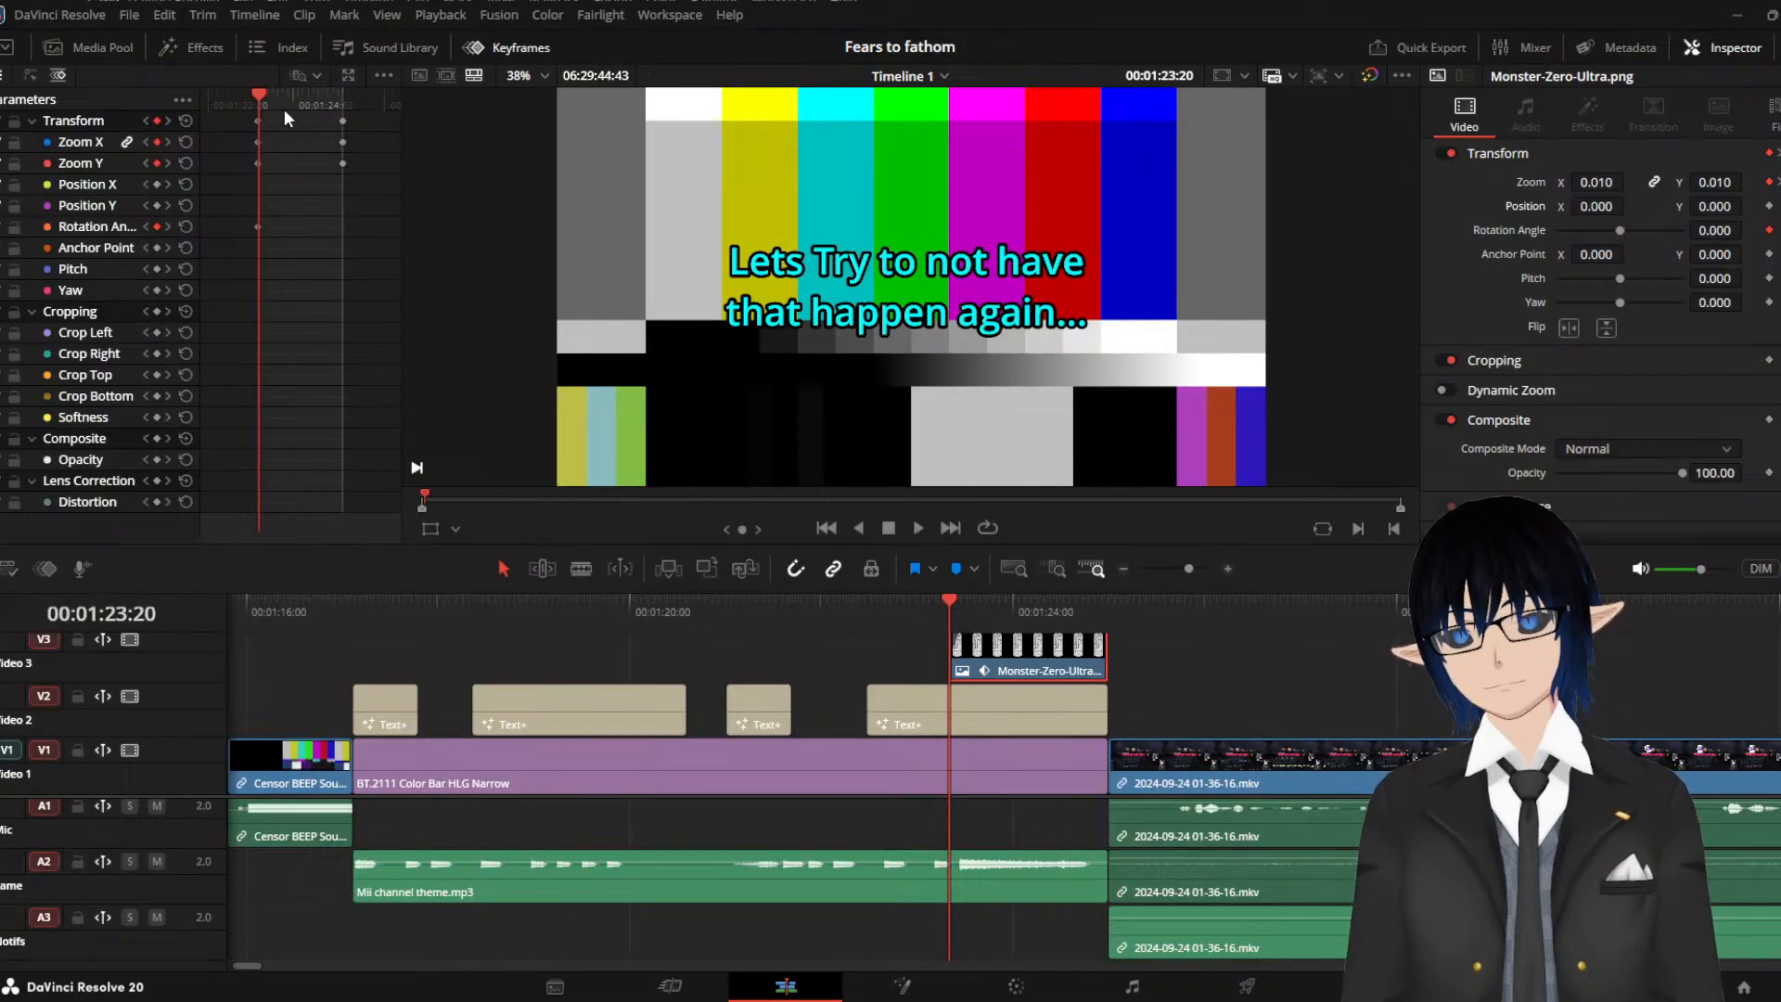
pyautogui.moveTo(263, 94); pyautogui.dragTo(270, 102)
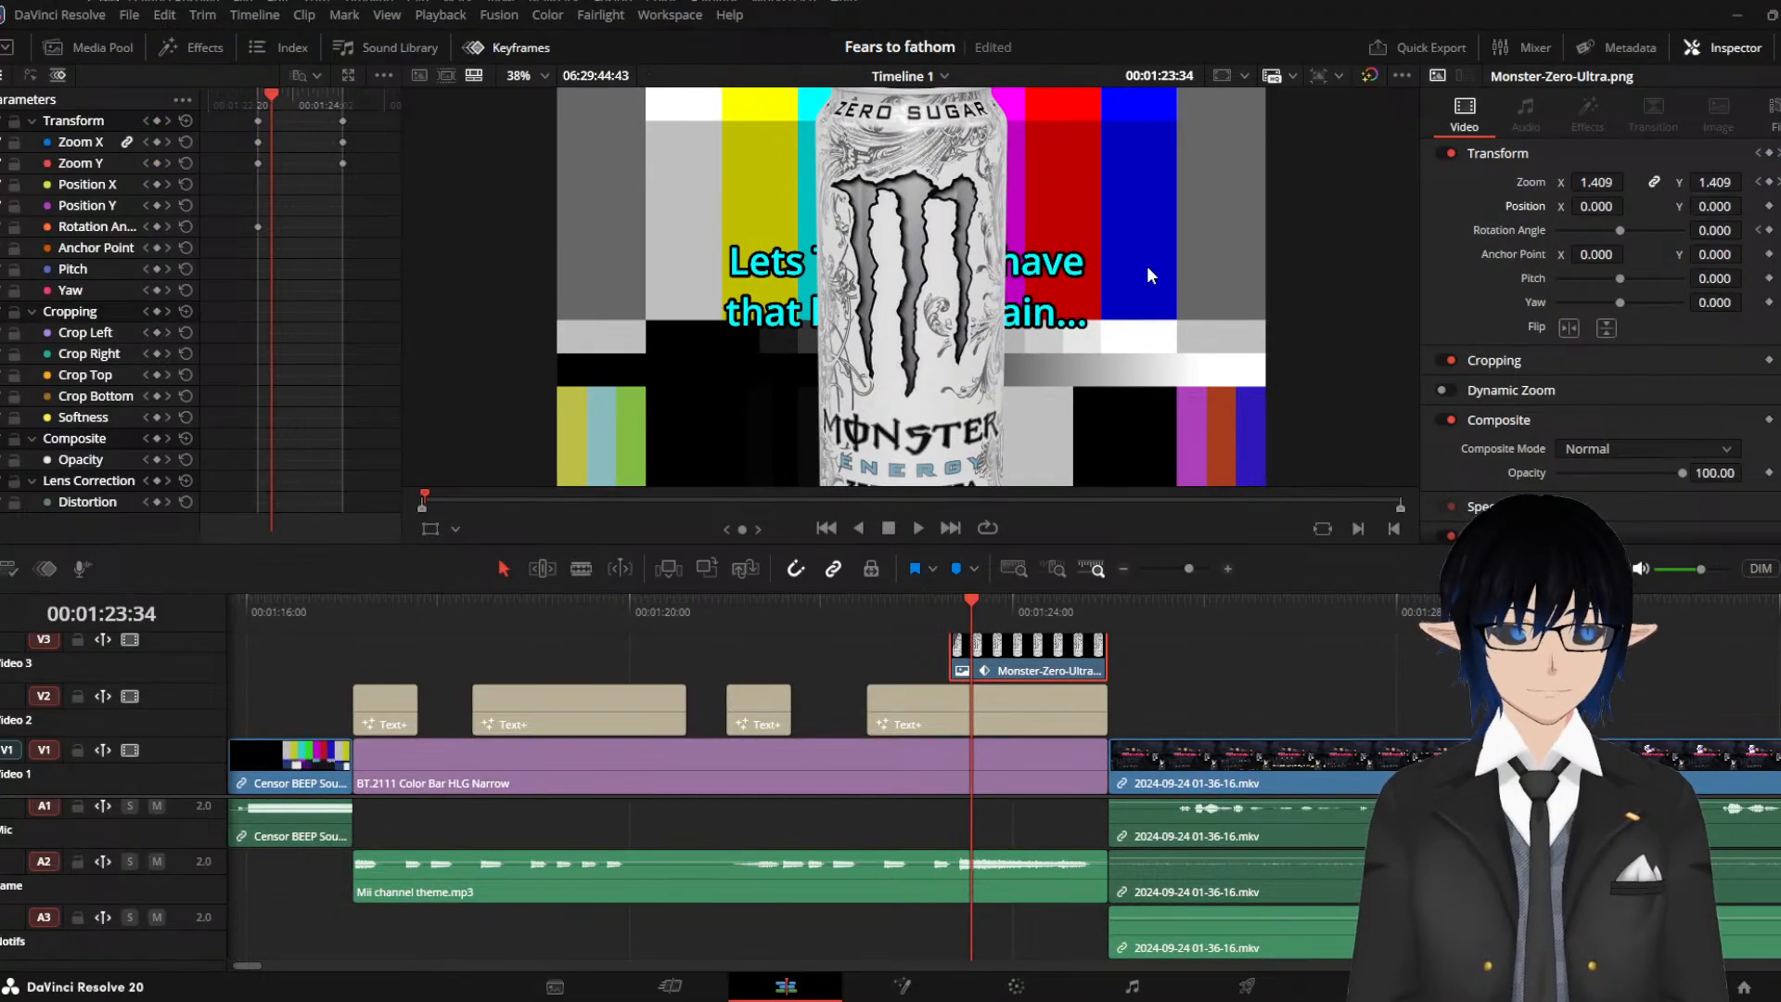
pyautogui.click(1713, 231)
pyautogui.moveTo(1619, 230); pyautogui.dragTo(1604, 232)
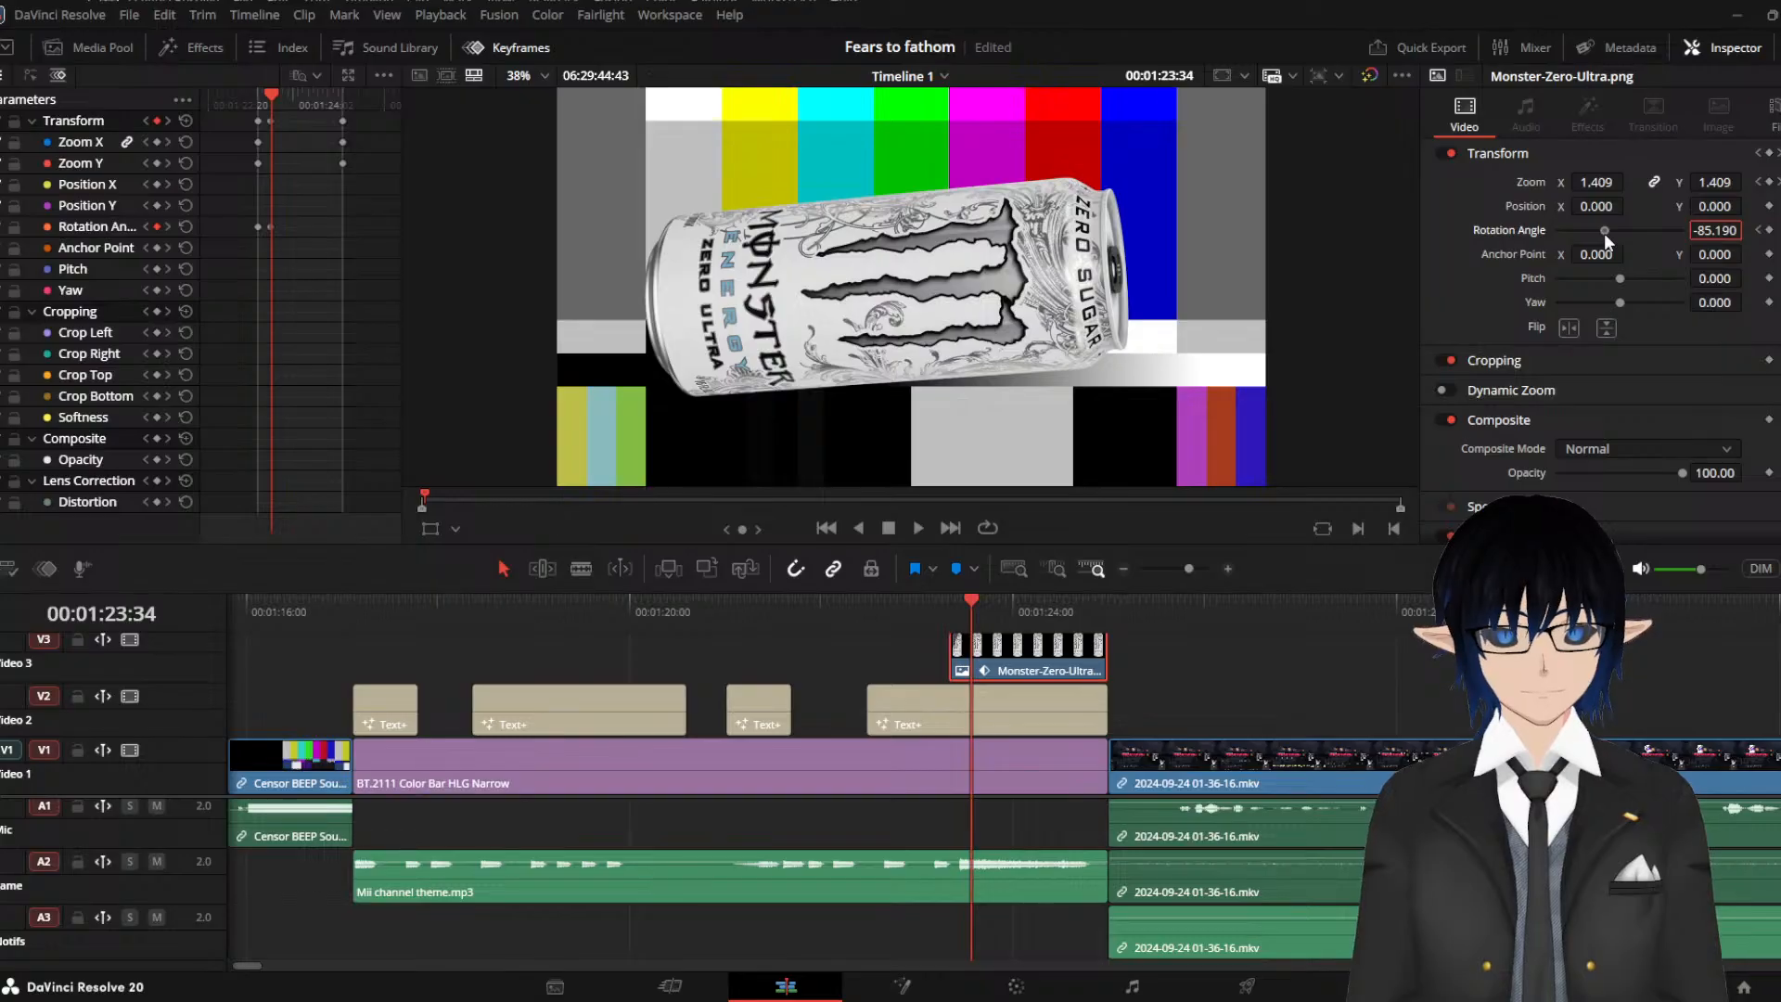
pyautogui.moveTo(1604, 232); pyautogui.dragTo(1612, 230)
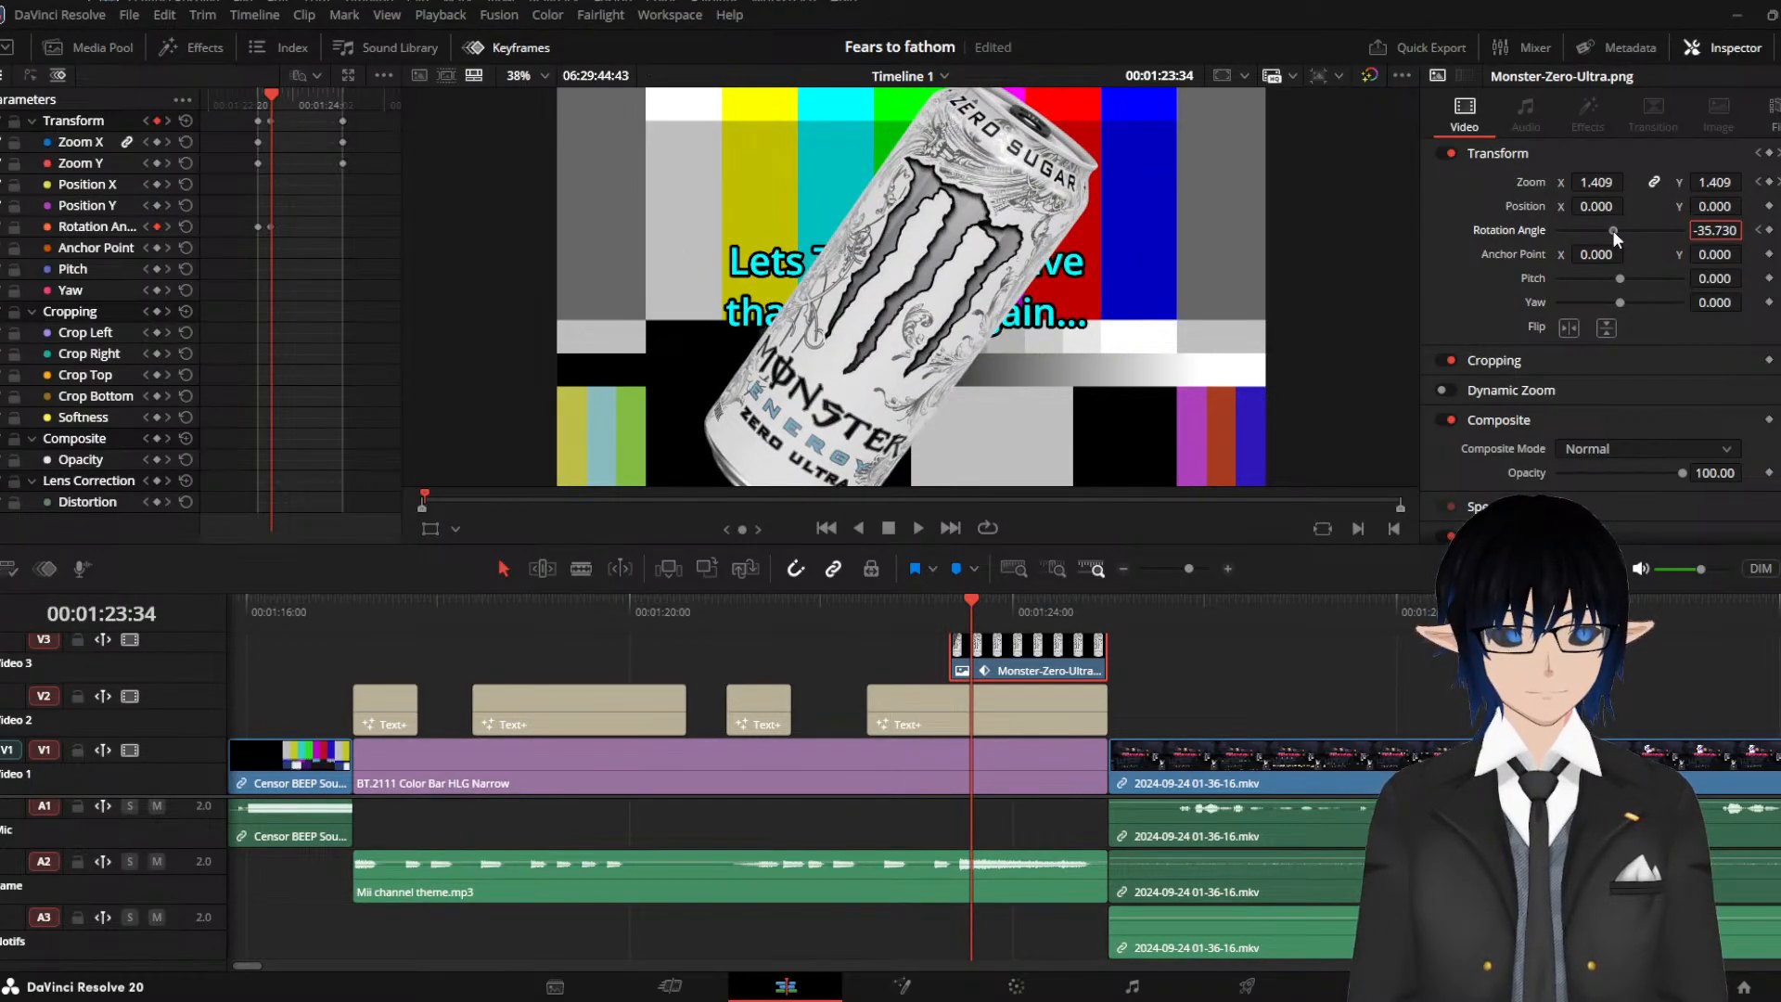
# Step frame by frame around 00:01:23:34 to check how the can rotates before and after the keyframe
pyautogui.click(1708, 233)
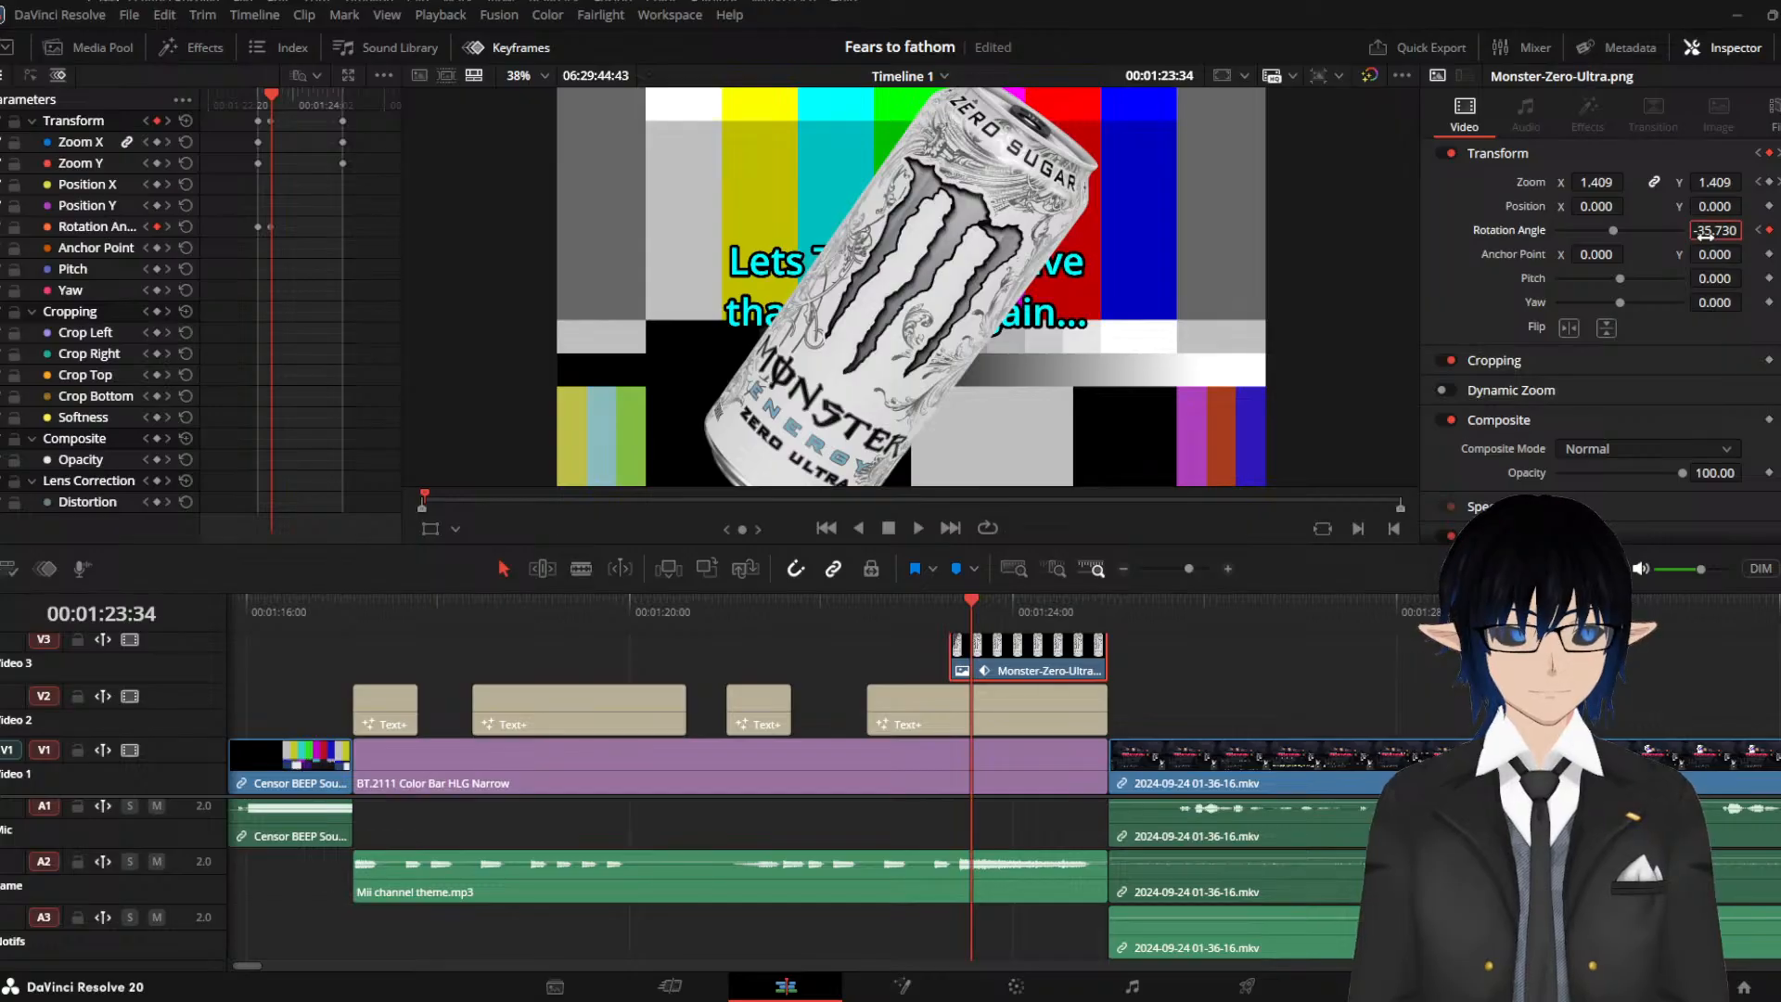
pyautogui.press('Left')
pyautogui.press('Left')
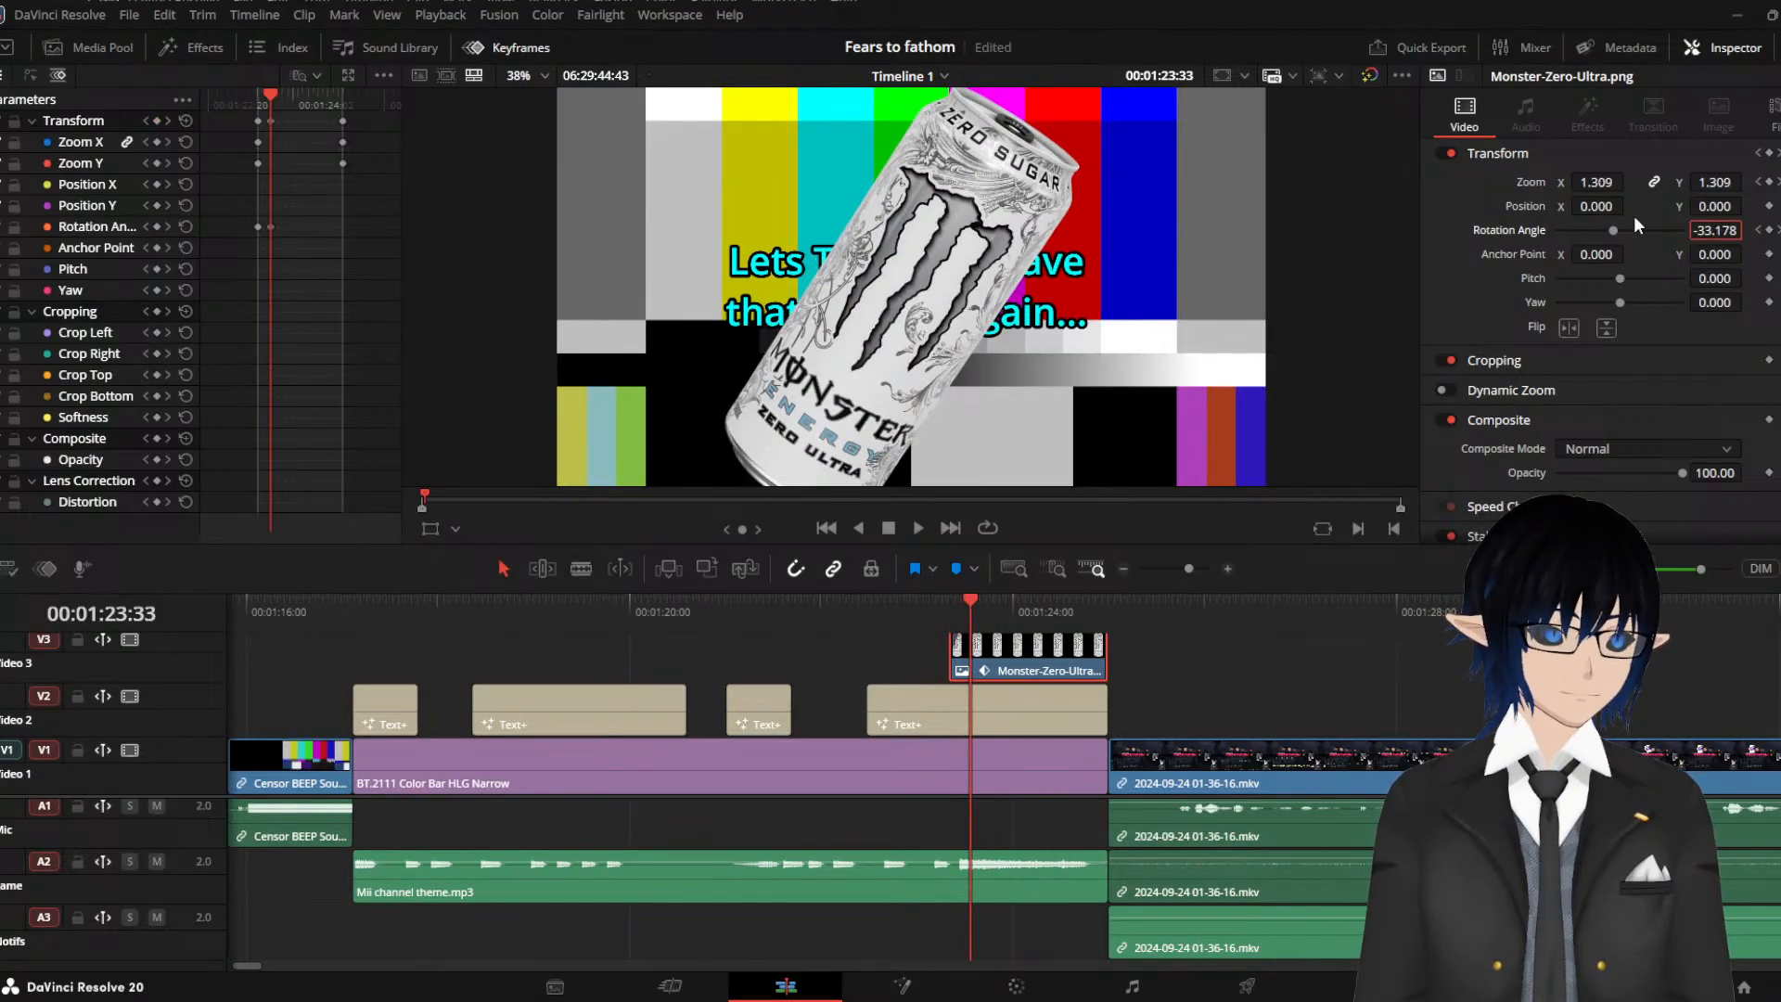
pyautogui.press('Left')
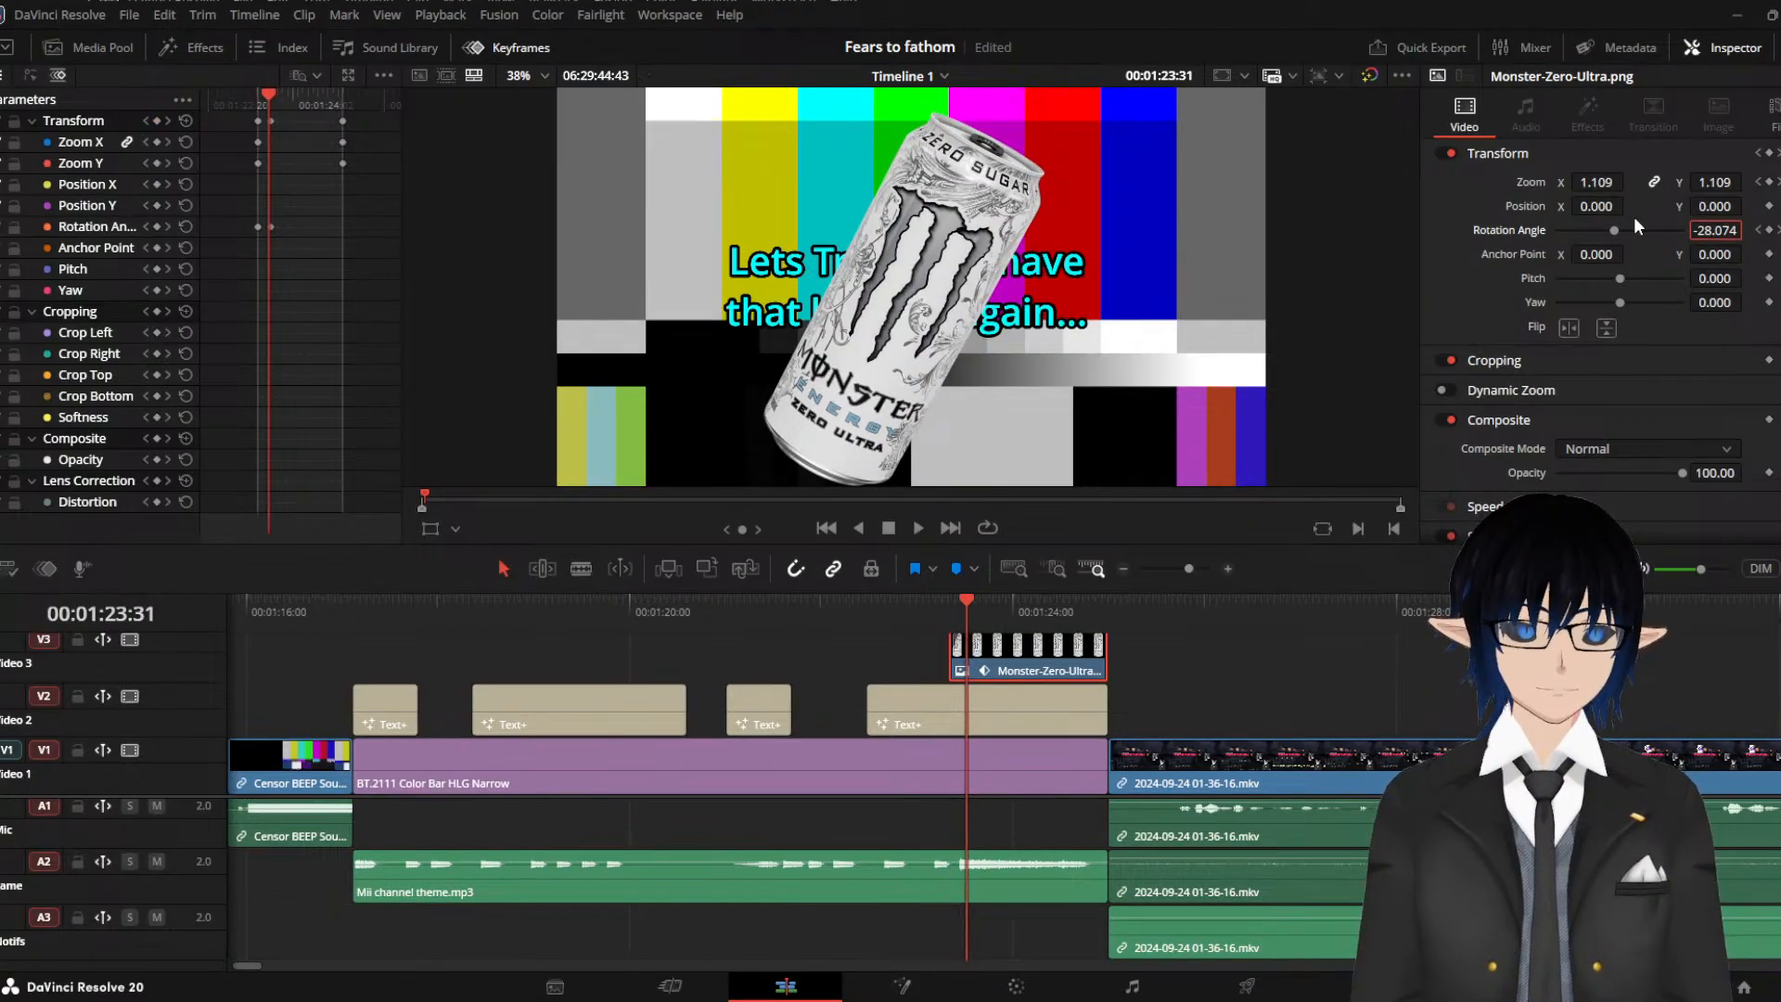
pyautogui.press('Right')
pyautogui.press('Right')
pyautogui.press('Right')
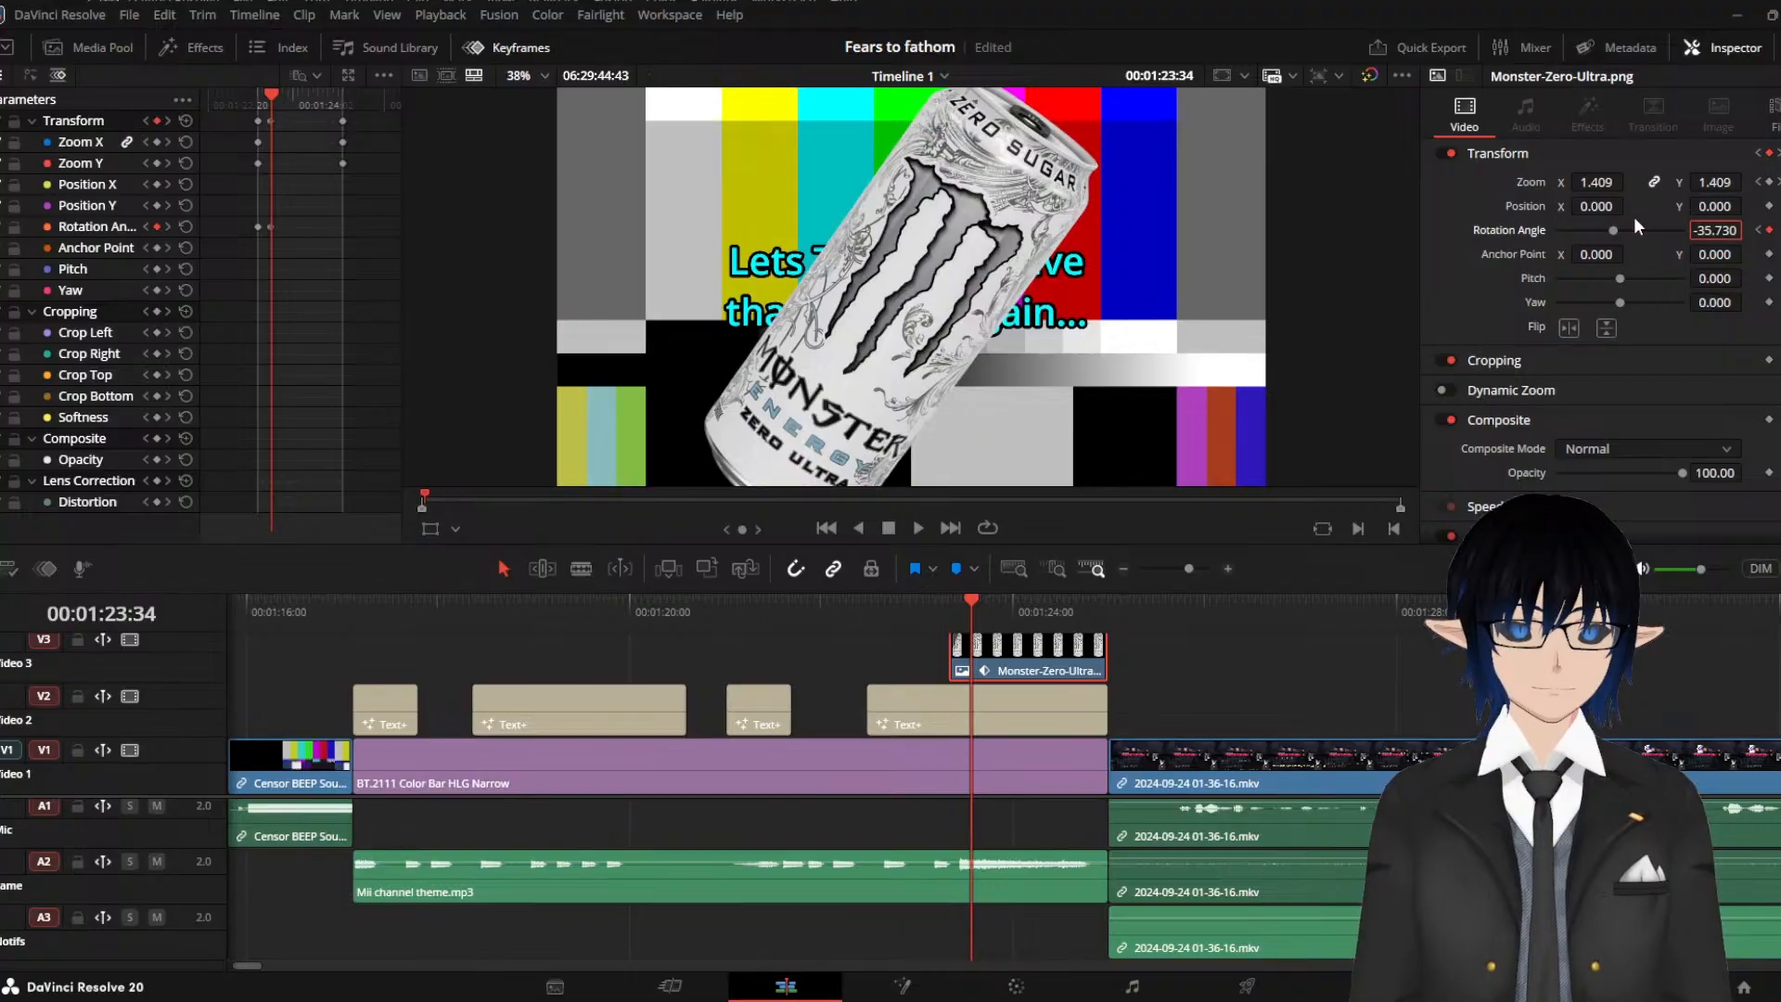
pyautogui.press('Left')
pyautogui.press('Right')
pyautogui.press('Right')
pyautogui.press('Right')
pyautogui.press('Left')
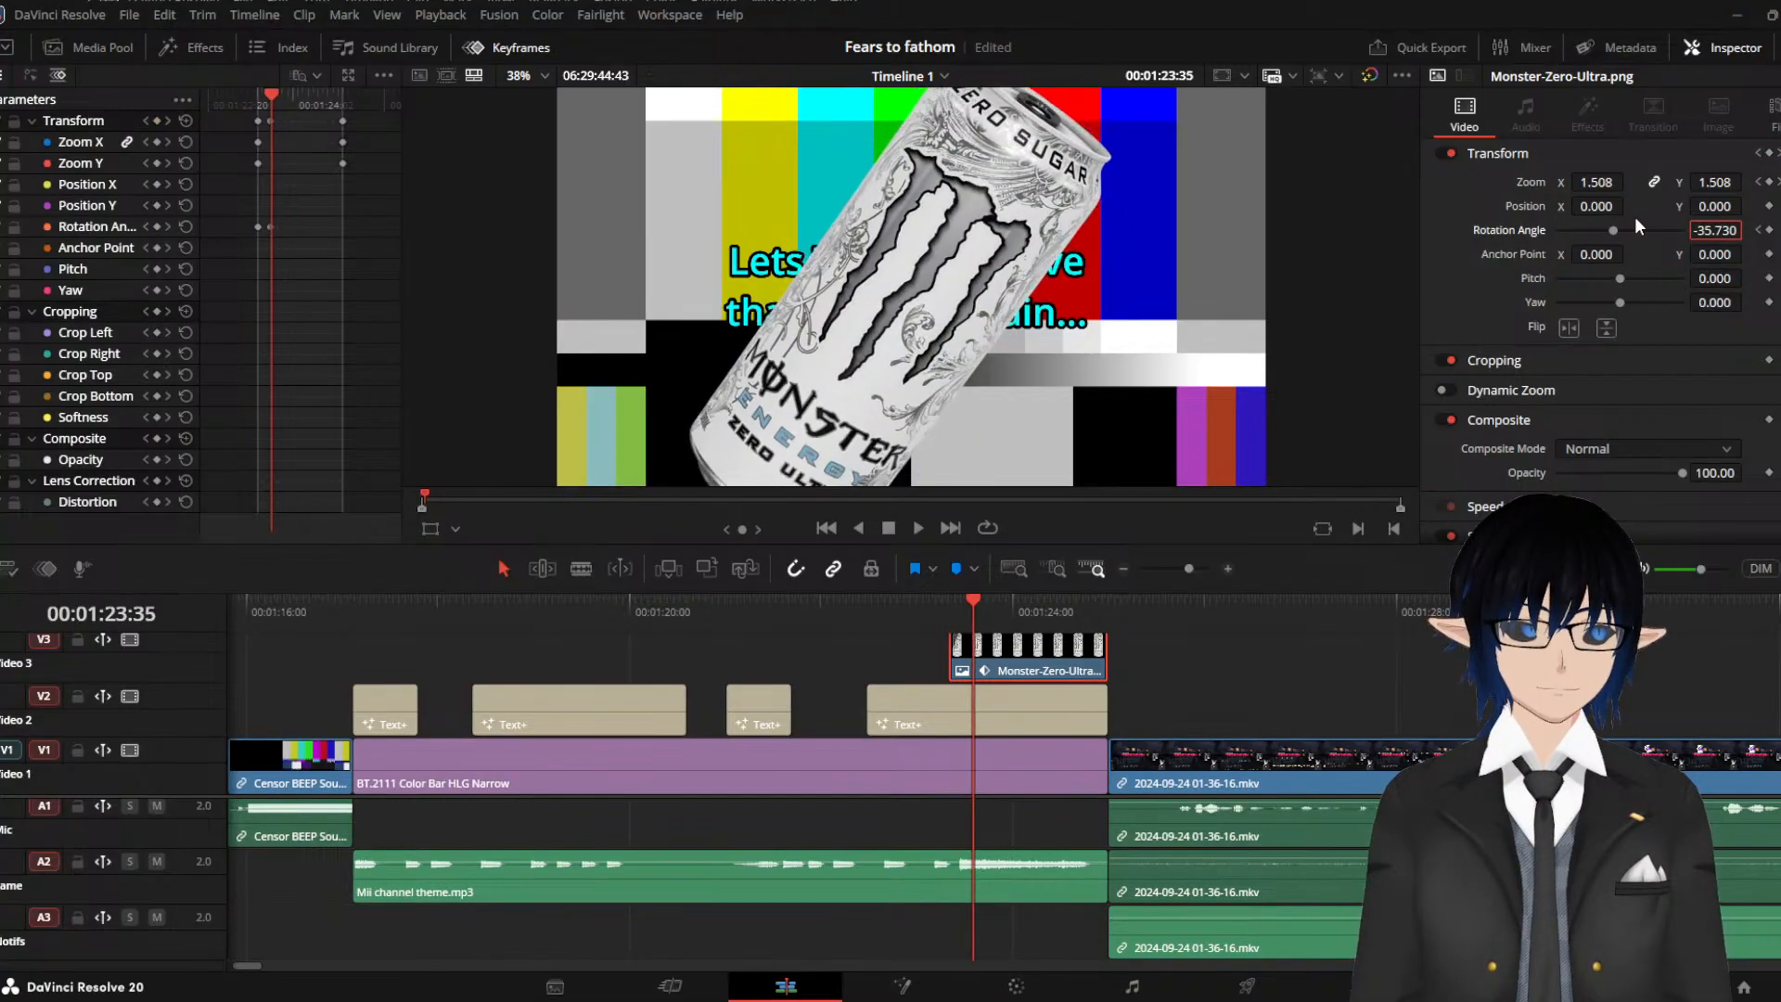
pyautogui.press('Left')
pyautogui.press('Left')
pyautogui.press('Right')
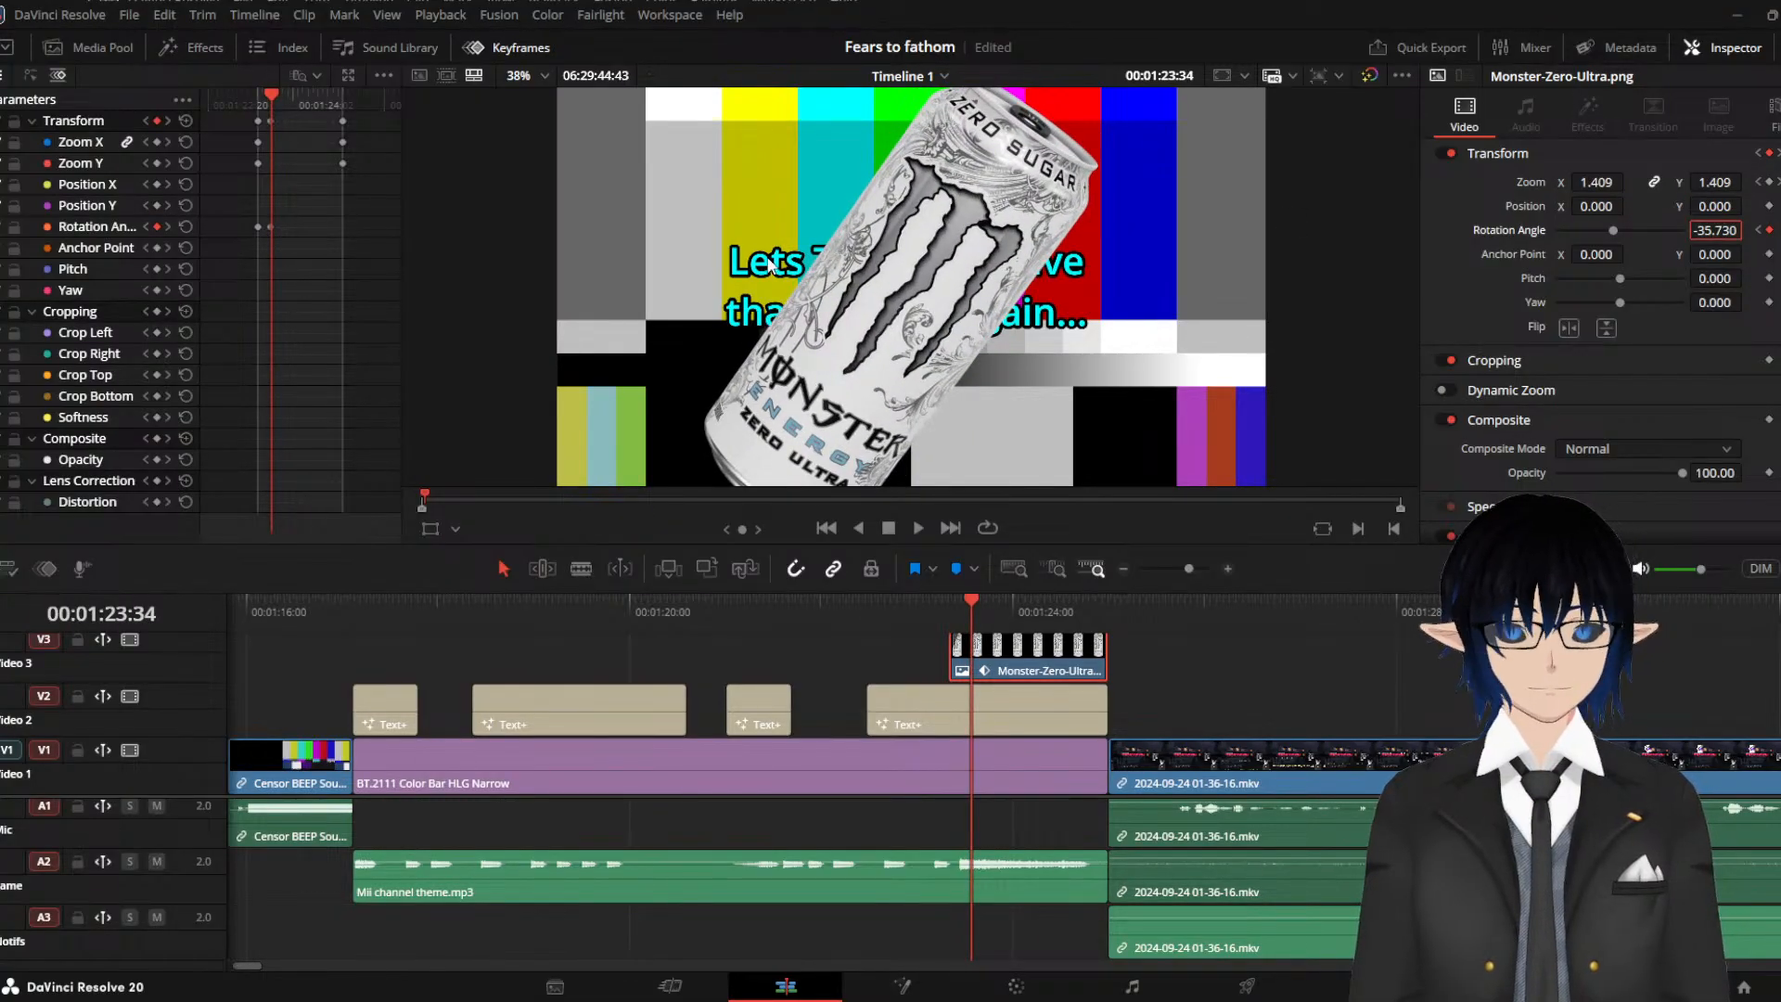
# Set the can's Rotation Angle keyframe at 00:01:23:34 to -93.230
pyautogui.click(270, 97)
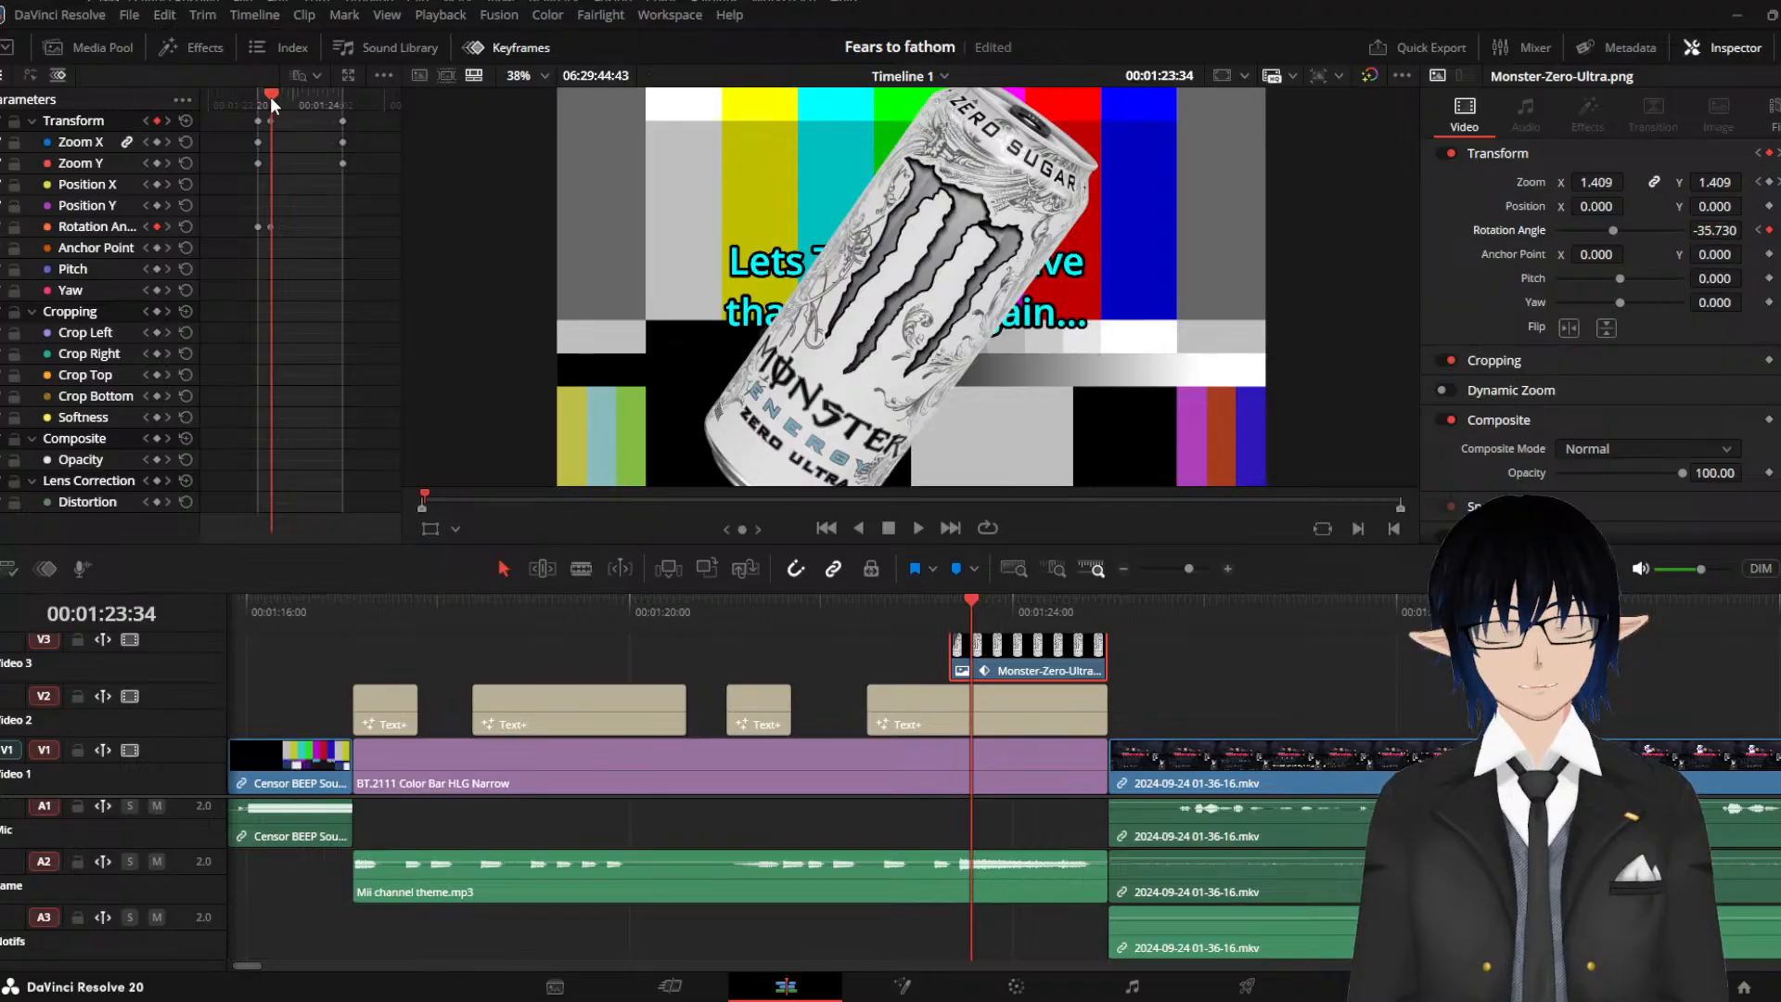
pyautogui.moveTo(271, 98); pyautogui.dragTo(283, 100)
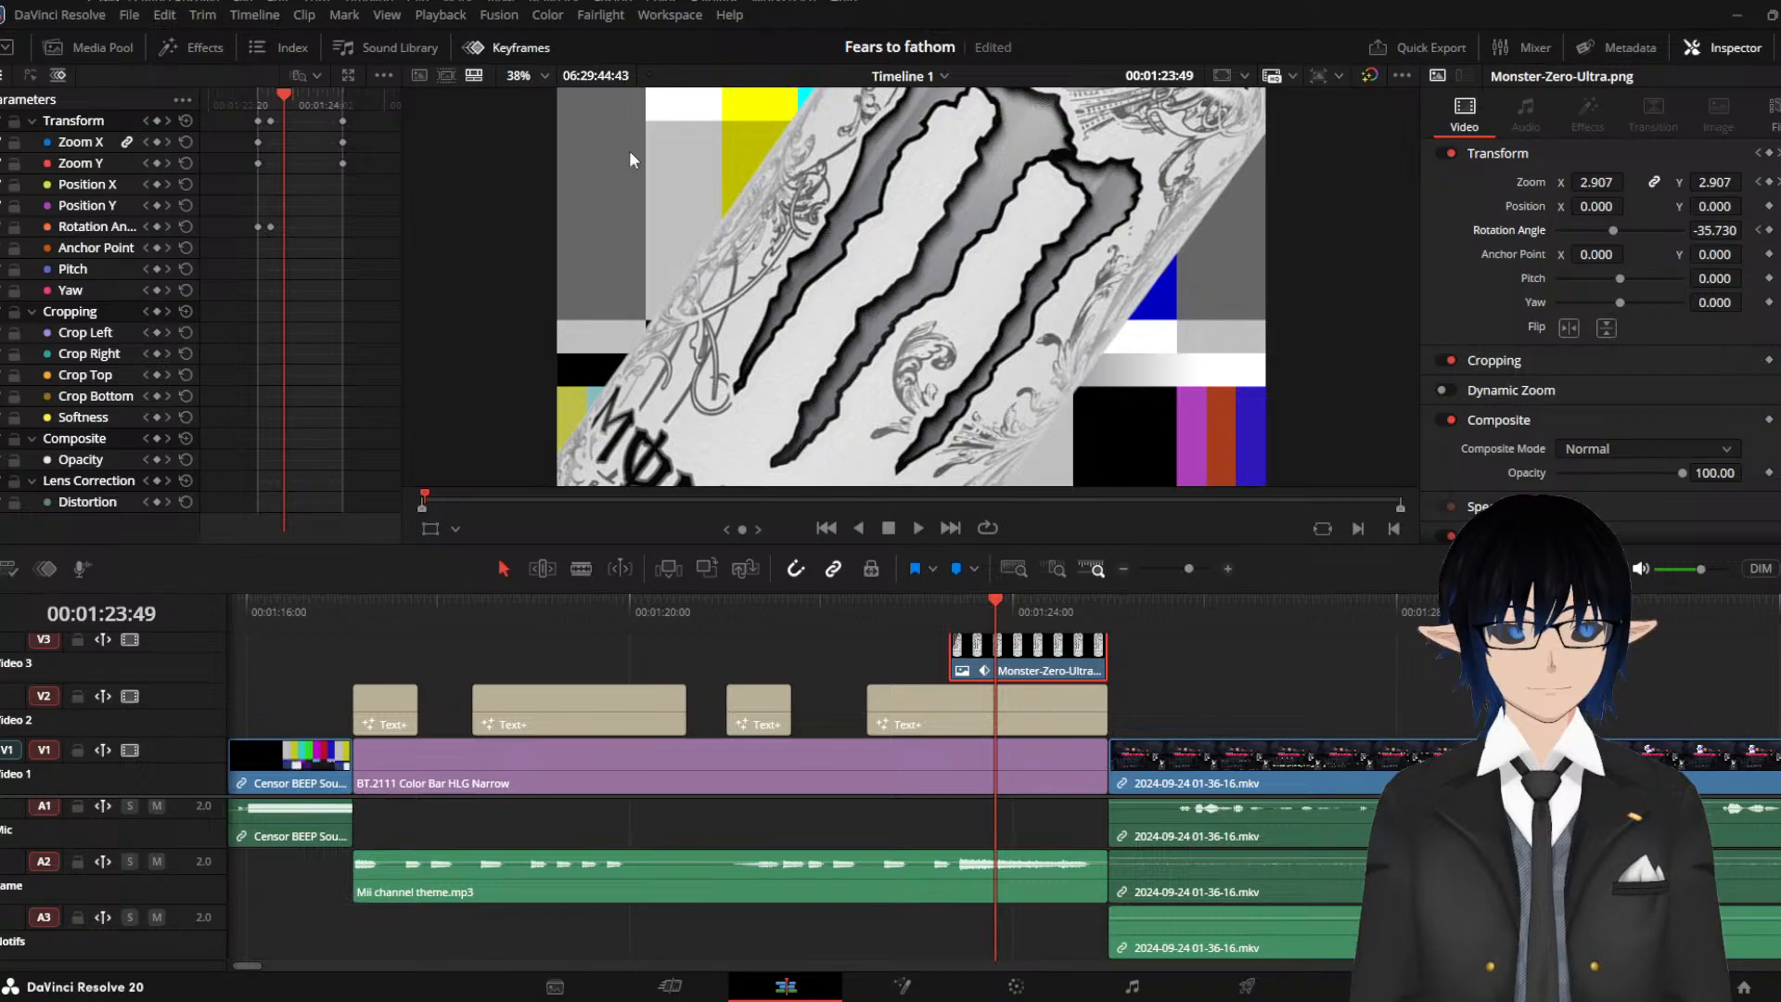
pyautogui.click(278, 90)
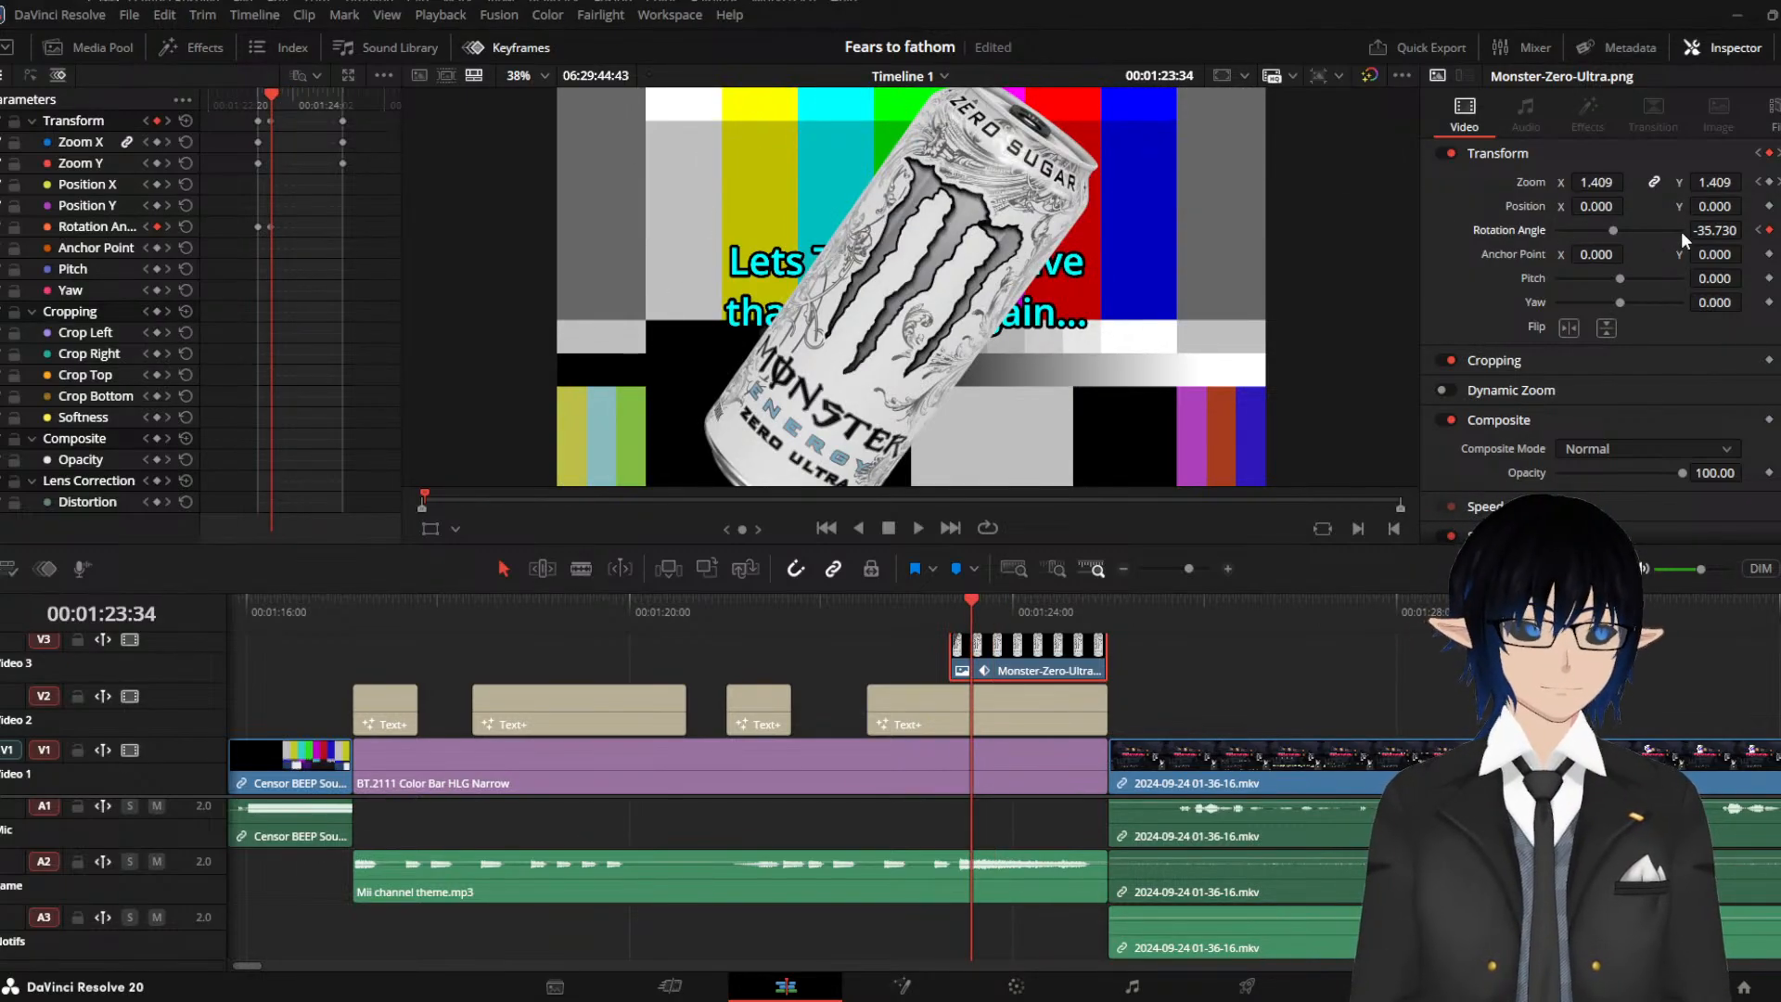
pyautogui.moveTo(1702, 230); pyautogui.dragTo(1653, 230)
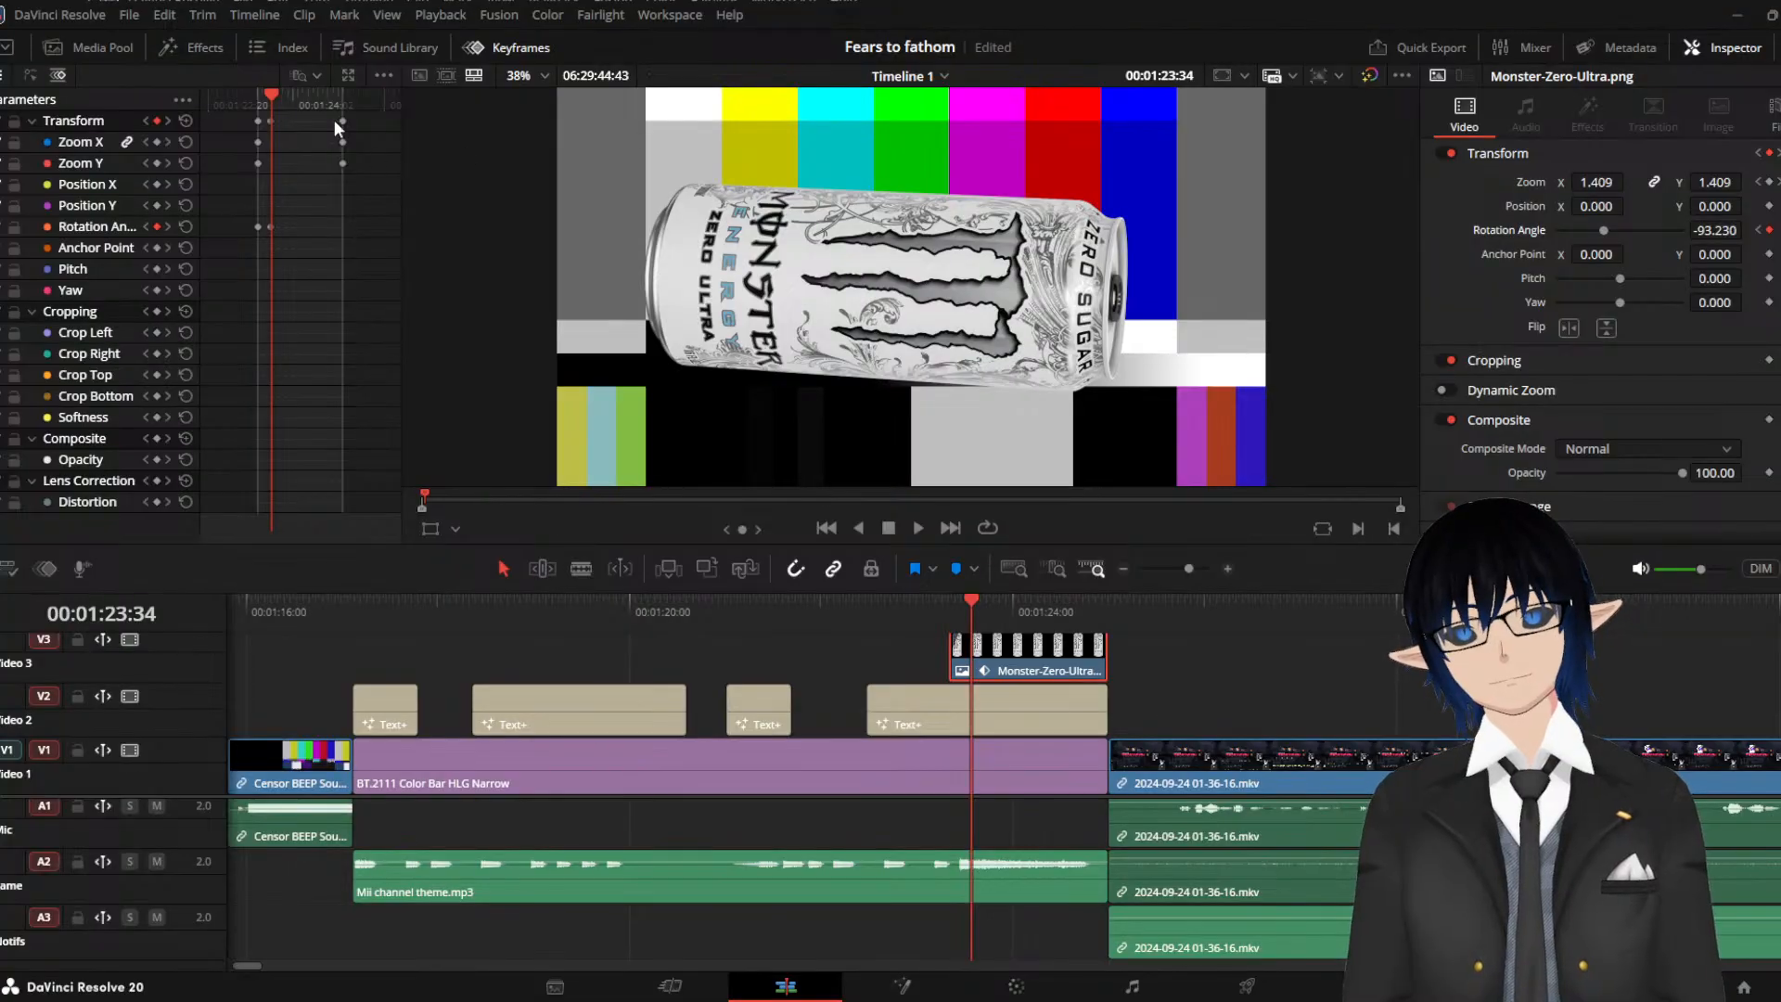
# Keyframe the can's Rotation Angle at -180.030 at 00:01:23:48 and at -241.530 at 00:01:24:11
pyautogui.click(282, 94)
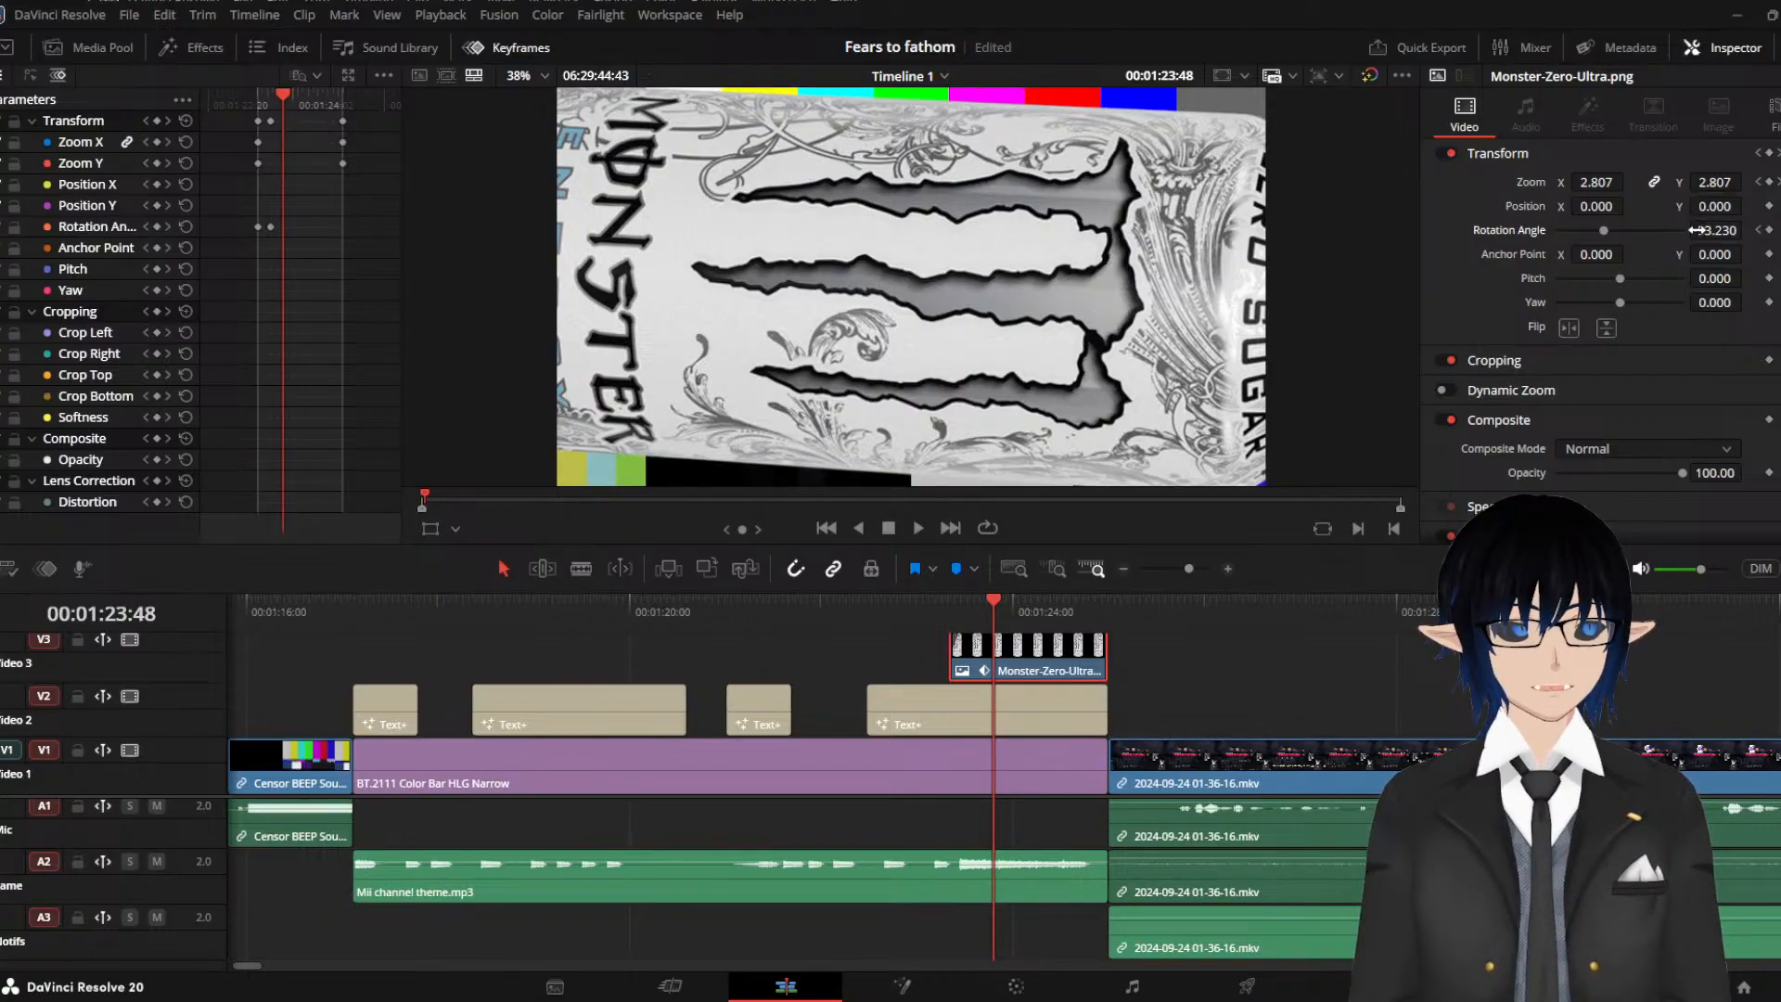
pyautogui.moveTo(1704, 230); pyautogui.dragTo(1610, 230)
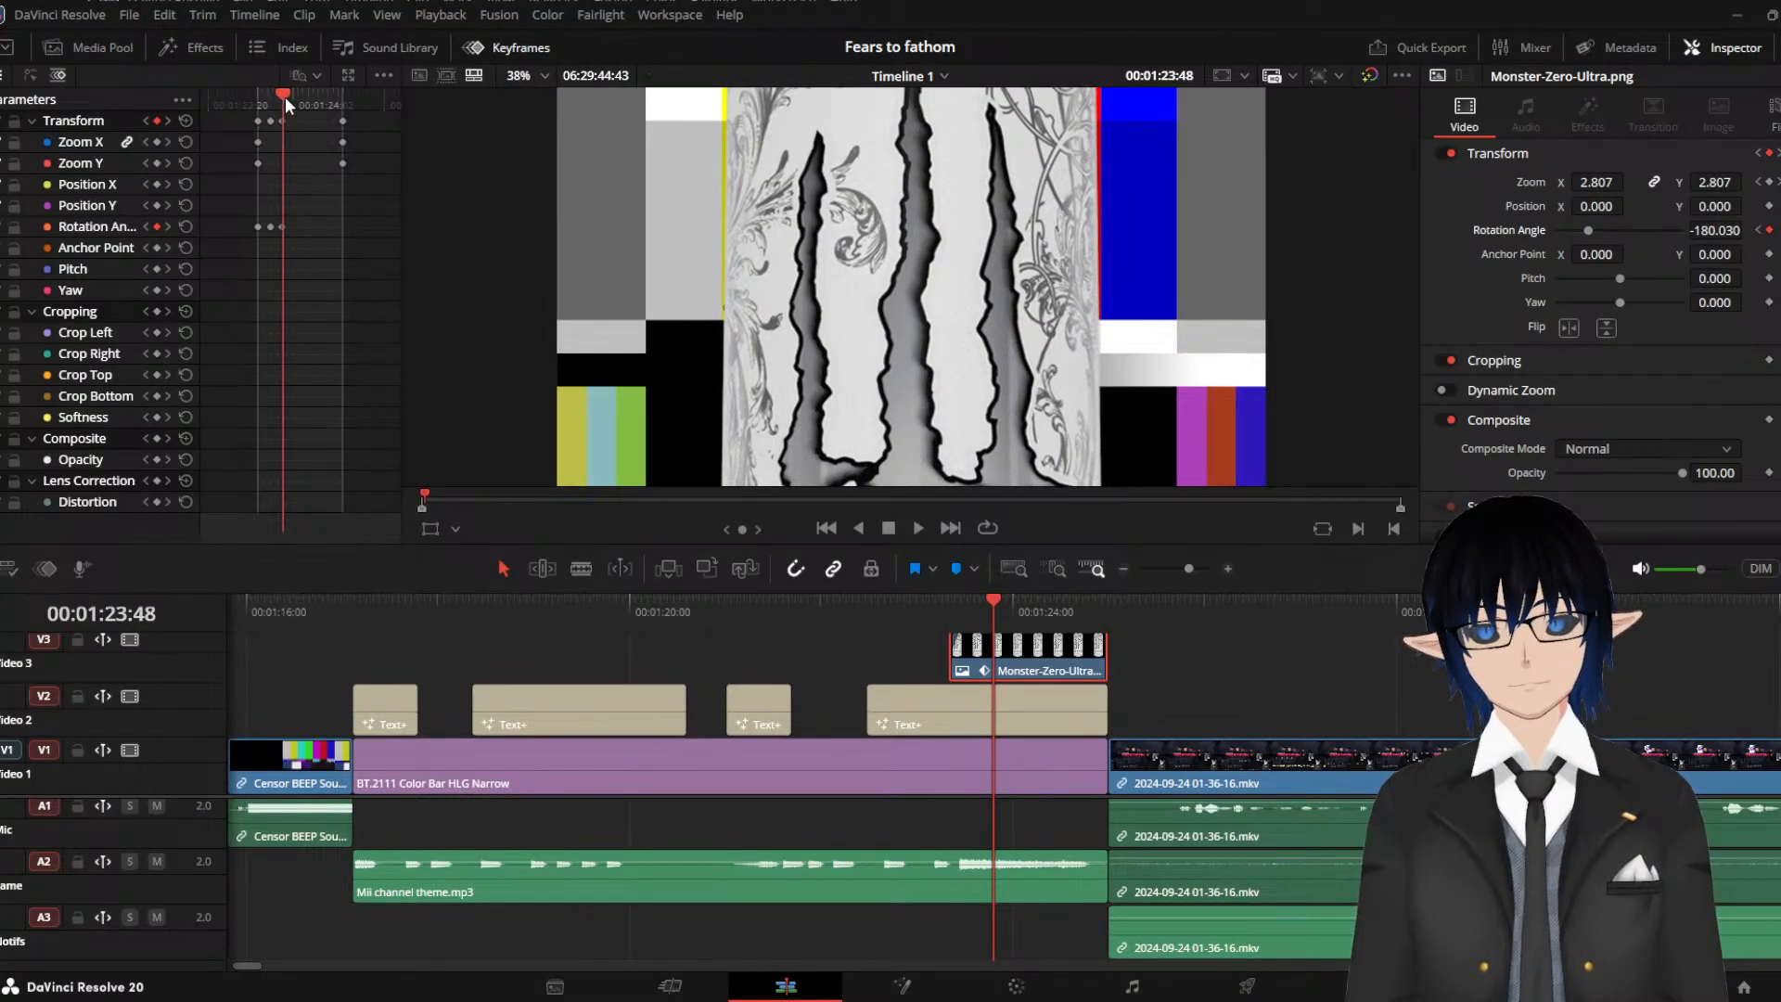
pyautogui.moveTo(289, 92); pyautogui.dragTo(301, 92)
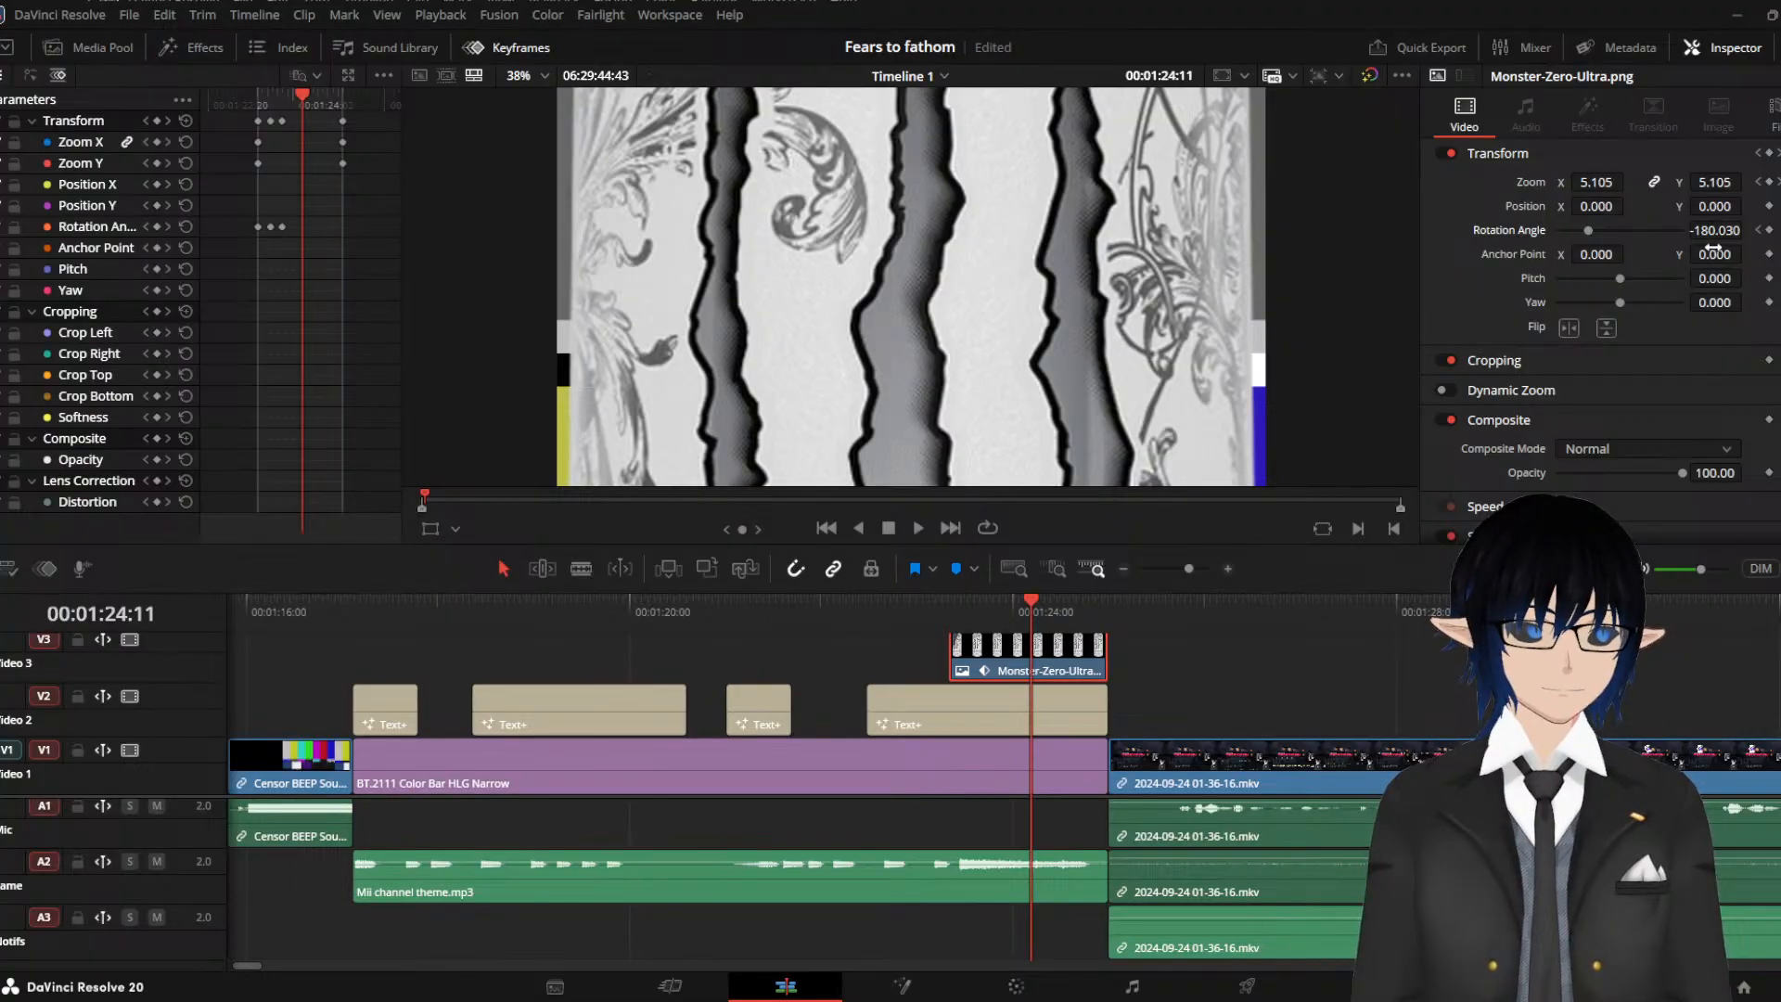
pyautogui.moveTo(1714, 230); pyautogui.dragTo(1659, 230)
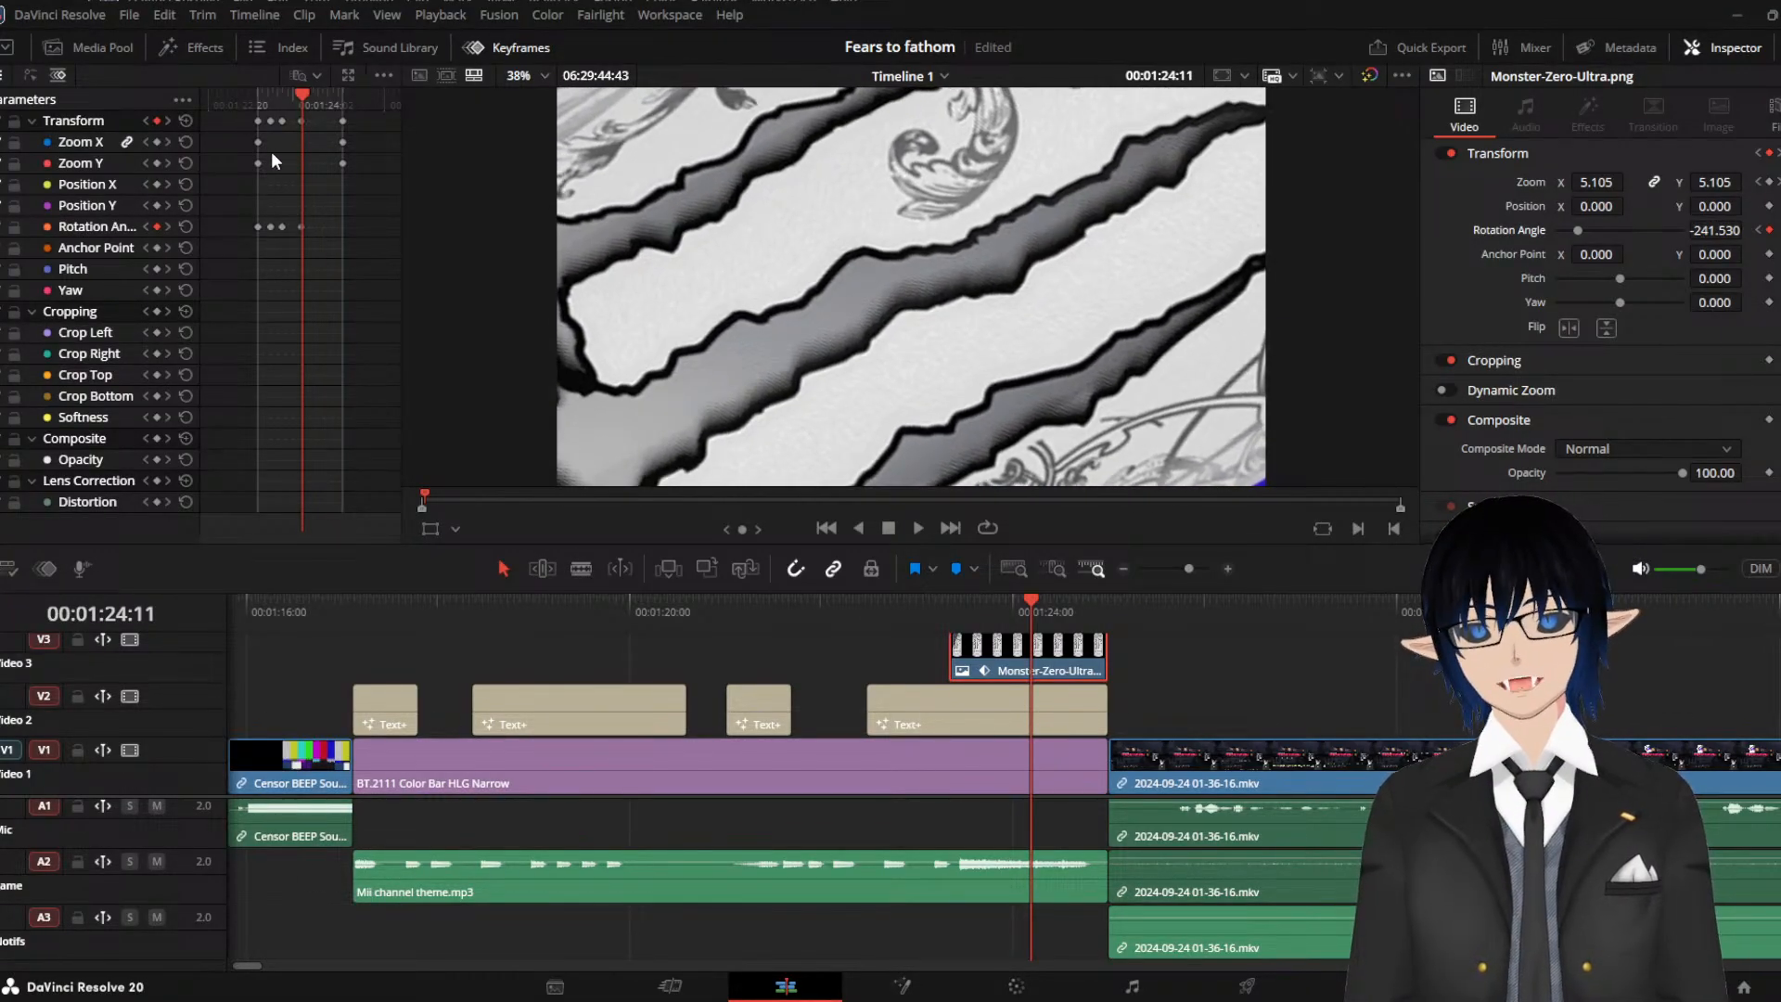
# Move the can's last Rotation Angle keyframe earlier to 00:01:24:03 and bring the playhead onto it
pyautogui.scroll(3, 282, 165)
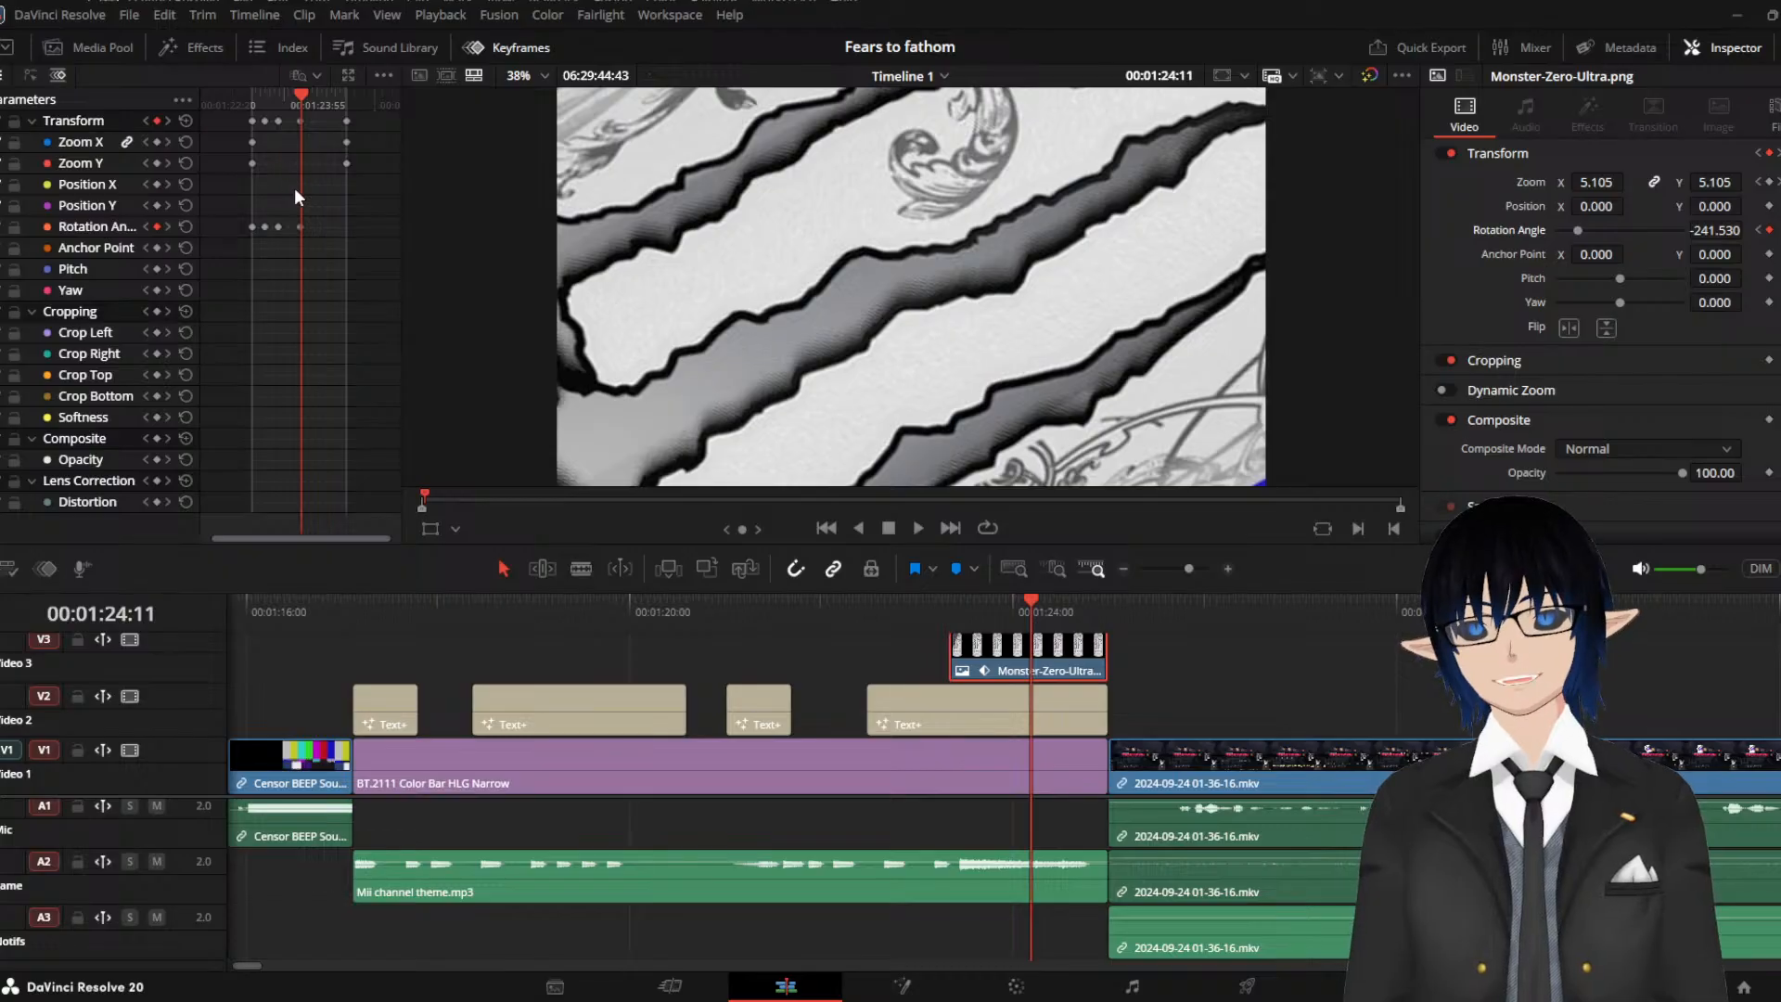
pyautogui.scroll(4, 293, 187)
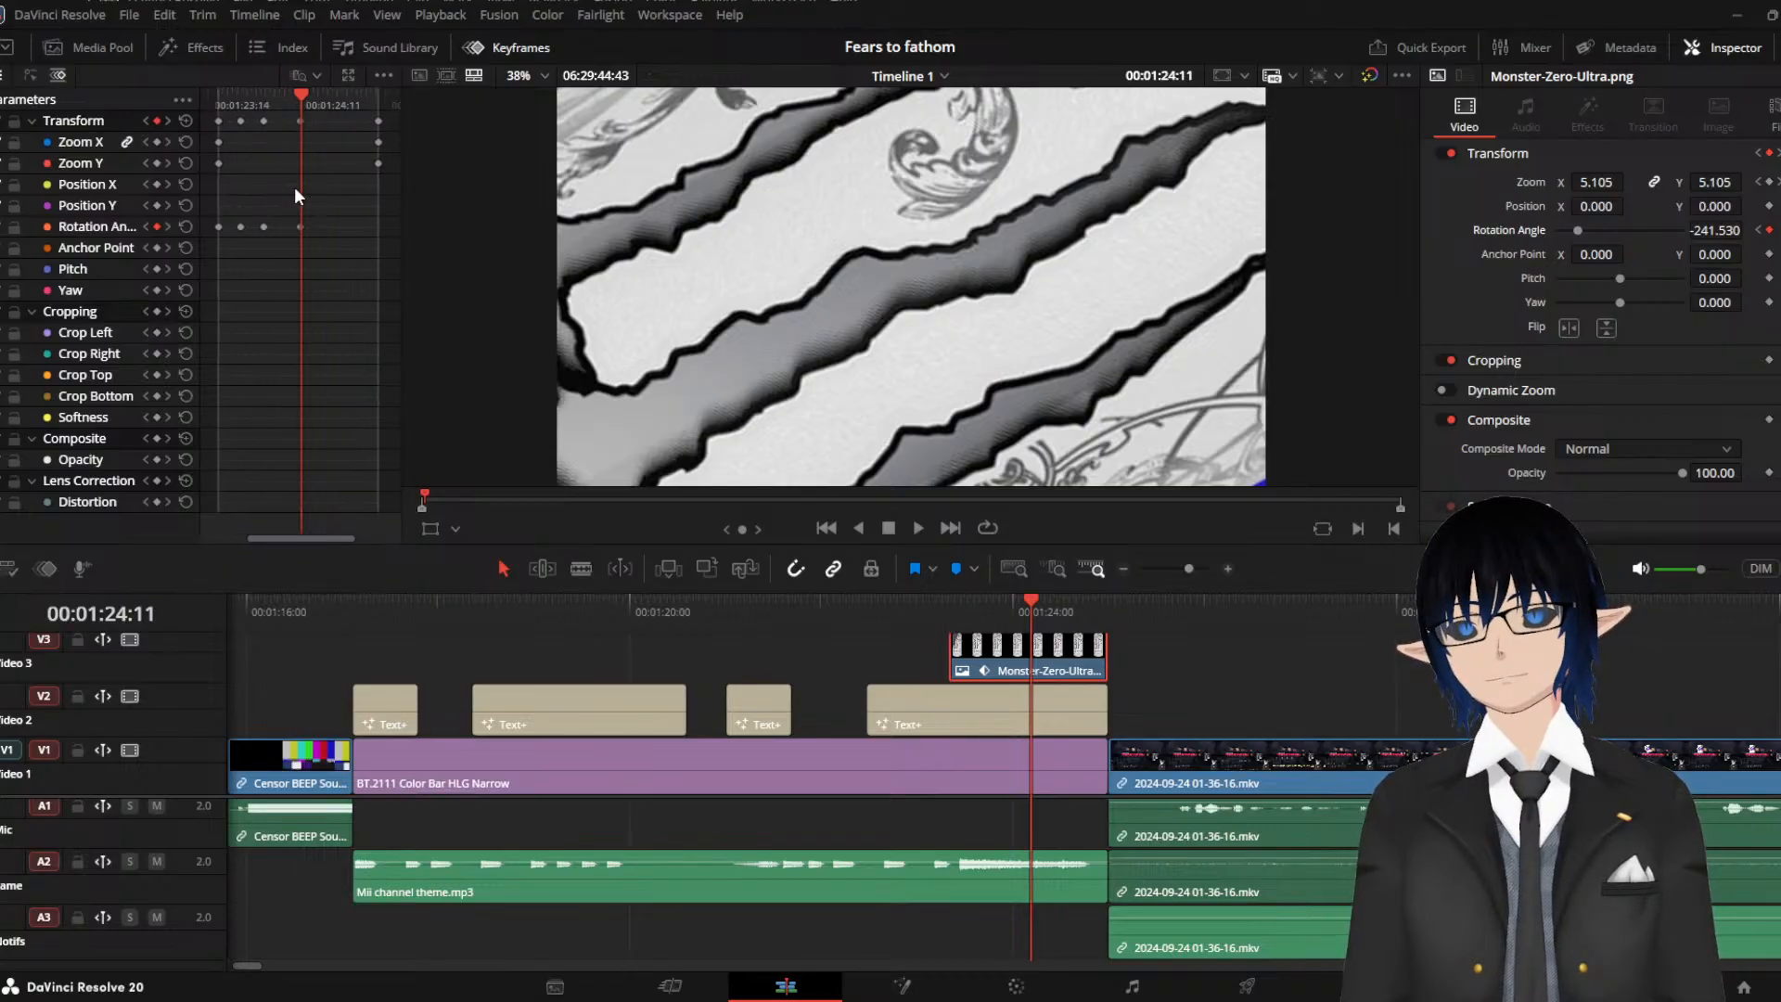
pyautogui.click(300, 227)
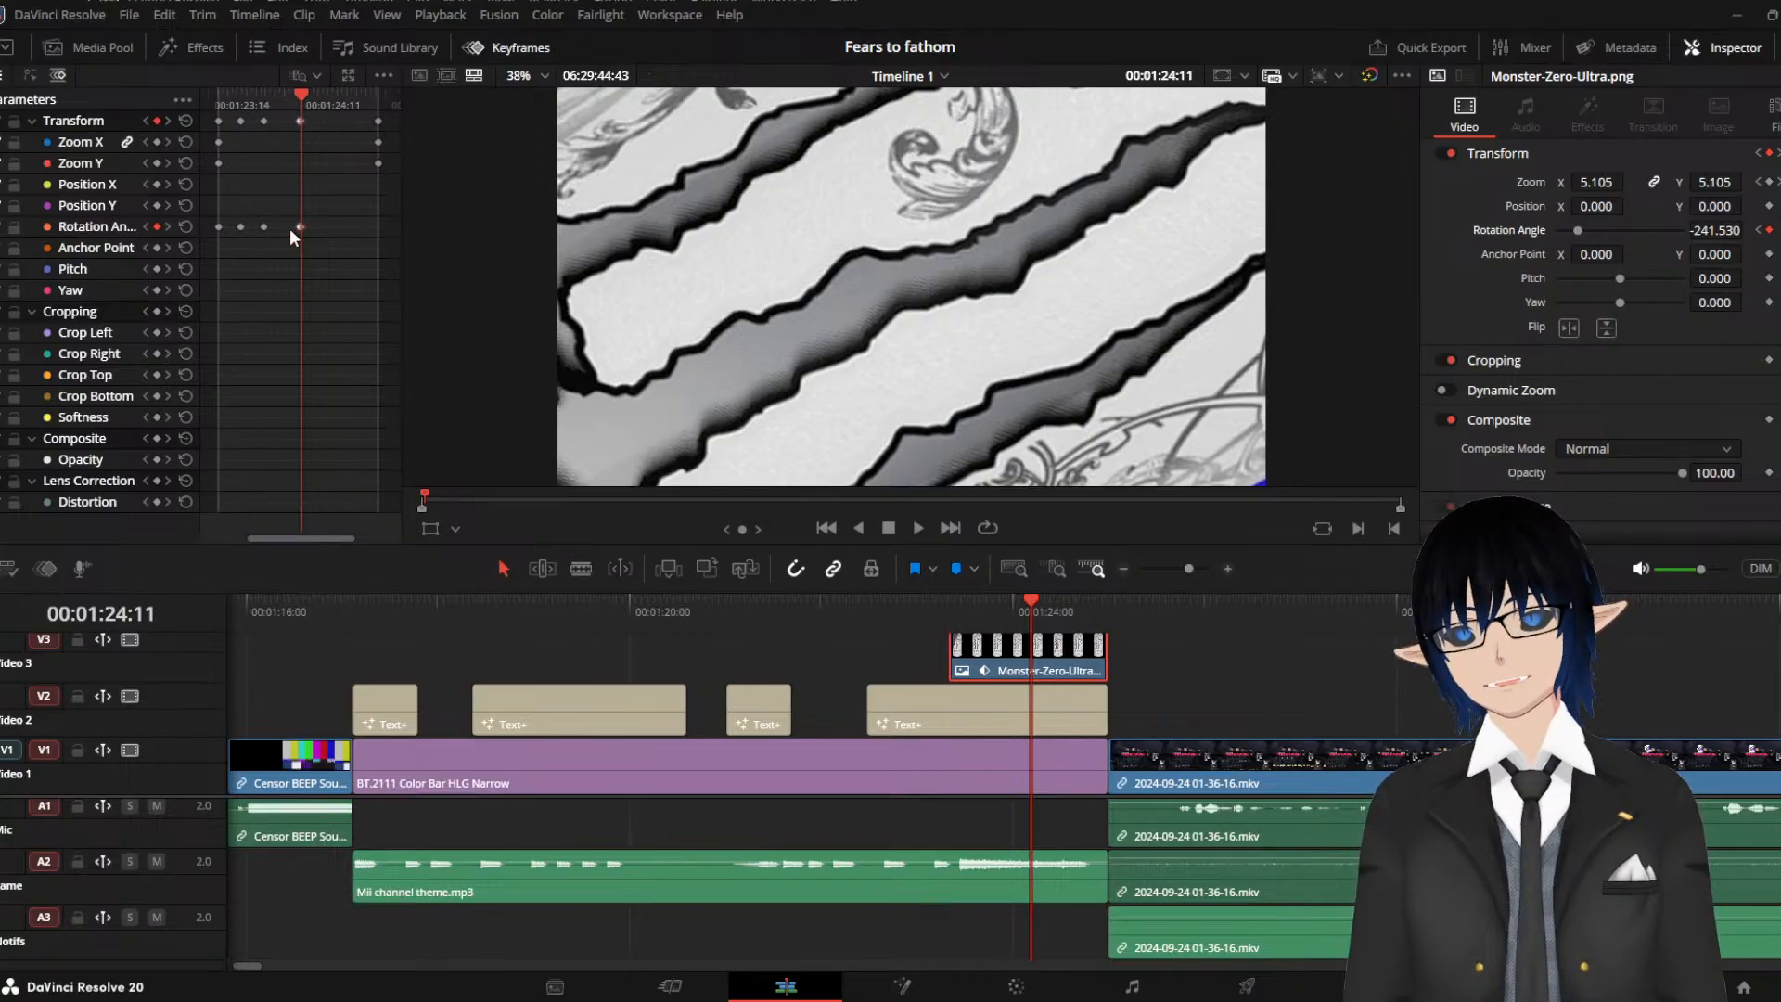
pyautogui.moveTo(290, 229); pyautogui.dragTo(286, 219)
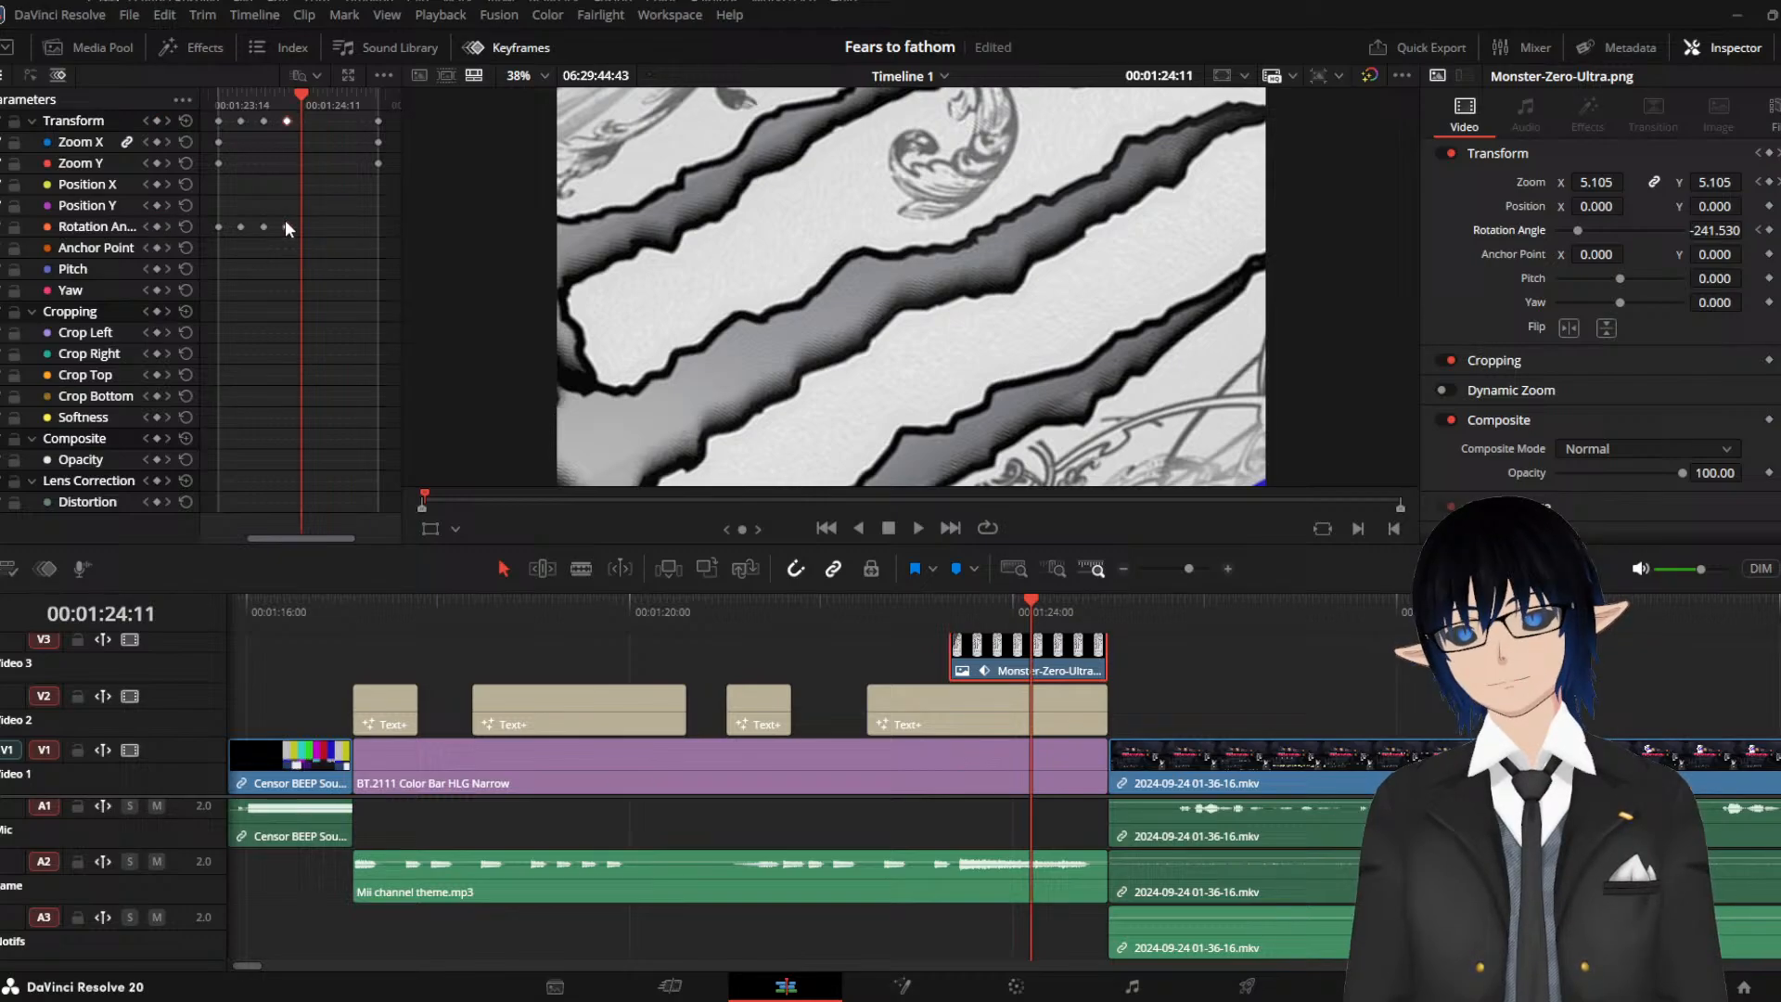
pyautogui.click(292, 104)
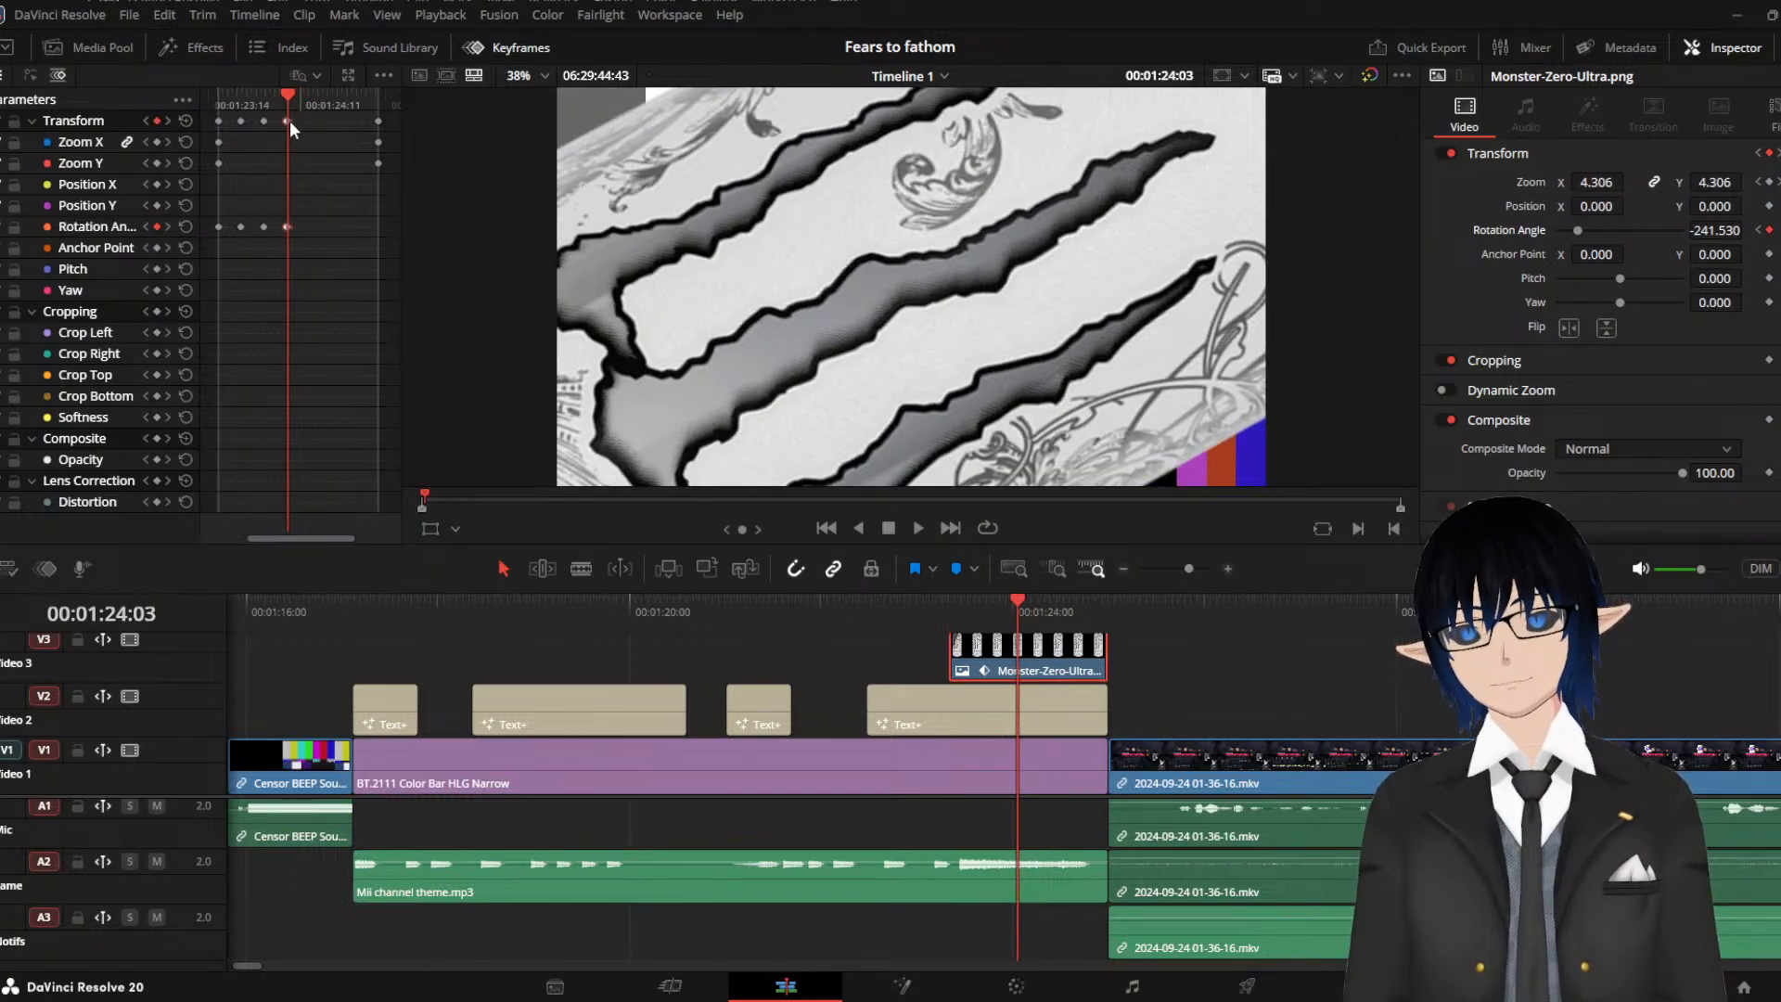
# Keyframe the can's Rotation Angle at -301.130 at 00:01:24:17 and at -364.430 at 00:01:24:31
pyautogui.moveTo(286, 98)
pyautogui.mouseDown()
pyautogui.moveTo(213, 100)
pyautogui.moveTo(293, 96)
pyautogui.mouseUp()
pyautogui.press('space')
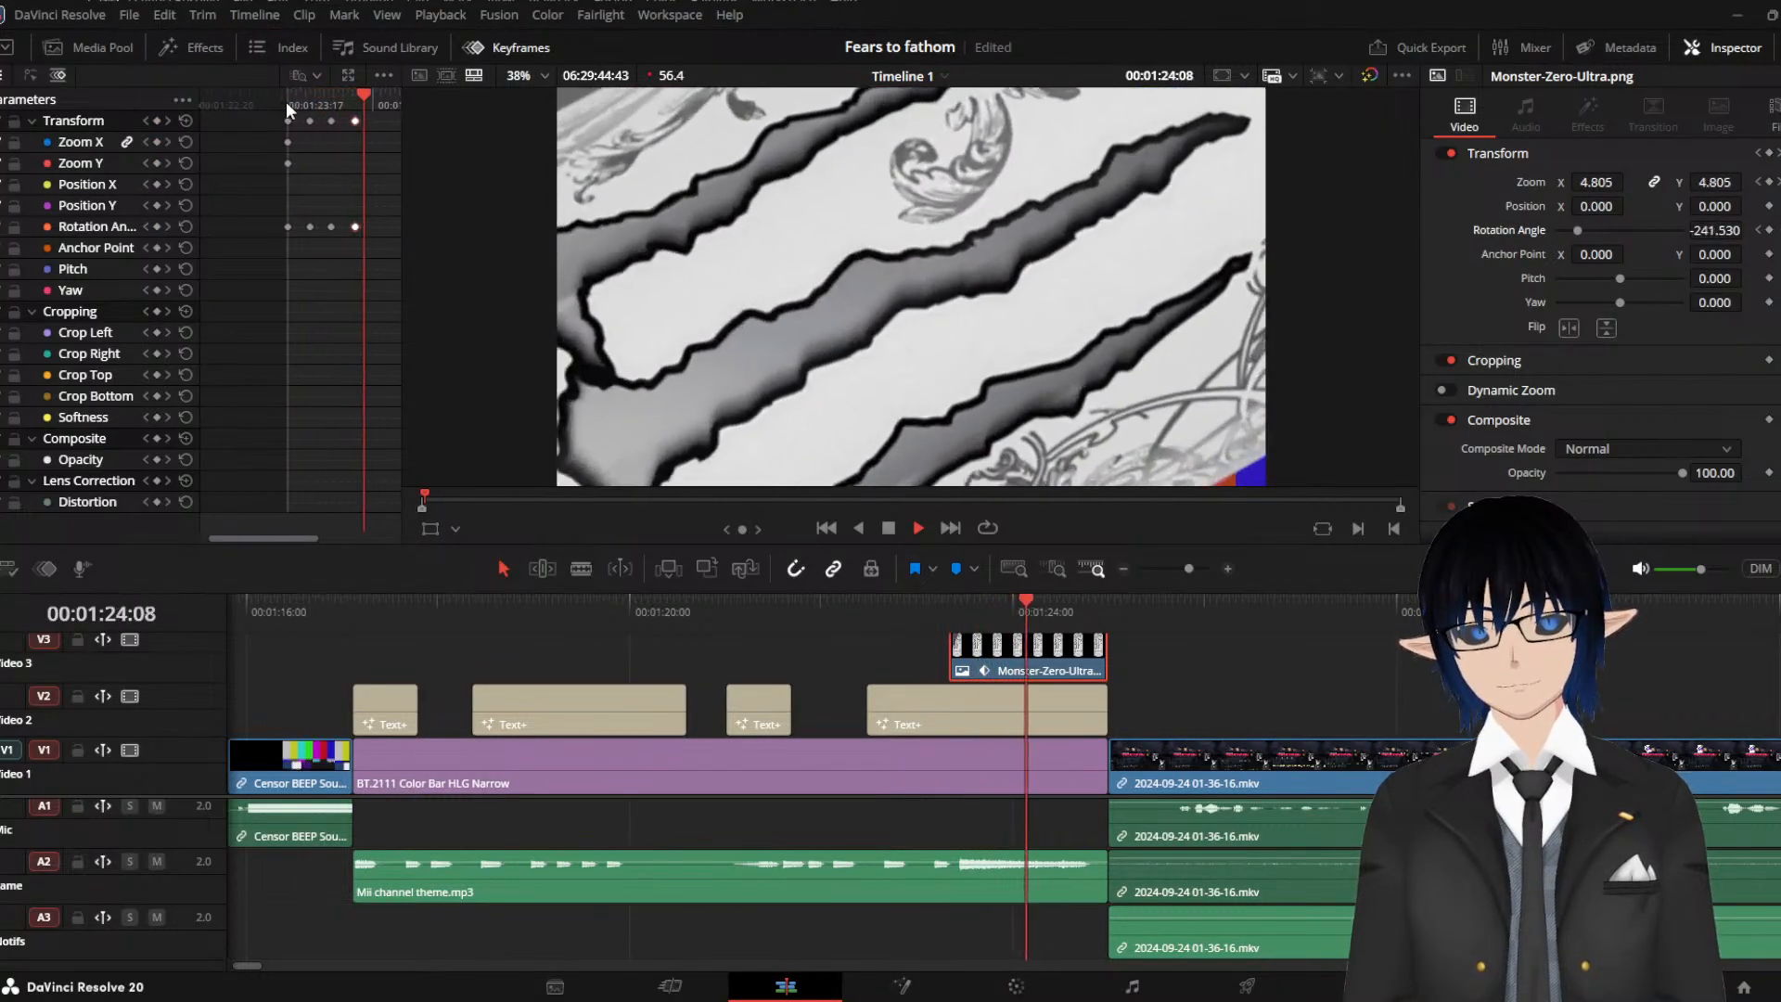
pyautogui.press('space')
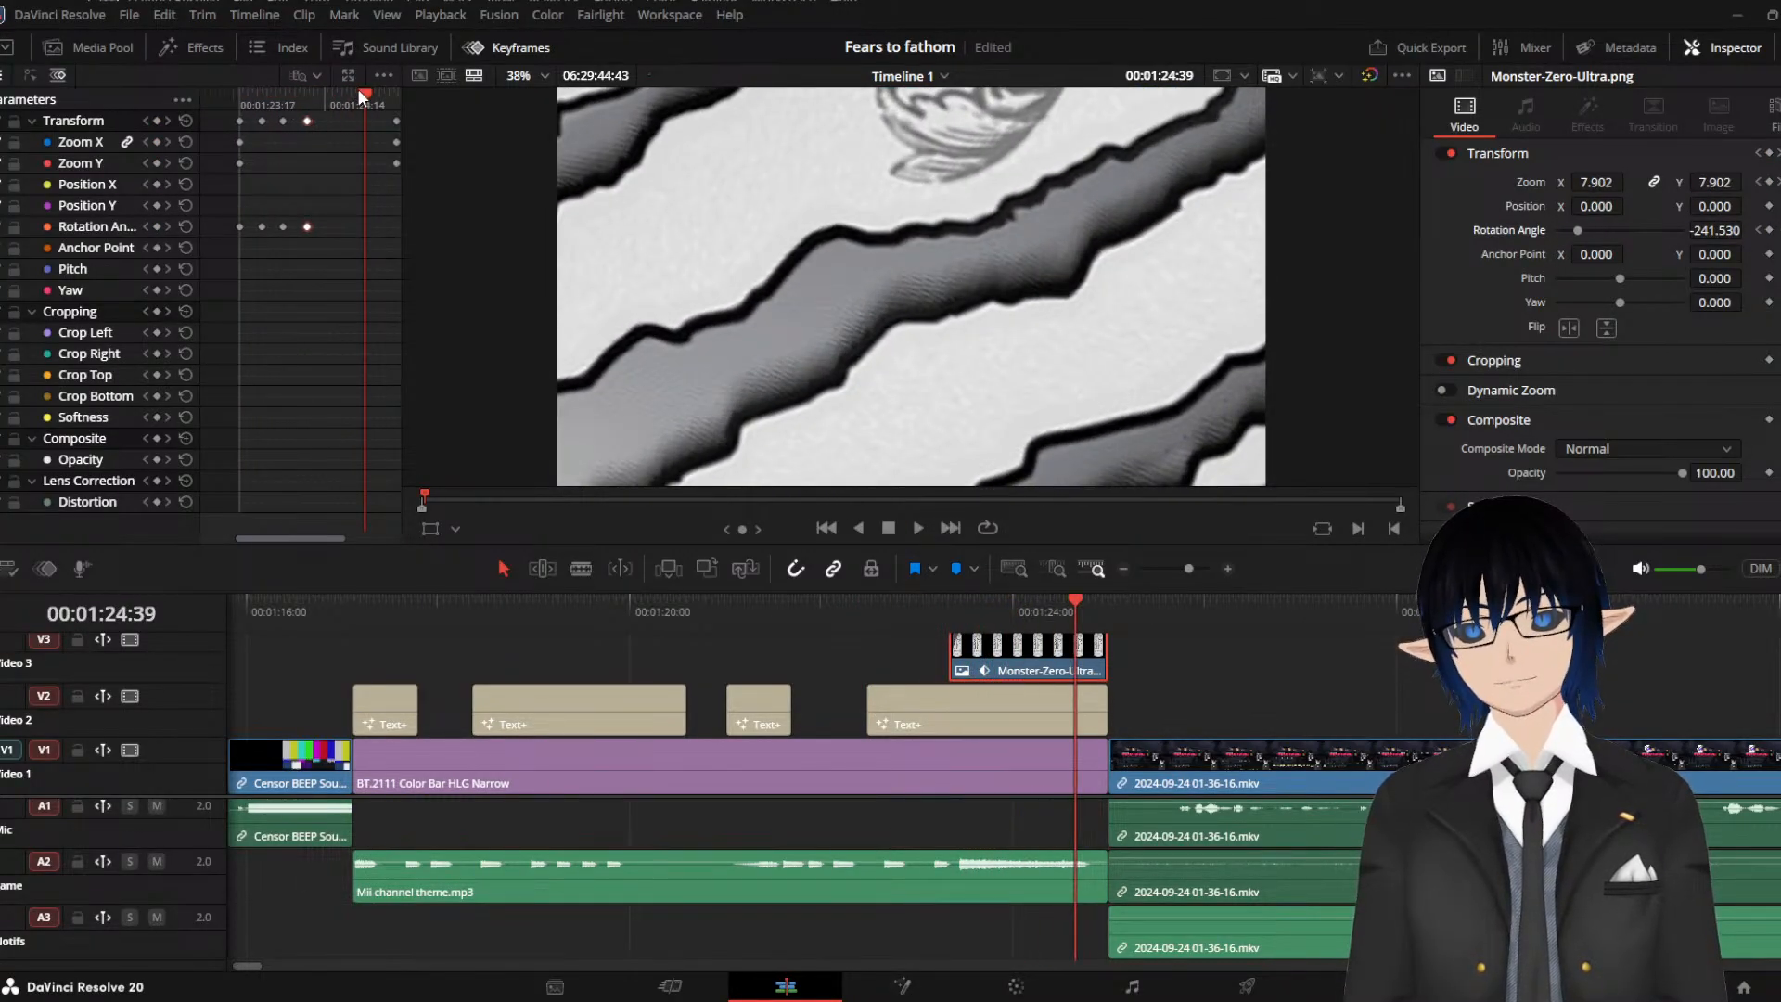
pyautogui.moveTo(359, 93); pyautogui.dragTo(328, 98)
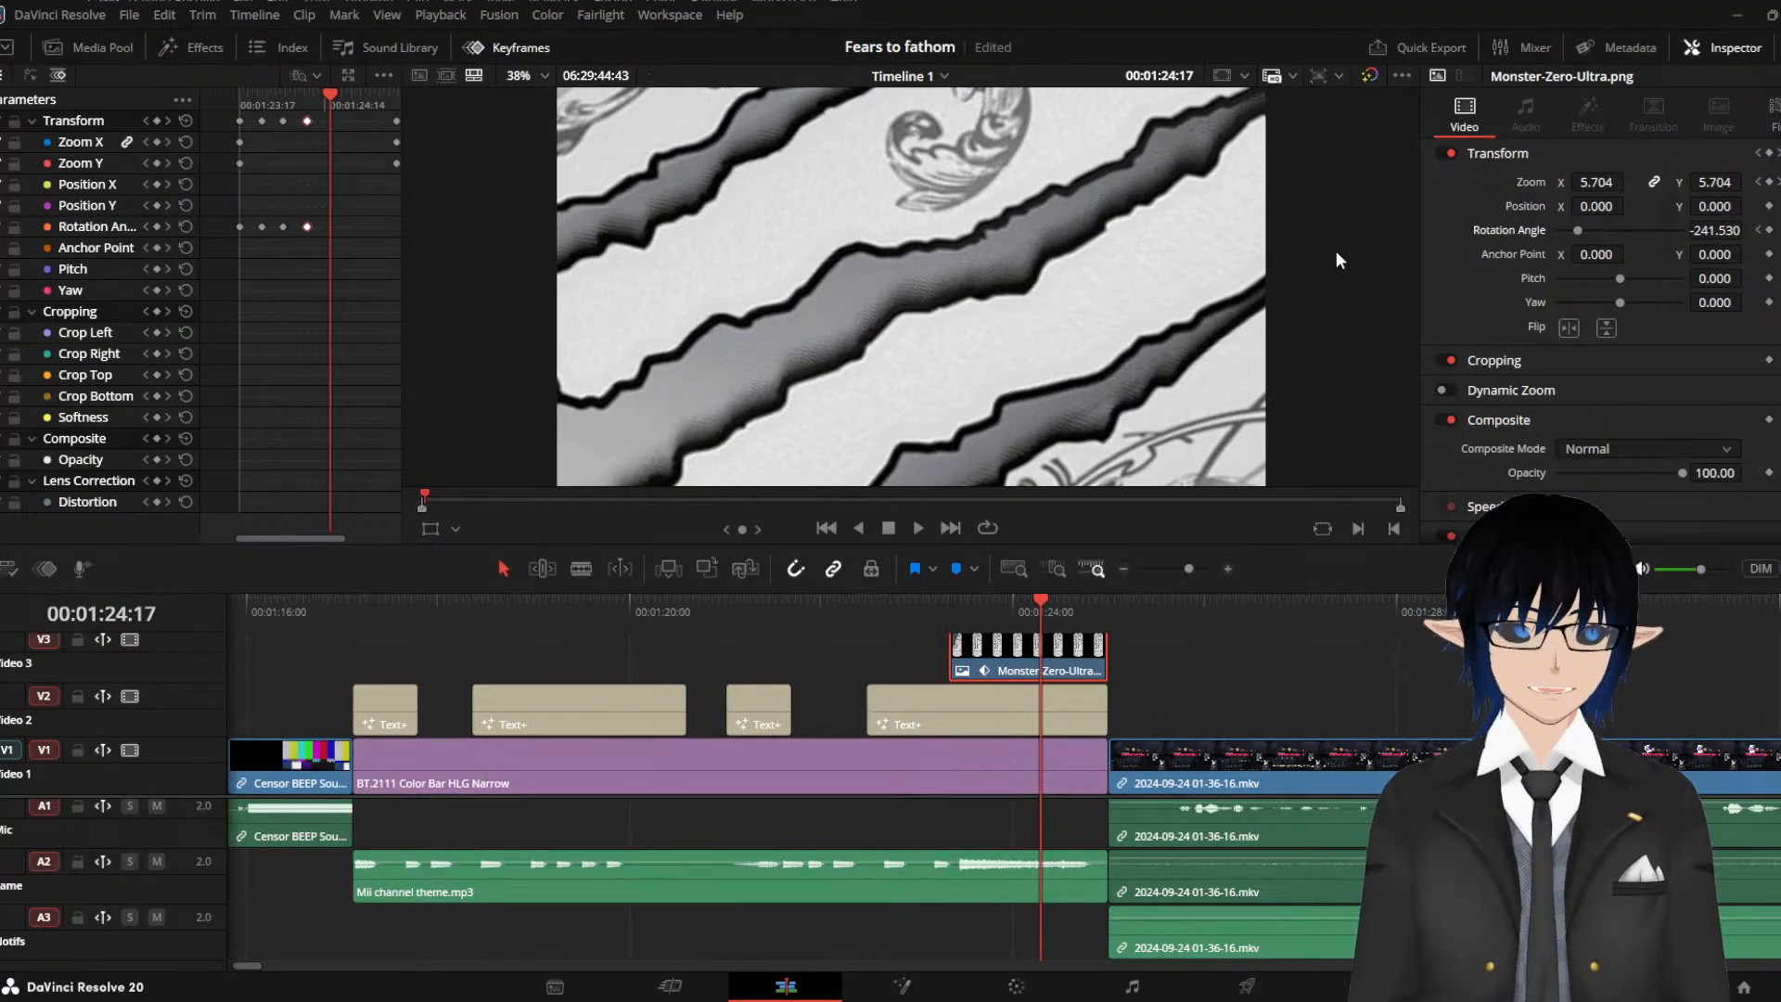
pyautogui.moveTo(1711, 229); pyautogui.dragTo(1658, 229)
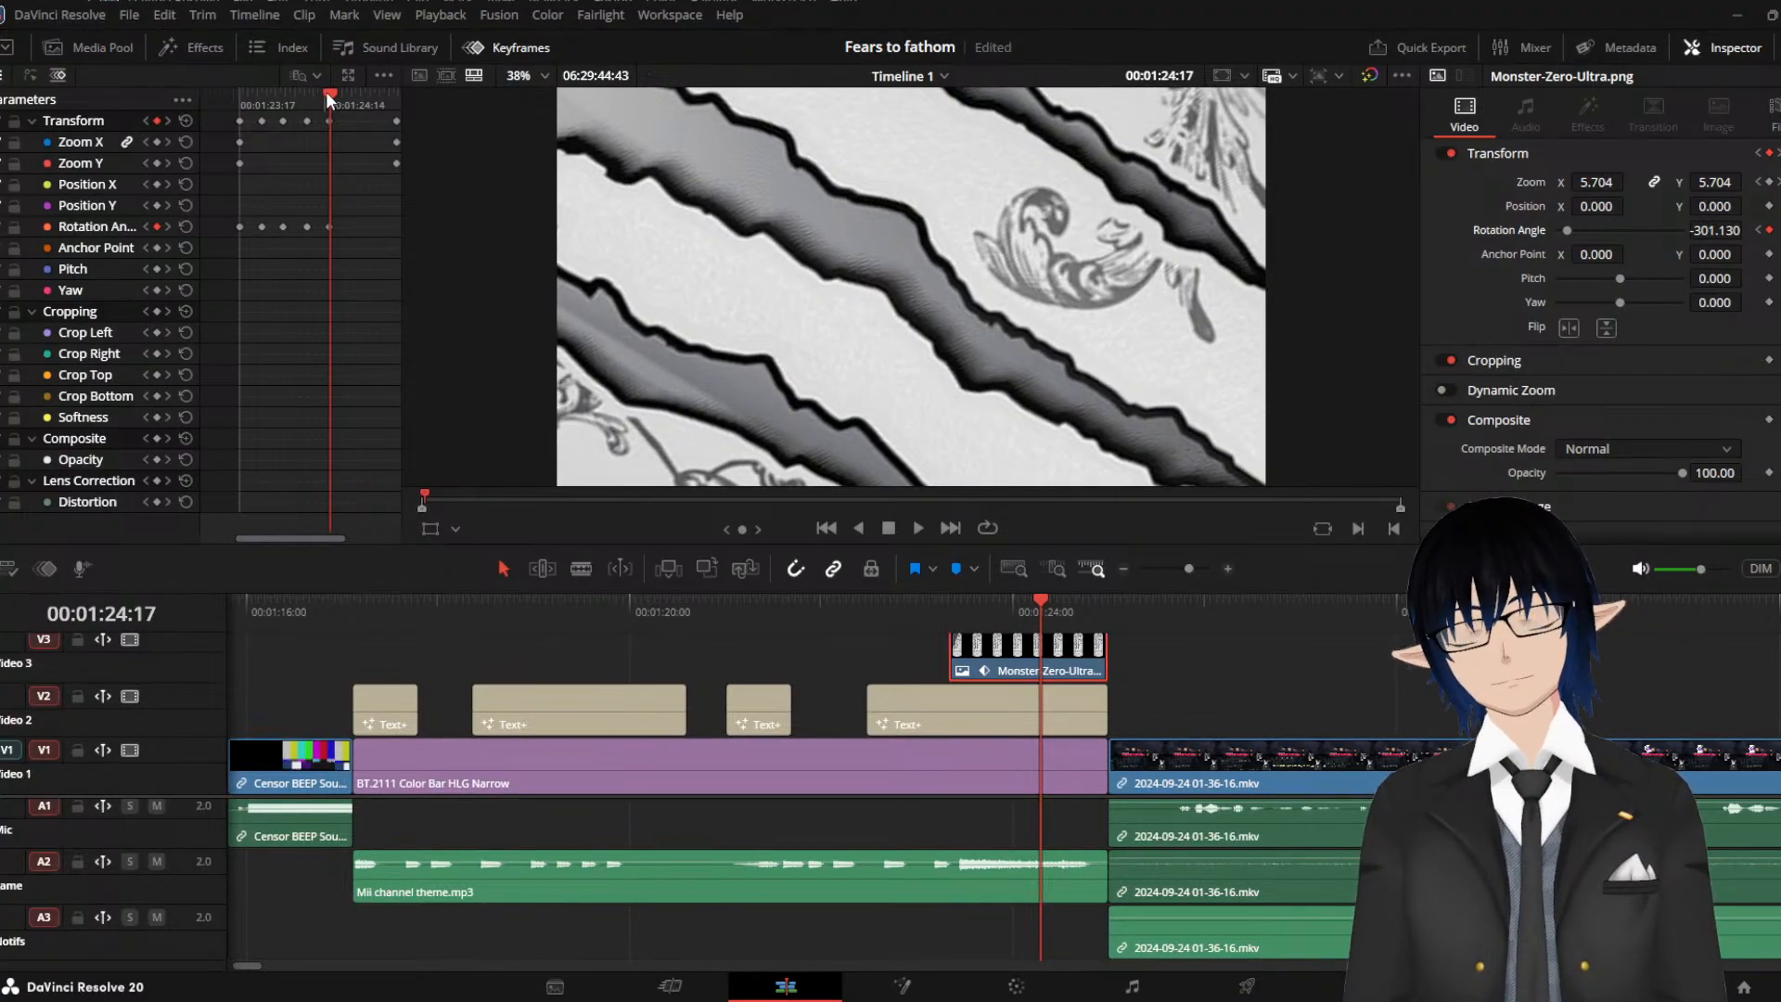
pyautogui.moveTo(330, 91); pyautogui.dragTo(351, 96)
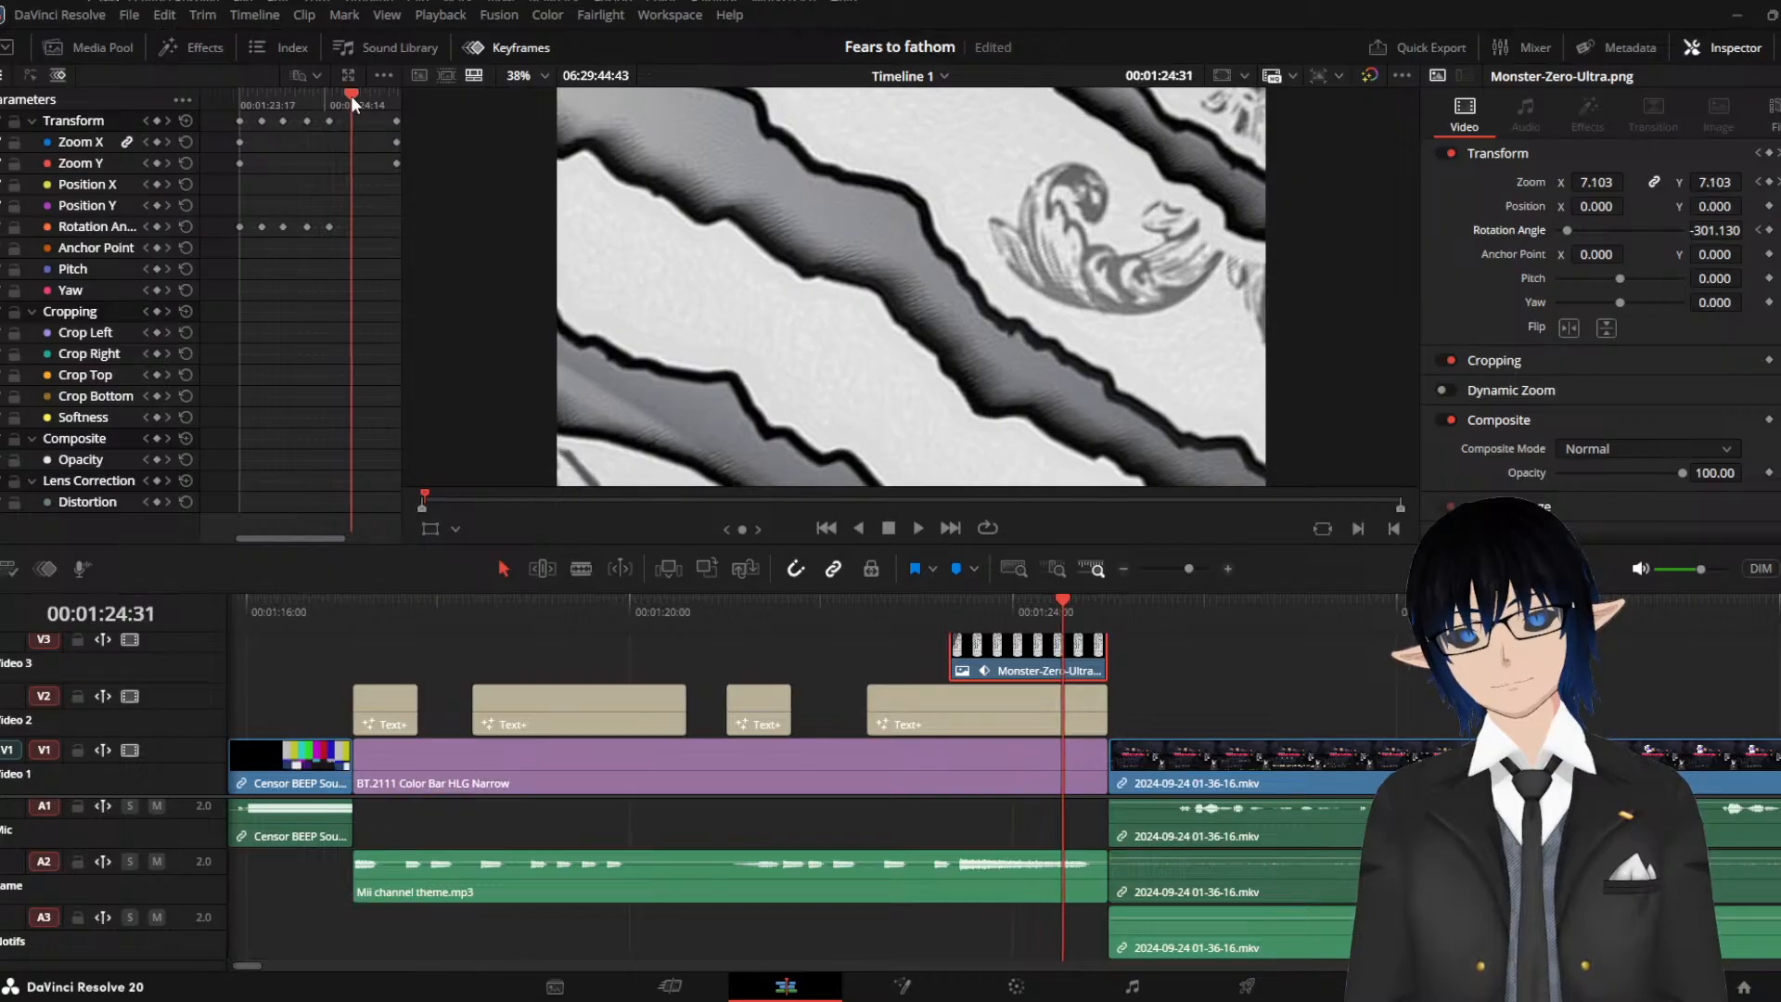
pyautogui.moveTo(1716, 230); pyautogui.dragTo(1667, 230)
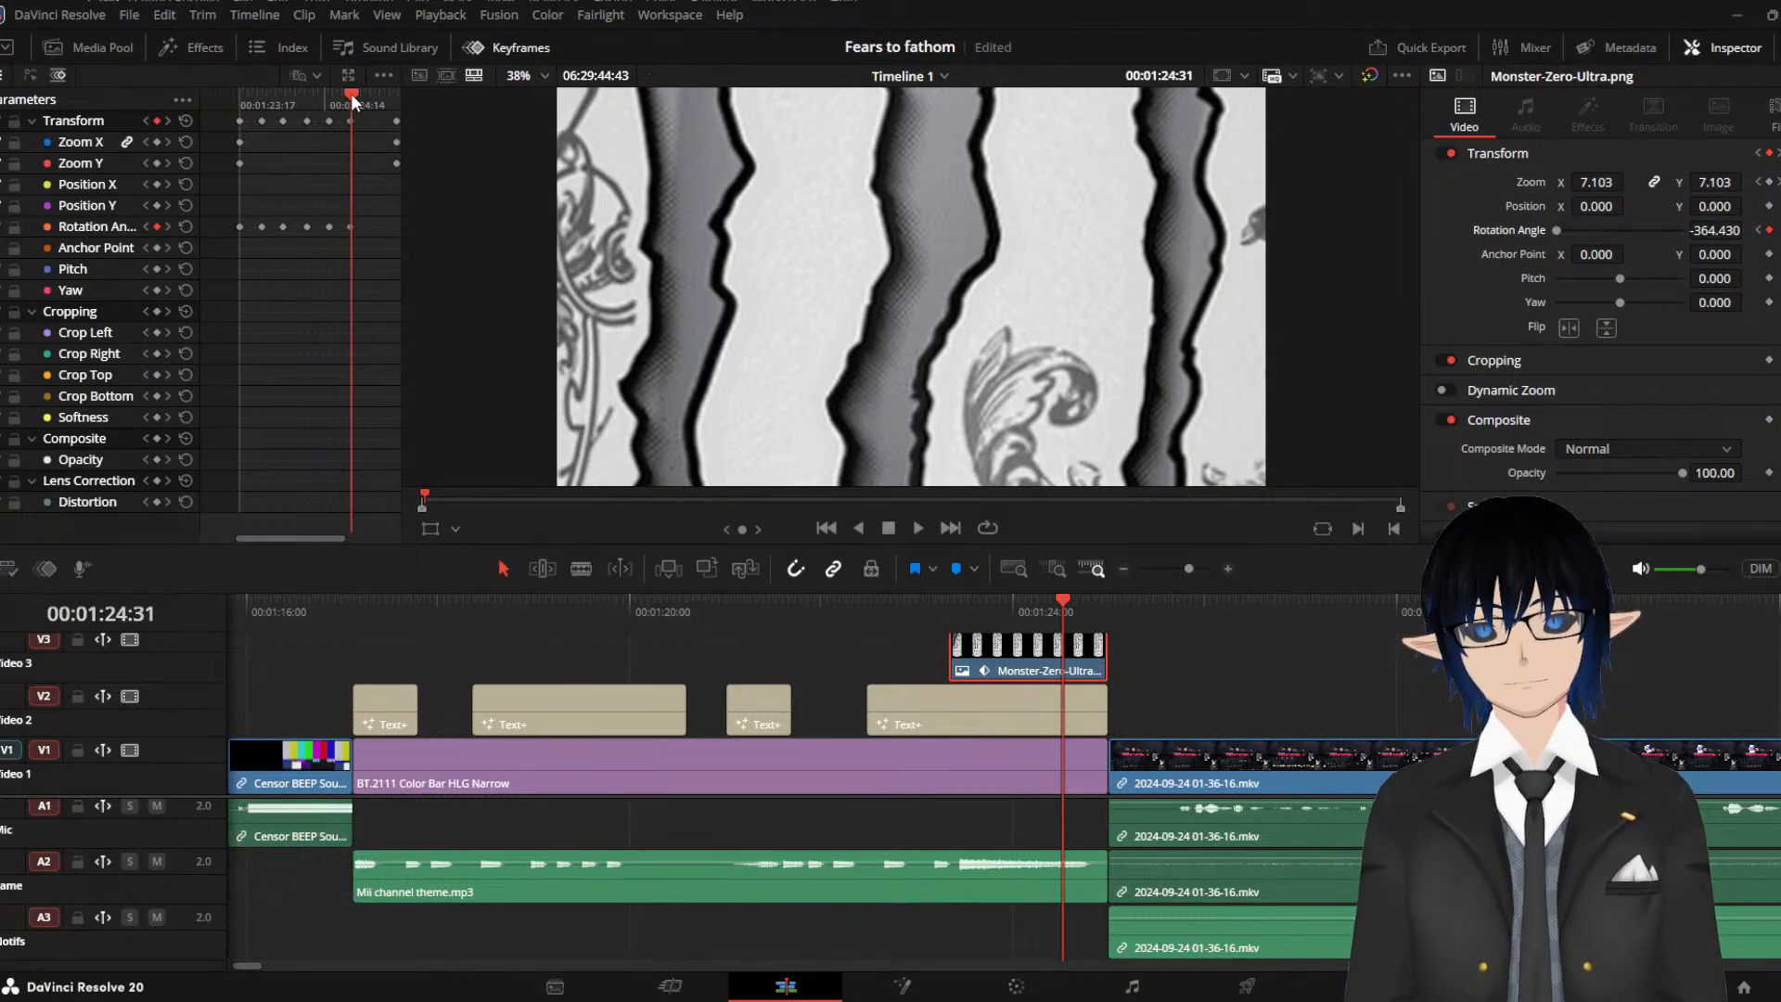
# Keyframe the can's Rotation Angle at -421.930 at 00:01:24:42 and at -483.130 at 00:01:24:50
pyautogui.moveTo(351, 93)
pyautogui.mouseDown()
pyautogui.moveTo(371, 98)
pyautogui.moveTo(336, 106)
pyautogui.mouseUp()
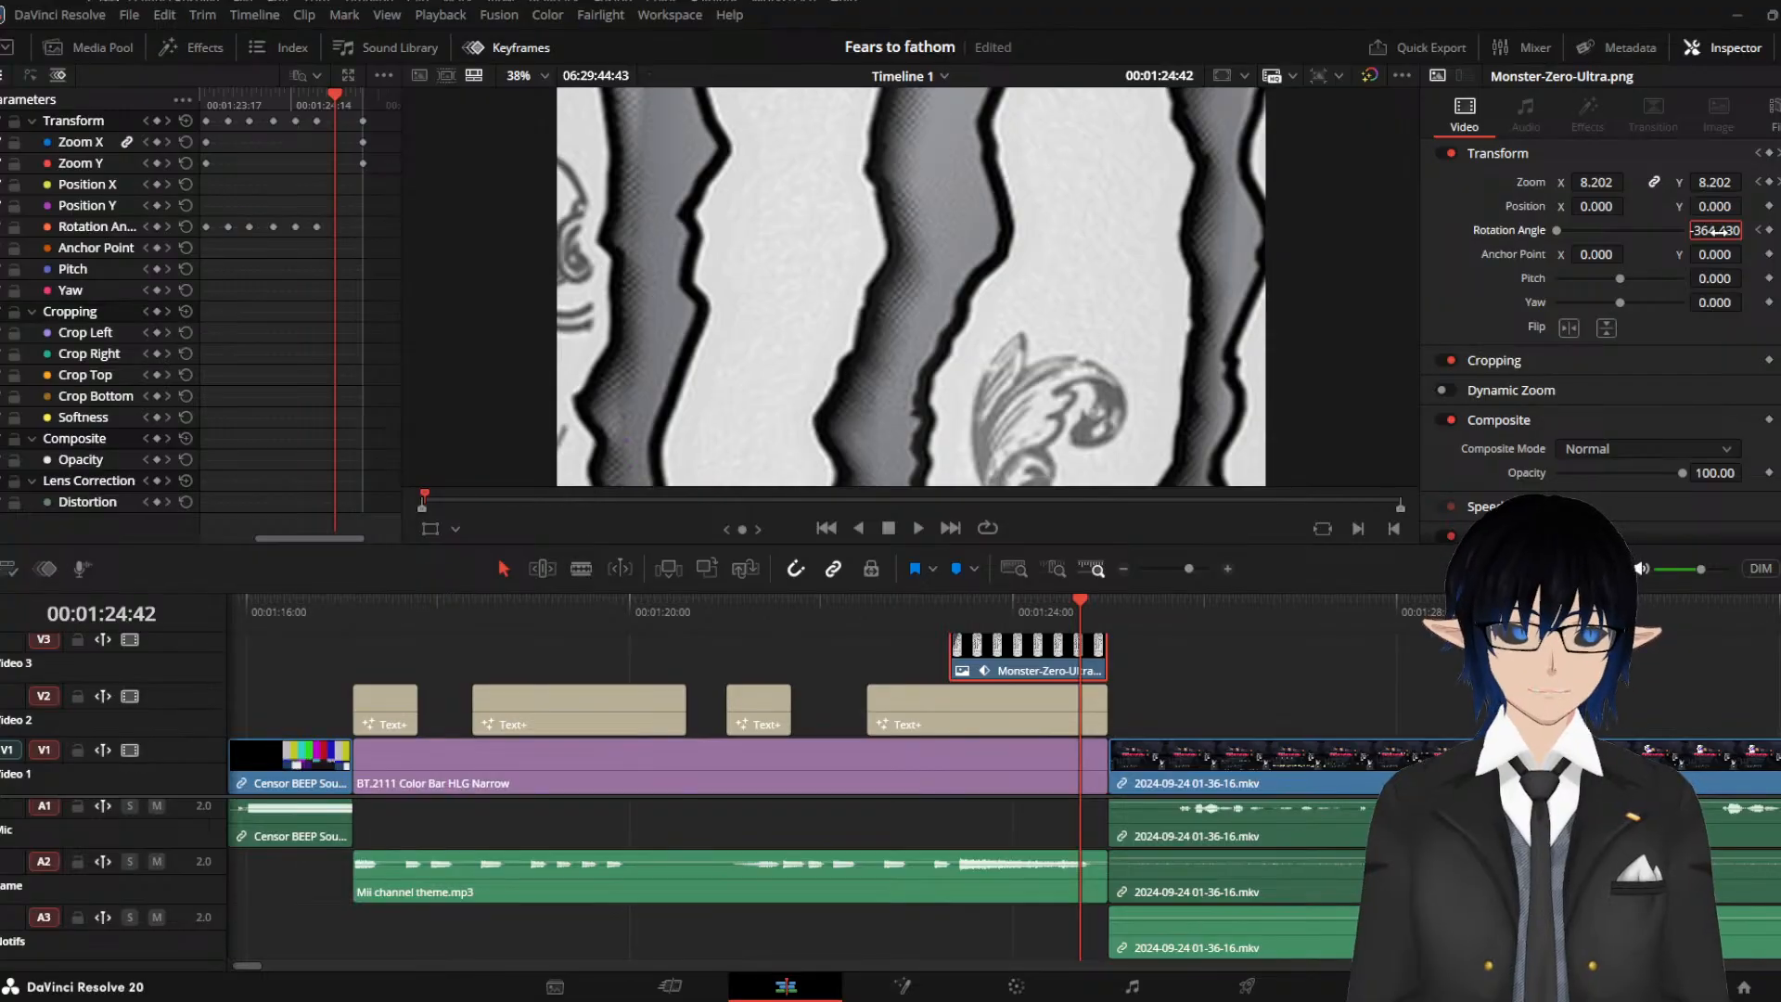
pyautogui.moveTo(1710, 230); pyautogui.dragTo(1748, 230)
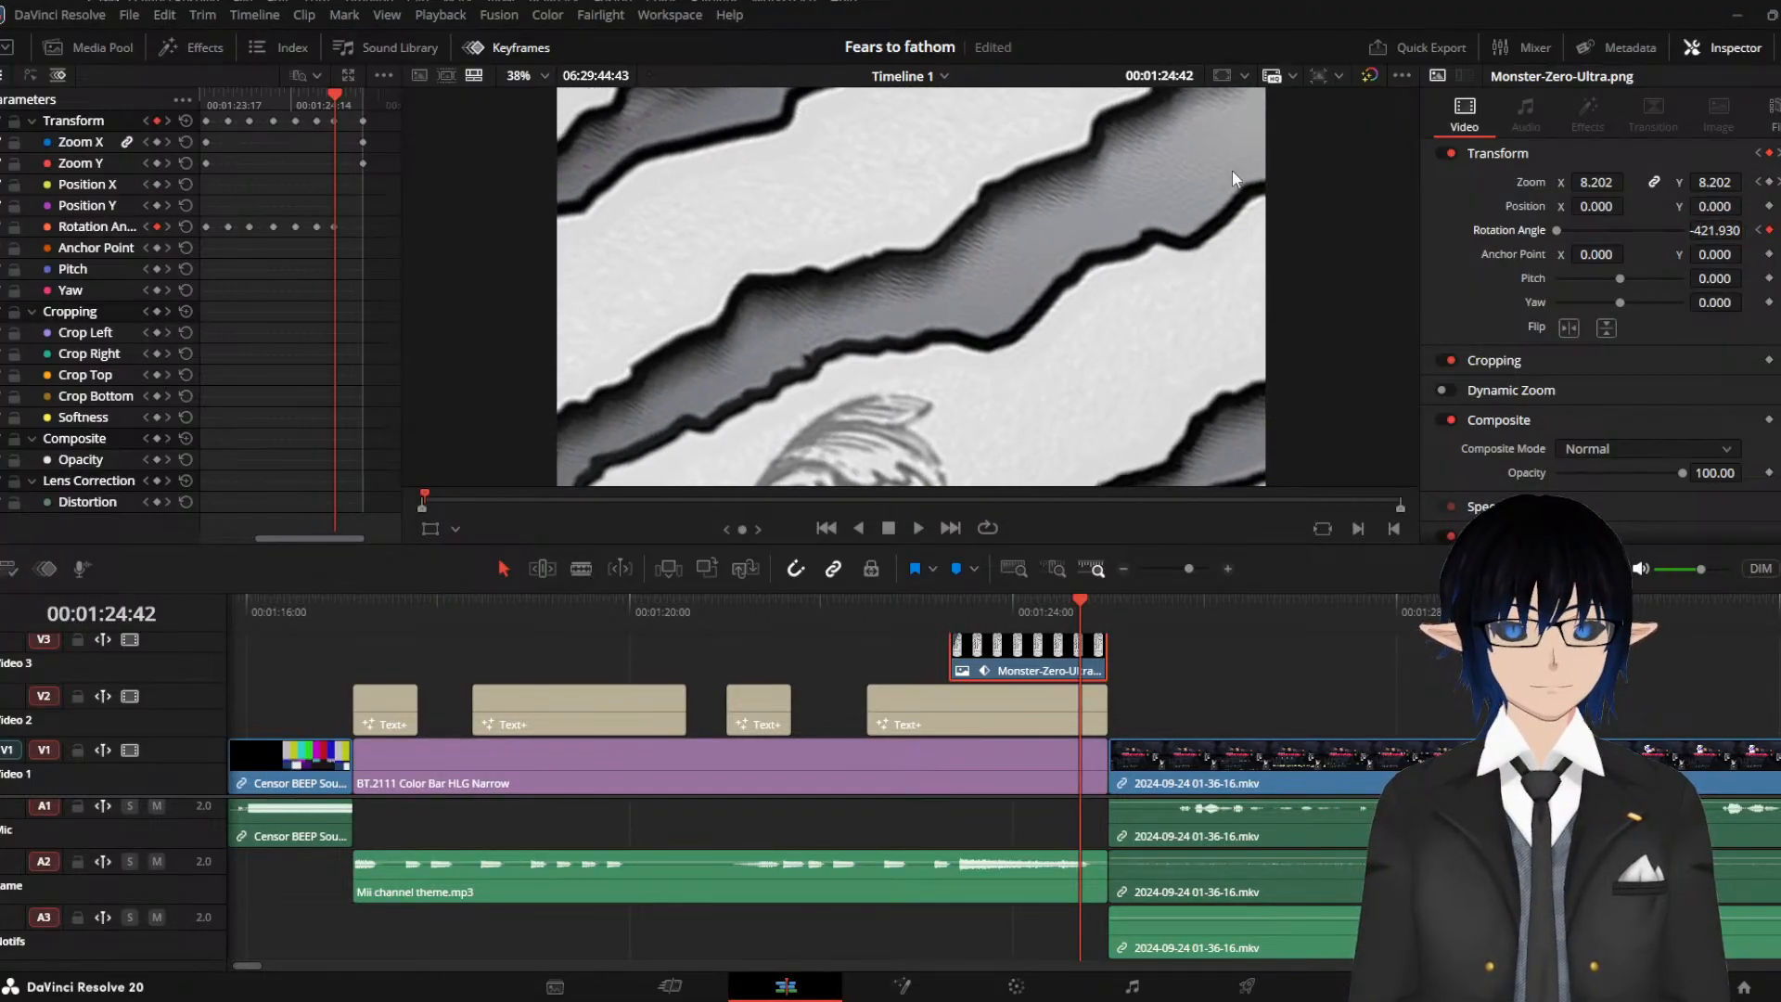
pyautogui.click(347, 100)
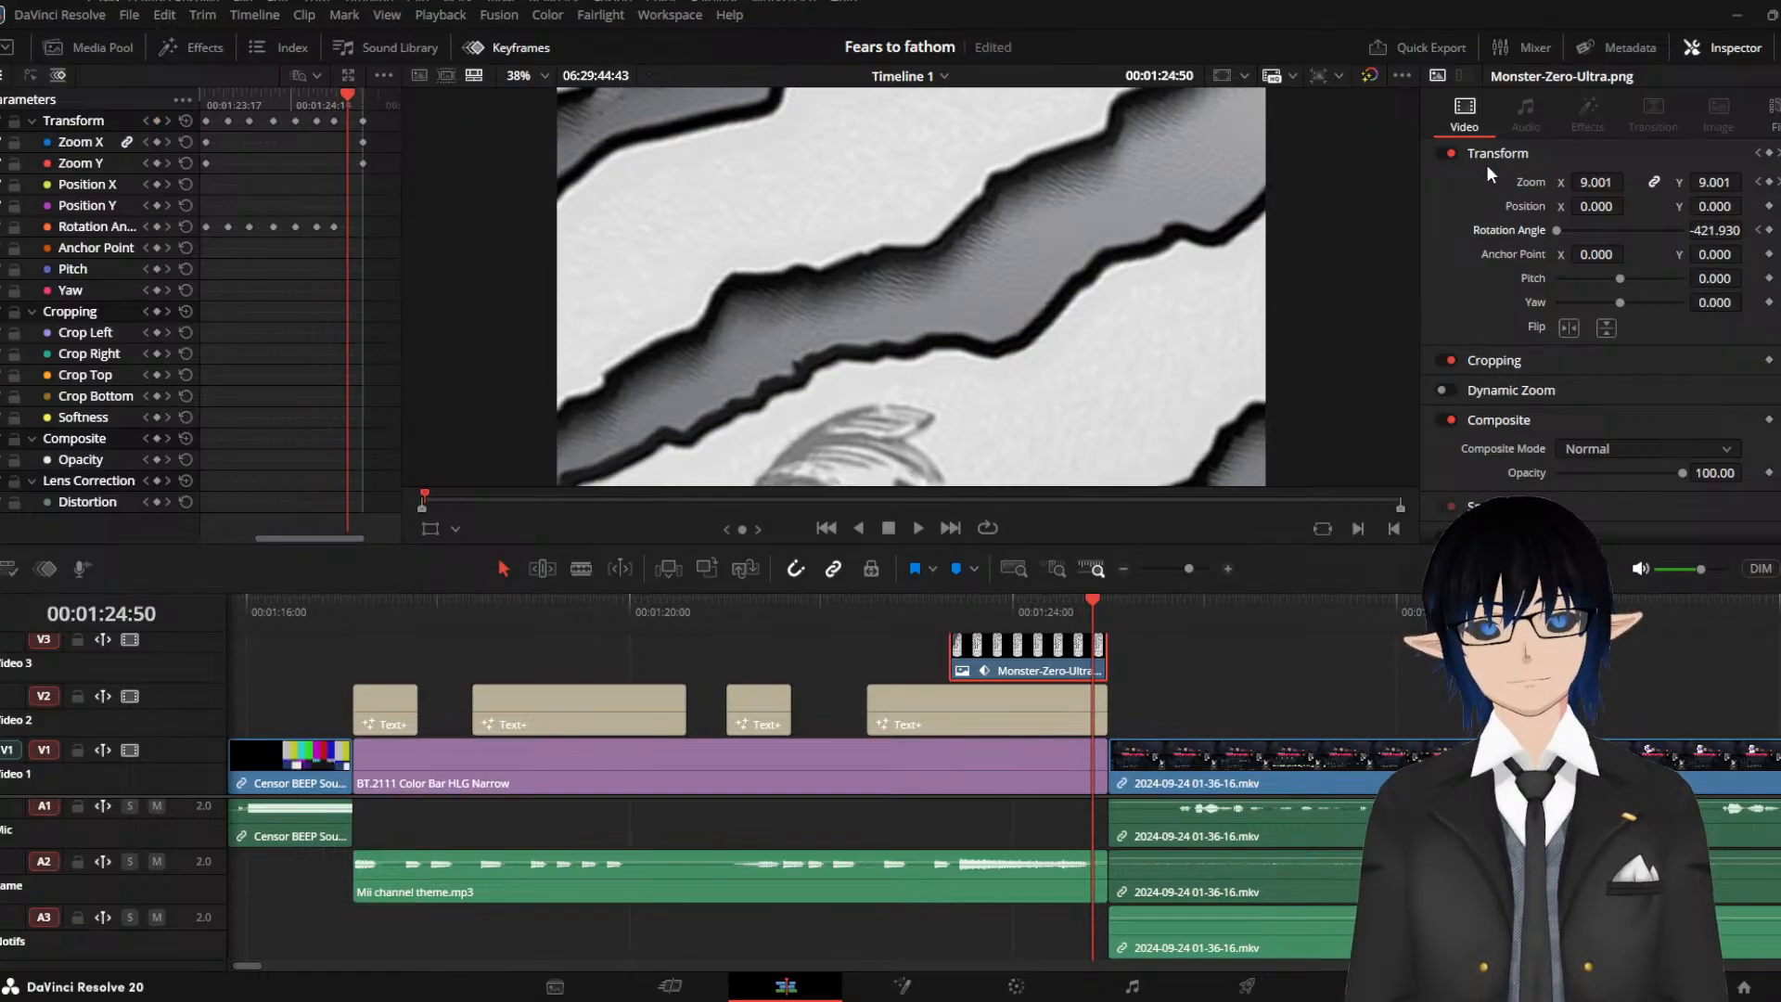
pyautogui.moveTo(1714, 229); pyautogui.dragTo(1679, 228)
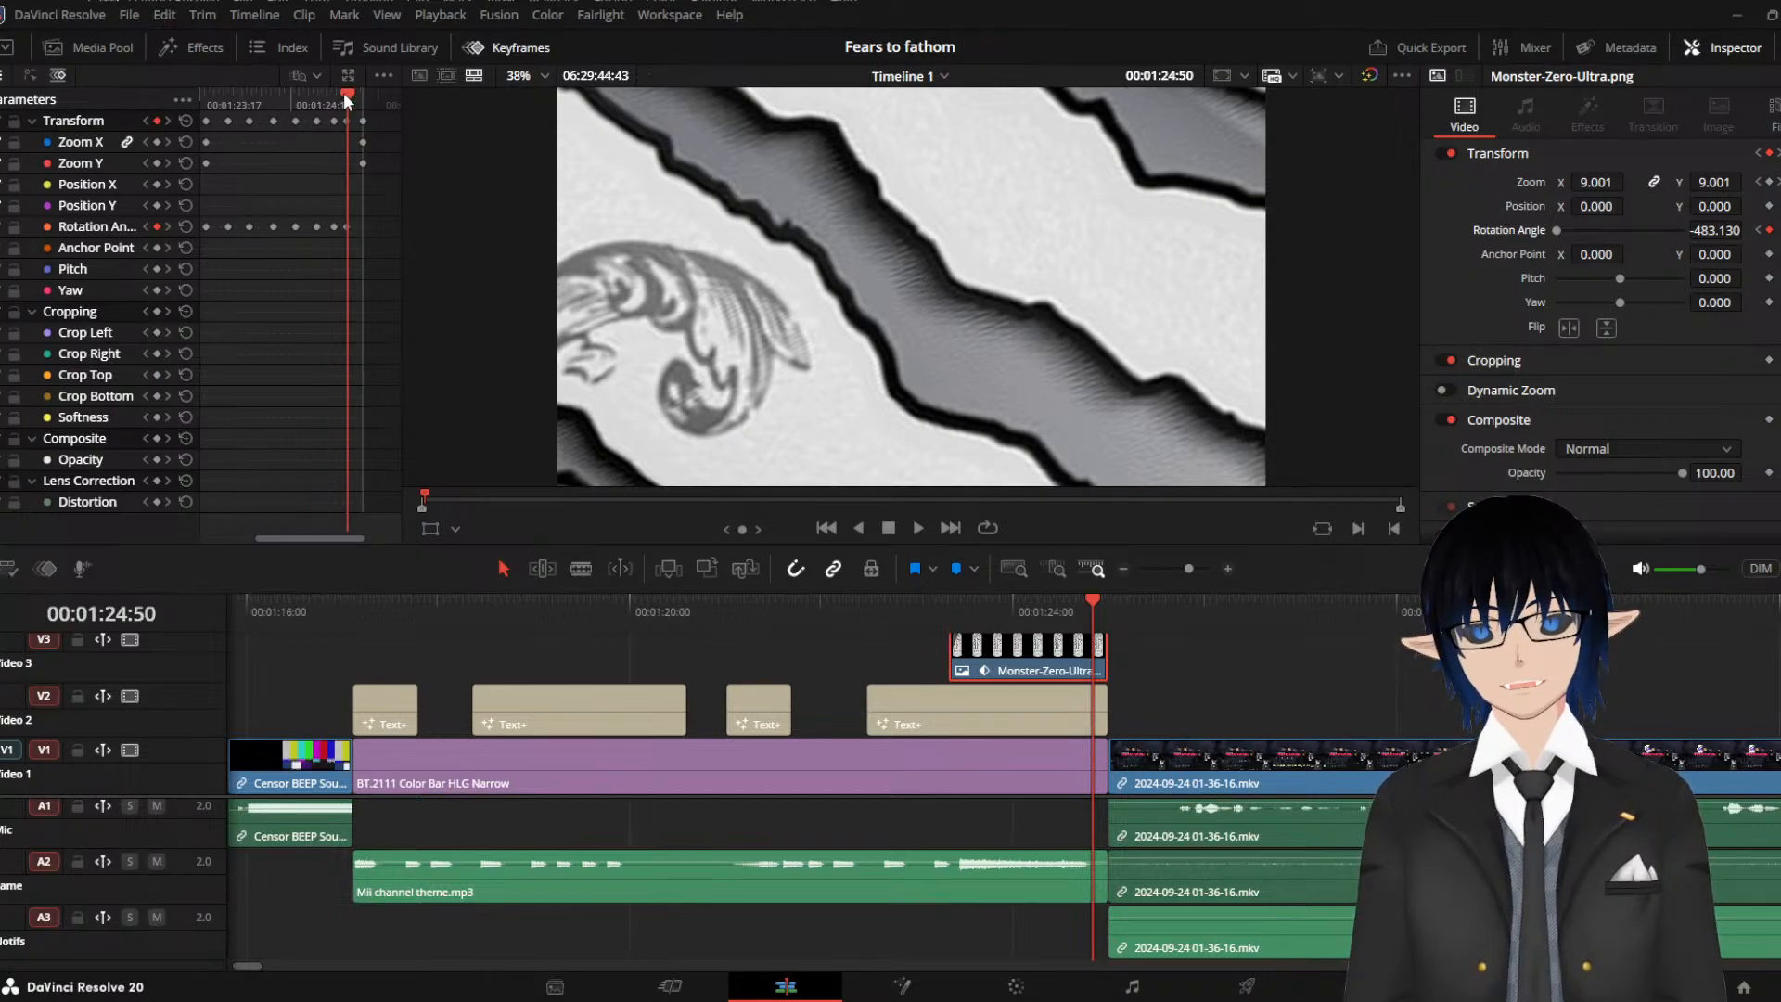
# Play back the final text and the spinning Monster can animation through to the gameplay clip that follows
pyautogui.moveTo(351, 91); pyautogui.dragTo(227, 114)
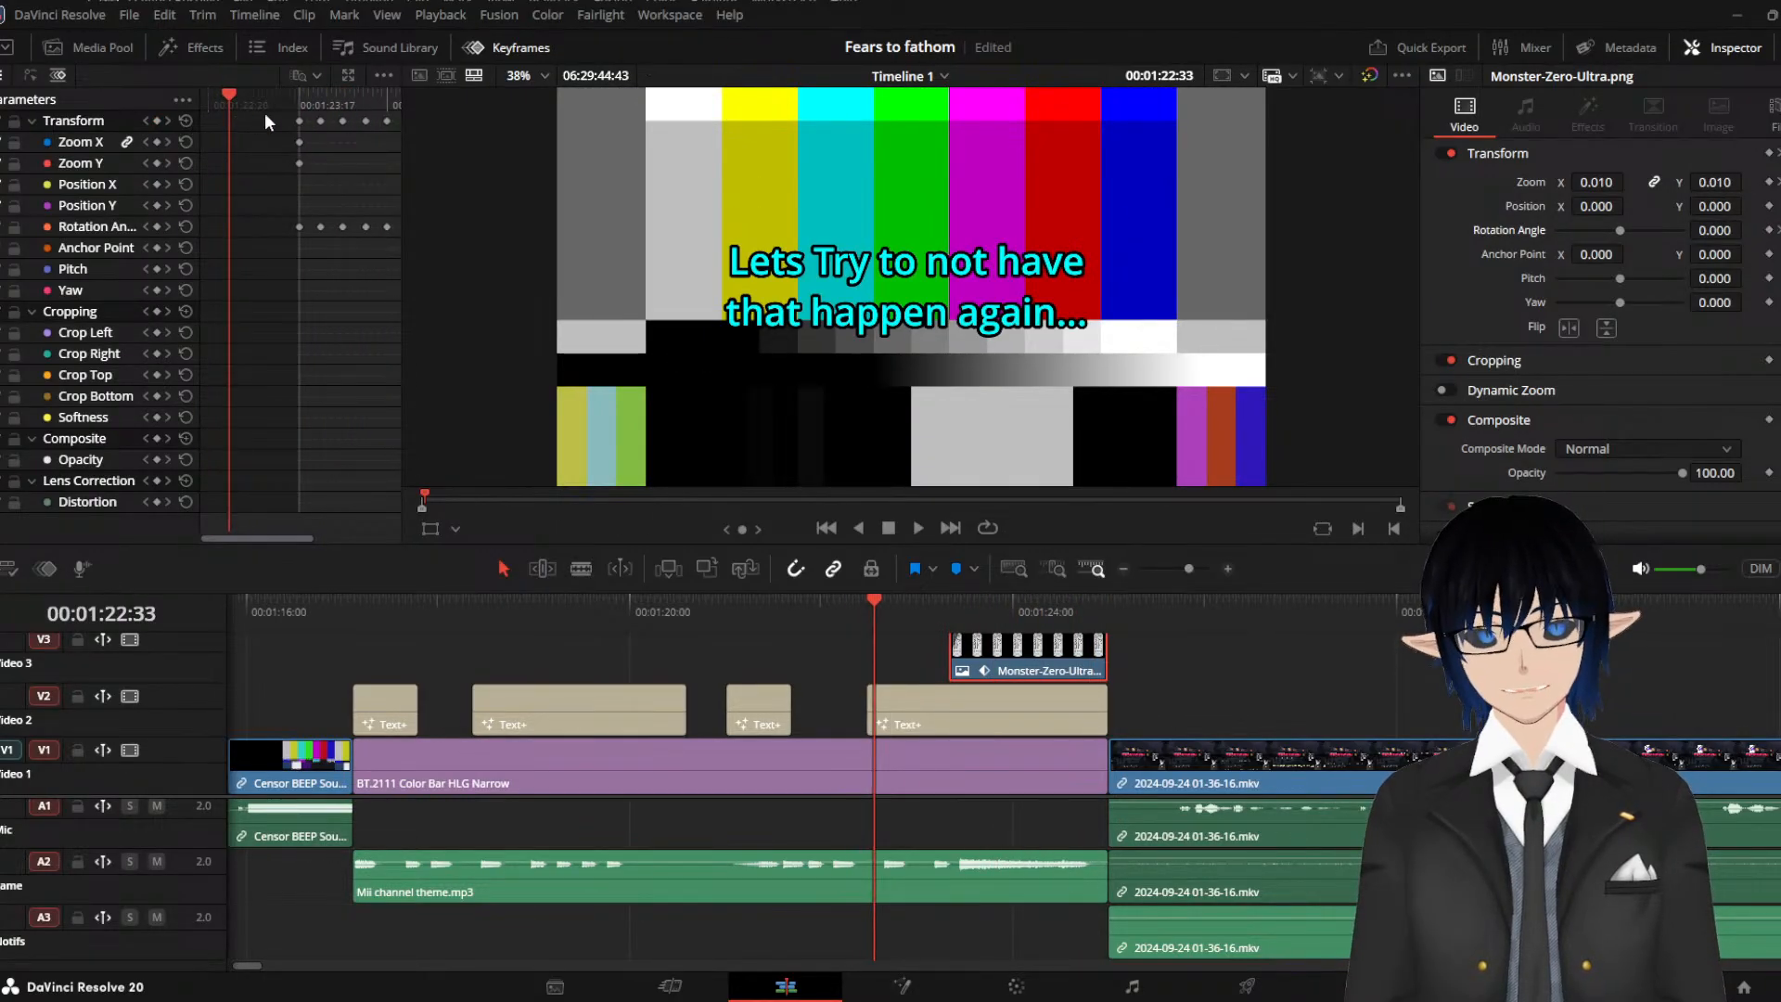
pyautogui.press('space')
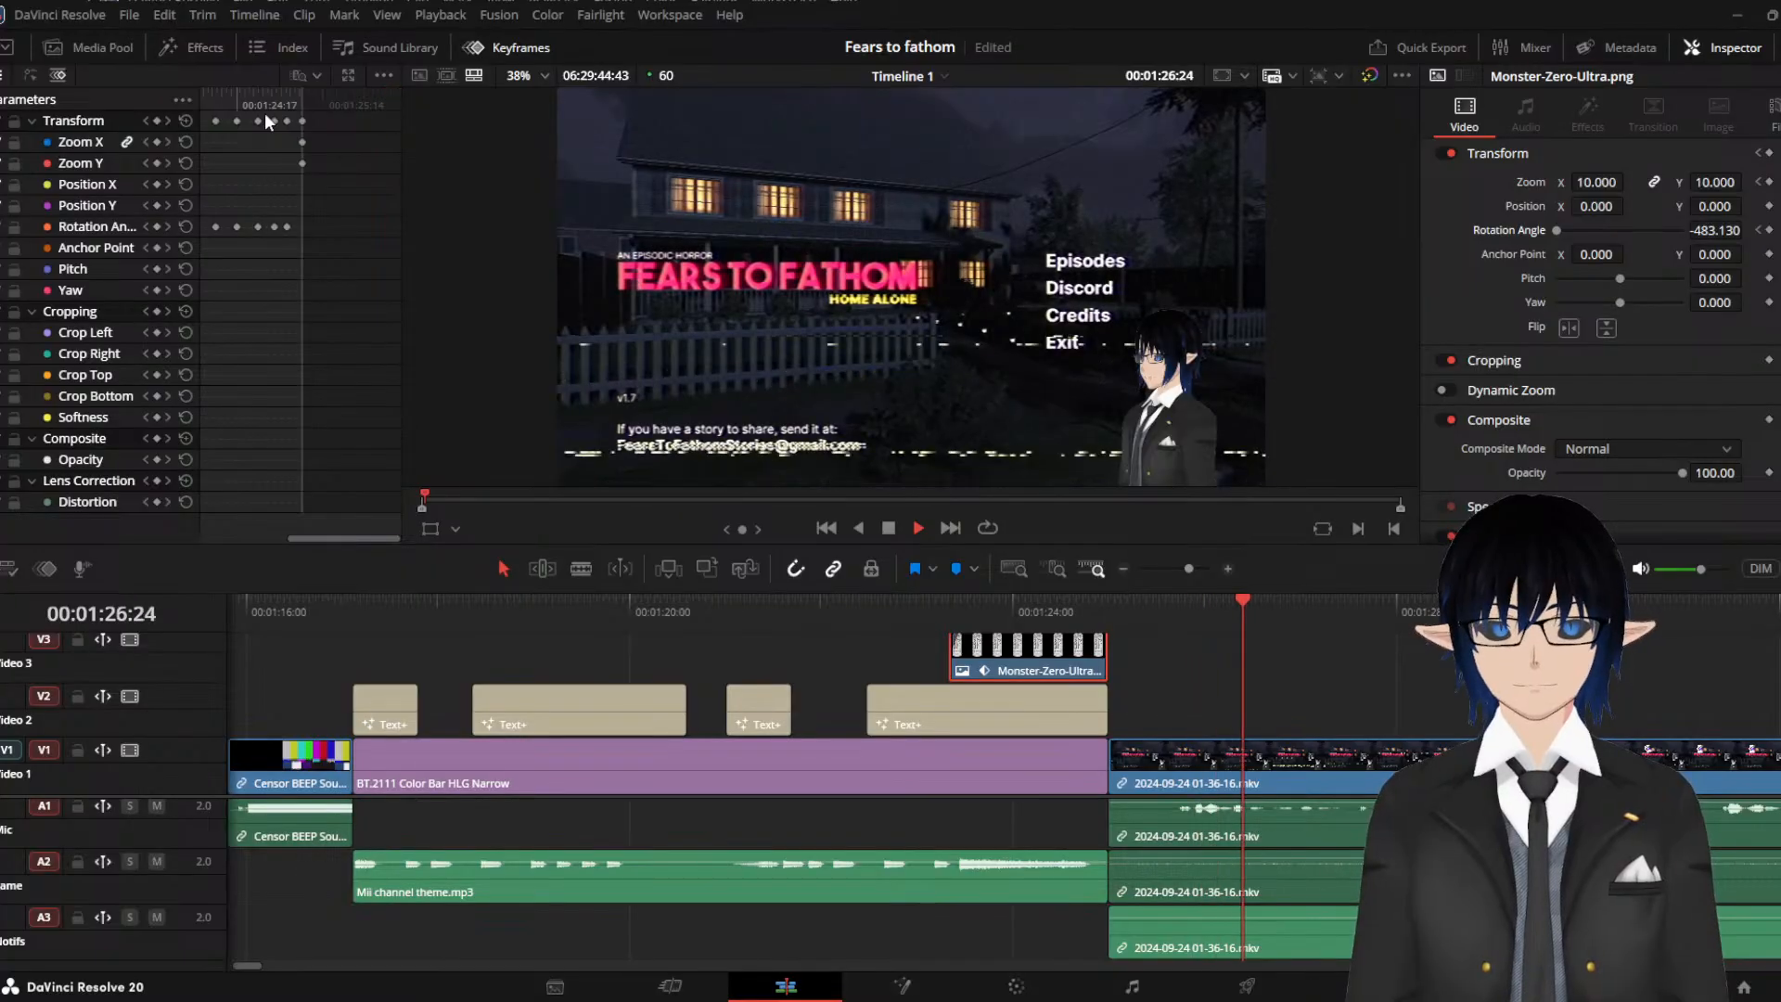
pyautogui.press('space')
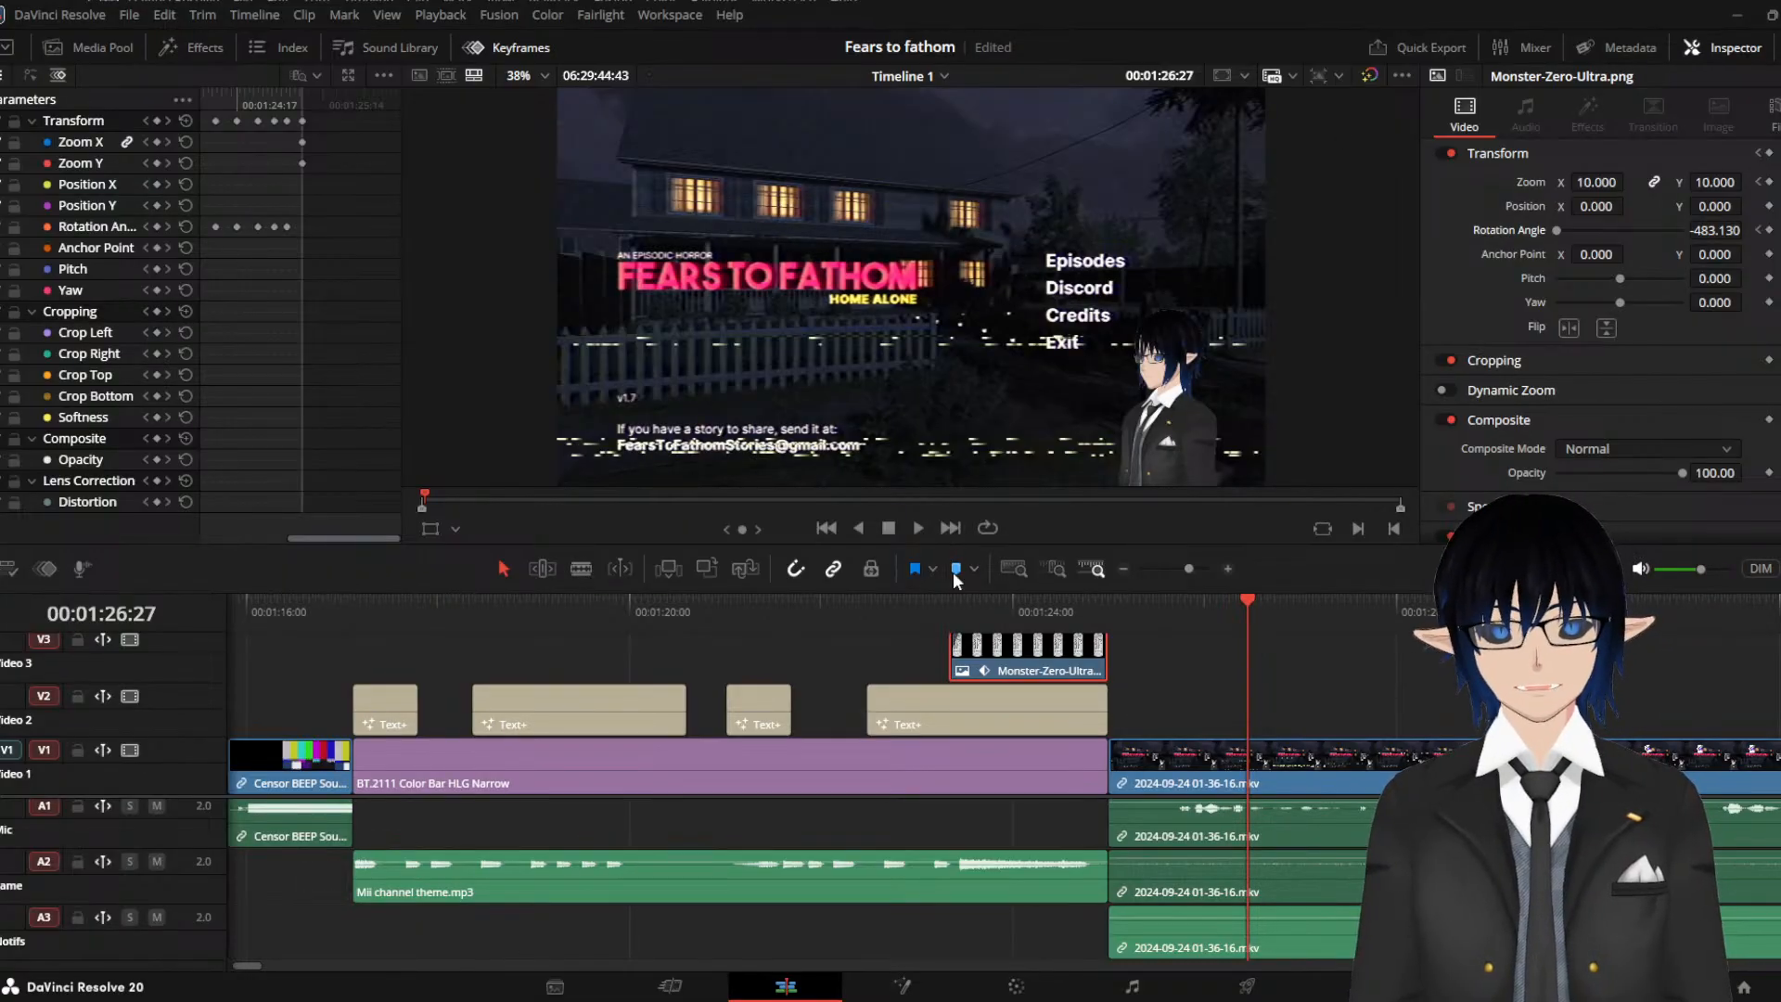
pyautogui.click(961, 607)
pyautogui.press('space')
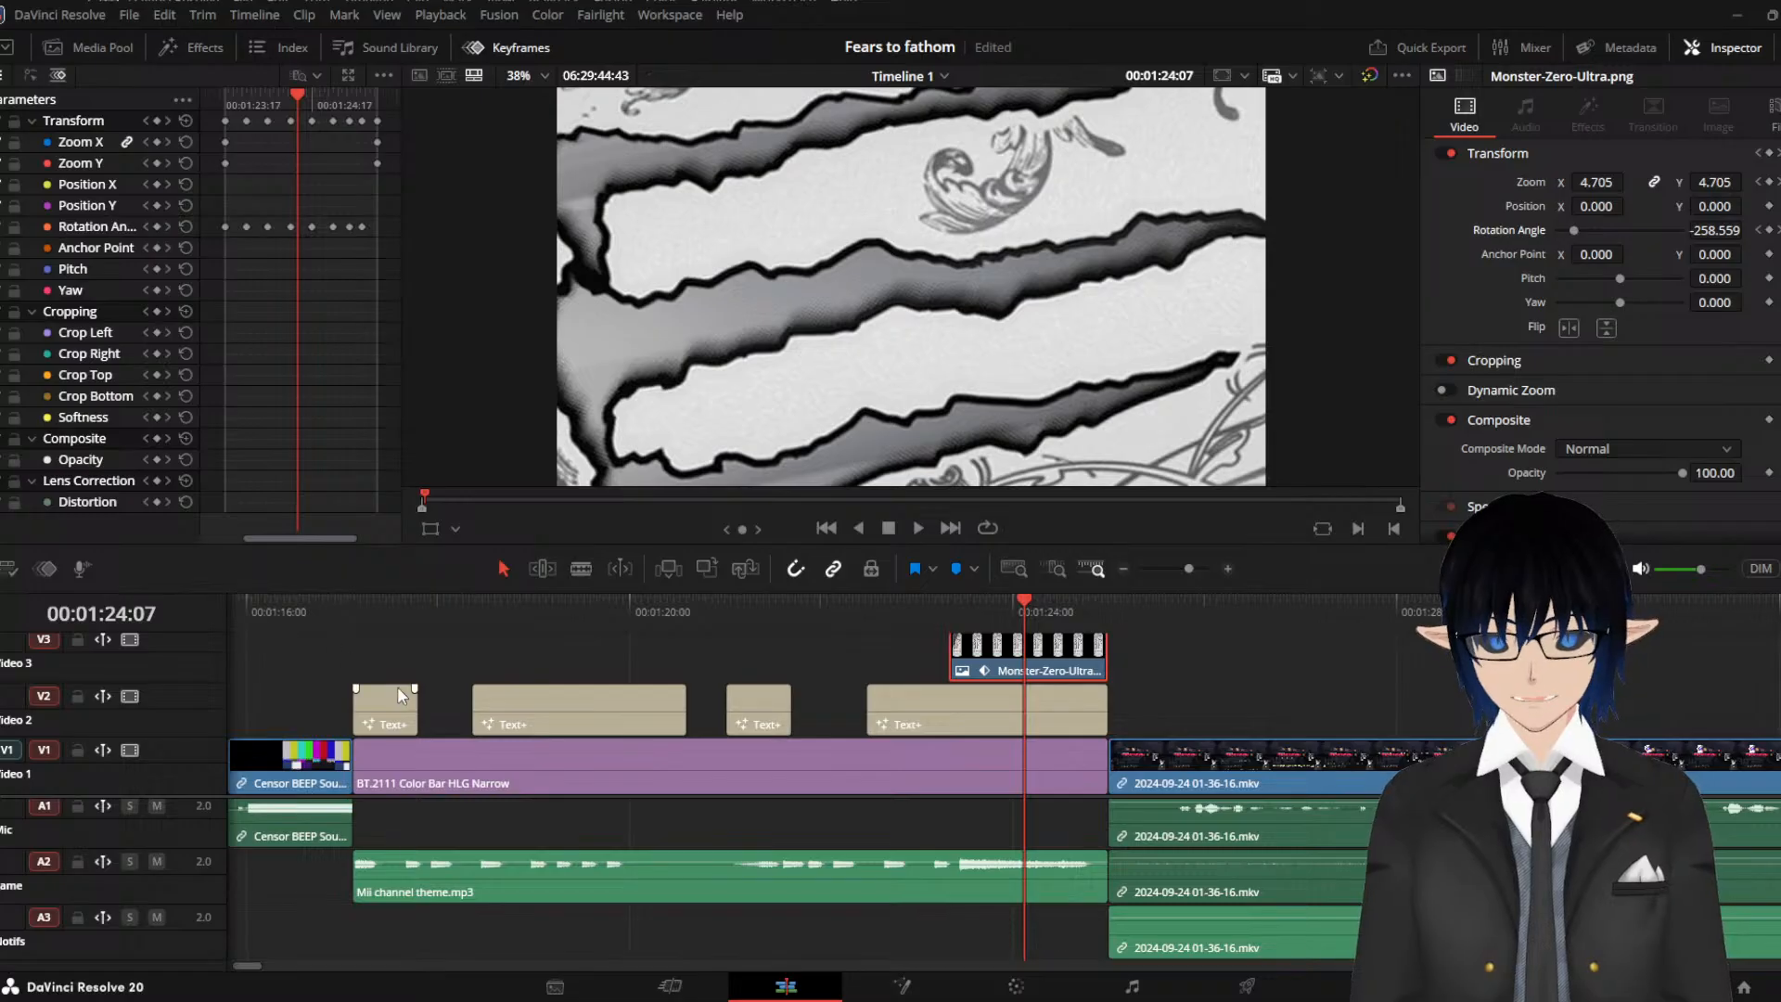
pyautogui.scroll(-2, 398, 693)
pyautogui.click(502, 619)
pyautogui.press('space')
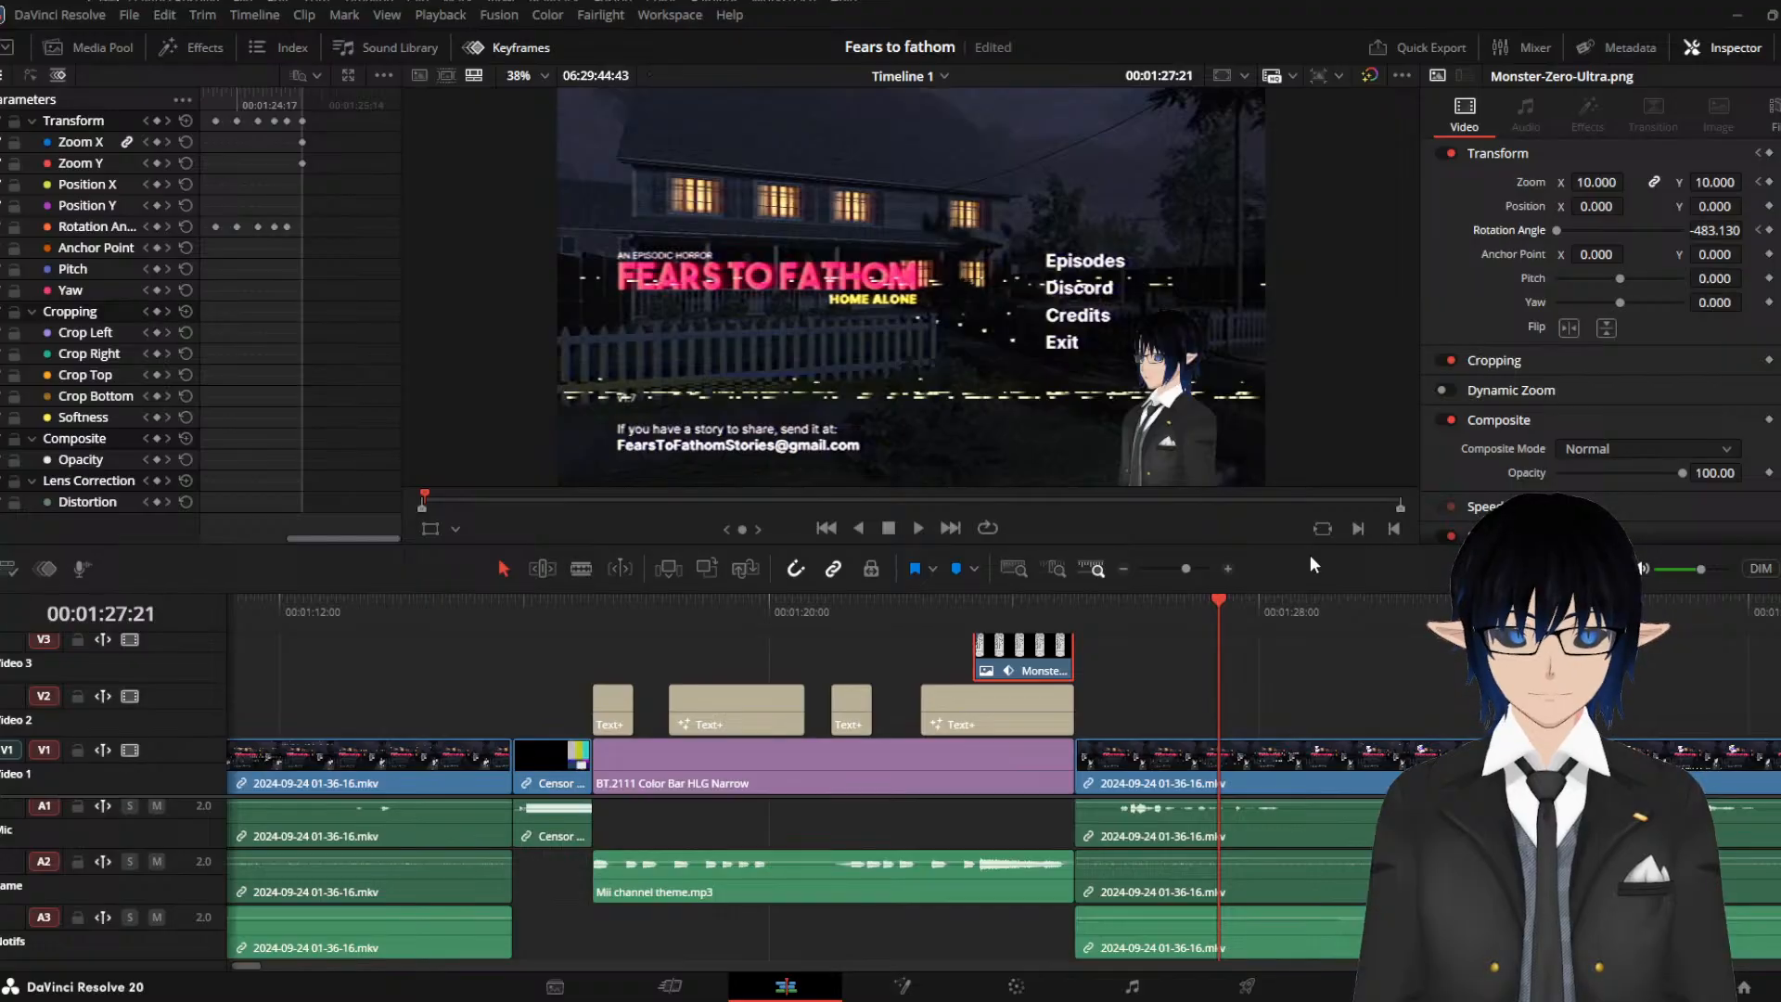
# Ripple-trim about 43 frames off the start of the gameplay clip after the color bars and replay the cut
pyautogui.press('space')
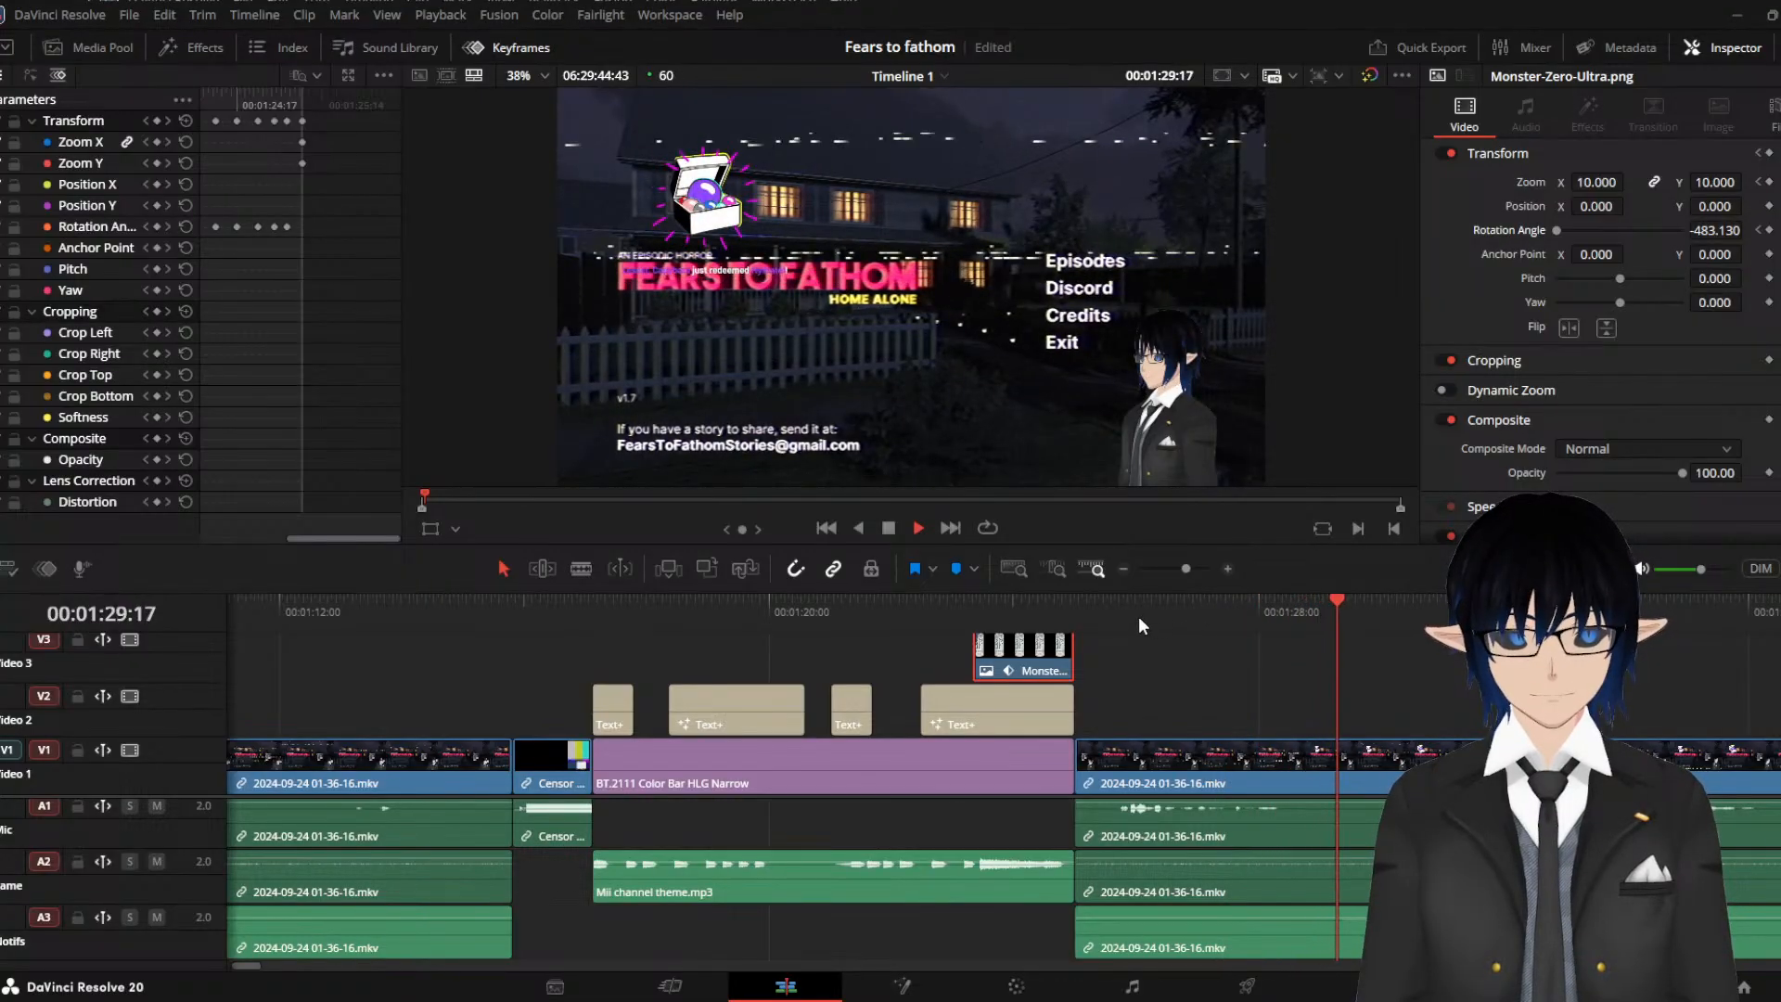
pyautogui.click(1094, 609)
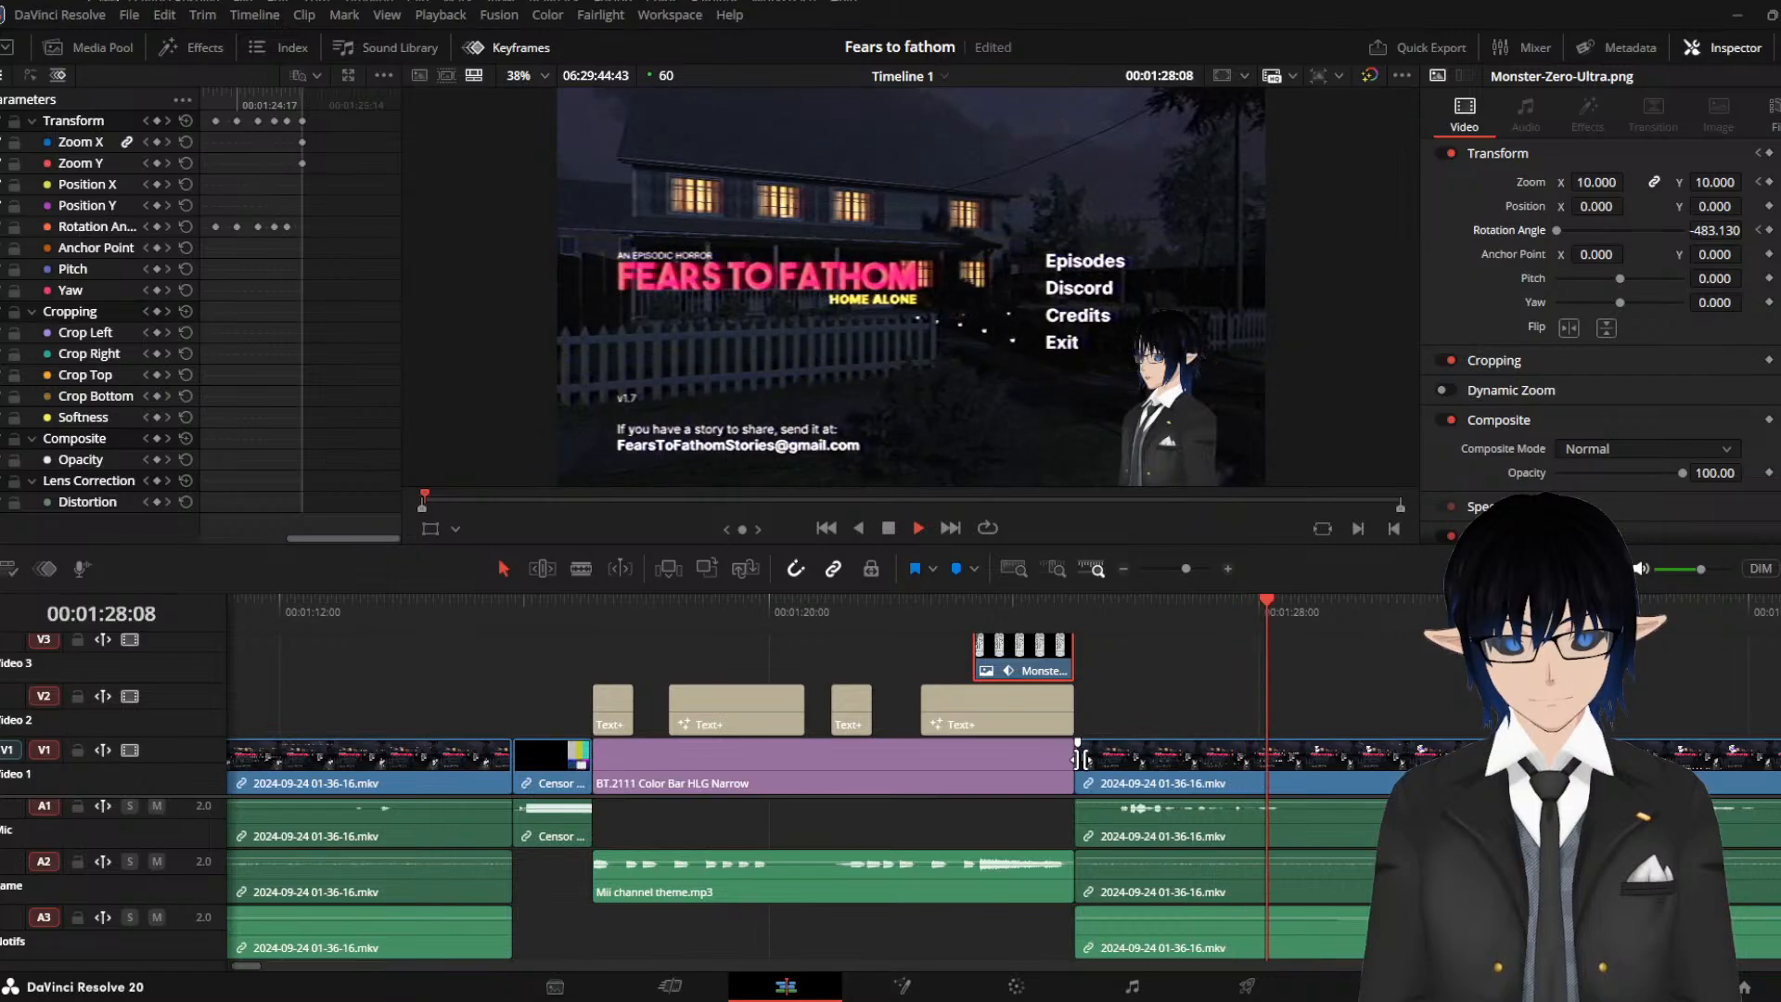
pyautogui.moveTo(1076, 758); pyautogui.dragTo(1125, 763)
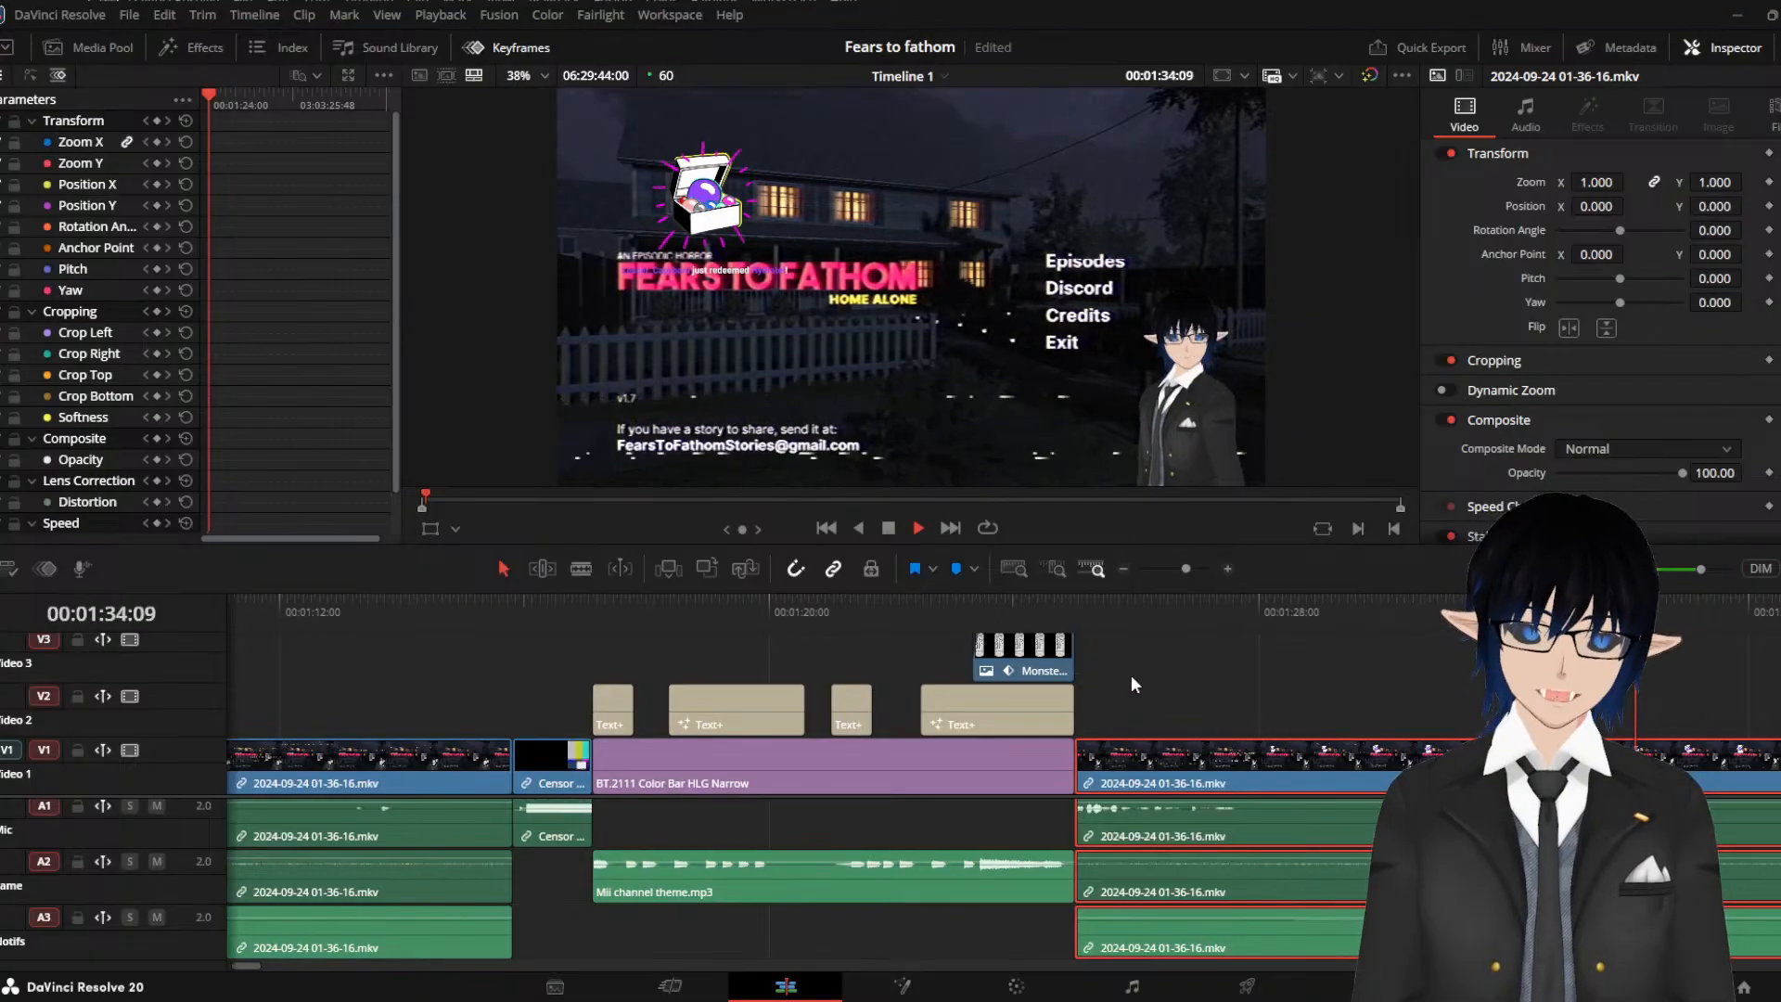
pyautogui.click(1076, 637)
pyautogui.click(1076, 621)
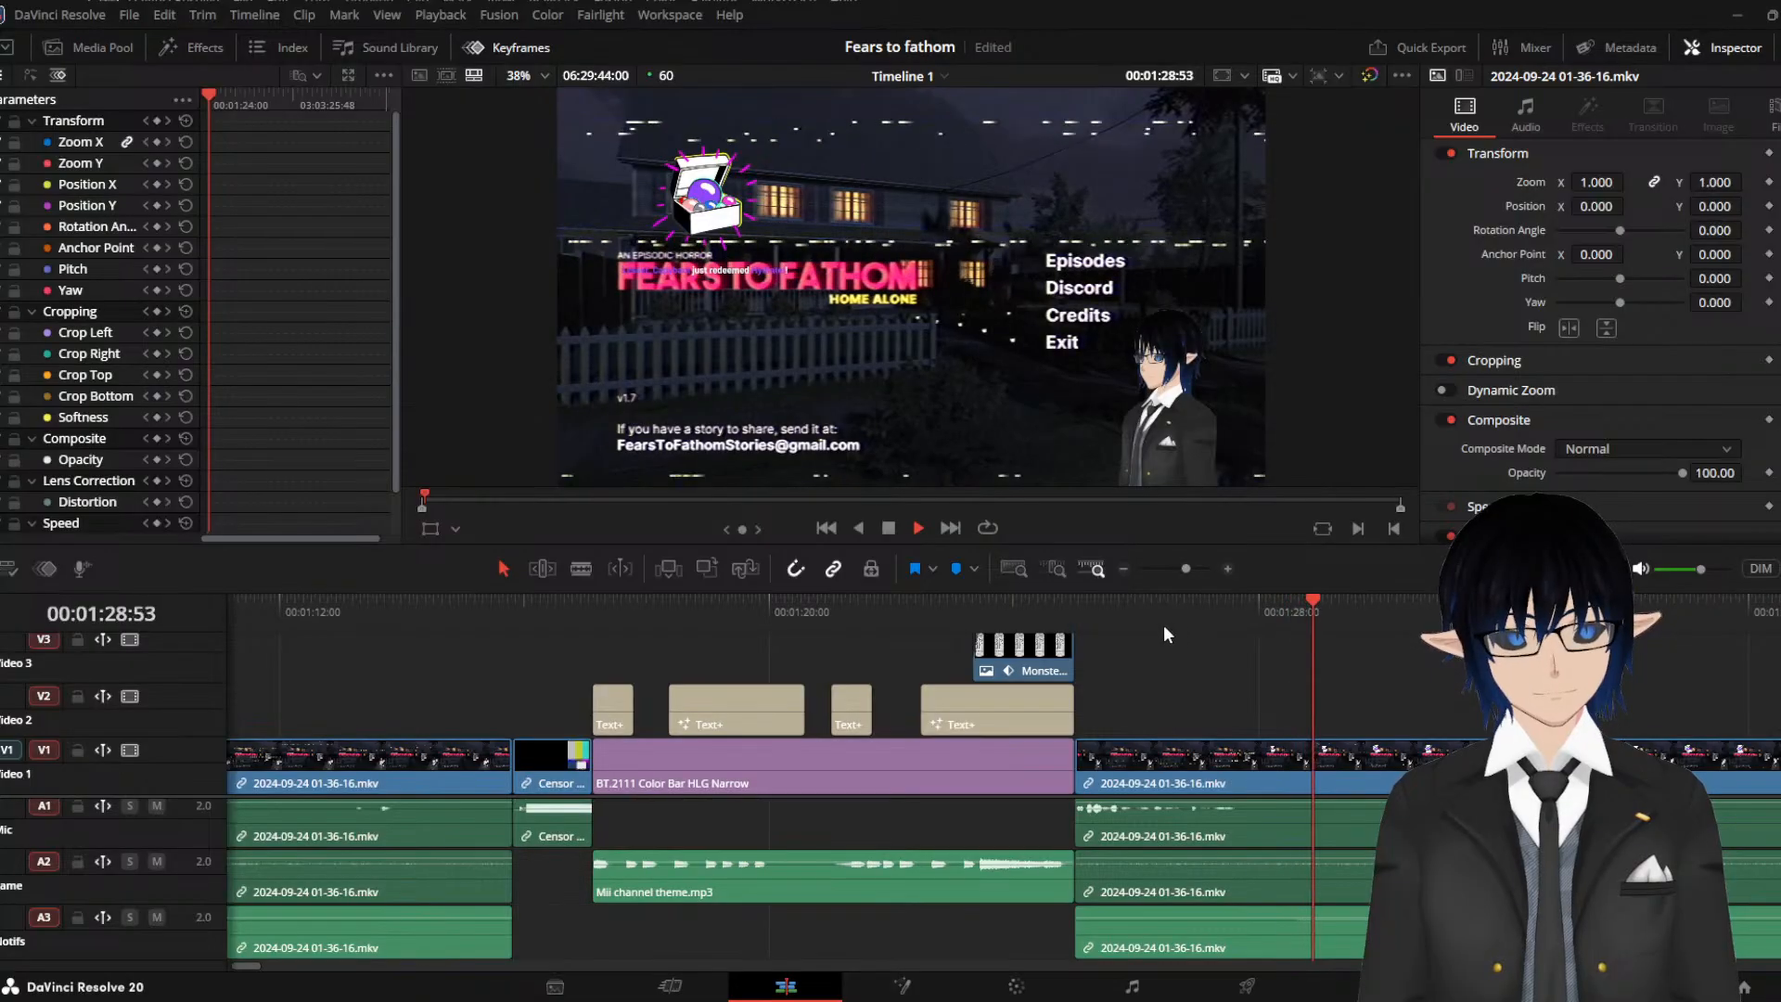
pyautogui.press('space')
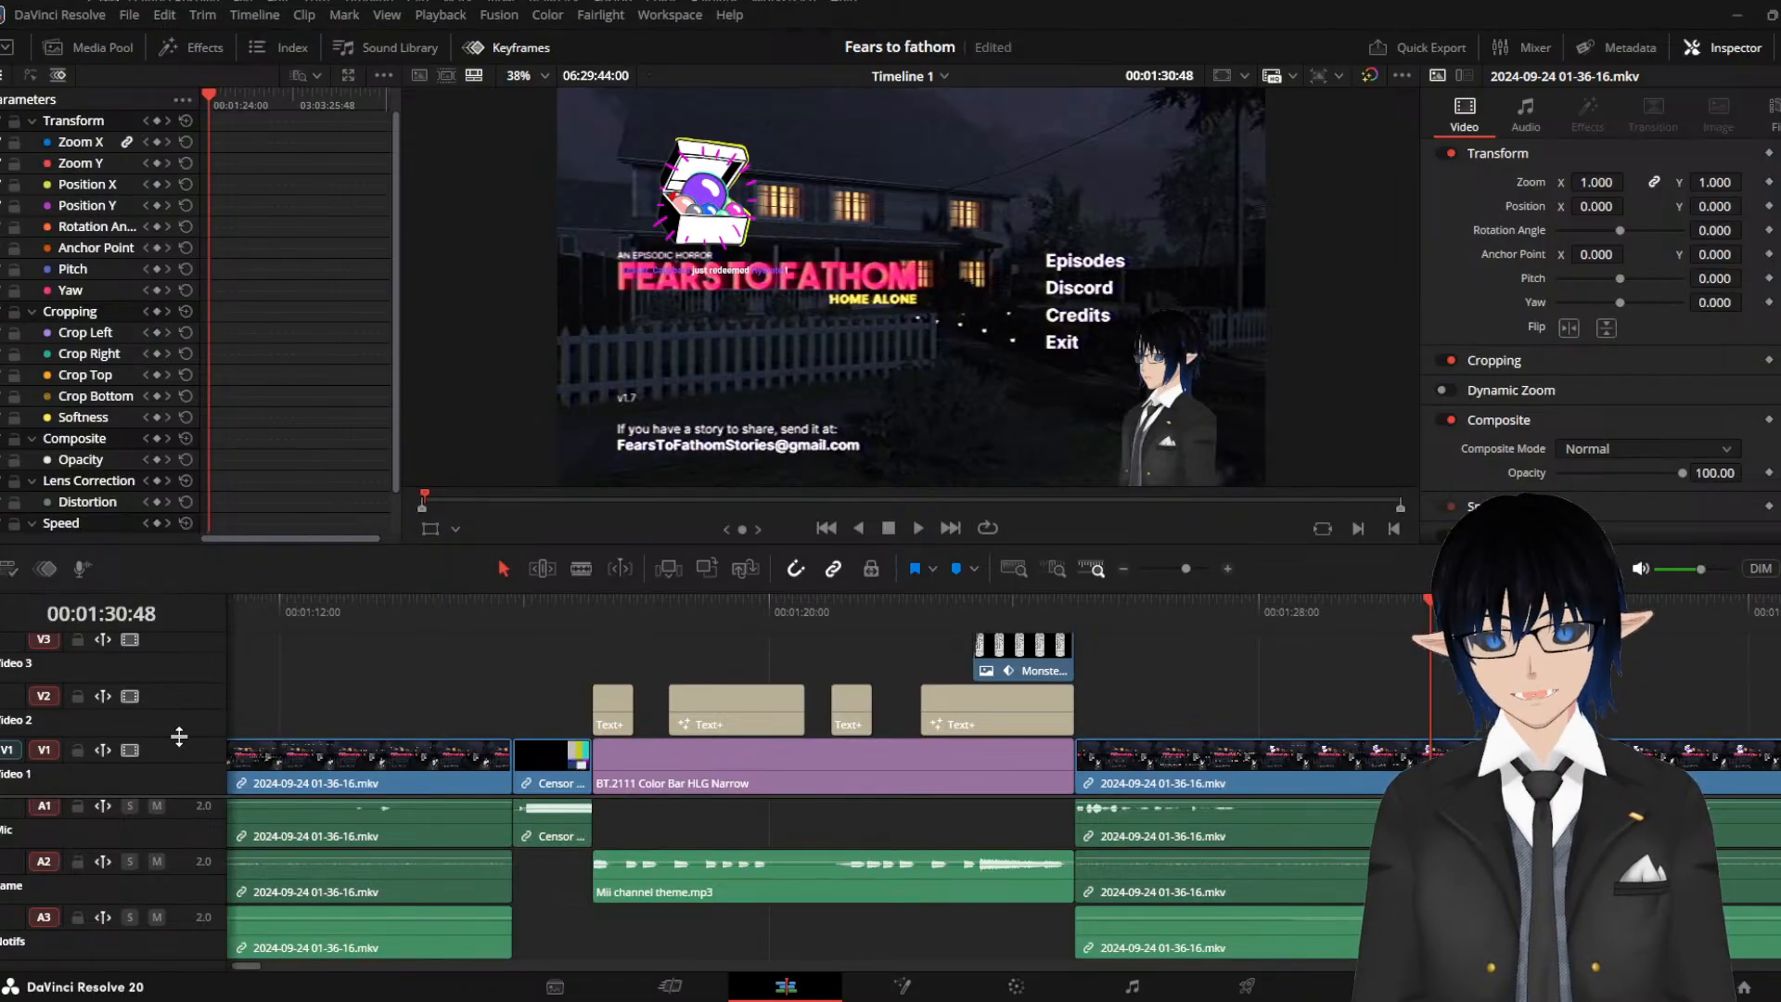
# Add a fourth audio track below the existing tracks and save the project
pyautogui.moveTo(183, 736); pyautogui.dragTo(183, 741)
pyautogui.scroll(-3, 172, 821)
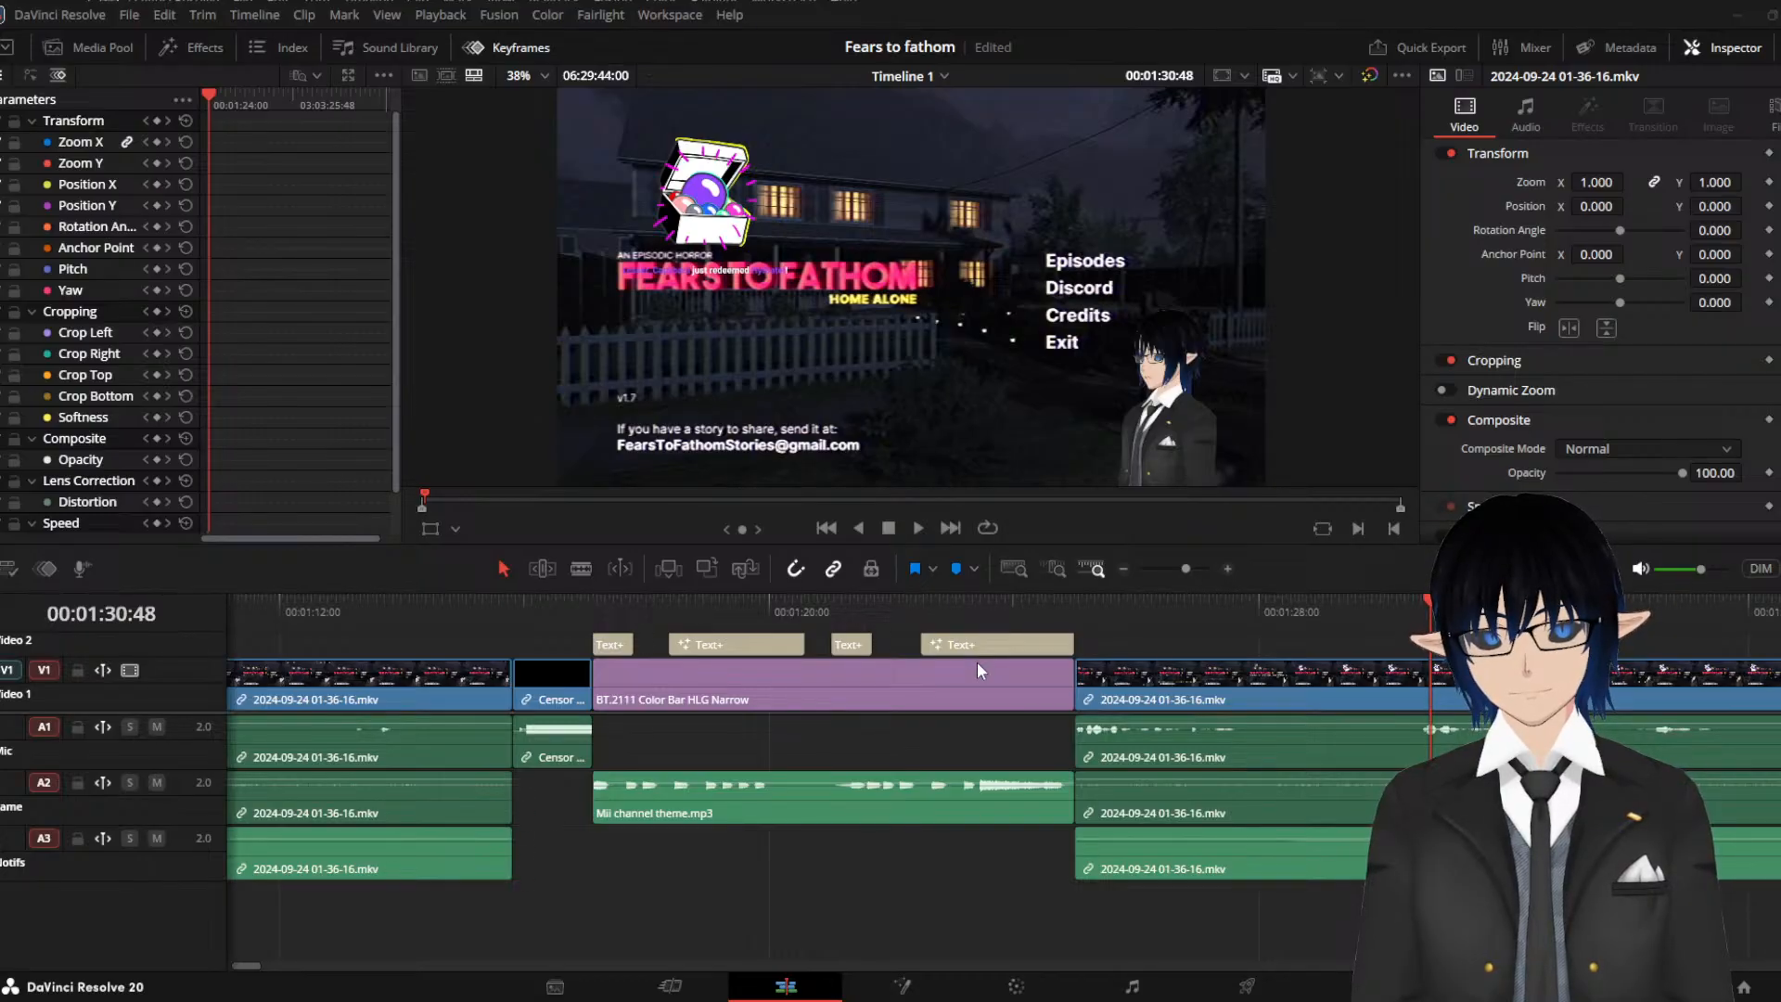
pyautogui.hotkey('ctrl', 'z')
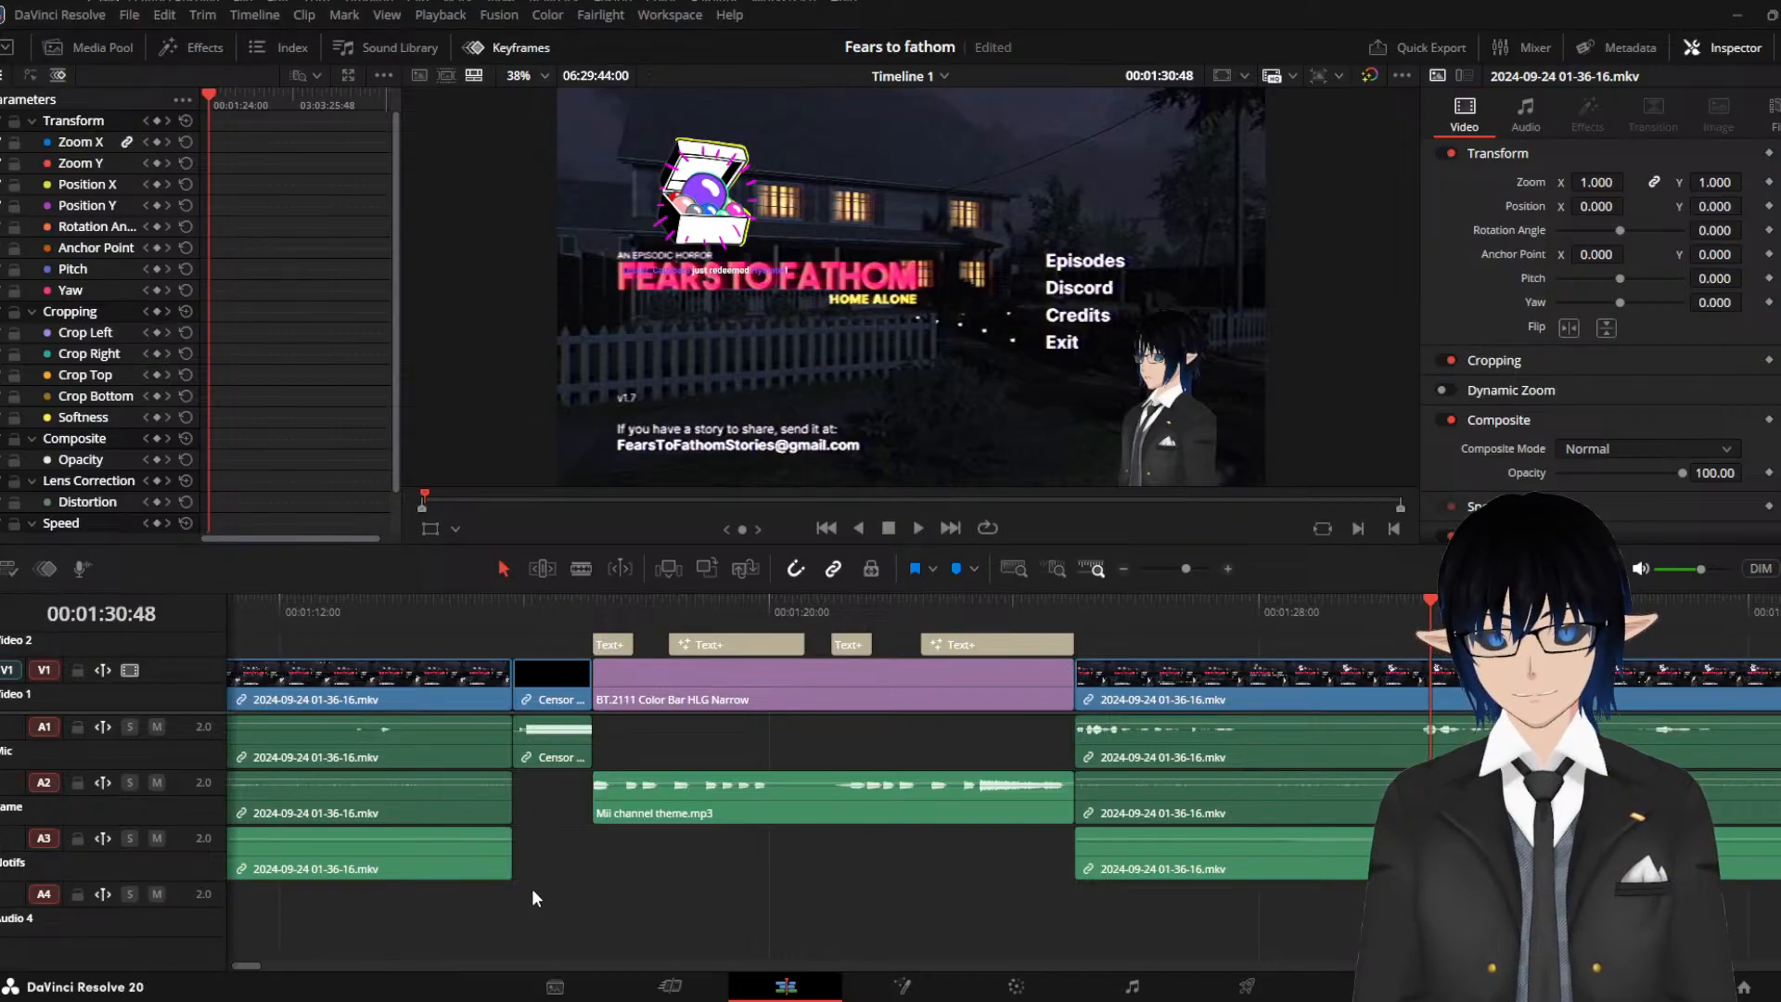
pyautogui.hotkey('ctrl', 's')
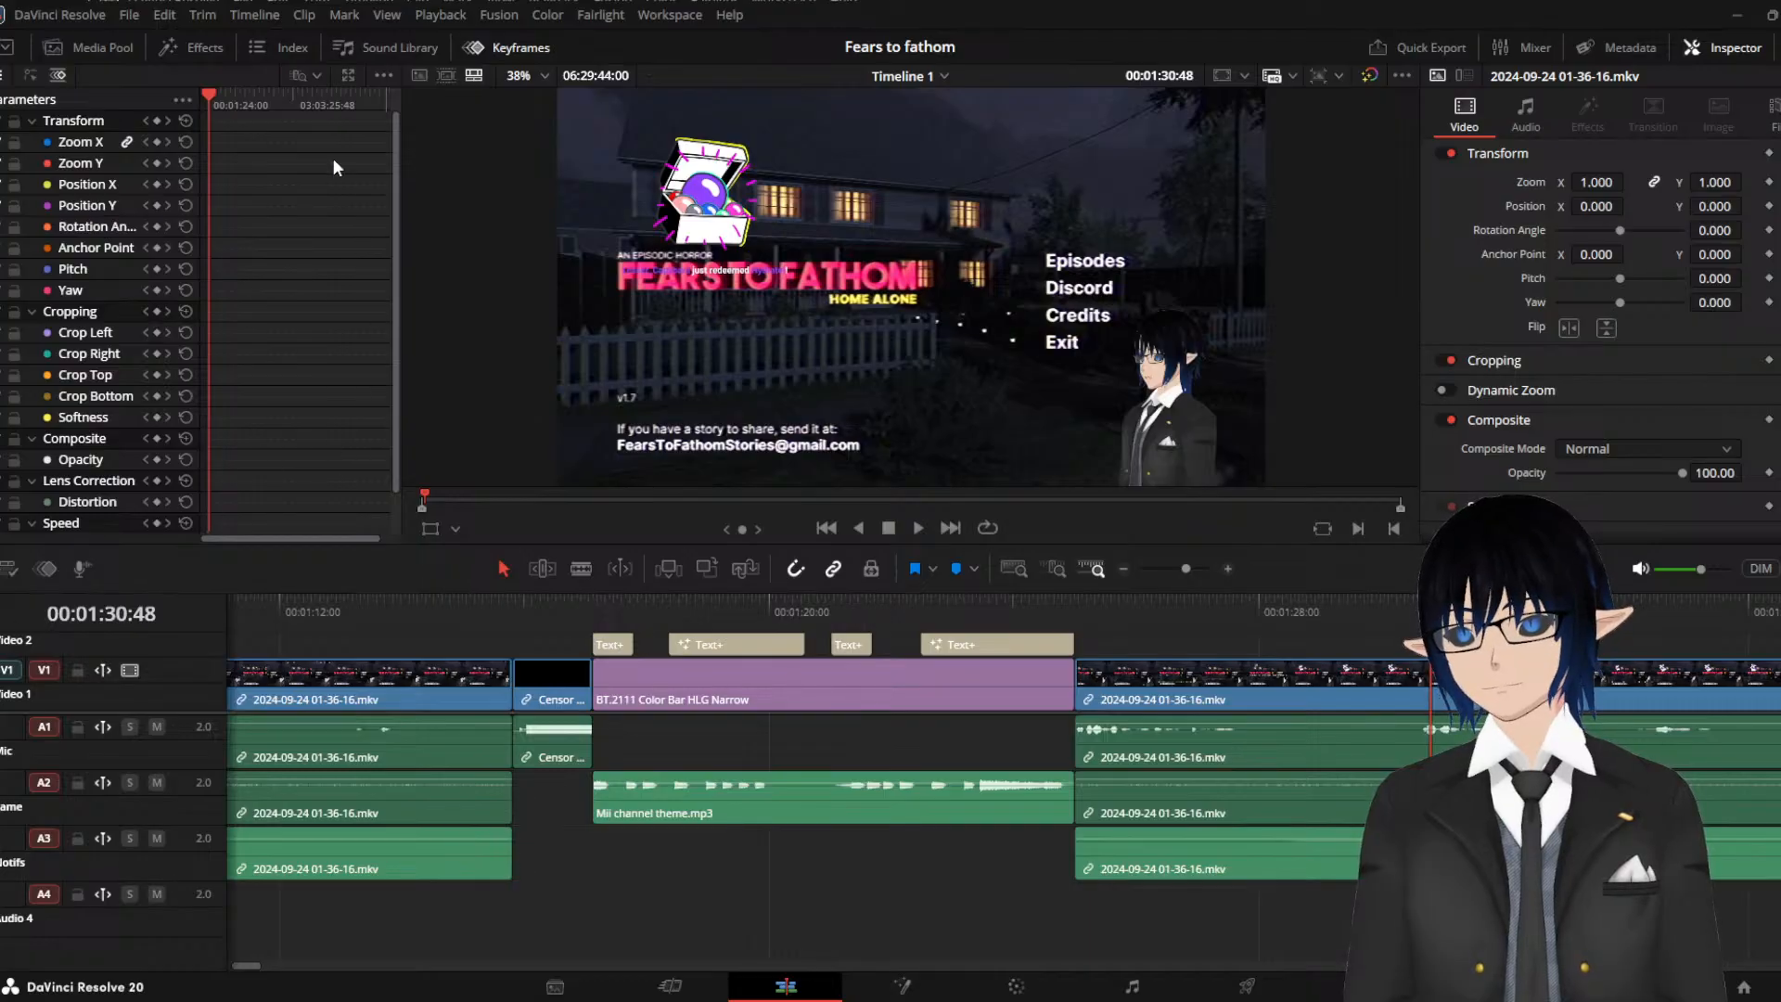
# Show the media pool, then play back the opening gameplay clip from its start and the end of the color bars insert
pyautogui.click(111, 47)
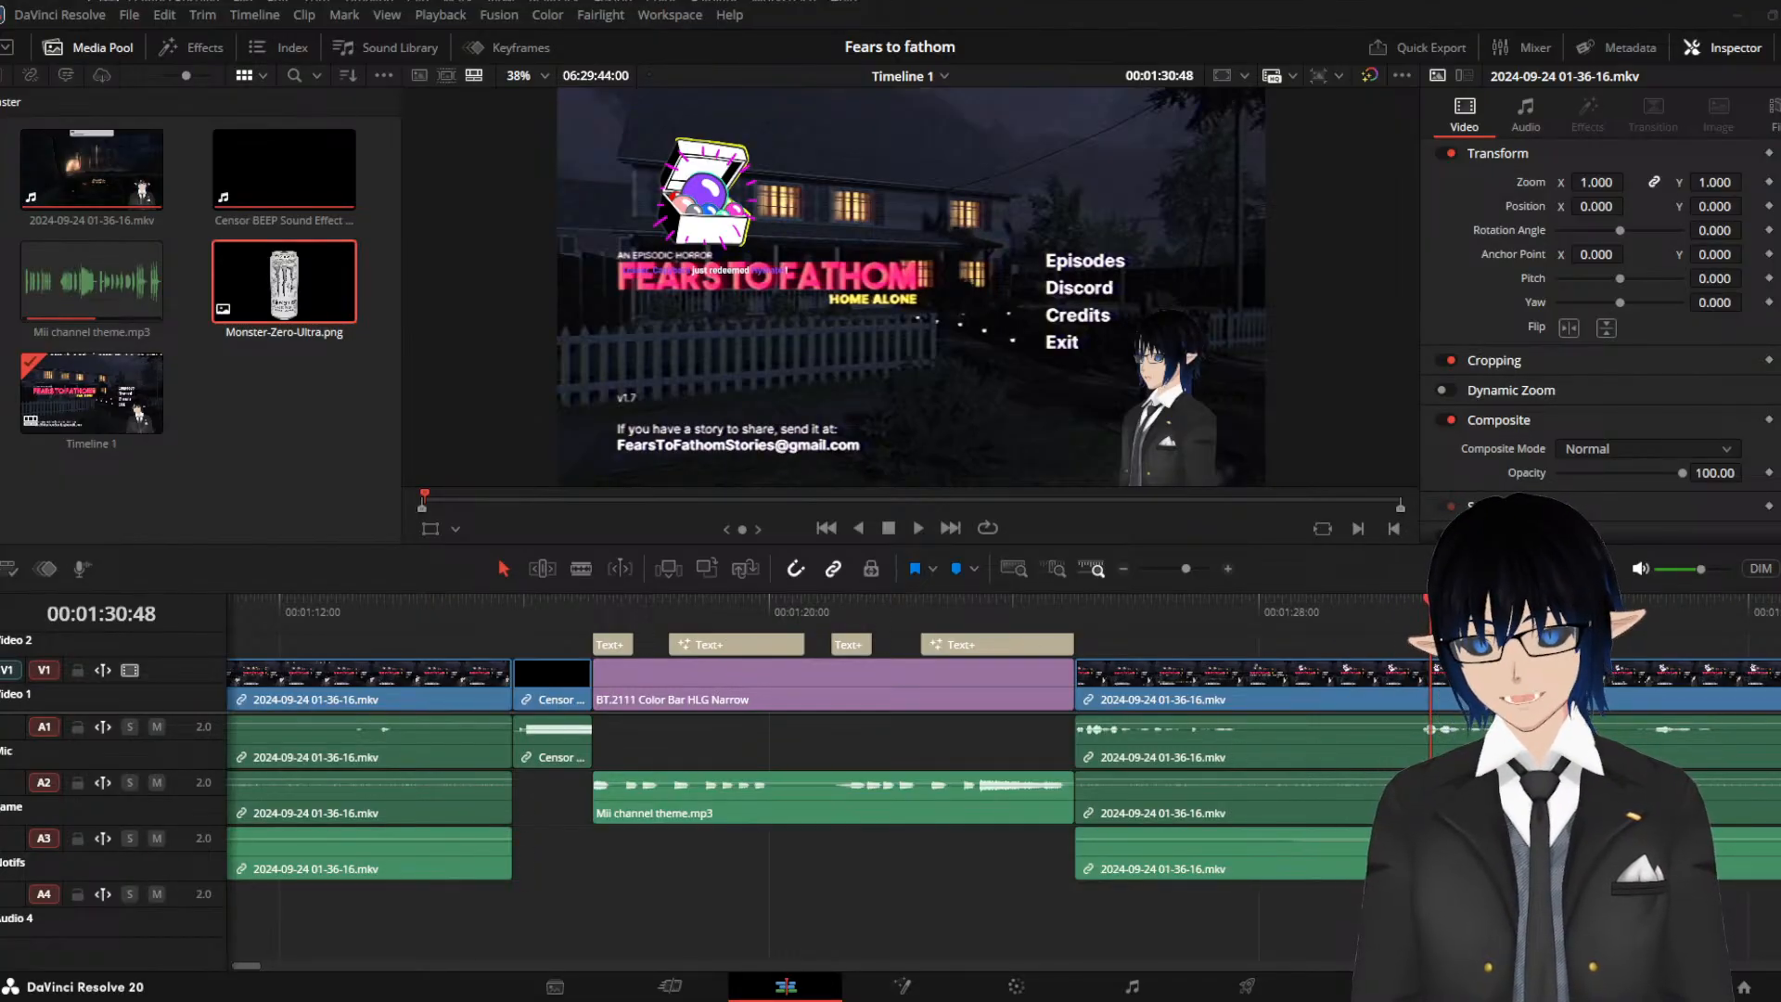
pyautogui.moveTo(245, 966); pyautogui.dragTo(226, 969)
pyautogui.scroll(-5, 385, 909)
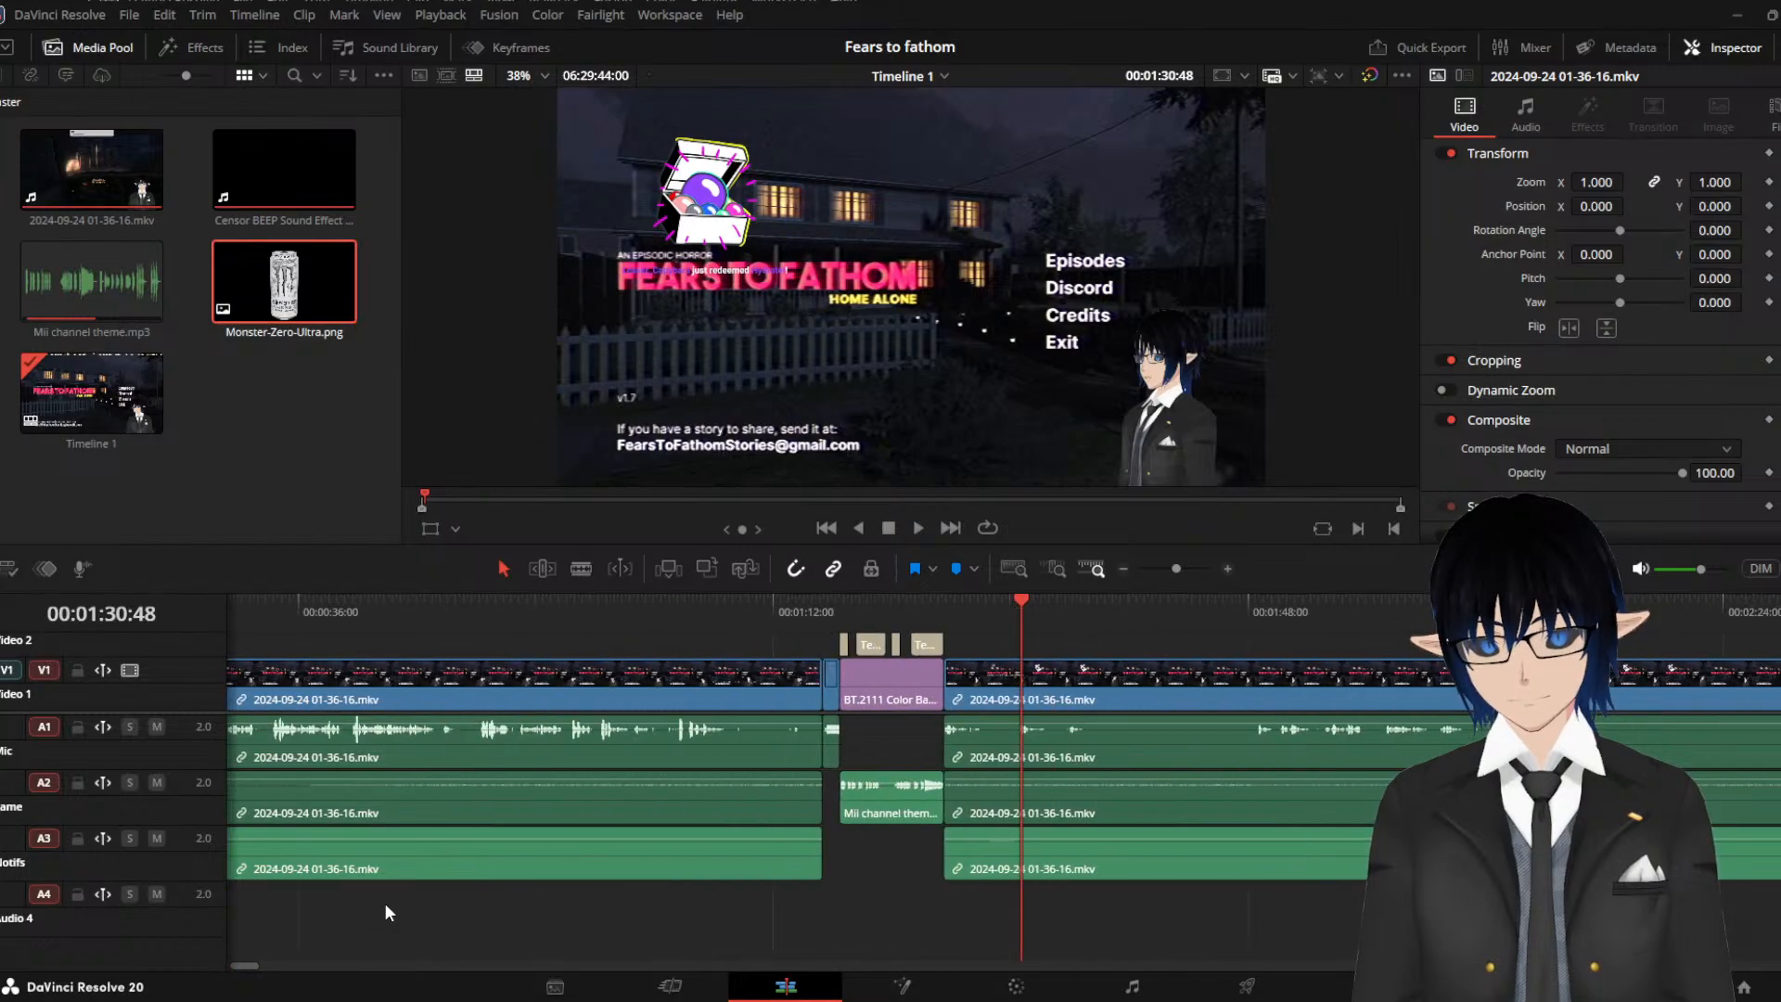
pyautogui.scroll(-3, 385, 903)
pyautogui.click(390, 620)
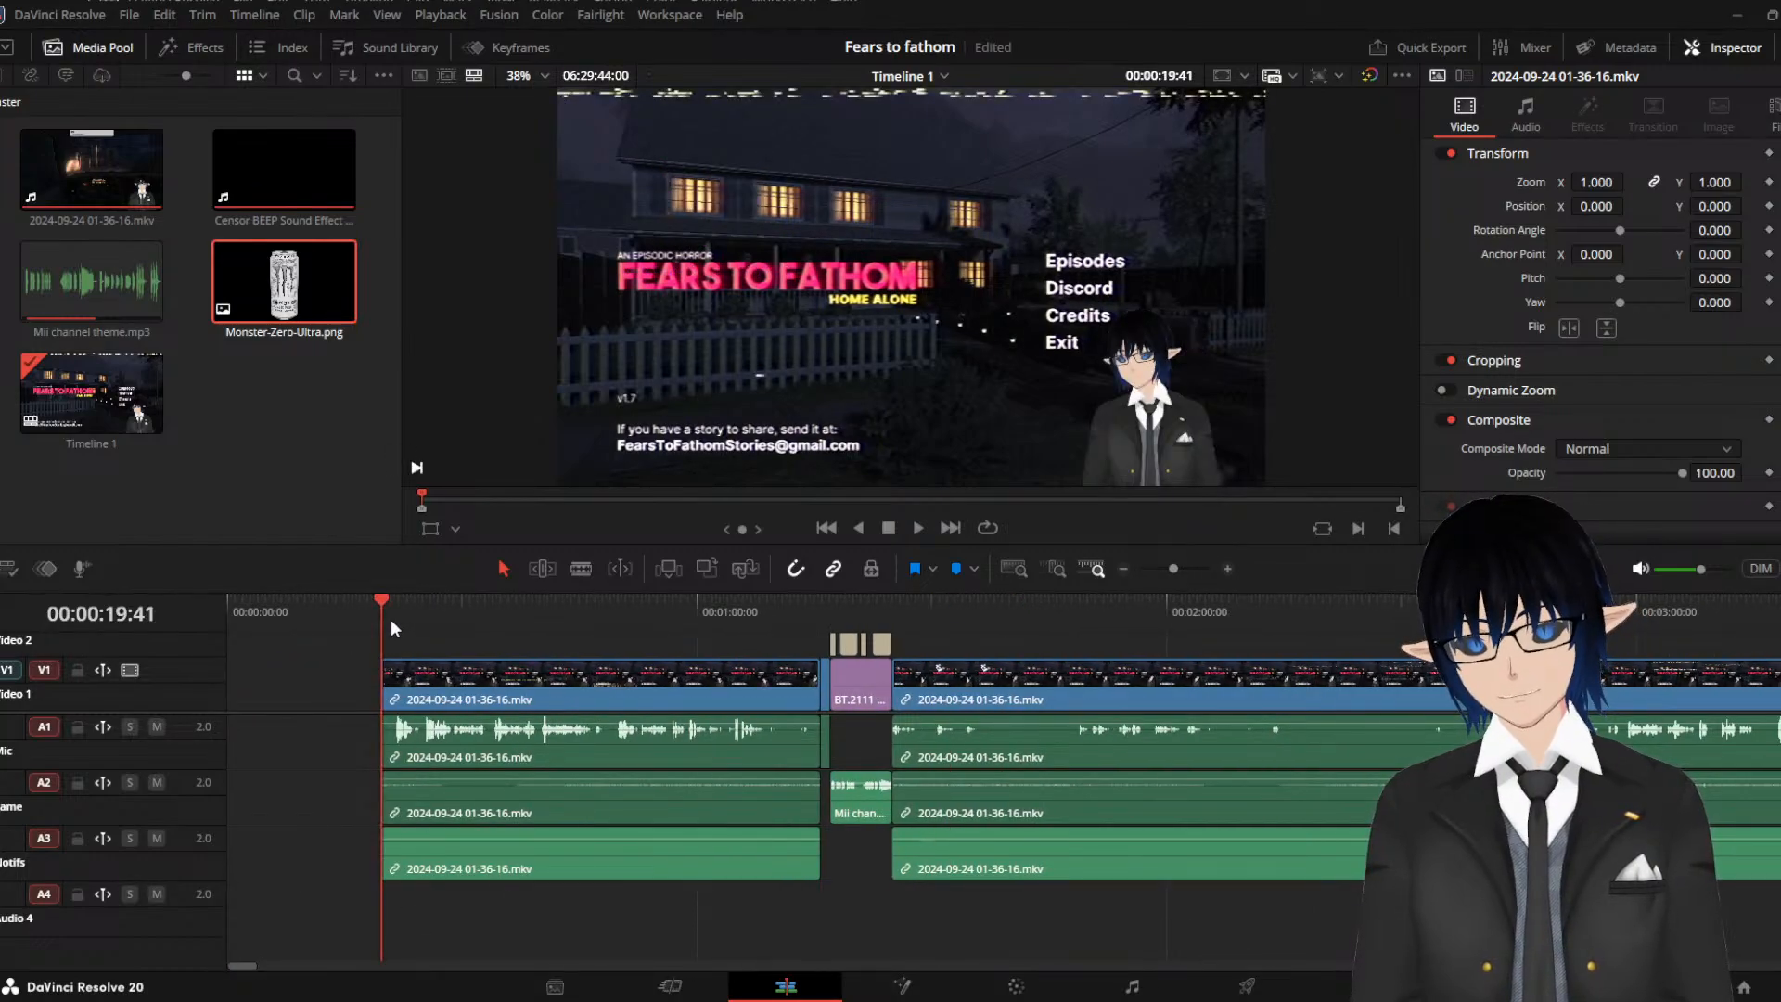
pyautogui.press('space')
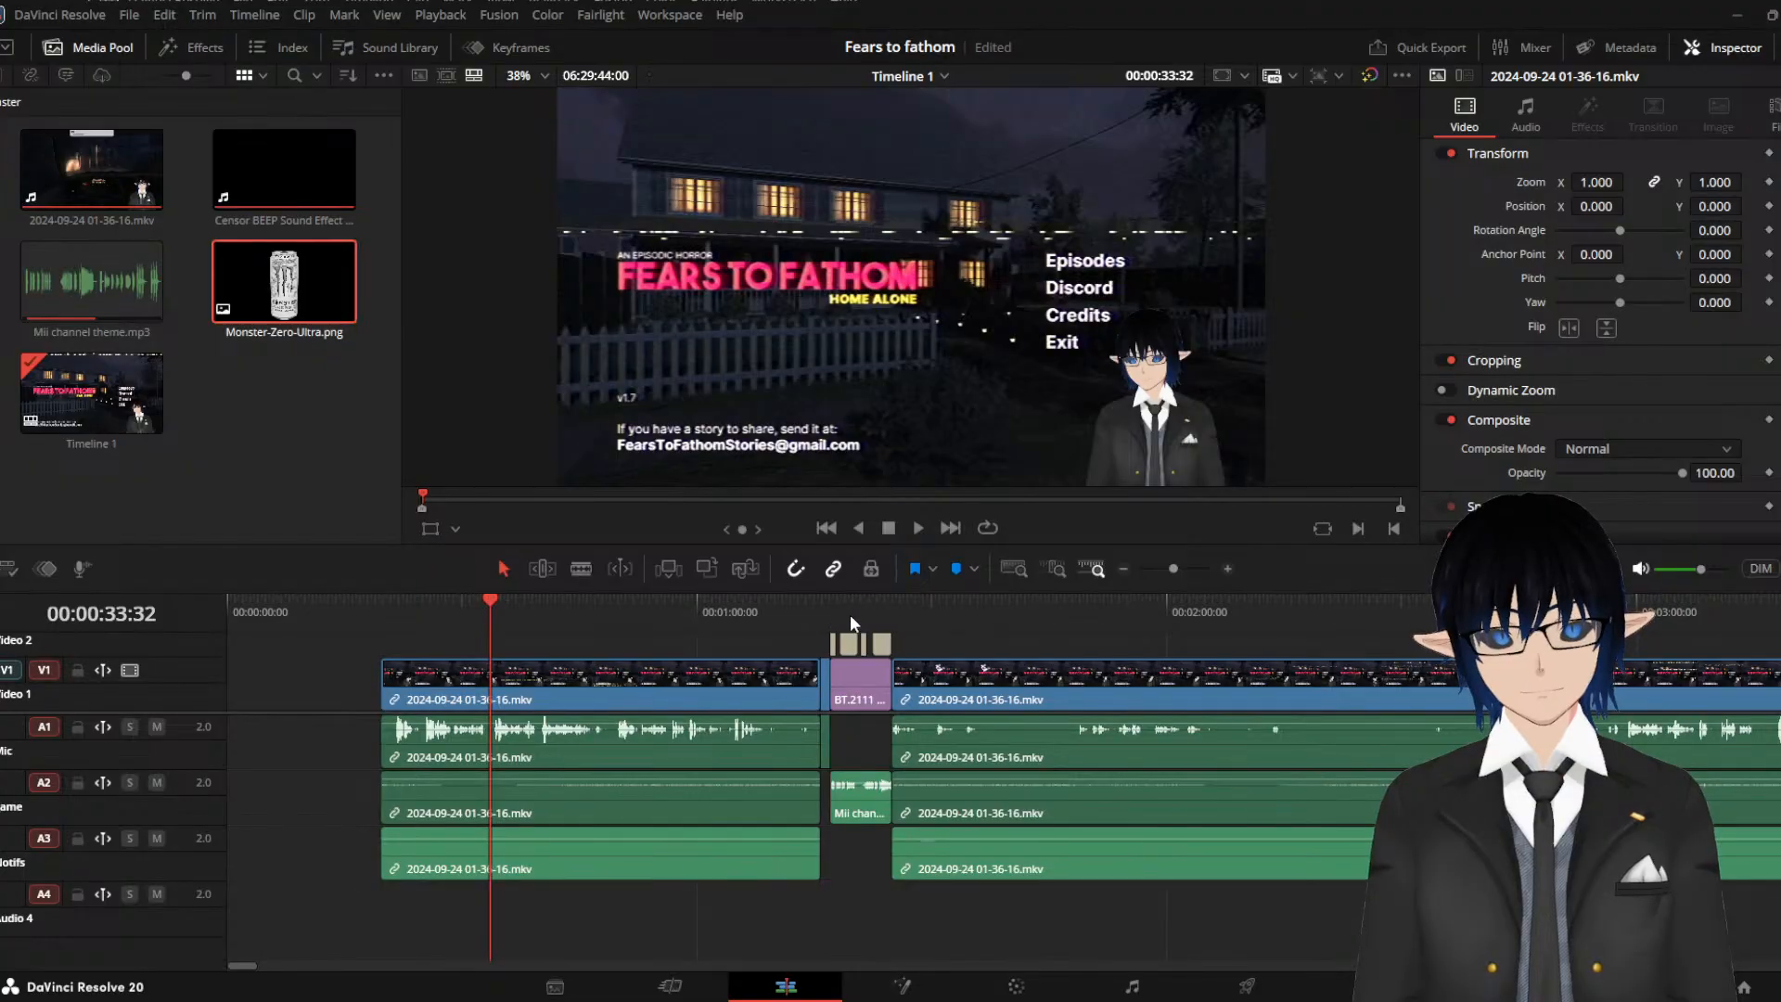
pyautogui.click(883, 615)
pyautogui.press('space')
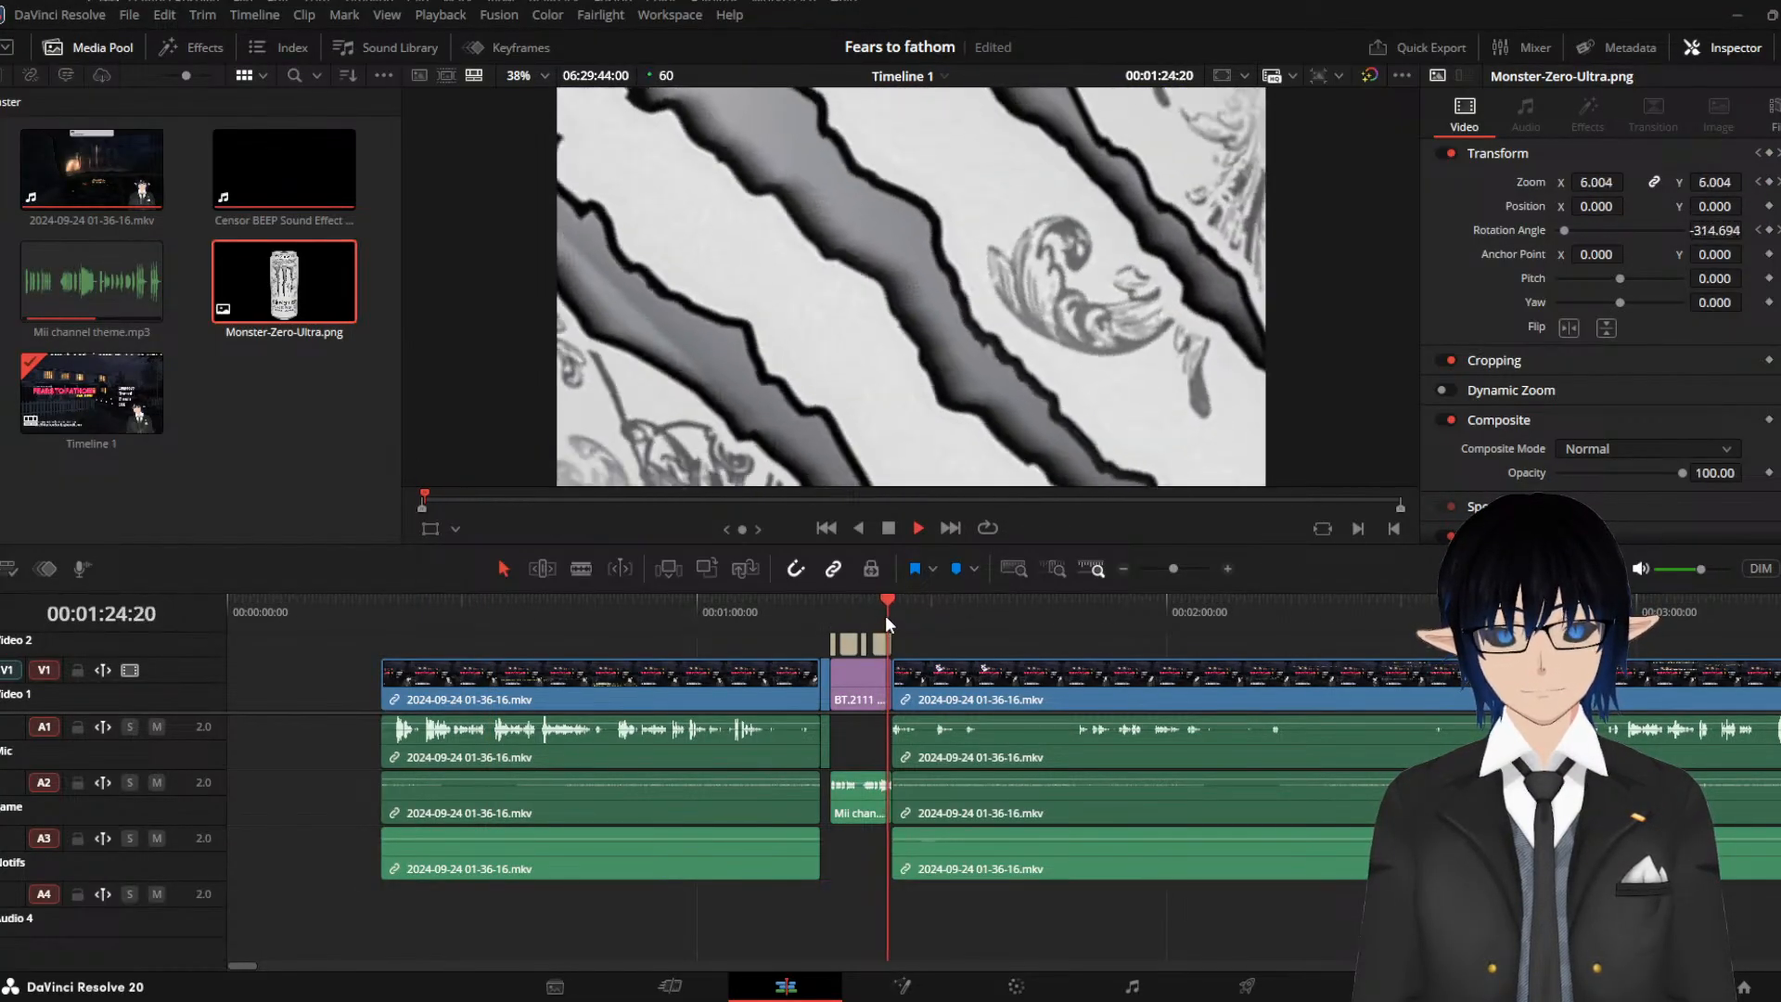
pyautogui.press('space')
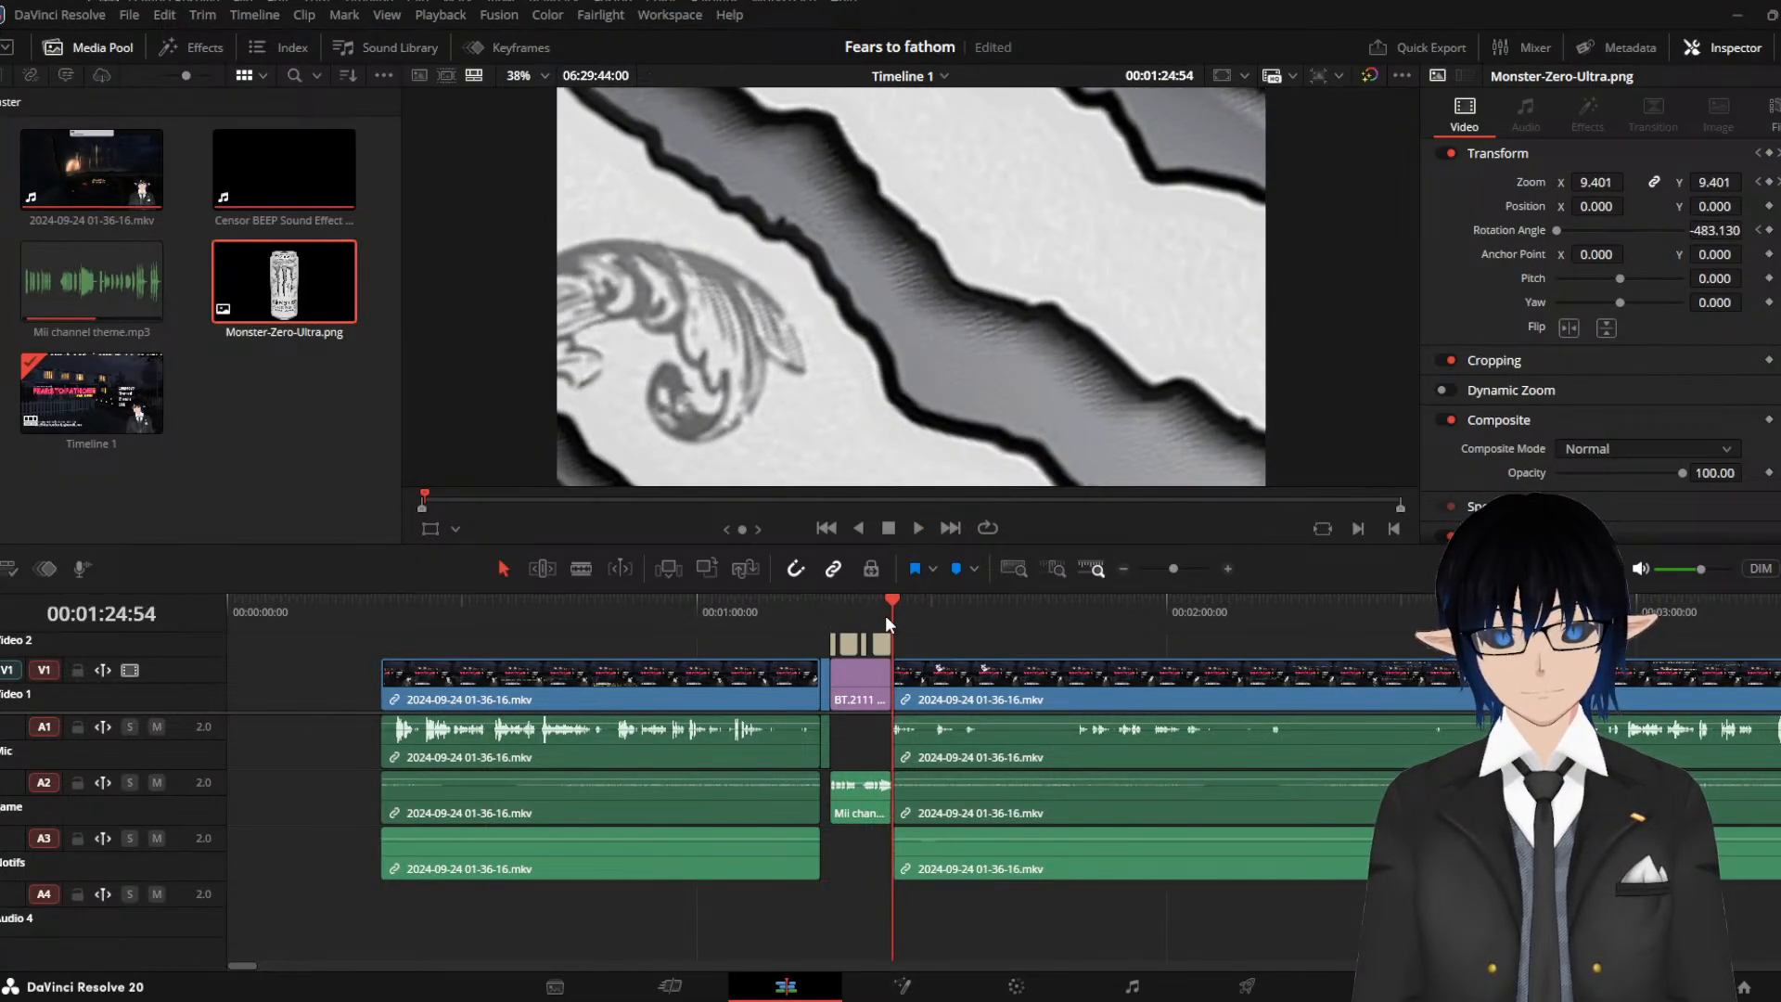
# Place a copy of the Censor BEEP TV error clip after the color bars and butt the following gameplay clip against its end
pyautogui.click(827, 677)
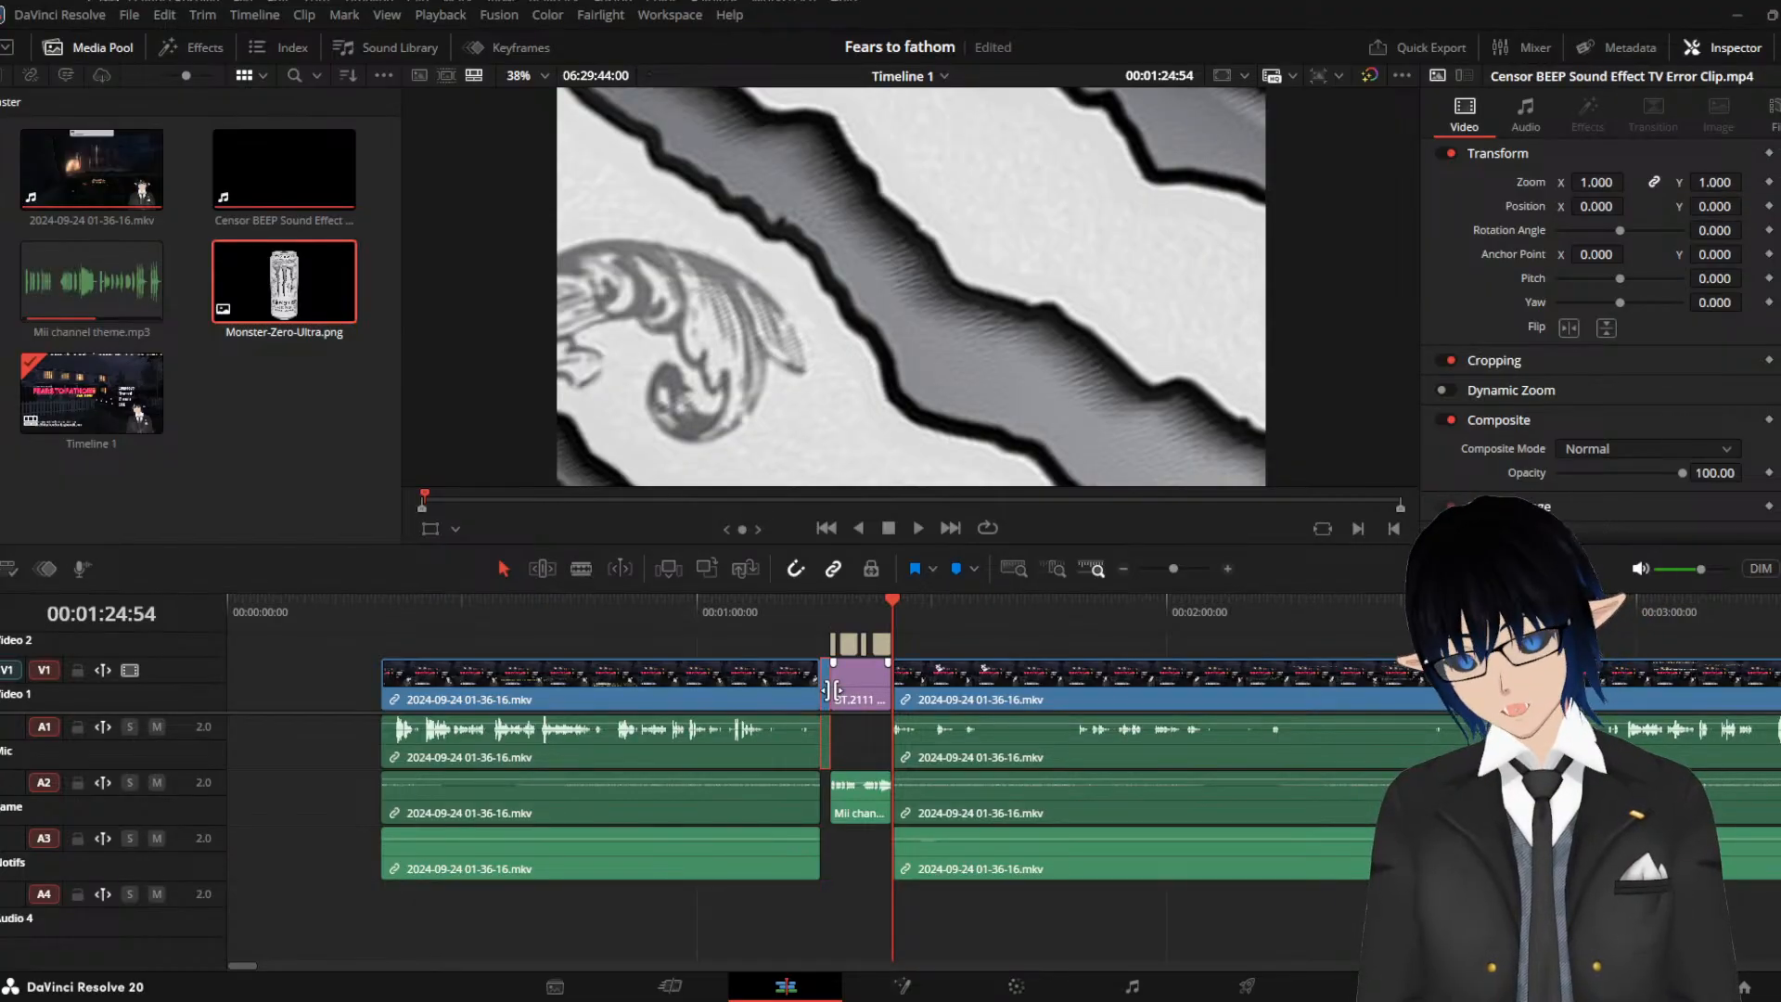
pyautogui.moveTo(950, 694); pyautogui.dragTo(976, 691)
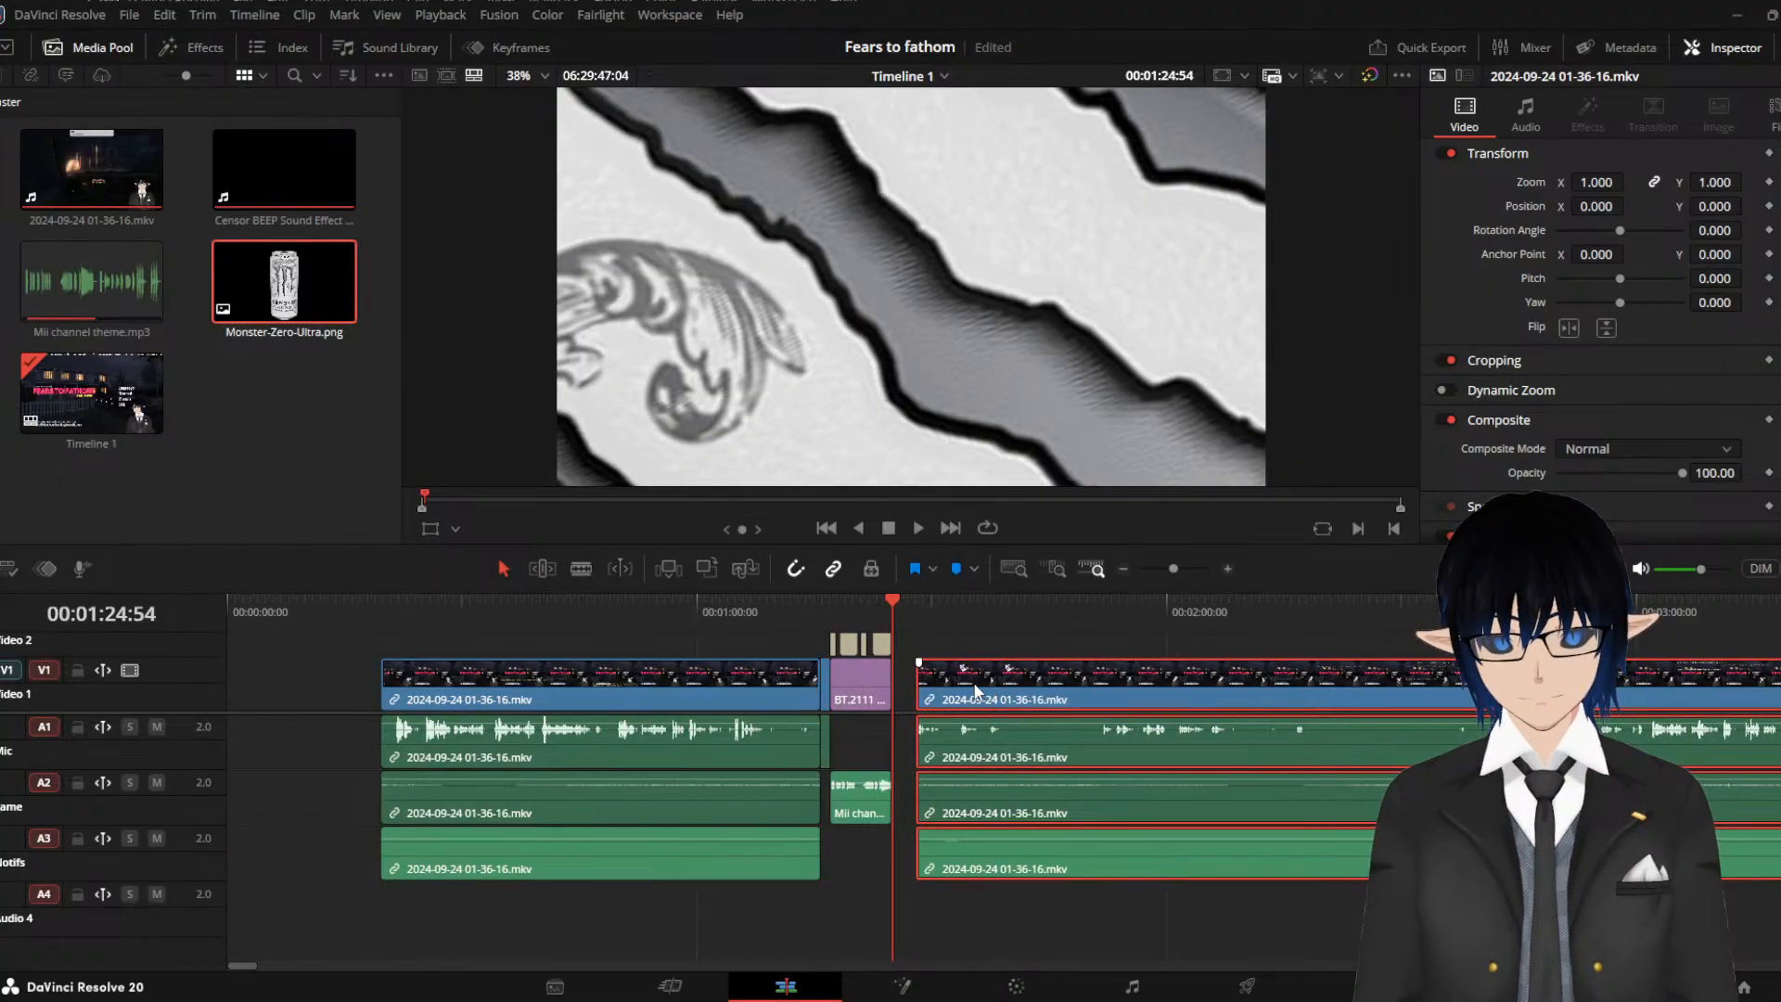
pyautogui.click(907, 673)
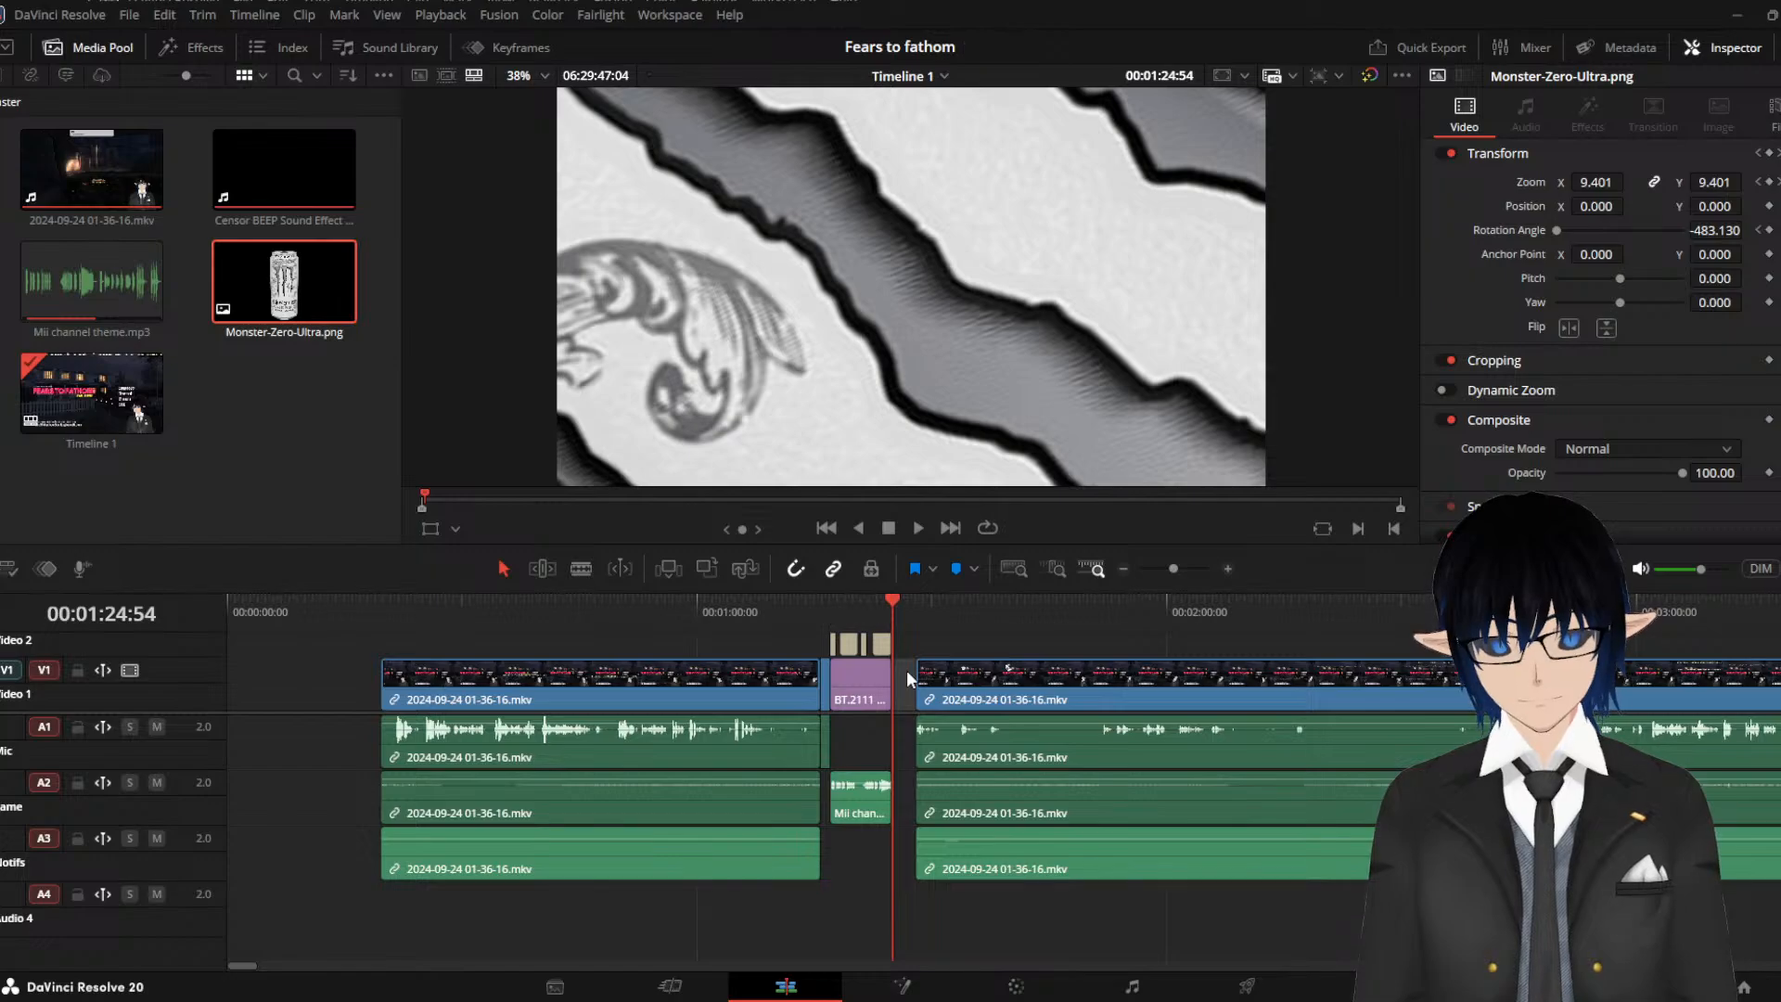
pyautogui.click(905, 670)
pyautogui.moveTo(944, 676); pyautogui.dragTo(930, 676)
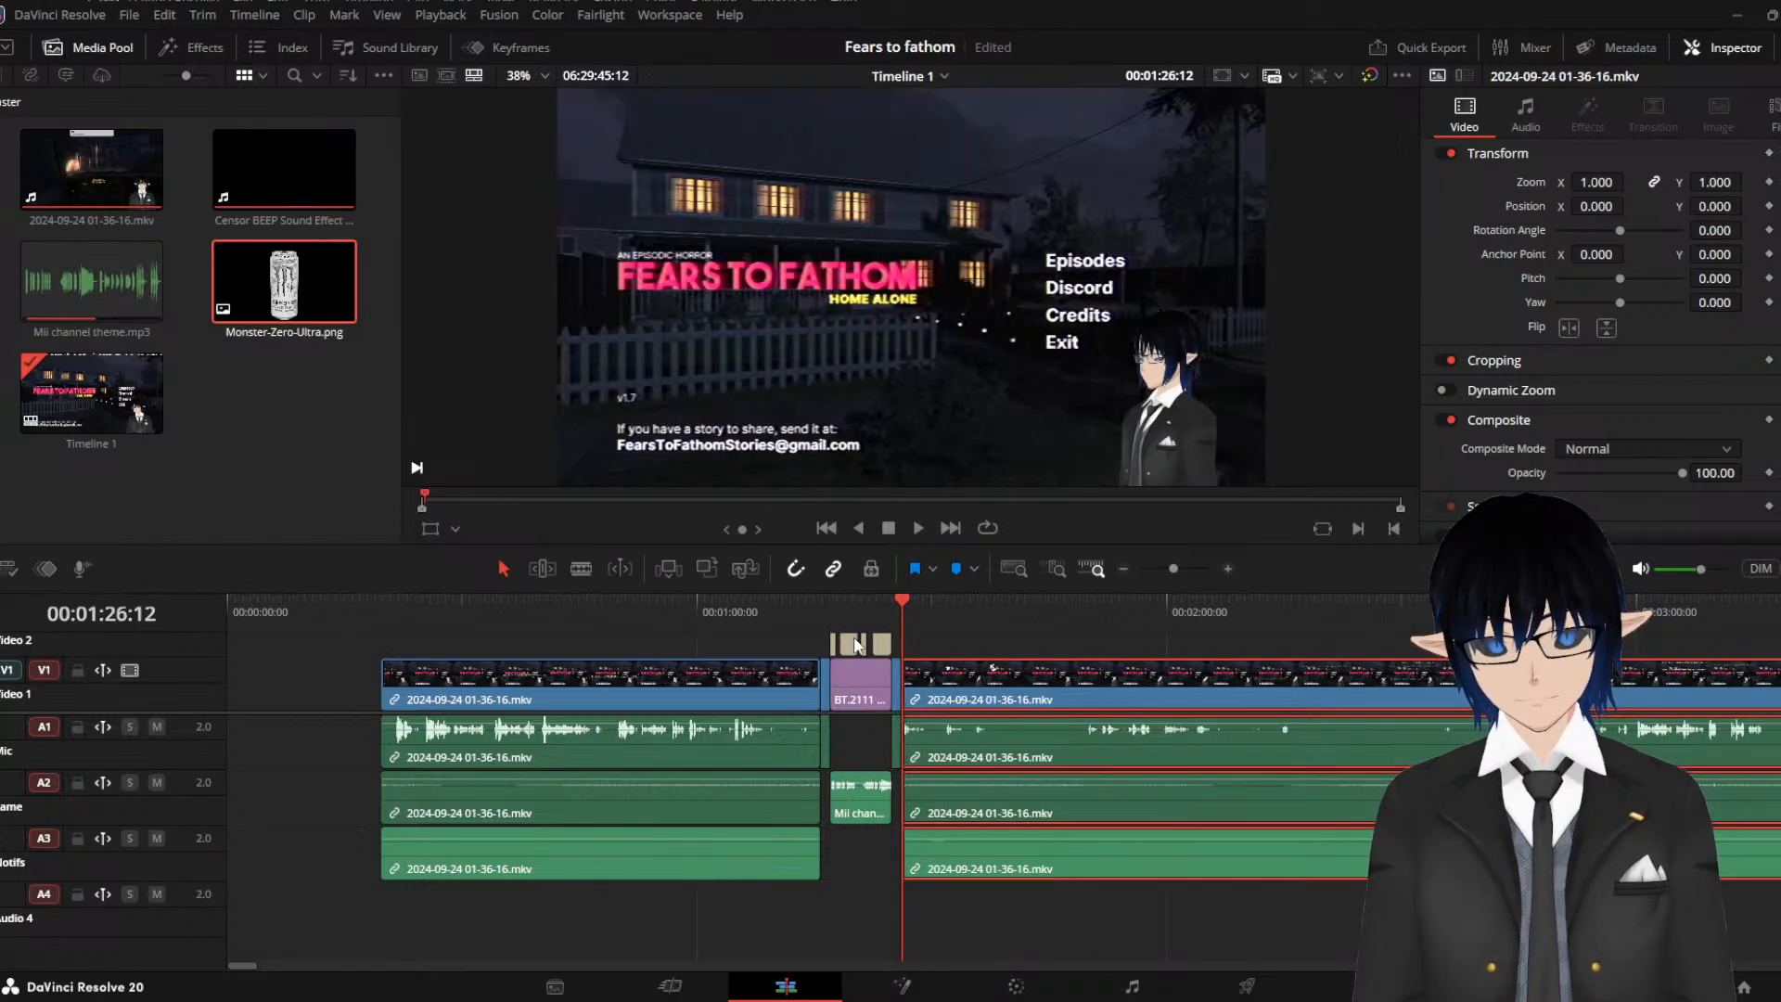
# Play back the color bars section with both censor clips, and review the start of the following gameplay for swearing
pyautogui.click(816, 616)
pyautogui.press('space')
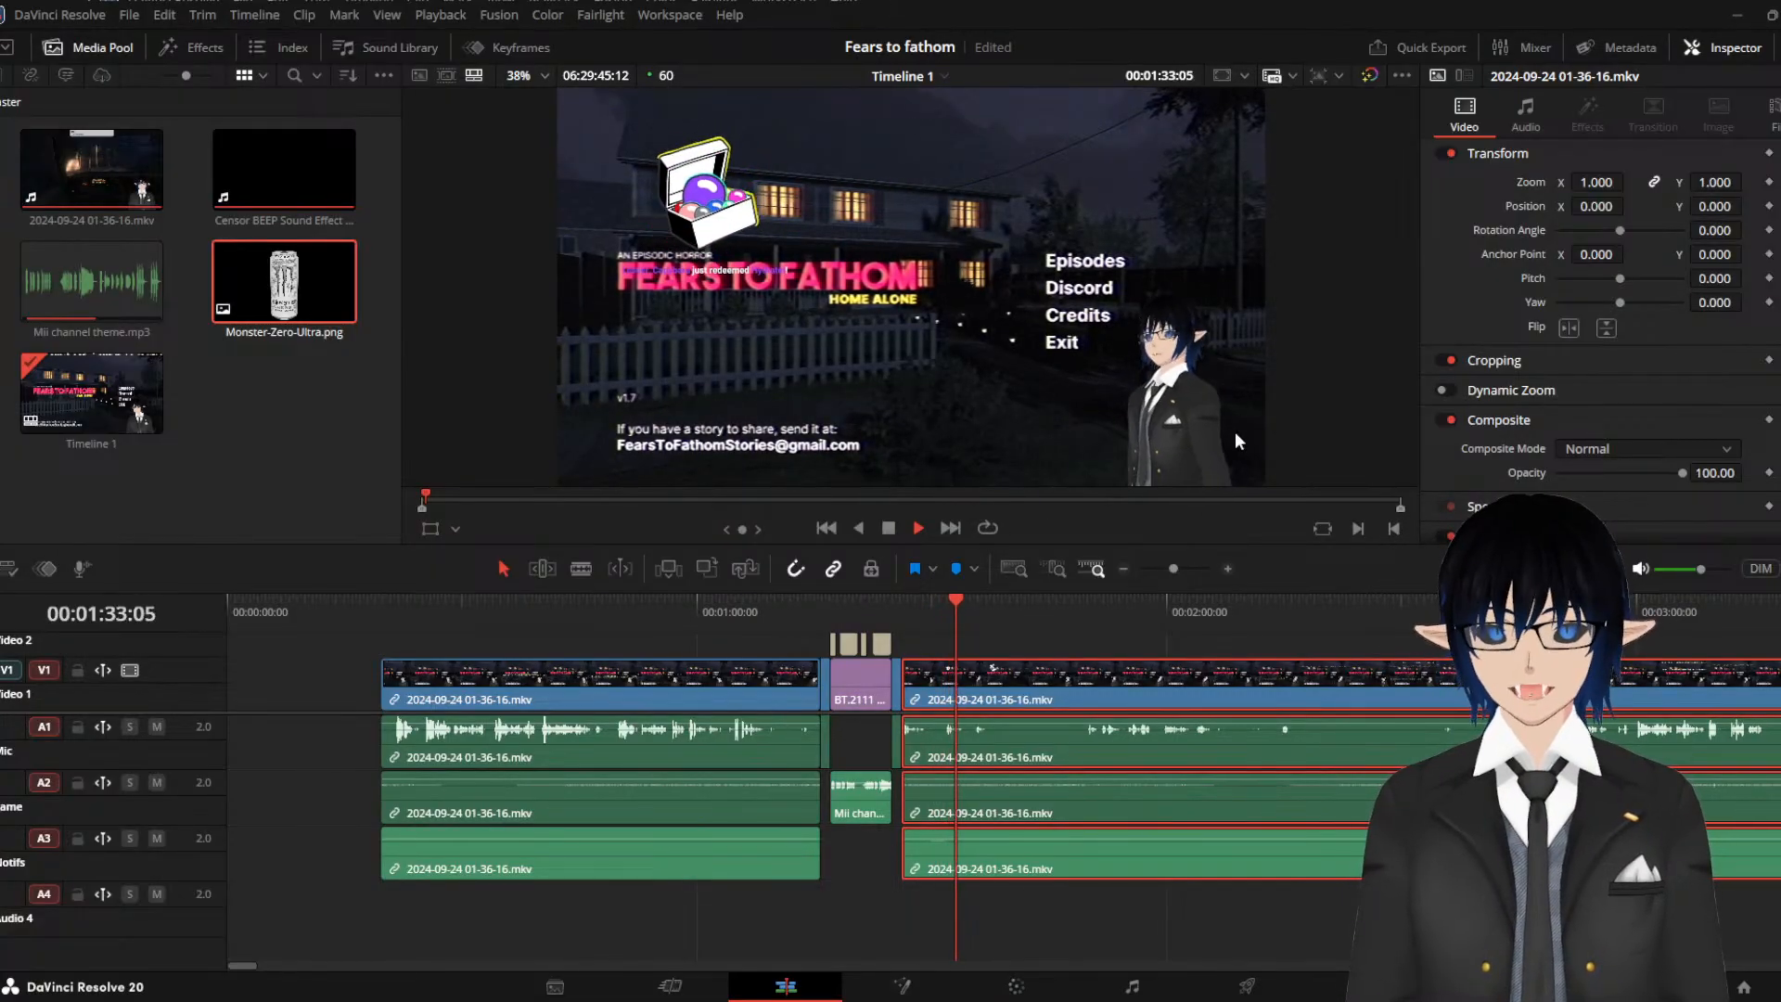
pyautogui.press('space')
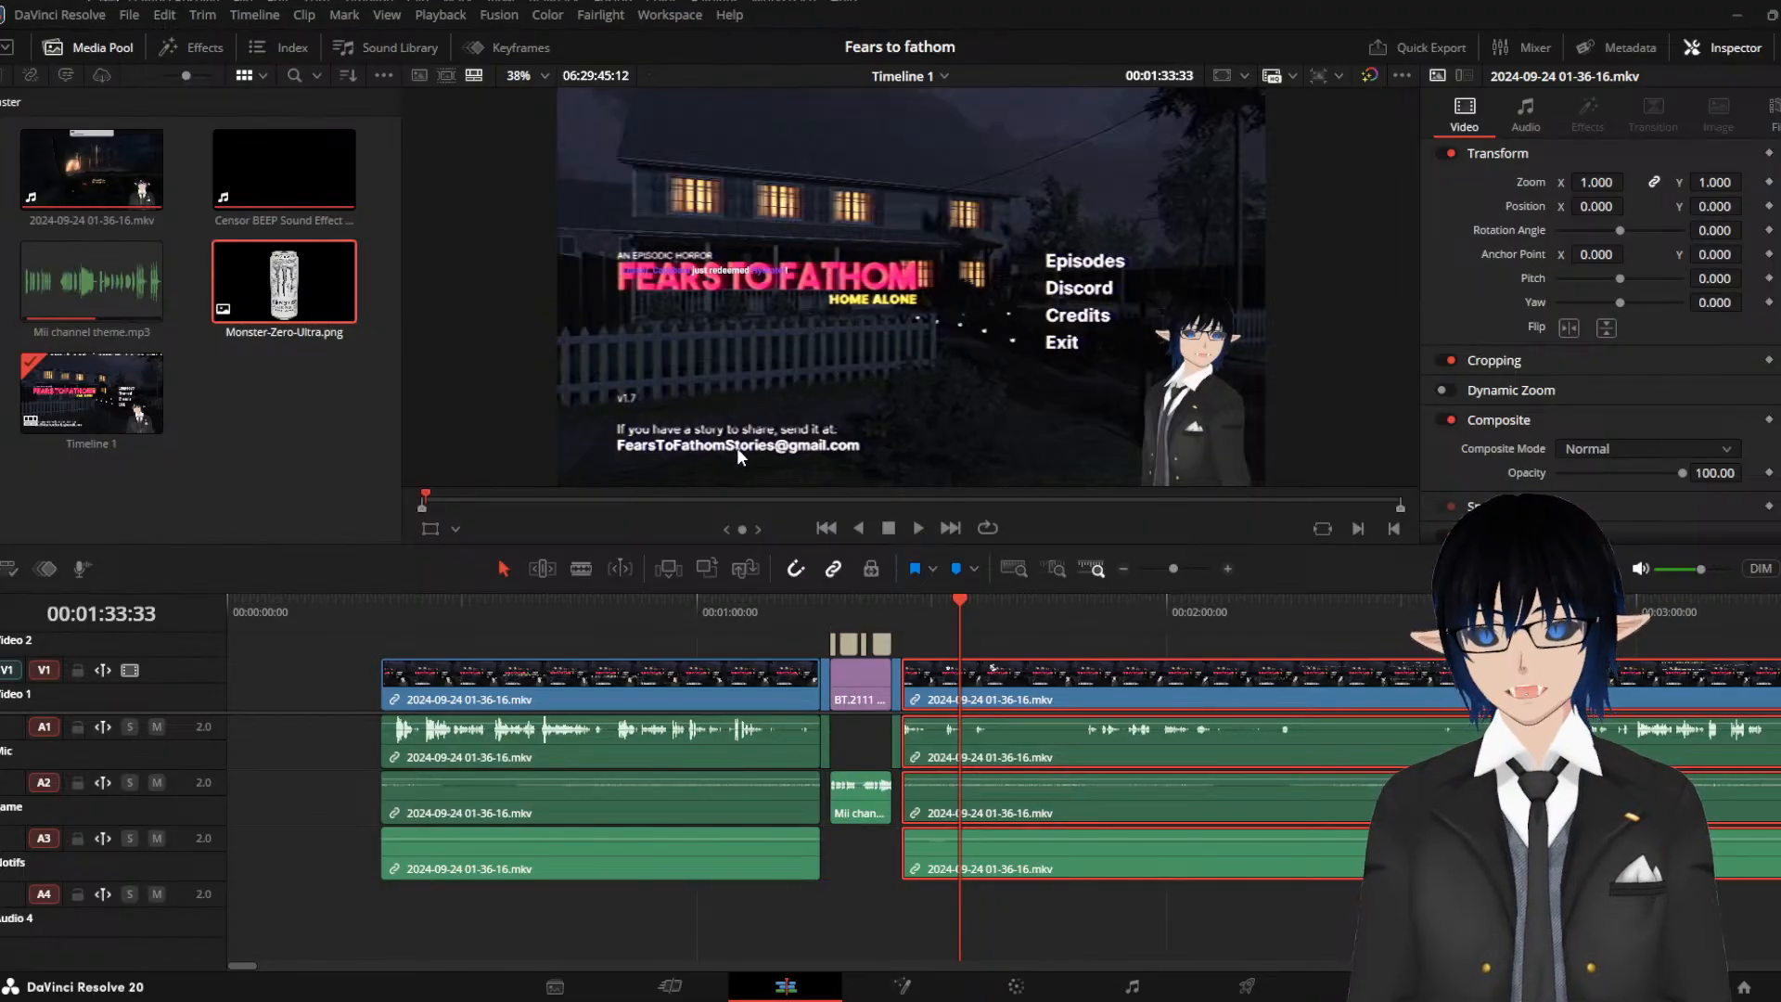
pyautogui.scroll(3, 1026, 661)
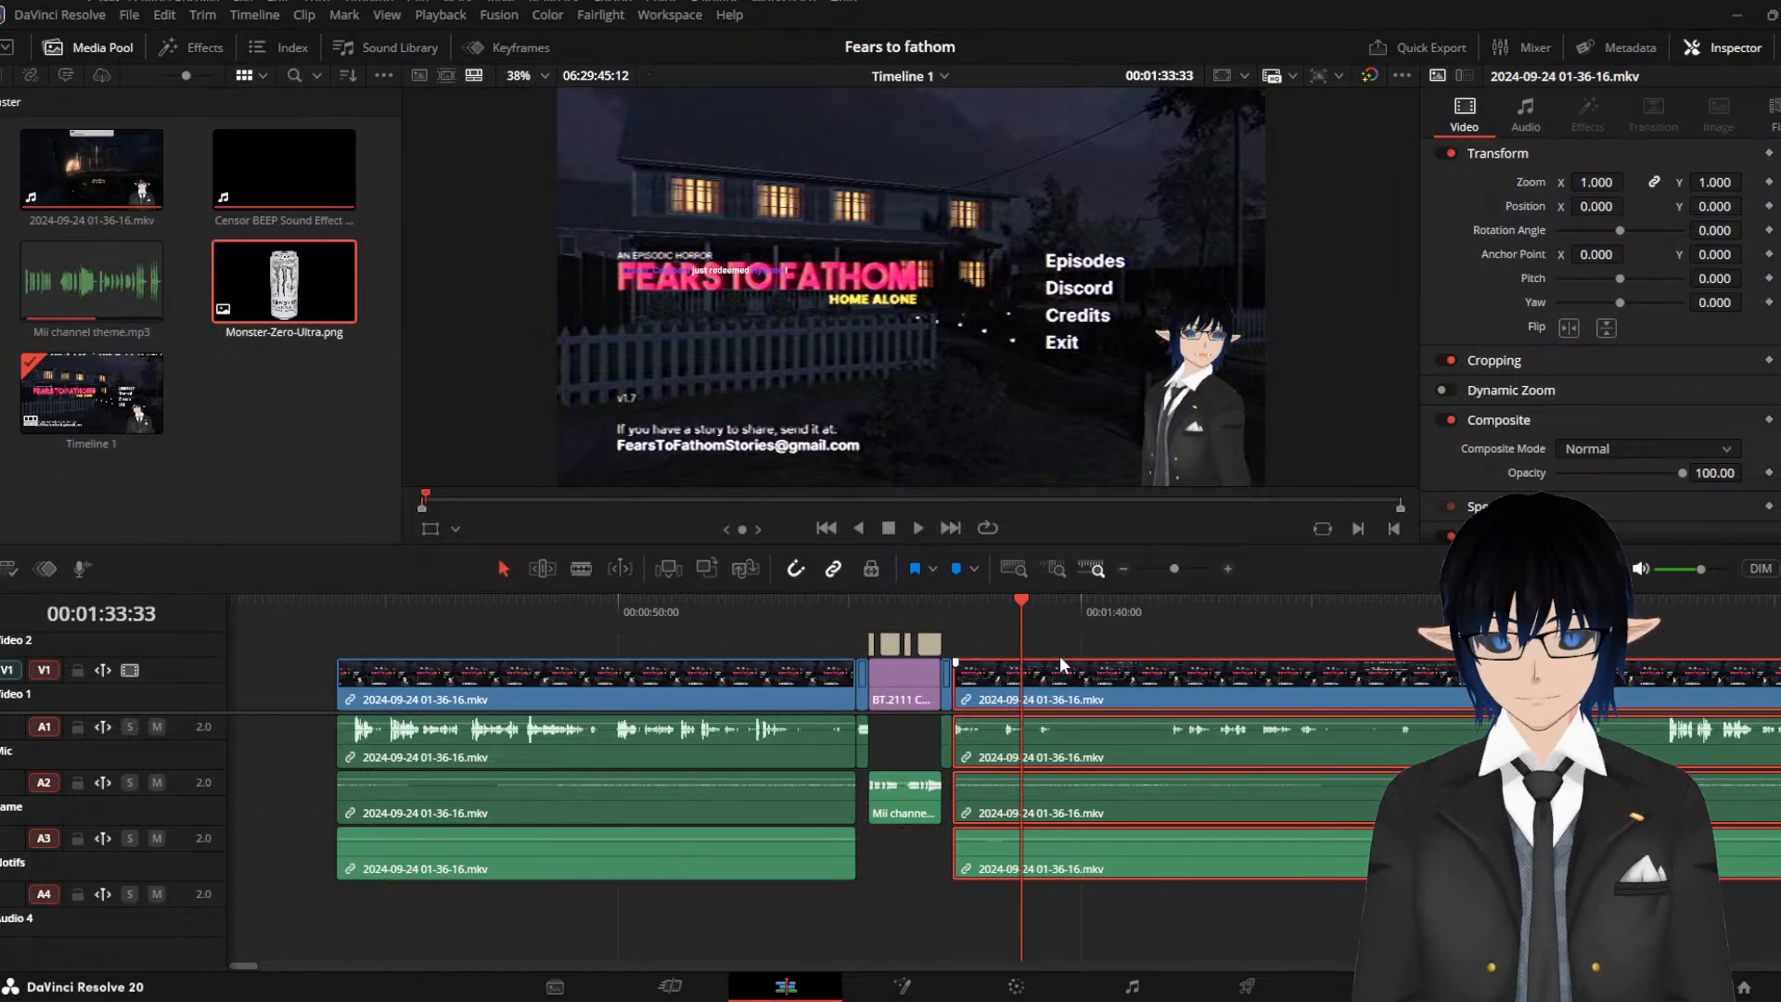
pyautogui.scroll(2, 1016, 664)
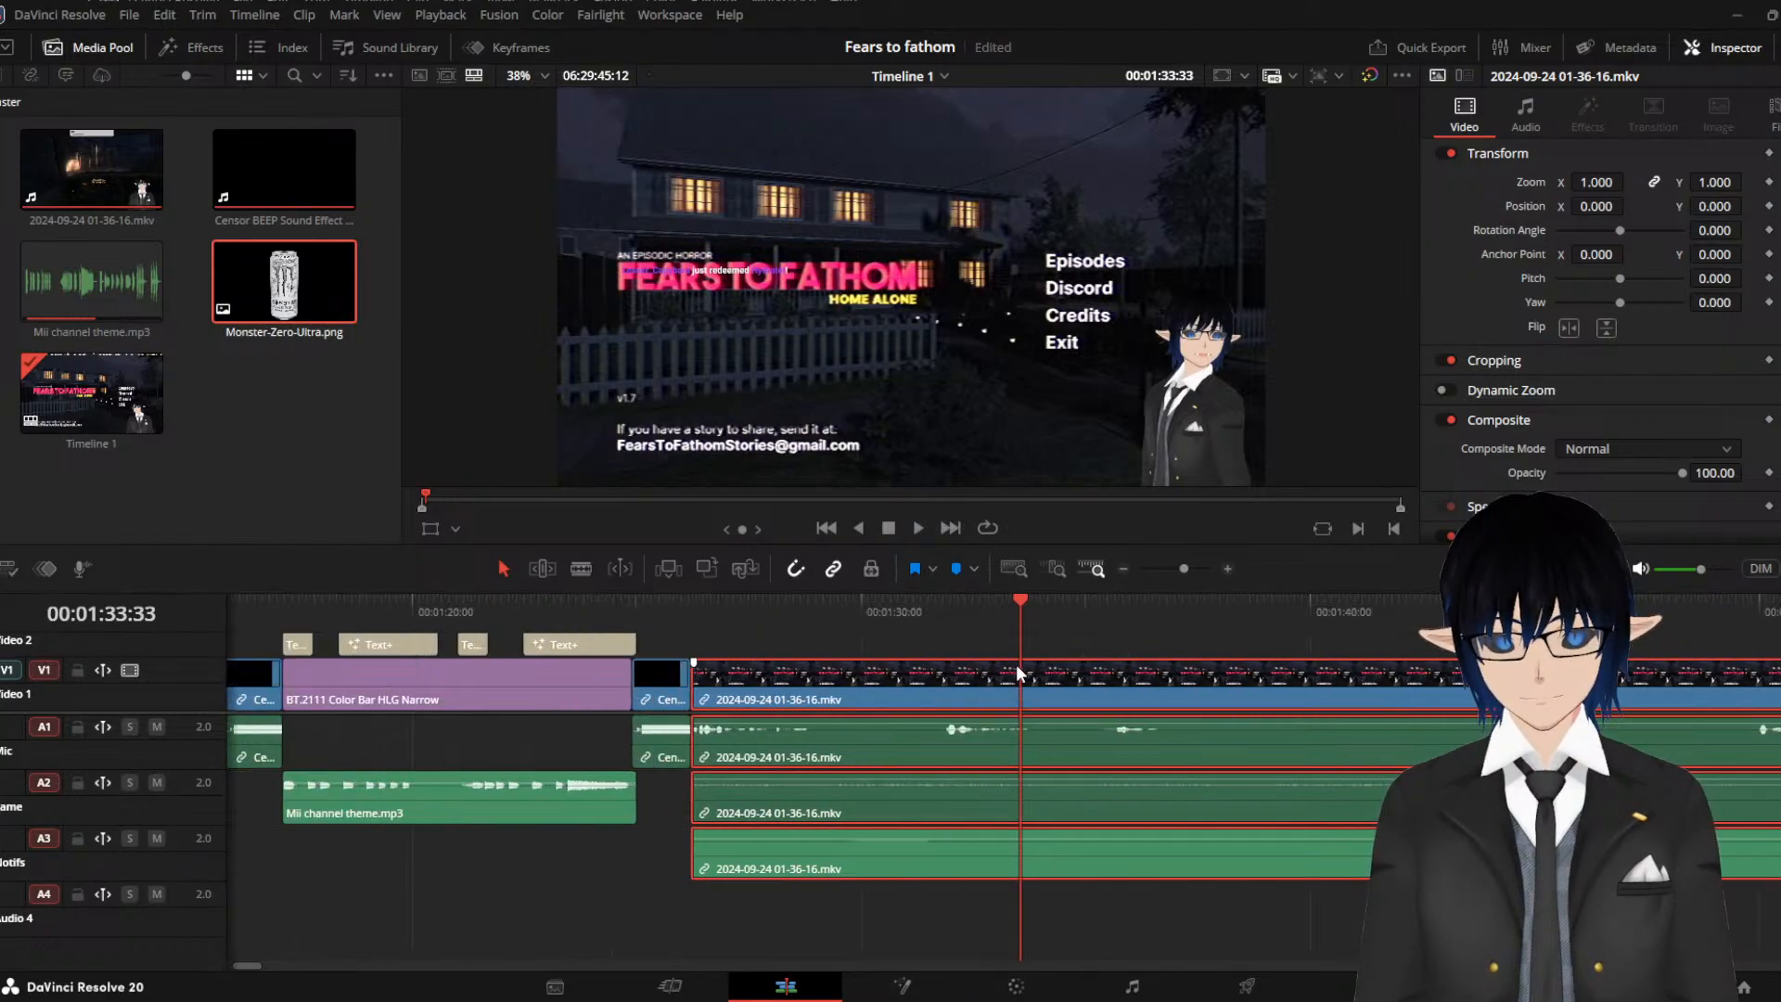
pyautogui.click(722, 614)
pyautogui.press('space')
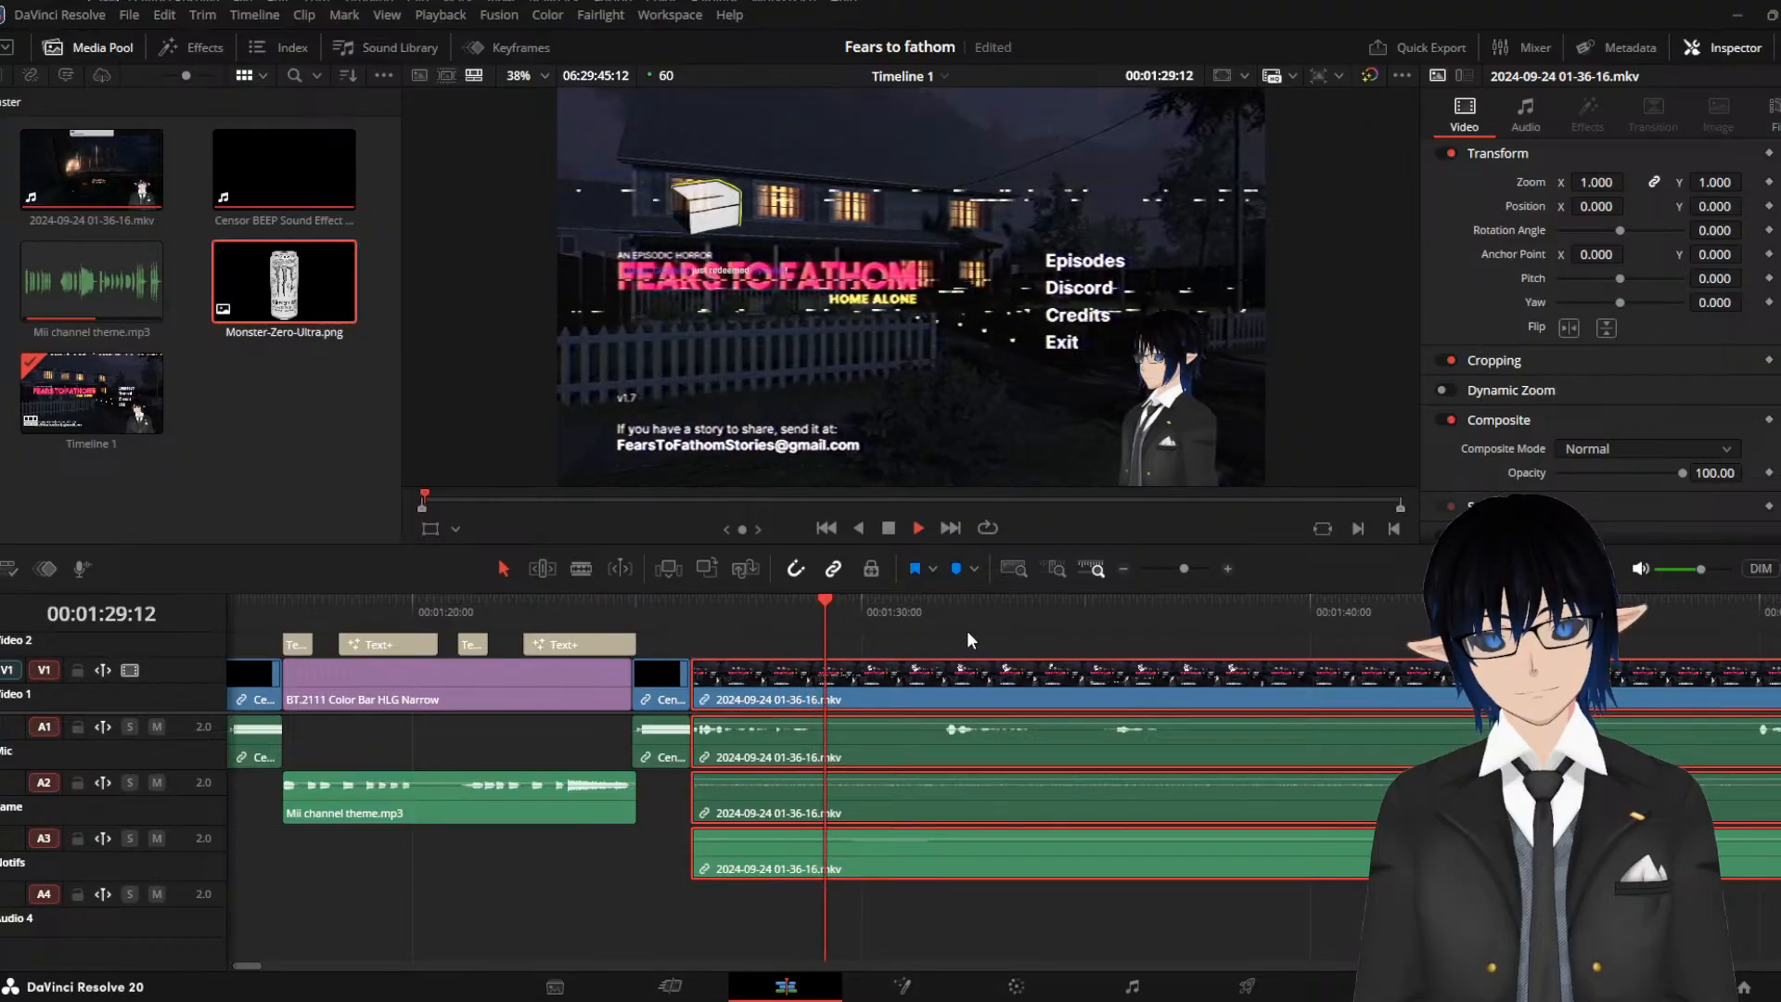
pyautogui.press('space')
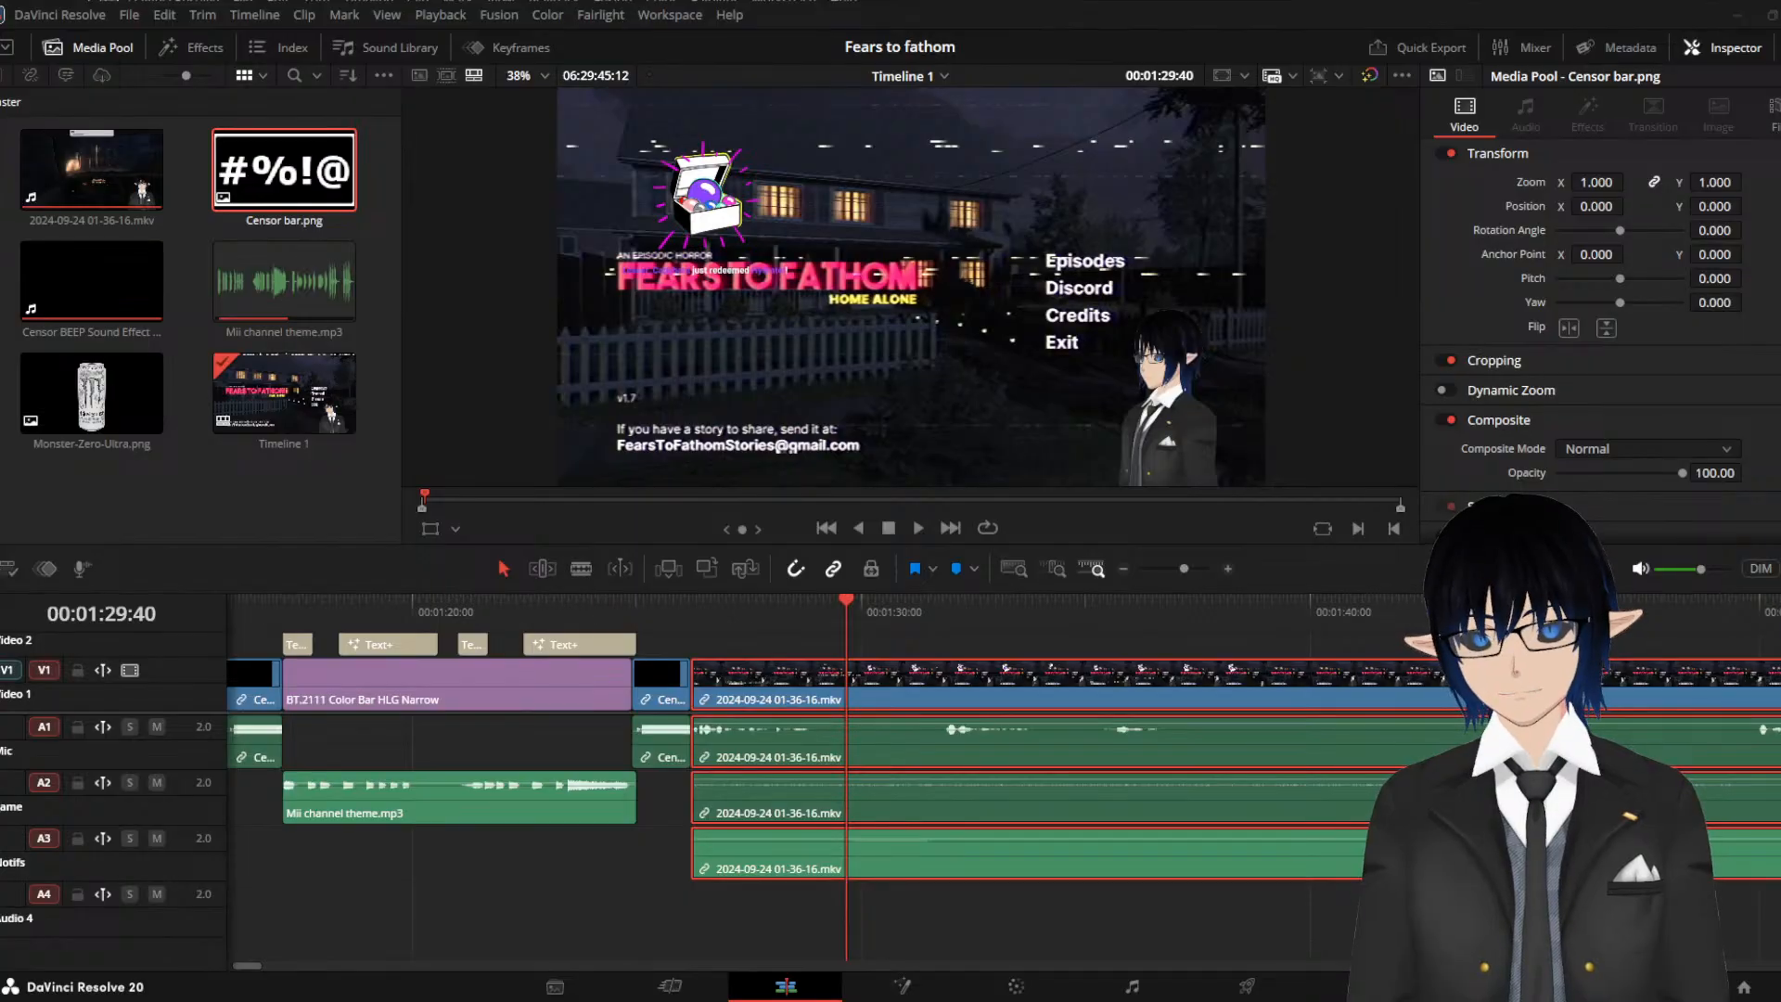
# Add the Swear Censor Scott Pilgrim edition sound to audio track 4, starting at 00:01:27:55 under the gameplay clip
pyautogui.moveTo(277, 394); pyautogui.dragTo(946, 923)
pyautogui.click(692, 604)
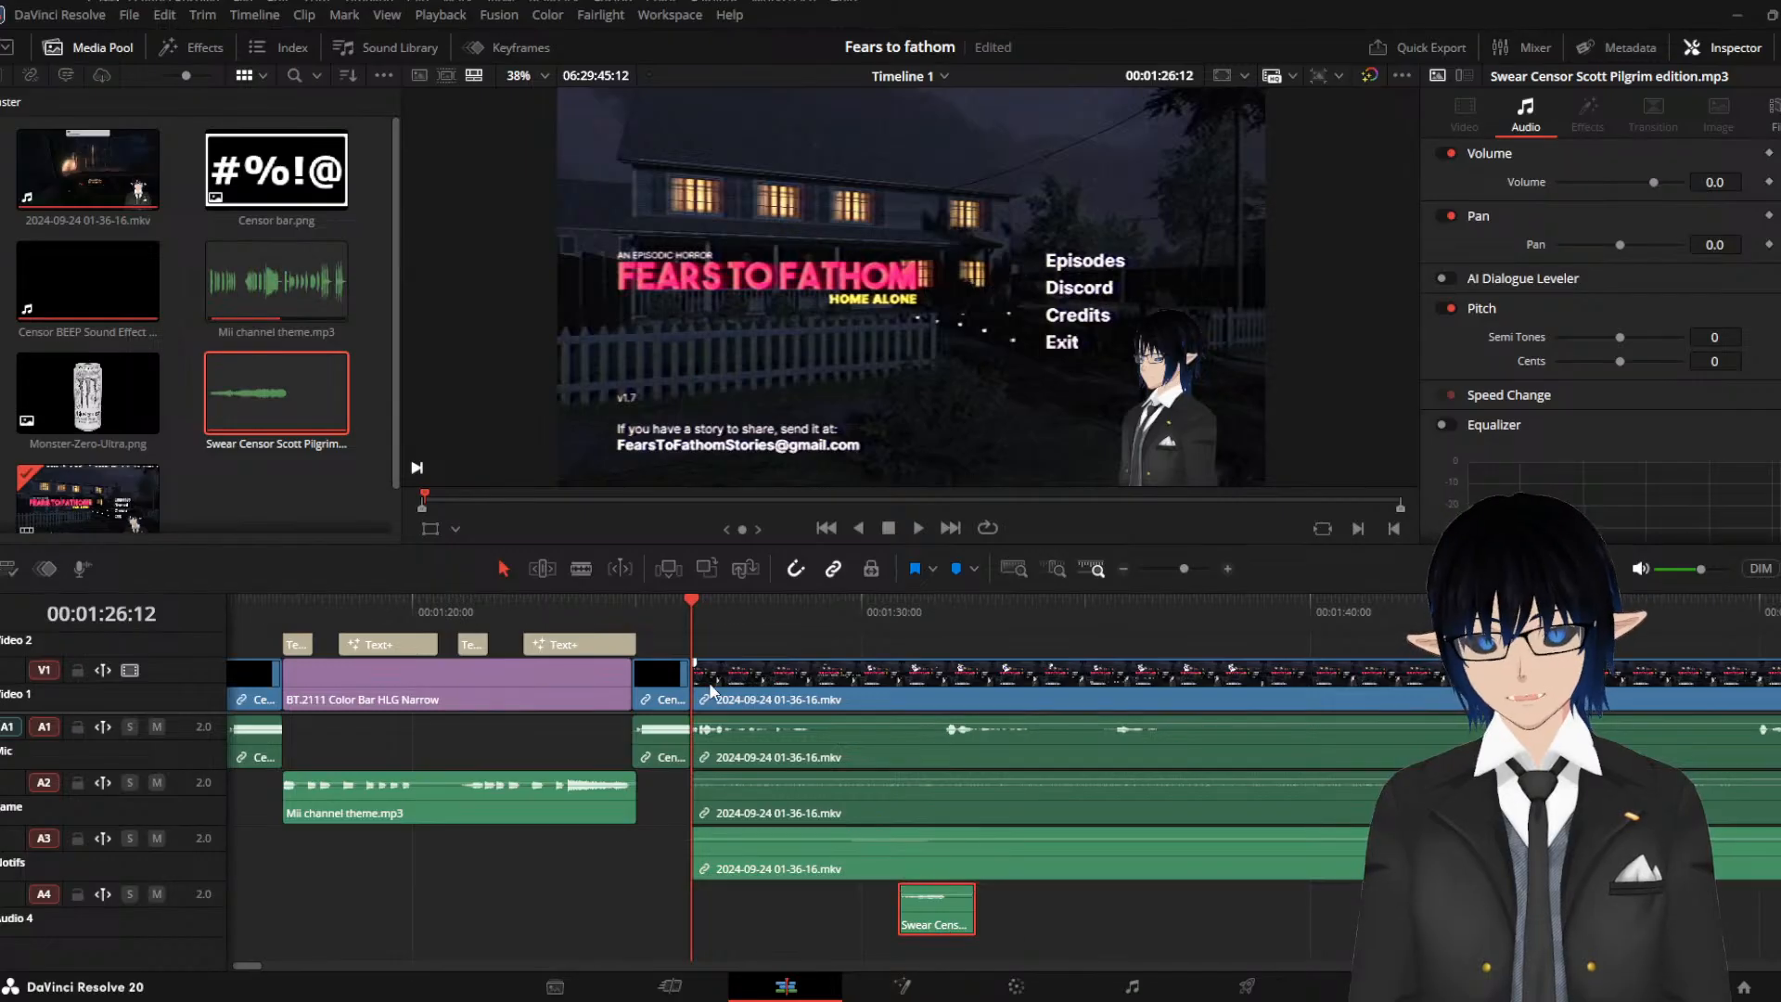
pyautogui.press('space')
pyautogui.press('space')
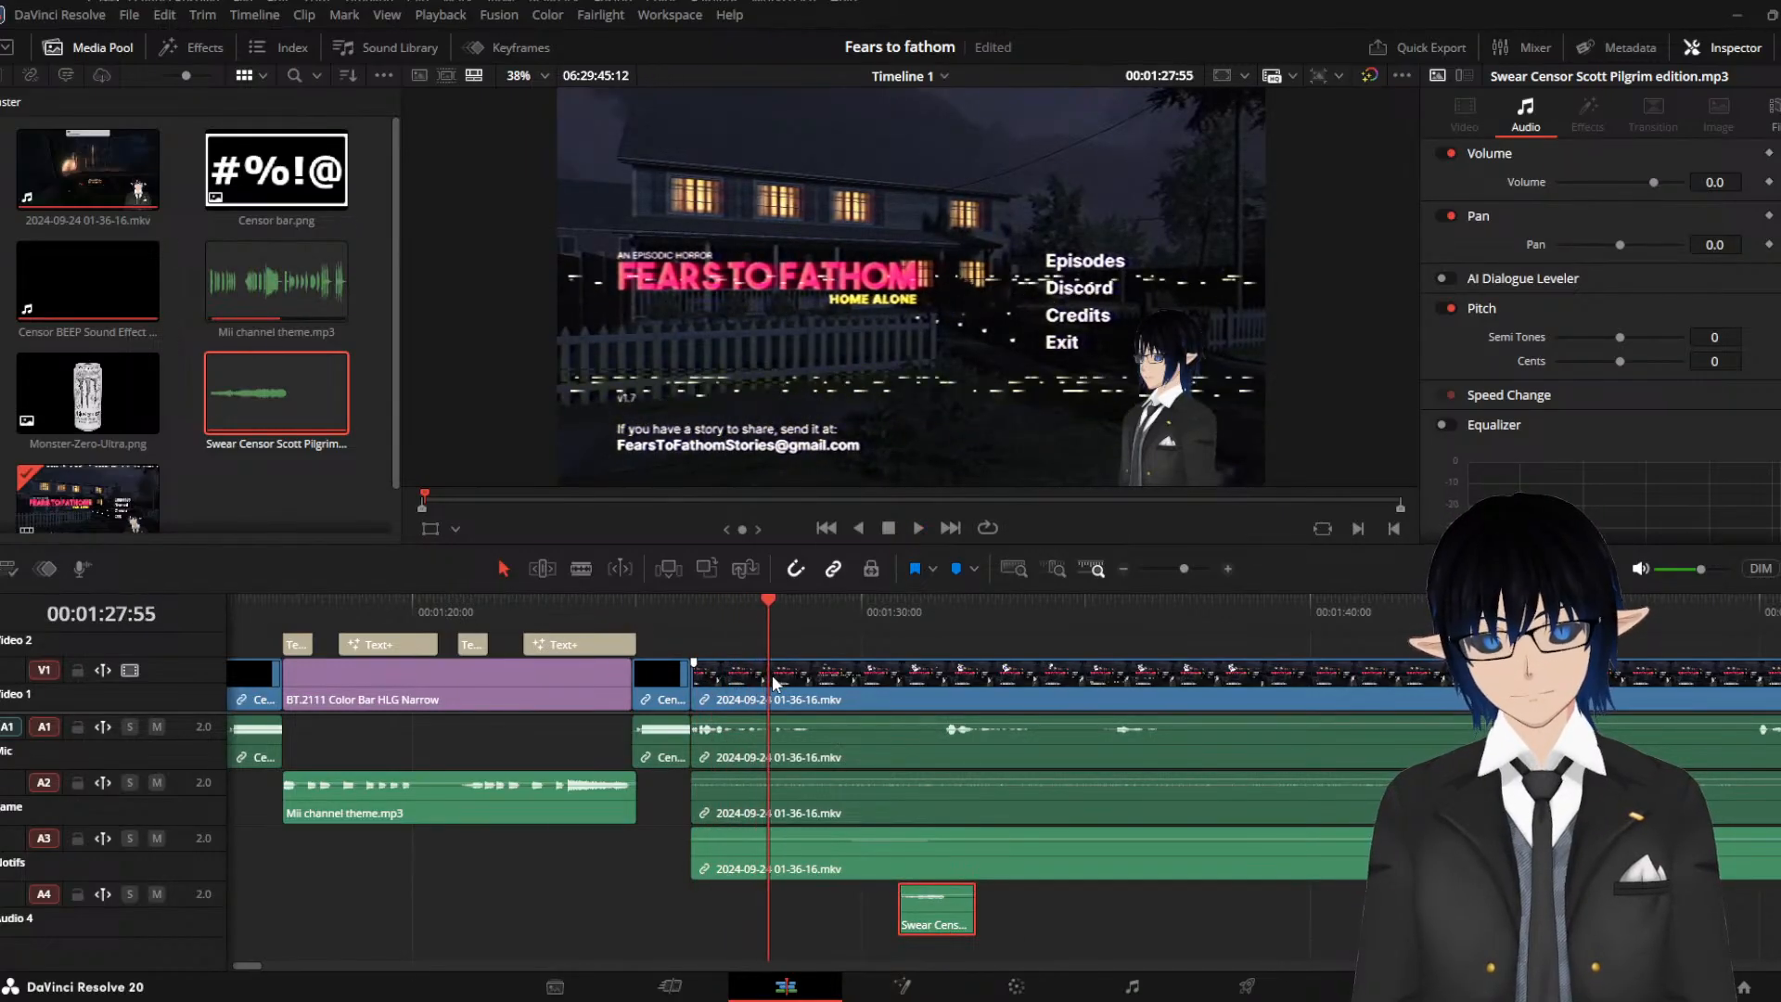
pyautogui.moveTo(932, 914); pyautogui.dragTo(807, 904)
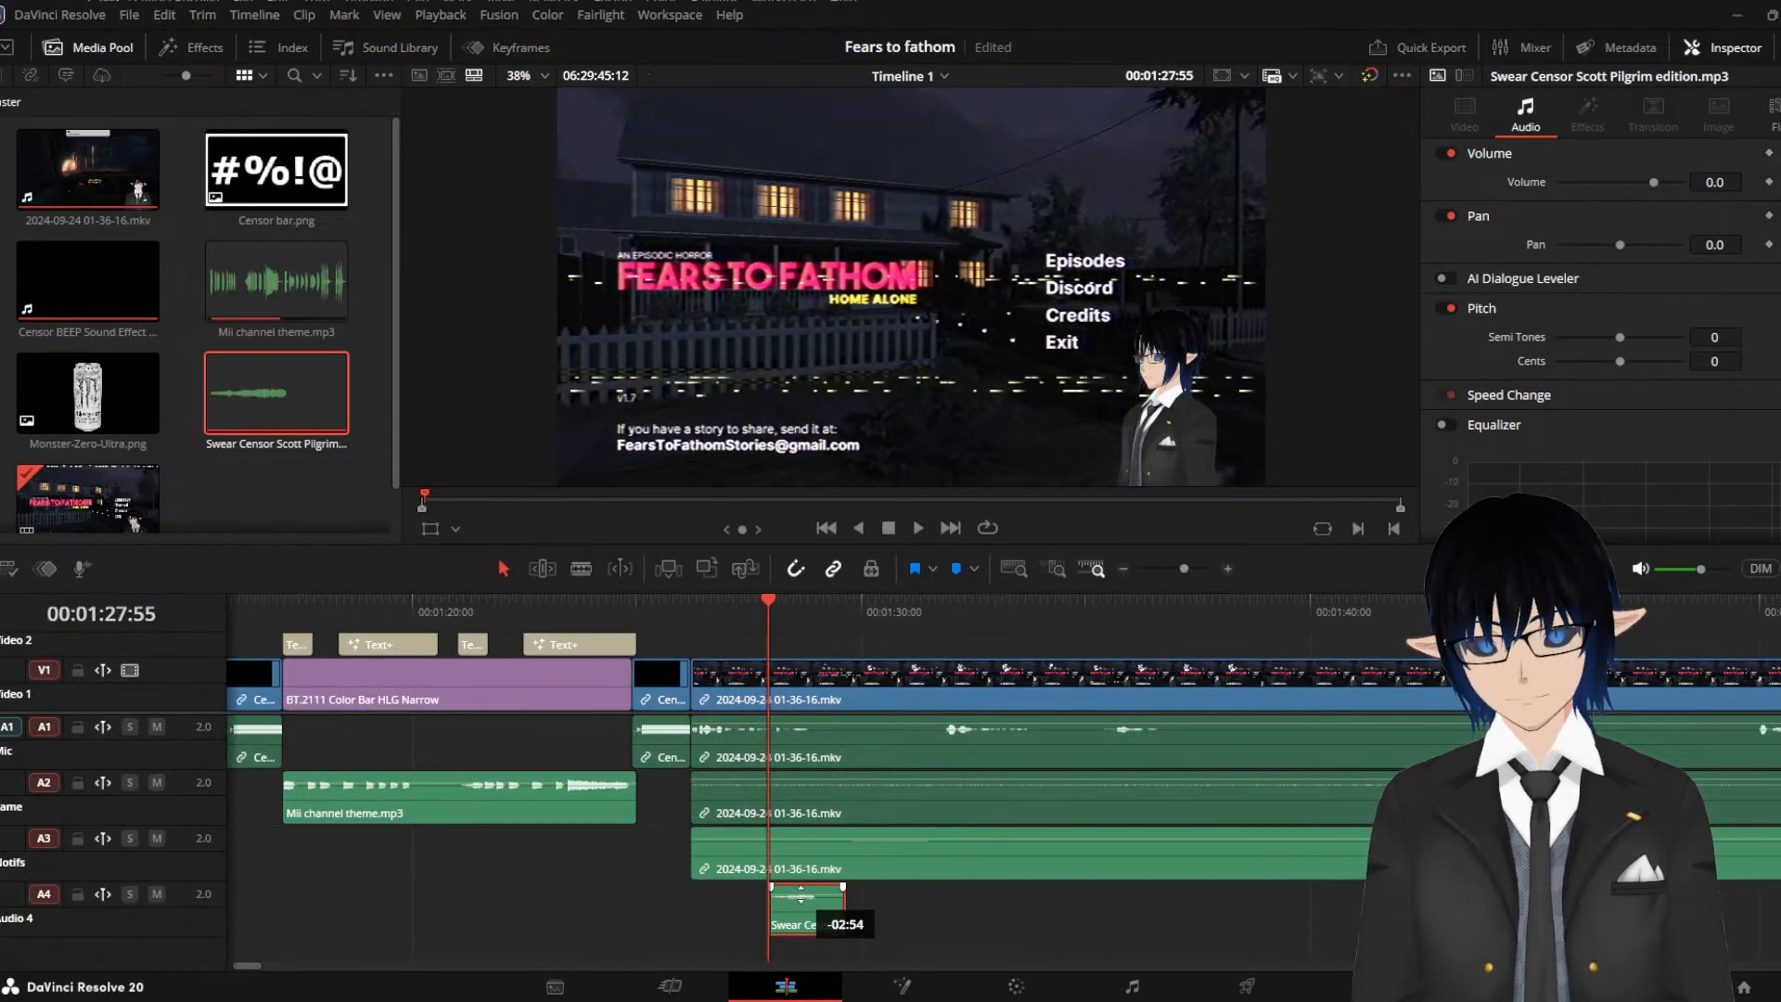
# Find the end of the swear word and trim the swear censor sound to end at 00:01:28:30
pyautogui.press('space')
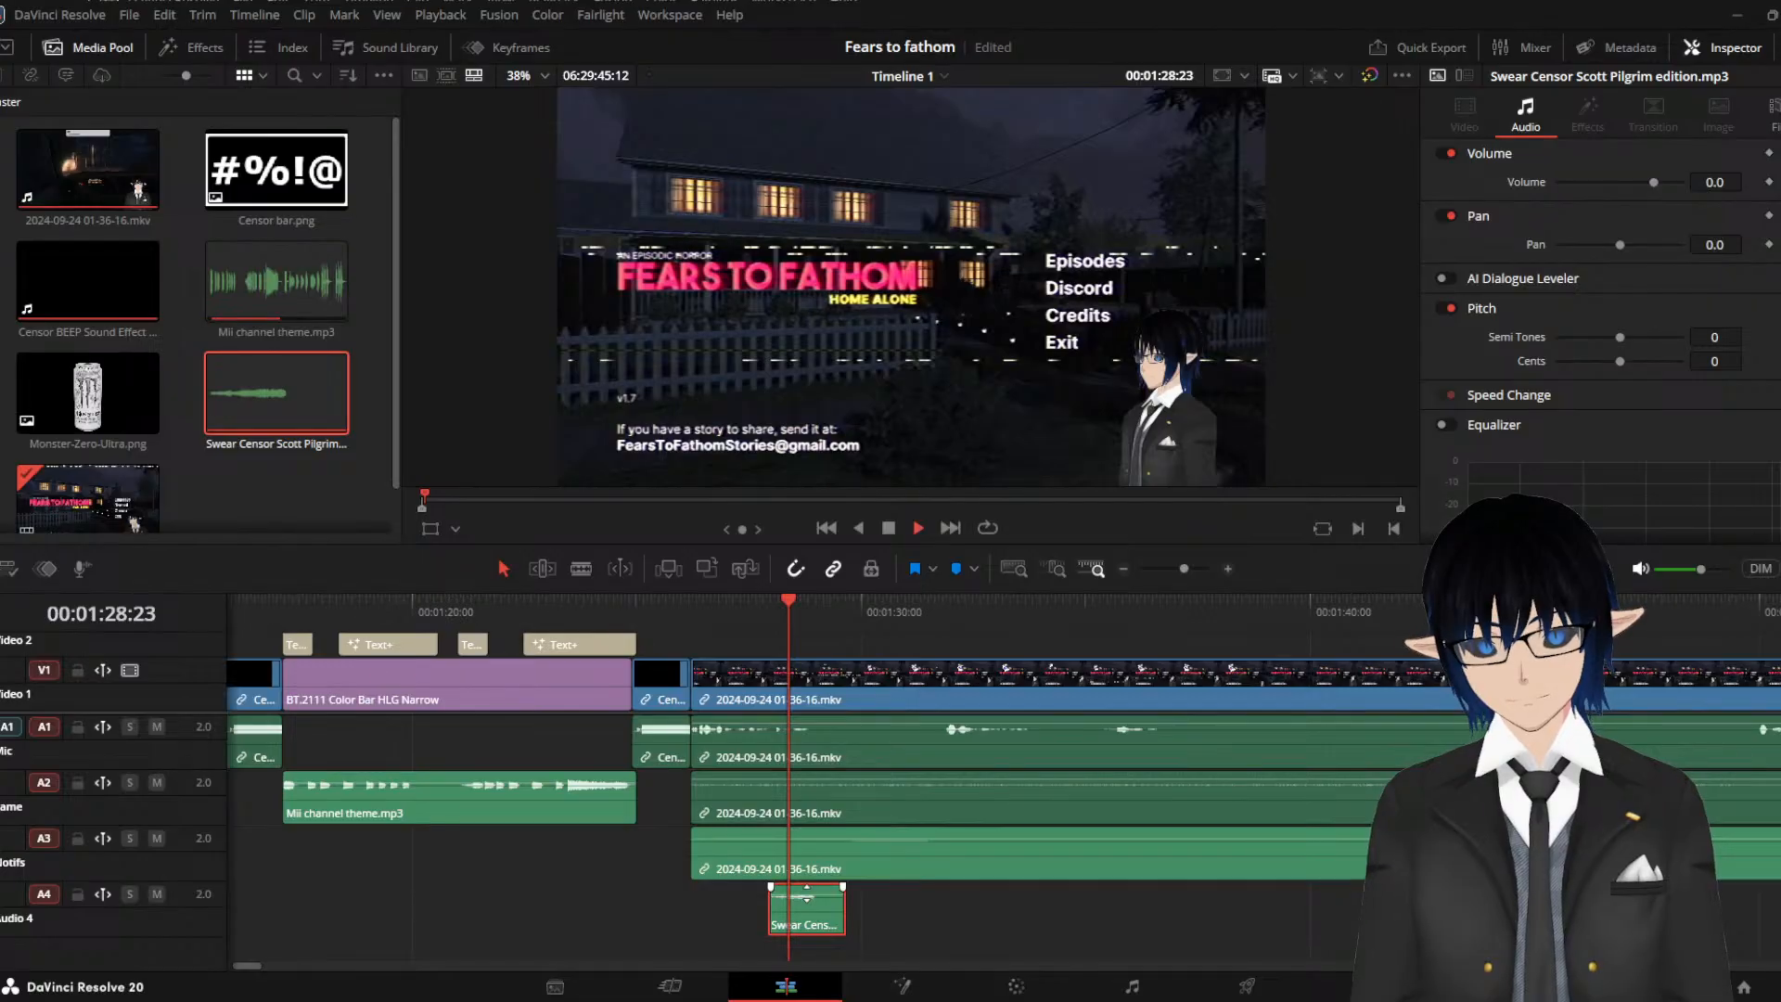
pyautogui.click(787, 599)
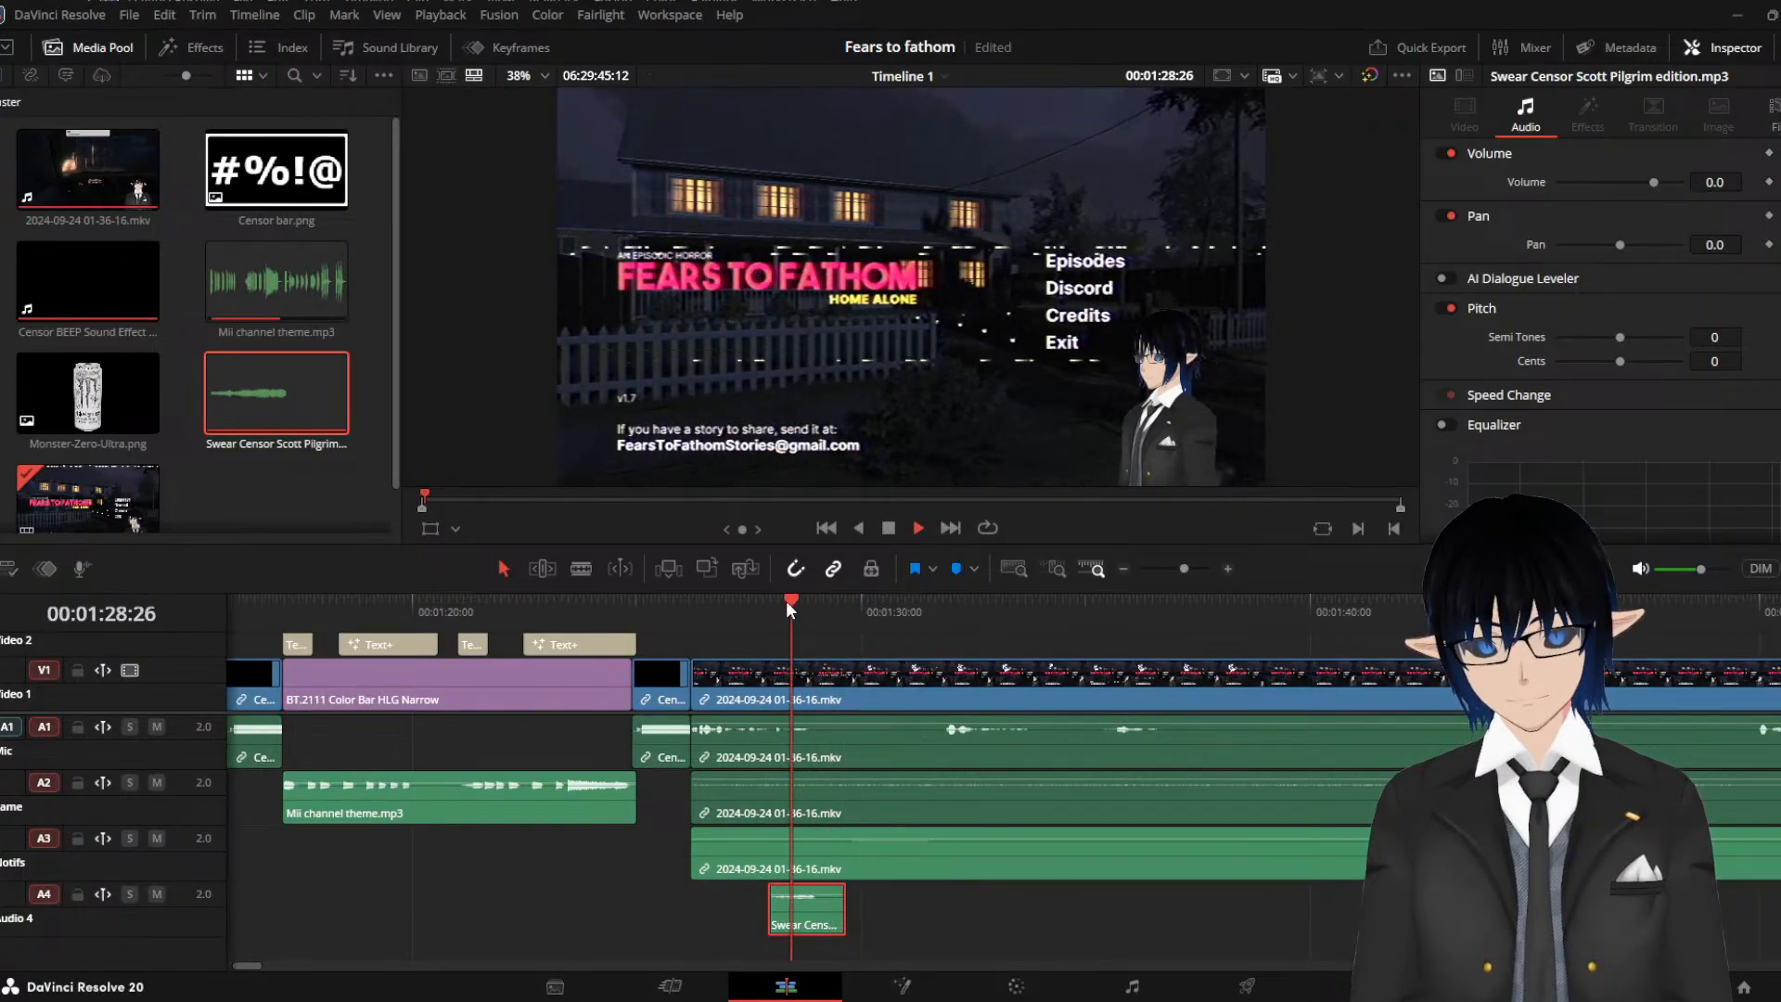
pyautogui.press('space')
pyautogui.moveTo(844, 905); pyautogui.dragTo(799, 905)
pyautogui.scroll(2, 790, 703)
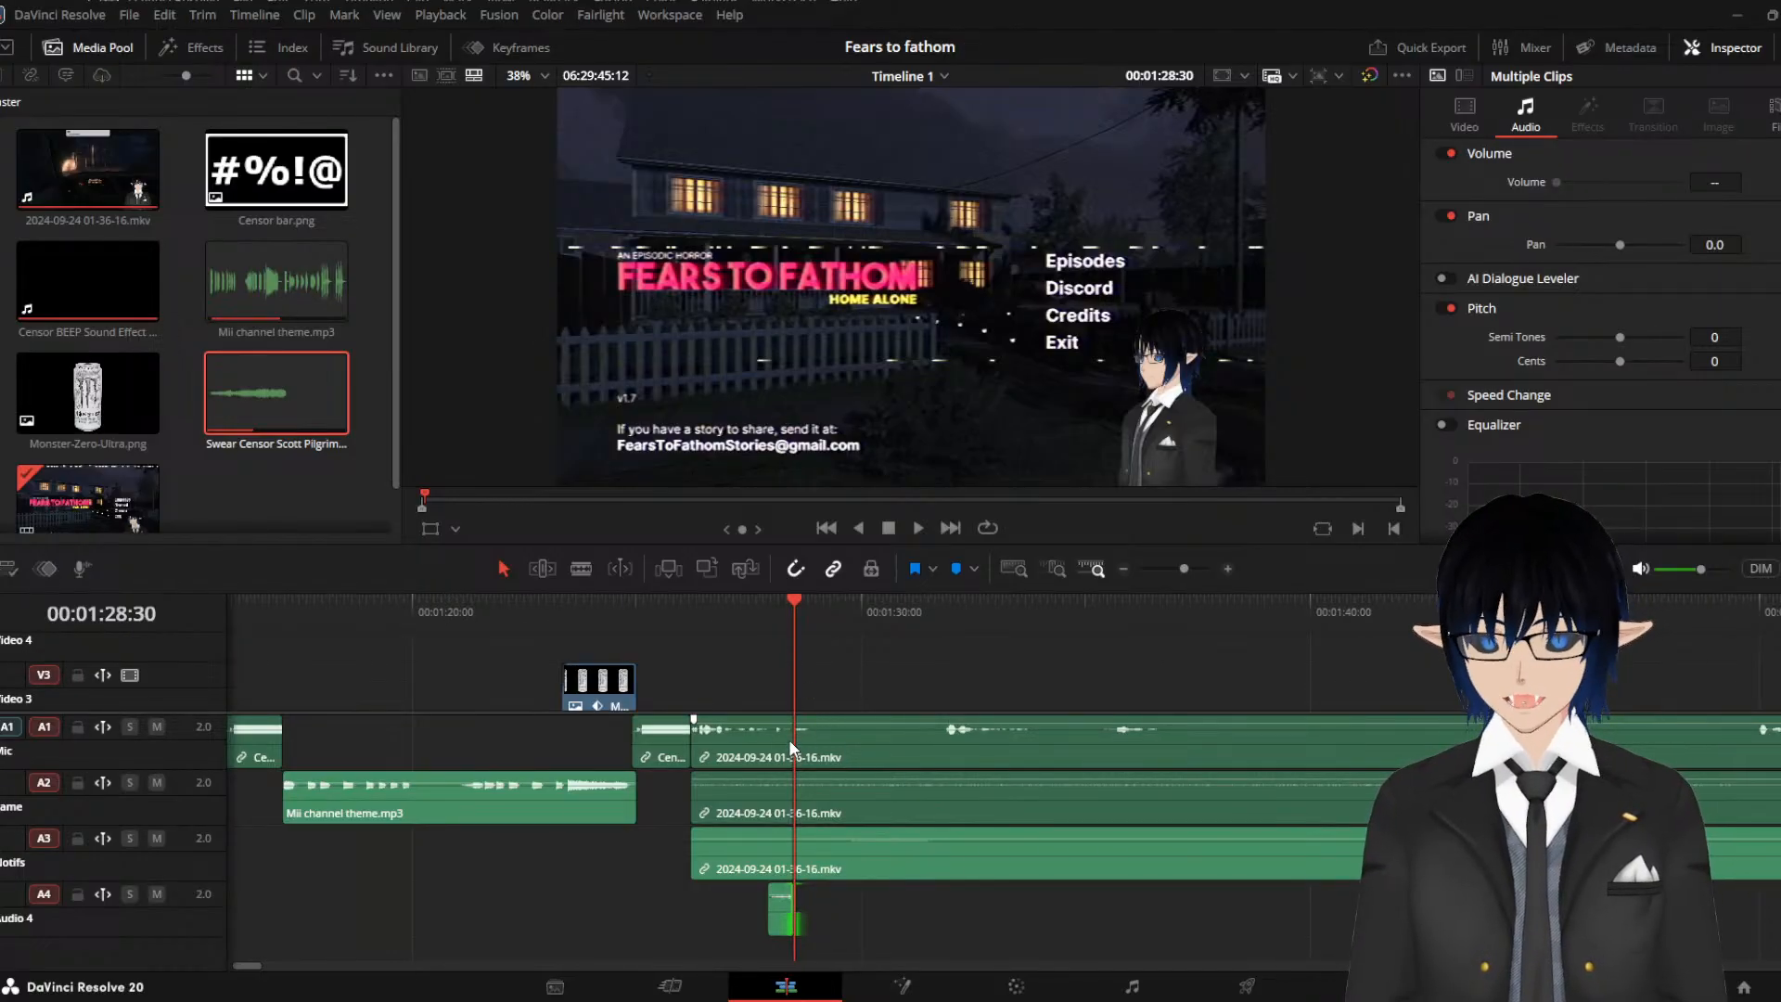
# Place the Censor bar.png image on video track 2 above the gameplay clip, starting at 00:01:28:30
pyautogui.click(295, 162)
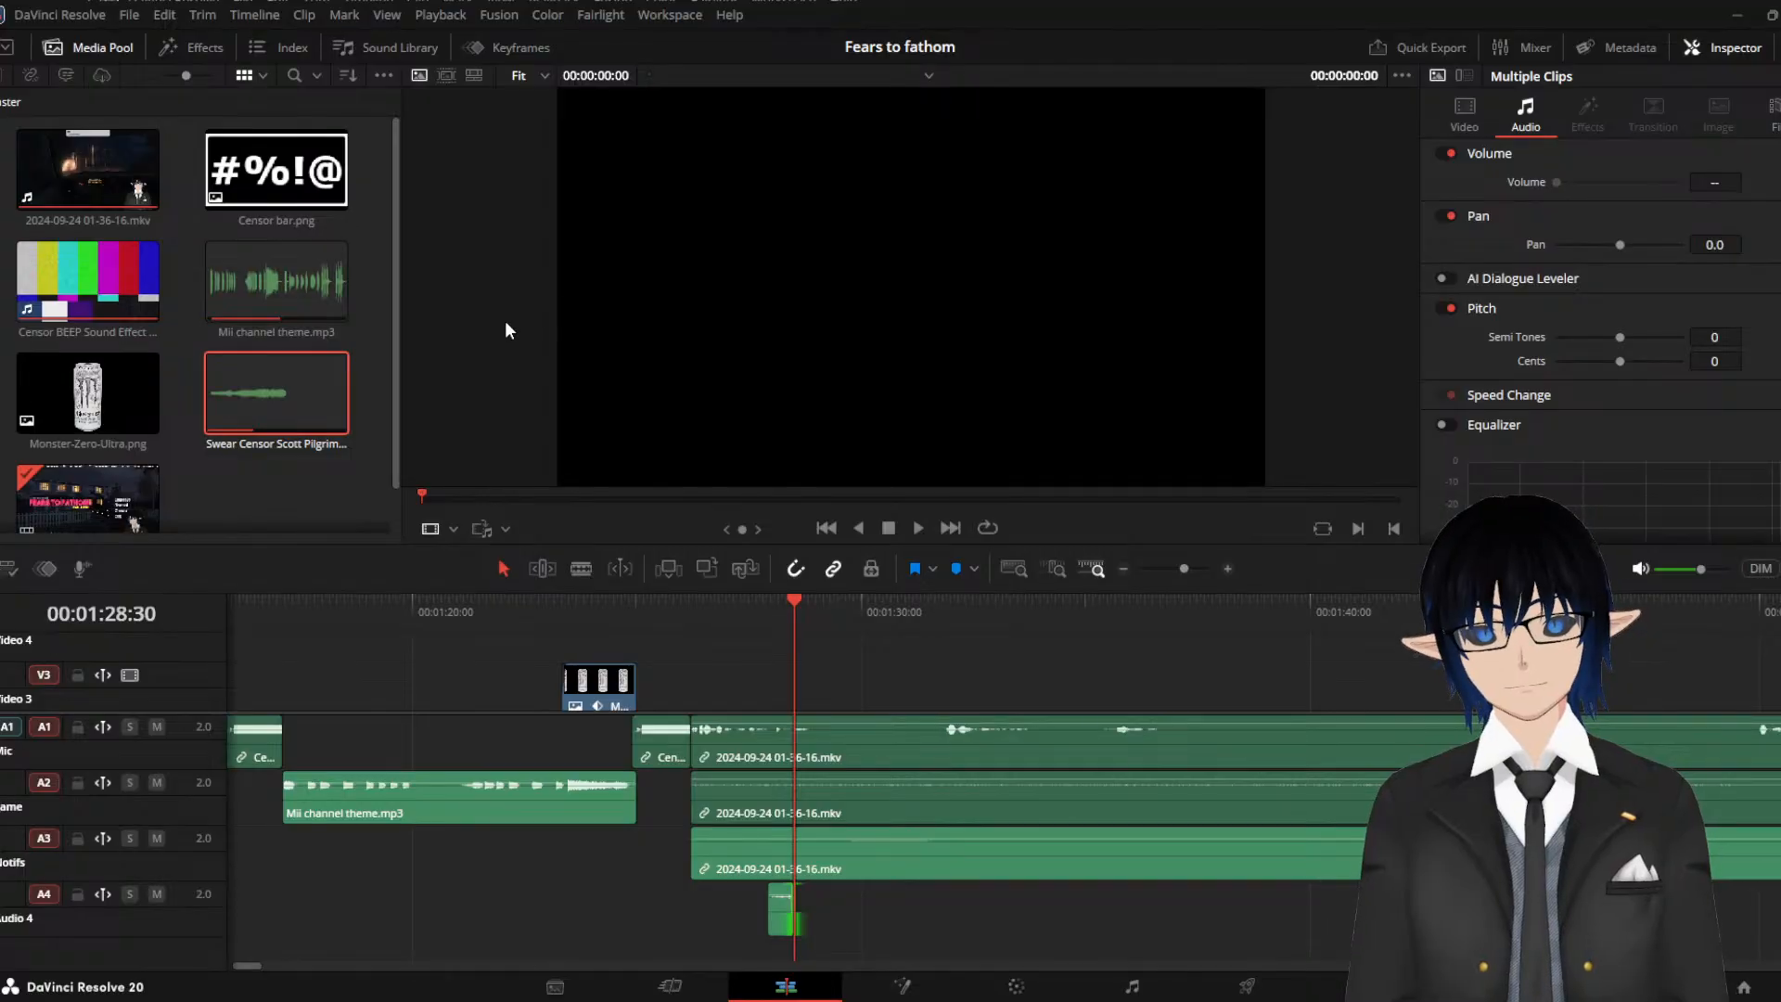
pyautogui.click(280, 172)
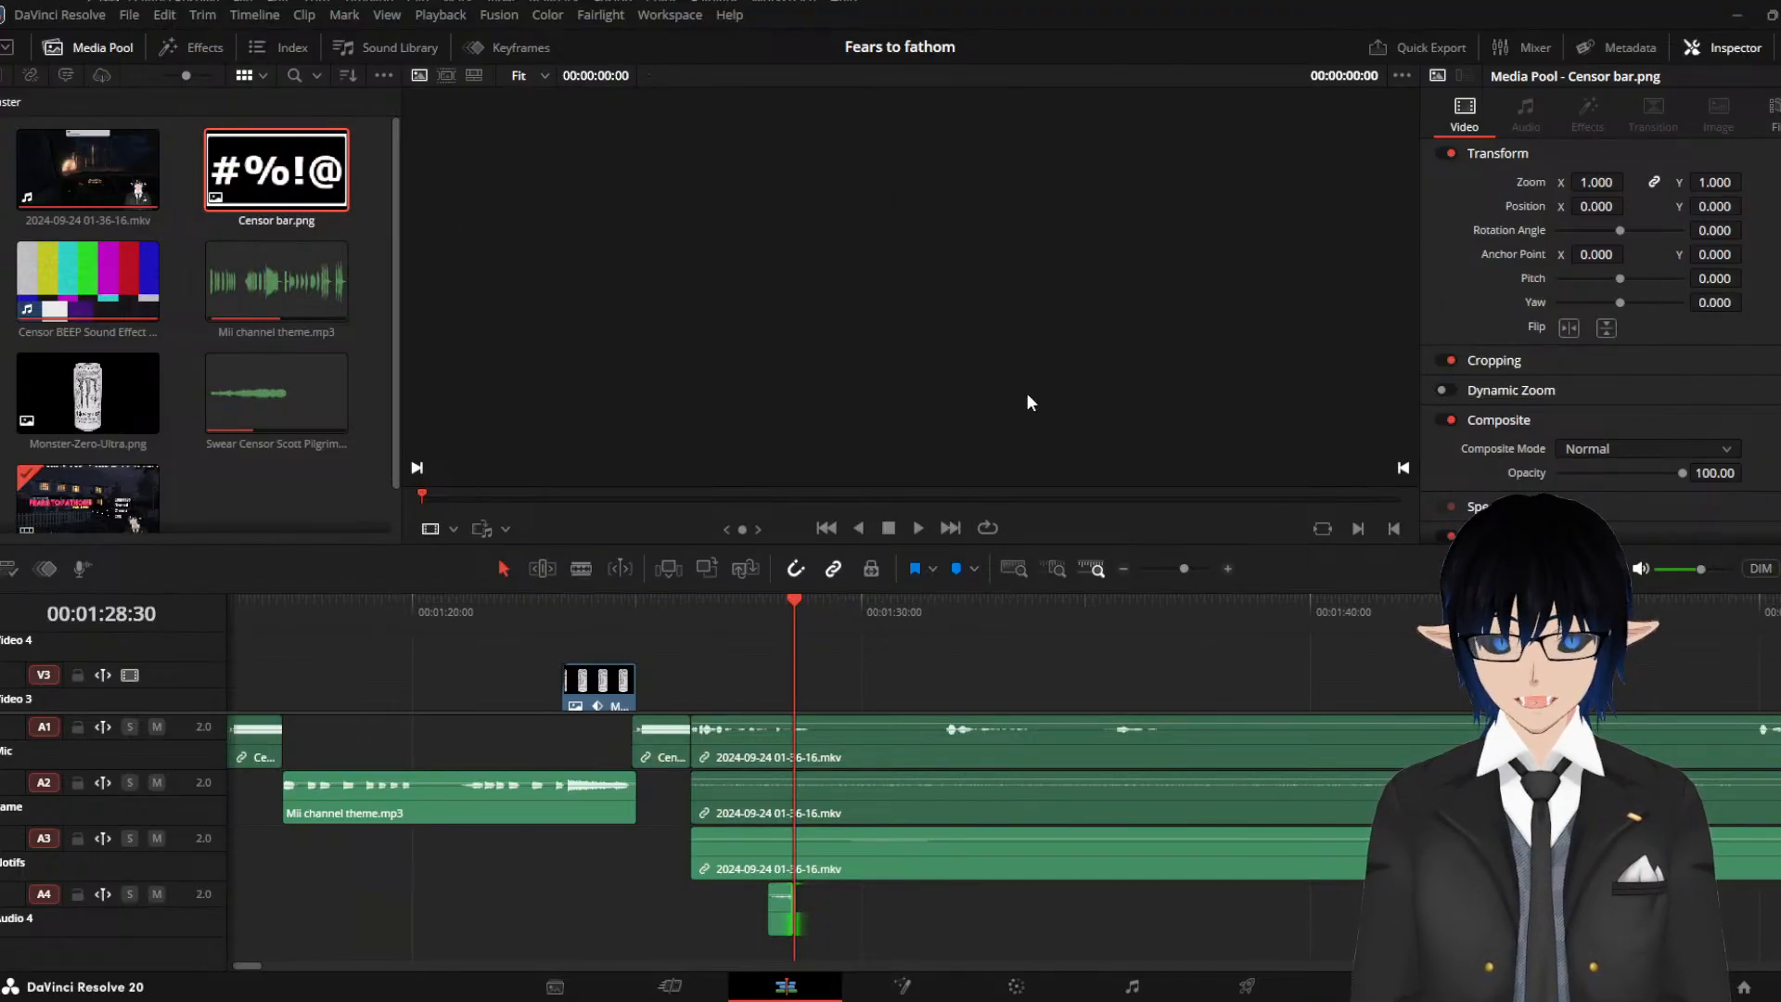
pyautogui.scroll(2, 972, 660)
pyautogui.scroll(-4, 969, 664)
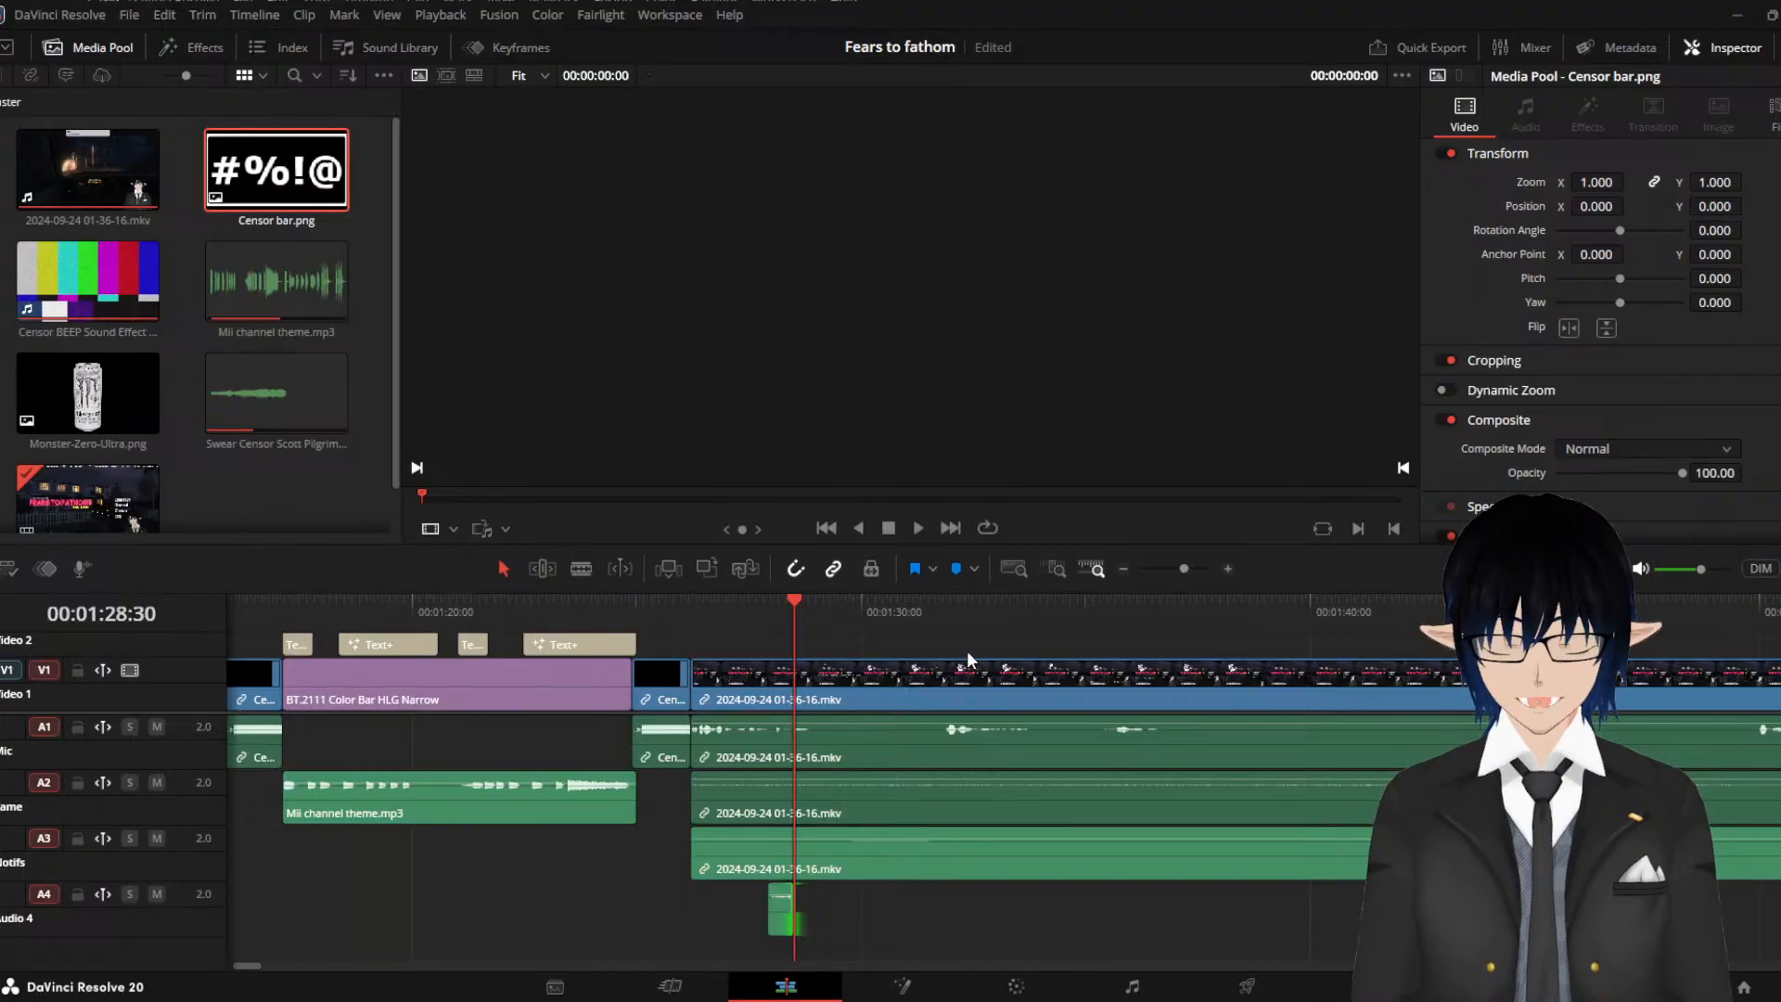
pyautogui.scroll(2, 969, 658)
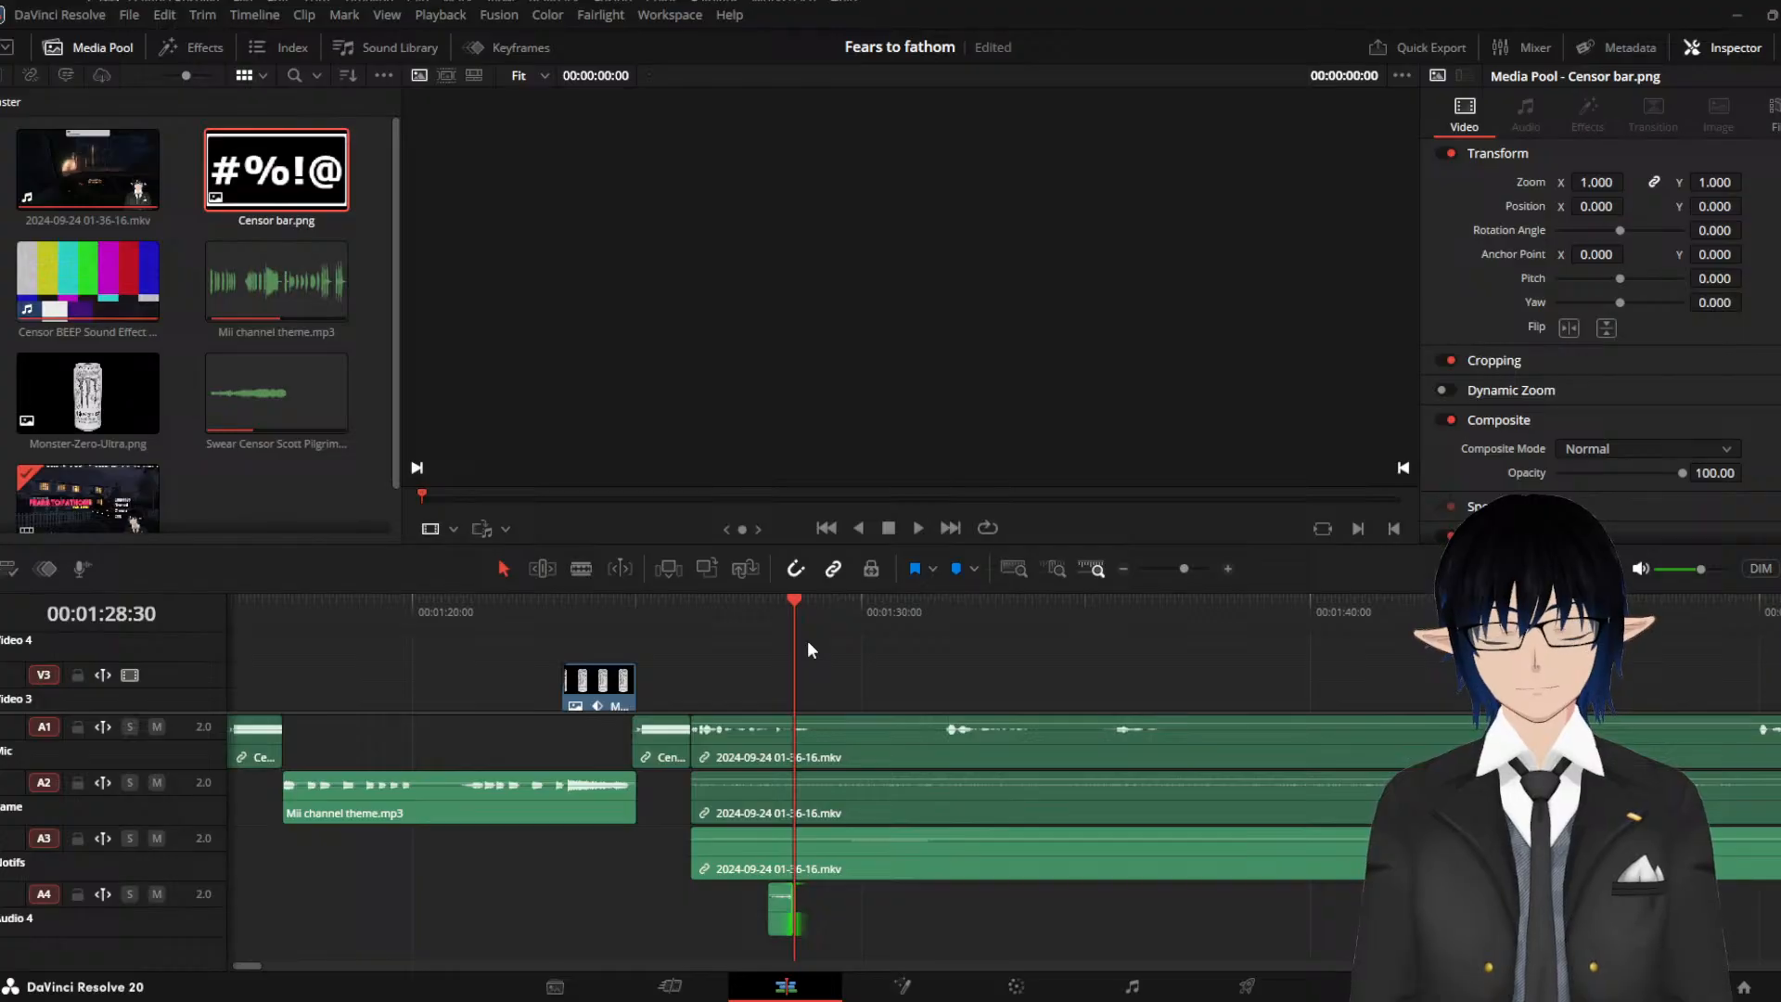
pyautogui.click(298, 222)
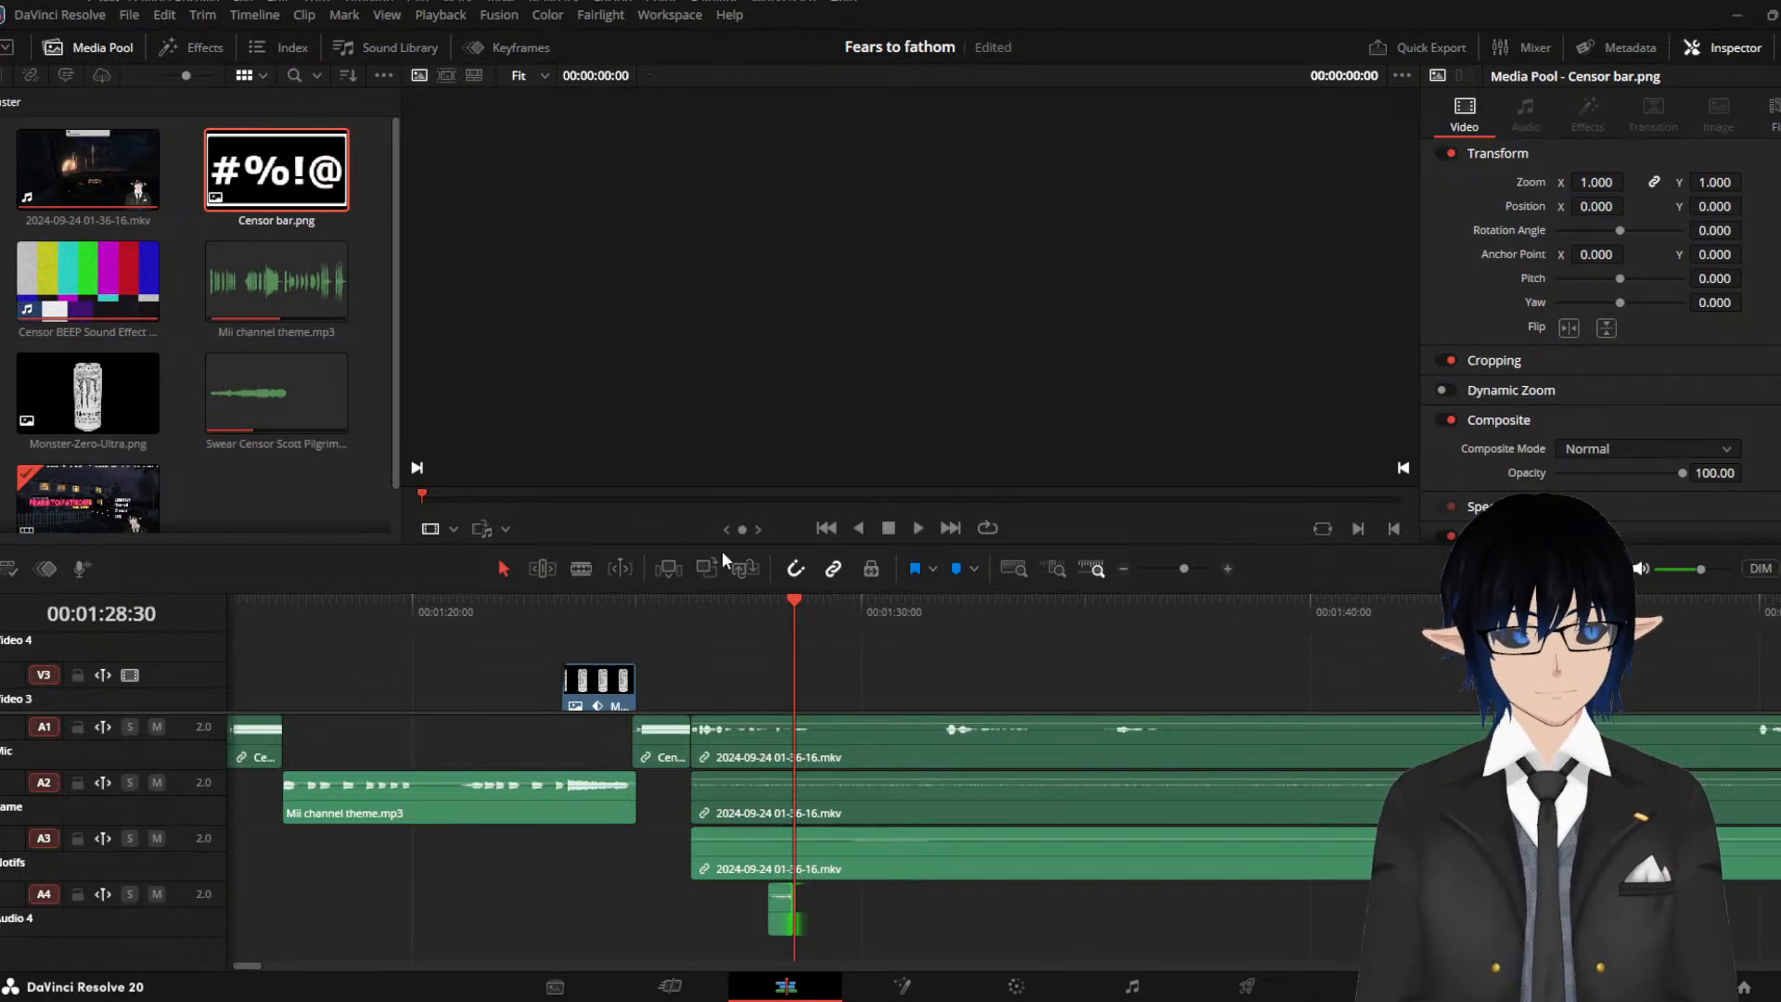
pyautogui.scroll(-3, 792, 660)
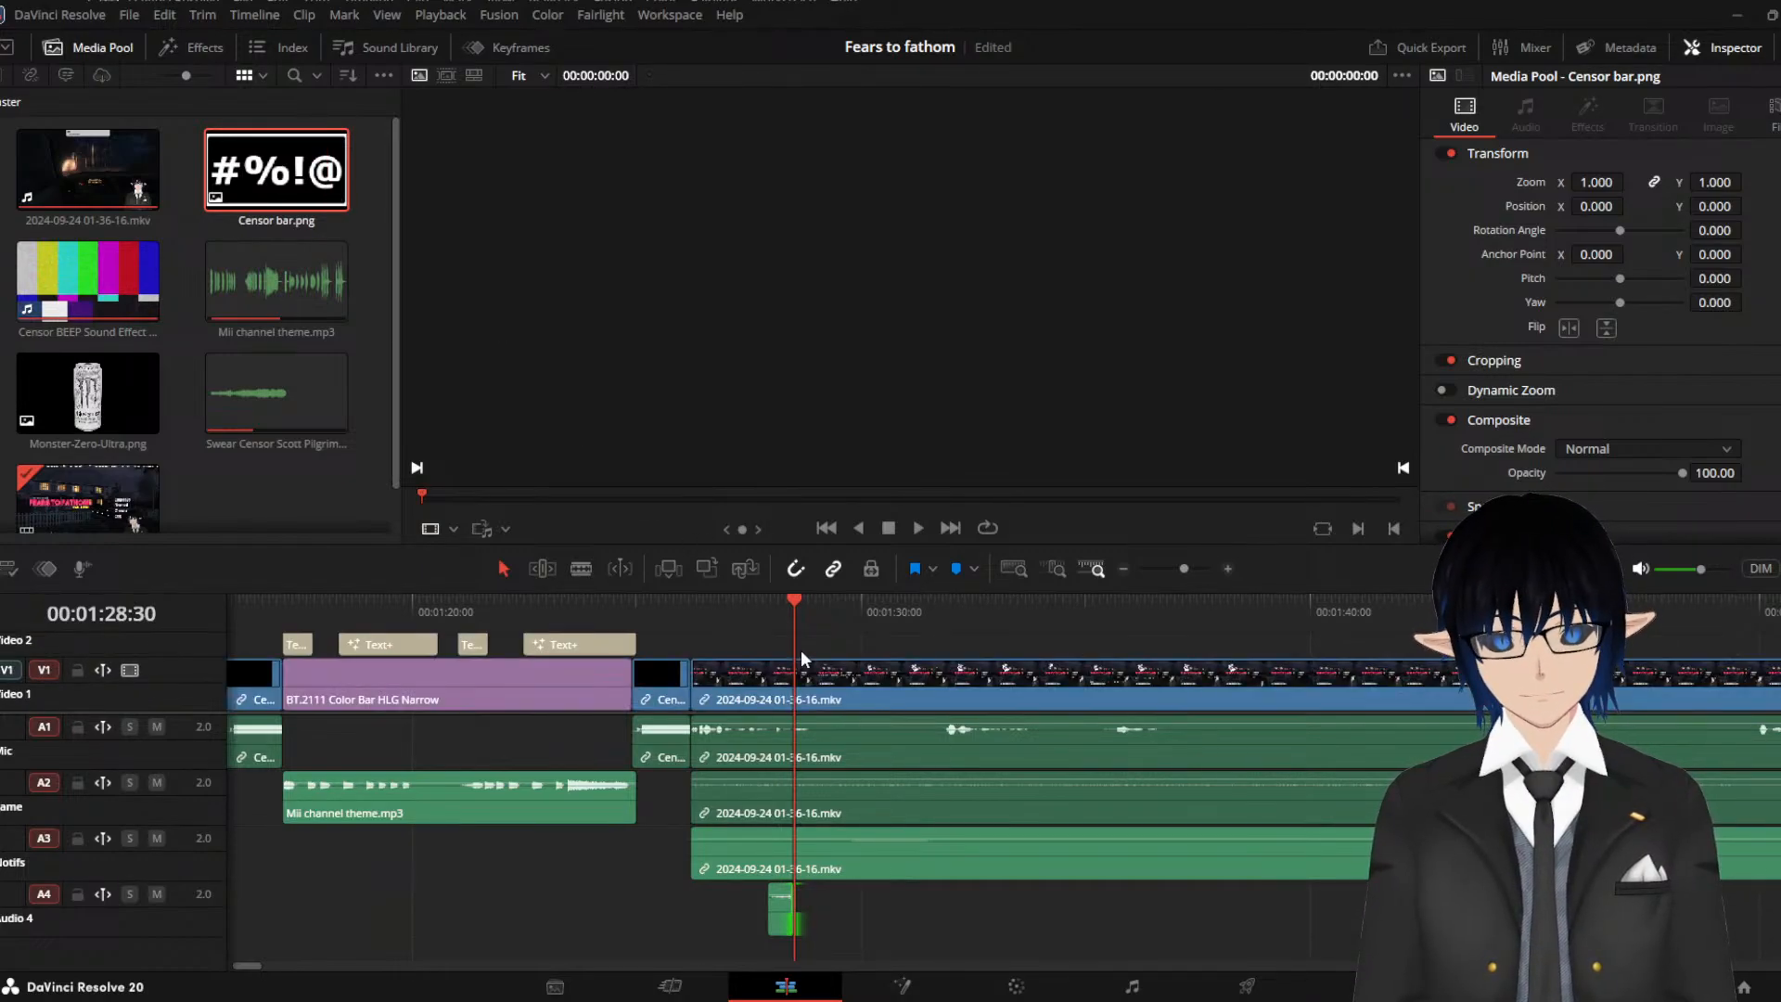
pyautogui.click(791, 686)
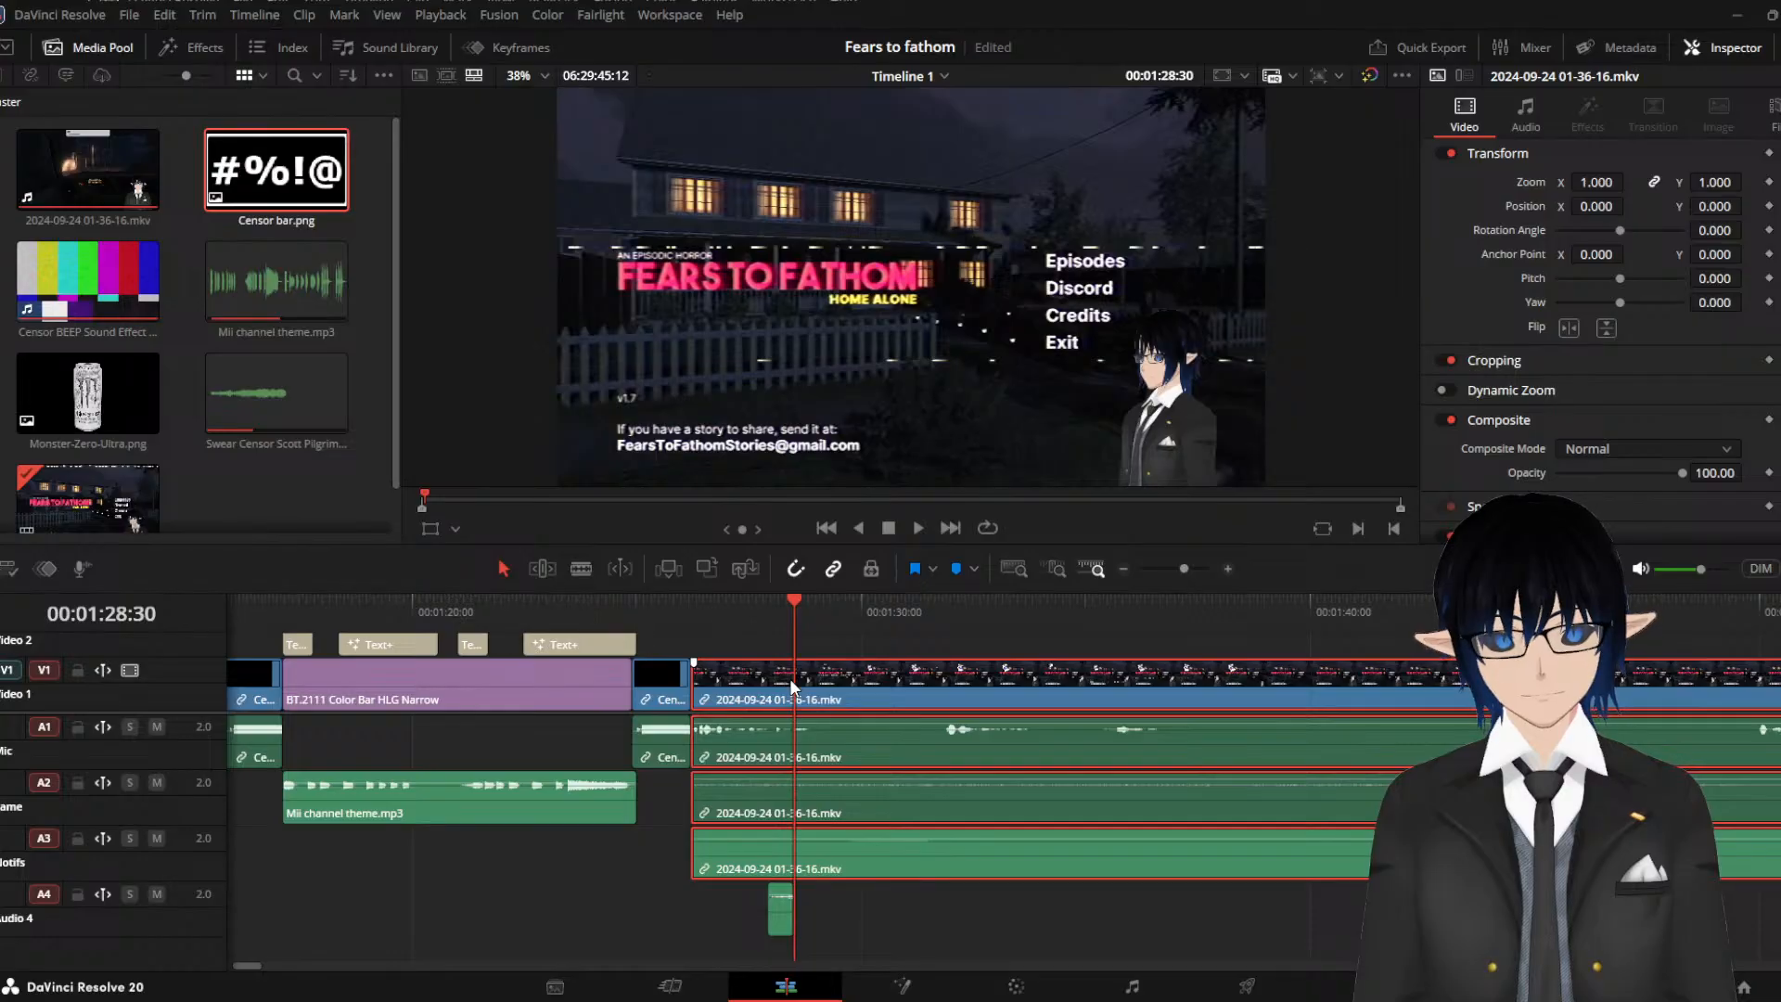
pyautogui.scroll(-2, 837, 640)
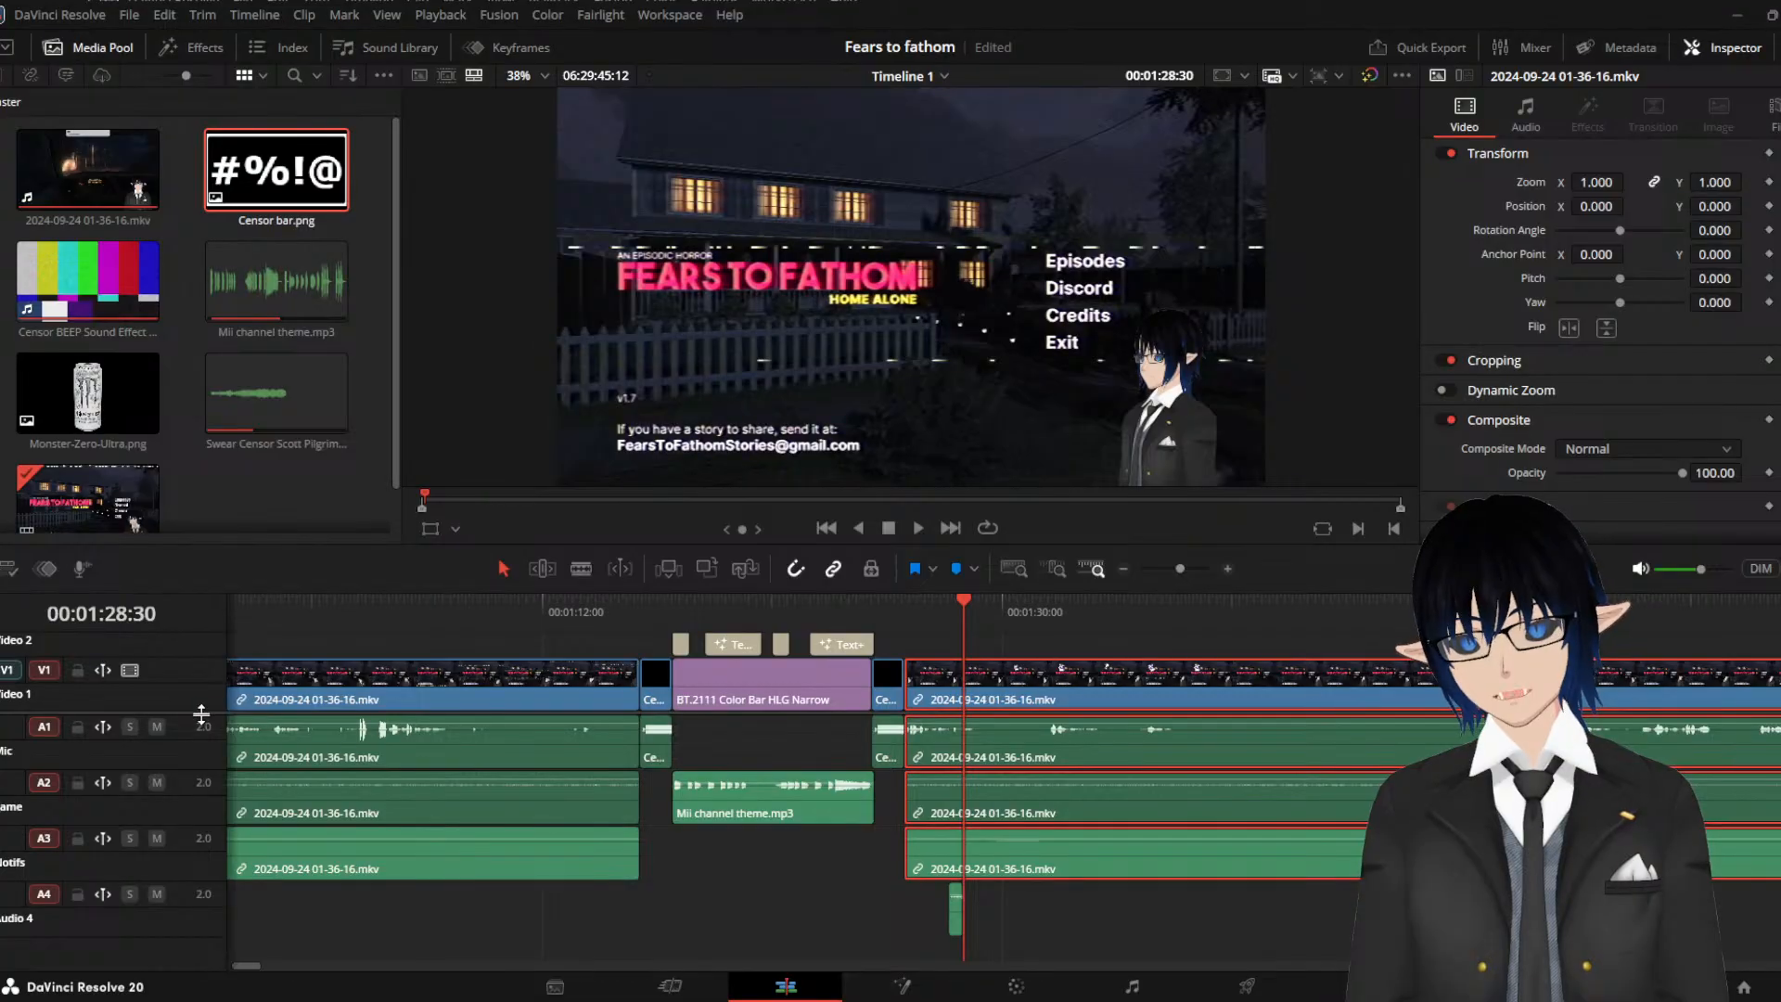
pyautogui.moveTo(201, 714); pyautogui.dragTo(231, 753)
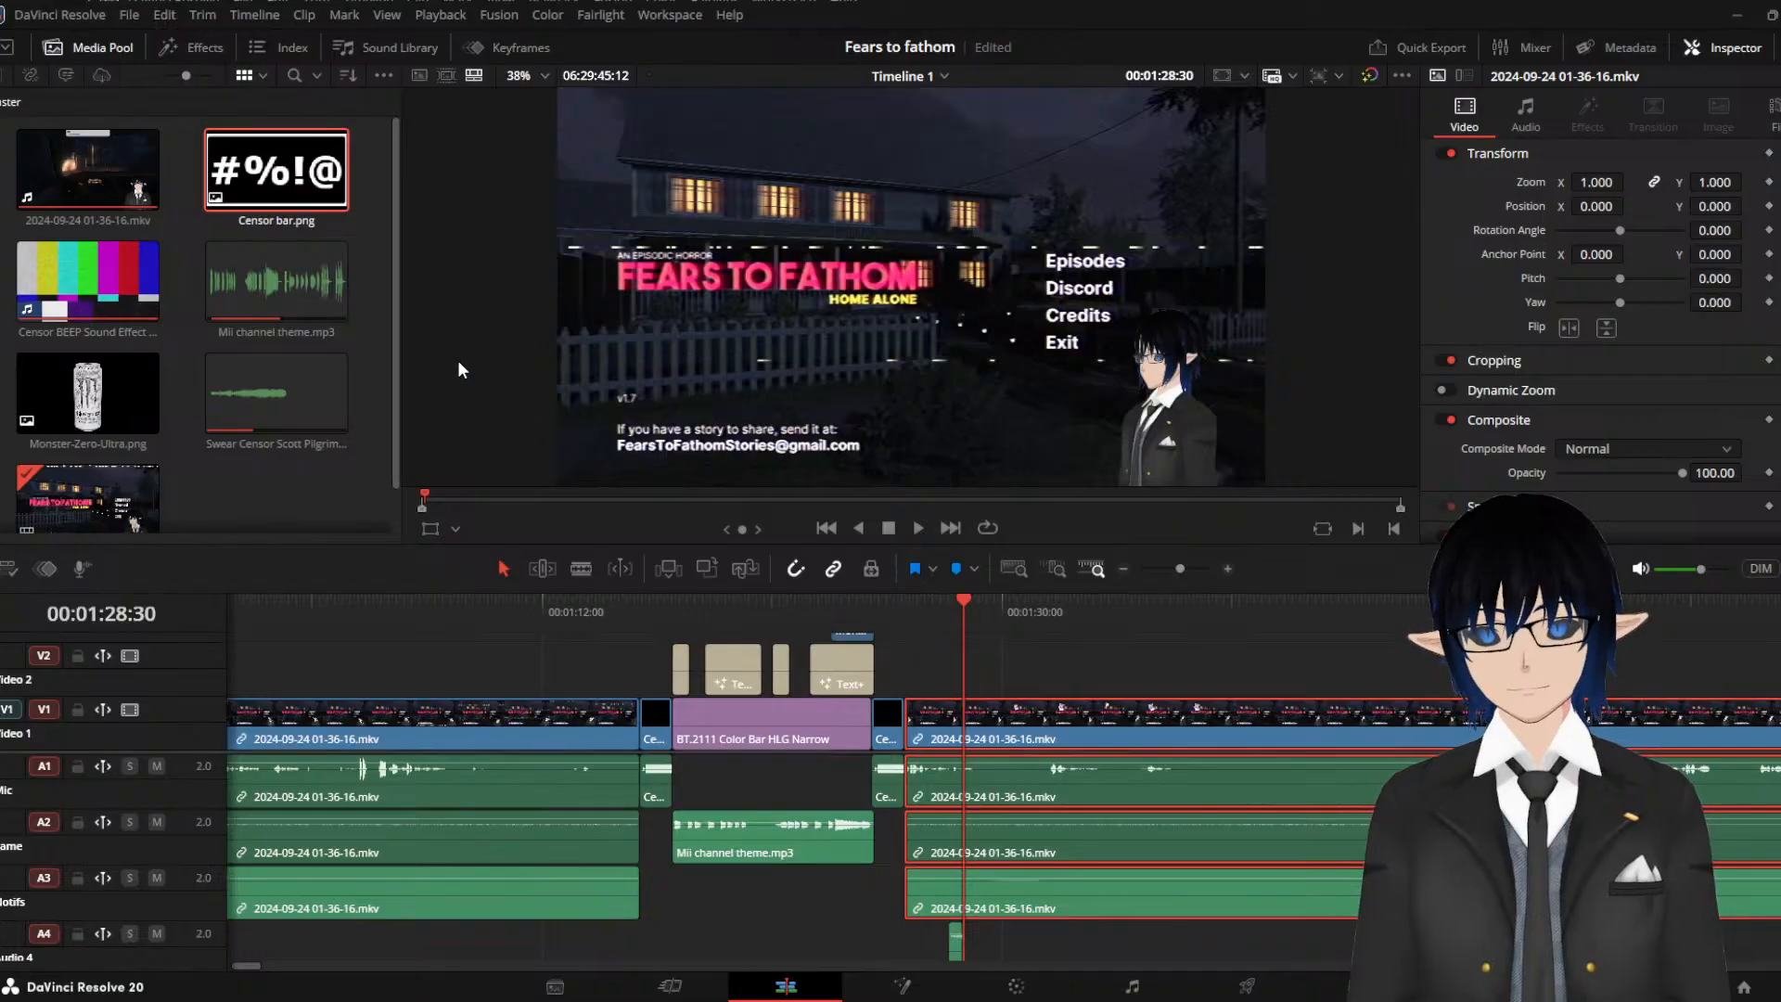
pyautogui.click(287, 197)
pyautogui.moveTo(288, 196); pyautogui.dragTo(967, 660)
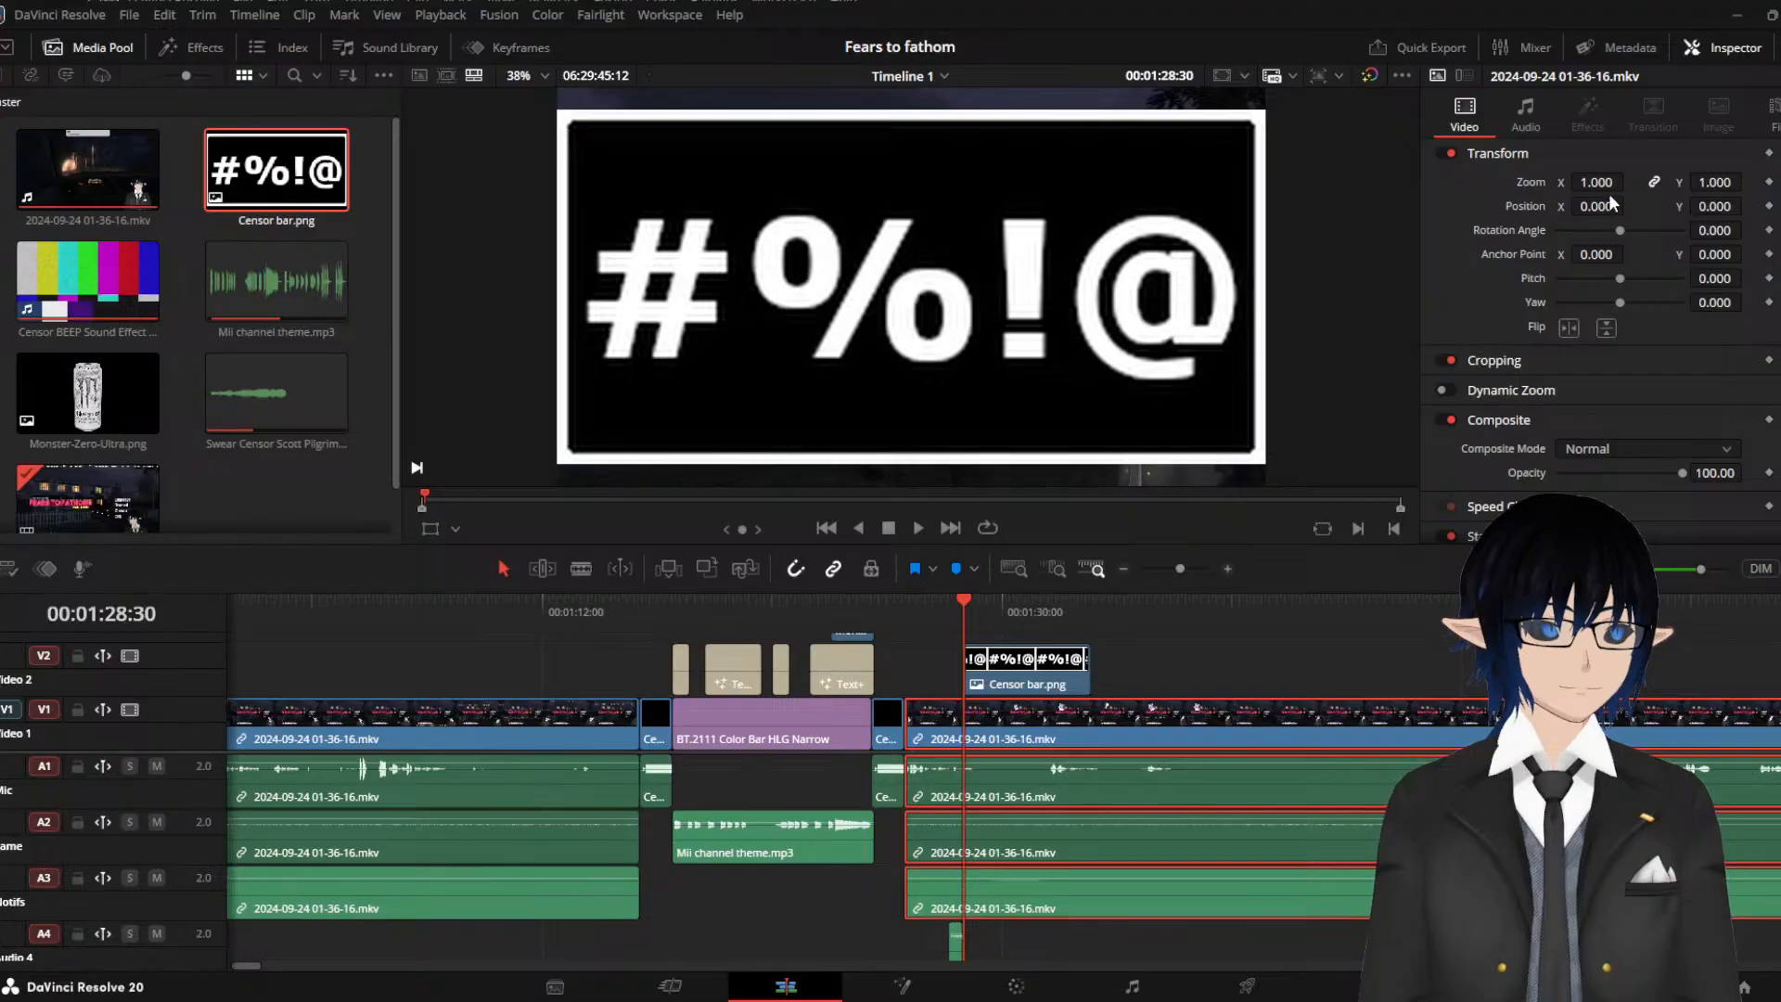
# Move the Censor bar.png clip to start at 00:01:27:55 and shorten it to match the length of the swear censor sound
pyautogui.moveTo(1592, 181); pyautogui.dragTo(1570, 182)
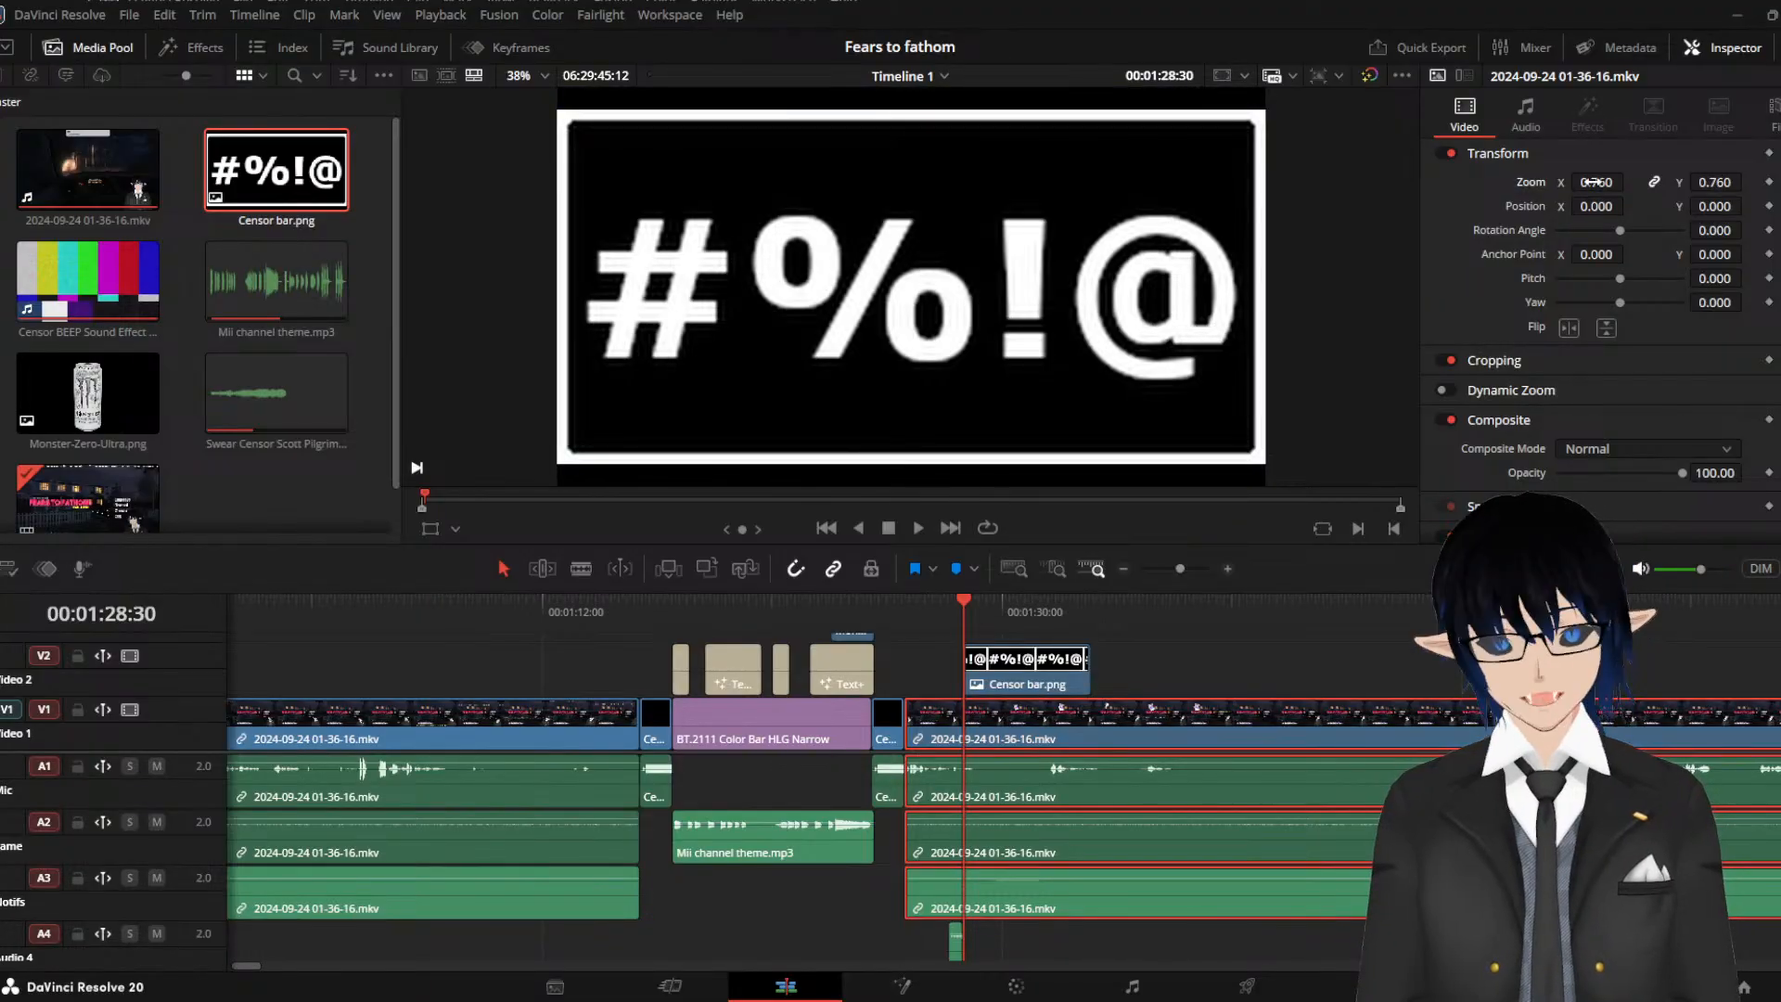
pyautogui.hotkey('ctrl', 'z')
pyautogui.click(1013, 670)
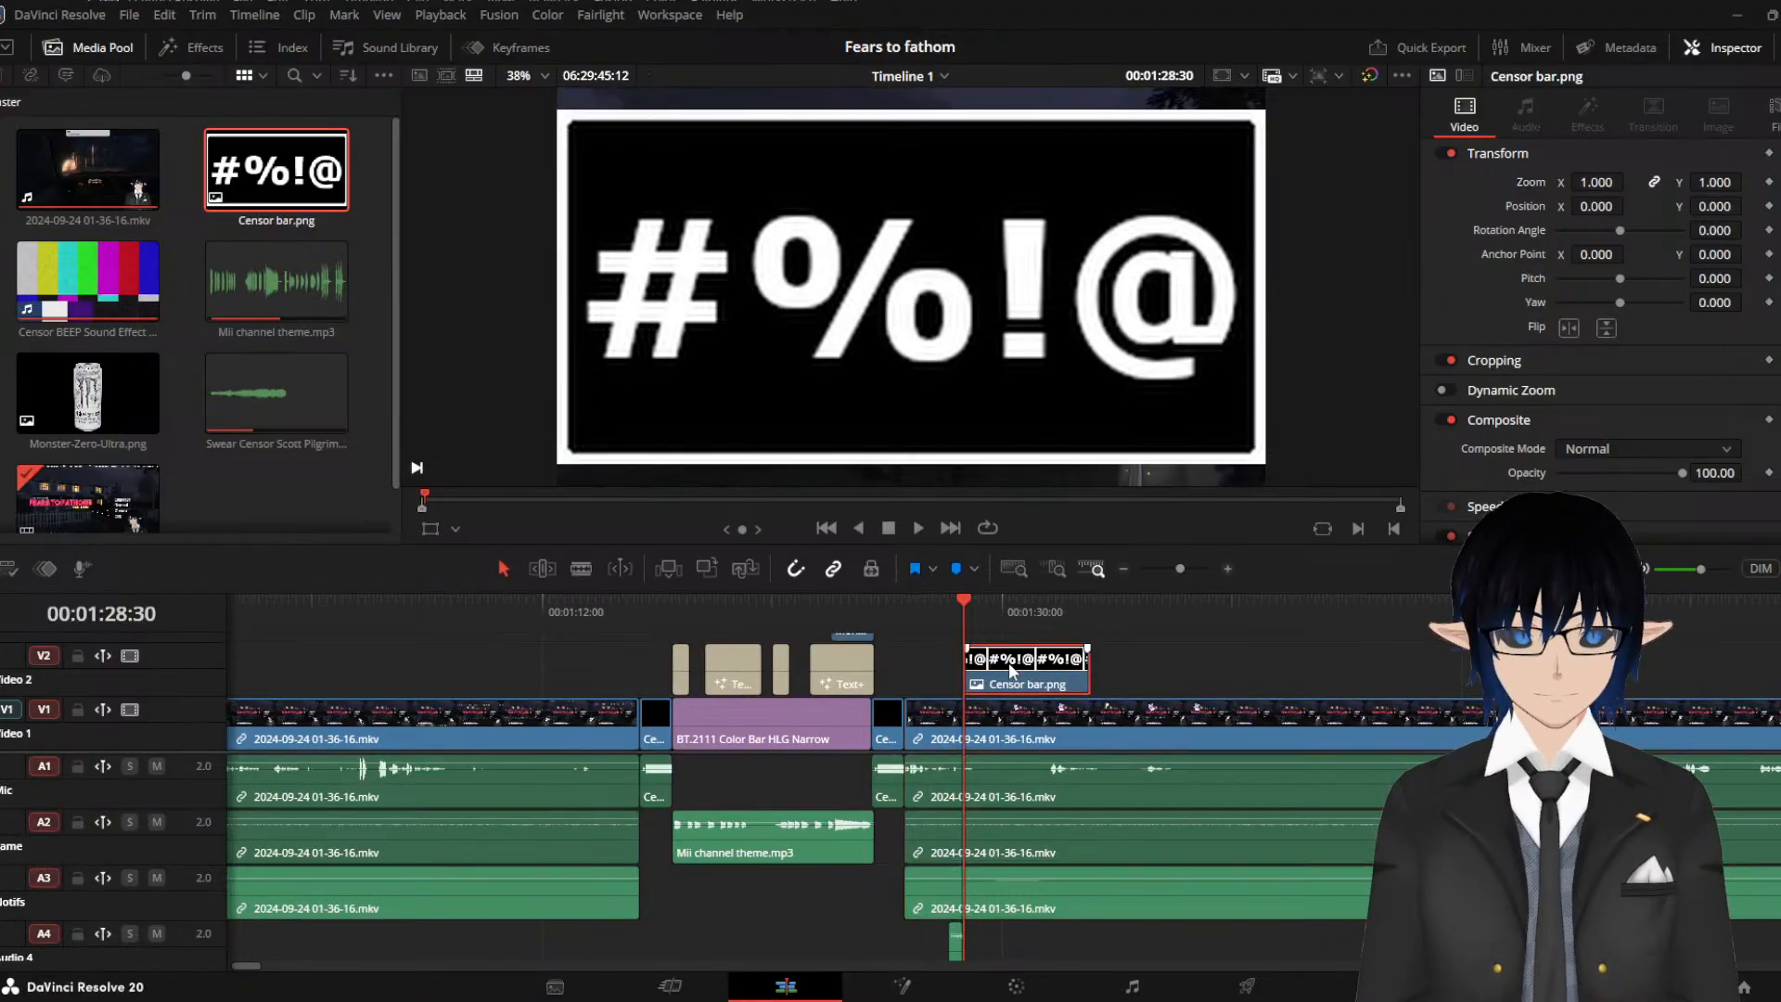
pyautogui.moveTo(1012, 670); pyautogui.dragTo(959, 650)
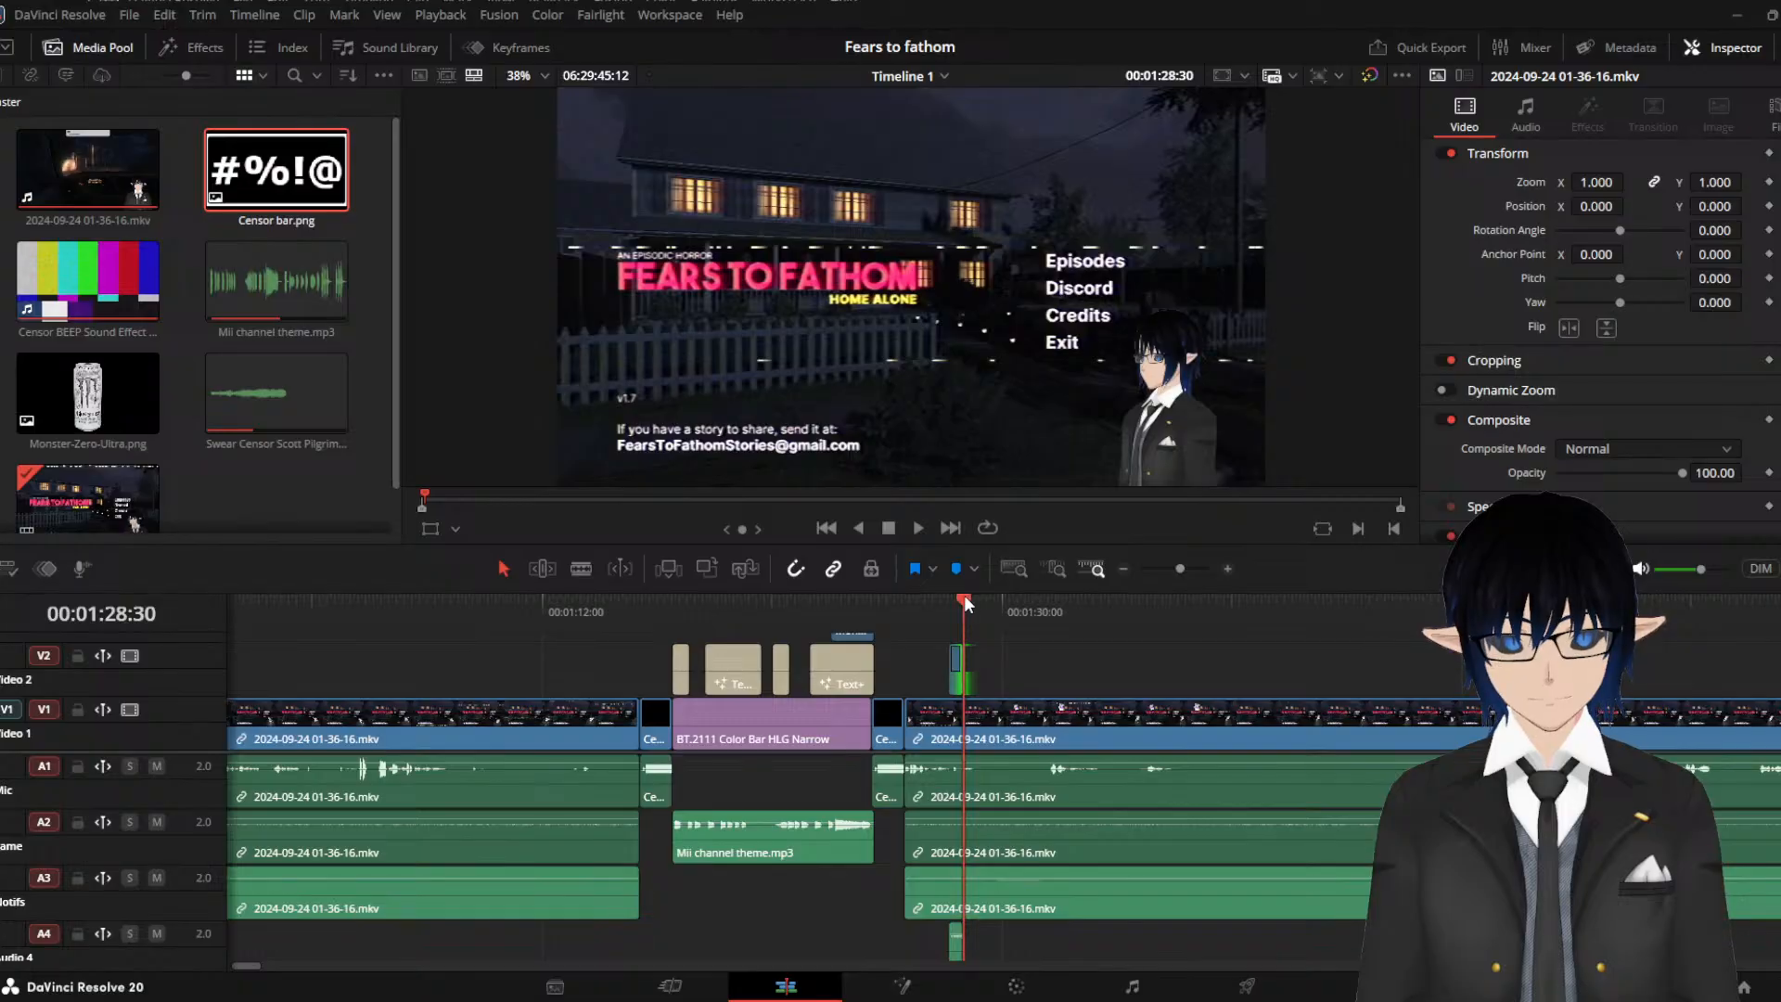
pyautogui.moveTo(965, 601); pyautogui.dragTo(949, 601)
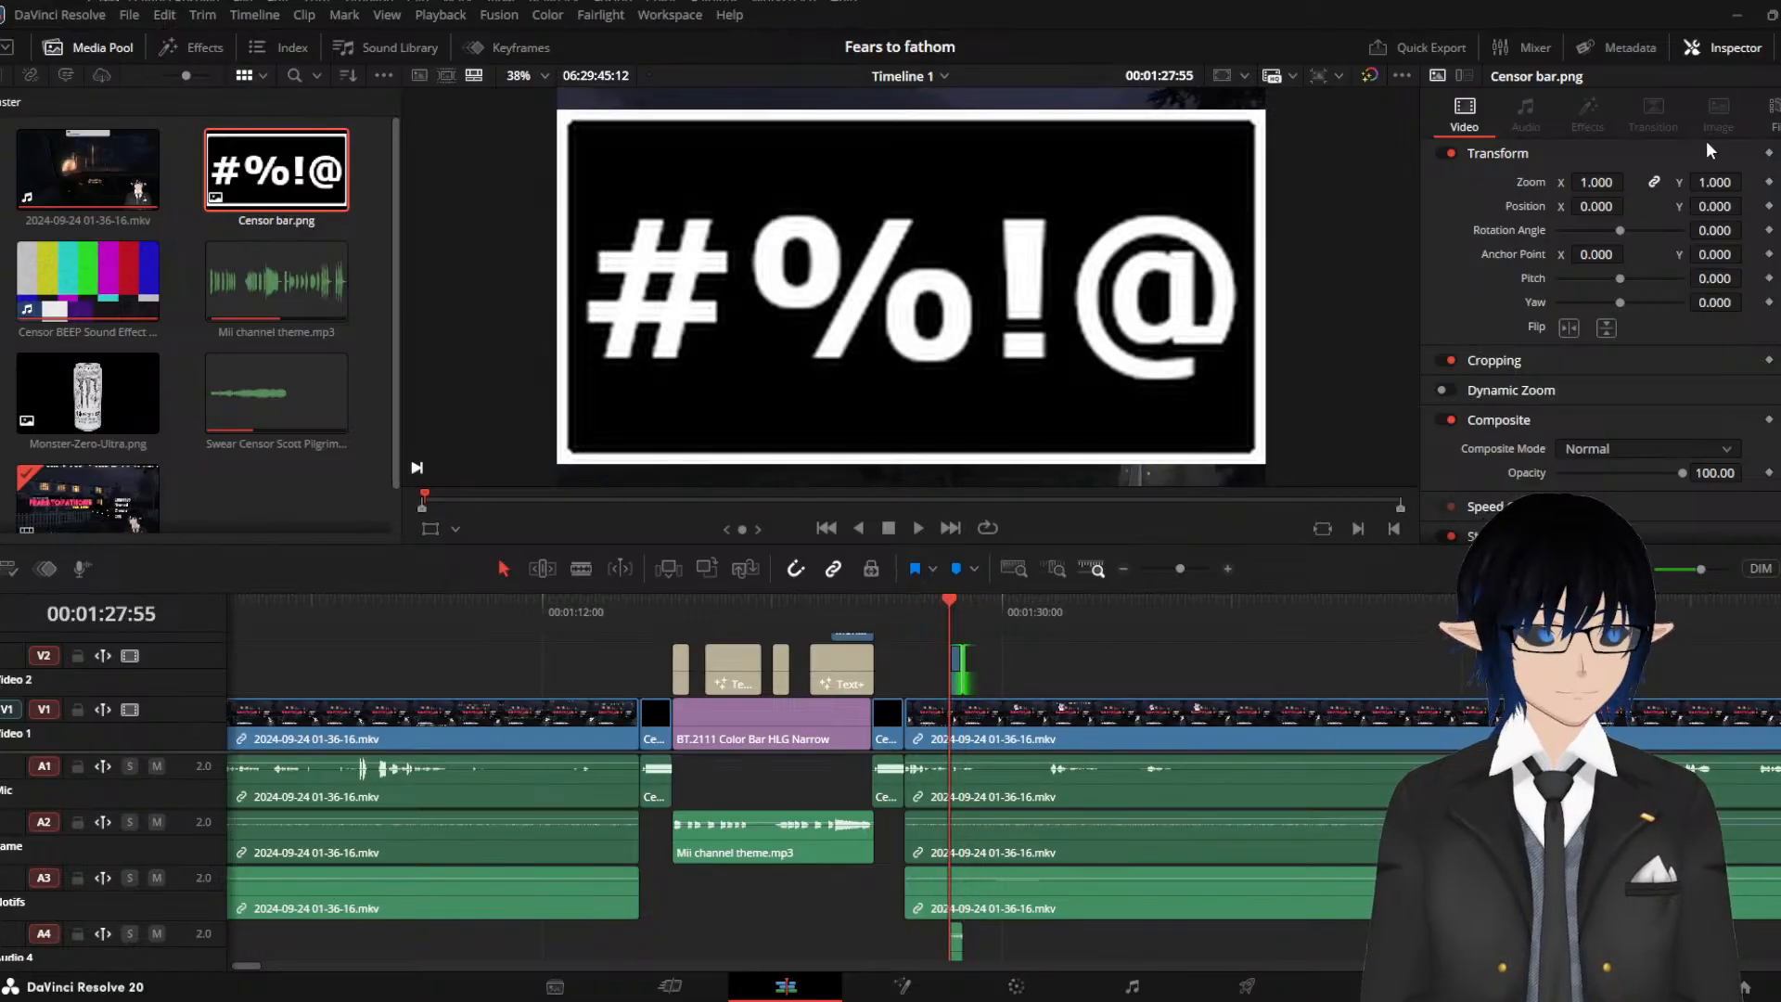
# Scale the censor bar image to 0.050 and position it at X 655, Y -275 over the avatar's mouth
pyautogui.click(1595, 182)
pyautogui.write('0.09')
pyautogui.press('Return')
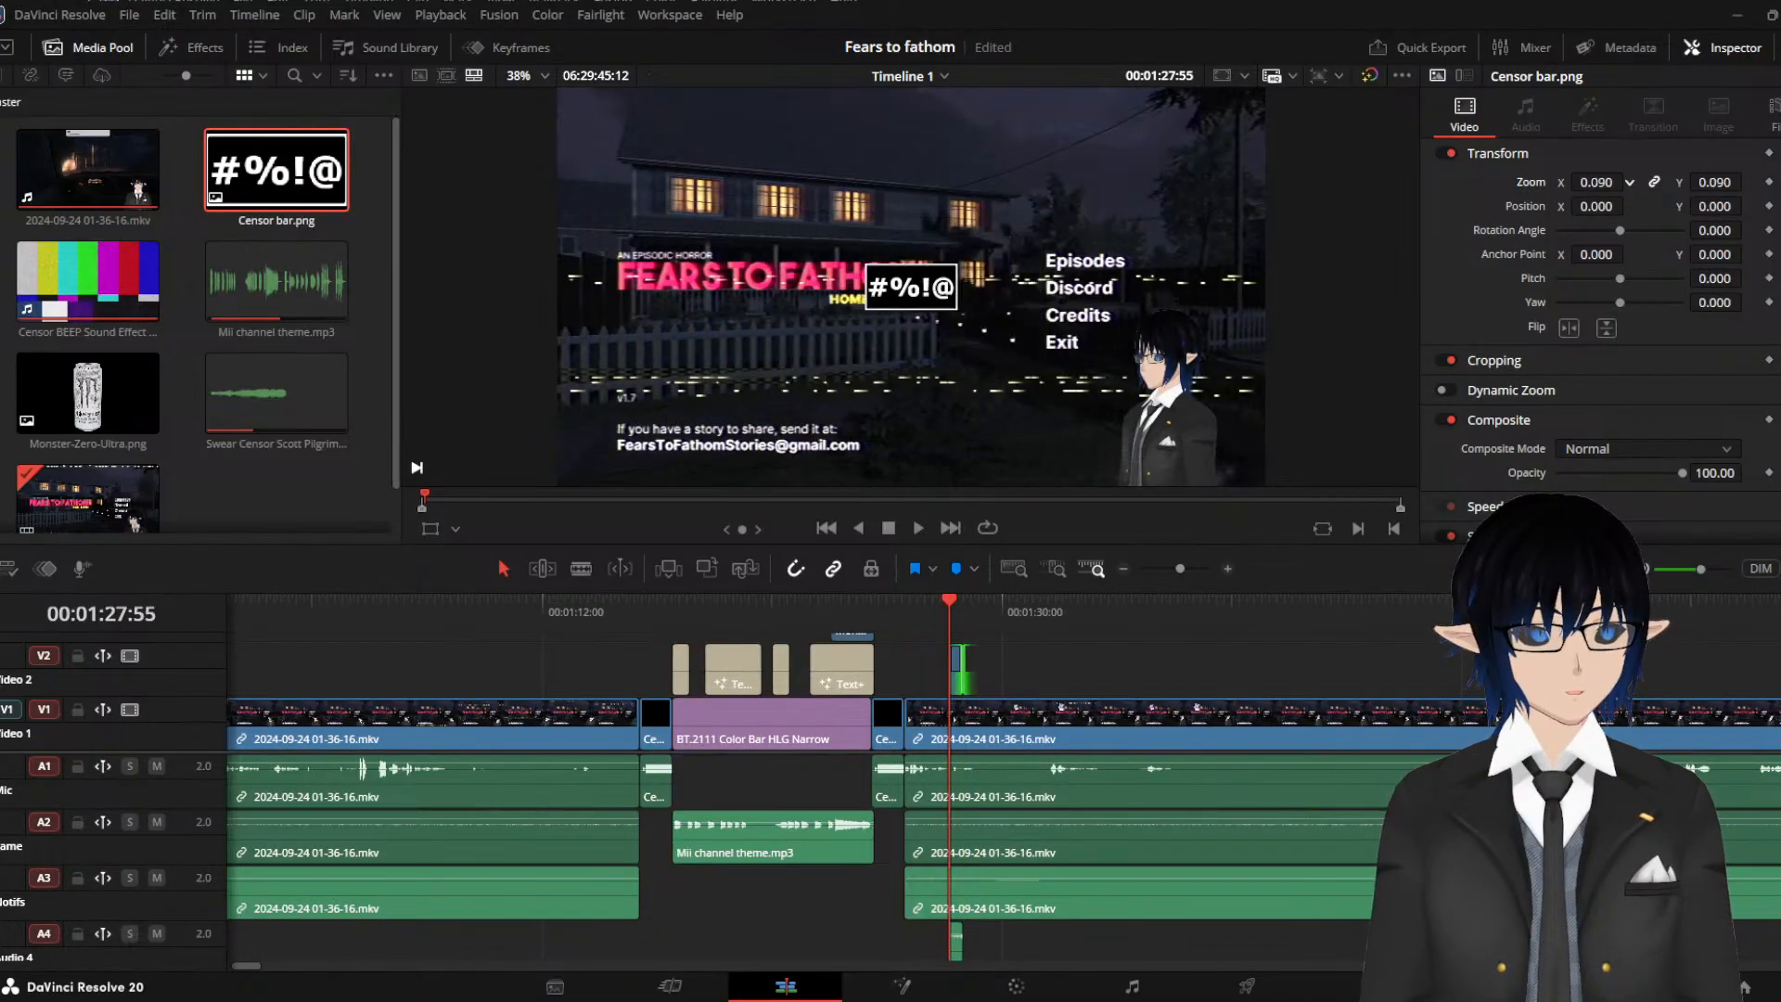
pyautogui.moveTo(1595, 182); pyautogui.dragTo(1669, 205)
pyautogui.moveTo(1714, 207); pyautogui.dragTo(1459, 207)
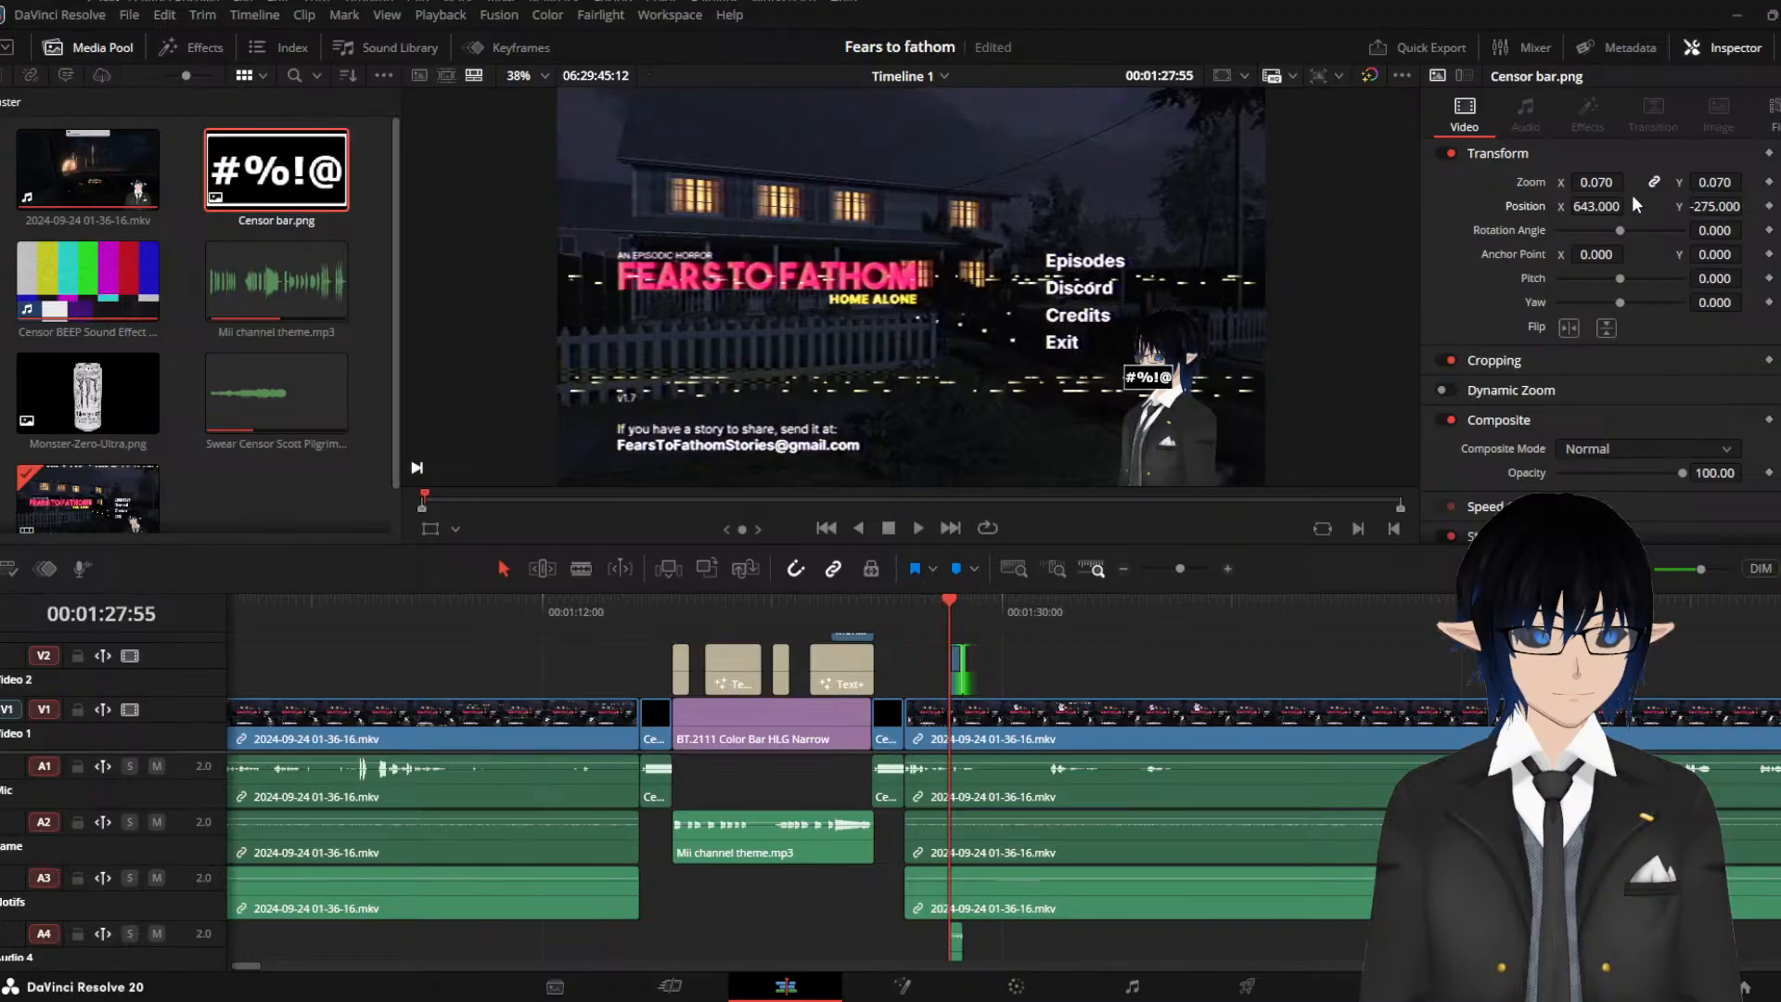
pyautogui.moveTo(1586, 206); pyautogui.dragTo(1630, 183)
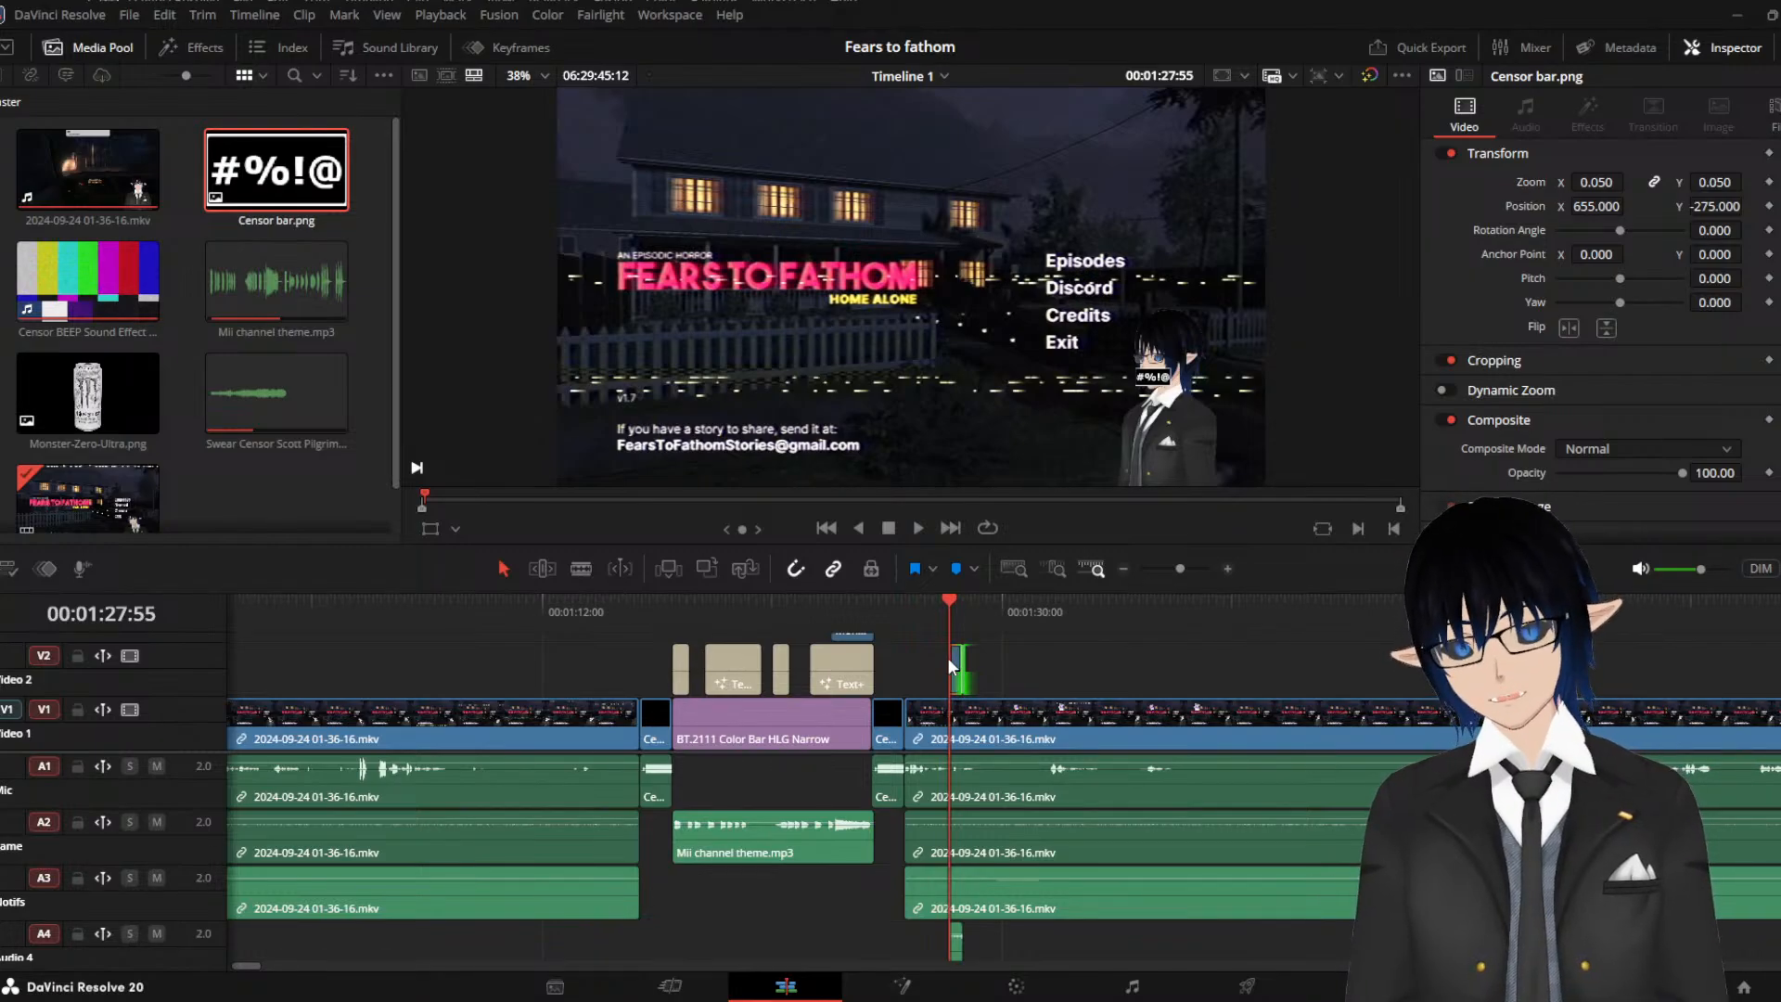
# Copy the resized censor bar clip from the timeline into the media pool as a reusable item
pyautogui.click(291, 507)
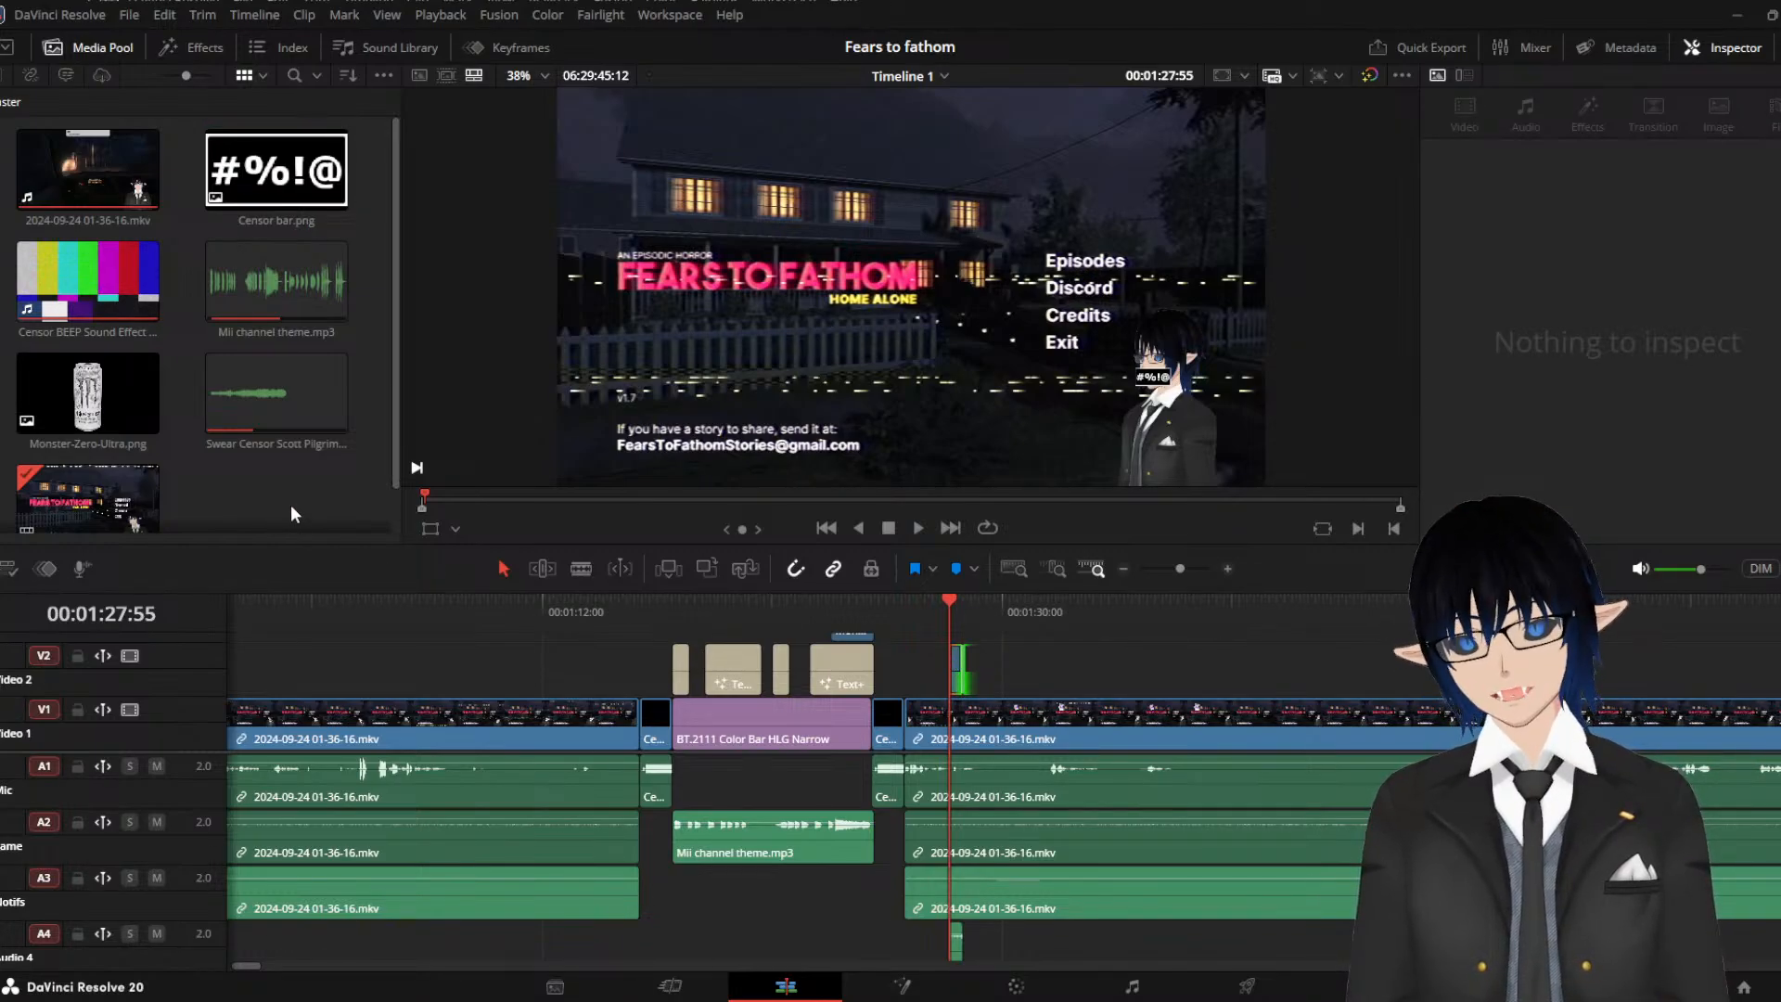
pyautogui.scroll(-1, 292, 514)
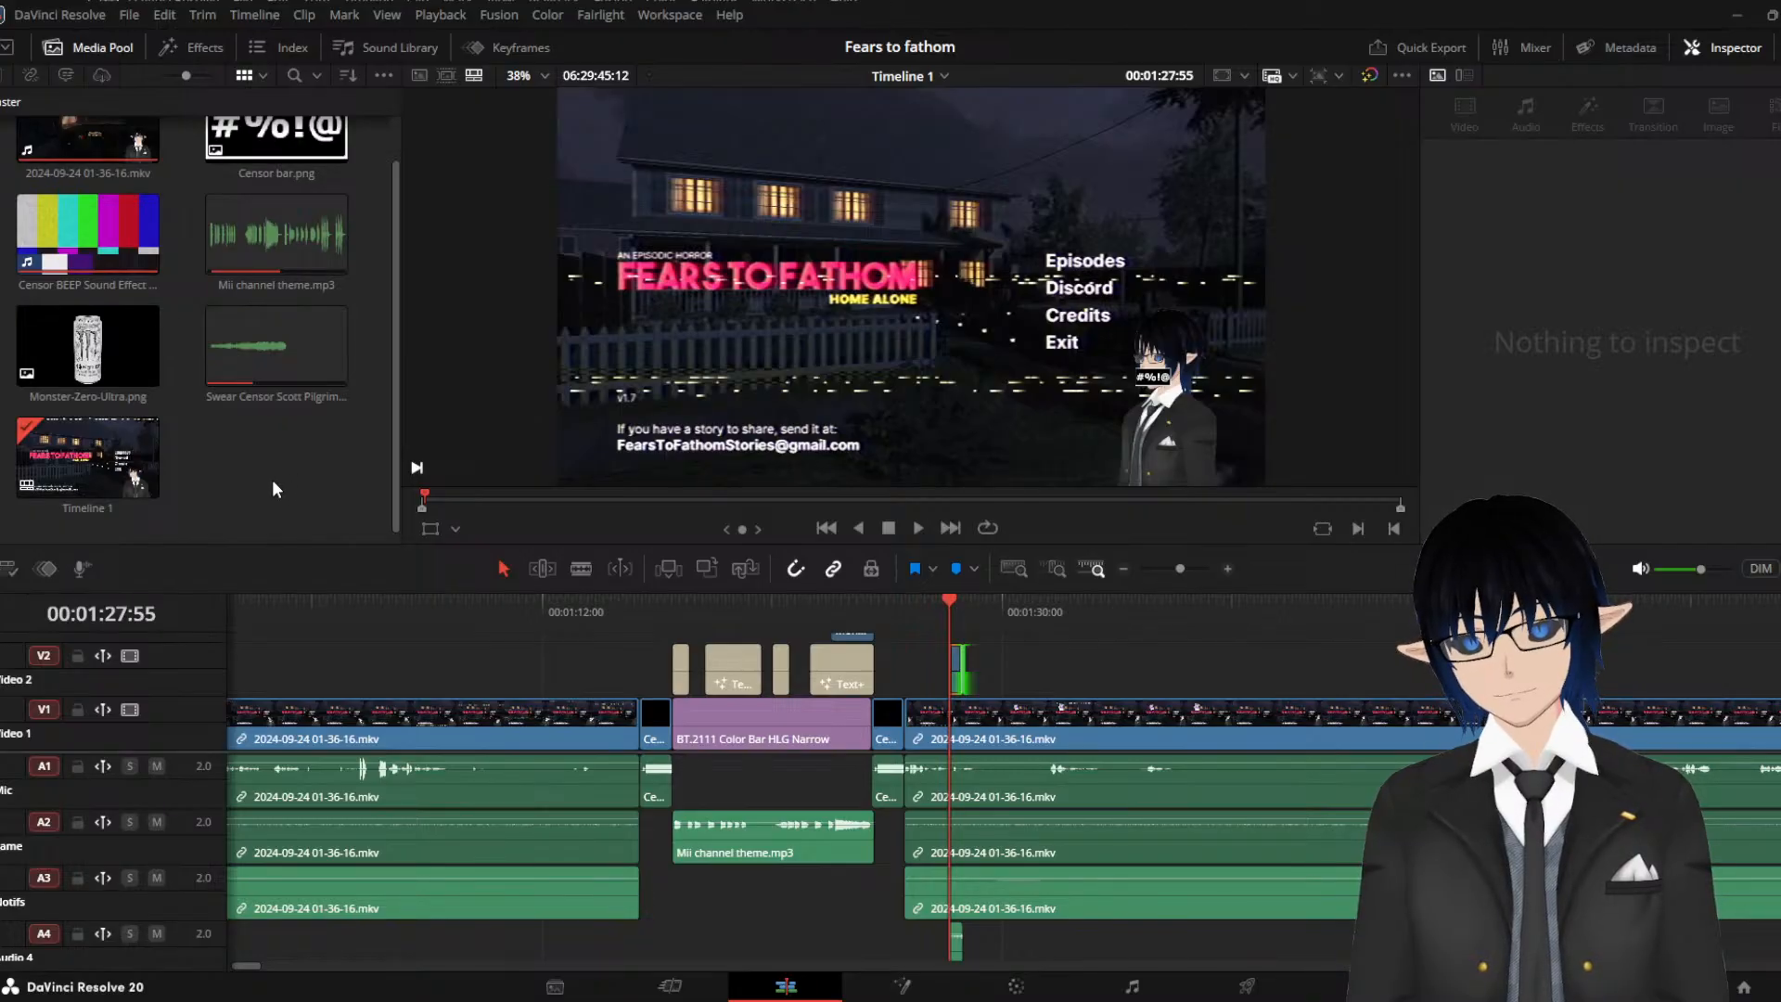
pyautogui.click(960, 675)
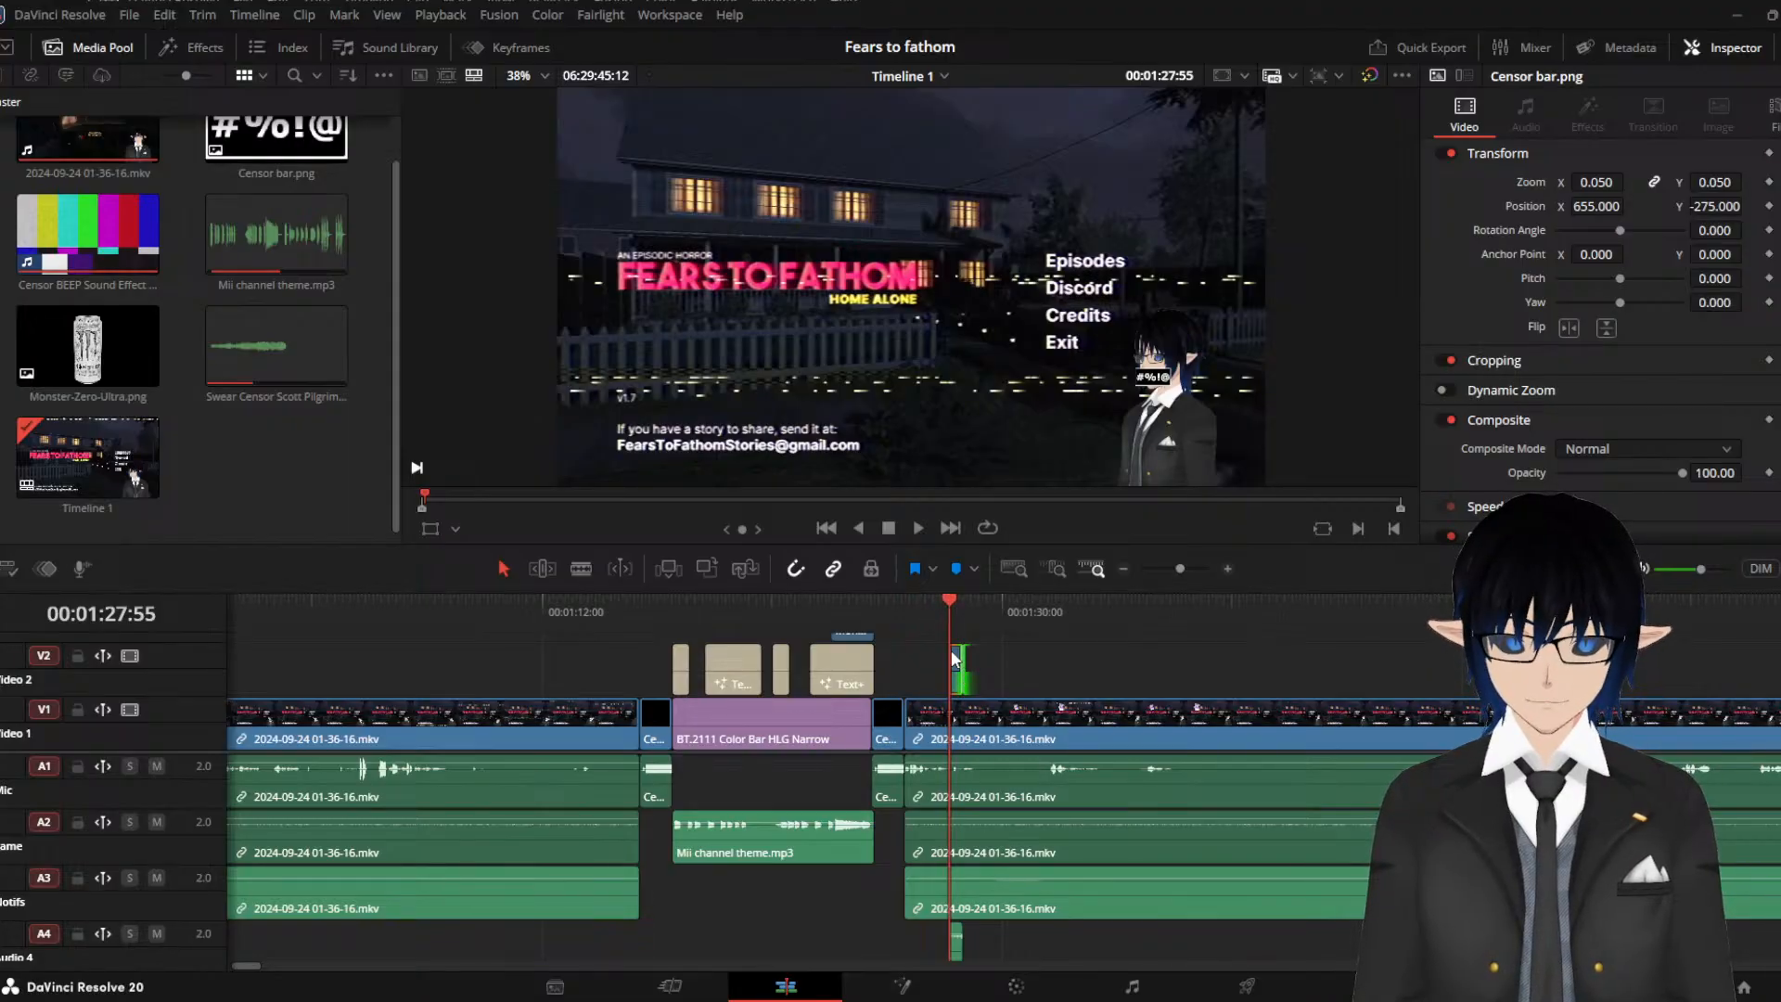
pyautogui.scroll(3, 977, 677)
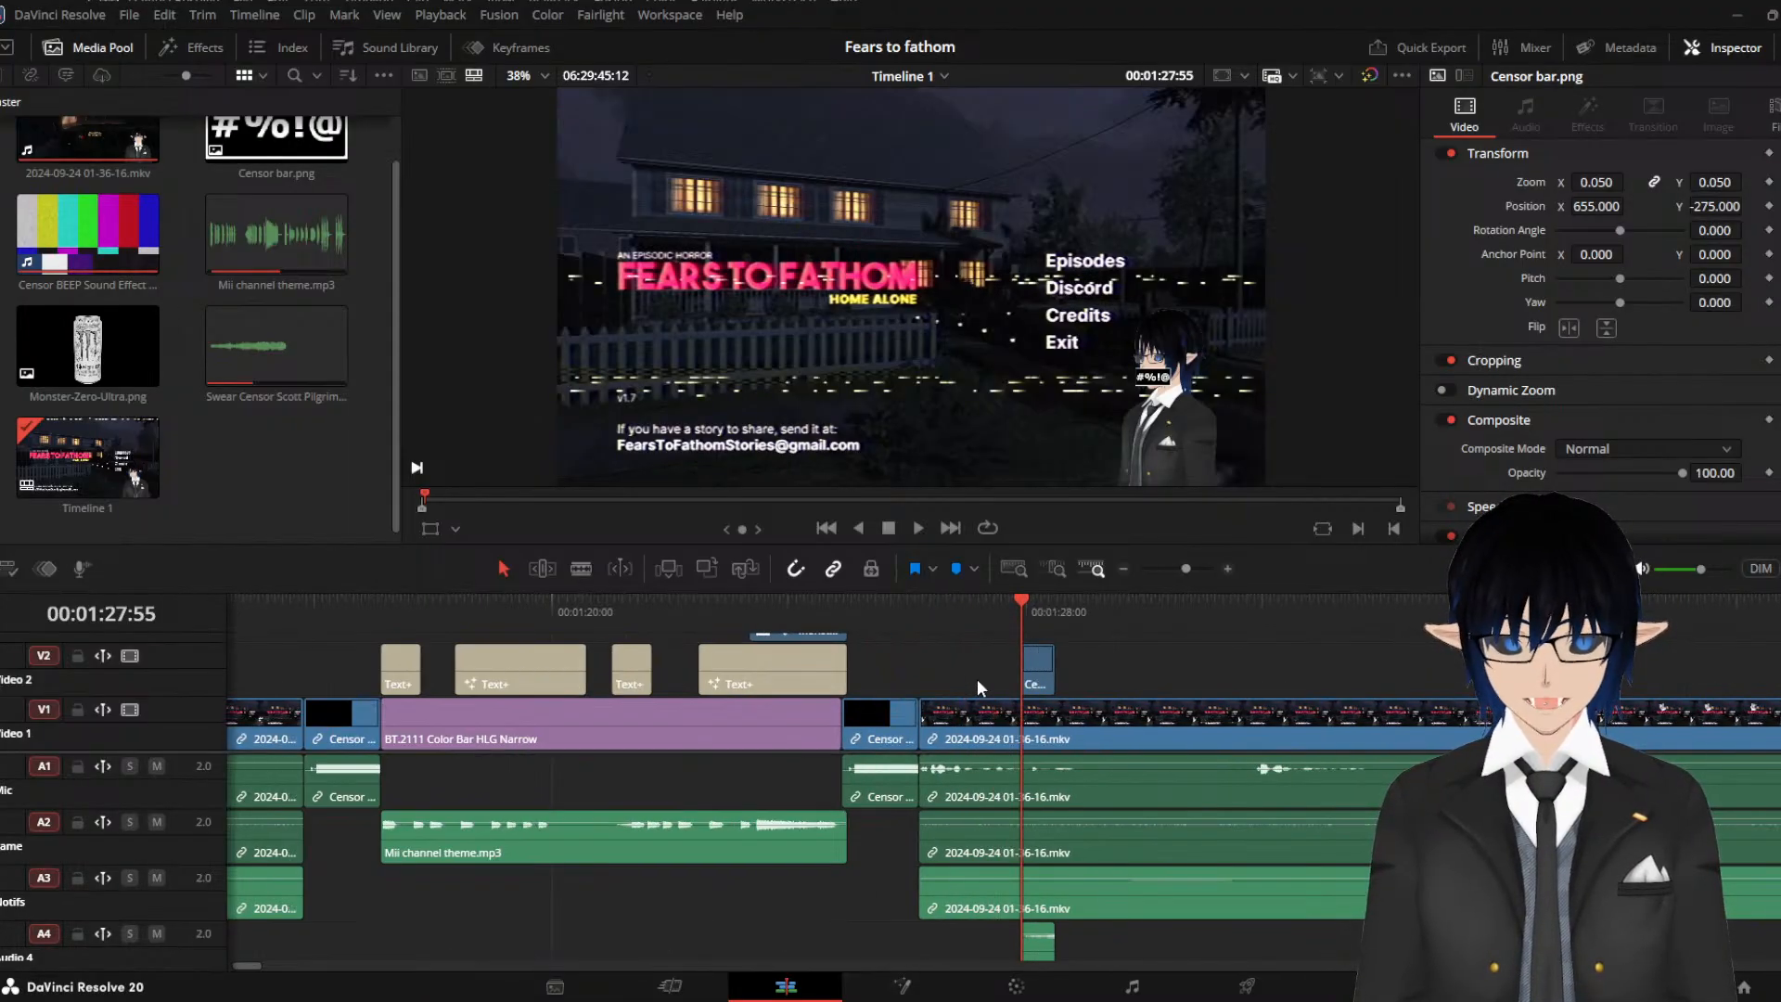
pyautogui.click(1066, 683)
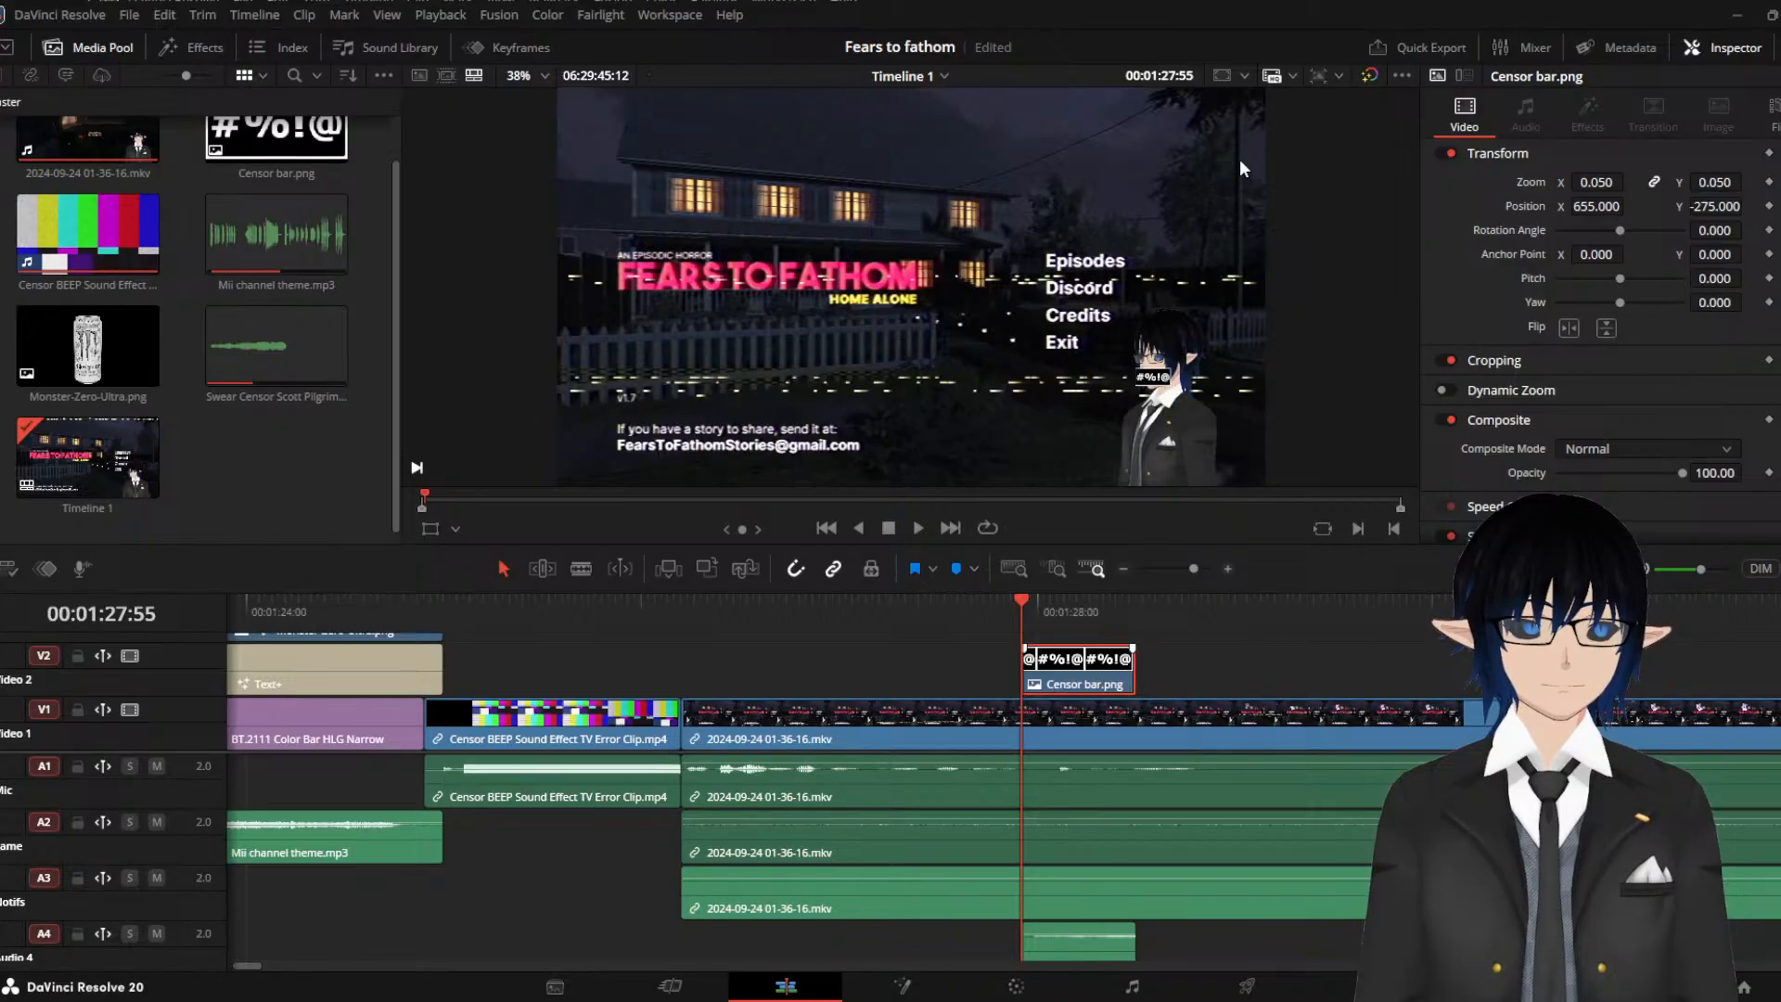
pyautogui.click(289, 495)
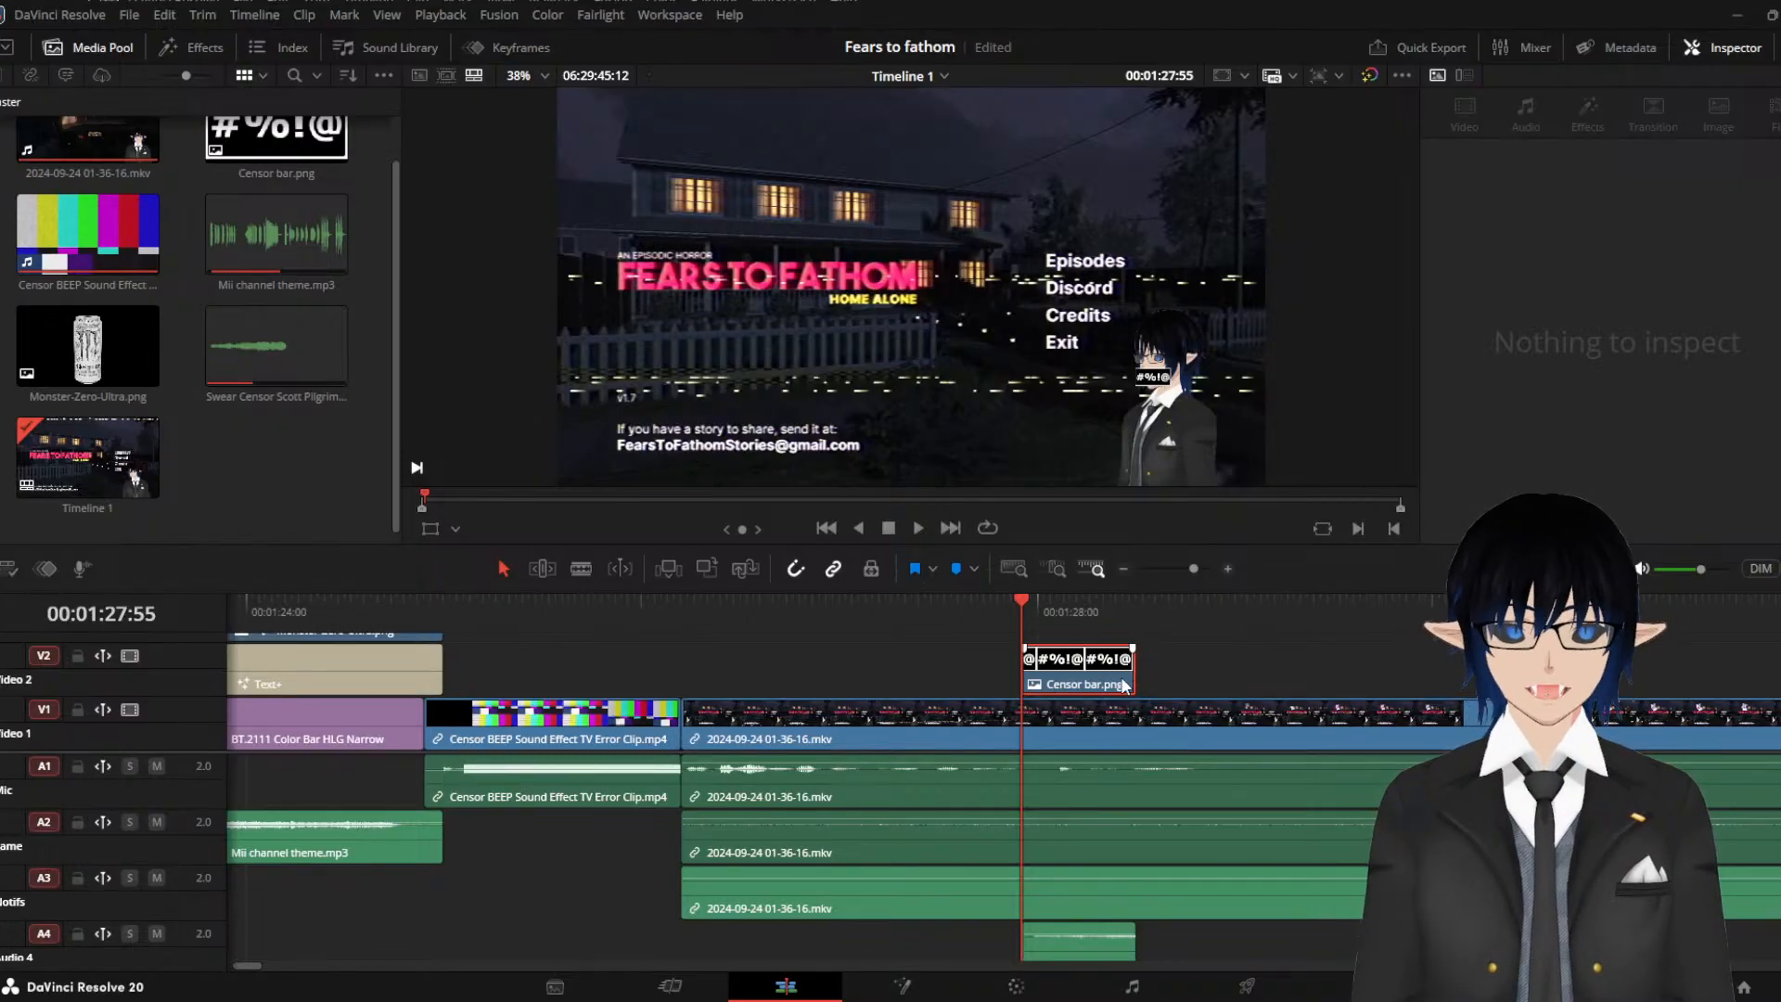
pyautogui.click(1073, 615)
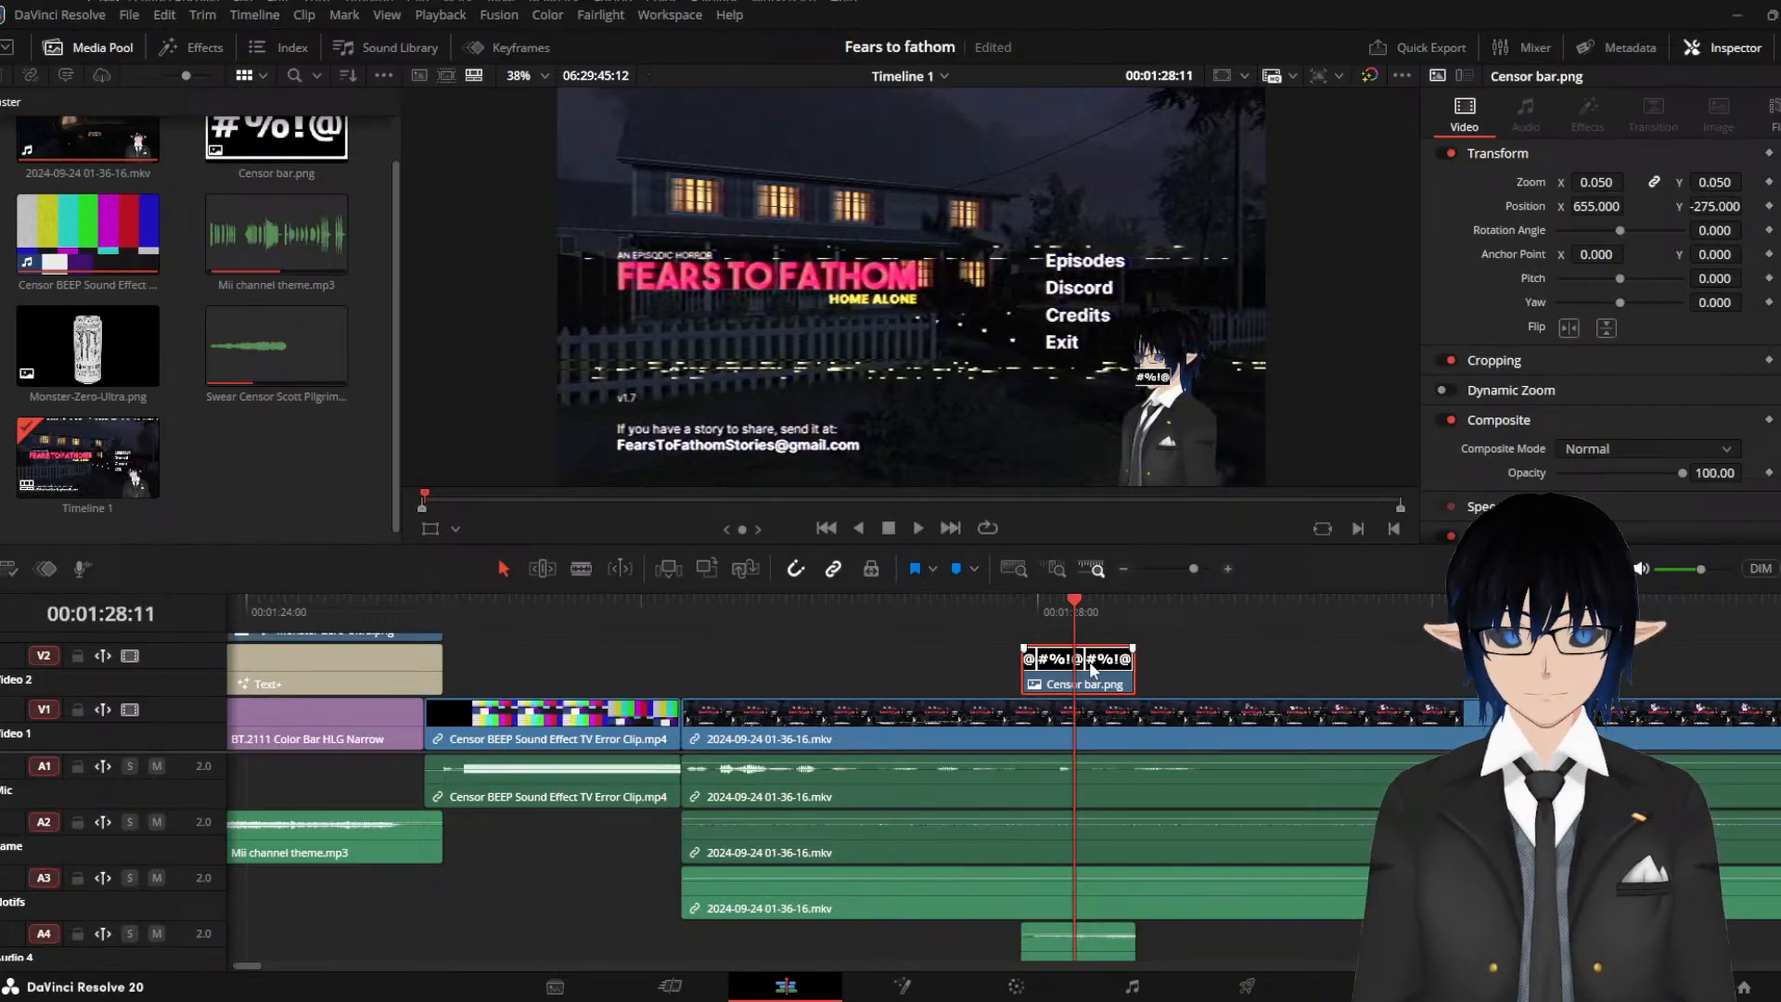
pyautogui.moveTo(1088, 664); pyautogui.dragTo(304, 488)
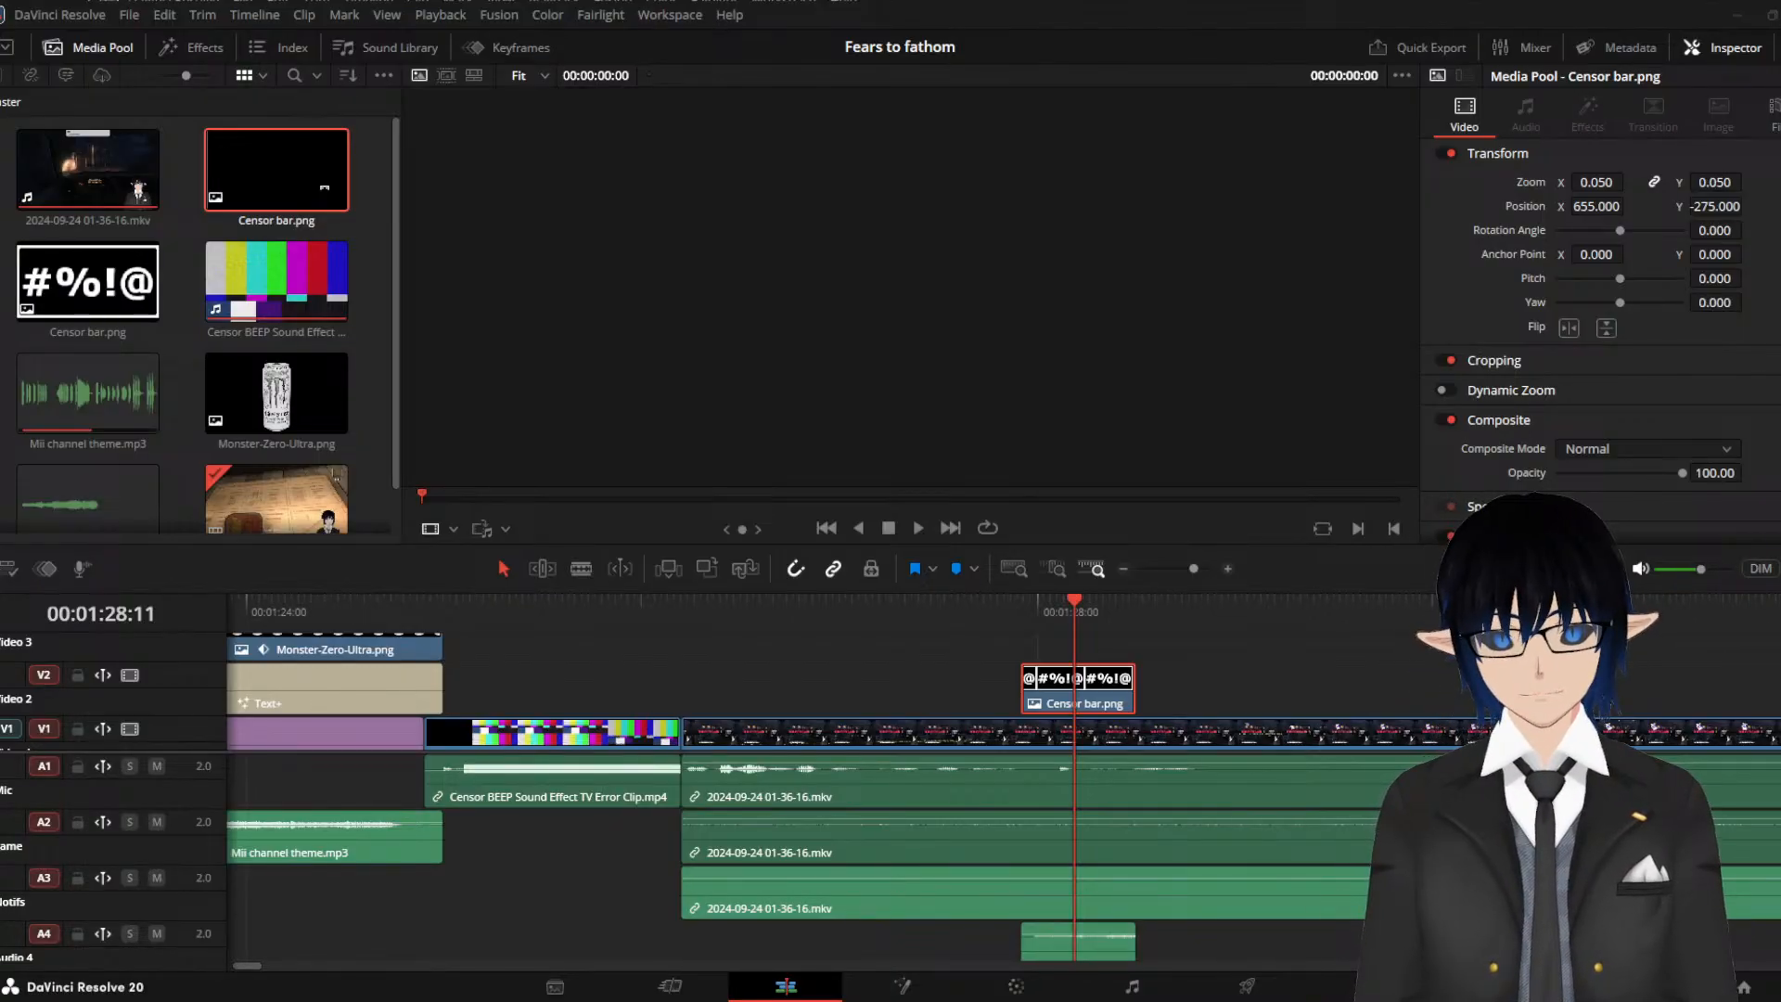
# Play back the swear word section to check the censor bar together with the censor sound
pyautogui.click(994, 616)
pyautogui.press('space')
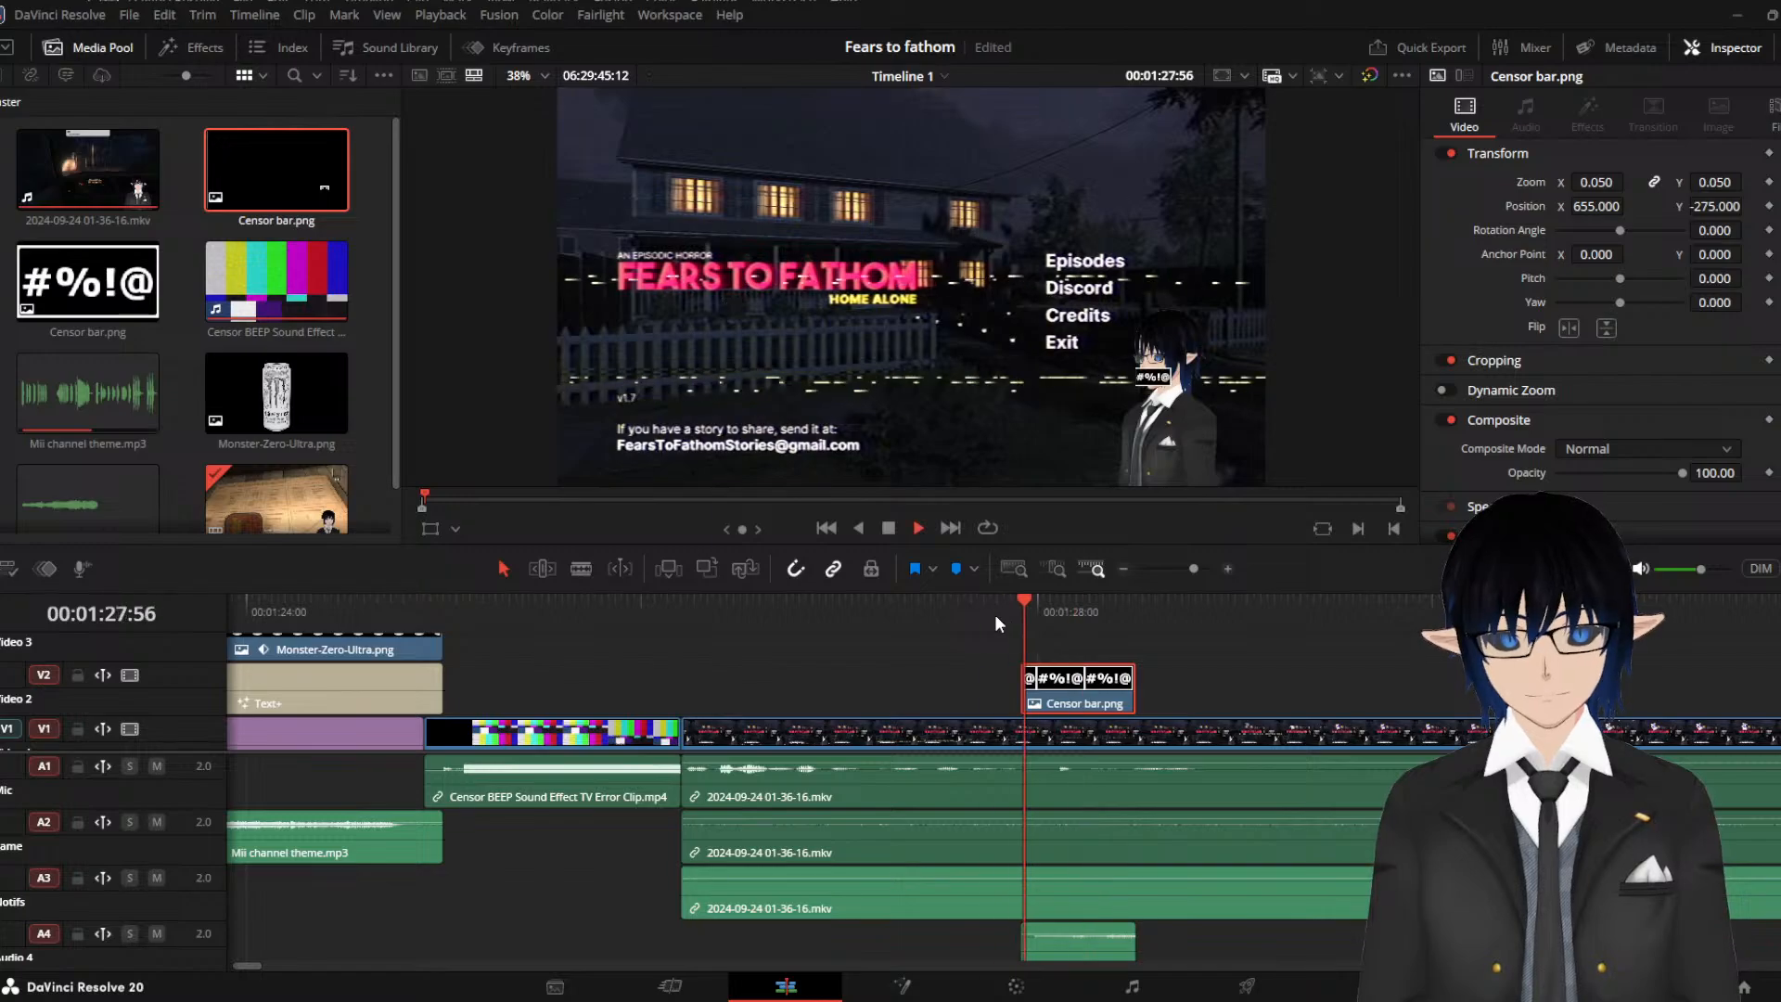
pyautogui.press('space')
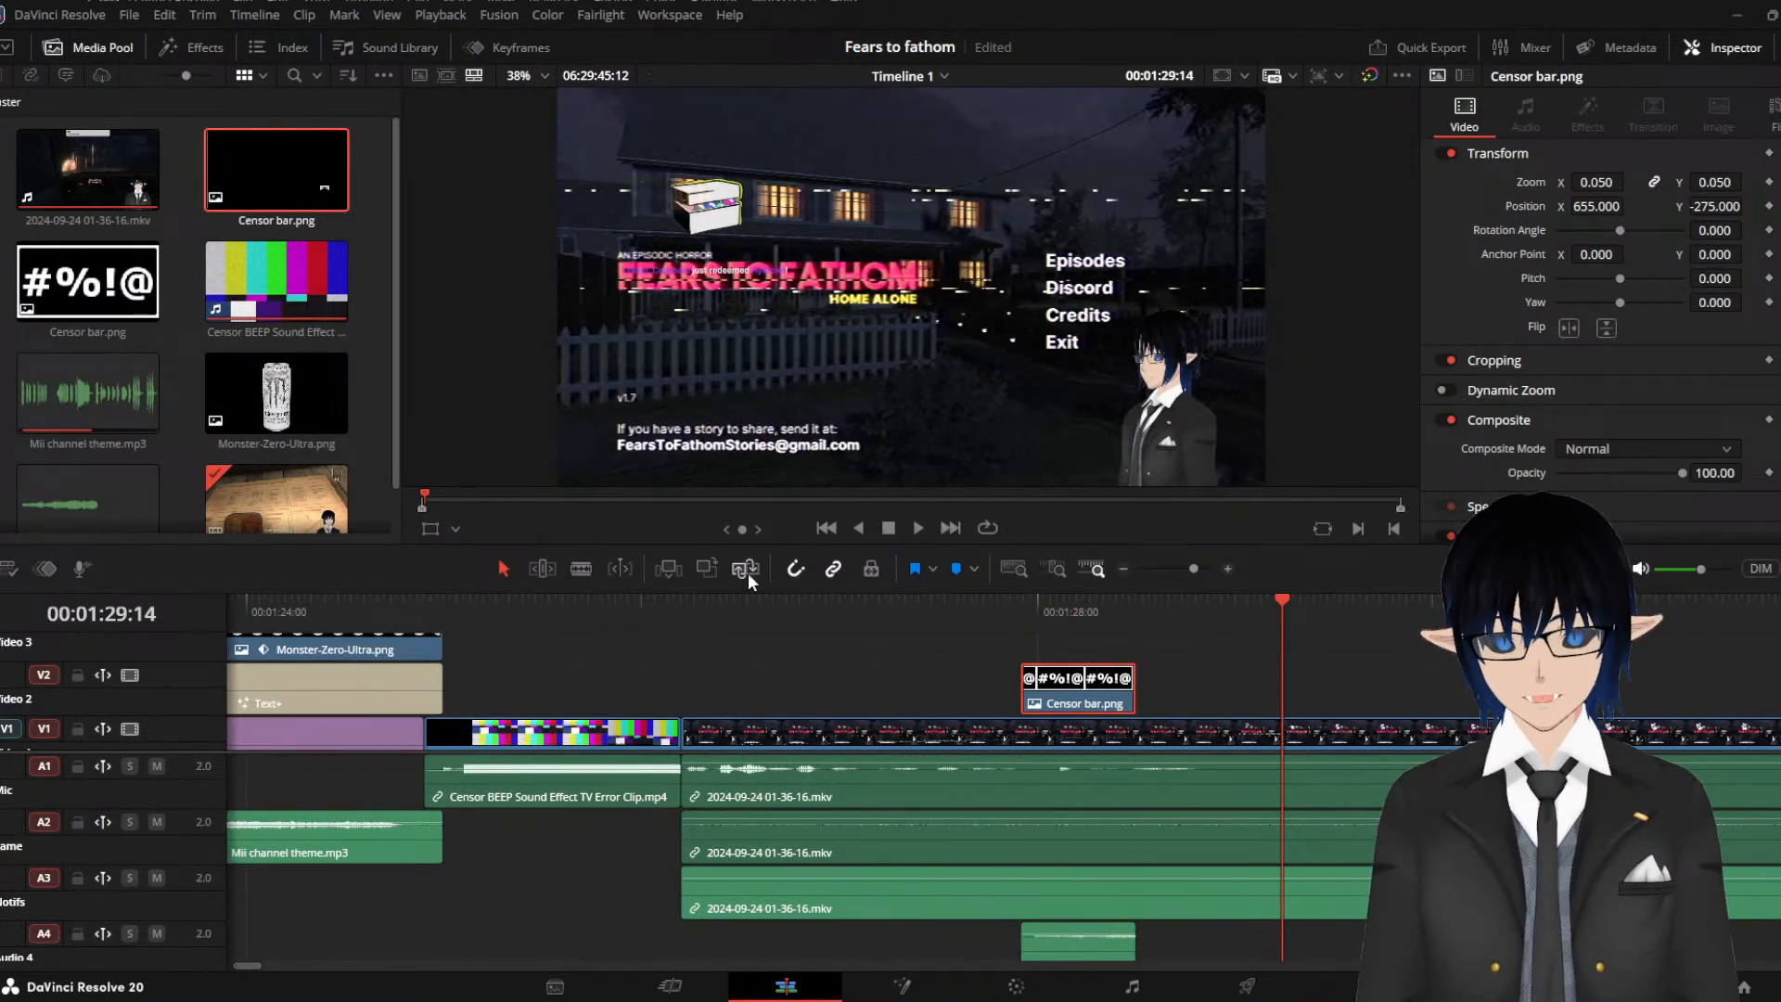
# Split the gameplay clip at 00:01:27:55 and 00:01:28:30, and turn down the mic audio between the two cuts
pyautogui.click(581, 568)
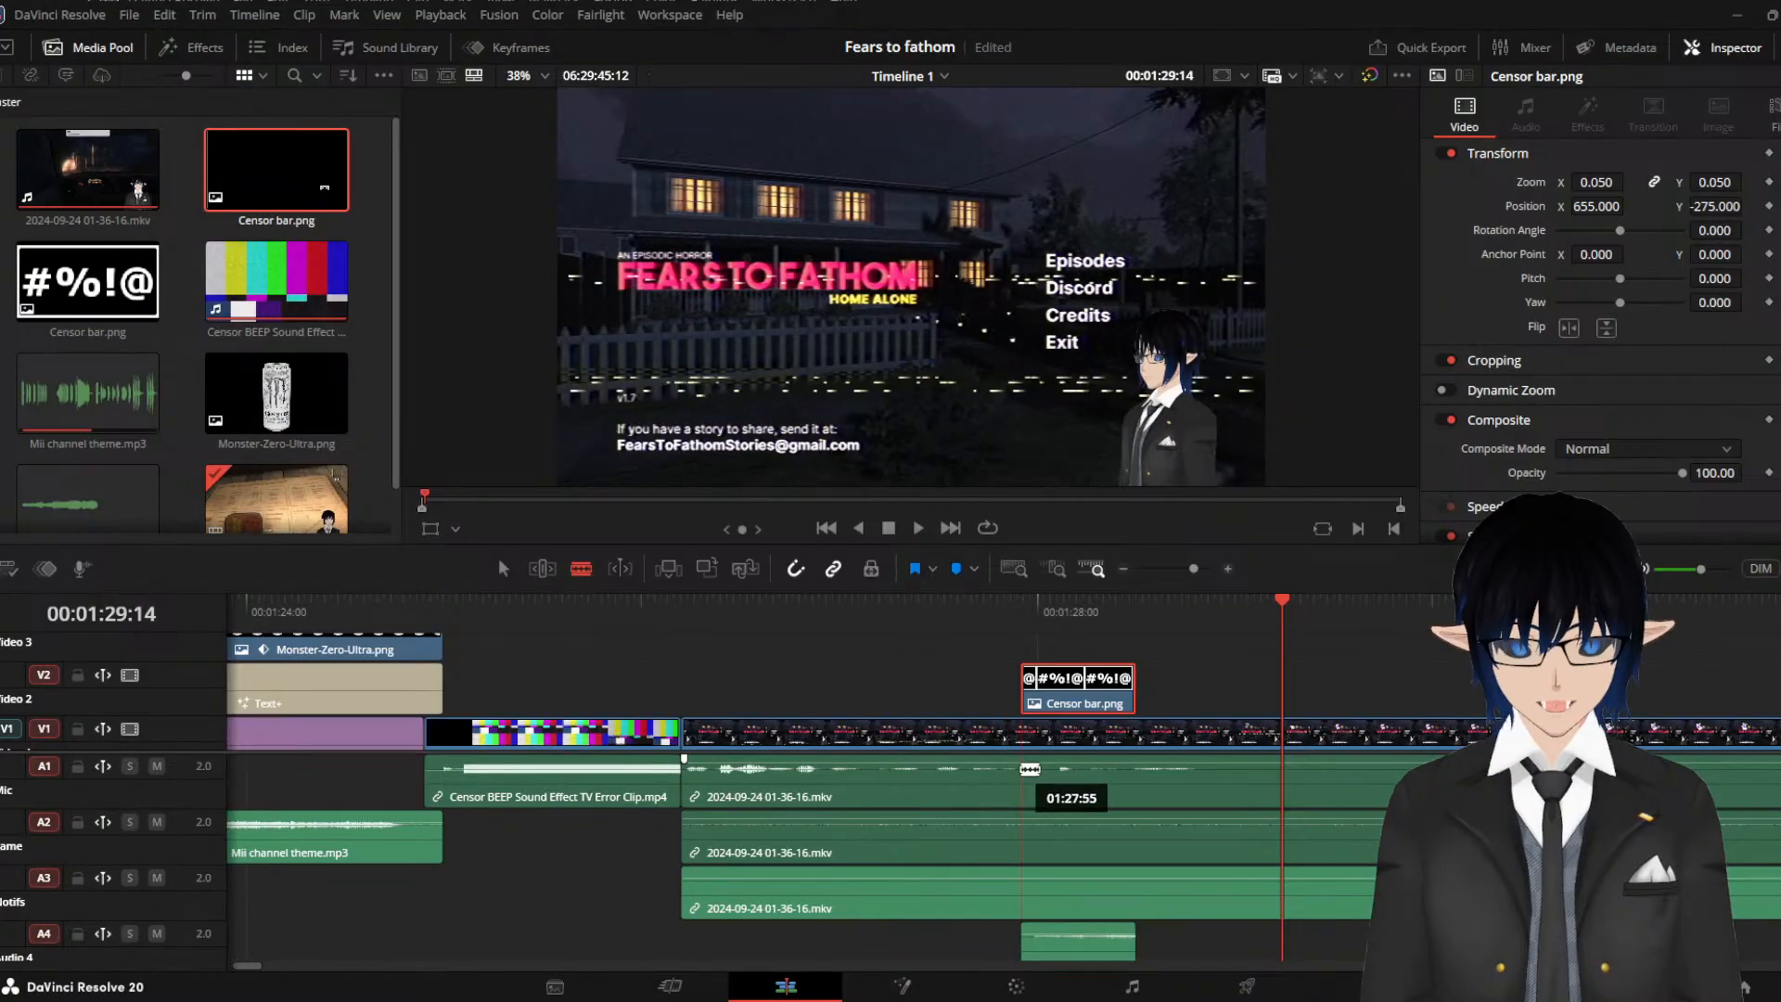
pyautogui.click(1024, 769)
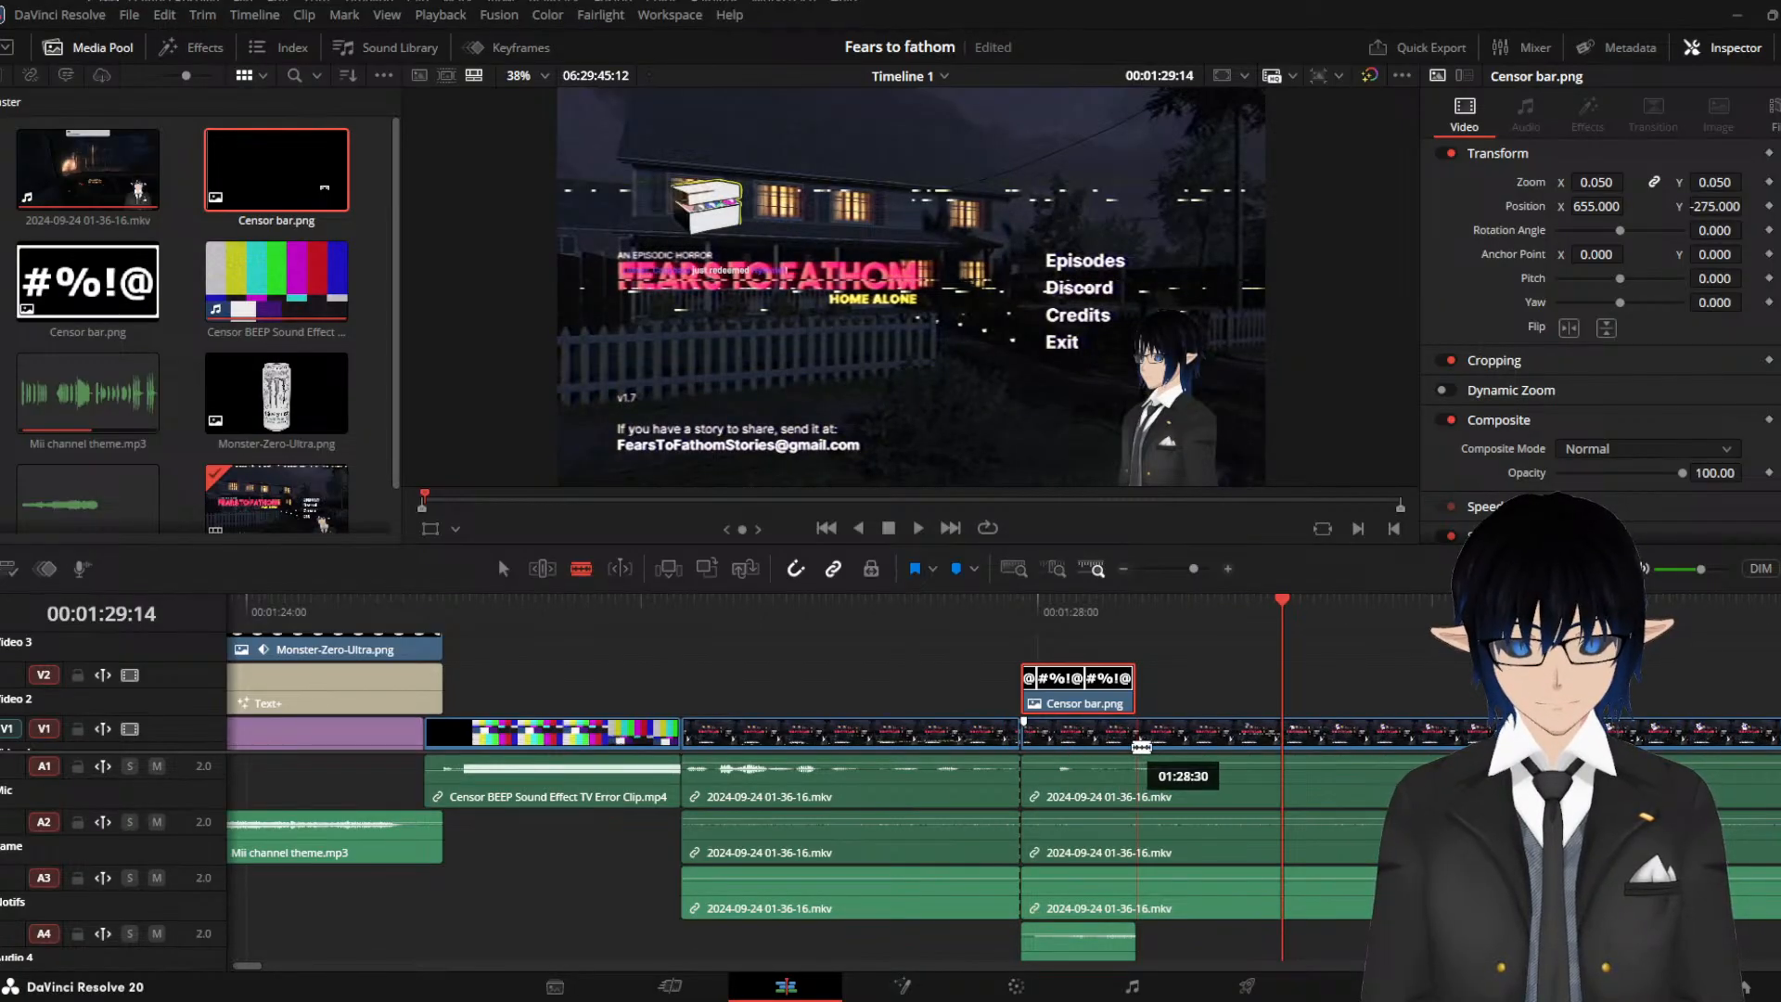
pyautogui.click(1141, 723)
pyautogui.click(1071, 769)
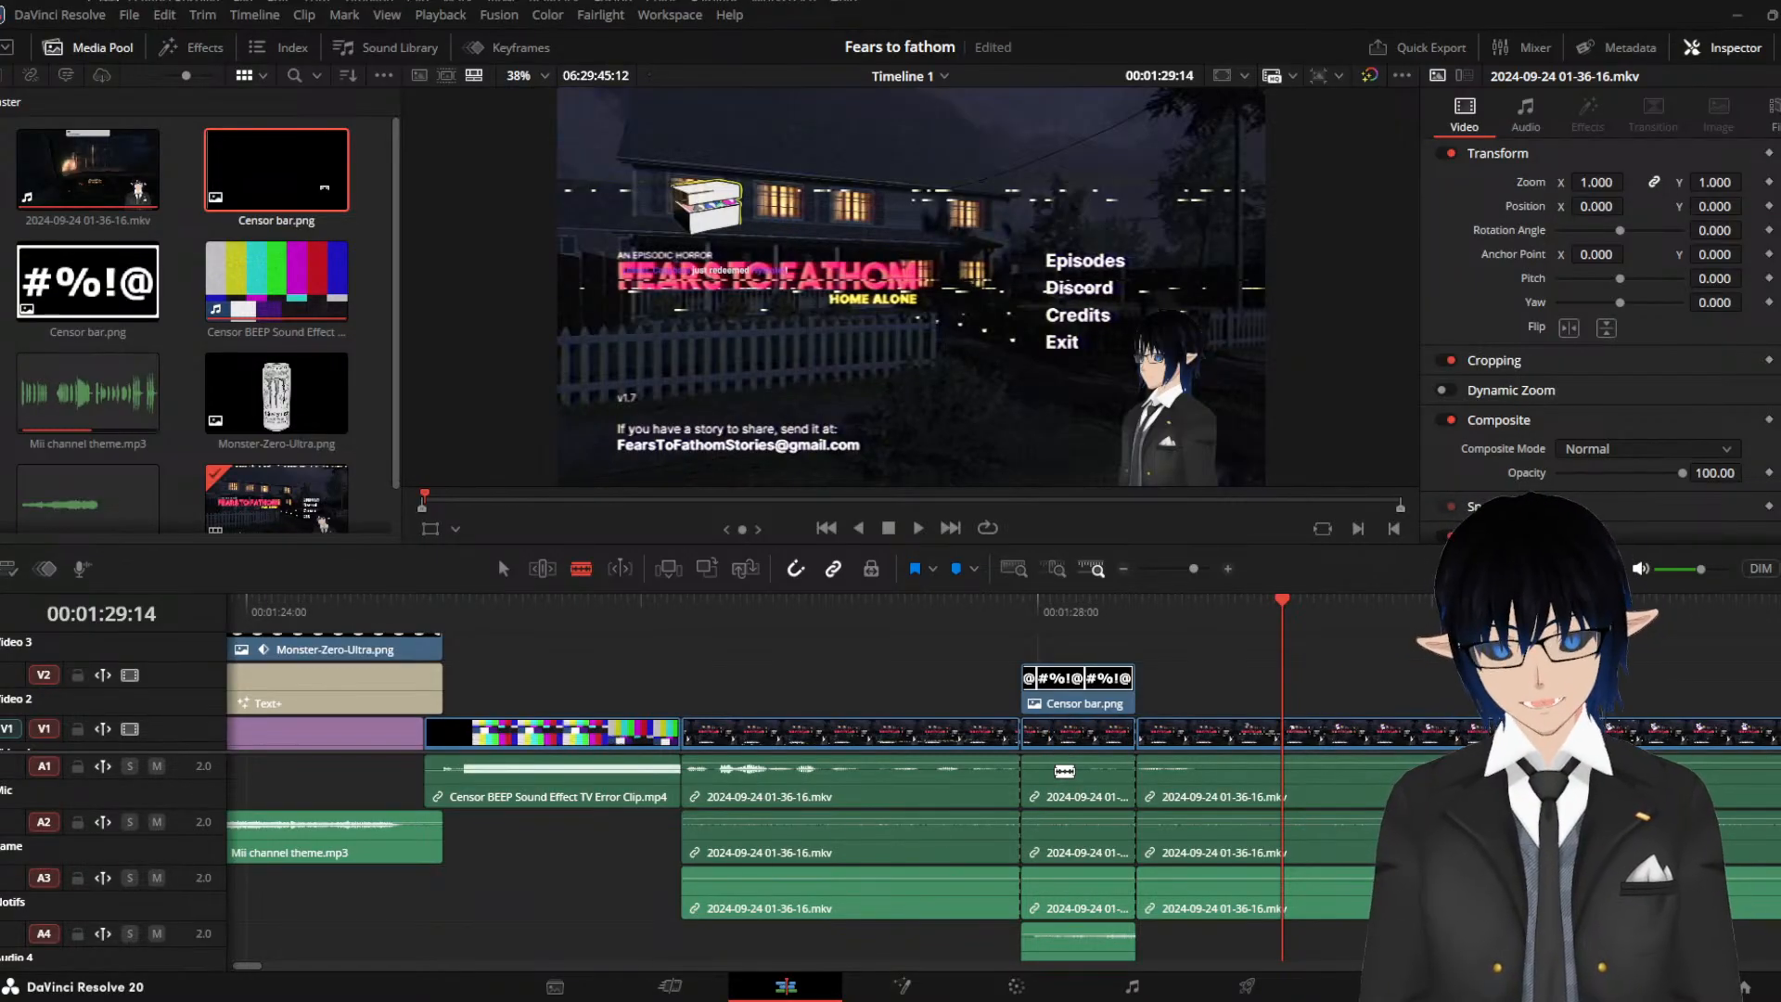
pyautogui.press('a')
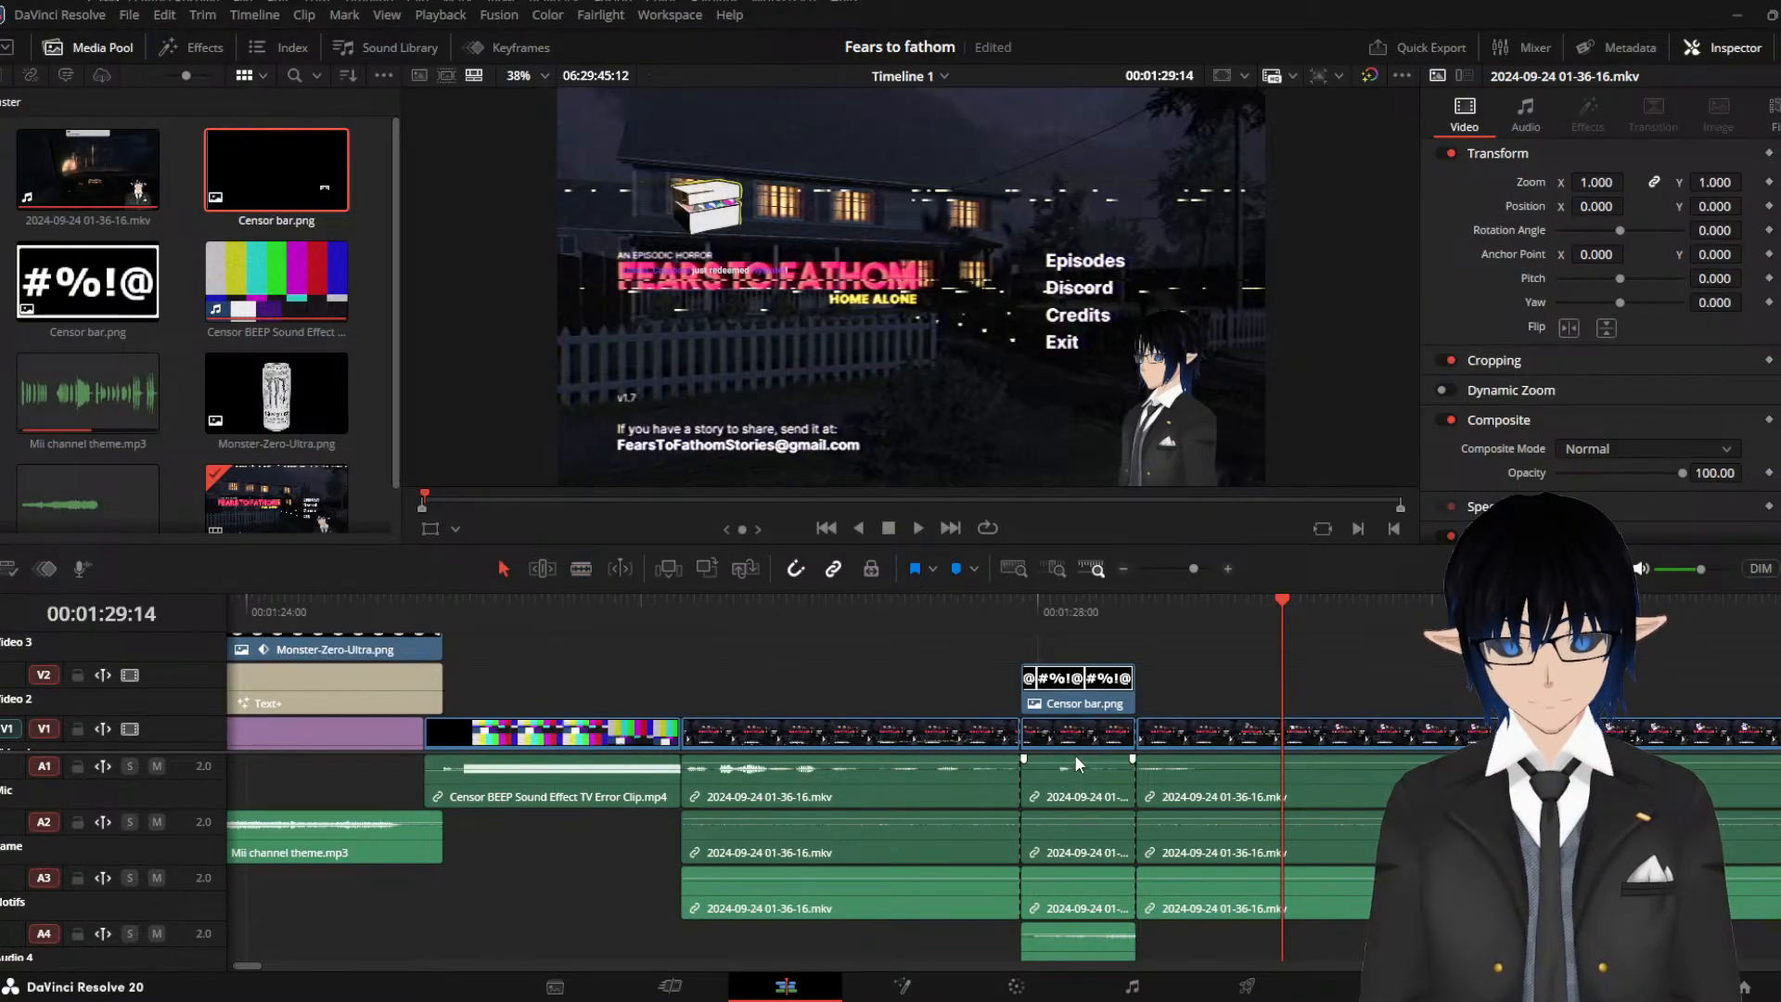
pyautogui.moveTo(1071, 770)
pyautogui.mouseDown()
pyautogui.moveTo(1069, 753)
pyautogui.moveTo(1069, 784)
pyautogui.mouseUp()
# Play back from 00:01:27:45 to check the lowered mic audio under the censor sound and review the gameplay that follows
pyautogui.click(985, 602)
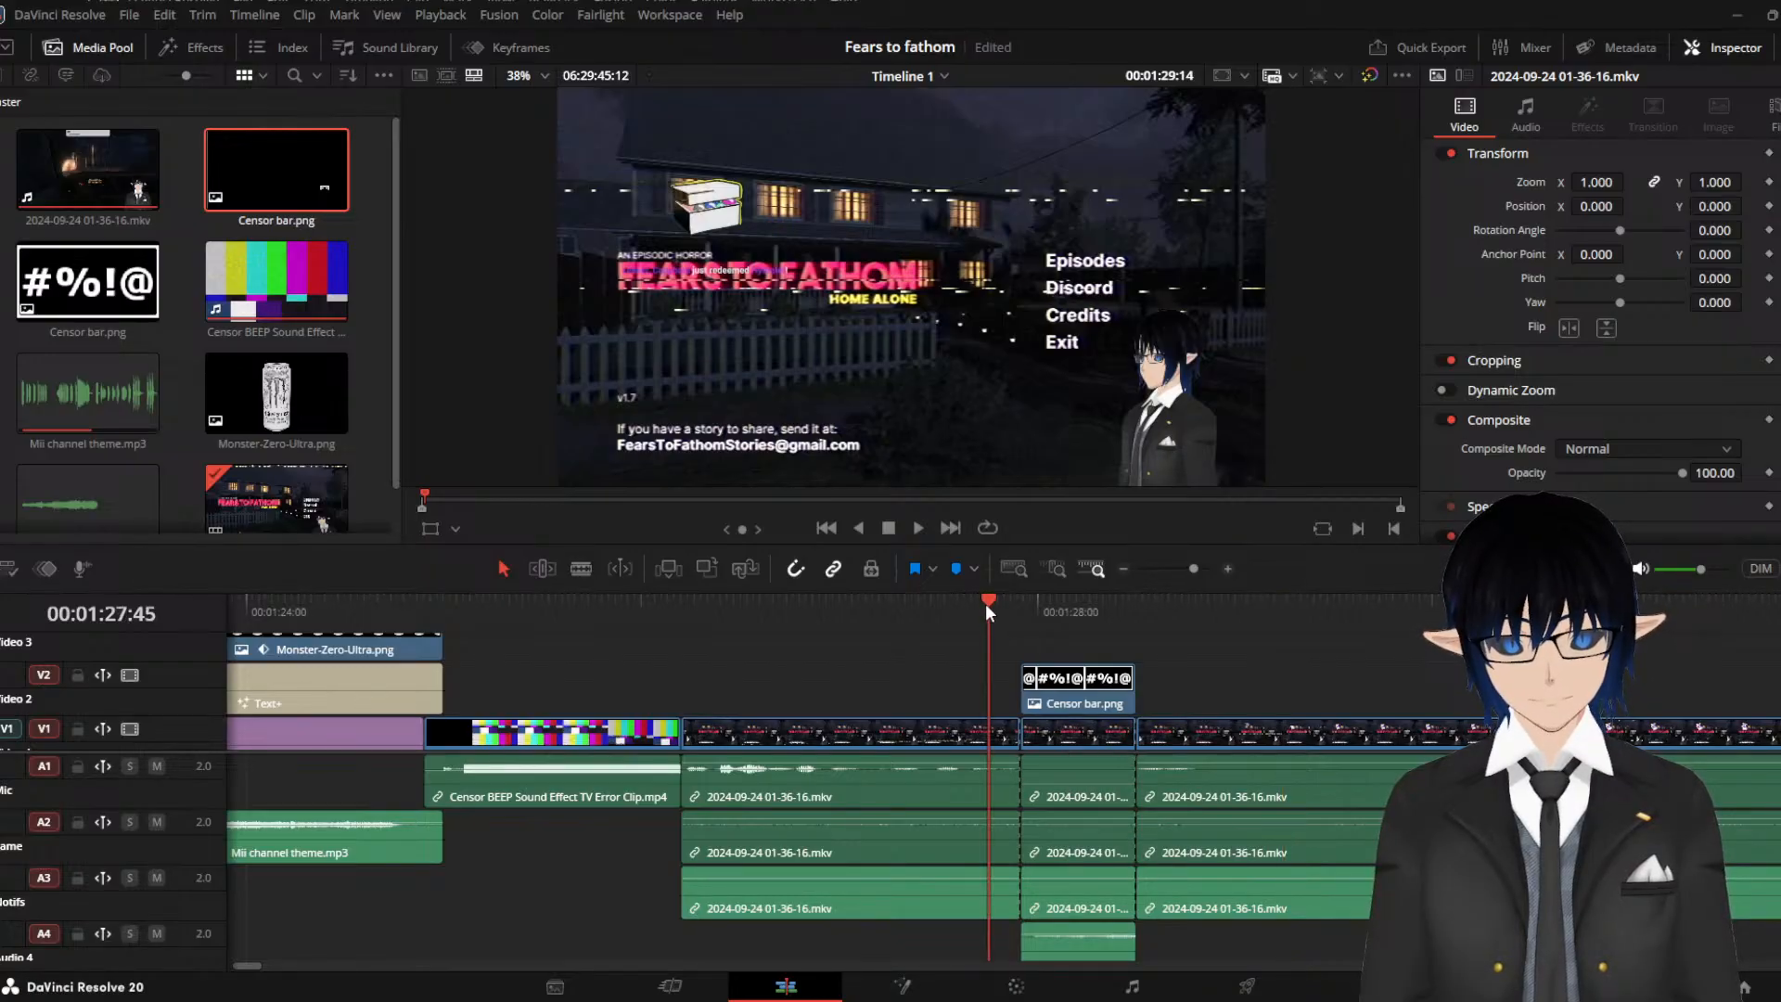
pyautogui.press('space')
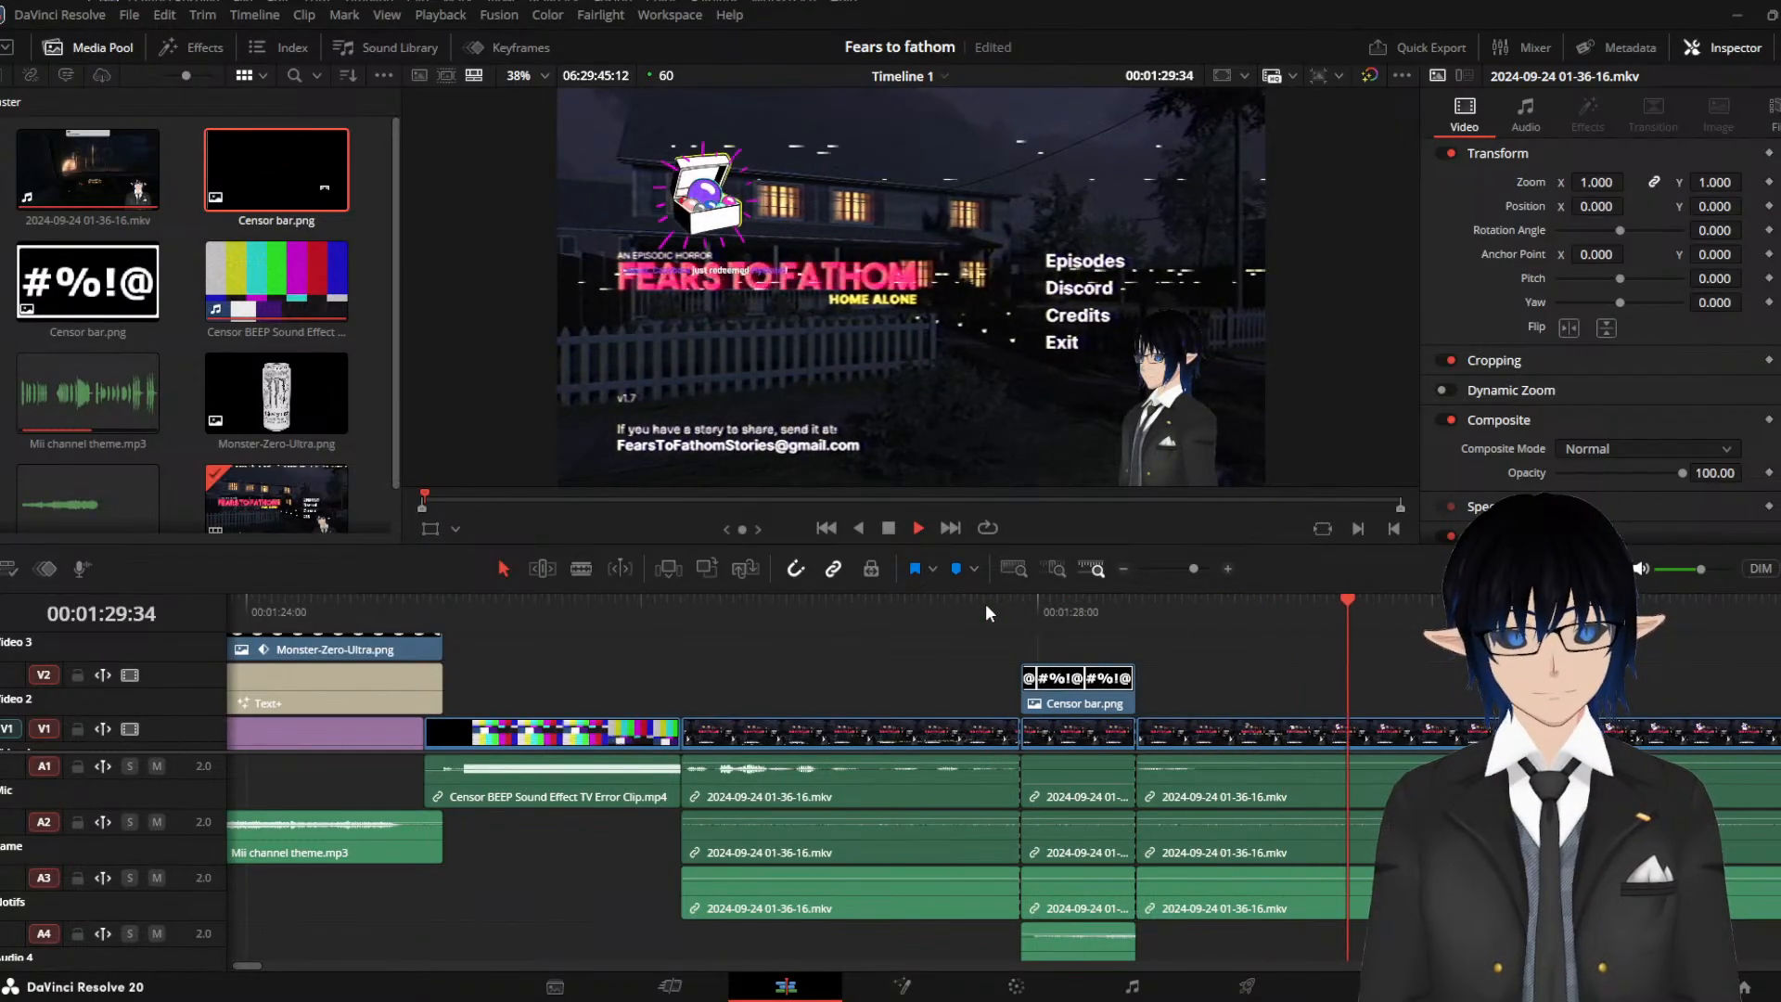
pyautogui.press('space')
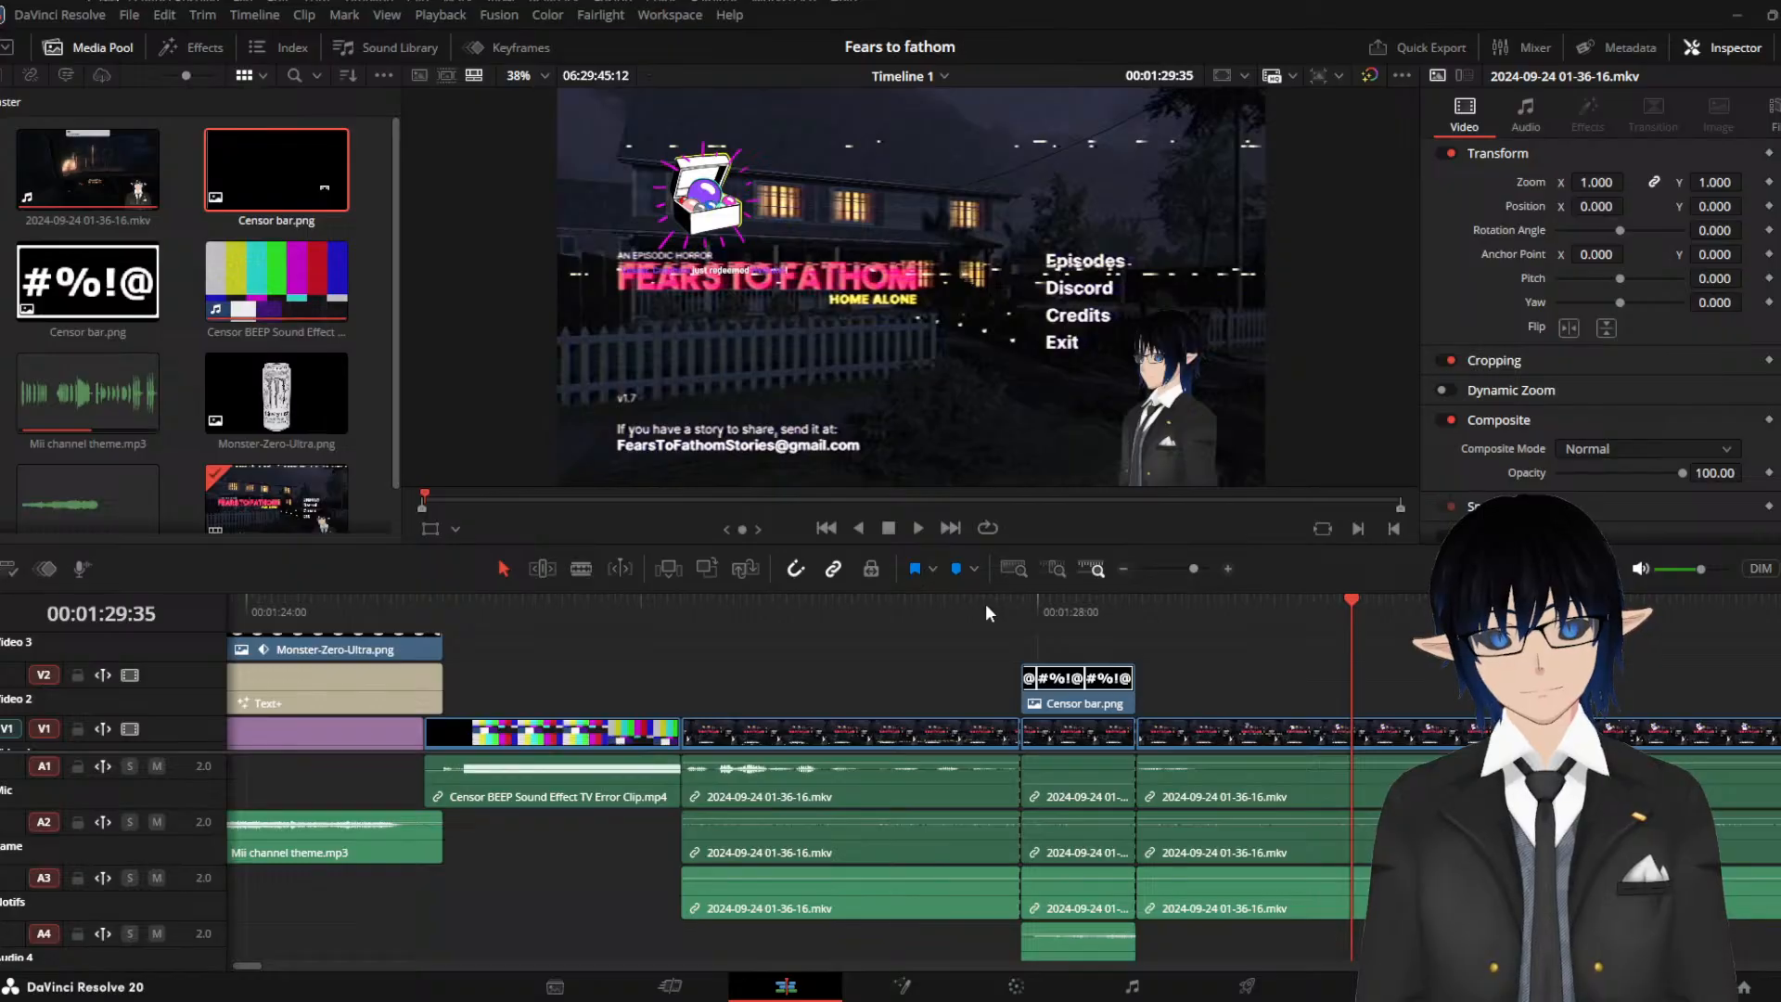
pyautogui.click(1249, 634)
pyautogui.moveTo(1248, 634); pyautogui.dragTo(1148, 644)
pyautogui.press('space')
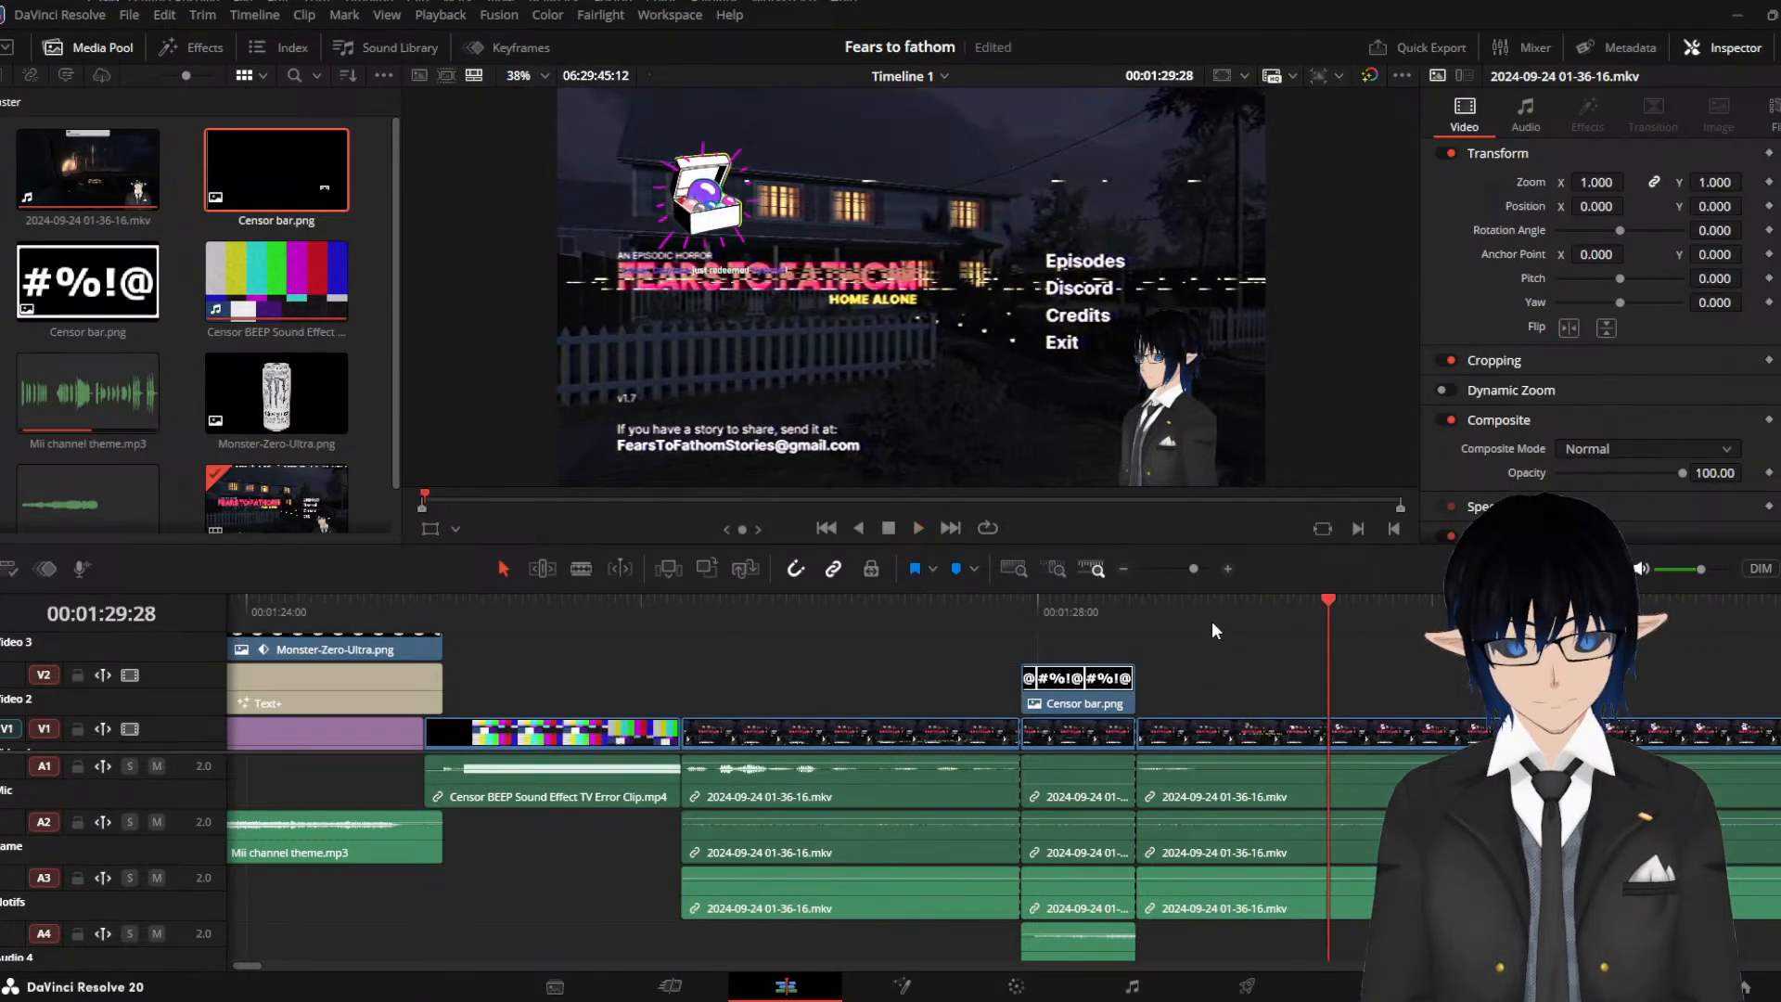
# Split the gameplay clip at 00:01:28:53 and, after playing the section that follows, at 00:01:31:51
pyautogui.click(1212, 621)
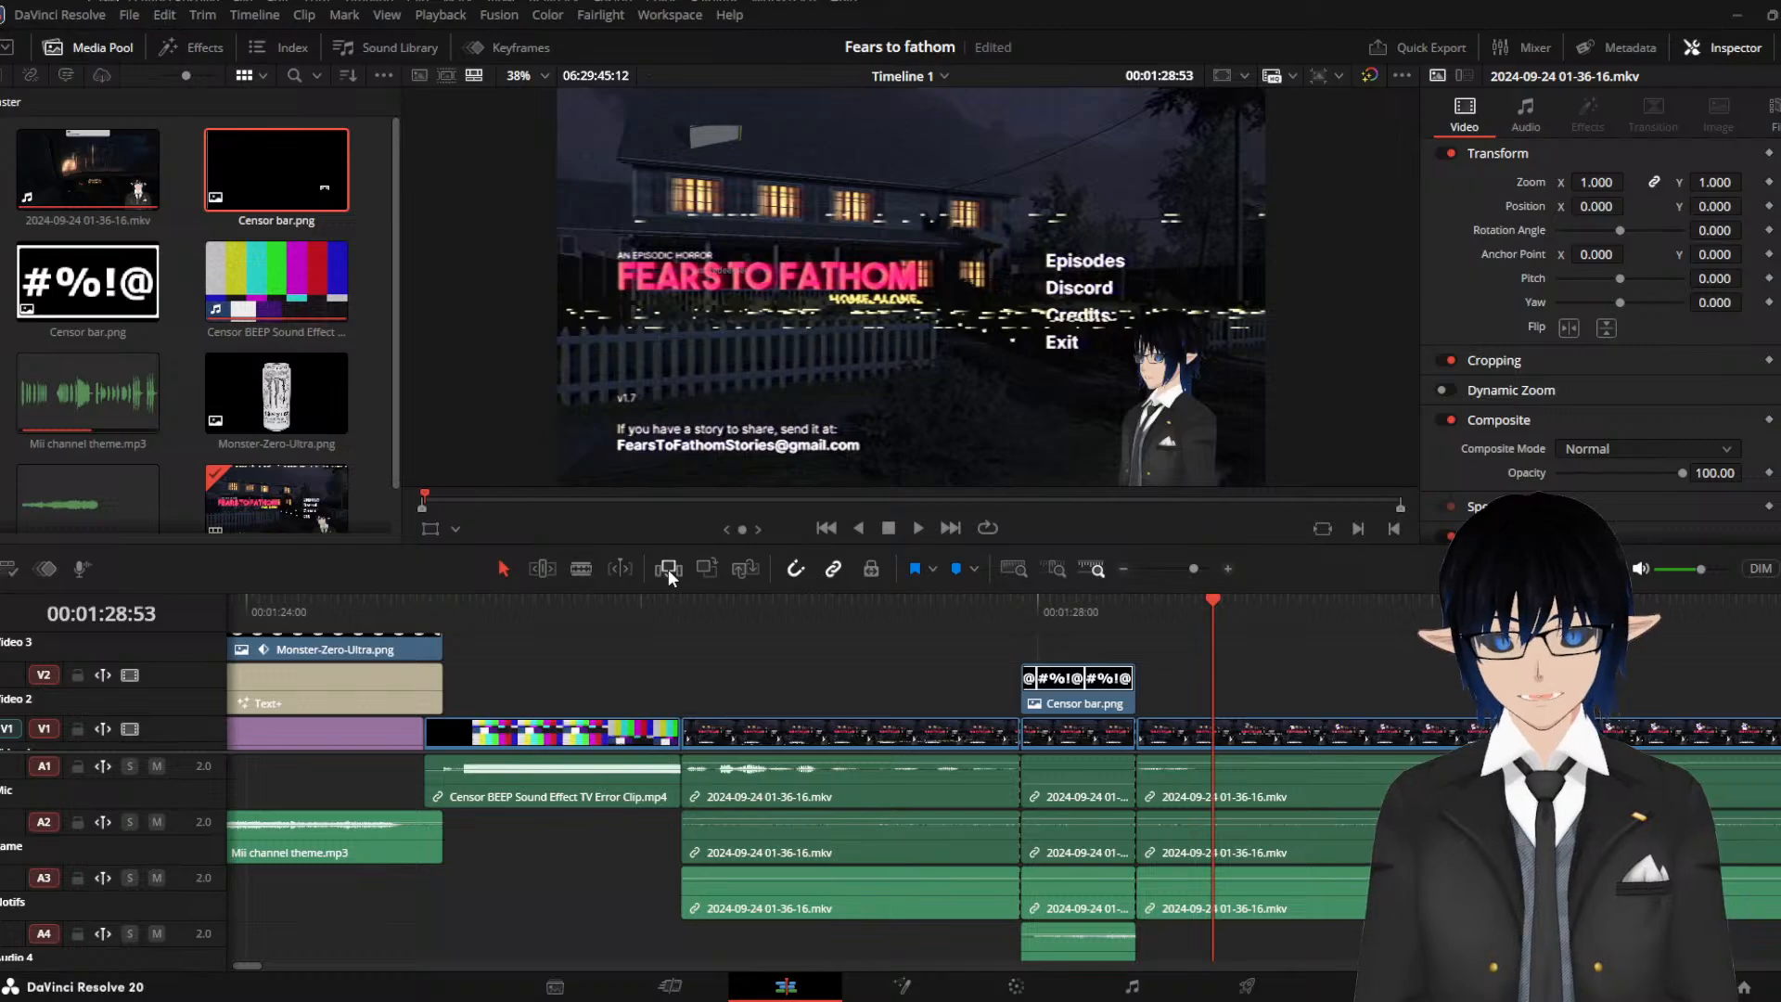
pyautogui.click(581, 568)
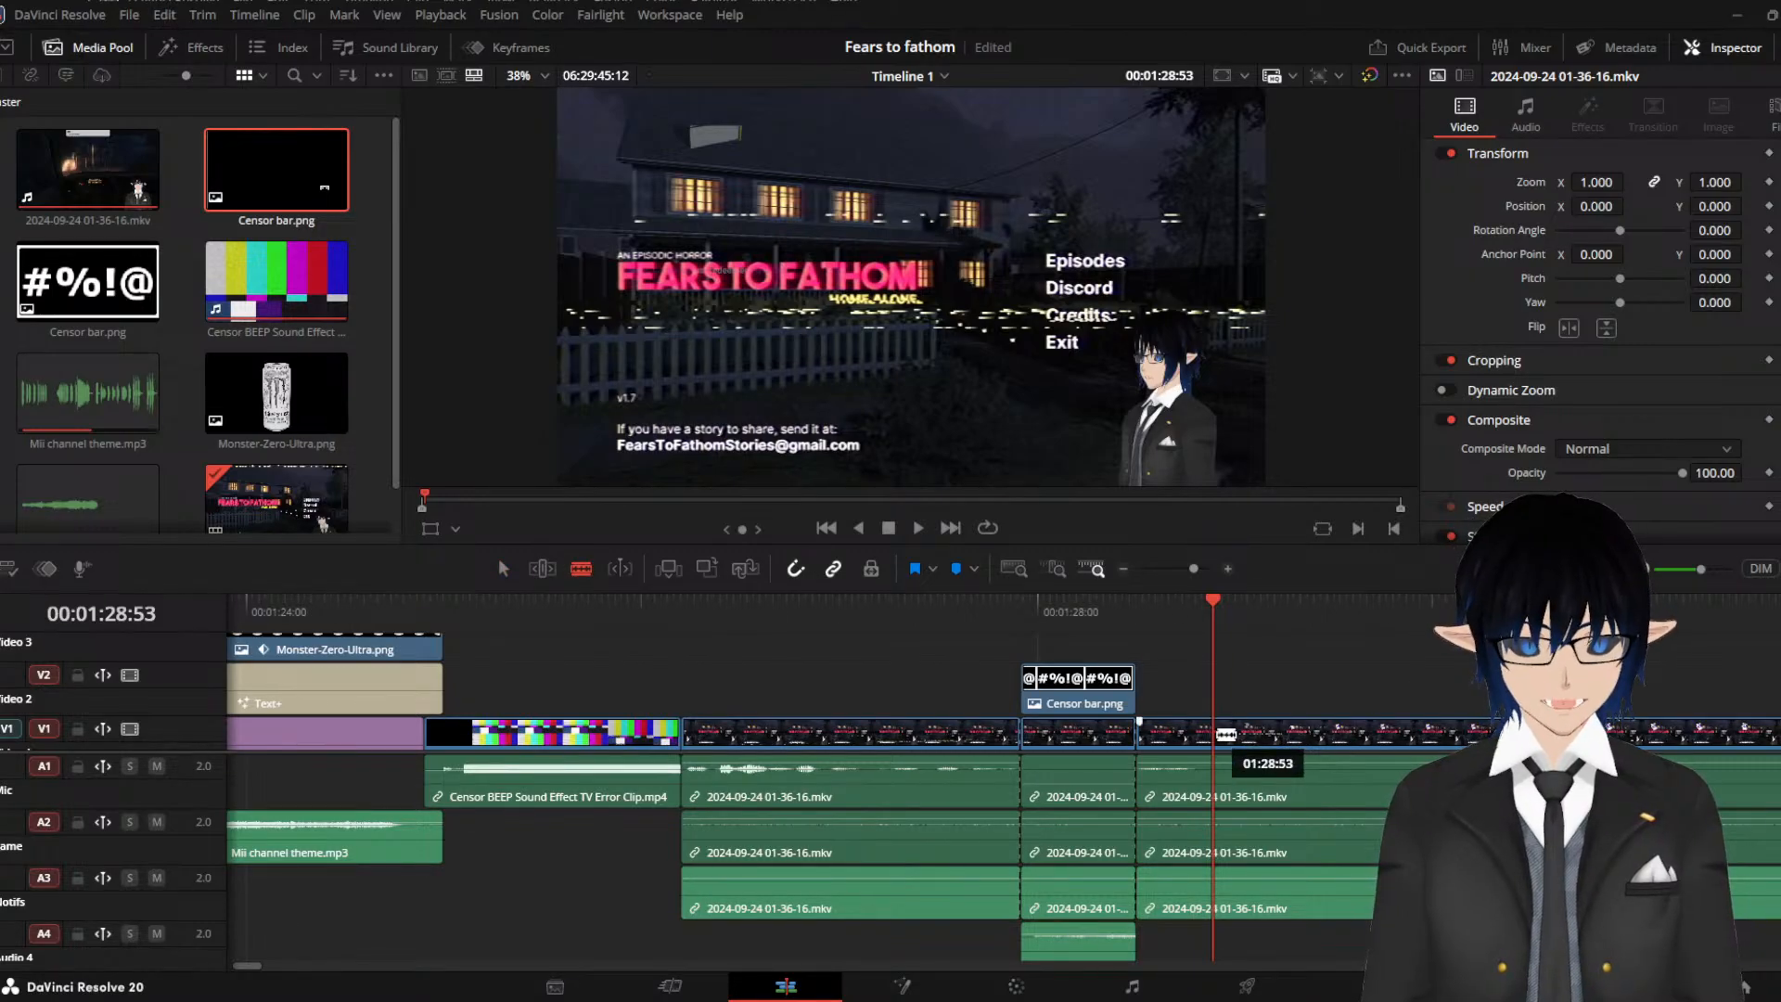
pyautogui.click(1222, 734)
pyautogui.press('space')
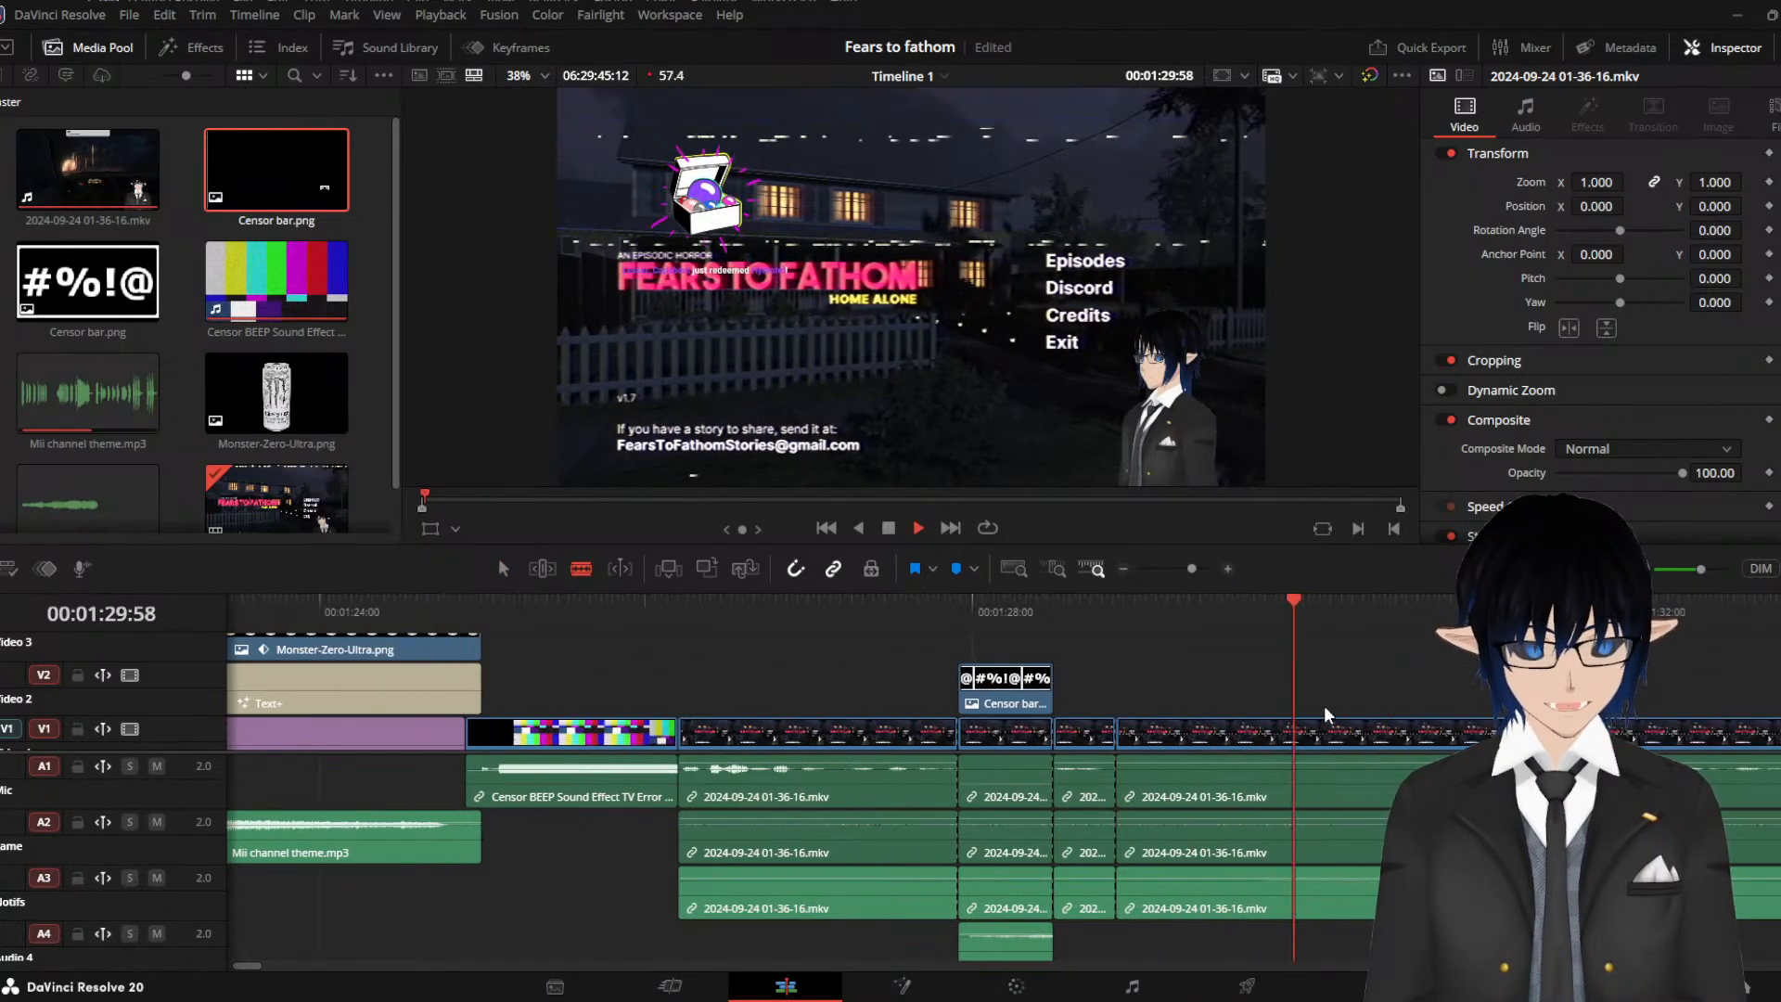
pyautogui.scroll(-2, 1325, 714)
pyautogui.scroll(-1, 1325, 714)
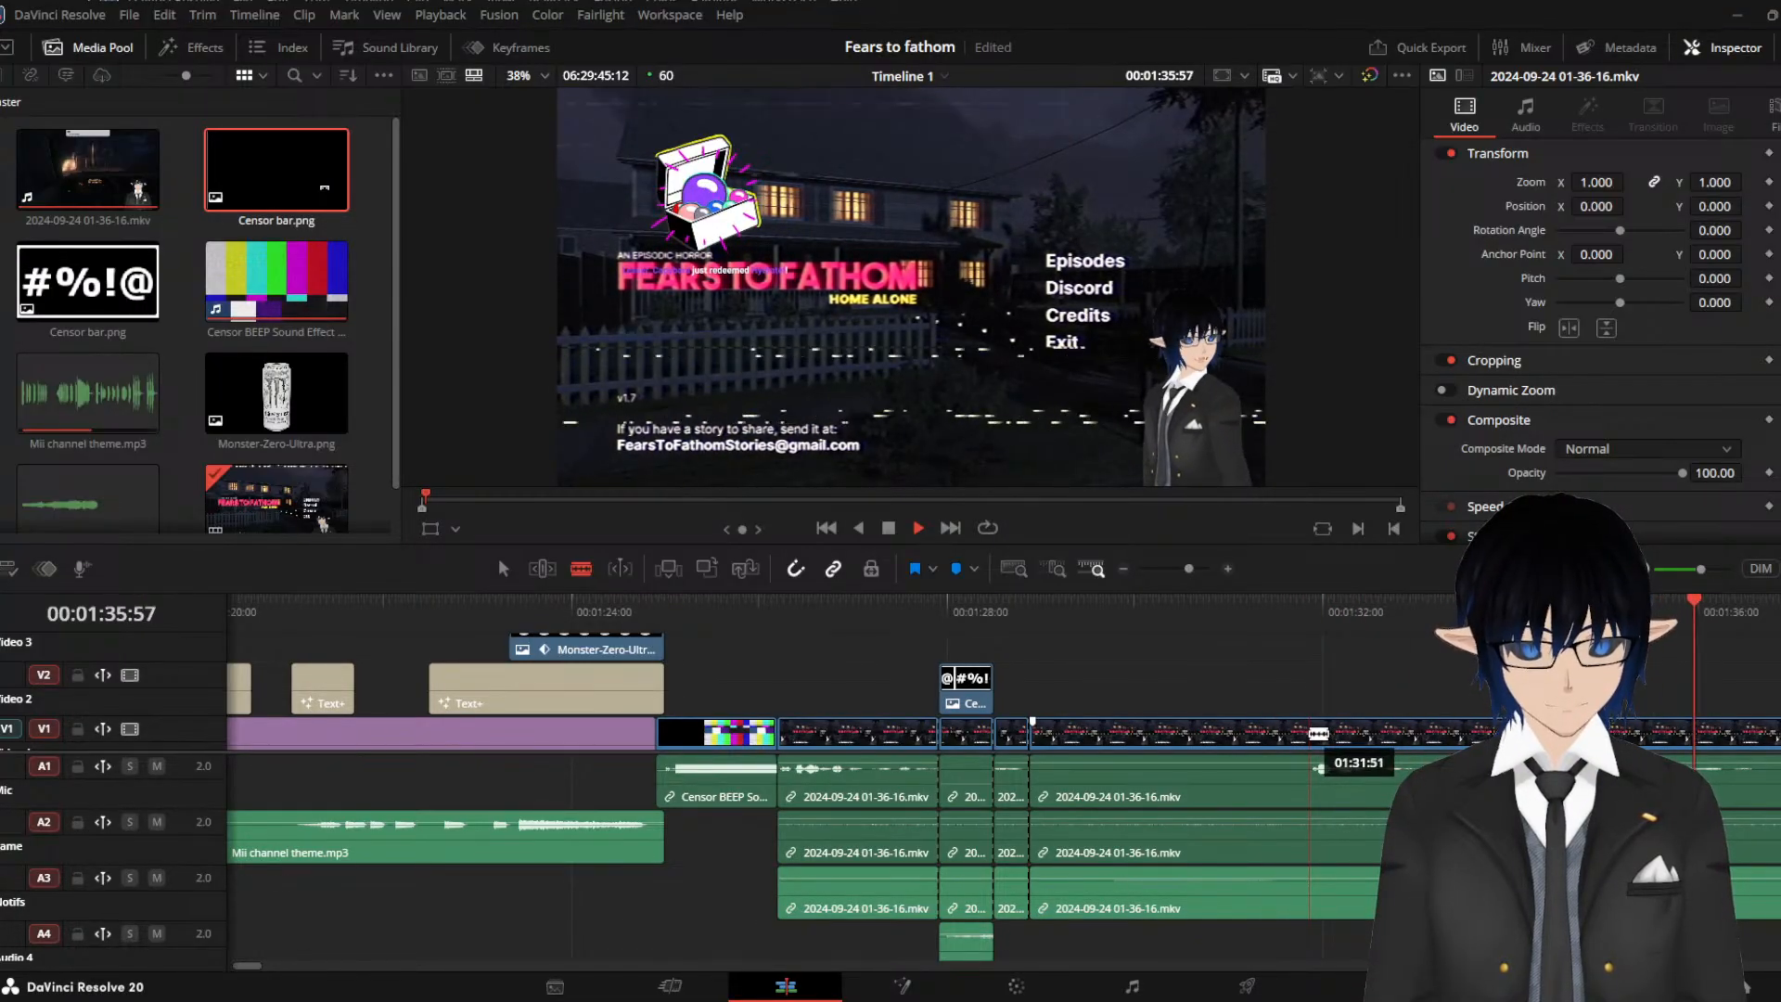
pyautogui.press('space')
pyautogui.click(1312, 732)
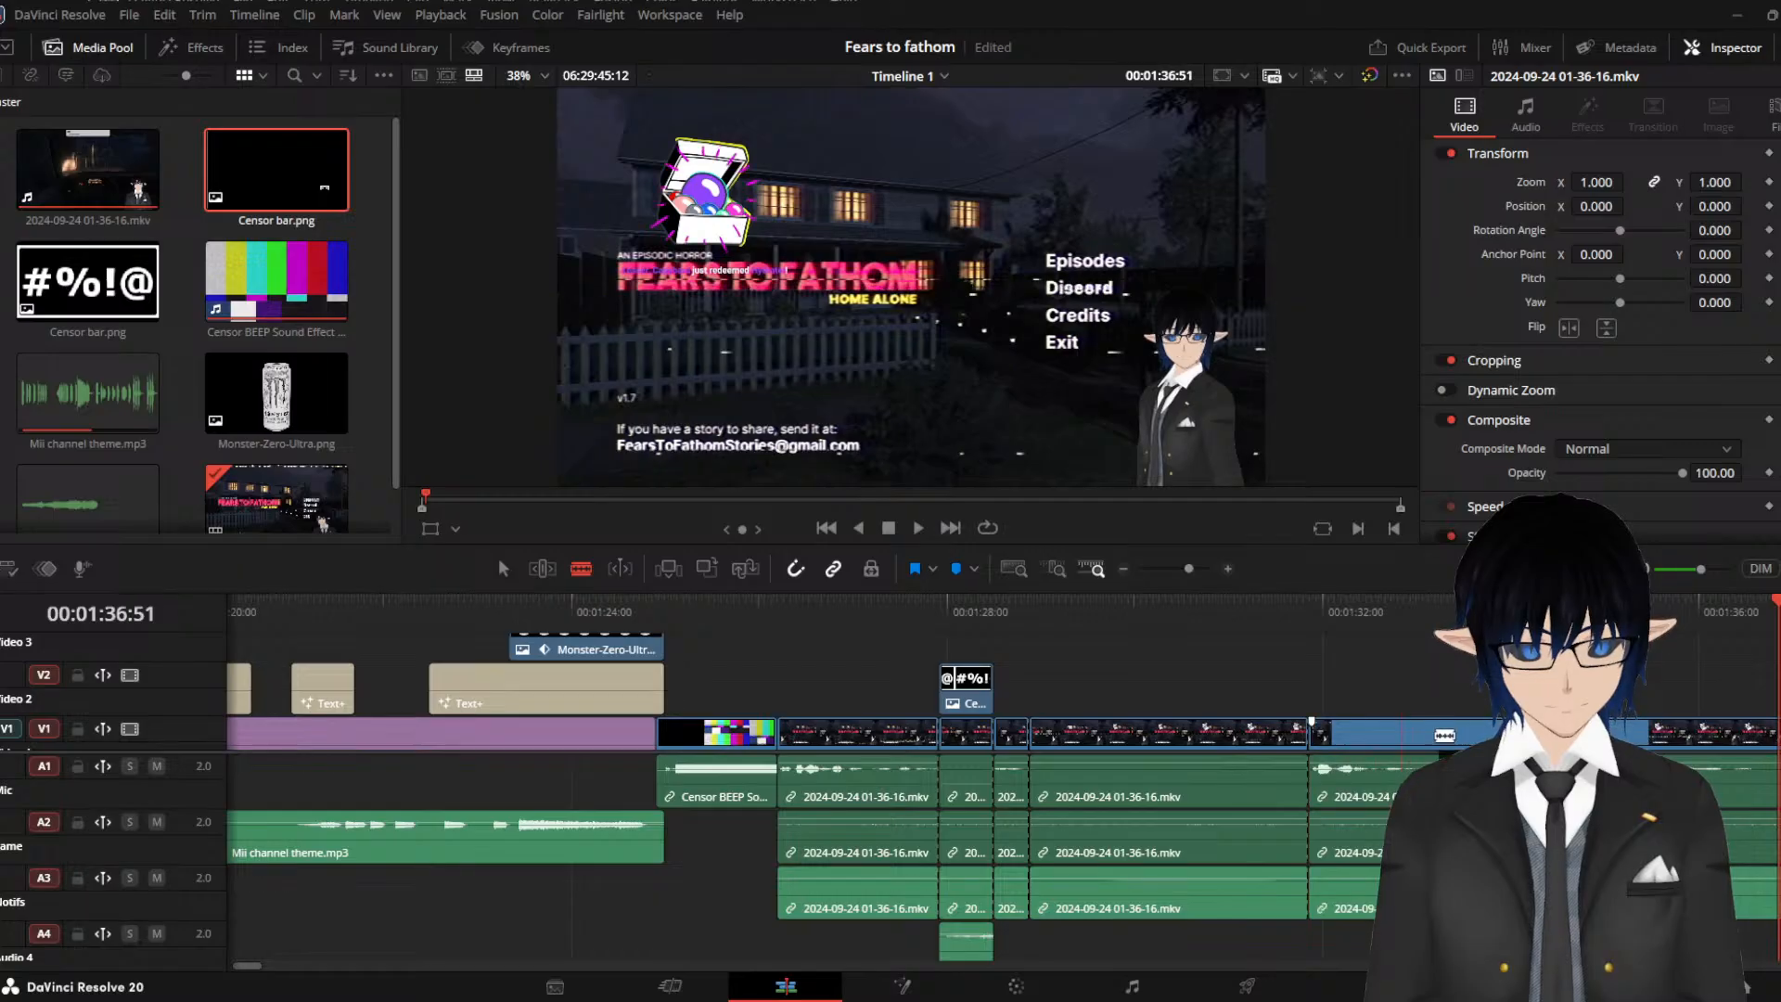
# Play the gameplay through to 00:01:54:20 and split the clip at about 00:01:33:44 and 00:01:49
pyautogui.click(1370, 636)
pyautogui.press('space')
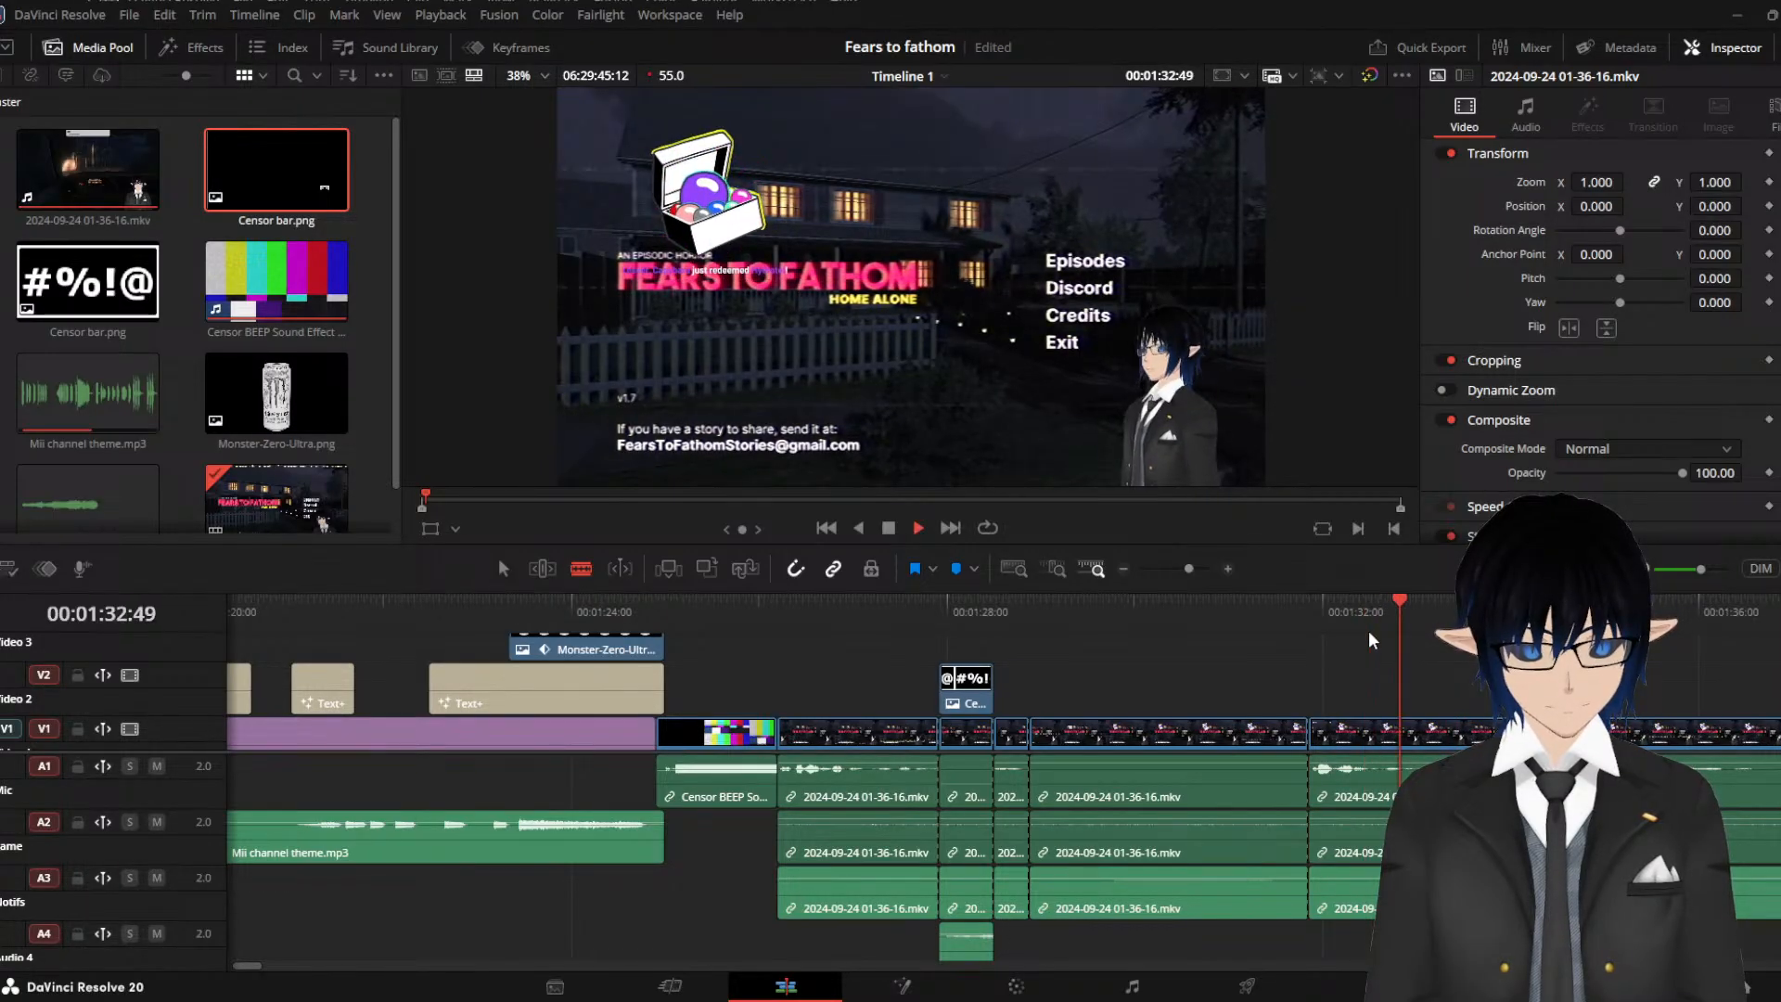
pyautogui.press('space')
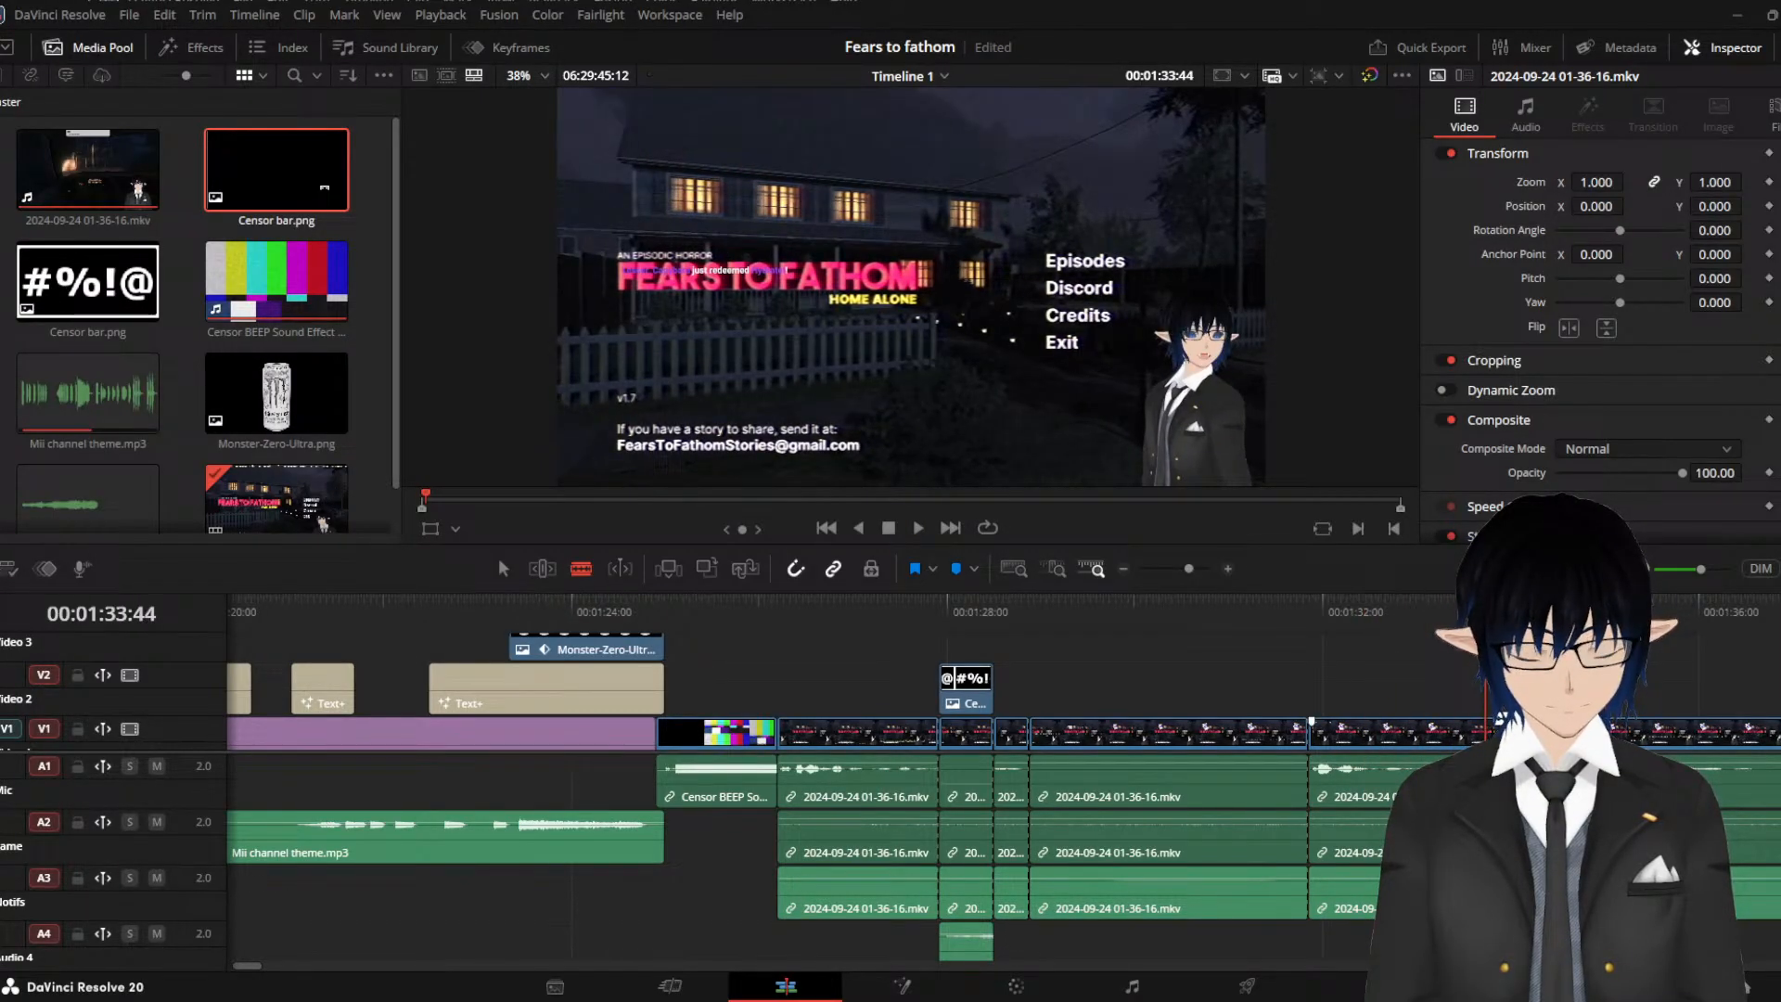
pyautogui.press('space')
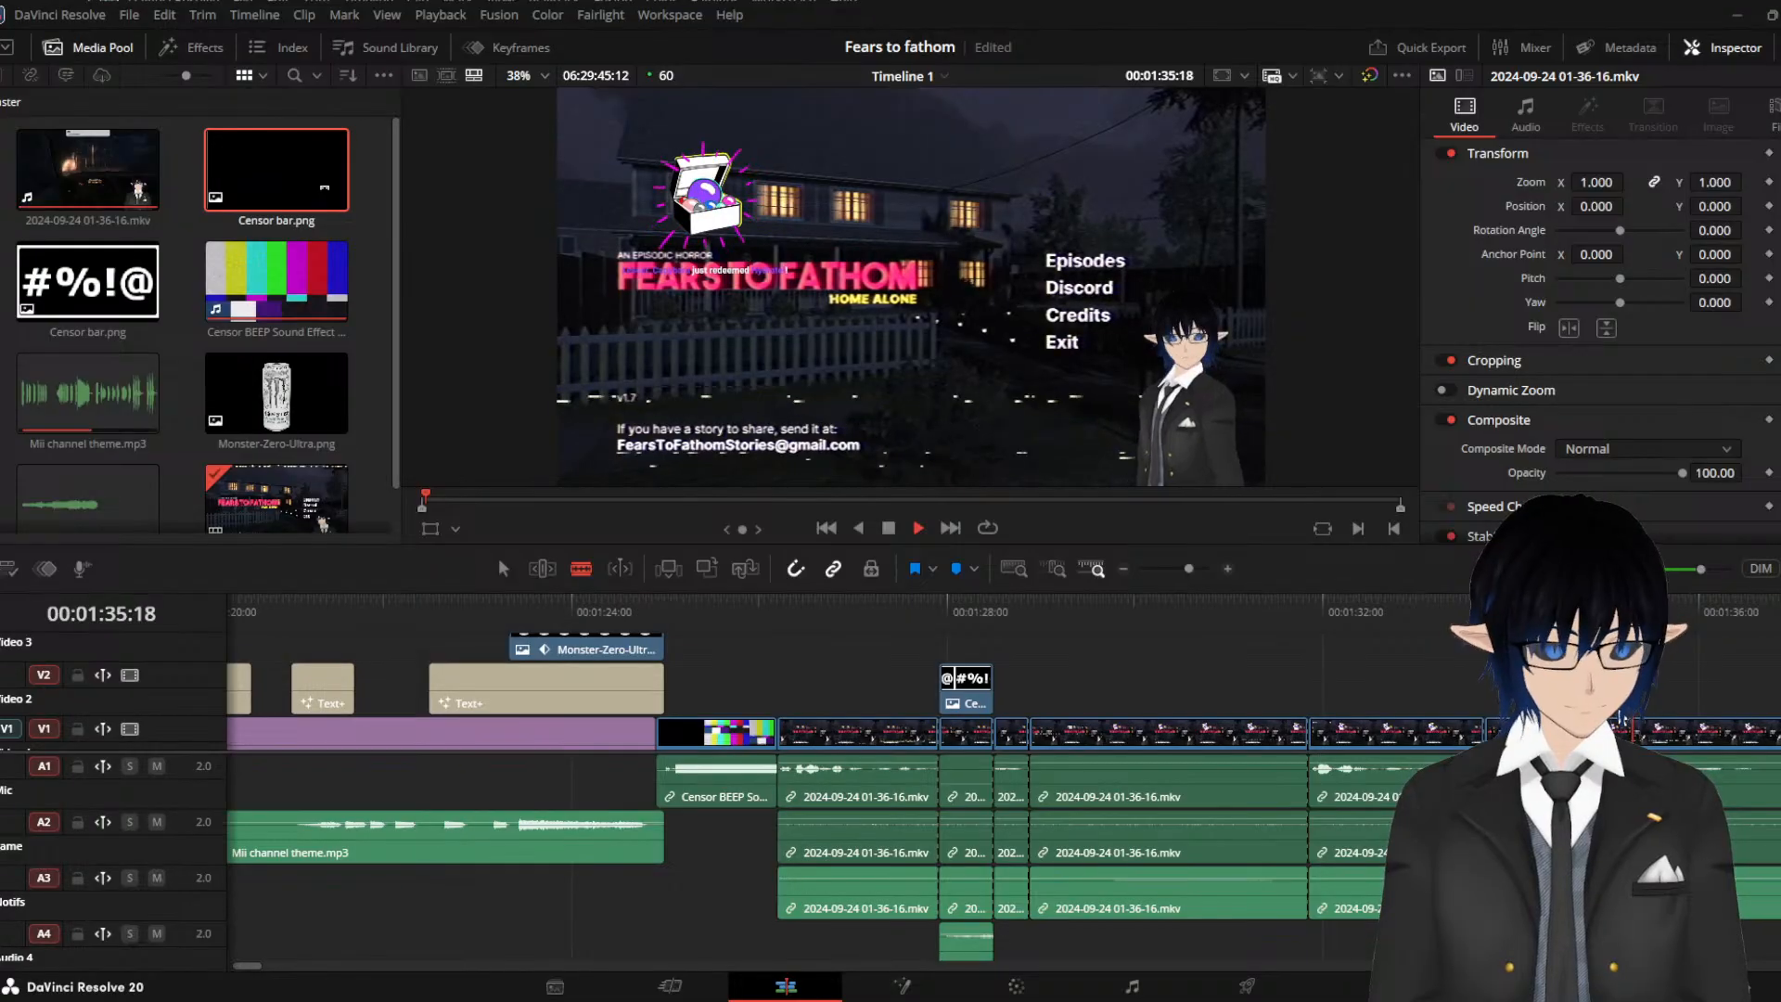
pyautogui.press('space')
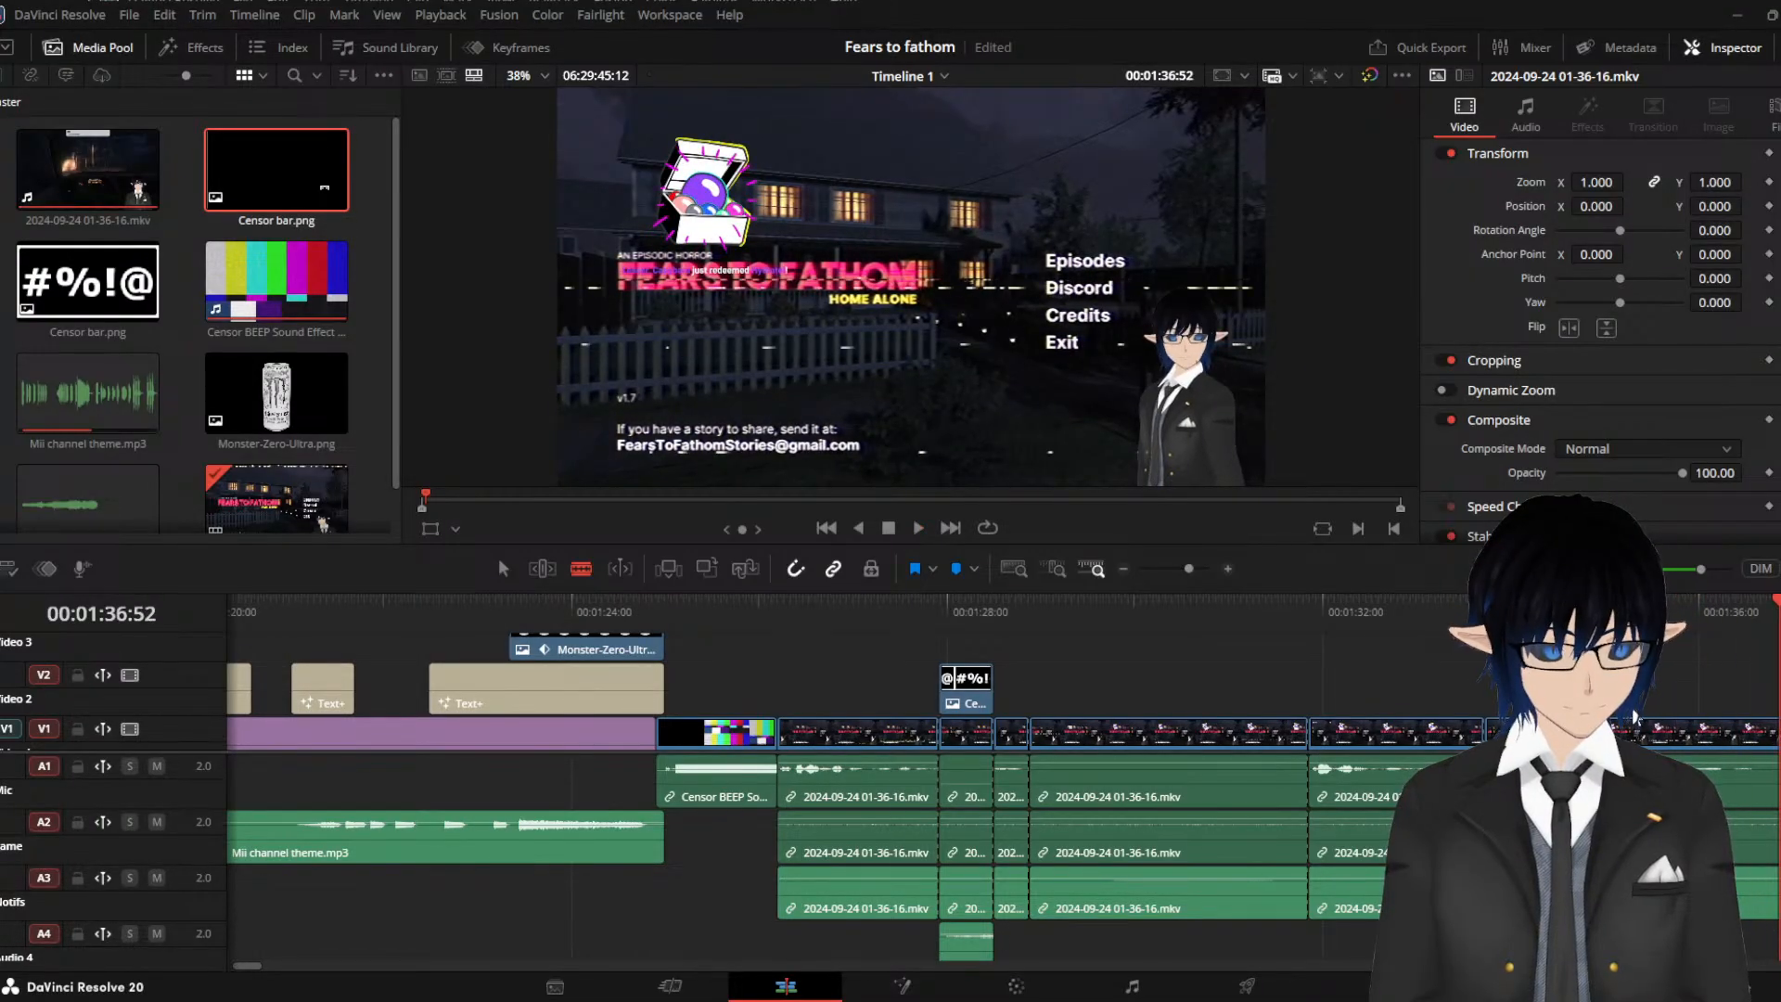
pyautogui.hotkey('ctrl', '-')
pyautogui.hotkey('ctrl', '-')
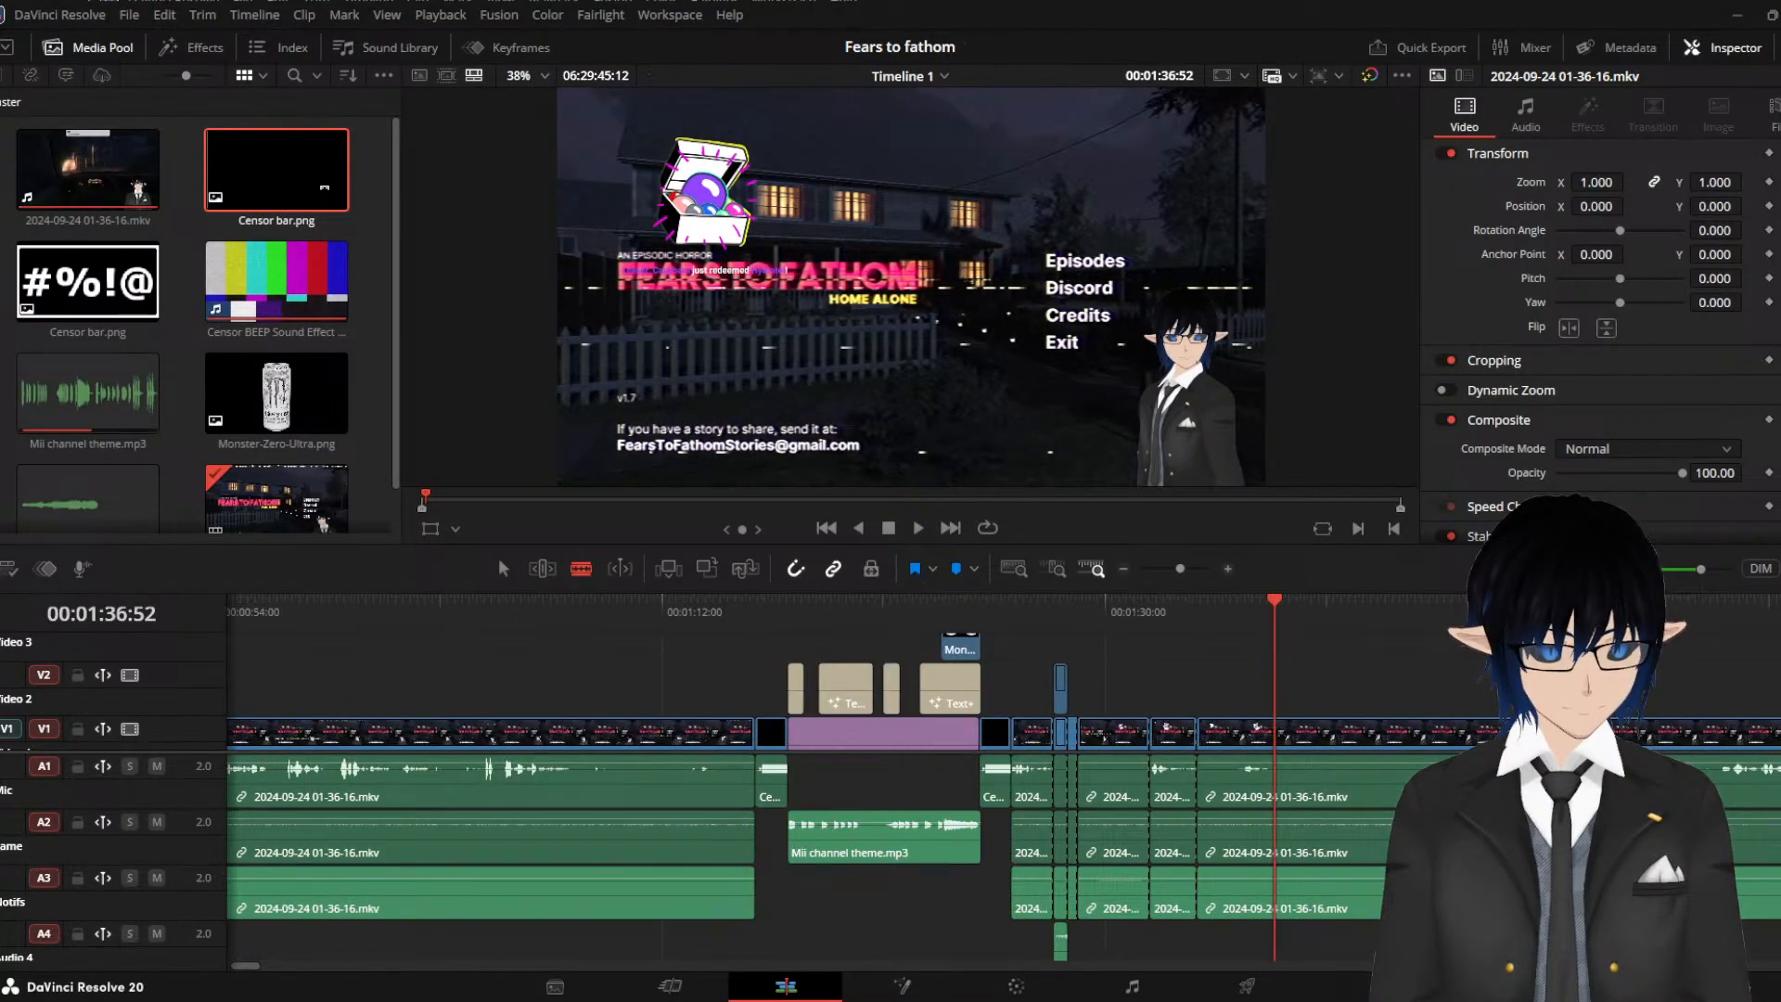
pyautogui.press('space')
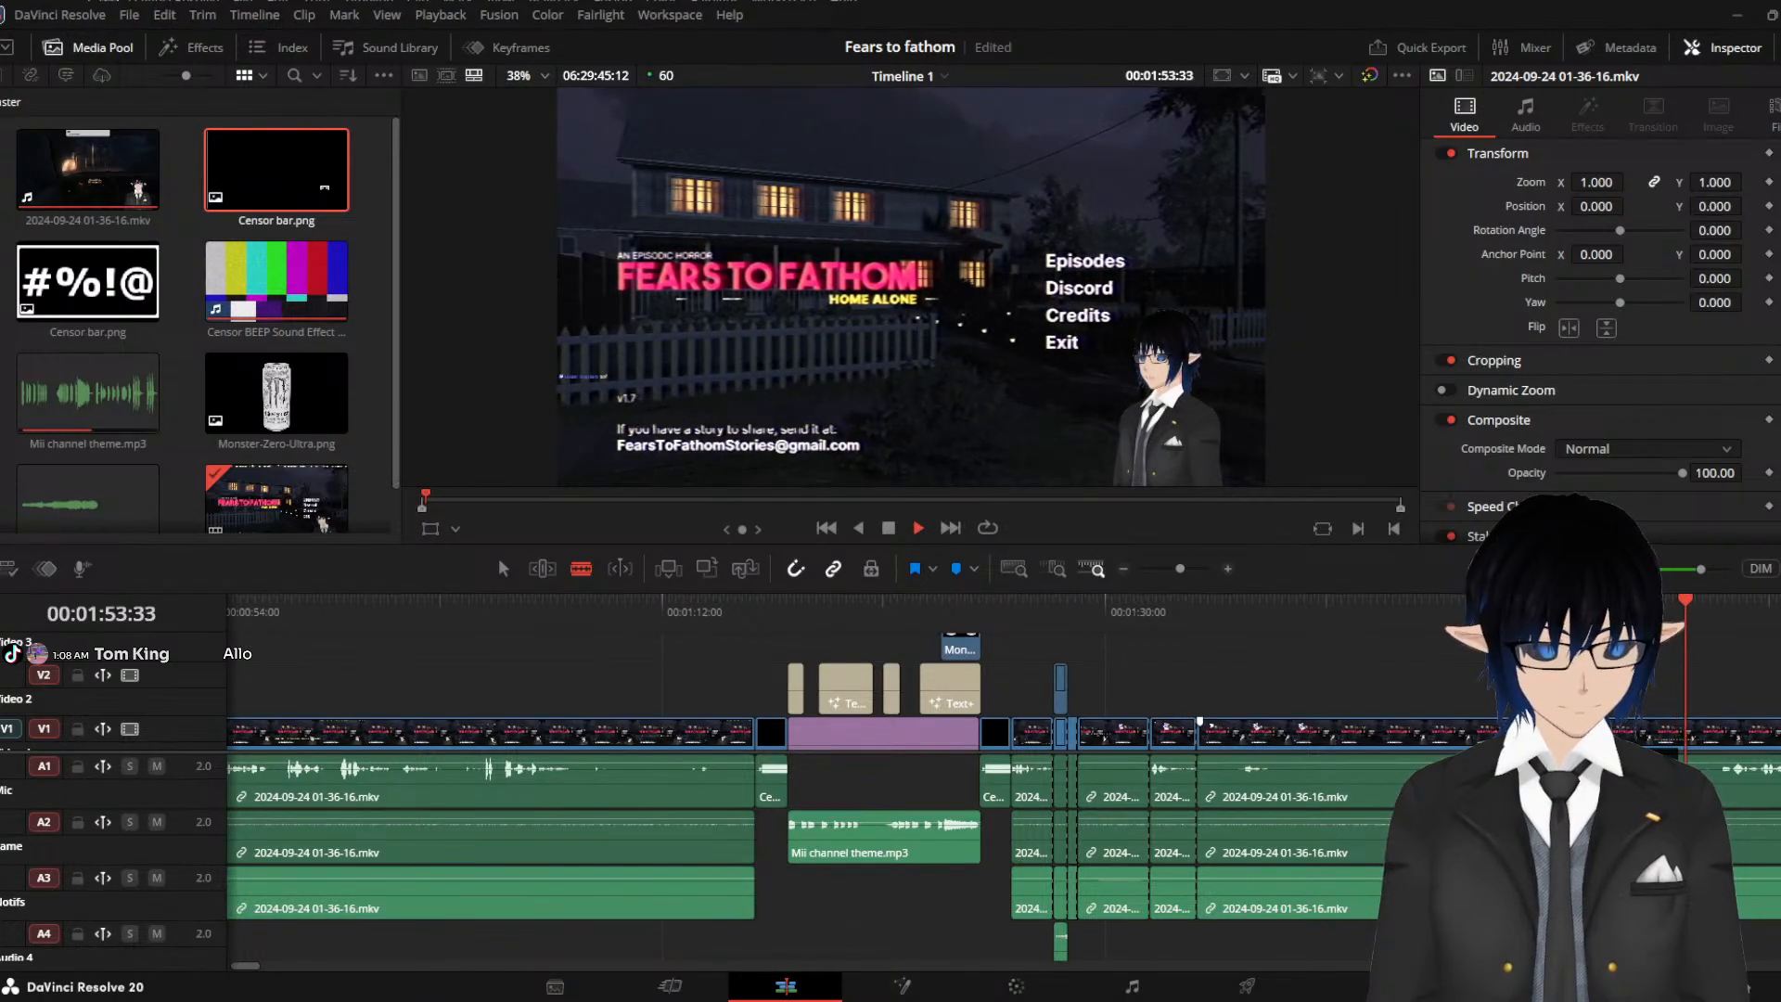
pyautogui.press('space')
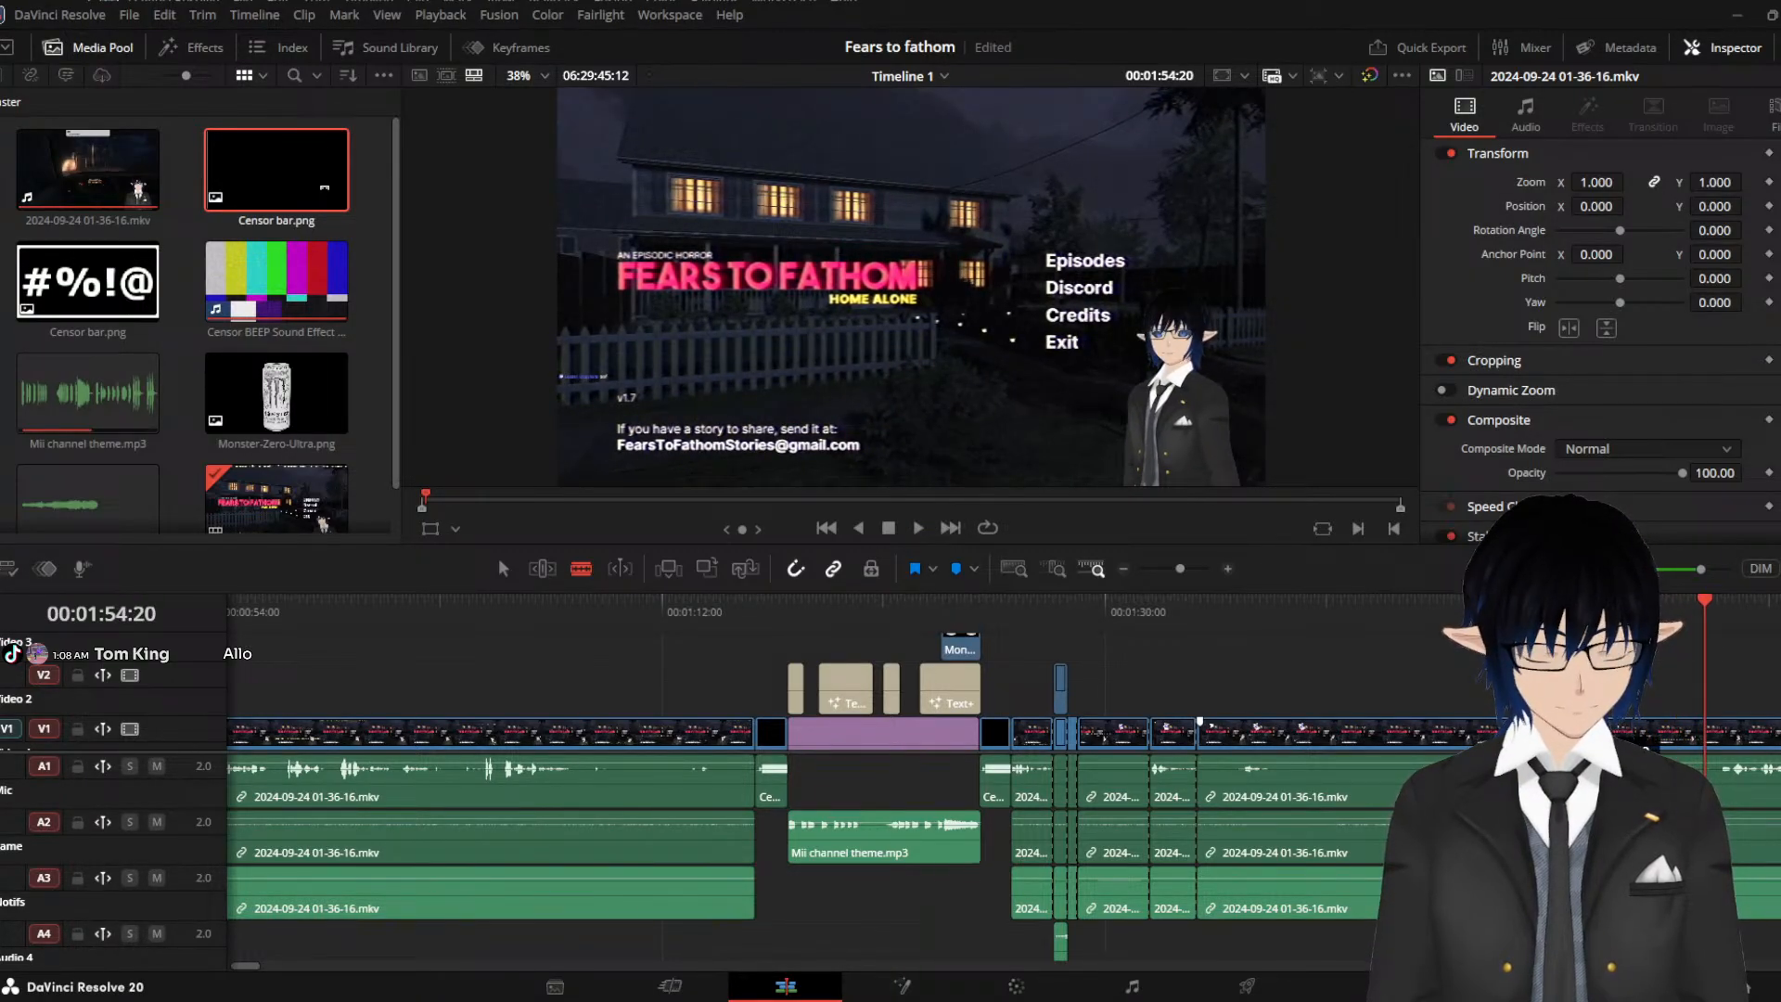
pyautogui.scroll(-1, 1489, 720)
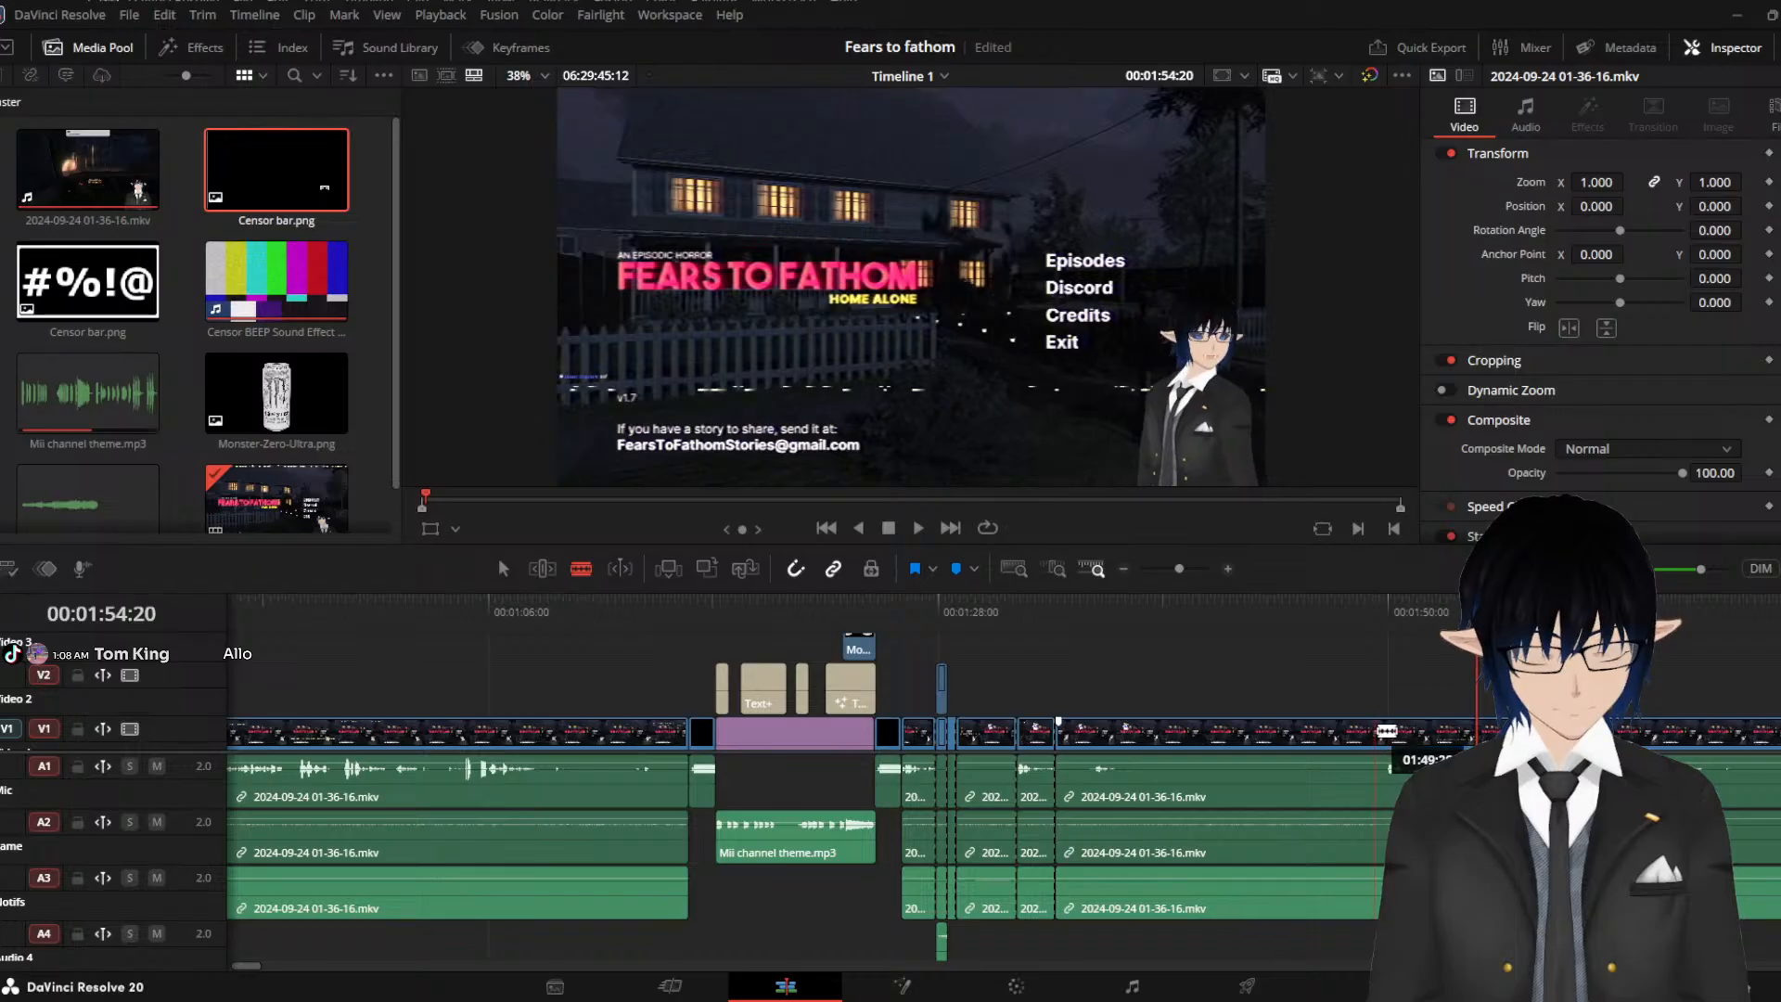
# Ripple-delete the long segment after the 00:01:33:44 cut and the short segment starting at 00:01:28:53
pyautogui.press('a')
pyautogui.click(1119, 733)
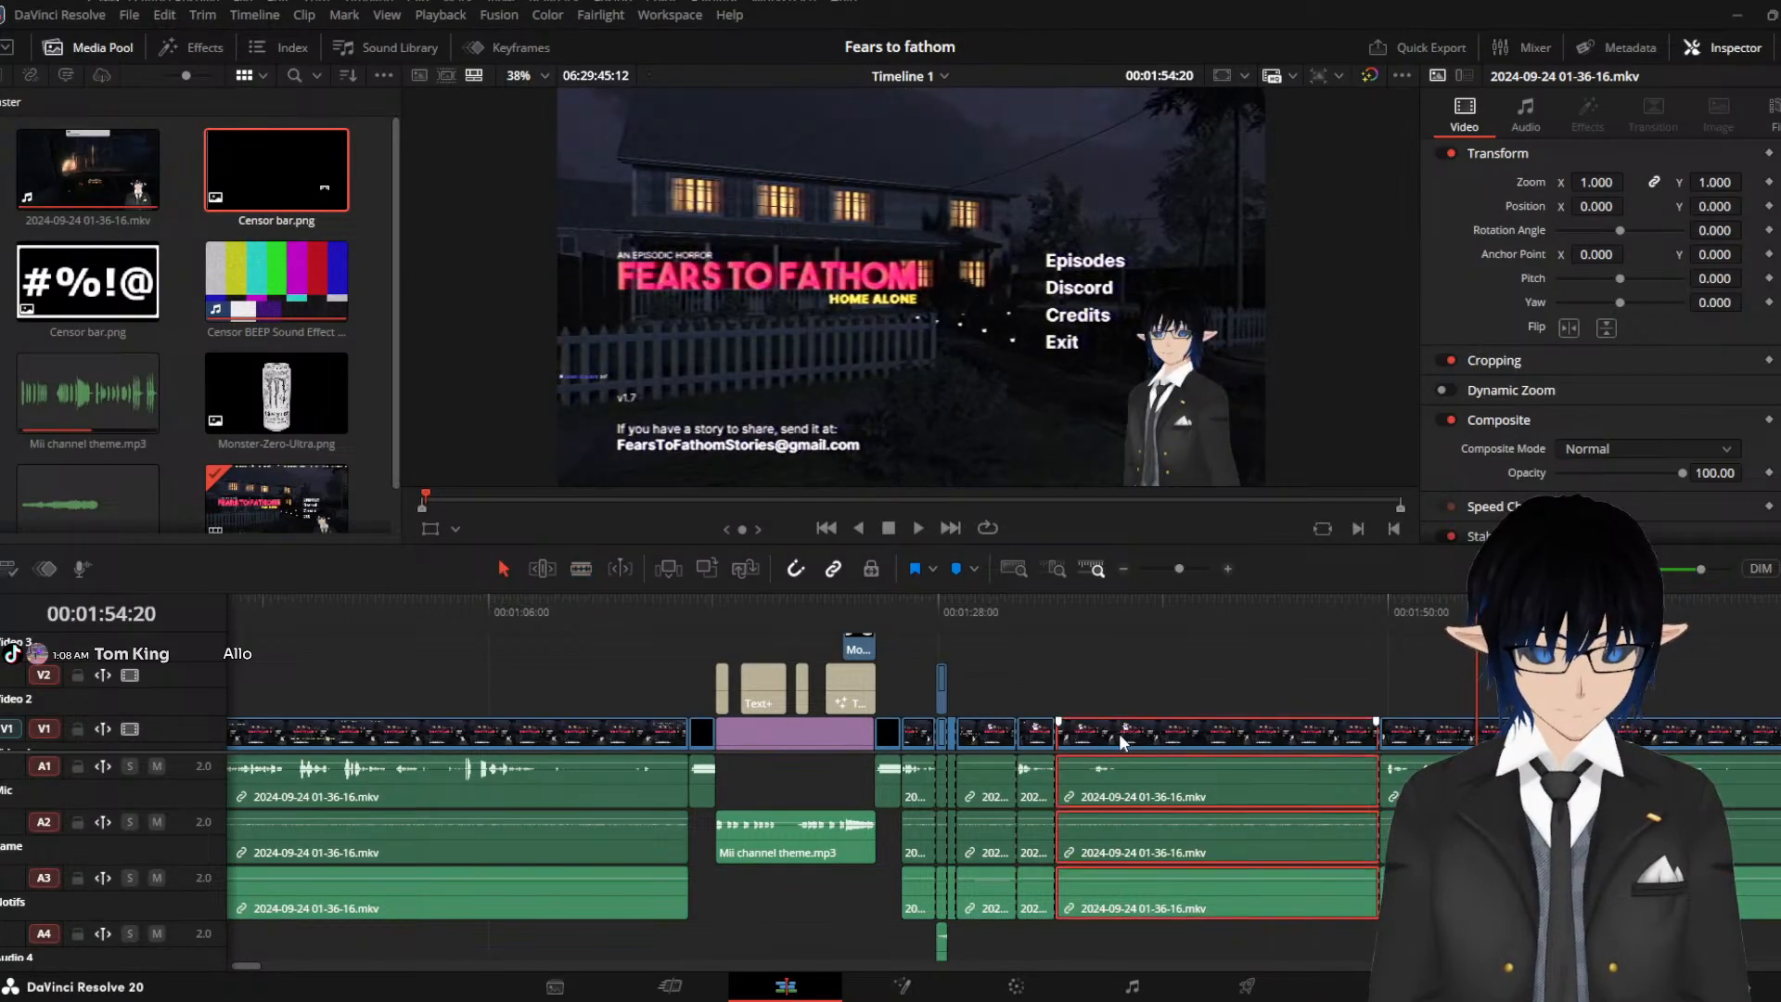
pyautogui.press('Delete')
pyautogui.click(985, 744)
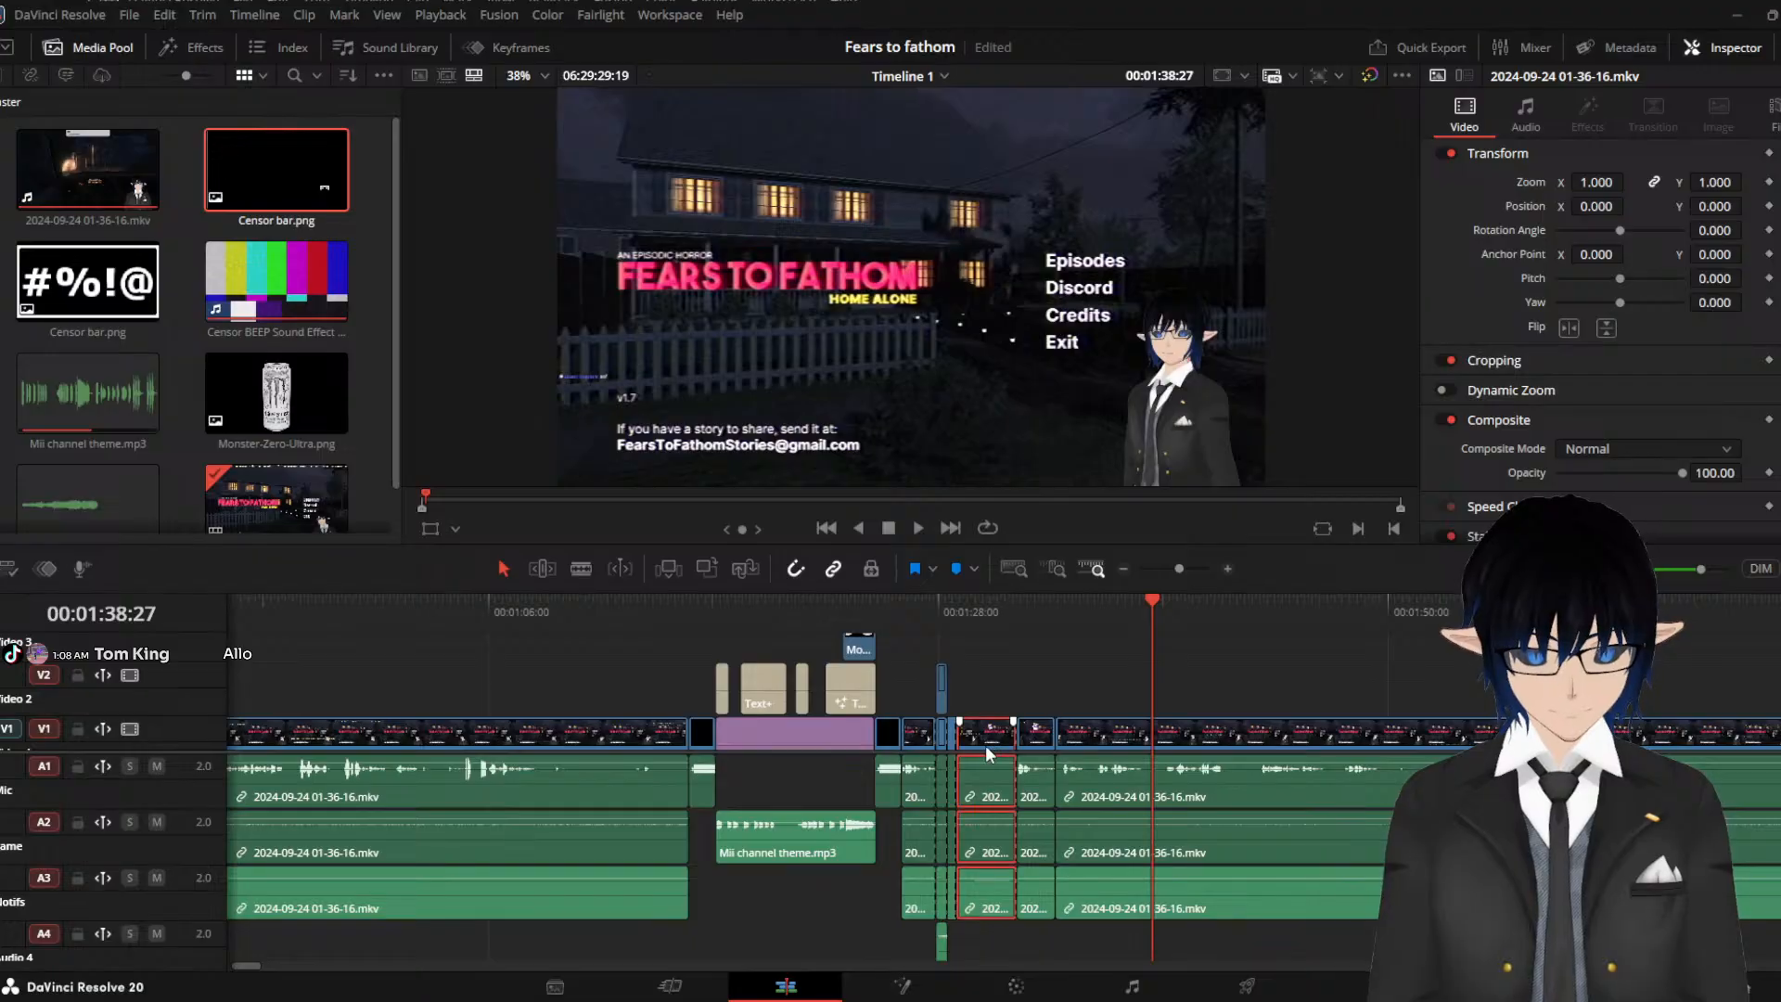
pyautogui.press('Delete')
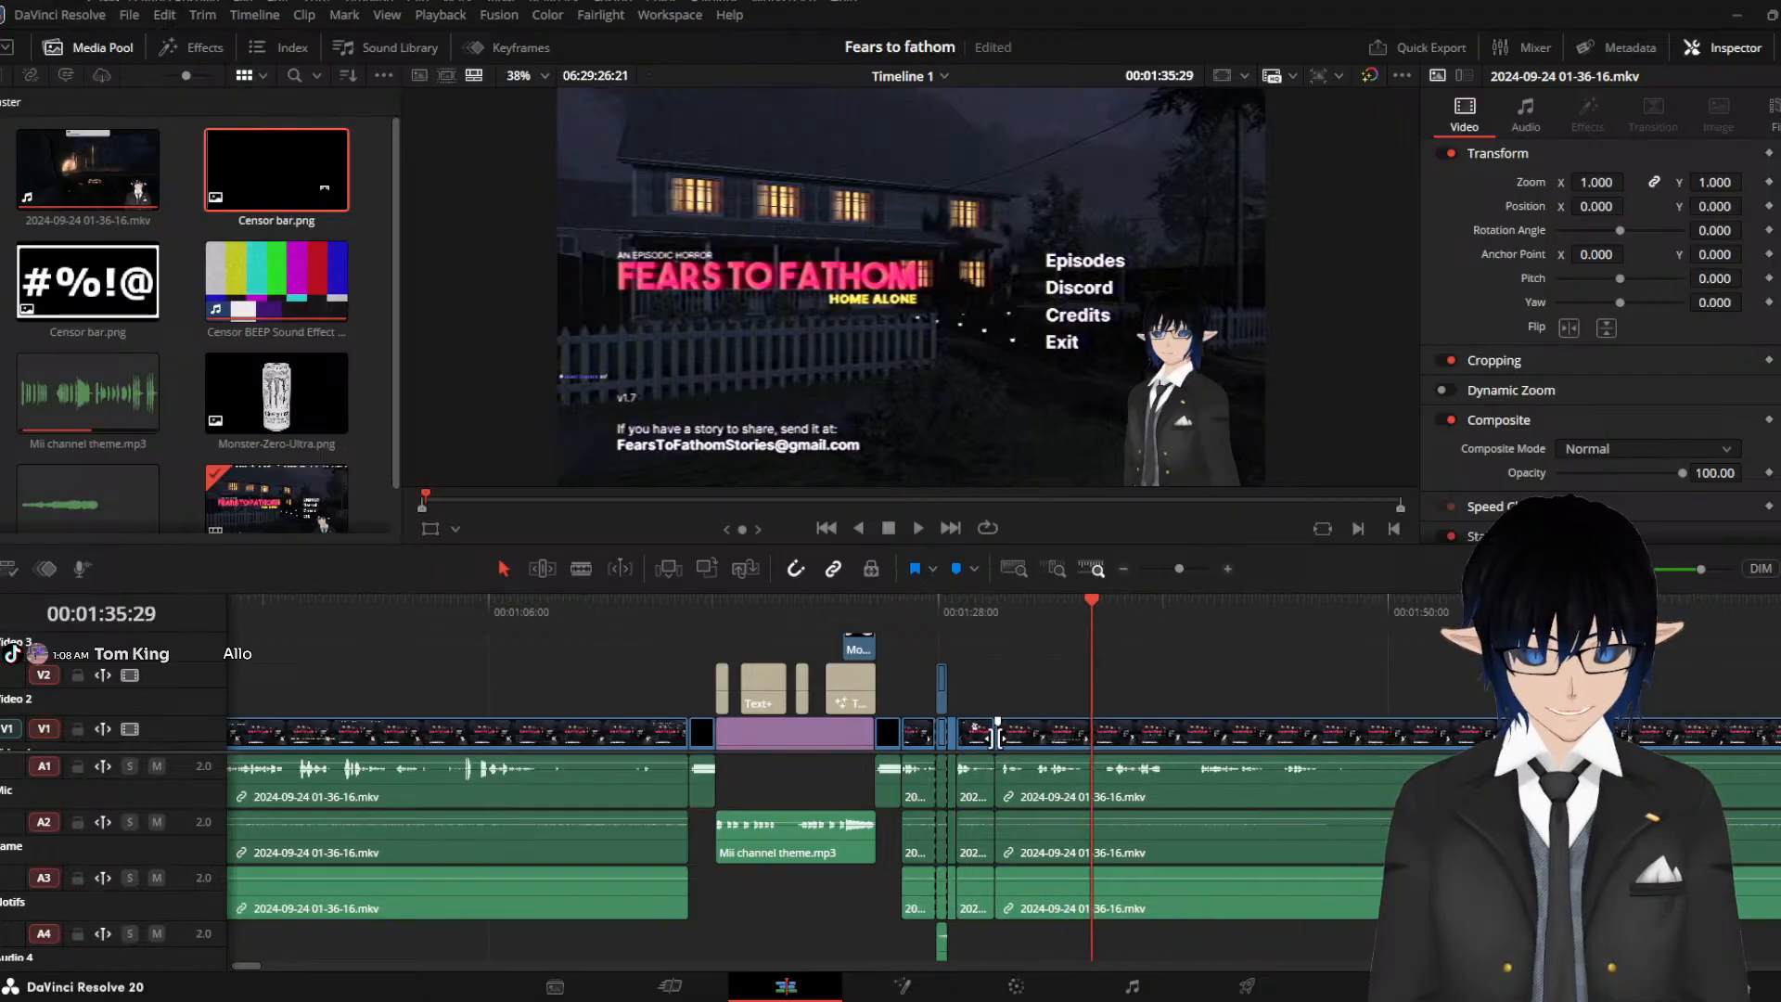
# Play back from about 00:01:28 to 00:01:45 to check the shortened section and listen for further pauses
pyautogui.click(937, 625)
pyautogui.press('space')
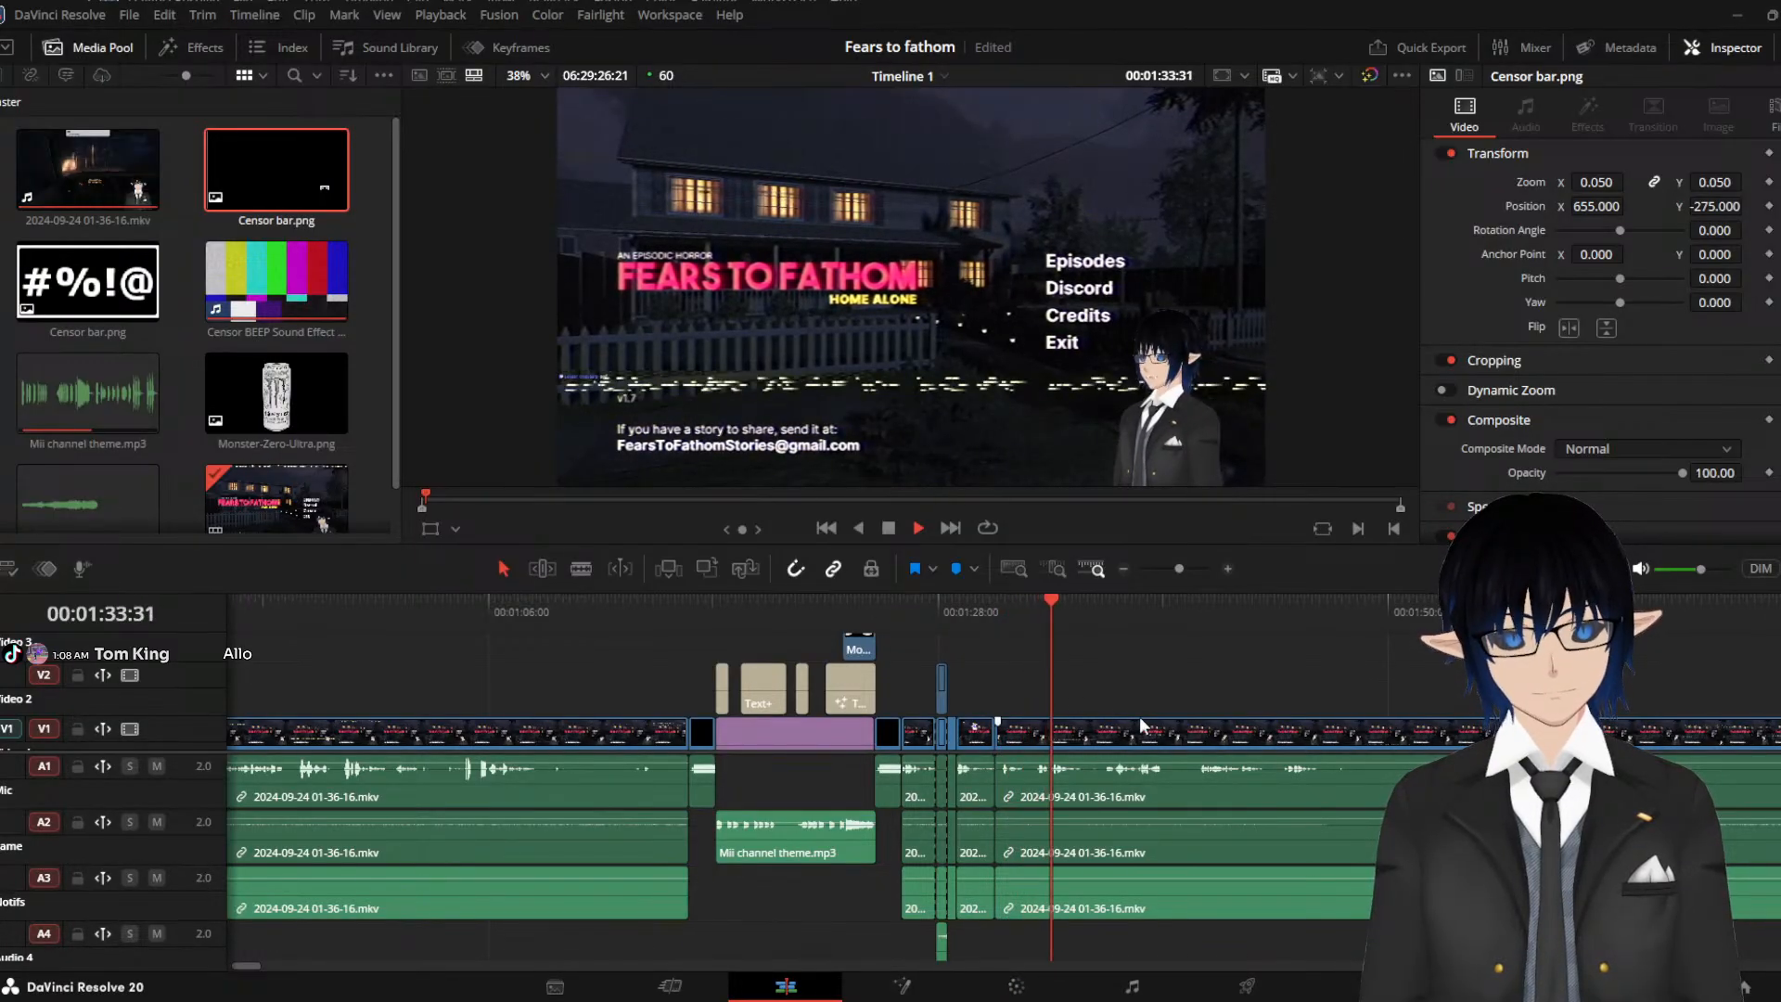
pyautogui.scroll(5, 1155, 737)
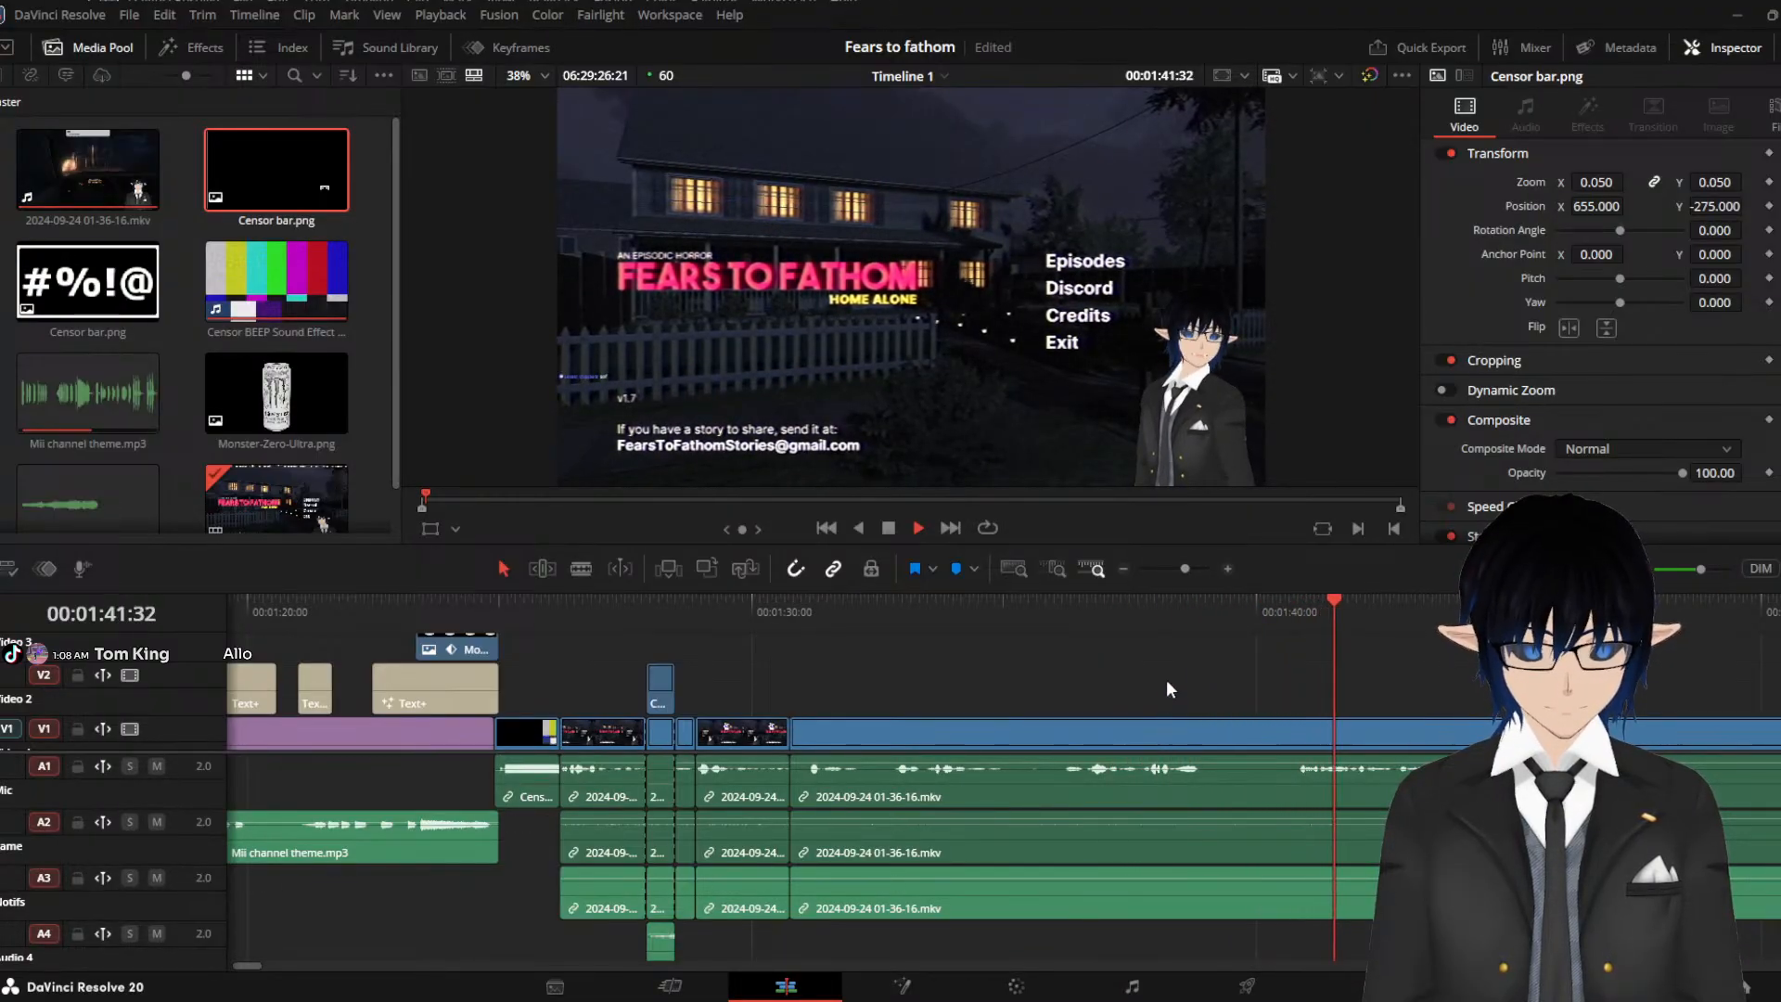
pyautogui.press('space')
# Split the gameplay clip around each pause in the mic audio, from 00:01:31:55 to about 00:01:46
pyautogui.click(581, 568)
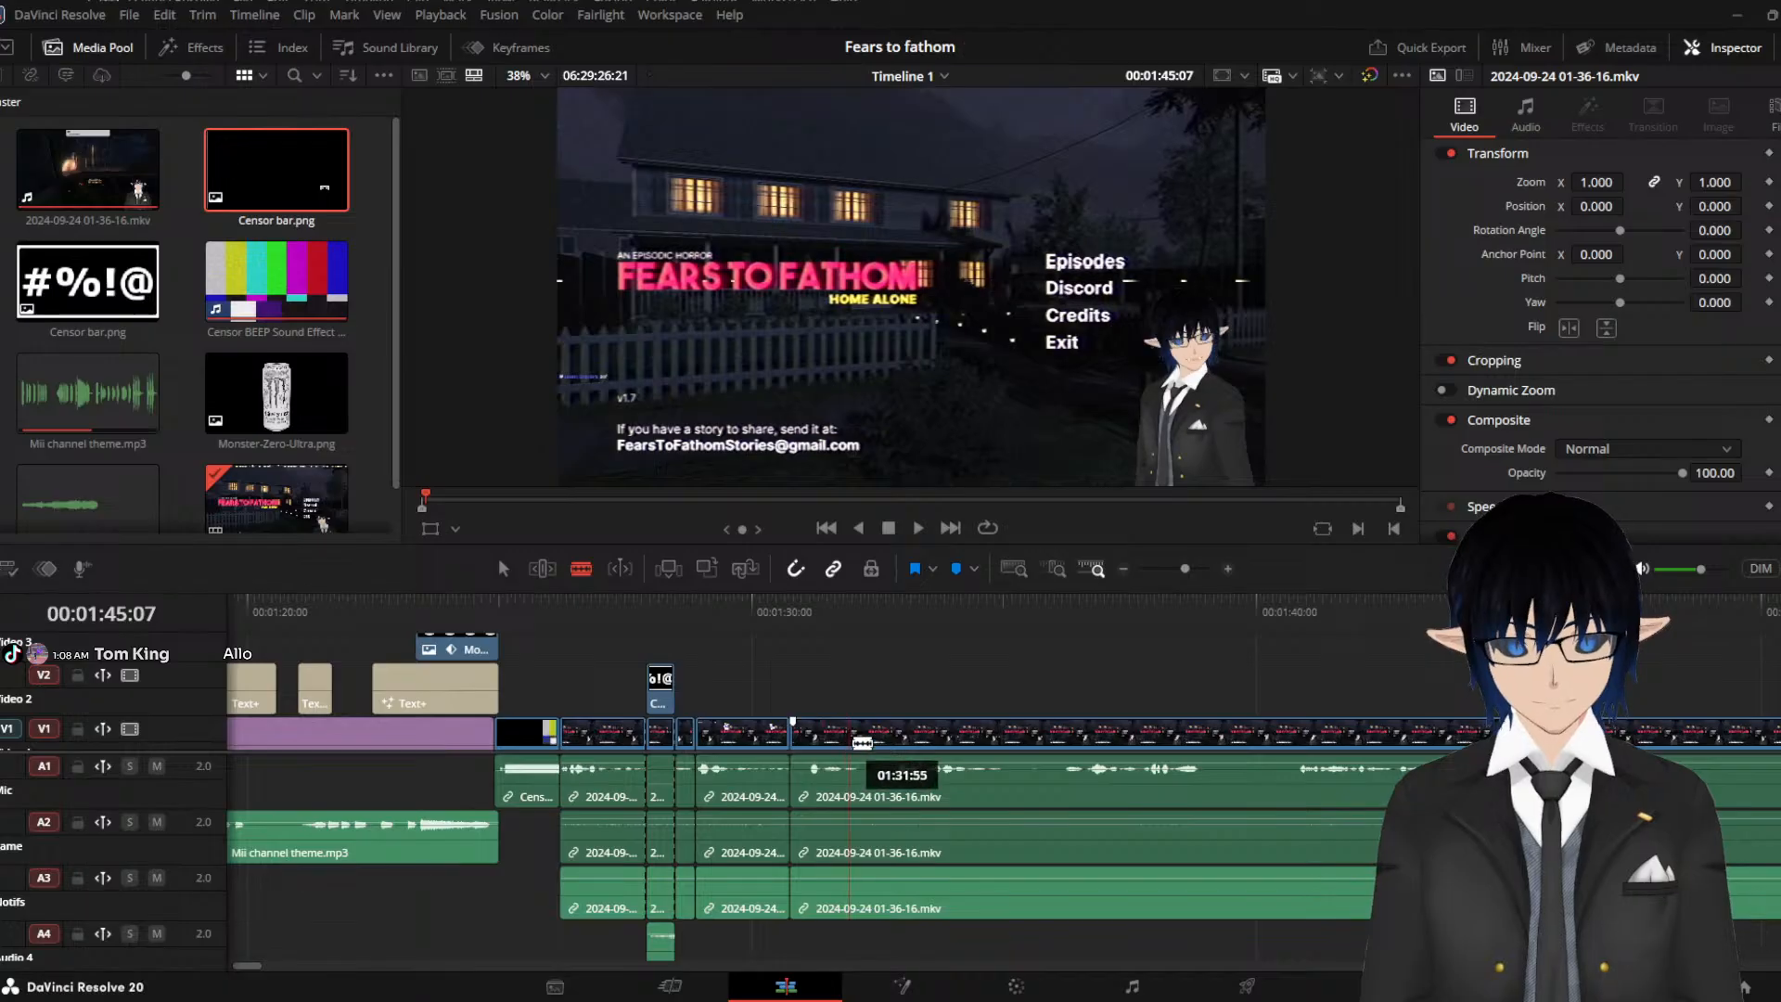
pyautogui.click(864, 739)
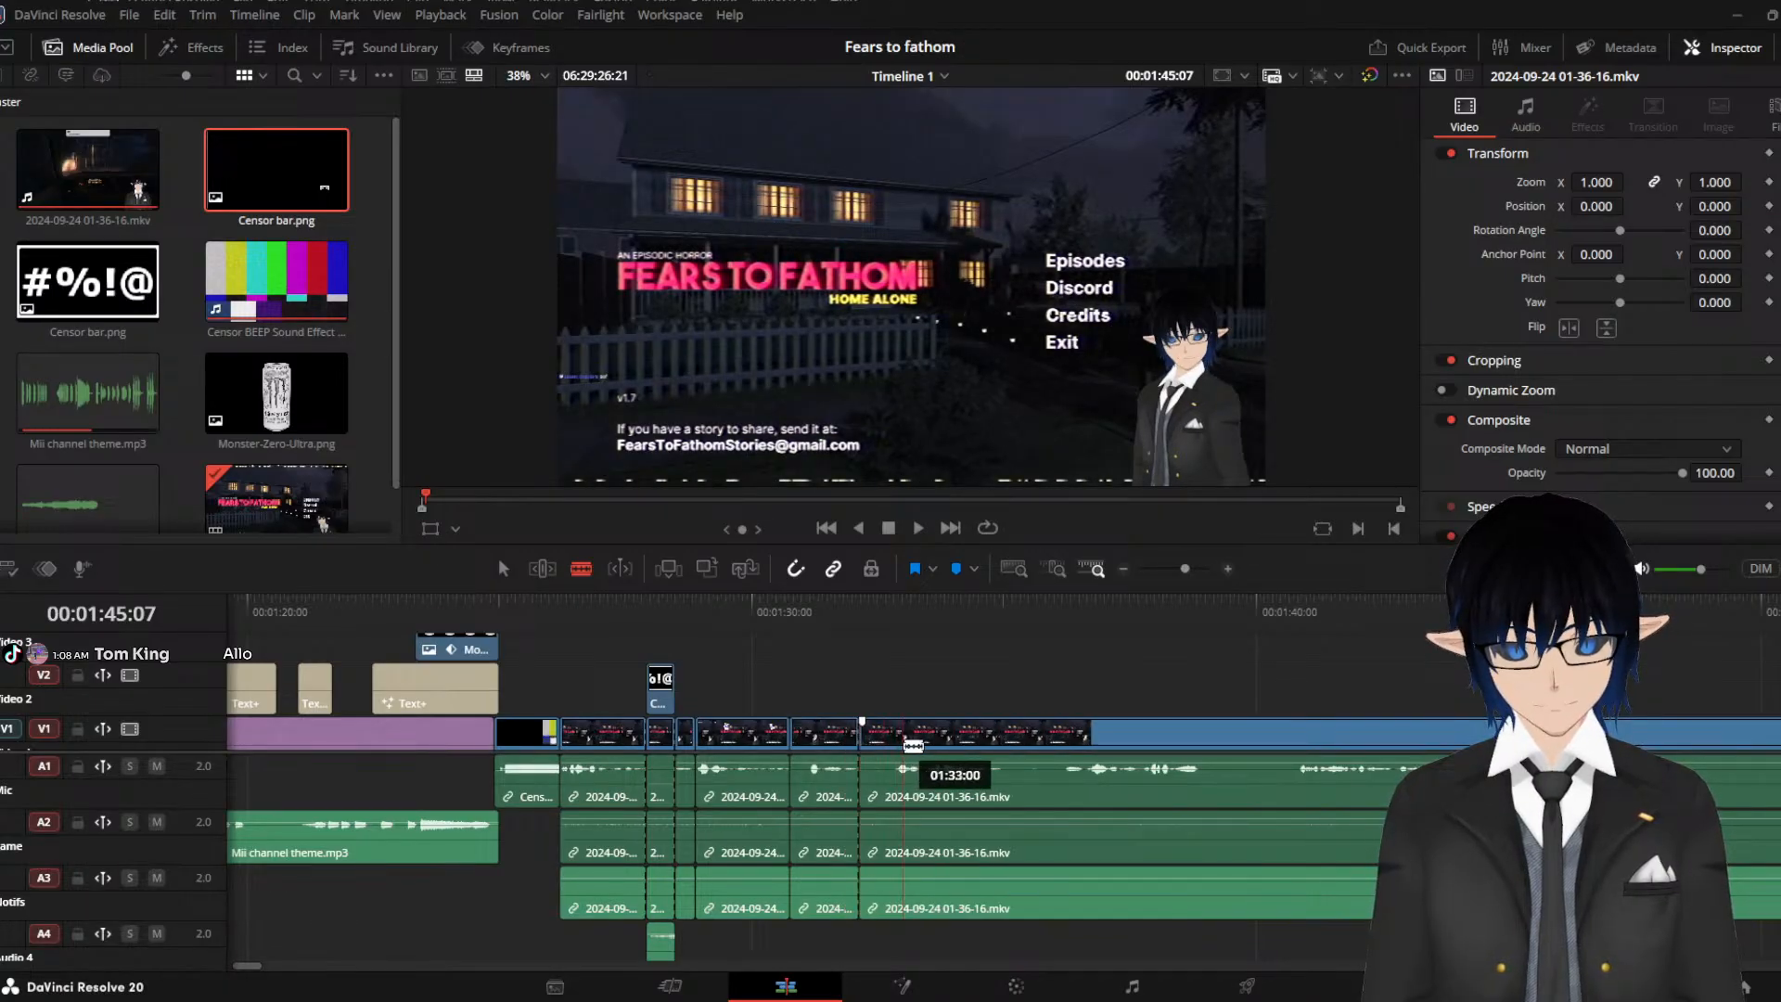
pyautogui.click(900, 744)
pyautogui.click(1010, 746)
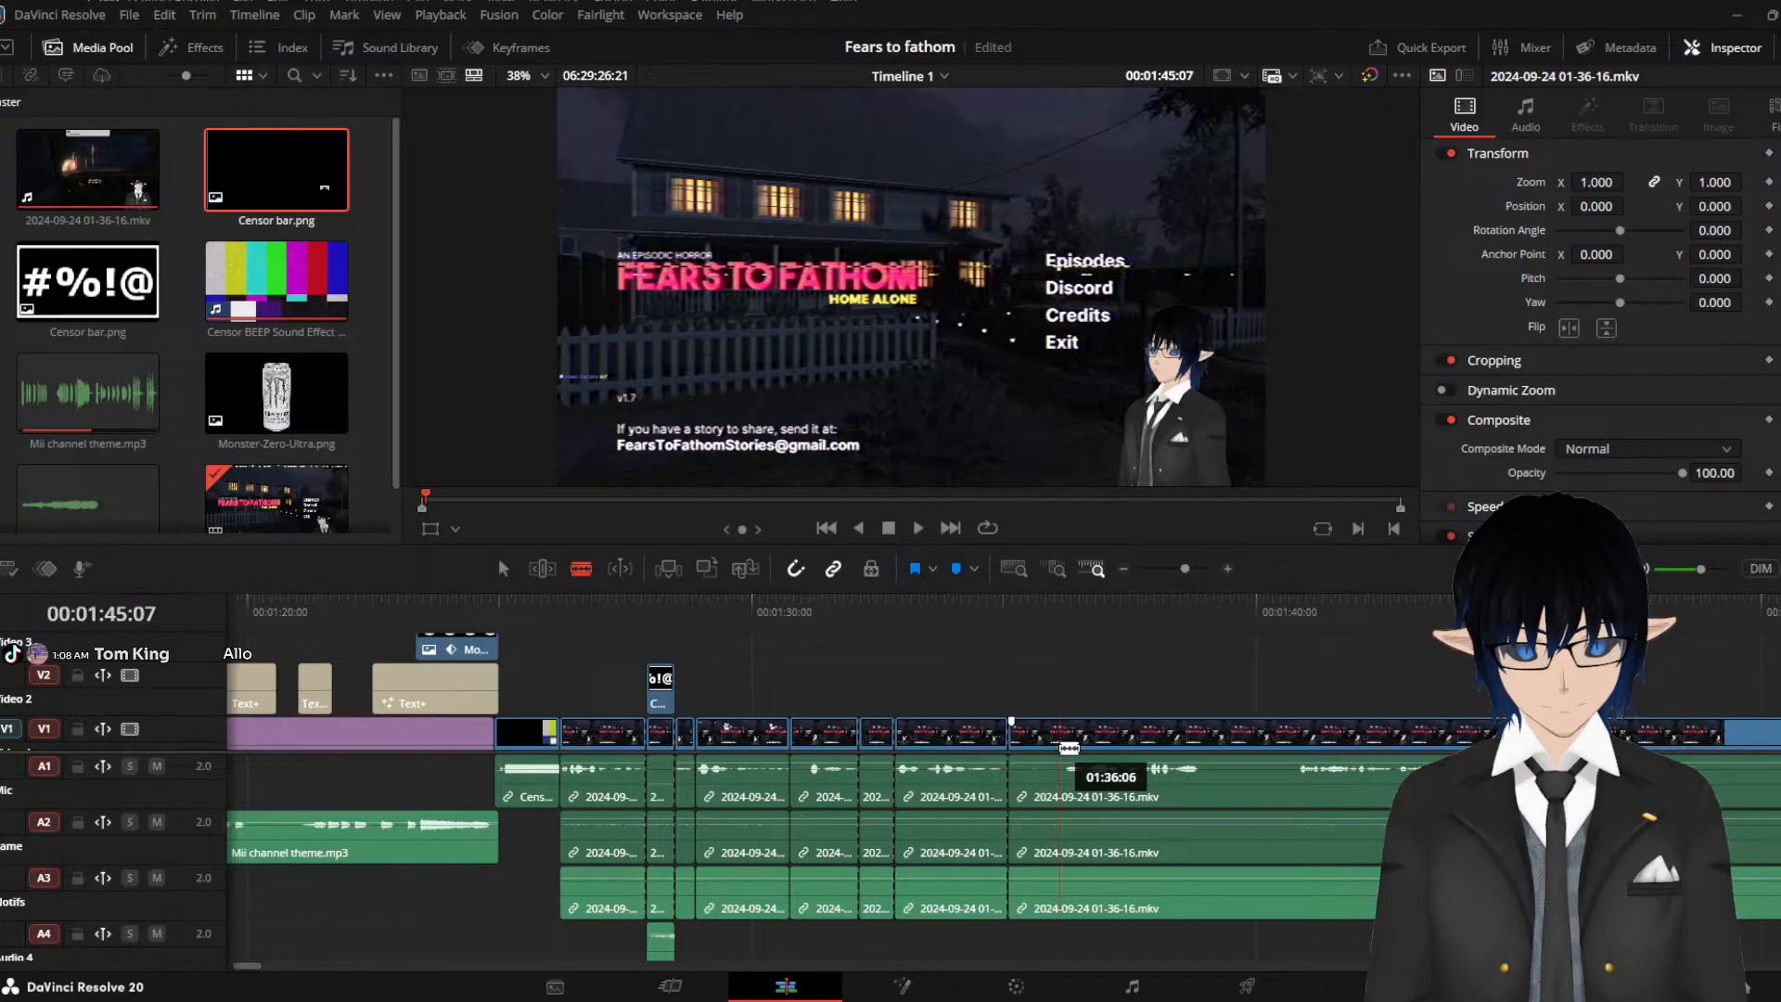
pyautogui.click(1064, 747)
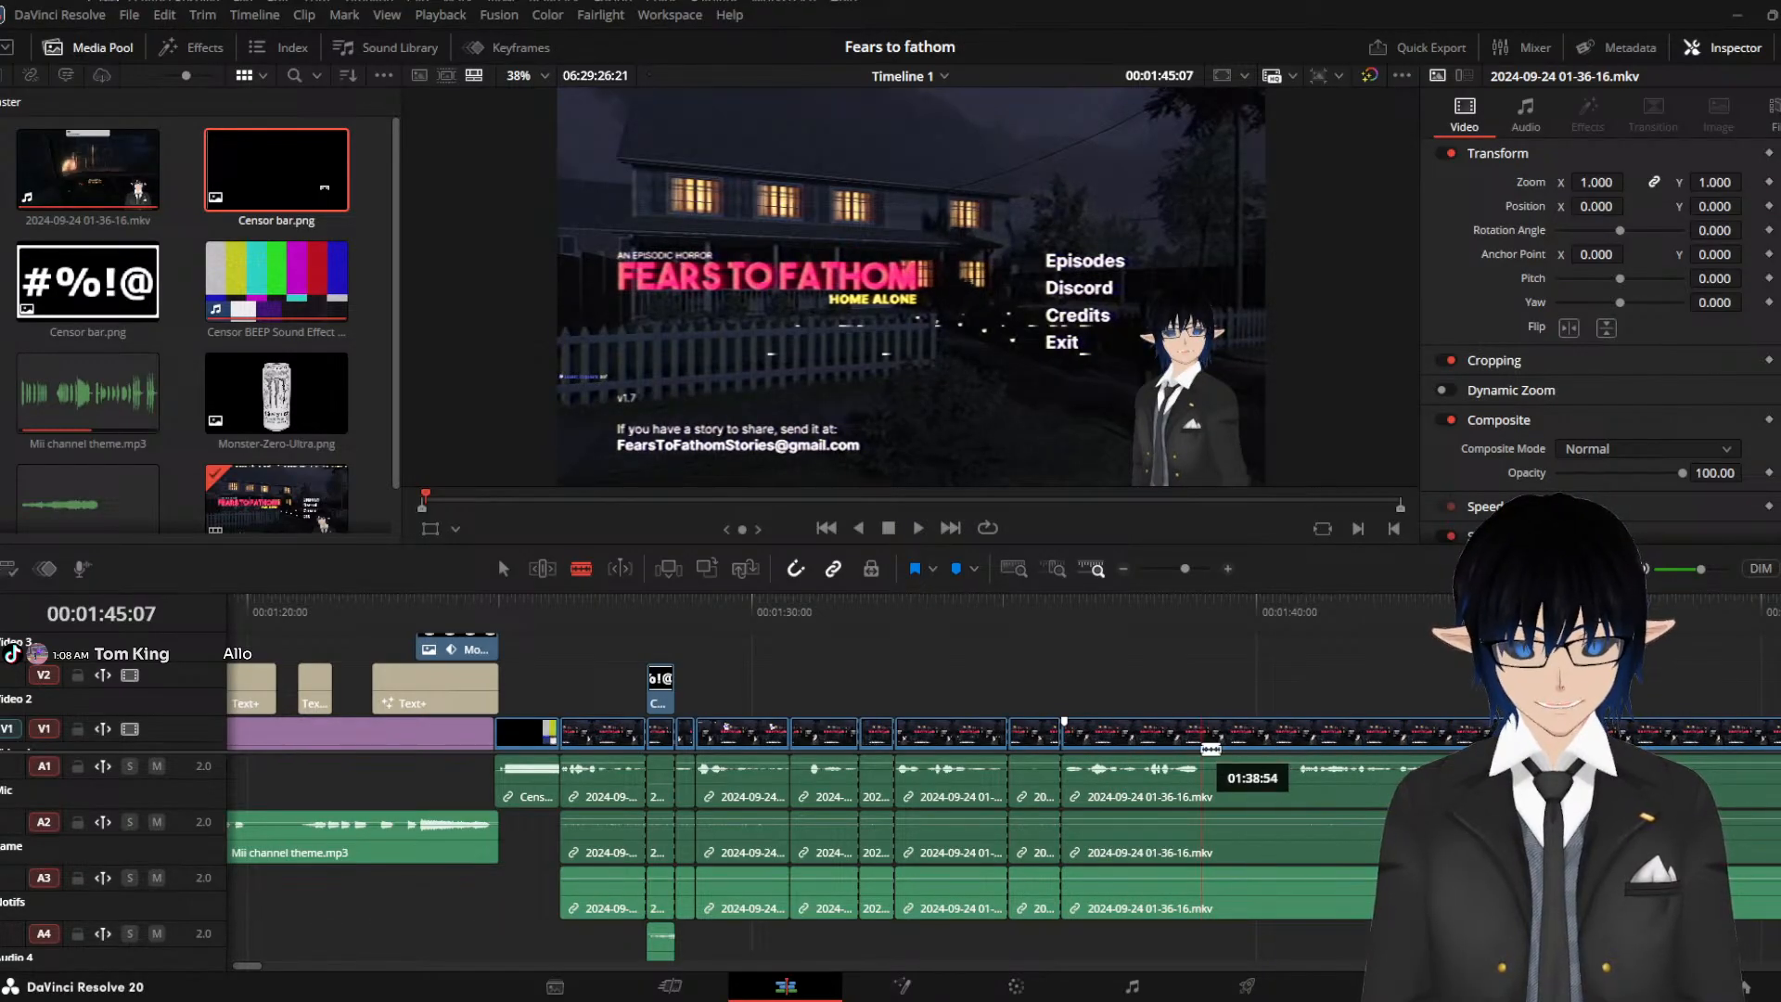
pyautogui.click(1201, 747)
pyautogui.click(1296, 746)
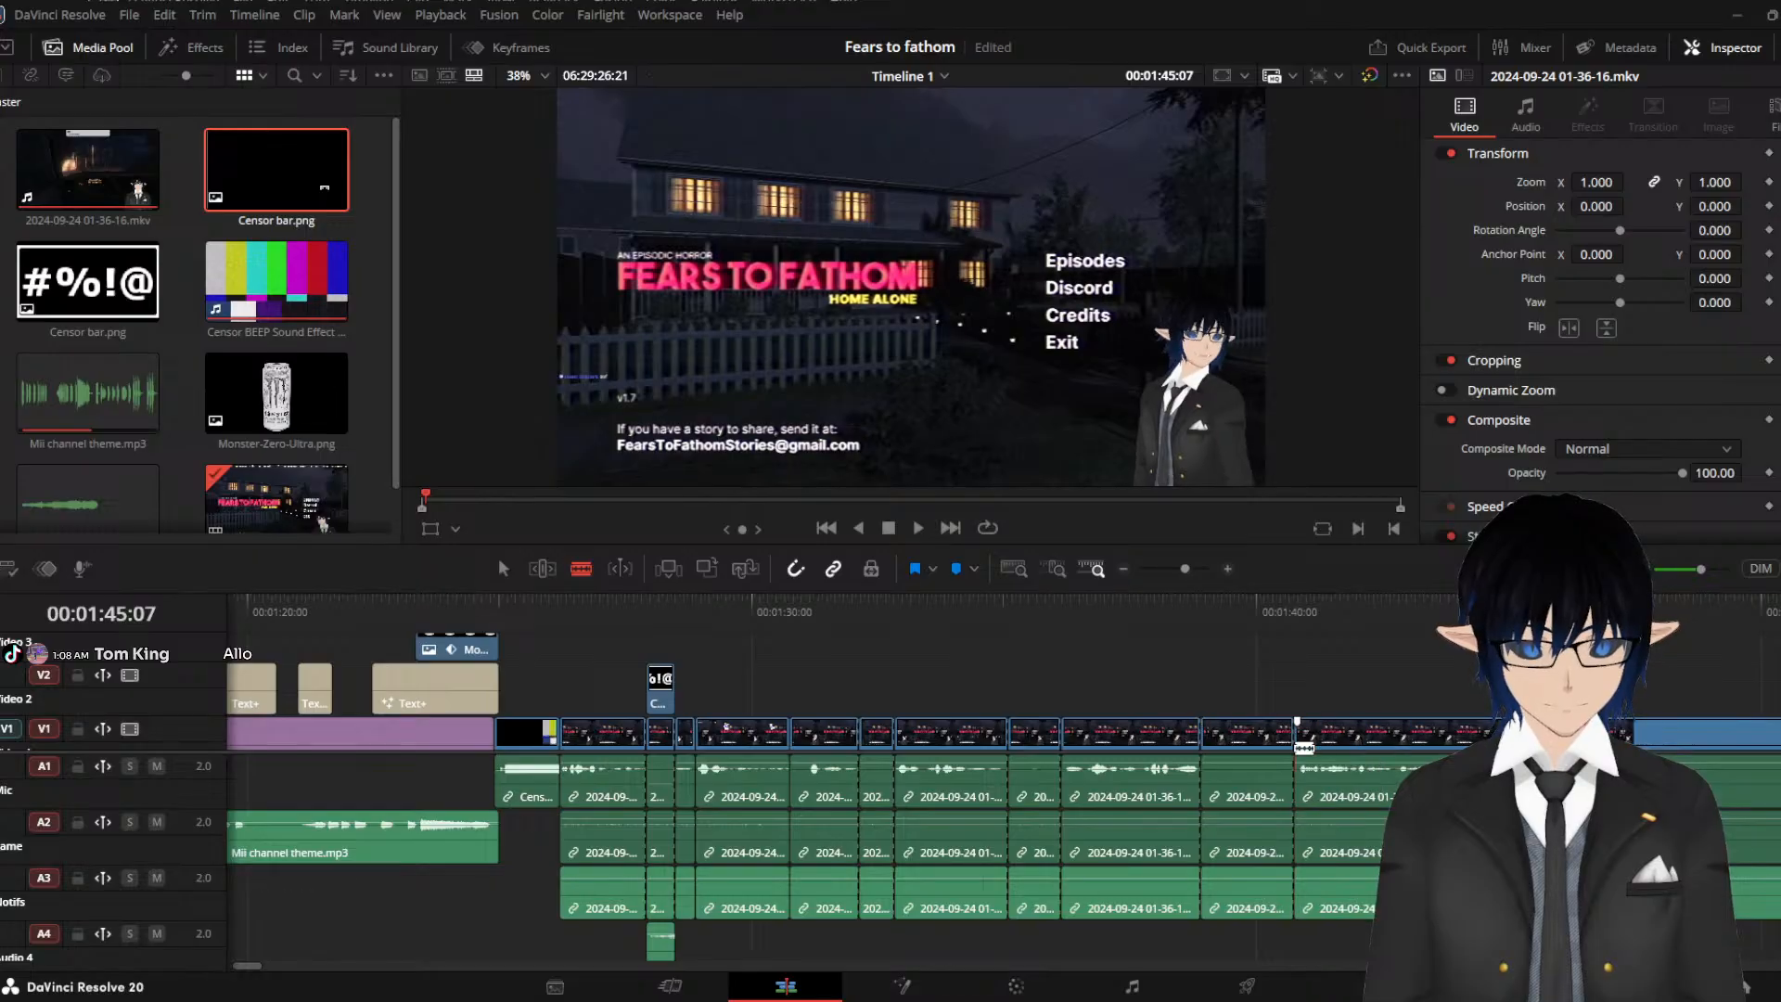
pyautogui.click(1455, 736)
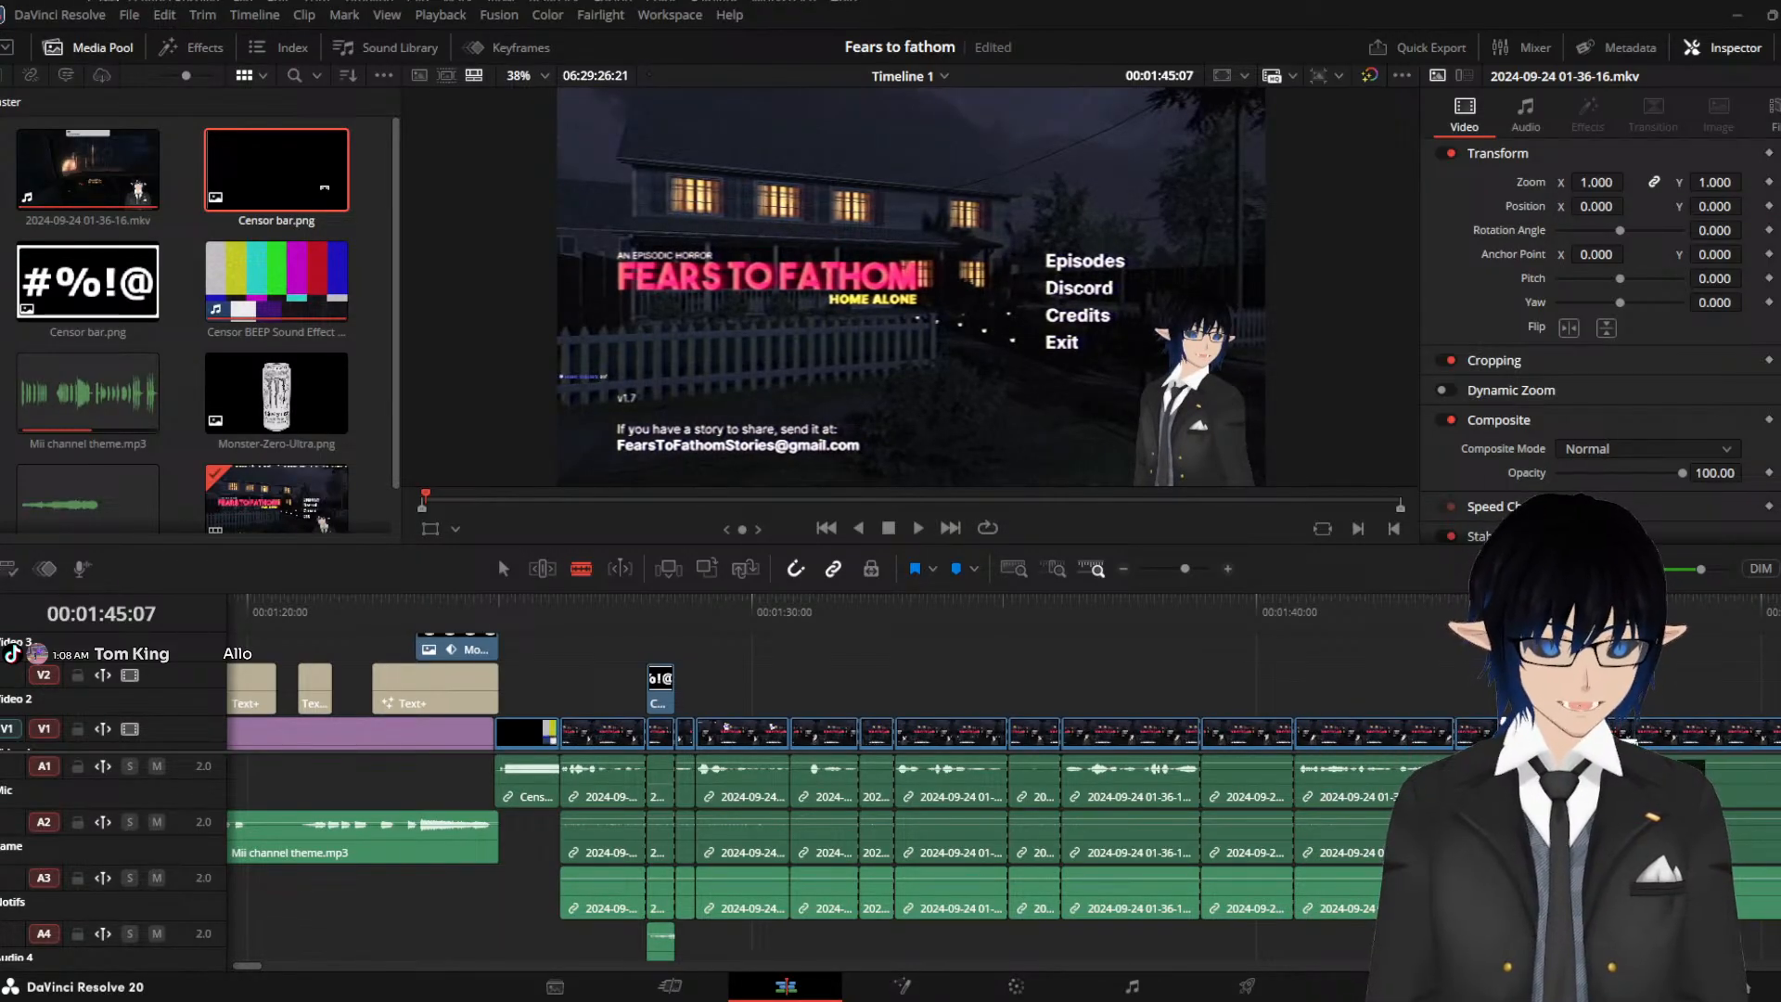
pyautogui.click(1588, 736)
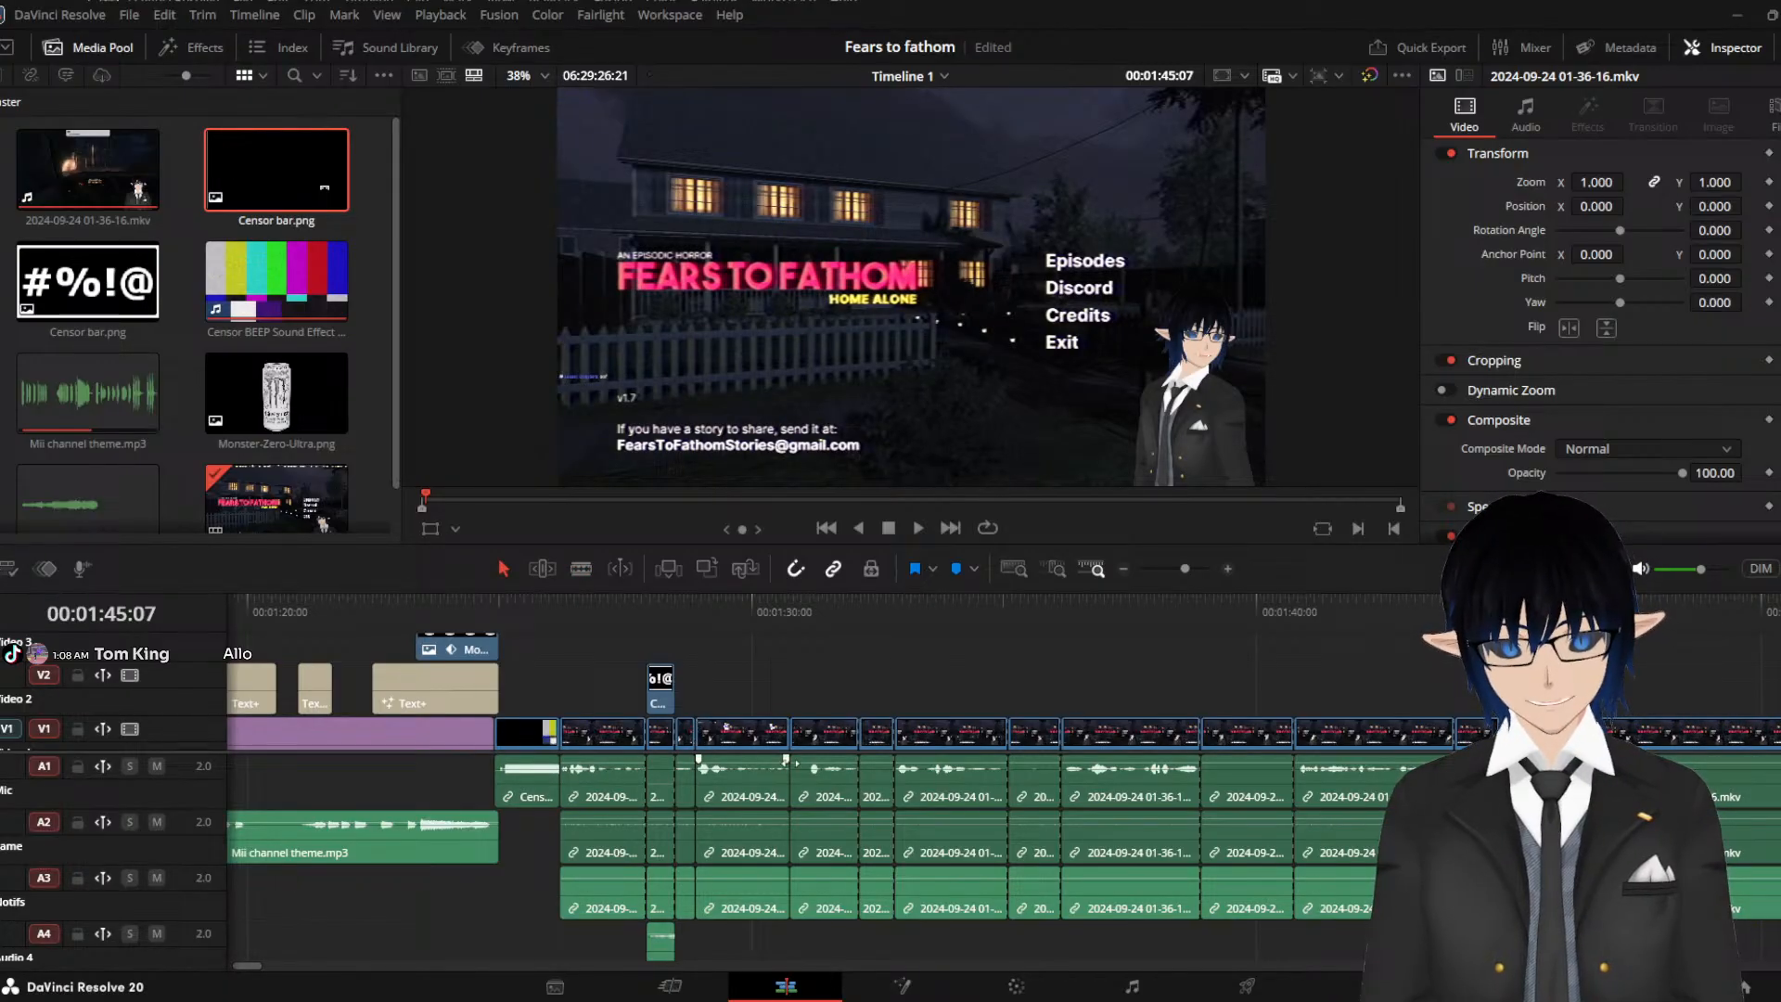
# Play back the newly split gameplay from about 00:01:28 to 00:01:42 to identify the pauses between speech
pyautogui.click(670, 616)
pyautogui.press('space')
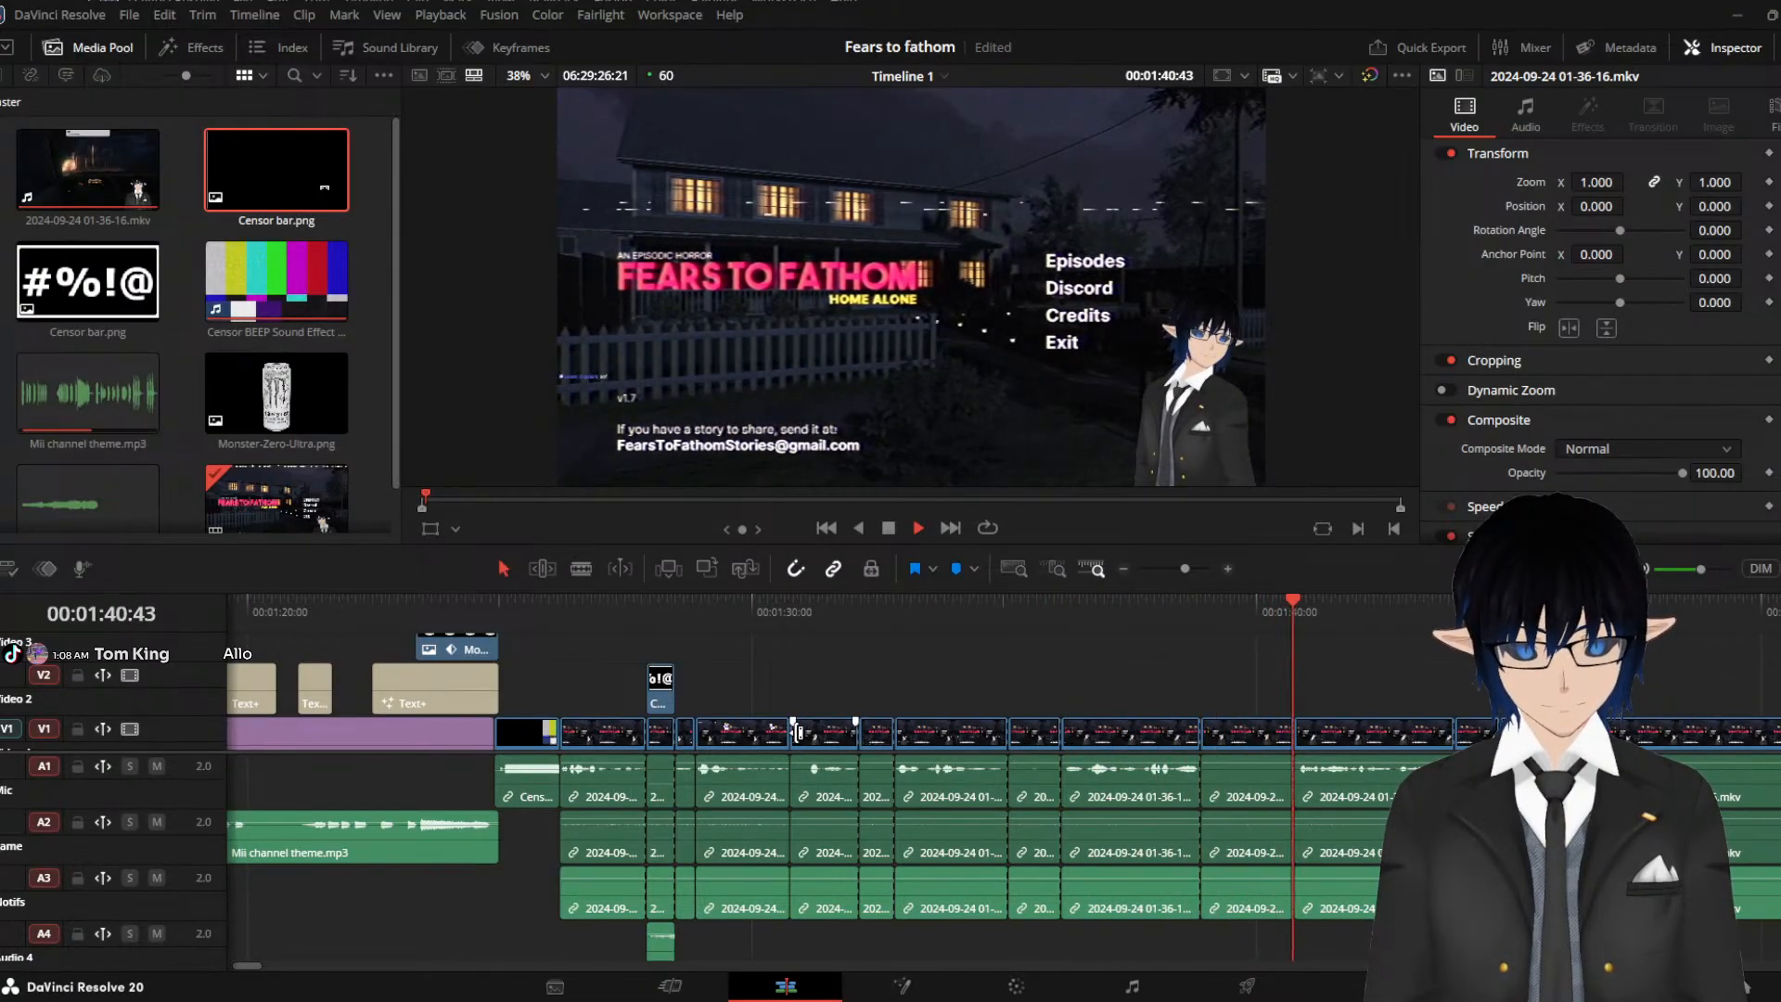
pyautogui.press('space')
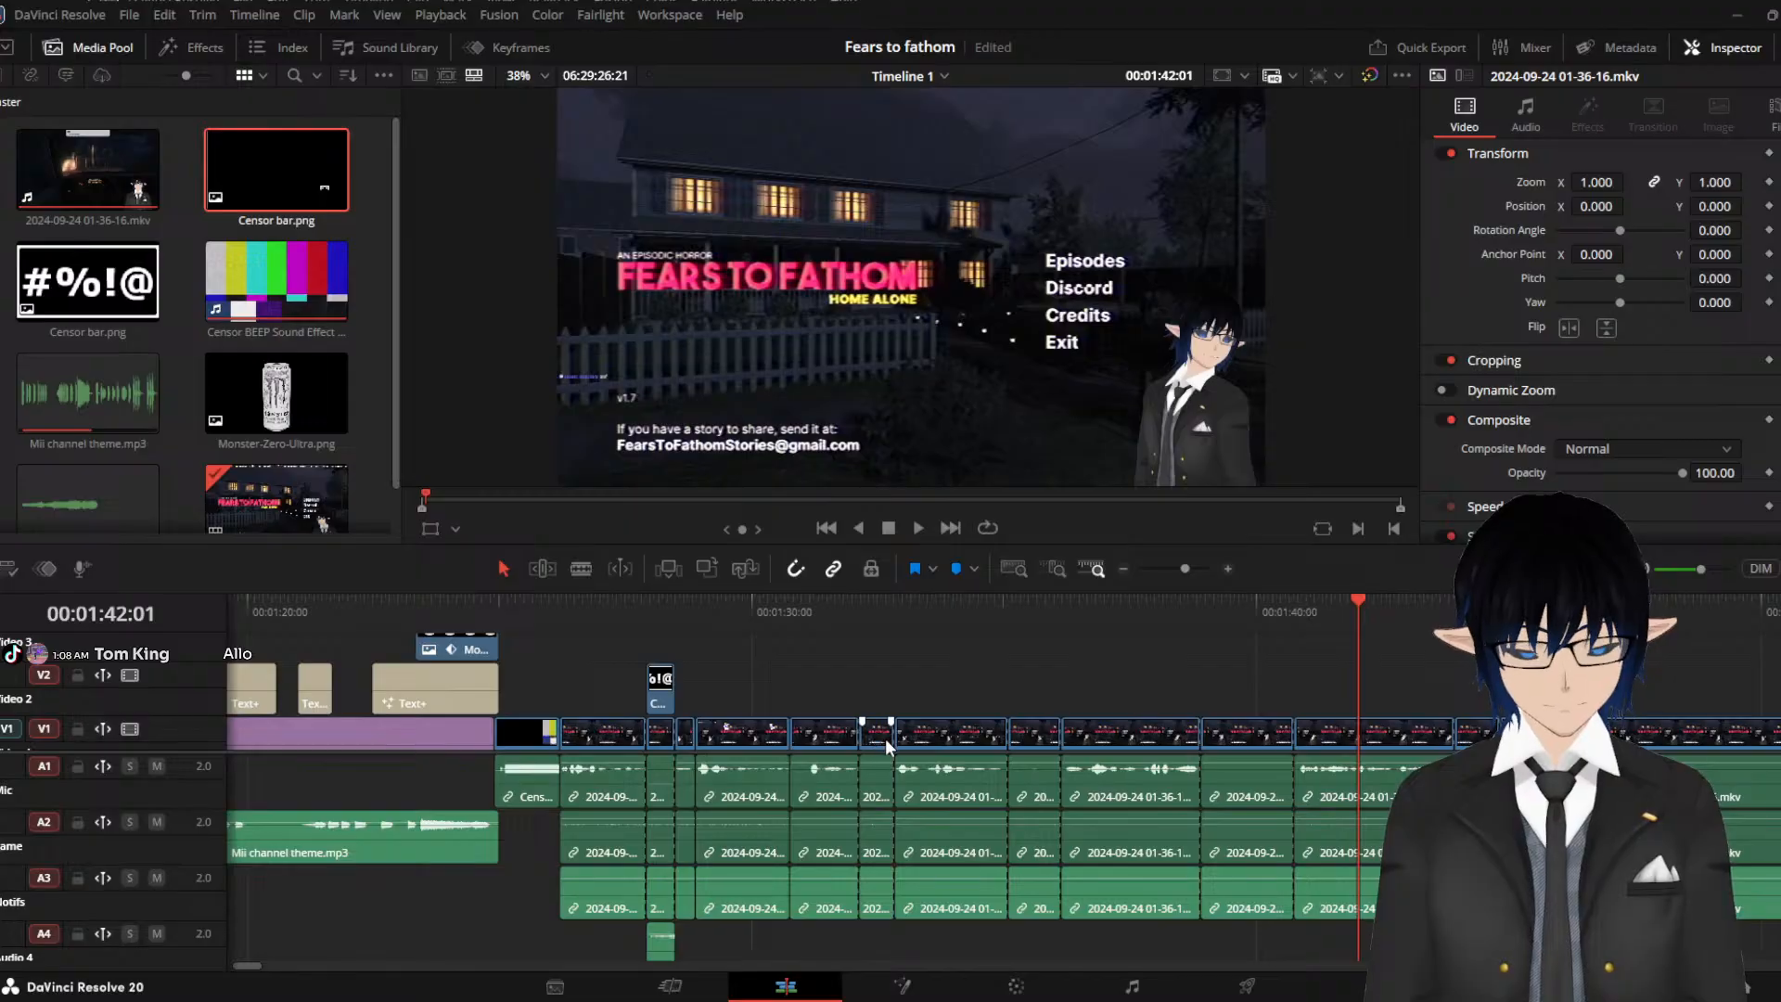
# Ripple-delete the four quiet segments between the speech parts, starting with the one at 00:01:32
pyautogui.click(885, 739)
pyautogui.press('Delete')
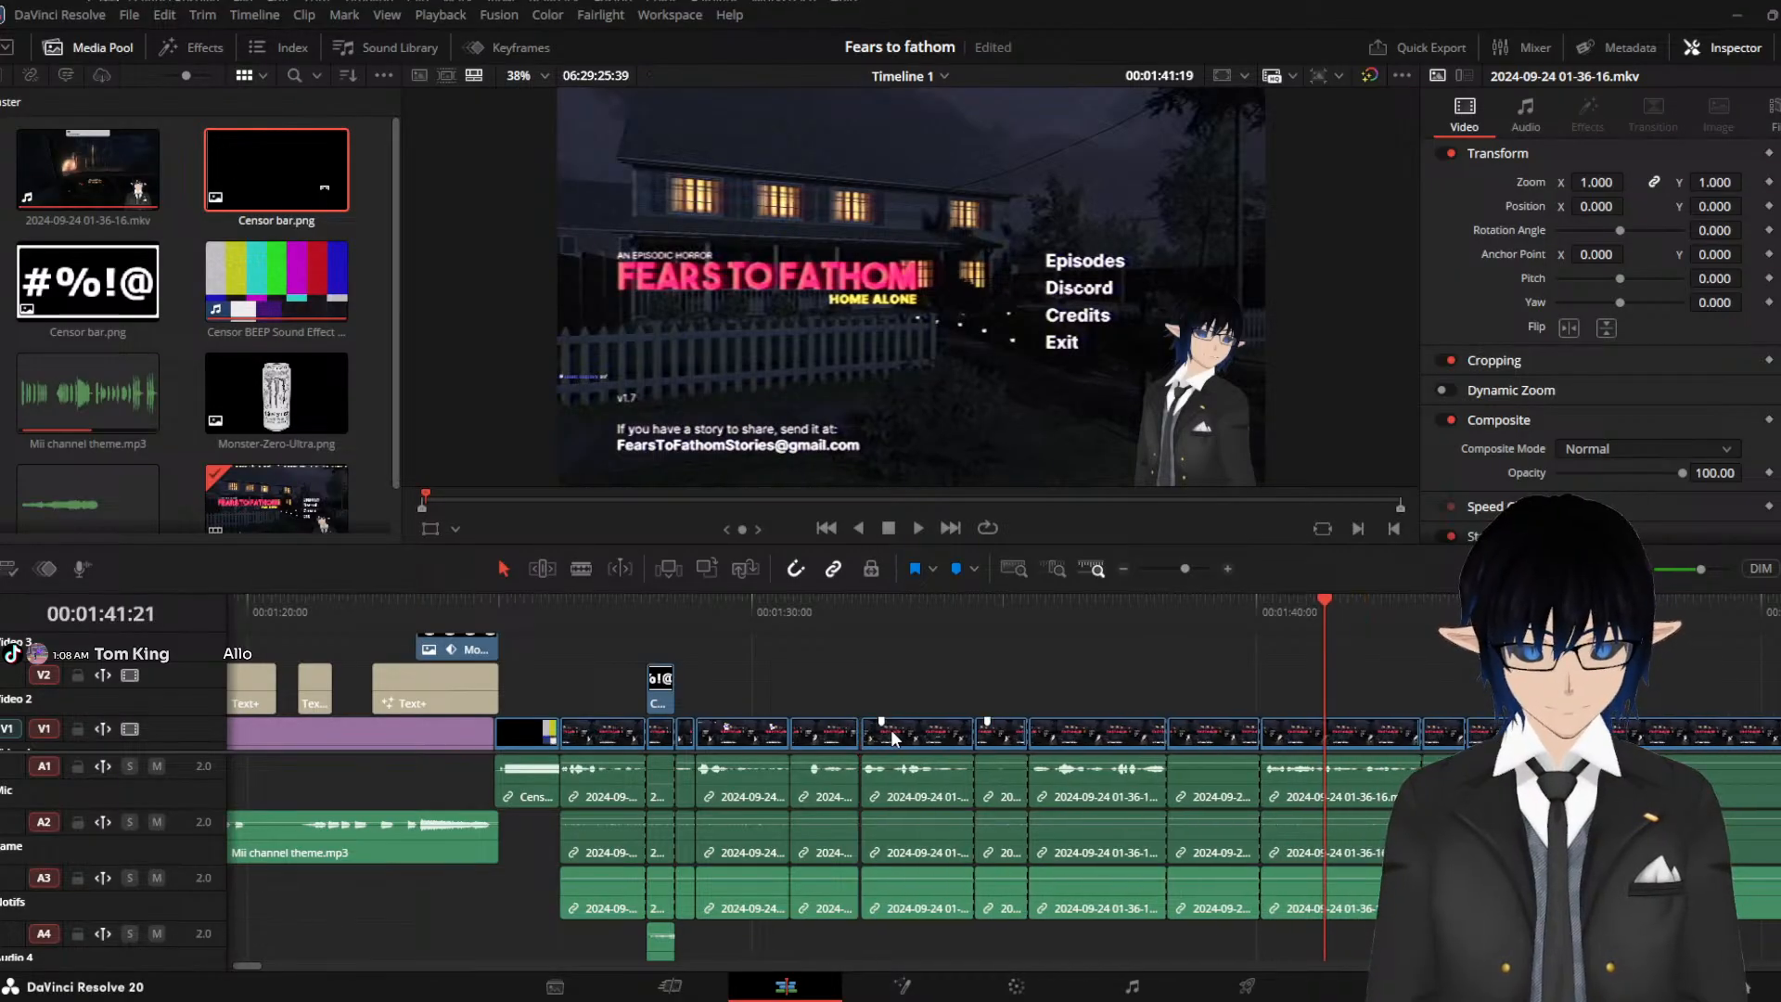
pyautogui.click(1014, 746)
pyautogui.press('Delete')
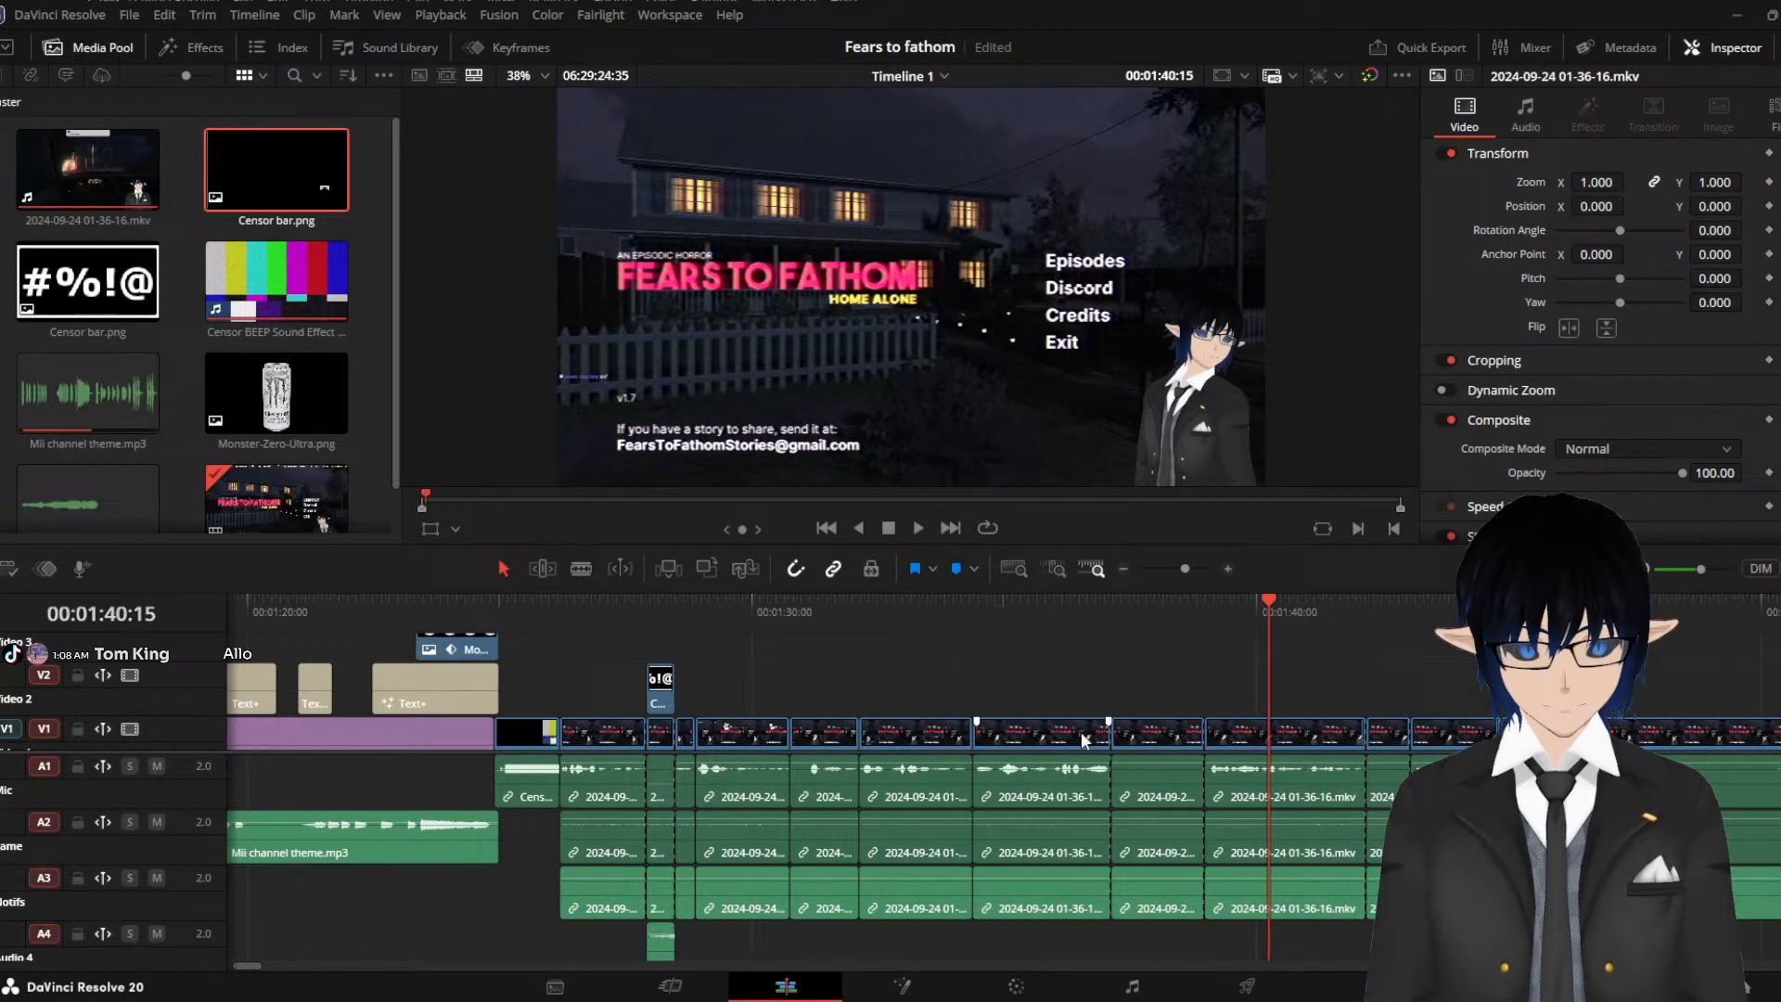
pyautogui.click(1149, 732)
pyautogui.press('Delete')
pyautogui.click(1288, 735)
pyautogui.press('Delete')
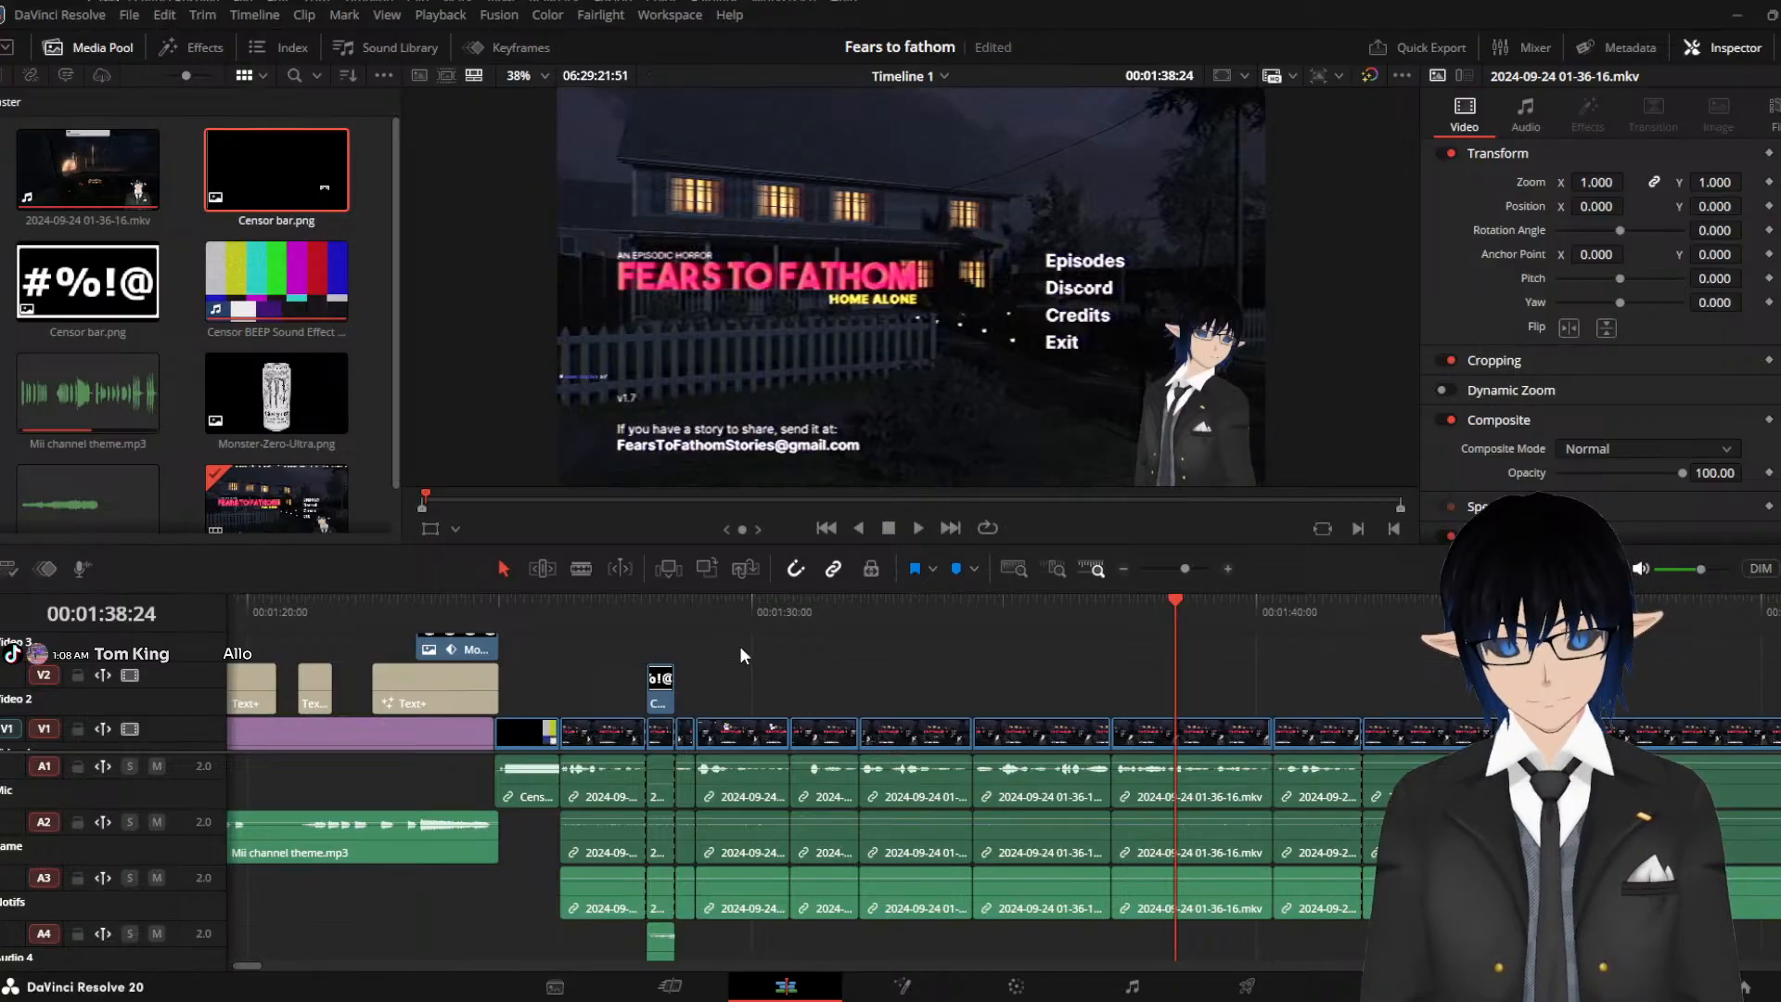
# Play back the tightened gameplay from about 00:01:29:30 and again from the censor bar at 00:01:27:55
pyautogui.click(731, 615)
pyautogui.press('space')
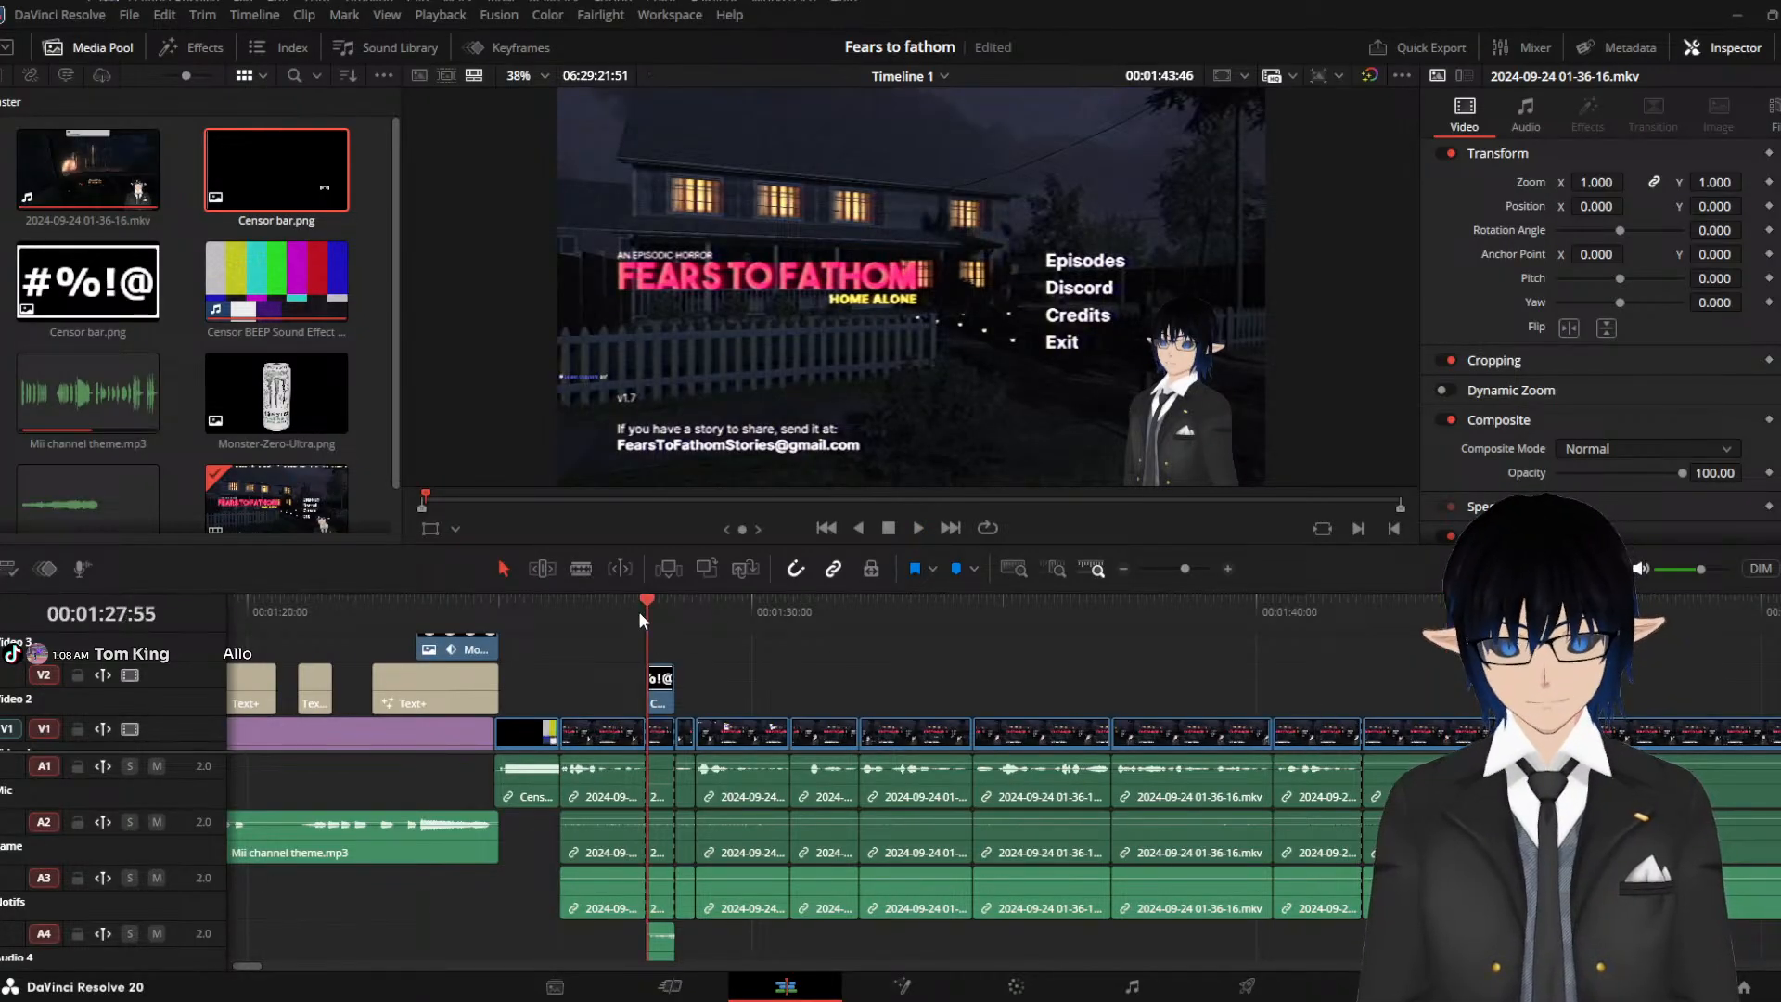
pyautogui.press('space')
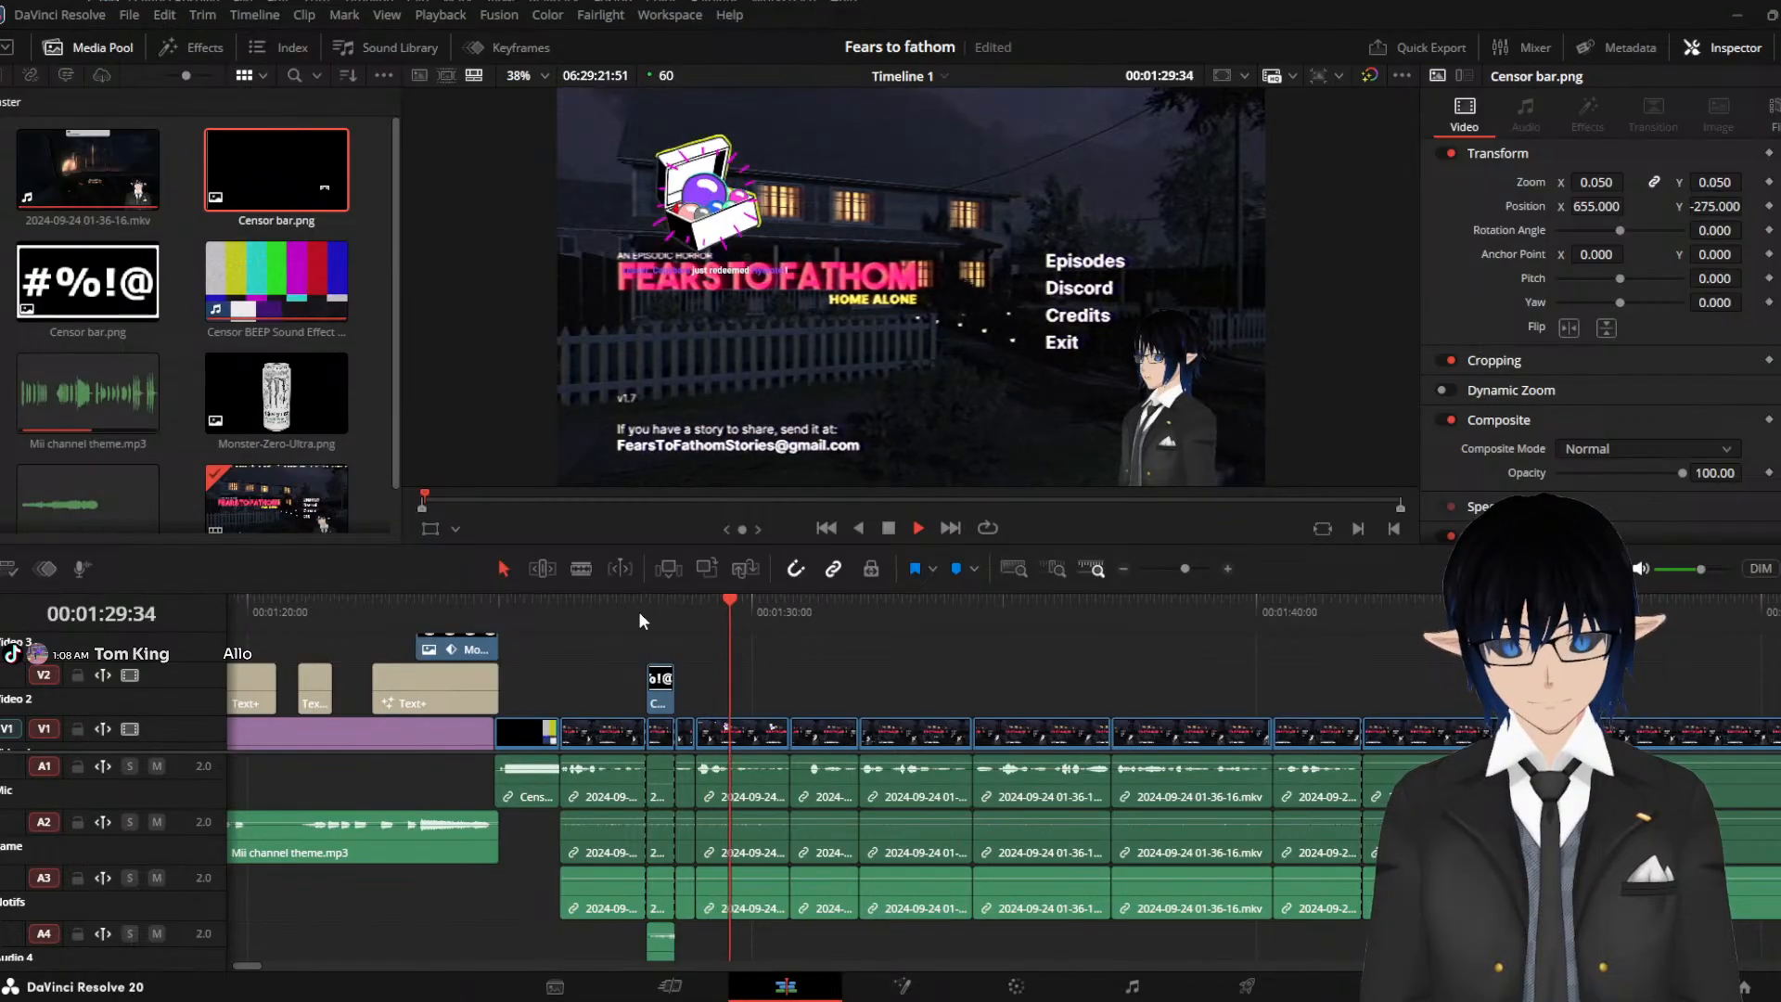
pyautogui.press('space')
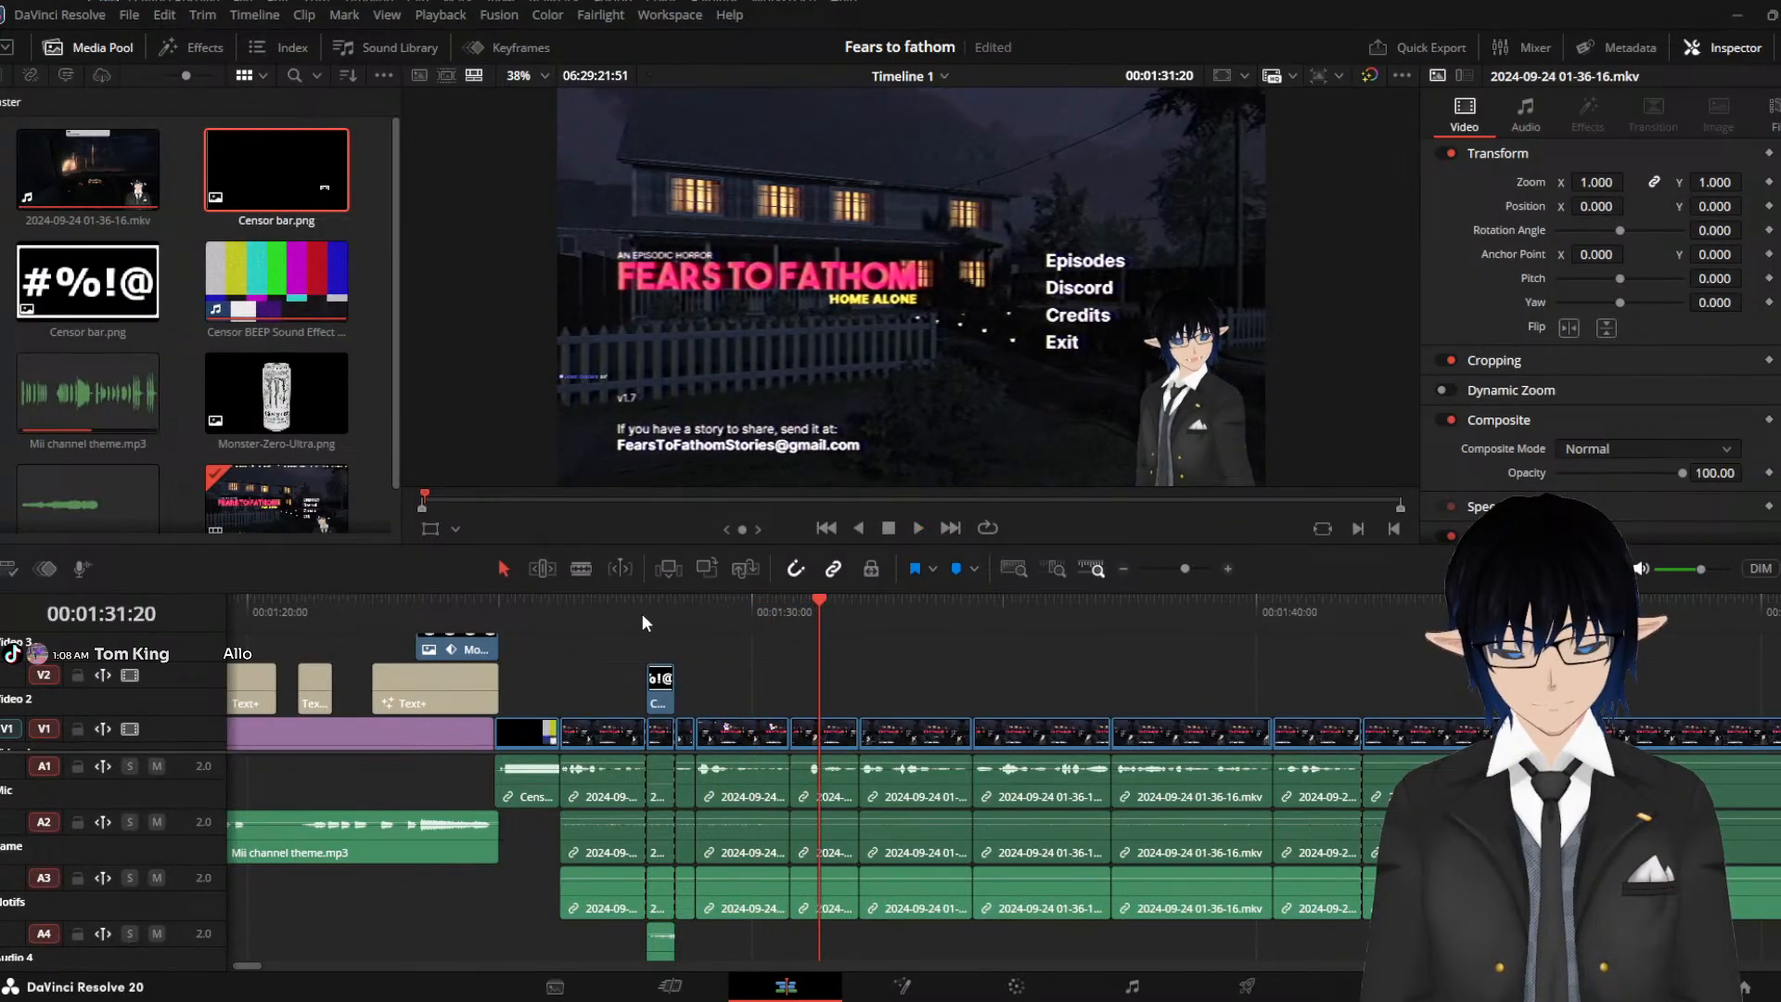
pyautogui.press('space')
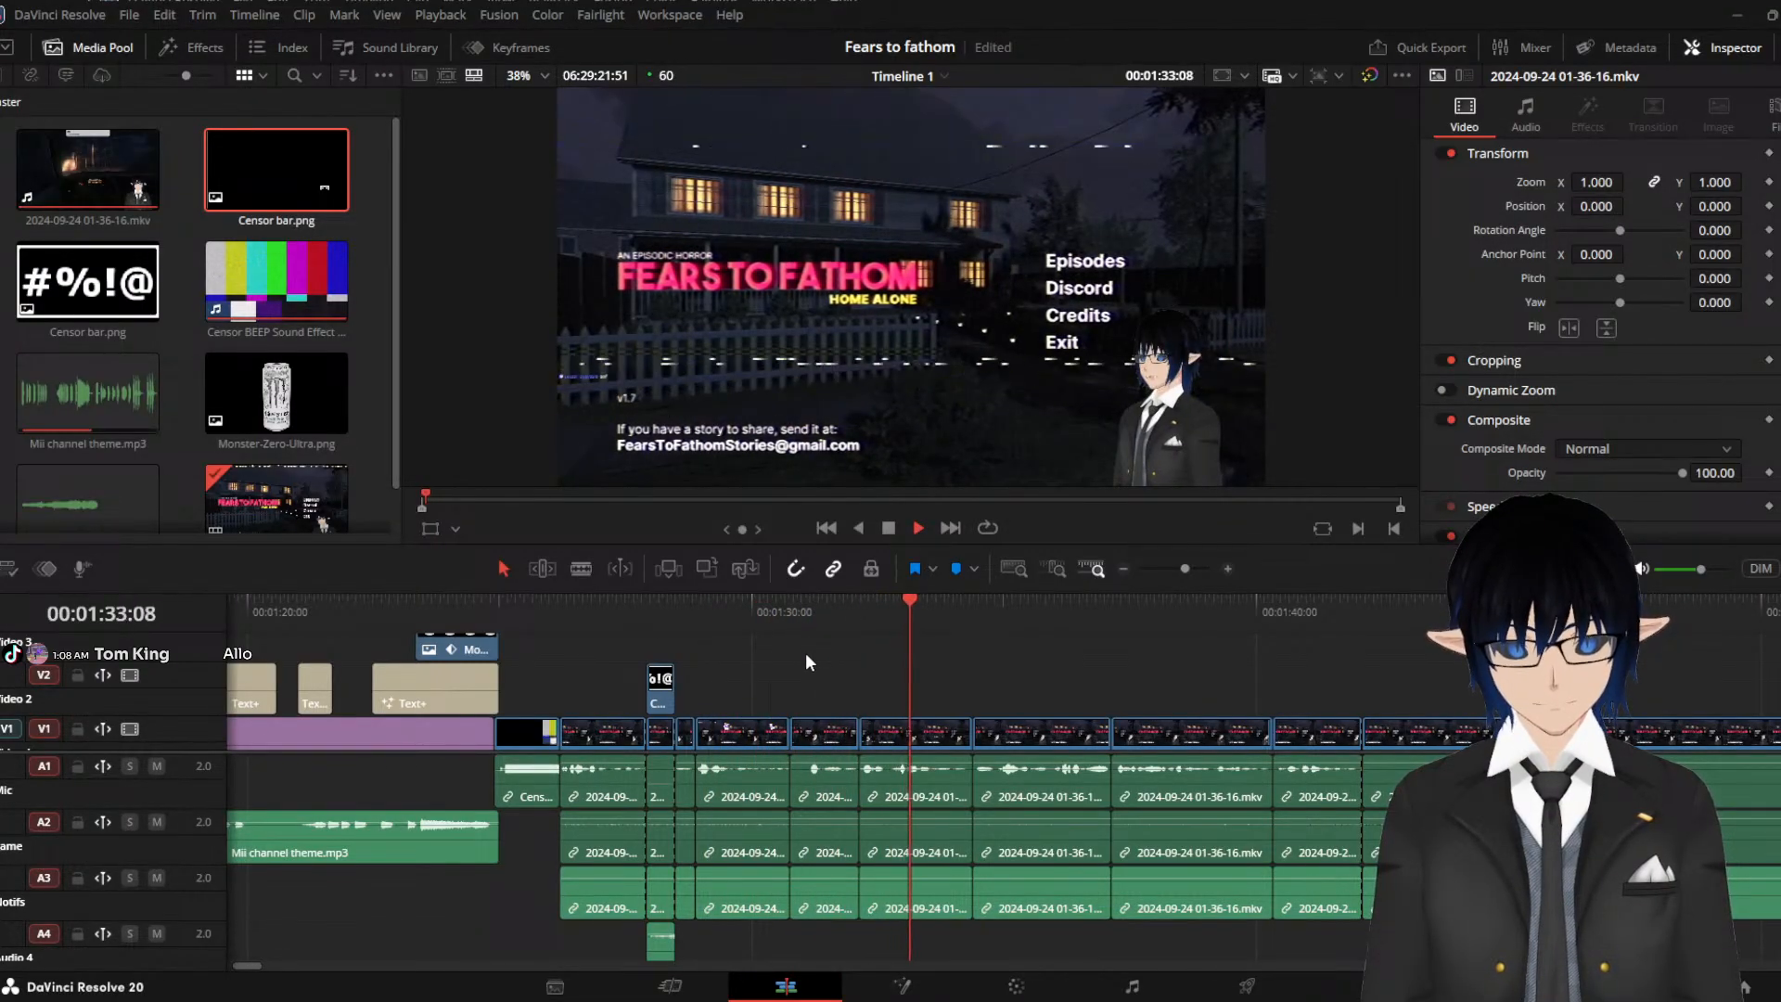
# Ripple-delete the five split gameplay segments between about 00:01:31 and 00:01:42, and play back the timeline around the cut
pyautogui.moveTo(803, 647); pyautogui.dragTo(1332, 769)
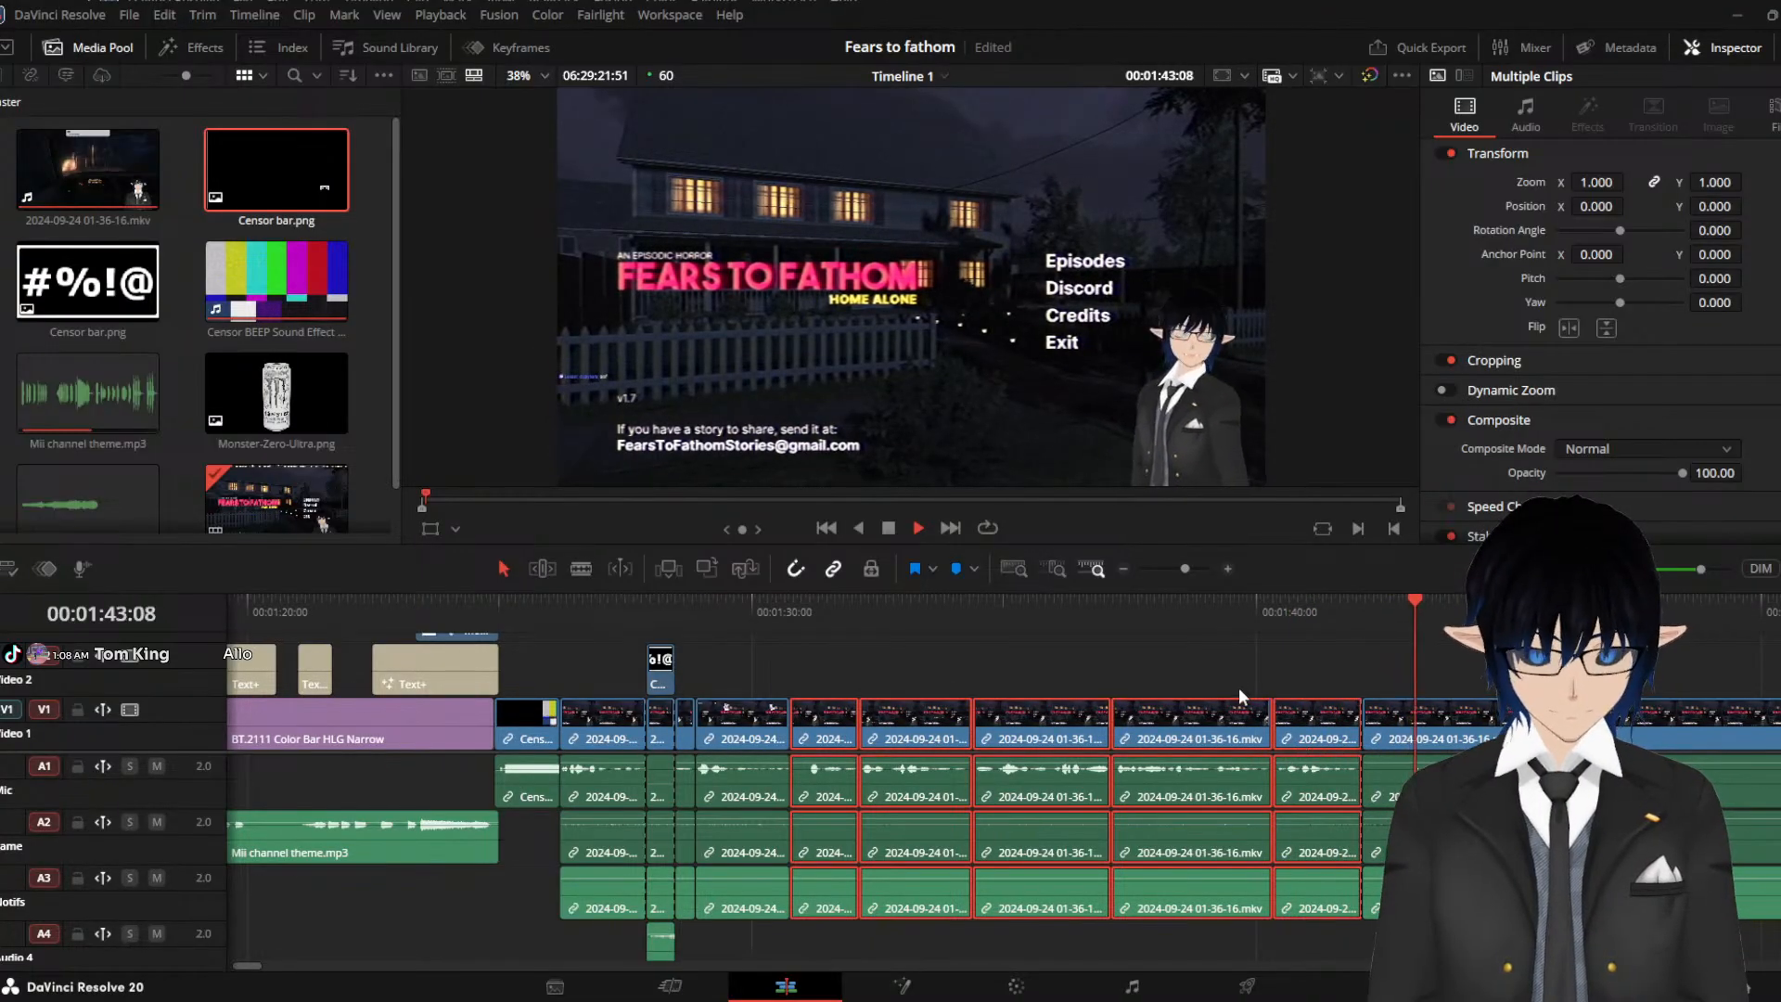
pyautogui.press('Delete')
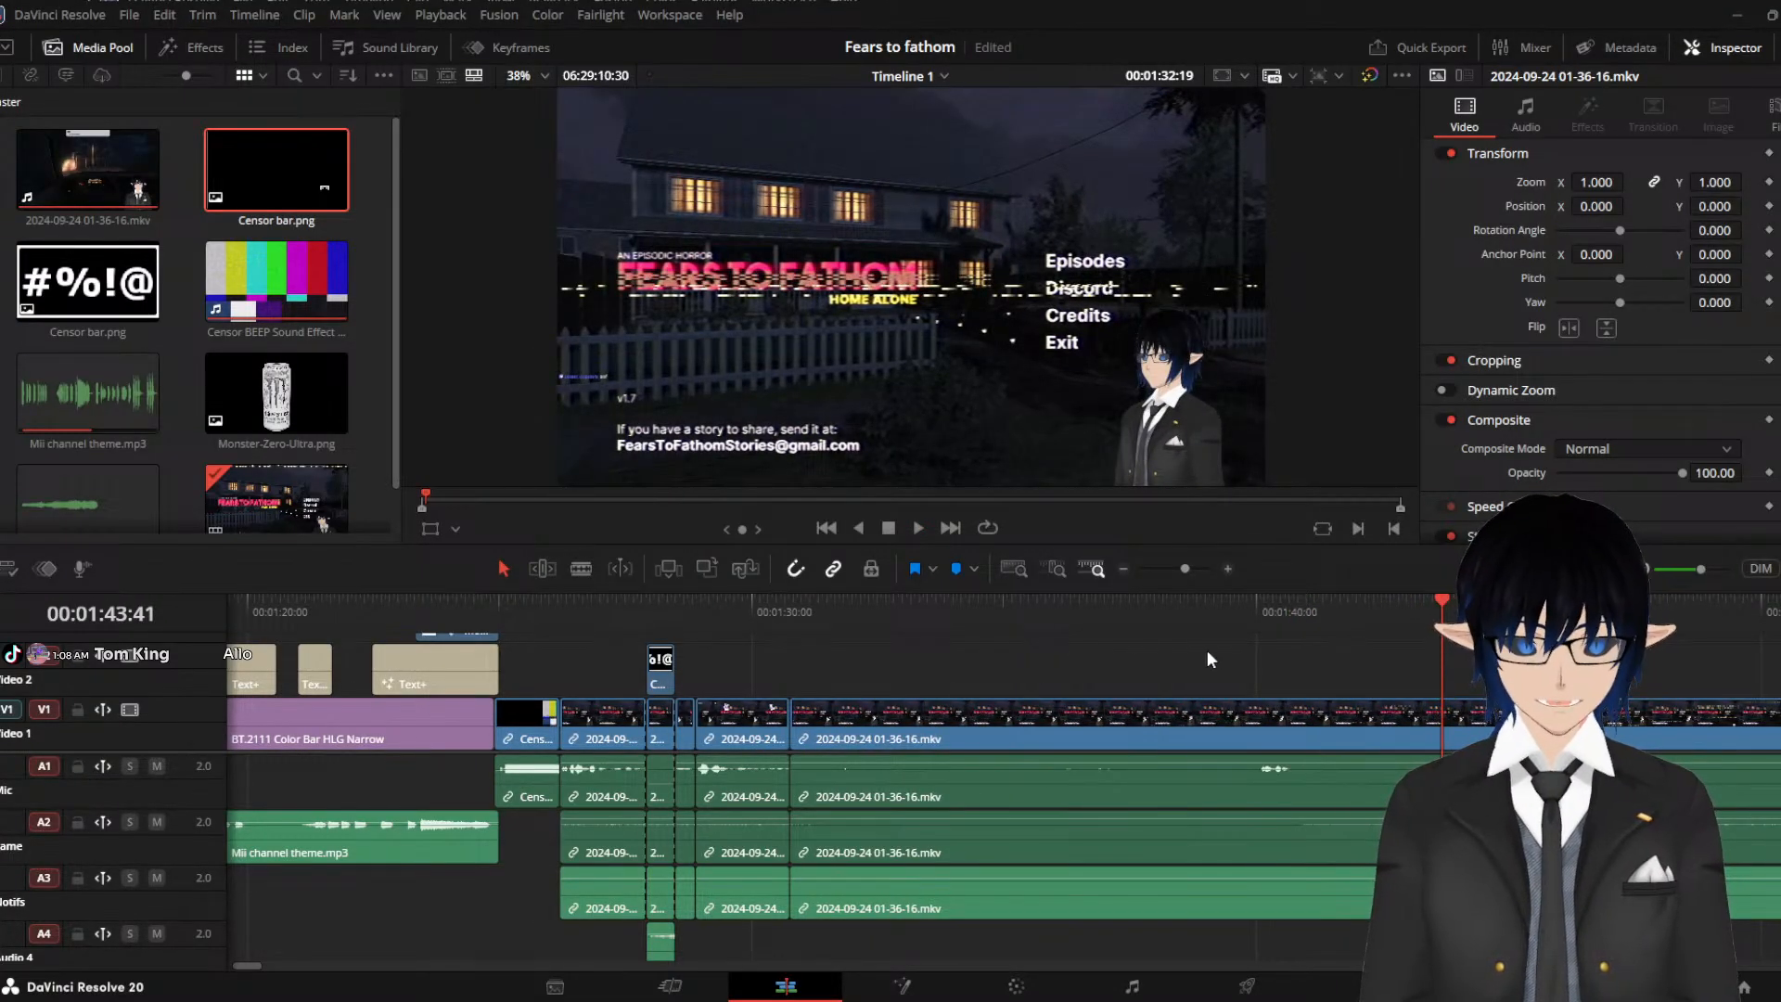
pyautogui.moveTo(1233, 620)
pyautogui.mouseDown()
pyautogui.moveTo(1267, 609)
pyautogui.moveTo(1248, 615)
pyautogui.mouseUp()
pyautogui.press('space')
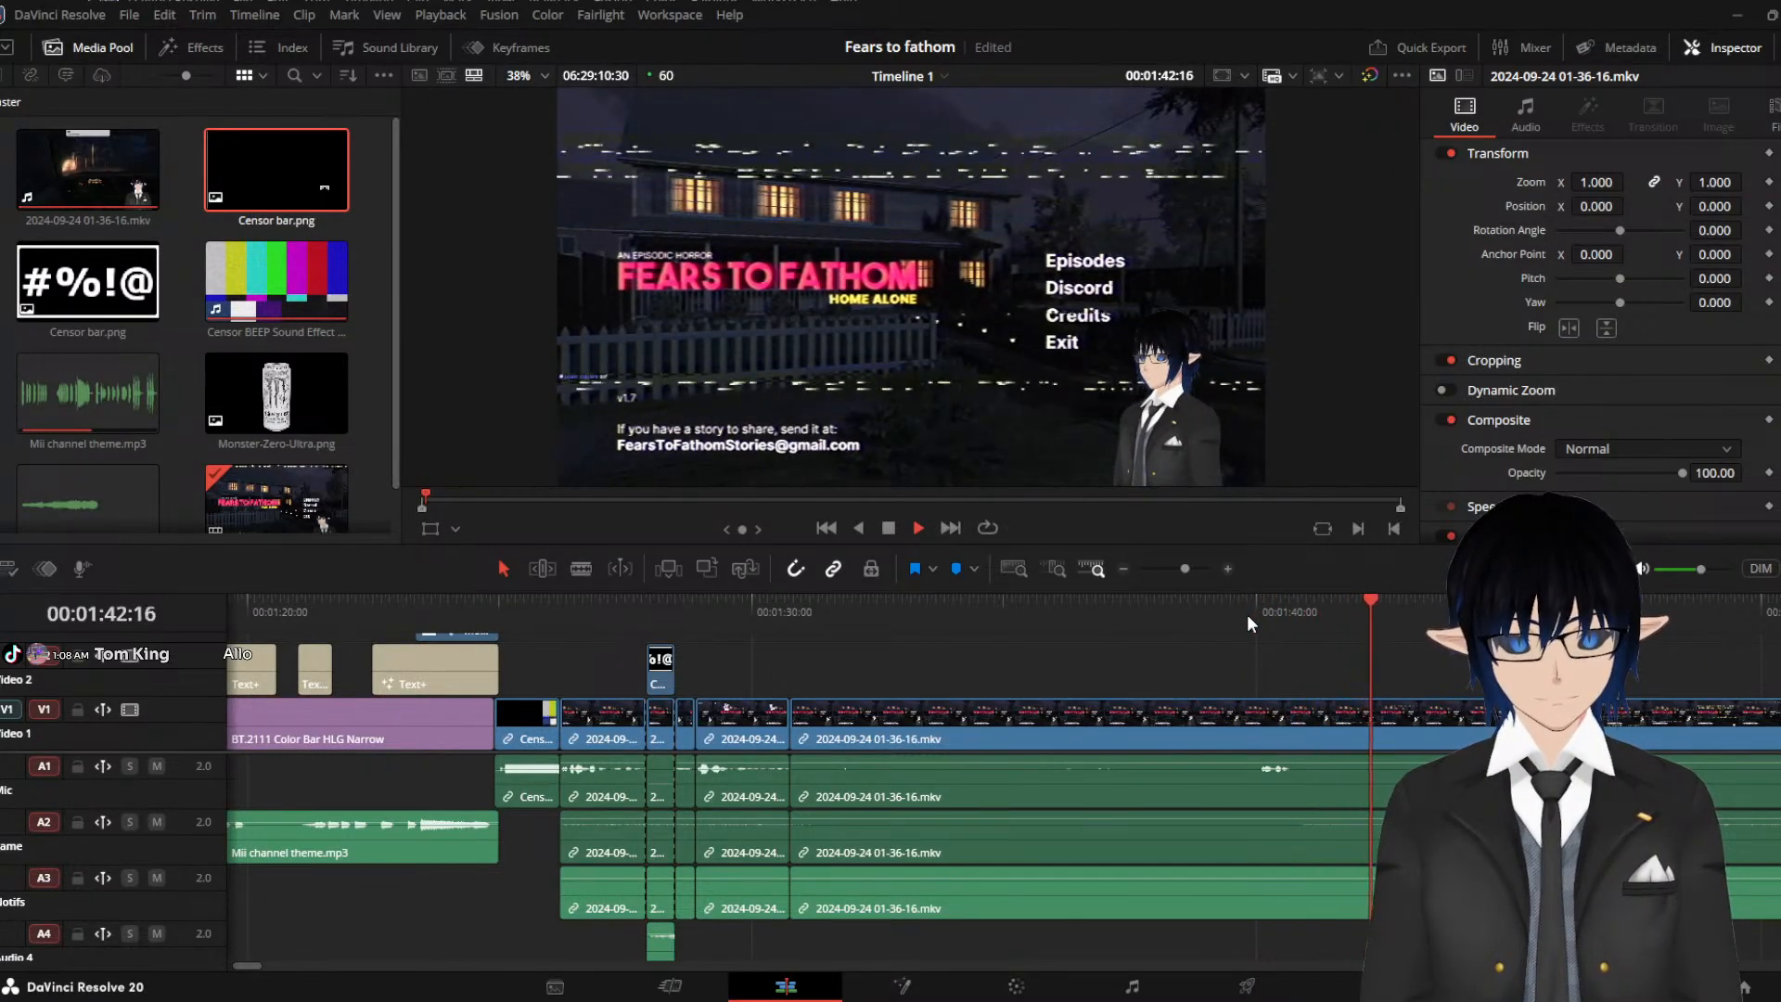
pyautogui.press('space')
pyautogui.click(676, 599)
pyautogui.press('space')
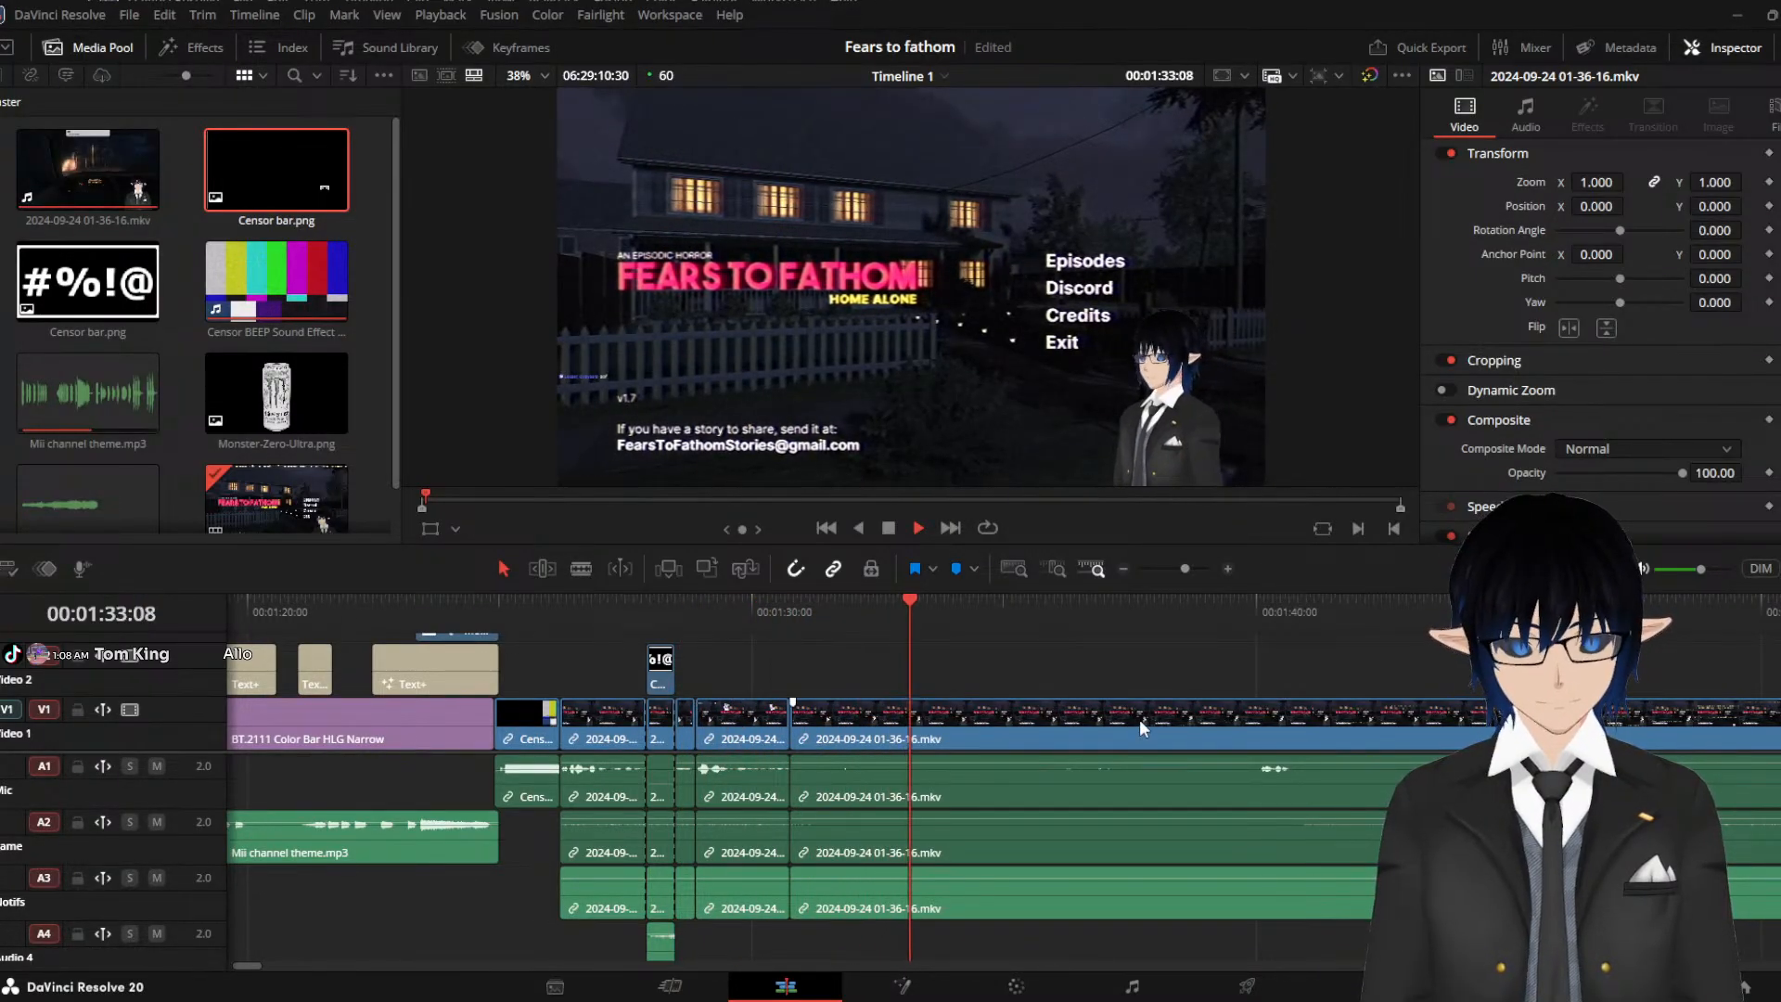
# Split the gameplay where speech resumes at about 00:02:08, and ripple-delete the long quiet segment starting at about 00:01:31
pyautogui.scroll(-2, 1139, 719)
pyautogui.scroll(-1, 1138, 720)
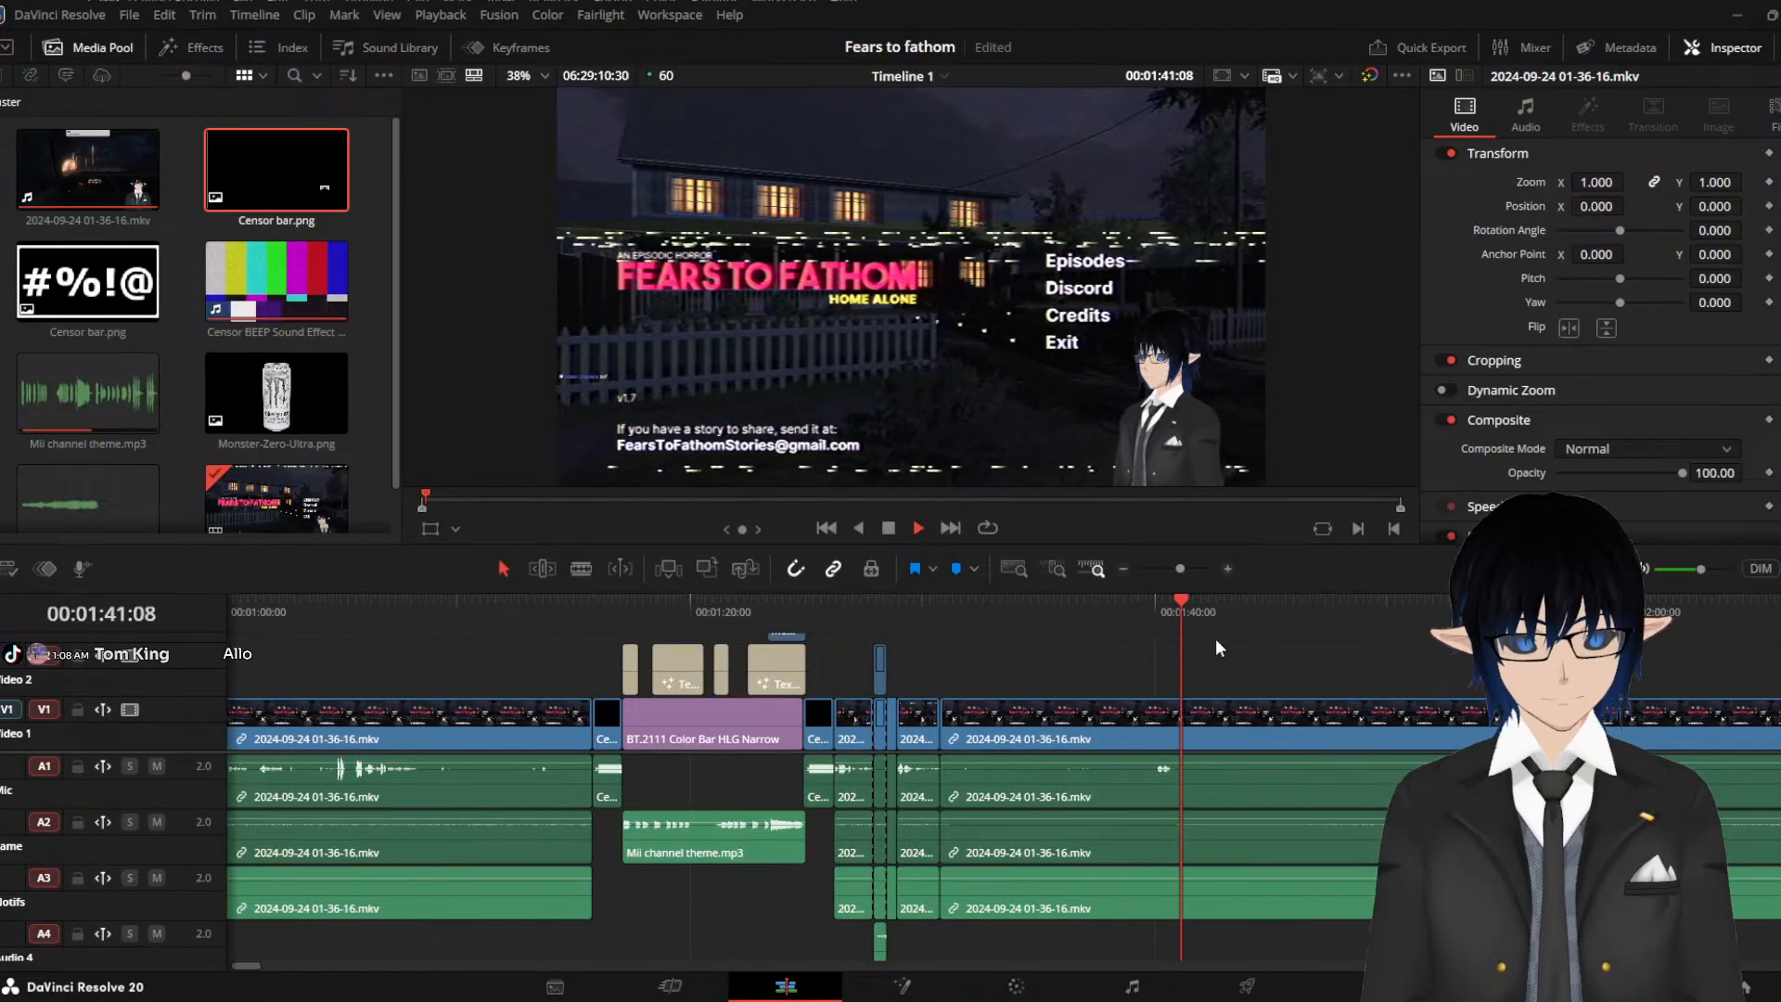
pyautogui.scroll(-2, 1282, 710)
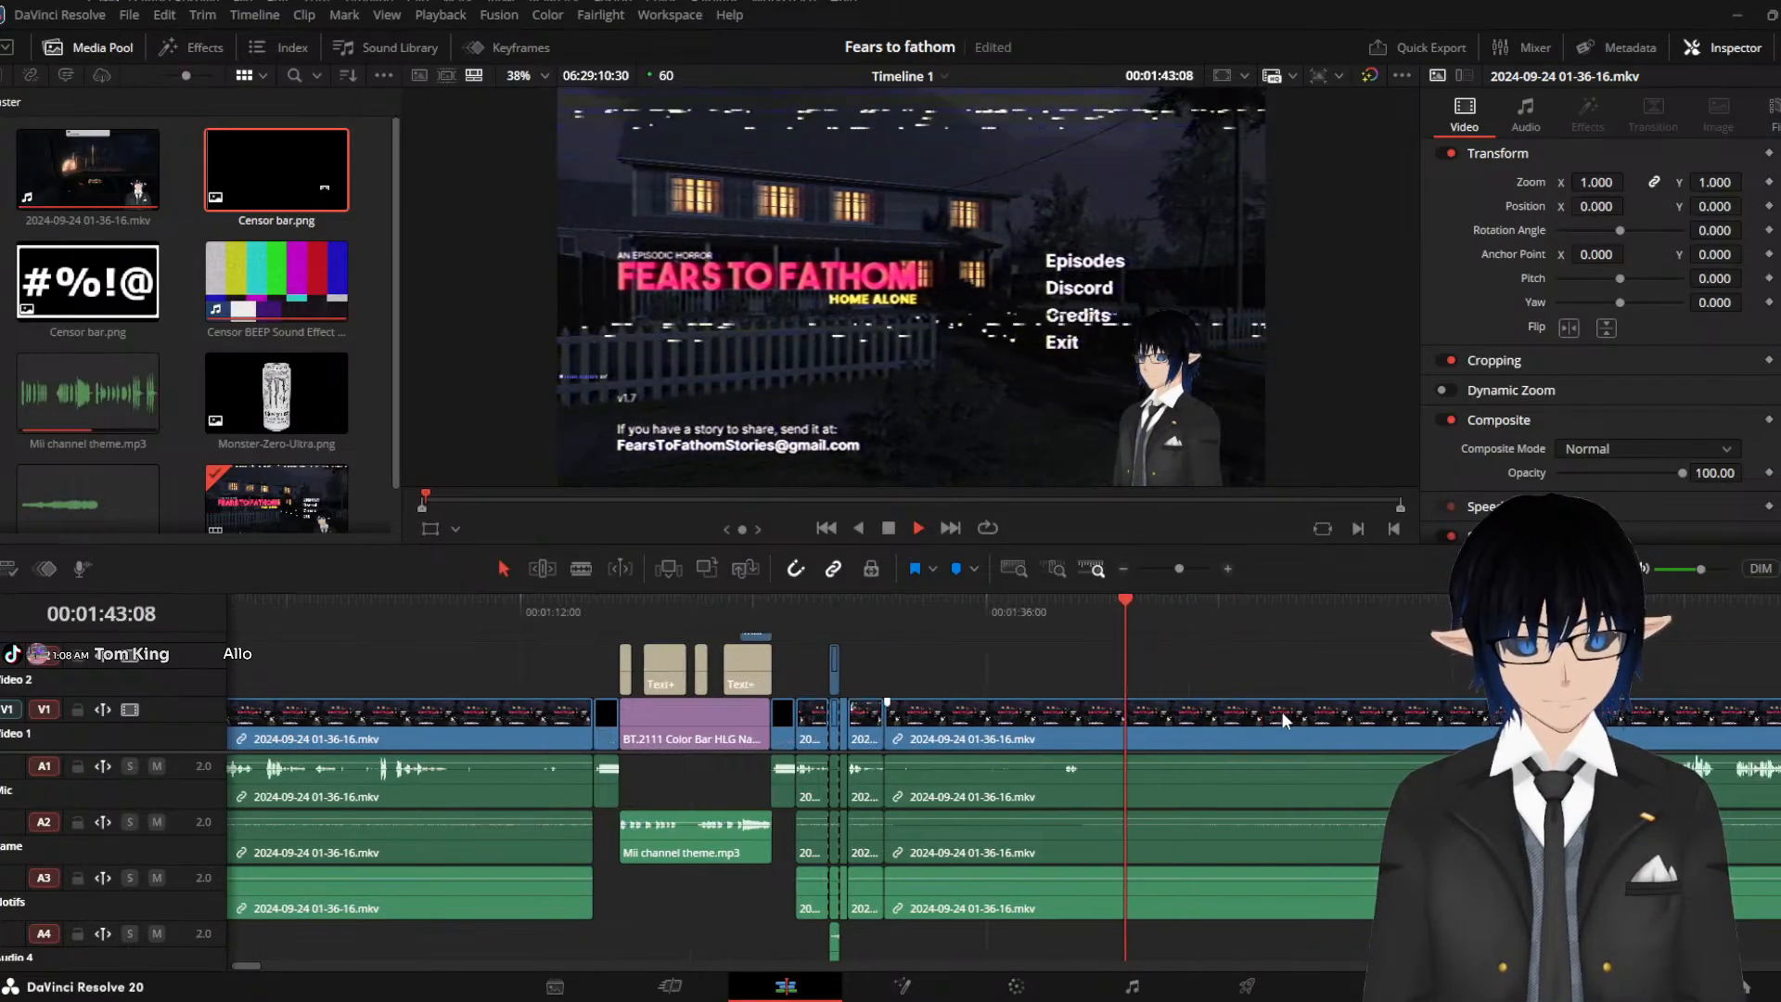
pyautogui.click(1351, 612)
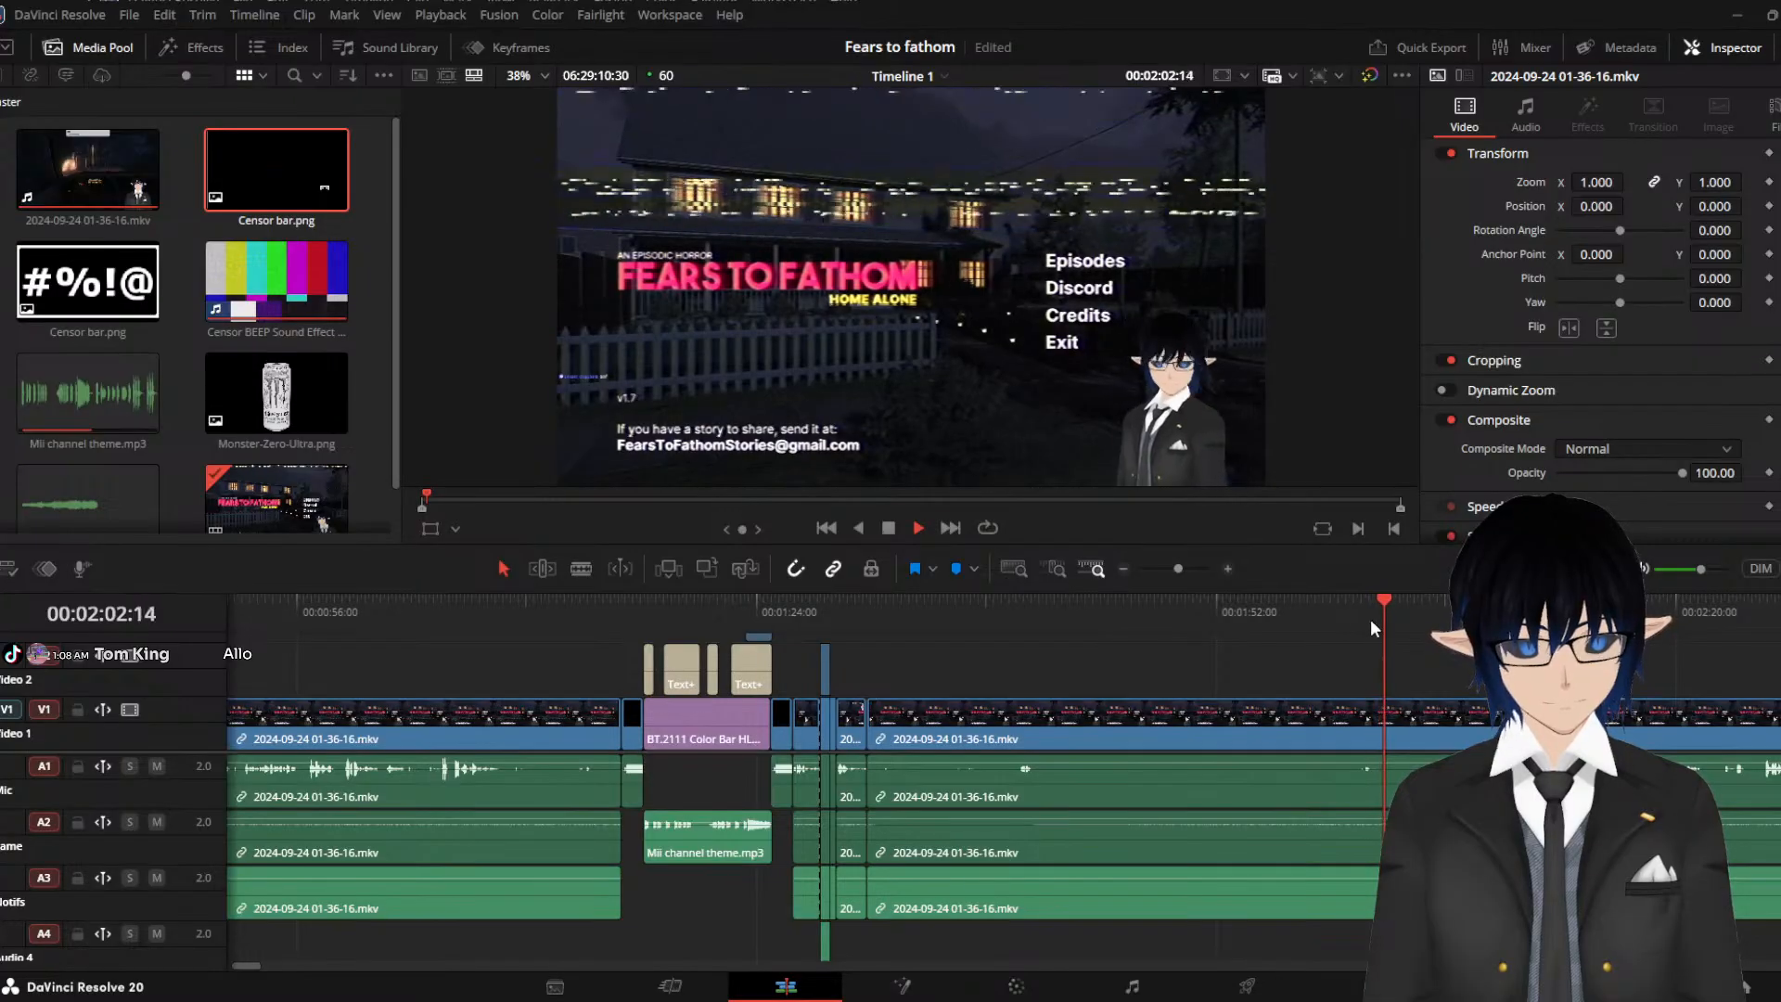
pyautogui.press('space')
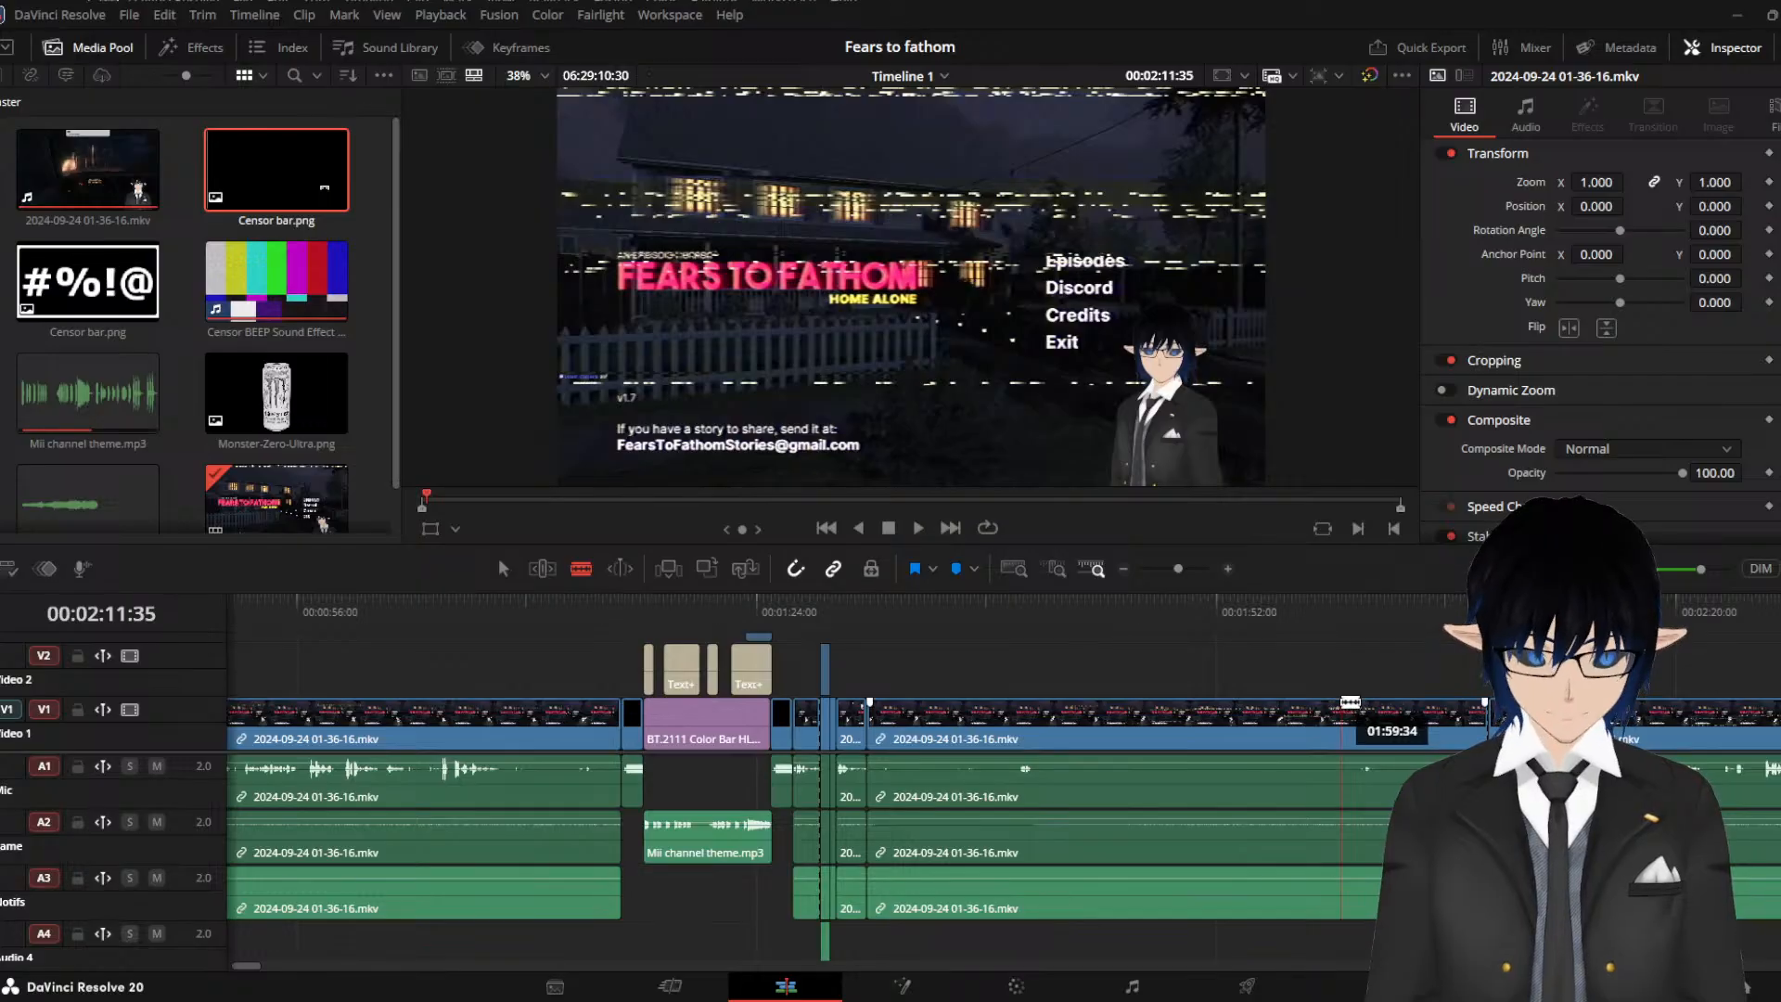
pyautogui.press('a')
pyautogui.click(1245, 715)
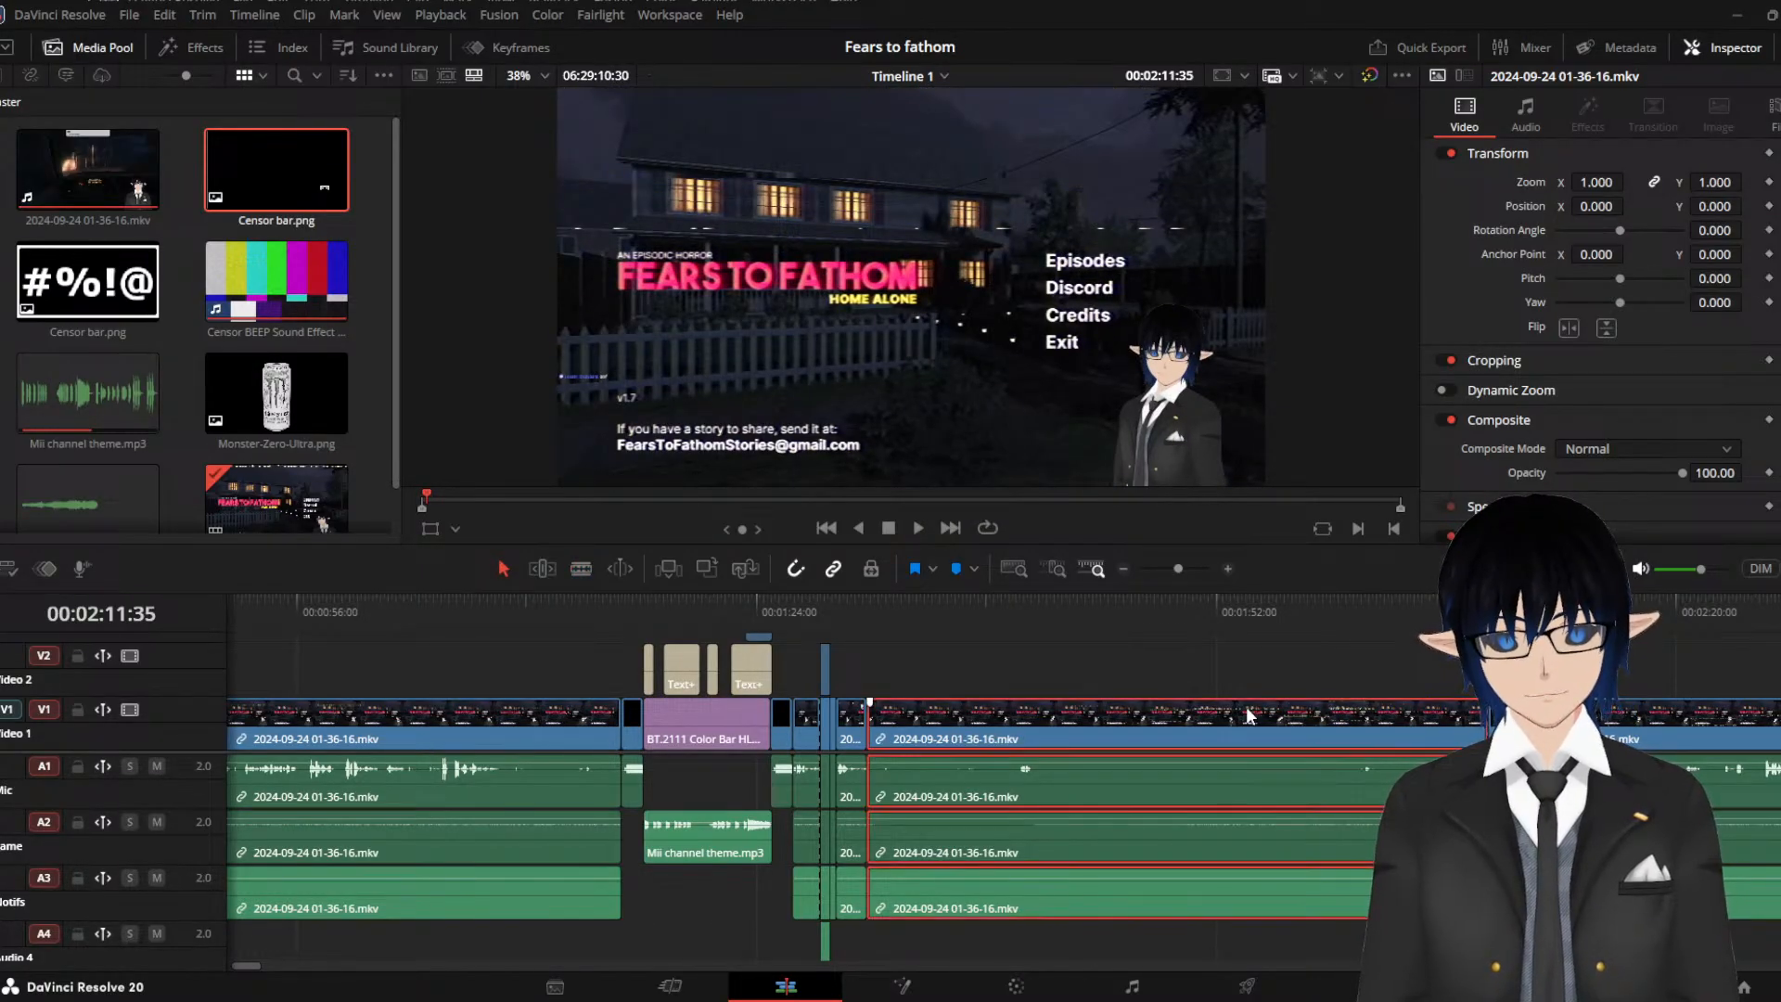
pyautogui.press('Delete')
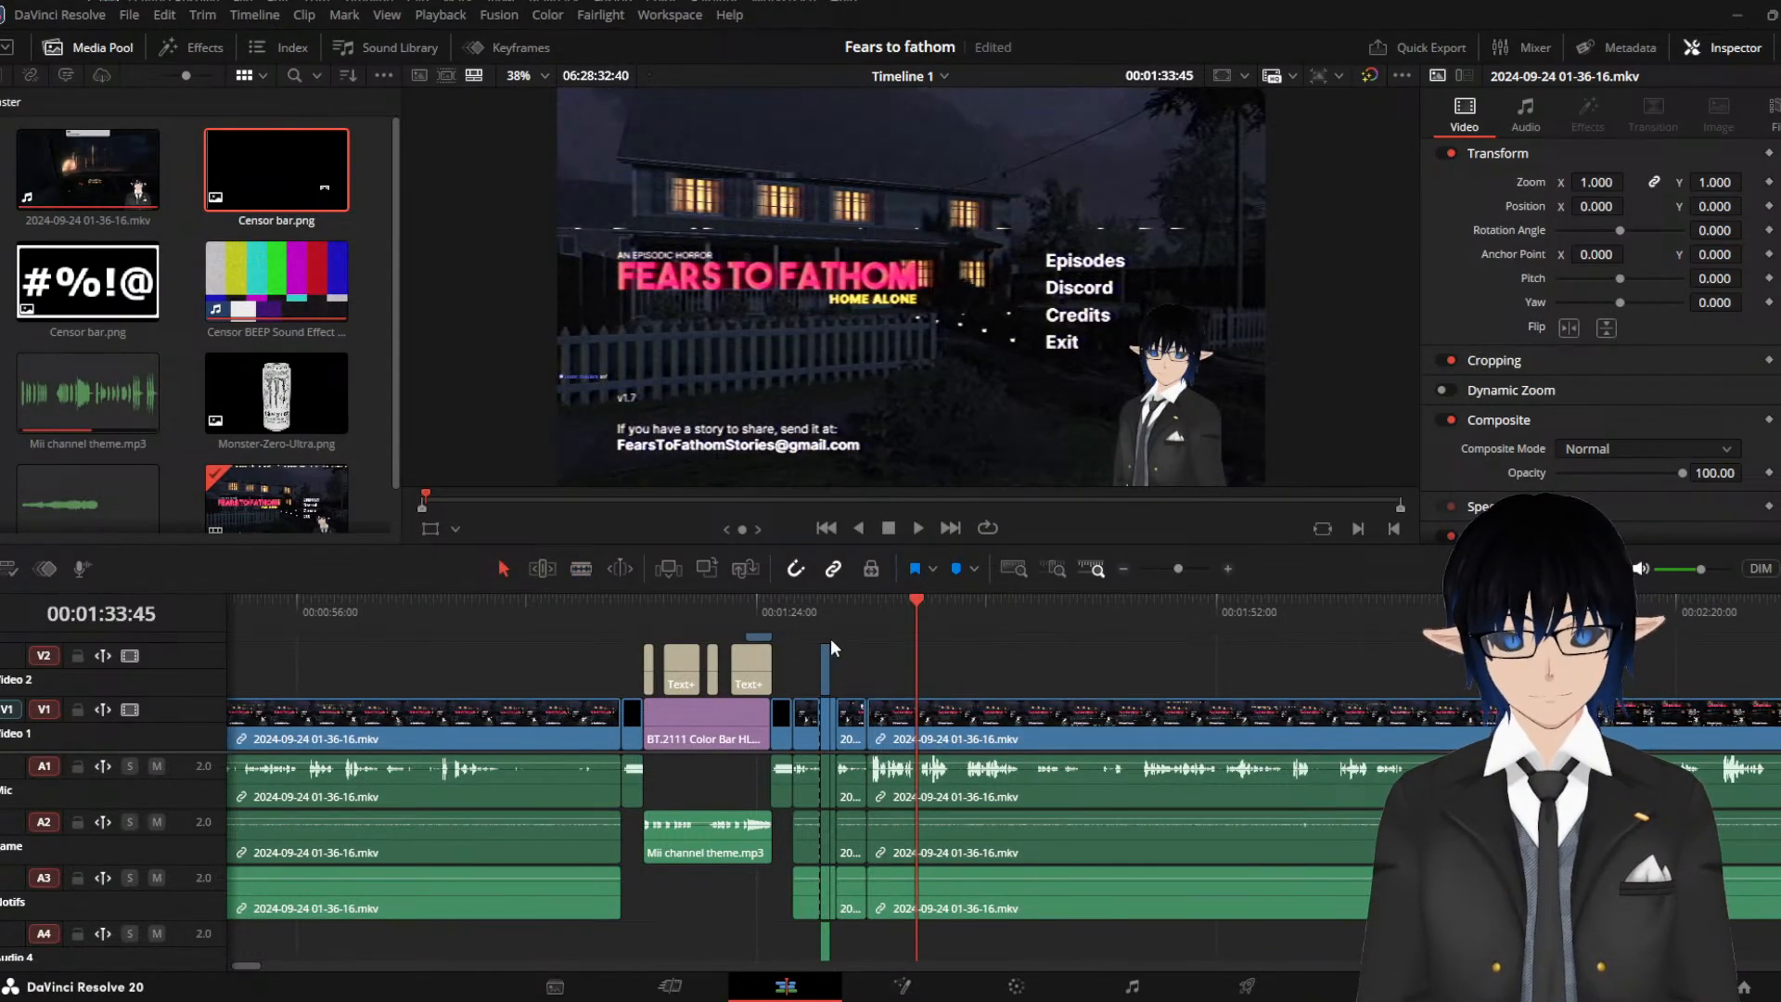
# Play back the new join in the gameplay from about 00:01:30 to 00:01:33:21
pyautogui.click(855, 610)
pyautogui.press('space')
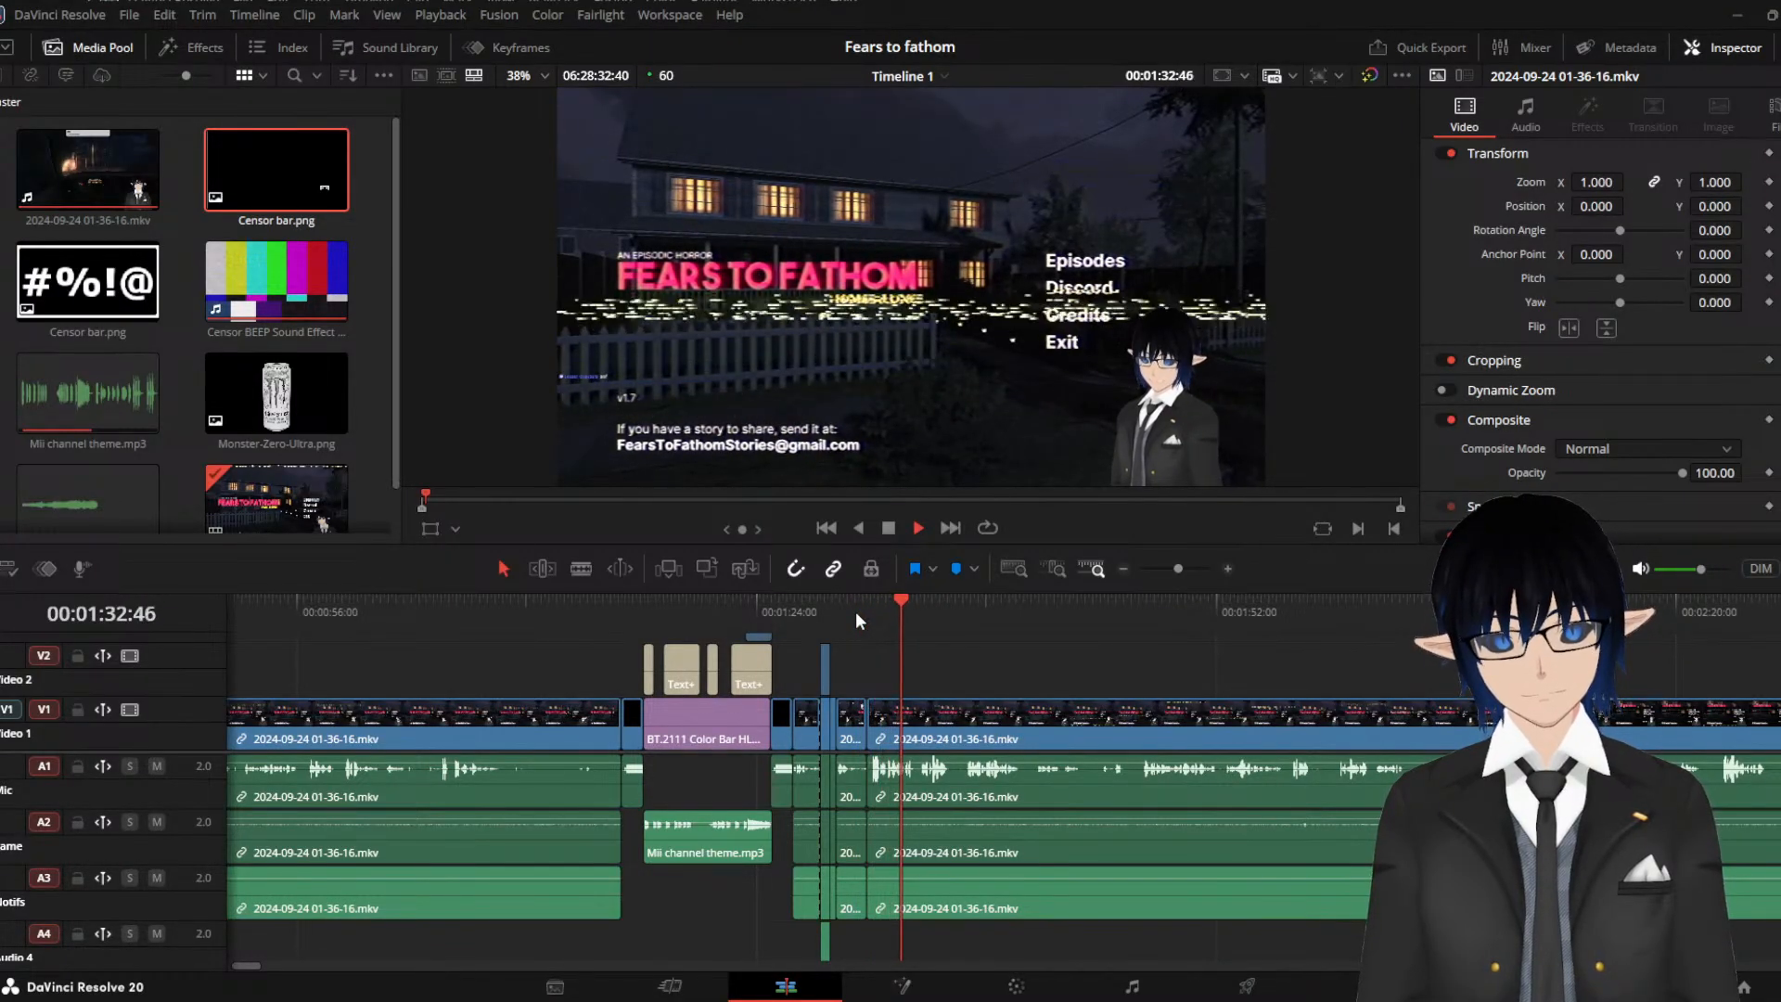
pyautogui.press('space')
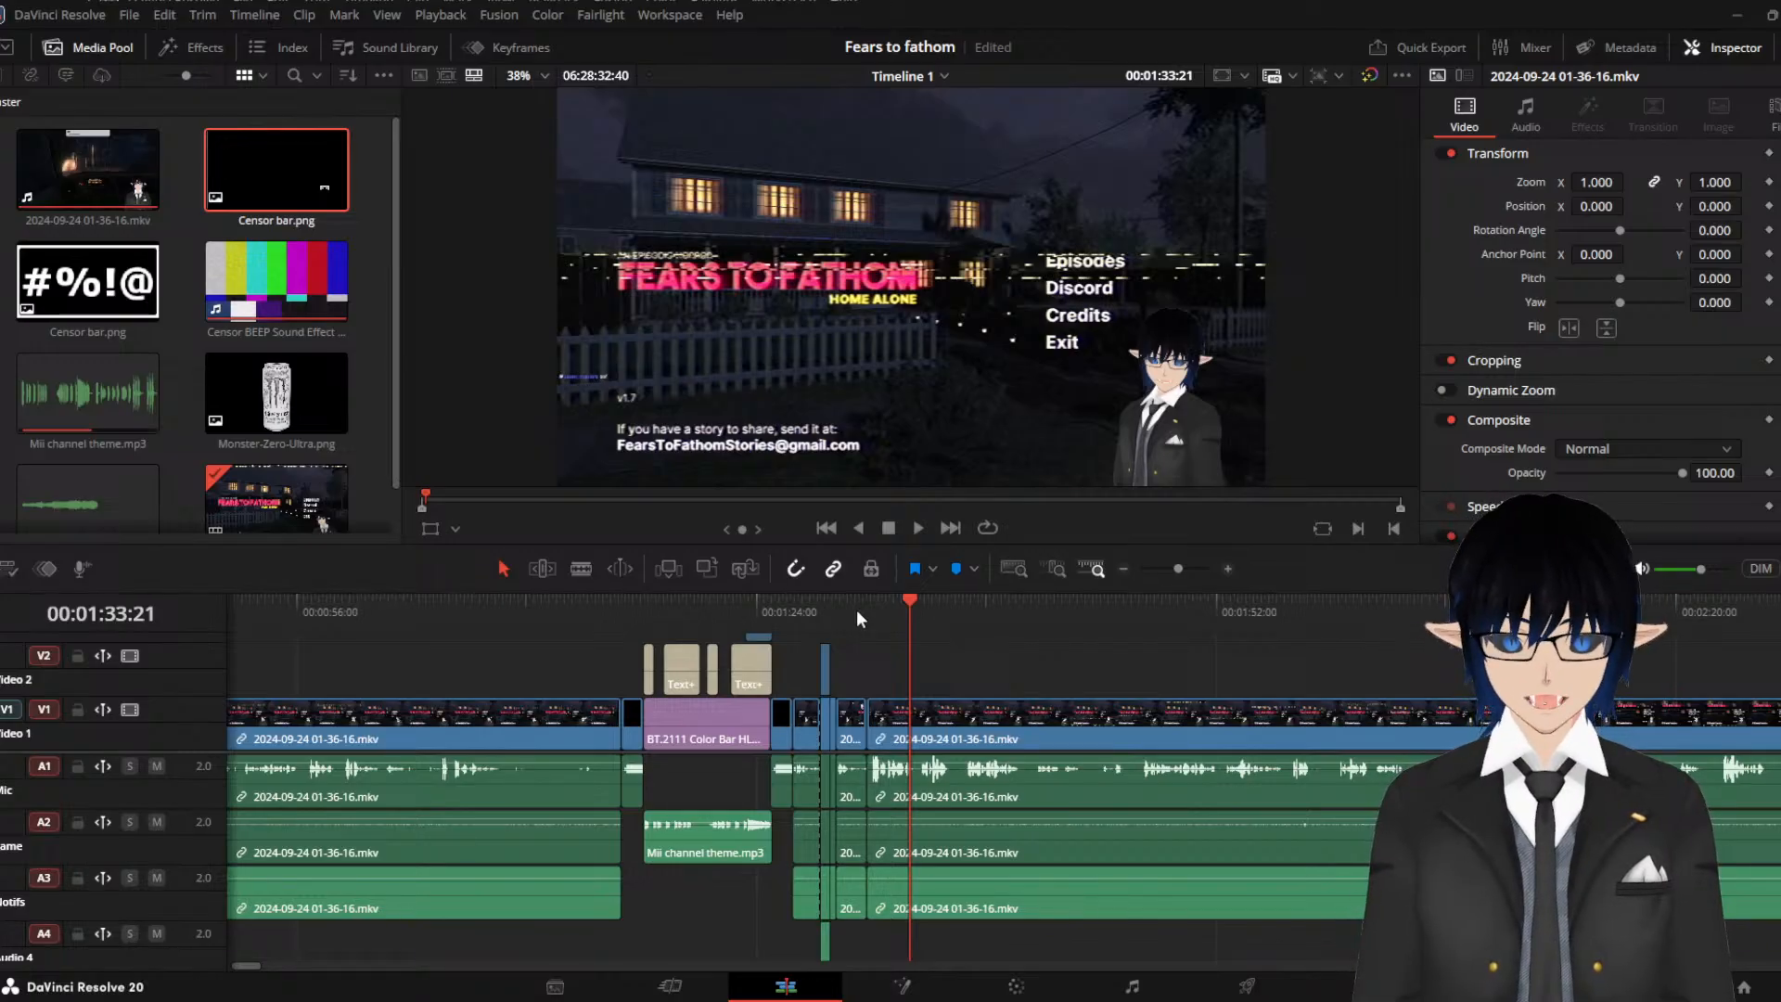
# Look over the mic audio and tracks across the whole timeline, and return the playhead to 00:01:30:46
pyautogui.moveTo(1434, 624); pyautogui.dragTo(890, 647)
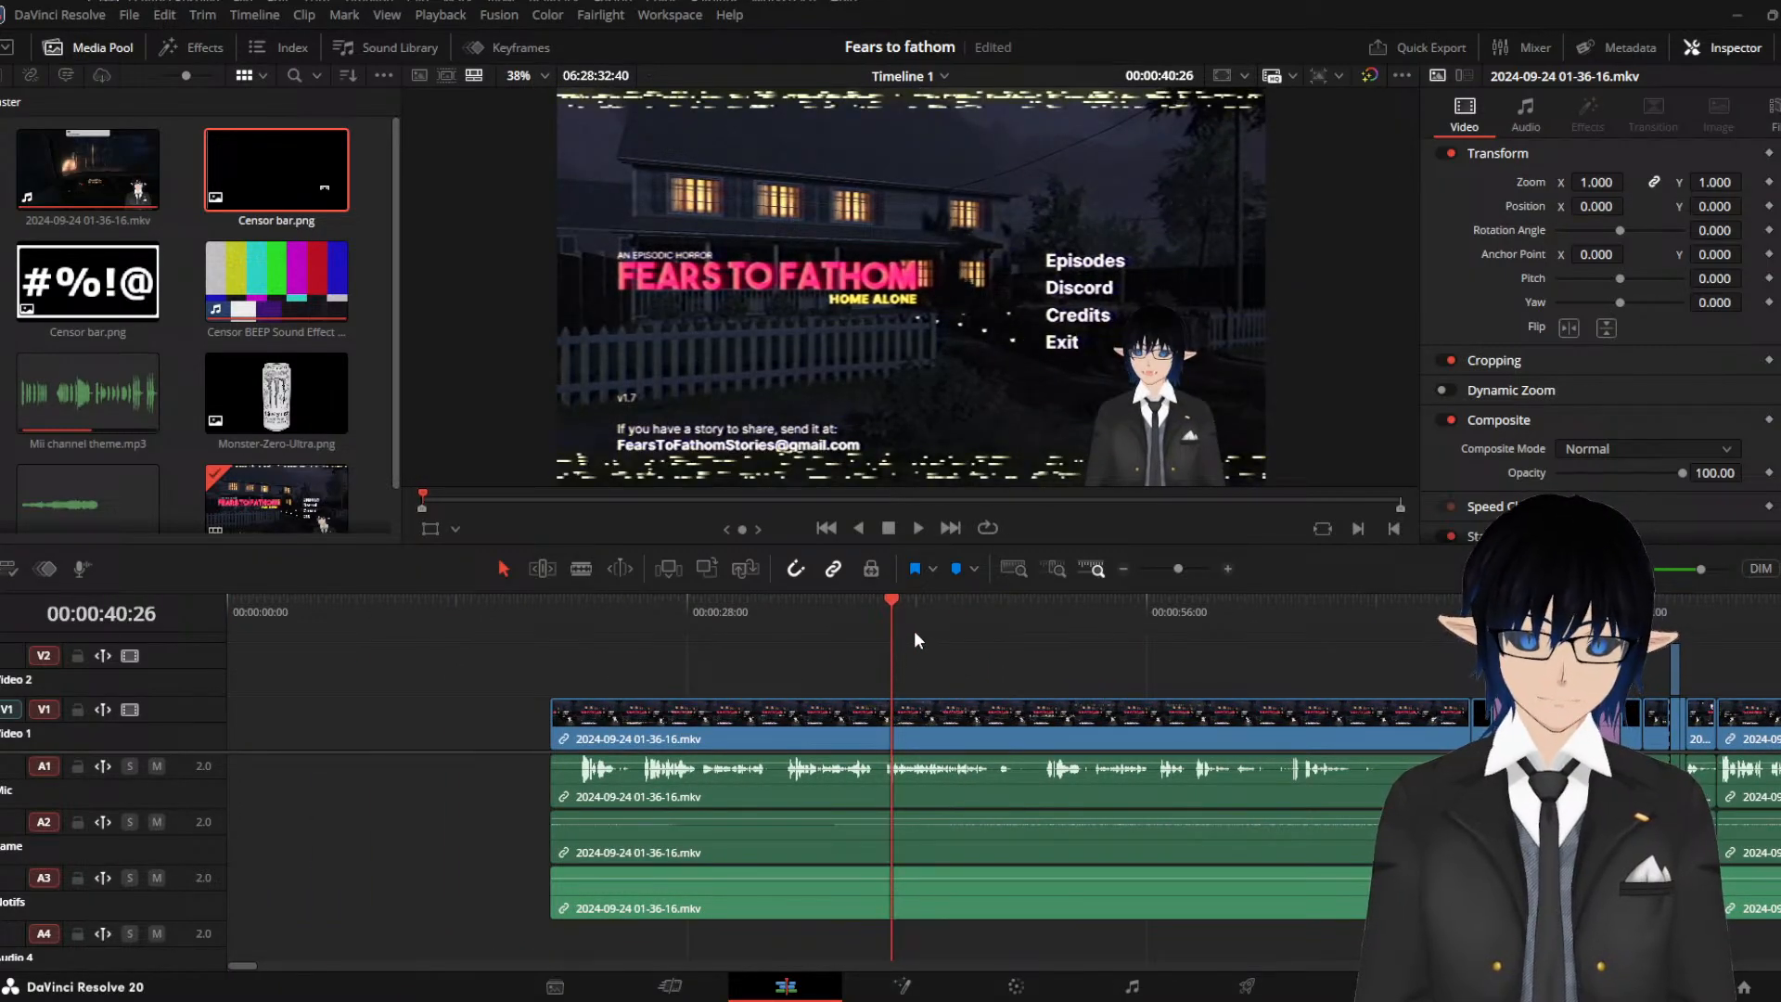
pyautogui.scroll(-4, 914, 647)
pyautogui.scroll(-2, 886, 660)
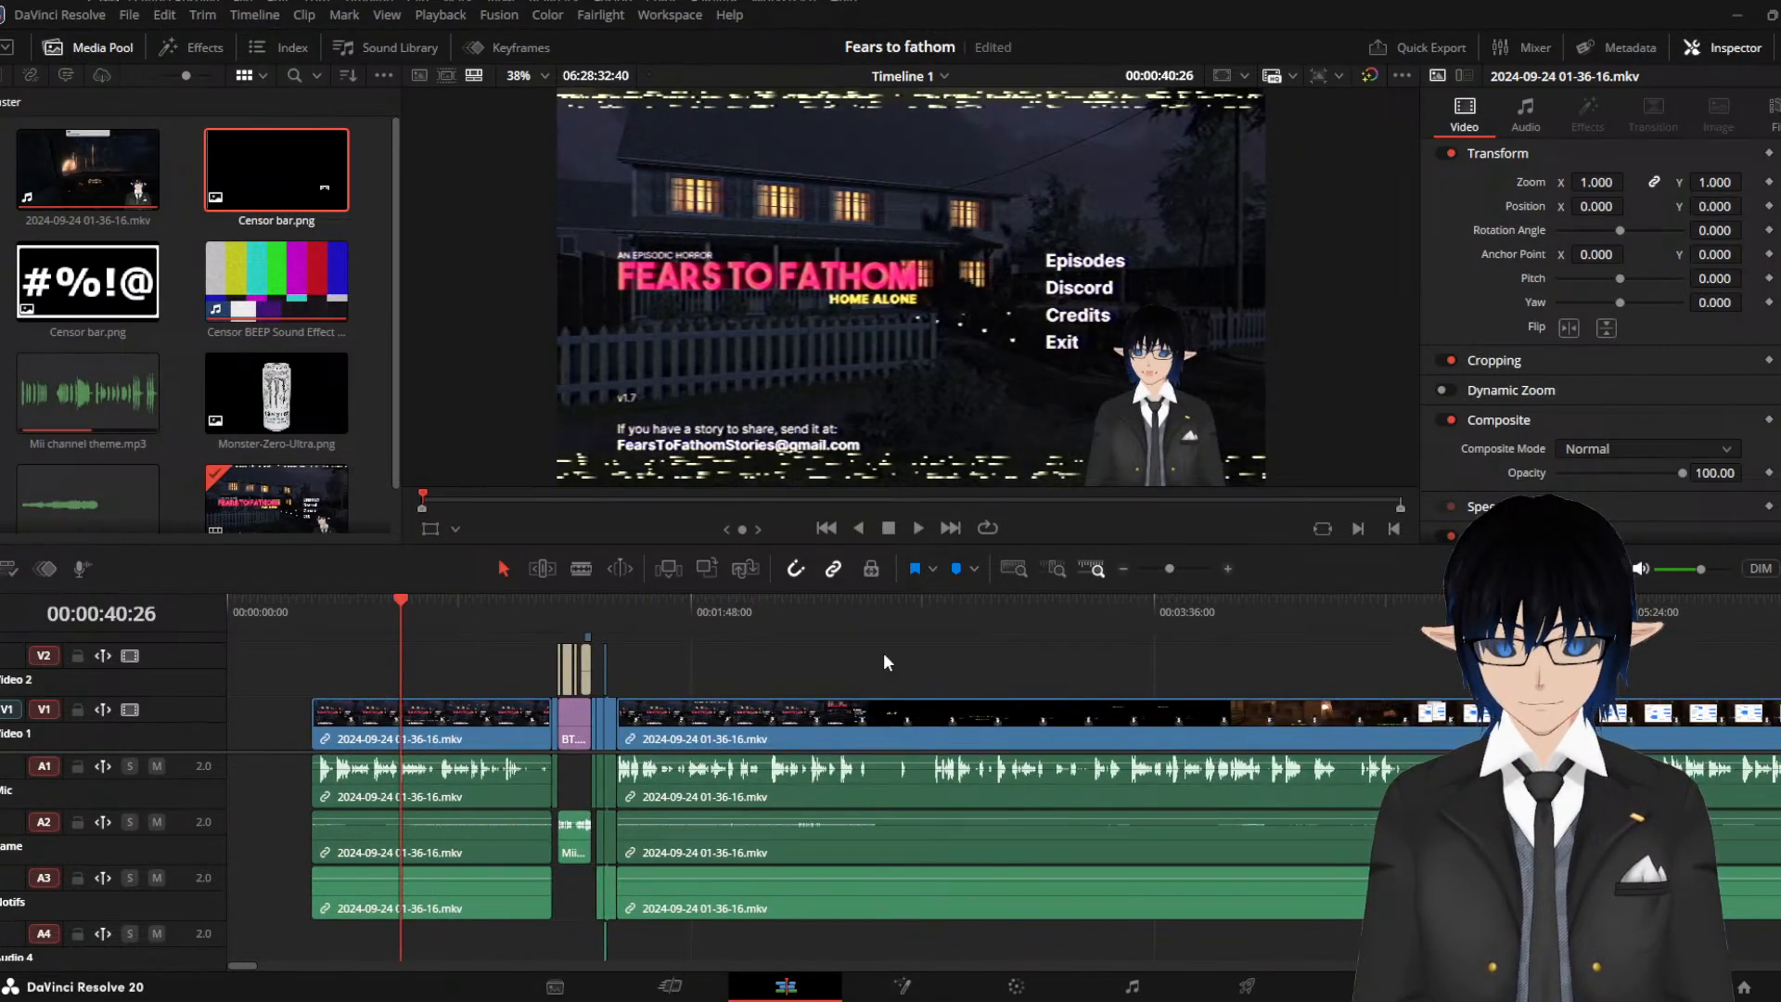
pyautogui.scroll(2, 282, 718)
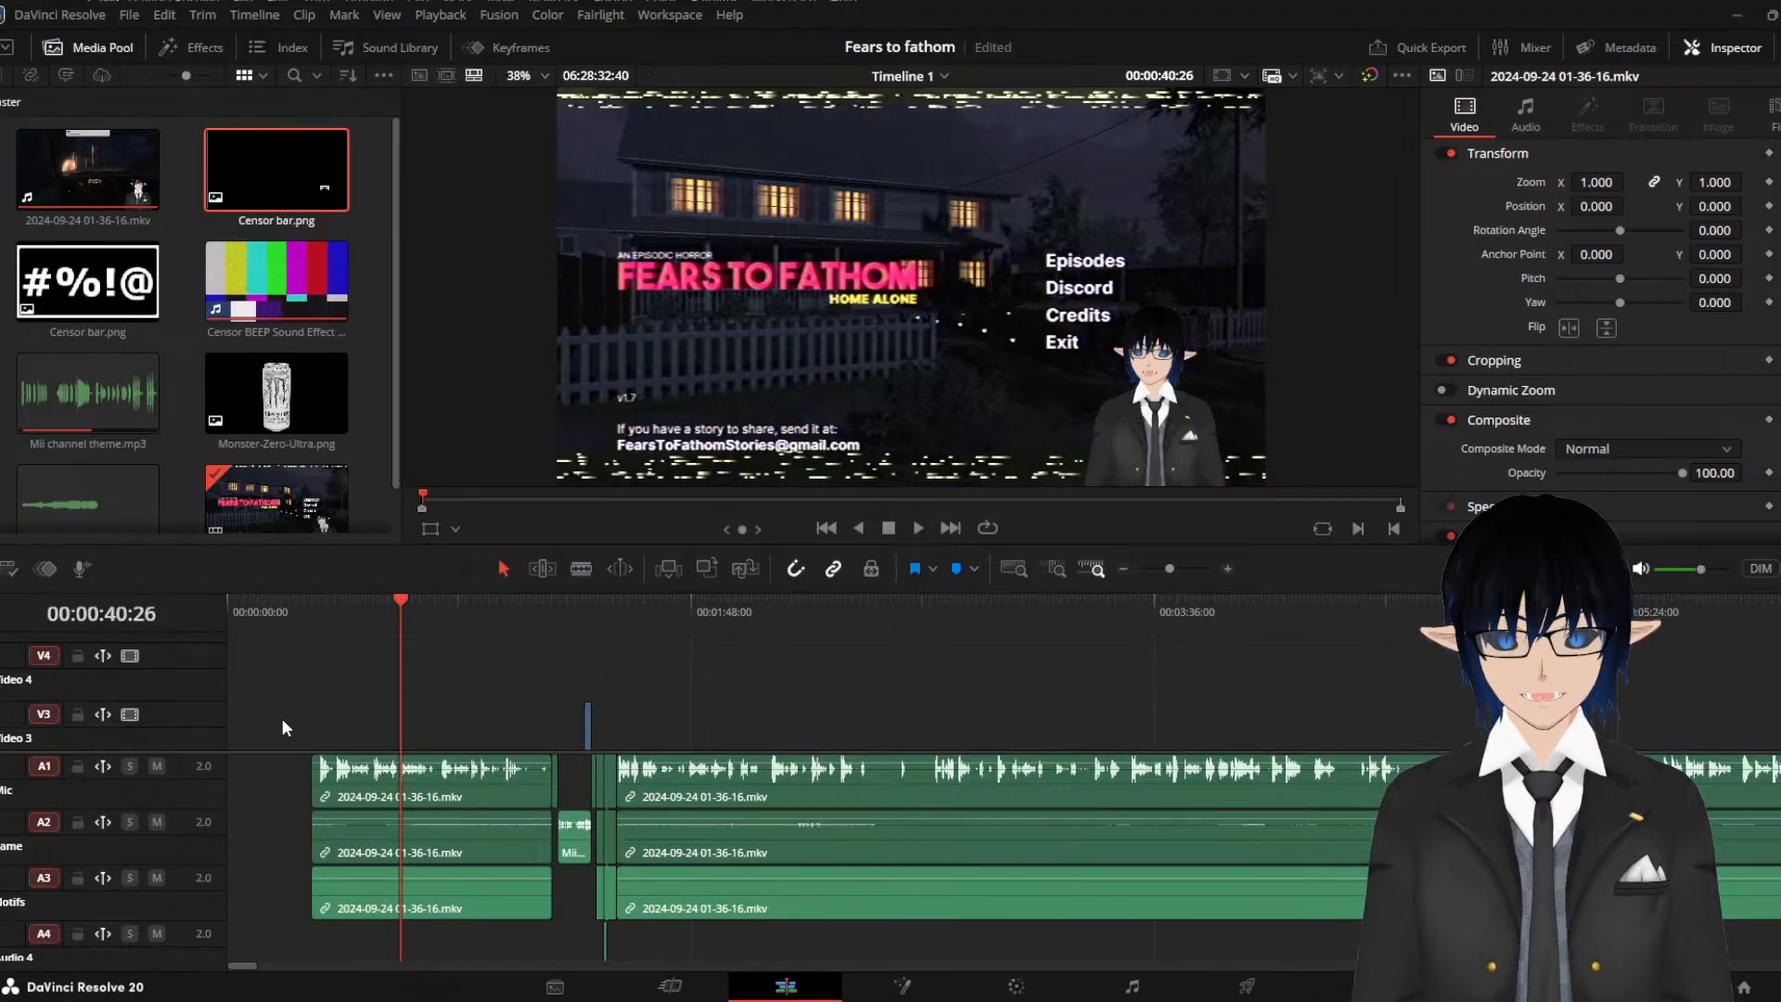
pyautogui.scroll(-4, 315, 698)
pyautogui.scroll(4, 314, 697)
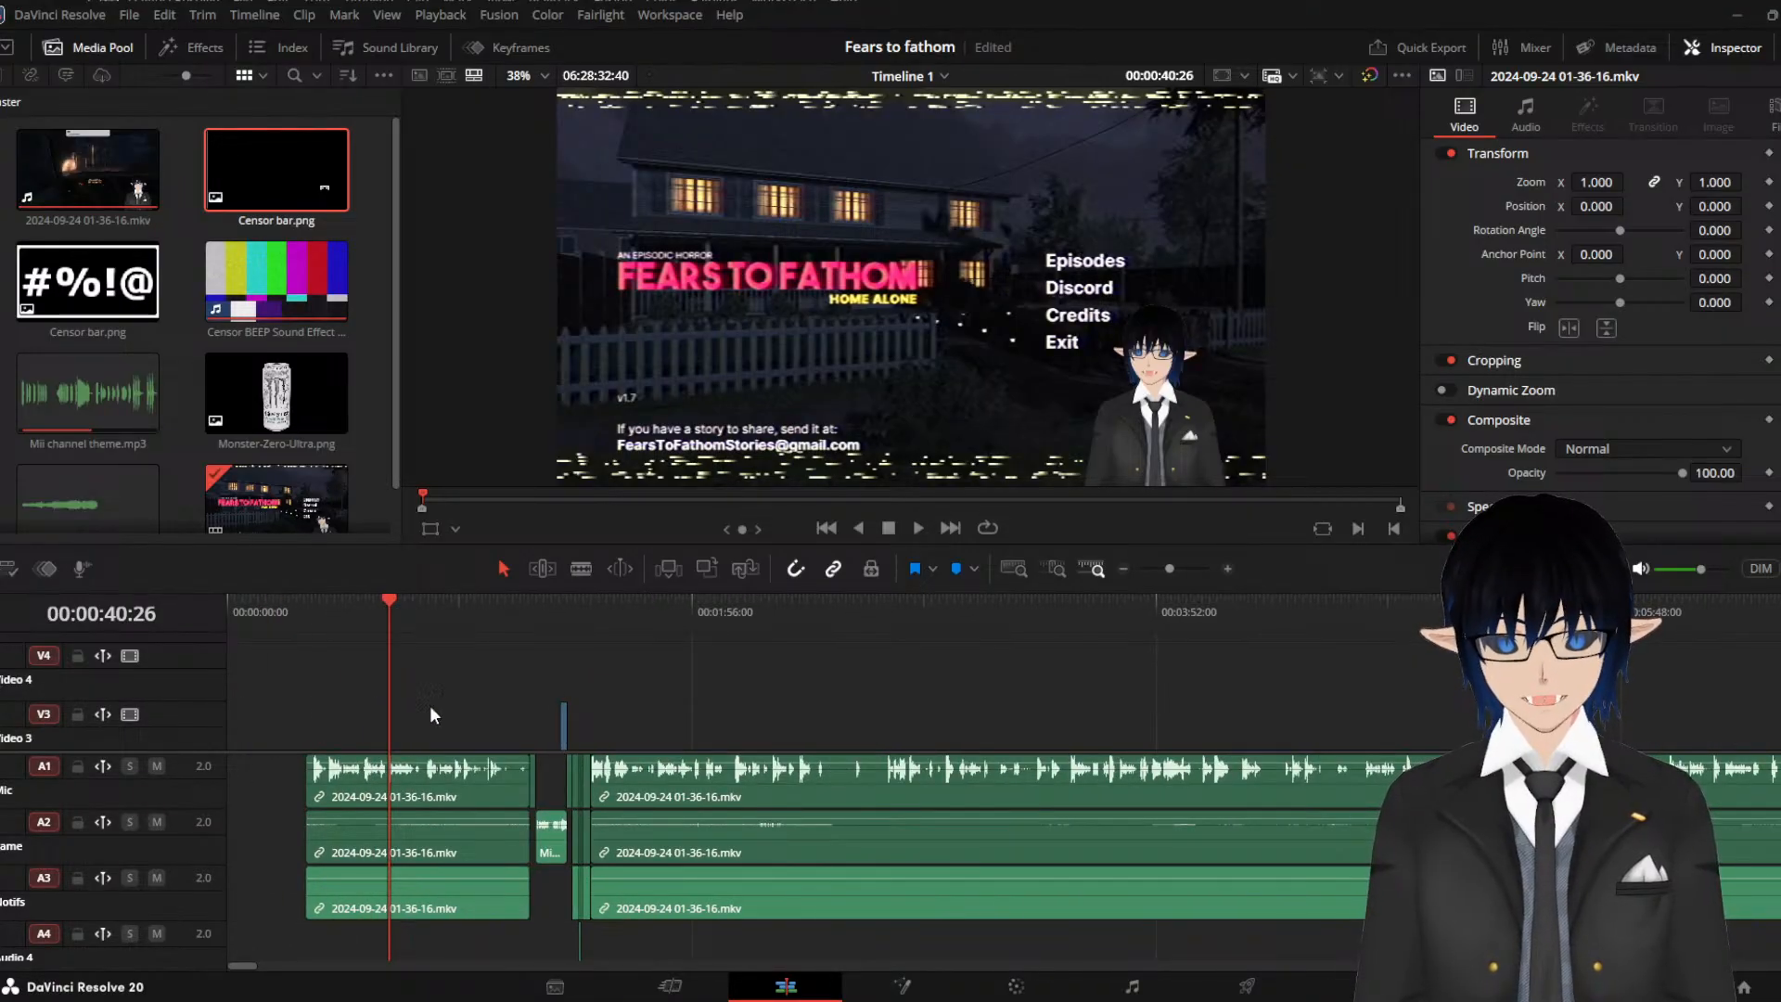
pyautogui.scroll(-5, 601, 712)
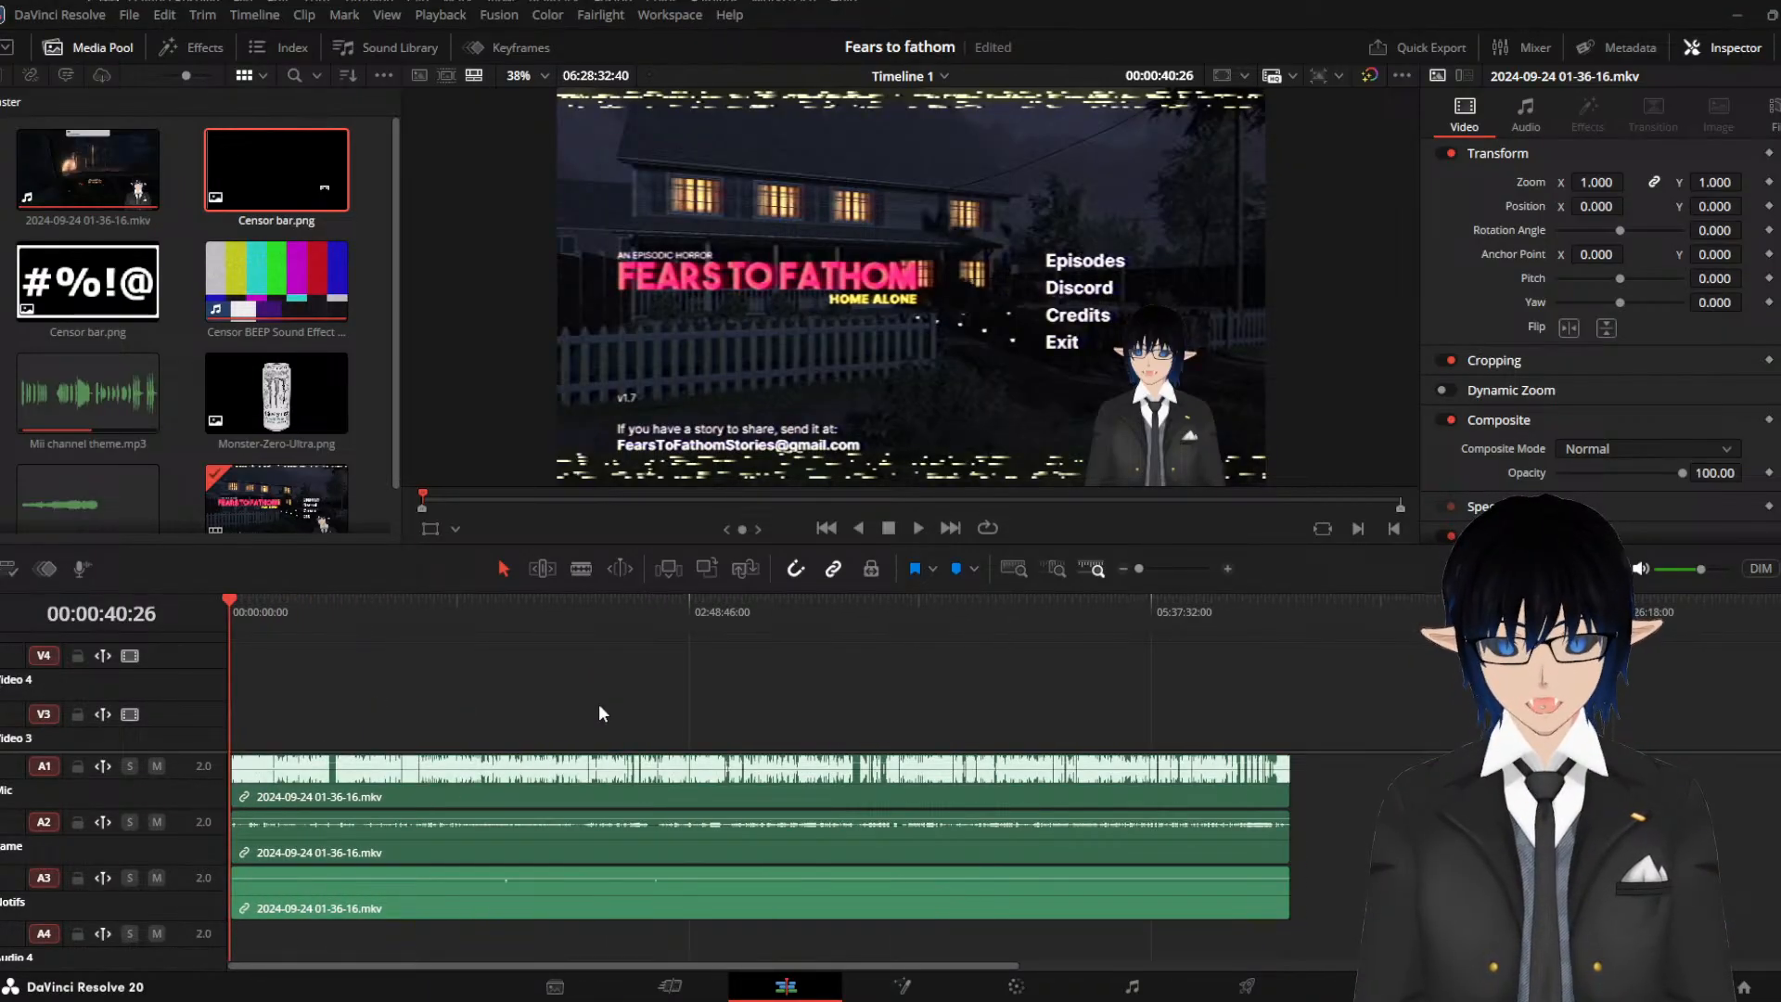
pyautogui.scroll(6, 601, 685)
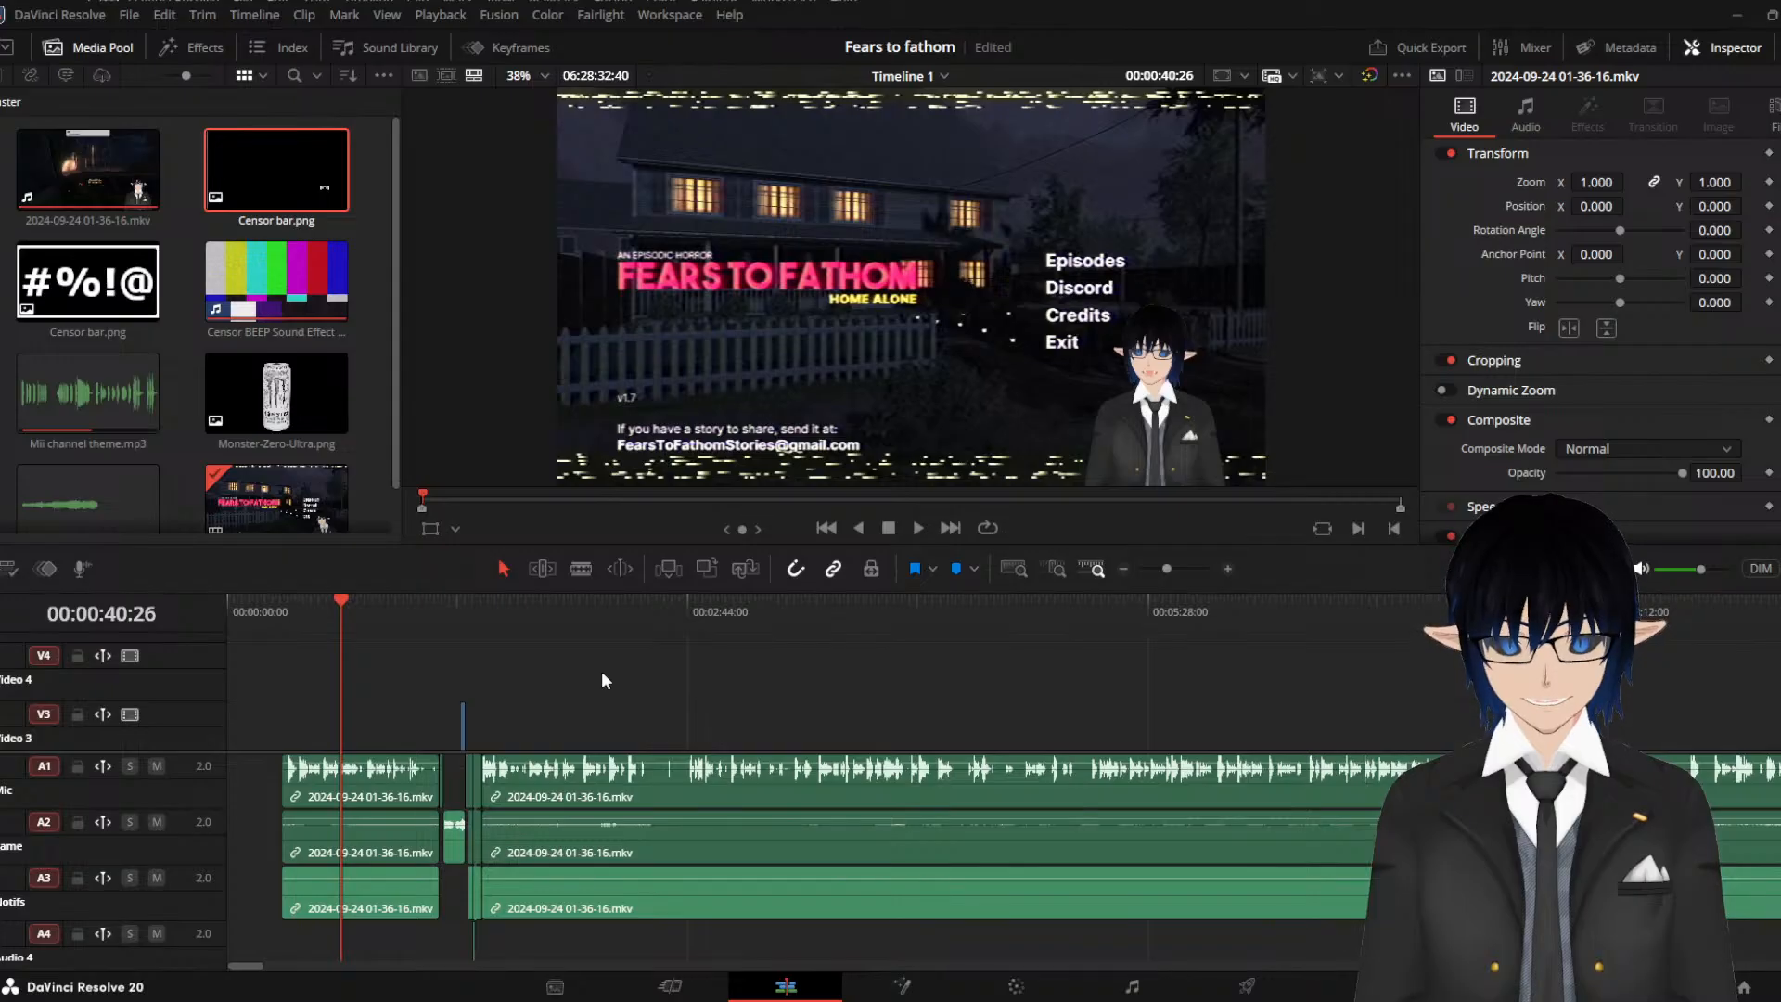
pyautogui.scroll(2, 602, 680)
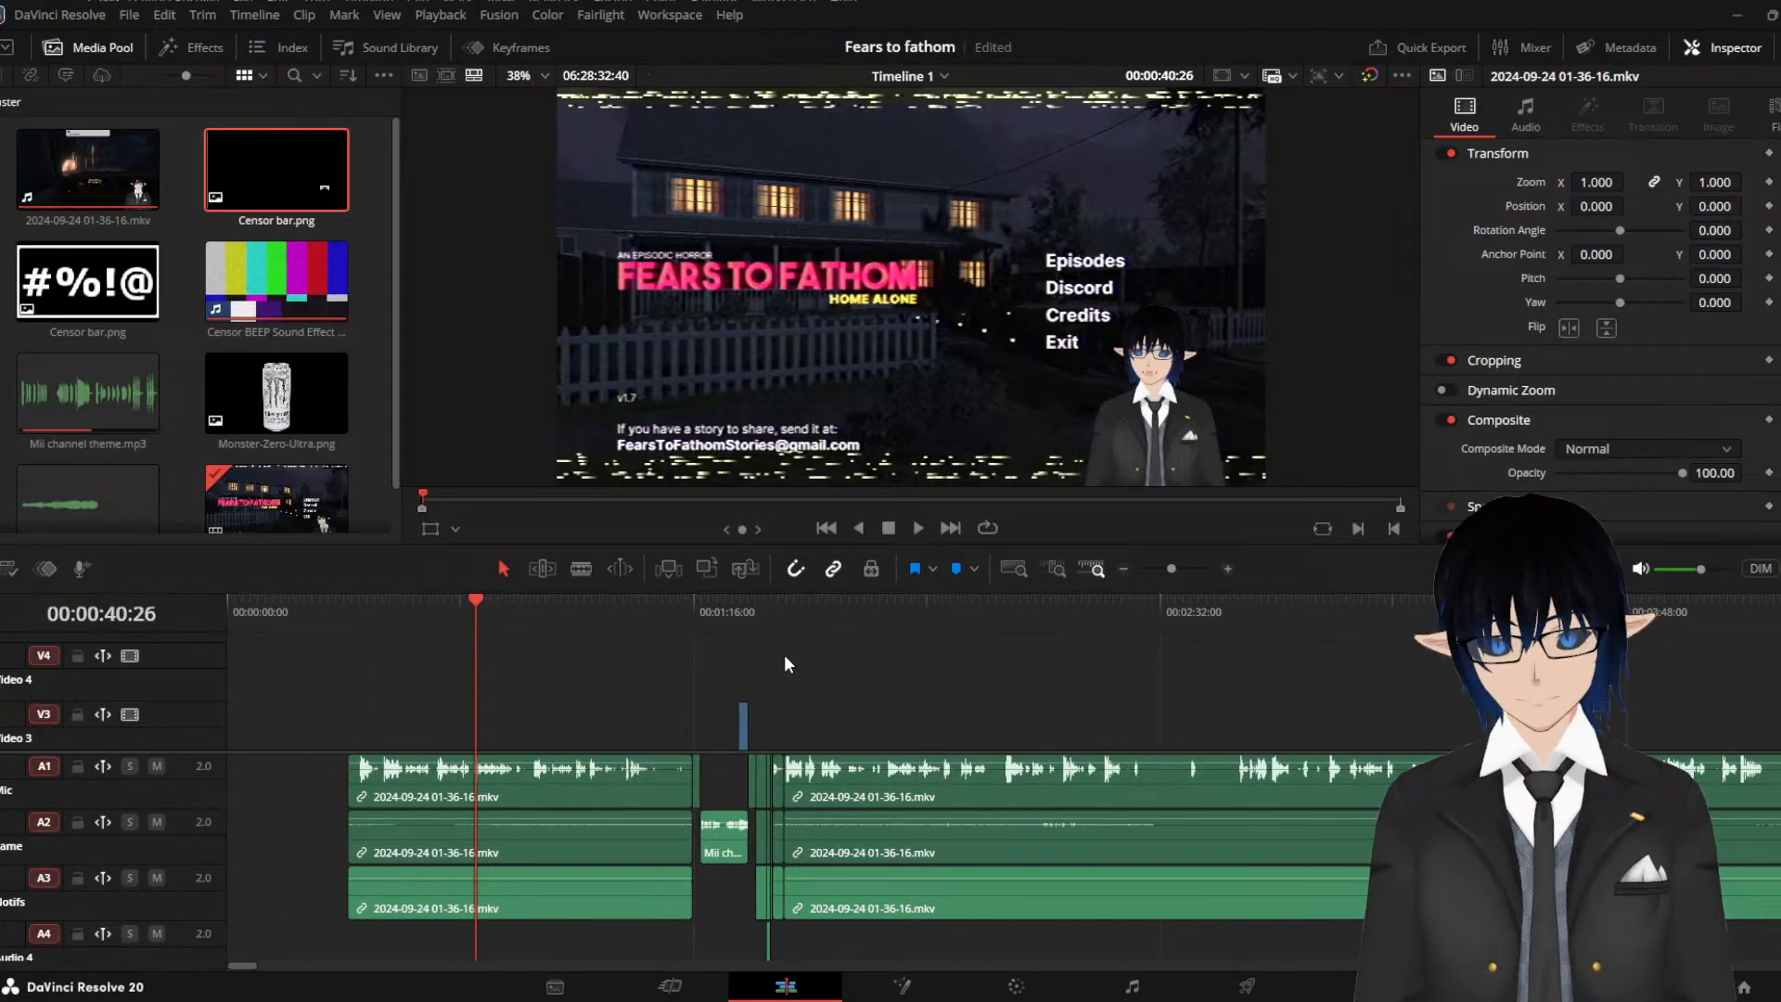
pyautogui.click(774, 625)
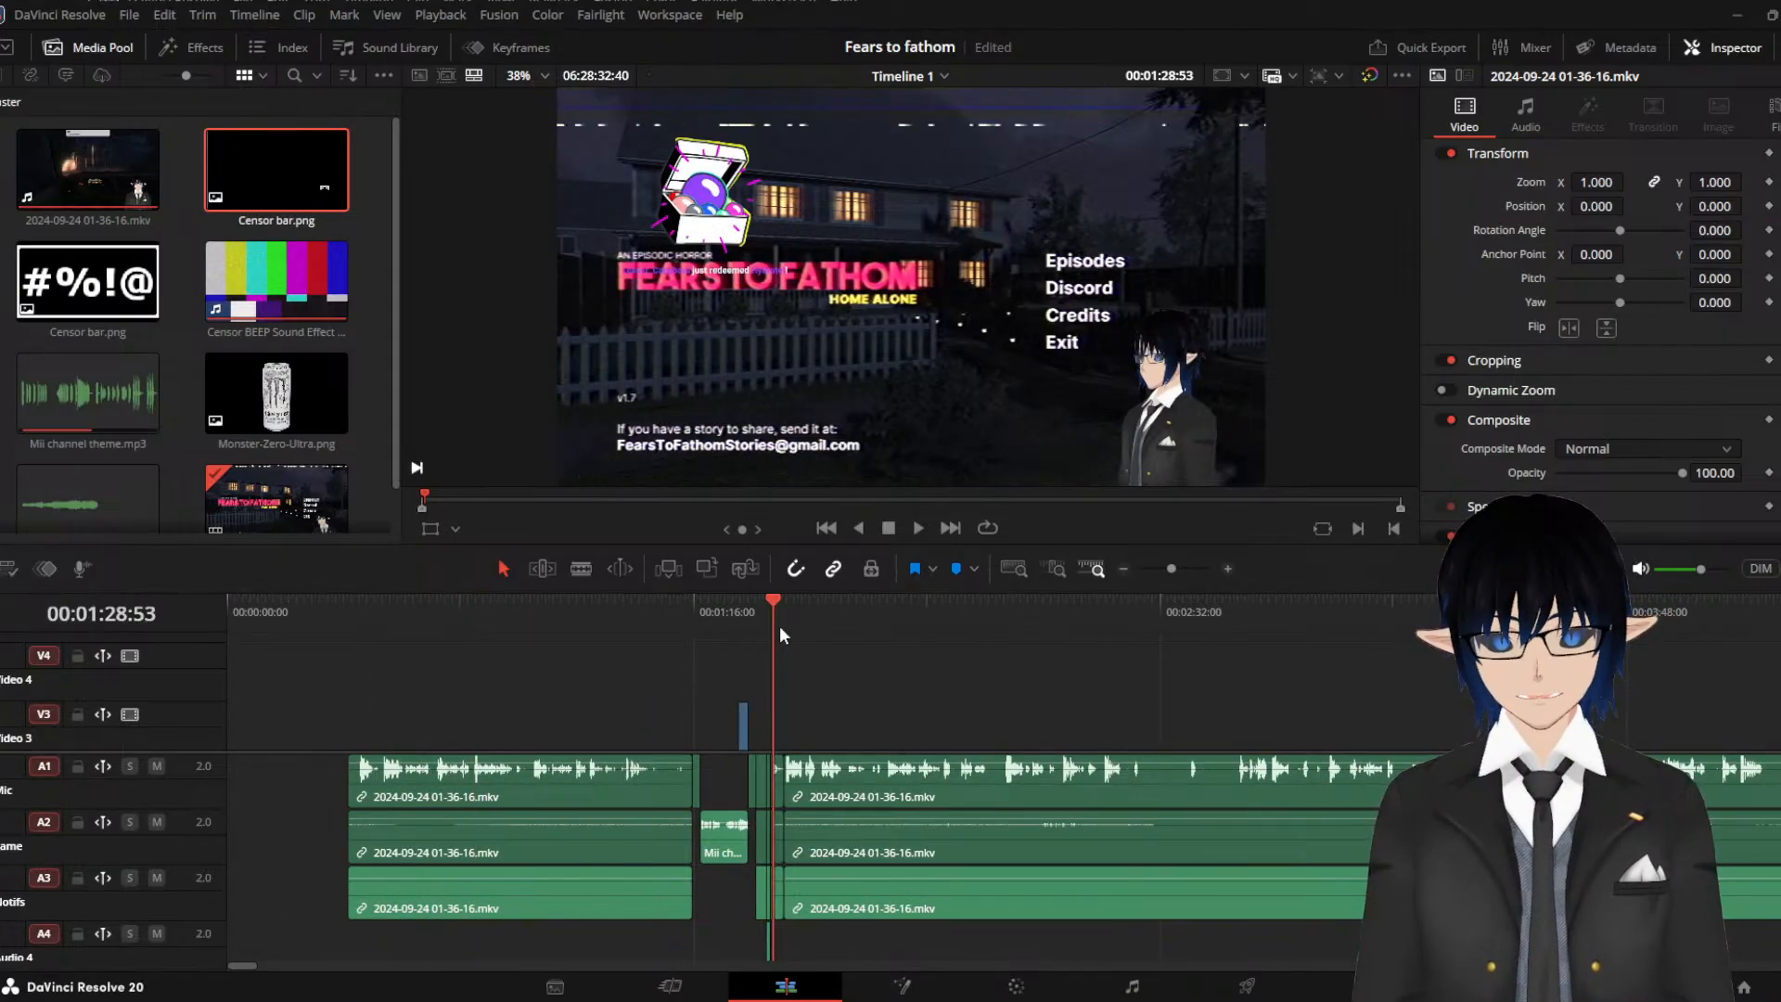
pyautogui.click(782, 625)
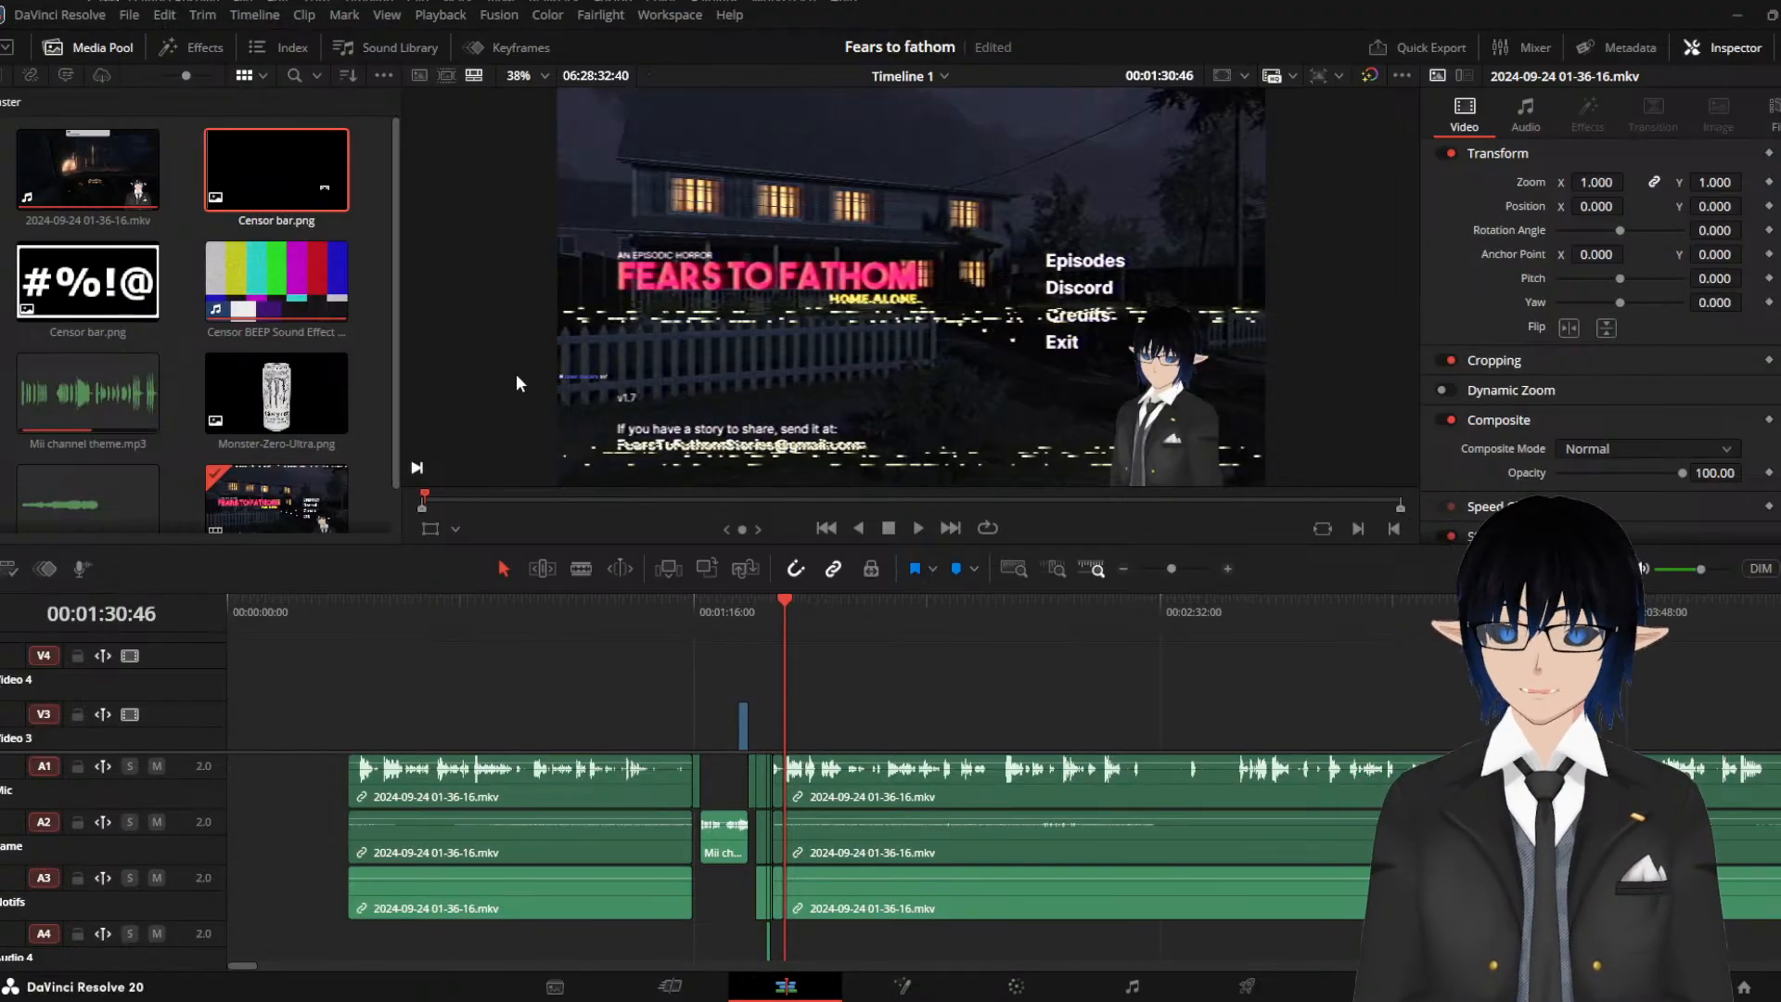
pyautogui.click(223, 269)
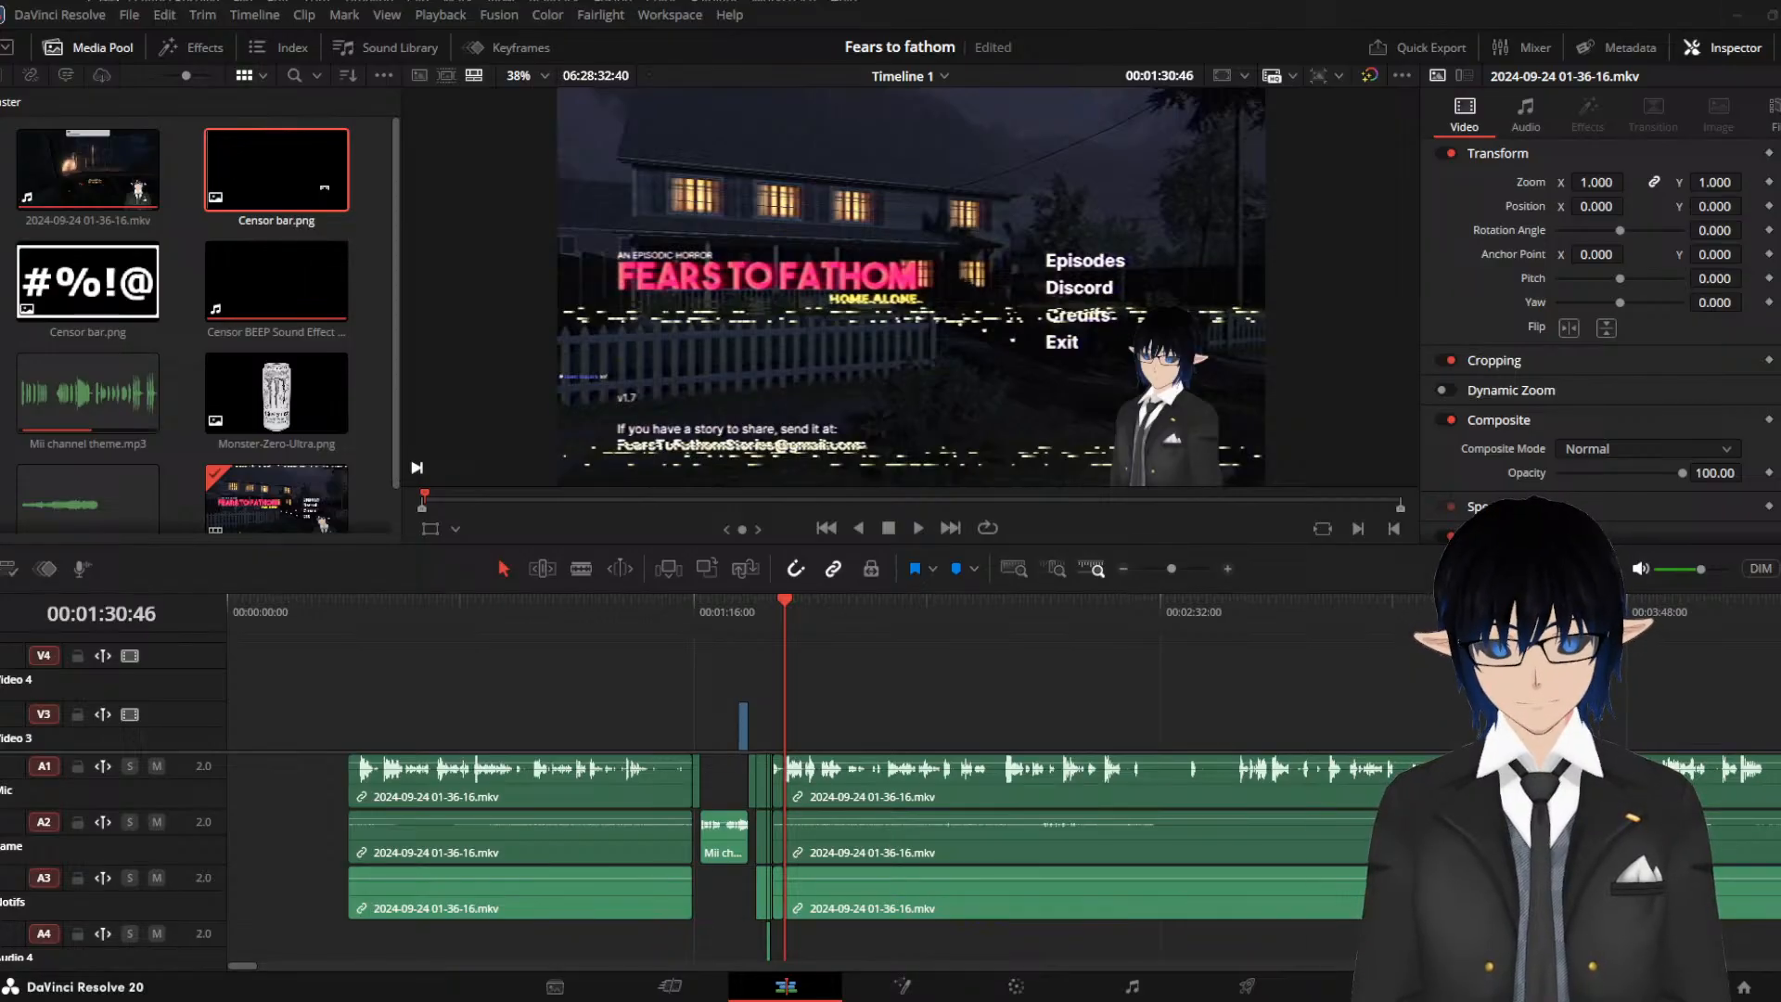
# Play back the gameplay from 00:01:30:46 and replay its opening speech, stopping at 00:01:35:22
pyautogui.moveTo(787, 603); pyautogui.dragTo(784, 610)
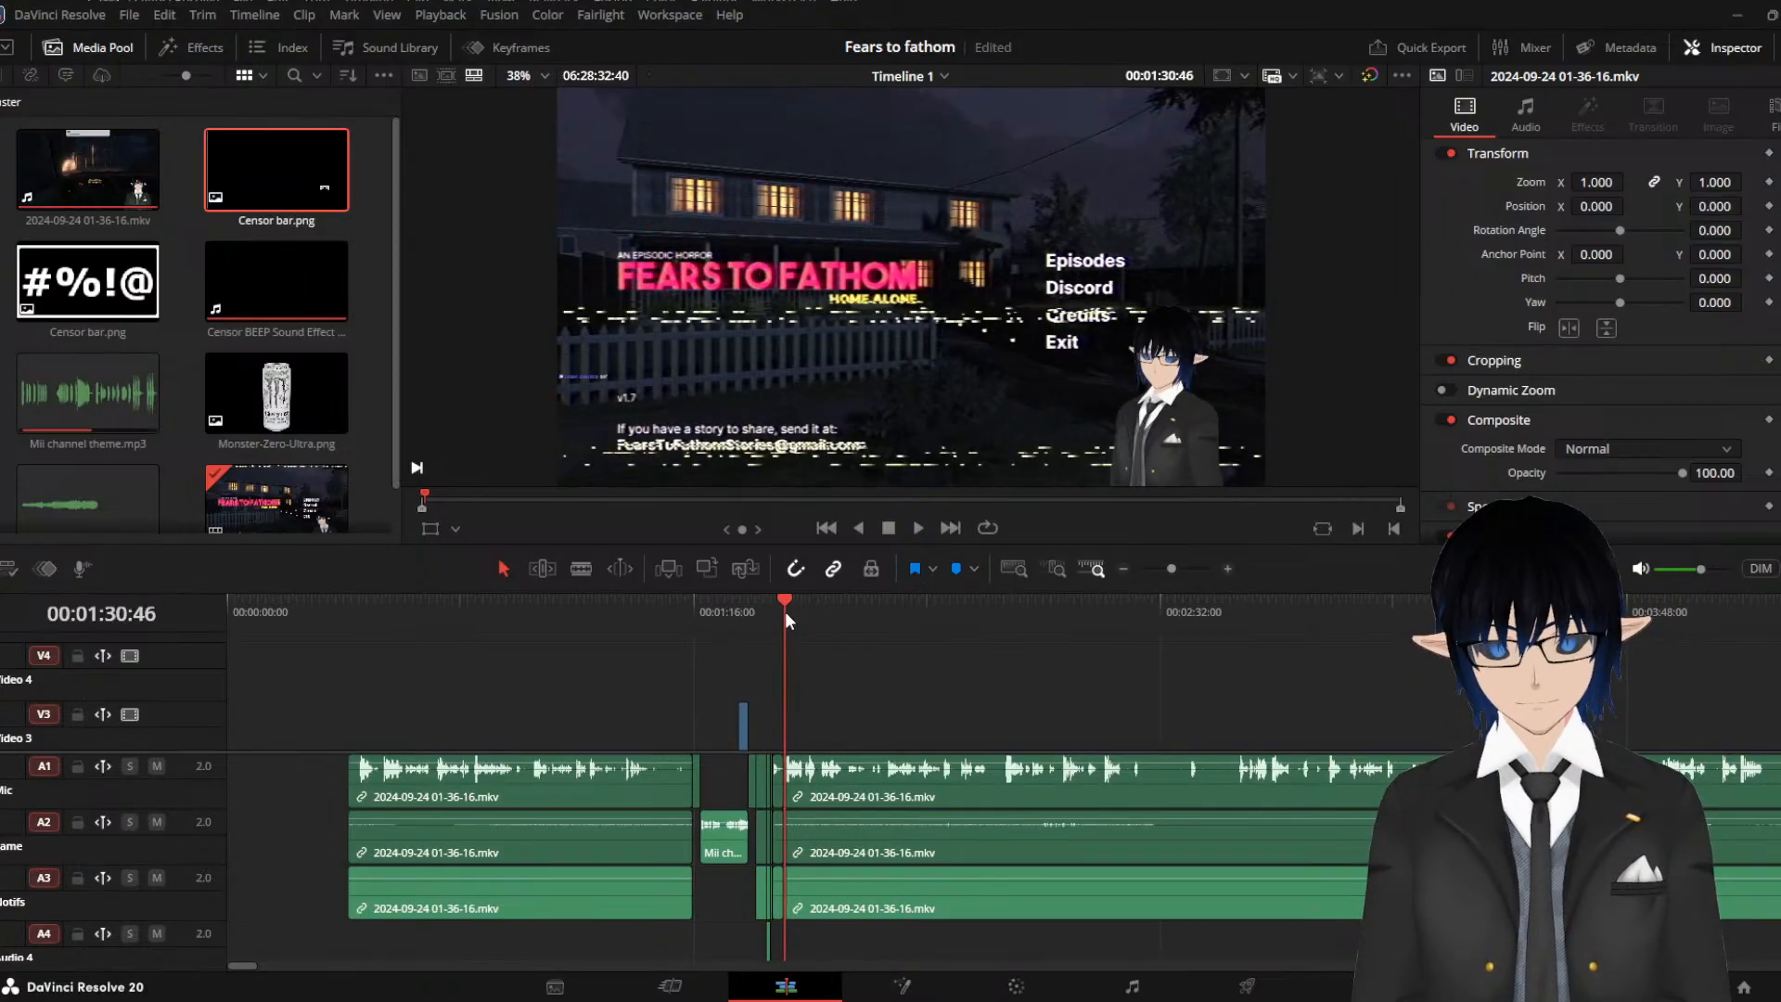
pyautogui.press('space')
pyautogui.scroll(2, 893, 668)
pyautogui.scroll(1, 893, 667)
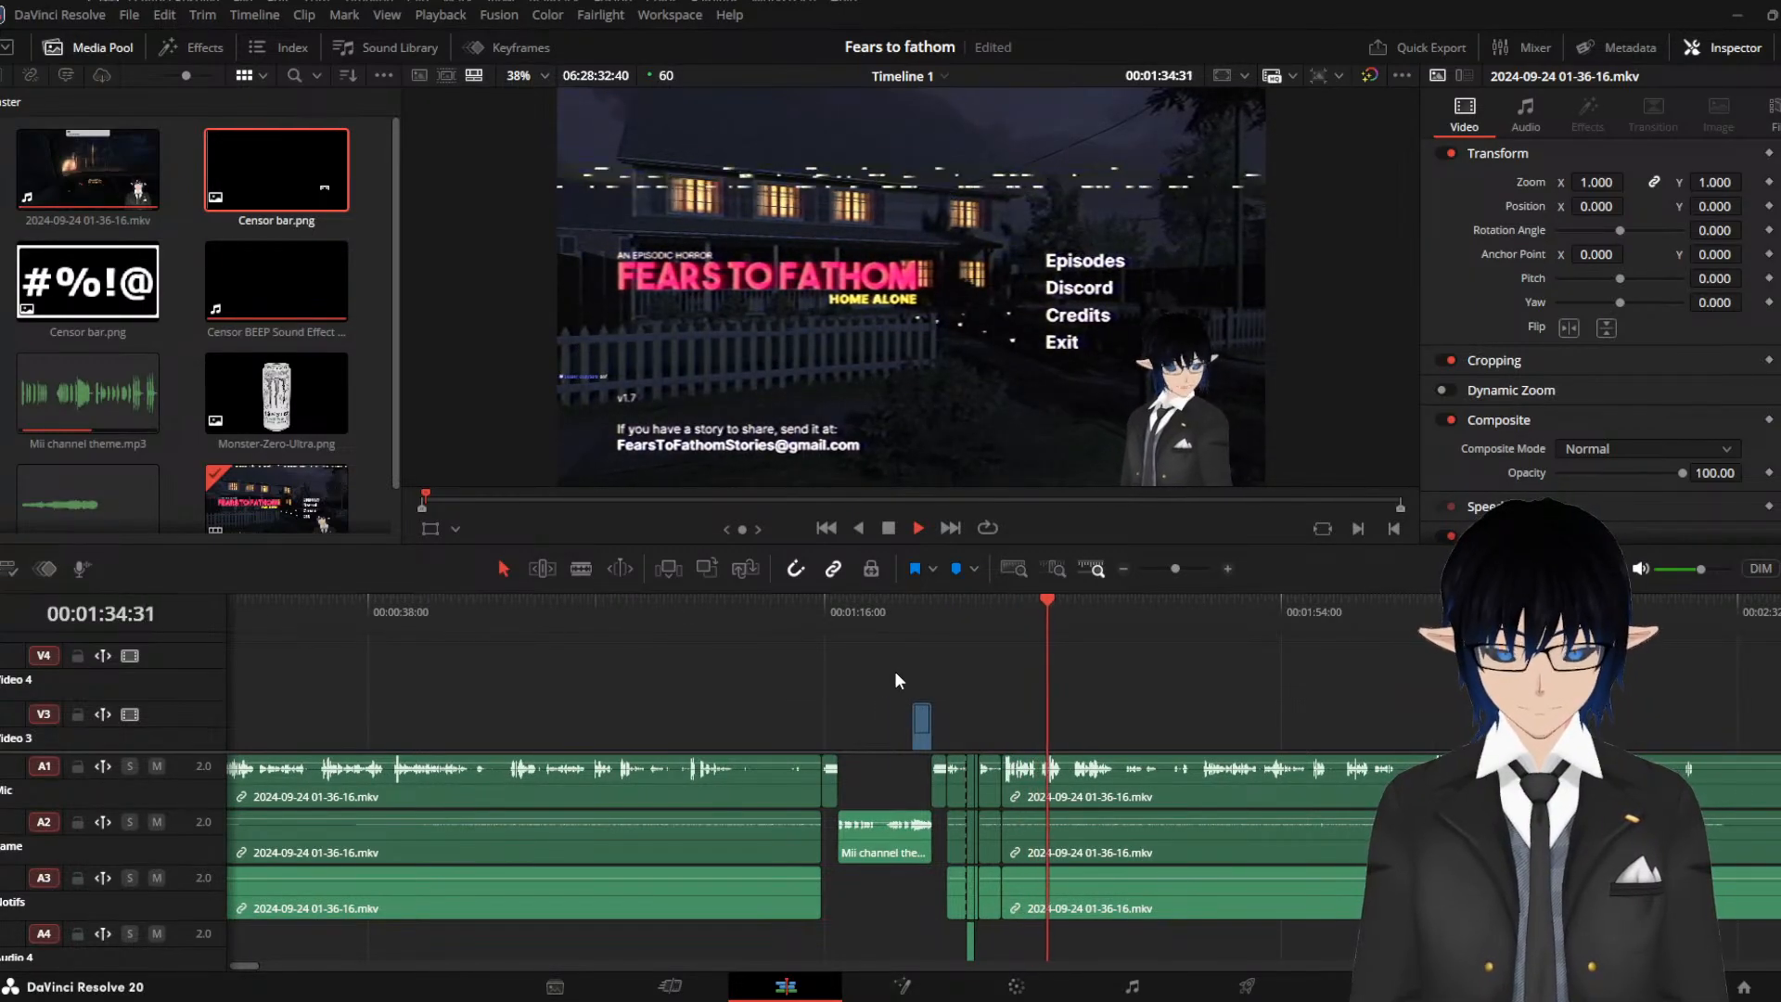
pyautogui.scroll(1, 965, 723)
pyautogui.scroll(3, 970, 716)
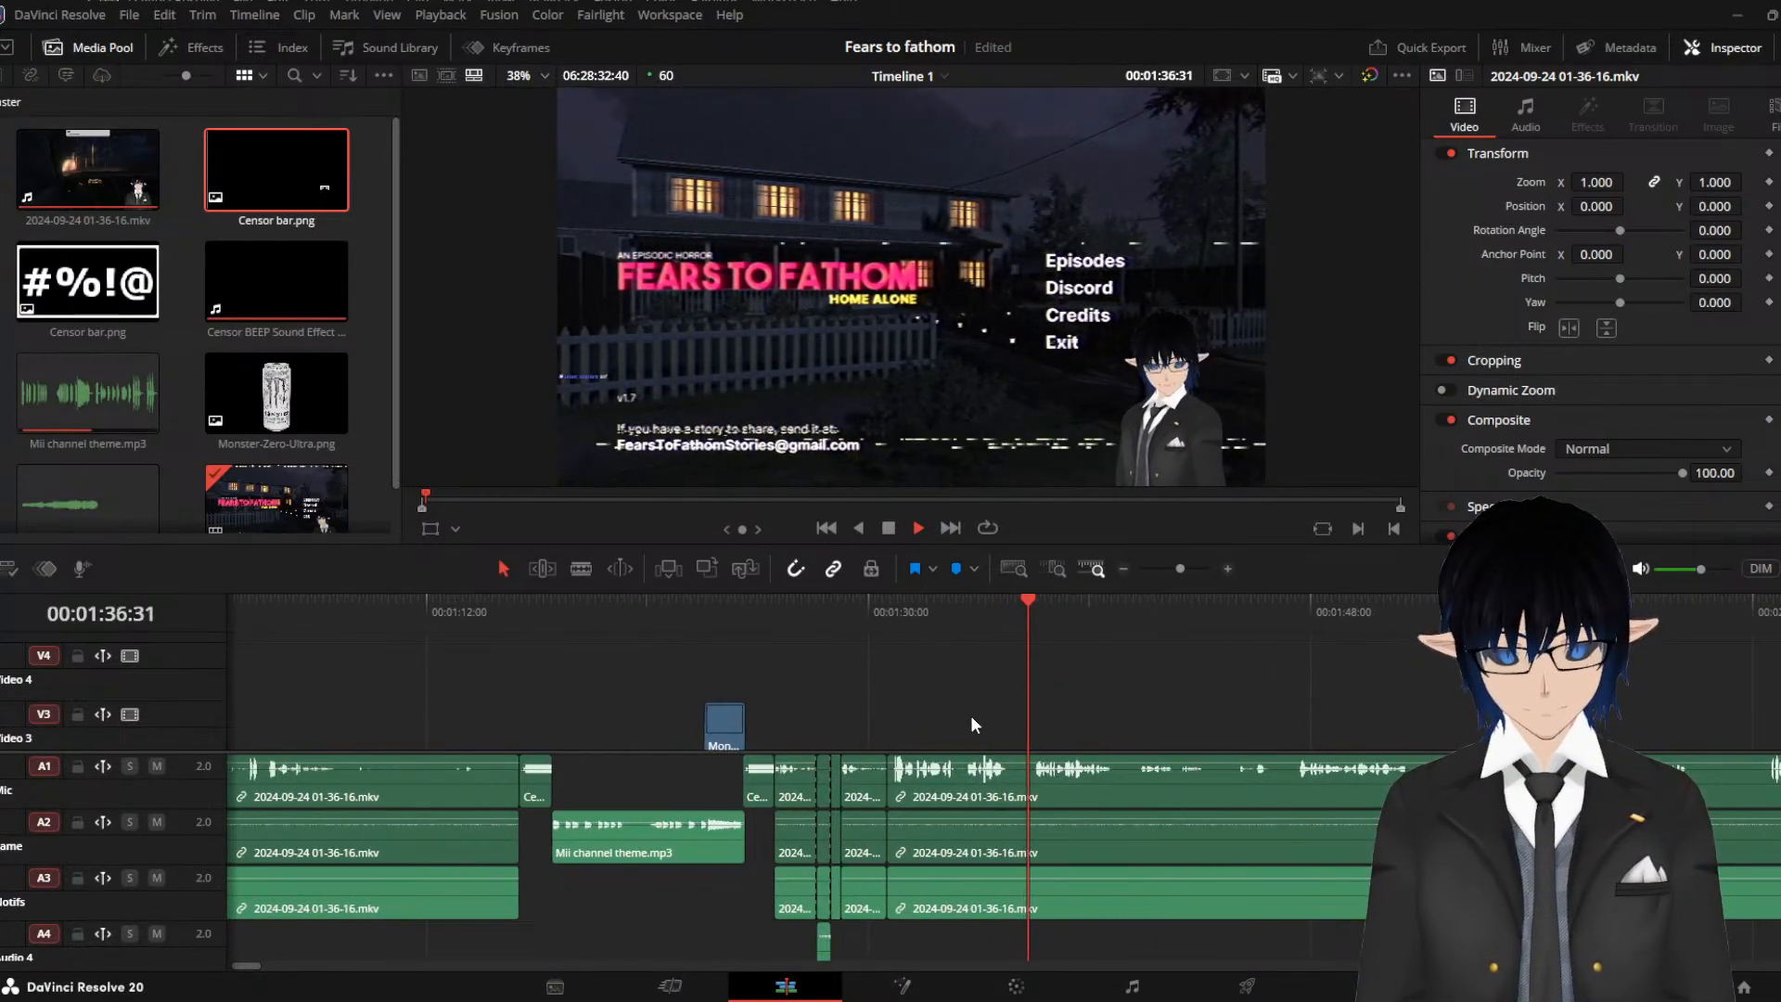
pyautogui.scroll(-3, 976, 721)
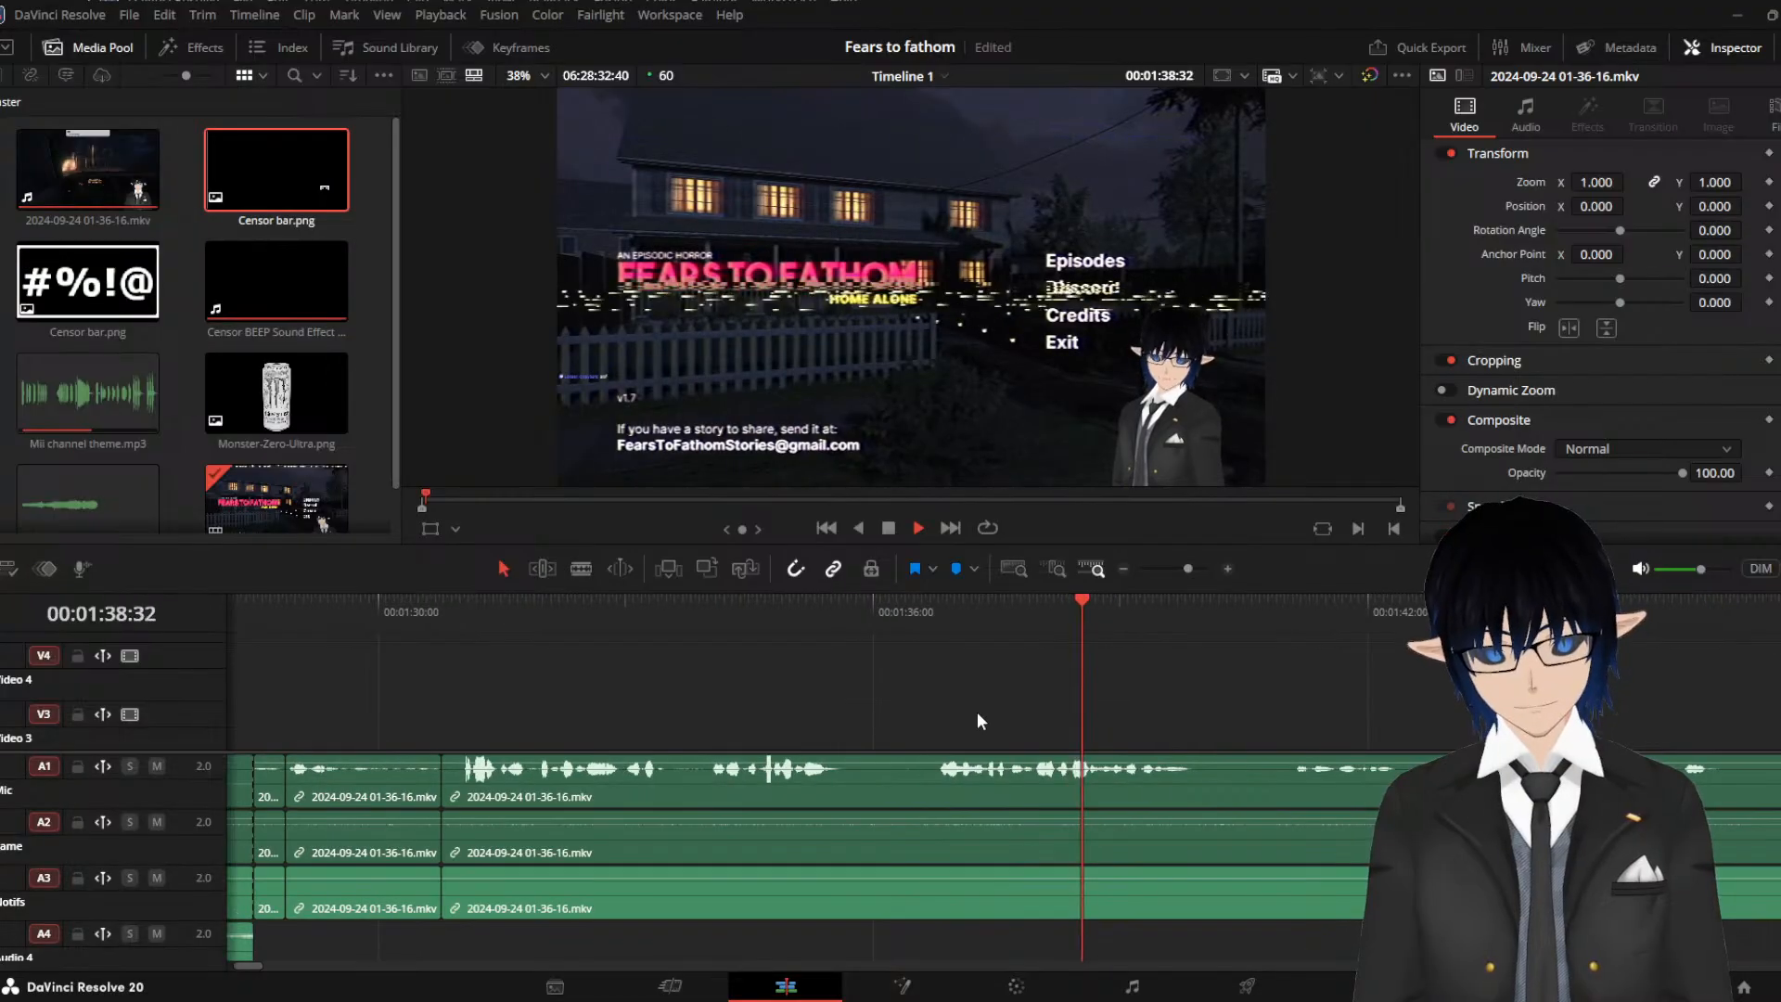
pyautogui.click(708, 612)
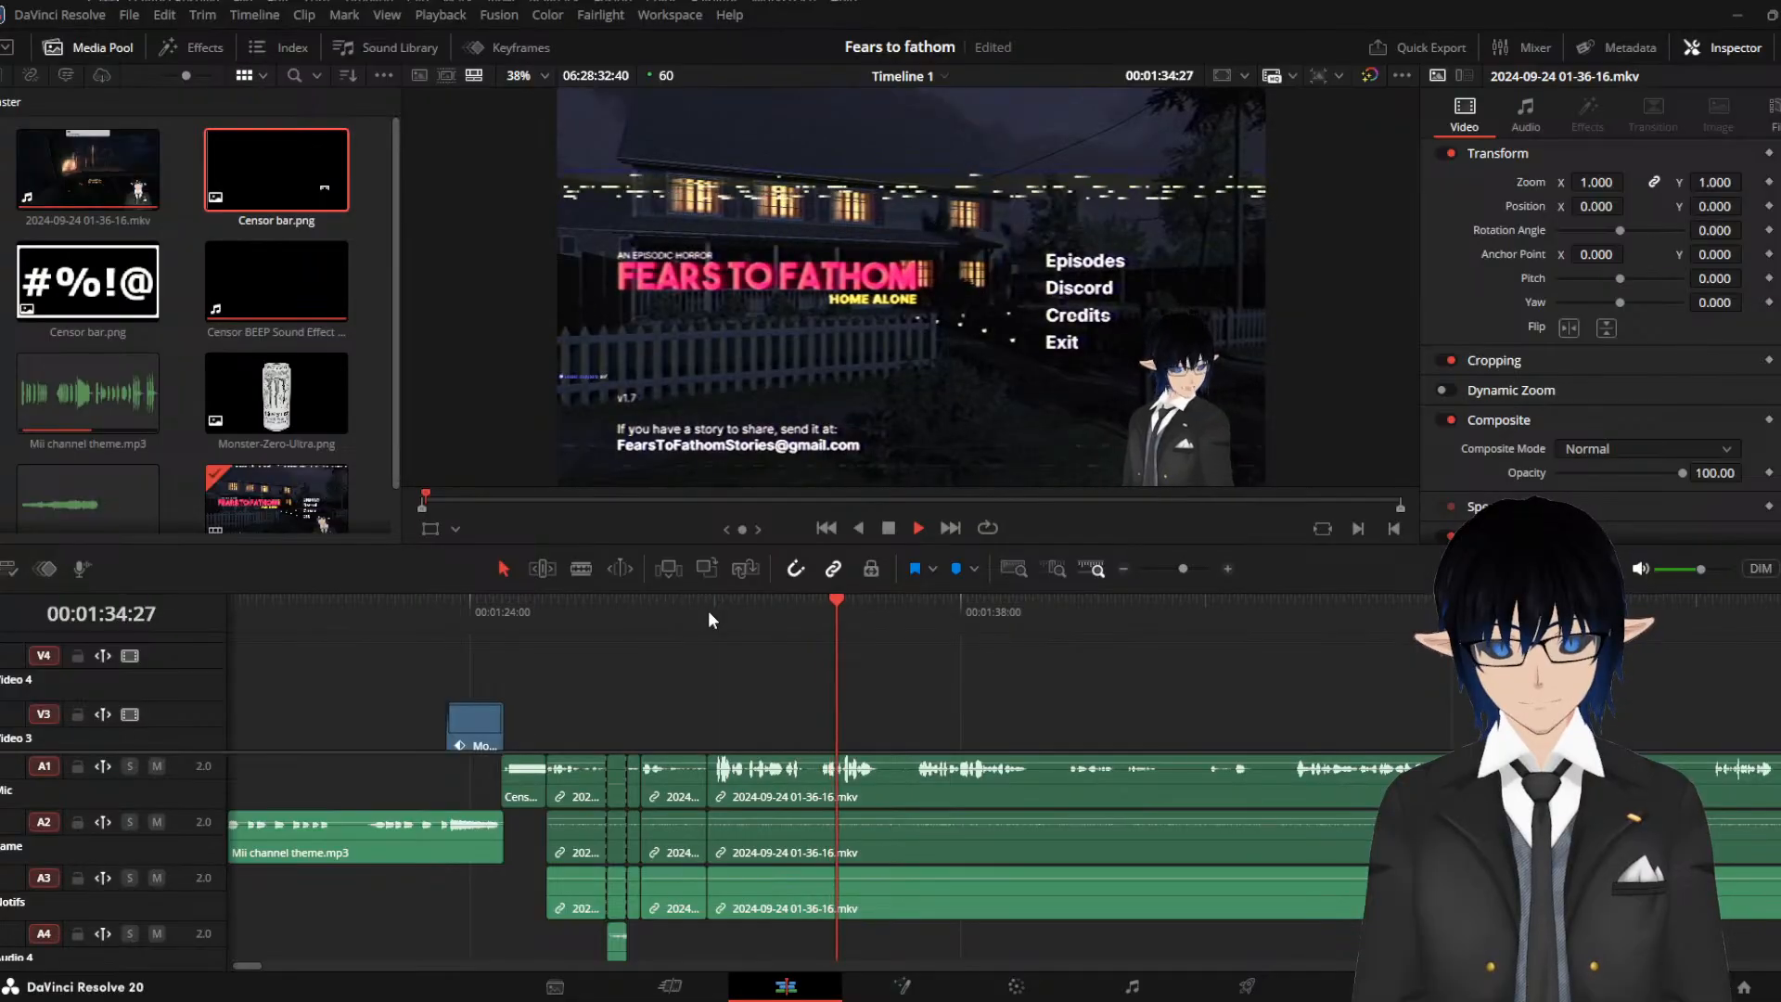
pyautogui.press('space')
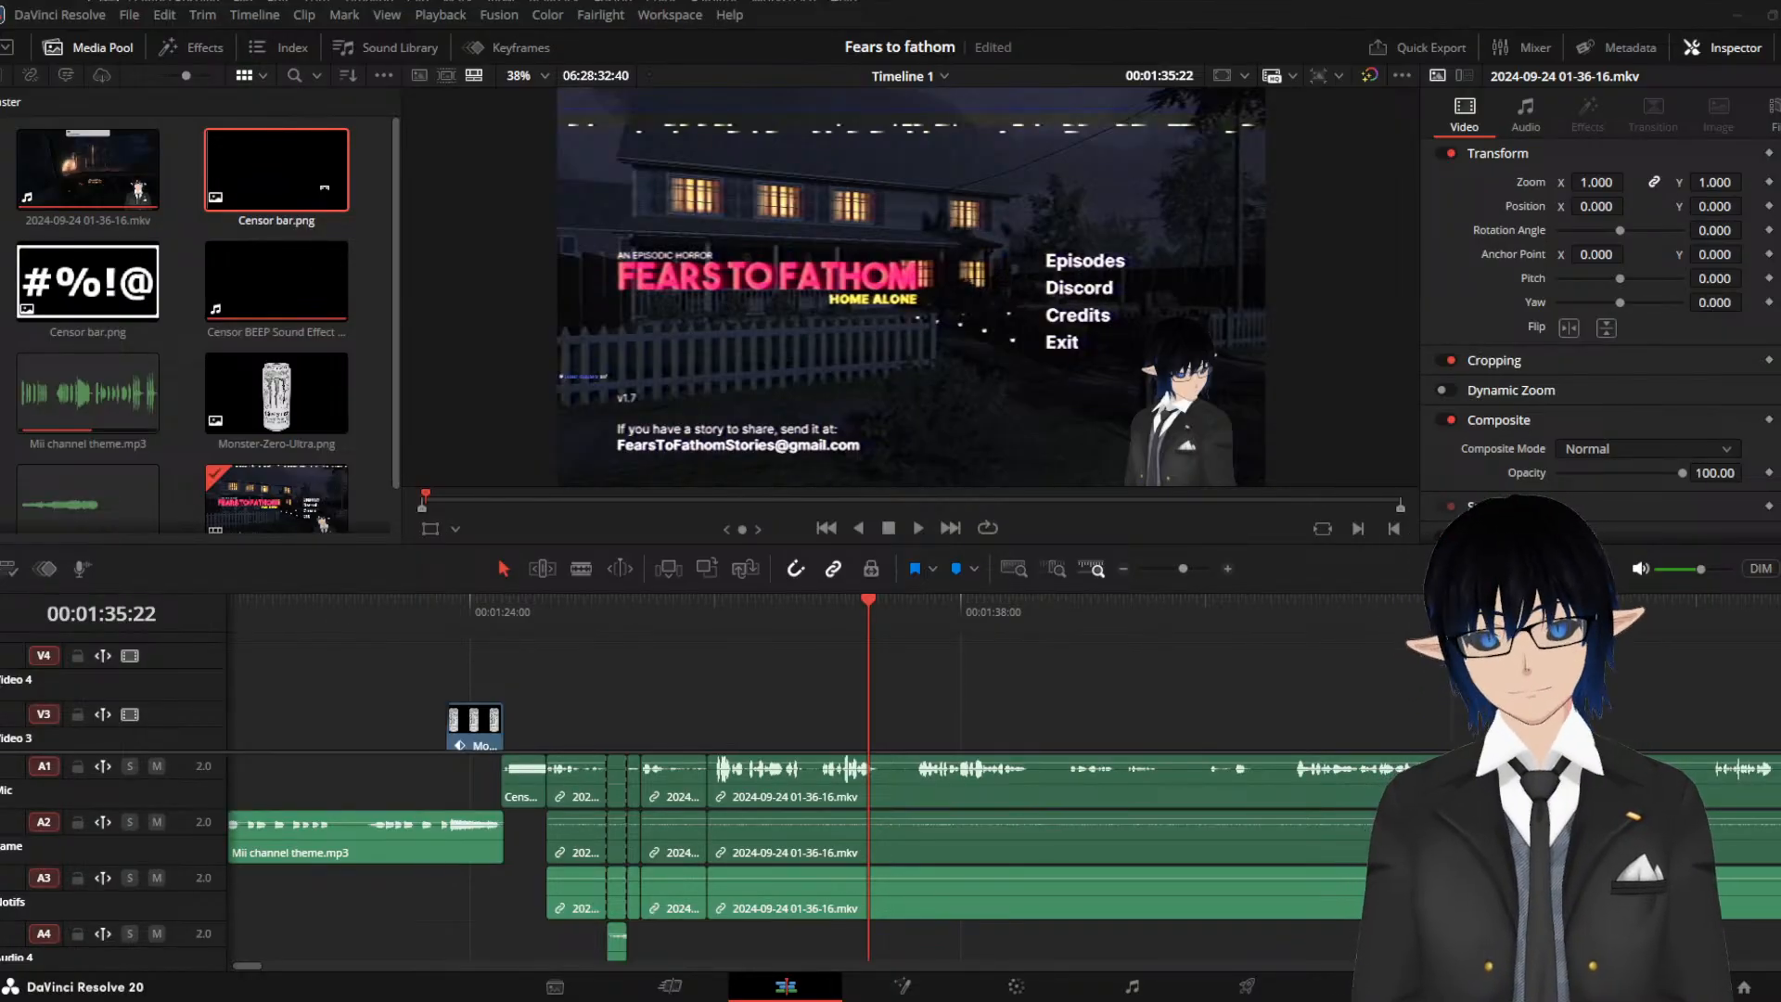
# Listen for pauses in the gameplay up to 00:01:45:43, and again from 00:01:32:07 to 00:01:46:58
pyautogui.press('q')
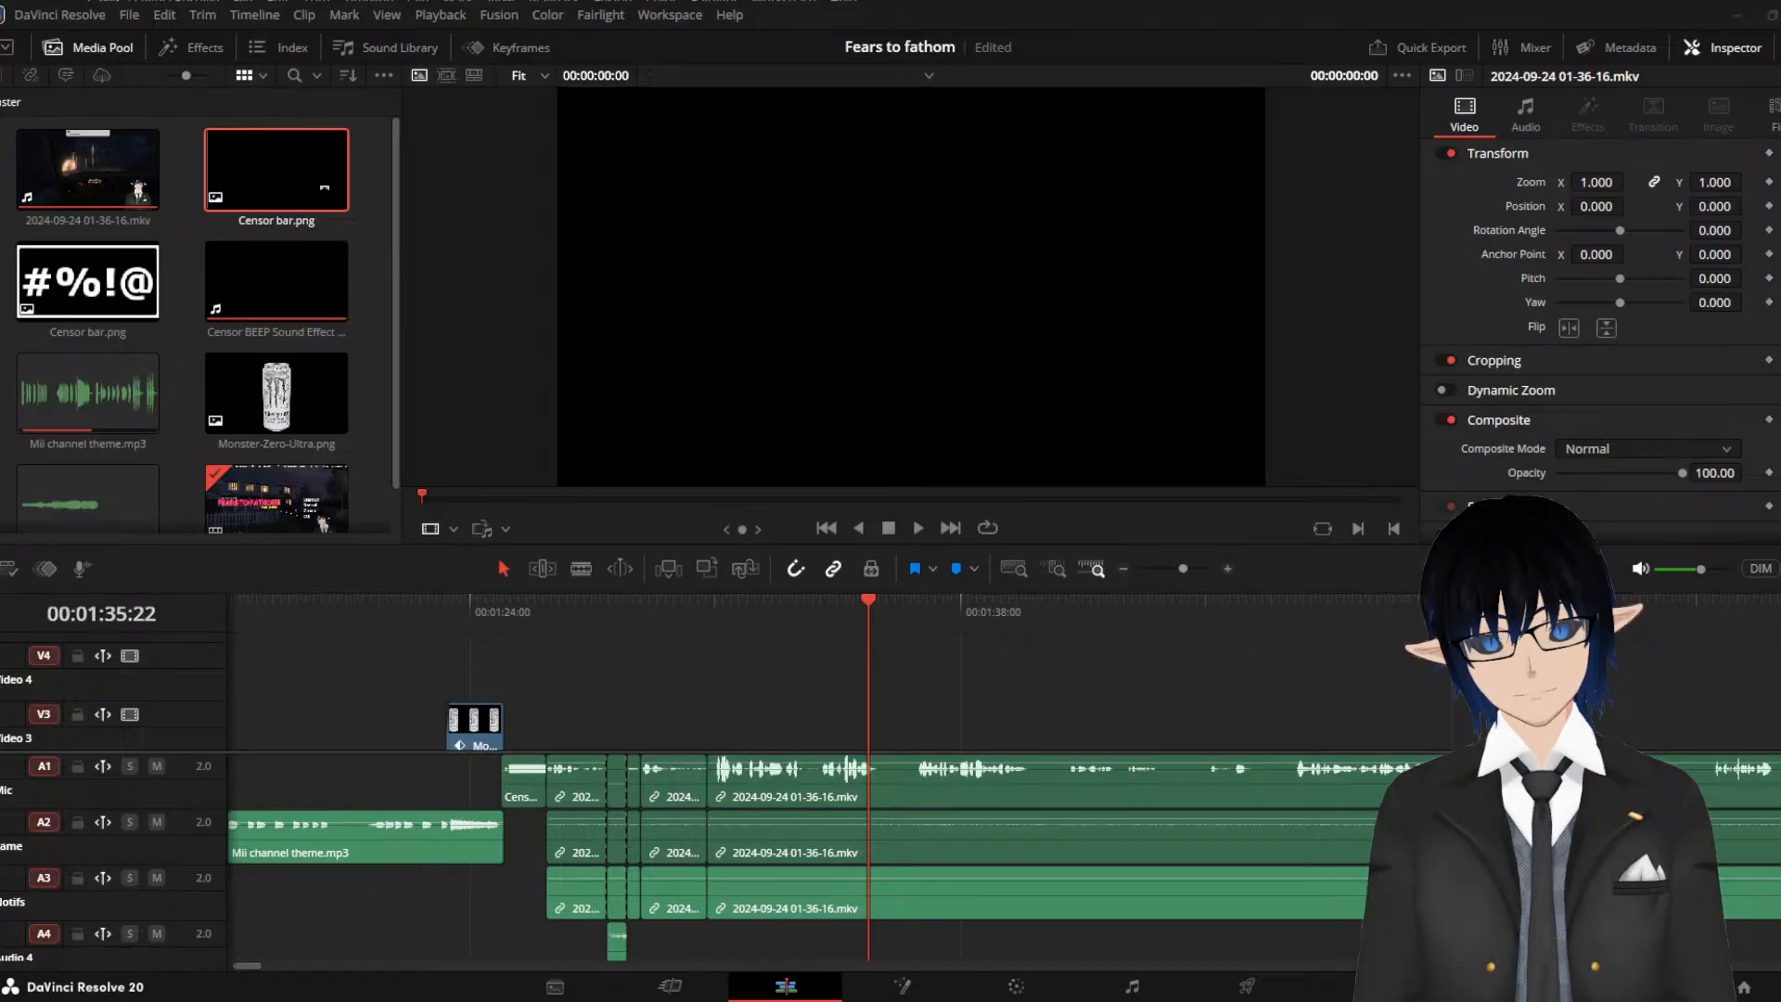
pyautogui.click(853, 614)
pyautogui.press('space')
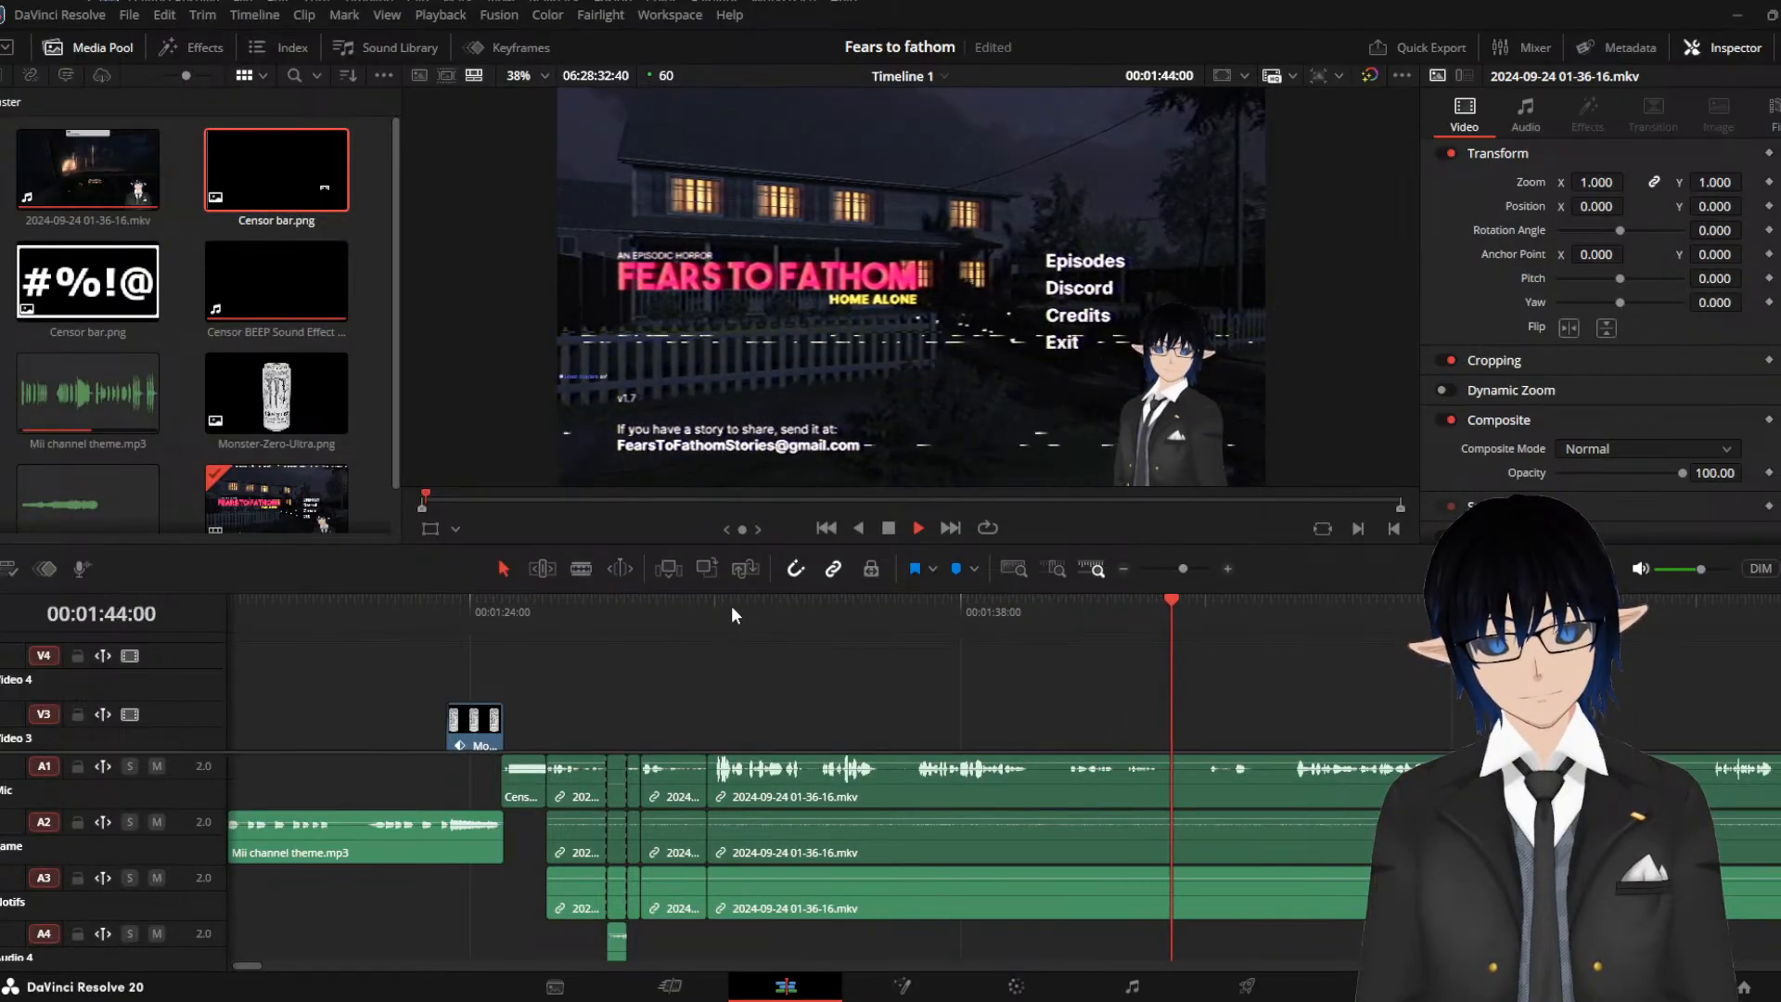
pyautogui.press('space')
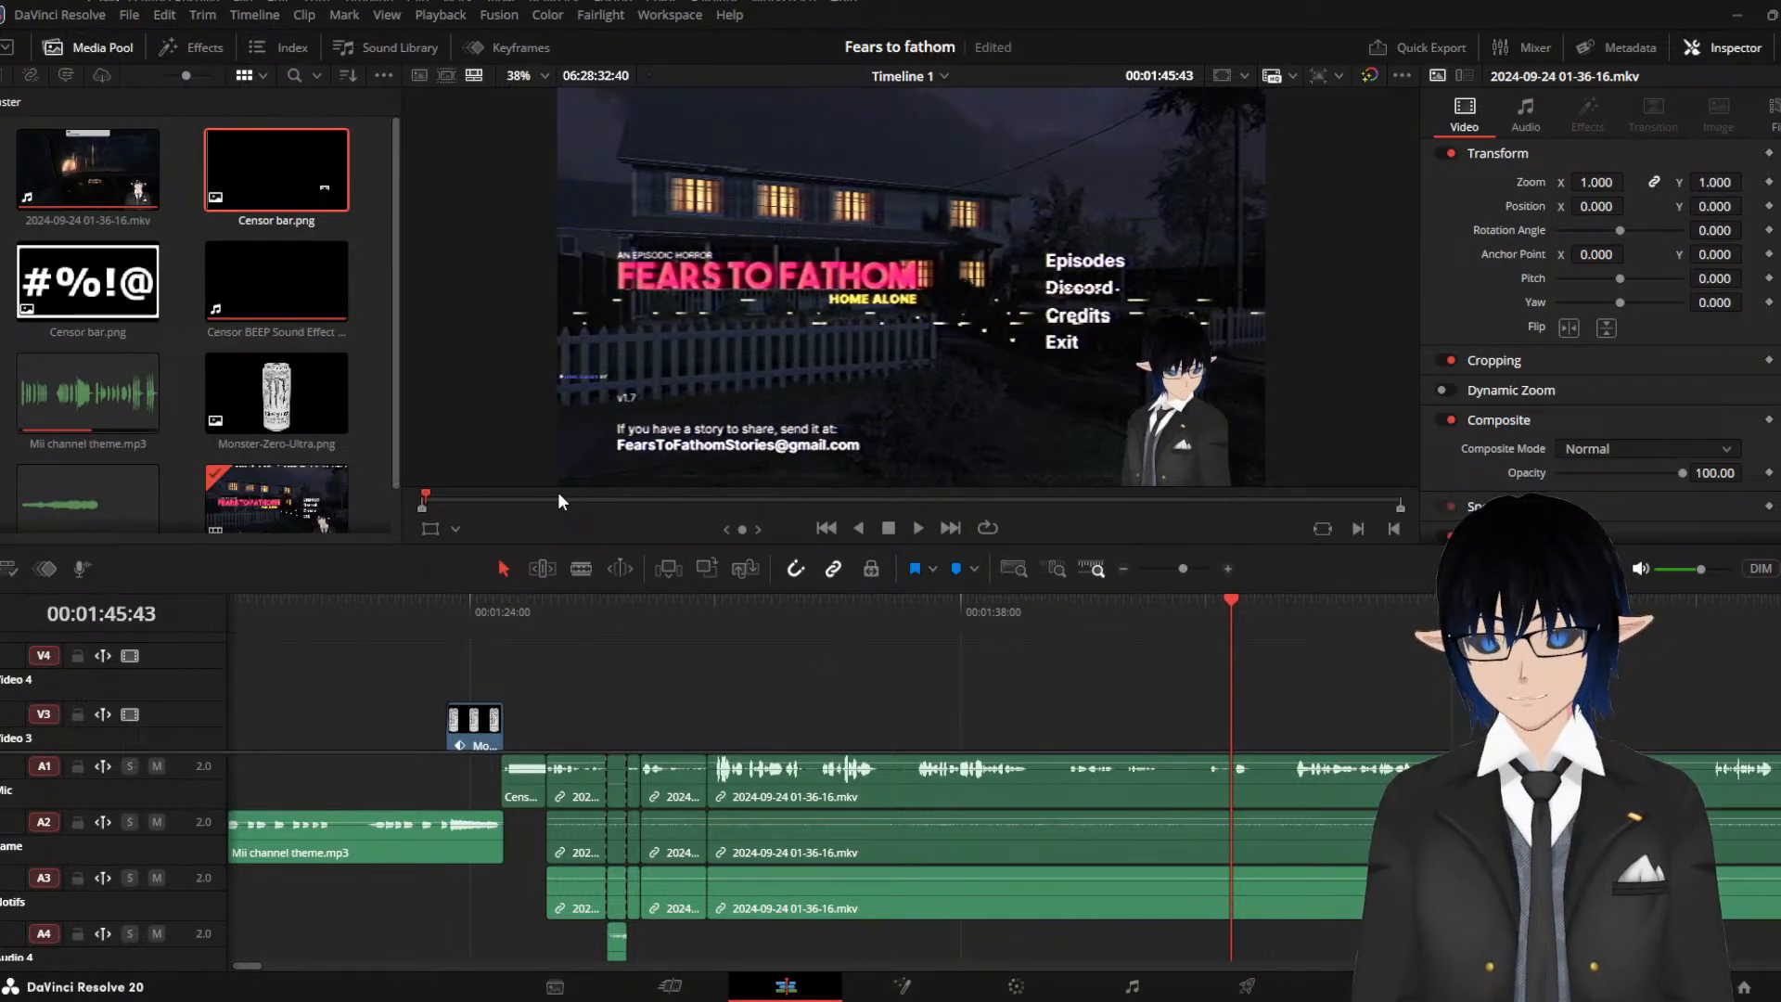
pyautogui.click(754, 609)
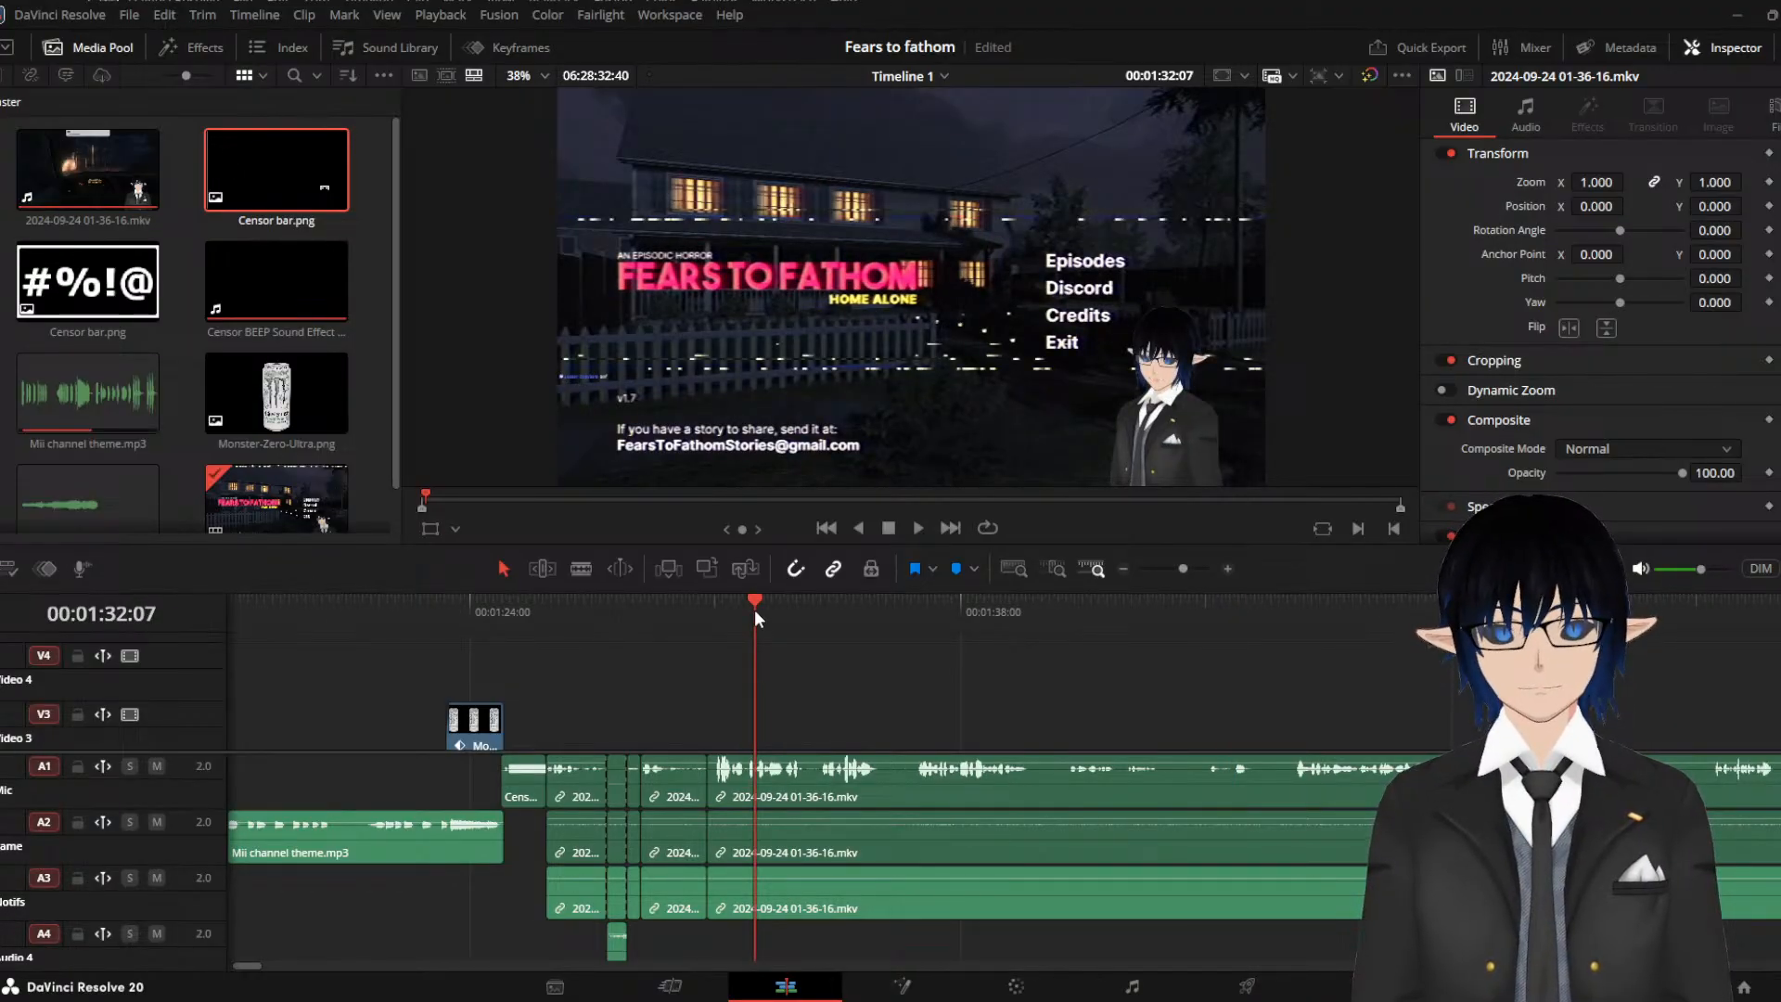
pyautogui.press('space')
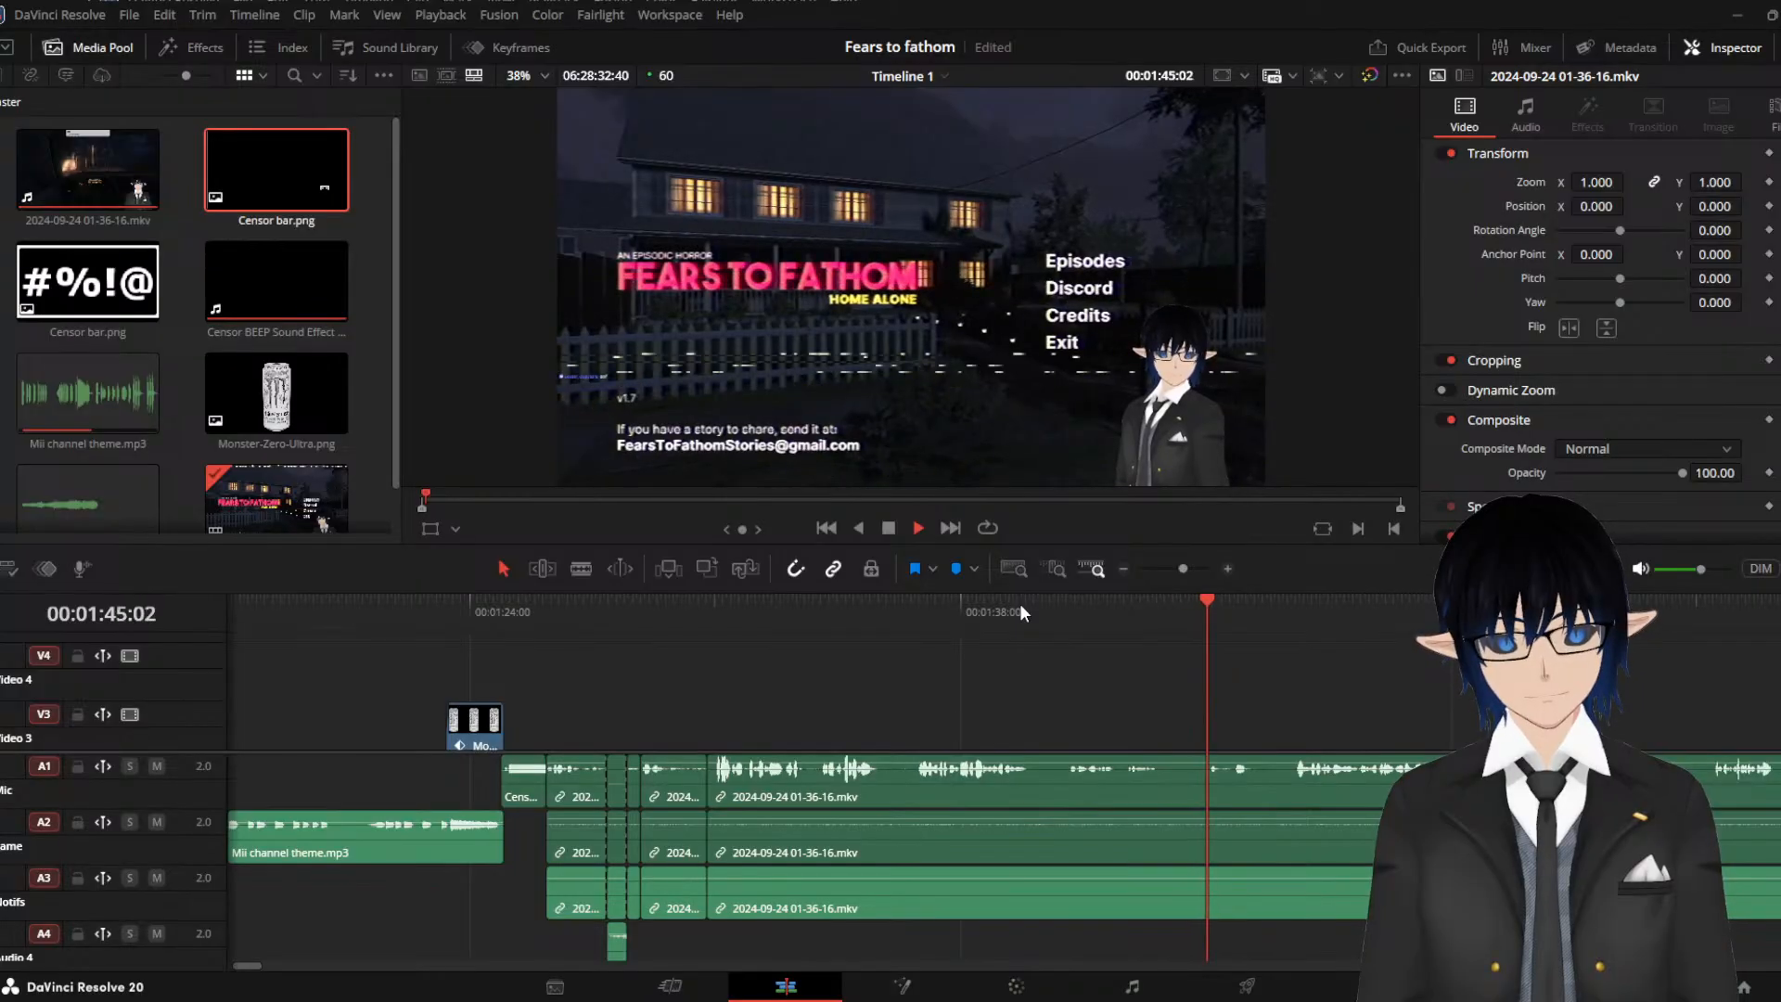
pyautogui.press('space')
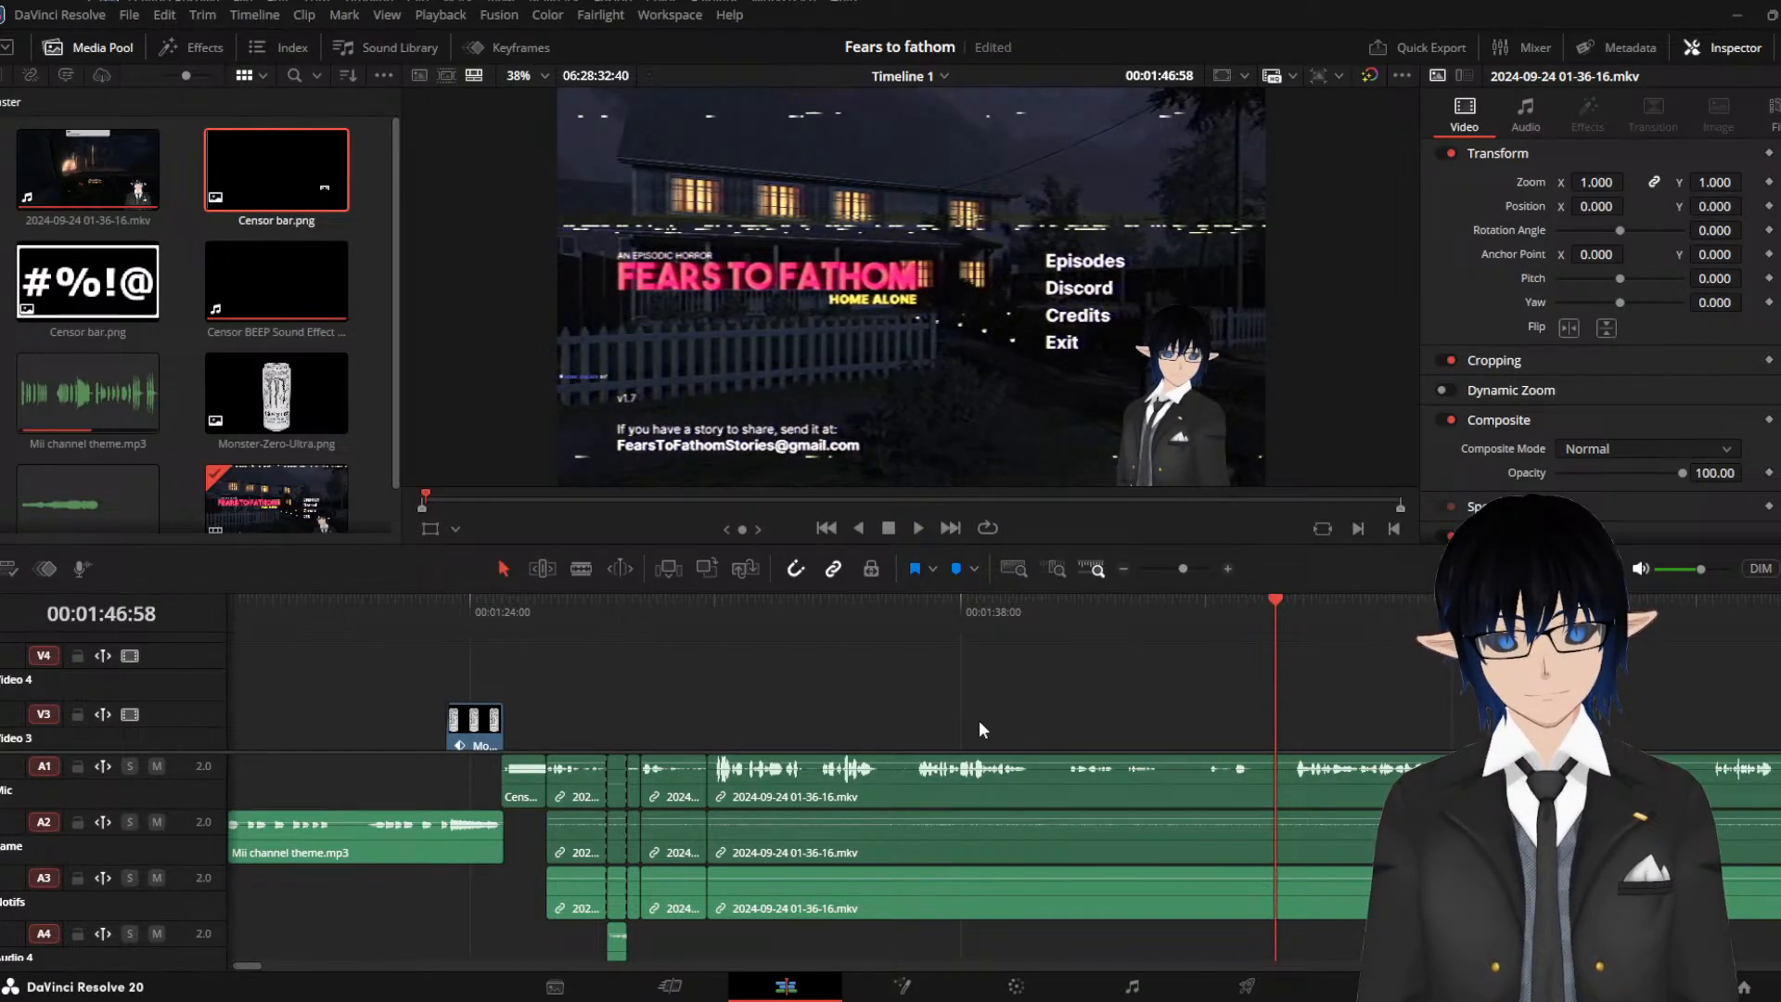
# Split the gameplay clip on both sides of four speech pauses, from 00:01:35:39 to about 00:01:47:34
pyautogui.press('b')
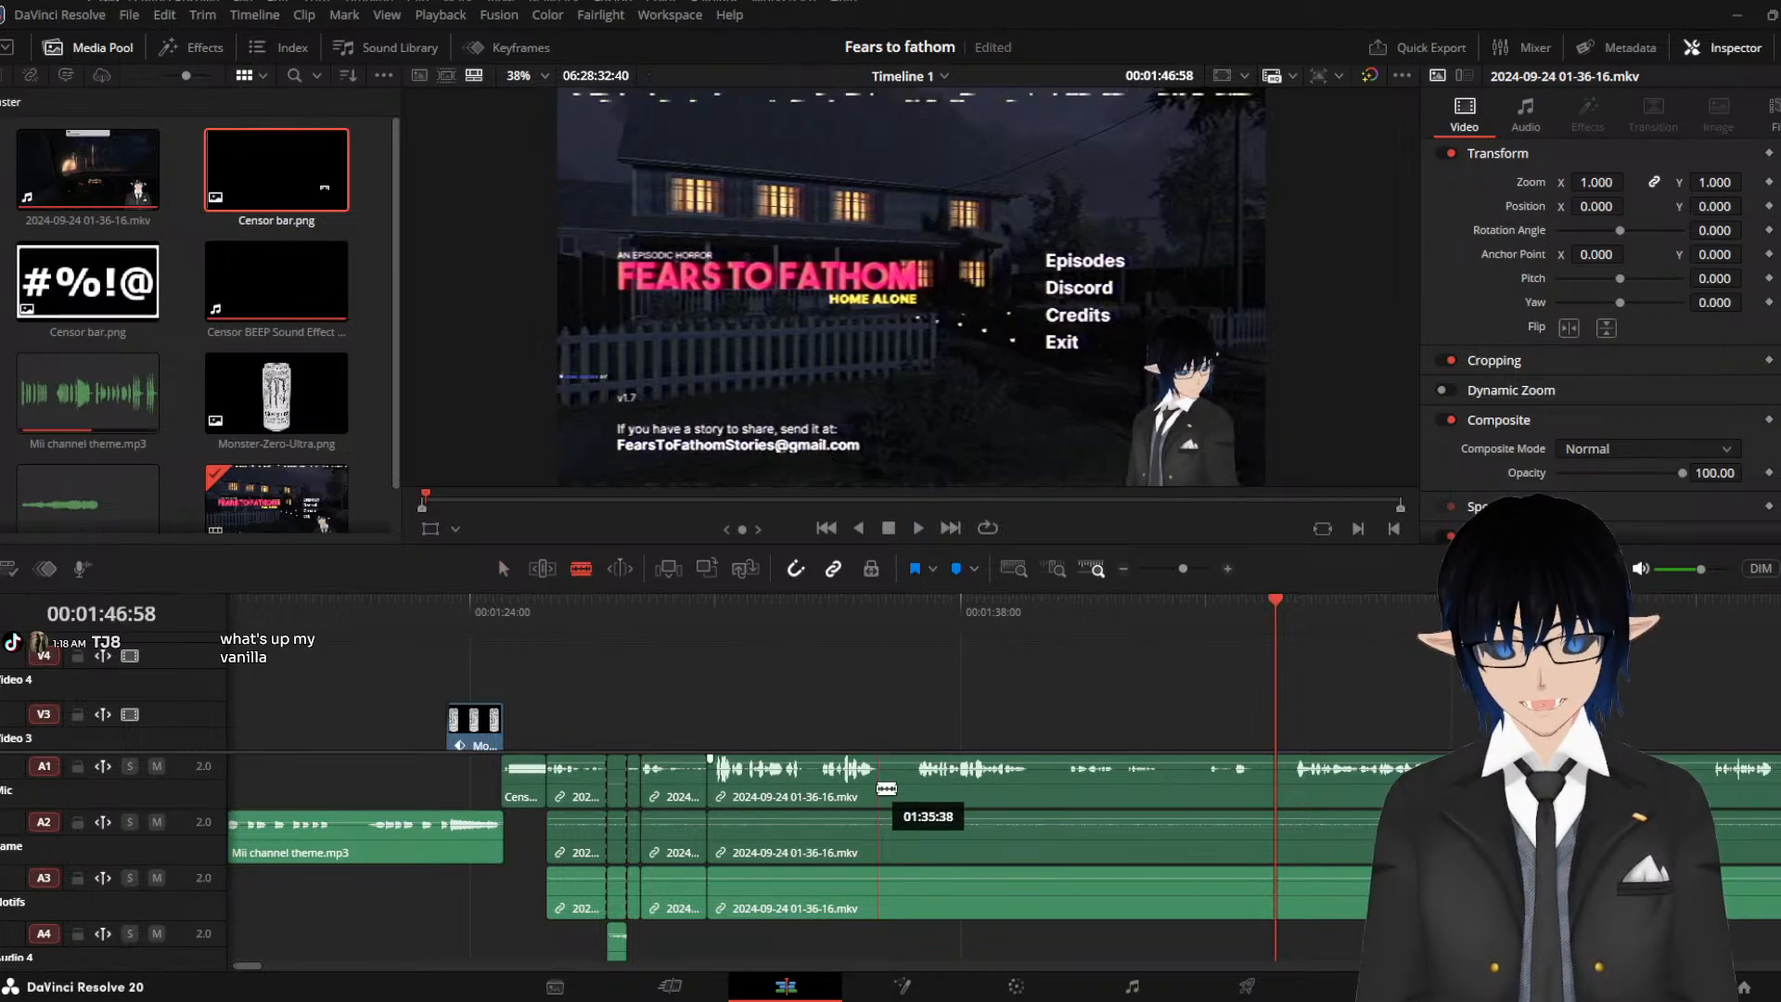
pyautogui.scroll(2, 895, 792)
pyautogui.scroll(2, 895, 792)
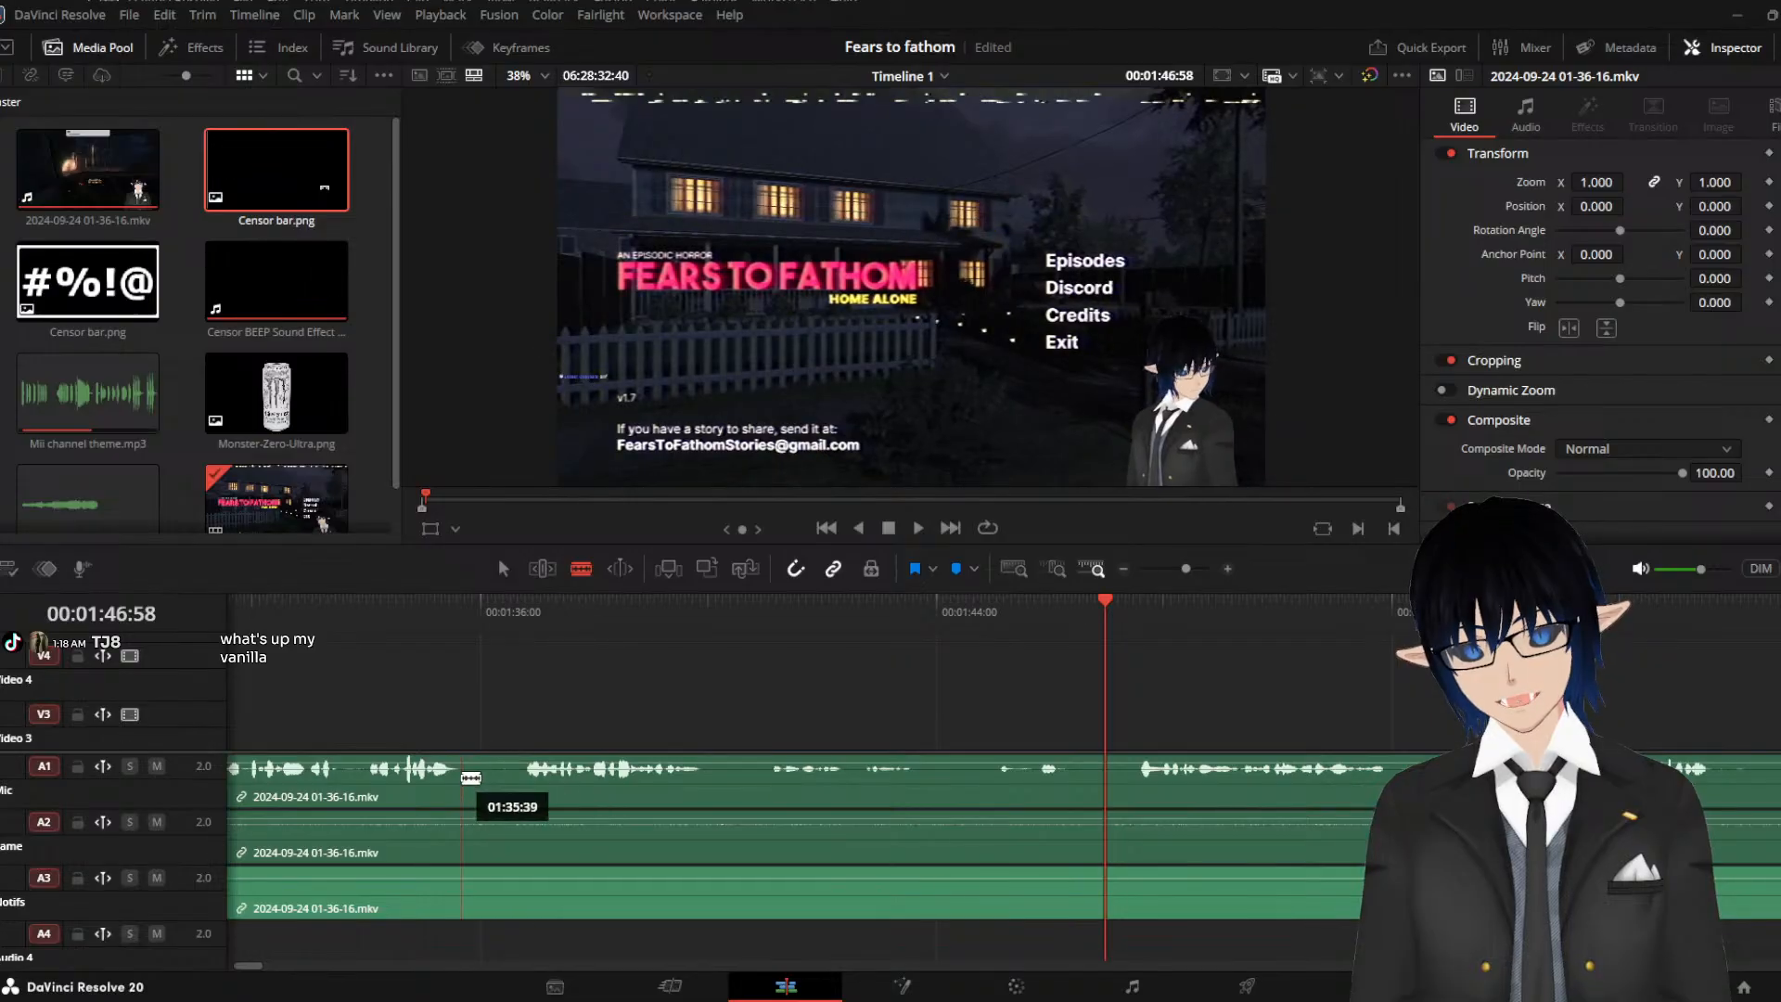
pyautogui.click(462, 779)
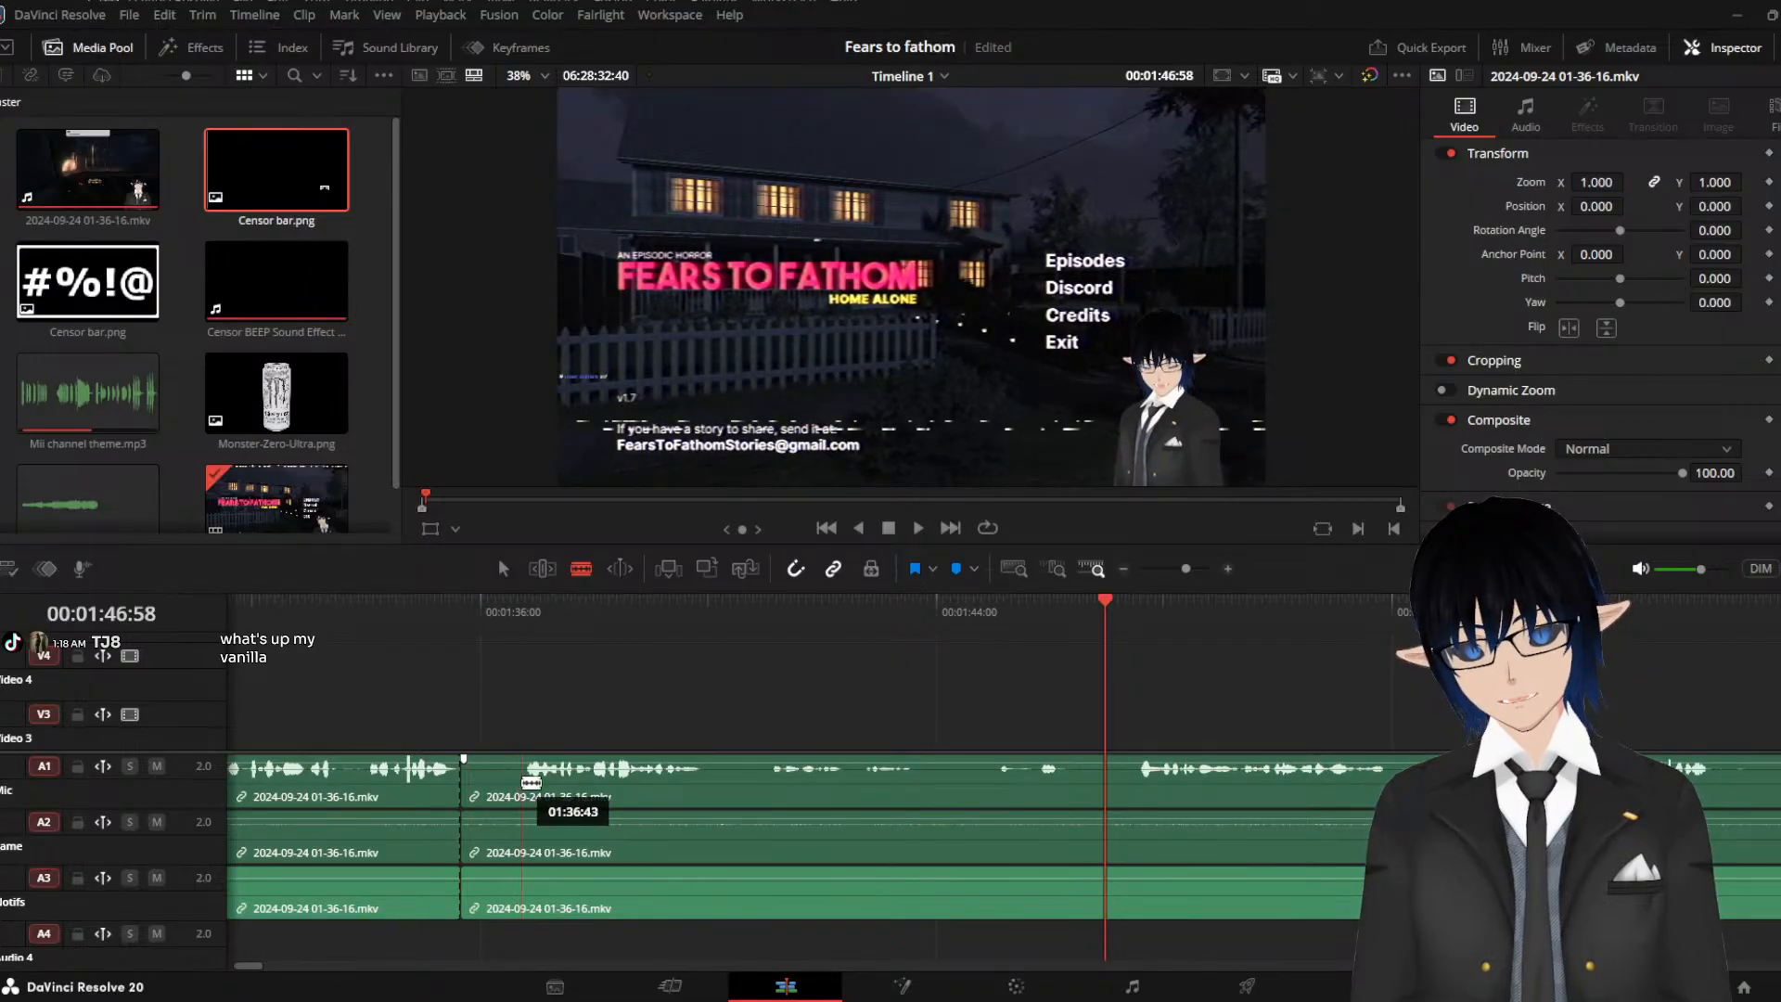
pyautogui.click(524, 783)
pyautogui.click(705, 784)
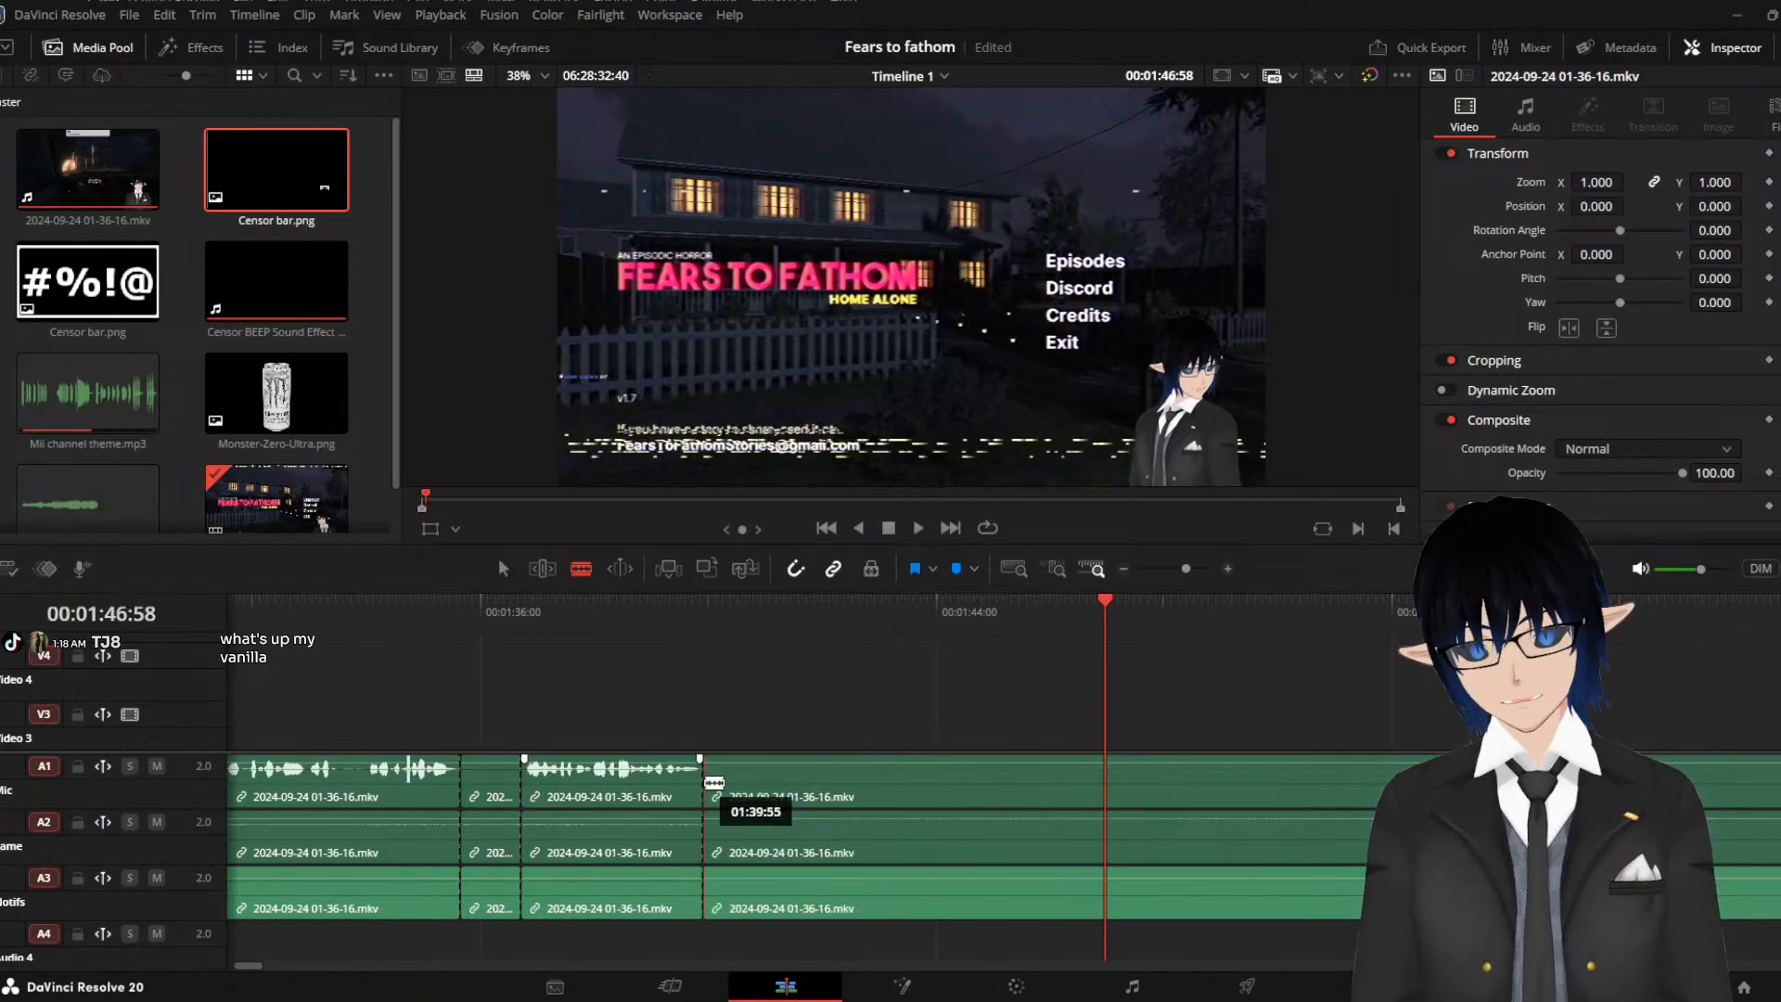
pyautogui.click(770, 783)
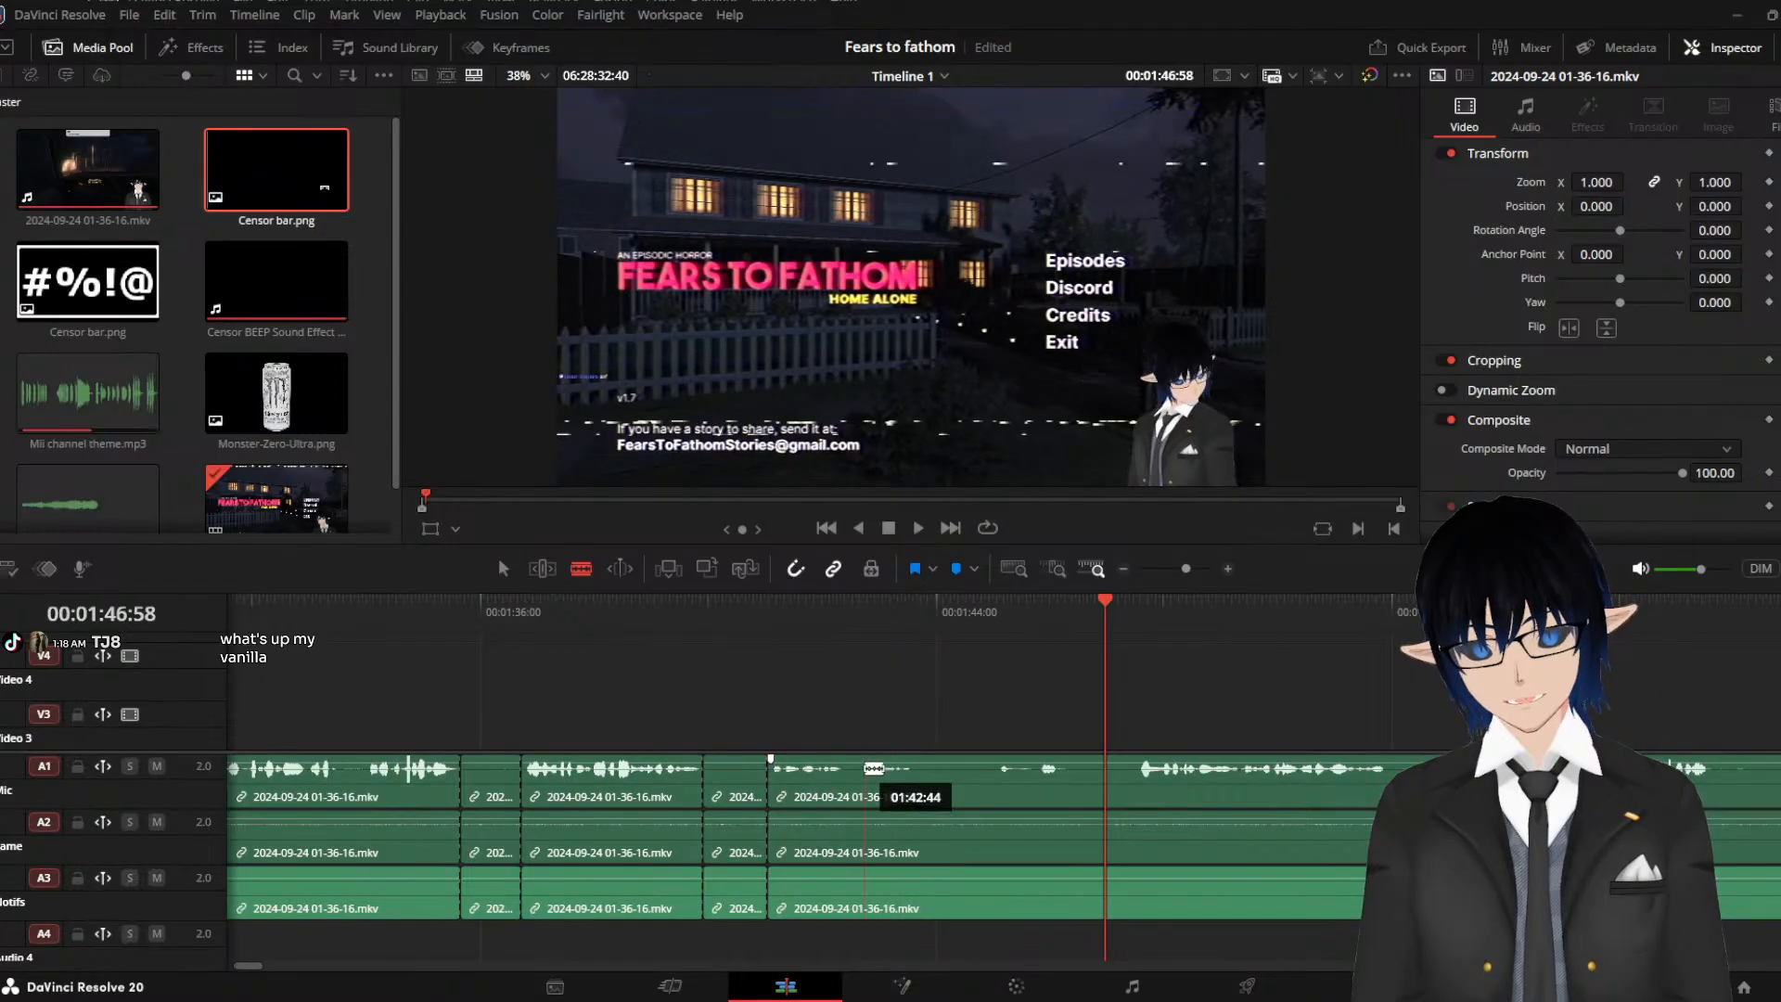
pyautogui.click(916, 779)
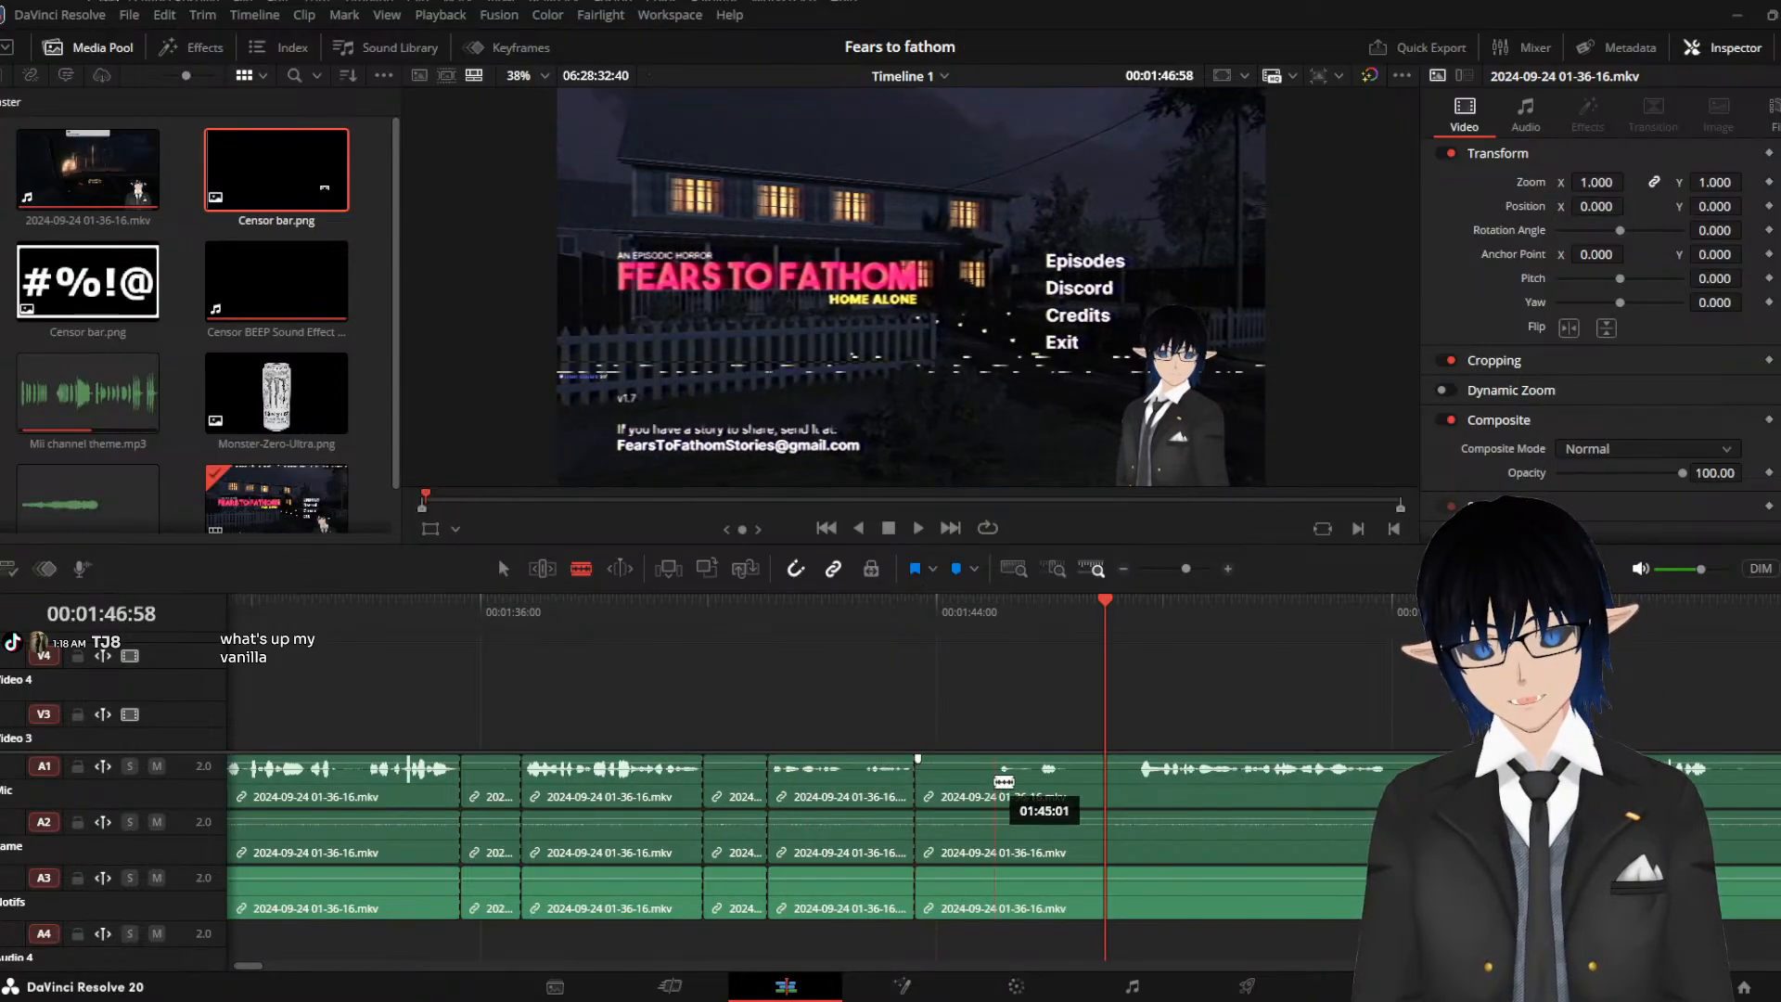
pyautogui.click(994, 784)
pyautogui.click(1069, 784)
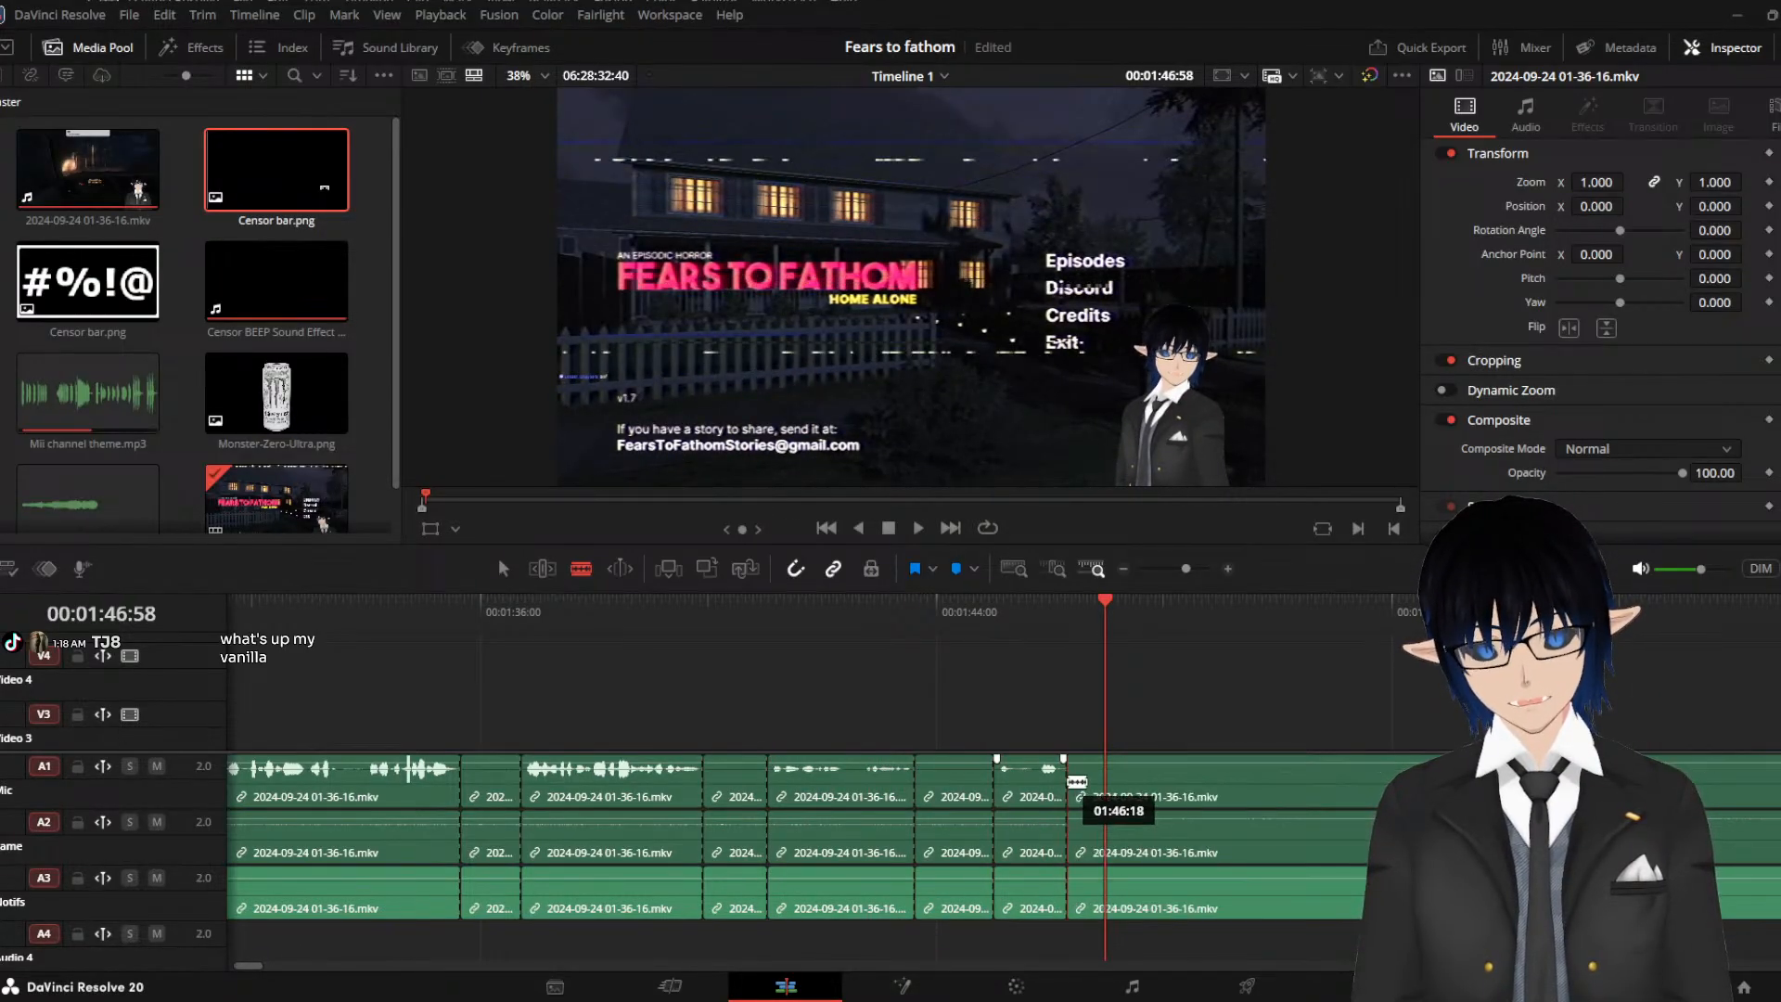
pyautogui.click(1139, 786)
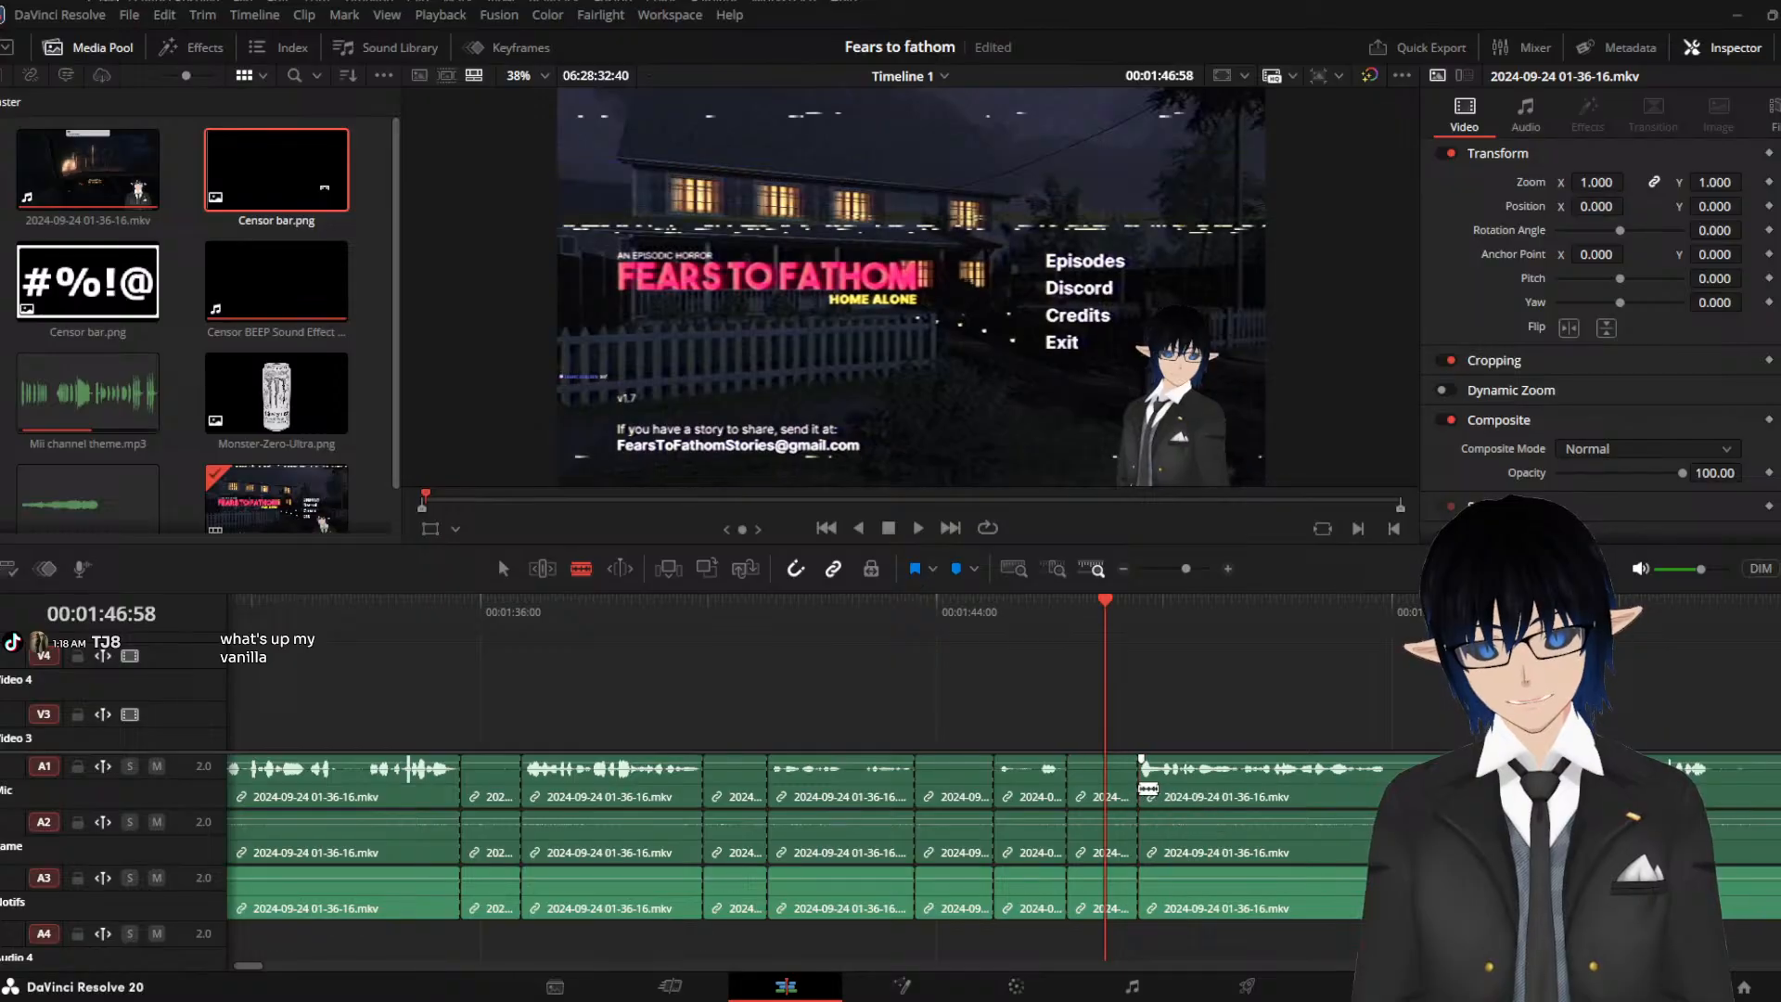
# Delete the four silent gameplay segments between 00:01:35:39 and about 00:01:47:34 together, closing their gaps
pyautogui.press('a')
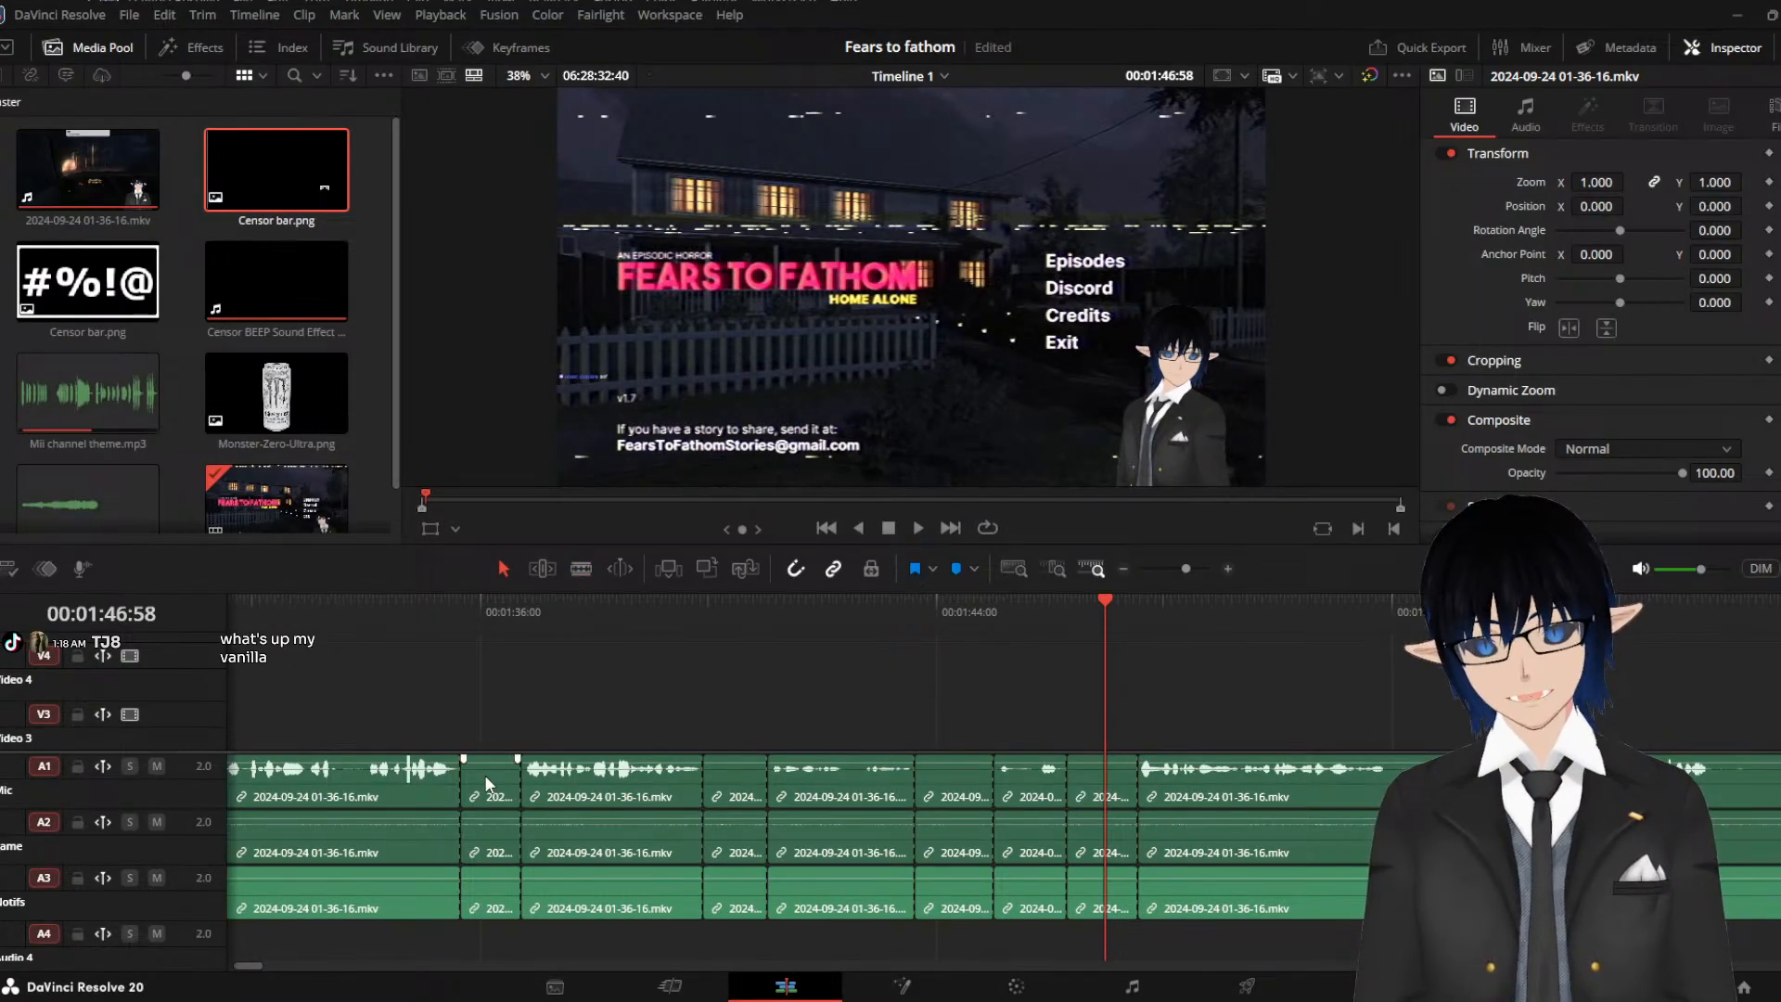
pyautogui.click(487, 784)
pyautogui.keyDown('alt'); pyautogui.click(748, 777); pyautogui.keyUp('alt')
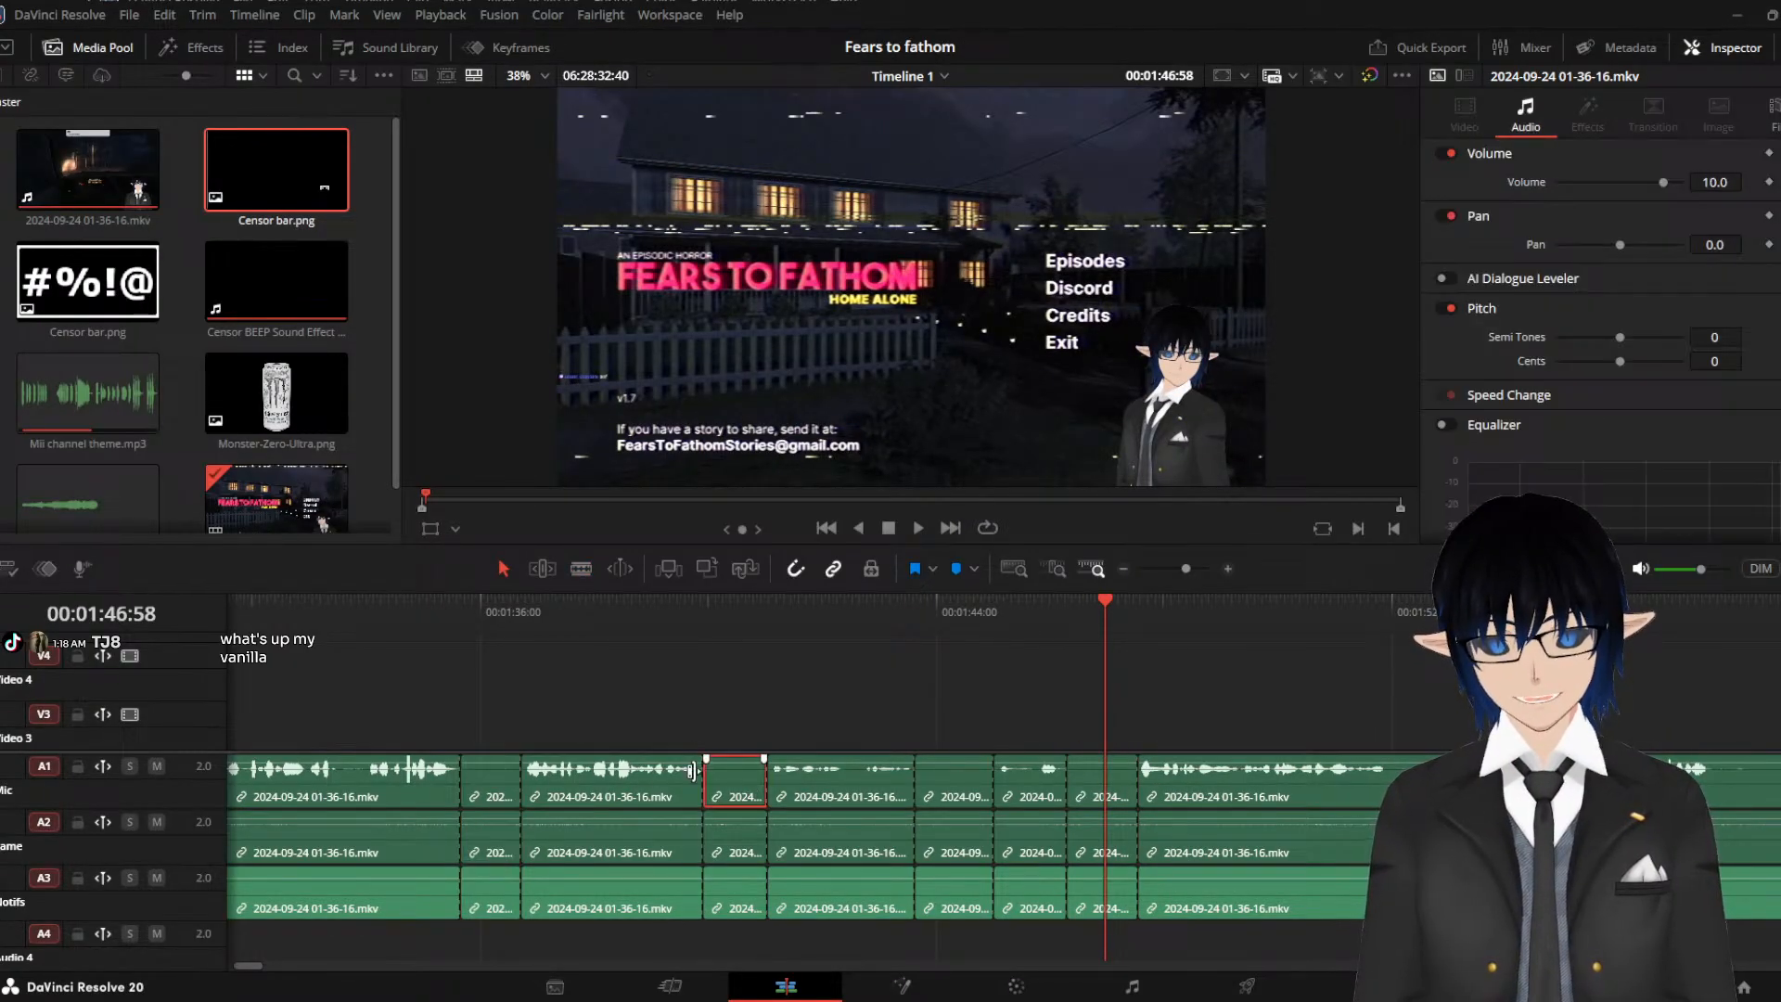
pyautogui.keyDown('ctrl'); pyautogui.click(508, 784); pyautogui.keyUp('ctrl')
pyautogui.keyDown('ctrl'); pyautogui.click(710, 790); pyautogui.keyUp('ctrl')
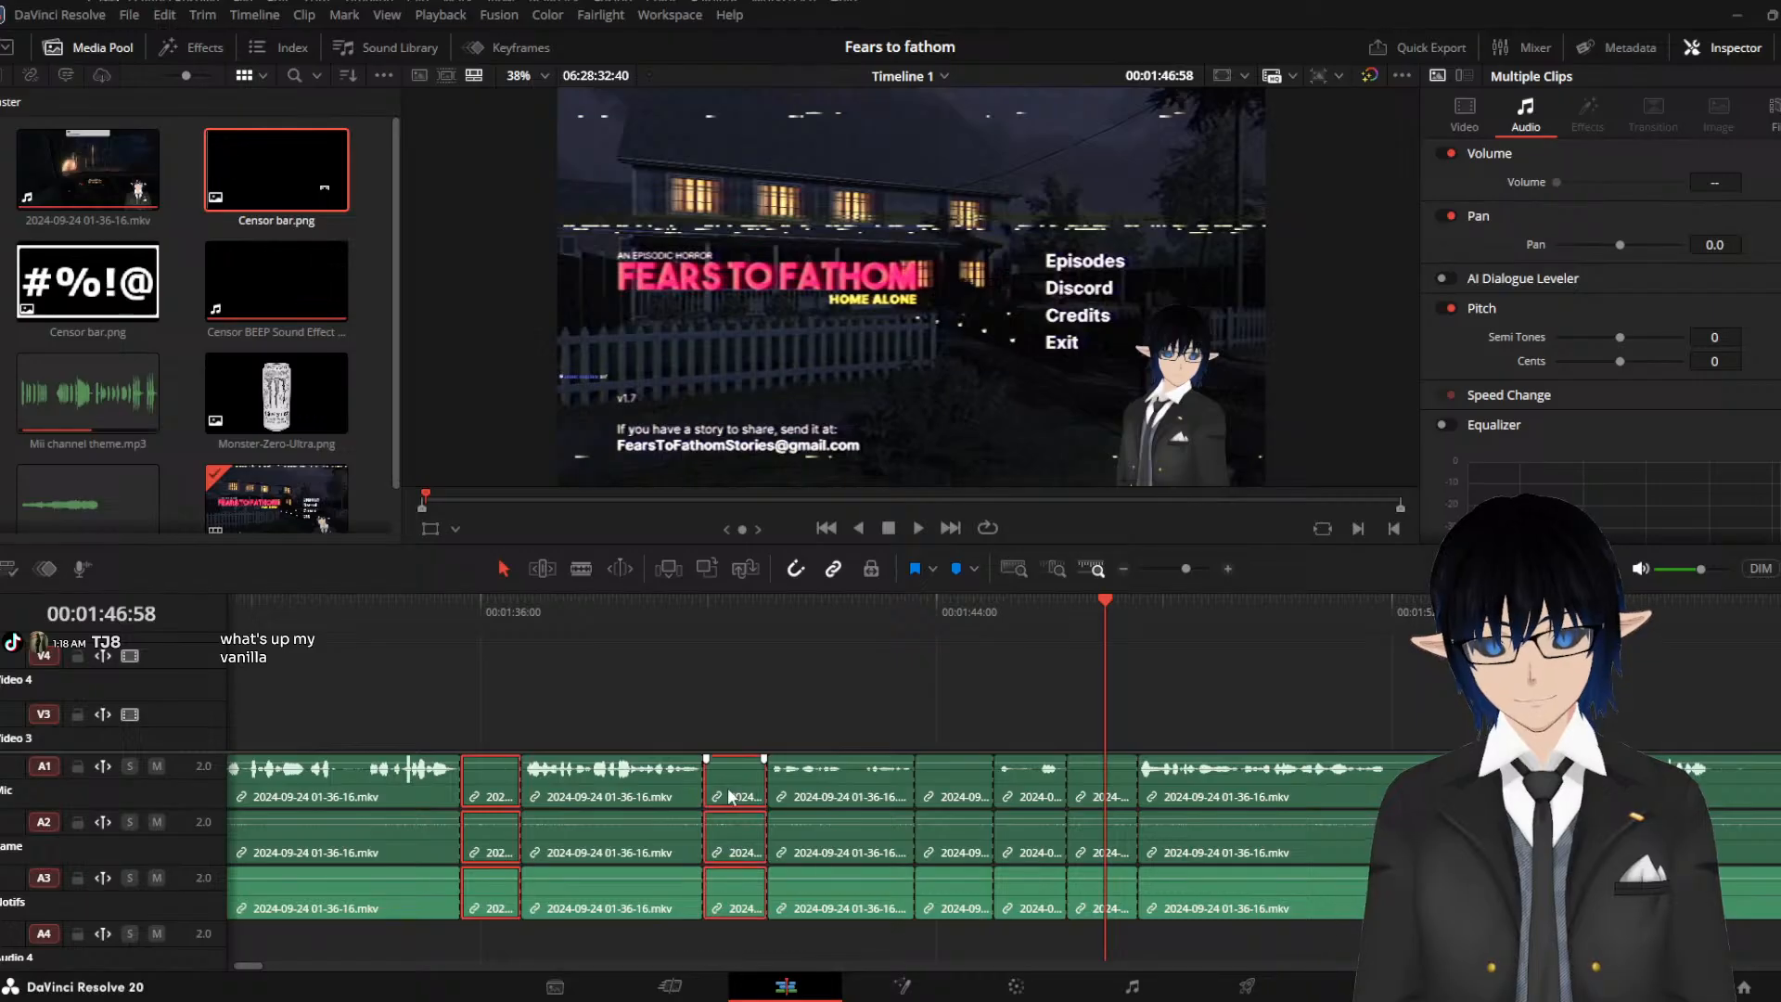
pyautogui.keyDown('ctrl'); pyautogui.click(923, 784); pyautogui.keyUp('ctrl')
pyautogui.keyDown('ctrl'); pyautogui.click(1096, 777); pyautogui.keyUp('ctrl')
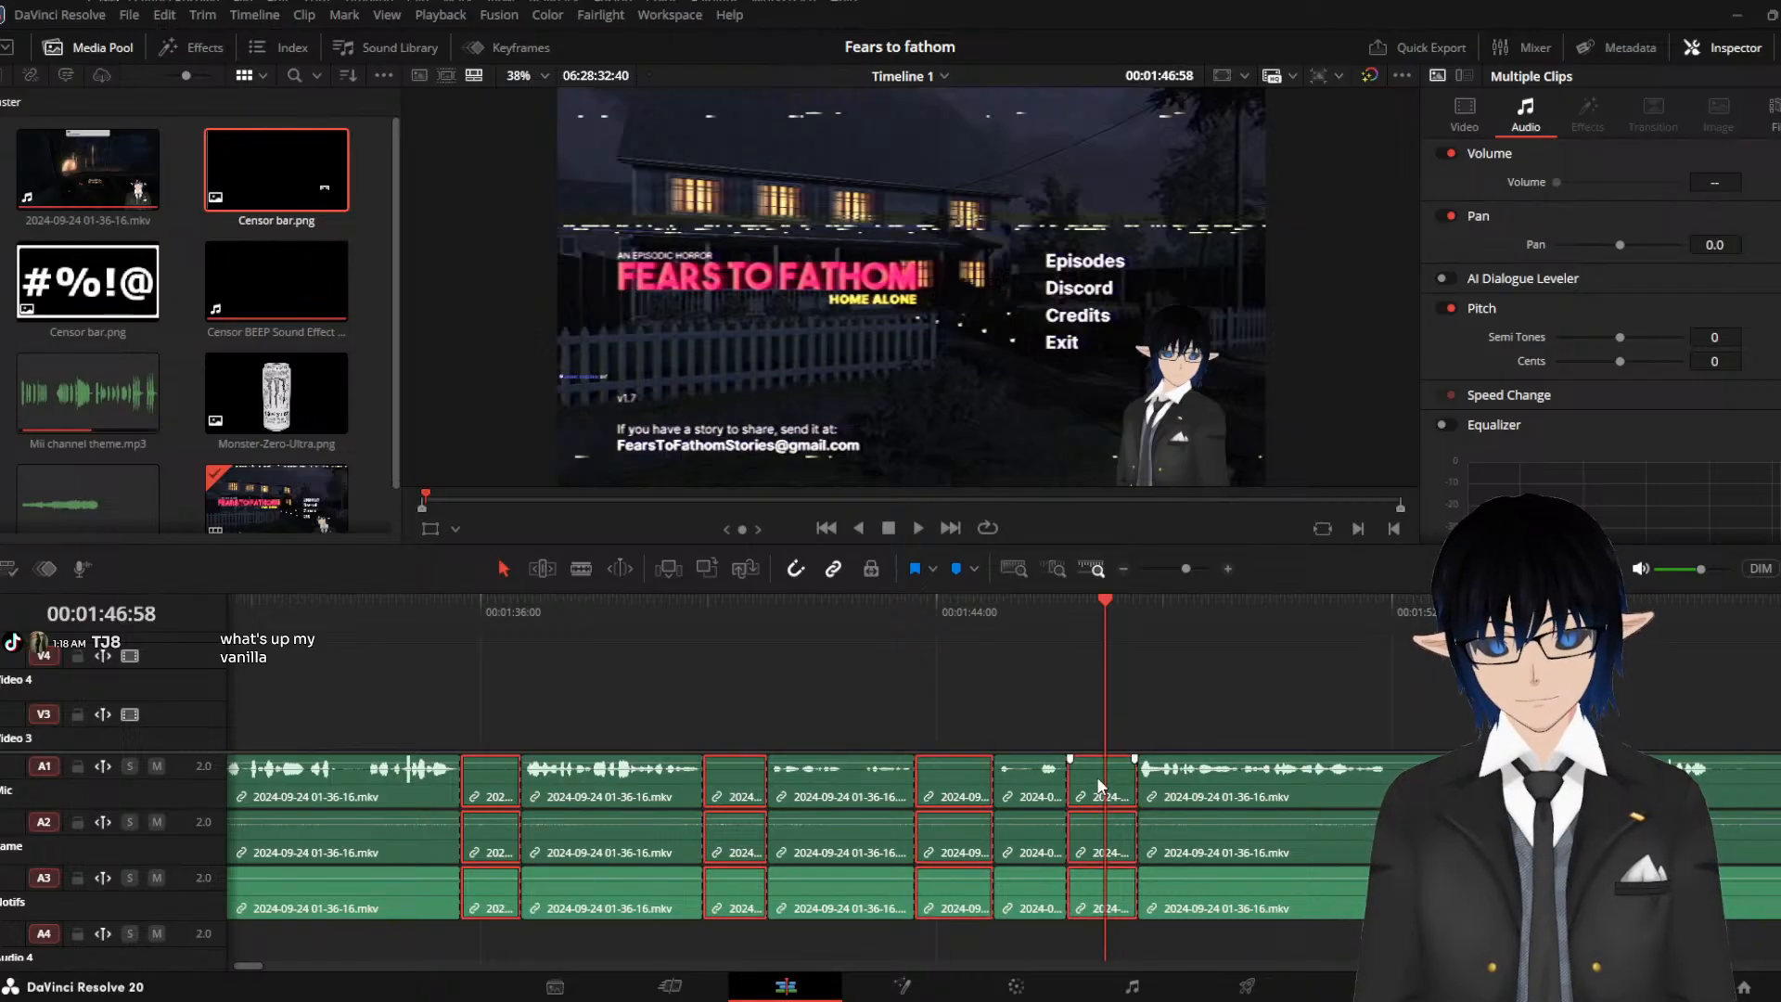
pyautogui.press('Delete')
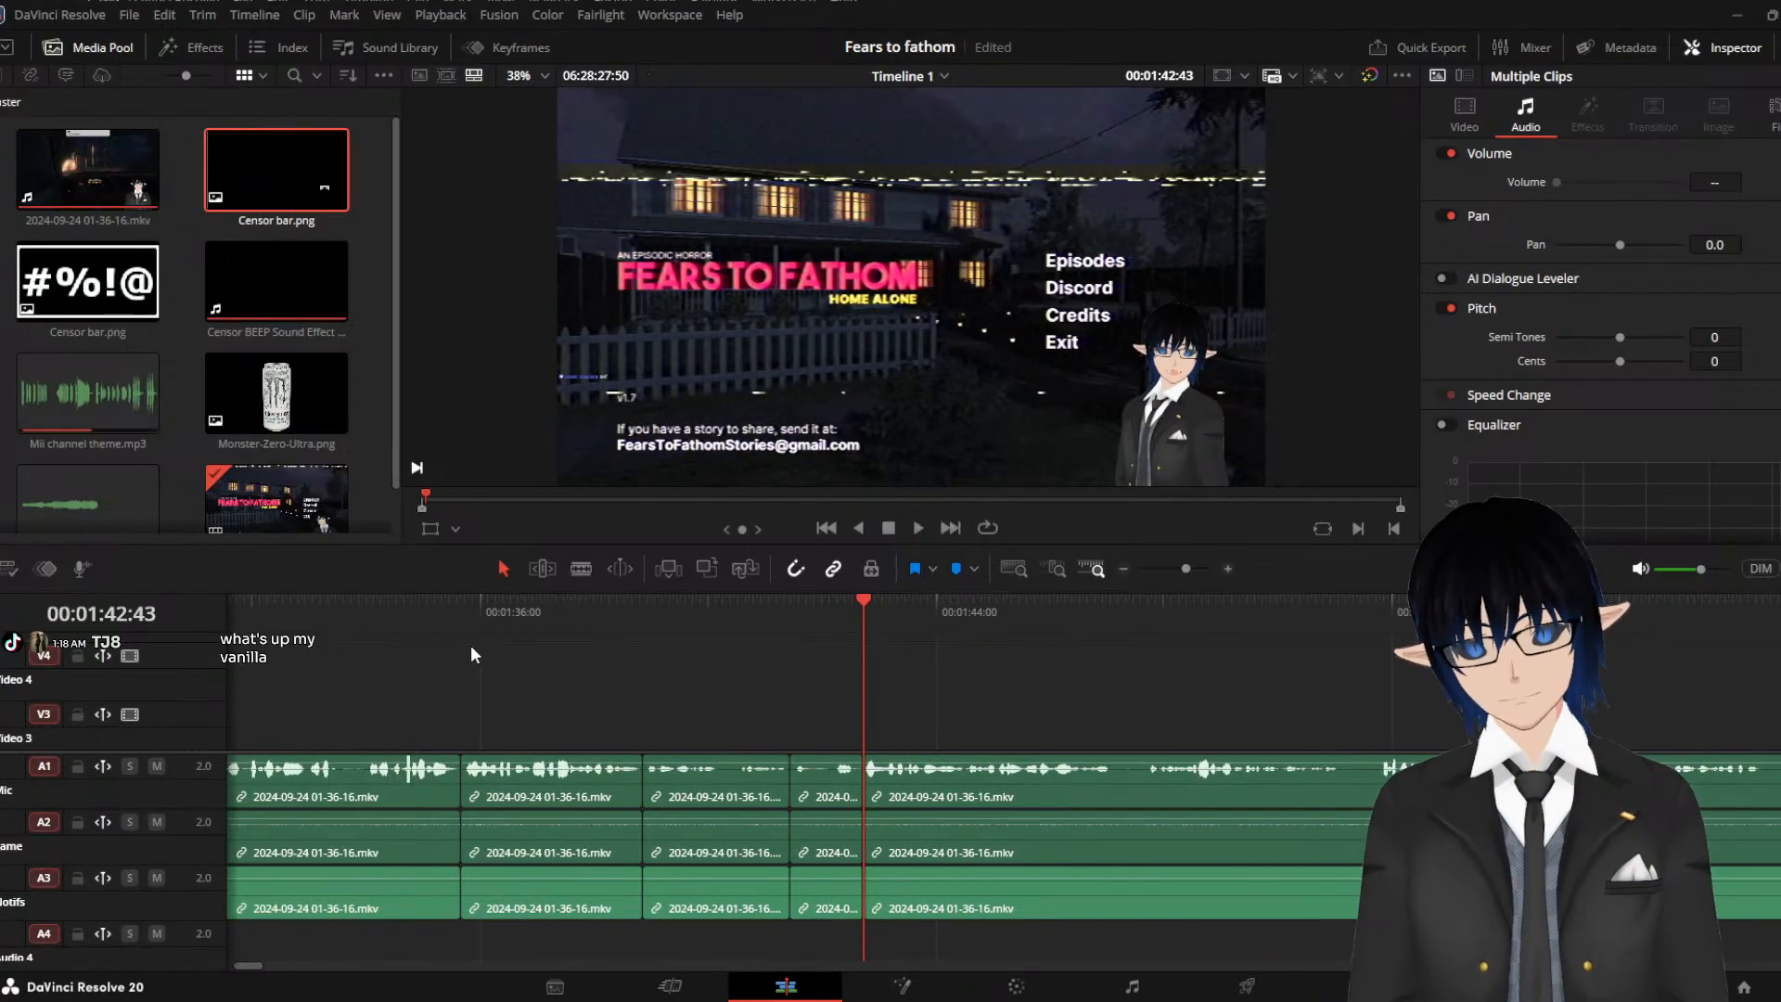
# Play back the tightened gameplay from just before the first new join, replaying its start and stopping at 00:01:43:09
pyautogui.click(415, 609)
pyautogui.press('space')
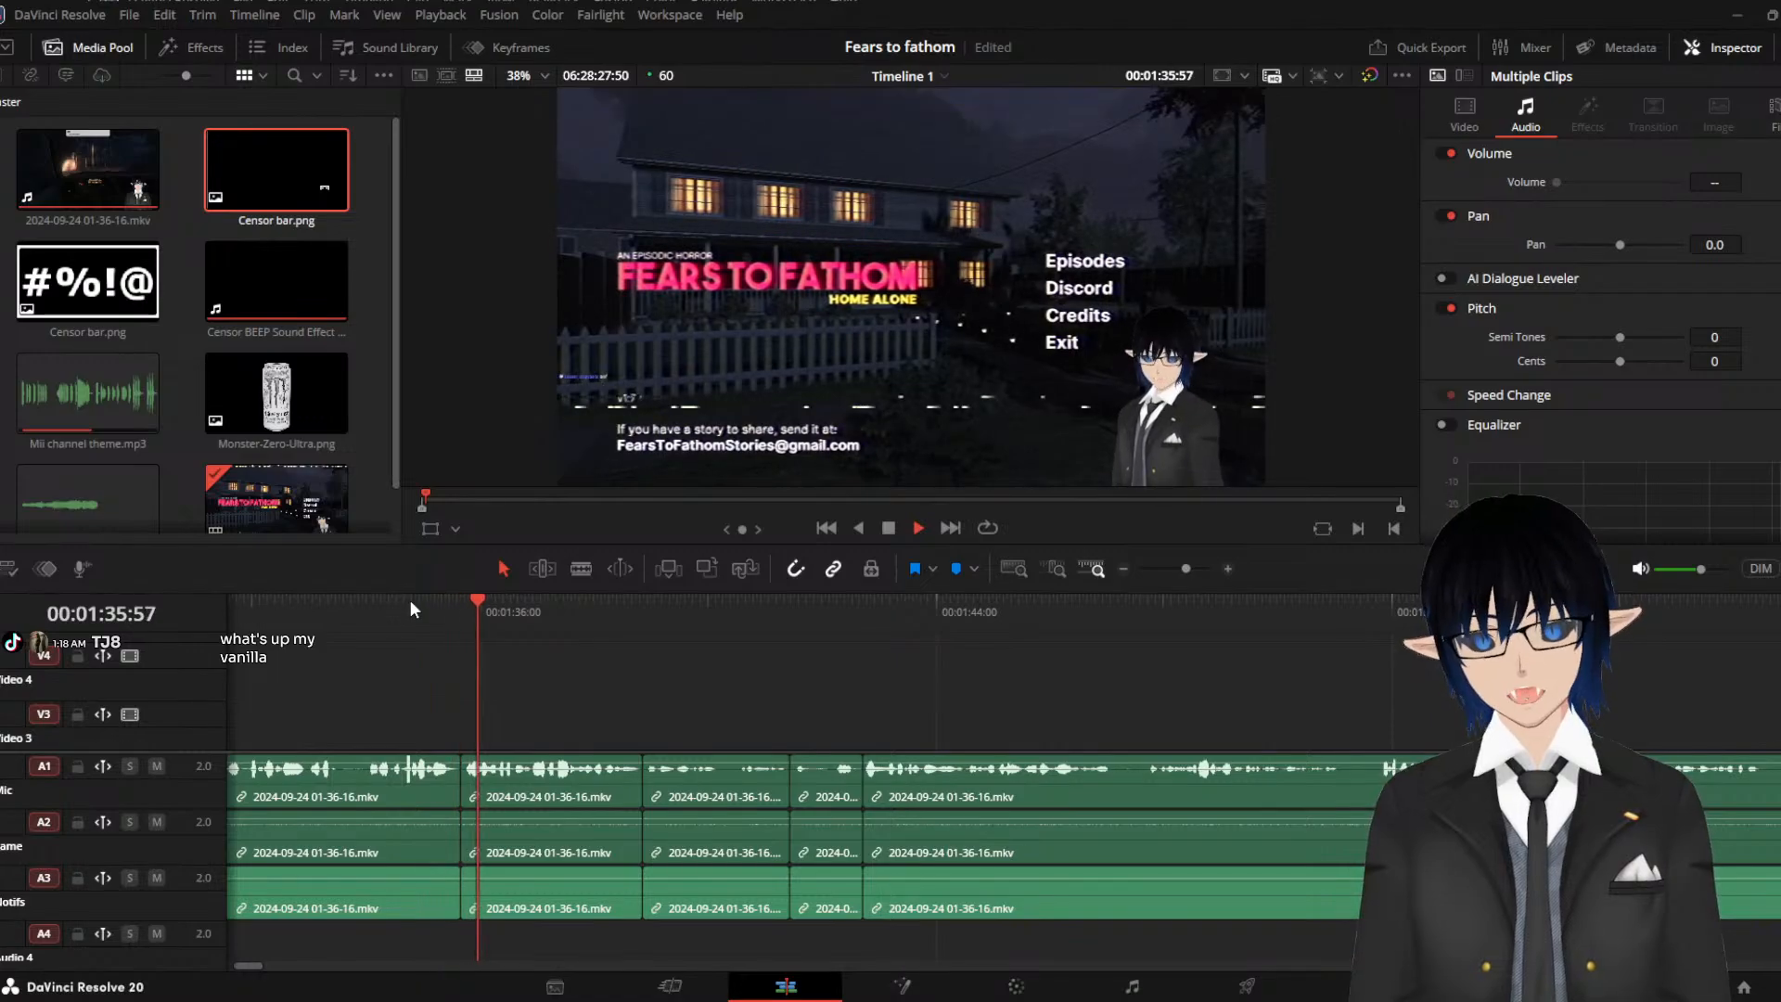
pyautogui.press('space')
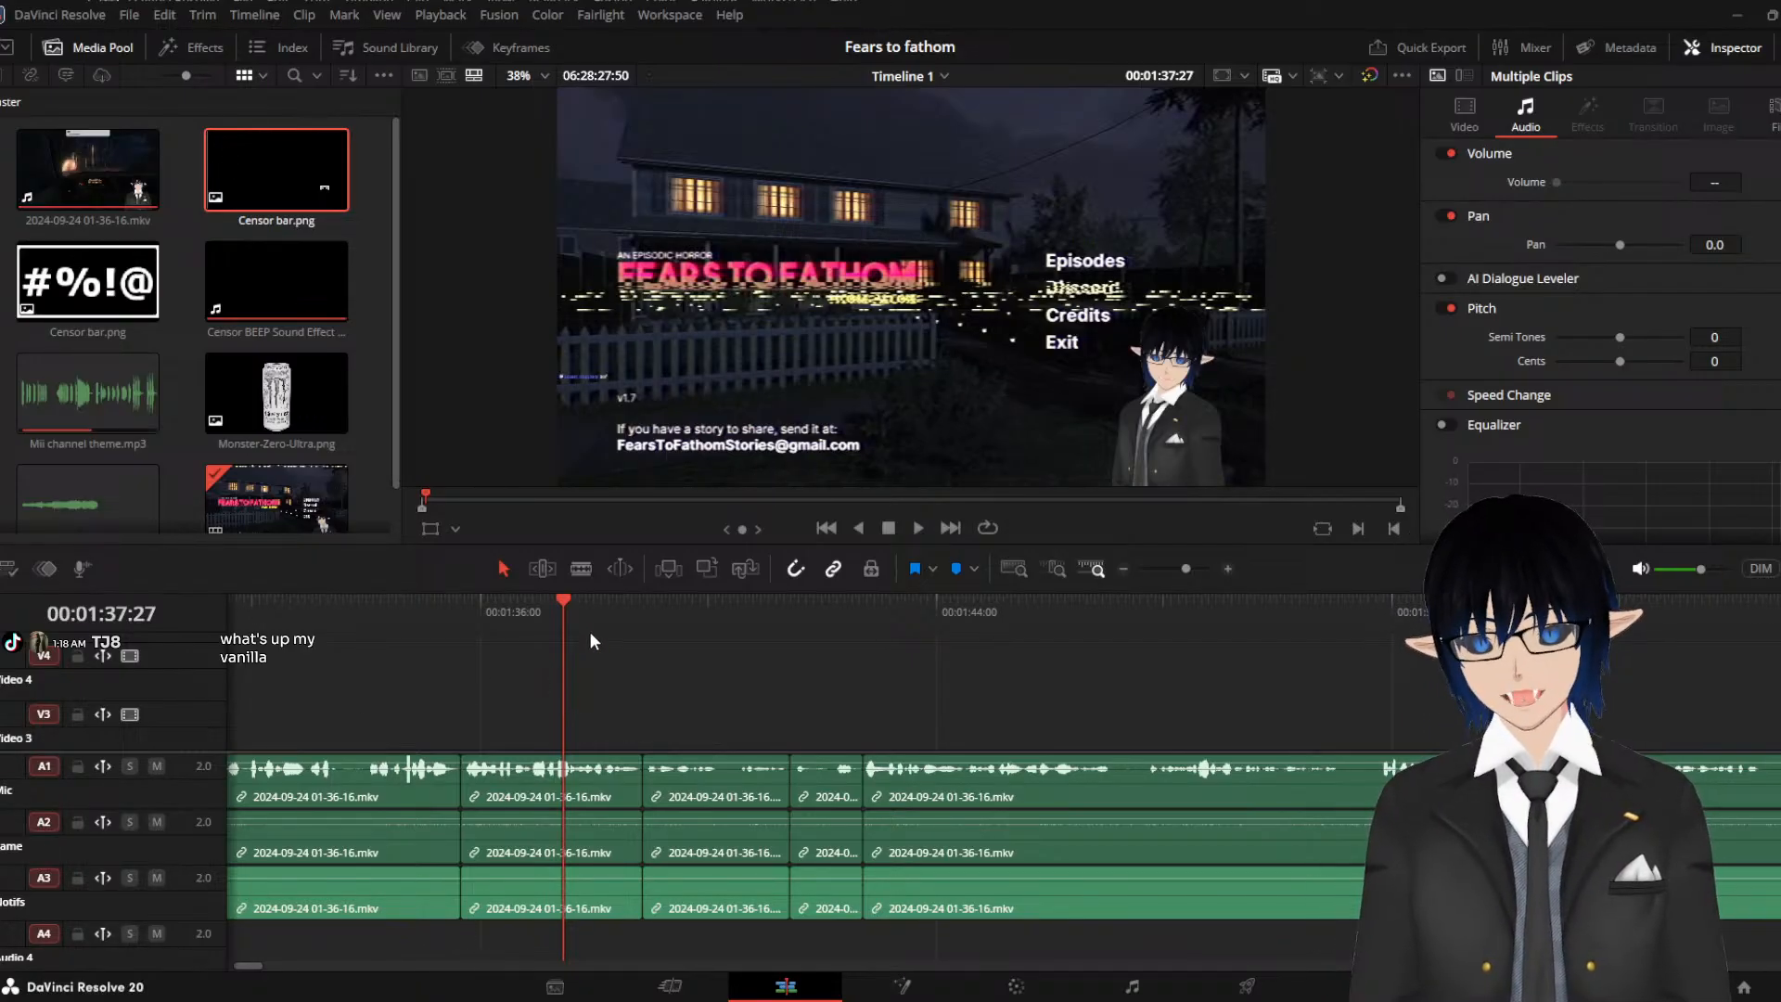
pyautogui.click(441, 614)
pyautogui.press('space')
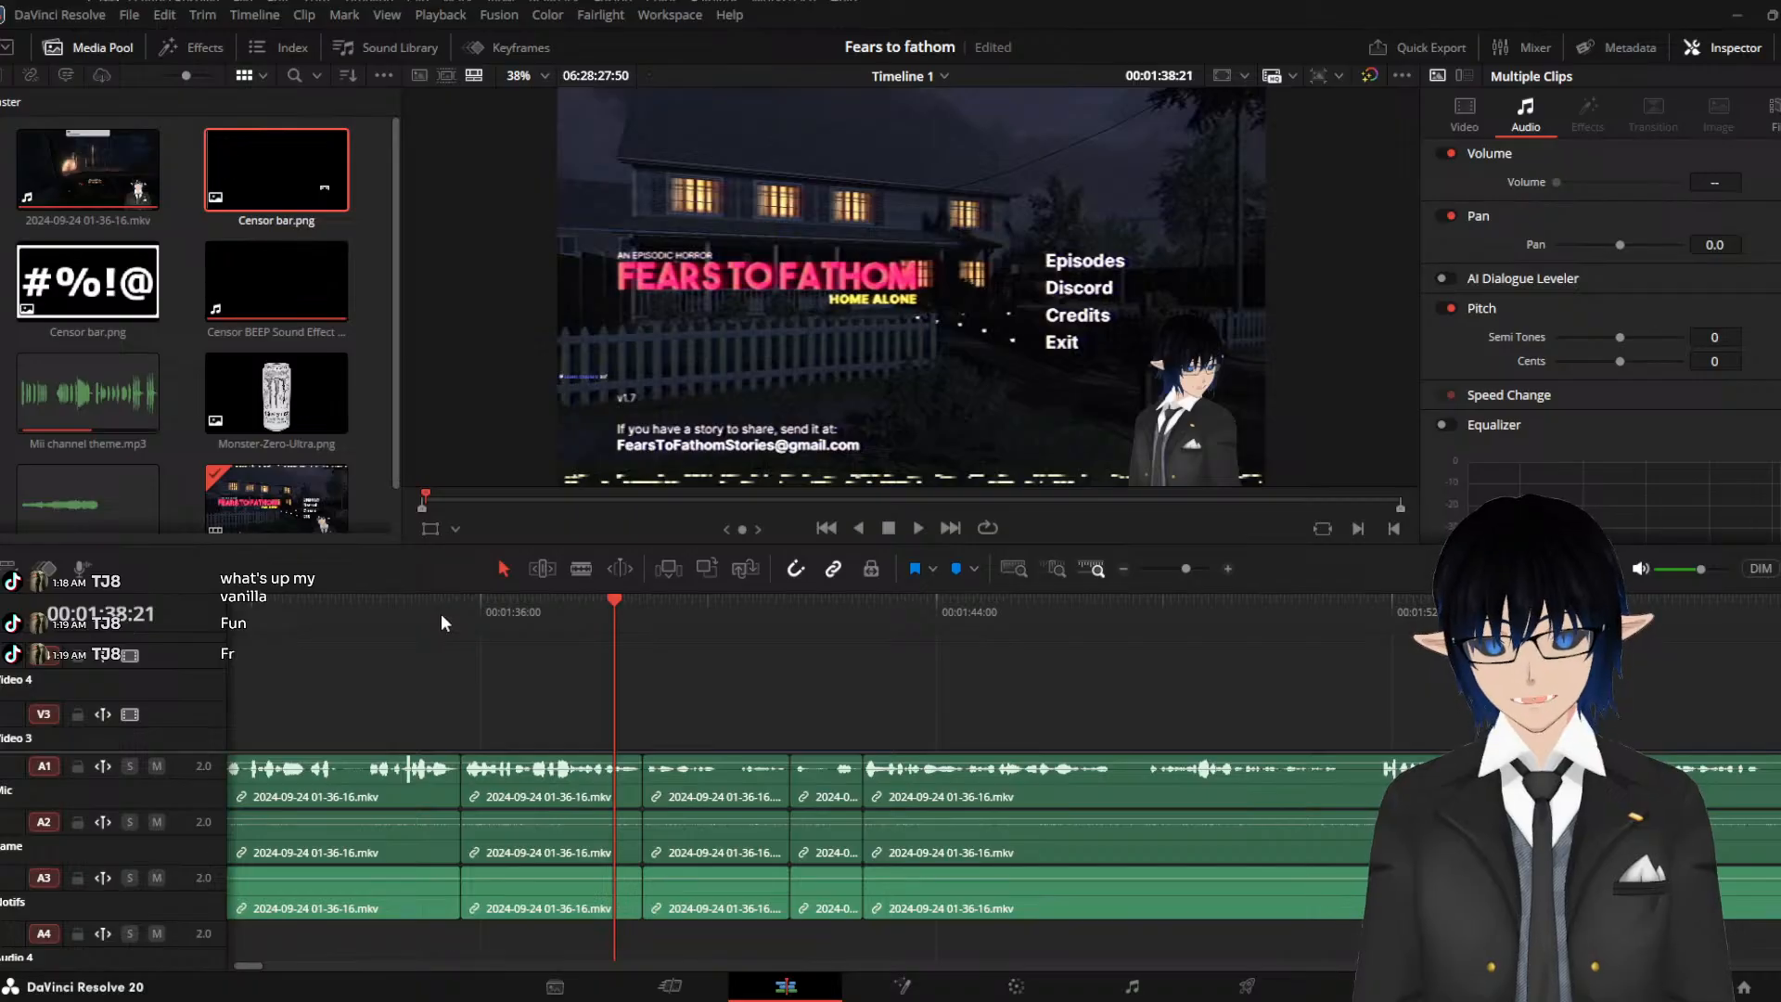
pyautogui.press('space')
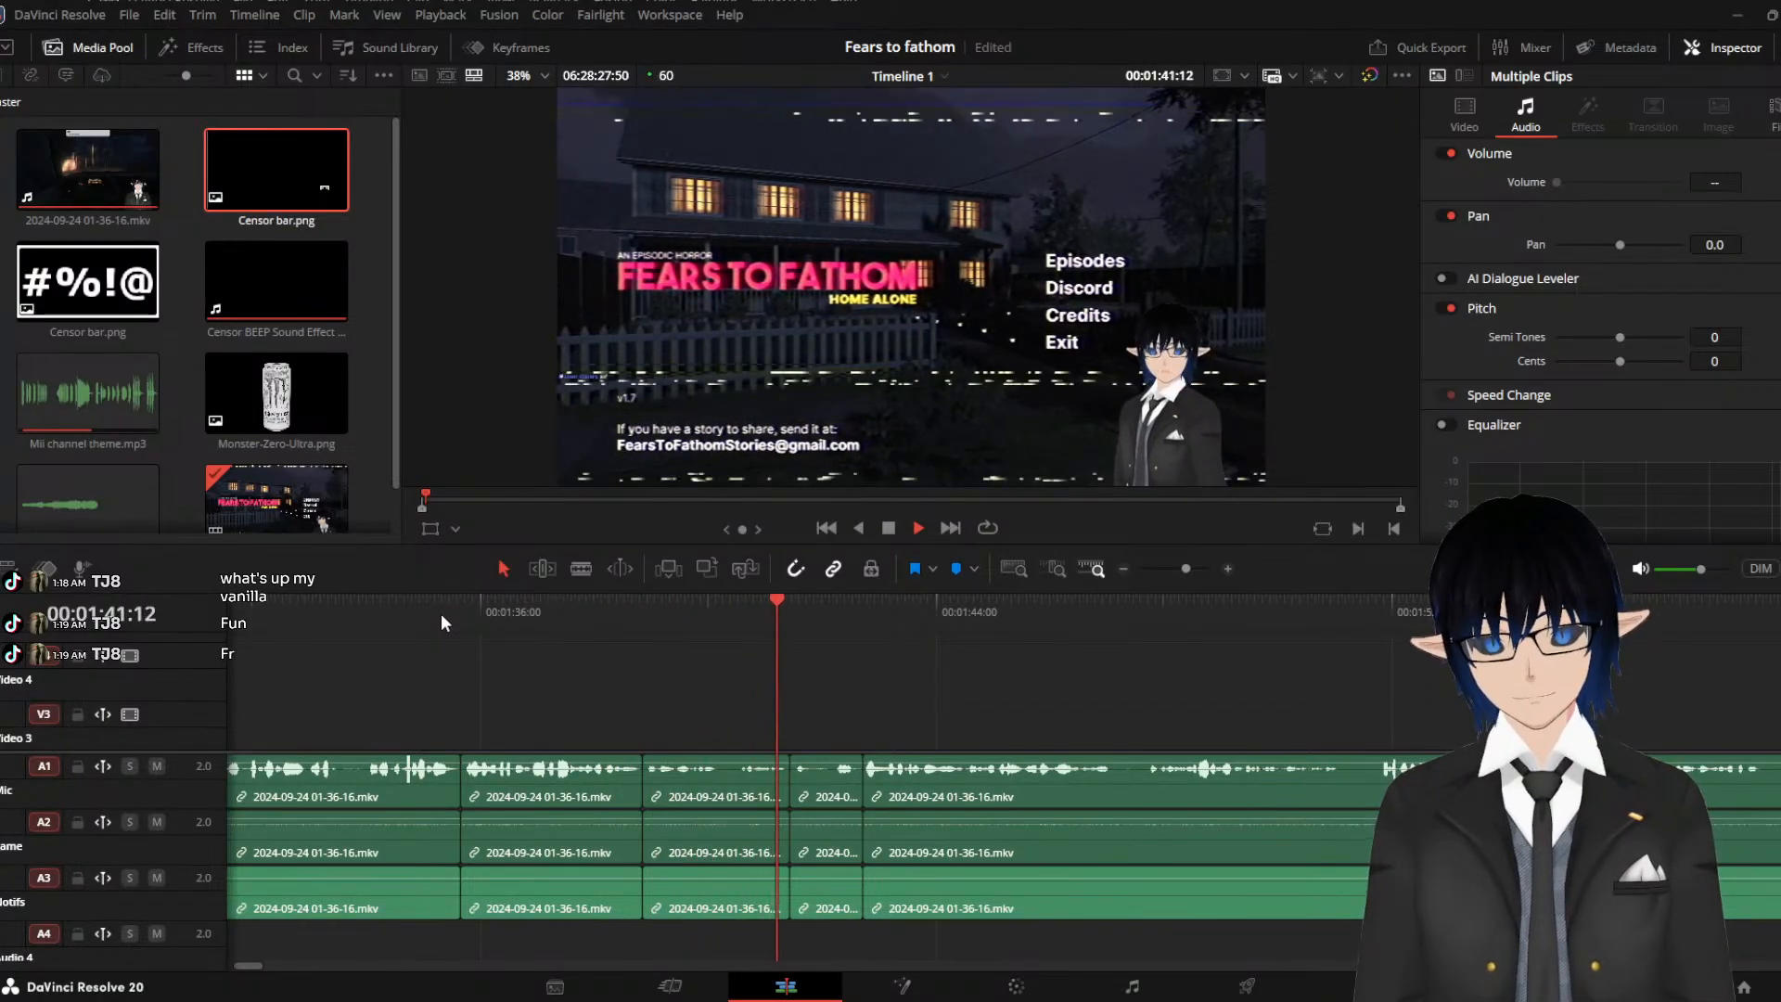
pyautogui.press('space')
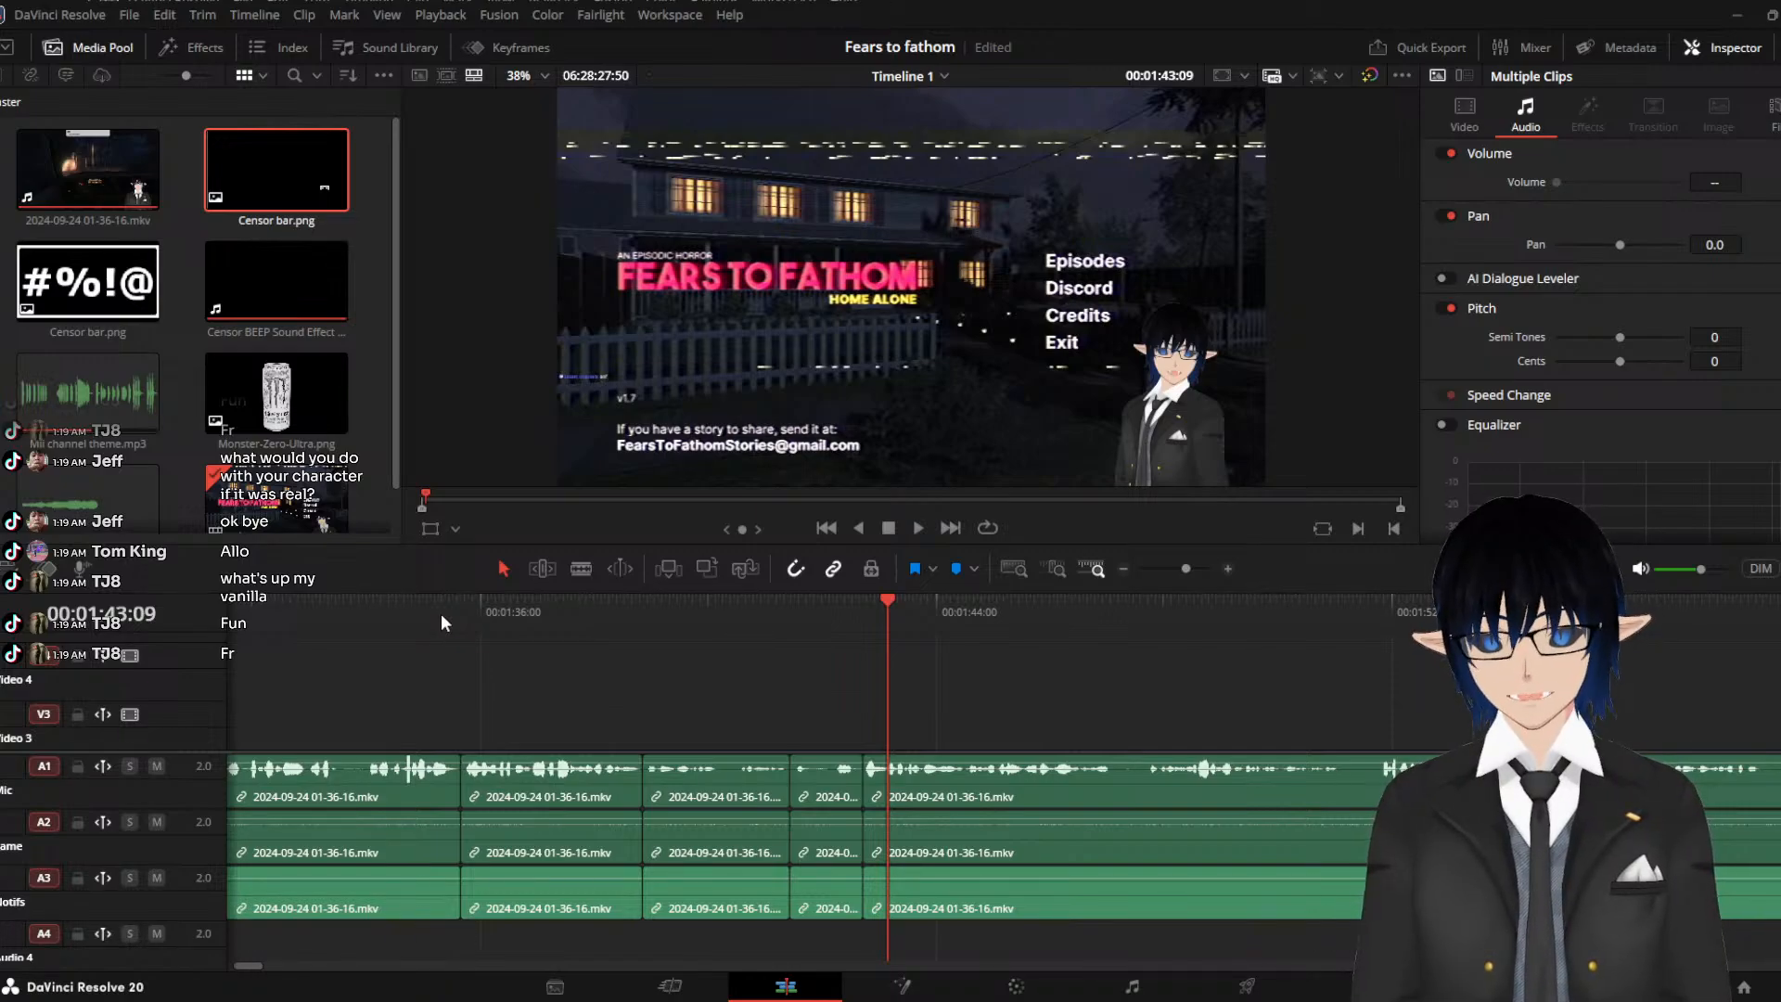
# Play back the gameplay from 00:01:42:17 to 00:01:47:13 and replay it from about 00:01:45:20
pyautogui.write('00:00')
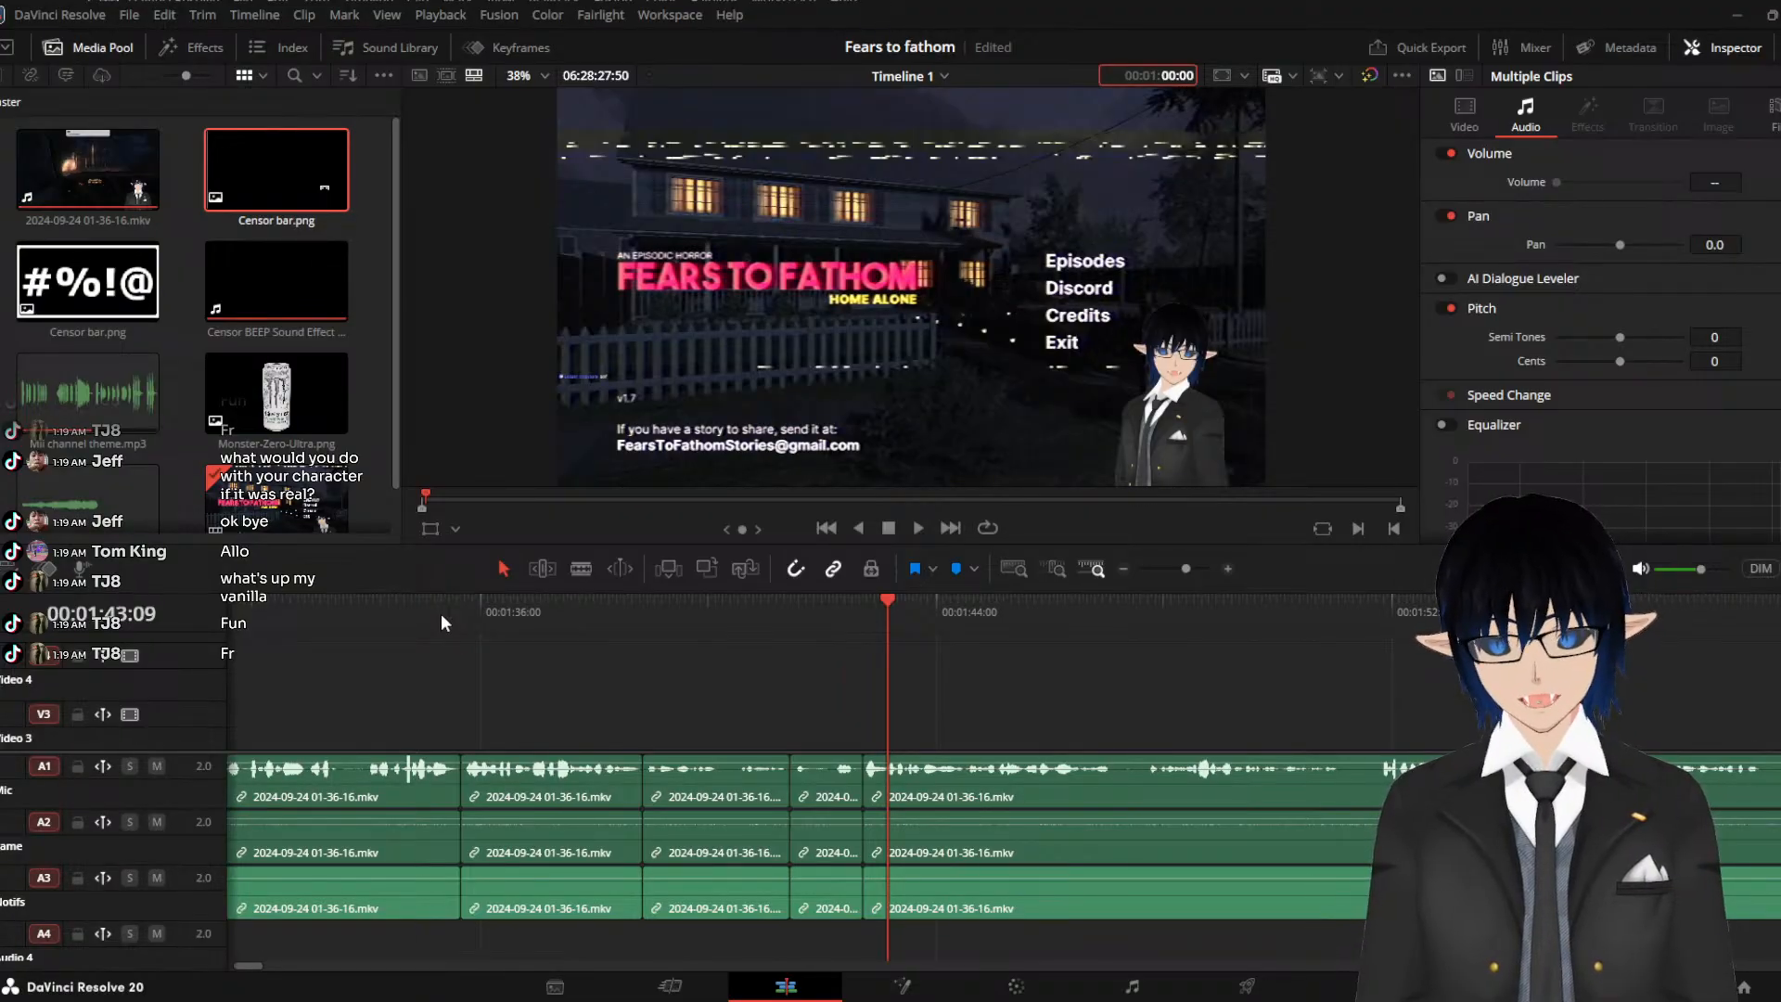
pyautogui.write(':00')
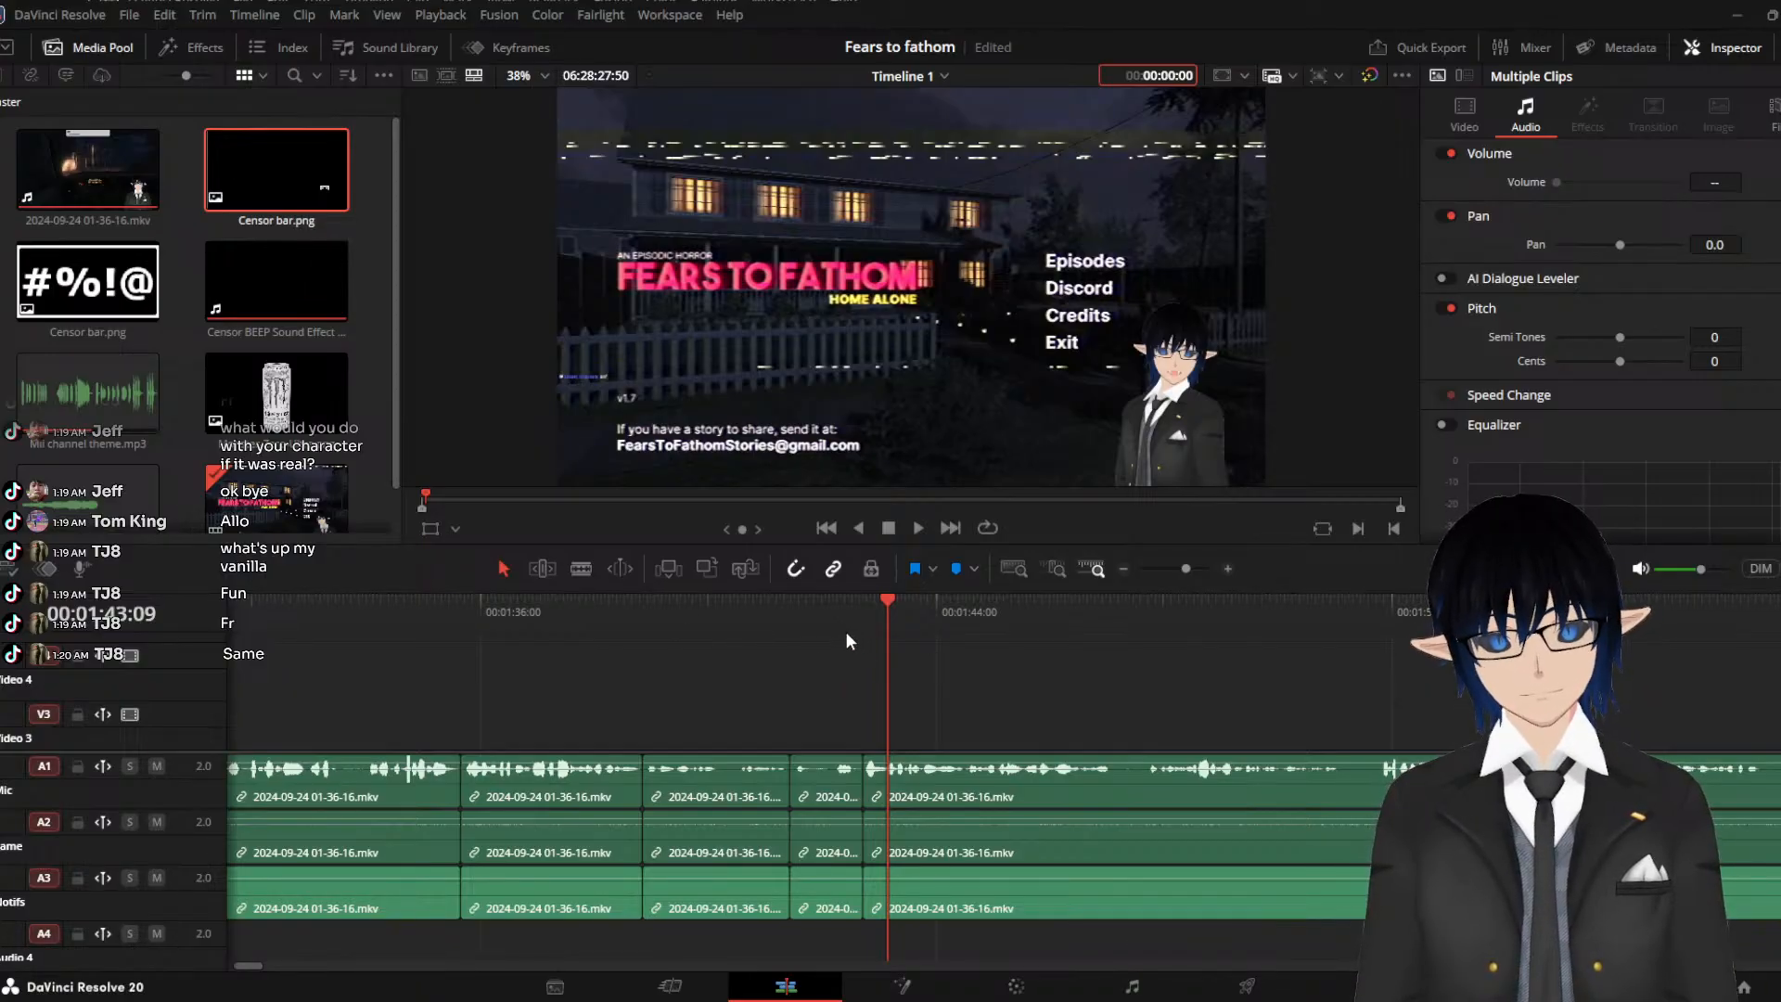
pyautogui.moveTo(861, 609); pyautogui.dragTo(839, 620)
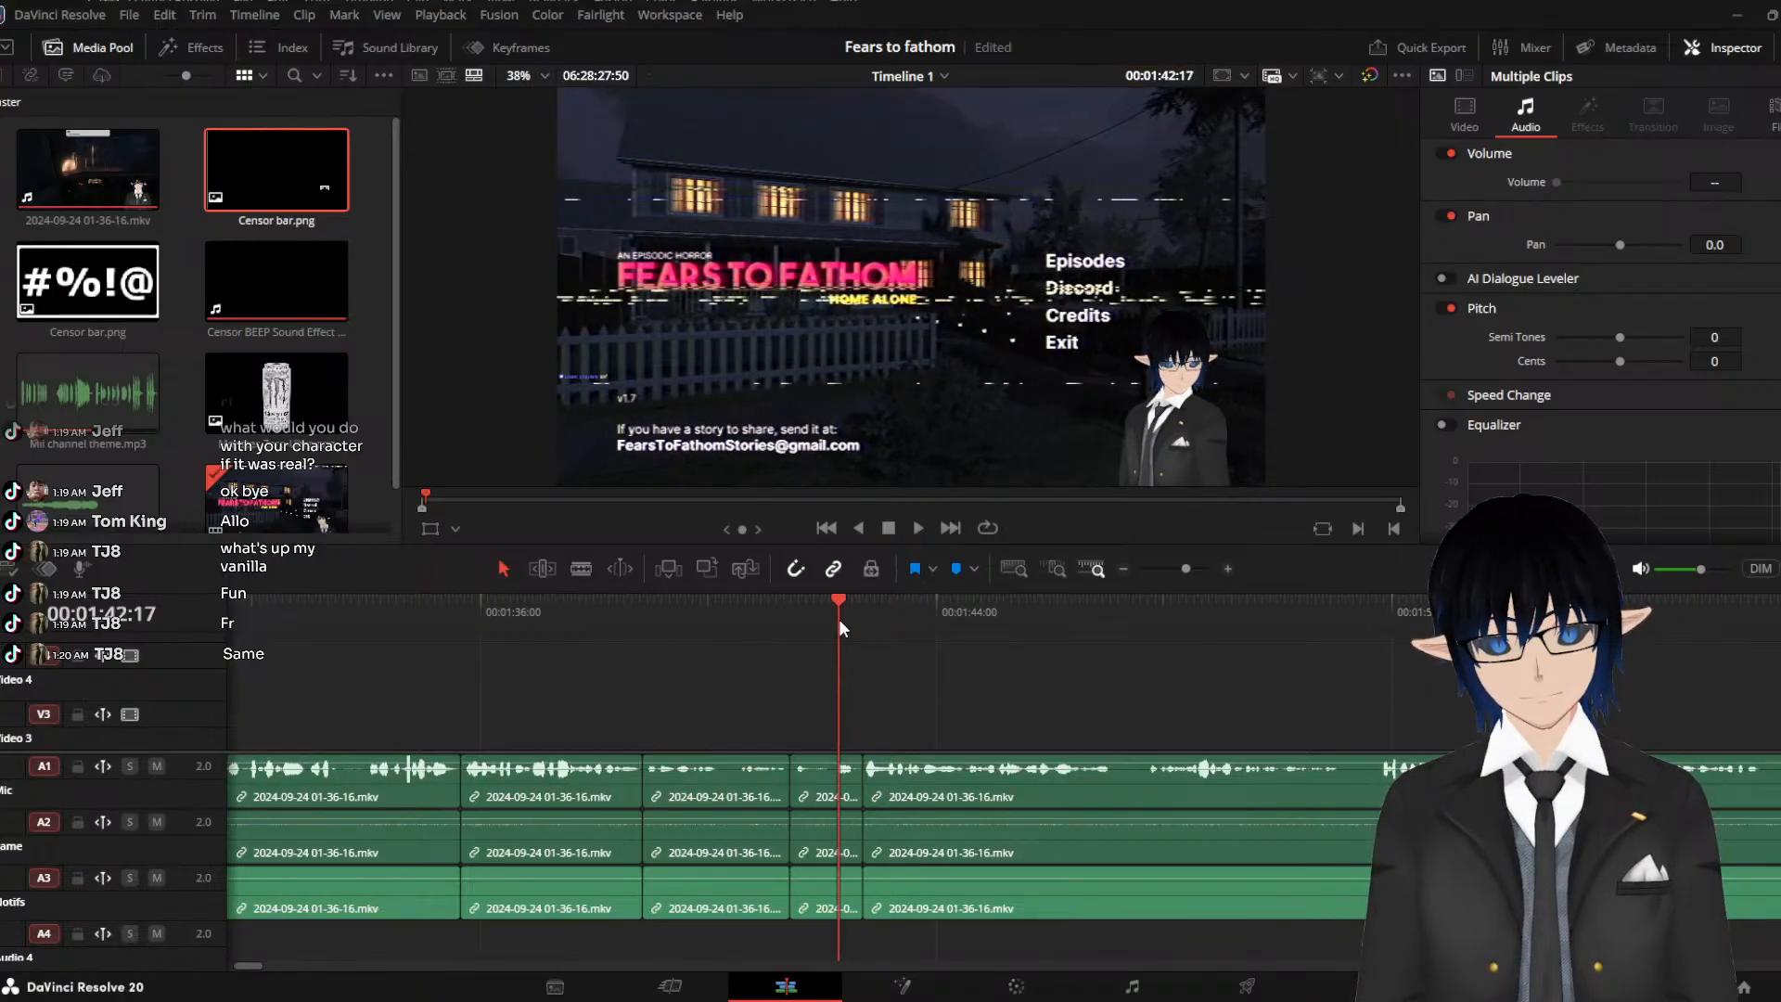
pyautogui.press('space')
pyautogui.click(482, 613)
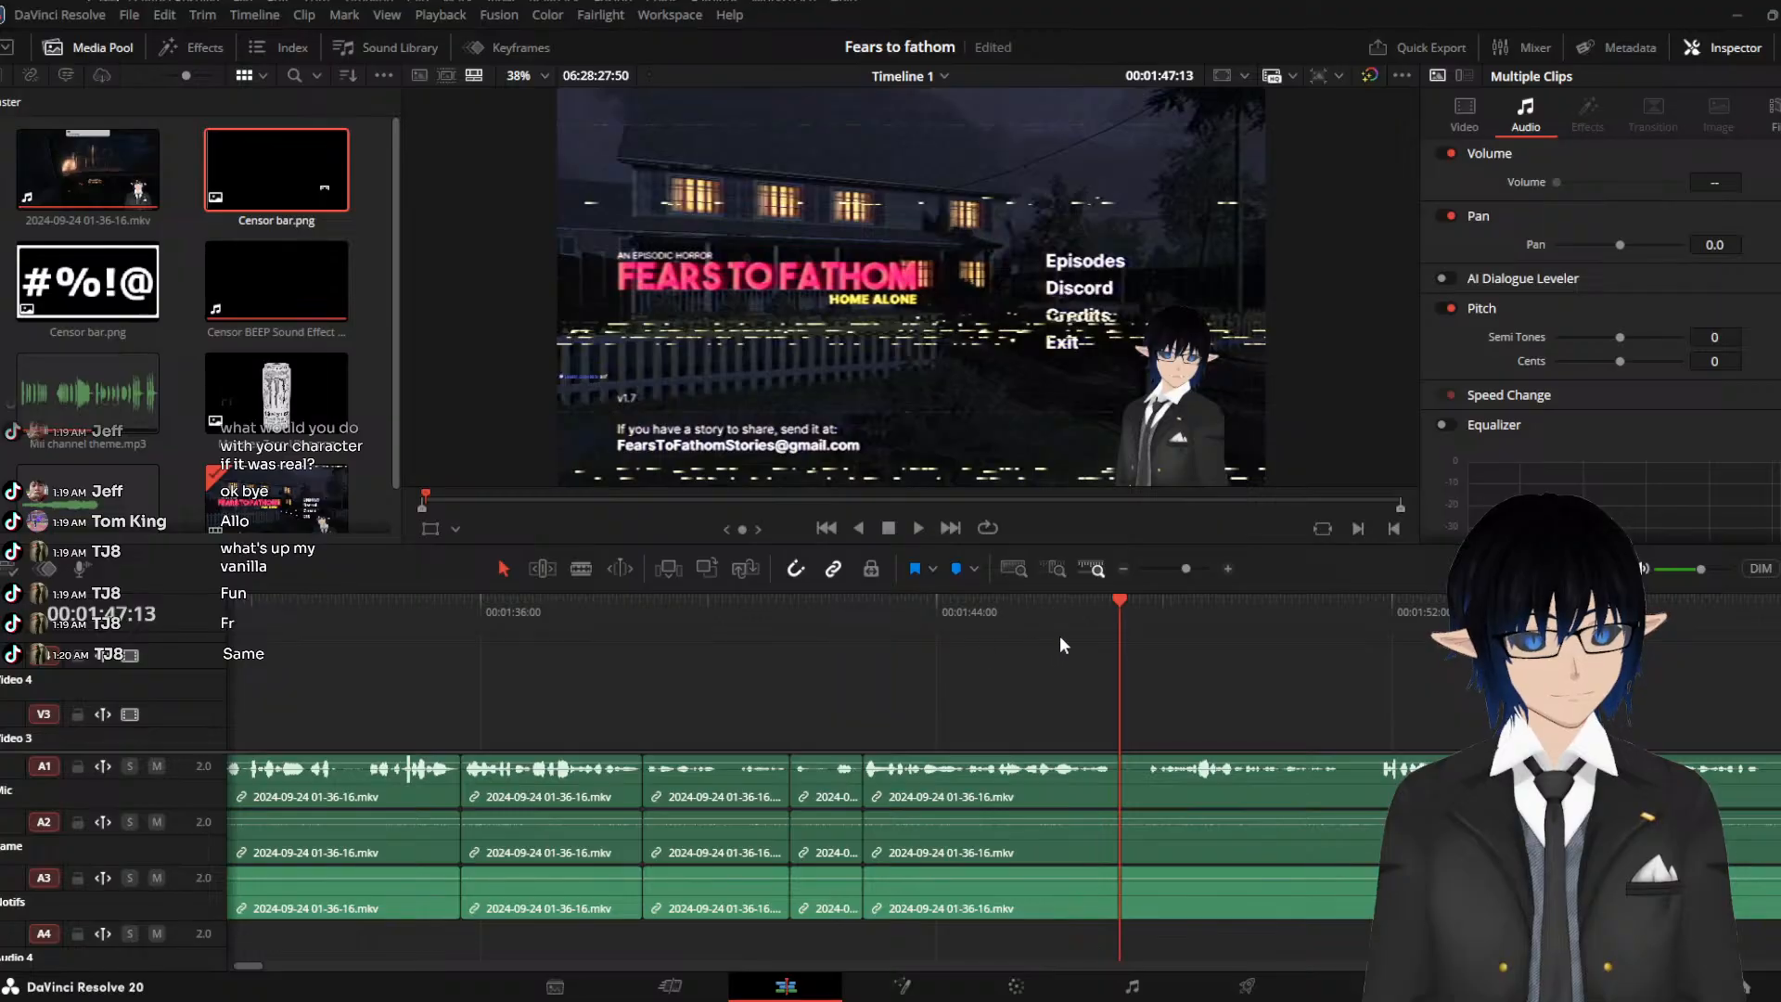
pyautogui.moveTo(1103, 615); pyautogui.dragTo(1013, 619)
pyautogui.press('space')
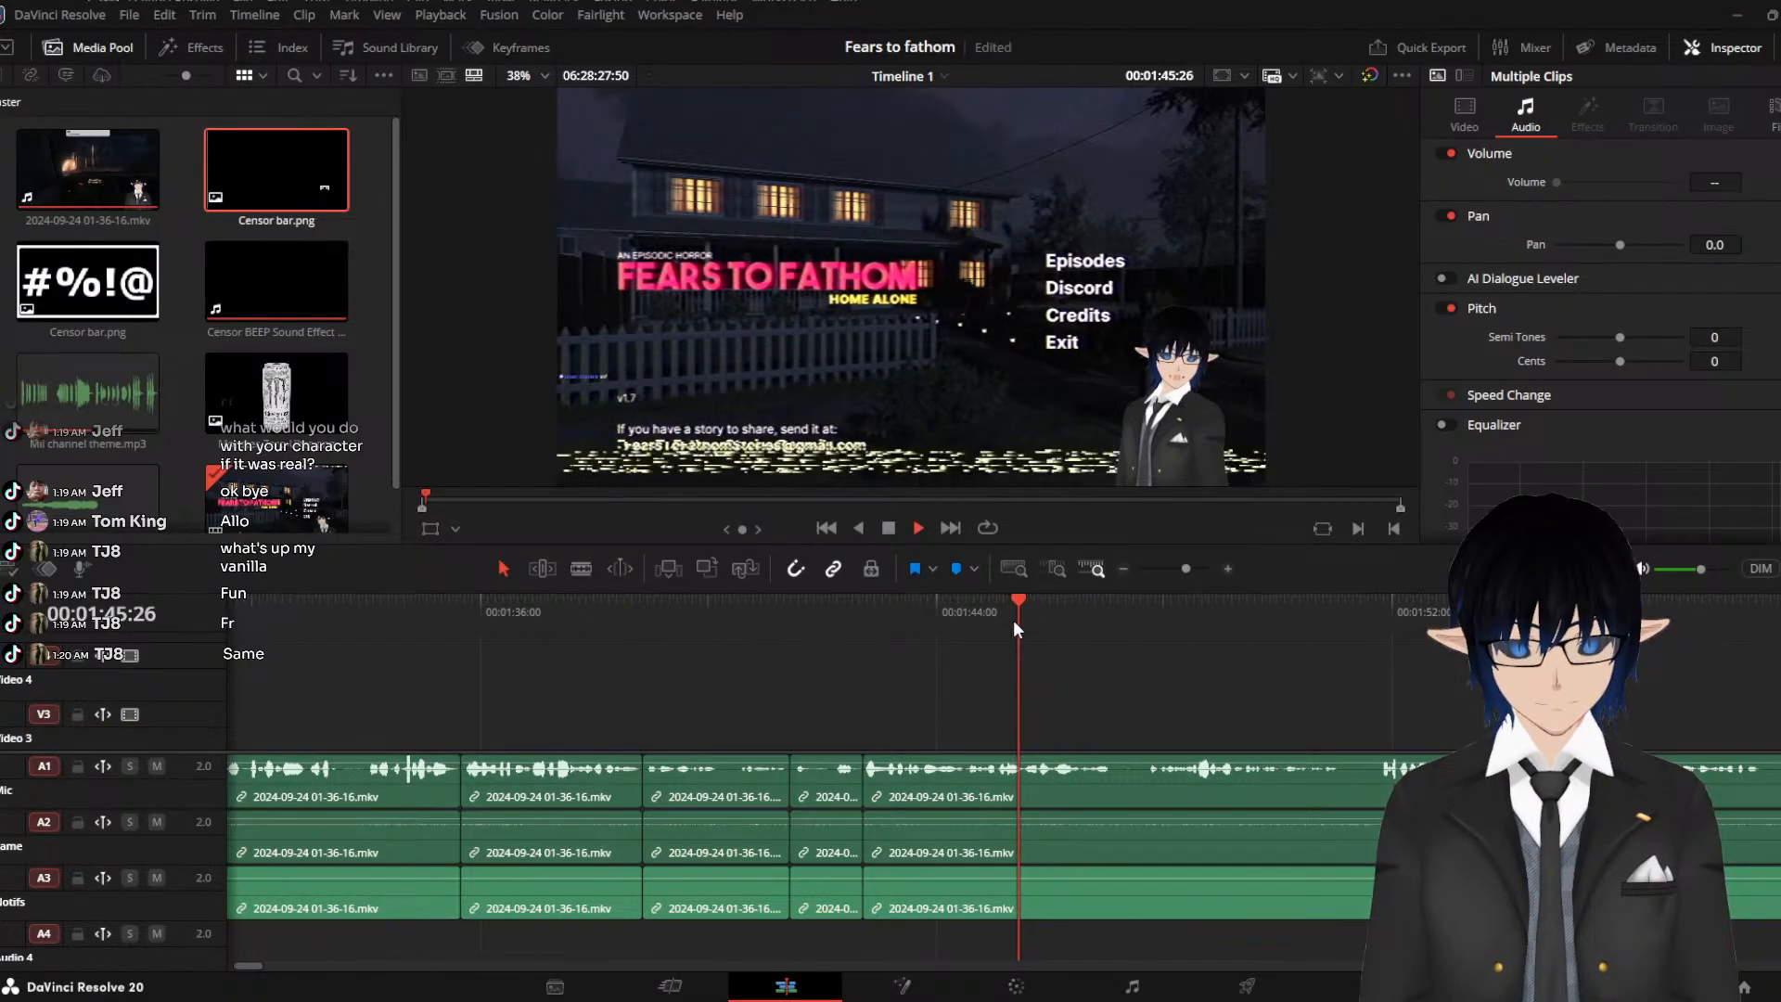
pyautogui.press('space')
# Add the Curious achievement image to Video 3 at 00:01:46:11, shorten it to under a second and move it to about 00:01:50:00
pyautogui.click(1062, 612)
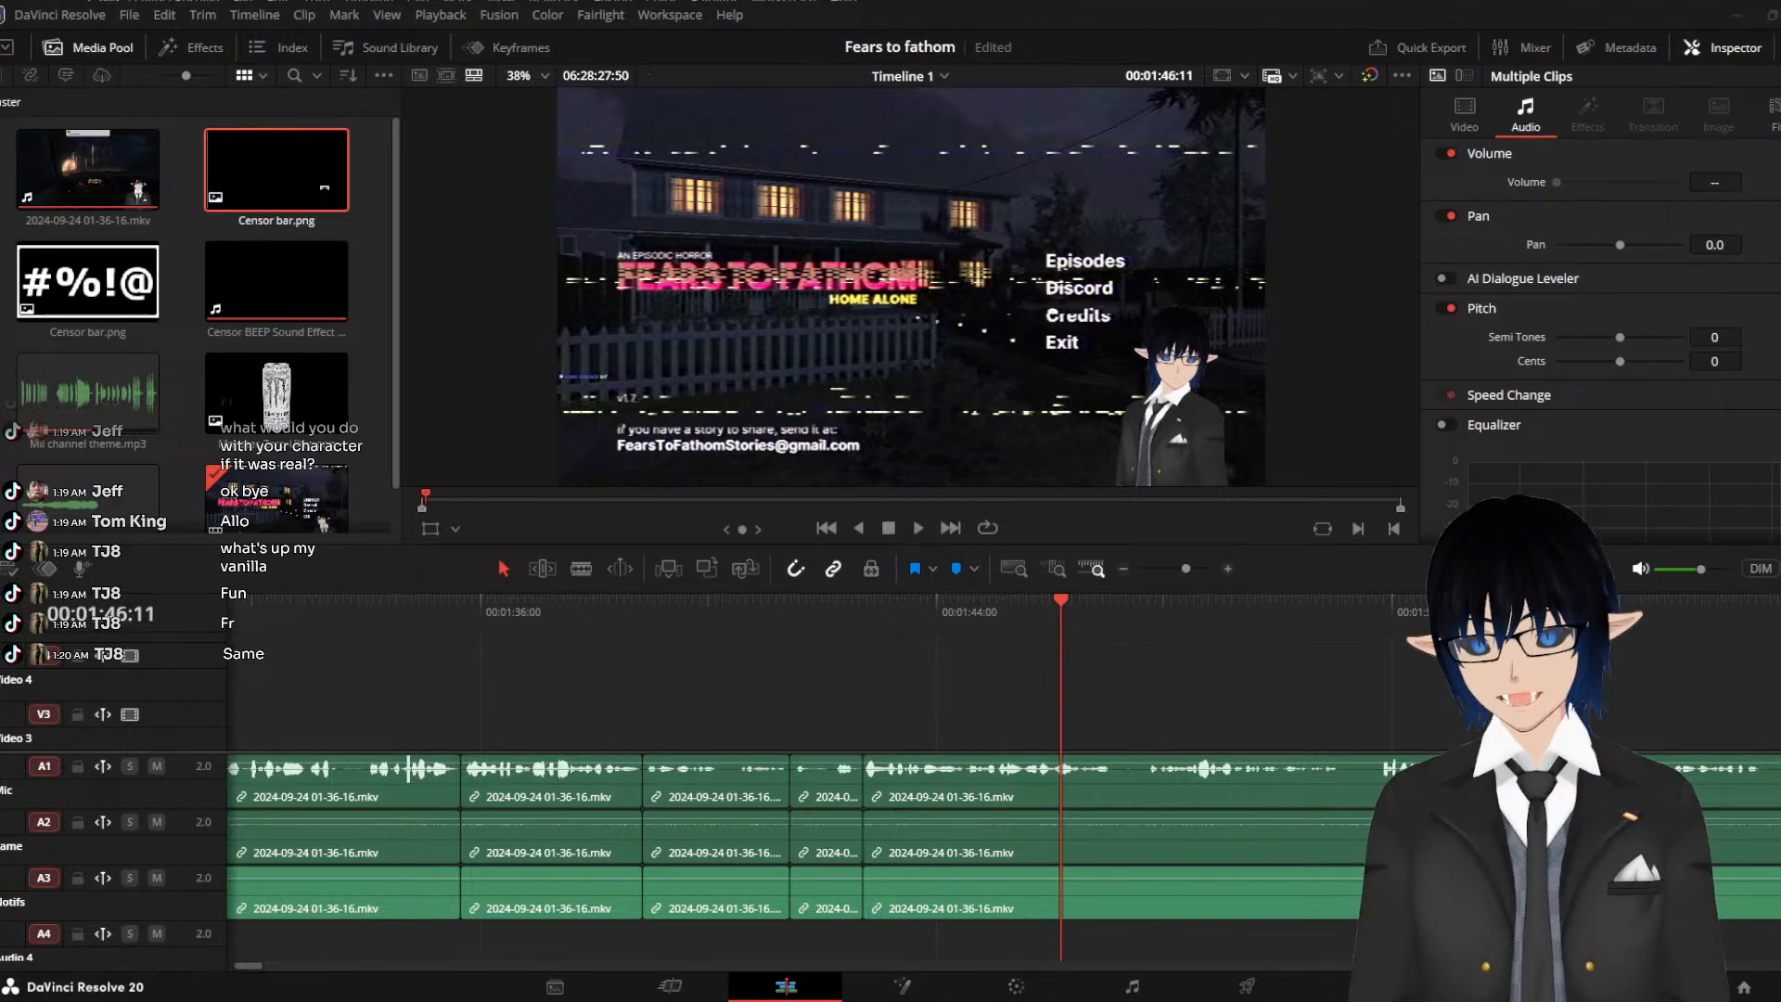
pyautogui.moveTo(1150, 728); pyautogui.dragTo(1062, 728)
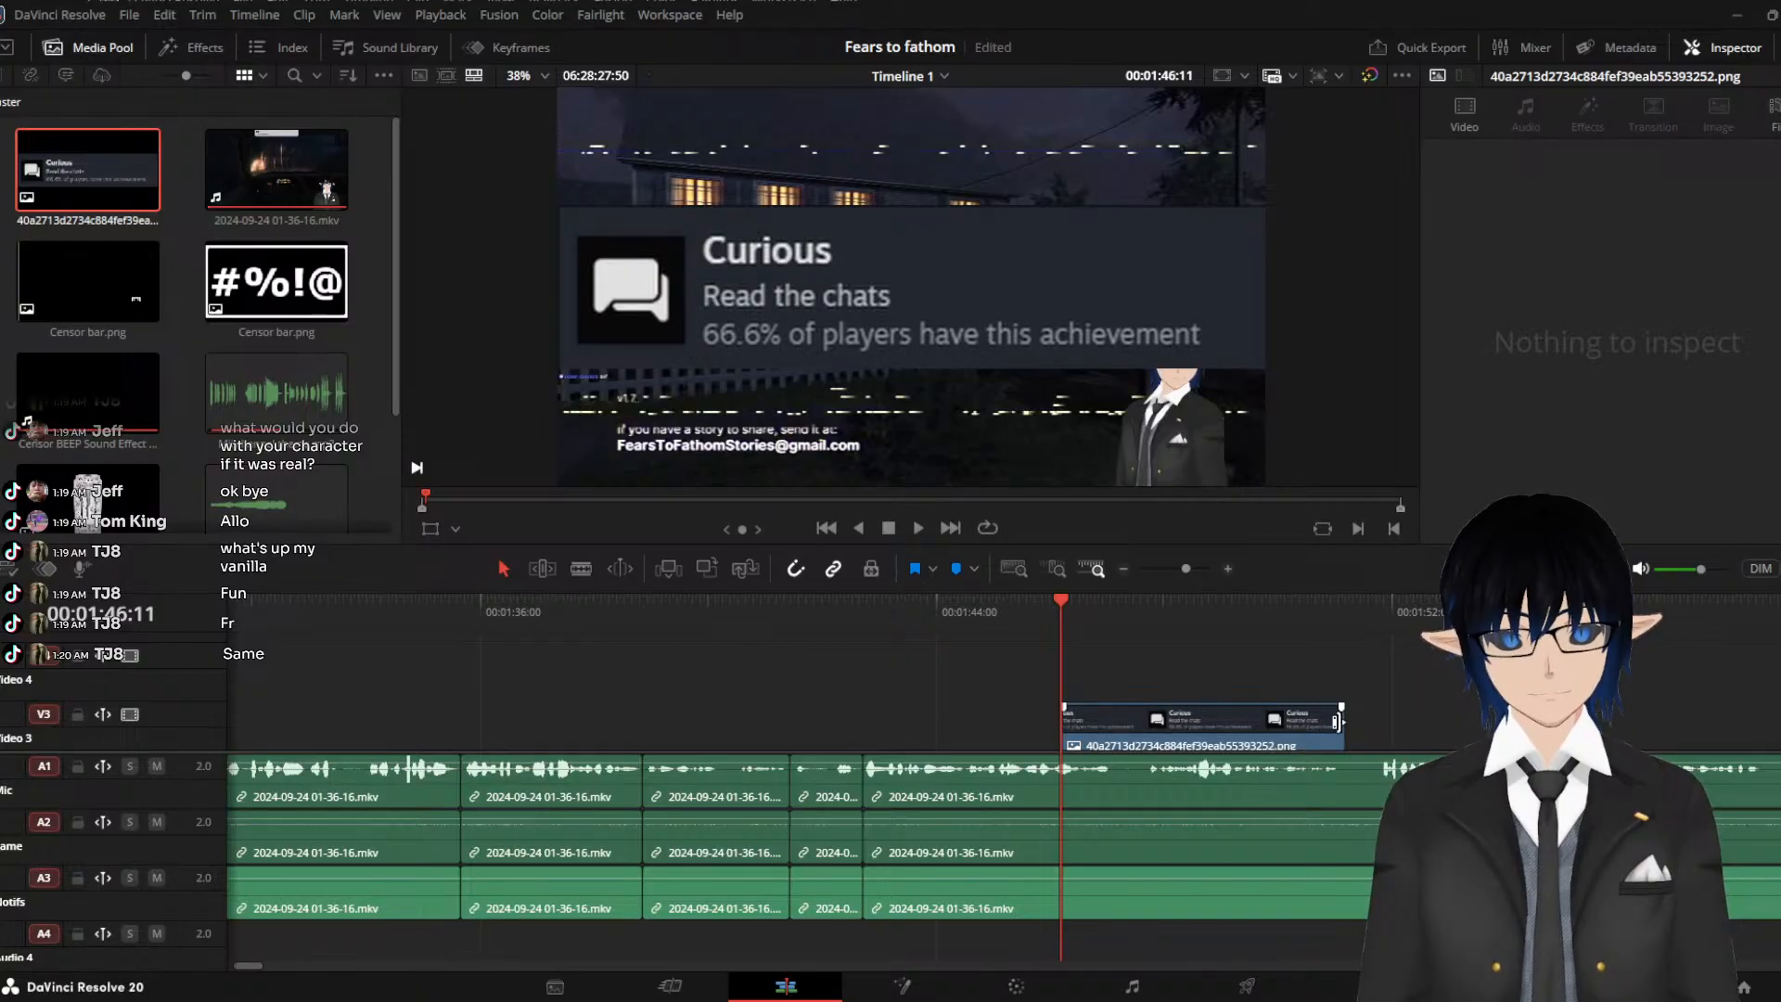
pyautogui.moveTo(1335, 722); pyautogui.dragTo(1300, 736)
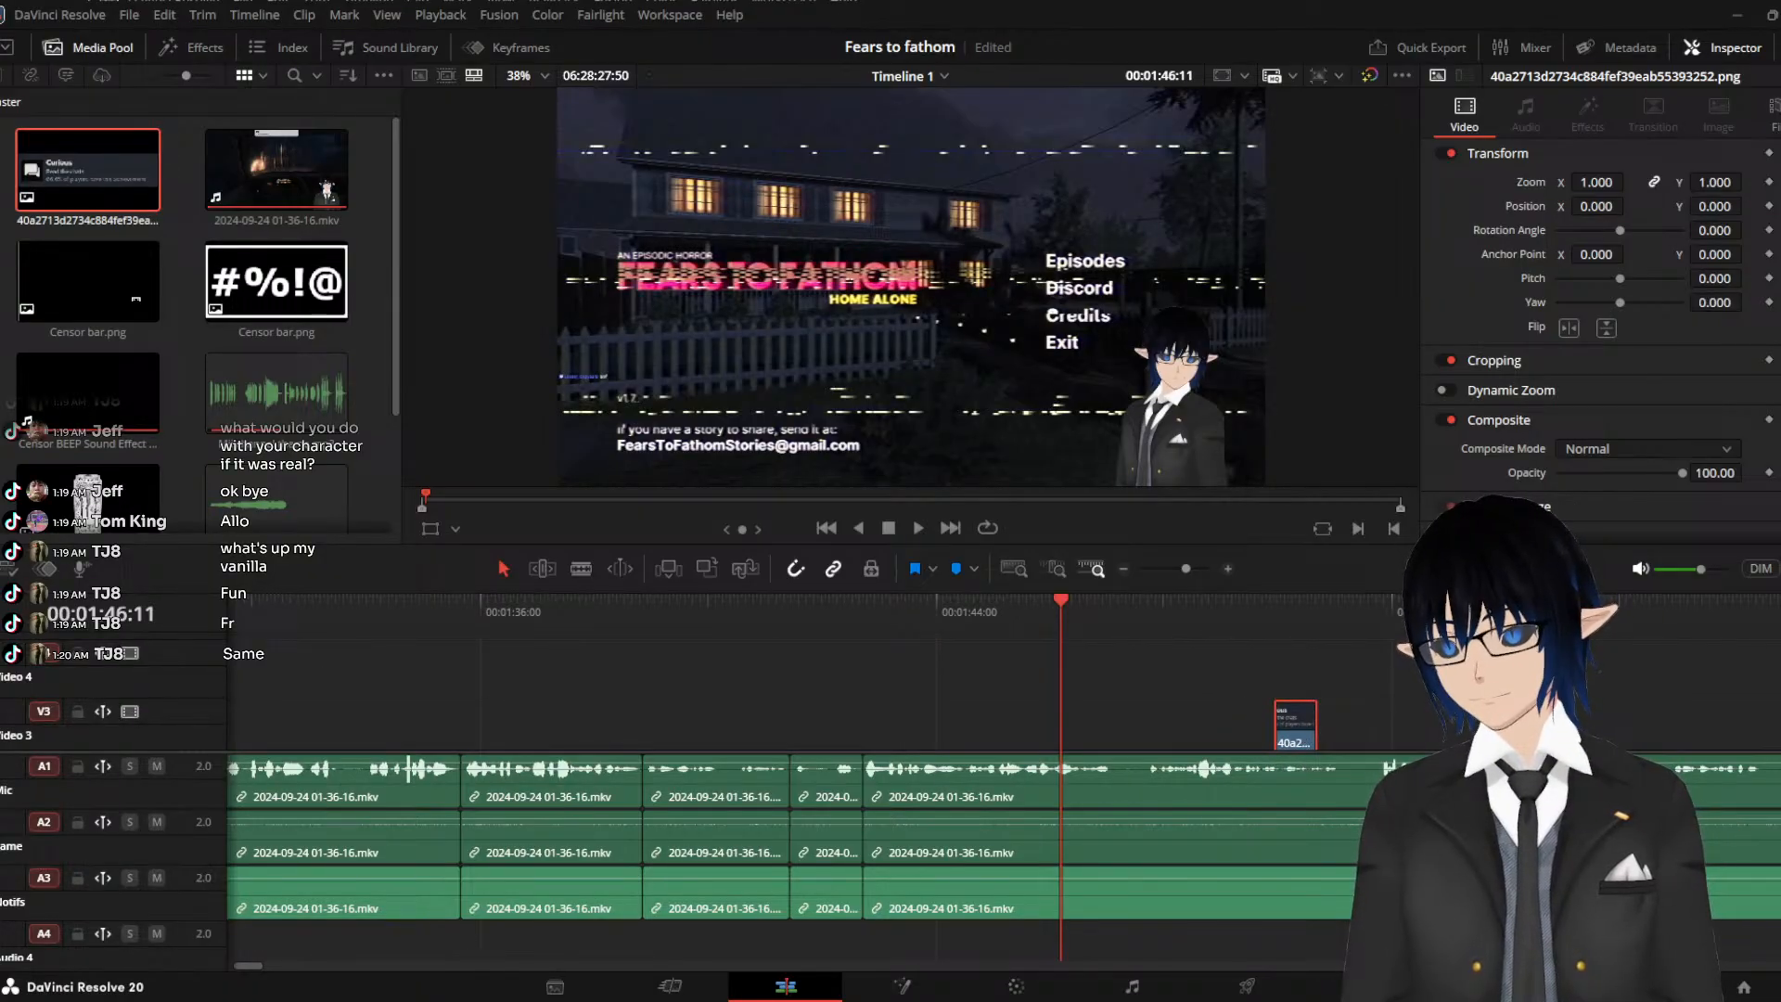
# Place the Loud achievement image on Video 4 at 00:01:46:11, enlarge the video track area and move the Curious image to about 00:01:52:00
pyautogui.moveTo(1103, 649); pyautogui.dragTo(1020, 696)
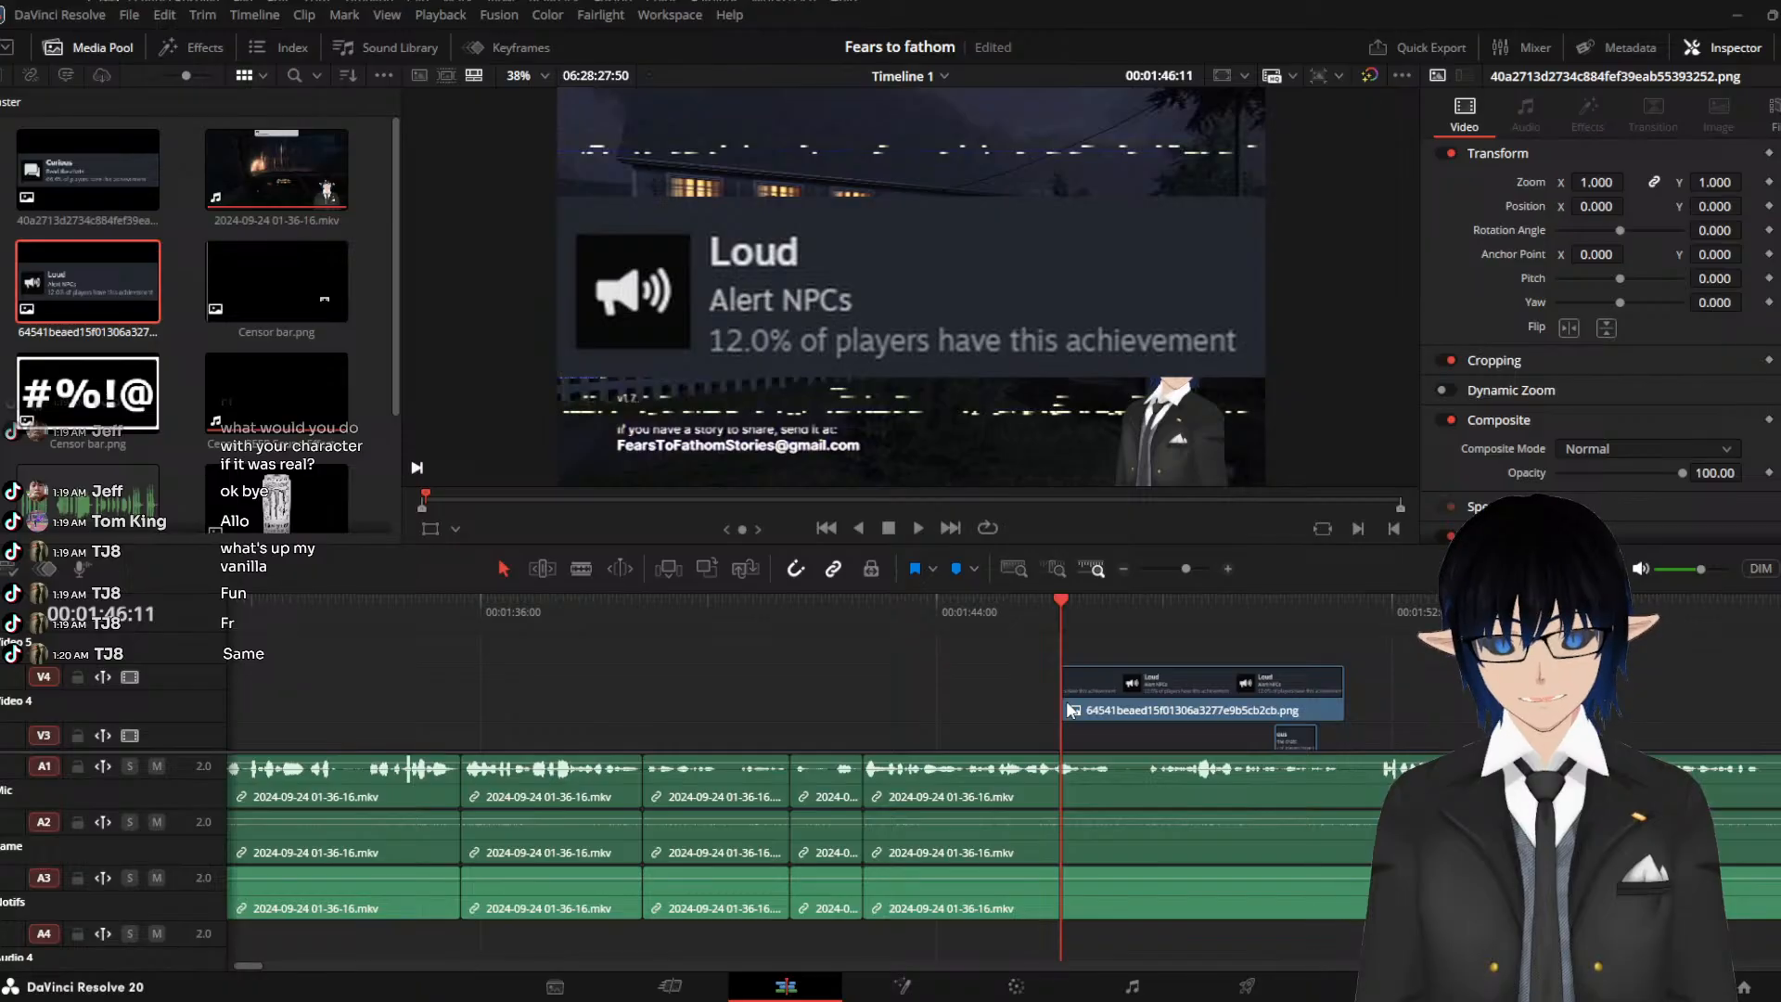
pyautogui.scroll(-3, 974, 705)
pyautogui.scroll(2, 996, 709)
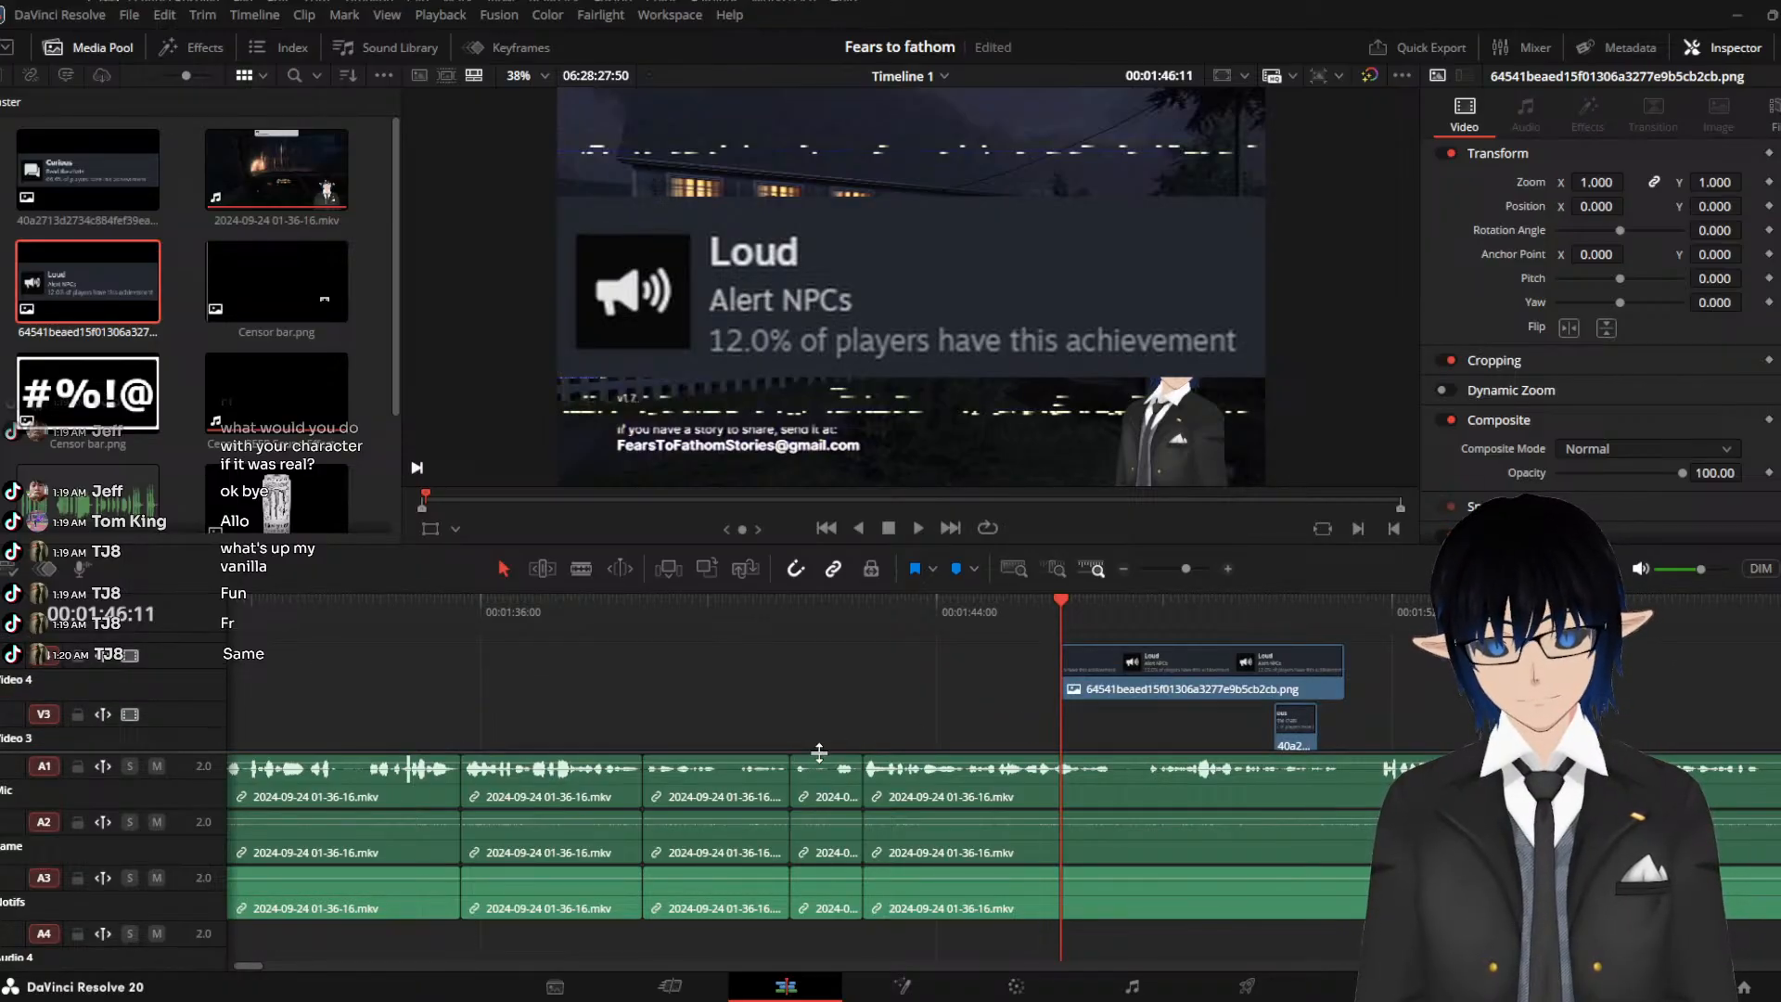
pyautogui.moveTo(816, 753); pyautogui.dragTo(819, 805)
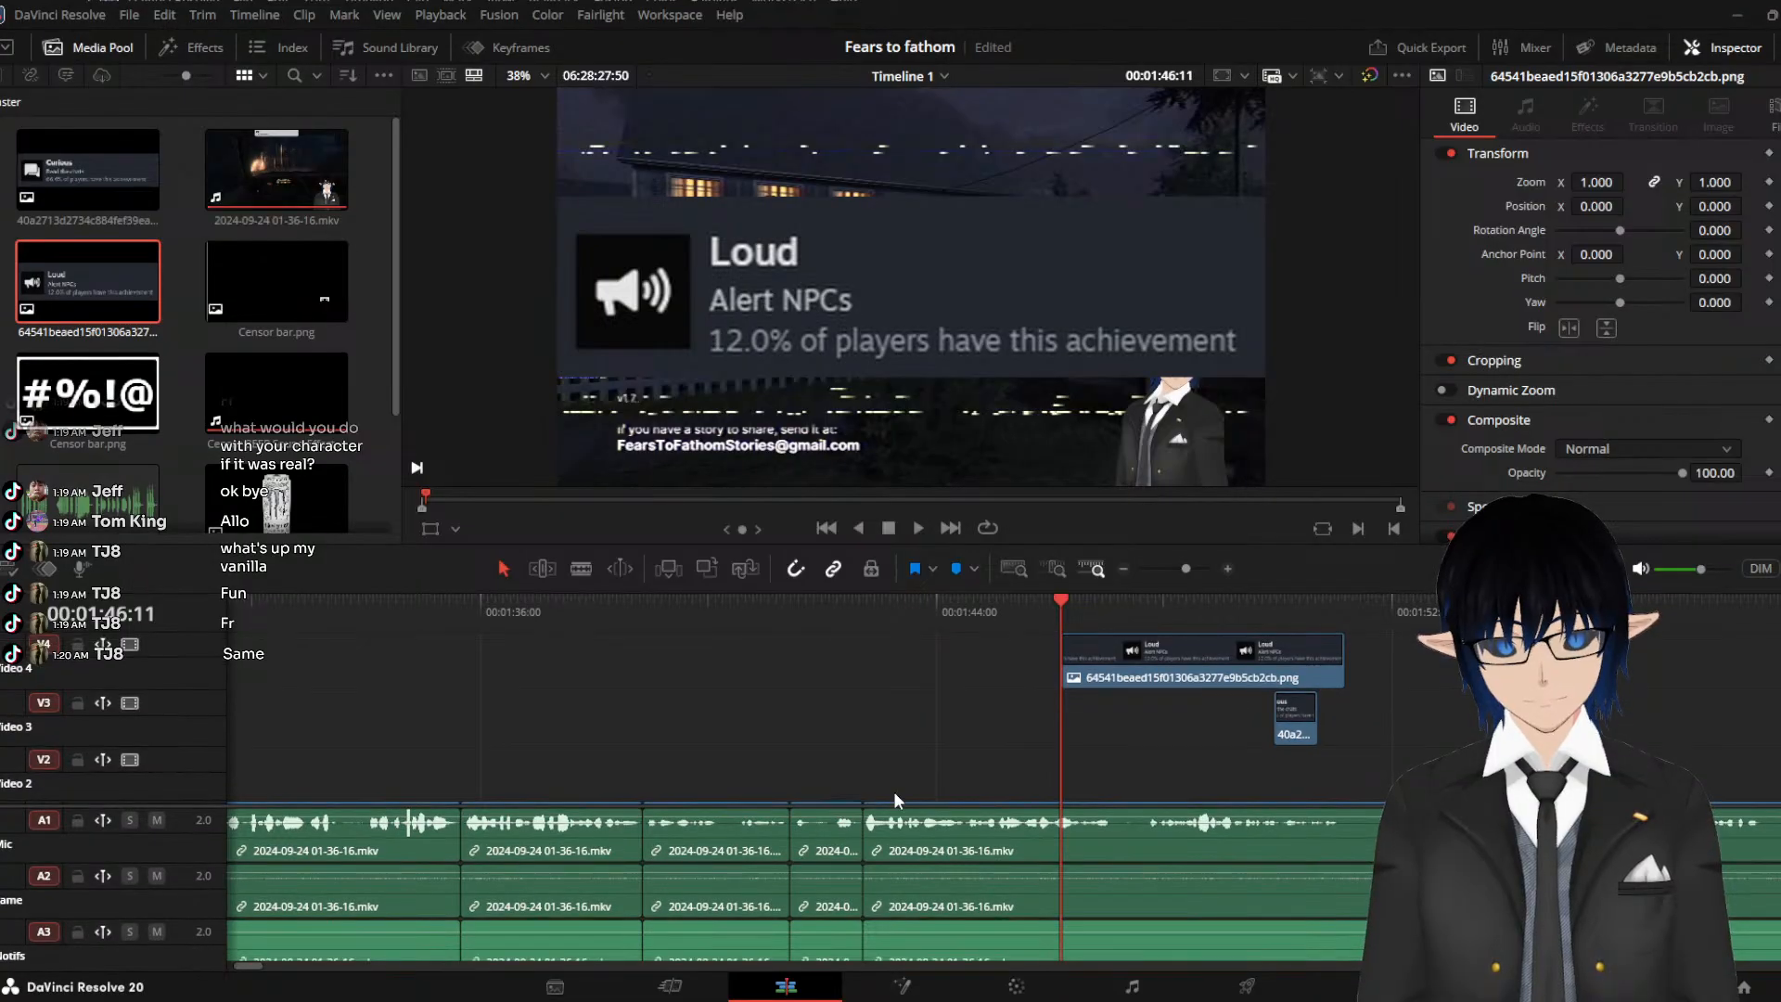
pyautogui.moveTo(1290, 736); pyautogui.dragTo(1406, 736)
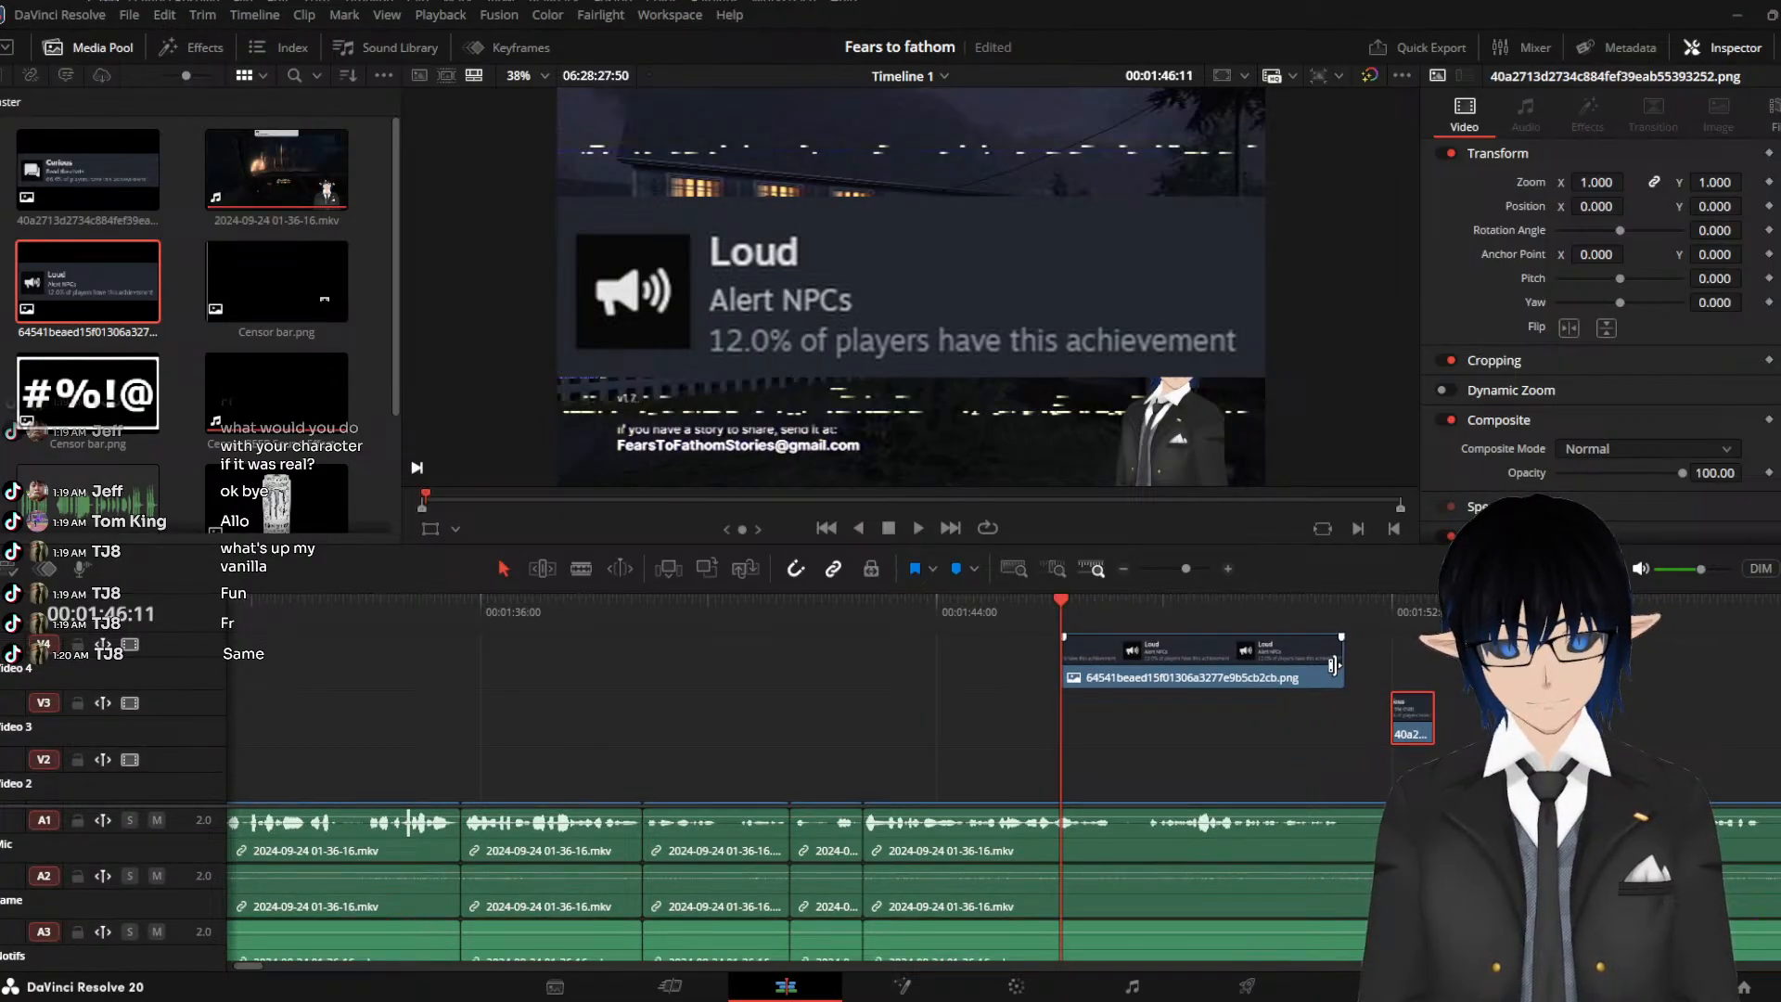
# Trim the Loud achievement image to the speech so it spans about 00:01:45:48 to 00:01:48:44
pyautogui.moveTo(1333, 665); pyautogui.dragTo(1090, 665)
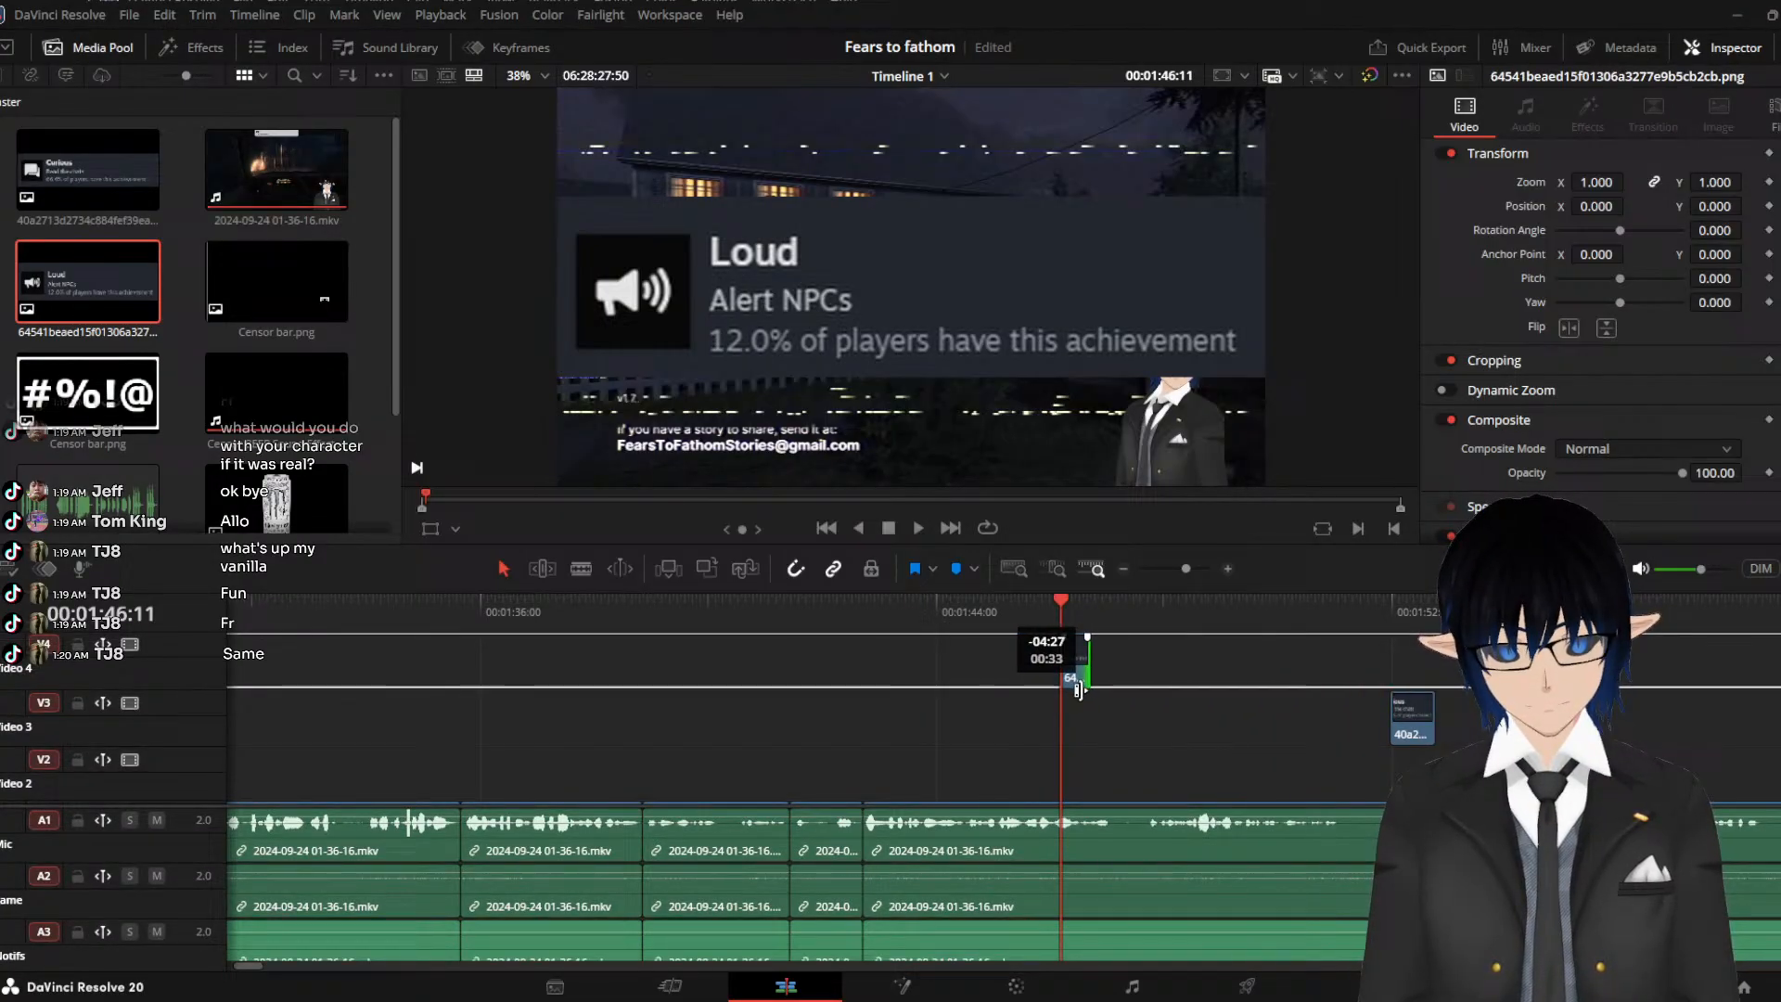
pyautogui.click(1035, 610)
pyautogui.press('space')
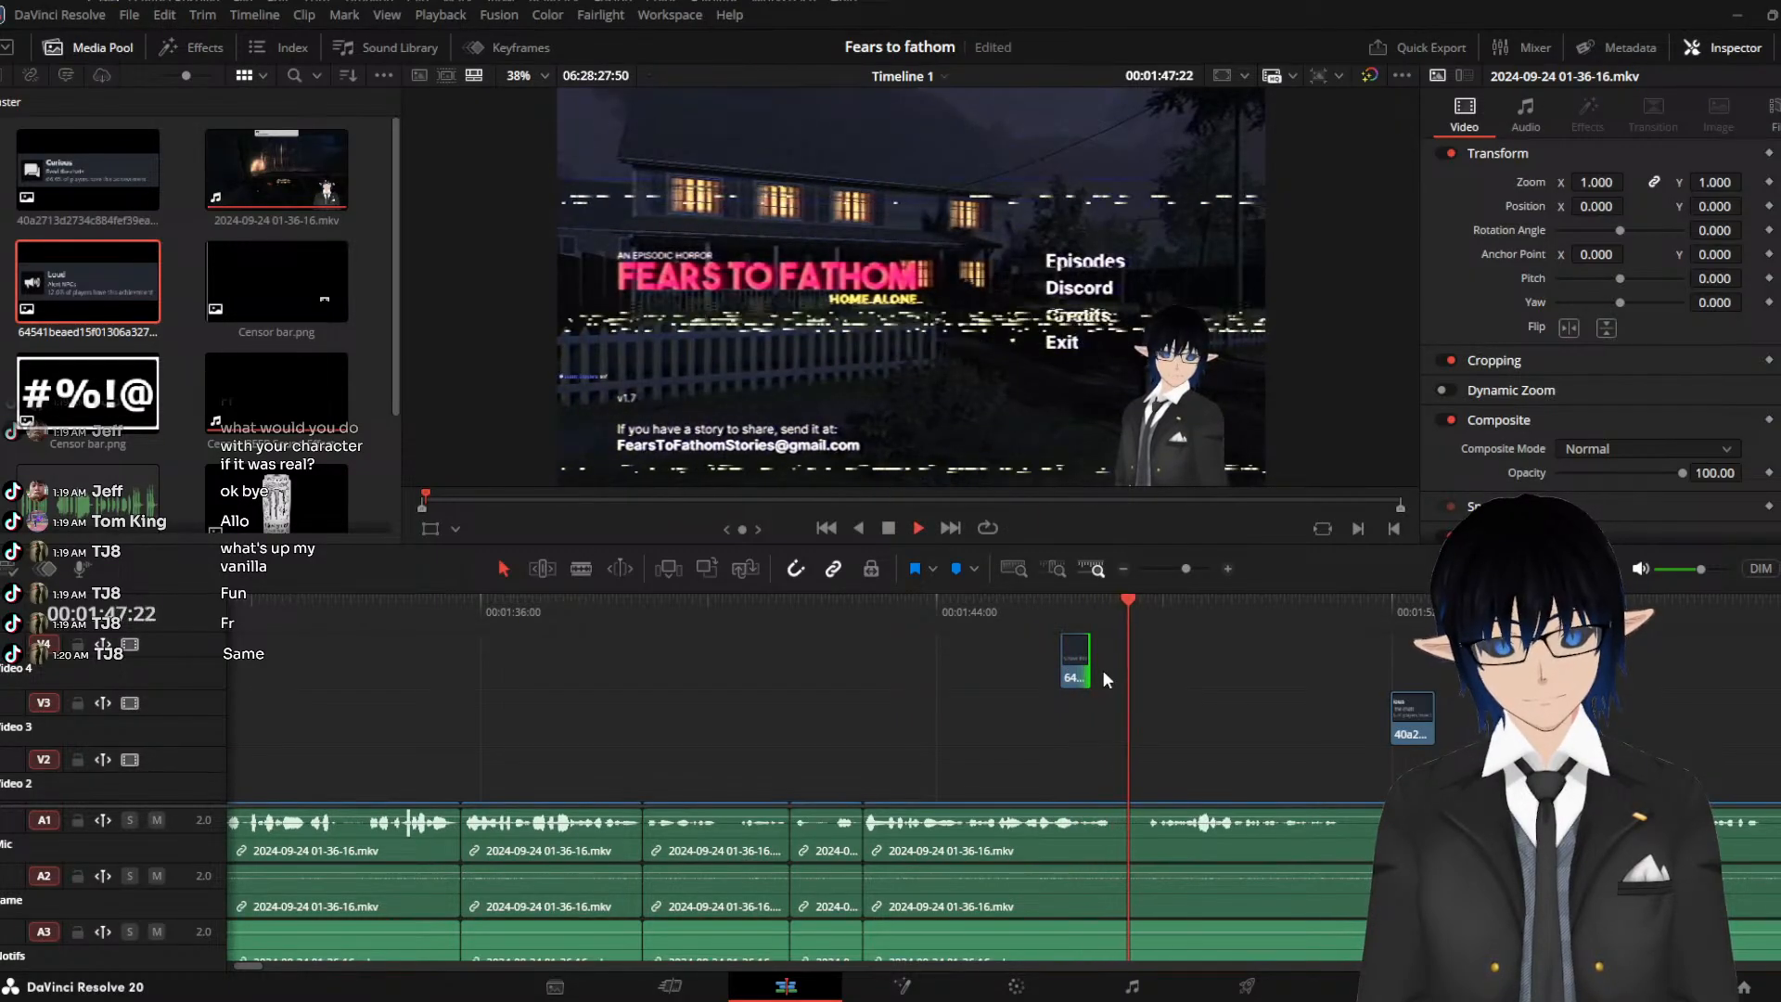
pyautogui.press('space')
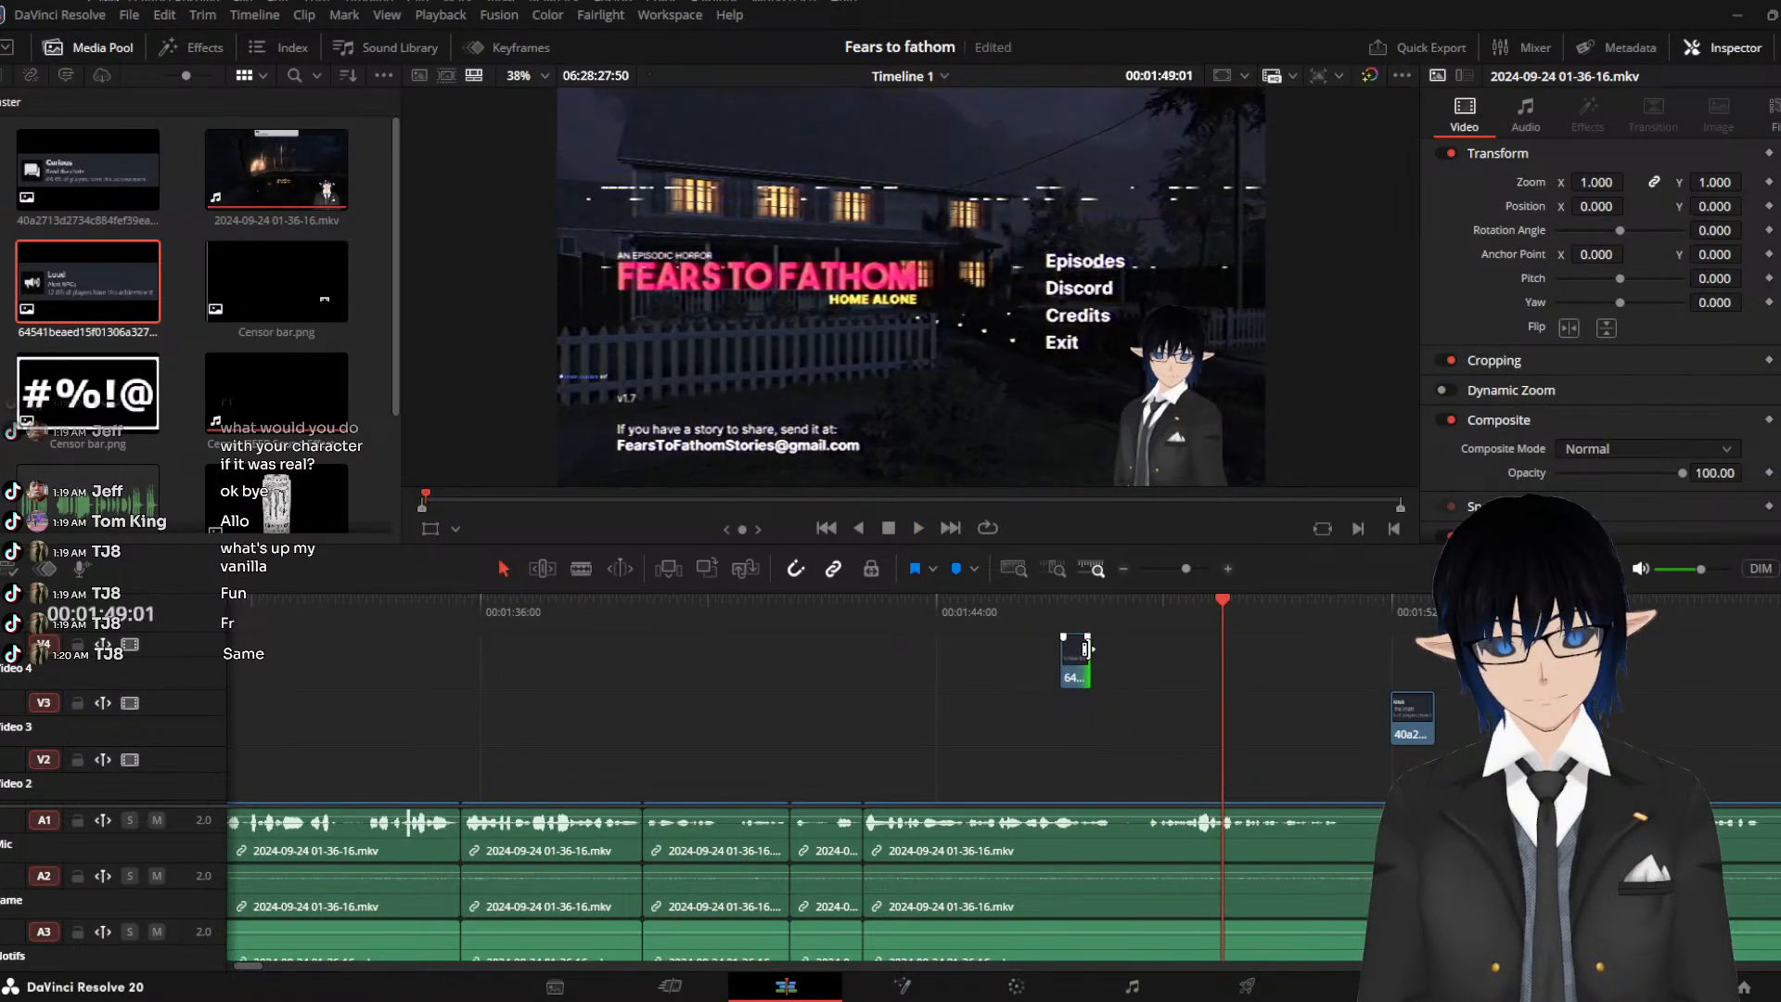
pyautogui.moveTo(1091, 648); pyautogui.dragTo(1206, 648)
pyautogui.click(1209, 609)
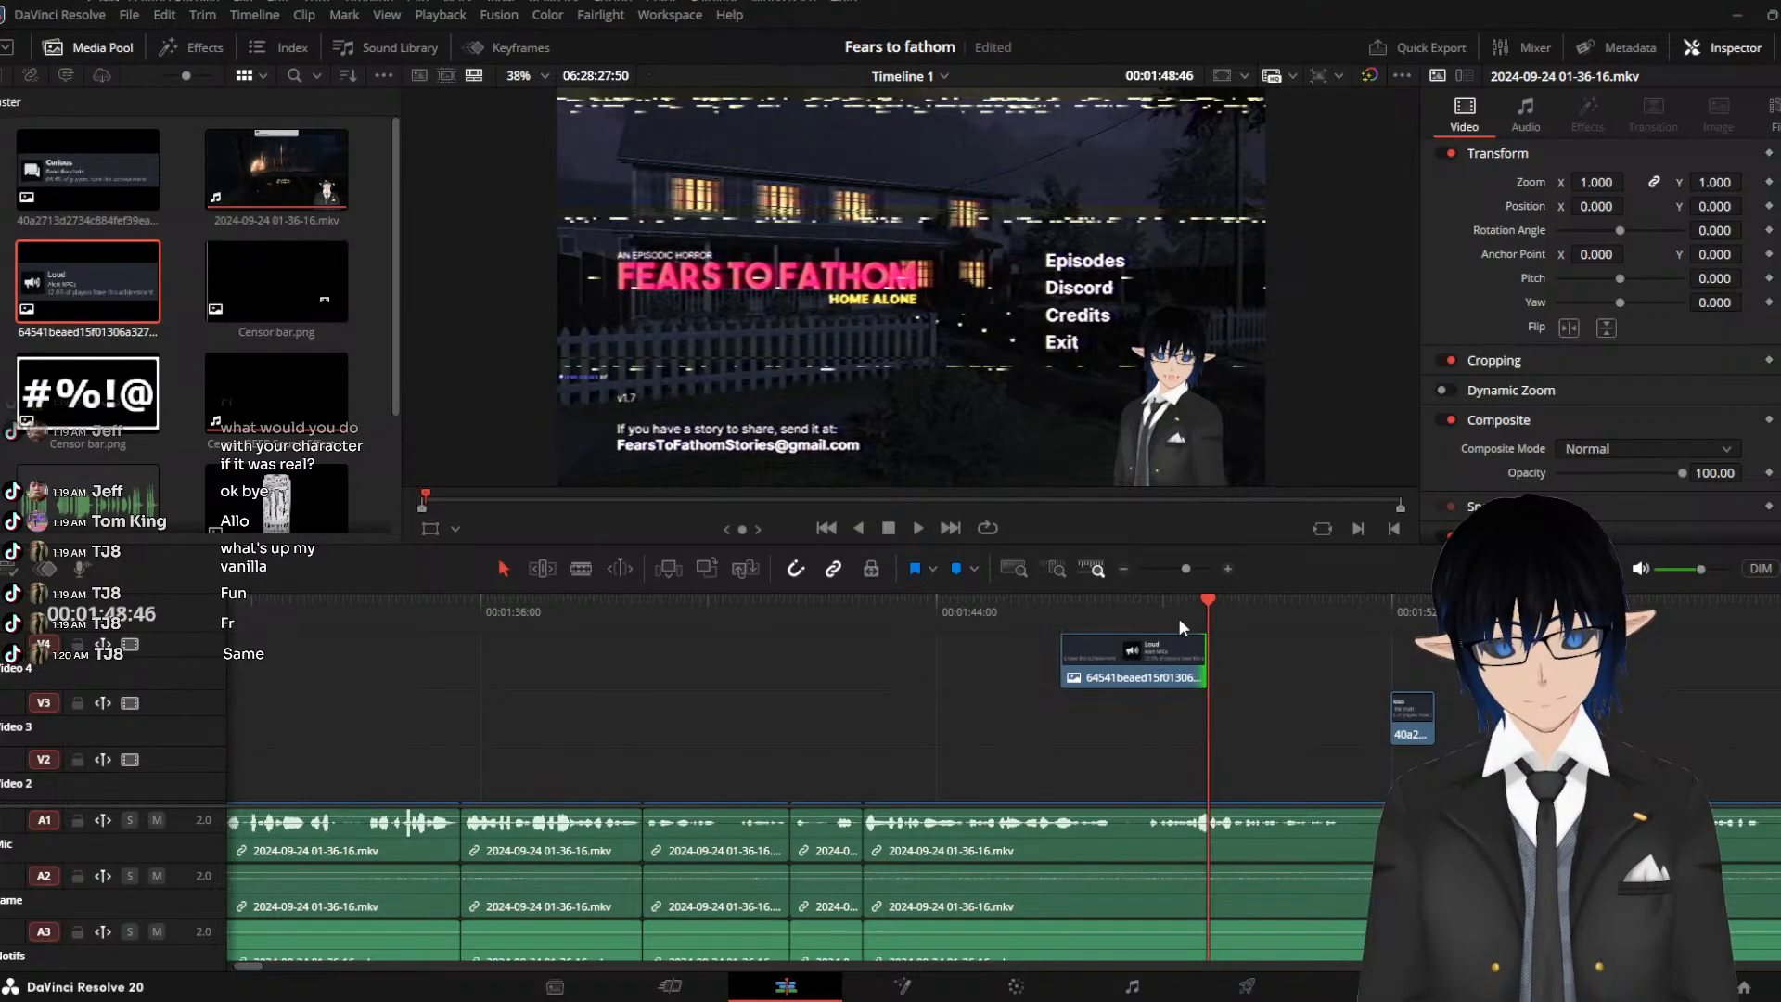
pyautogui.moveTo(1064, 638)
pyautogui.mouseDown()
pyautogui.moveTo(1092, 640)
pyautogui.moveTo(1038, 655)
pyautogui.mouseUp()
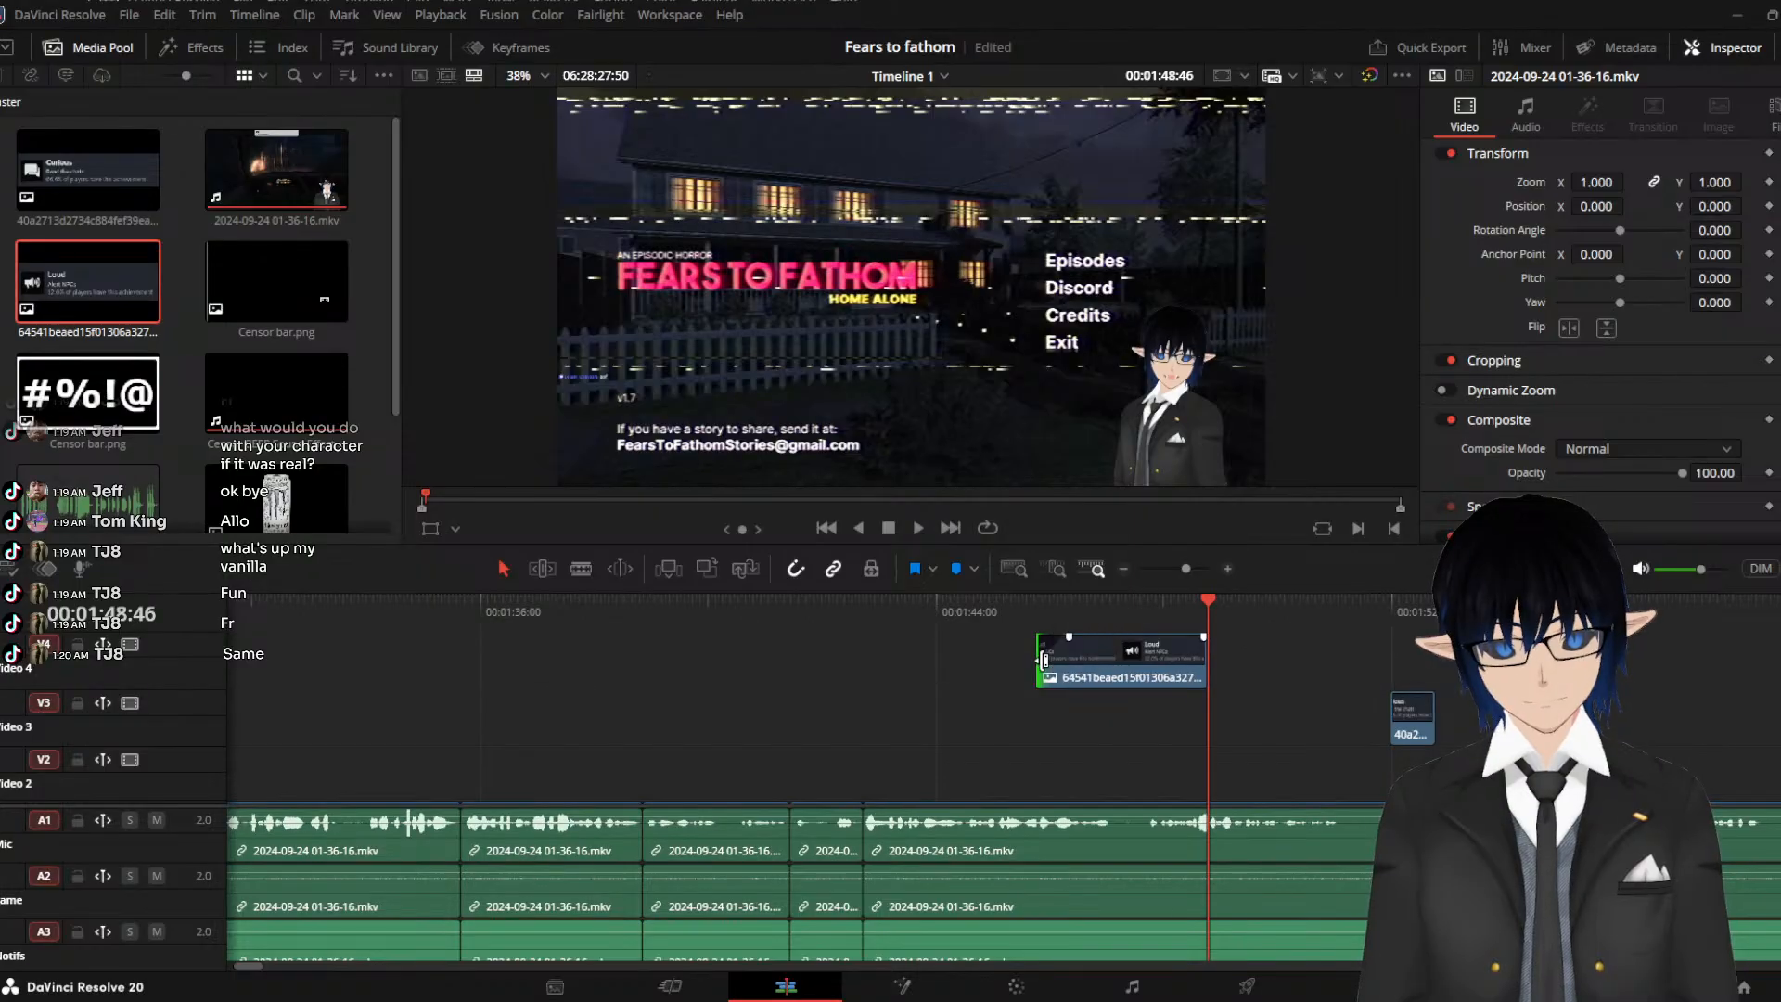
# Preview the Loud image, then place the Survivor achievement image right after it on Video 4 and play through to 00:01:51:20
pyautogui.click(1015, 622)
pyautogui.press('space')
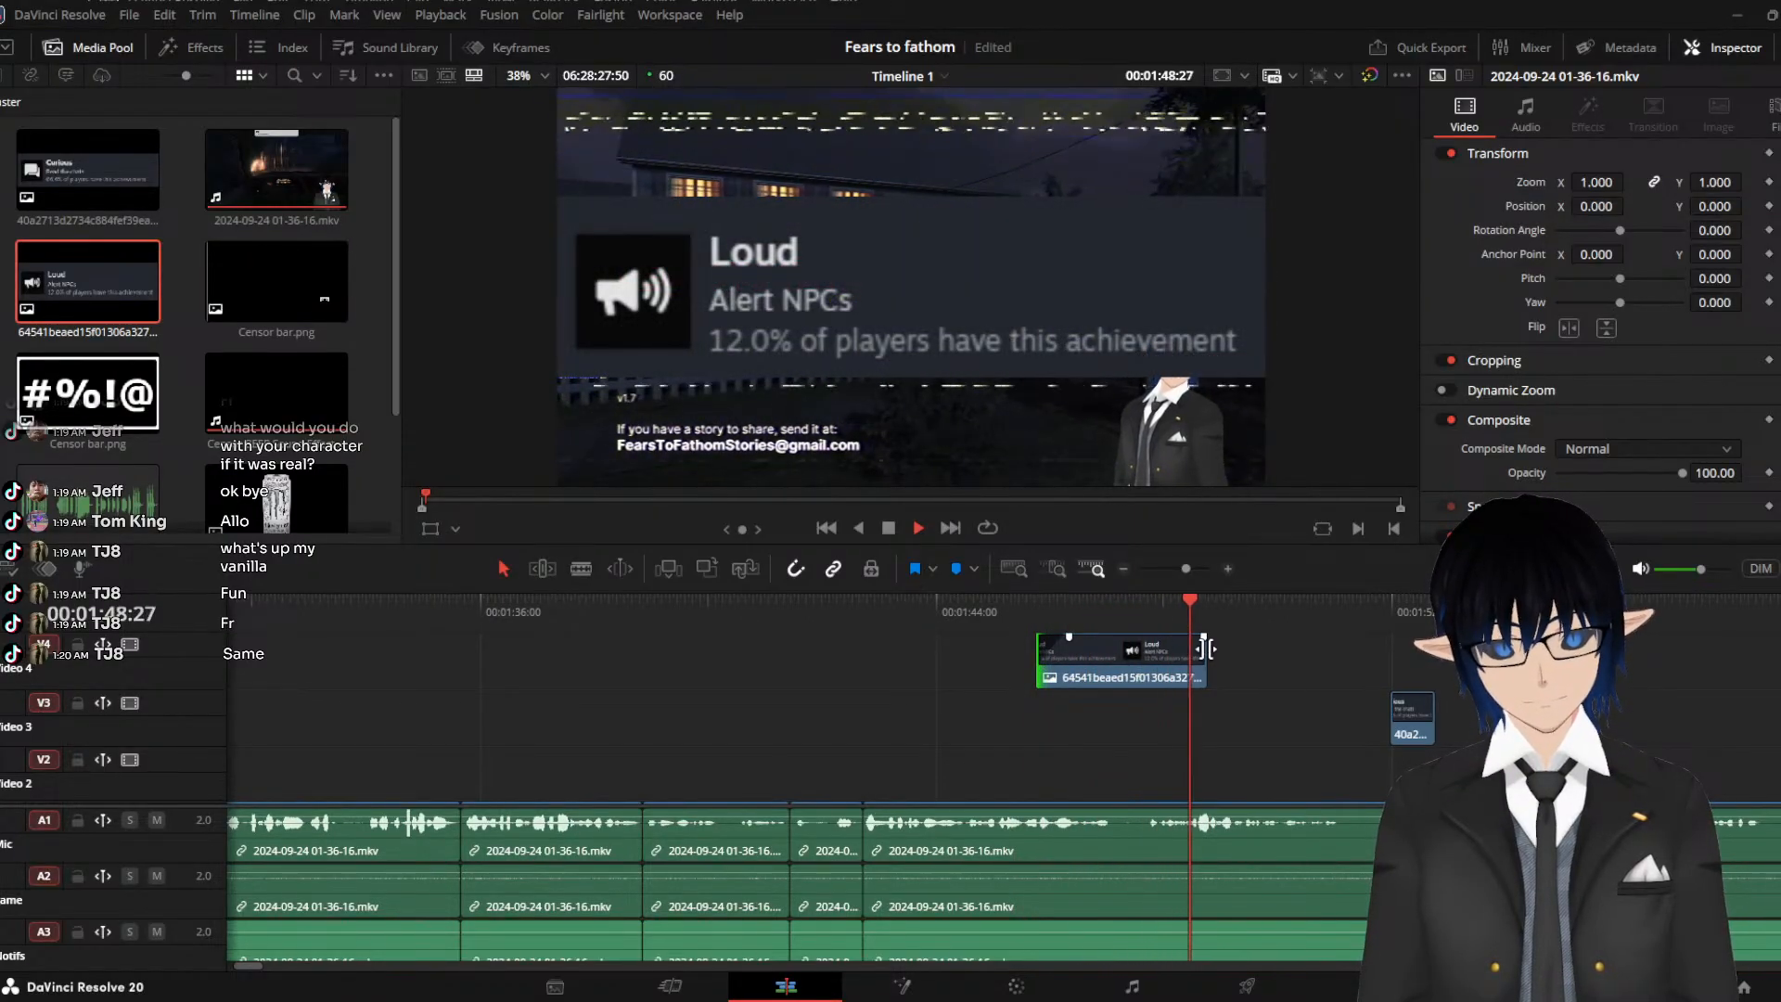
pyautogui.press('space')
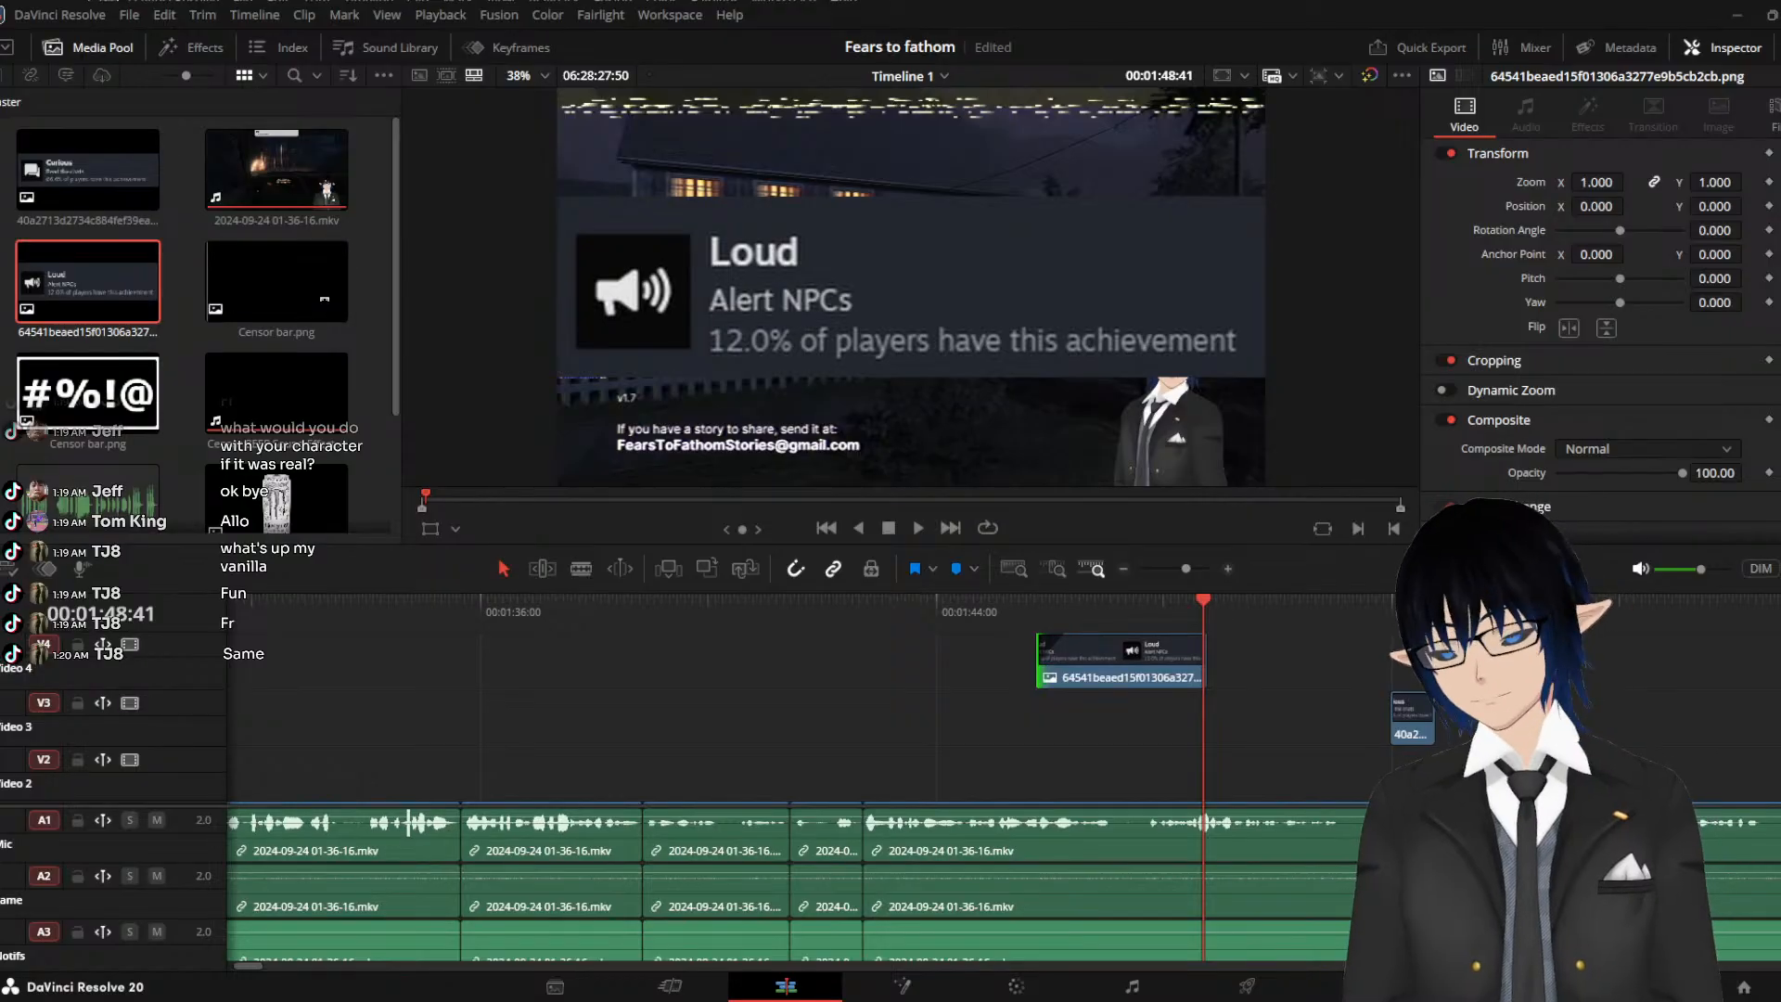
pyautogui.moveTo(1287, 767); pyautogui.dragTo(1211, 670)
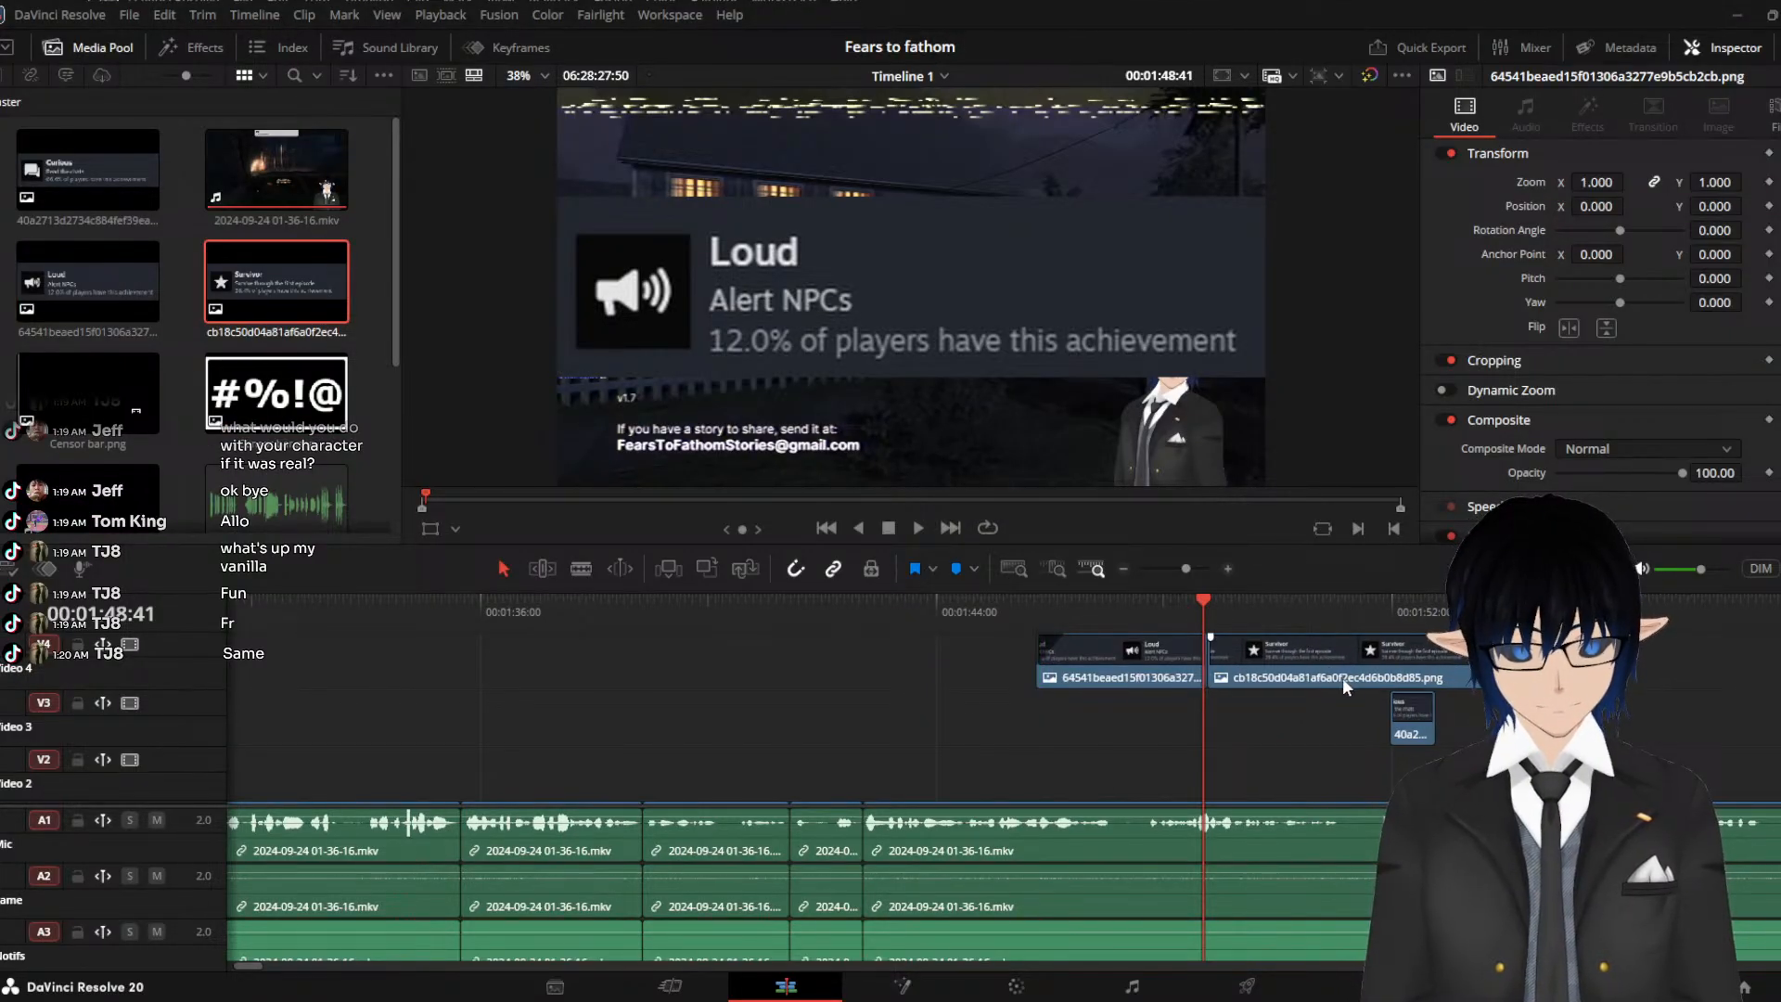
pyautogui.press('space')
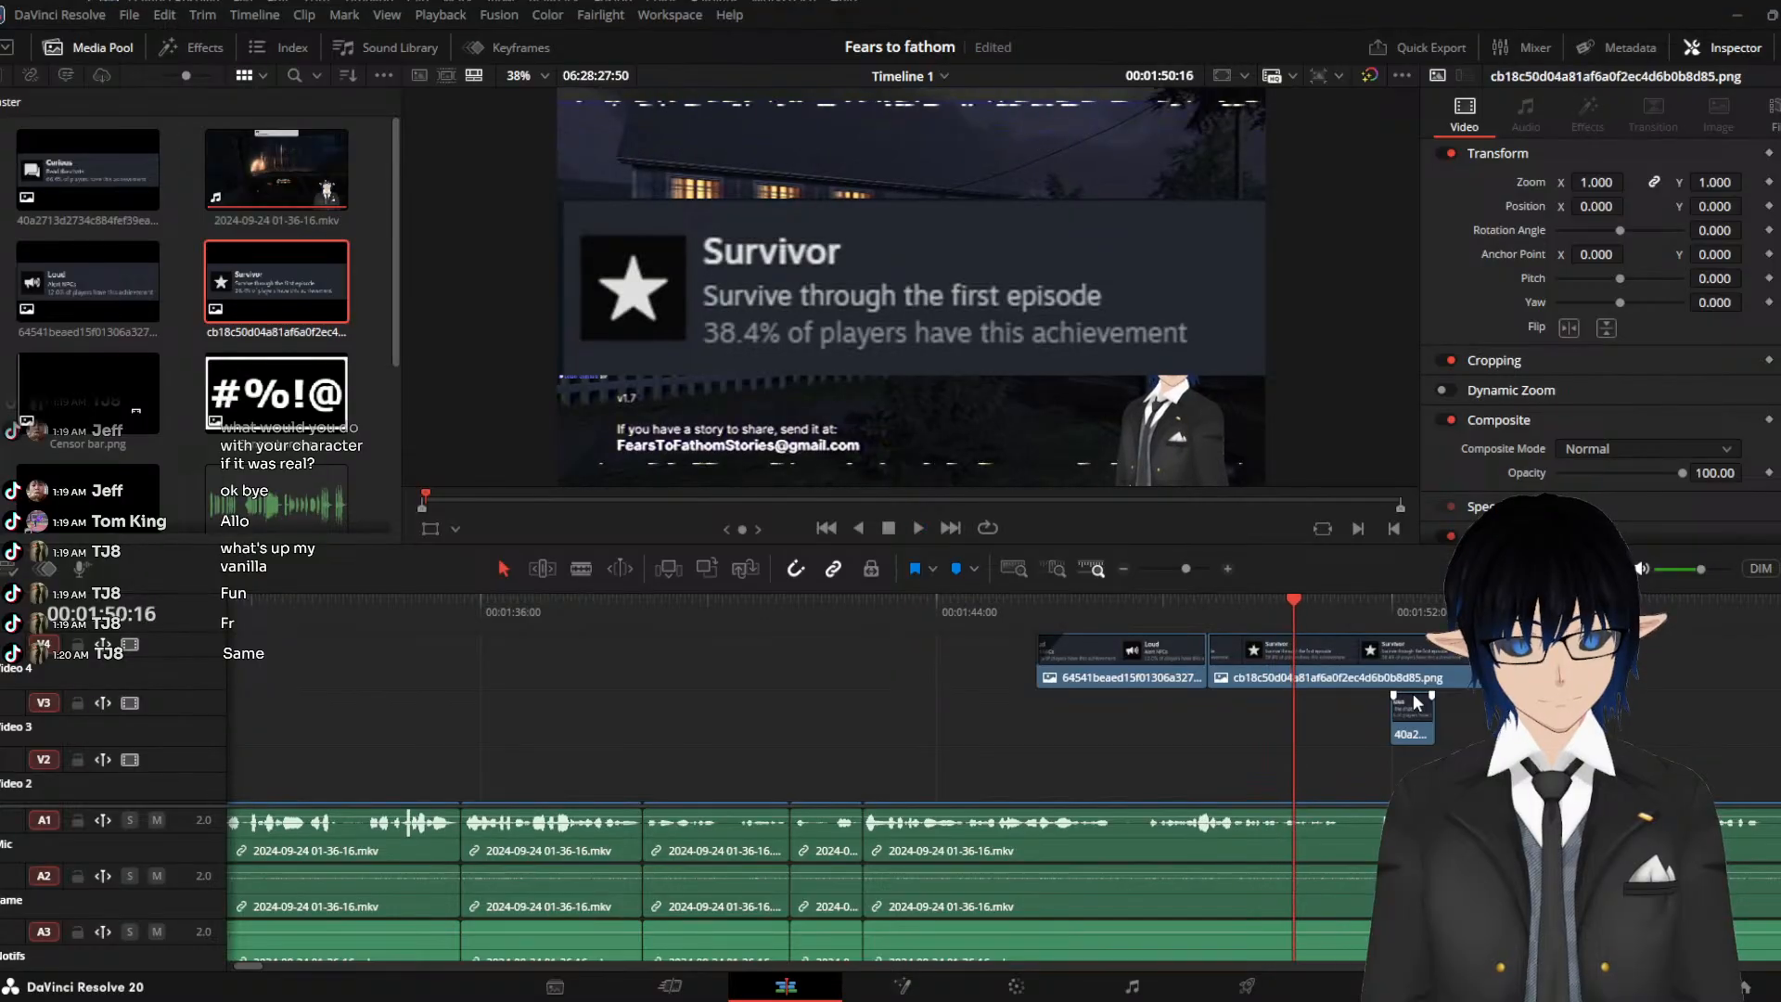
pyautogui.press('space')
pyautogui.press('space')
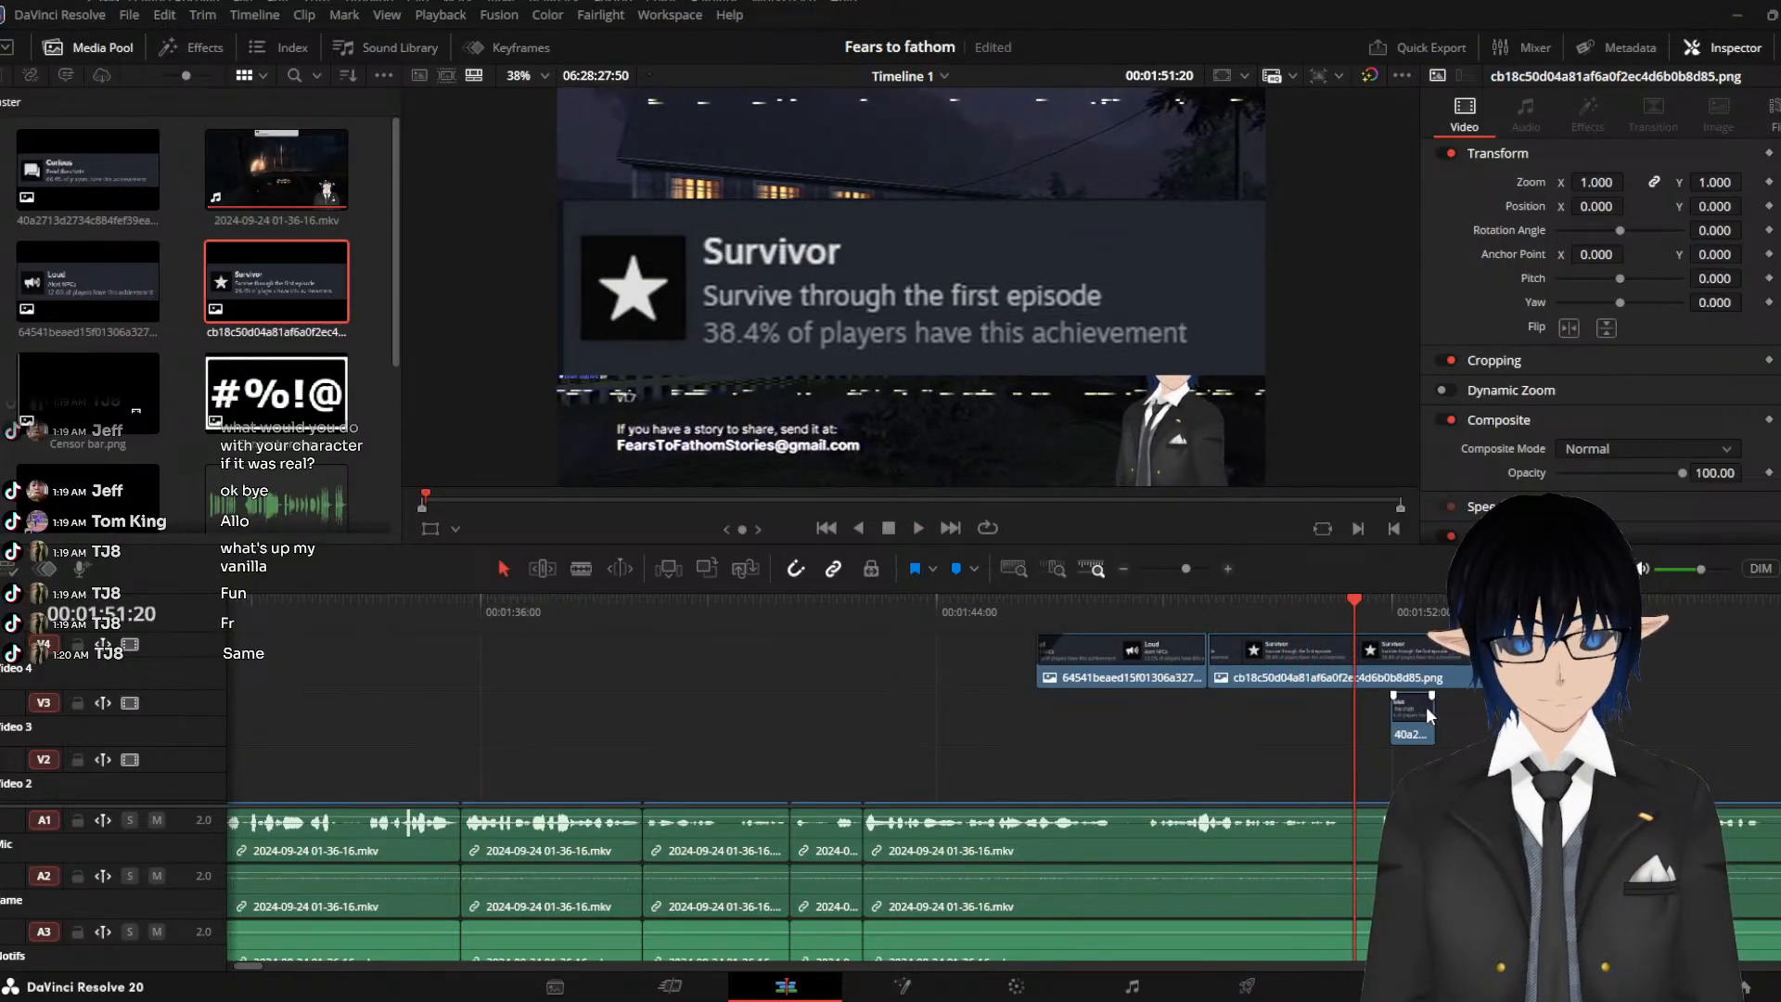
# Trim the end of the Survivor achievement image to 00:01:50:16, matching the speech
pyautogui.moveTo(1492, 666); pyautogui.dragTo(1317, 666)
pyautogui.click(1202, 611)
pyautogui.press('space')
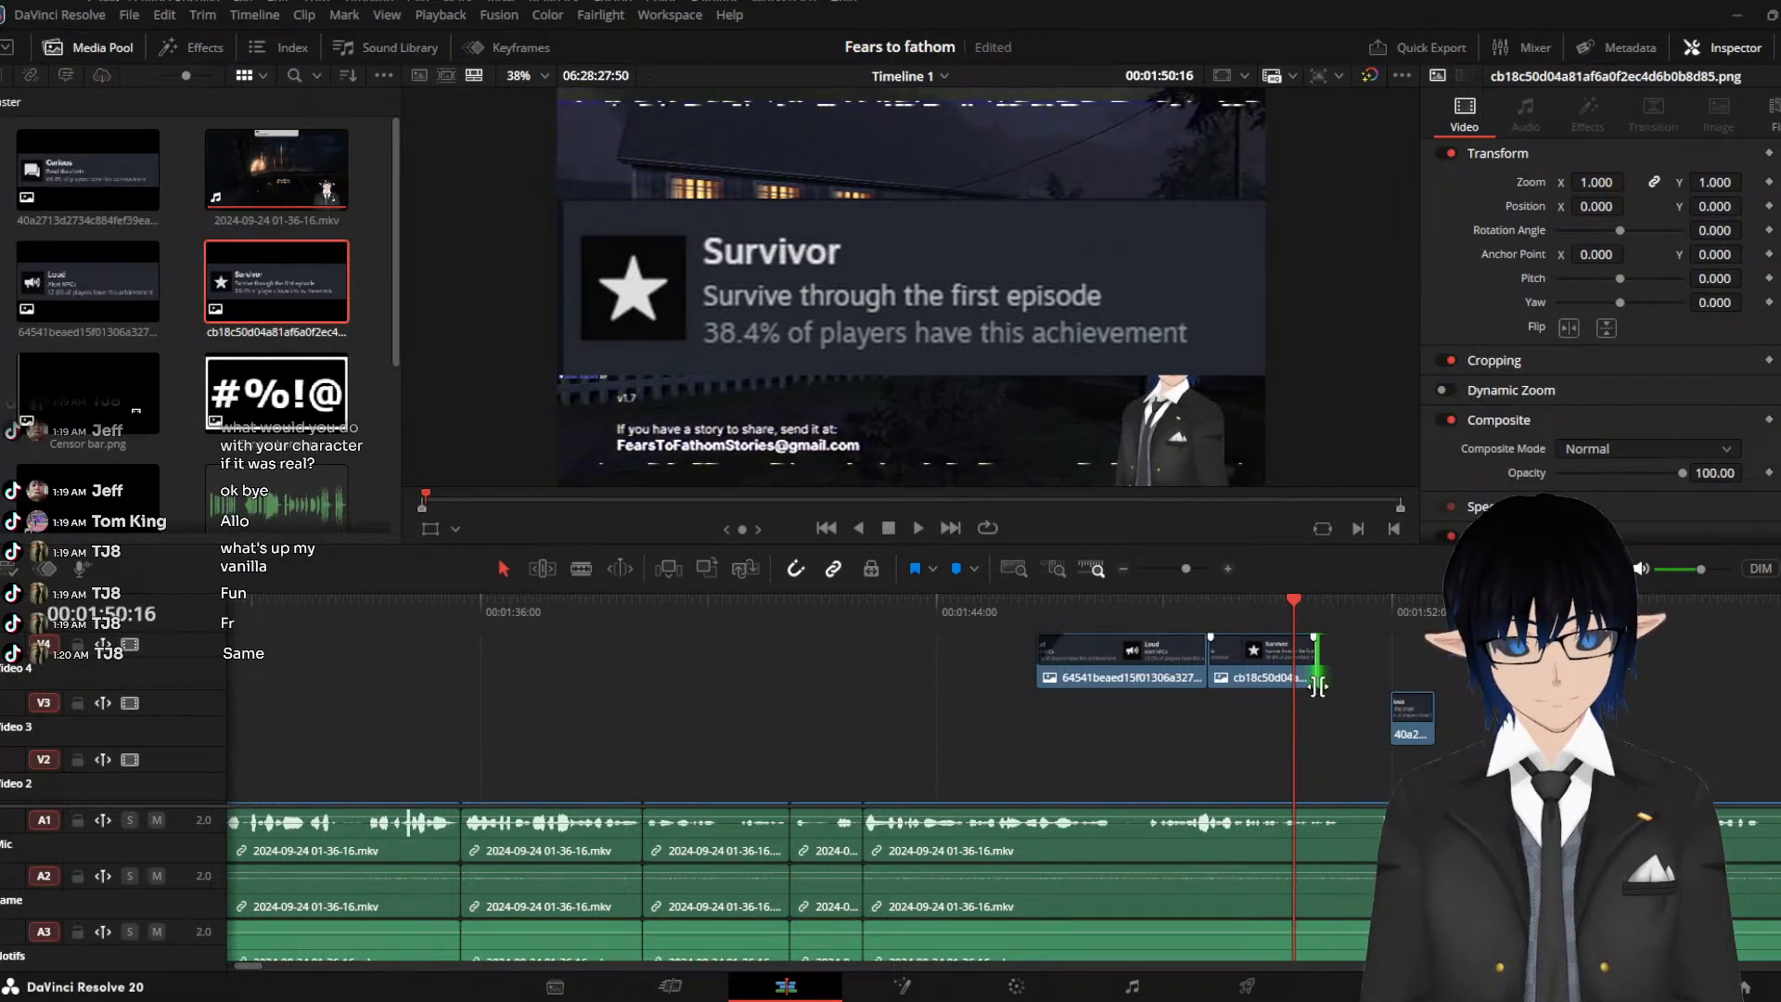
pyautogui.scroll(5, 1344, 713)
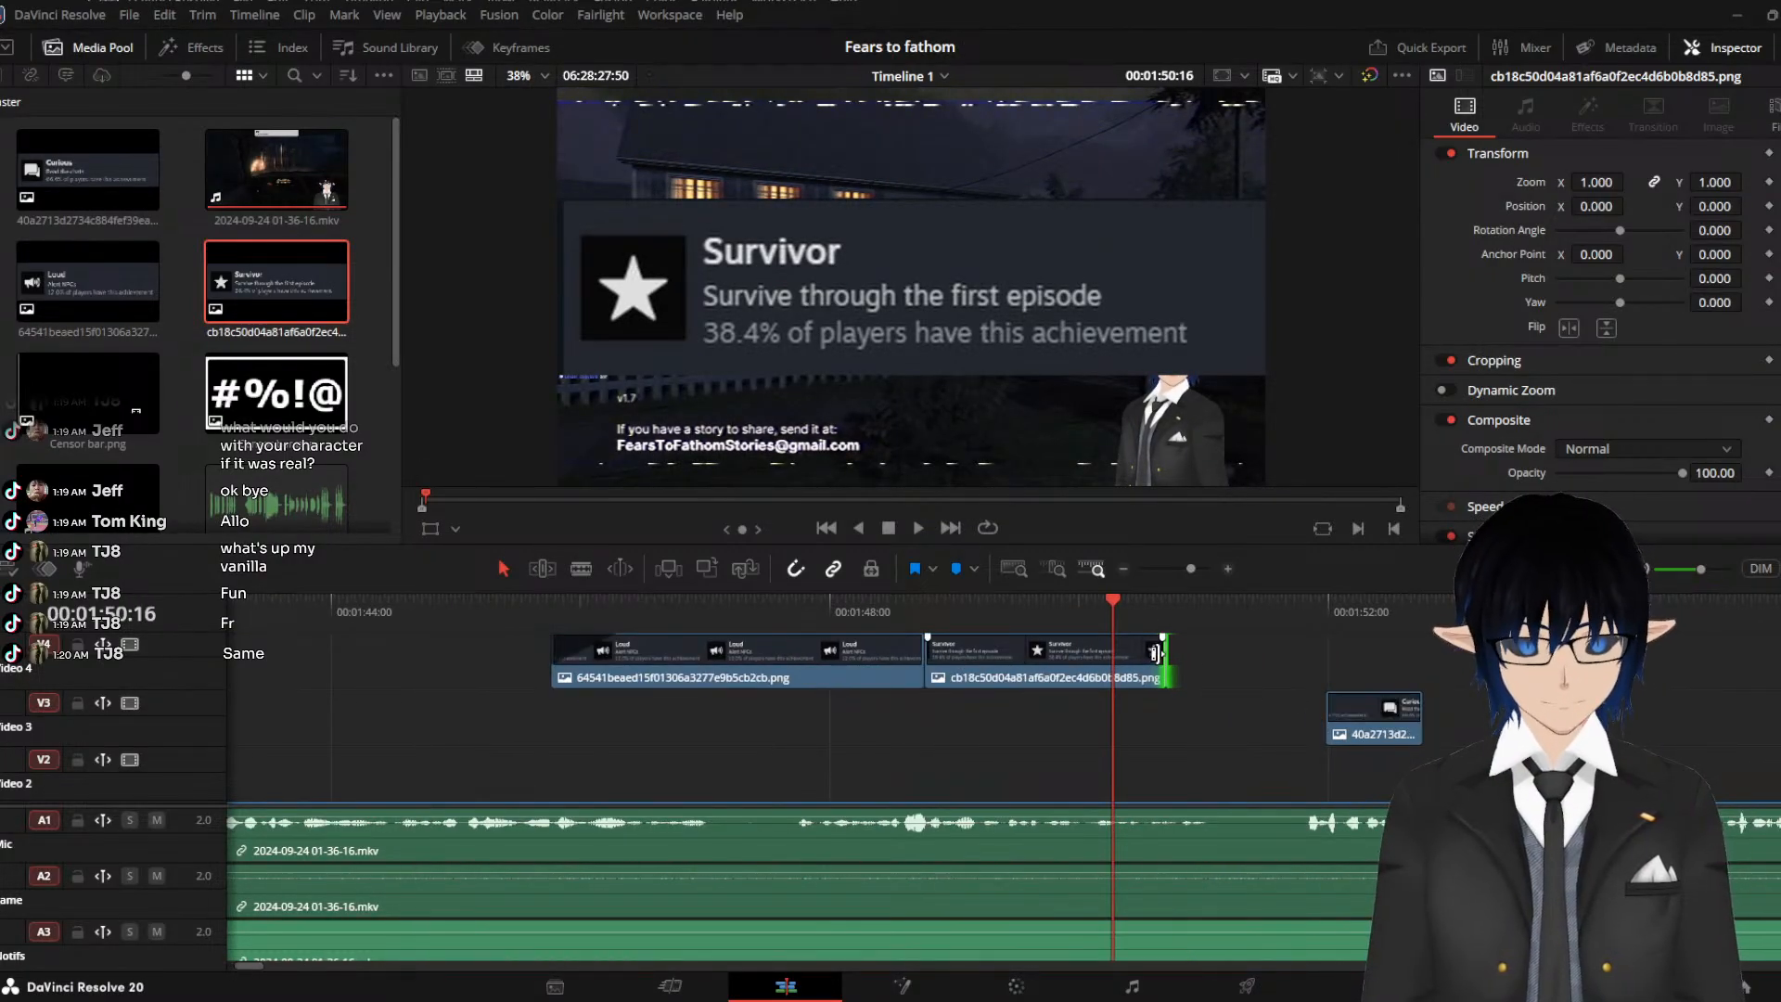
pyautogui.moveTo(1154, 655); pyautogui.dragTo(1082, 656)
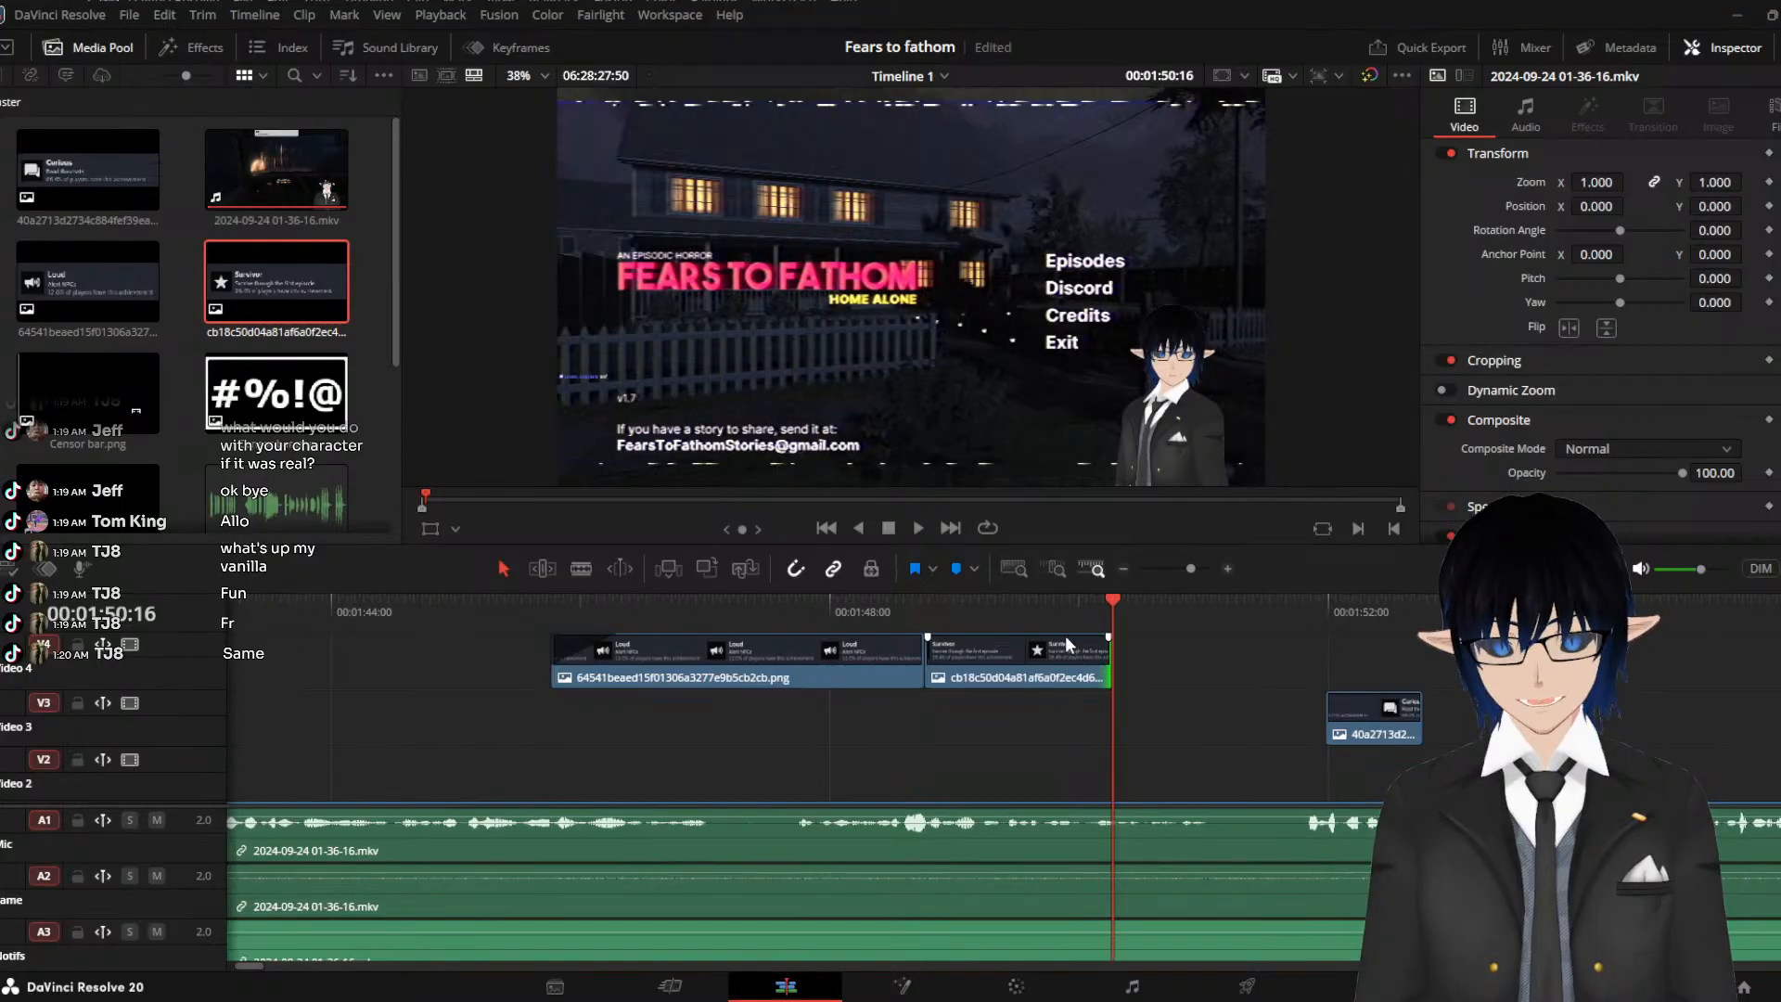
# Move the Loud, Survivor and Curious images down to Video 2, with Curious starting directly after Survivor at 00:01:50:16
pyautogui.moveTo(1356, 709); pyautogui.dragTo(1205, 704)
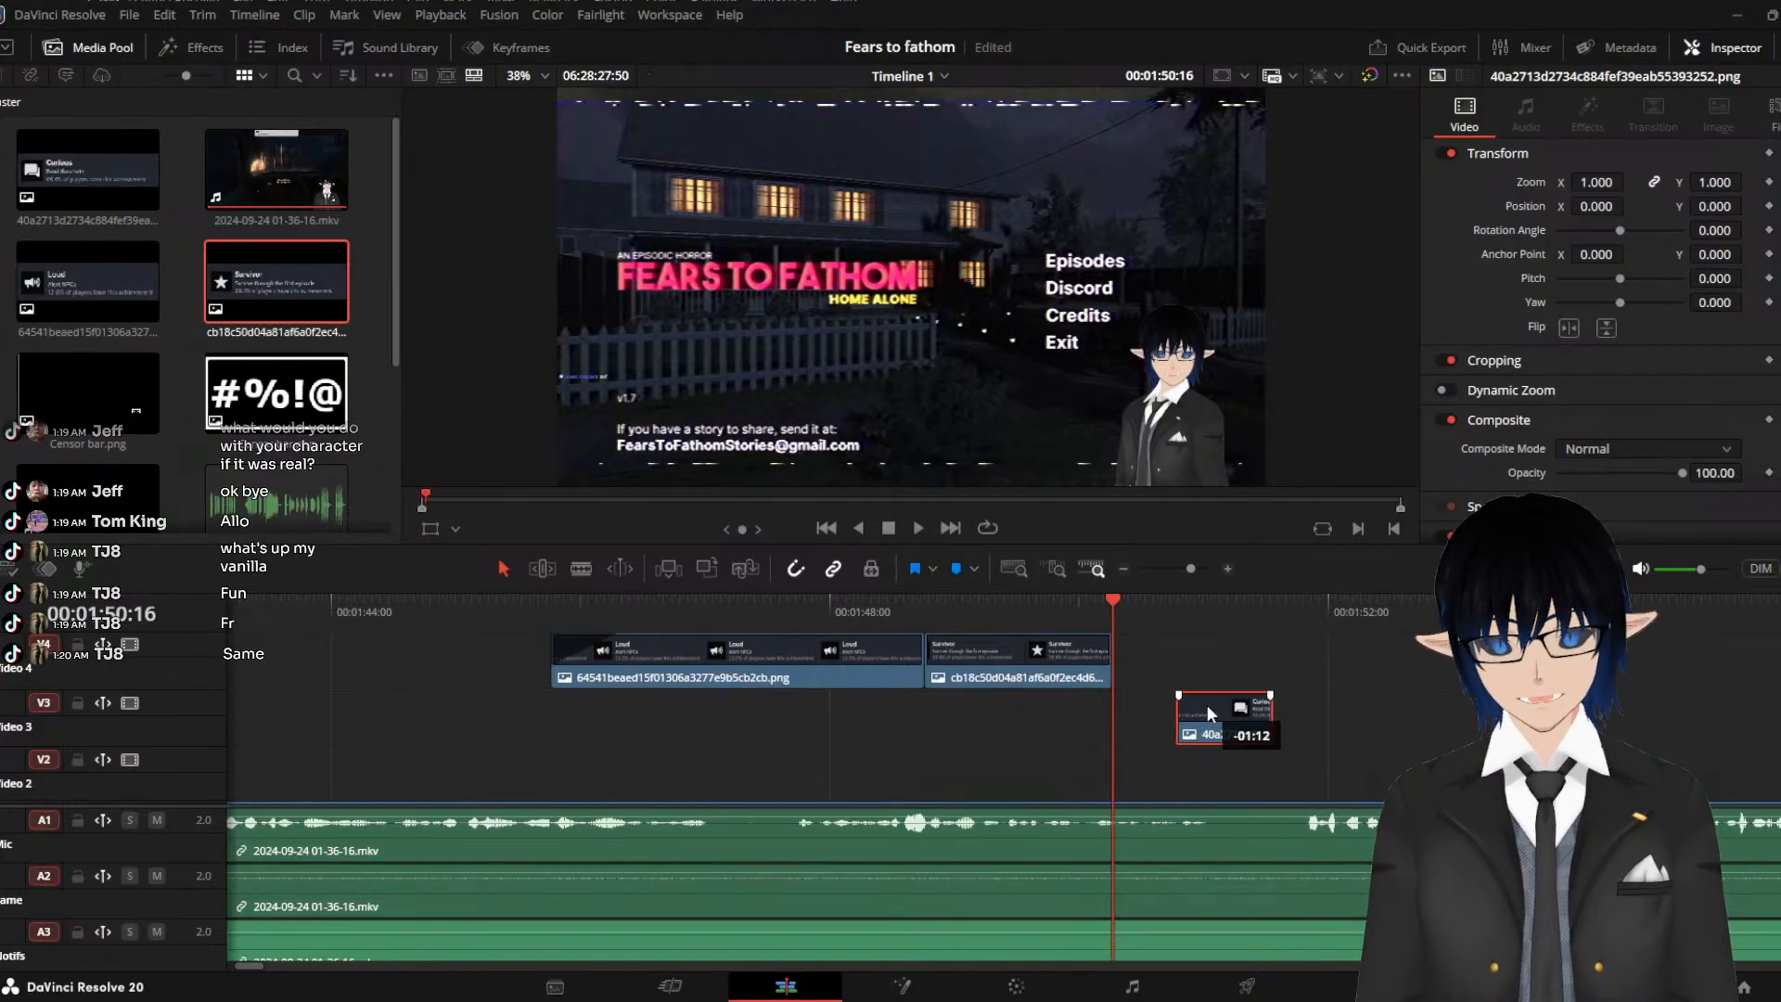
pyautogui.moveTo(781, 666); pyautogui.dragTo(773, 764)
pyautogui.click(966, 664)
pyautogui.moveTo(967, 664); pyautogui.dragTo(964, 750)
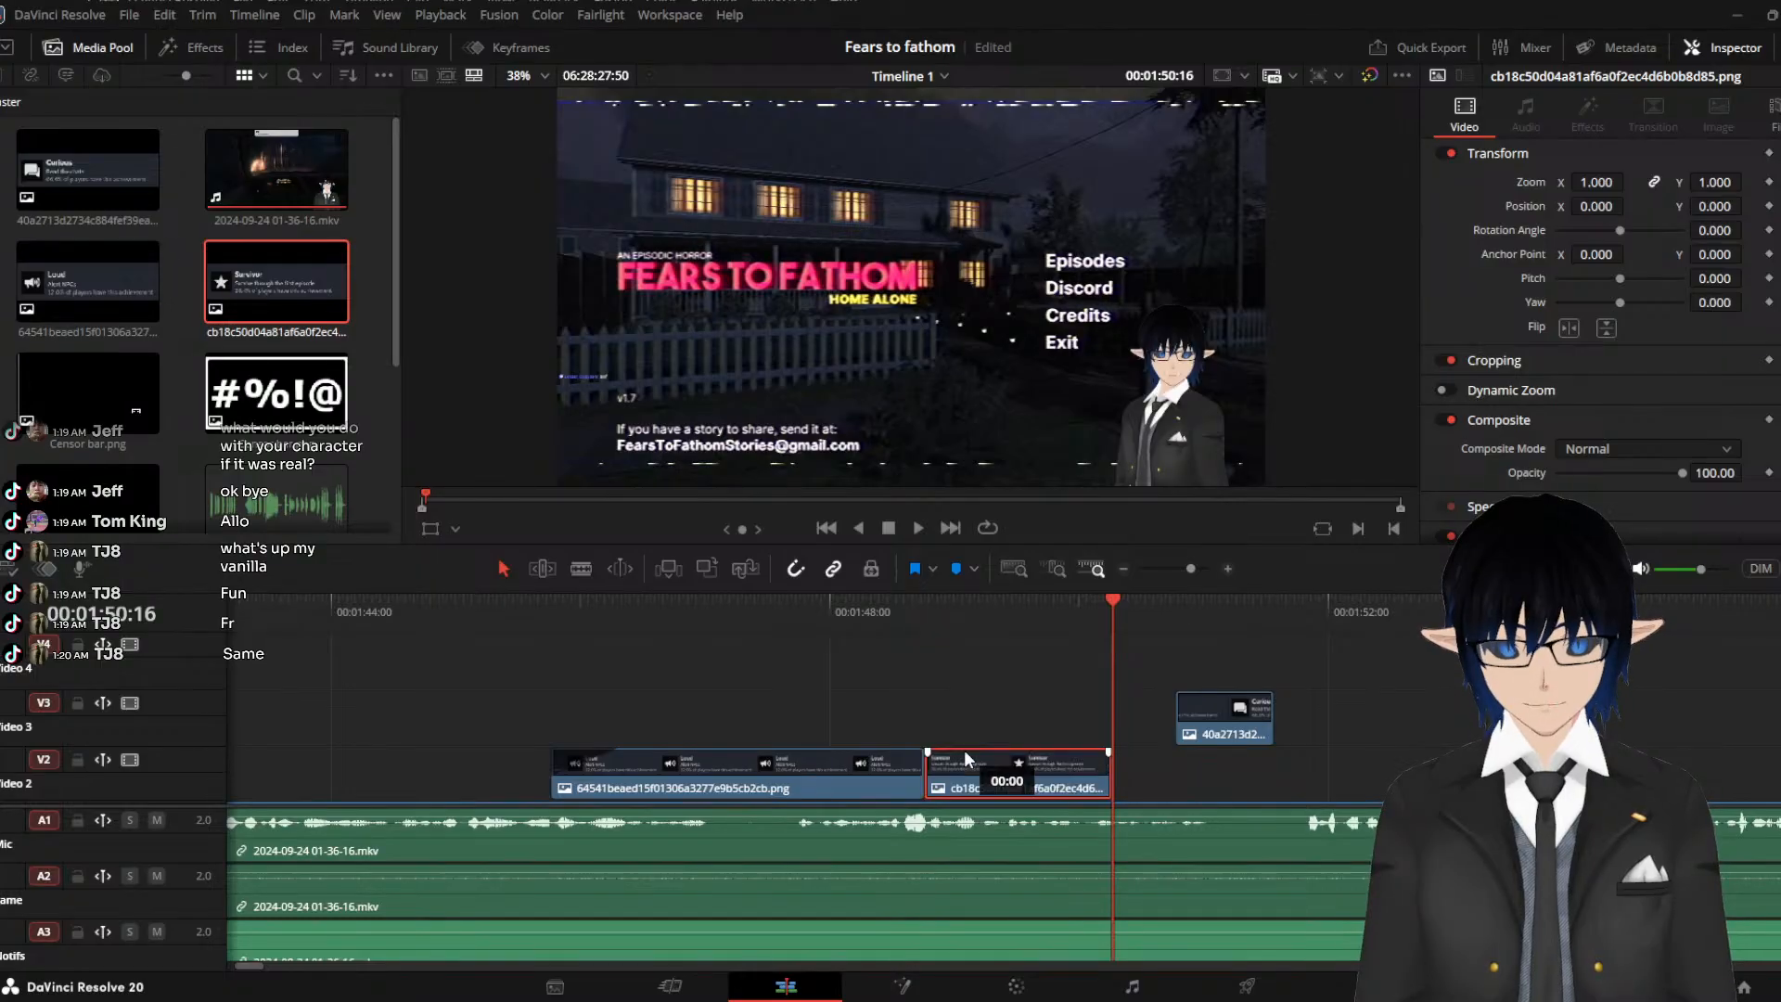
pyautogui.click(1217, 732)
pyautogui.moveTo(1217, 732); pyautogui.dragTo(1156, 774)
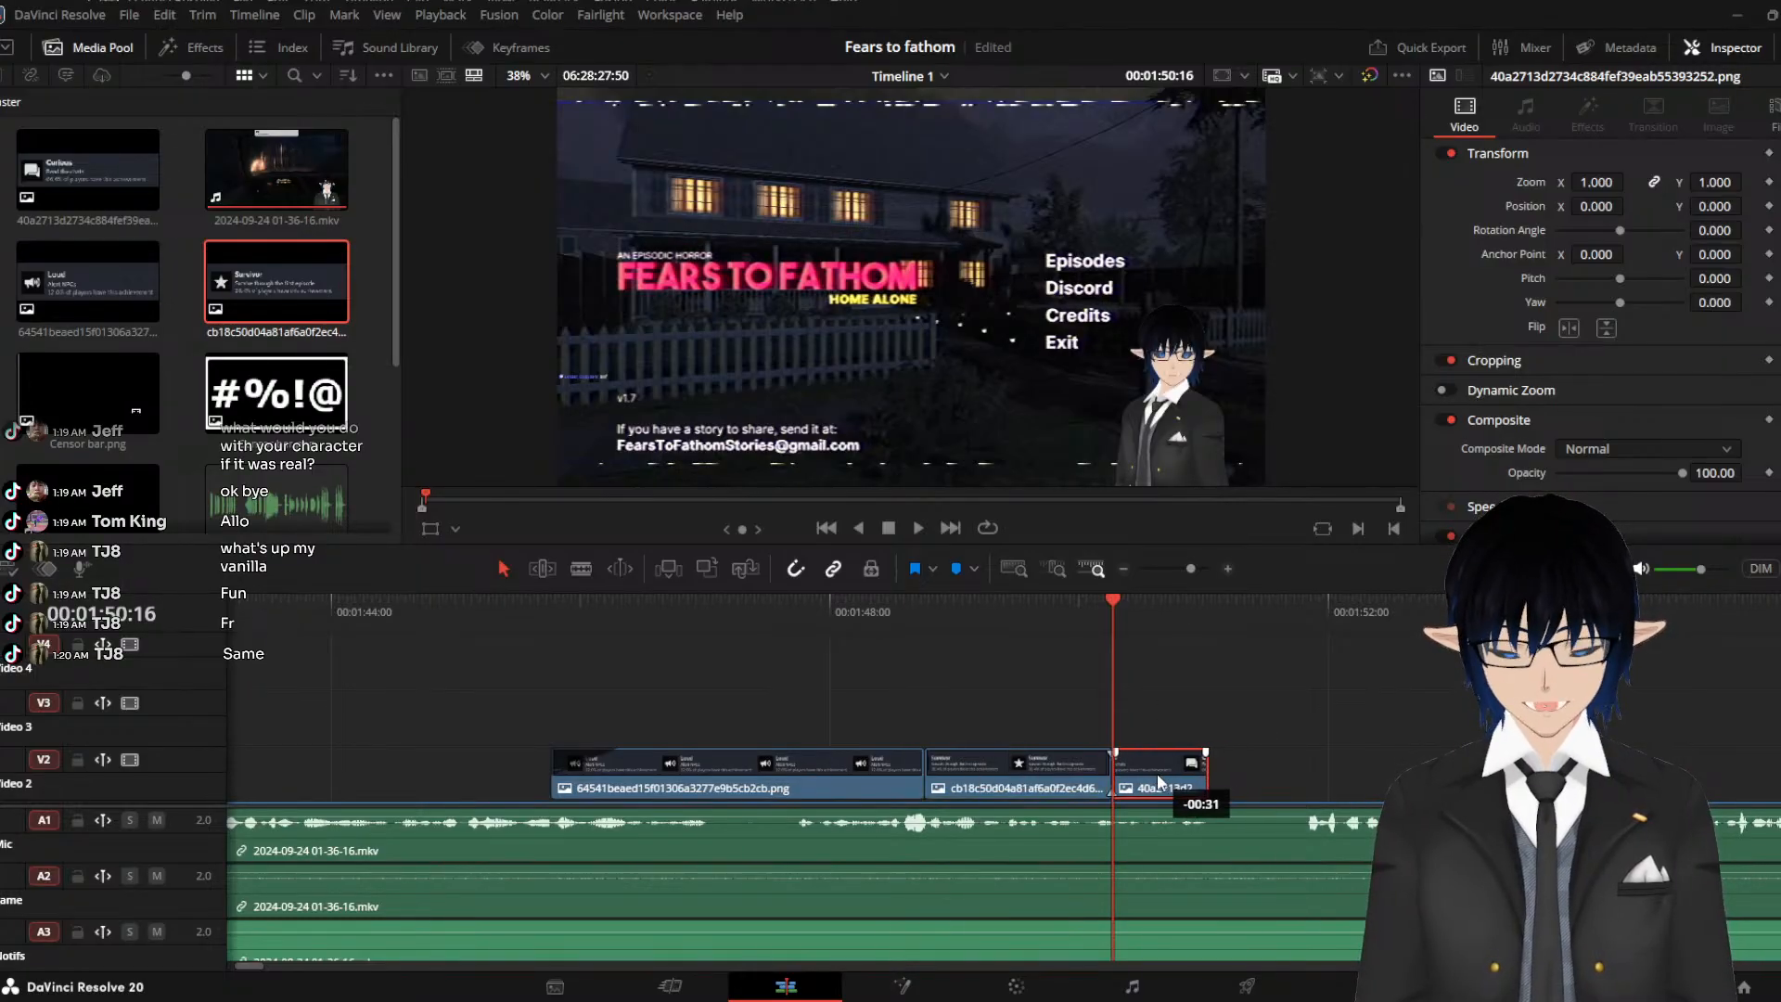
# Play back from 00:01:48:46, shift the cut between the Survivor and Curious images a few frames earlier, and replay up to 00:01:53:46
pyautogui.click(932, 620)
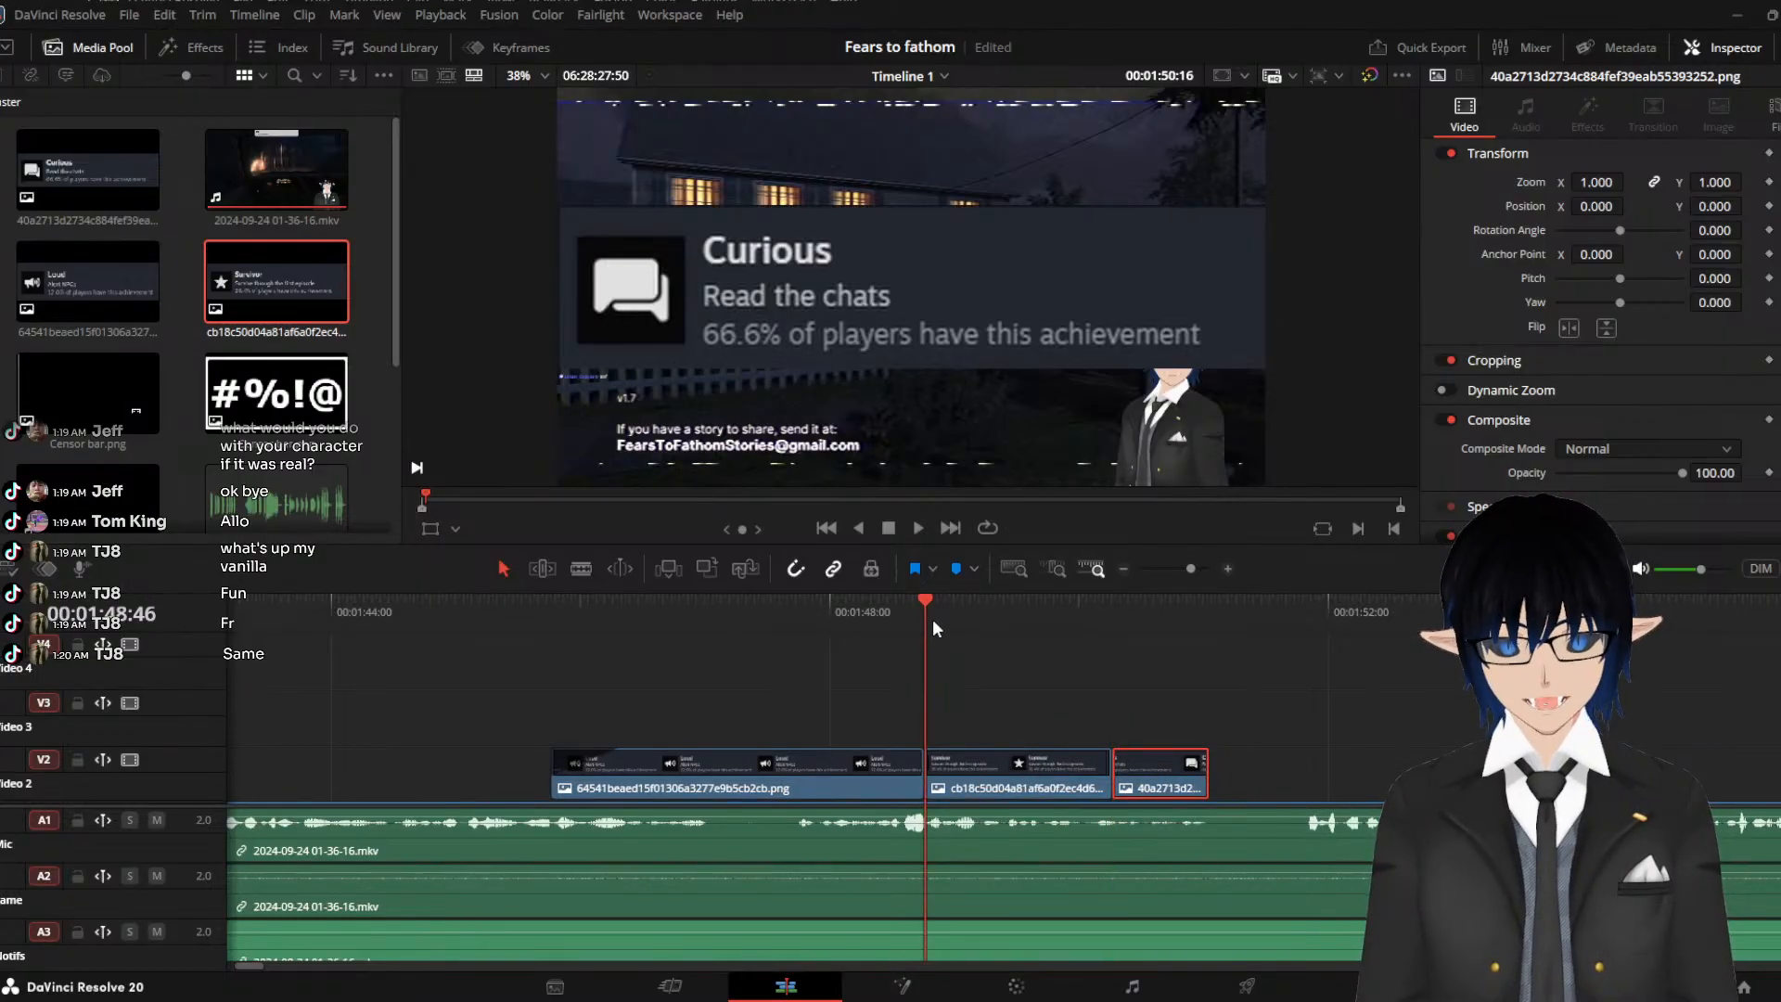
pyautogui.press('space')
pyautogui.press('space')
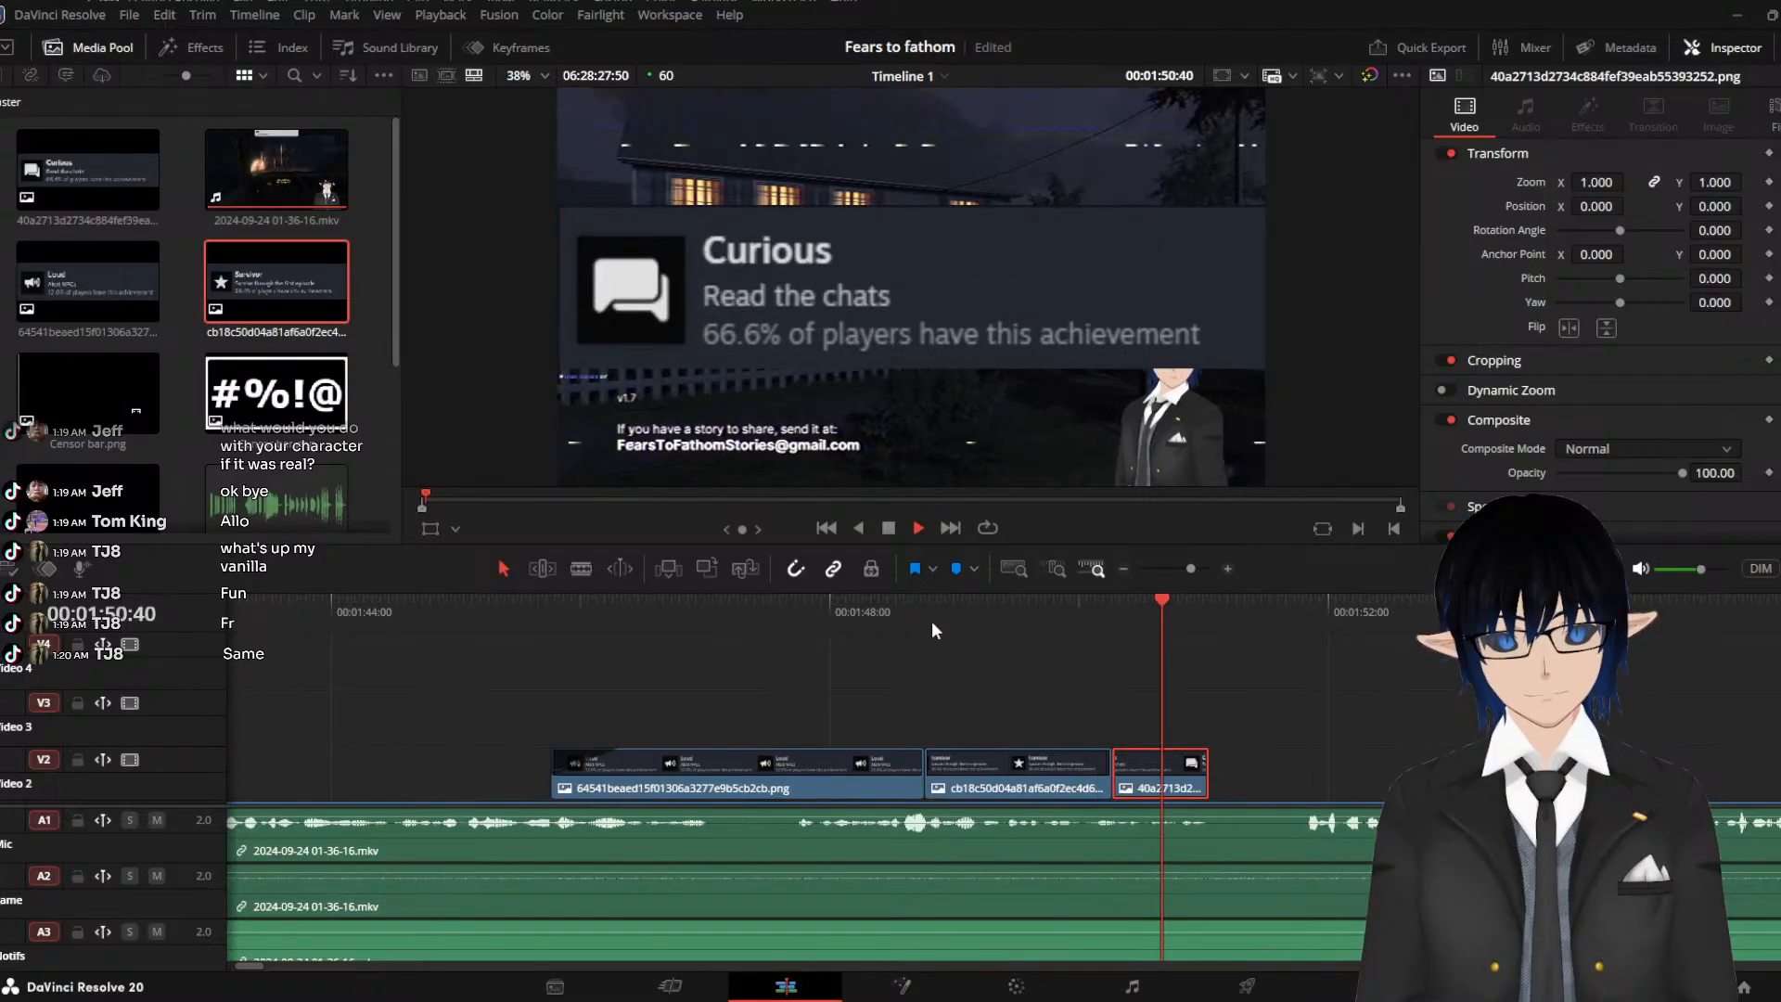
pyautogui.moveTo(1107, 787); pyautogui.dragTo(1102, 788)
pyautogui.click(965, 618)
pyautogui.press('space')
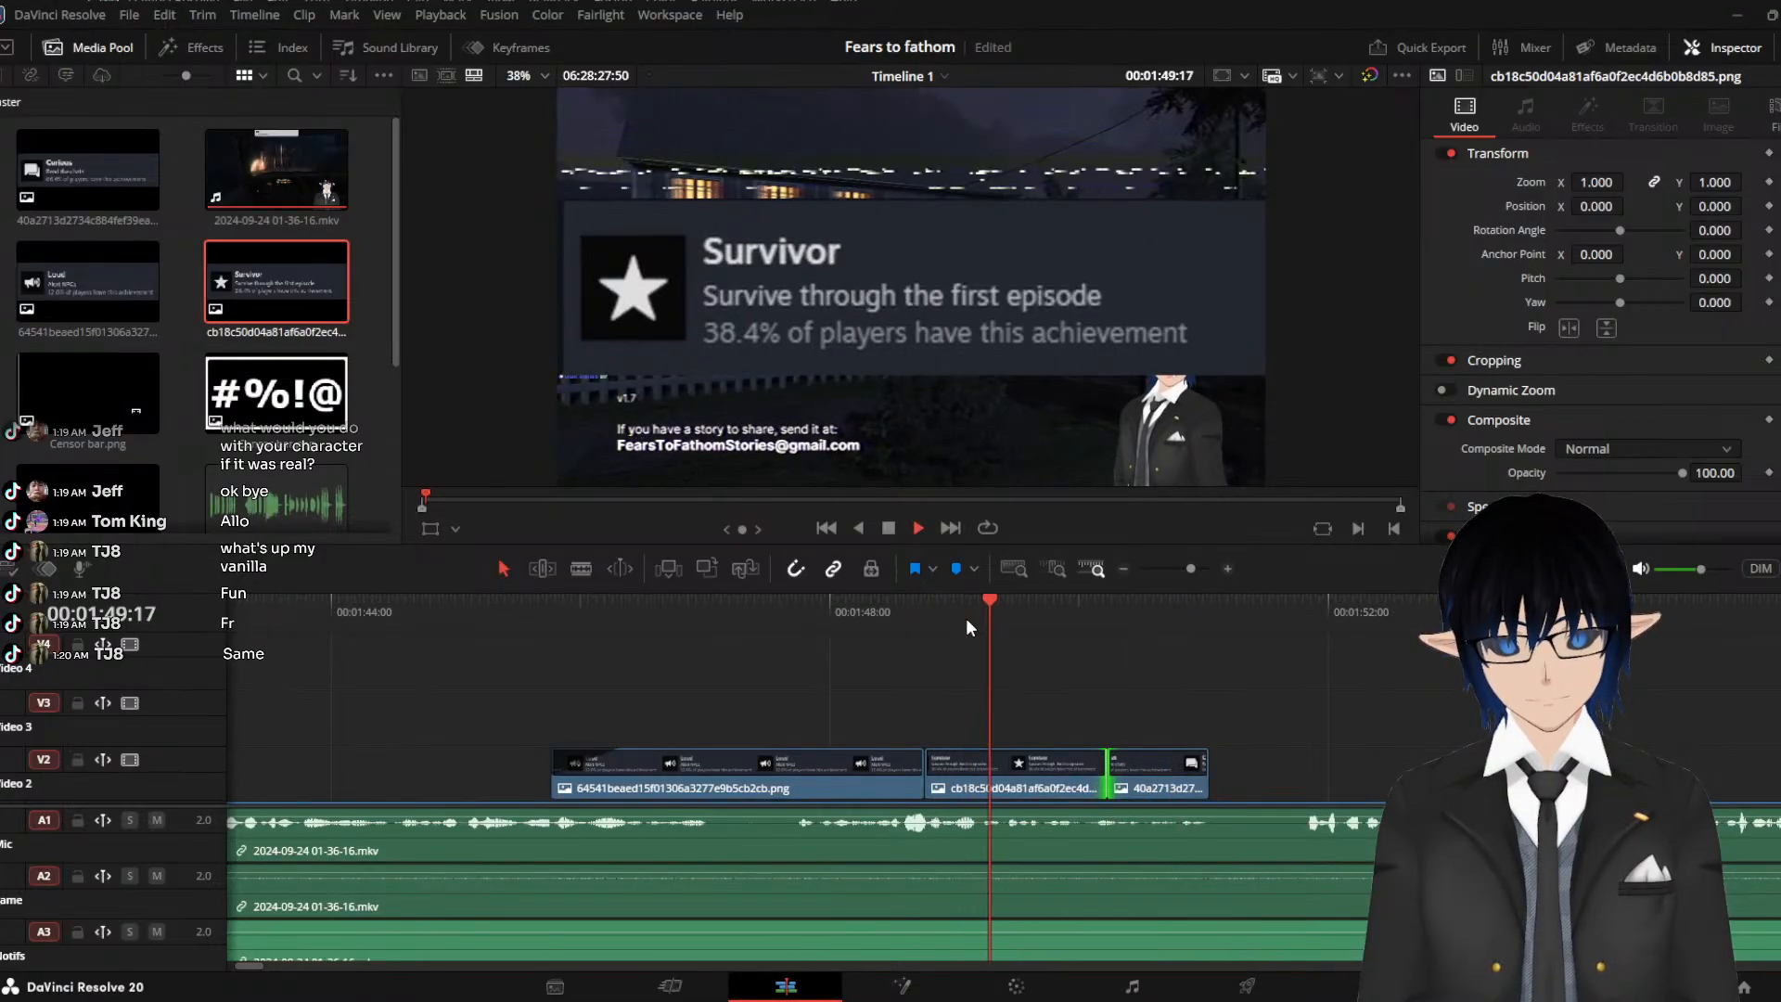
pyautogui.press('space')
pyautogui.press('space')
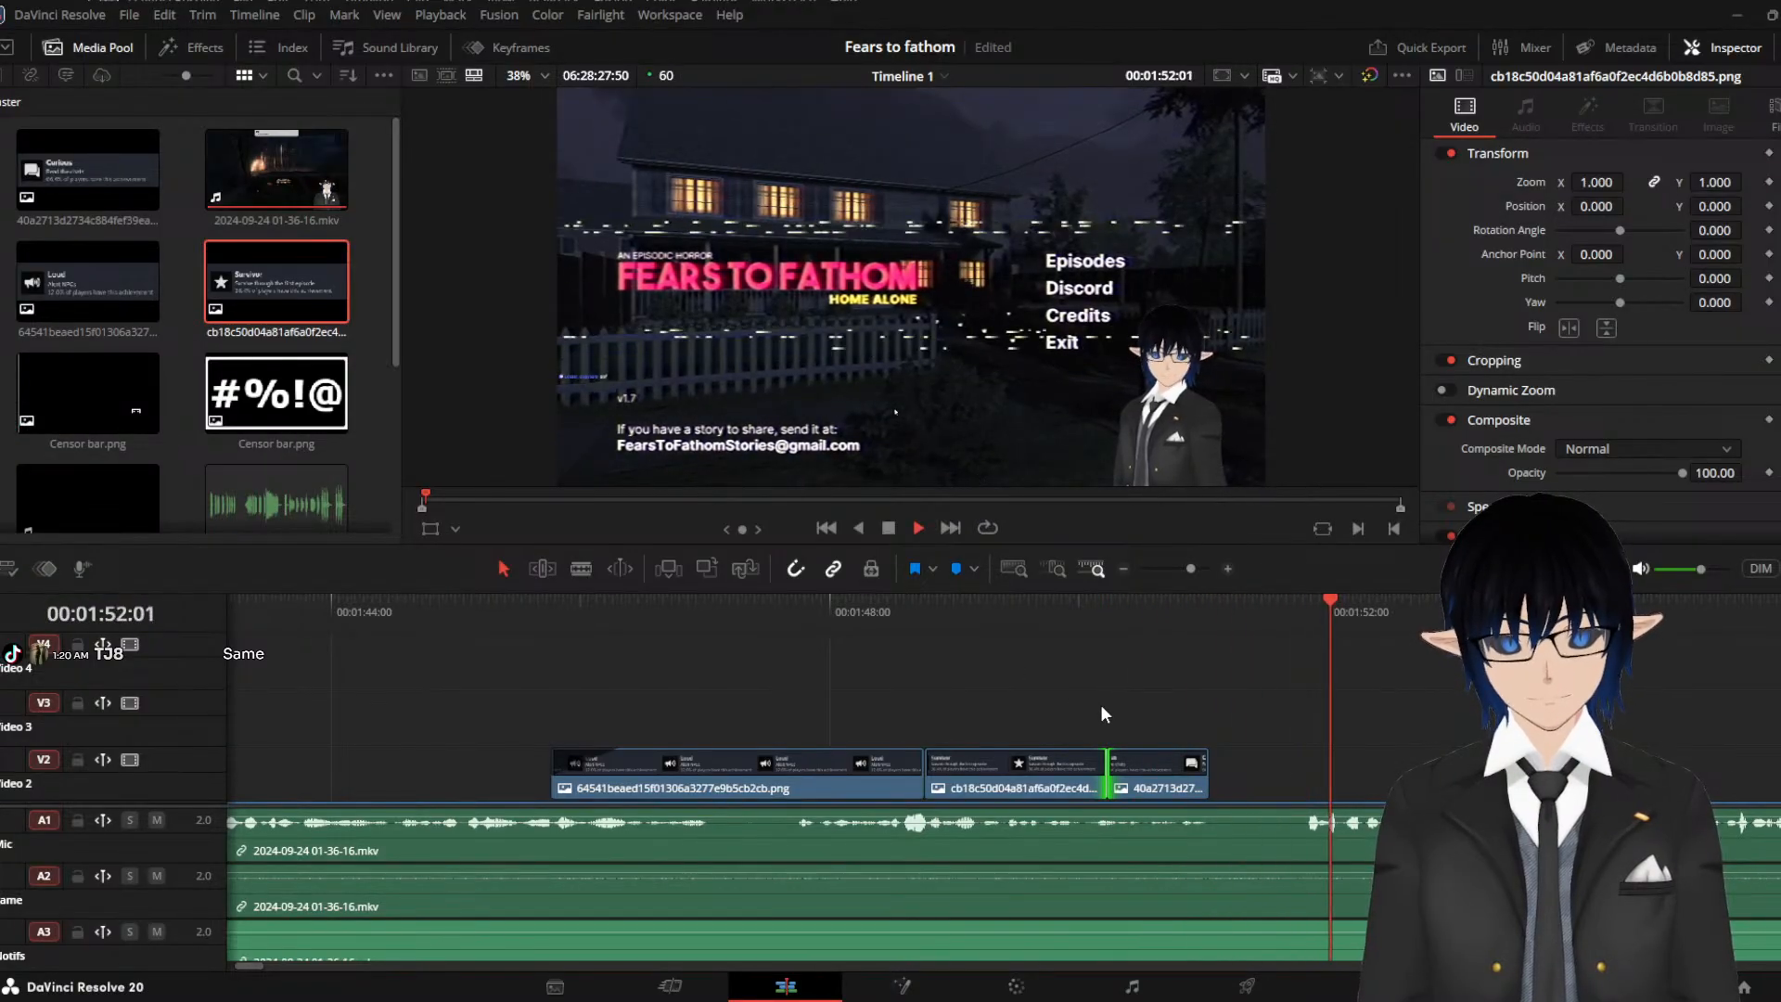
pyautogui.press('space')
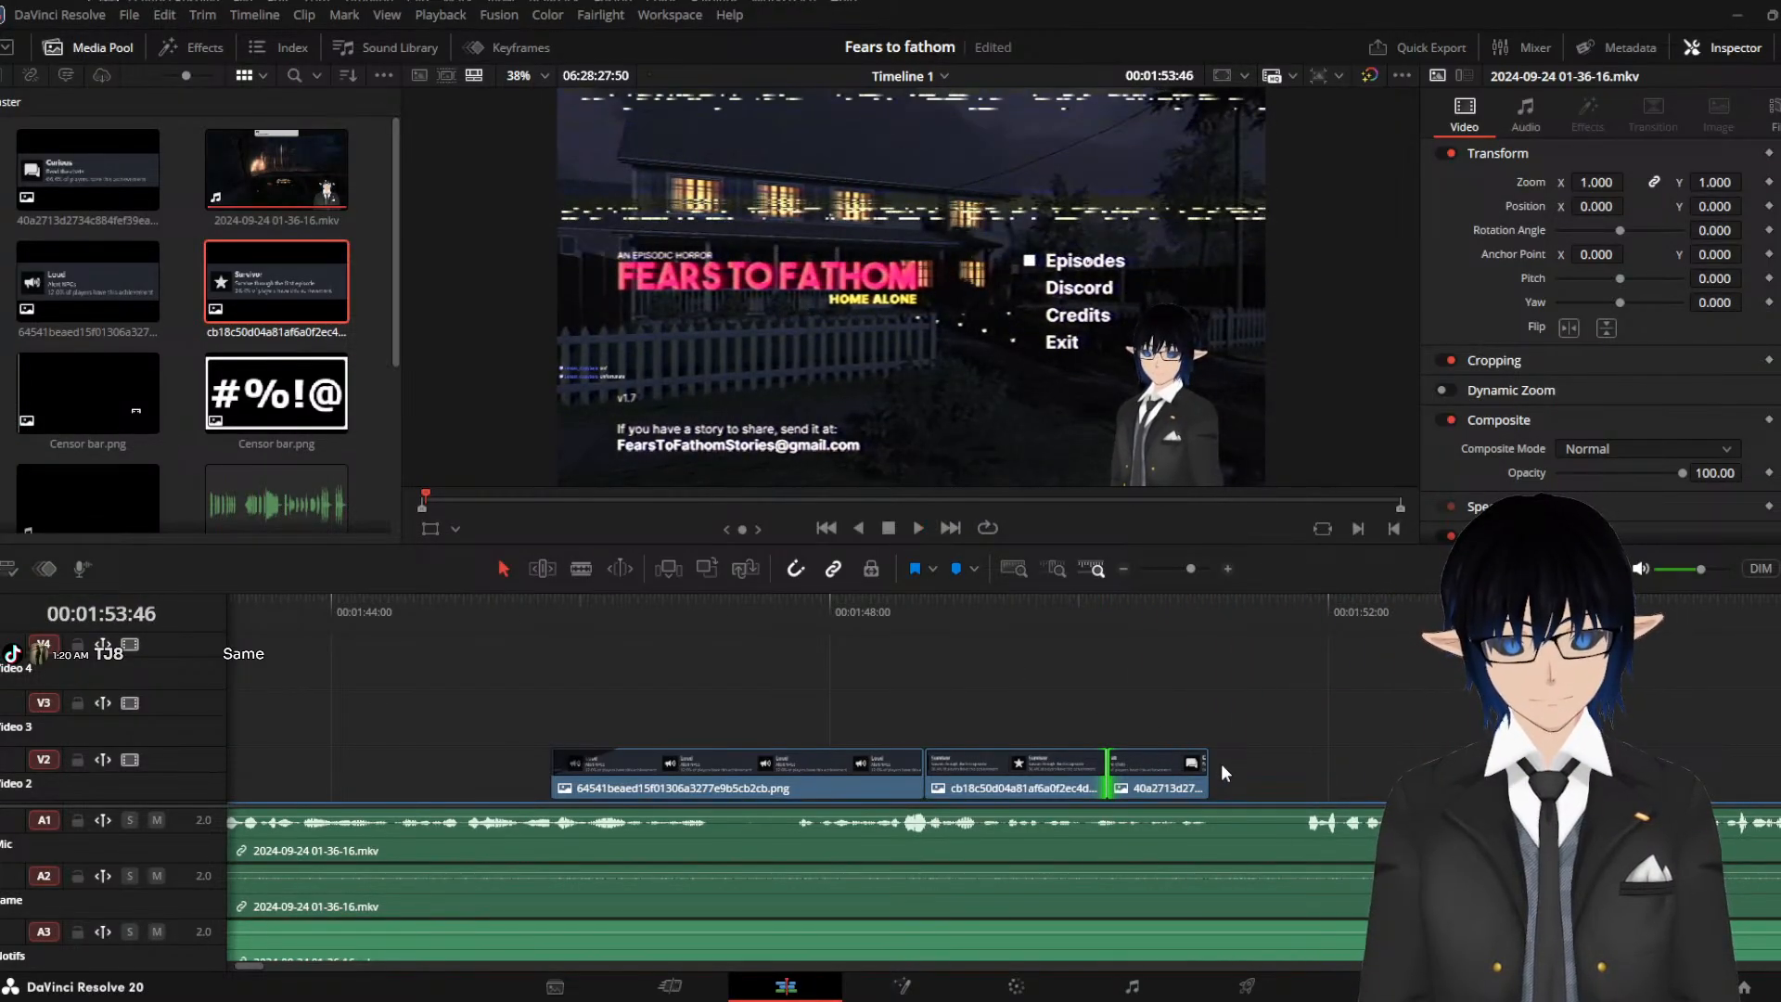
pyautogui.scroll(-1, 1291, 771)
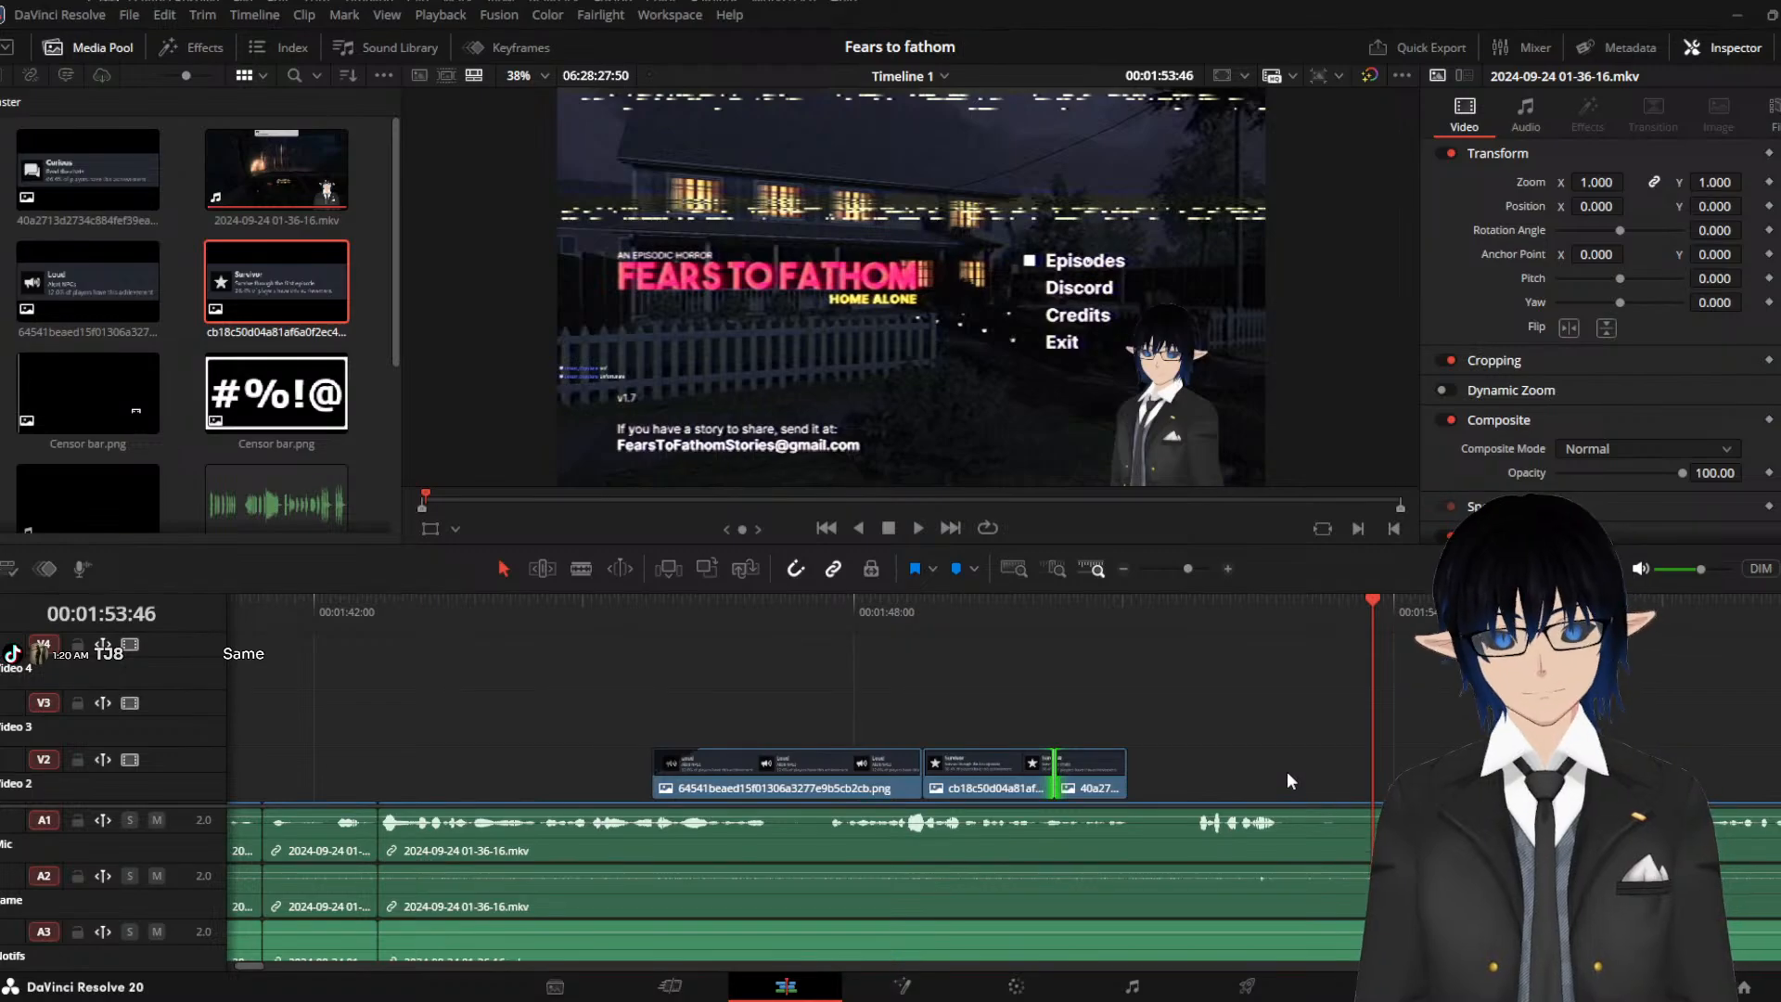
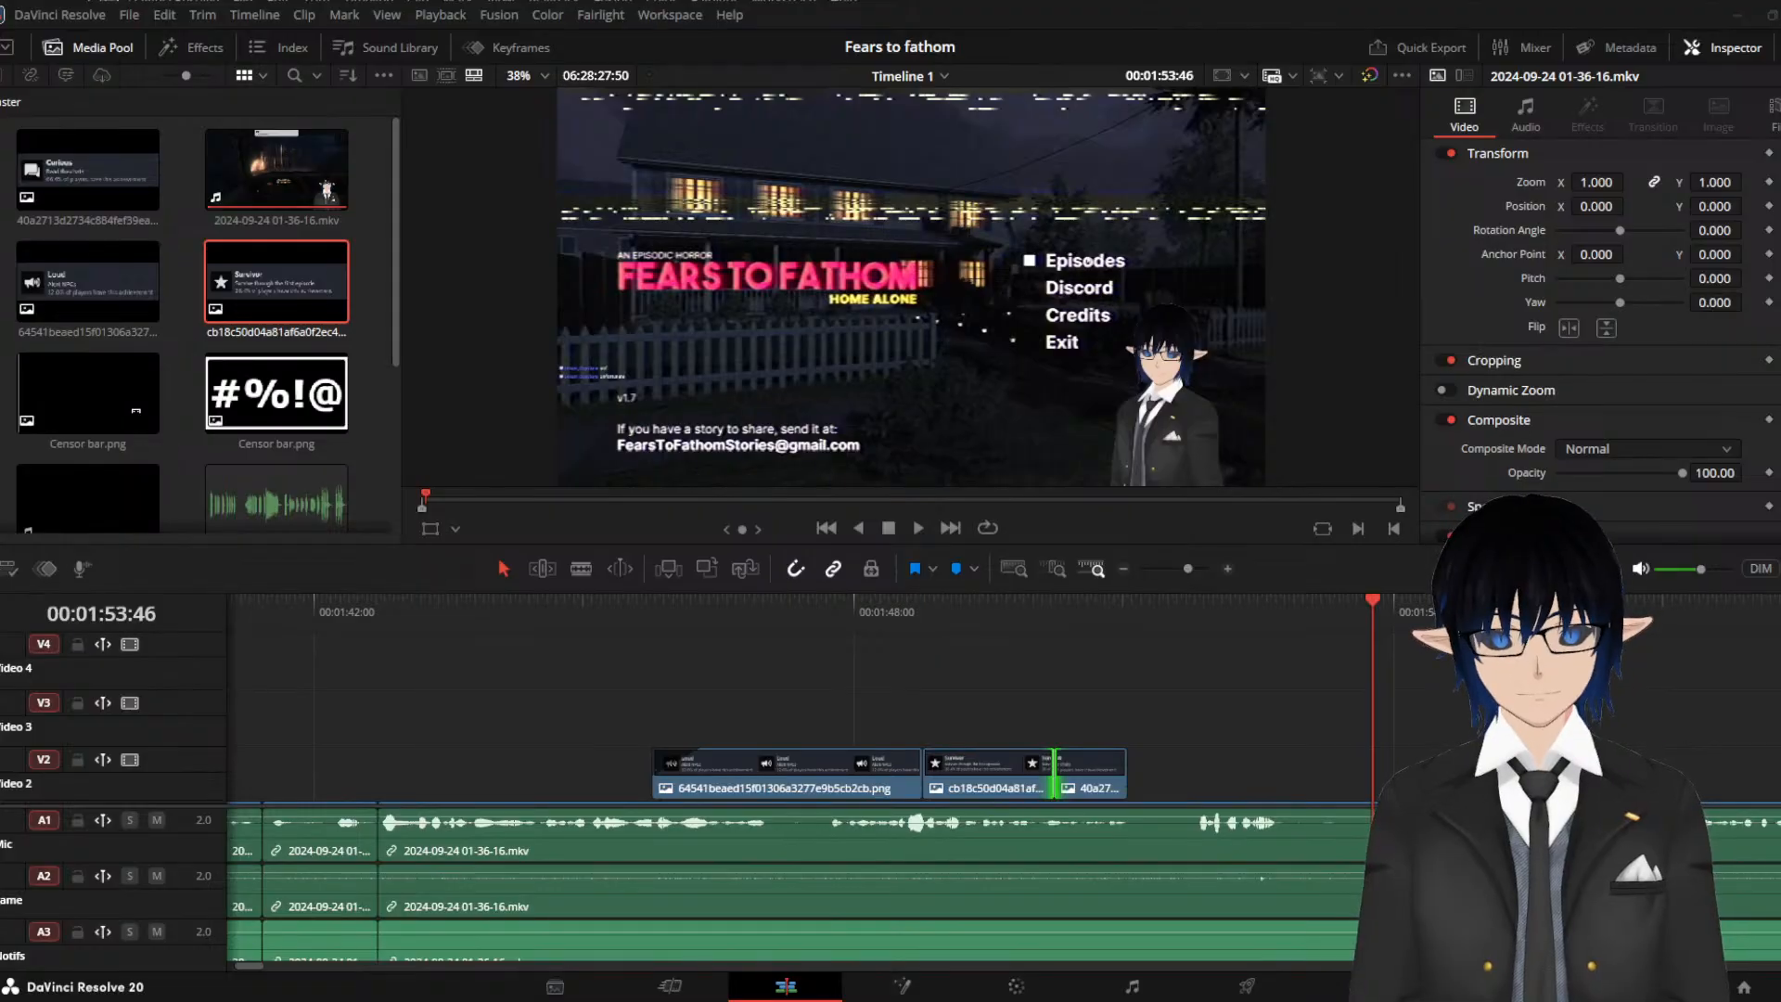
# Add a short fade-out to the end of the Curious image and play back the three achievement images from 00:01:45:35
pyautogui.moveTo(1124, 753); pyautogui.dragTo(1108, 753)
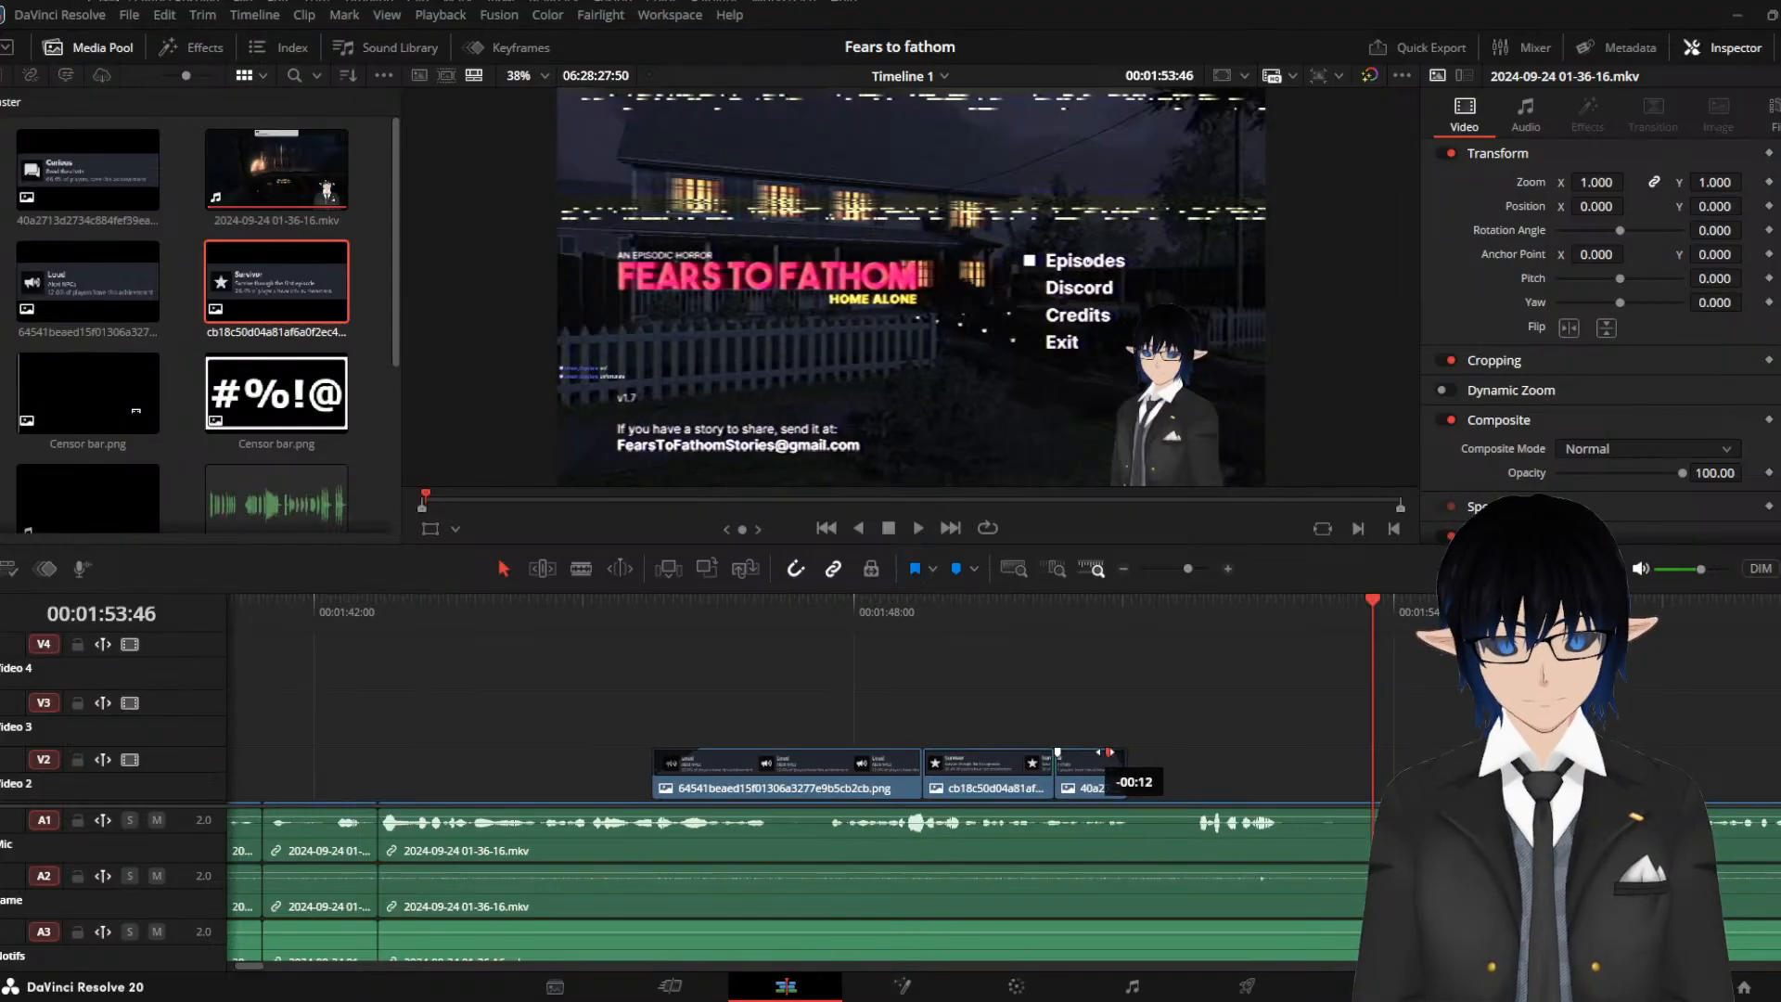
pyautogui.click(636, 603)
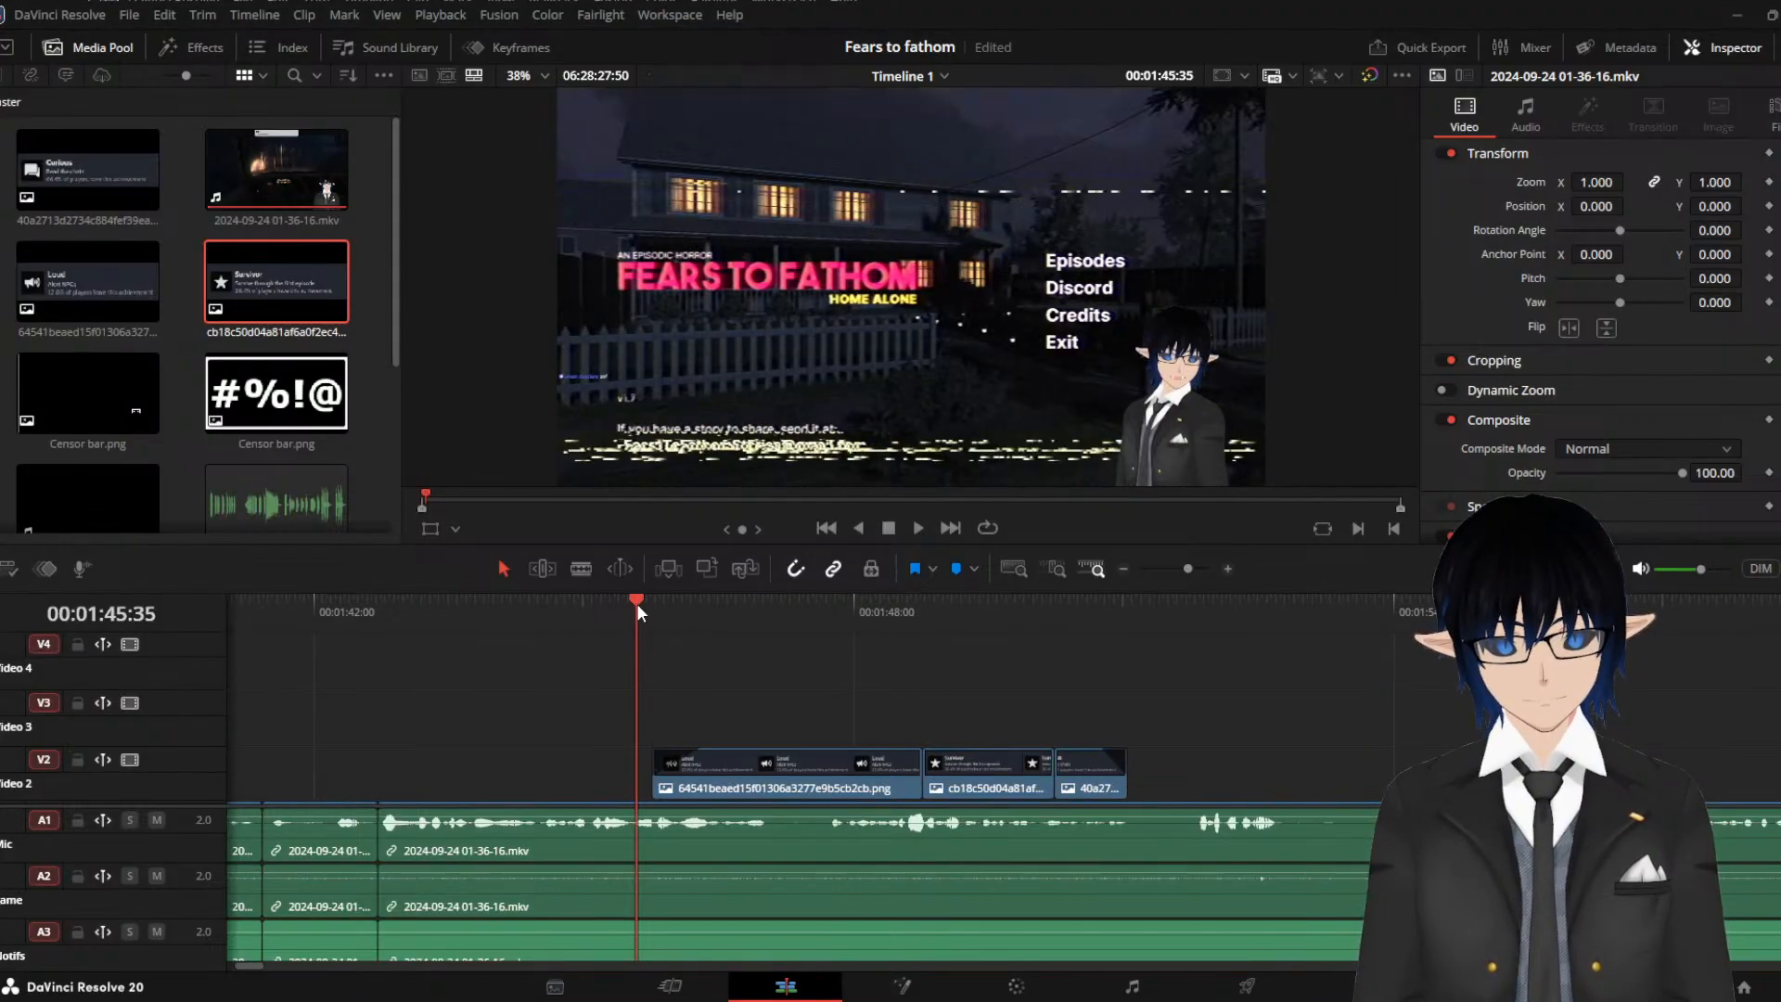
pyautogui.press('space')
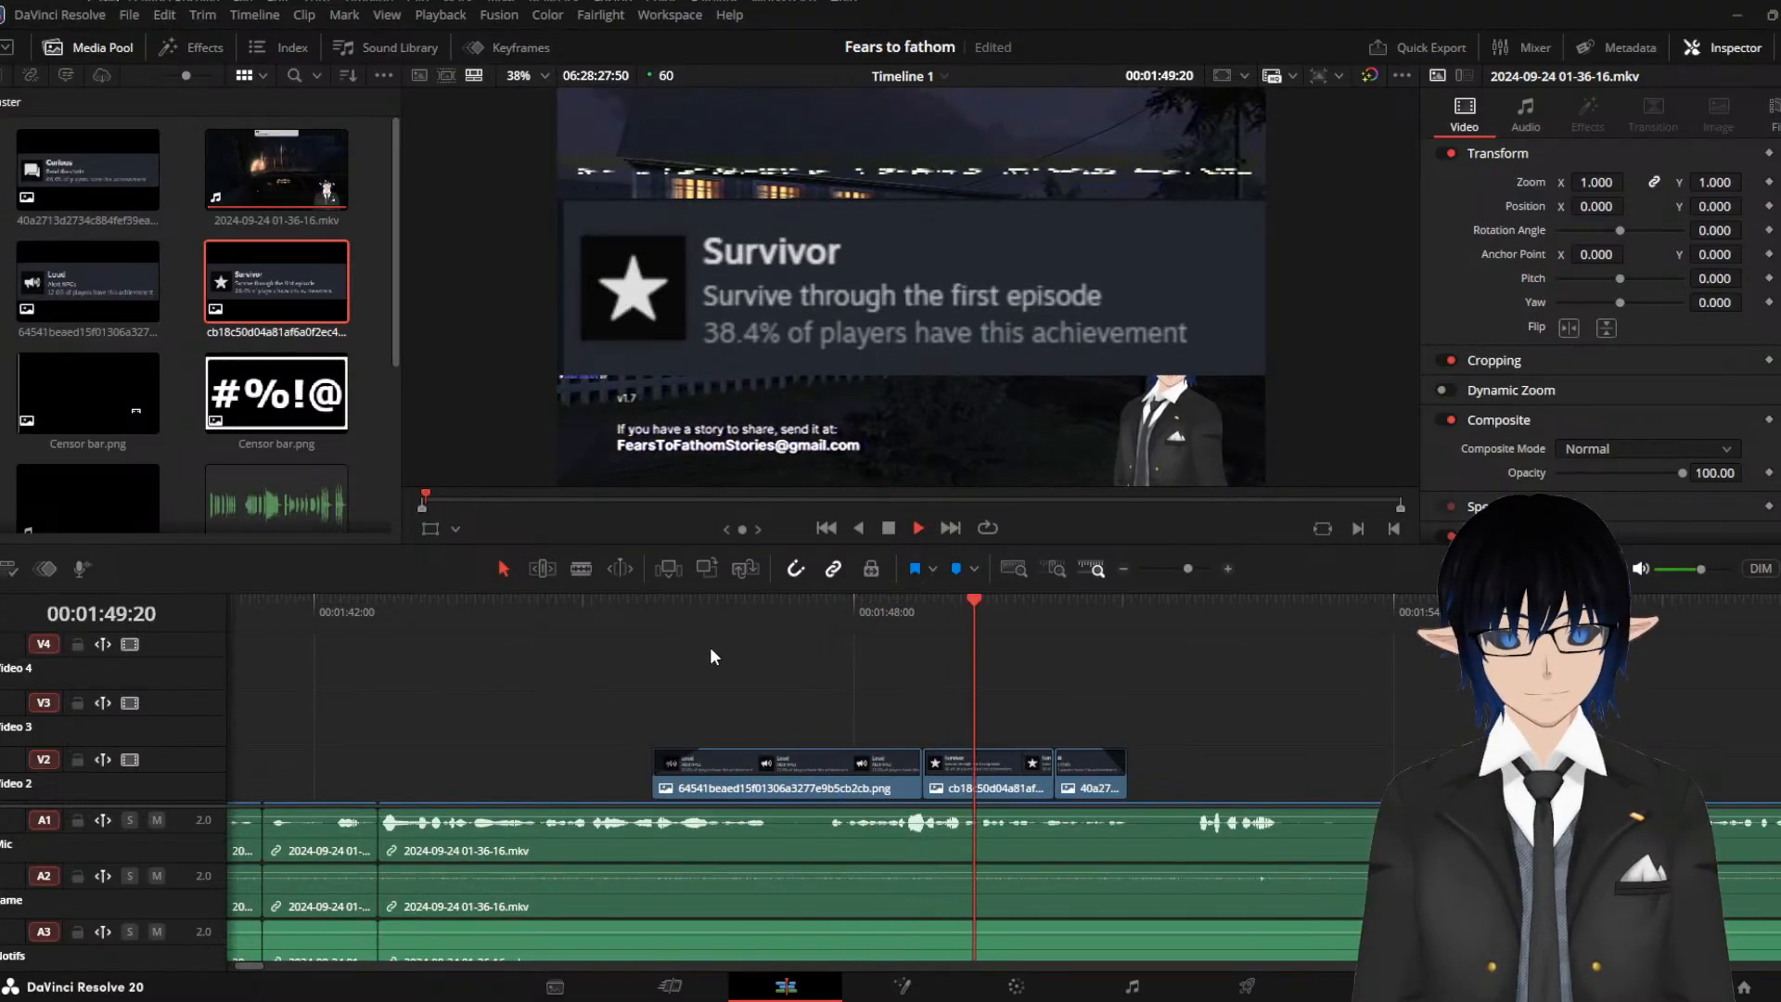
pyautogui.press('space')
# Move the cut between the Loud and Survivor images earlier to about 00:01:48:34 and replay the section up to 00:01:54:25
pyautogui.moveTo(930, 770); pyautogui.dragTo(905, 770)
pyautogui.click(798, 614)
pyautogui.press('space')
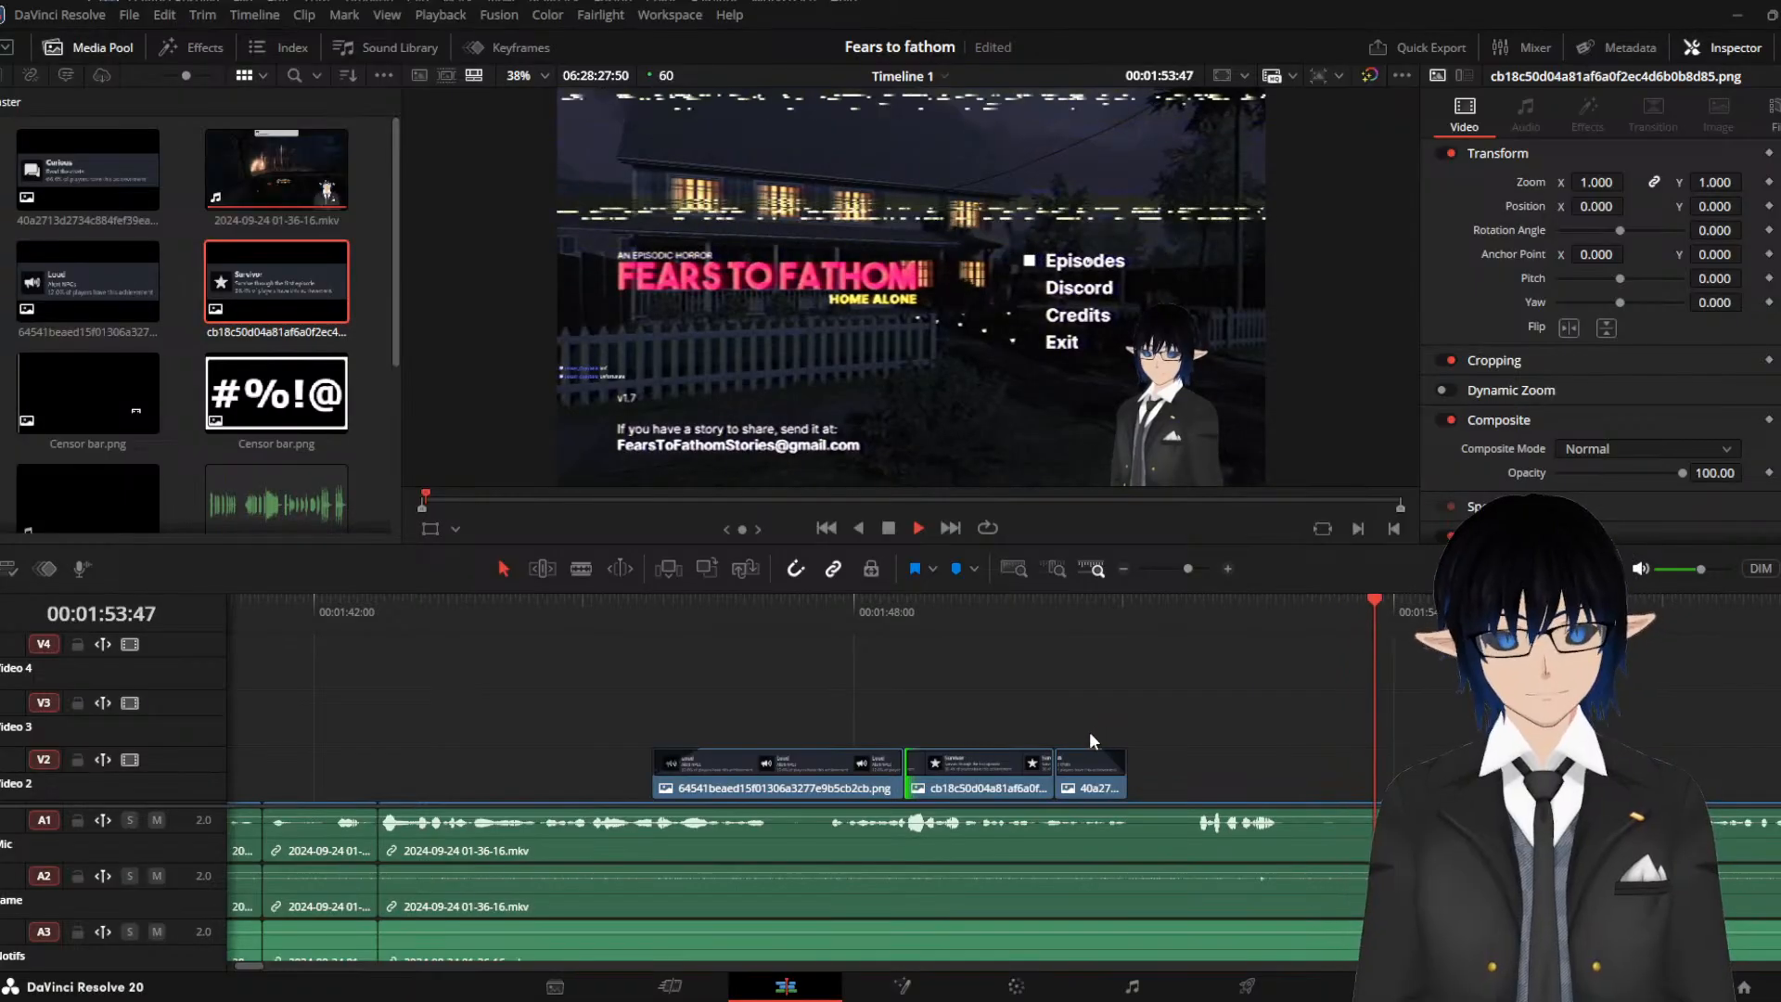
pyautogui.press('space')
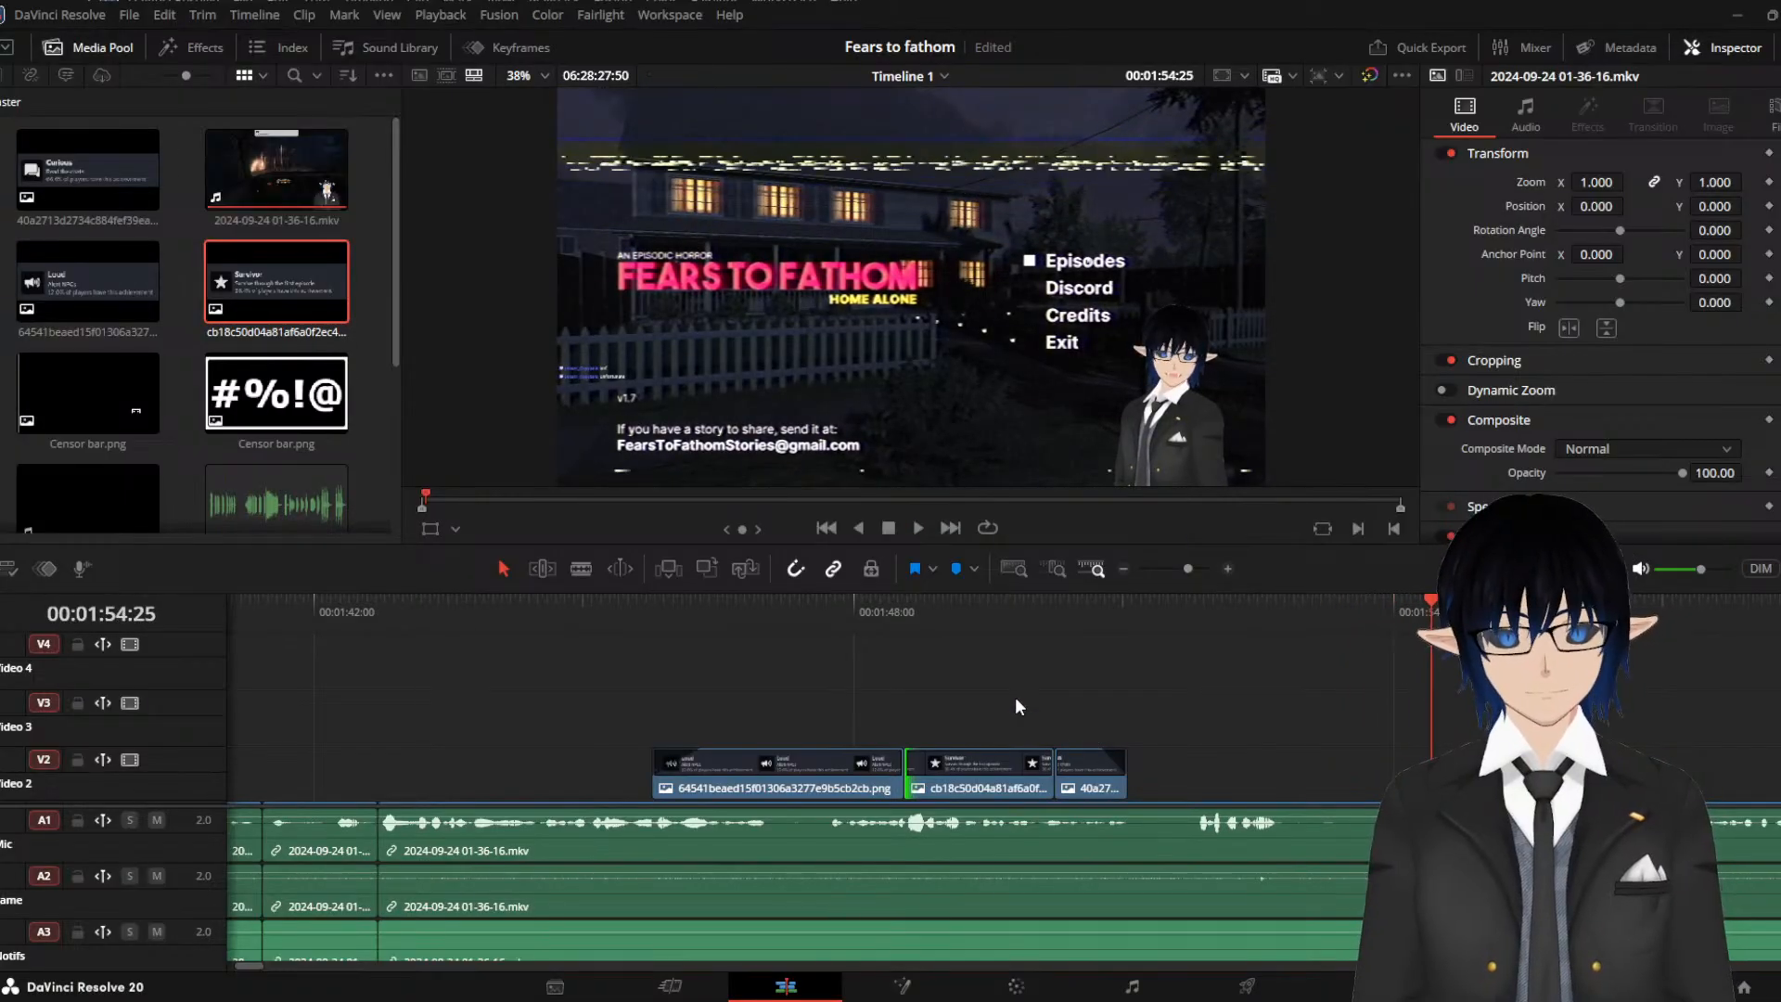
# Split the gameplay clip at the end of the Curious image, at about 00:01:51:46 and at 00:01:52:45, around the short speech burst
pyautogui.click(579, 566)
pyautogui.click(1204, 820)
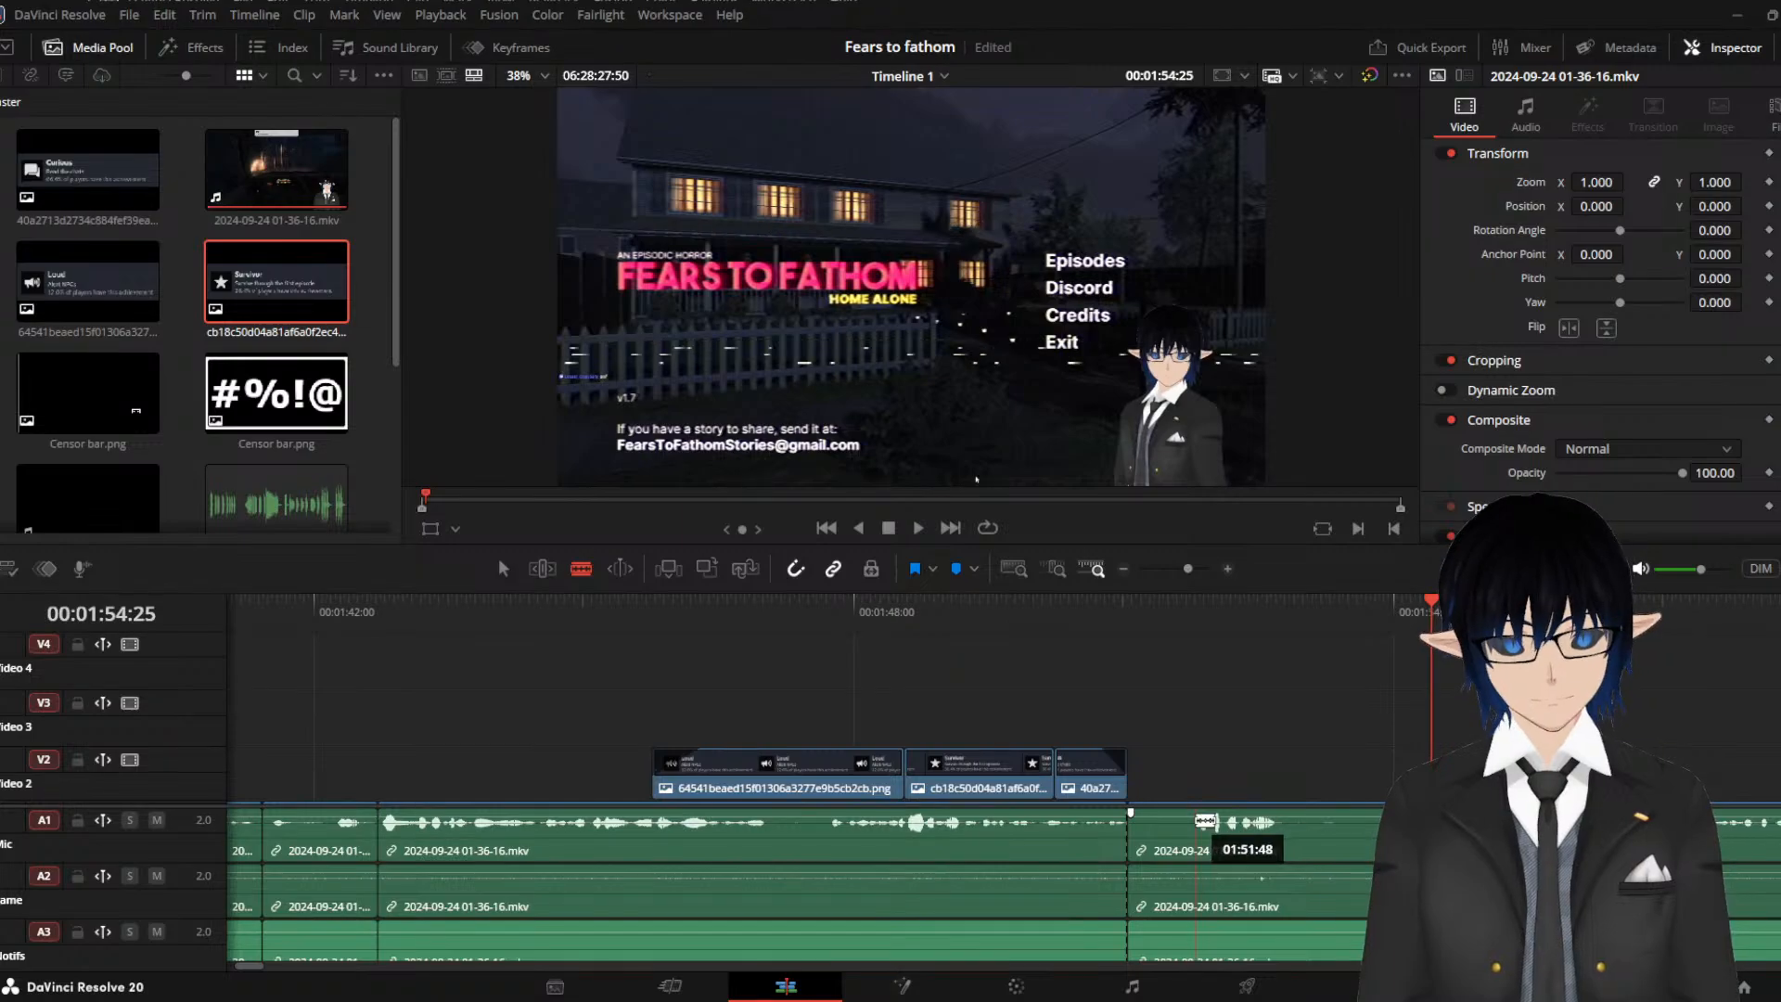
pyautogui.click(1194, 821)
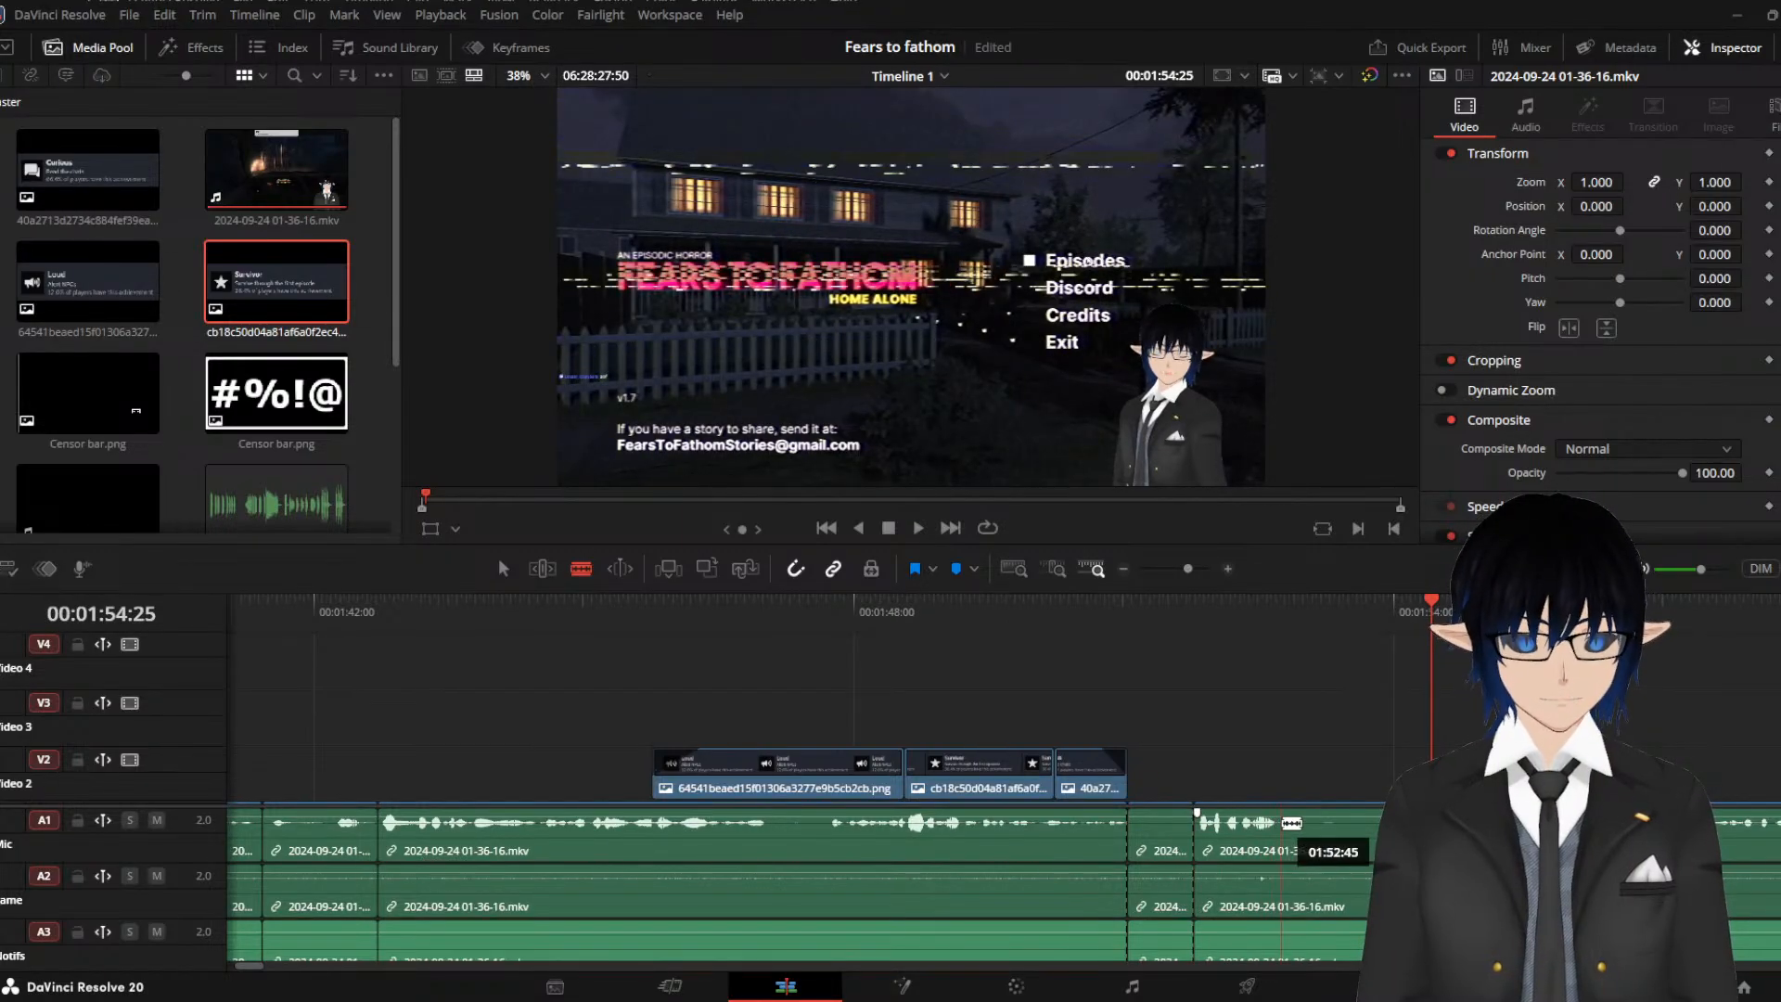
pyautogui.click(1282, 821)
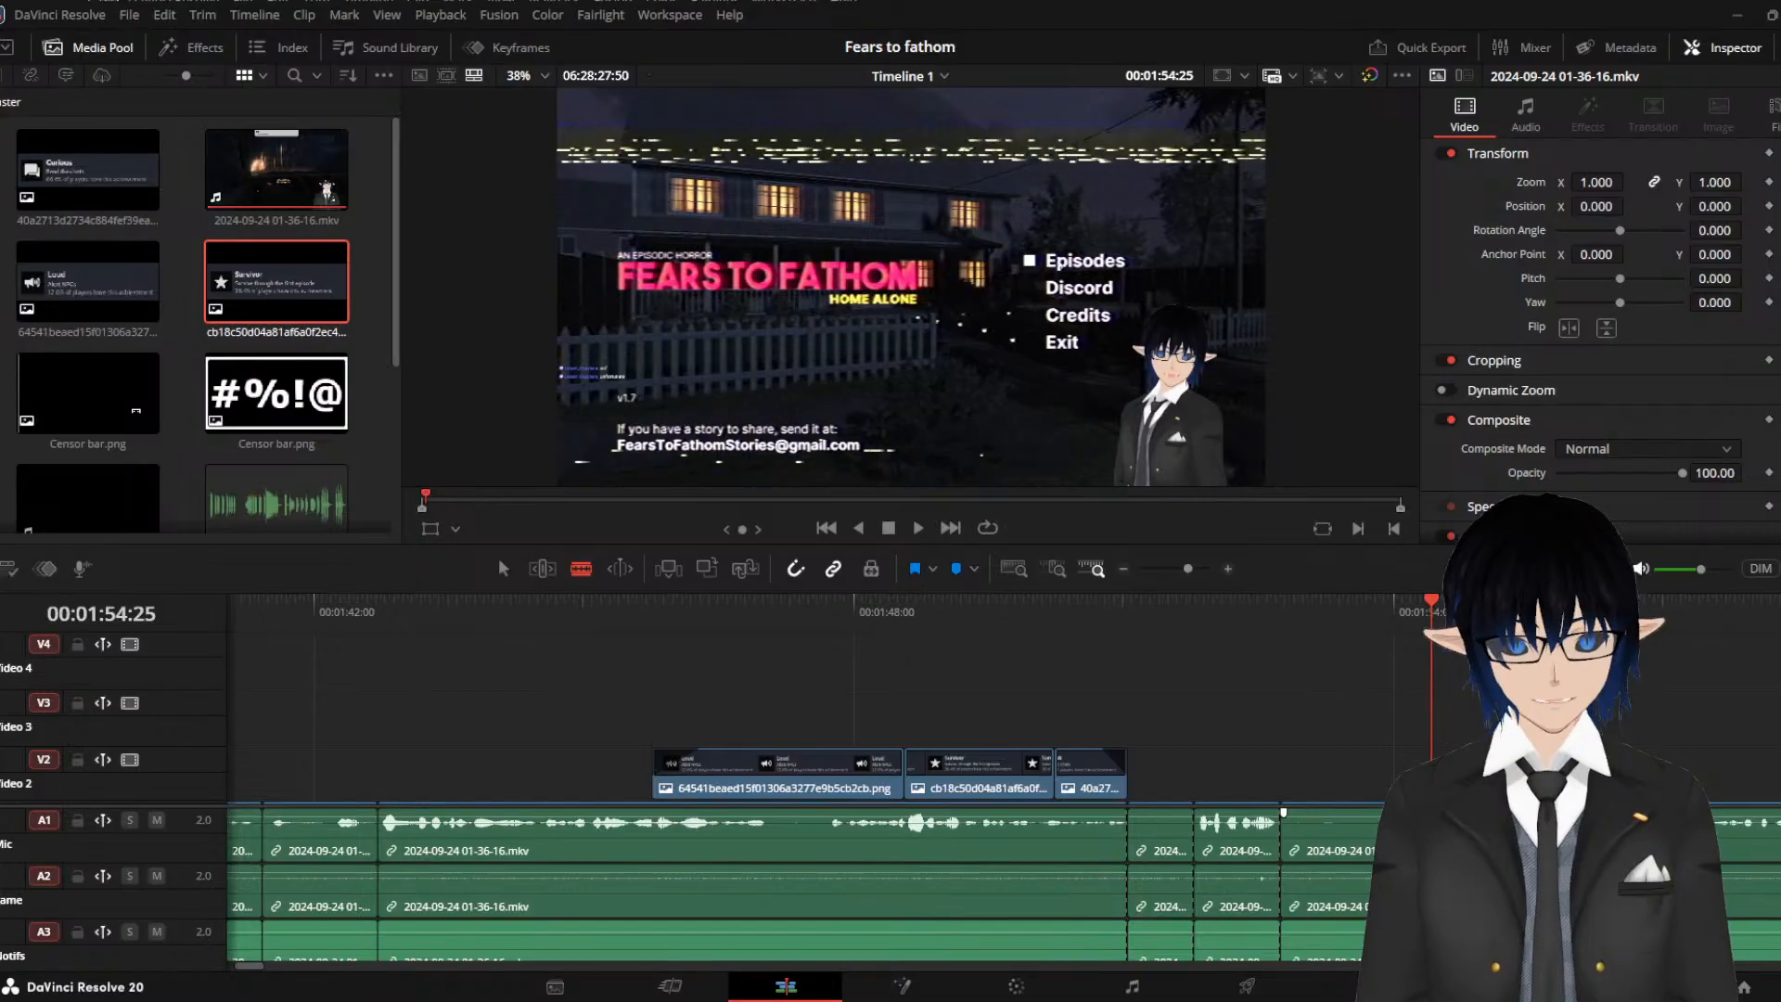
pyautogui.press('a')
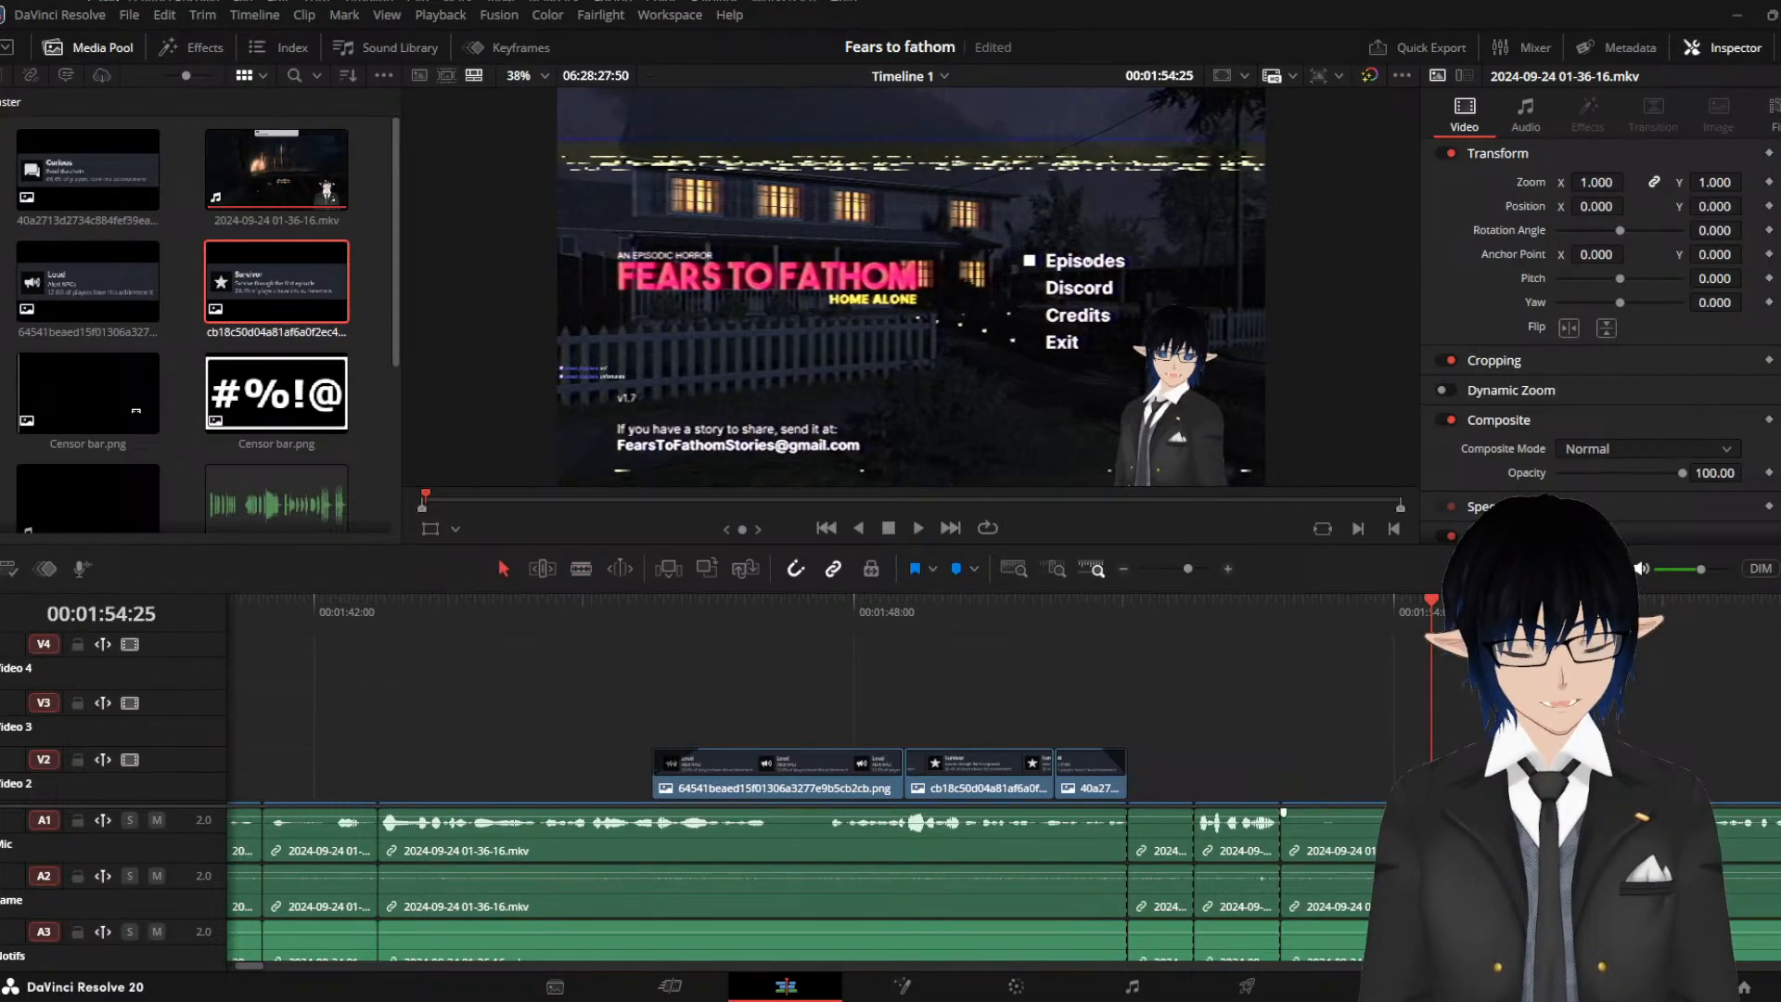
# Ripple delete the silent gameplay segments after 00:01:52:45 and between the Curious image's end and about 00:01:51:46
pyautogui.click(1421, 834)
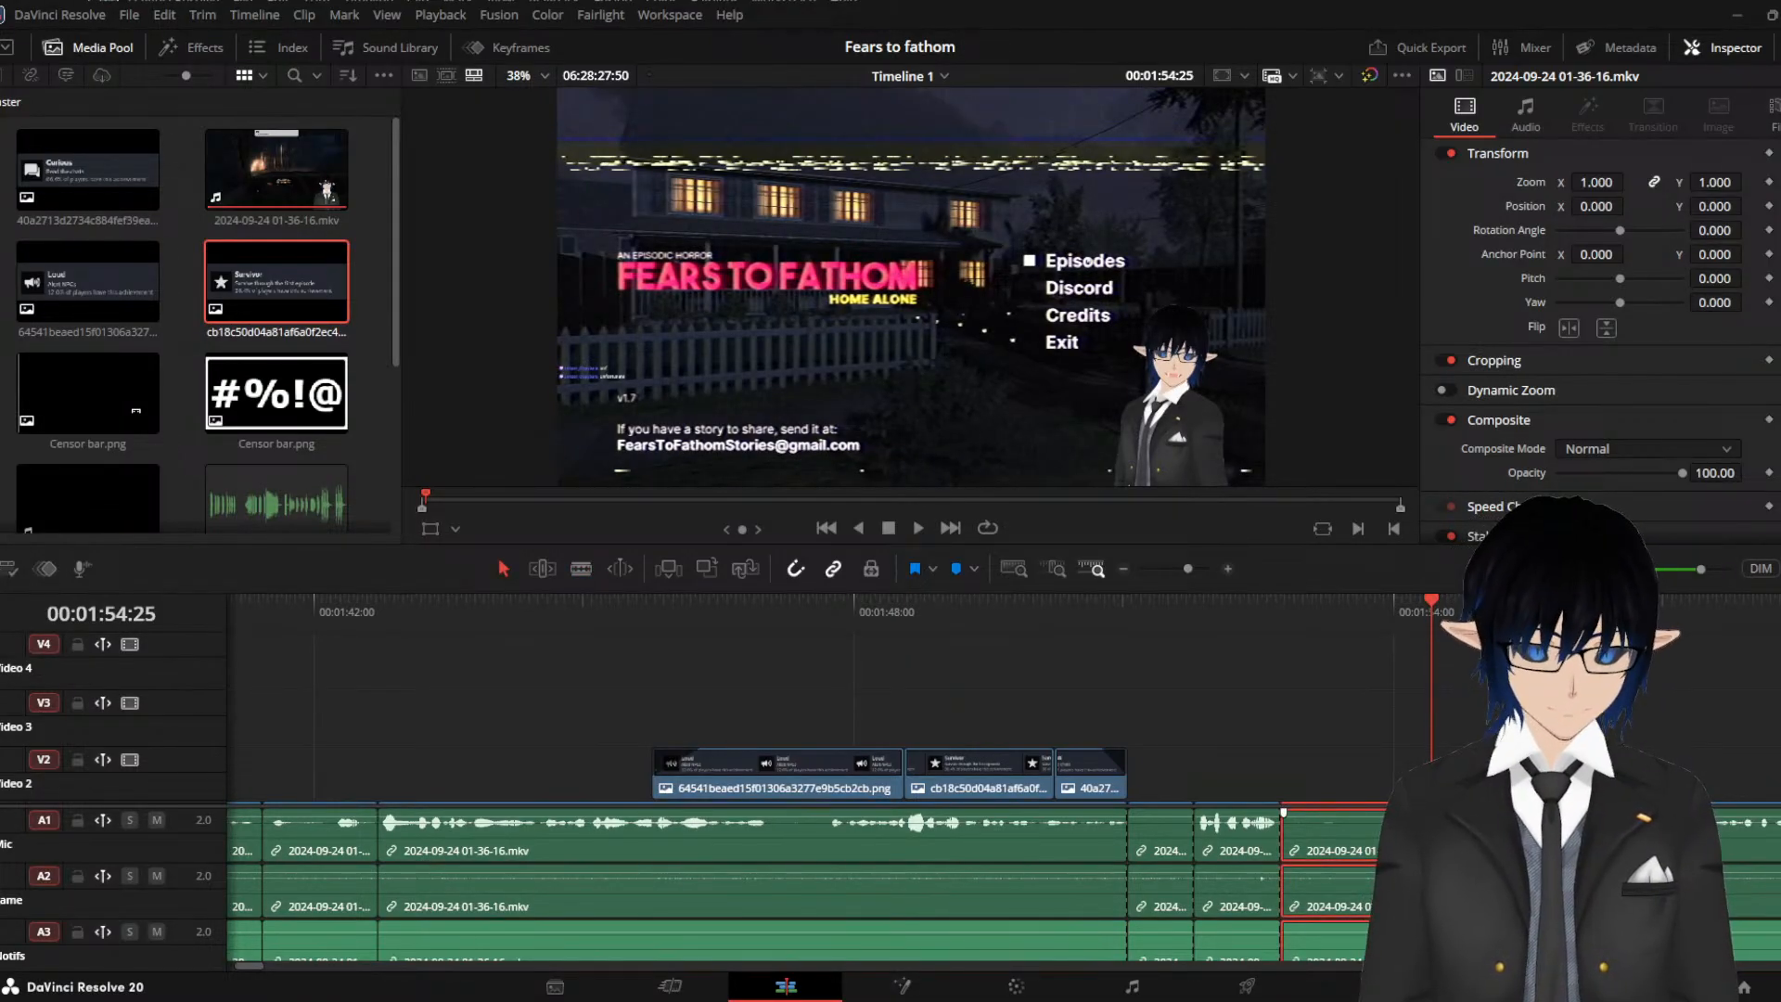
pyautogui.scroll(-2, 558, 709)
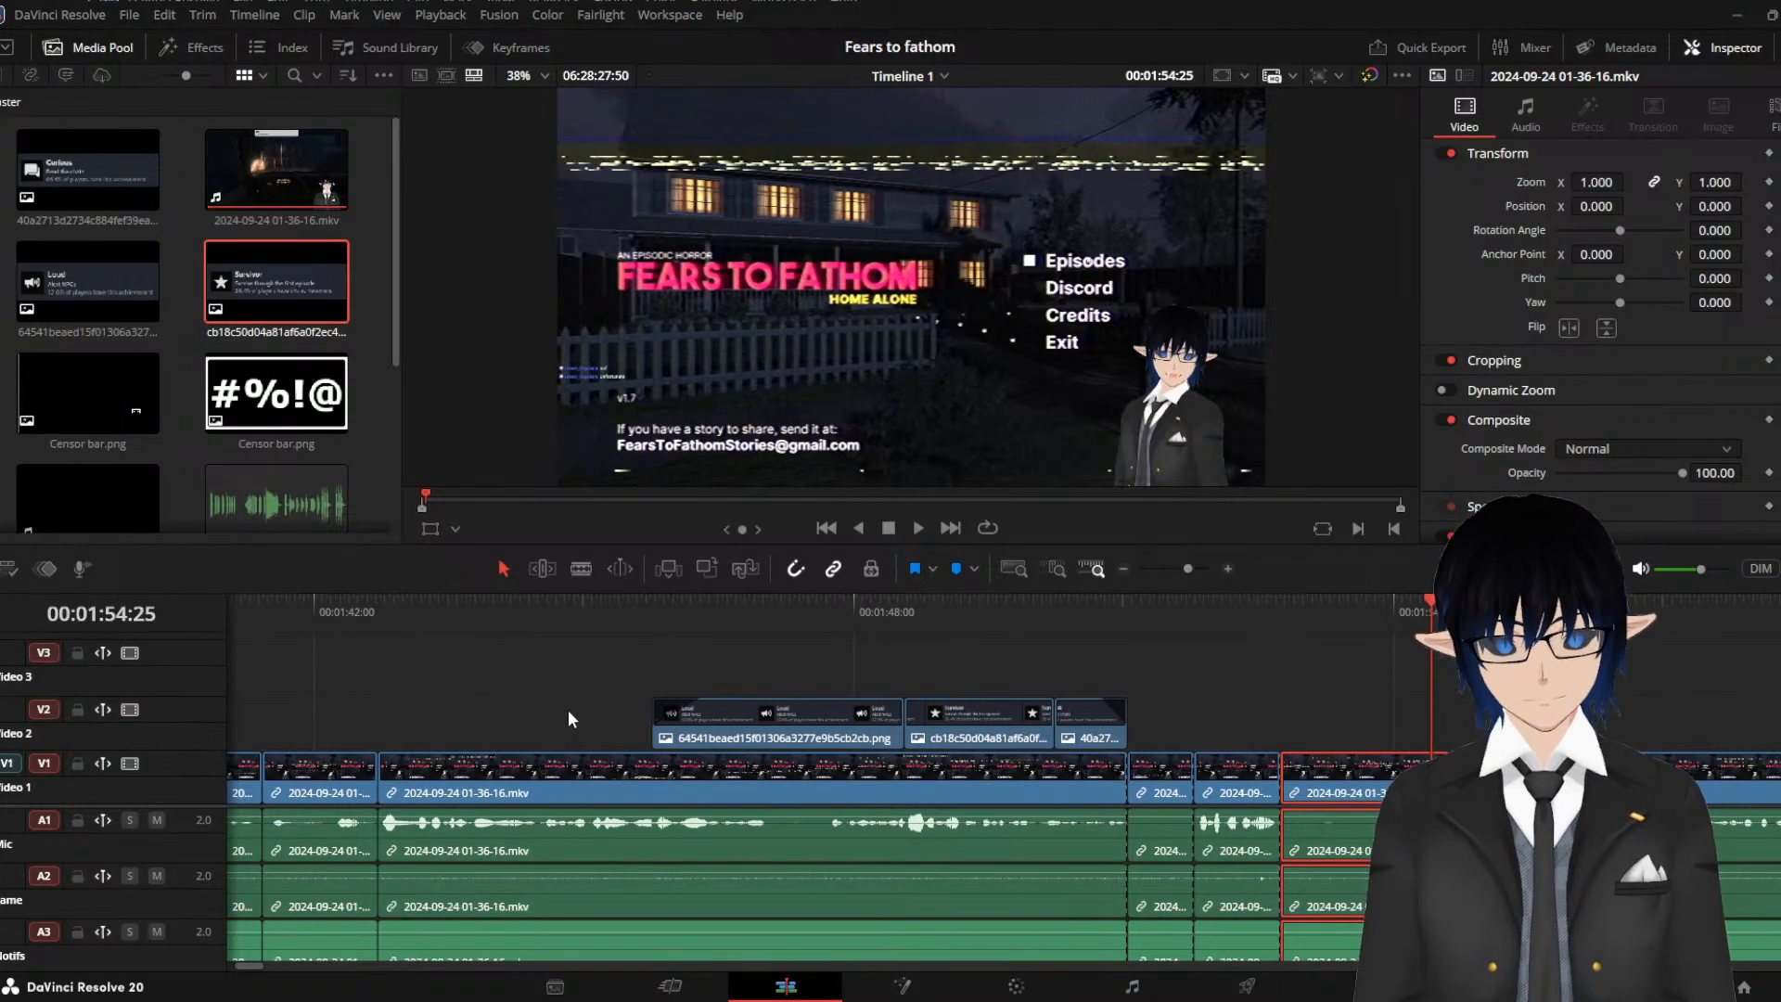
pyautogui.press('Delete')
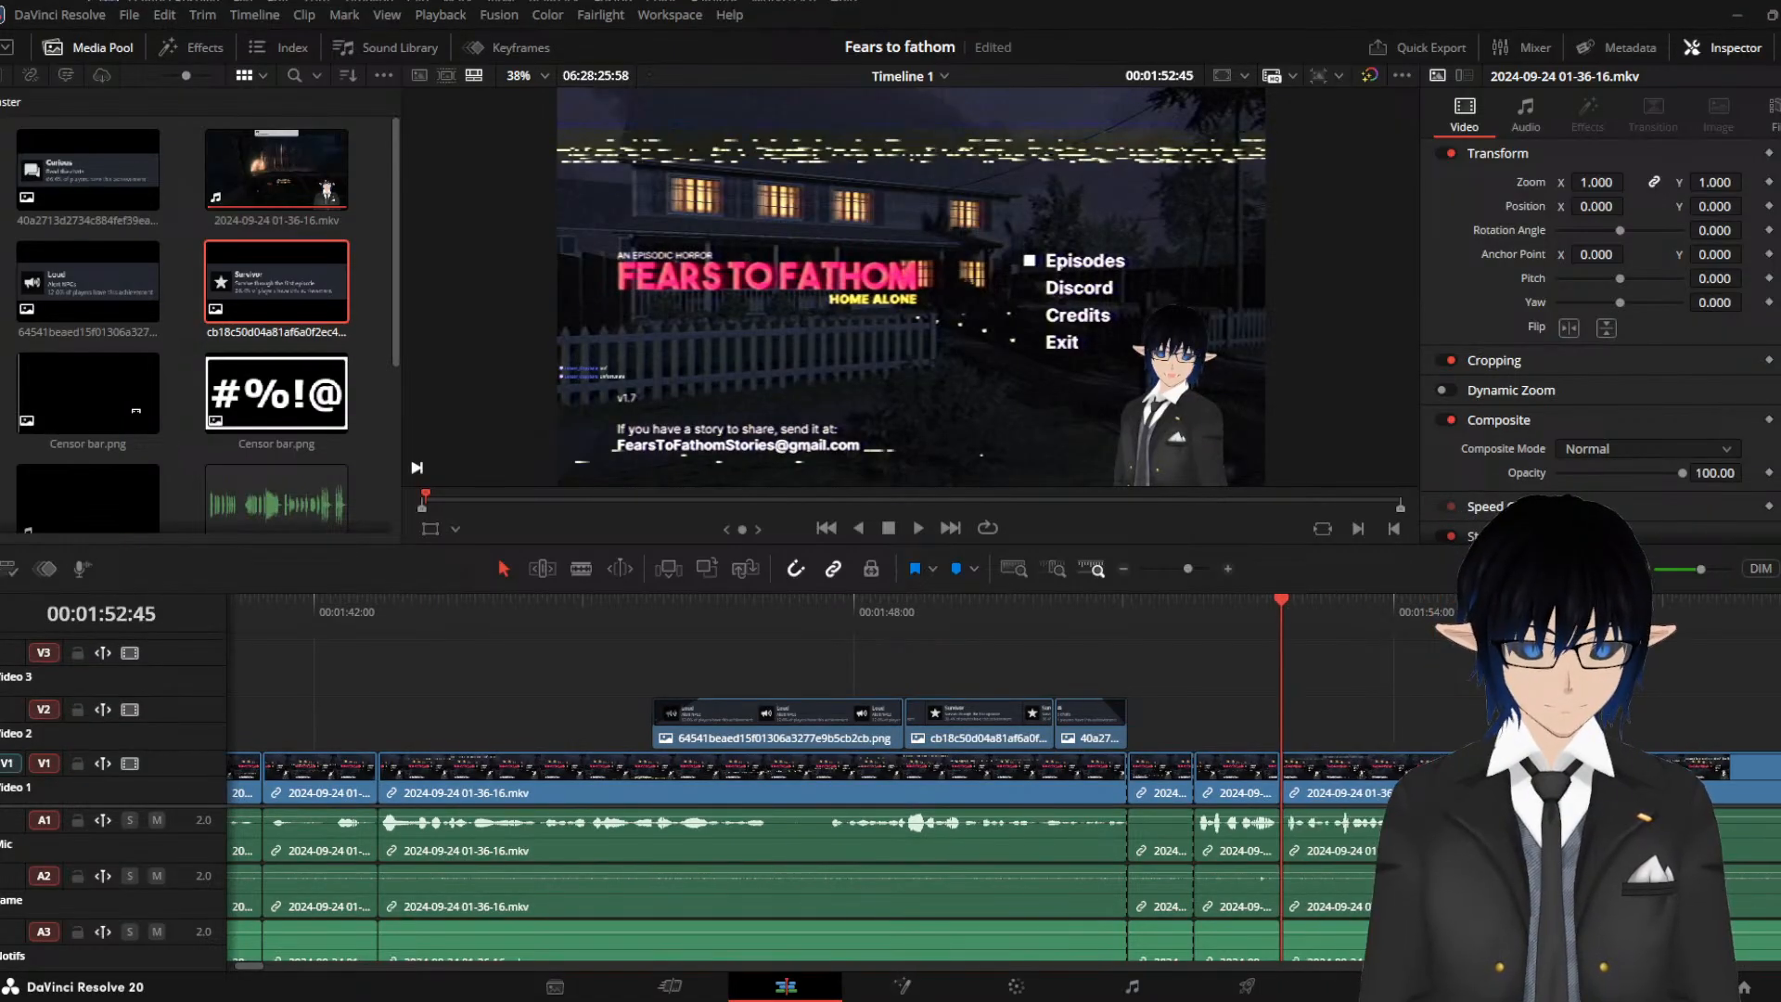
pyautogui.click(1143, 776)
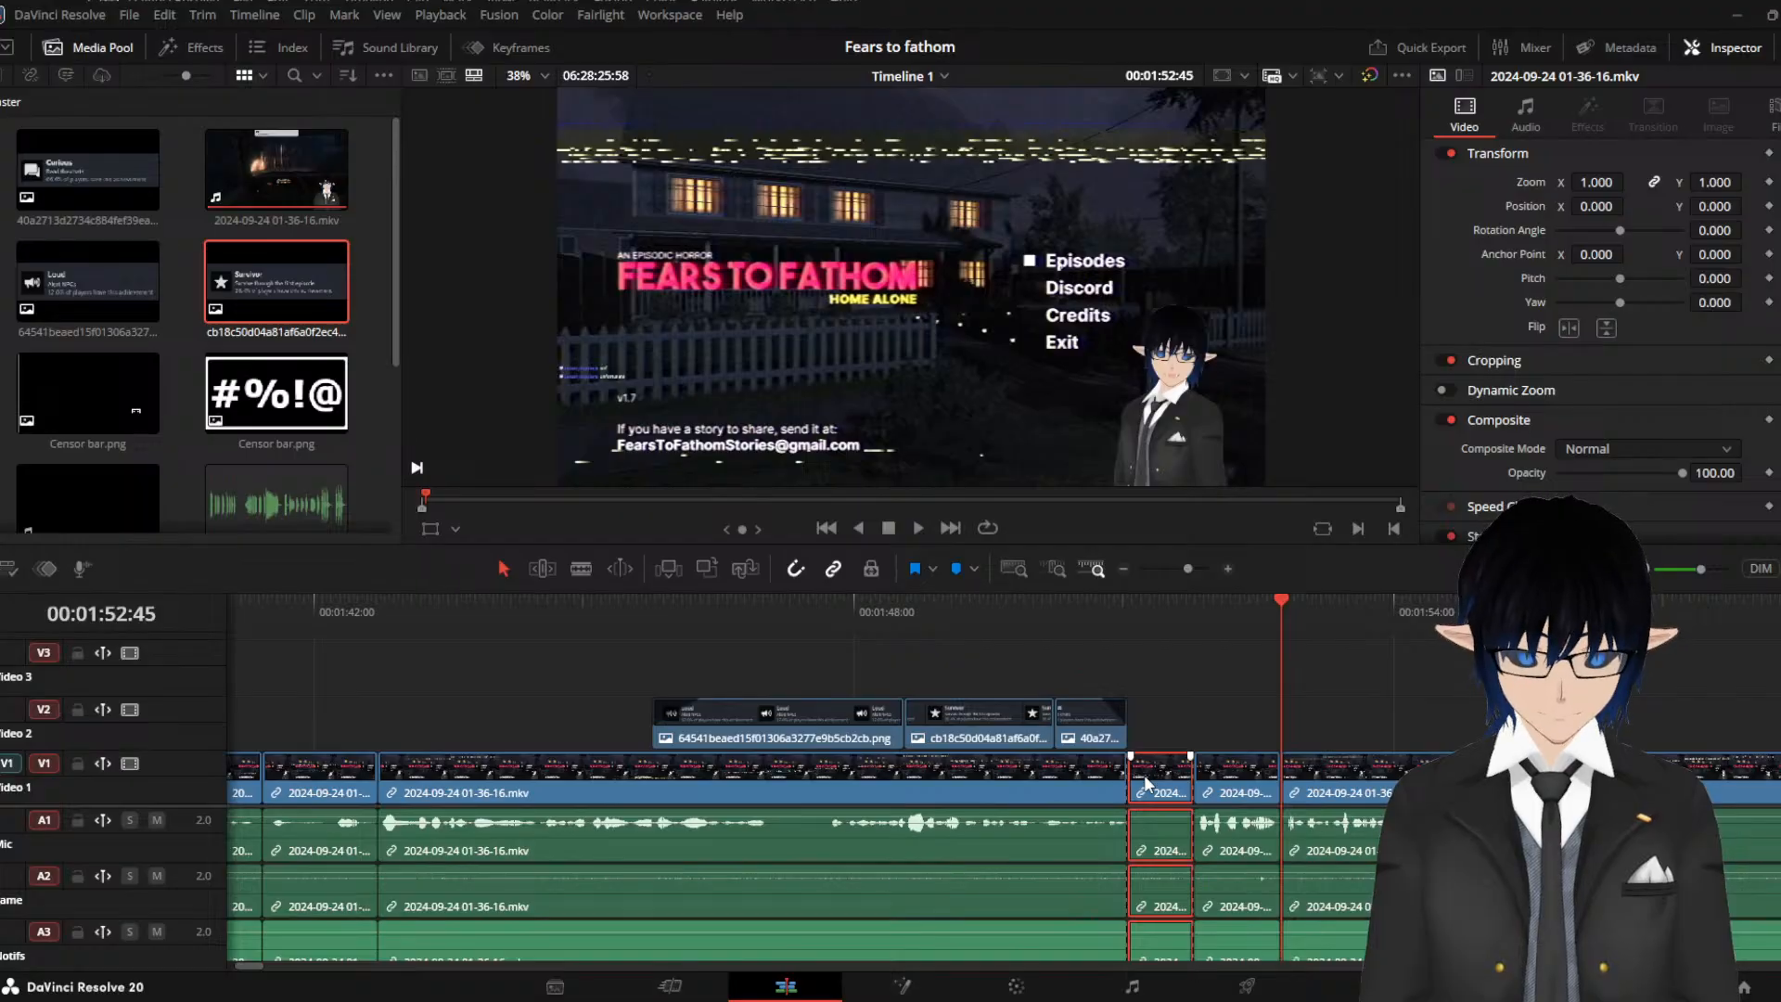
pyautogui.press('Delete')
# Play back the shortened gameplay from near the end of the Curious image to 00:02:05:33 and save the project
pyautogui.click(1111, 631)
pyautogui.press('space')
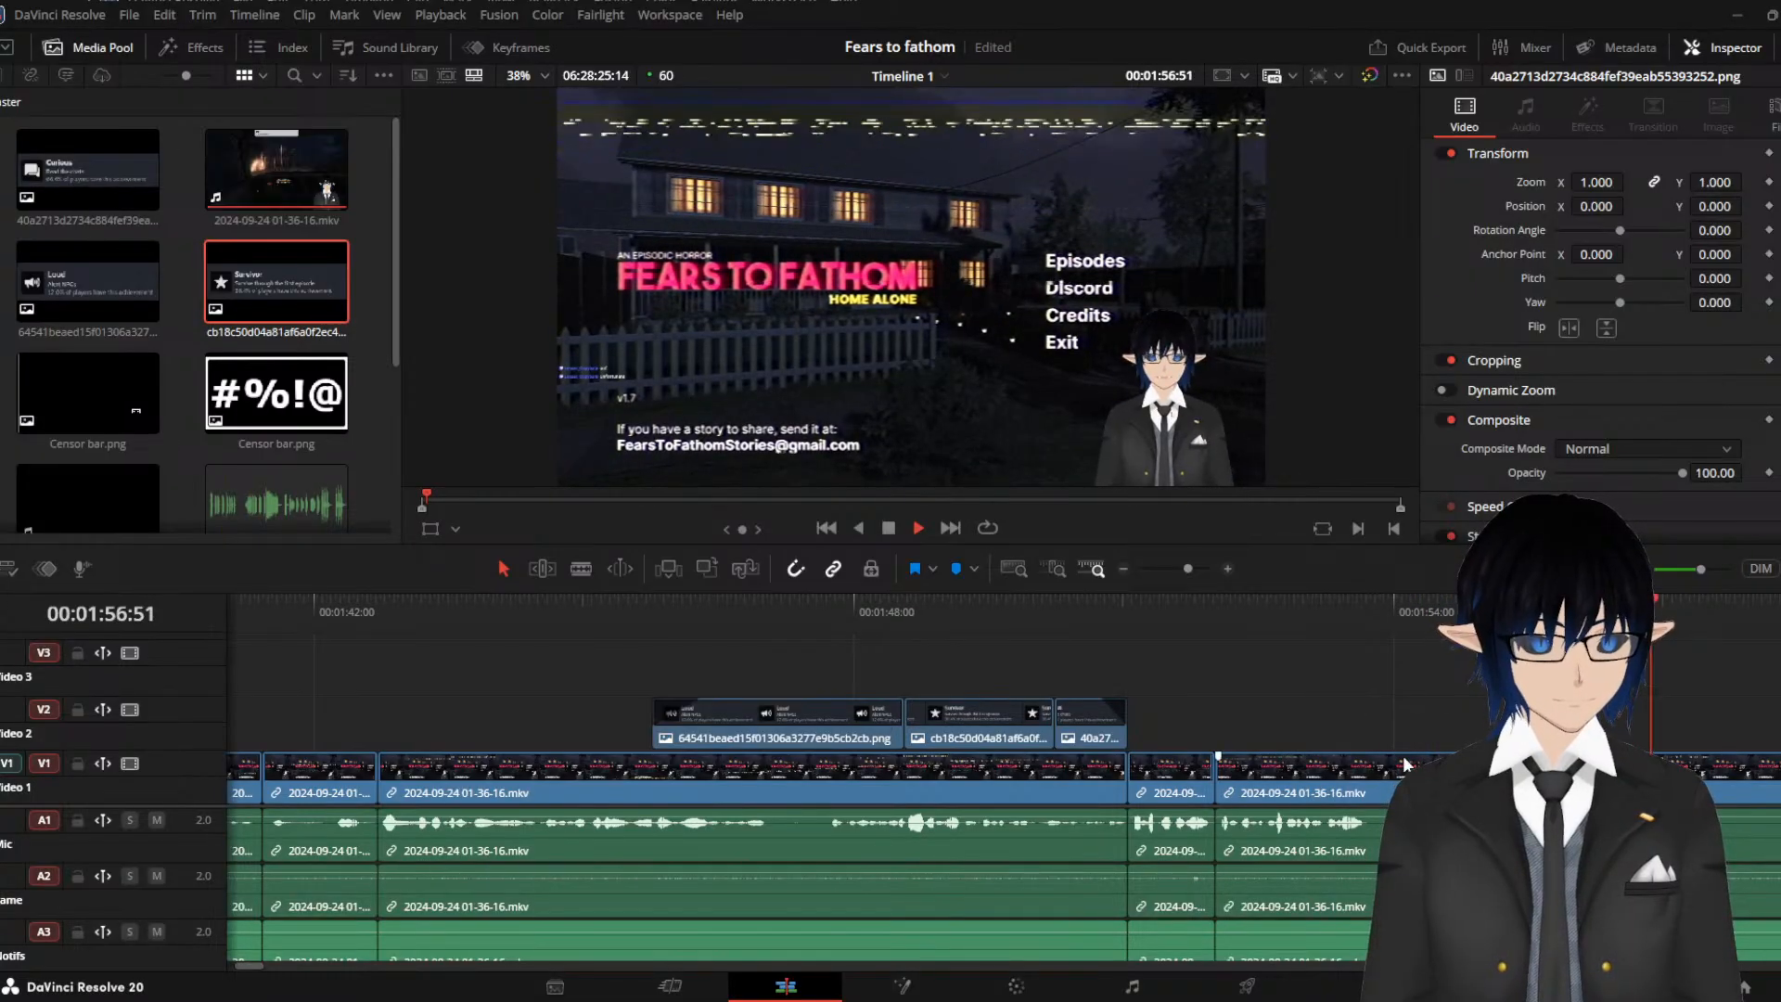
pyautogui.scroll(-4, 1403, 764)
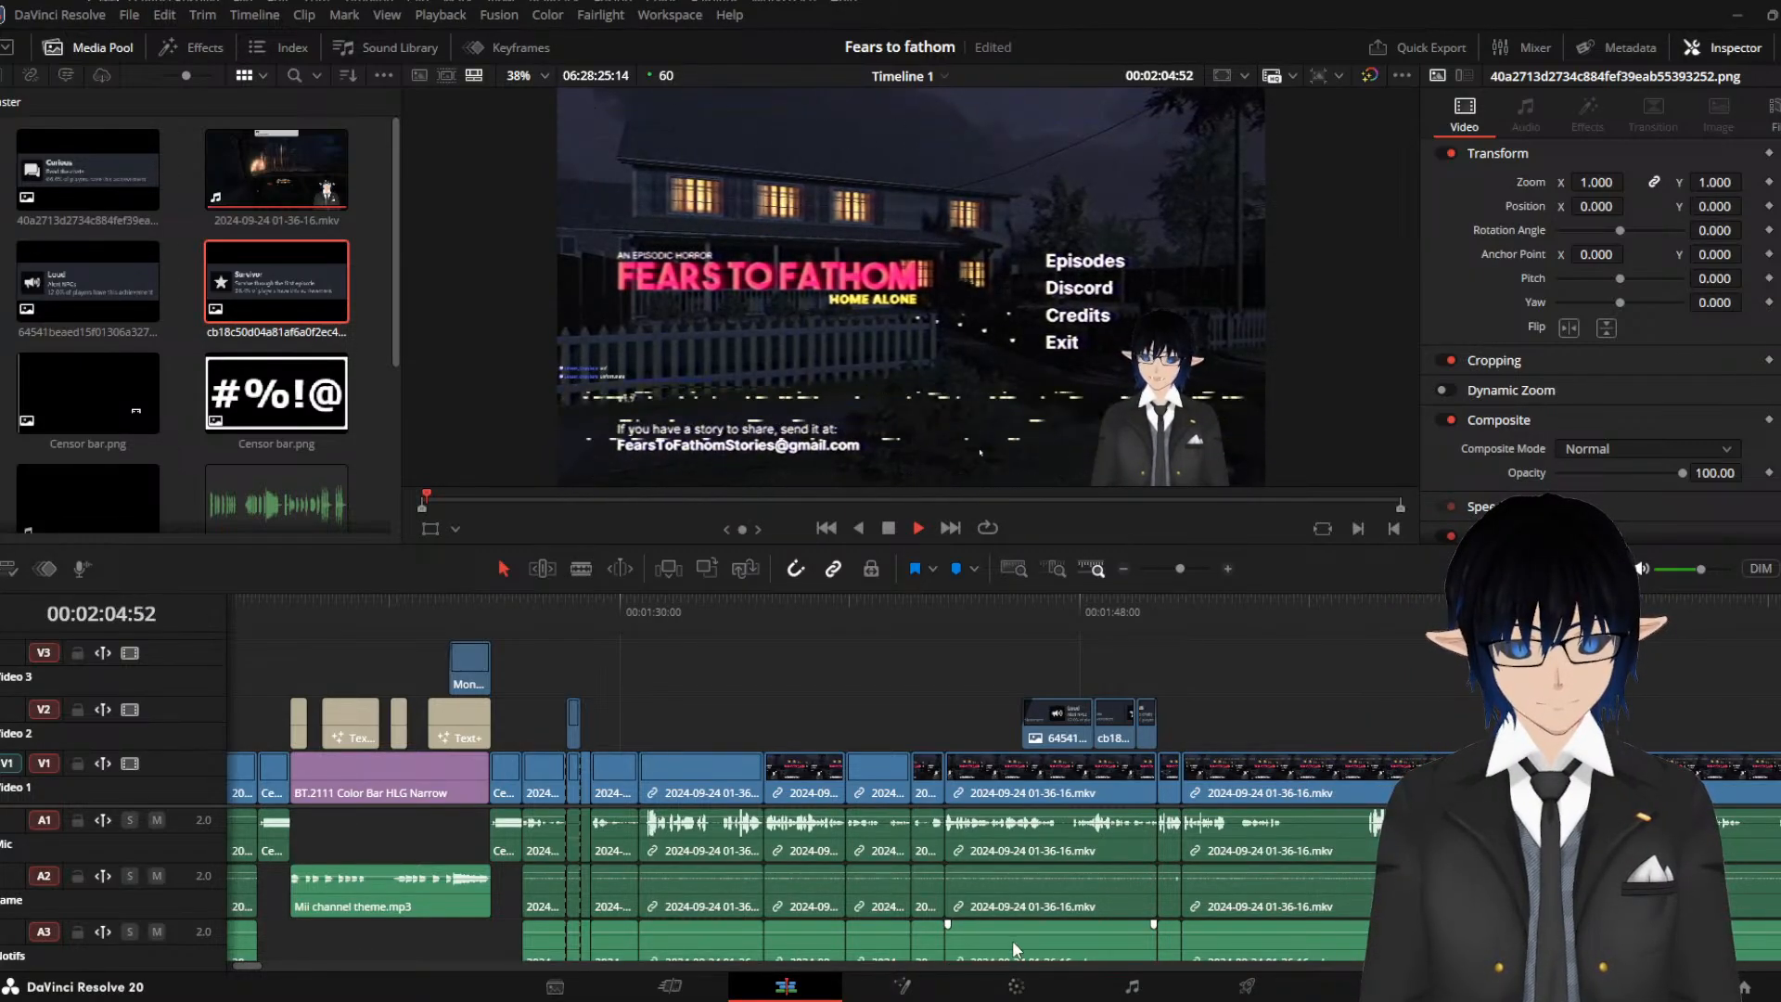
pyautogui.press('space')
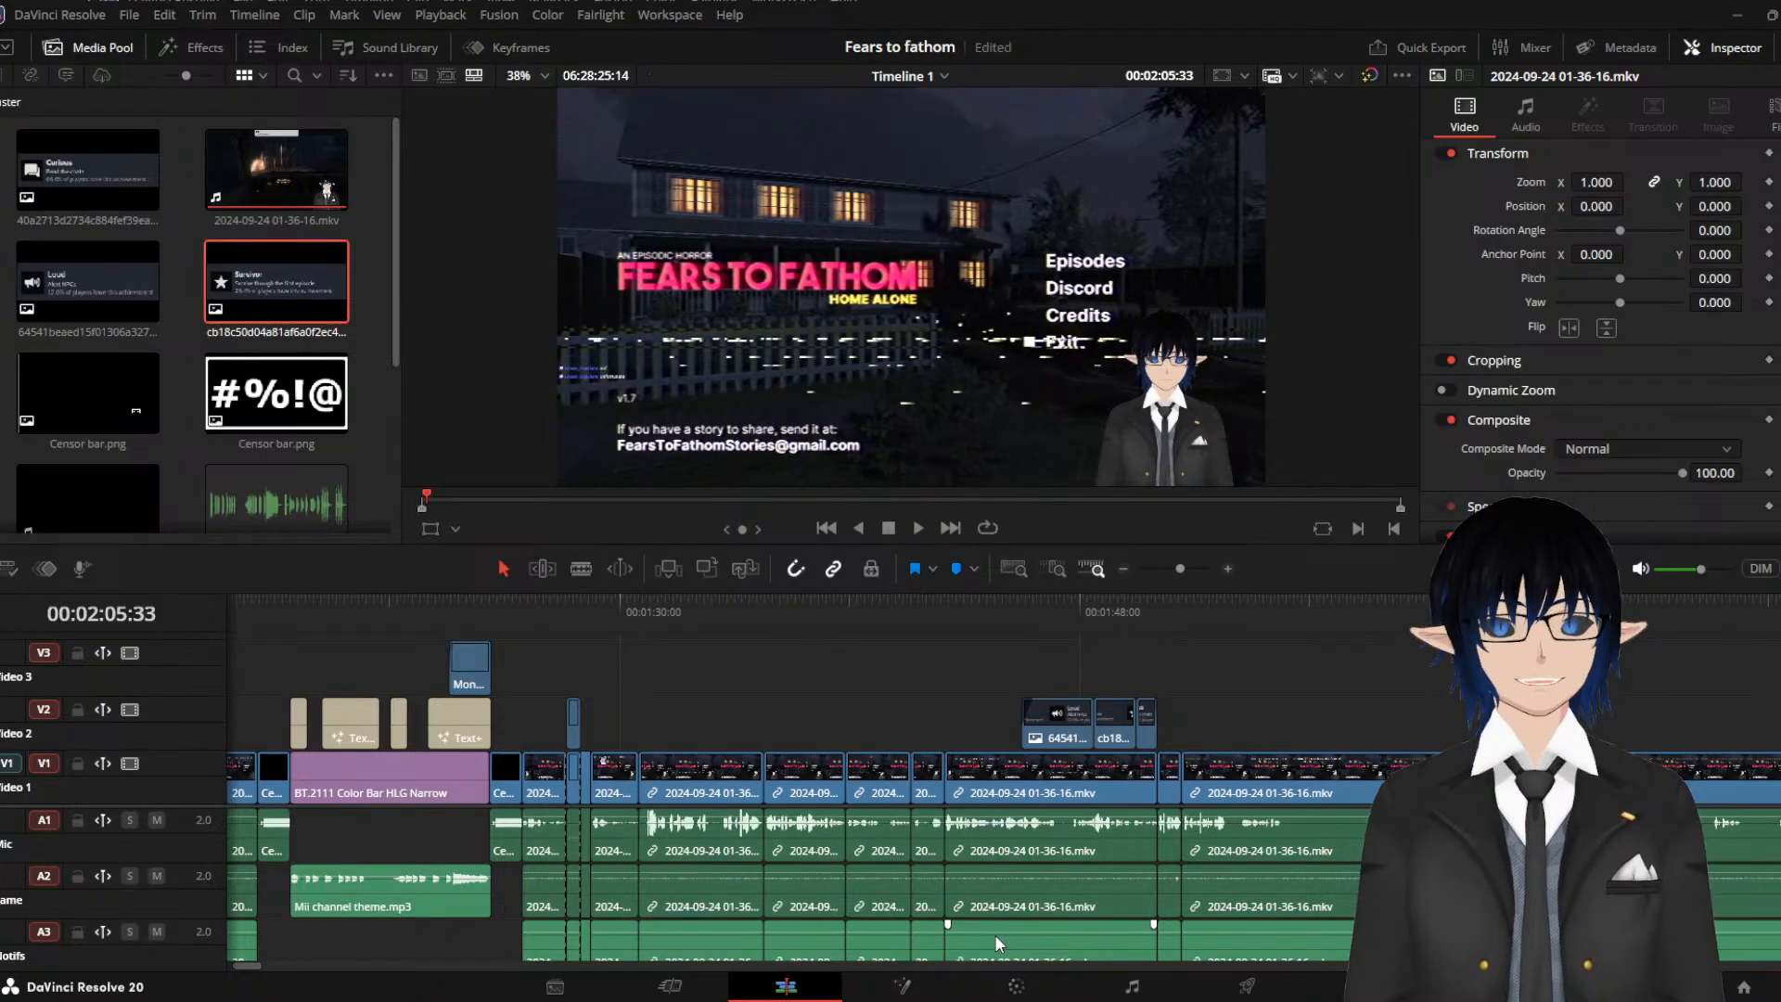
pyautogui.hotkey('ctrl', 's')
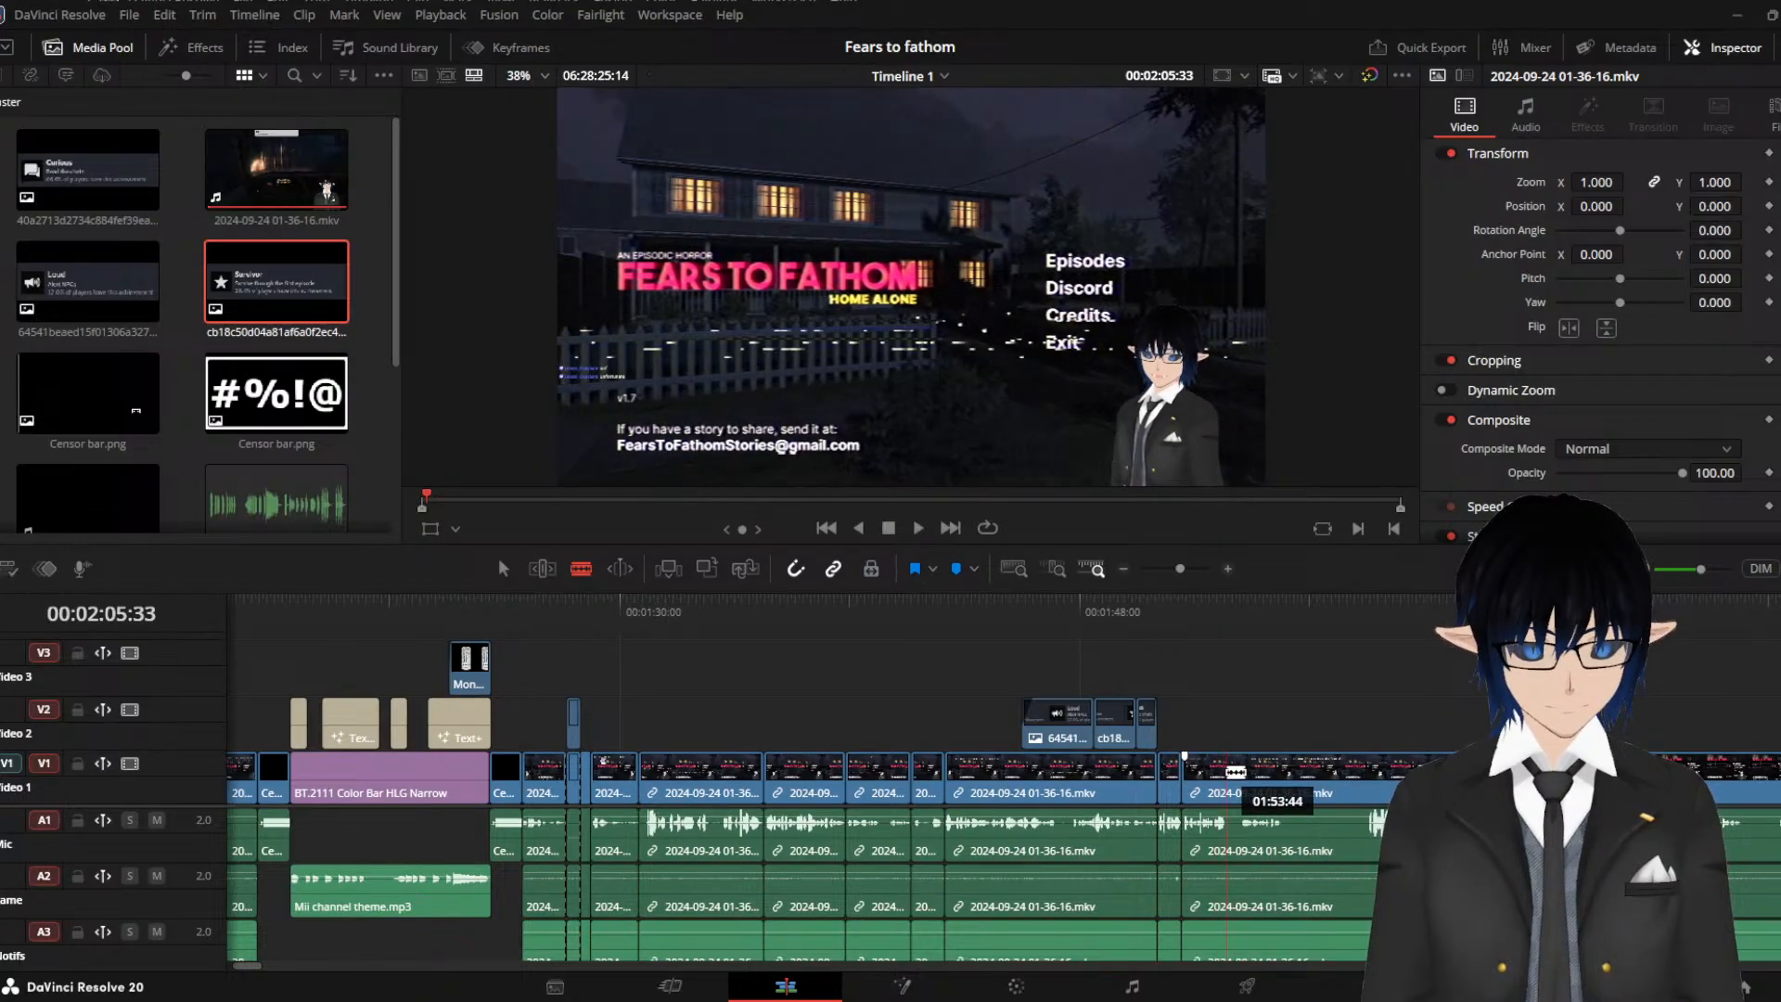
# Split the gameplay clip at about 00:02:08, play the section through, and ripple delete the segment from about 00:01:53 to that cut
pyautogui.click(1235, 771)
pyautogui.click(1187, 605)
pyautogui.press('space')
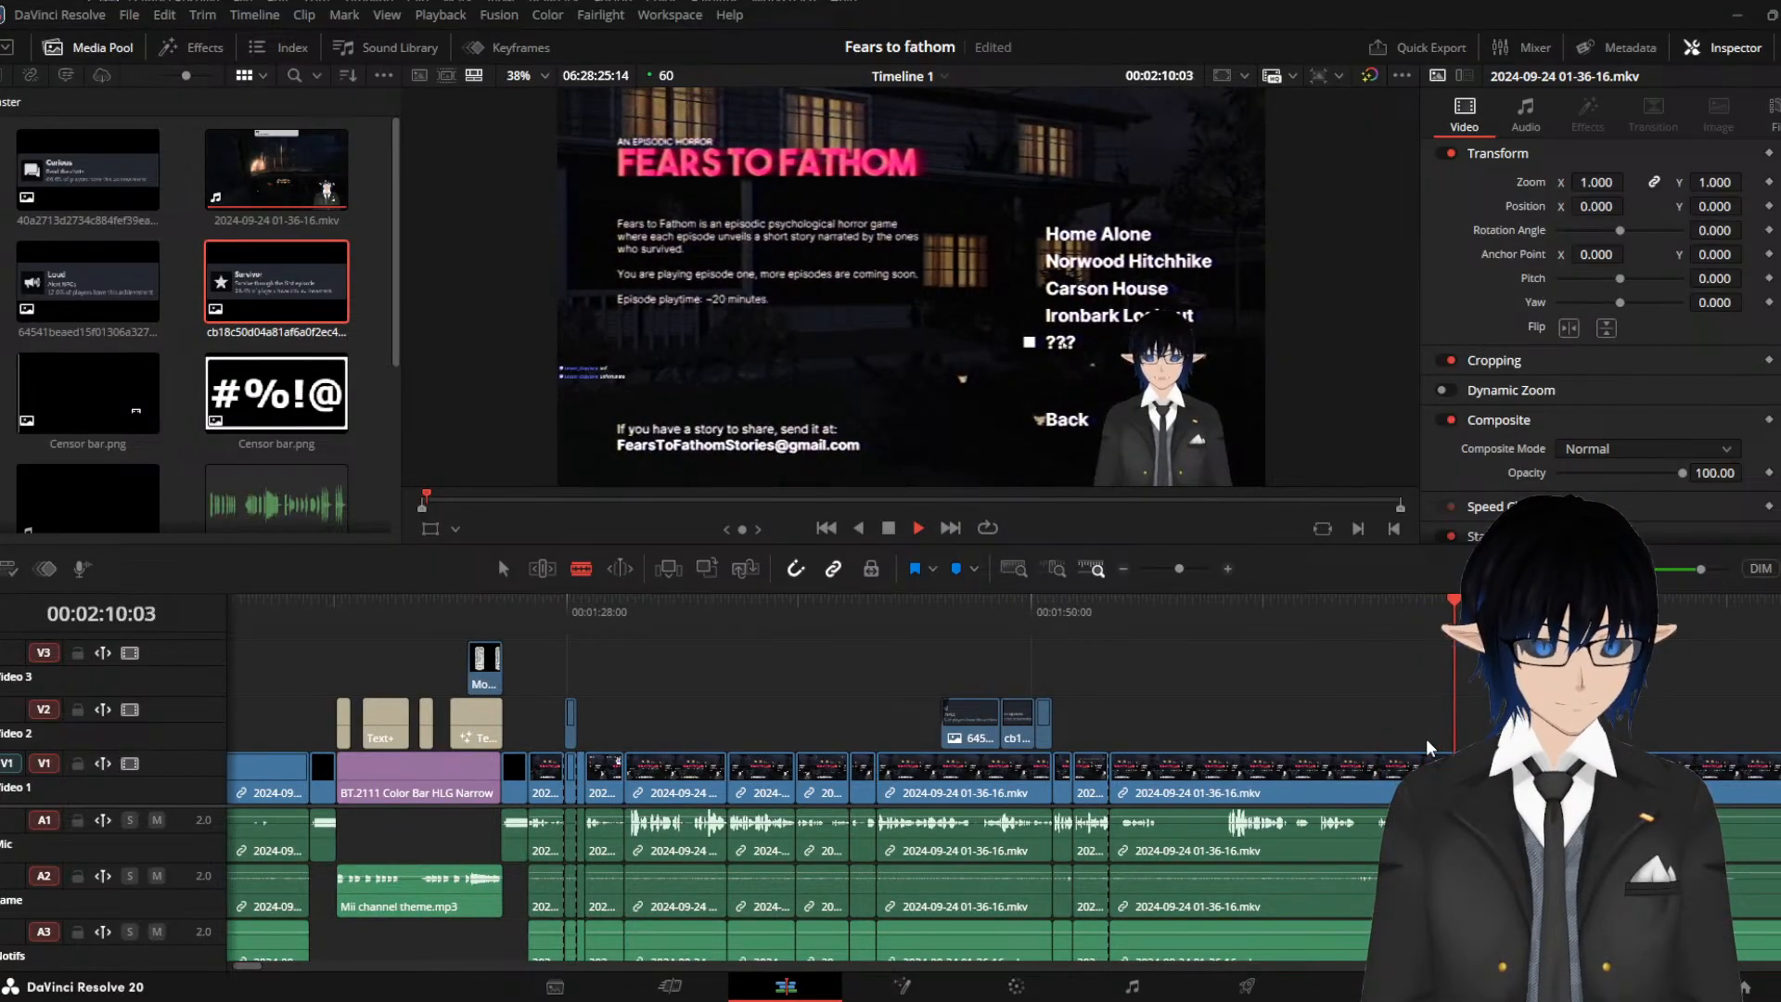
pyautogui.press('space')
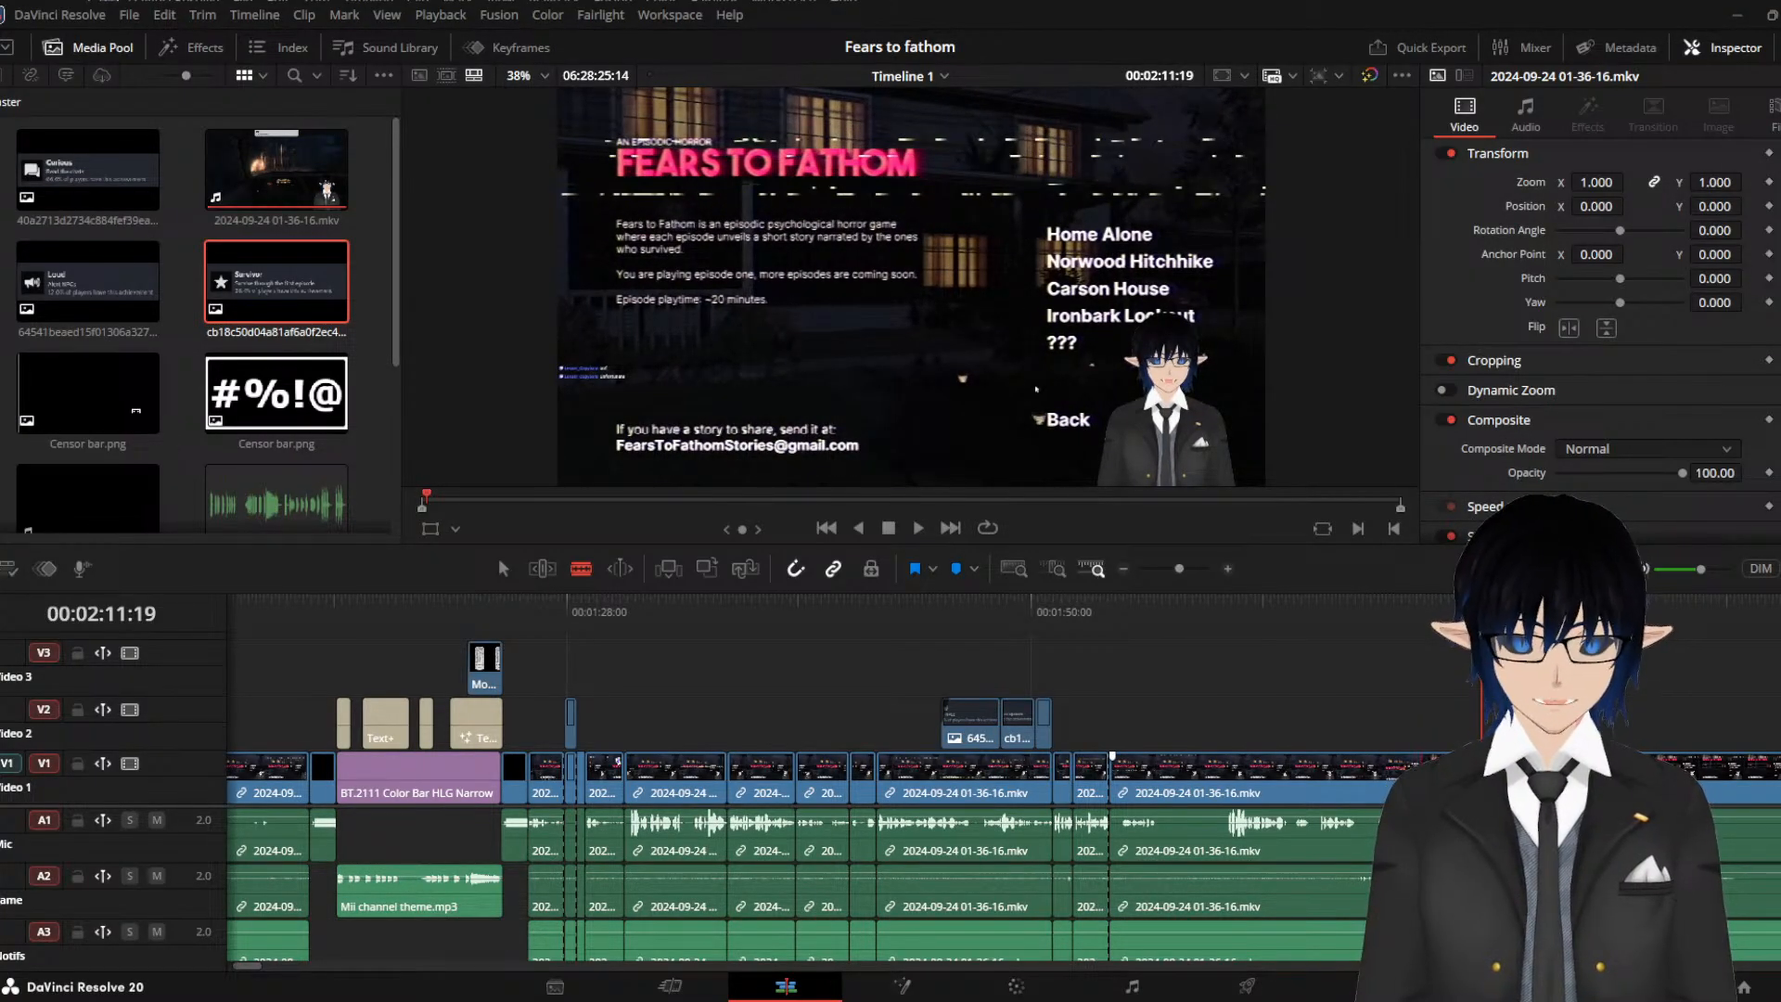
pyautogui.press('a')
pyautogui.click(1313, 775)
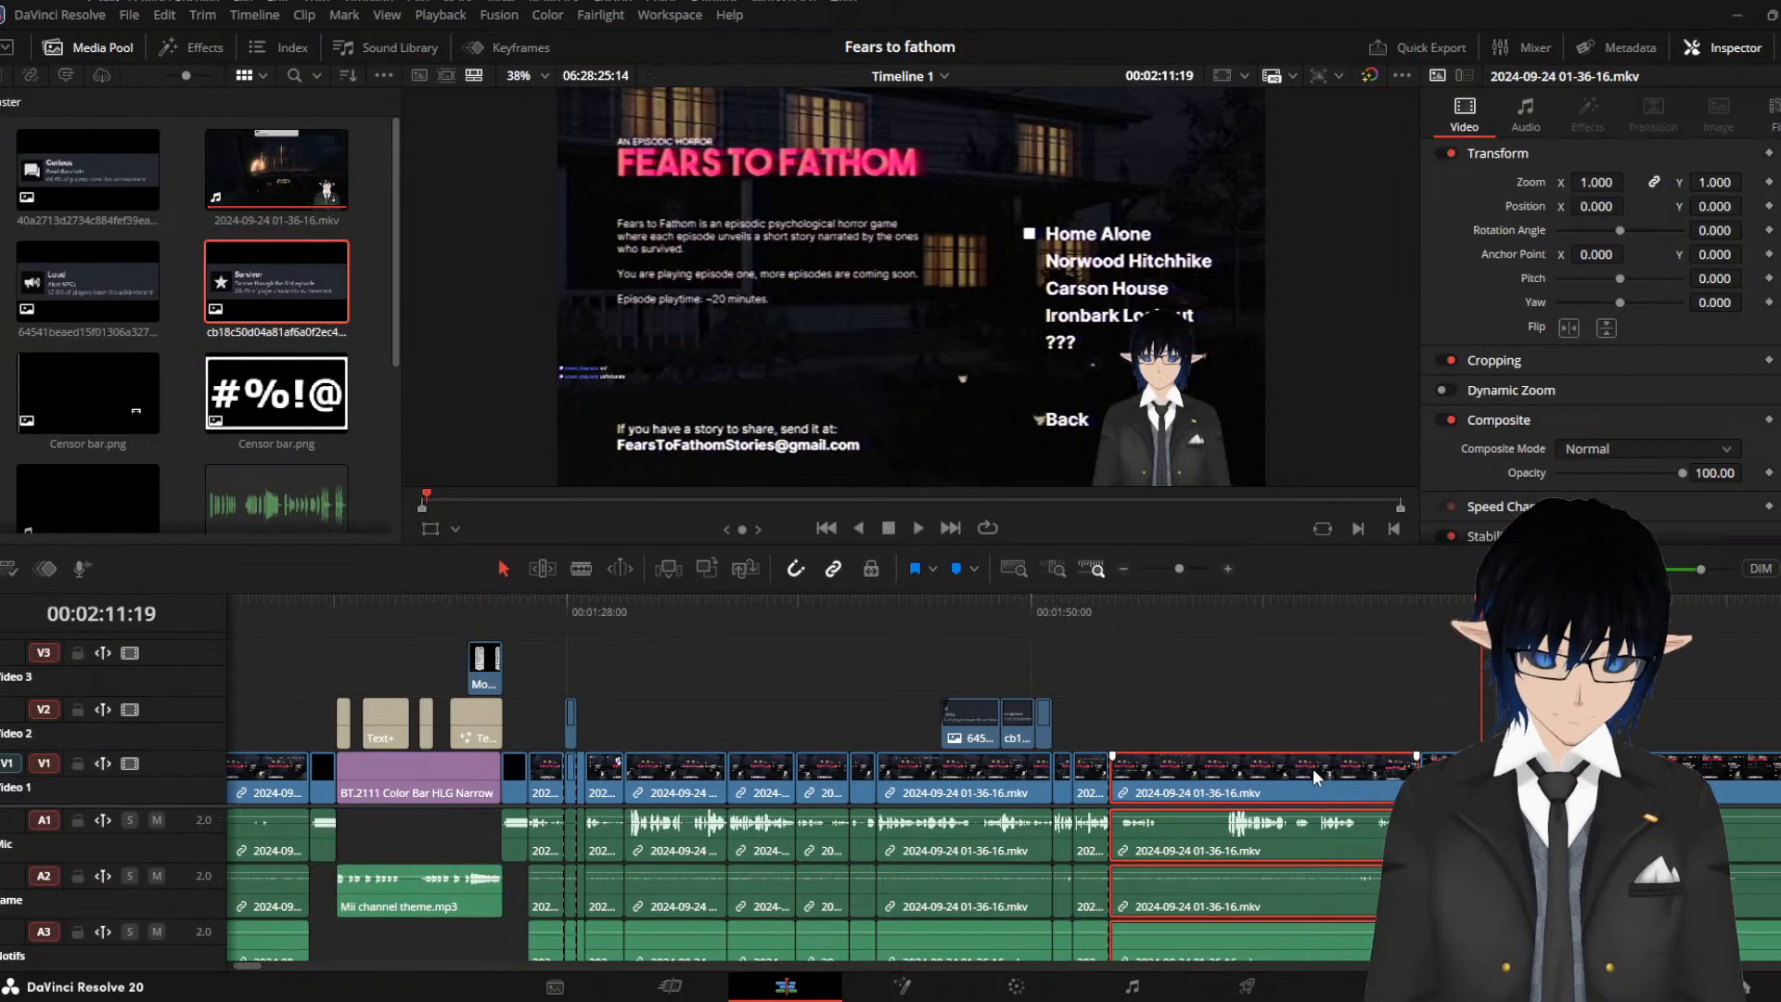
pyautogui.press('Delete')
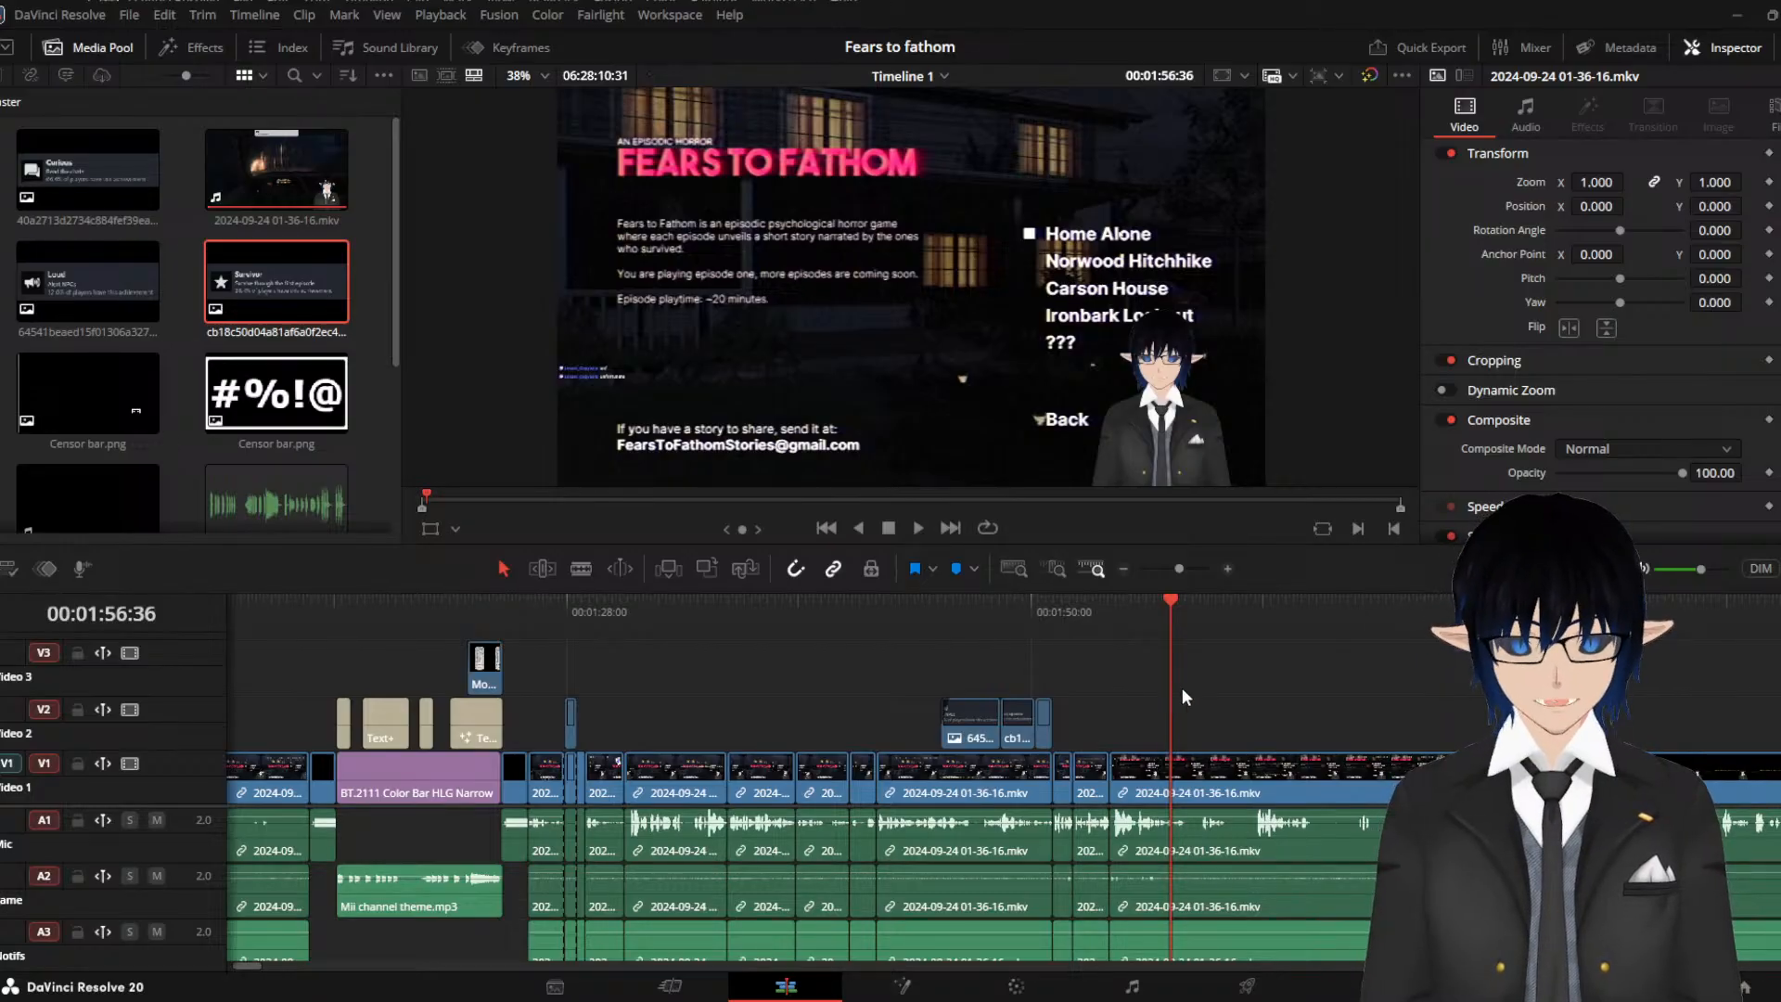
# Play back the shortened gameplay from 00:01:53:48 to 00:02:10:58, then replay from about 00:01:55 to 00:01:59:53
pyautogui.click(1190, 615)
pyautogui.moveTo(1191, 616); pyautogui.dragTo(1121, 637)
pyautogui.press('space')
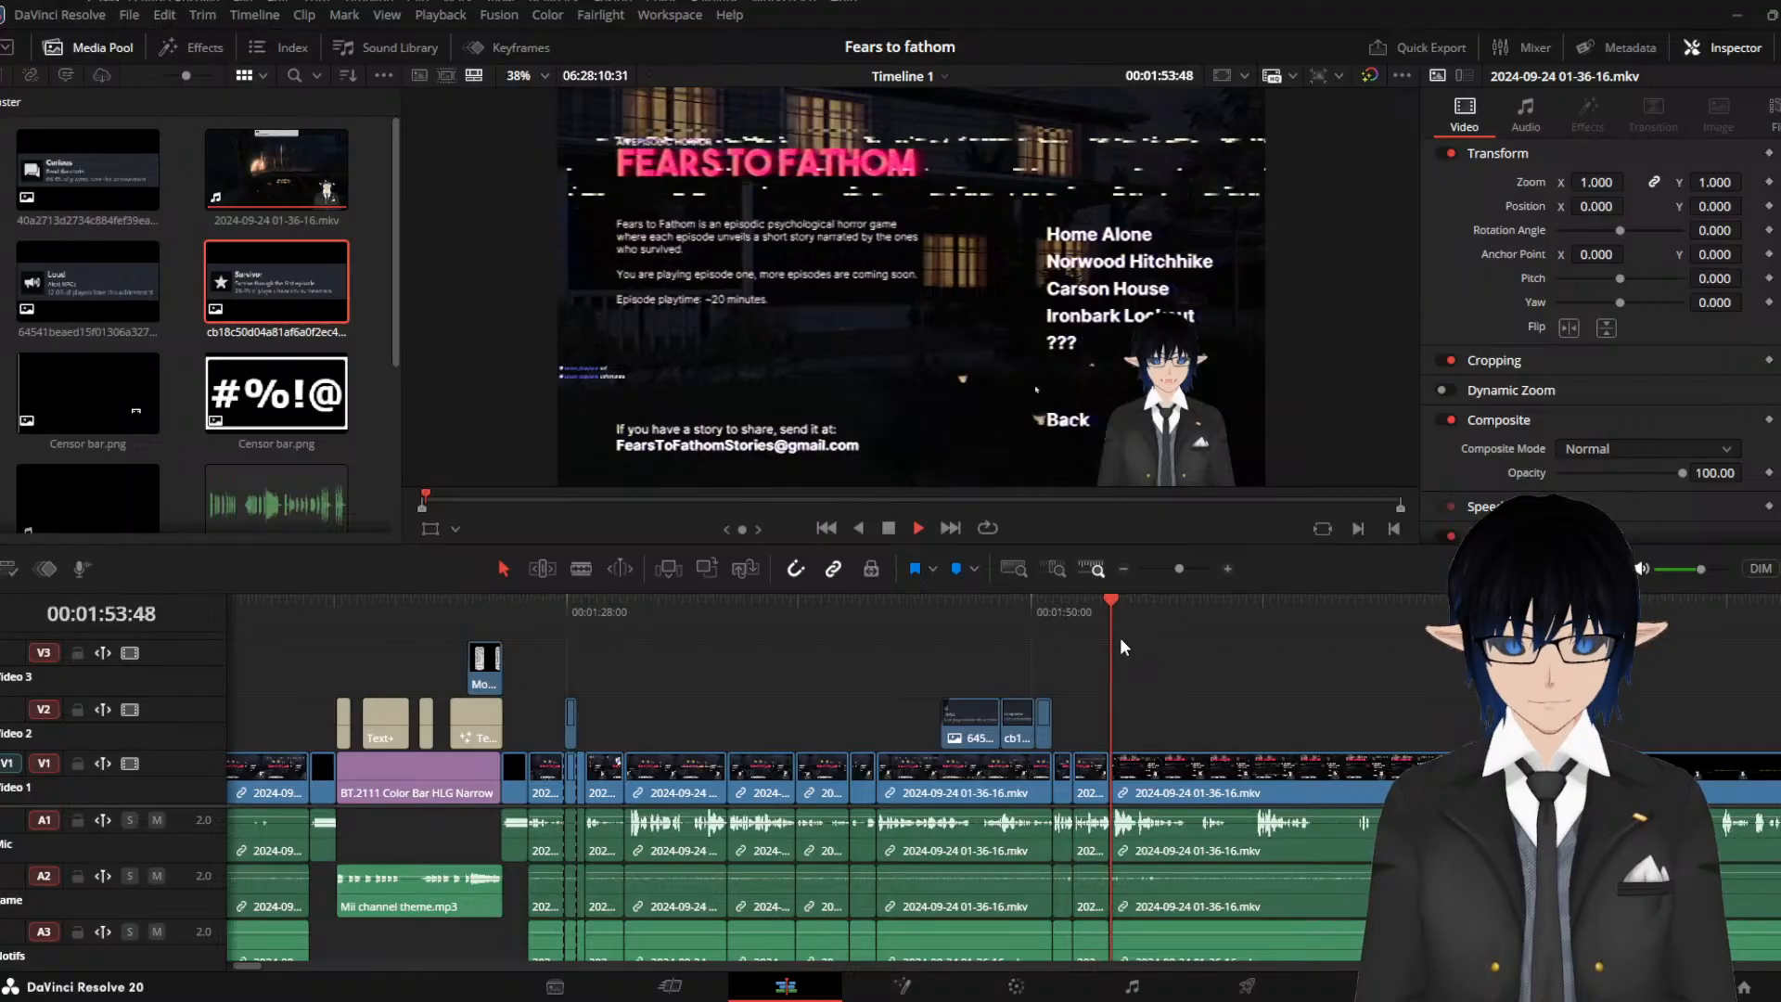
pyautogui.scroll(1, 1282, 782)
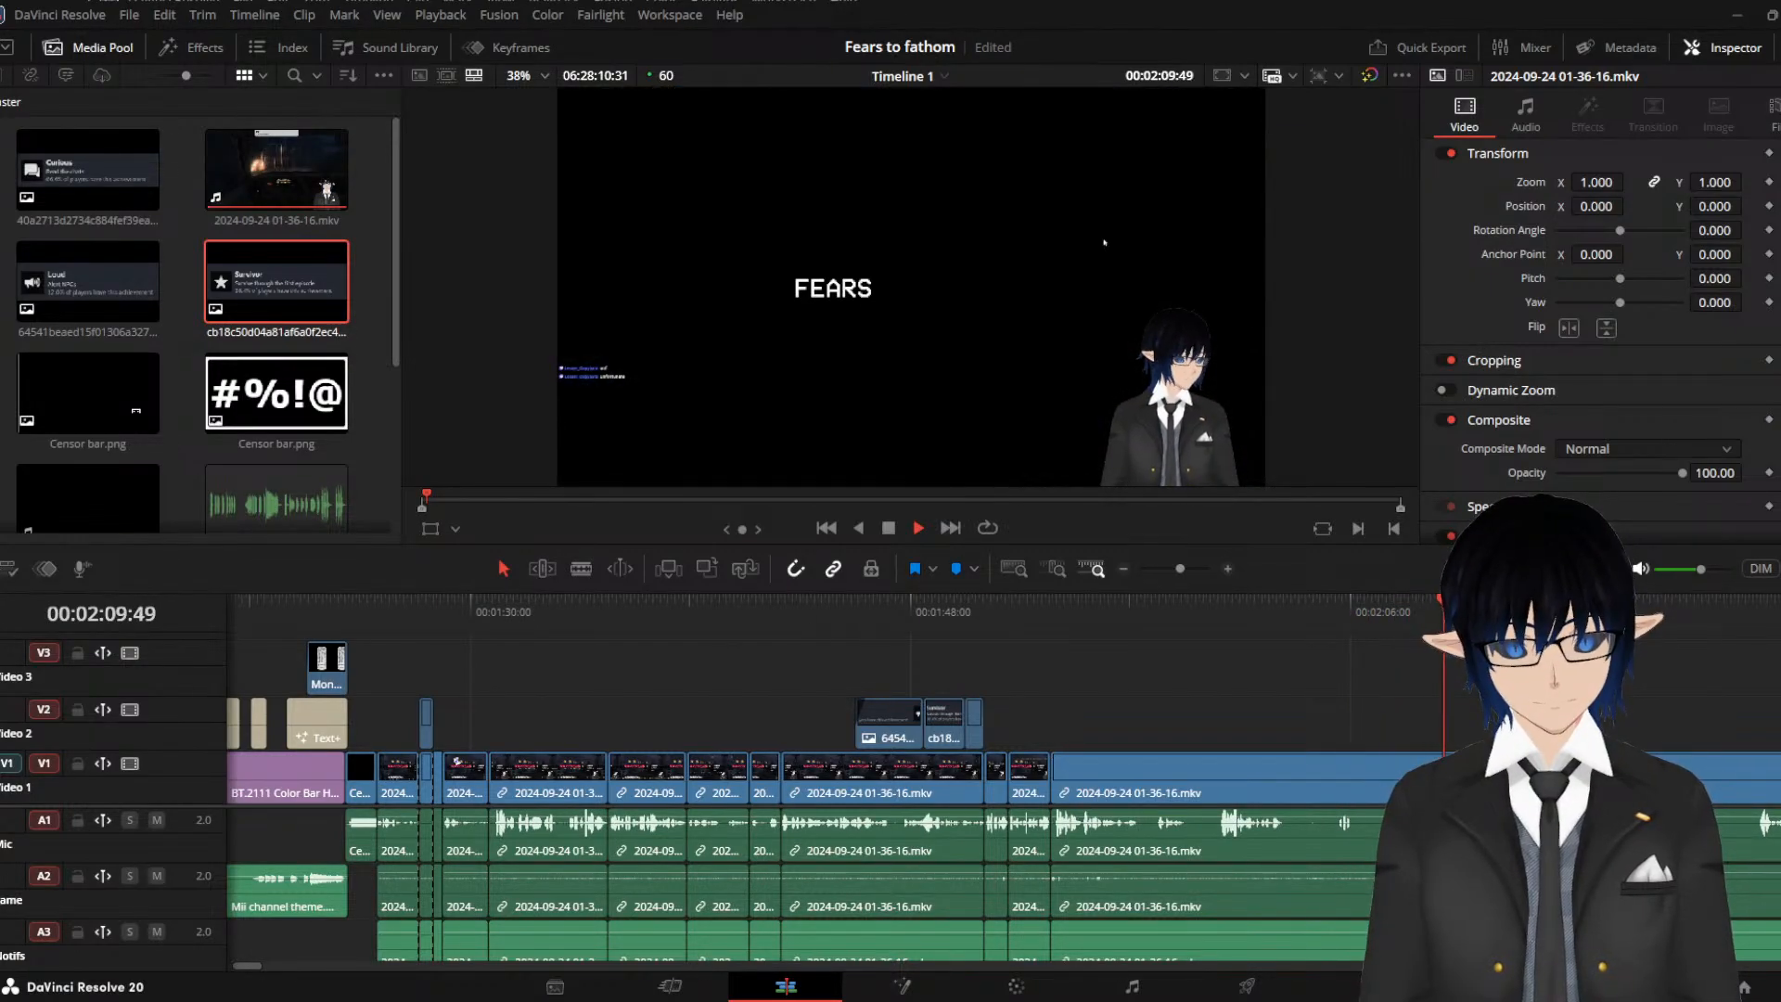
pyautogui.press('space')
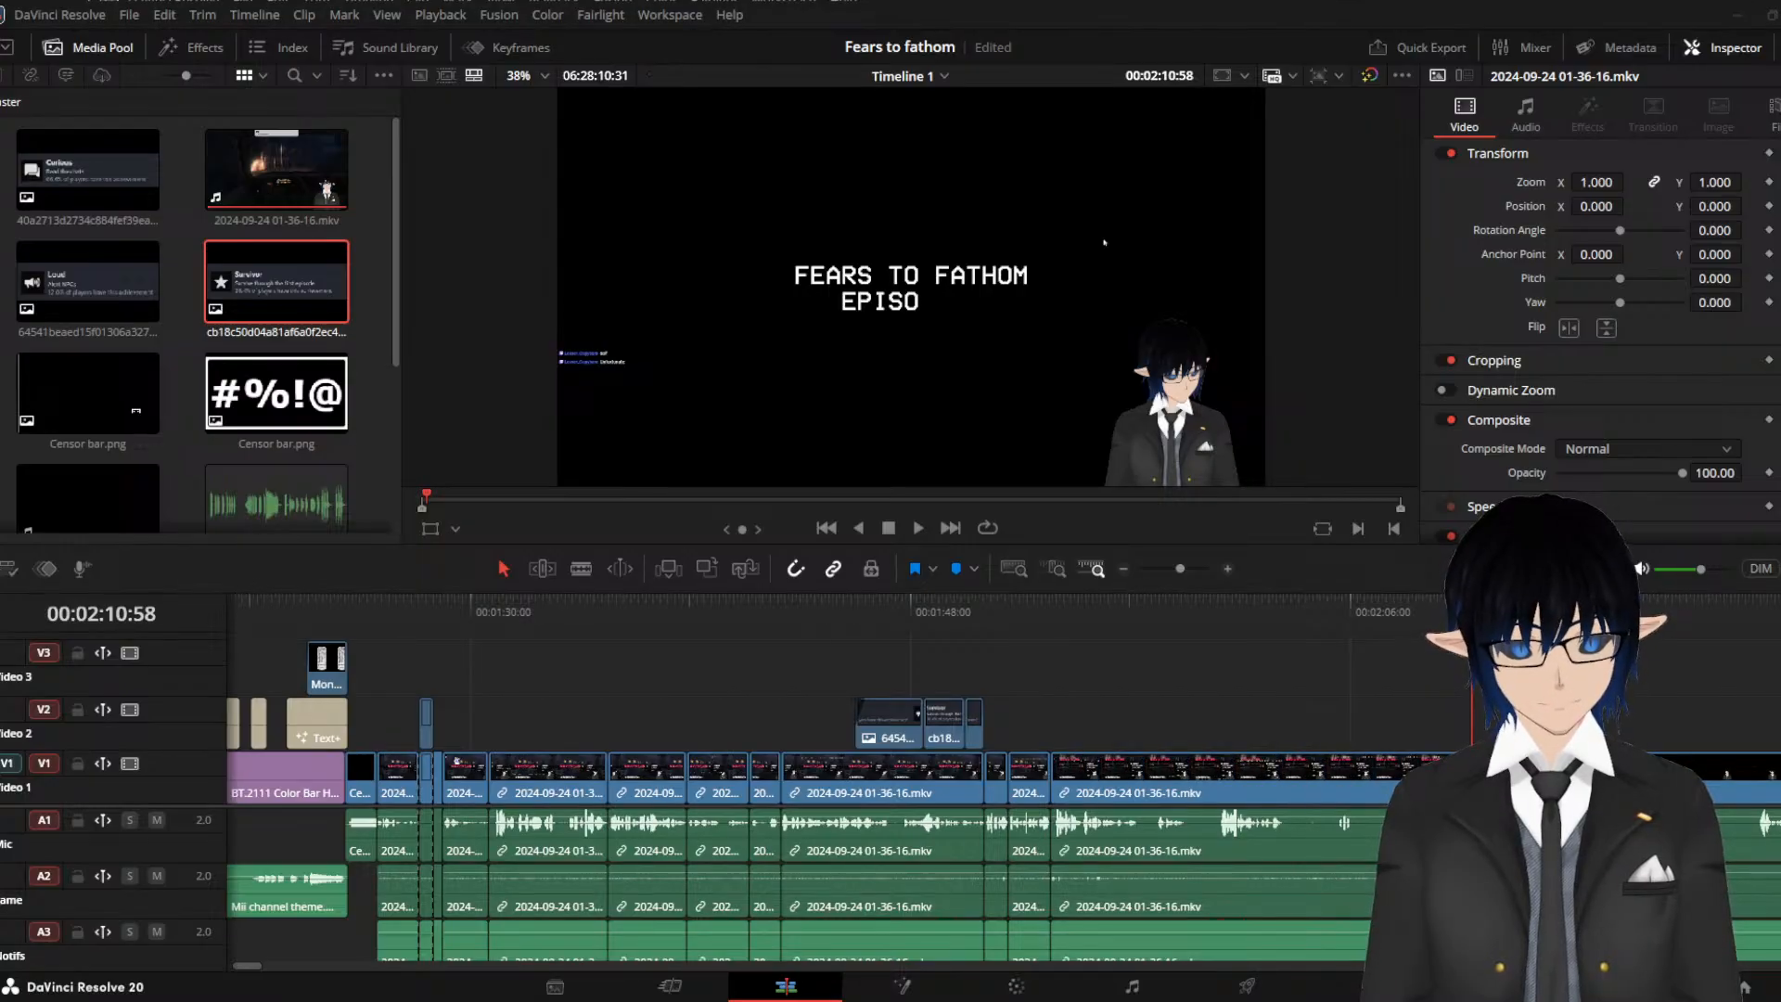
pyautogui.click(1093, 611)
pyautogui.press('space')
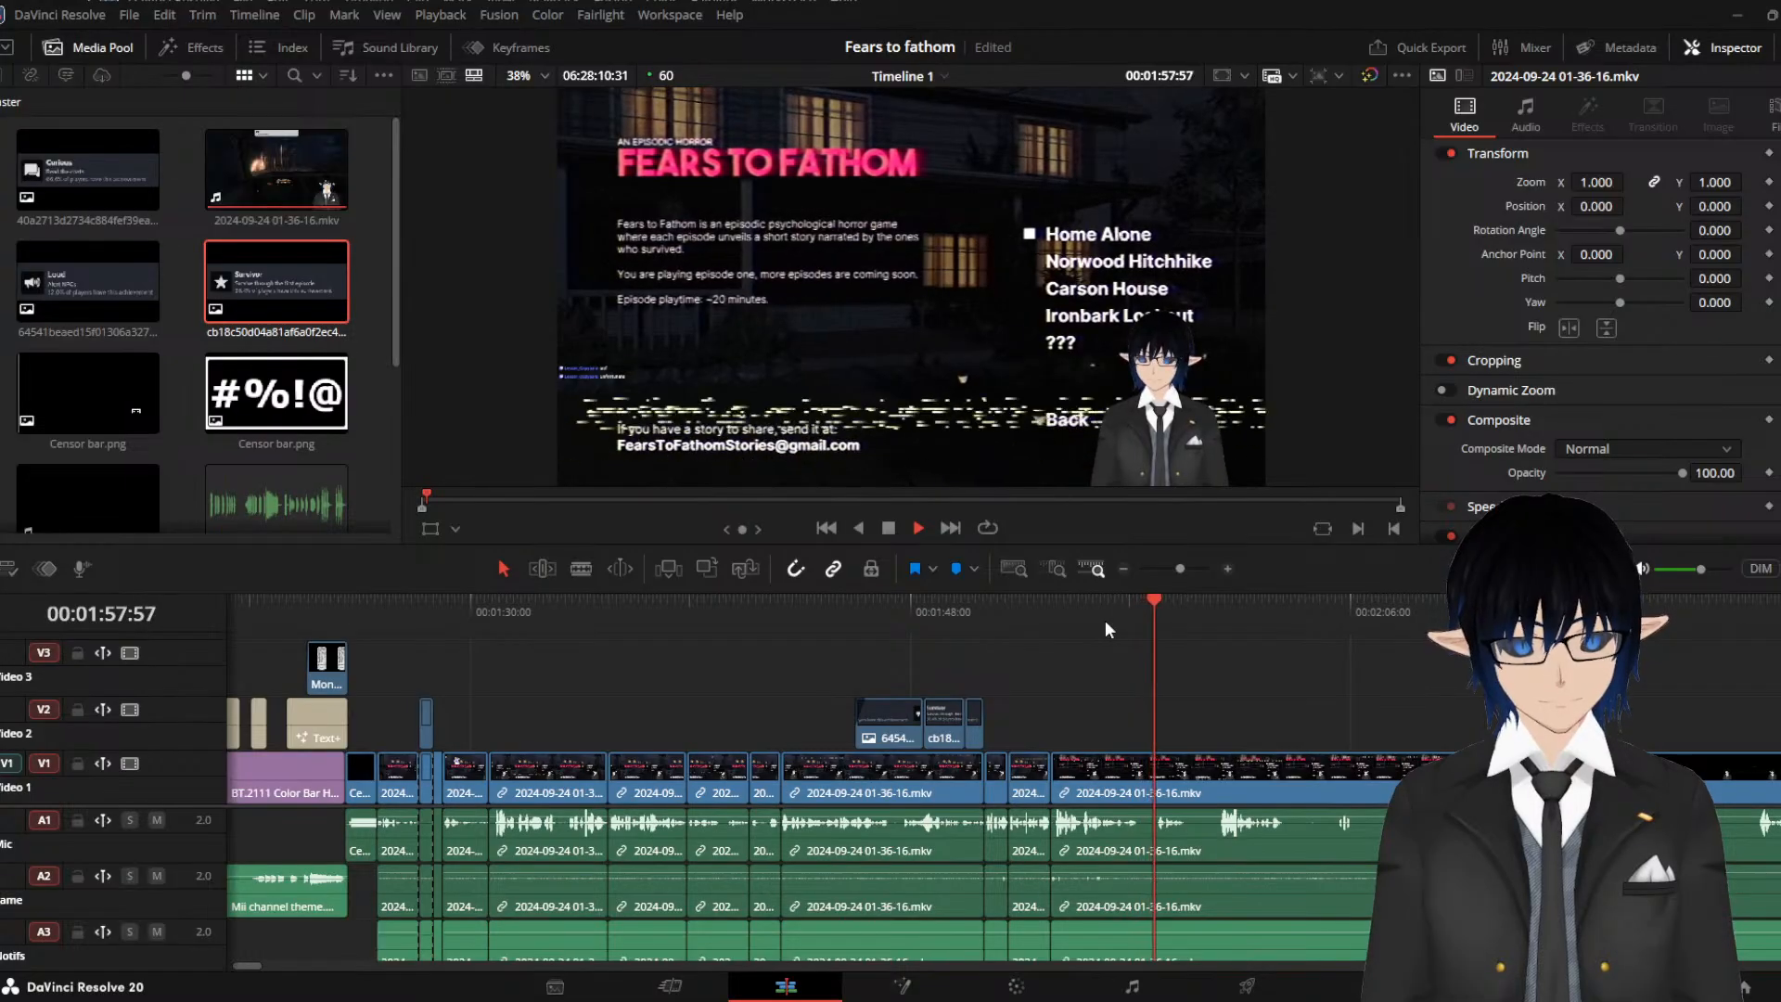
pyautogui.press('space')
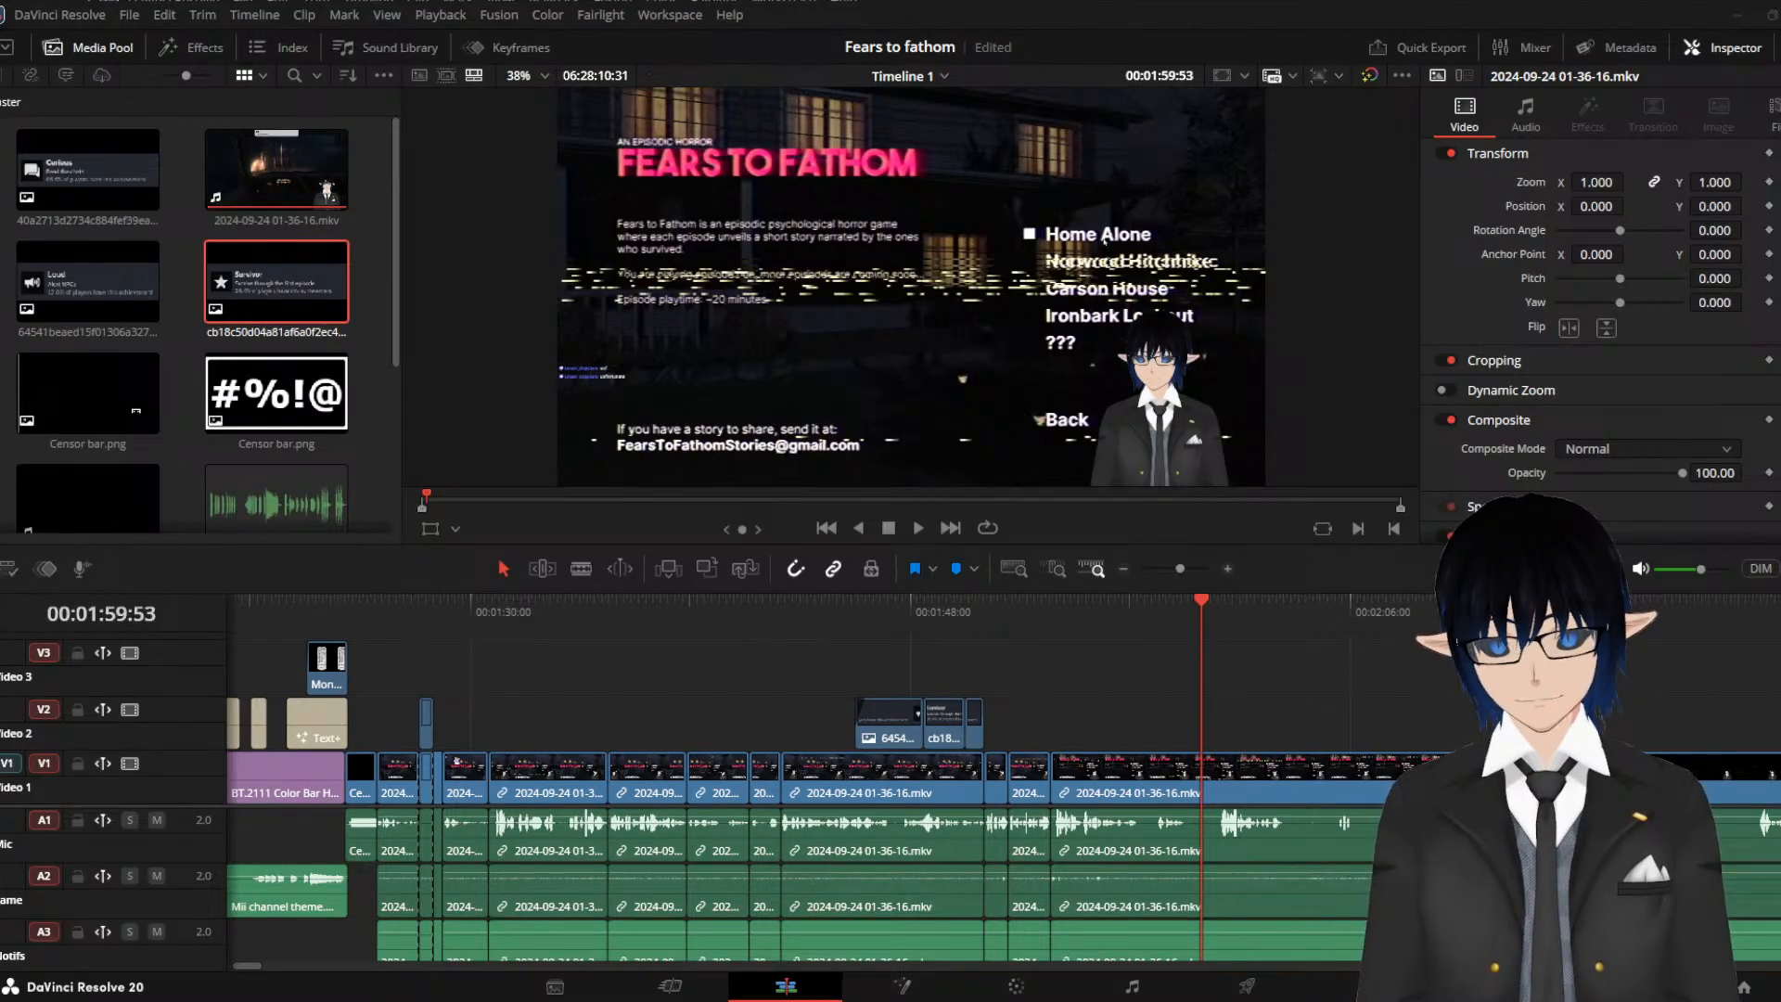
# Replay from 00:01:53:55 and split the gameplay clip around the speech at about 00:01:57:20, 00:01:58:00, 00:01:59:13, 00:02:00:40 and 00:02:03:09
pyautogui.moveTo(1095, 605); pyautogui.dragTo(1072, 616)
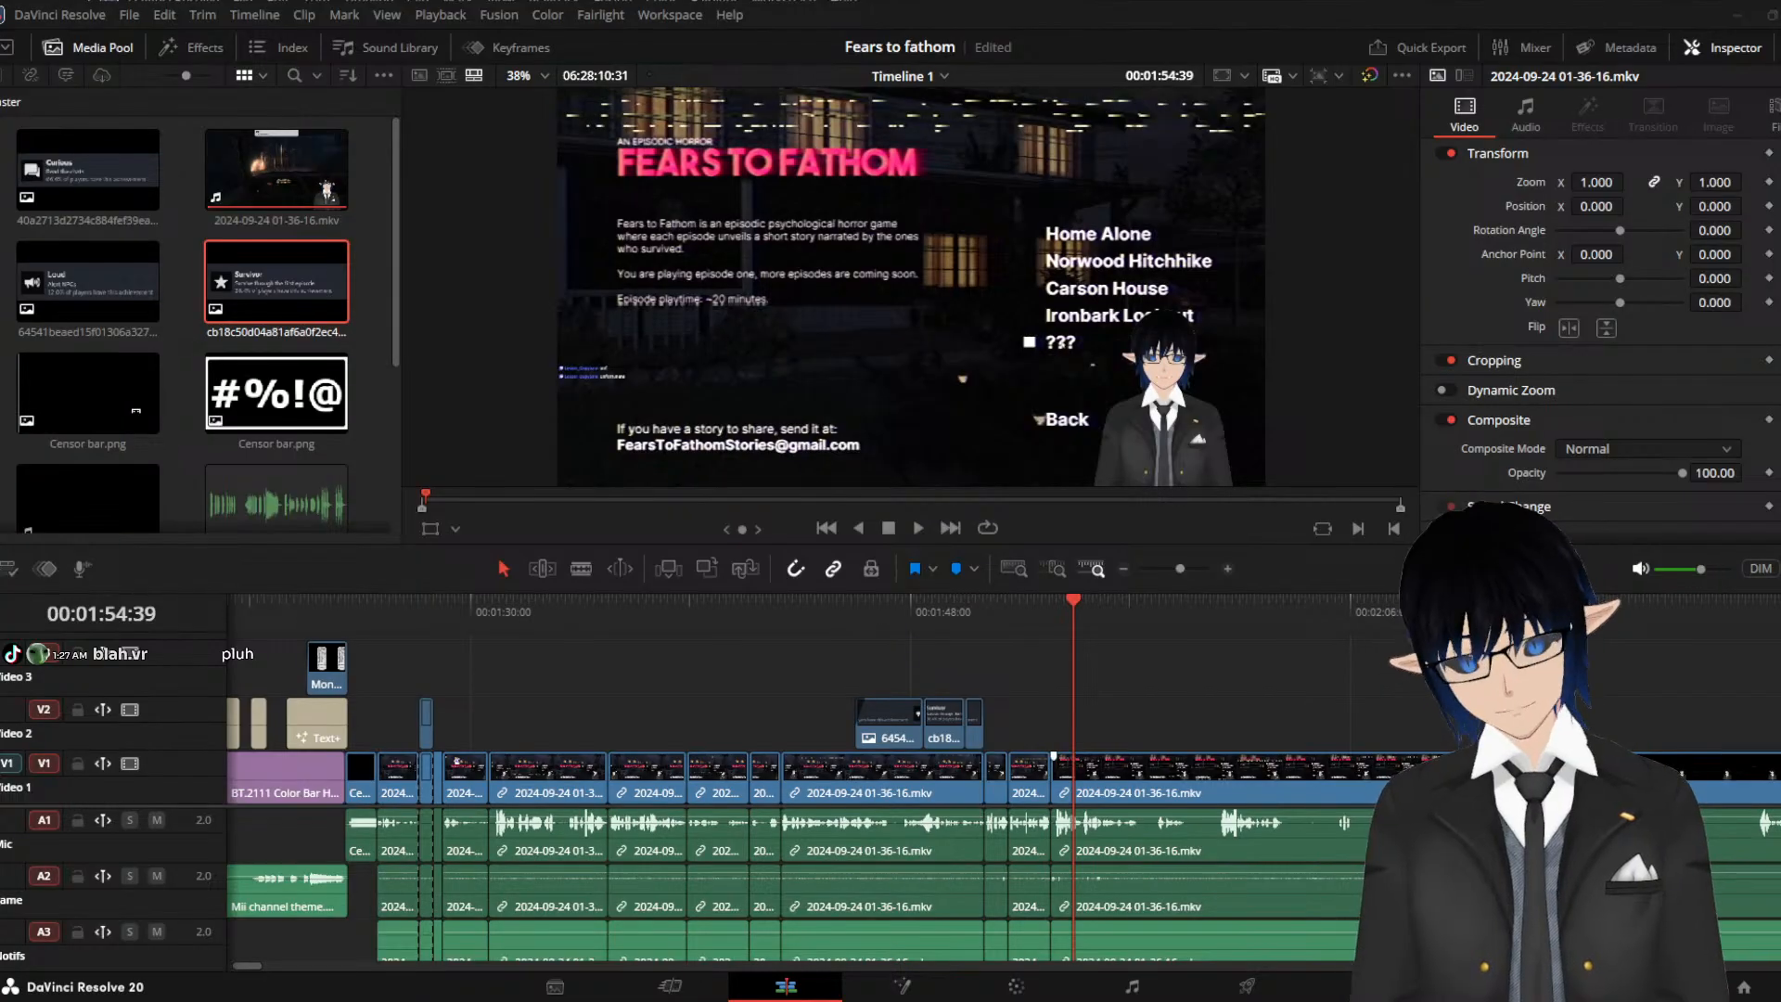
pyautogui.click(1055, 601)
pyautogui.press('space')
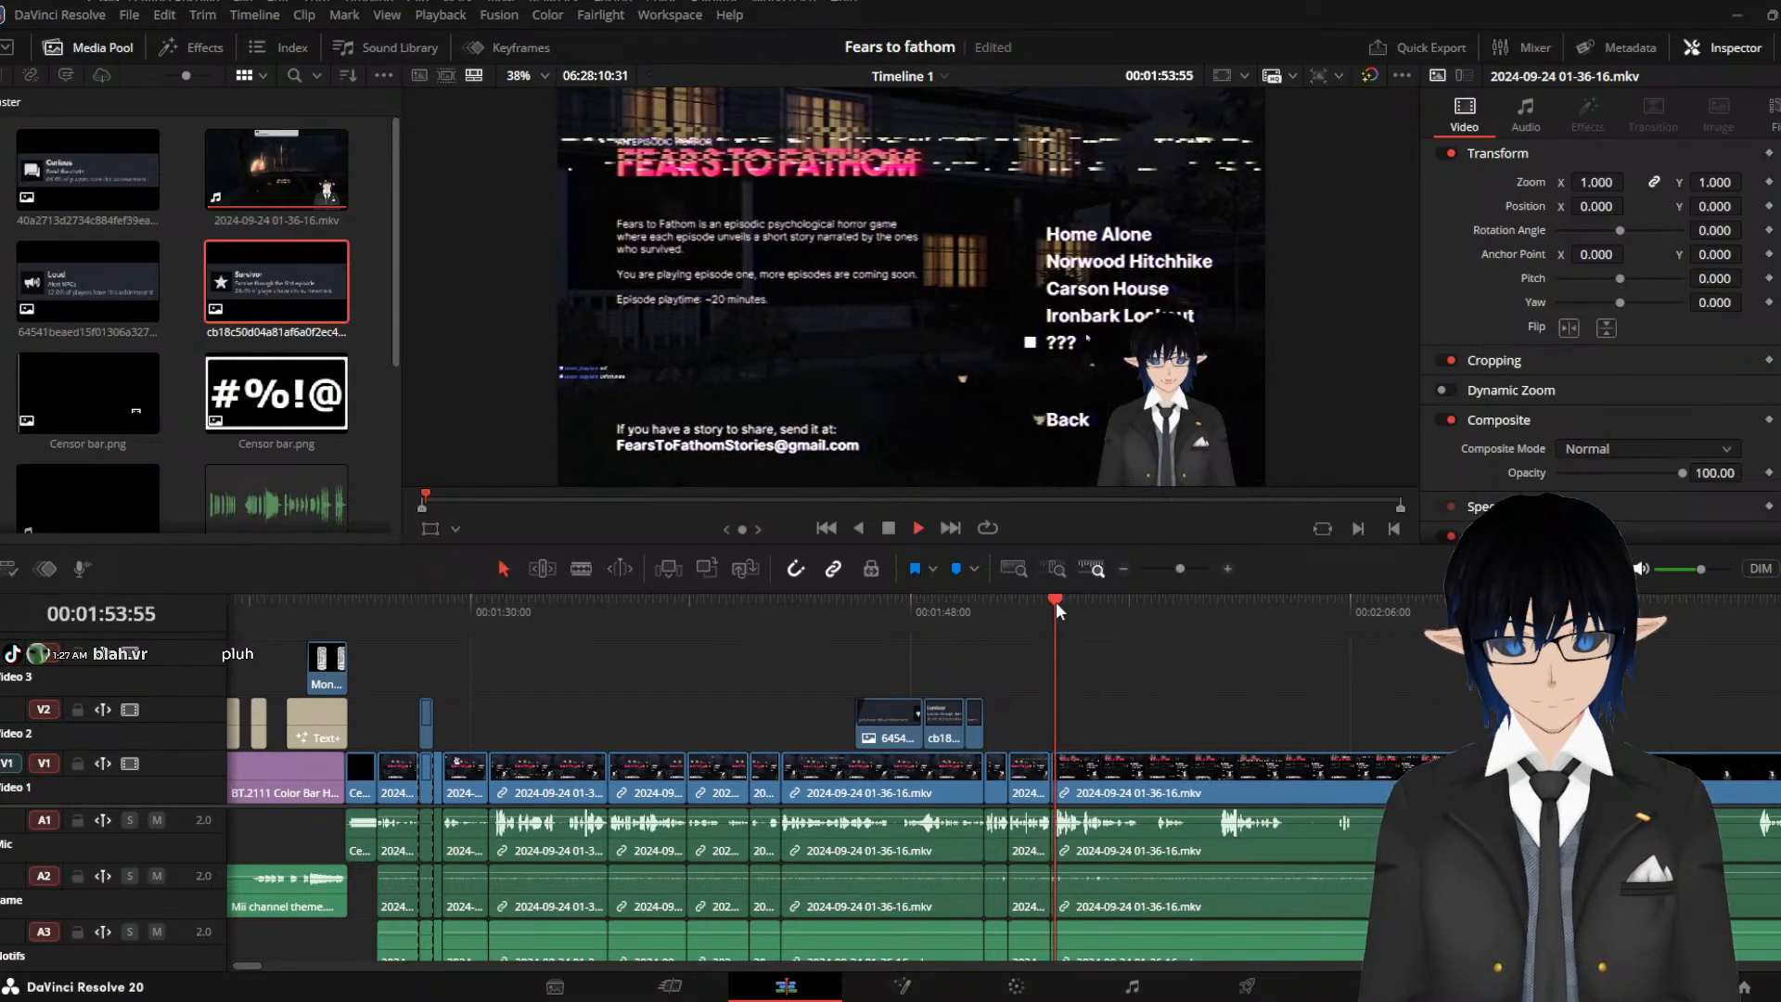
pyautogui.press('b')
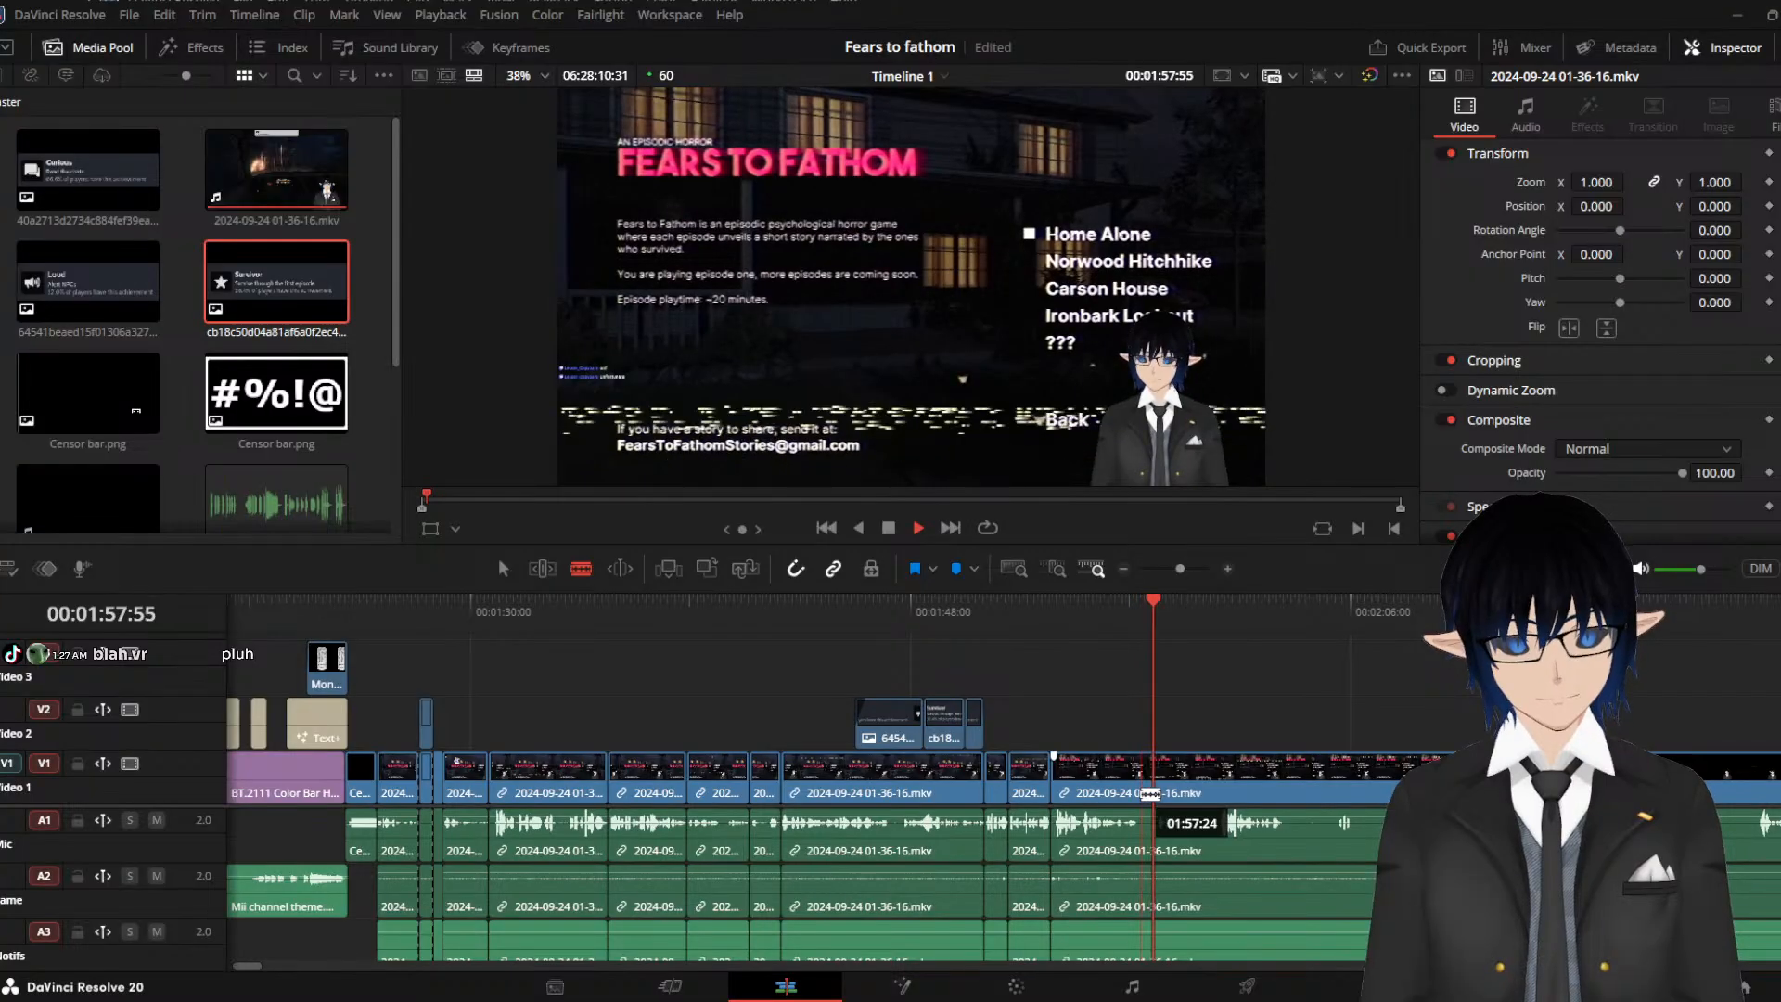
pyautogui.click(1140, 793)
pyautogui.click(1159, 792)
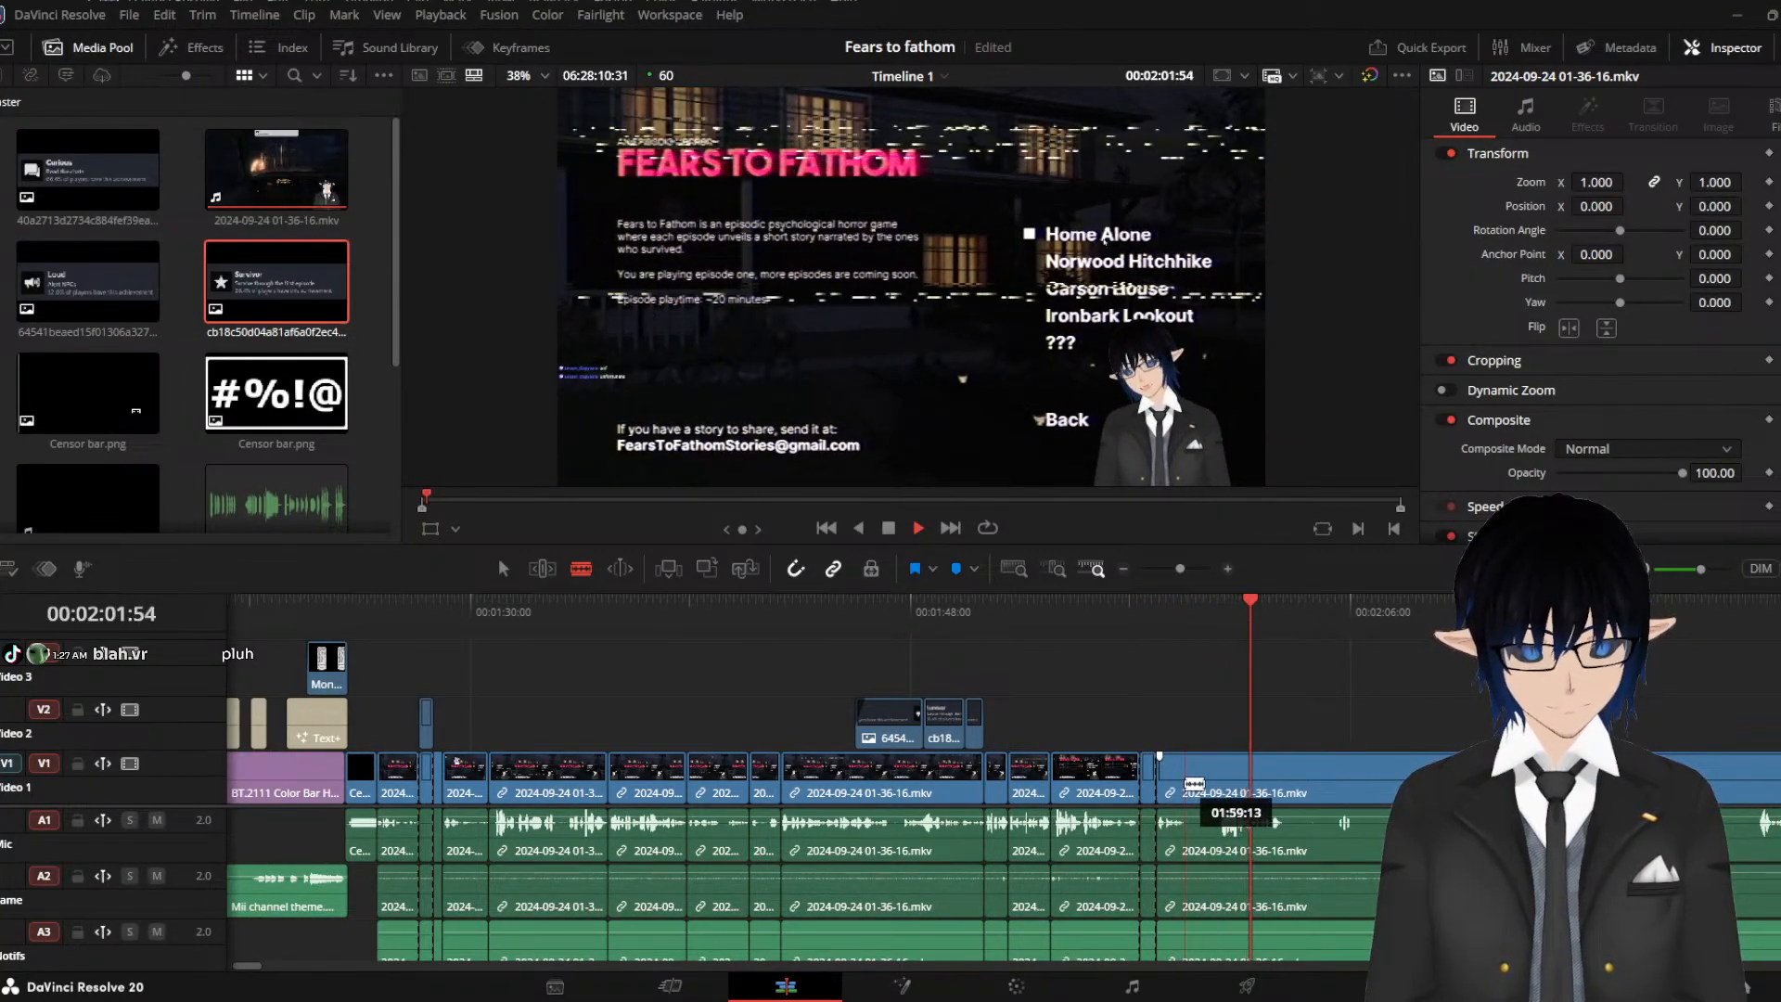
pyautogui.click(1187, 788)
pyautogui.click(1221, 784)
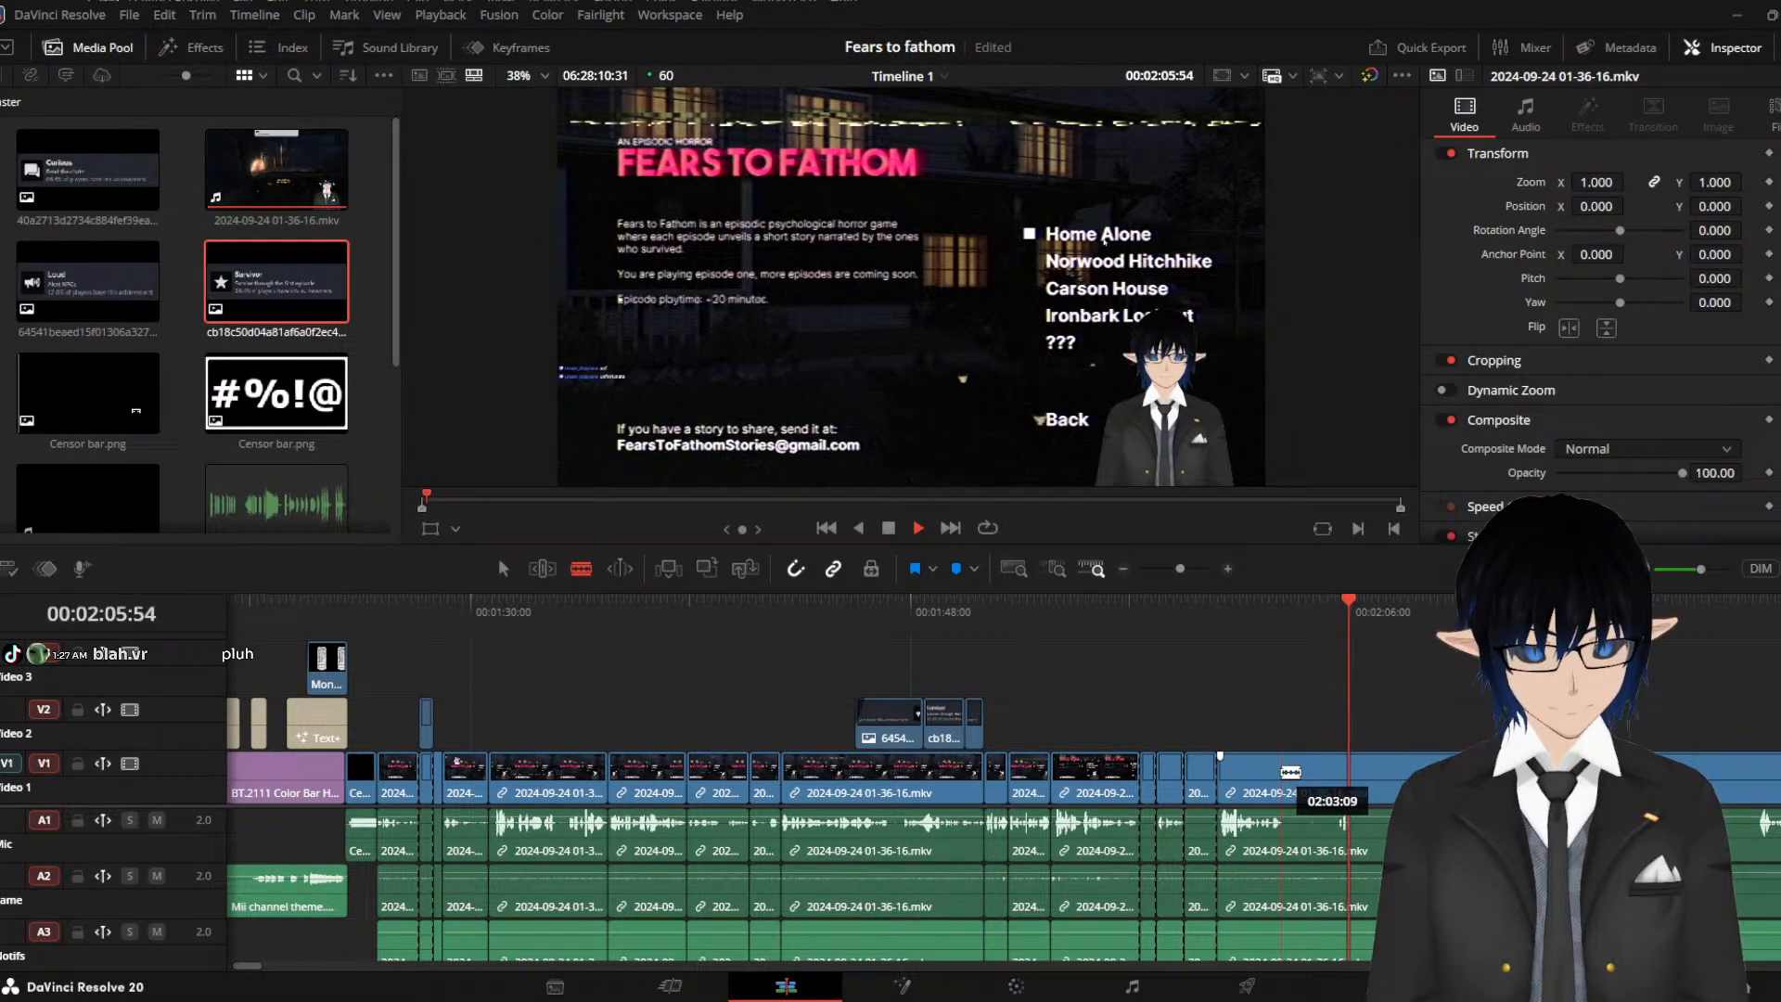
pyautogui.click(1281, 784)
# Ripple delete the two short silent gameplay segments starting at about 00:01:57:20 and 00:01:59:13
pyautogui.press('a')
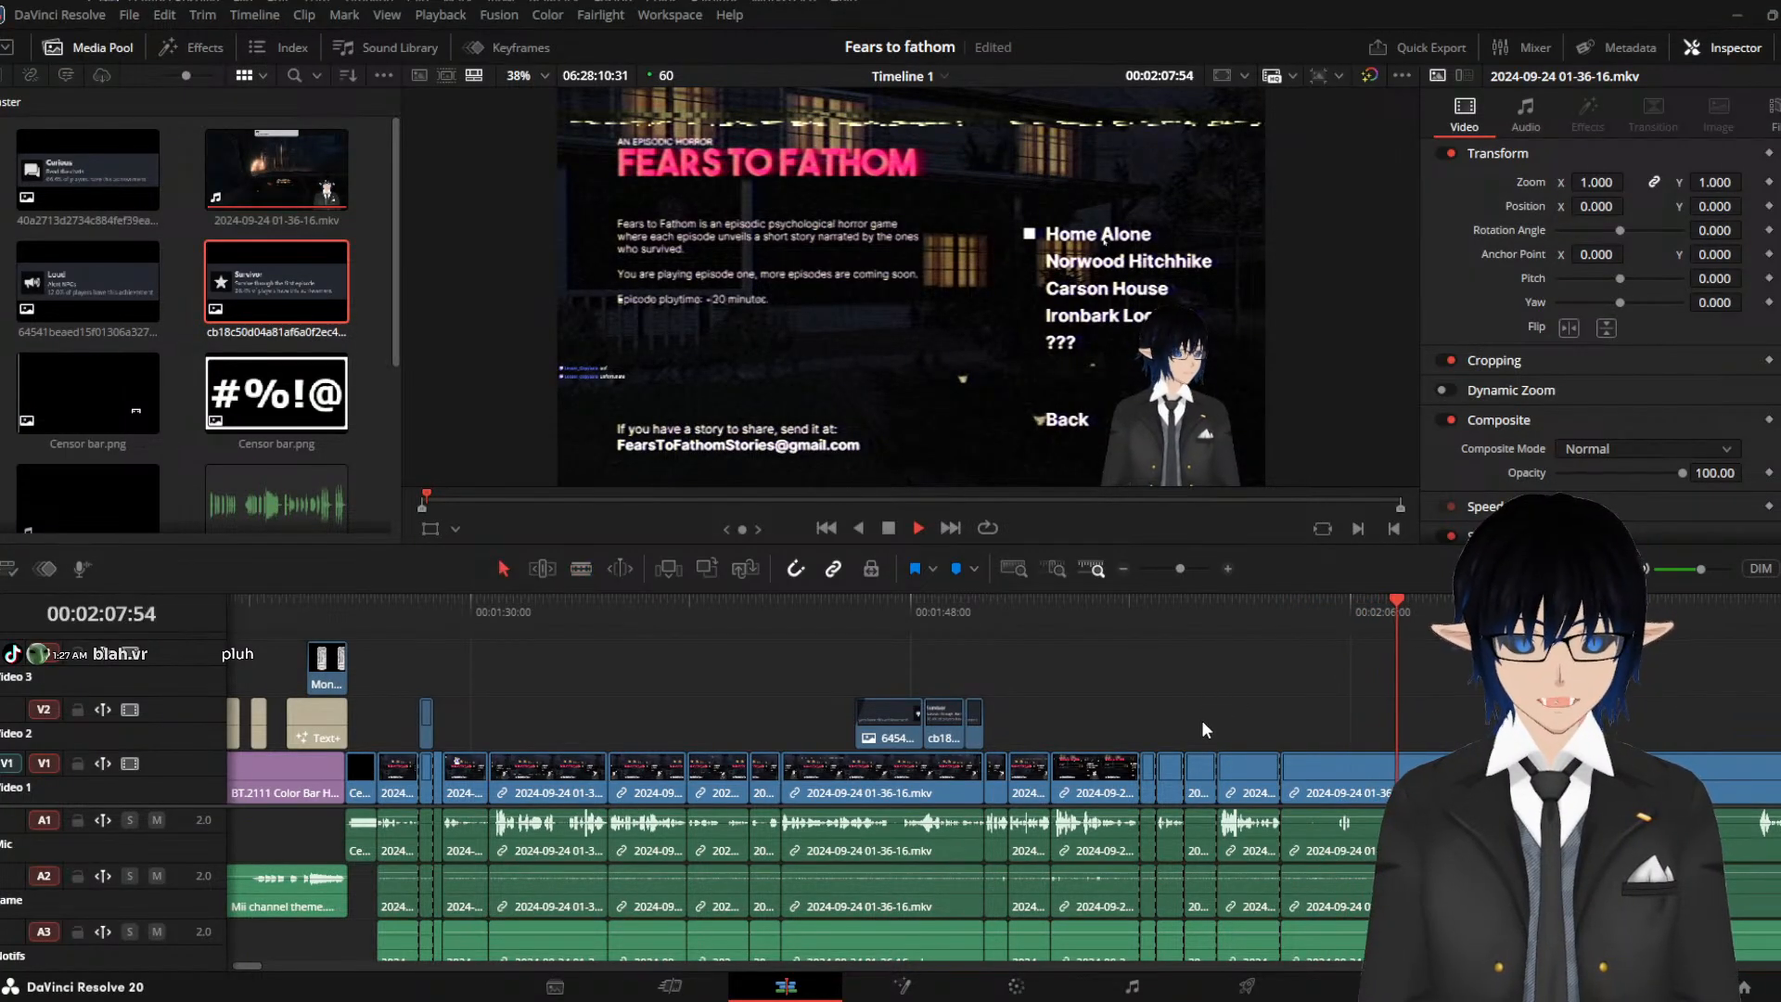
pyautogui.press('space')
pyautogui.click(1150, 774)
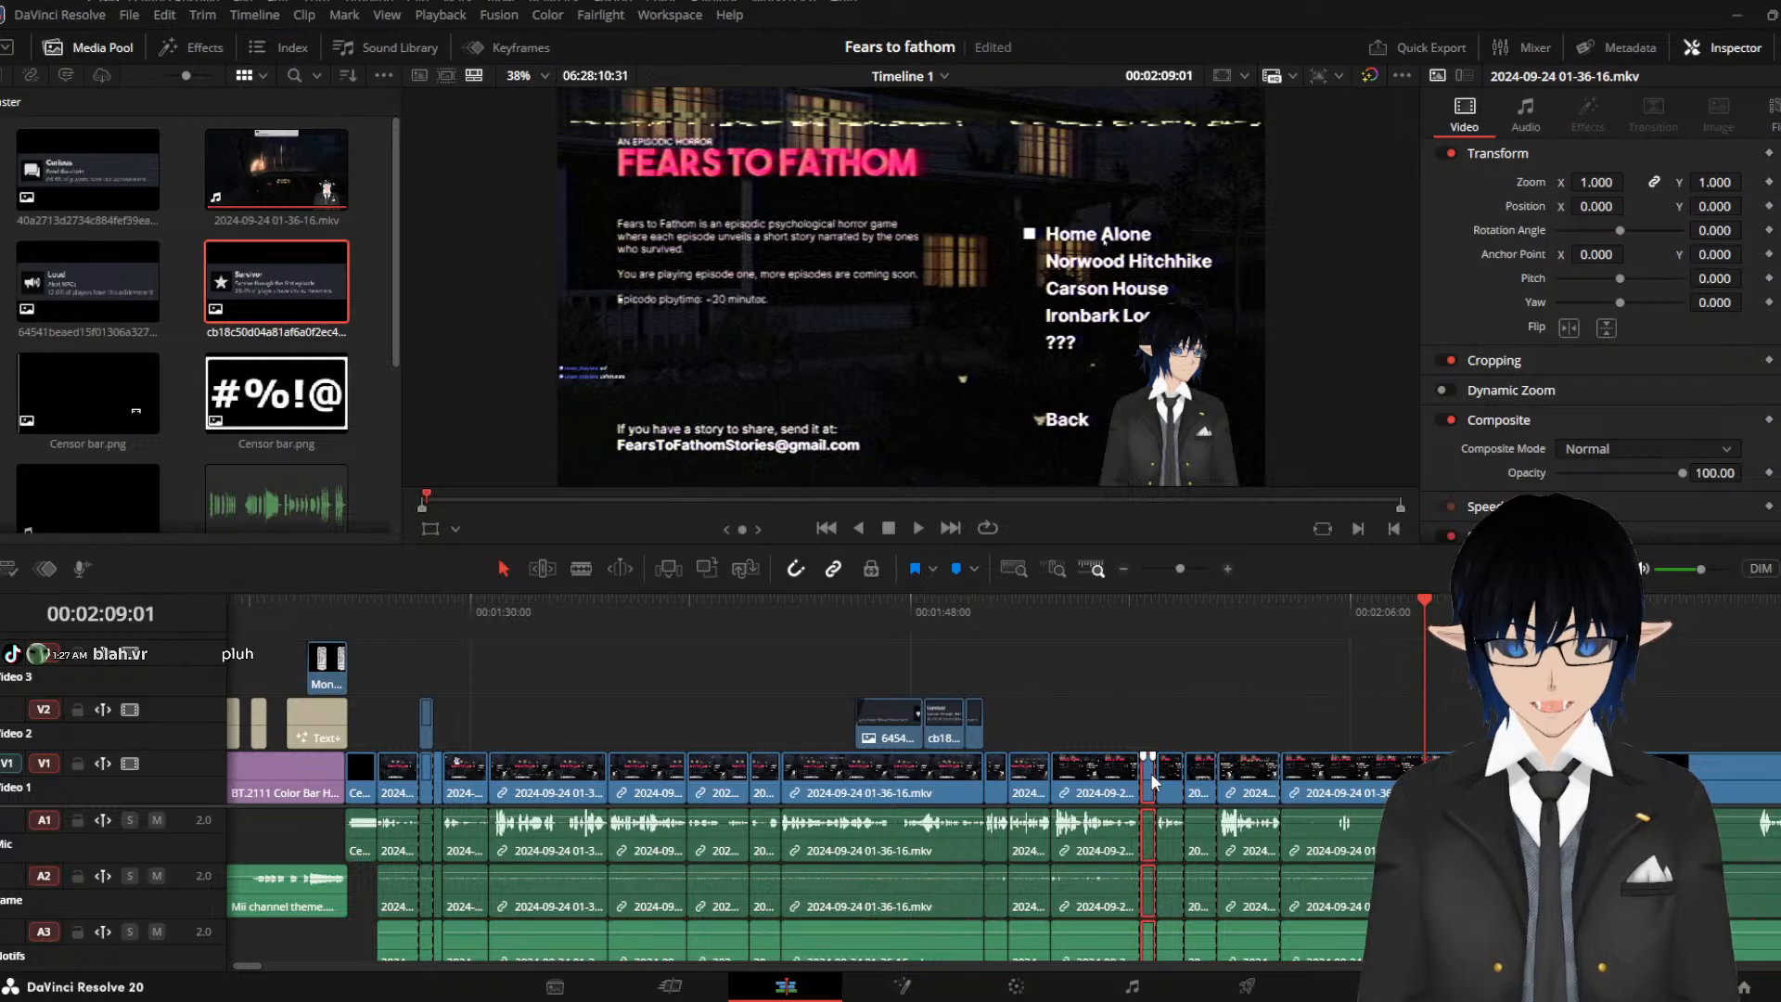
pyautogui.press('Delete')
pyautogui.click(1184, 779)
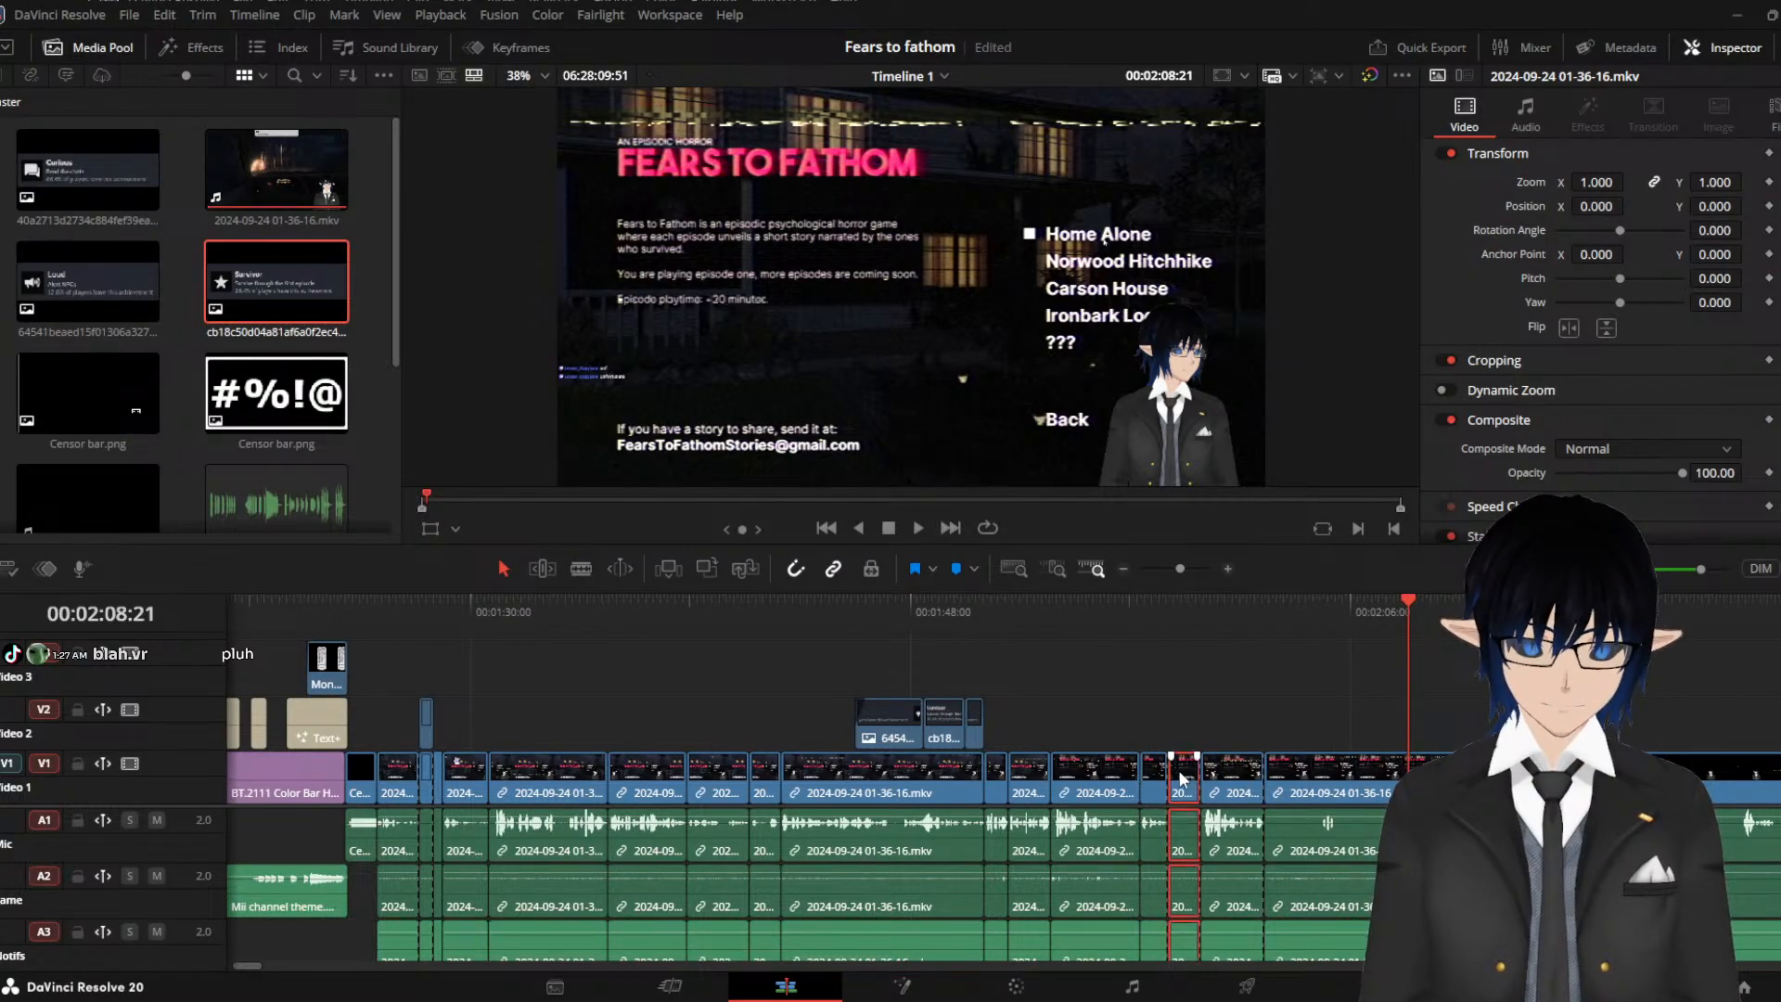
pyautogui.press('Delete')
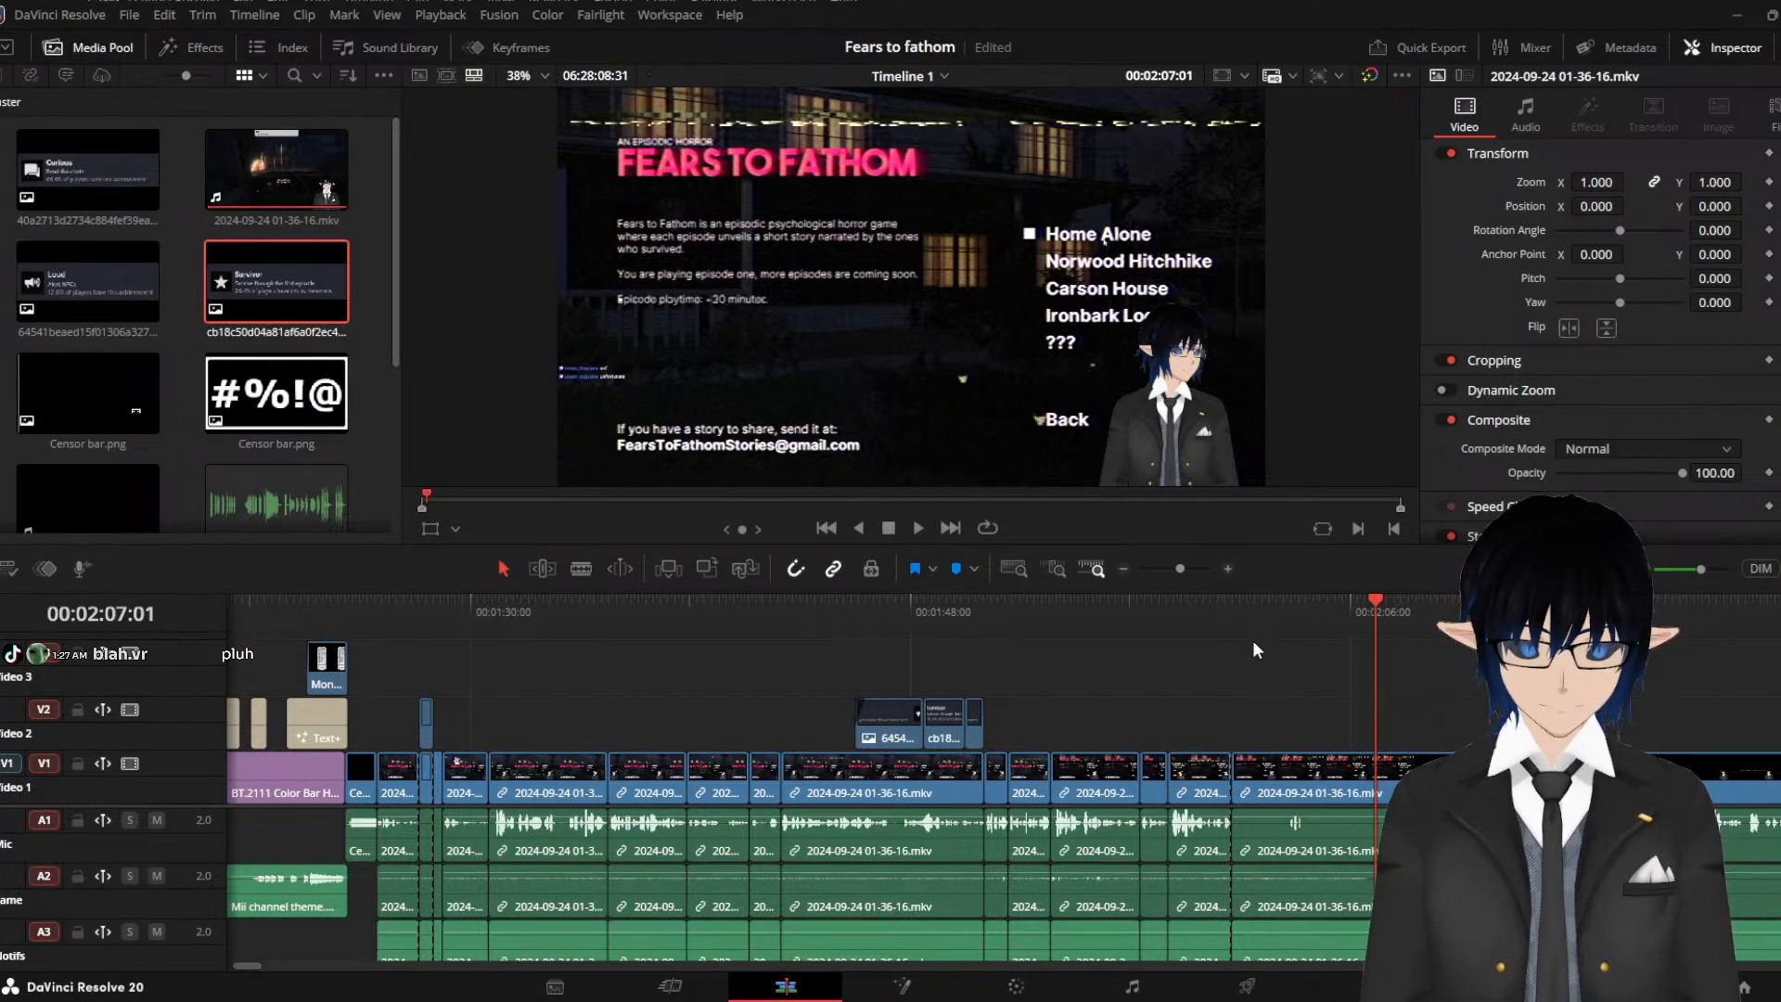
# Play and scrub the gameplay between about 00:02:02 and 00:02:10:36 to locate where the FEARS TO FATHOM title text begins
pyautogui.click(1252, 612)
pyautogui.press('space')
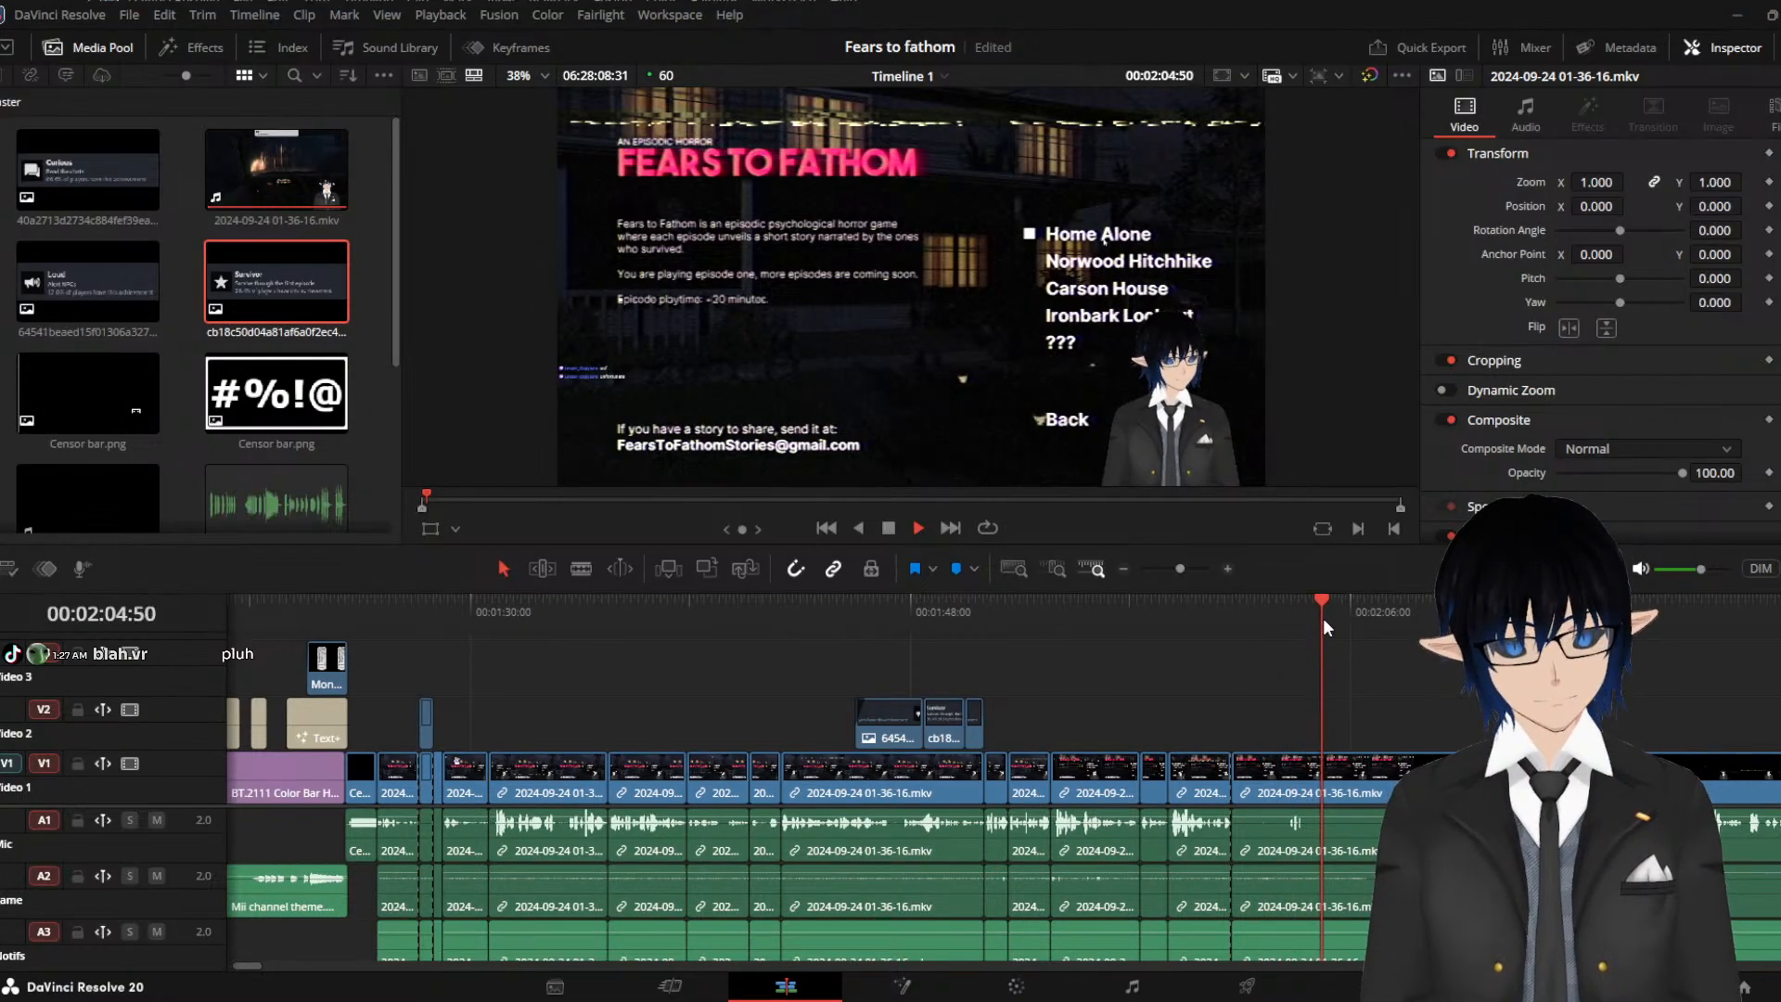
pyautogui.press('b')
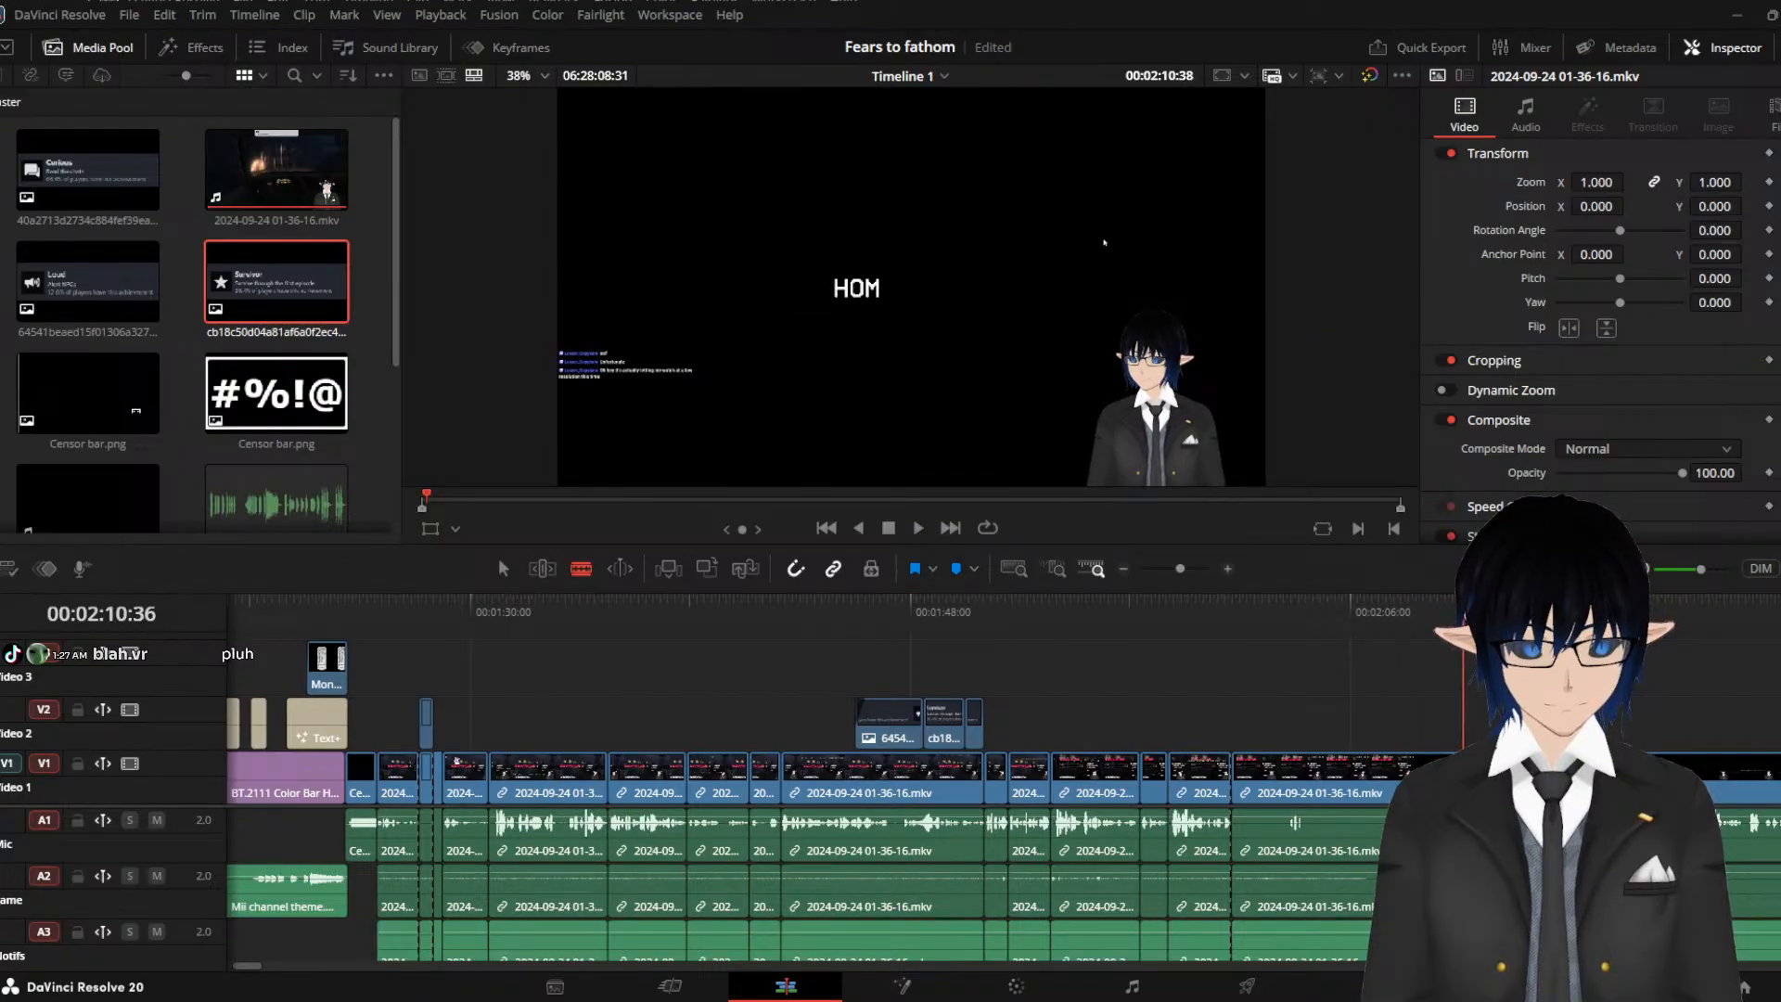
pyautogui.click(1437, 603)
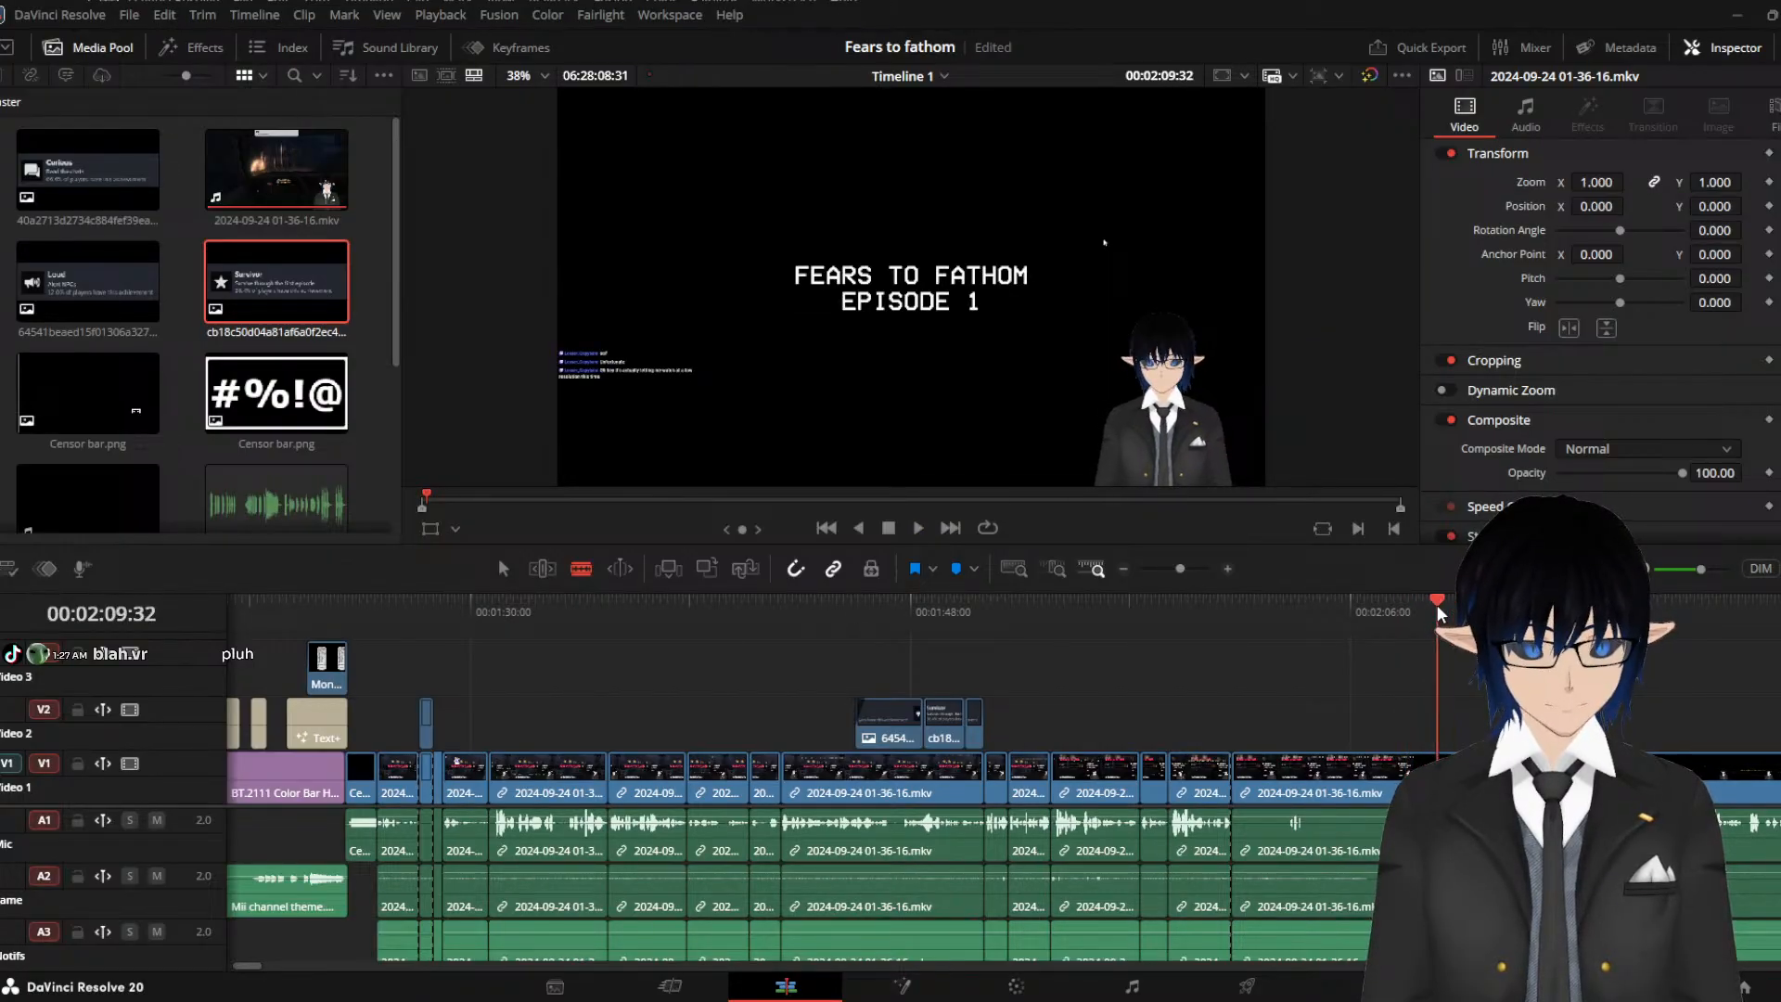
pyautogui.moveTo(1437, 612); pyautogui.dragTo(1383, 630)
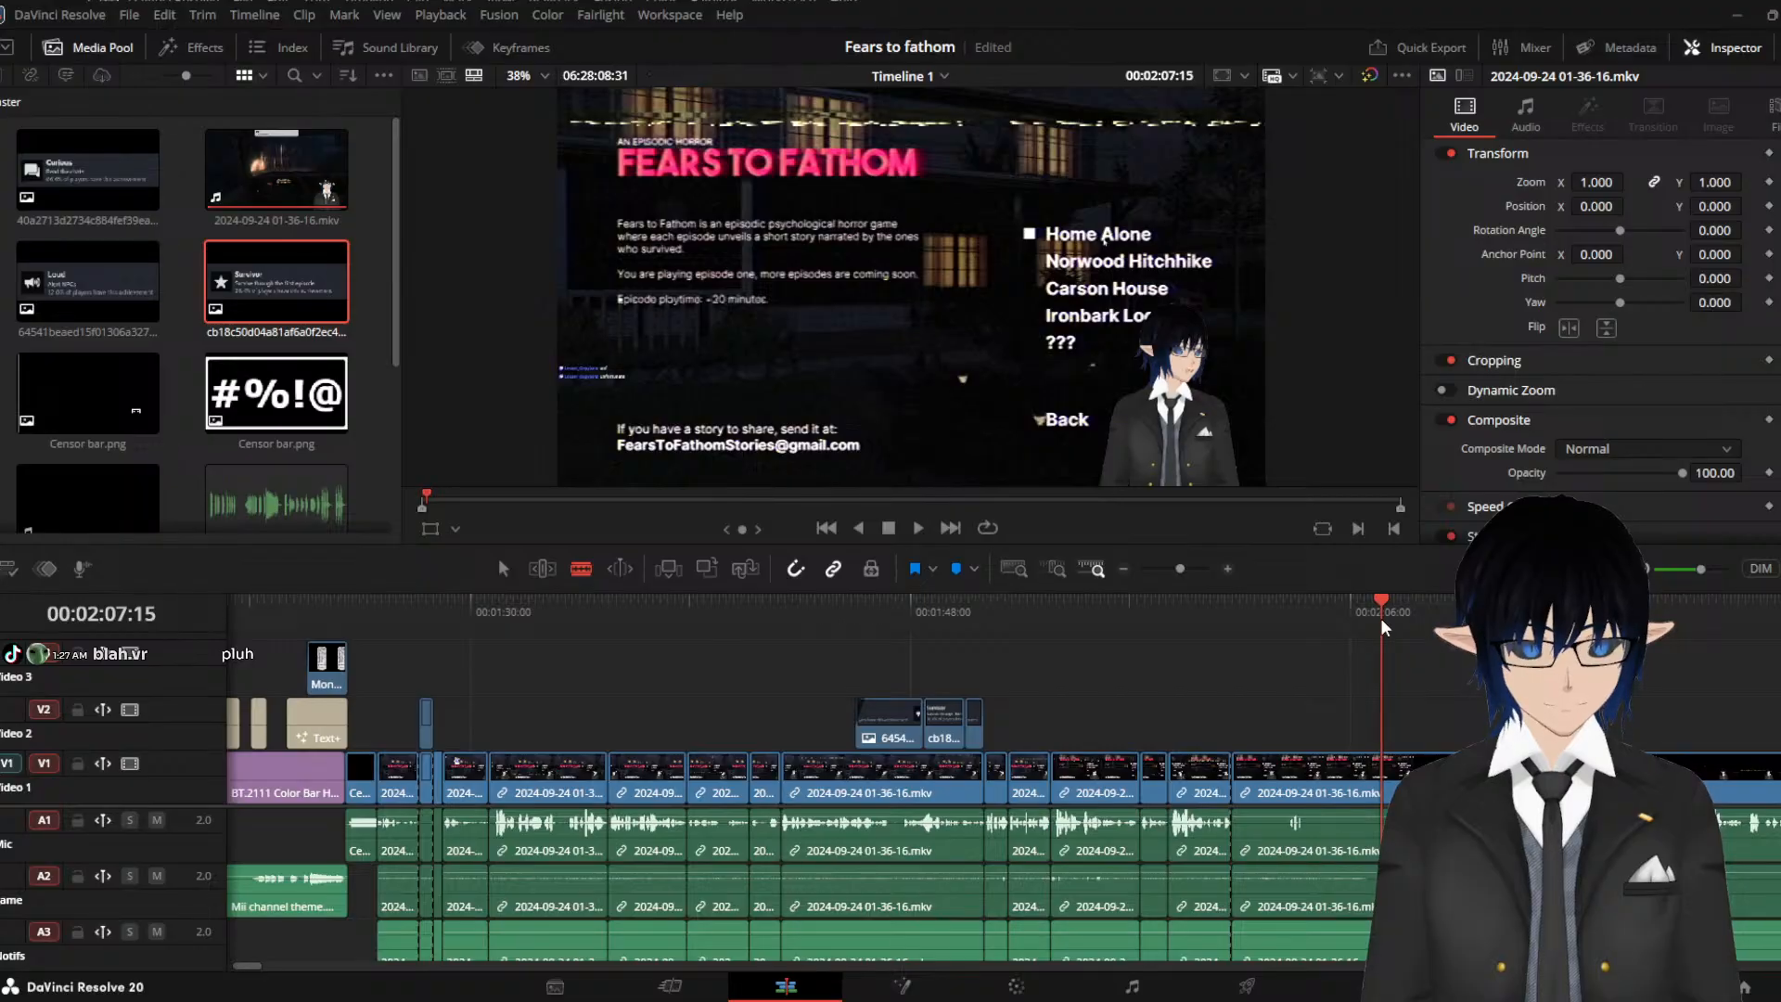
pyautogui.press('space')
pyautogui.press('space')
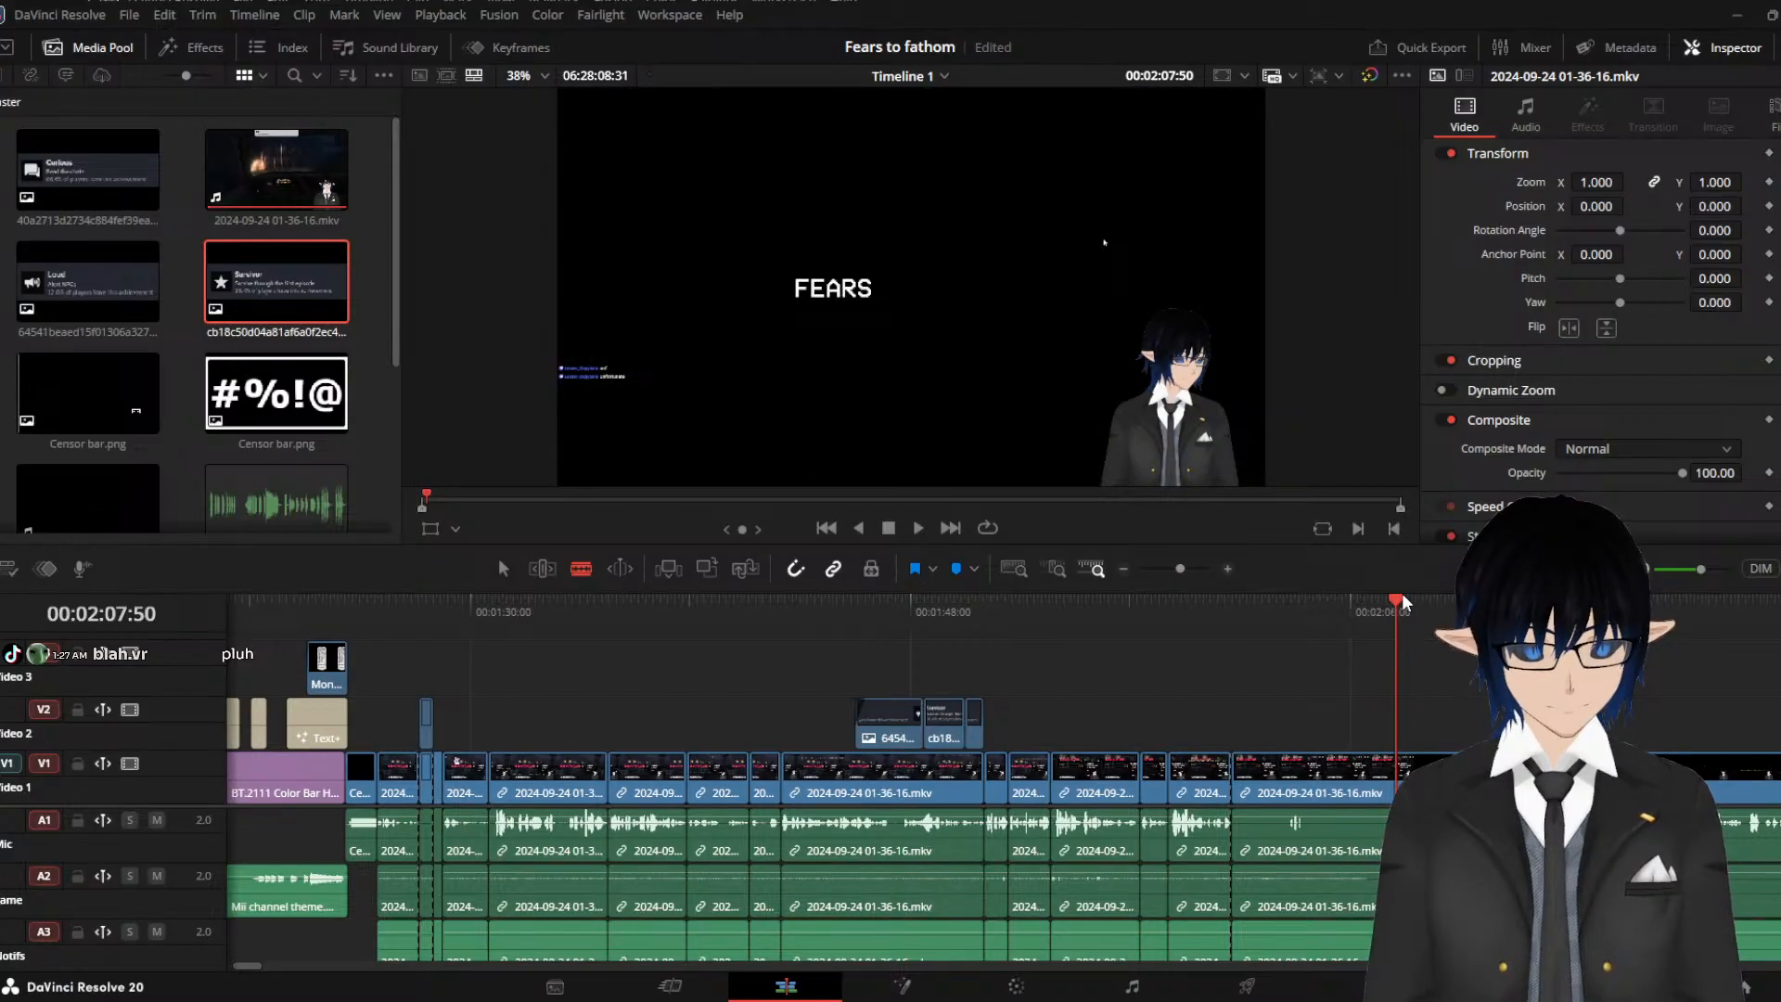
# Split the gameplay clip at 00:02:07:29, at the title text's first letter, and ripple delete the menu segment before it
pyautogui.moveTo(1400, 601); pyautogui.dragTo(1388, 612)
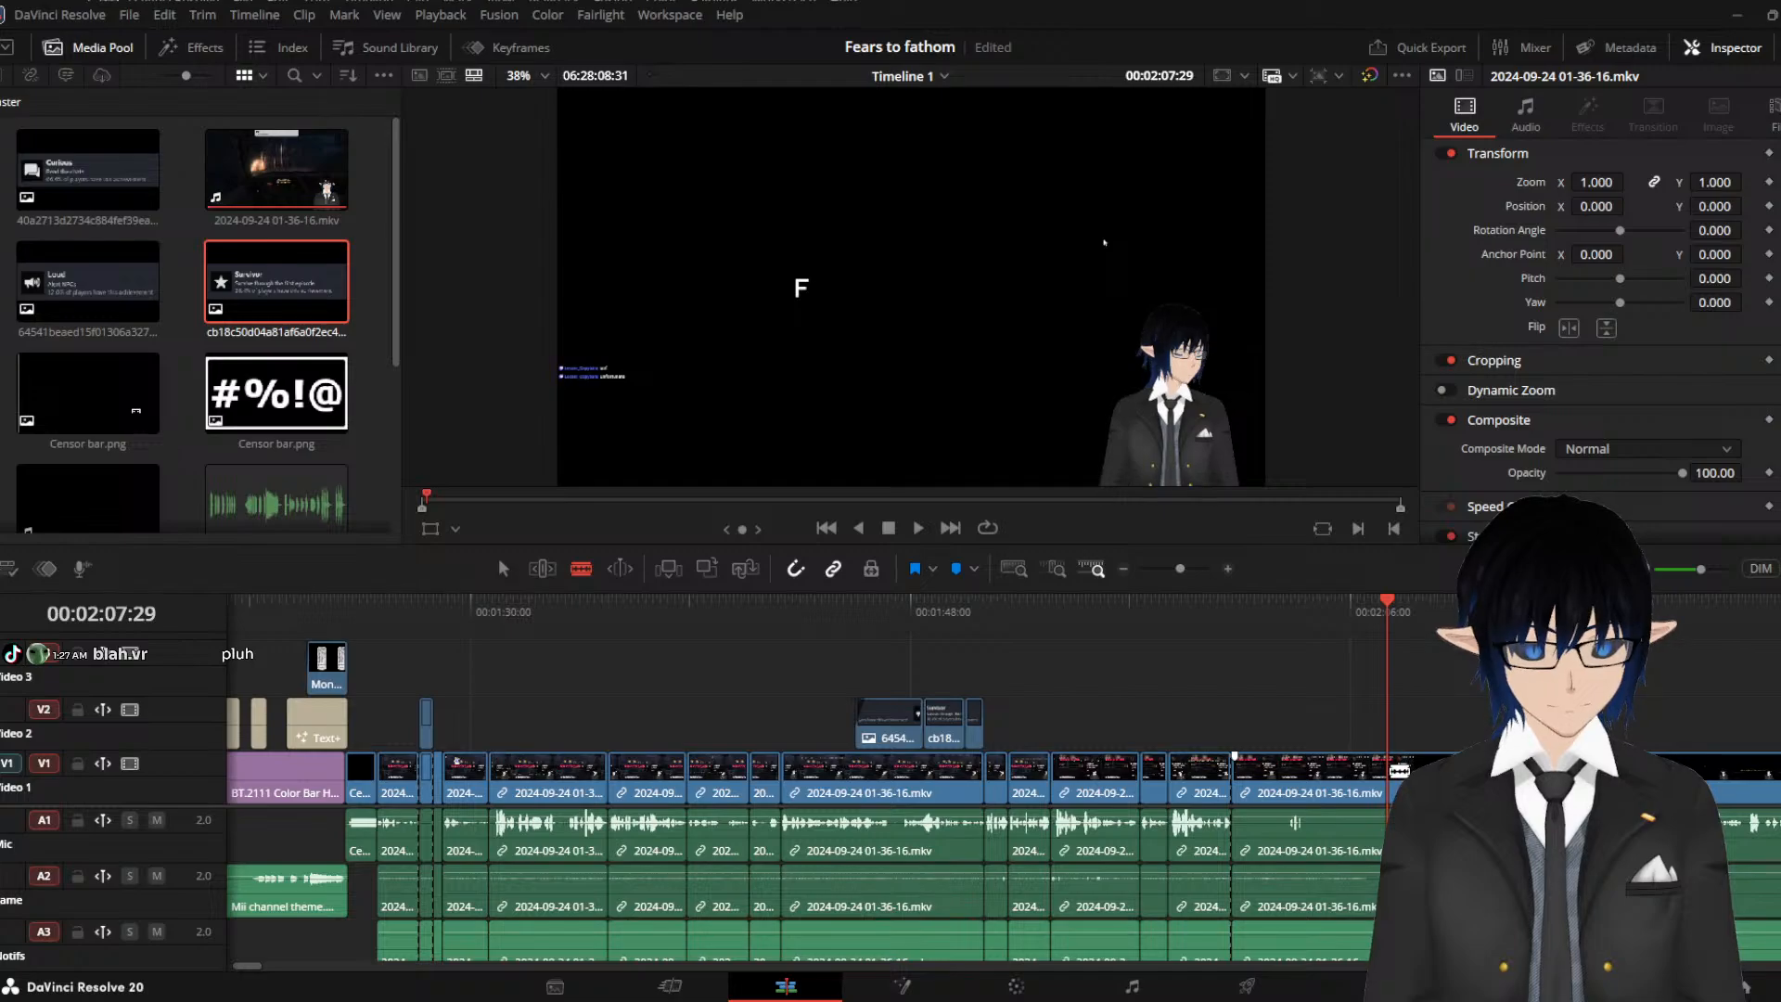
pyautogui.press('a')
pyautogui.click(1339, 793)
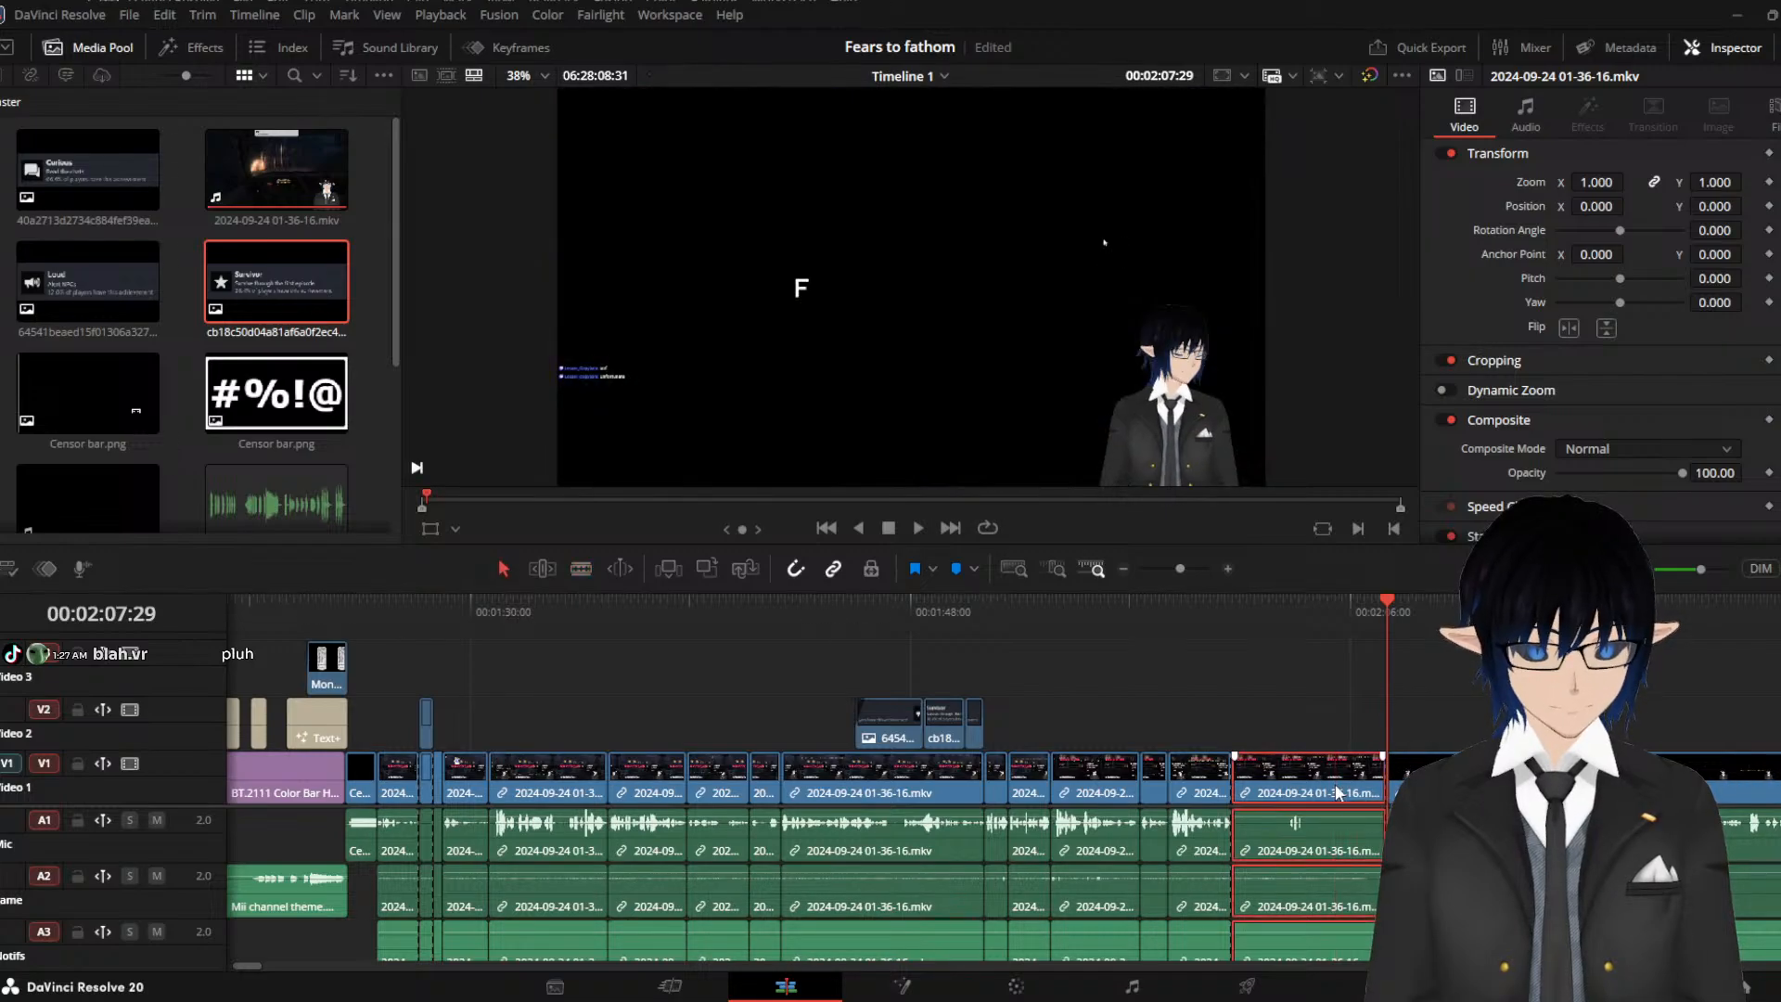
pyautogui.press('BackSpace')
# Save the project, replay the title card section, and split the gameplay clip at 00:02:04:59 on the full HOME ALONE title
pyautogui.press('space')
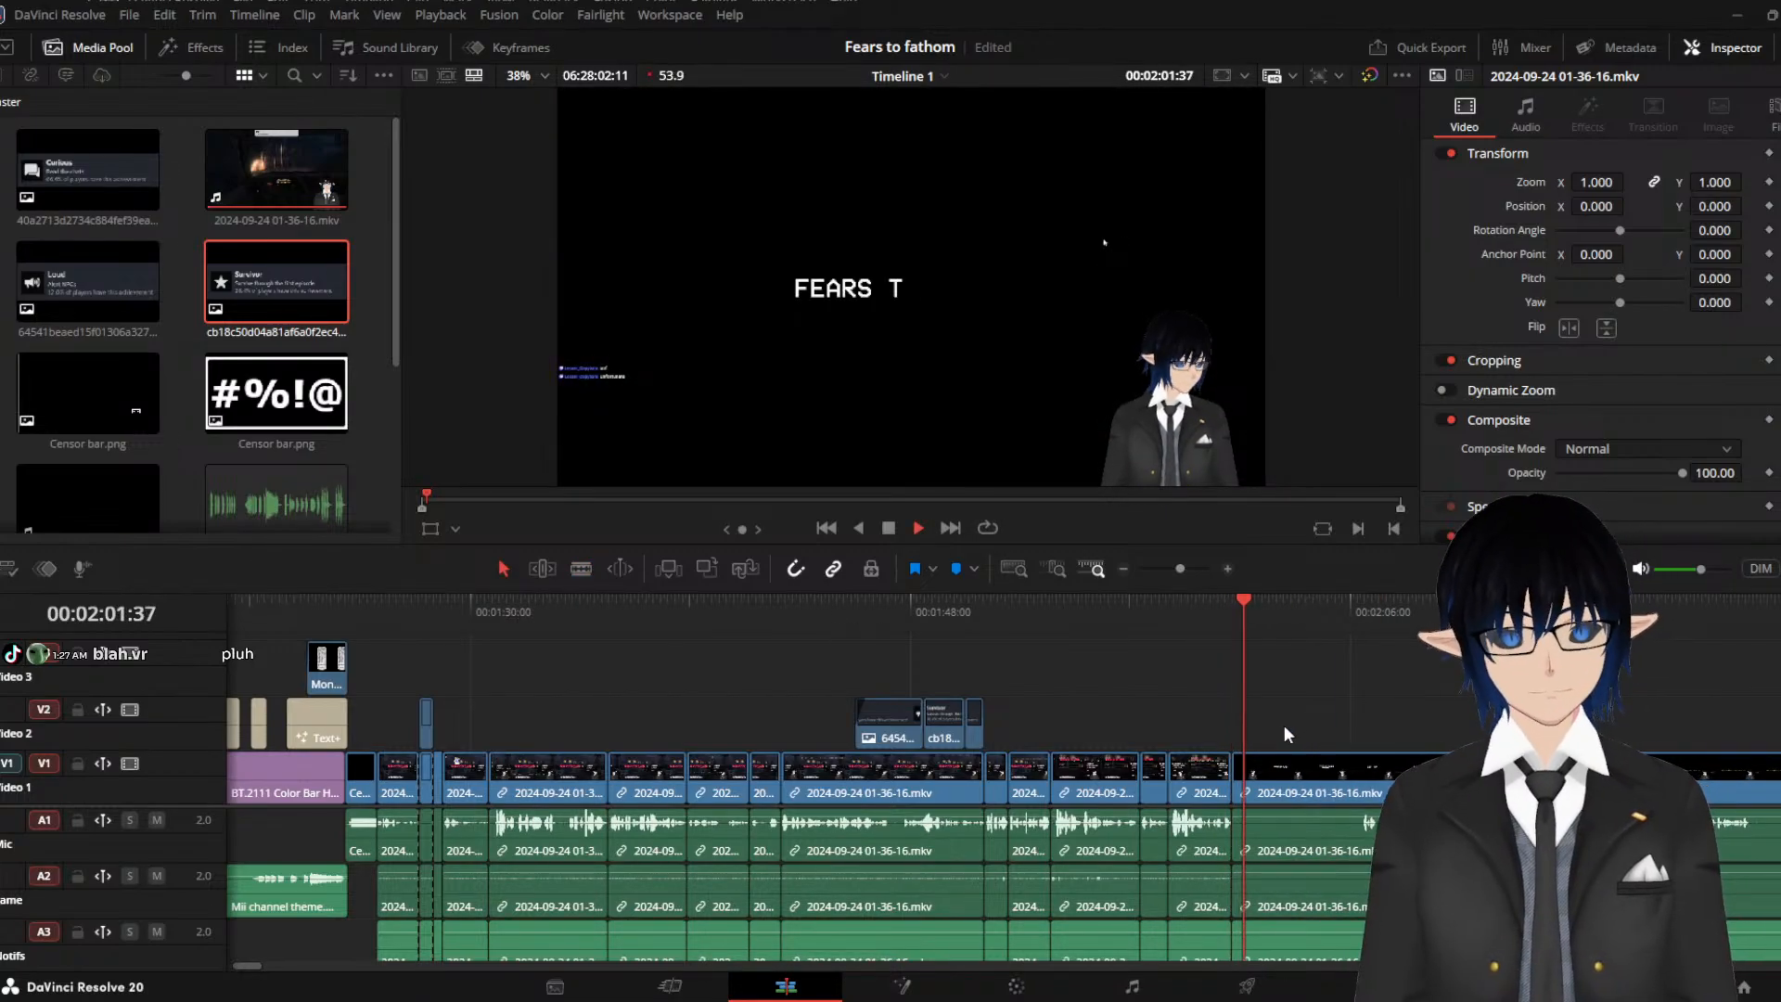
pyautogui.press('space')
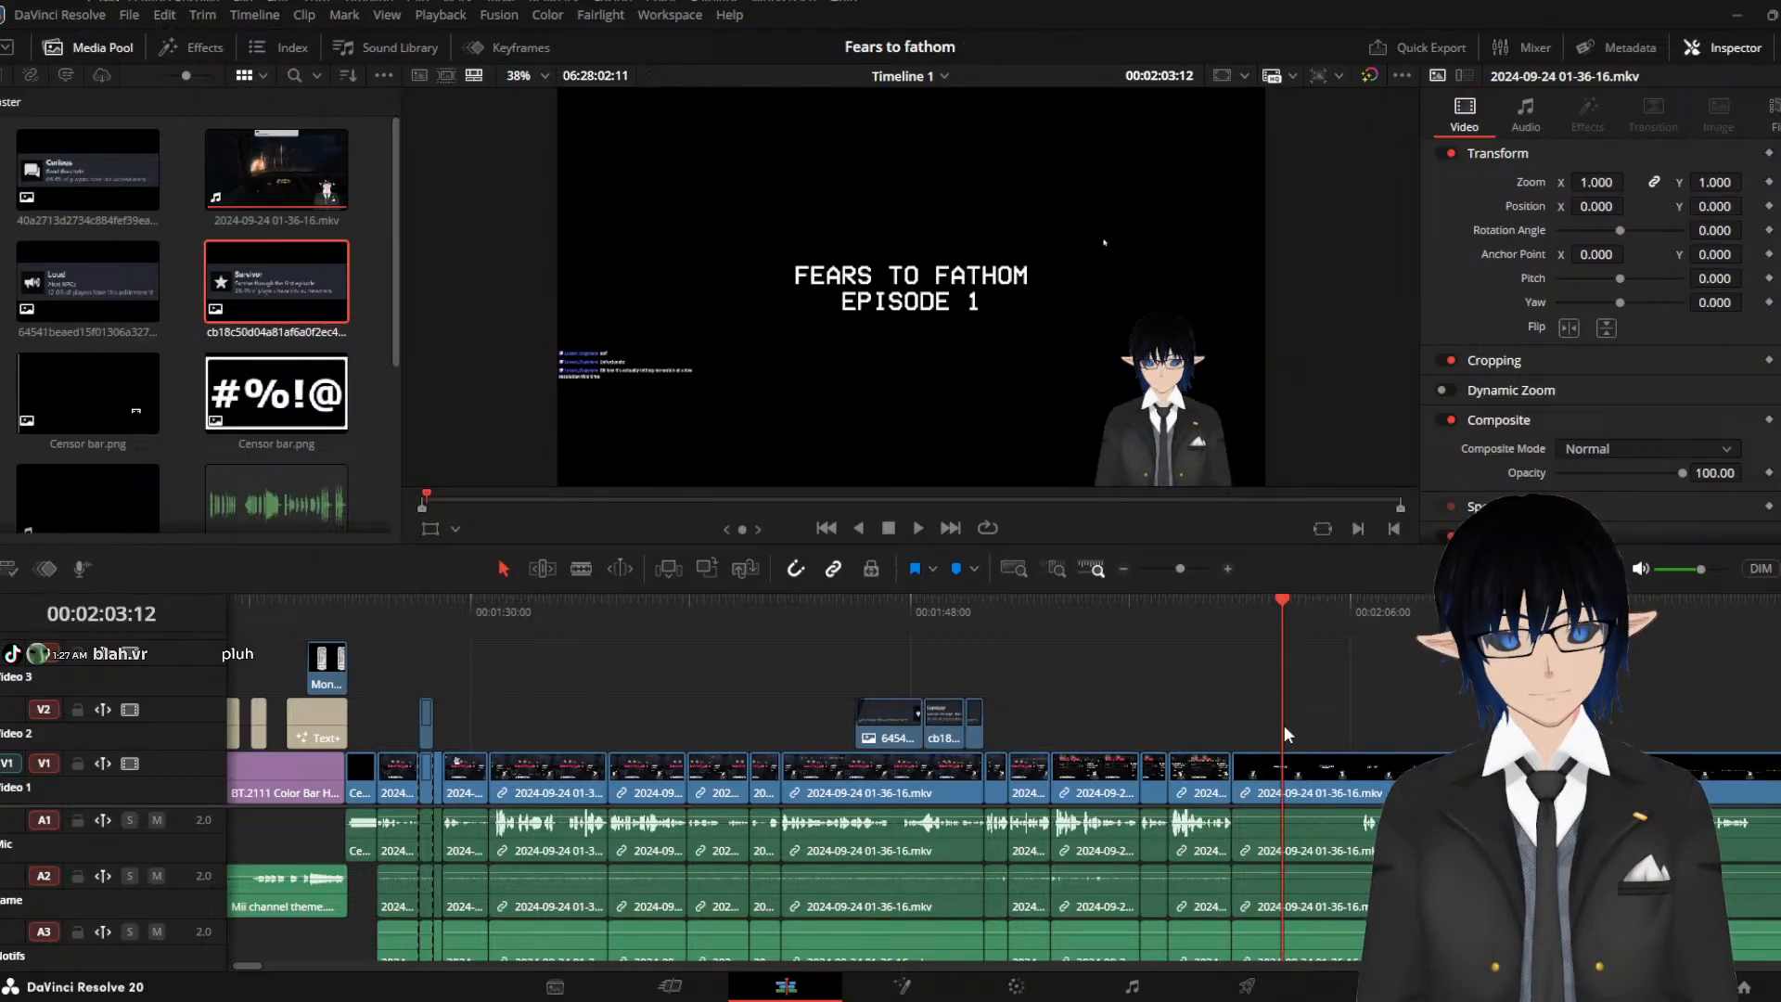
pyautogui.press('space')
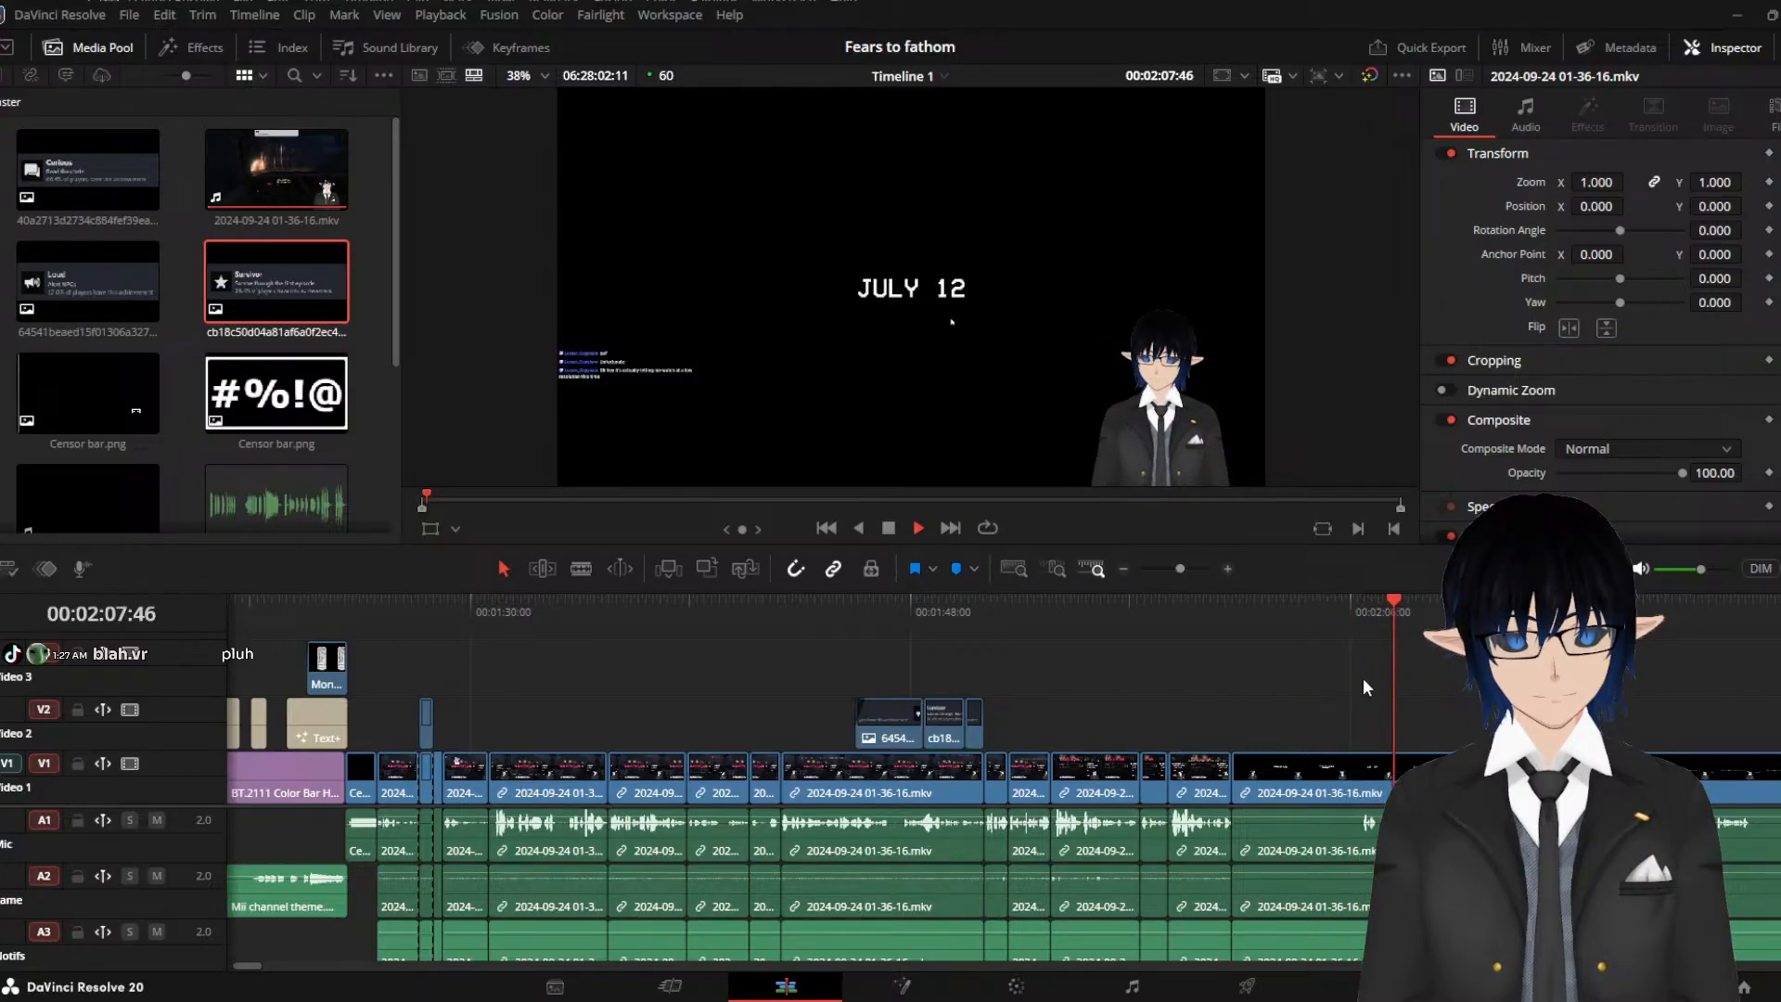
pyautogui.click(1302, 611)
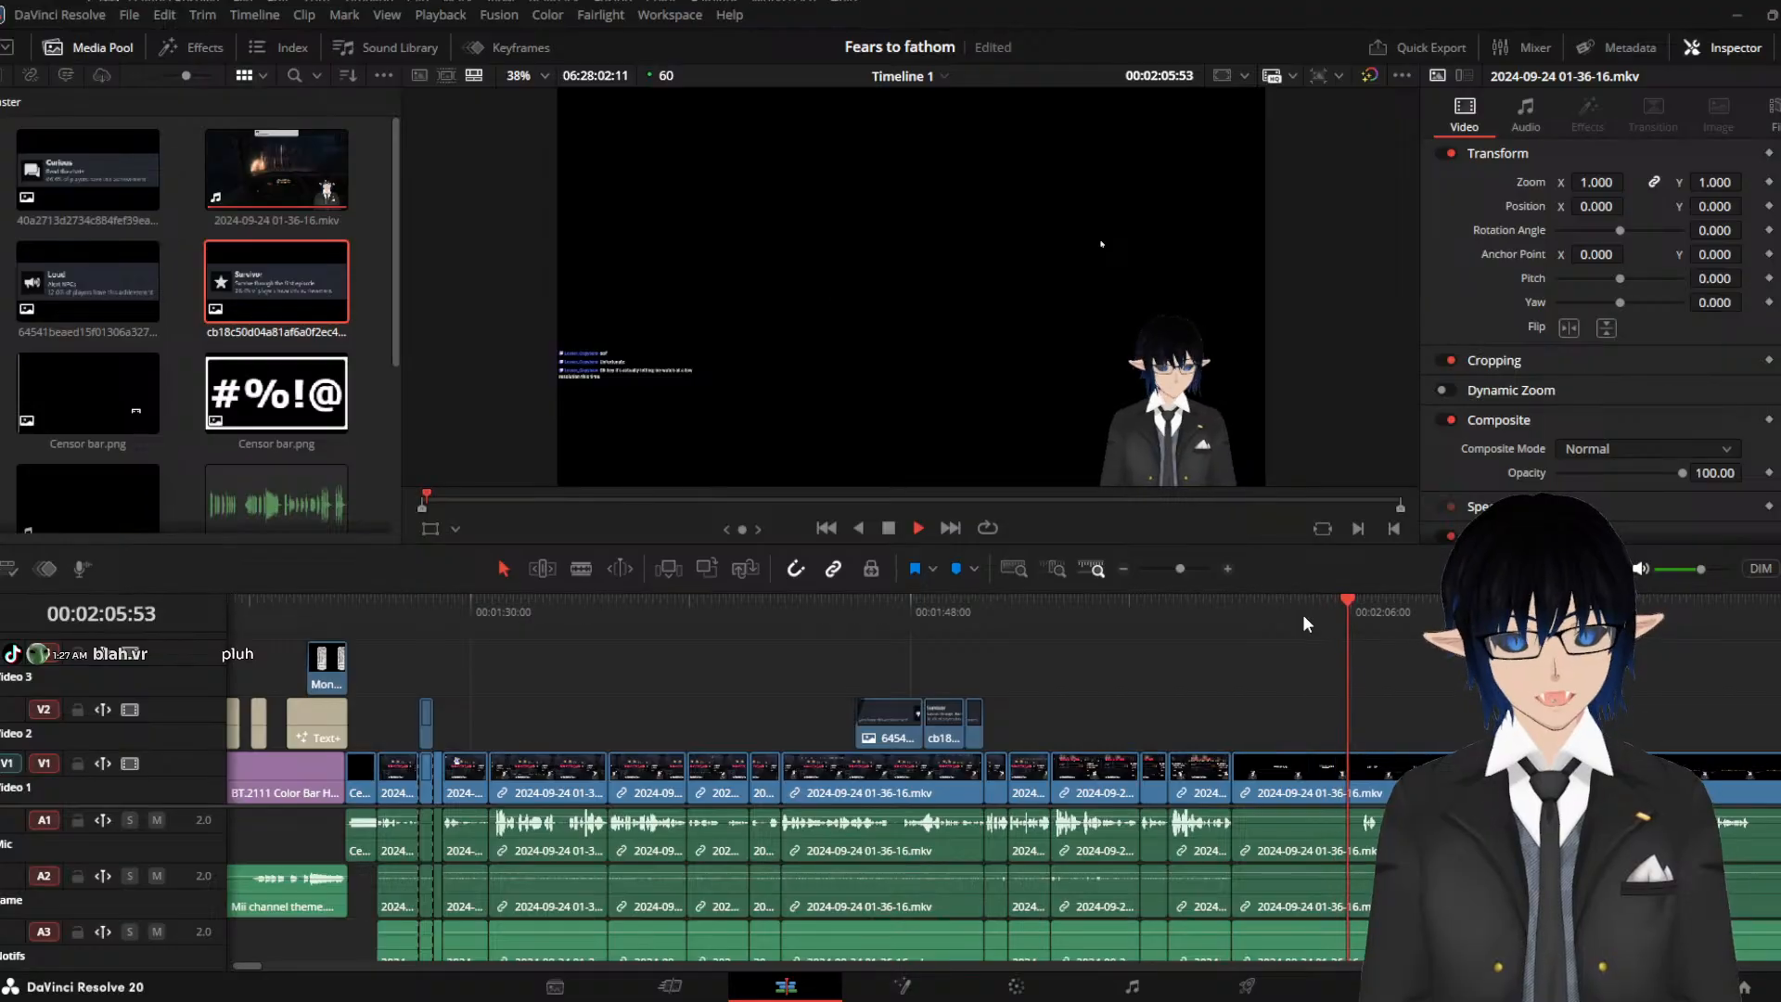
pyautogui.click(1267, 611)
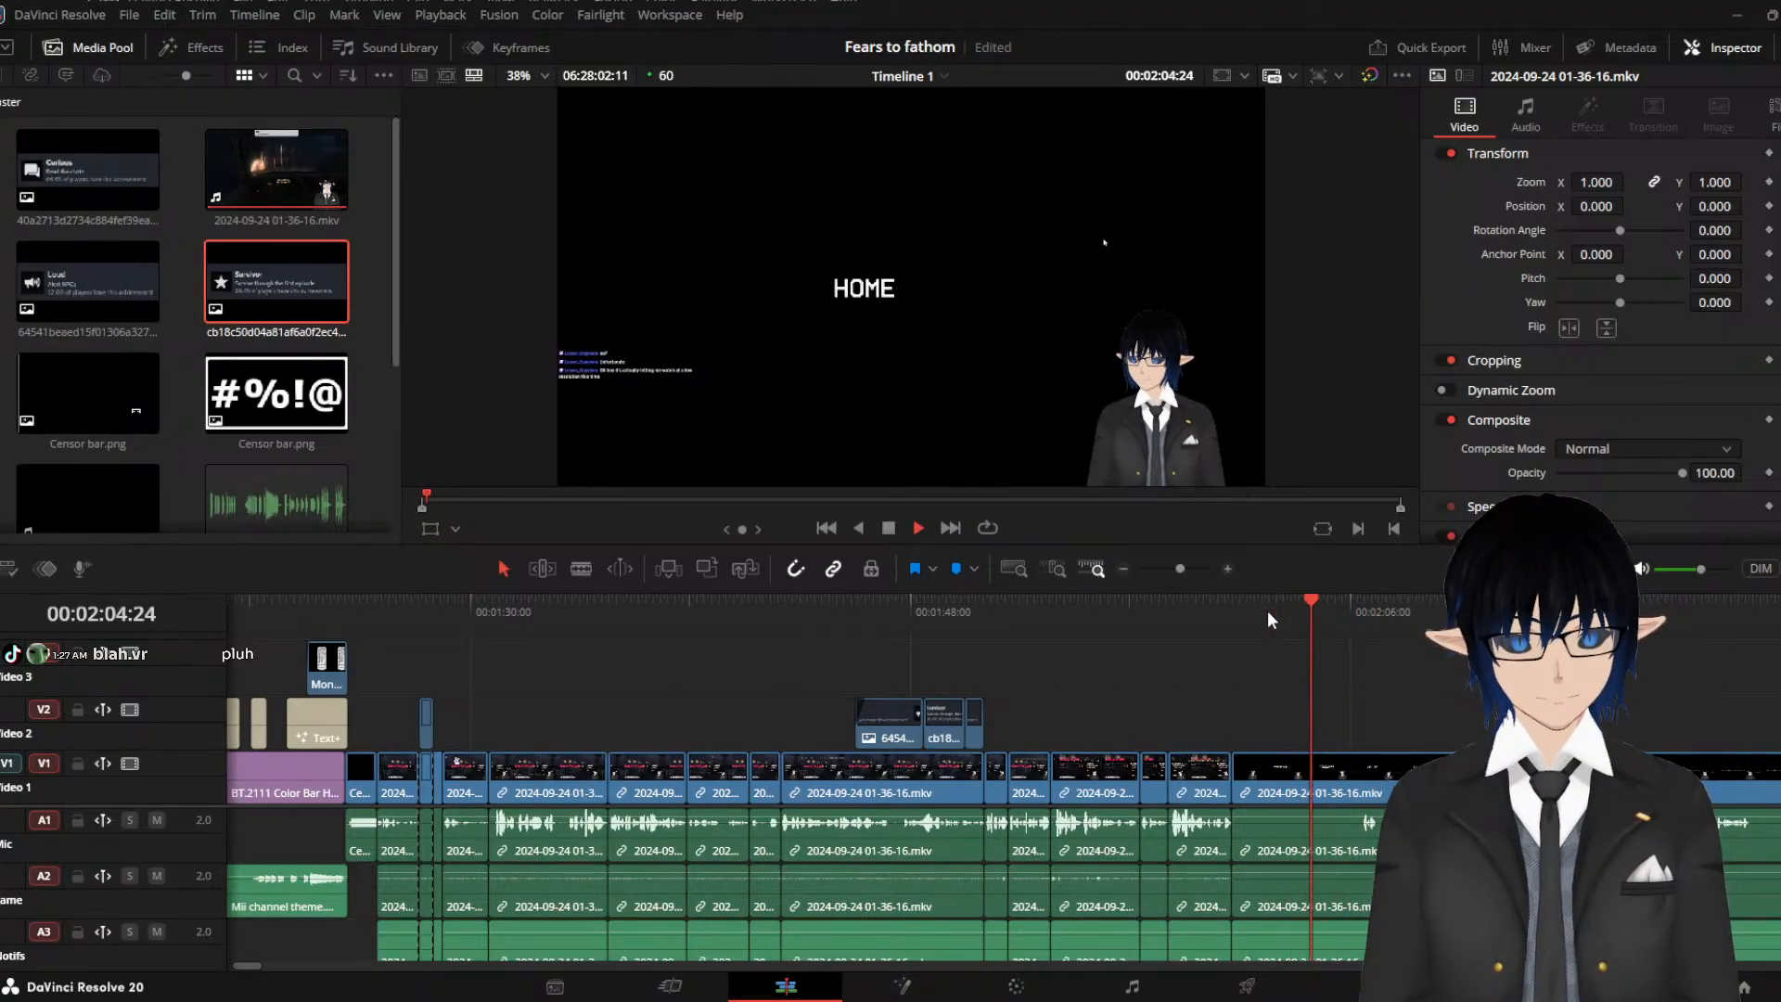
pyautogui.press('space')
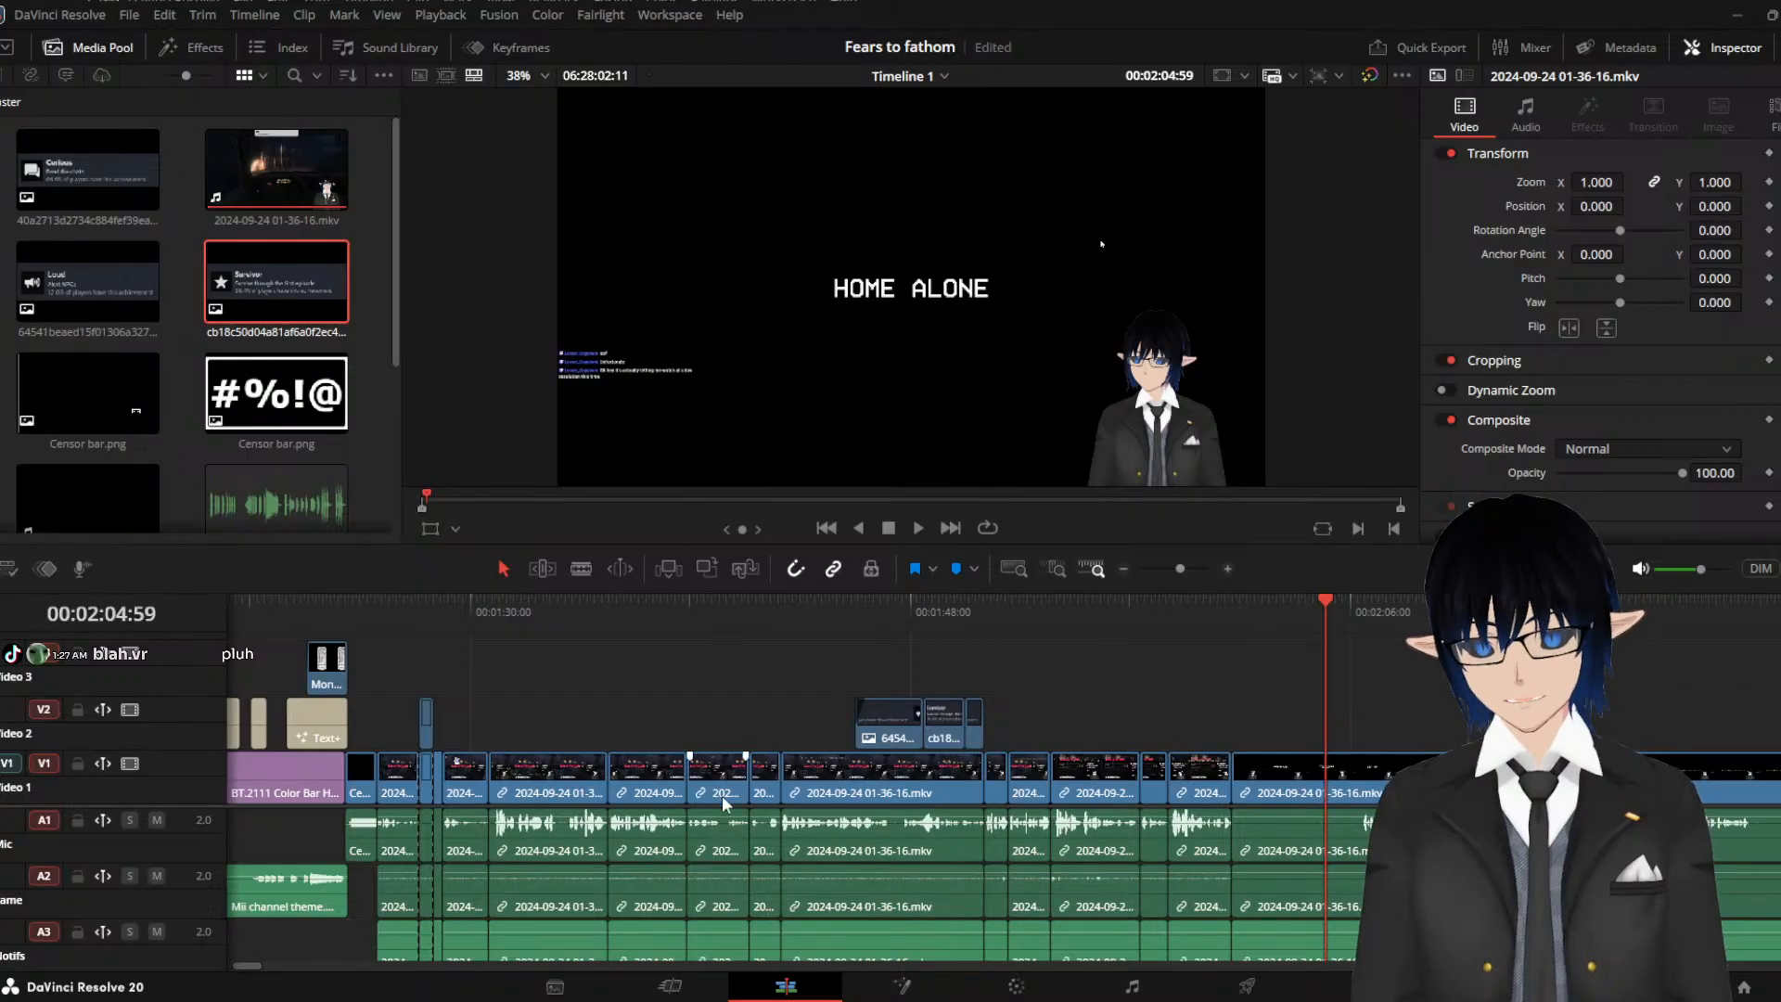
pyautogui.press('b')
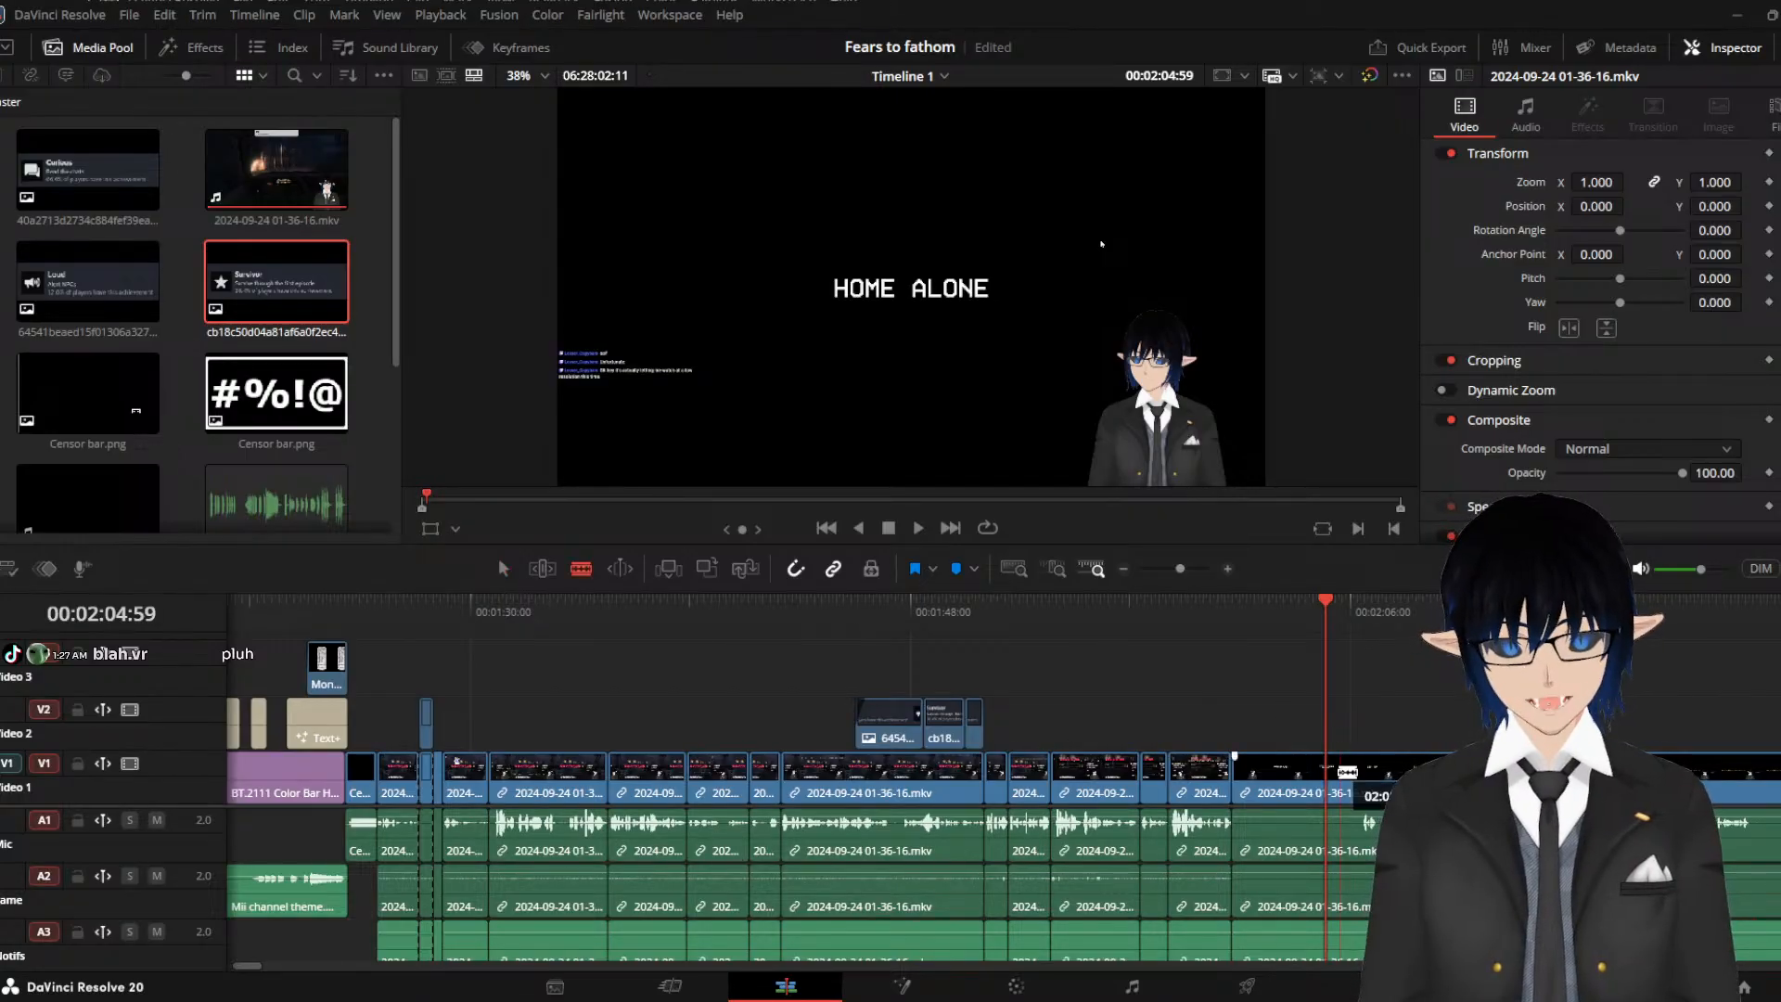
pyautogui.click(1328, 768)
# Play the gameplay from the HOME ALONE cut to 00:02:09:17 and enlarge the viewer by shrinking the timeline area
pyautogui.press('space')
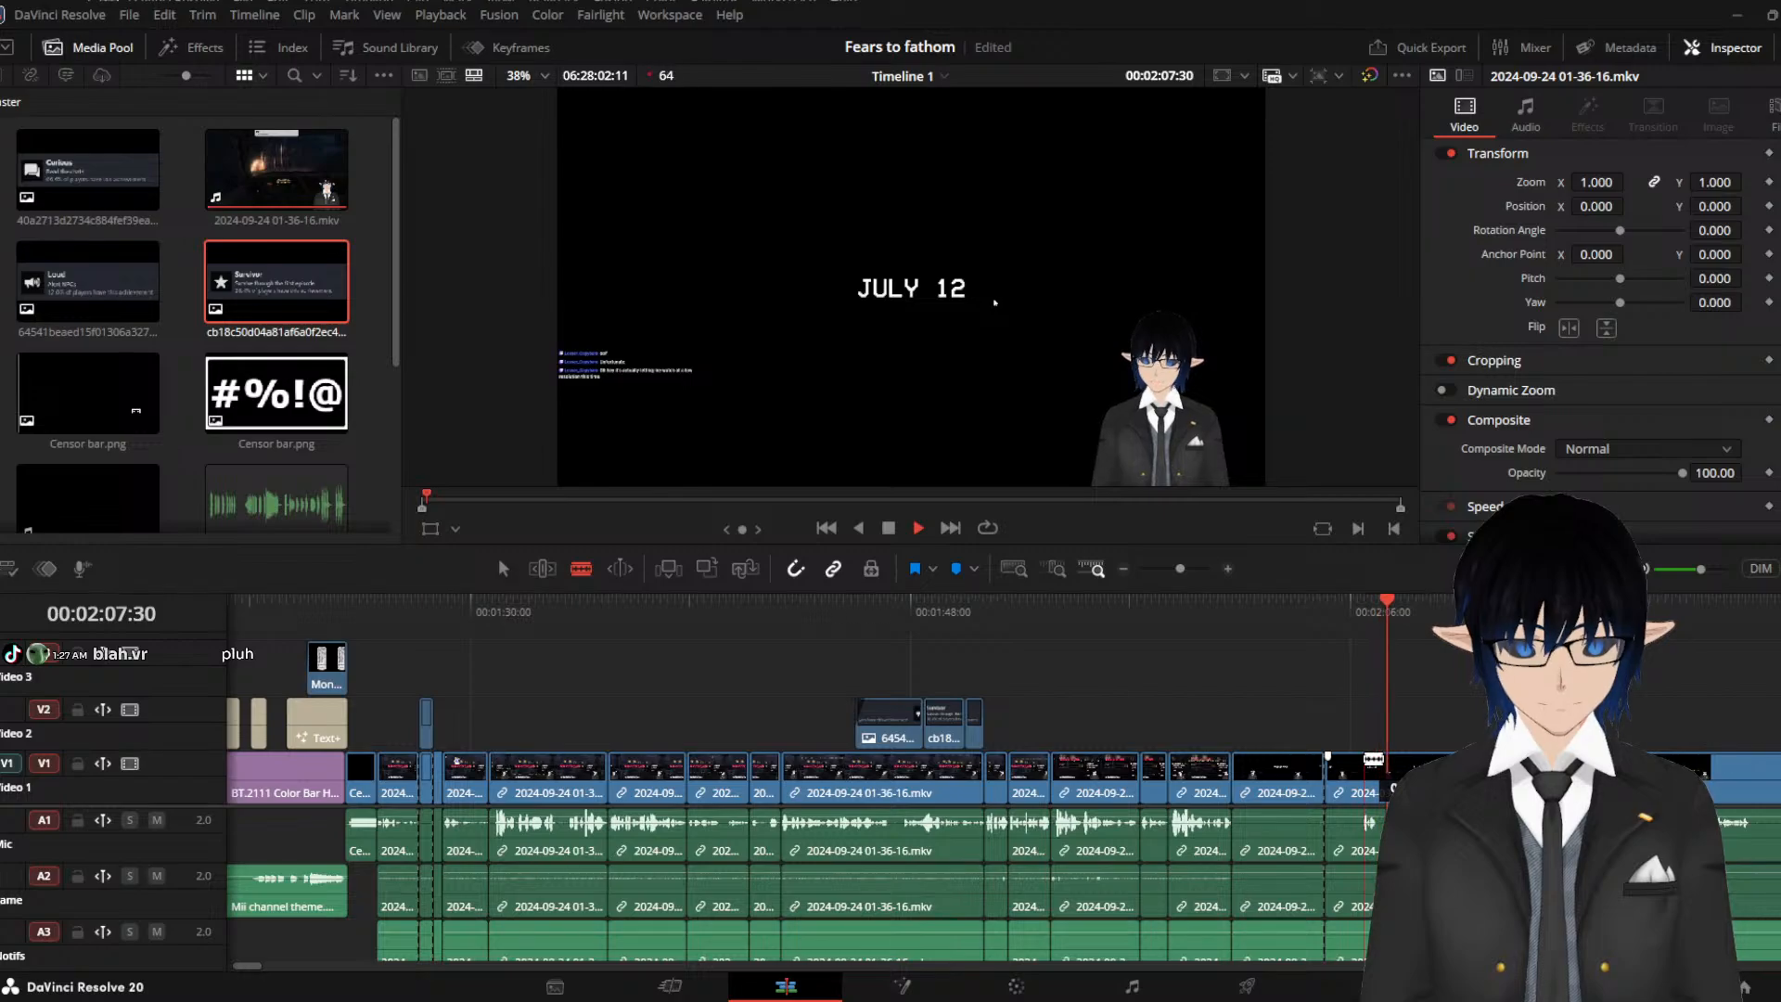
pyautogui.press('space')
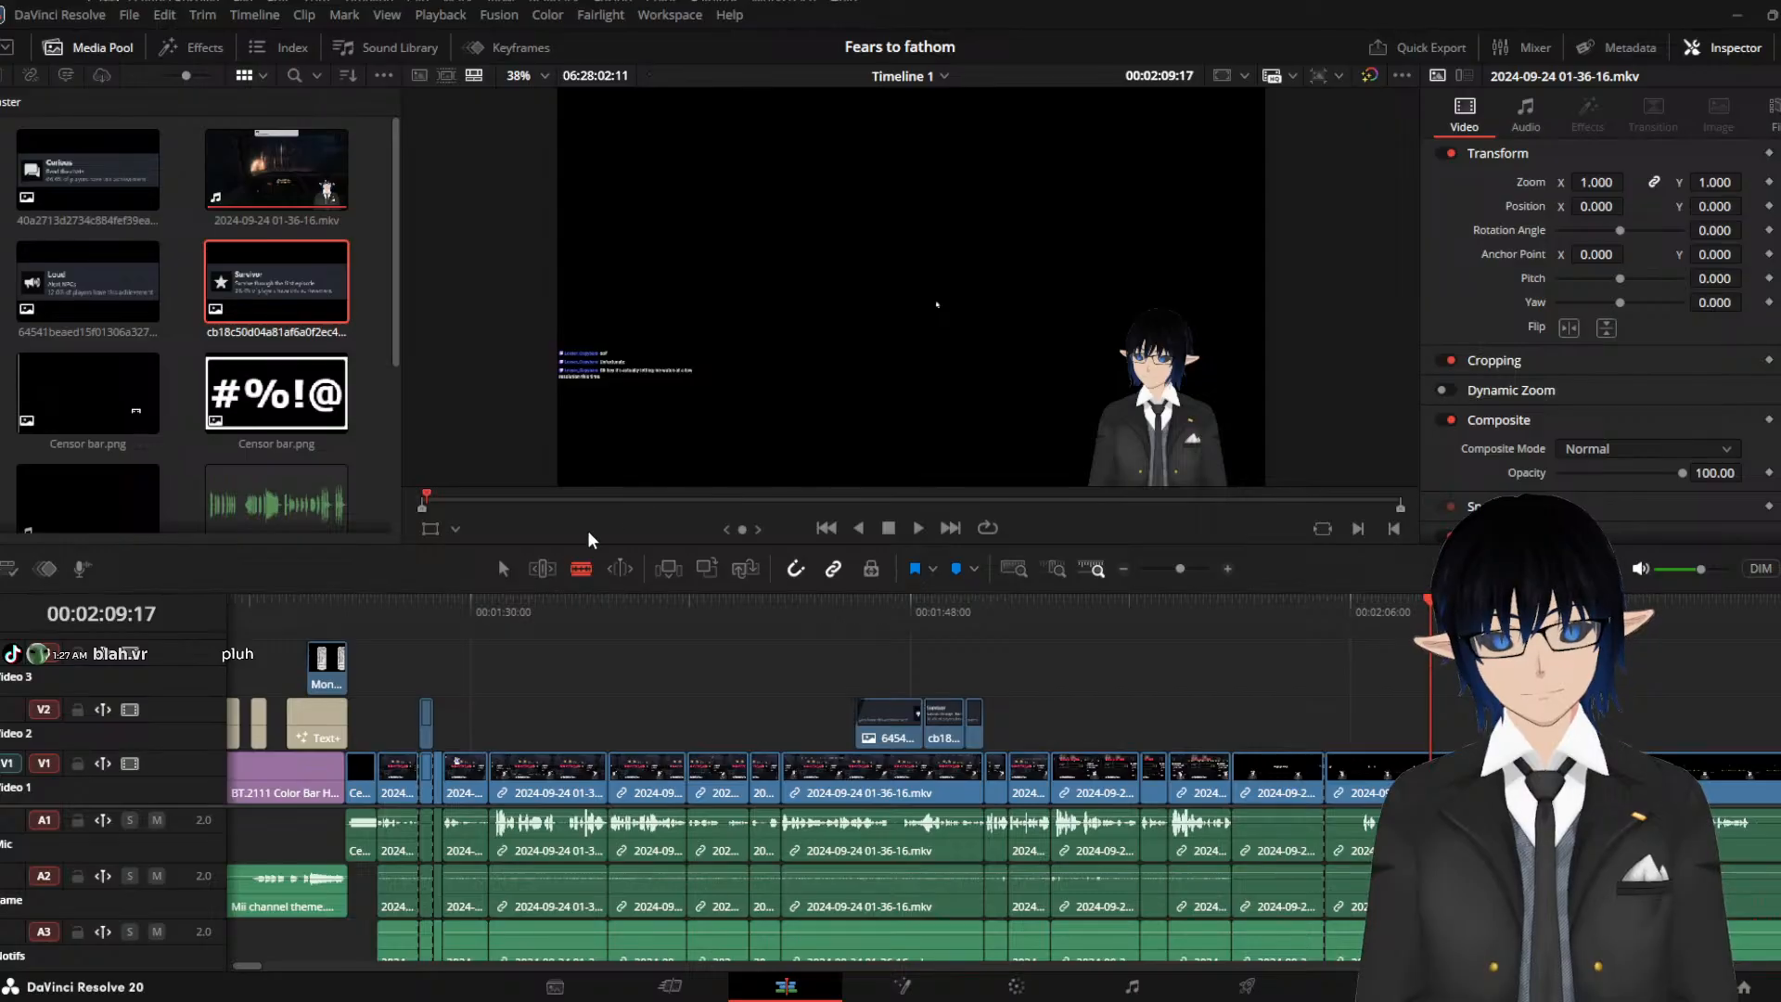
pyautogui.moveTo(584, 549); pyautogui.dragTo(581, 851)
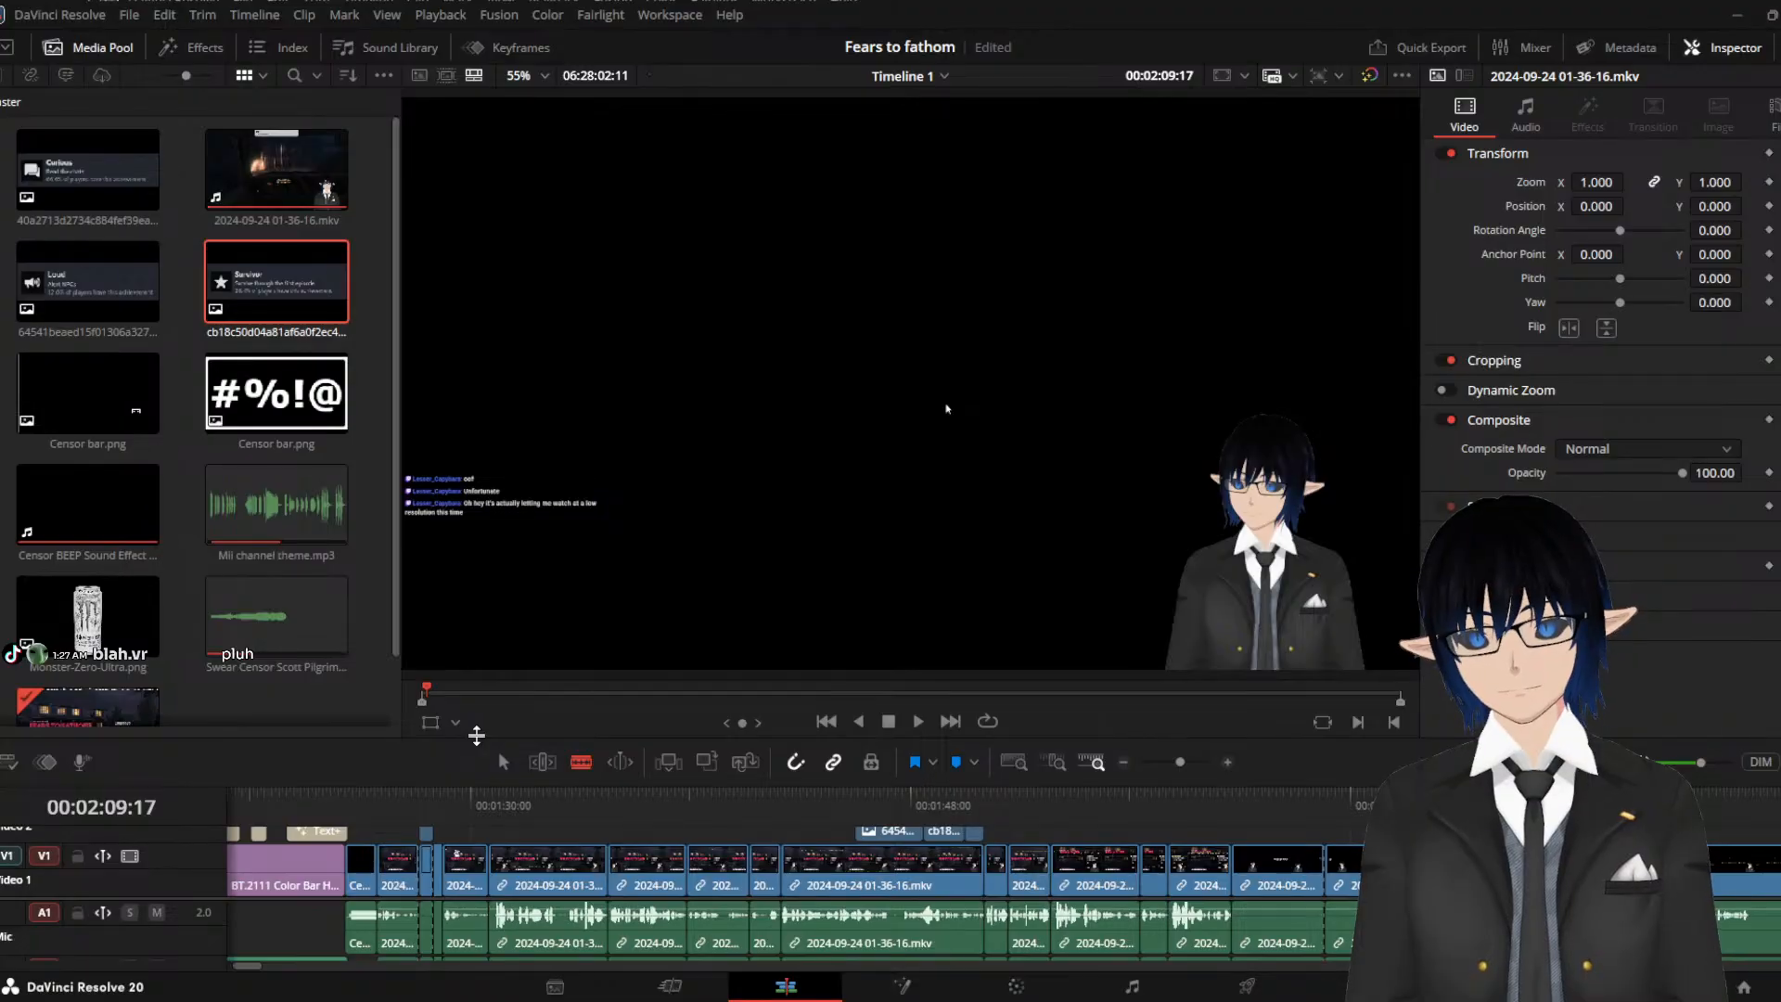
# Split the gameplay clip at about 00:02:14, before the story text appears, and ripple delete the black segment following the HOME ALONE title
pyautogui.moveTo(475, 735); pyautogui.dragTo(590, 543)
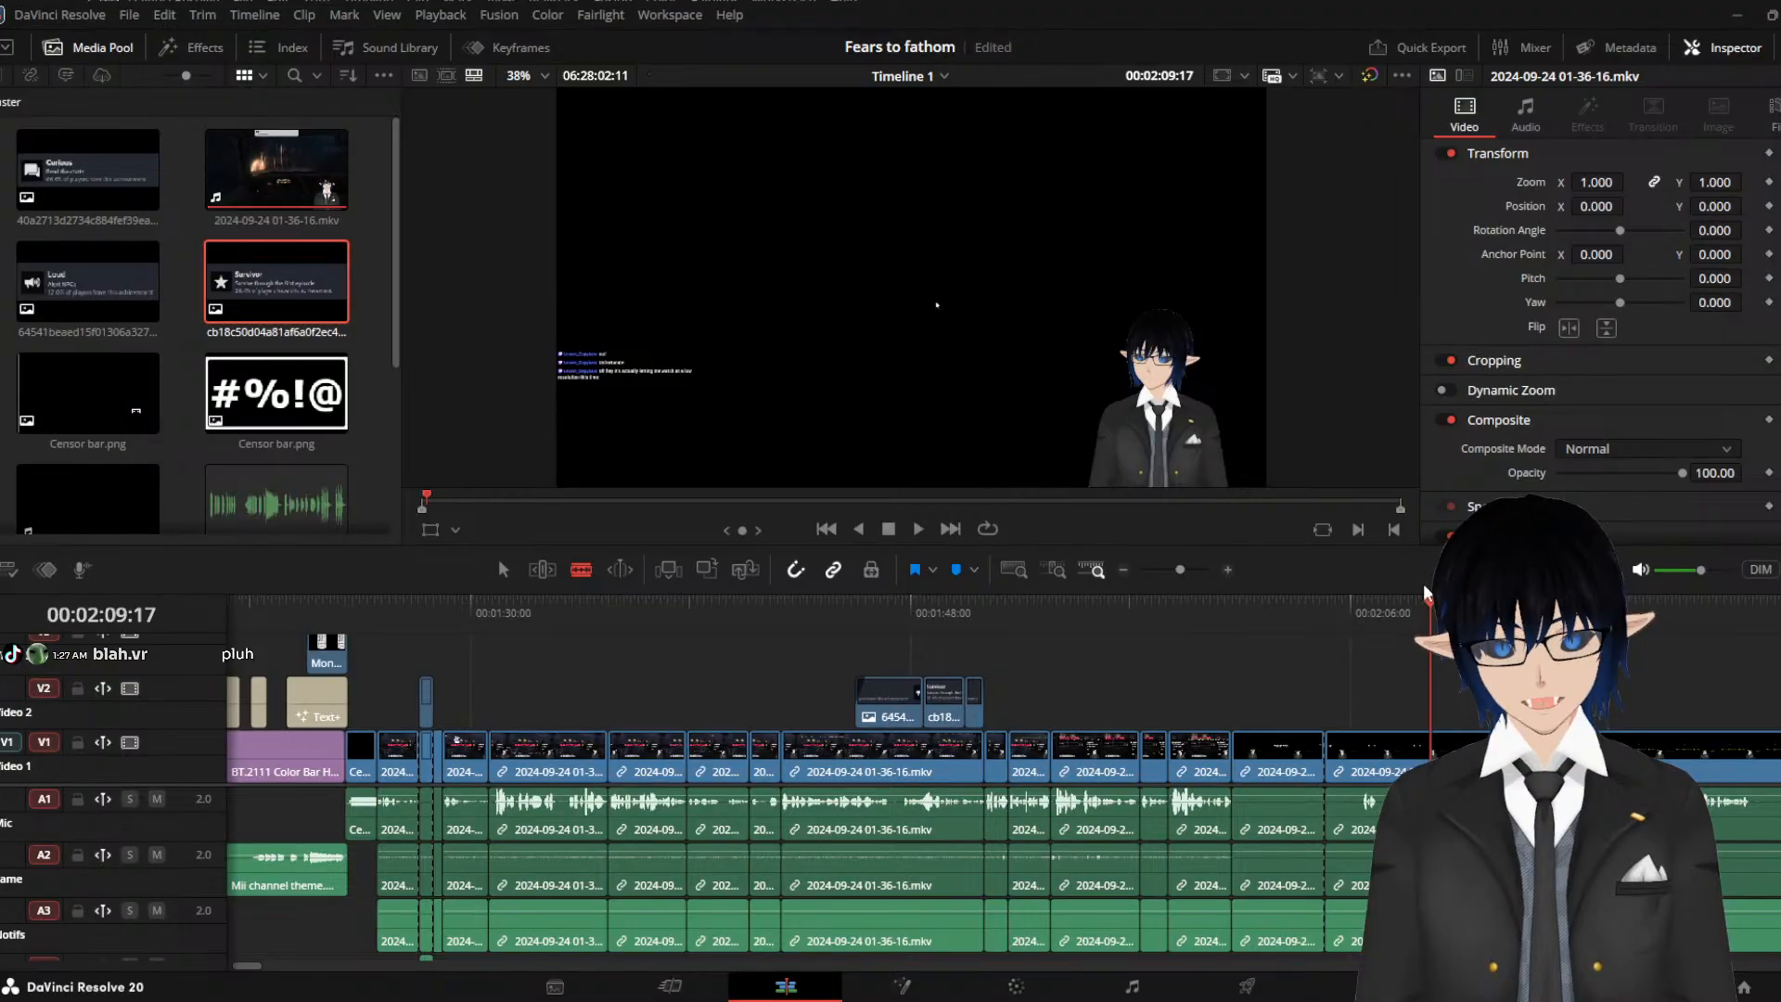
pyautogui.press('space')
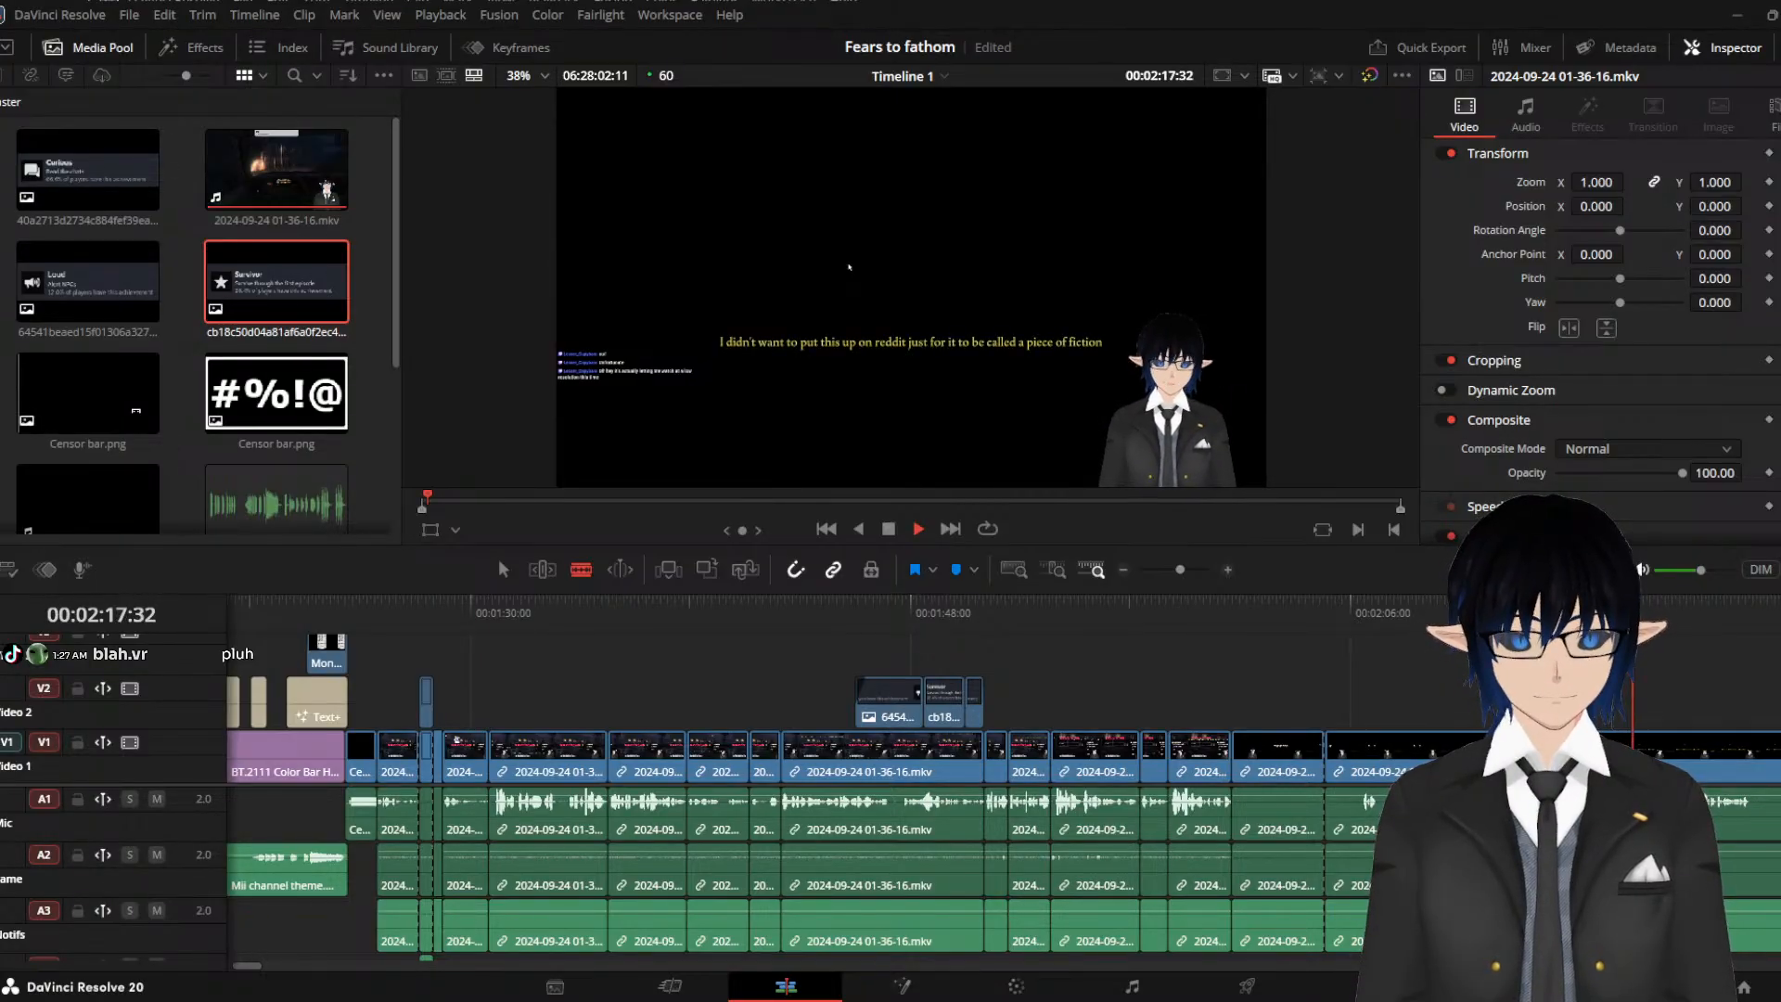
pyautogui.press('space')
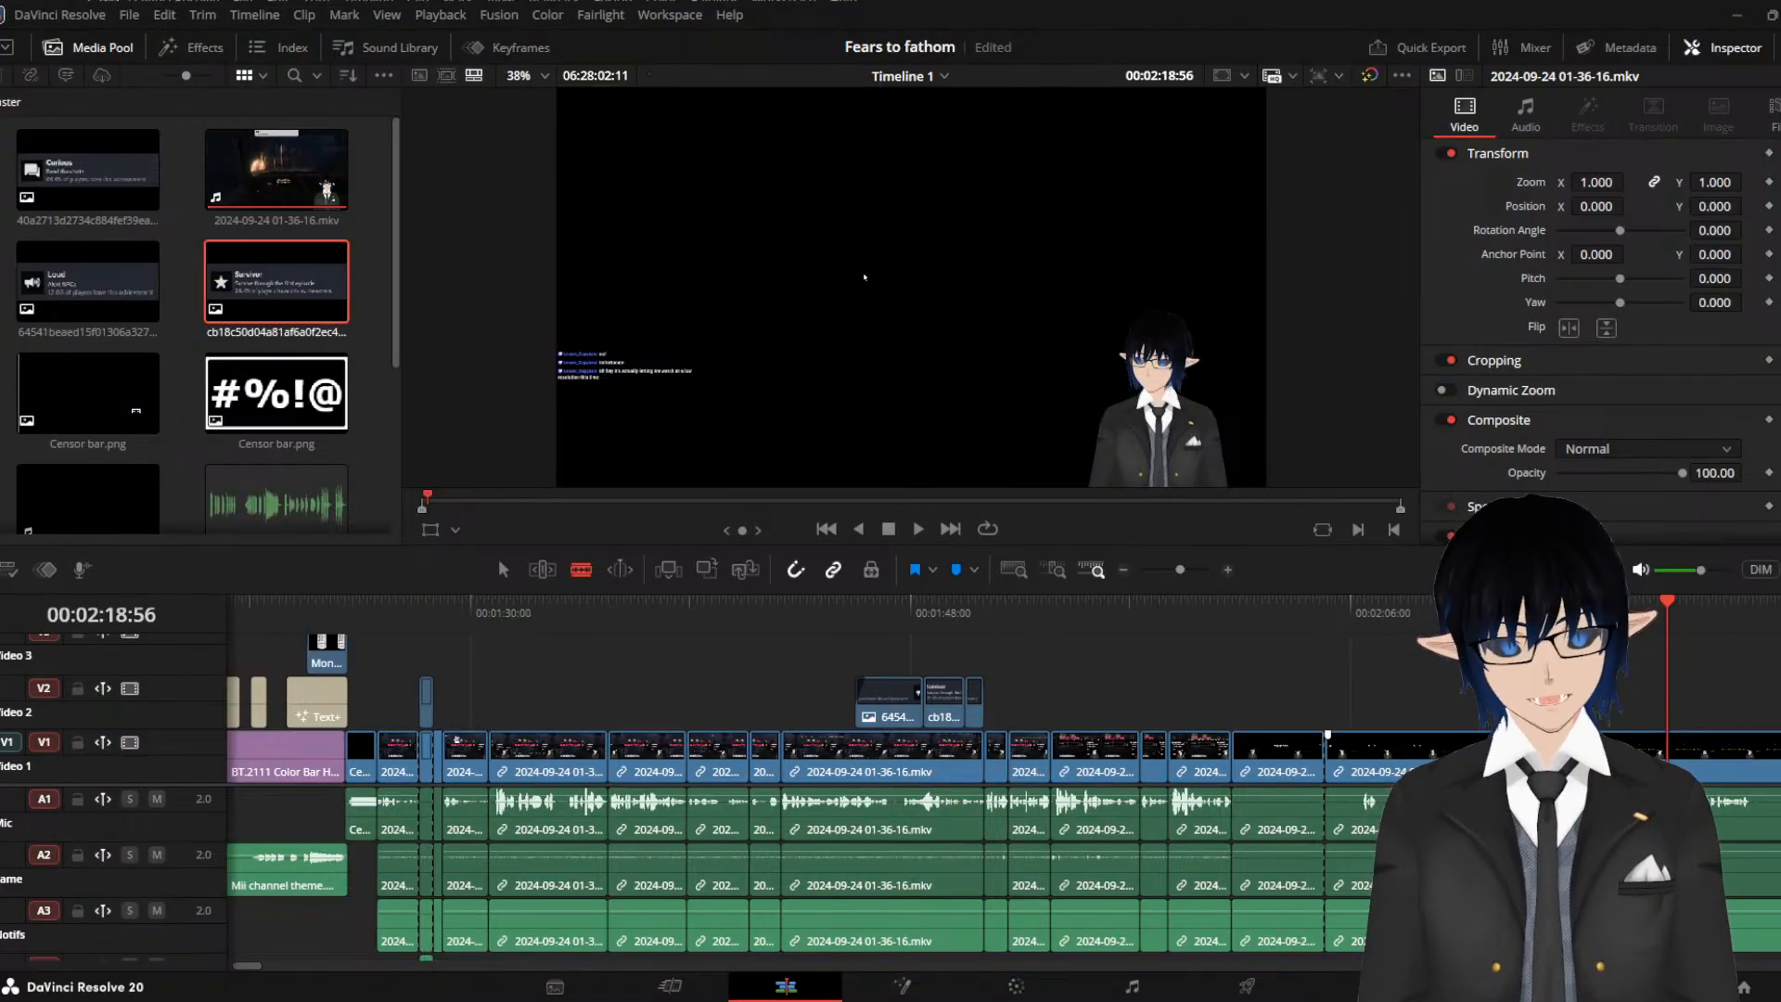
pyautogui.click(1549, 769)
pyautogui.press('a')
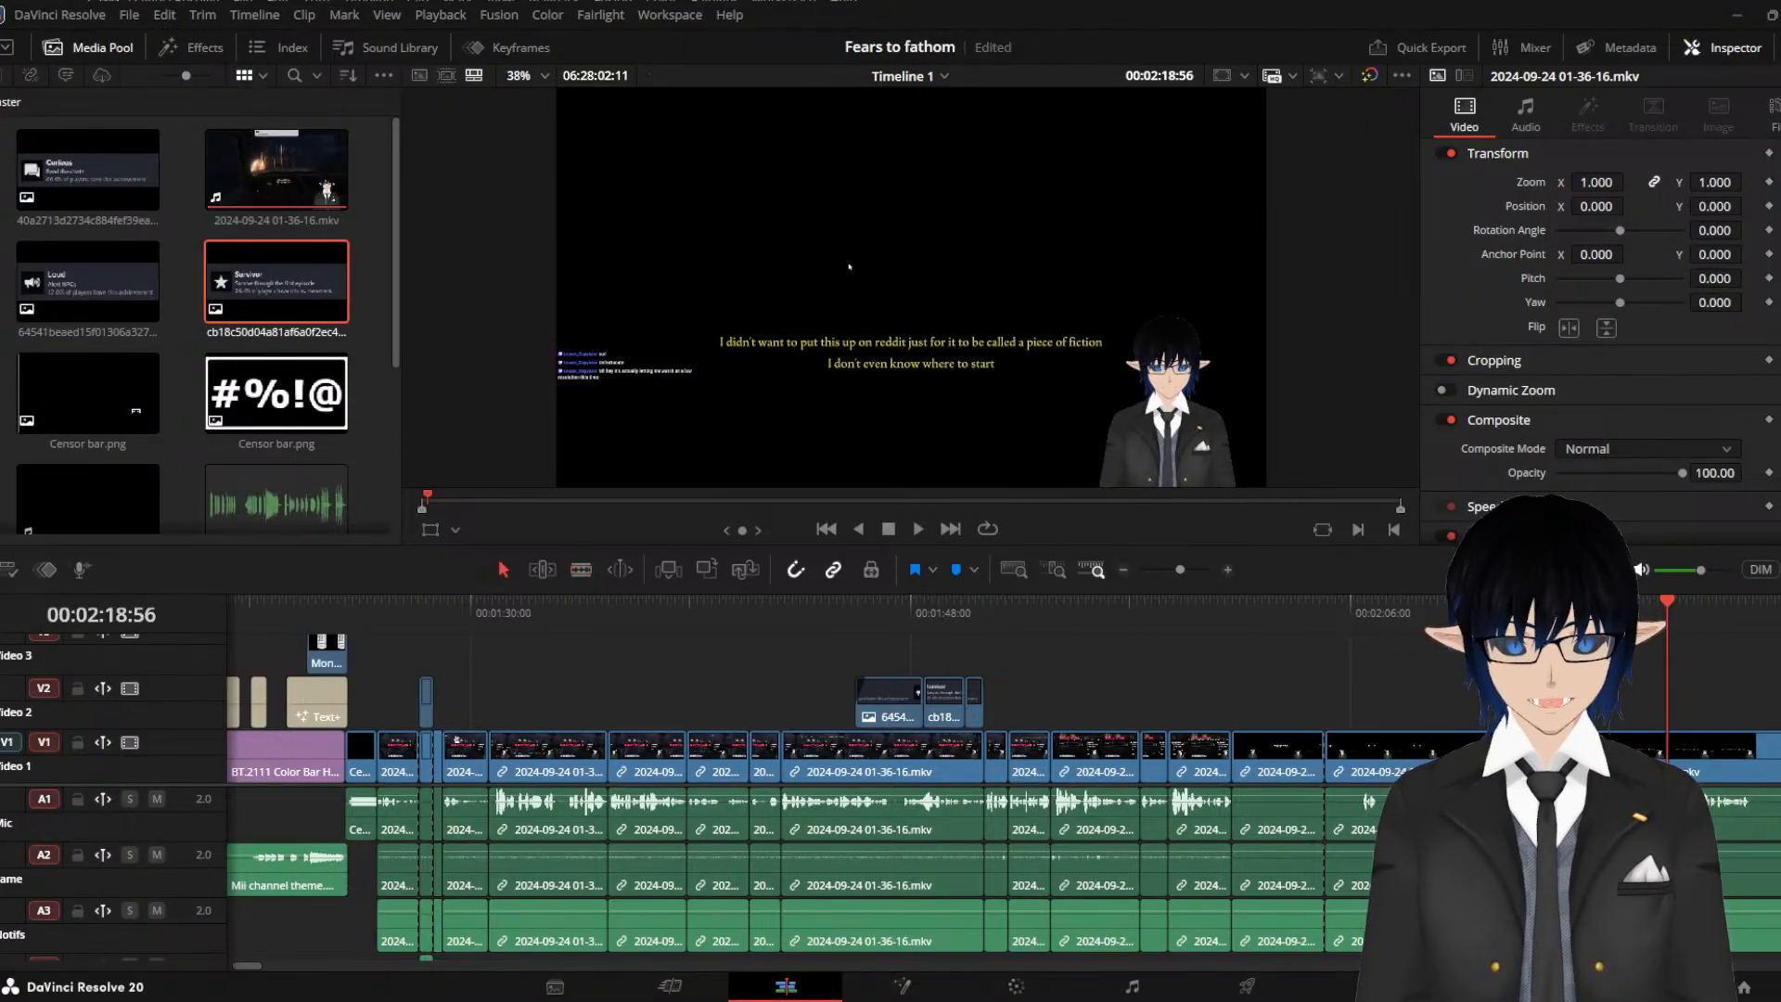
pyautogui.click(1484, 769)
pyautogui.press('Delete')
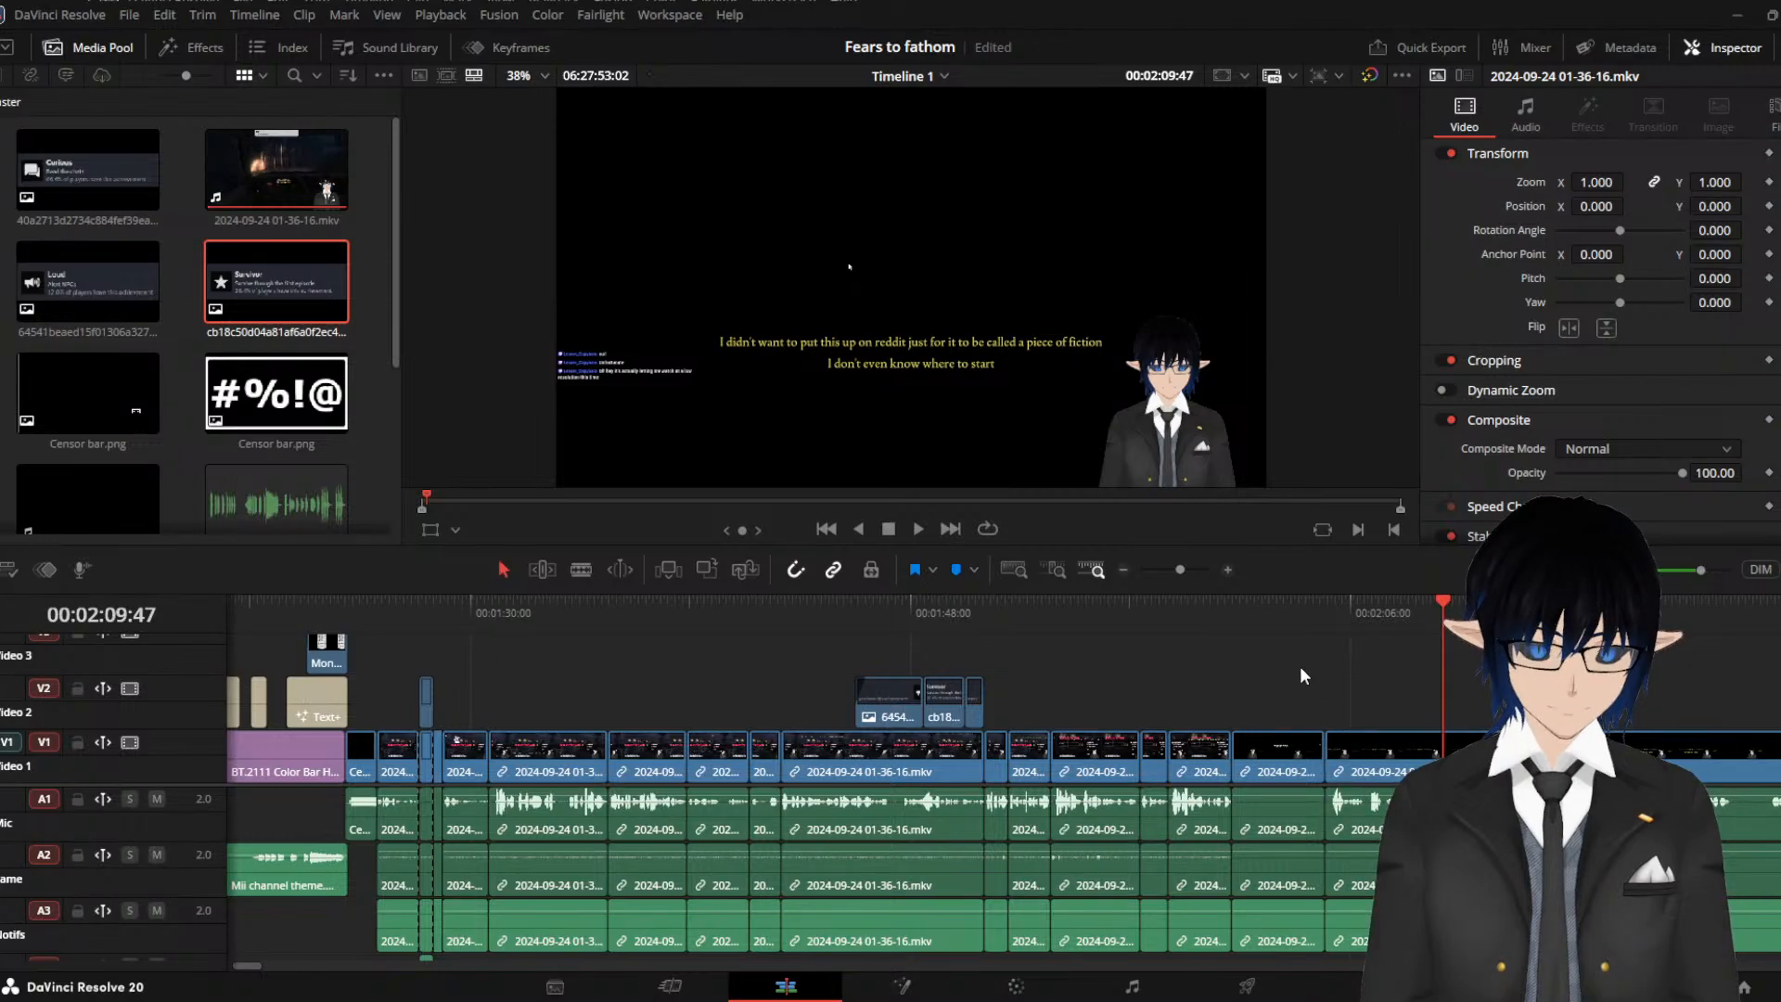
# Replay the gameplay across the title card cut to 00:02:08:48 and view the whole edited section of the timeline
pyautogui.click(1217, 625)
pyautogui.press('space')
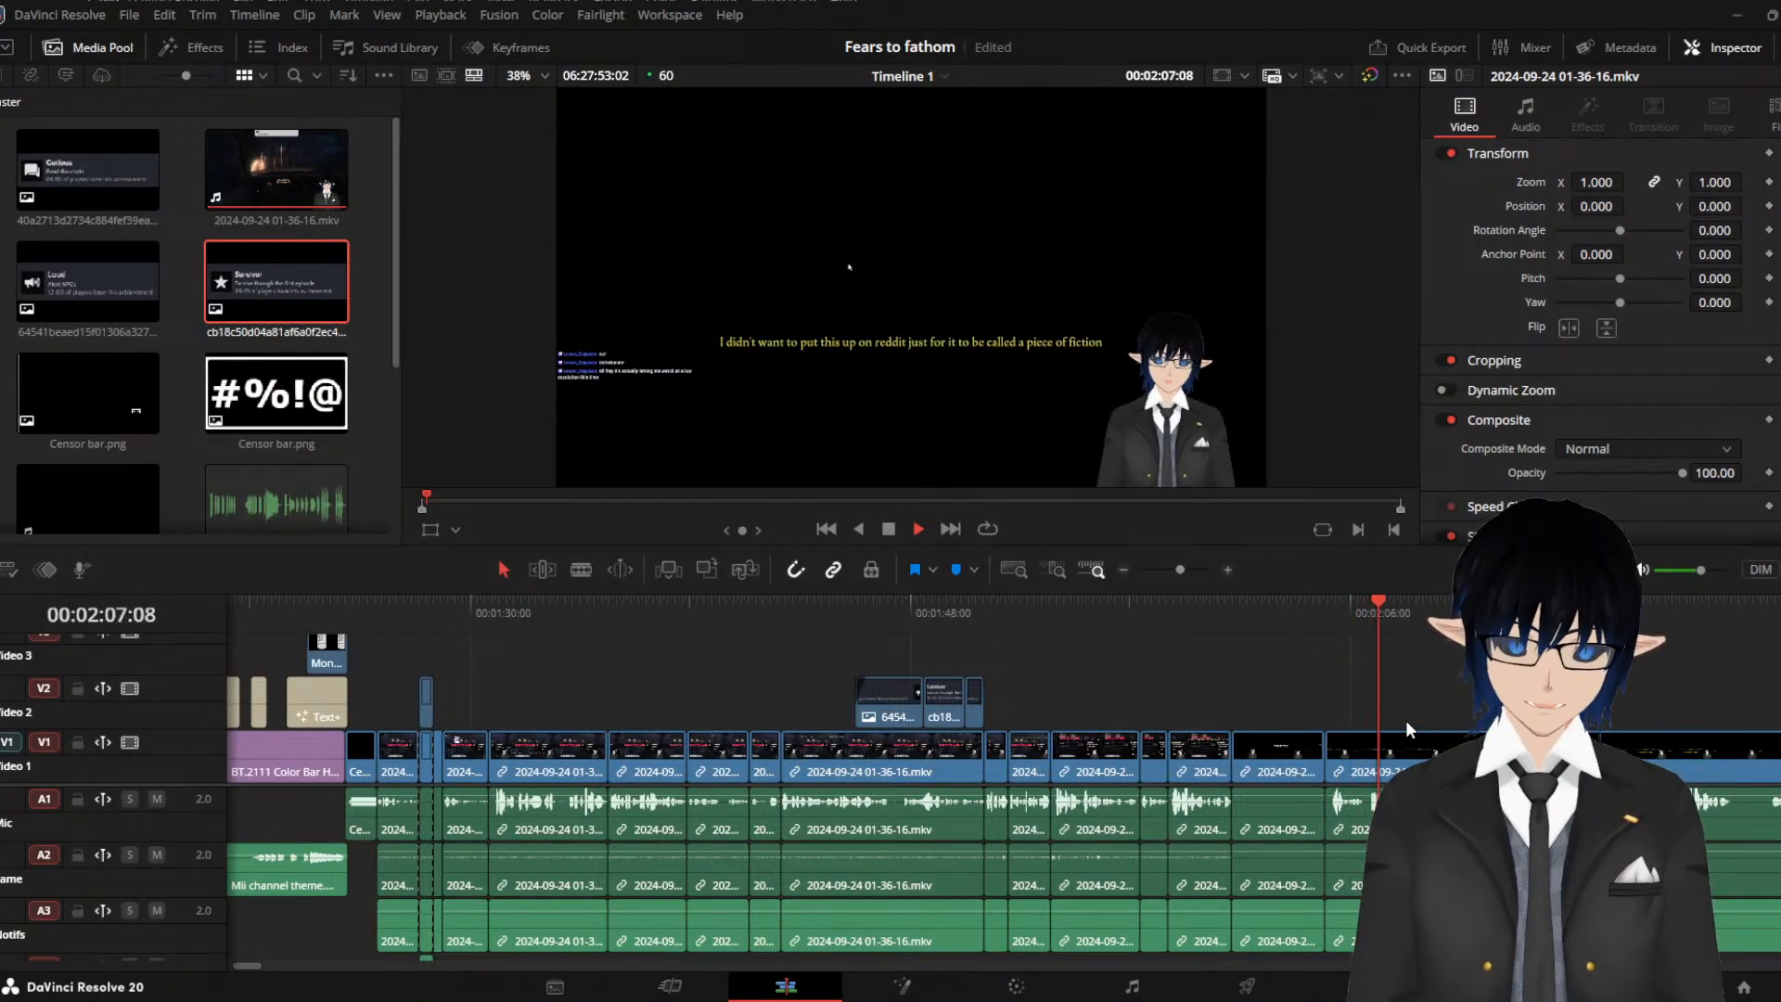
pyautogui.press('space')
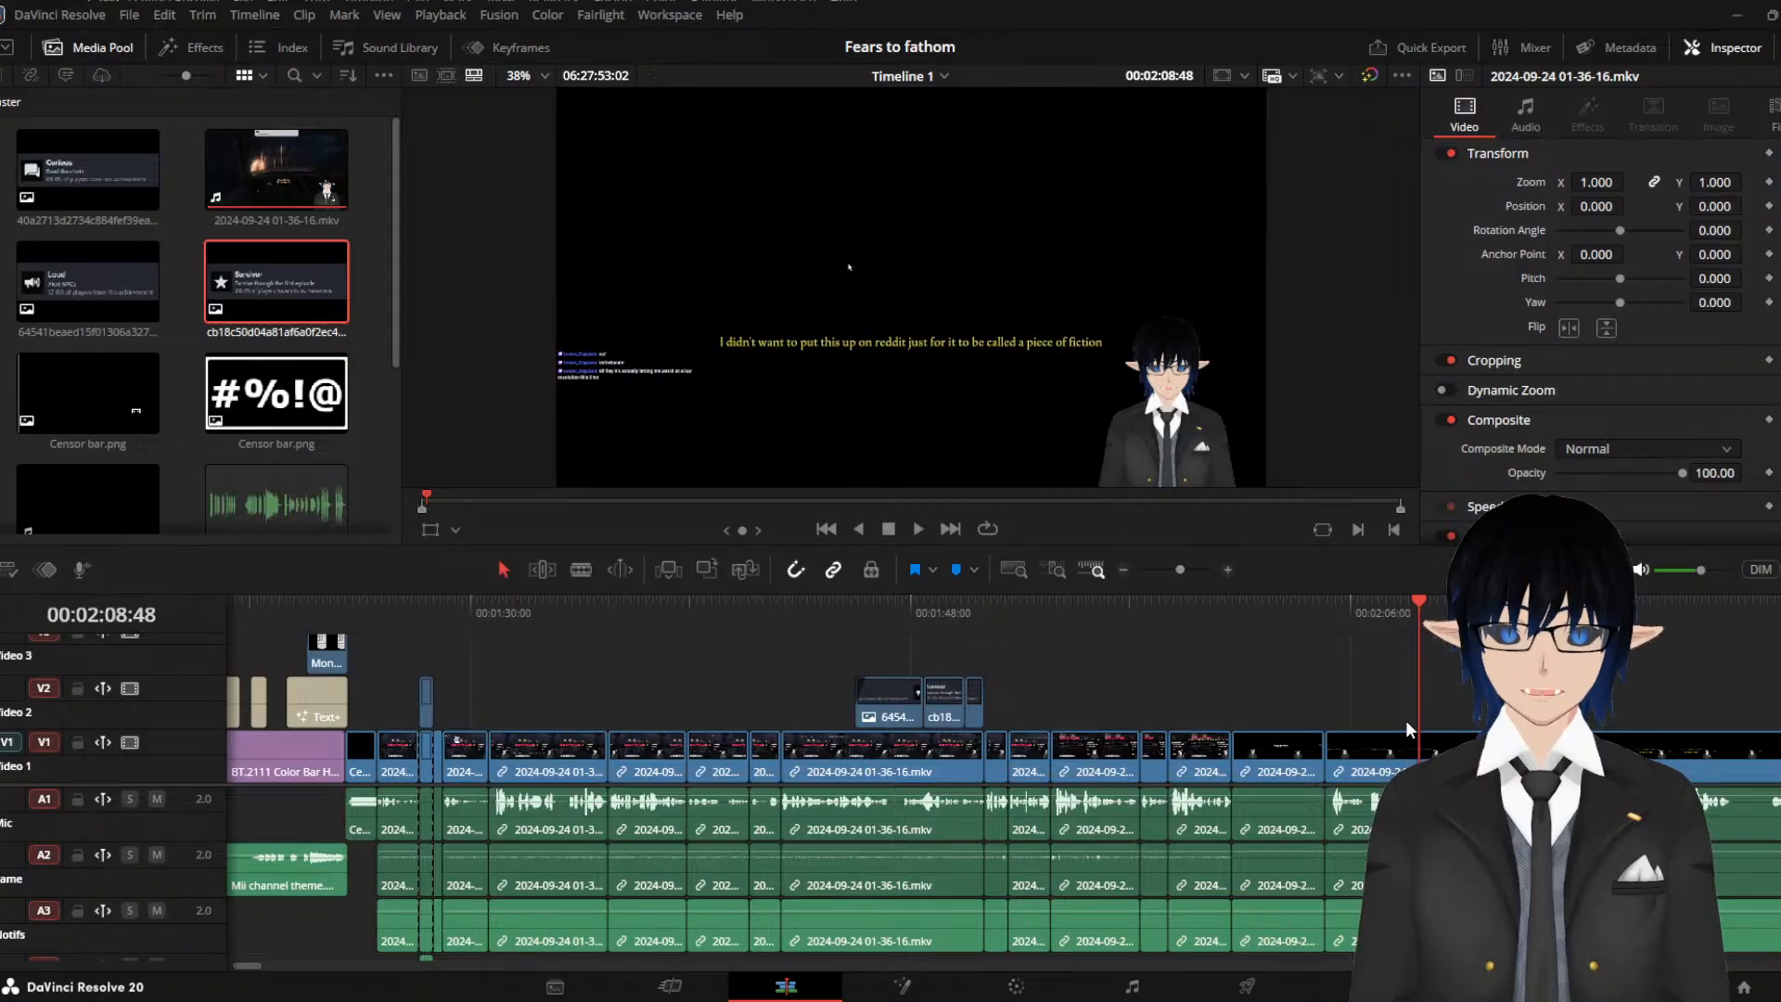
pyautogui.scroll(-8, 911, 646)
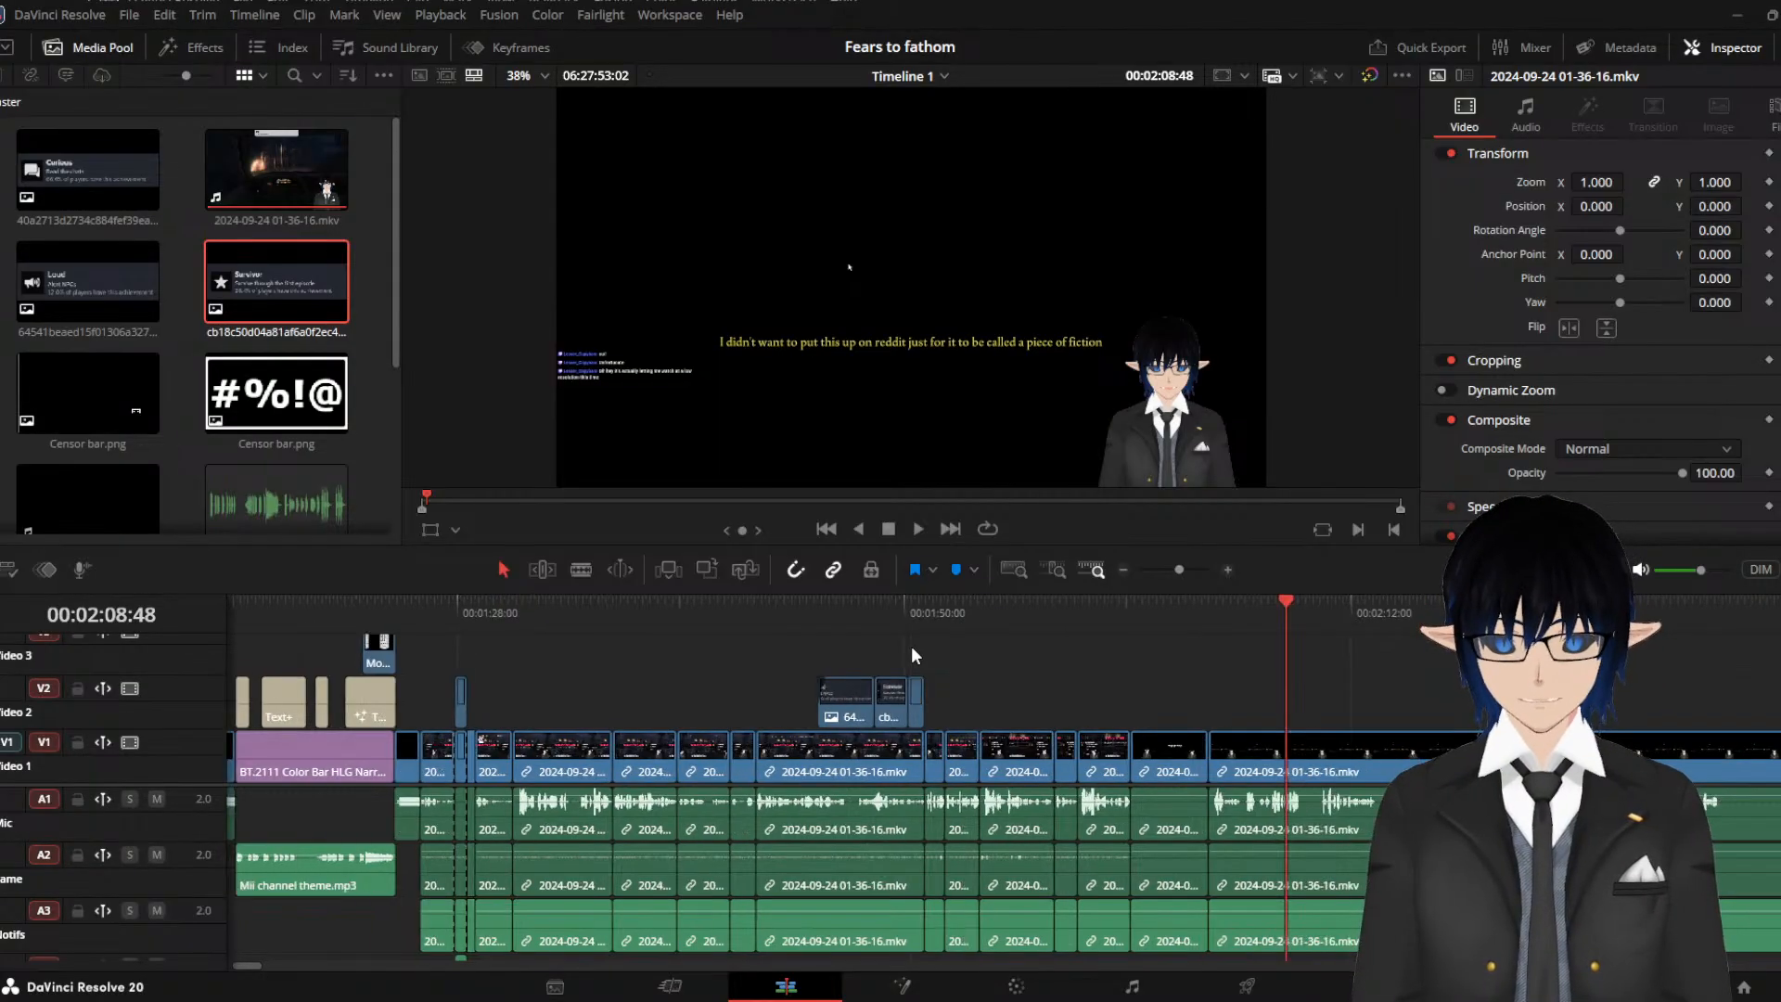
pyautogui.scroll(5, 686, 662)
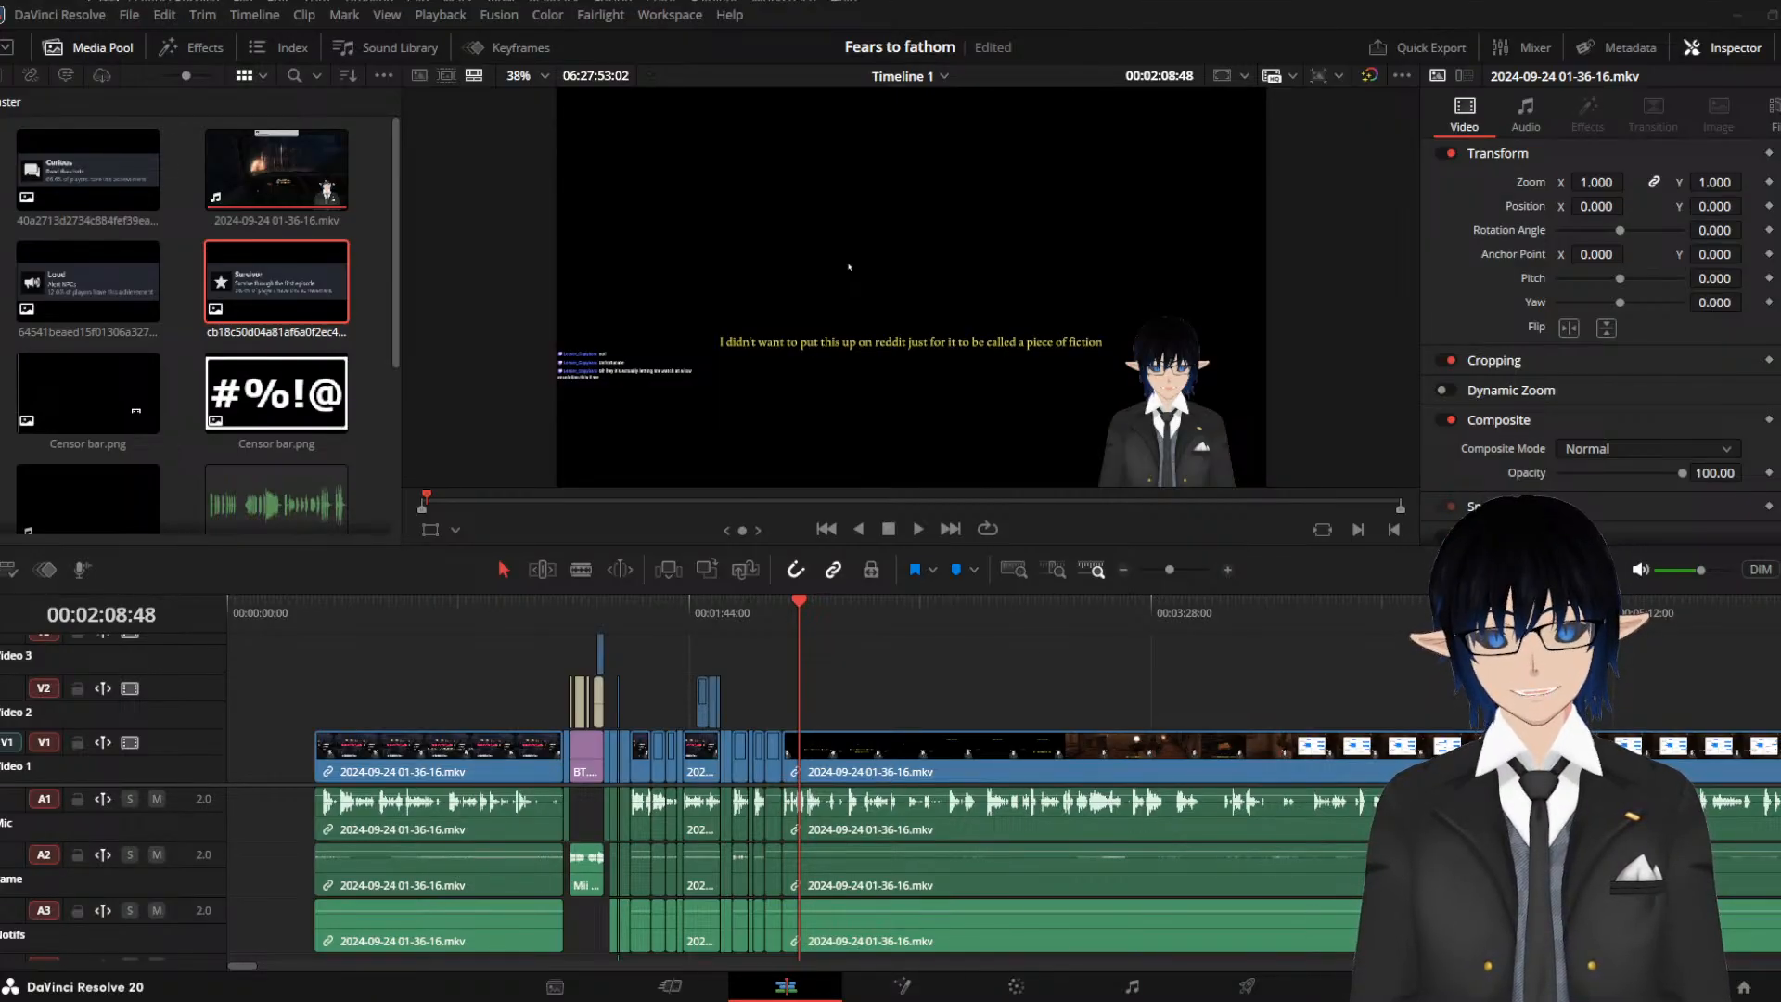
# Look over the render settings and timeline tracks on the Deliver page, and return to the Edit page at 00:00:19:41
pyautogui.click(1247, 985)
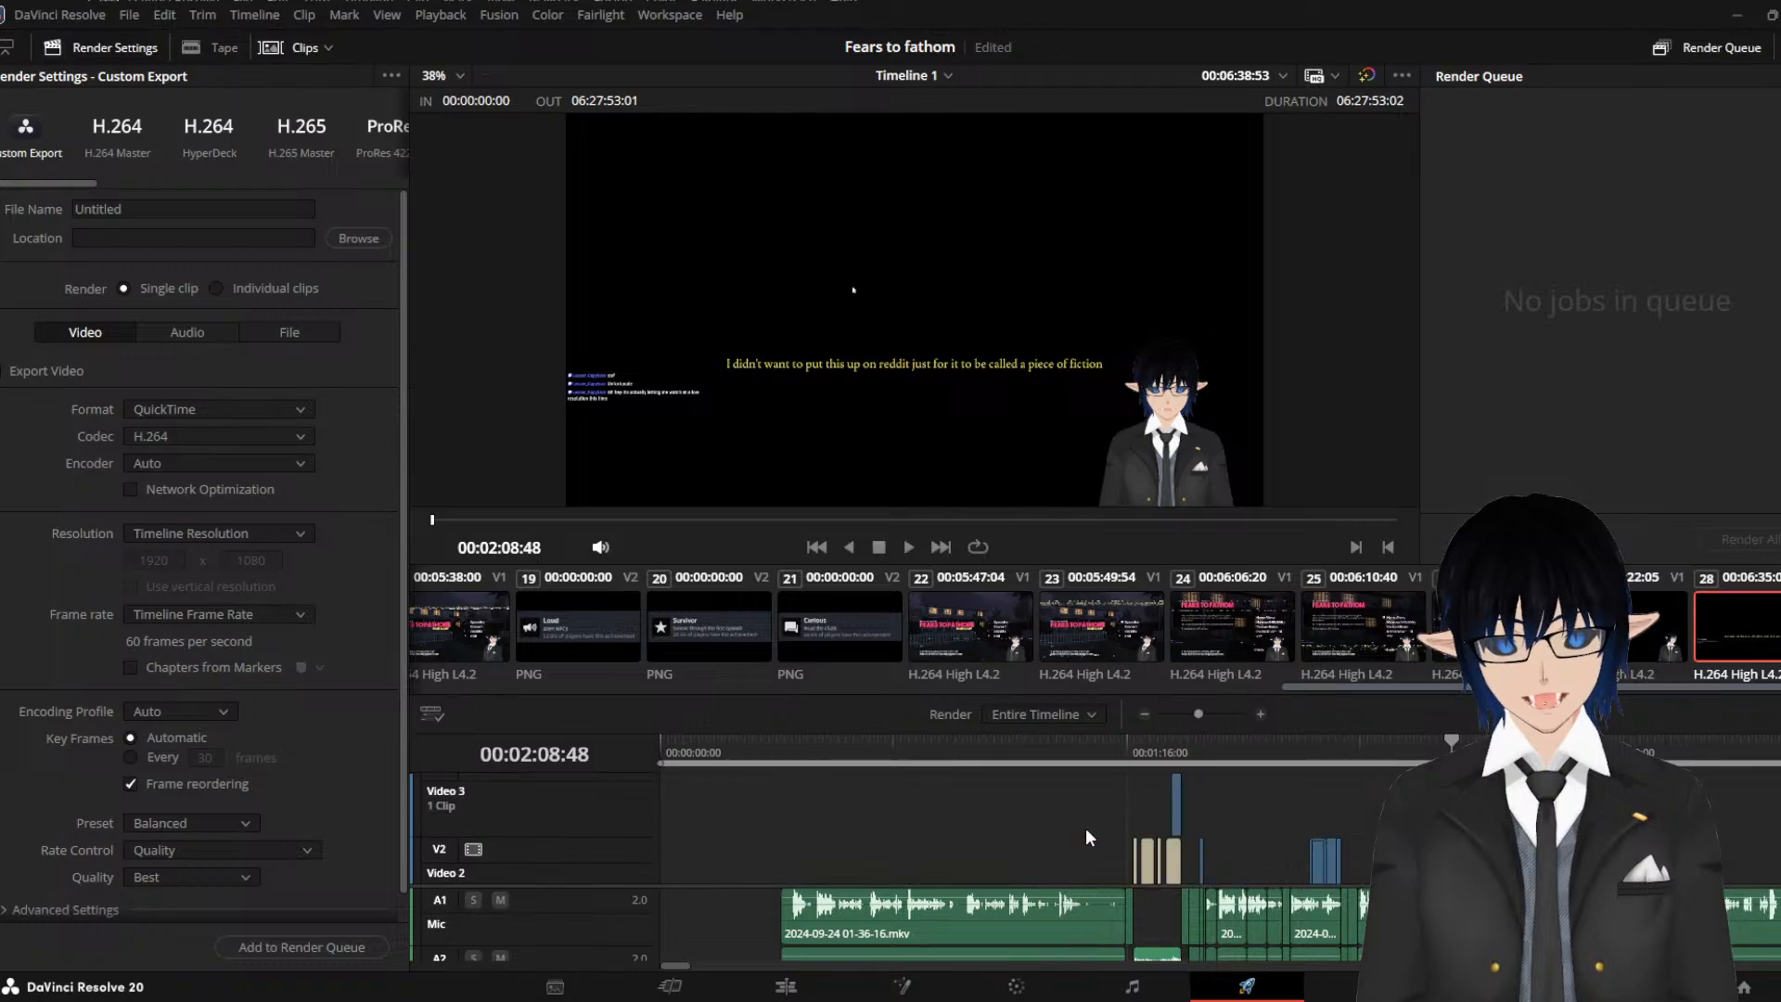
pyautogui.click(789, 763)
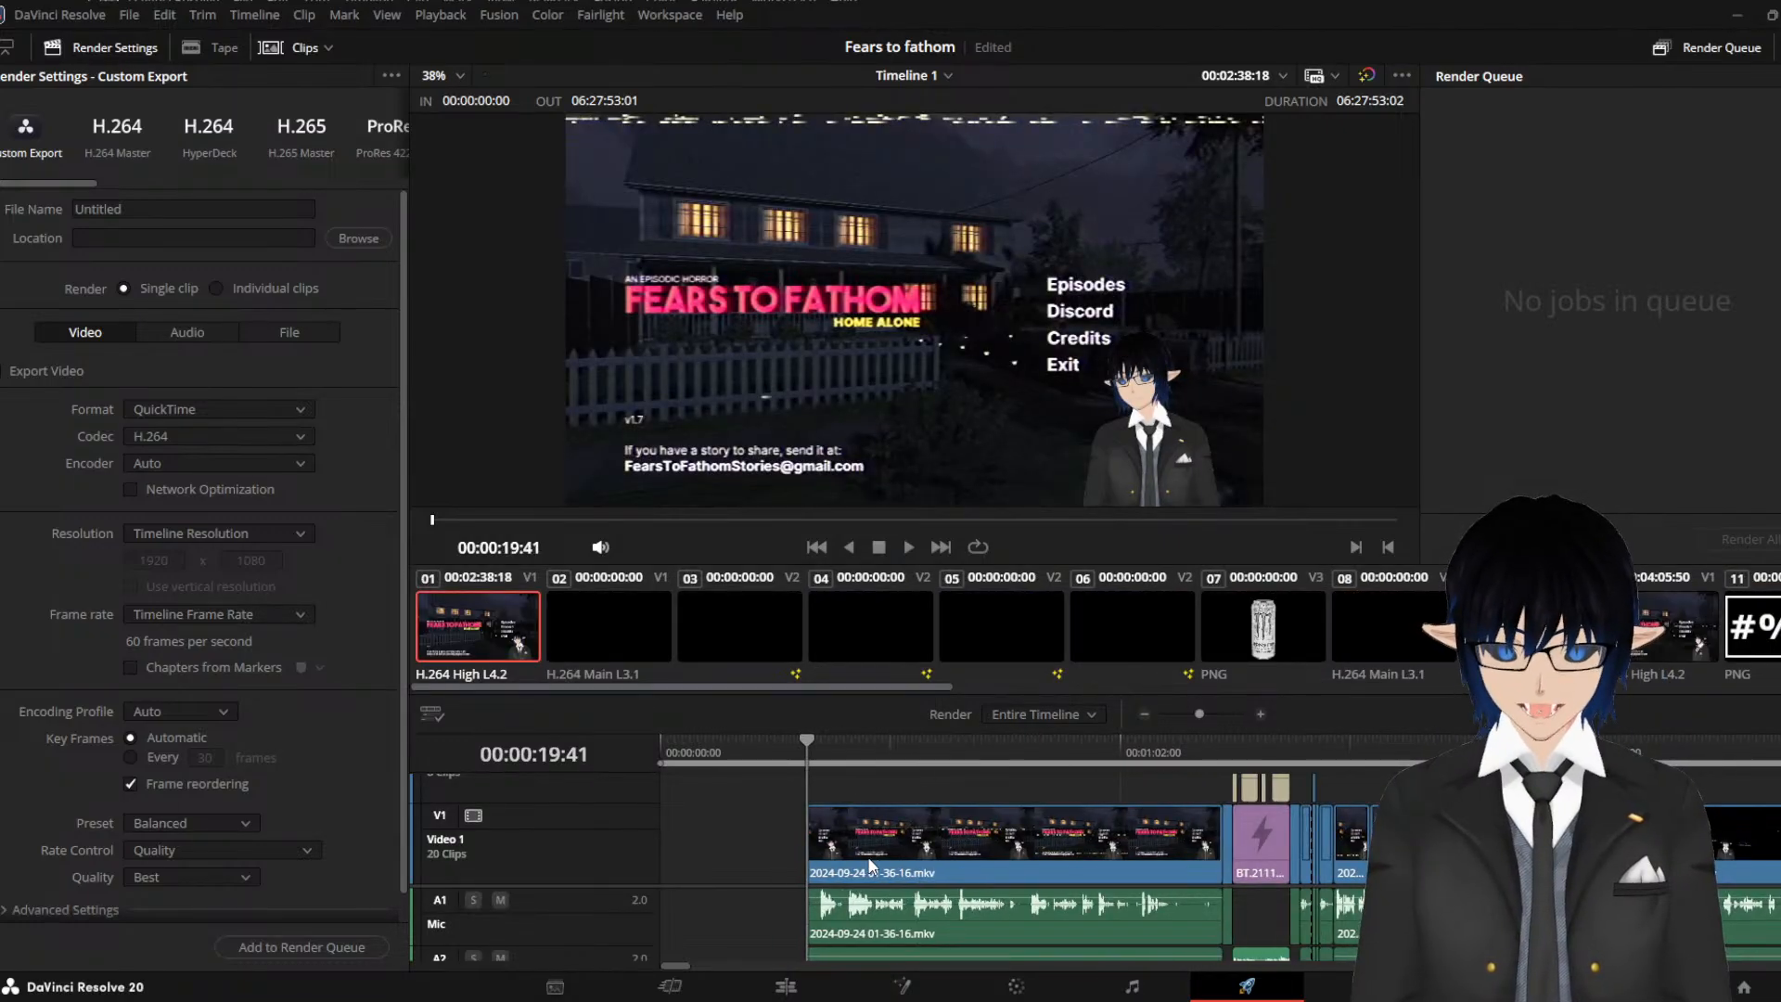
pyautogui.scroll(2, 870, 865)
pyautogui.scroll(-2, 956, 902)
pyautogui.scroll(2, 818, 871)
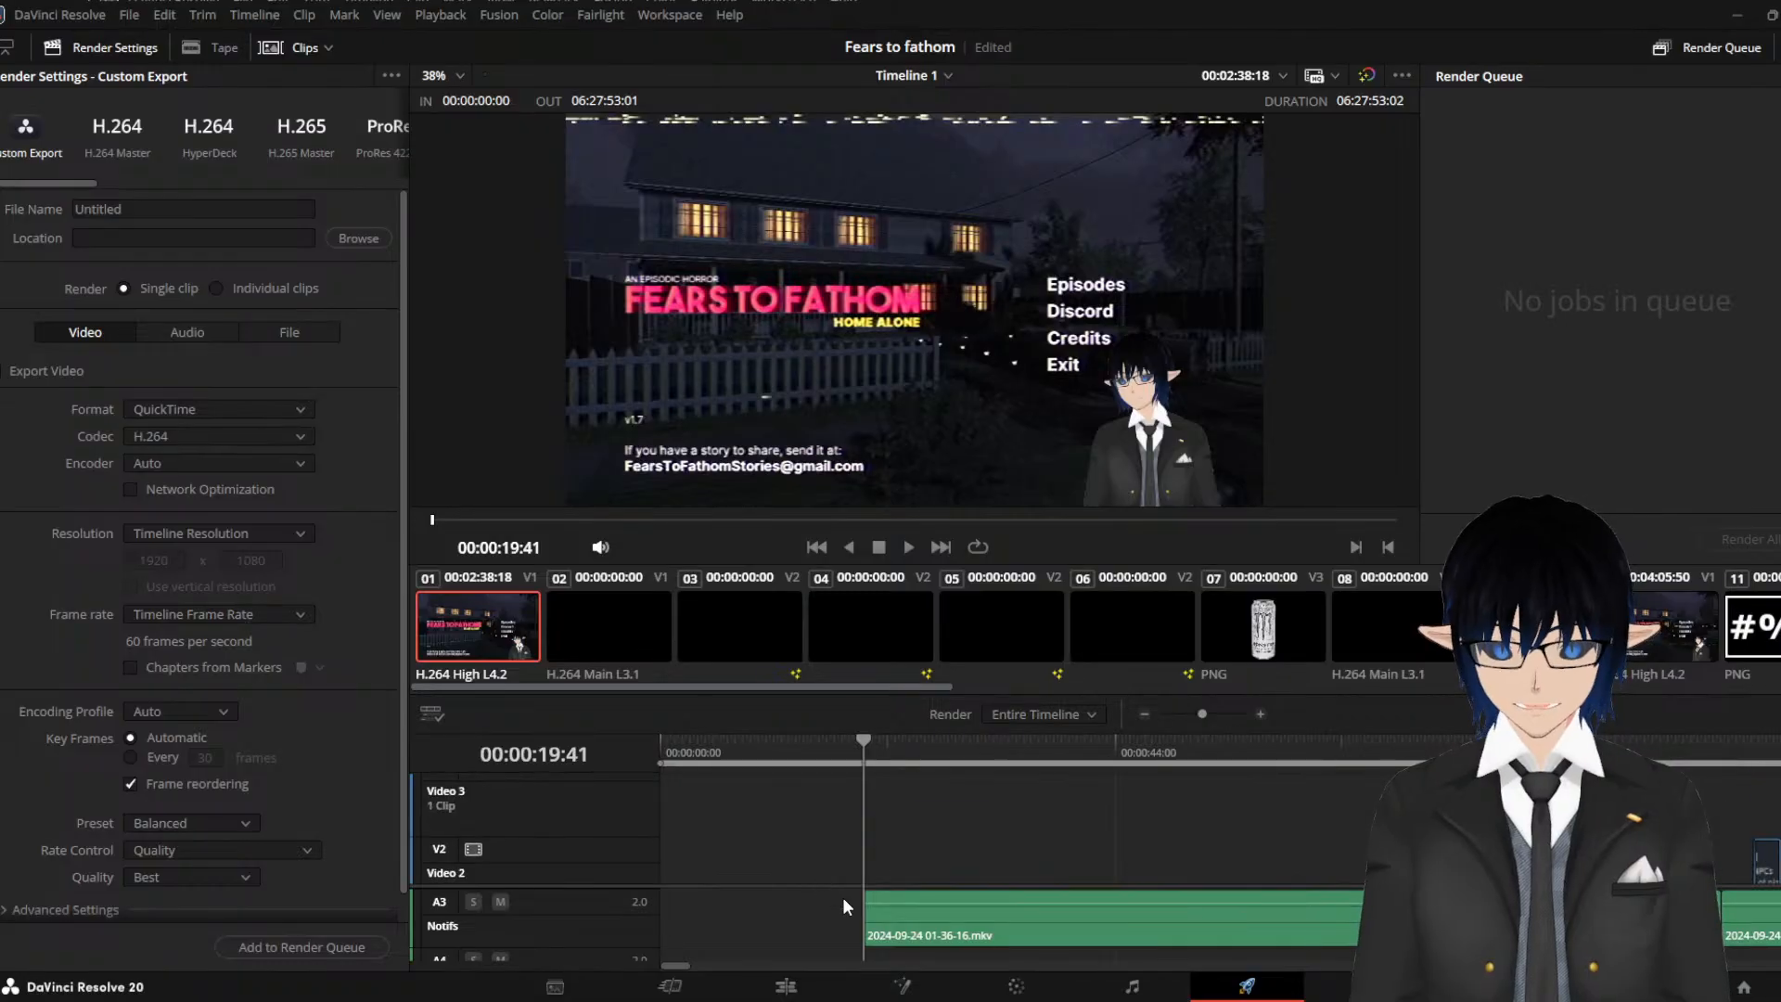
pyautogui.scroll(-2, 816, 839)
pyautogui.scroll(2, 800, 920)
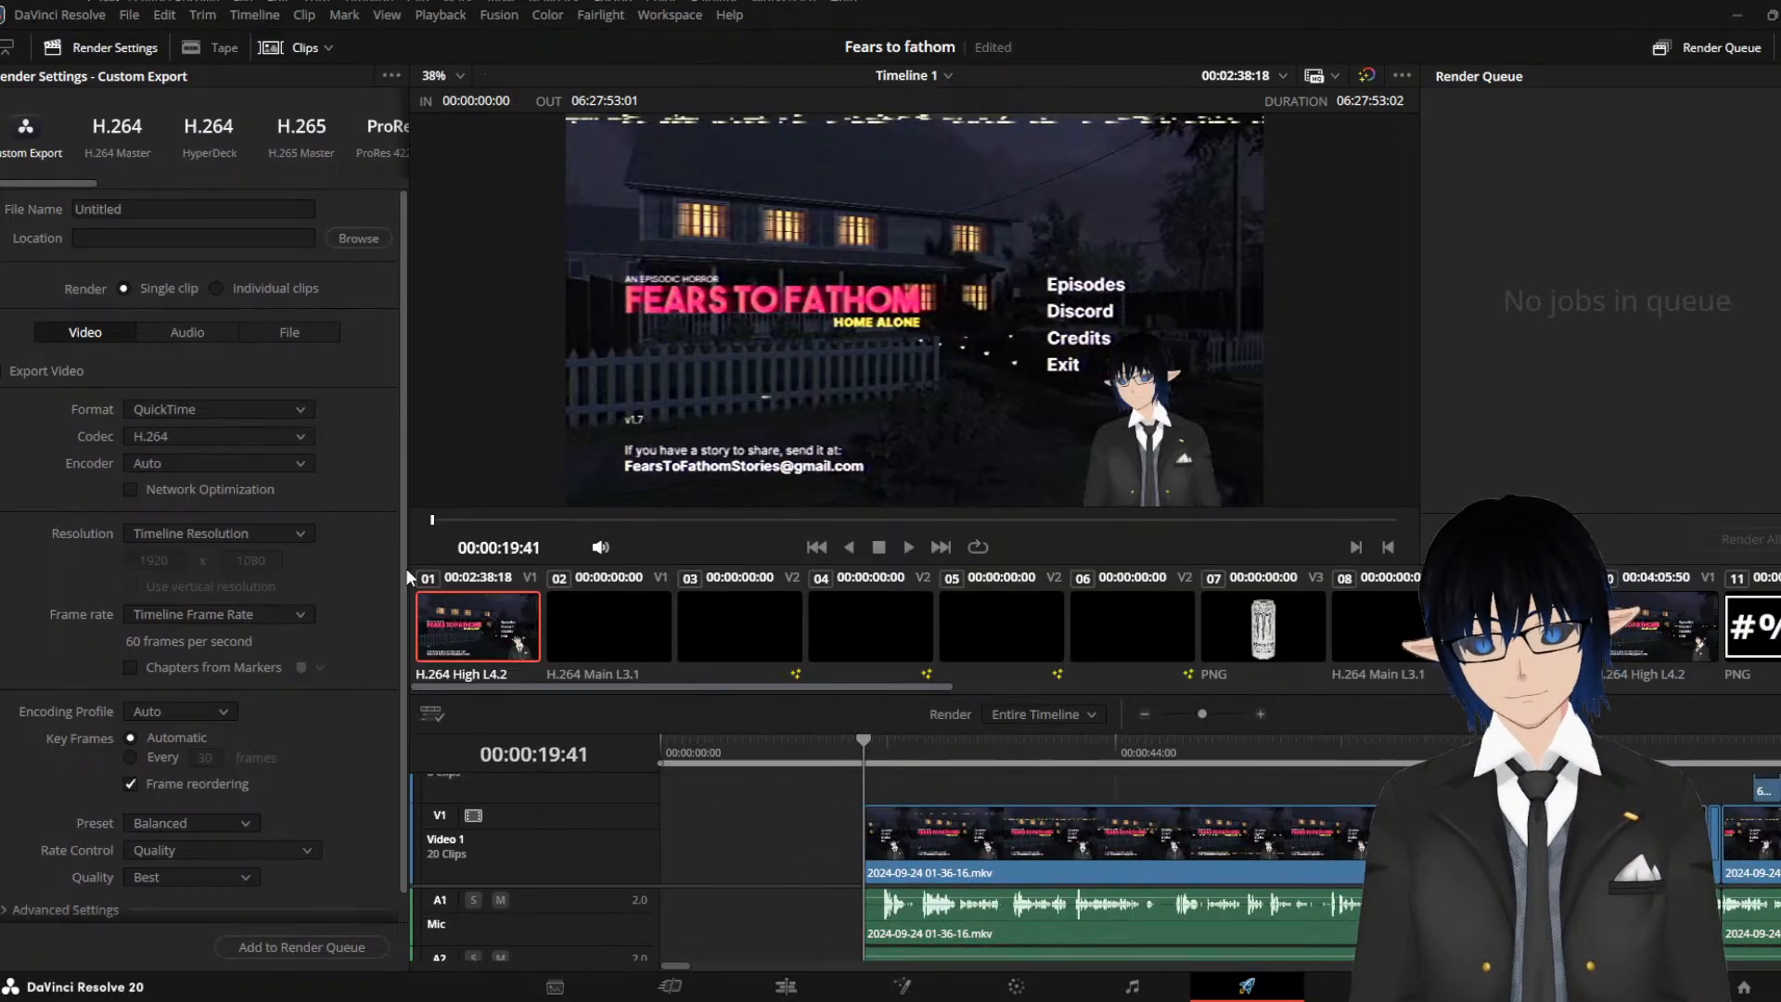
pyautogui.click(796, 985)
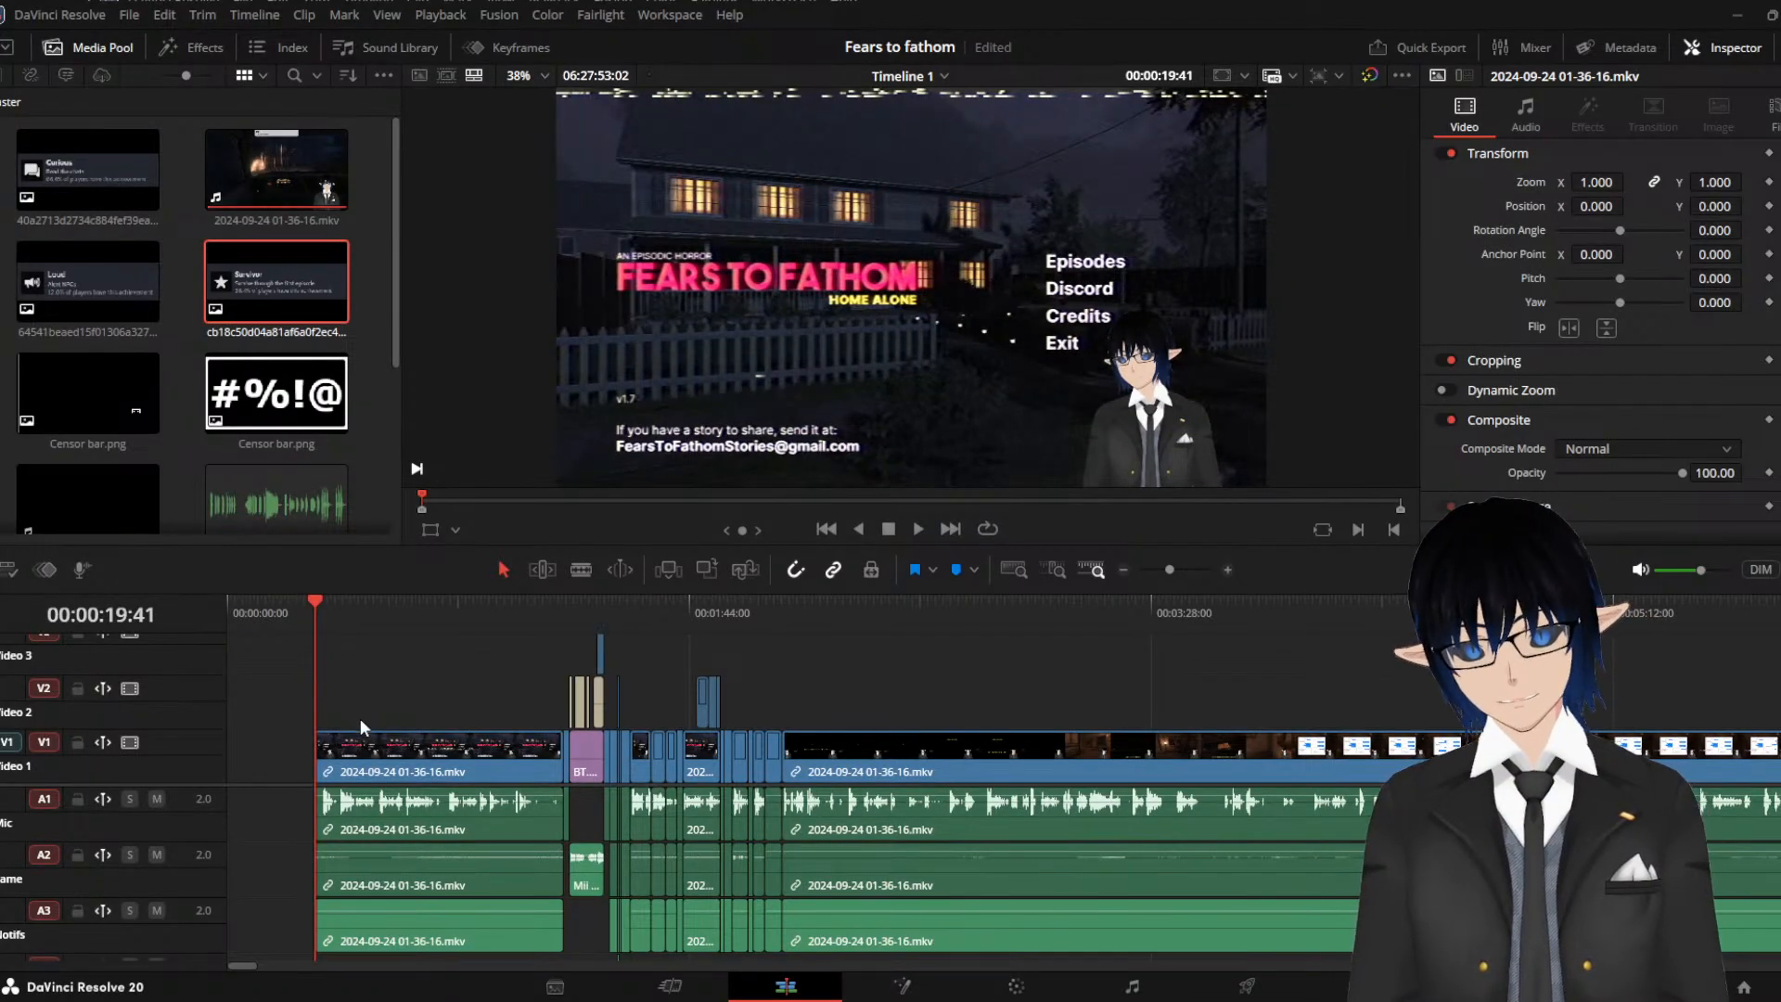
# Trim the start of the opening gameplay clip to about 00:00:21, where the first speech begins, and replay it
pyautogui.scroll(2, 371, 705)
pyautogui.scroll(1, 408, 709)
pyautogui.press('space')
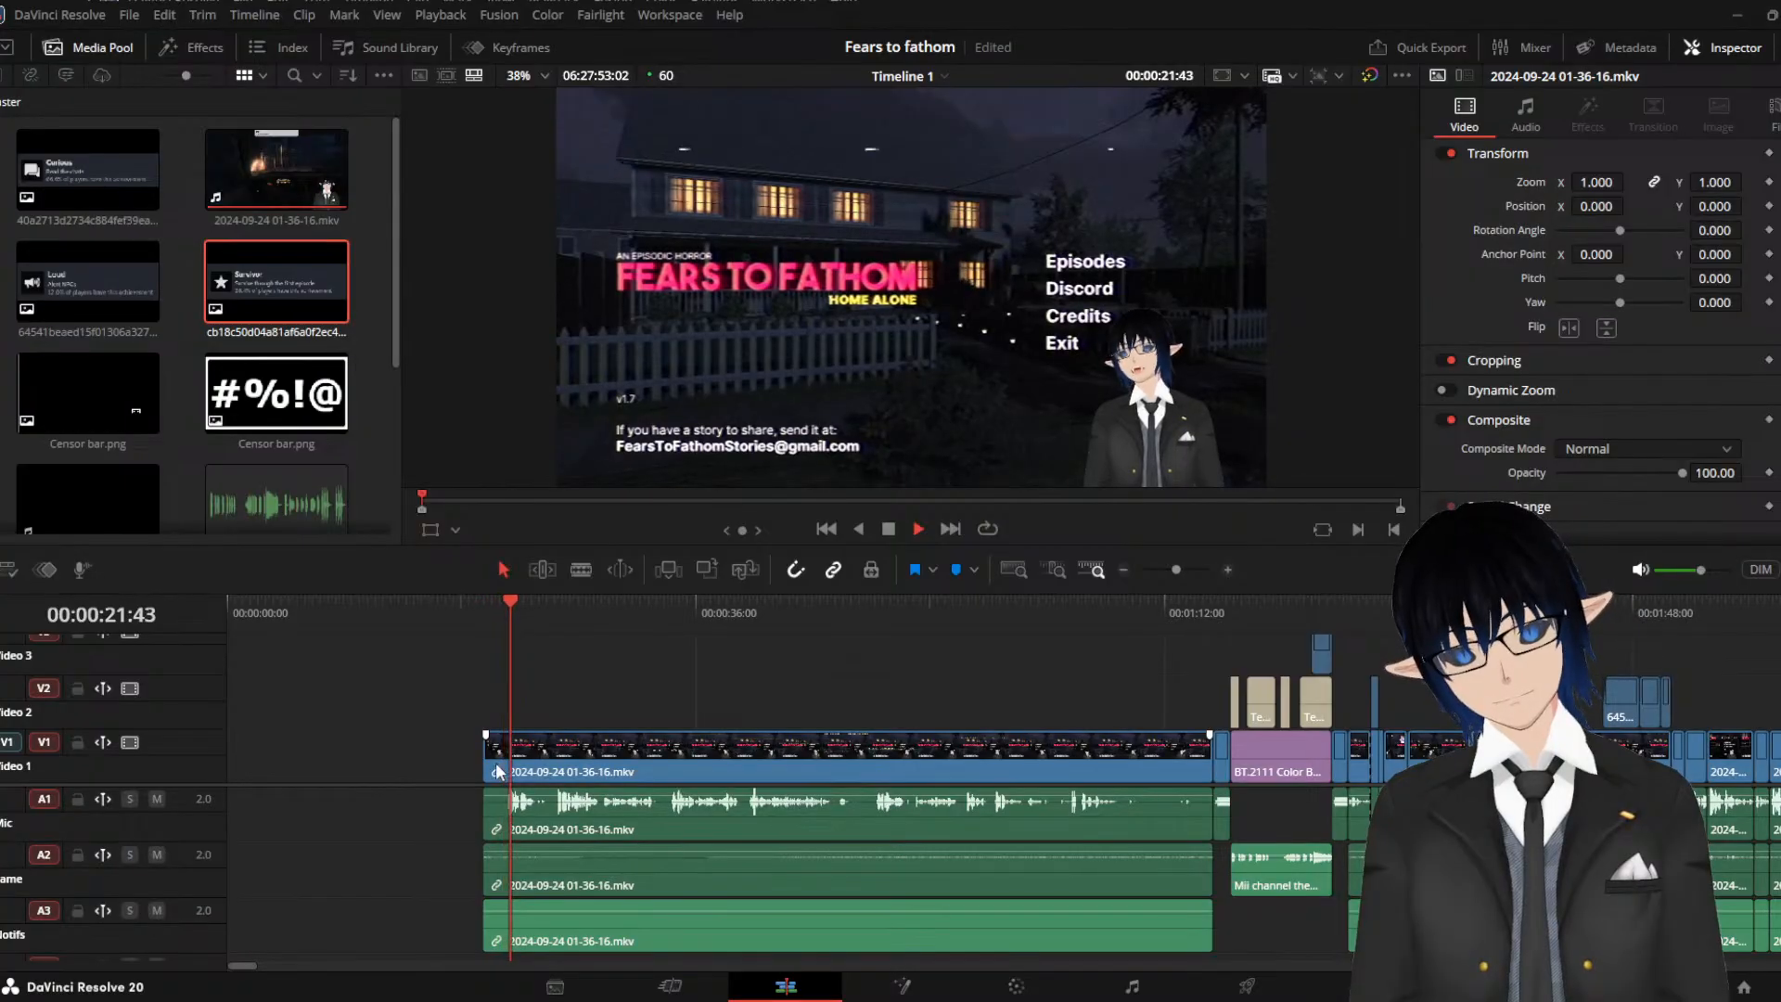
pyautogui.moveTo(491, 762); pyautogui.dragTo(535, 733)
pyautogui.click(506, 614)
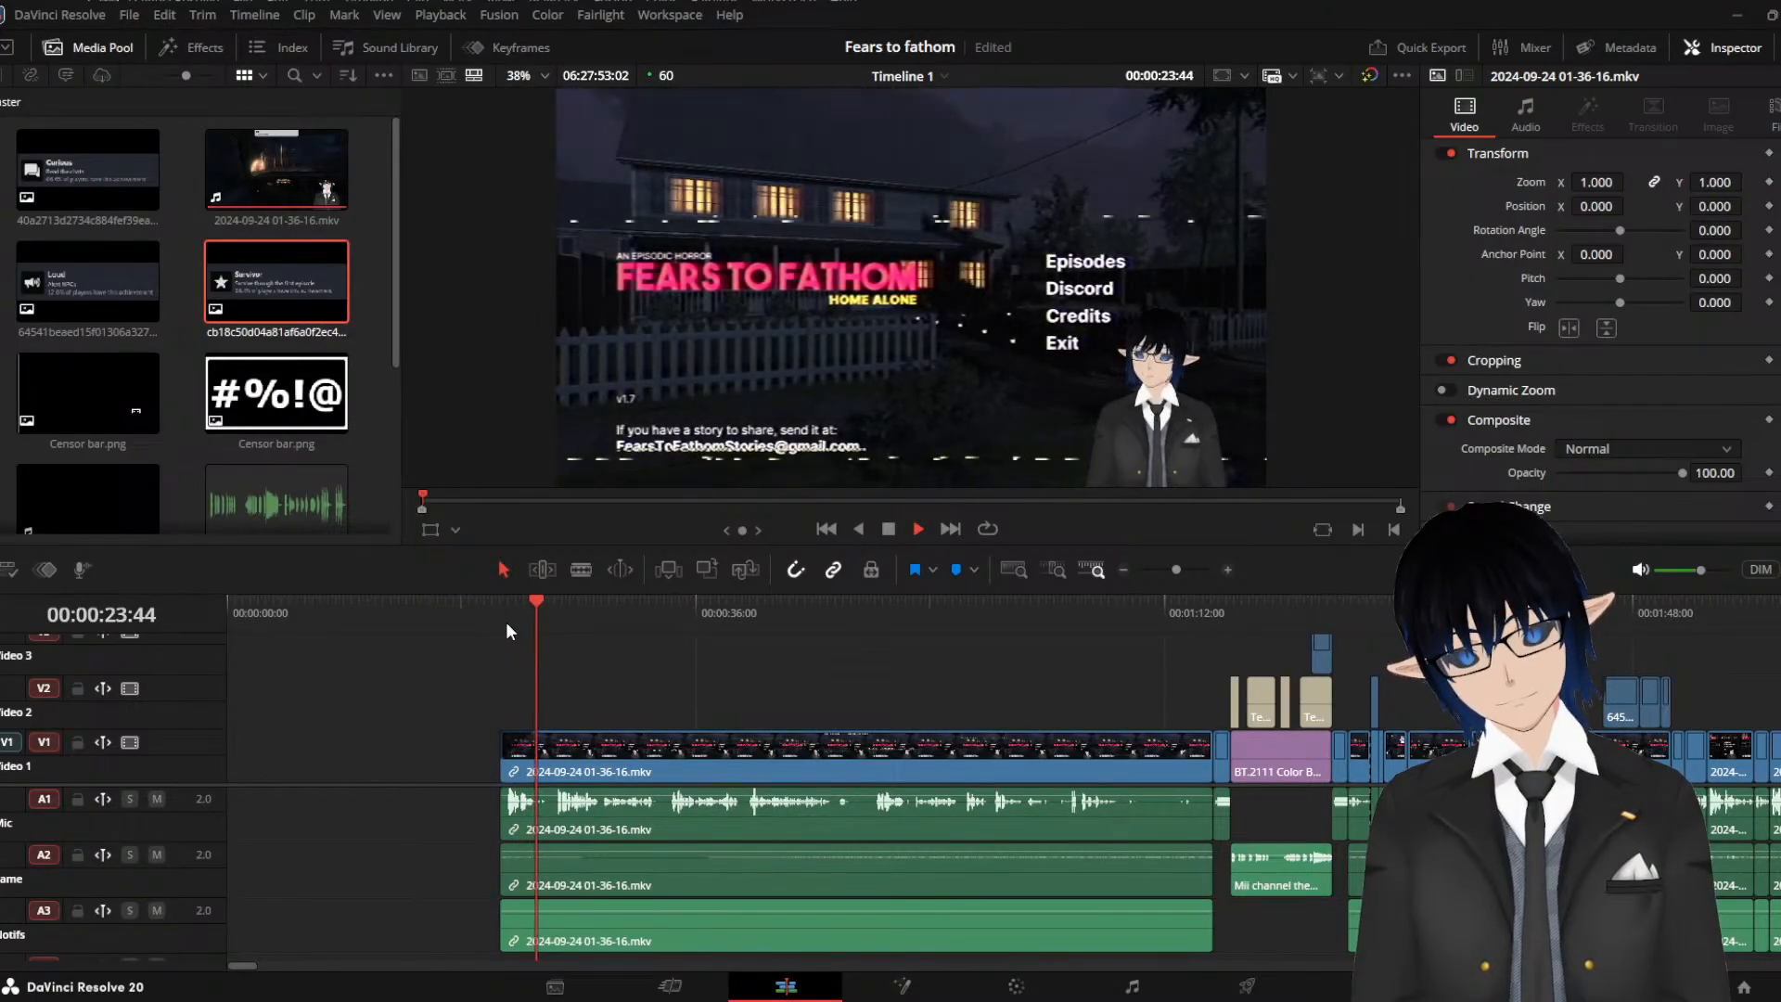
pyautogui.click(506, 614)
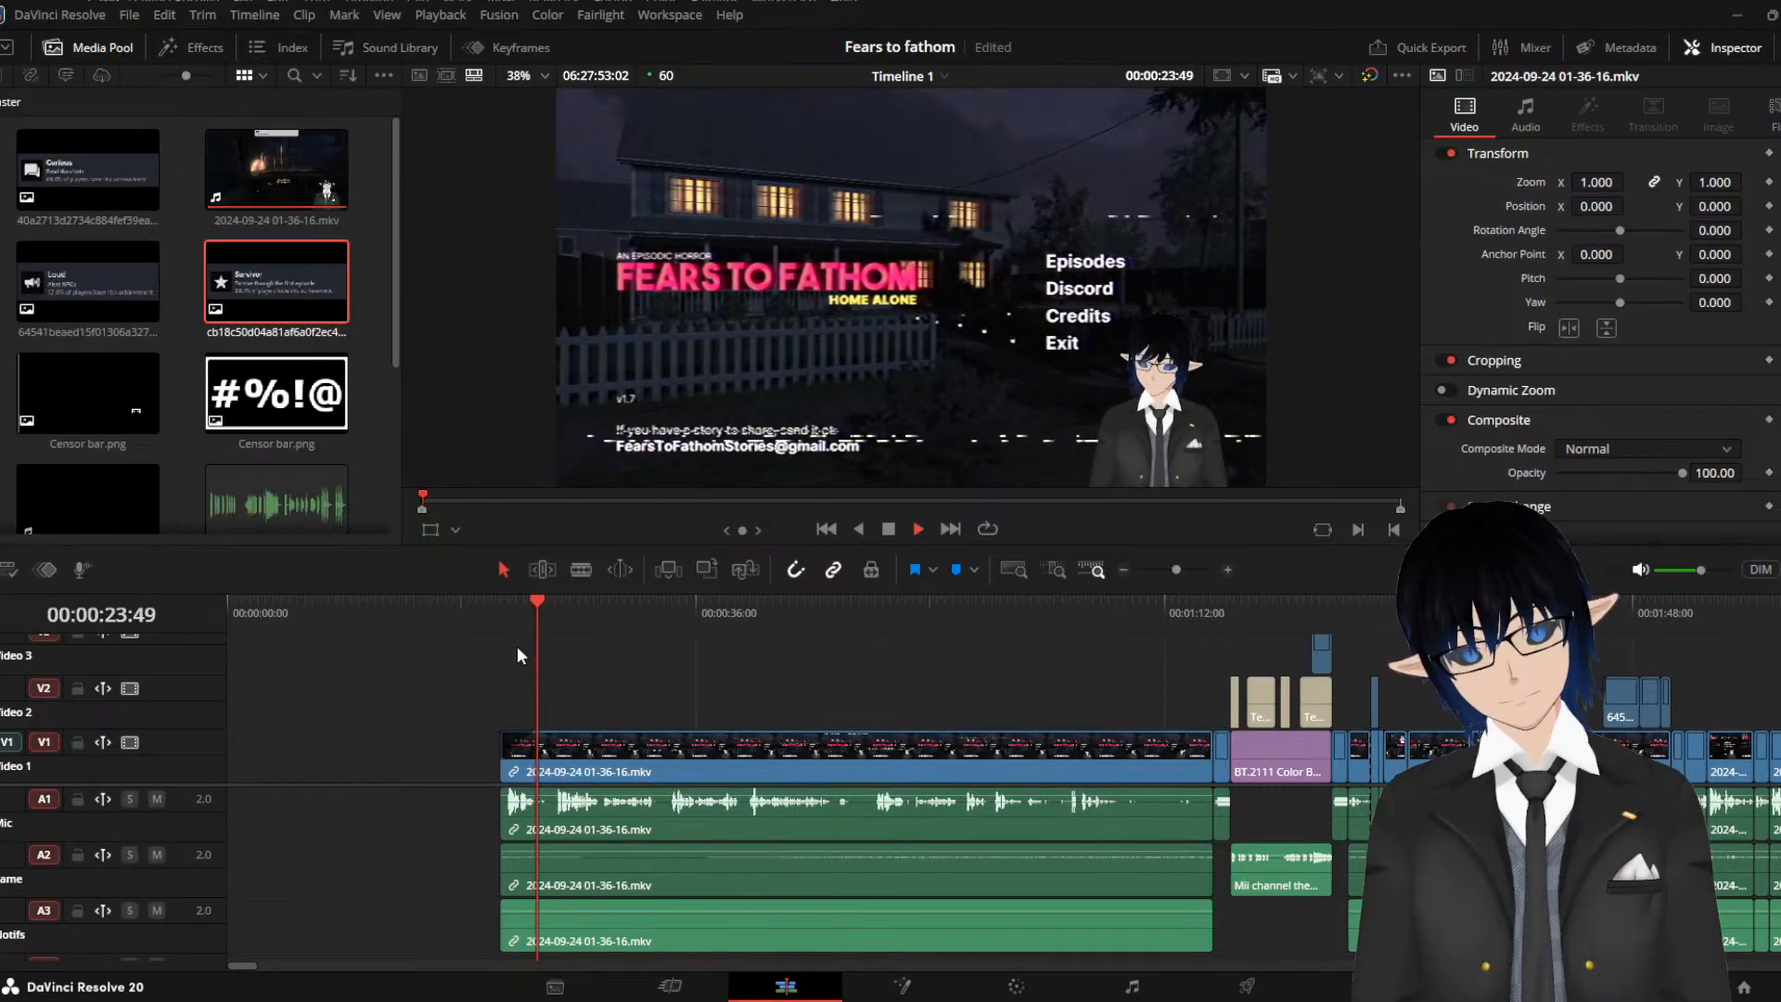
# Trim the opening gameplay clip's start further to about 00:00:25, just before the next burst of speech
pyautogui.scroll(5, 593, 716)
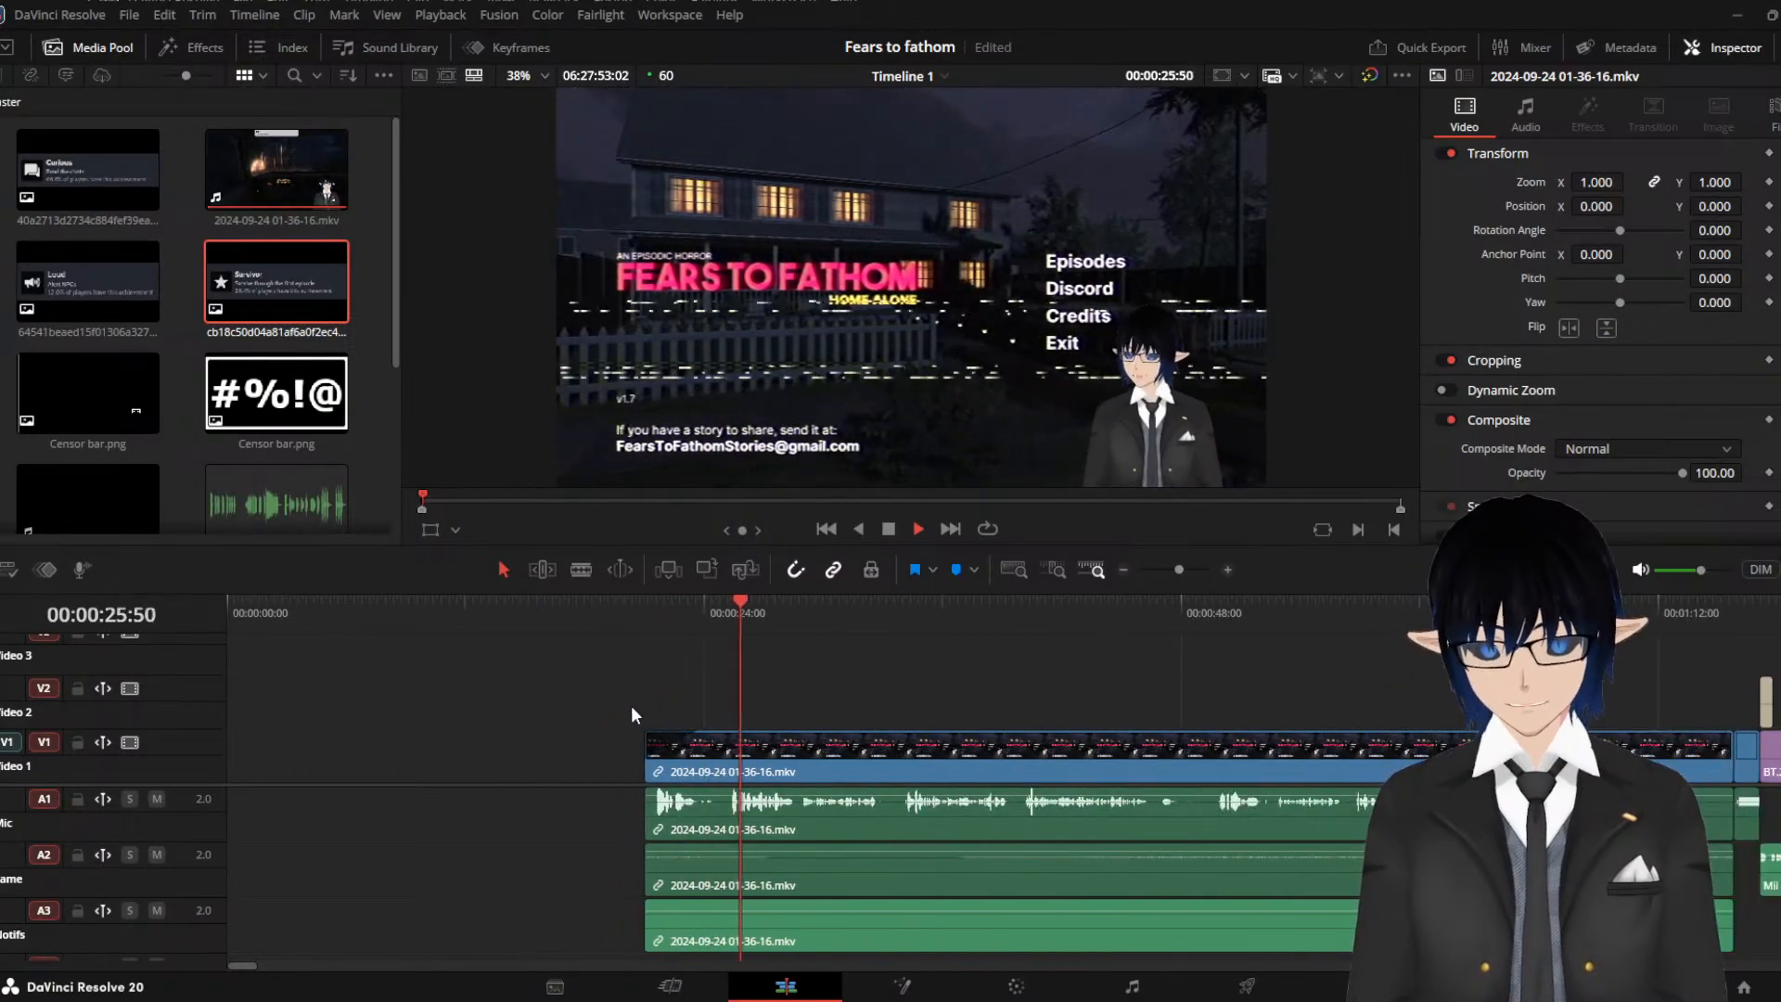
pyautogui.click(790, 616)
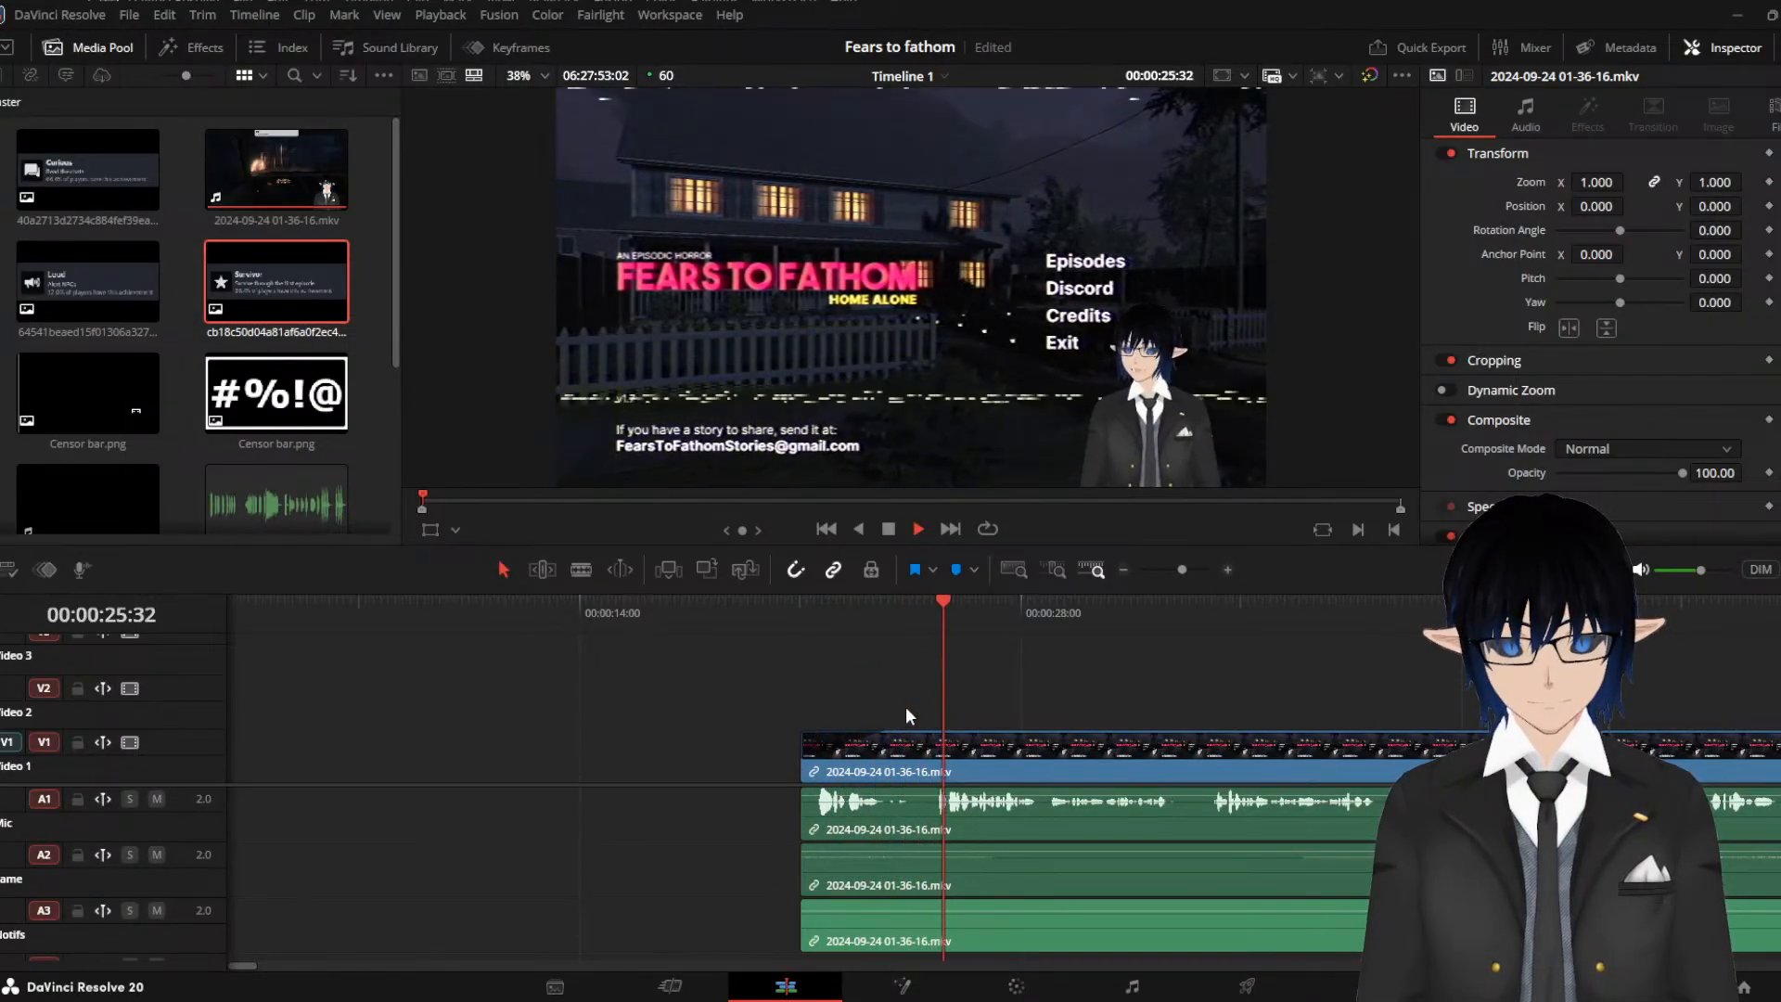
pyautogui.press('space')
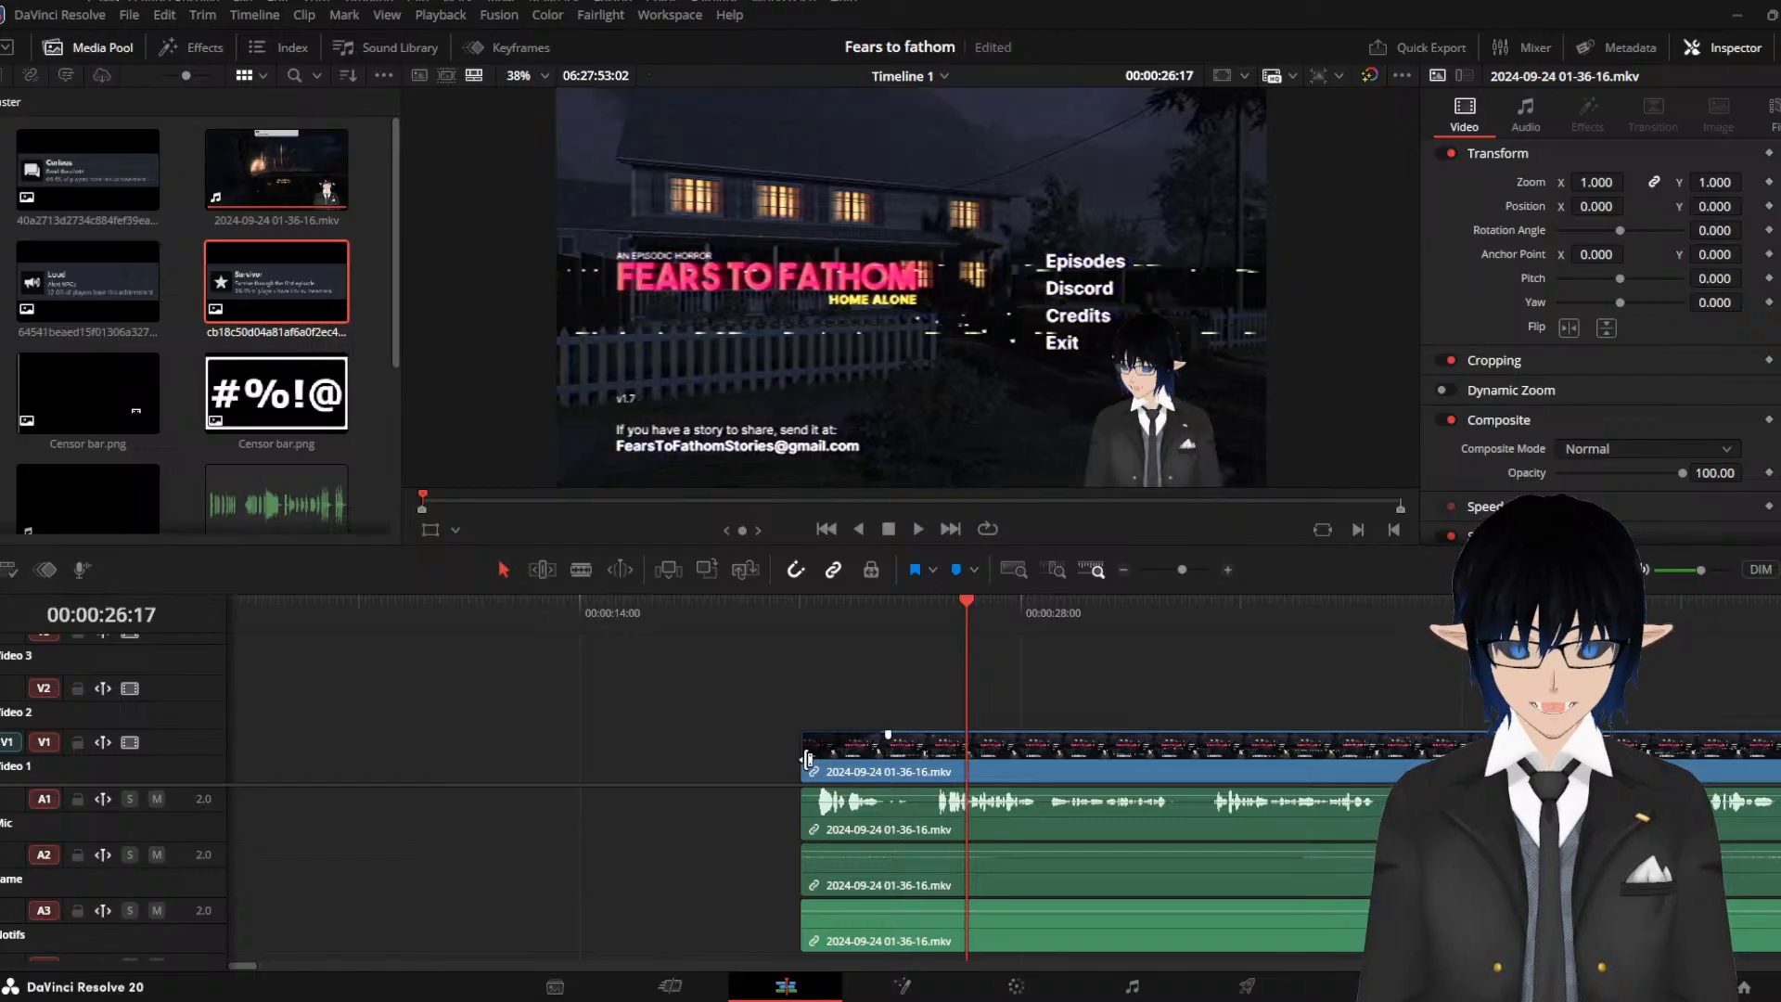
pyautogui.moveTo(801, 758); pyautogui.dragTo(931, 738)
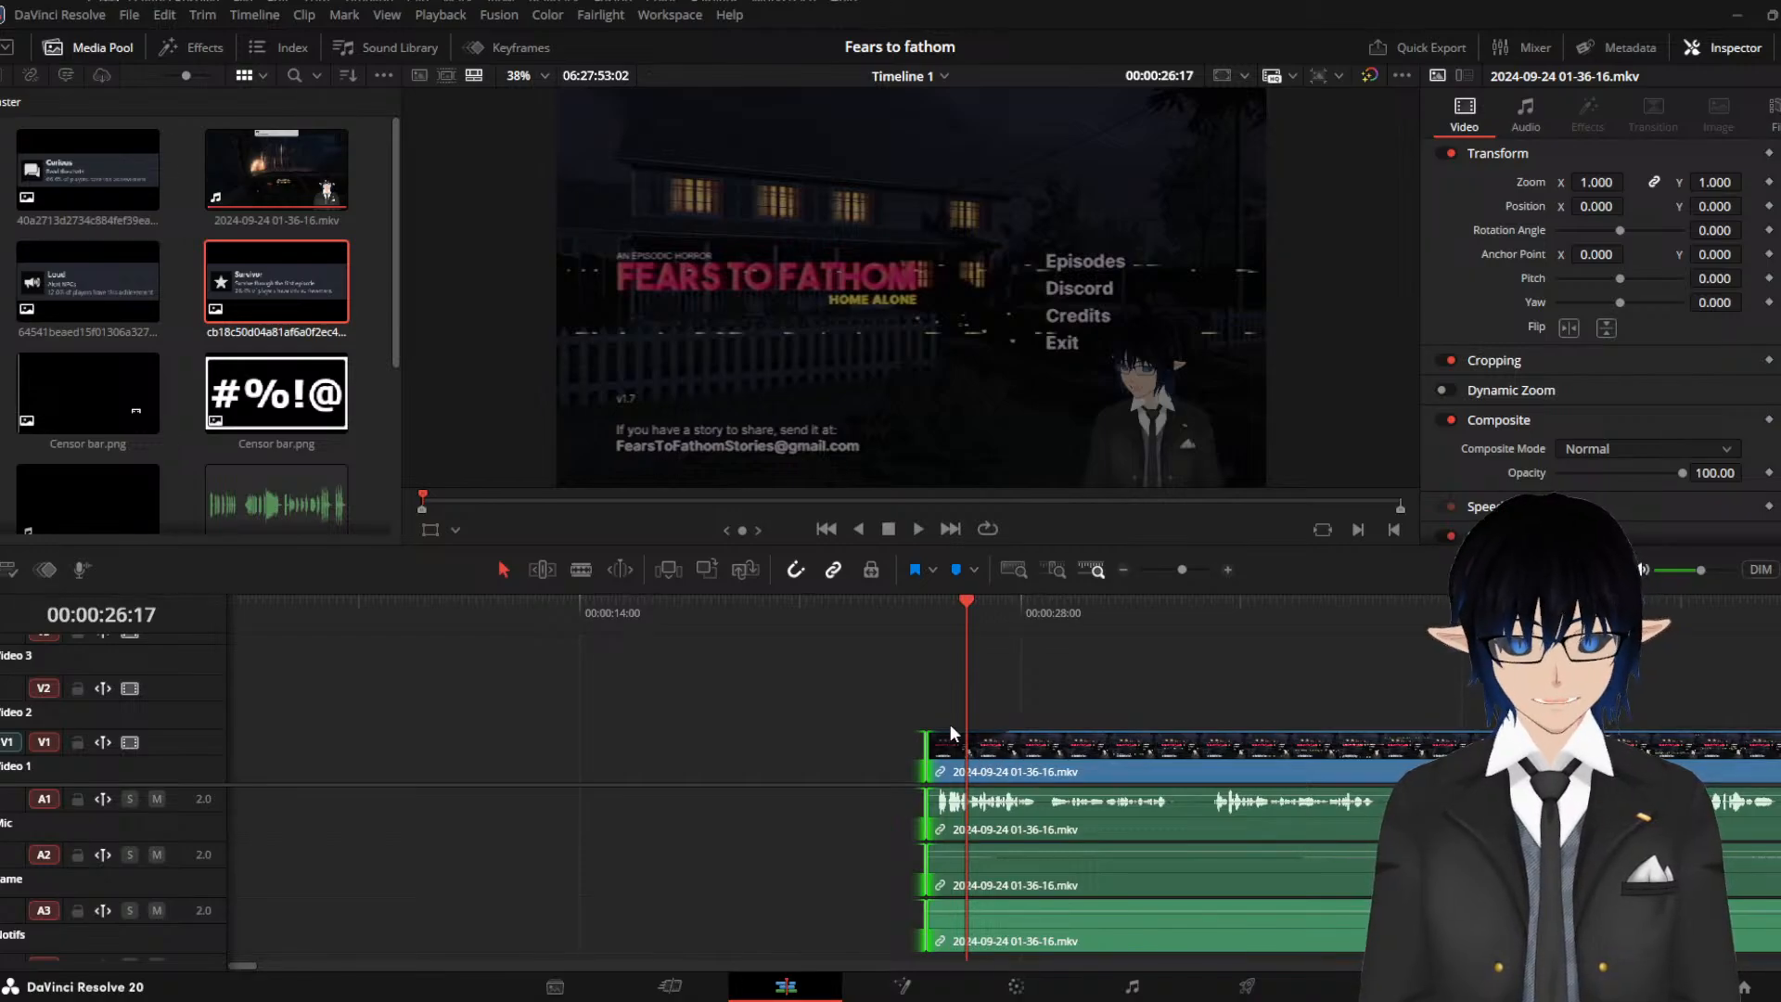
# Play the opening gameplay clip from its trimmed start to 00:00:46:41 to check its speech and silences
pyautogui.click(915, 630)
pyautogui.press('space')
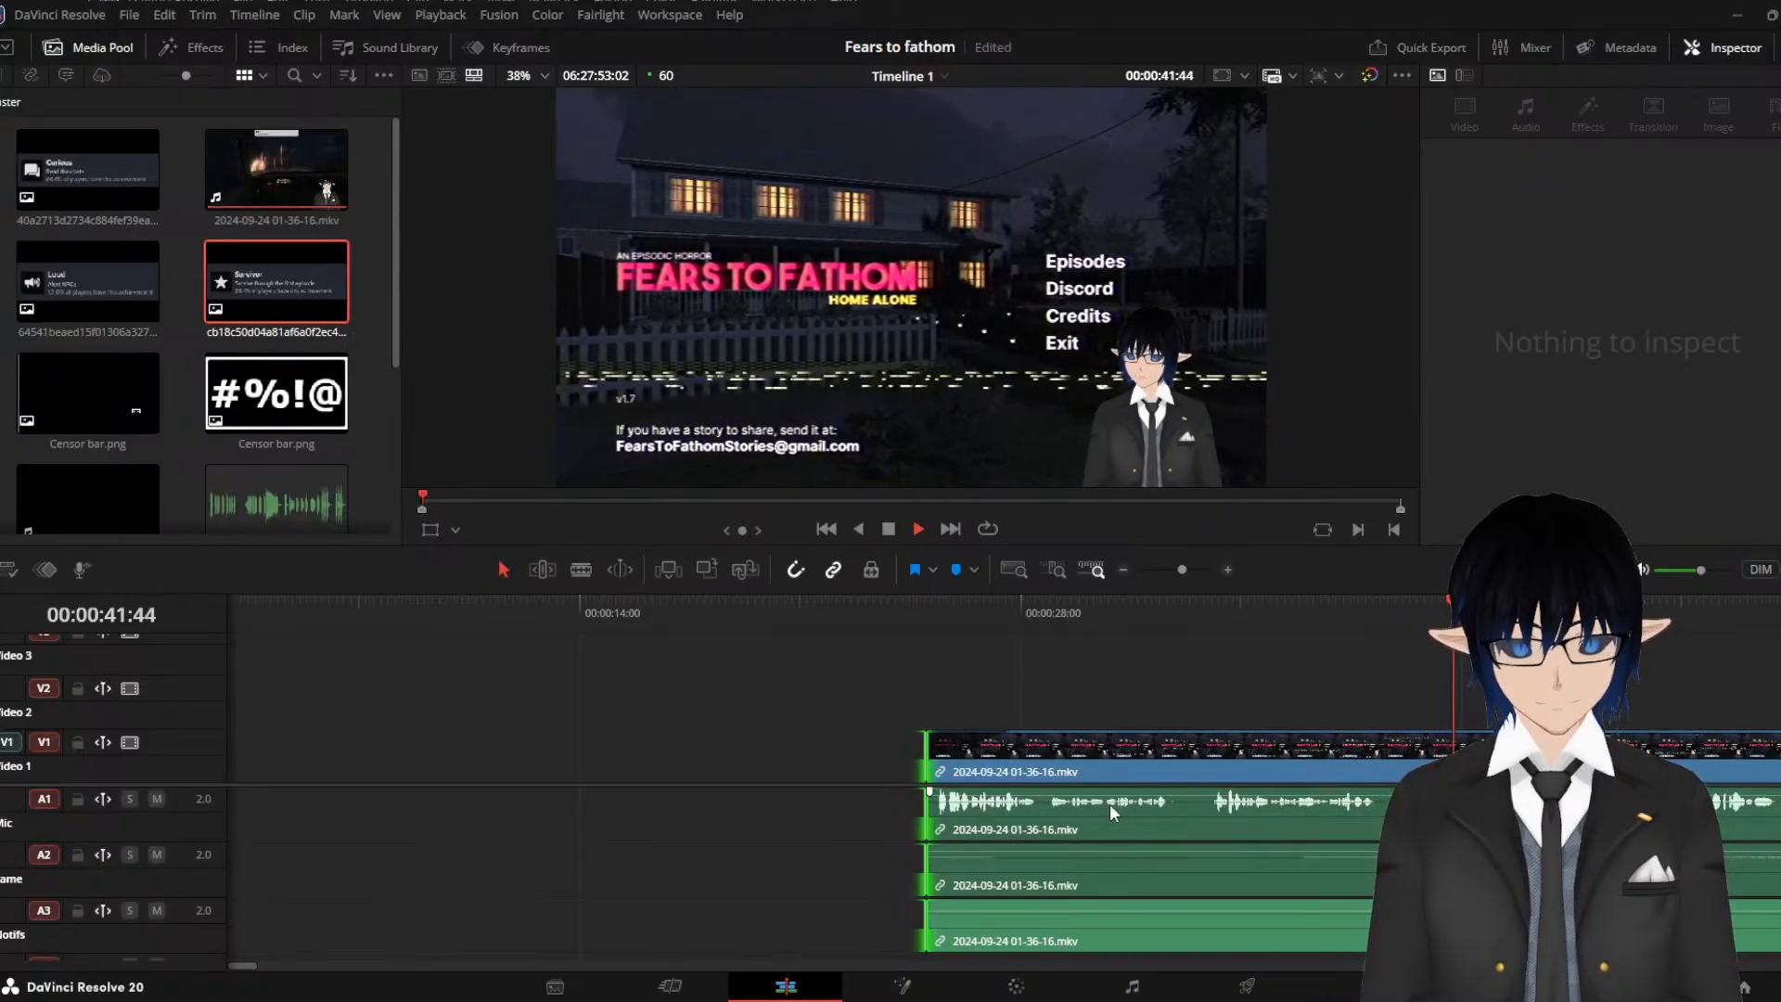
pyautogui.scroll(-4, 724, 850)
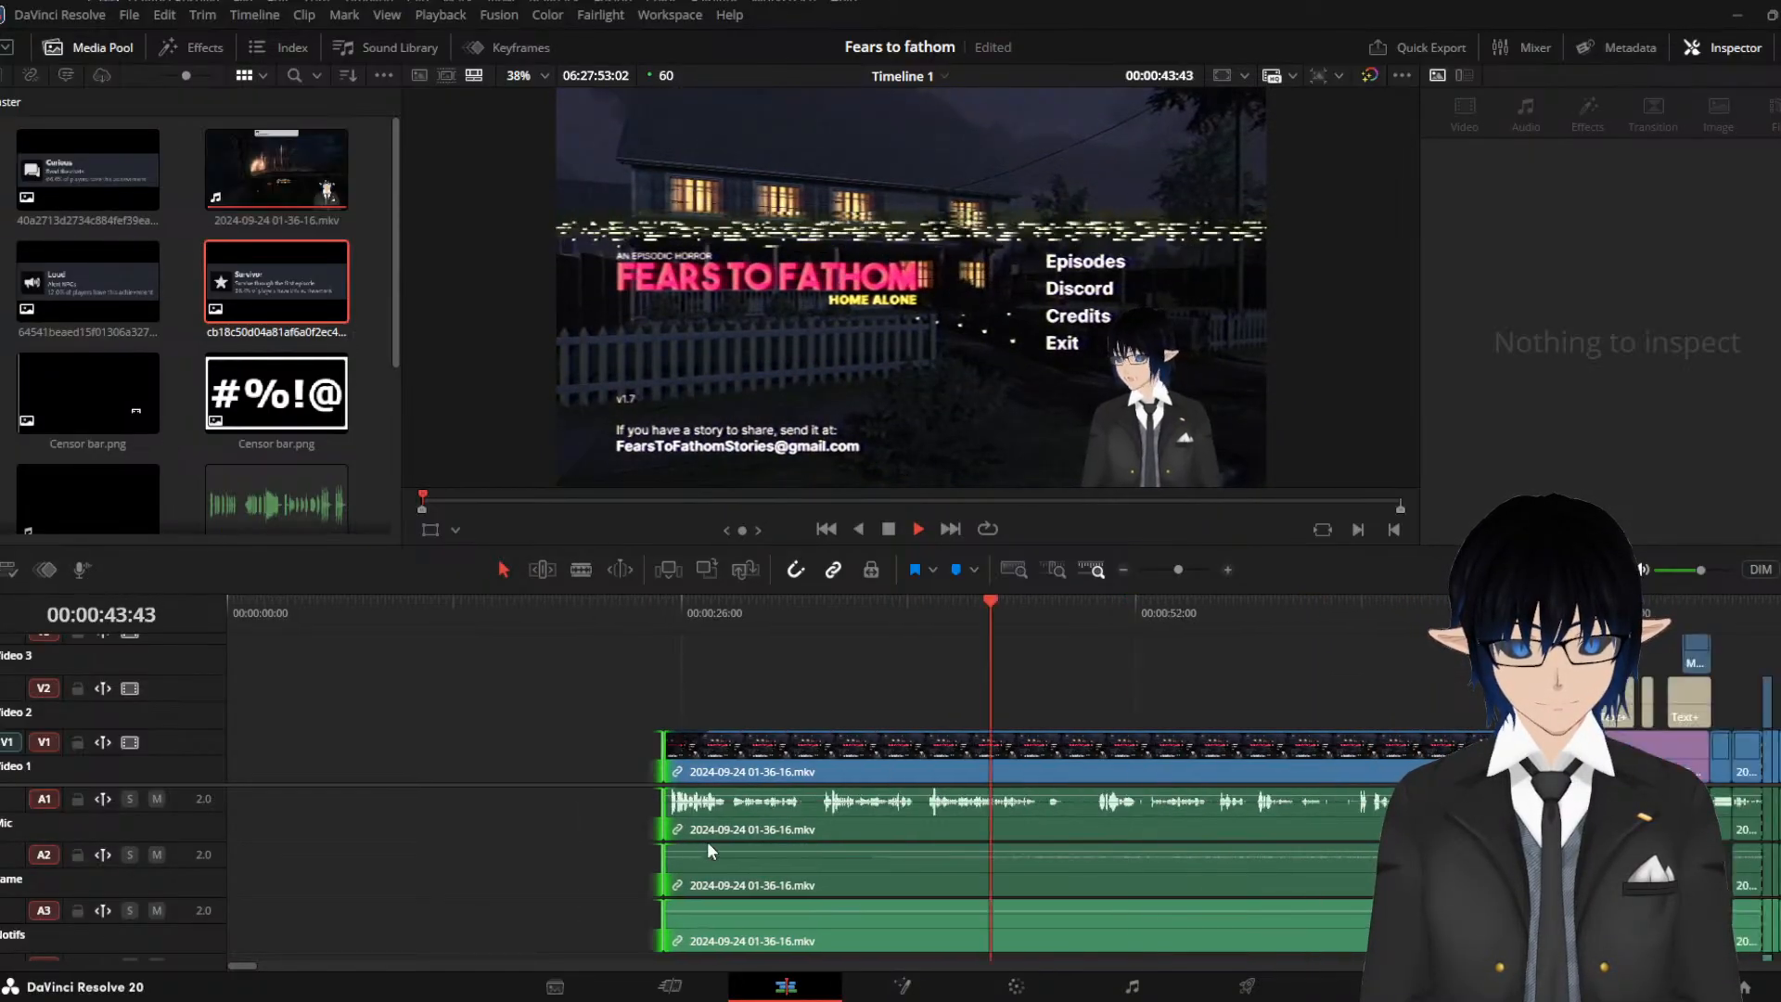
pyautogui.scroll(1, 702, 831)
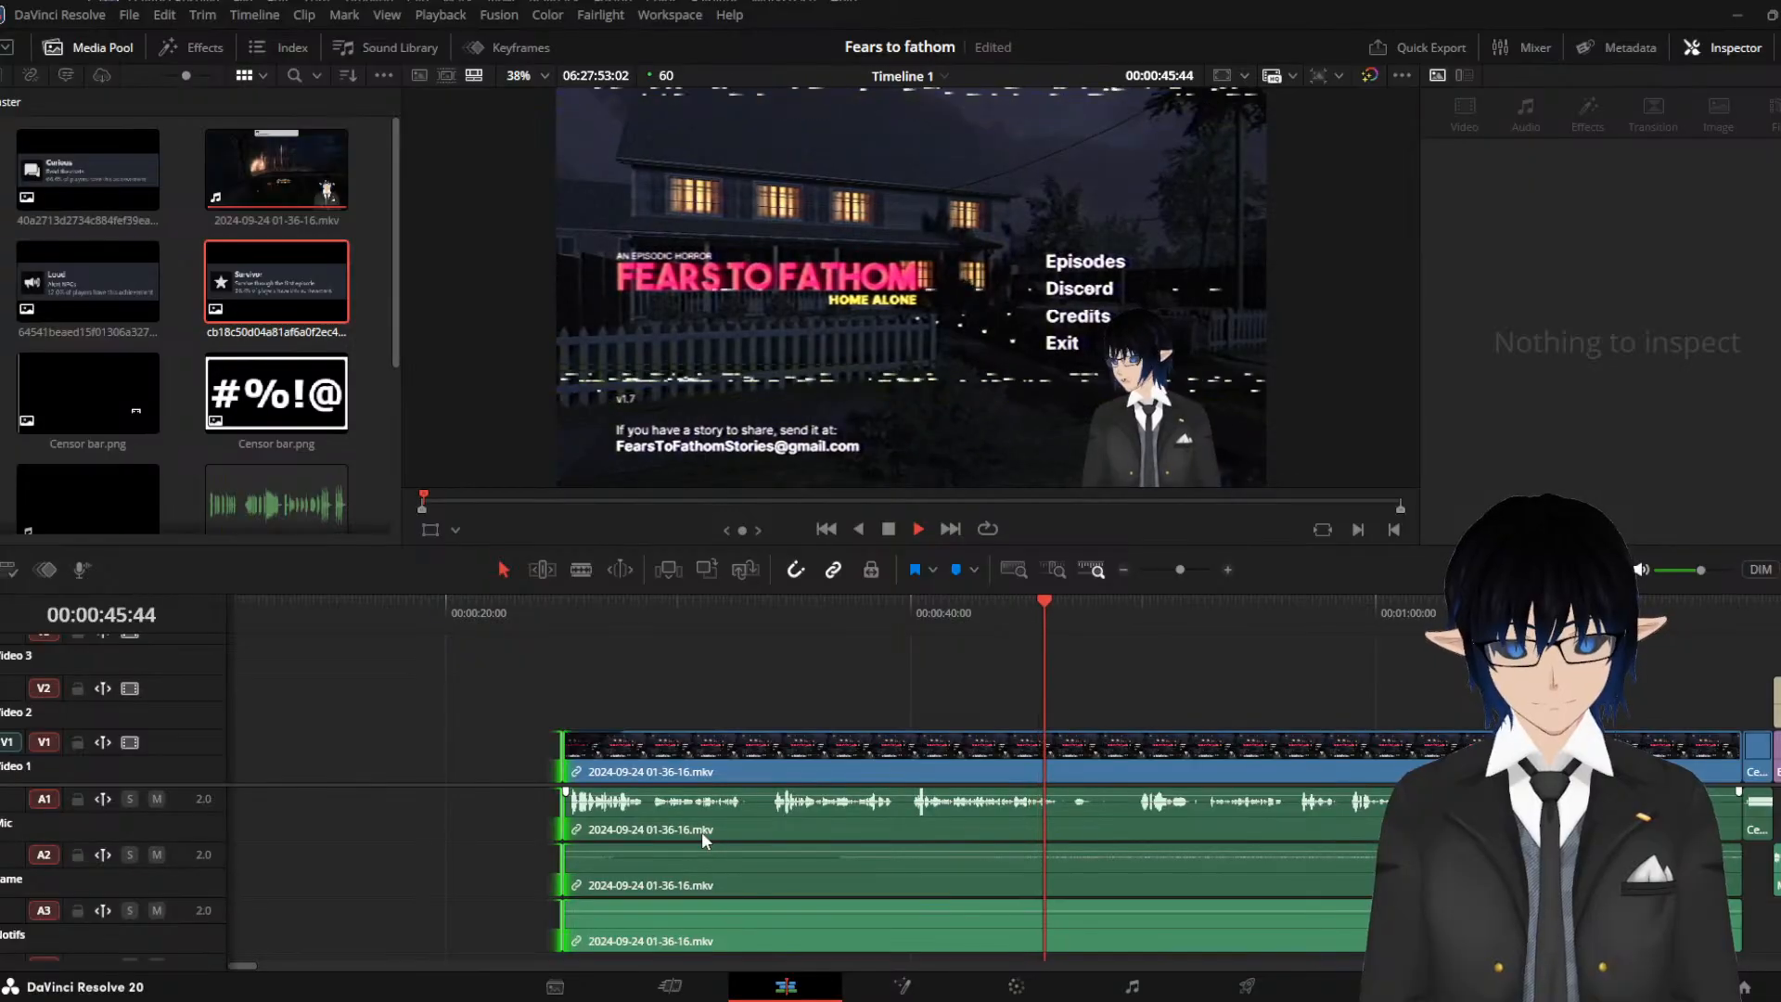
pyautogui.press('space')
# Split the opening gameplay clip around the silent gaps at 00:00:32:47 to 00:00:34:01 and just after 00:00:28:32
pyautogui.click(591, 566)
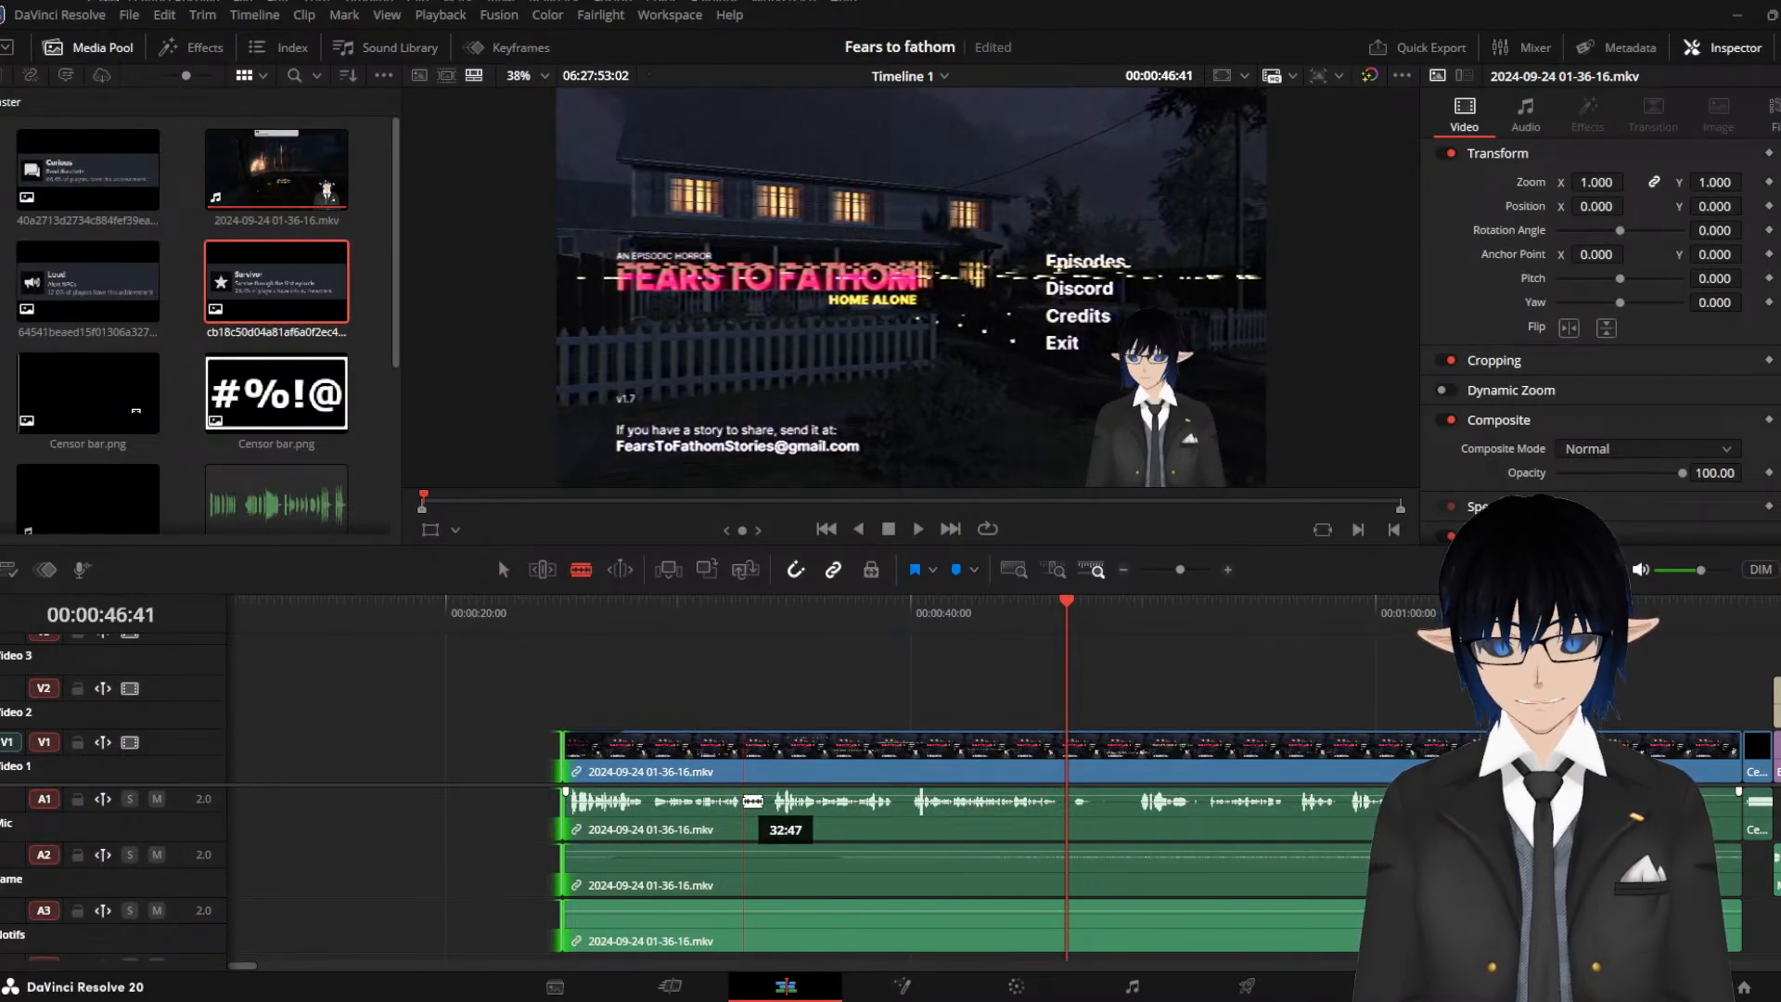
pyautogui.click(744, 800)
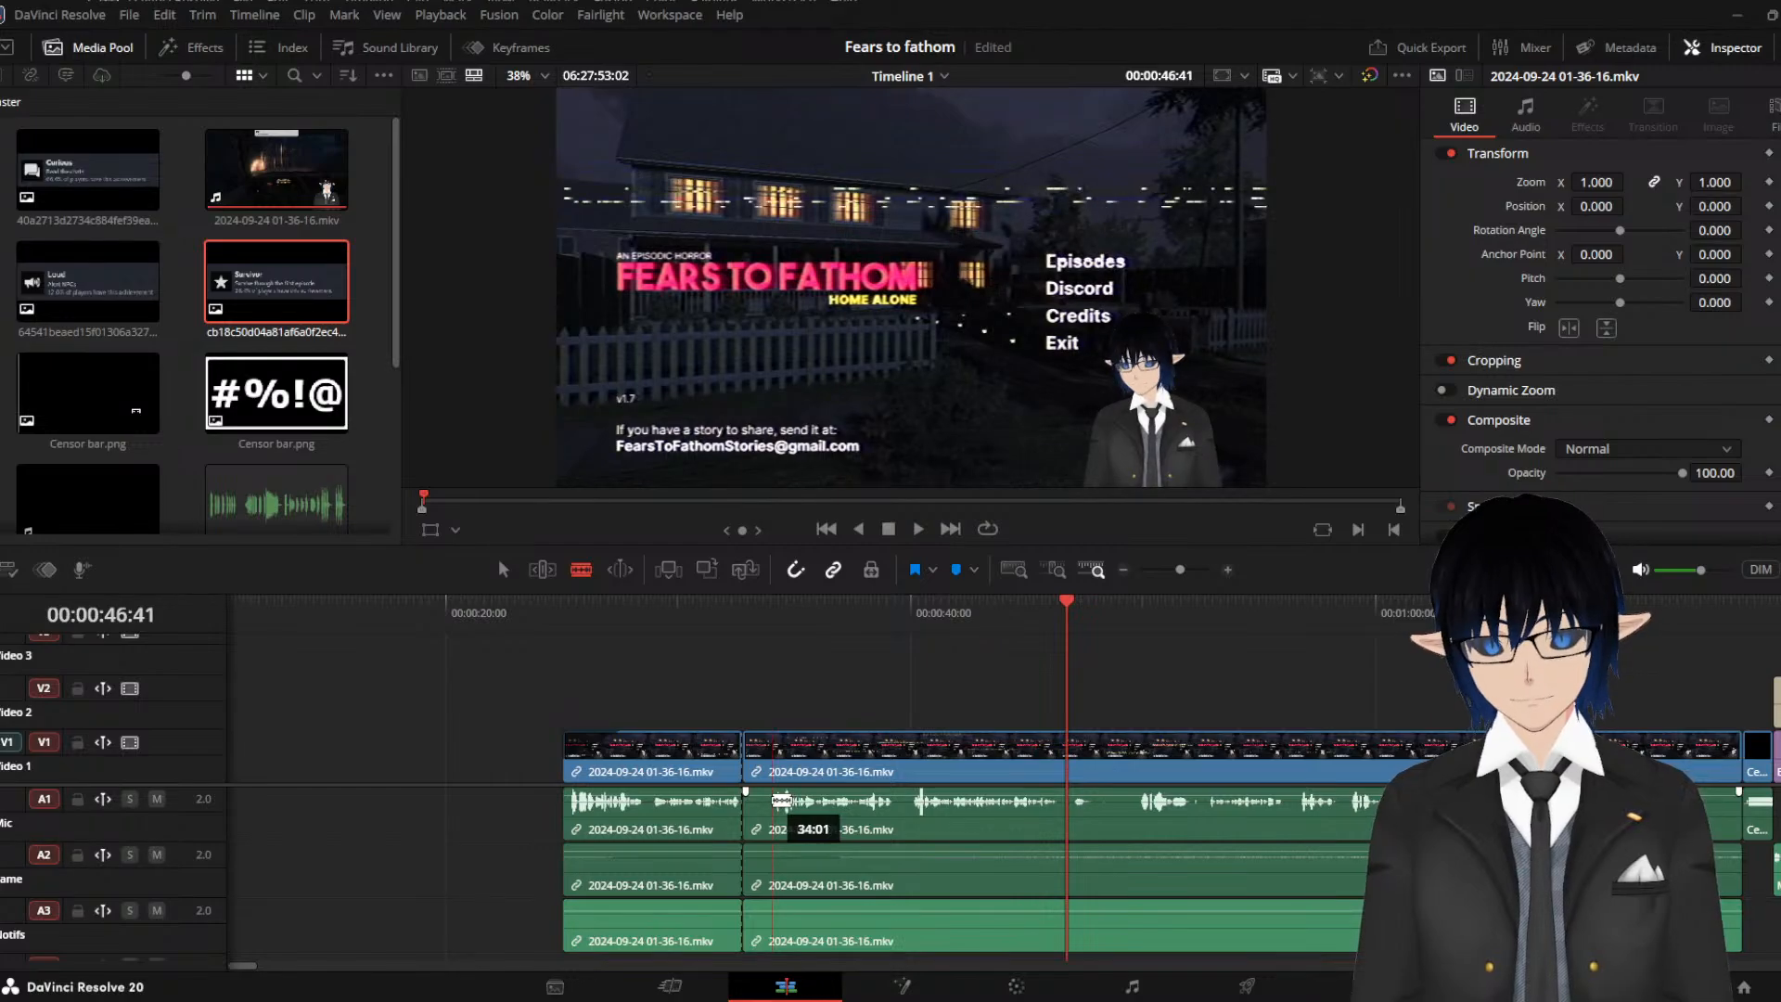
pyautogui.click(773, 800)
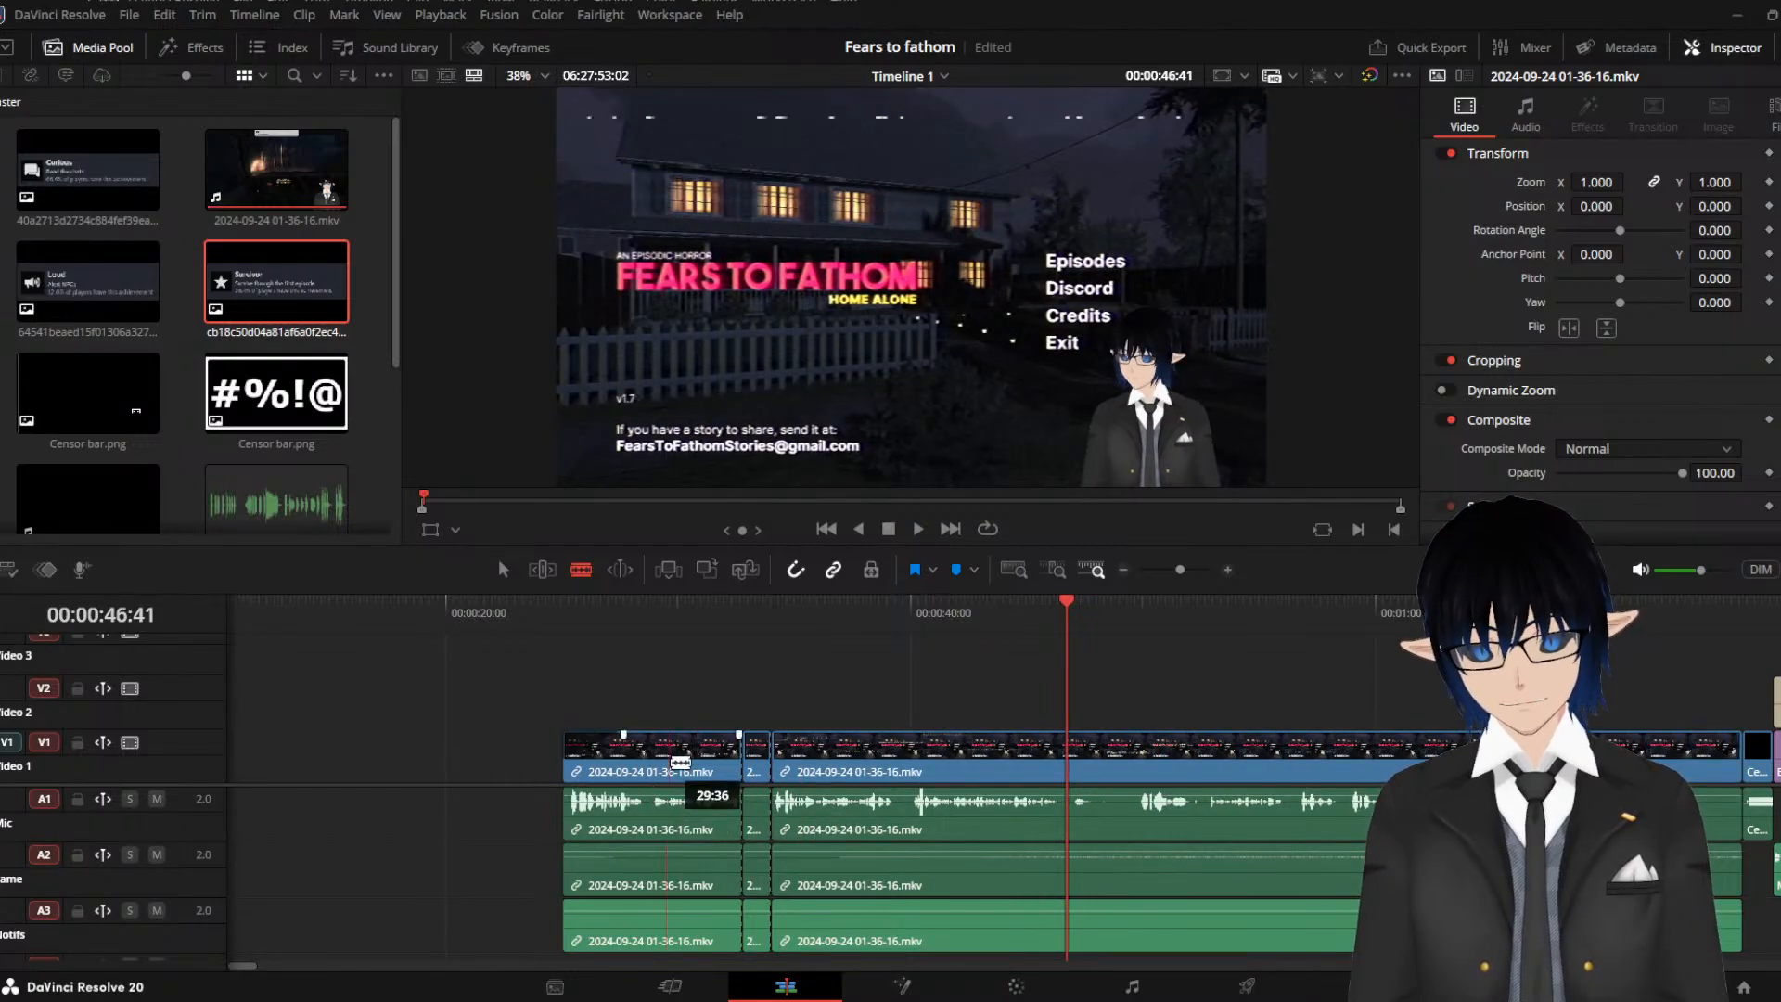
pyautogui.scroll(2, 680, 752)
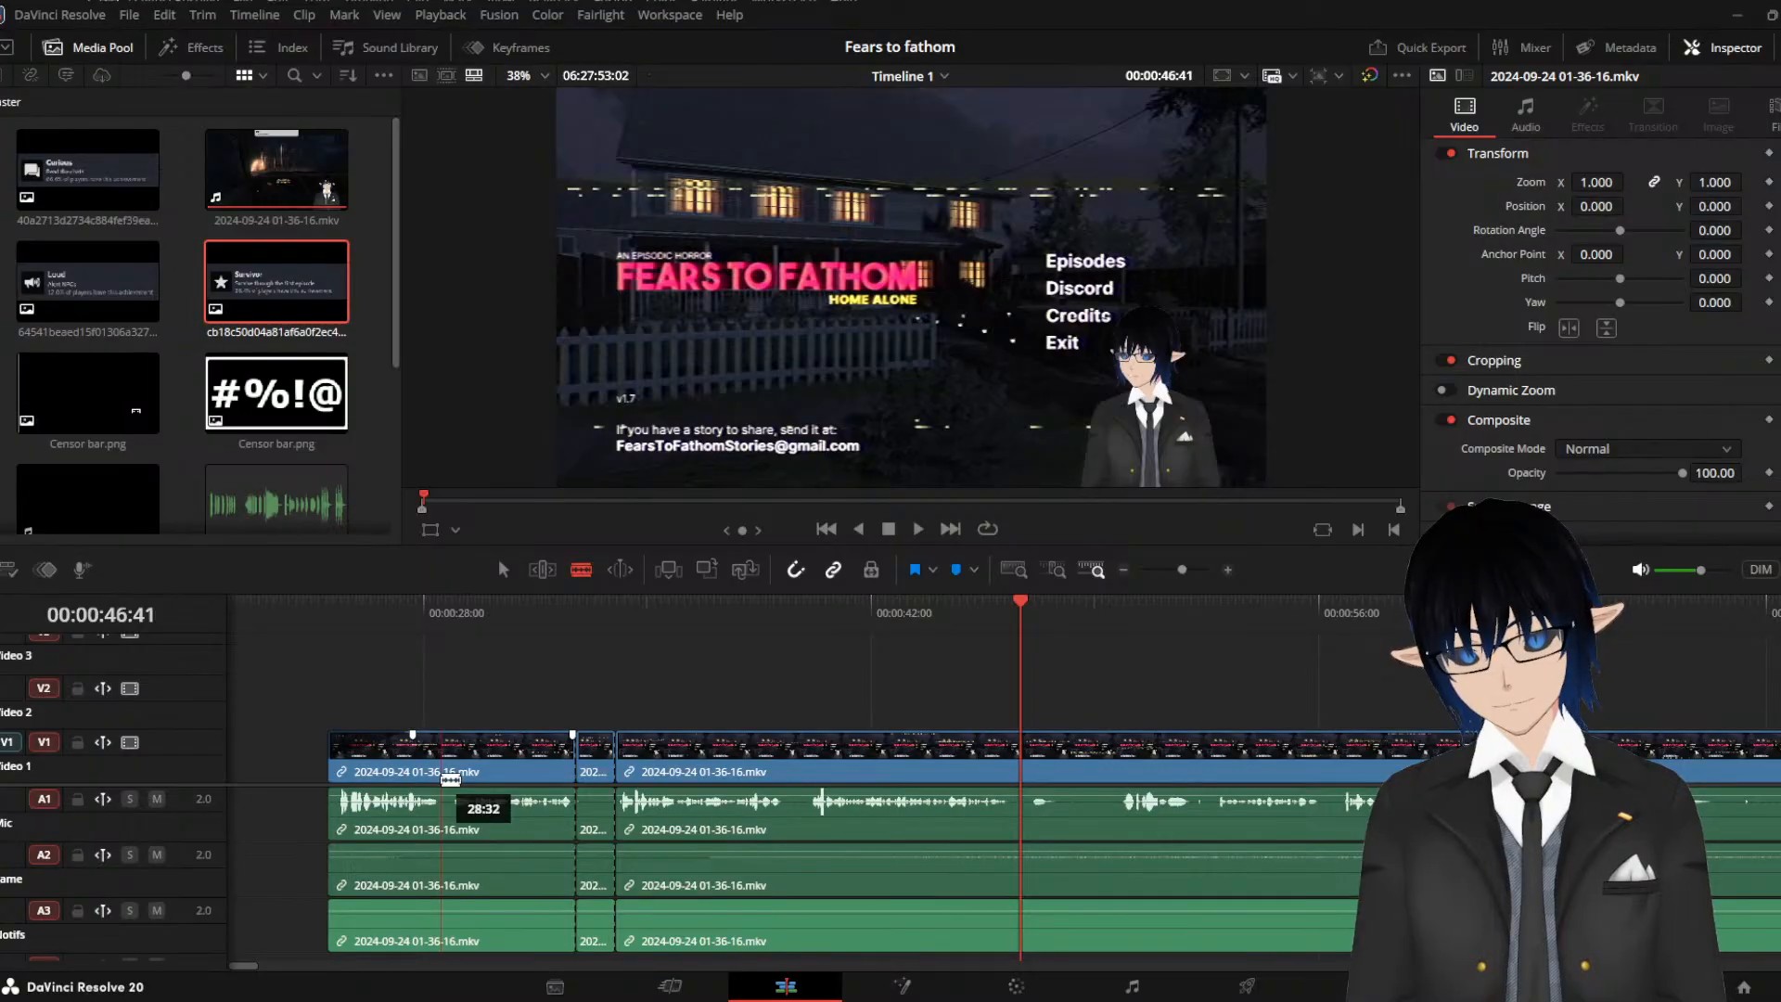
pyautogui.click(442, 779)
pyautogui.click(452, 779)
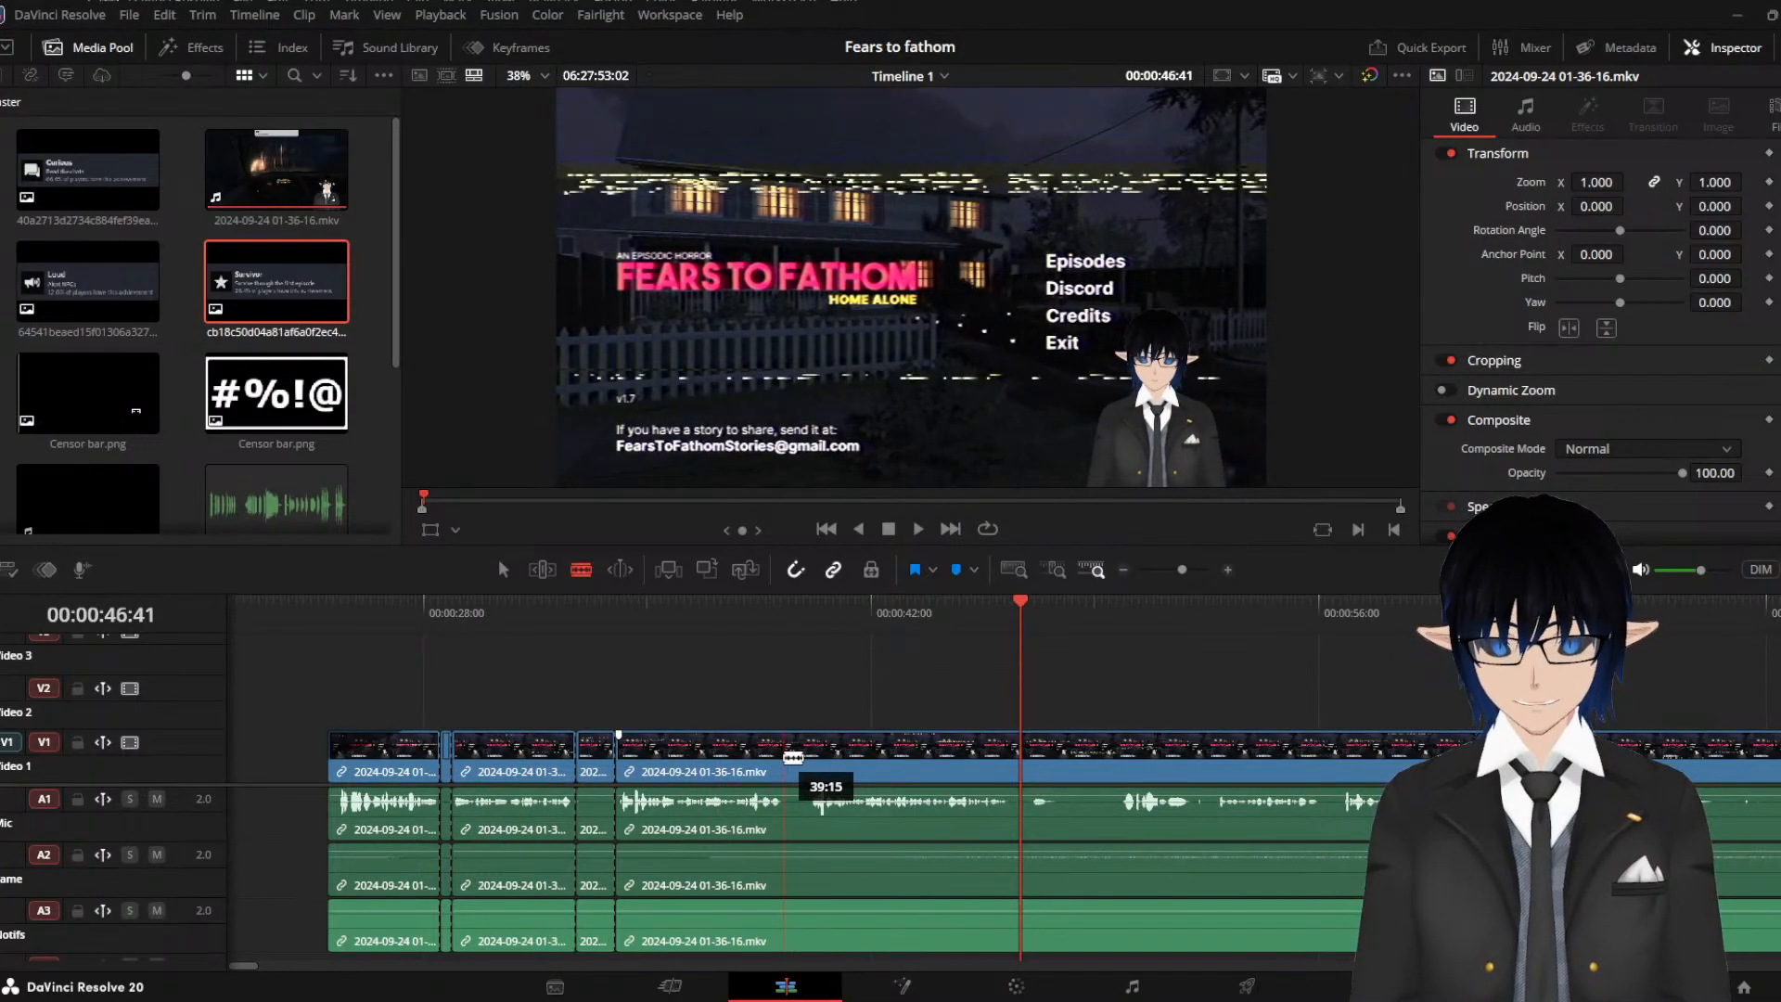
# Split the opening gameplay clip around the silent gap from 00:00:39:15 to 00:00:40:00 and at about 00:00:46:16, where the next gap starts
pyautogui.click(787, 759)
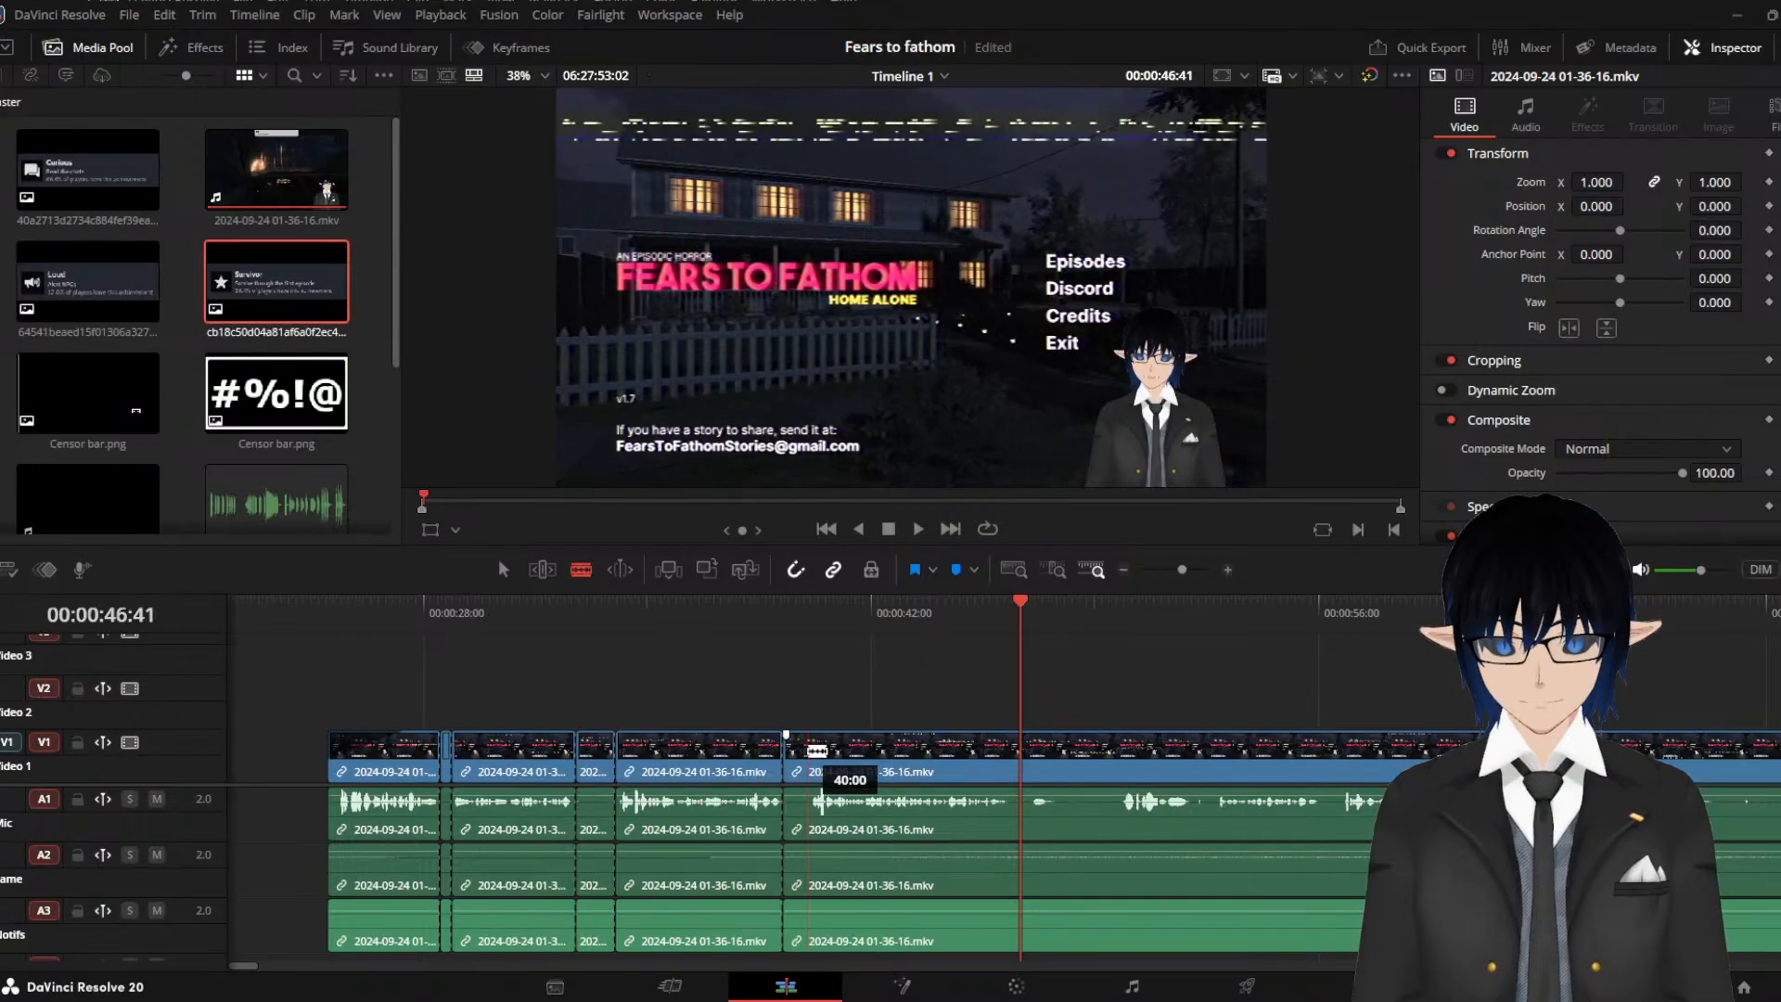
pyautogui.click(810, 753)
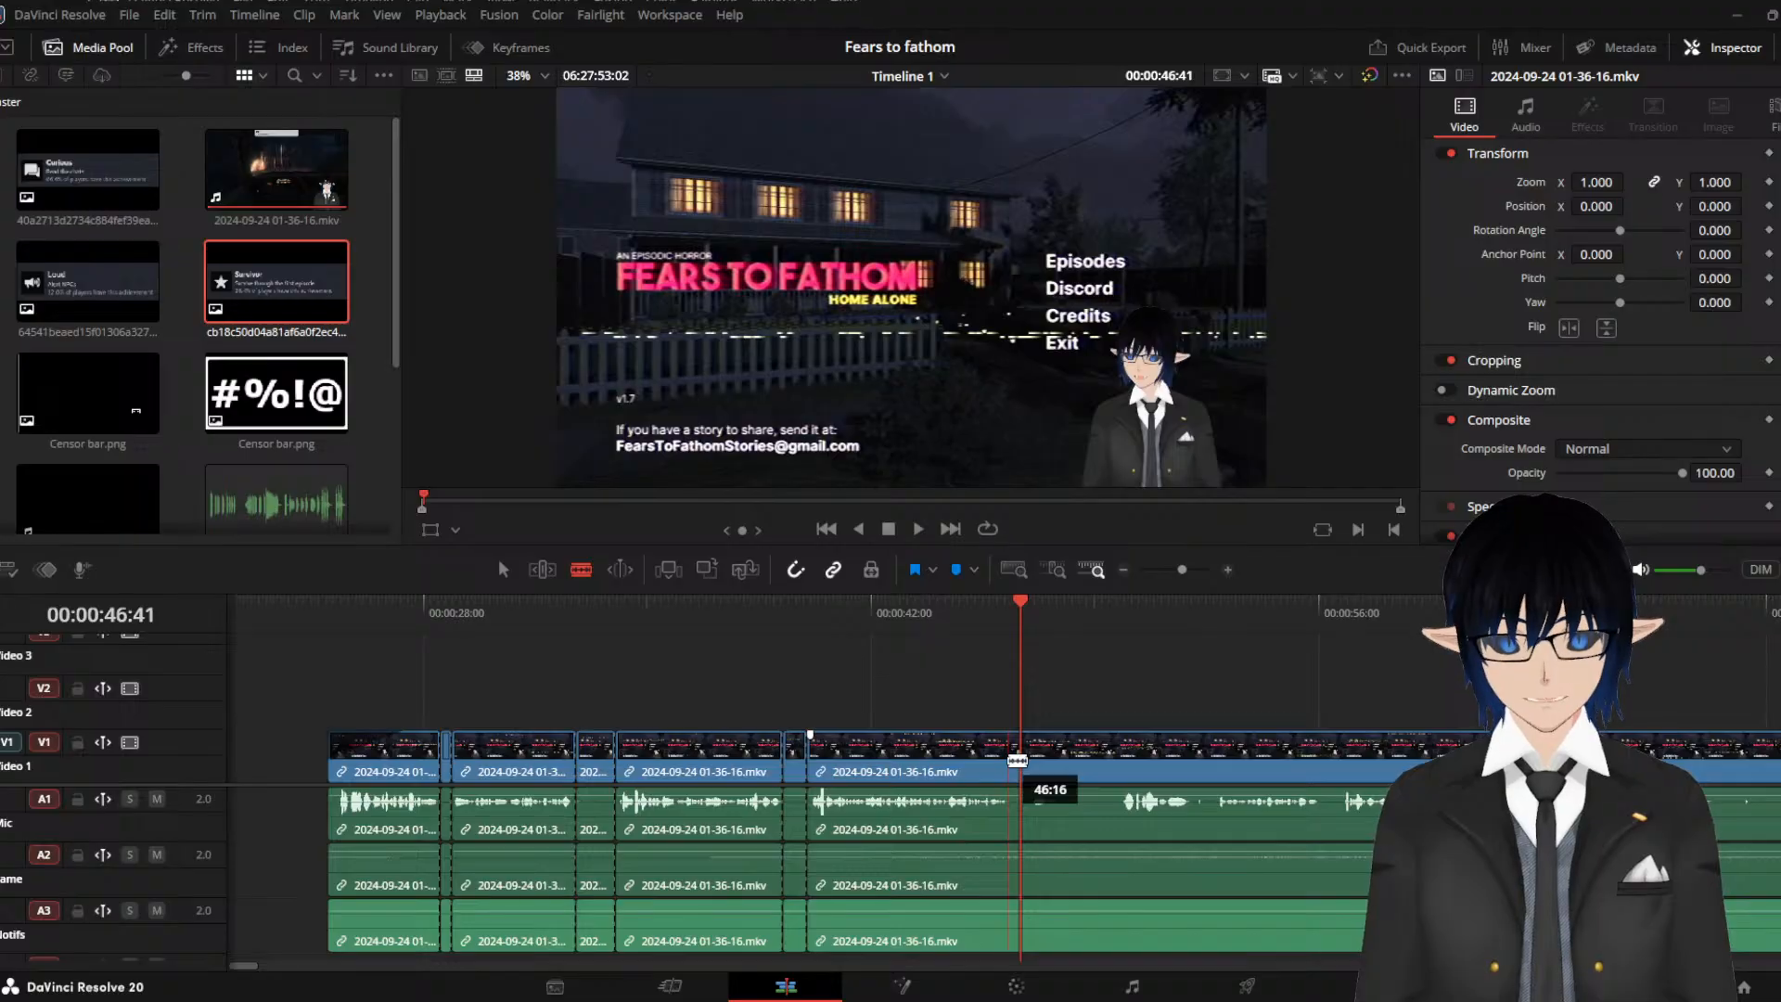
pyautogui.click(1010, 756)
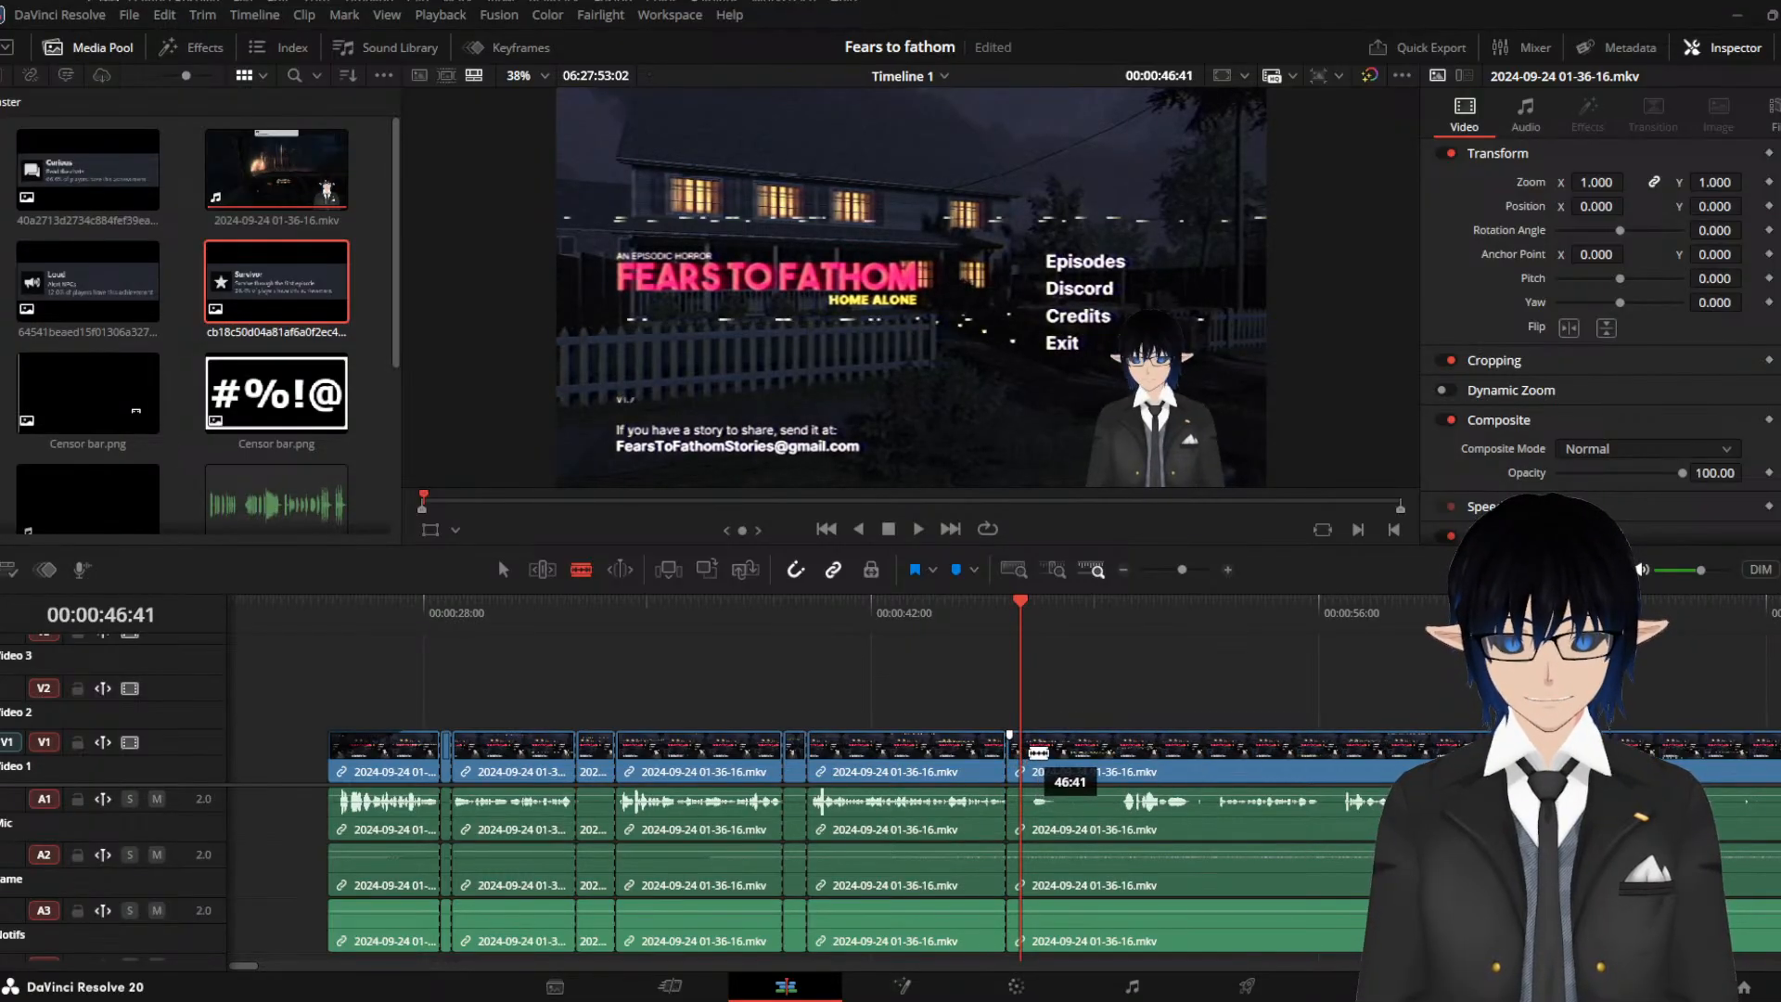
# Play on to about 00:00:57, splitting the clip at about 00:00:49:51 and around the silence from 00:00:51:58 to 00:00:52:30
pyautogui.press('space')
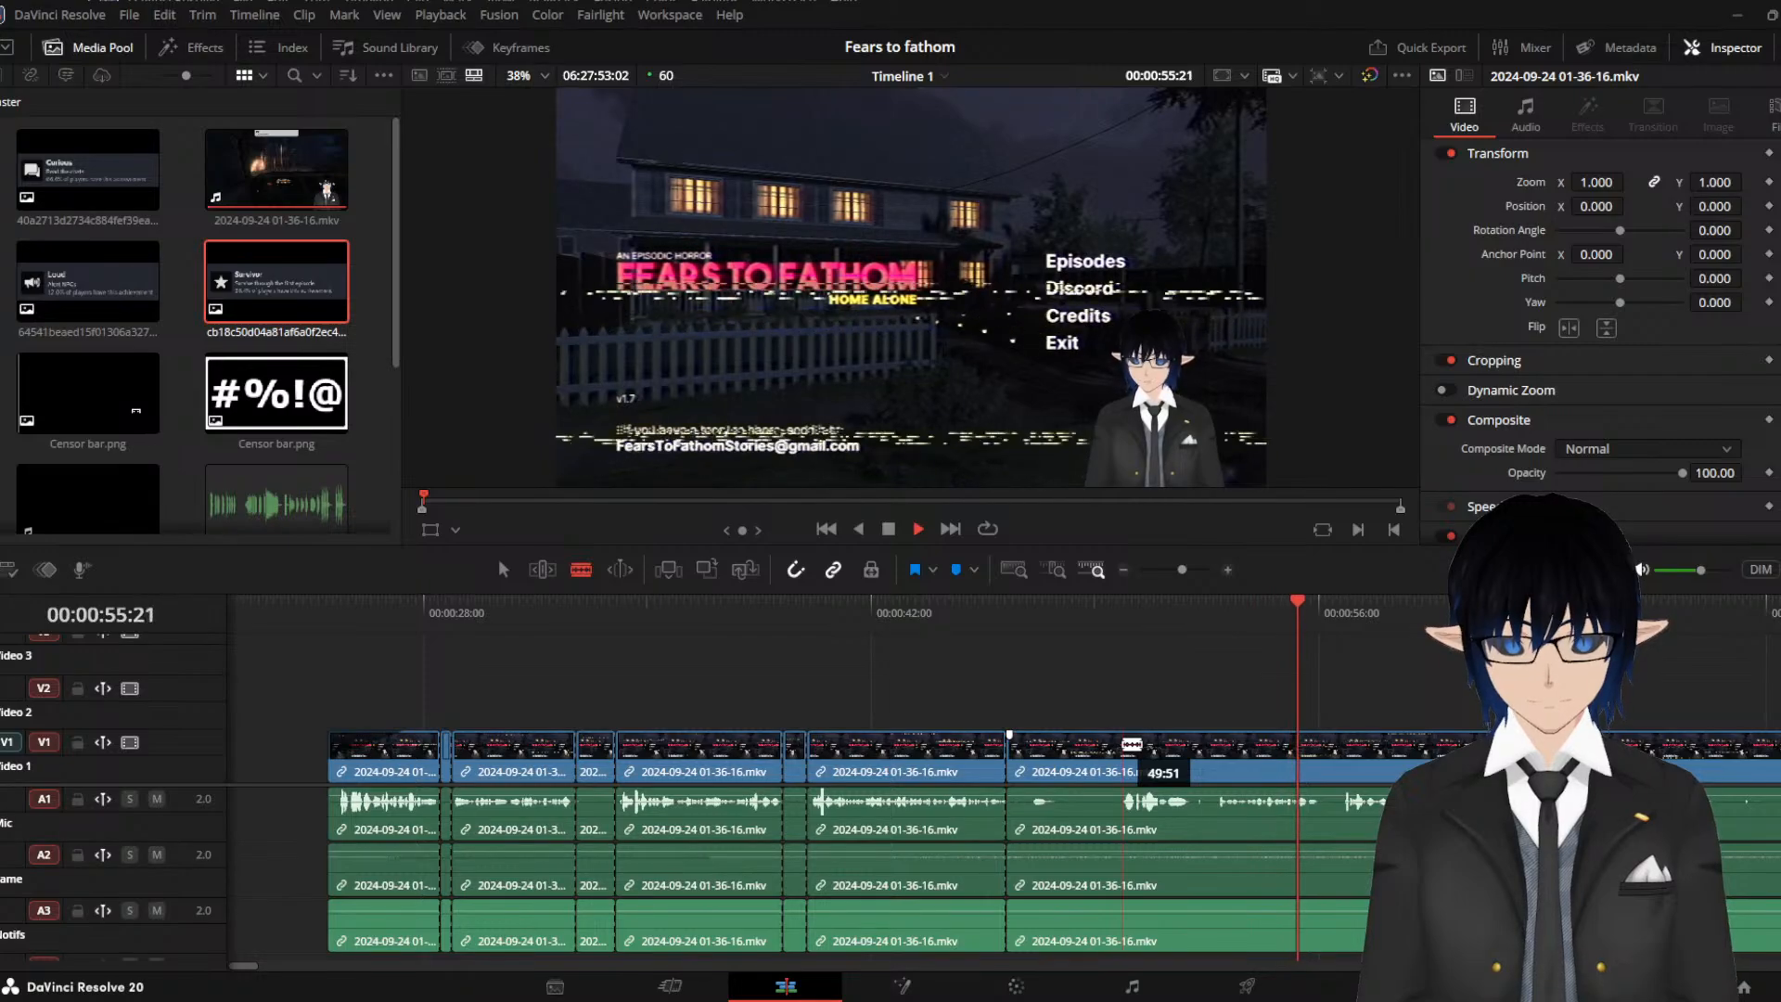
pyautogui.click(1125, 744)
pyautogui.press('space')
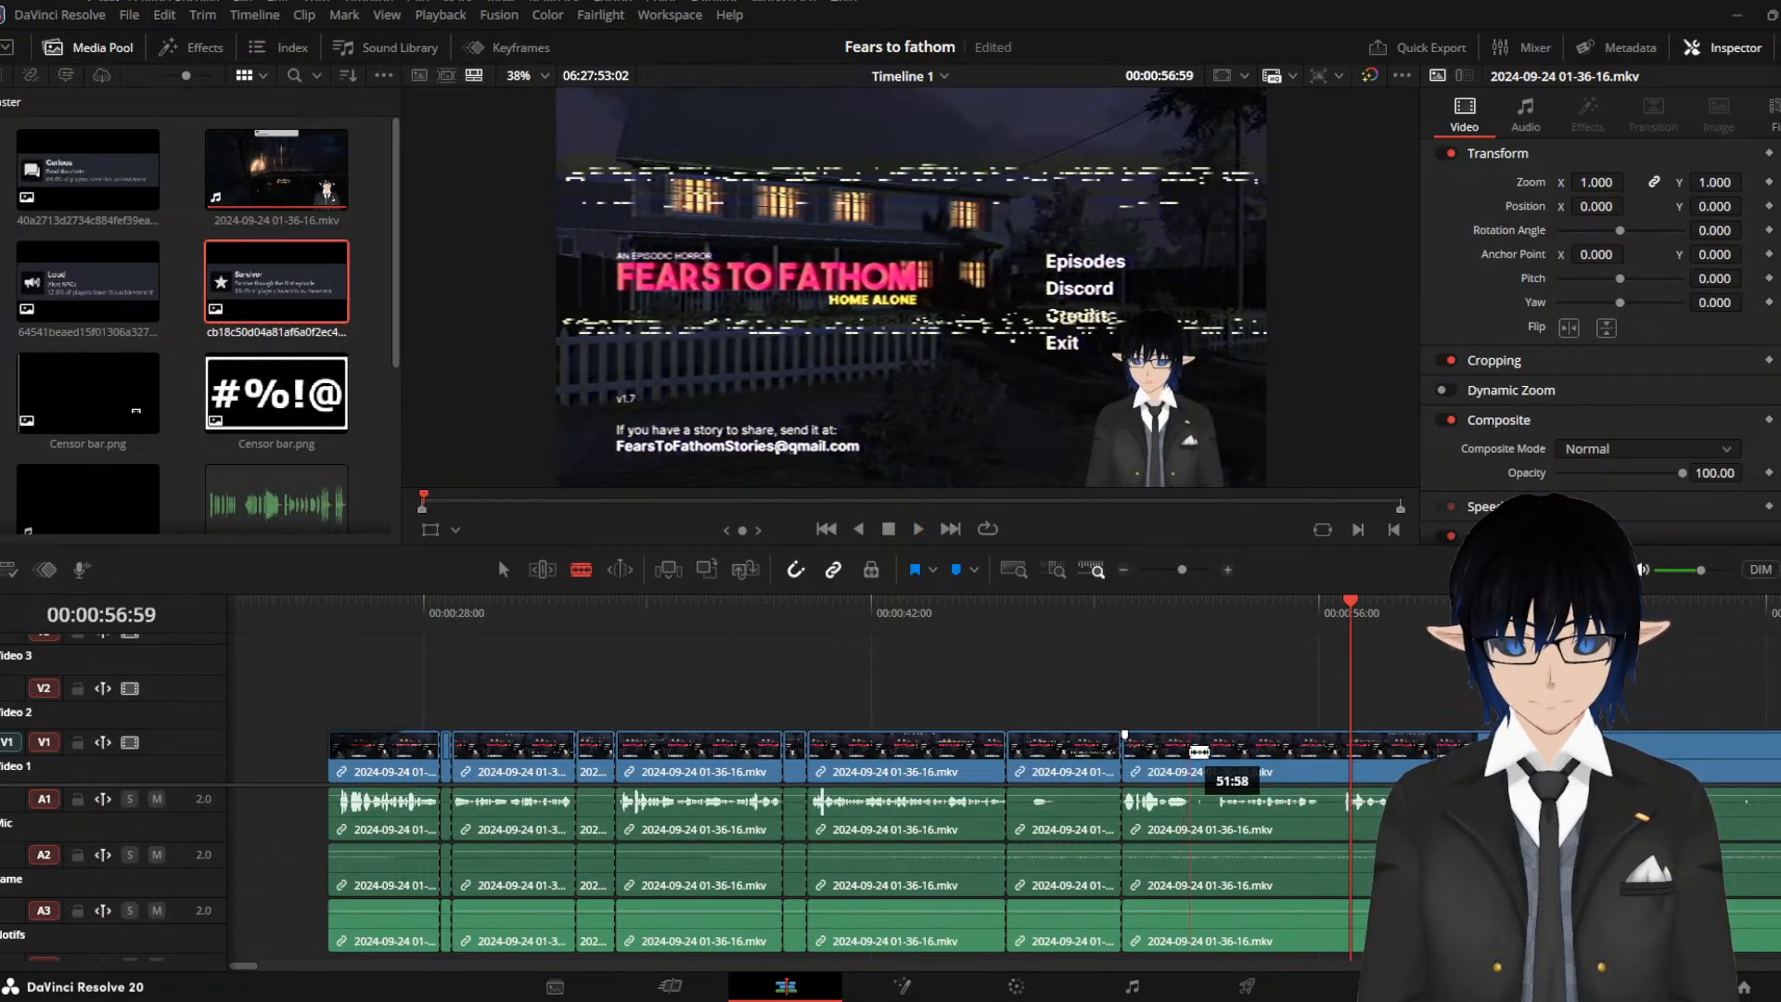
pyautogui.click(1191, 747)
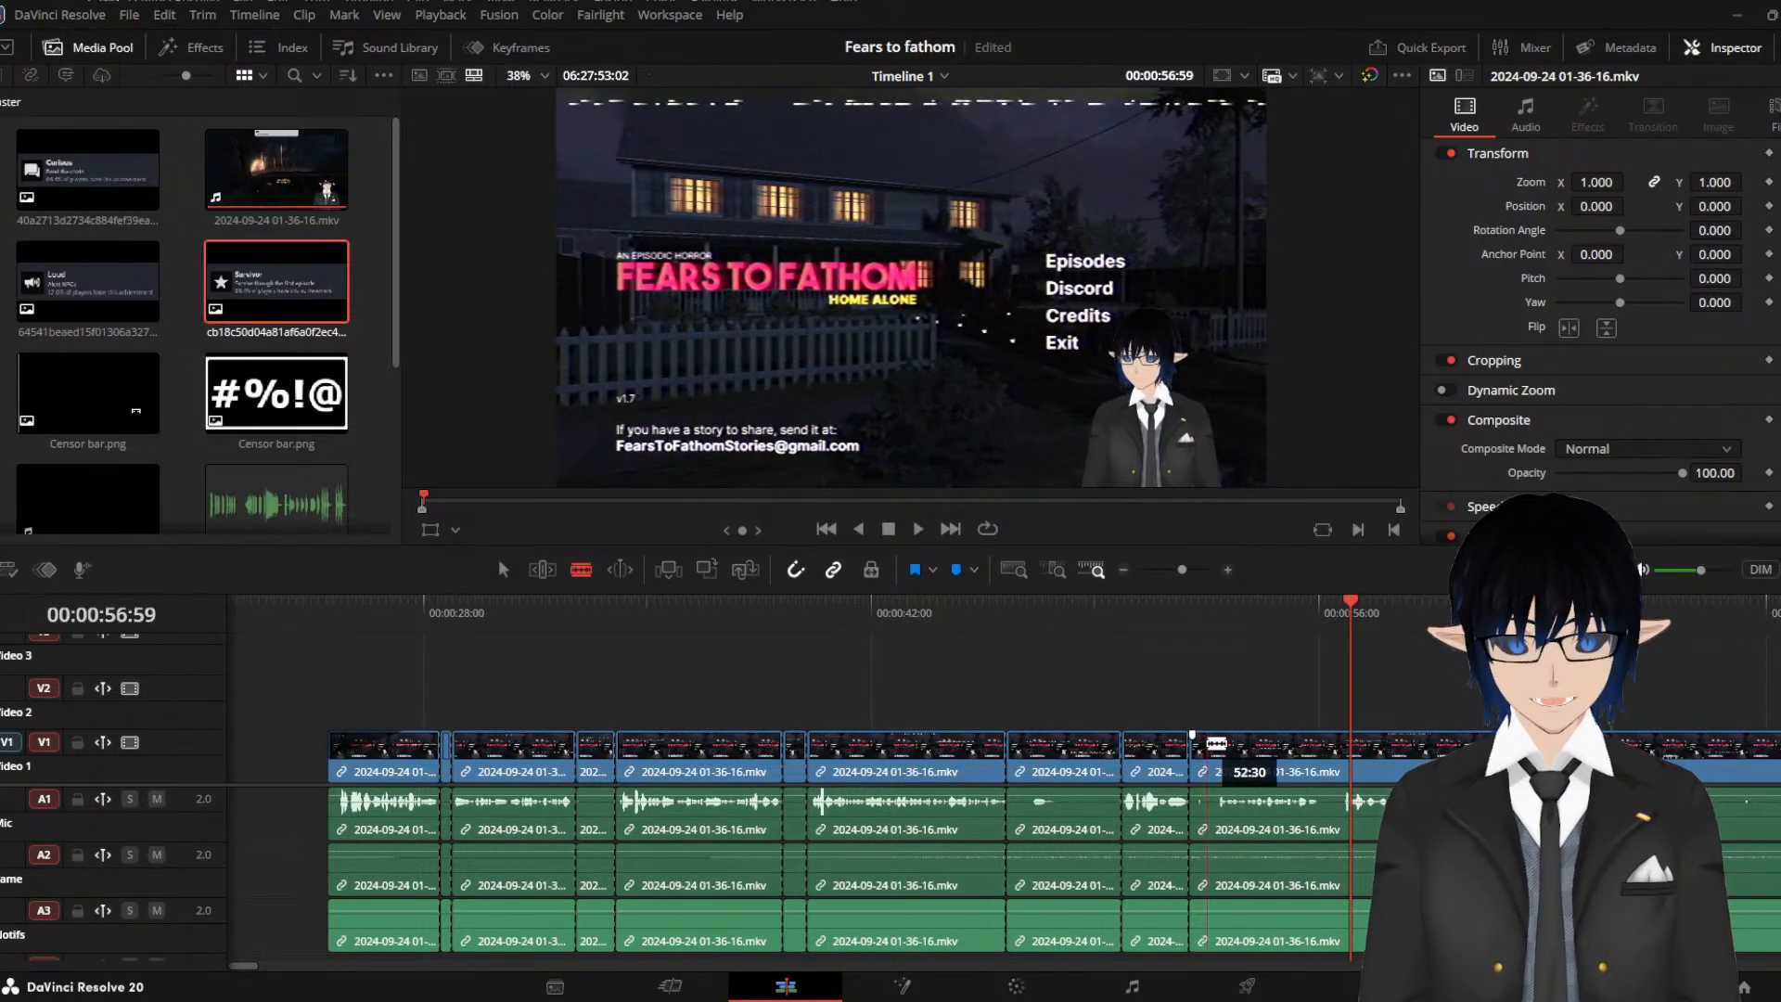
pyautogui.click(1213, 753)
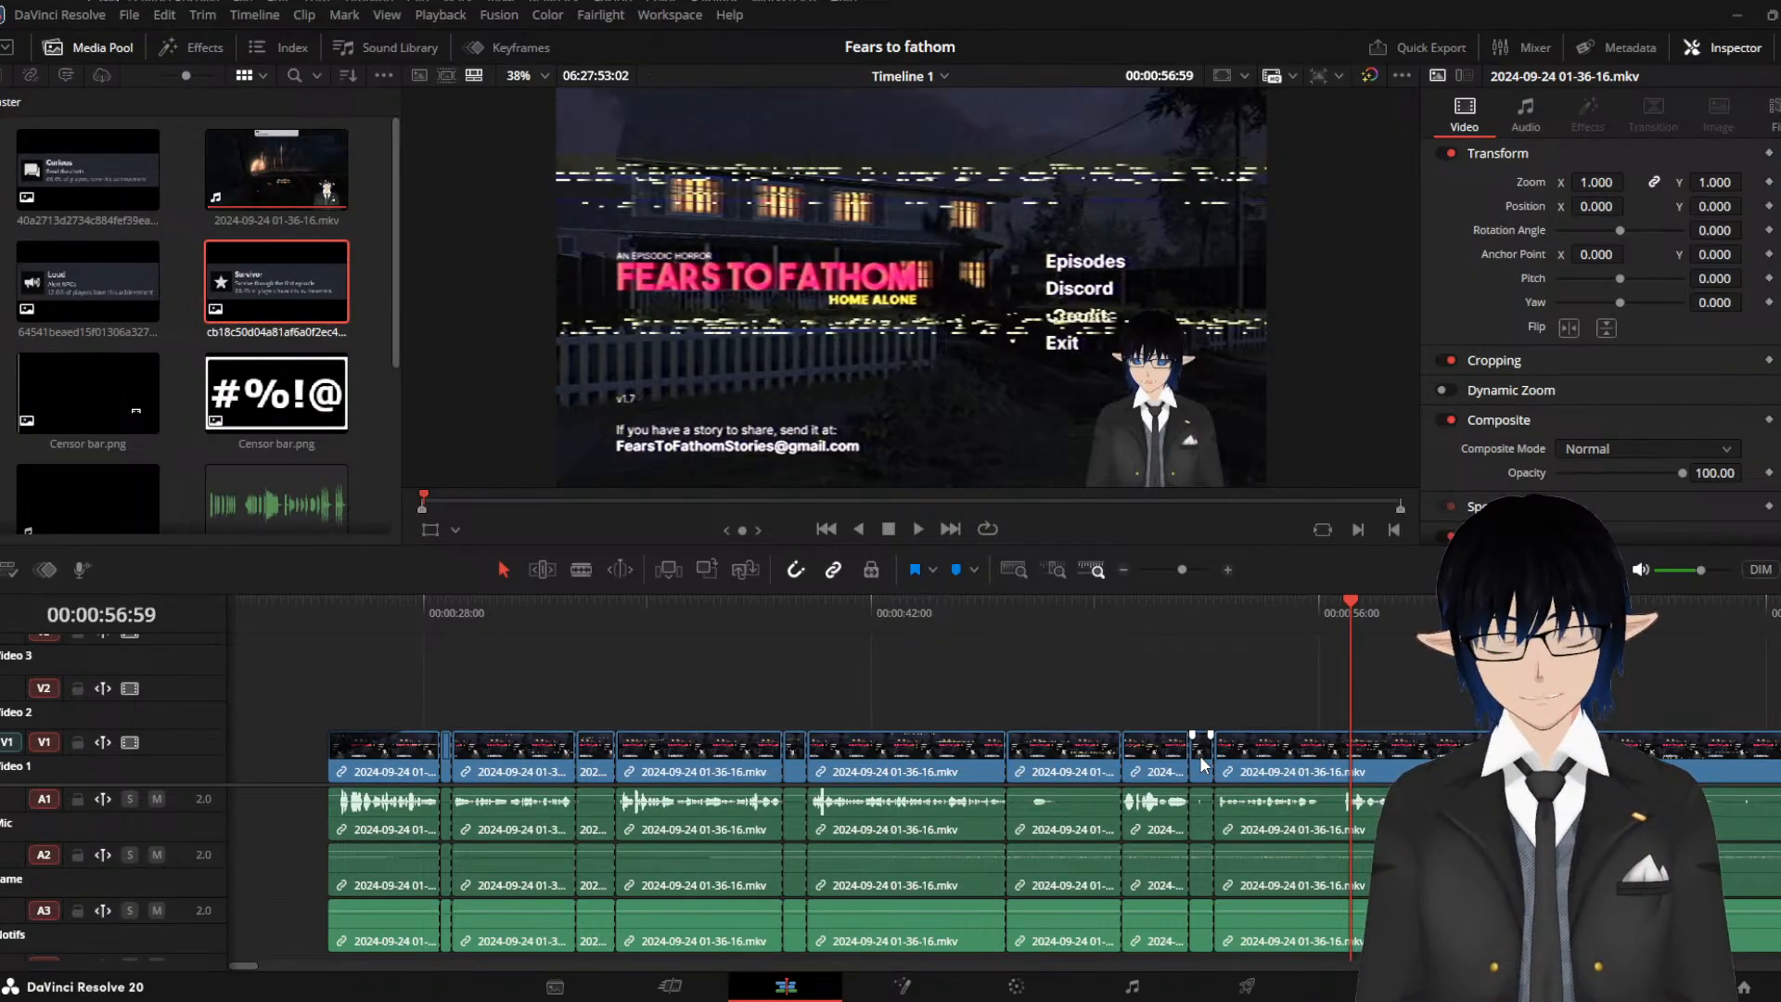
# Ripple delete the silent segments cut out of the opening gameplay between about 00:00:28 and 00:00:52:30
pyautogui.click(1200, 755)
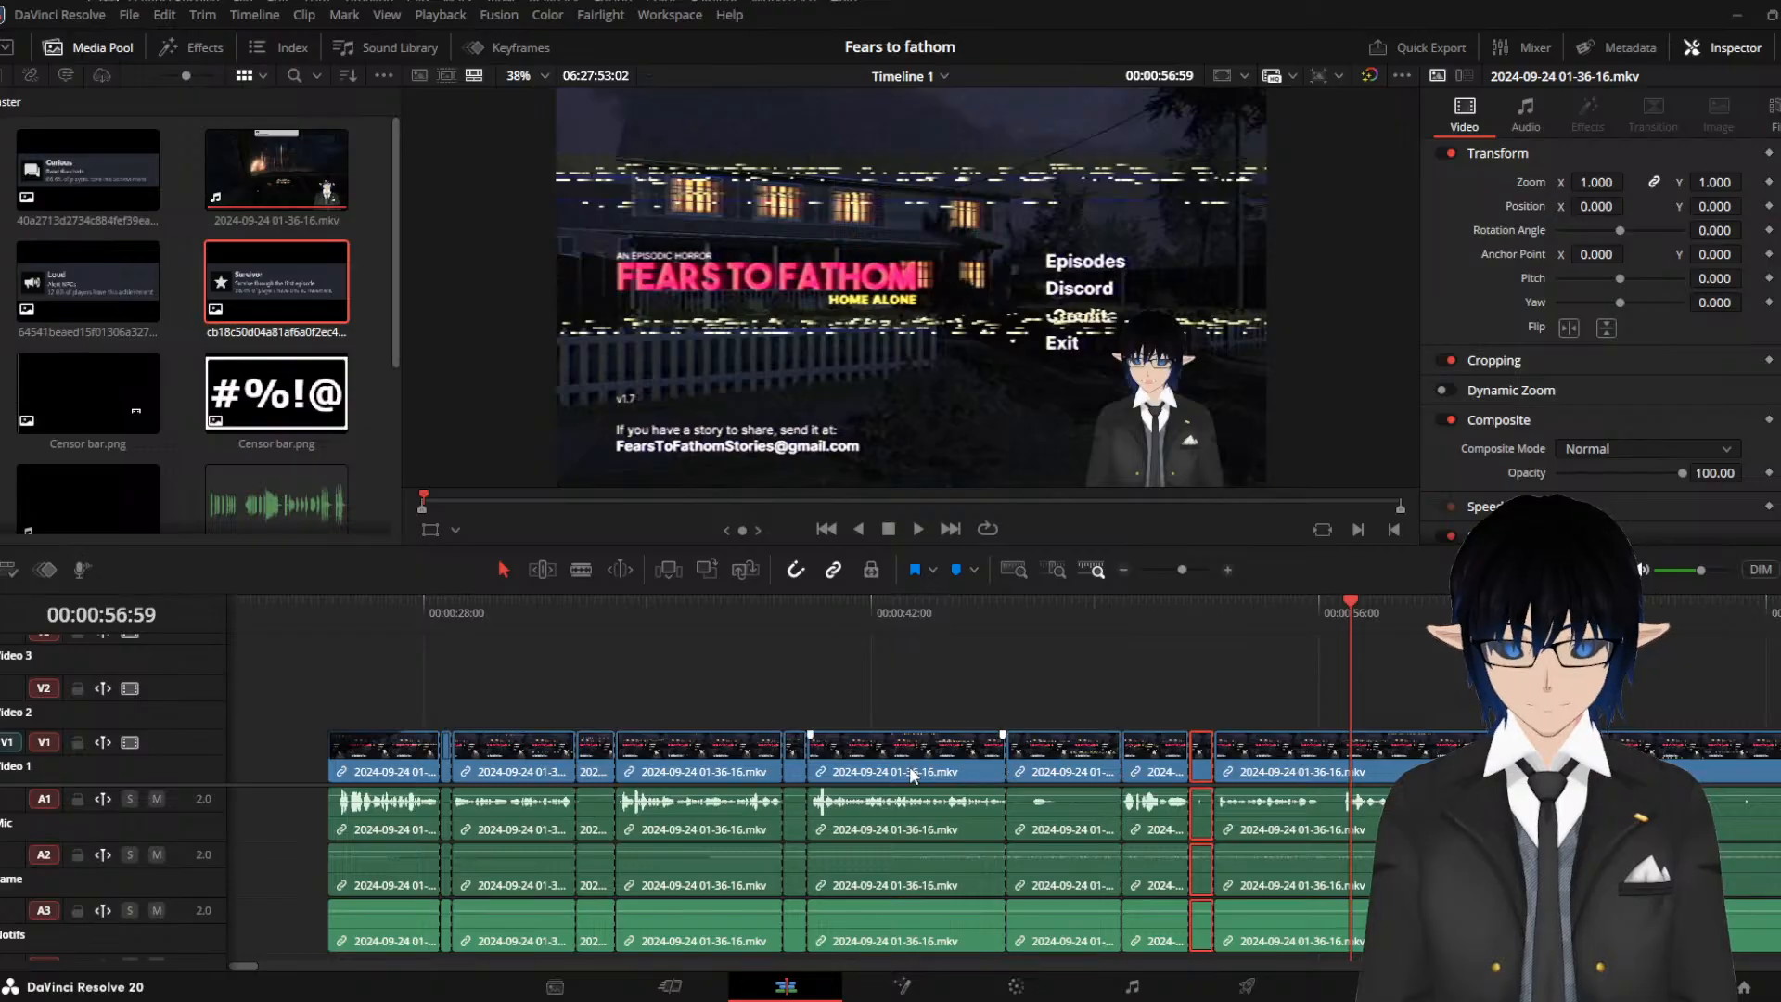
pyautogui.keyDown('ctrl'); pyautogui.click(442, 769); pyautogui.keyUp('ctrl')
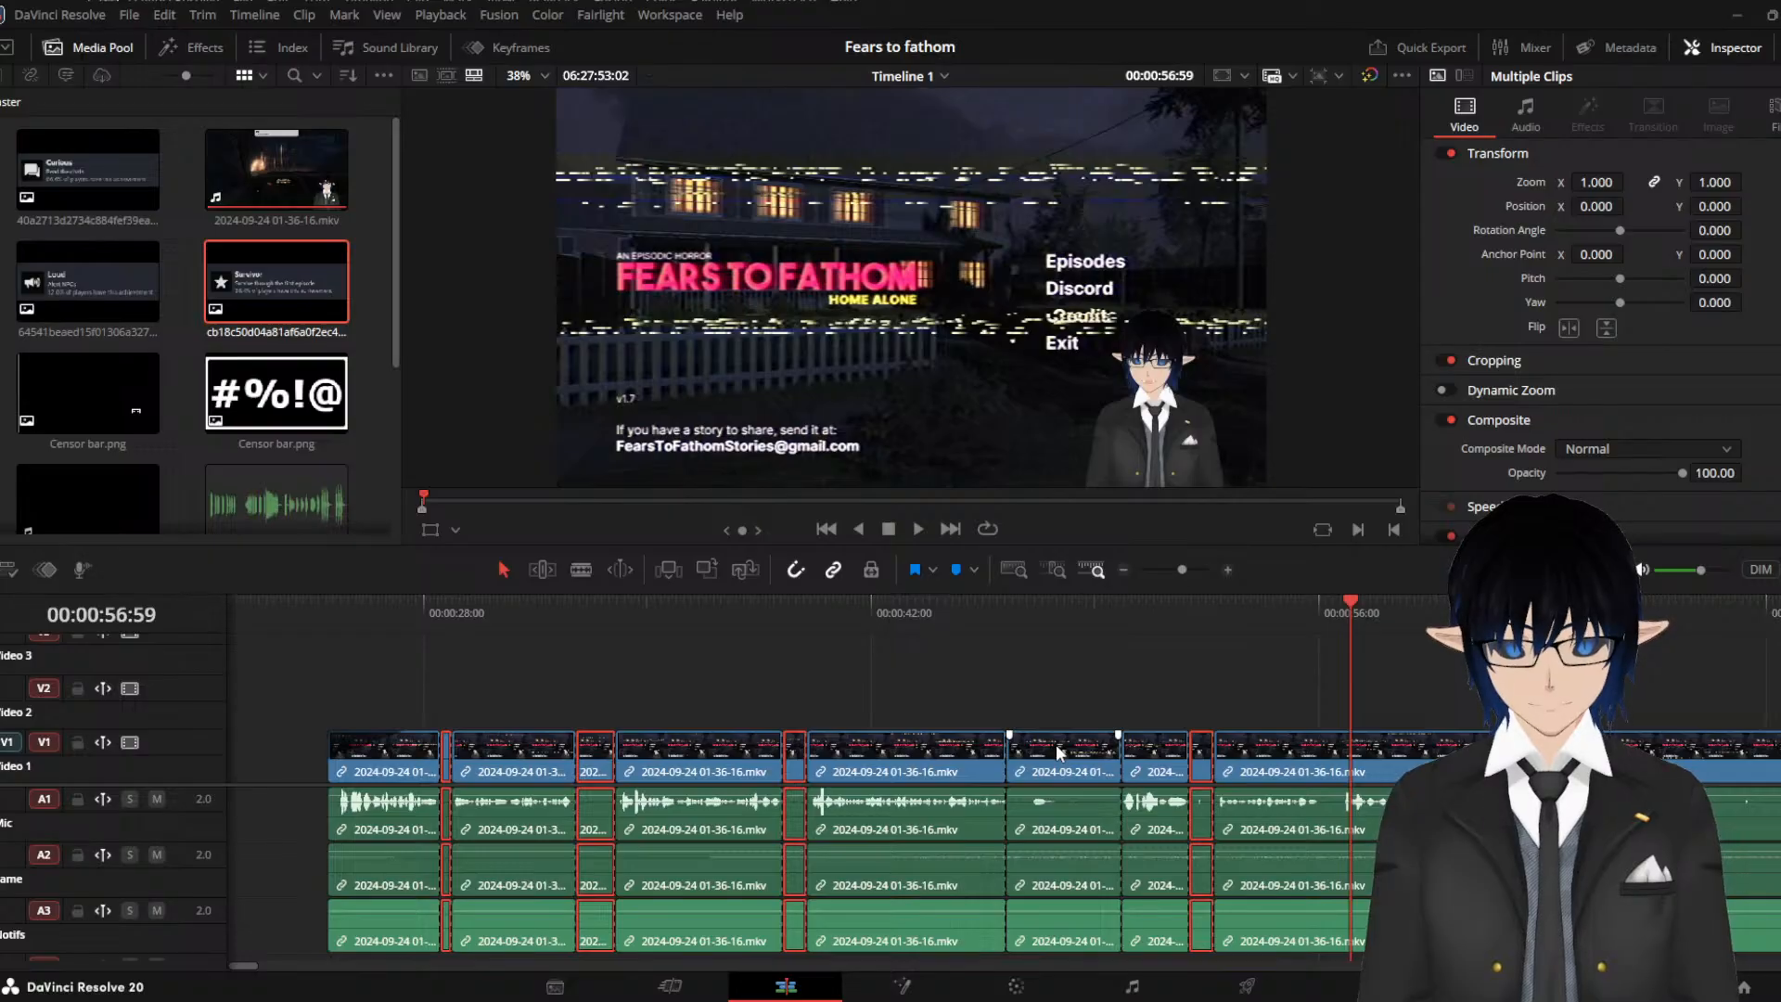
pyautogui.keyDown('ctrl'); pyautogui.click(1054, 767); pyautogui.keyUp('ctrl')
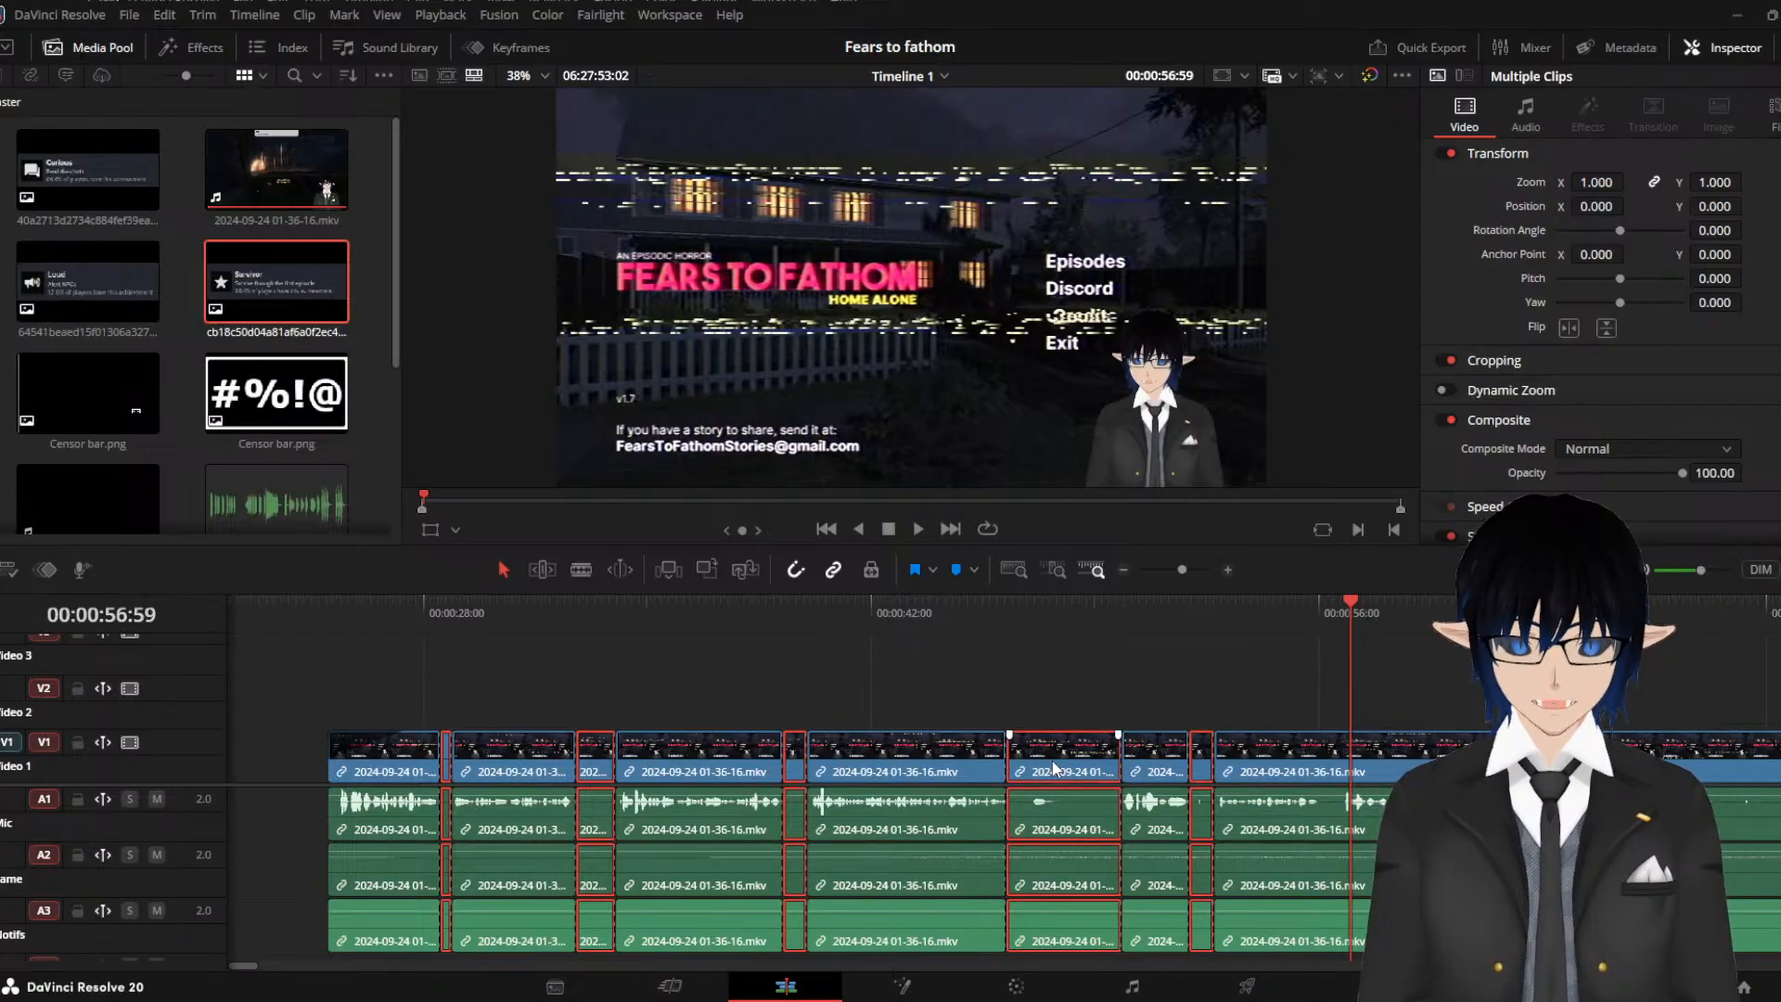
pyautogui.press('Delete')
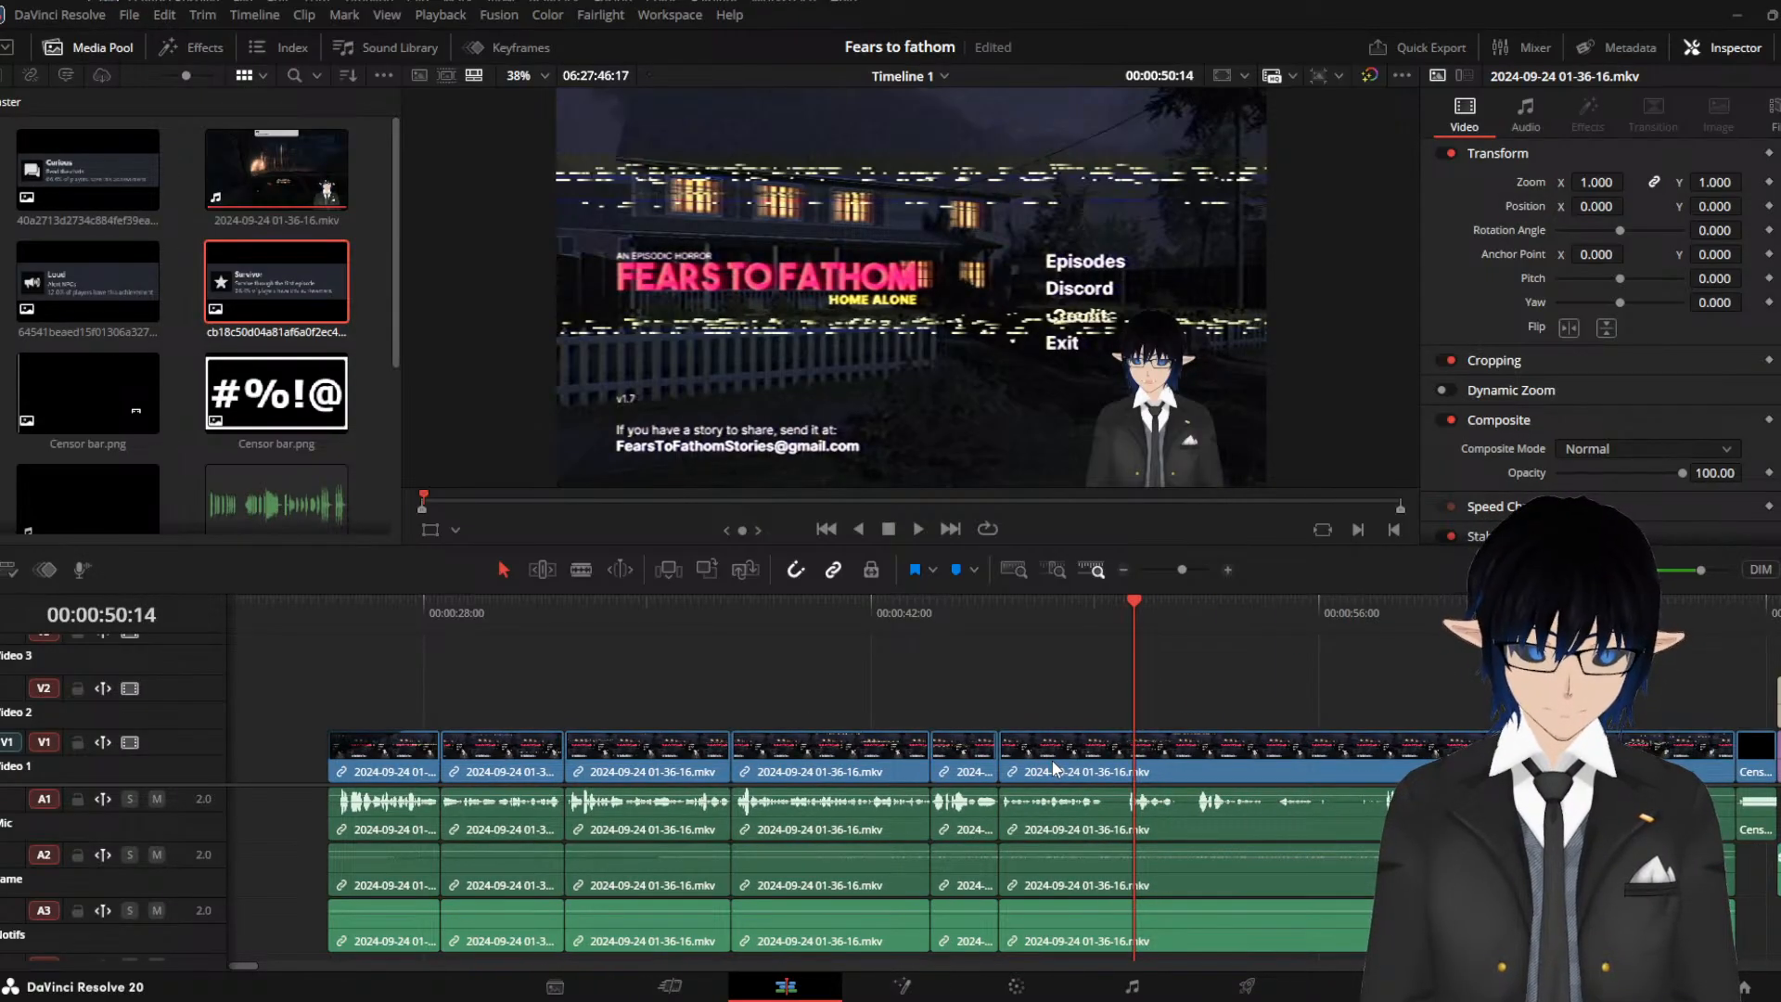
# Play the rest of the opening gameplay clip from about 00:00:48 to 00:00:54:51 to check its speech and silences
pyautogui.scroll(-5, 1213, 805)
pyautogui.scroll(4, 1213, 805)
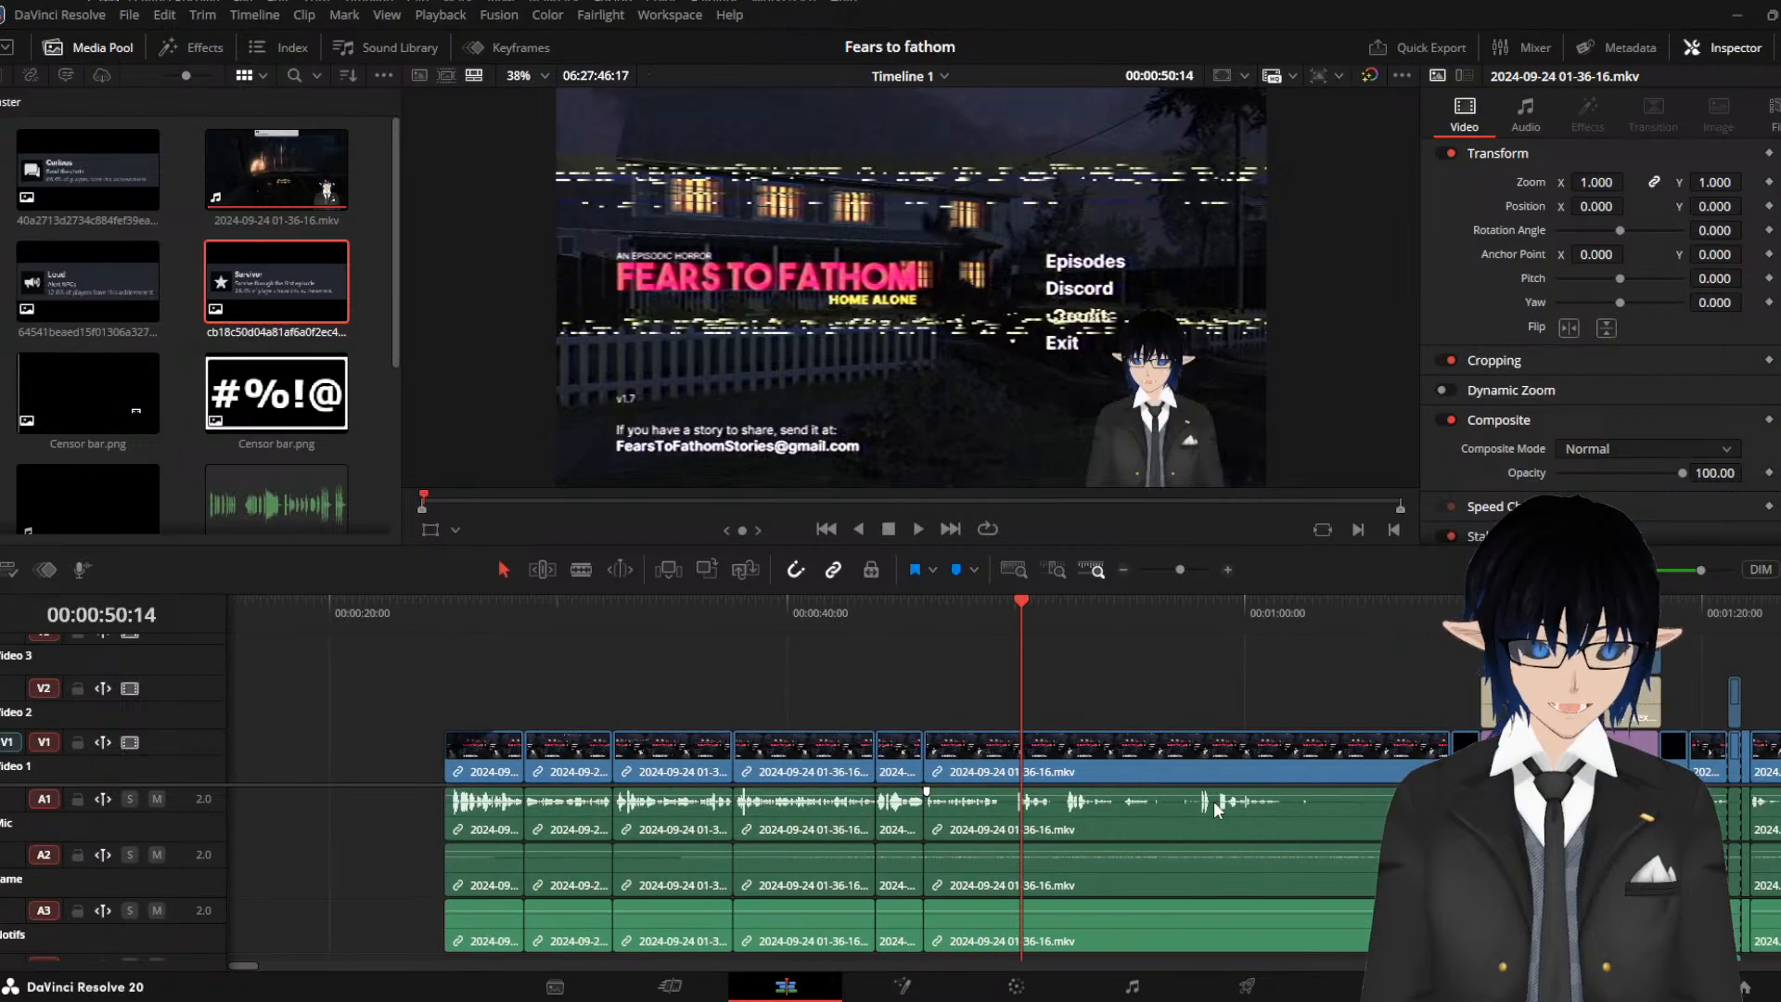
pyautogui.scroll(3, 1213, 799)
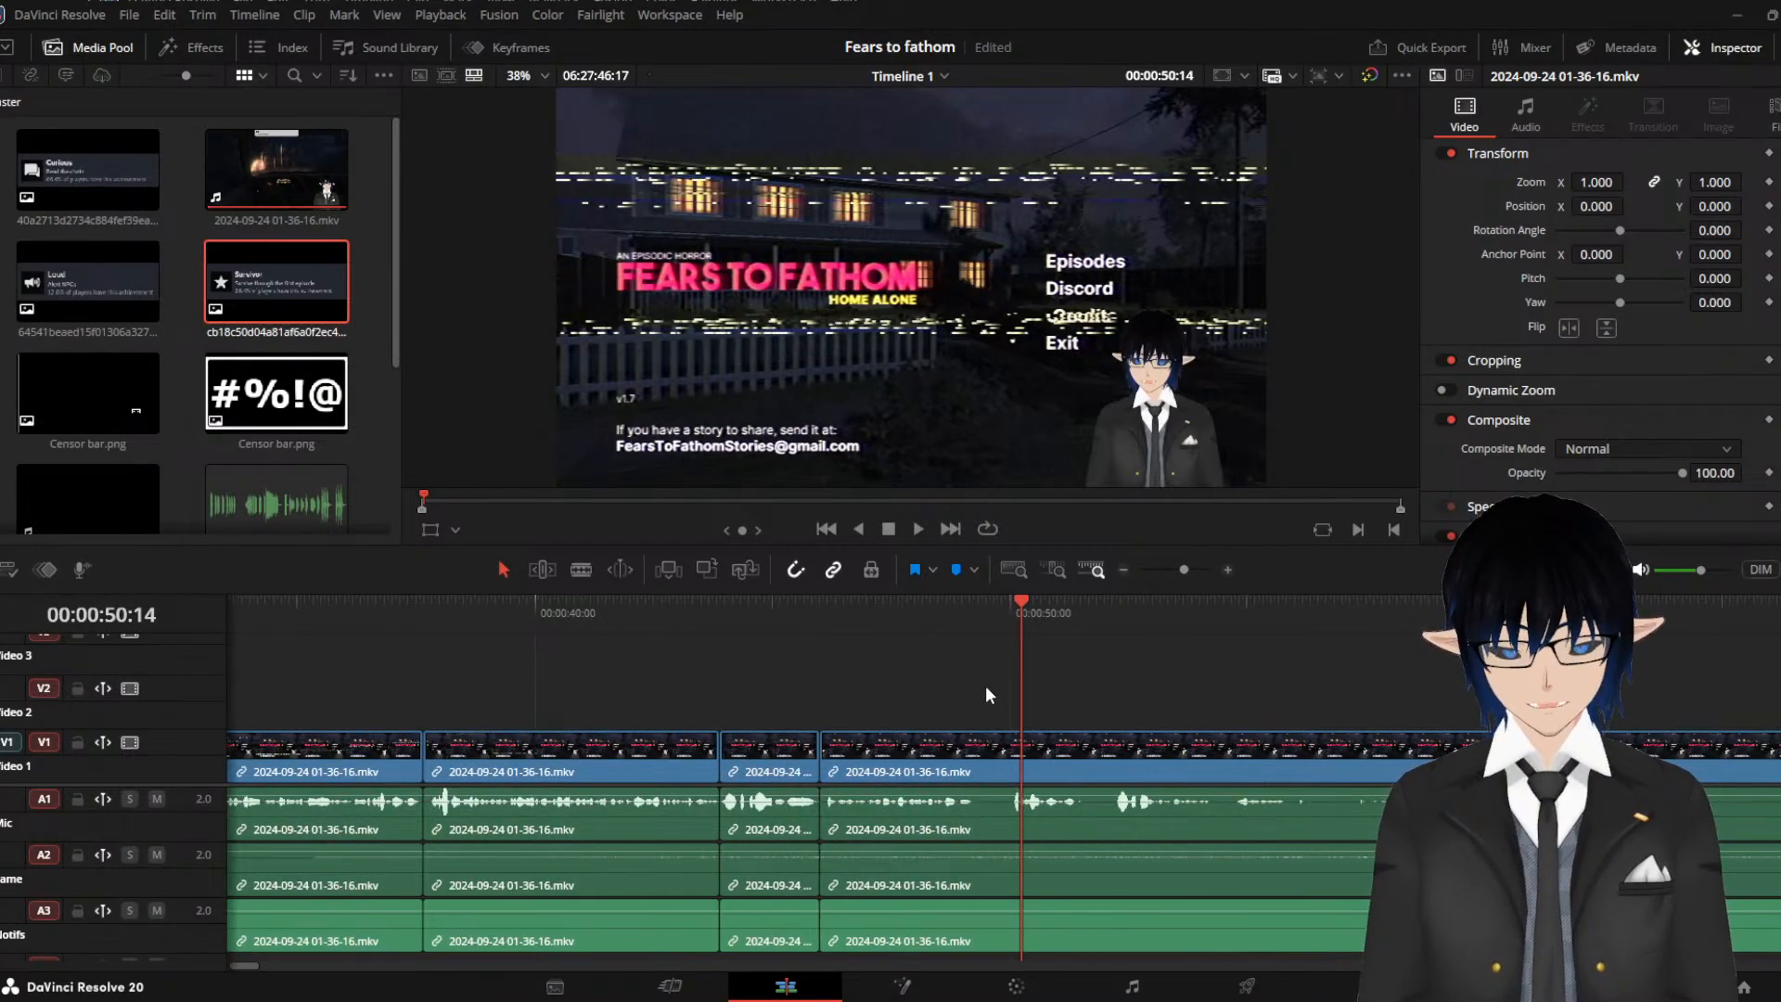
pyautogui.click(908, 630)
pyautogui.press('space')
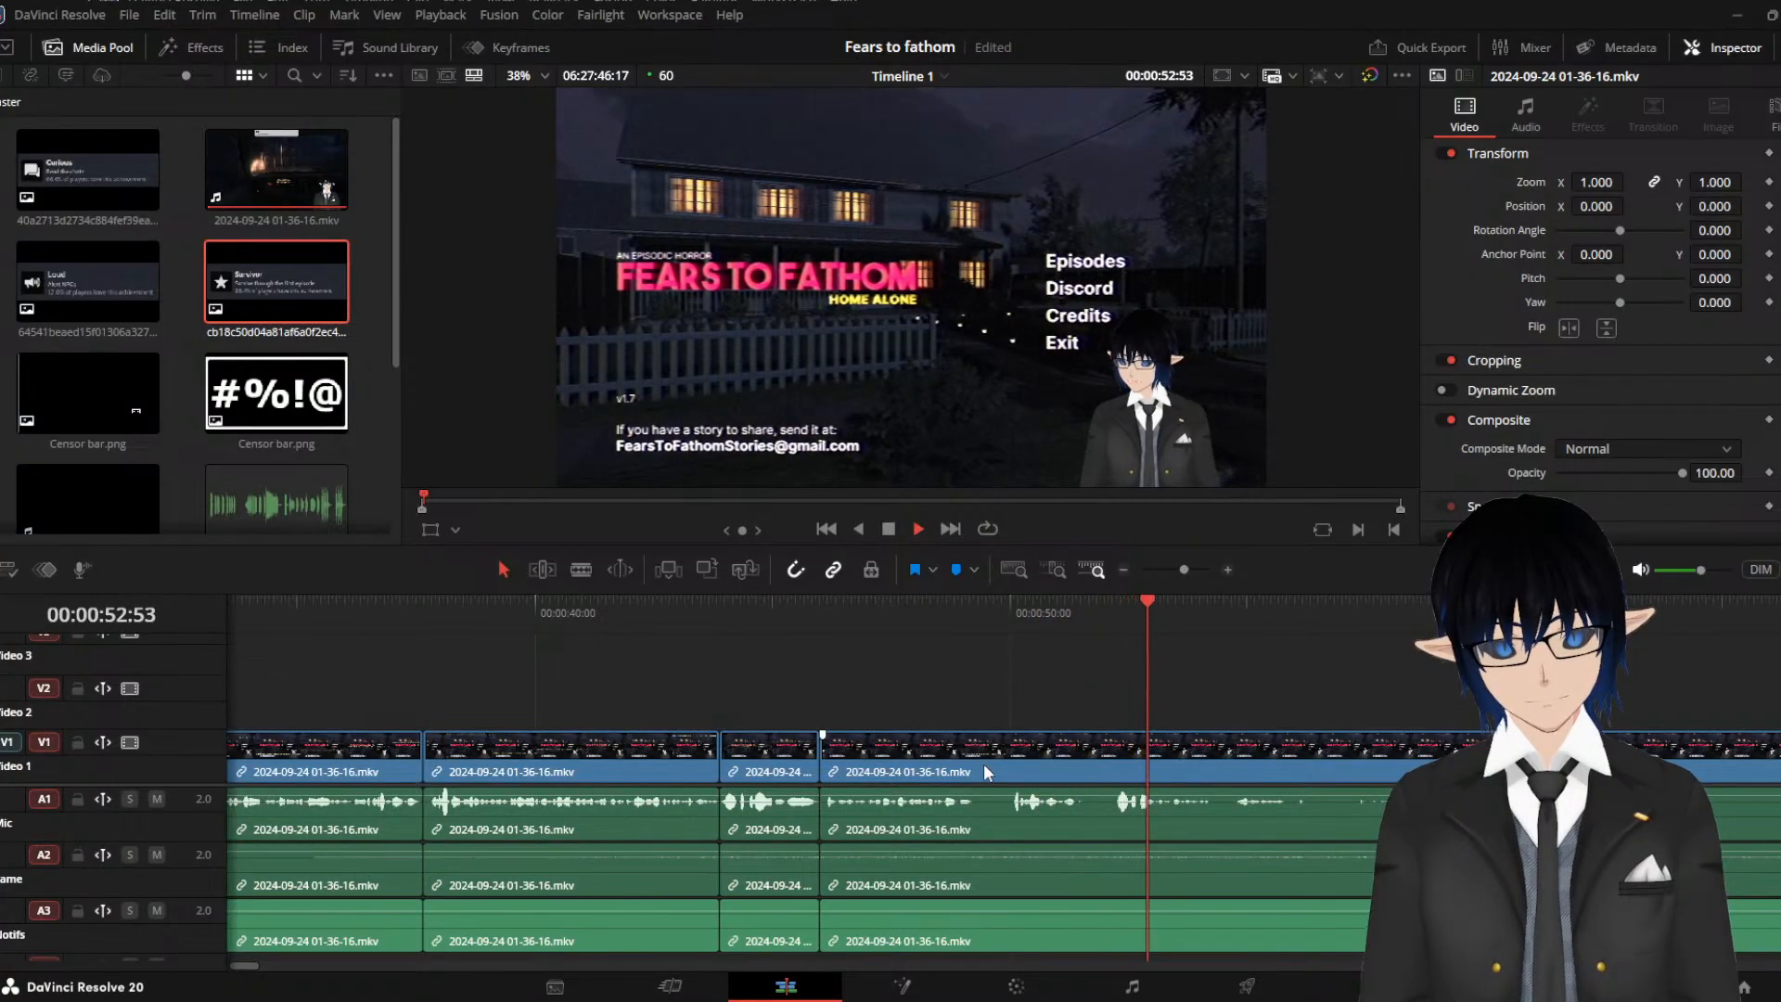
pyautogui.press('space')
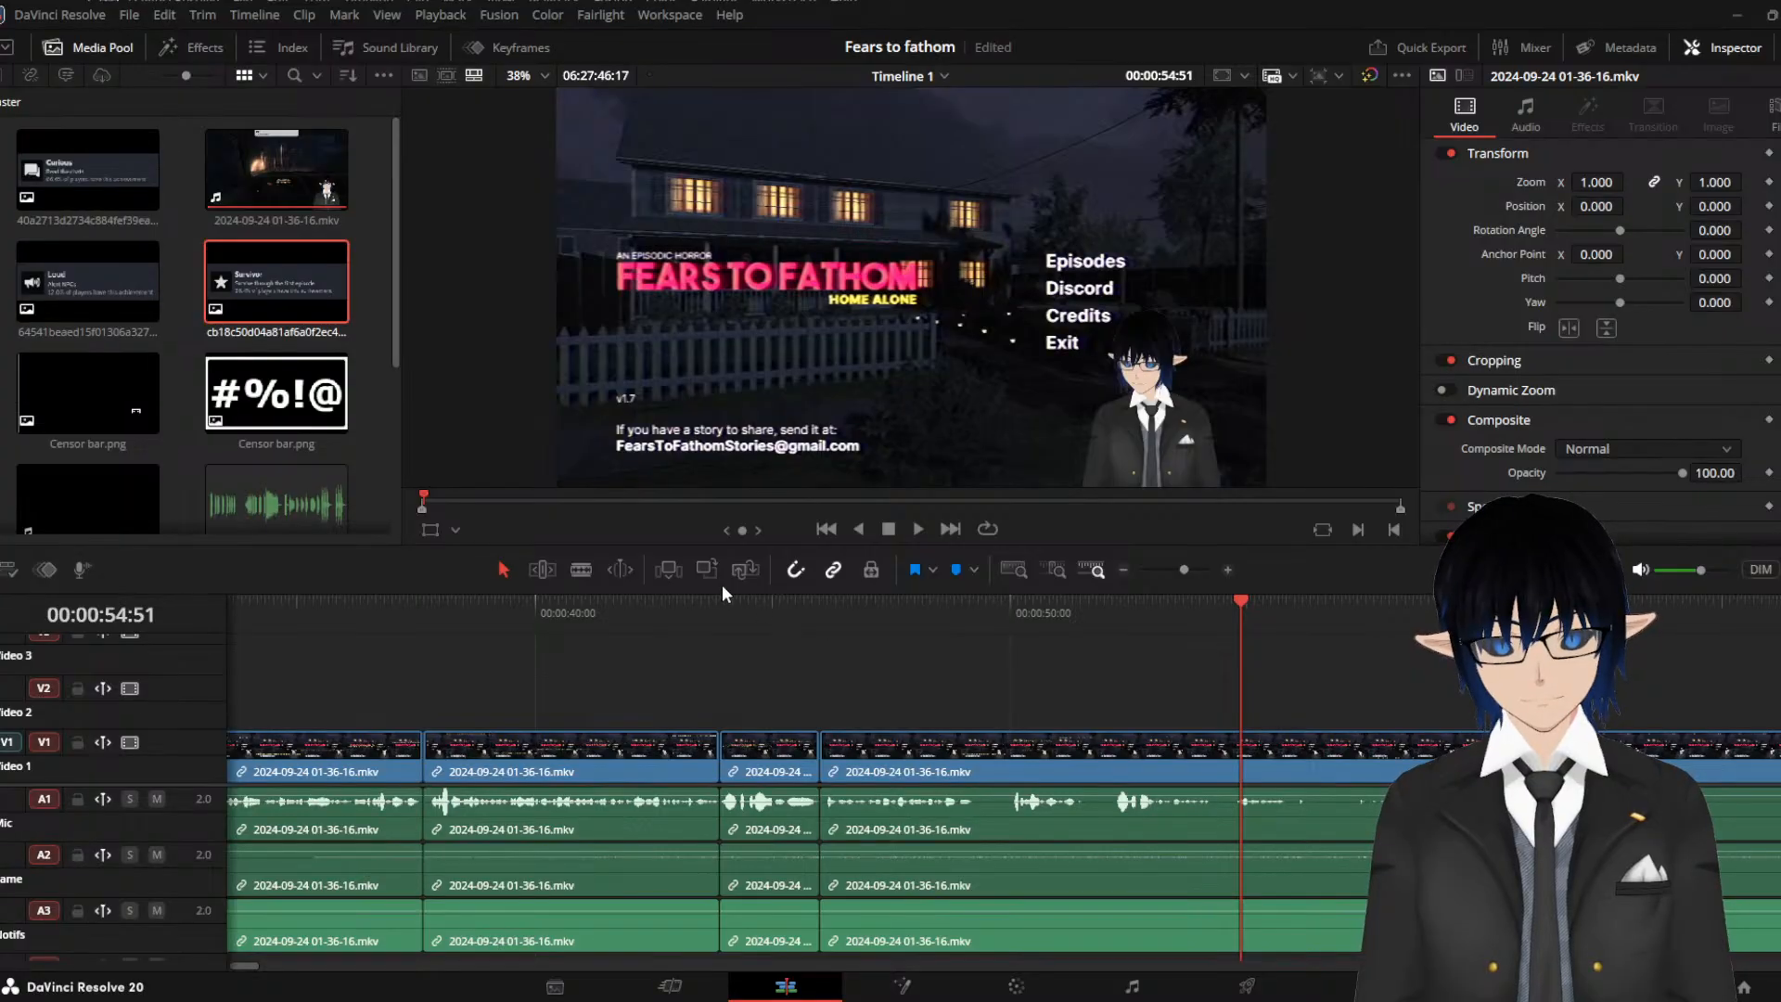
# Split the gameplay clip around the silent gap from 00:00:49:15 to 00:00:50:01 and at about 00:00:51:27, after the next speech
pyautogui.press('b')
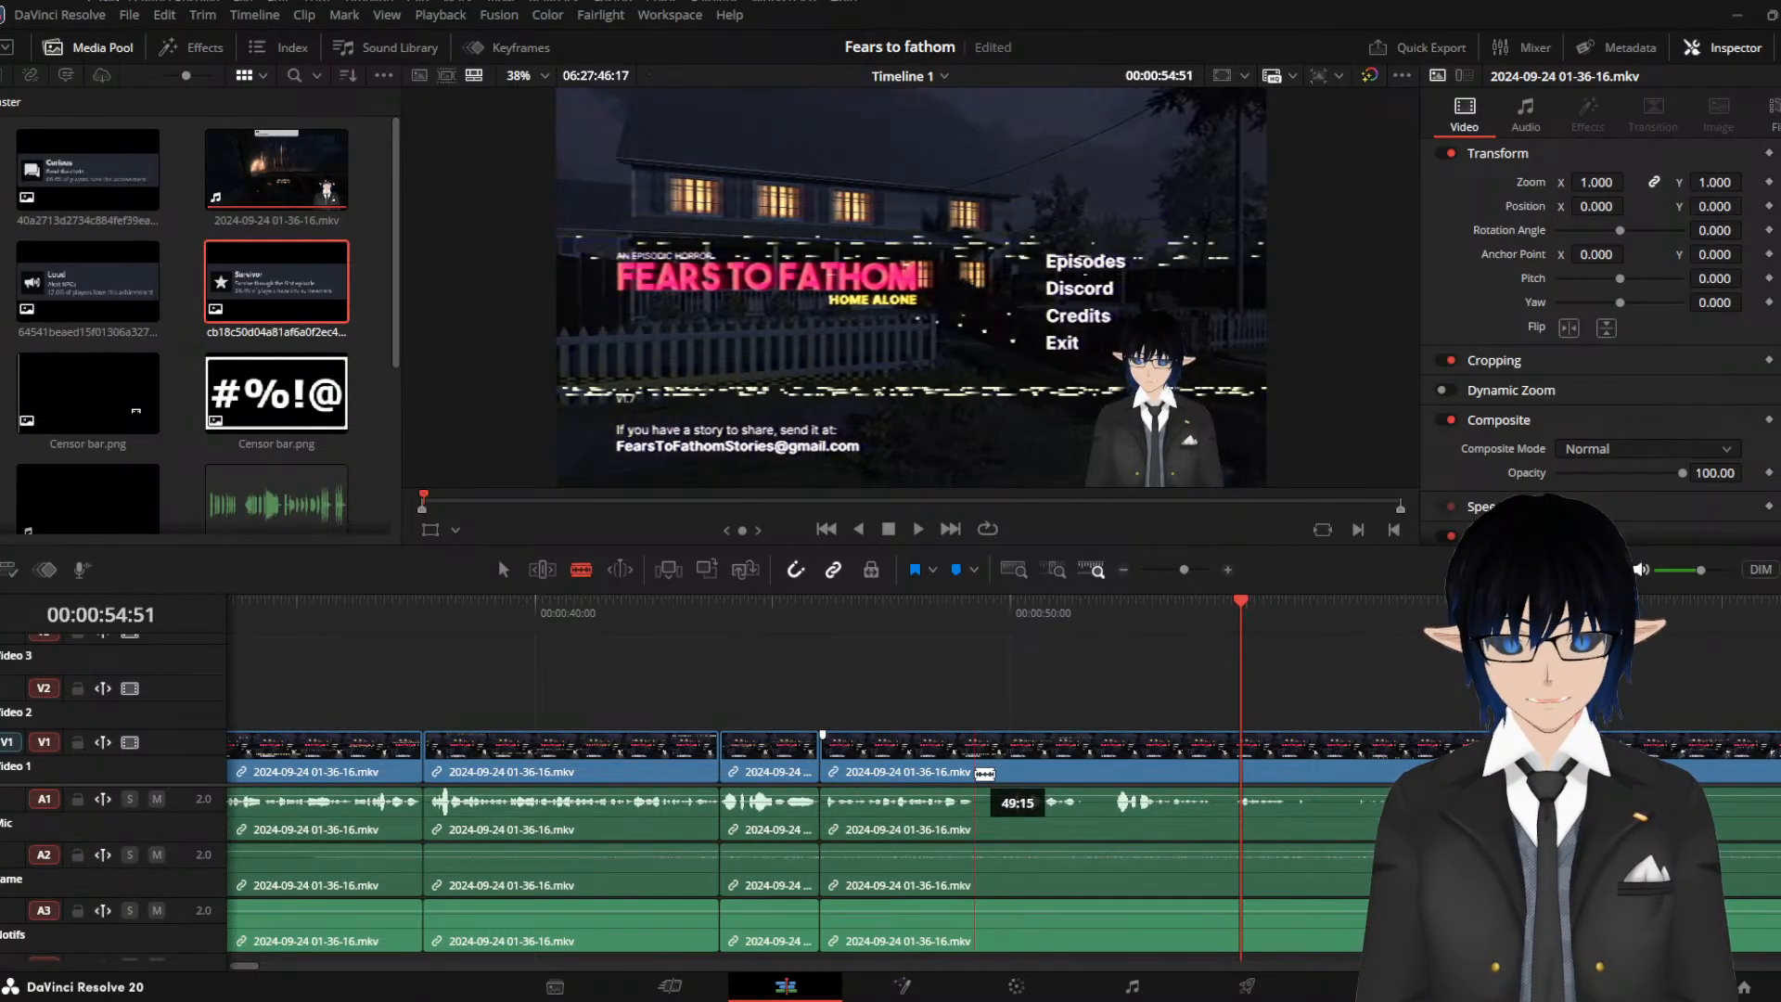
pyautogui.click(975, 773)
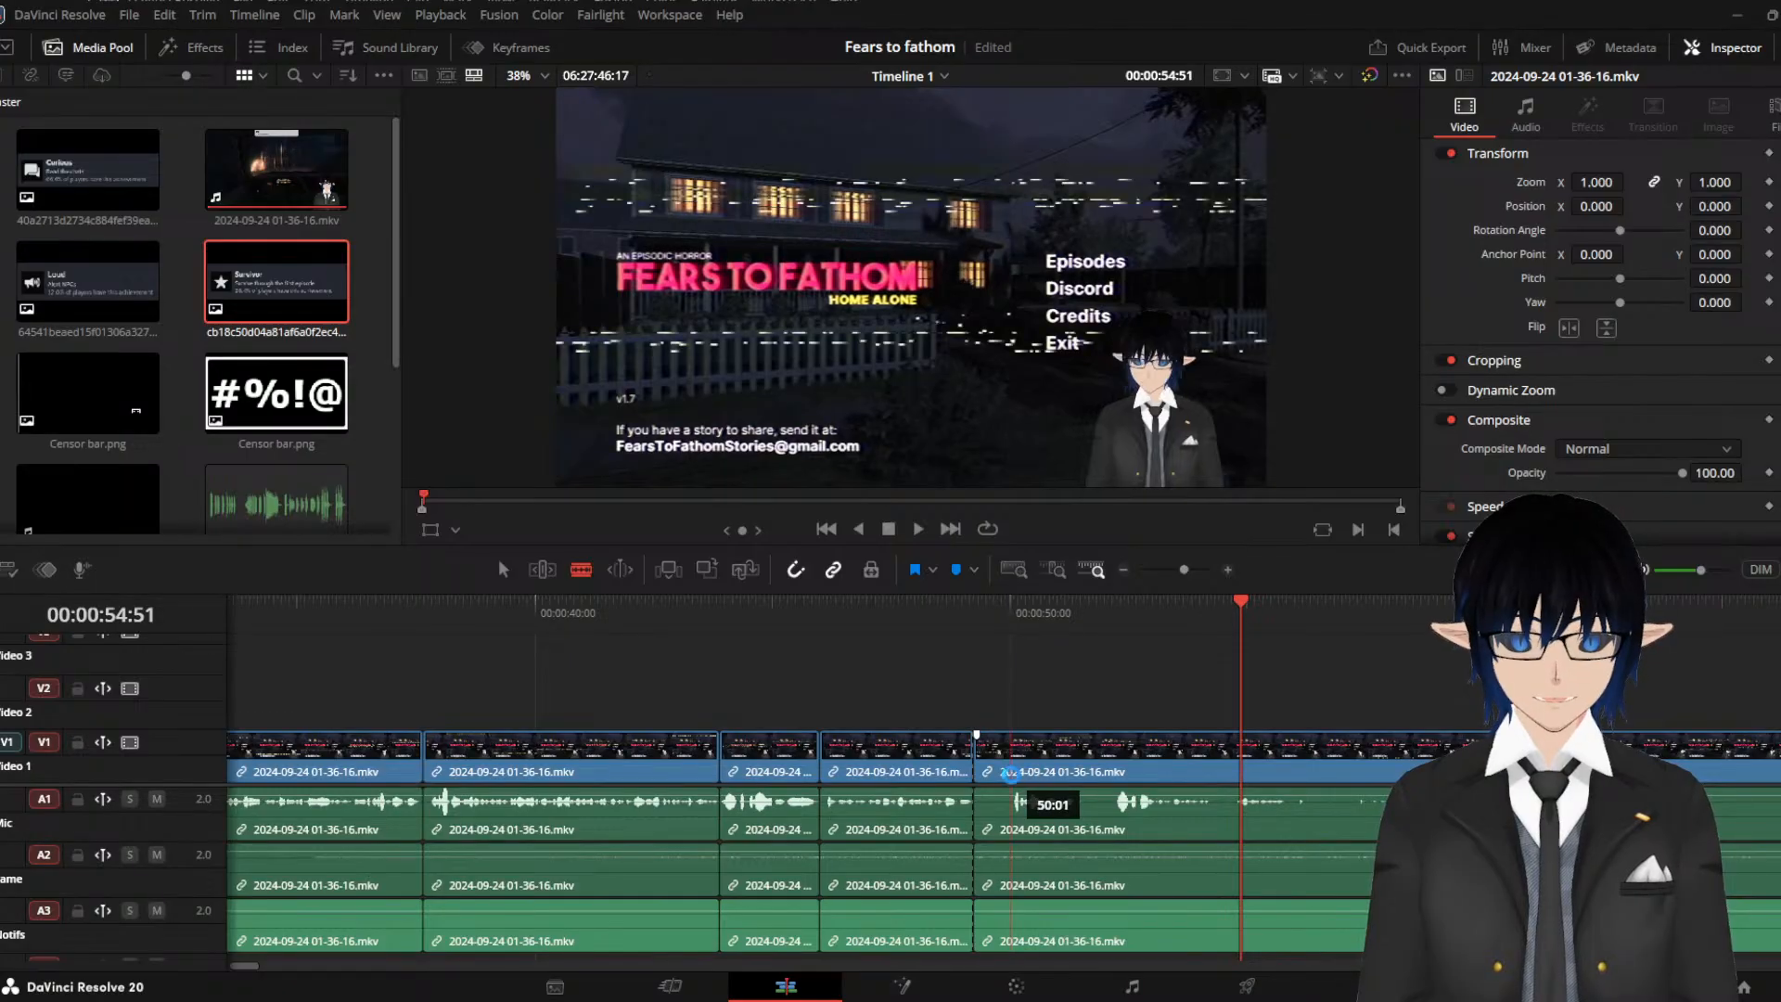
pyautogui.click(1010, 773)
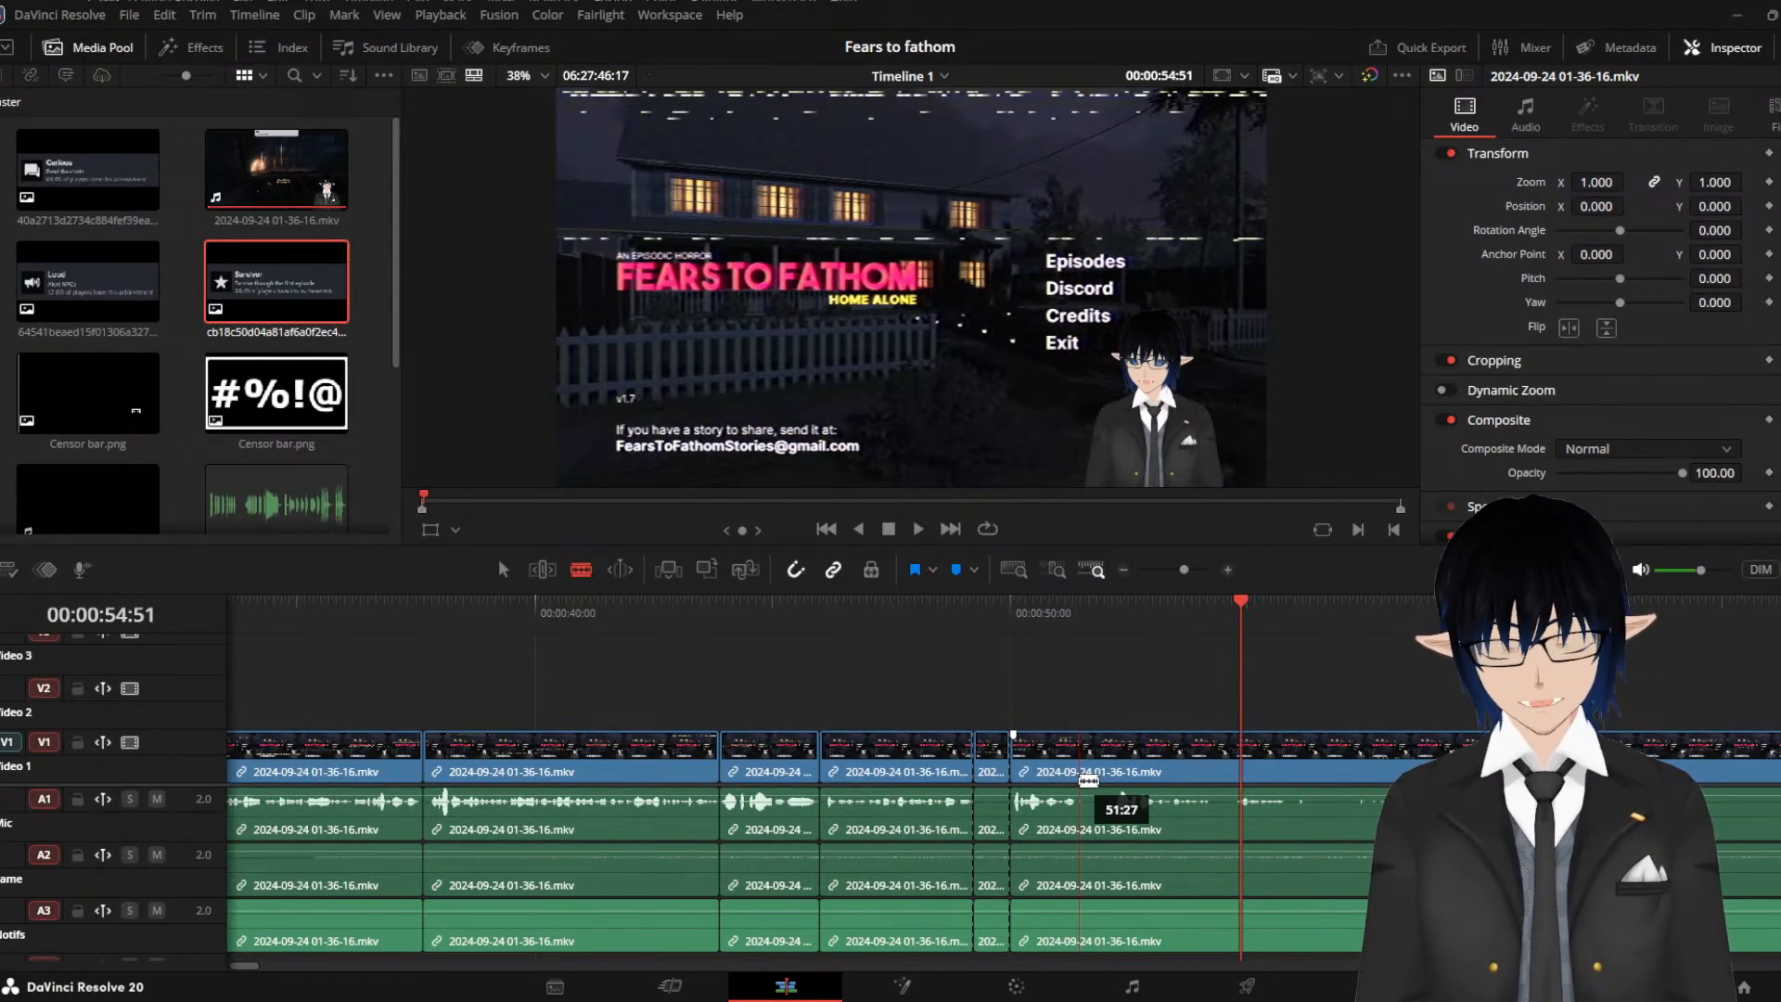
pyautogui.click(1081, 775)
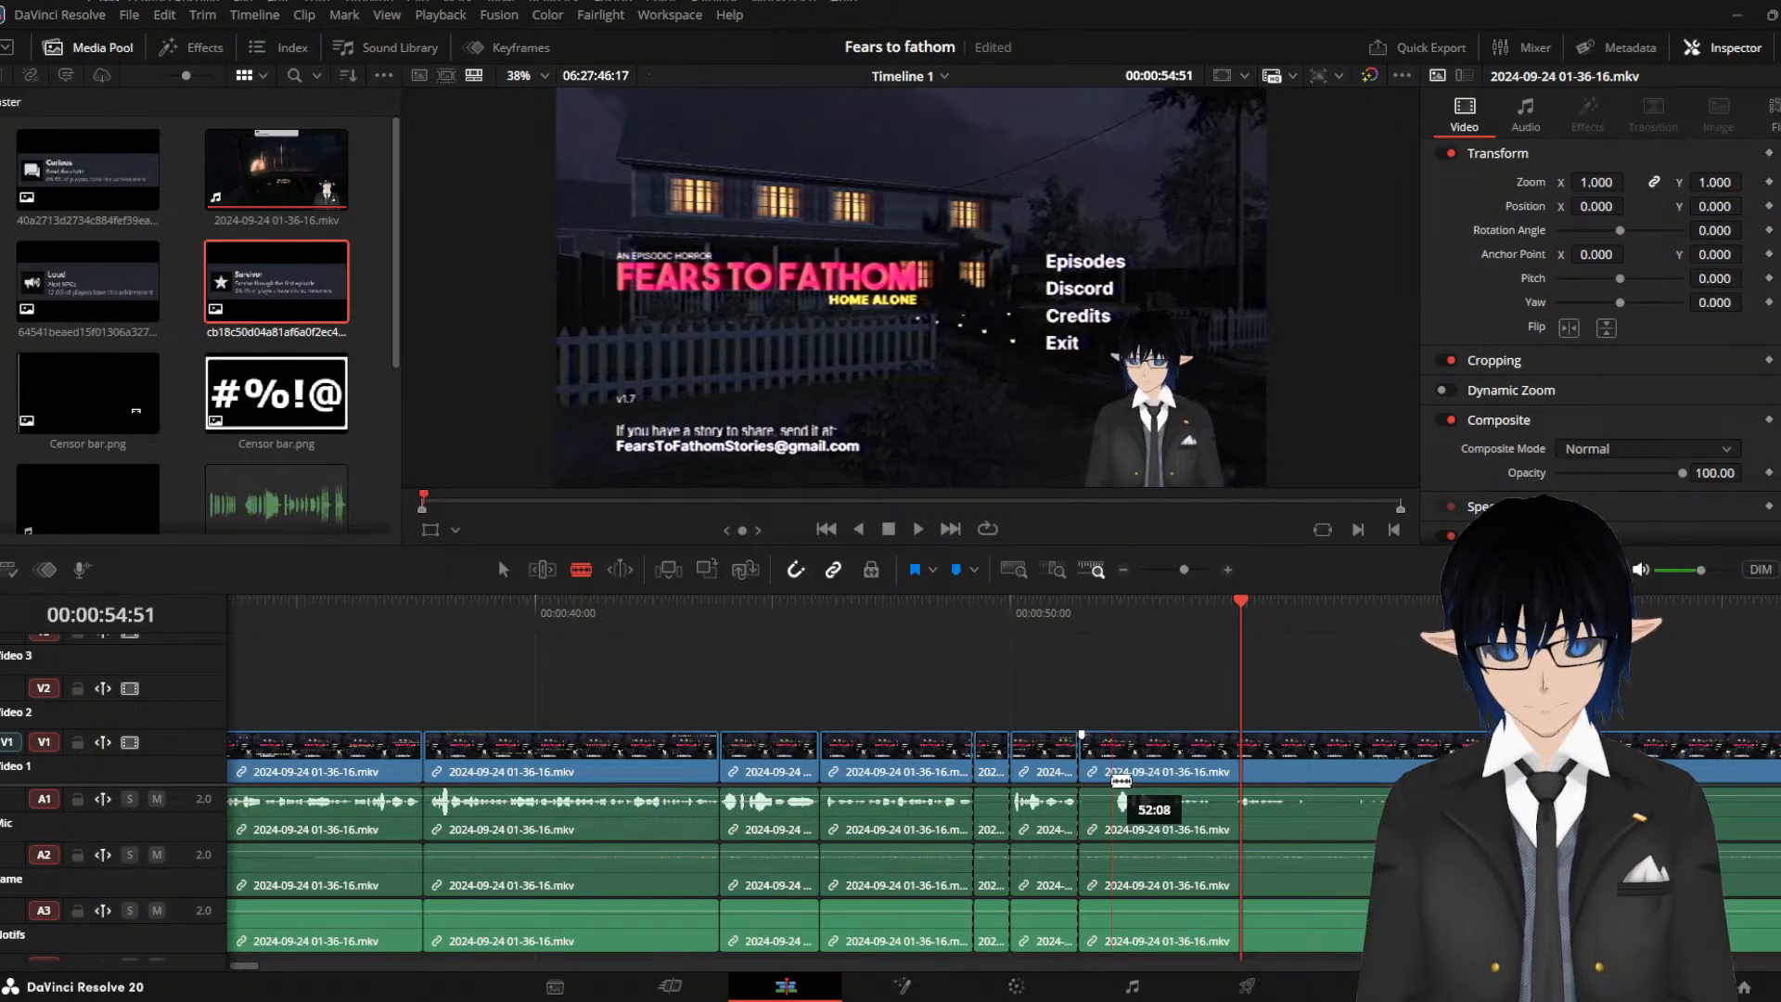
# Replay from about 00:00:52 and split the clip just before the next speech burst and around the gap from 00:00:54:13 to 00:00:54:40
pyautogui.click(1097, 610)
pyautogui.press('space')
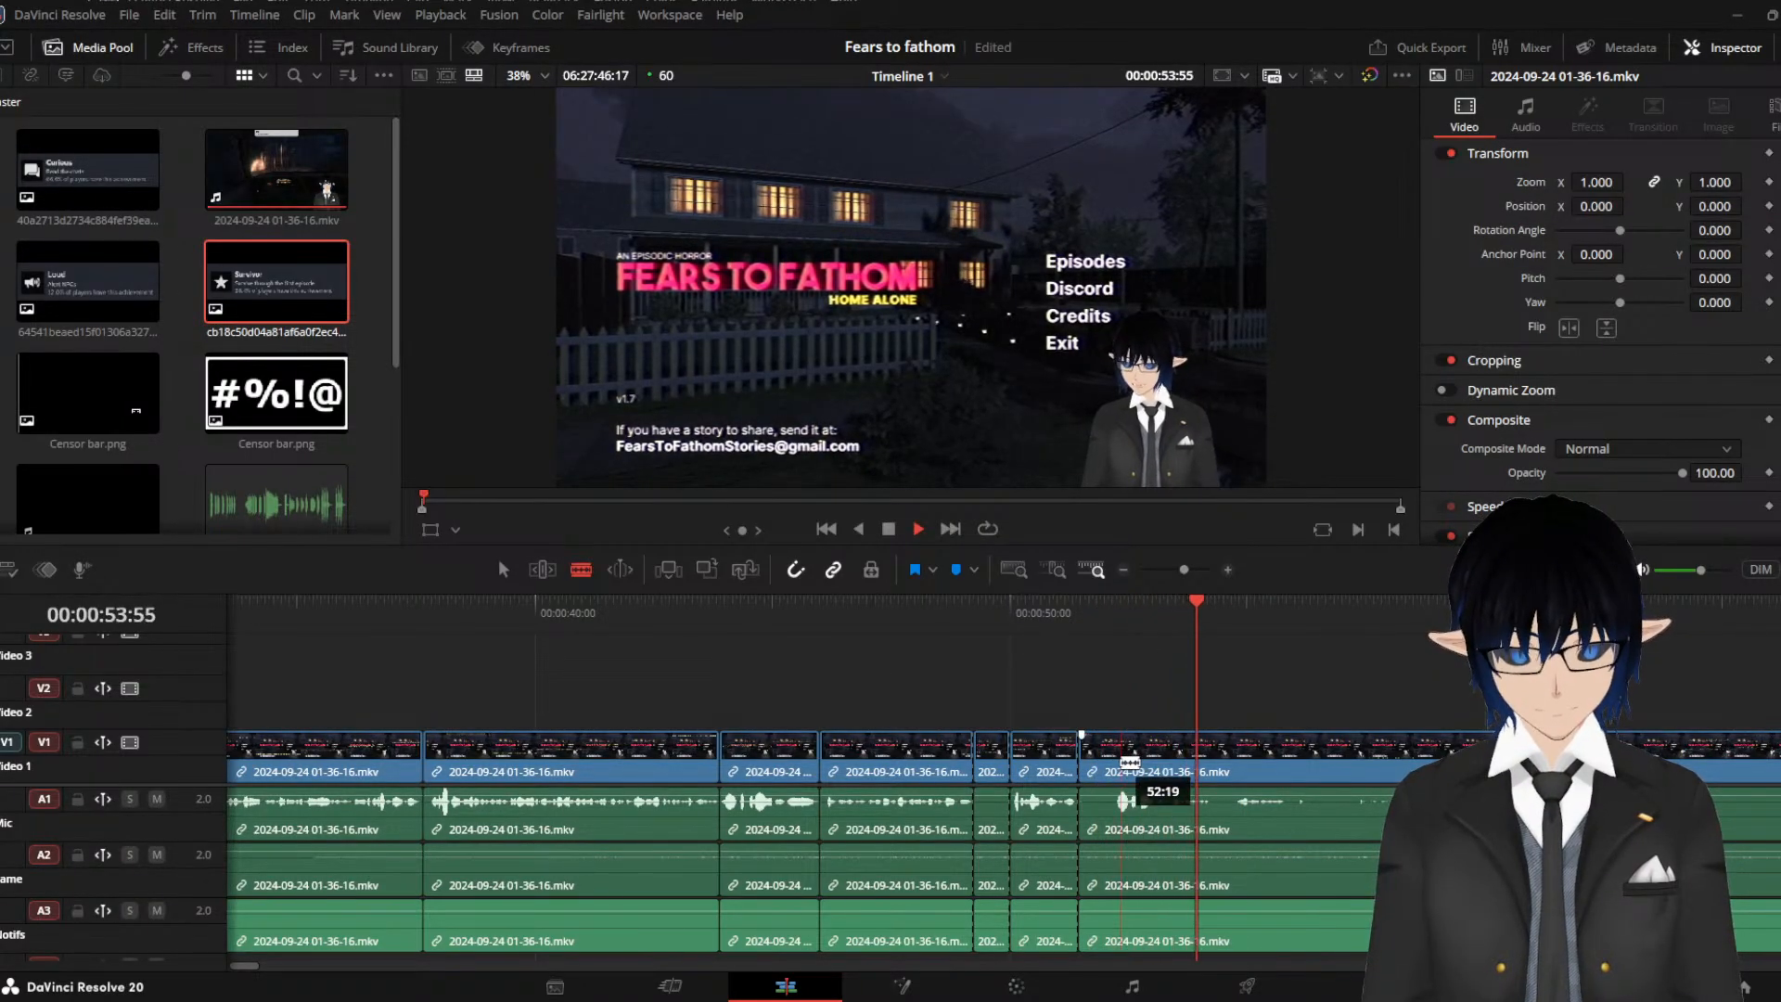
pyautogui.click(1117, 770)
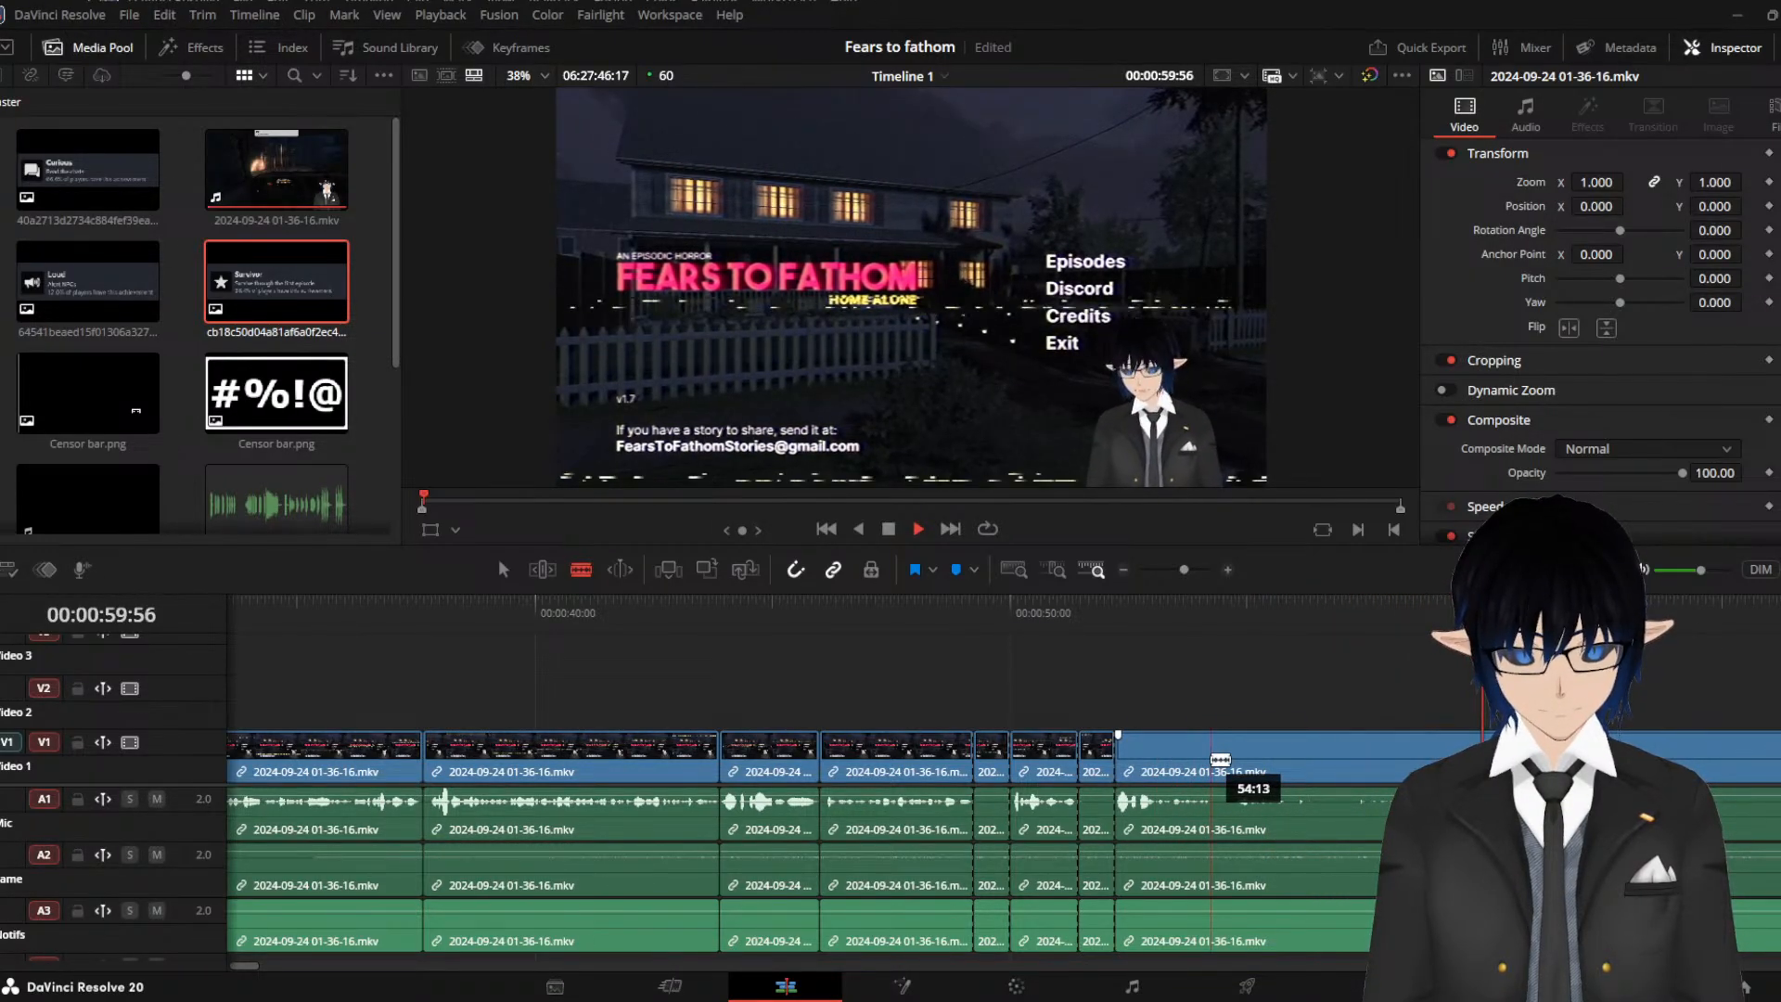
pyautogui.click(1212, 765)
pyautogui.click(1234, 753)
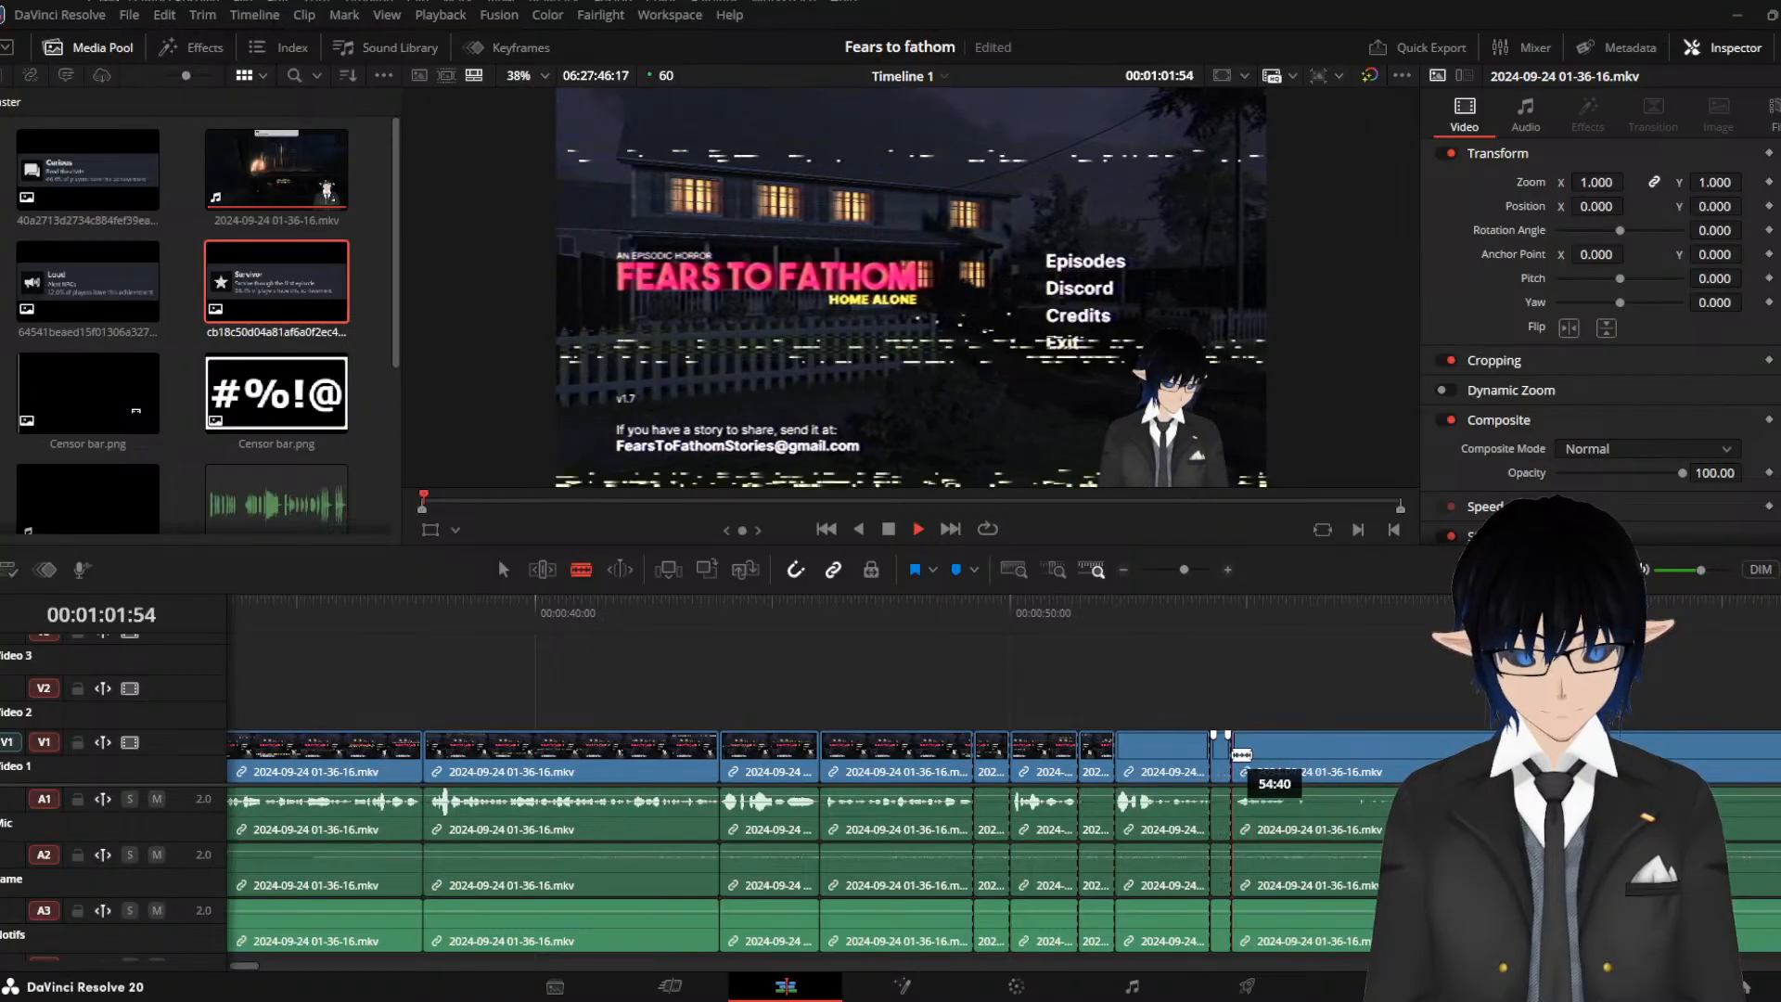
# Play on from about 00:00:55:30 and split the clip around the silence from 00:00:55:48 to about 00:00:58:44
pyautogui.click(1274, 617)
pyautogui.press('space')
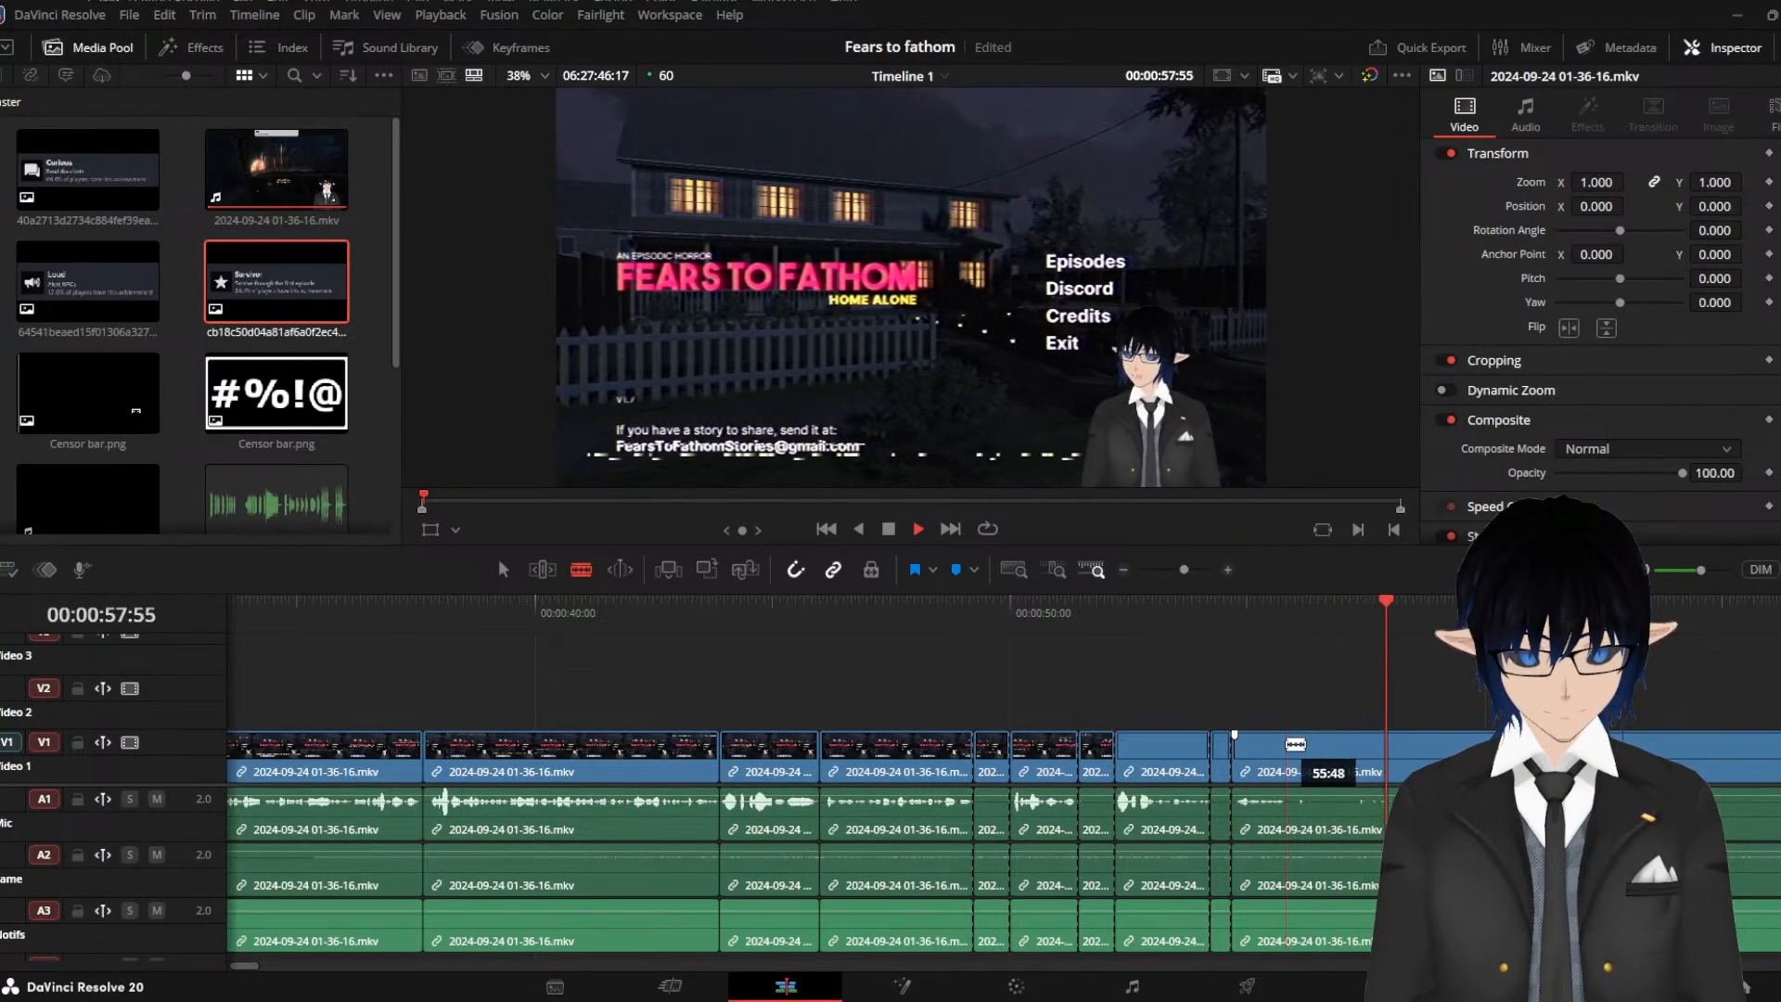
pyautogui.click(1285, 753)
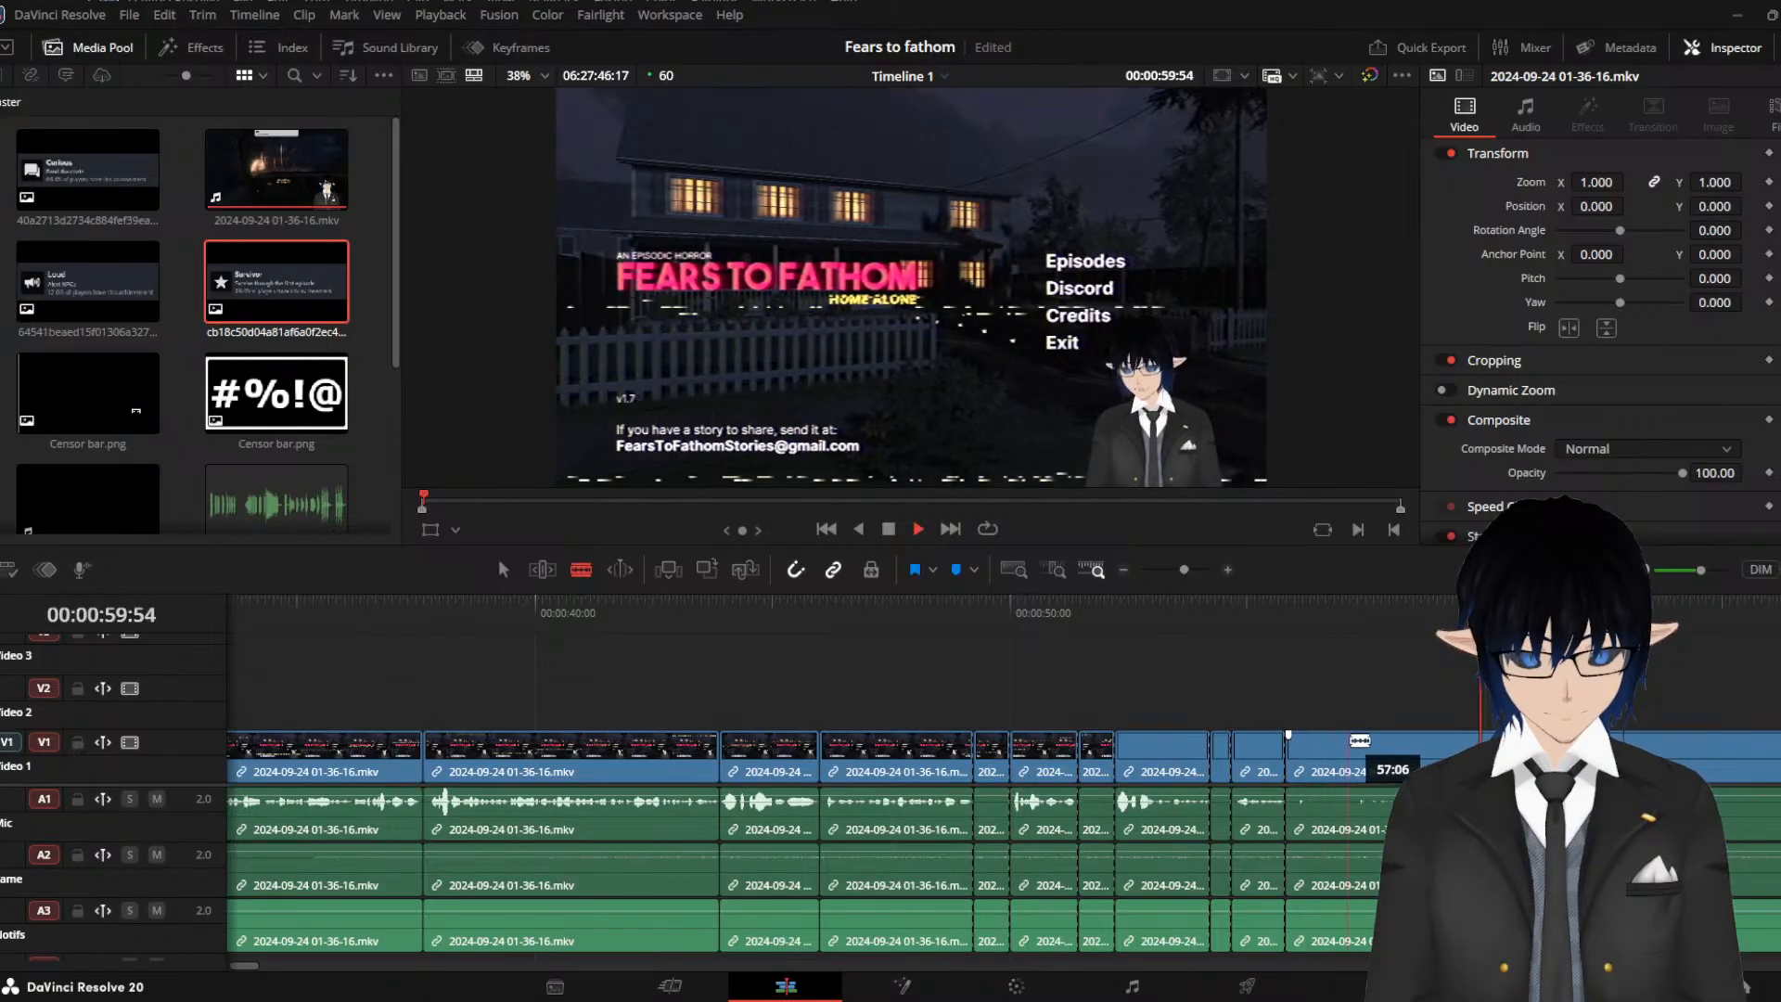
pyautogui.click(1425, 612)
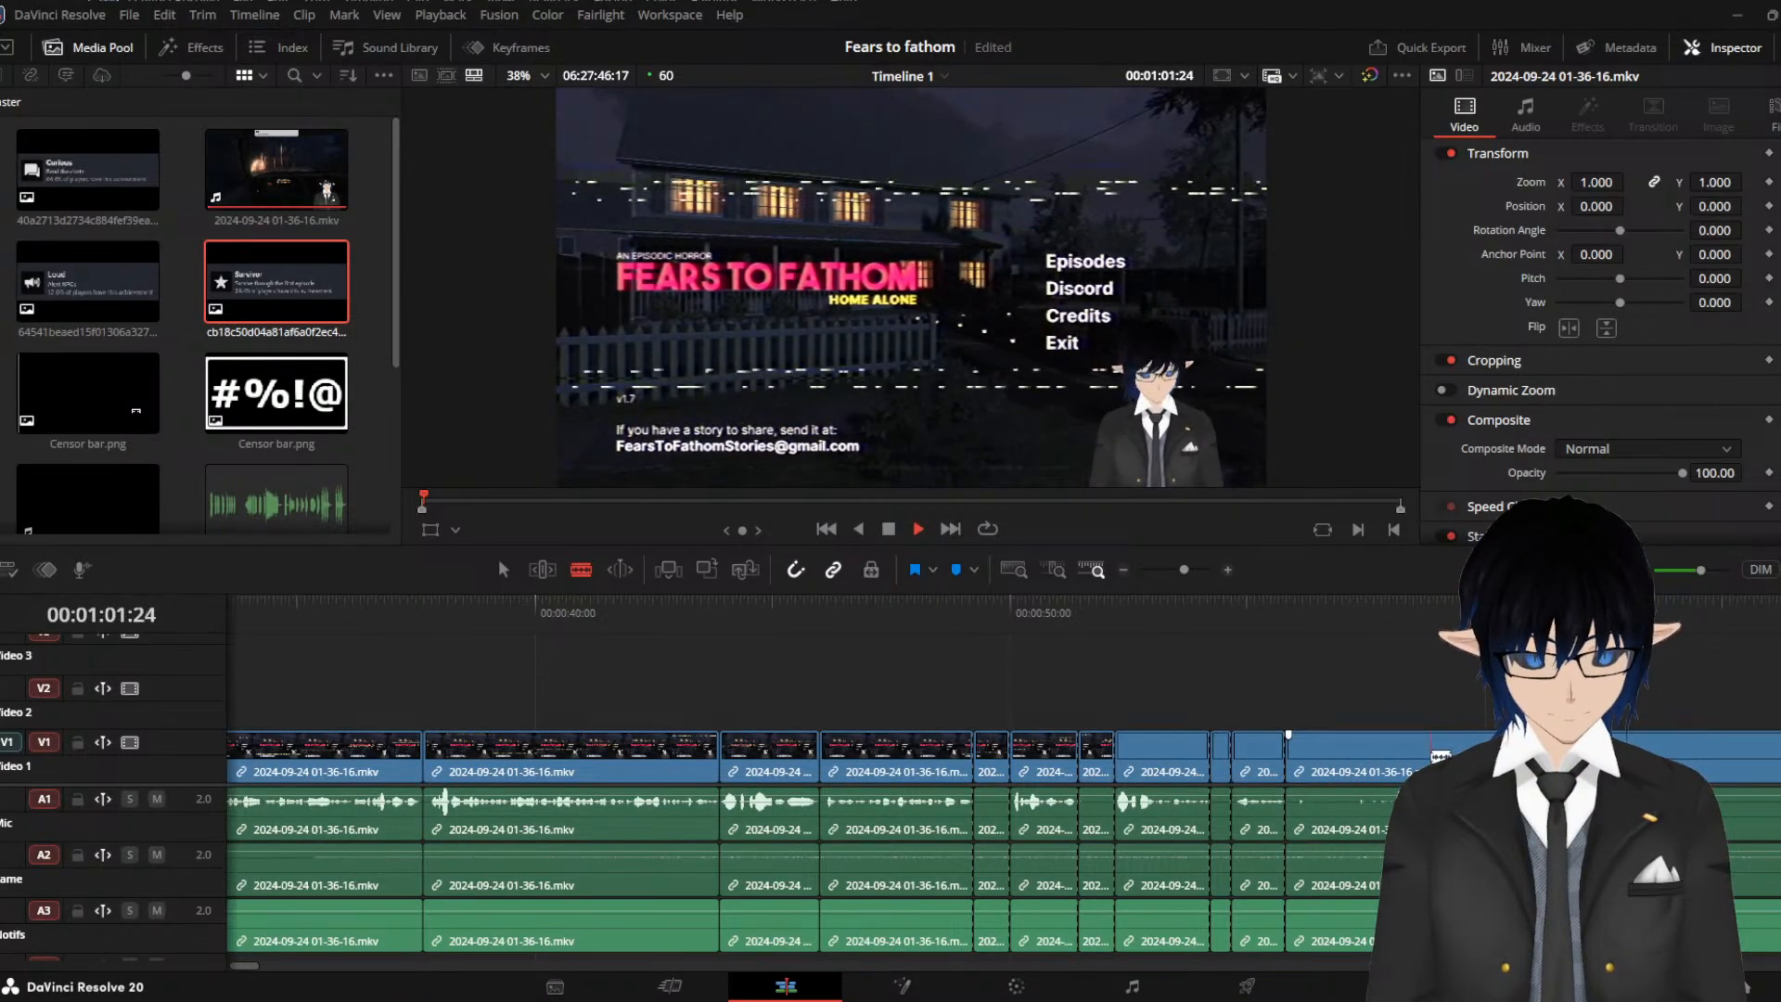
pyautogui.click(1392, 612)
pyautogui.press('space')
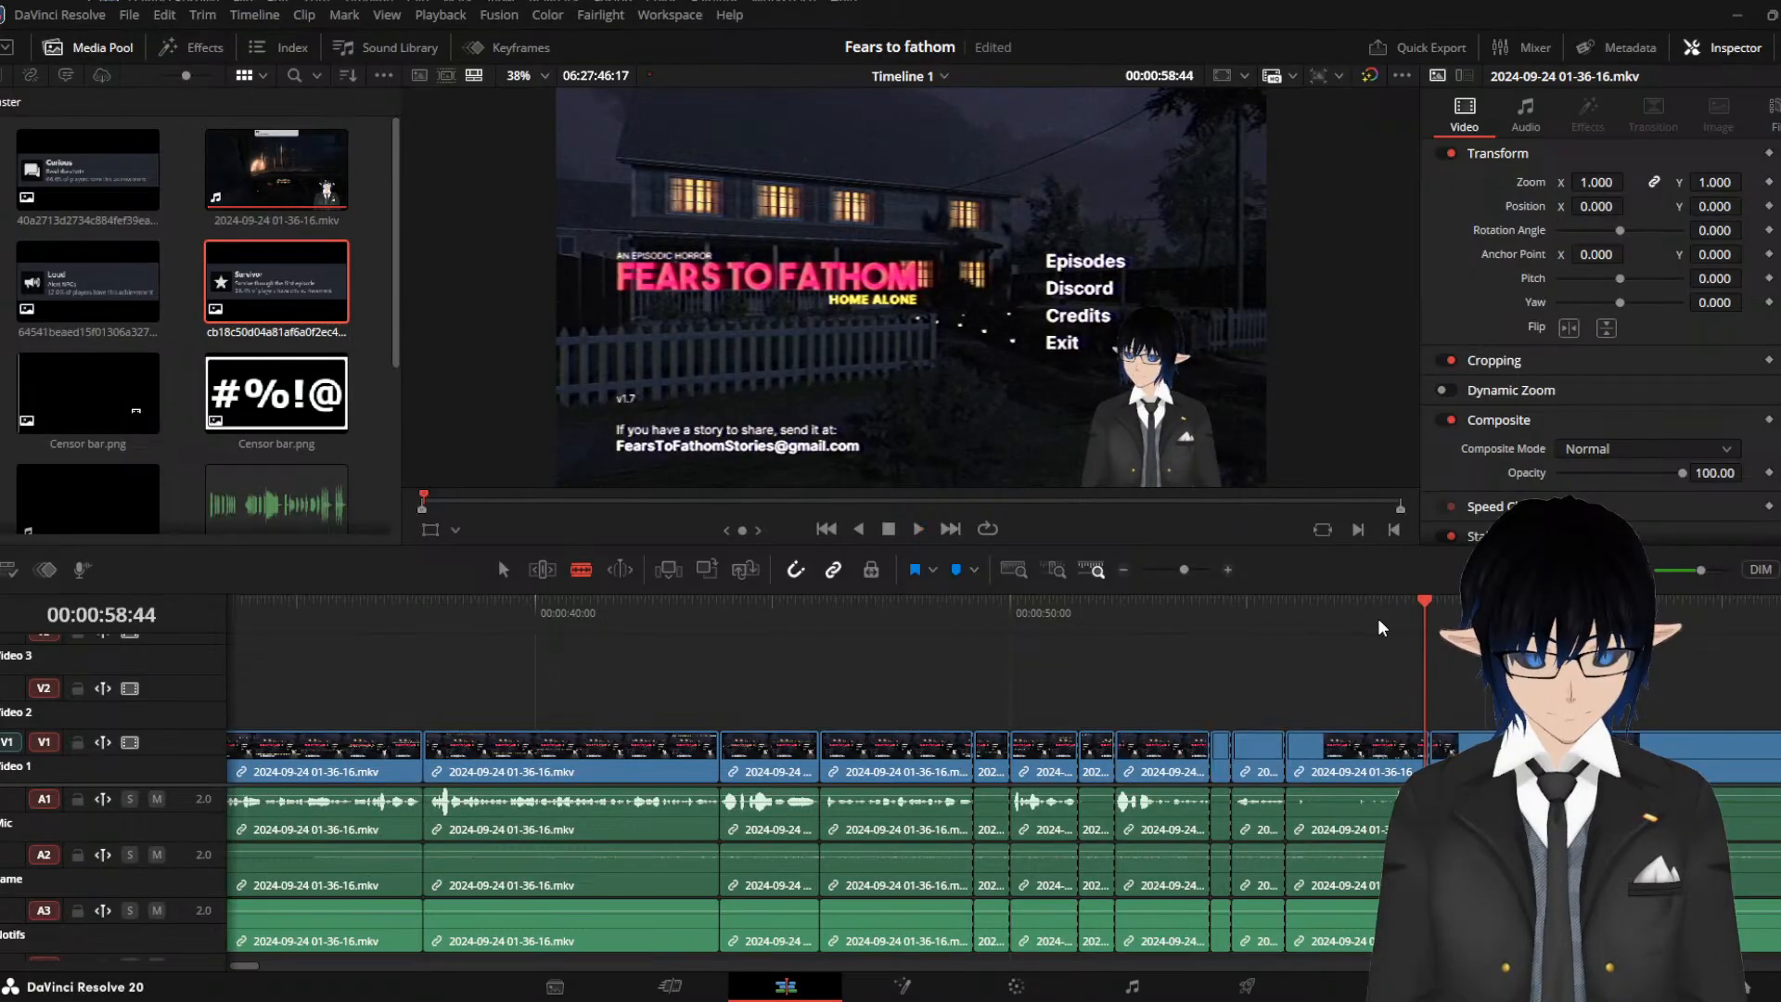
# Ripple delete the four silent segments cut out of the gameplay between 00:00:49:15 and 00:00:58:44
pyautogui.press('a')
pyautogui.click(1361, 759)
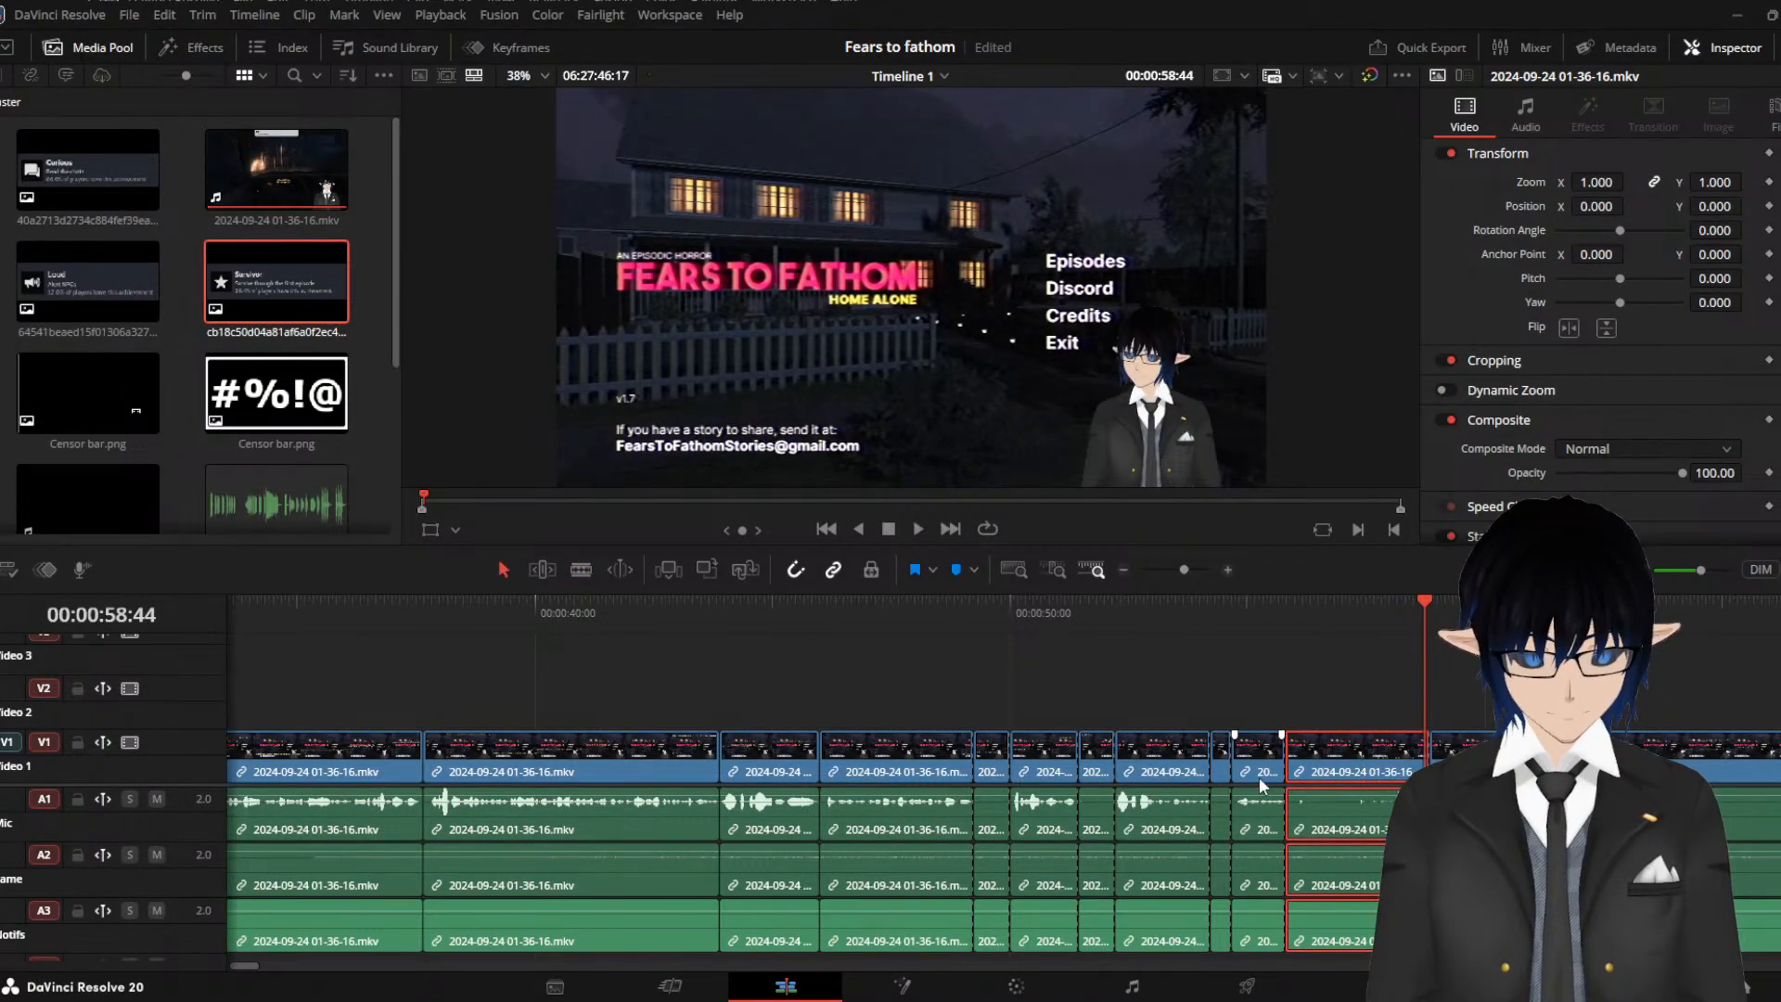
pyautogui.click(1222, 775)
pyautogui.click(1319, 771)
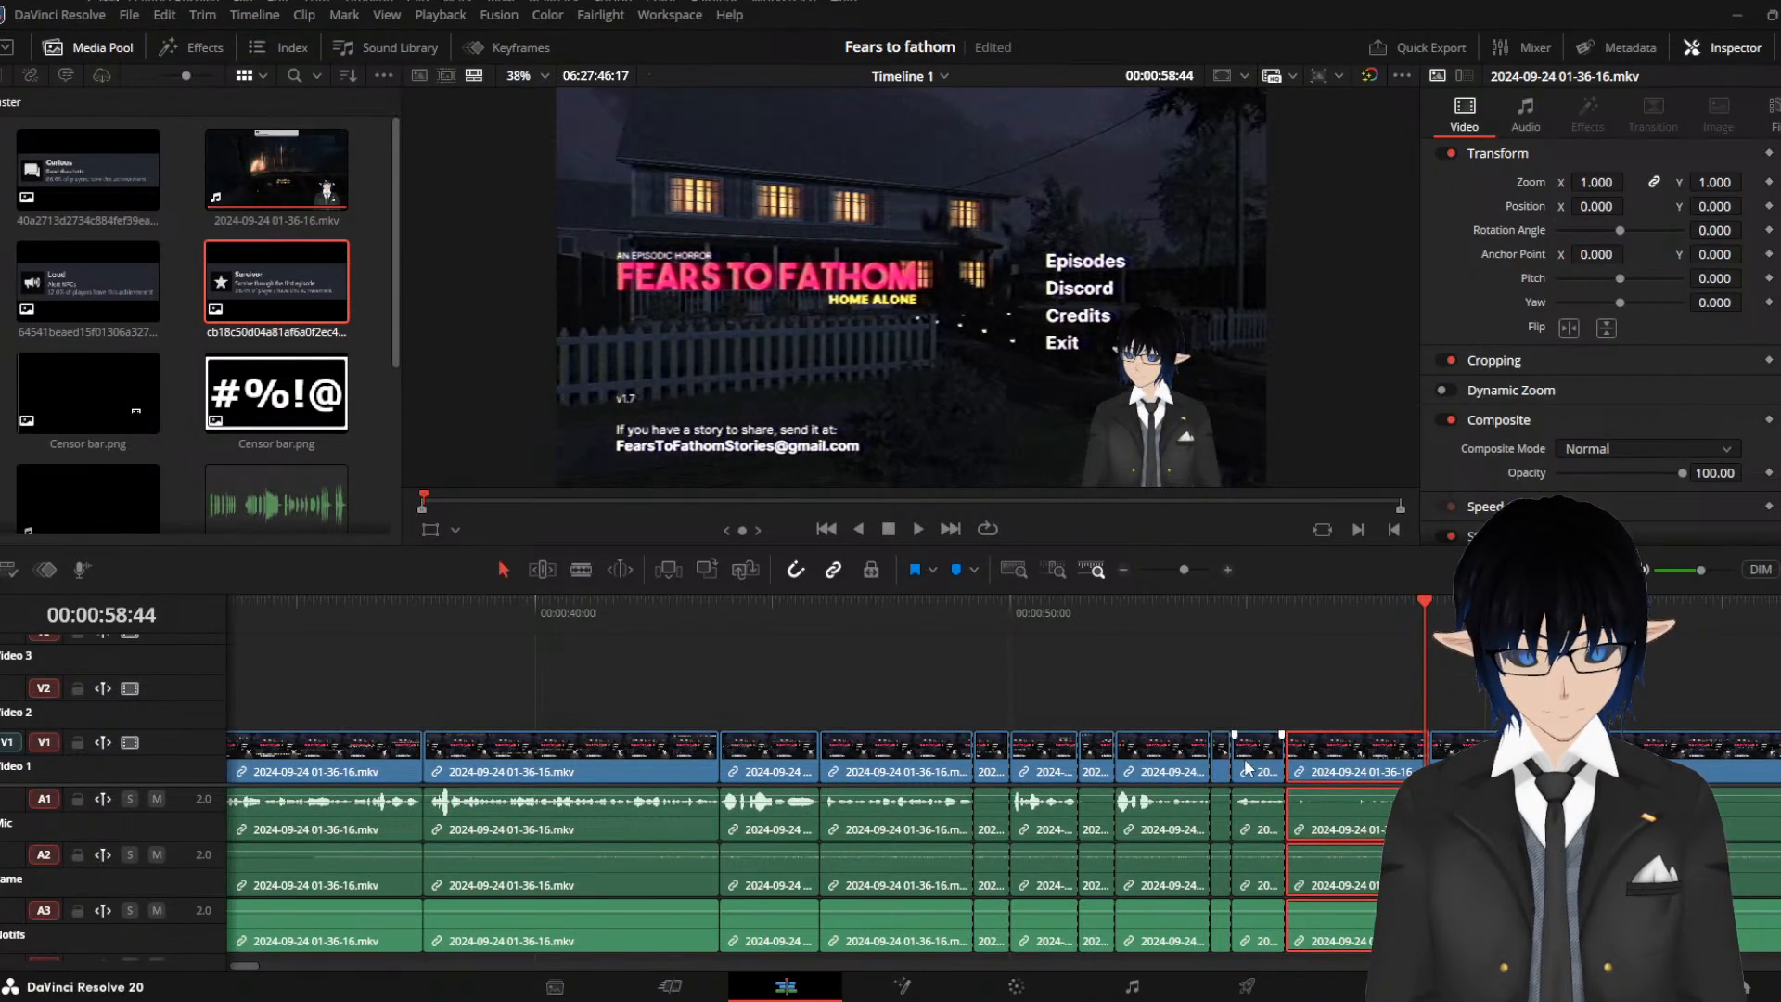
pyautogui.keyDown('ctrl'); pyautogui.click(1223, 768); pyautogui.keyUp('ctrl')
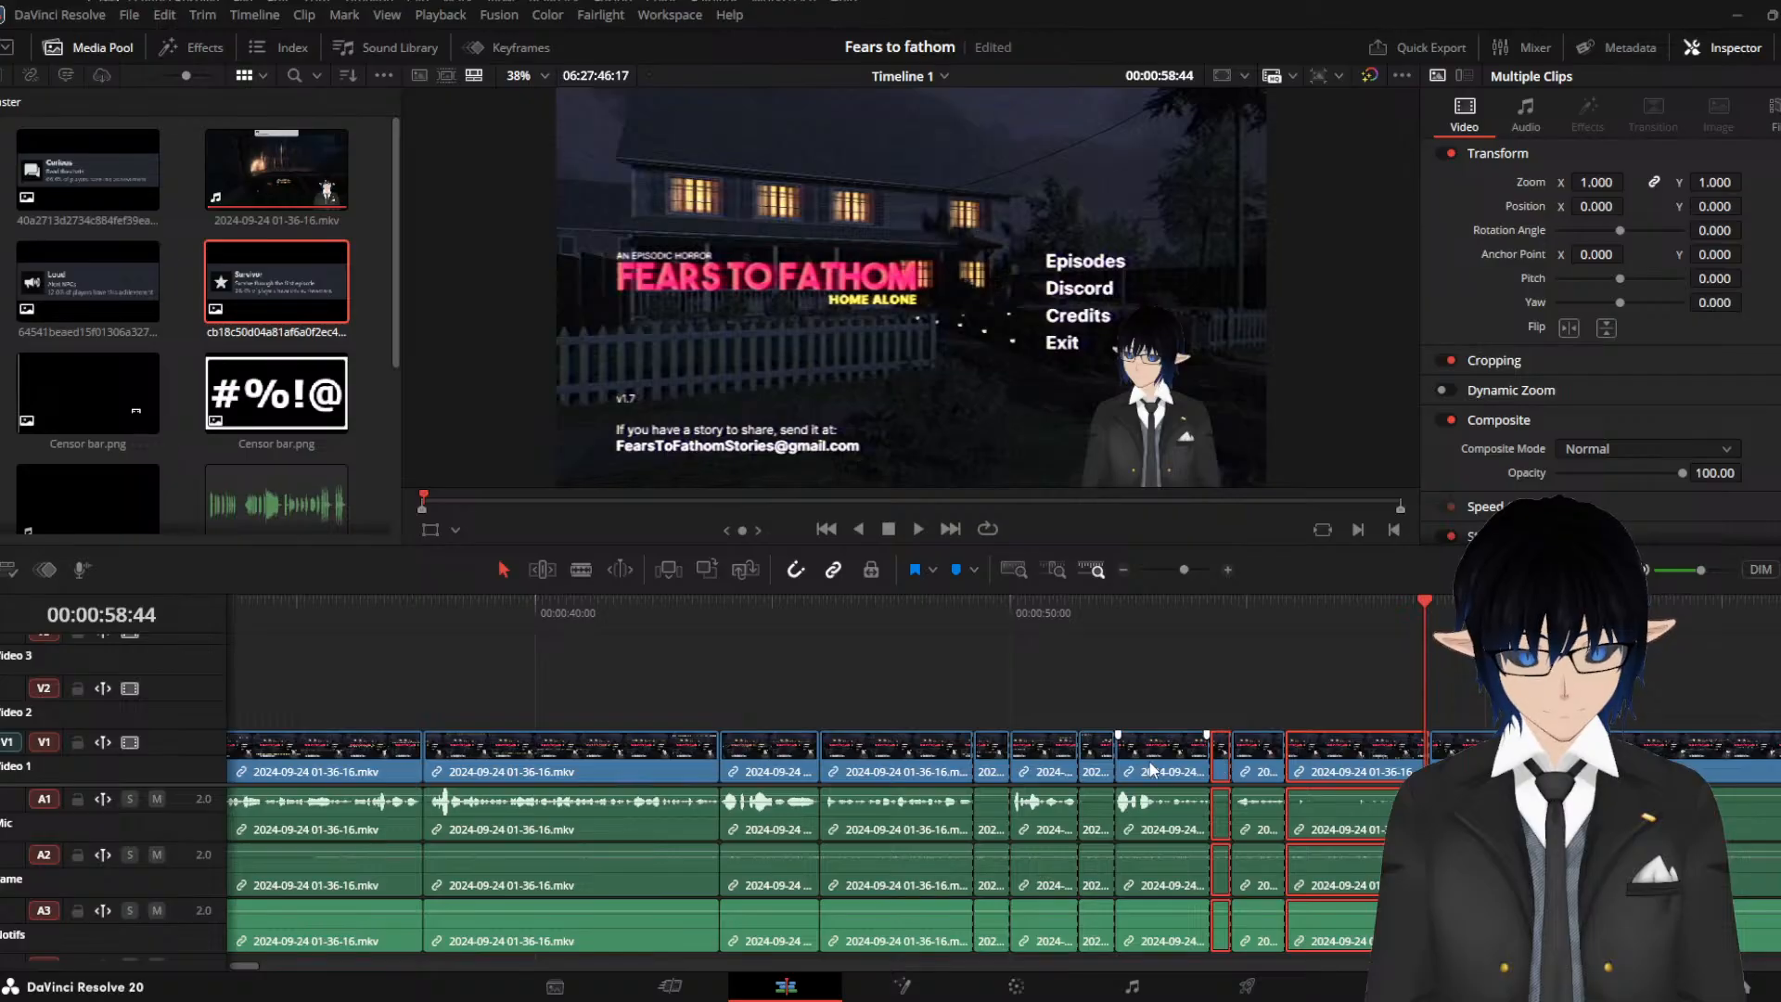
pyautogui.keyDown('ctrl'); pyautogui.click(1096, 773); pyautogui.keyUp('ctrl')
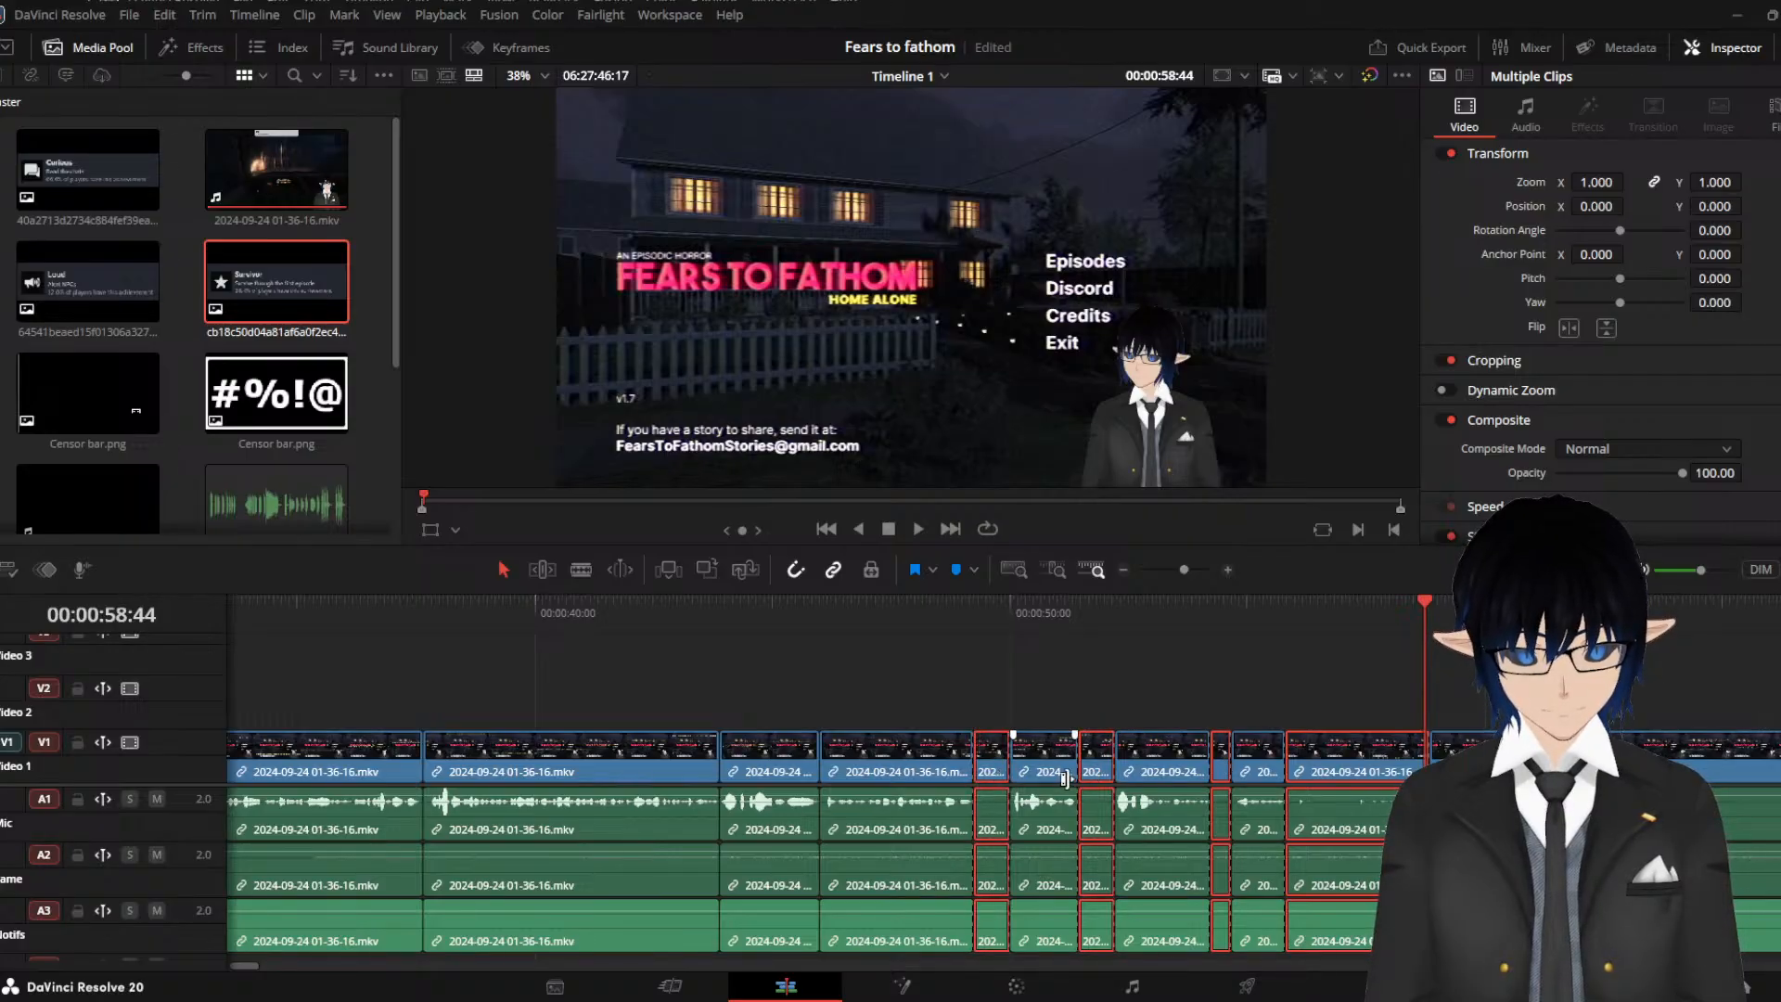
pyautogui.press('Delete')
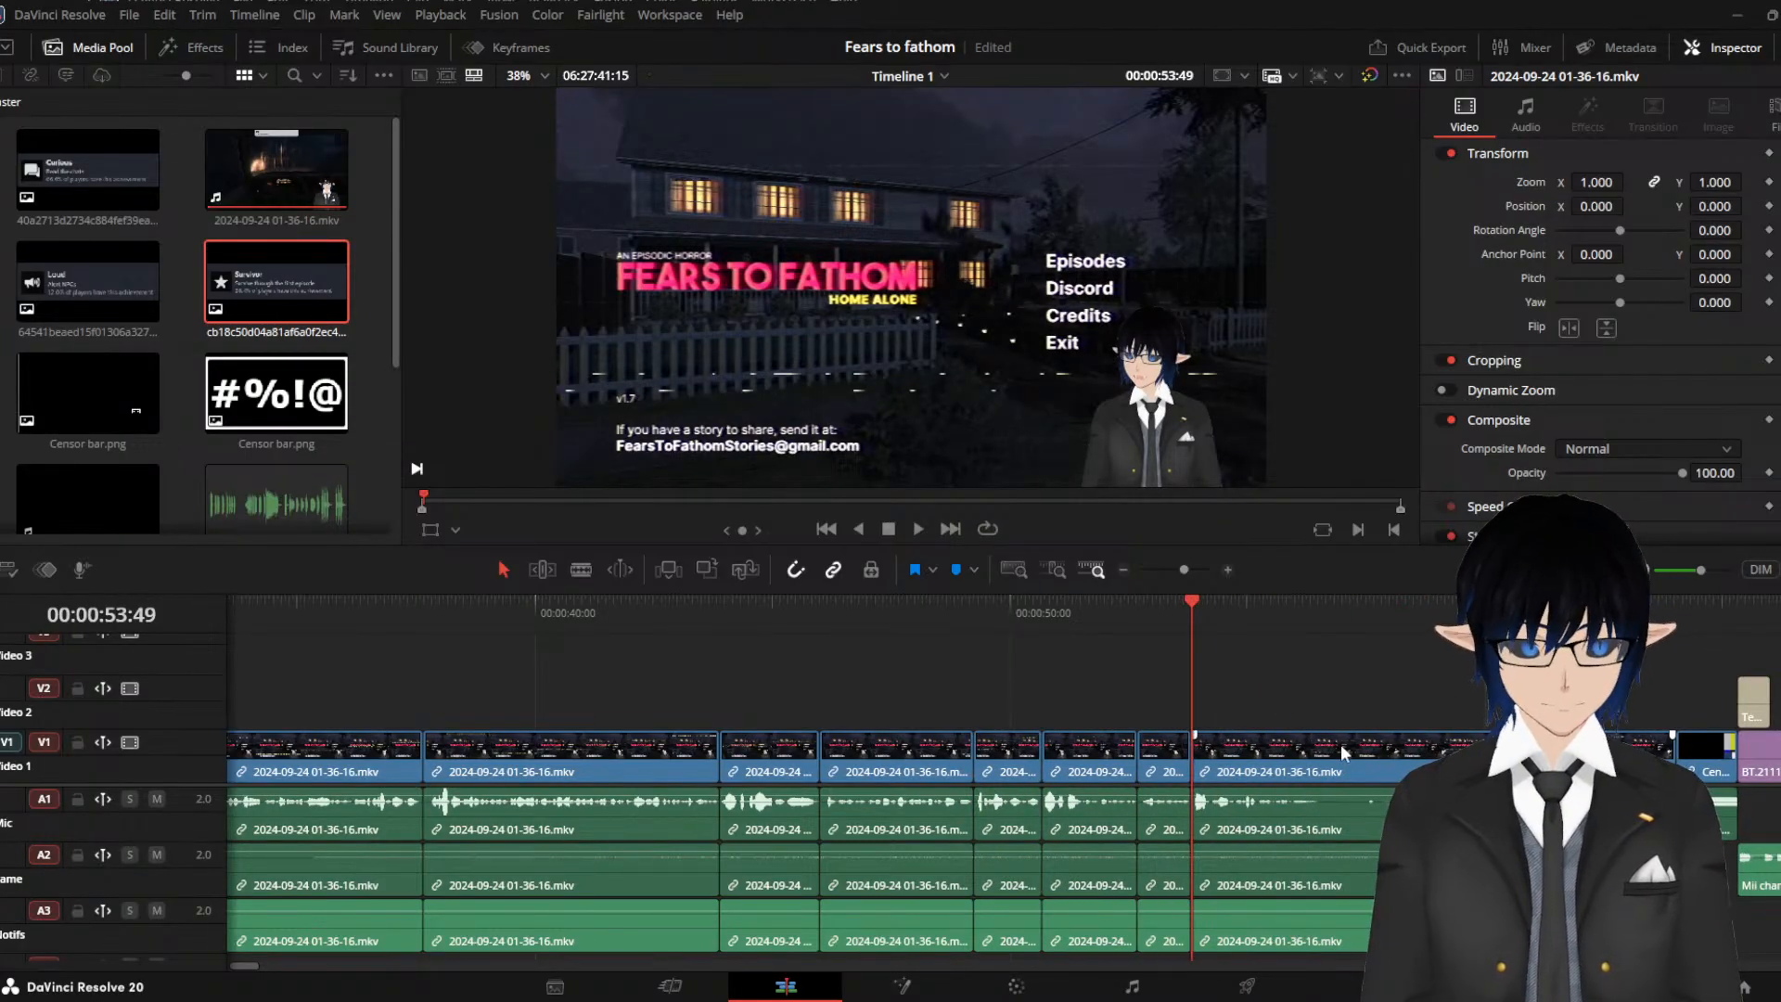
pyautogui.scroll(-6, 1343, 752)
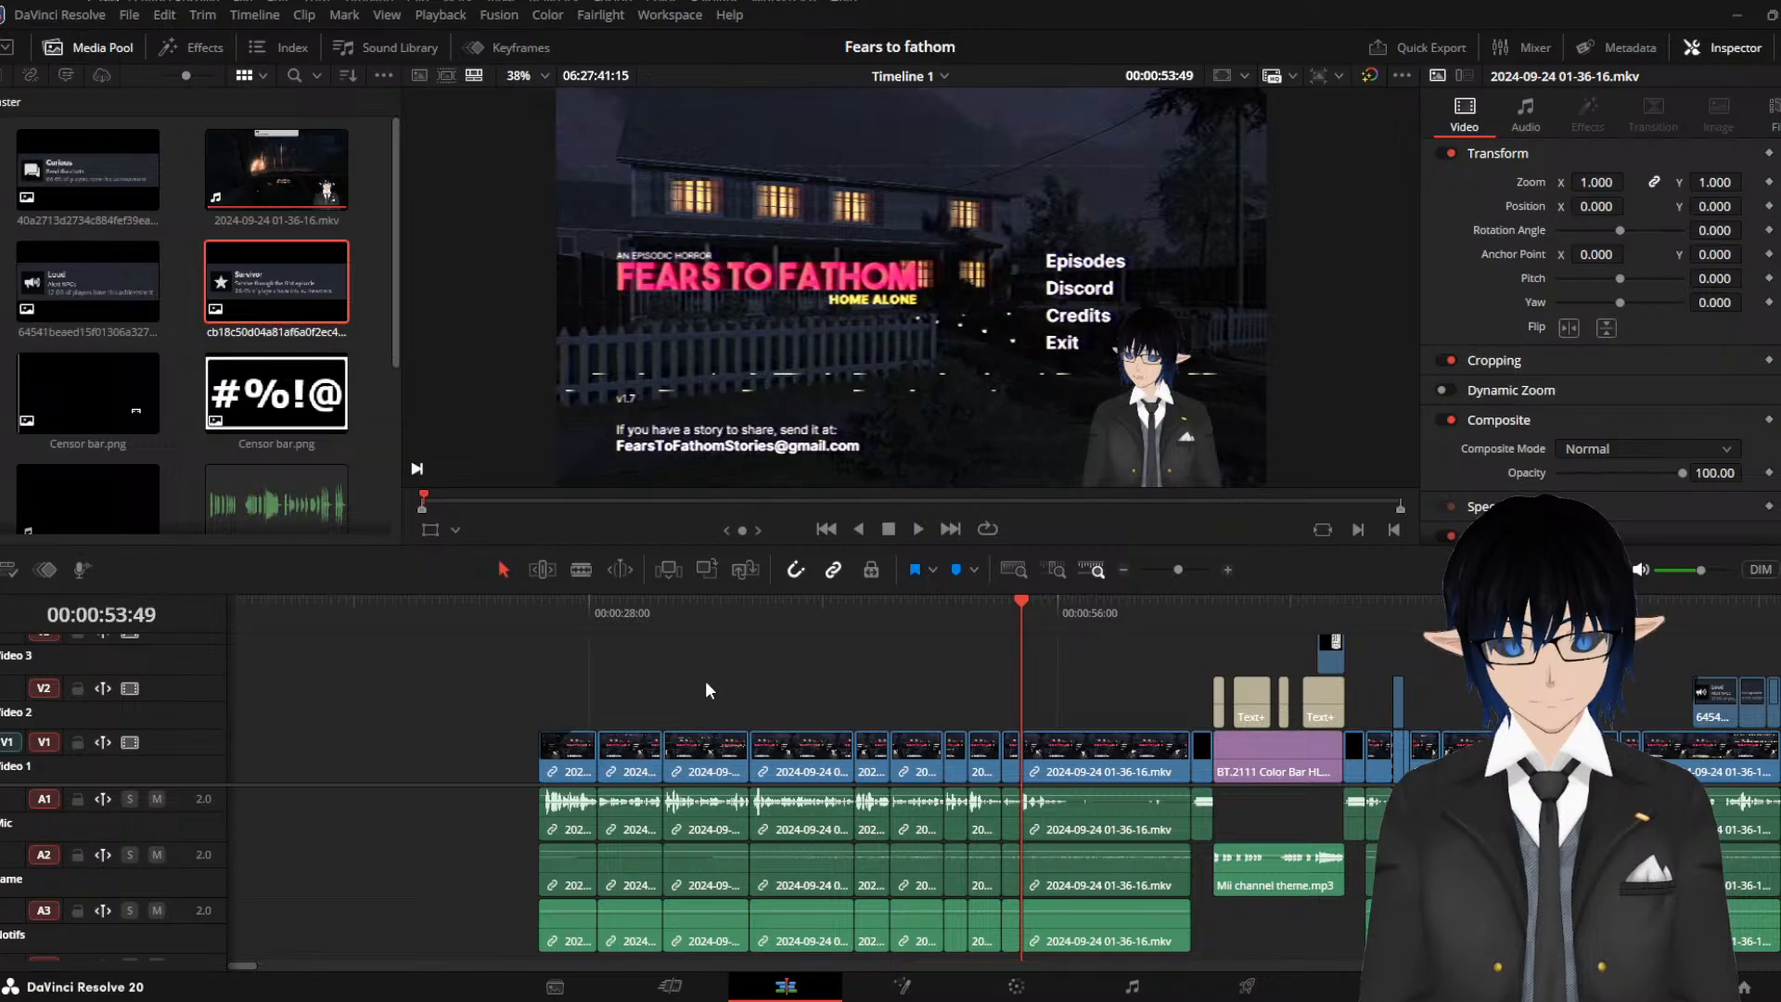
pyautogui.scroll(-10, 755, 692)
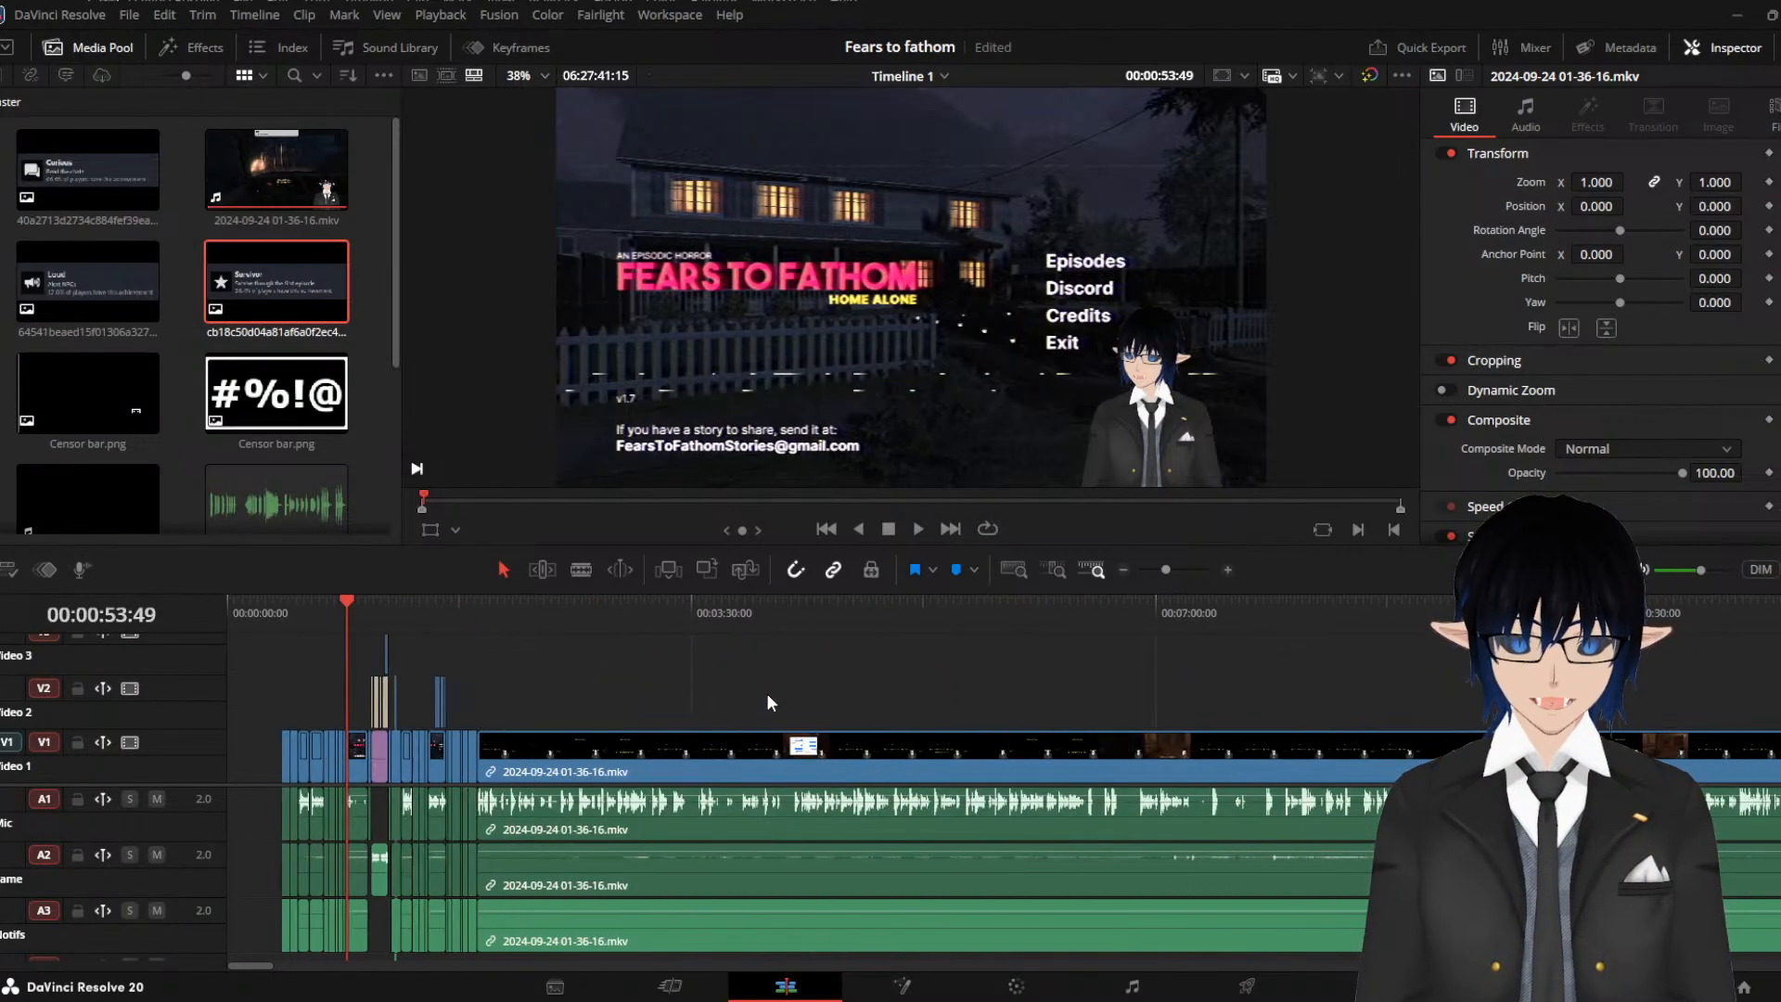
pyautogui.scroll(5, 761, 681)
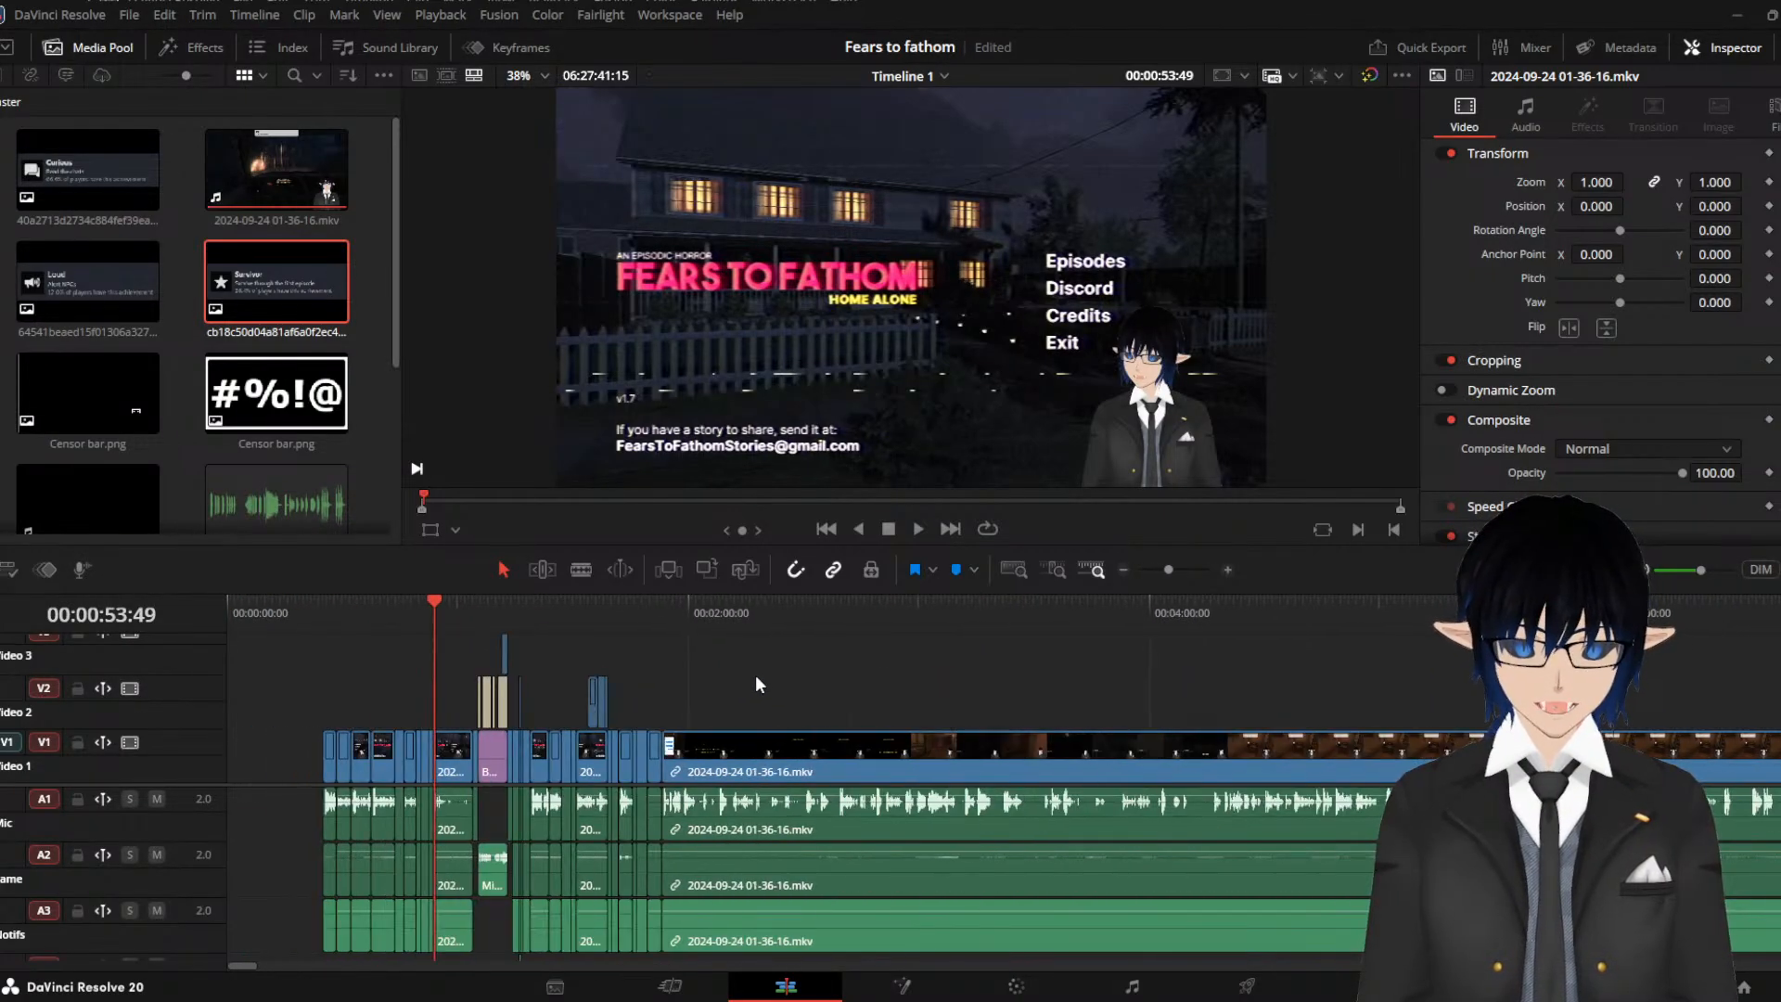
pyautogui.scroll(-15, 758, 678)
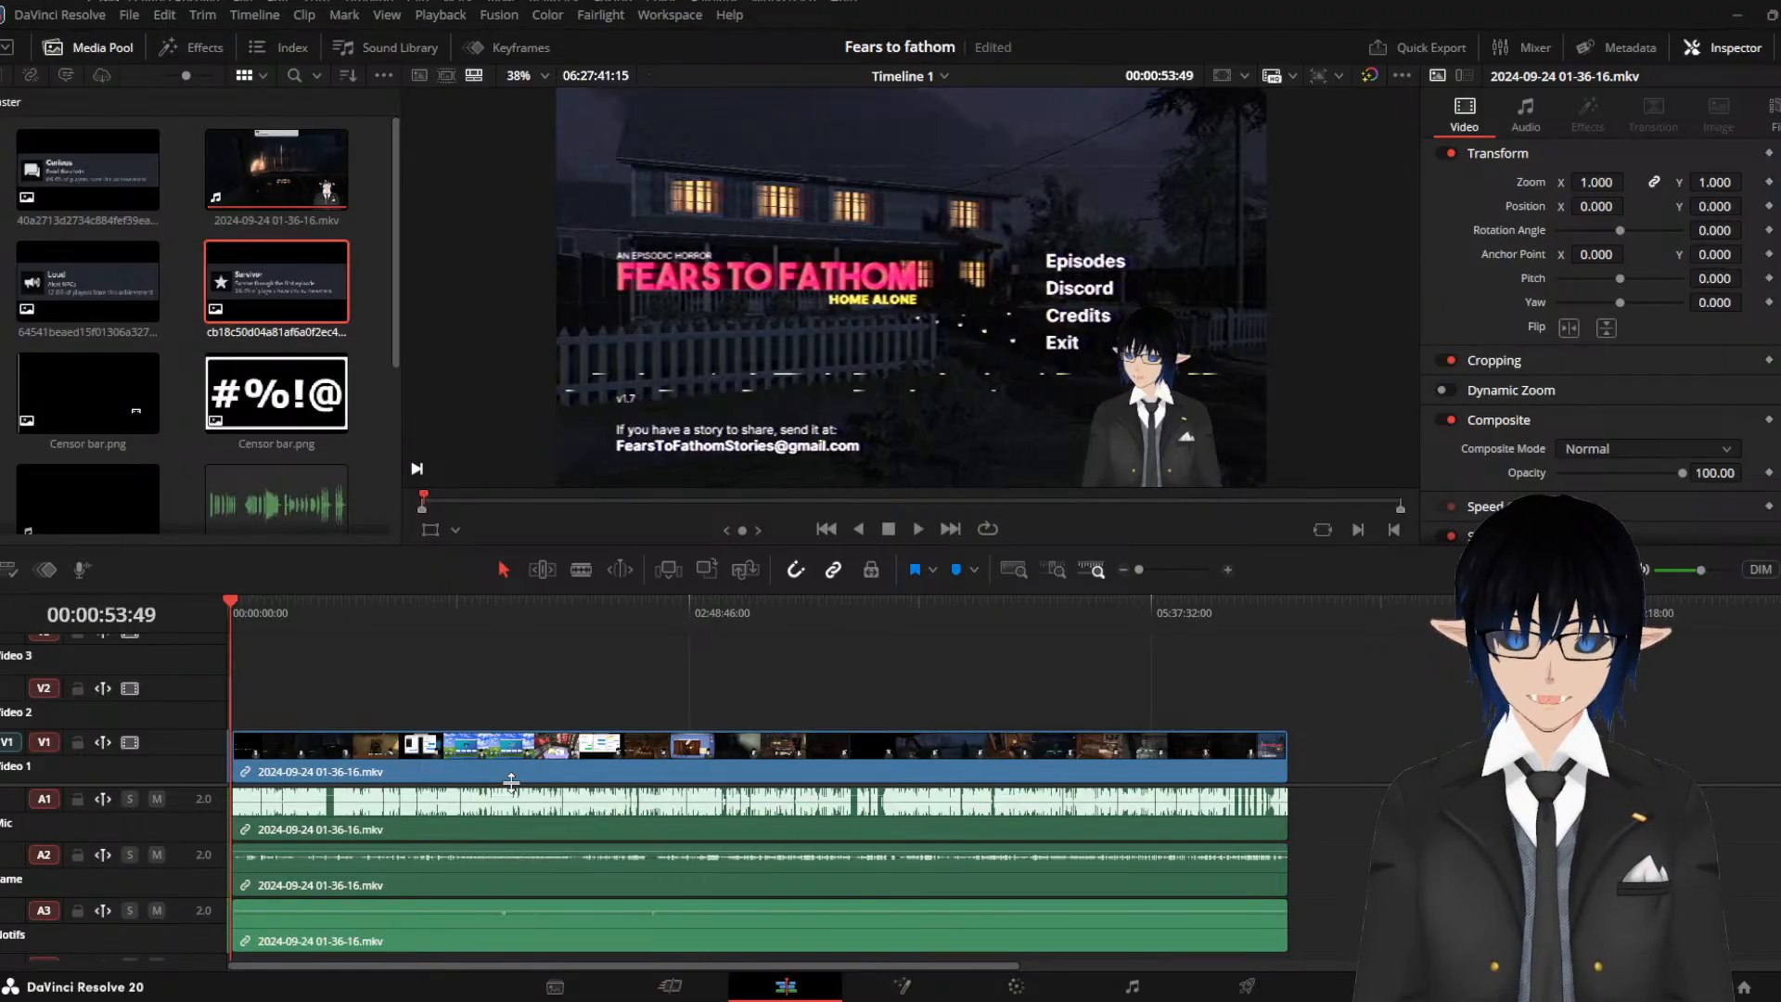
# Play from 00:00:53:49, split the gameplay clip around the silence from about 00:00:56:18 to 00:01:00:36, and ripple delete that segment
pyautogui.scroll(10, 320, 678)
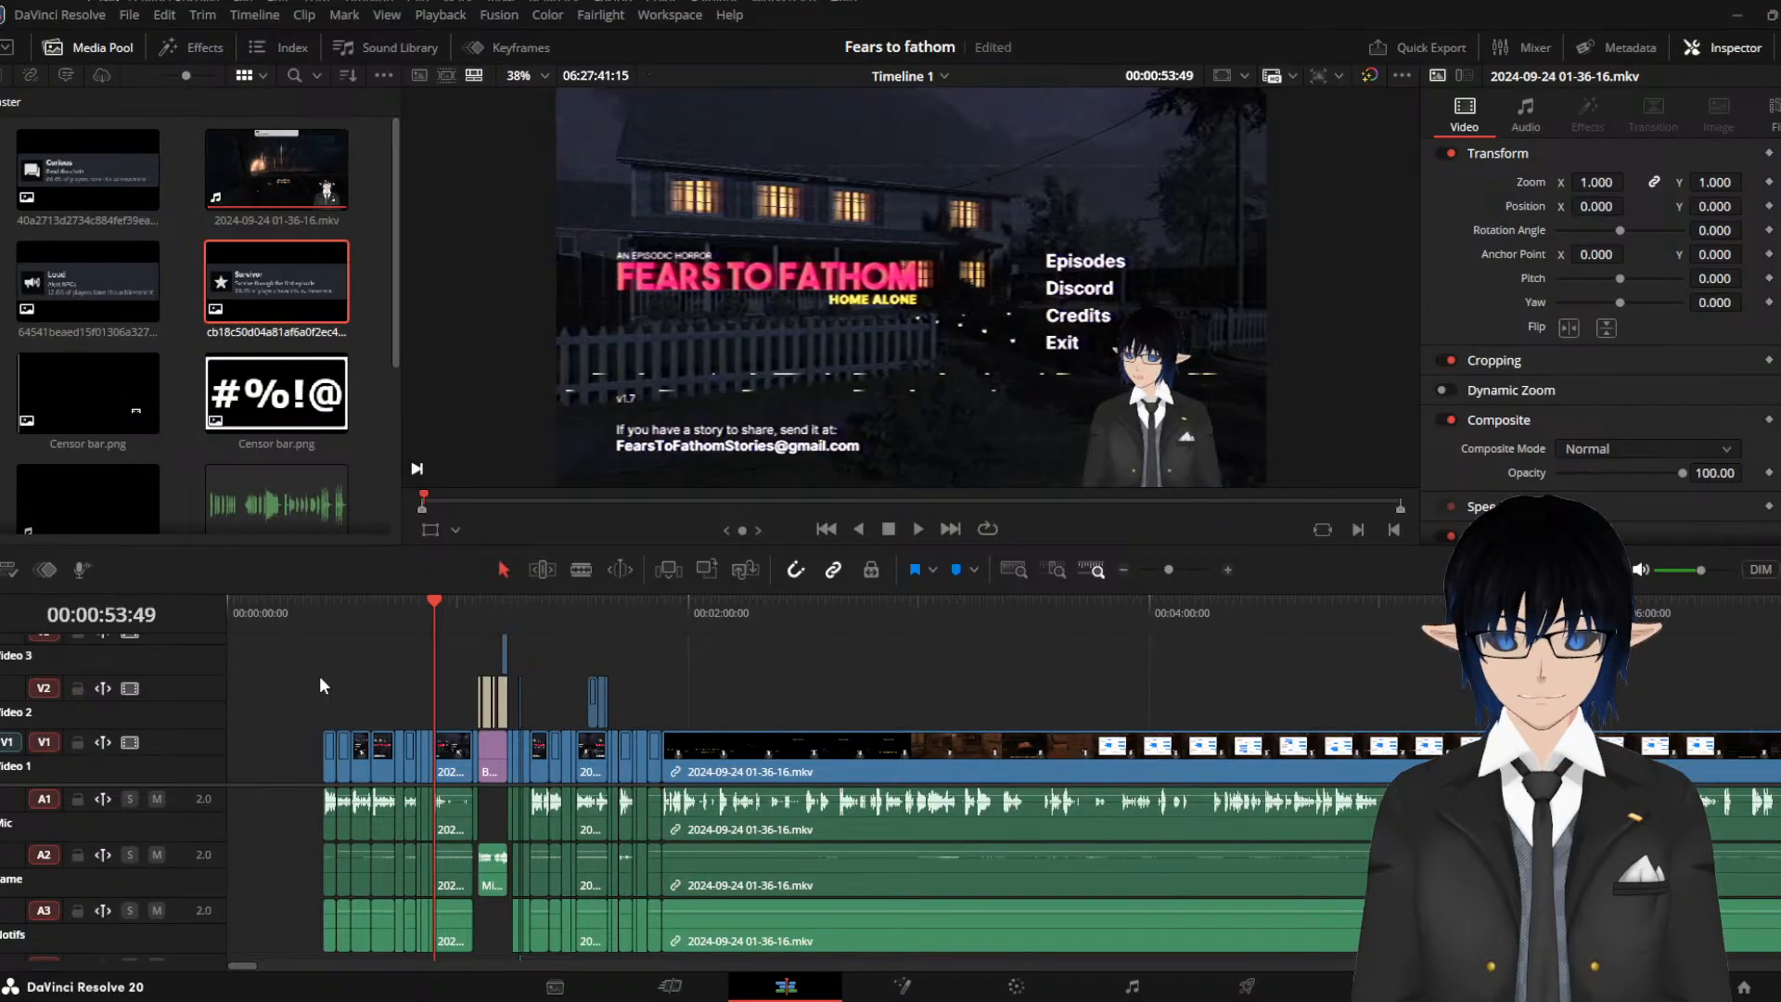
pyautogui.scroll(3, 378, 628)
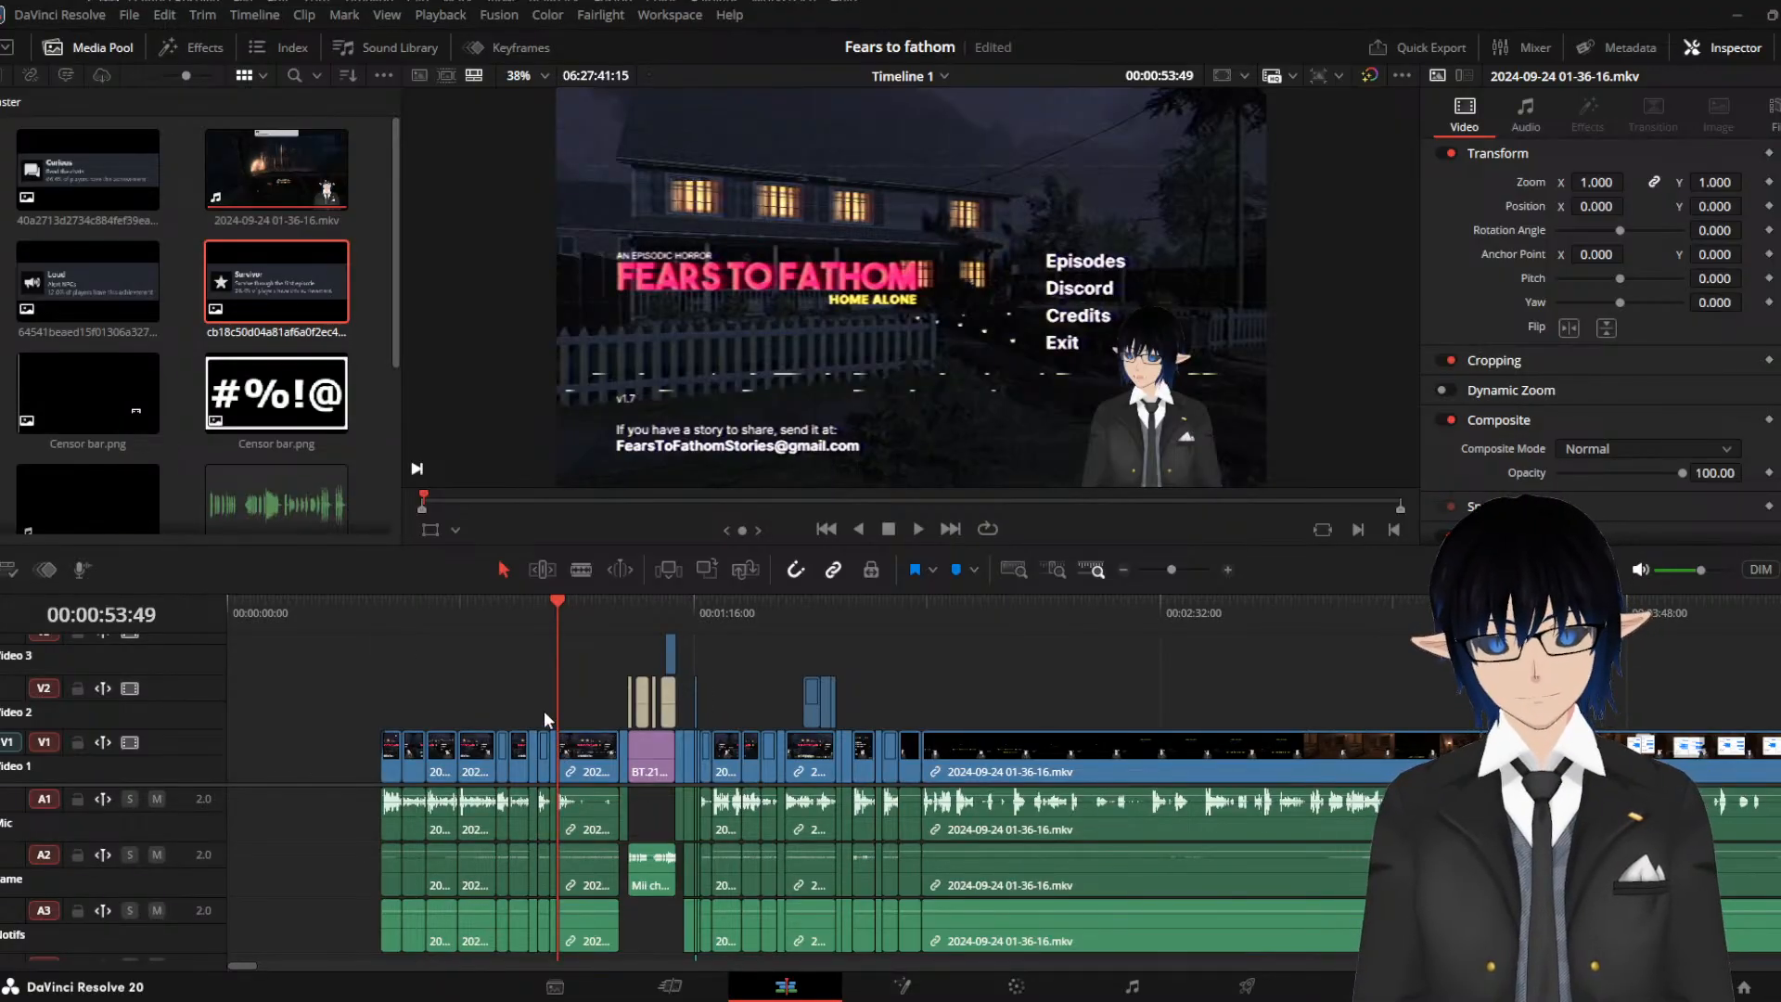
pyautogui.press('space')
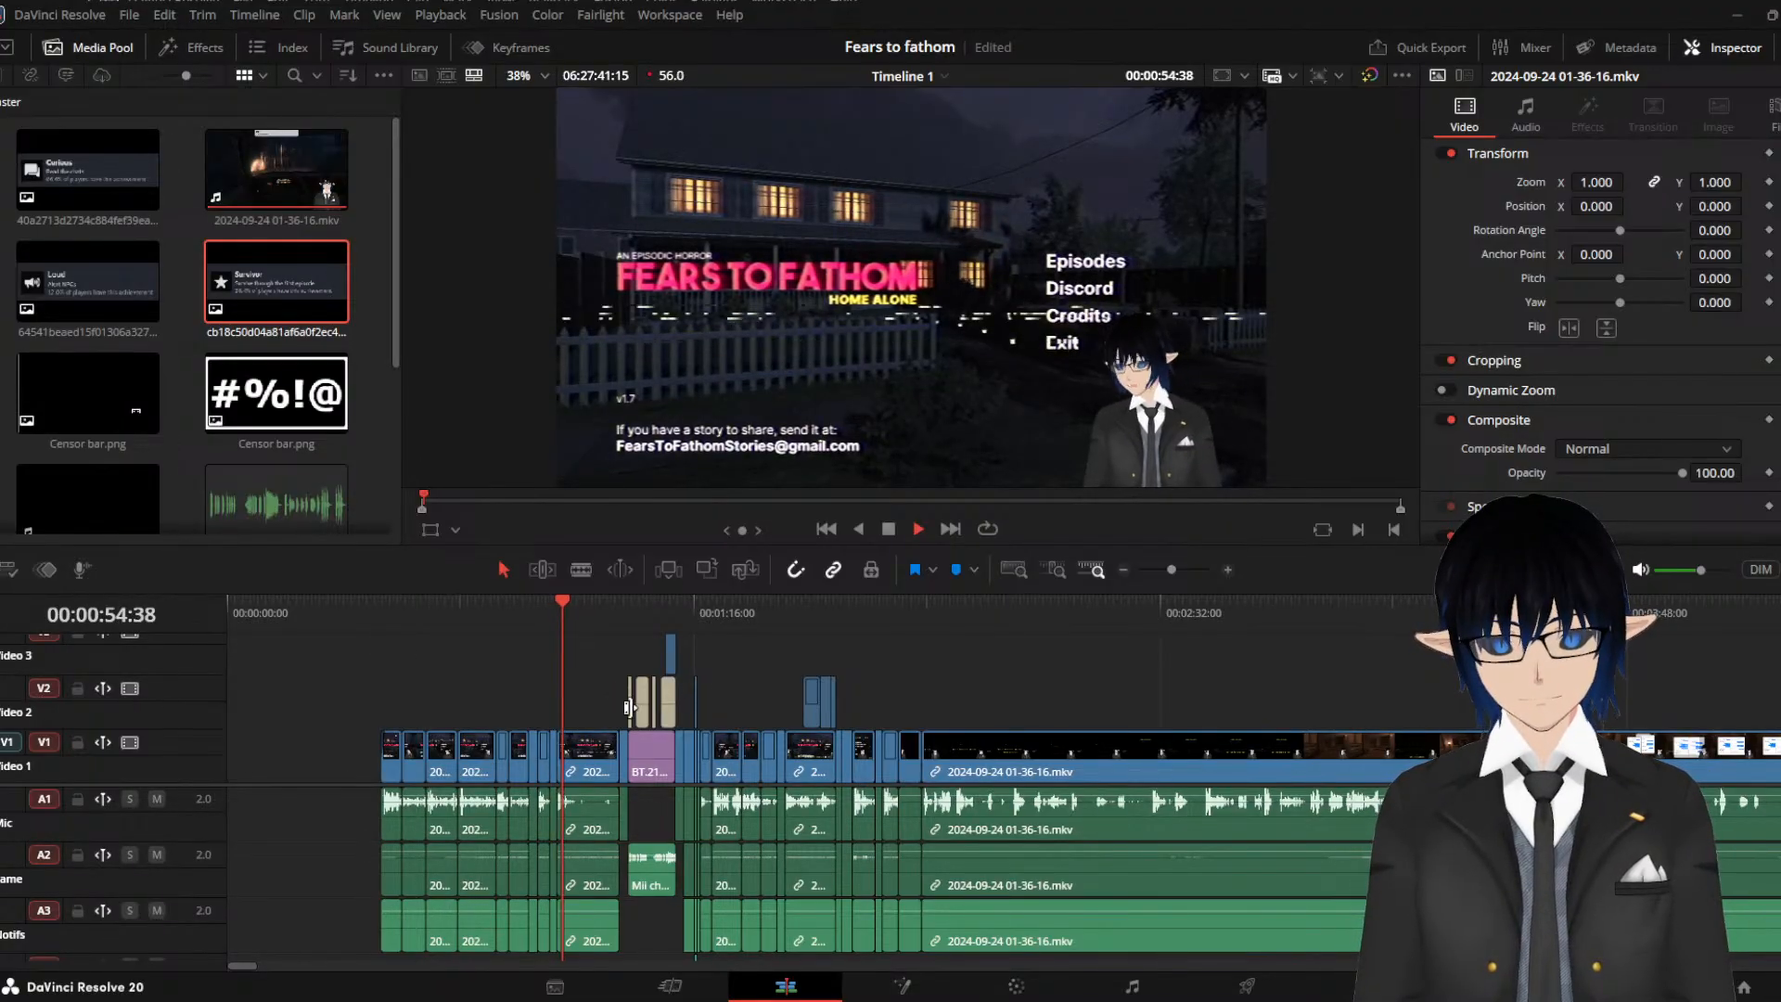
pyautogui.hotkey('ctrl', '=')
pyautogui.hotkey('ctrl', '=')
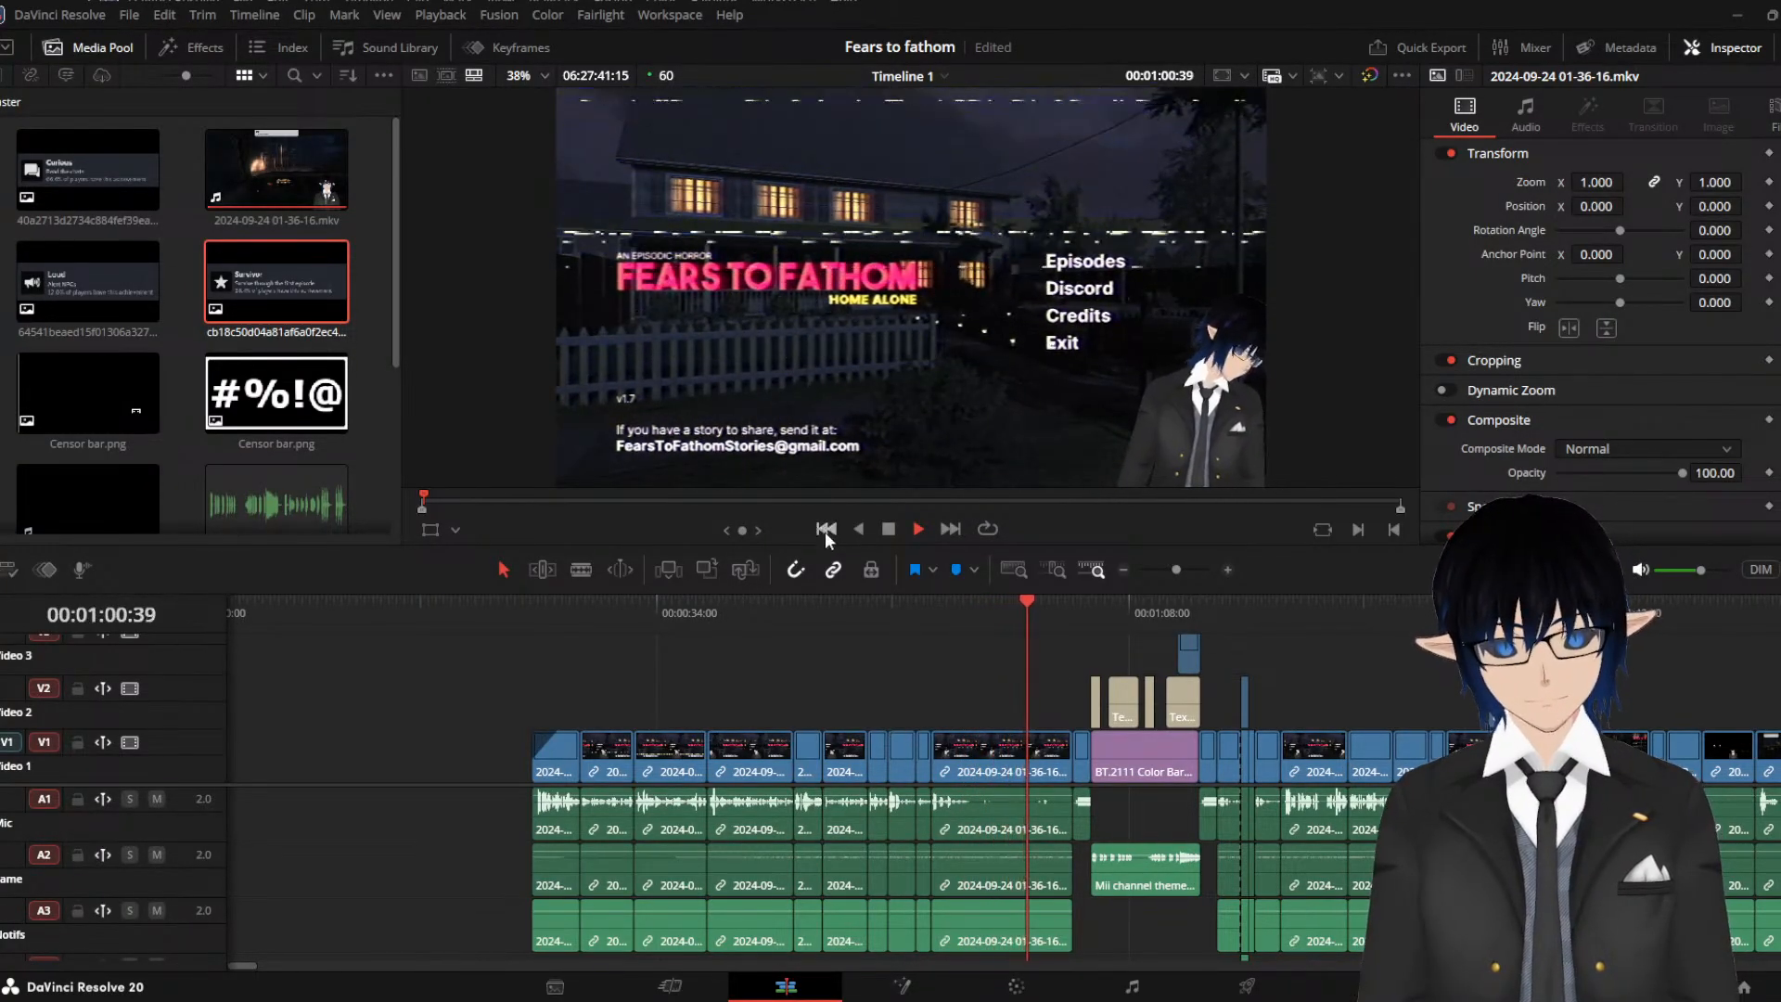
pyautogui.press('space')
pyautogui.click(581, 568)
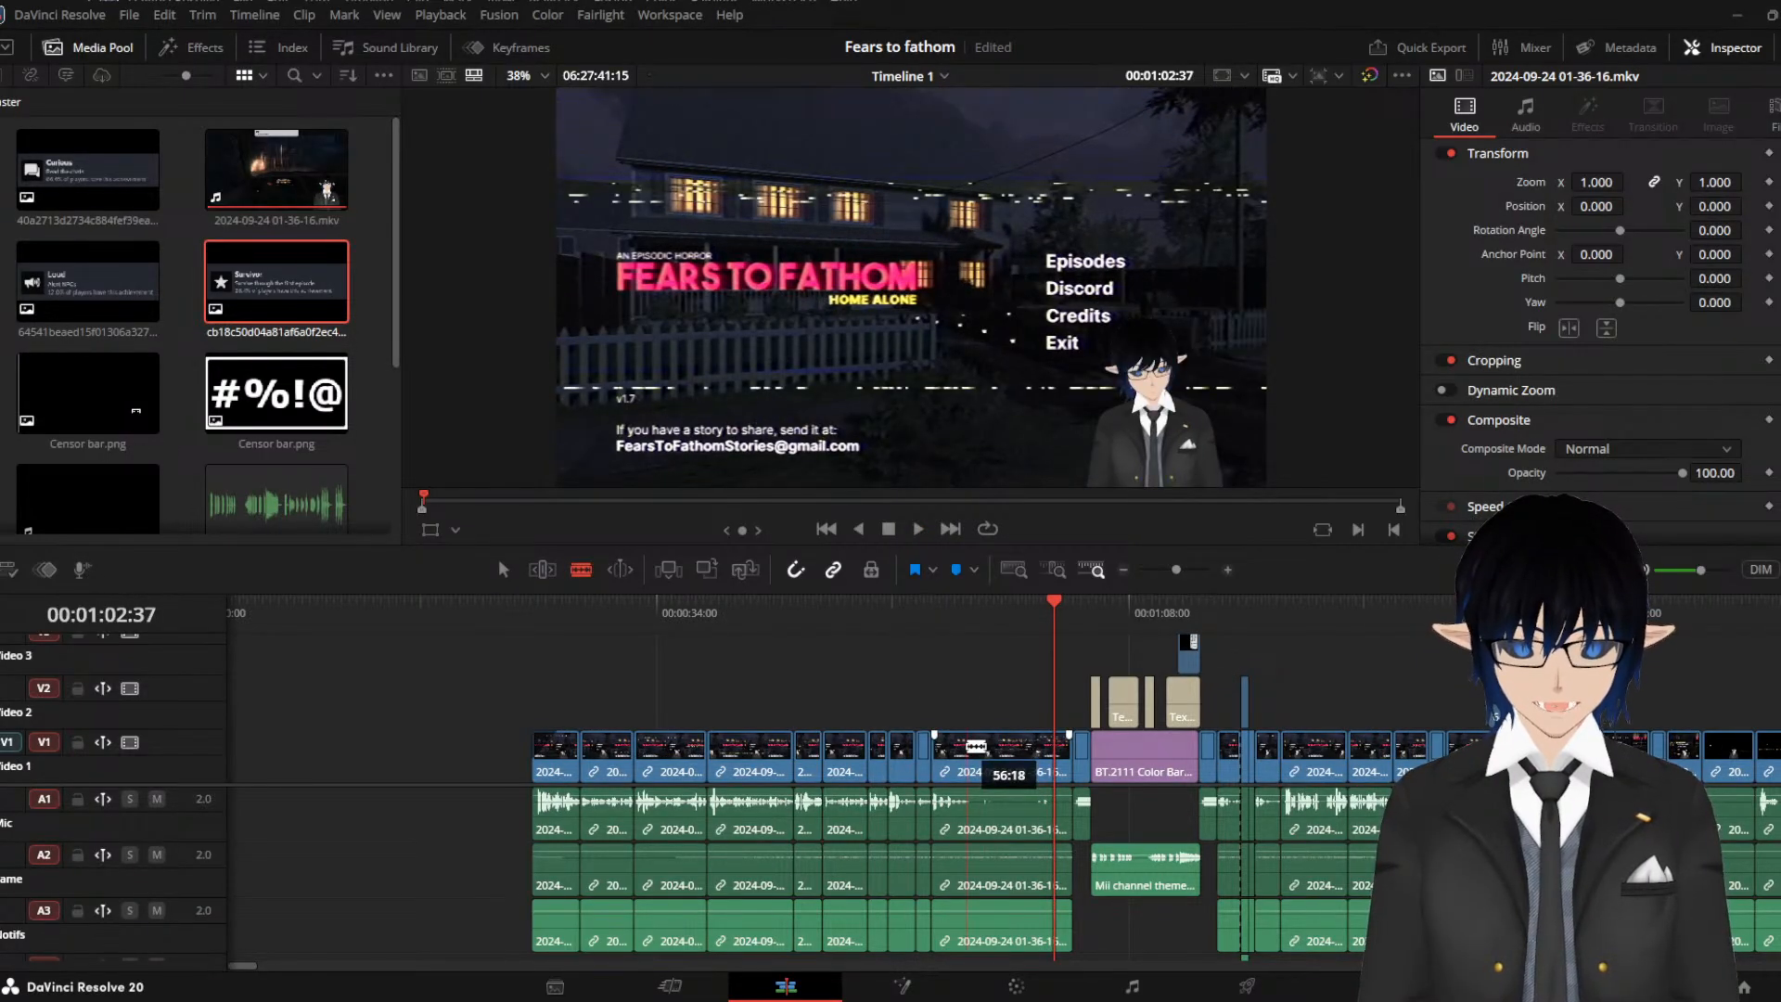
pyautogui.click(976, 749)
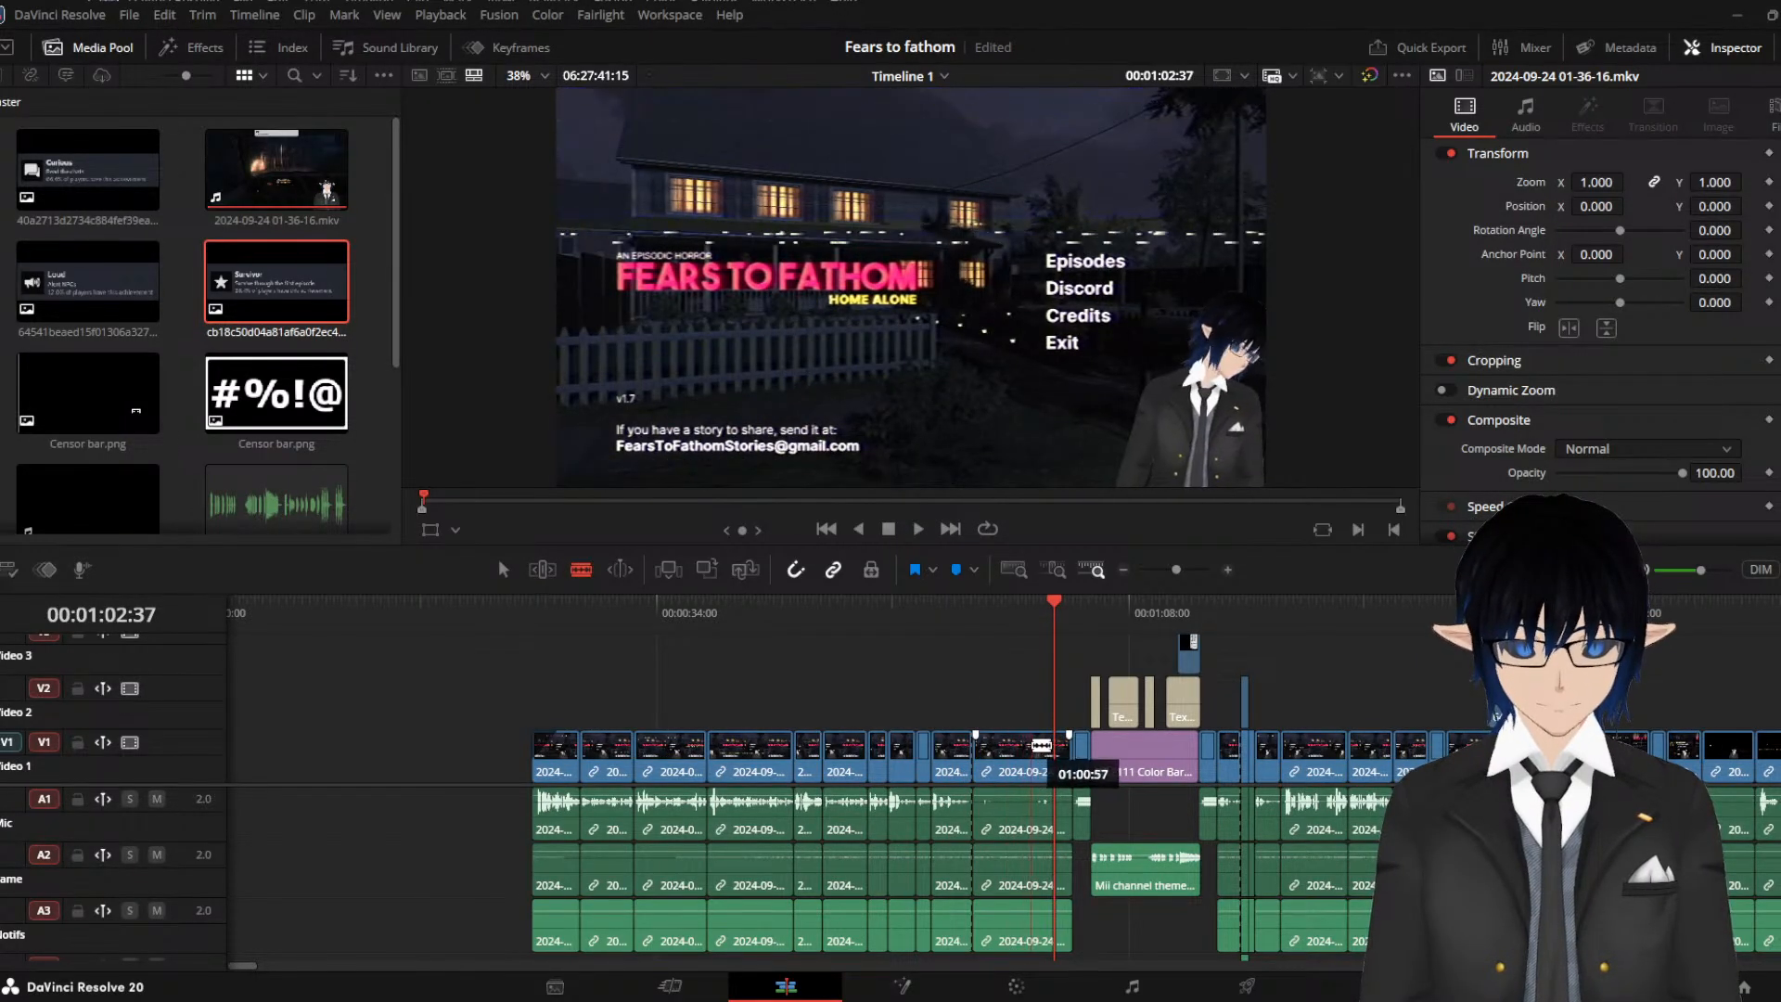
pyautogui.click(1029, 745)
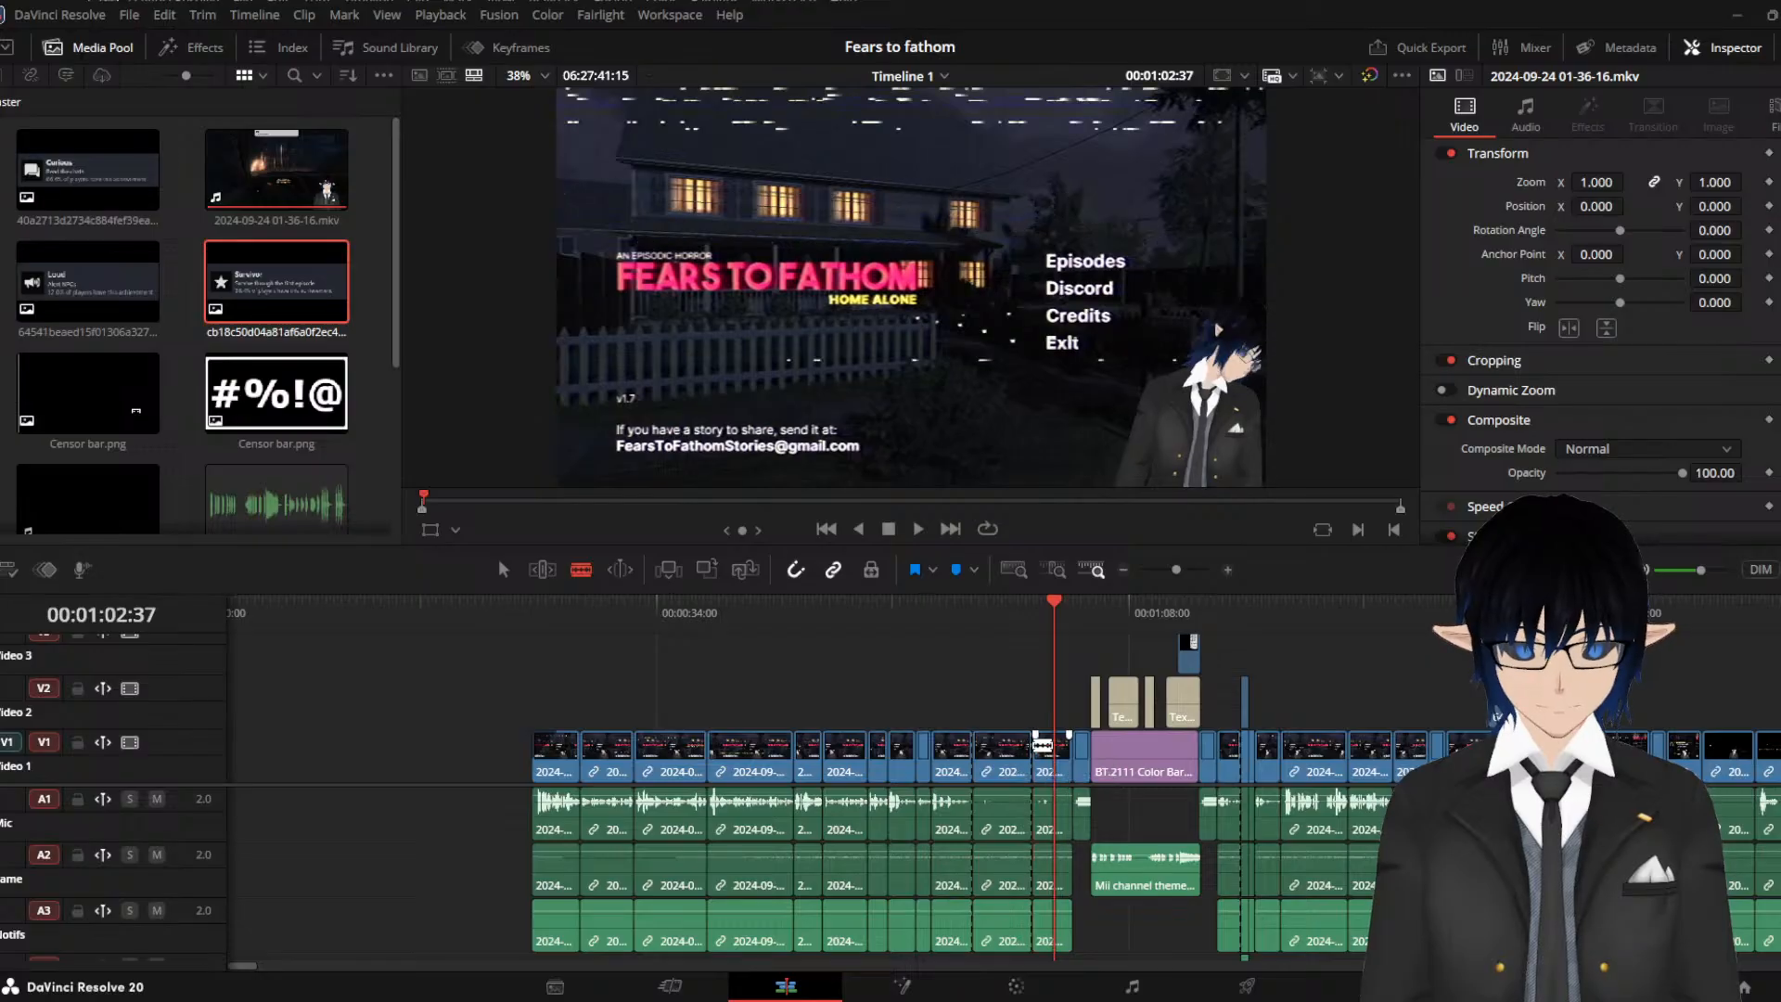
pyautogui.press('a')
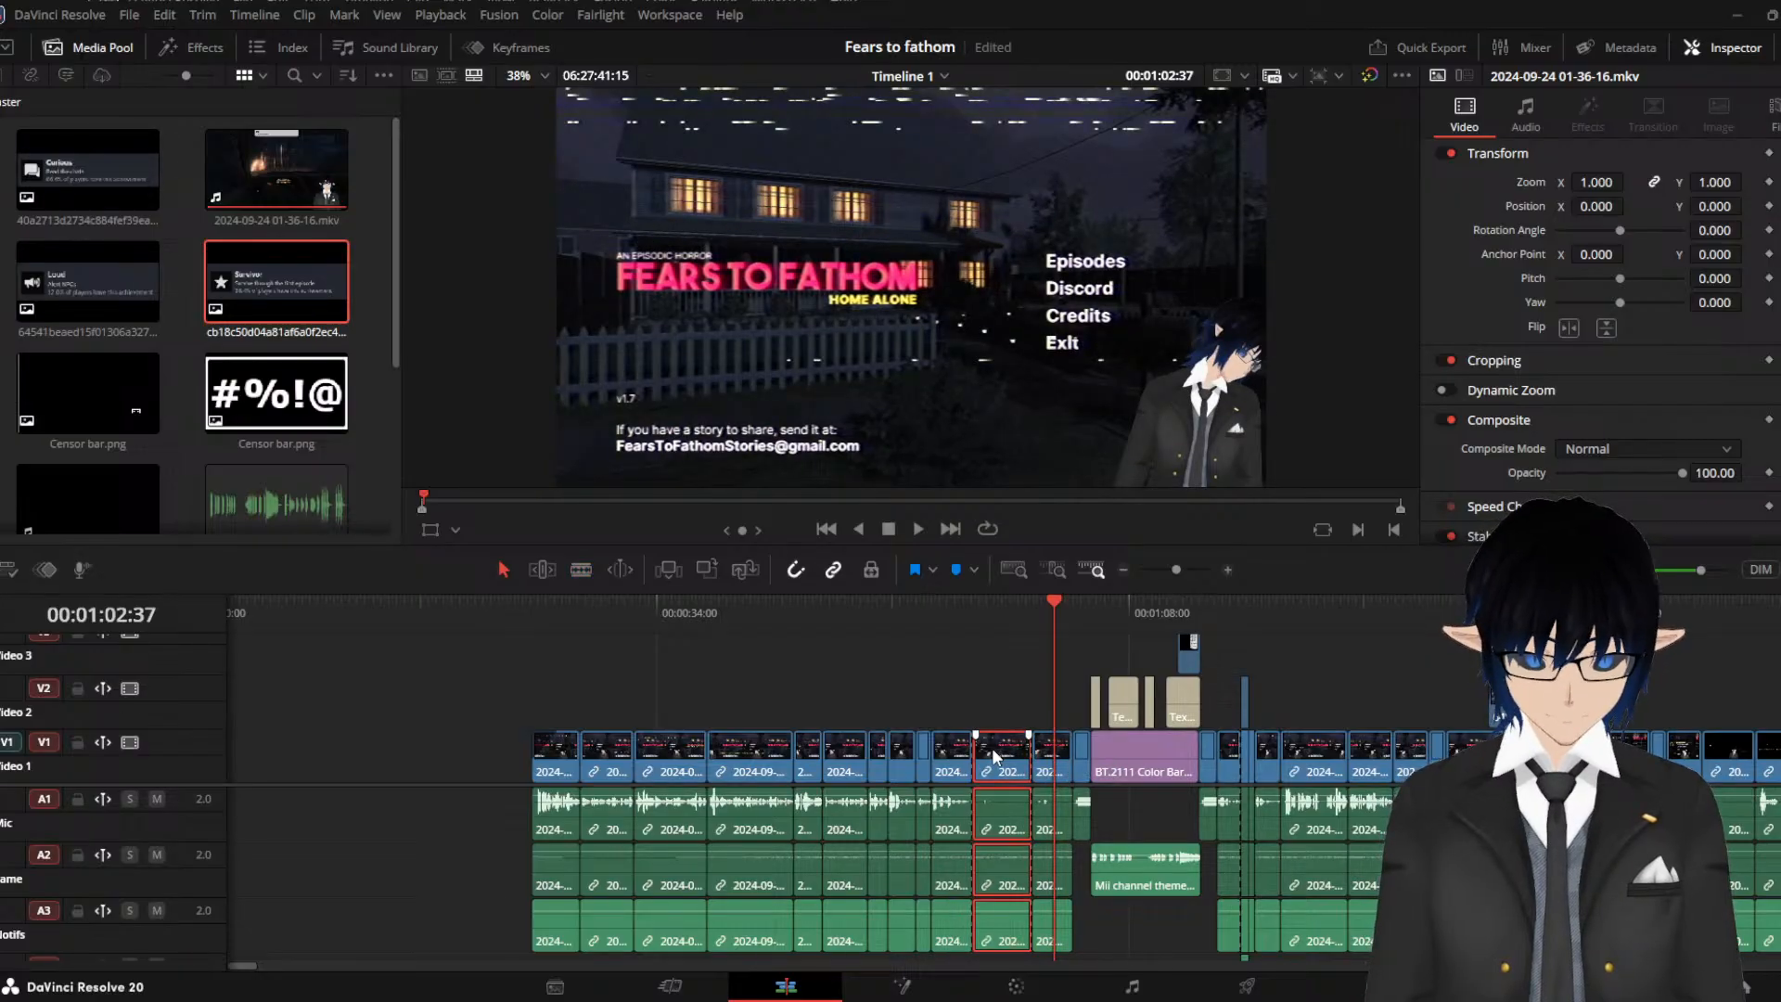
pyautogui.press('Delete')
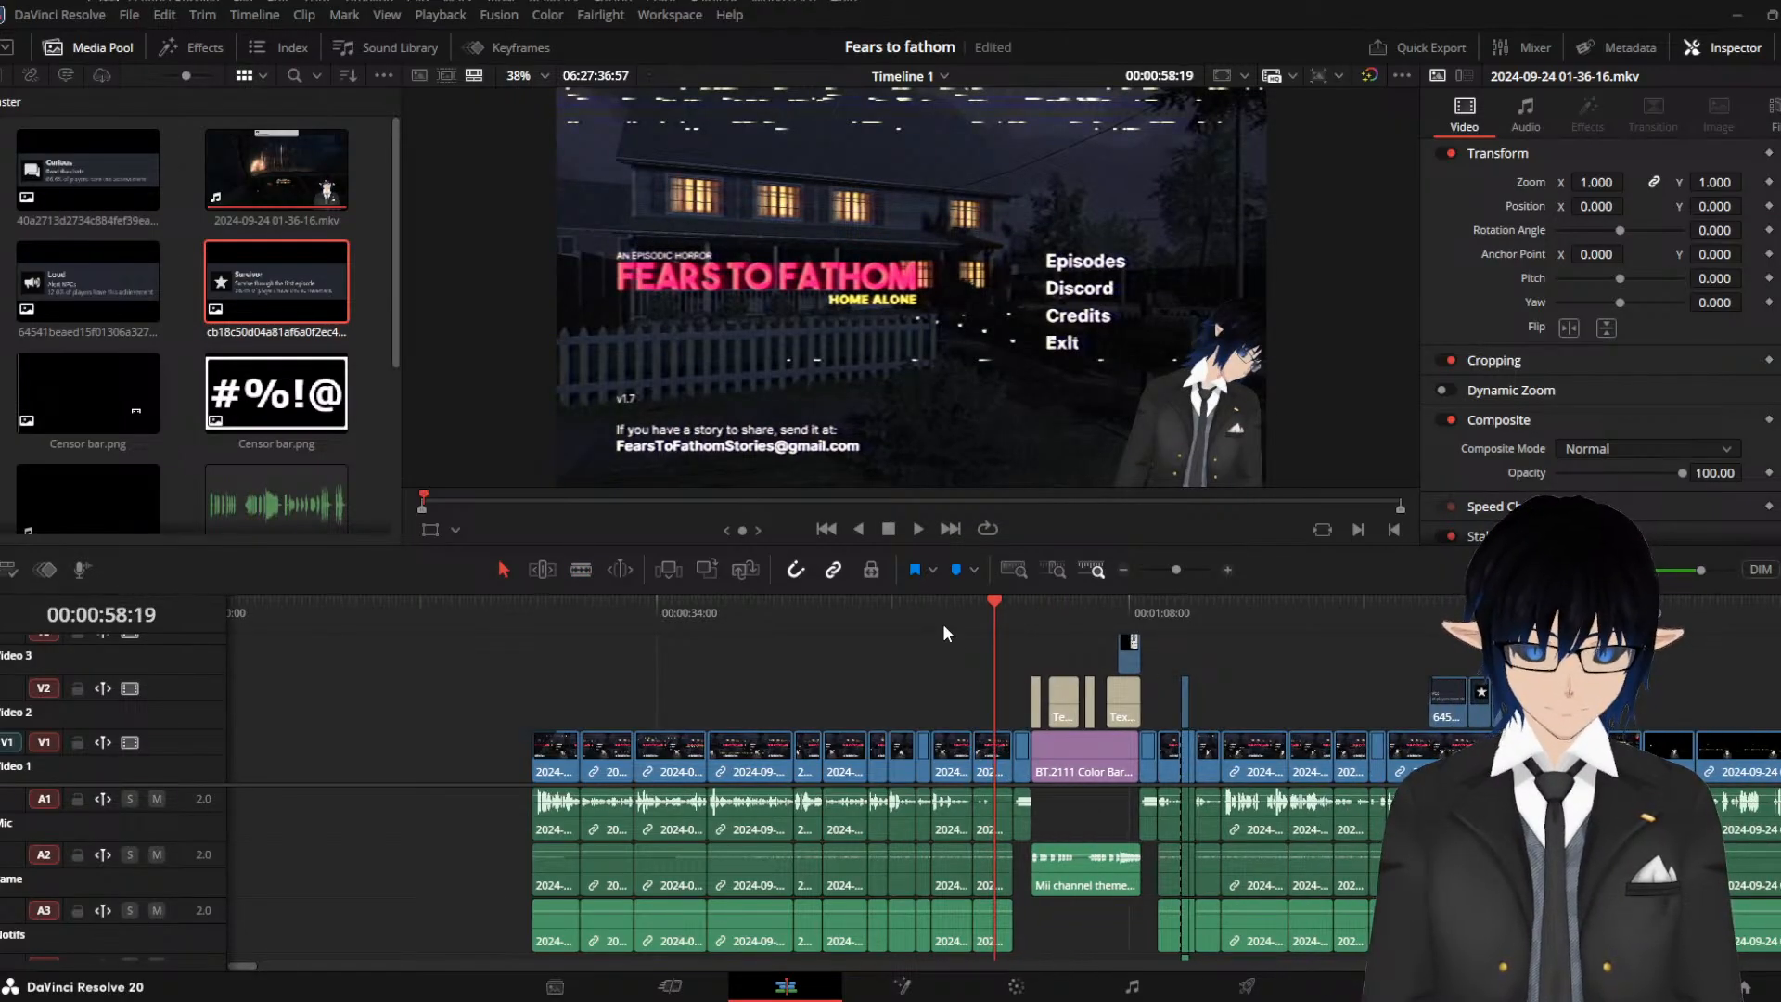
# Replay the new join, split the gameplay clip at about 00:00:57:40, and ripple delete the silent tail before the color bar section
pyautogui.click(944, 627)
pyautogui.press('space')
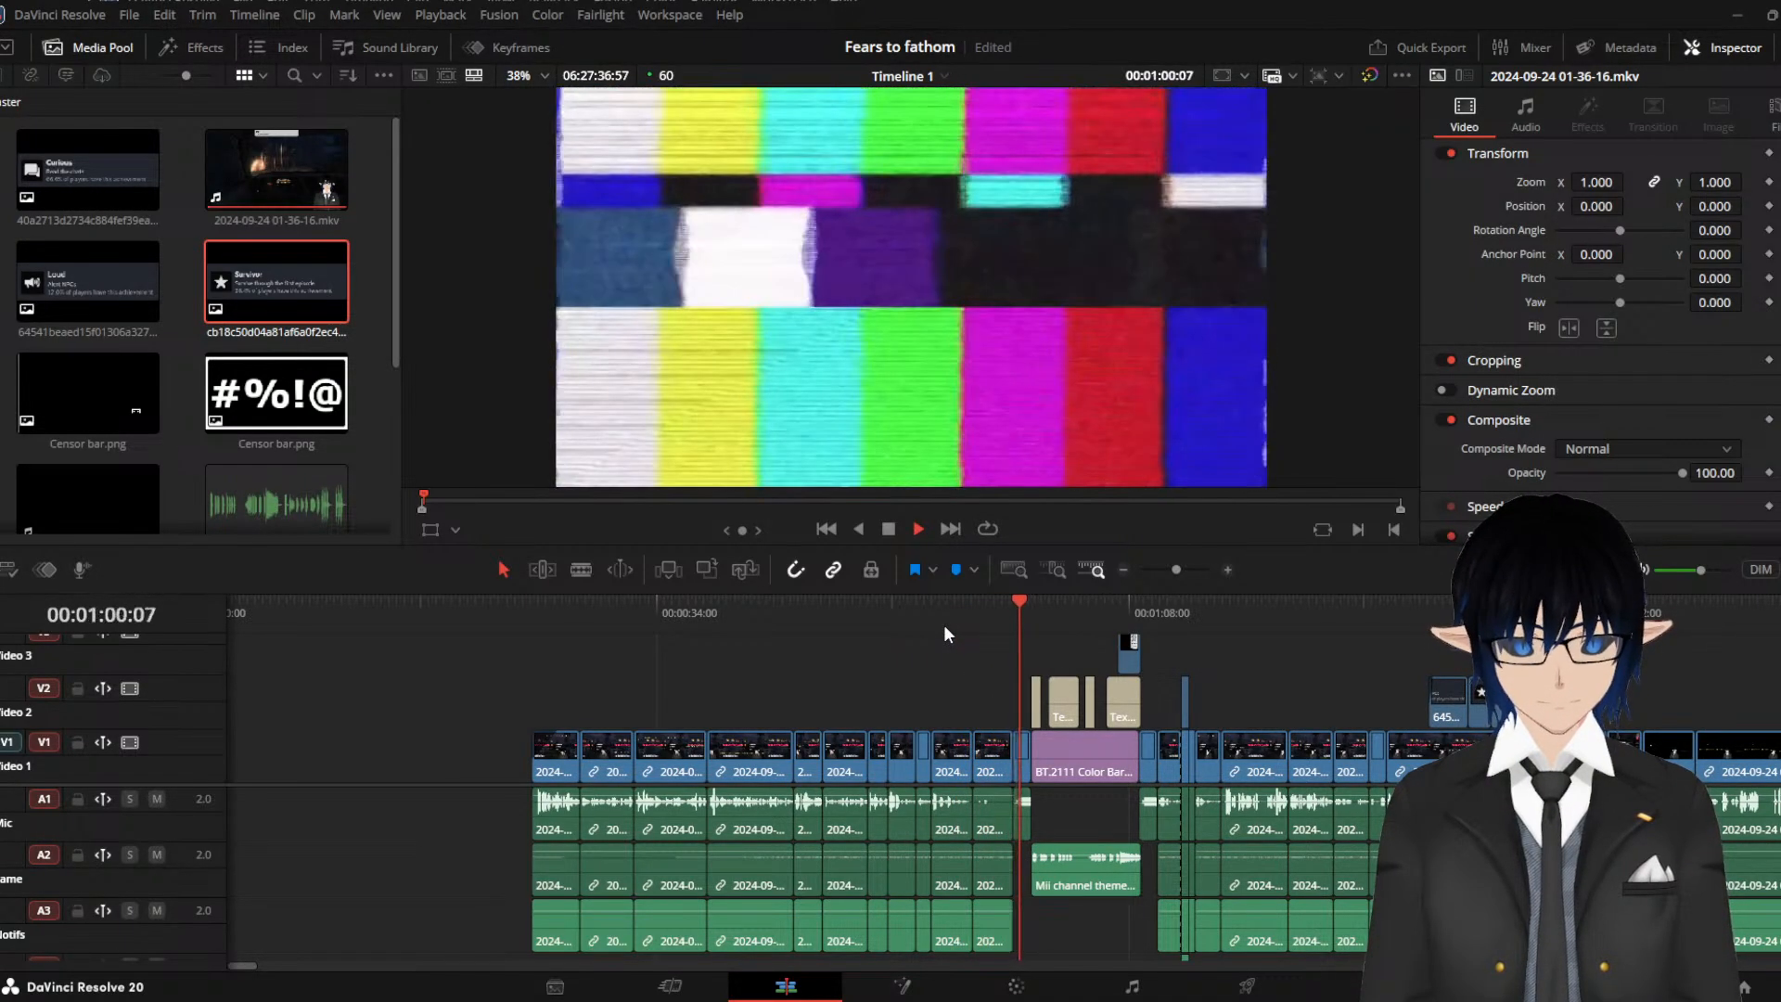
pyautogui.press('space')
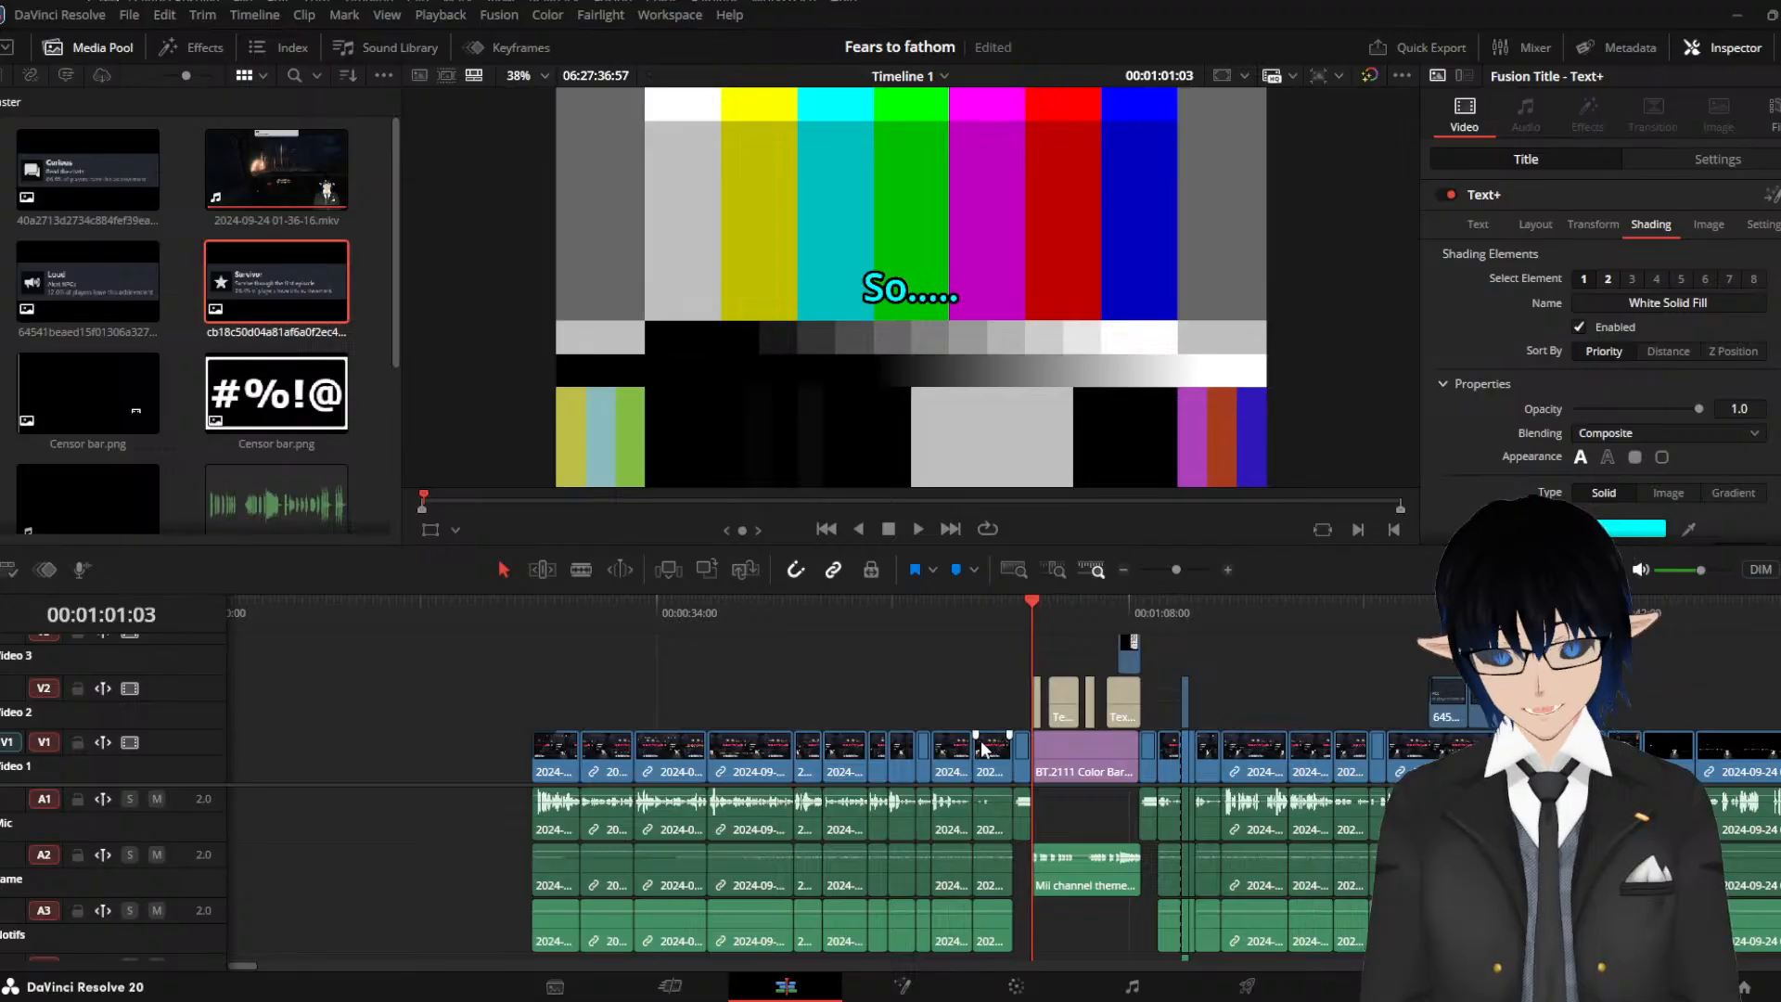
pyautogui.press('b')
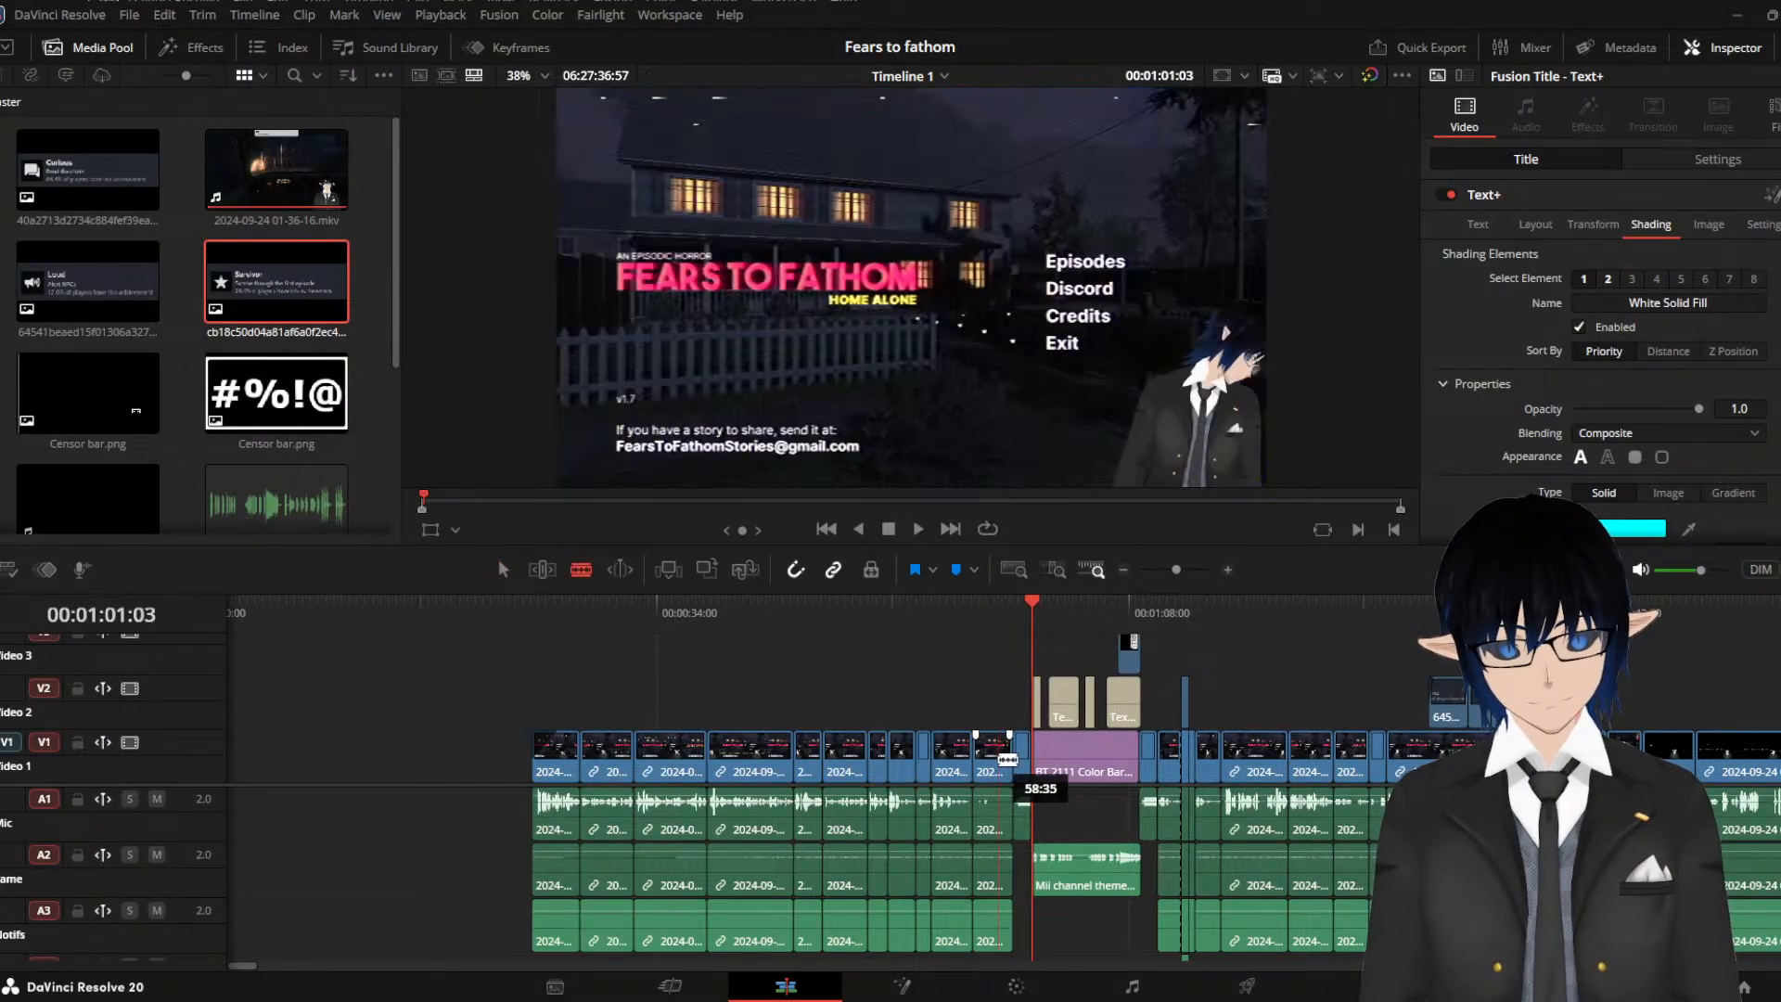
pyautogui.click(993, 759)
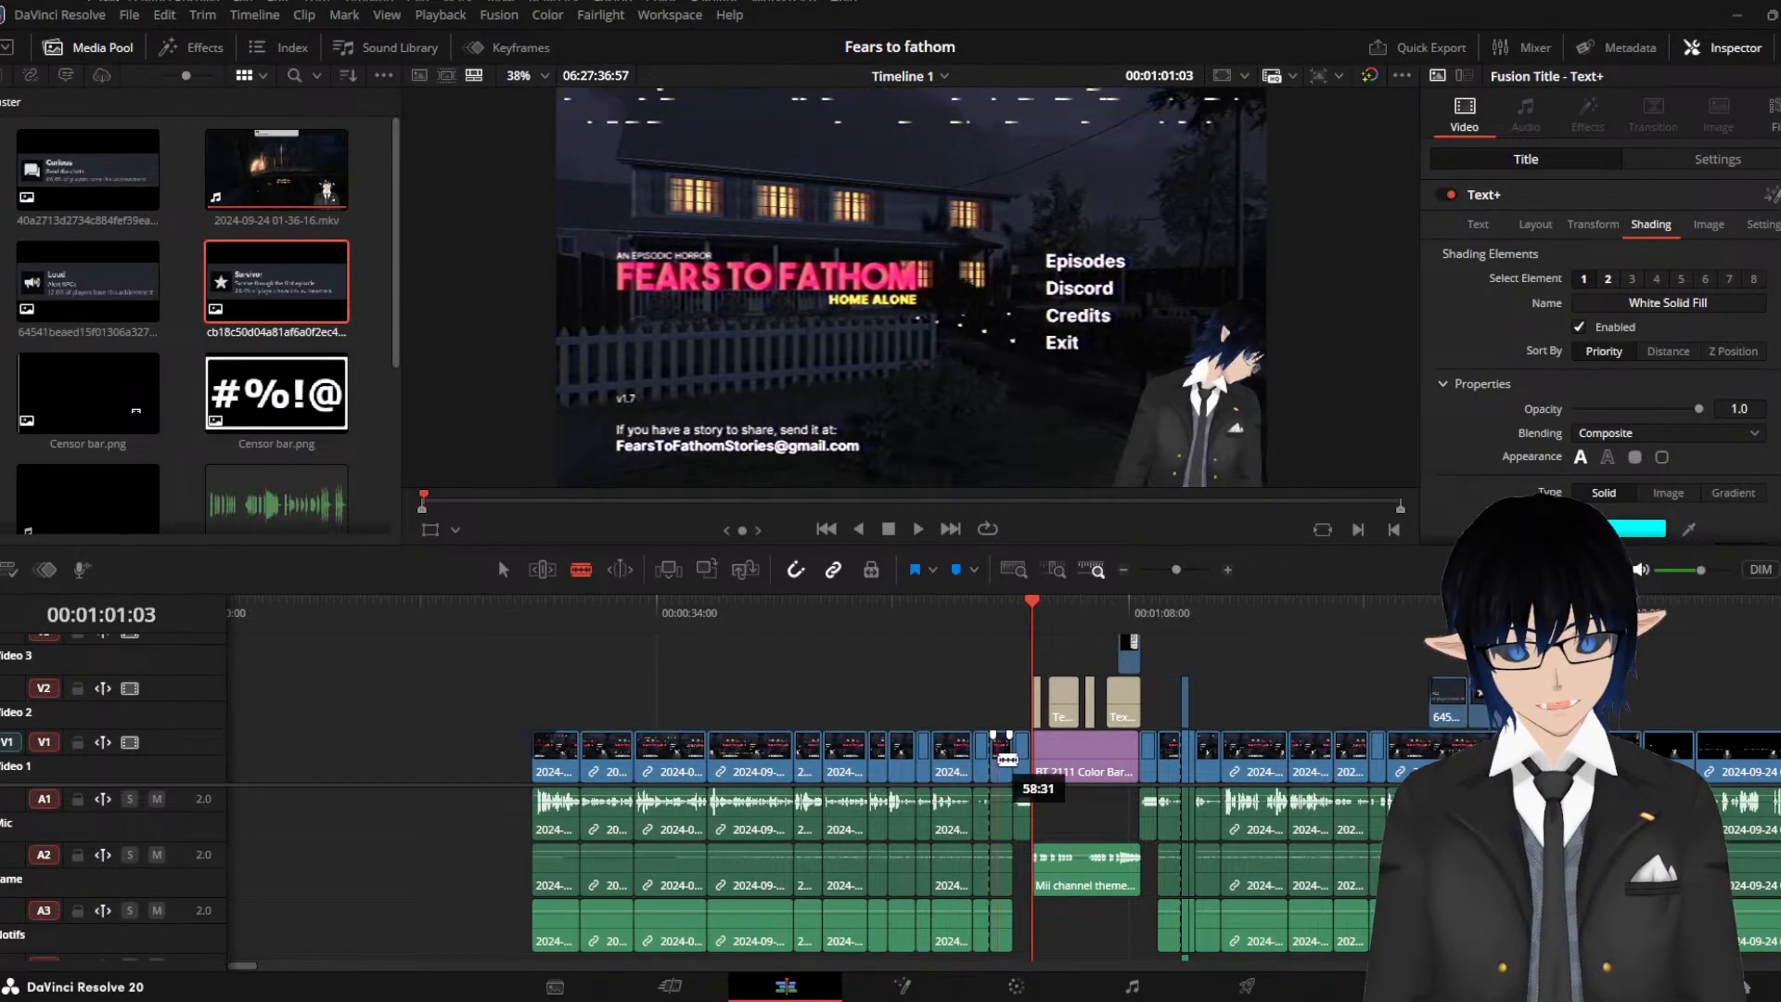
pyautogui.press('a')
pyautogui.click(1002, 765)
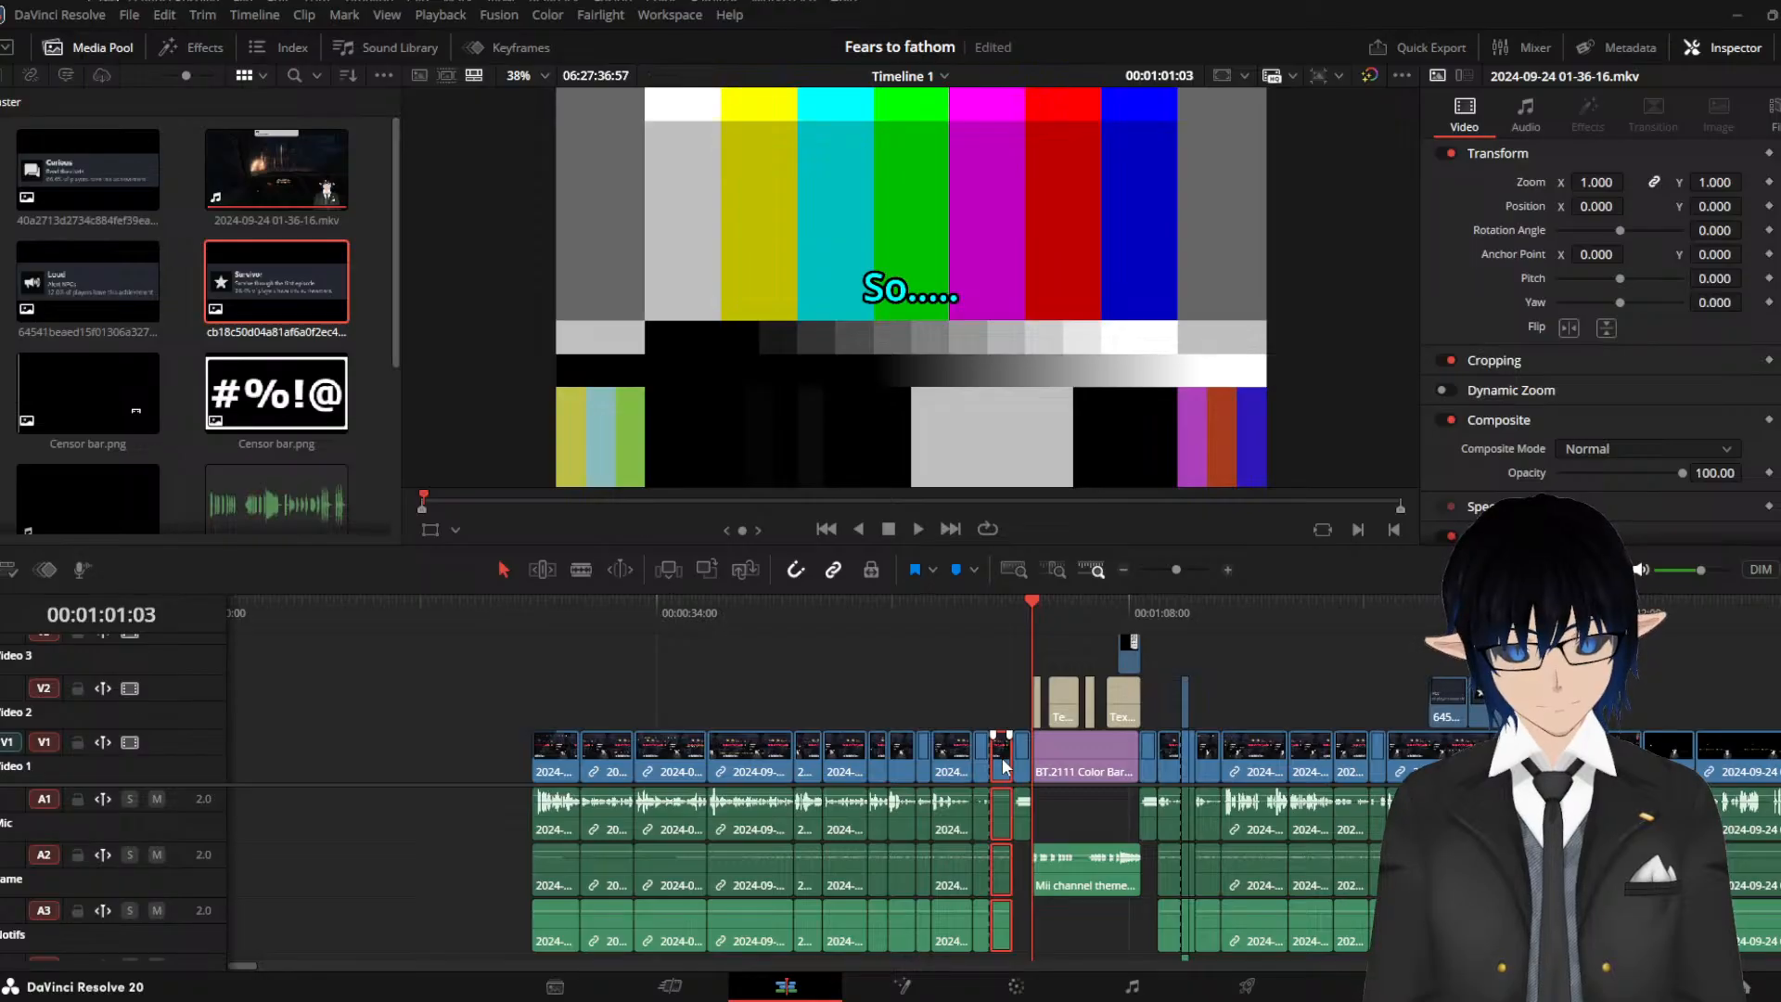
pyautogui.press('Delete')
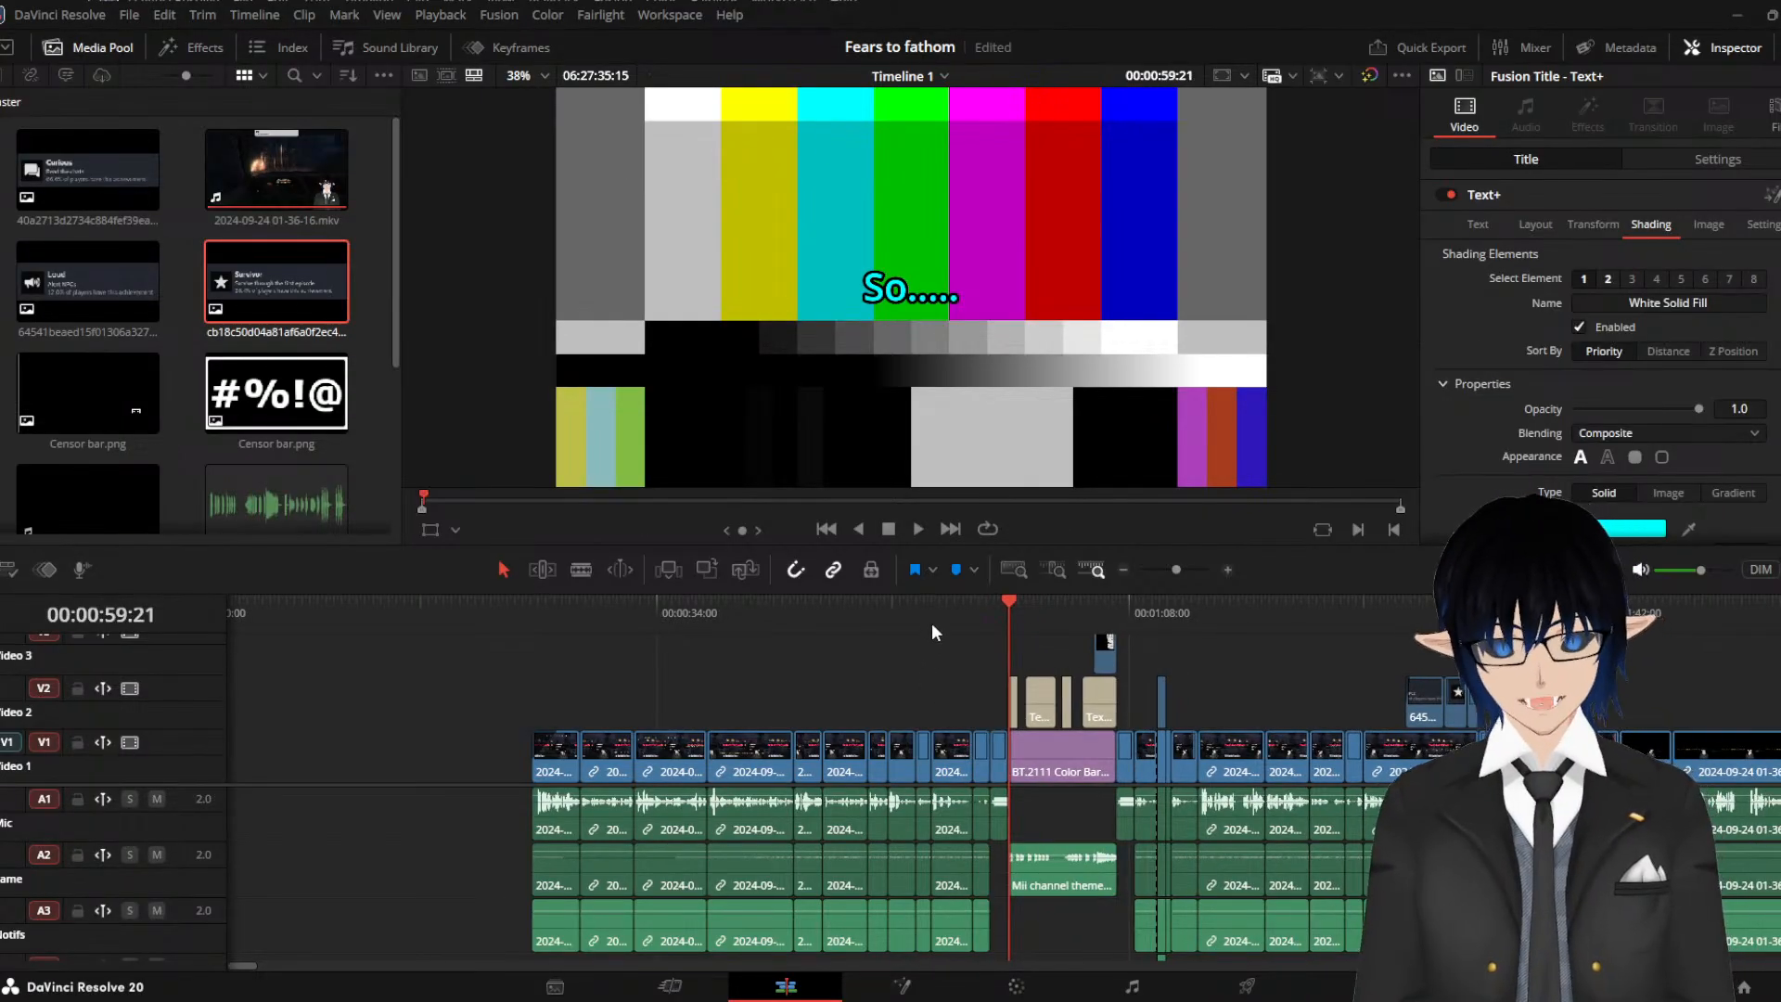
# Play through the color bar section, split the following gameplay clip at about 00:01:16:11, and ripple delete its part from 00:01:12:59
pyautogui.click(901, 617)
pyautogui.press('space')
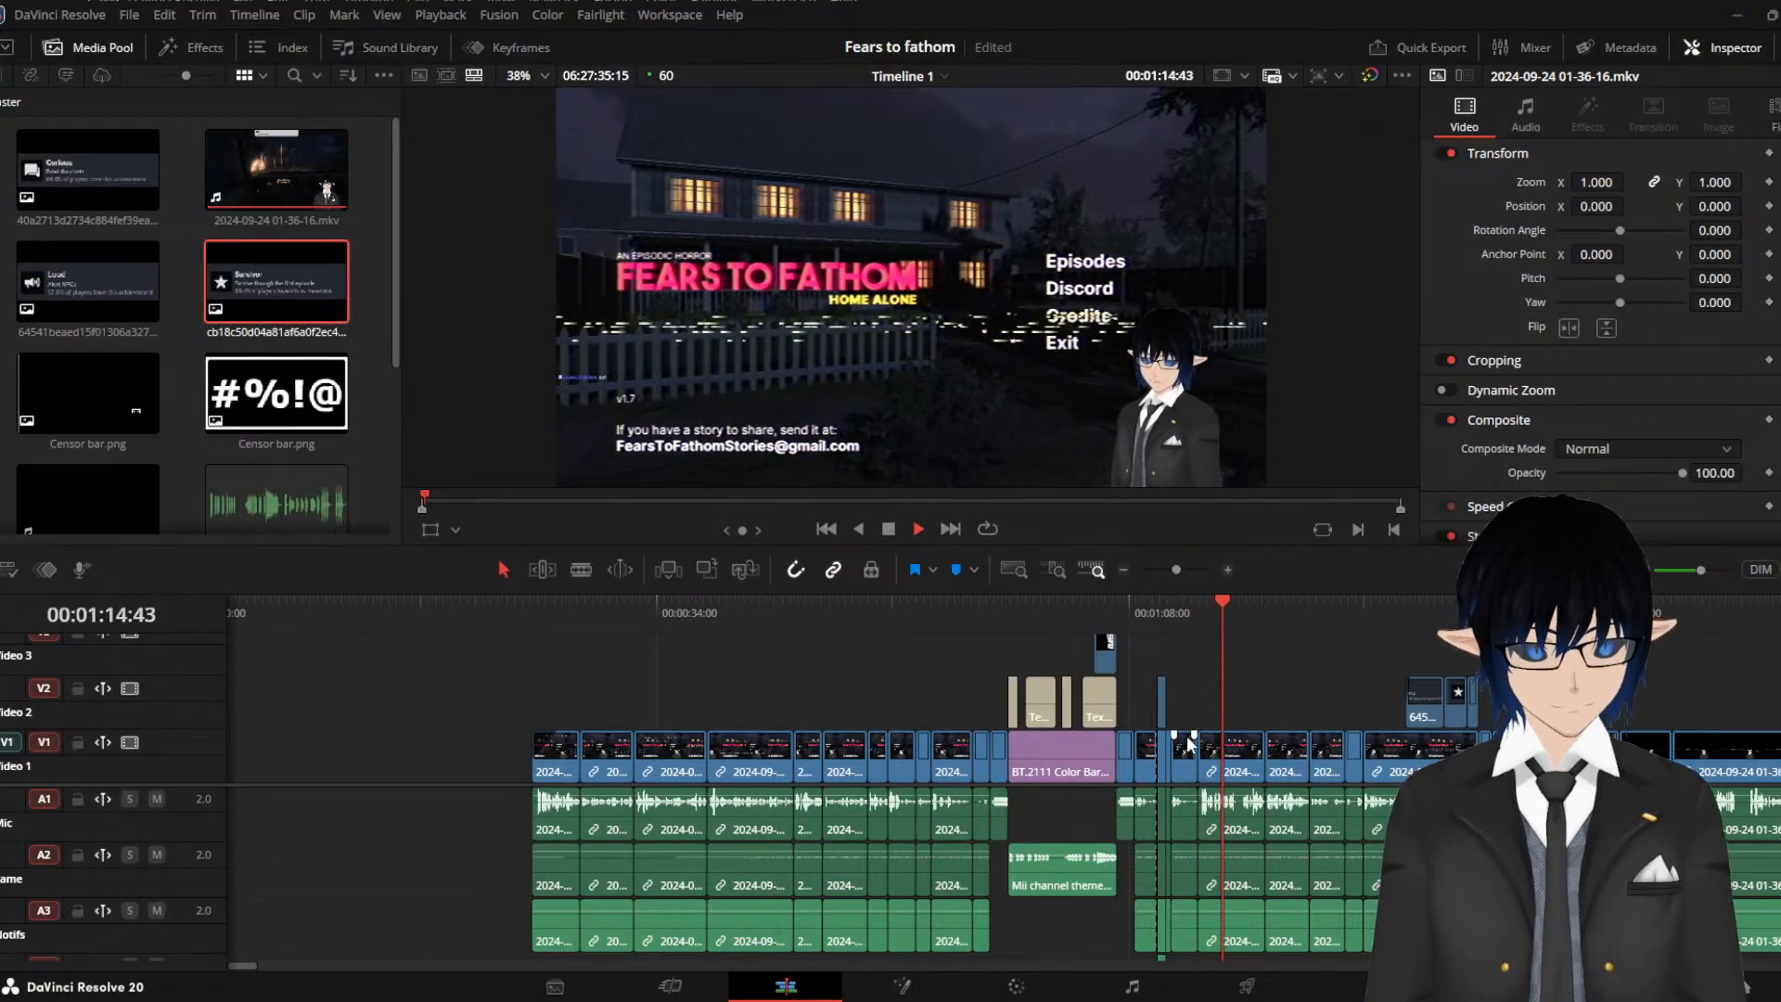
pyautogui.scroll(-2, 1189, 742)
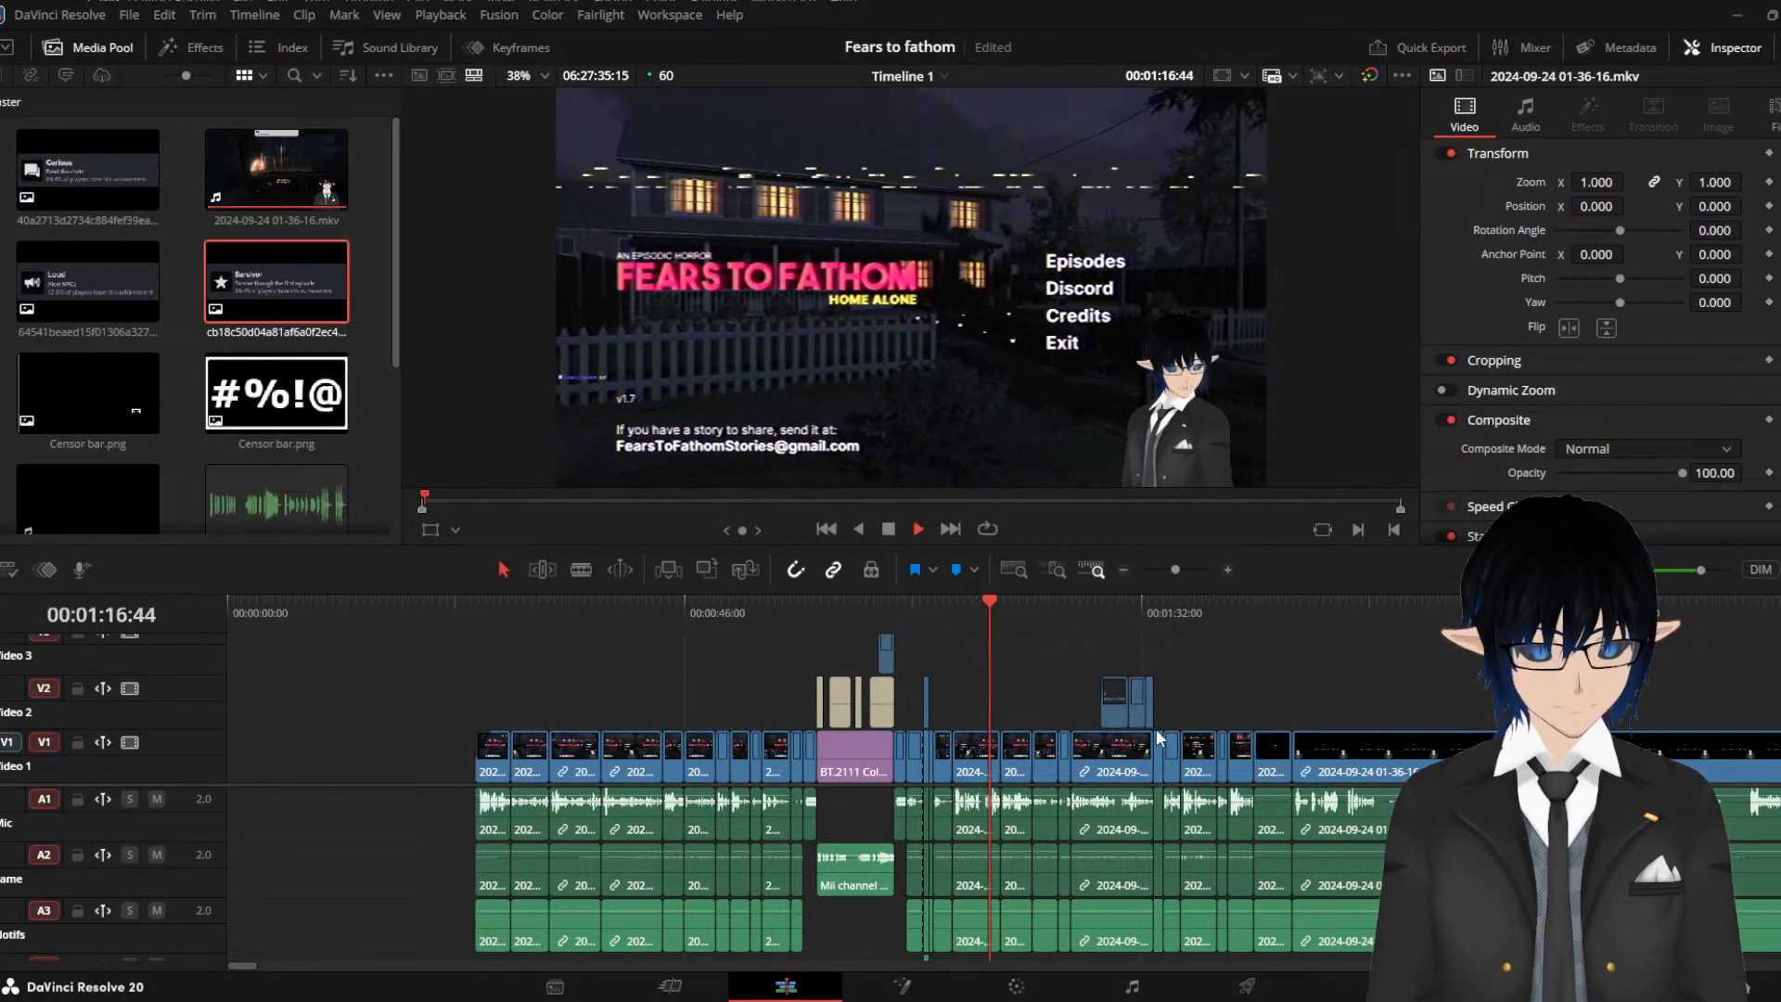
pyautogui.scroll(4, 998, 729)
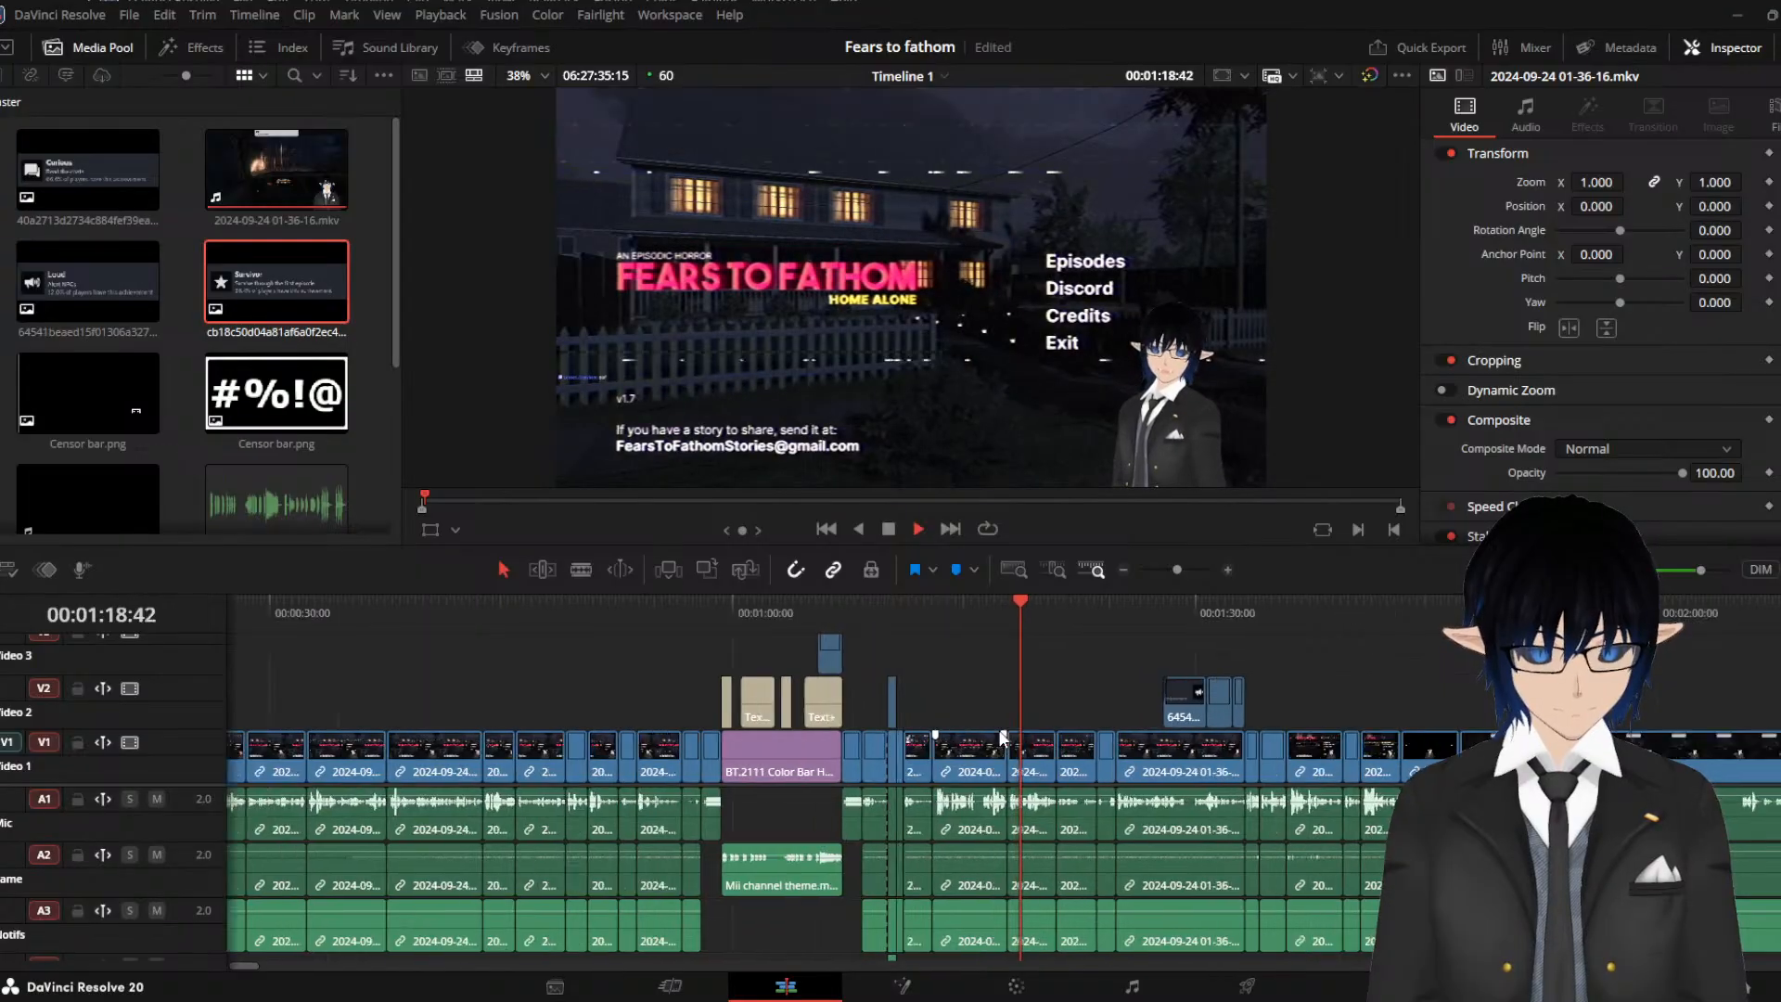
pyautogui.scroll(1, 1002, 714)
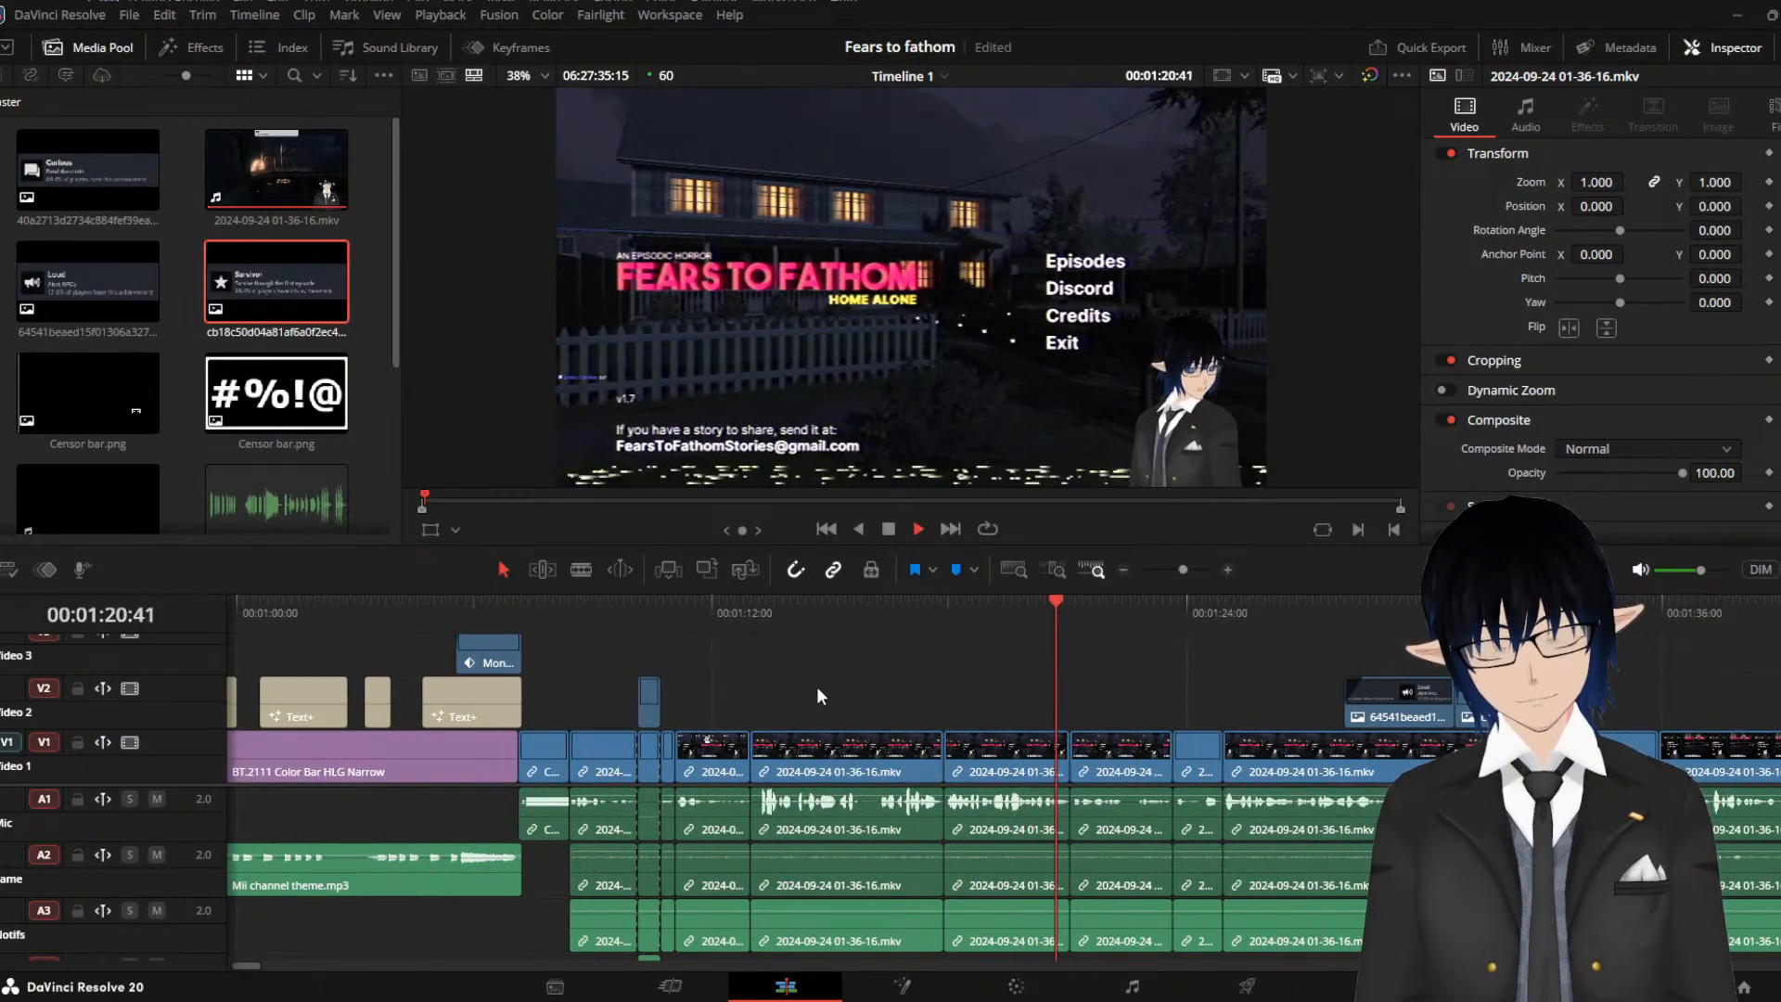
pyautogui.click(744, 633)
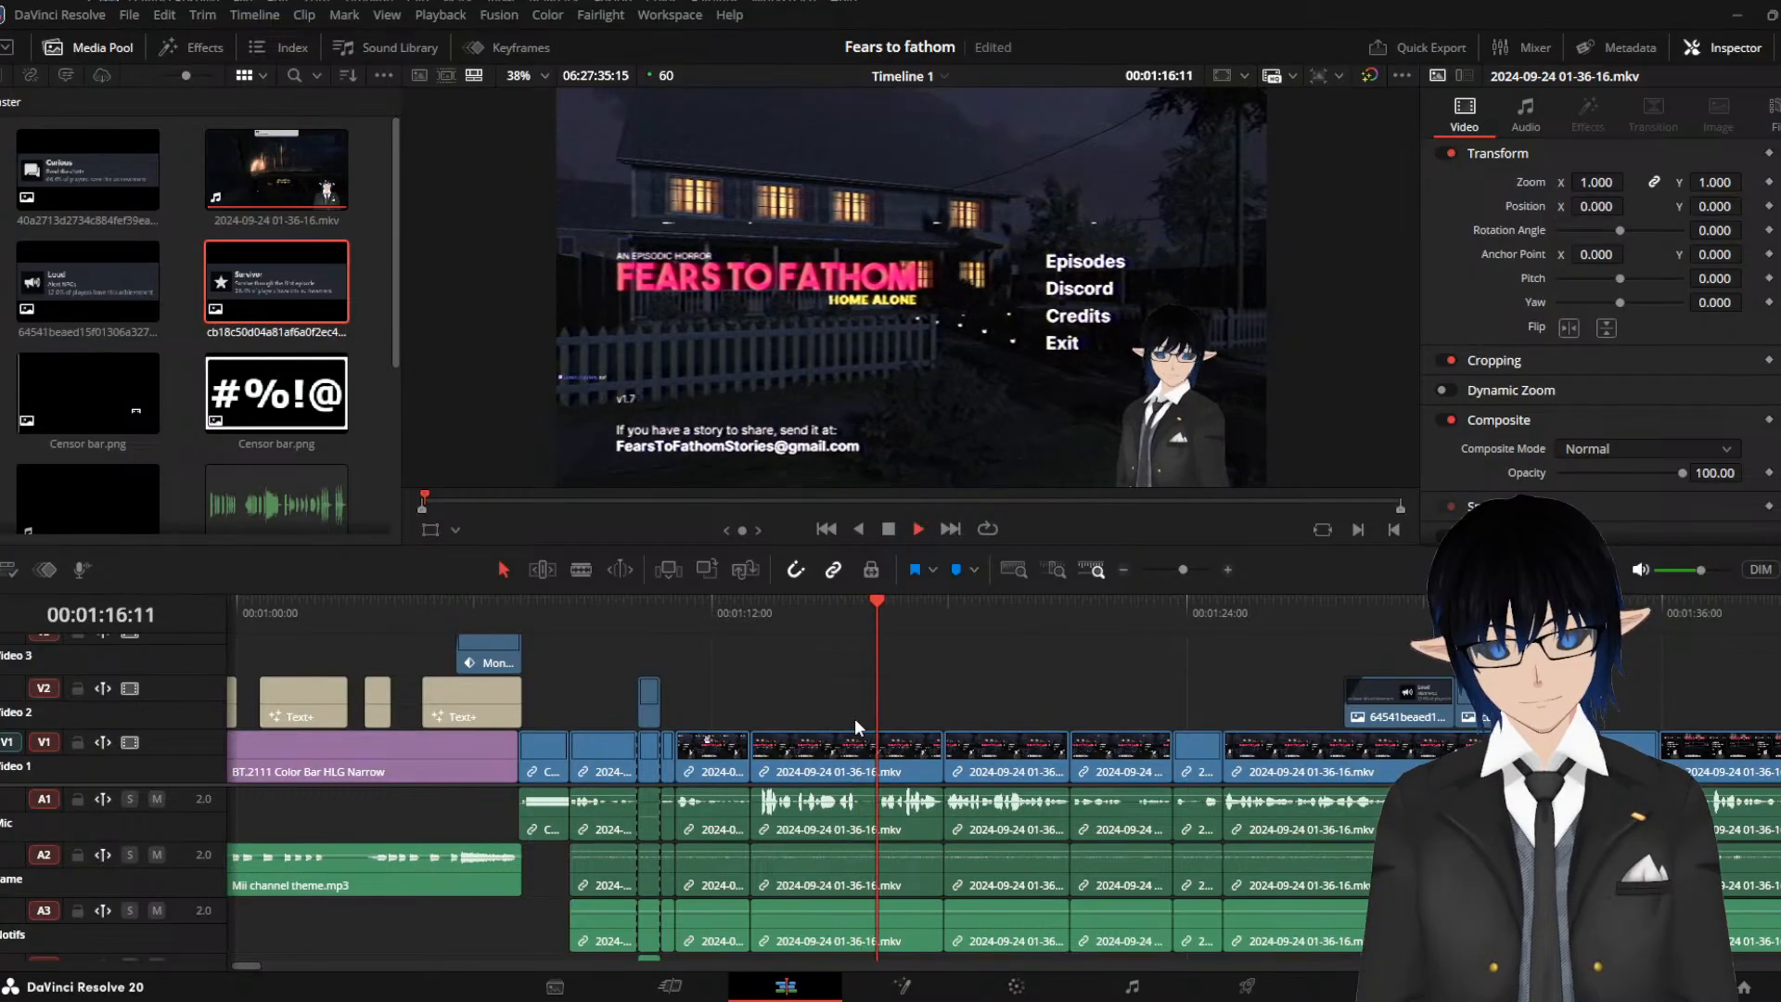
pyautogui.press('space')
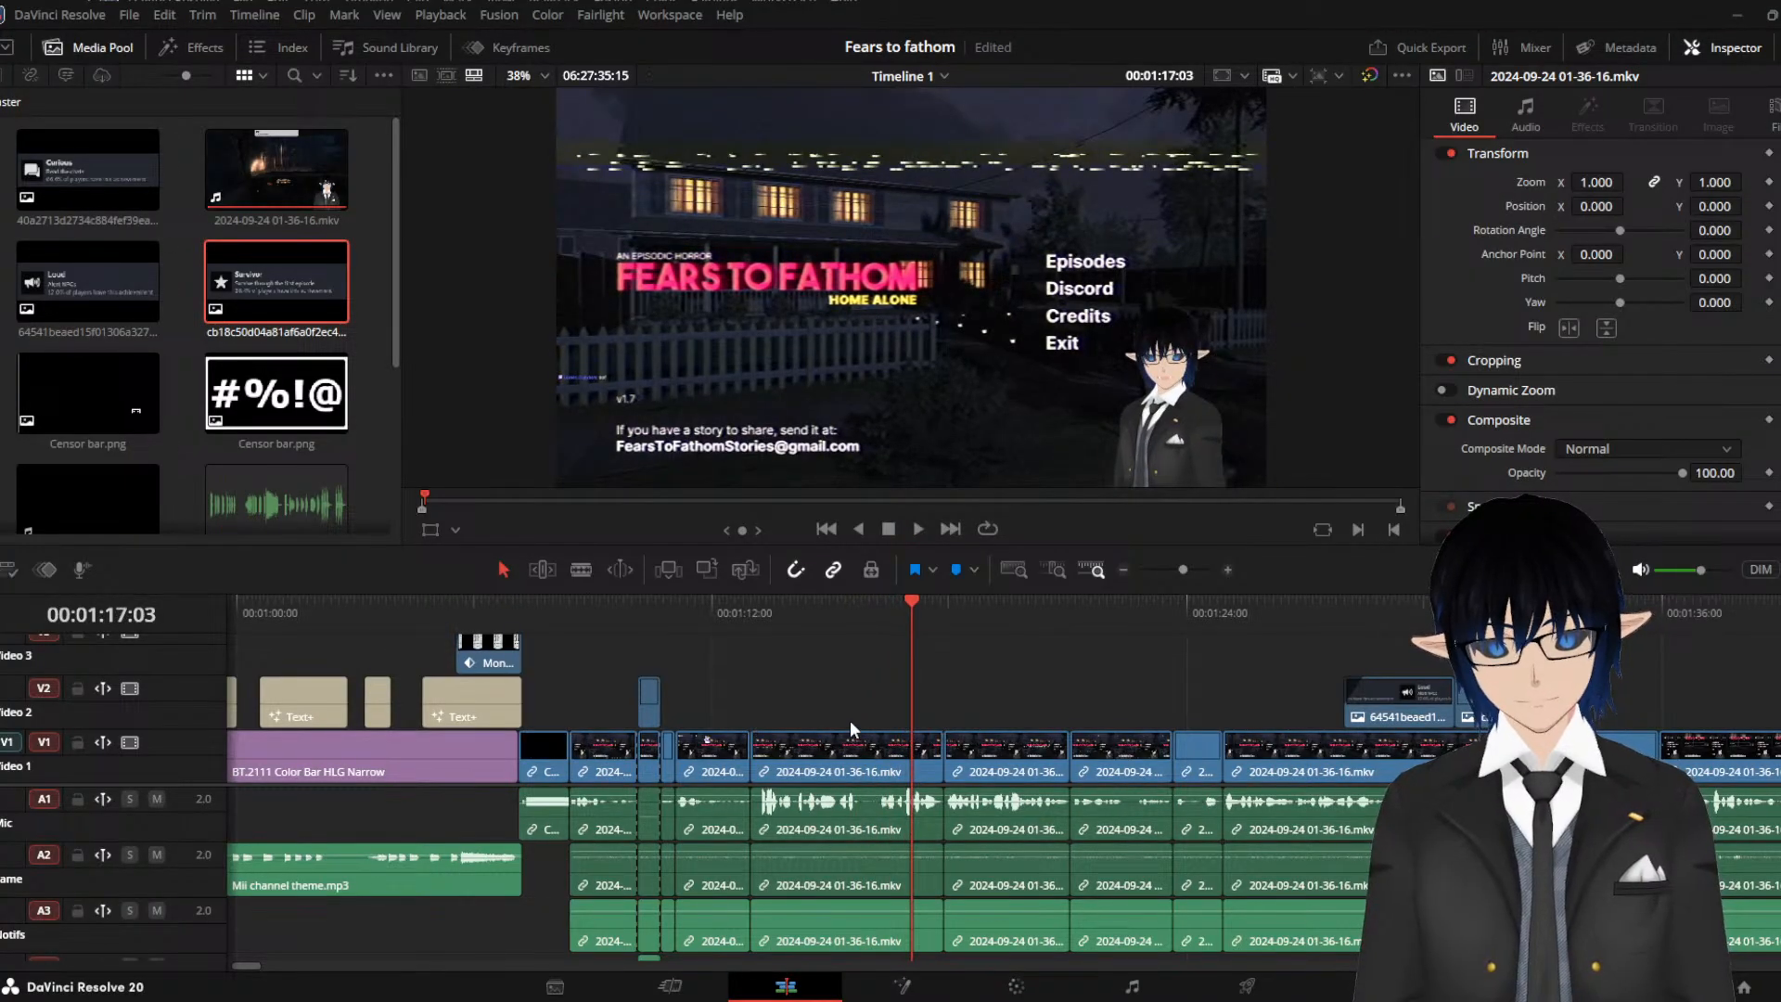
pyautogui.press('b')
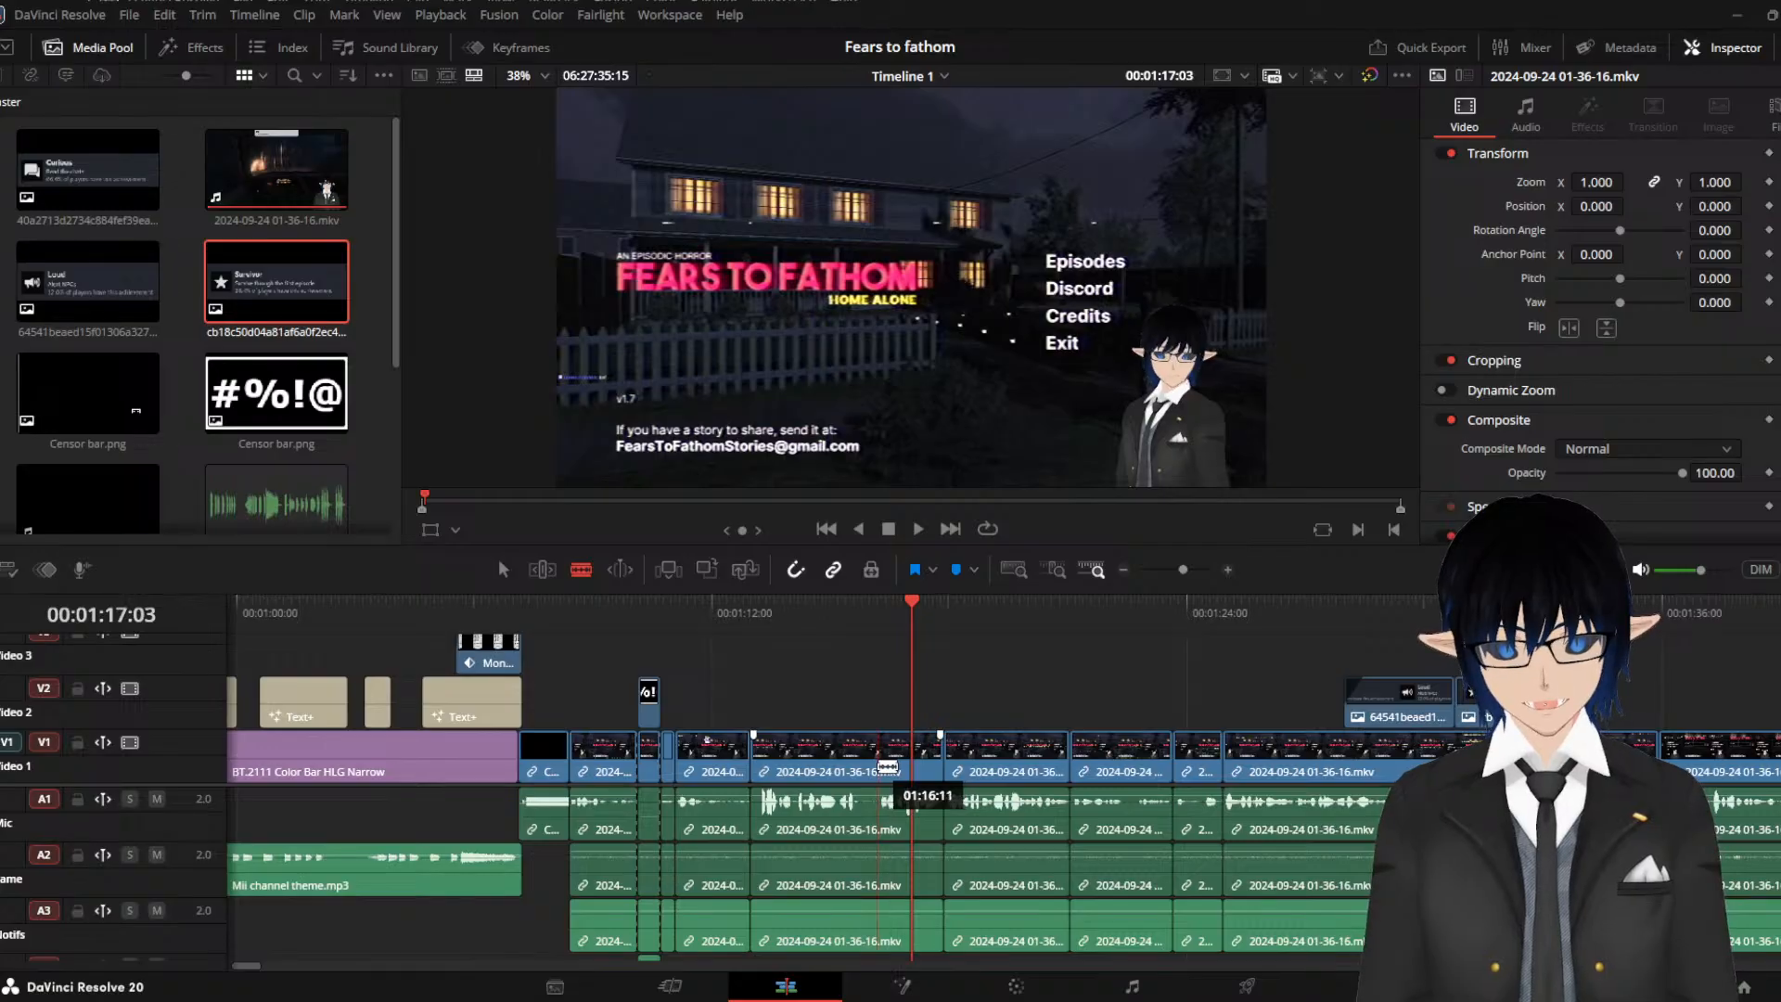
pyautogui.click(878, 767)
pyautogui.press('a')
pyautogui.click(826, 758)
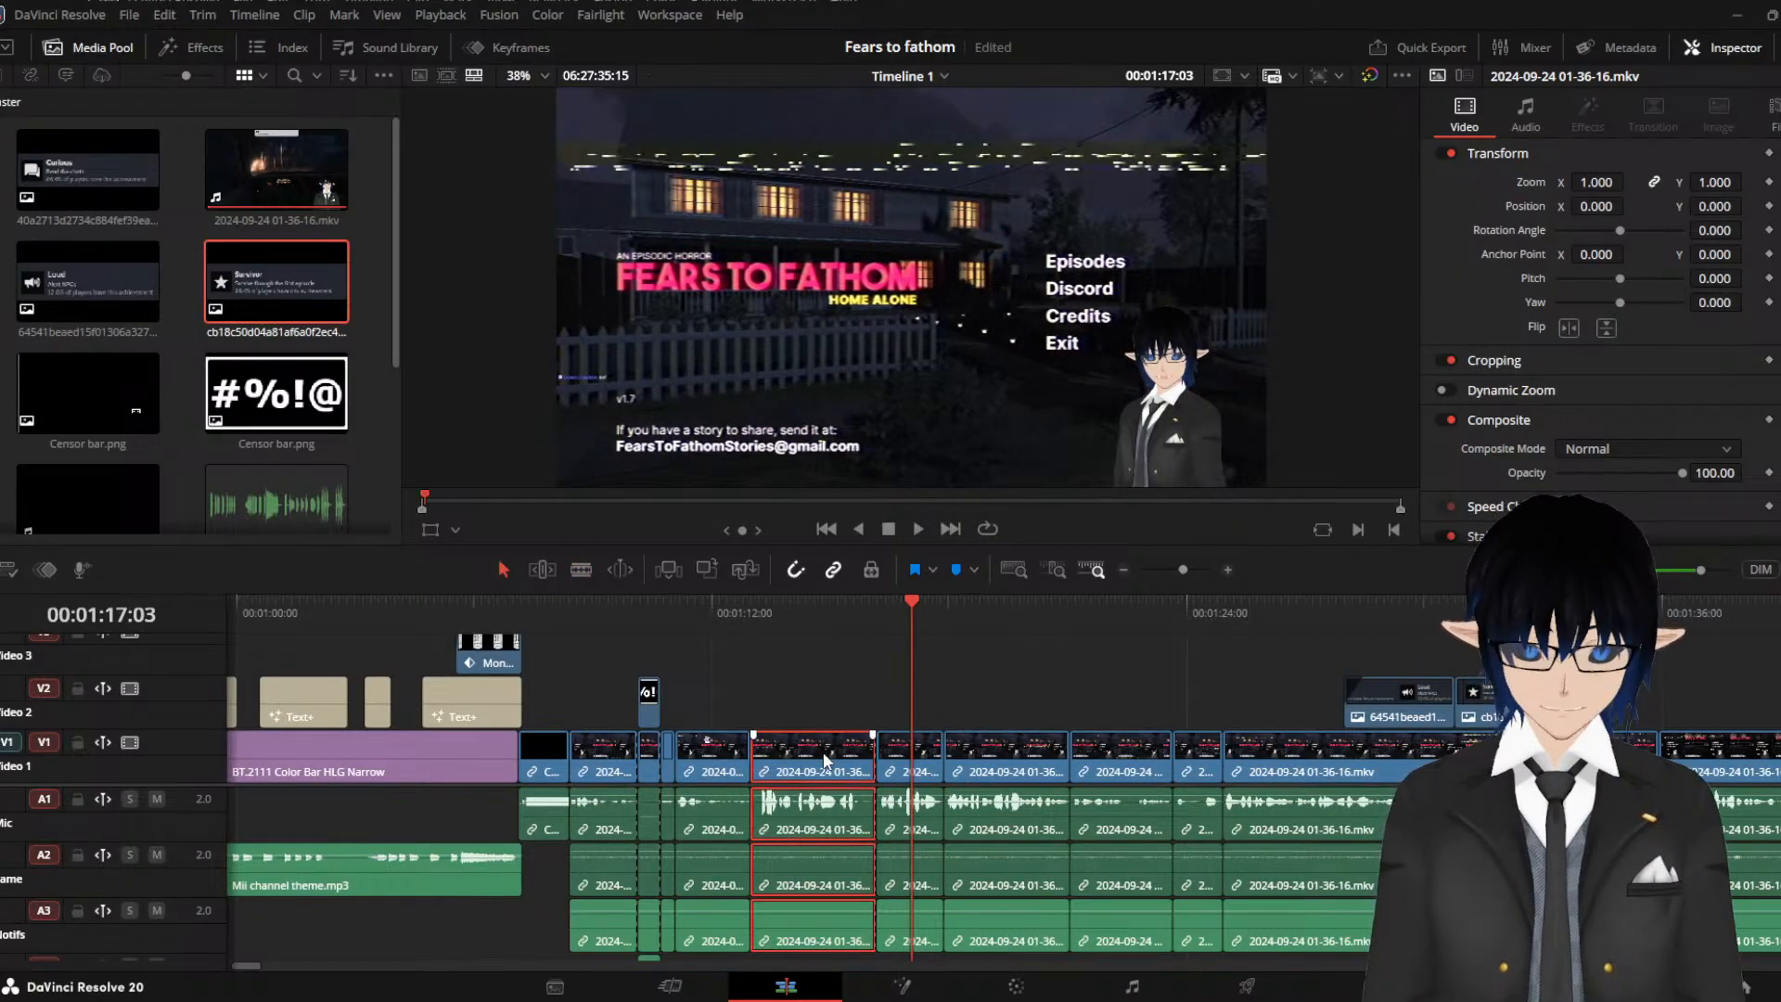
pyautogui.press('Delete')
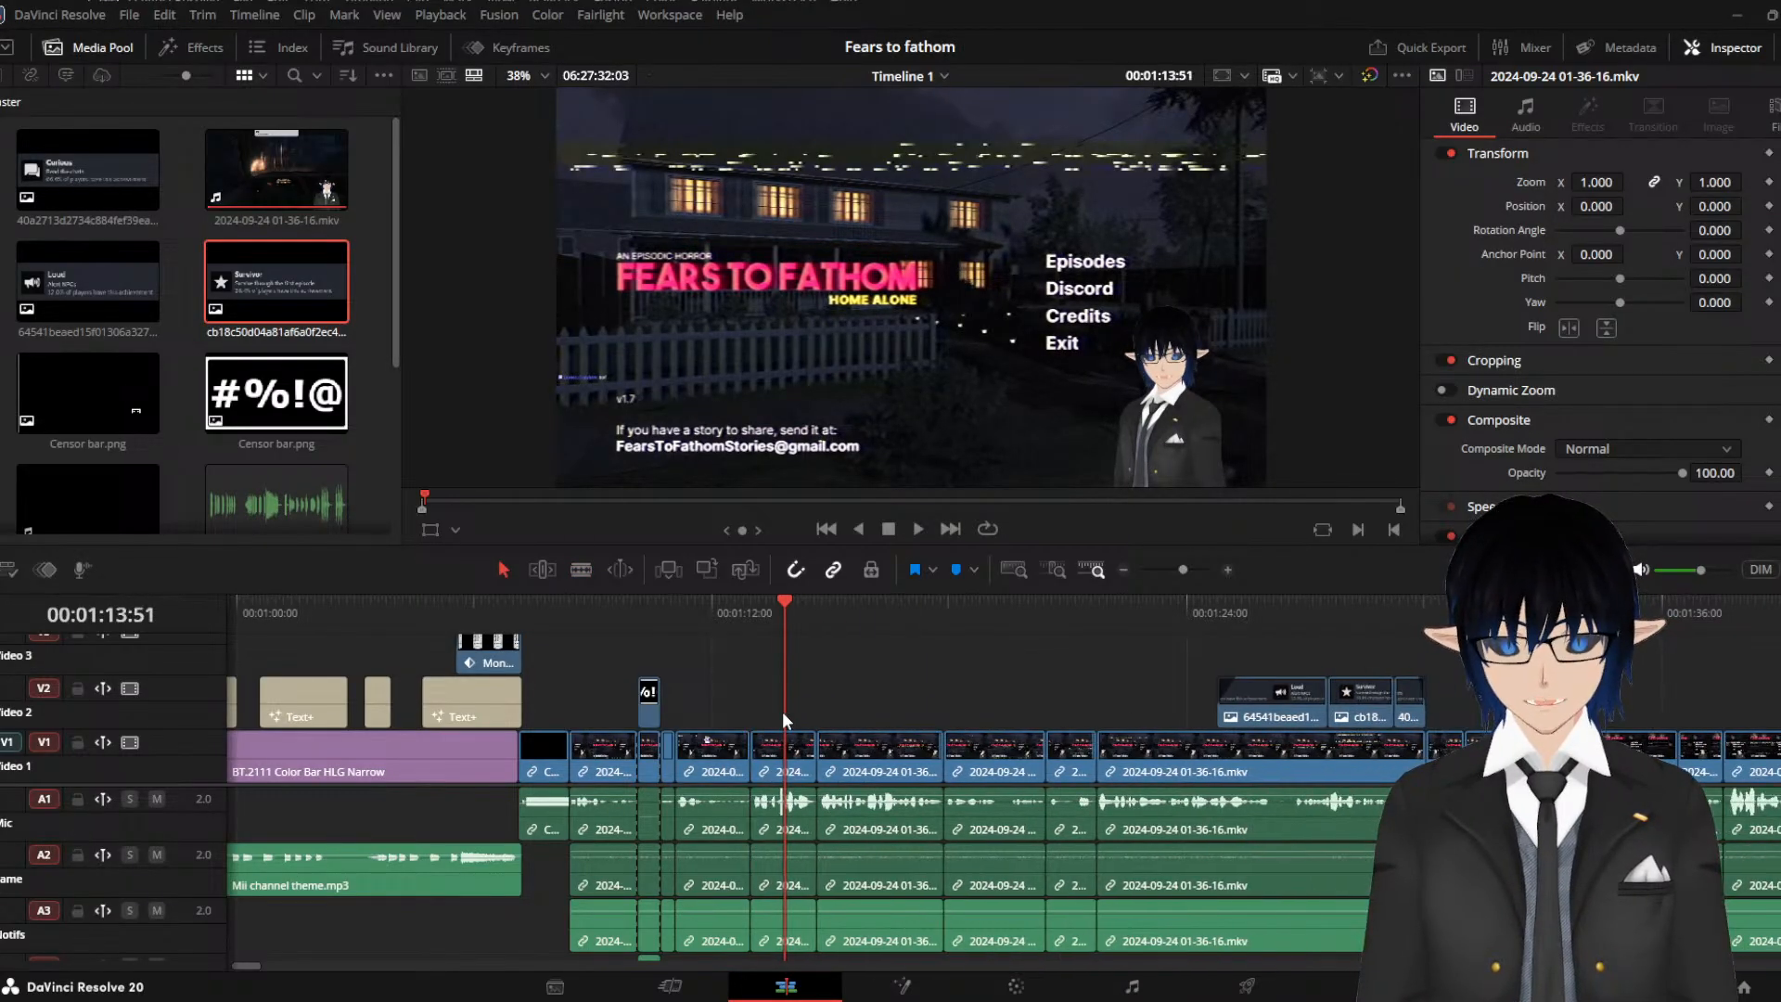
# Review the edited gameplay from 00:01:12:59 through the achievement overlays, recheck the cuts near 00:00:50, and scrub to about 00:01:44:00
pyautogui.click(742, 621)
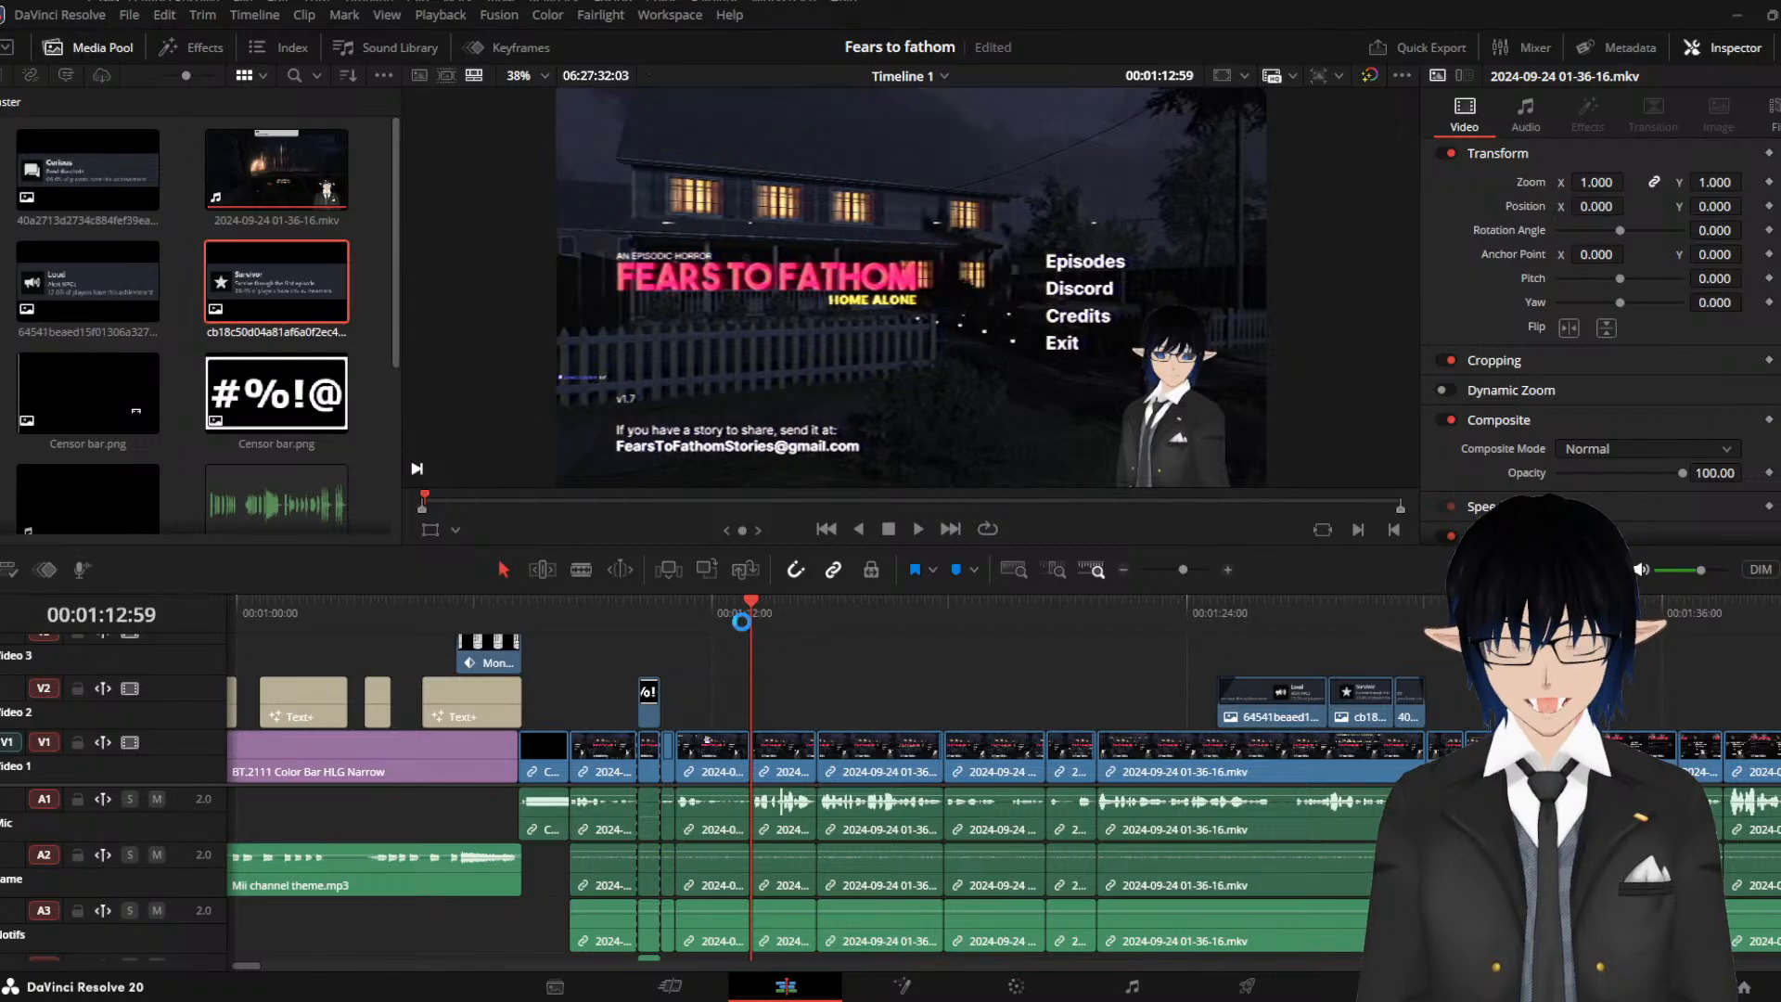
pyautogui.press('space')
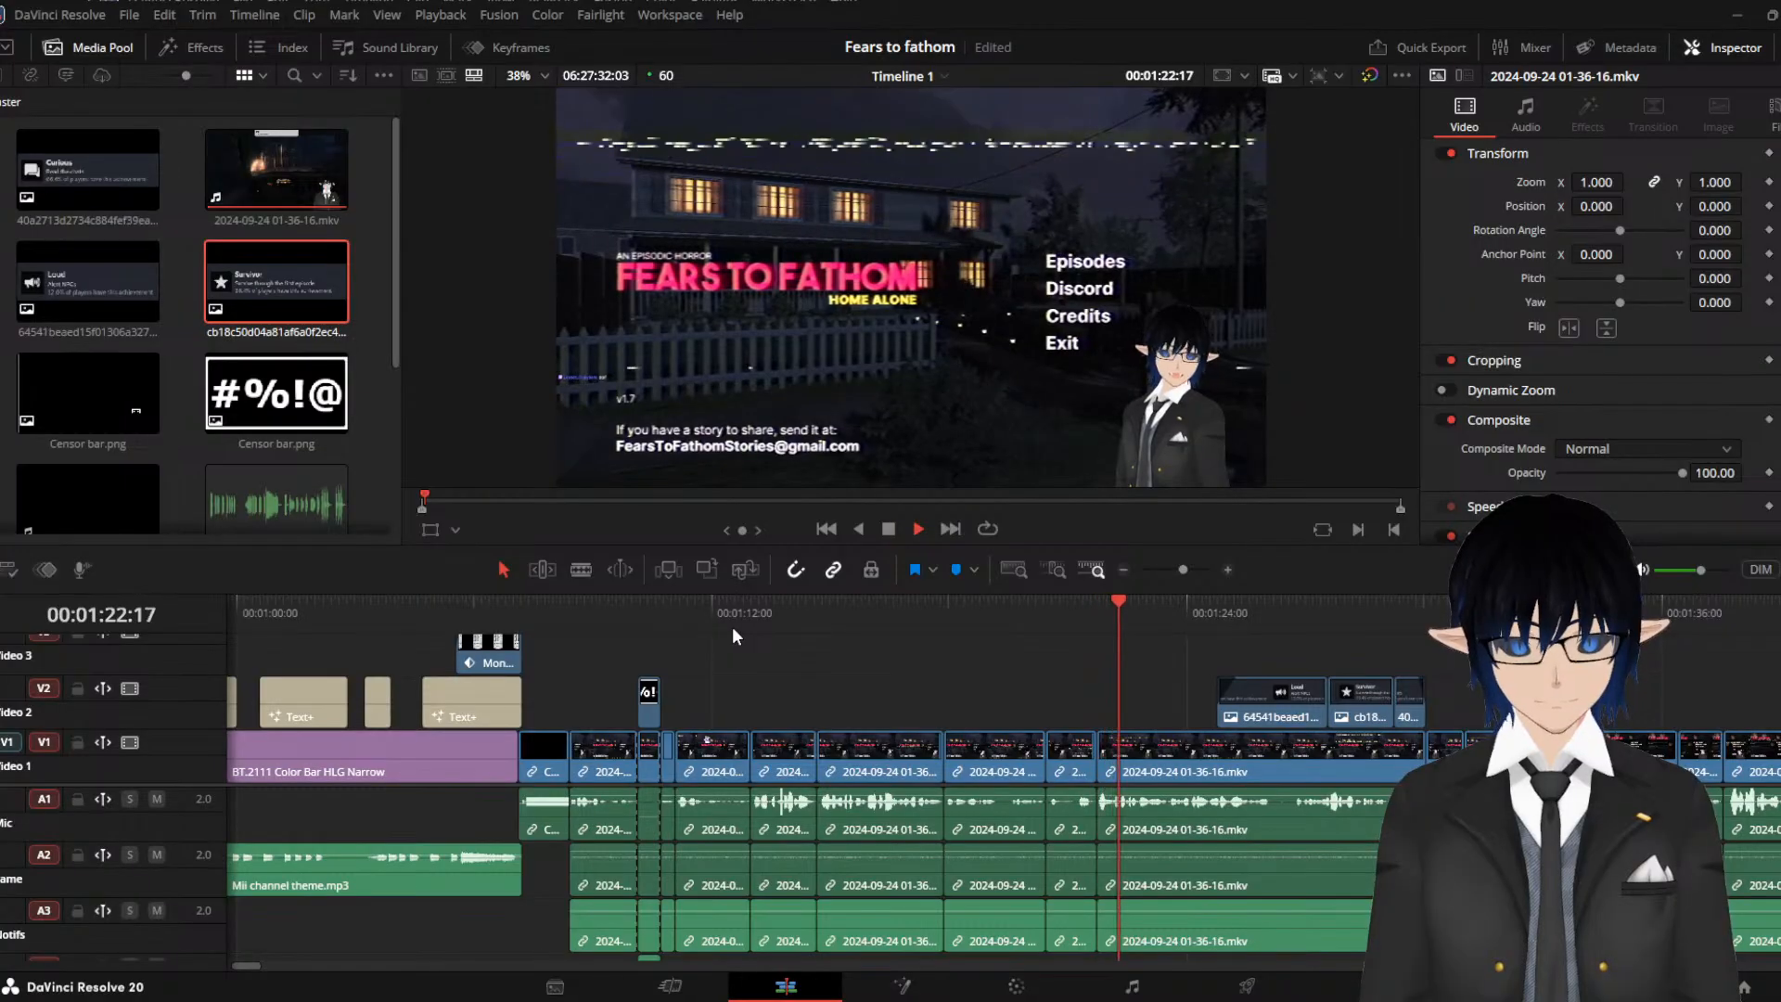
pyautogui.scroll(-5, 799, 705)
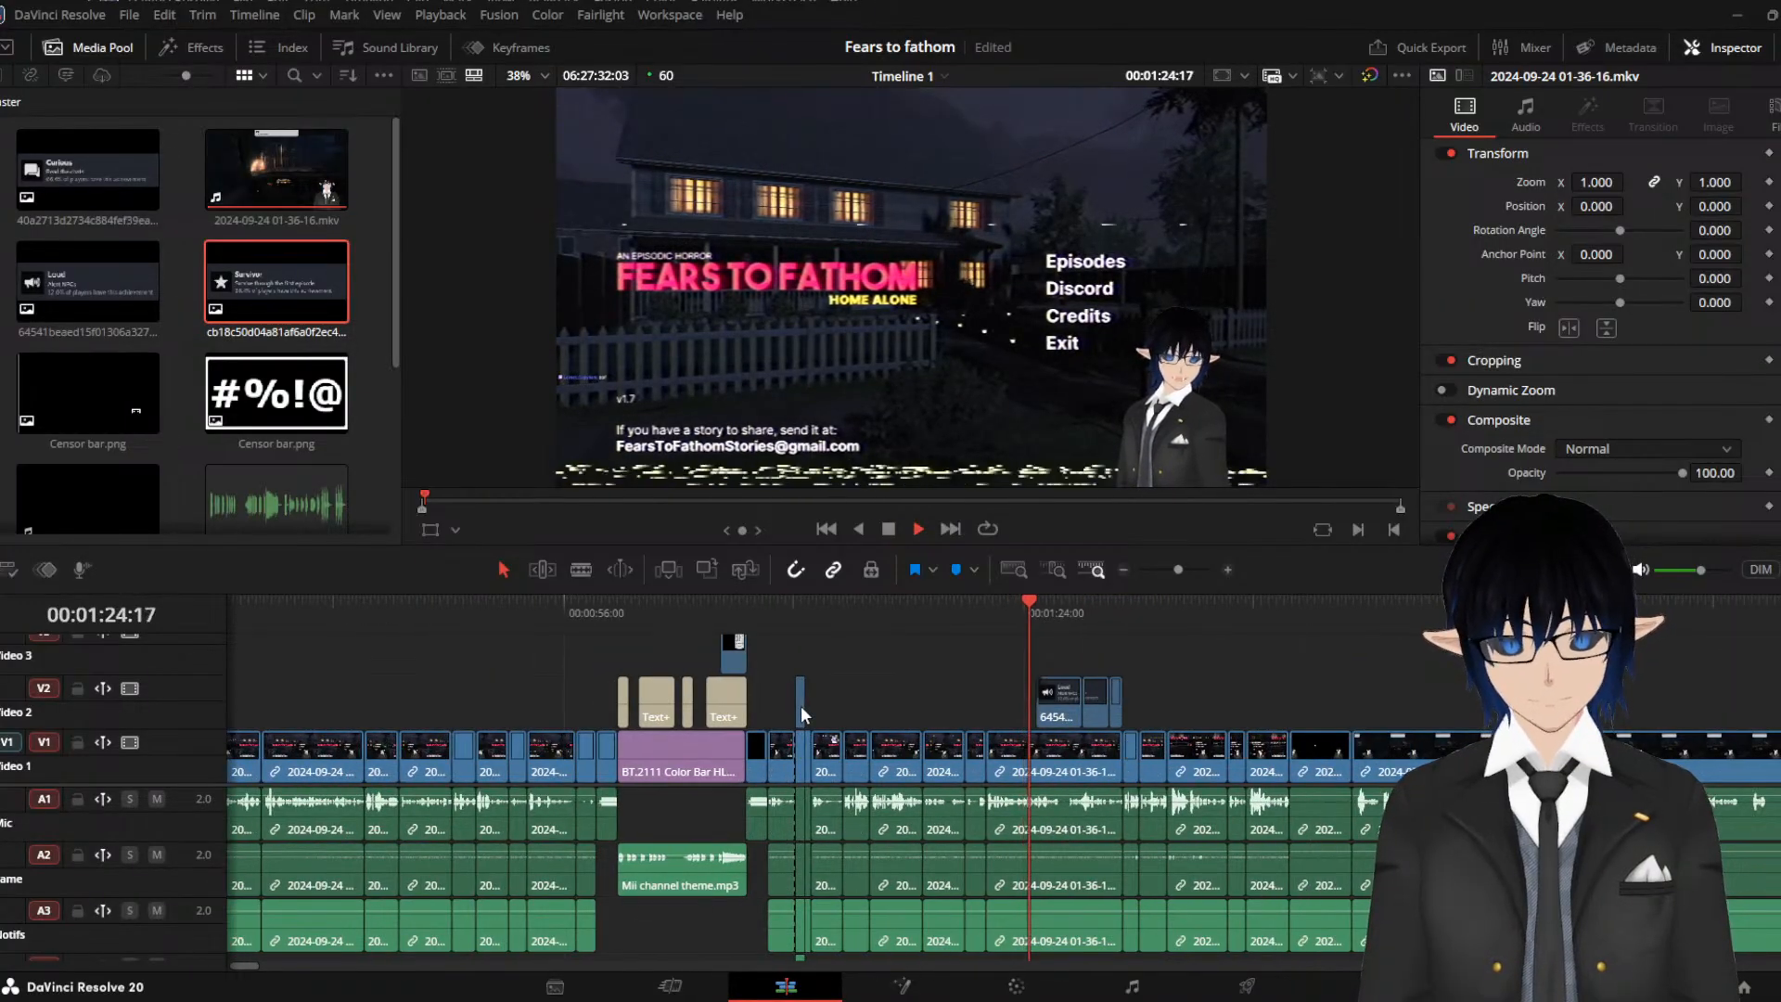
pyautogui.scroll(-2, 799, 704)
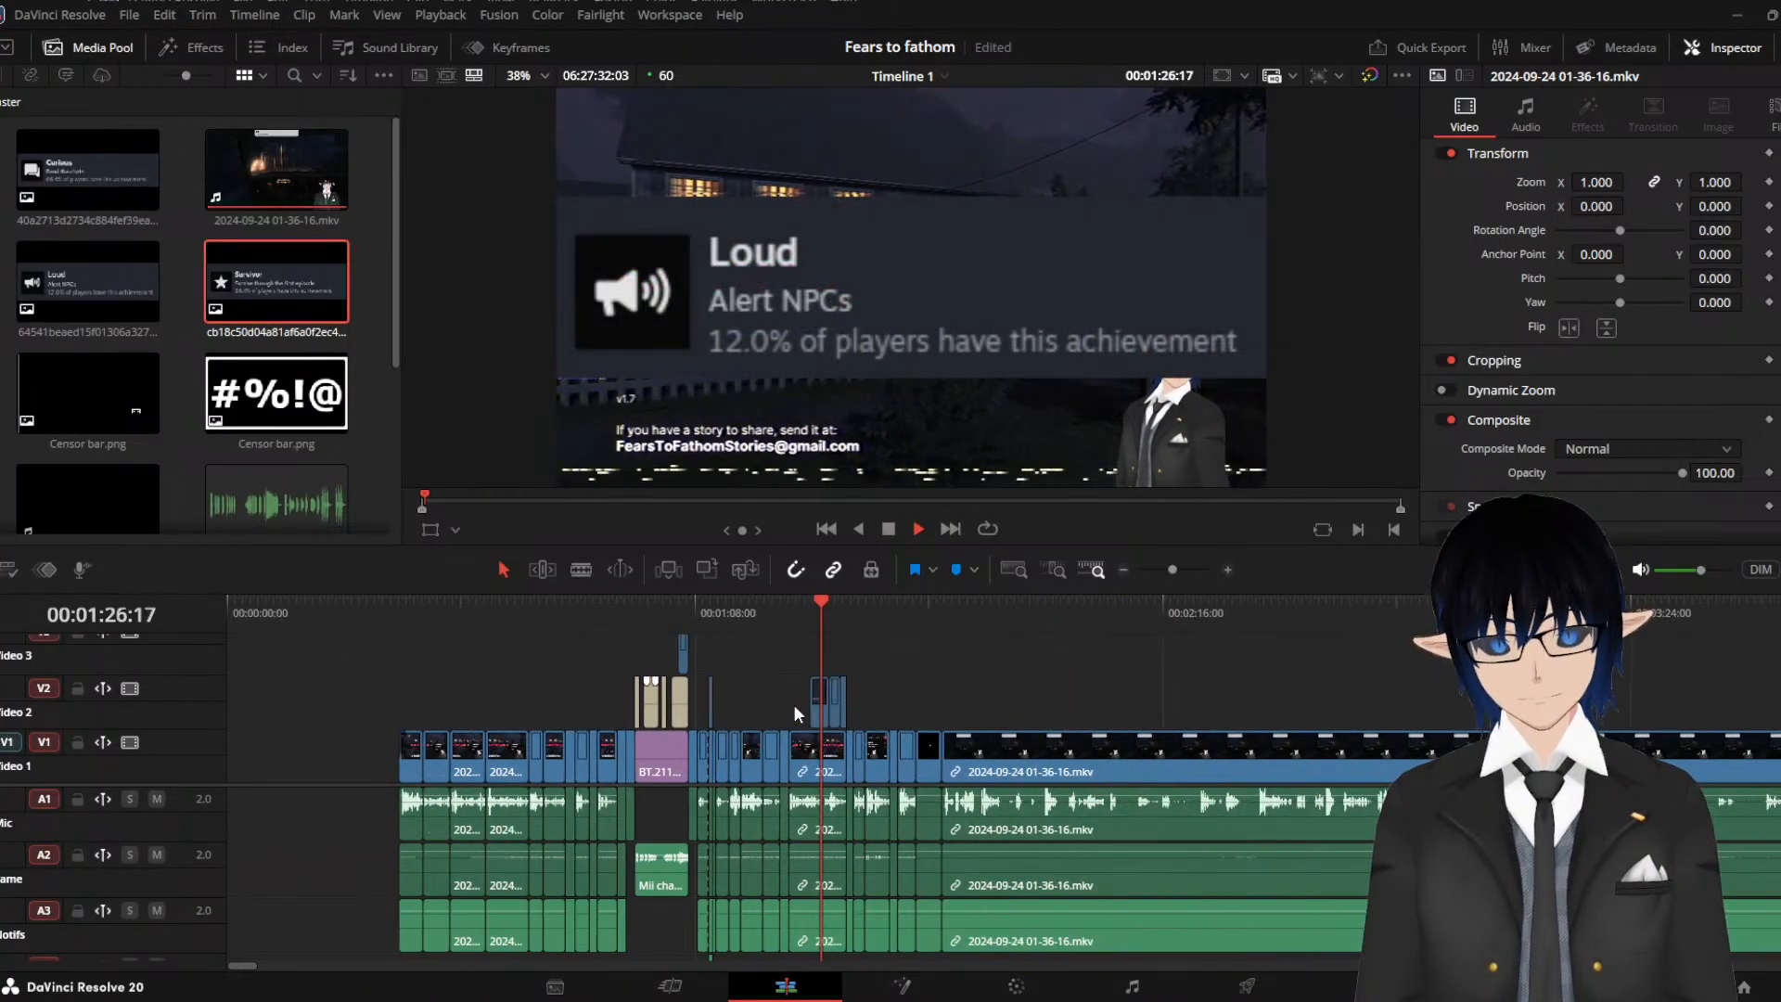
pyautogui.moveTo(496, 673); pyautogui.dragTo(574, 646)
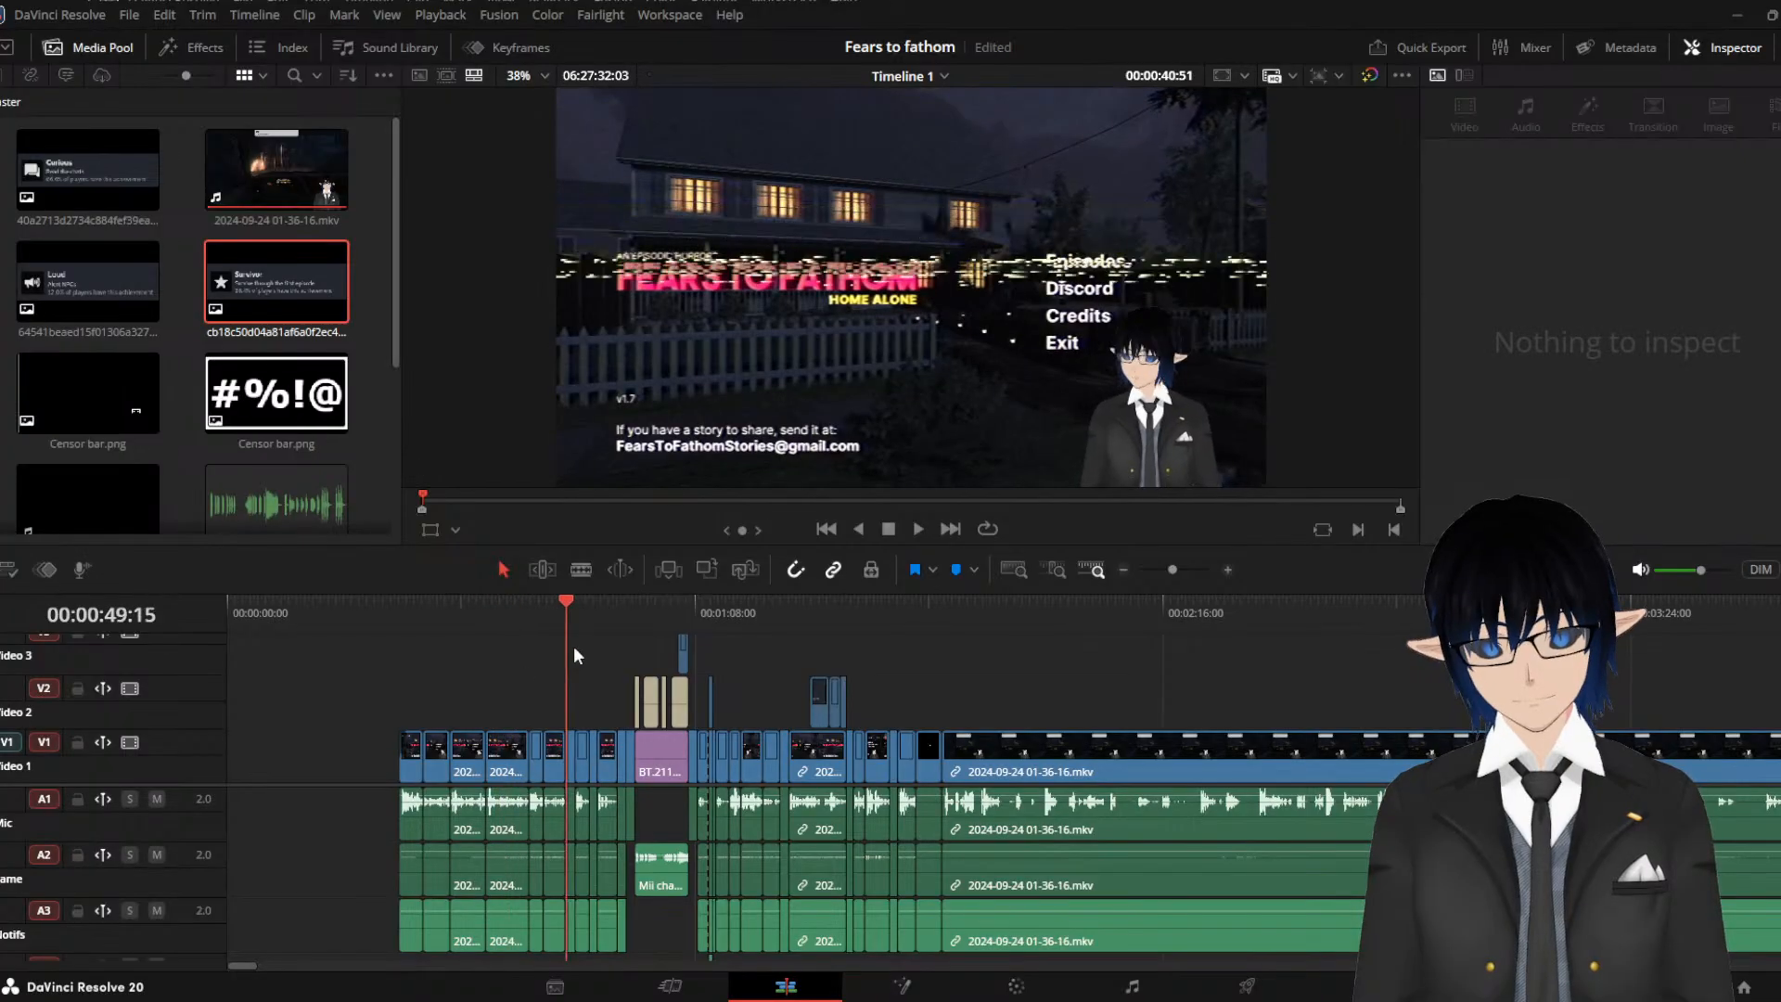
pyautogui.press('space')
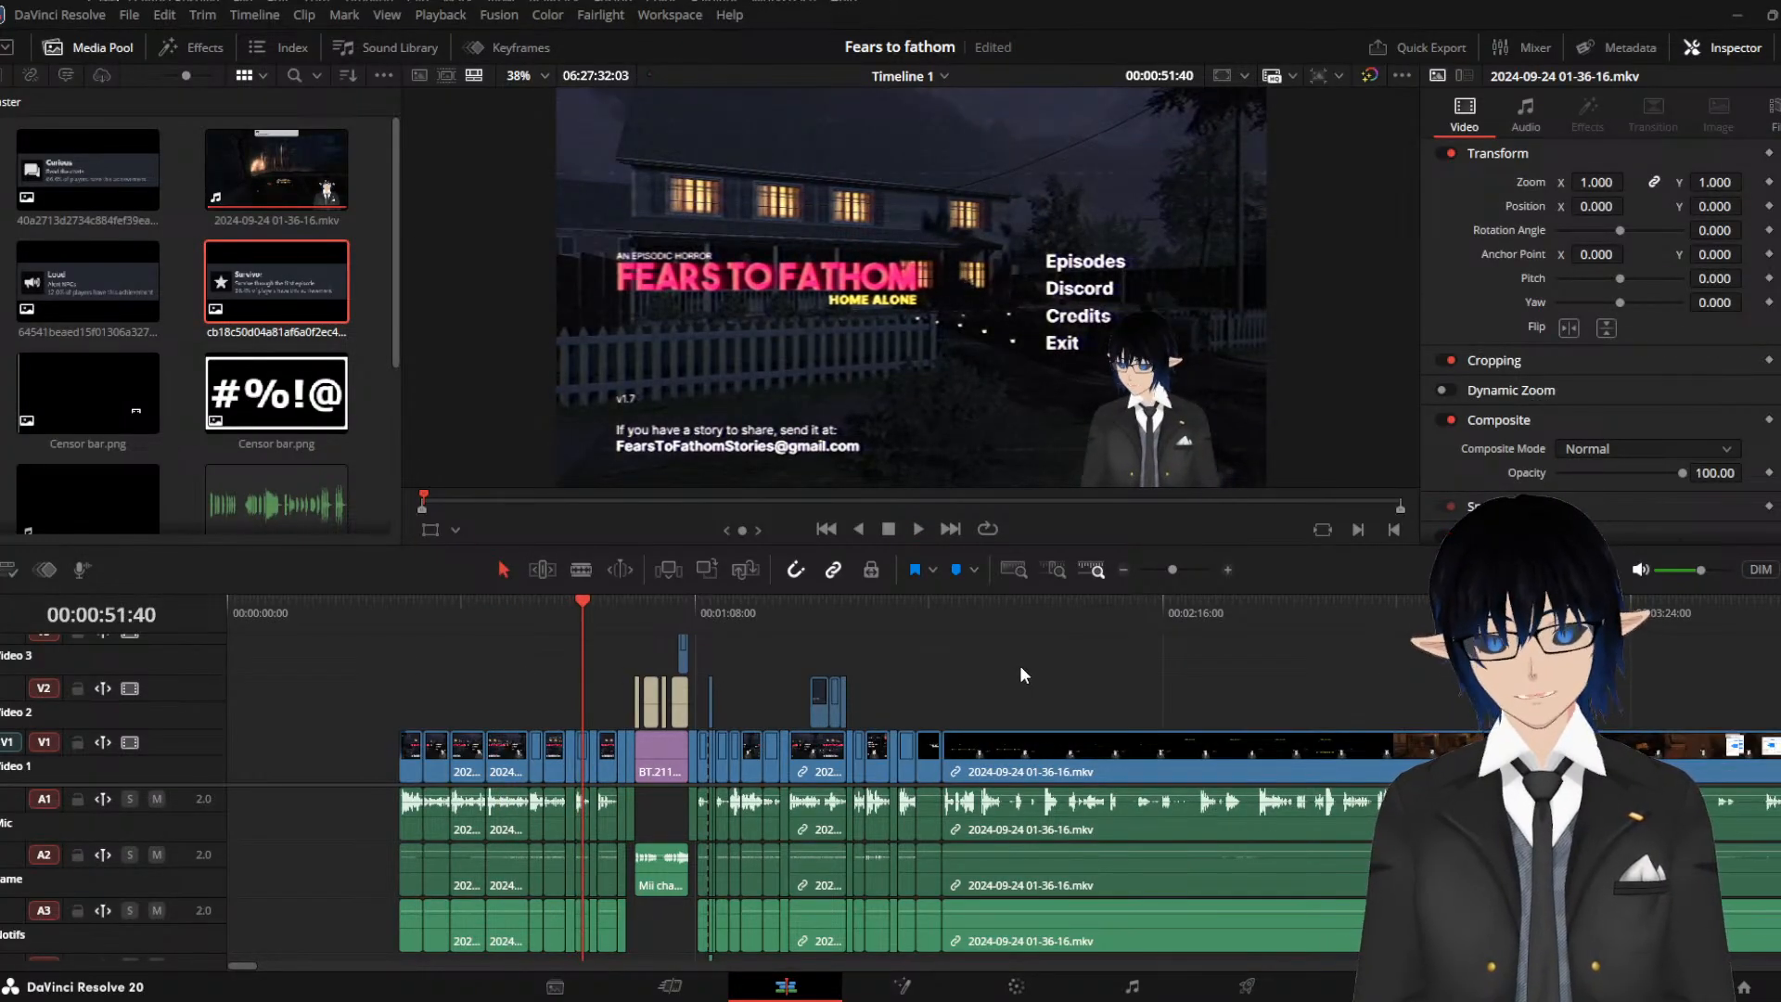
pyautogui.moveTo(382, 625); pyautogui.dragTo(941, 659)
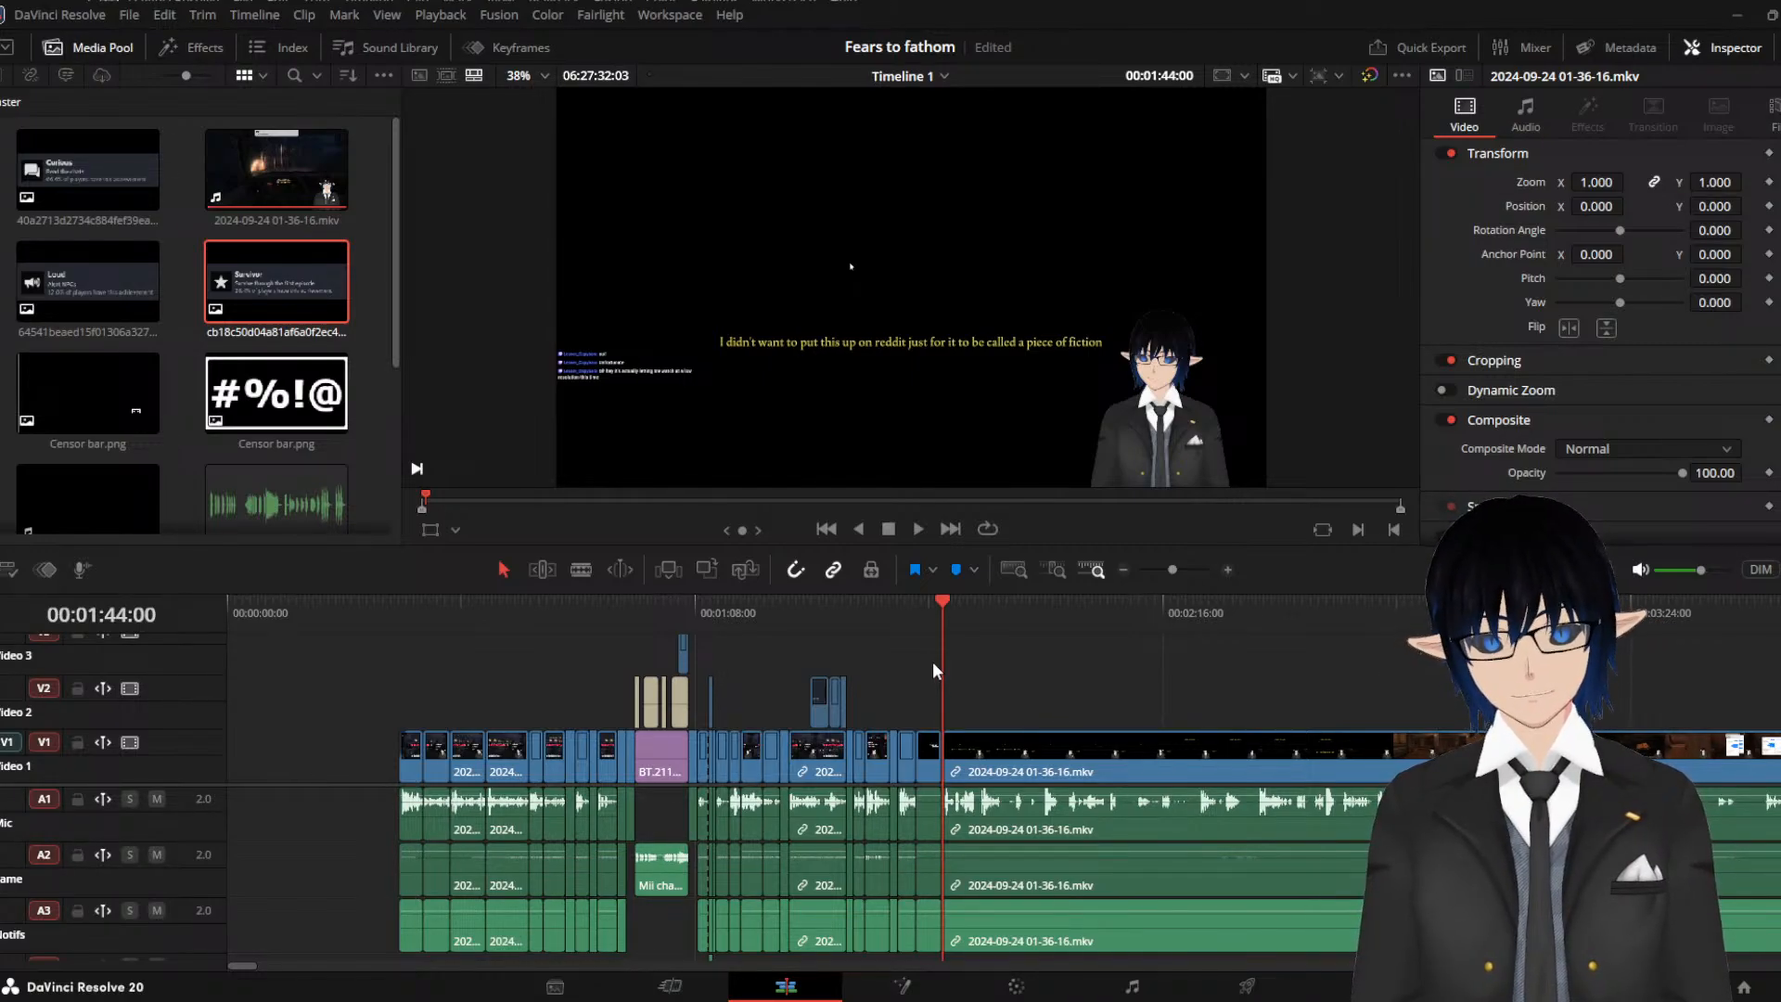
pyautogui.moveTo(945, 650)
pyautogui.mouseDown()
pyautogui.moveTo(916, 659)
pyautogui.moveTo(937, 648)
pyautogui.mouseUp()
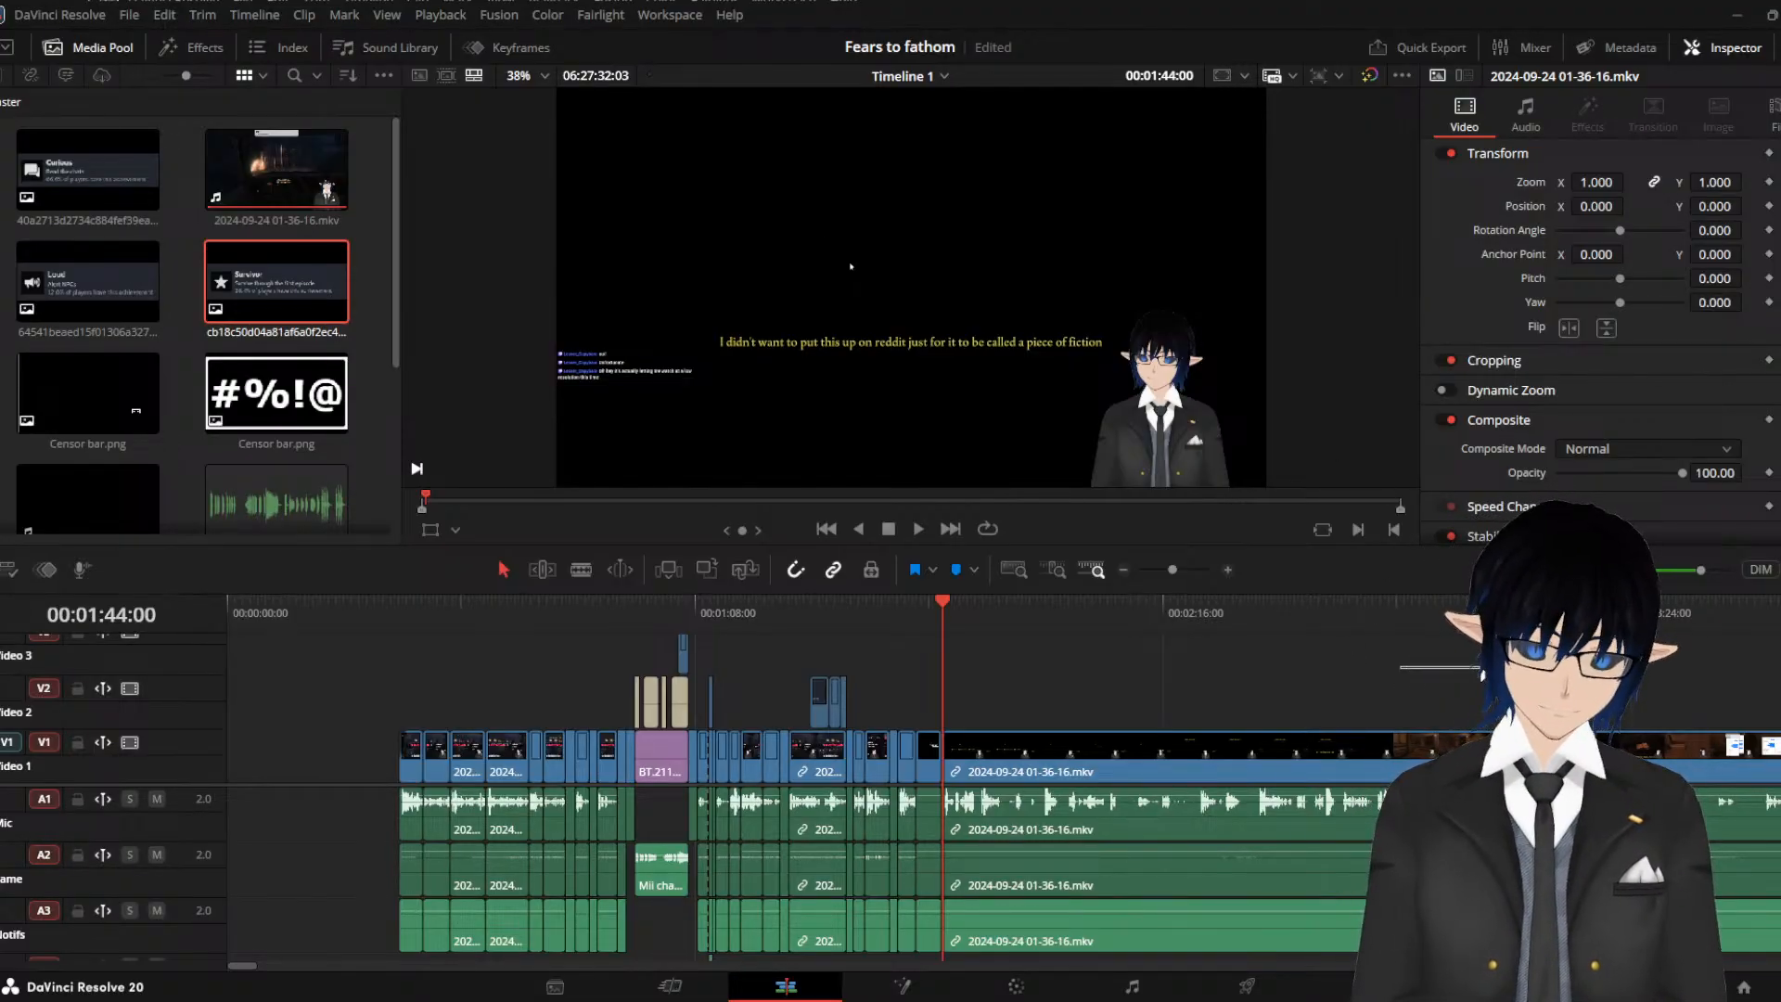
# Scrub through the uncut gameplay footage from about 00:03:07 to 00:12:07:37 and look over its remaining length
pyautogui.moveTo(1466, 612); pyautogui.dragTo(1542, 613)
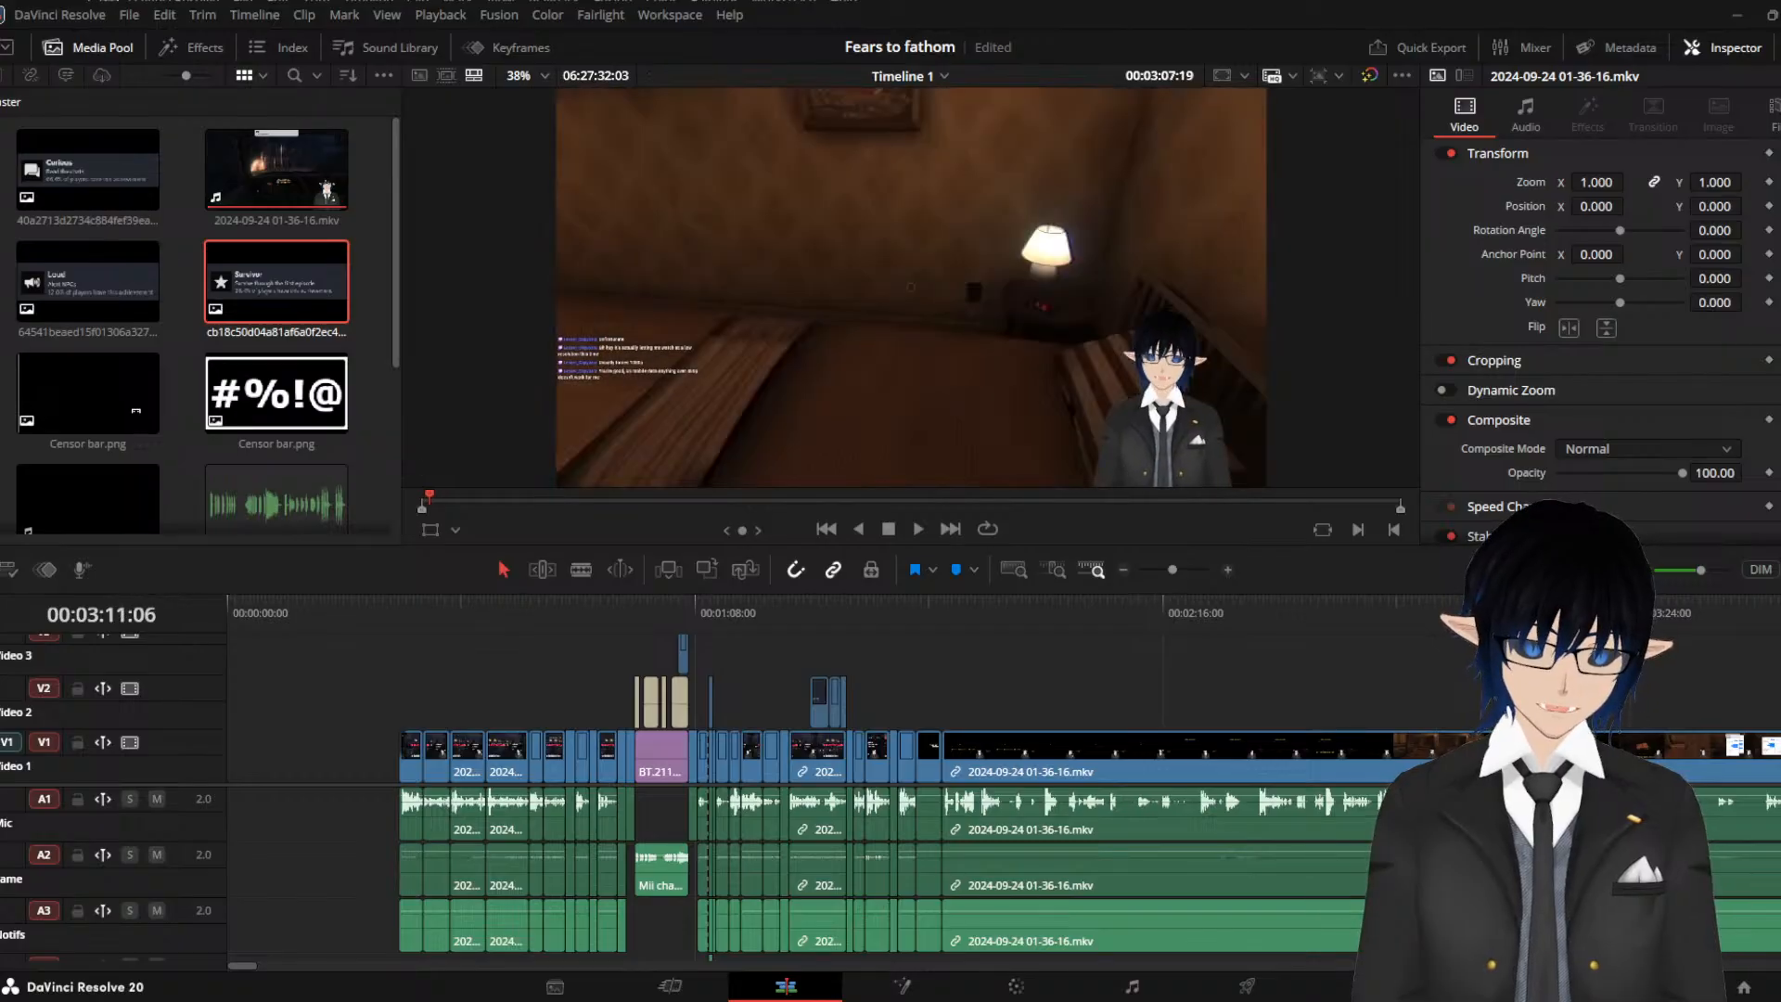
pyautogui.scroll(-3, 1541, 612)
pyautogui.scroll(-2, 1542, 612)
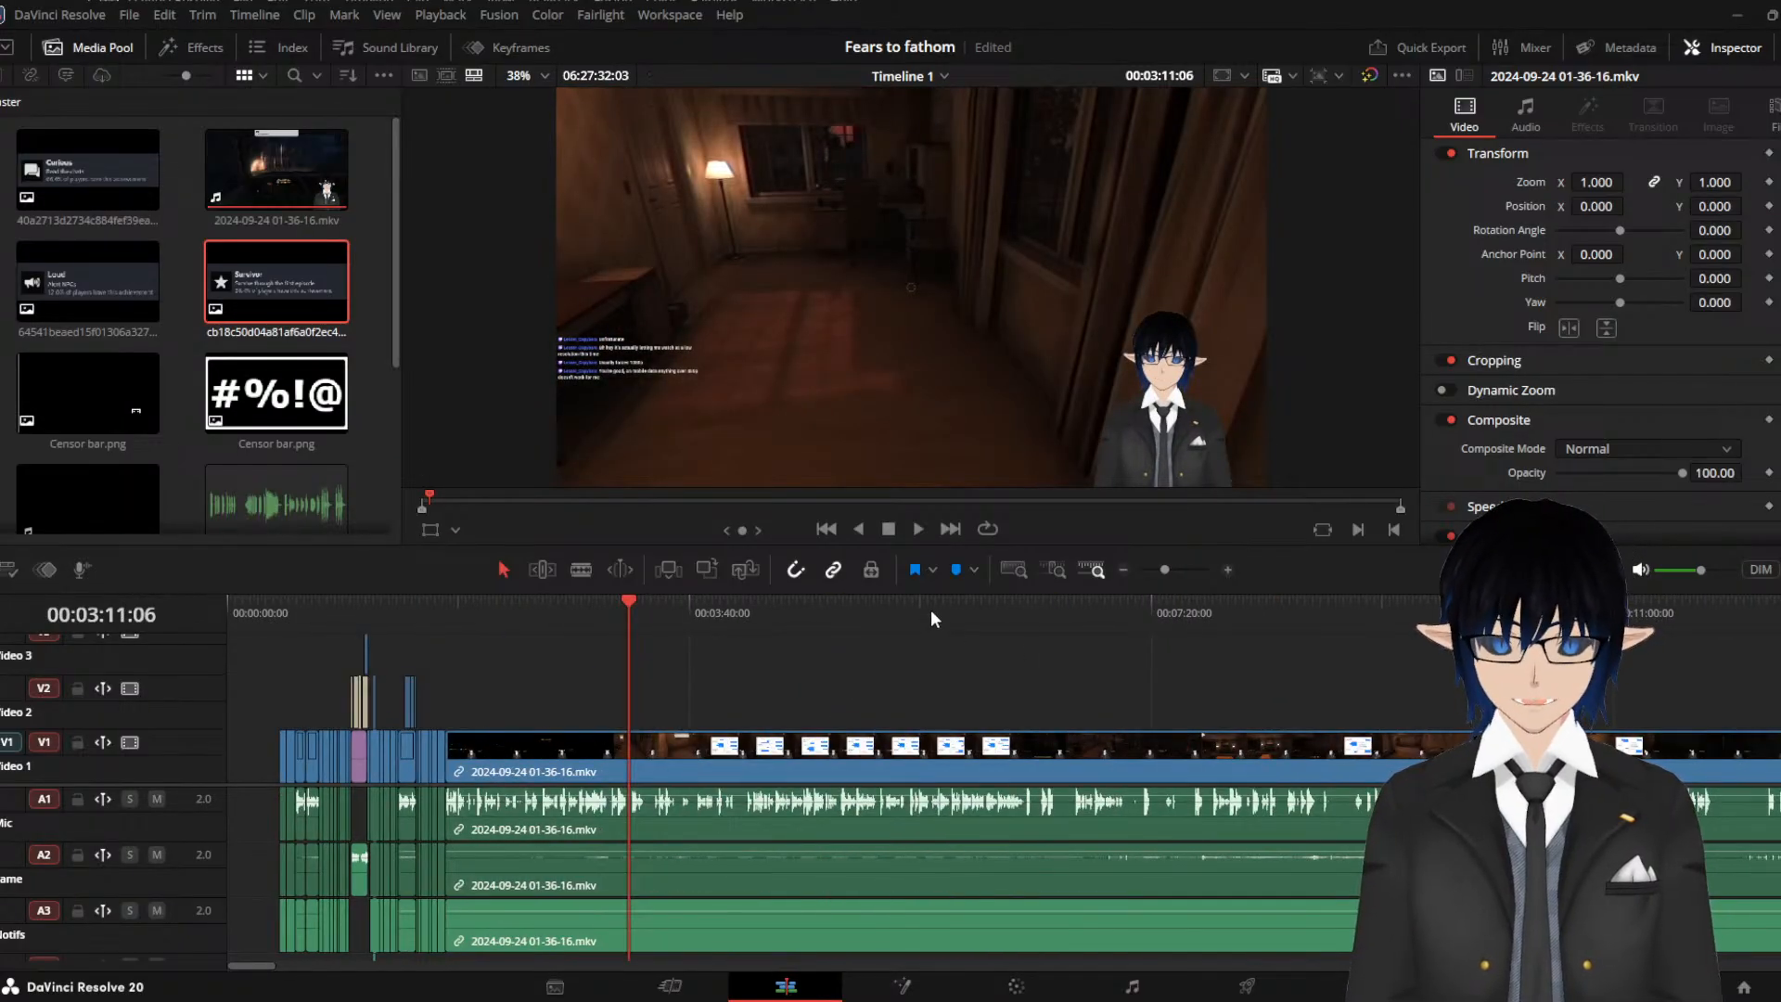
pyautogui.moveTo(931, 610); pyautogui.dragTo(1757, 640)
pyautogui.scroll(-5, 1677, 675)
pyautogui.scroll(8, 1381, 696)
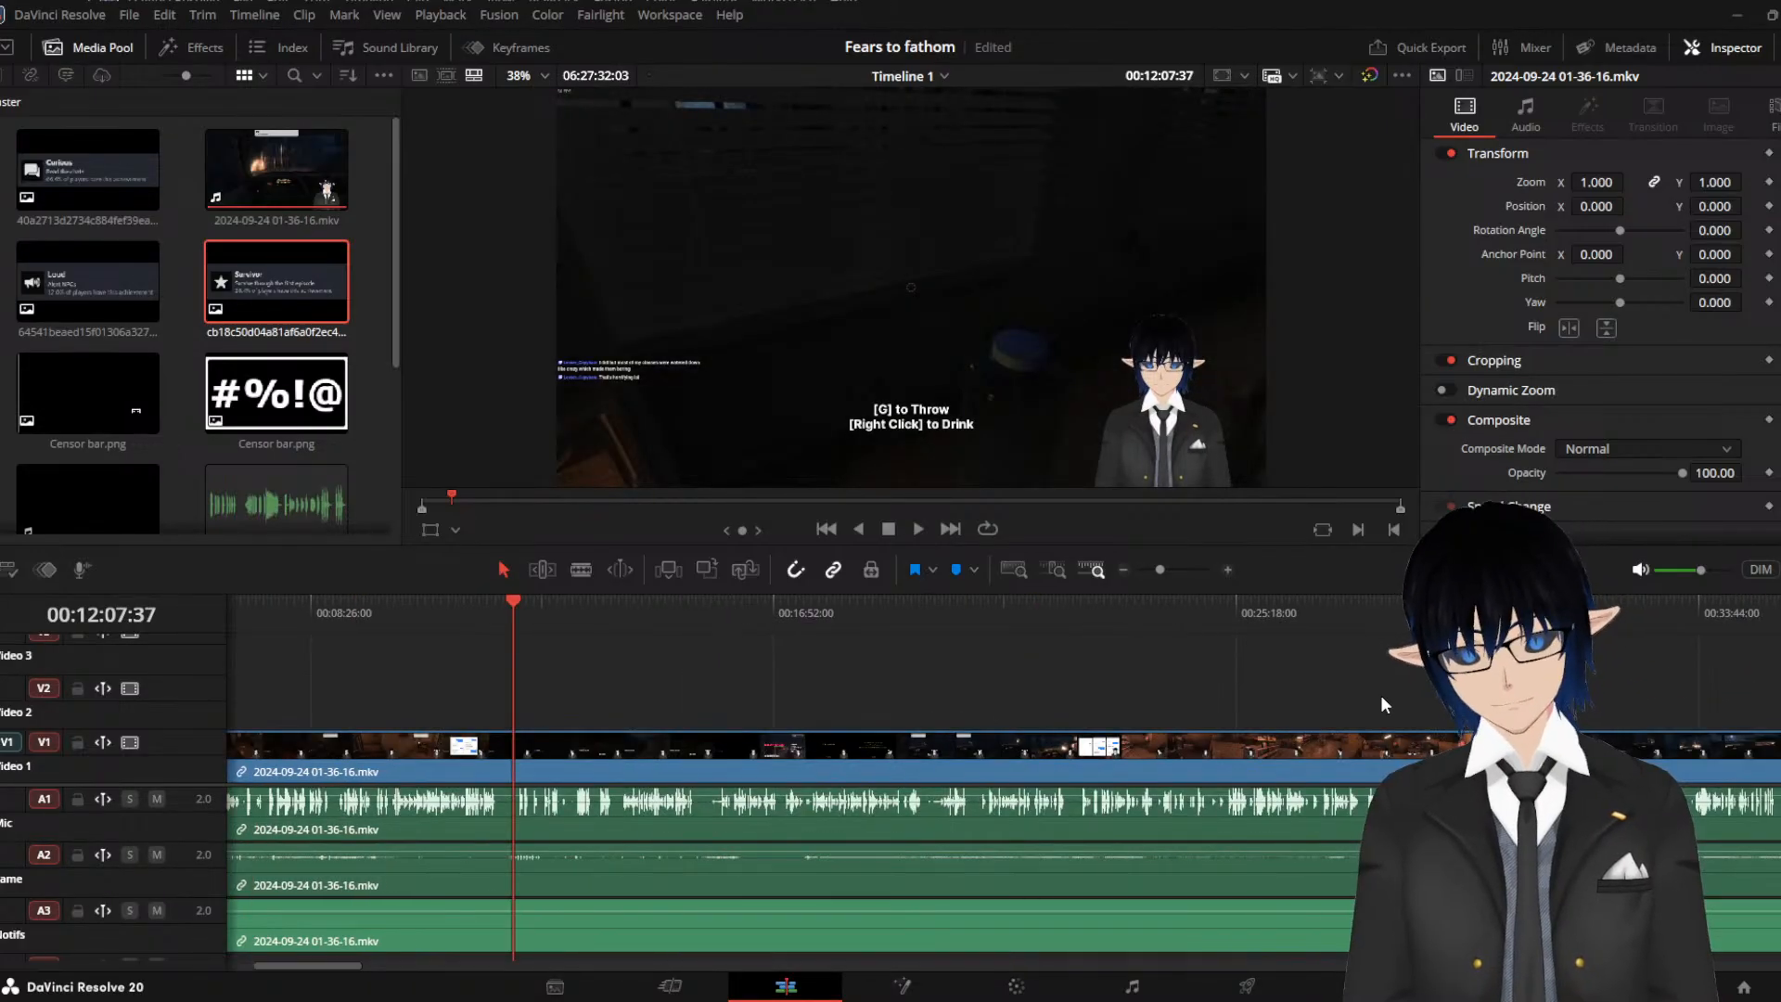
# Scrub through the uncut gameplay footage around 00:15:03:07 and 00:12:16:49, and back through 00:03:28:24 to 00:01:56:50
pyautogui.moveTo(665, 616)
pyautogui.mouseDown()
pyautogui.moveTo(816, 620)
pyautogui.moveTo(674, 648)
pyautogui.mouseUp()
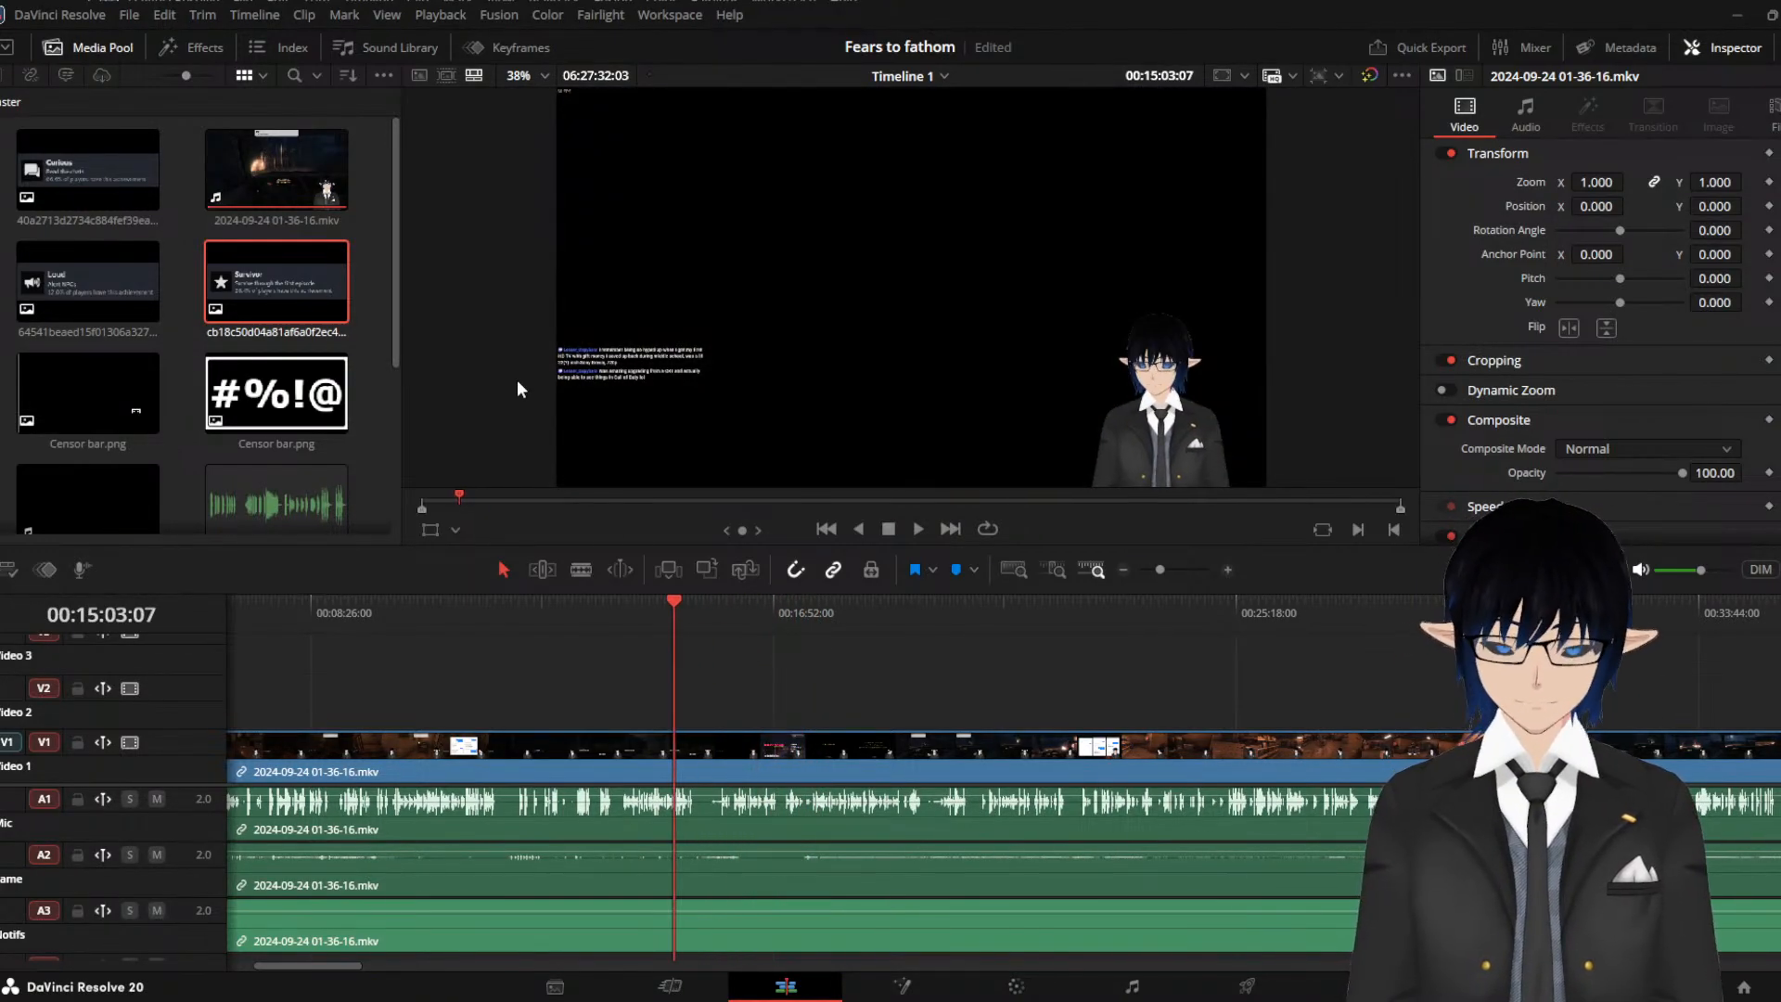
pyautogui.press('+')
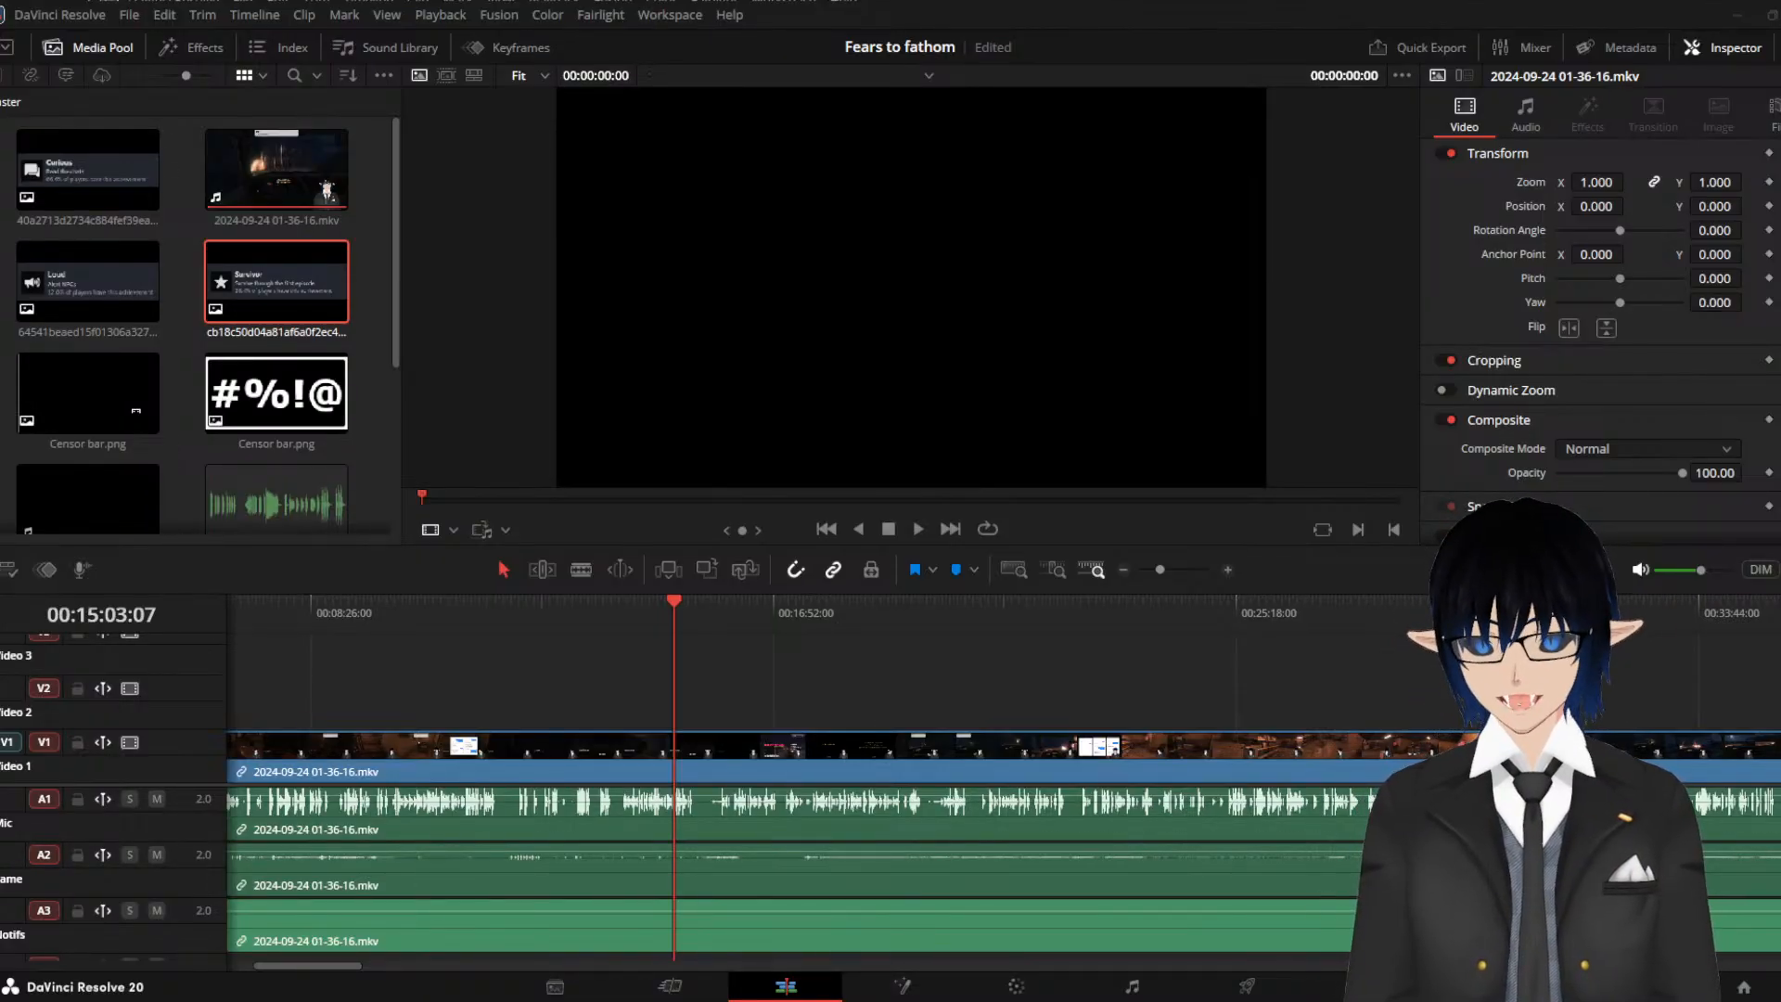
pyautogui.click(562, 619)
pyautogui.click(521, 620)
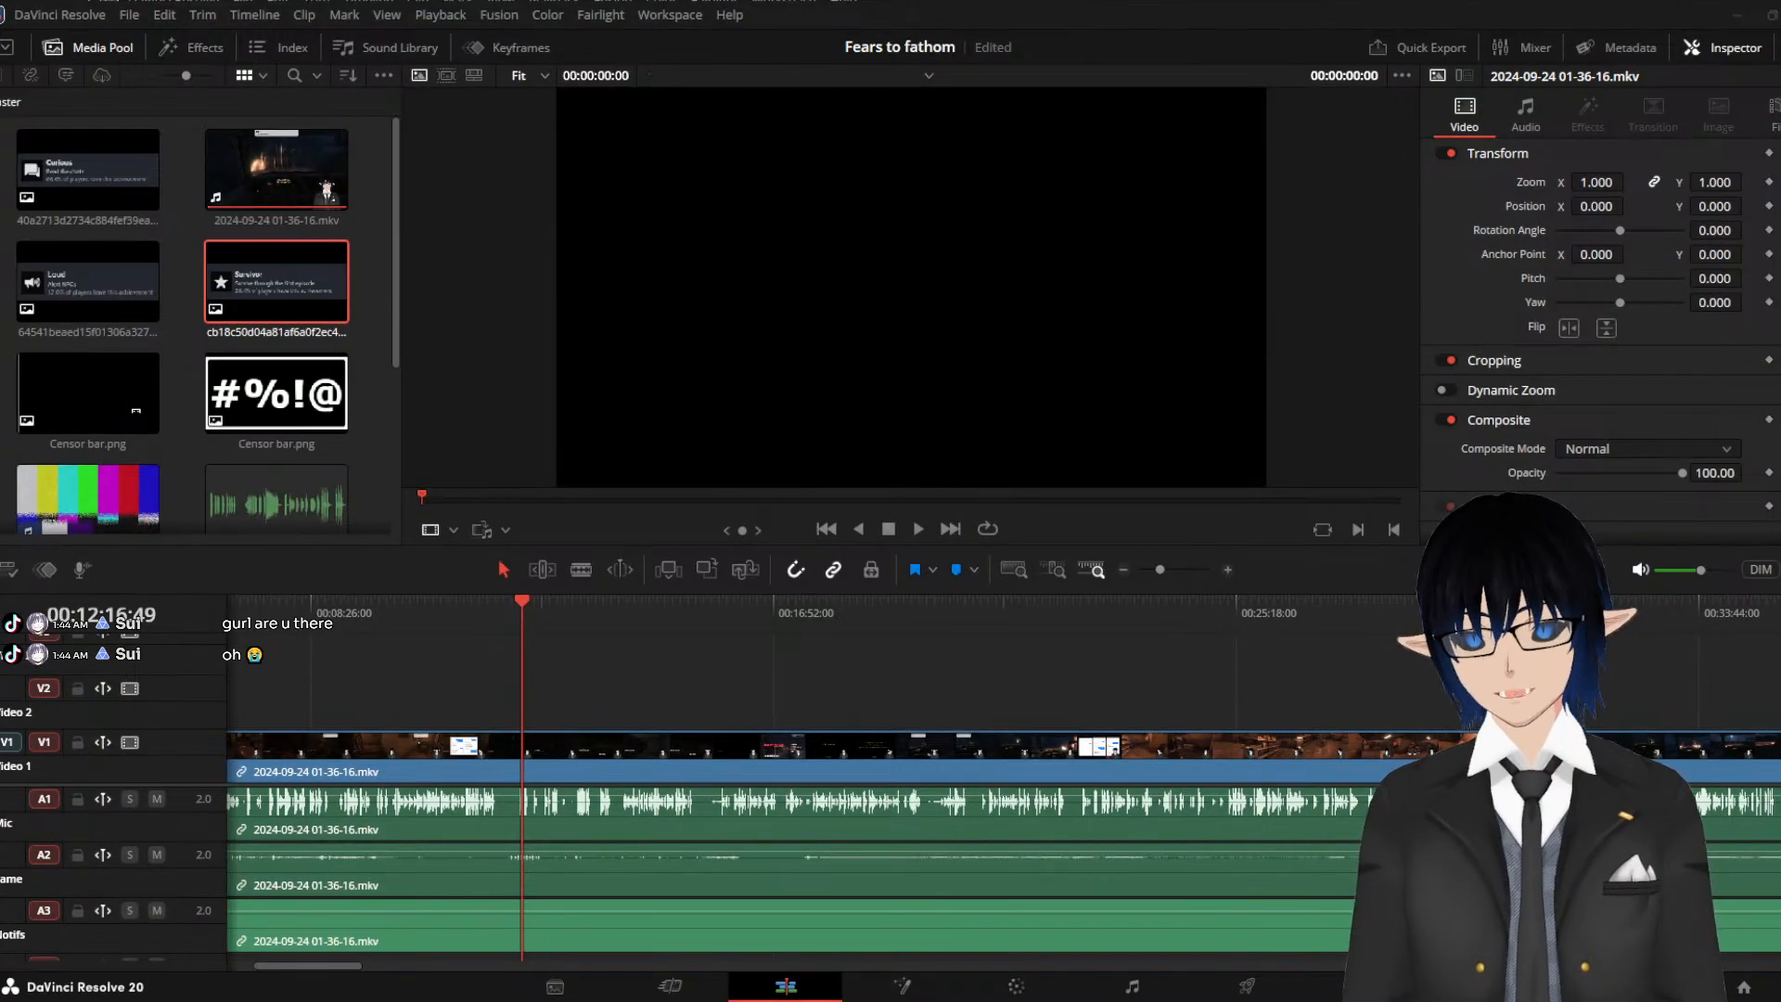
pyautogui.moveTo(298, 965); pyautogui.dragTo(250, 966)
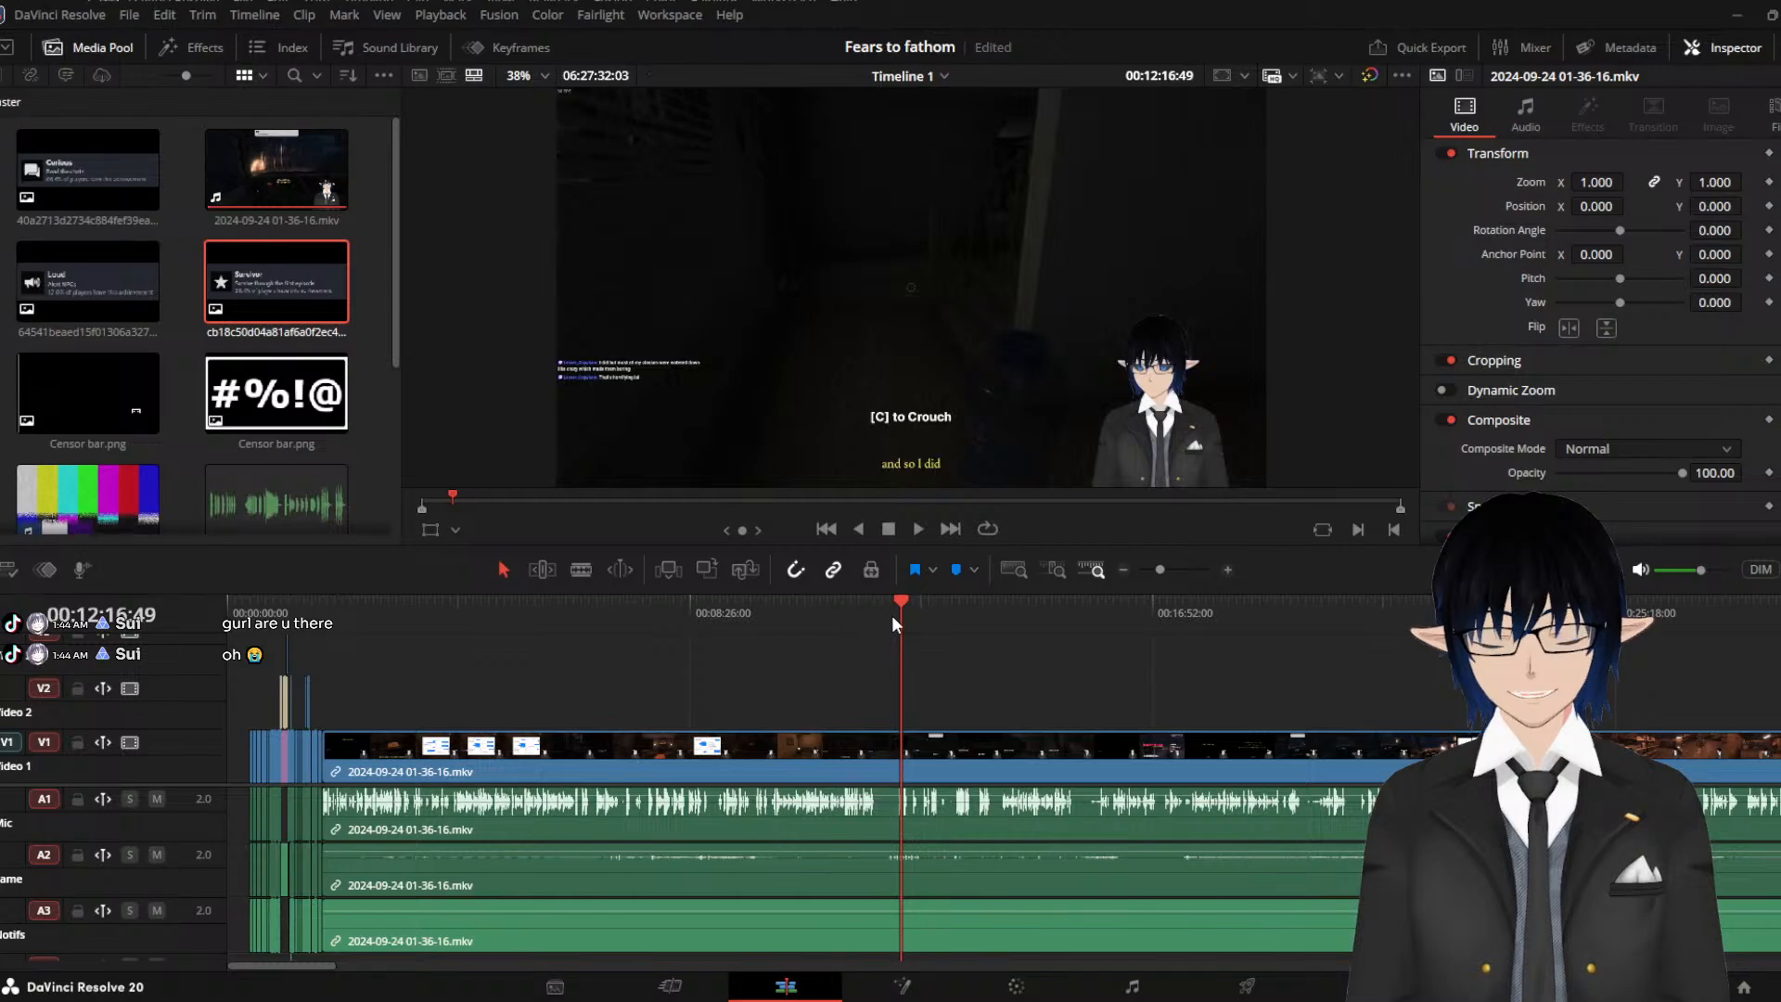
pyautogui.moveTo(892, 615); pyautogui.dragTo(419, 635)
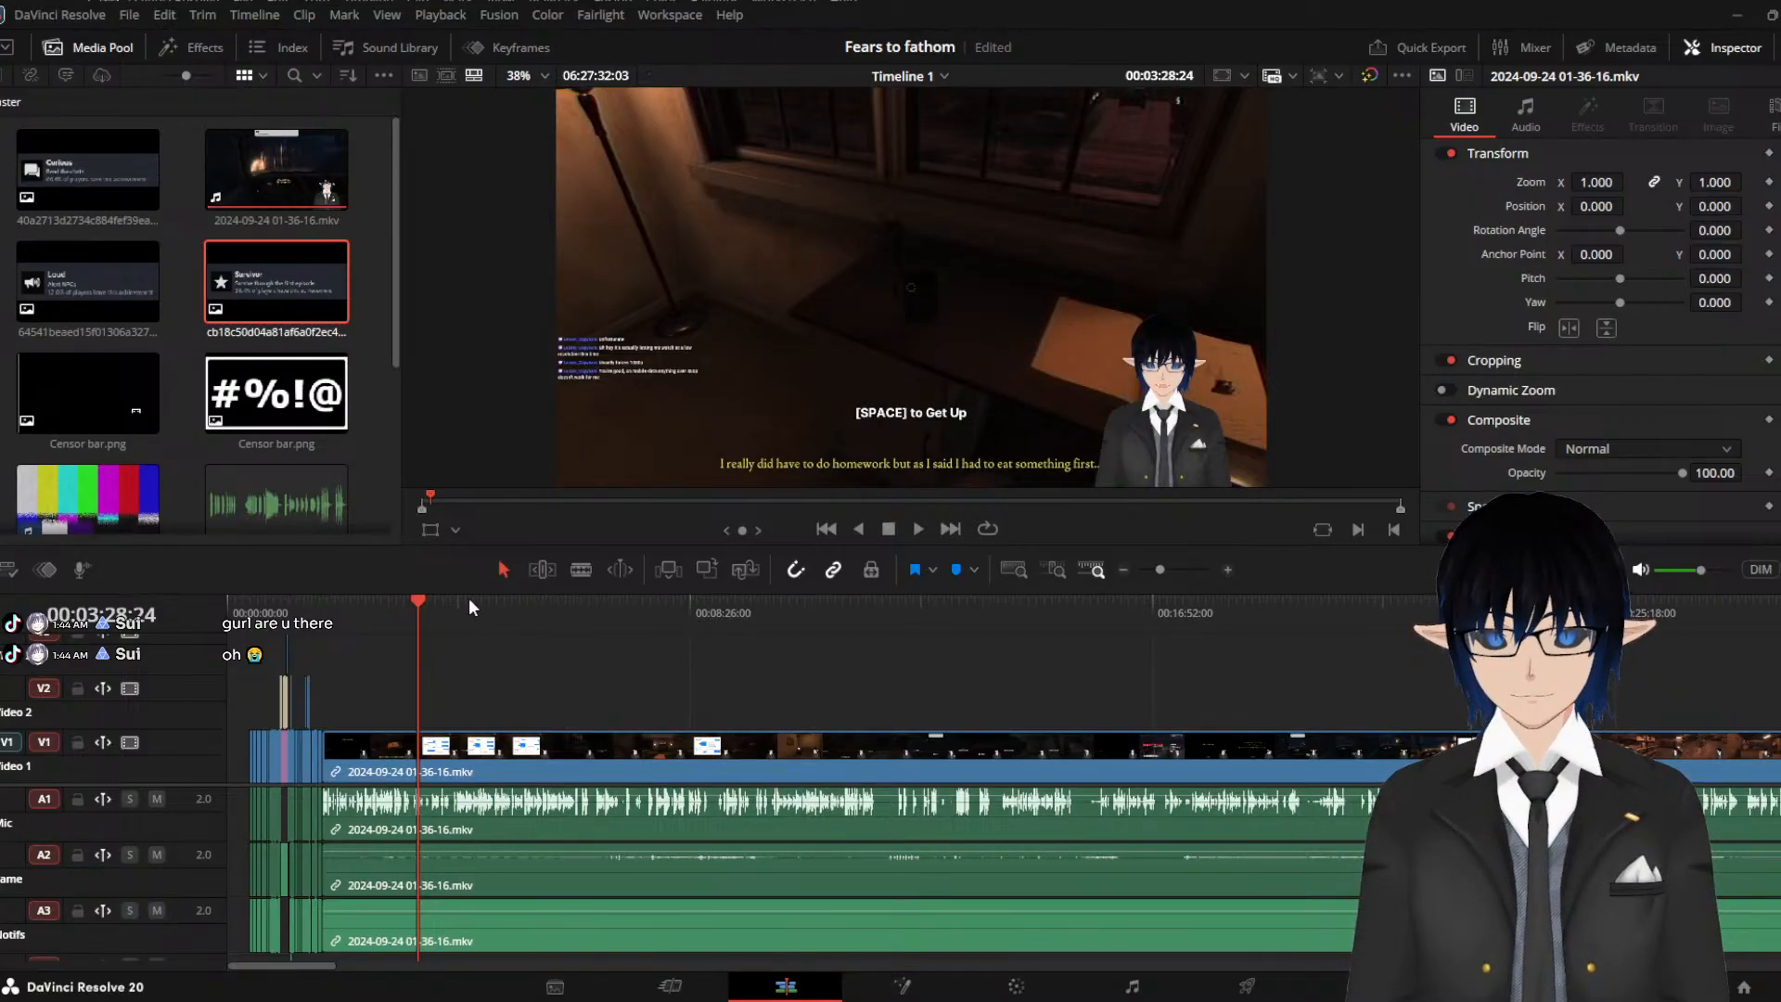
pyautogui.moveTo(366, 614); pyautogui.dragTo(334, 622)
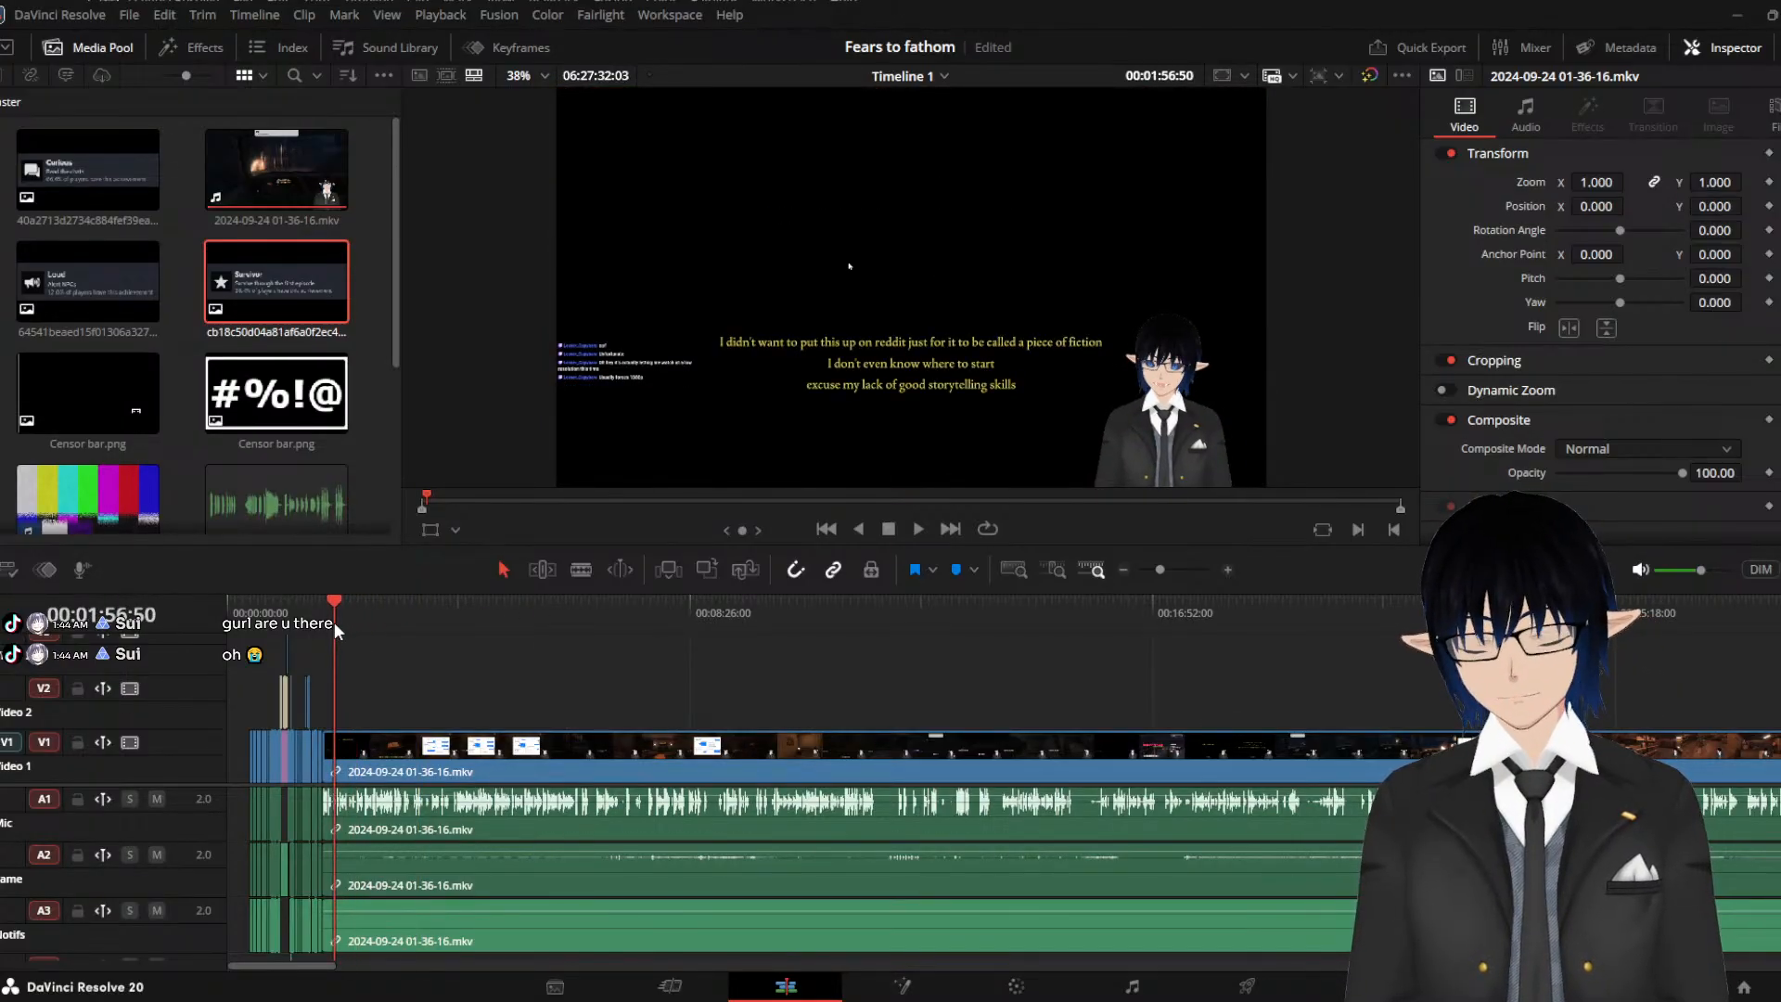
# Play the edited gameplay from 00:01:40:10 across the cut at 00:01:44:00 to check the chapter title and opening narration
pyautogui.scroll(8, 470, 697)
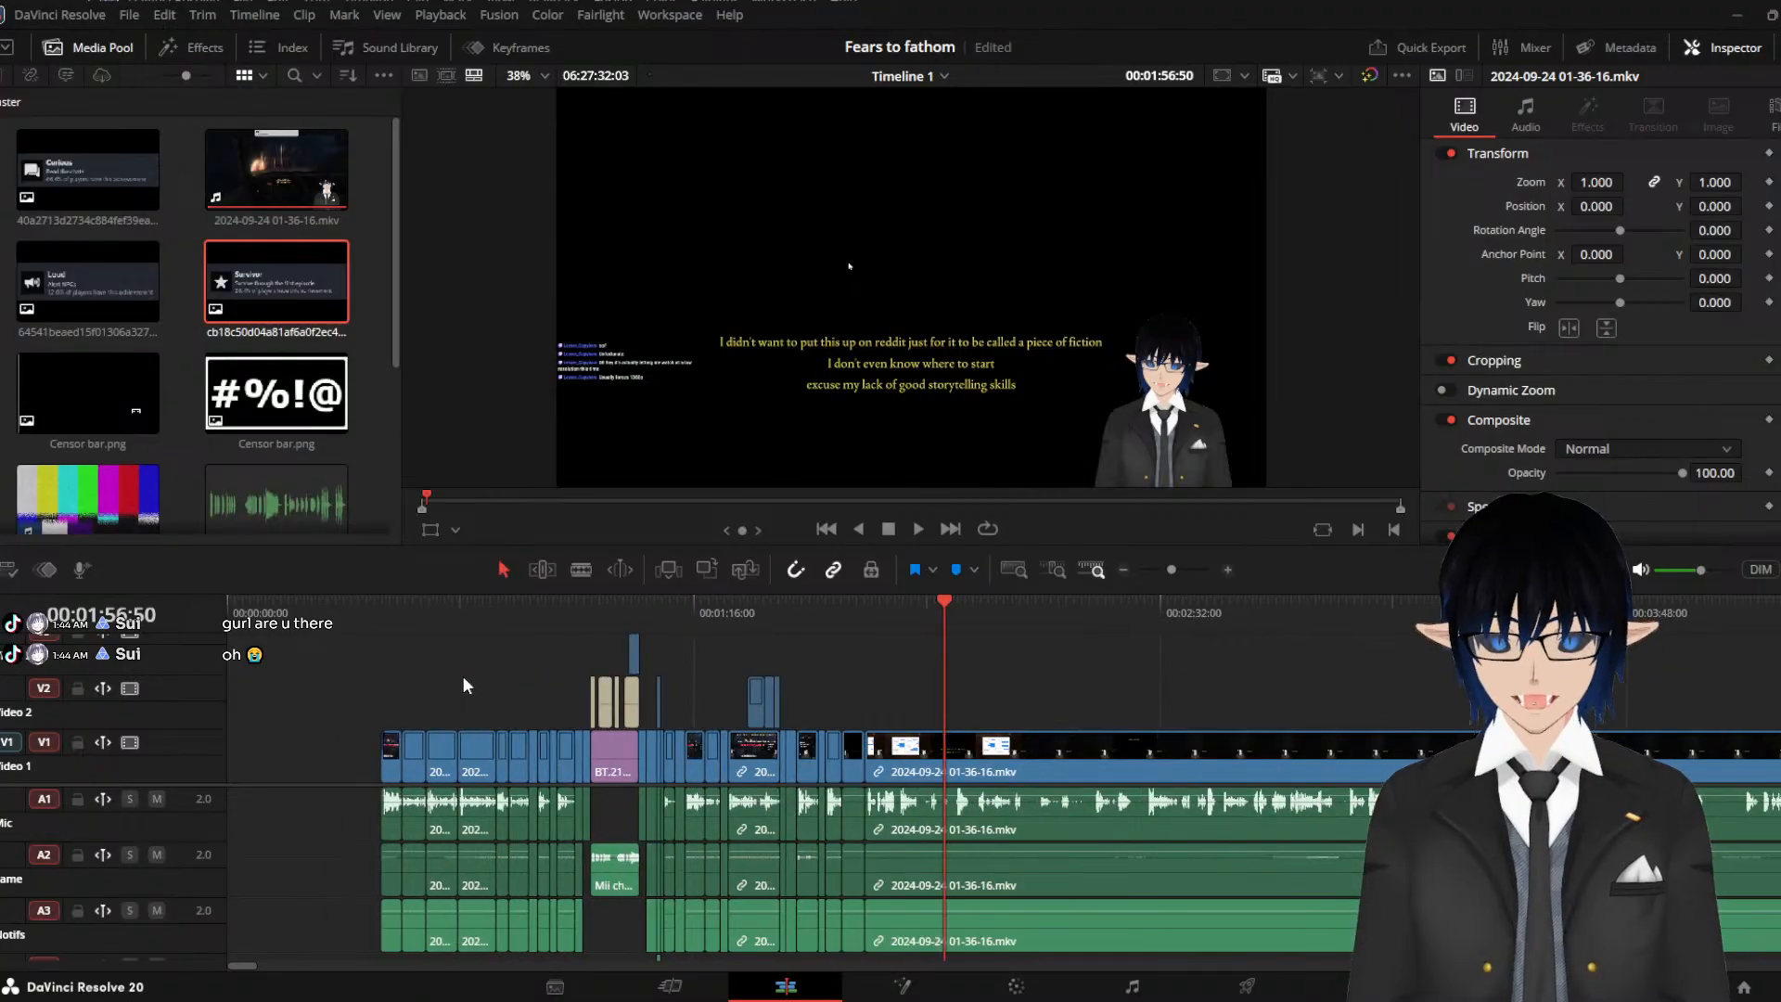
pyautogui.scroll(1, 937, 661)
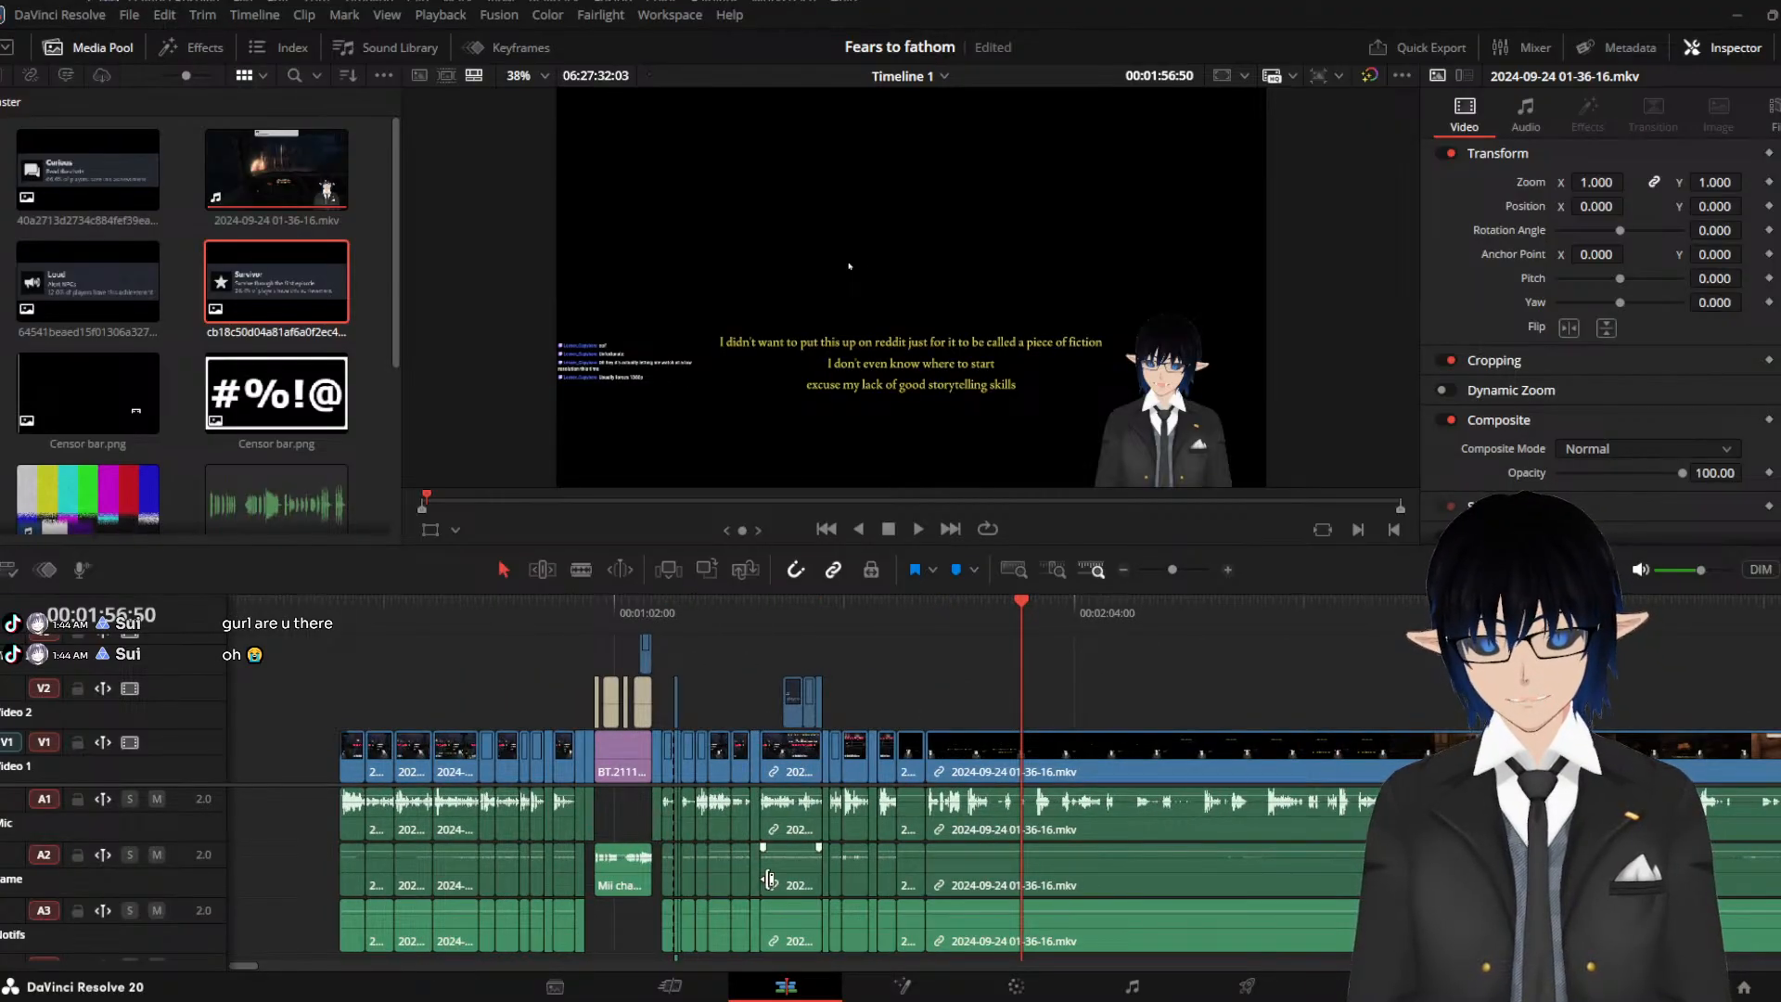
pyautogui.click(929, 610)
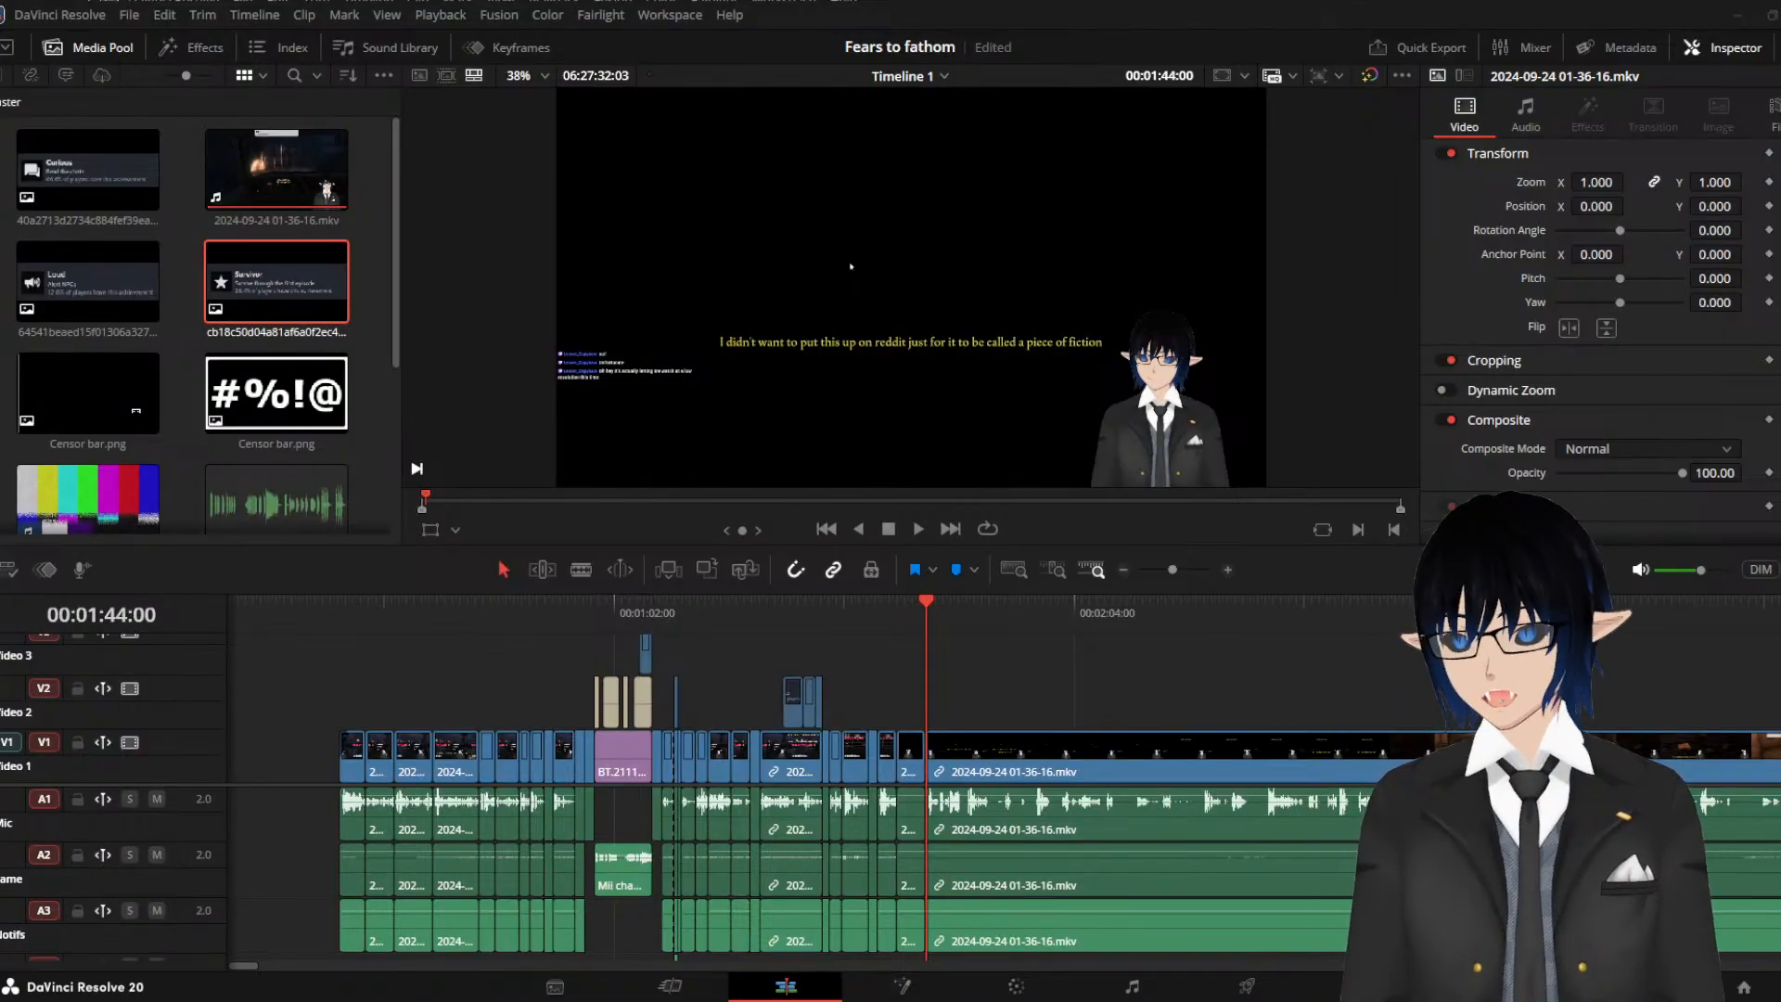
pyautogui.click(905, 612)
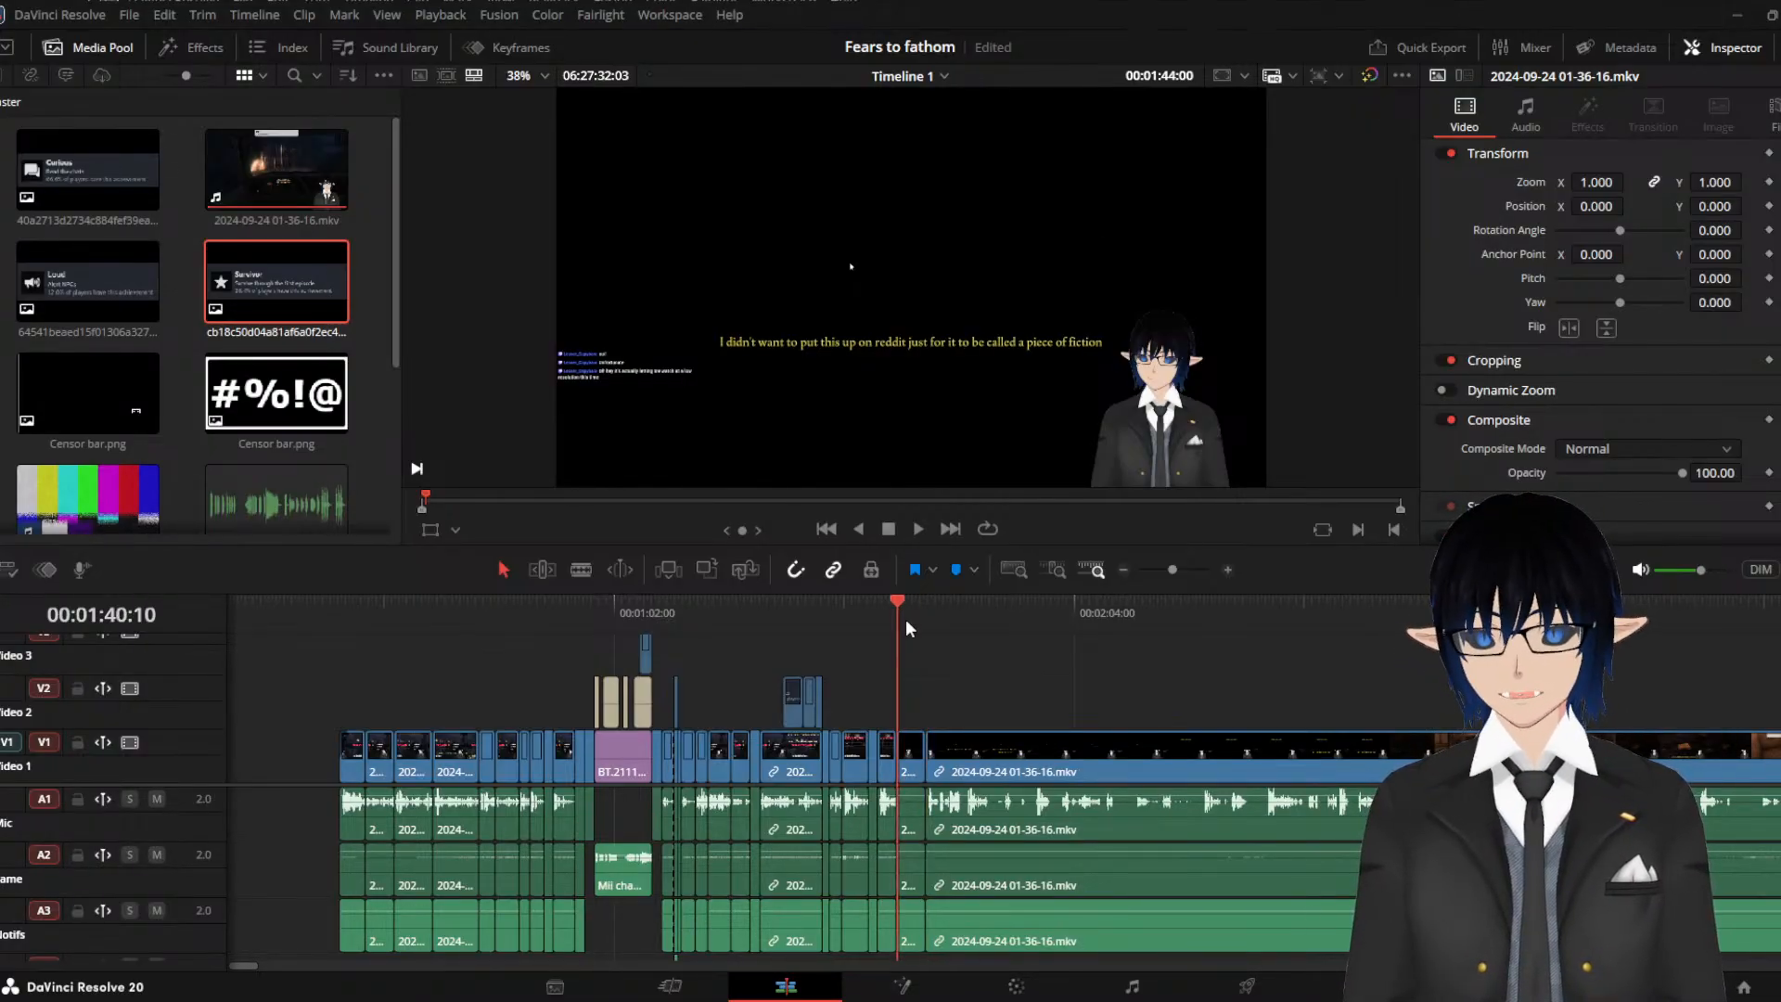
pyautogui.press('space')
pyautogui.scroll(5, 1011, 655)
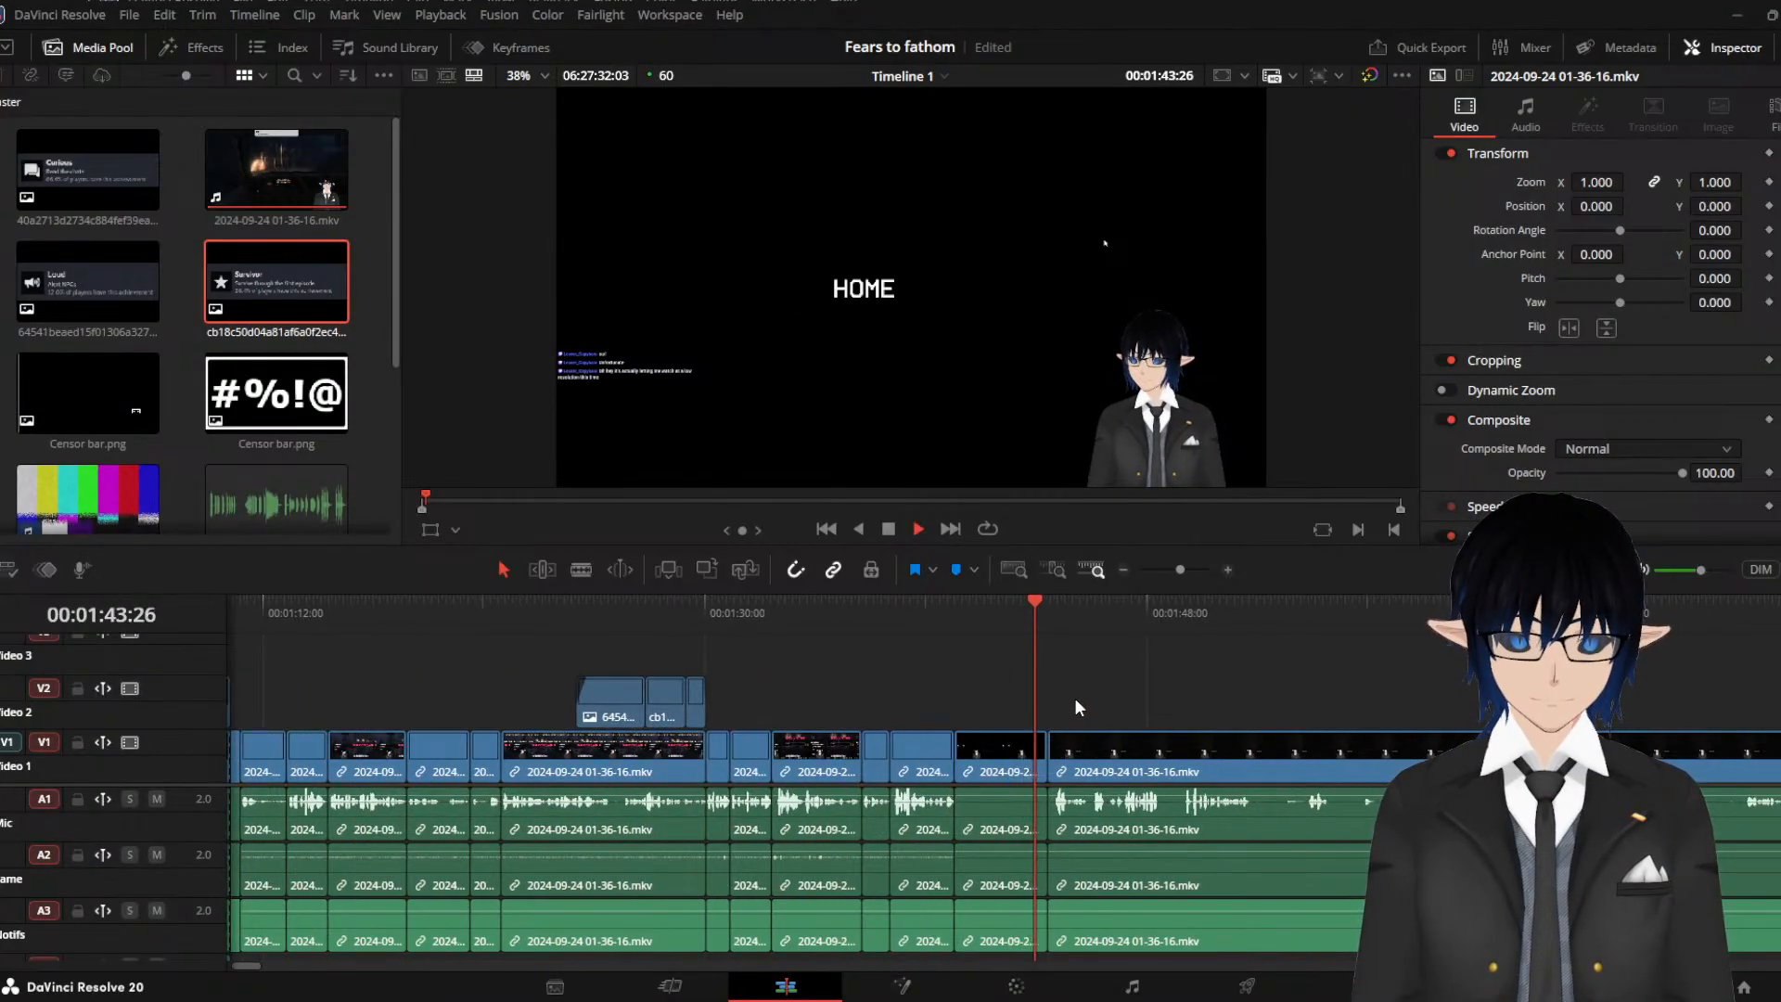
pyautogui.press('space')
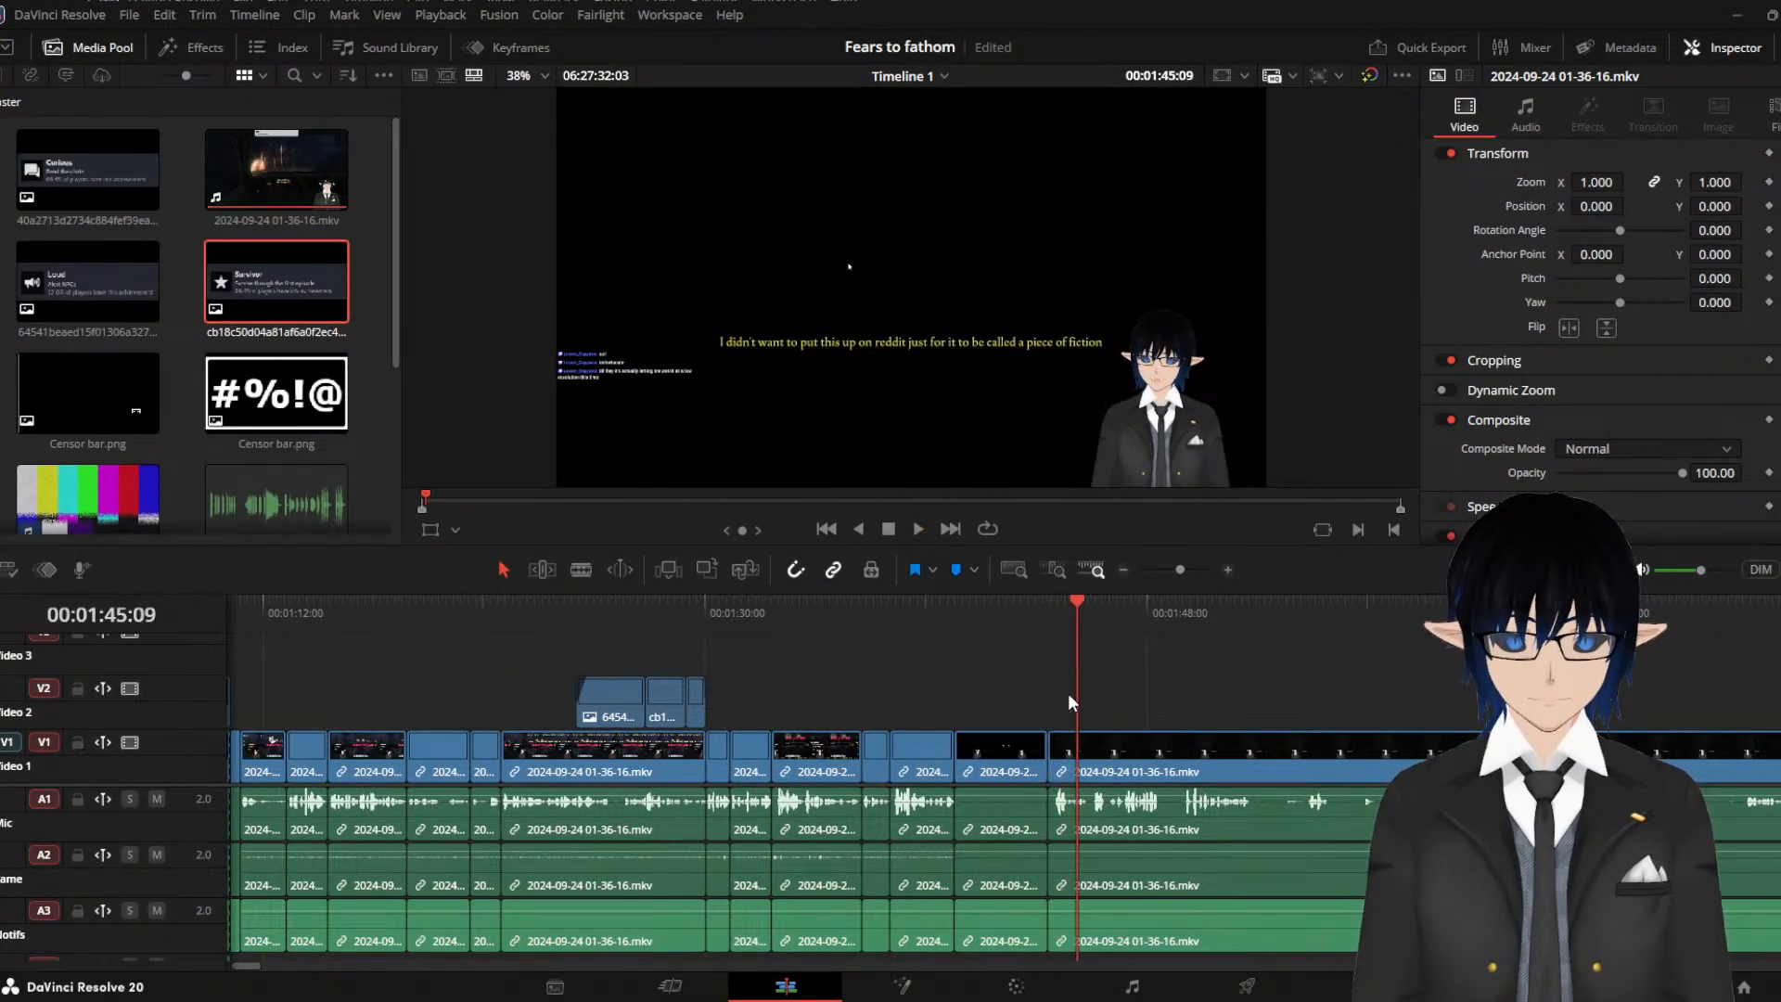
# Return the playhead to the start of the title clip at 00:01:40:10 and save the project
pyautogui.scroll(-1, 971, 647)
pyautogui.scroll(-2, 971, 647)
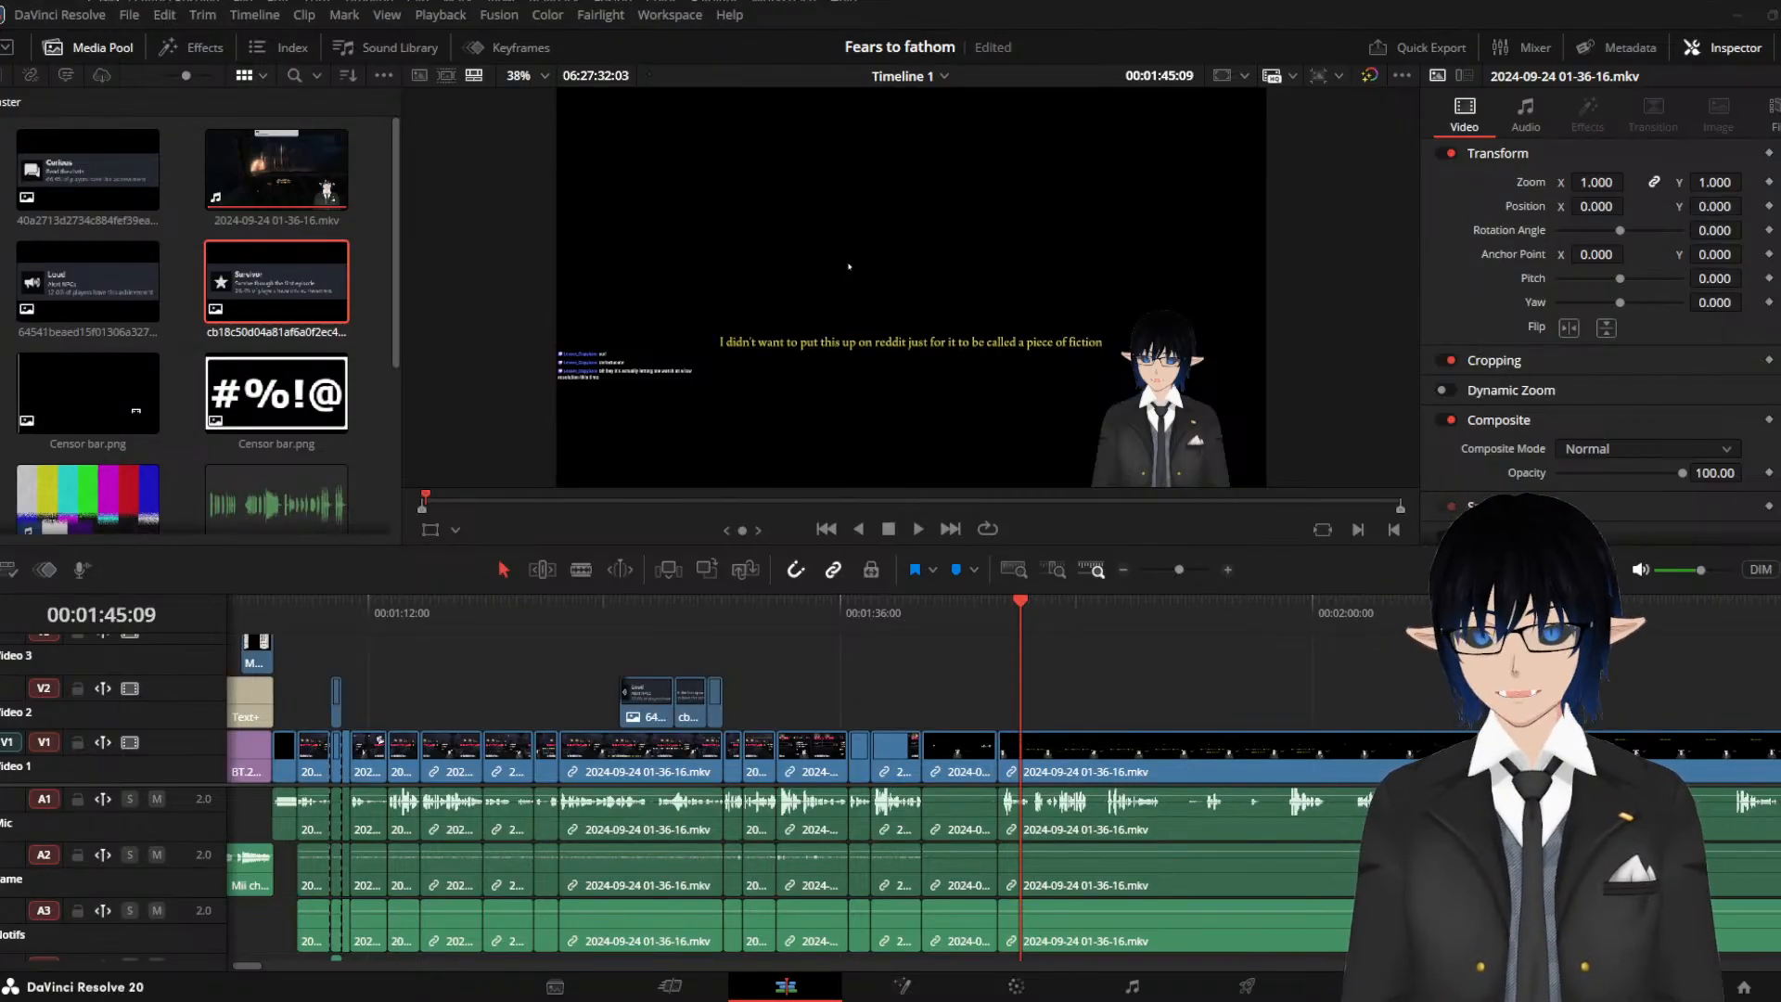
pyautogui.moveTo(1023, 612); pyautogui.dragTo(932, 640)
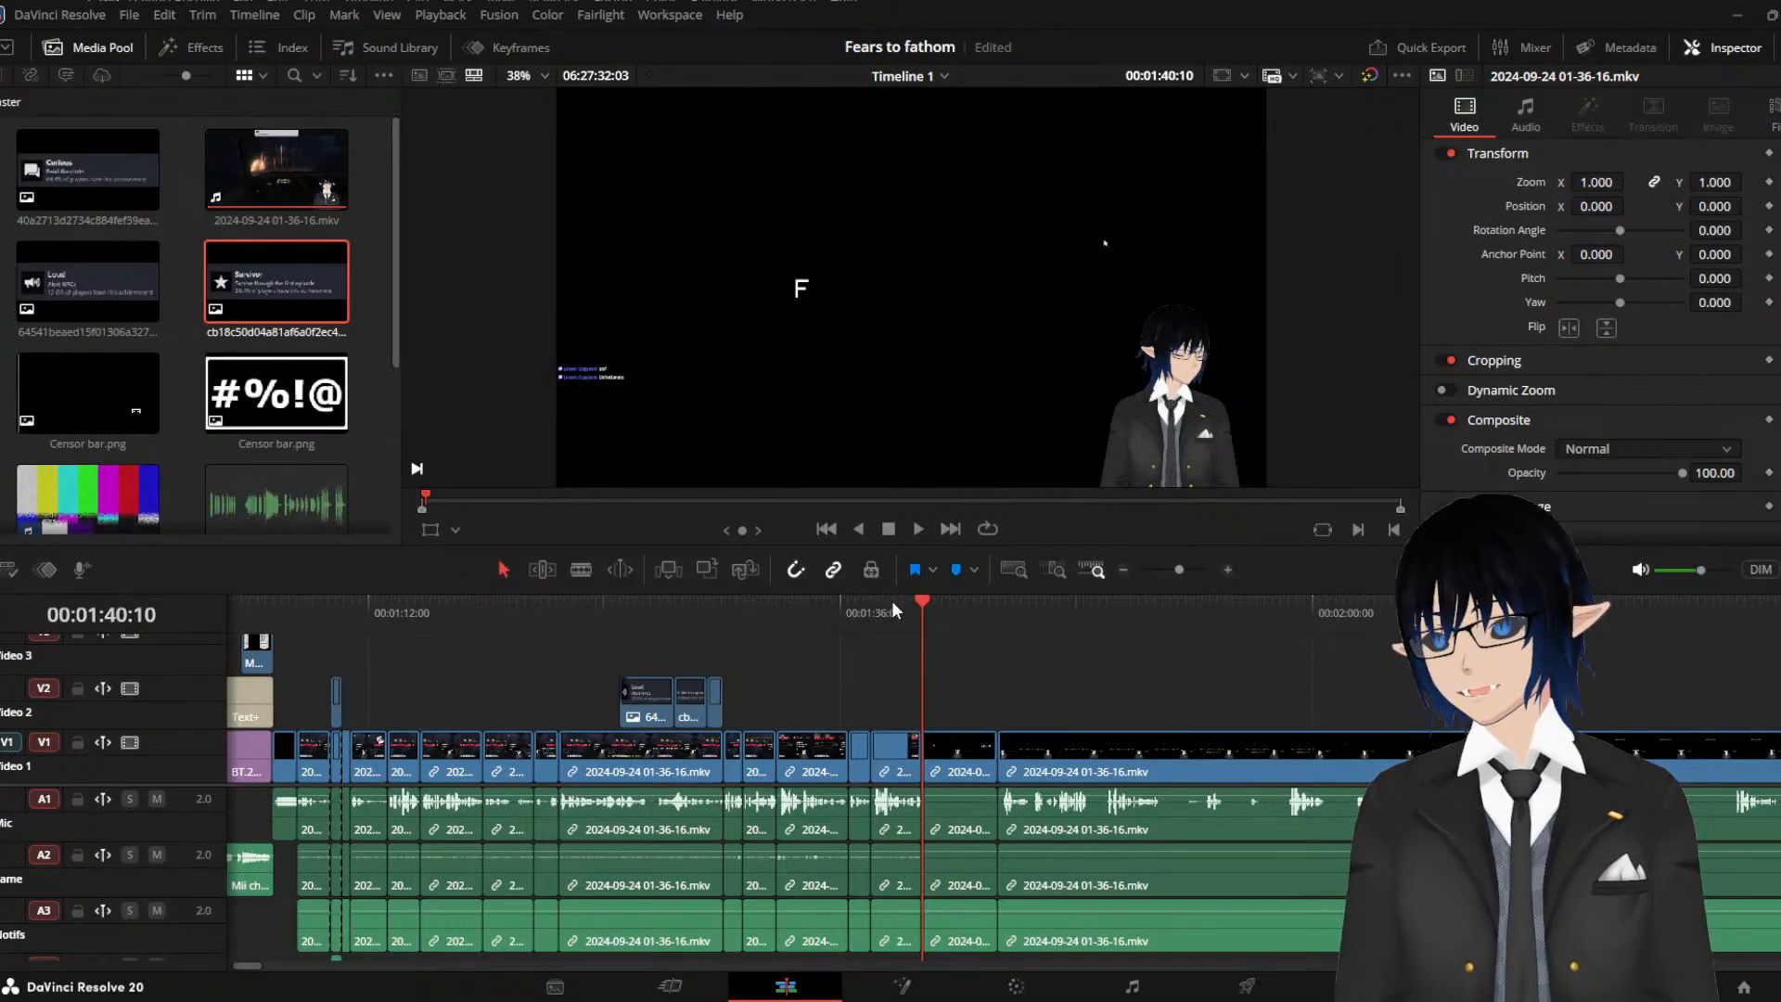
pyautogui.press('q')
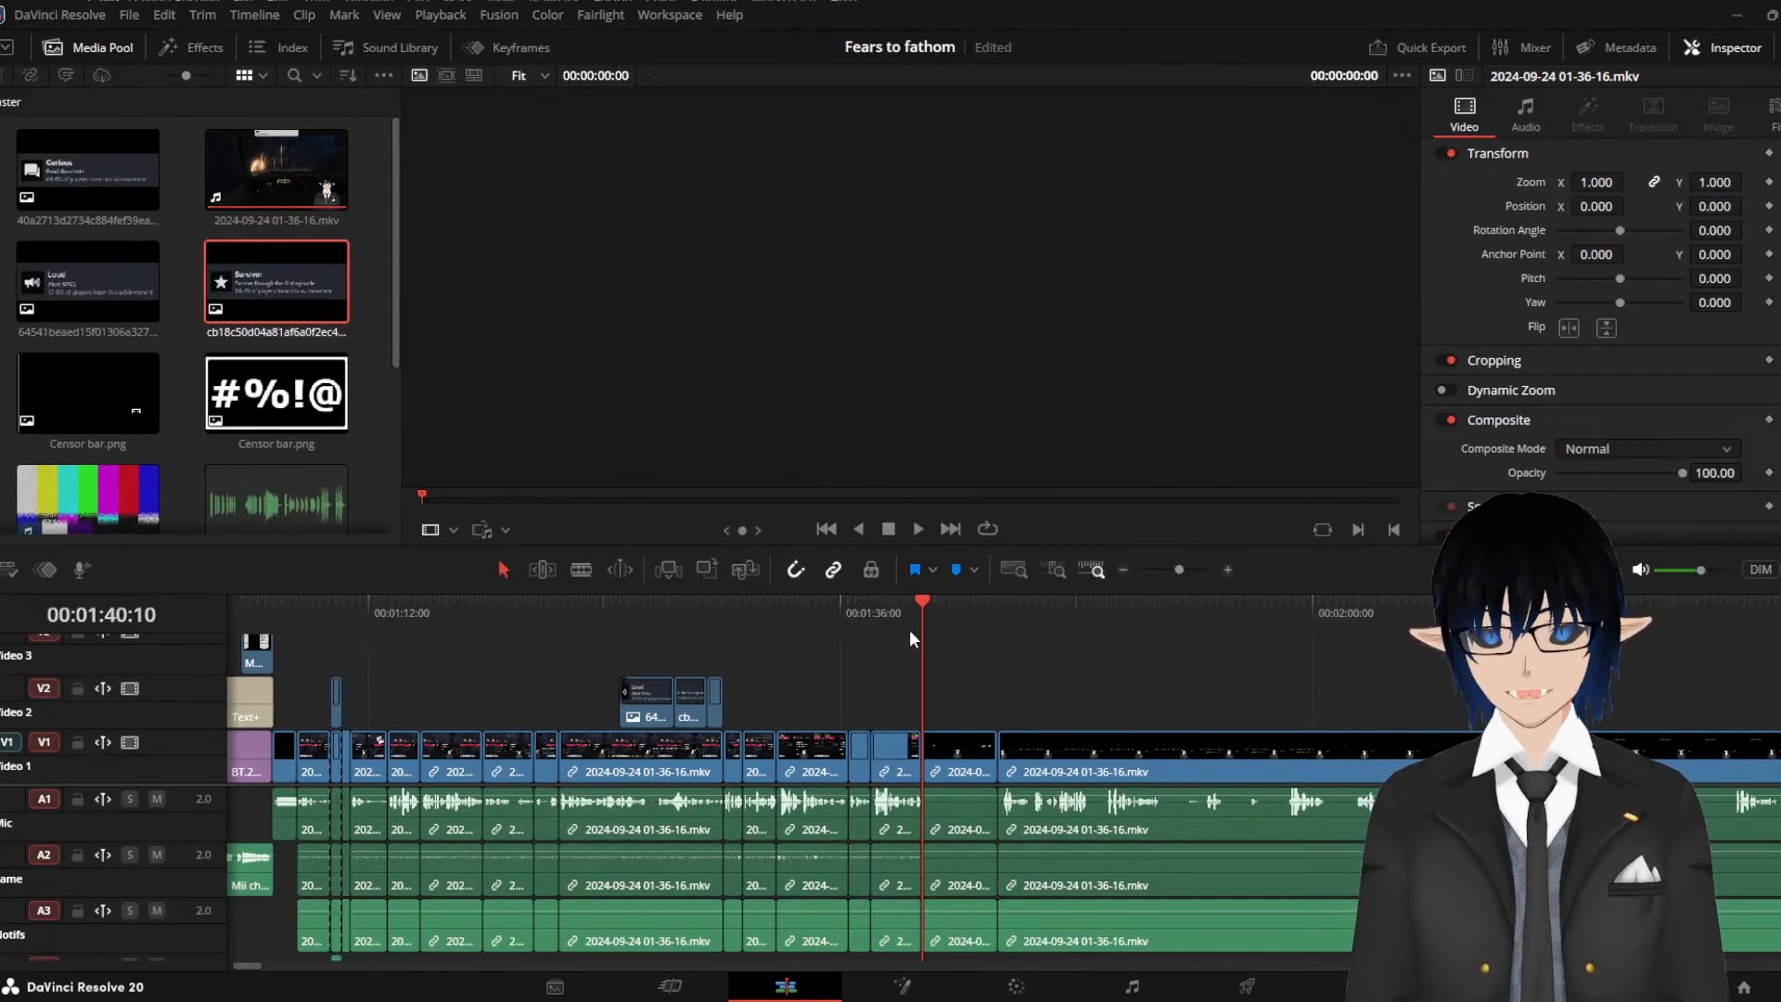
pyautogui.scroll(-2, 898, 673)
pyautogui.scroll(-2, 900, 680)
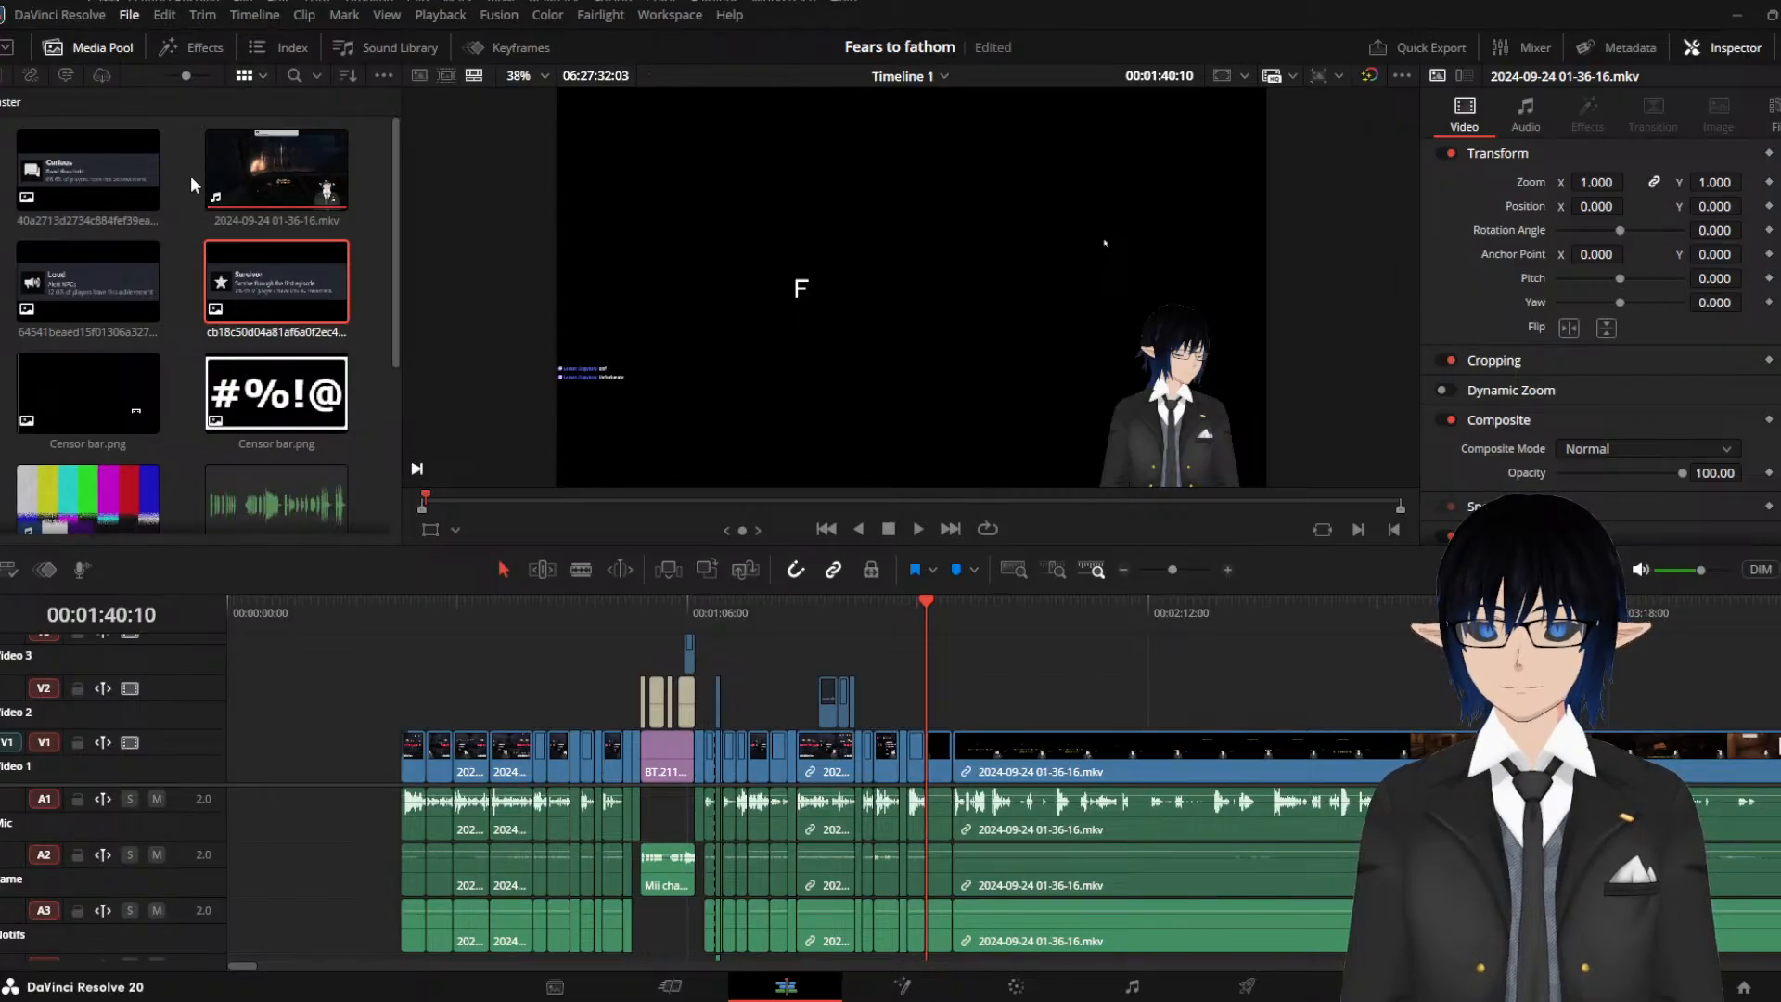
pyautogui.hotkey('ctrl', 's')
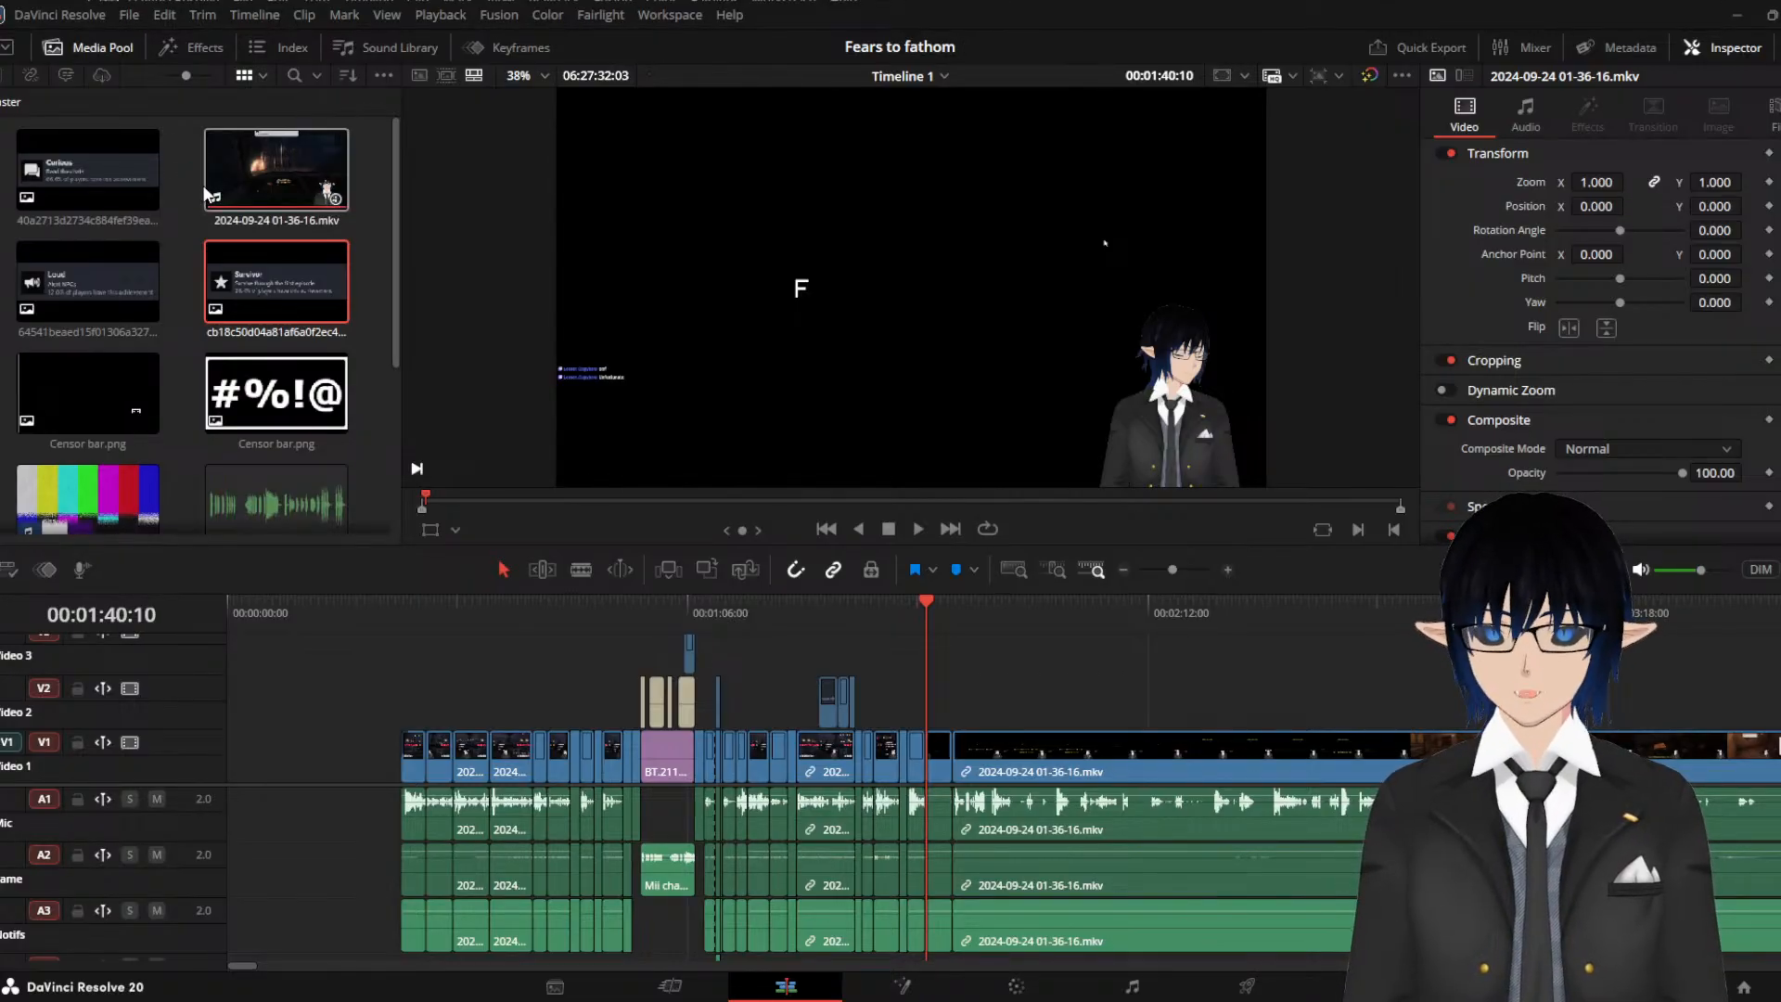